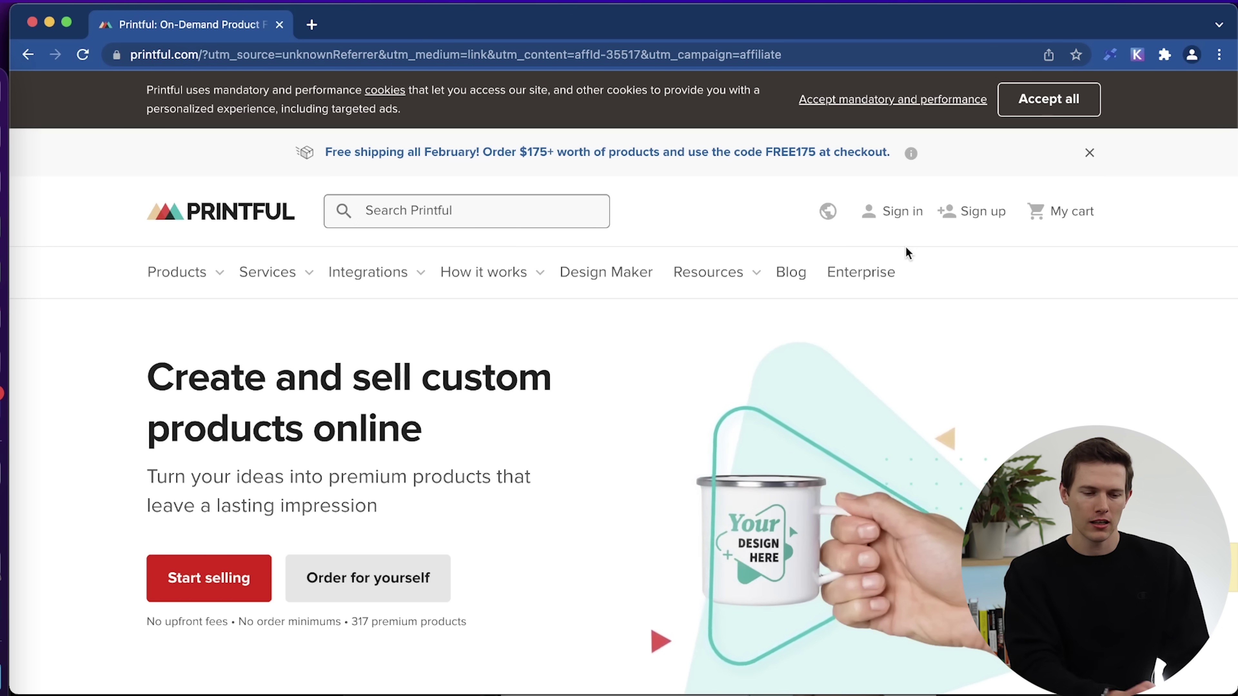
Register a Printful account by email with the goal 'Start my first online business'.
{"action": "left_click", "coordinate": [976, 217]}
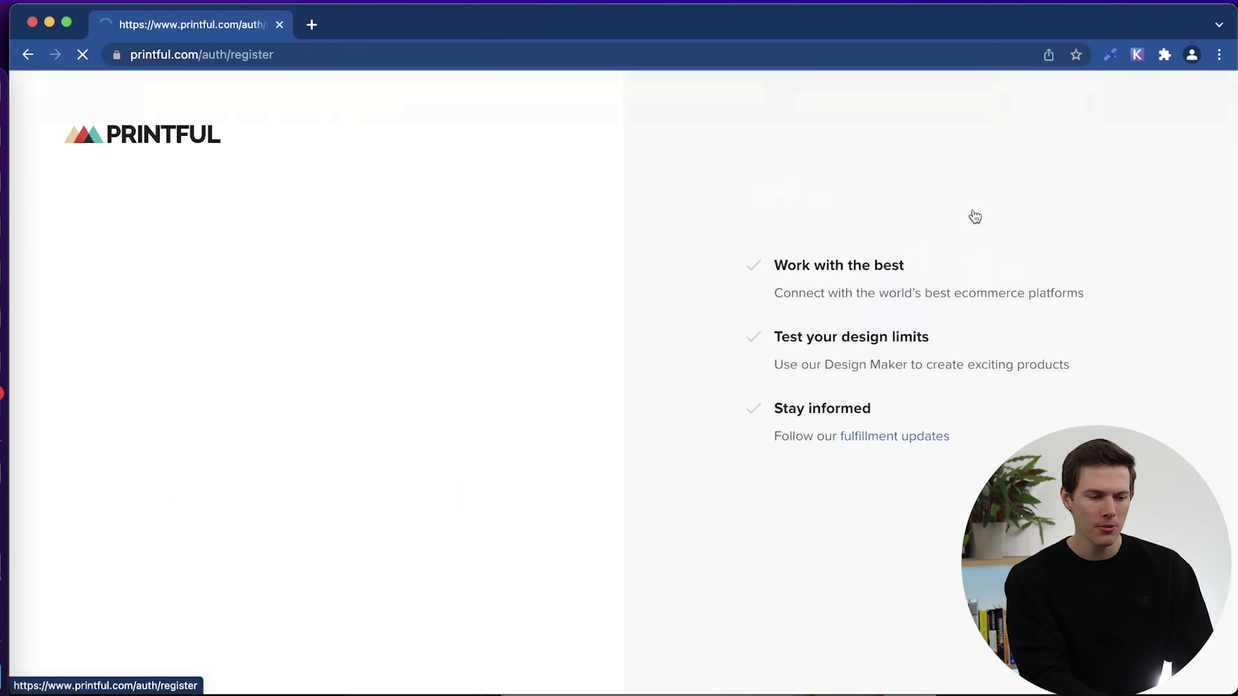
{"action": "left_click", "coordinate": [292, 504]}
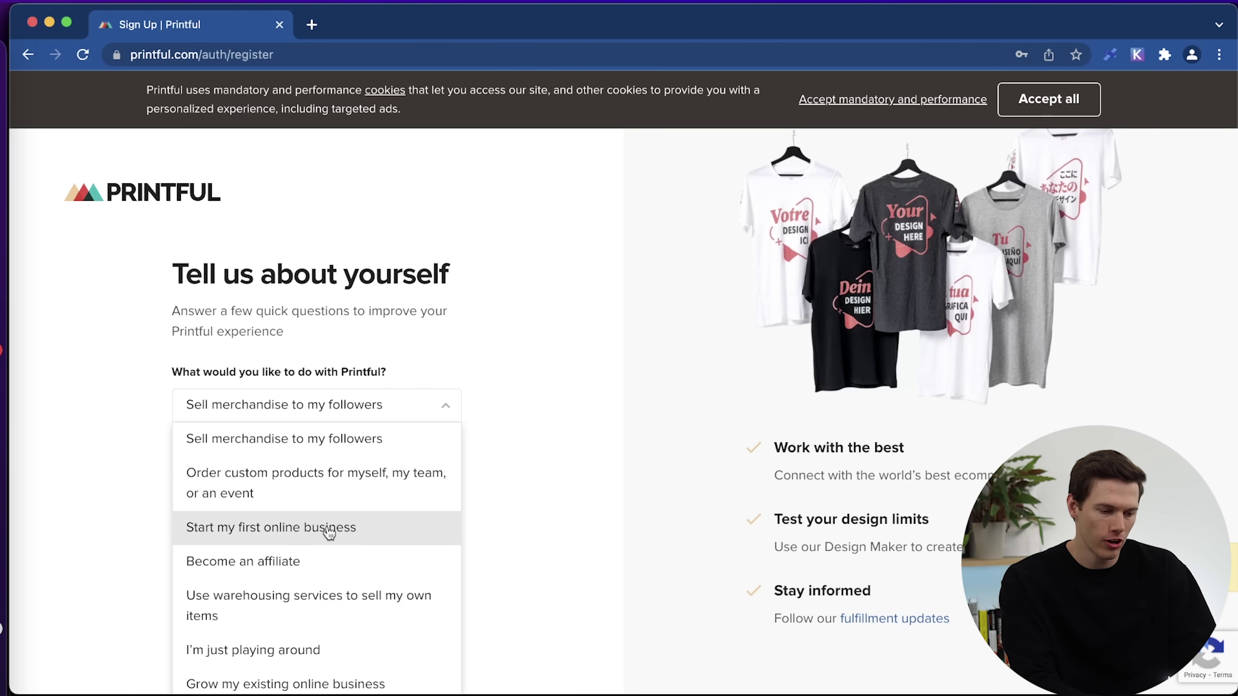
{"action": "left_click", "coordinate": [344, 528]}
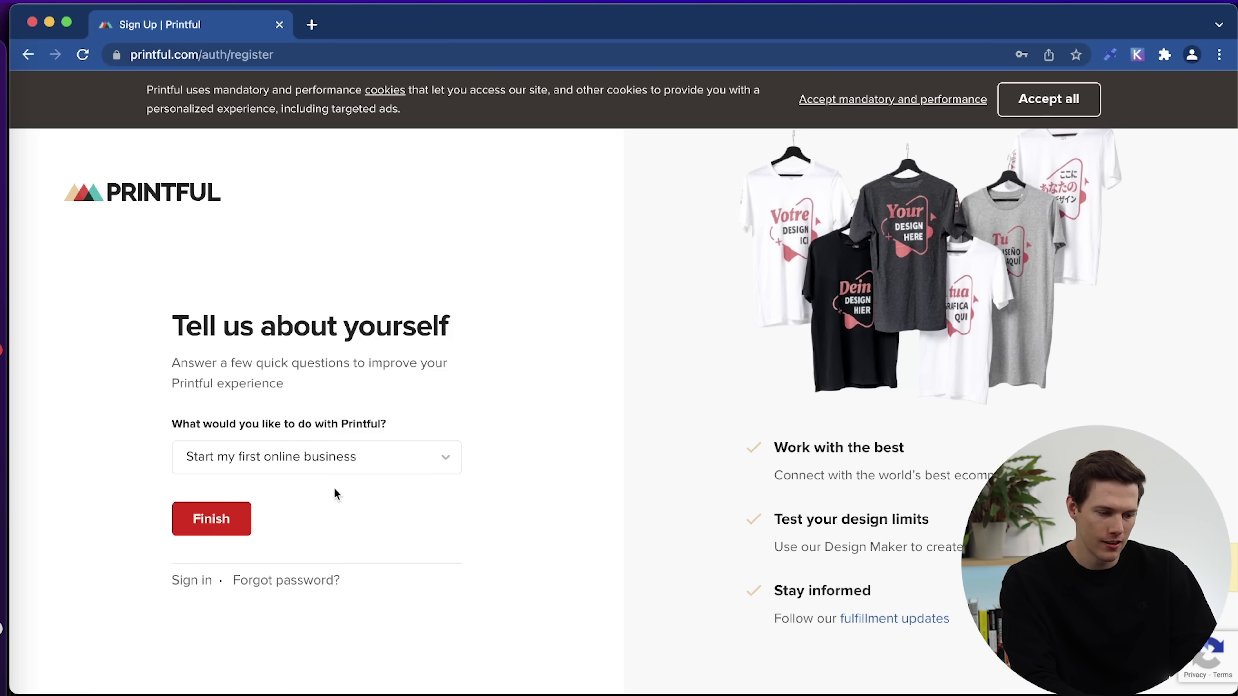
{"action": "left_click", "coordinate": [220, 520]}
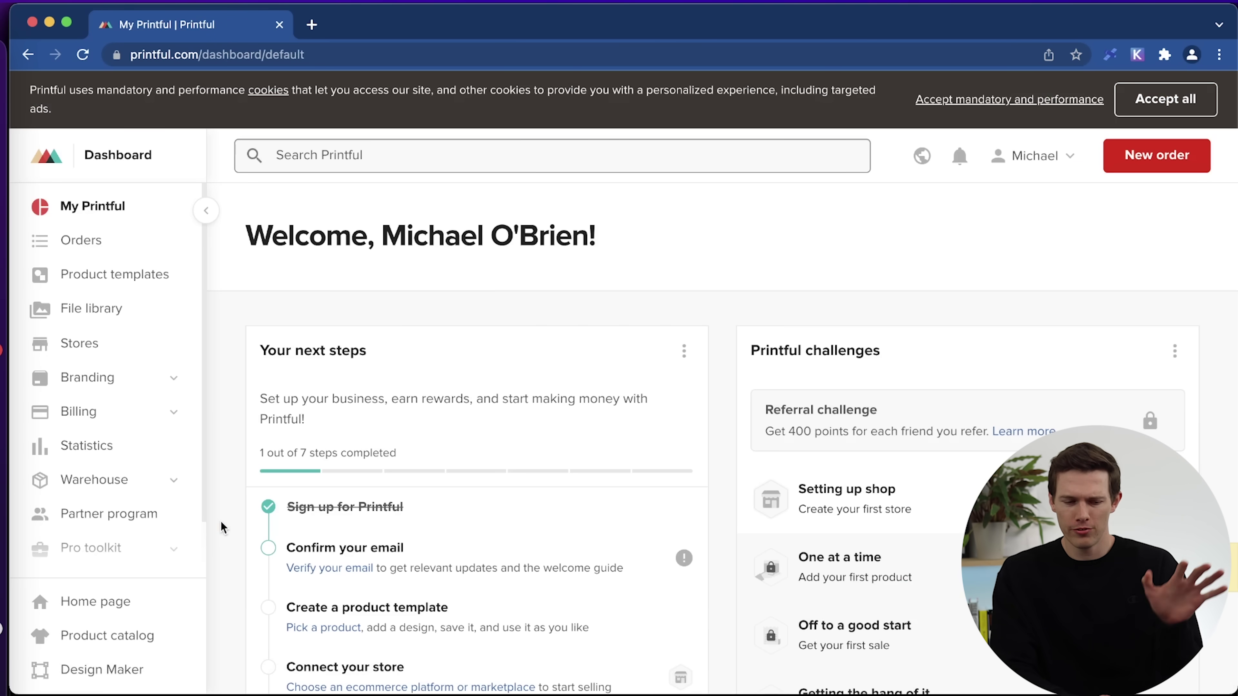
Scroll the Printful dashboard, then open a new blank browser tab beside it.
{"action": "scroll", "coordinate": [650, 484], "scroll_direction": "down", "scroll_amount": 5}
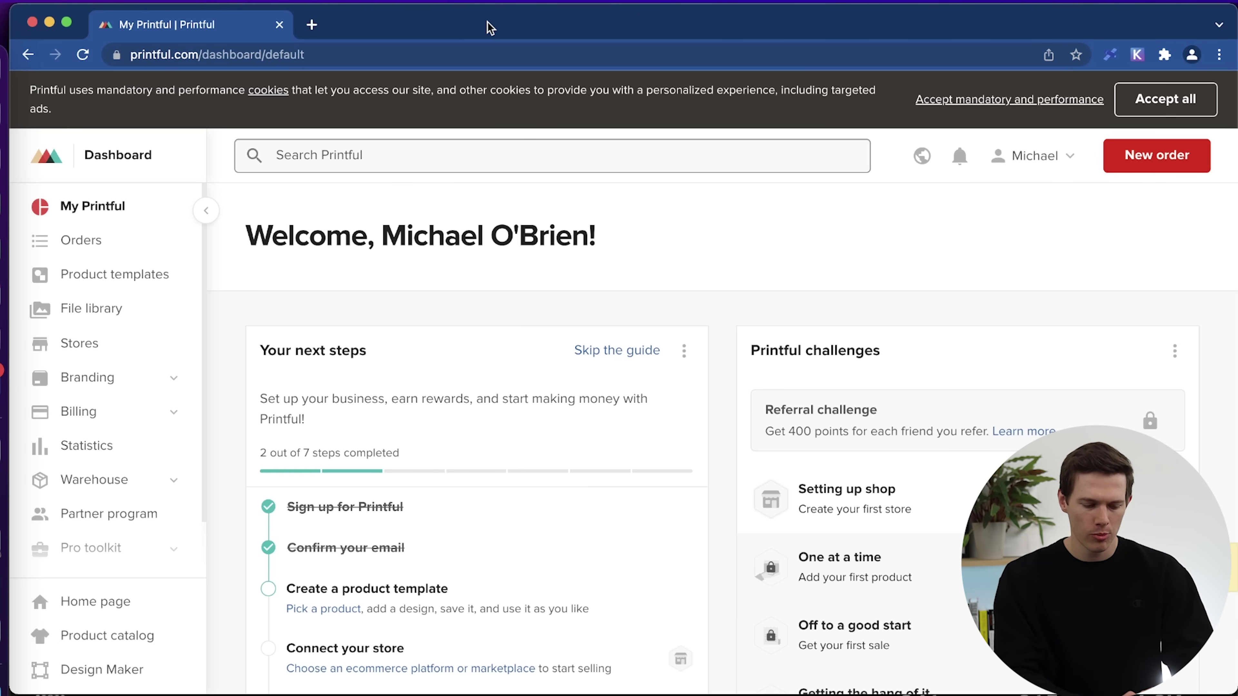
{"action": "key", "text": "super+t"}
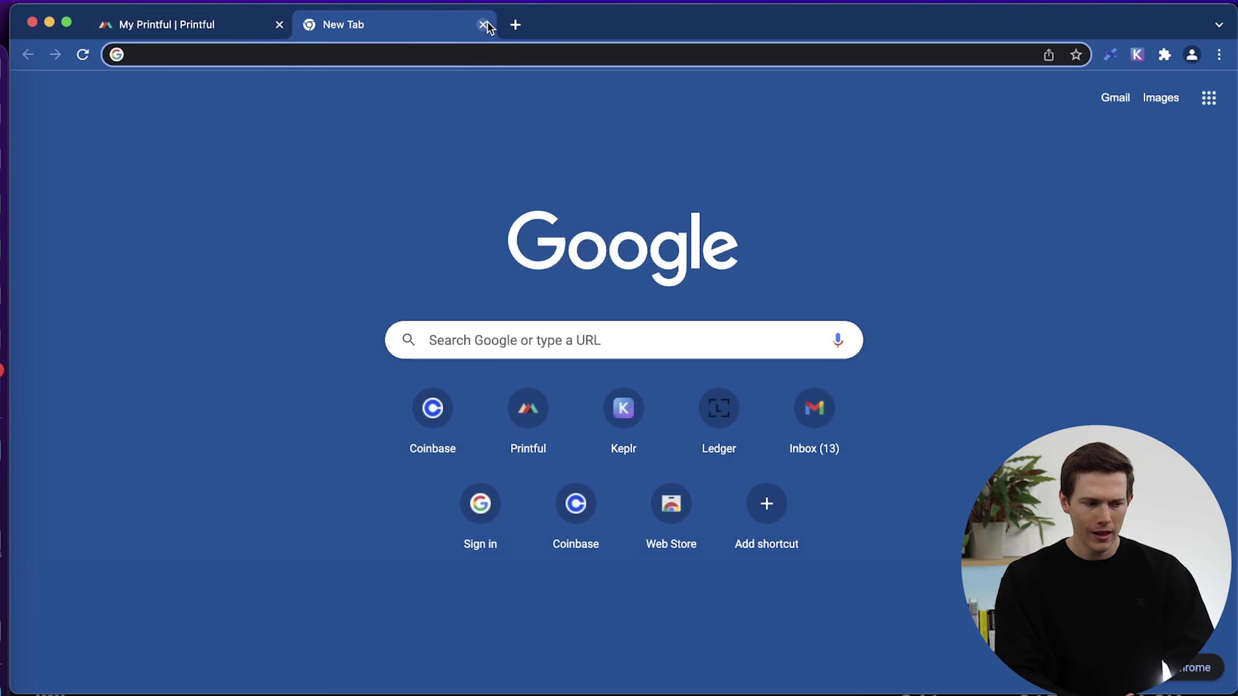
Load the Shopify free-trial sign-up from the santrelmedia.com/shopifyPOD partner link.
{"action": "type", "text": "https://santrelmedia.com/shopifyPOD"}
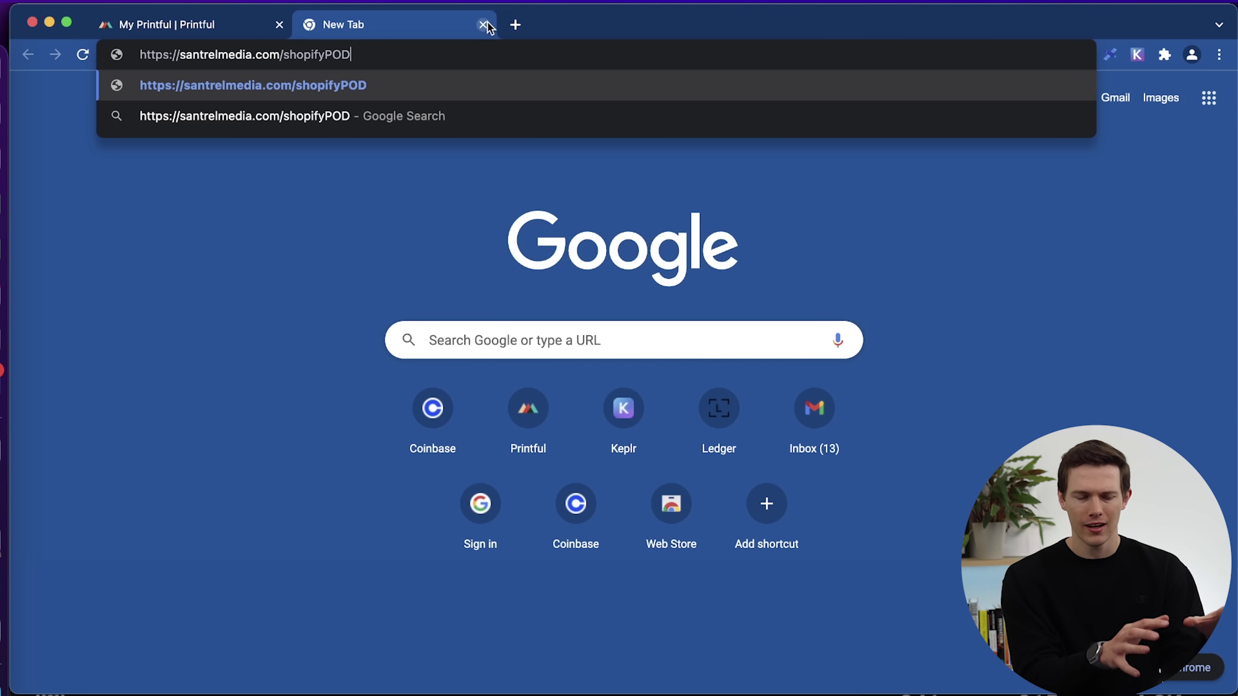
{"action": "key", "text": "Return"}
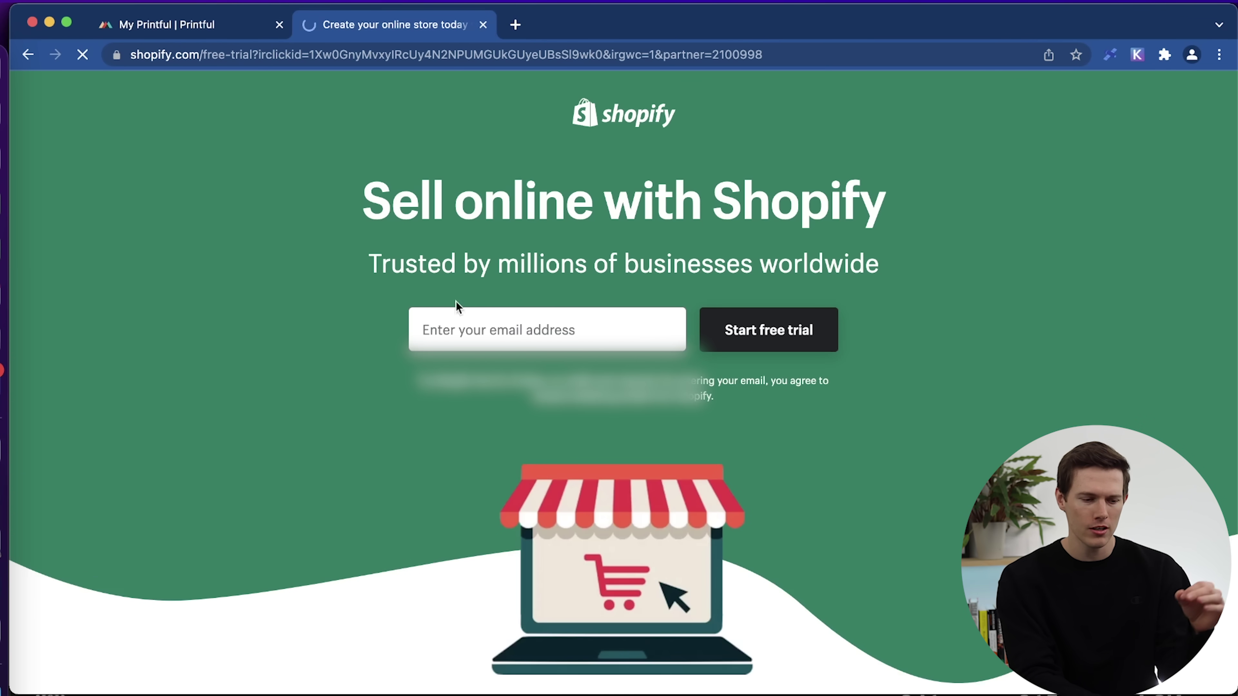
{"action": "left_click", "coordinate": [501, 332]}
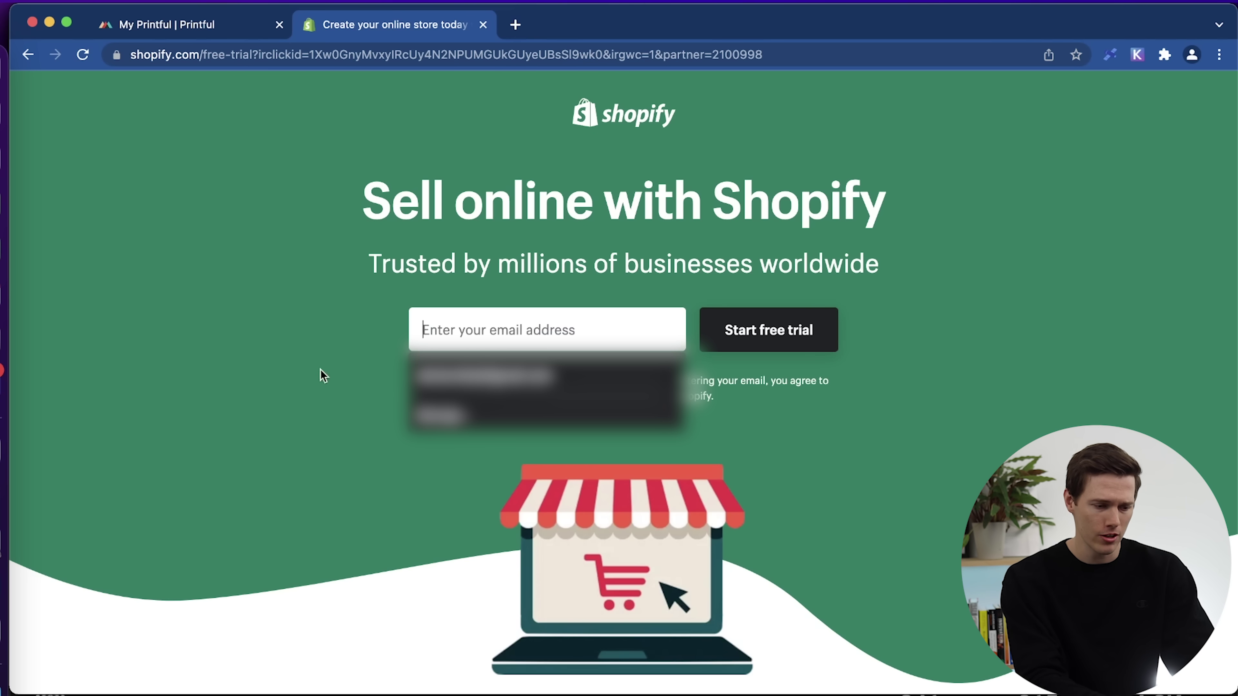
{"action": "left_click", "coordinate": [263, 393]}
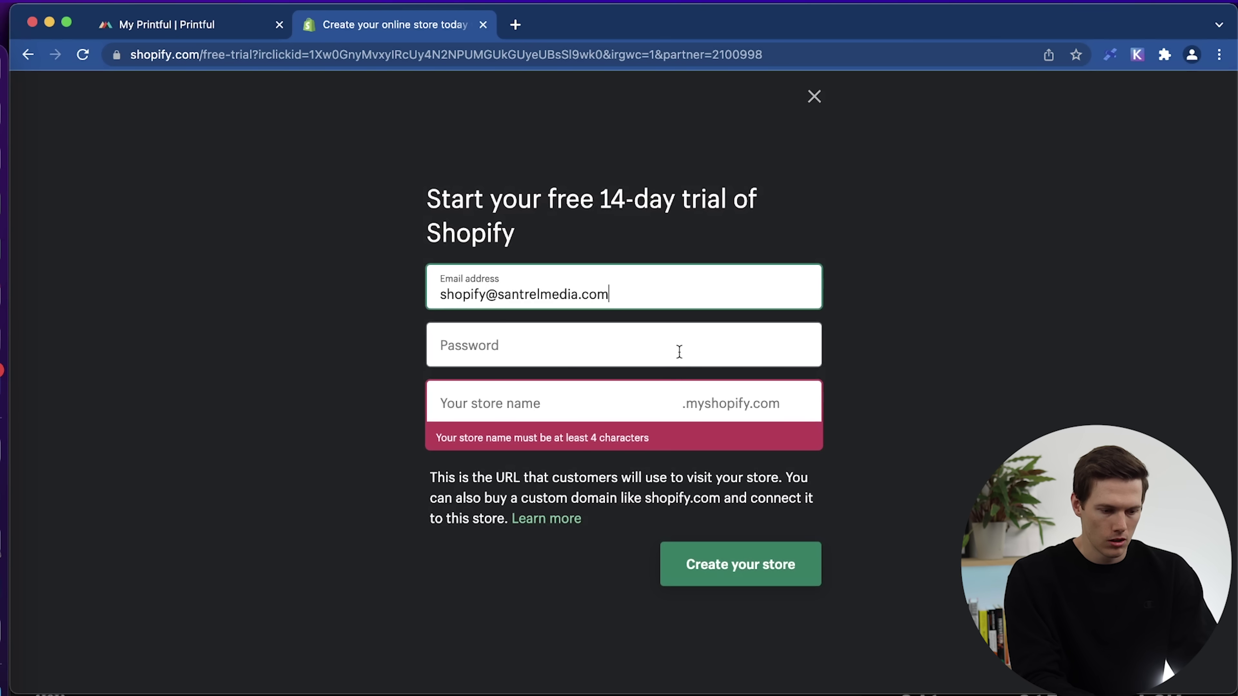
Enter the account password, name the store SantrelMerch, create it and save the browser login.
{"action": "left_click", "coordinate": [494, 350]}
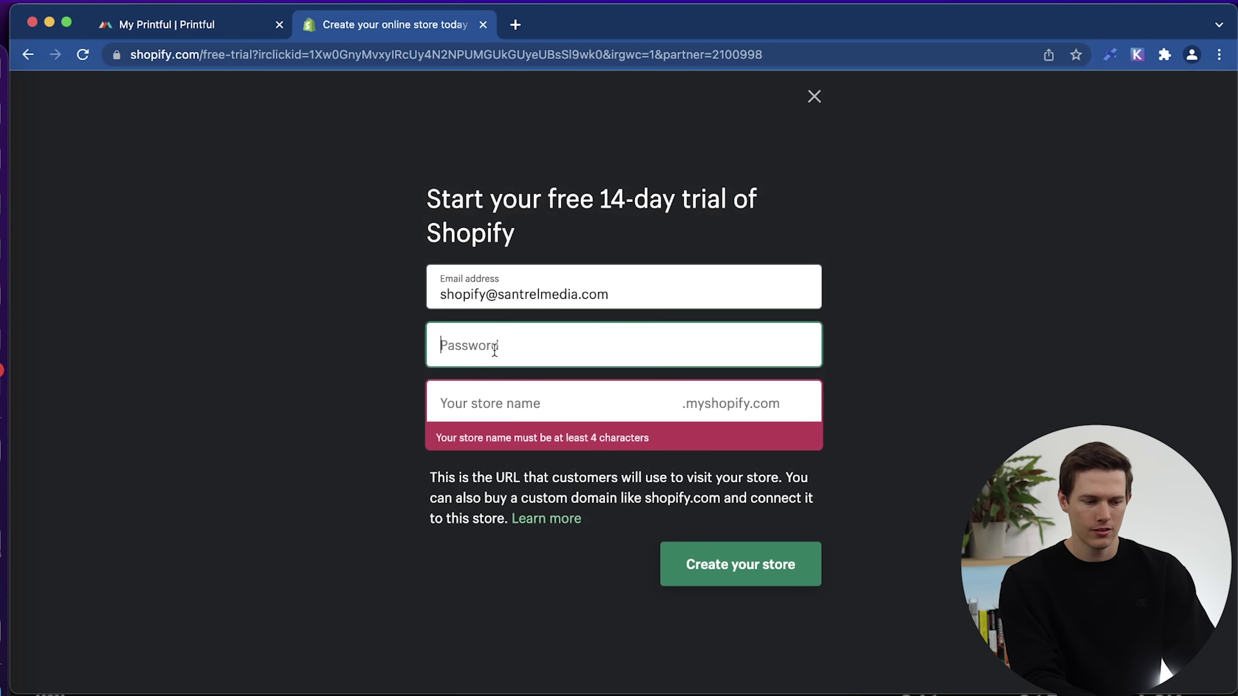
{"action": "left_click", "coordinate": [542, 404]}
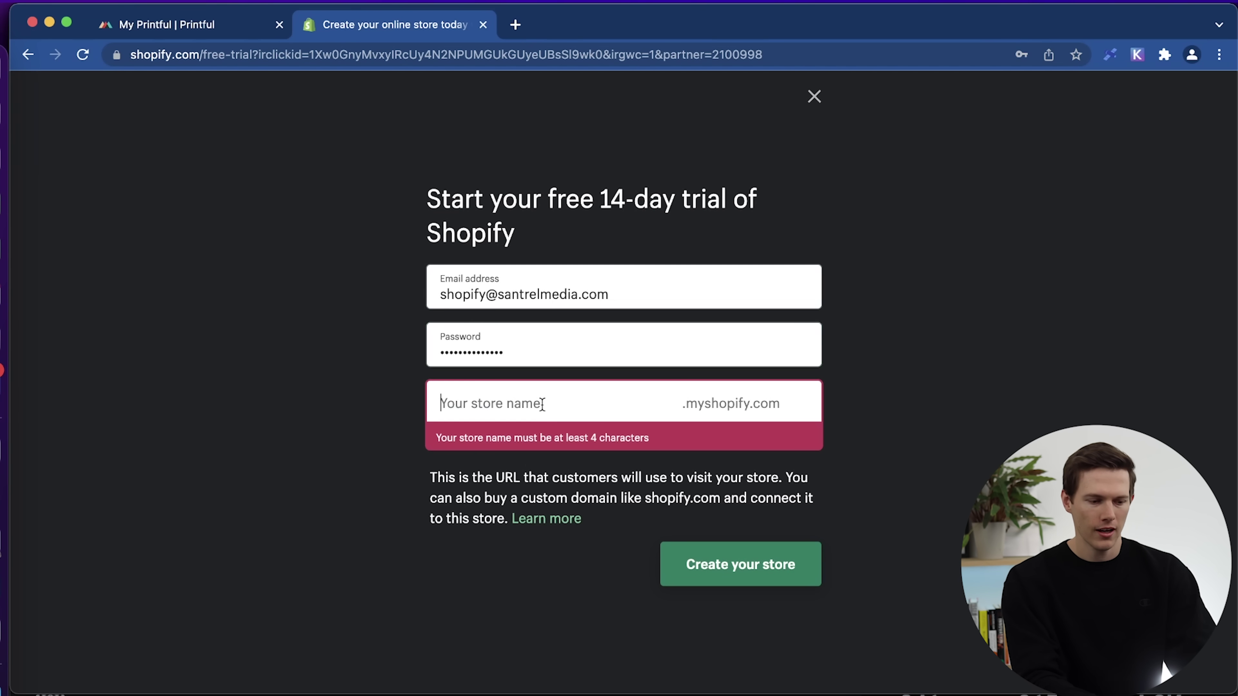
{"action": "left_click", "coordinate": [544, 405]}
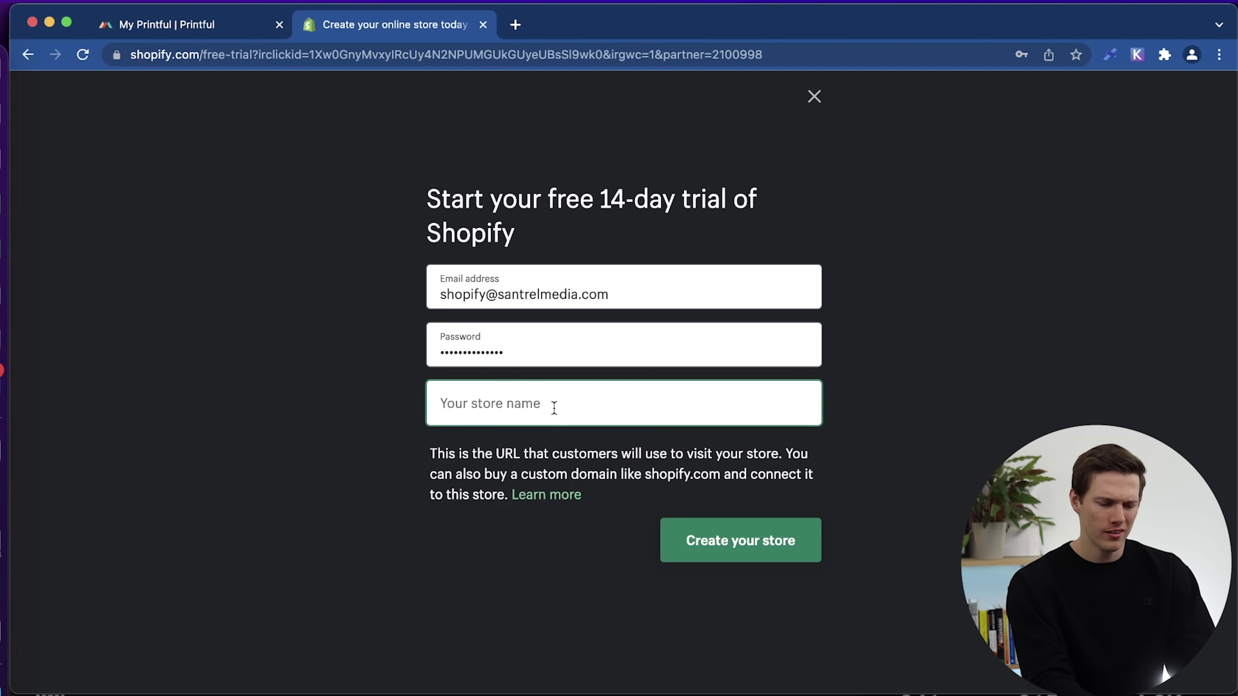
{"action": "type", "text": "Sant"}
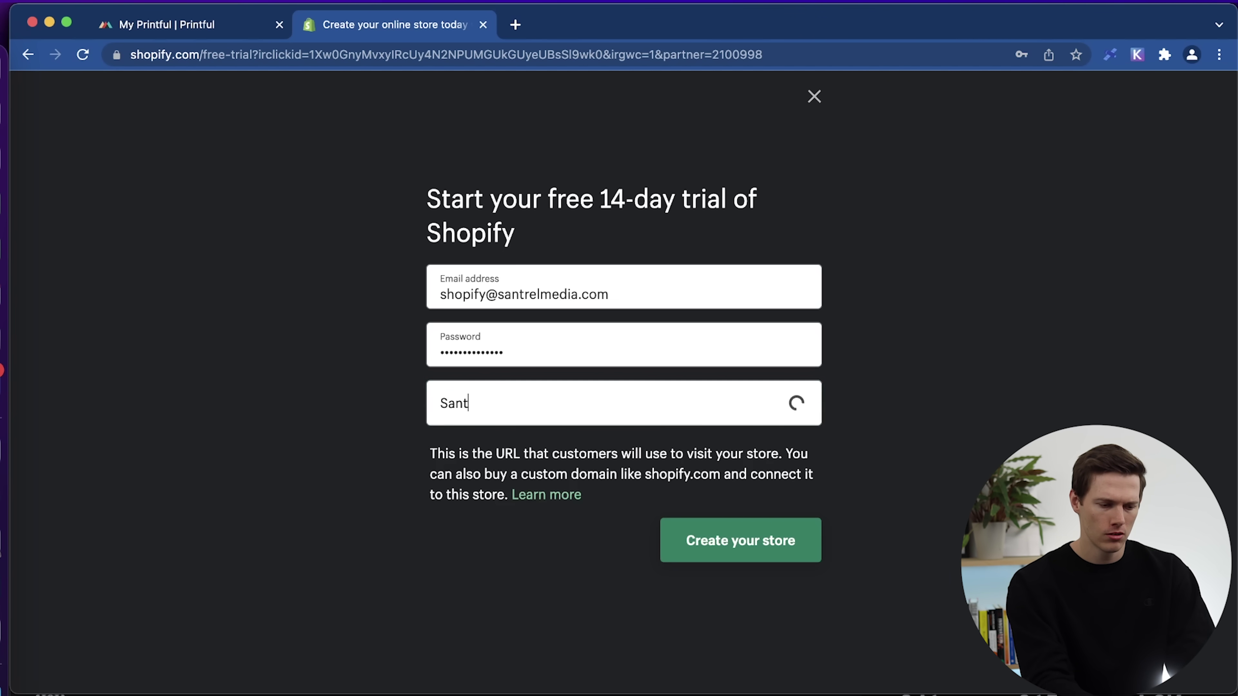
{"action": "type", "text": "relMerchansiz"}
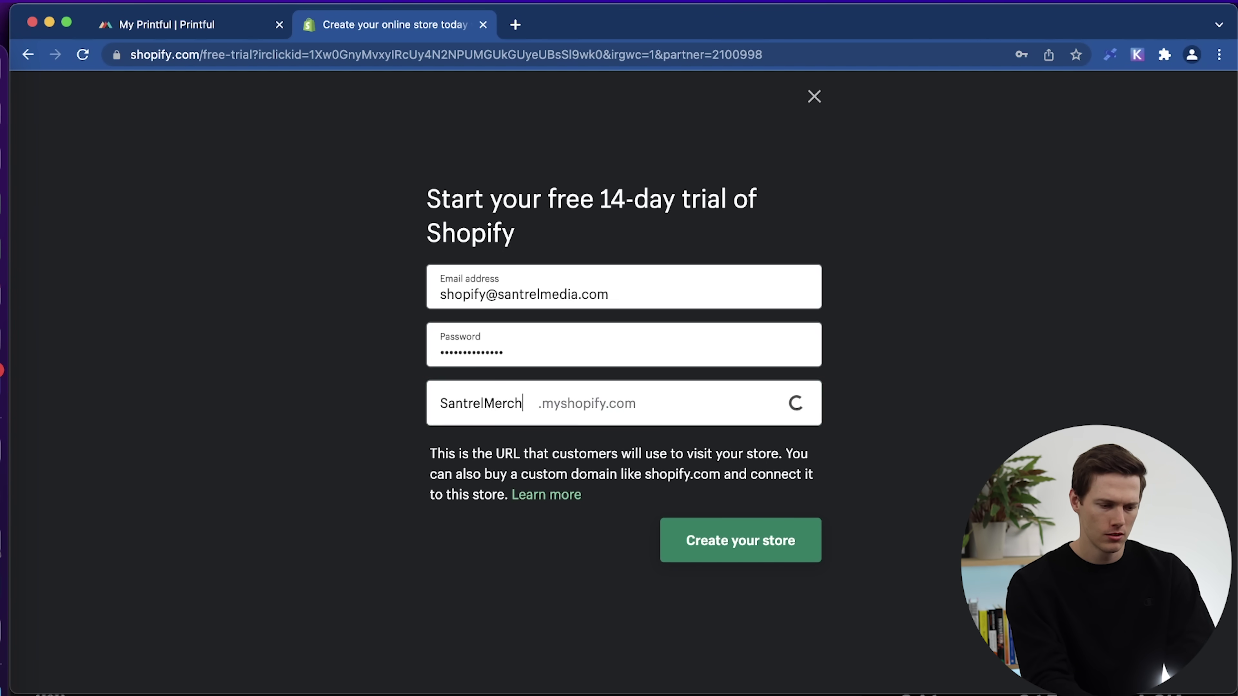
{"action": "key", "text": "BackSpace"}
{"action": "key", "text": "BackSpace"}
{"action": "key", "text": "BackSpace"}
{"action": "key", "text": "BackSpace"}
{"action": "key", "text": "BackSpace"}
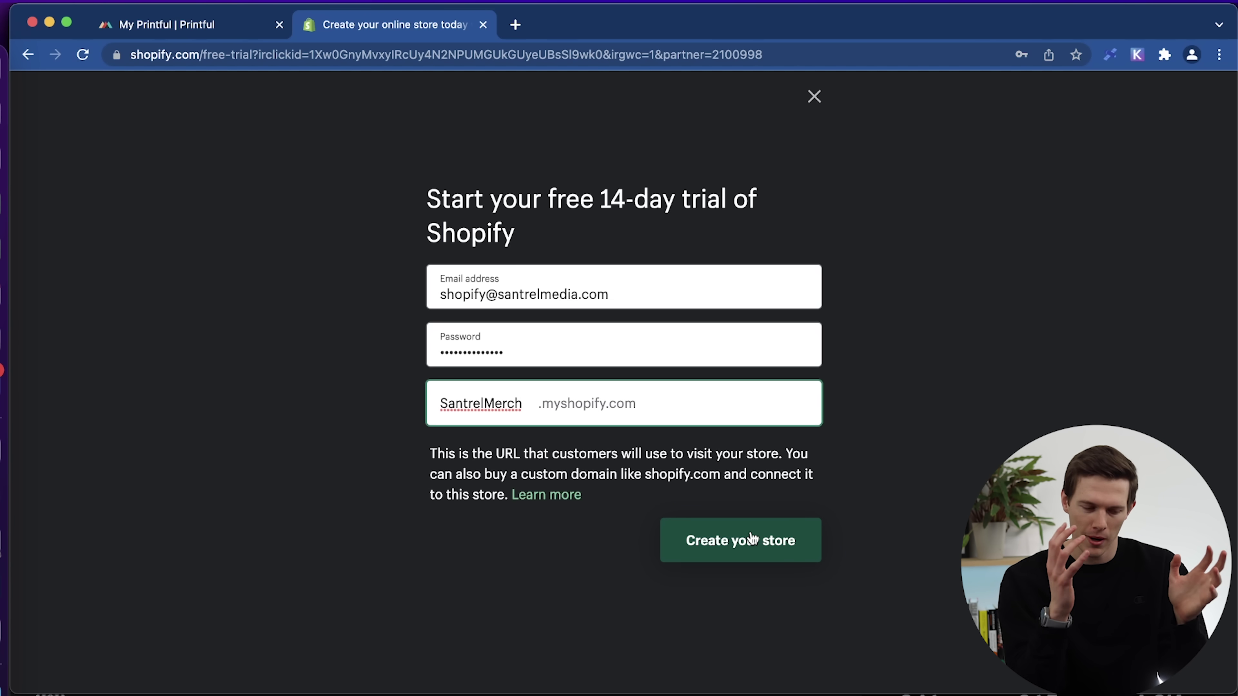
{"action": "left_click", "coordinate": [754, 551]}
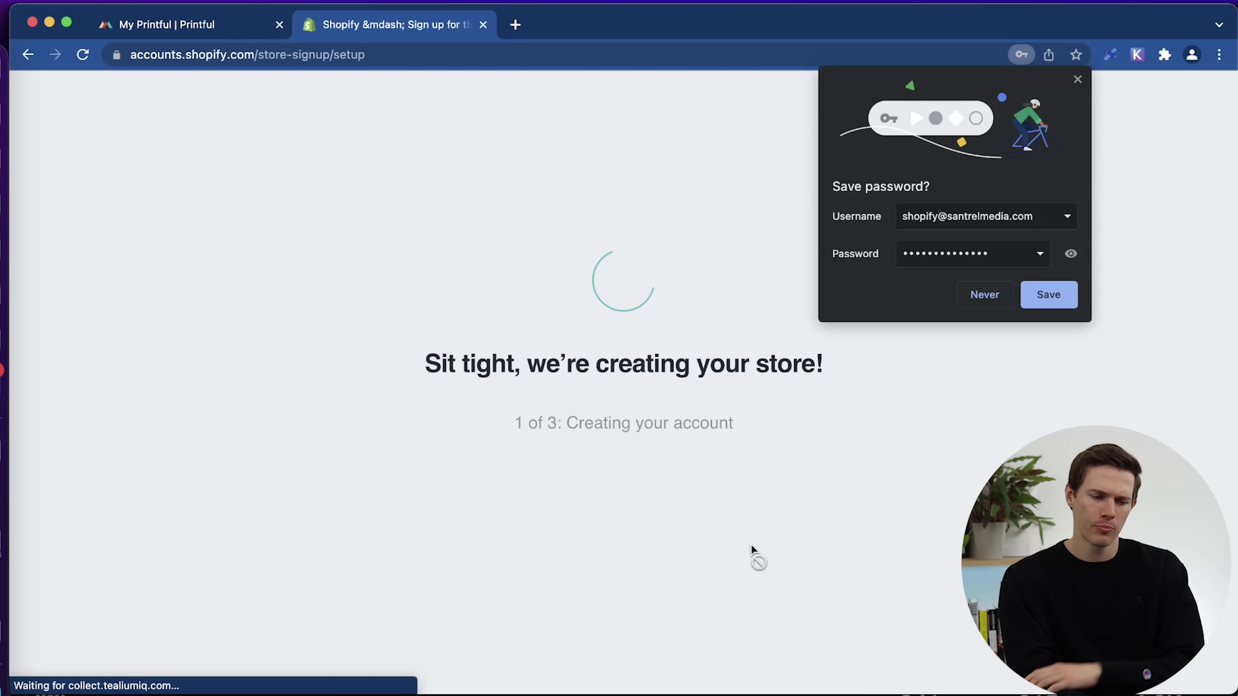
{"action": "left_click", "coordinate": [1054, 298]}
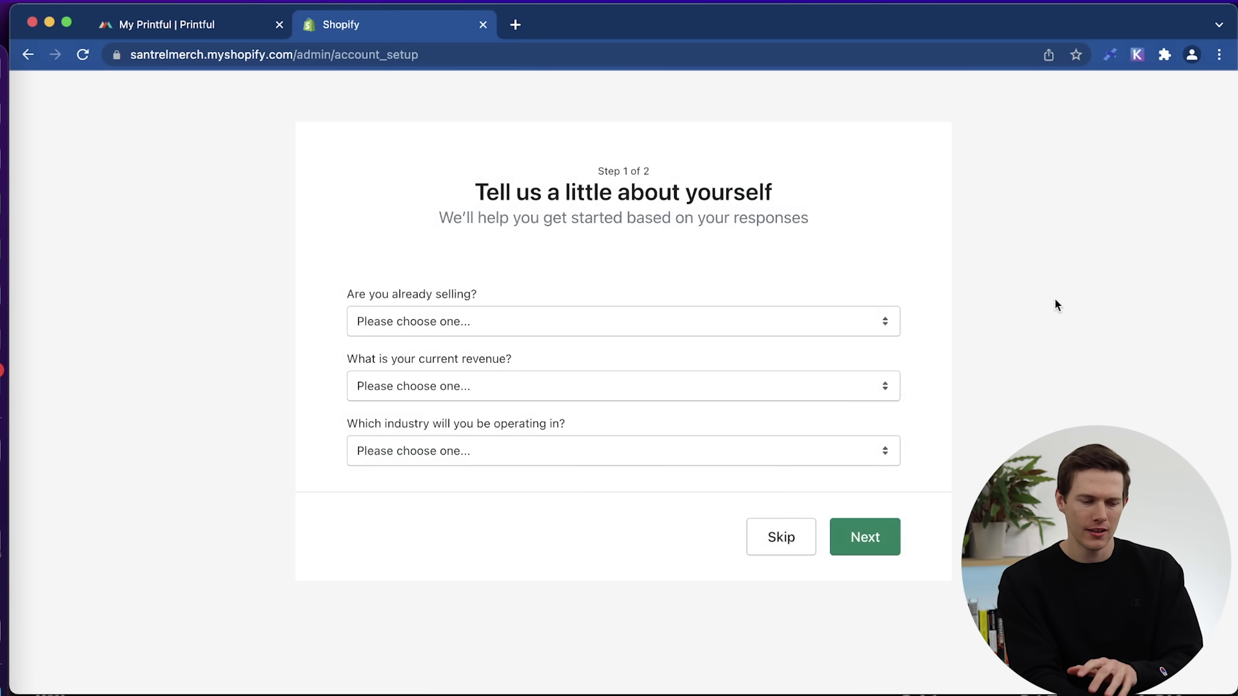
Answer that you're not selling products yet and will sell through dropshipping.
{"action": "left_click", "coordinate": [741, 322]}
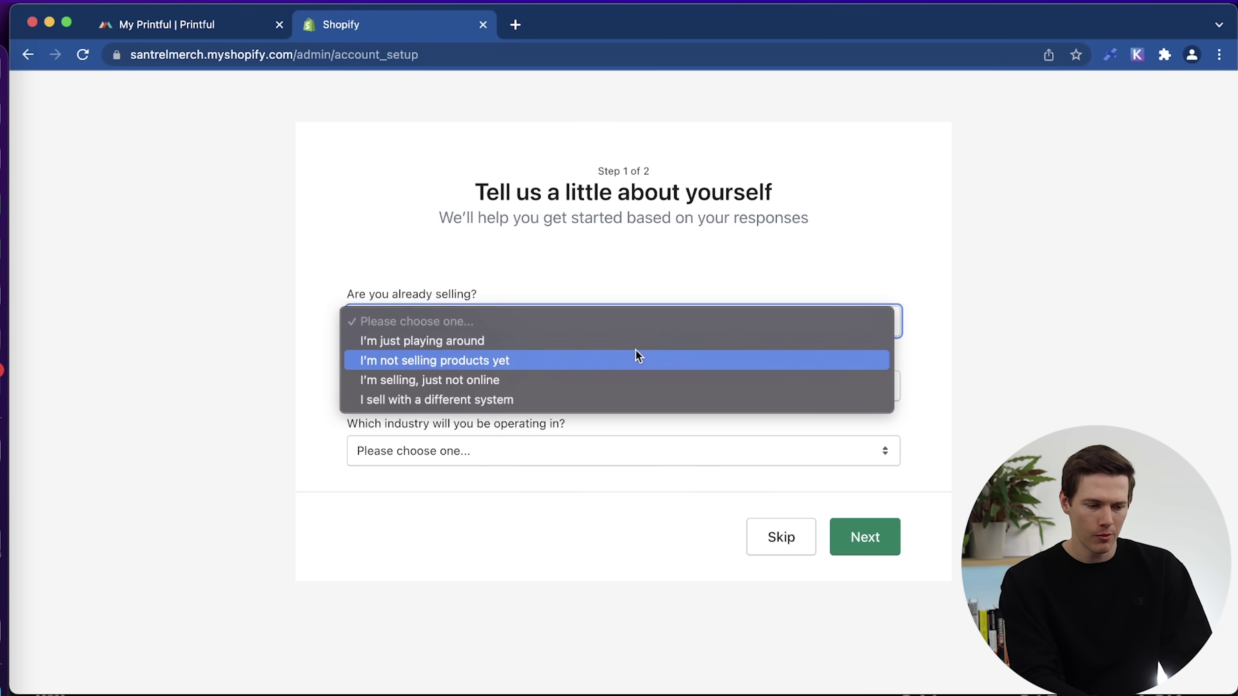
{"action": "left_click", "coordinate": [640, 360]}
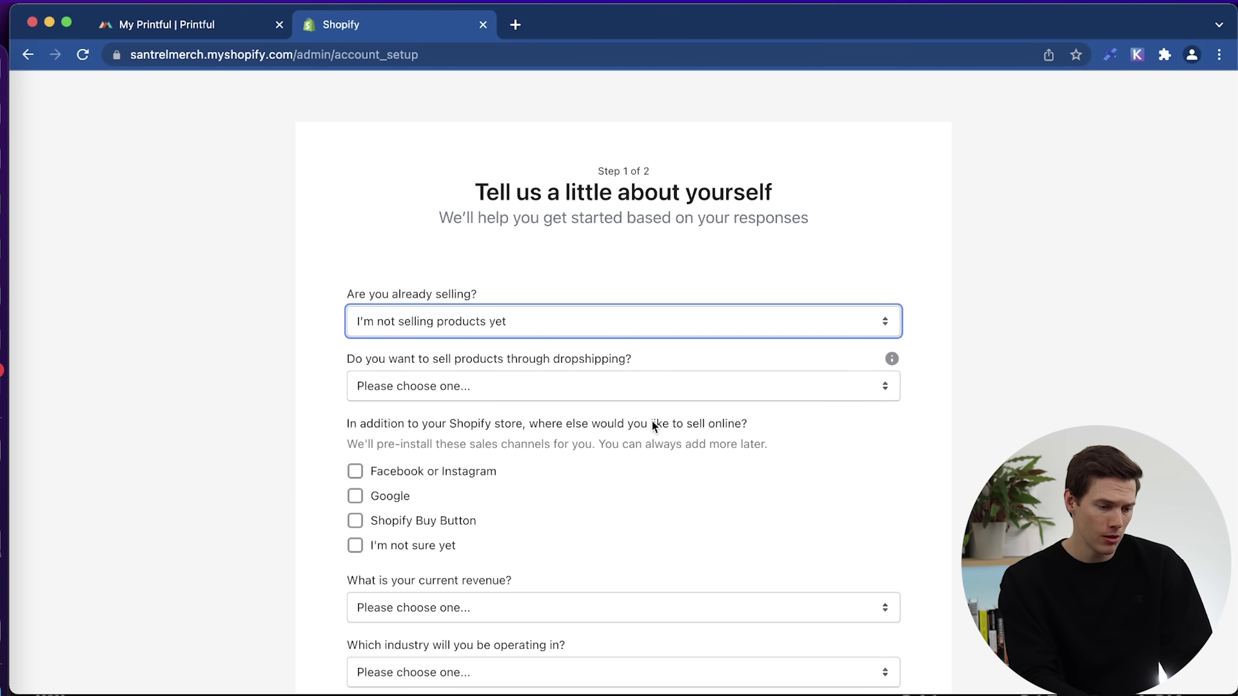
{"action": "left_click", "coordinate": [517, 382]}
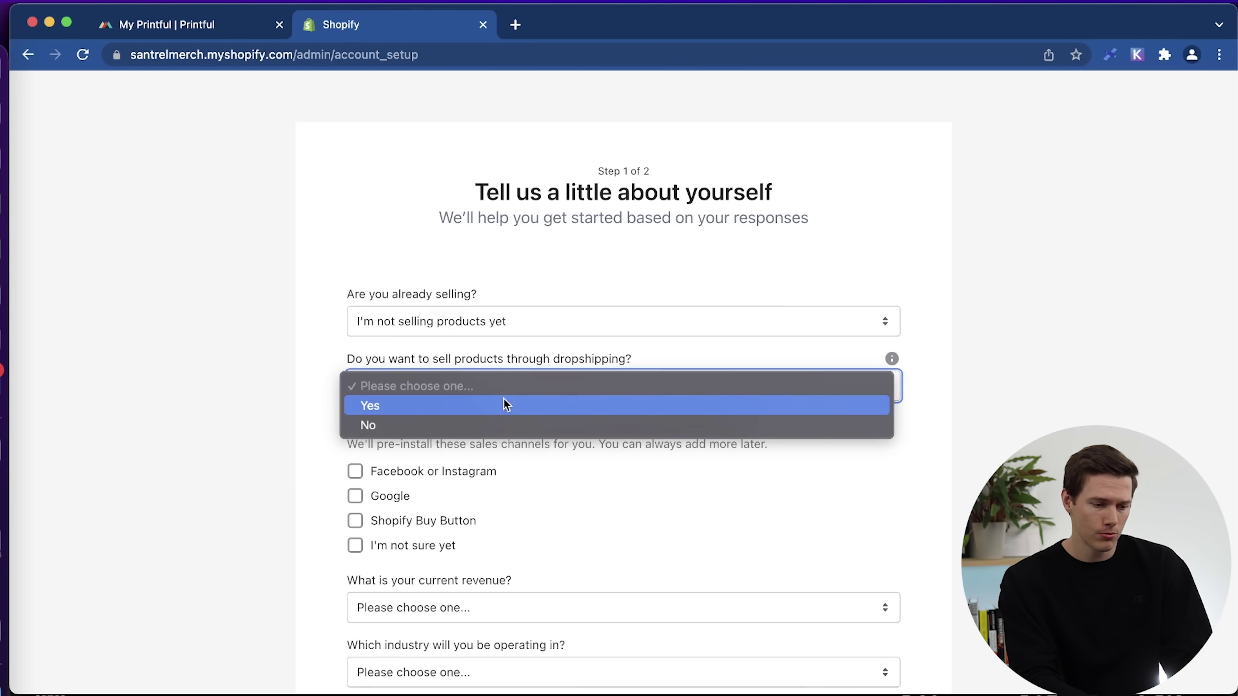
{"action": "left_click", "coordinate": [494, 410]}
{"action": "scroll", "coordinate": [528, 469], "scroll_direction": "down", "scroll_amount": 3}
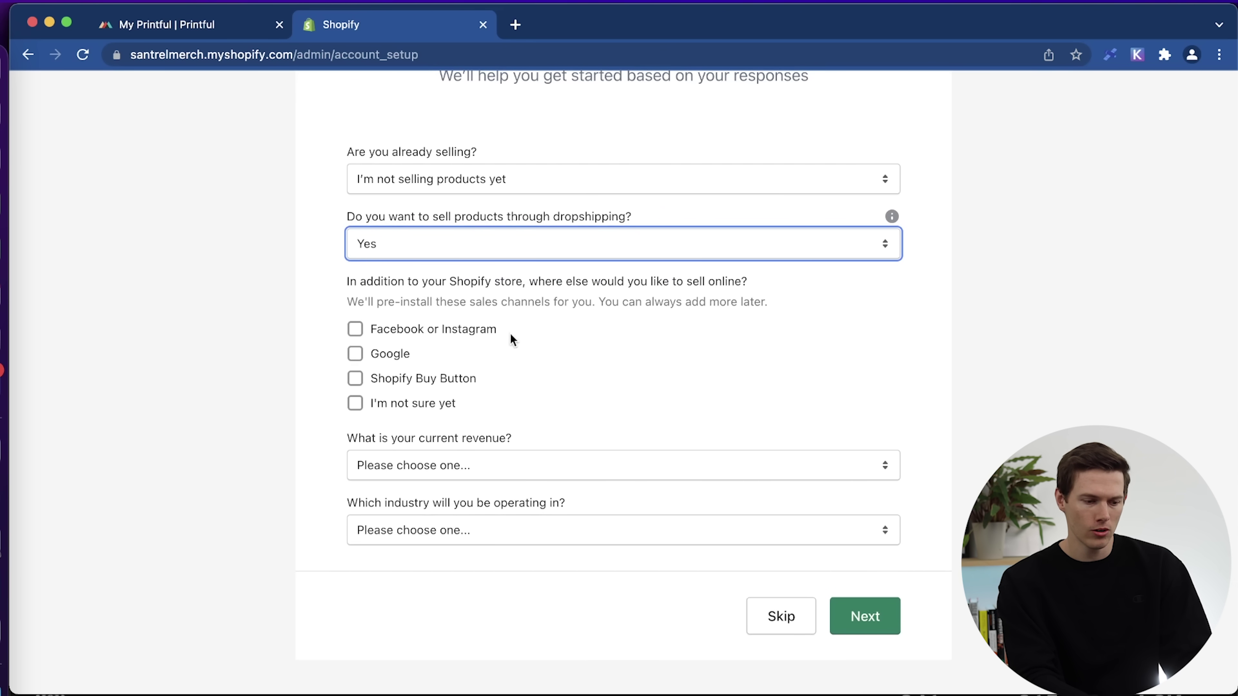
Pick Facebook/Instagram, Google and Buy Button channels, $0 revenue and Clothing industry, then submit.
{"action": "left_click", "coordinate": [358, 334]}
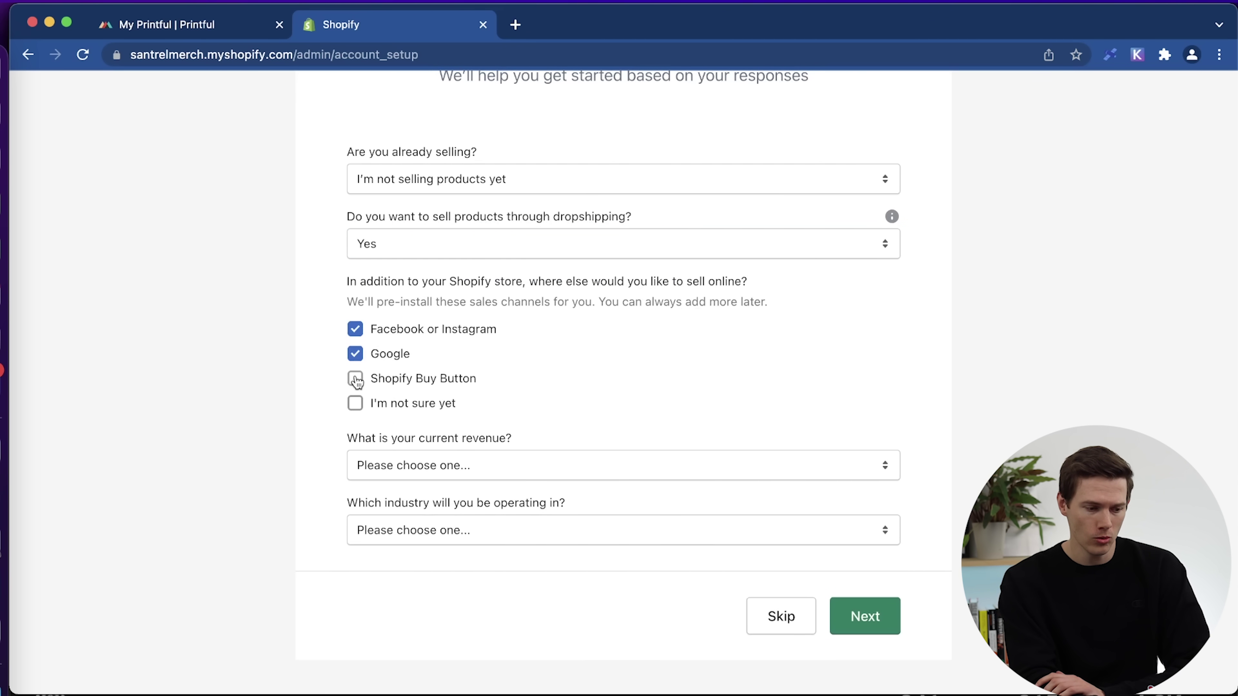
{"action": "left_click", "coordinate": [356, 380]}
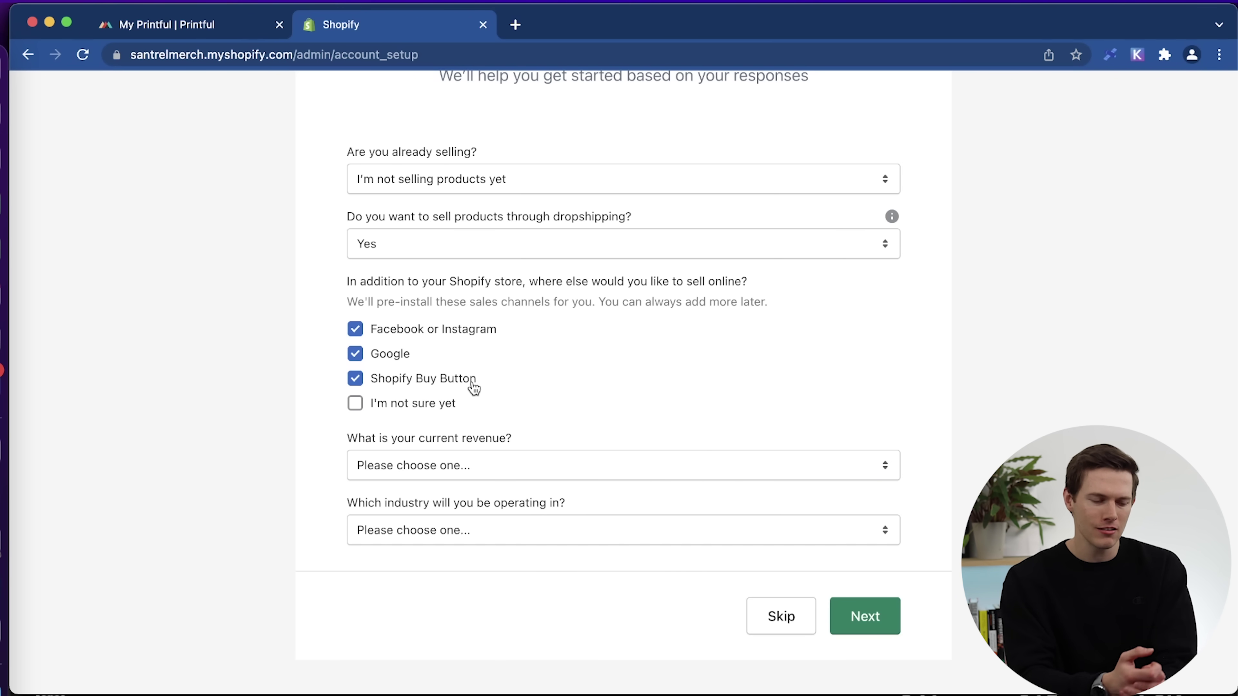
{"action": "left_click", "coordinate": [481, 466]}
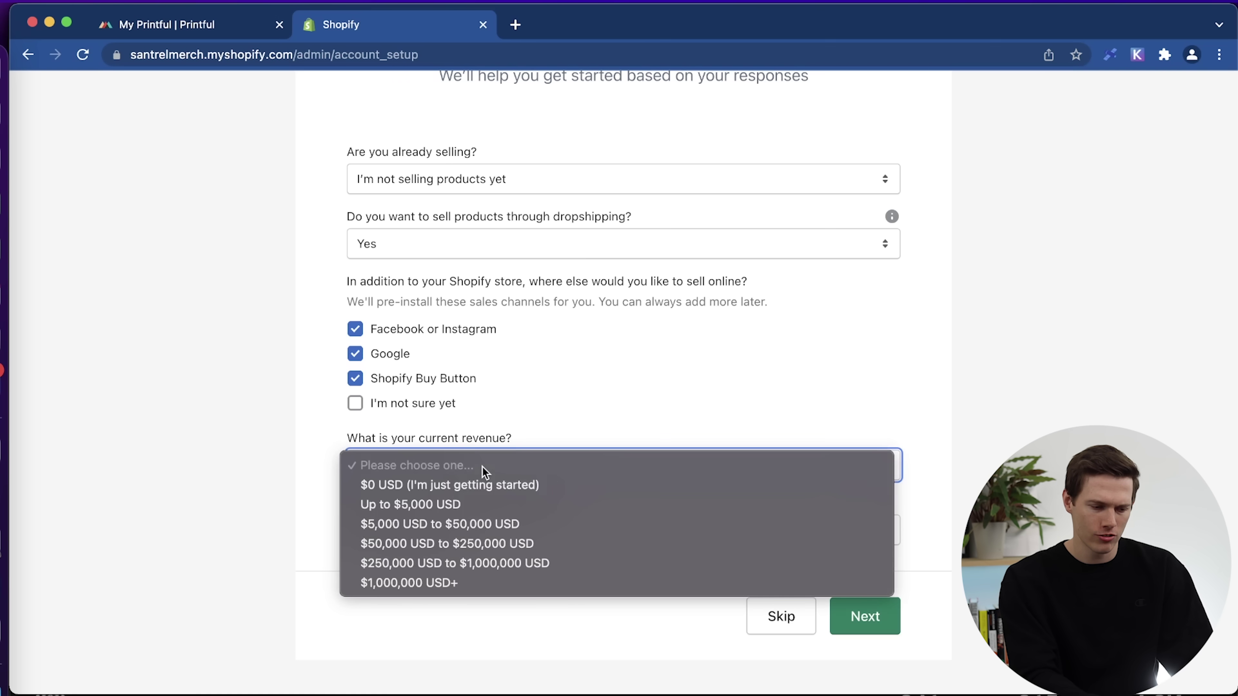
{"action": "left_click", "coordinate": [512, 487]}
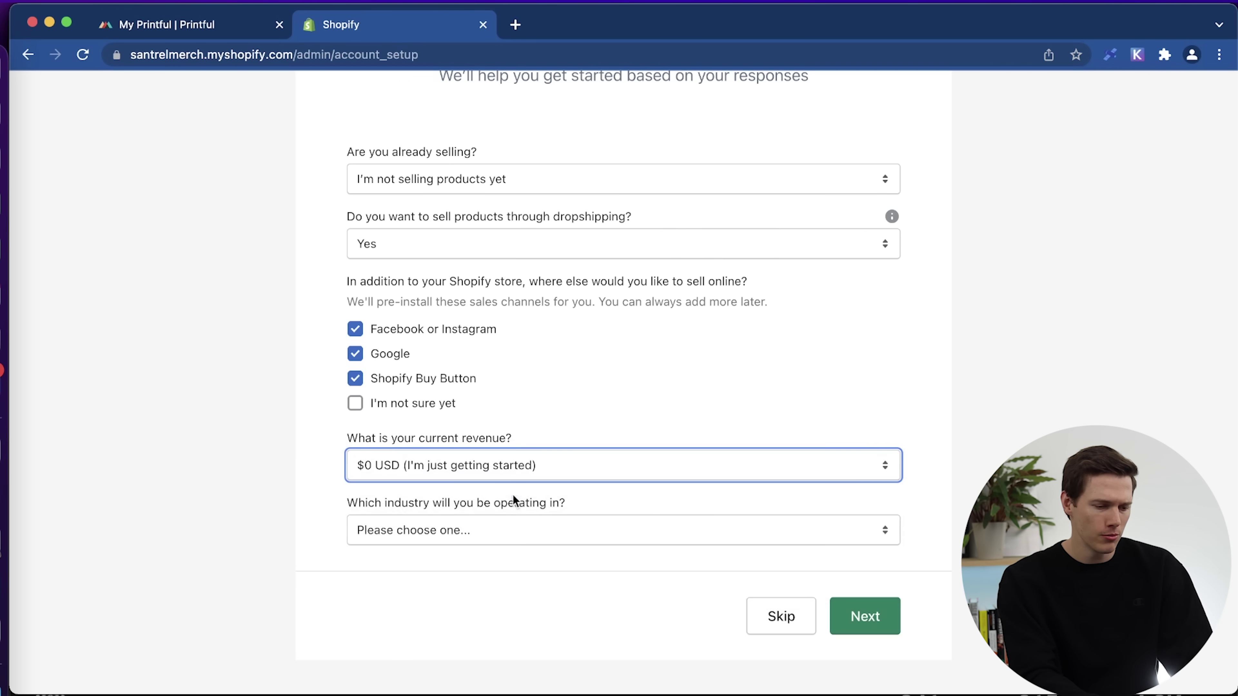
{"action": "left_click", "coordinate": [505, 533]}
{"action": "left_click", "coordinate": [479, 571]}
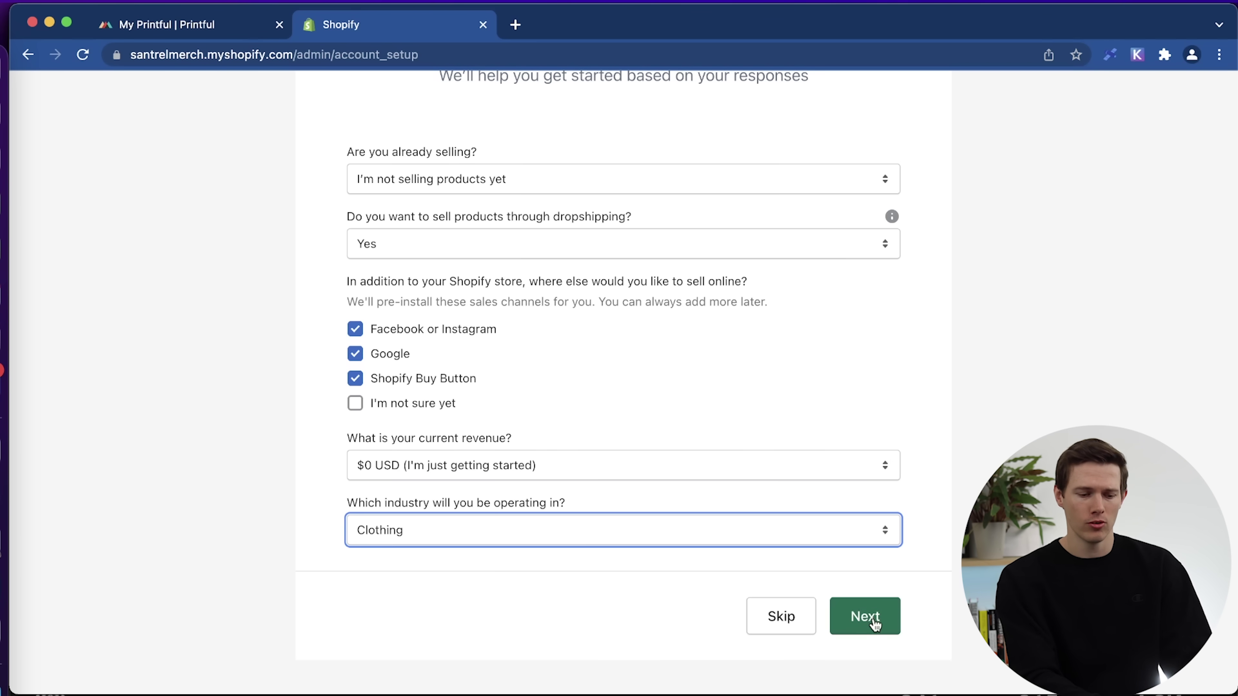
{"action": "left_click", "coordinate": [877, 622]}
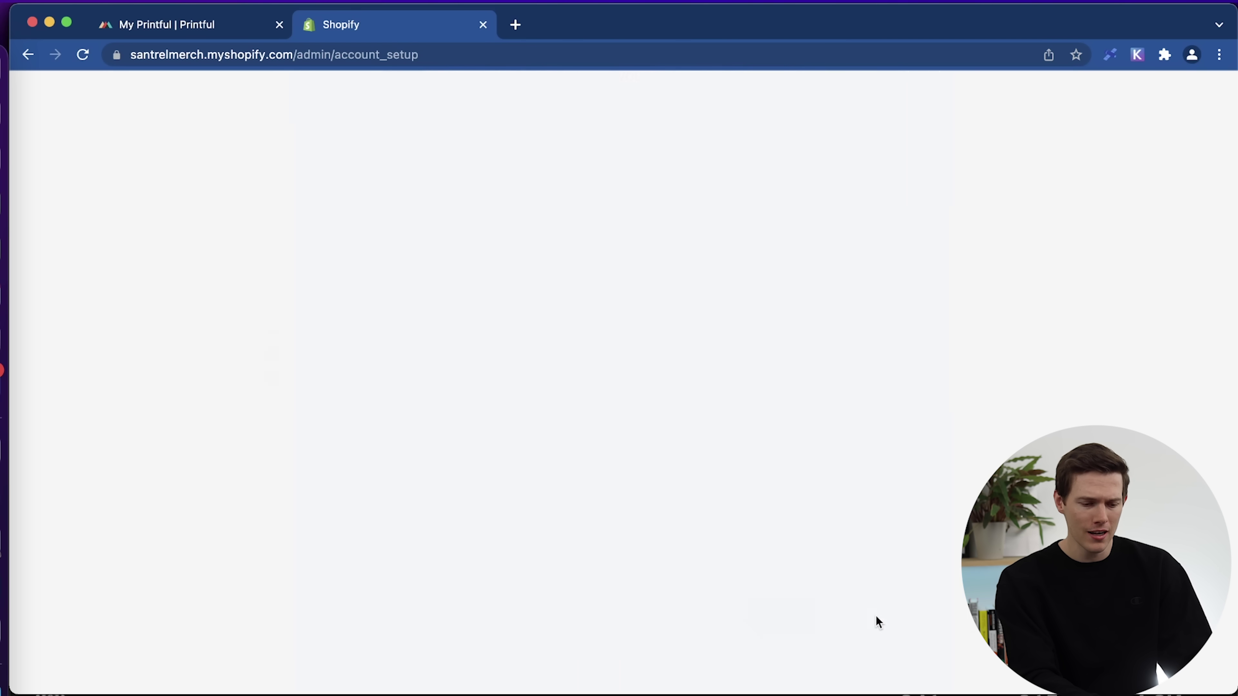
Go through the address form and enter the SantrelMerch store admin.
{"action": "scroll", "coordinate": [810, 380], "scroll_direction": "down", "scroll_amount": 5}
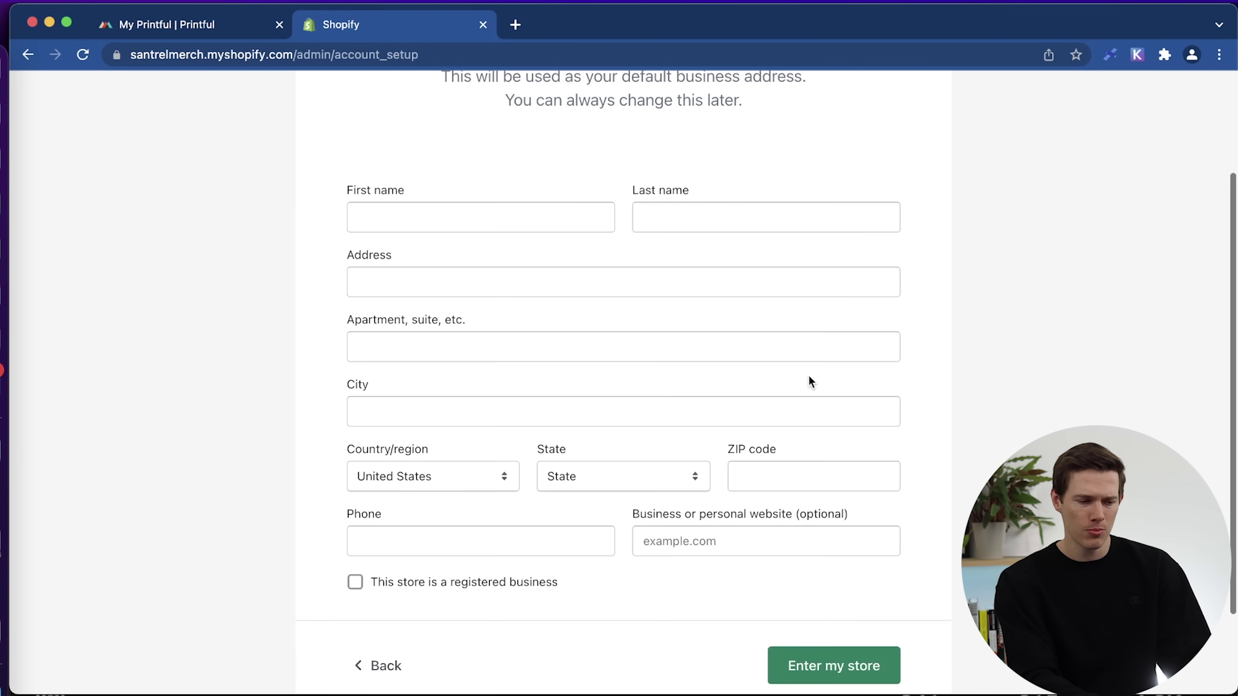
{"action": "scroll", "coordinate": [808, 376], "scroll_direction": "up", "scroll_amount": 4}
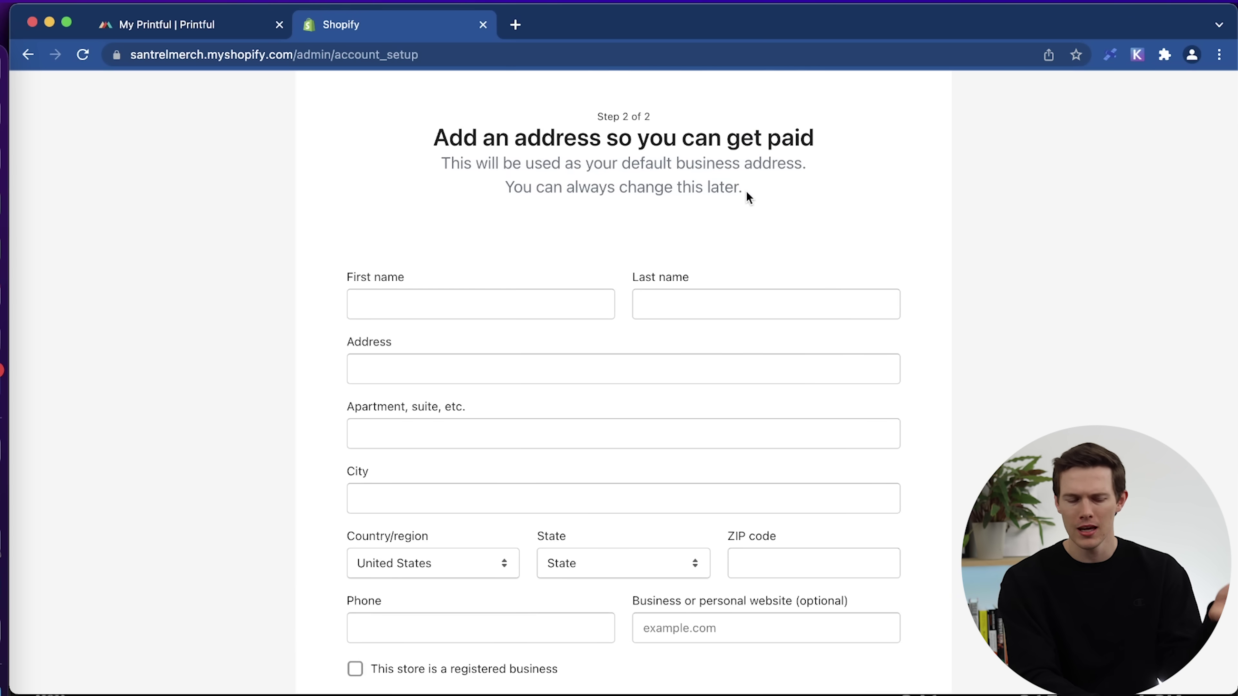
{"action": "scroll", "coordinate": [1043, 397], "scroll_direction": "down", "scroll_amount": 3}
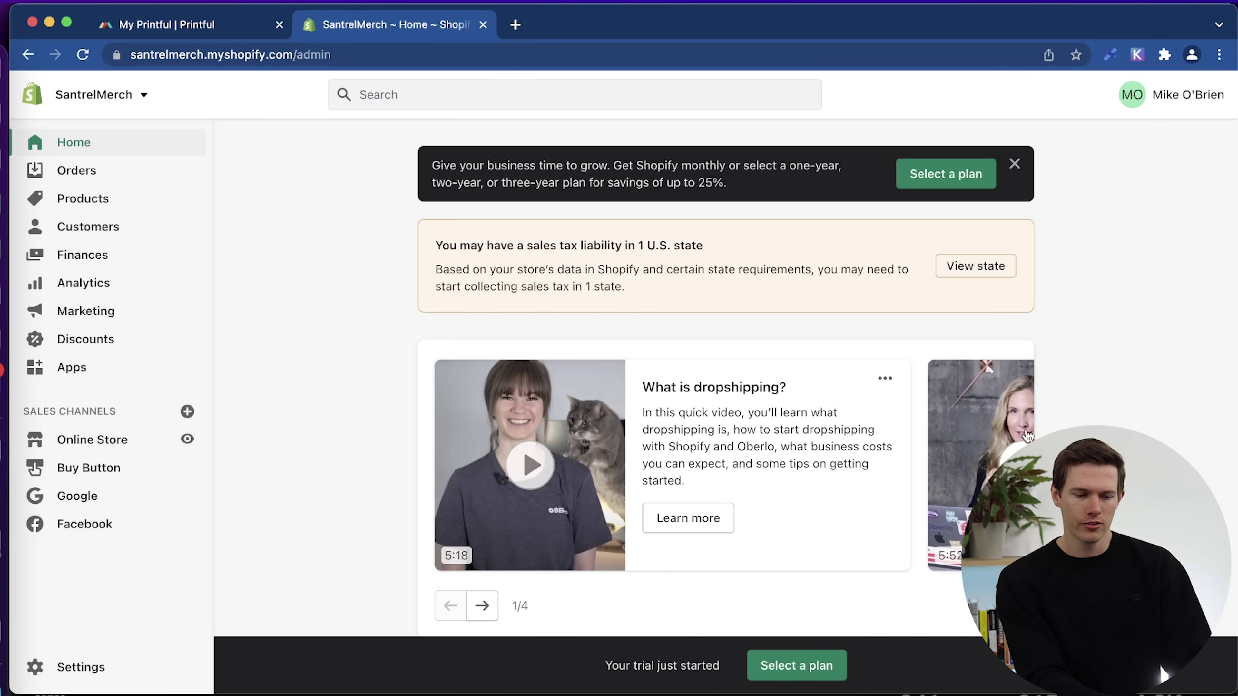
Browse the admin Home page, then view the empty Orders page.
{"action": "scroll", "coordinate": [958, 470], "scroll_direction": "down", "scroll_amount": 4}
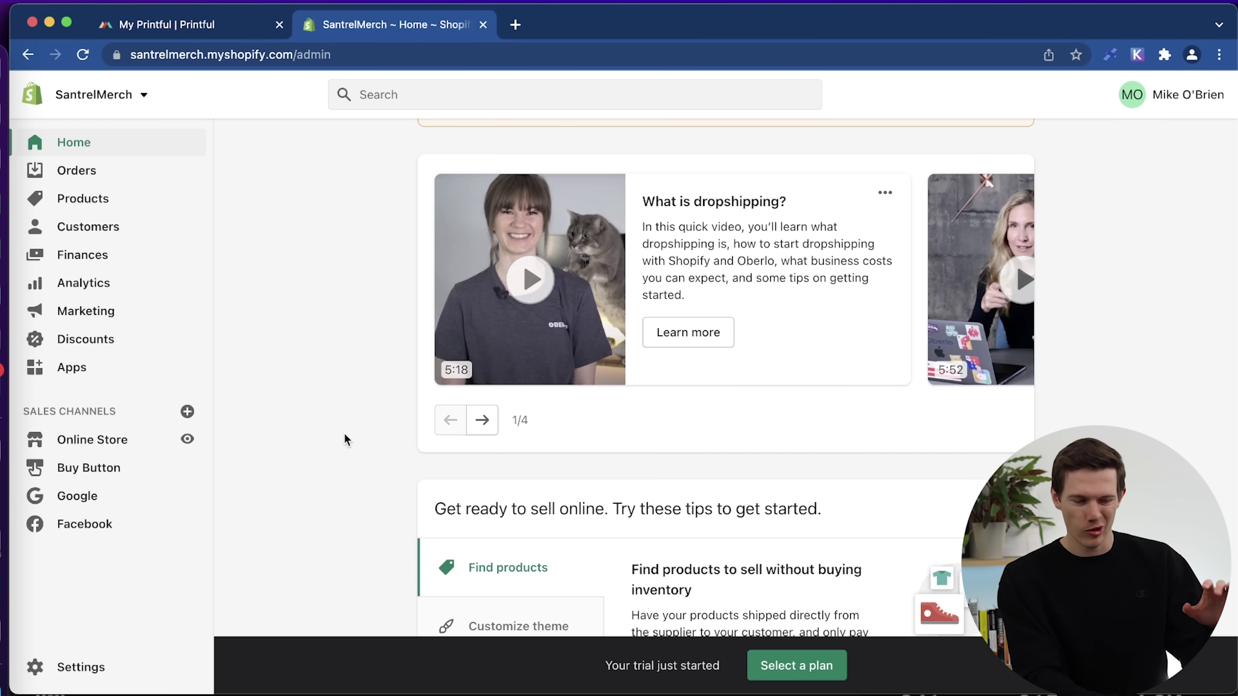
{"action": "scroll", "coordinate": [344, 434], "scroll_direction": "down", "scroll_amount": 3}
{"action": "scroll", "coordinate": [344, 434], "scroll_direction": "down", "scroll_amount": 5}
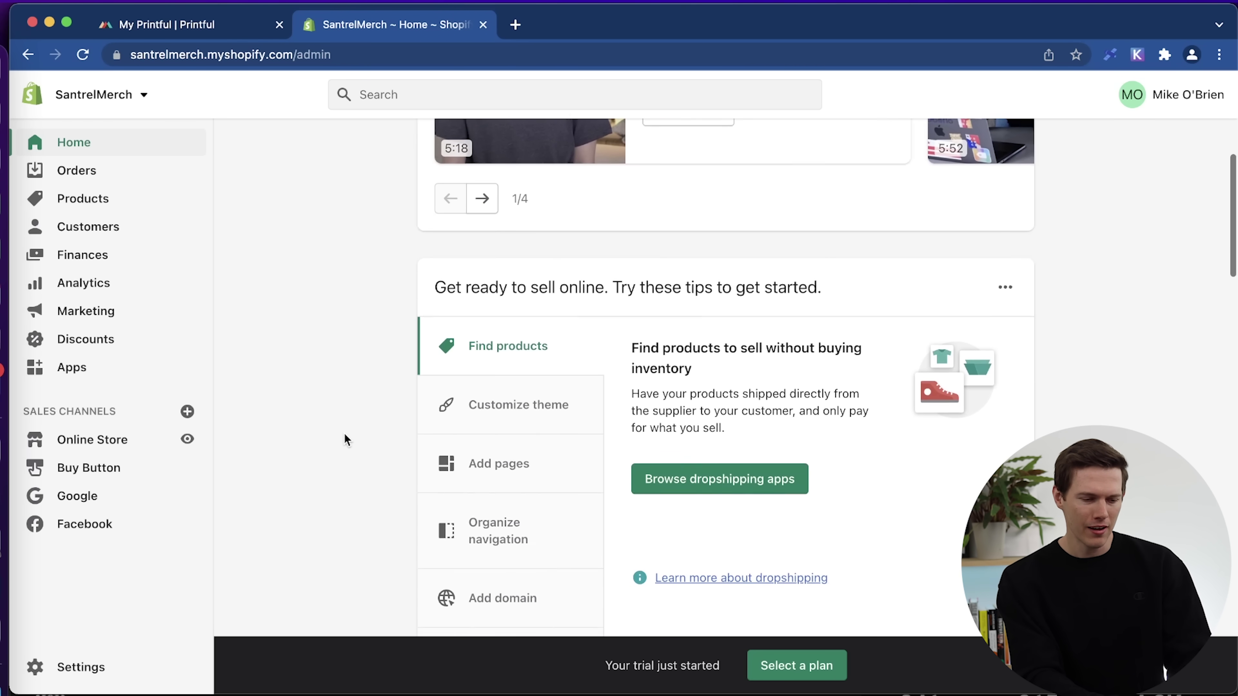
{"action": "scroll", "coordinate": [344, 437], "scroll_direction": "up", "scroll_amount": 2}
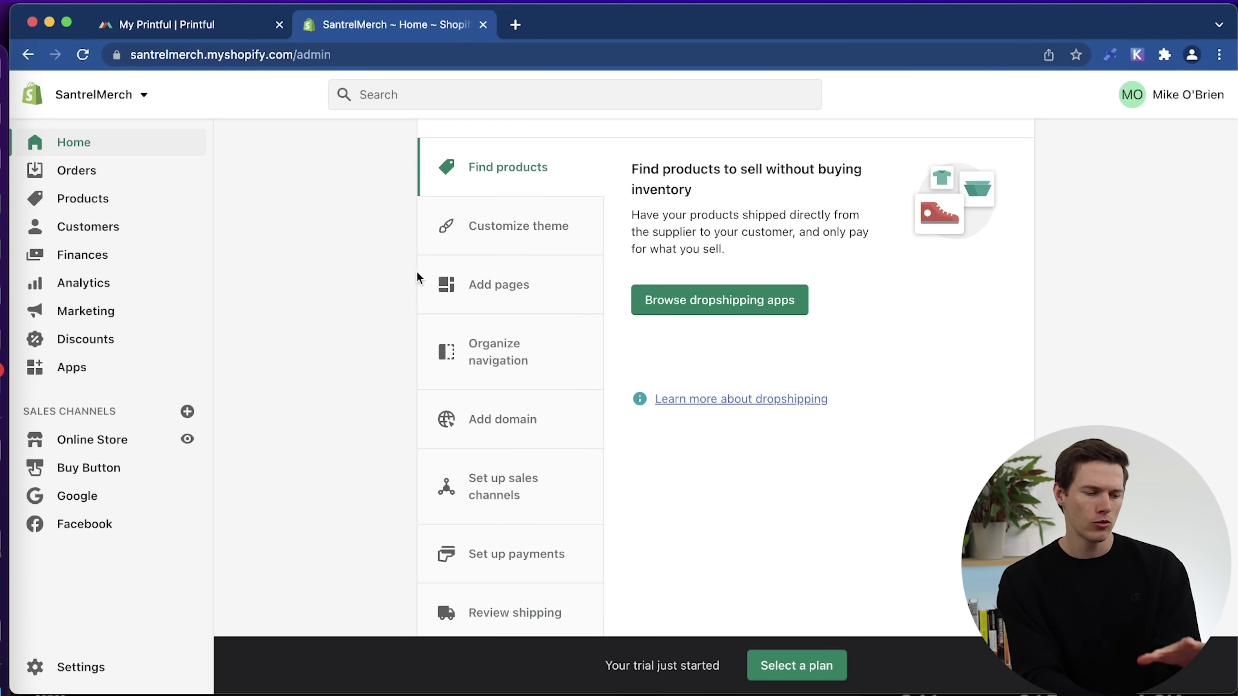
{"action": "scroll", "coordinate": [241, 463], "scroll_direction": "down", "scroll_amount": 10}
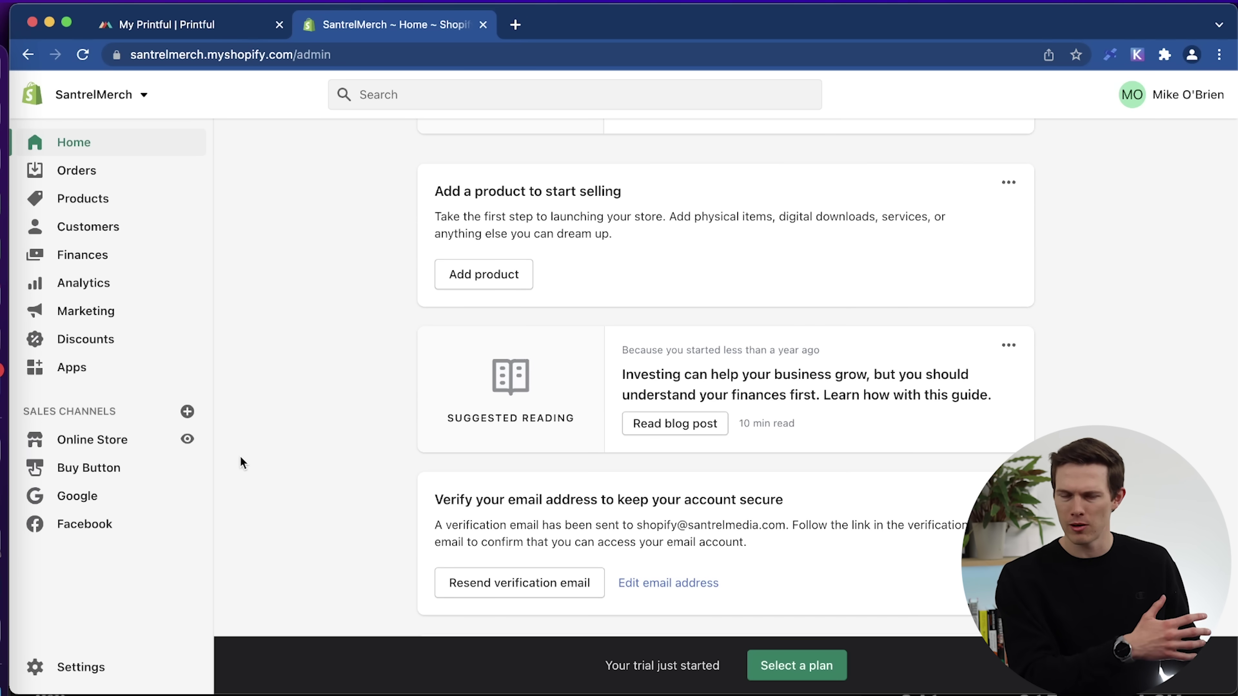
{"action": "scroll", "coordinate": [241, 463], "scroll_direction": "up", "scroll_amount": 10}
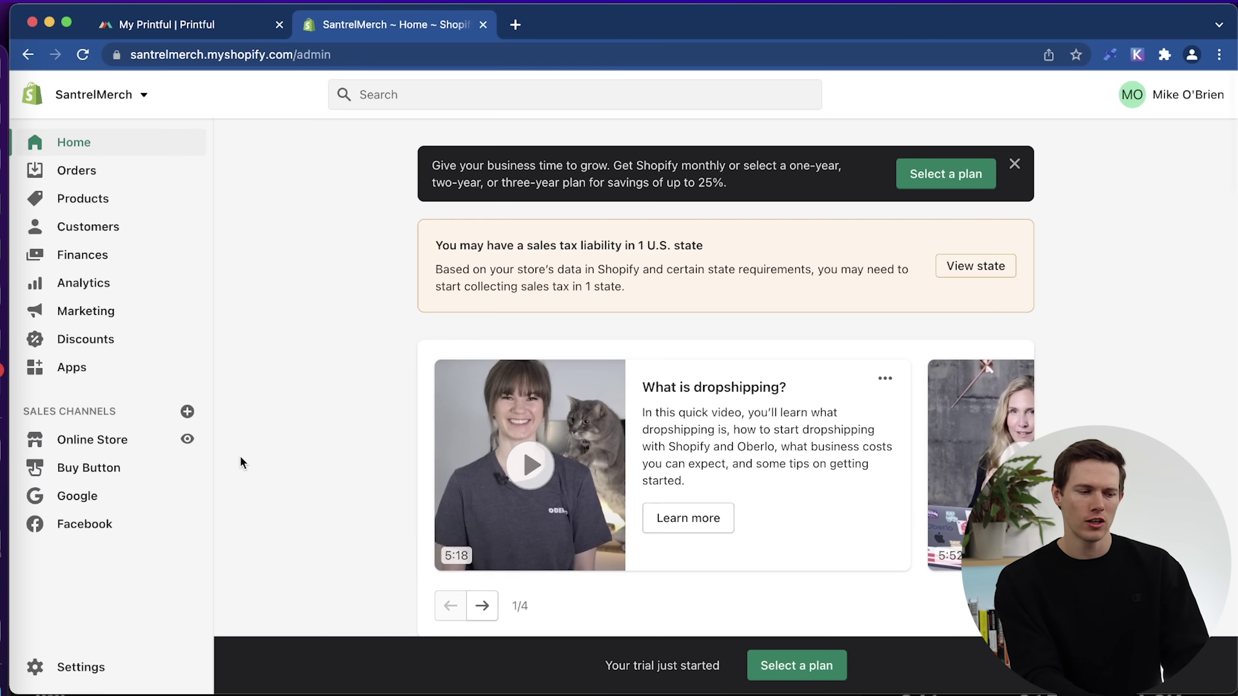
{"action": "left_click", "coordinate": [119, 175]}
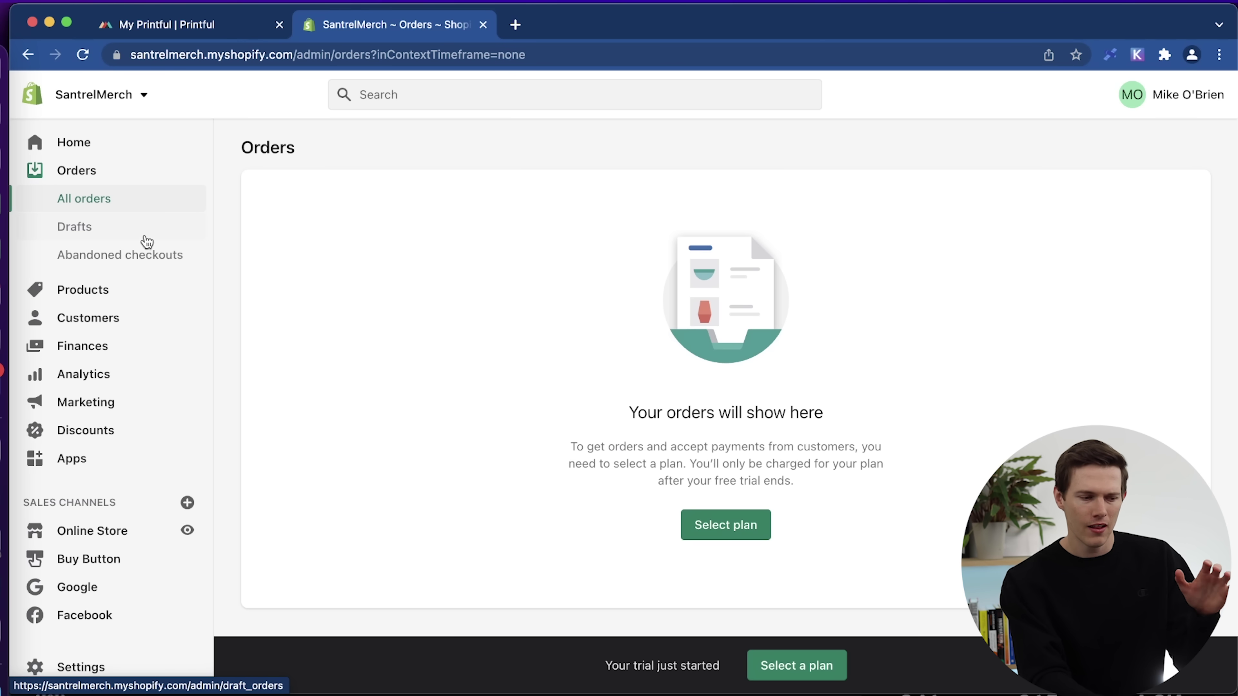
Visit the Products, Customers and Finances pages, ending on the Analytics overview.
{"action": "left_click", "coordinate": [100, 292]}
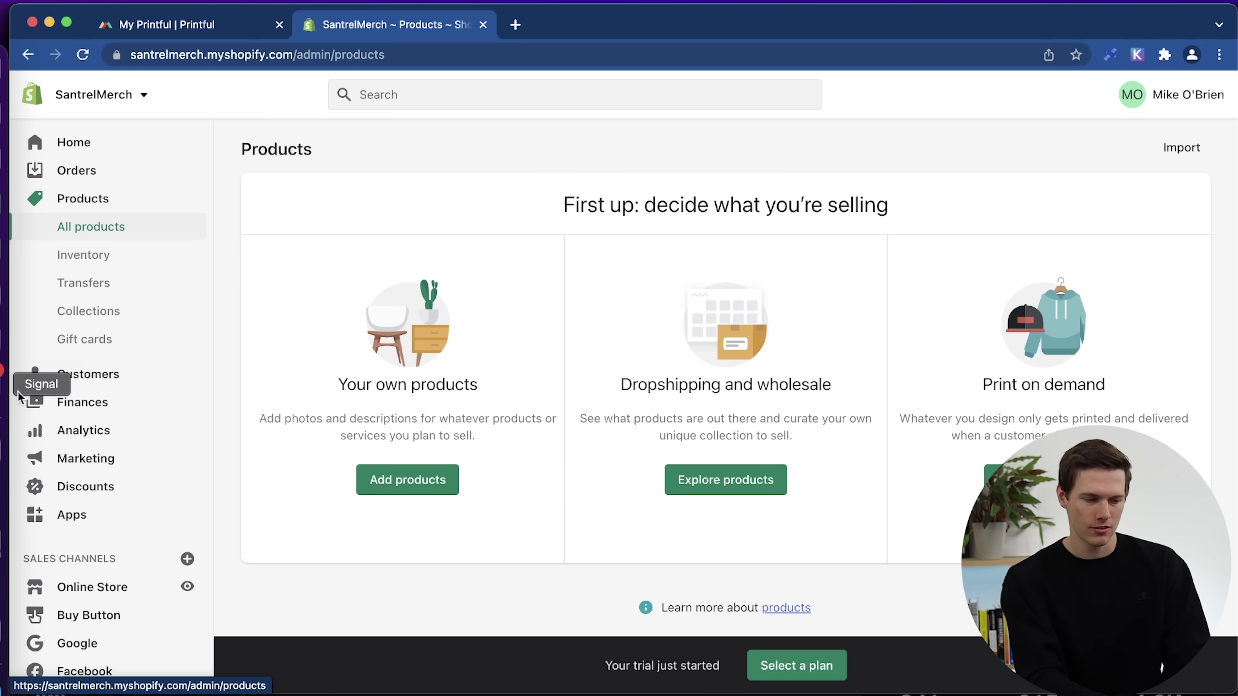
{"action": "left_click", "coordinate": [101, 382]}
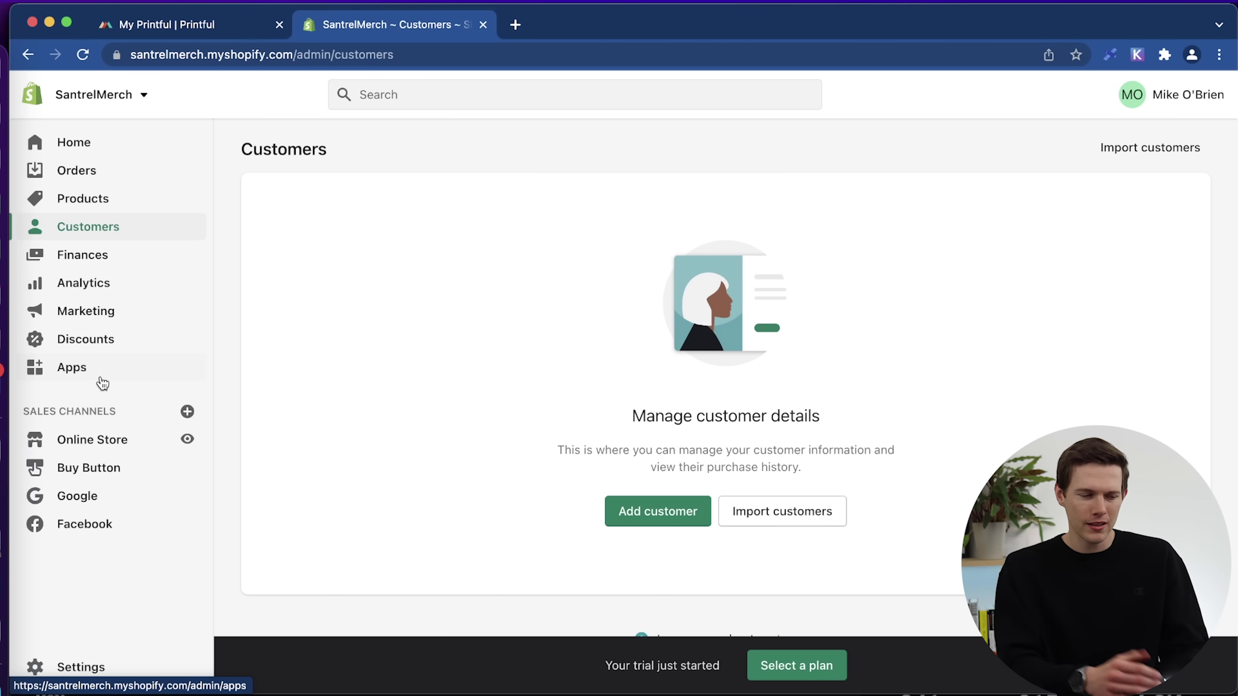
{"action": "left_click", "coordinate": [146, 262]}
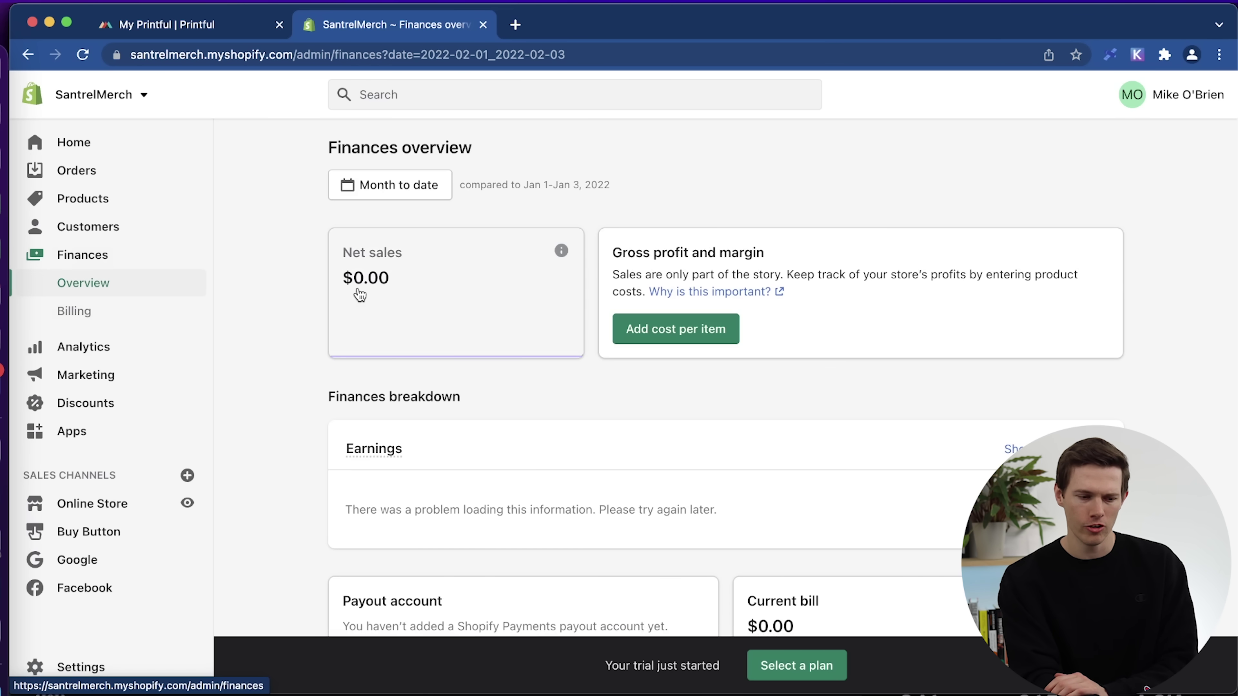
{"action": "left_click", "coordinate": [111, 354]}
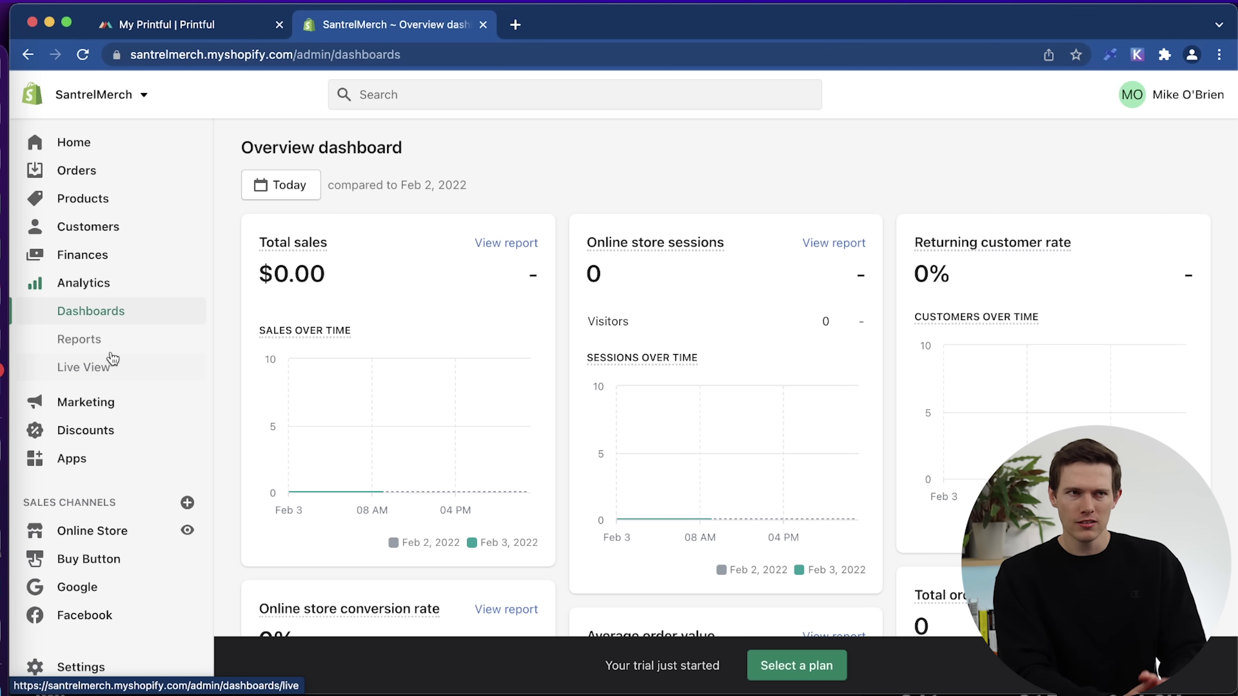
Look through the Analytics dashboard, then view the Marketing overview and its campaigns.
{"action": "scroll", "coordinate": [113, 359], "scroll_direction": "down", "scroll_amount": 3}
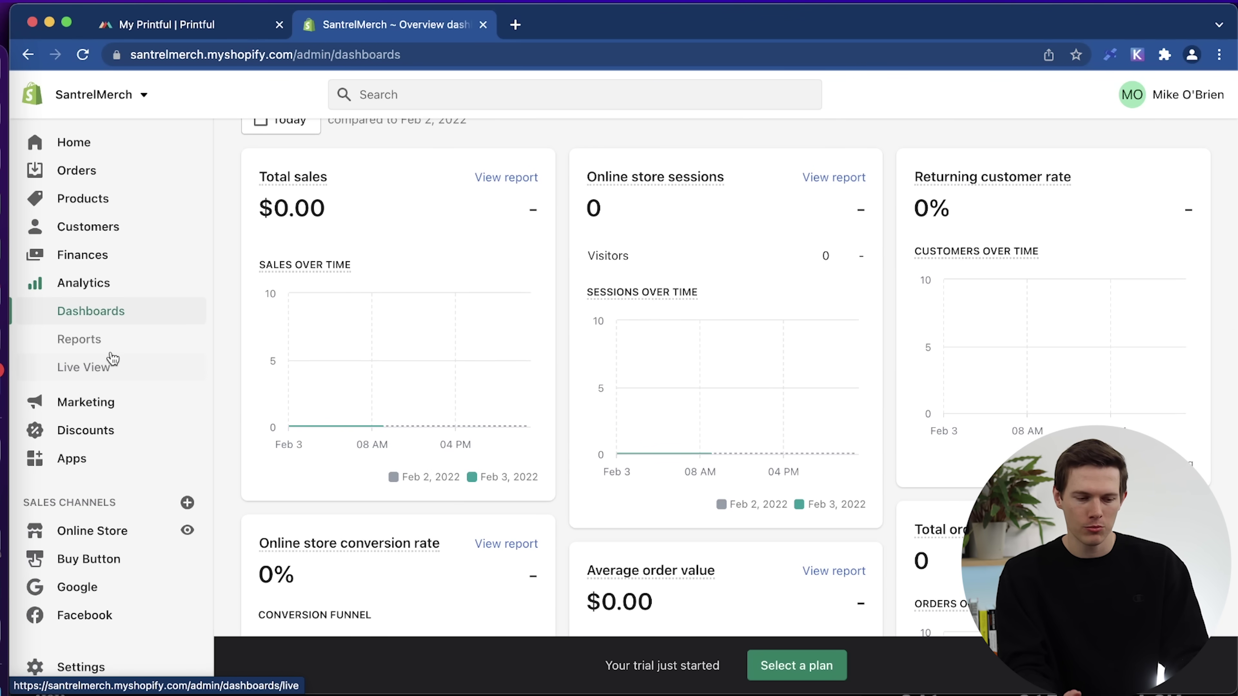
{"action": "scroll", "coordinate": [113, 359], "scroll_direction": "down", "scroll_amount": 5}
{"action": "scroll", "coordinate": [113, 359], "scroll_direction": "down", "scroll_amount": 5}
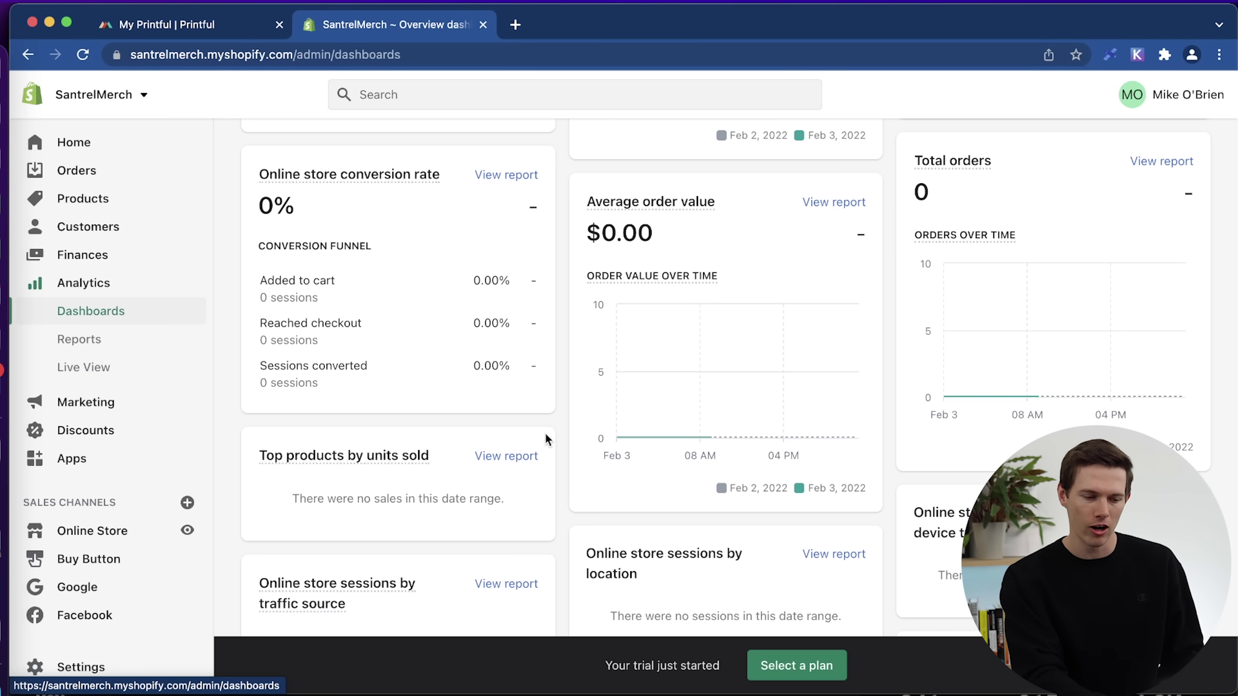
{"action": "scroll", "coordinate": [670, 451], "scroll_direction": "down", "scroll_amount": 8}
{"action": "scroll", "coordinate": [669, 446], "scroll_direction": "down", "scroll_amount": 2}
{"action": "scroll", "coordinate": [668, 445], "scroll_direction": "up", "scroll_amount": 10}
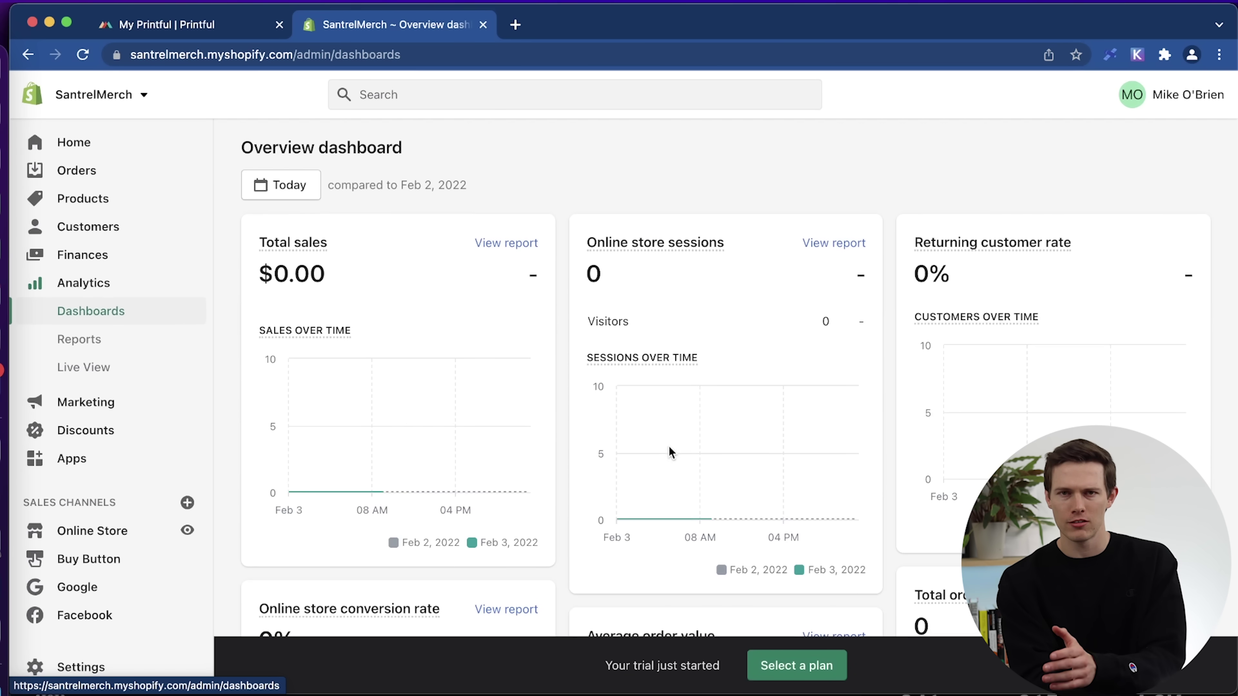
{"action": "left_click", "coordinate": [75, 404]}
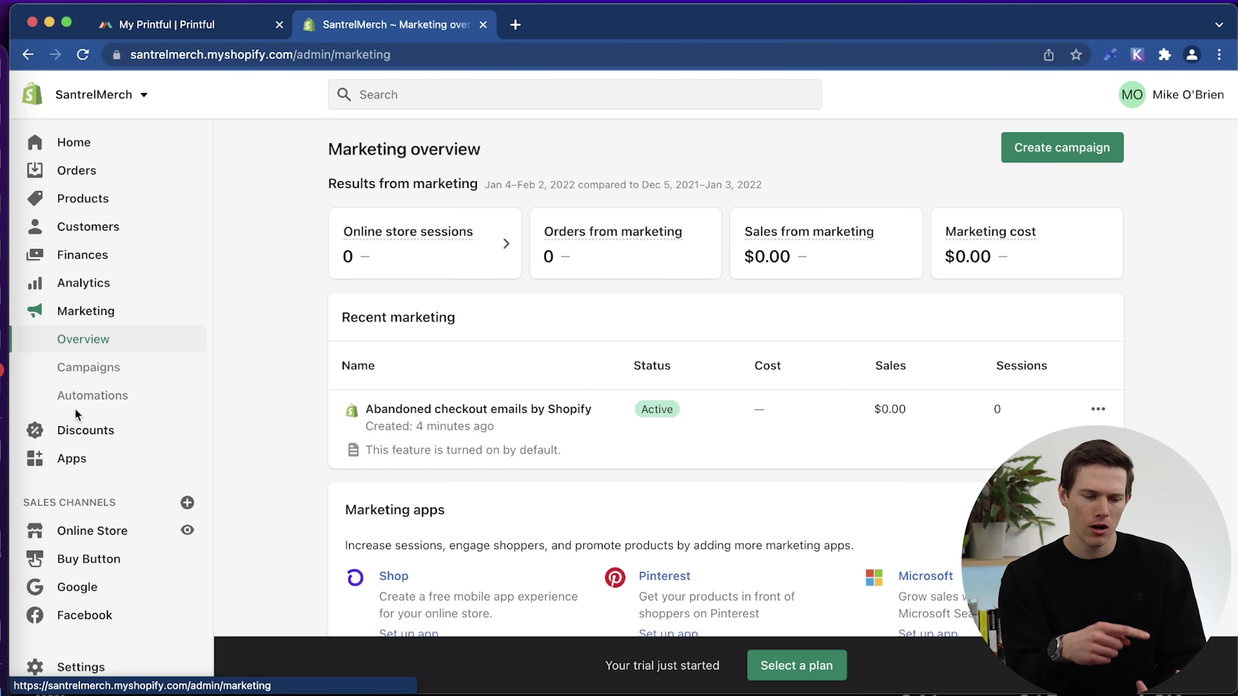
Scroll to Marketing apps, then view the empty Discounts page.
{"action": "scroll", "coordinate": [535, 487], "scroll_direction": "down", "scroll_amount": 6}
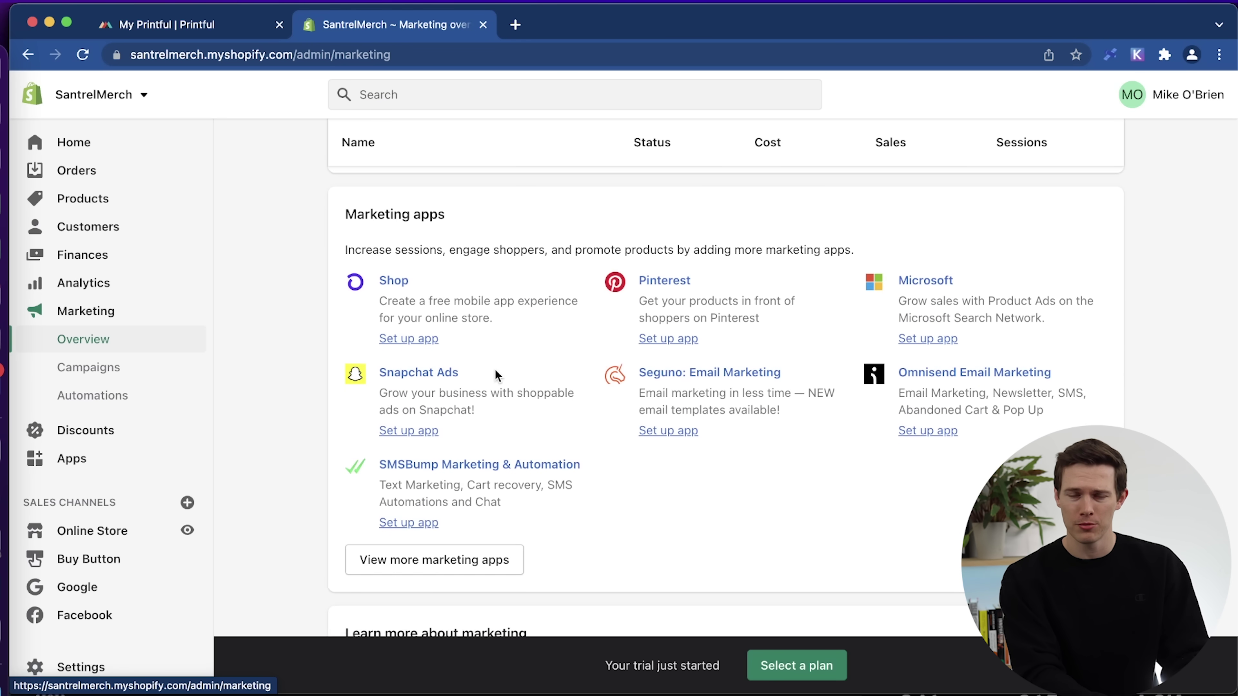
{"action": "left_click", "coordinate": [114, 431]}
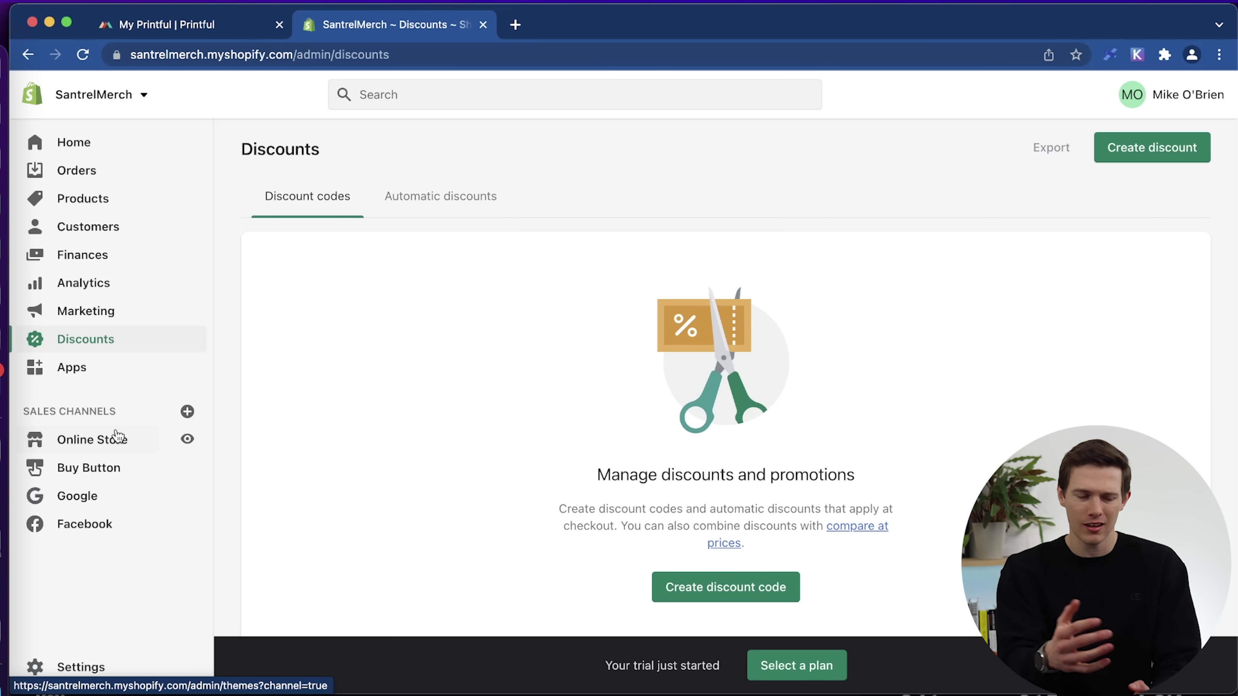
Go to Shopify's Apps page to see the installed Facebook and Google apps and the starter recommendations.
{"action": "left_click", "coordinate": [73, 367]}
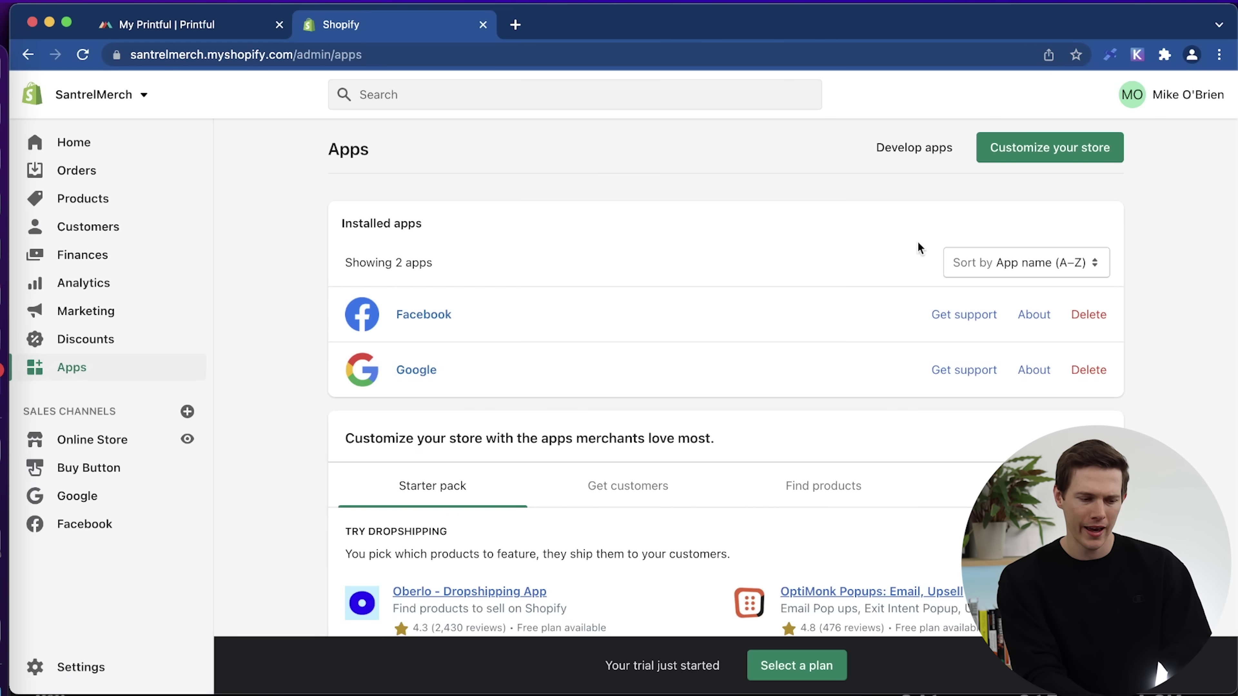
{"action": "scroll", "coordinate": [1168, 381], "scroll_direction": "down", "scroll_amount": 6}
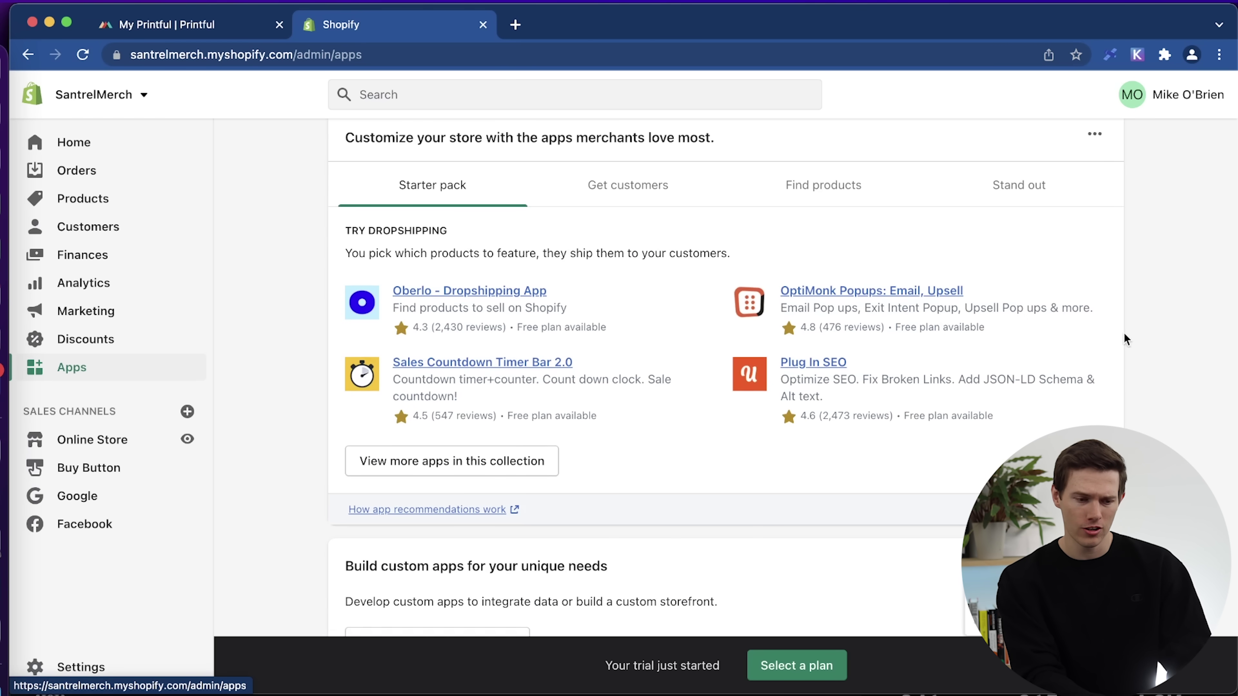
{"action": "scroll", "coordinate": [1206, 323], "scroll_direction": "up", "scroll_amount": 2}
{"action": "scroll", "coordinate": [1206, 324], "scroll_direction": "down", "scroll_amount": 4}
{"action": "scroll", "coordinate": [1207, 323], "scroll_direction": "up", "scroll_amount": 8}
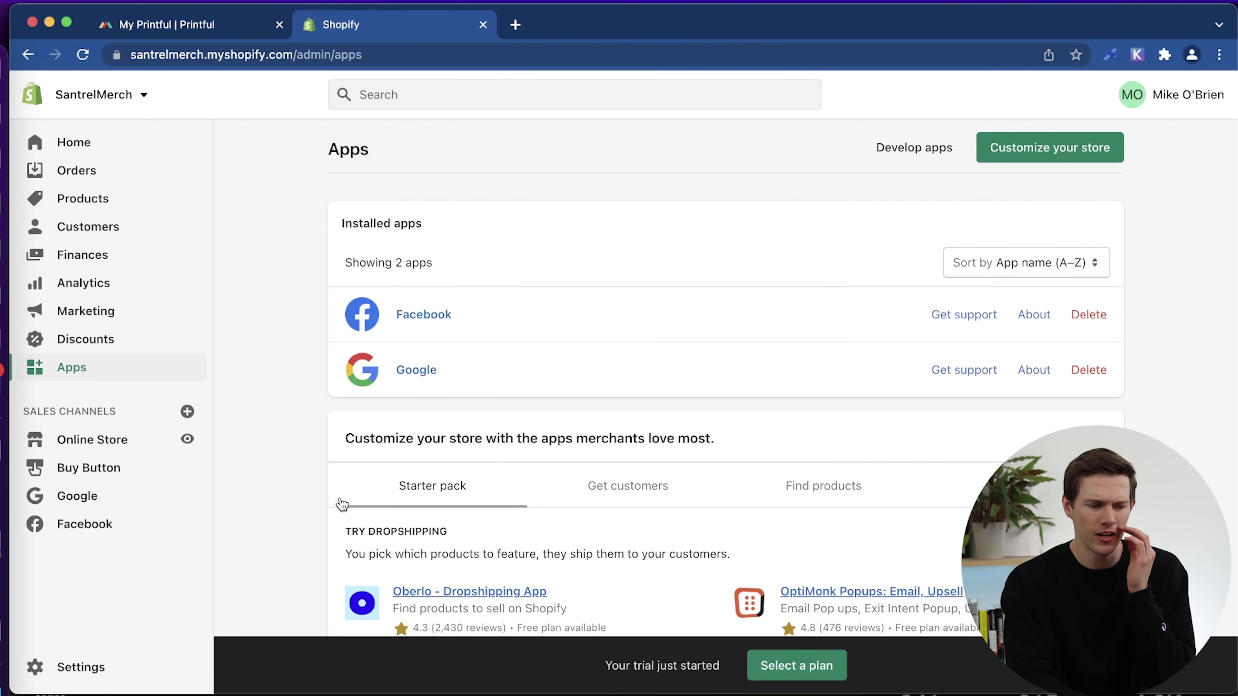
{"action": "scroll", "coordinate": [341, 502], "scroll_direction": "down", "scroll_amount": 7}
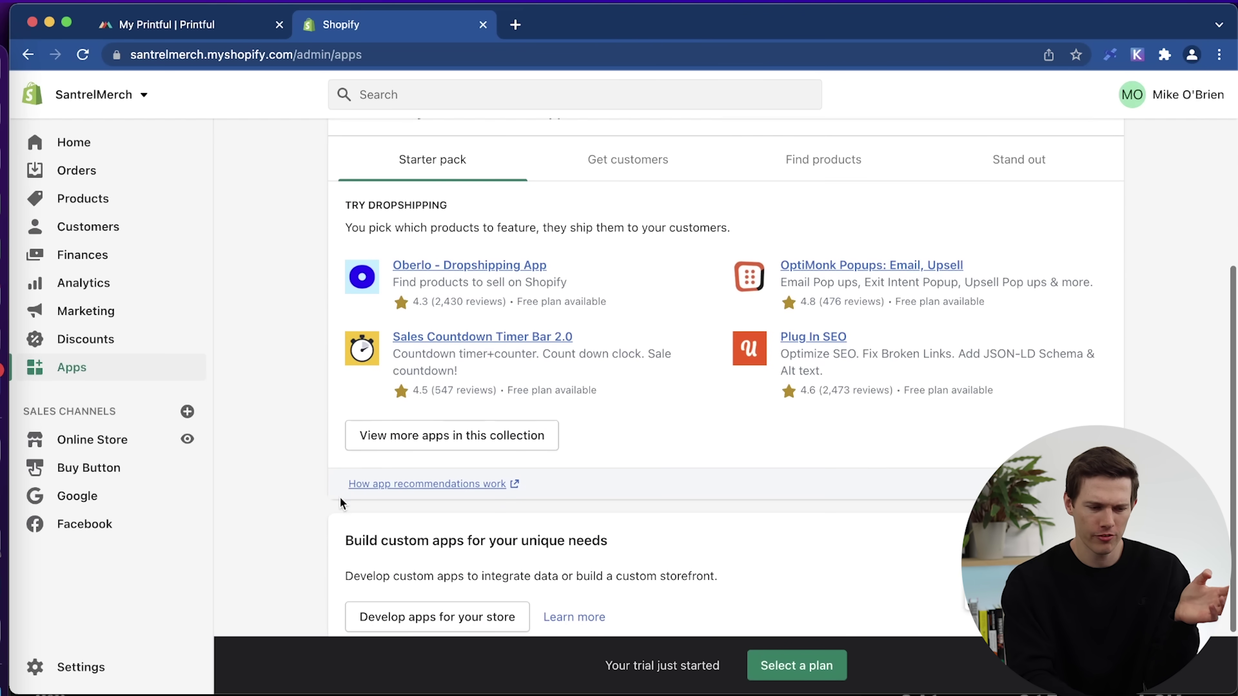
Show more apps from the dropshipping starter collection.
{"action": "left_click", "coordinate": [500, 438]}
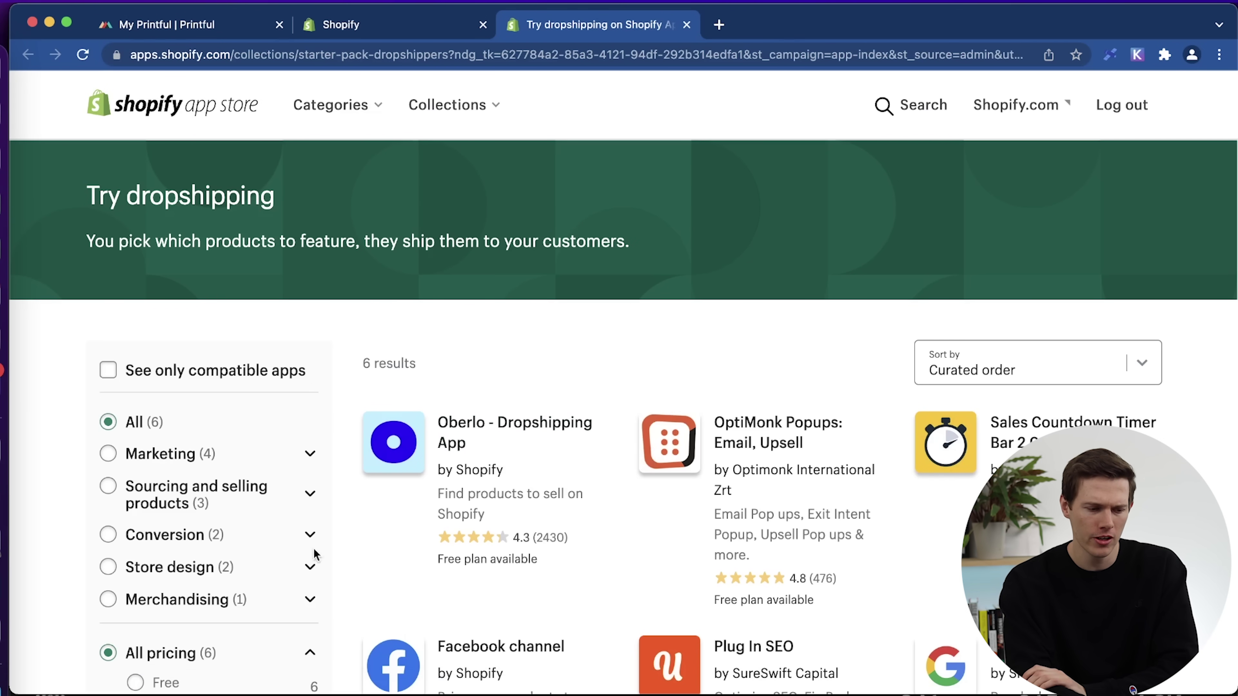
{"action": "scroll", "coordinate": [605, 442], "scroll_direction": "down", "scroll_amount": 5}
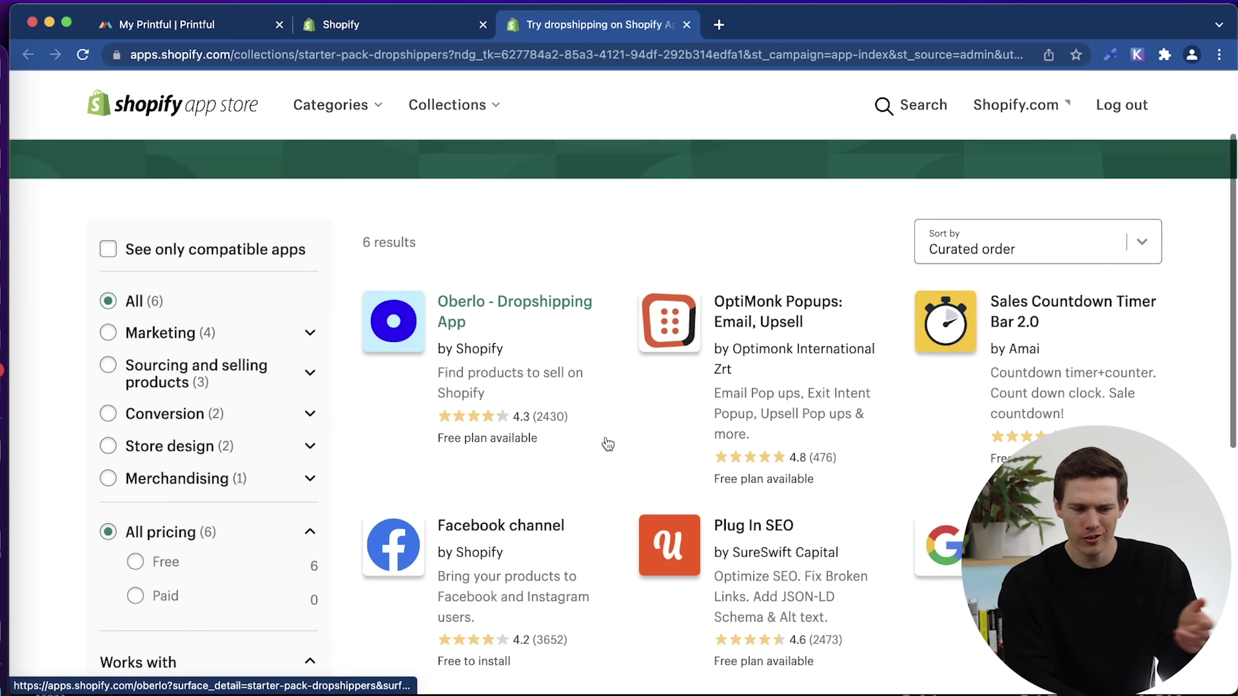
{"action": "scroll", "coordinate": [614, 443], "scroll_direction": "up", "scroll_amount": 5}
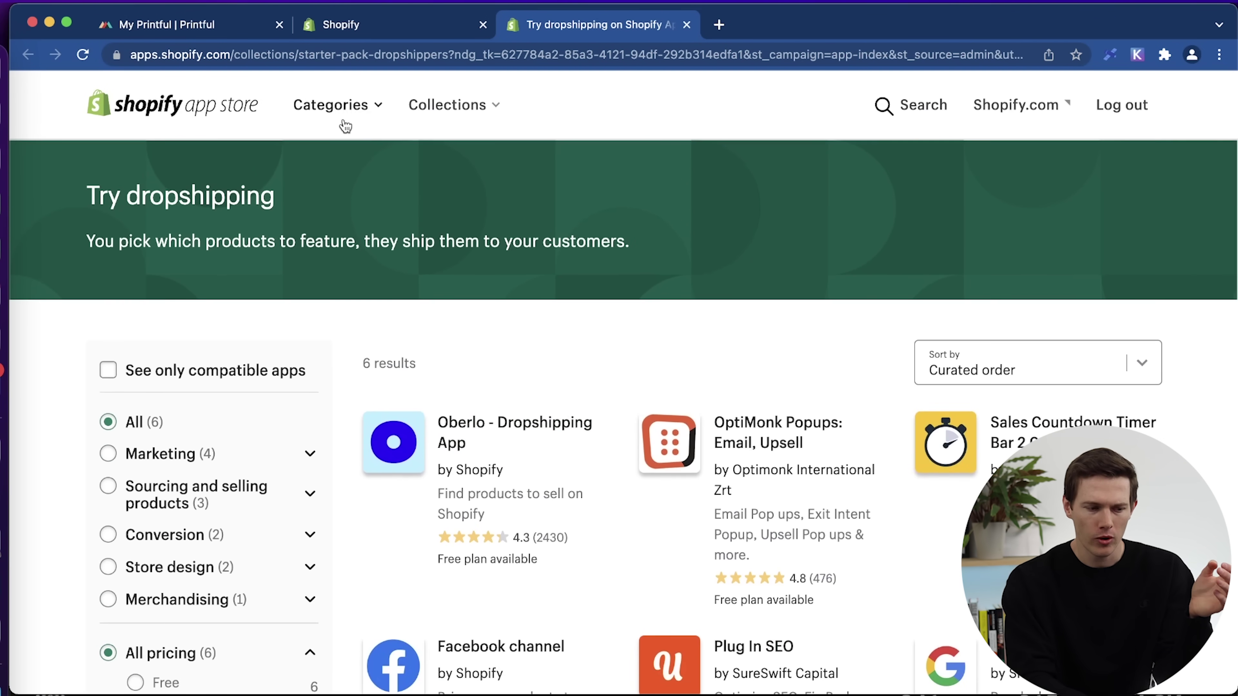
Browse the App Store's Dropshipping category to find Printful: Print on Demand.
{"action": "left_click", "coordinate": [341, 113]}
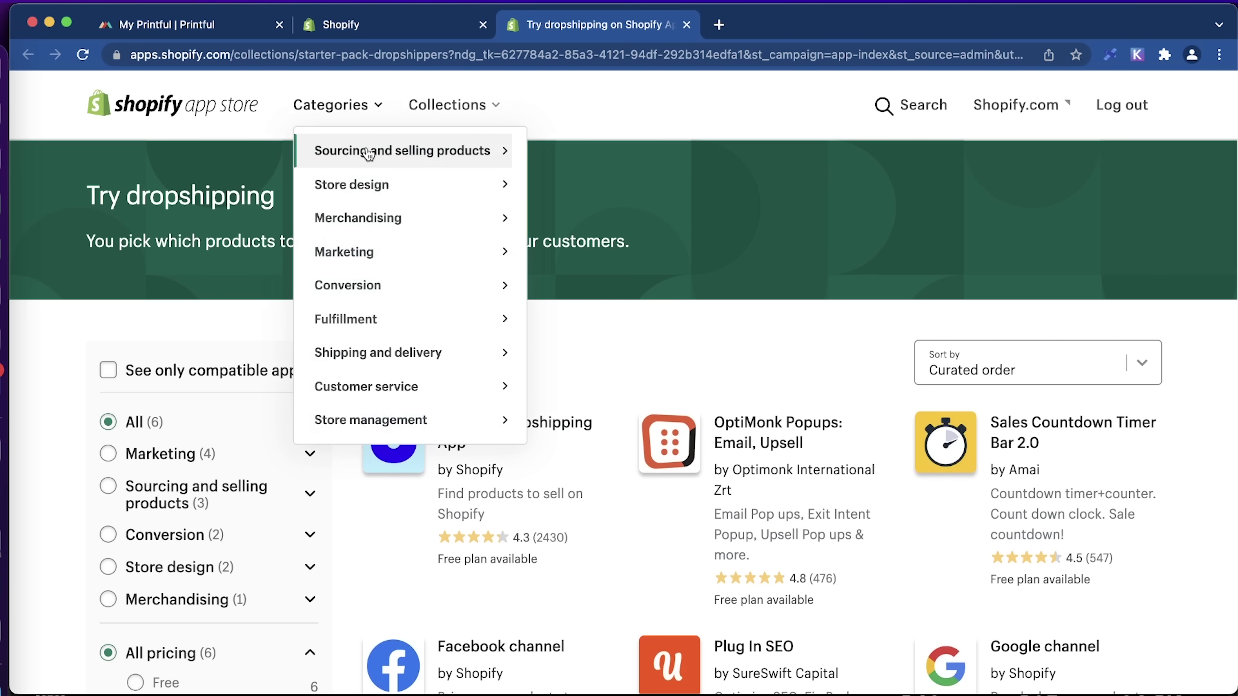
{"action": "mouse_move", "coordinate": [374, 157]}
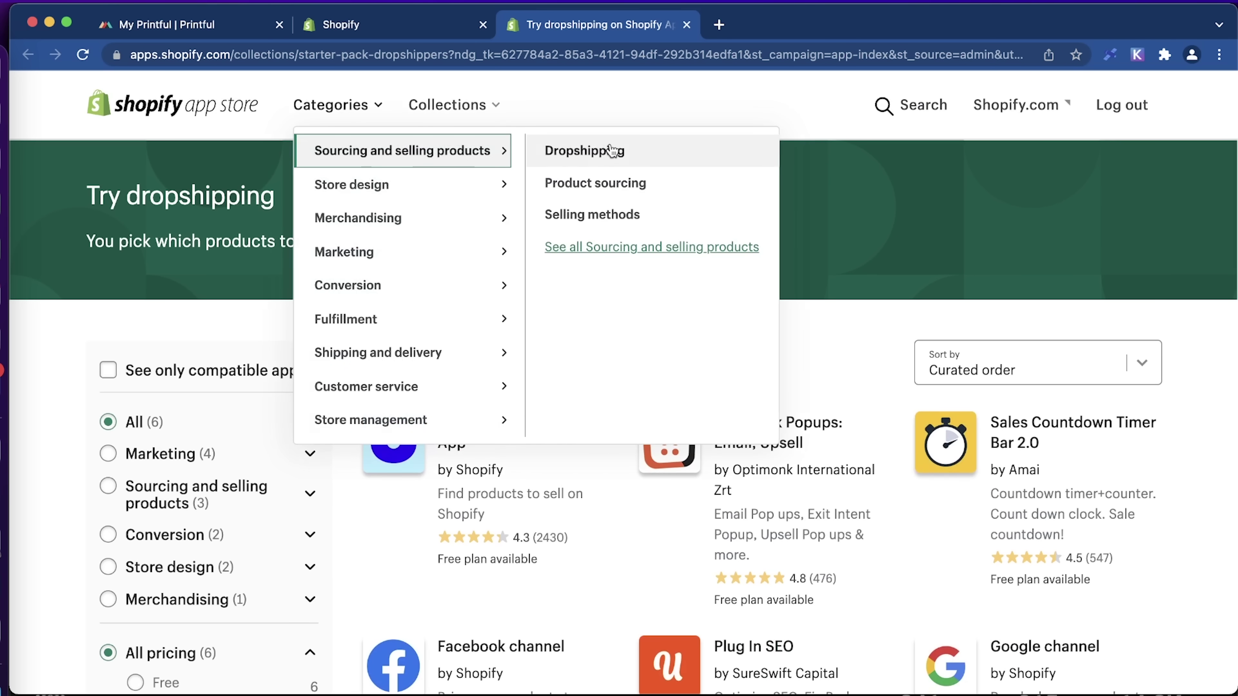
{"action": "left_click", "coordinate": [617, 155]}
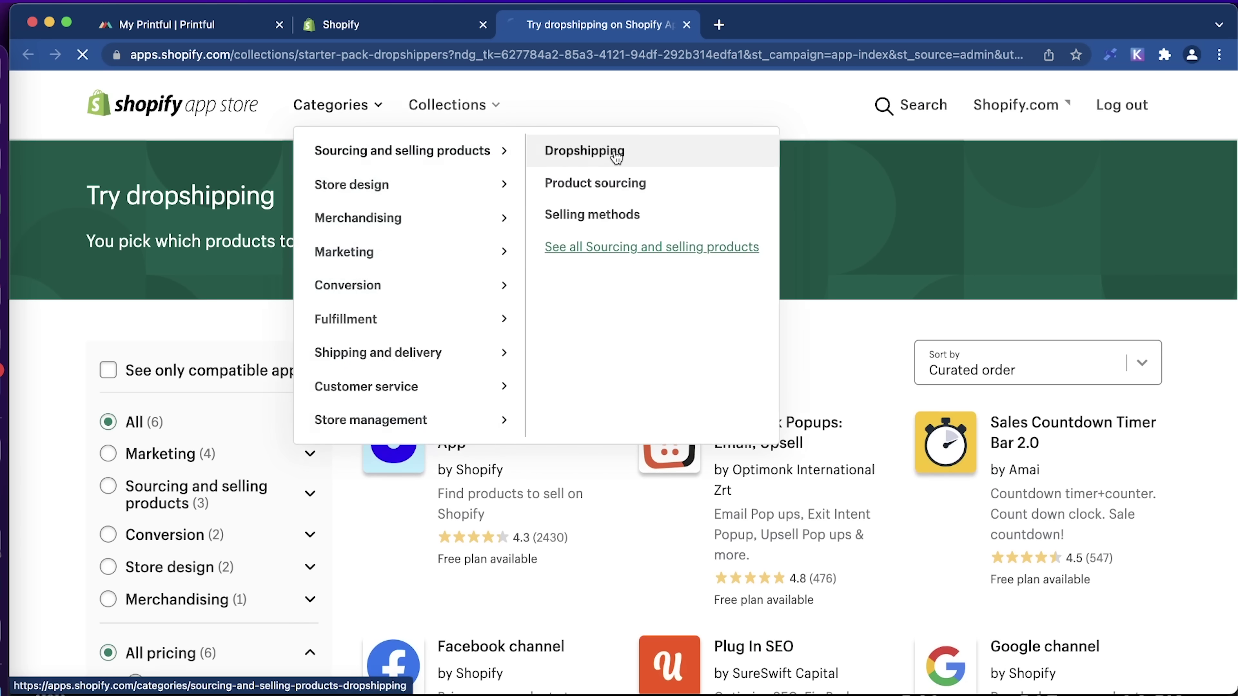
{"action": "scroll", "coordinate": [568, 460], "scroll_direction": "down", "scroll_amount": 5}
{"action": "scroll", "coordinate": [570, 458], "scroll_direction": "down", "scroll_amount": 3}
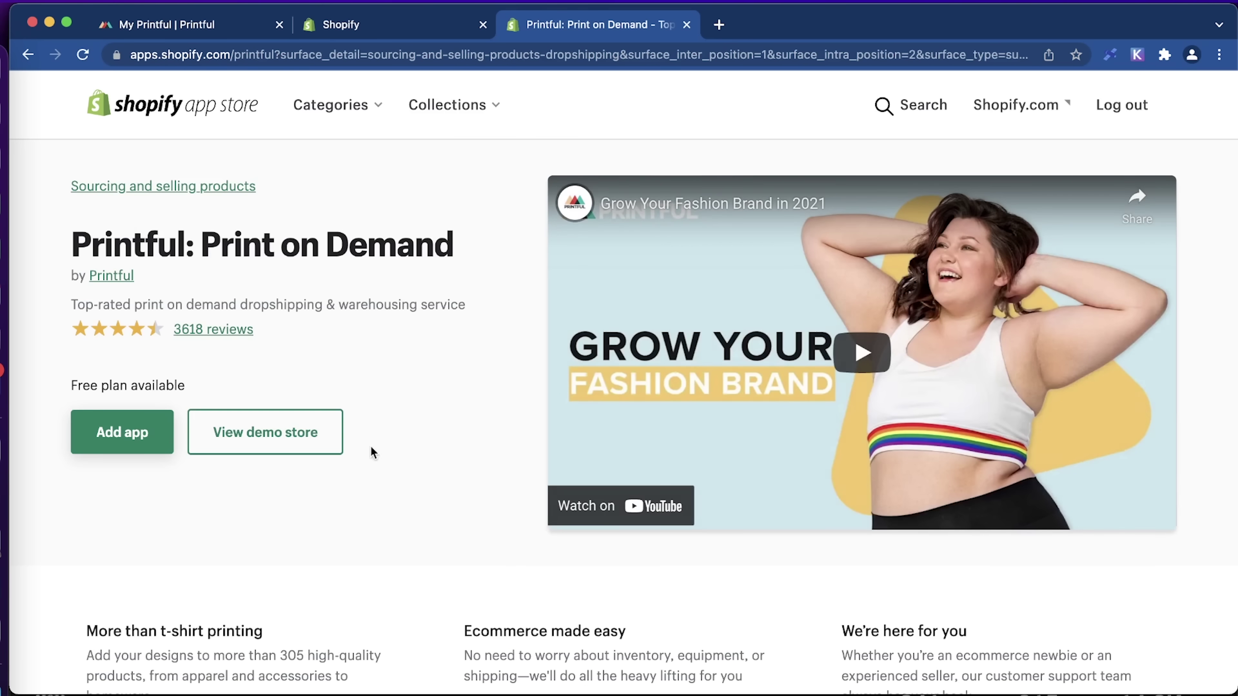
Add the Printful: Print on Demand app and approve its installation permissions.
{"action": "left_click", "coordinate": [136, 435]}
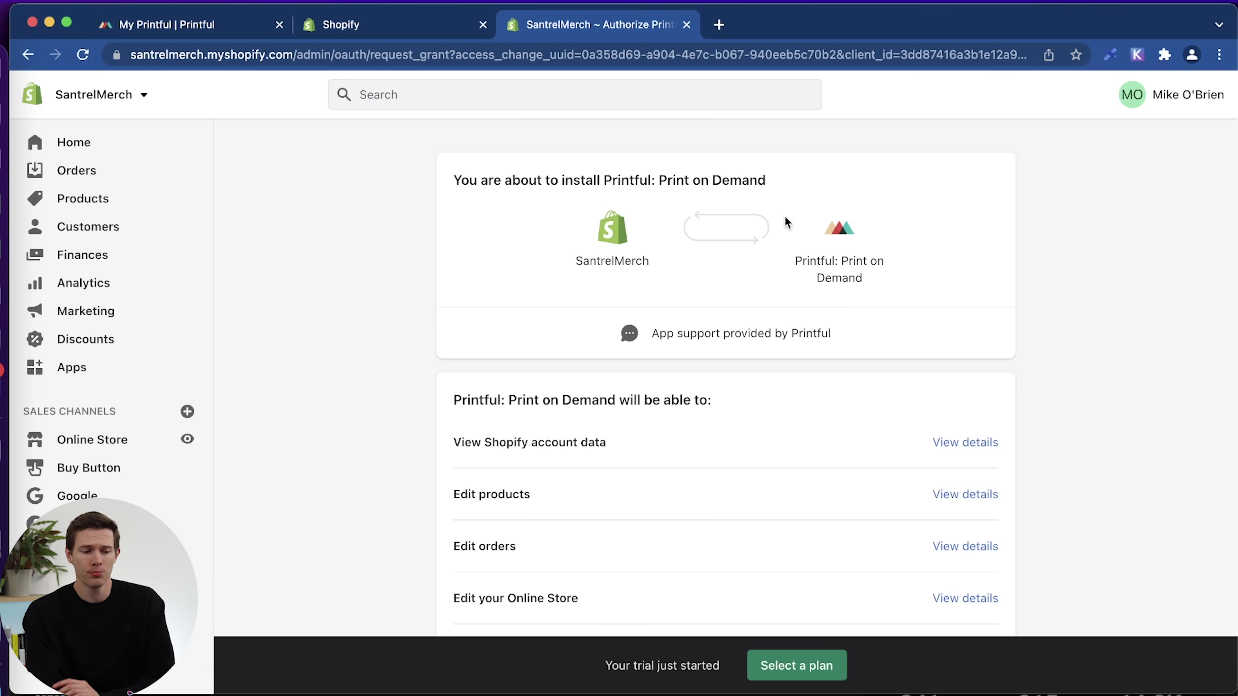
{"action": "scroll", "coordinate": [919, 266], "scroll_direction": "down", "scroll_amount": 5}
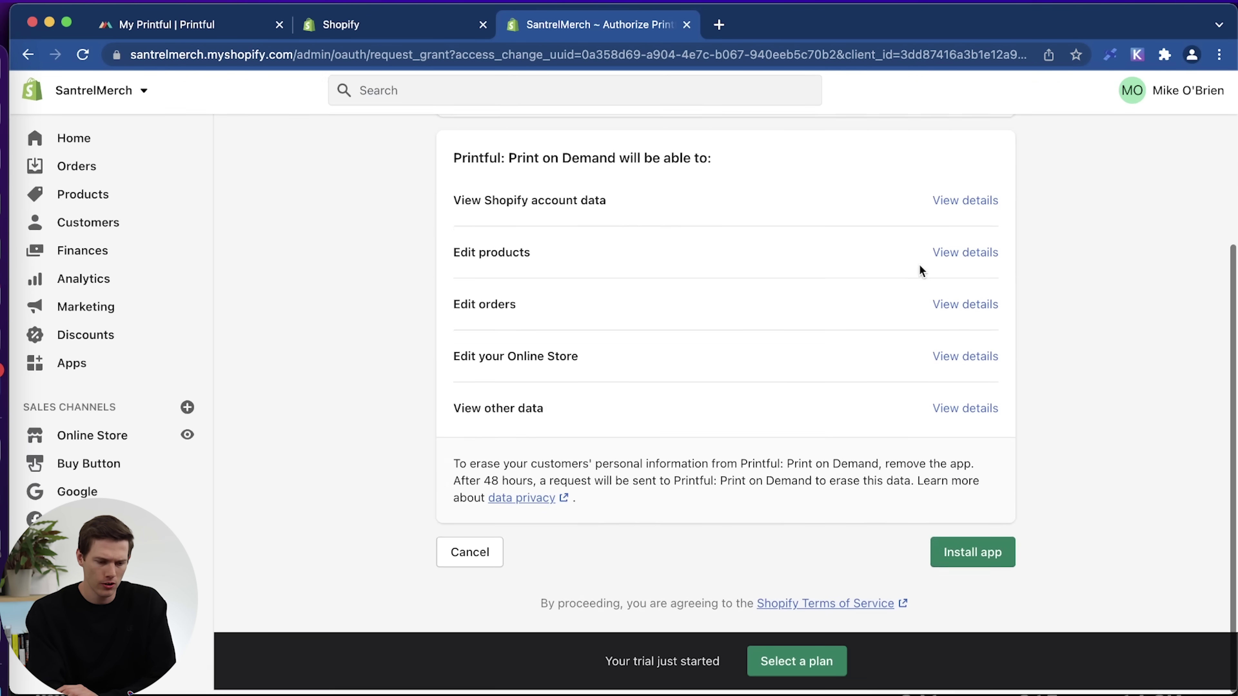
{"action": "left_click", "coordinate": [975, 557]}
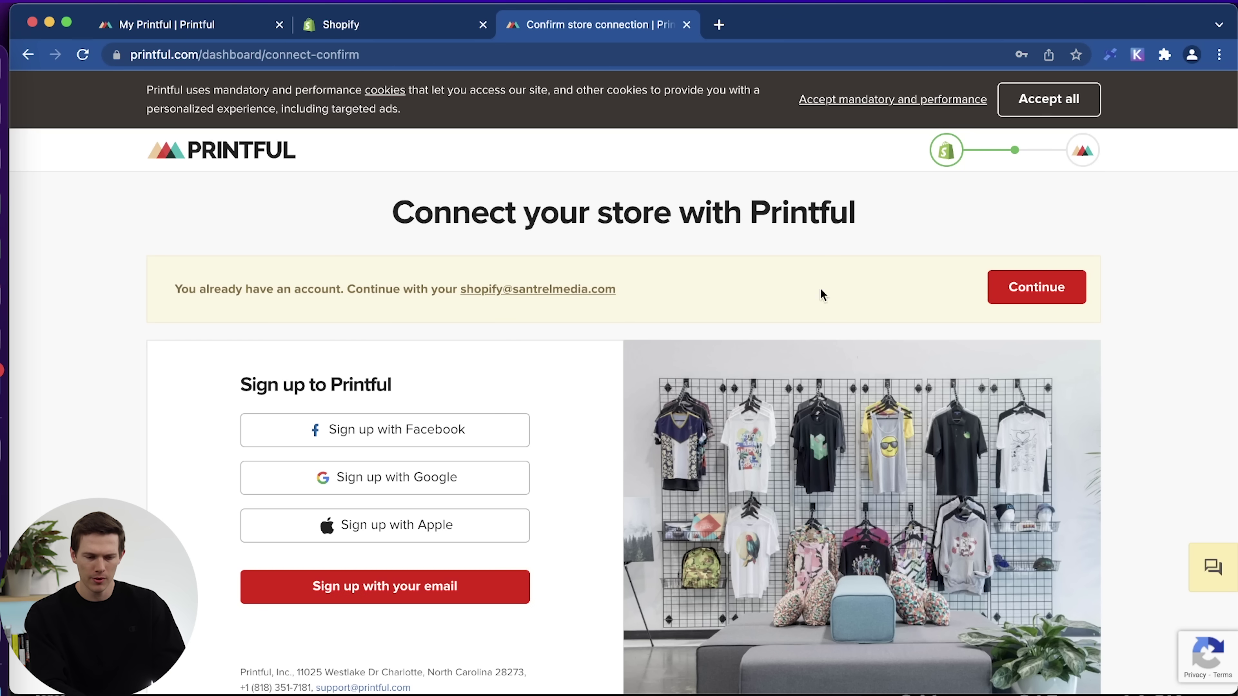
Continue with the existing Printful account and connect the SantrelMerch store to it.
{"action": "left_click", "coordinate": [1024, 298]}
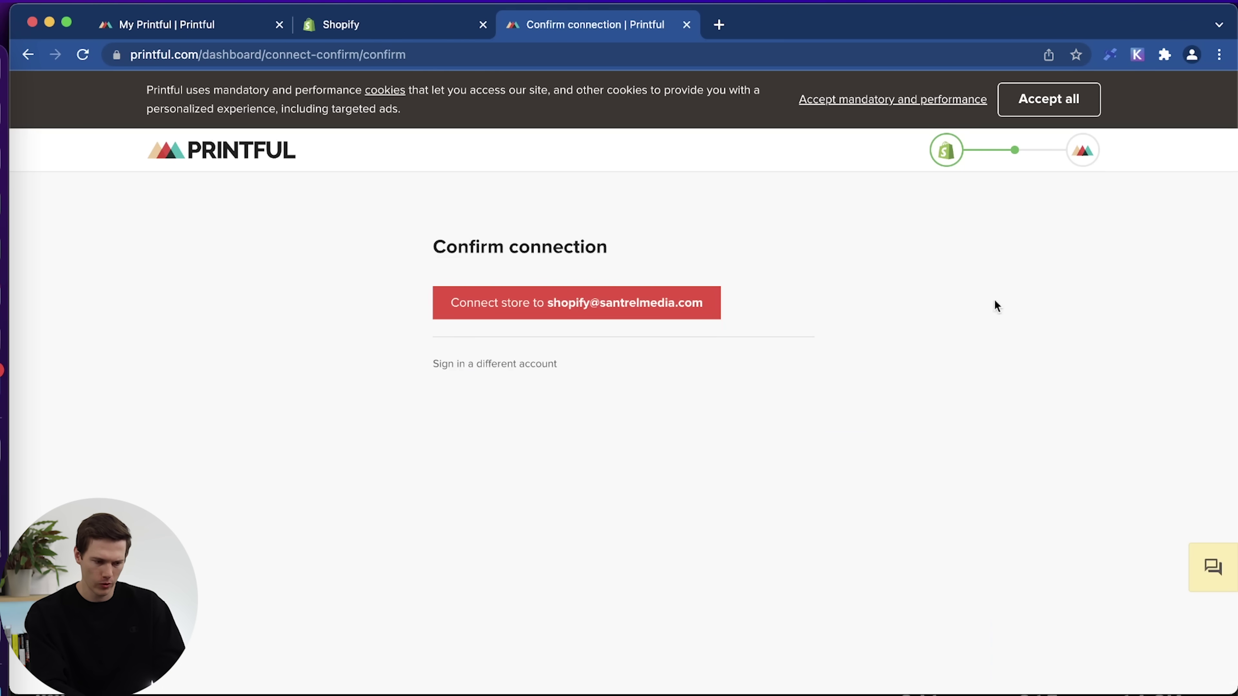
{"action": "left_click", "coordinate": [593, 311]}
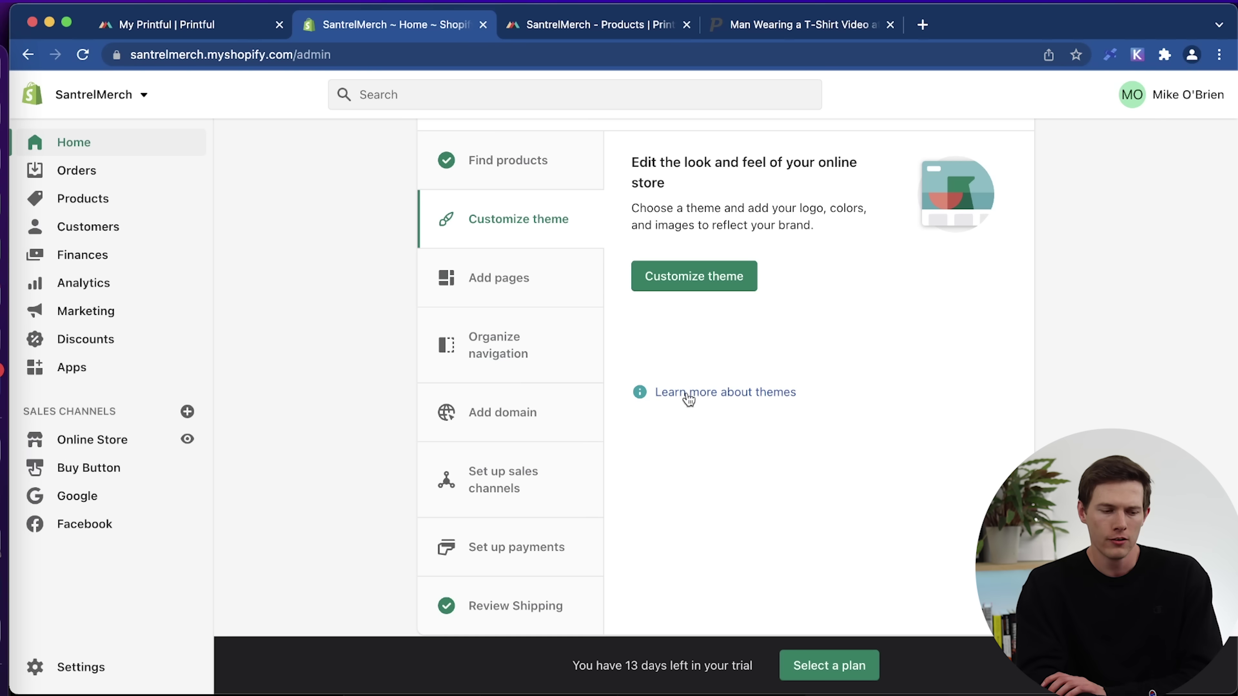
{"action": "scroll", "coordinate": [985, 463], "scroll_direction": "up", "scroll_amount": 5}
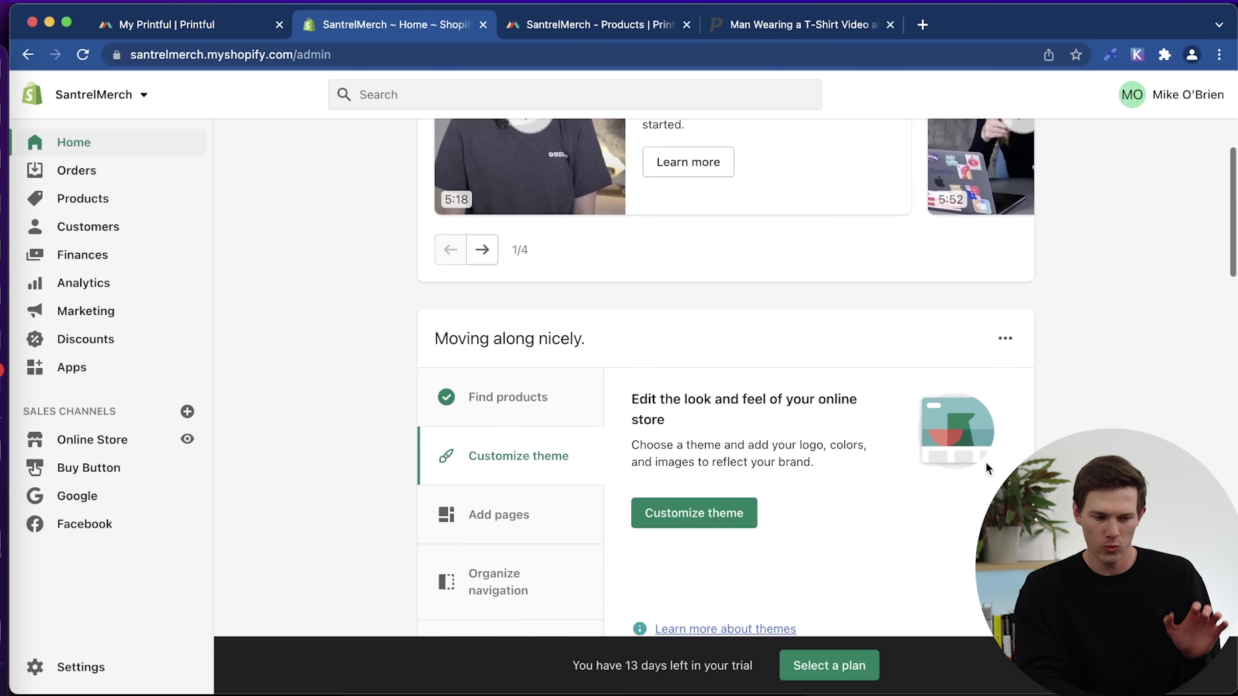
{"action": "scroll", "coordinate": [985, 462], "scroll_direction": "up", "scroll_amount": 7}
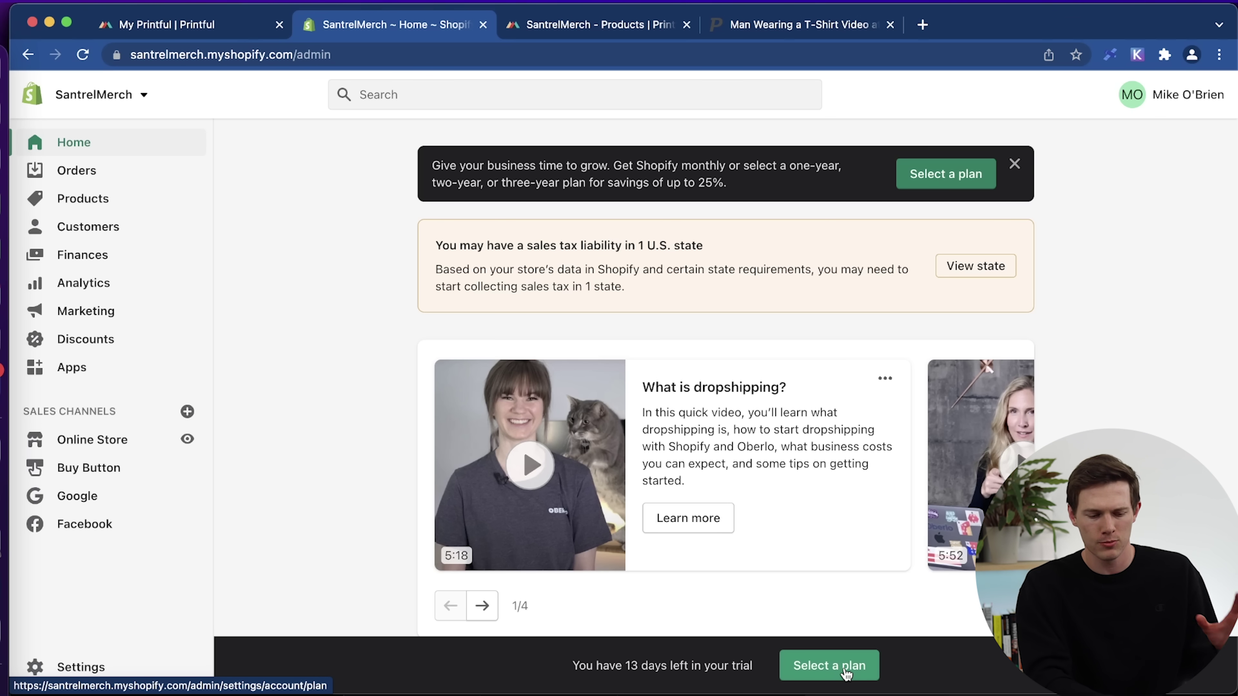
Compare Shopify's subscription plans and choose the Basic Shopify plan.
{"action": "left_click", "coordinate": [846, 674]}
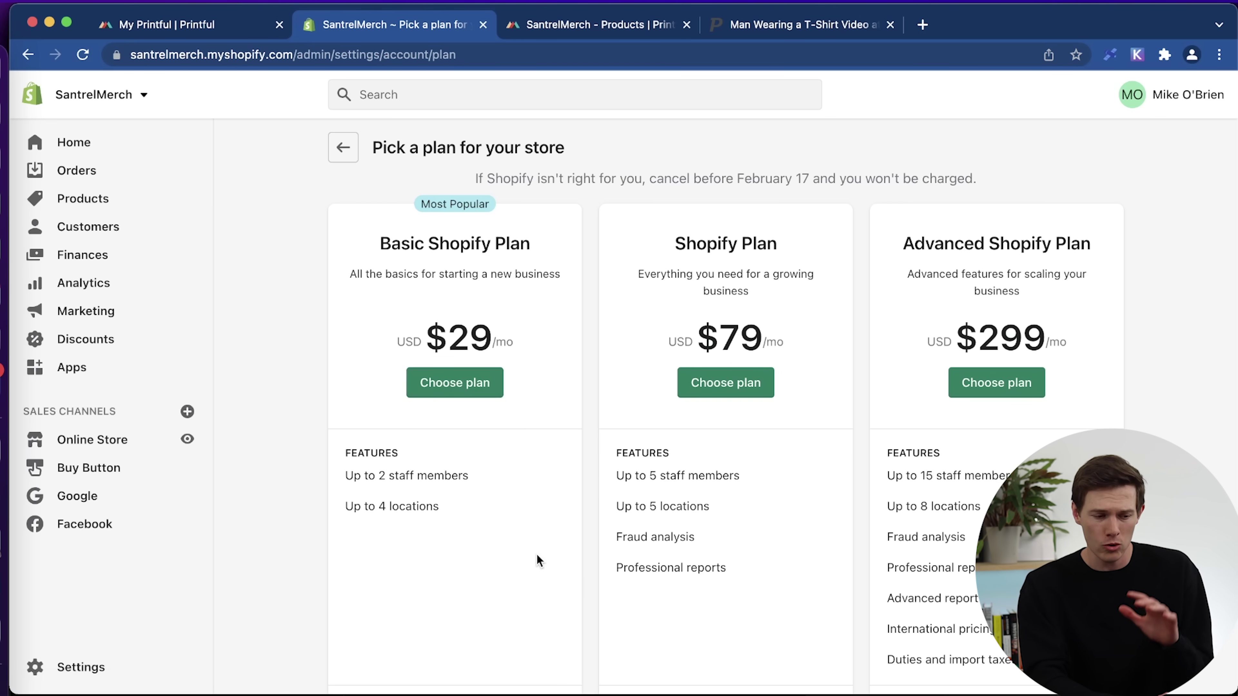
{"action": "scroll", "coordinate": [537, 555], "scroll_direction": "down", "scroll_amount": 5}
{"action": "scroll", "coordinate": [537, 559], "scroll_direction": "down", "scroll_amount": 4}
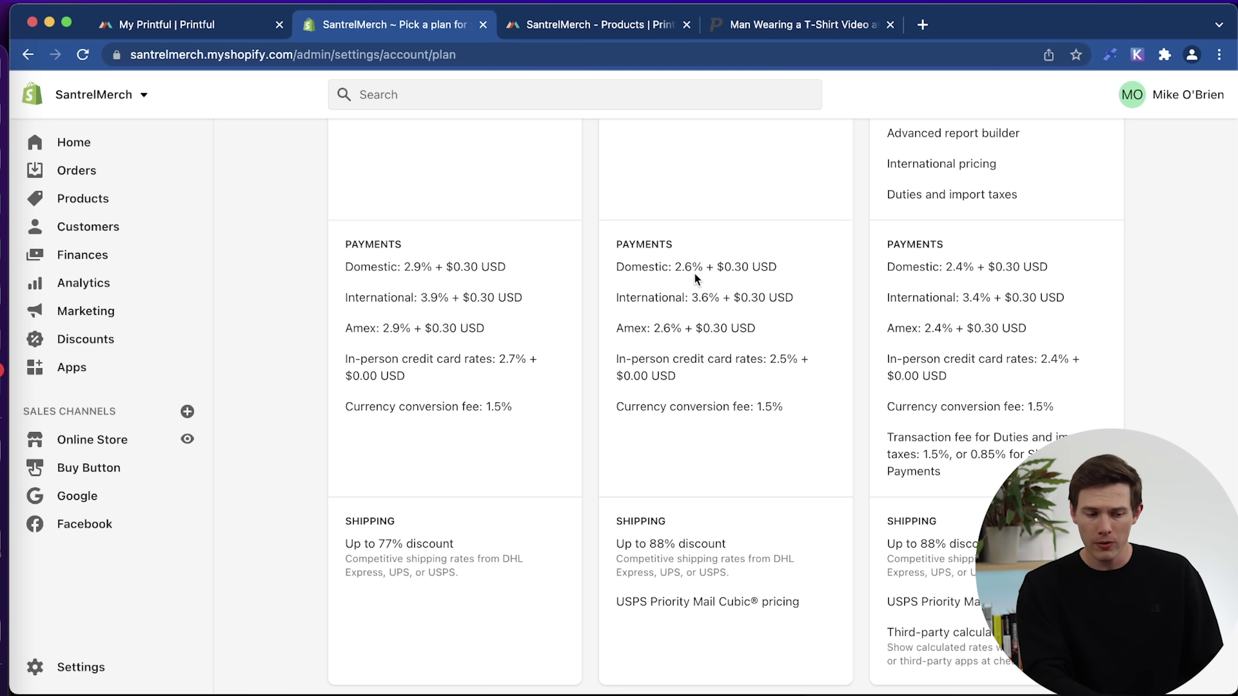
{"action": "scroll", "coordinate": [565, 421], "scroll_direction": "up", "scroll_amount": 8}
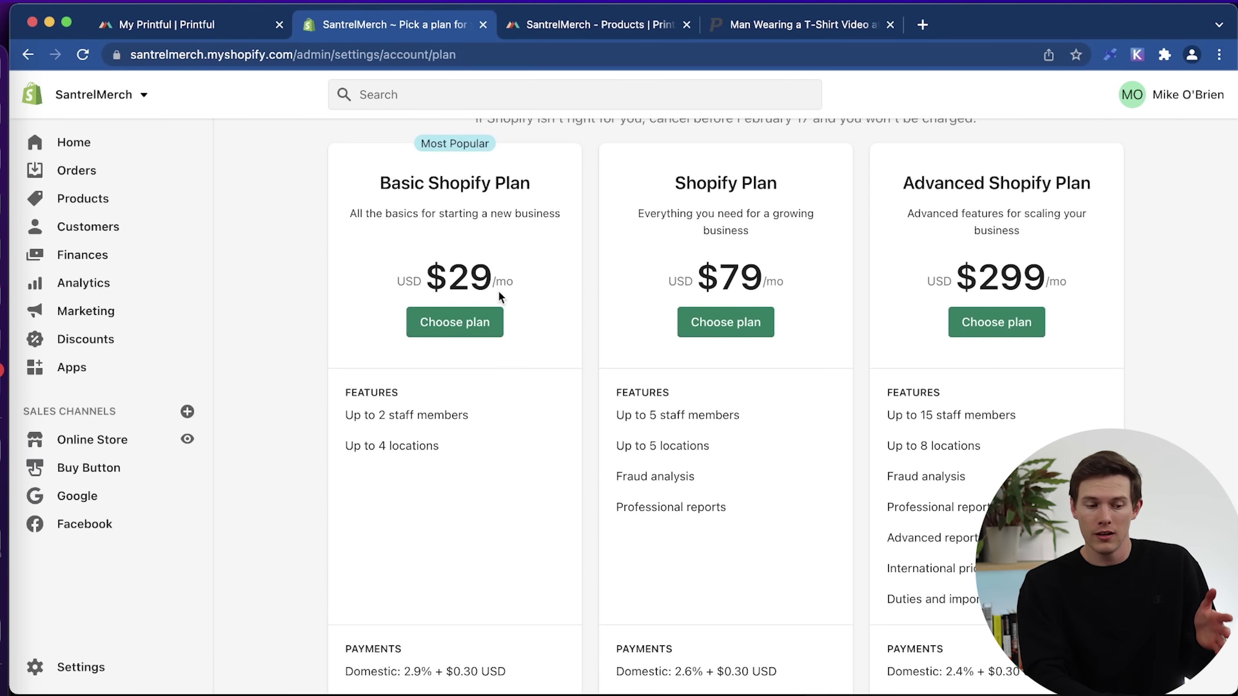
{"action": "scroll", "coordinate": [532, 534], "scroll_direction": "down", "scroll_amount": 5}
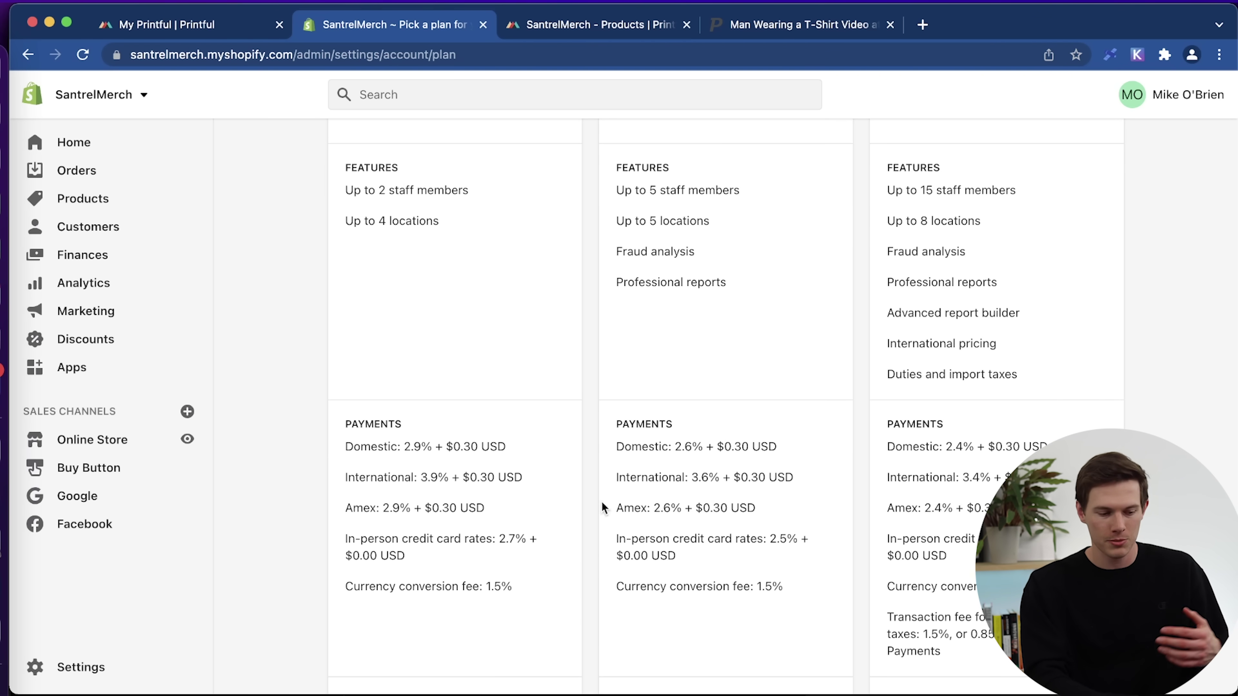
{"action": "scroll", "coordinate": [427, 482], "scroll_direction": "down", "scroll_amount": 2}
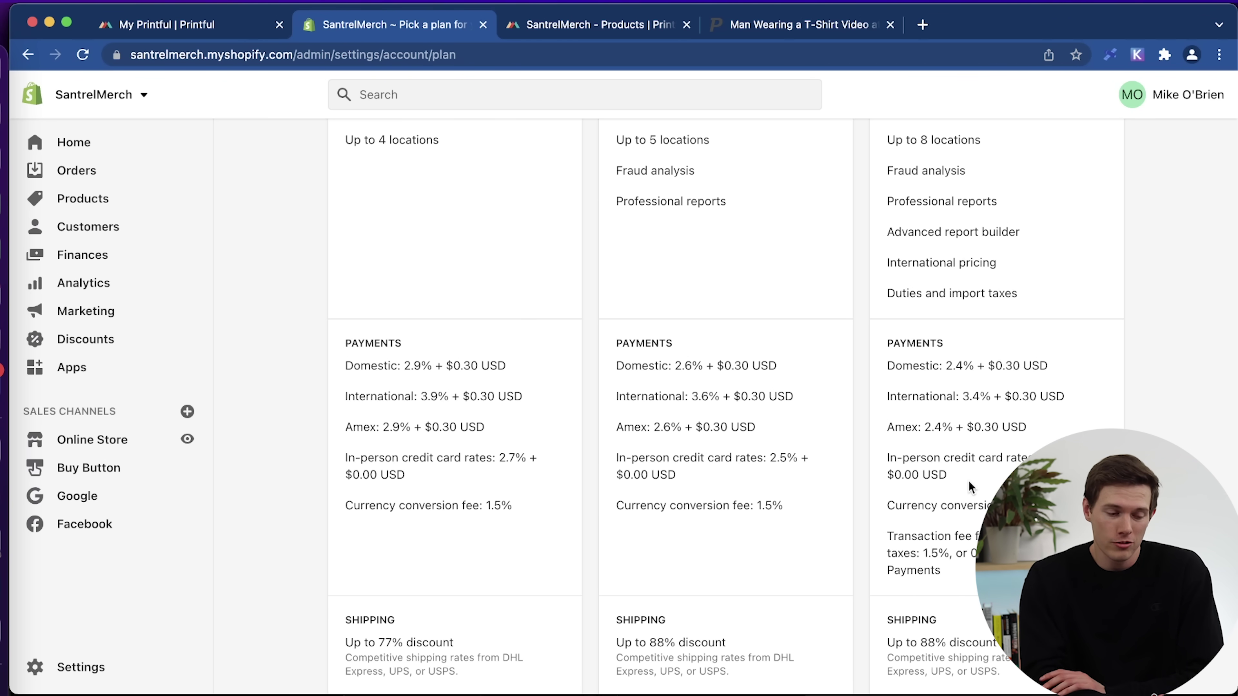
{"action": "scroll", "coordinate": [968, 479], "scroll_direction": "up", "scroll_amount": 8}
{"action": "left_click", "coordinate": [459, 372]}
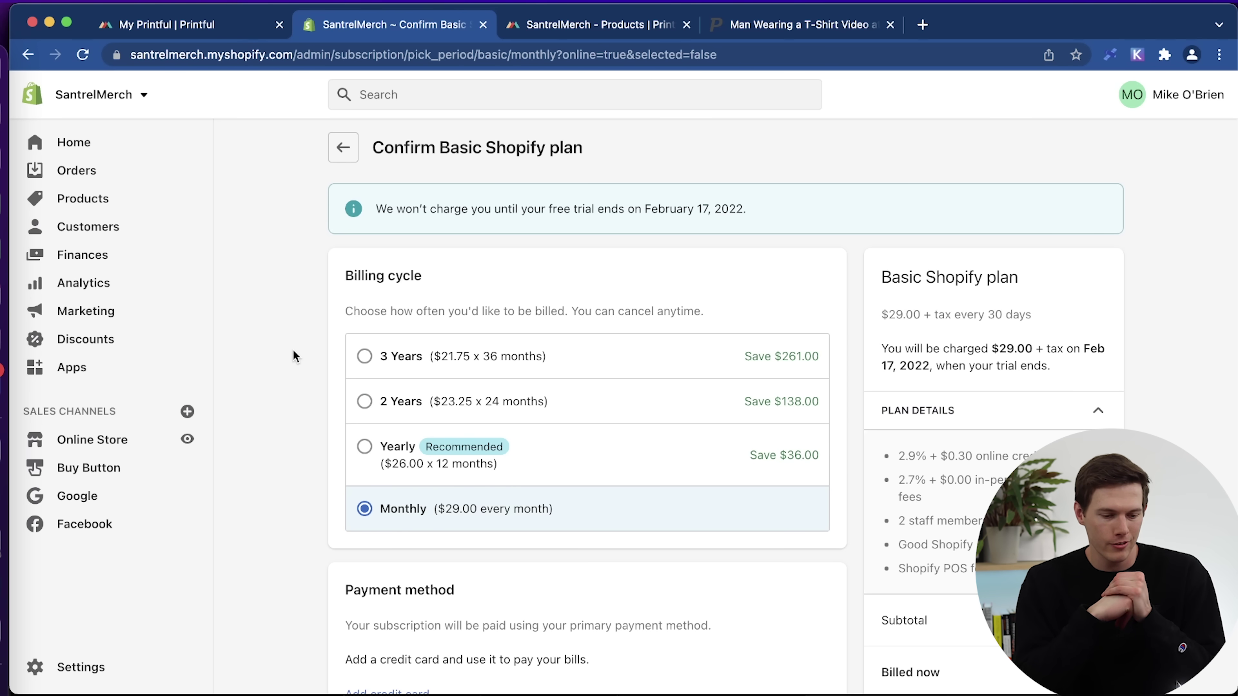
Compare 3-year, yearly and 2-year billing prices, then keep Basic billed monthly at $29.00.
{"action": "left_click", "coordinate": [476, 353]}
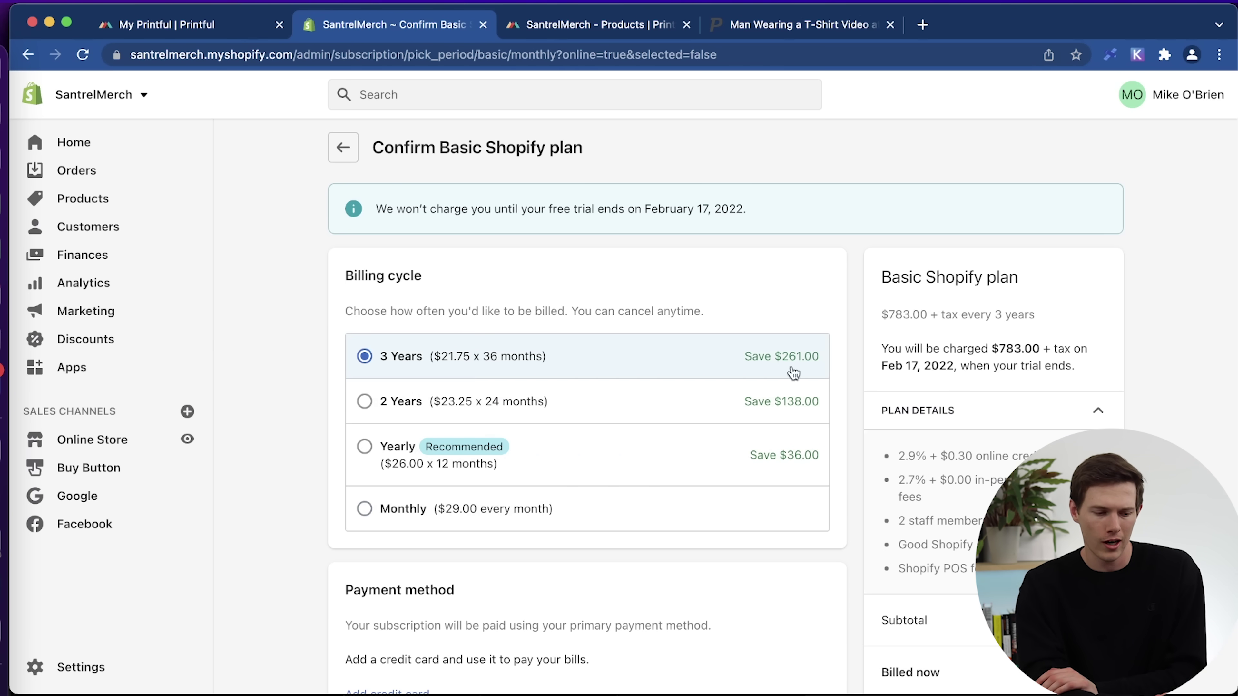
{"action": "left_click", "coordinate": [552, 456]}
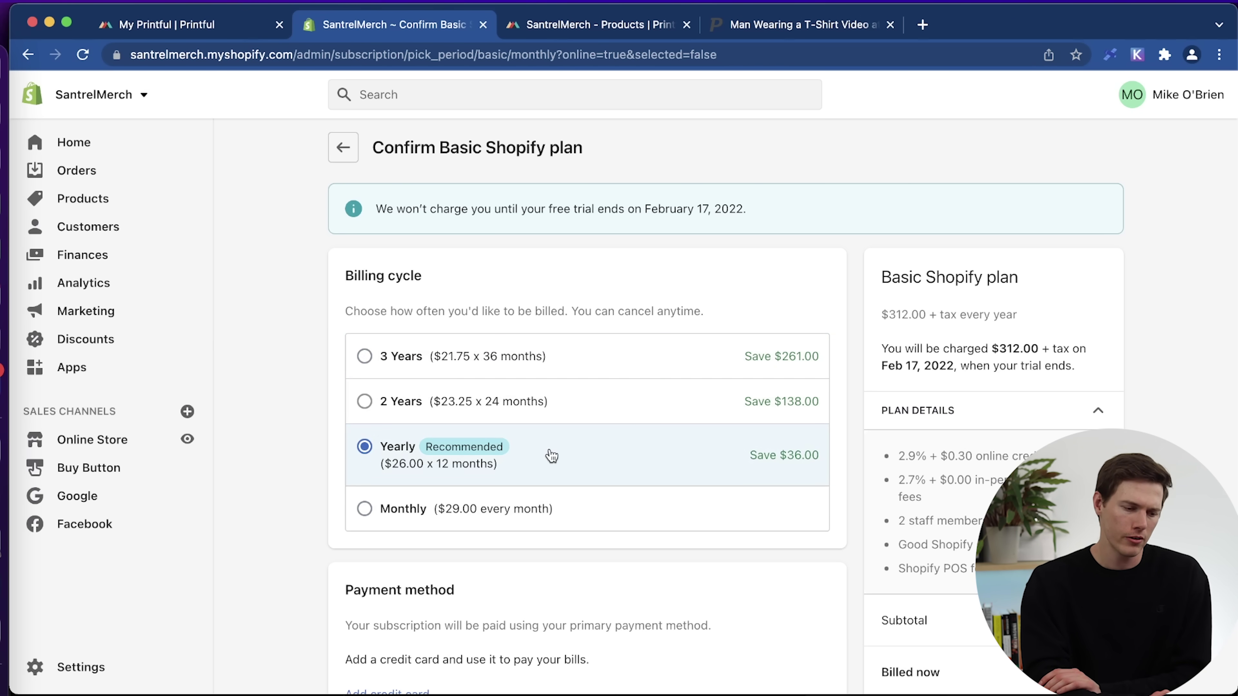
{"action": "left_click", "coordinate": [544, 406]}
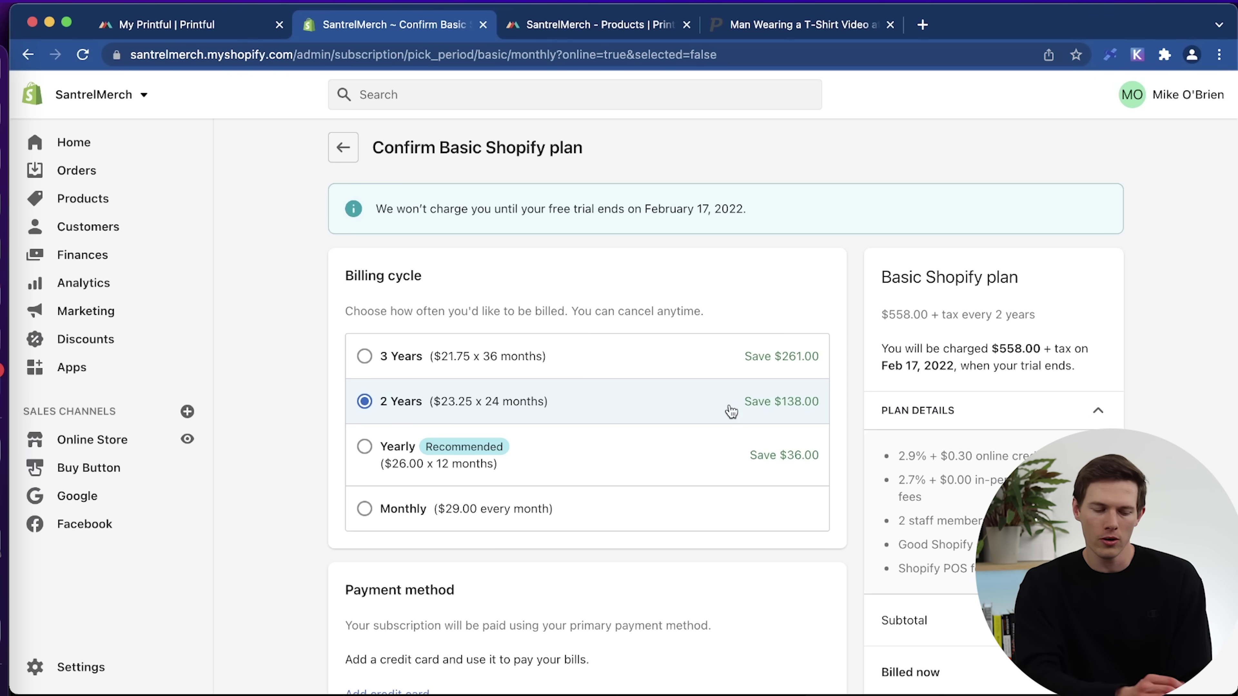
{"action": "left_click", "coordinate": [622, 516]}
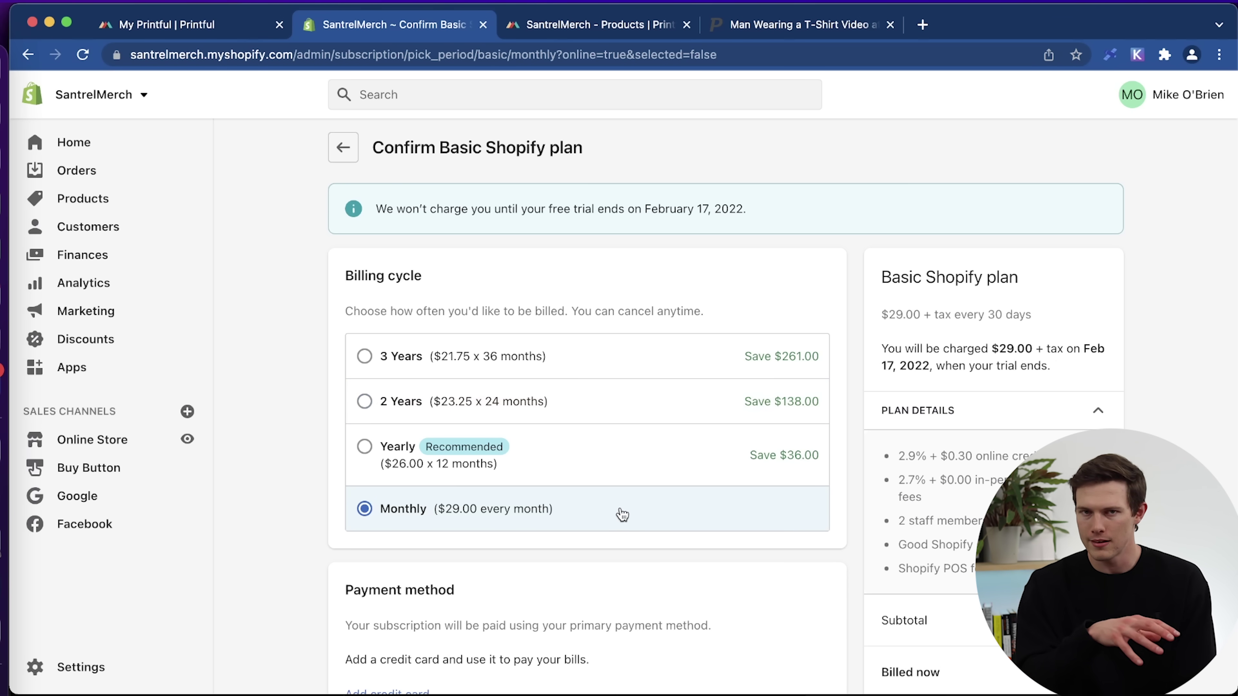
{"action": "scroll", "coordinate": [622, 515], "scroll_direction": "down", "scroll_amount": 3}
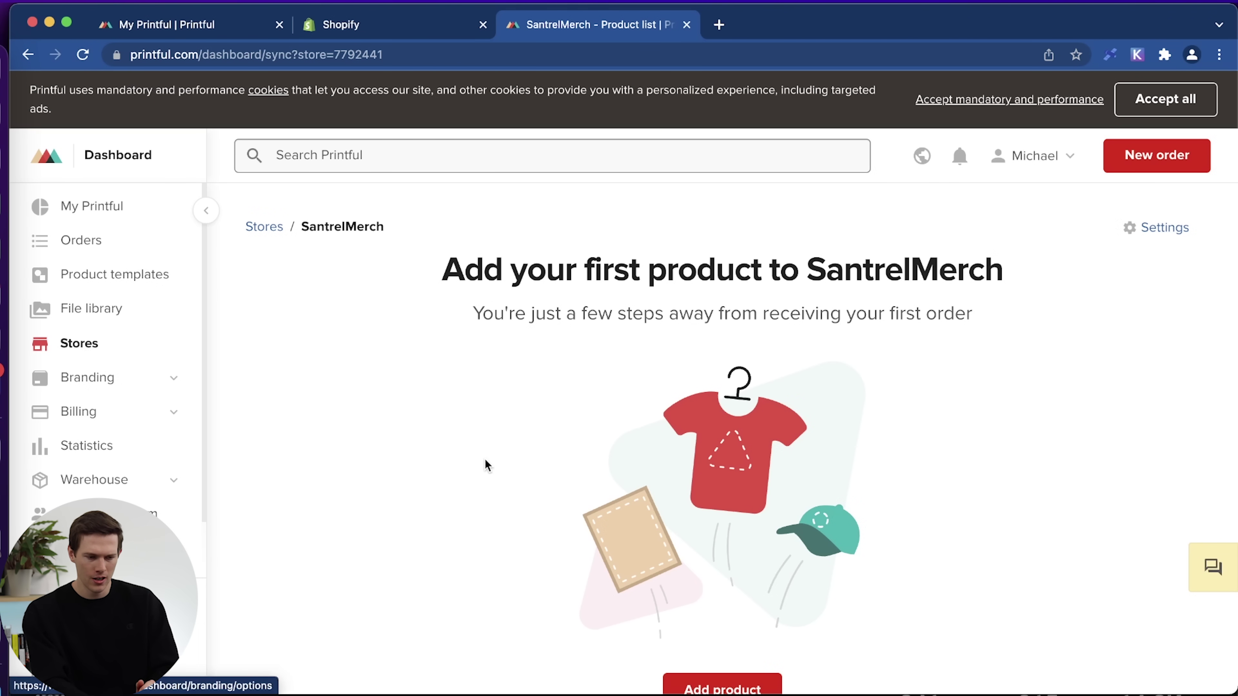
Start adding the first product to the SantrelMerch store in Printful.
{"action": "scroll", "coordinate": [484, 465], "scroll_direction": "down", "scroll_amount": 5}
{"action": "scroll", "coordinate": [485, 464], "scroll_direction": "up", "scroll_amount": 3}
{"action": "scroll", "coordinate": [485, 464], "scroll_direction": "down", "scroll_amount": 2}
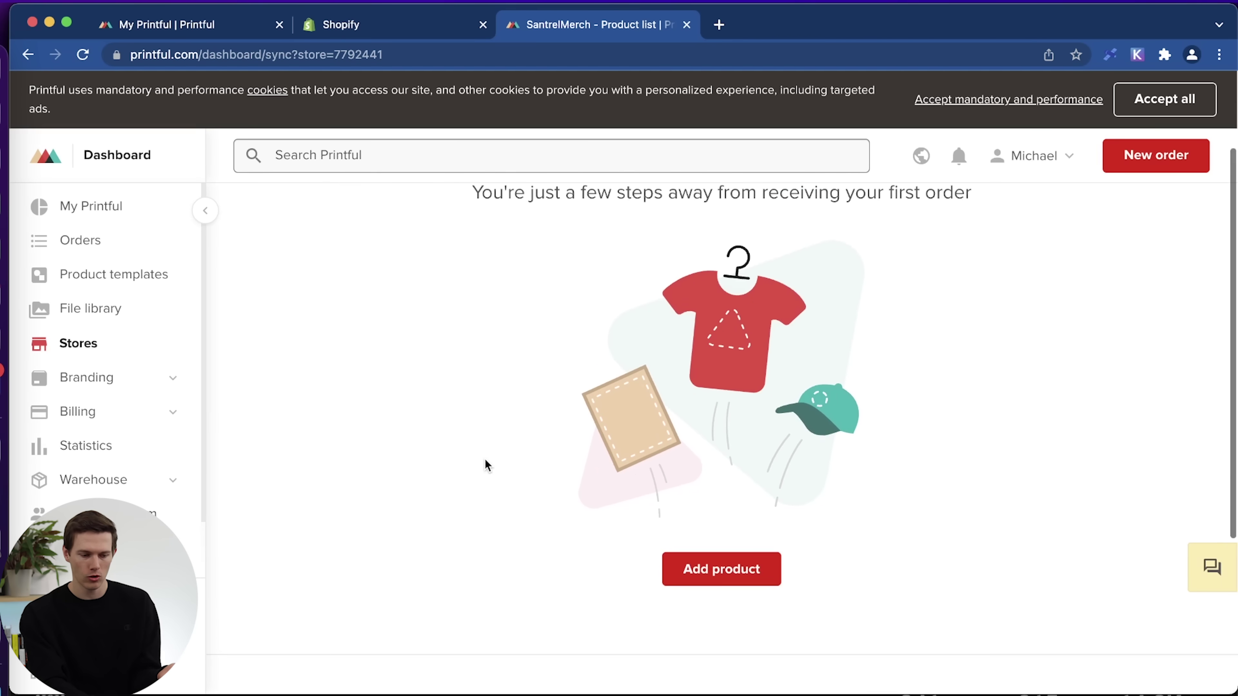
{"action": "left_click", "coordinate": [717, 554]}
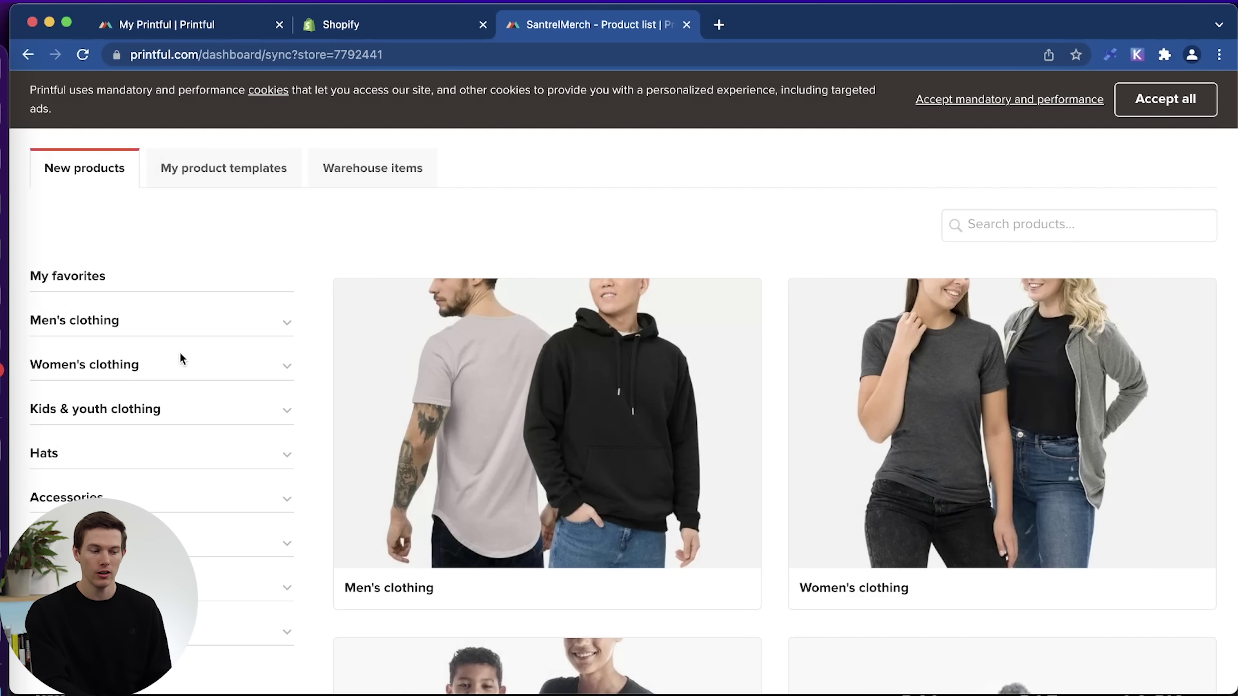
List the men's Underwear products, then expand Women's clothing and Hats categories.
{"action": "scroll", "coordinate": [184, 379], "scroll_direction": "down", "scroll_amount": 2}
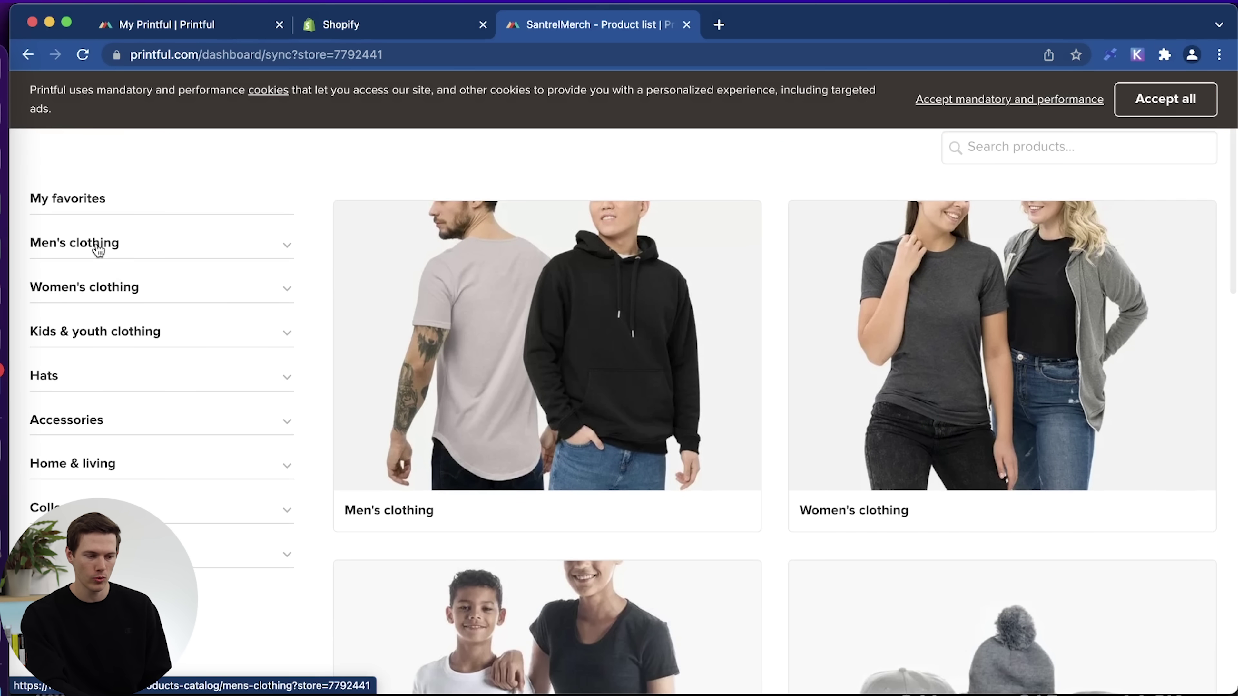
{"action": "left_click", "coordinate": [99, 245]}
{"action": "scroll", "coordinate": [184, 454], "scroll_direction": "down", "scroll_amount": 1}
{"action": "scroll", "coordinate": [183, 449], "scroll_direction": "down", "scroll_amount": 7}
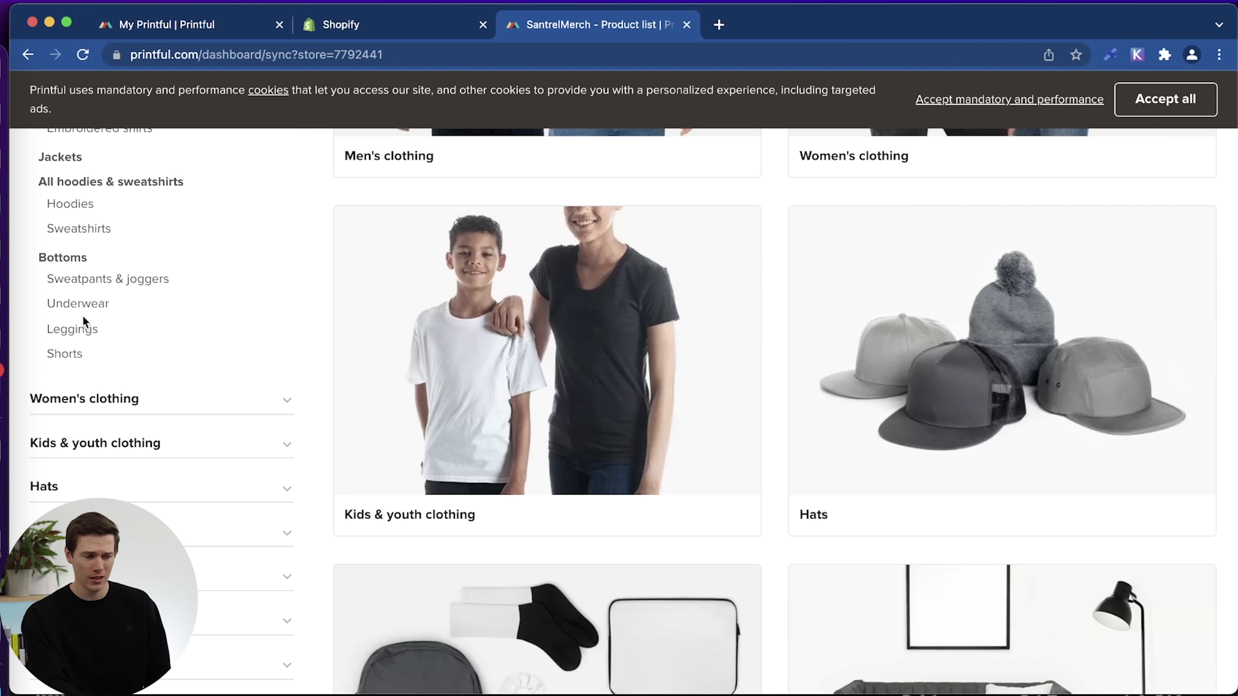
{"action": "left_click", "coordinate": [78, 304]}
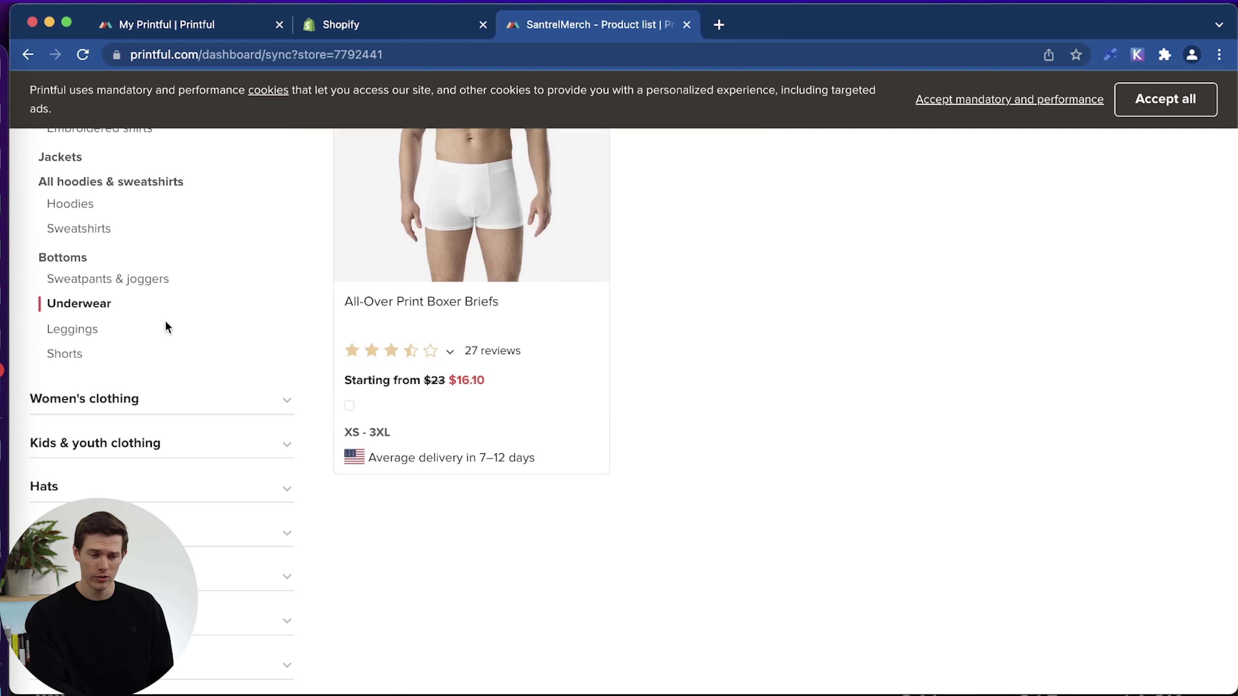
{"action": "scroll", "coordinate": [854, 421], "scroll_direction": "up", "scroll_amount": 6}
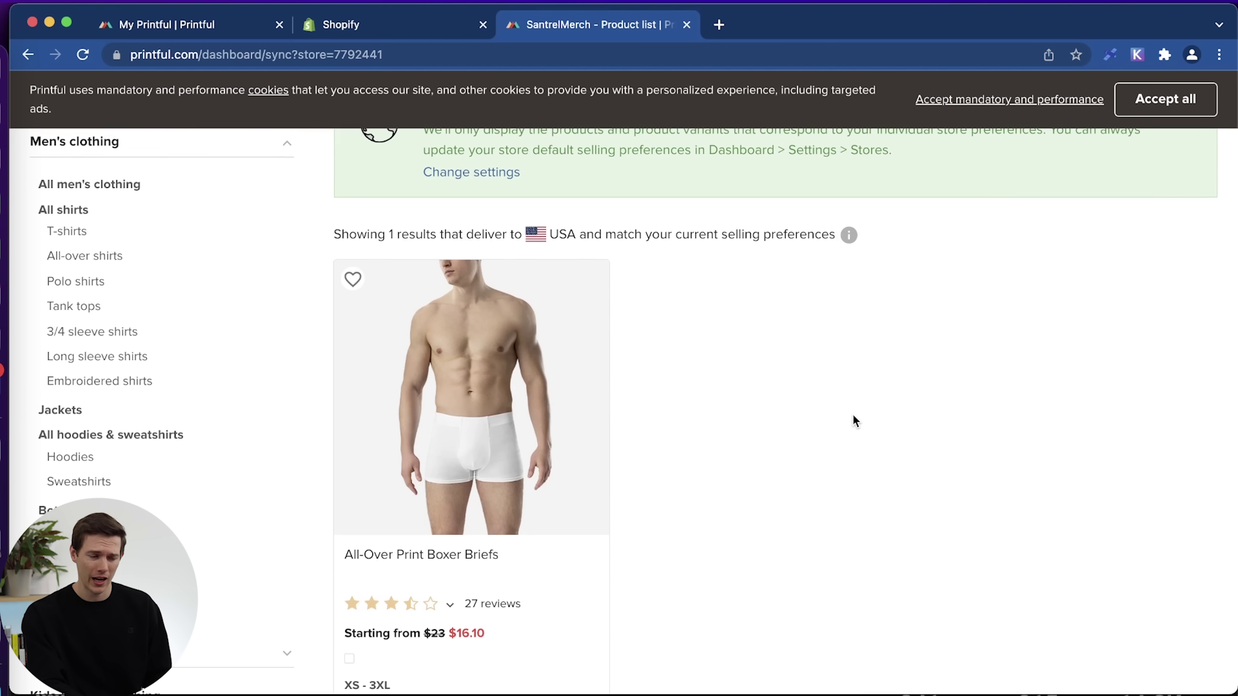
{"action": "scroll", "coordinate": [854, 421], "scroll_direction": "down", "scroll_amount": 6}
{"action": "left_click", "coordinate": [172, 381]}
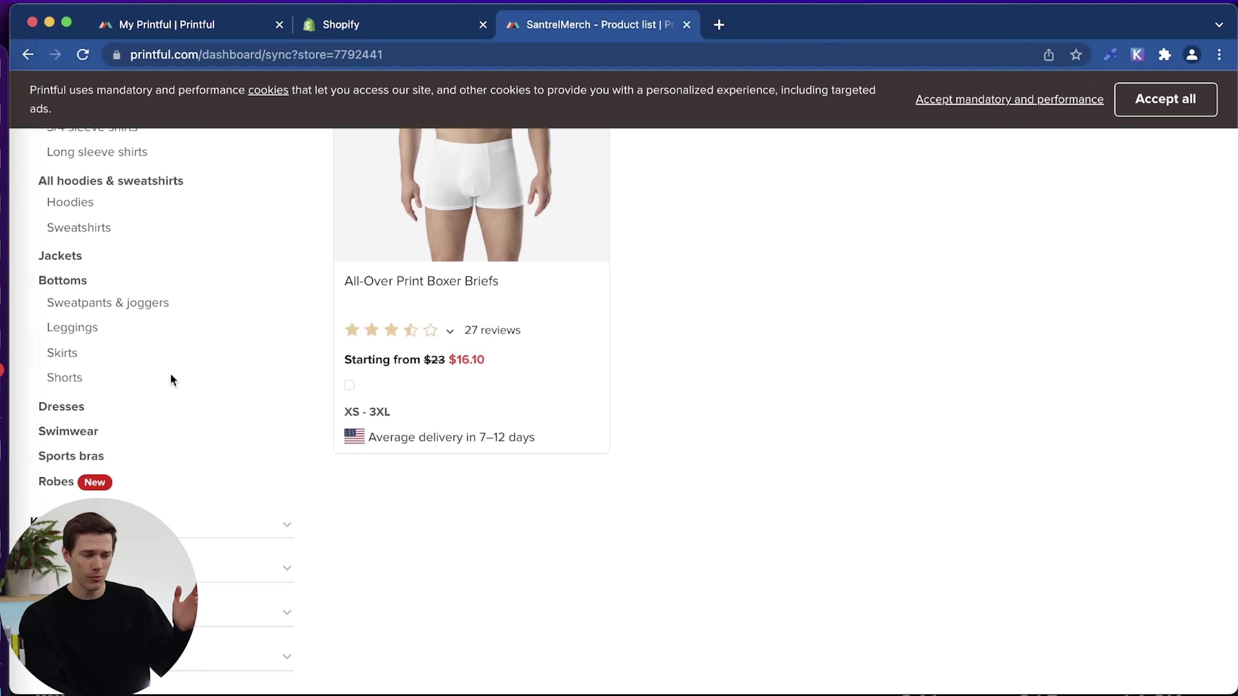
{"action": "scroll", "coordinate": [128, 472], "scroll_direction": "down", "scroll_amount": 2}
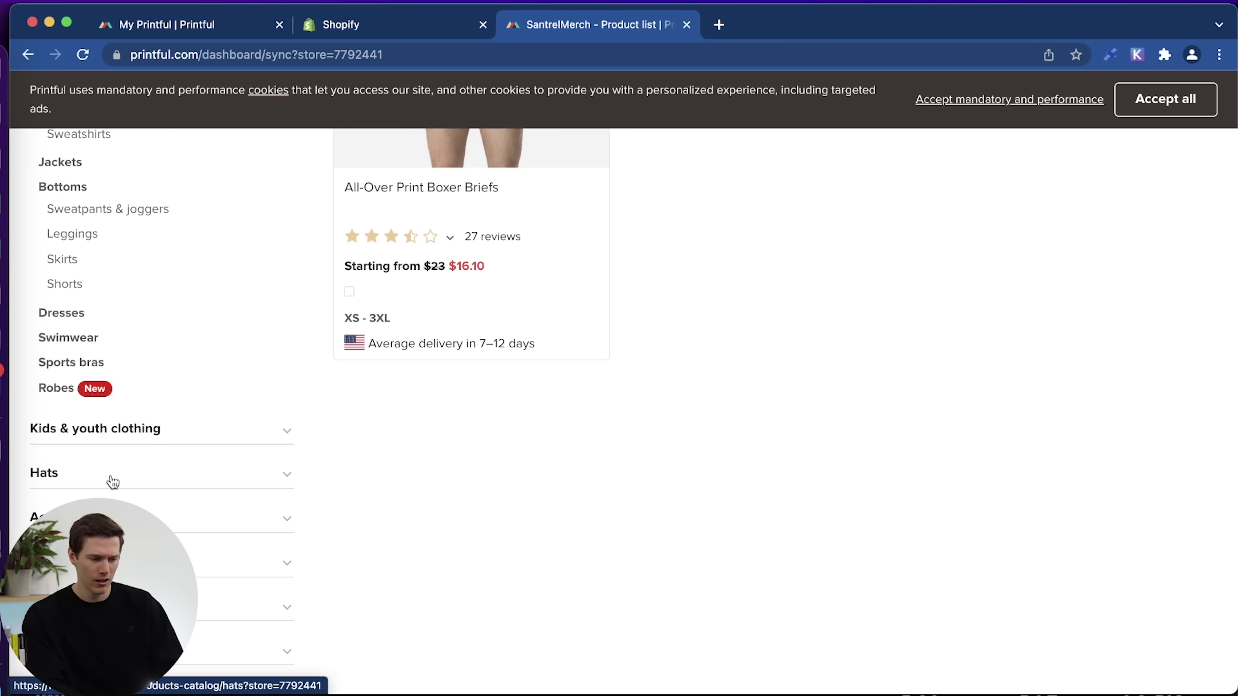
{"action": "left_click", "coordinate": [111, 474]}
List and look through the 5-panel hats products.
{"action": "left_click", "coordinate": [51, 370]}
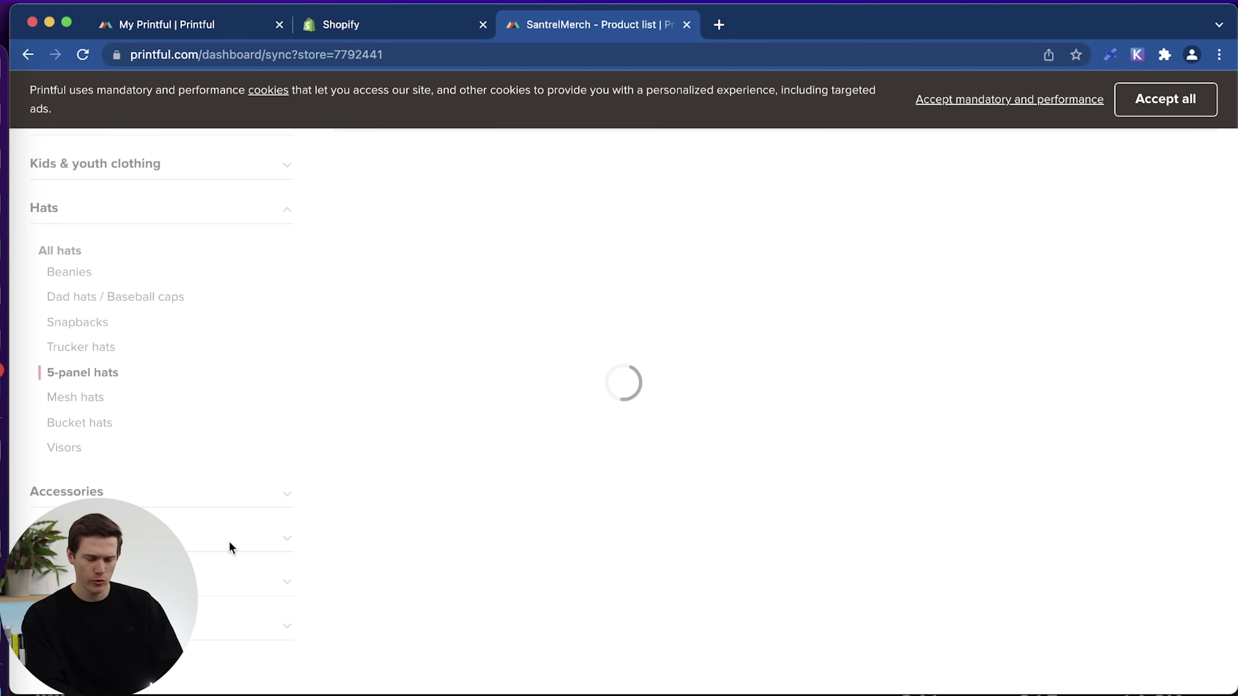
{"action": "scroll", "coordinate": [194, 462], "scroll_direction": "down", "scroll_amount": 5}
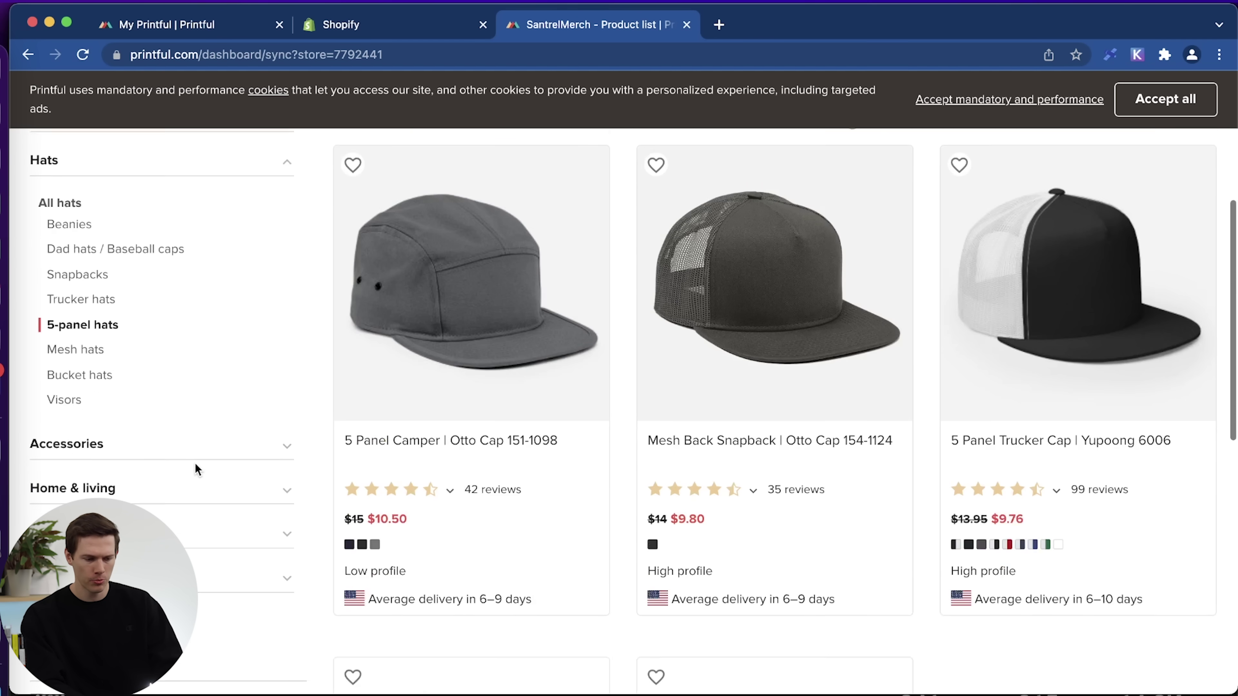
{"action": "scroll", "coordinate": [162, 521], "scroll_direction": "down", "scroll_amount": 2}
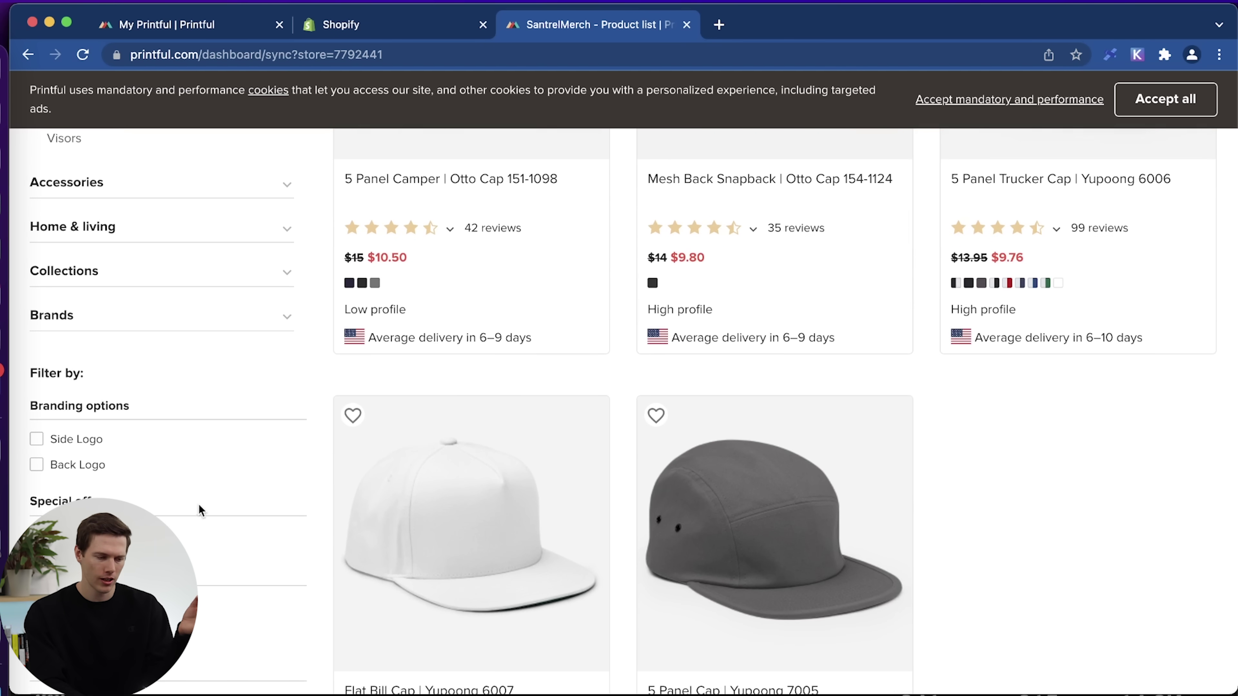
{"action": "scroll", "coordinate": [199, 508], "scroll_direction": "down", "scroll_amount": 3}
{"action": "scroll", "coordinate": [198, 506], "scroll_direction": "down", "scroll_amount": 10}
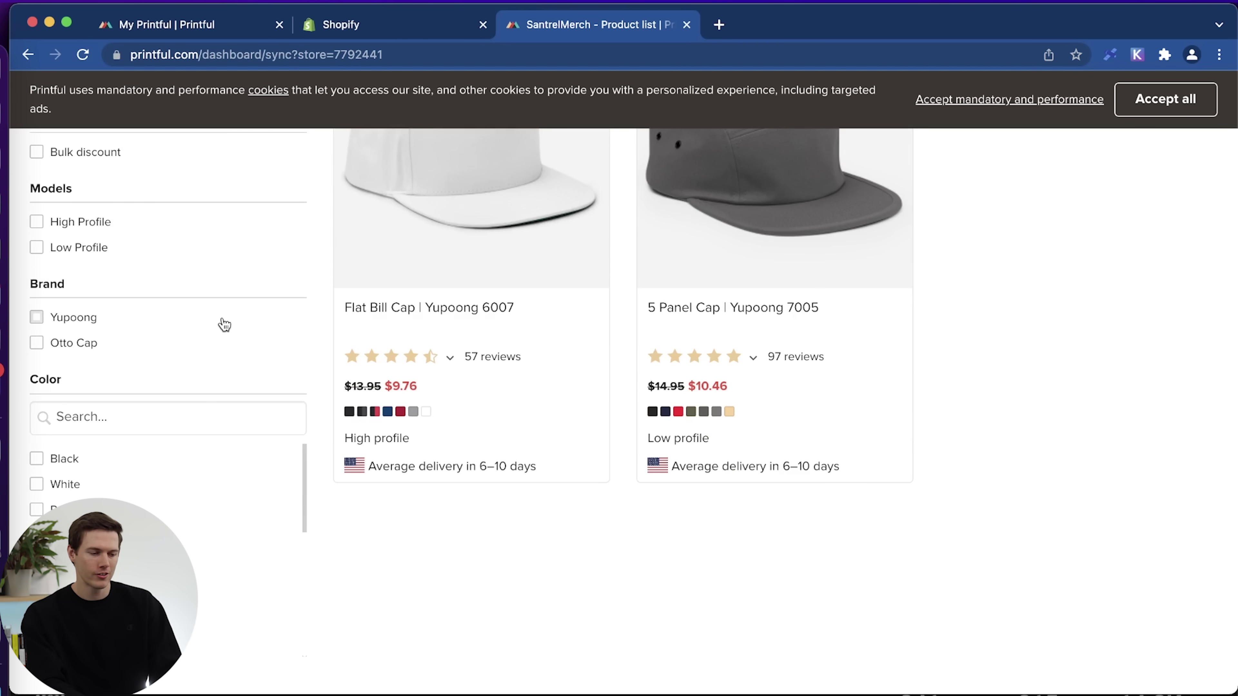
{"action": "scroll", "coordinate": [224, 325], "scroll_direction": "up", "scroll_amount": 15}
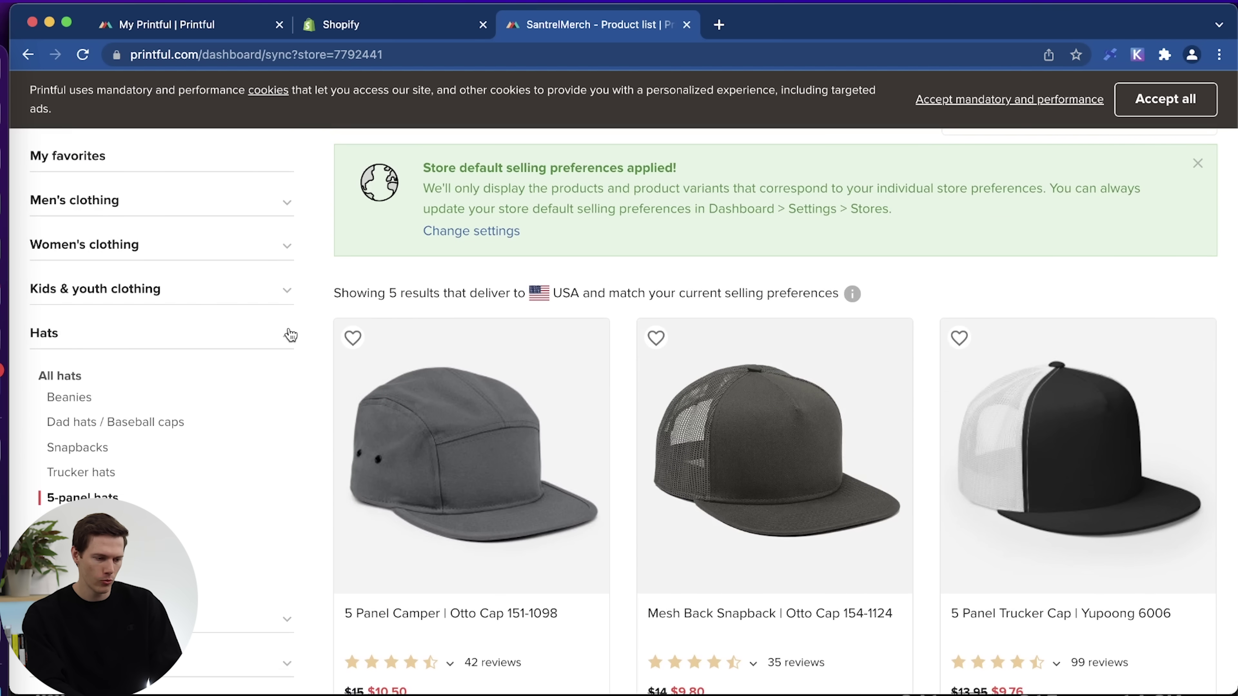
Collapse Hats and browse the Accessories iPhone cases products.
{"action": "left_click", "coordinate": [288, 336]}
{"action": "left_click", "coordinate": [181, 373]}
{"action": "scroll", "coordinate": [176, 377], "scroll_direction": "down", "scroll_amount": 5}
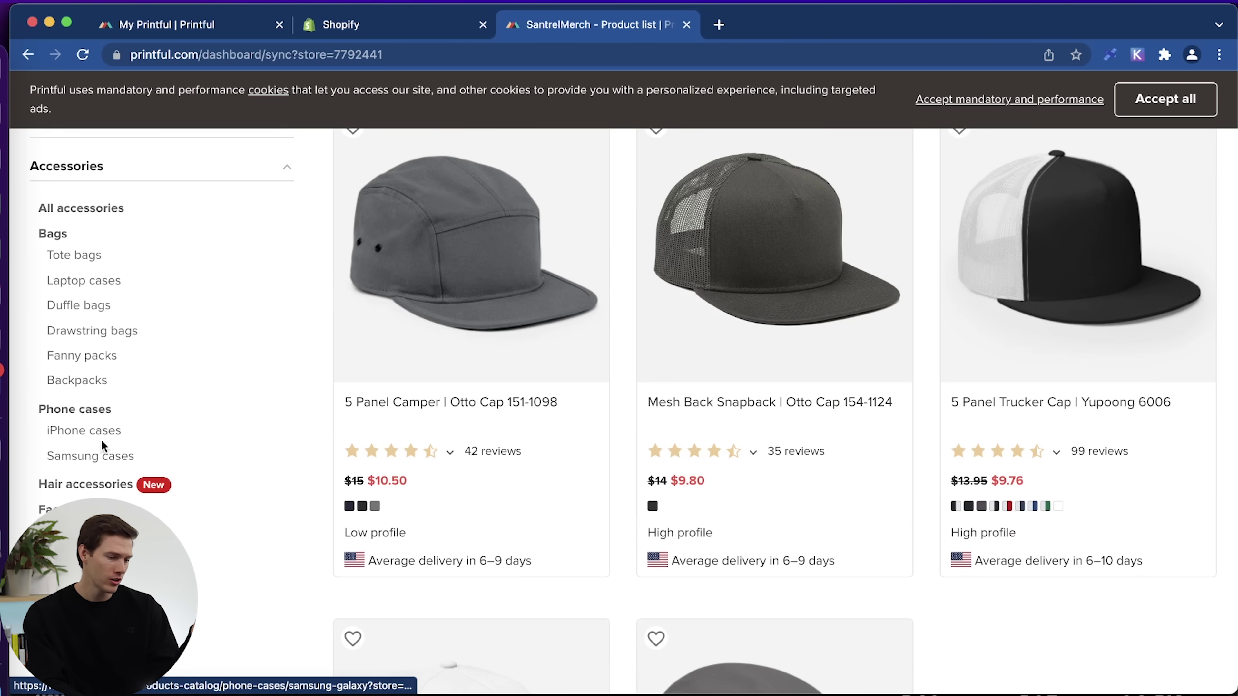
{"action": "left_click", "coordinate": [97, 431]}
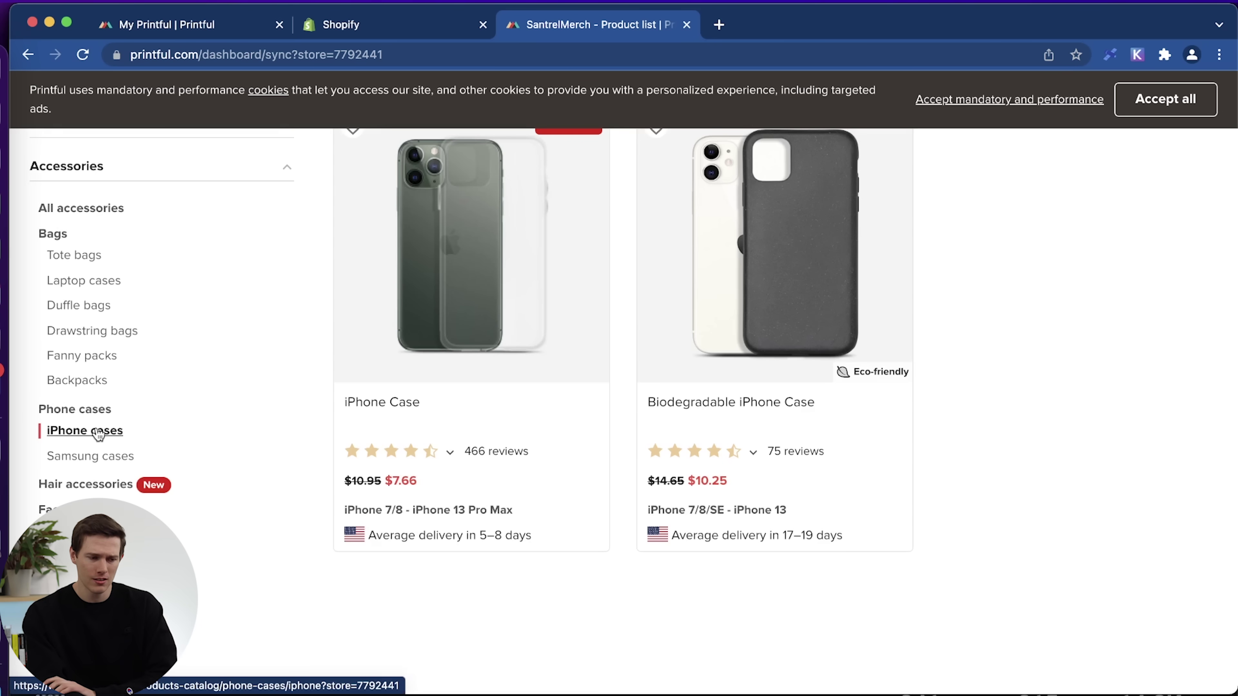
{"action": "scroll", "coordinate": [842, 419], "scroll_direction": "up", "scroll_amount": 3}
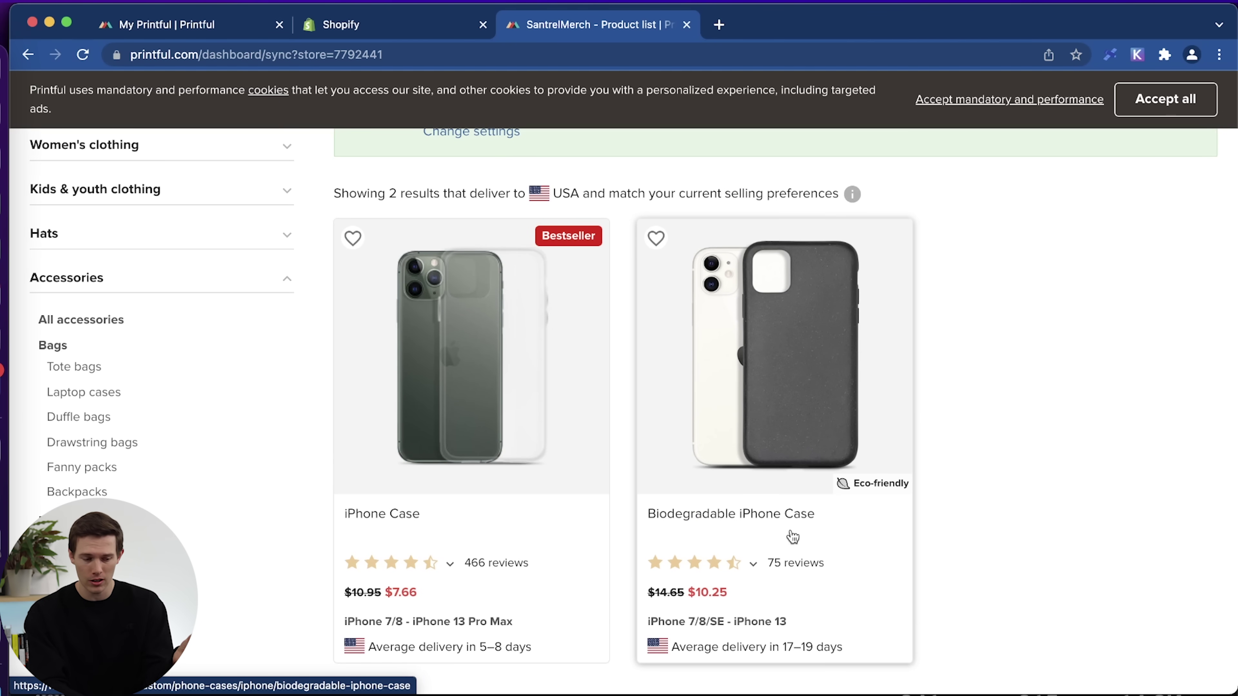
{"action": "scroll", "coordinate": [828, 557], "scroll_direction": "down", "scroll_amount": 3}
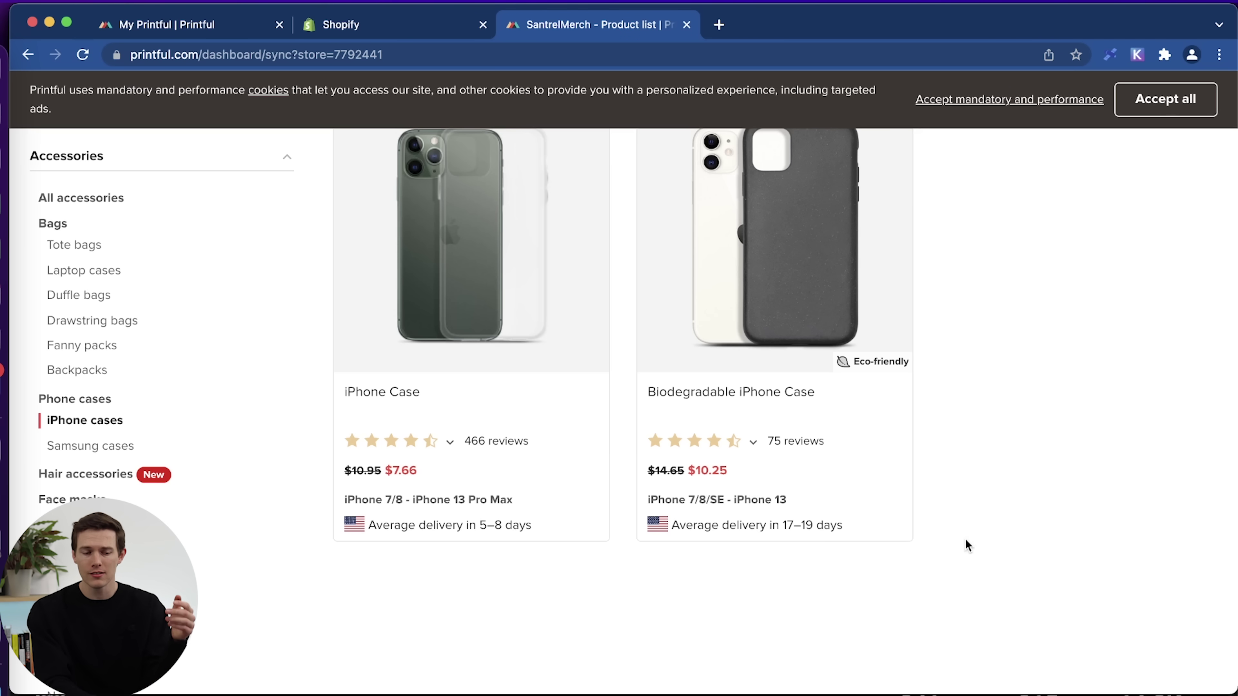
{"action": "scroll", "coordinate": [967, 545], "scroll_direction": "up", "scroll_amount": 2}
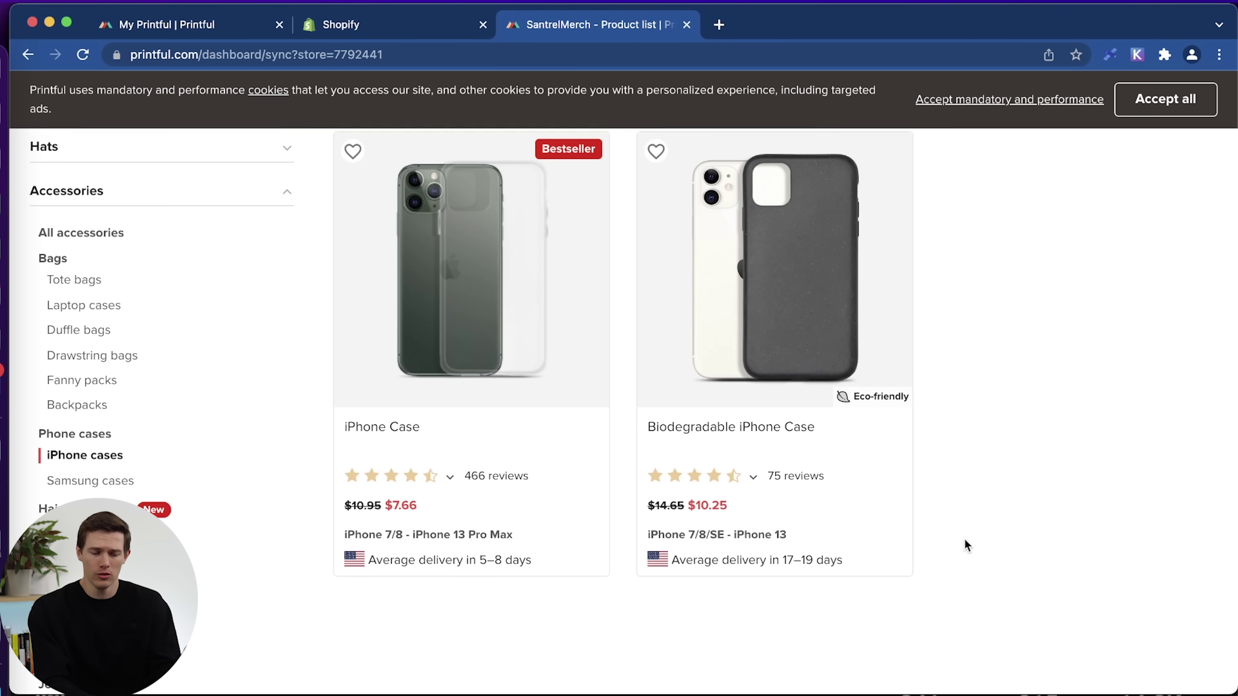
{"action": "scroll", "coordinate": [965, 545], "scroll_direction": "down", "scroll_amount": 7}
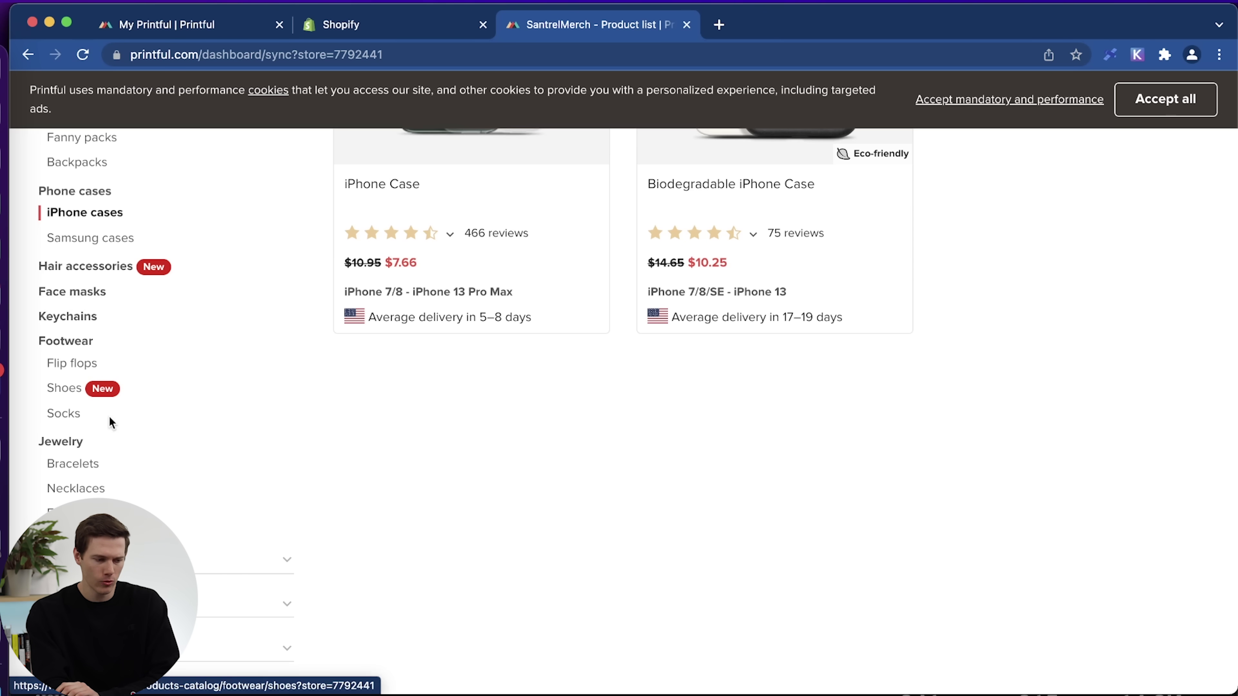
Switch to Footwear › Shoes, showing men's and women's high top canvas shoes at $31.50.
{"action": "left_click", "coordinate": [56, 390]}
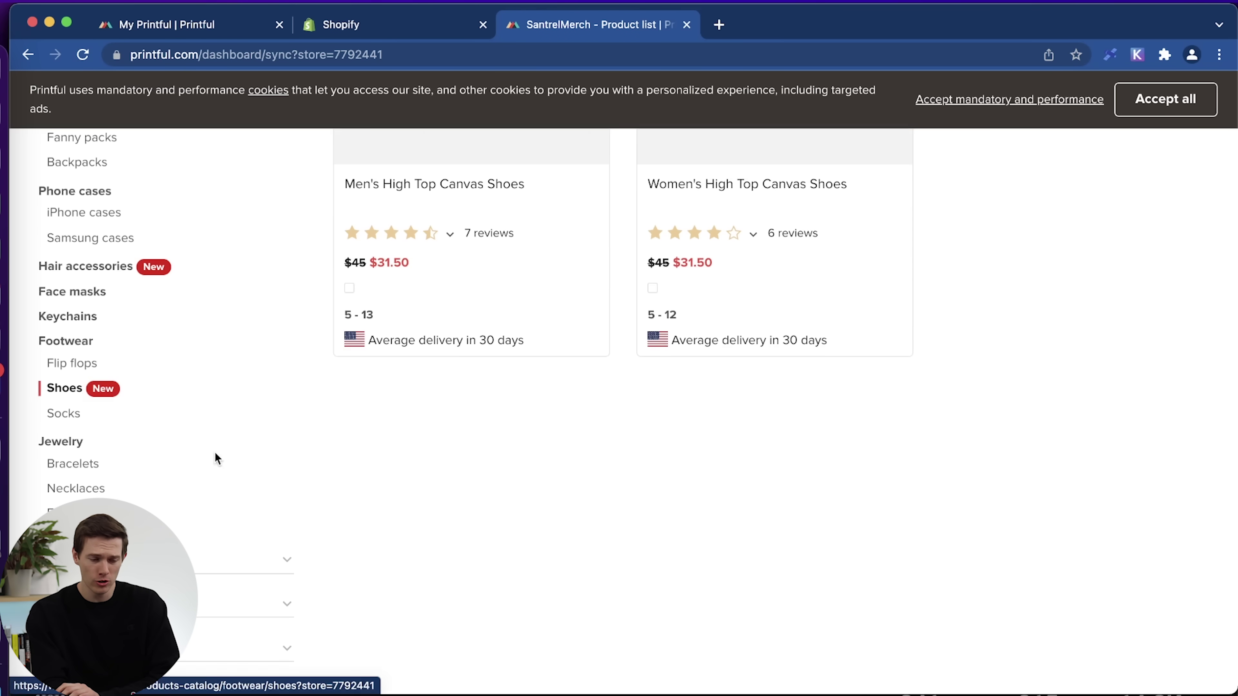
{"action": "scroll", "coordinate": [374, 505], "scroll_direction": "up", "scroll_amount": 10}
{"action": "scroll", "coordinate": [956, 523], "scroll_direction": "down", "scroll_amount": 4}
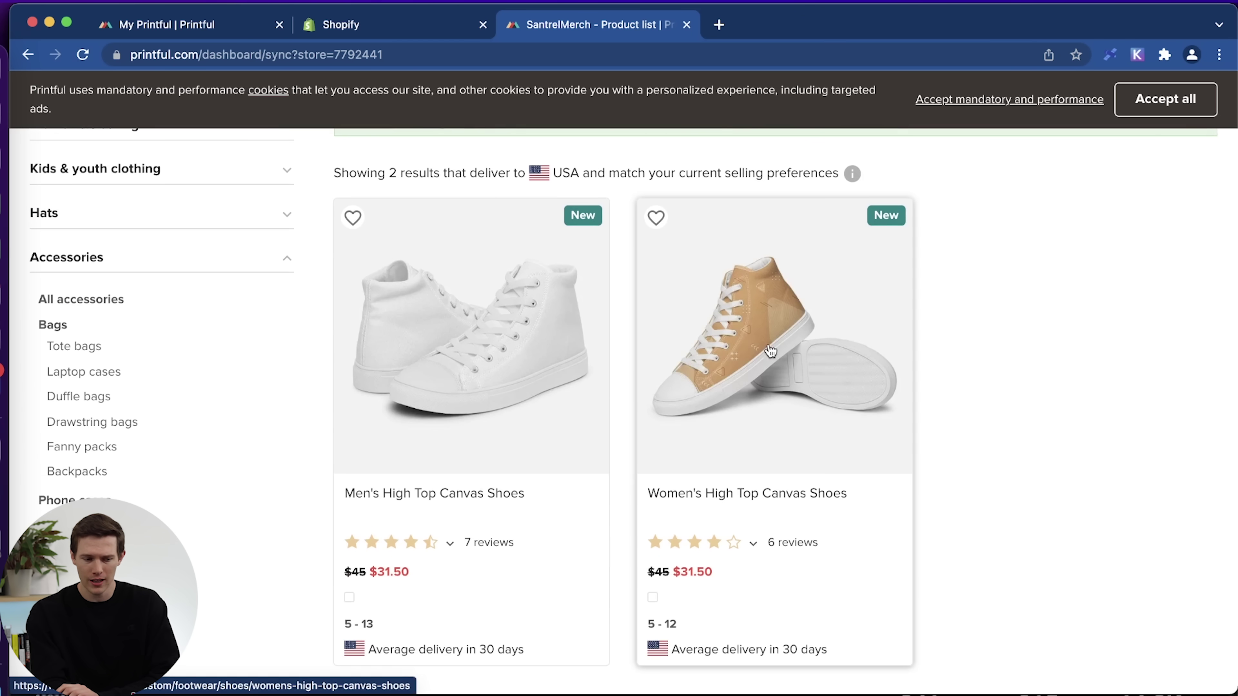
{"action": "scroll", "coordinate": [1032, 394], "scroll_direction": "down", "scroll_amount": 2}
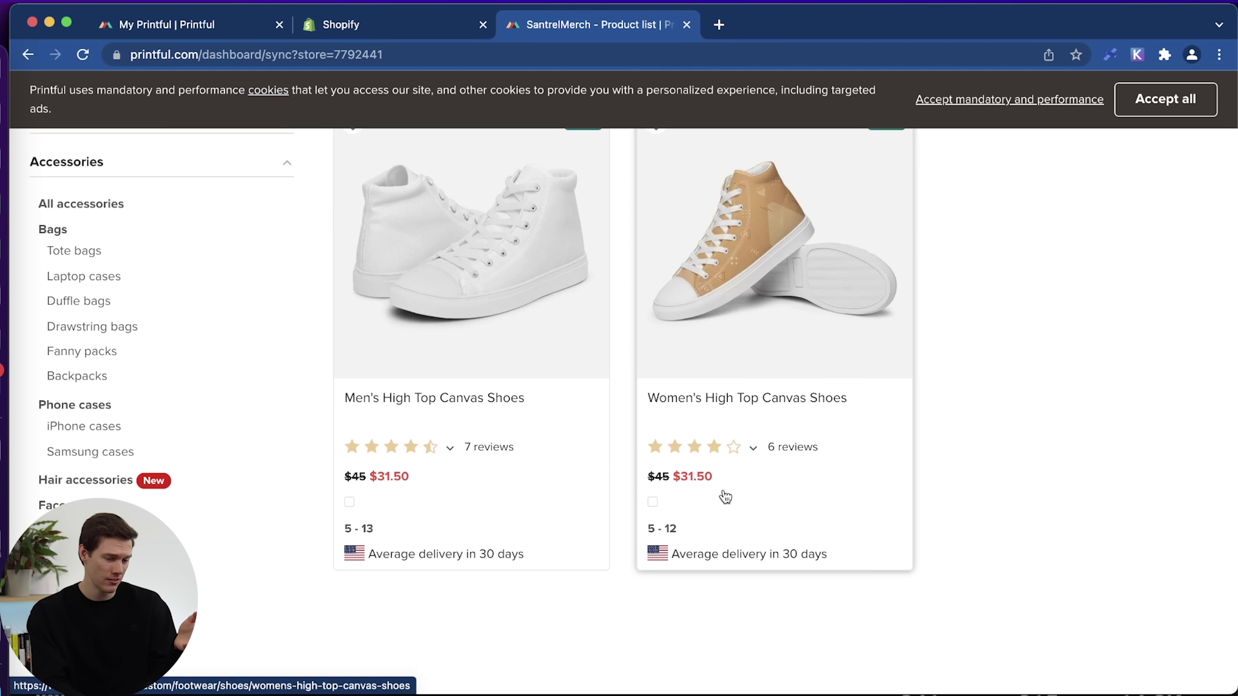
{"action": "scroll", "coordinate": [942, 476], "scroll_direction": "down", "scroll_amount": 3}
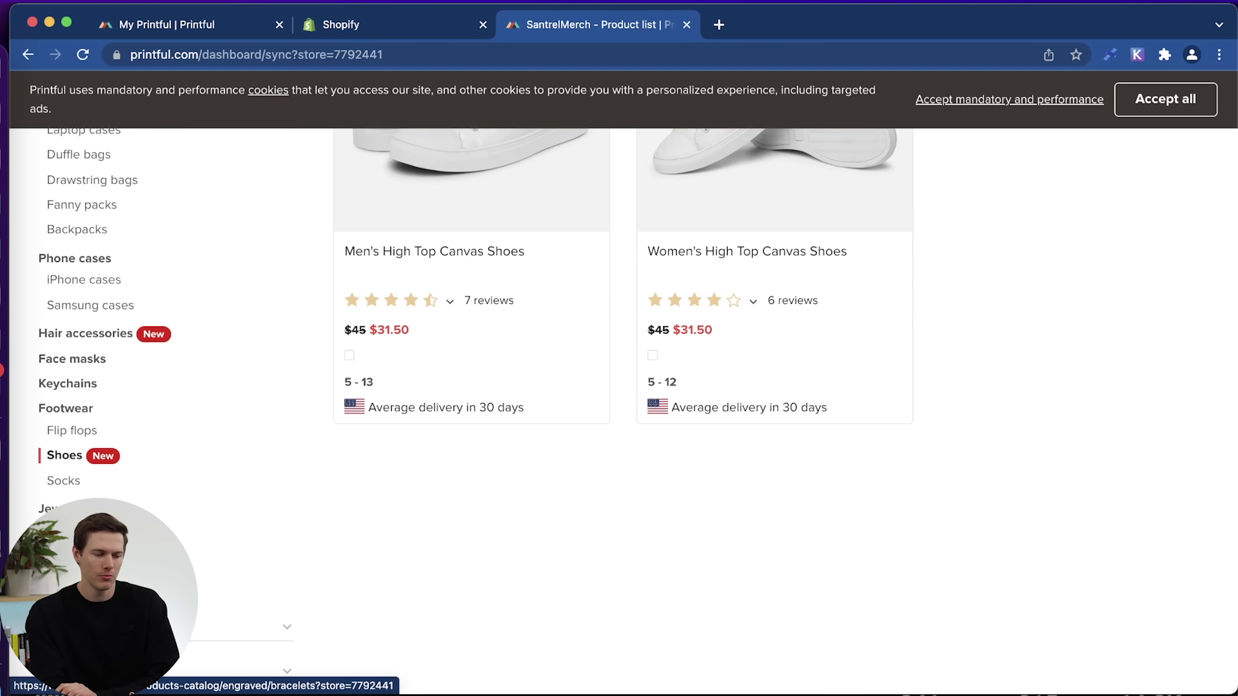
{"action": "scroll", "coordinate": [235, 541], "scroll_direction": "down", "scroll_amount": 2}
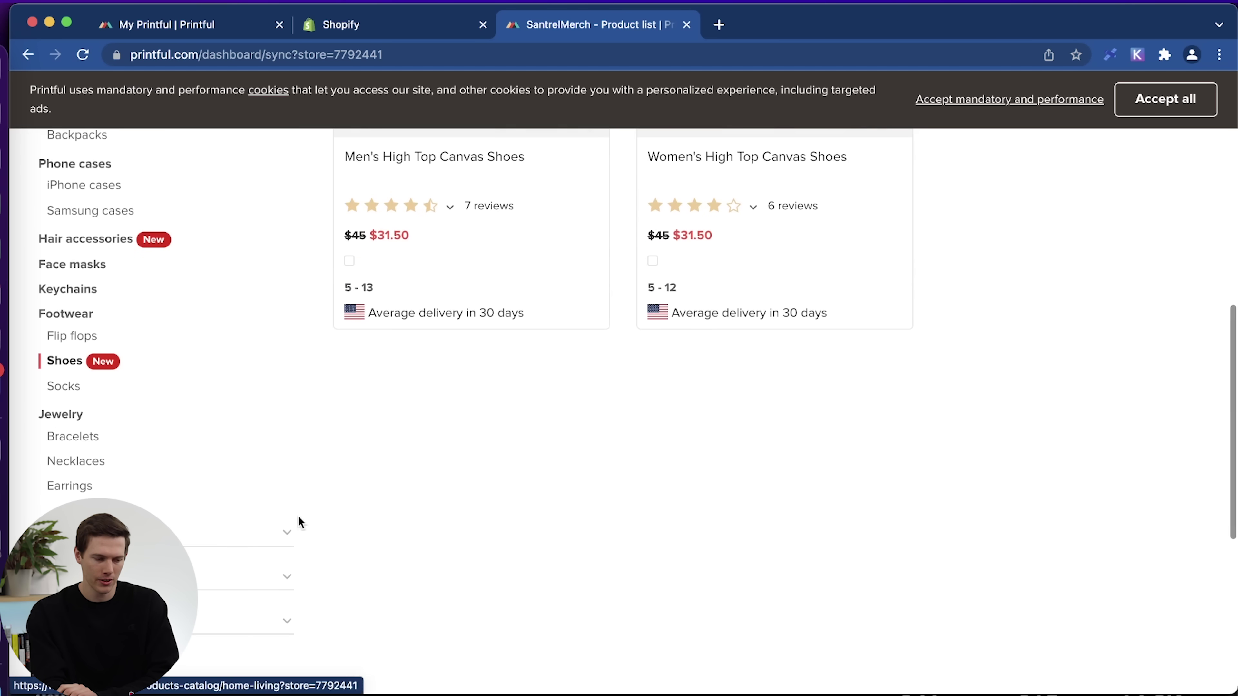
{"action": "scroll", "coordinate": [322, 483], "scroll_direction": "down", "scroll_amount": 2}
{"action": "scroll", "coordinate": [252, 437], "scroll_direction": "up", "scroll_amount": 10}
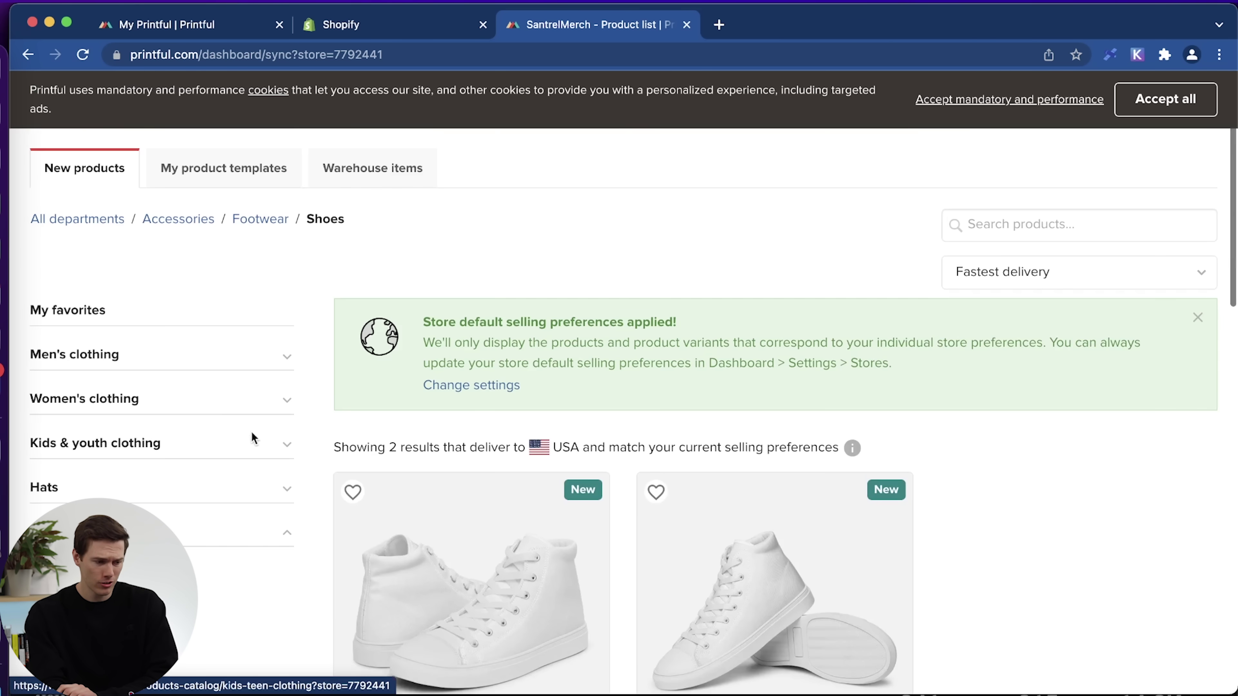
{"action": "scroll", "coordinate": [252, 529], "scroll_direction": "down", "scroll_amount": 15}
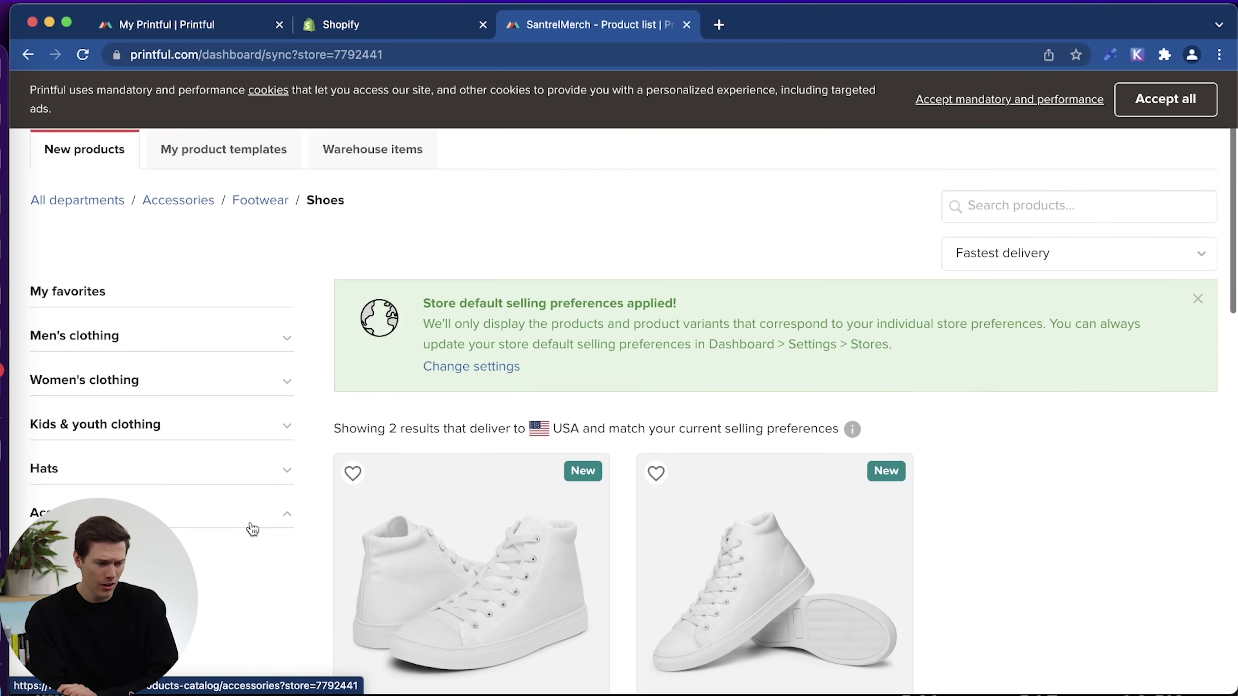
{"action": "scroll", "coordinate": [354, 326], "scroll_direction": "up", "scroll_amount": 5}
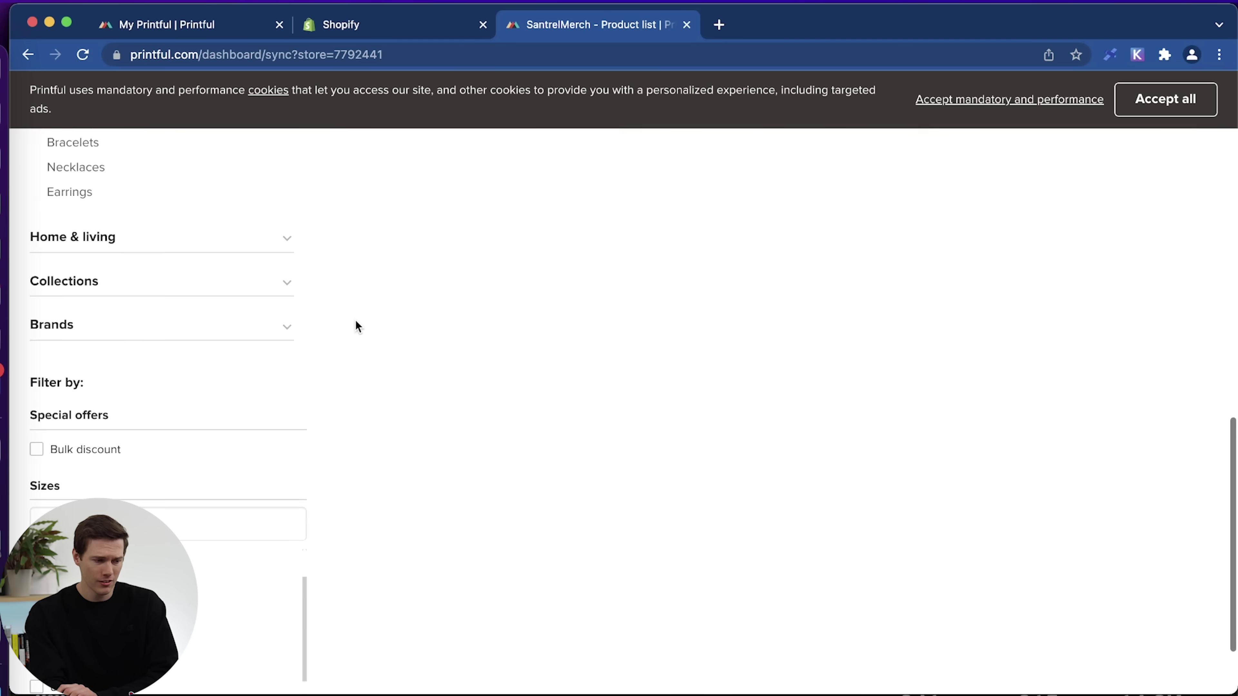
Expand the Home & living categories and return to the top of the catalog.
{"action": "left_click", "coordinate": [235, 363]}
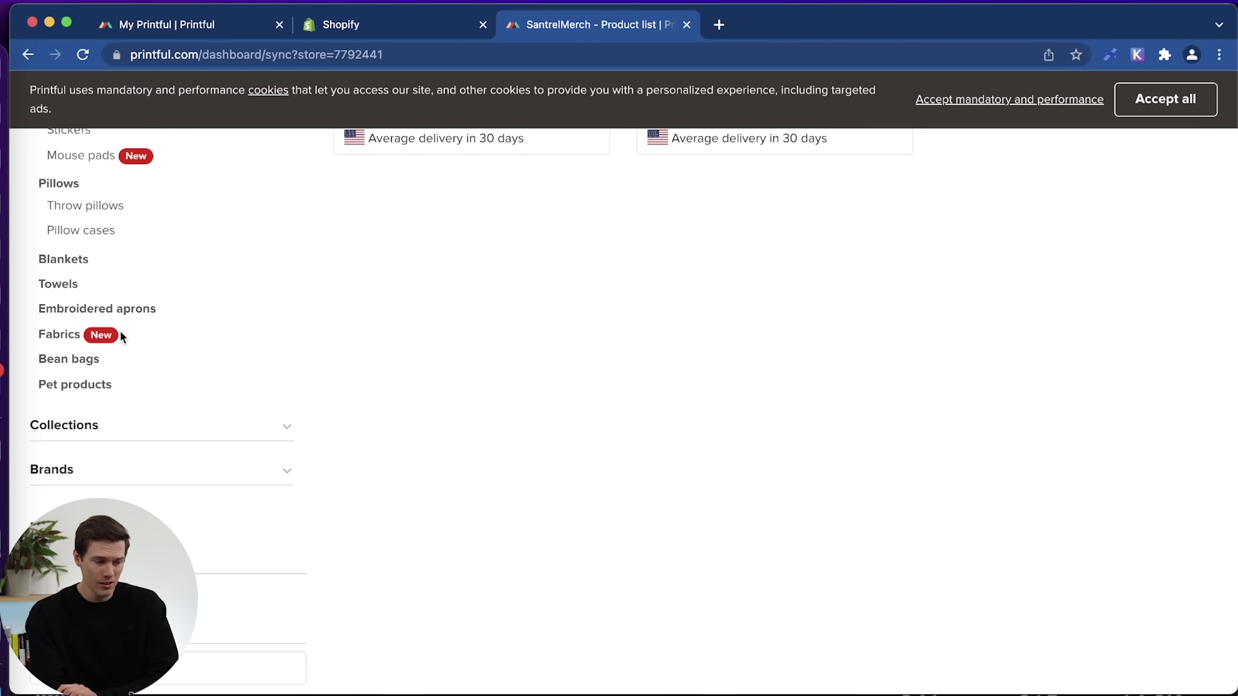
{"action": "scroll", "coordinate": [195, 323], "scroll_direction": "up", "scroll_amount": 2}
{"action": "scroll", "coordinate": [195, 322], "scroll_direction": "up", "scroll_amount": 5}
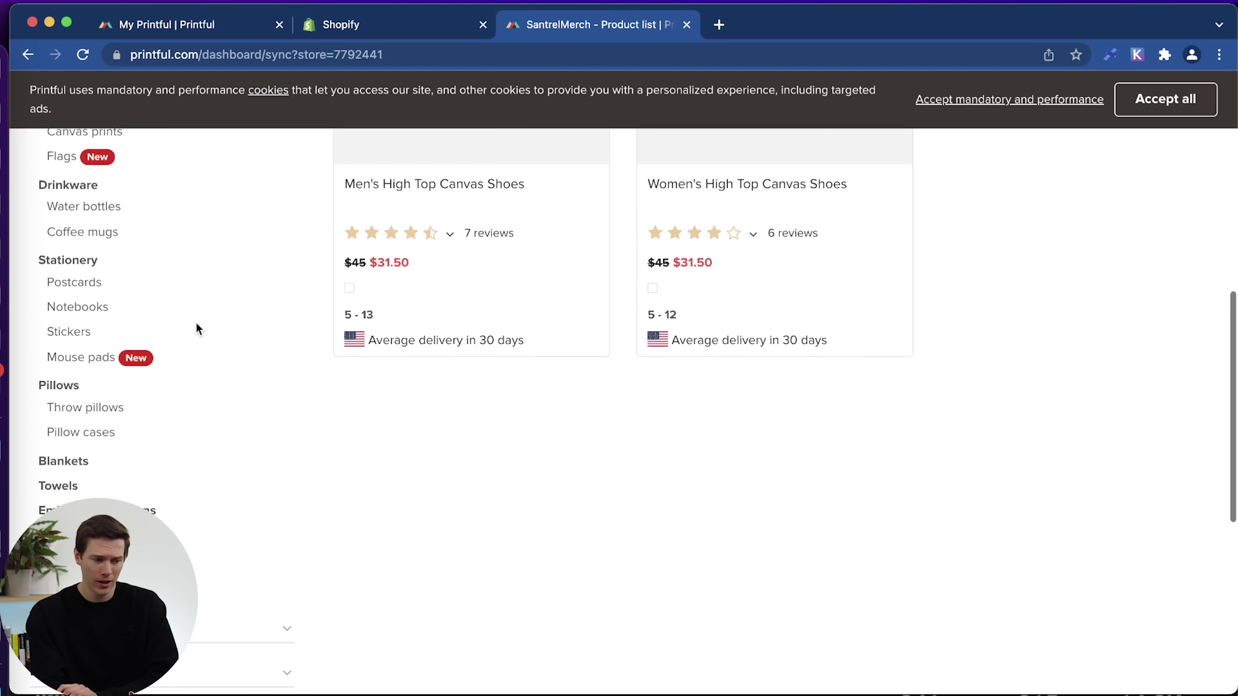
{"action": "scroll", "coordinate": [148, 328], "scroll_direction": "up", "scroll_amount": 4}
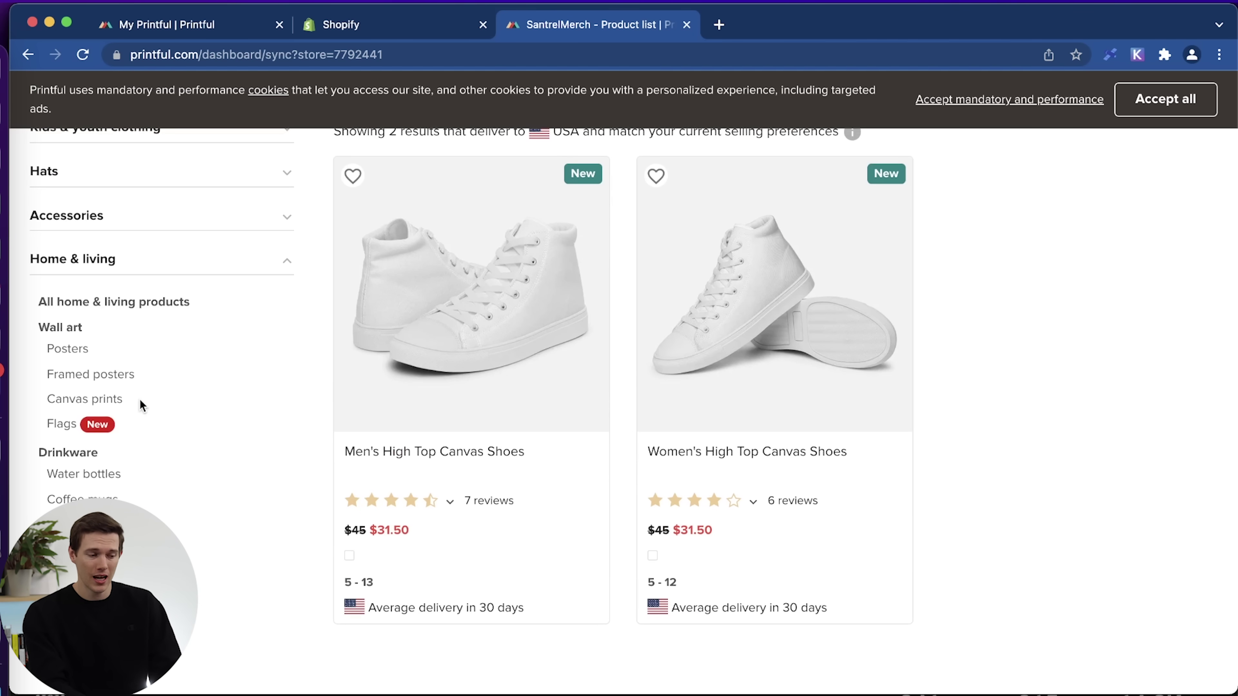
{"action": "scroll", "coordinate": [139, 402], "scroll_direction": "up", "scroll_amount": 7}
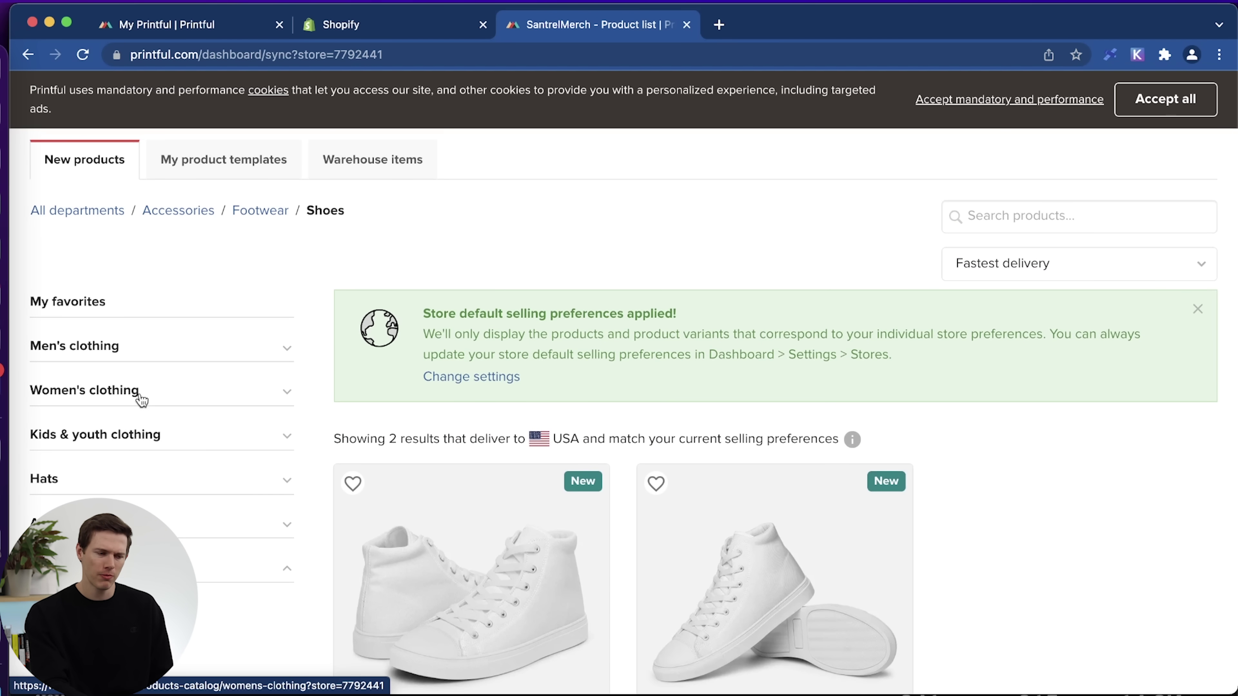
Show the men's T-shirts category and look through its 26 results.
{"action": "left_click", "coordinate": [116, 352]}
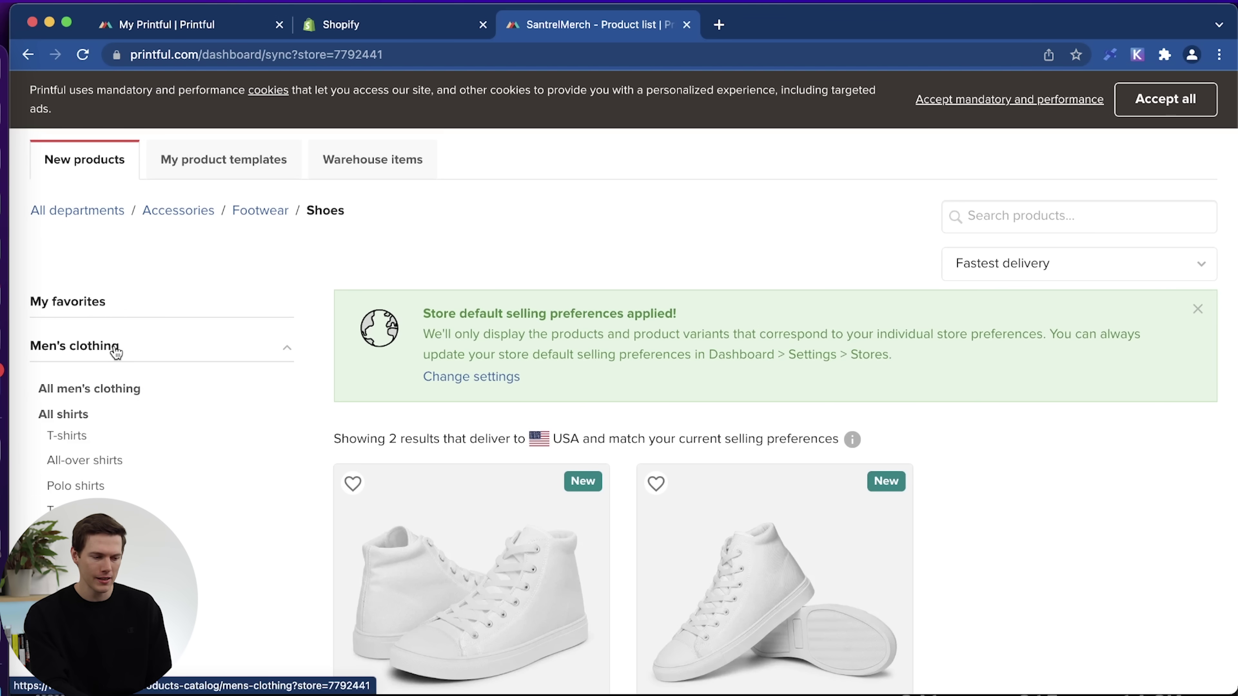
{"action": "left_click", "coordinate": [66, 436]}
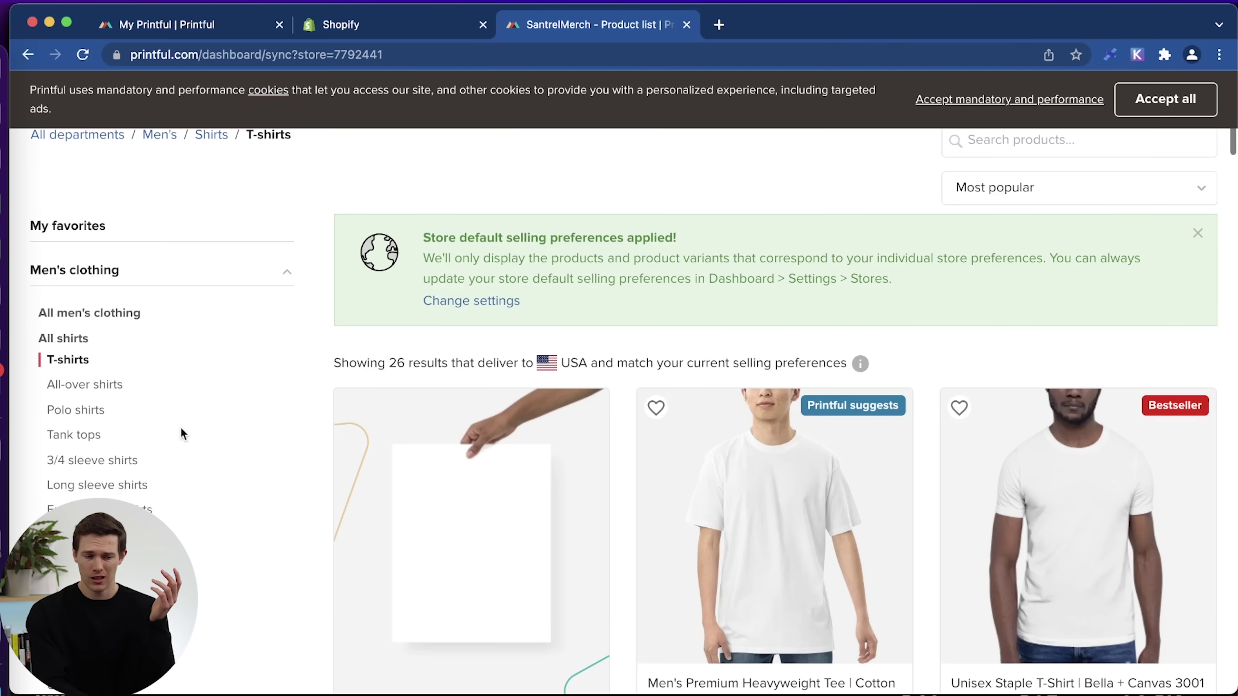
{"action": "scroll", "coordinate": [579, 470], "scroll_direction": "down", "scroll_amount": 3}
{"action": "scroll", "coordinate": [579, 471], "scroll_direction": "down", "scroll_amount": 3}
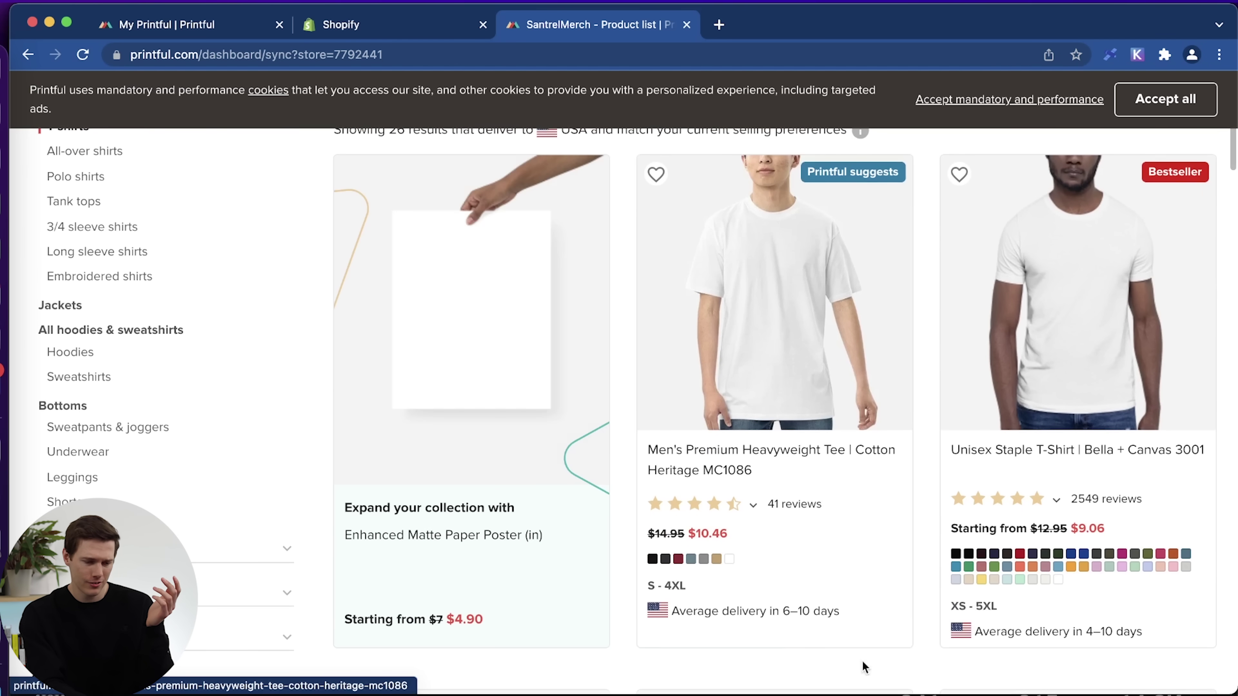
{"action": "scroll", "coordinate": [901, 600], "scroll_direction": "down", "scroll_amount": 2}
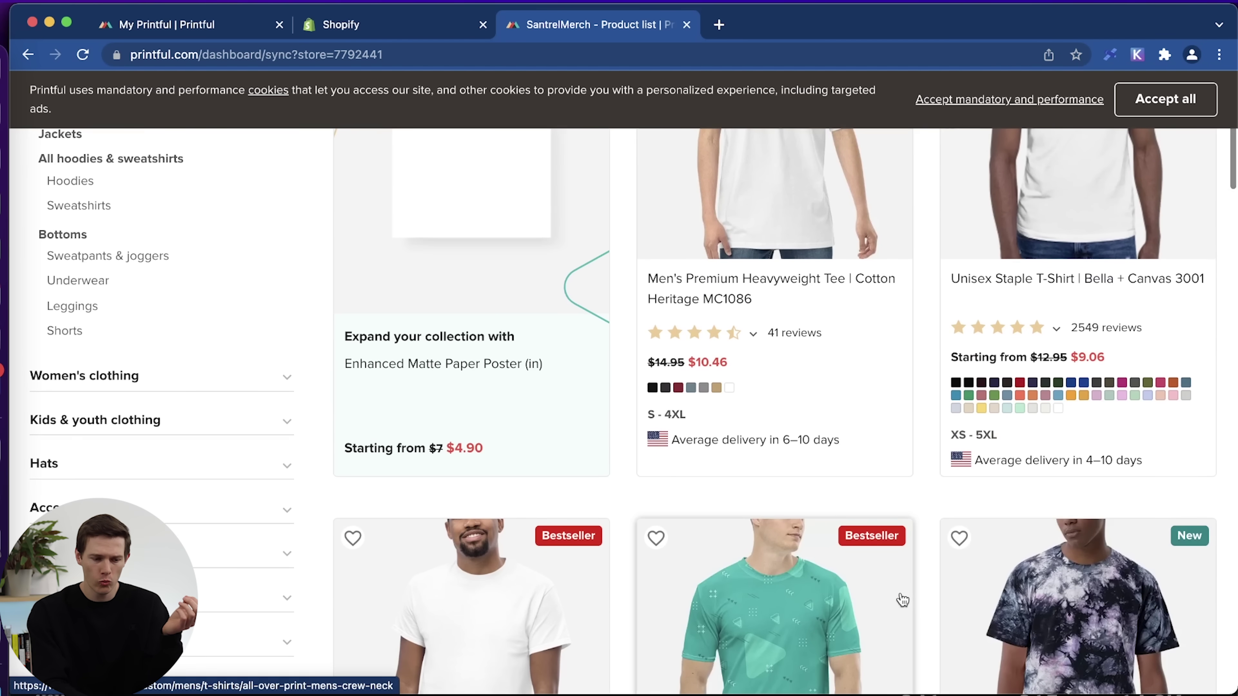
{"action": "scroll", "coordinate": [902, 600], "scroll_direction": "down", "scroll_amount": 6}
{"action": "scroll", "coordinate": [901, 600], "scroll_direction": "down", "scroll_amount": 12}
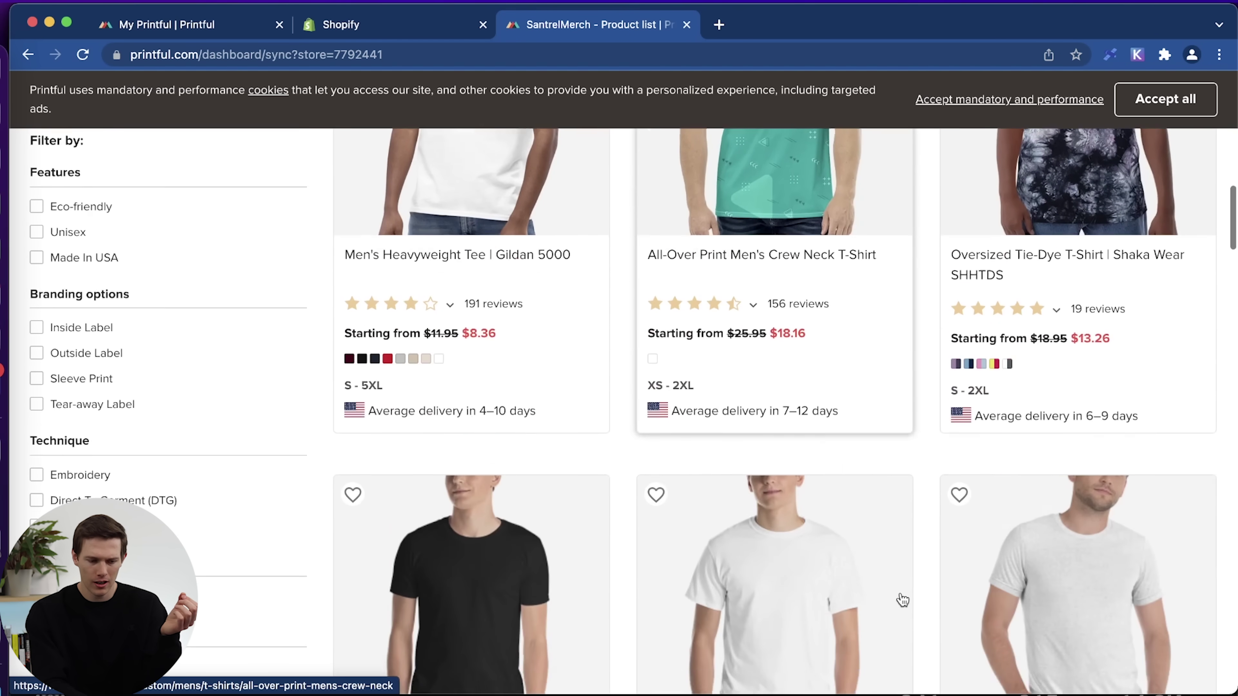
{"action": "scroll", "coordinate": [900, 592], "scroll_direction": "down", "scroll_amount": 4}
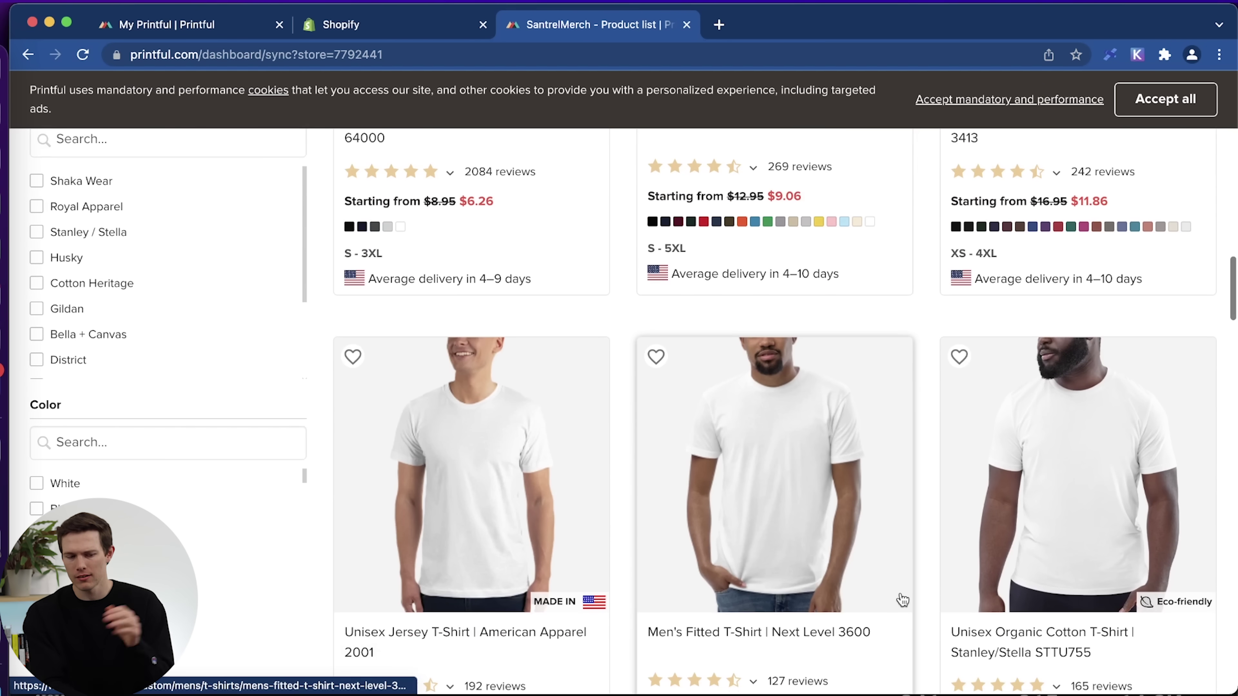
Pick the Unisex Staple T-Shirt | Bella + Canvas 3001 from the list.
{"action": "scroll", "coordinate": [899, 594], "scroll_direction": "up", "scroll_amount": 2}
{"action": "scroll", "coordinate": [902, 600], "scroll_direction": "up", "scroll_amount": 20}
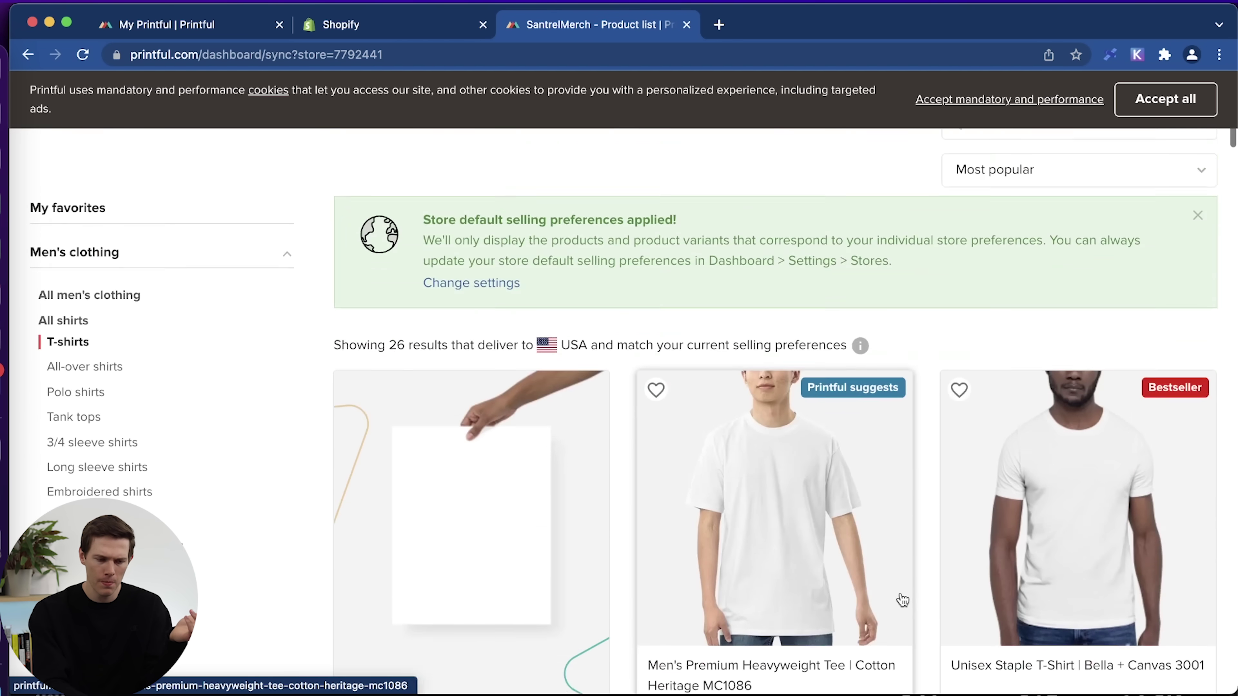
{"action": "scroll", "coordinate": [902, 600], "scroll_direction": "down", "scroll_amount": 8}
{"action": "scroll", "coordinate": [902, 600], "scroll_direction": "up", "scroll_amount": 4}
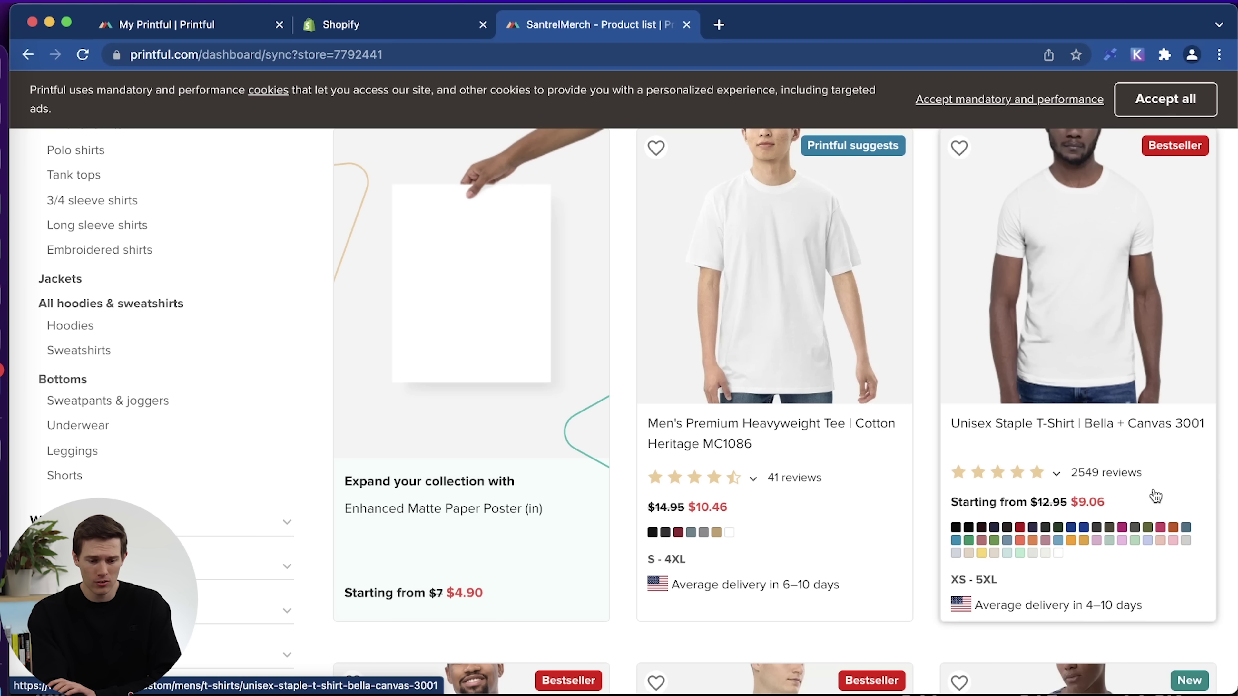
{"action": "scroll", "coordinate": [1156, 496], "scroll_direction": "up", "scroll_amount": 3}
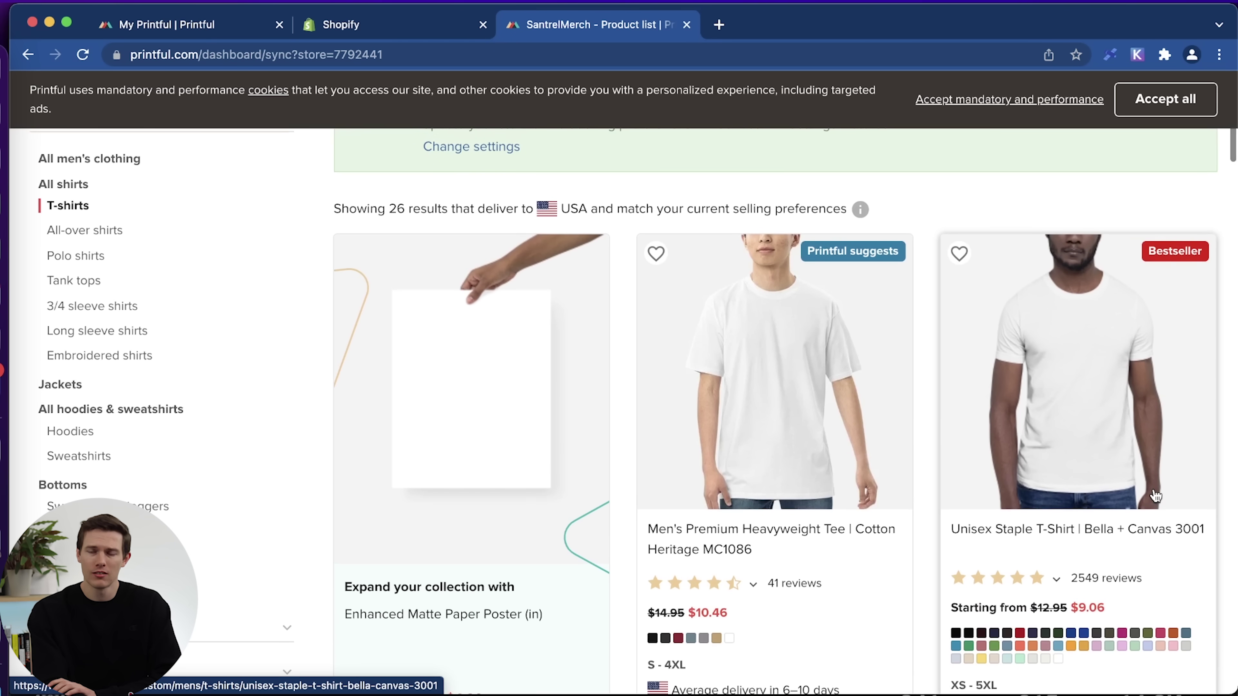
{"action": "scroll", "coordinate": [1156, 496], "scroll_direction": "down", "scroll_amount": 2}
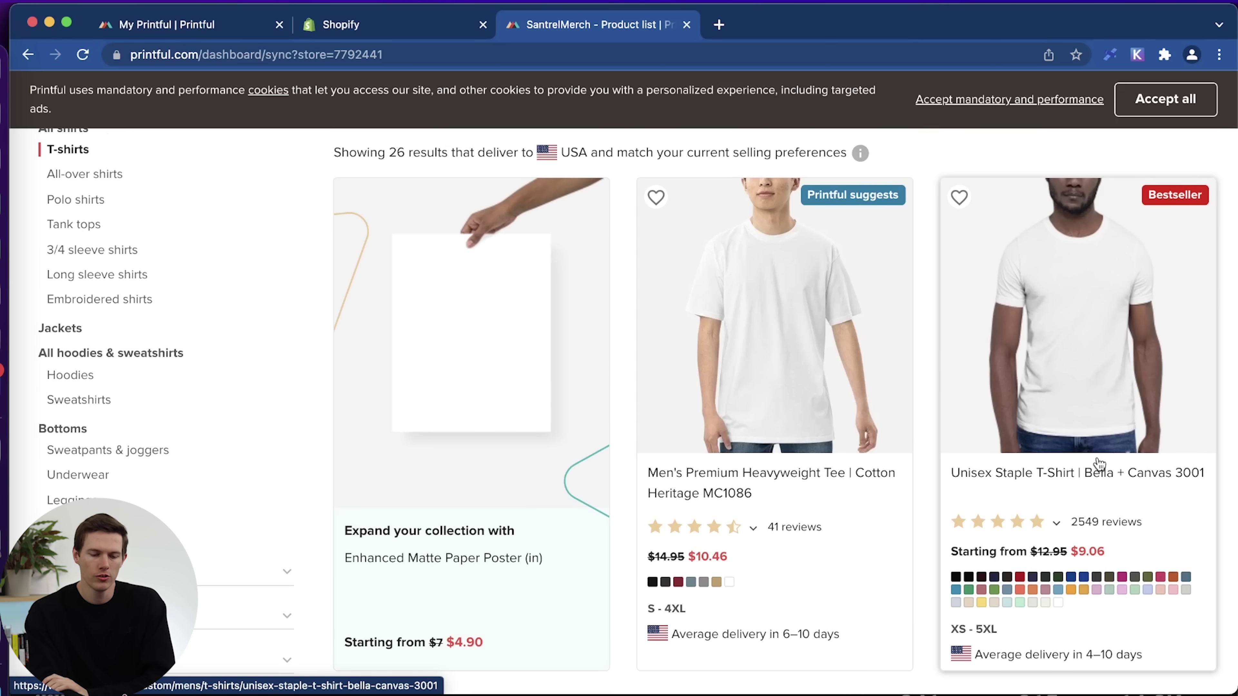
{"action": "left_click", "coordinate": [1098, 465]}
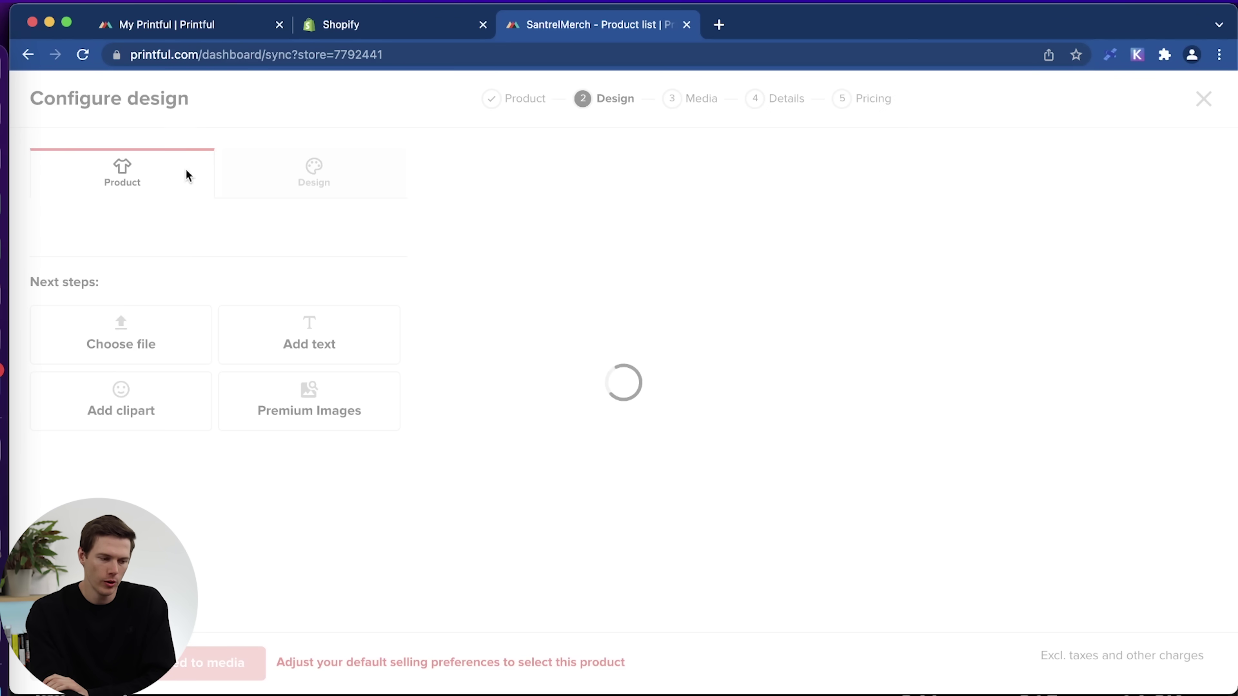
Review the Bella + Canvas 3001 tee's DTG printing, colour and size options.
{"action": "scroll", "coordinate": [593, 425], "scroll_direction": "down", "scroll_amount": 6}
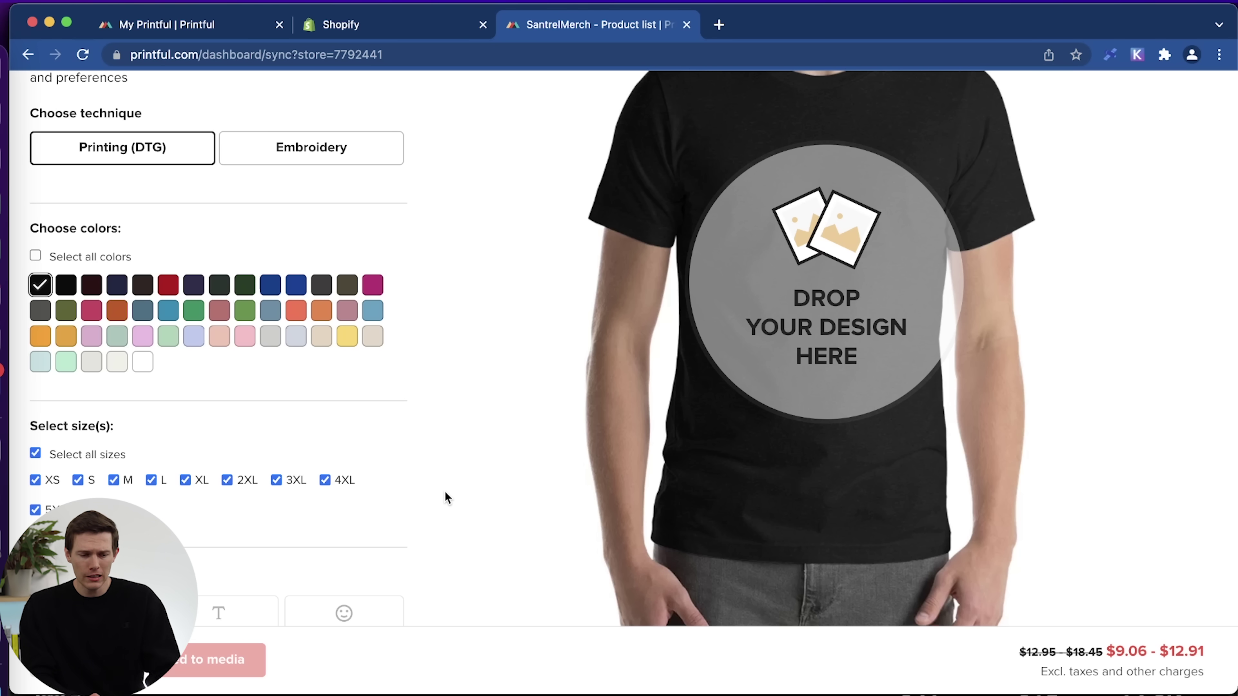
{"action": "scroll", "coordinate": [445, 492], "scroll_direction": "up", "scroll_amount": 3}
{"action": "scroll", "coordinate": [445, 496], "scroll_direction": "up", "scroll_amount": 1}
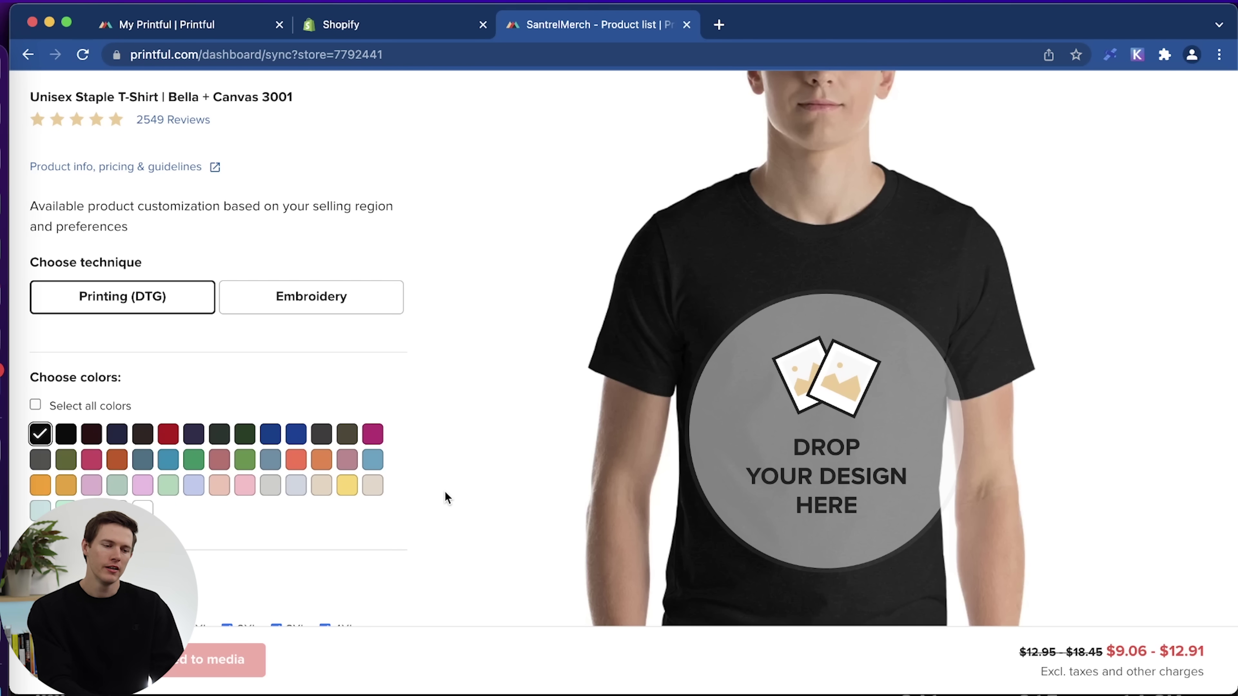
Load canva.co in a new browser tab and reach the signed-in Canva Home page.
{"action": "left_click", "coordinate": [719, 25]}
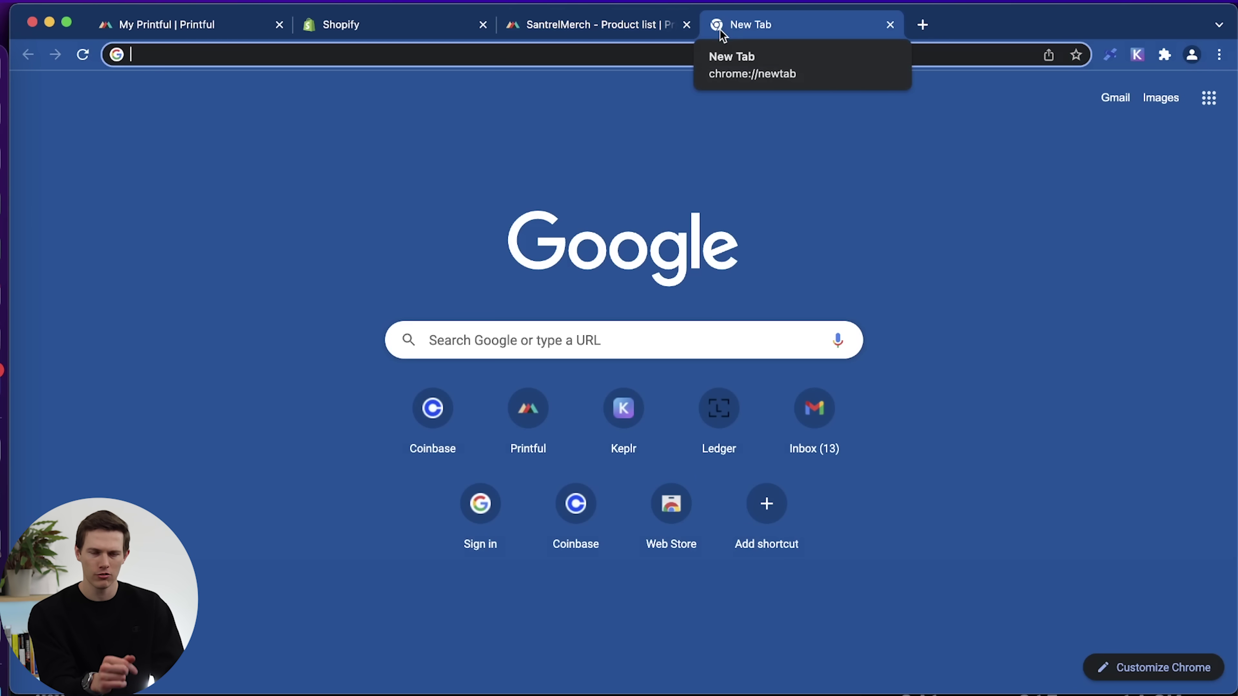
{"action": "type", "text": "can"}
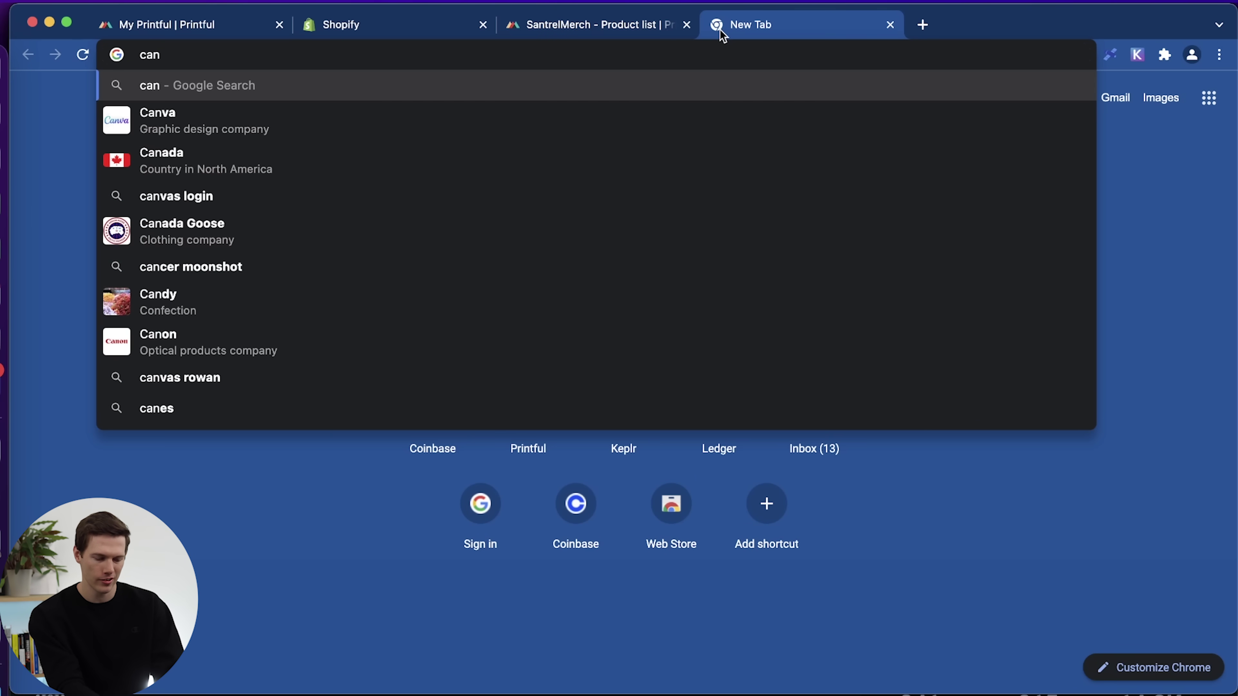
{"action": "type", "text": "va.co"}
{"action": "key", "text": "Return"}
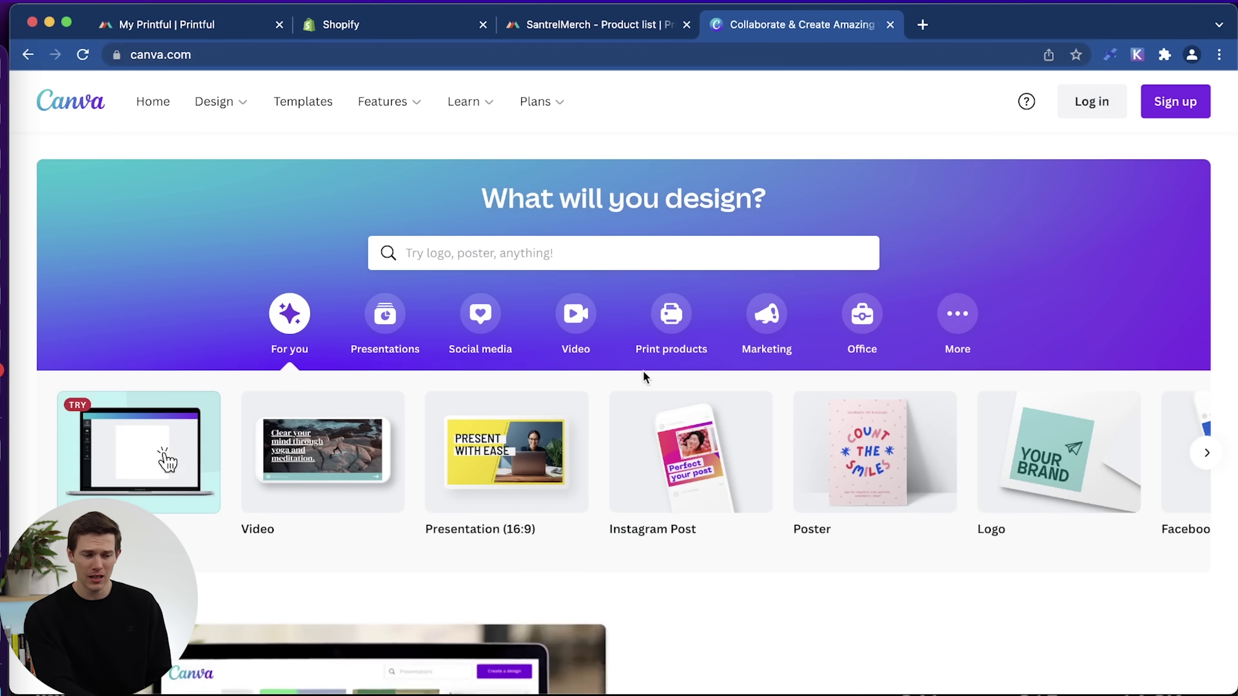
{"action": "scroll", "coordinate": [480, 443], "scroll_direction": "down", "scroll_amount": 6}
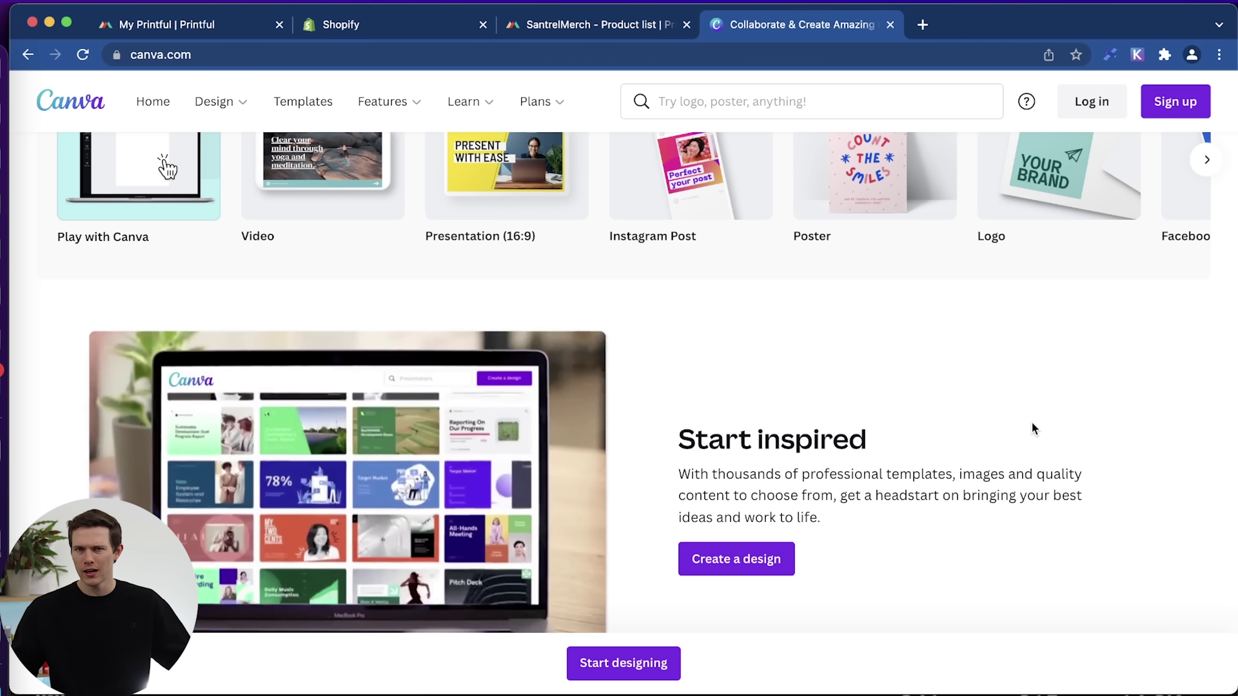
{"action": "scroll", "coordinate": [1031, 421], "scroll_direction": "up", "scroll_amount": 1}
{"action": "scroll", "coordinate": [1031, 422], "scroll_direction": "up", "scroll_amount": 2}
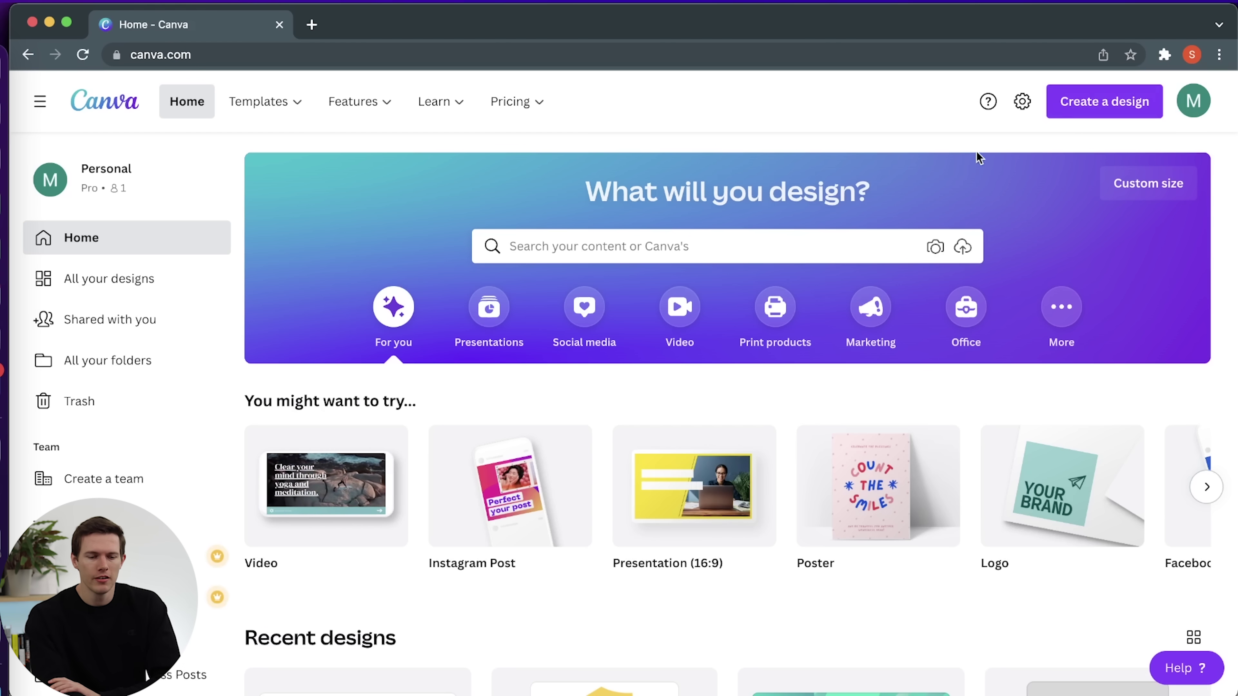
Create a new Logo design and dismiss the 'Thinking of trademarking your logo?' panel.
{"action": "left_click", "coordinate": [1111, 111]}
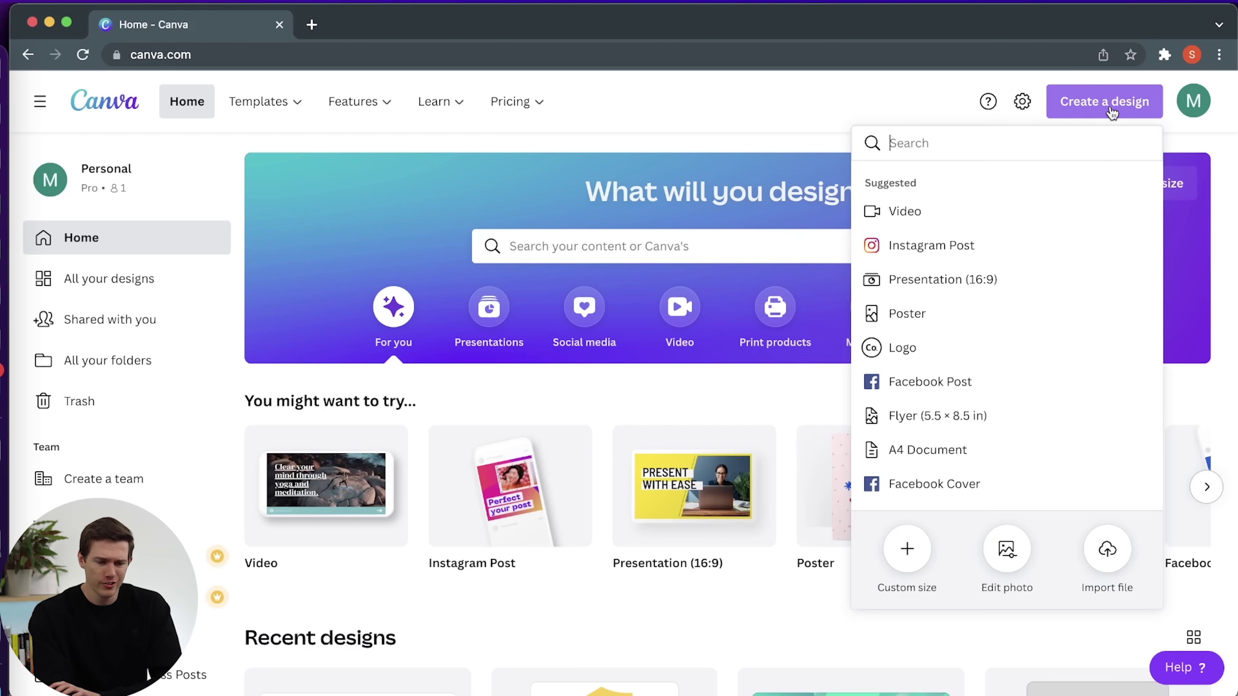
{"action": "left_click", "coordinate": [903, 348]}
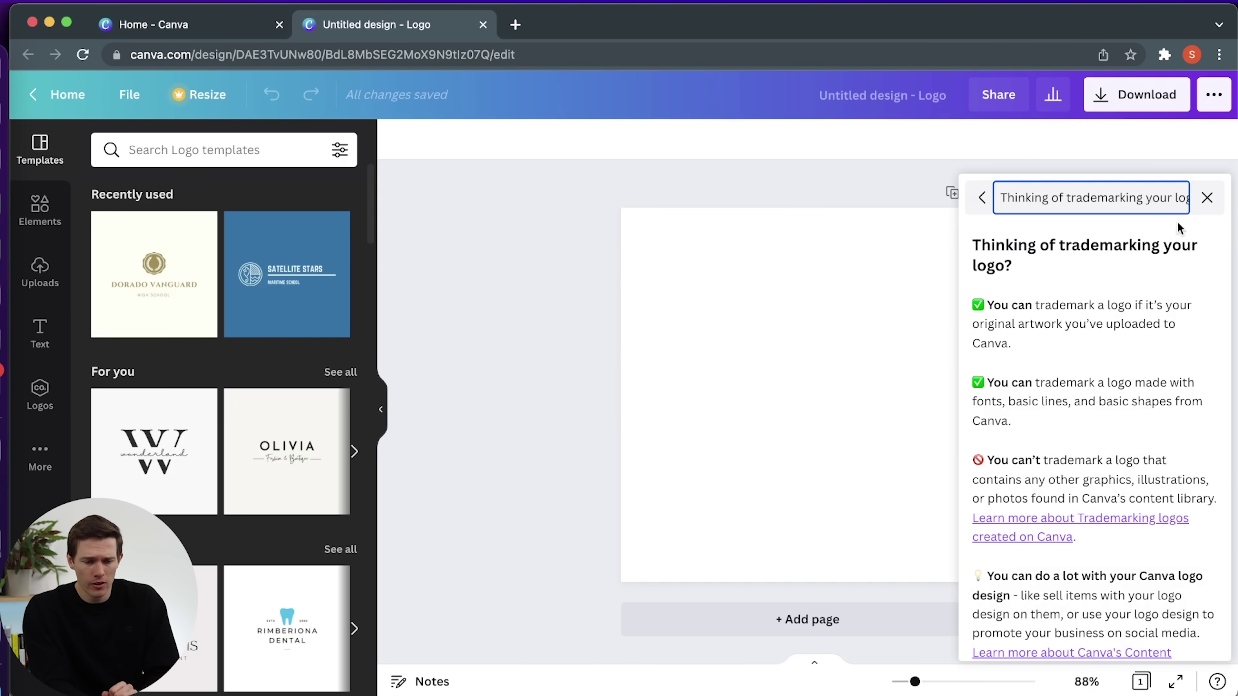
{"action": "left_click", "coordinate": [1207, 198]}
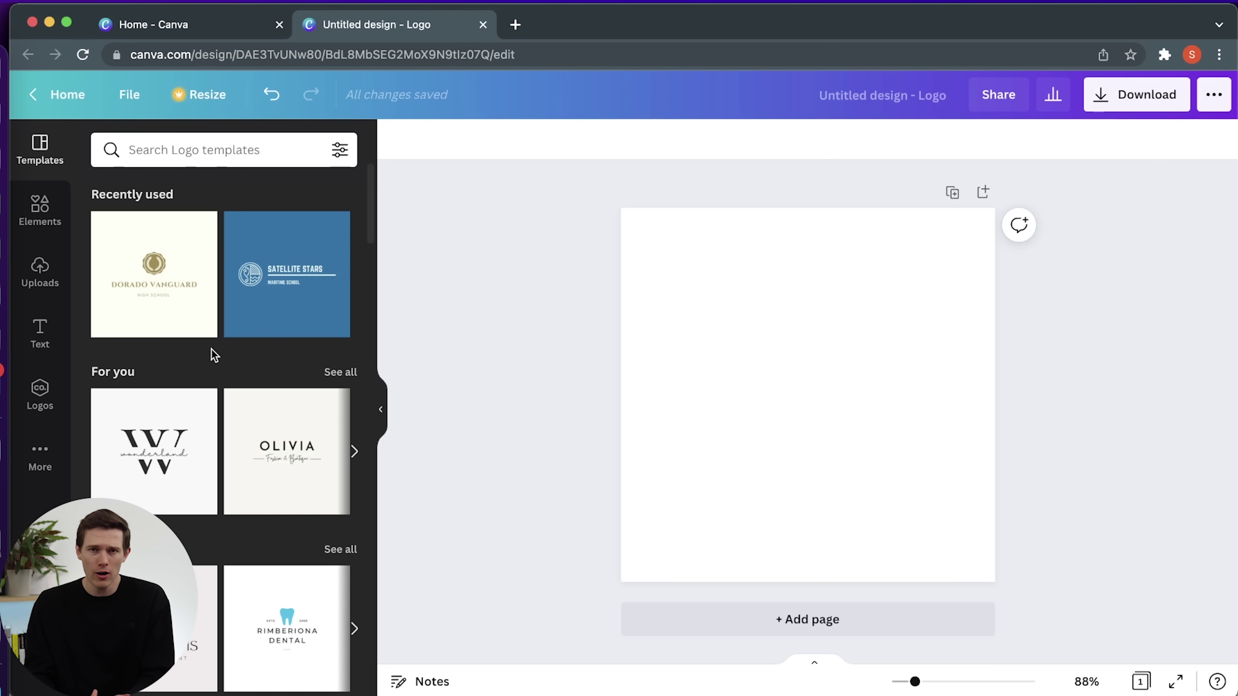
Search 'reddit houseplants' in a new tab, open r/houseplants, and dismiss both popups.
{"action": "left_click", "coordinate": [515, 25]}
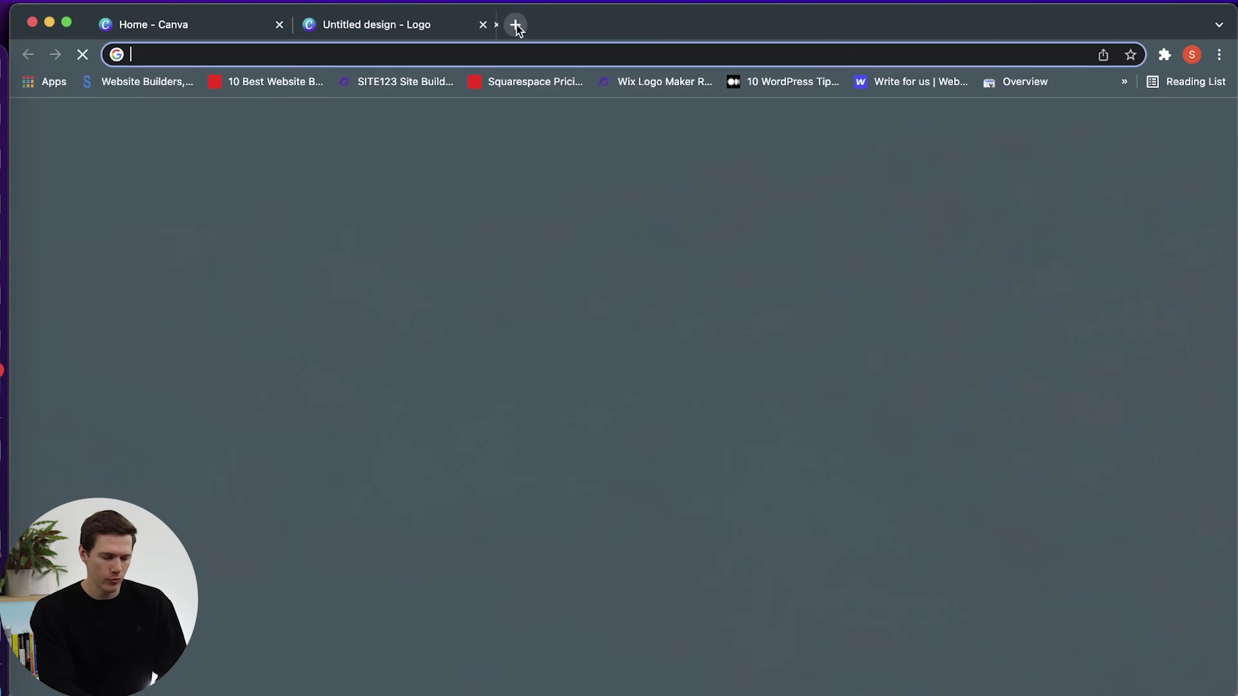
{"action": "type", "text": "reddit housepla"}
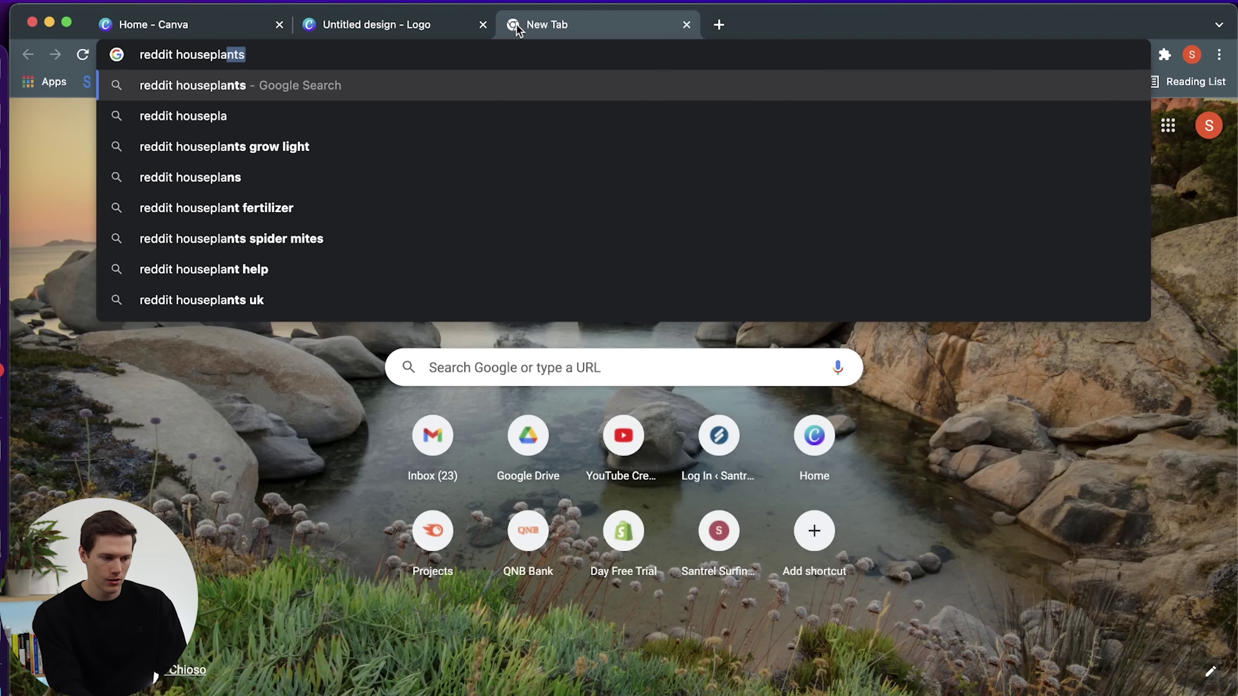
{"action": "key", "text": "Return"}
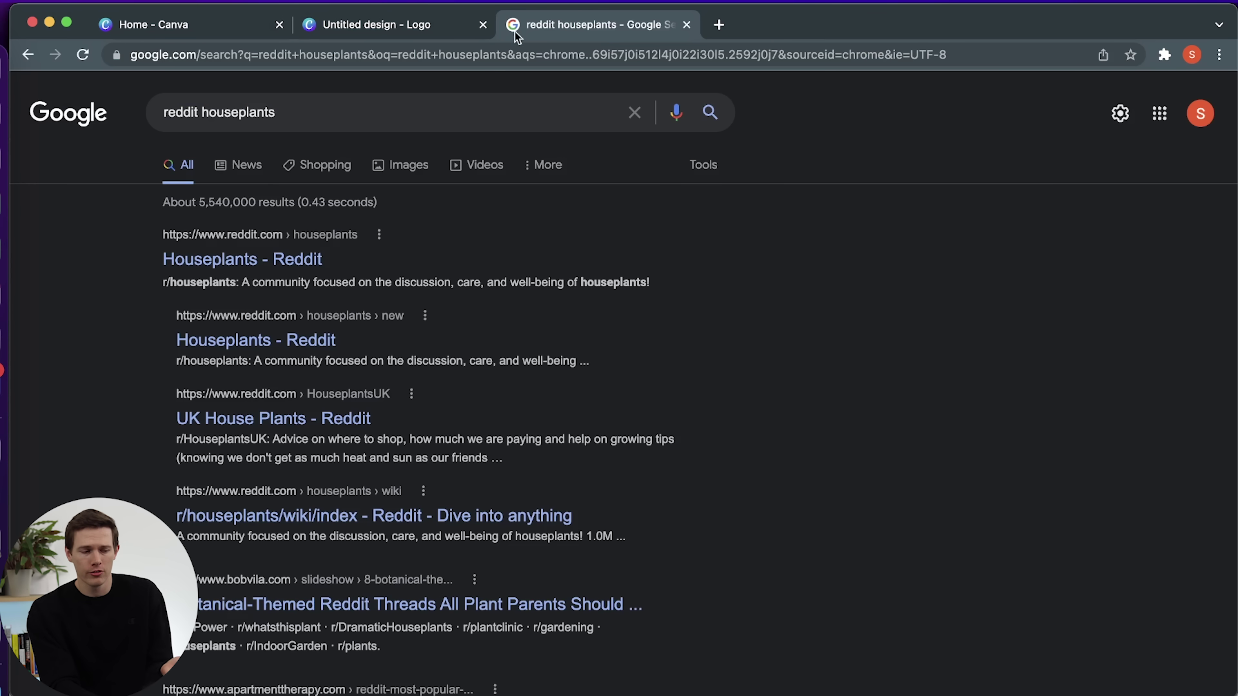
{"action": "left_click", "coordinate": [232, 263]}
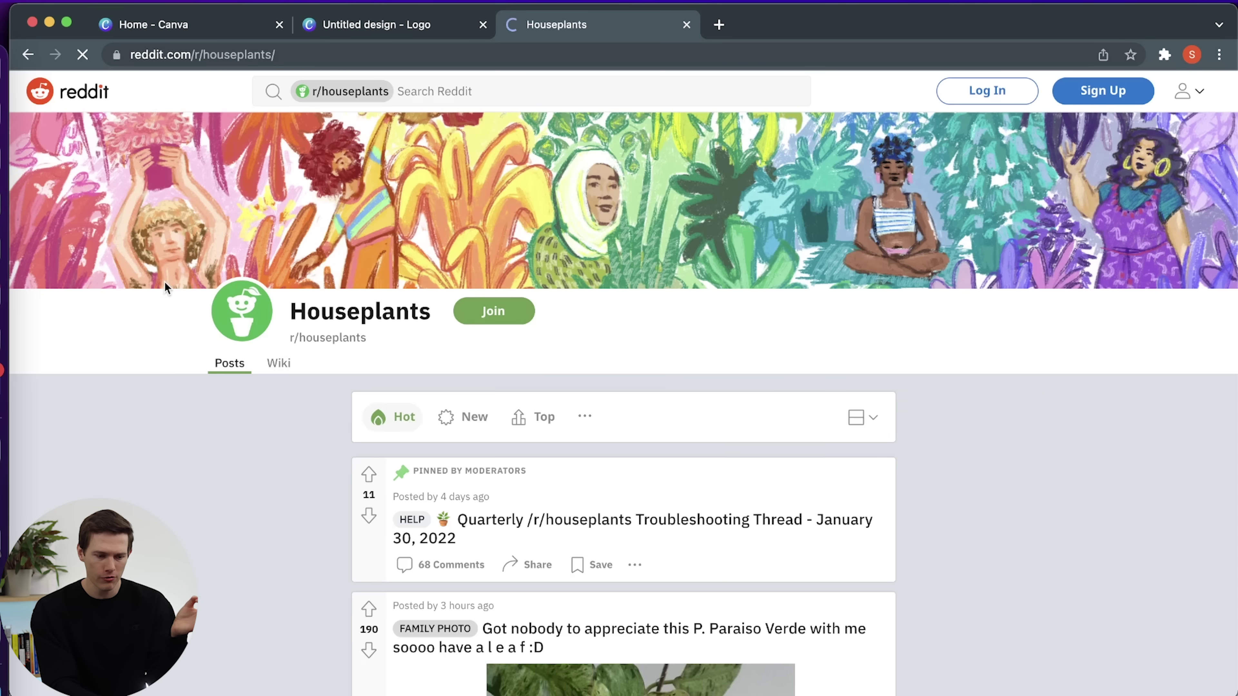
{"action": "mouse_move", "coordinate": [827, 517]}
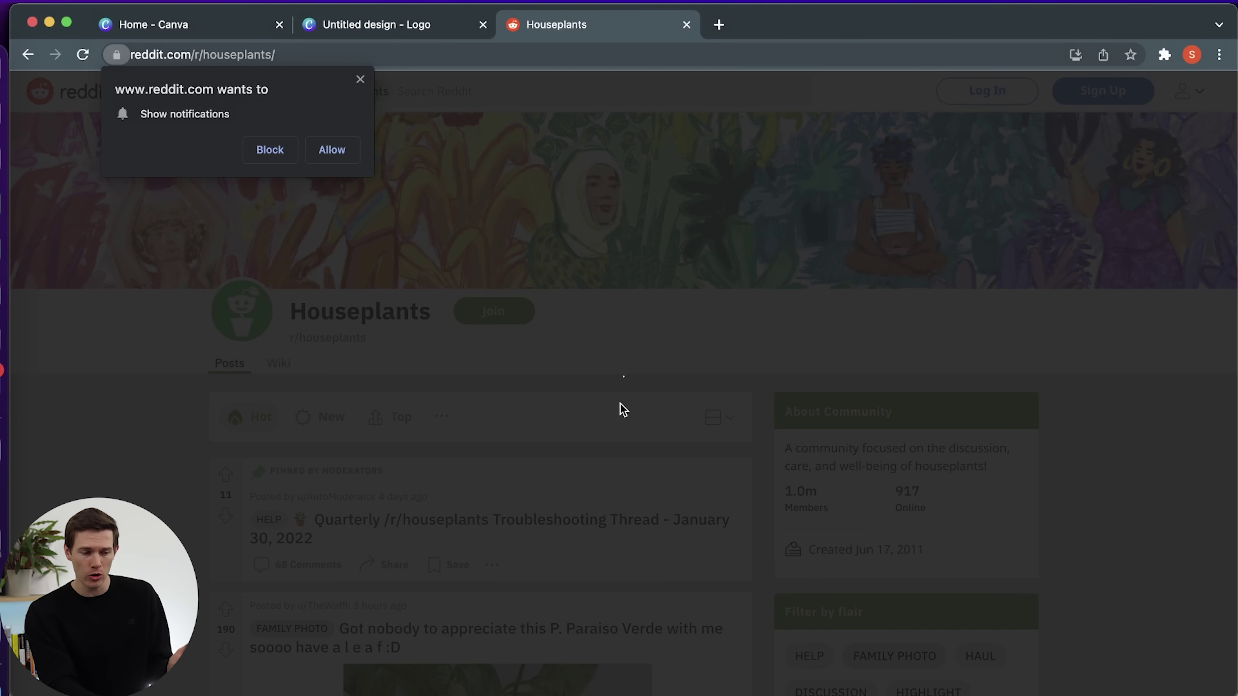
{"action": "left_click", "coordinate": [360, 79]}
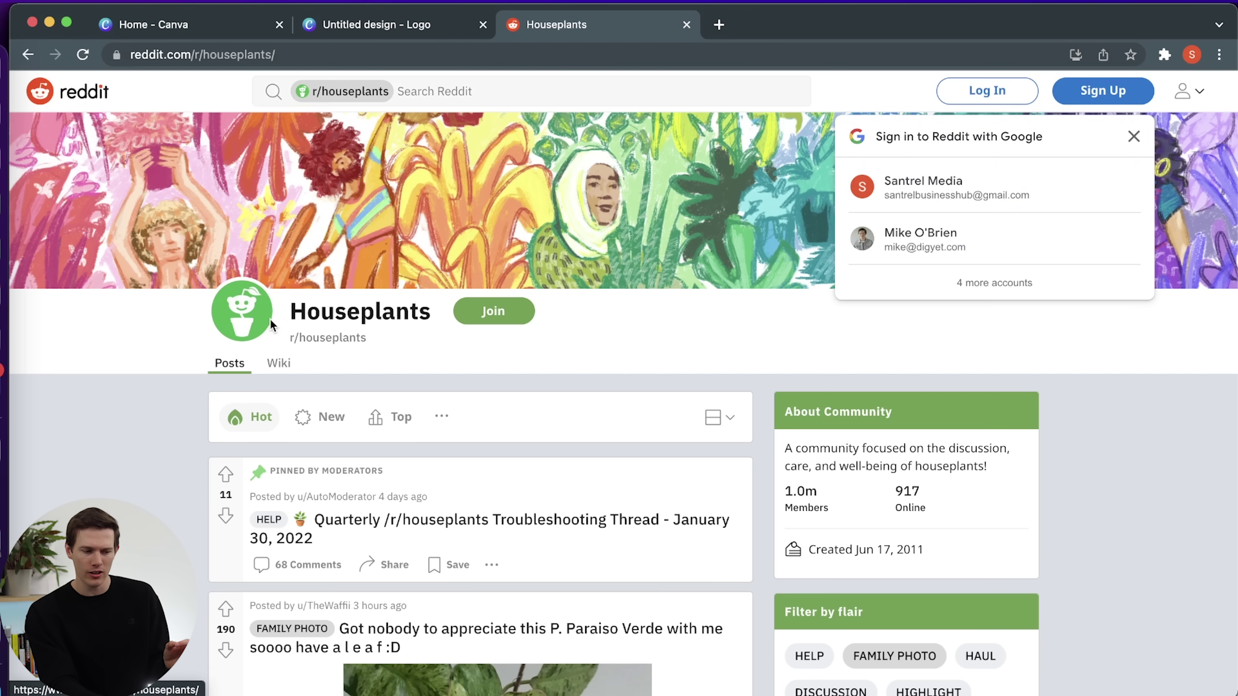
{"action": "left_click", "coordinate": [1133, 137]}
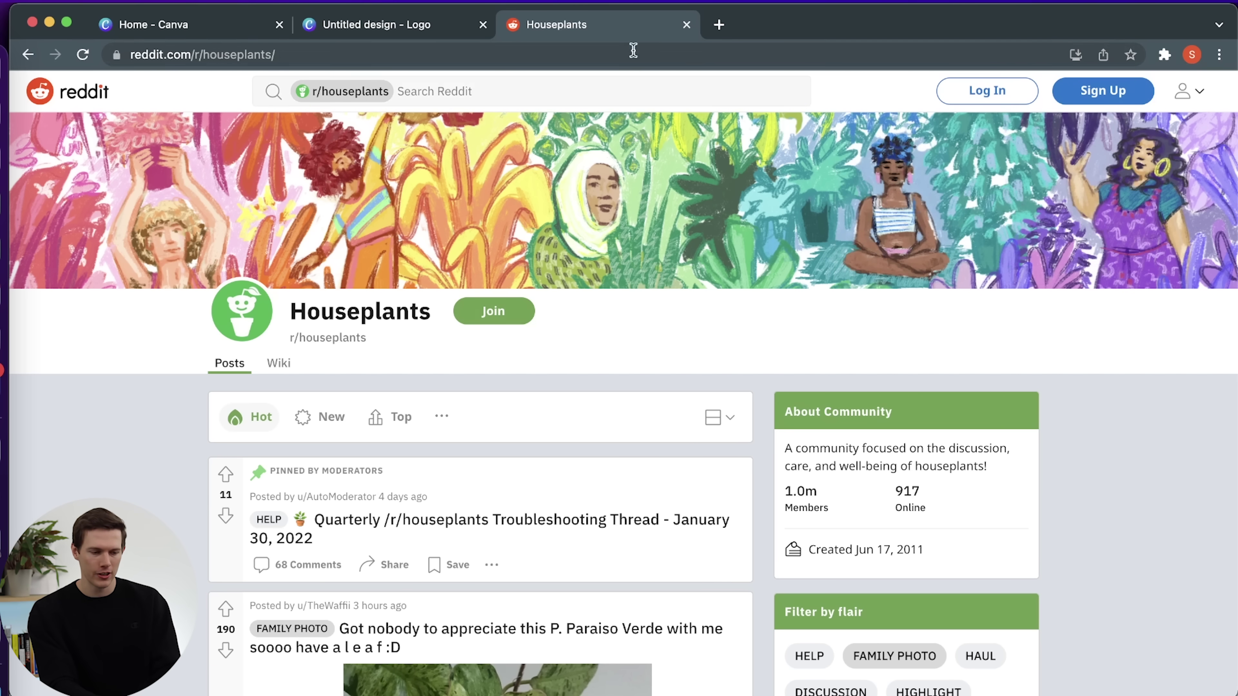
Start a YouTube site search for 'houseplants' from the address bar.
{"action": "left_click", "coordinate": [605, 51]}
{"action": "type", "text": "y"}
{"action": "key", "text": "Tab"}
{"action": "type", "text": "houseplants"}
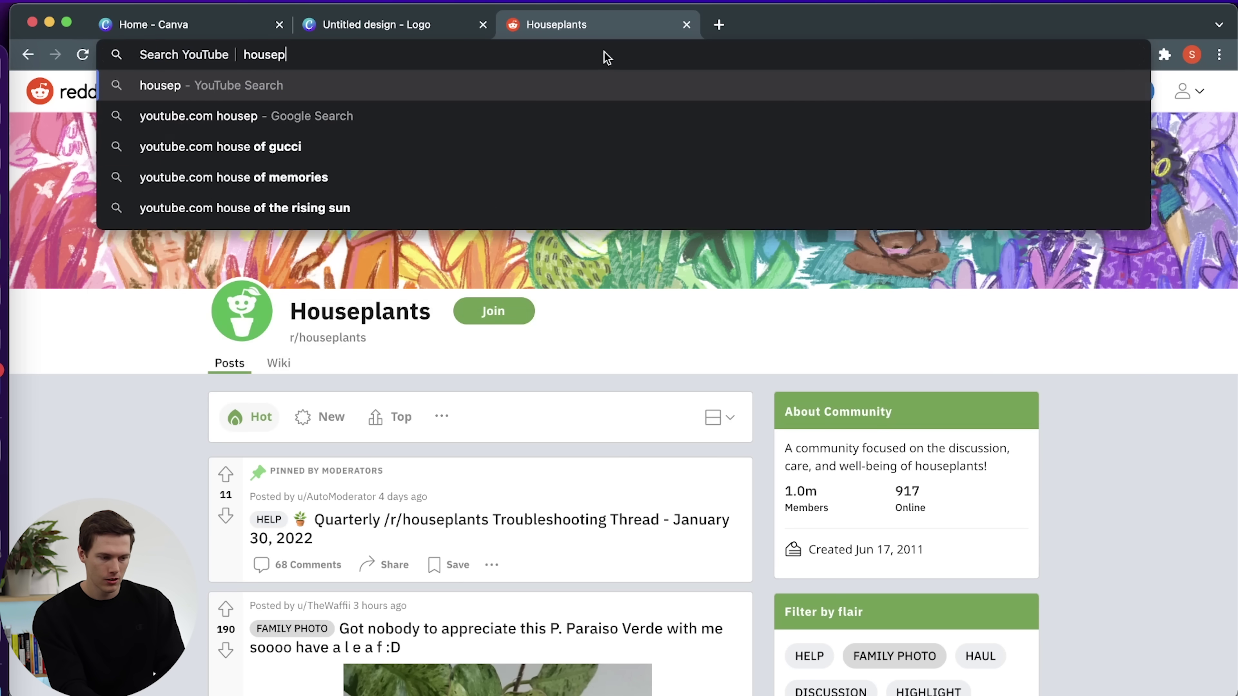
Run the YouTube search for 'houseplants' and scroll through the video results.
{"action": "key", "text": "Return"}
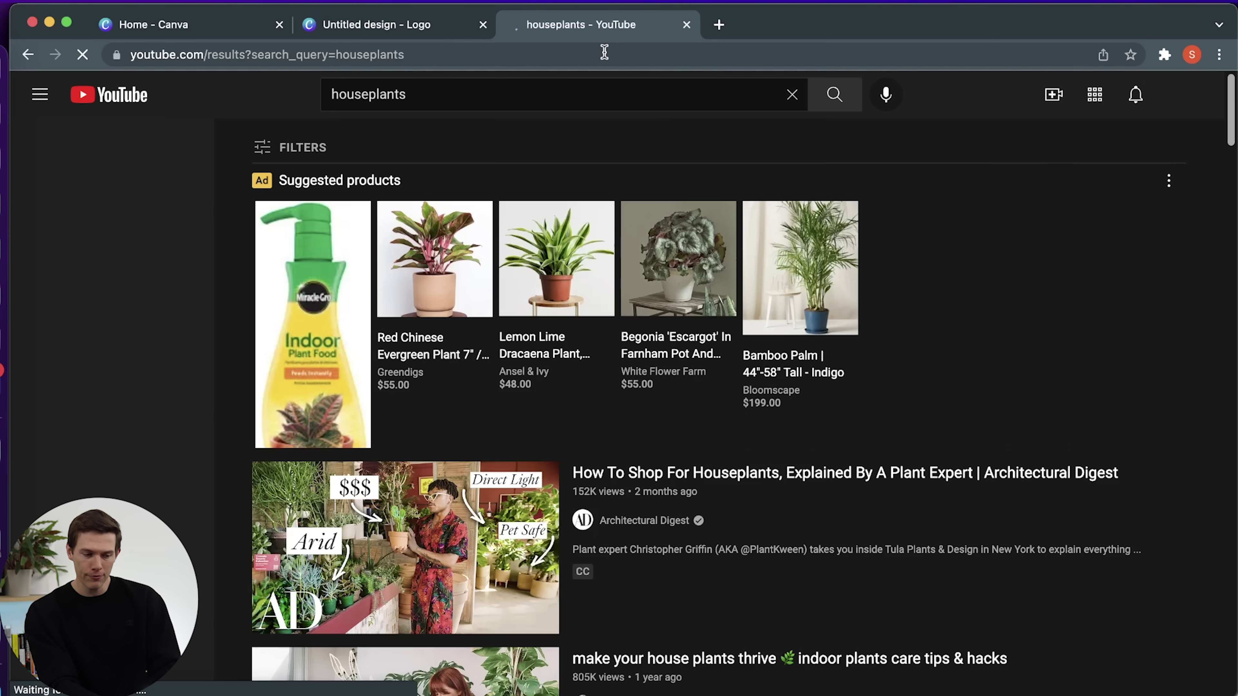
{"action": "scroll", "coordinate": [697, 321], "scroll_direction": "down", "scroll_amount": 2}
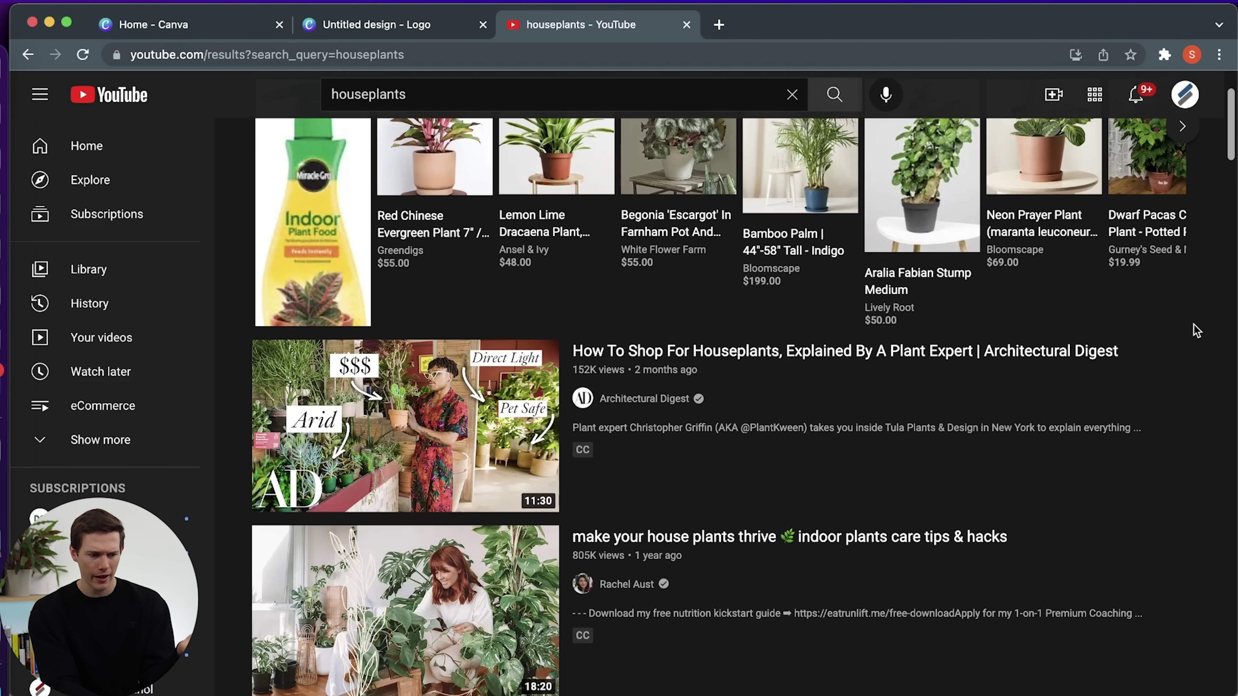
{"action": "scroll", "coordinate": [1189, 332], "scroll_direction": "down", "scroll_amount": 5}
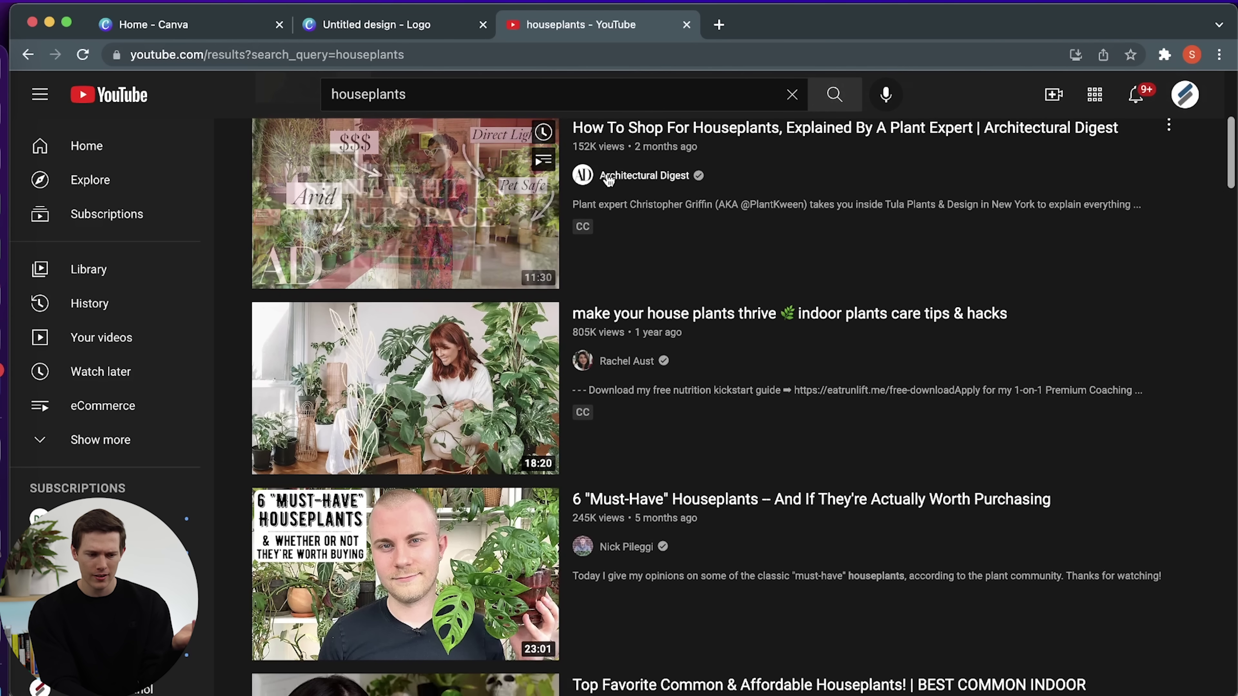
{"action": "scroll", "coordinate": [862, 470], "scroll_direction": "down", "scroll_amount": 2}
{"action": "scroll", "coordinate": [863, 471], "scroll_direction": "down", "scroll_amount": 9}
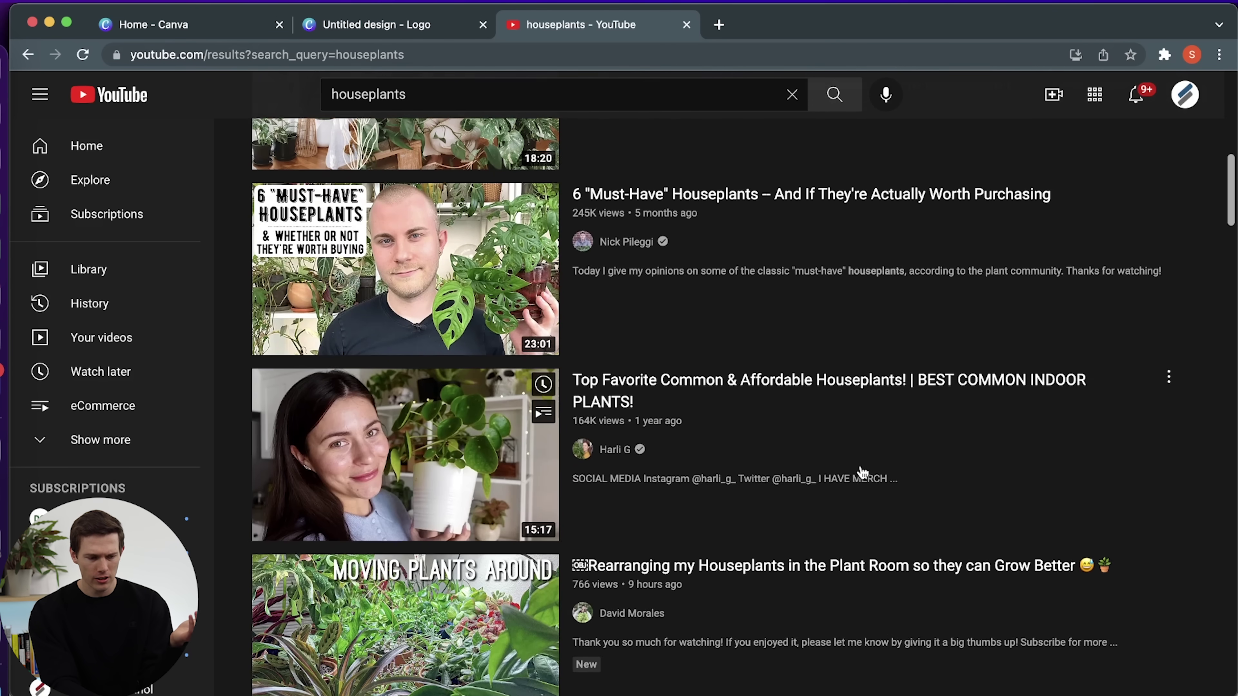
{"action": "scroll", "coordinate": [863, 471], "scroll_direction": "down", "scroll_amount": 7}
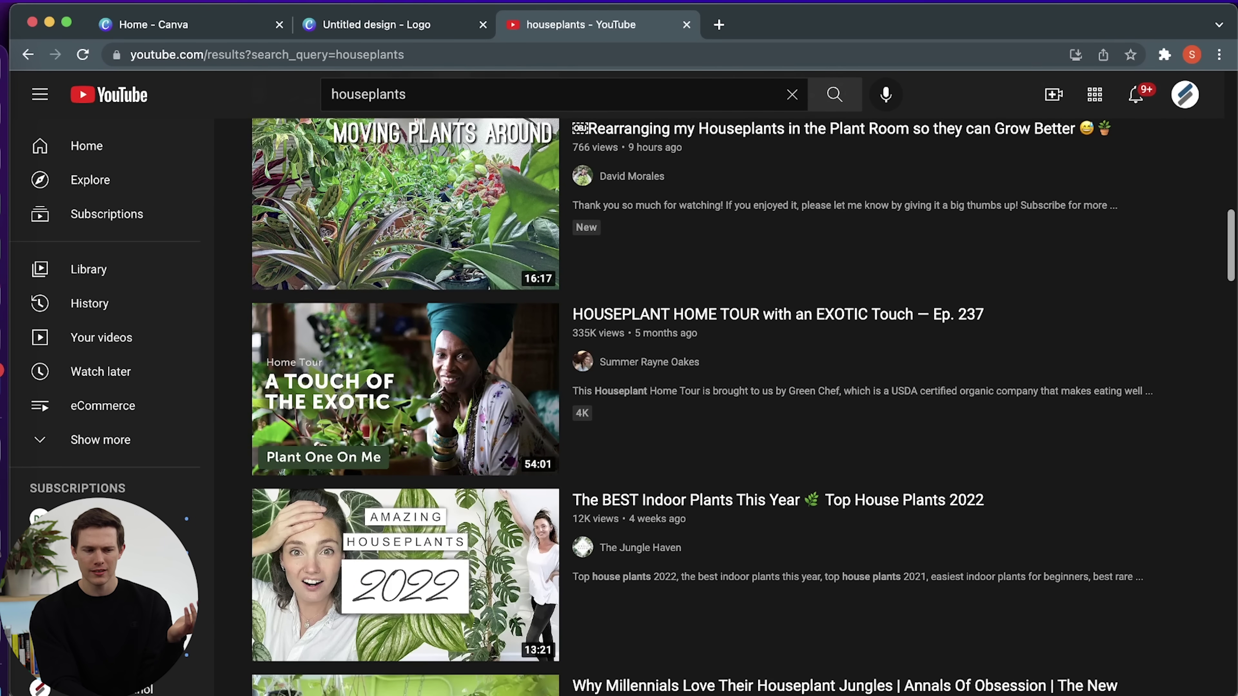
Close the YouTube tab and scroll the logo templates down to the Coffee Logo row.
{"action": "left_click", "coordinate": [685, 25]}
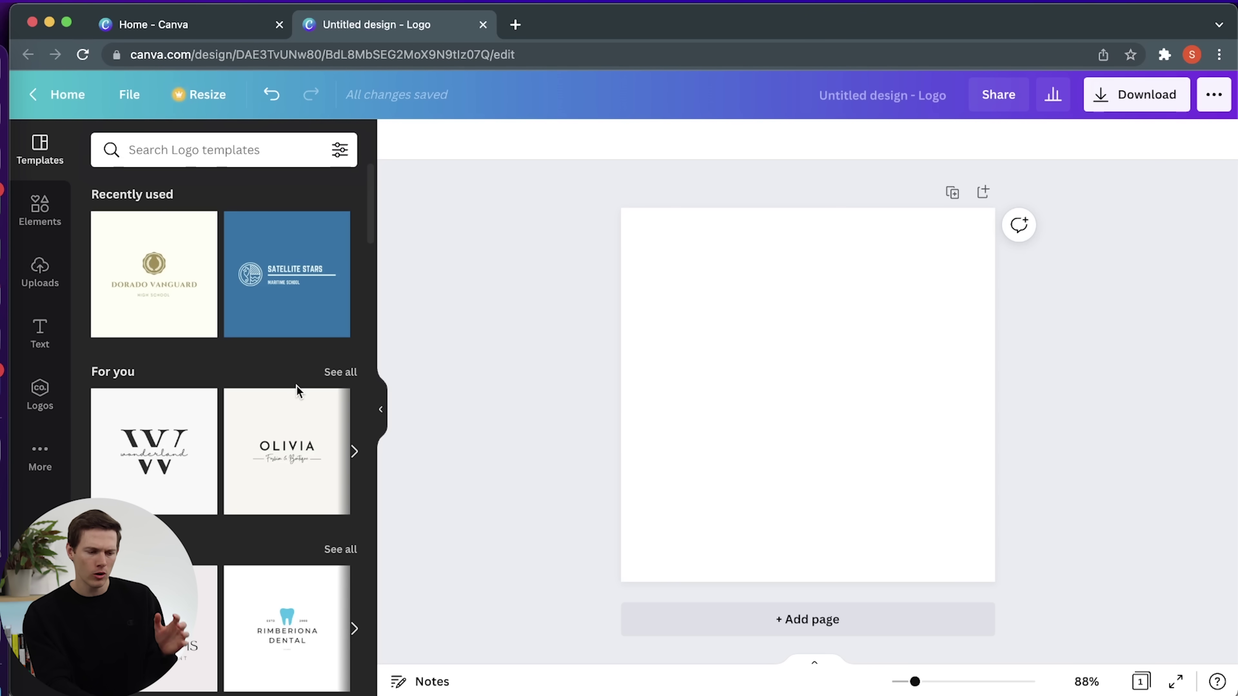
{"action": "scroll", "coordinate": [262, 364], "scroll_direction": "down", "scroll_amount": 9}
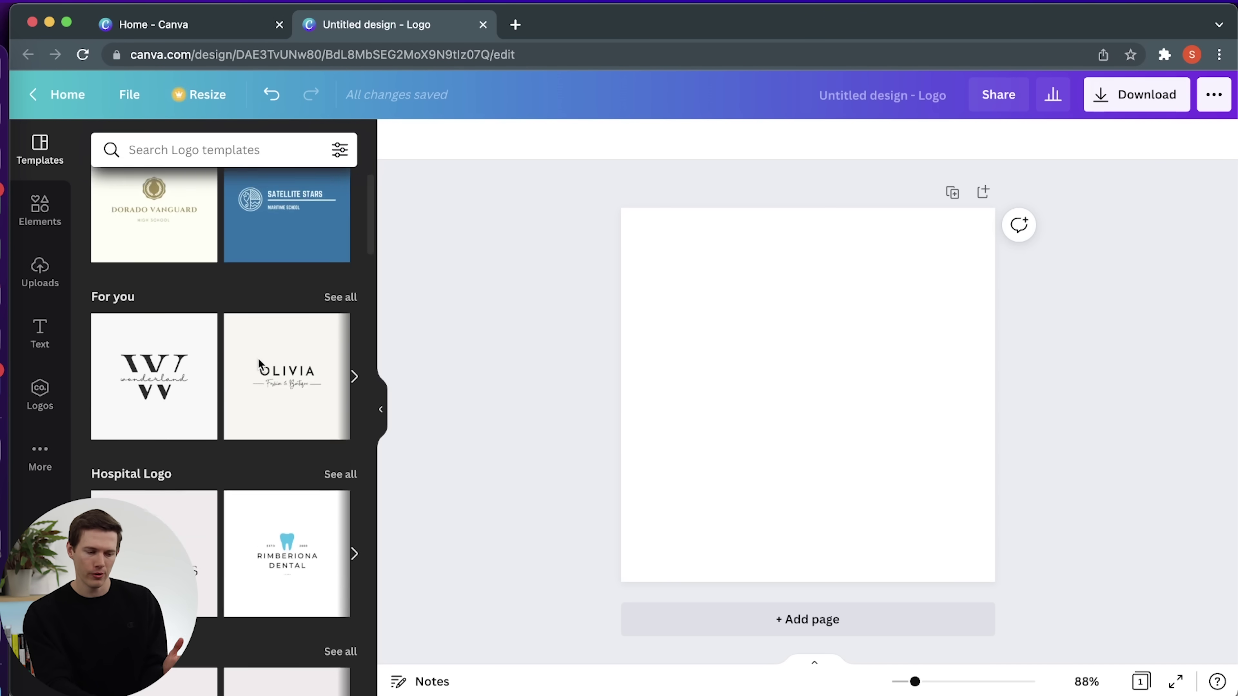
{"action": "scroll", "coordinate": [261, 366], "scroll_direction": "down", "scroll_amount": 12}
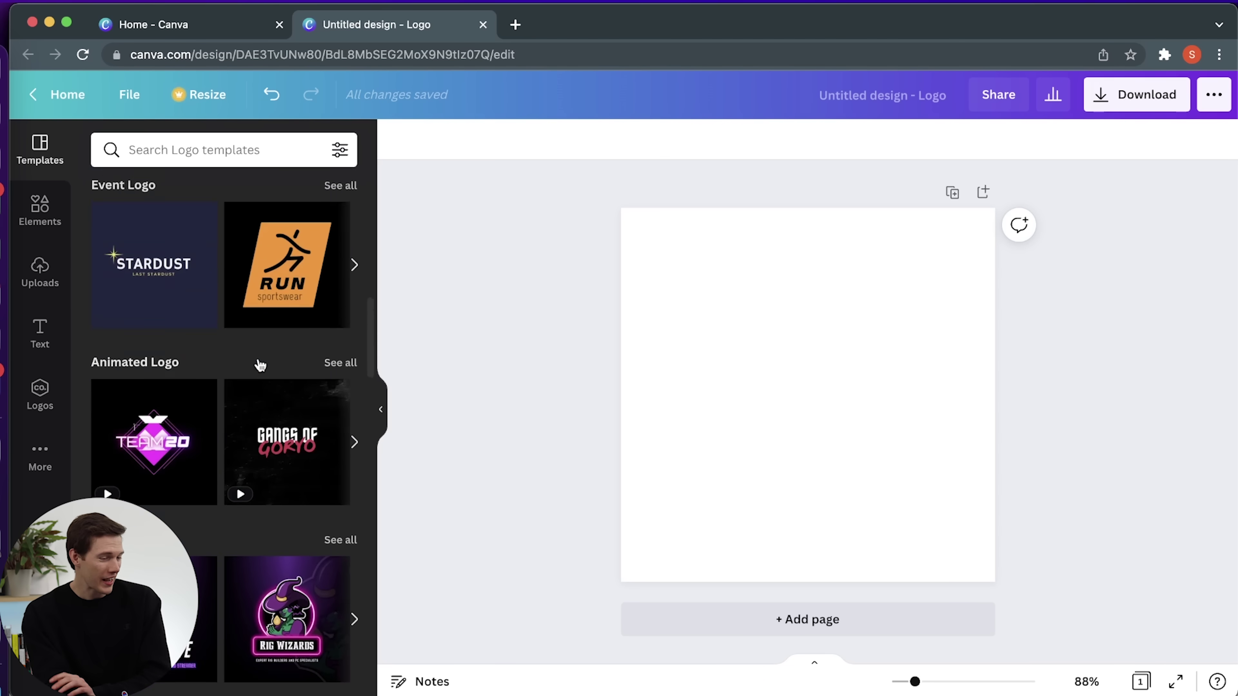
{"action": "scroll", "coordinate": [261, 366], "scroll_direction": "up", "scroll_amount": 2}
{"action": "scroll", "coordinate": [261, 365], "scroll_direction": "down", "scroll_amount": 10}
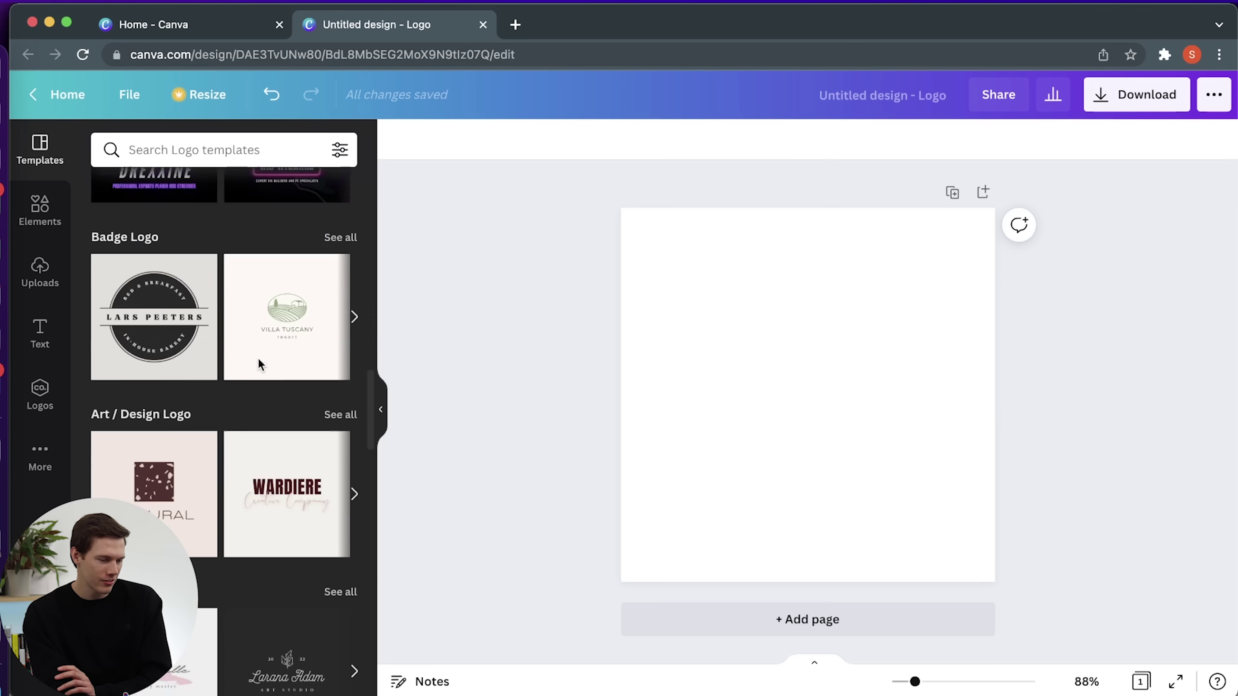
{"action": "scroll", "coordinate": [261, 366], "scroll_direction": "up", "scroll_amount": 1}
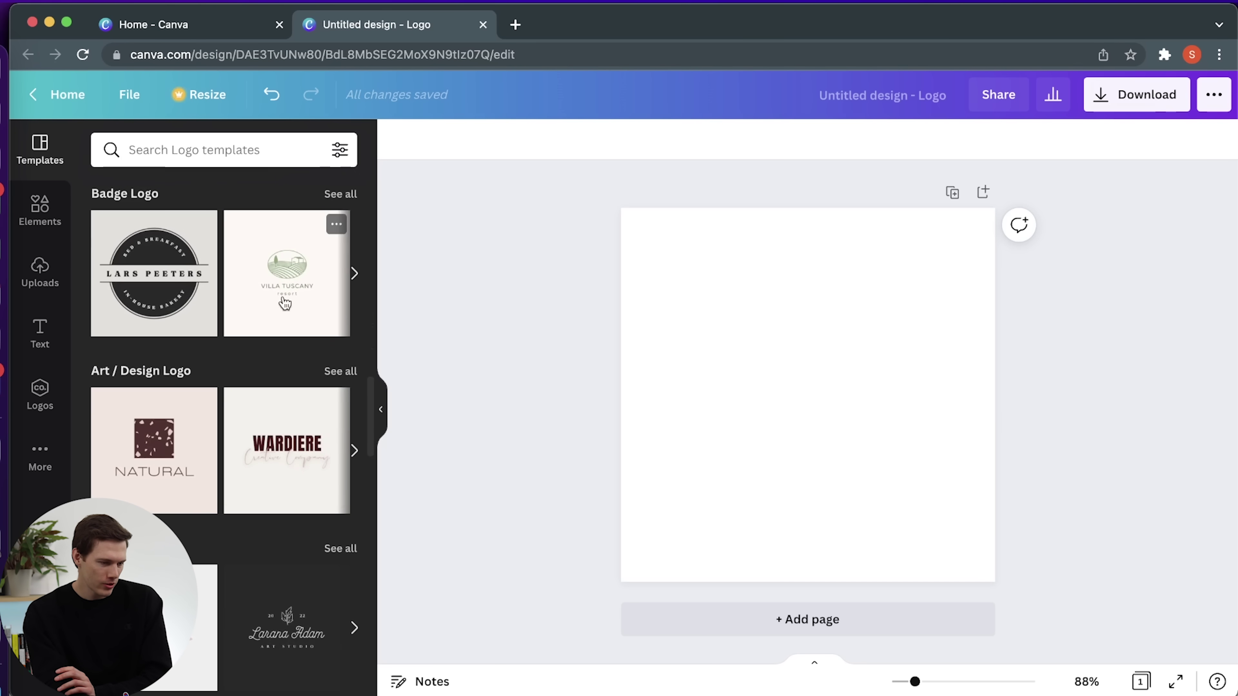
{"action": "scroll", "coordinate": [271, 309], "scroll_direction": "down", "scroll_amount": 14}
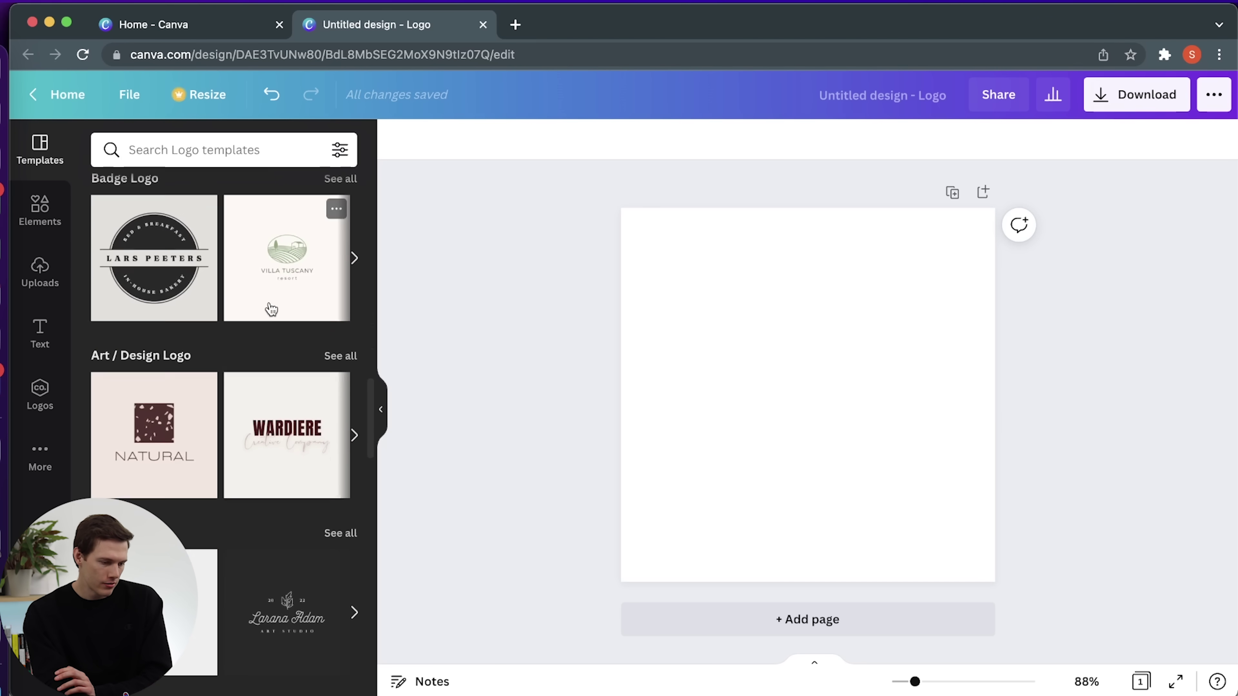
{"action": "scroll", "coordinate": [271, 308], "scroll_direction": "down", "scroll_amount": 8}
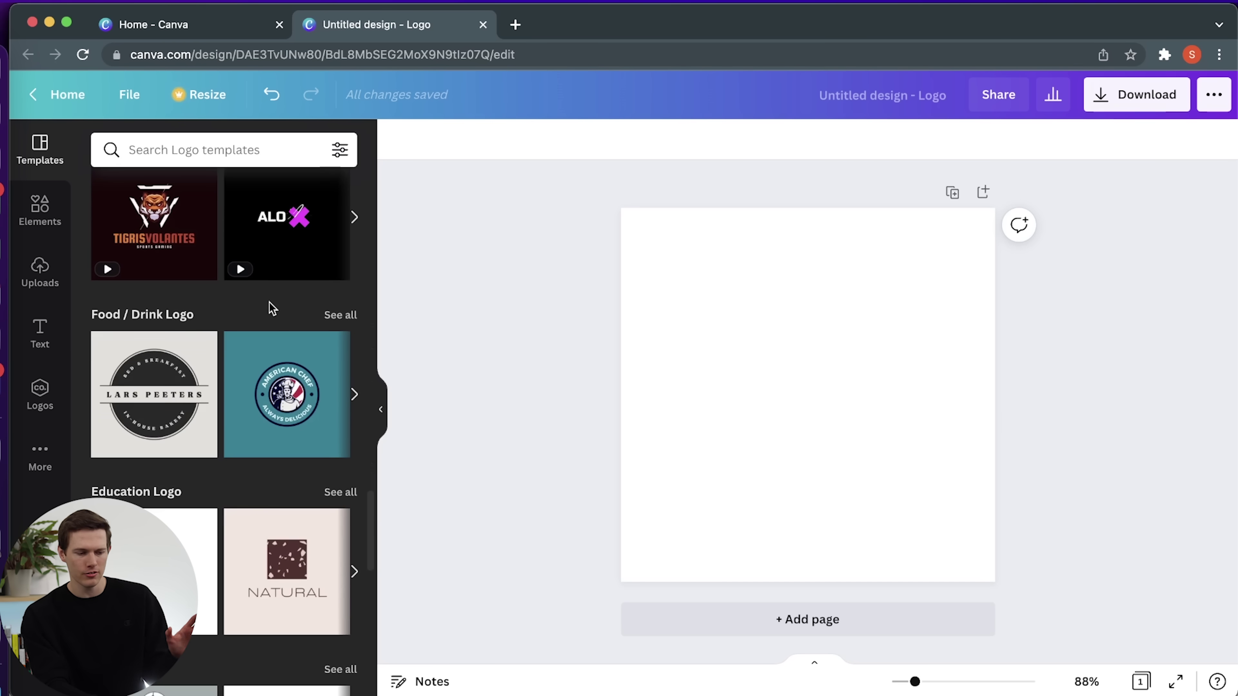
{"action": "scroll", "coordinate": [272, 308], "scroll_direction": "down", "scroll_amount": 1}
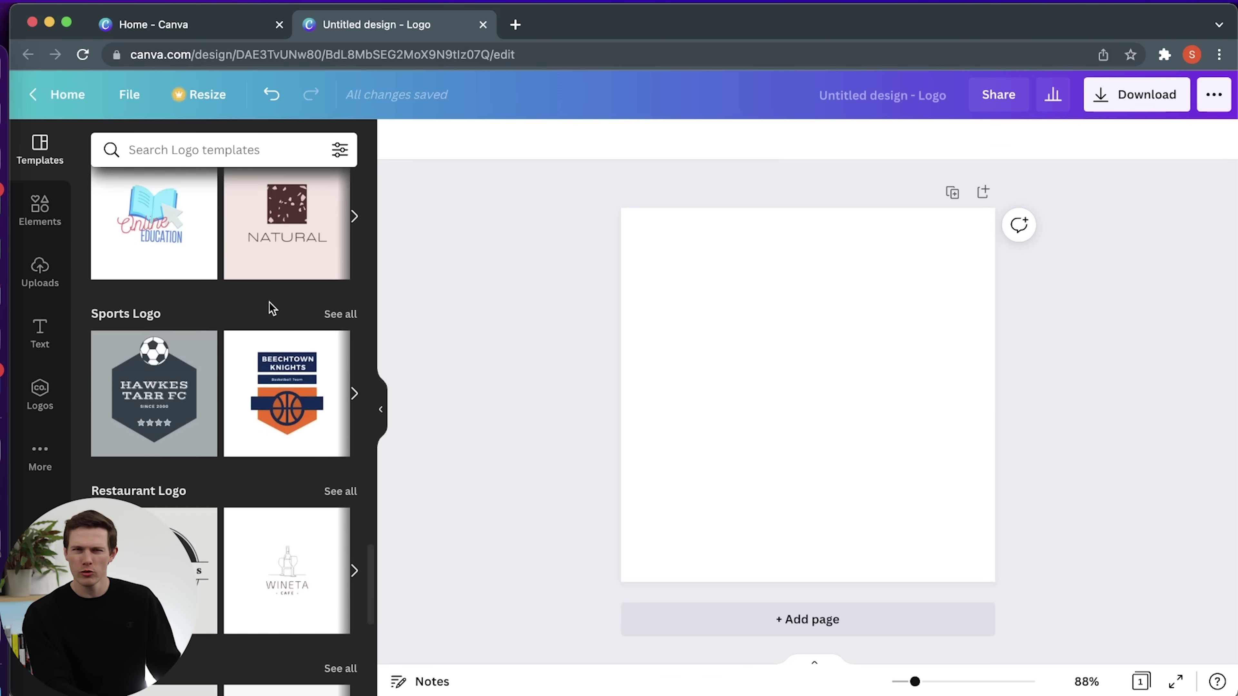
{"action": "scroll", "coordinate": [271, 309], "scroll_direction": "down", "scroll_amount": 5}
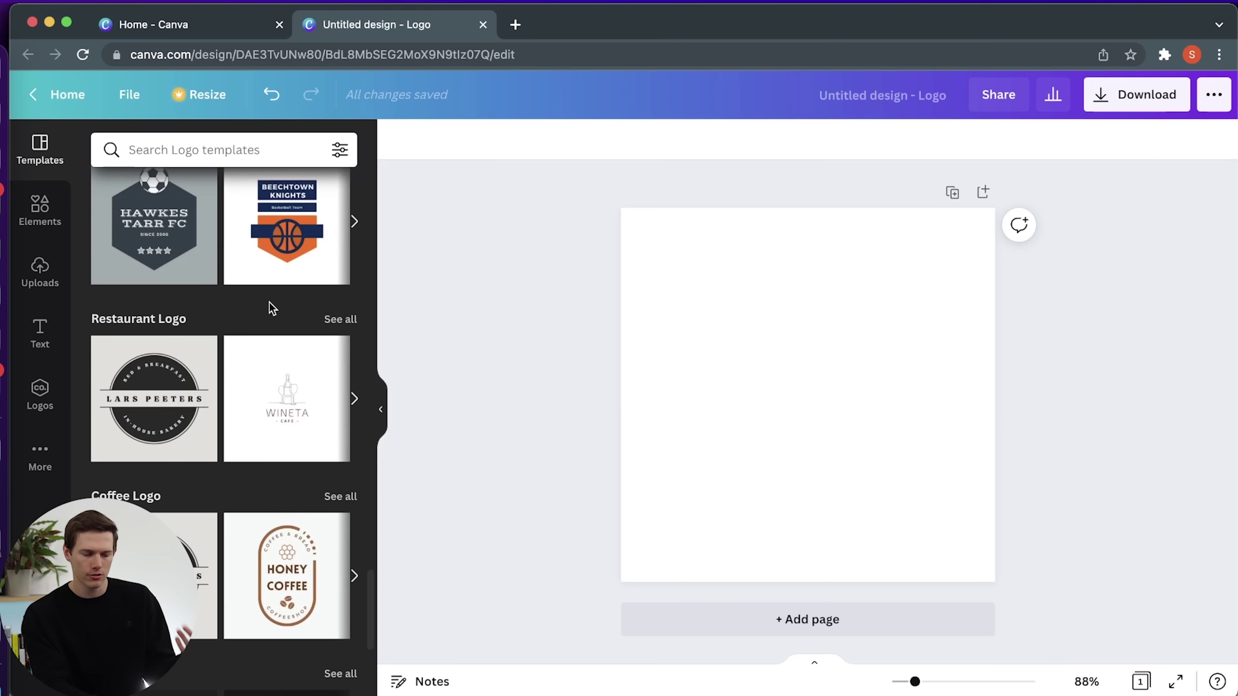
{"action": "scroll", "coordinate": [271, 308], "scroll_direction": "down", "scroll_amount": 5}
{"action": "scroll", "coordinate": [273, 308], "scroll_direction": "down", "scroll_amount": 1}
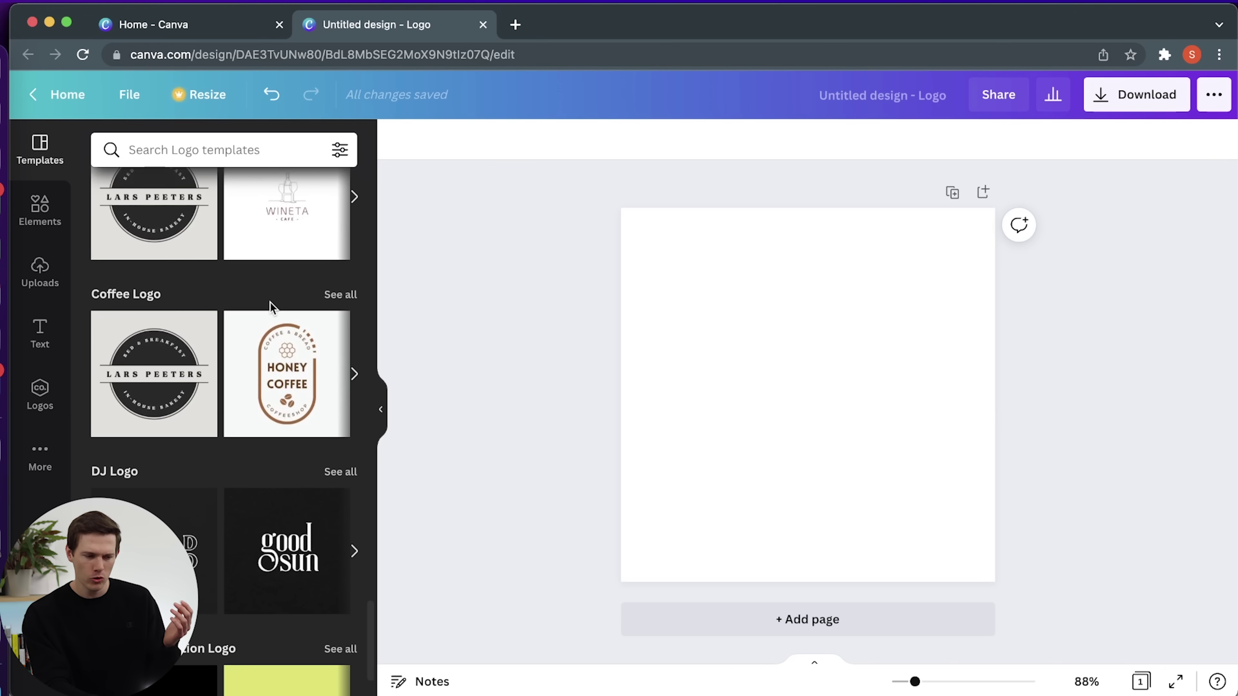
Place the Honey Coffee template and change its top curved text to 'Houseplants'.
{"action": "left_click_drag", "start_coordinate": [278, 404], "coordinate": [771, 420]}
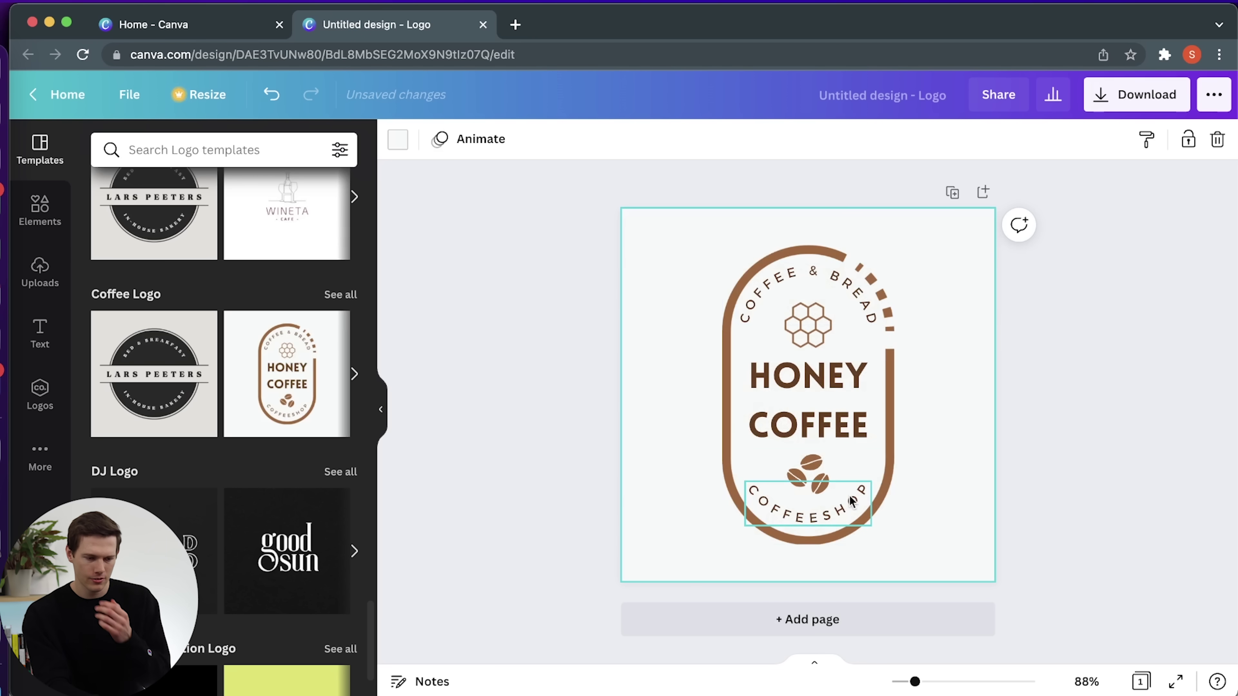
{"action": "left_click", "coordinate": [772, 291]}
{"action": "double_click", "coordinate": [793, 276]}
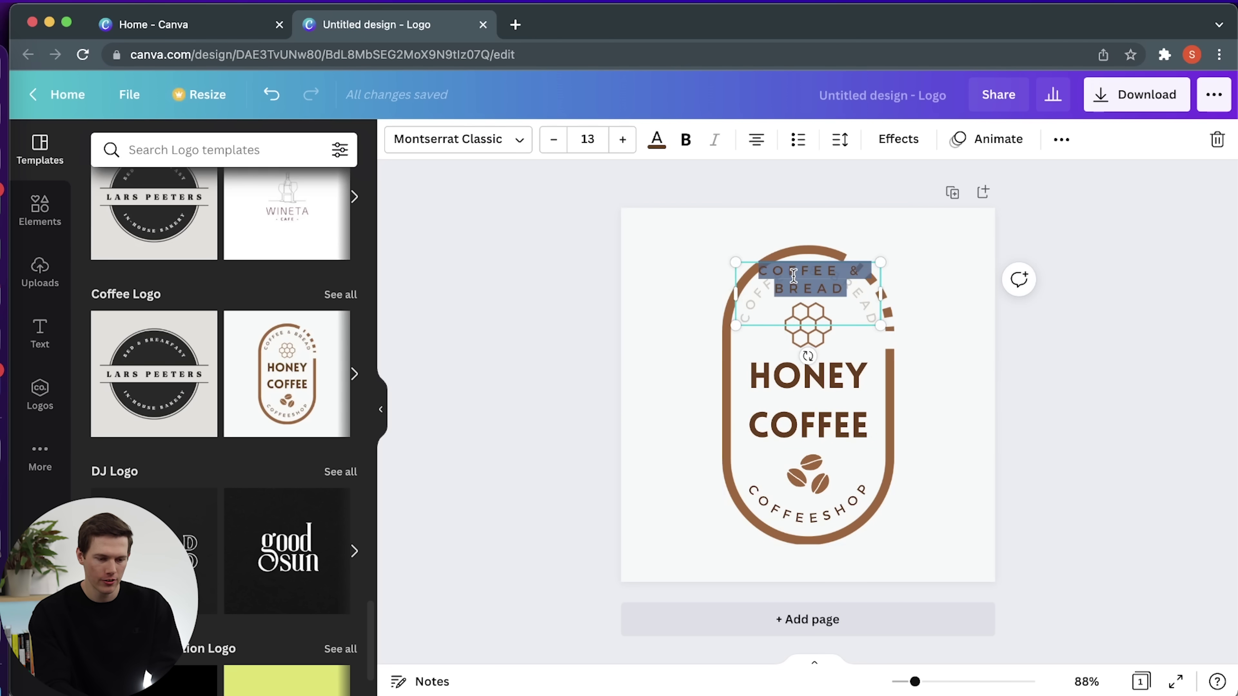
{"action": "type", "text": "H"}
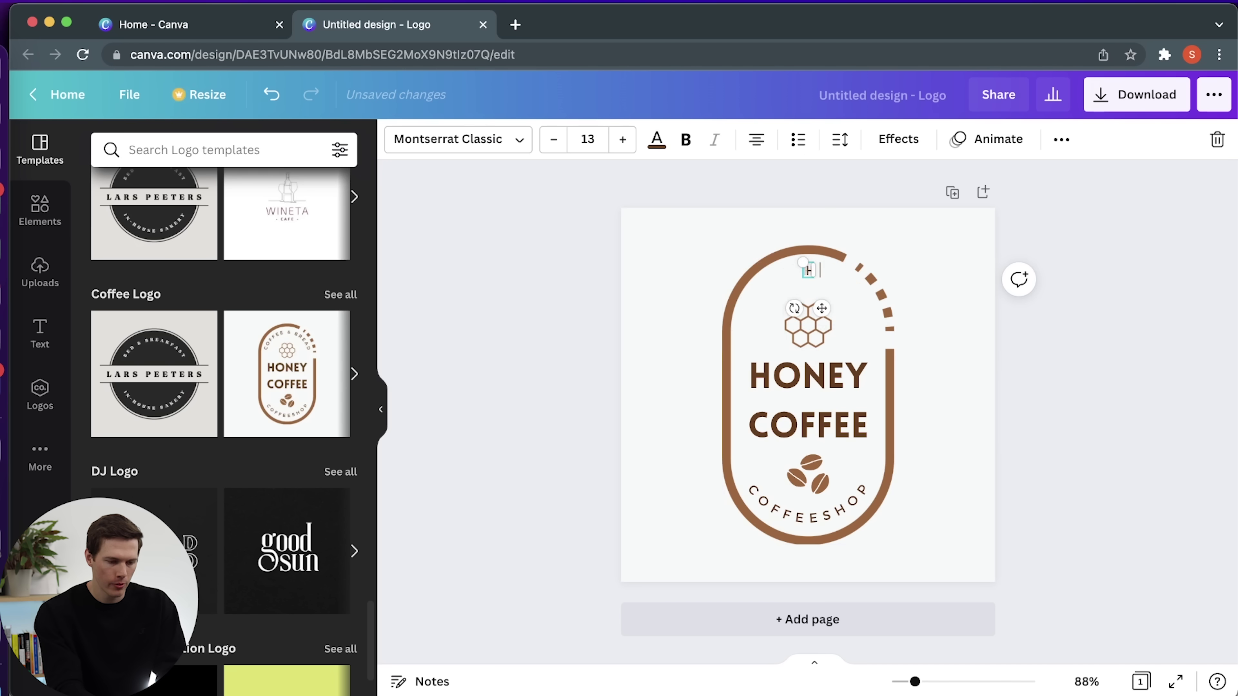
{"action": "type", "text": "ouseplants"}
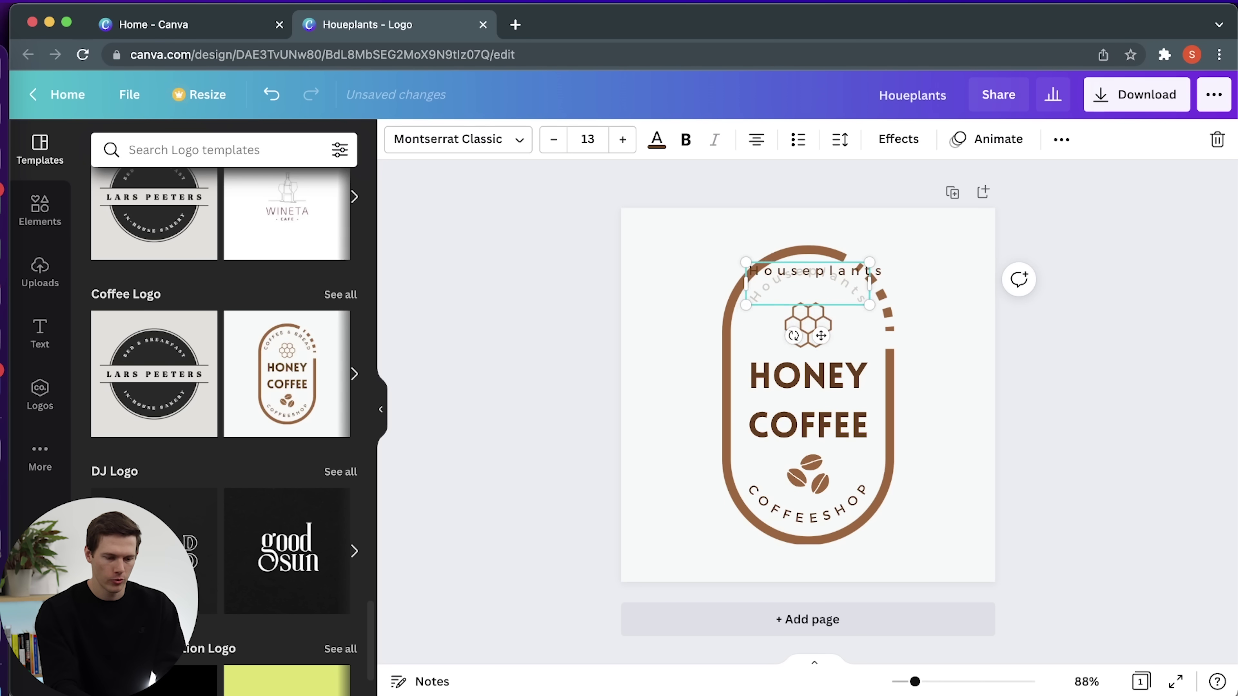
{"action": "left_click", "coordinate": [963, 384]}
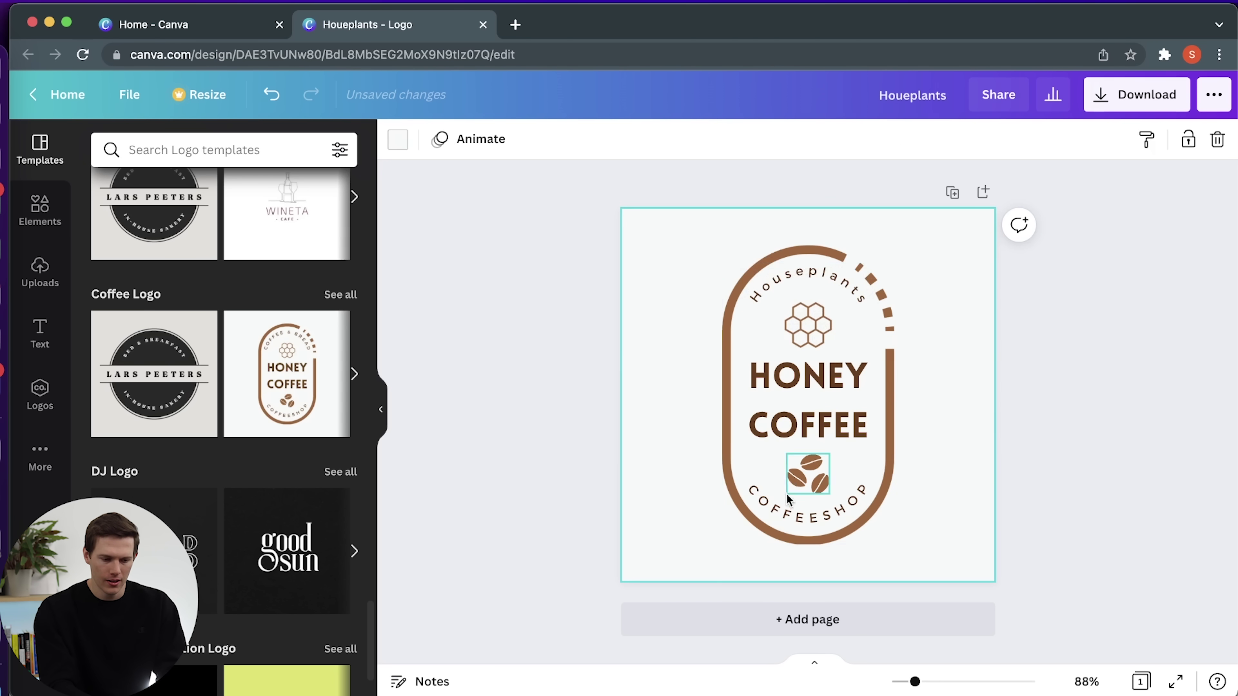
Replace the bottom curved COFFEESHOP text with 'Better Livng'.
{"action": "left_click", "coordinate": [780, 511]}
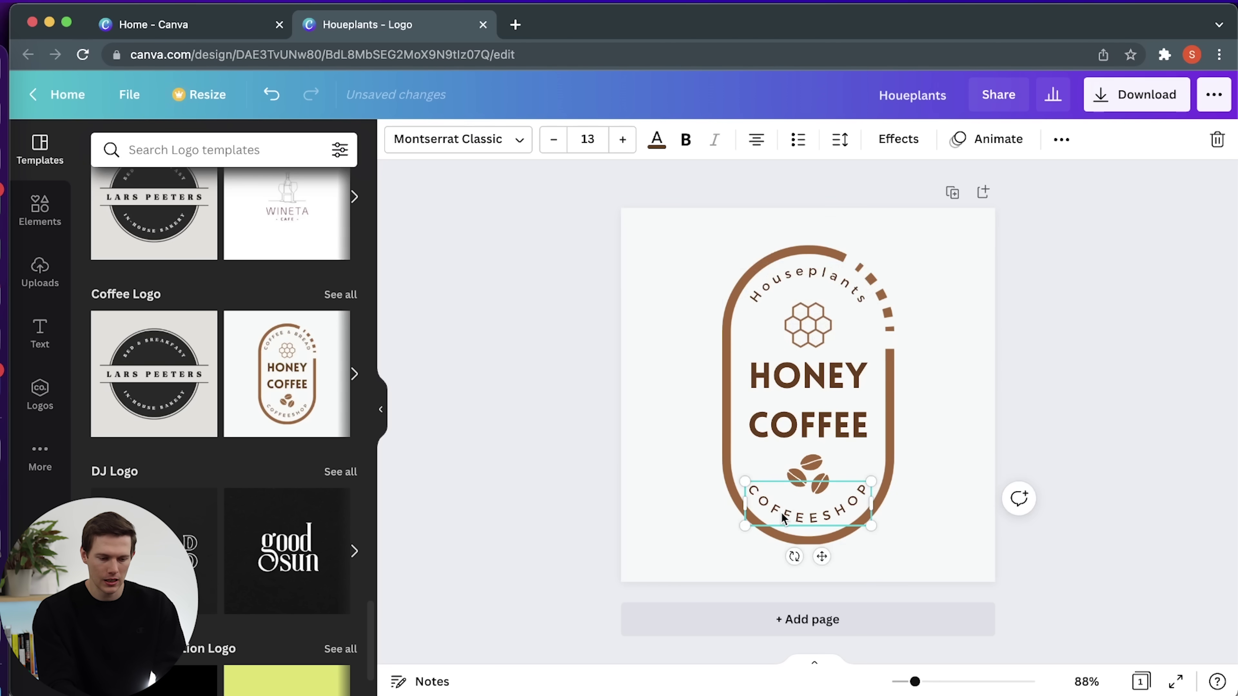
{"action": "double_click", "coordinate": [780, 512]}
{"action": "type", "text": "Better Livng"}
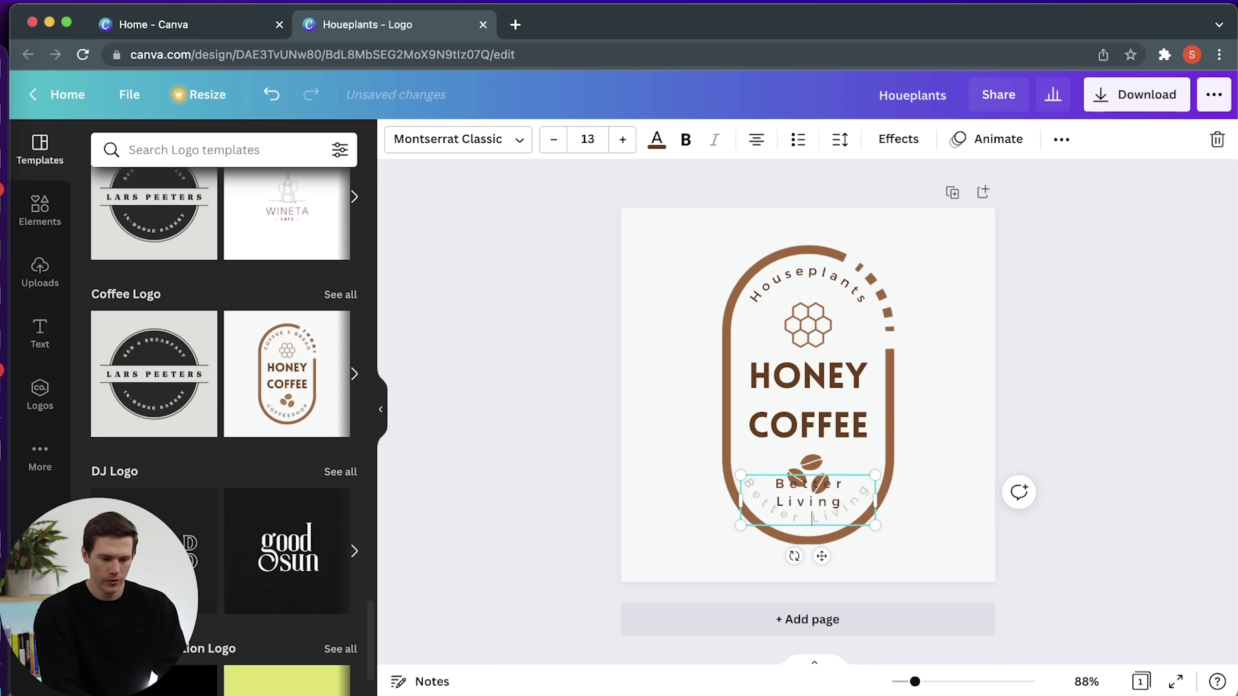
{"action": "left_click", "coordinate": [978, 502]}
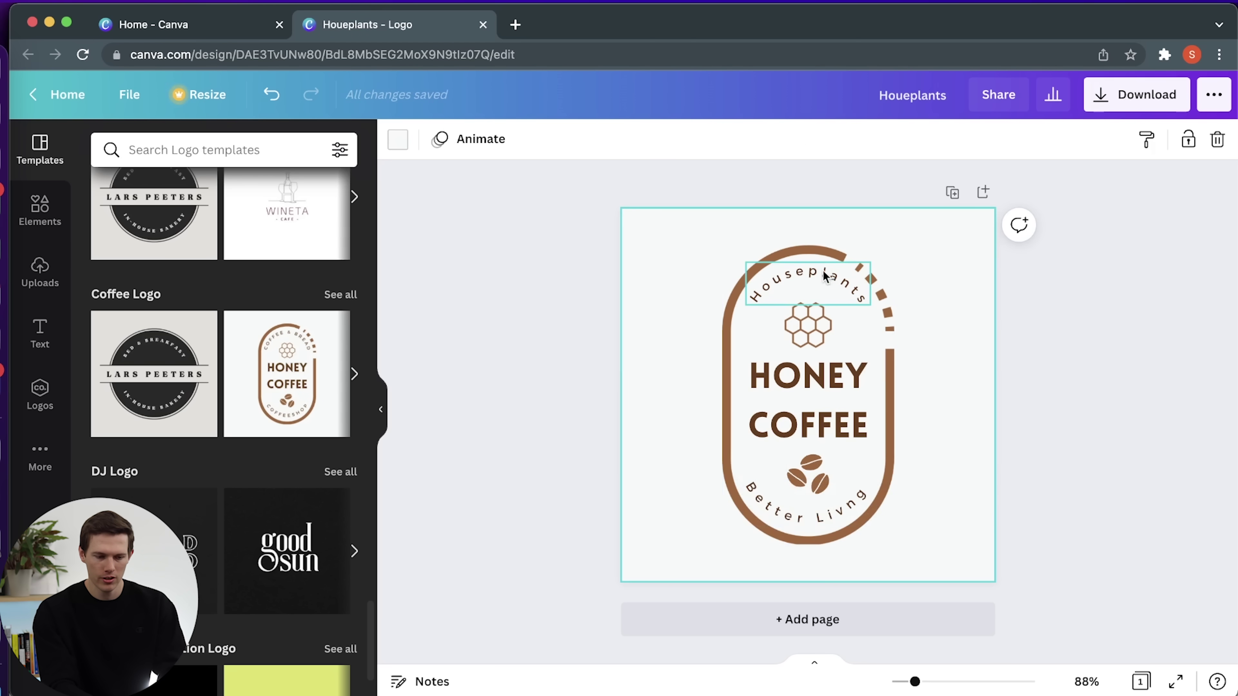
Replace the HONEY COFFEE heading with 'PLANT FRIENDS'.
{"action": "left_click", "coordinate": [825, 388]}
{"action": "left_click", "coordinate": [825, 388]}
{"action": "left_click", "coordinate": [920, 373]}
{"action": "double_click", "coordinate": [847, 423]}
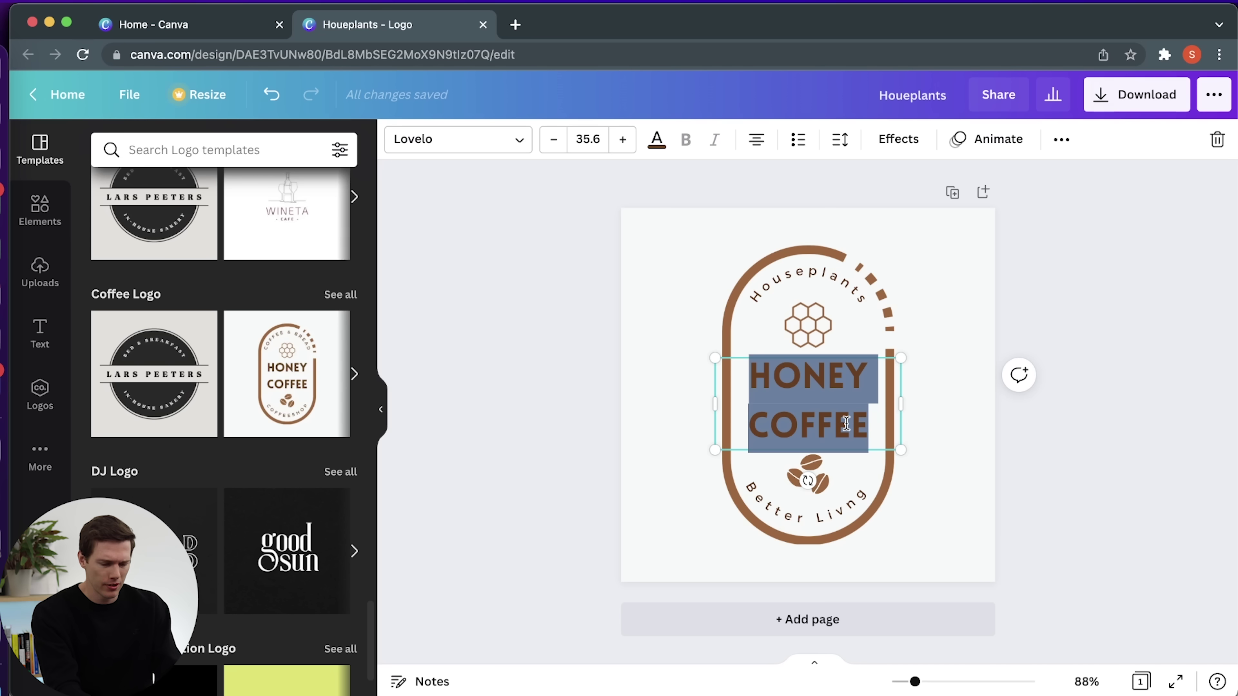
{"action": "type", "text": "PLANT FR"}
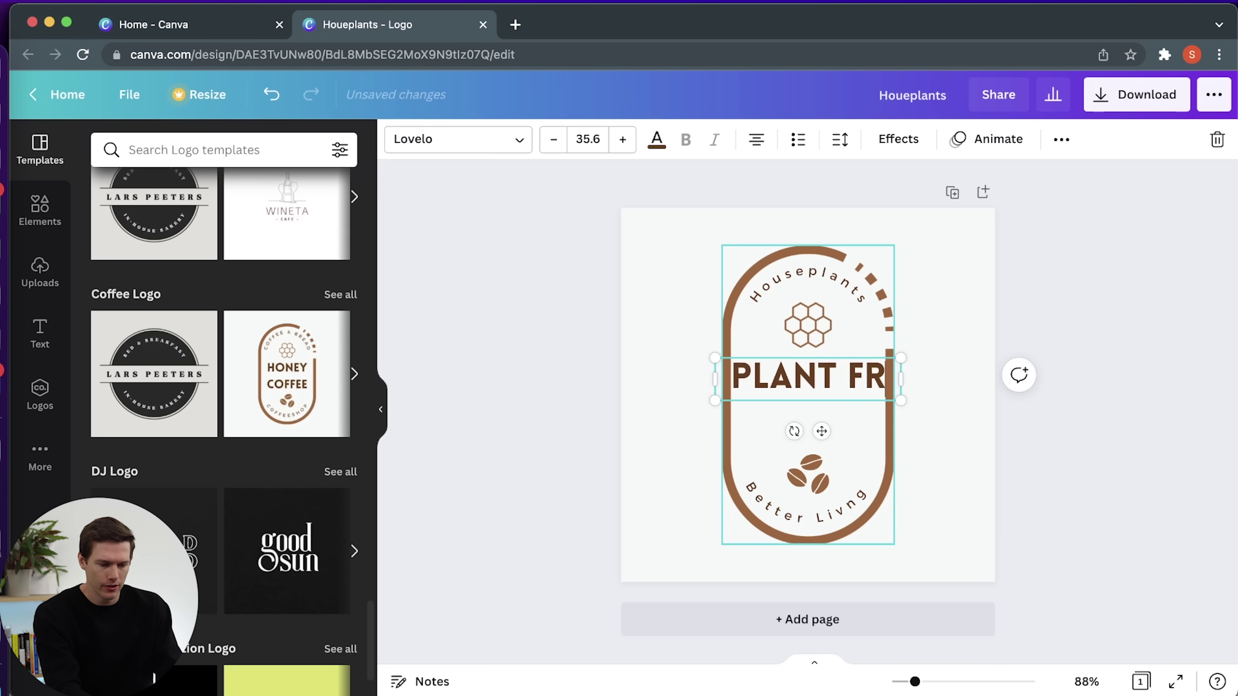
{"action": "type", "text": "IENDS"}
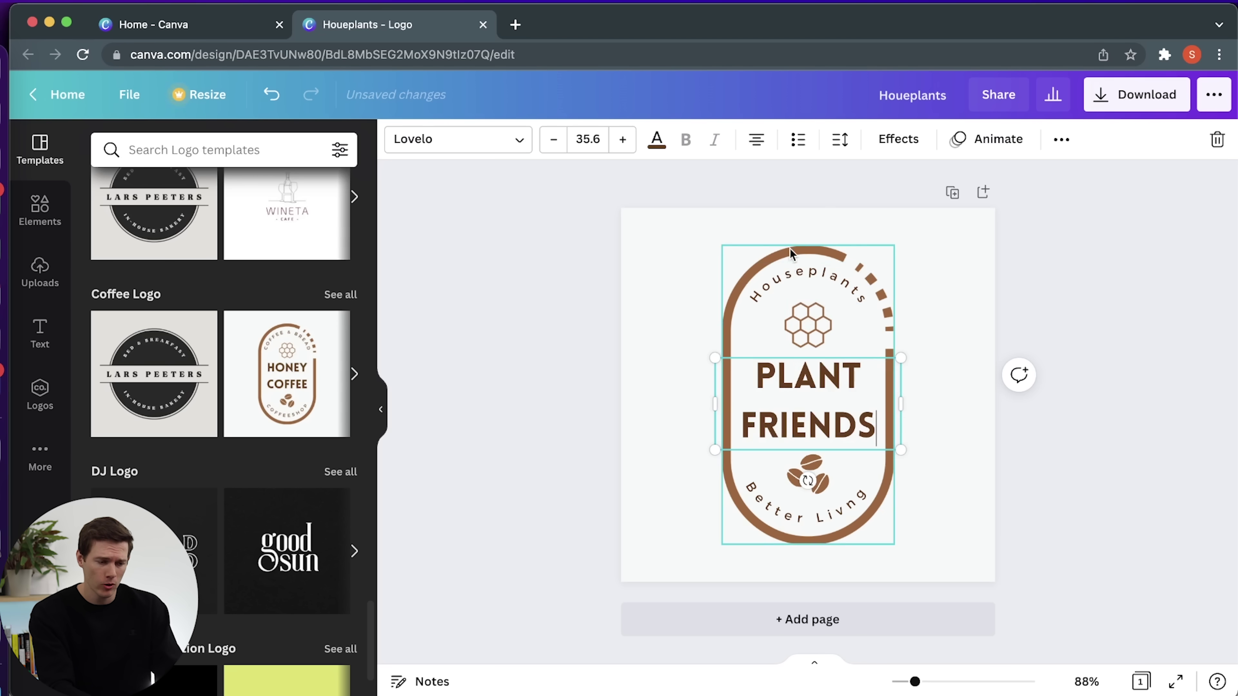
{"action": "left_click", "coordinate": [792, 325]}
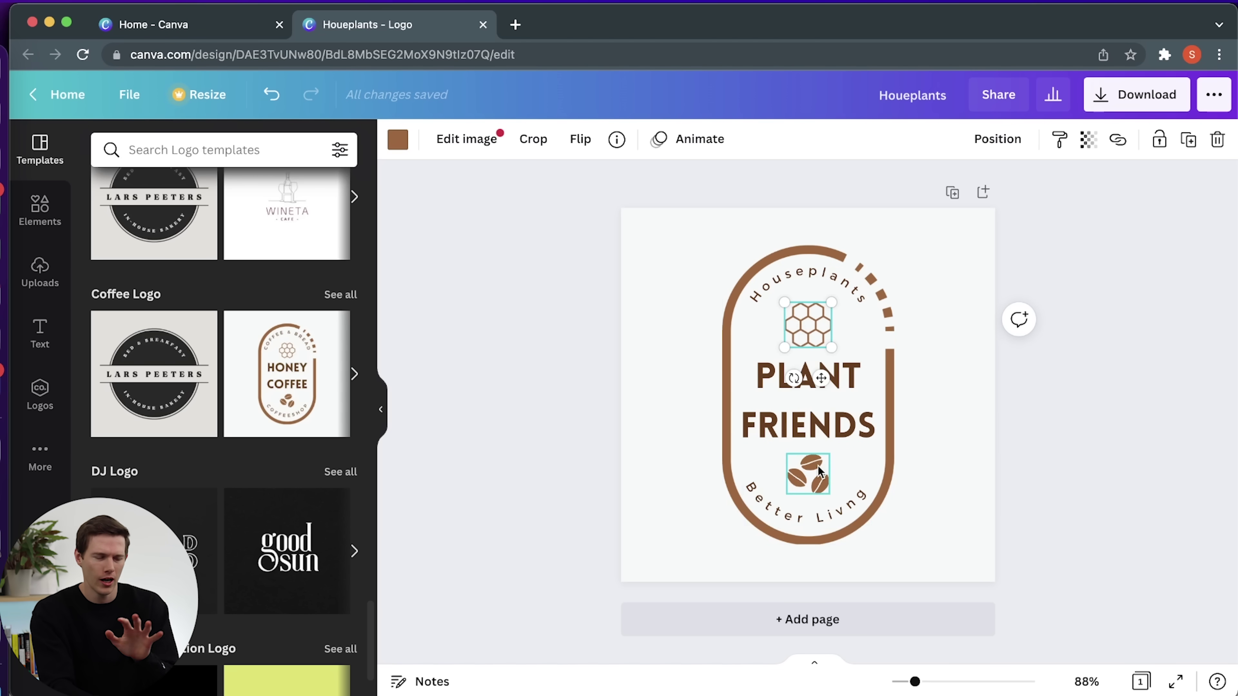
Add the recently used plant leaves graphic from Elements to the design.
{"action": "left_click", "coordinate": [44, 225]}
{"action": "scroll", "coordinate": [181, 329], "scroll_direction": "down", "scroll_amount": 4}
{"action": "scroll", "coordinate": [180, 330], "scroll_direction": "down", "scroll_amount": 10}
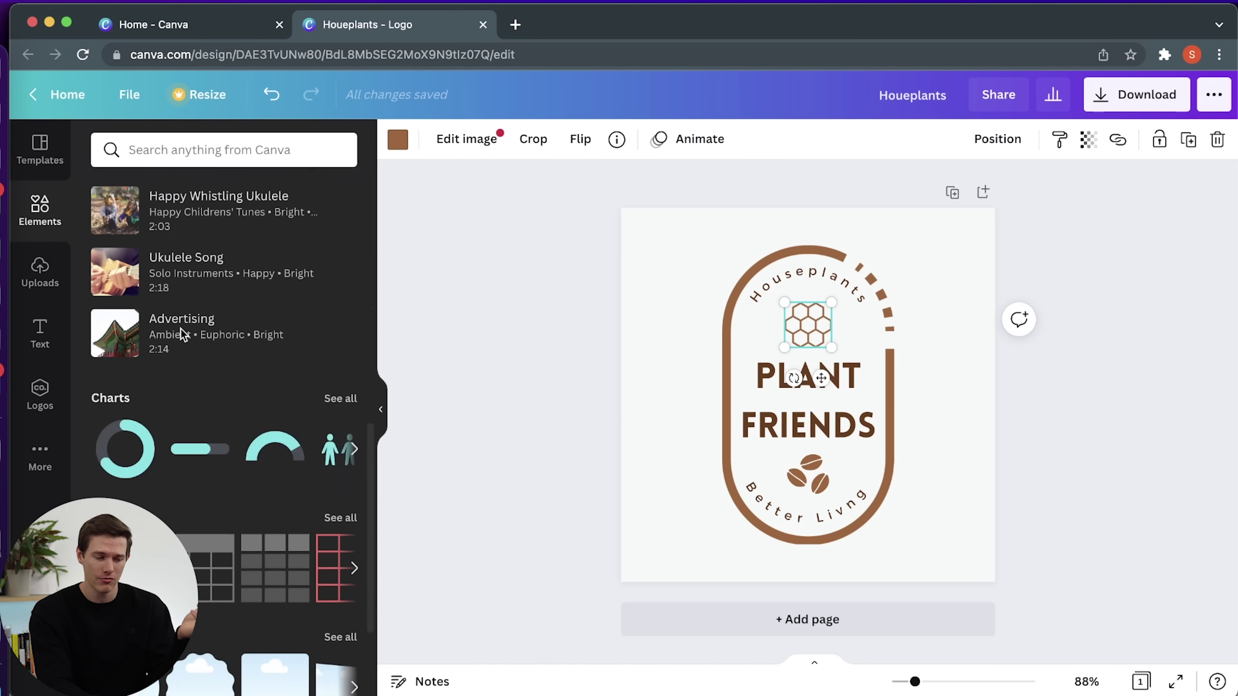
{"action": "scroll", "coordinate": [181, 329], "scroll_direction": "up", "scroll_amount": 15}
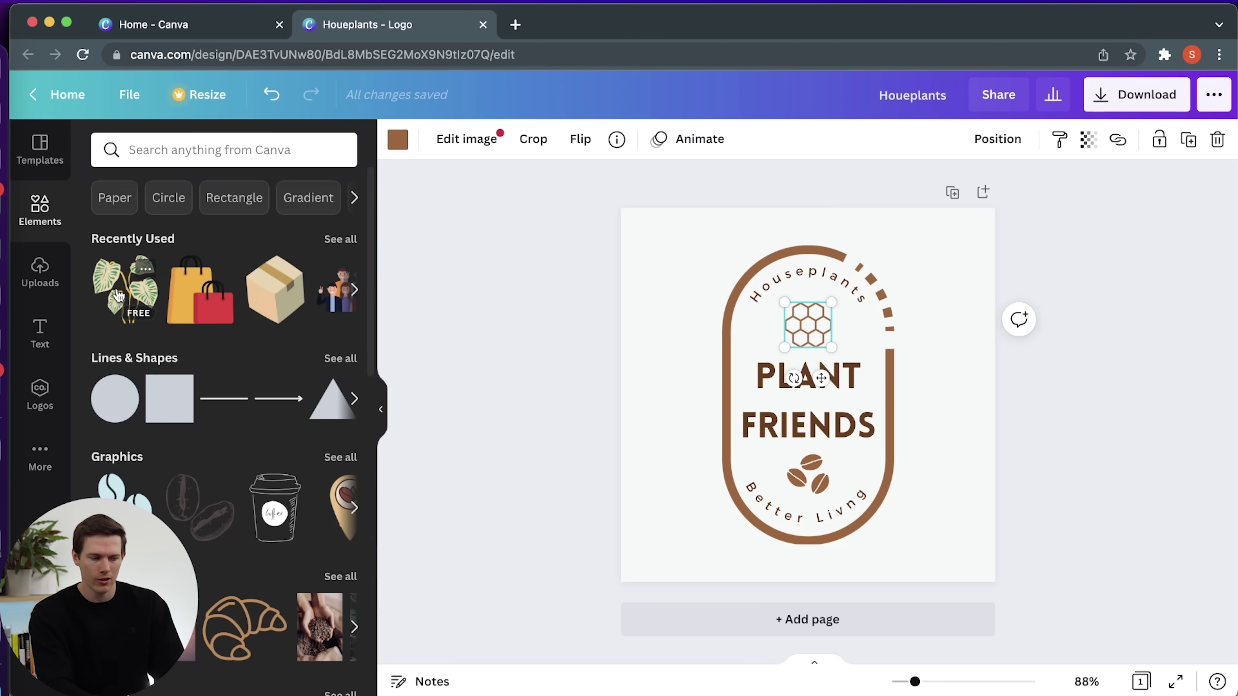
{"action": "left_click_drag", "start_coordinate": [118, 296], "coordinate": [695, 275]}
Search elements for 'plants' and place a potted fern at the top-right corner.
{"action": "left_click", "coordinate": [201, 163]}
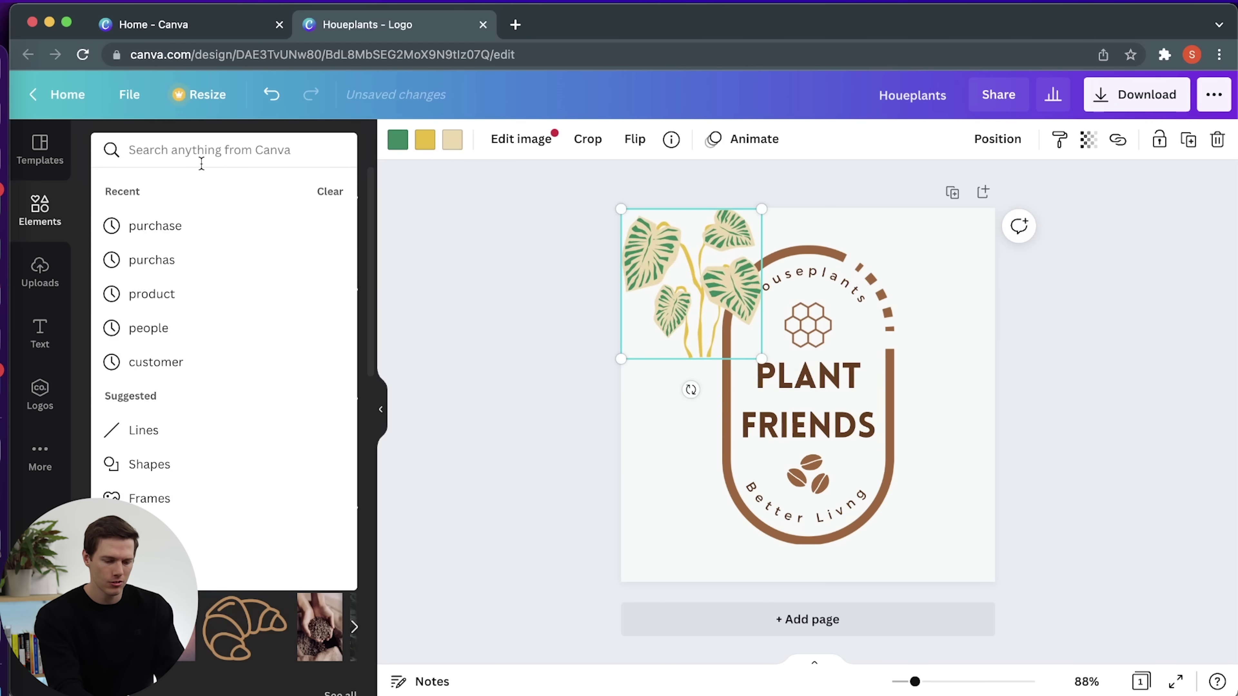
{"action": "type", "text": "plants"}
{"action": "key", "text": "Return"}
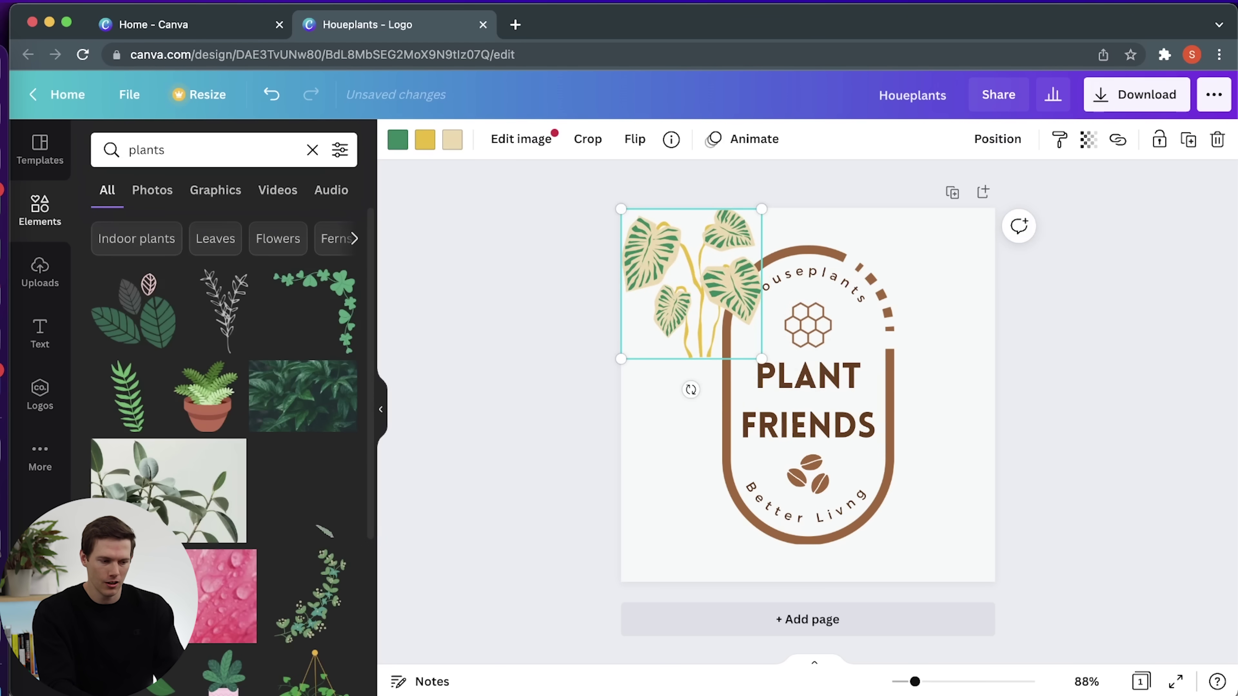
{"action": "left_click_drag", "start_coordinate": [212, 402], "coordinate": [942, 334]}
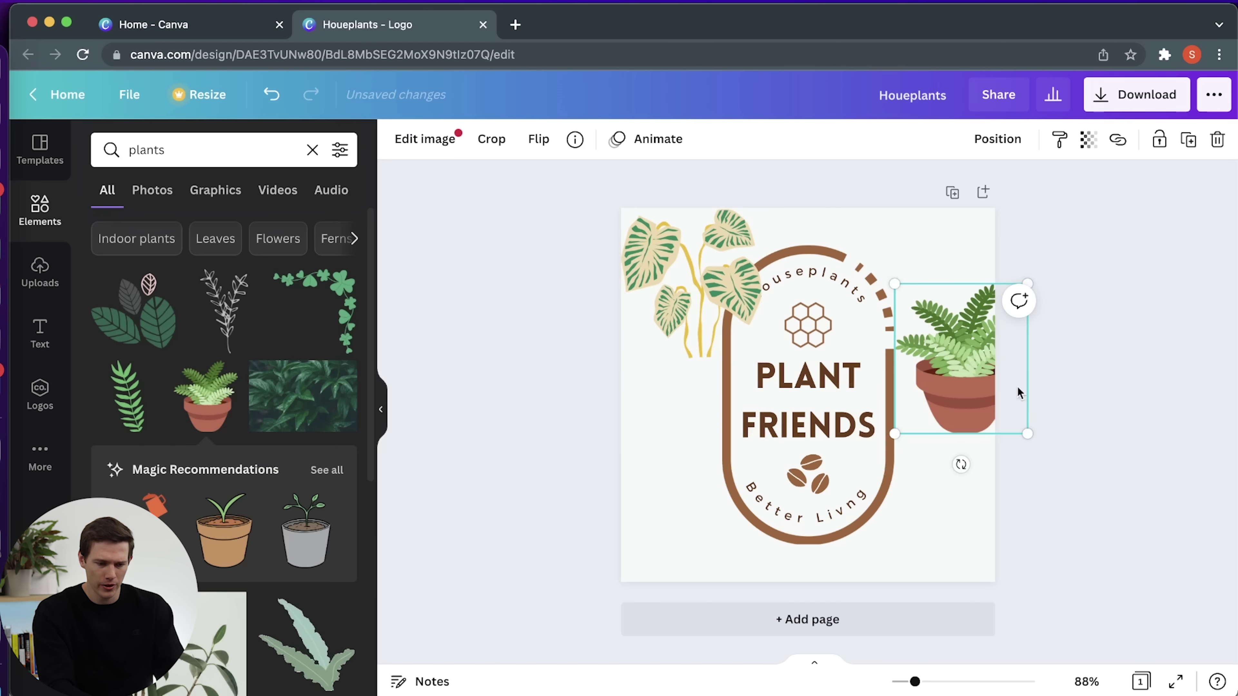
{"action": "left_click_drag", "start_coordinate": [966, 402], "coordinate": [942, 338]}
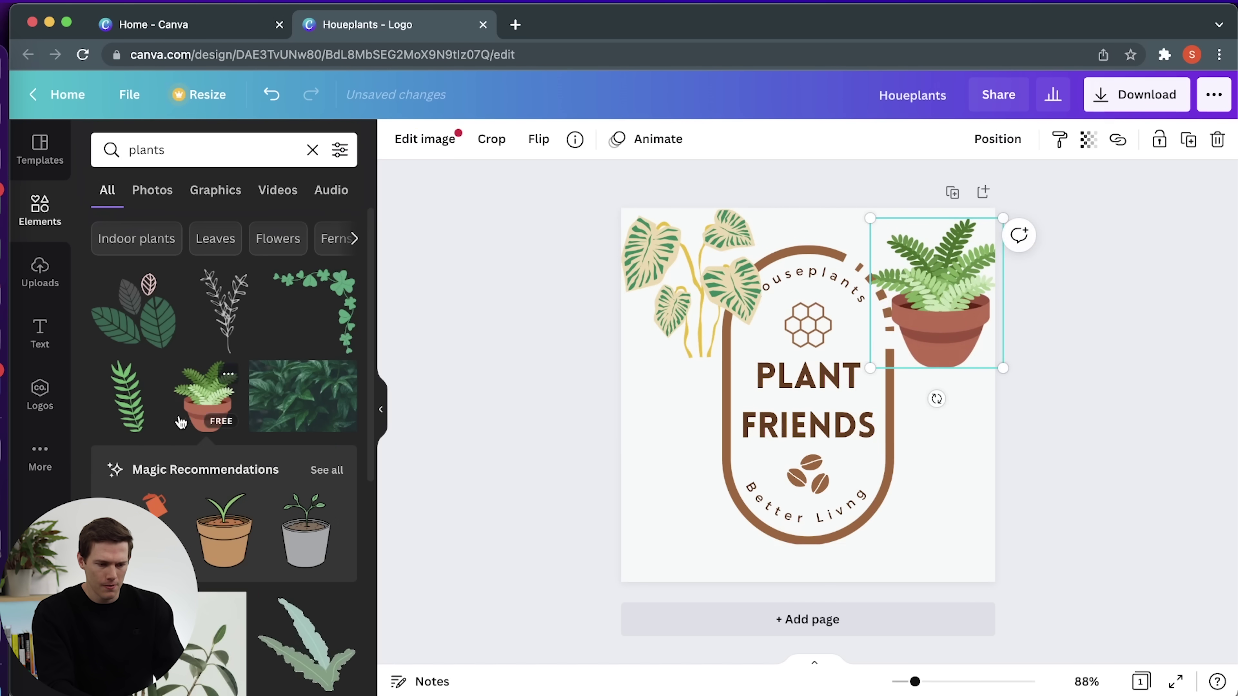
Add a hanging planter, delete the monstera leaves, and move the planter top-left.
{"action": "scroll", "coordinate": [251, 458], "scroll_direction": "down", "scroll_amount": 5}
{"action": "scroll", "coordinate": [252, 459], "scroll_direction": "down", "scroll_amount": 3}
{"action": "left_click_drag", "start_coordinate": [315, 368], "coordinate": [655, 412]}
{"action": "left_click", "coordinate": [672, 312]}
{"action": "key", "text": "Delete"}
{"action": "left_click_drag", "start_coordinate": [662, 498], "coordinate": [670, 330]}
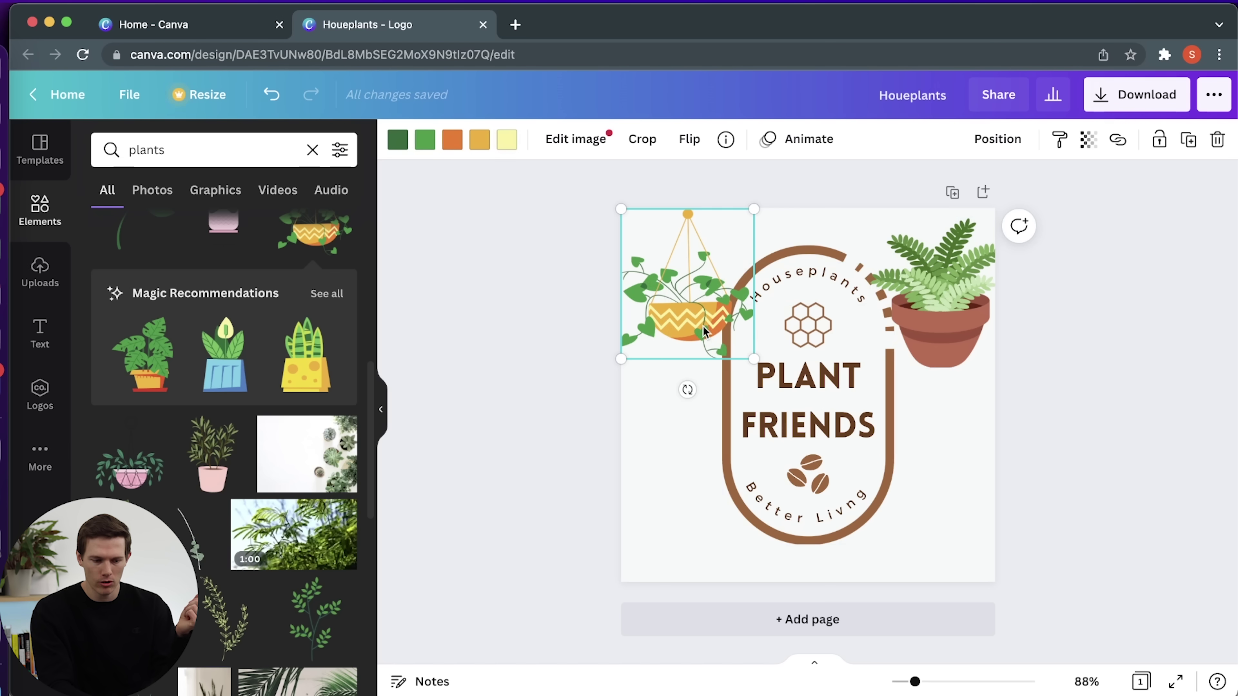
Recolour the hanging planter brown and reddish, sampling the fern pot's colour.
{"action": "left_click", "coordinate": [480, 144]}
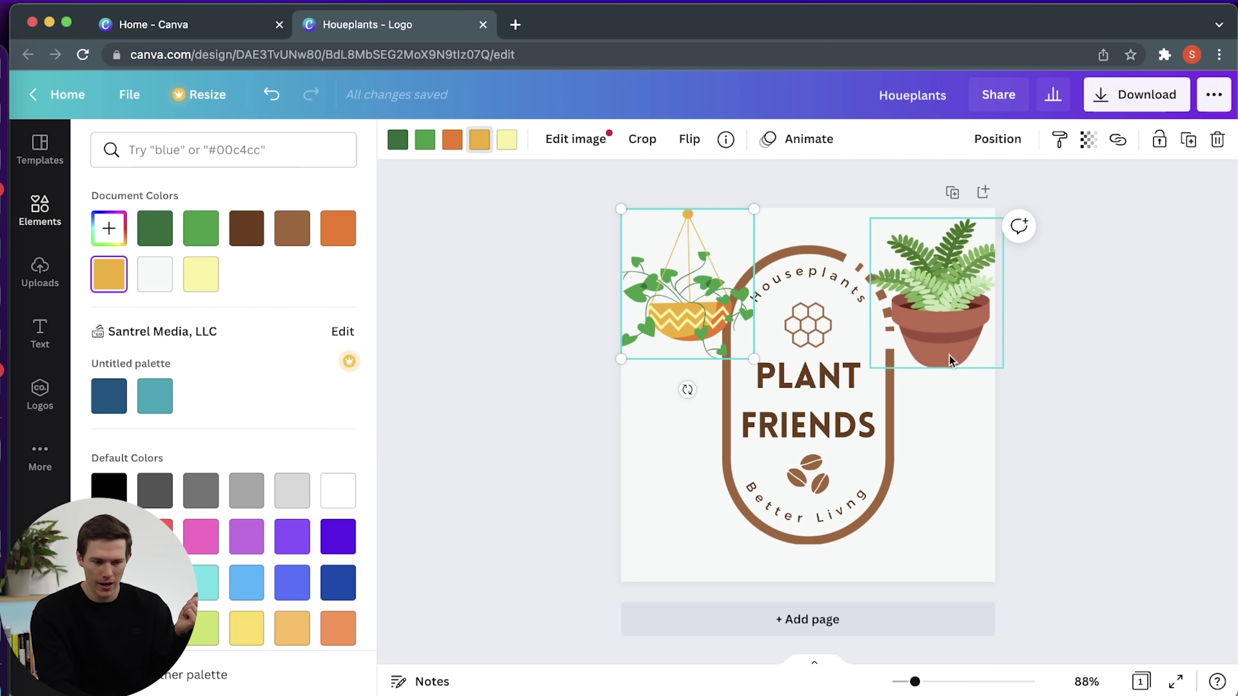
{"action": "left_click", "coordinate": [291, 238]}
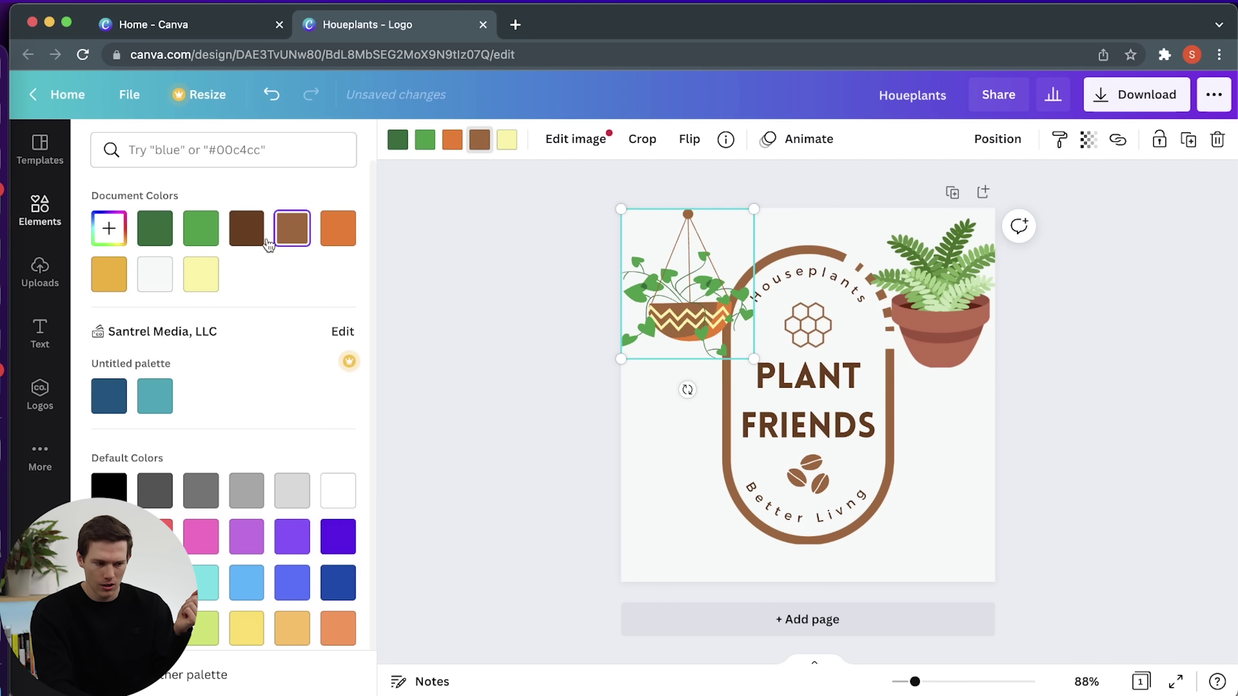
{"action": "left_click", "coordinate": [109, 228]}
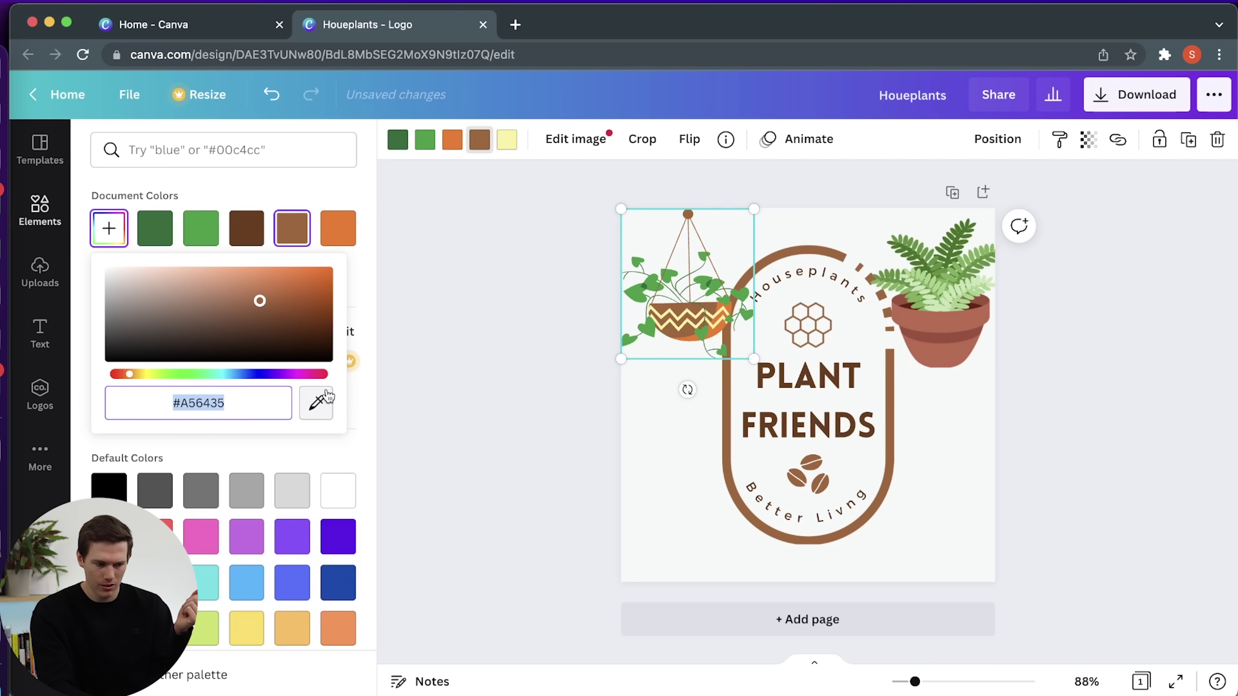
{"action": "left_click", "coordinate": [316, 402]}
{"action": "left_click", "coordinate": [949, 328]}
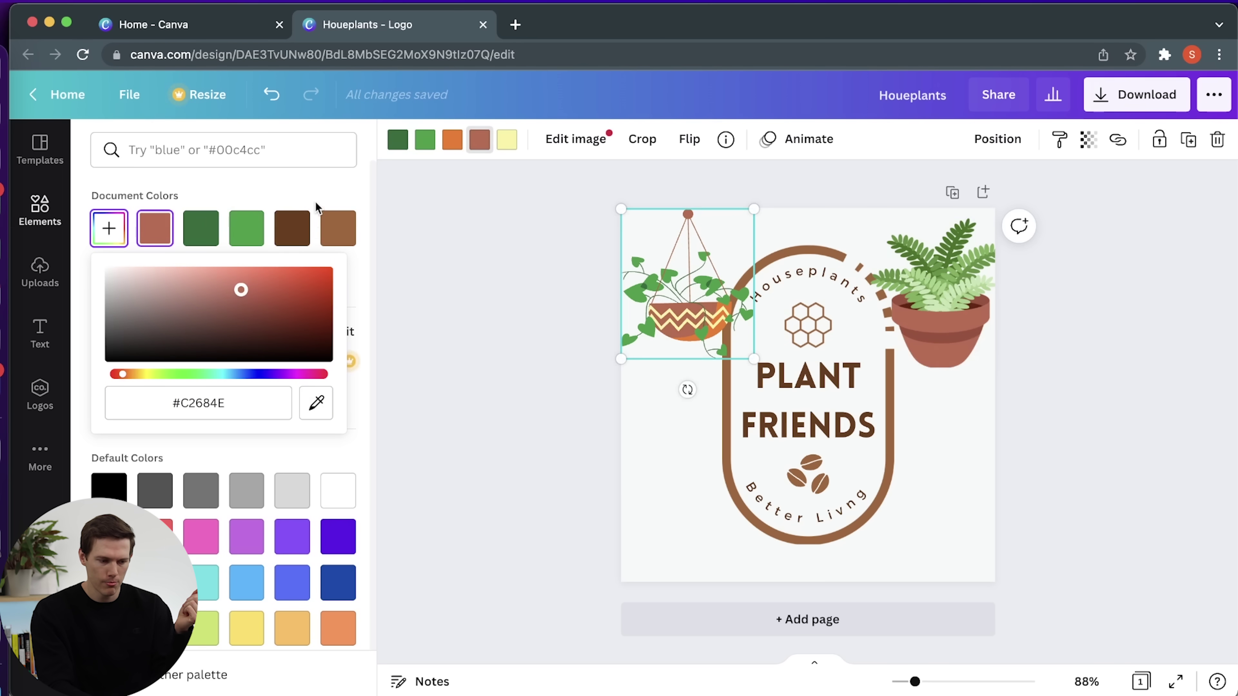
{"action": "left_click", "coordinate": [316, 189]}
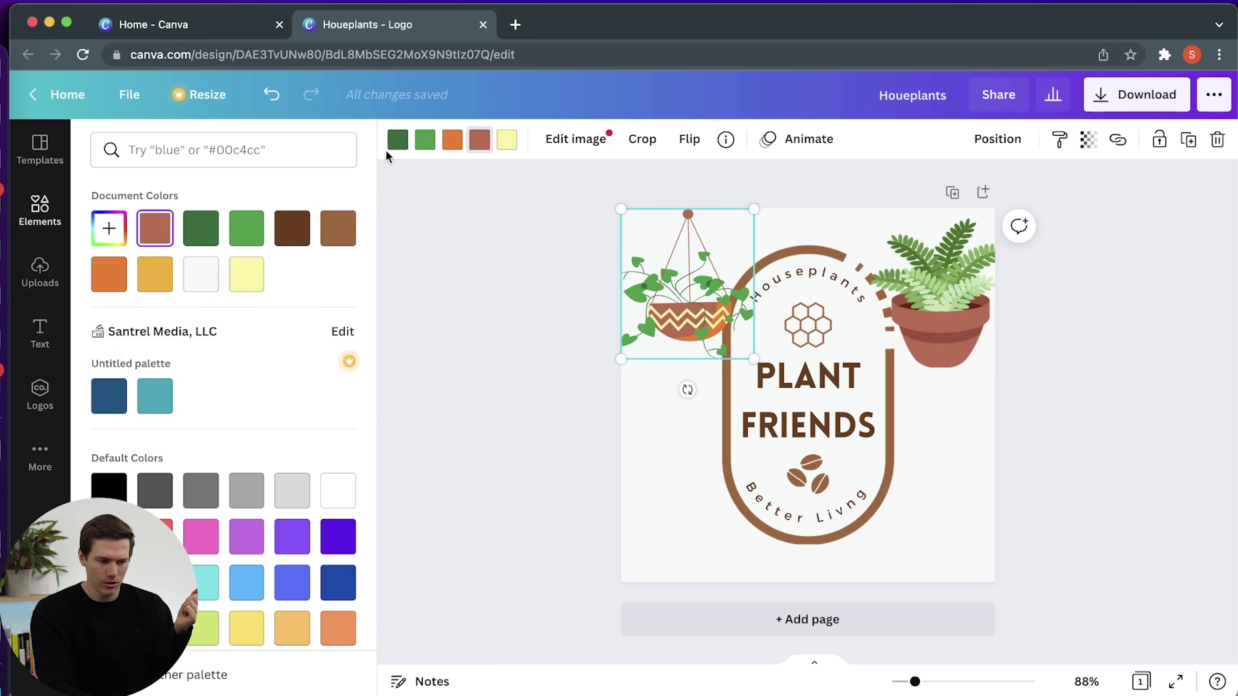
{"action": "left_click", "coordinate": [448, 143]}
{"action": "left_click", "coordinate": [148, 229]}
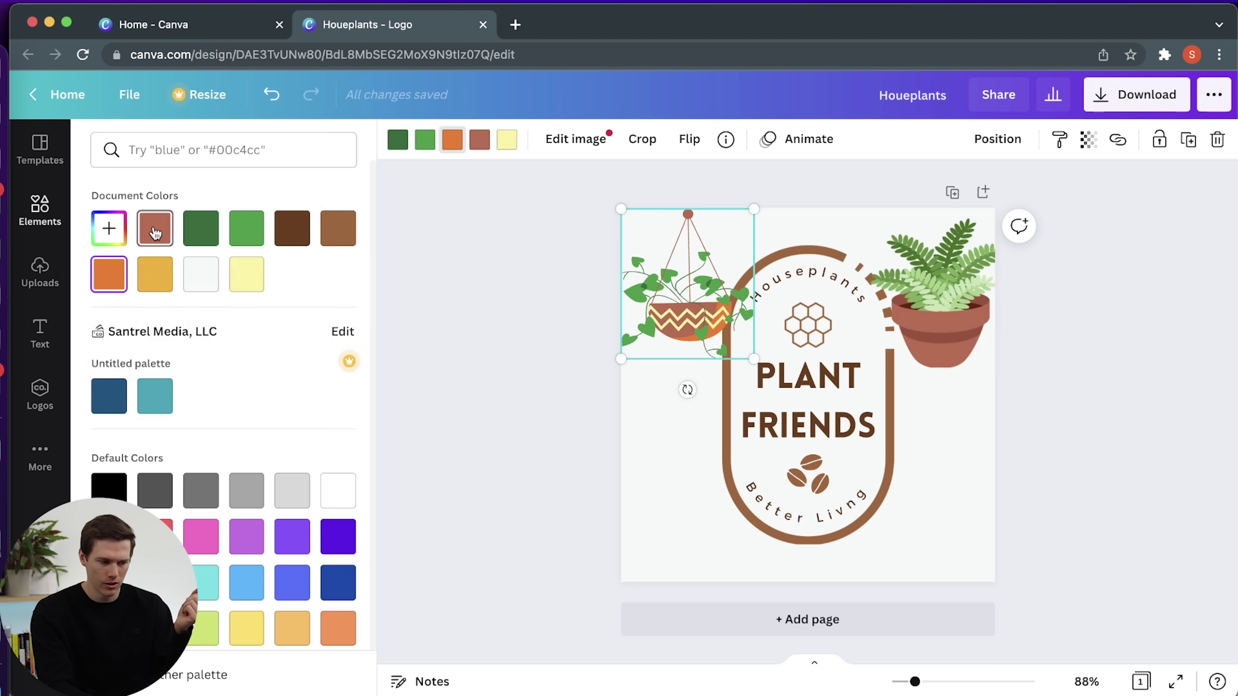
{"action": "left_click", "coordinate": [110, 228]}
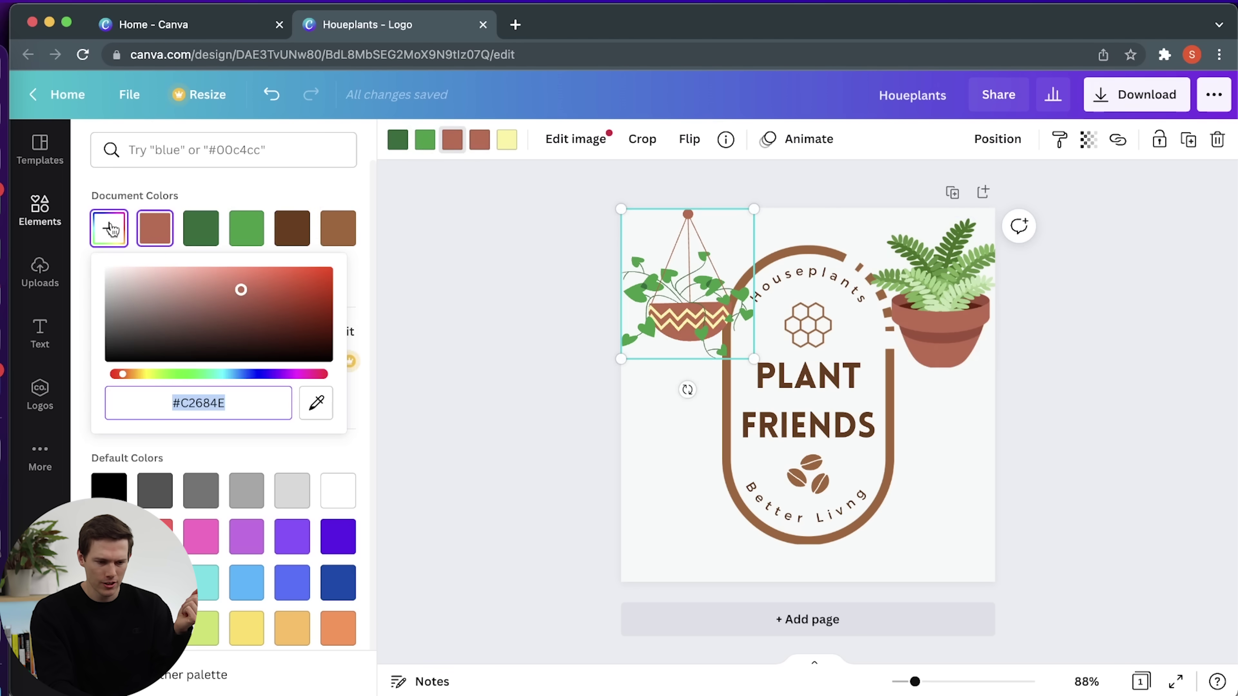
{"action": "left_click", "coordinate": [497, 287]}
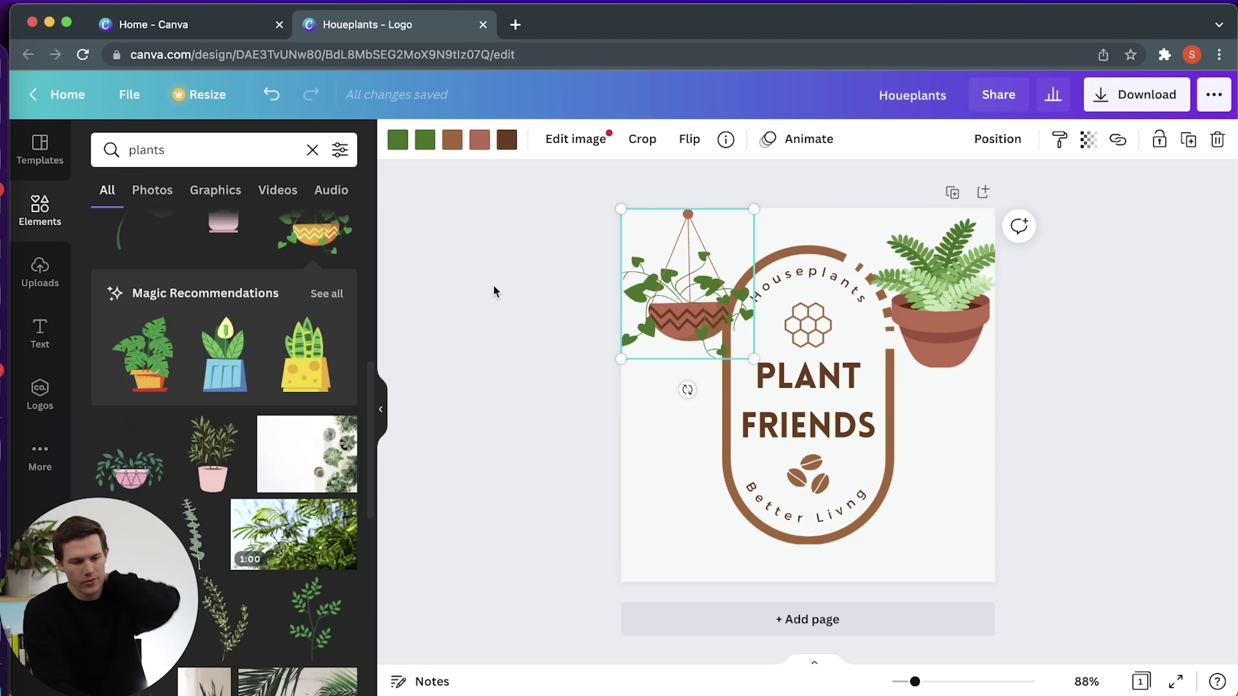
Shrink the planter, delete the honeycomb hexagon, and centre the planter in its place.
{"action": "left_click_drag", "start_coordinate": [756, 211], "coordinate": [676, 307]}
{"action": "left_click", "coordinate": [822, 317]}
{"action": "key", "text": "Delete"}
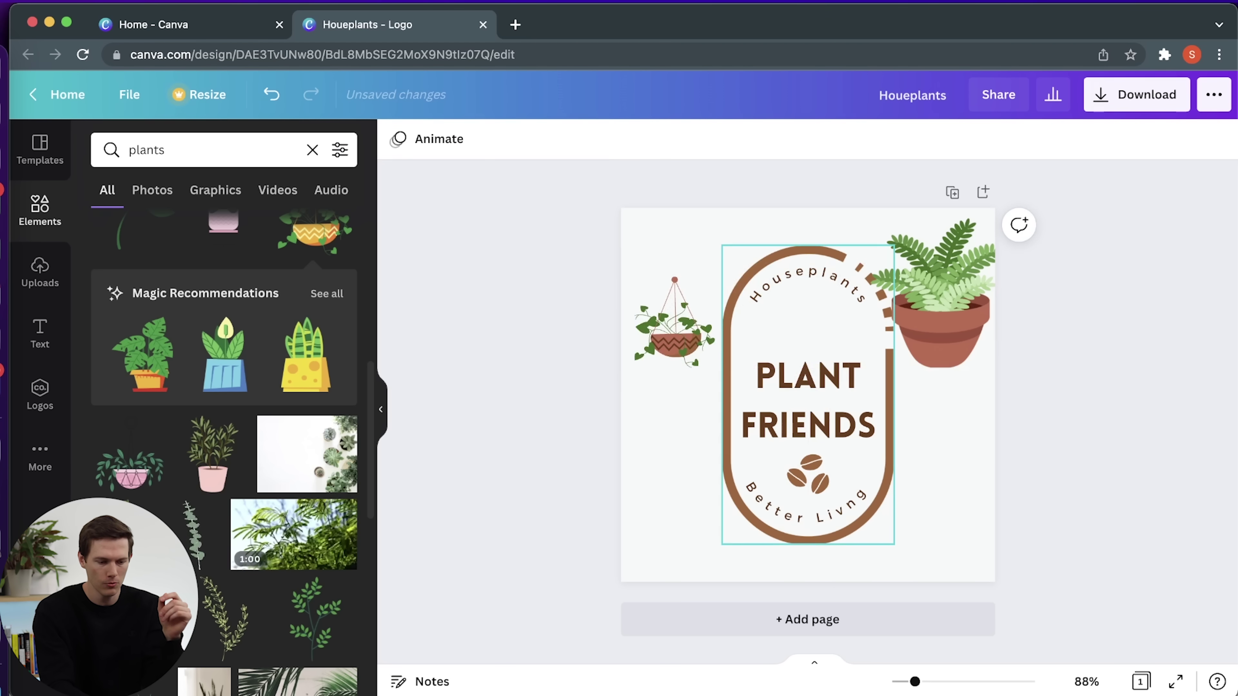
{"action": "left_click_drag", "start_coordinate": [684, 319], "coordinate": [815, 320]}
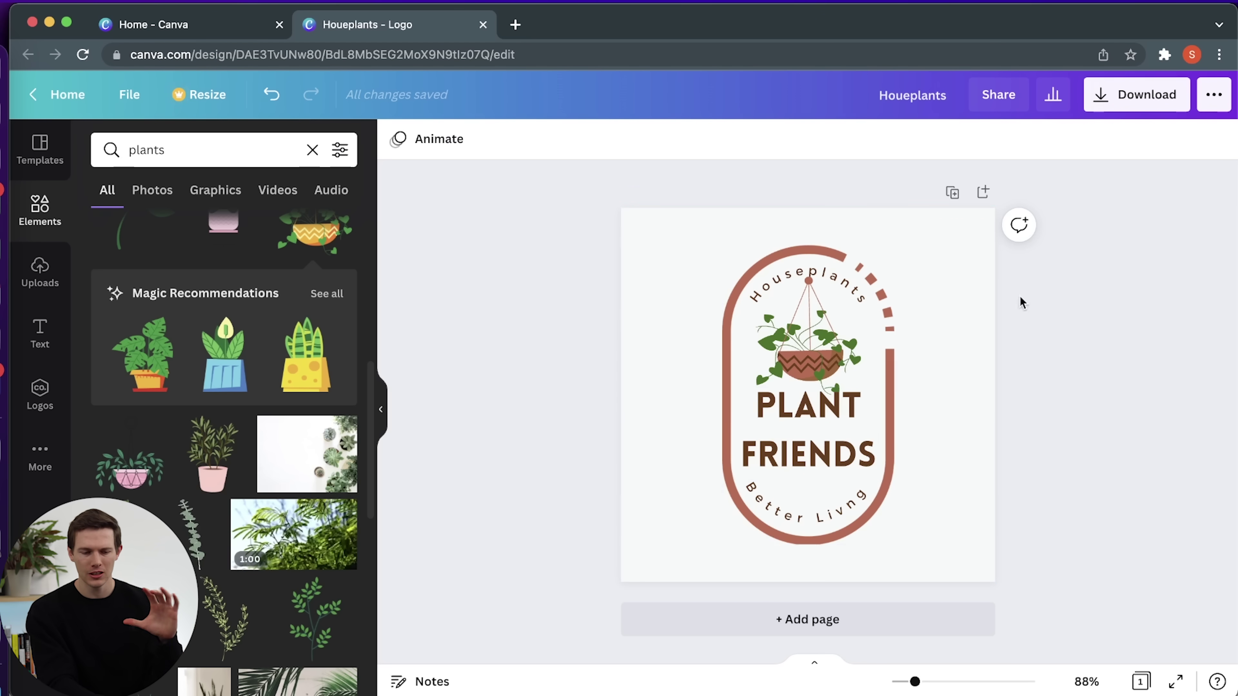
Download the logo as a PNG with a transparent background.
{"action": "left_click", "coordinate": [1131, 103]}
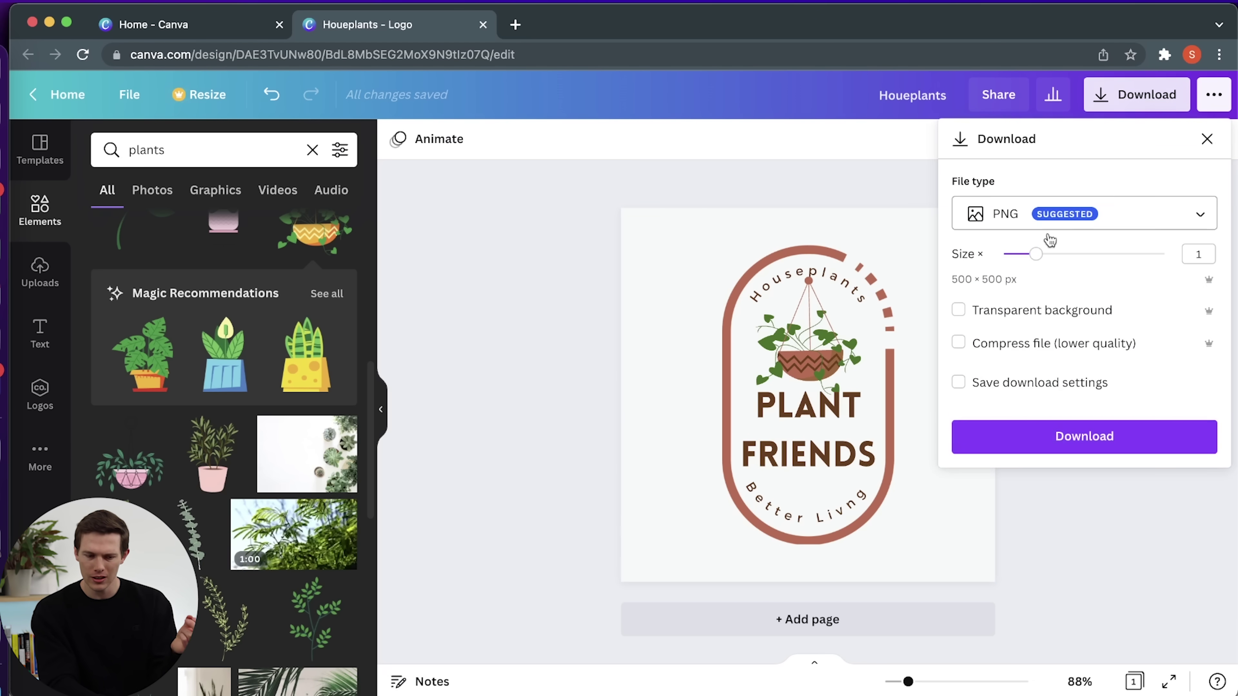
{"action": "left_click", "coordinate": [960, 313]}
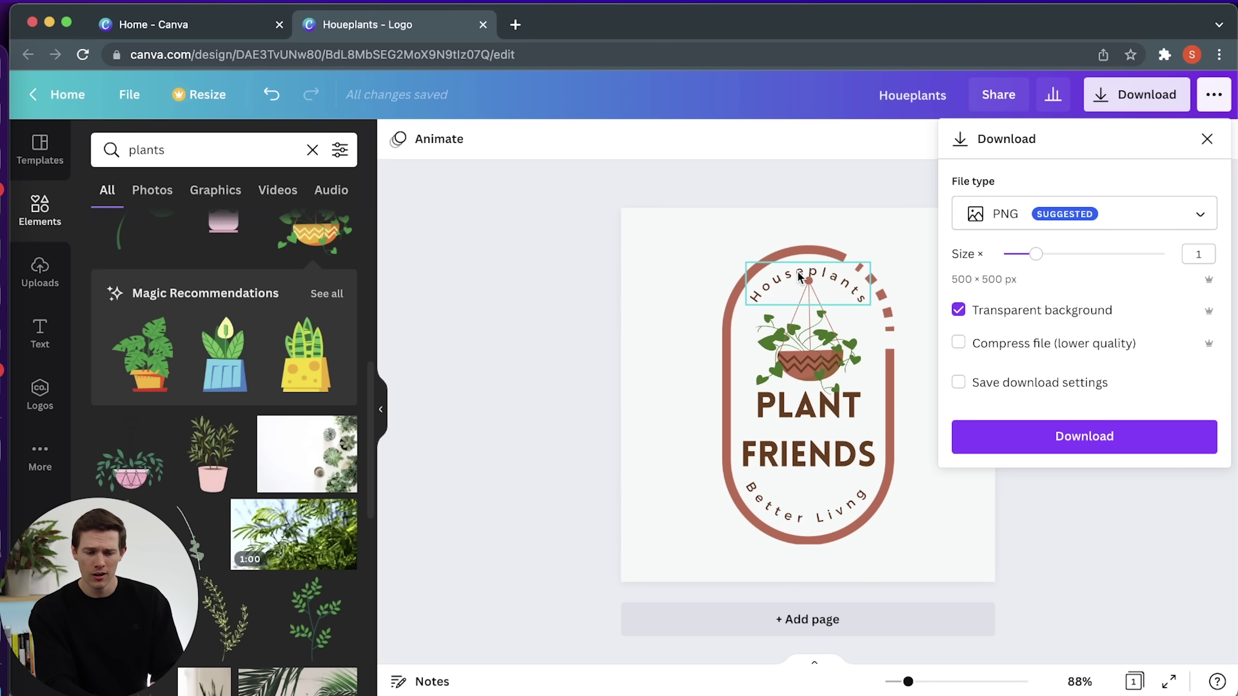
{"action": "left_click", "coordinate": [1054, 437]}
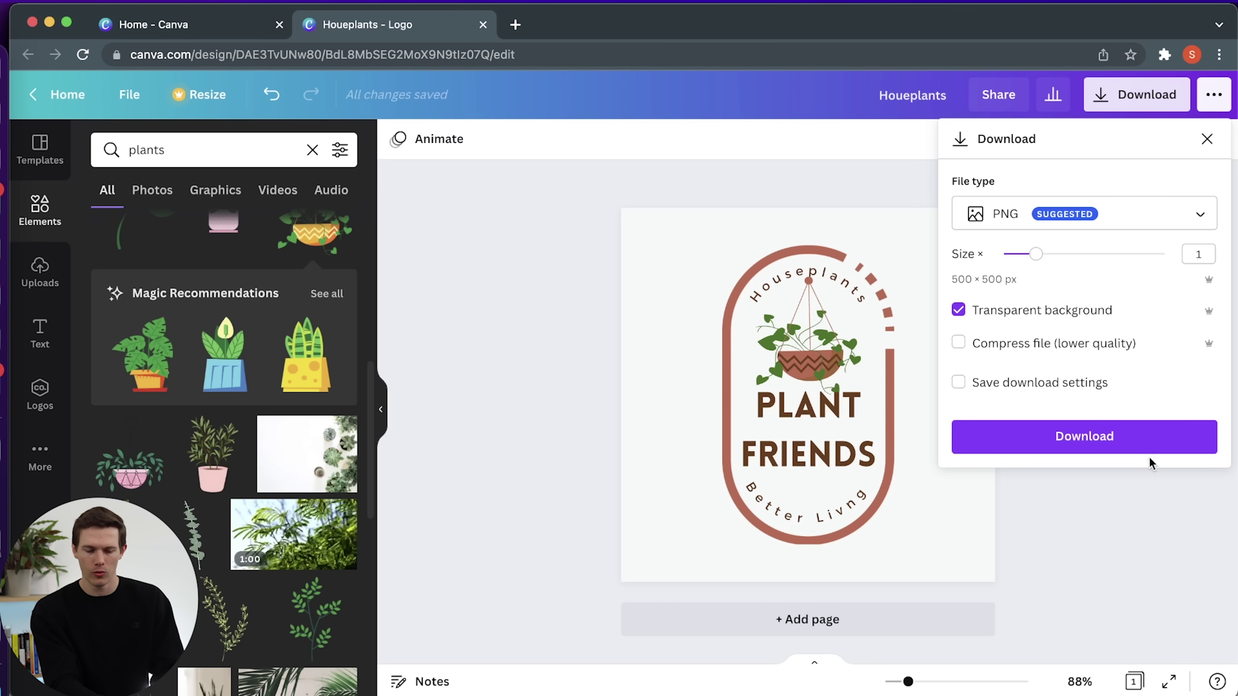
{"action": "left_click", "coordinate": [1130, 442]}
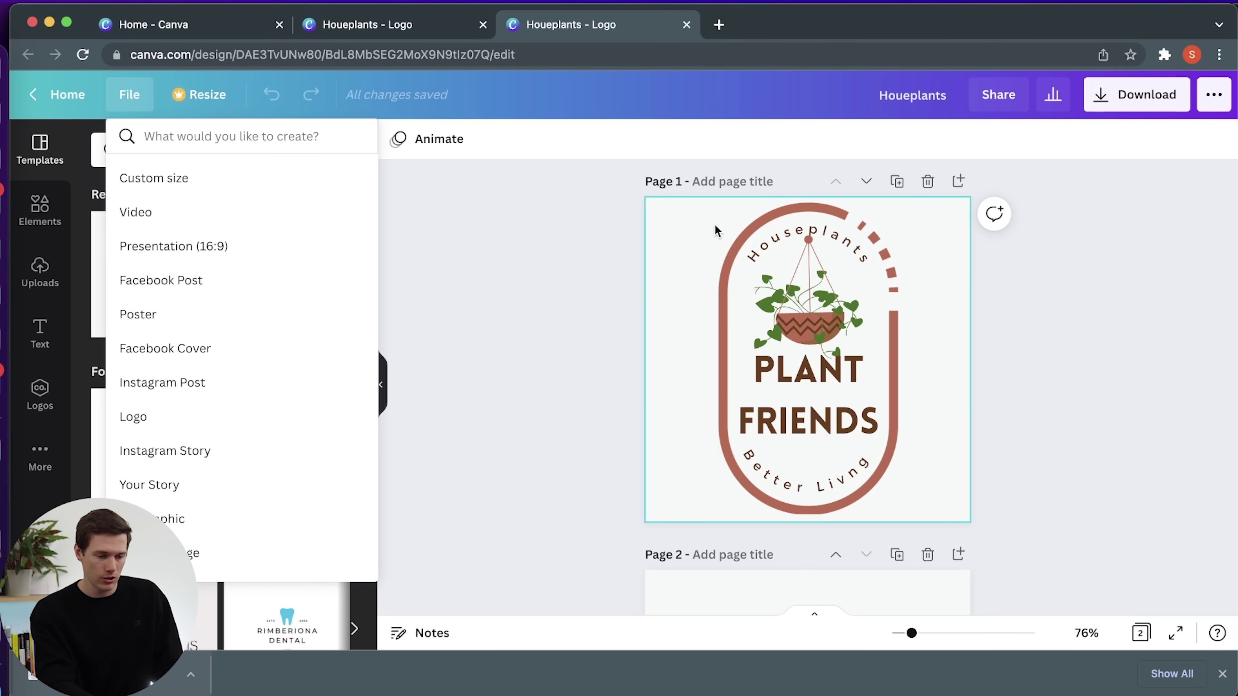
Select all the logo's elements, then switch back to the other Houeplants logo tab.
{"action": "left_click", "coordinate": [645, 204]}
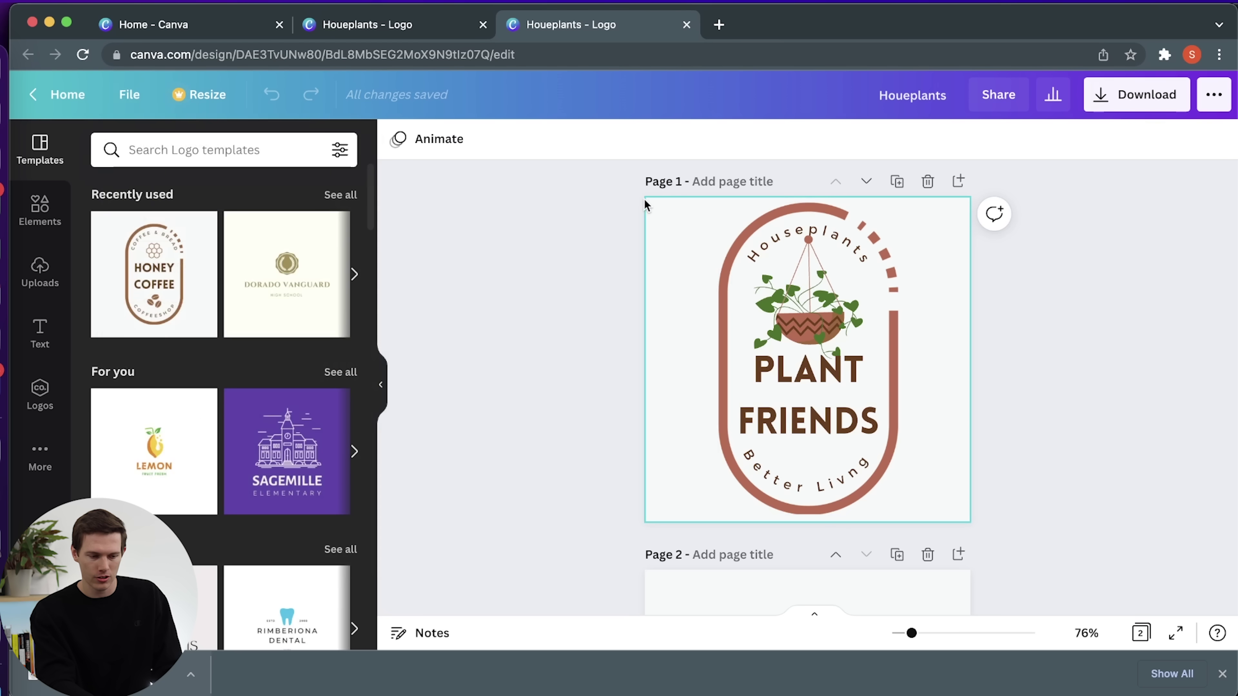
{"action": "left_click_drag", "start_coordinate": [655, 207], "coordinate": [967, 531]}
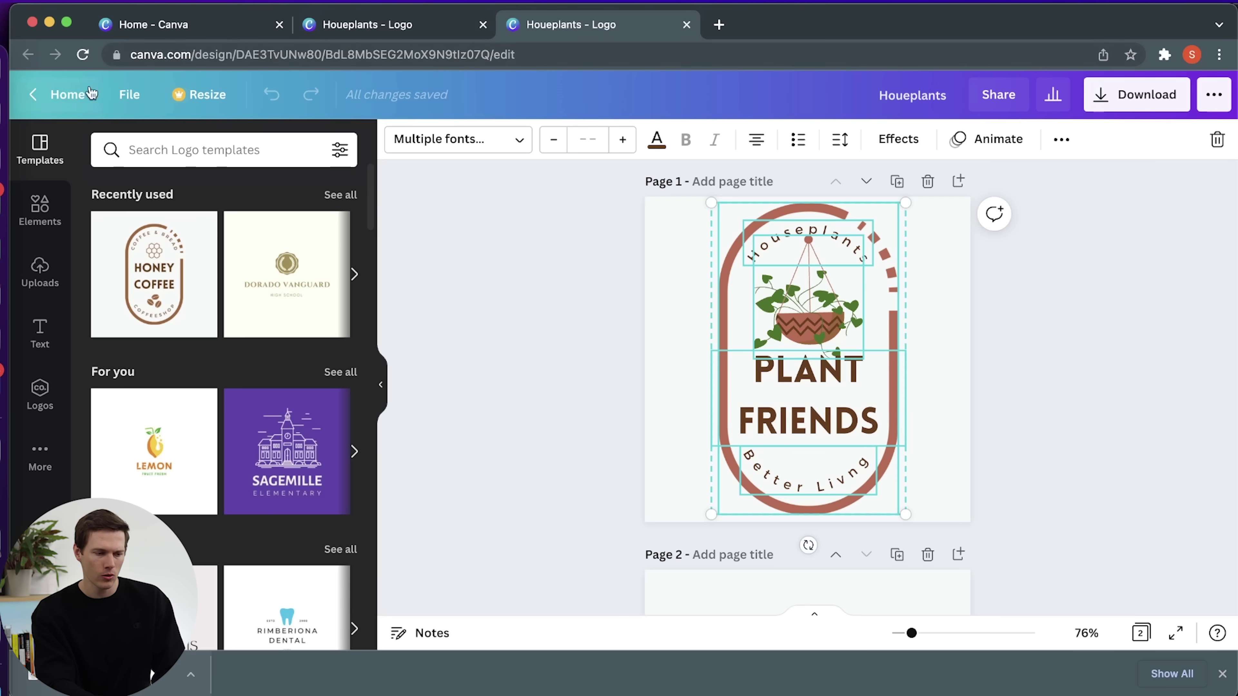
{"action": "right_click", "coordinate": [558, 27]}
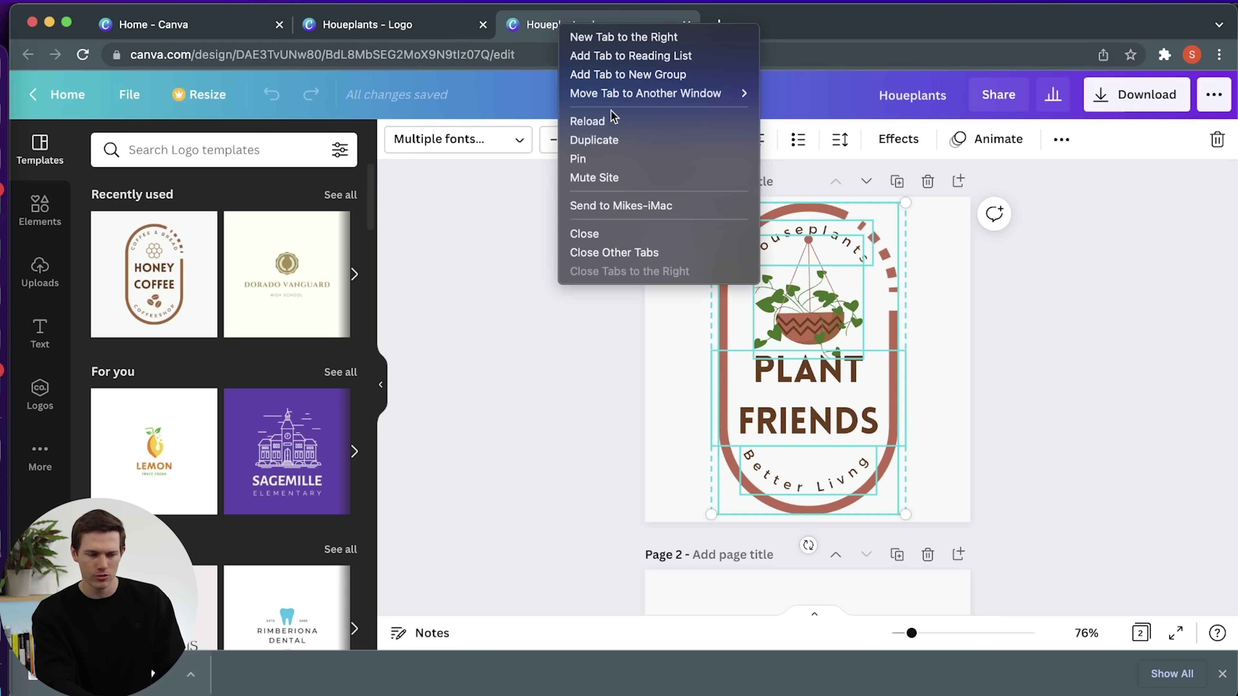
{"action": "left_click", "coordinate": [400, 25]}
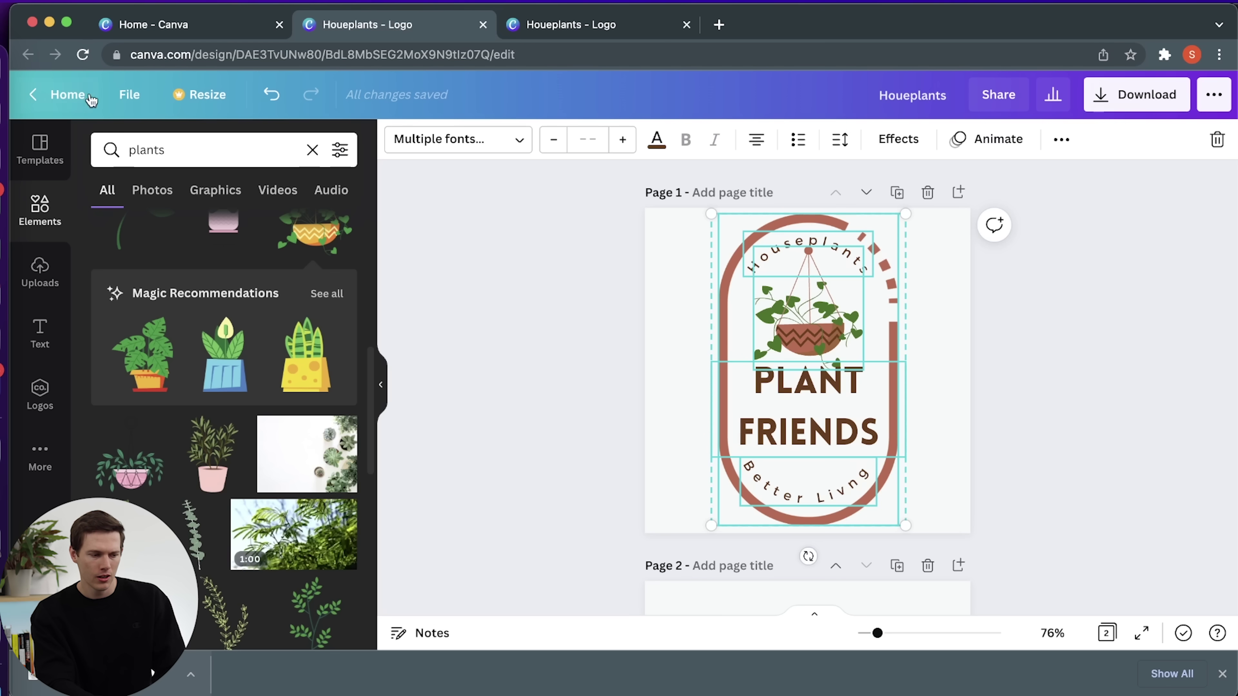
Create a new Poster design through File > Create new design.
{"action": "left_click", "coordinate": [132, 95]}
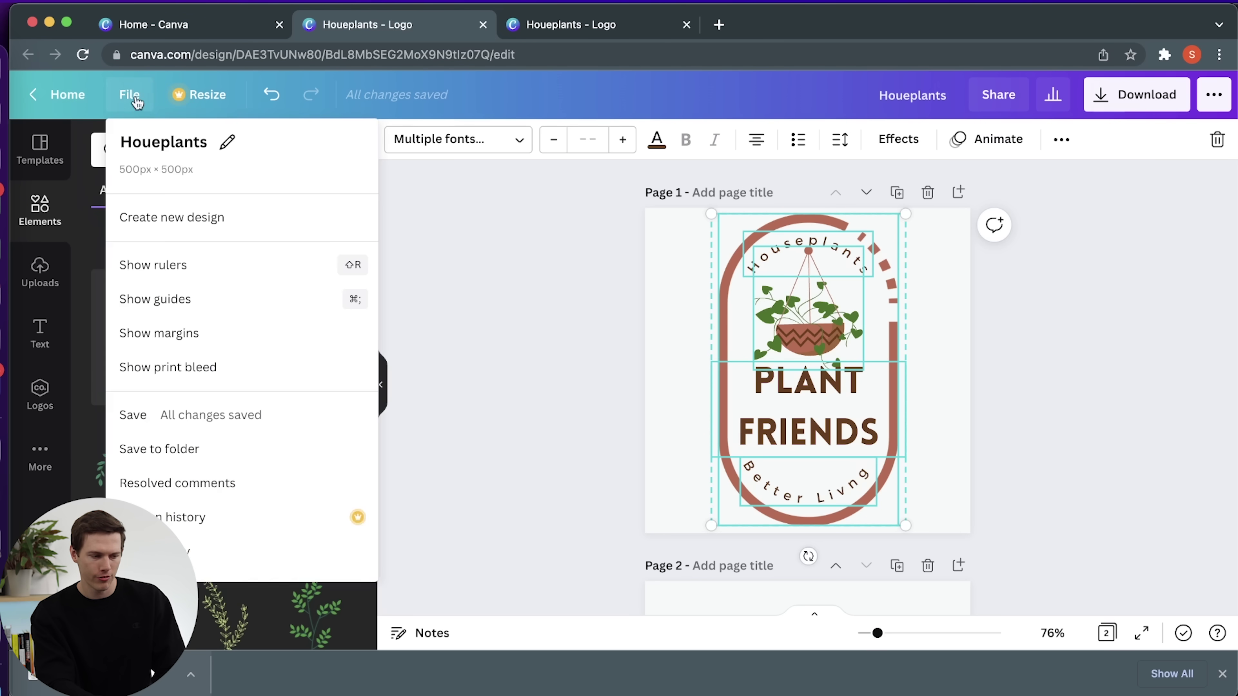
{"action": "left_click", "coordinate": [184, 219]}
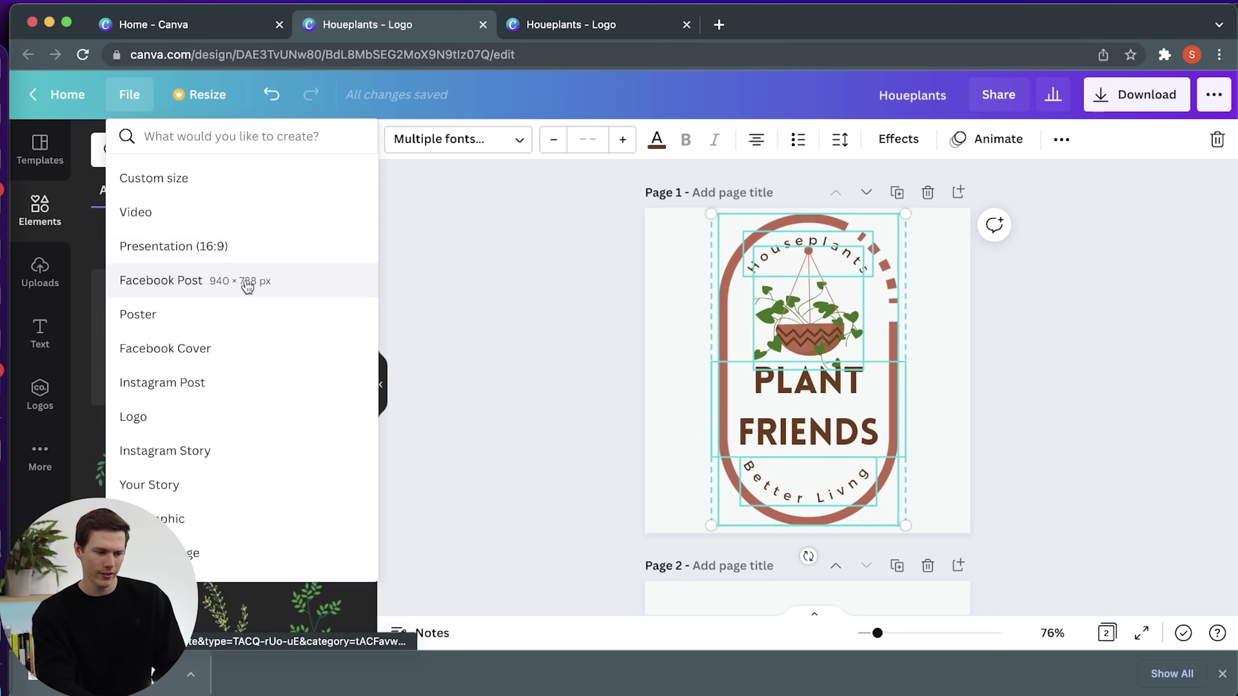
{"action": "left_click", "coordinate": [258, 323]}
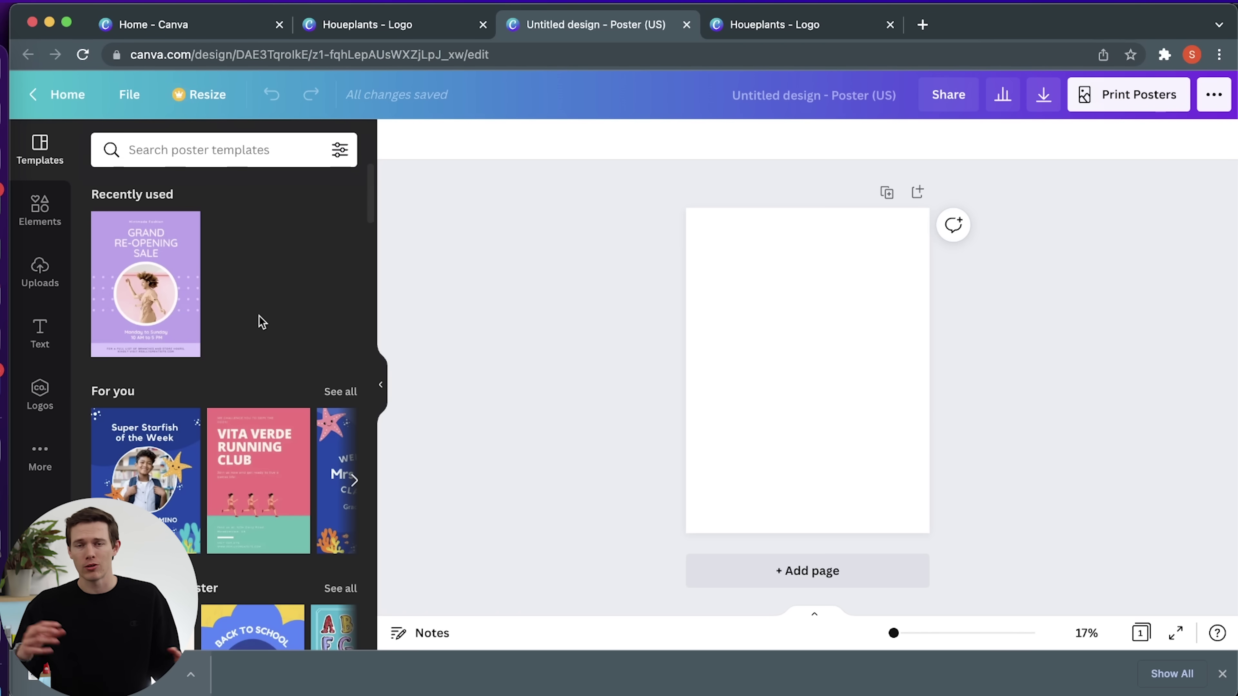
Paste the PLANT FRIENDS logo into the blank poster, enlarge it to fill the page, and deselect.
{"action": "key", "text": "super+v"}
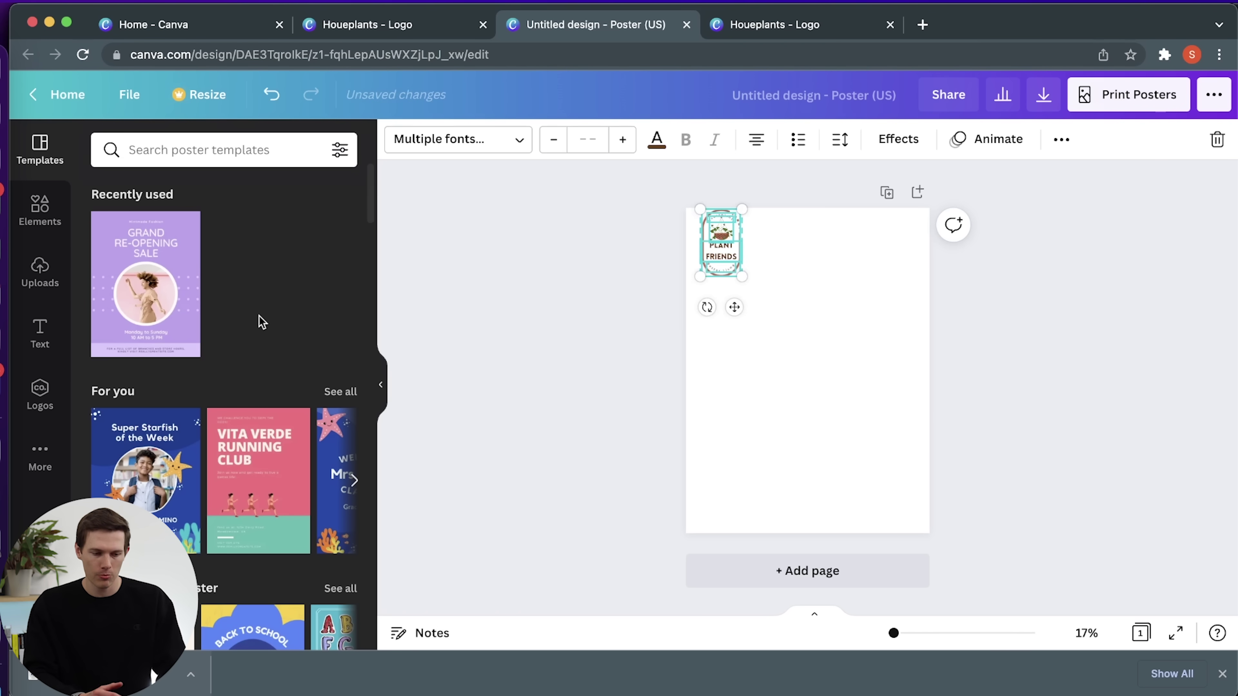
{"action": "left_click_drag", "start_coordinate": [741, 276], "coordinate": [921, 513]}
{"action": "left_click_drag", "start_coordinate": [831, 457], "coordinate": [841, 460]}
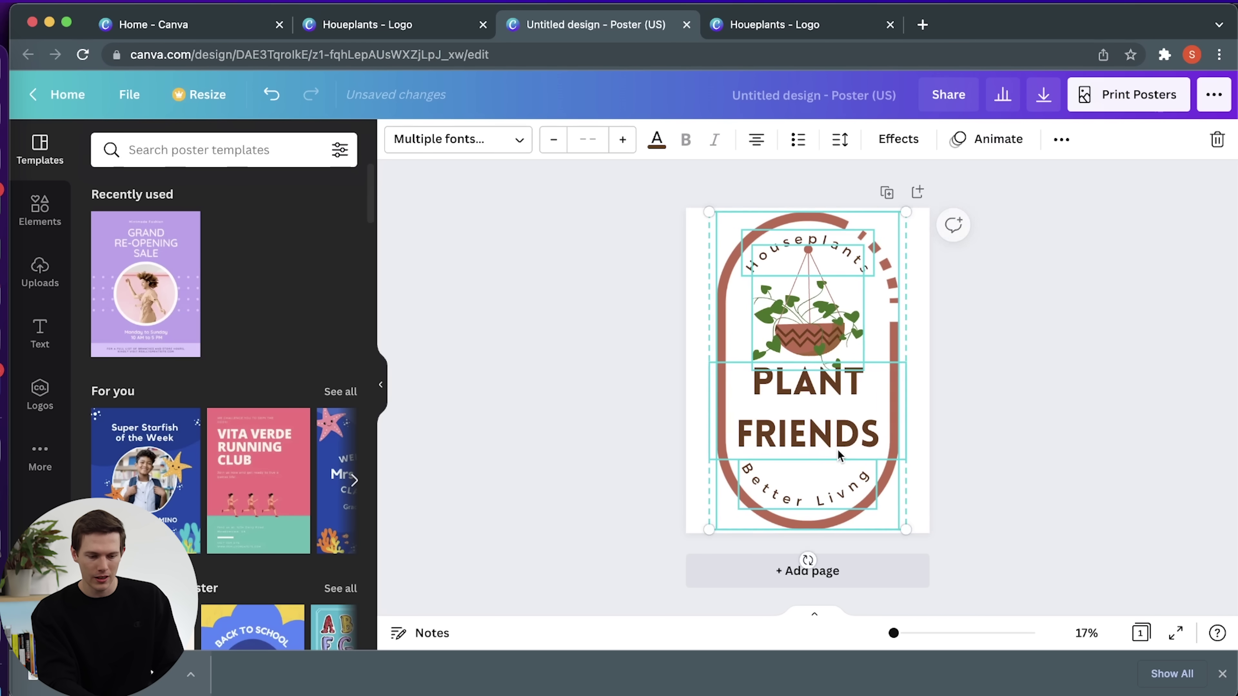
{"action": "mouse_move", "coordinate": [894, 633]}
{"action": "left_mouse_down"}
{"action": "mouse_move", "coordinate": [1011, 632]}
{"action": "mouse_move", "coordinate": [1086, 615]}
{"action": "mouse_move", "coordinate": [1004, 633]}
{"action": "mouse_move", "coordinate": [892, 633]}
{"action": "left_mouse_up"}
{"action": "left_click", "coordinate": [933, 494]}
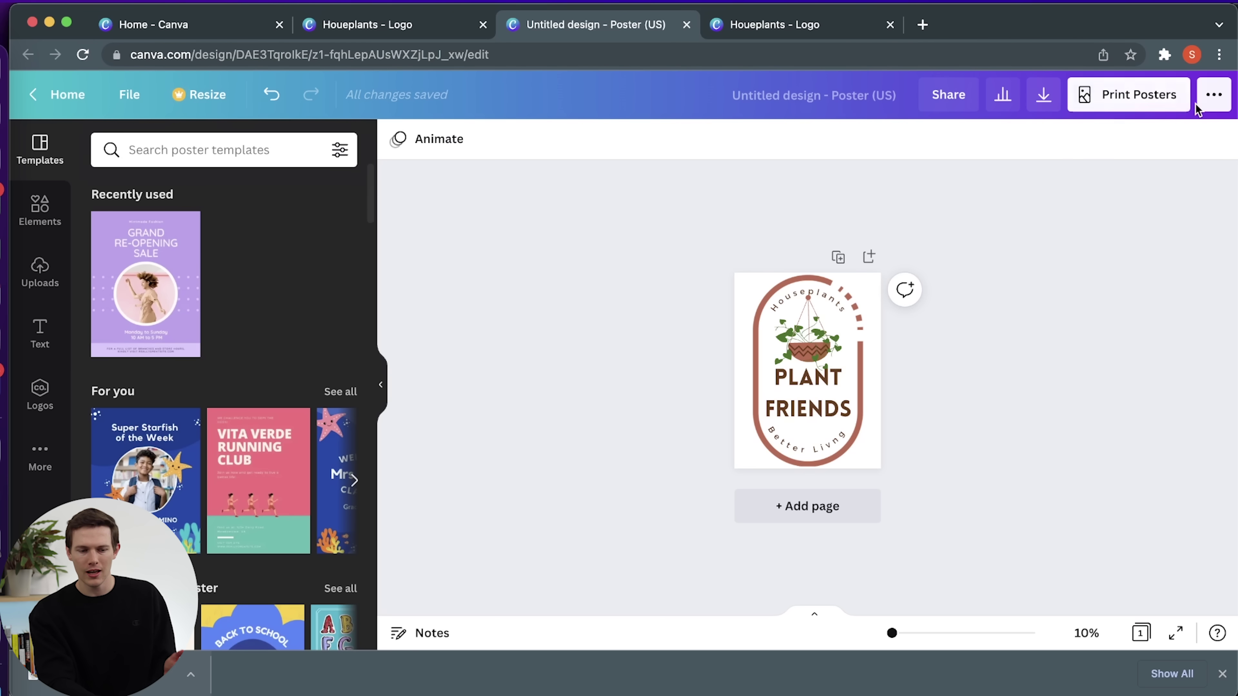
Download the logo poster as a PNG with a transparent background.
{"action": "left_click", "coordinate": [1042, 103]}
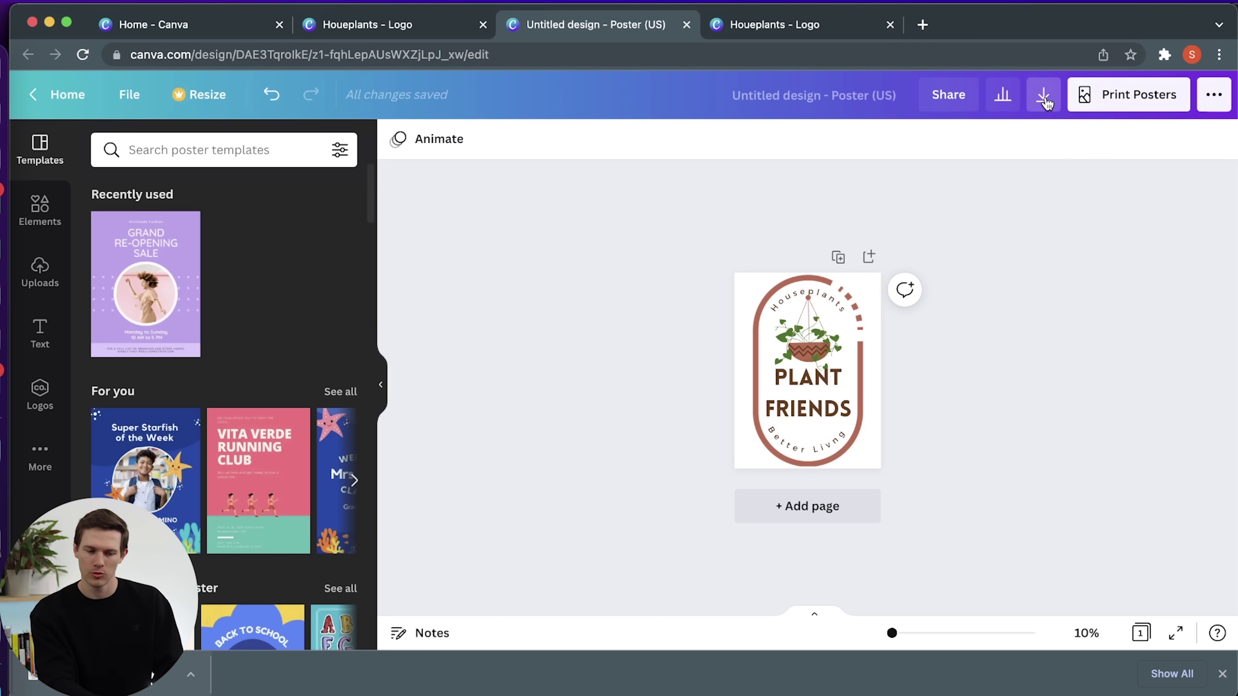
{"action": "left_click", "coordinate": [1050, 215]}
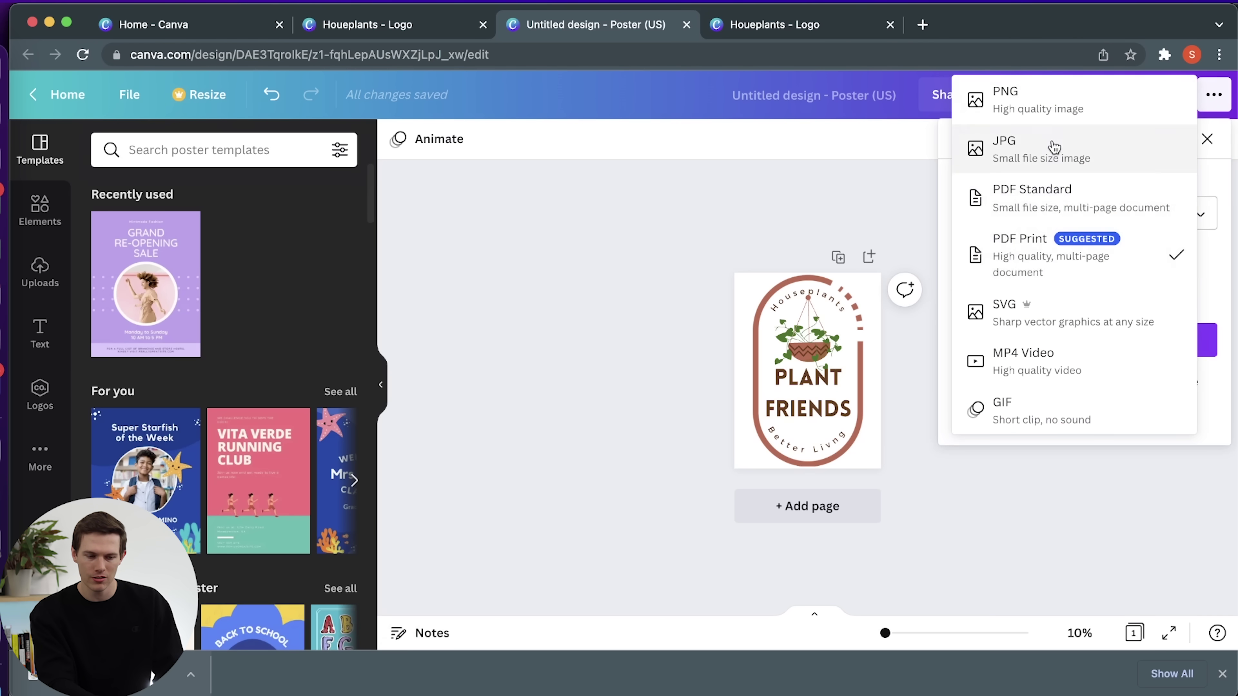
{"action": "left_click", "coordinate": [1054, 99]}
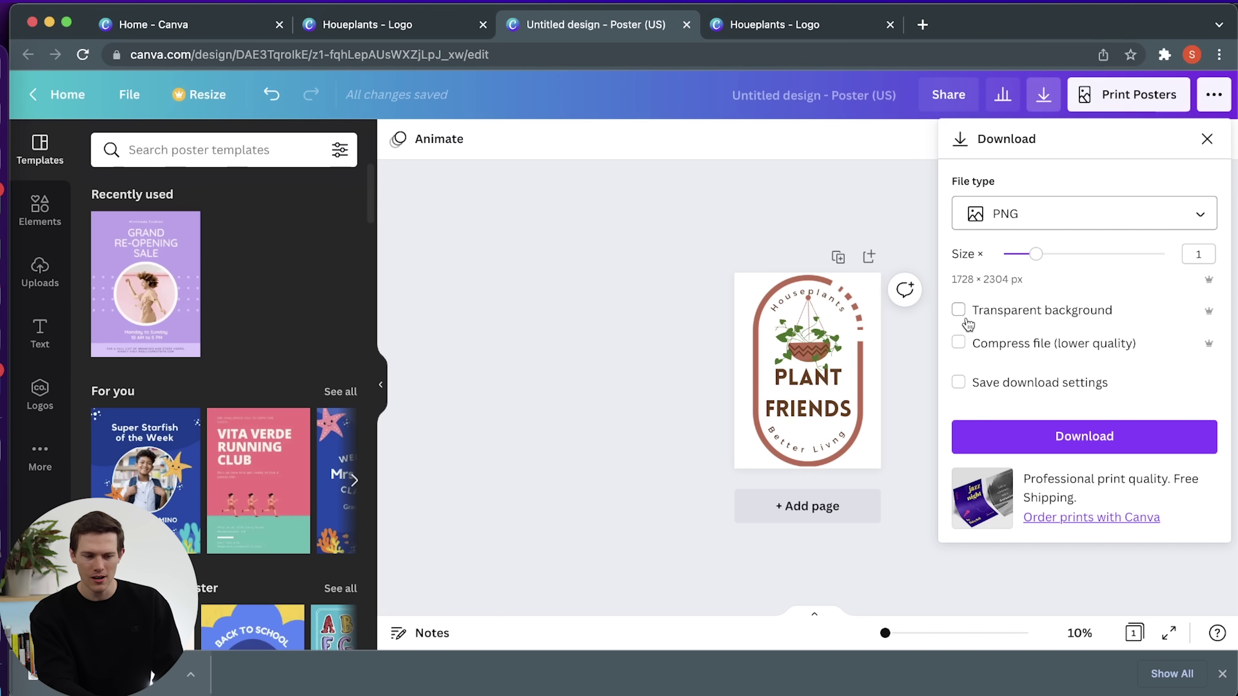
{"action": "left_click", "coordinate": [958, 311]}
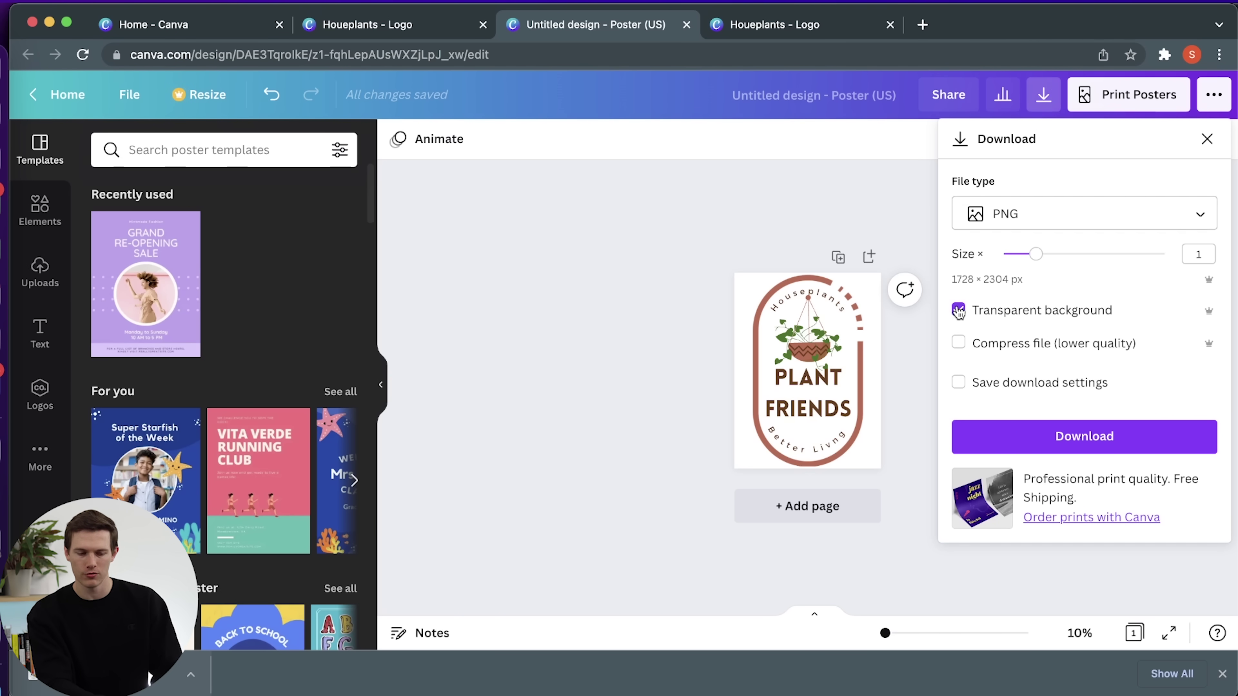
{"action": "left_click", "coordinate": [1060, 438]}
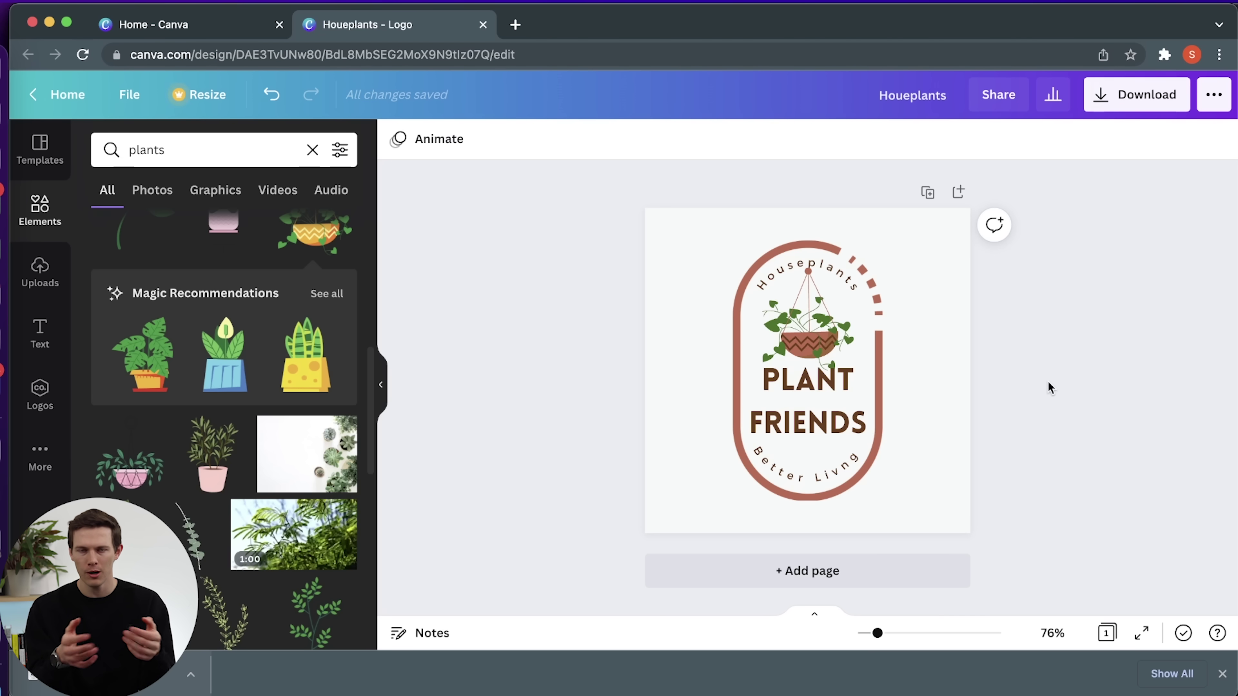
Search fiverr.com for 'logo design' services, then close the Fiverr tab.
{"action": "key", "text": "super+t"}
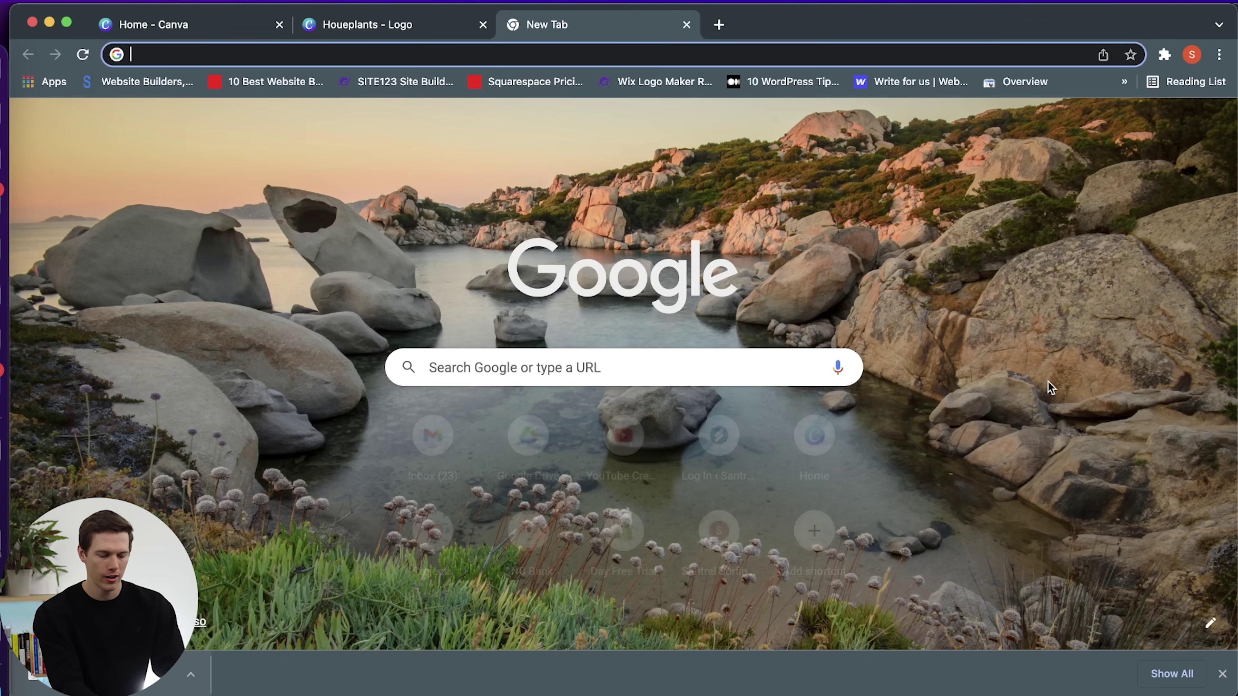
{"action": "type", "text": "fiverr.com"}
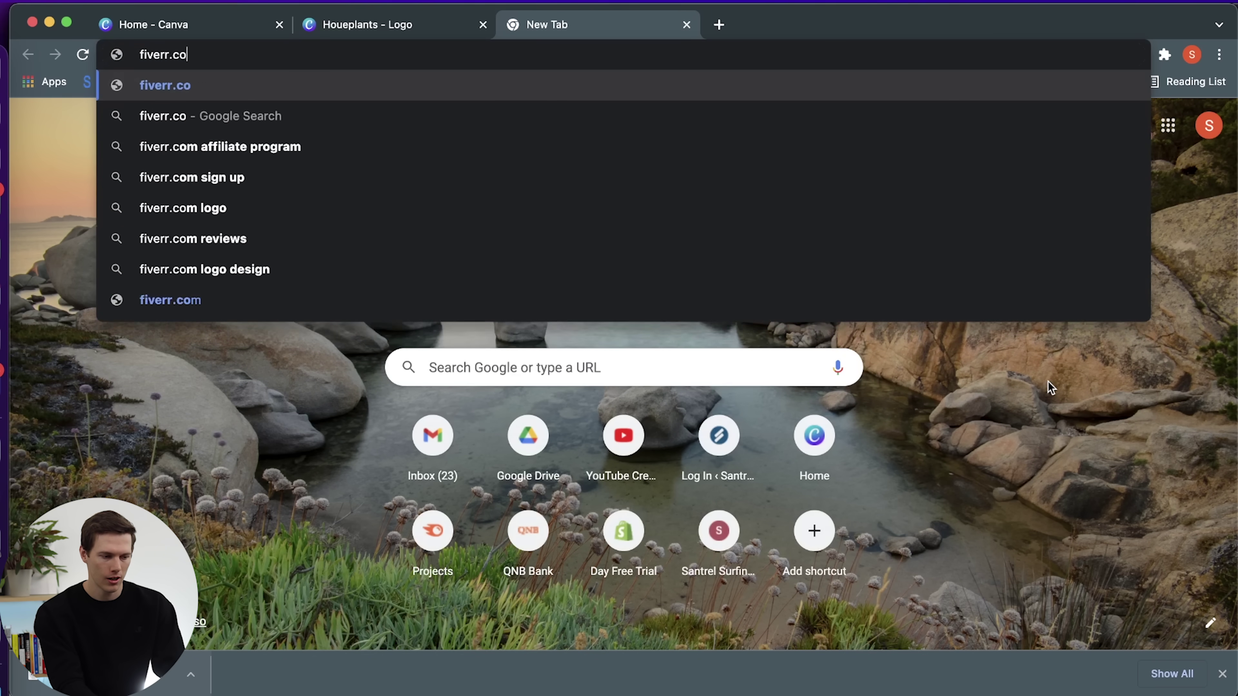
{"action": "key", "text": "Return"}
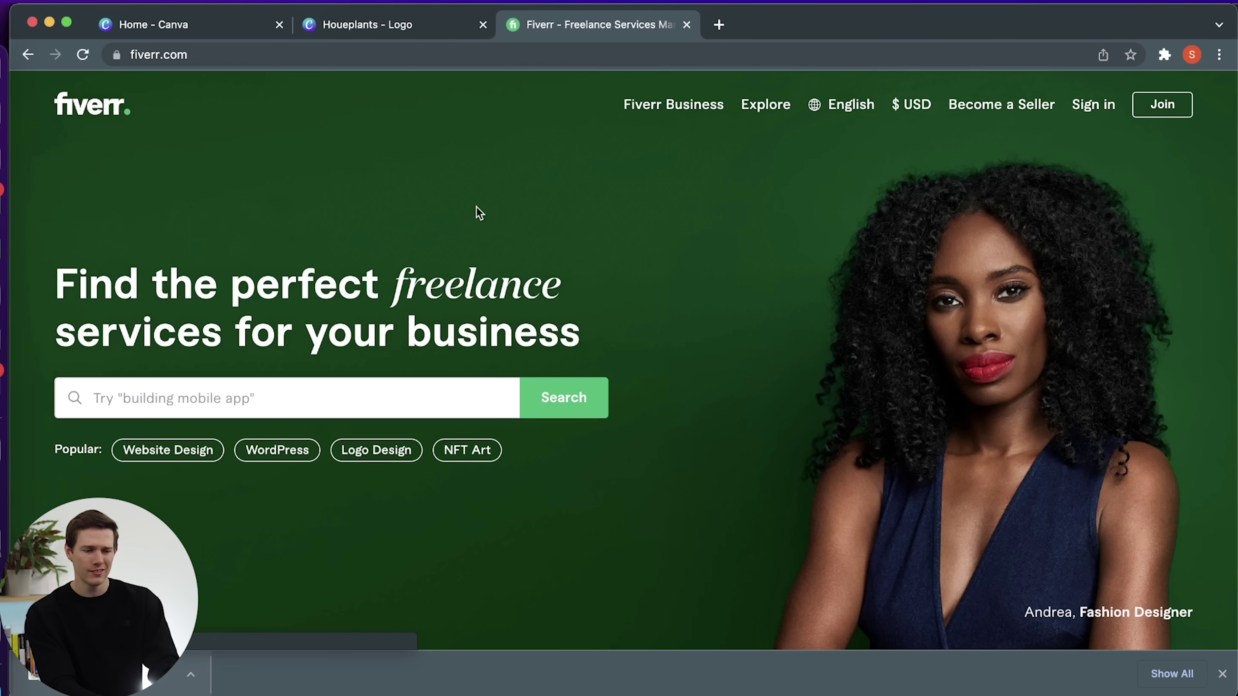
{"action": "left_click", "coordinate": [301, 398]}
{"action": "type", "text": "logo "}
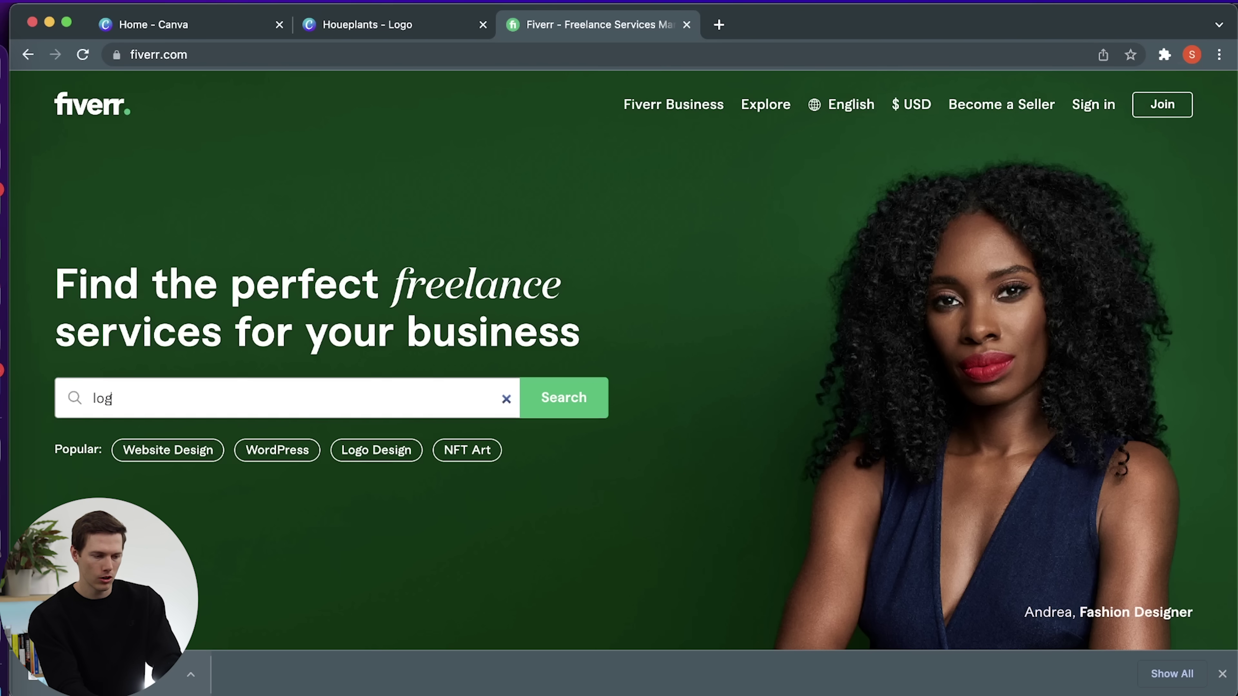
{"action": "type", "text": "design"}
{"action": "key", "text": "Return"}
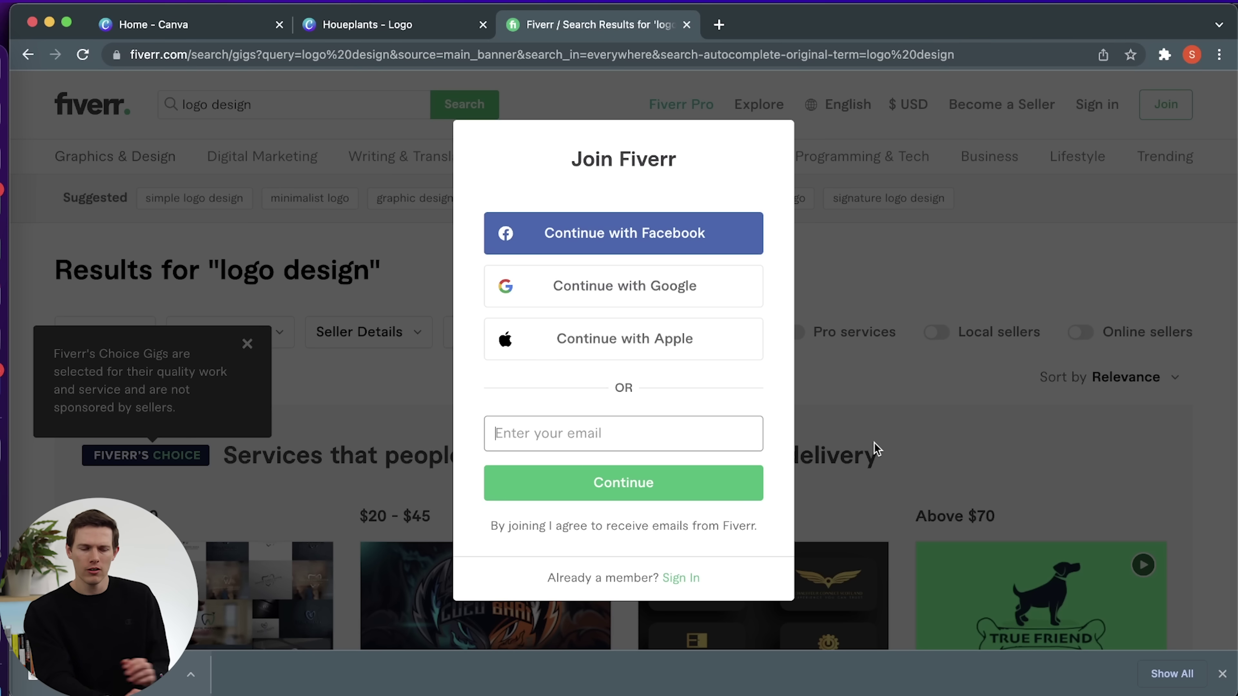
{"action": "left_click", "coordinate": [686, 25]}
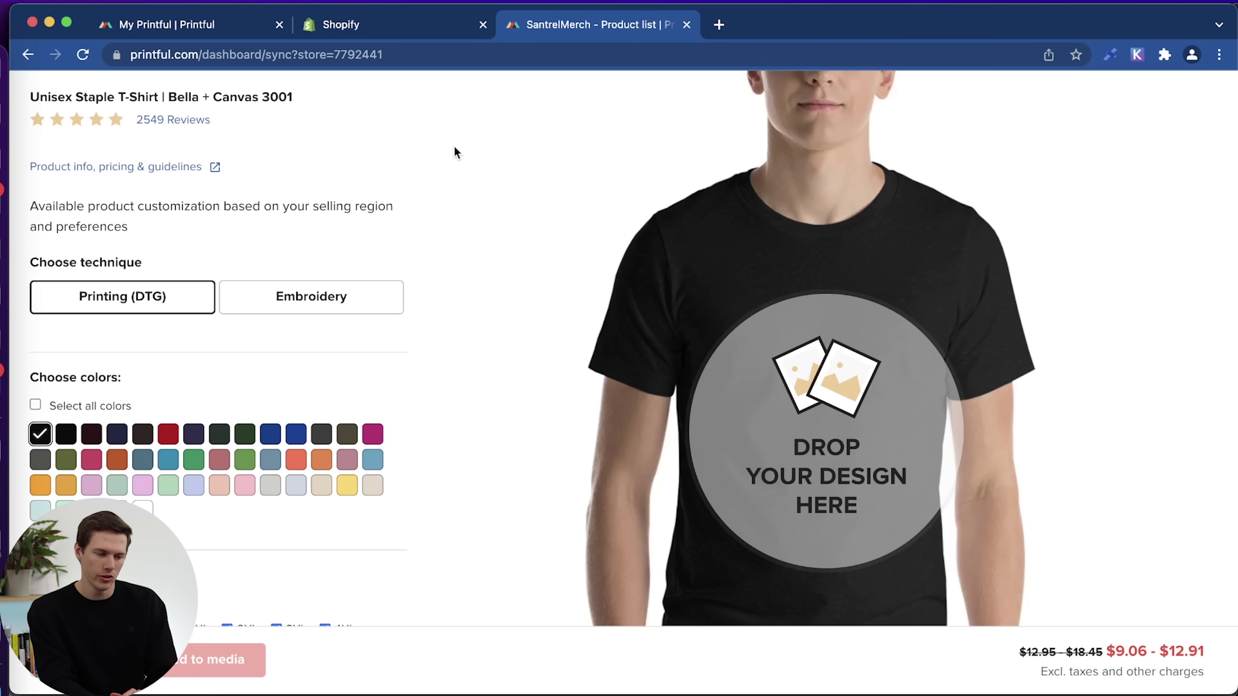
Add white alongside black as the tee colours, after trying and clearing Select all colors.
{"action": "scroll", "coordinate": [659, 414], "scroll_direction": "up", "scroll_amount": 3}
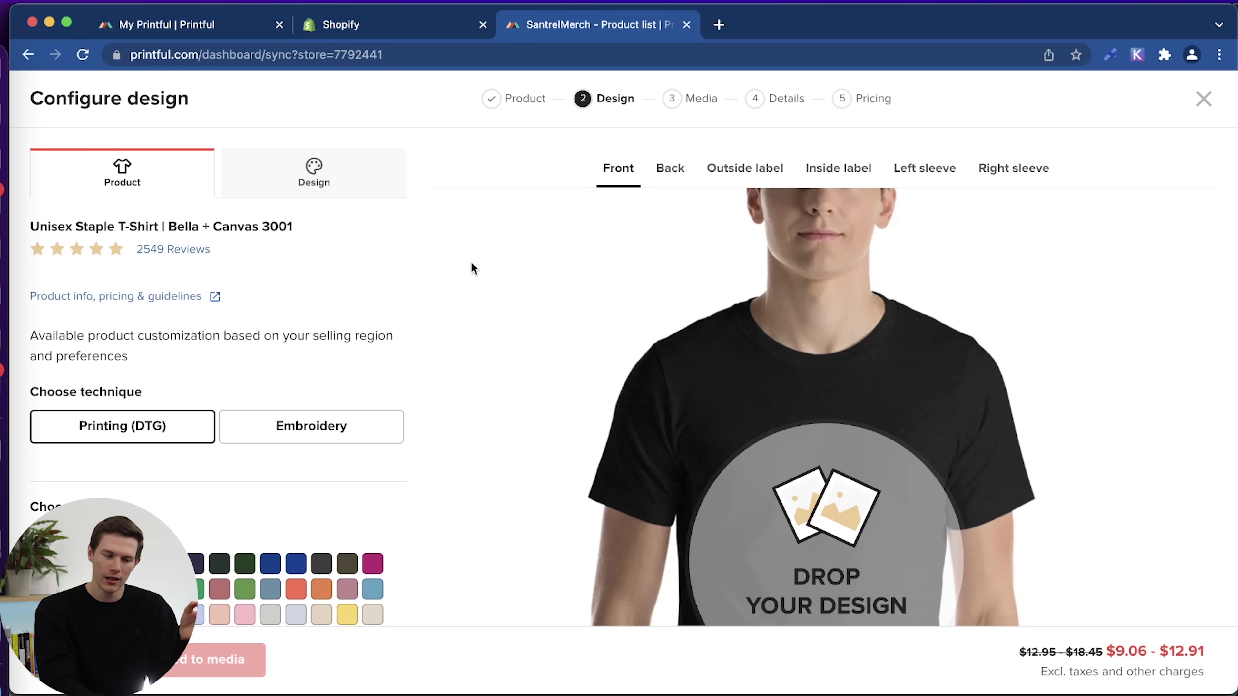
{"action": "scroll", "coordinate": [465, 412], "scroll_direction": "down", "scroll_amount": 3}
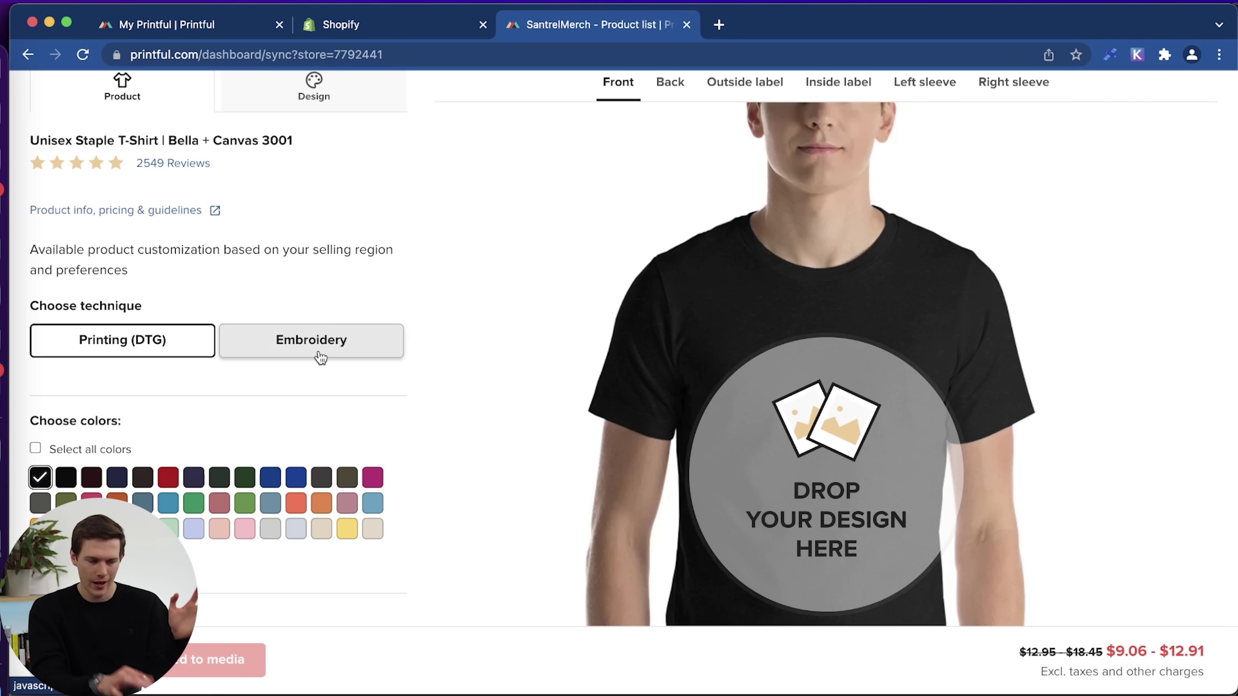
{"action": "scroll", "coordinate": [199, 434], "scroll_direction": "down", "scroll_amount": 3}
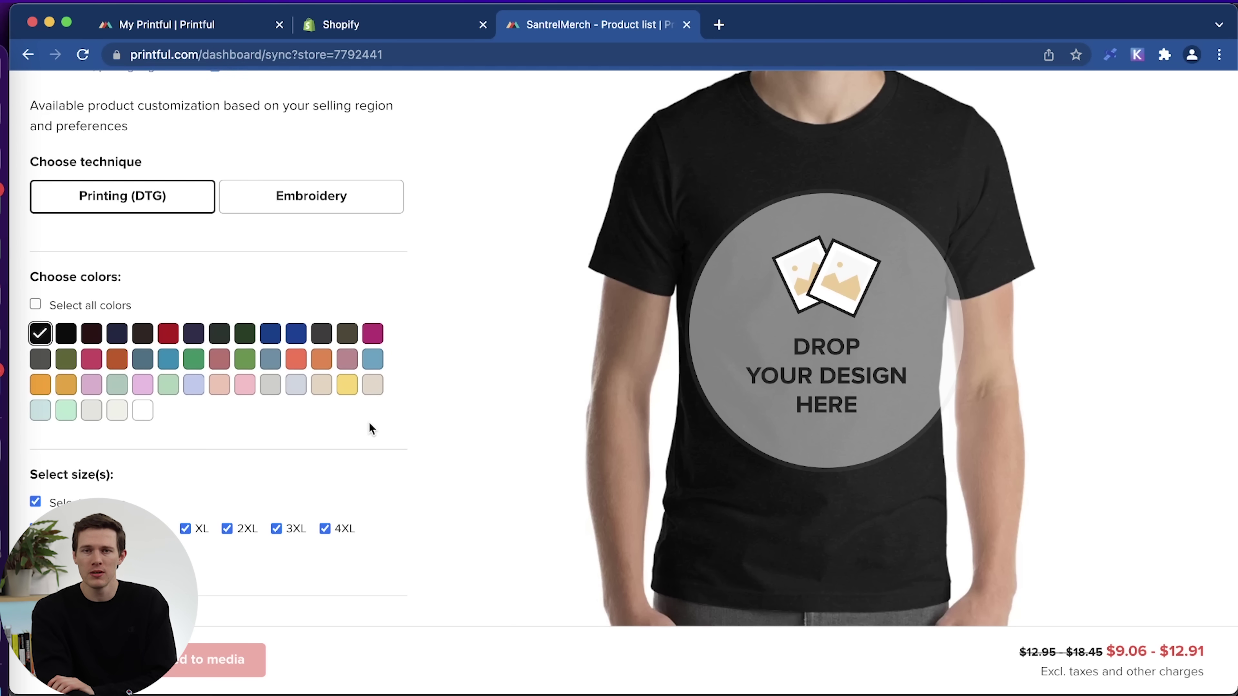
{"action": "left_click", "coordinate": [143, 411]}
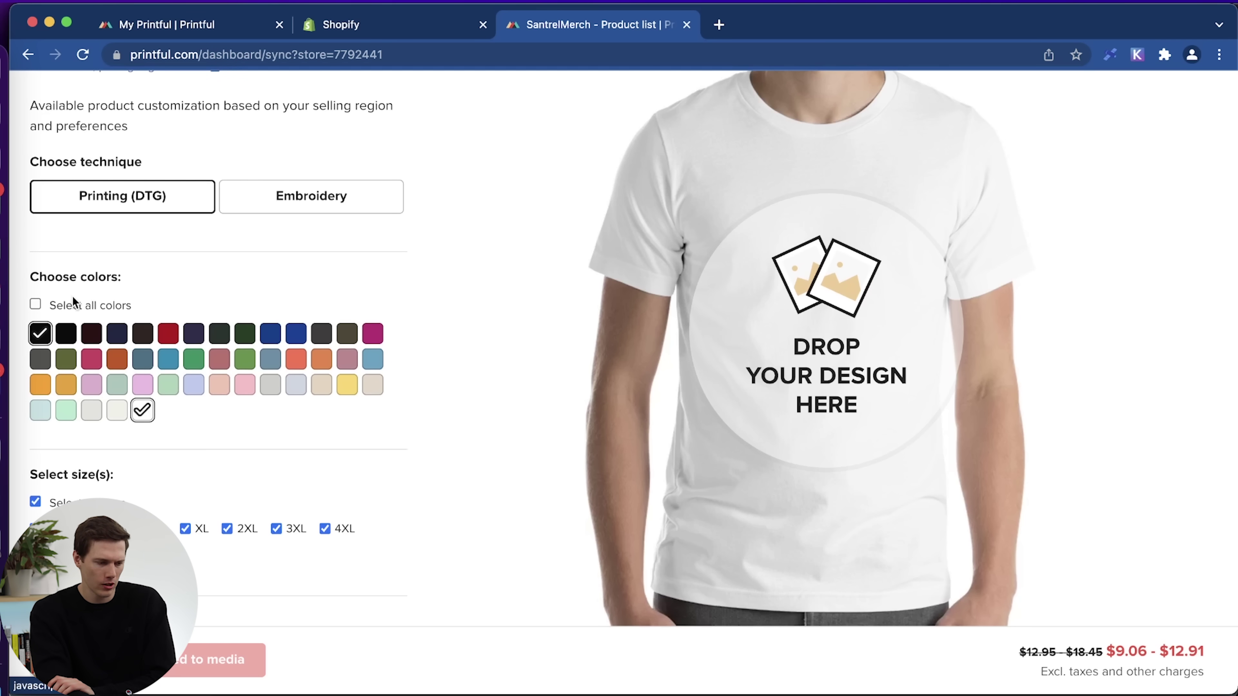
{"action": "left_click", "coordinate": [43, 305]}
{"action": "left_click", "coordinate": [43, 303]}
{"action": "left_click", "coordinate": [141, 412]}
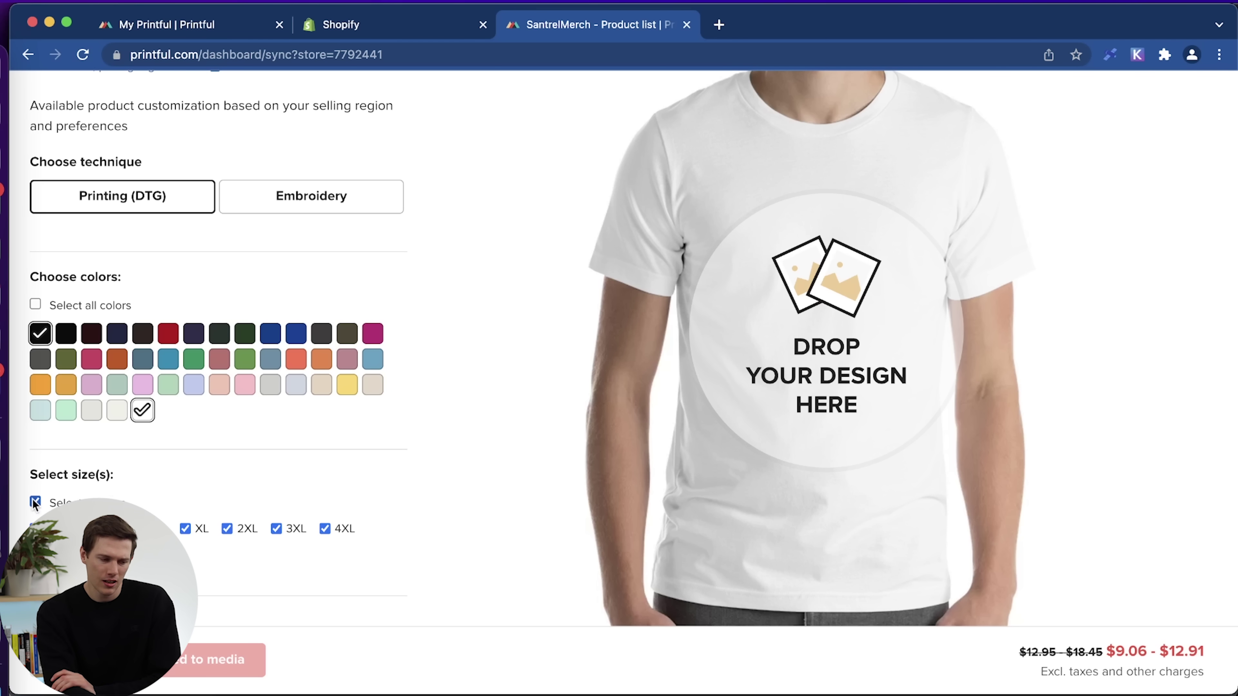
Uncheck the 2XL, 3XL and 4XL sizes so the tee is offered in XS–XL only.
{"action": "left_click", "coordinate": [227, 530]}
{"action": "left_click", "coordinate": [276, 531]}
{"action": "left_click", "coordinate": [321, 531]}
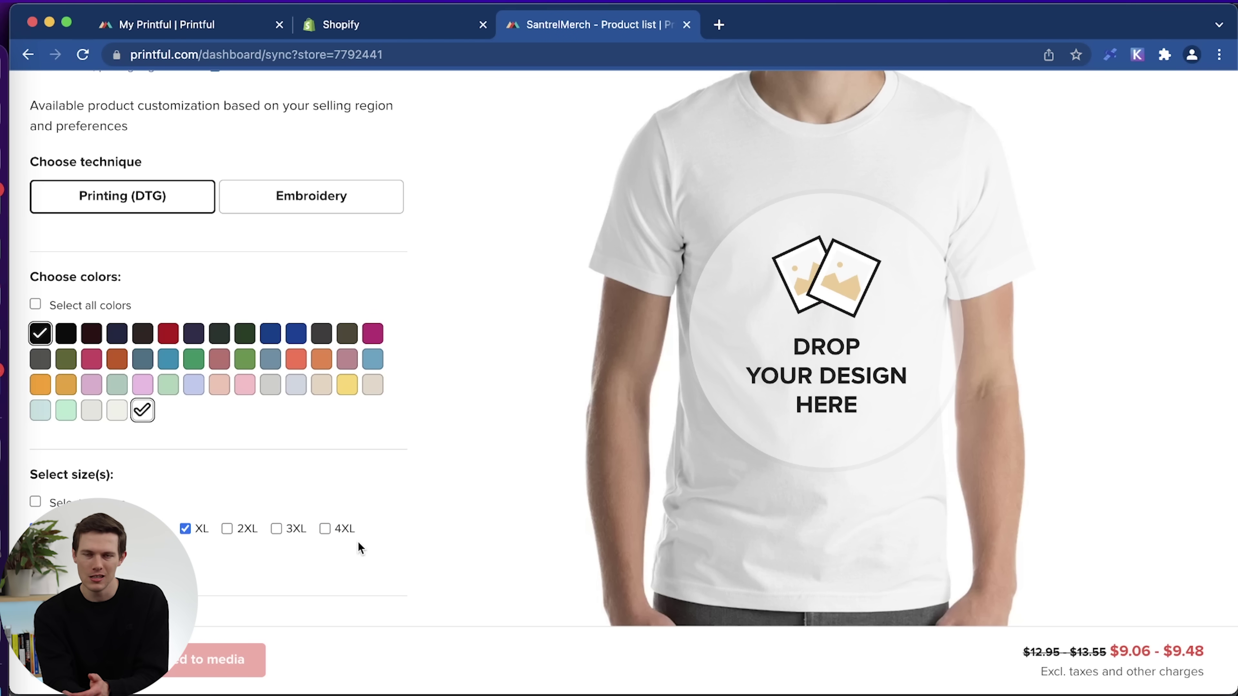
{"action": "scroll", "coordinate": [358, 543], "scroll_direction": "down", "scroll_amount": 3}
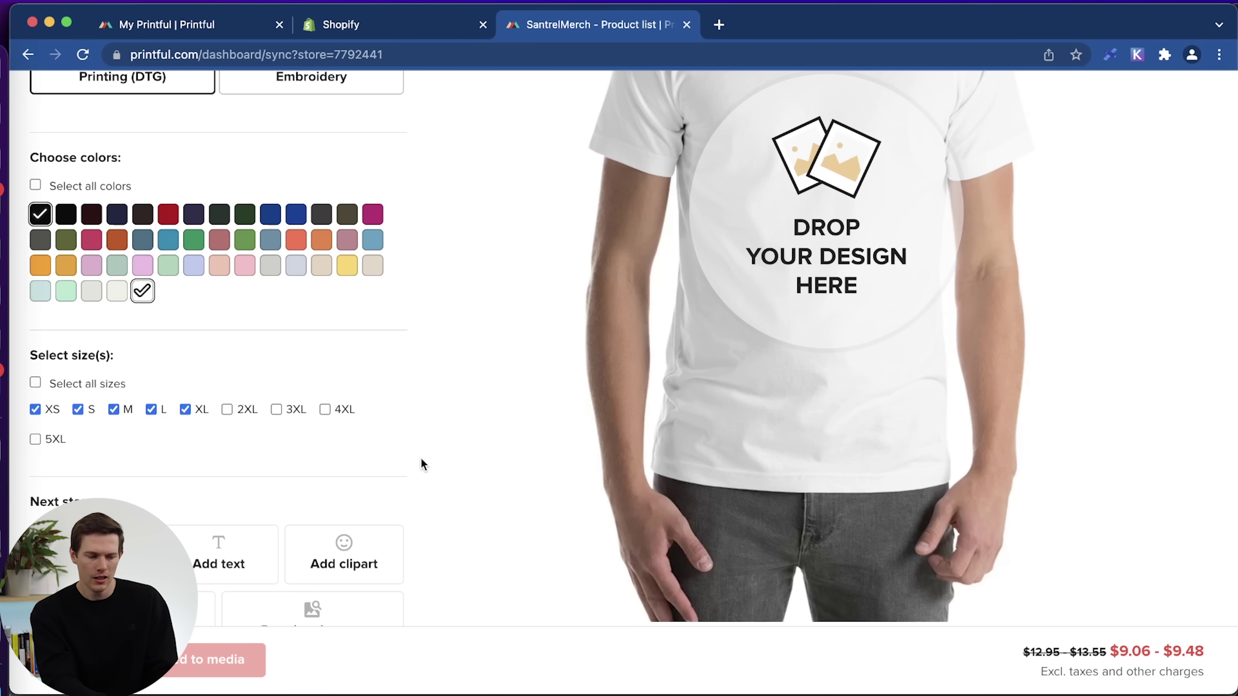
{"action": "scroll", "coordinate": [435, 493], "scroll_direction": "down", "scroll_amount": 3}
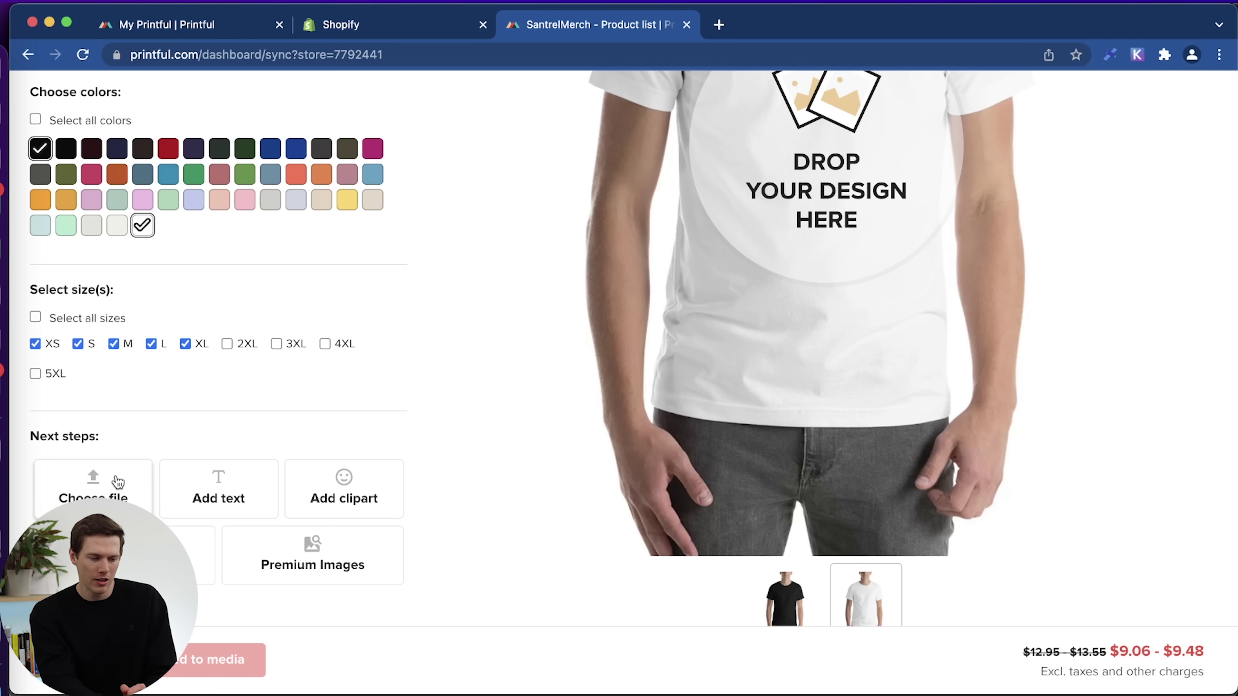
Upload Untitled design (1).png from the computer into Printful's store file library.
{"action": "left_click", "coordinate": [93, 482]}
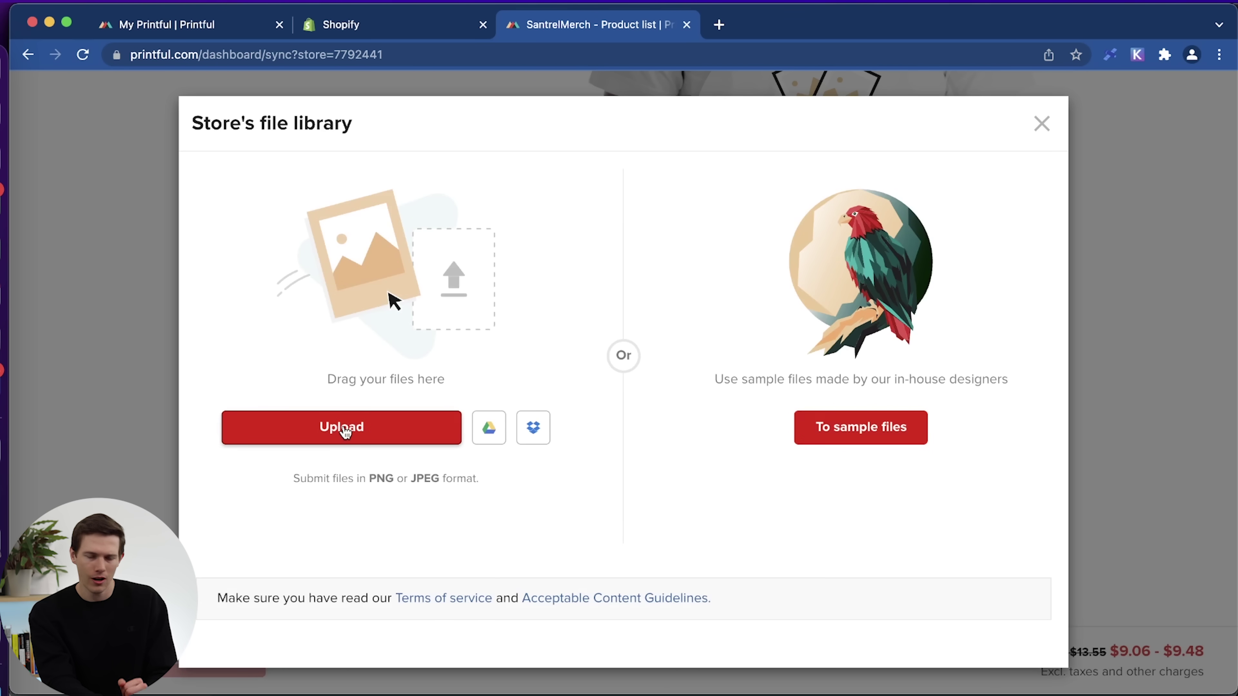
{"action": "left_click", "coordinate": [351, 435]}
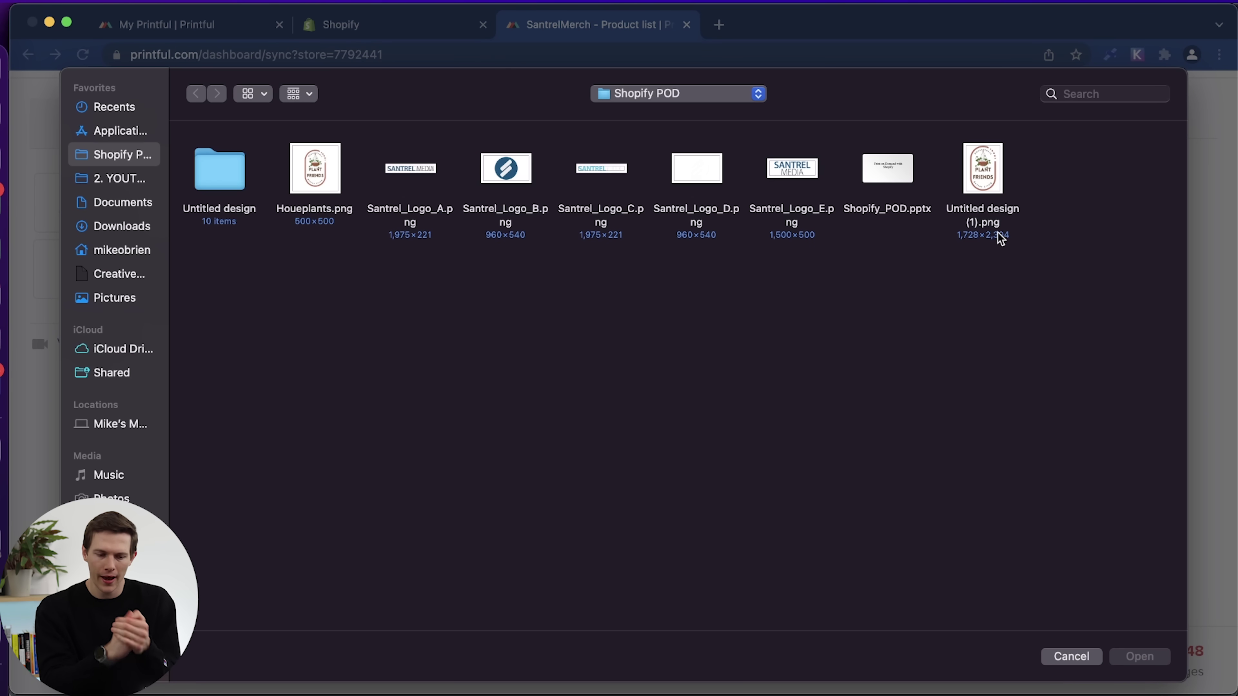
{"action": "left_click", "coordinate": [984, 236]}
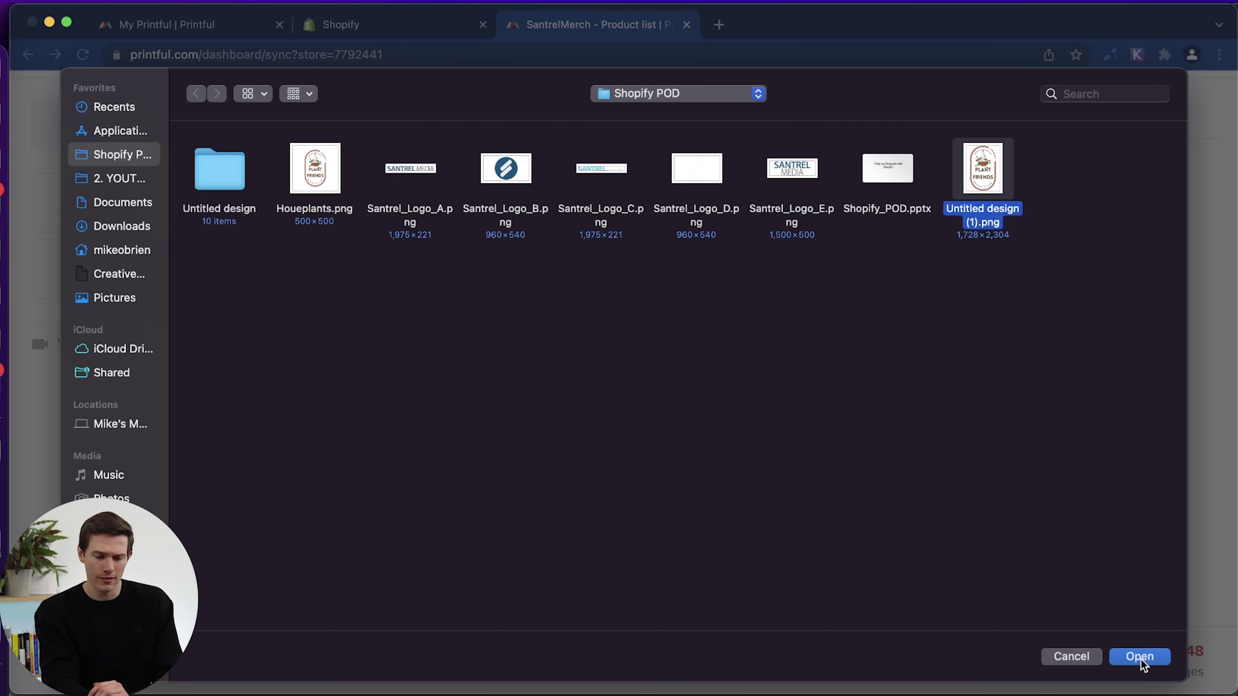
{"action": "left_click", "coordinate": [1140, 658]}
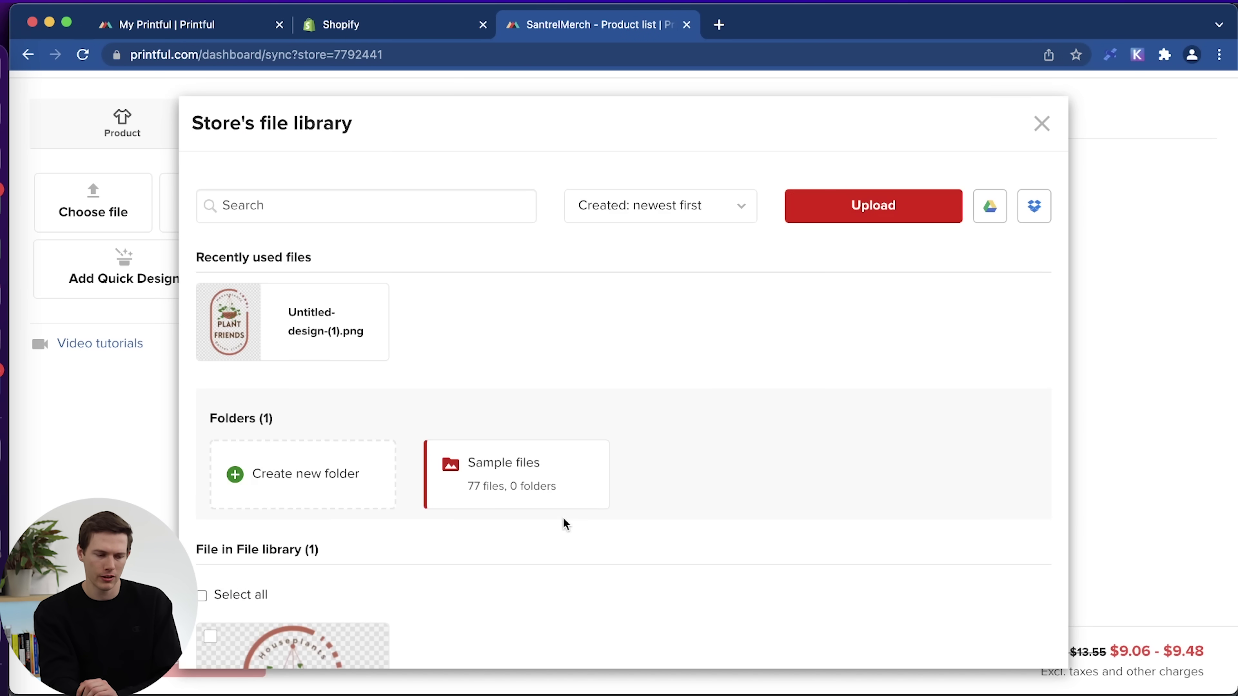
Place Untitled-design-(1).png on the shirt front, sized to 10.88 × 14.47 in within the print area.
{"action": "left_click", "coordinate": [271, 321]}
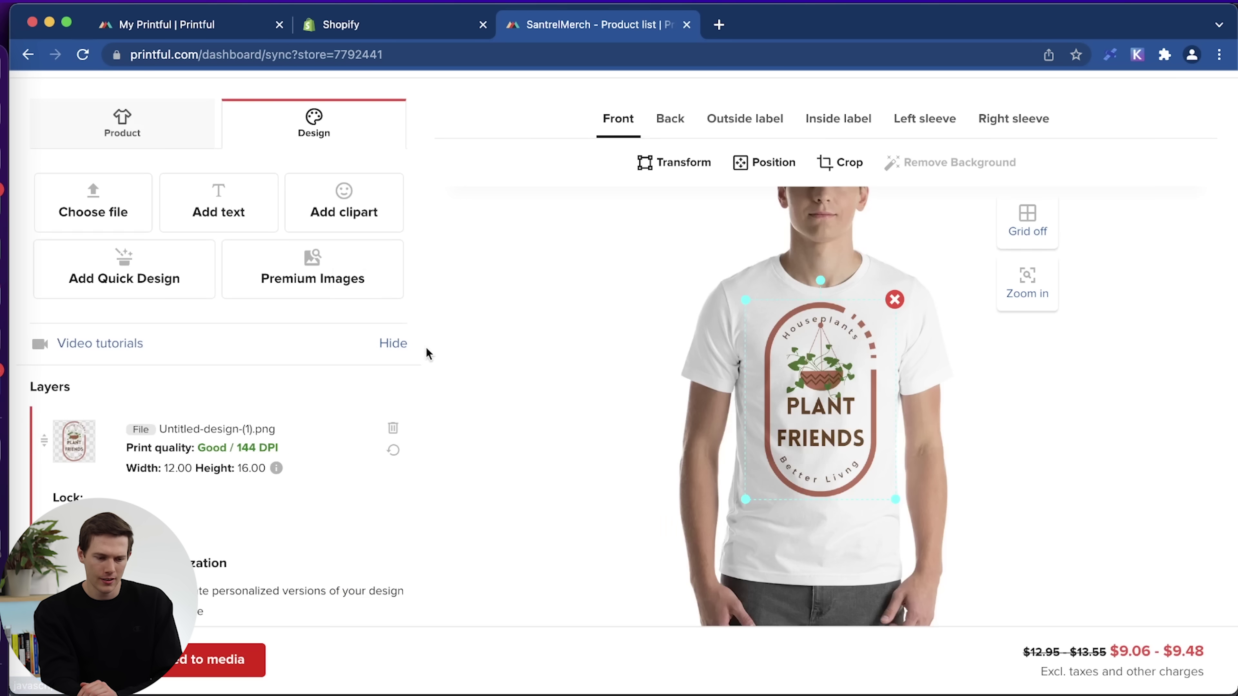
{"action": "left_click_drag", "start_coordinate": [830, 382], "coordinate": [829, 387]}
{"action": "left_click_drag", "start_coordinate": [895, 503], "coordinate": [889, 494]}
{"action": "left_click_drag", "start_coordinate": [833, 435], "coordinate": [834, 431]}
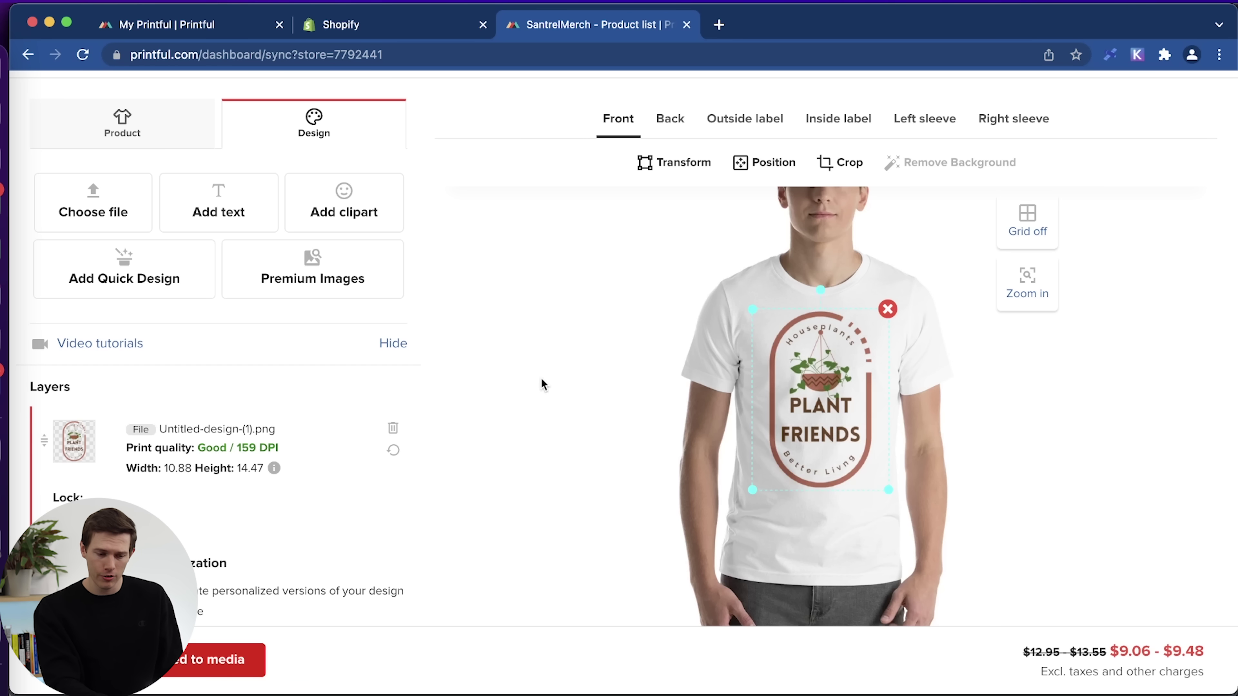
Preview the front design on the Black Heather and White shirt thumbnails.
{"action": "scroll", "coordinate": [541, 378], "scroll_direction": "down", "scroll_amount": 5}
{"action": "left_click", "coordinate": [775, 558]}
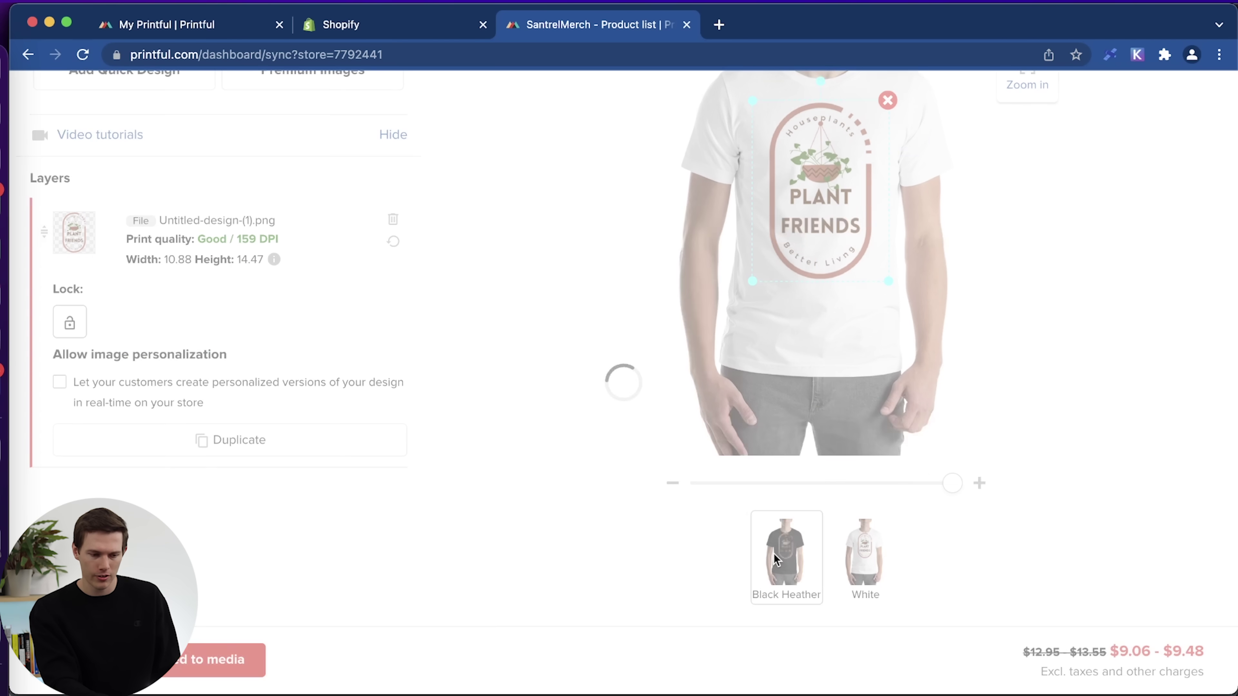
{"action": "scroll", "coordinate": [1051, 571], "scroll_direction": "up", "scroll_amount": 3}
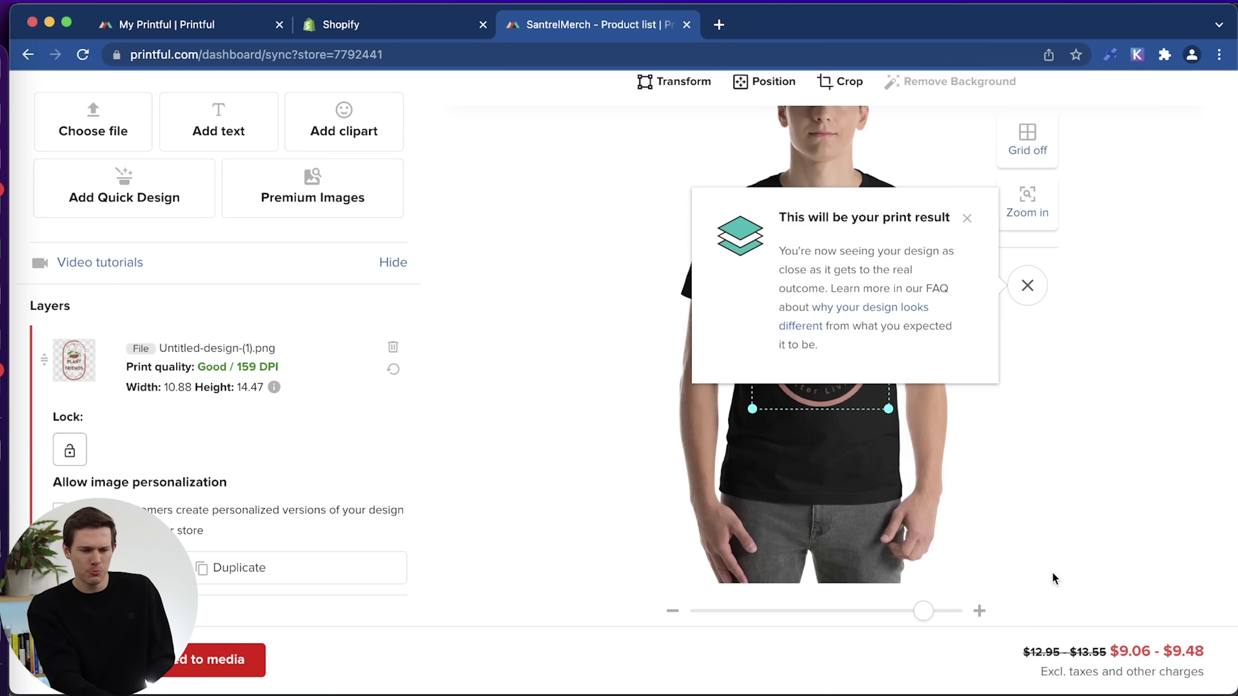
{"action": "left_click", "coordinate": [967, 219]}
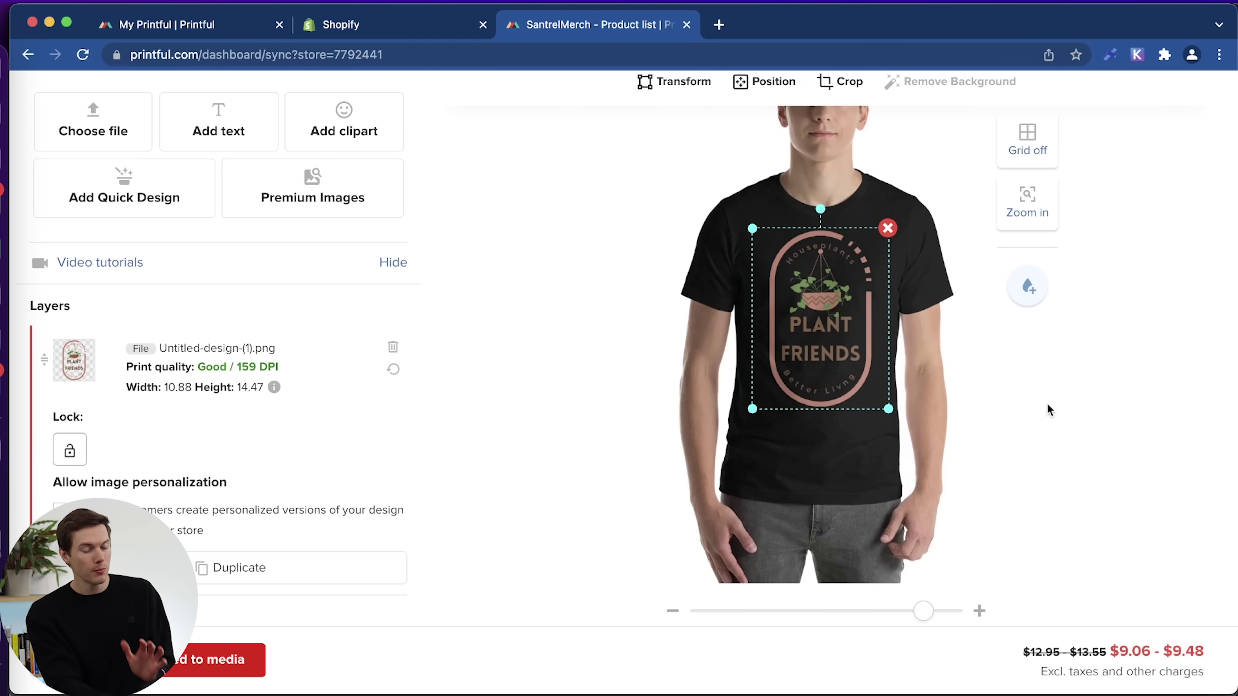
{"action": "scroll", "coordinate": [1012, 511], "scroll_direction": "down", "scroll_amount": 2}
{"action": "left_click", "coordinate": [880, 605]}
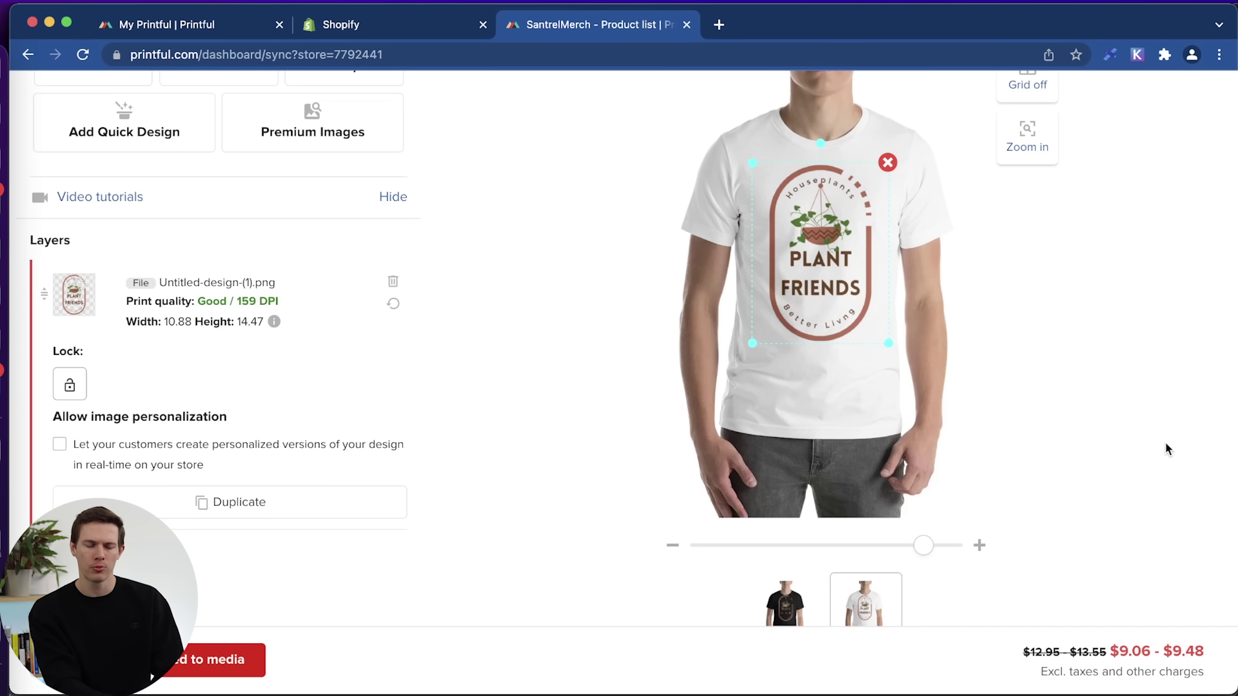
{"action": "scroll", "coordinate": [1147, 381], "scroll_direction": "up", "scroll_amount": 3}
{"action": "scroll", "coordinate": [1148, 380], "scroll_direction": "down", "scroll_amount": 2}
{"action": "scroll", "coordinate": [1148, 381], "scroll_direction": "down", "scroll_amount": 3}
{"action": "scroll", "coordinate": [594, 383], "scroll_direction": "up", "scroll_amount": 5}
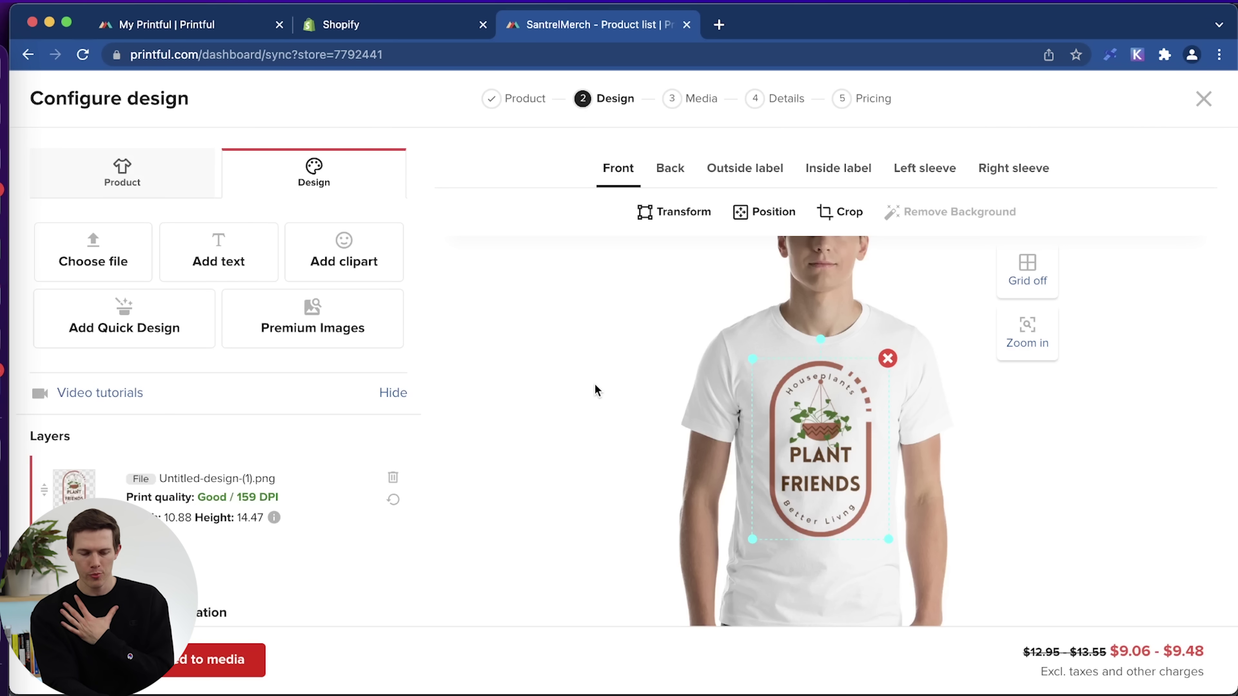
Step through the Back and Outside label placements to the Inside label template and review it.
{"action": "left_click", "coordinate": [678, 175]}
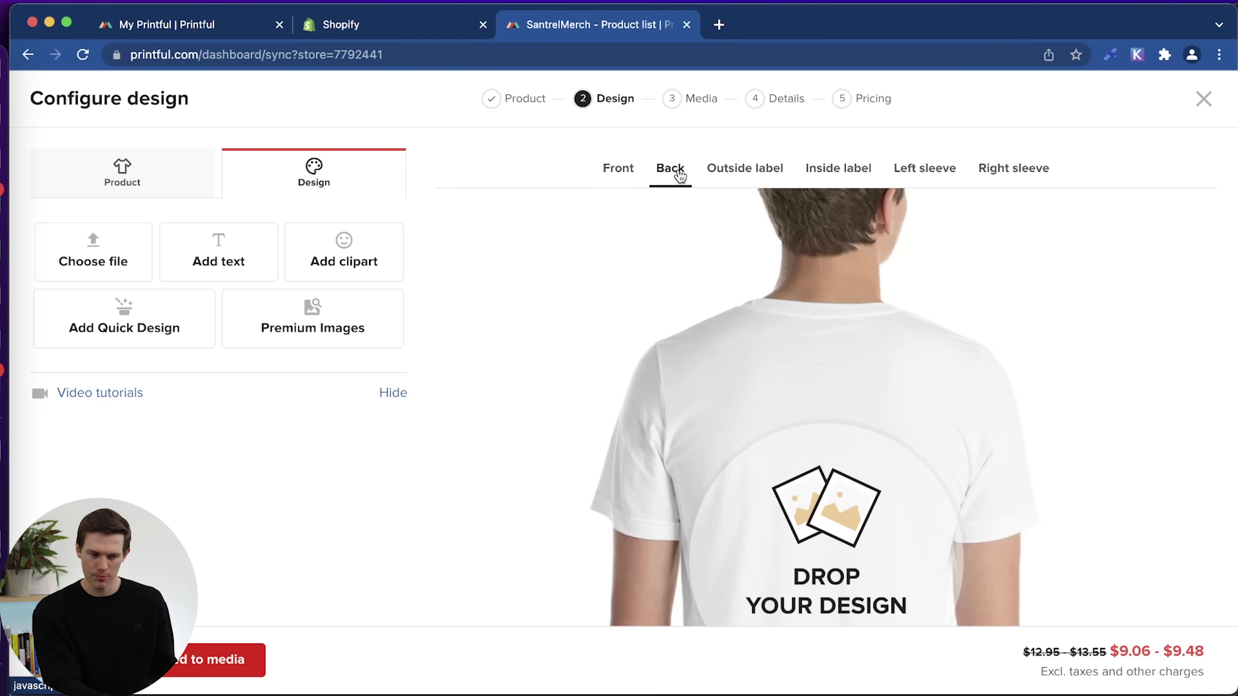
{"action": "left_click", "coordinate": [741, 171]}
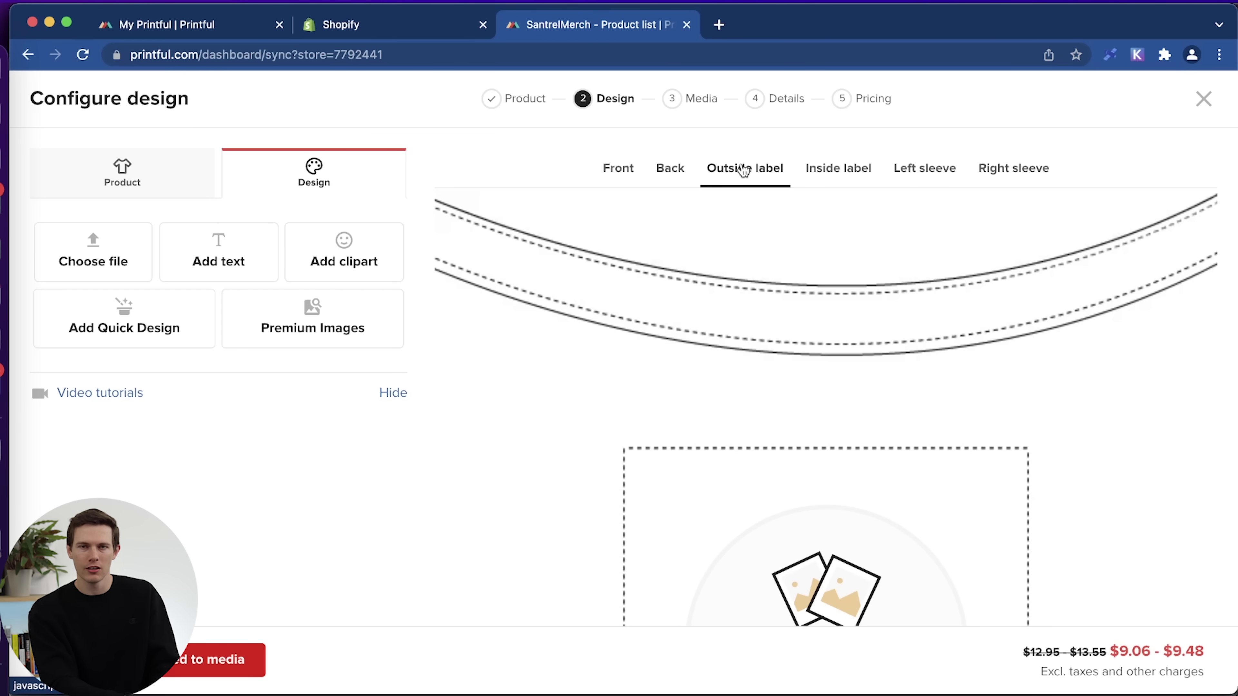
{"action": "left_click", "coordinate": [818, 183]}
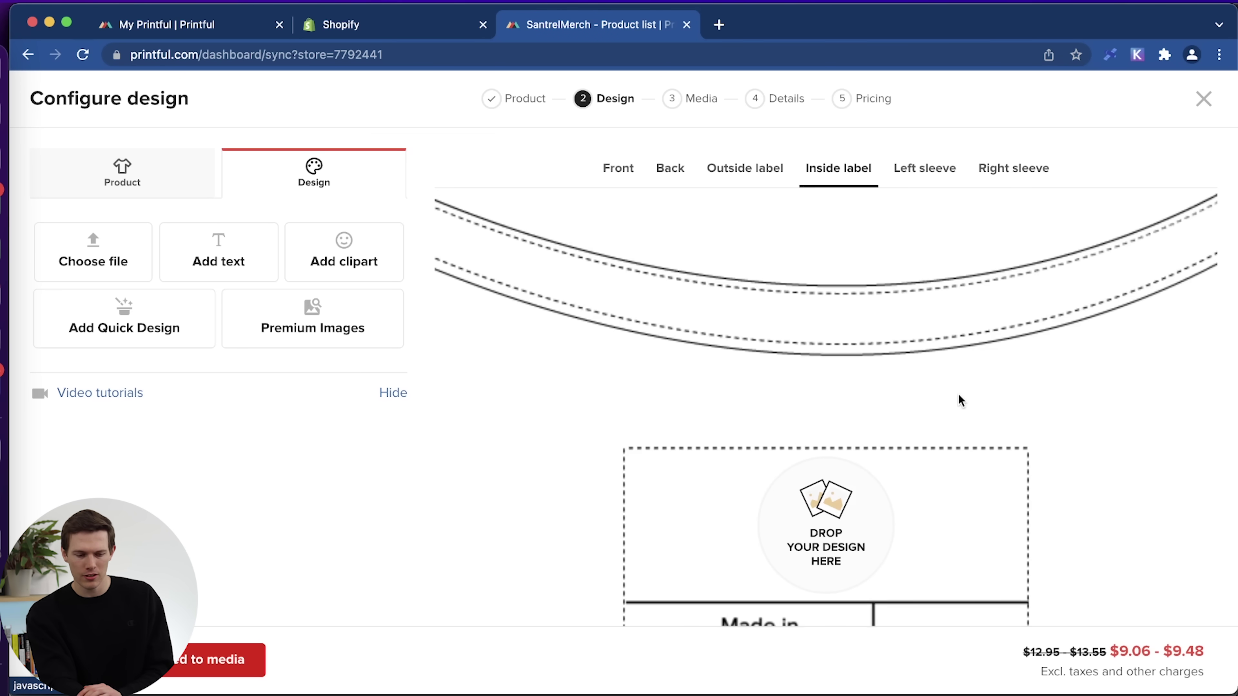
{"action": "scroll", "coordinate": [959, 395], "scroll_direction": "down", "scroll_amount": 5}
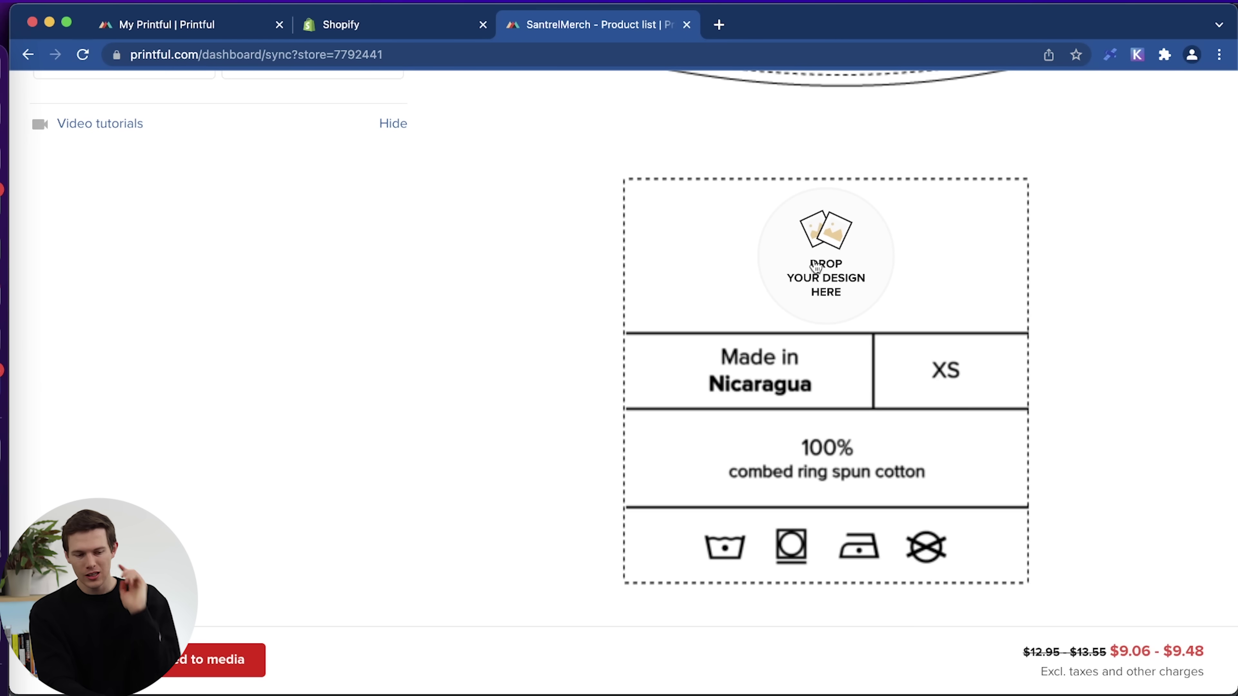
{"action": "scroll", "coordinate": [908, 366], "scroll_direction": "up", "scroll_amount": 5}
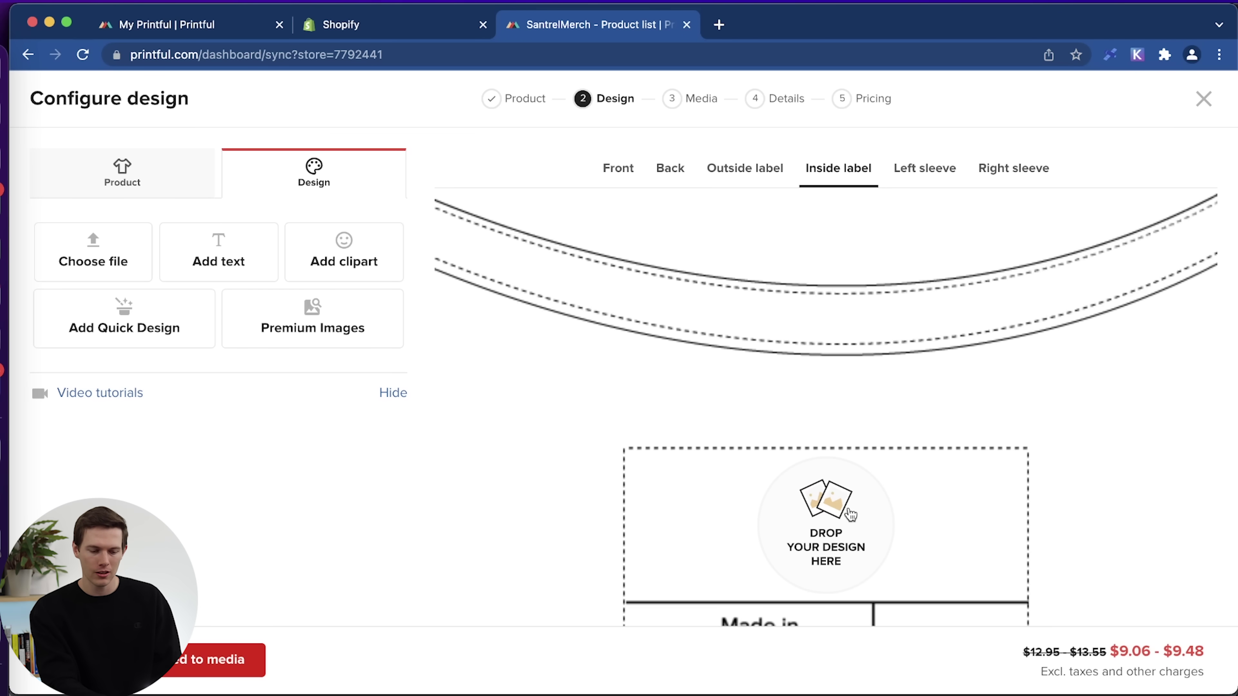
Upload Houeplants.png to the file library and place it on the inside label.
{"action": "left_click", "coordinate": [833, 532]}
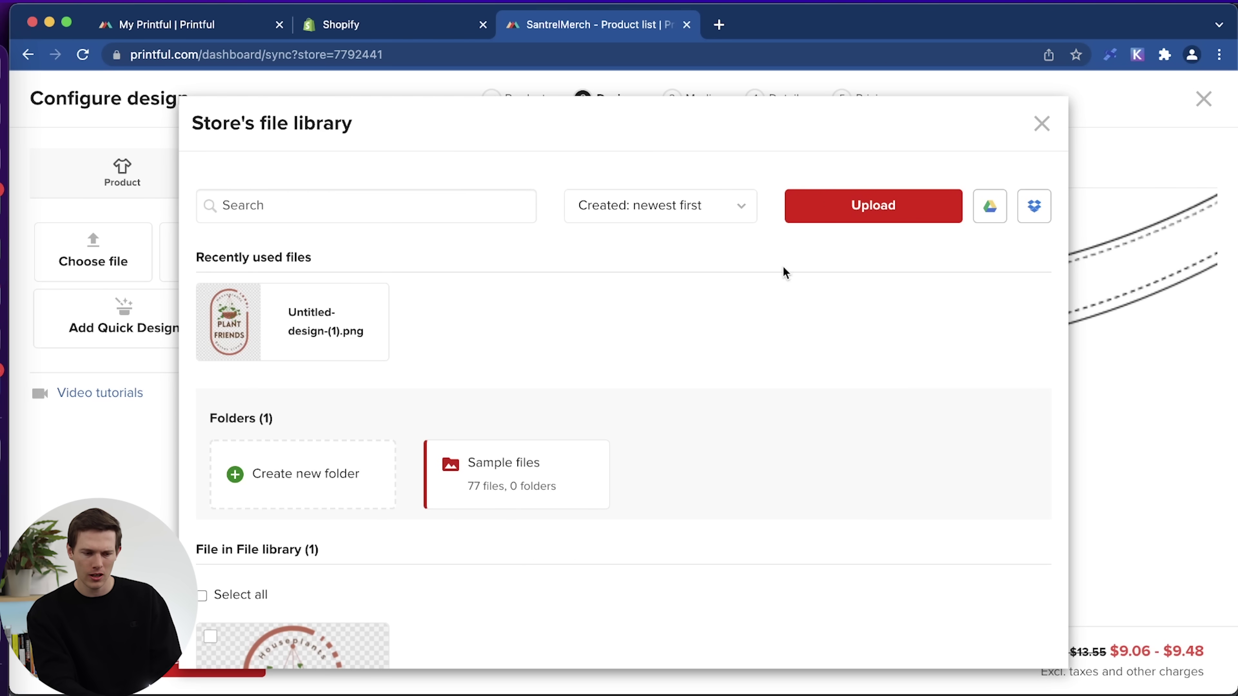
{"action": "left_click", "coordinate": [882, 218]}
{"action": "double_click", "coordinate": [314, 173]}
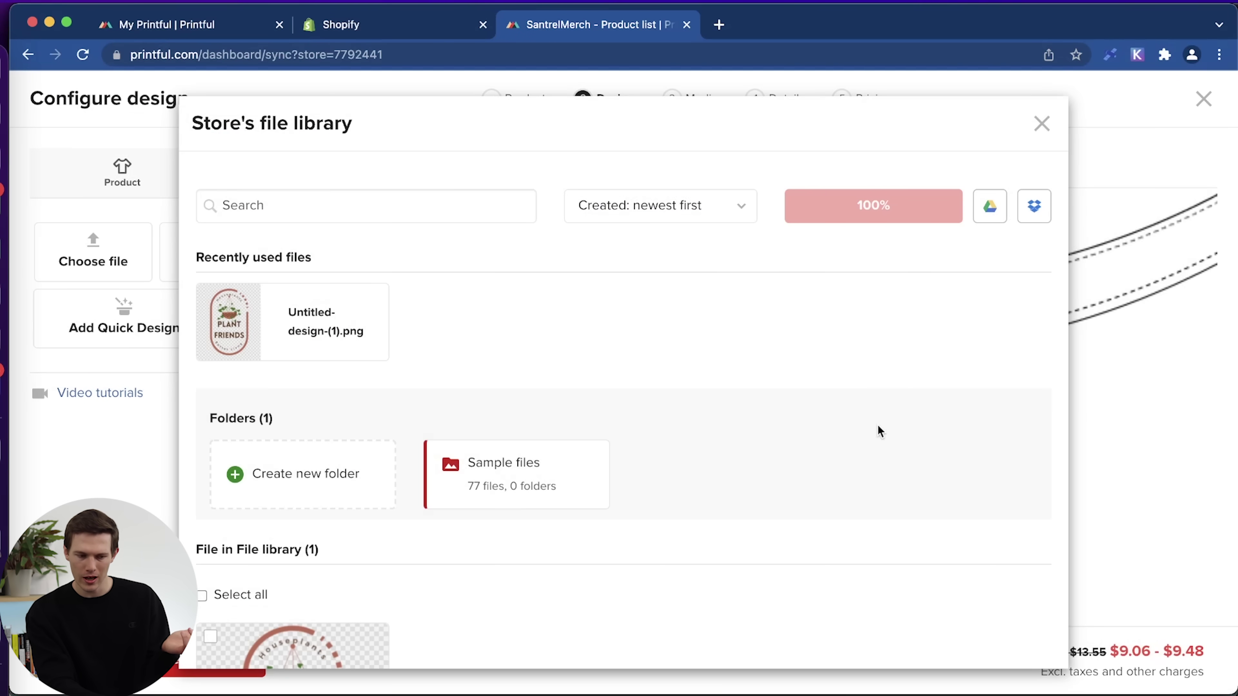
{"action": "left_click", "coordinate": [254, 326]}
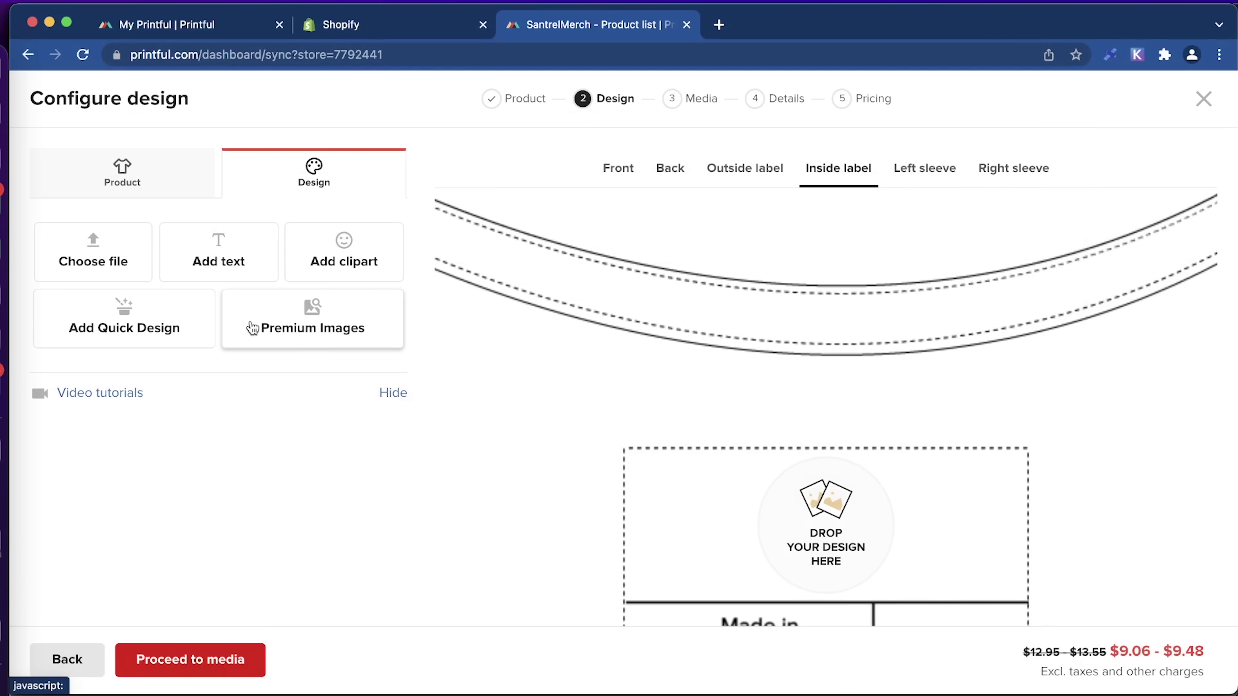
Resize the Houeplants logo on the inside label, then remove it, leaving the label blank.
{"action": "scroll", "coordinate": [848, 544], "scroll_direction": "down", "scroll_amount": 3}
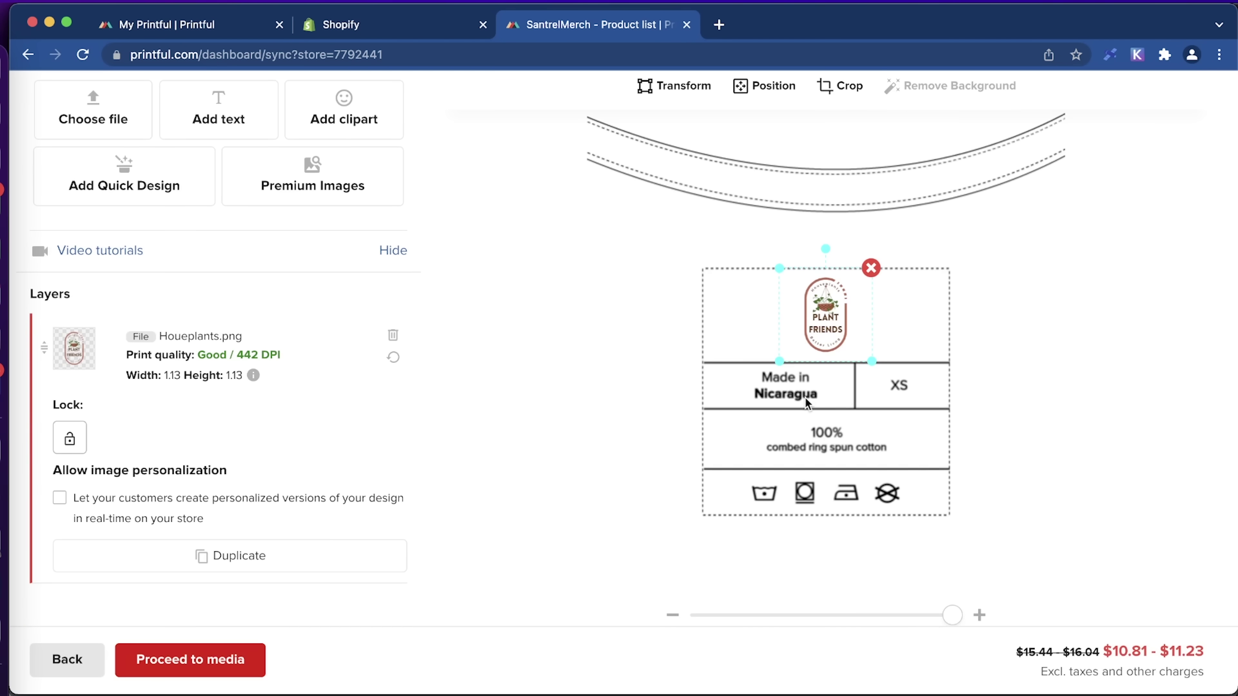
{"action": "scroll", "coordinate": [903, 463], "scroll_direction": "down", "scroll_amount": 1}
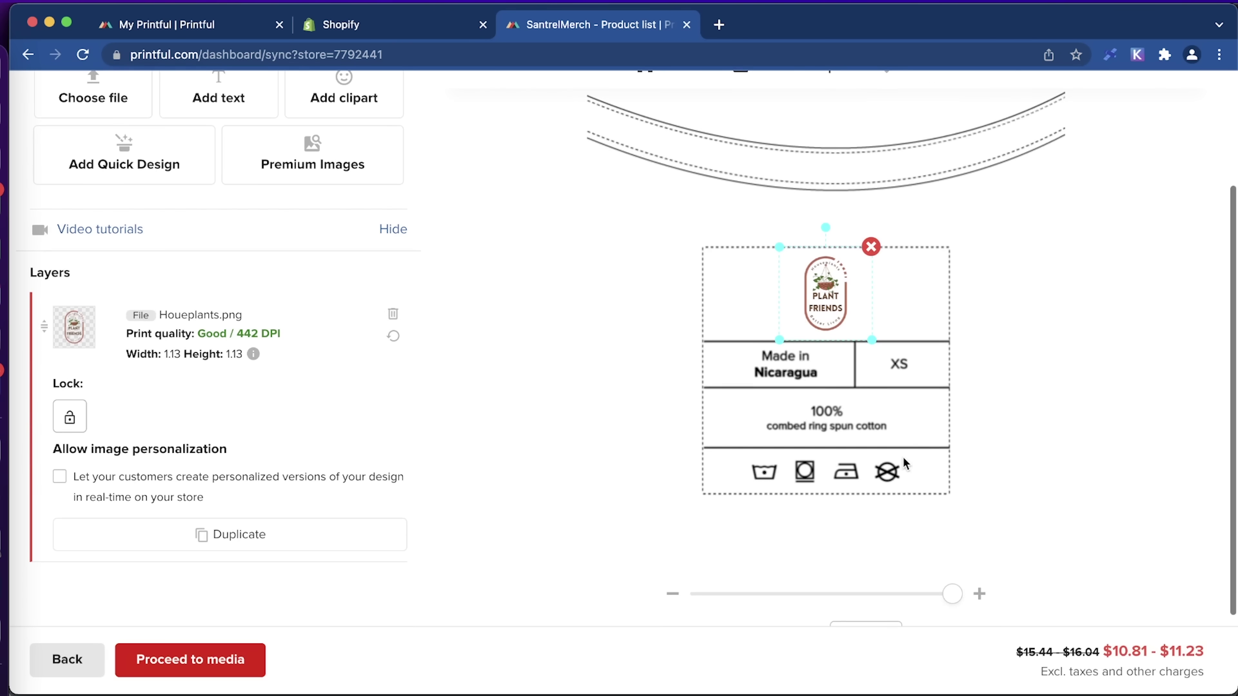
{"action": "scroll", "coordinate": [1000, 502], "scroll_direction": "up", "scroll_amount": 2}
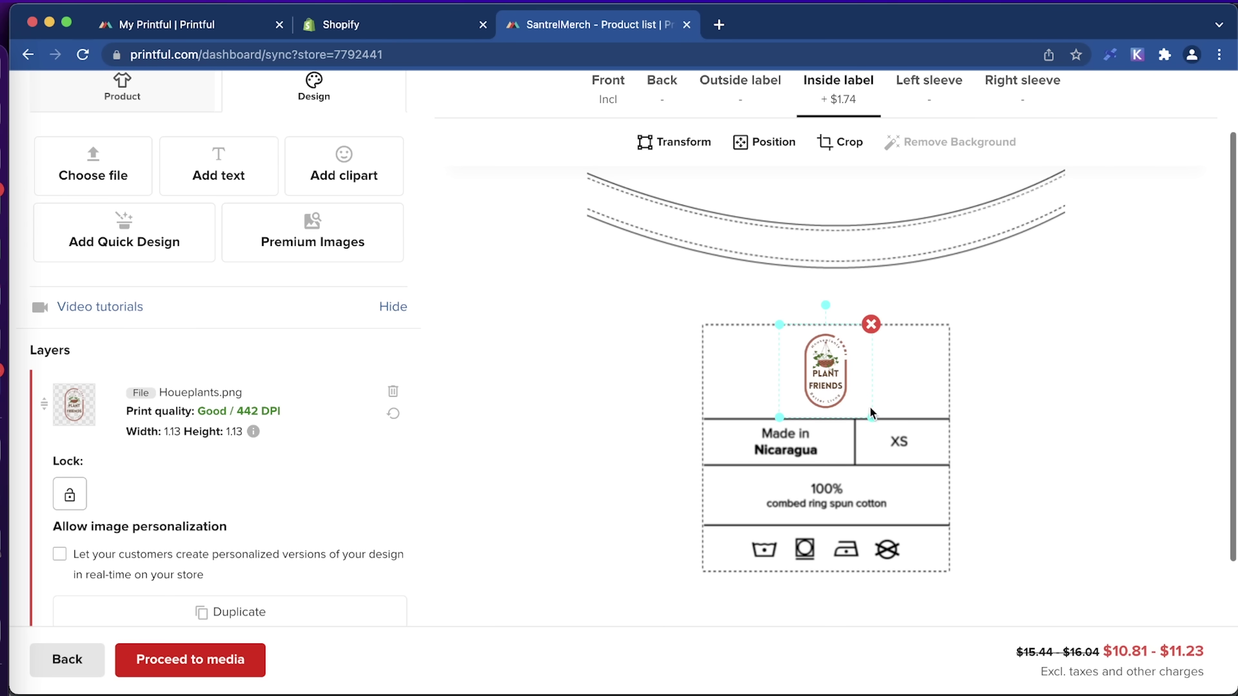
{"action": "mouse_move", "coordinate": [872, 419]}
{"action": "left_mouse_down"}
{"action": "mouse_move", "coordinate": [892, 432]}
{"action": "mouse_move", "coordinate": [885, 425]}
{"action": "left_mouse_up"}
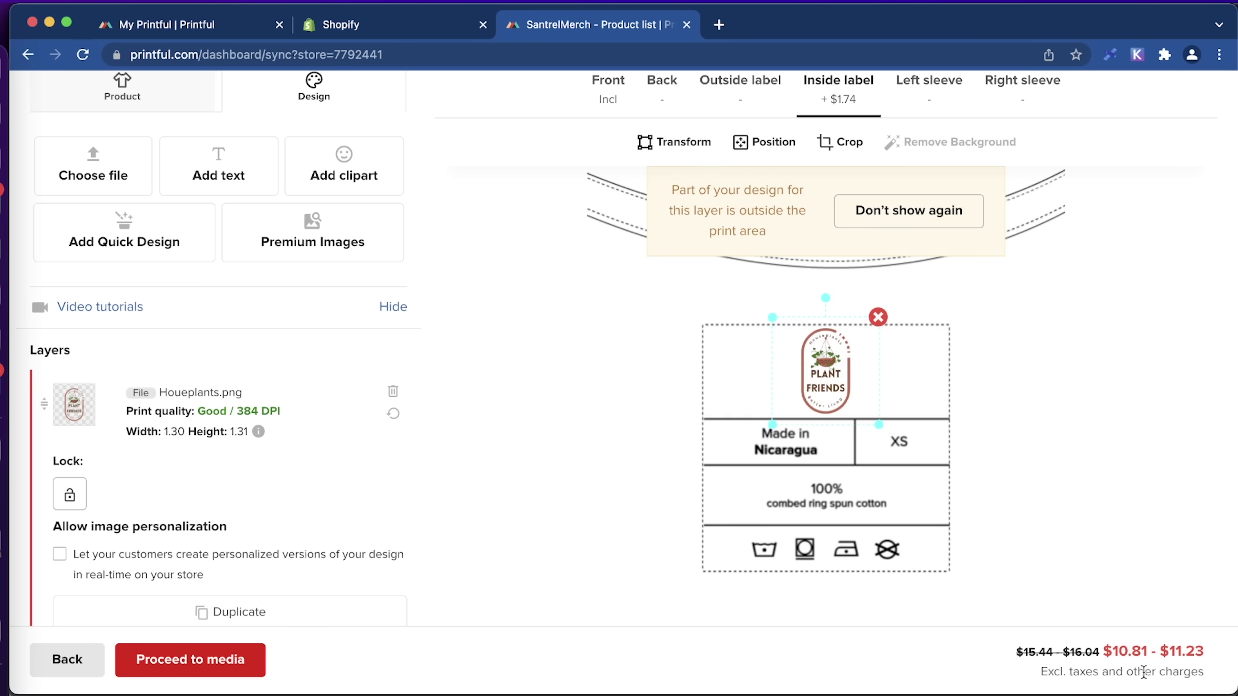
{"action": "scroll", "coordinate": [1102, 441], "scroll_direction": "up", "scroll_amount": 2}
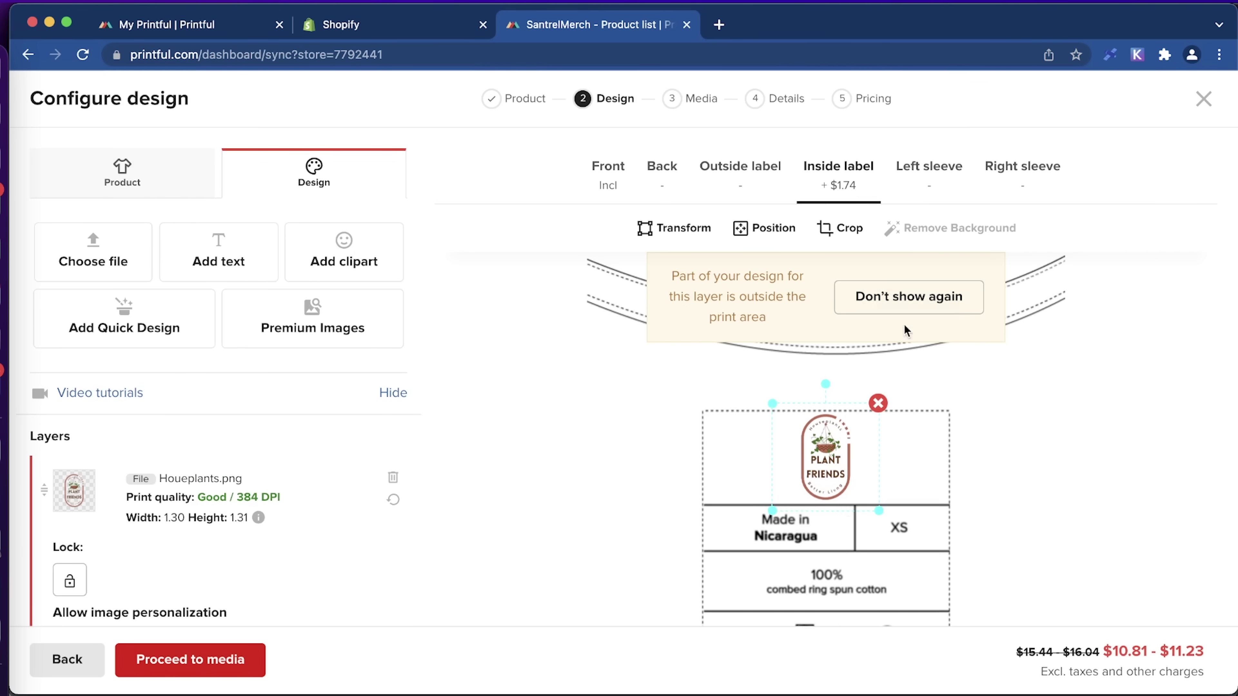
{"action": "left_click", "coordinate": [878, 404]}
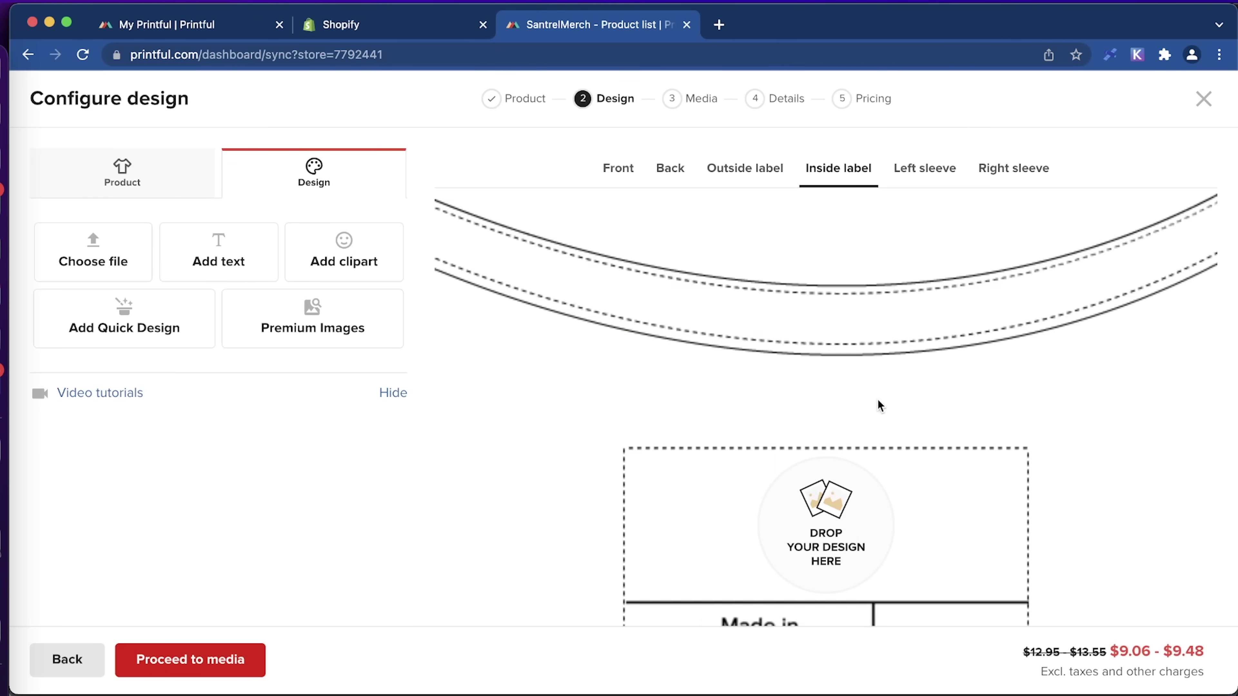
Try the logo on the right sleeve and remove it, then return to Front and proceed to media.
{"action": "left_click", "coordinate": [947, 176]}
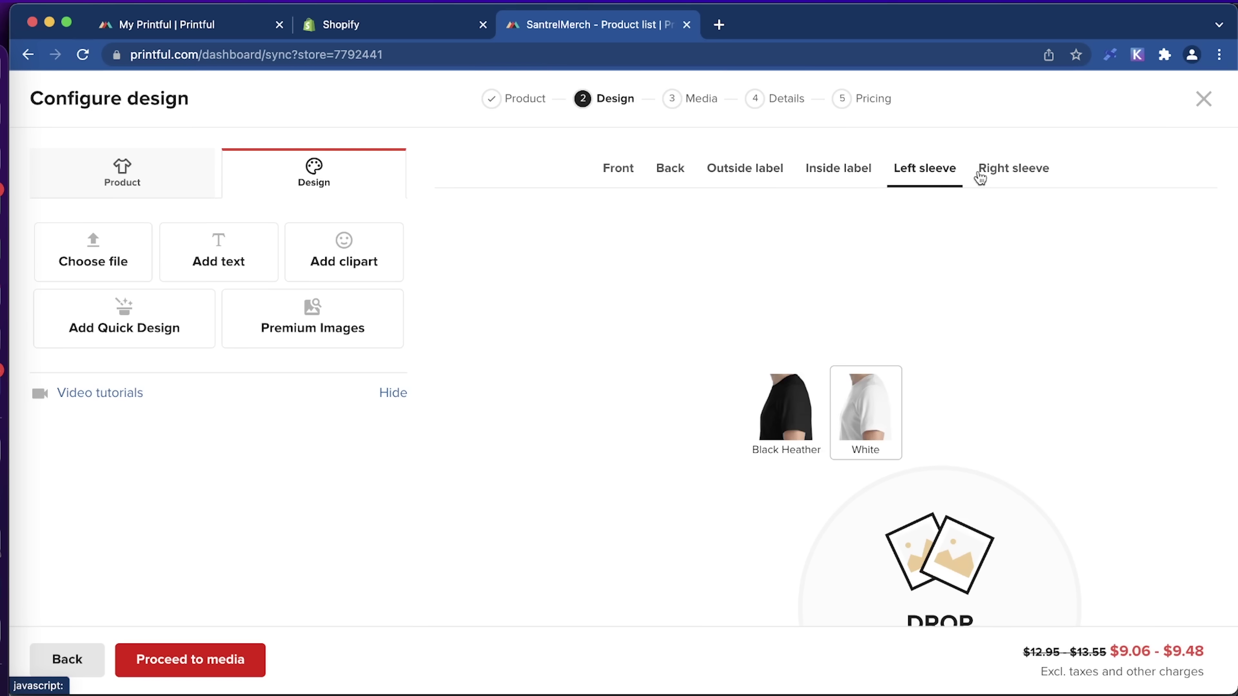
{"action": "left_click", "coordinate": [1004, 173]}
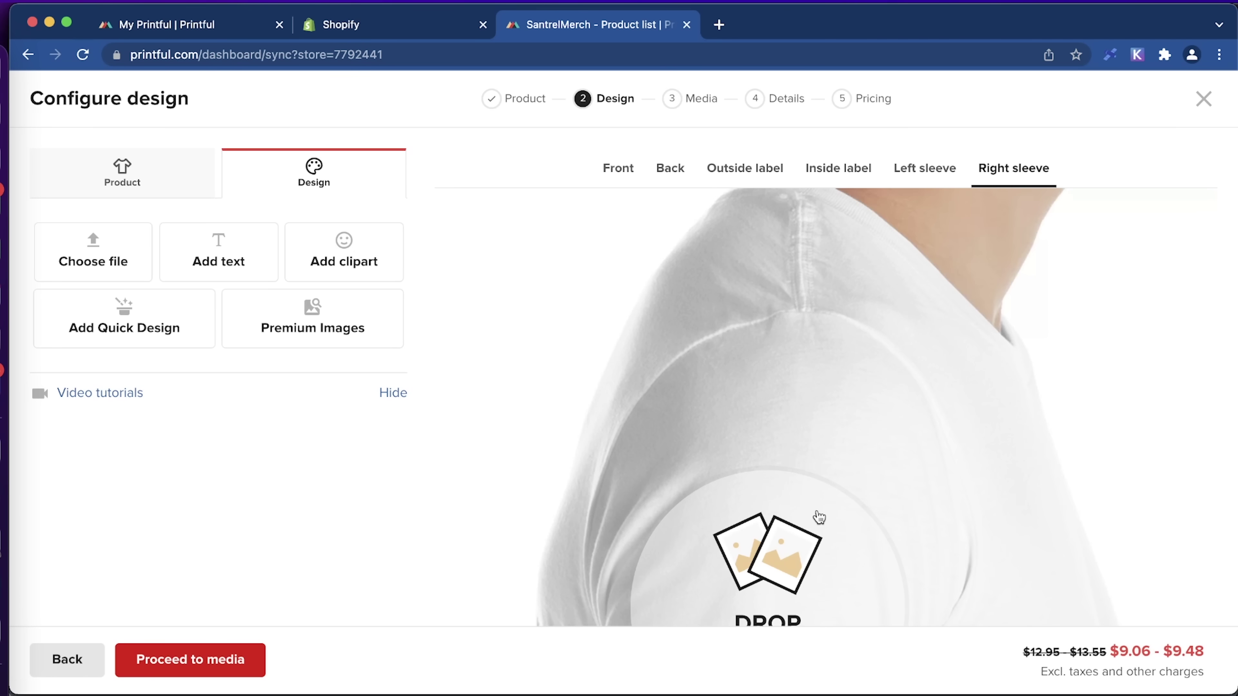
{"action": "scroll", "coordinate": [815, 513], "scroll_direction": "down", "scroll_amount": 2}
{"action": "left_click", "coordinate": [742, 528]}
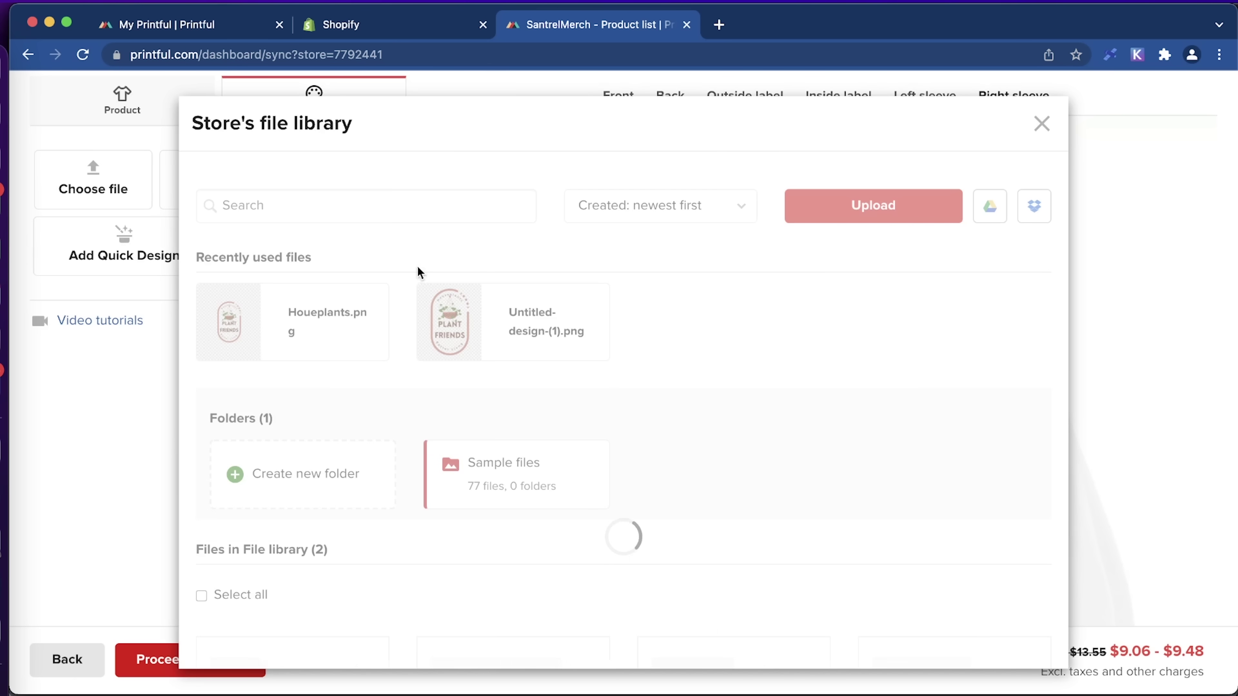
{"action": "left_click", "coordinate": [286, 331]}
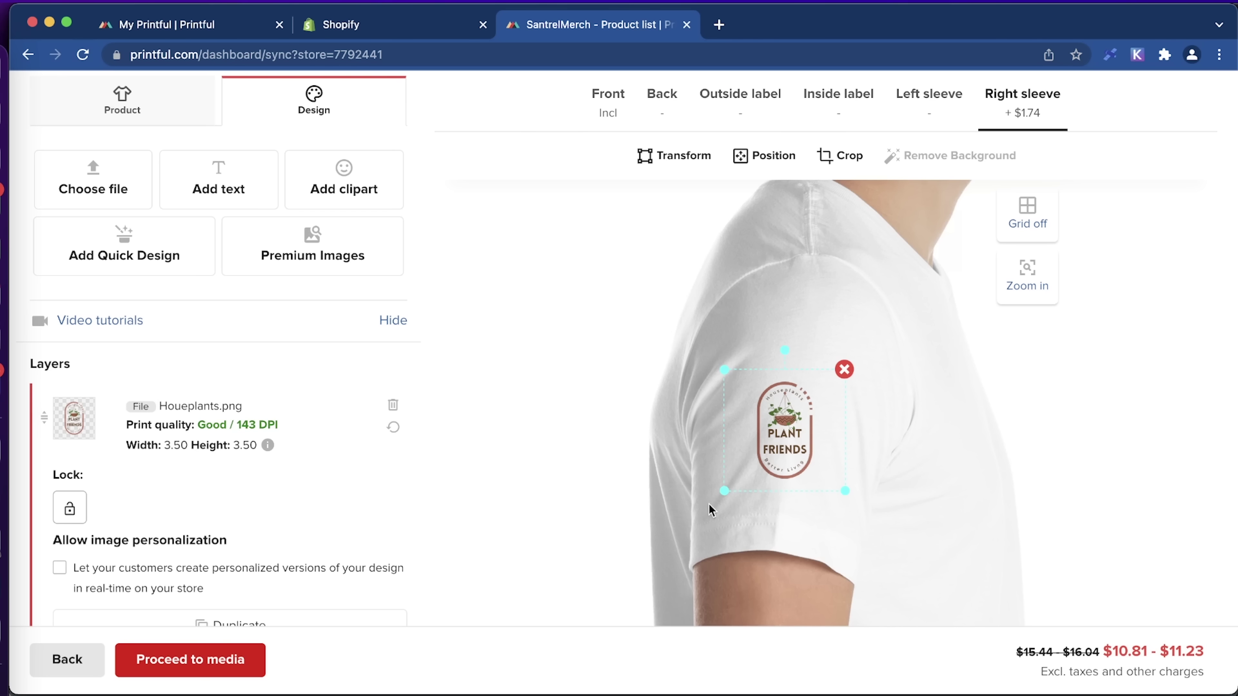
{"action": "left_click", "coordinate": [844, 370]}
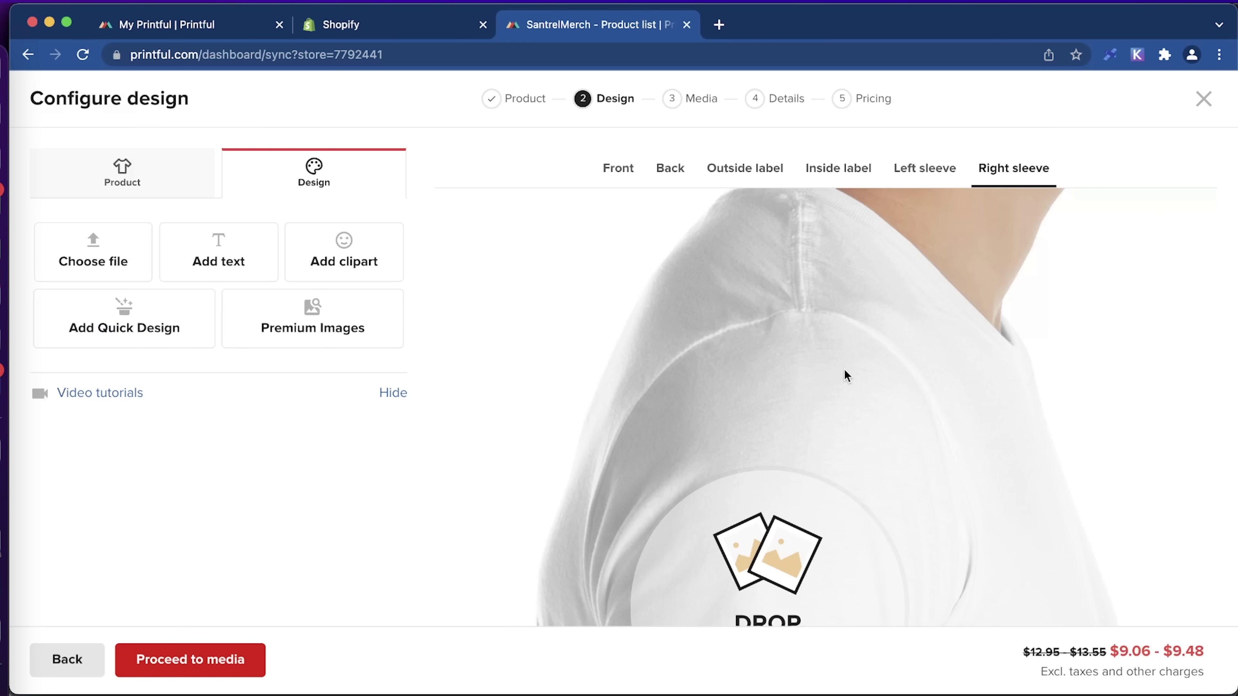
{"action": "left_click", "coordinate": [618, 171]}
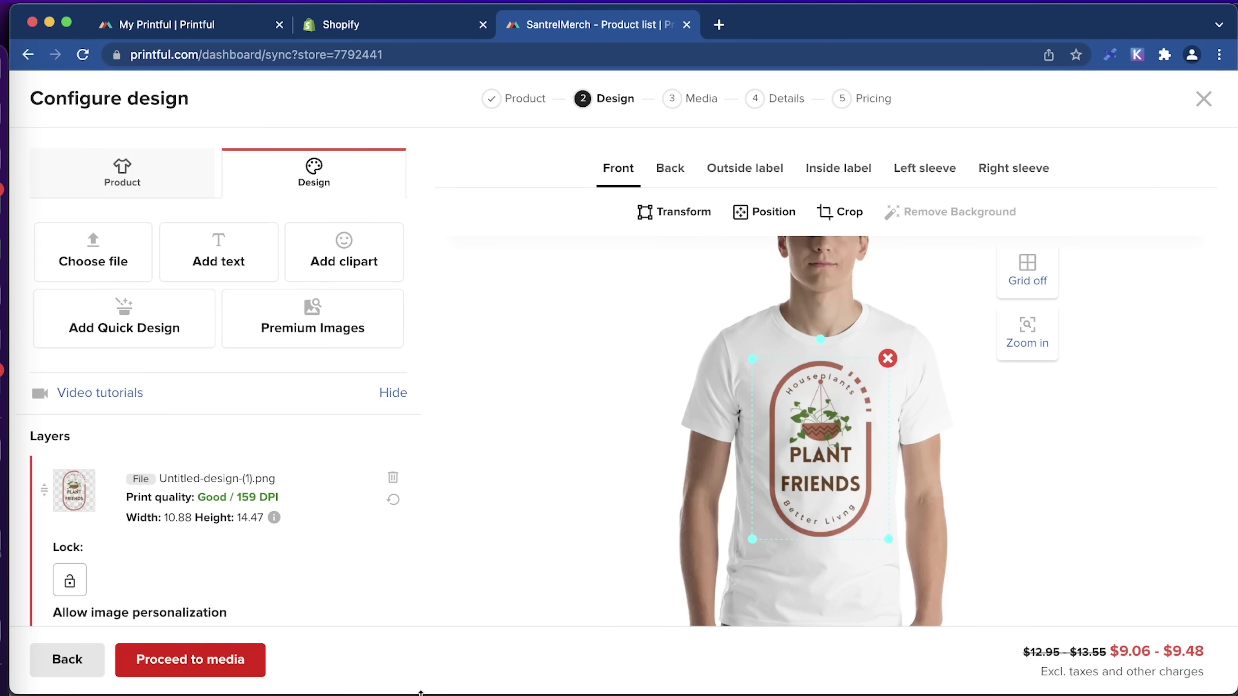
{"action": "left_click", "coordinate": [221, 659]}
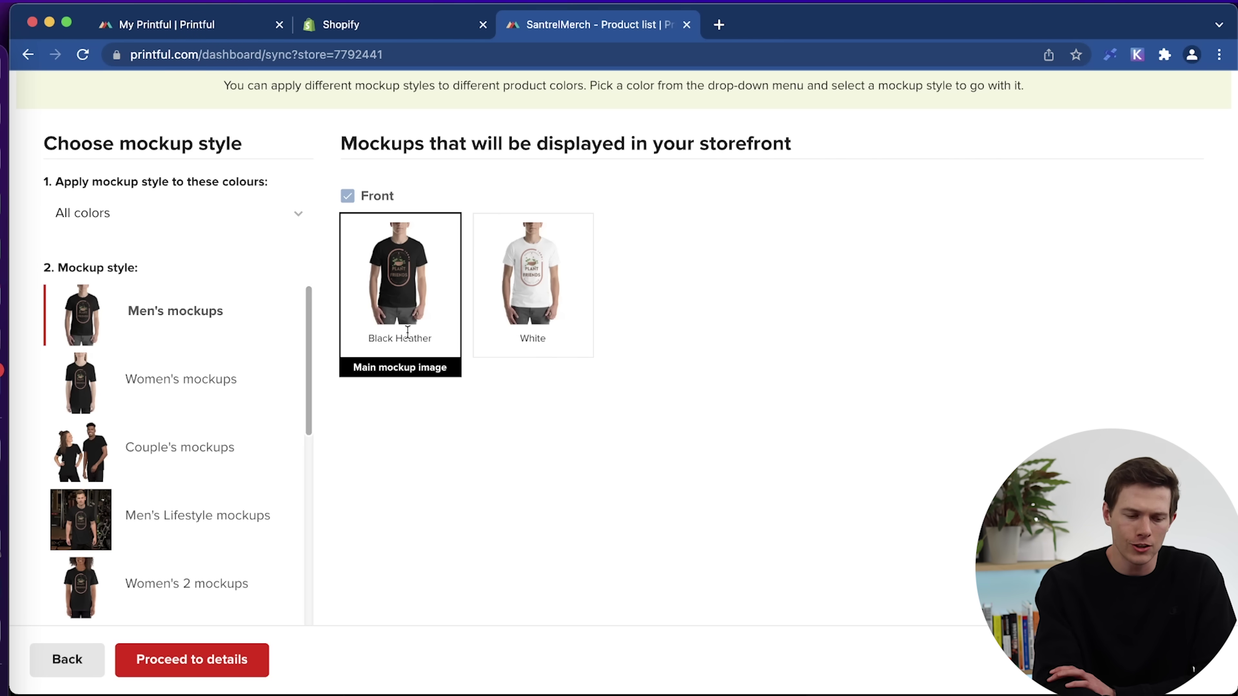
Assign mockup styles per colour, giving Black Heather the Men's Lifestyle 2 mockups.
{"action": "left_click", "coordinate": [90, 213]}
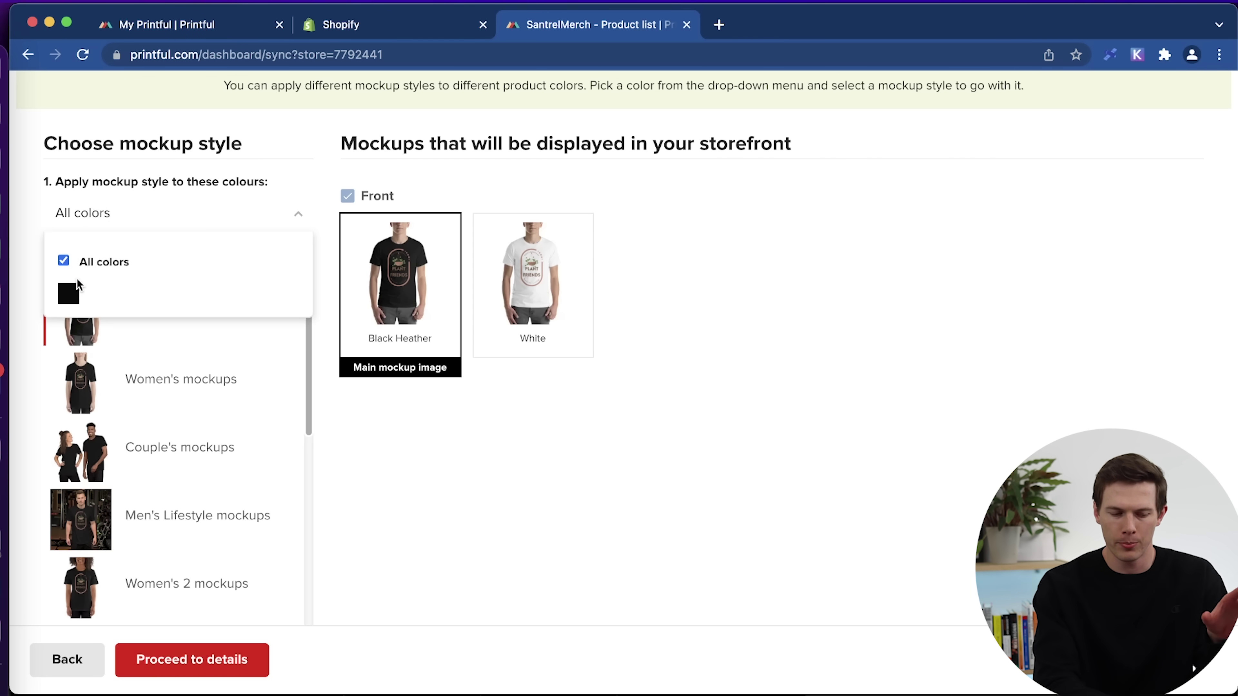
{"action": "left_click", "coordinate": [101, 296]}
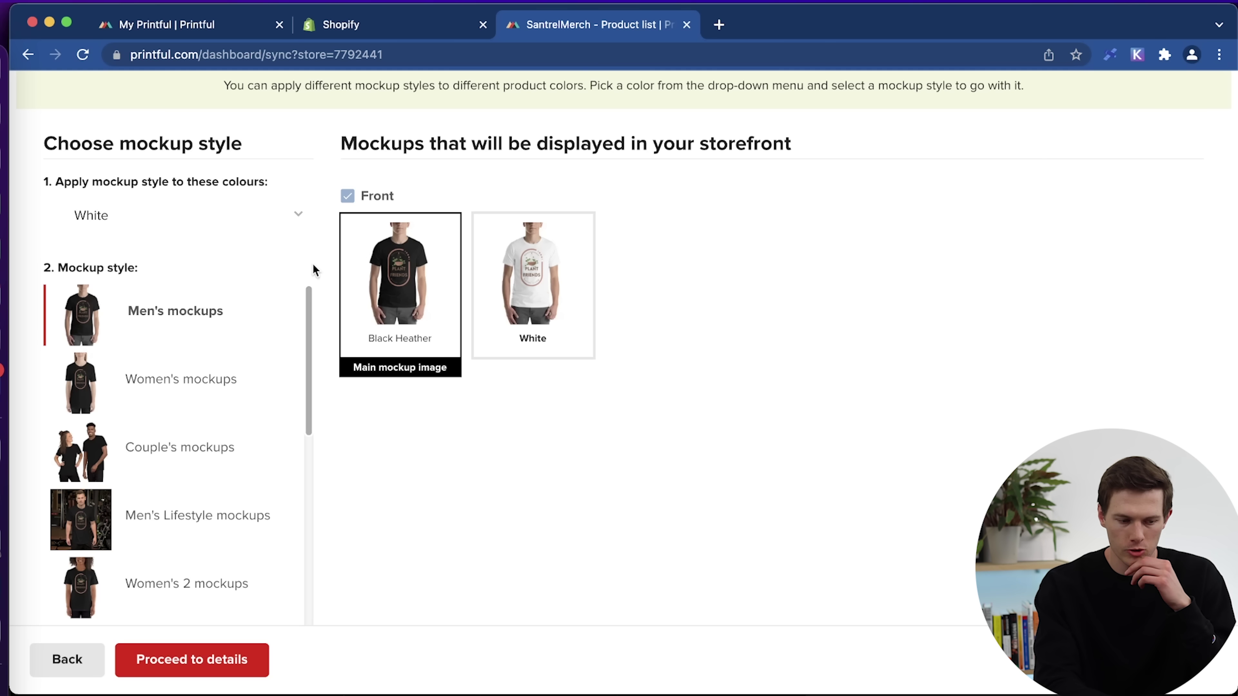
{"action": "left_click", "coordinate": [187, 224]}
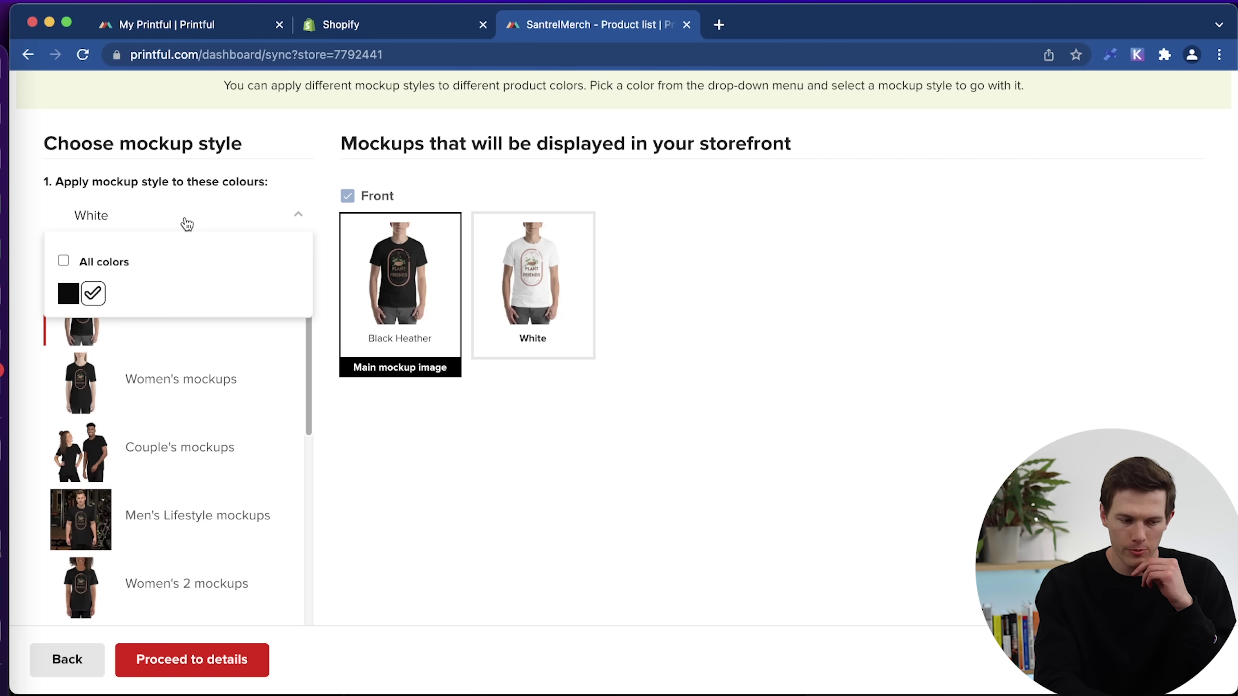
{"action": "left_click", "coordinate": [65, 295]}
{"action": "scroll", "coordinate": [178, 463], "scroll_direction": "down", "scroll_amount": 3}
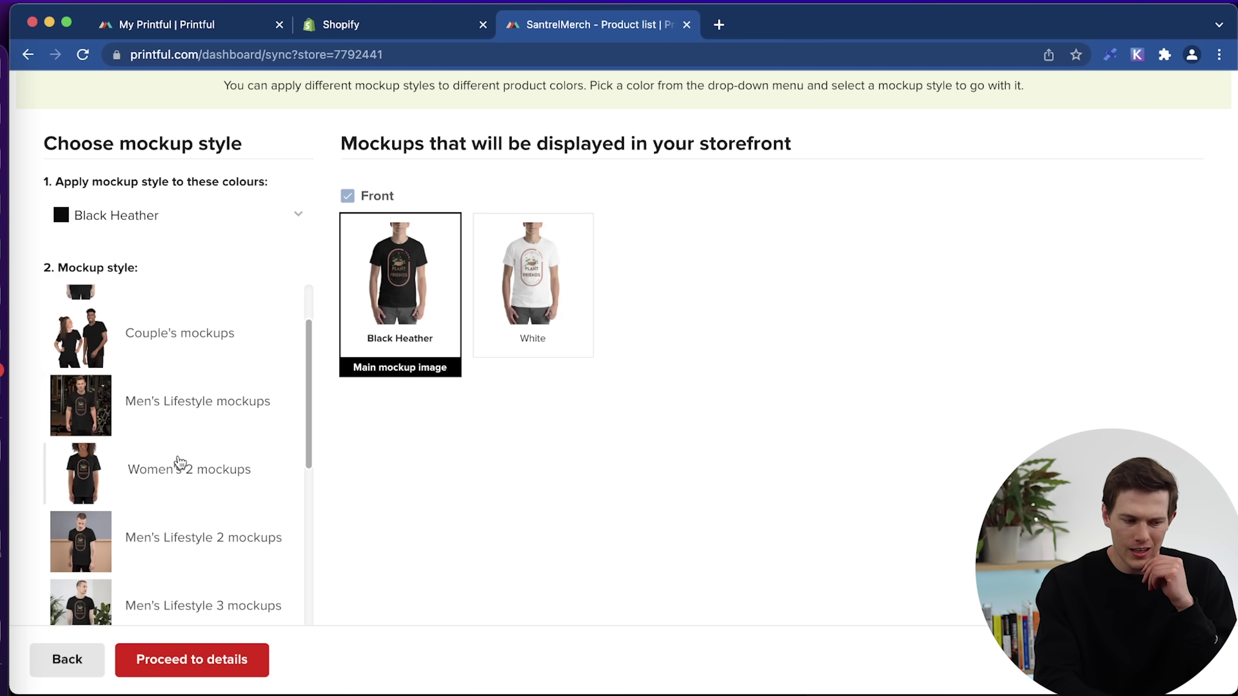
{"action": "left_click", "coordinate": [137, 409]}
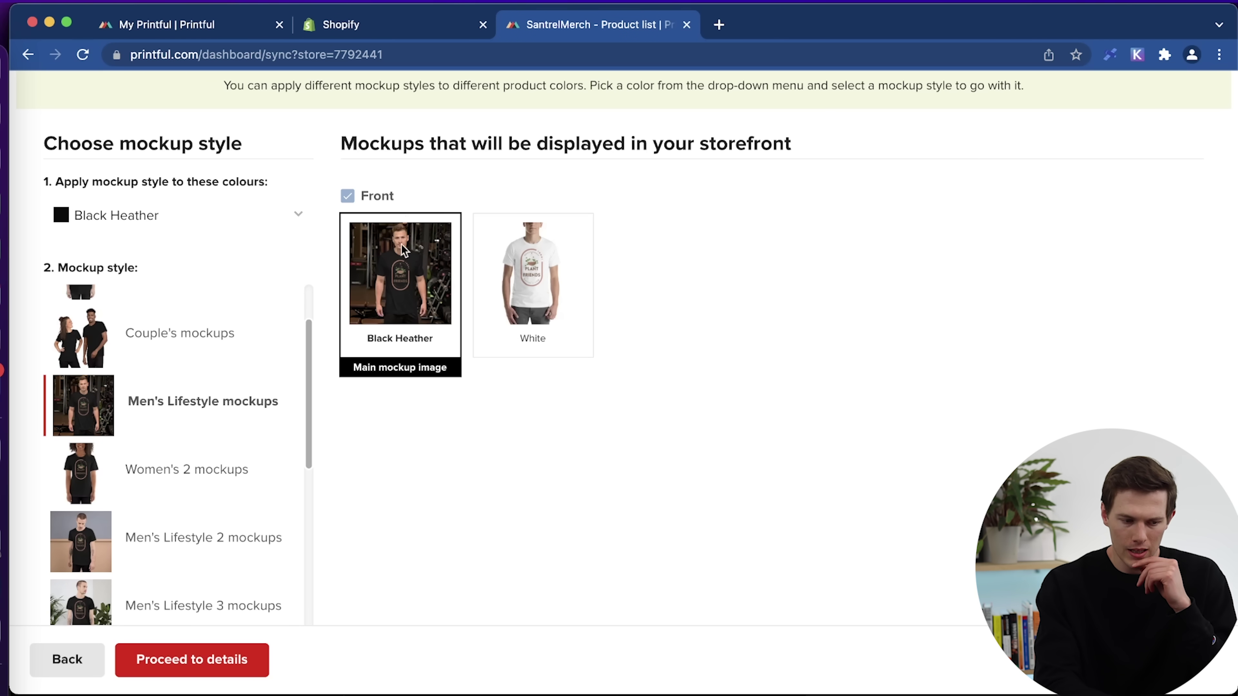
{"action": "scroll", "coordinate": [157, 485], "scroll_direction": "down", "scroll_amount": 2}
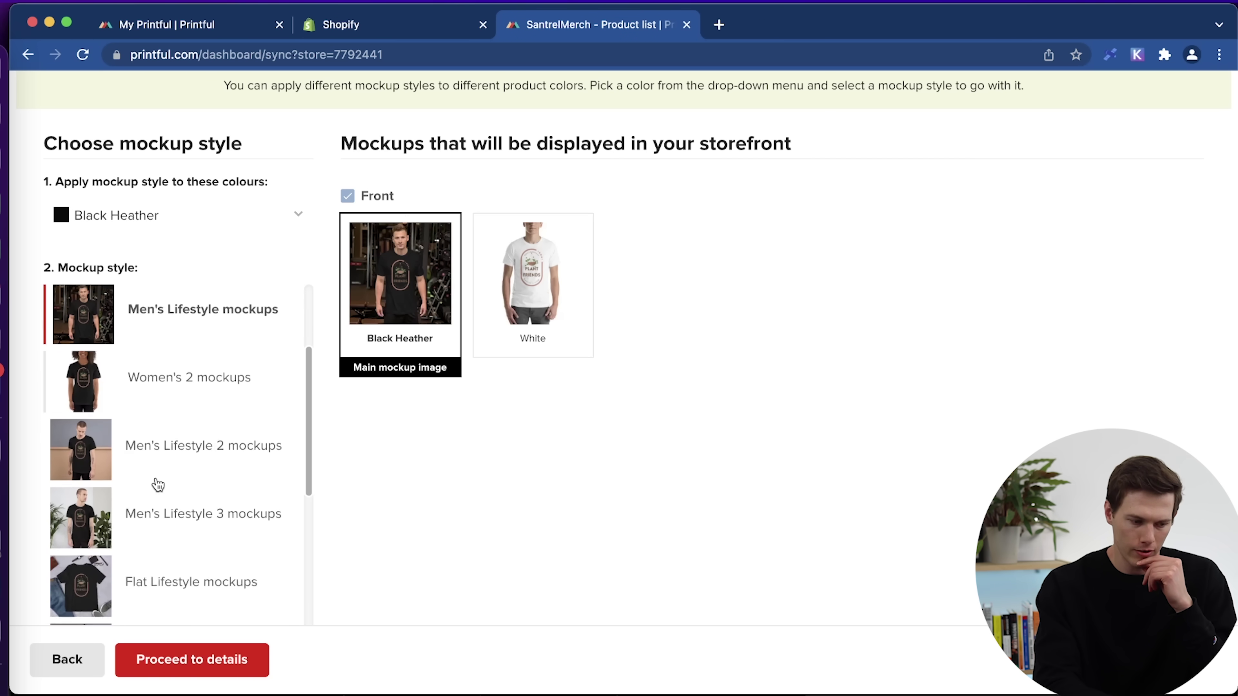
{"action": "scroll", "coordinate": [157, 484], "scroll_direction": "down", "scroll_amount": 1}
{"action": "left_click", "coordinate": [168, 401]}
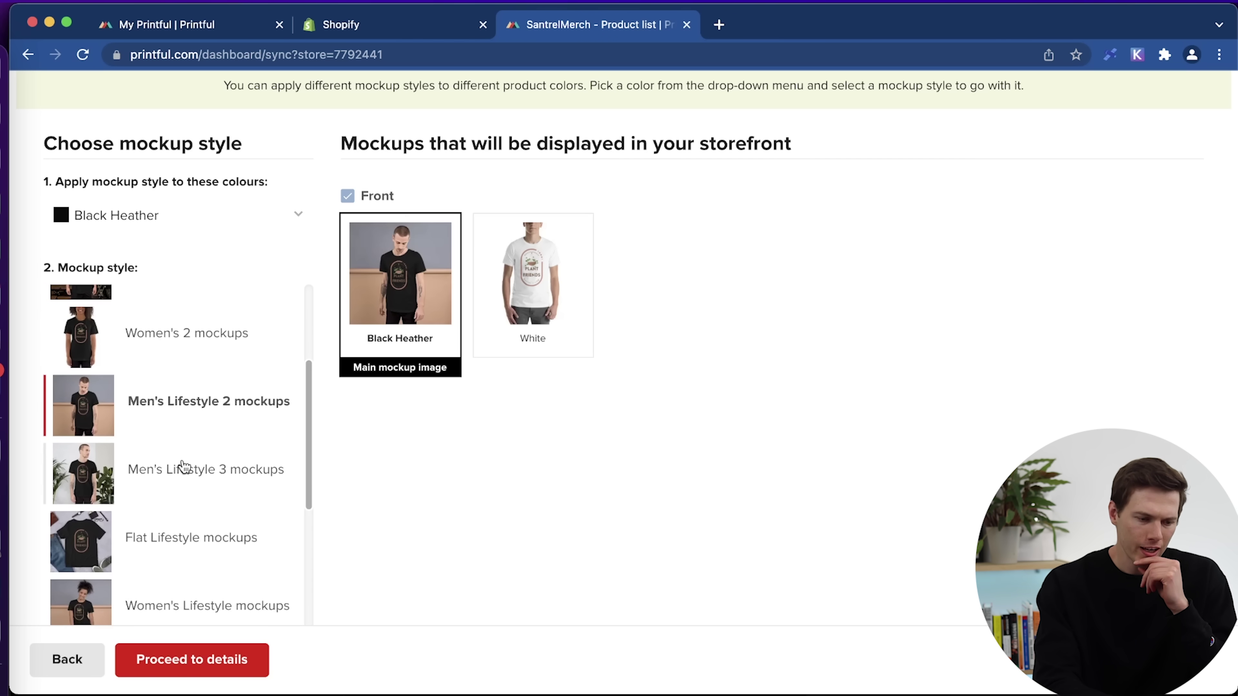
Give White the Men's Lifestyle mockups, make it the main image, and proceed to details.
{"action": "scroll", "coordinate": [185, 465], "scroll_direction": "down", "scroll_amount": 1}
{"action": "scroll", "coordinate": [185, 467], "scroll_direction": "down", "scroll_amount": 2}
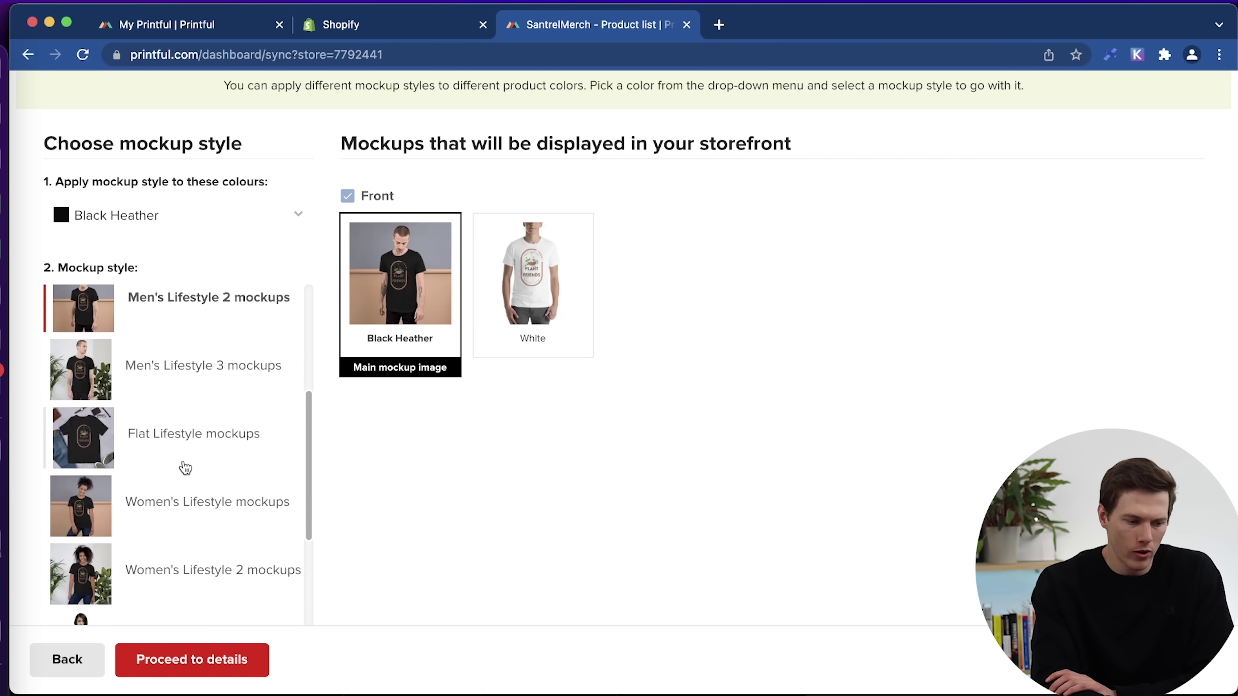
{"action": "scroll", "coordinate": [185, 467], "scroll_direction": "up", "scroll_amount": 3}
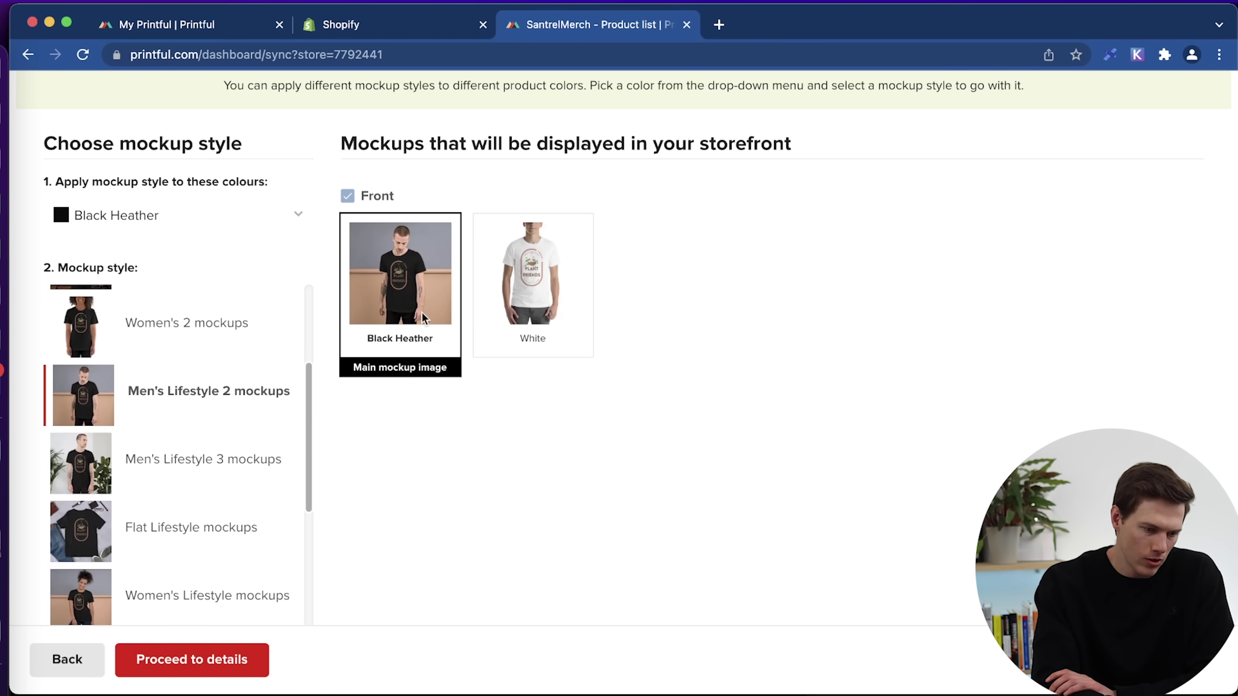
{"action": "scroll", "coordinate": [108, 419], "scroll_direction": "up", "scroll_amount": 3}
{"action": "left_click", "coordinate": [138, 231]}
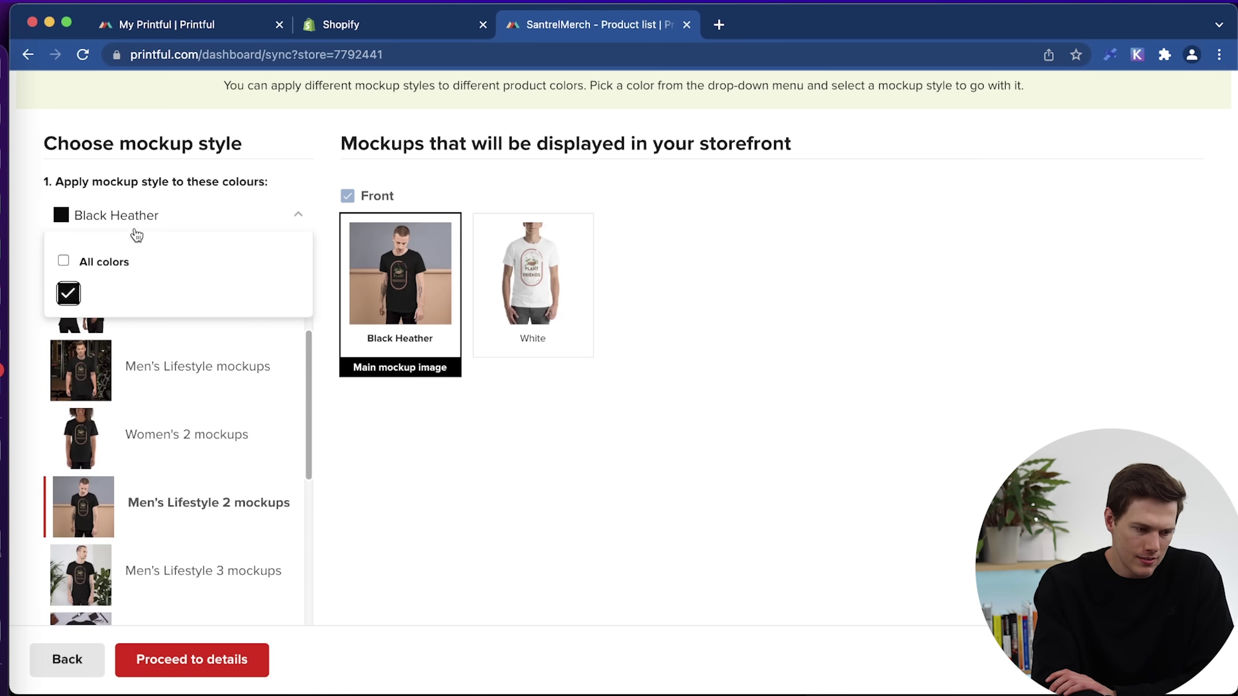
{"action": "left_click", "coordinate": [125, 314]}
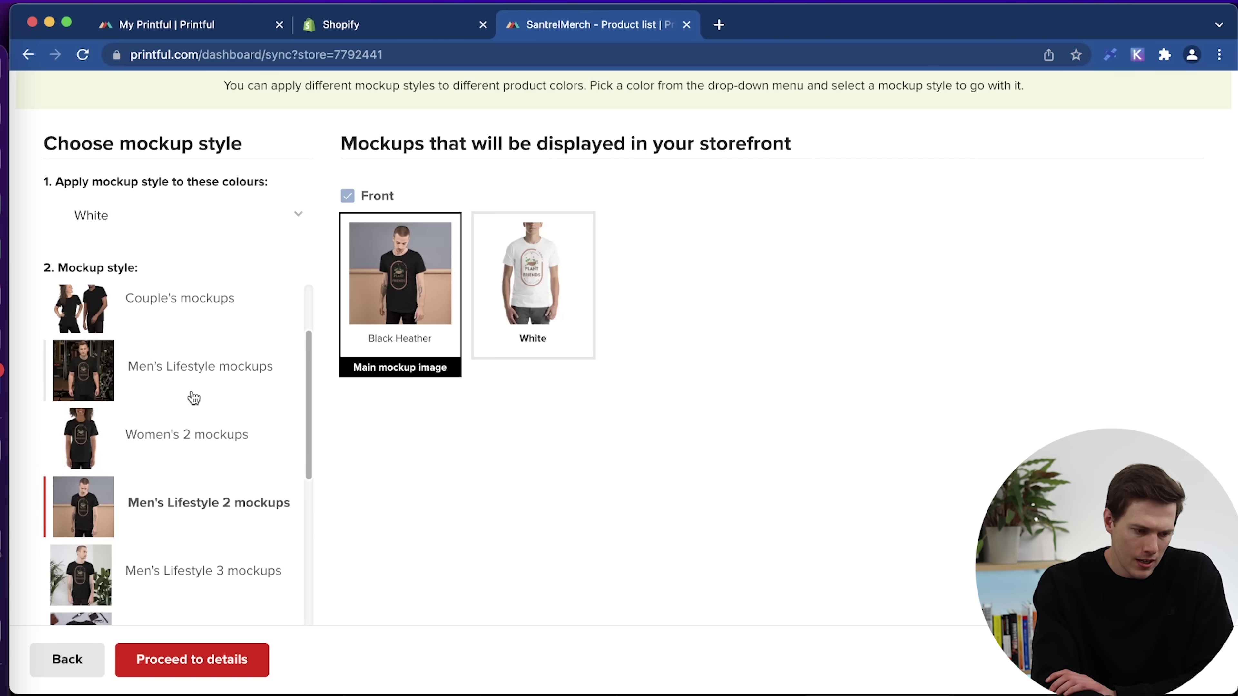
{"action": "scroll", "coordinate": [177, 472], "scroll_direction": "up", "scroll_amount": 3}
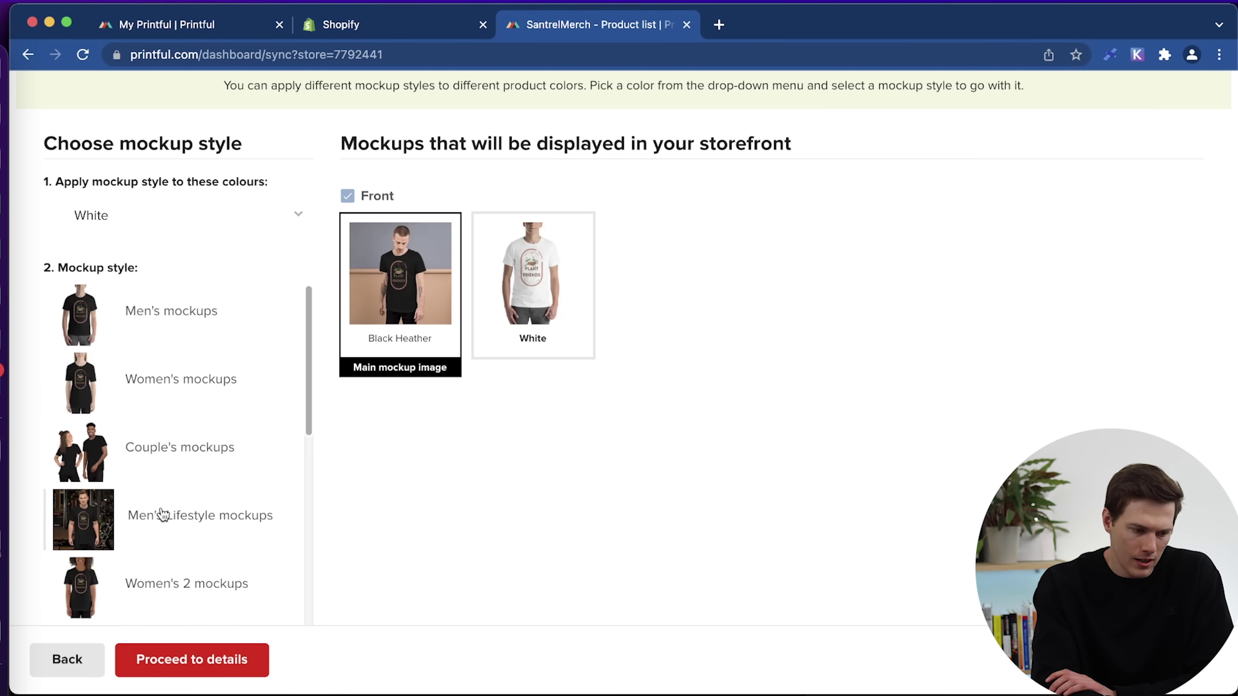
{"action": "left_click", "coordinate": [162, 516]}
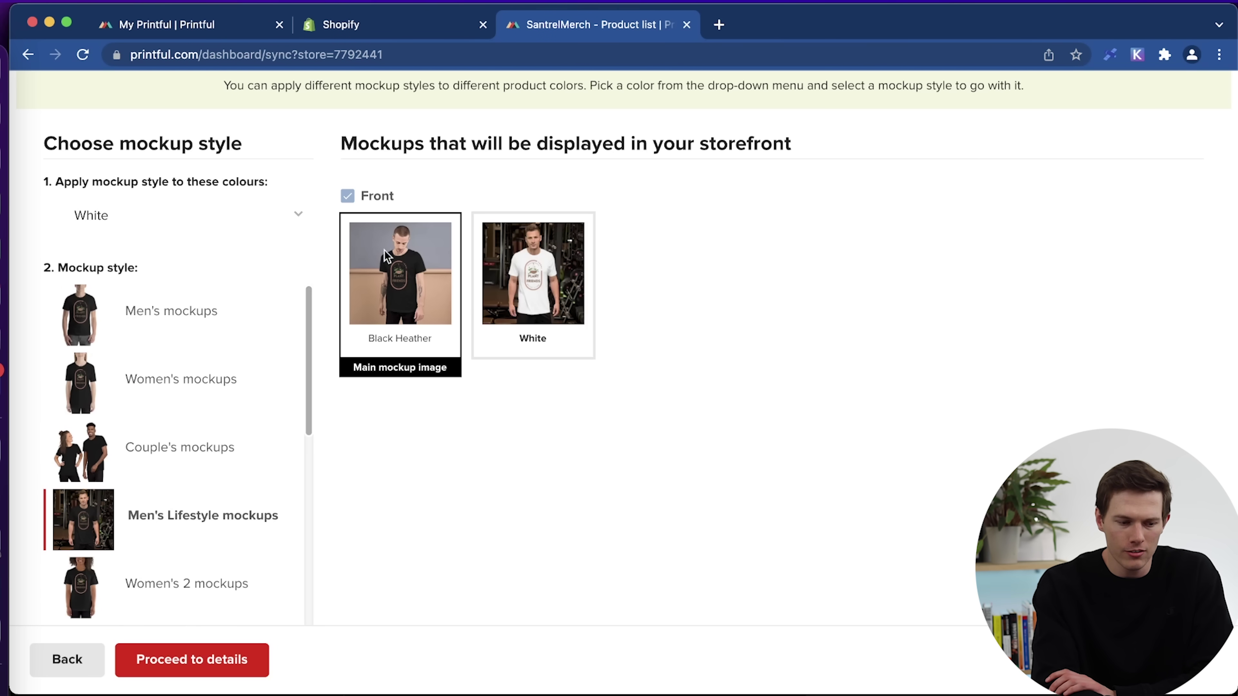
{"action": "left_click", "coordinate": [530, 312]}
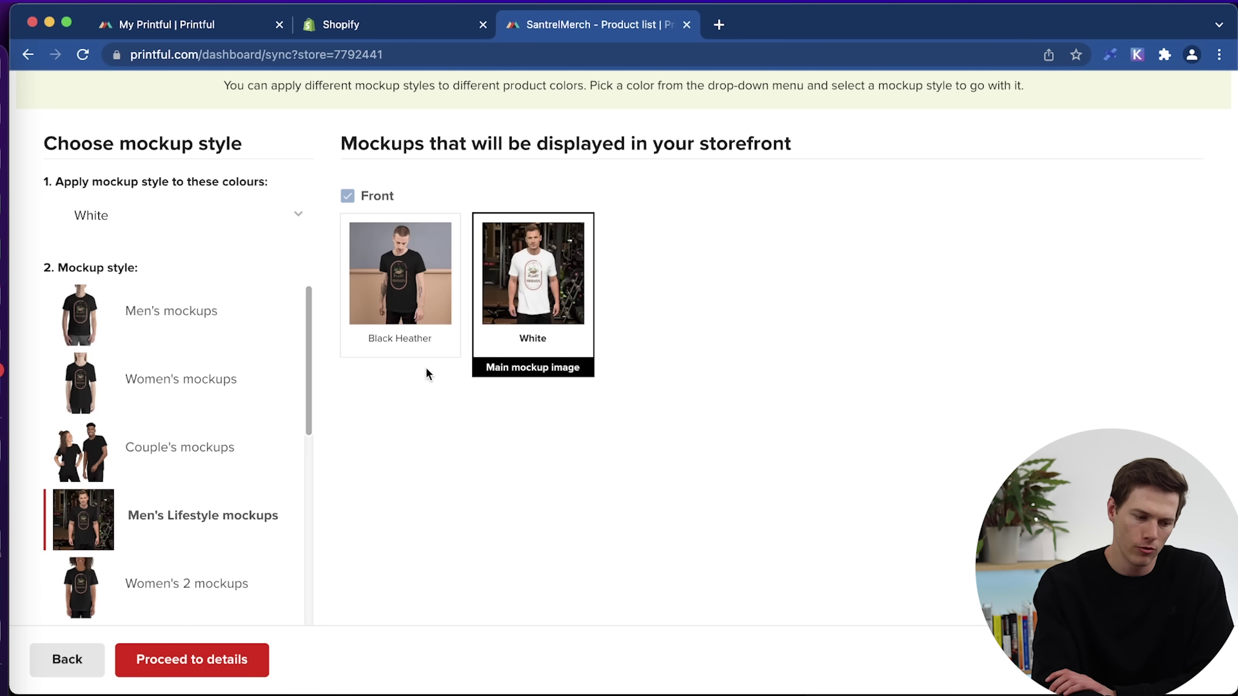
{"action": "left_click", "coordinate": [219, 663]}
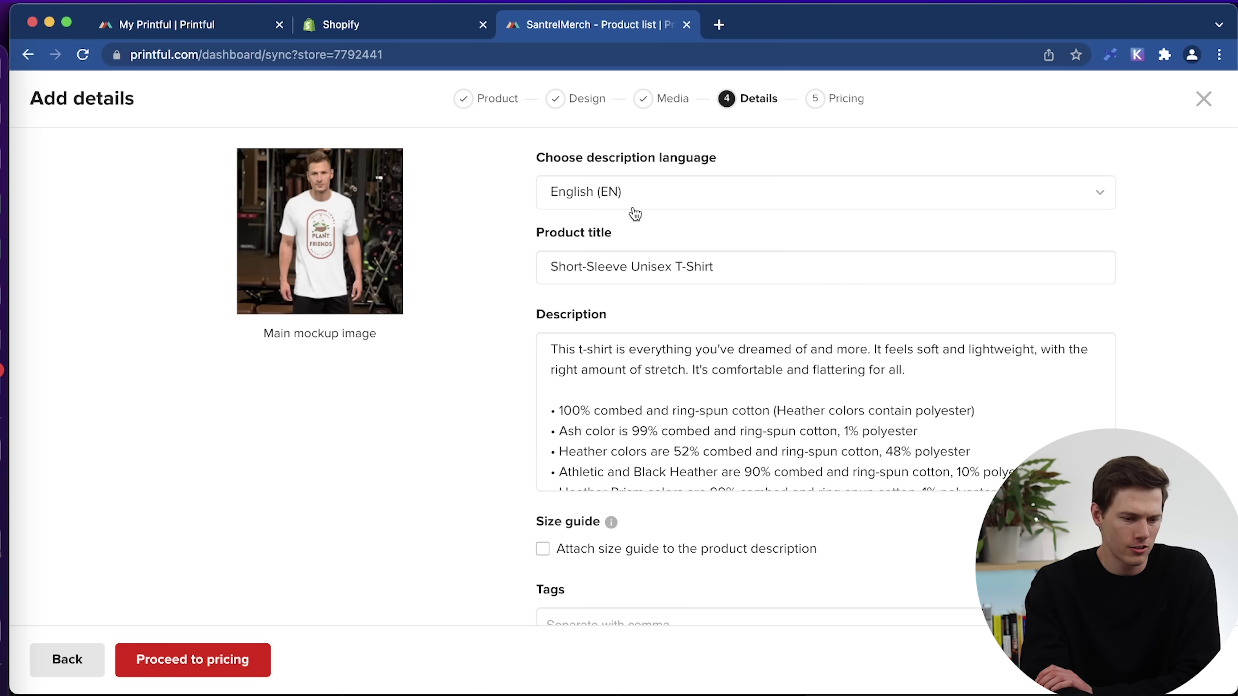
Keep English (EN) as description language and prefix the title with 'Plant Friends'.
{"action": "left_click", "coordinate": [671, 202]}
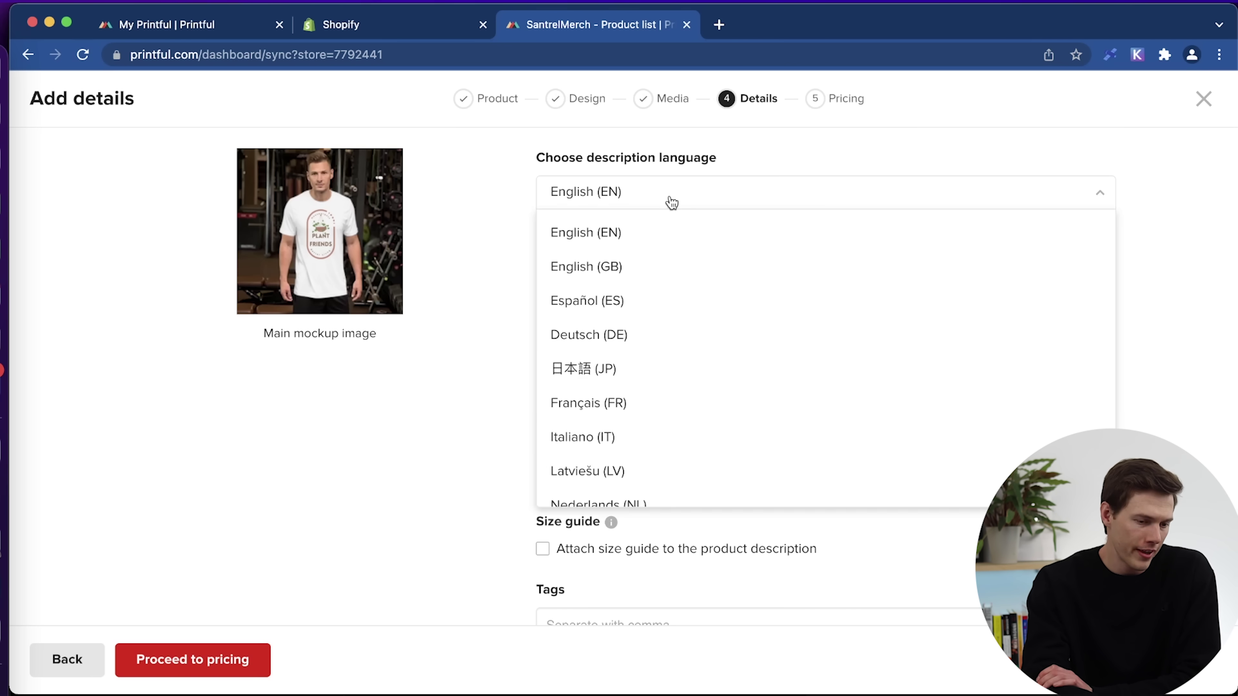
{"action": "left_click", "coordinate": [506, 192]}
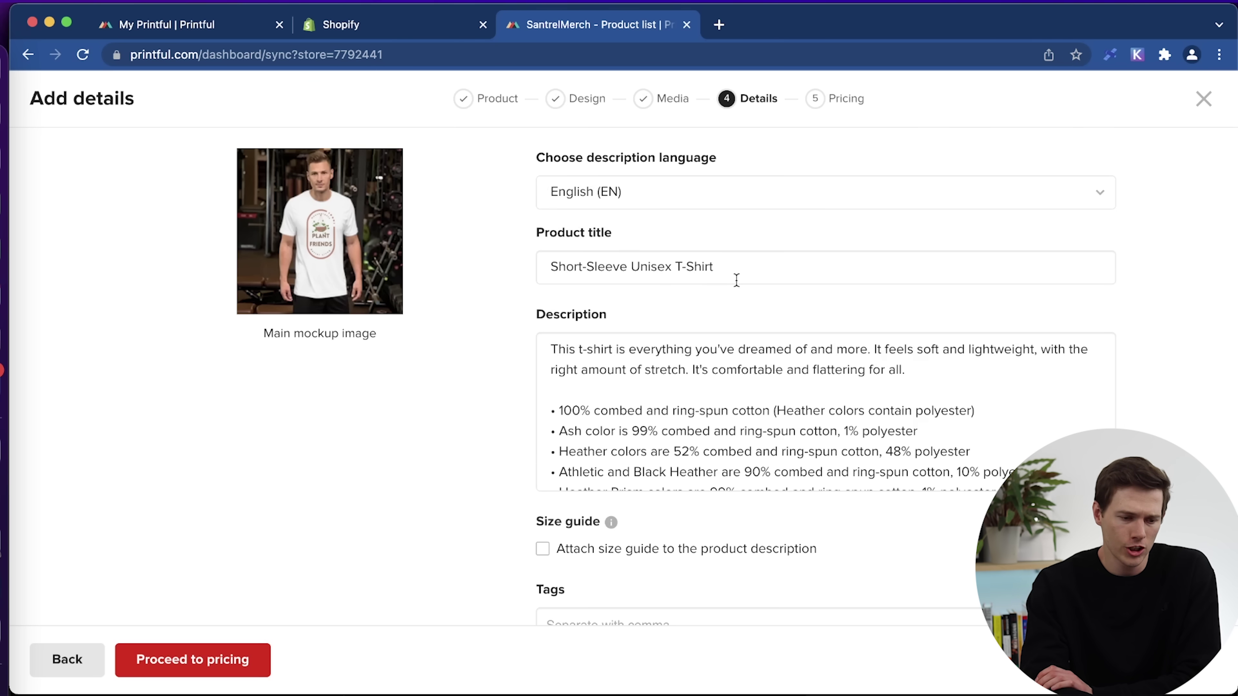
{"action": "left_click", "coordinate": [548, 268]}
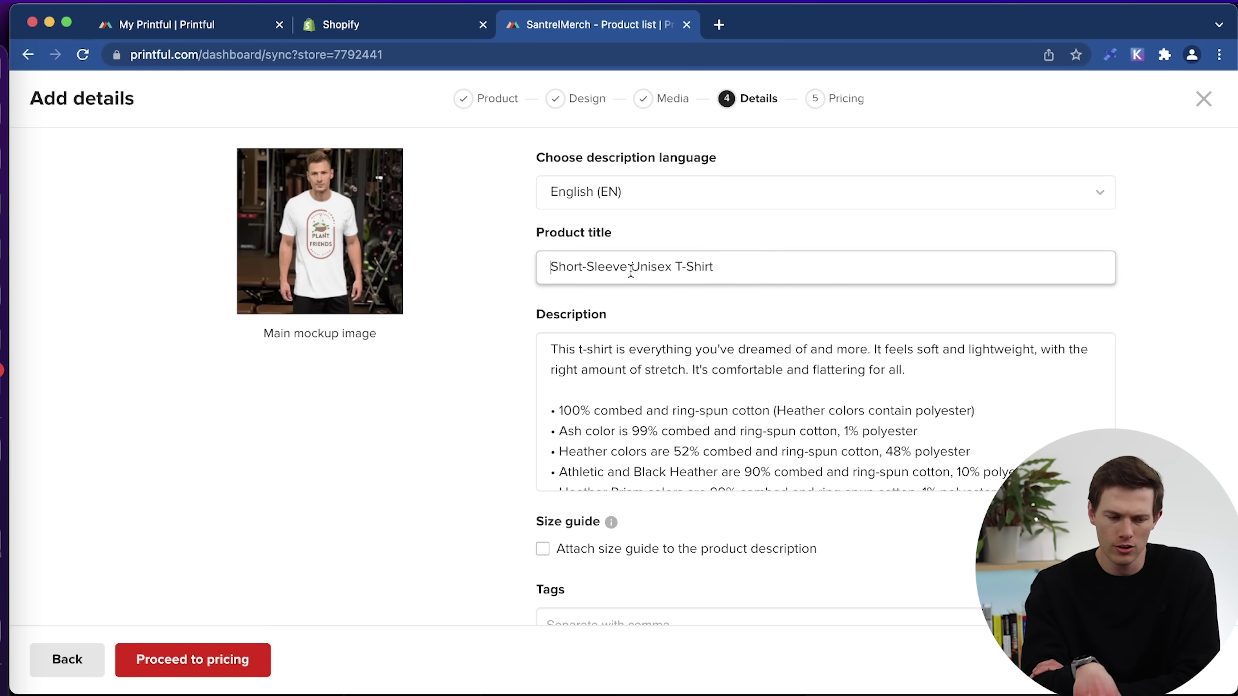
{"action": "type", "text": "Plant Friends"}
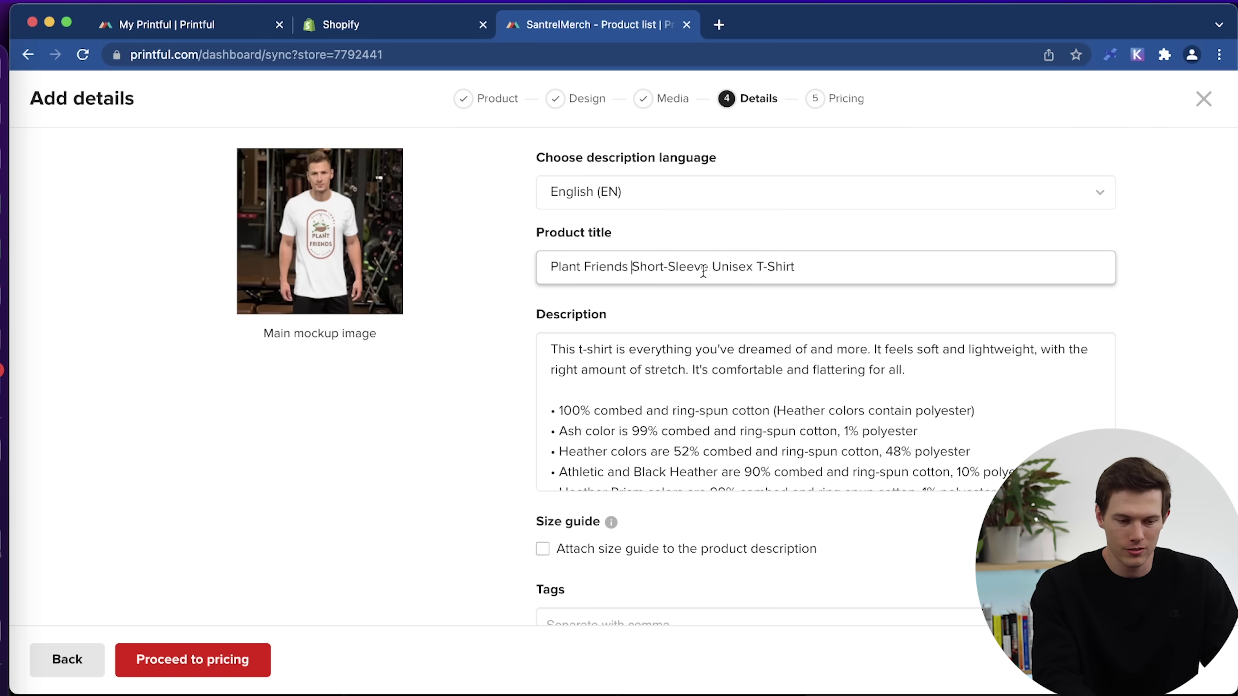
Check the size guide and collections options without keeping either, then proceed to pricing.
{"action": "scroll", "coordinate": [511, 385], "scroll_direction": "down", "scroll_amount": 3}
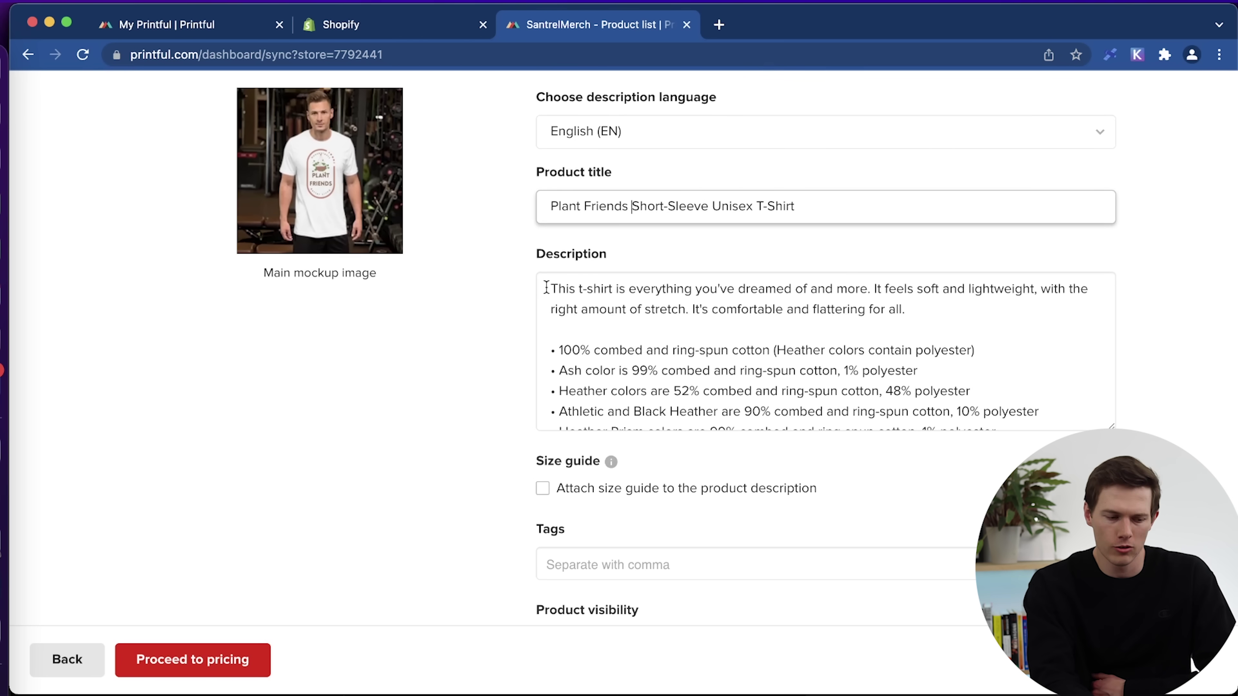
{"action": "scroll", "coordinate": [468, 401], "scroll_direction": "down", "scroll_amount": 5}
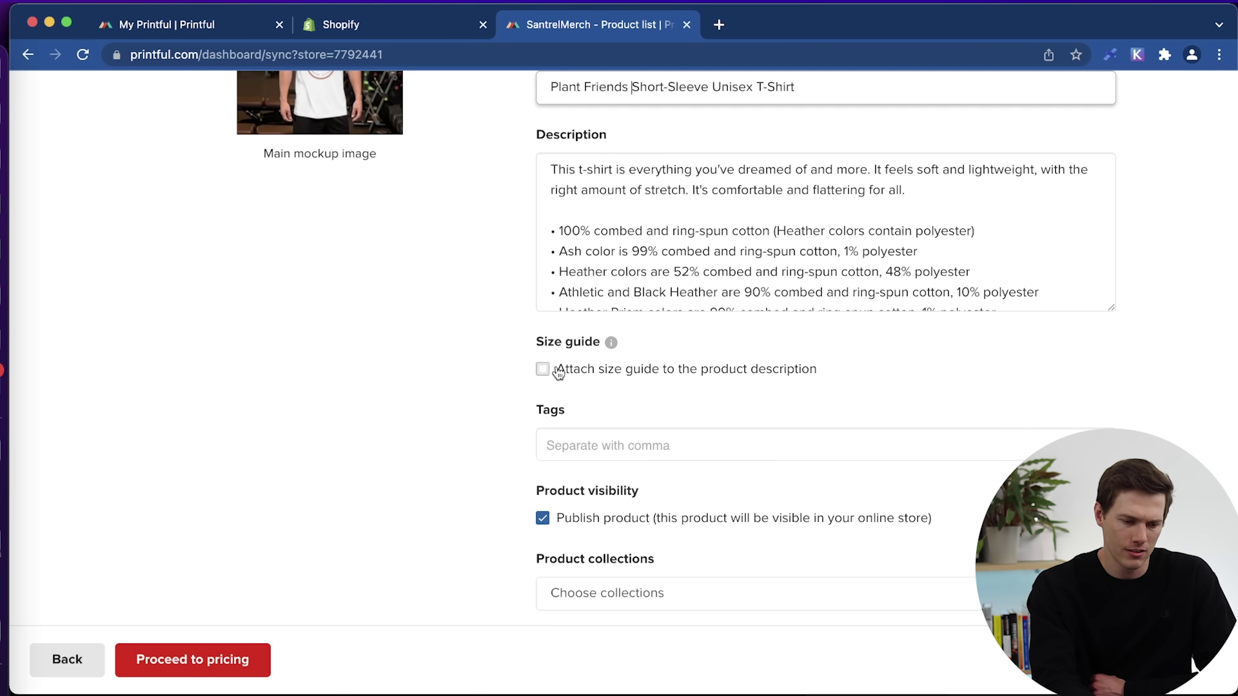
{"action": "left_click", "coordinate": [543, 369]}
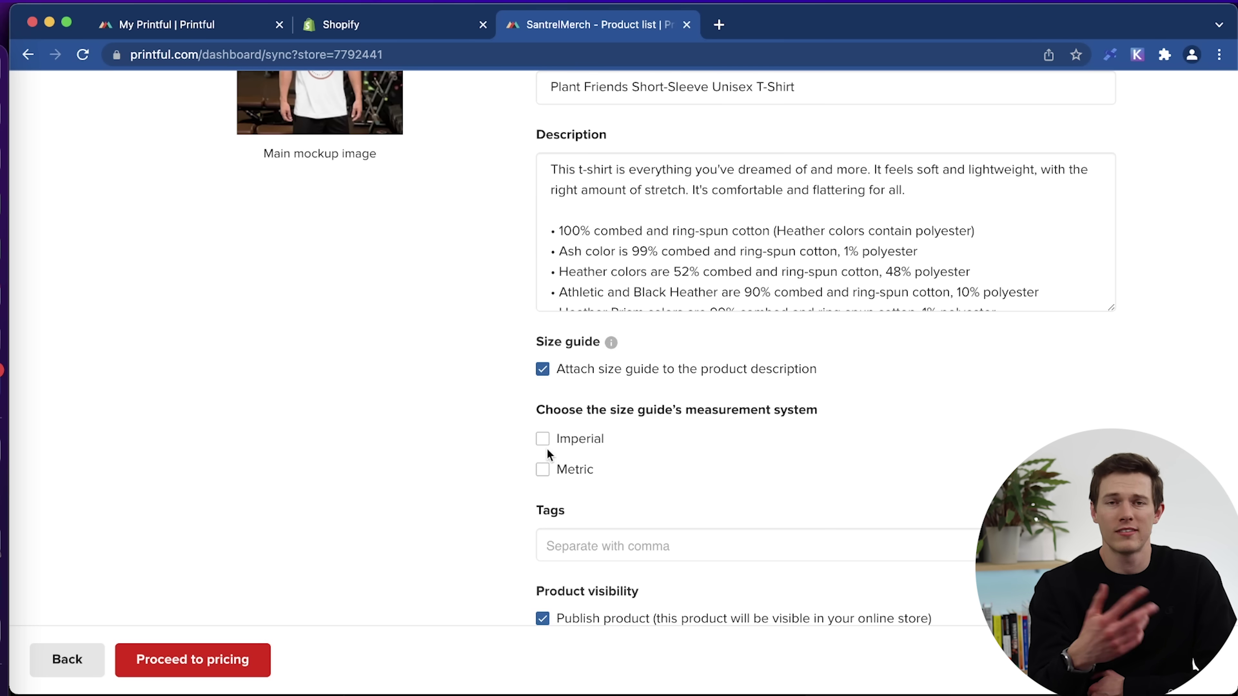
{"action": "left_click", "coordinate": [543, 369]}
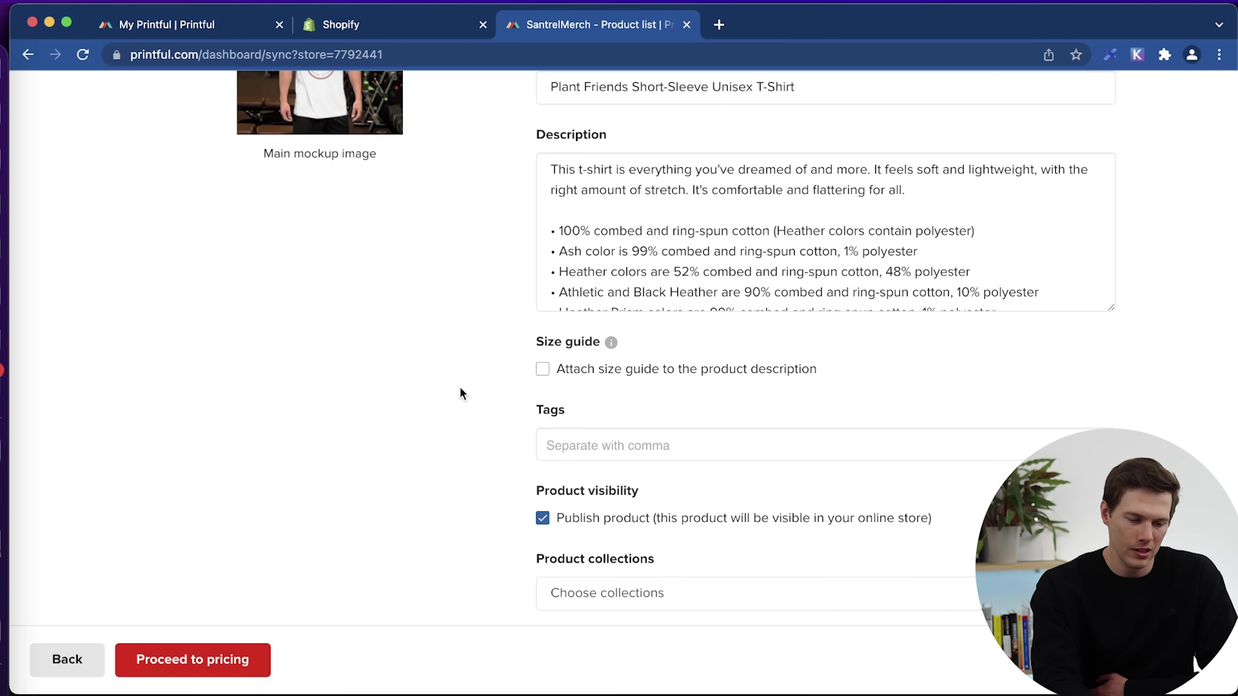
{"action": "scroll", "coordinate": [460, 388], "scroll_direction": "up", "scroll_amount": 3}
{"action": "scroll", "coordinate": [461, 388], "scroll_direction": "down", "scroll_amount": 3}
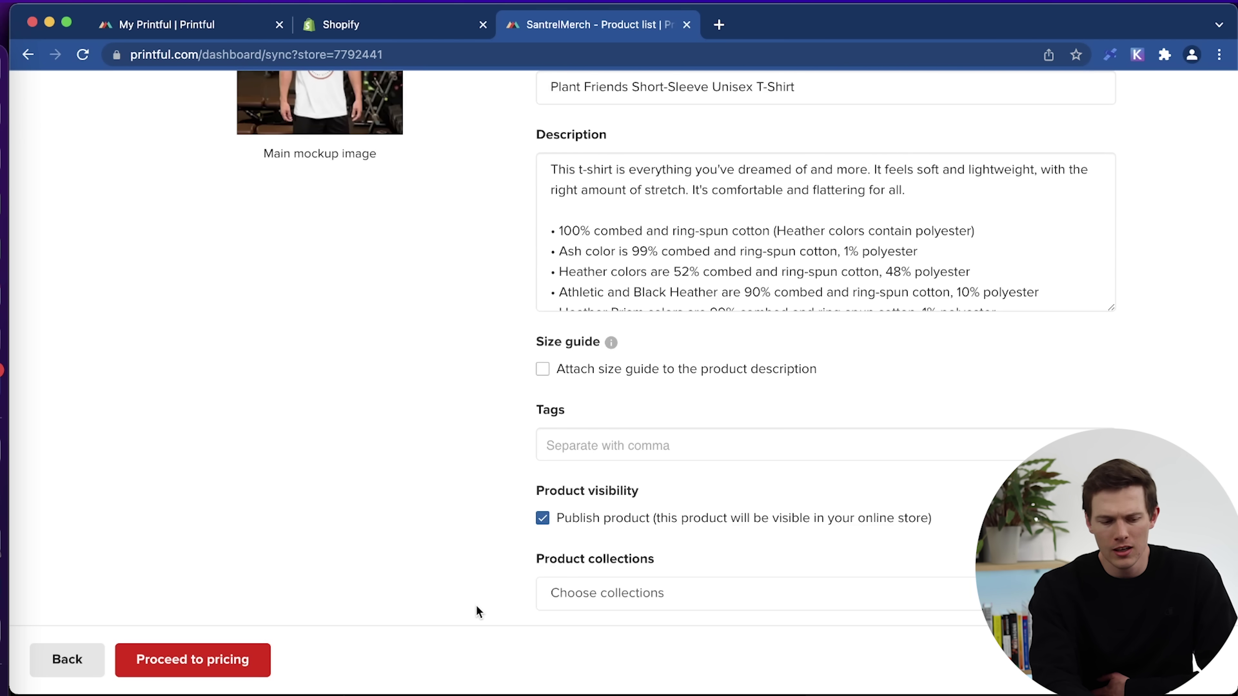
{"action": "left_click", "coordinate": [673, 603]}
{"action": "left_click", "coordinate": [441, 531]}
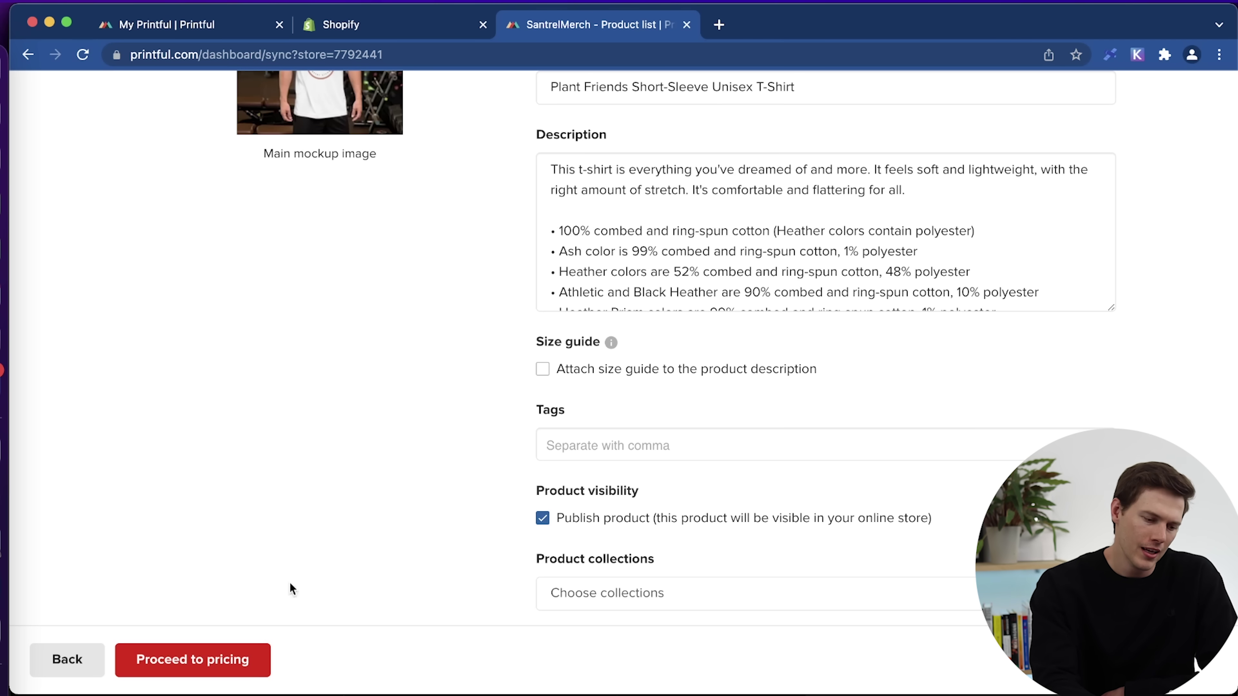
{"action": "left_click", "coordinate": [221, 663]}
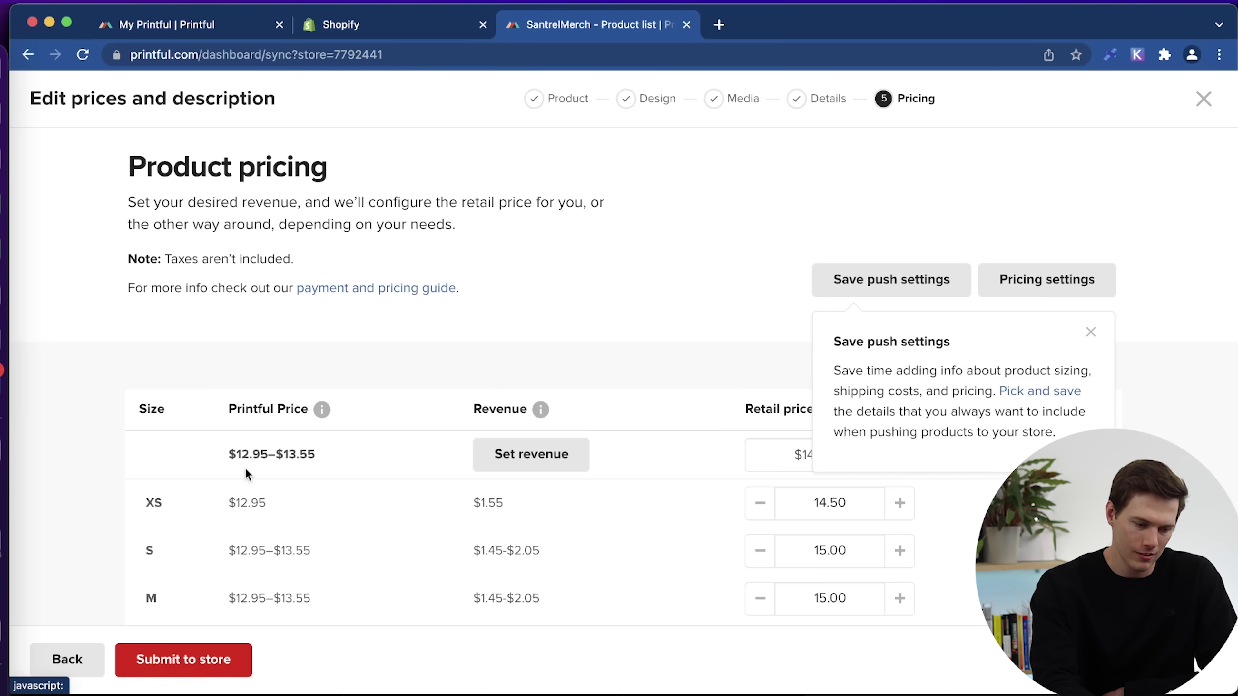
Dismiss the push settings tip and change every size's retail price from 19 to 27.95.
{"action": "scroll", "coordinate": [636, 354], "scroll_direction": "down", "scroll_amount": 3}
{"action": "scroll", "coordinate": [635, 356], "scroll_direction": "down", "scroll_amount": 1}
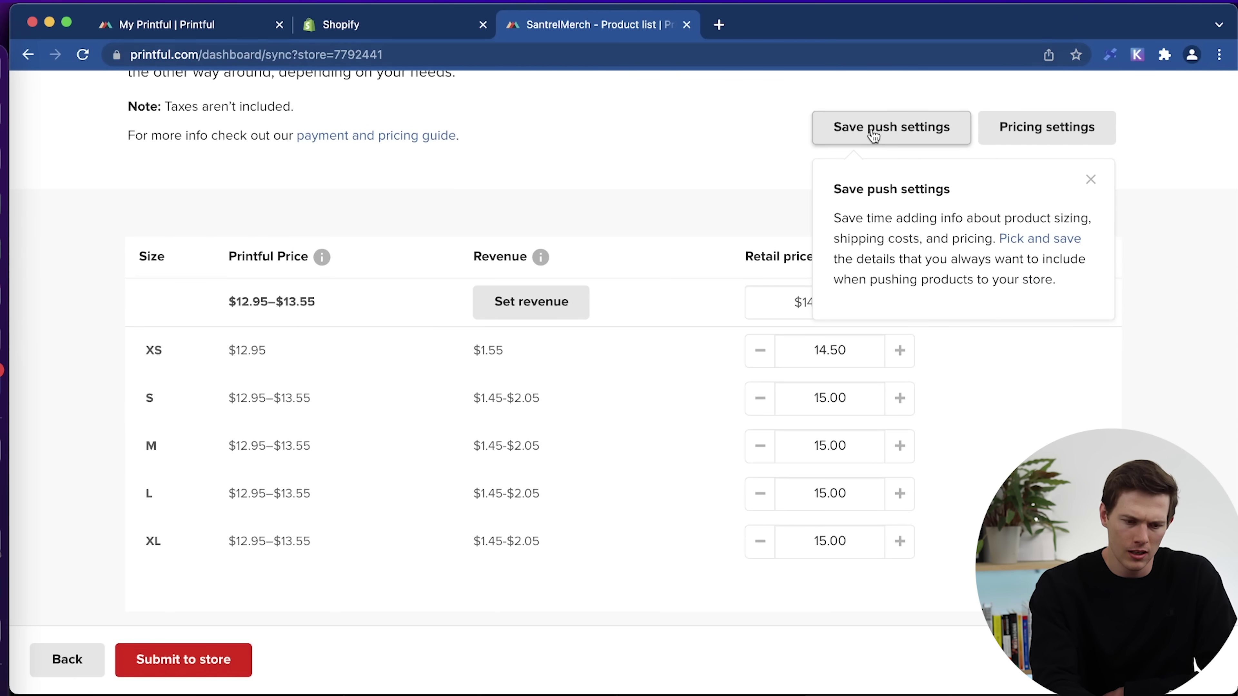
{"action": "left_click", "coordinate": [1091, 181]}
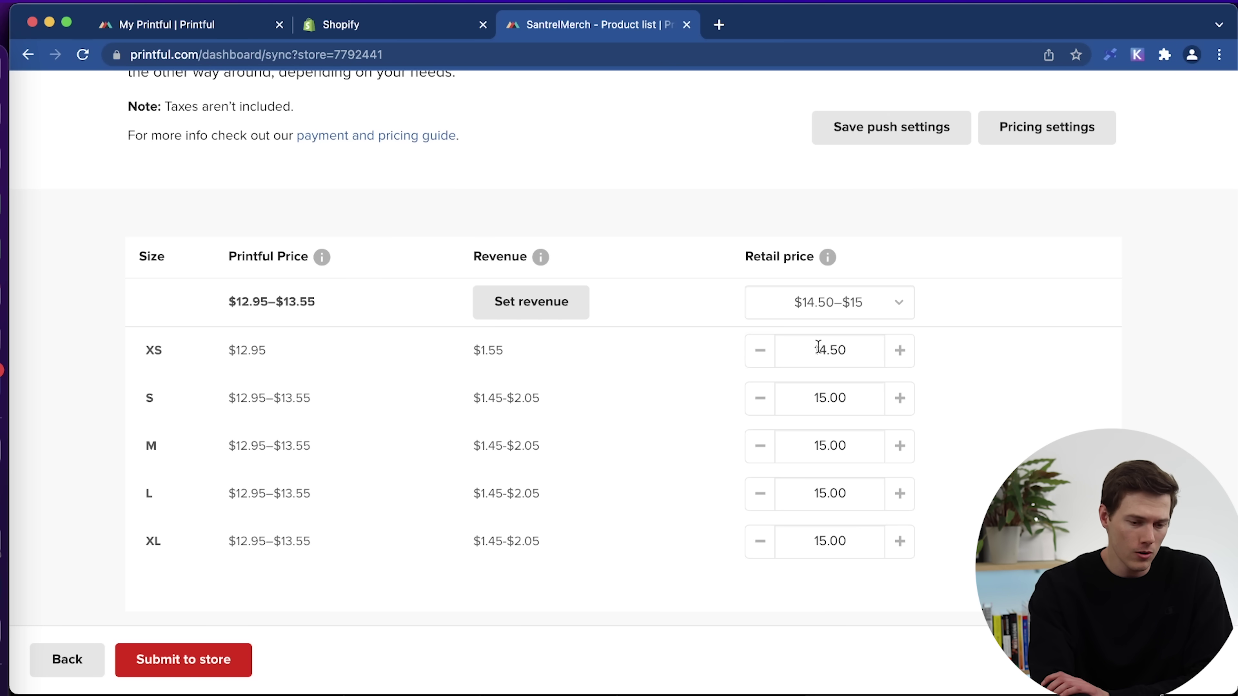
{"action": "left_click", "coordinate": [873, 304]}
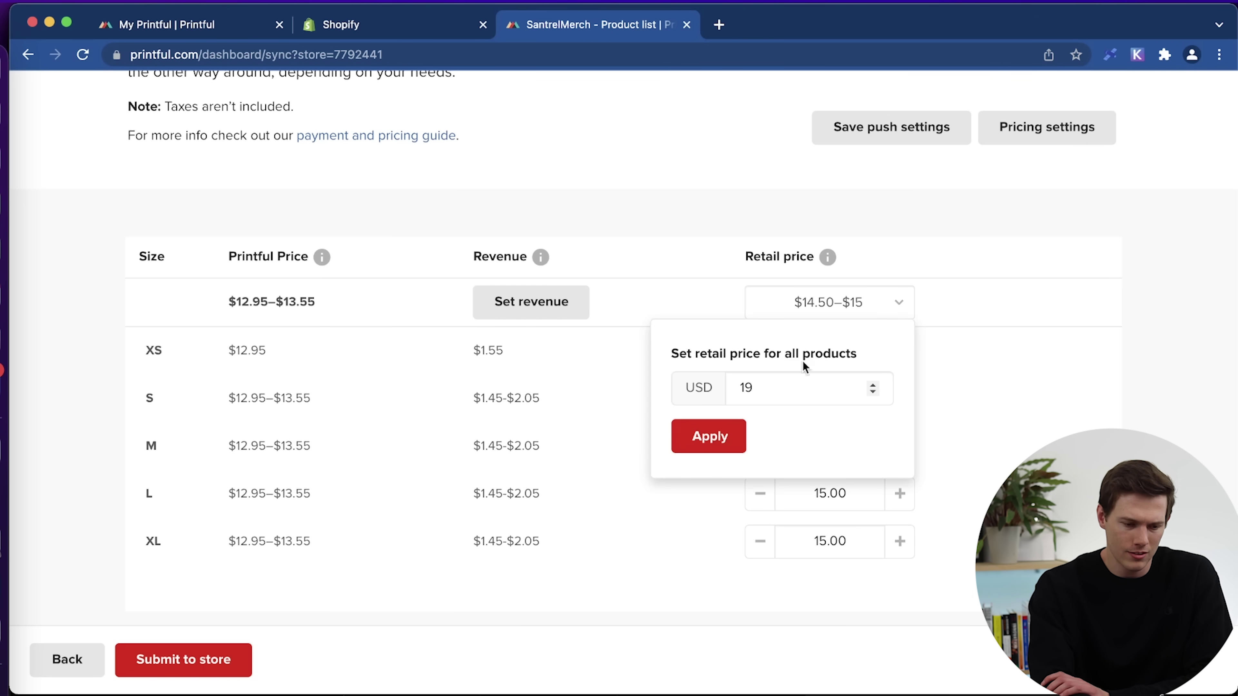
{"action": "left_click_drag", "start_coordinate": [769, 389], "coordinate": [673, 397]}
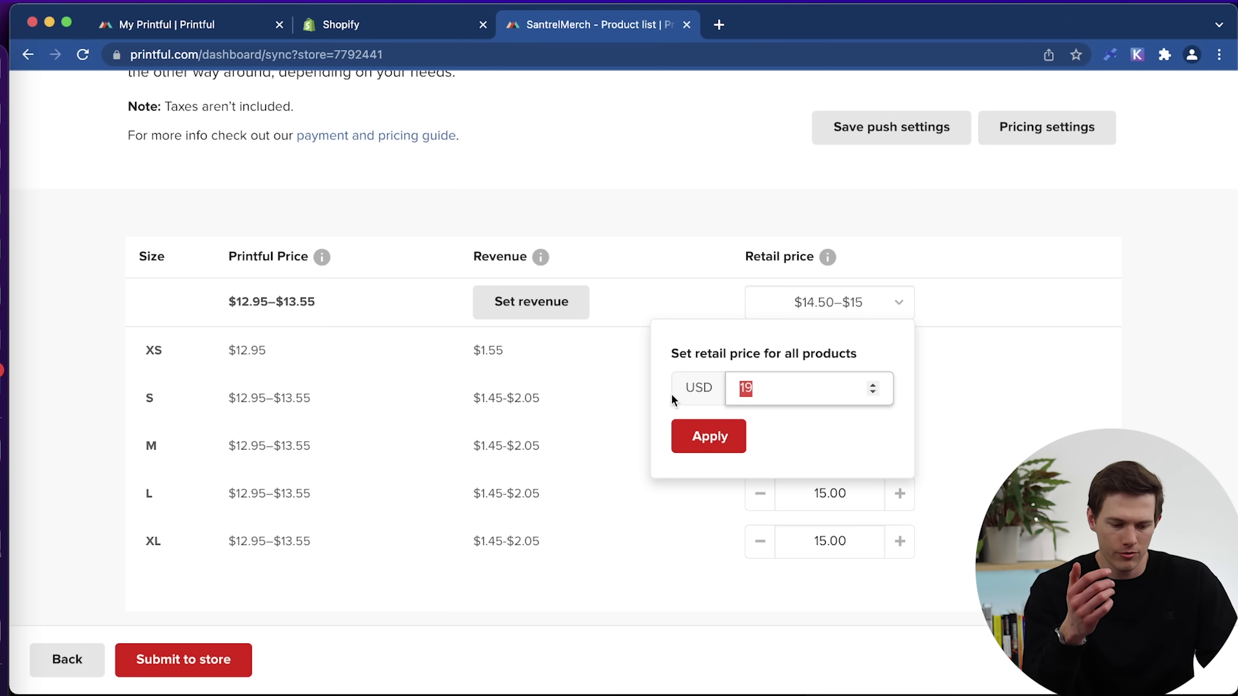
{"action": "type", "text": "27.95"}
{"action": "left_click", "coordinate": [709, 436]}
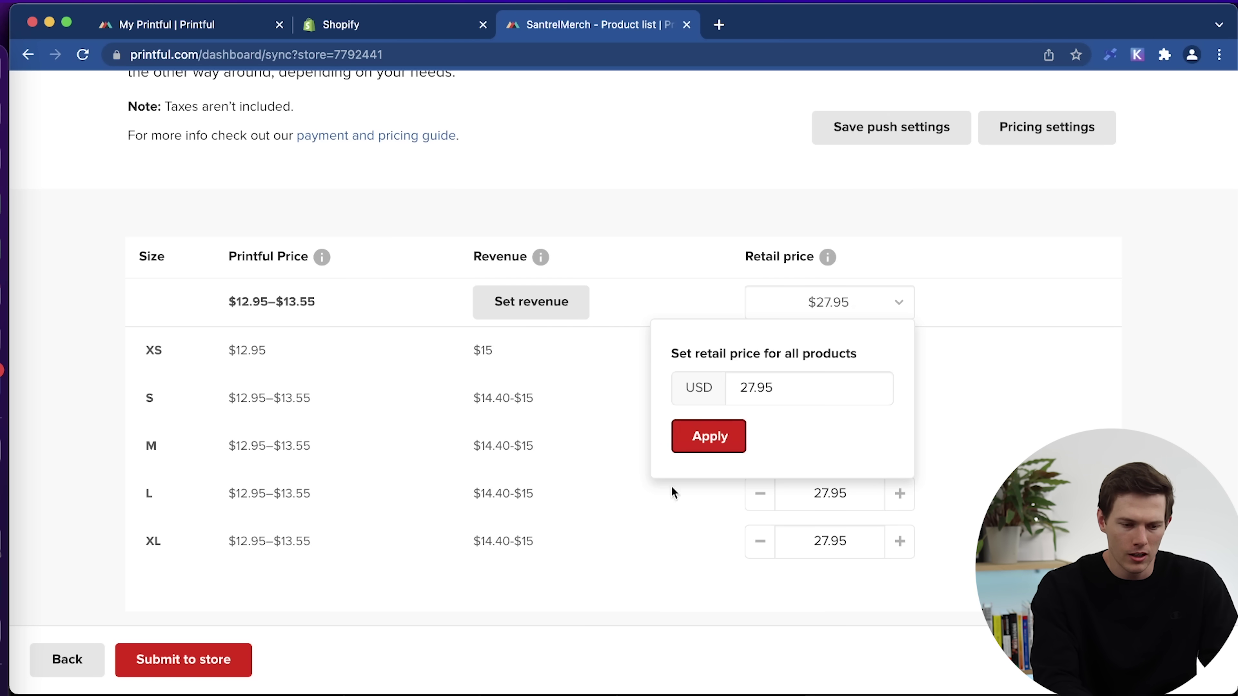
{"action": "left_click", "coordinate": [991, 407]}
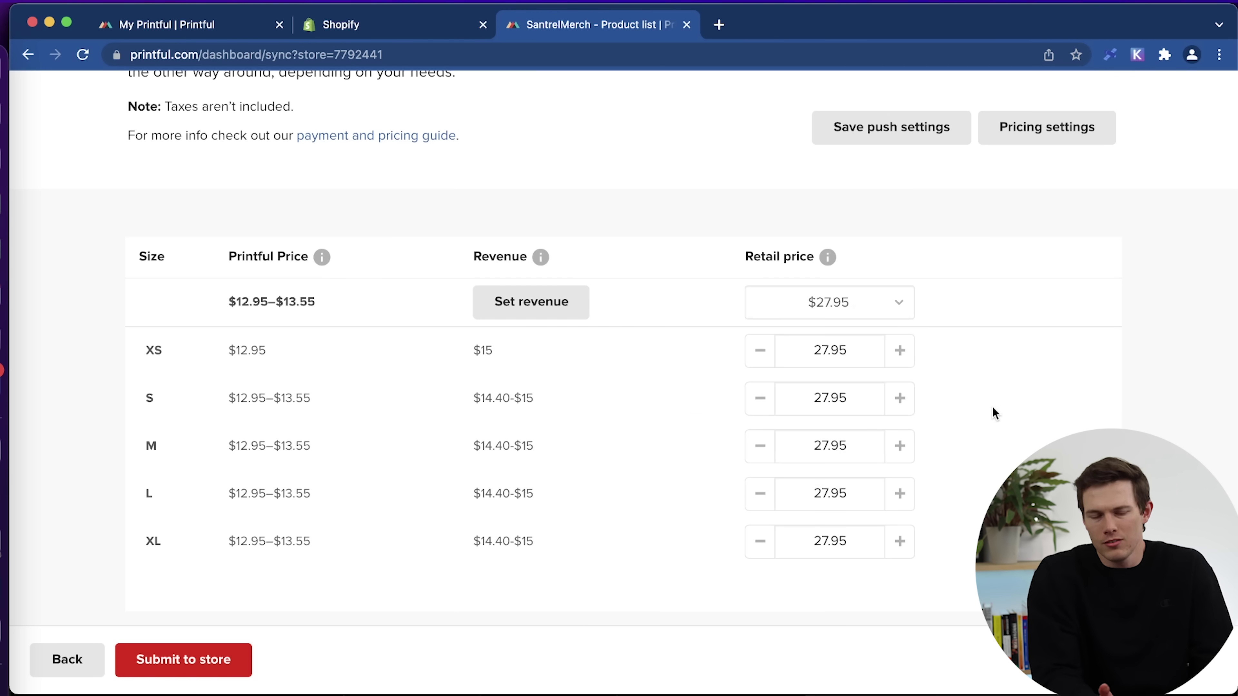
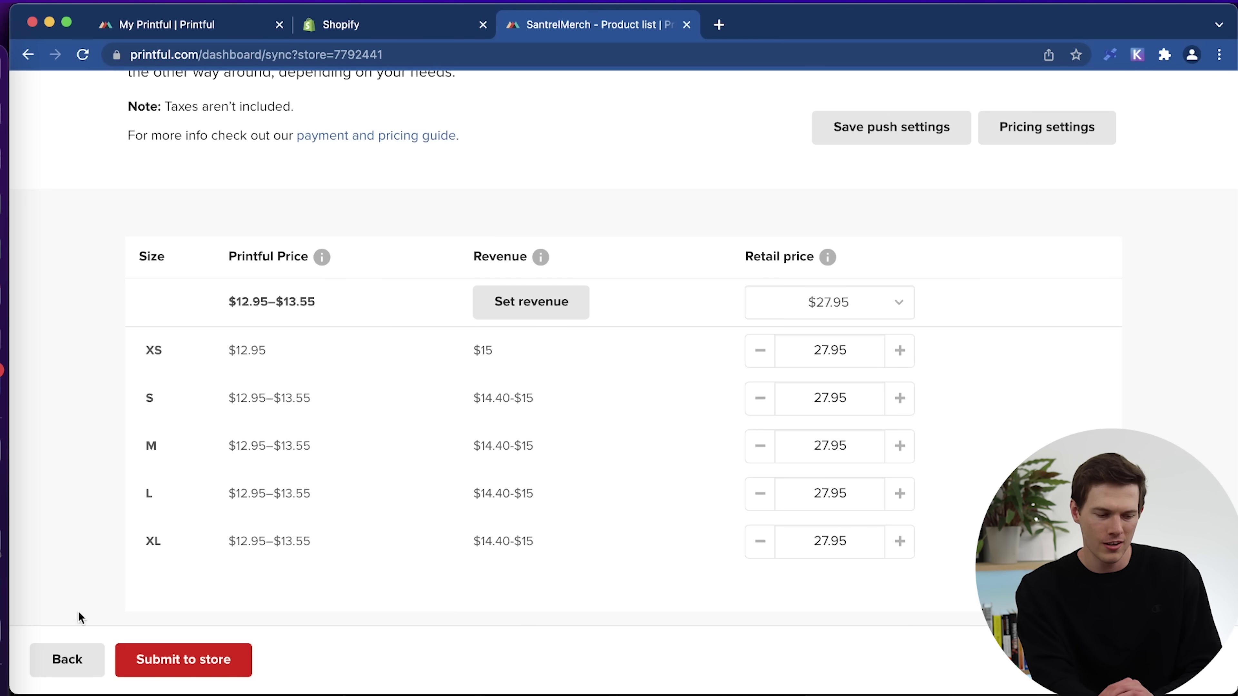
Submit the Plant Friends T-shirt, priced 27.95 per size, to the SantrelMerch store.
{"action": "left_click", "coordinate": [188, 672]}
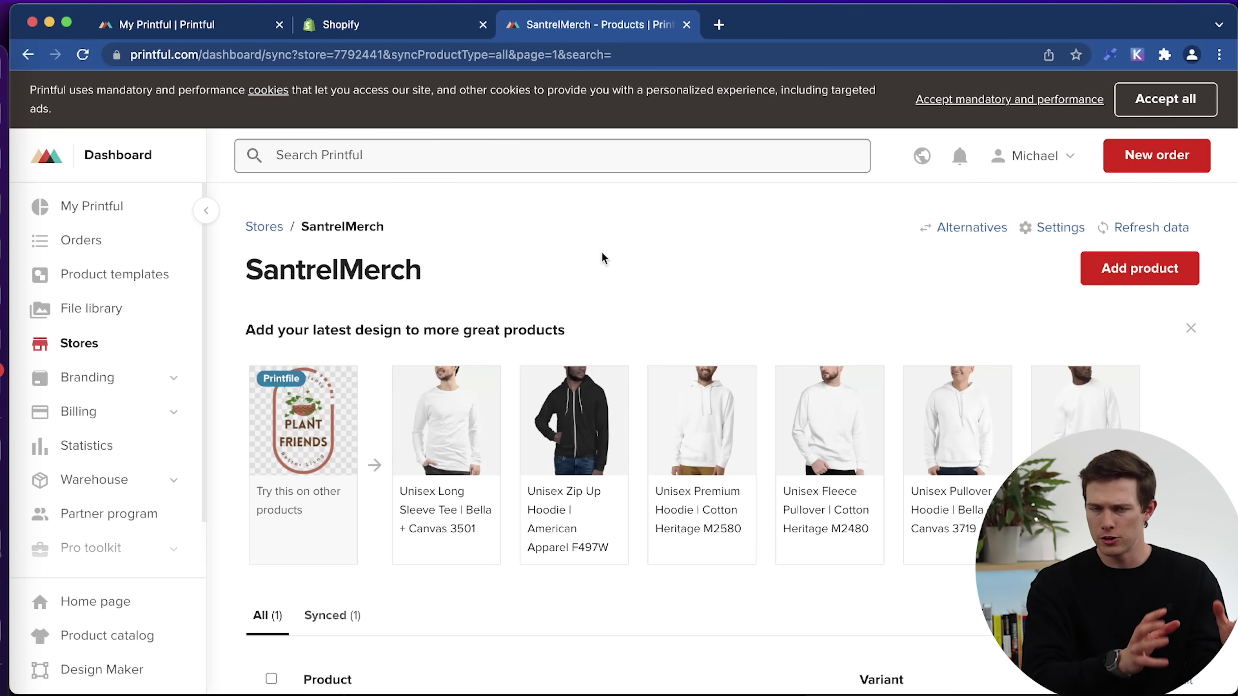
Check that all 10 T-shirt variants show as synced, then go to the Shopify admin.
{"action": "scroll", "coordinate": [736, 312], "scroll_direction": "down", "scroll_amount": 5}
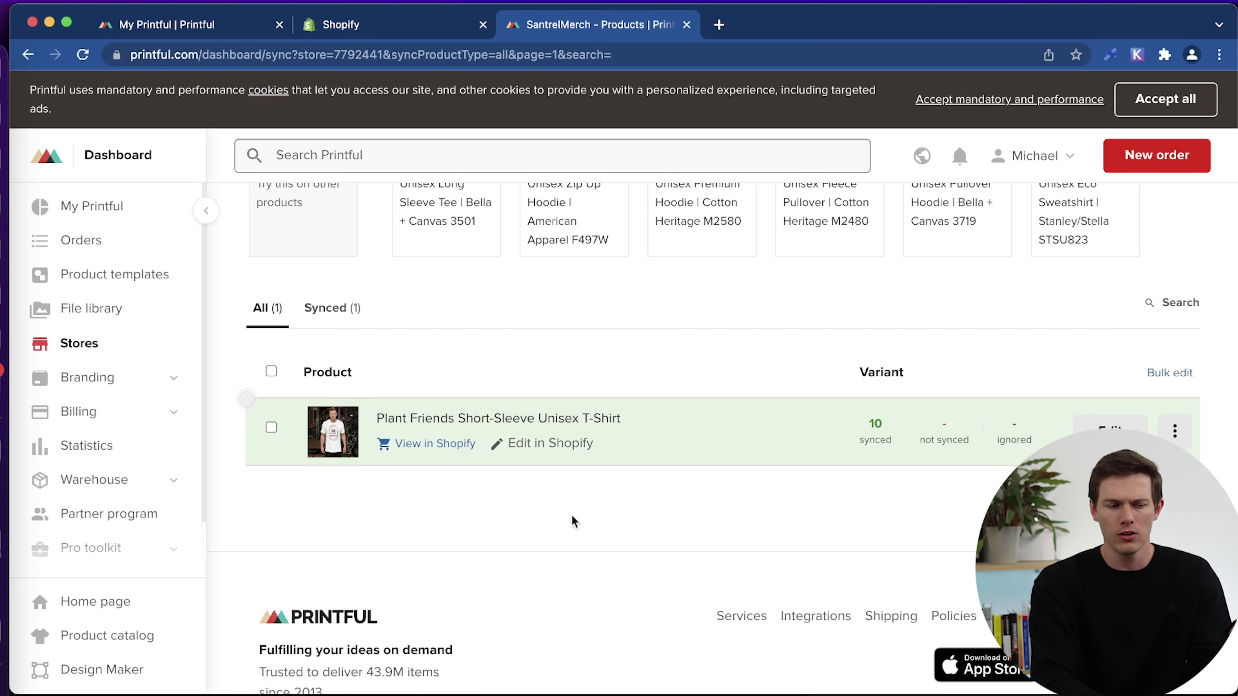
{"action": "scroll", "coordinate": [585, 496], "scroll_direction": "up", "scroll_amount": 6}
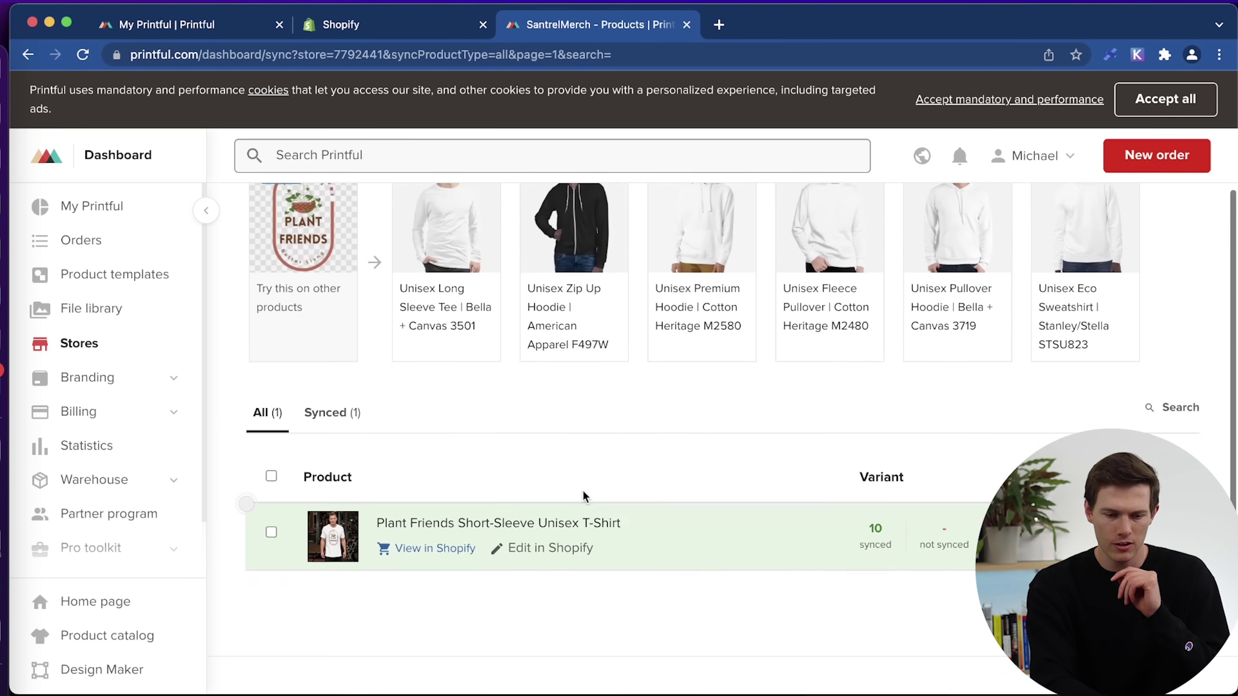
{"action": "left_click", "coordinate": [355, 25]}
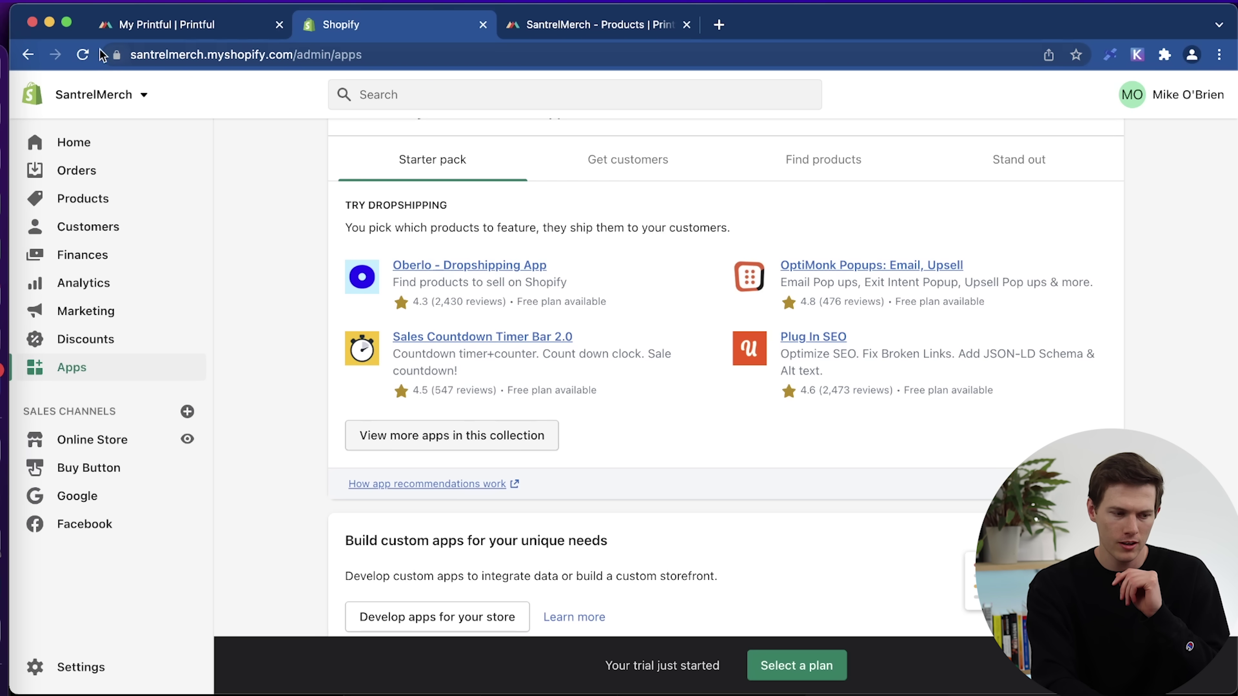
Reload Shopify and open the Plant Friends T-shirt listing to review its two mockup photos.
{"action": "left_click", "coordinate": [83, 55]}
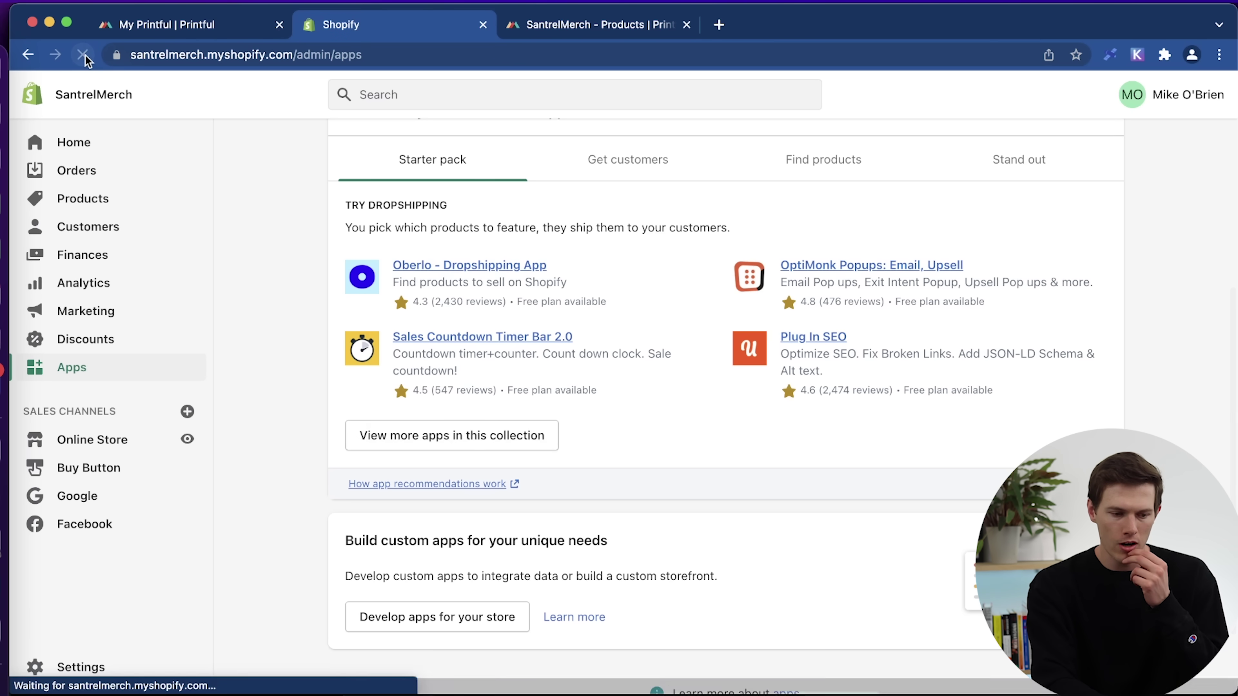
{"action": "scroll", "coordinate": [336, 307], "scroll_direction": "up", "scroll_amount": 3}
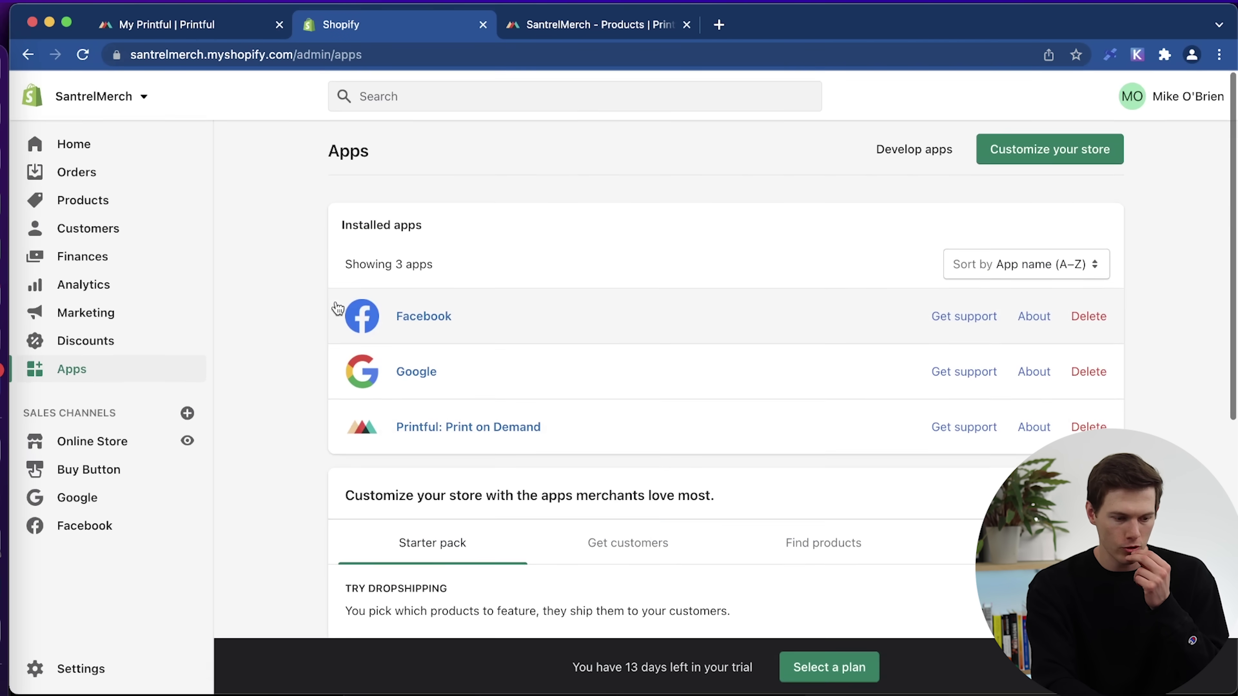
{"action": "left_click", "coordinate": [82, 200]}
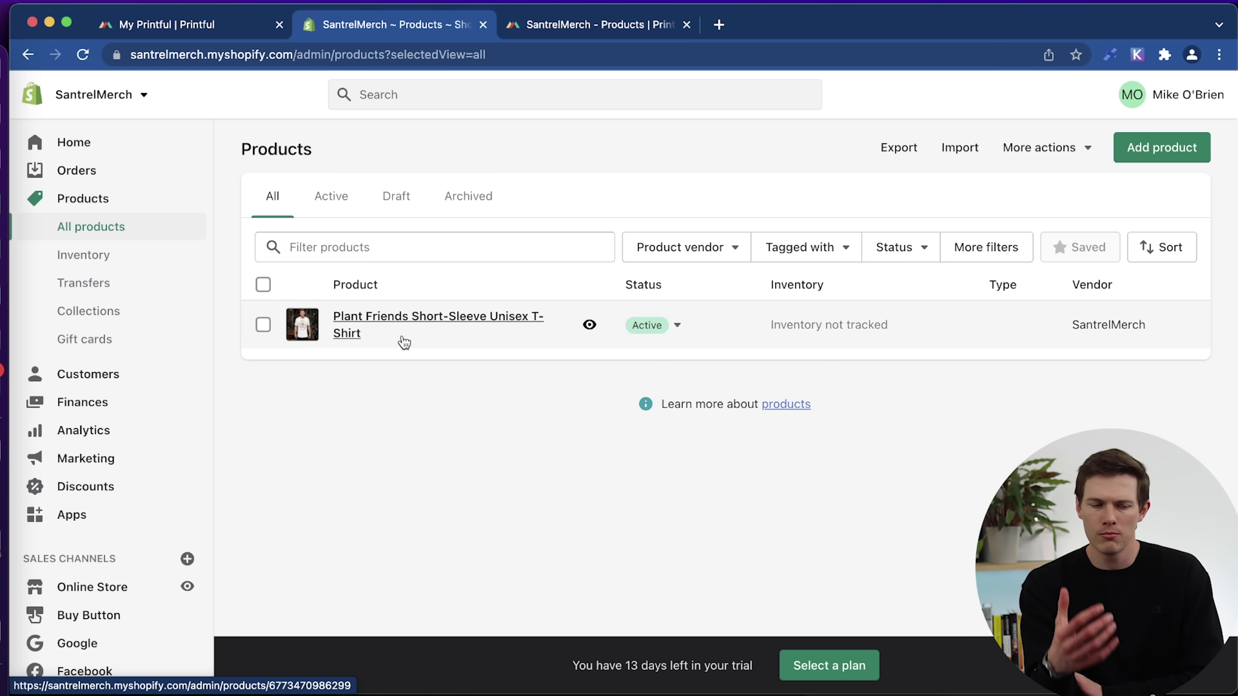
{"action": "left_click", "coordinate": [387, 321]}
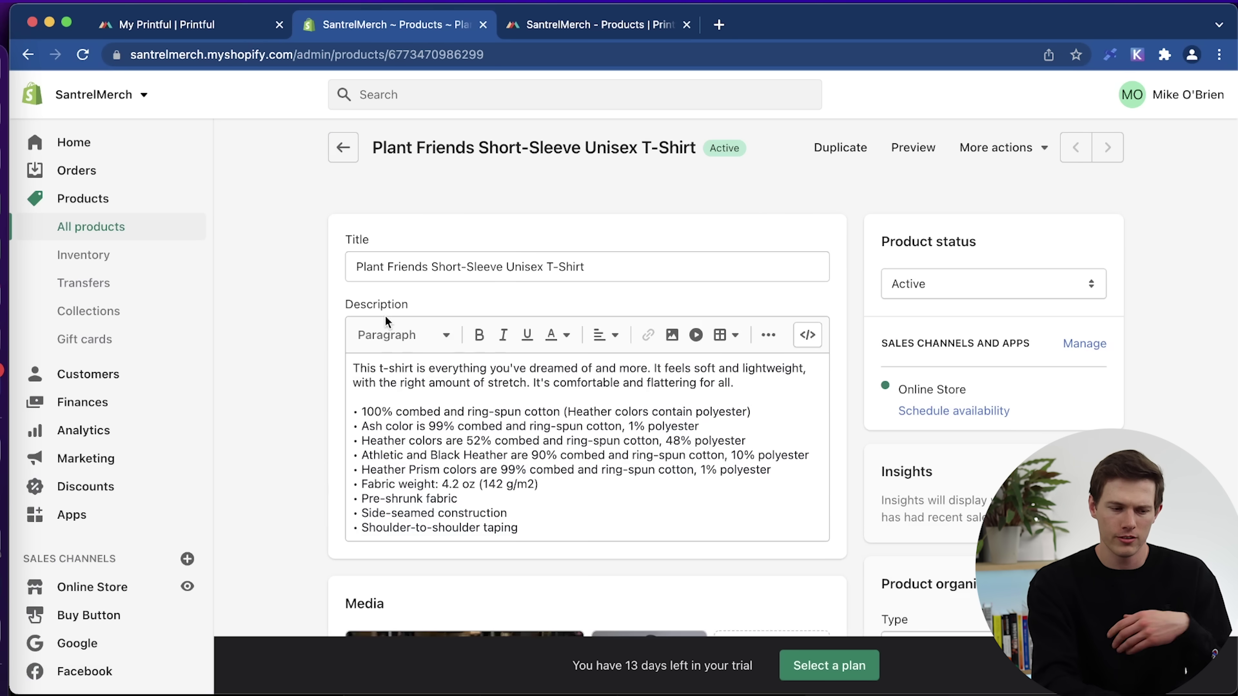
{"action": "scroll", "coordinate": [1233, 429], "scroll_direction": "down", "scroll_amount": 3}
{"action": "scroll", "coordinate": [1233, 429], "scroll_direction": "down", "scroll_amount": 6}
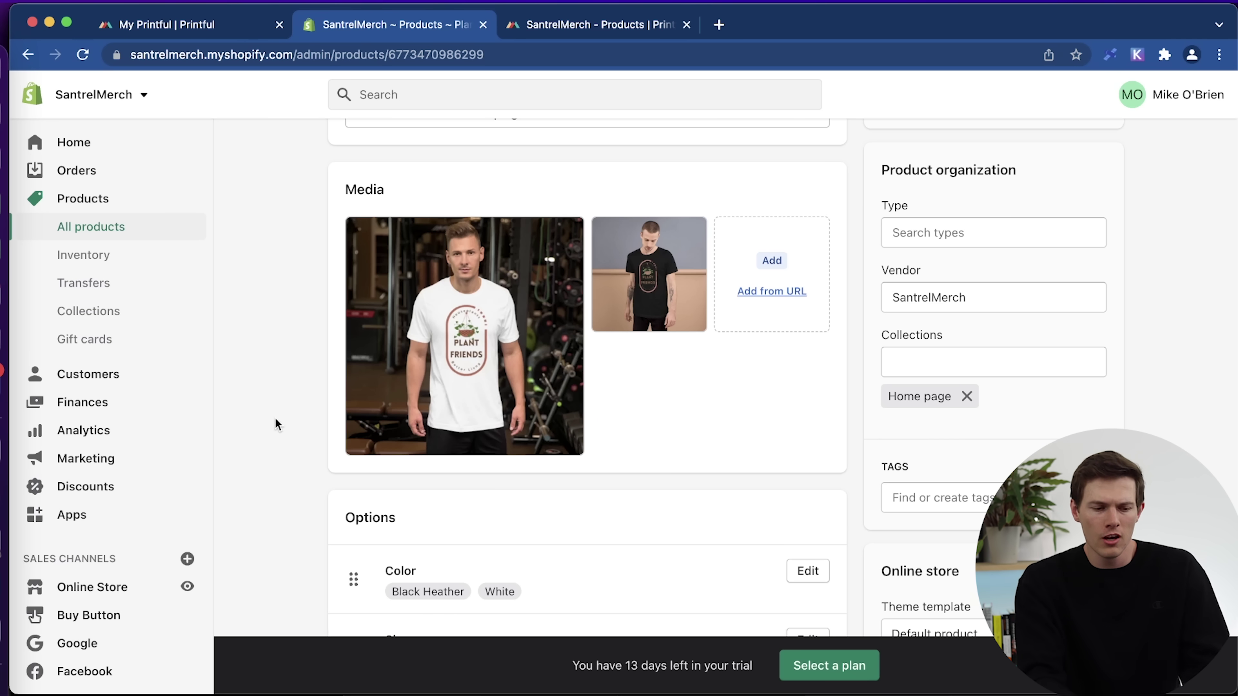
Open placeit.net in a new browser tab.
{"action": "key", "text": "ctrl+Tab"}
{"action": "key", "text": "super+t"}
{"action": "type", "text": "https://placeit.net/"}
{"action": "key", "text": "Return"}
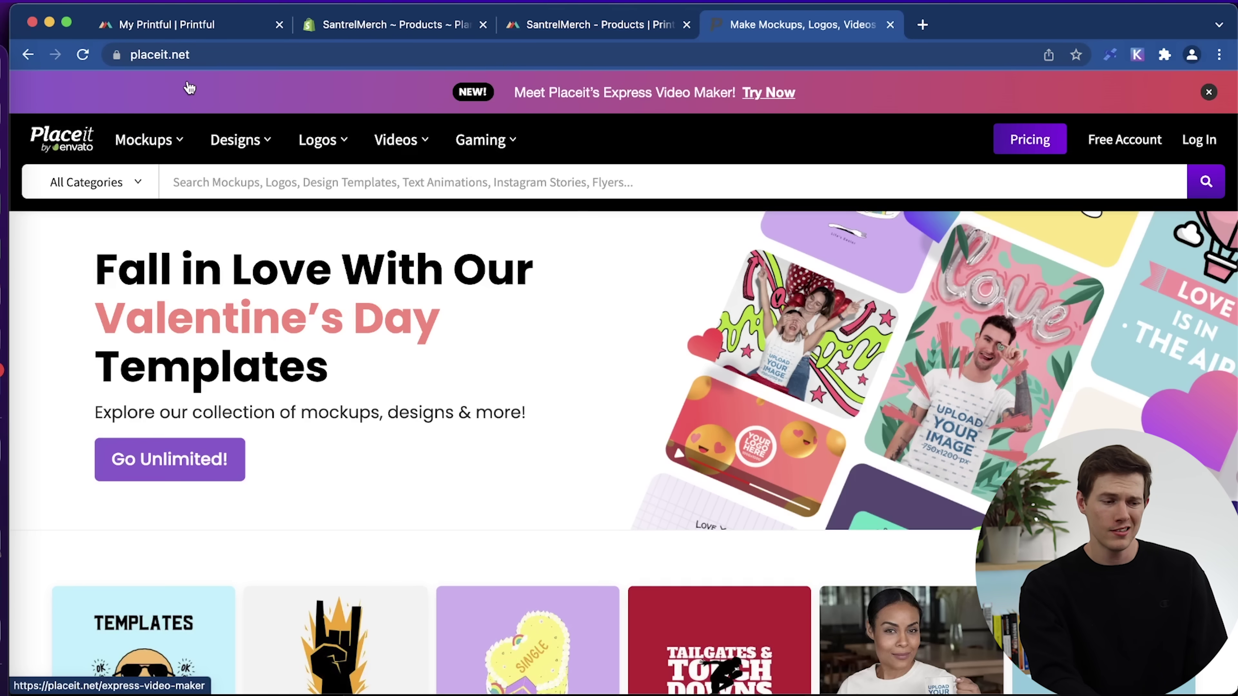
Browse the Placeit homepage and open the T-shirt mockups gallery.
{"action": "scroll", "coordinate": [373, 381], "scroll_direction": "down", "scroll_amount": 8}
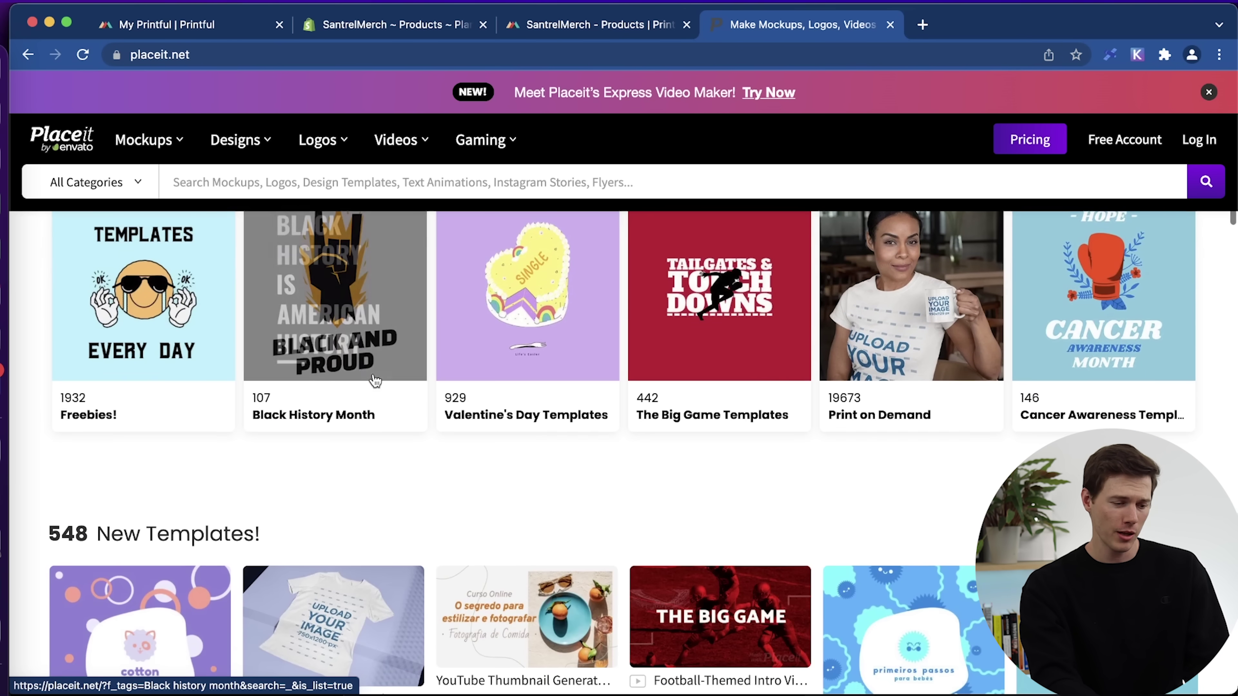
{"action": "scroll", "coordinate": [374, 381], "scroll_direction": "down", "scroll_amount": 4}
{"action": "scroll", "coordinate": [713, 377], "scroll_direction": "down", "scroll_amount": 5}
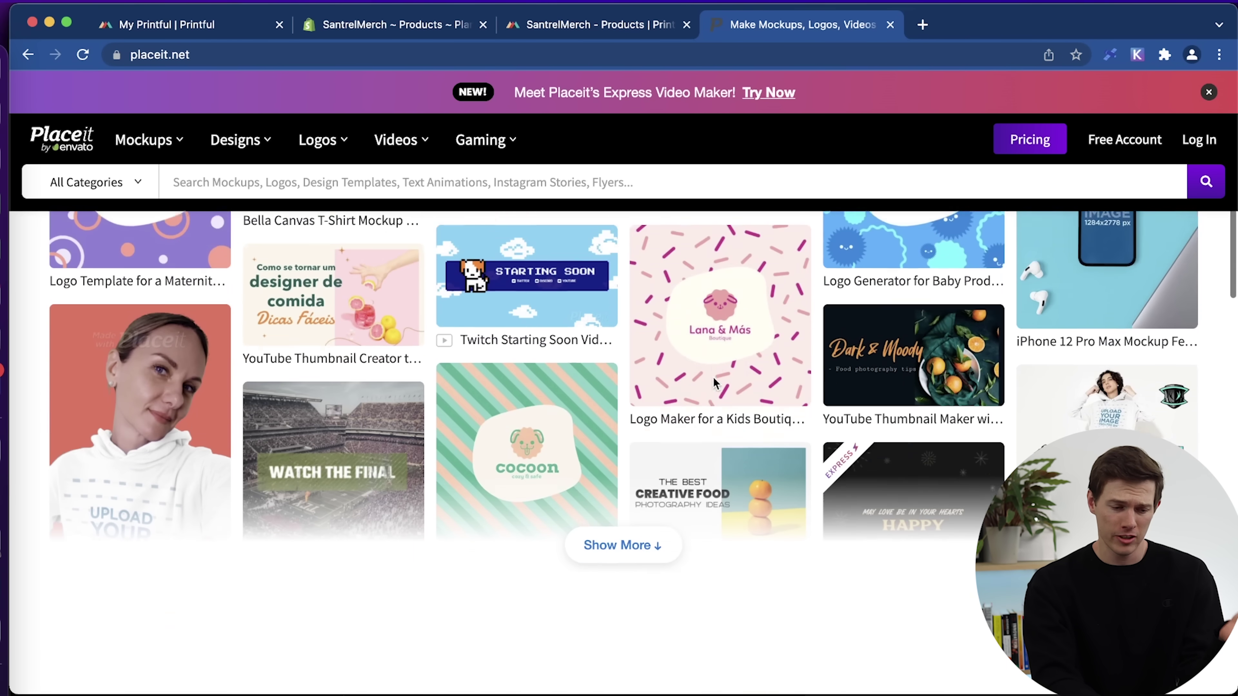
{"action": "scroll", "coordinate": [713, 376], "scroll_direction": "down", "scroll_amount": 3}
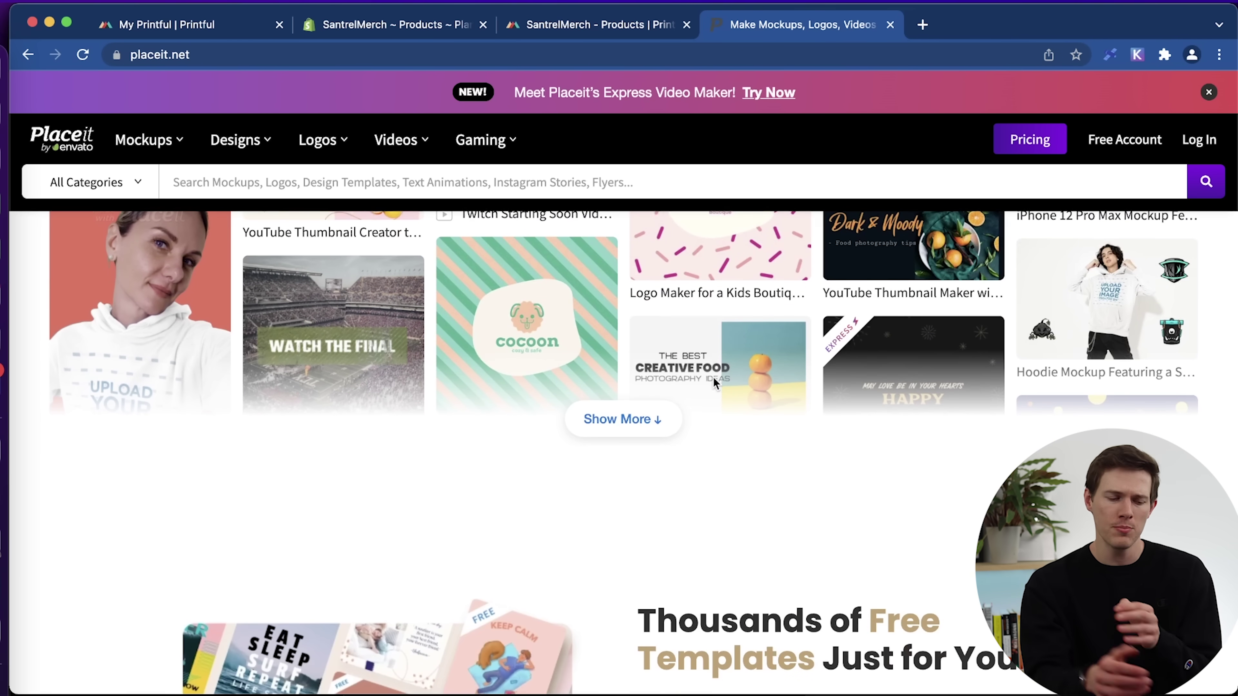
{"action": "left_click", "coordinate": [564, 27]}
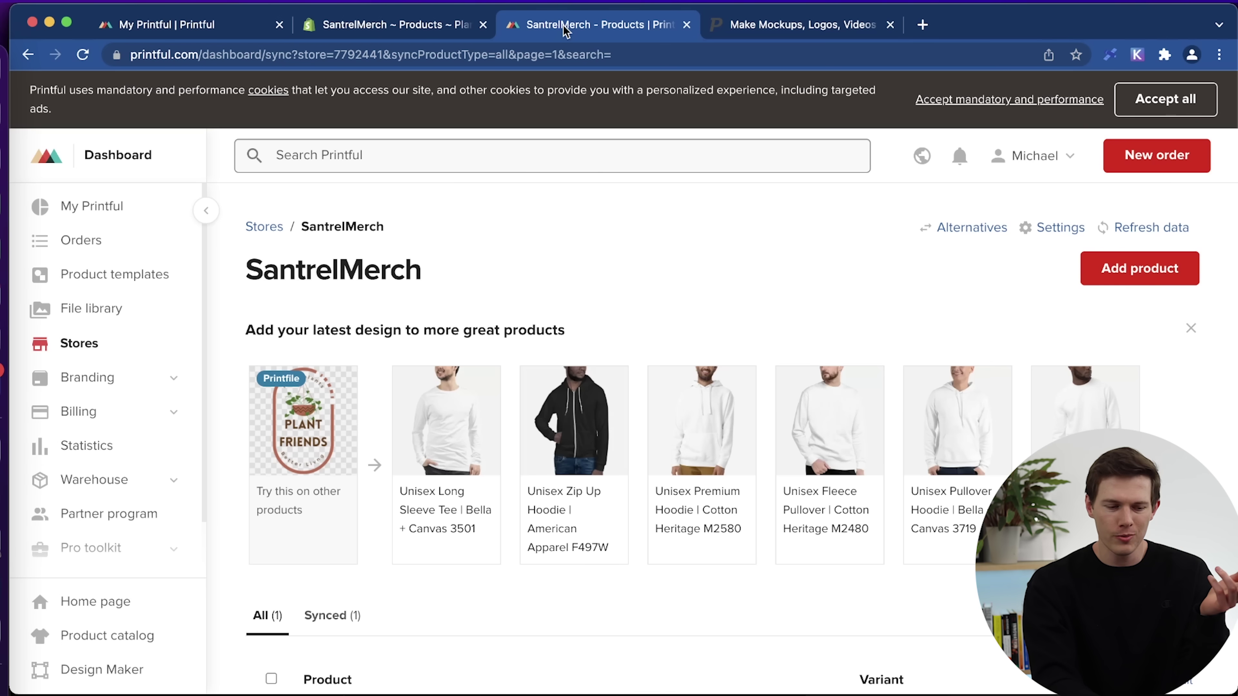
{"action": "left_click", "coordinate": [453, 24]}
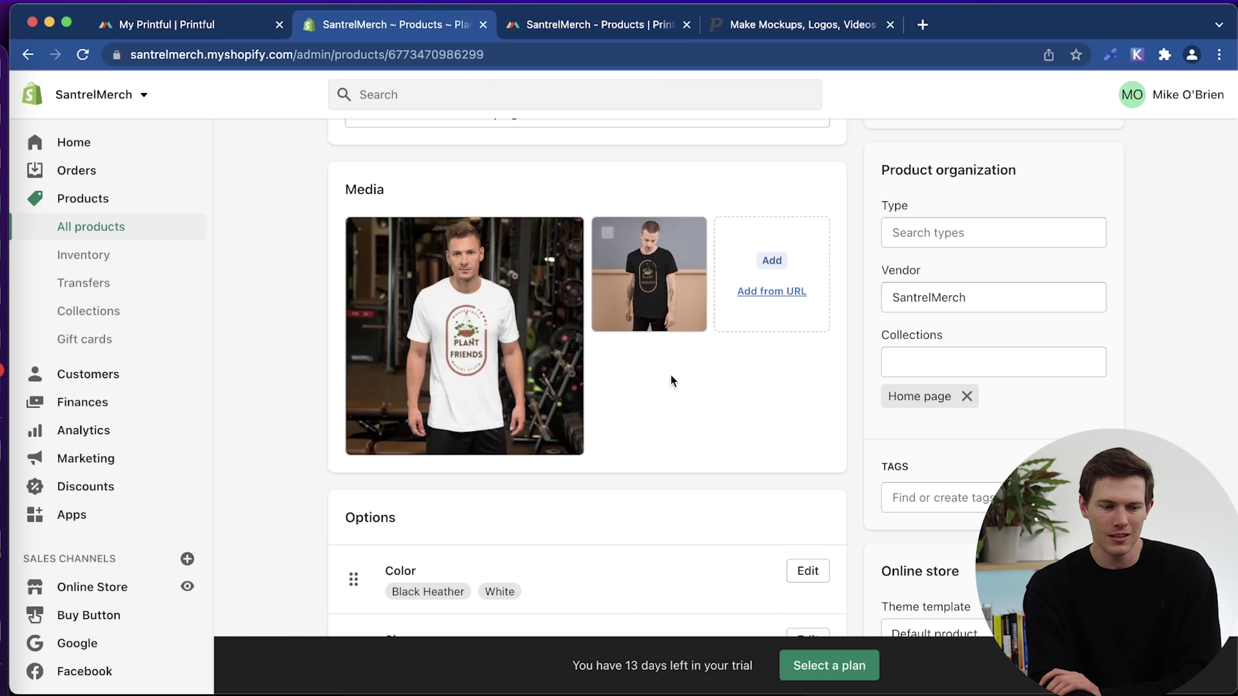
{"action": "left_click", "coordinate": [827, 24]}
{"action": "scroll", "coordinate": [551, 370], "scroll_direction": "up", "scroll_amount": 15}
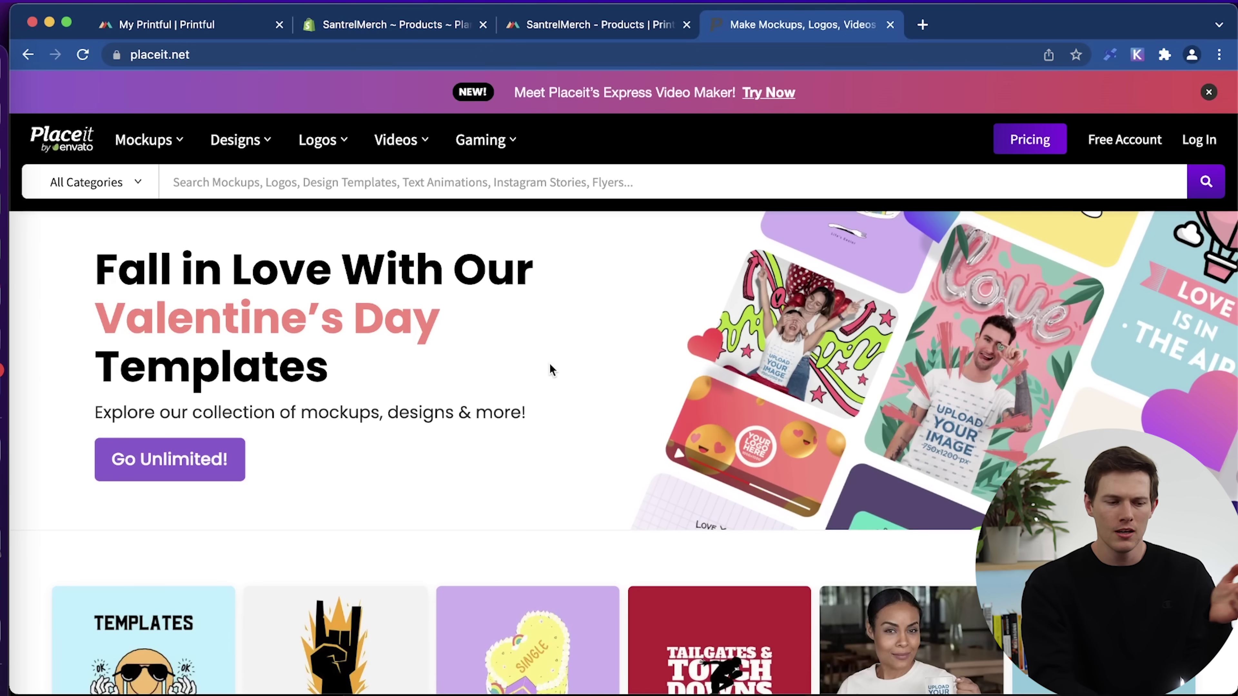
{"action": "mouse_move", "coordinate": [152, 144]}
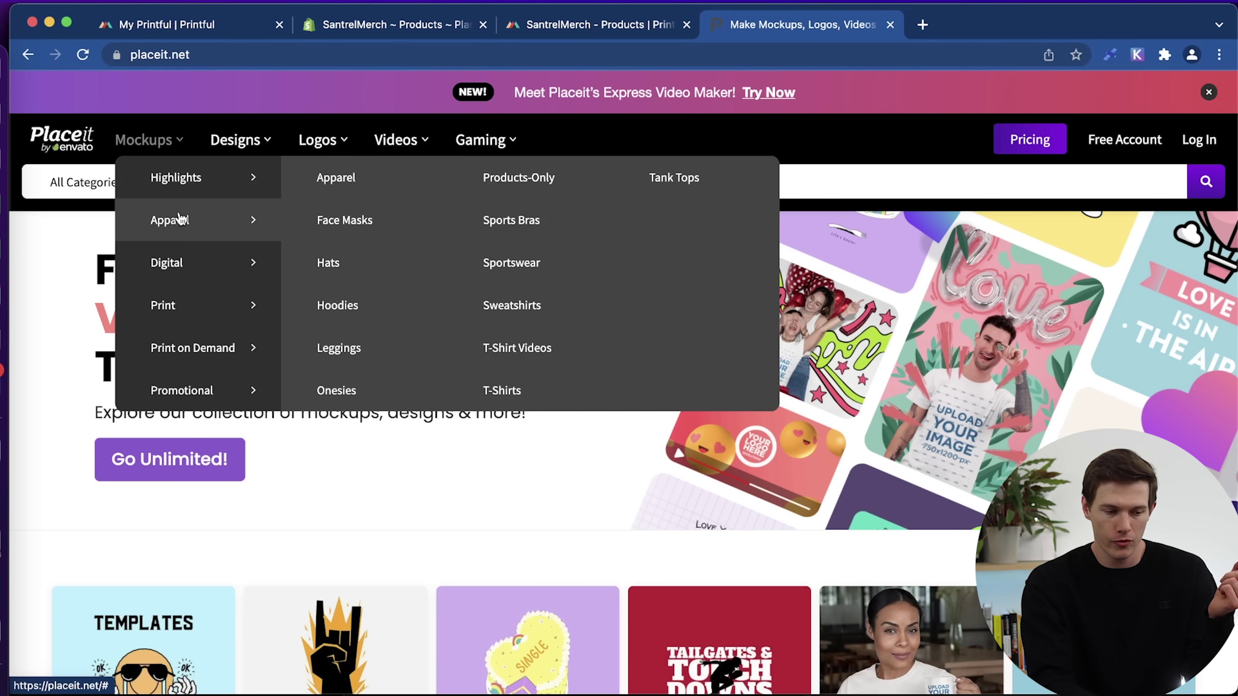
{"action": "mouse_move", "coordinate": [170, 224]}
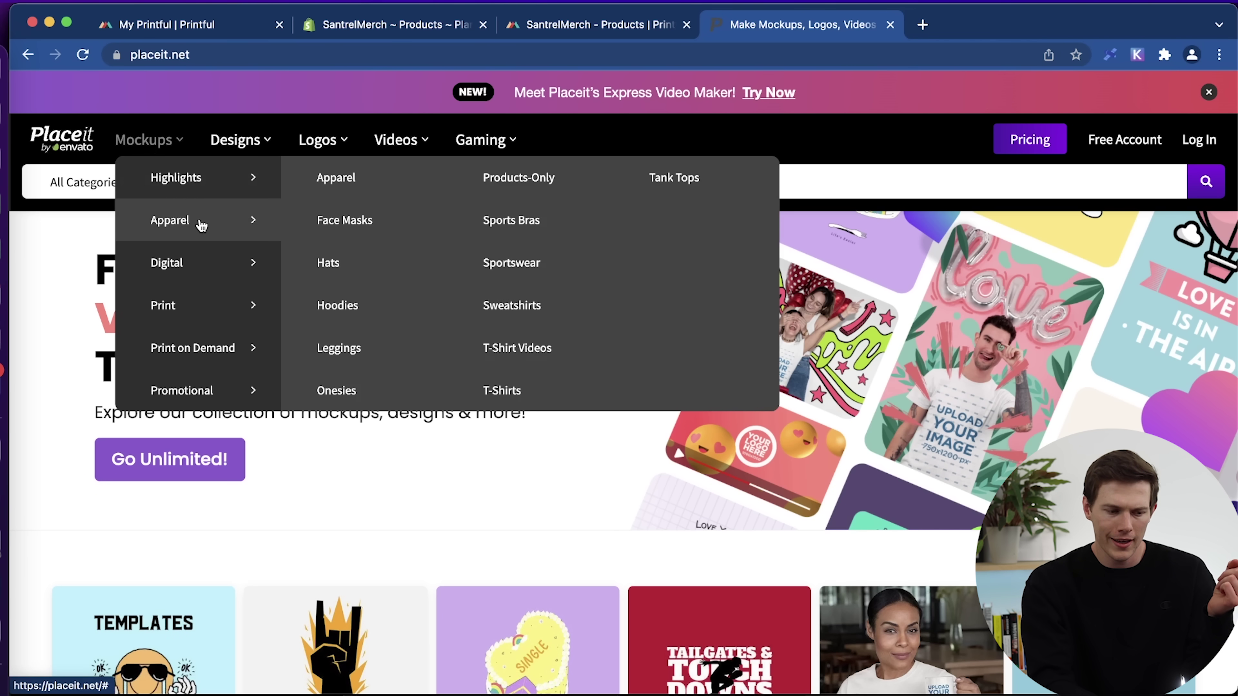
{"action": "left_click", "coordinate": [505, 389]}
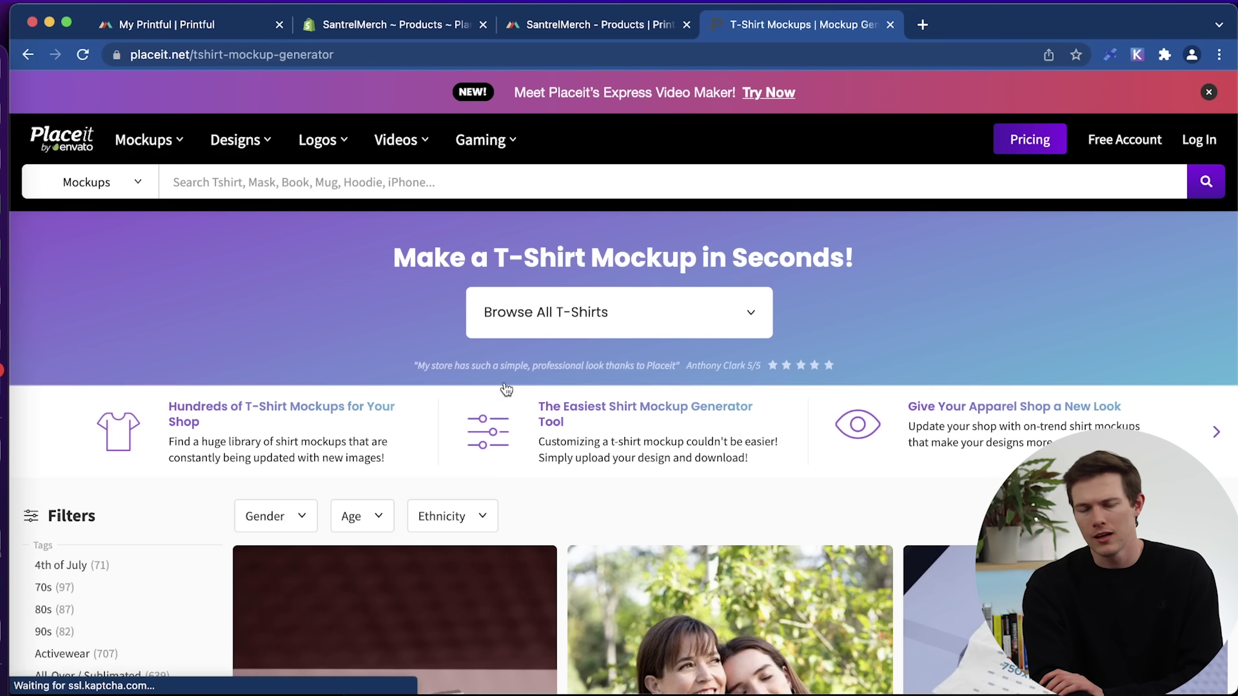
Pick the bearded man leaning against a rusty wall T-shirt mockup.
{"action": "scroll", "coordinate": [505, 390], "scroll_direction": "down", "scroll_amount": 5}
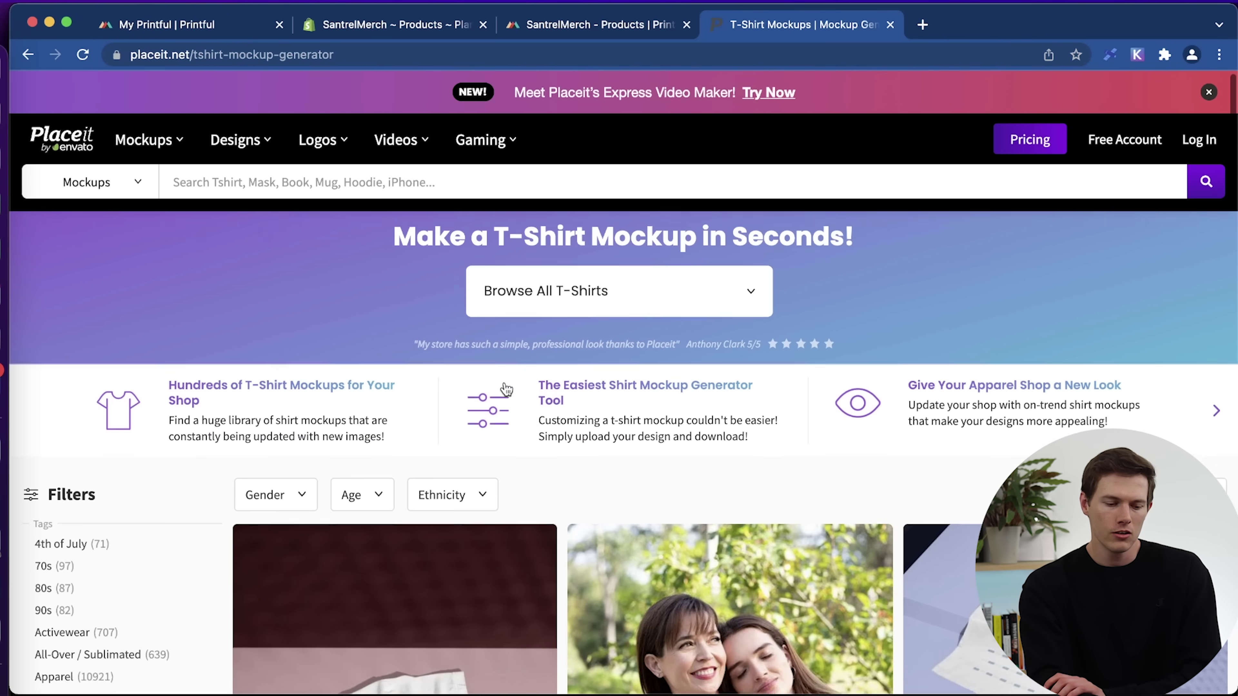
{"action": "scroll", "coordinate": [507, 389], "scroll_direction": "down", "scroll_amount": 2}
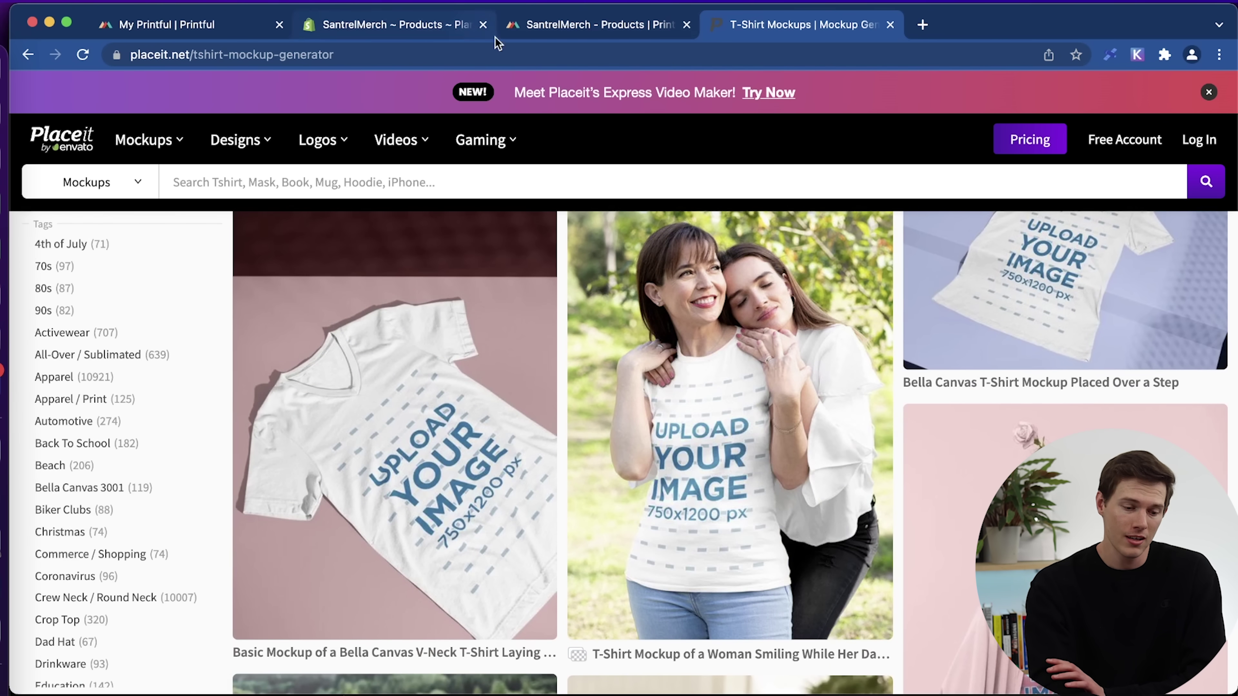
{"action": "scroll", "coordinate": [487, 430], "scroll_direction": "down", "scroll_amount": 8}
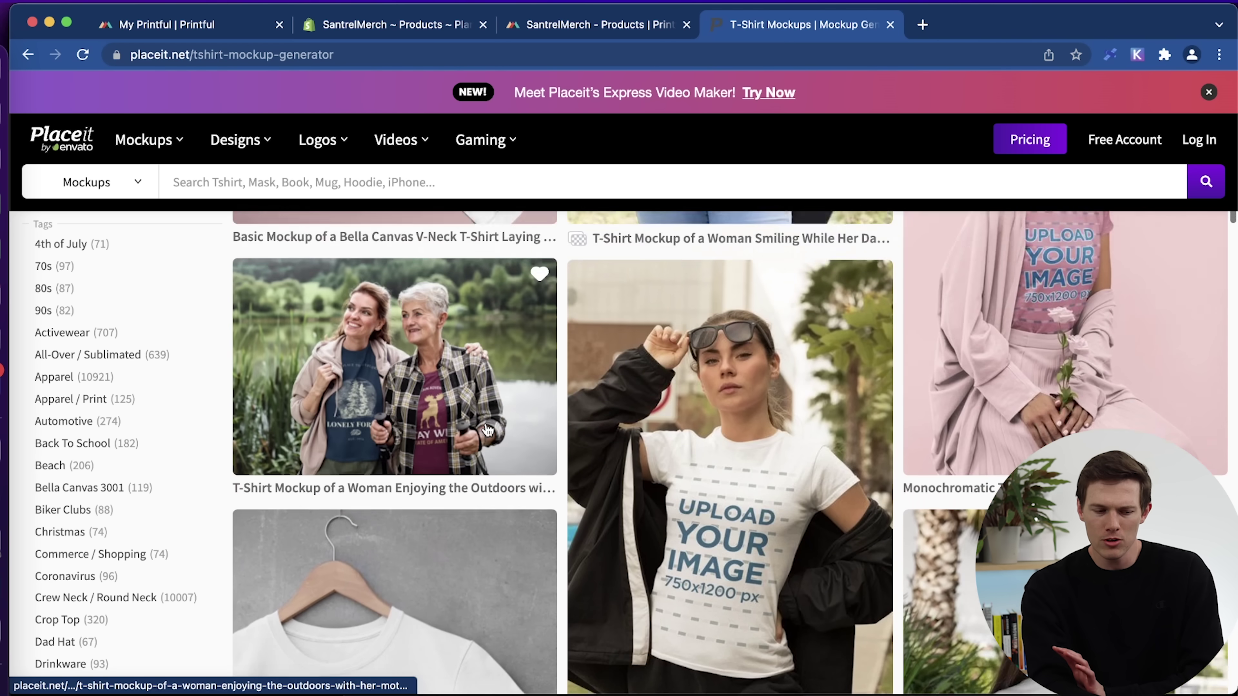
{"action": "scroll", "coordinate": [480, 390], "scroll_direction": "down", "scroll_amount": 1}
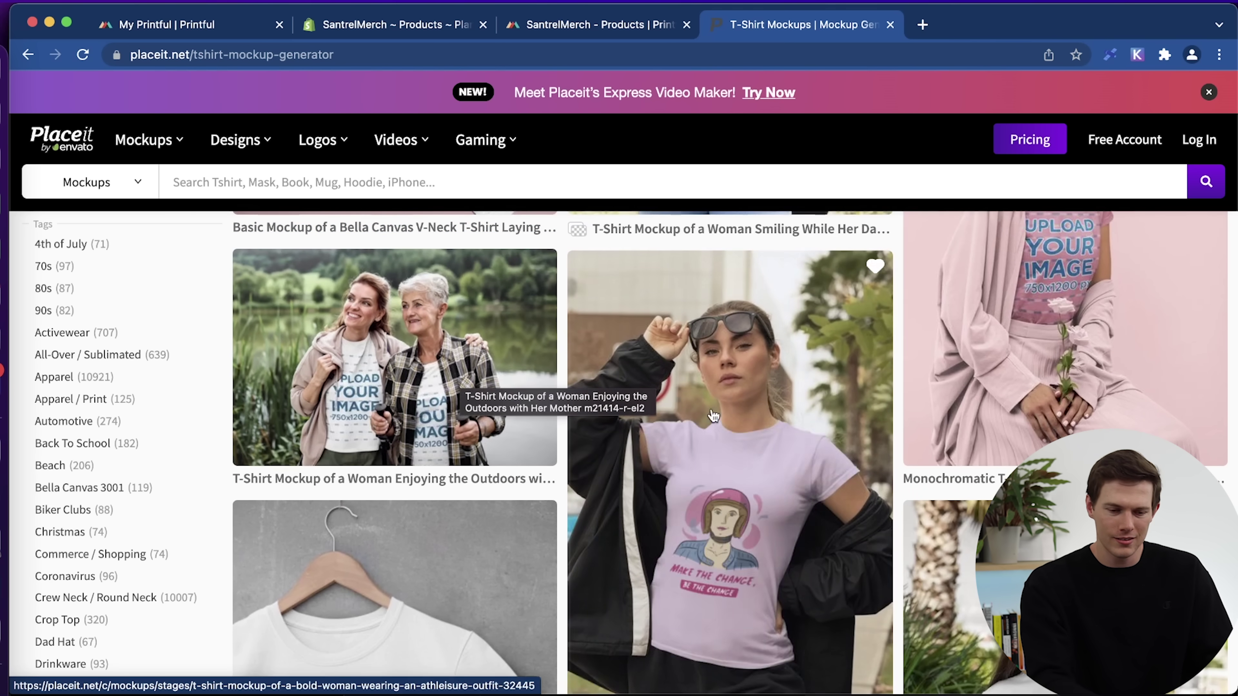
{"action": "left_click", "coordinate": [441, 27]}
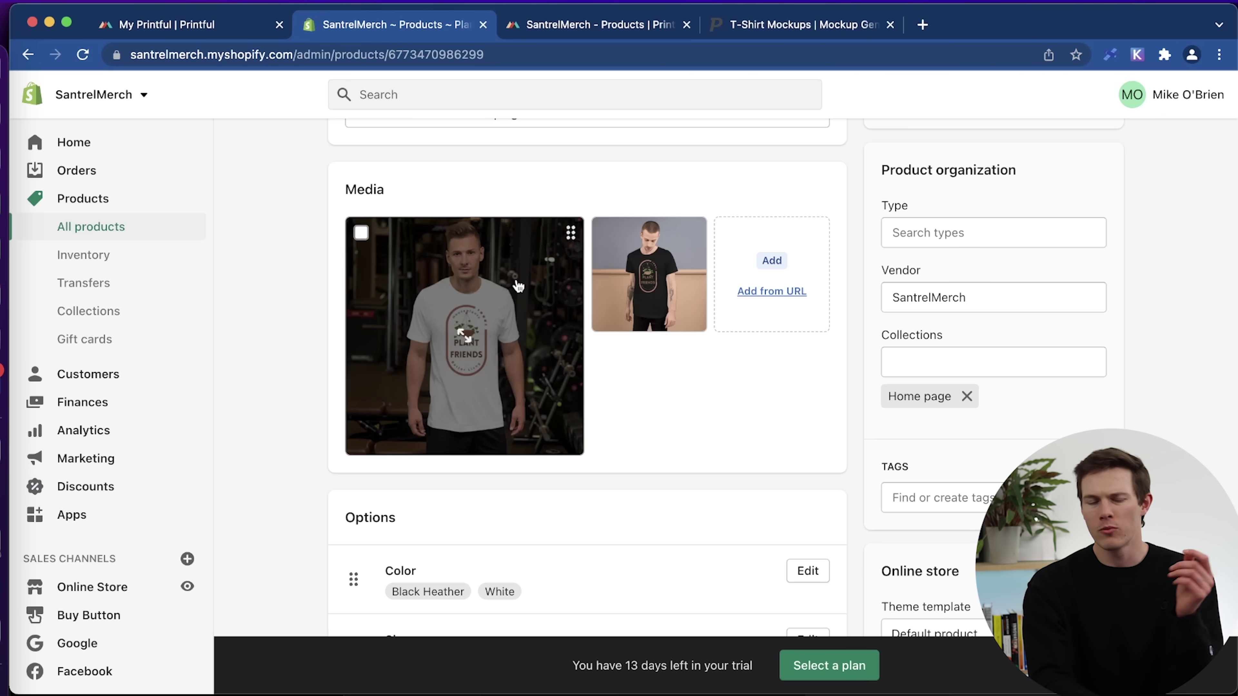
{"action": "left_click", "coordinate": [781, 25]}
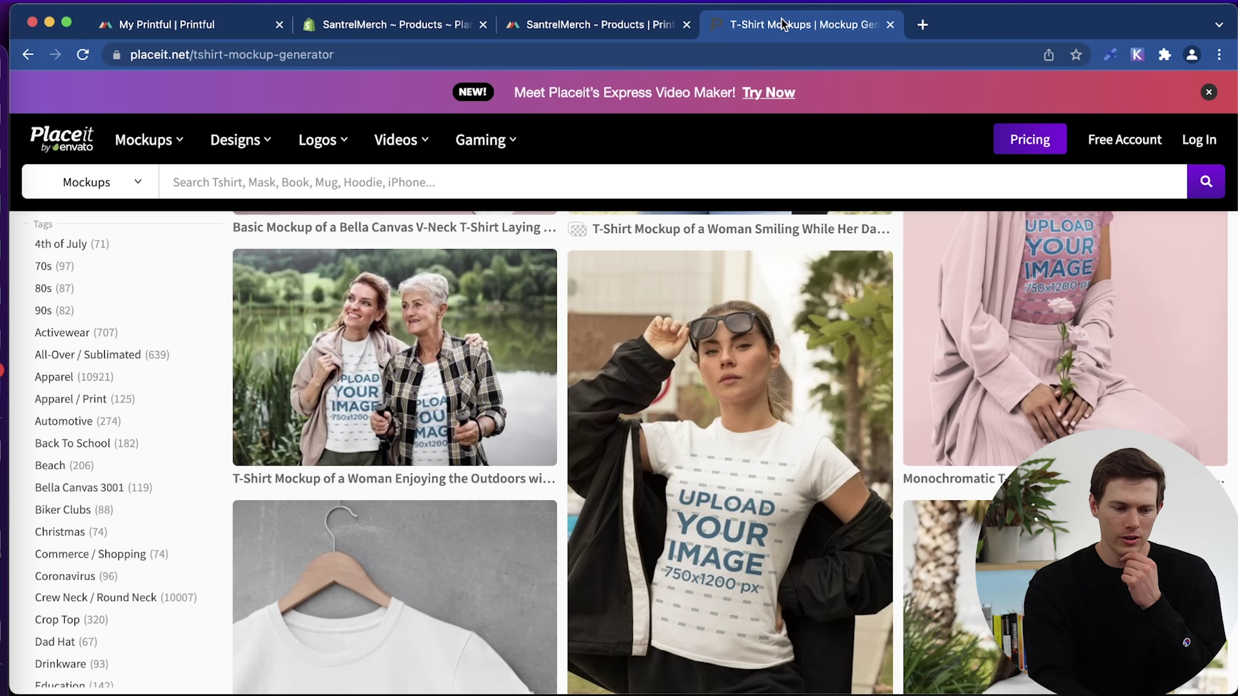
{"action": "left_click", "coordinate": [435, 27]}
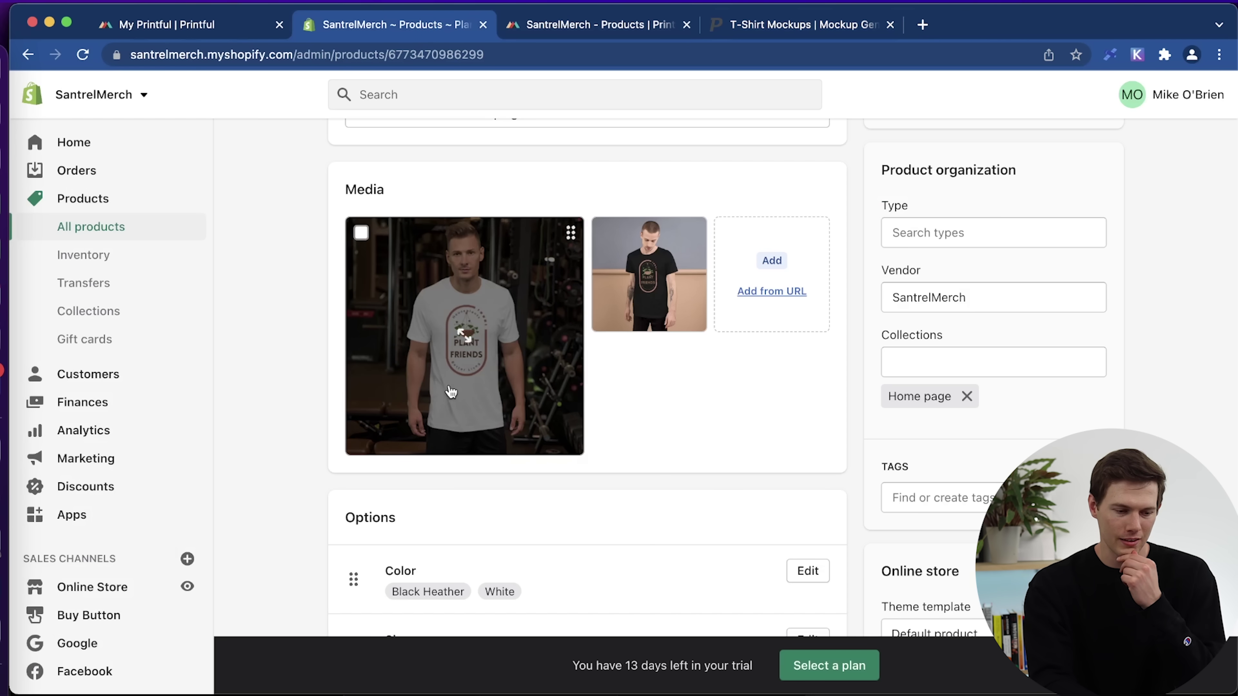
{"action": "left_click", "coordinate": [604, 24]}
{"action": "left_click", "coordinate": [790, 25]}
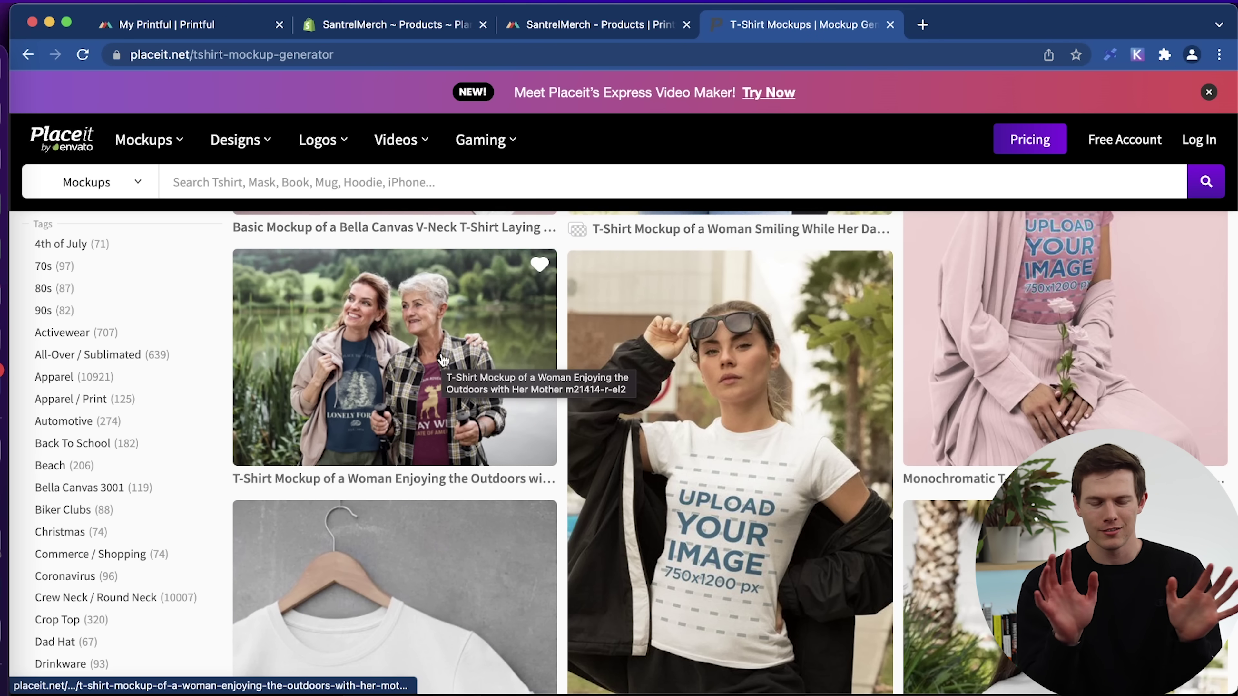
{"action": "scroll", "coordinate": [597, 461], "scroll_direction": "down", "scroll_amount": 1}
{"action": "scroll", "coordinate": [597, 461], "scroll_direction": "down", "scroll_amount": 10}
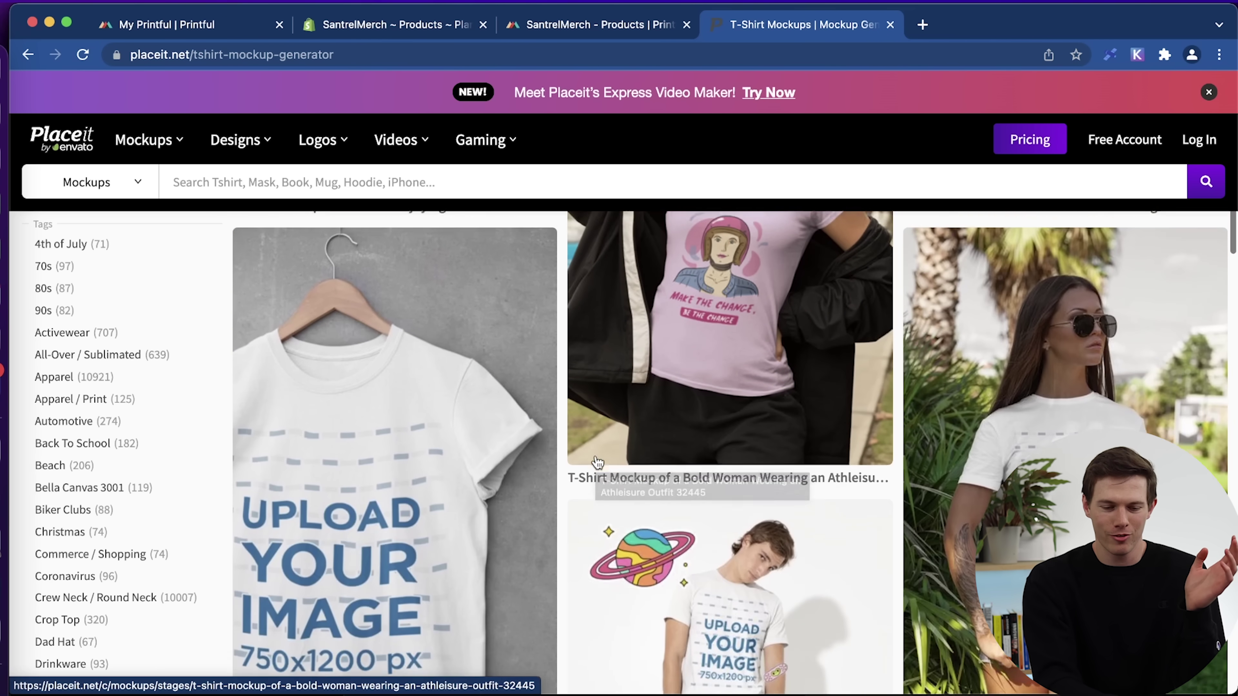
{"action": "scroll", "coordinate": [597, 461], "scroll_direction": "down", "scroll_amount": 10}
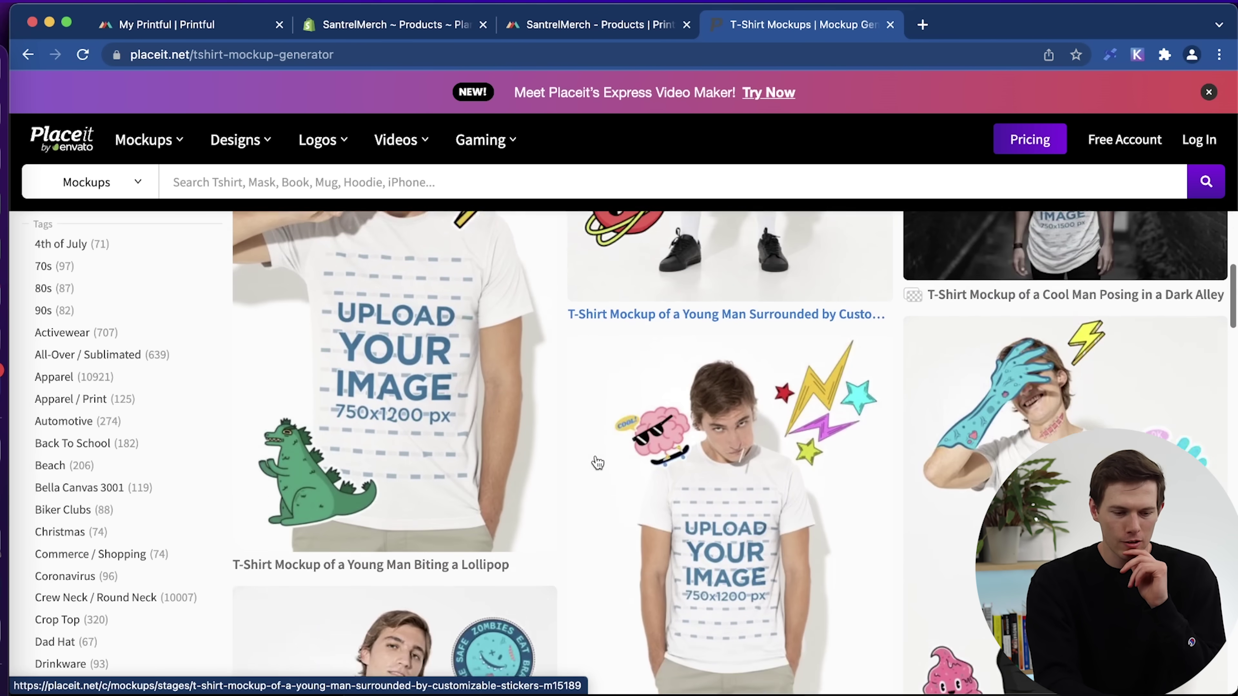
{"action": "scroll", "coordinate": [597, 461], "scroll_direction": "up", "scroll_amount": 3}
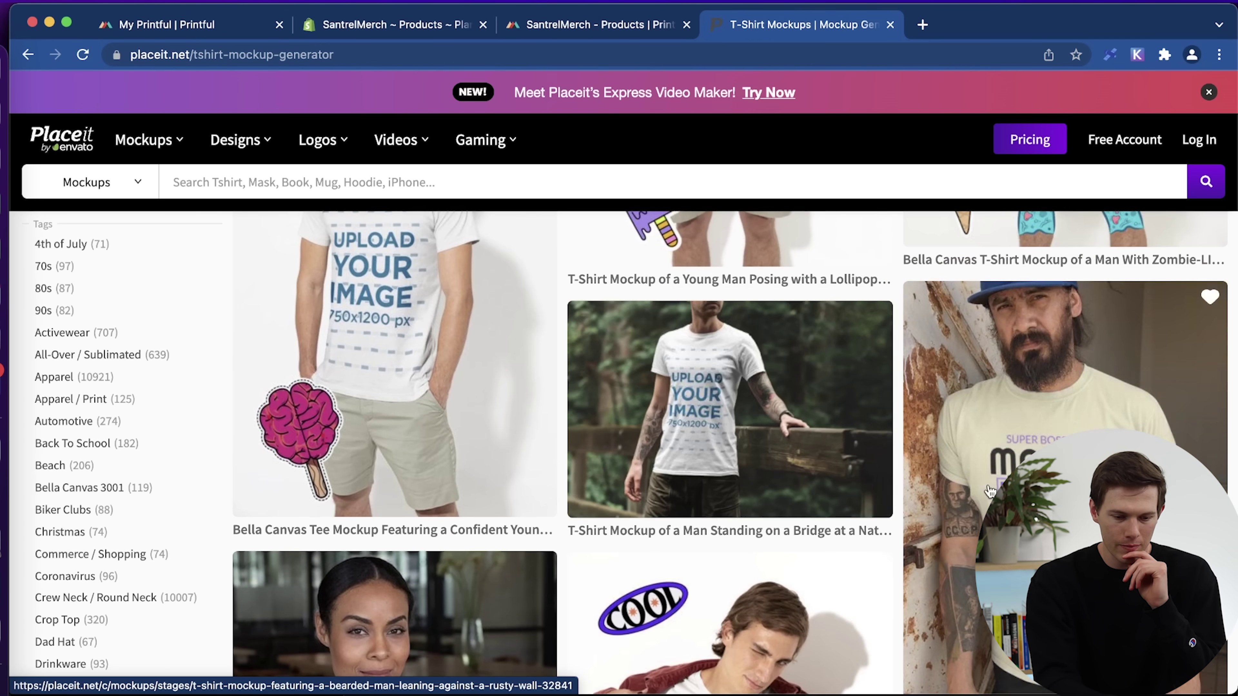
{"action": "scroll", "coordinate": [1096, 560], "scroll_direction": "down", "scroll_amount": 2}
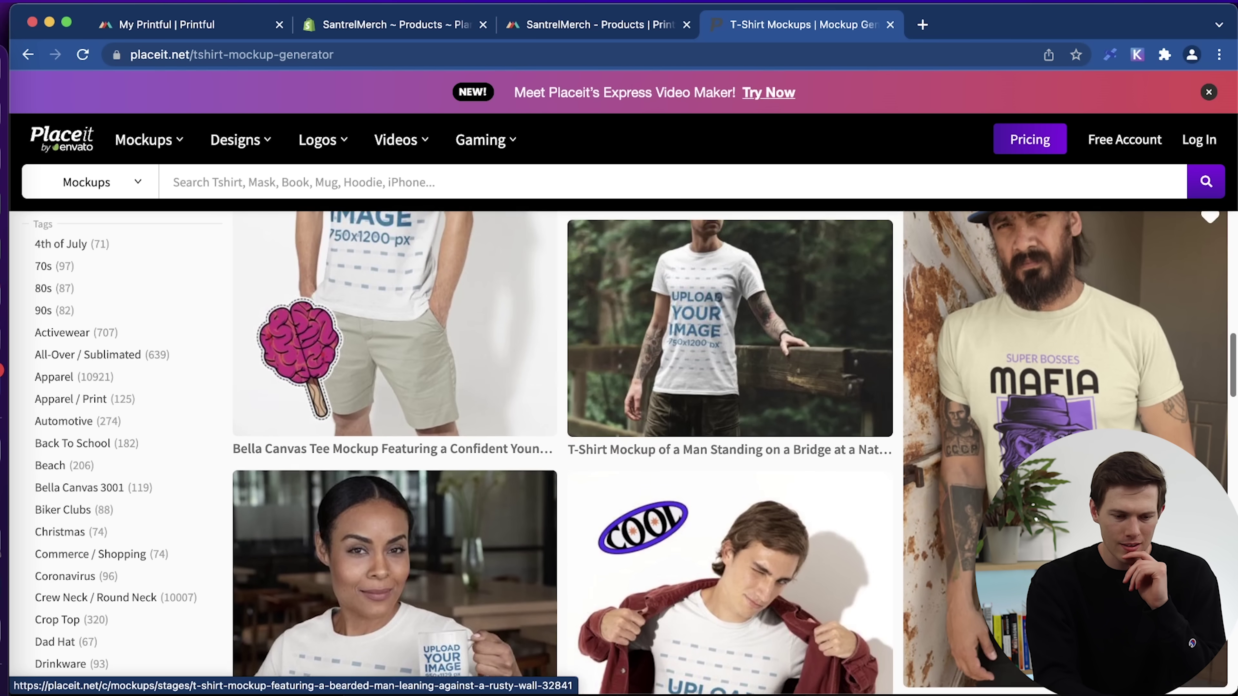
{"action": "scroll", "coordinate": [1035, 446], "scroll_direction": "up", "scroll_amount": 1}
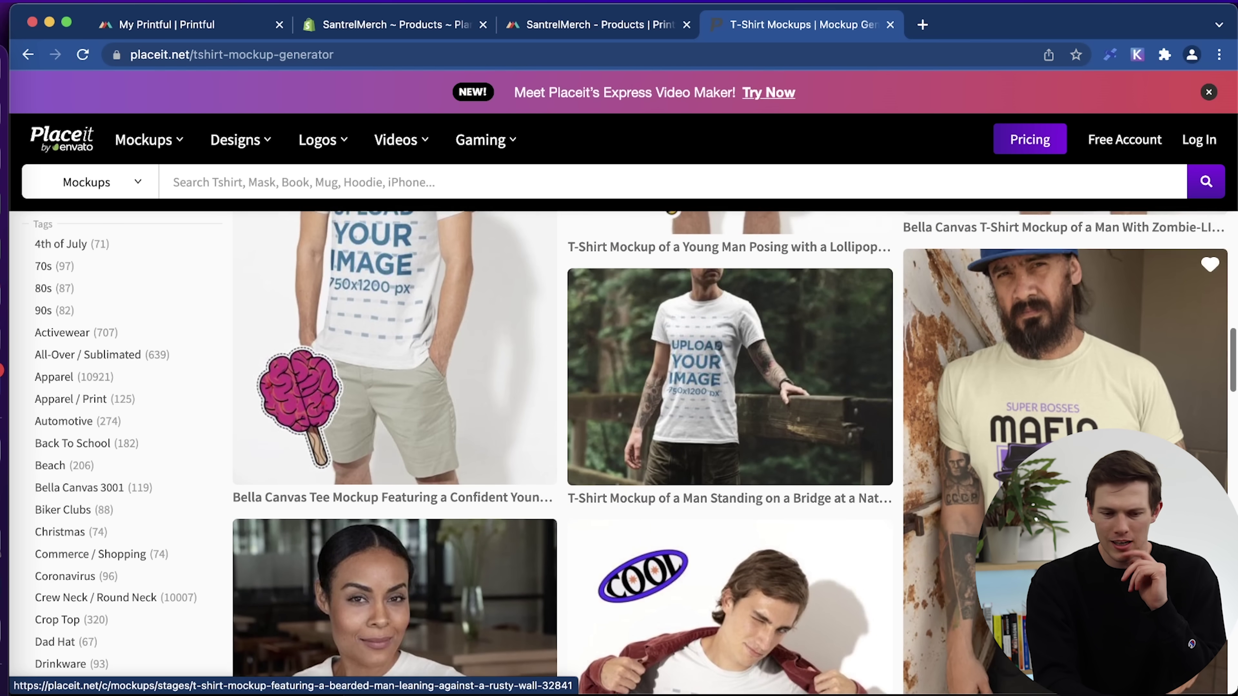
{"action": "left_click", "coordinate": [1033, 445]}
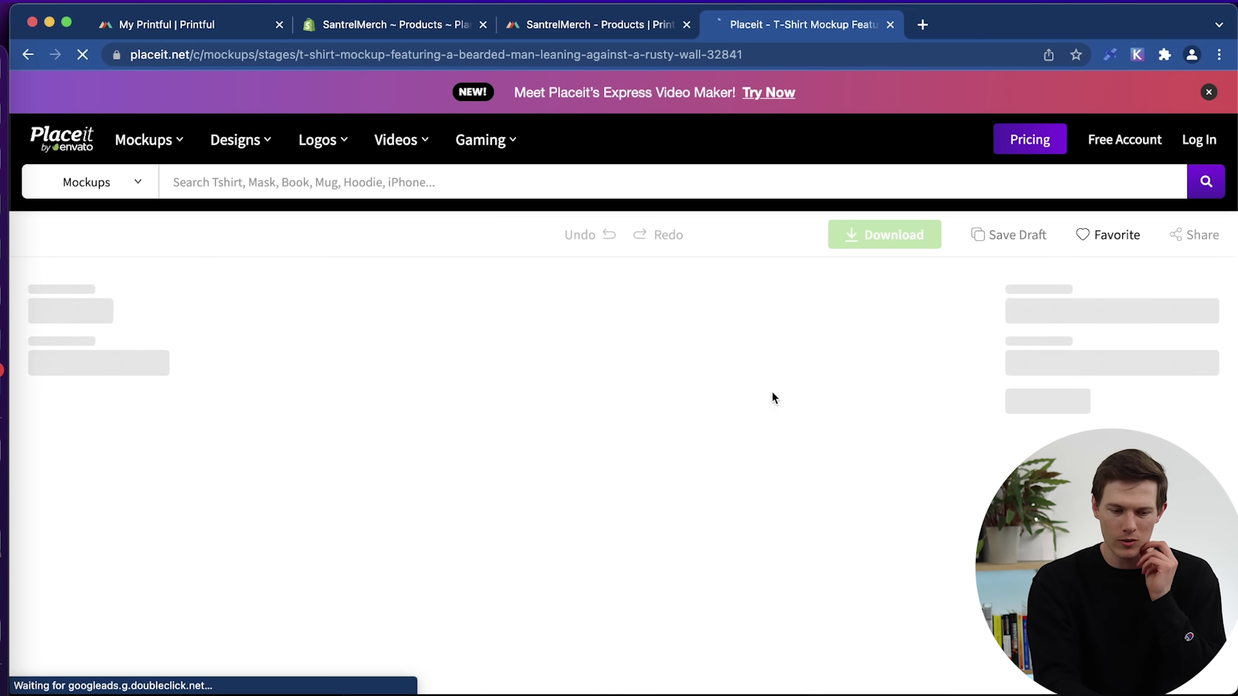
Upload 'Untitled design (1).png' from the computer and crop it onto the bearded-man mockup.
{"action": "scroll", "coordinate": [733, 369], "scroll_direction": "down", "scroll_amount": 3}
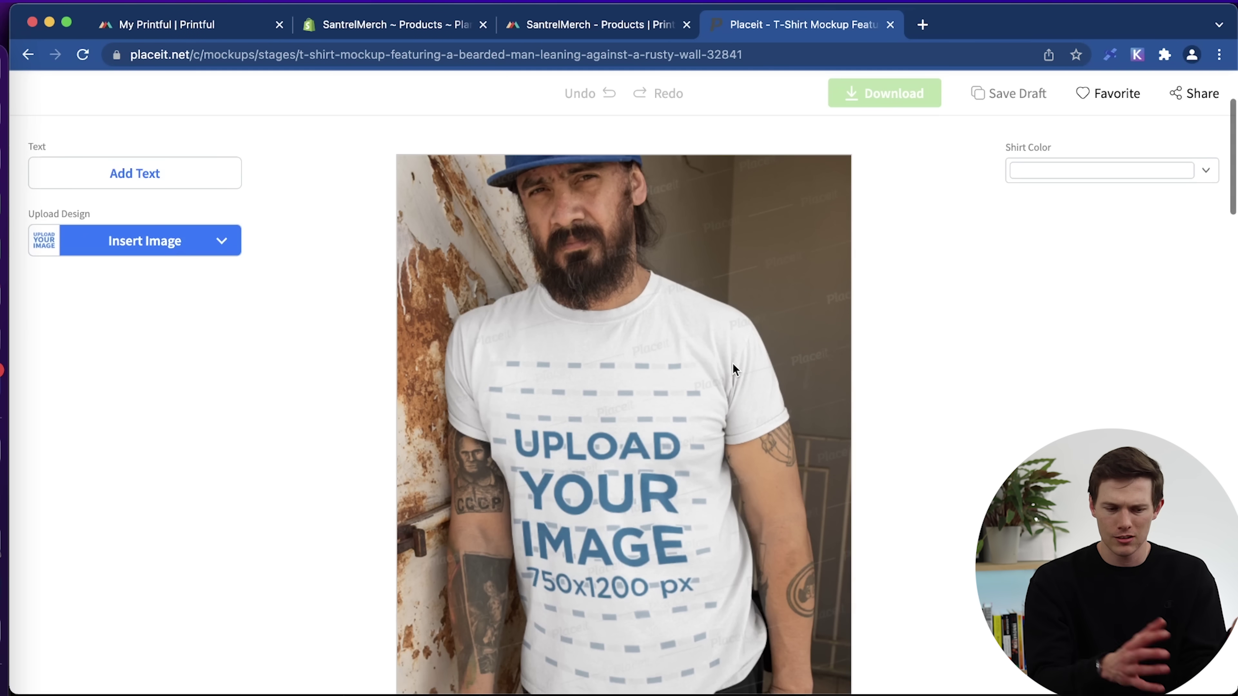
{"action": "scroll", "coordinate": [733, 365], "scroll_direction": "down", "scroll_amount": 3}
{"action": "scroll", "coordinate": [733, 364], "scroll_direction": "up", "scroll_amount": 2}
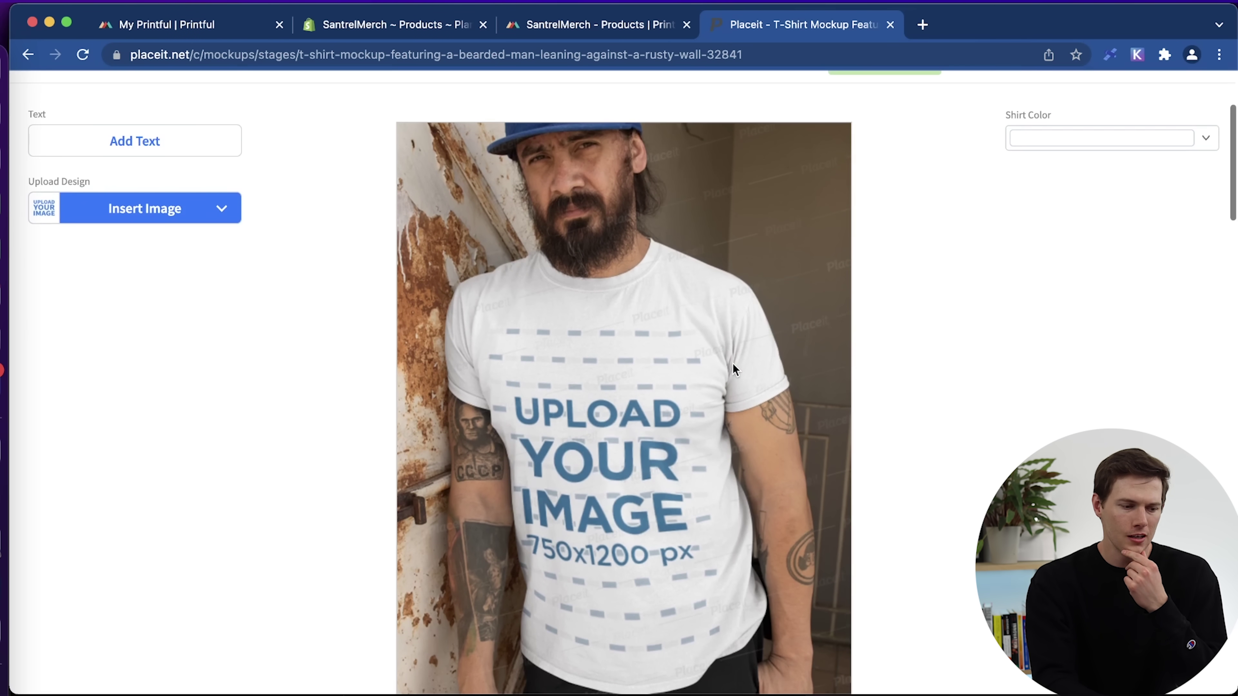
{"action": "left_click", "coordinate": [86, 217]}
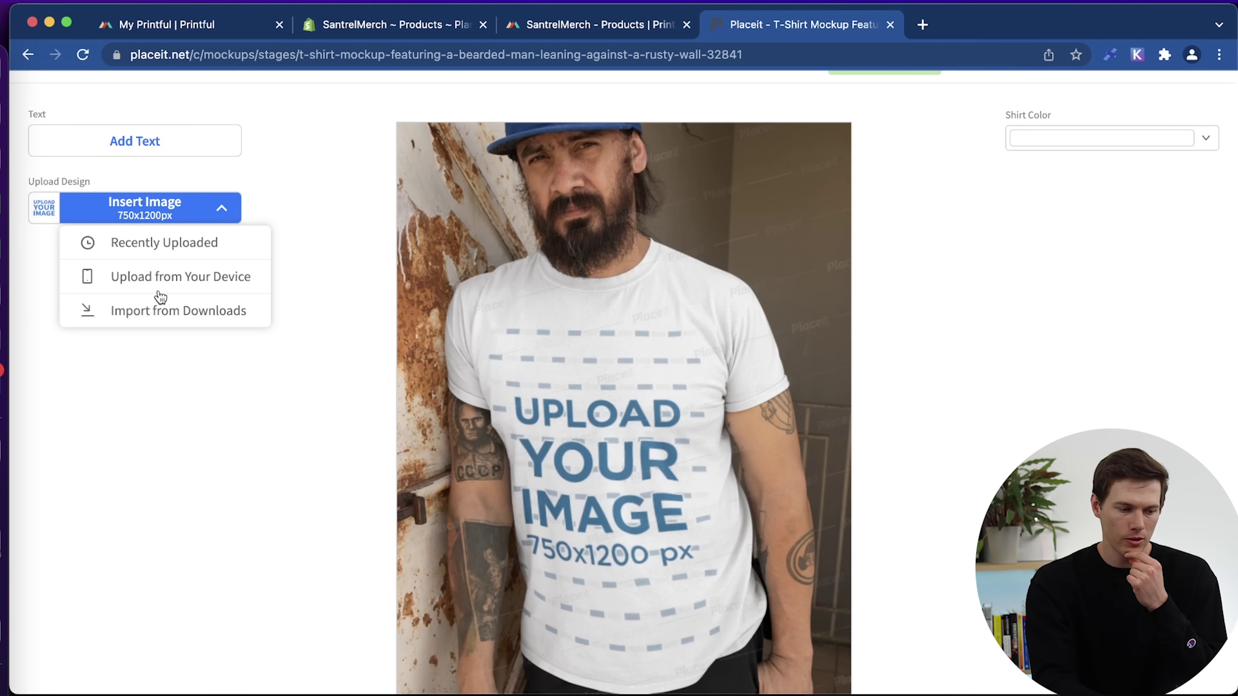
{"action": "left_click", "coordinate": [153, 281]}
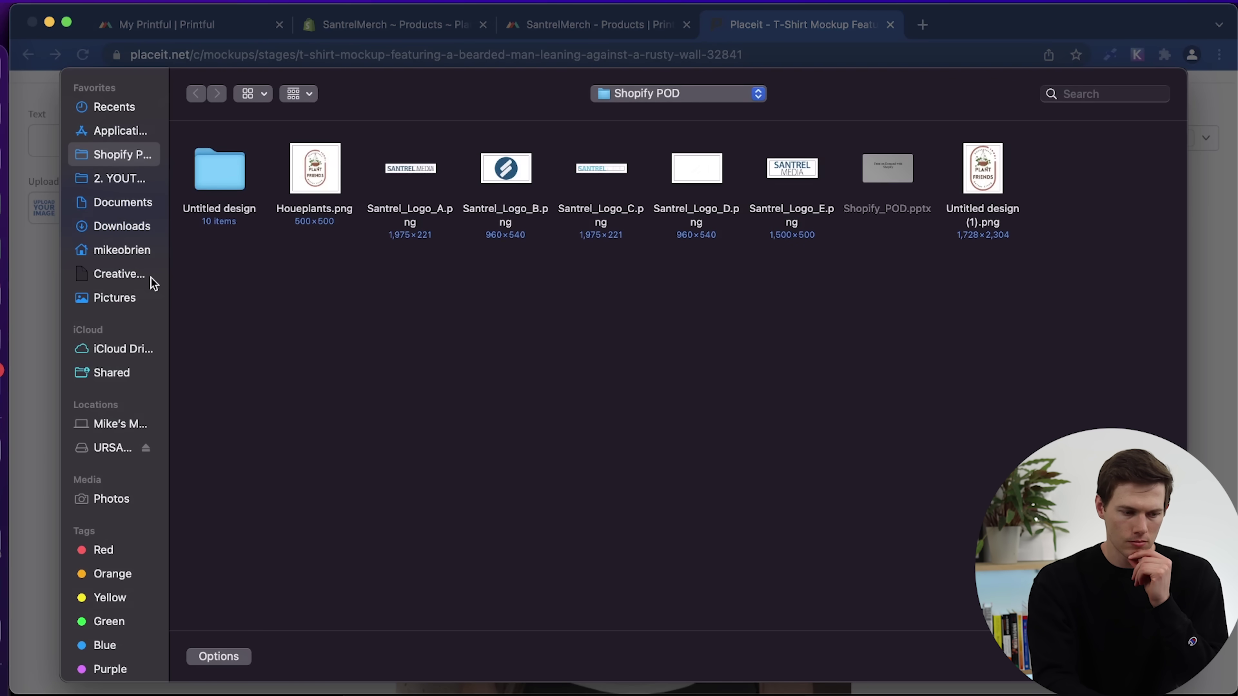
{"action": "mouse_move", "coordinate": [899, 185]}
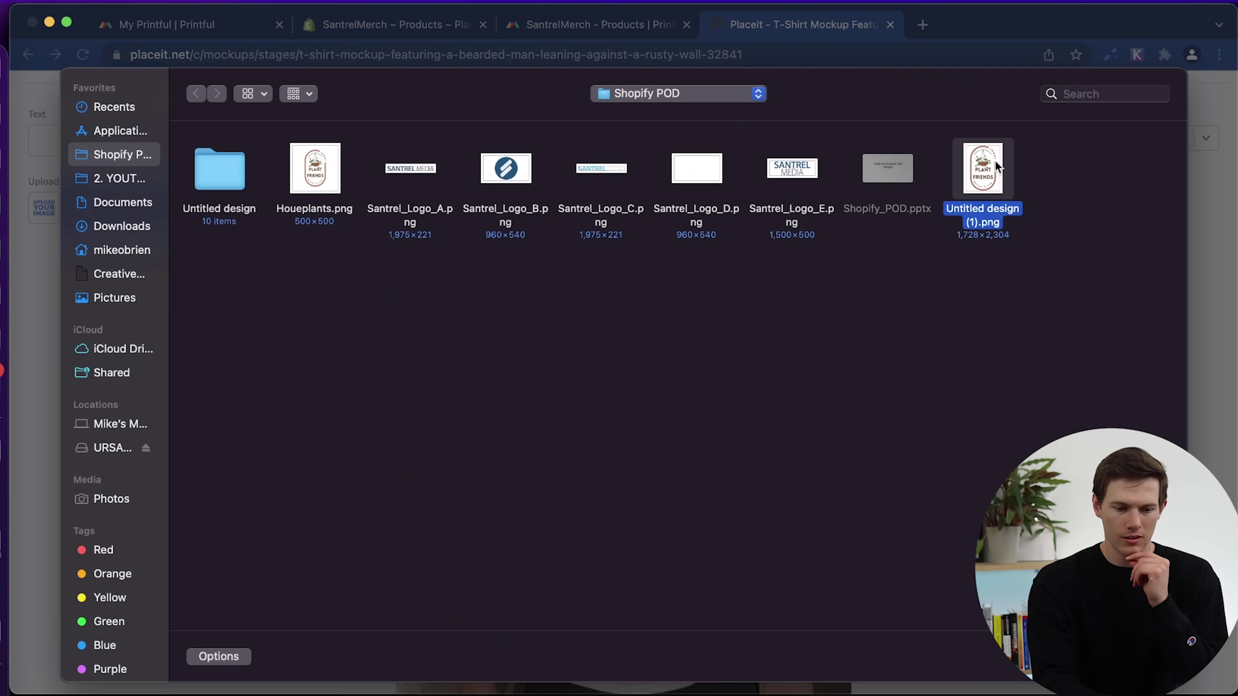
{"action": "double_click", "coordinate": [995, 161]}
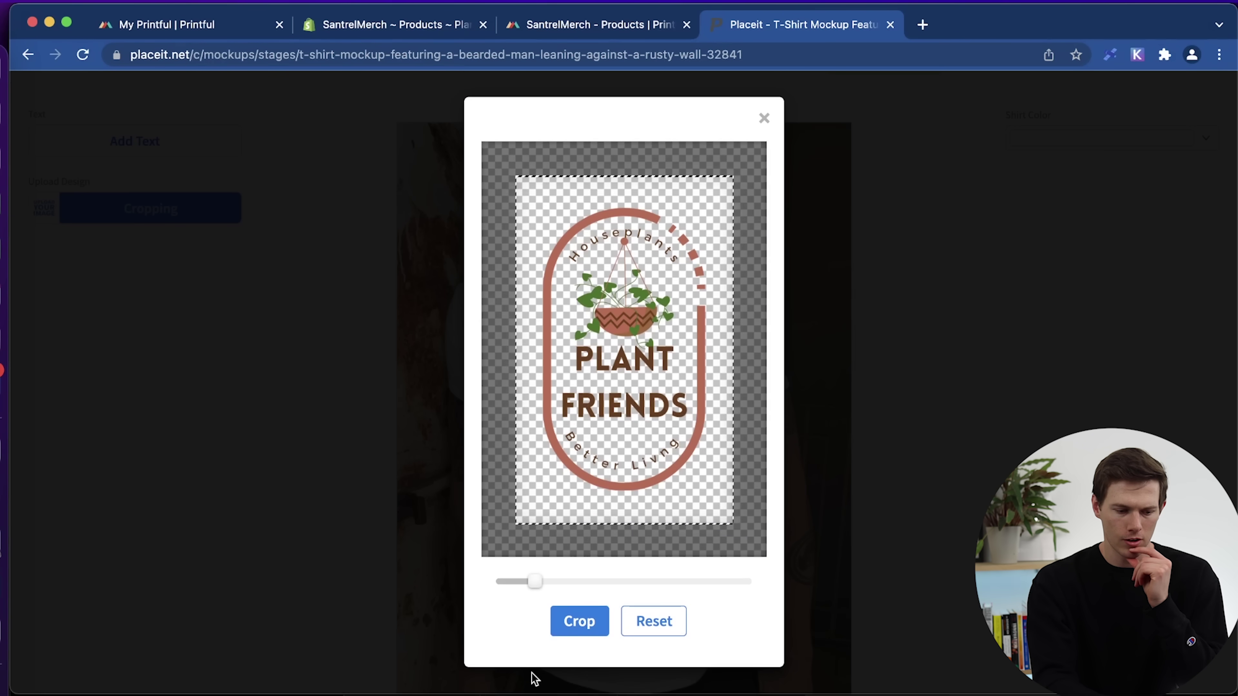
{"action": "left_click", "coordinate": [602, 631]}
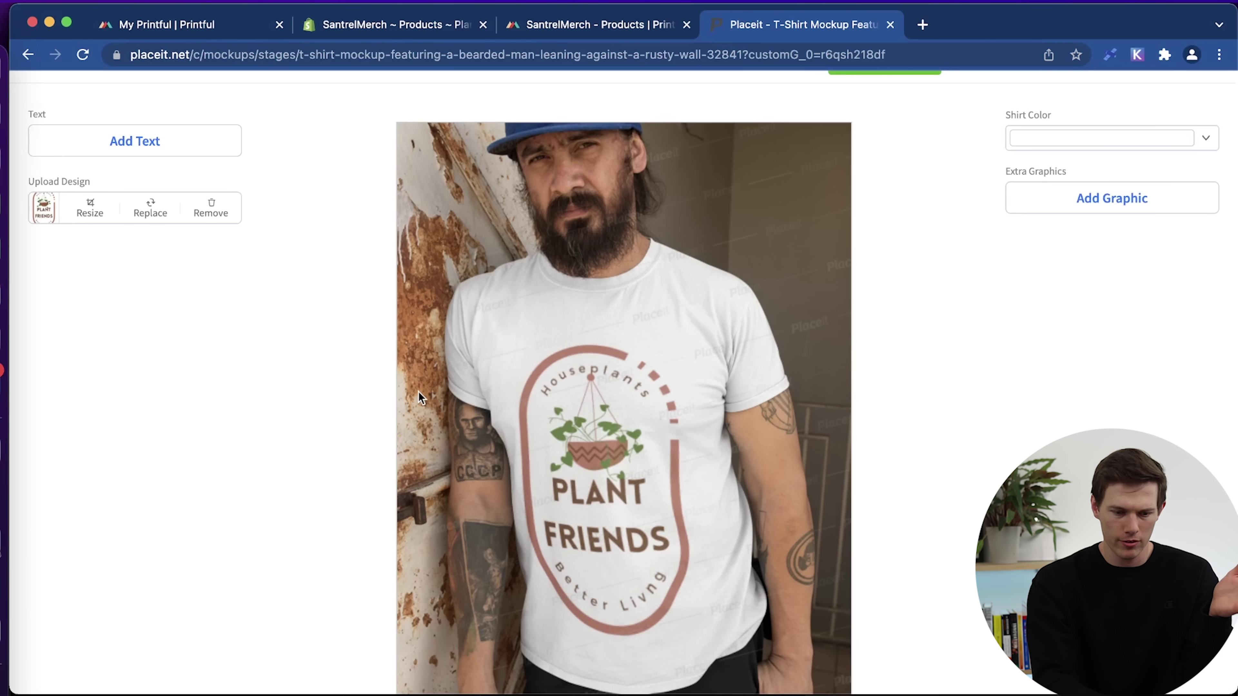
{"action": "scroll", "coordinate": [970, 415], "scroll_direction": "up", "scroll_amount": 3}
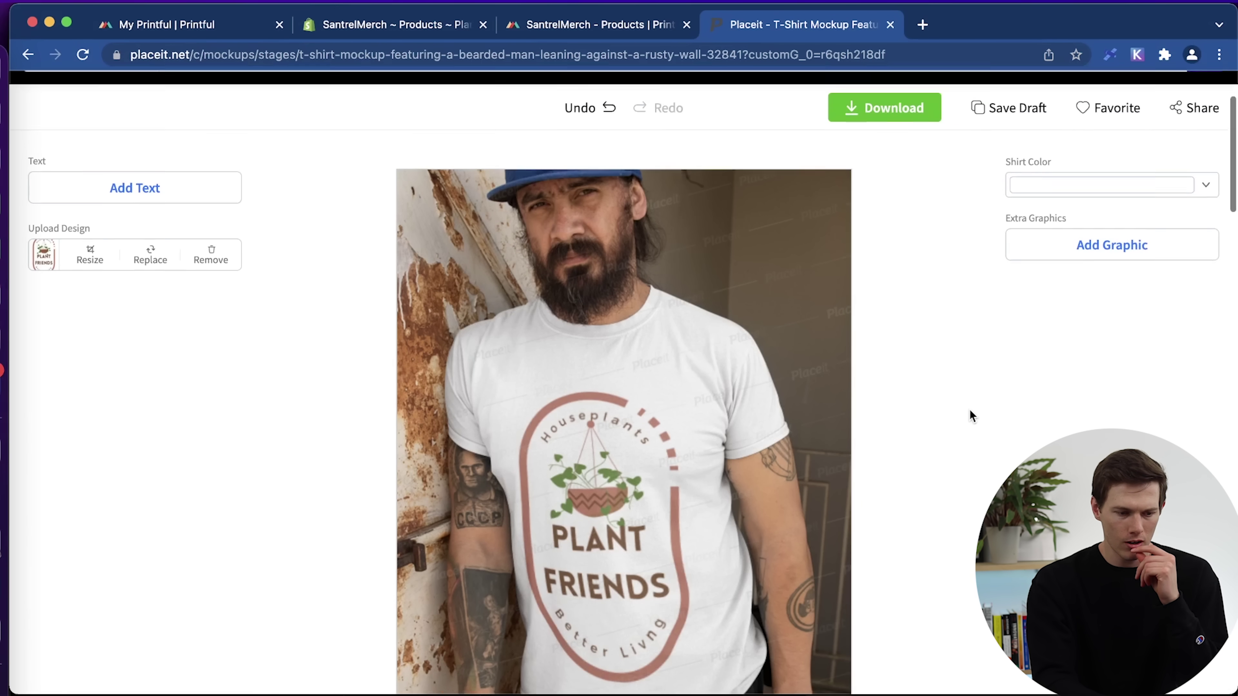
{"action": "scroll", "coordinate": [970, 415], "scroll_direction": "down", "scroll_amount": 6}
{"action": "scroll", "coordinate": [970, 411], "scroll_direction": "up", "scroll_amount": 5}
{"action": "scroll", "coordinate": [970, 411], "scroll_direction": "down", "scroll_amount": 10}
{"action": "scroll", "coordinate": [970, 411], "scroll_direction": "up", "scroll_amount": 10}
{"action": "scroll", "coordinate": [970, 411], "scroll_direction": "down", "scroll_amount": 4}
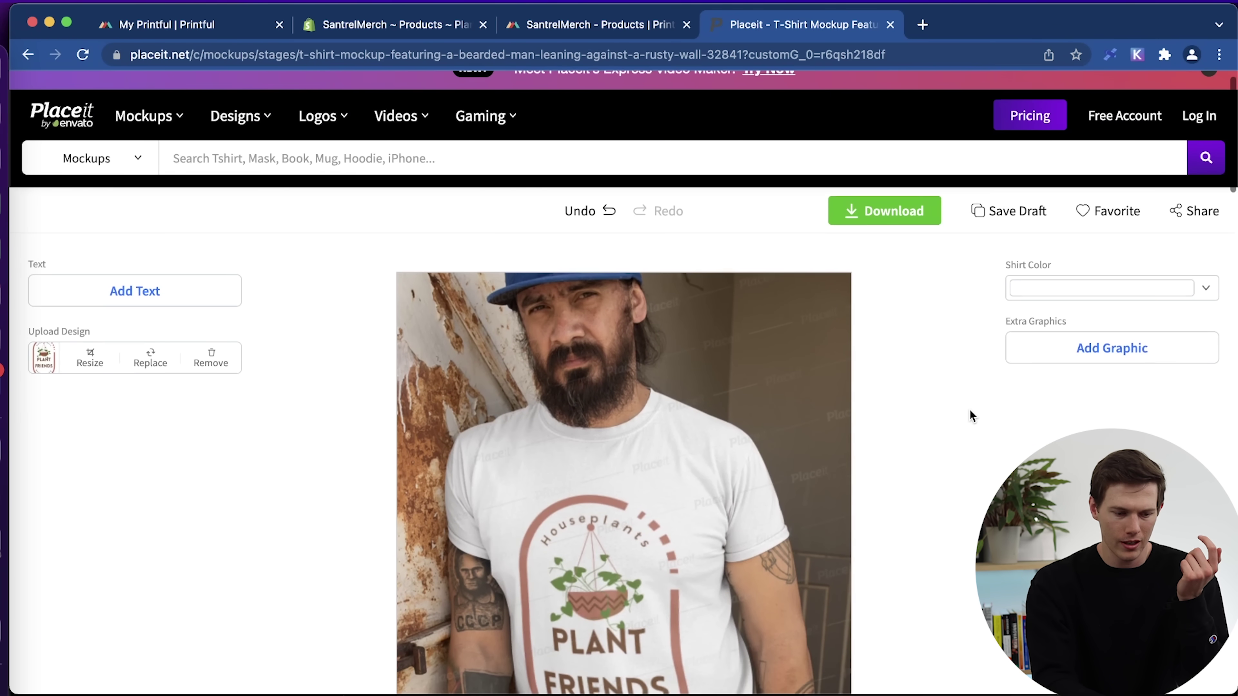
{"action": "scroll", "coordinate": [931, 207], "scroll_direction": "up", "scroll_amount": 2}
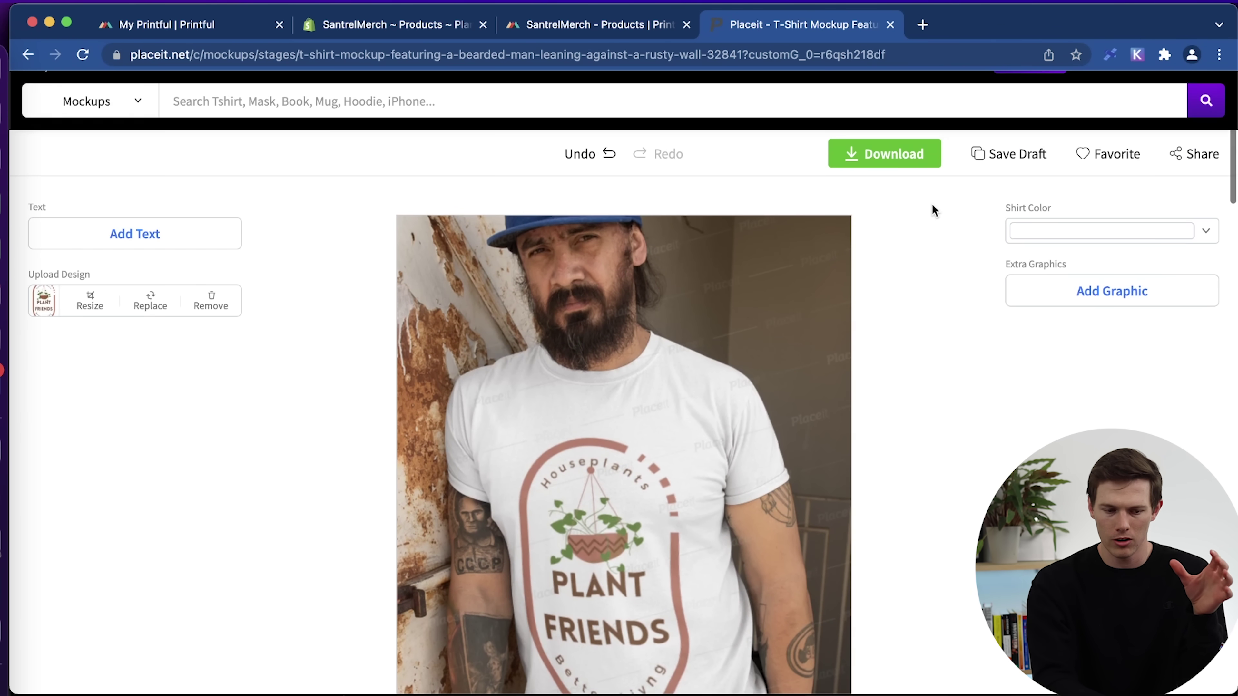
{"action": "left_click", "coordinate": [884, 153]}
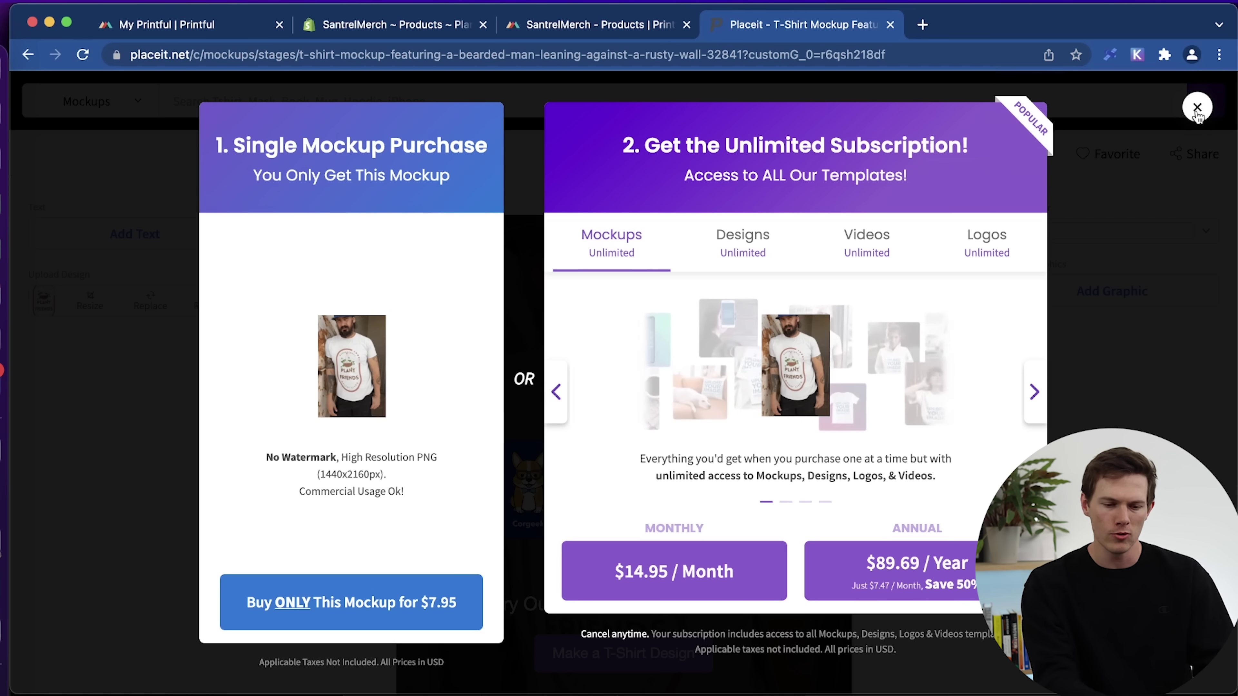
{"action": "left_click", "coordinate": [1196, 111]}
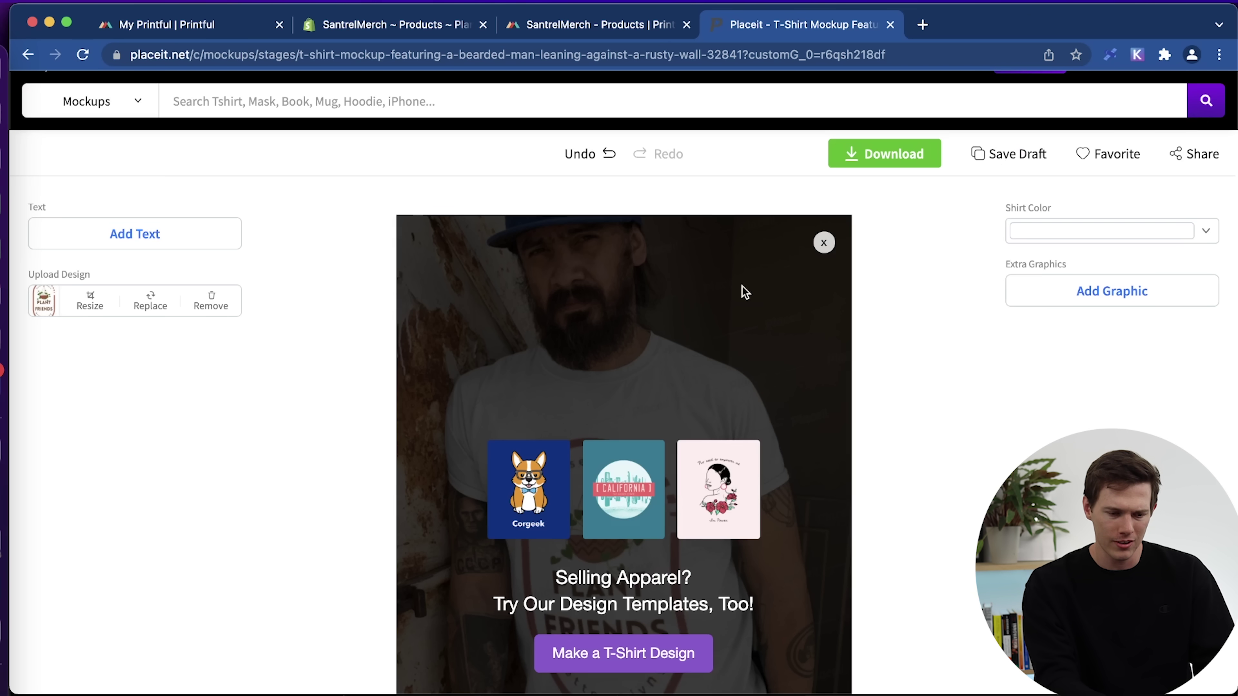
{"action": "left_click", "coordinate": [823, 243]}
{"action": "scroll", "coordinate": [940, 429], "scroll_direction": "down", "scroll_amount": 3}
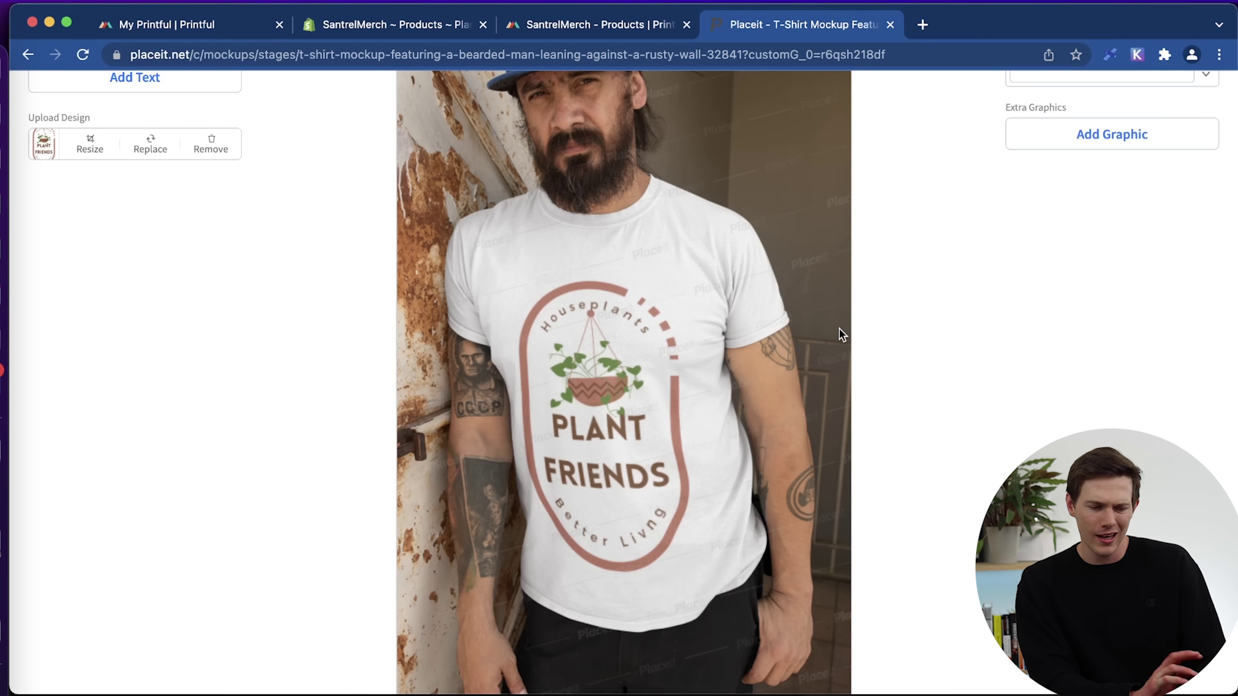
{"action": "scroll", "coordinate": [840, 329], "scroll_direction": "up", "scroll_amount": 1}
{"action": "scroll", "coordinate": [839, 330], "scroll_direction": "down", "scroll_amount": 2}
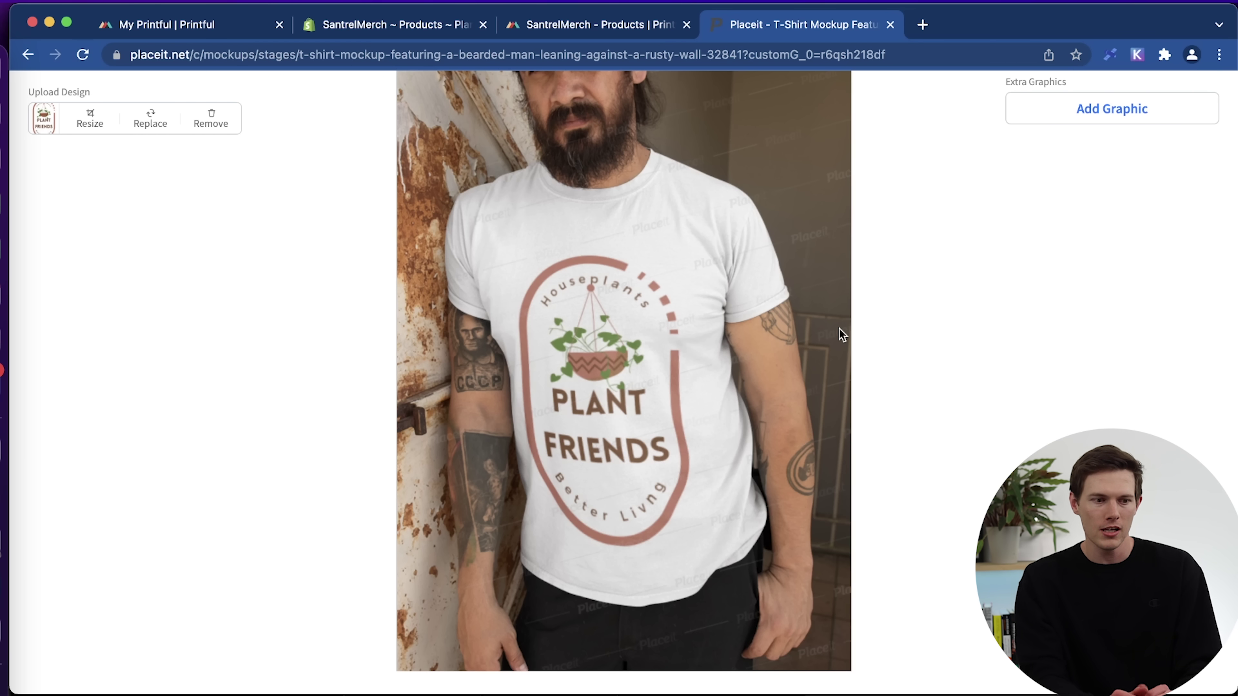
{"action": "scroll", "coordinate": [839, 329], "scroll_direction": "up", "scroll_amount": 3}
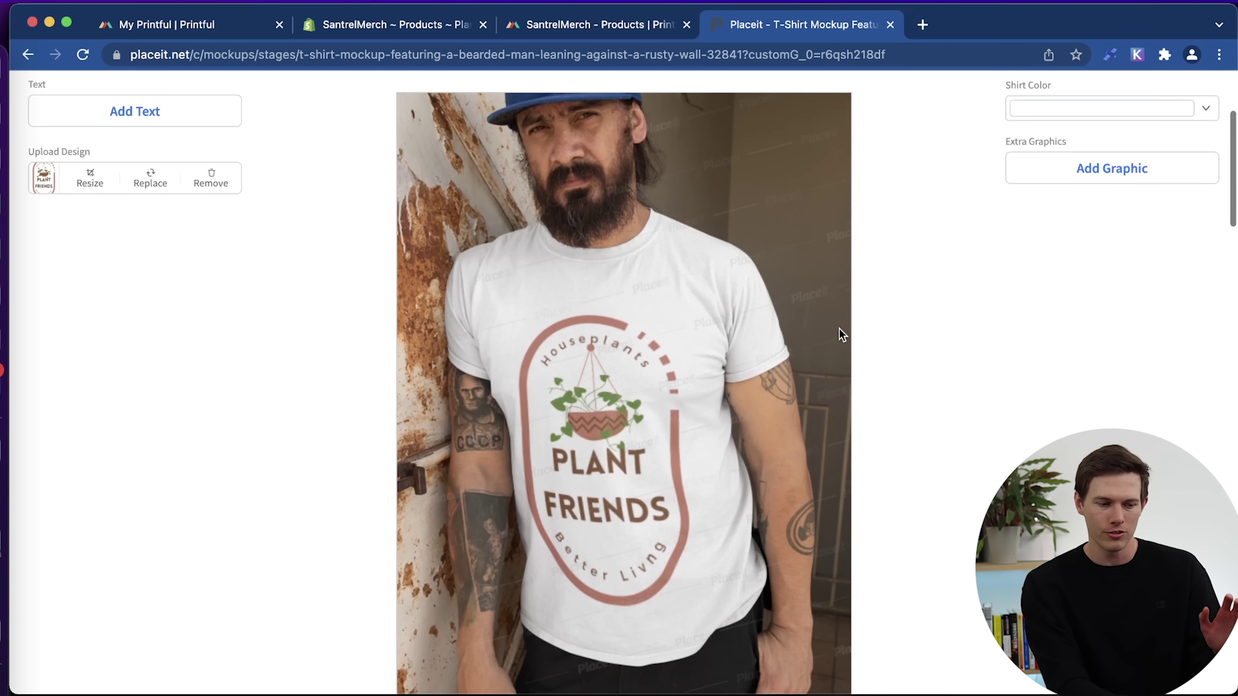
{"action": "scroll", "coordinate": [839, 329], "scroll_direction": "down", "scroll_amount": 2}
{"action": "scroll", "coordinate": [960, 382], "scroll_direction": "up", "scroll_amount": 2}
{"action": "scroll", "coordinate": [960, 384], "scroll_direction": "down", "scroll_amount": 3}
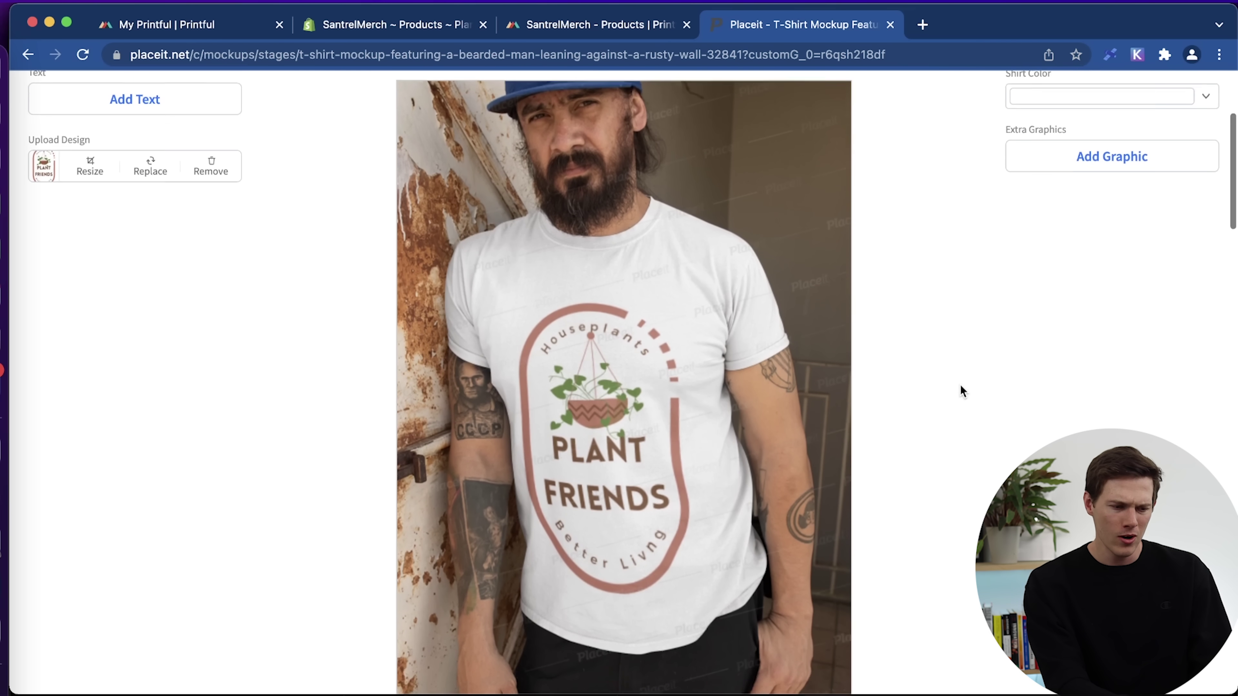
{"action": "scroll", "coordinate": [959, 384], "scroll_direction": "up", "scroll_amount": 4}
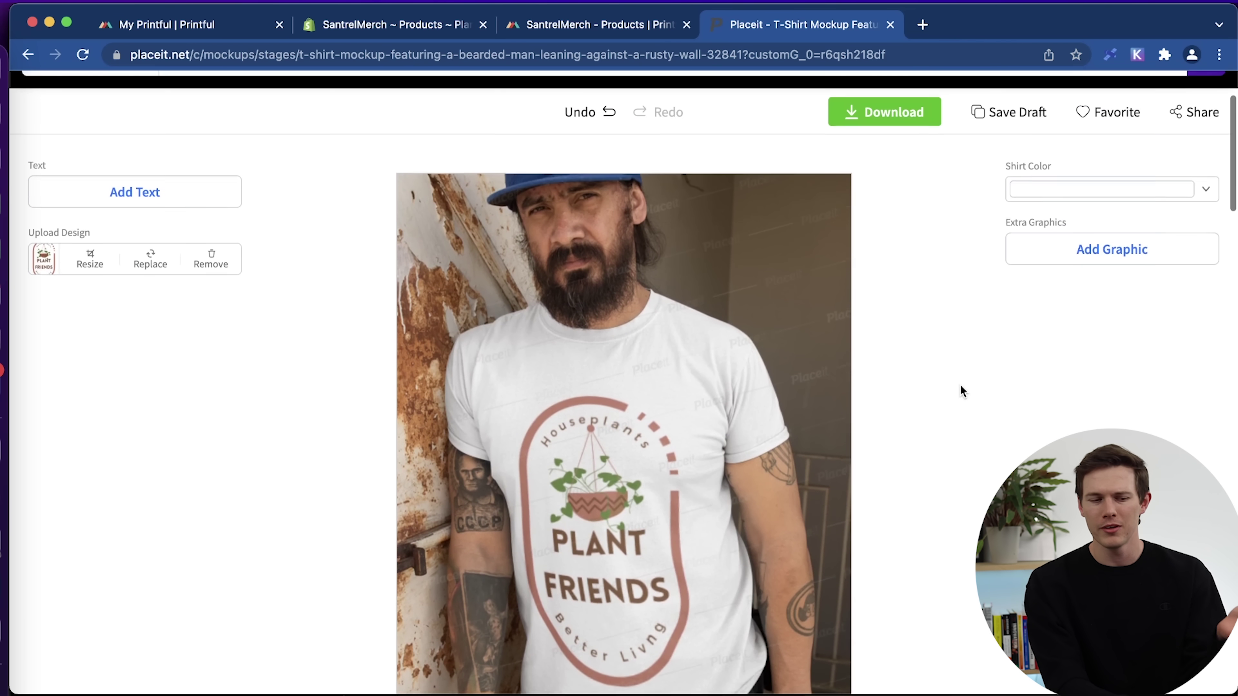
{"action": "scroll", "coordinate": [979, 297], "scroll_direction": "up", "scroll_amount": 2}
{"action": "scroll", "coordinate": [980, 277], "scroll_direction": "up", "scroll_amount": 2}
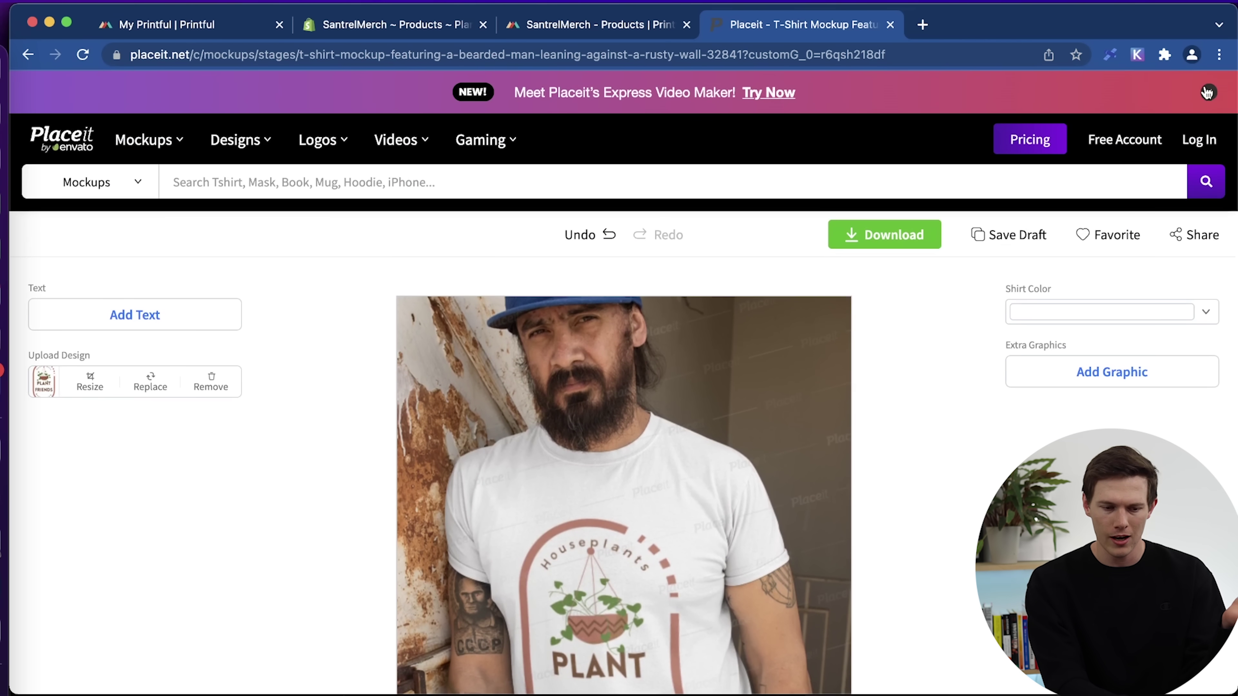
Close the Express Video Maker banner and browse Mockups > Apparel > T-Shirt Videos.
{"action": "left_click", "coordinate": [1209, 93]}
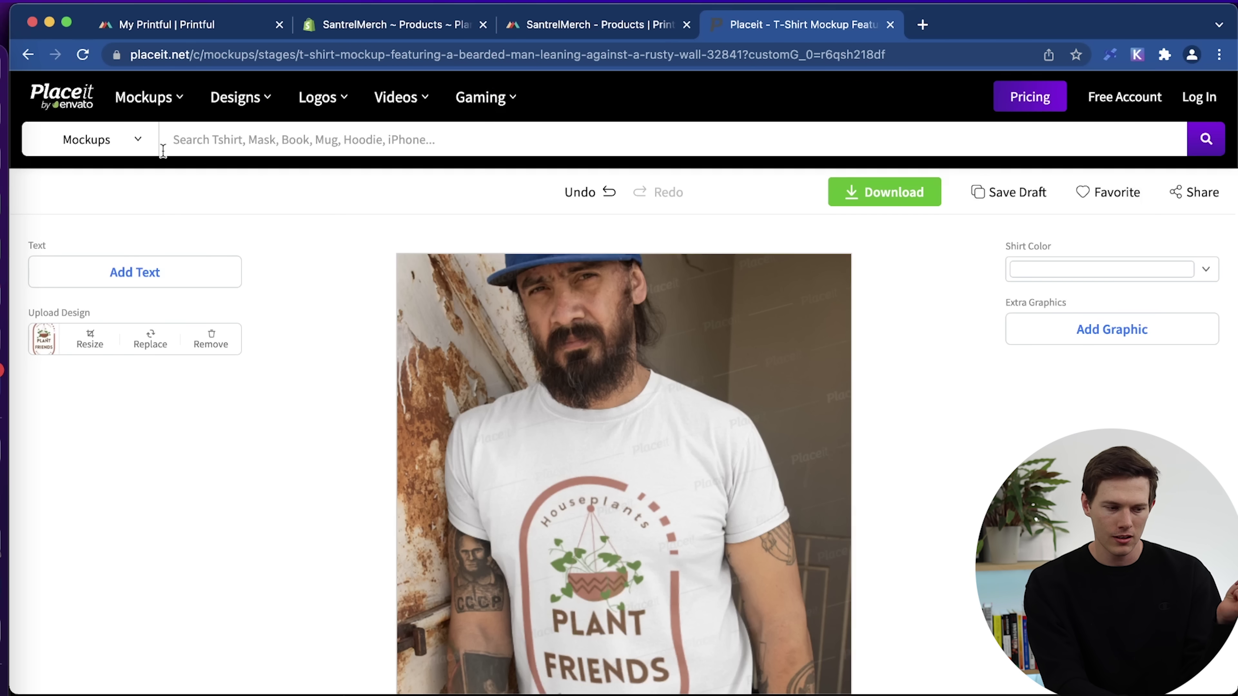
{"action": "mouse_move", "coordinate": [117, 100]}
{"action": "mouse_move", "coordinate": [209, 301]}
{"action": "mouse_move", "coordinate": [180, 177]}
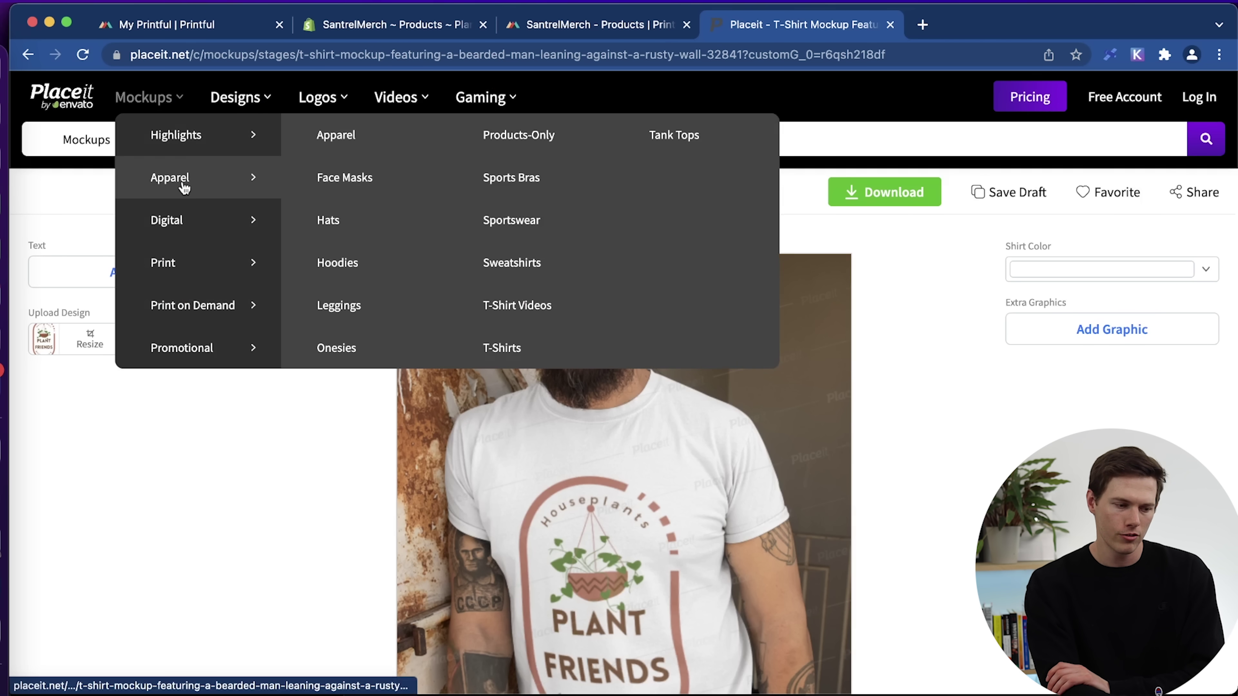
{"action": "left_click", "coordinate": [518, 312]}
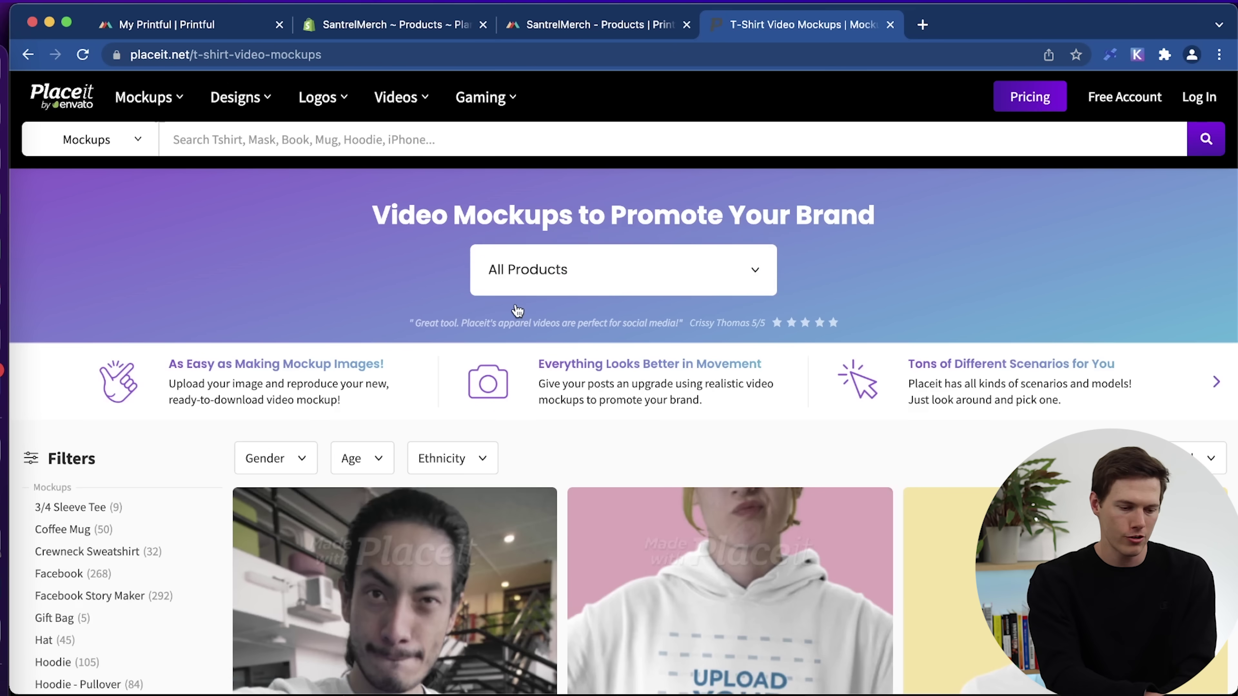
{"action": "scroll", "coordinate": [610, 541], "scroll_direction": "down", "scroll_amount": 5}
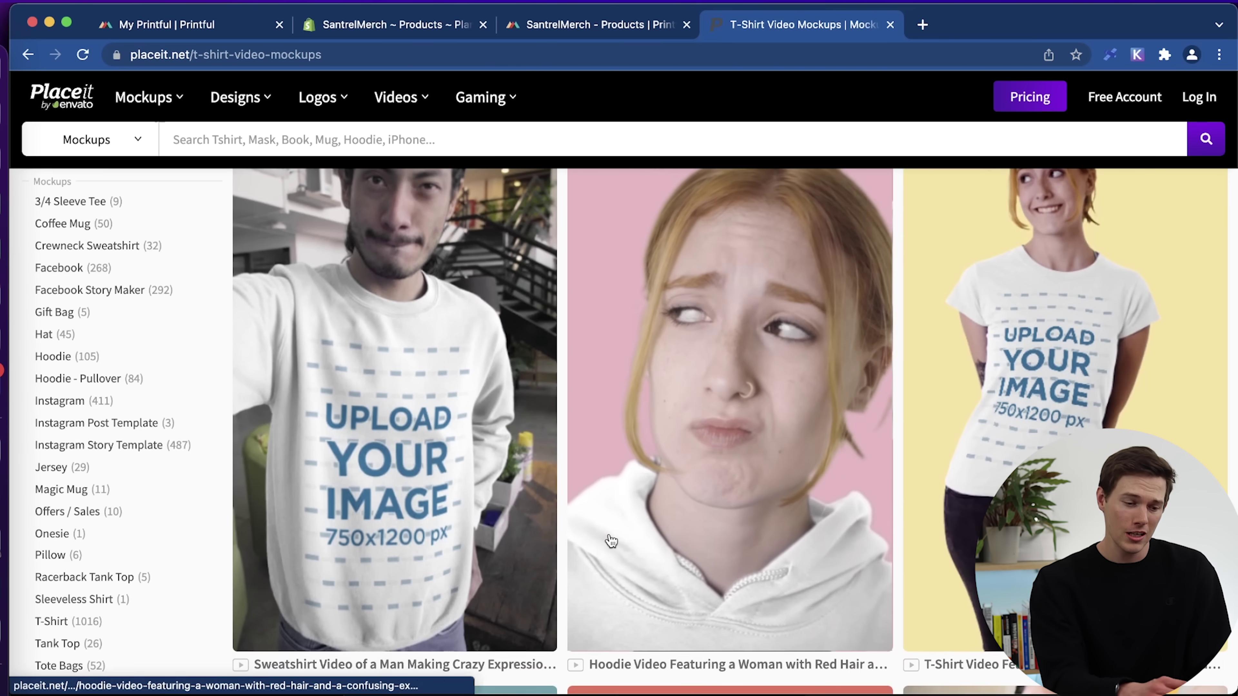
{"action": "scroll", "coordinate": [611, 541], "scroll_direction": "down", "scroll_amount": 6}
{"action": "scroll", "coordinate": [610, 541], "scroll_direction": "down", "scroll_amount": 20}
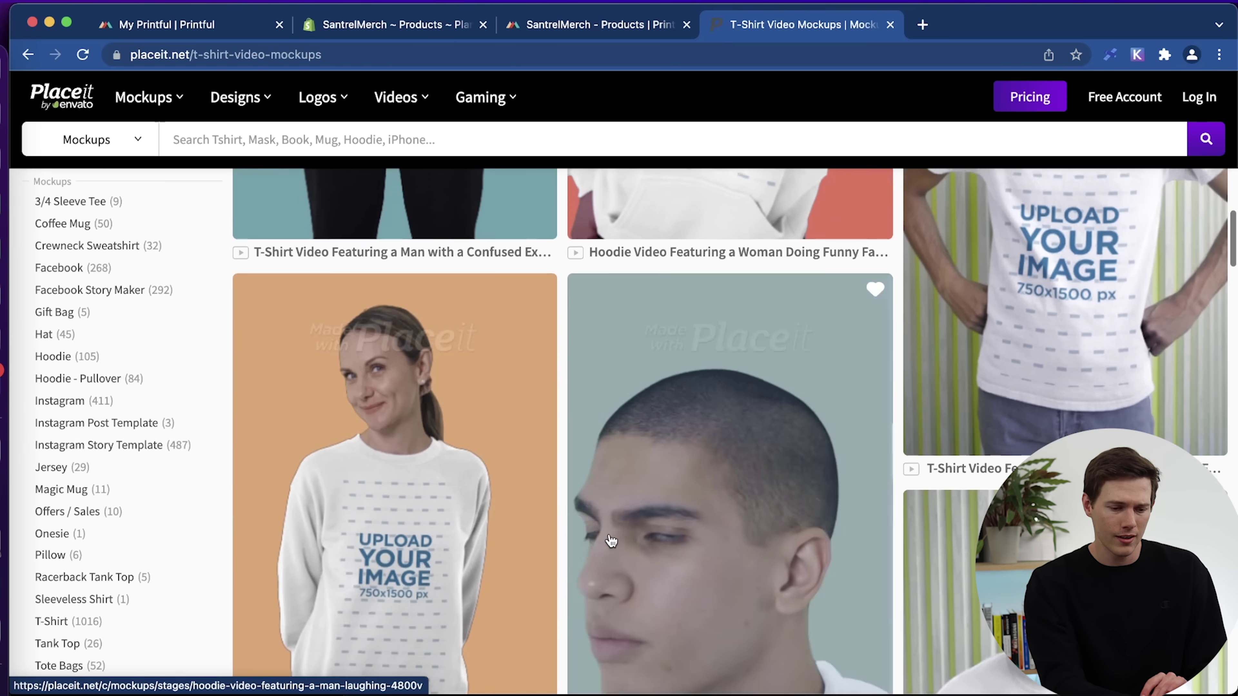
{"action": "scroll", "coordinate": [610, 541], "scroll_direction": "down", "scroll_amount": 5}
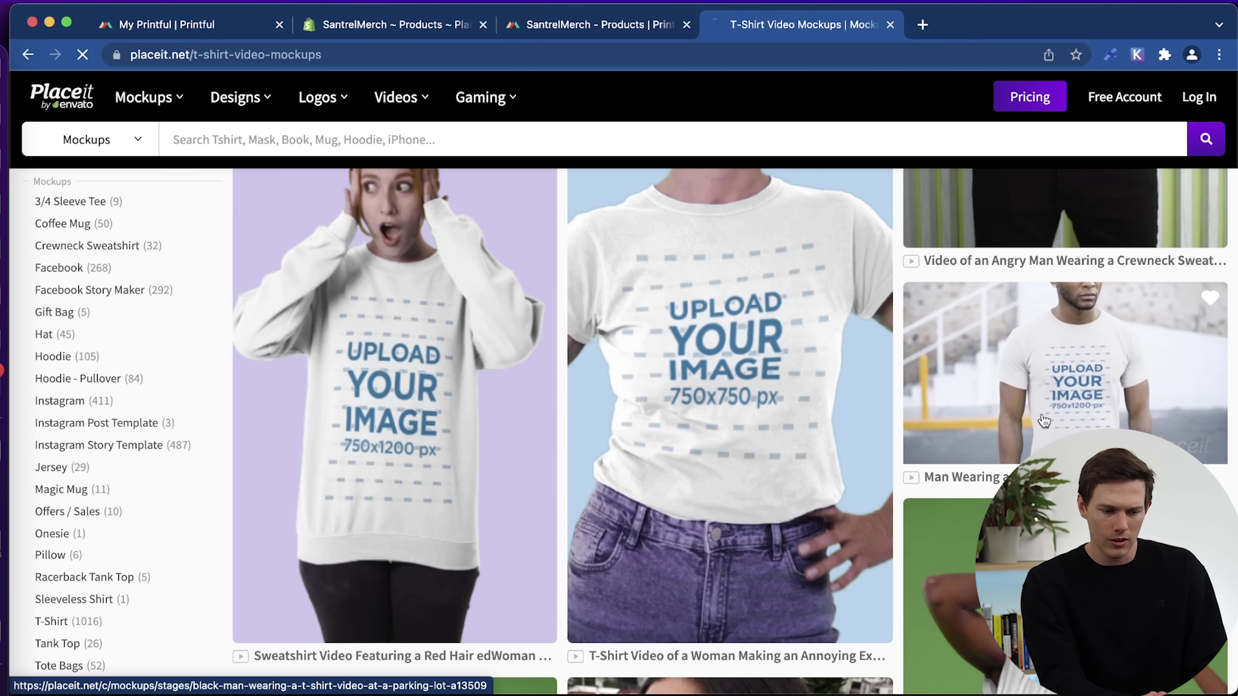
Open the man-in-T-shirt video mockup and upload the Plant Friends logo onto it, cropped.
{"action": "left_click", "coordinate": [1043, 420]}
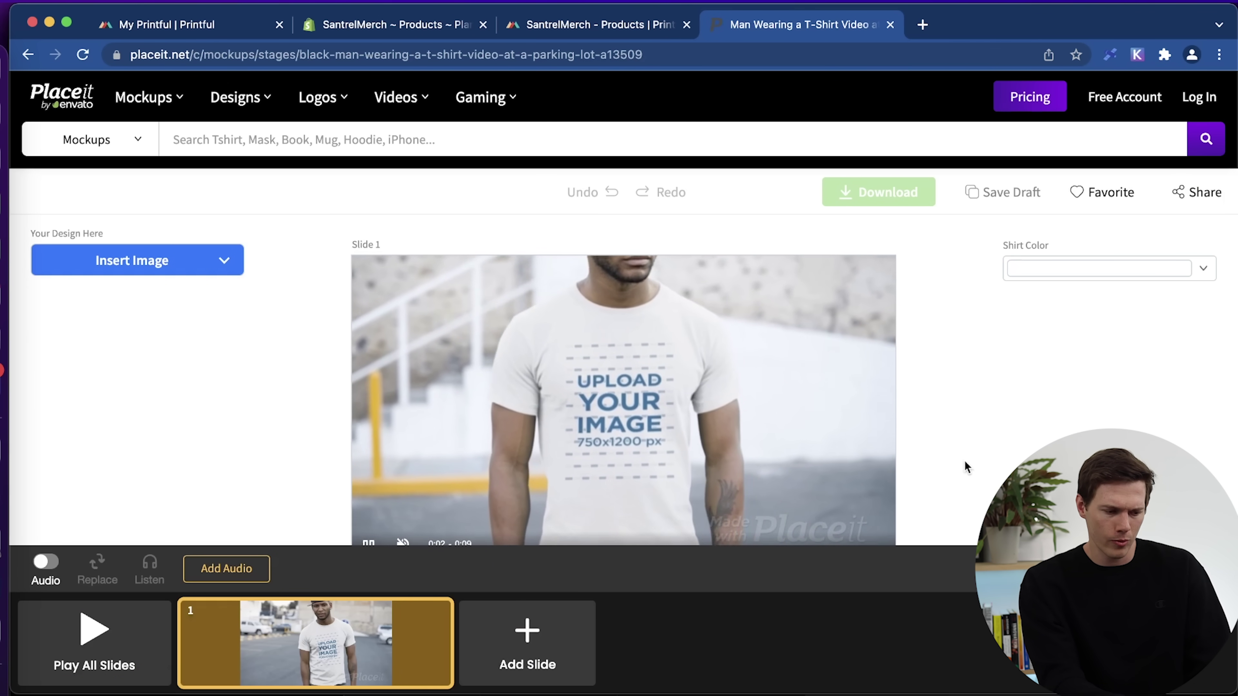
{"action": "left_click", "coordinate": [142, 264]}
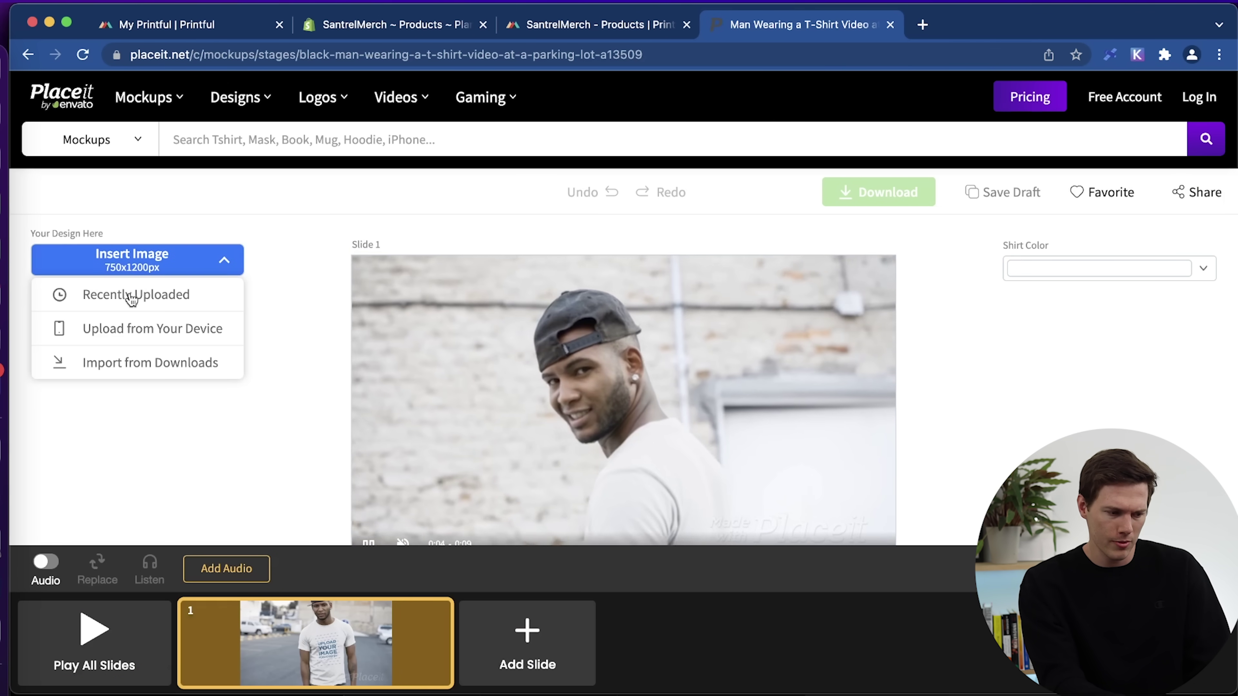
{"action": "left_click", "coordinate": [126, 292]}
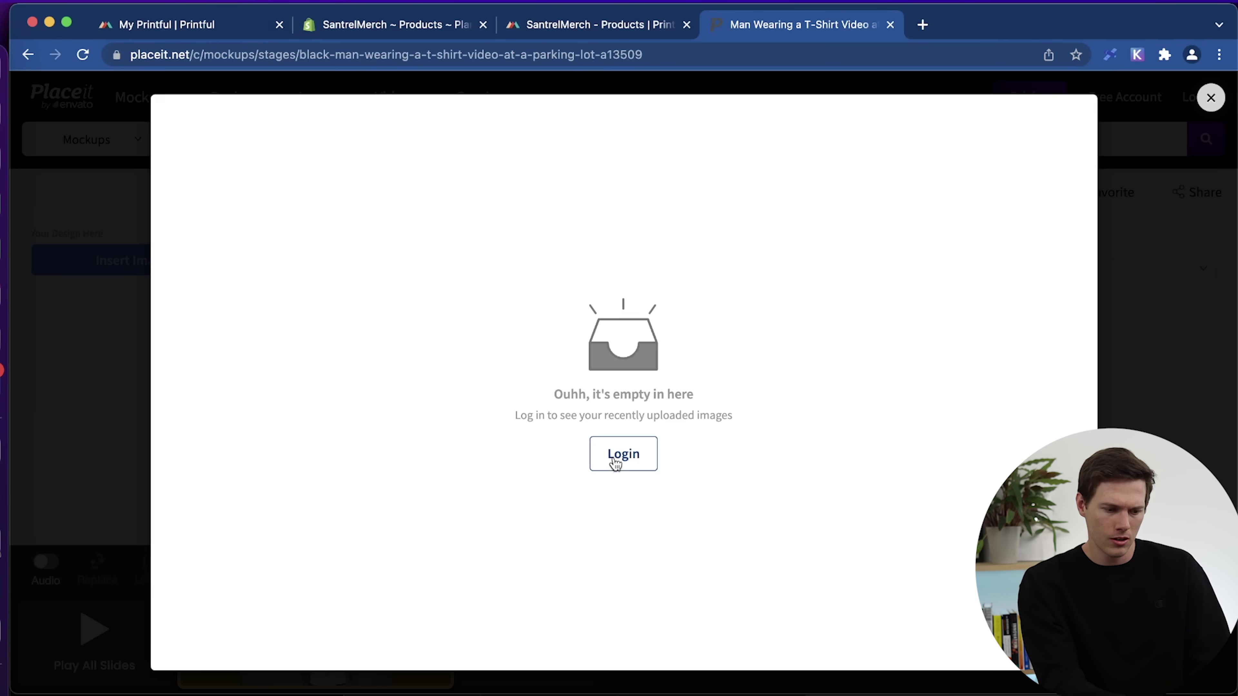
{"action": "left_click", "coordinate": [1200, 104]}
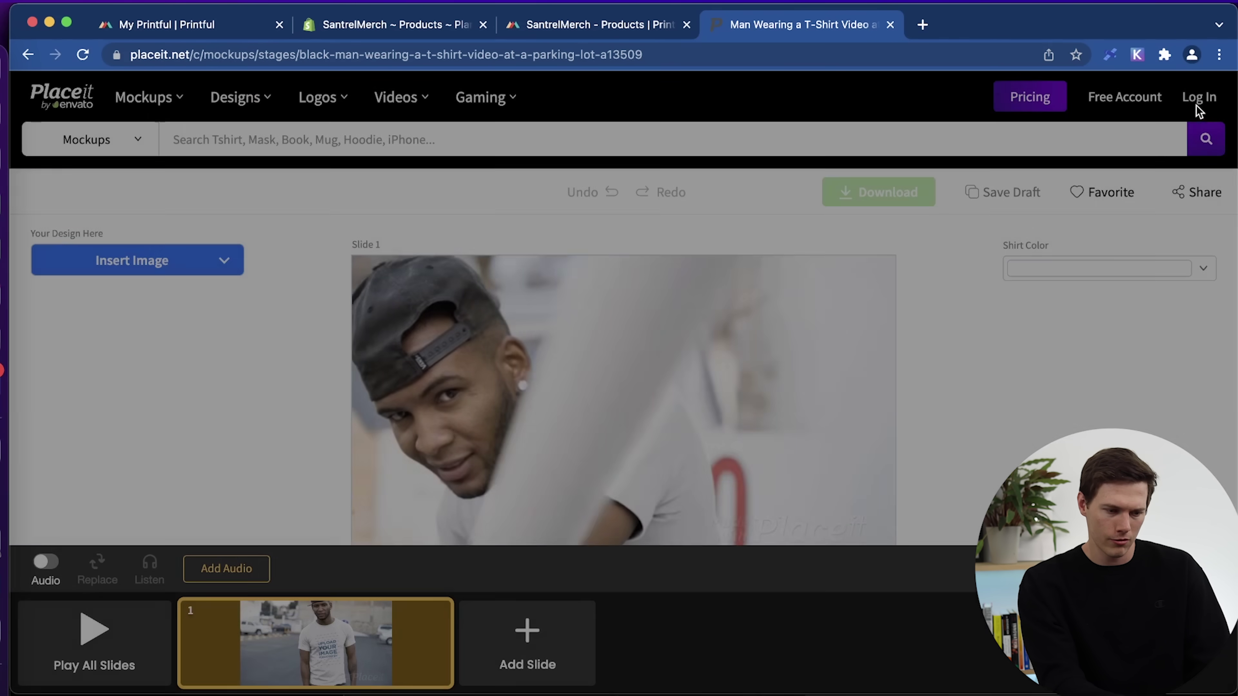
{"action": "left_click", "coordinate": [136, 260]}
{"action": "left_click", "coordinate": [120, 330]}
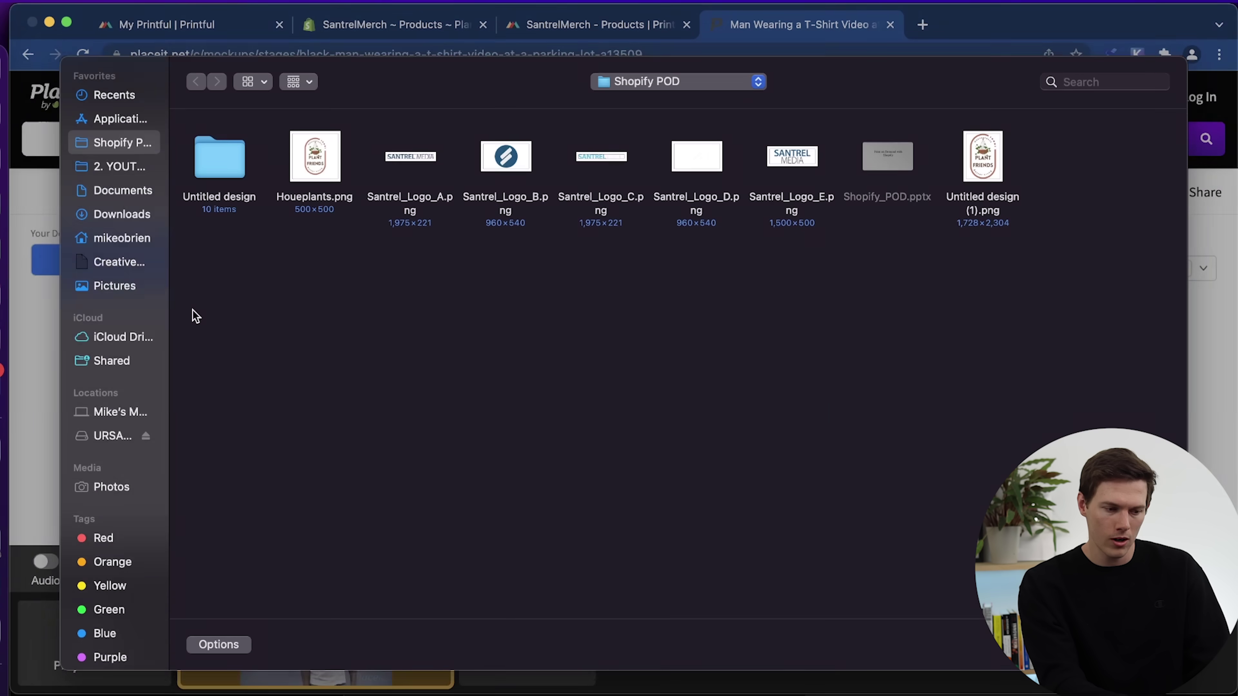
{"action": "double_click", "coordinate": [970, 192]}
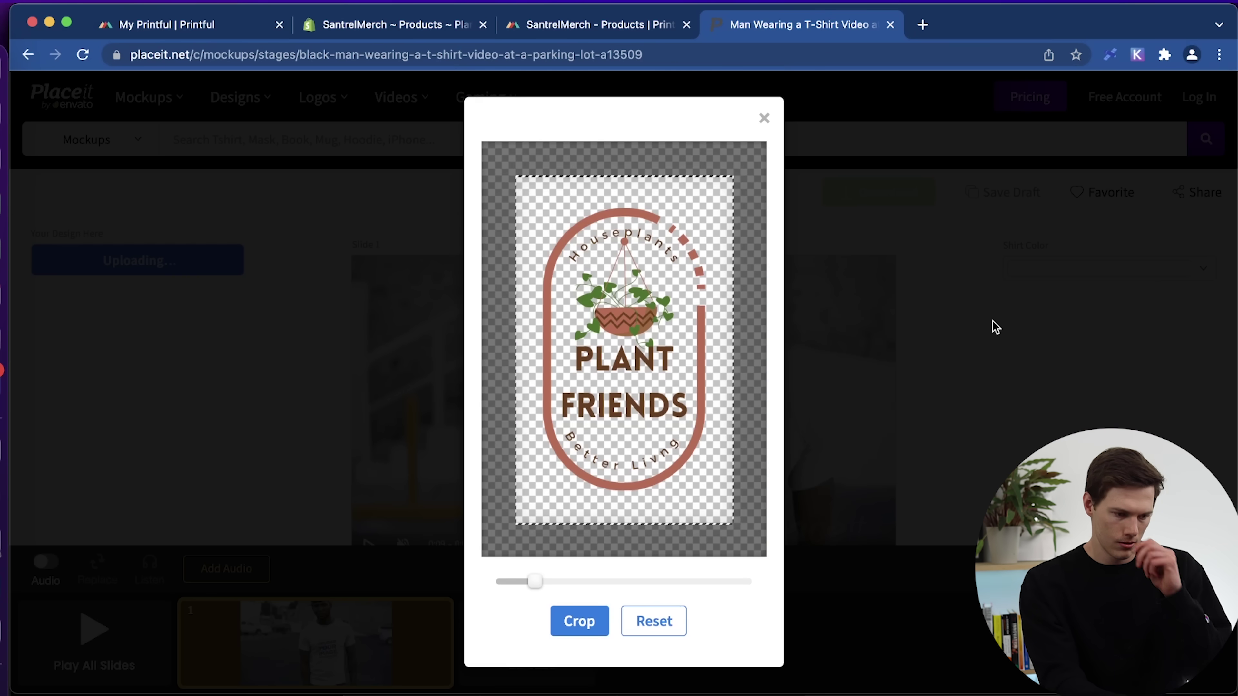
{"action": "left_click", "coordinate": [579, 621]}
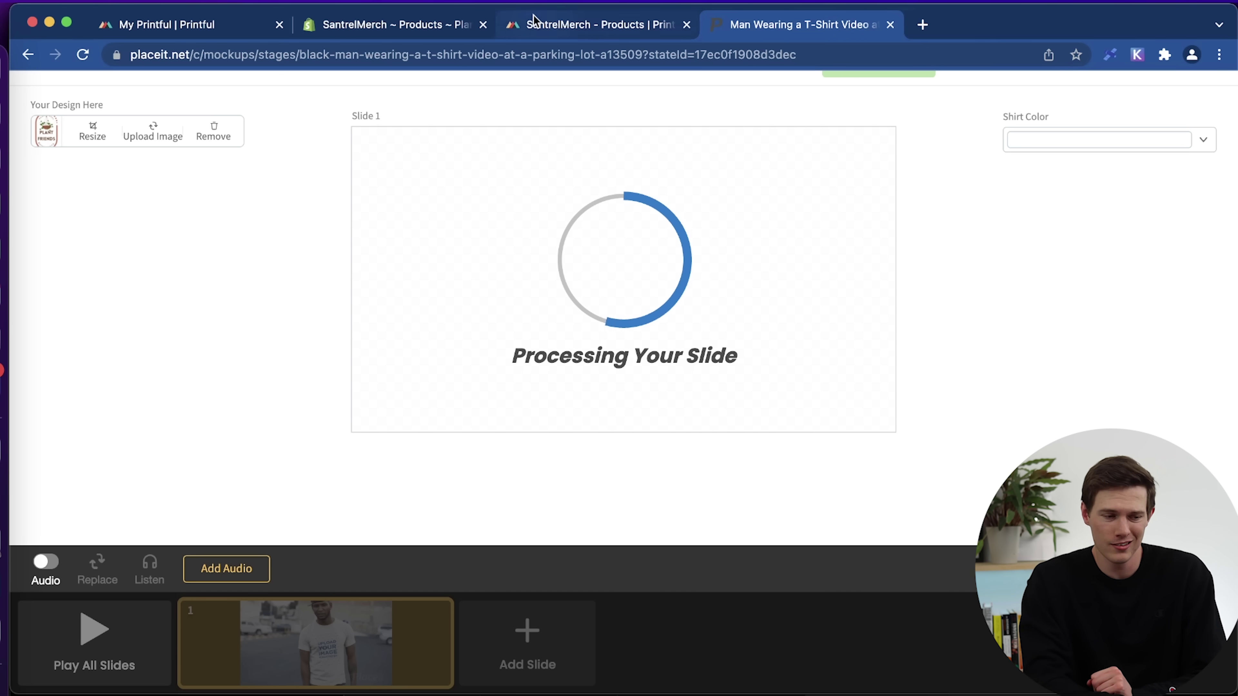
{"action": "left_click", "coordinate": [361, 23]}
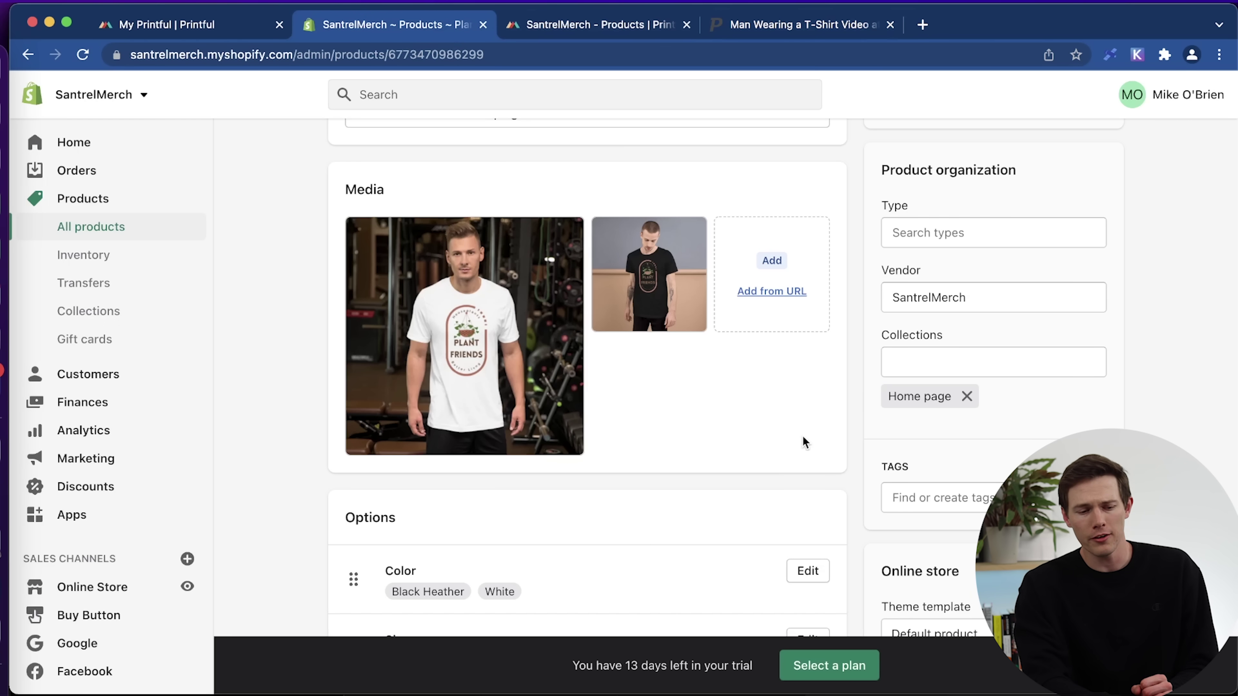
{"action": "scroll", "coordinate": [585, 421], "scroll_direction": "up", "scroll_amount": 5}
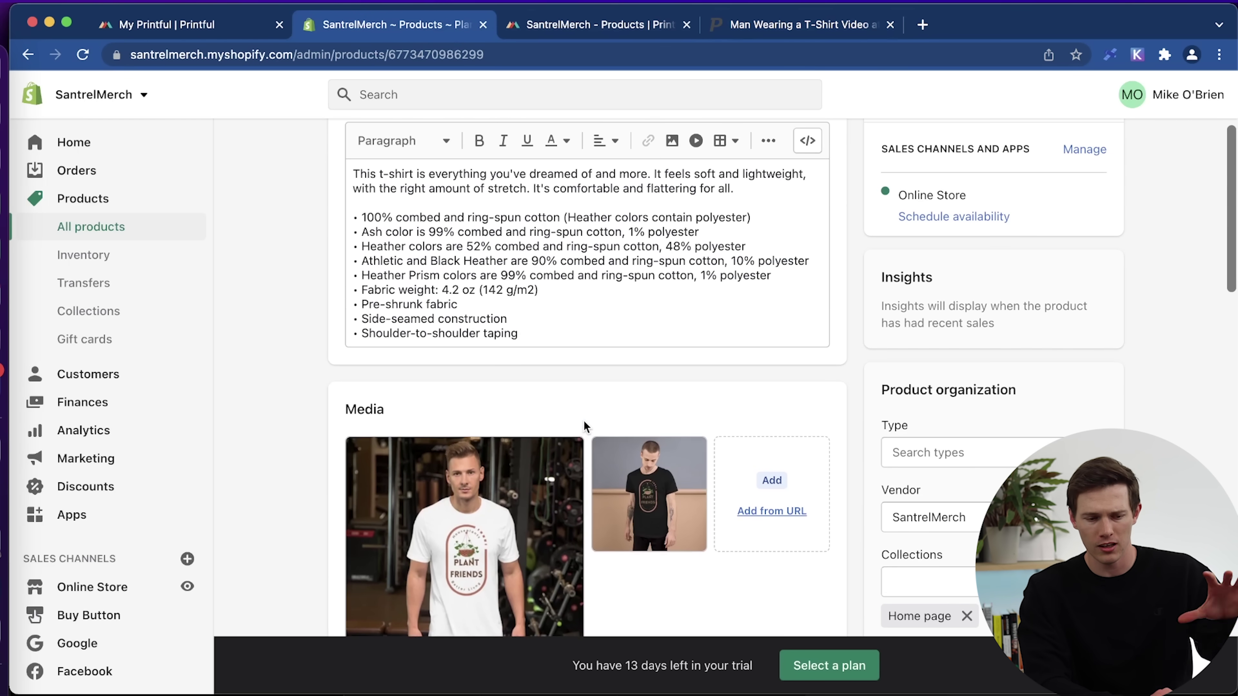
{"action": "scroll", "coordinate": [974, 408], "scroll_direction": "down", "scroll_amount": 6}
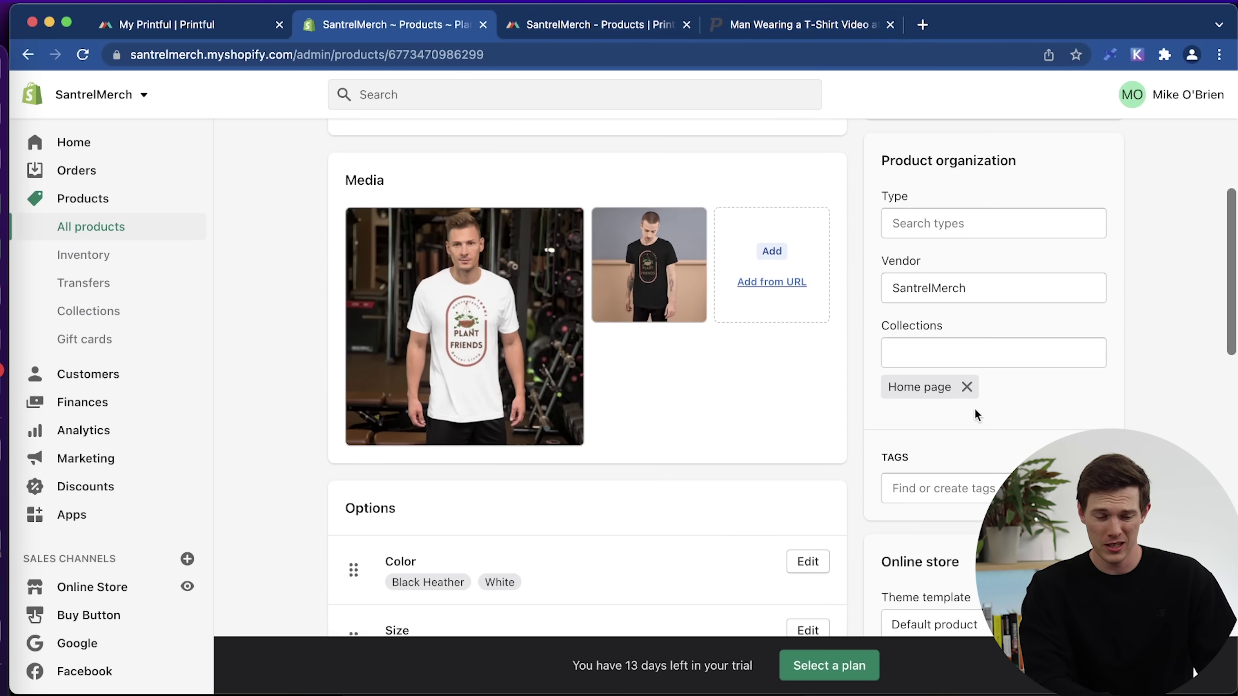
{"action": "scroll", "coordinate": [974, 408], "scroll_direction": "down", "scroll_amount": 3}
{"action": "scroll", "coordinate": [974, 407], "scroll_direction": "up", "scroll_amount": 12}
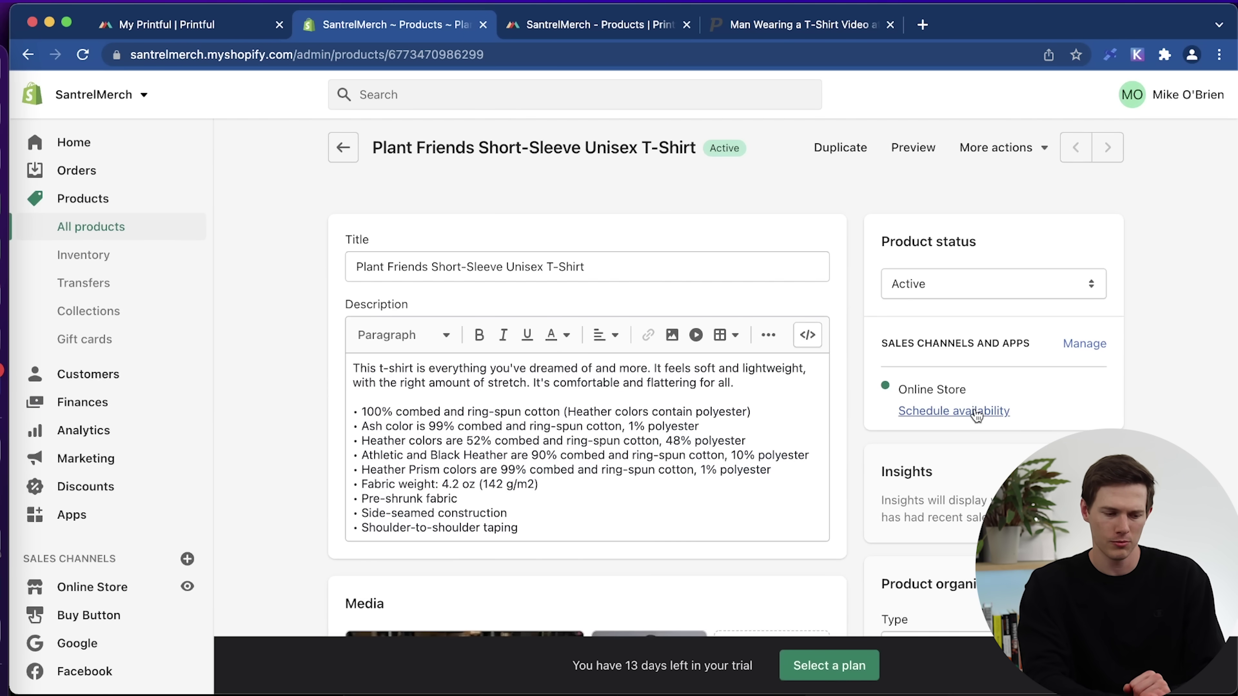
{"action": "scroll", "coordinate": [511, 402], "scroll_direction": "down", "scroll_amount": 3}
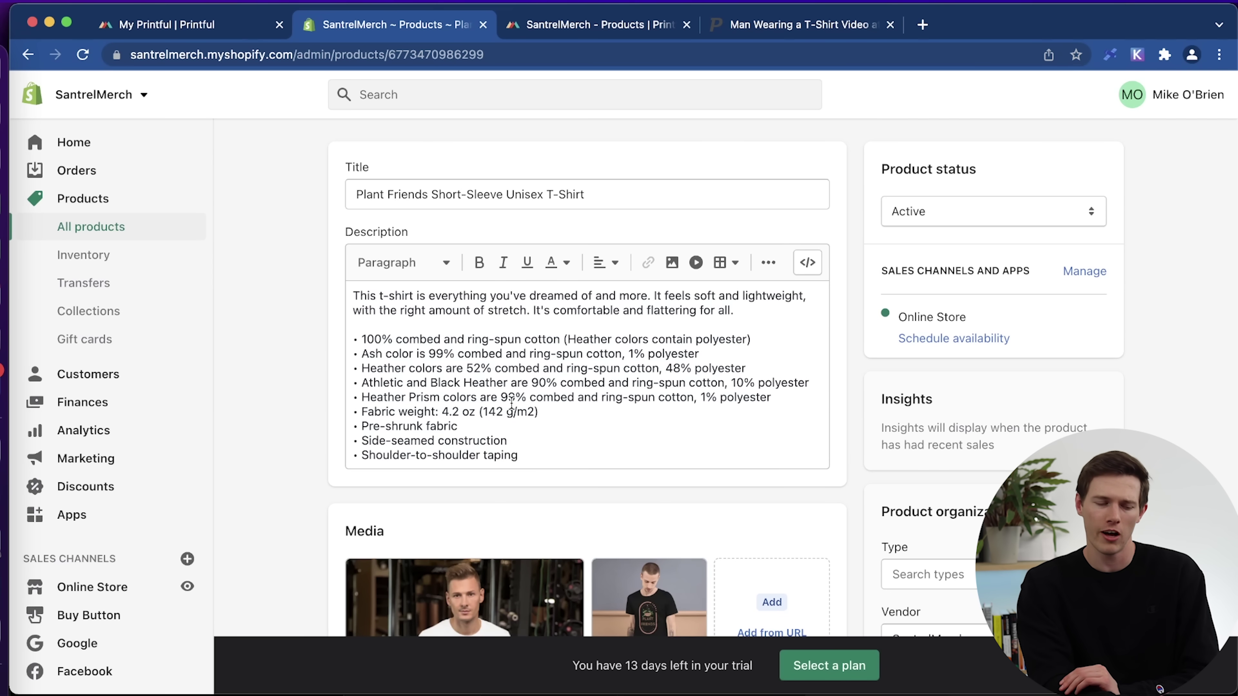
{"action": "left_click", "coordinate": [482, 390]}
{"action": "scroll", "coordinate": [570, 410], "scroll_direction": "down", "scroll_amount": 4}
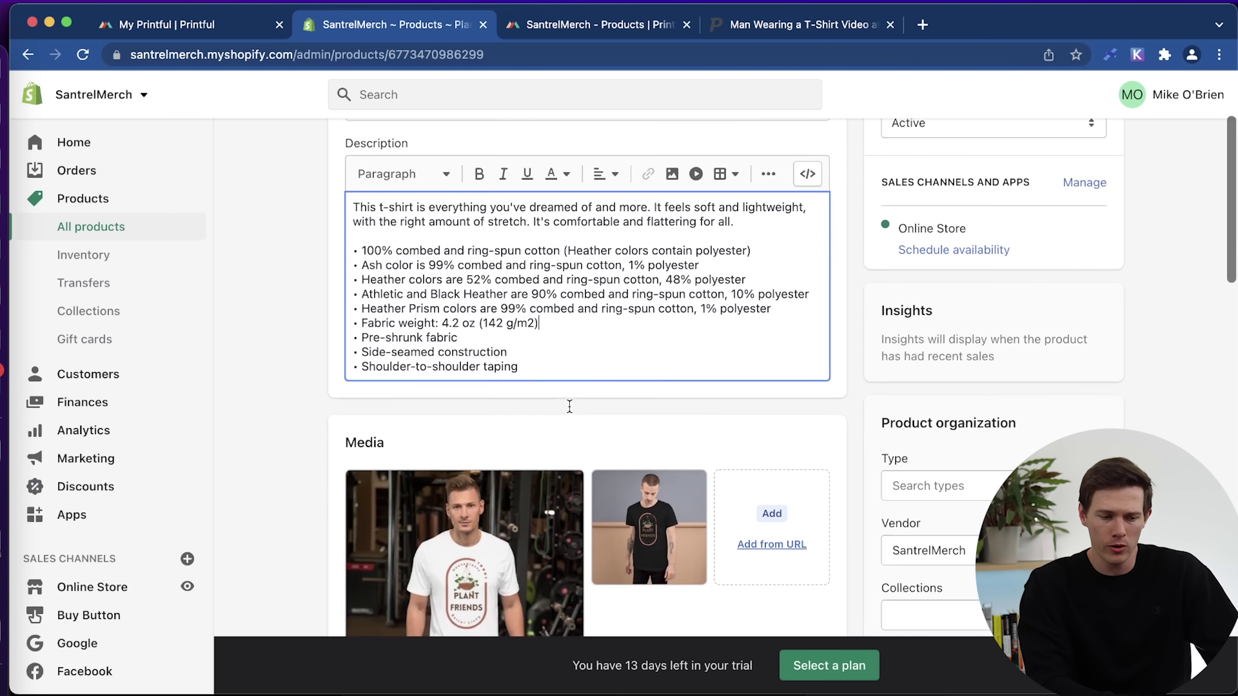
{"action": "scroll", "coordinate": [570, 407], "scroll_direction": "up", "scroll_amount": 3}
{"action": "left_click_drag", "start_coordinate": [501, 343], "coordinate": [538, 348]}
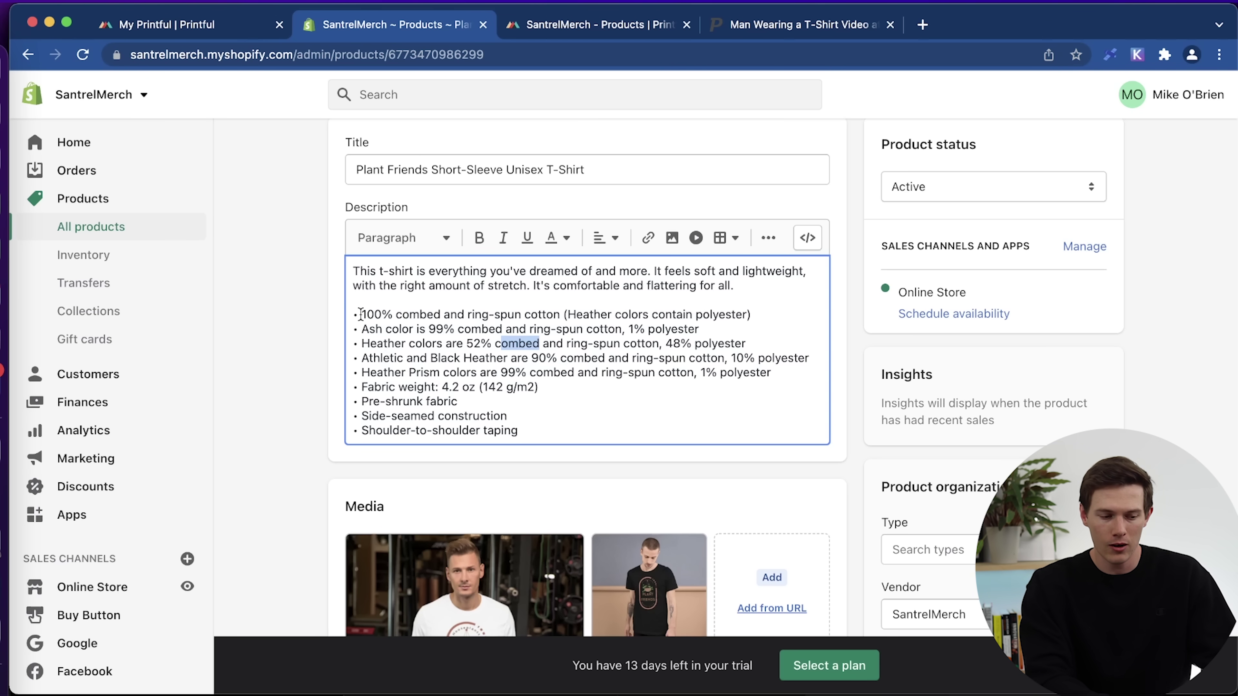
Bold Pre-shrunk, Athletic and ring-spun cotton (Ash color line) in the T-shirt description.
{"action": "left_click", "coordinate": [361, 314]}
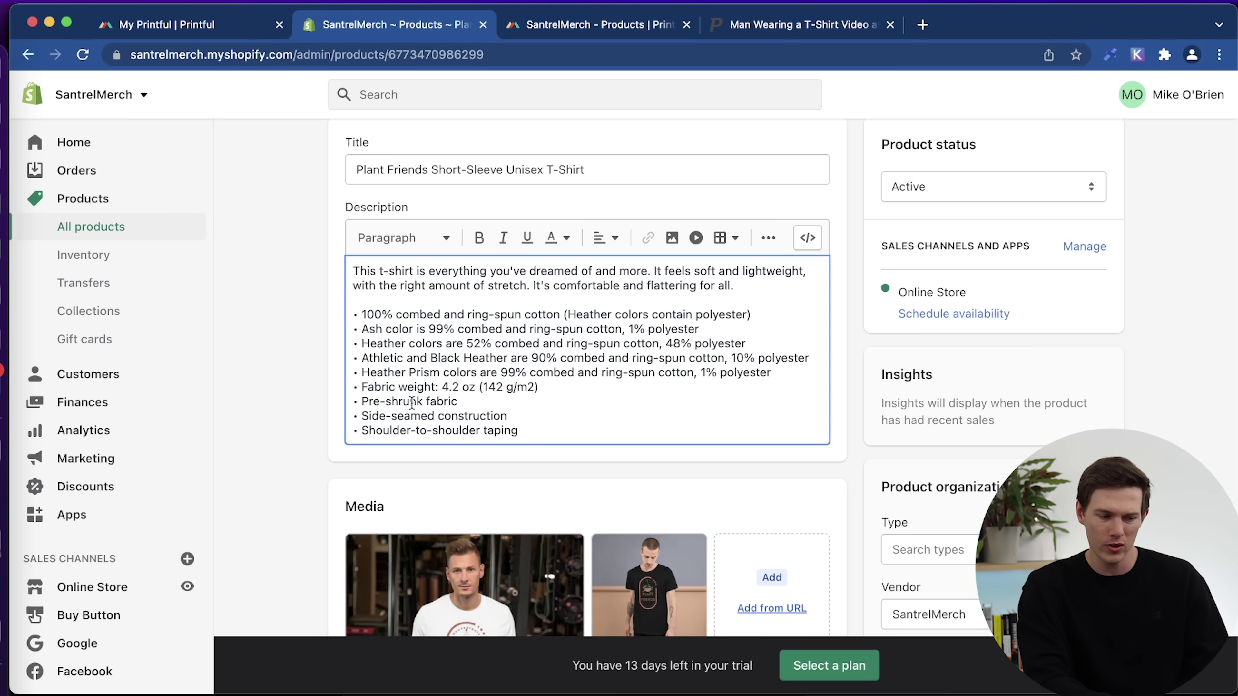
{"action": "left_click_drag", "start_coordinate": [422, 401], "coordinate": [362, 400]}
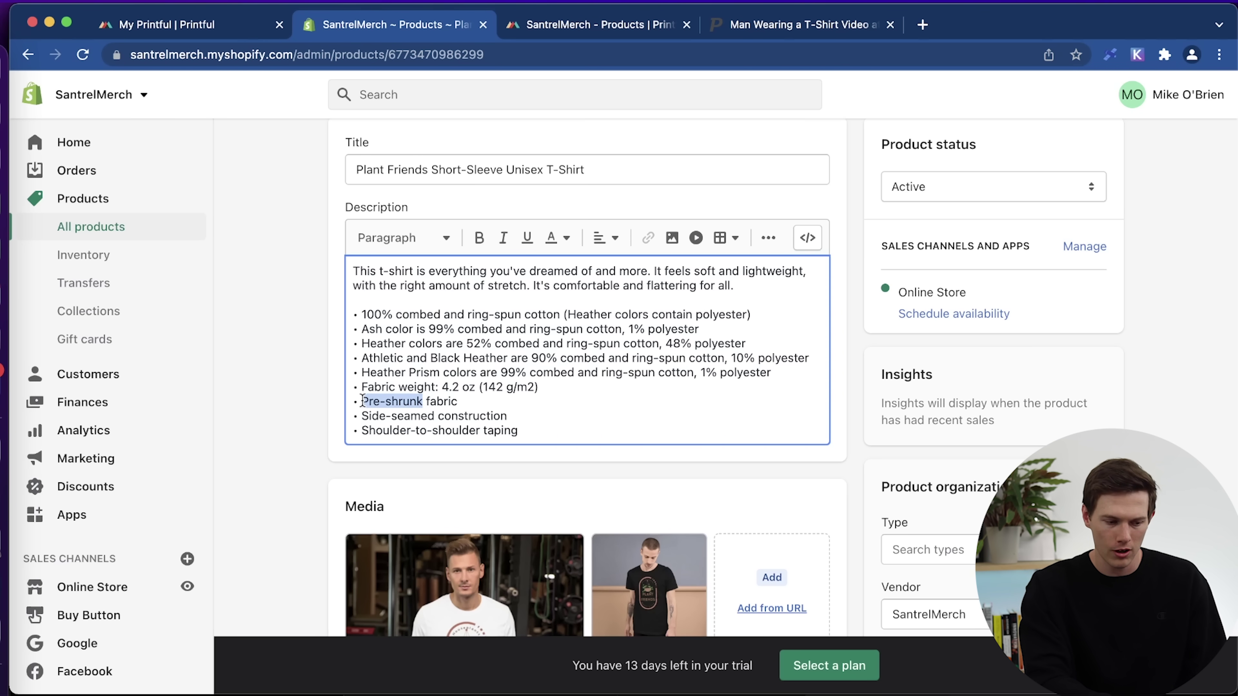
{"action": "left_click", "coordinate": [479, 237]}
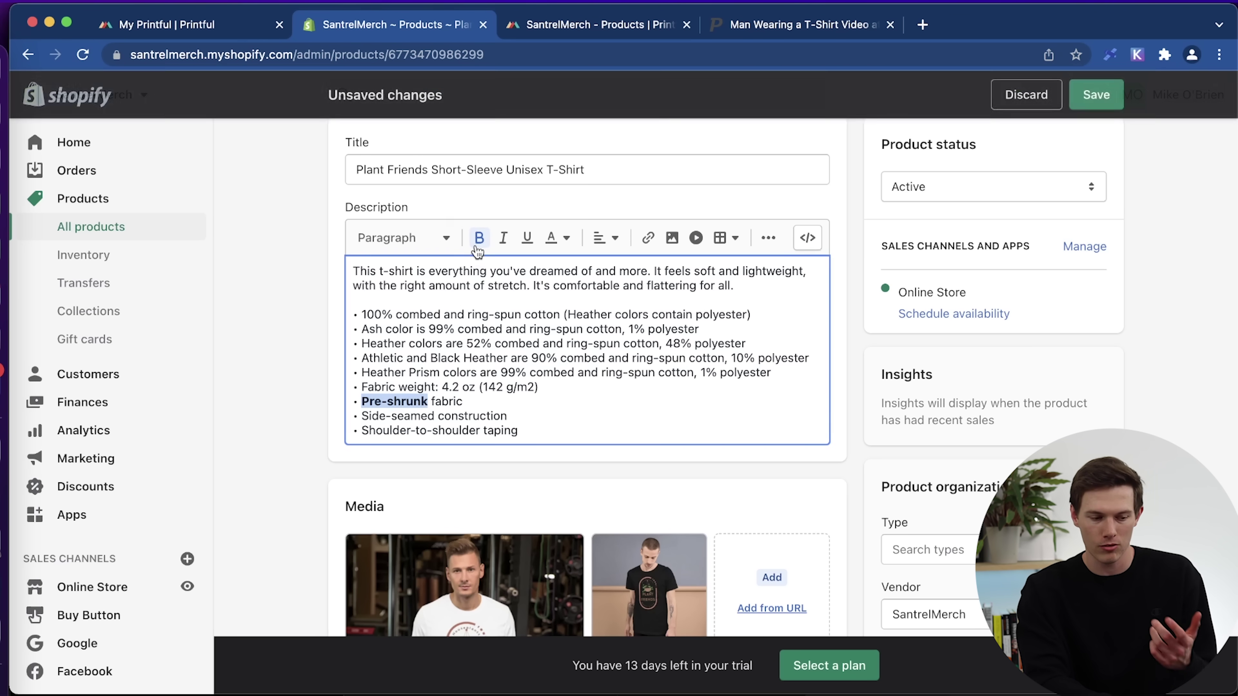
{"action": "left_click", "coordinate": [513, 410]}
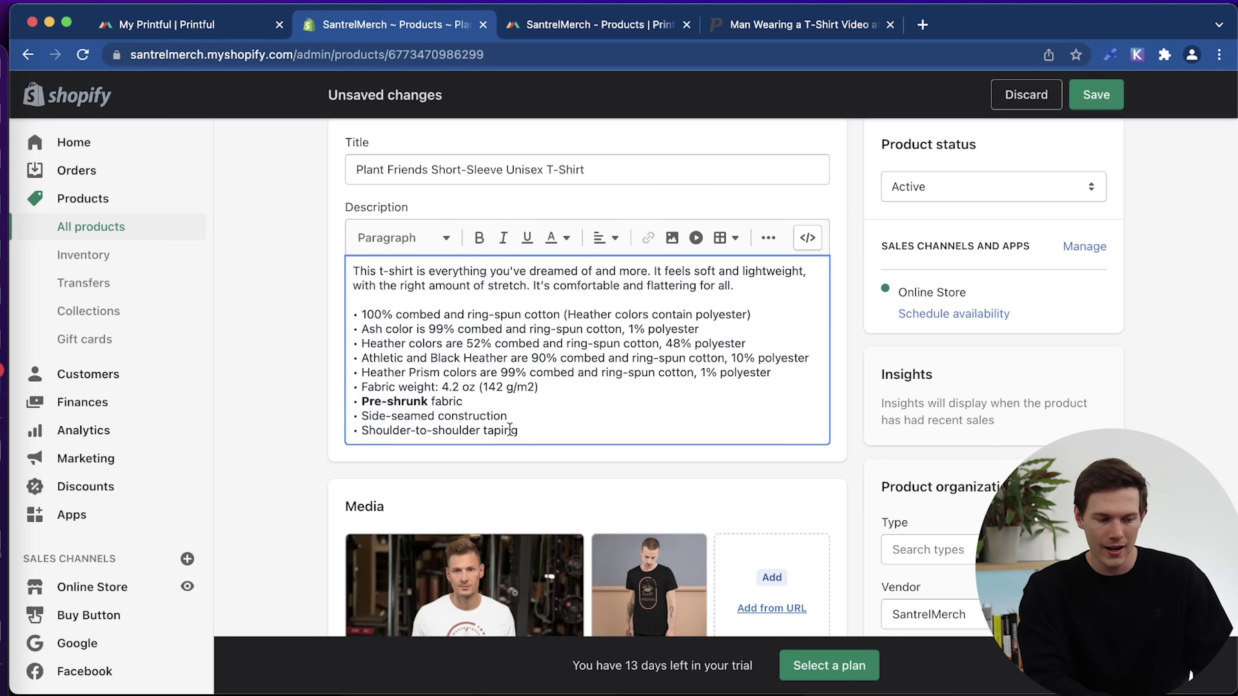
{"action": "left_click_drag", "start_coordinate": [361, 359], "coordinate": [405, 358]}
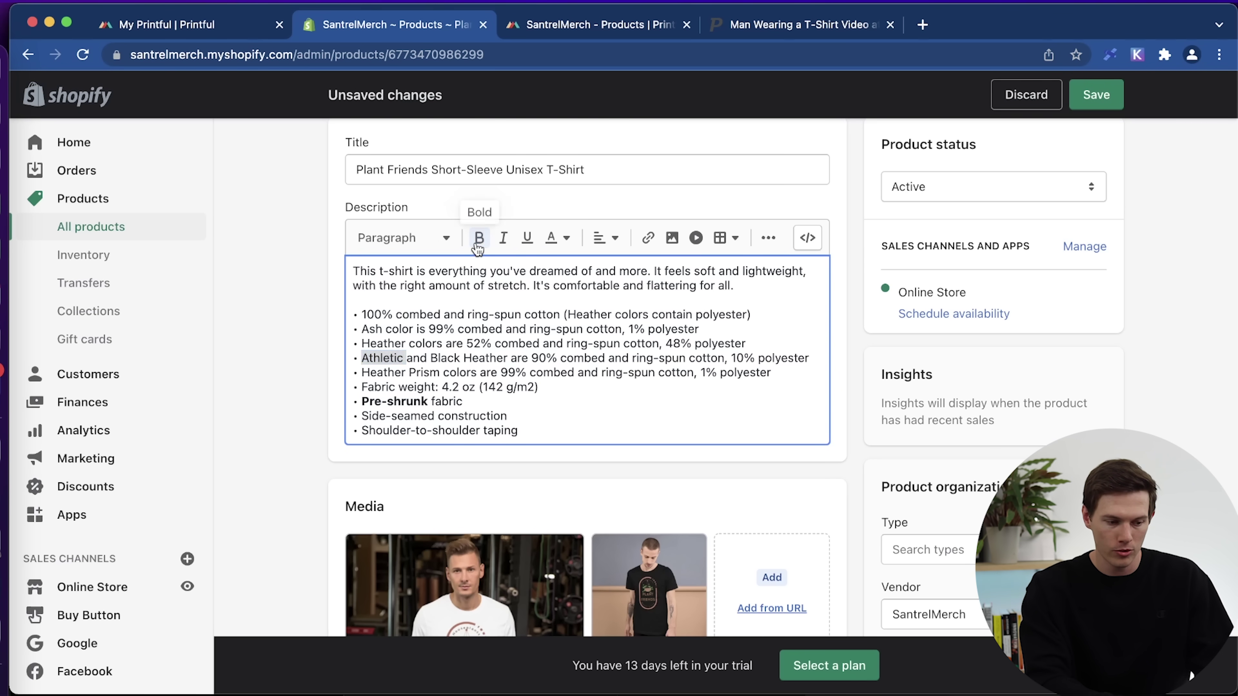
{"action": "left_click", "coordinate": [479, 238]}
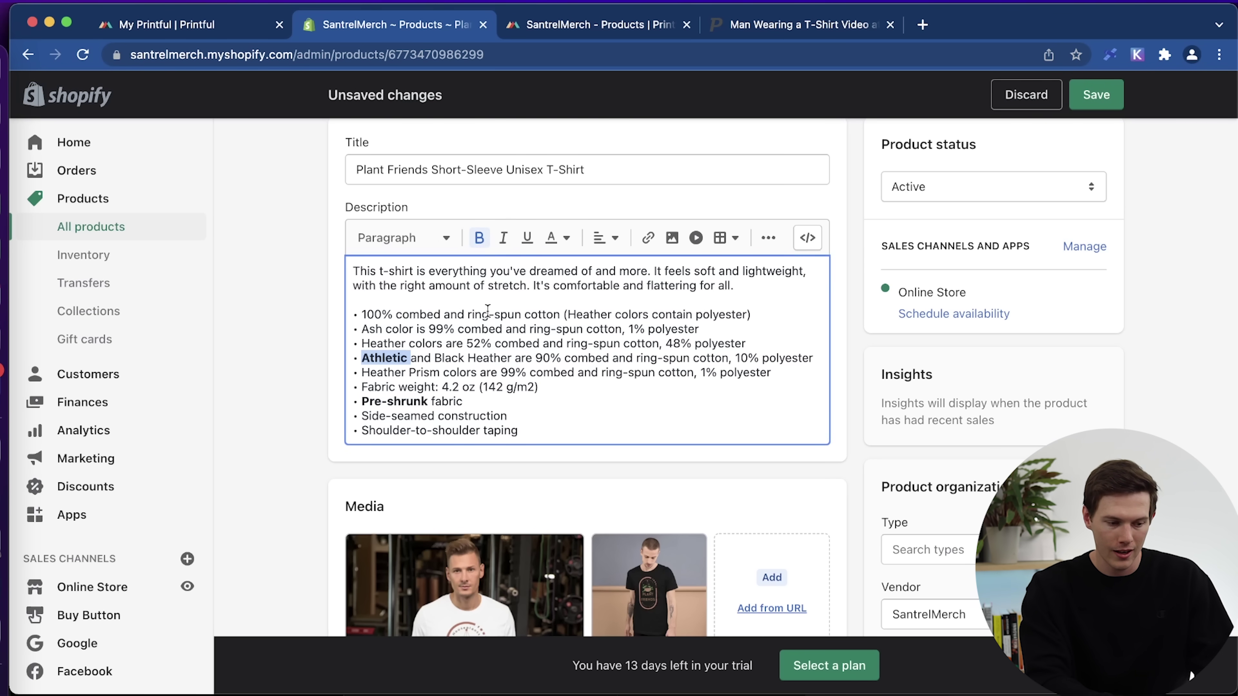
{"action": "left_click", "coordinate": [529, 330]}
{"action": "left_click_drag", "start_coordinate": [529, 330], "coordinate": [623, 330]}
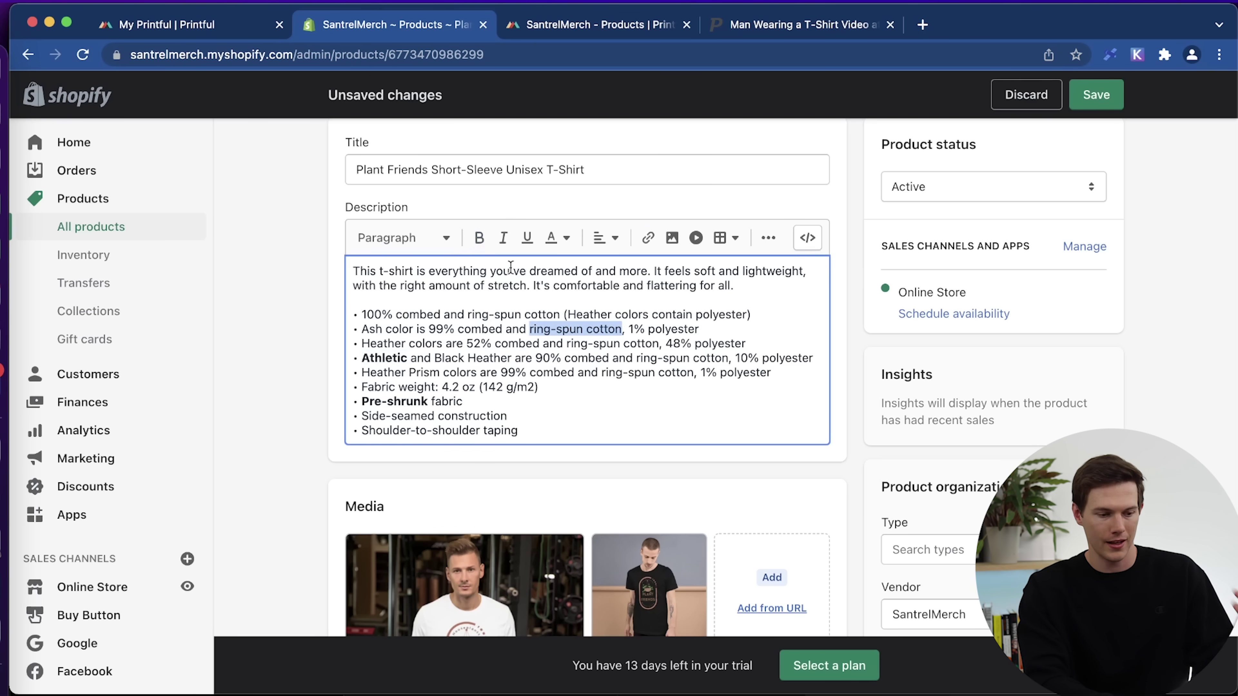
{"action": "left_click", "coordinate": [479, 238]}
{"action": "left_click", "coordinate": [599, 410]}
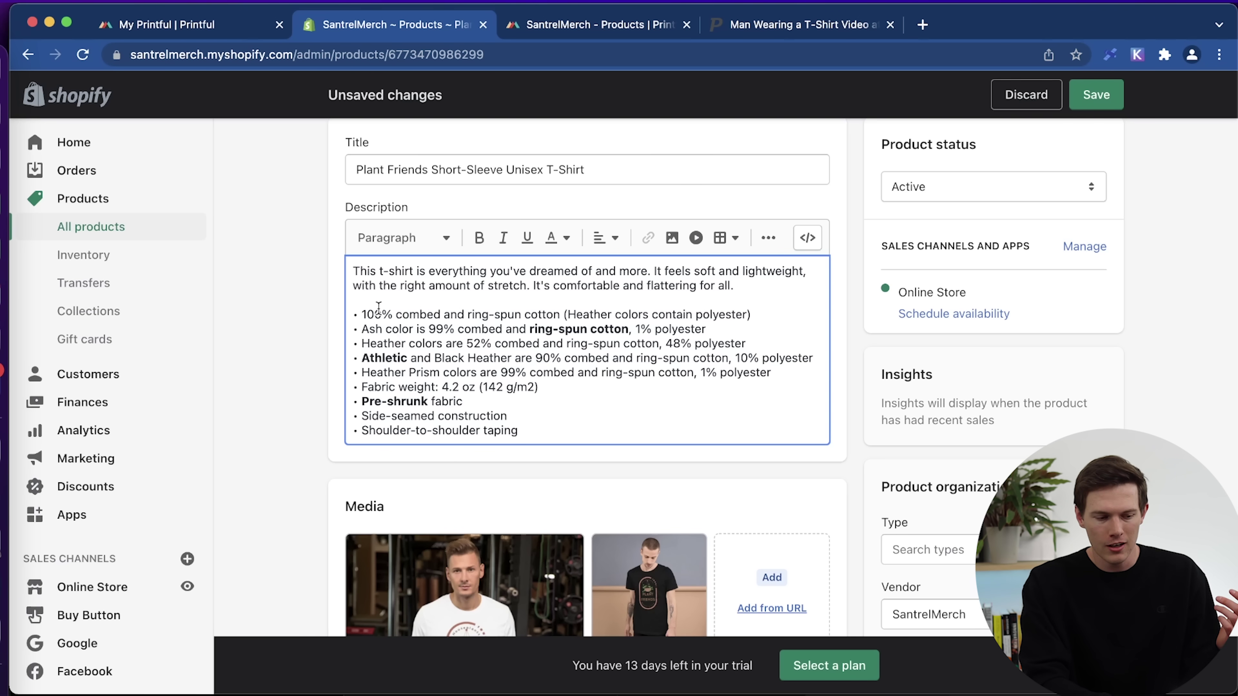
{"action": "left_click_drag", "start_coordinate": [361, 314], "coordinate": [559, 310]}
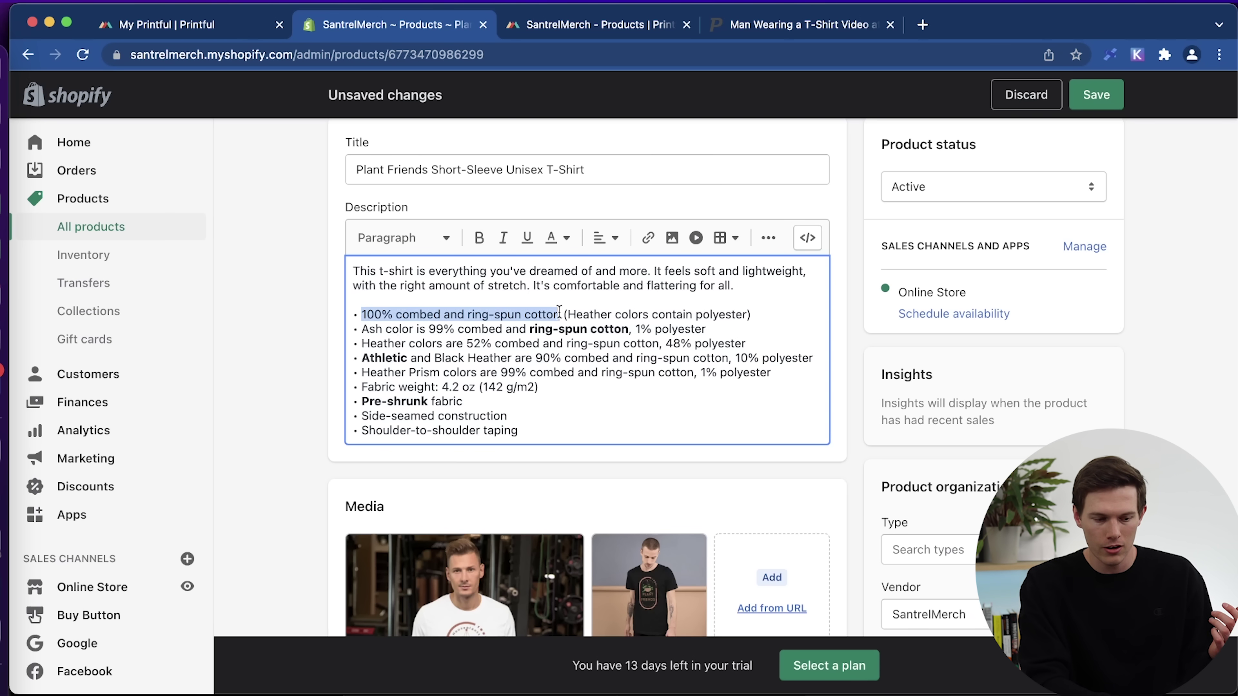
{"action": "left_click", "coordinate": [647, 239]}
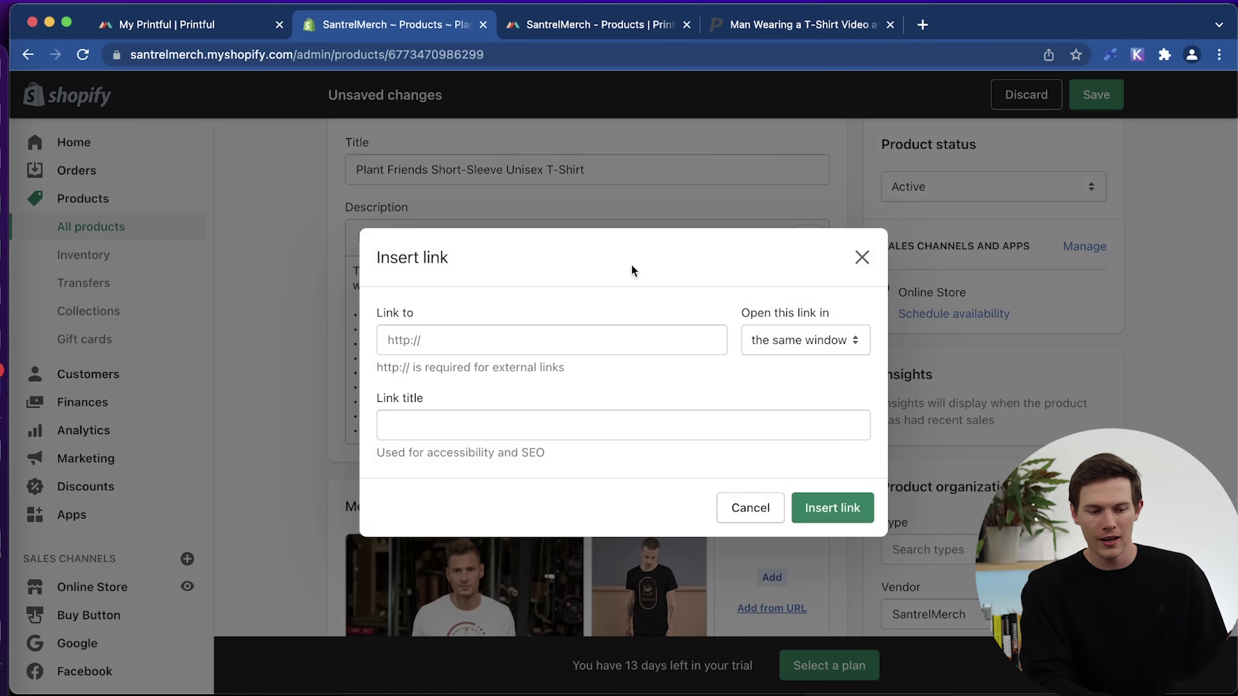
{"action": "left_click", "coordinate": [780, 341]}
{"action": "left_click", "coordinate": [683, 303]}
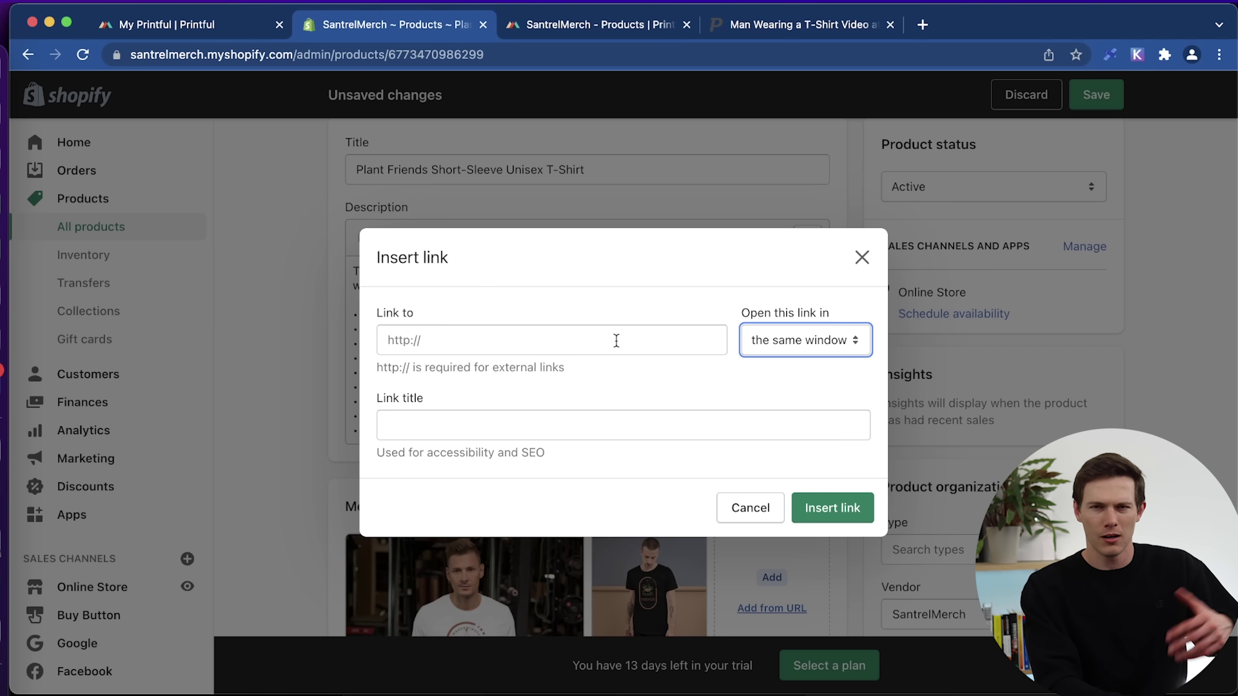
{"action": "left_click", "coordinate": [862, 256]}
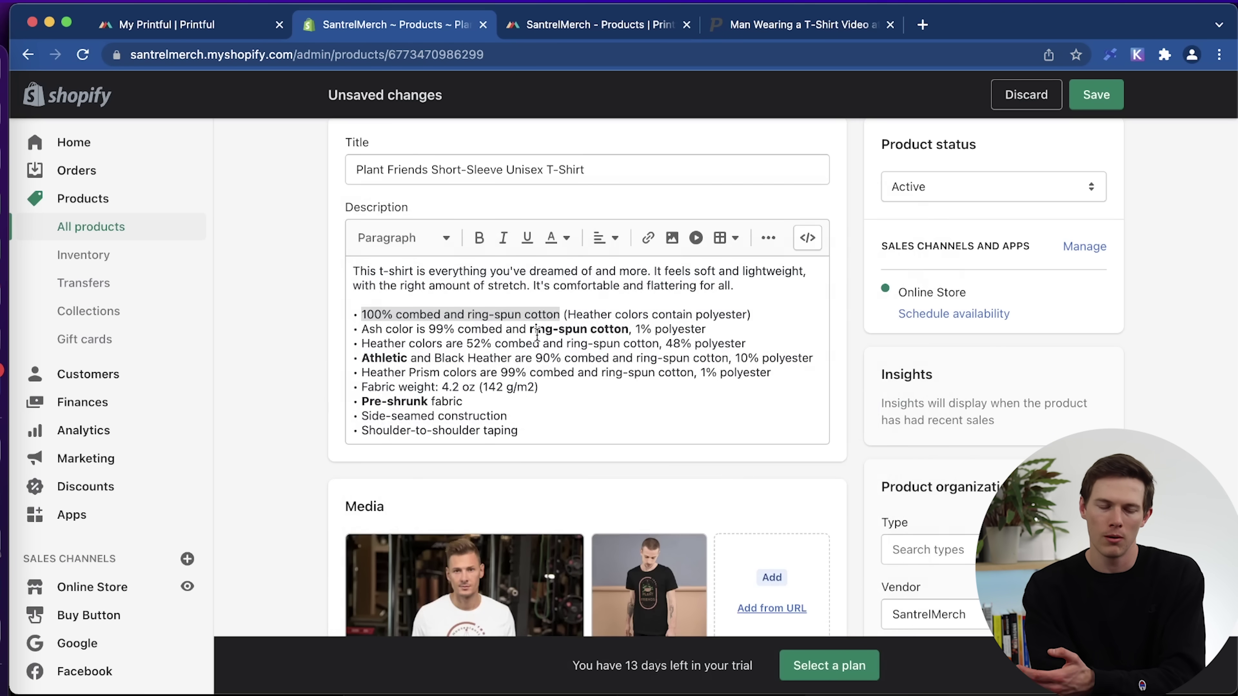
{"action": "left_click", "coordinate": [598, 384]}
{"action": "scroll", "coordinate": [599, 386], "scroll_direction": "left", "scroll_amount": 3}
{"action": "left_click", "coordinate": [299, 418]}
{"action": "scroll", "coordinate": [298, 418], "scroll_direction": "down", "scroll_amount": 5}
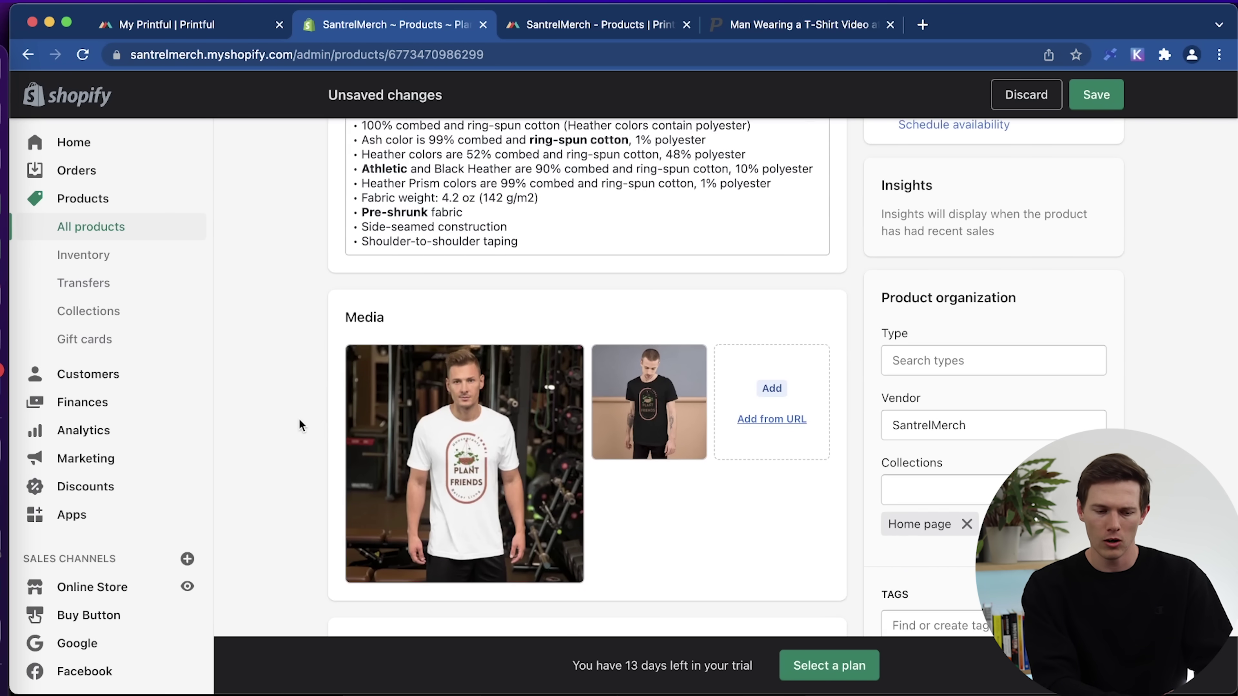
{"action": "scroll", "coordinate": [299, 417], "scroll_direction": "down", "scroll_amount": 2}
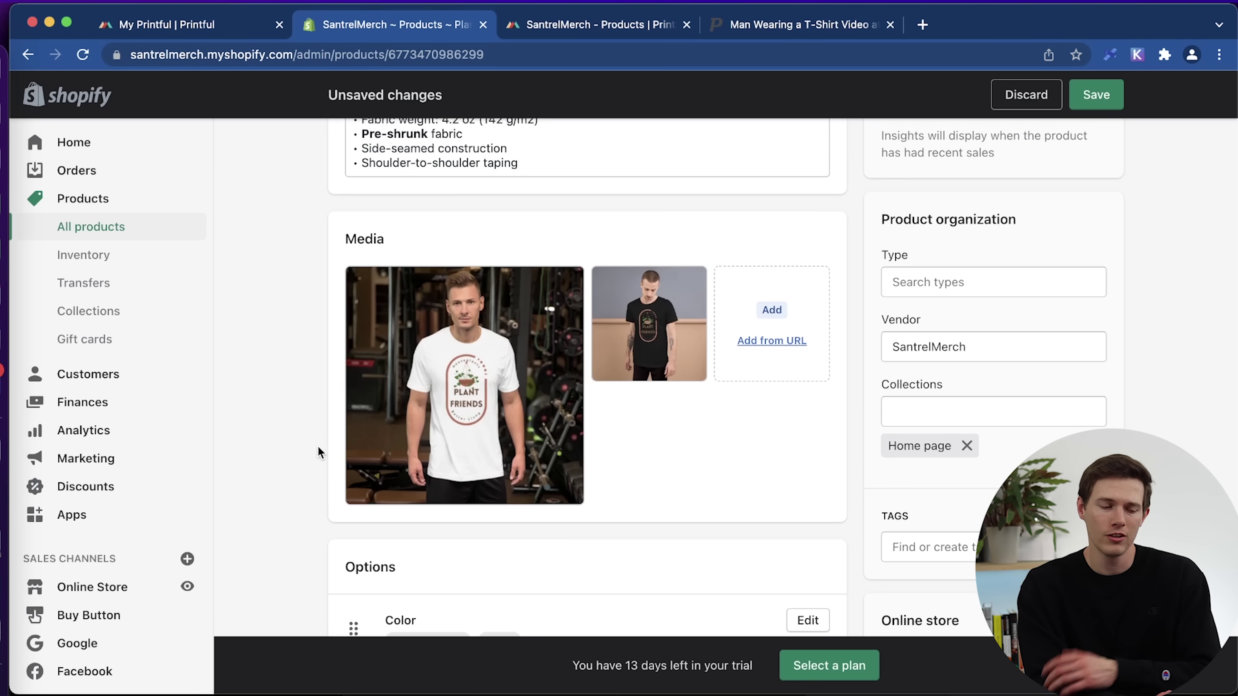
{"action": "scroll", "coordinate": [318, 448], "scroll_direction": "down", "scroll_amount": 10}
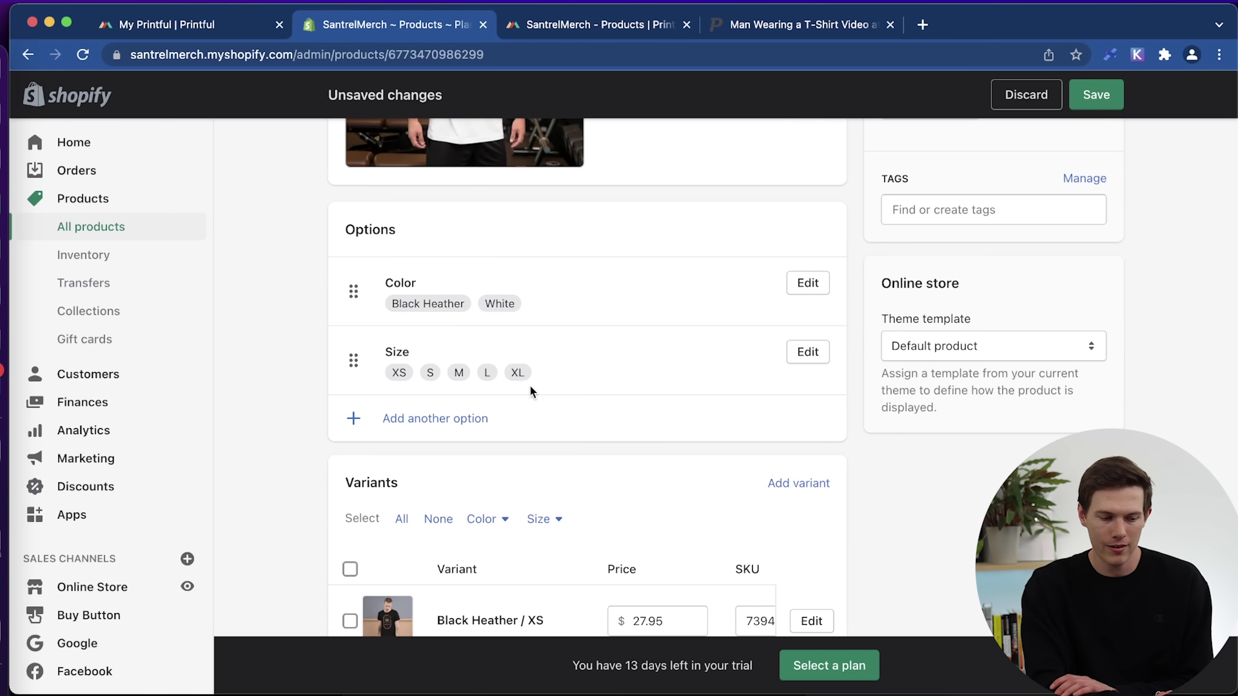
{"action": "scroll", "coordinate": [291, 477], "scroll_direction": "down", "scroll_amount": 10}
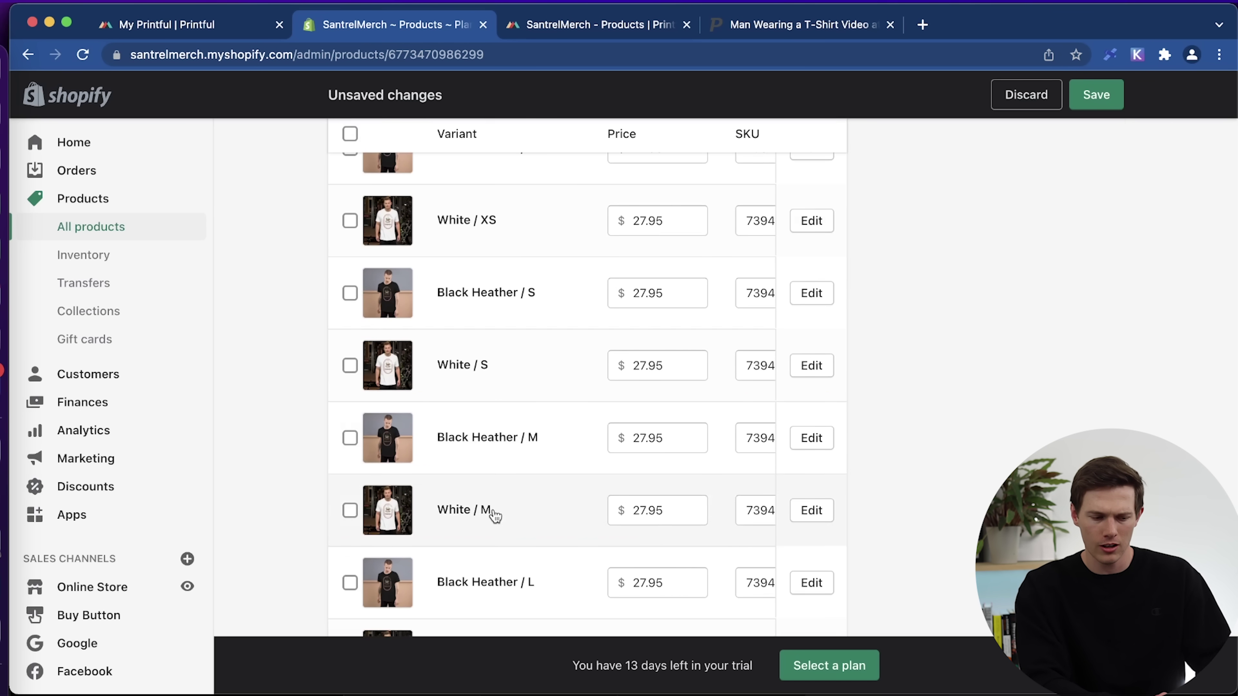
{"action": "scroll", "coordinate": [495, 515], "scroll_direction": "down", "scroll_amount": 4}
{"action": "scroll", "coordinate": [494, 515], "scroll_direction": "down", "scroll_amount": 7}
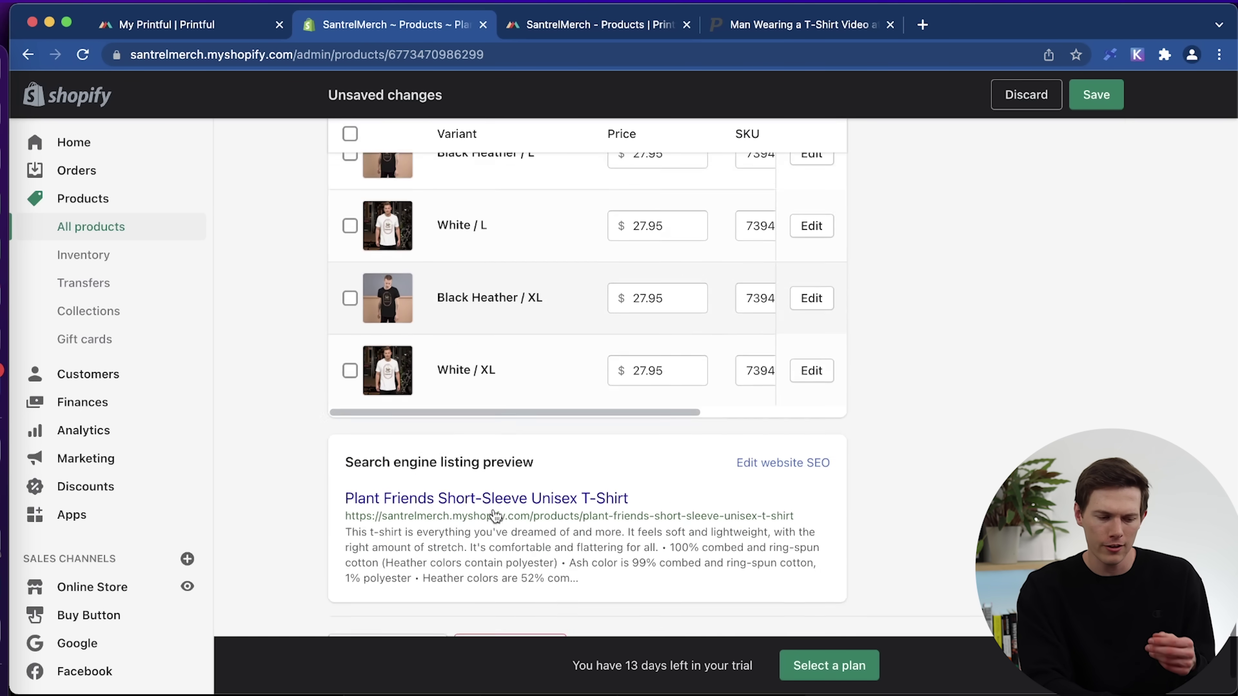
{"action": "scroll", "coordinate": [291, 454], "scroll_direction": "up", "scroll_amount": 12}
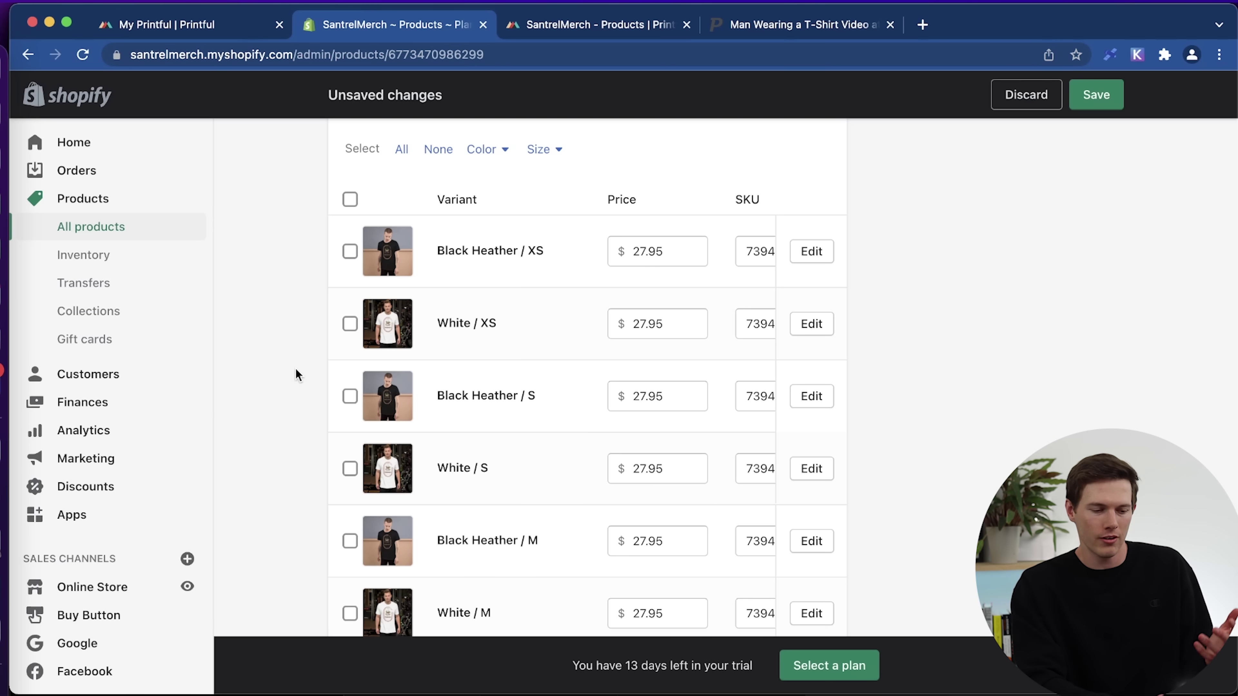
{"action": "scroll", "coordinate": [614, 460], "scroll_direction": "down", "scroll_amount": 10}
{"action": "scroll", "coordinate": [614, 460], "scroll_direction": "down", "scroll_amount": 2}
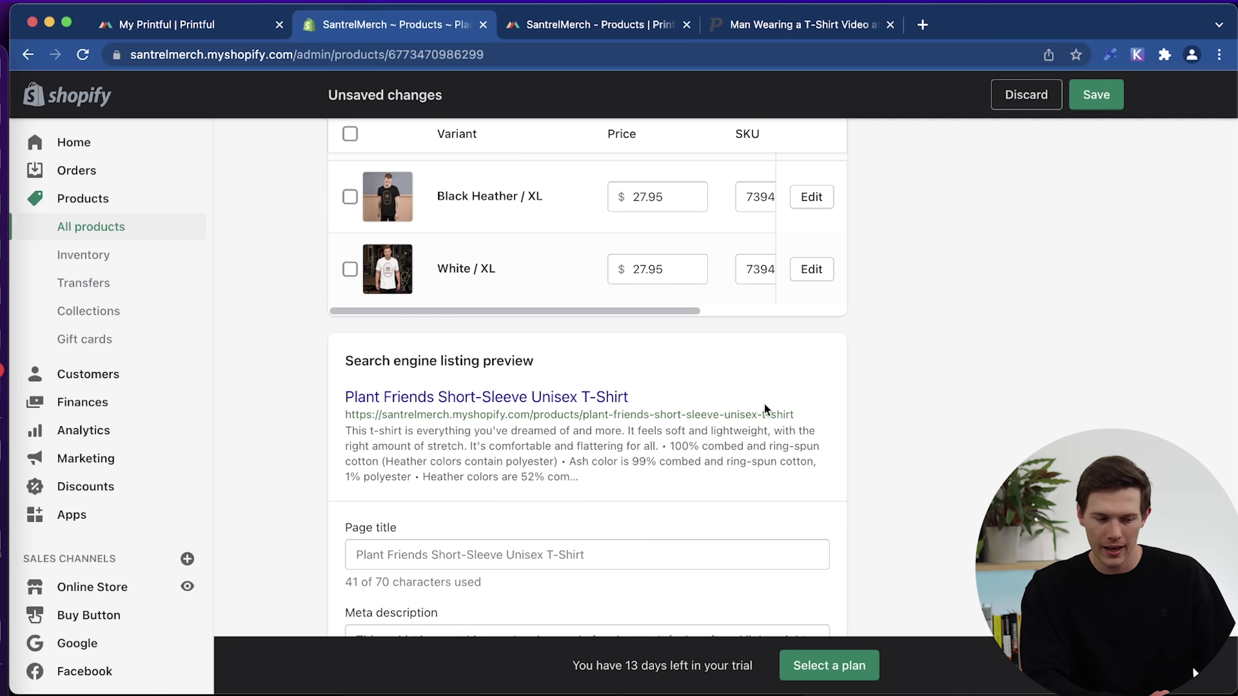
{"action": "scroll", "coordinate": [771, 403], "scroll_direction": "down", "scroll_amount": 3}
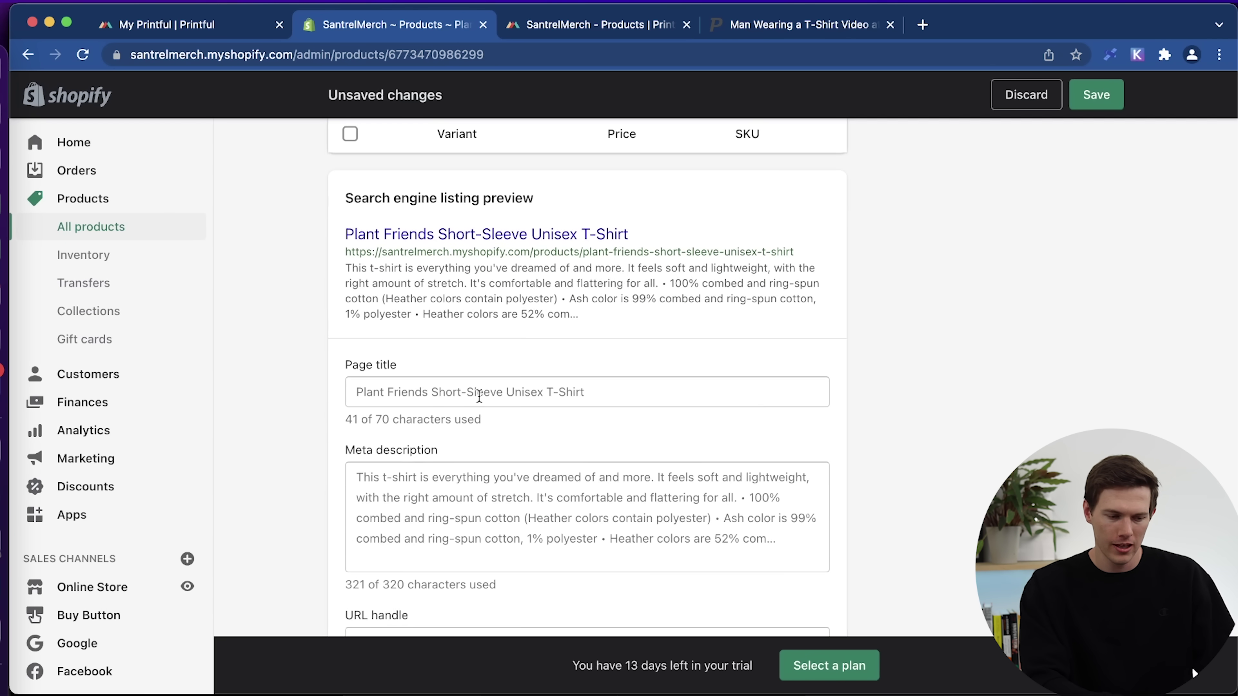
Set the SEO page title to 'Plant Friends Short-Sleeve Unisex T-Shirt || Santrel Merch'.
{"action": "left_click", "coordinate": [612, 394]}
{"action": "type", "text": "-"}
{"action": "key", "text": "BackSpace"}
{"action": "key", "text": "BackSpace"}
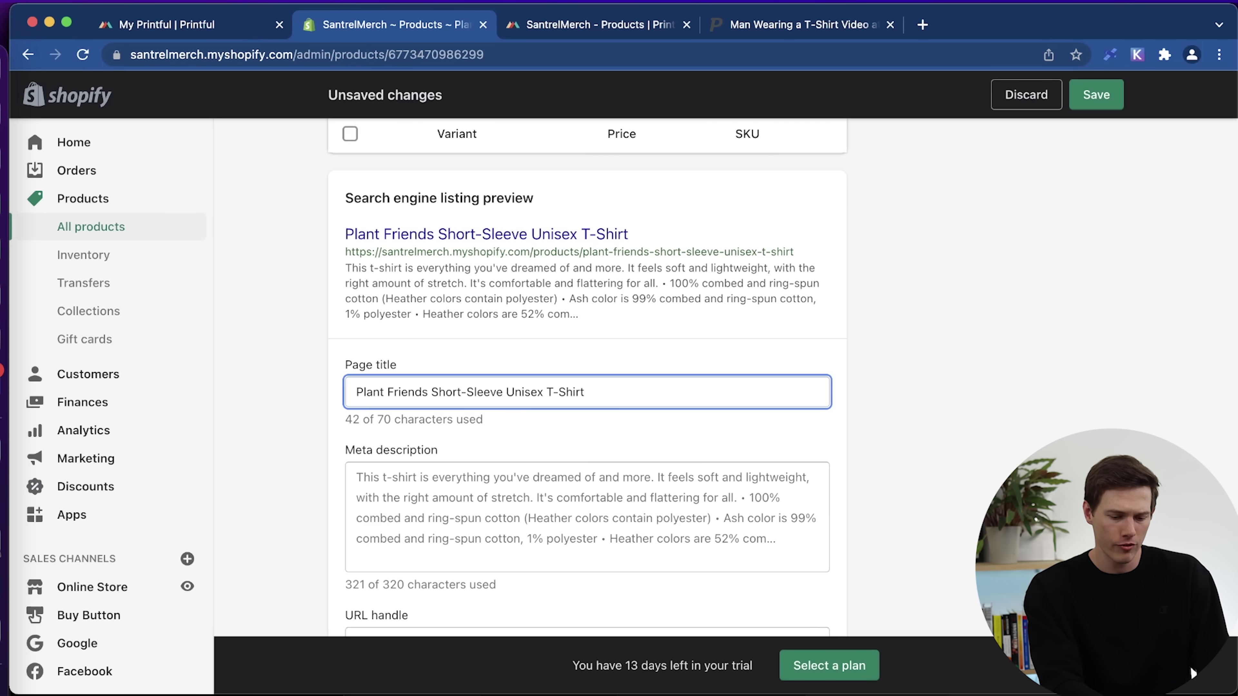
{"action": "type", "text": "|| "}
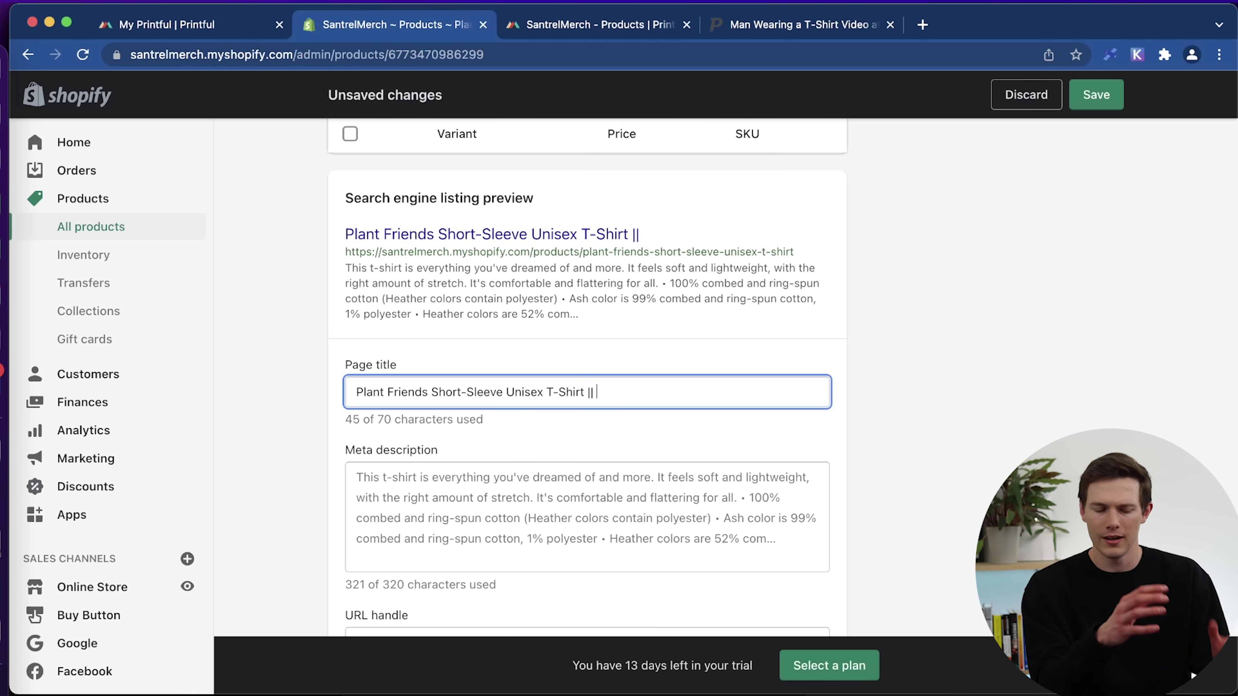
{"action": "type", "text": "Santrel Merch"}
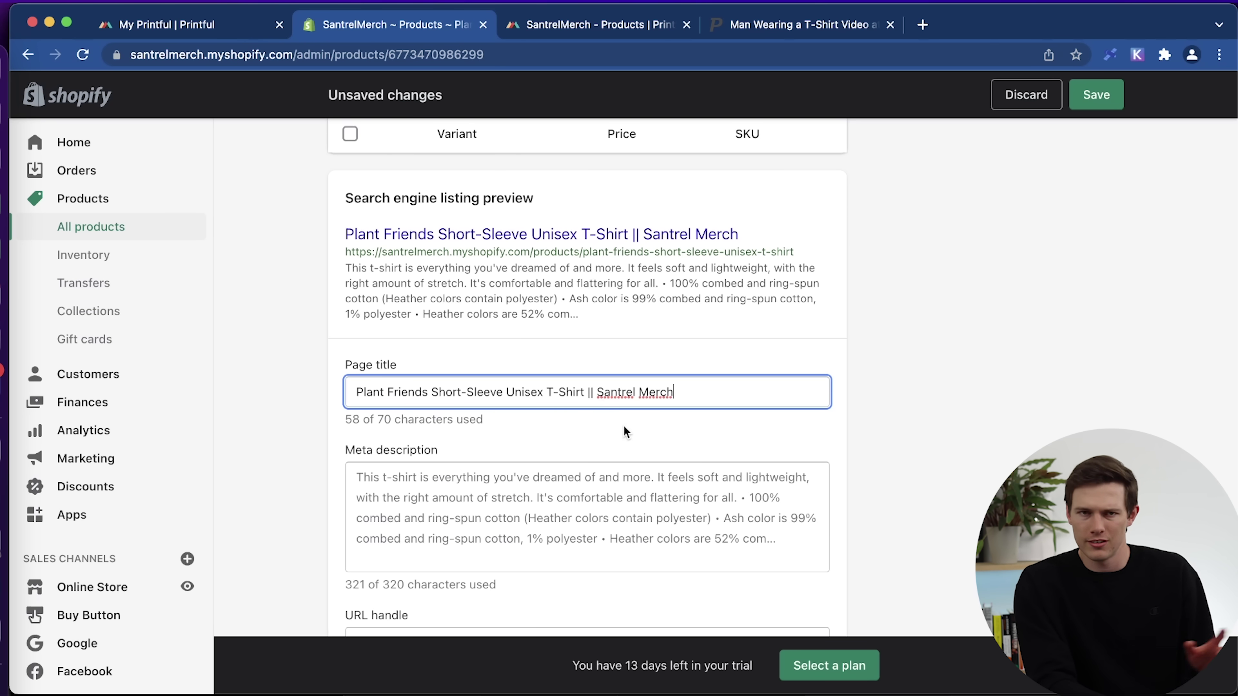
Delete the meta description text after '100% combed and ring-spun cotton'.
{"action": "left_click", "coordinate": [497, 497]}
{"action": "scroll", "coordinate": [497, 494], "scroll_direction": "down", "scroll_amount": 5}
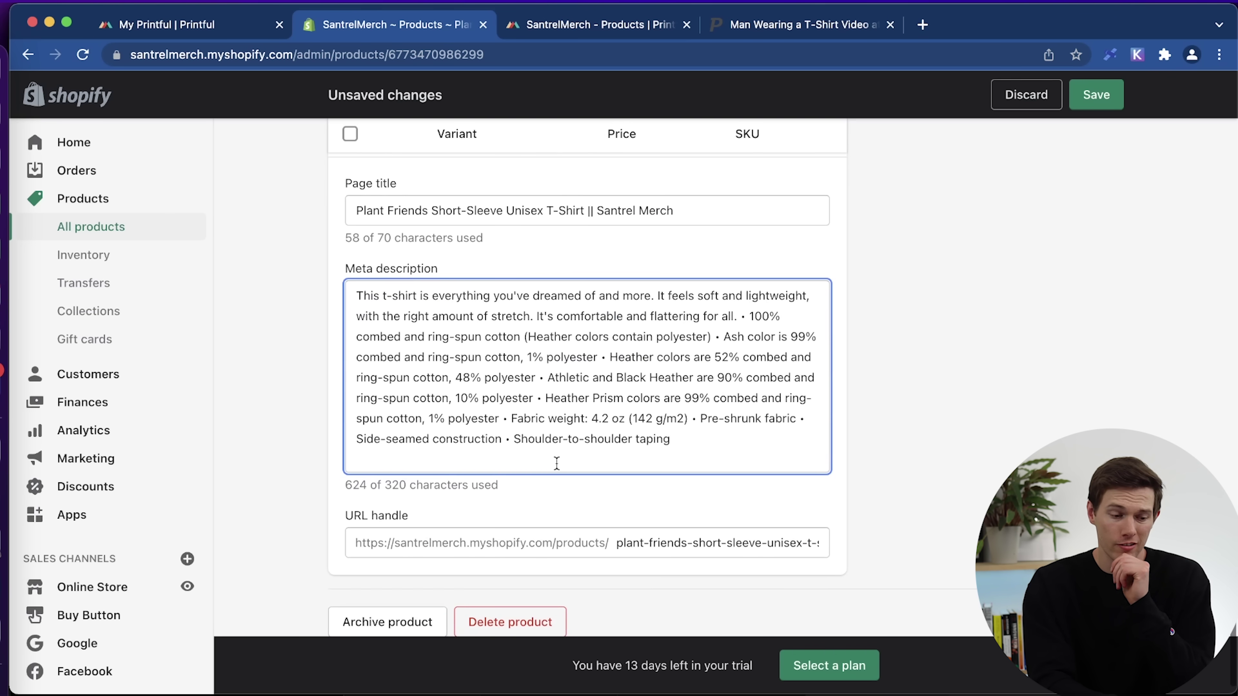
{"action": "left_click_drag", "start_coordinate": [691, 440], "coordinate": [535, 333]}
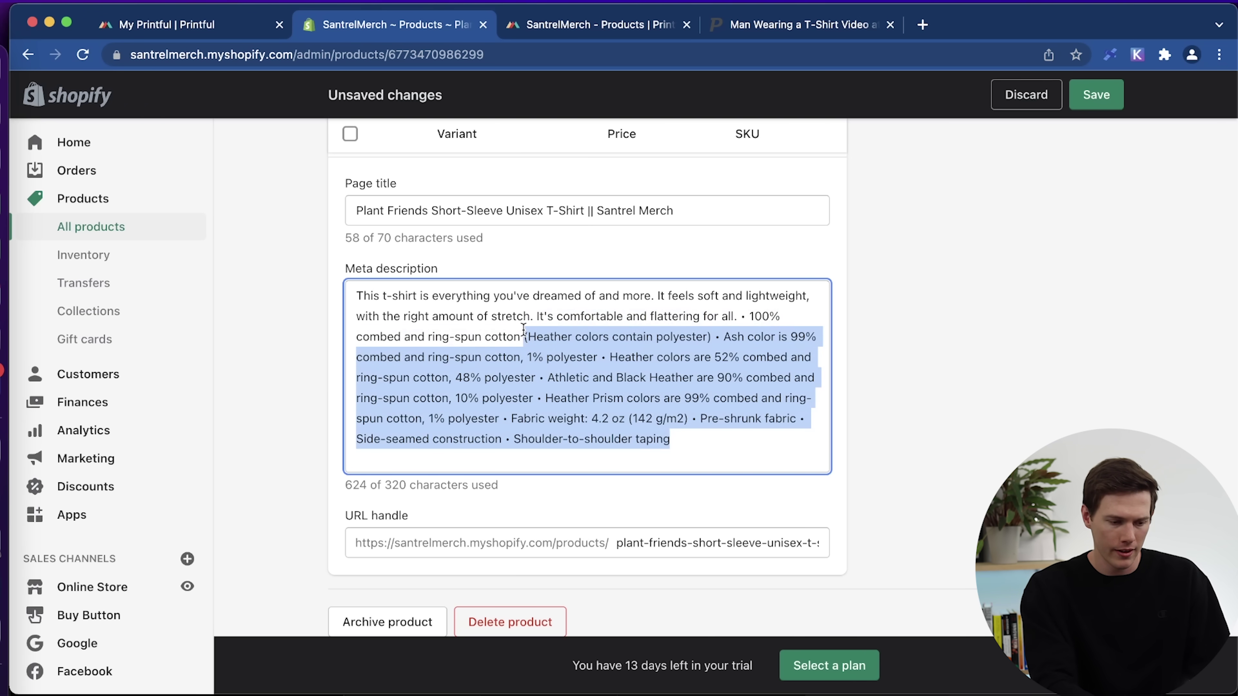
{"action": "key", "text": "BackSpace"}
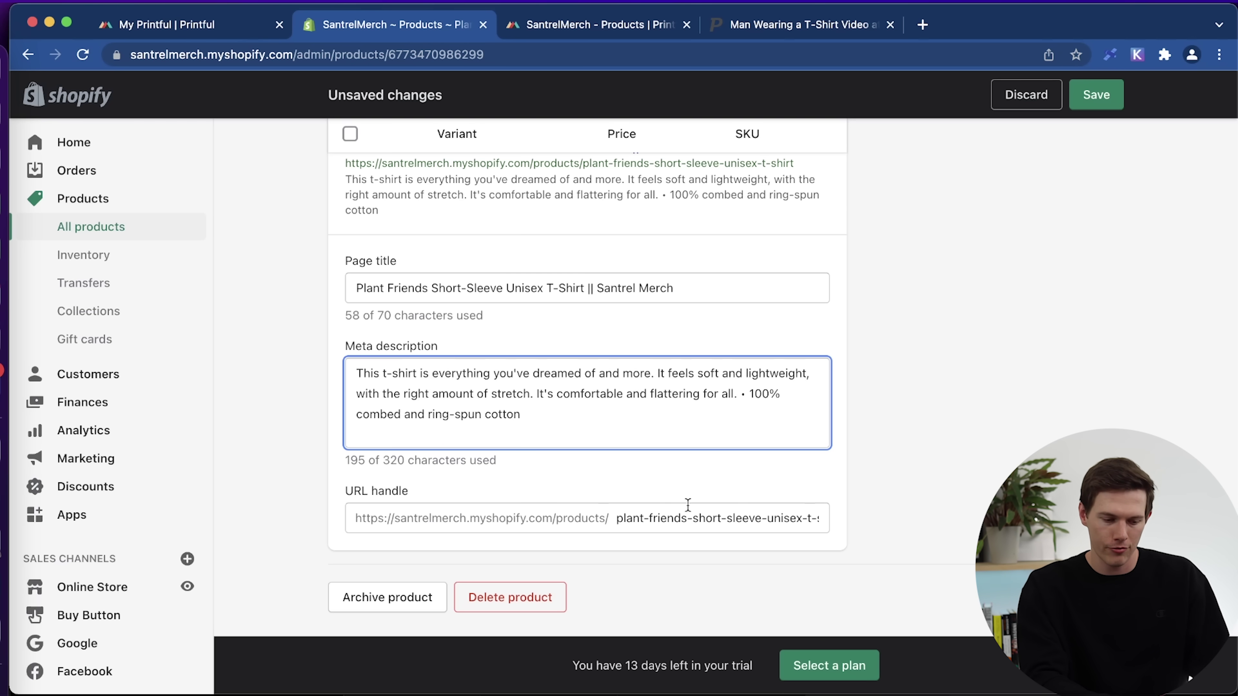
Replace the URL handle with plant-friends-tshirt, keeping the redirect from the old handle.
{"action": "left_click_drag", "start_coordinate": [615, 520], "coordinate": [864, 517]}
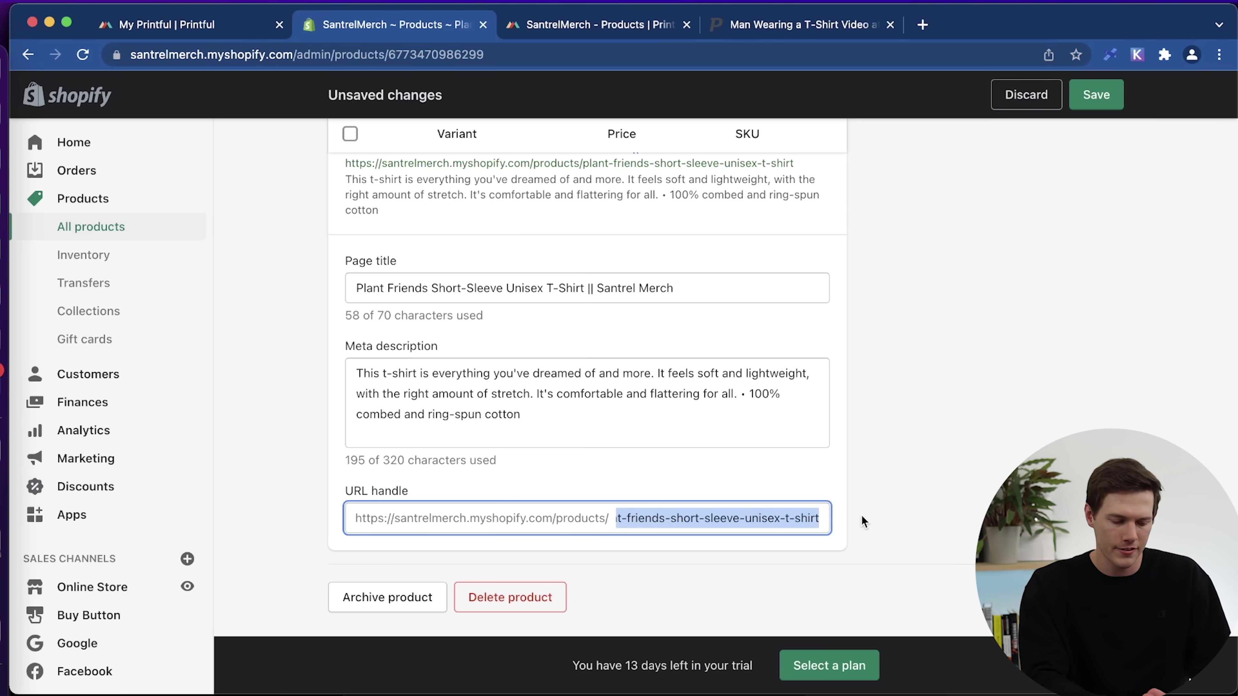
{"action": "type", "text": "plan"}
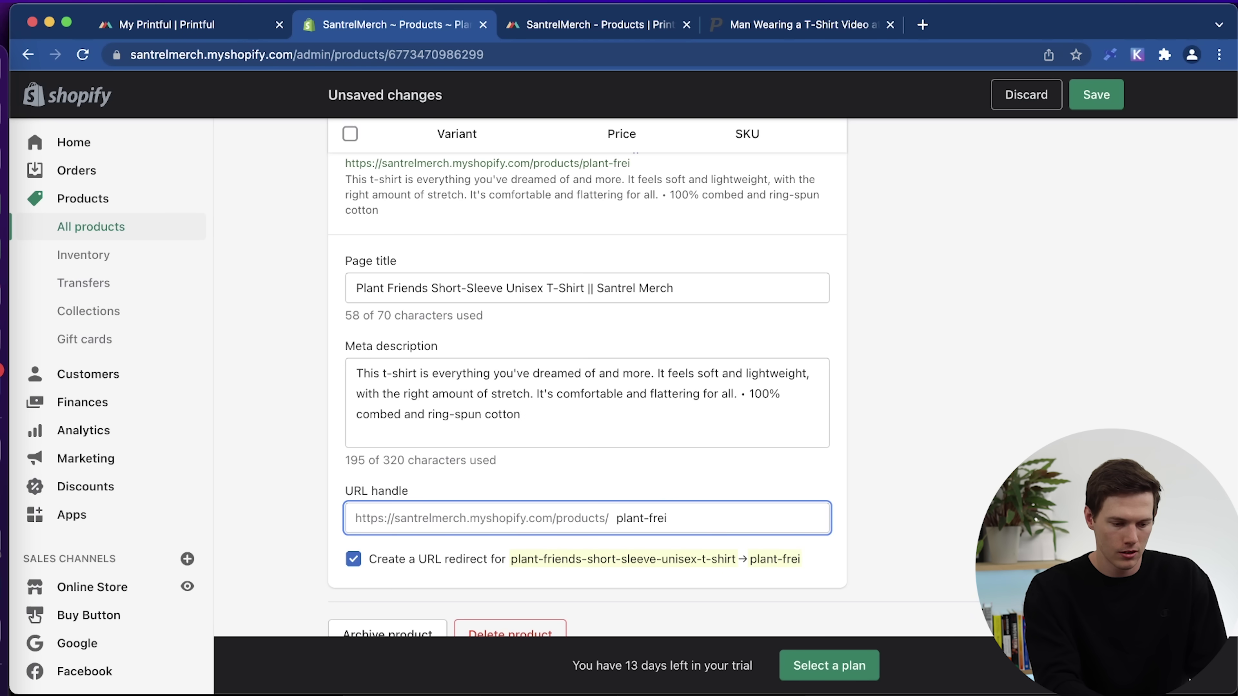
{"action": "type", "text": "t-friends-sh"}
{"action": "key", "text": "BackSpace"}
{"action": "key", "text": "BackSpace"}
{"action": "type", "text": "t"}
{"action": "scroll", "coordinate": [839, 554], "scroll_direction": "down", "scroll_amount": 2}
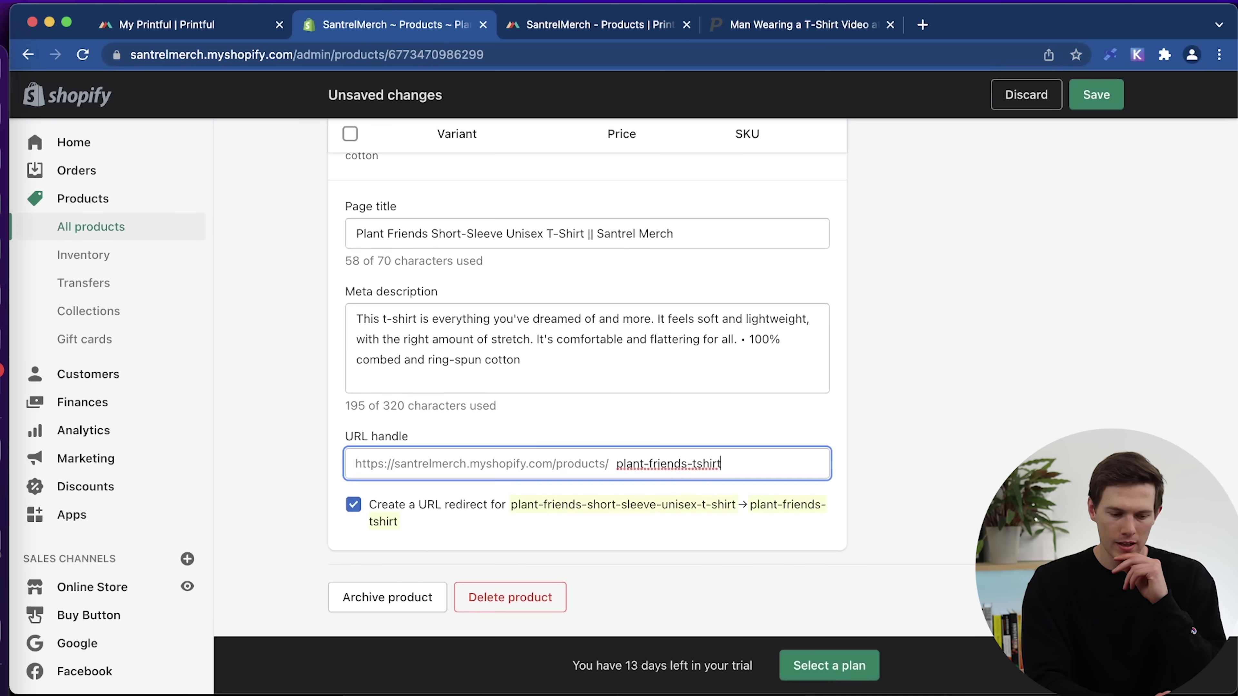
{"action": "scroll", "coordinate": [868, 285], "scroll_direction": "up", "scroll_amount": 15}
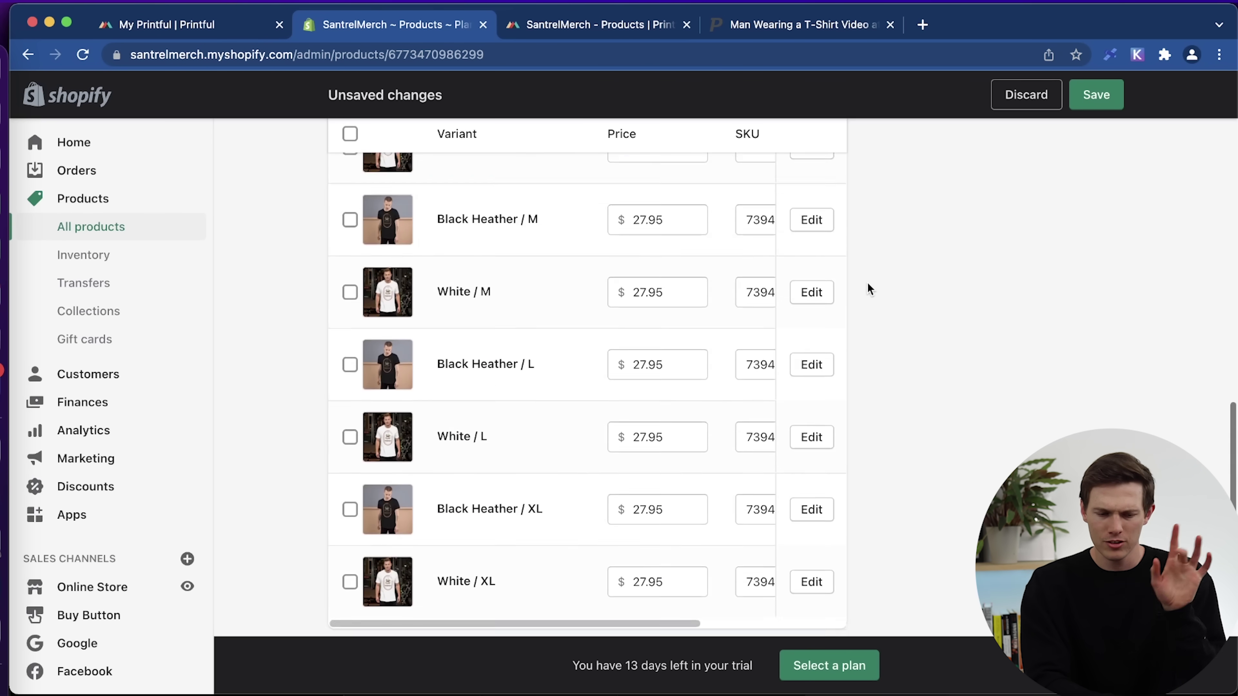
{"action": "scroll", "coordinate": [867, 287], "scroll_direction": "up", "scroll_amount": 15}
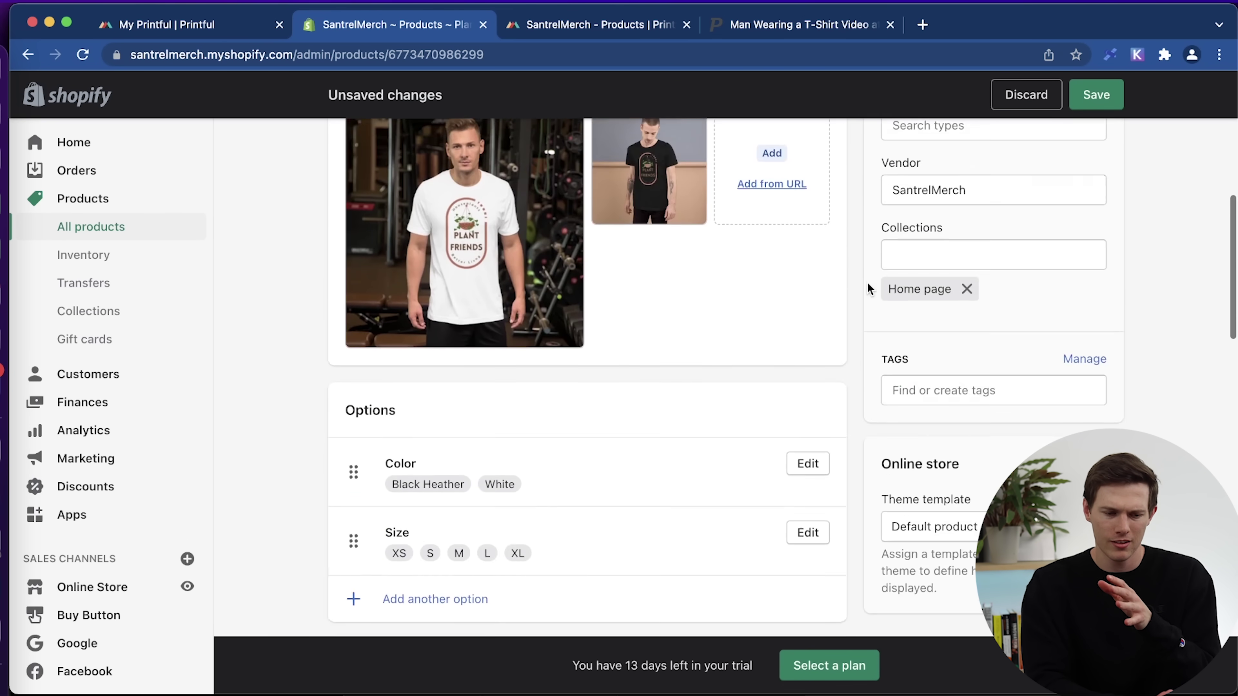
{"action": "scroll", "coordinate": [868, 287], "scroll_direction": "up", "scroll_amount": 5}
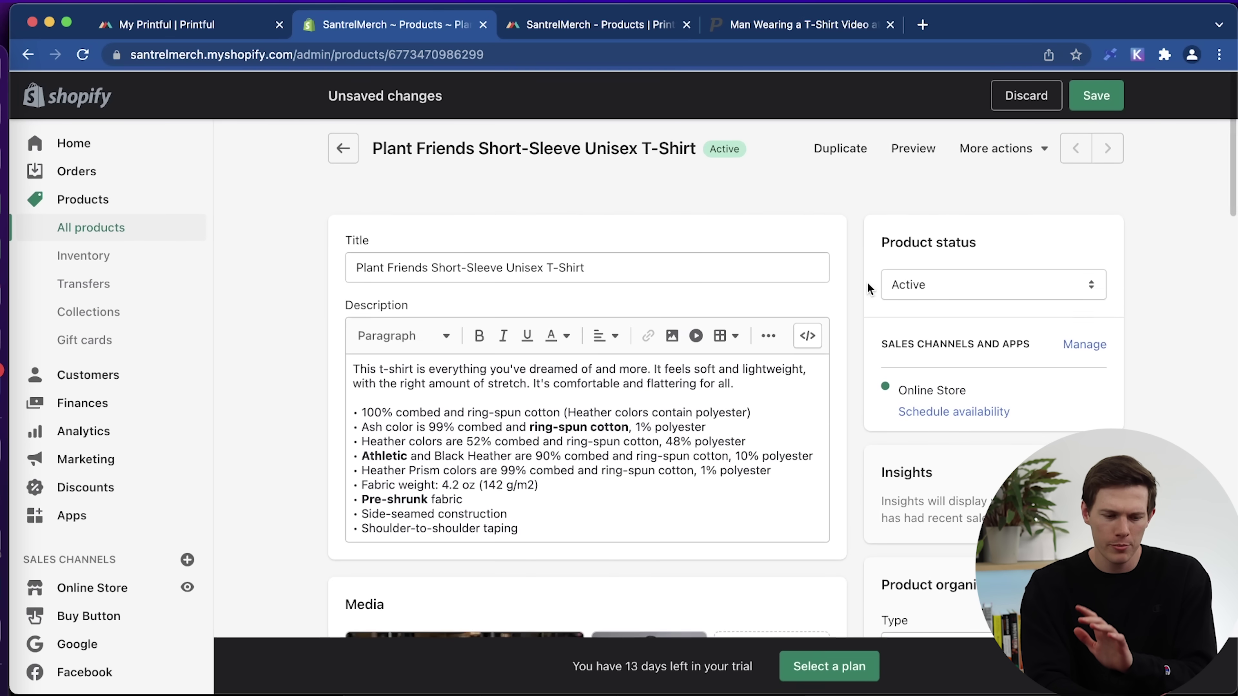
{"action": "left_click", "coordinate": [899, 286]}
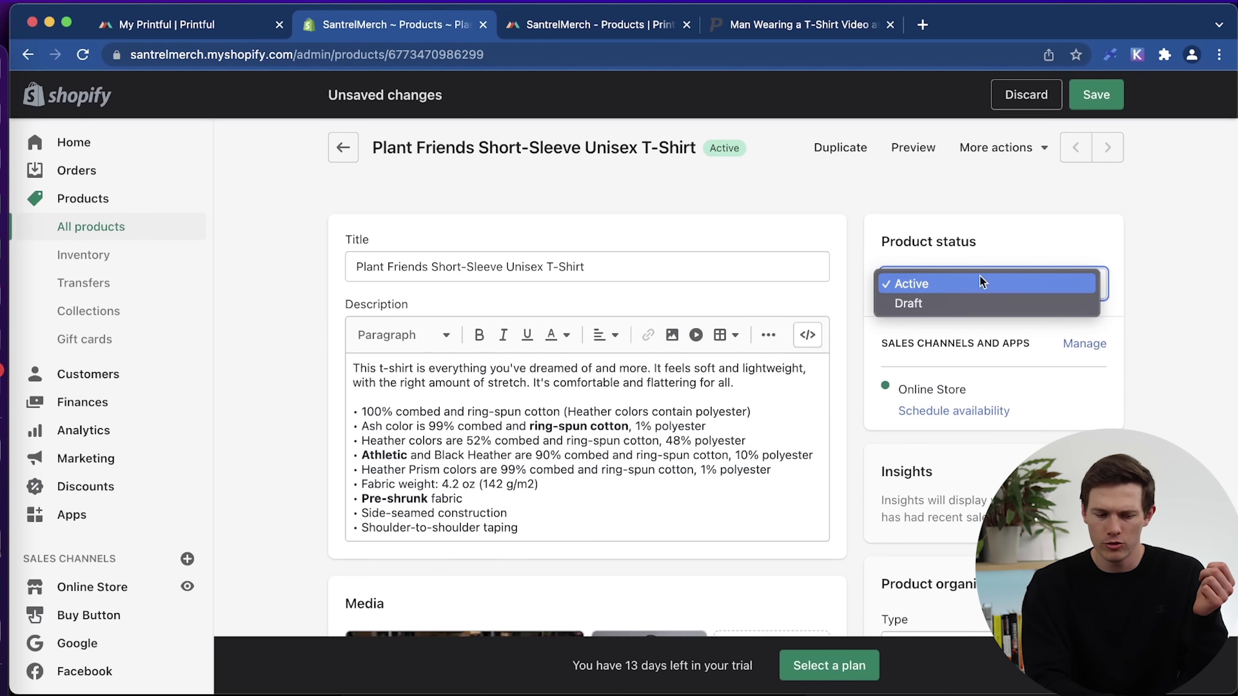
{"action": "left_click", "coordinate": [1134, 303]}
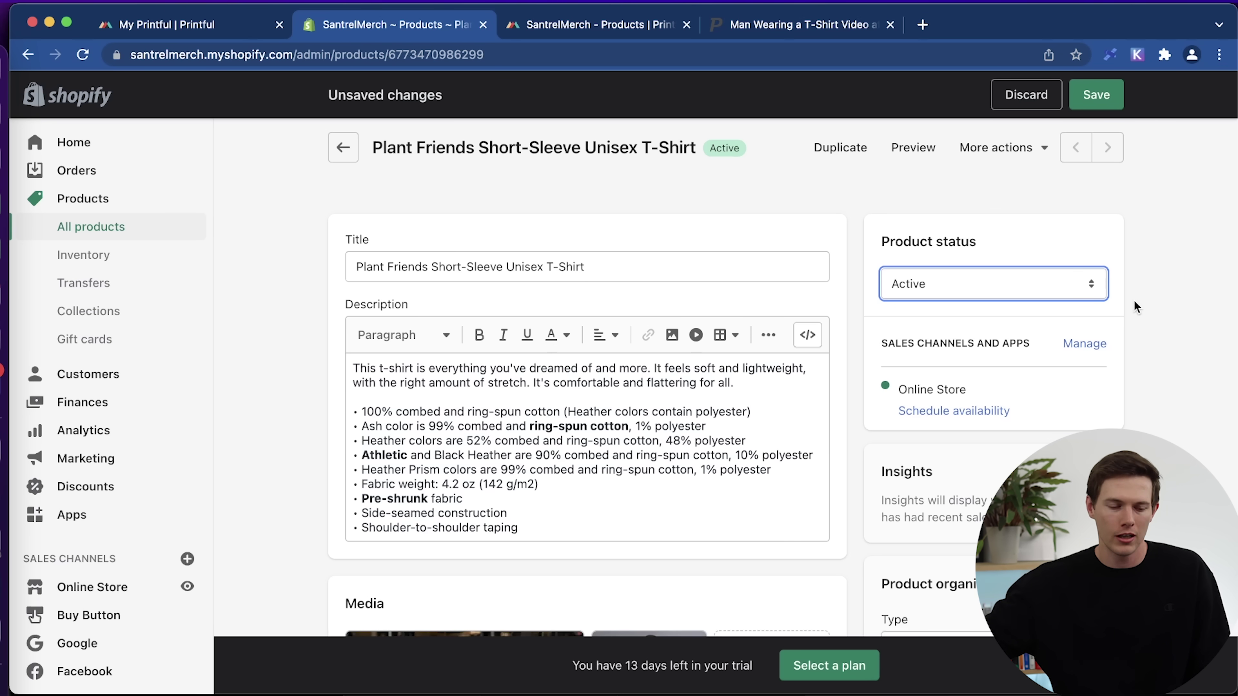
{"action": "left_click", "coordinate": [1095, 285]}
{"action": "left_click", "coordinate": [1027, 262]}
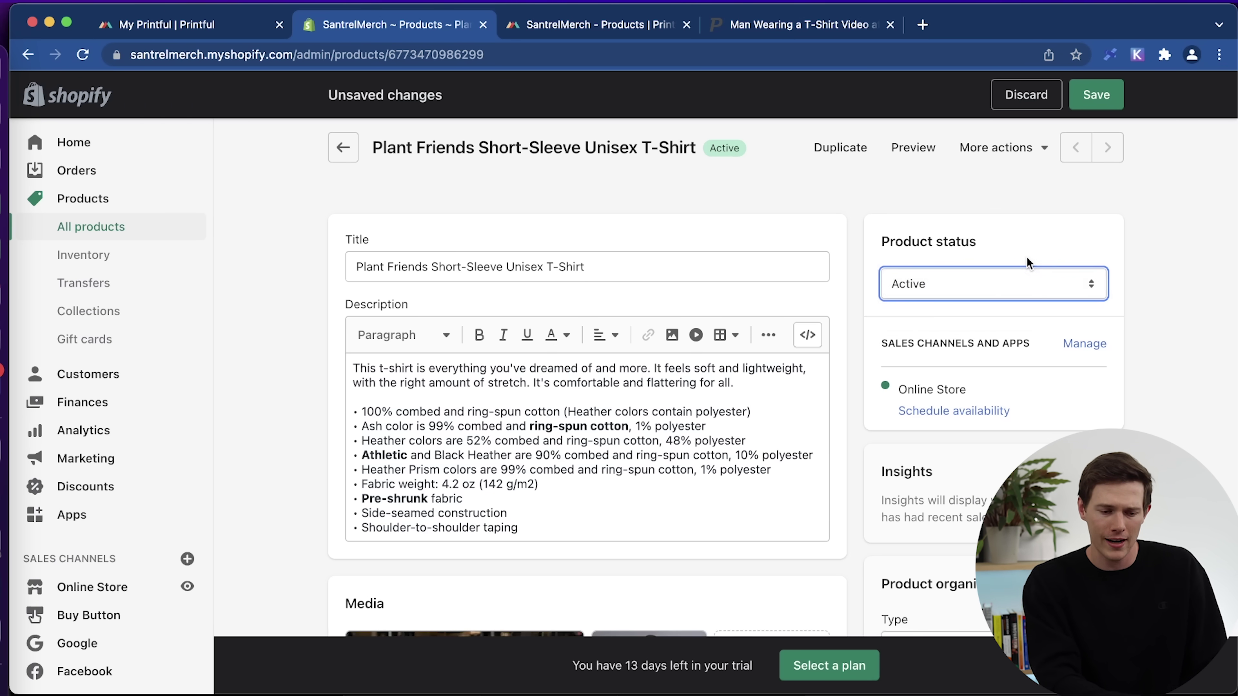
{"action": "scroll", "coordinate": [1029, 424], "scroll_direction": "down", "scroll_amount": 3}
{"action": "scroll", "coordinate": [1029, 422], "scroll_direction": "down", "scroll_amount": 5}
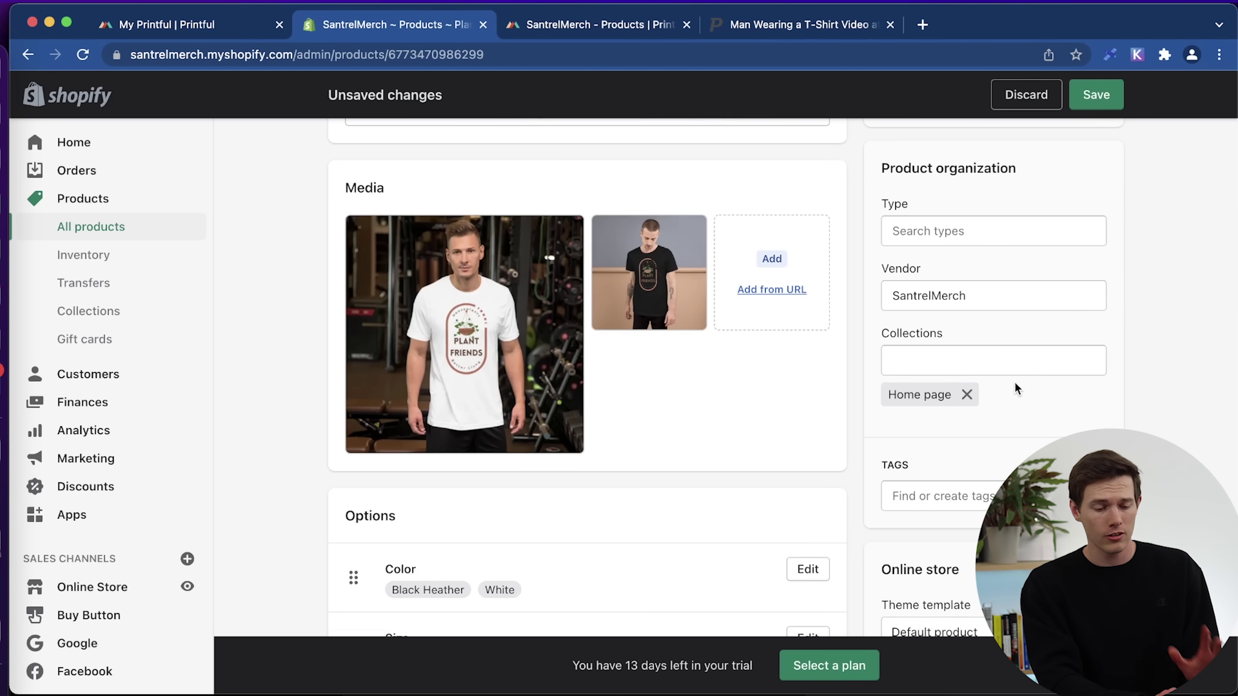
{"action": "scroll", "coordinate": [1015, 381], "scroll_direction": "down", "scroll_amount": 5}
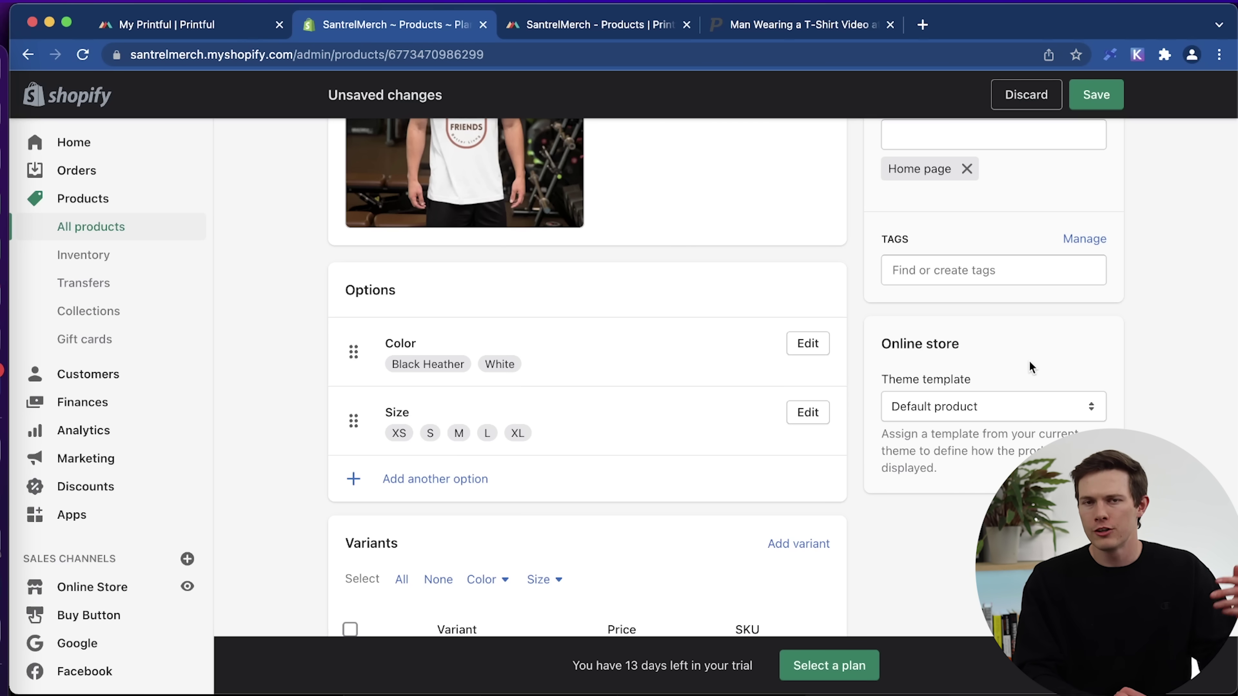
Add the tags tshirt, t-shirt, shirt and tee to the T-shirt product.
{"action": "left_click", "coordinate": [990, 271]}
{"action": "type", "text": "tshirt, t-shirt, shirt,"}
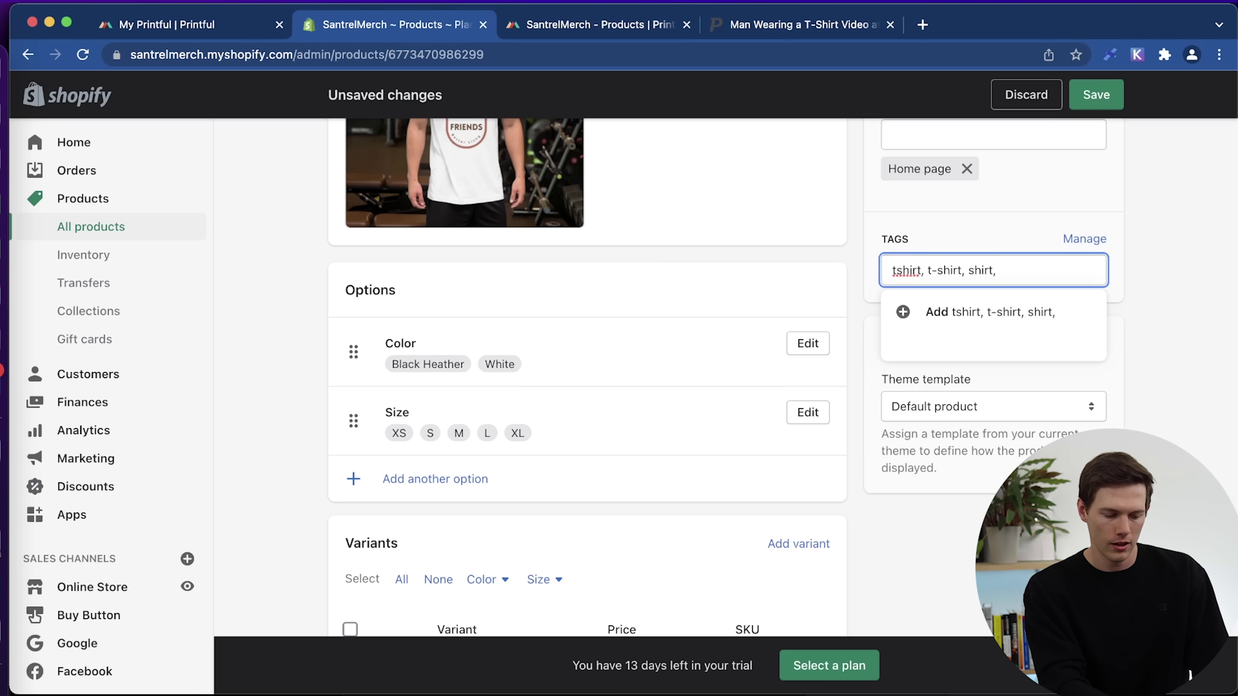
{"action": "type", "text": " tee"}
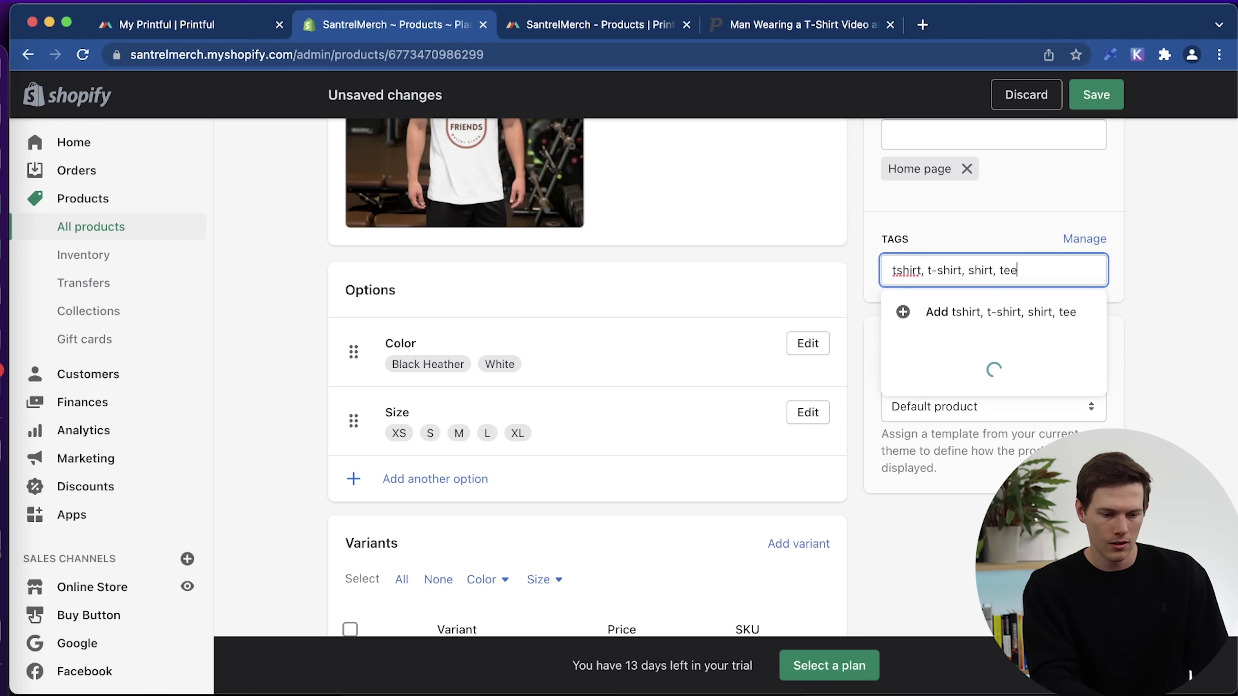
{"action": "left_click", "coordinate": [989, 237]}
{"action": "left_click", "coordinate": [1020, 271]}
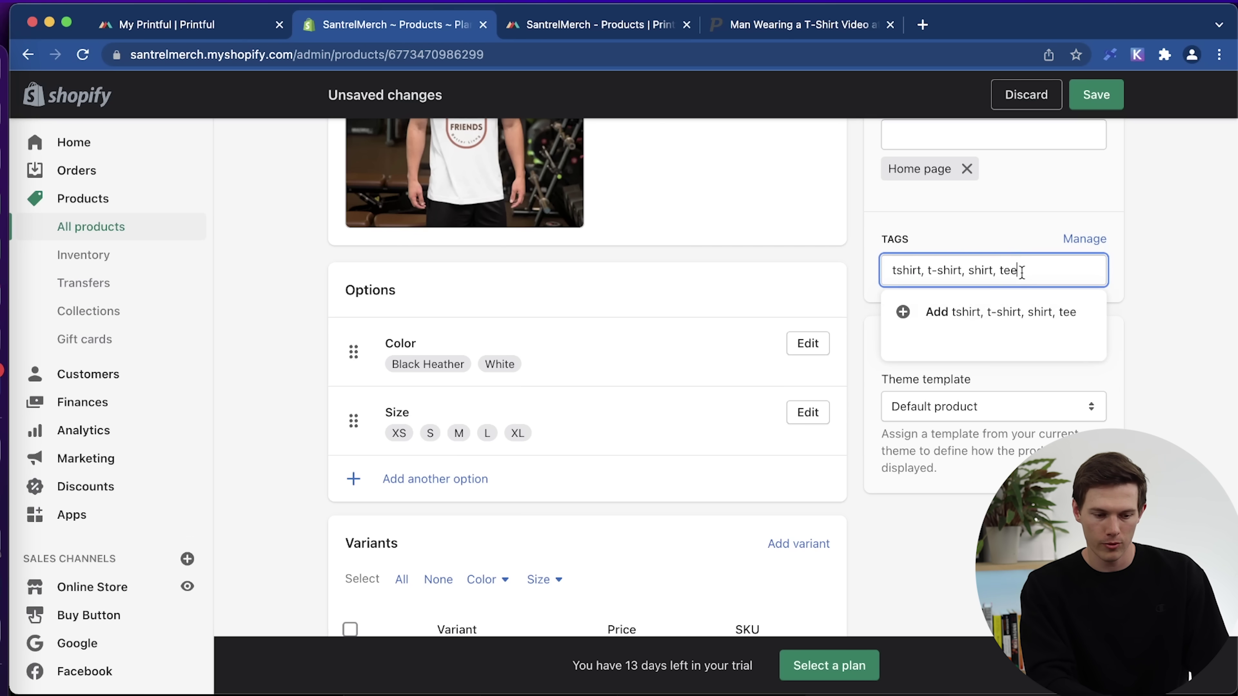
{"action": "left_click", "coordinate": [948, 310]}
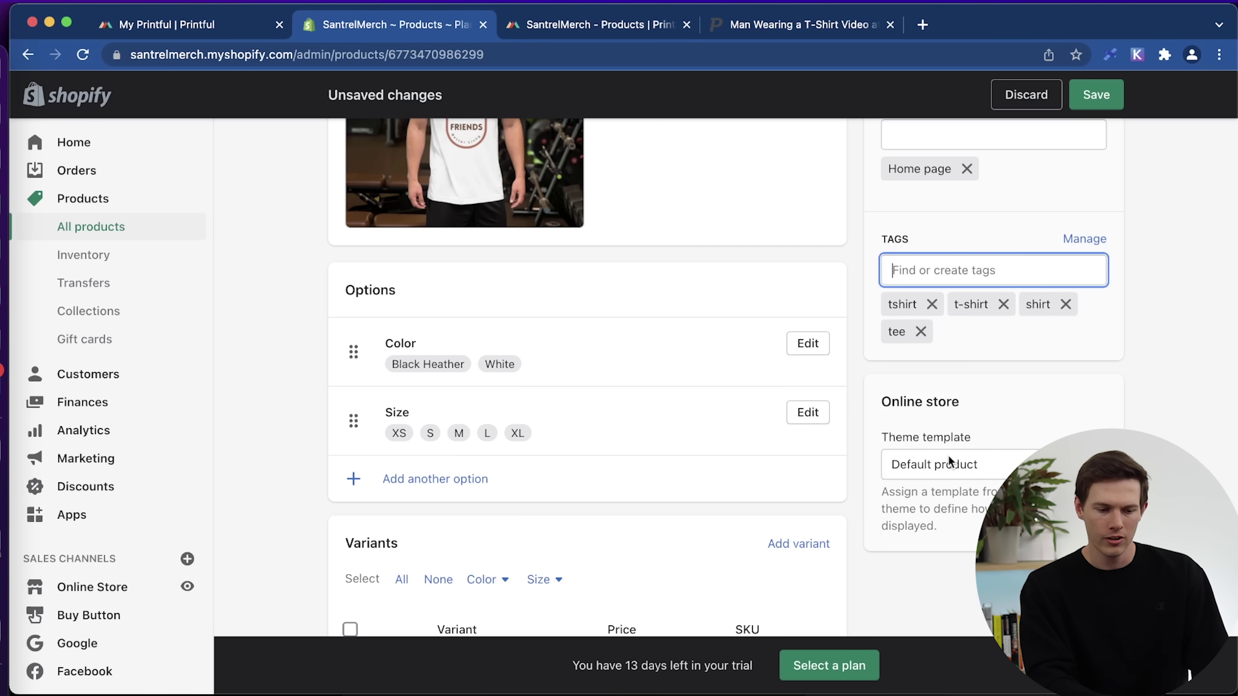
Keep the Default product theme template and save the T-shirt changes.
{"action": "scroll", "coordinate": [949, 461], "scroll_direction": "down", "scroll_amount": 3}
{"action": "left_click", "coordinate": [1032, 393]}
{"action": "left_click", "coordinate": [1033, 393]}
{"action": "left_click", "coordinate": [1103, 110]}
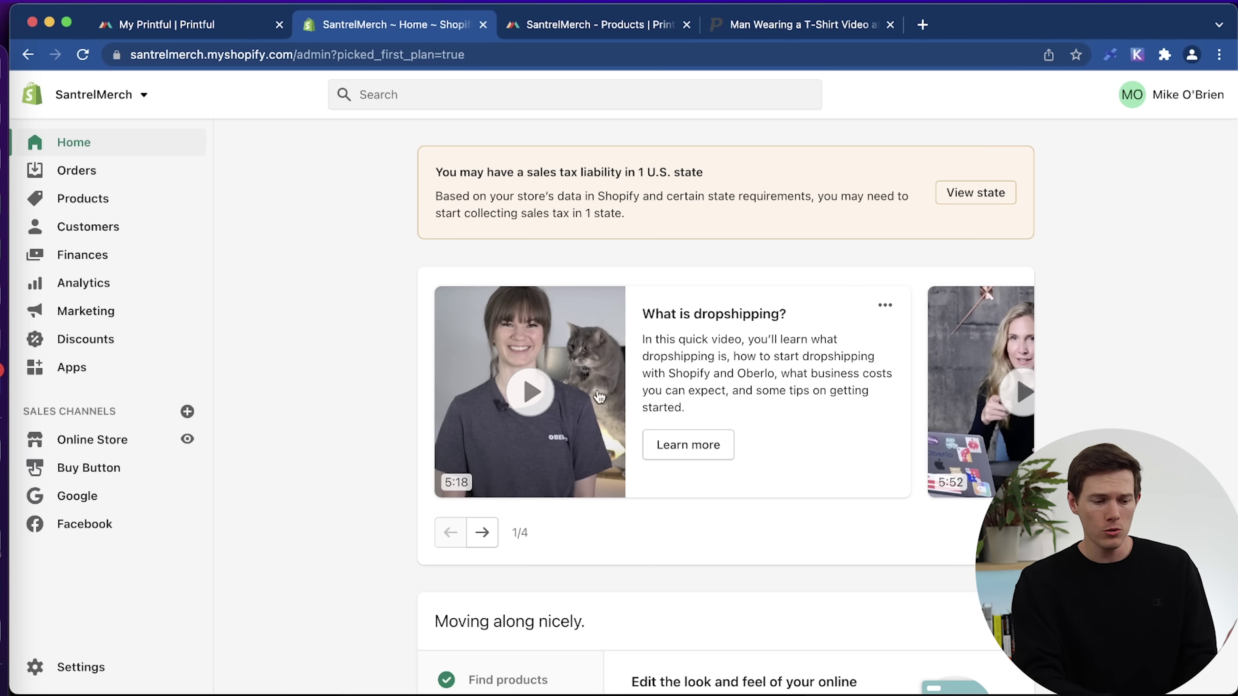
View Shopify's Domains settings (primary santrelmerch.myshopify.com), then start a blank browser tab.
{"action": "left_click", "coordinate": [78, 667]}
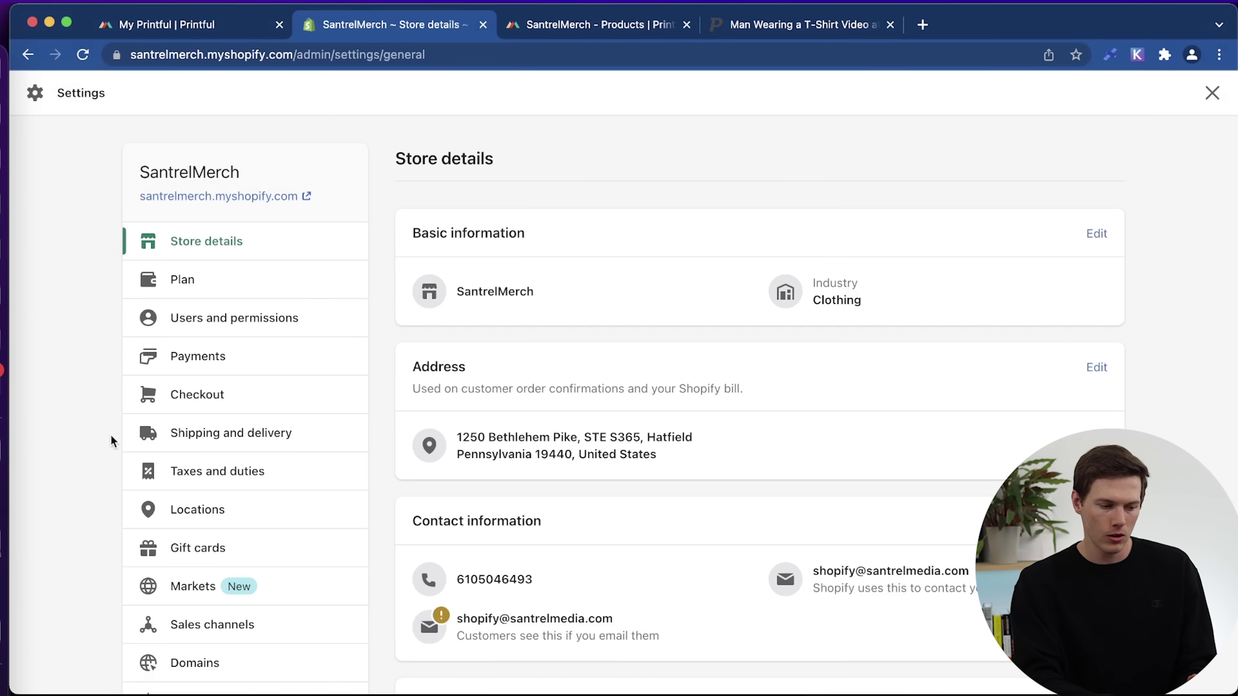
{"action": "scroll", "coordinate": [99, 418], "scroll_direction": "down", "scroll_amount": 3}
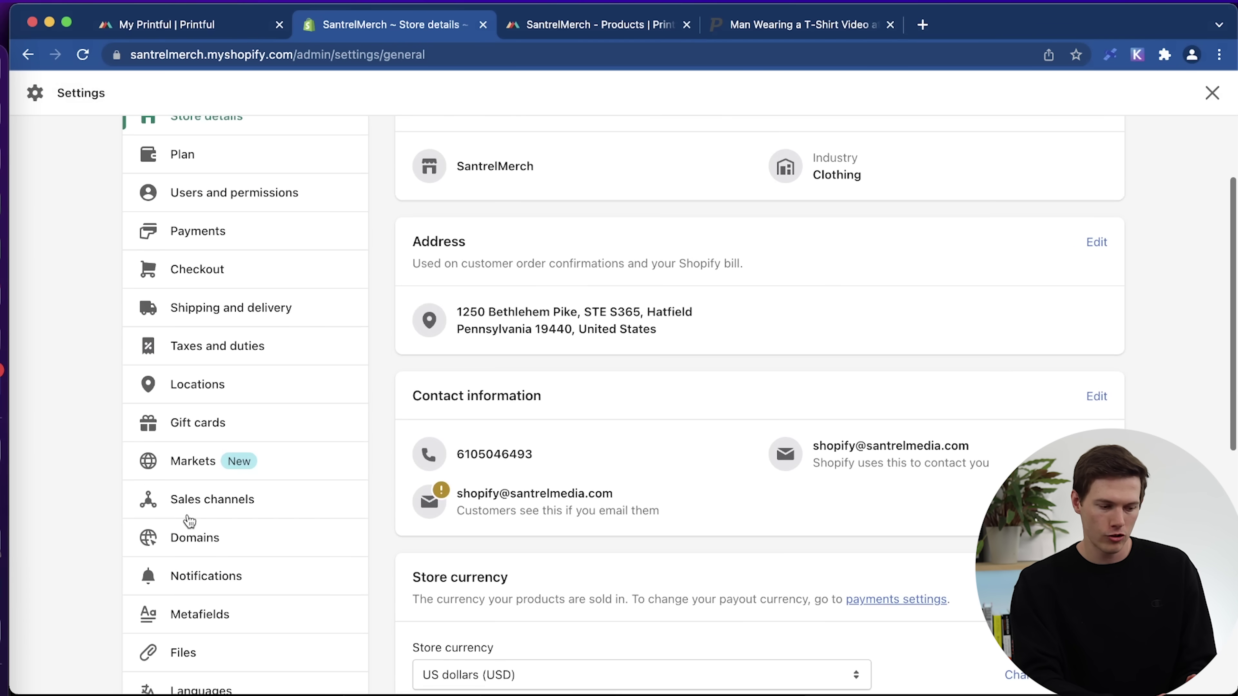
{"action": "left_click", "coordinate": [195, 538]}
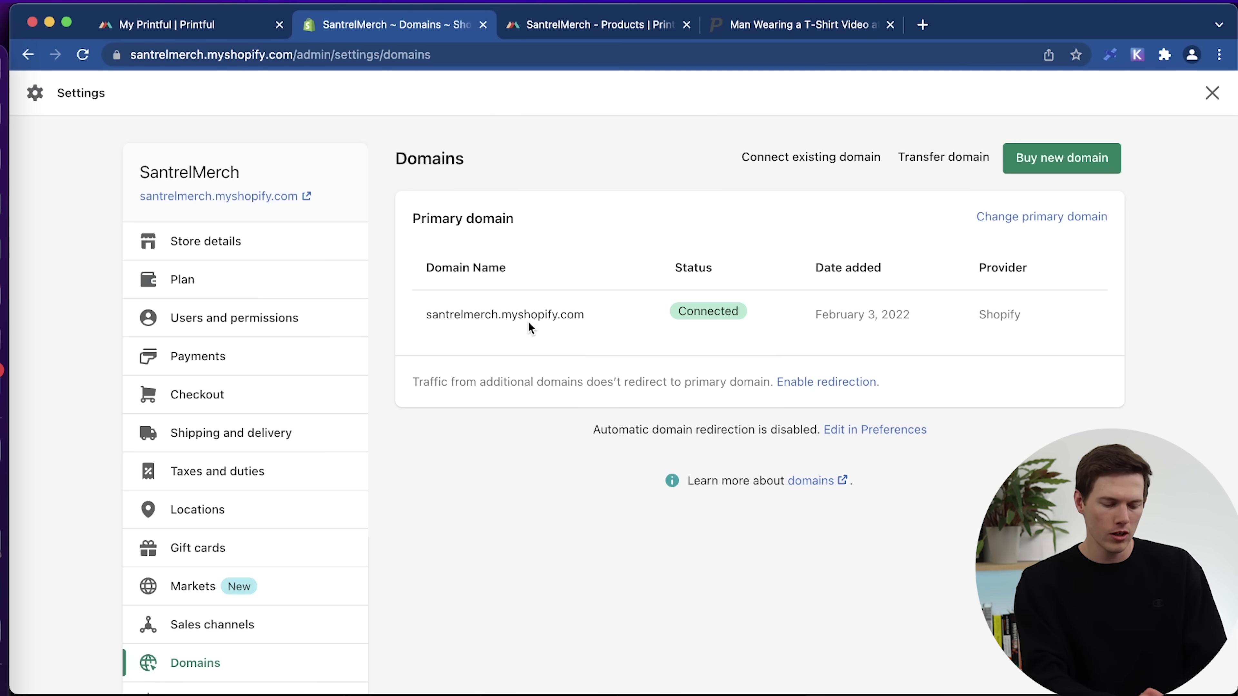
{"action": "key", "text": "super+t"}
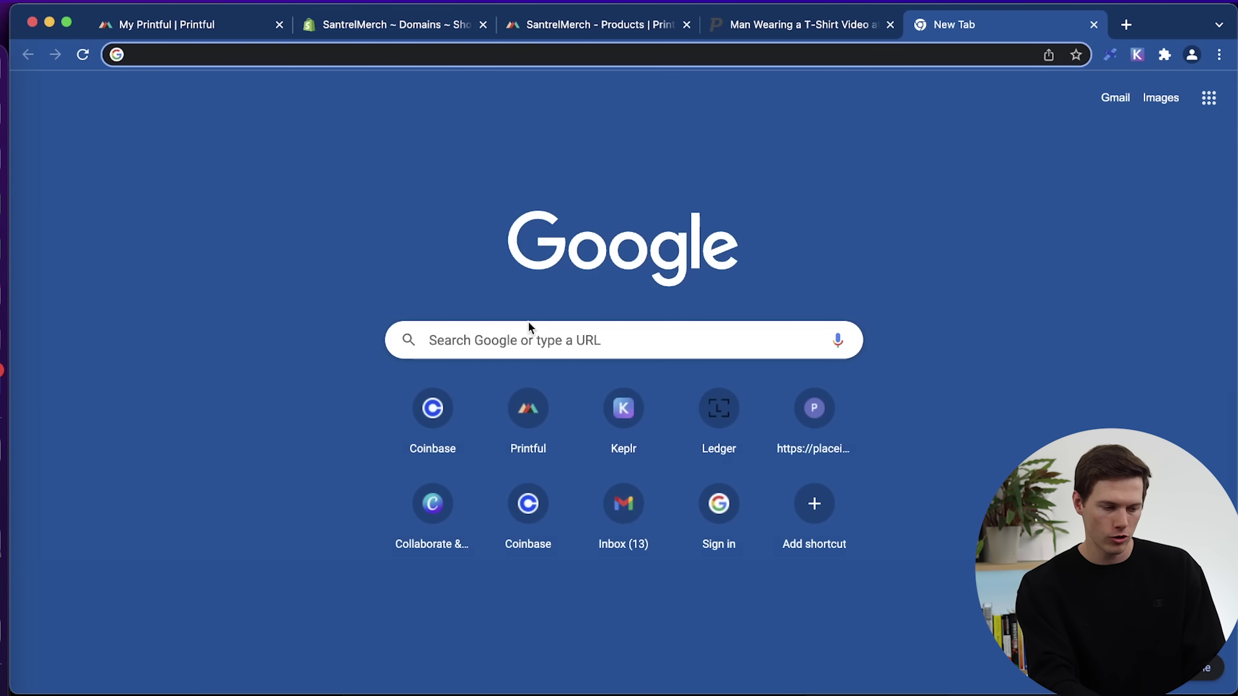
Search Google Domains for santrelmerch, finding santrelmerch.com at $12/year, then return to Shopify.
{"action": "type", "text": "domains.google.com"}
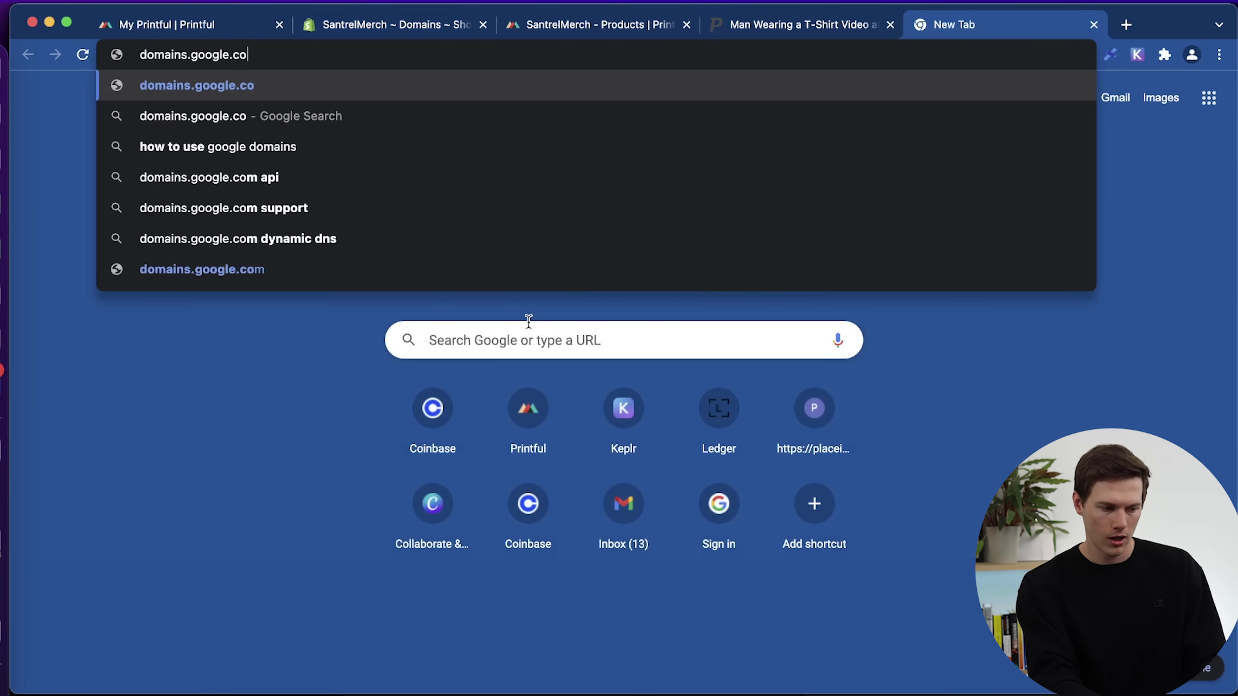
{"action": "key", "text": "Return"}
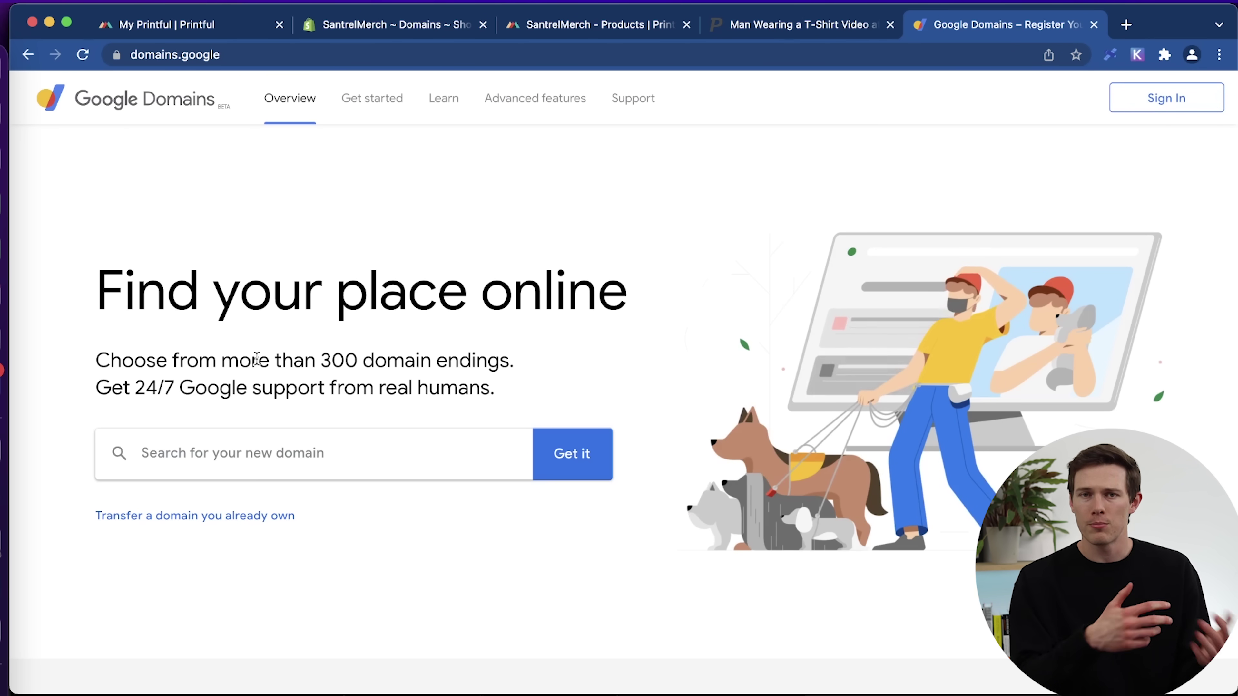
{"action": "left_click", "coordinate": [255, 471]}
{"action": "type", "text": "santrelmerch"}
{"action": "key", "text": "Return"}
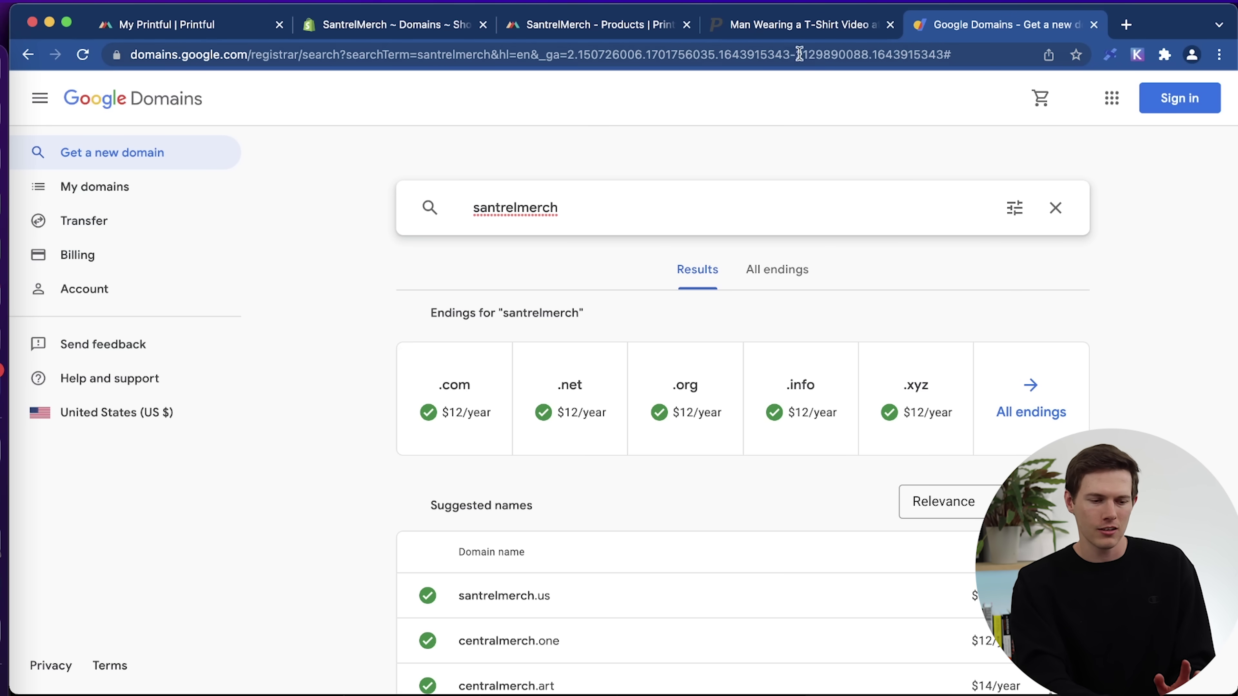
{"action": "left_click", "coordinate": [411, 28]}
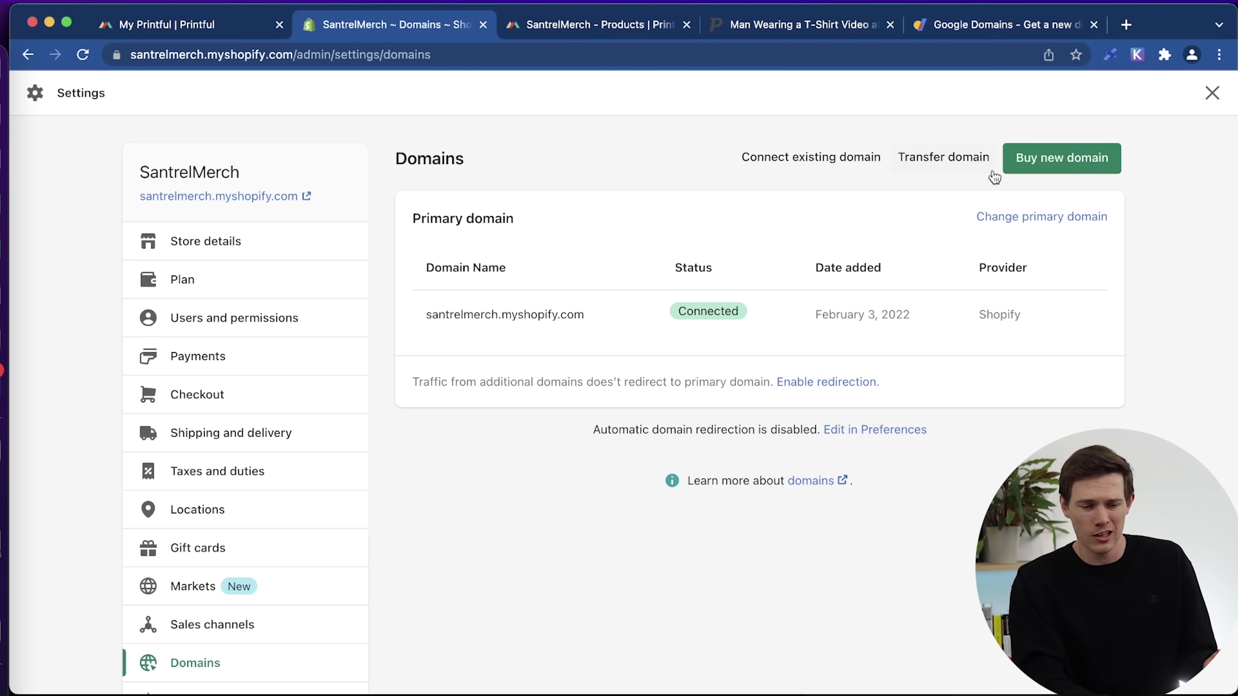
Start Shopify's Buy new domain page, then revisit the santrelmerch Google Domains results.
{"action": "left_click", "coordinate": [1040, 168]}
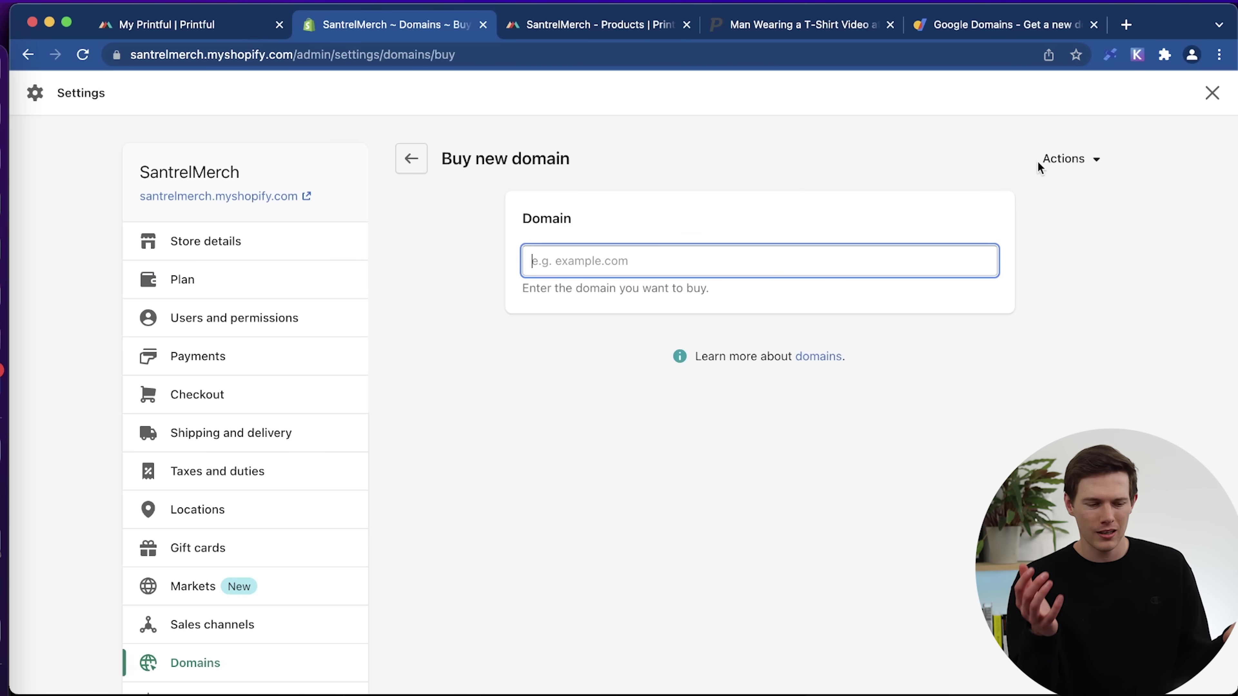
{"action": "left_click", "coordinate": [991, 27]}
{"action": "scroll", "coordinate": [862, 332], "scroll_direction": "down", "scroll_amount": 3}
Check santrelmedia.com on Google Domains: taken, with .org, .info, .xyz, .us at $12/year.
{"action": "scroll", "coordinate": [862, 332], "scroll_direction": "up", "scroll_amount": 3}
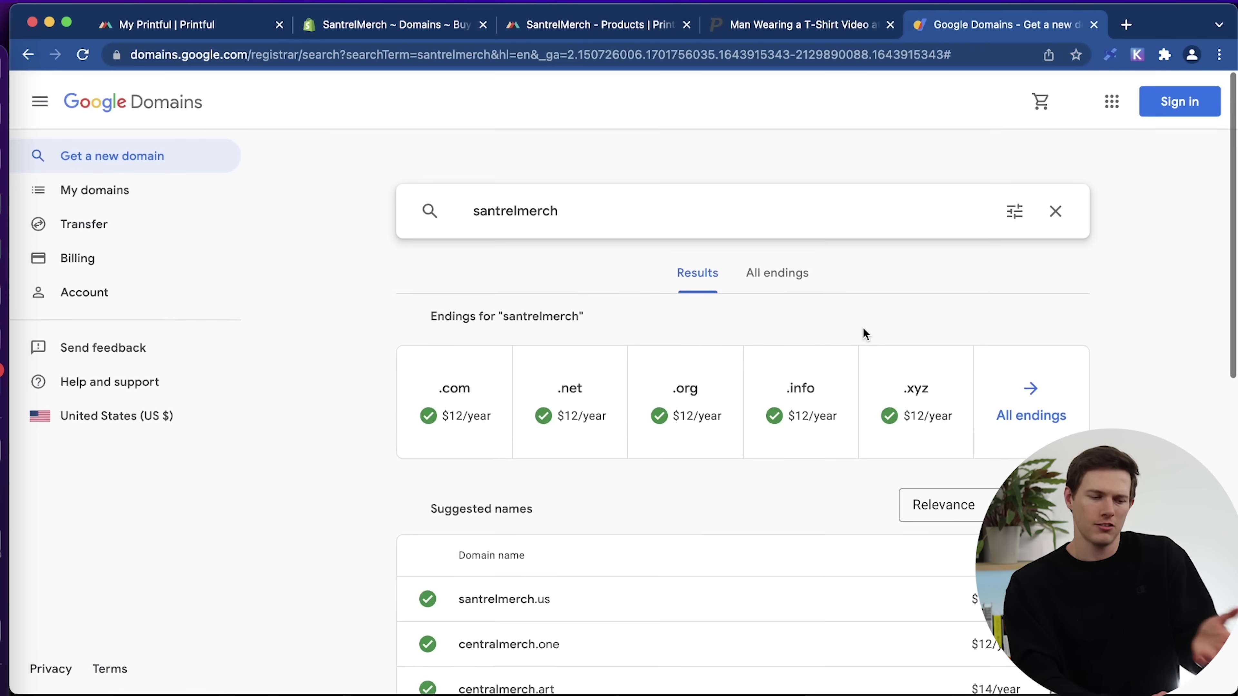
{"action": "left_click_drag", "start_coordinate": [517, 207], "coordinate": [650, 202]}
{"action": "type", "text": "me"}
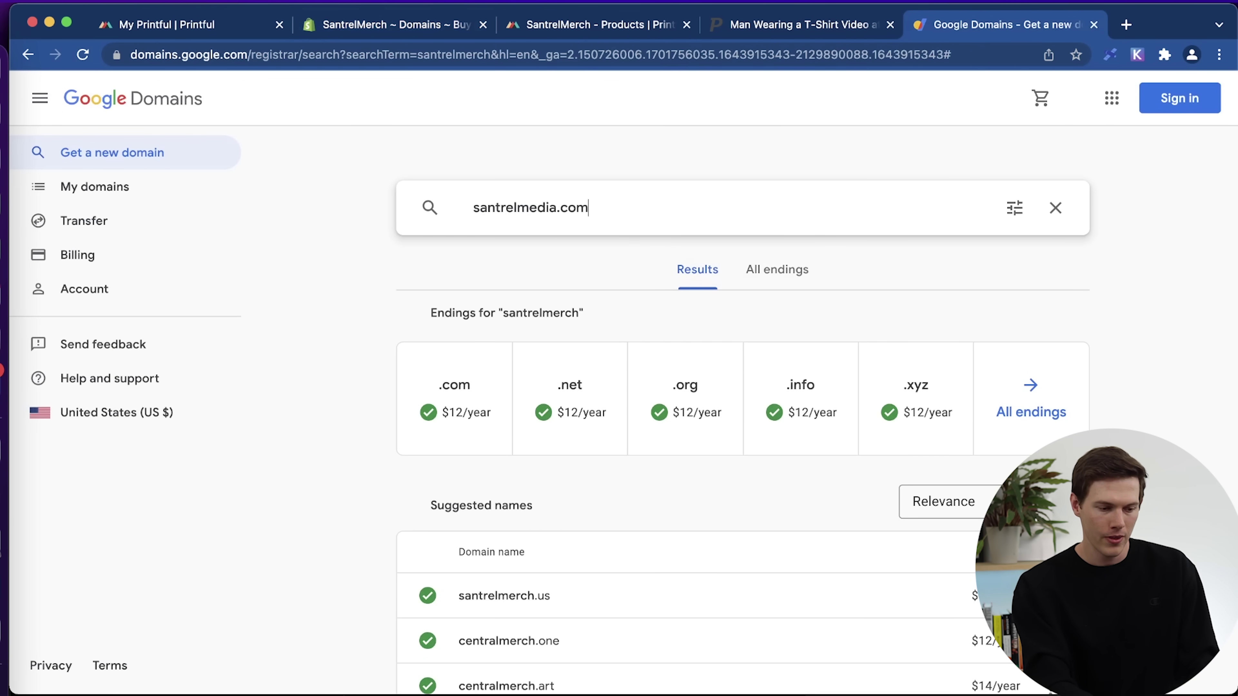
{"action": "key", "text": "Return"}
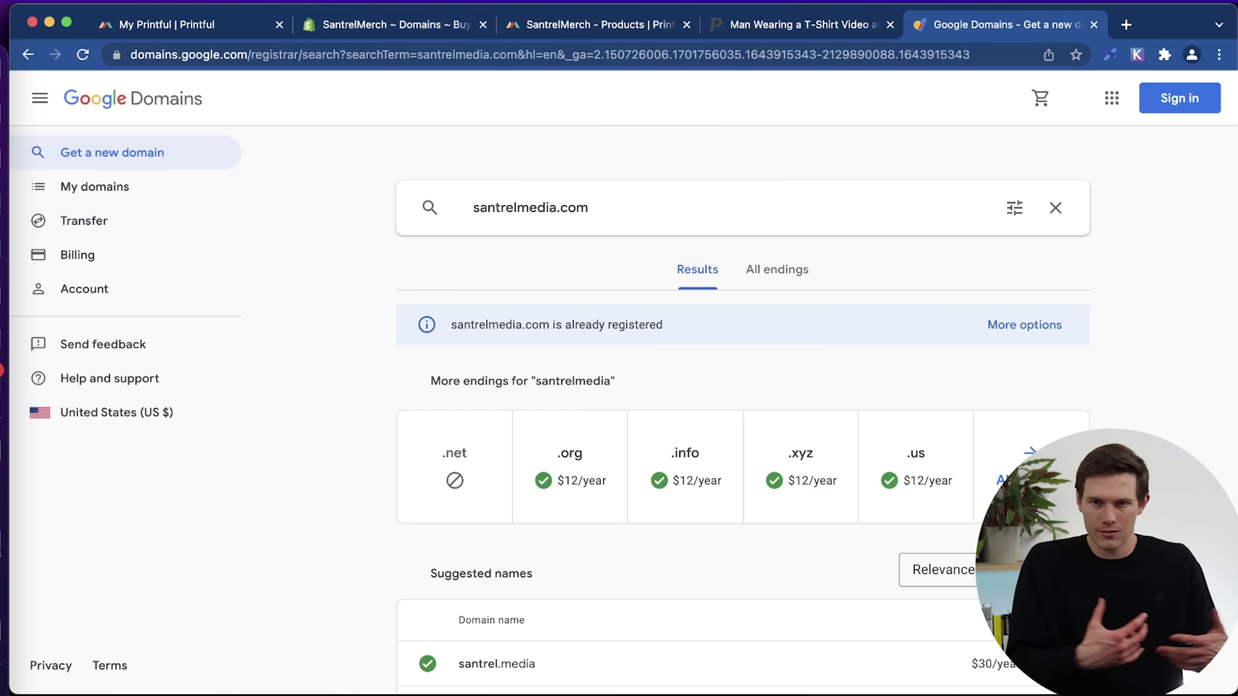
{"action": "scroll", "coordinate": [774, 195], "scroll_direction": "down", "scroll_amount": 3}
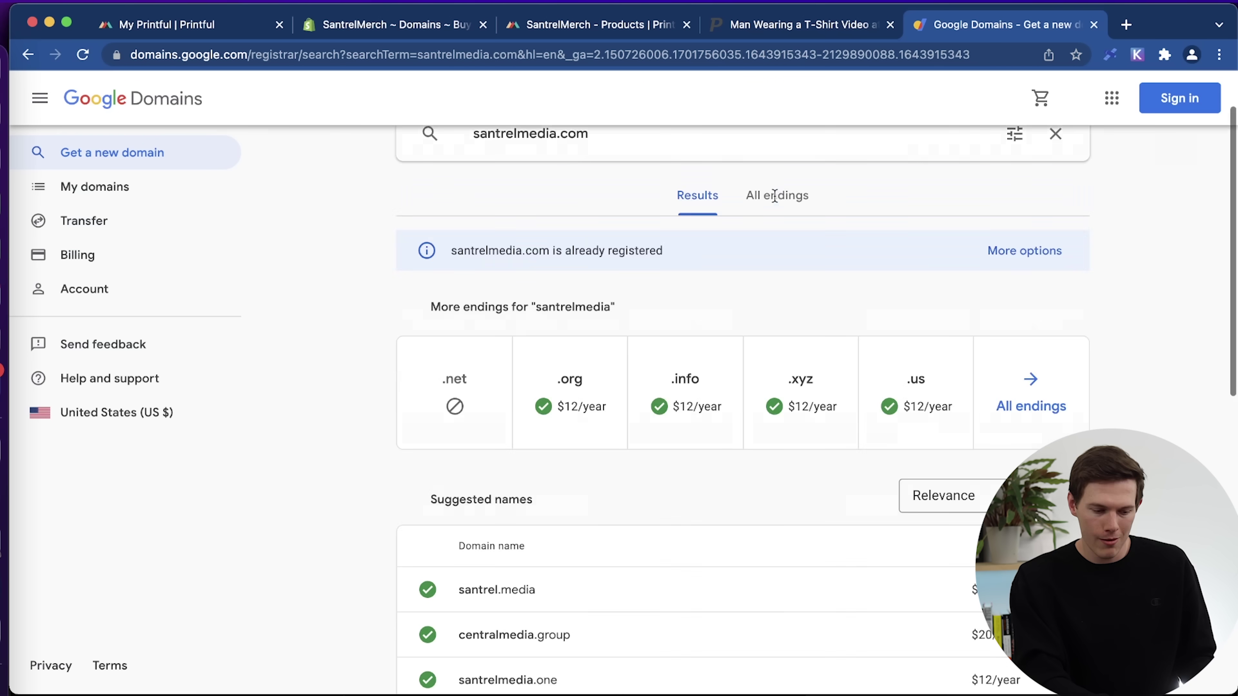
{"action": "scroll", "coordinate": [411, 554], "scroll_direction": "down", "scroll_amount": 3}
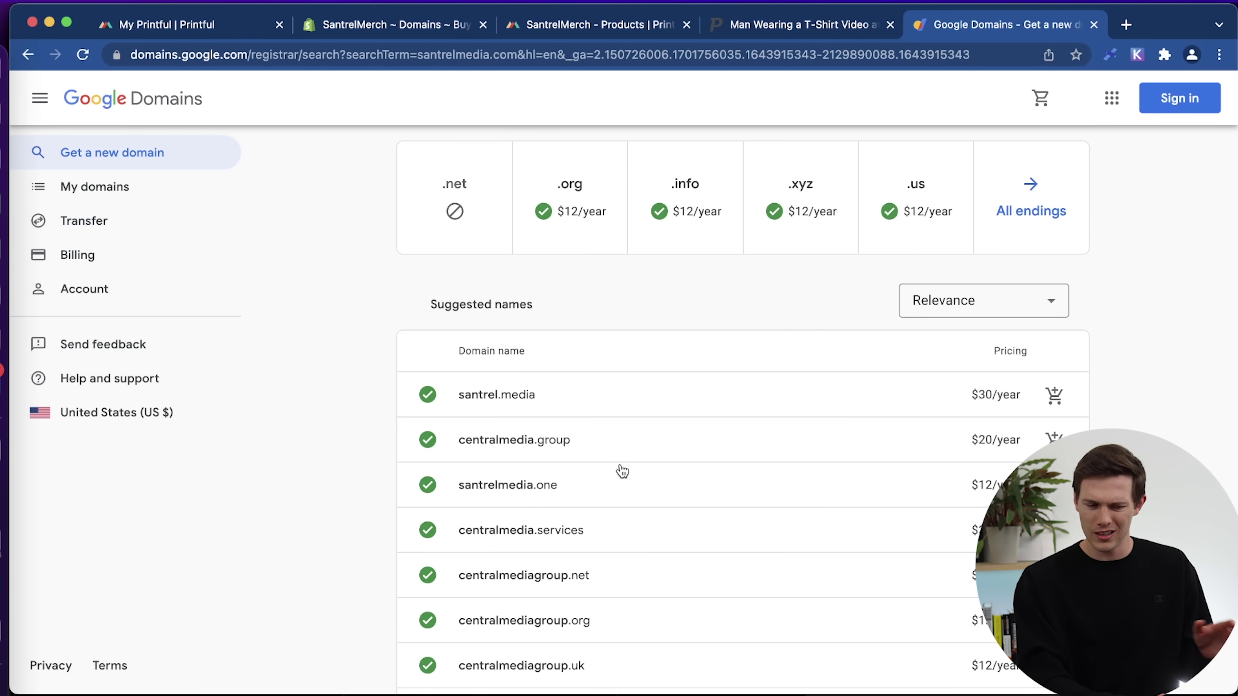
{"action": "scroll", "coordinate": [622, 471], "scroll_direction": "up", "scroll_amount": 6}
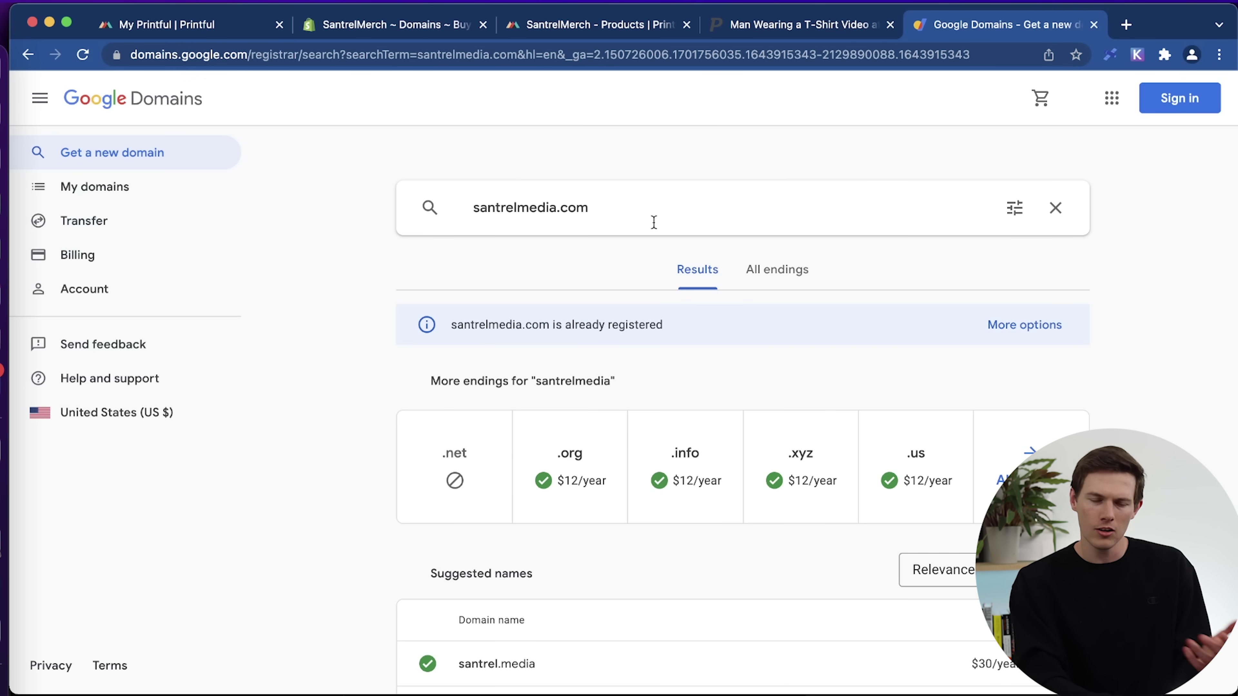
Buy santrelmerch.com through Shopify and connect it as the store's primary domain.
{"action": "left_click", "coordinate": [1095, 26]}
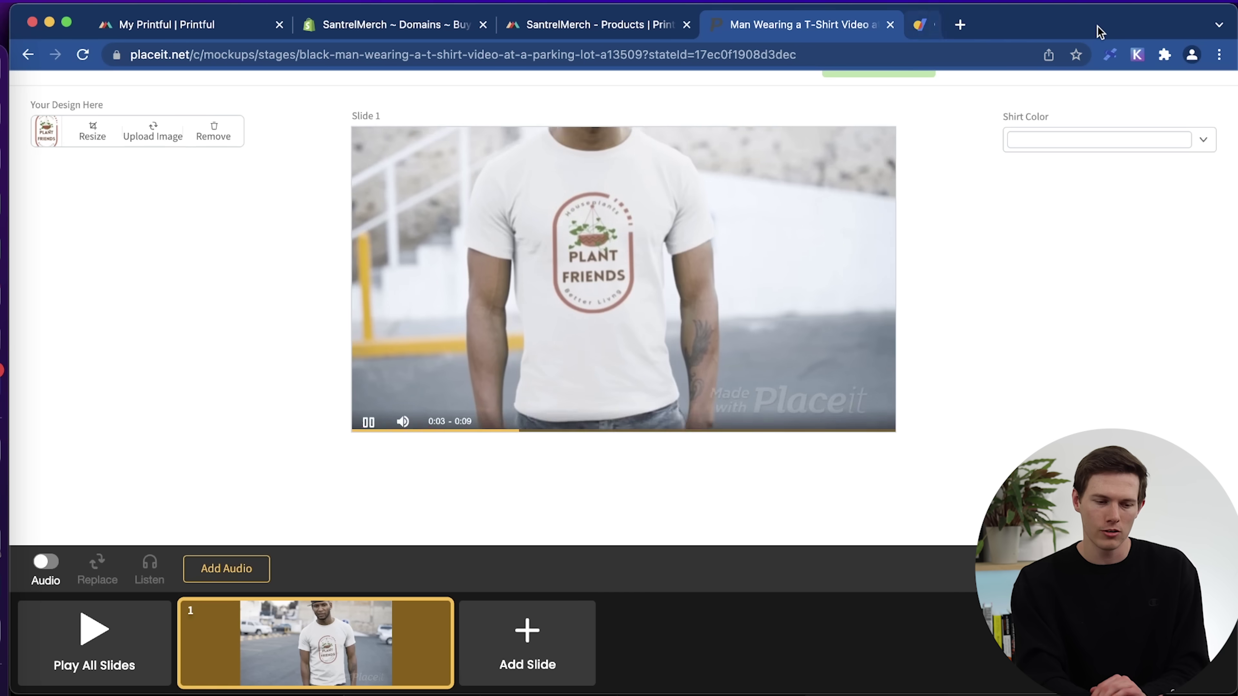
{"action": "left_click", "coordinate": [405, 24]}
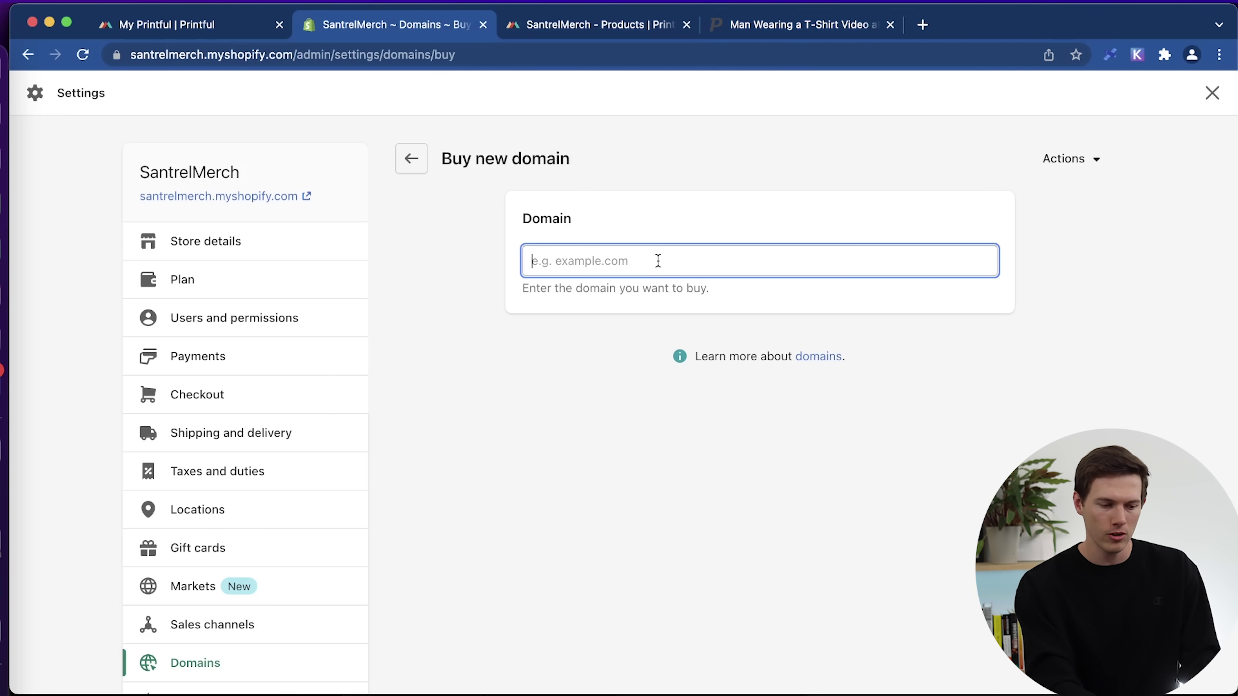
{"action": "type", "text": "santrelmerch.com"}
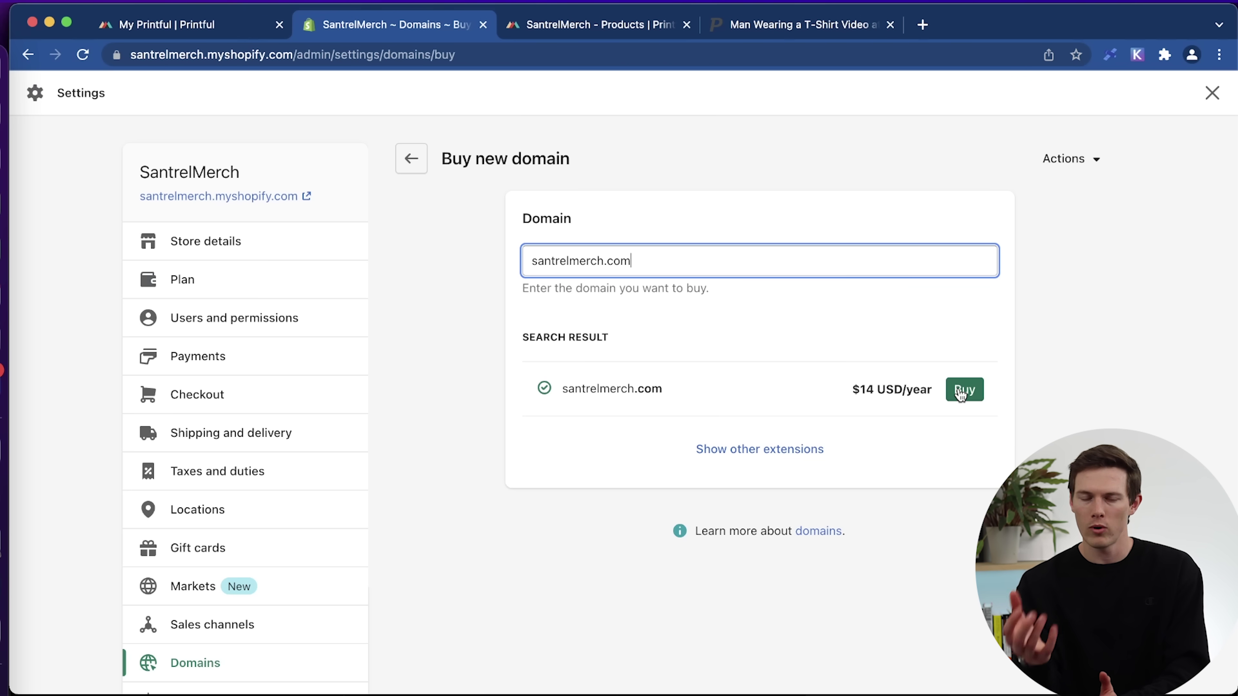
{"action": "left_click", "coordinate": [961, 394]}
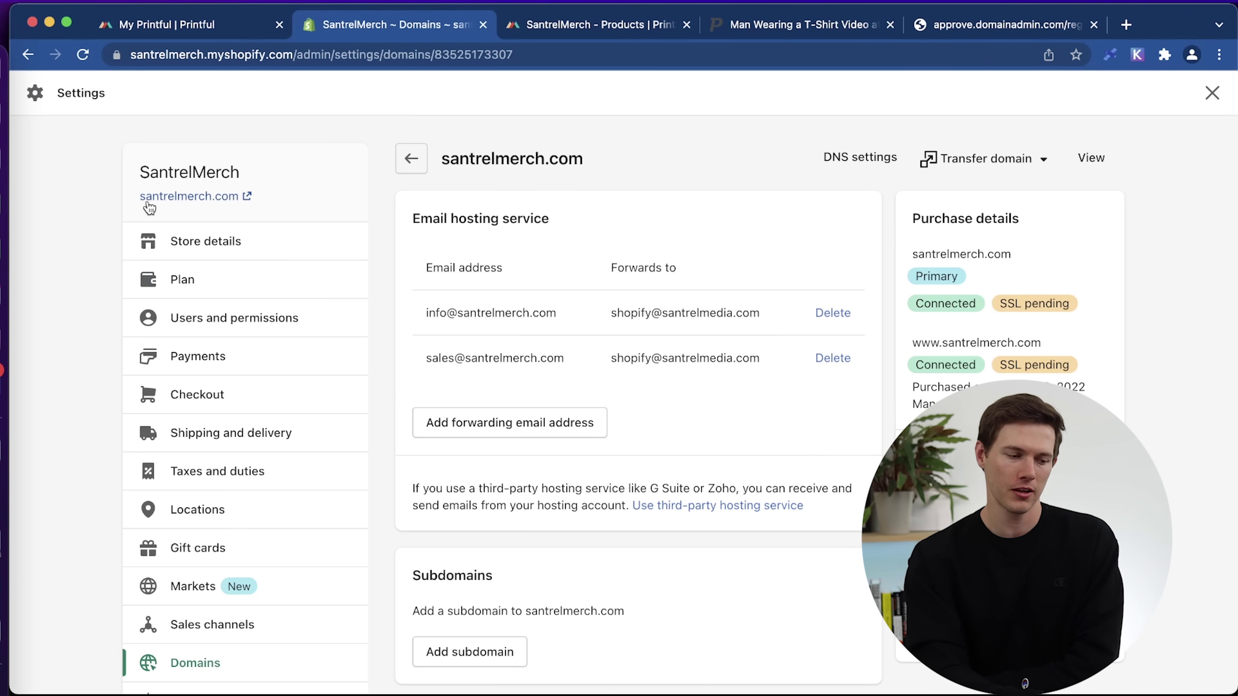
Preview the storefront on santrelmerch.com, close the leftover tabs, and return to Shopify Home.
{"action": "left_click", "coordinate": [185, 197]}
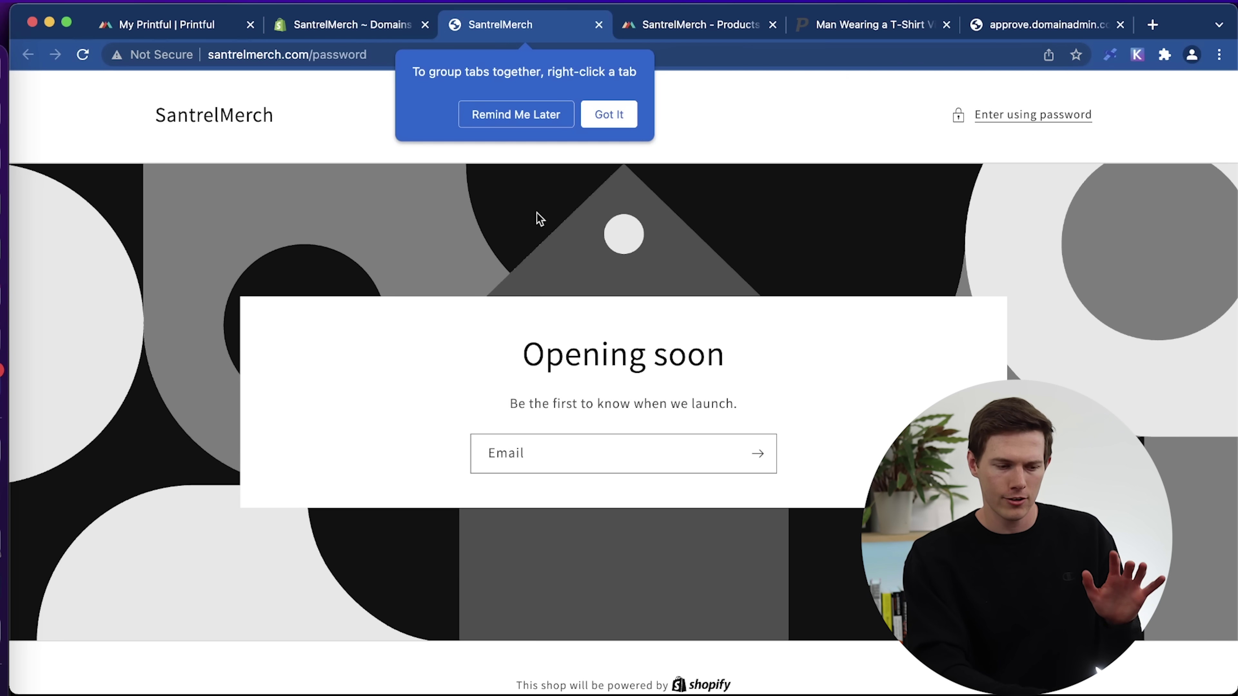
{"action": "left_click", "coordinate": [599, 24]}
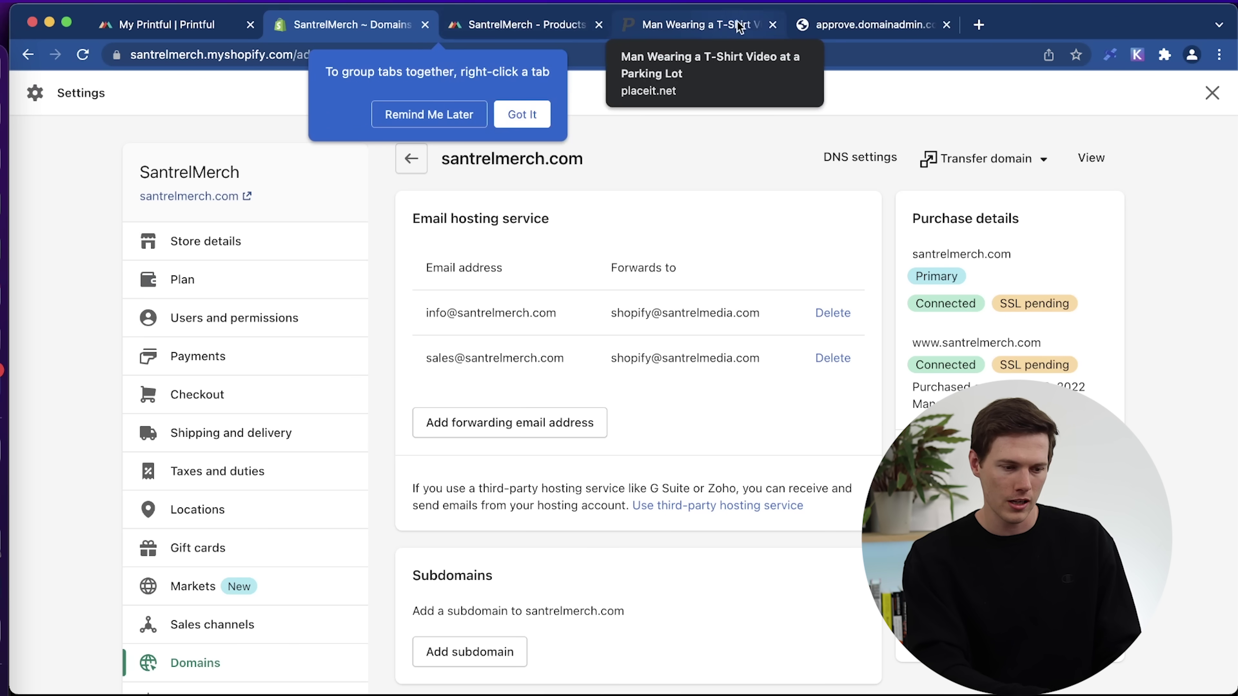
{"action": "left_click", "coordinate": [772, 26]}
{"action": "left_click", "coordinate": [775, 25]}
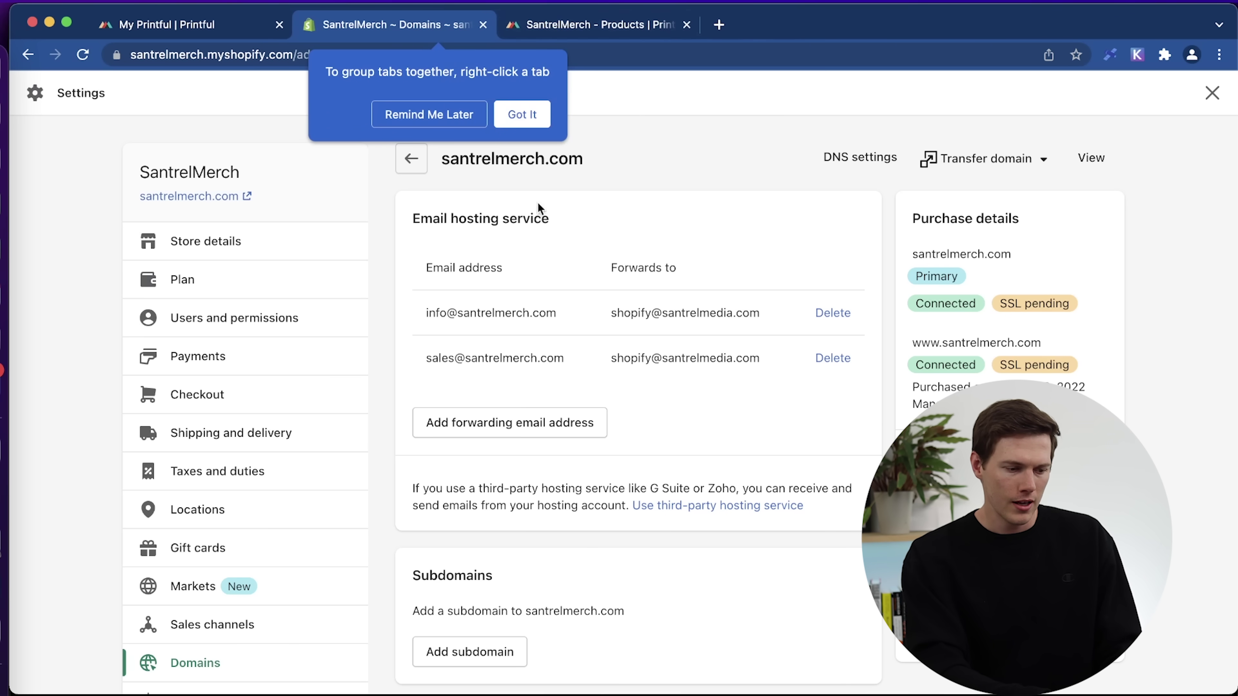
{"action": "left_click", "coordinate": [522, 114]}
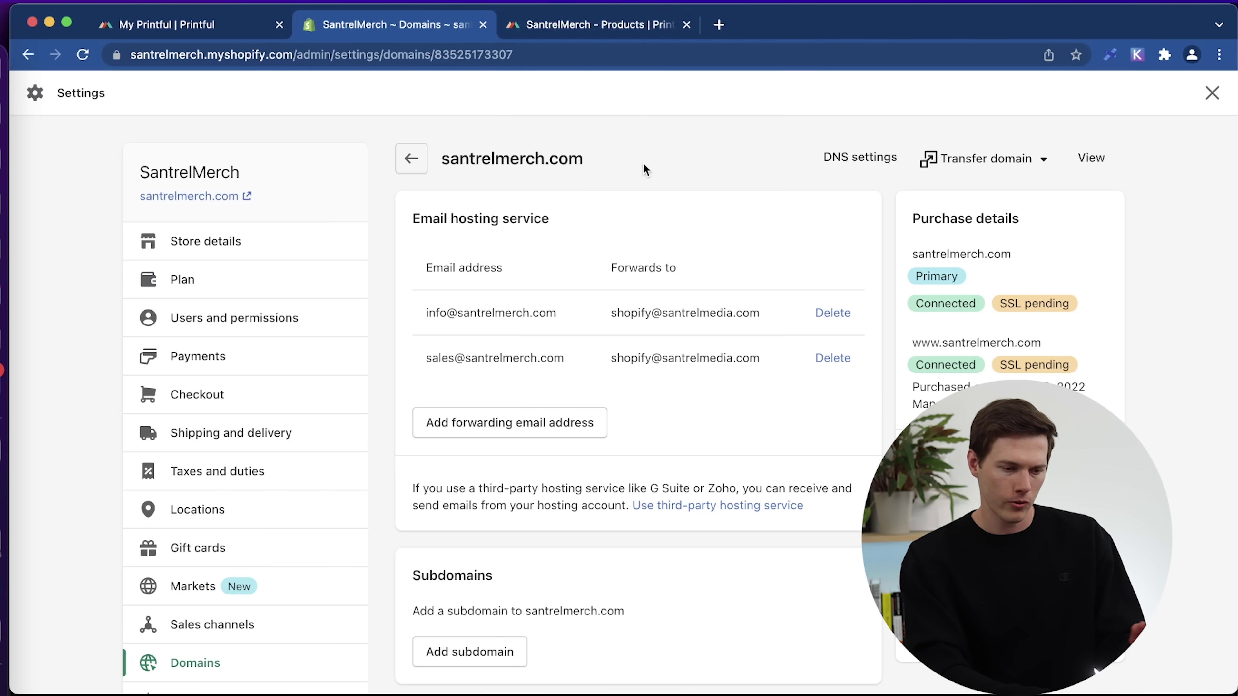
{"action": "scroll", "coordinate": [643, 164], "scroll_direction": "down", "scroll_amount": 2}
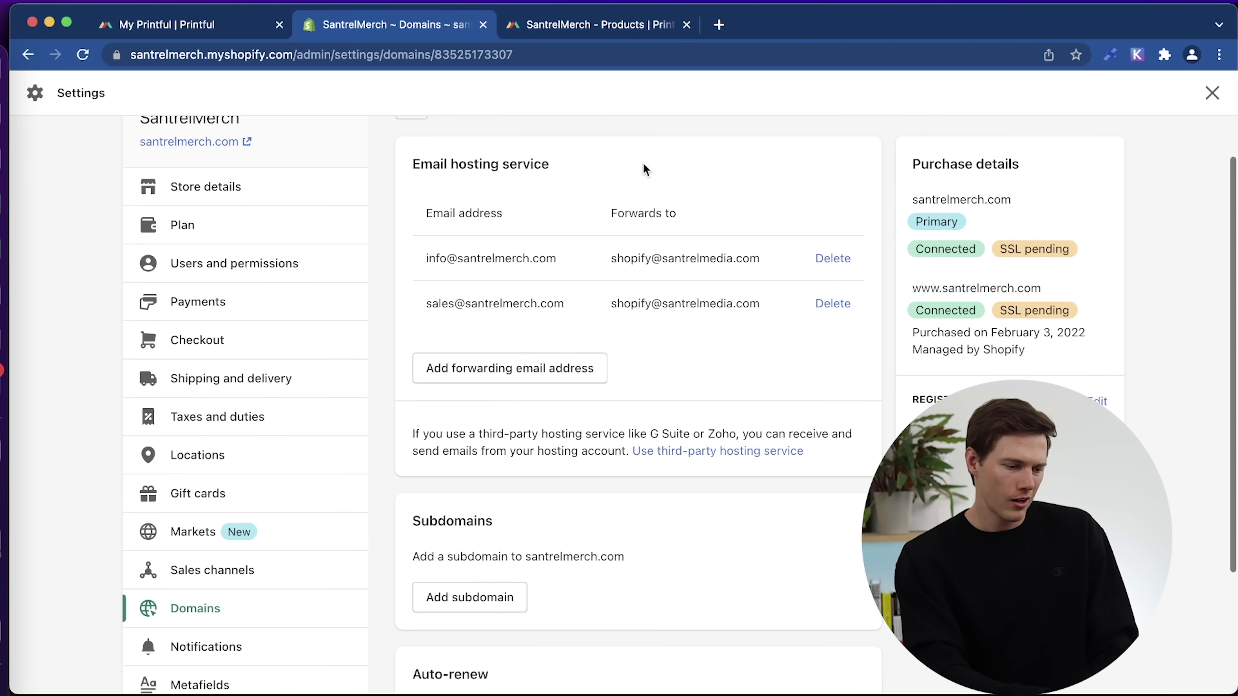
{"action": "scroll", "coordinate": [643, 168], "scroll_direction": "up", "scroll_amount": 2}
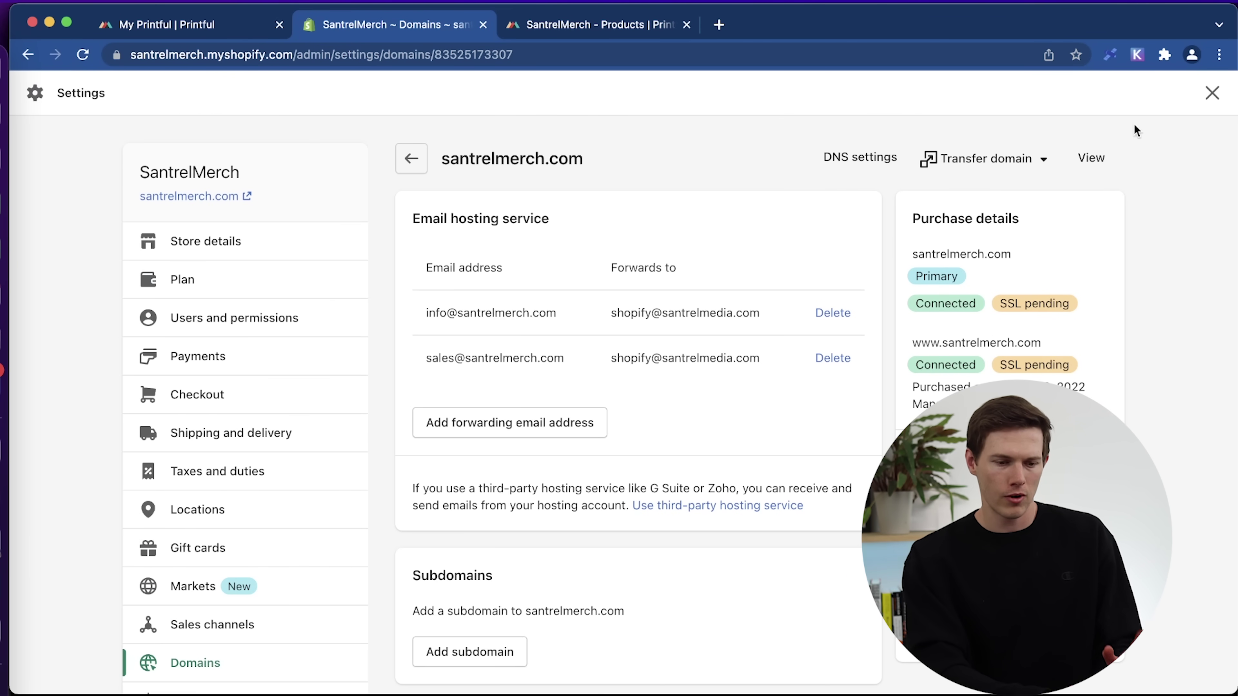
{"action": "left_click", "coordinate": [1212, 93]}
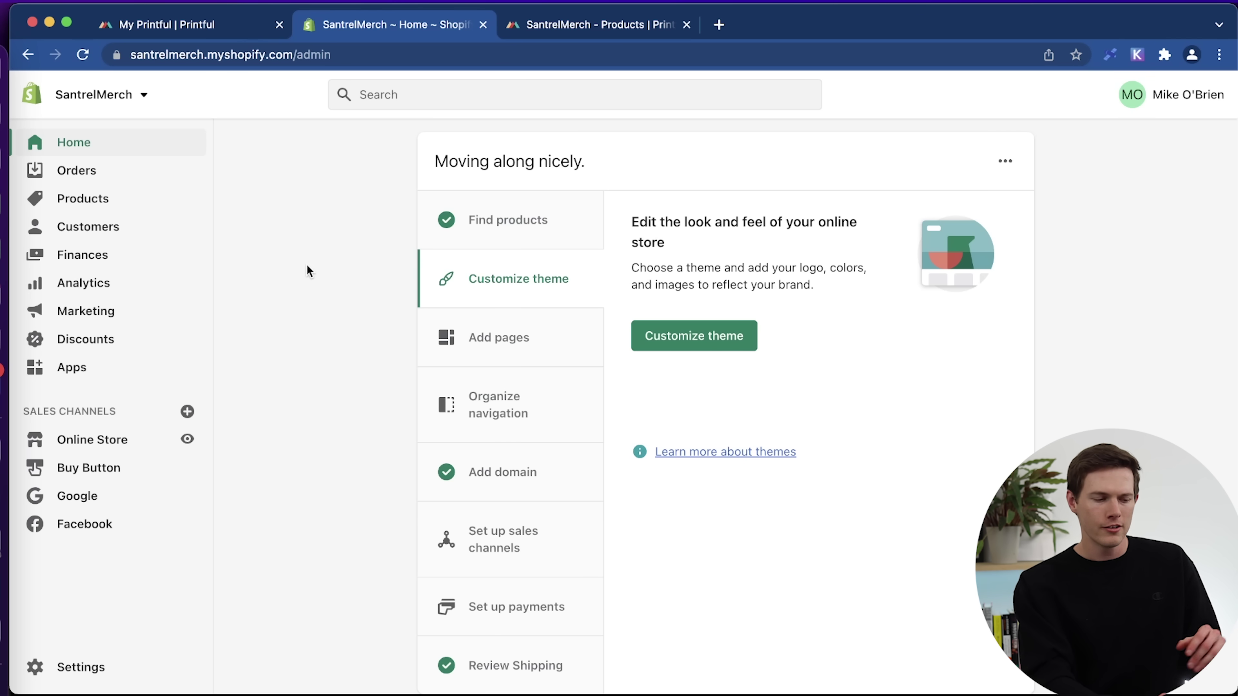
Launch the Printful Print on Demand app from Shopify Apps and add a SantrelMerch product.
{"action": "left_click", "coordinate": [86, 372]}
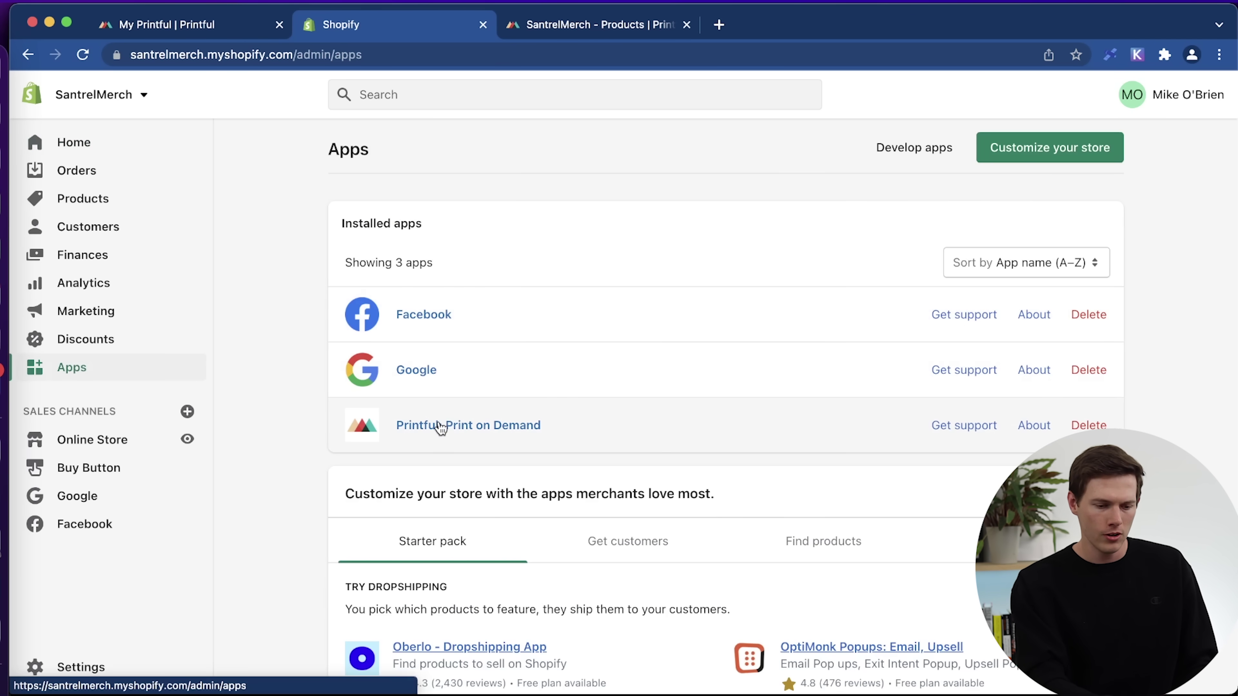
{"action": "left_click", "coordinate": [440, 425]}
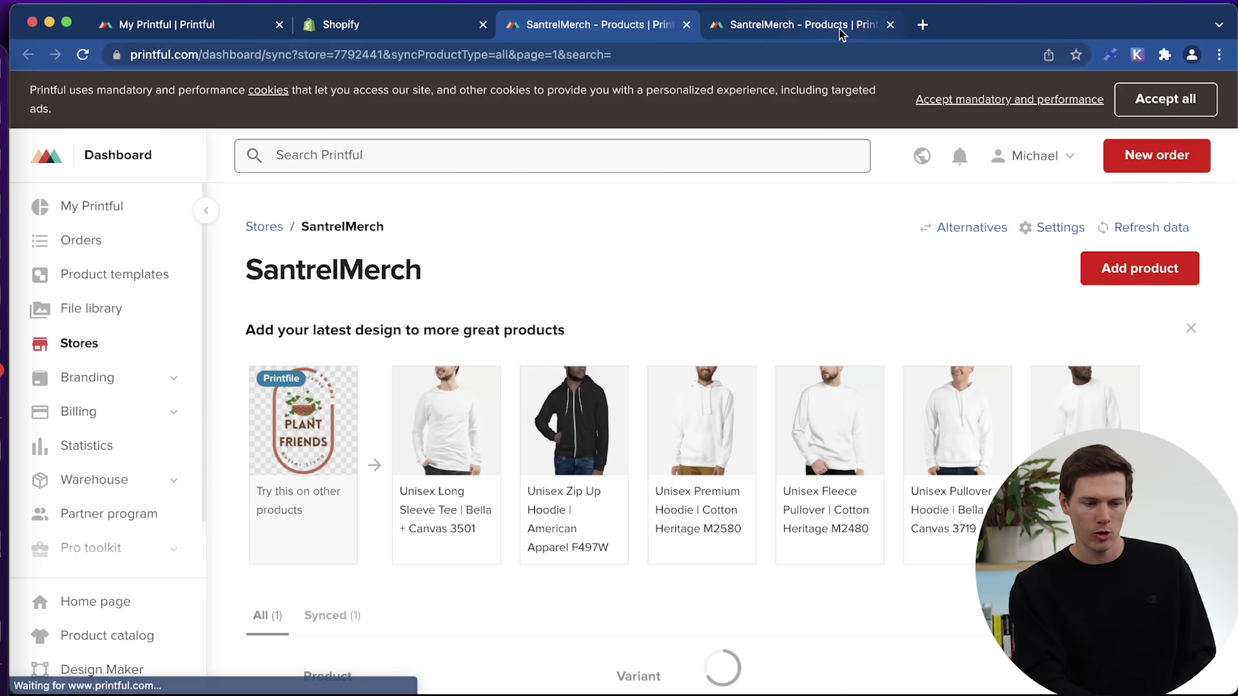
{"action": "left_click", "coordinate": [890, 25]}
{"action": "scroll", "coordinate": [574, 439], "scroll_direction": "down", "scroll_amount": 4}
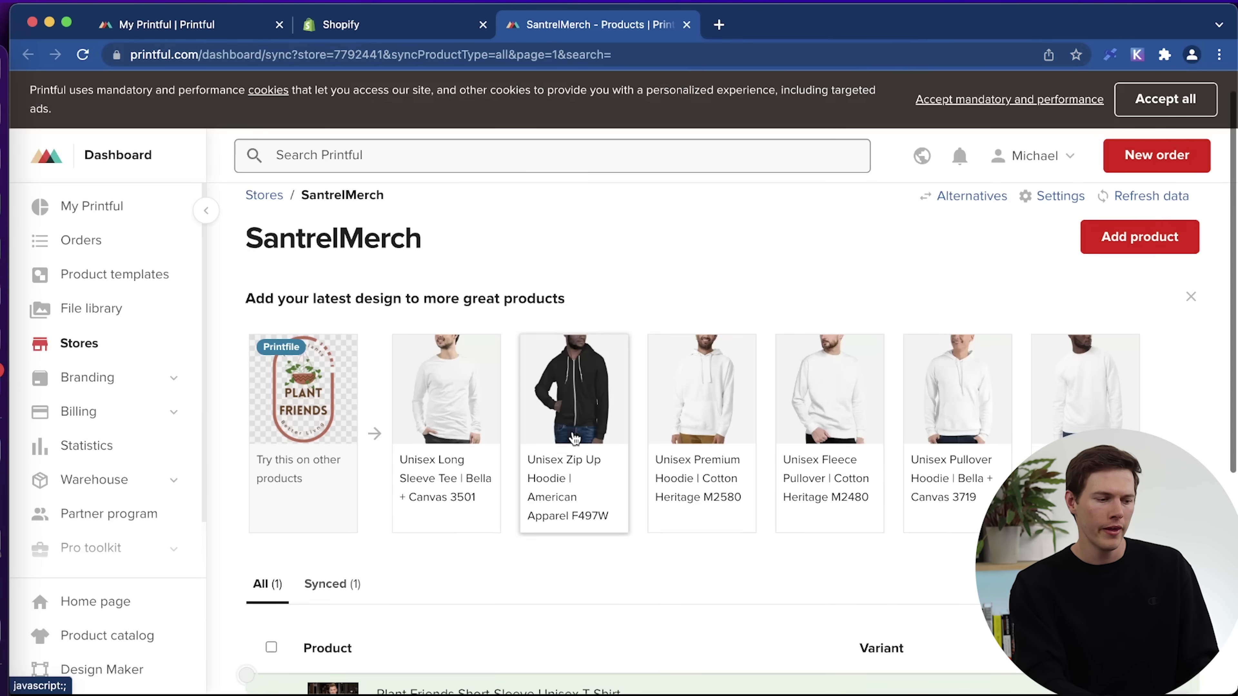
{"action": "scroll", "coordinate": [574, 439], "scroll_direction": "down", "scroll_amount": 5}
{"action": "scroll", "coordinate": [574, 439], "scroll_direction": "up", "scroll_amount": 7}
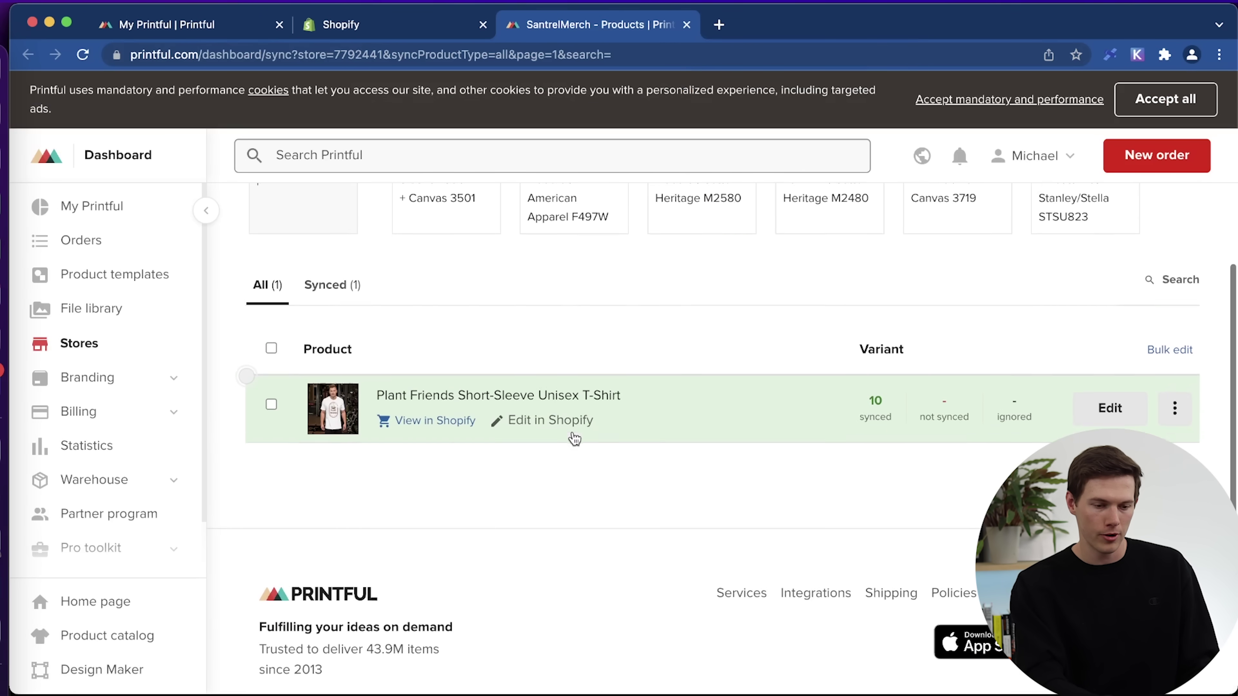
{"action": "scroll", "coordinate": [575, 439], "scroll_direction": "up", "scroll_amount": 3}
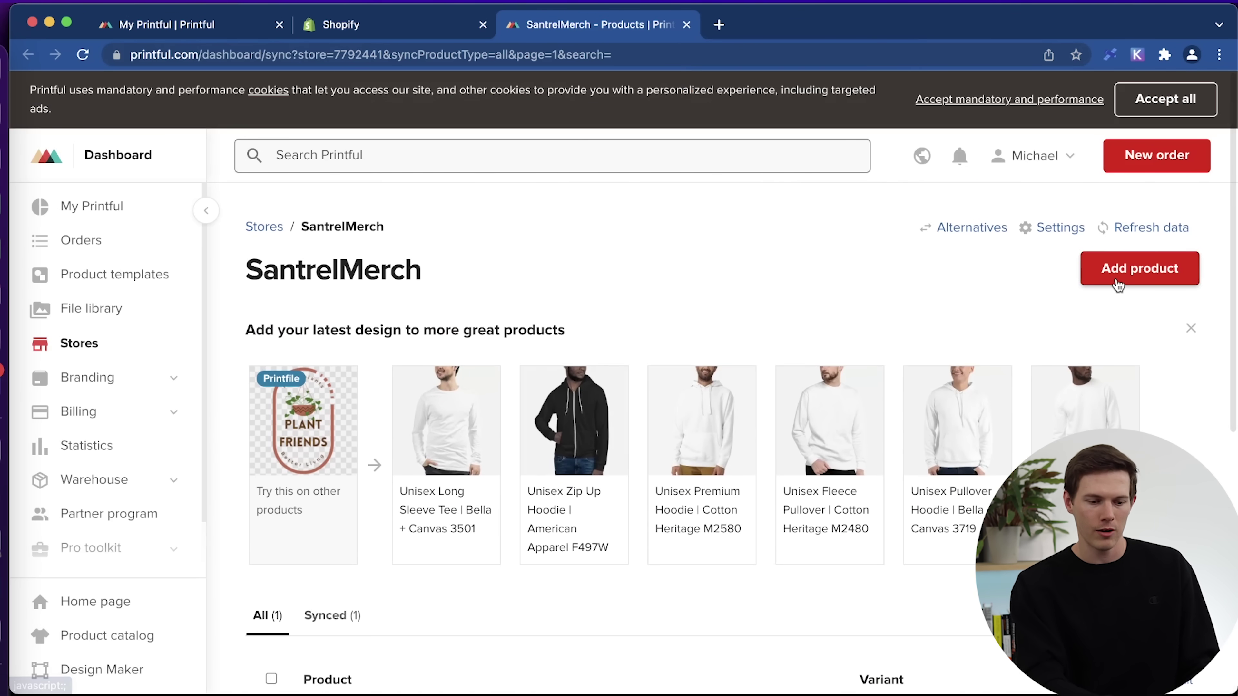
{"action": "left_click", "coordinate": [1118, 282]}
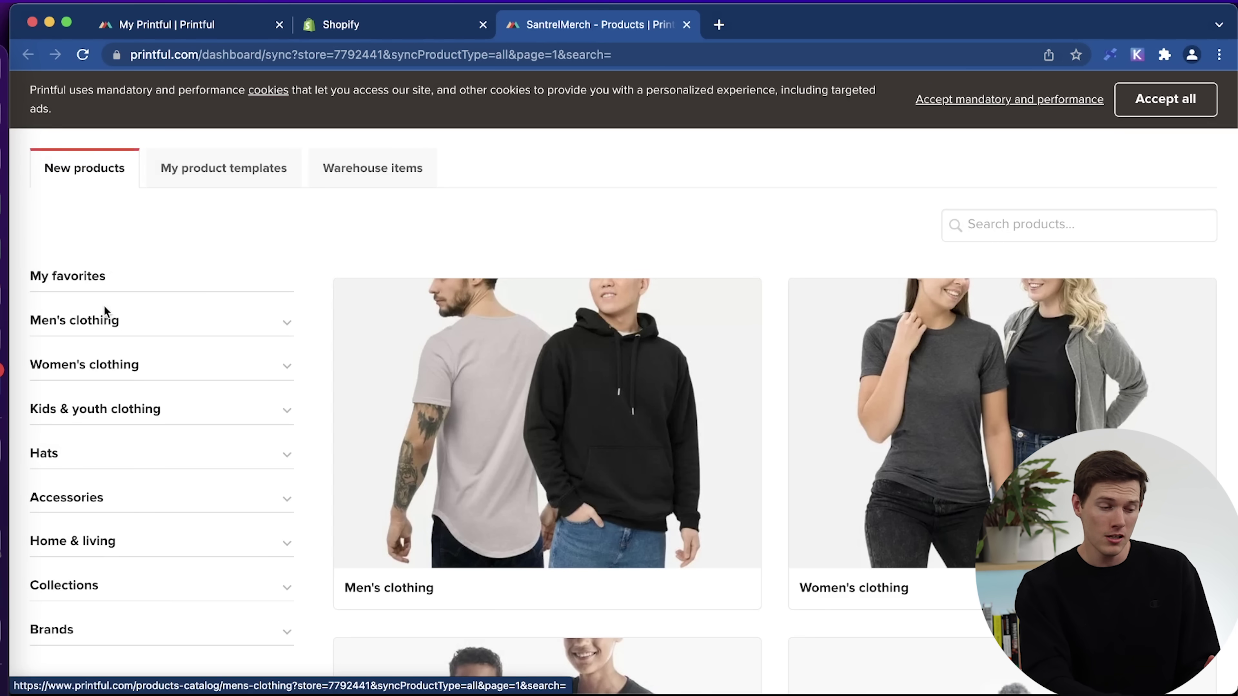
Filter Men's clothing to Hoodies and pick the Unisex Premium Hoodie | Cotton Heritage M2580.
{"action": "left_click", "coordinate": [162, 331]}
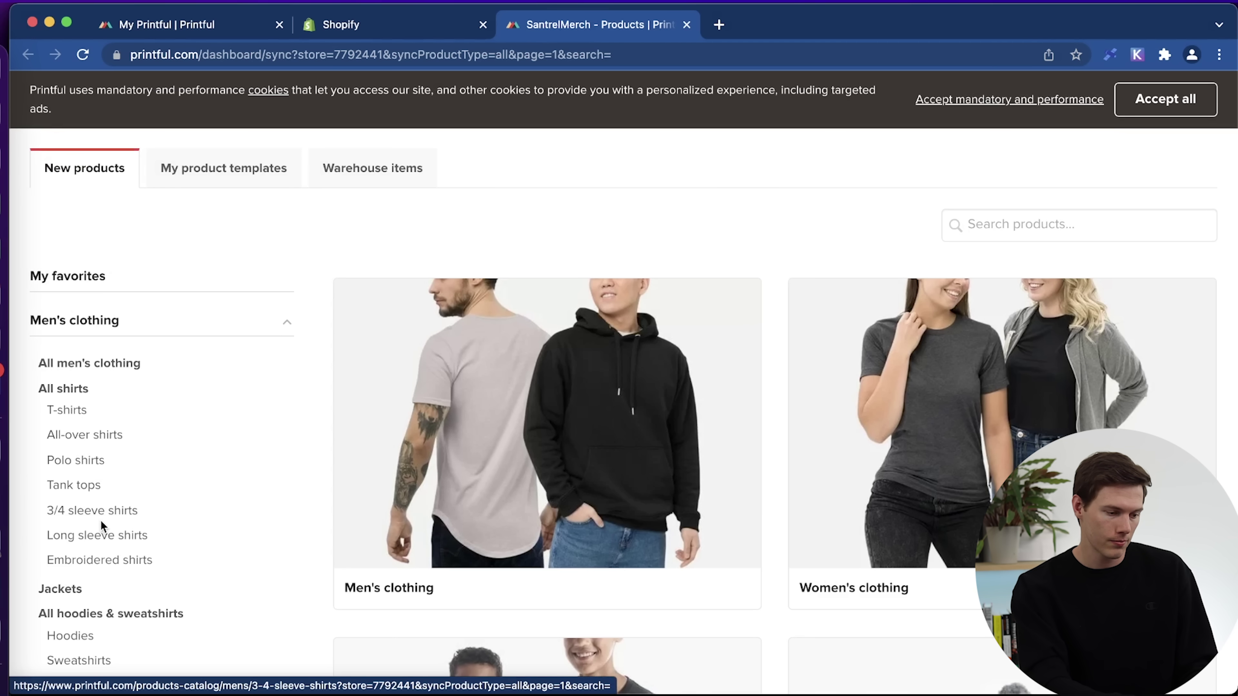
{"action": "scroll", "coordinate": [99, 517], "scroll_direction": "down", "scroll_amount": 3}
{"action": "left_click", "coordinate": [64, 471]}
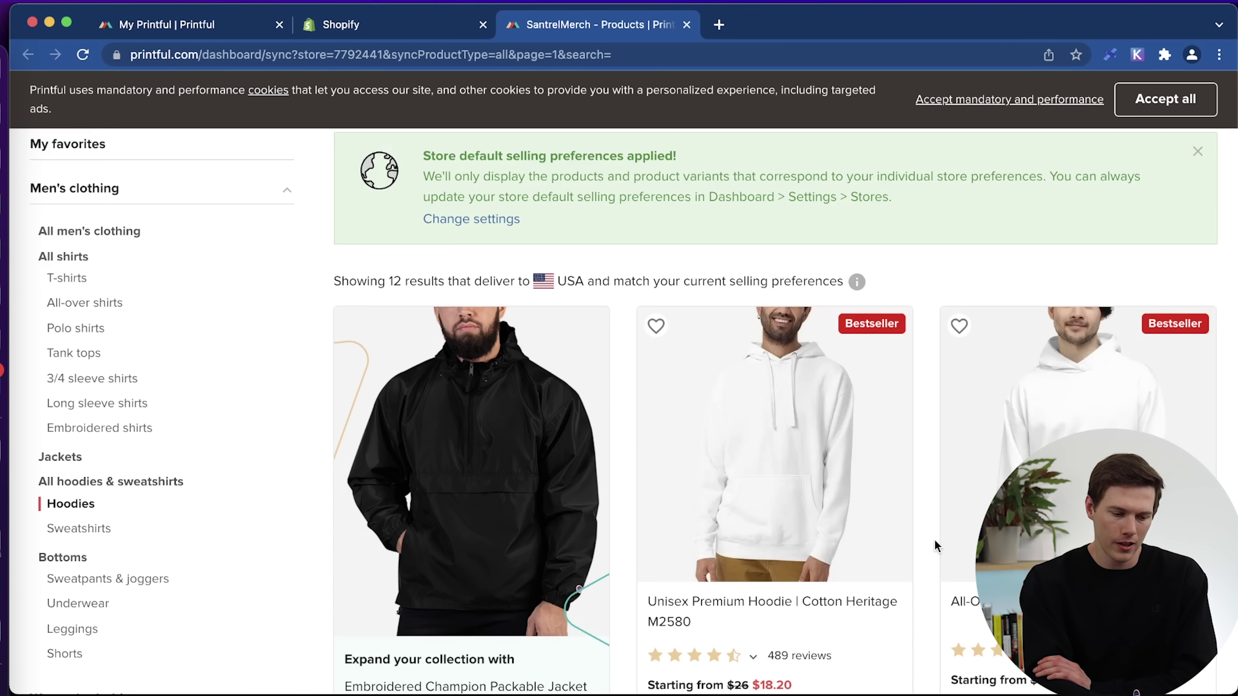
{"action": "scroll", "coordinate": [935, 541], "scroll_direction": "down", "scroll_amount": 5}
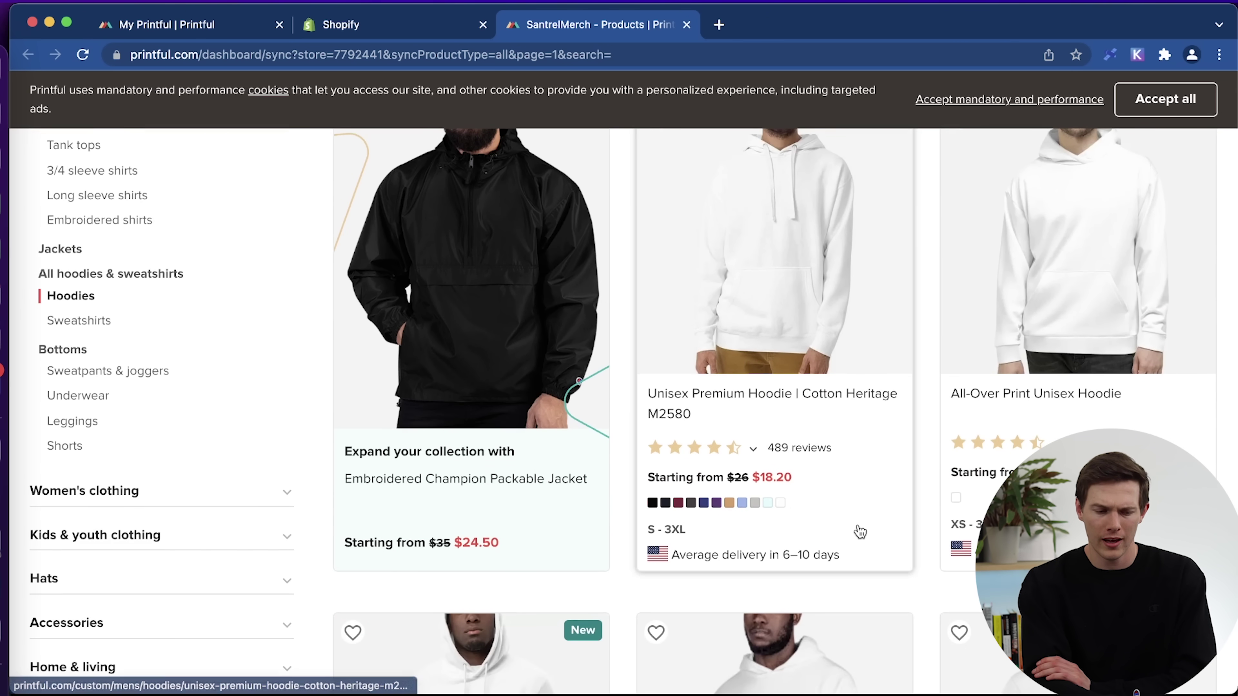
{"action": "scroll", "coordinate": [859, 531], "scroll_direction": "down", "scroll_amount": 10}
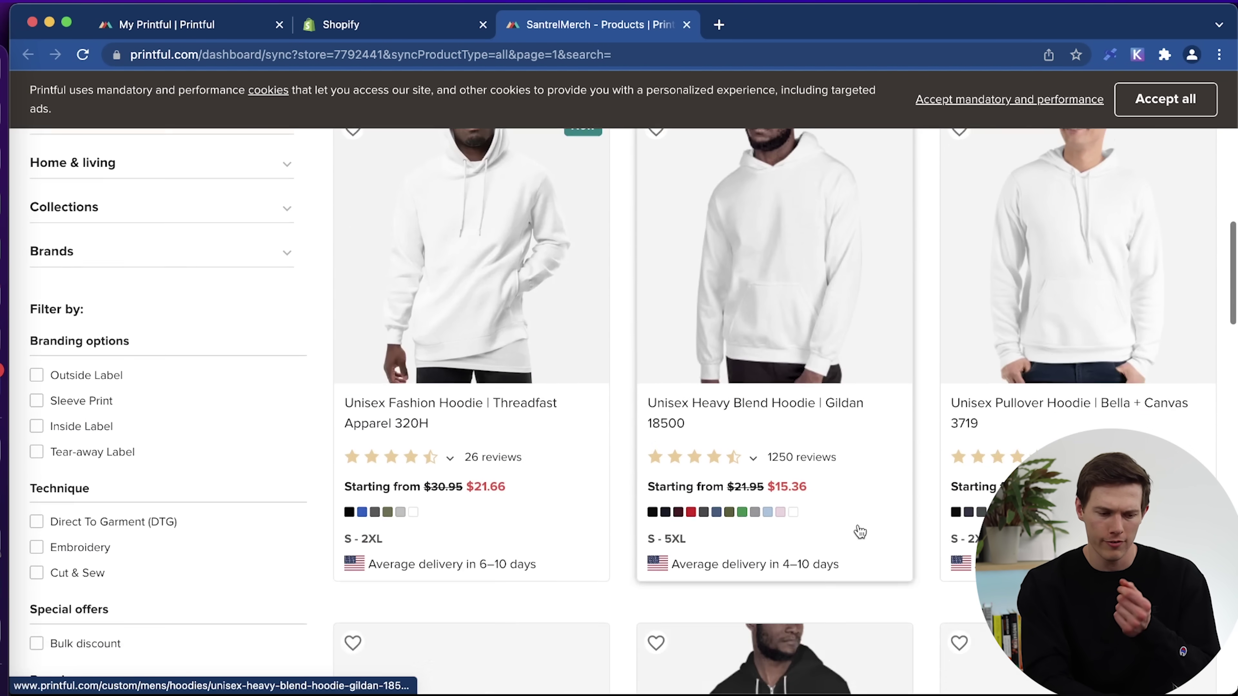
{"action": "scroll", "coordinate": [859, 531], "scroll_direction": "up", "scroll_amount": 6}
{"action": "scroll", "coordinate": [860, 532], "scroll_direction": "up", "scroll_amount": 7}
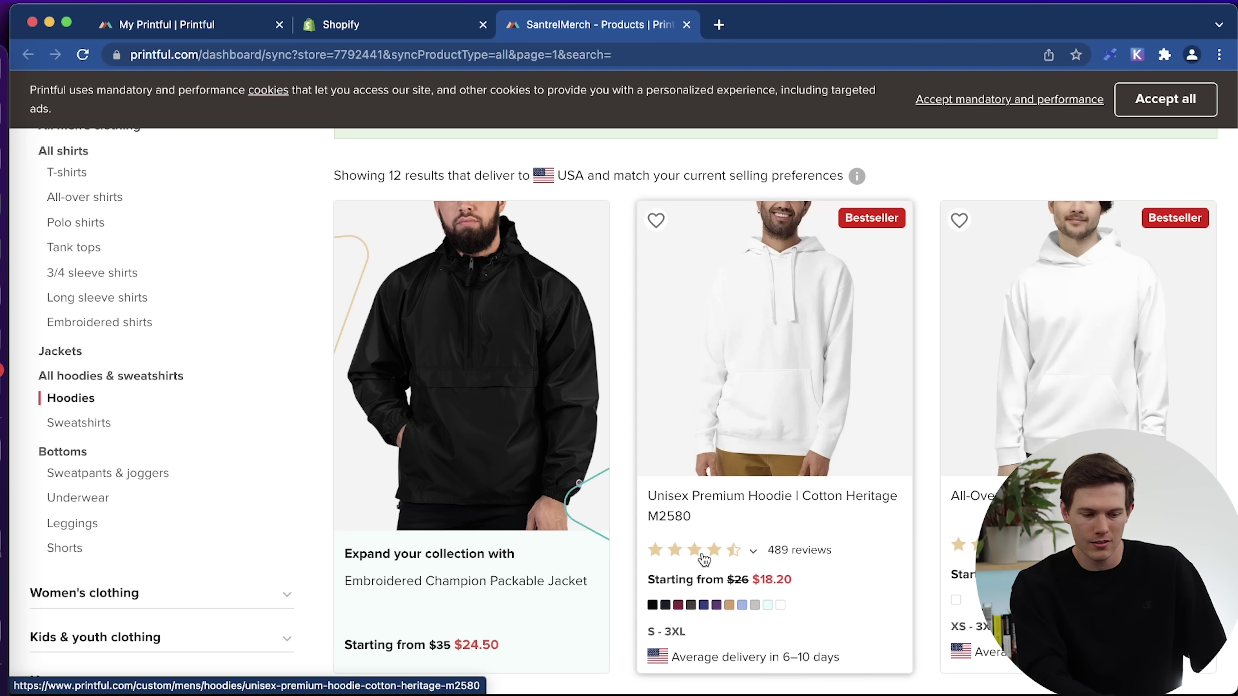
{"action": "left_click", "coordinate": [740, 500]}
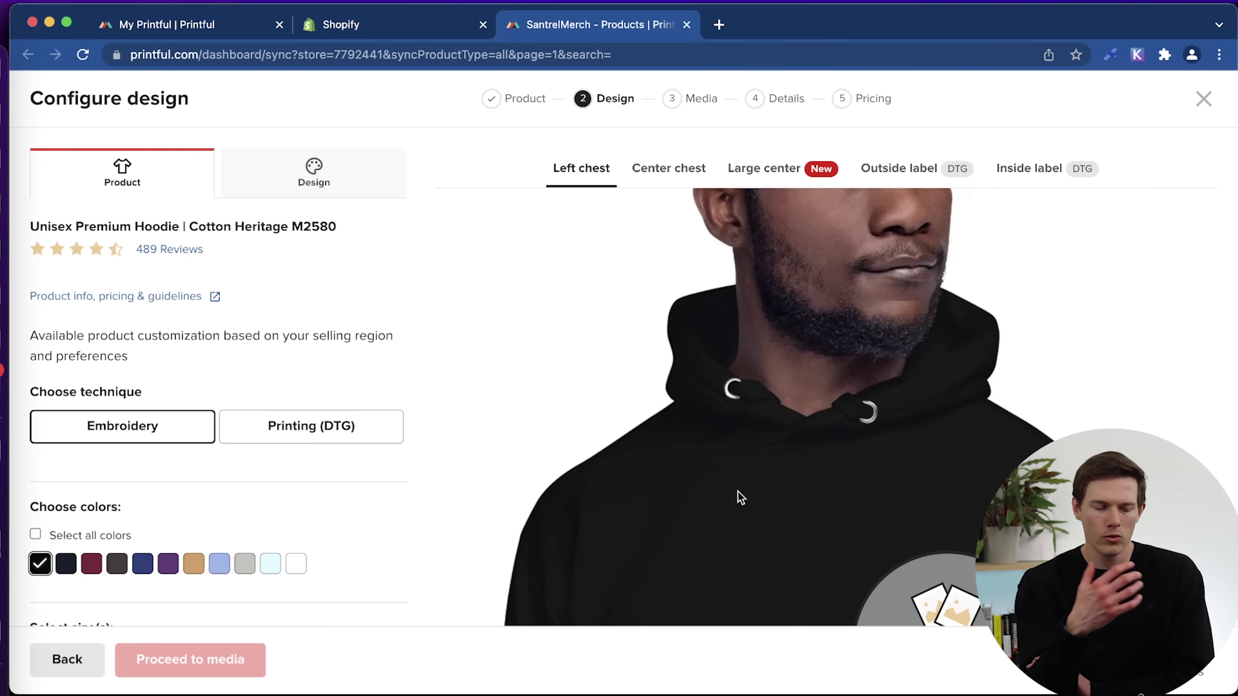
Set the hoodie to white, sizes S to XL, with DTG printing, and choose a design file.
{"action": "scroll", "coordinate": [675, 484], "scroll_direction": "down", "scroll_amount": 5}
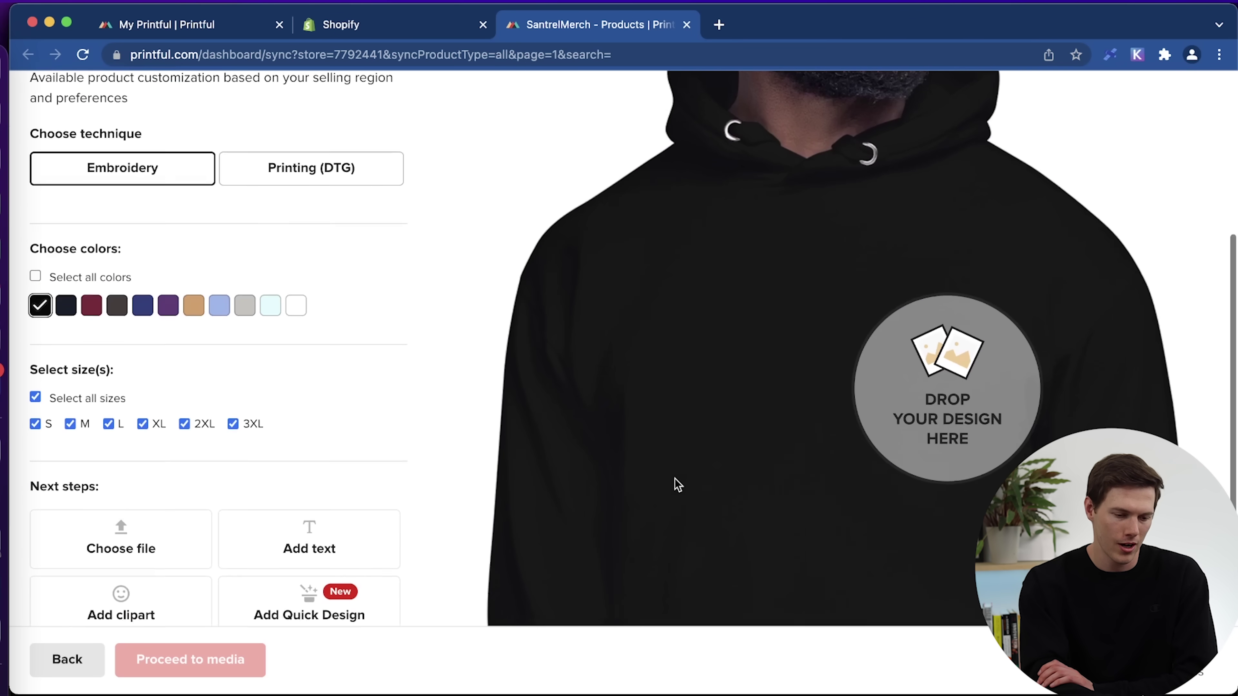
{"action": "scroll", "coordinate": [678, 484], "scroll_direction": "up", "scroll_amount": 1}
{"action": "scroll", "coordinate": [677, 484], "scroll_direction": "up", "scroll_amount": 2}
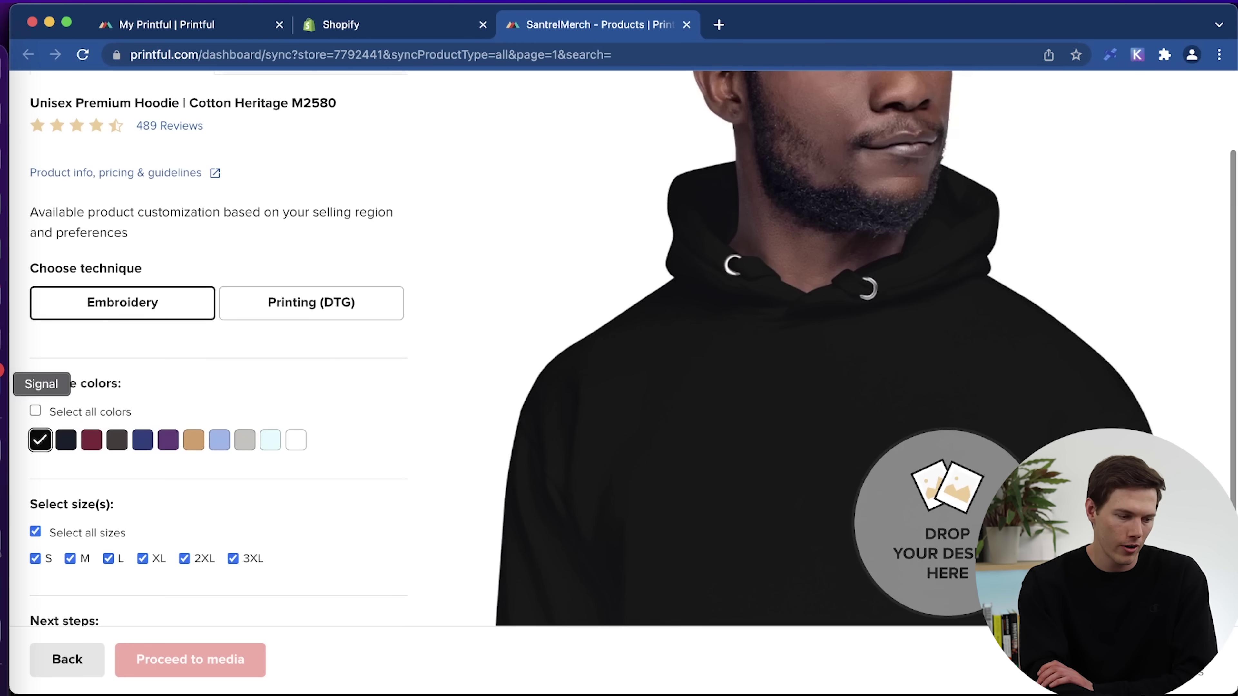
{"action": "left_click", "coordinate": [296, 441]}
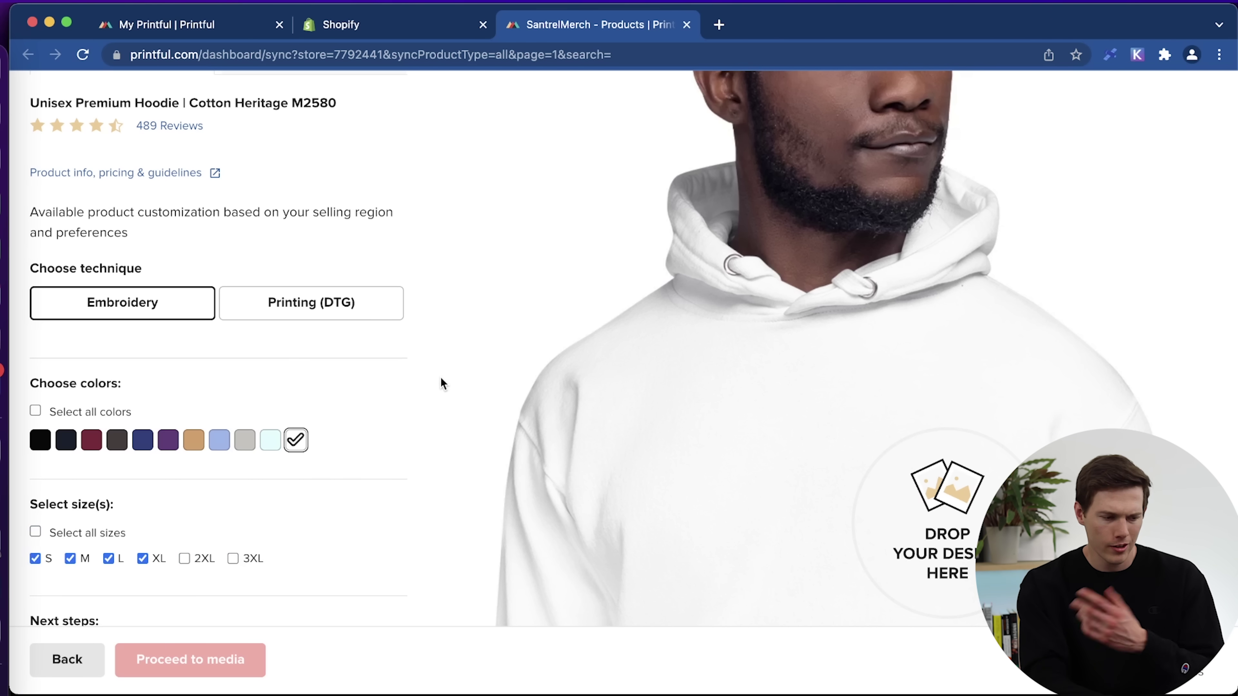
{"action": "left_click", "coordinate": [312, 319]}
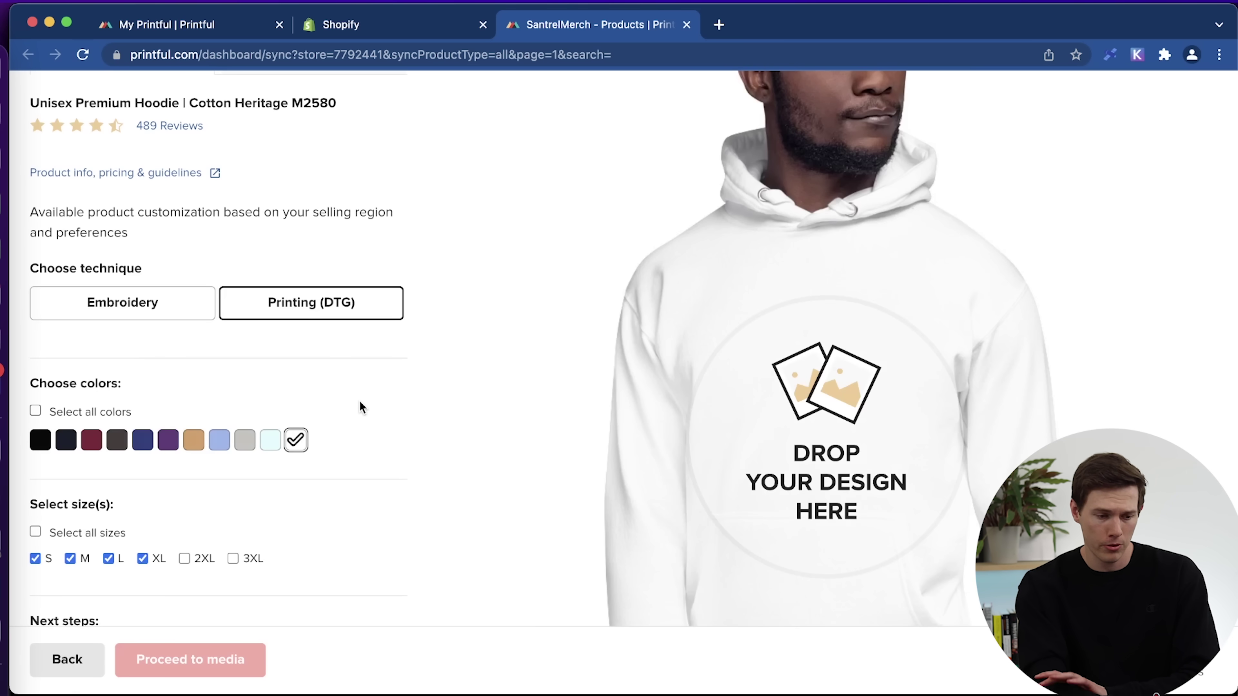
{"action": "scroll", "coordinate": [359, 401], "scroll_direction": "down", "scroll_amount": 5}
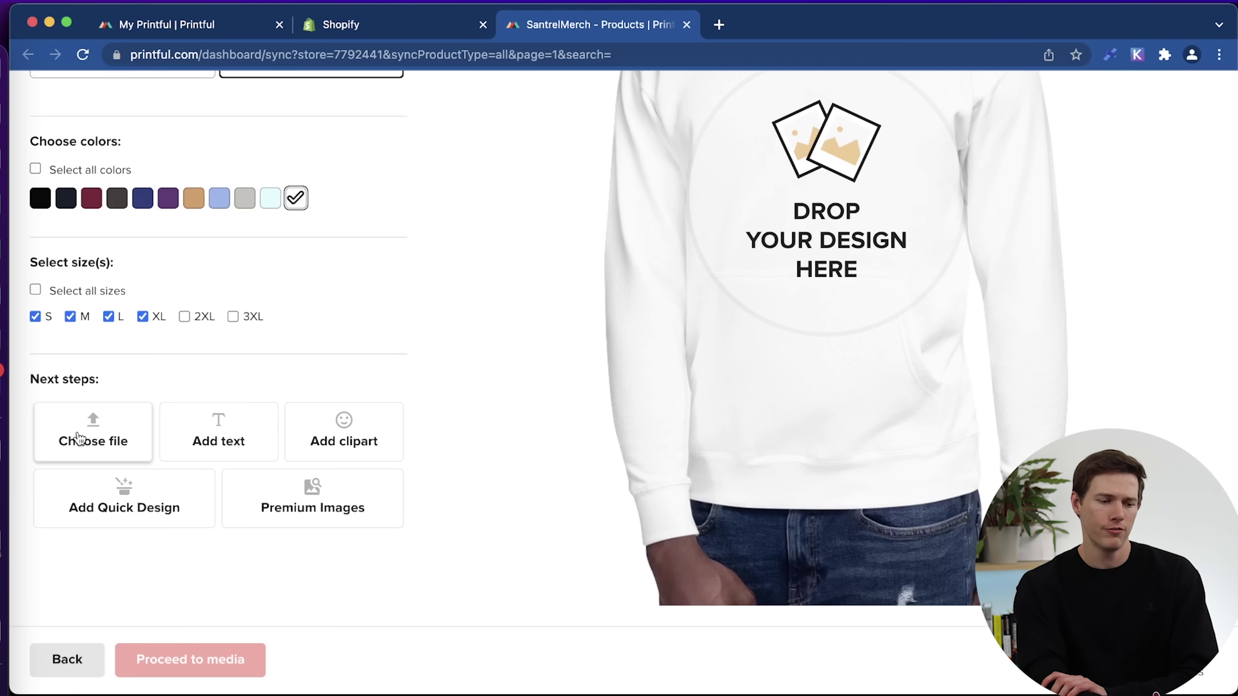
{"action": "left_click", "coordinate": [78, 433]}
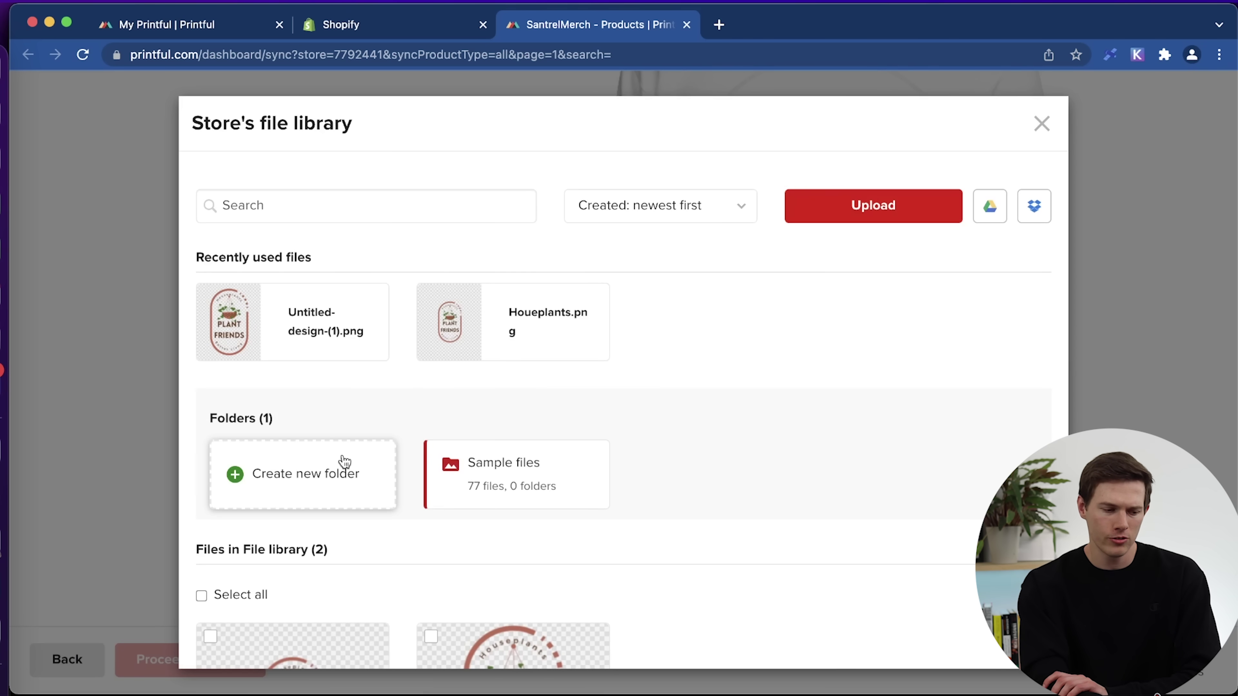
Upload Santrel_Logo_E.png from the computer into the file library.
{"action": "left_click", "coordinate": [302, 492]}
{"action": "left_click", "coordinate": [865, 123]}
{"action": "scroll", "coordinate": [680, 476], "scroll_direction": "down", "scroll_amount": 5}
{"action": "scroll", "coordinate": [679, 475], "scroll_direction": "up", "scroll_amount": 5}
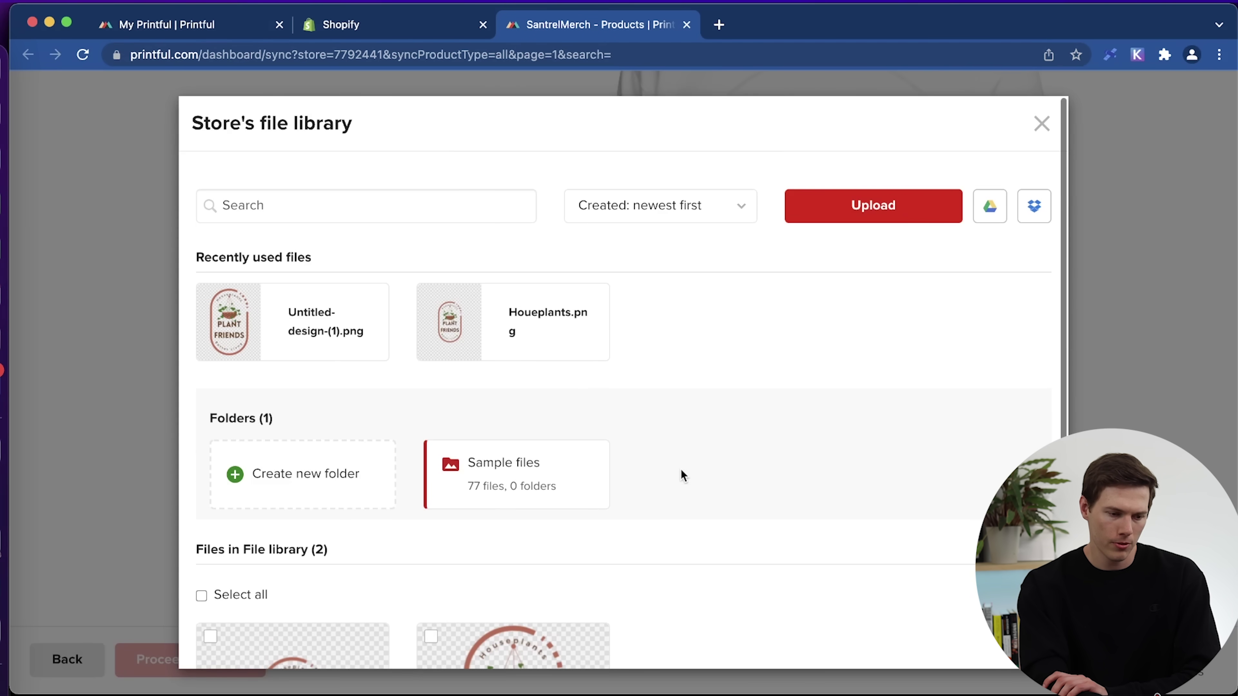
{"action": "left_click", "coordinate": [878, 219]}
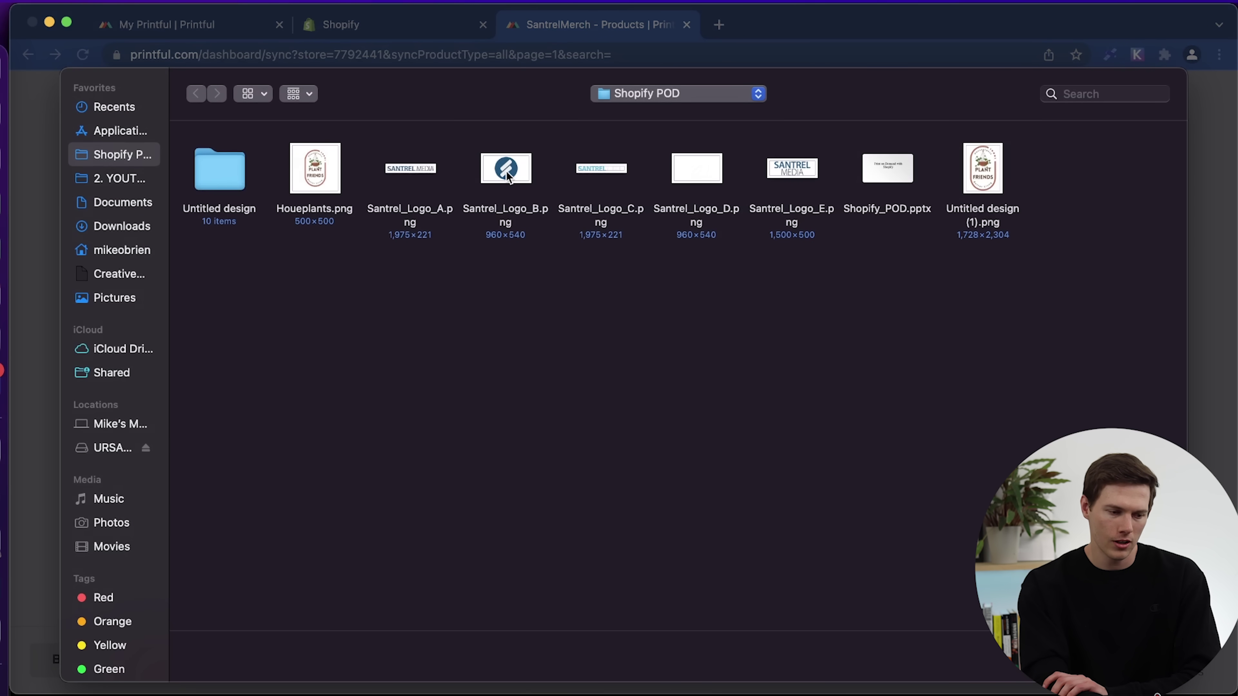
{"action": "left_click", "coordinate": [788, 173]}
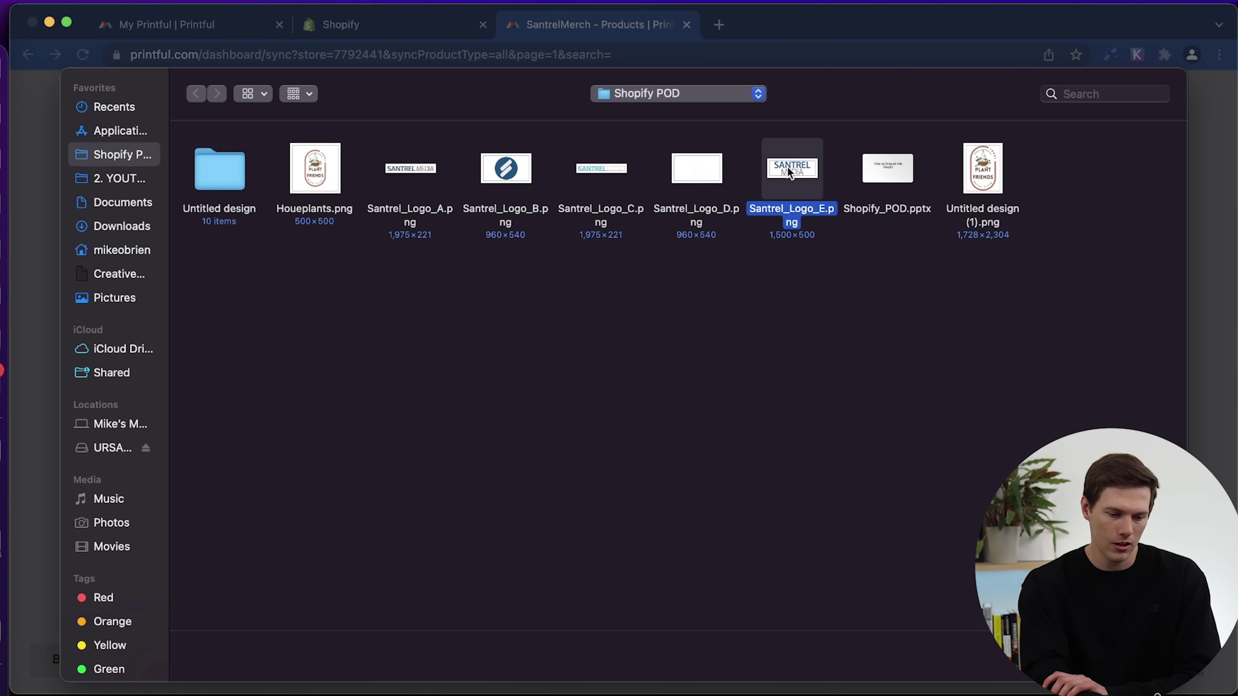
{"action": "key", "text": "Return"}
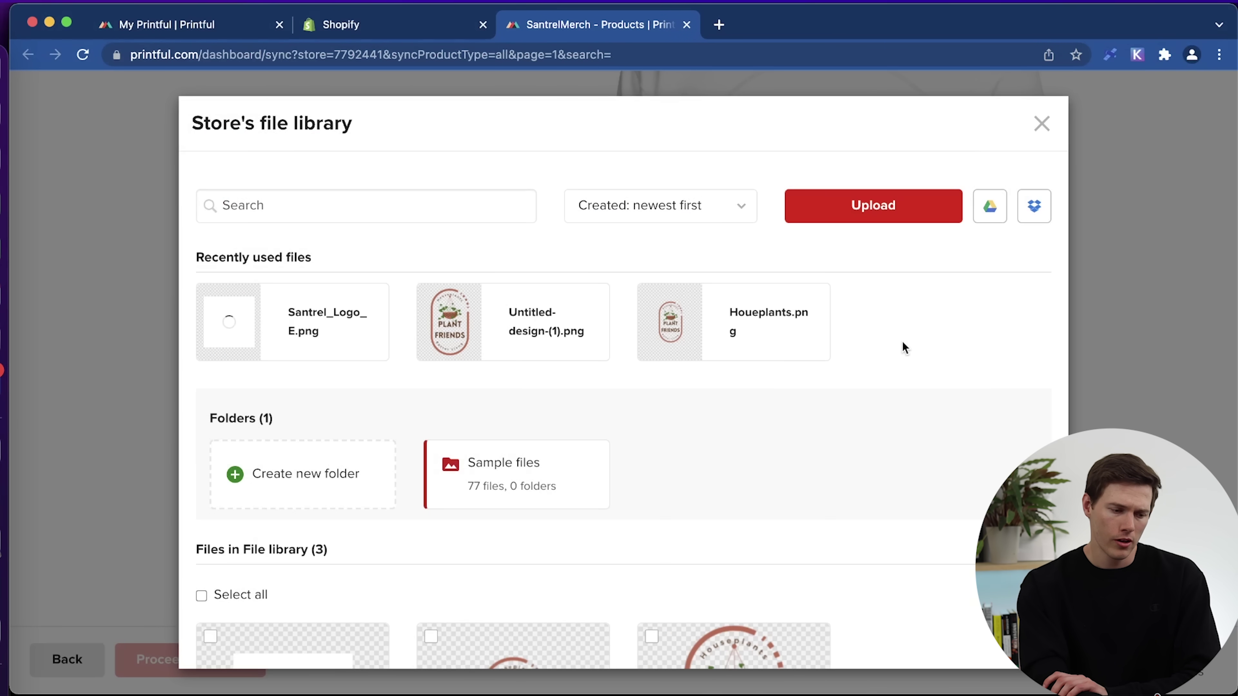
Add Santrel_Logo_E.png to the hoodie front, resizing it and moving it lower.
{"action": "left_click", "coordinate": [254, 327]}
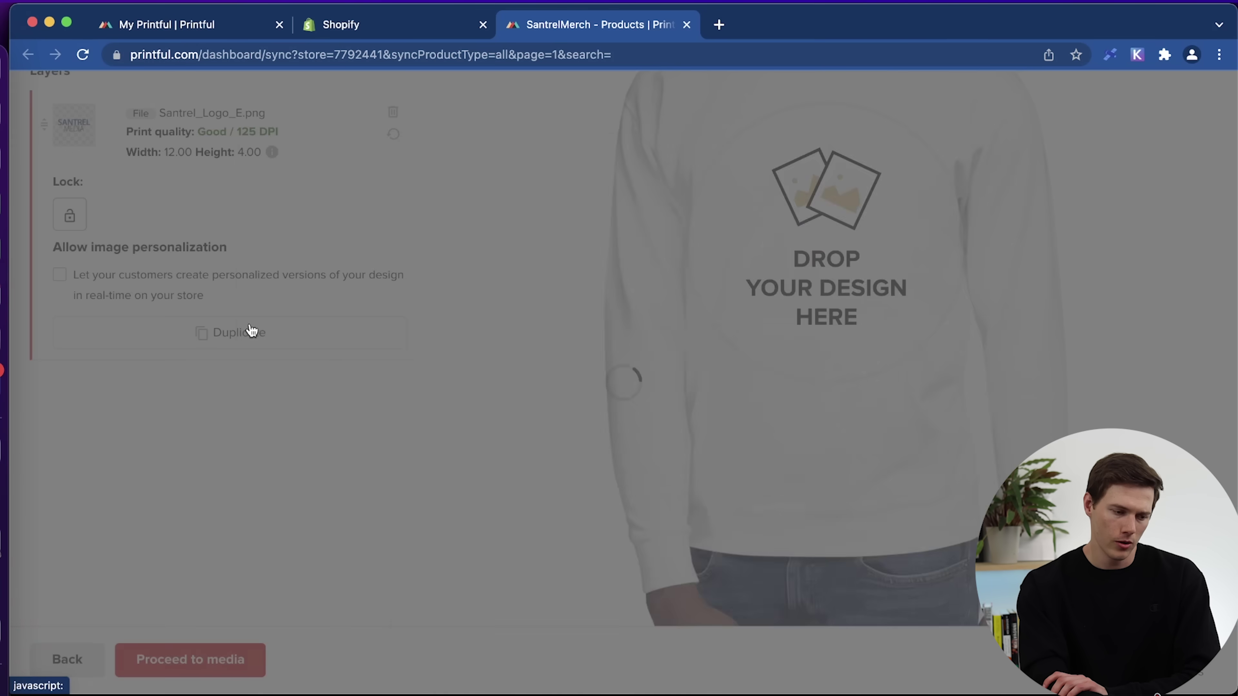
{"action": "mouse_move", "coordinate": [888, 263]}
{"action": "left_mouse_down"}
{"action": "mouse_move", "coordinate": [940, 281]}
{"action": "mouse_move", "coordinate": [890, 265]}
{"action": "left_mouse_up"}
{"action": "mouse_move", "coordinate": [824, 239]}
{"action": "left_mouse_down"}
{"action": "mouse_move", "coordinate": [820, 277]}
{"action": "mouse_move", "coordinate": [821, 224]}
{"action": "left_mouse_up"}
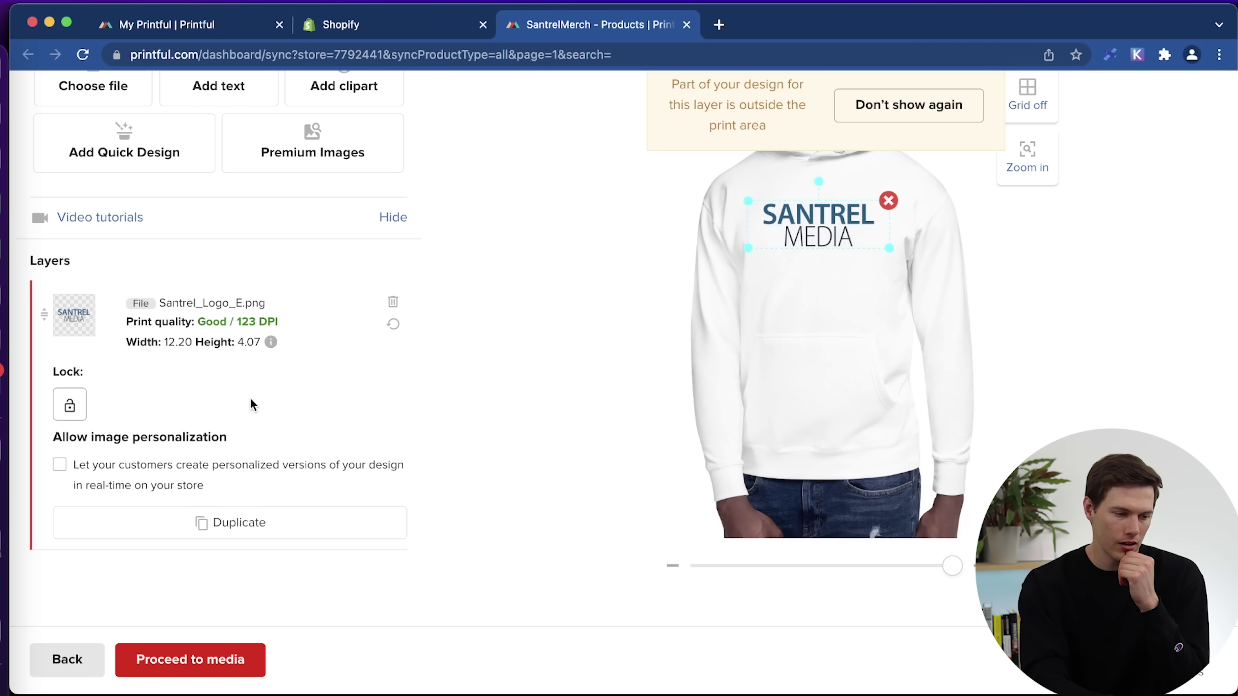
Upload Santrel_Logo_B.png and place it on the hoodie front as a design layer.
{"action": "scroll", "coordinate": [252, 405], "scroll_direction": "up", "scroll_amount": 5}
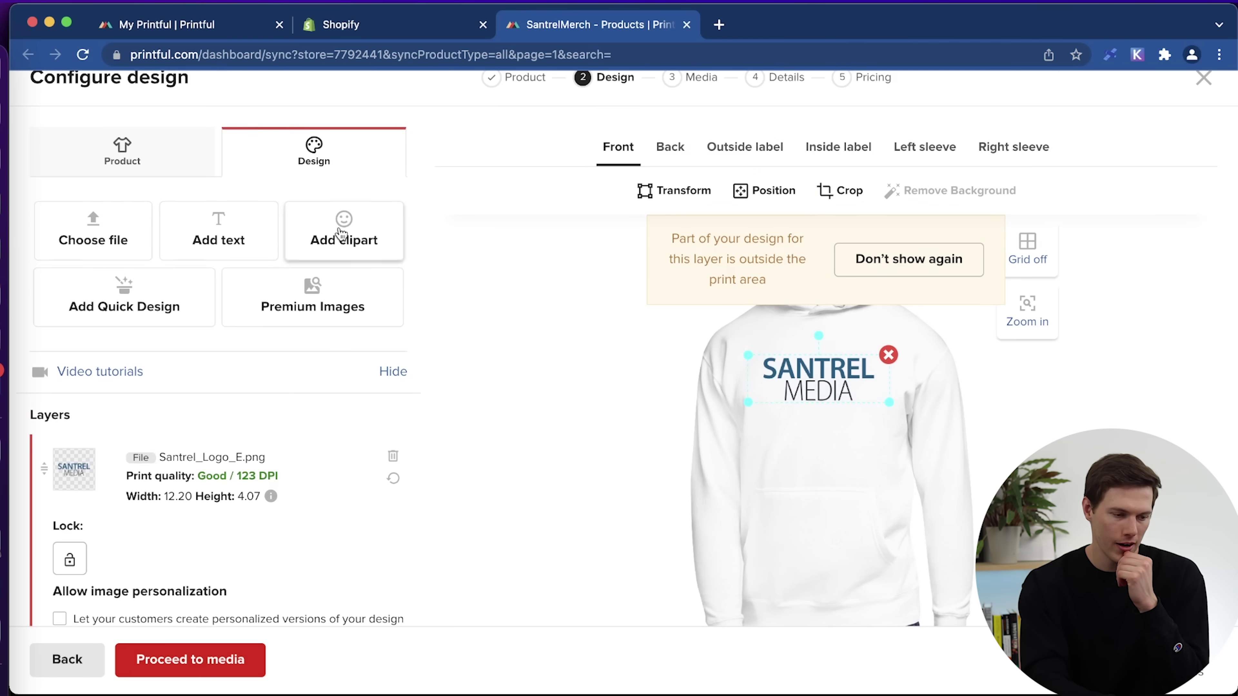
{"action": "left_click", "coordinate": [341, 233]}
{"action": "left_click", "coordinate": [857, 208]}
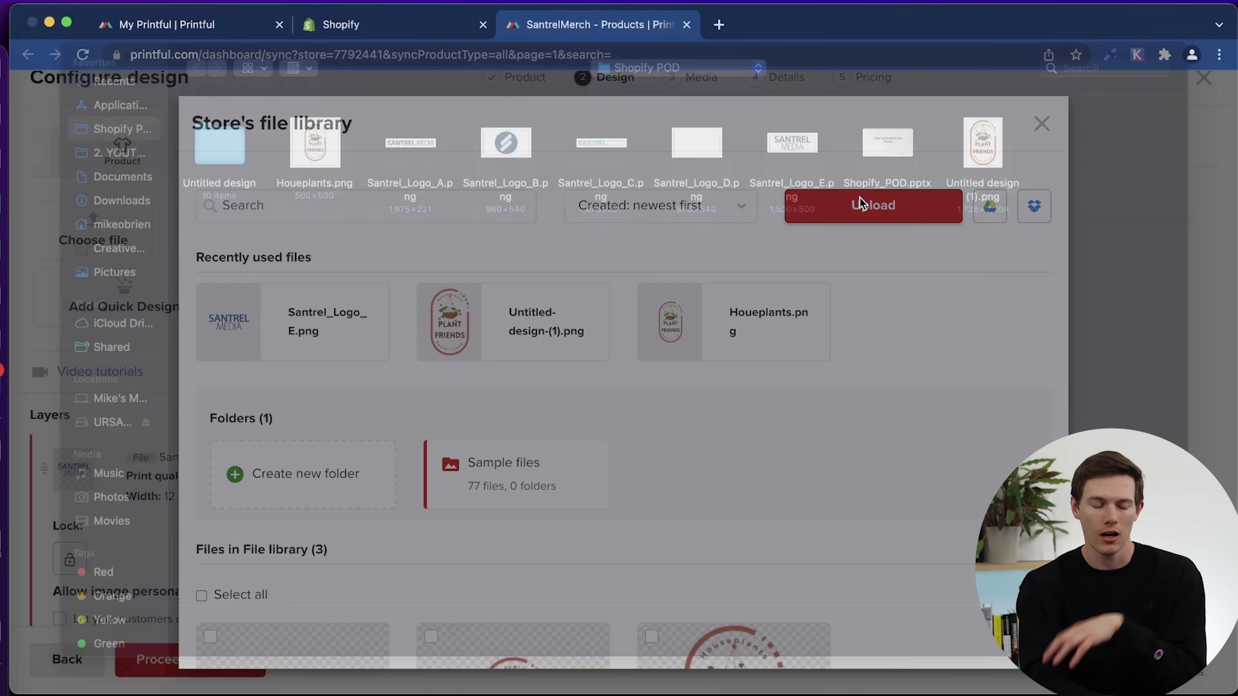
{"action": "double_click", "coordinate": [504, 178]}
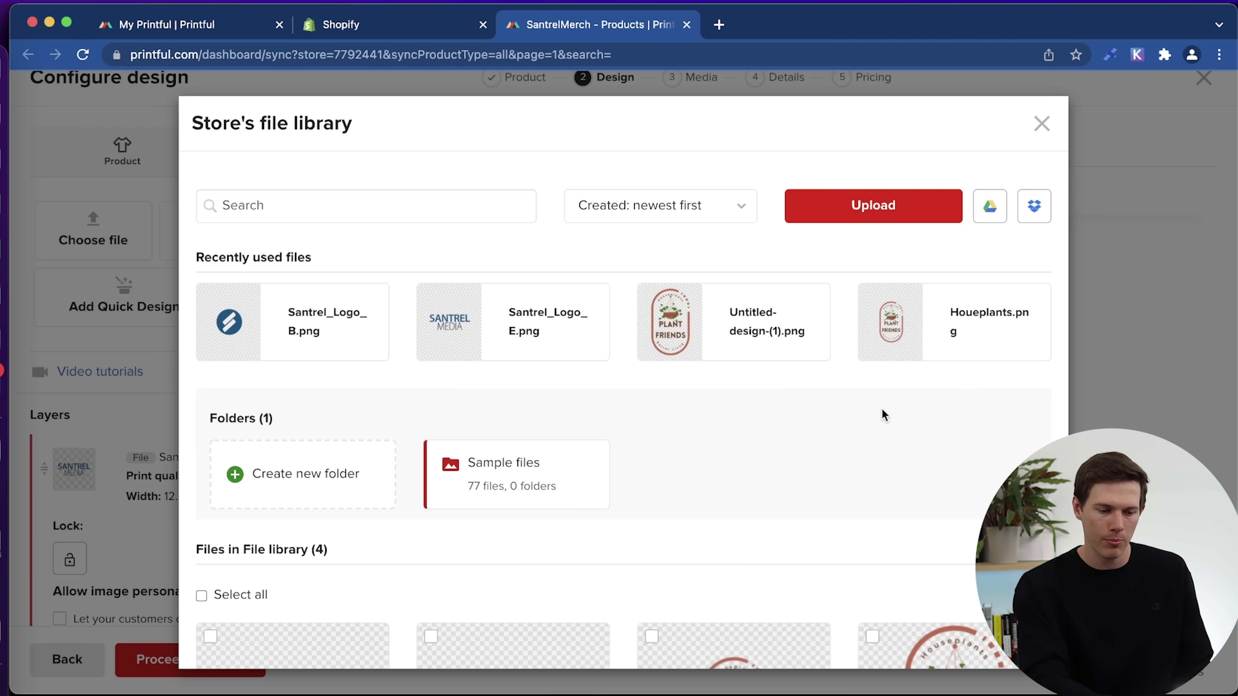
{"action": "left_click", "coordinate": [314, 326]}
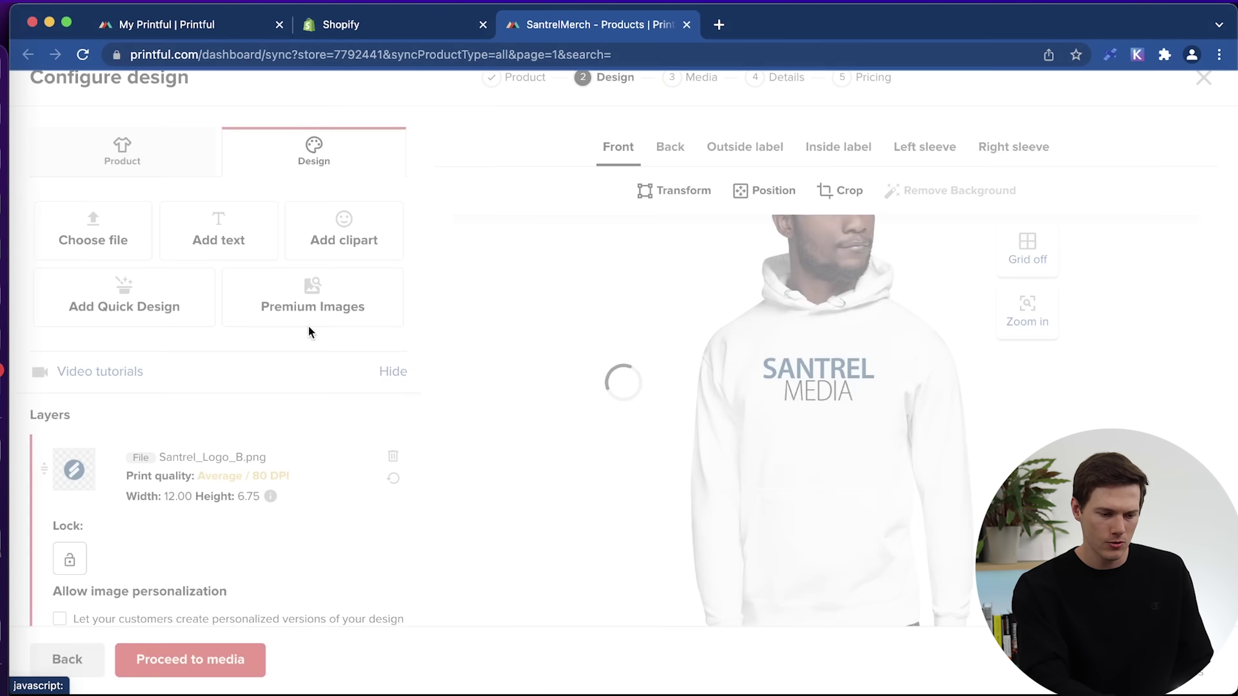
Shrink and position the circle S logo above the wordmark, dismissing the print warnings.
{"action": "left_click_drag", "start_coordinate": [813, 410], "coordinate": [820, 443]}
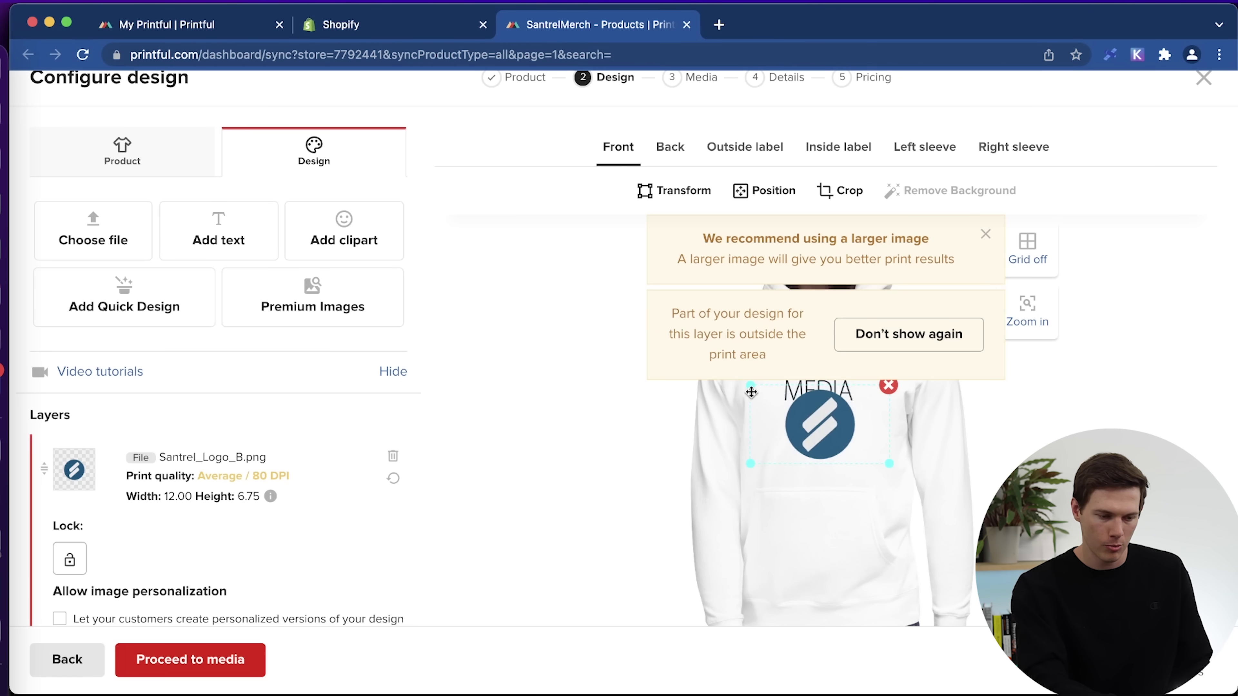
{"action": "left_click_drag", "start_coordinate": [749, 385], "coordinate": [759, 392]}
{"action": "left_click_drag", "start_coordinate": [834, 426], "coordinate": [832, 425]}
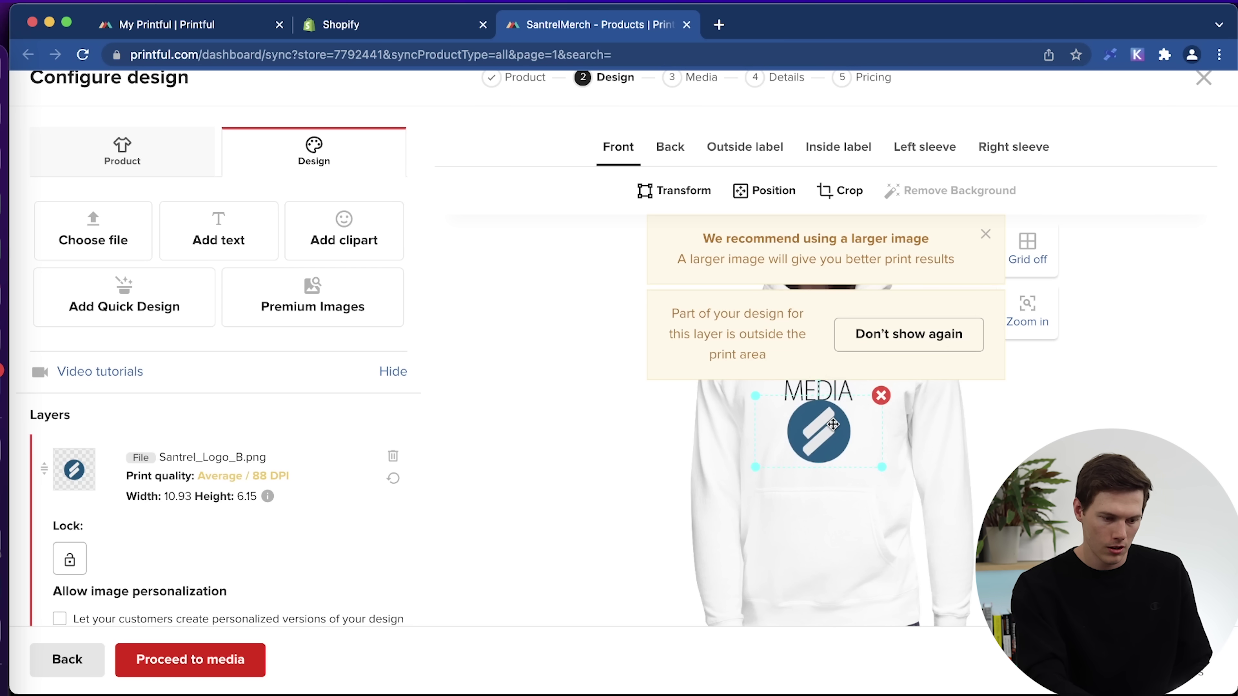
{"action": "left_click", "coordinate": [882, 337]}
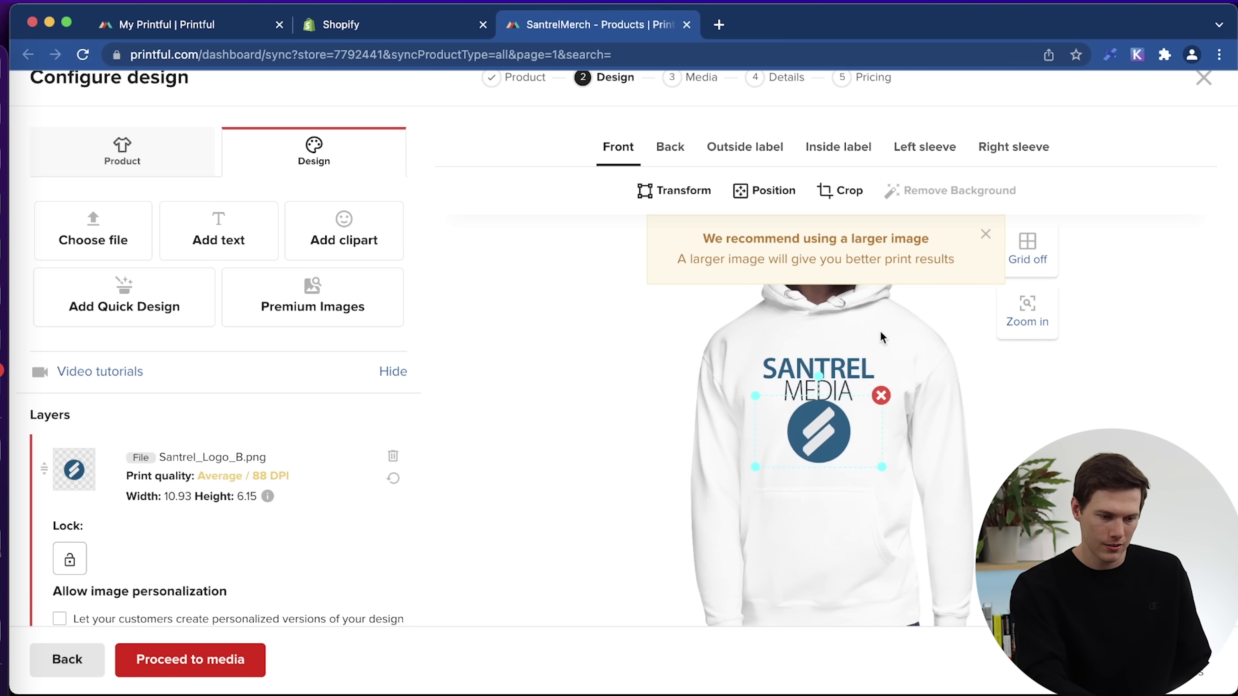
{"action": "left_click", "coordinate": [987, 233]}
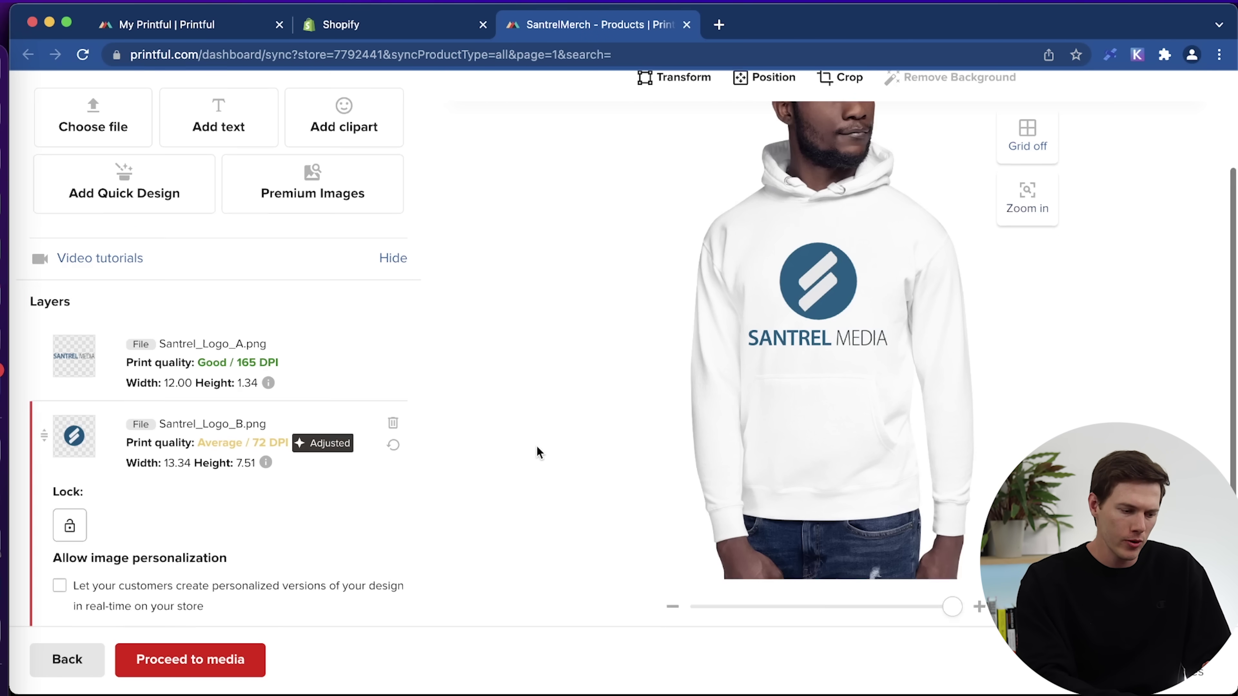
Check the hoodie design zoomed in and out, then proceed to the media step.
{"action": "scroll", "coordinate": [536, 451], "scroll_direction": "down", "scroll_amount": 3}
{"action": "scroll", "coordinate": [539, 351], "scroll_direction": "up", "scroll_amount": 5}
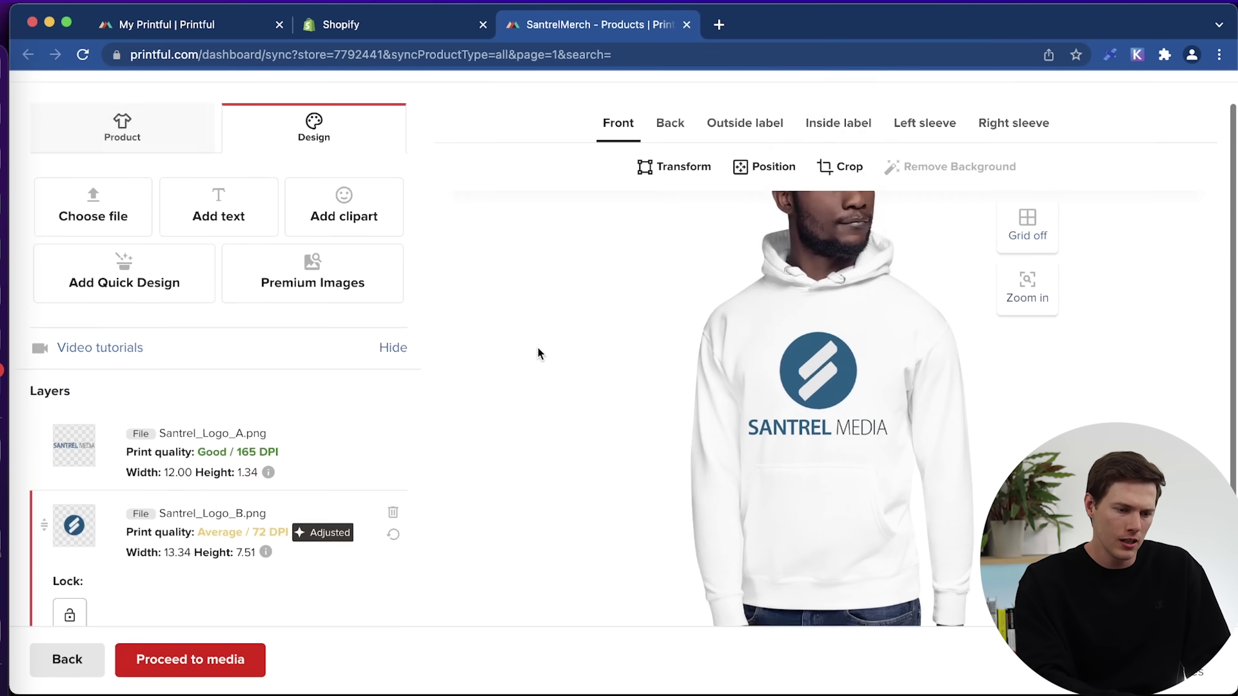
{"action": "left_click", "coordinate": [1026, 326]}
{"action": "scroll", "coordinate": [920, 456], "scroll_direction": "down", "scroll_amount": 3}
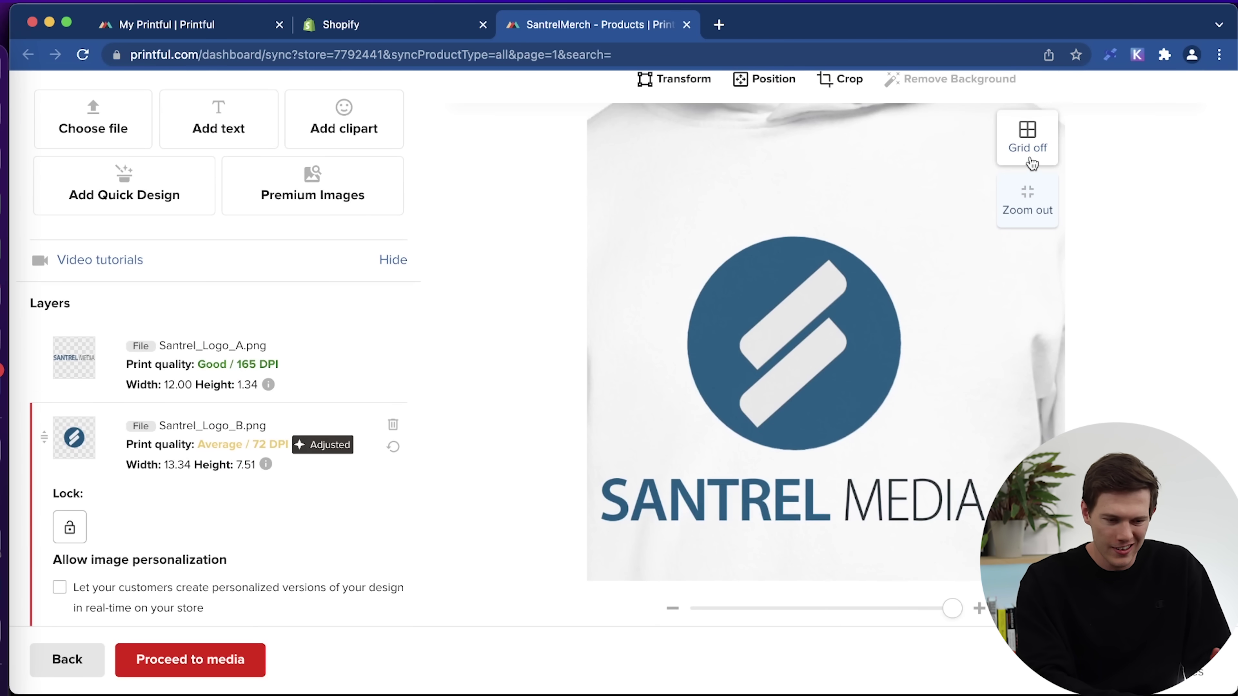
{"action": "left_click", "coordinate": [1027, 203]}
{"action": "scroll", "coordinate": [543, 519], "scroll_direction": "down", "scroll_amount": 3}
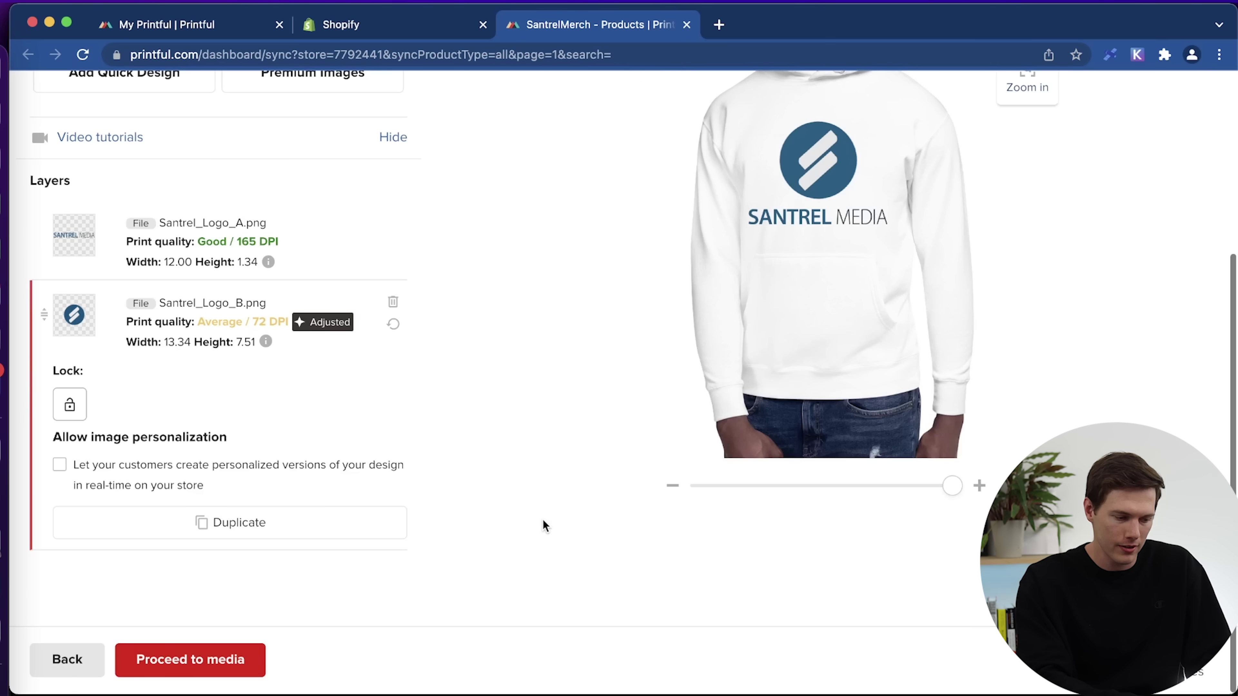
{"action": "left_click", "coordinate": [232, 660]}
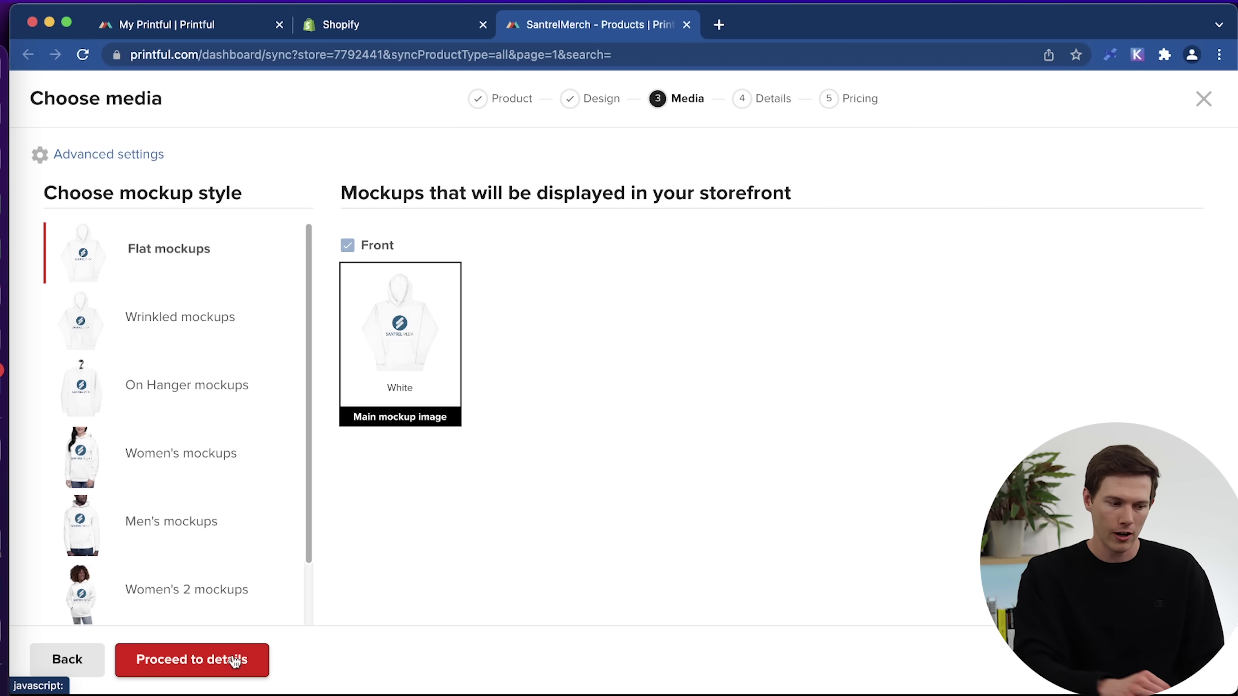
Compare the Wrinkled, Flat, Women's and Men's mockup styles for the hoodie.
{"action": "left_click", "coordinate": [150, 316]}
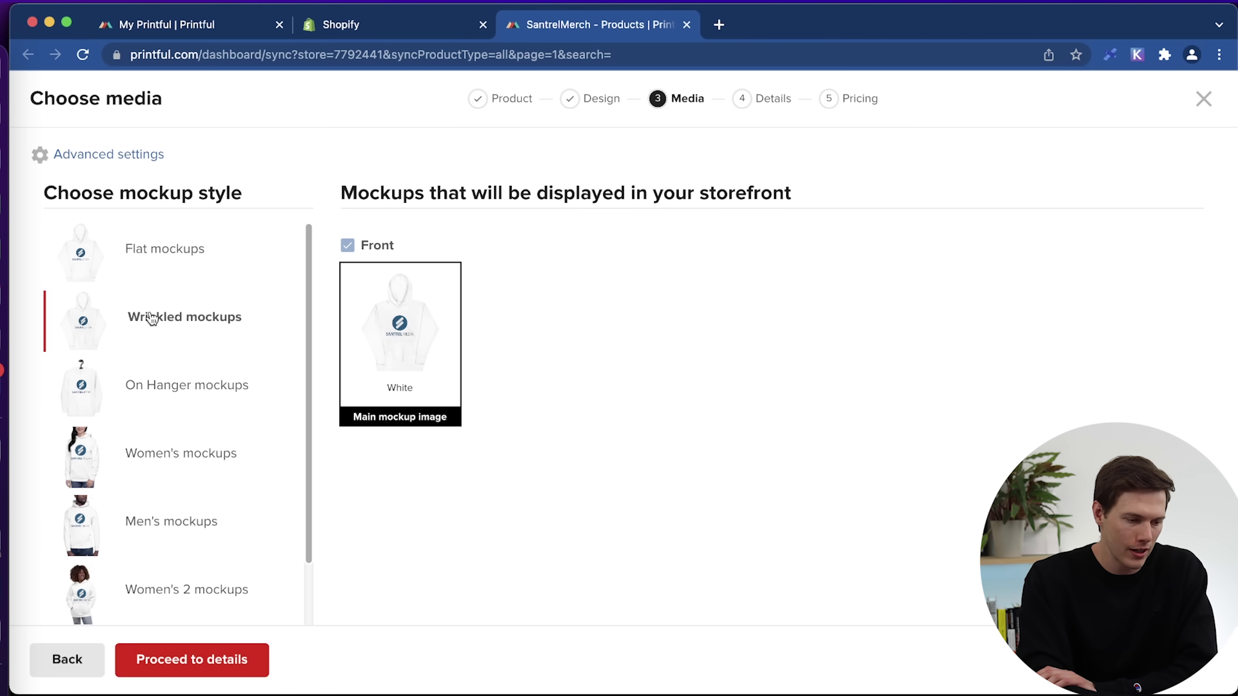
{"action": "left_click", "coordinate": [159, 258]}
{"action": "left_click", "coordinate": [165, 459]}
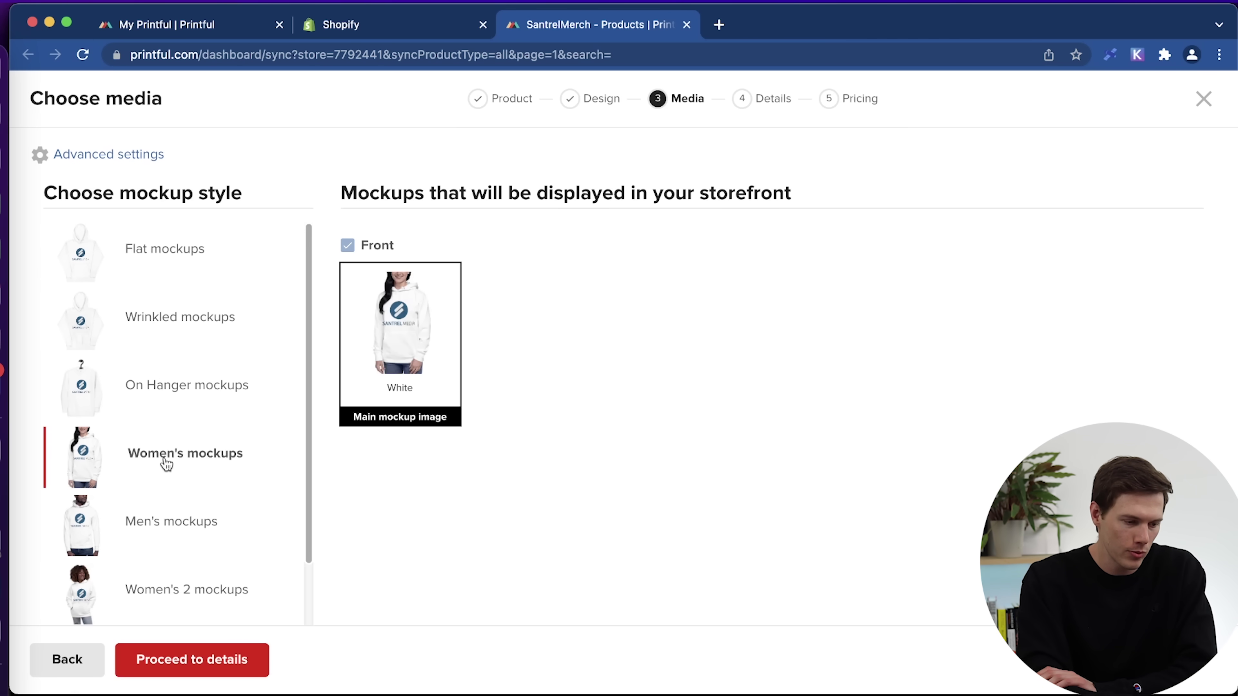
{"action": "left_click", "coordinate": [195, 527]}
{"action": "left_click", "coordinate": [174, 460]}
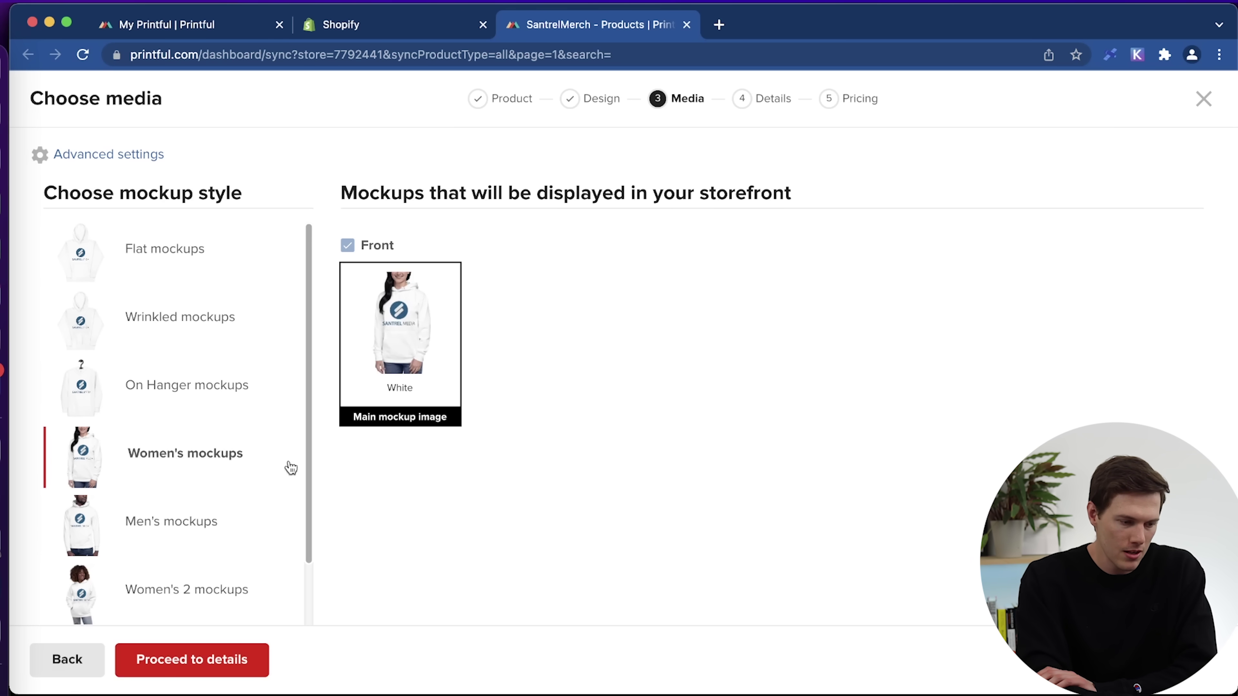
{"action": "scroll", "coordinate": [221, 520], "scroll_direction": "down", "scroll_amount": 5}
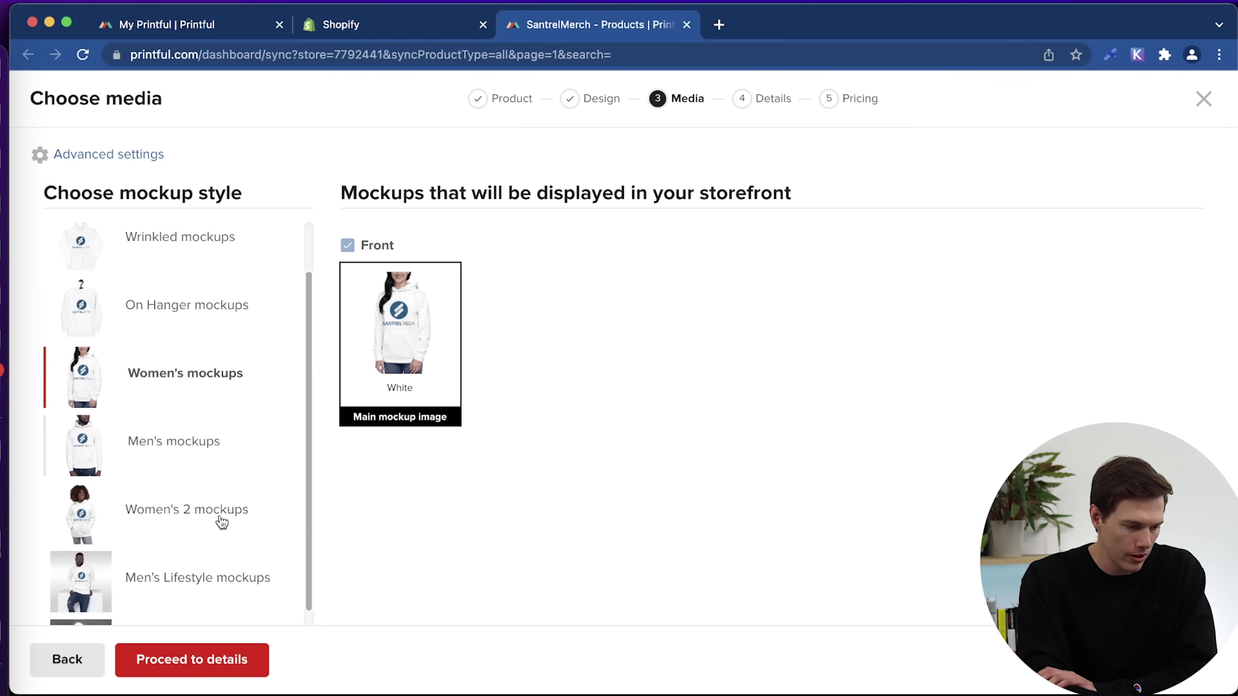
{"action": "scroll", "coordinate": [219, 514], "scroll_direction": "down", "scroll_amount": 6}
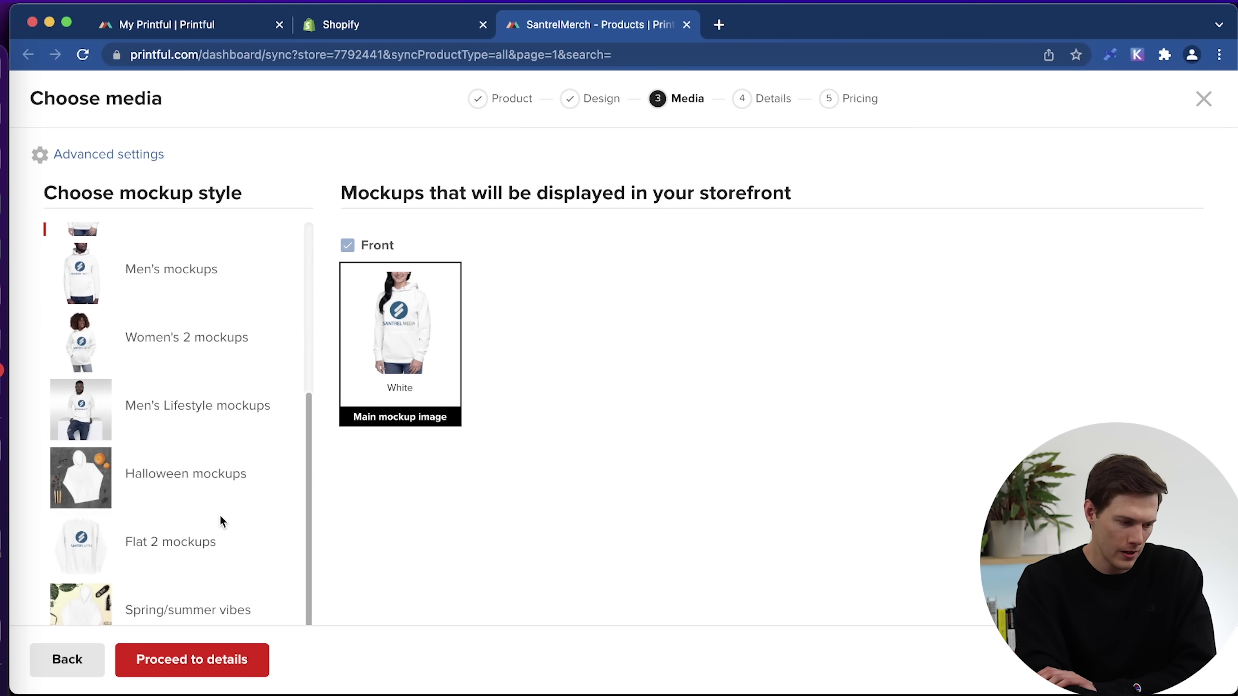
{"action": "scroll", "coordinate": [219, 520], "scroll_direction": "up", "scroll_amount": 10}
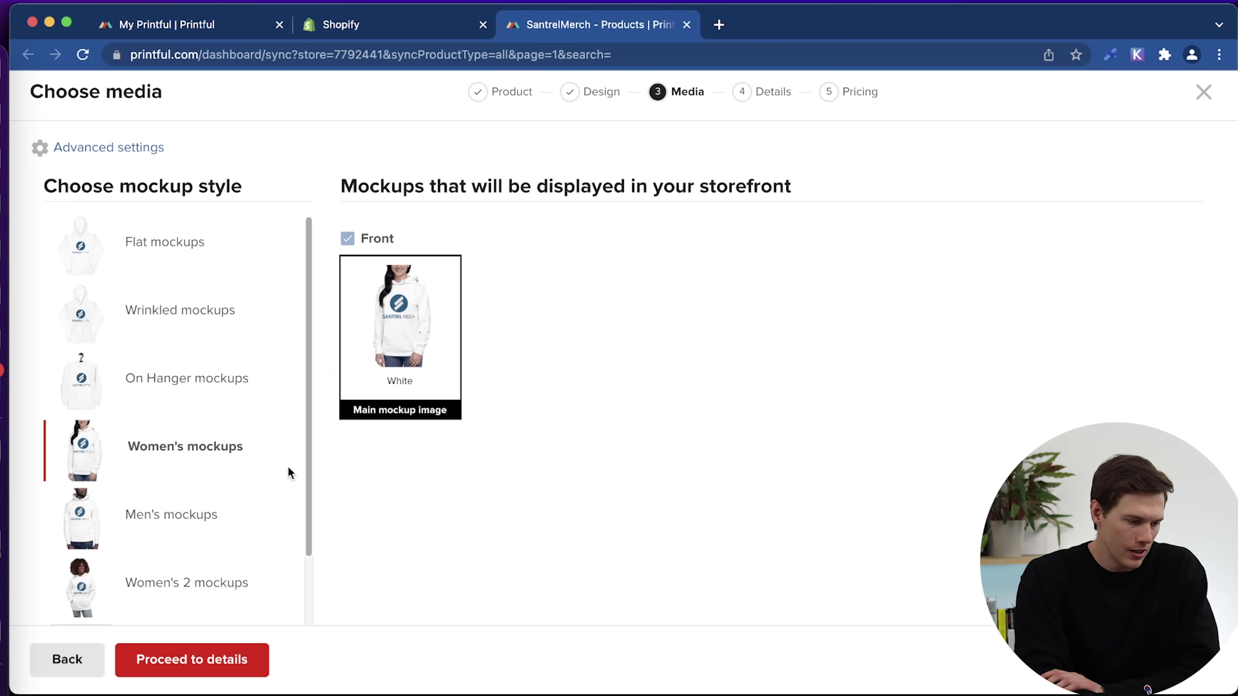
{"action": "left_click", "coordinate": [218, 515]}
Settle on Women's mockups and retitle the product 'Santrel Media Unisex Hoodie' before pricing.
{"action": "left_click", "coordinate": [175, 574]}
{"action": "left_click", "coordinate": [234, 669]}
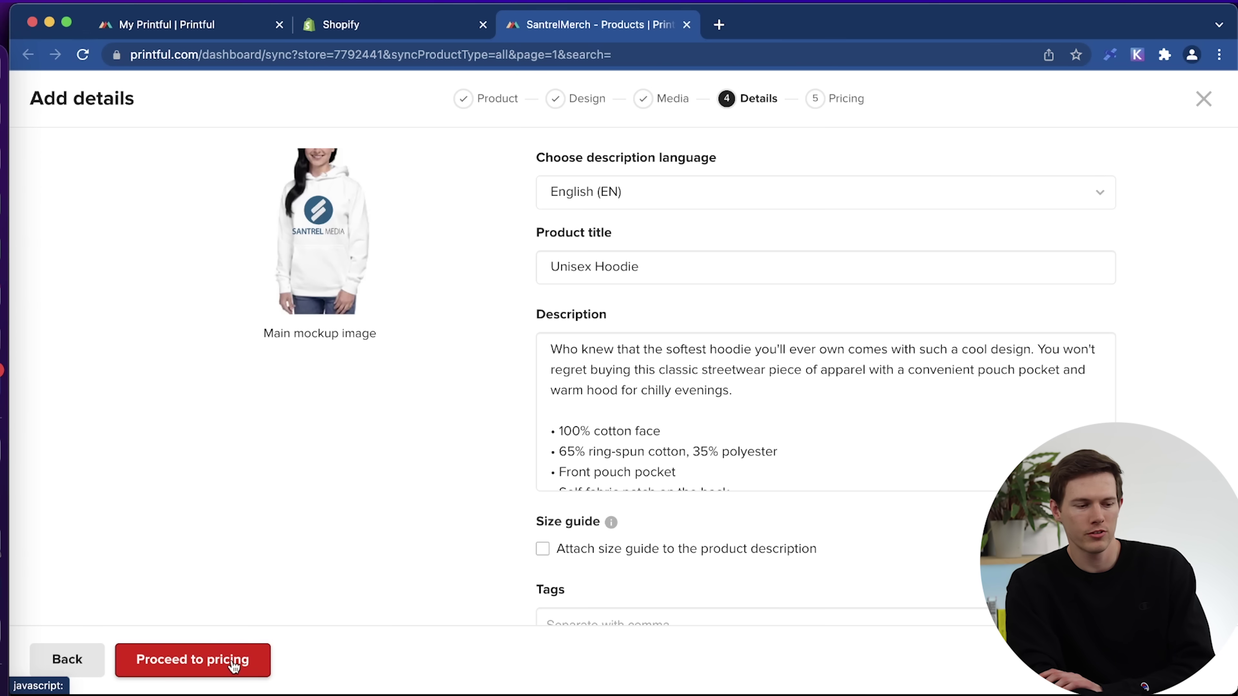
{"action": "left_click", "coordinate": [687, 273]}
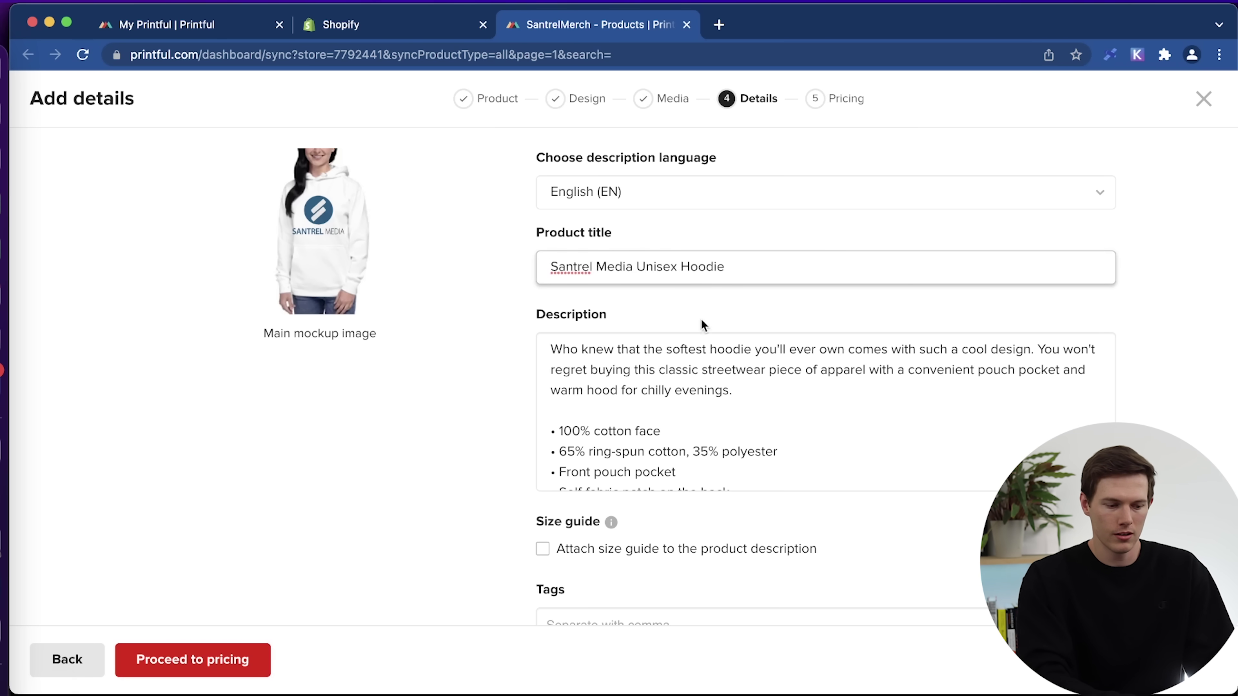
{"action": "scroll", "coordinate": [511, 397], "scroll_direction": "down", "scroll_amount": 4}
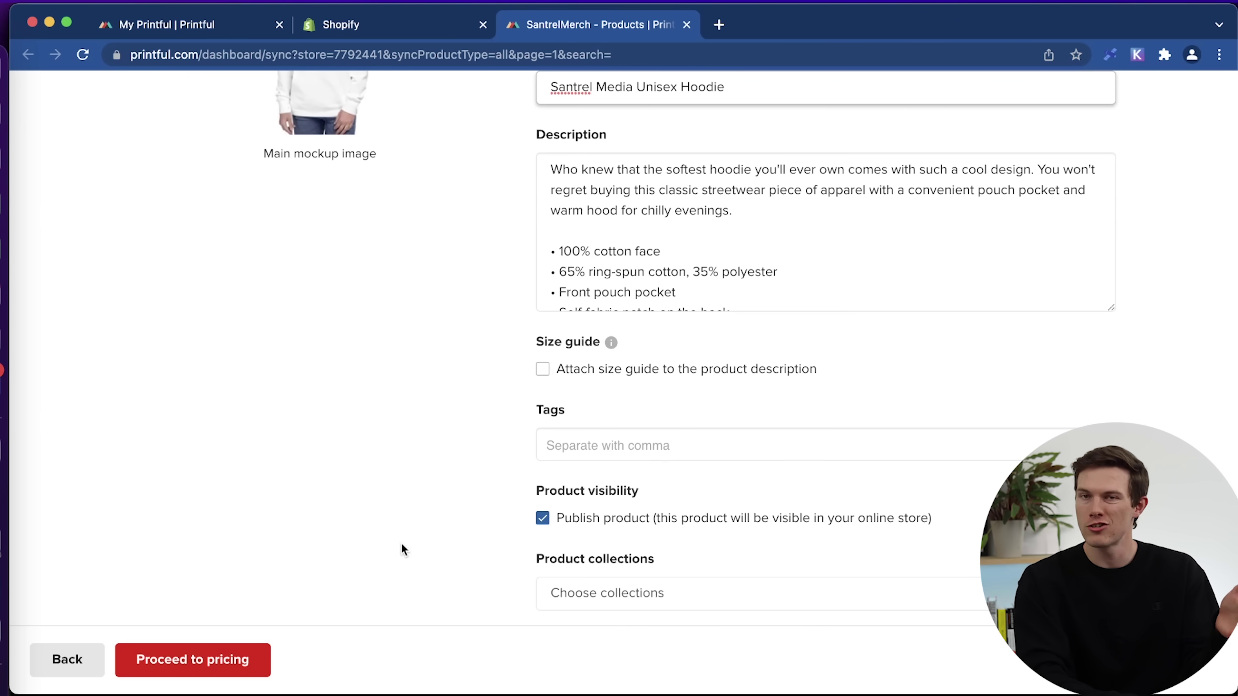
{"action": "left_click", "coordinate": [225, 669]}
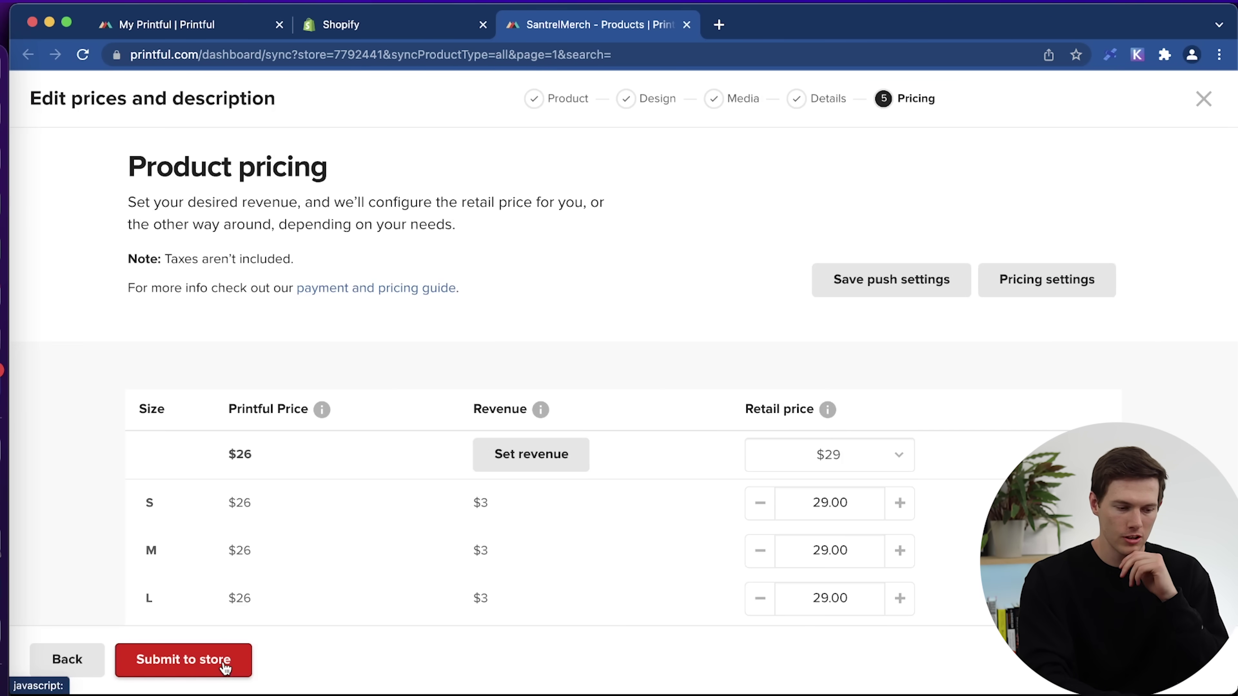
Set a $39 retail price for all hoodie sizes and submit it to the store.
{"action": "scroll", "coordinate": [669, 318], "scroll_direction": "down", "scroll_amount": 3}
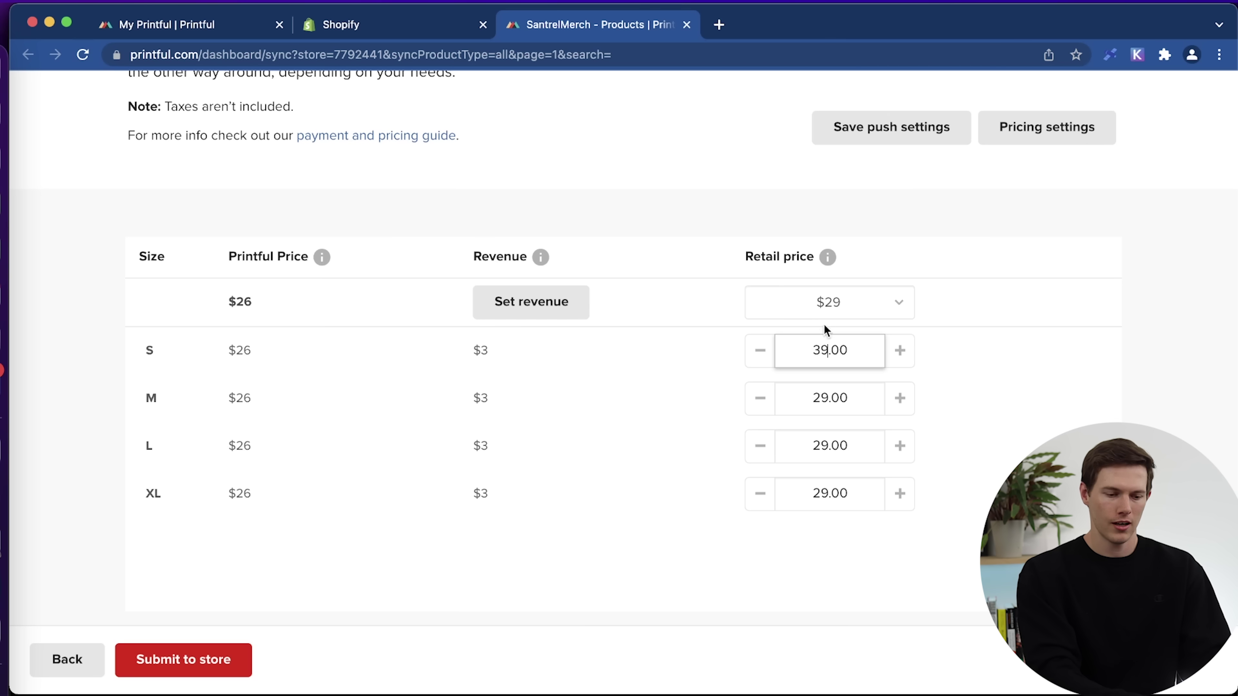
{"action": "left_click", "coordinate": [858, 310]}
{"action": "left_click", "coordinate": [753, 389]}
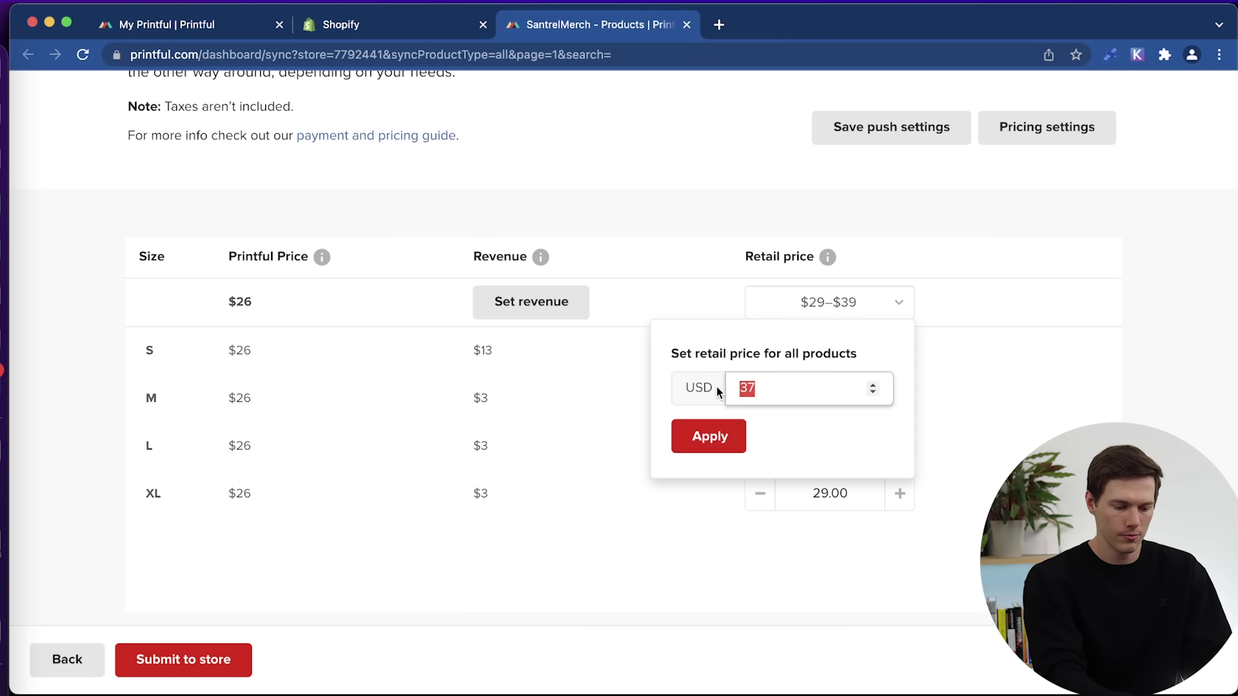
{"action": "type", "text": "39"}
{"action": "left_click", "coordinate": [693, 439]}
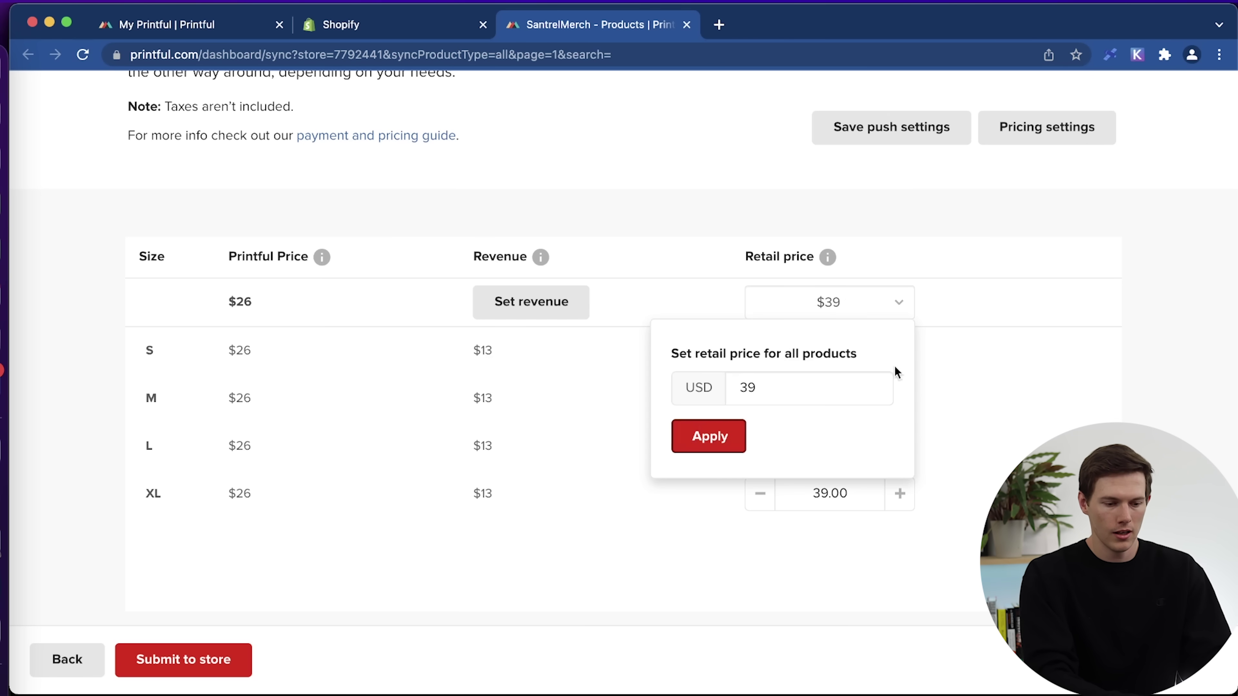
{"action": "left_click", "coordinate": [1020, 376]}
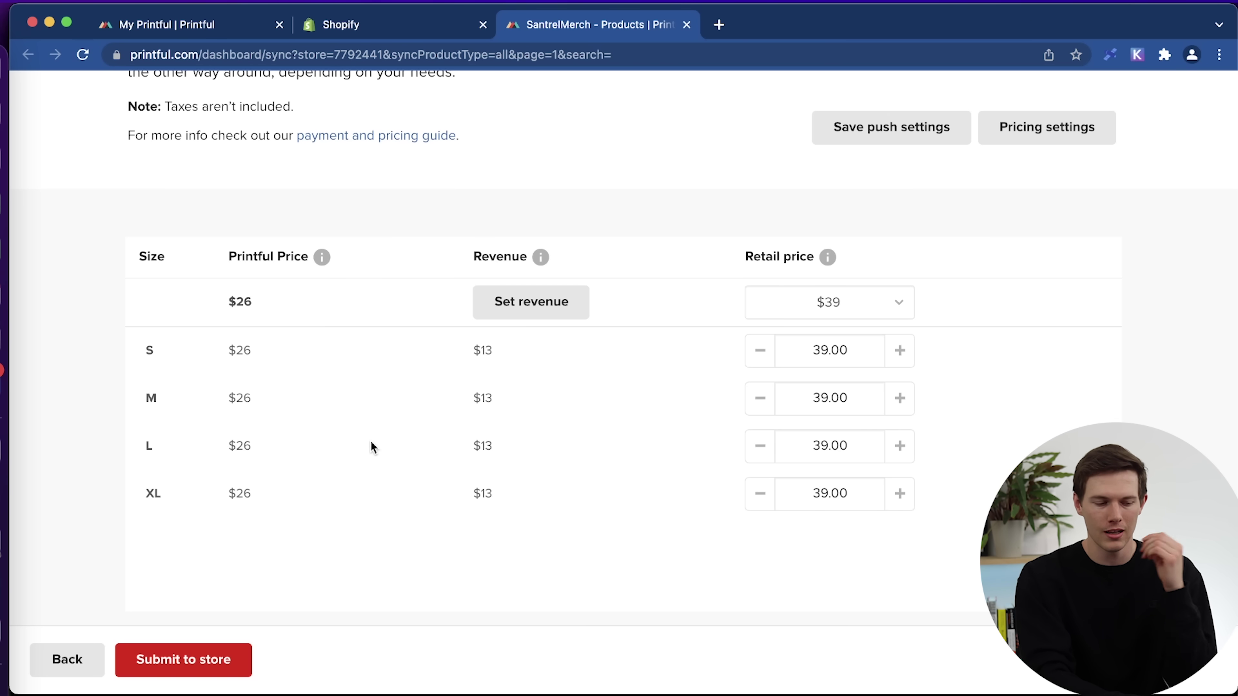
{"action": "left_click", "coordinate": [209, 666]}
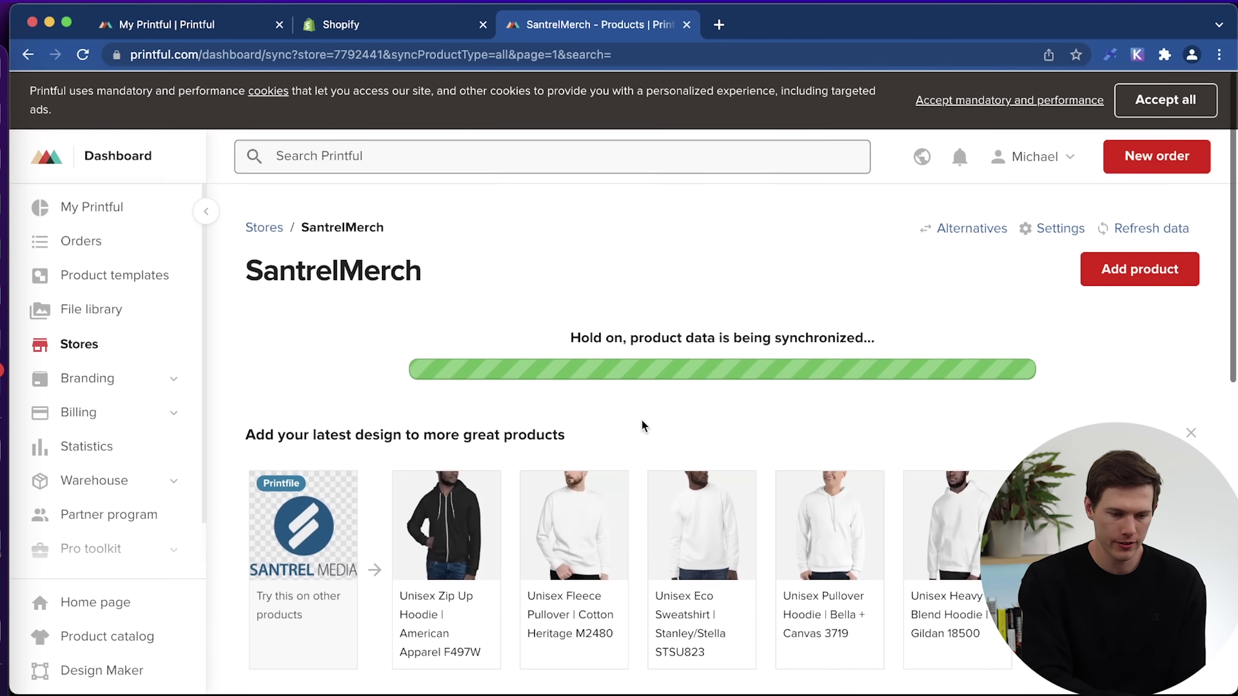
Start a new product, filter the catalogue to iPhone cases, and pick the Biodegradable iPhone Case.
{"action": "left_click", "coordinate": [1108, 283]}
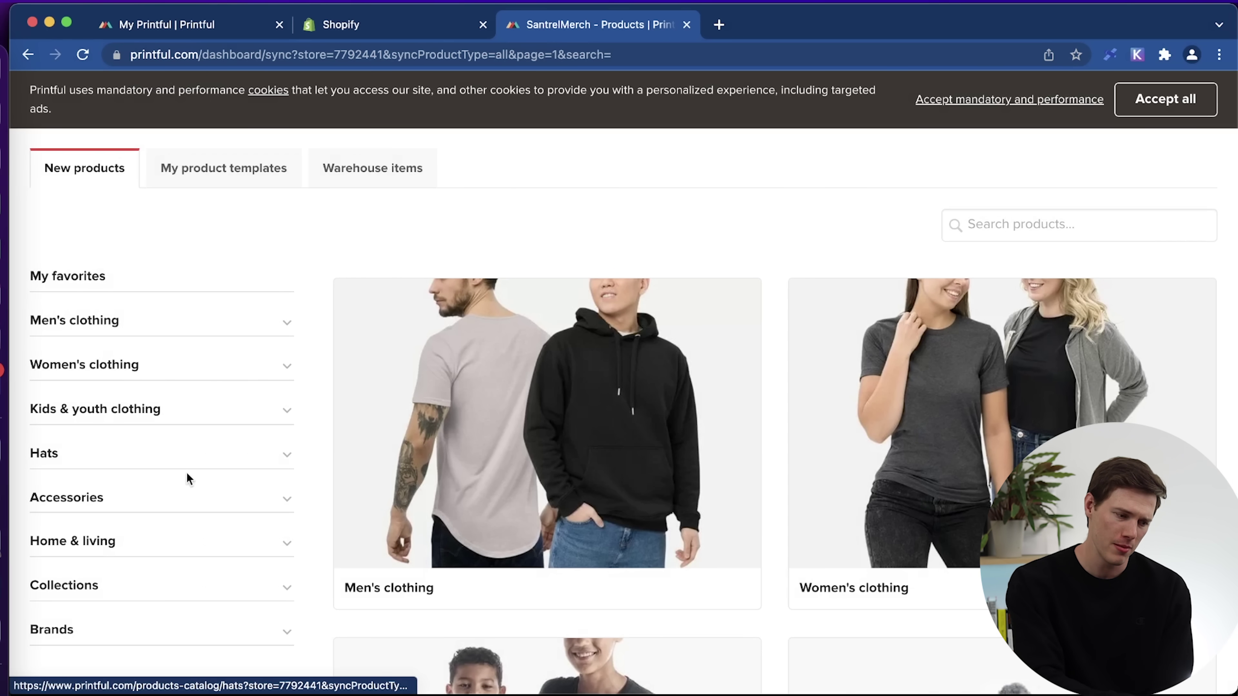
{"action": "left_click", "coordinate": [194, 496]}
{"action": "scroll", "coordinate": [195, 495], "scroll_direction": "down", "scroll_amount": 5}
{"action": "scroll", "coordinate": [195, 494], "scroll_direction": "down", "scroll_amount": 3}
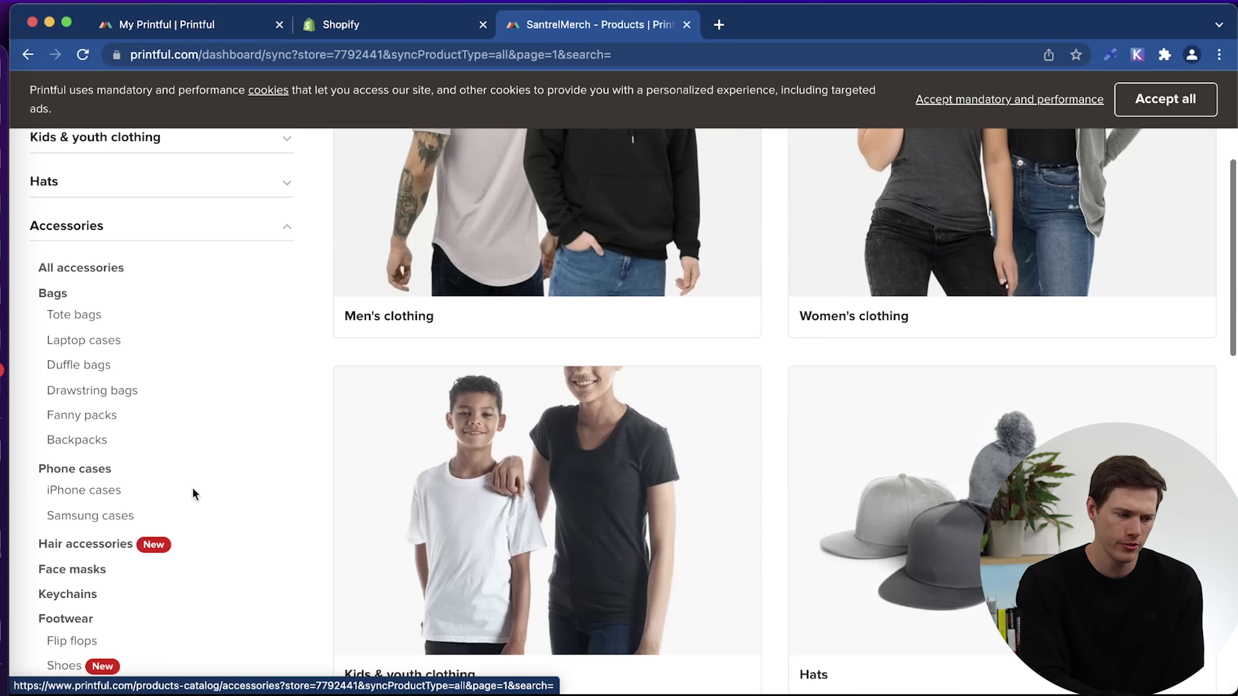
{"action": "key", "text": "super+r"}
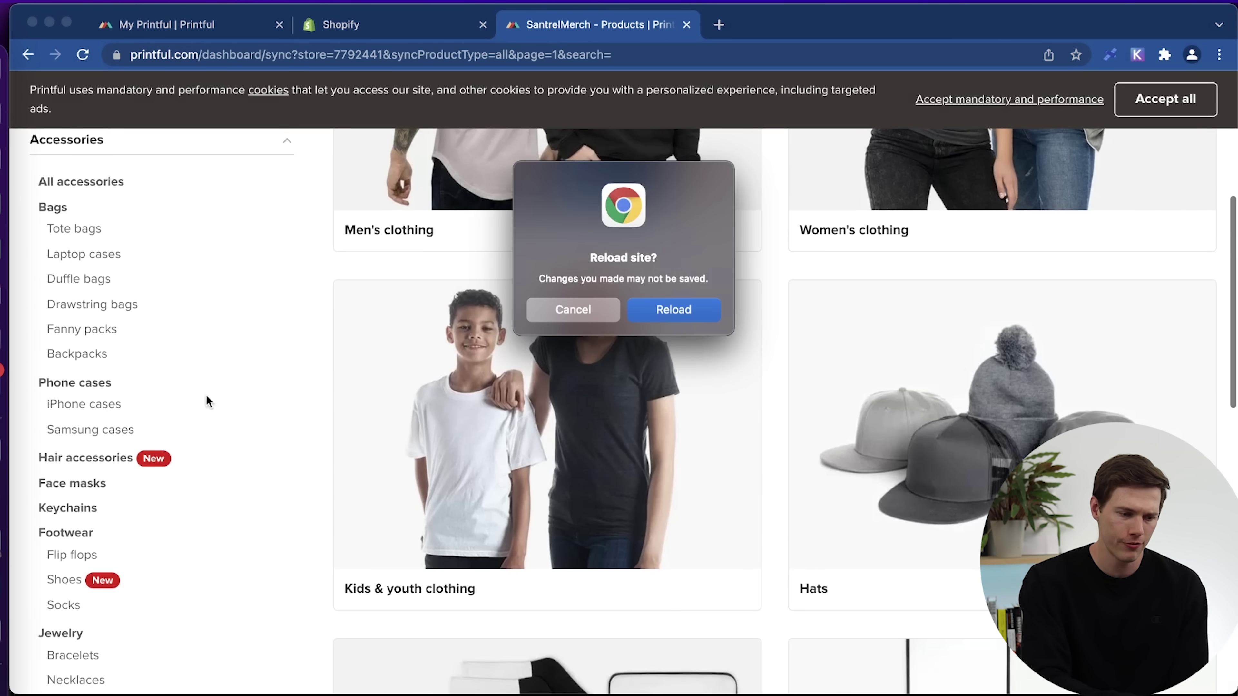
{"action": "left_click", "coordinate": [575, 312]}
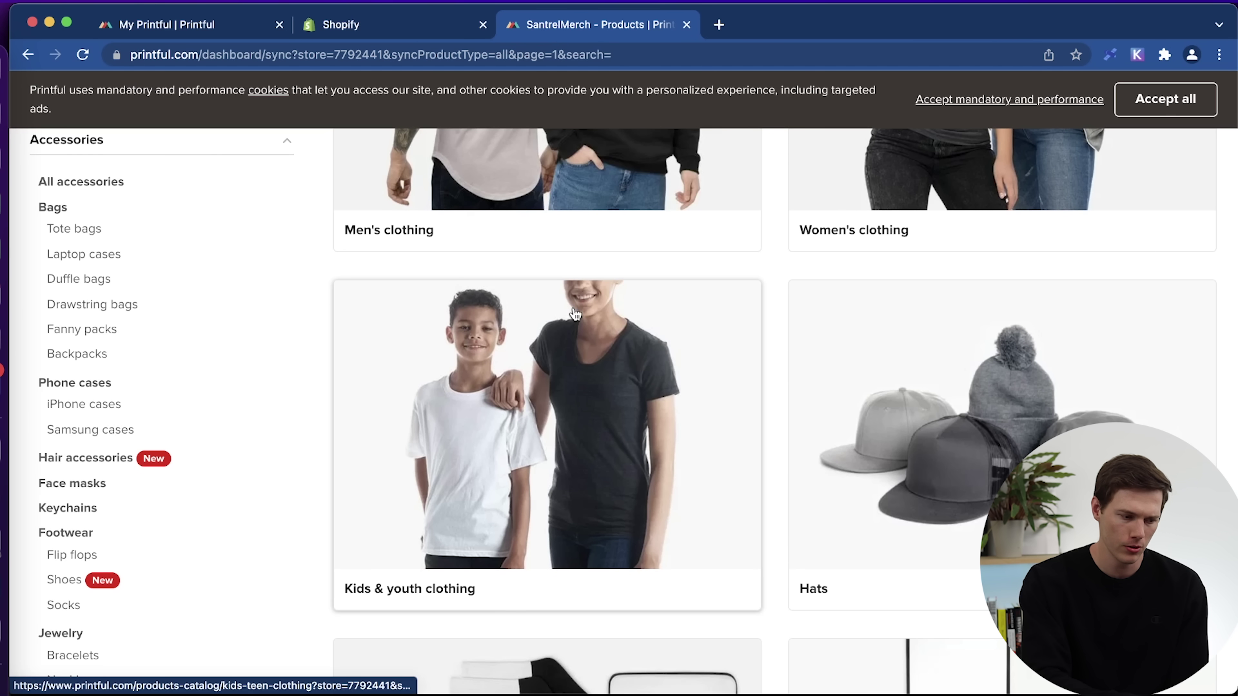
{"action": "scroll", "coordinate": [1133, 257], "scroll_direction": "up", "scroll_amount": 1}
{"action": "scroll", "coordinate": [1069, 260], "scroll_direction": "down", "scroll_amount": 2}
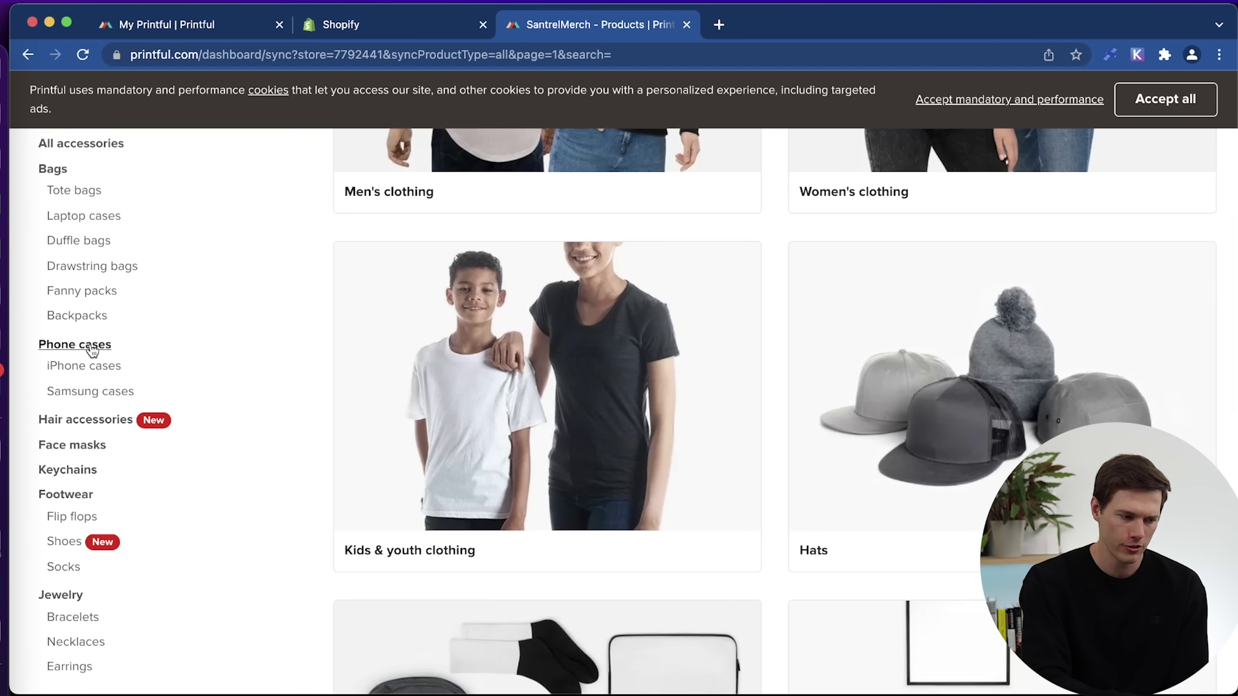
{"action": "left_click", "coordinate": [87, 369]}
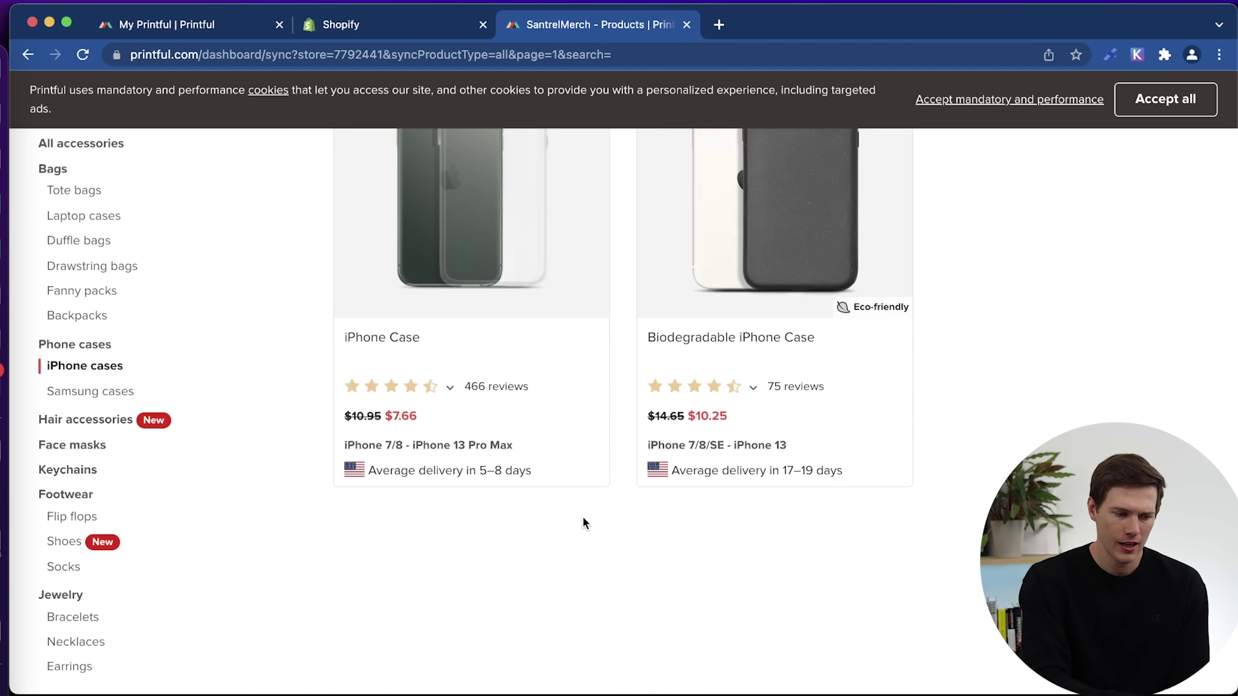
{"action": "scroll", "coordinate": [582, 520], "scroll_direction": "up", "scroll_amount": 3}
{"action": "left_click", "coordinate": [780, 301]}
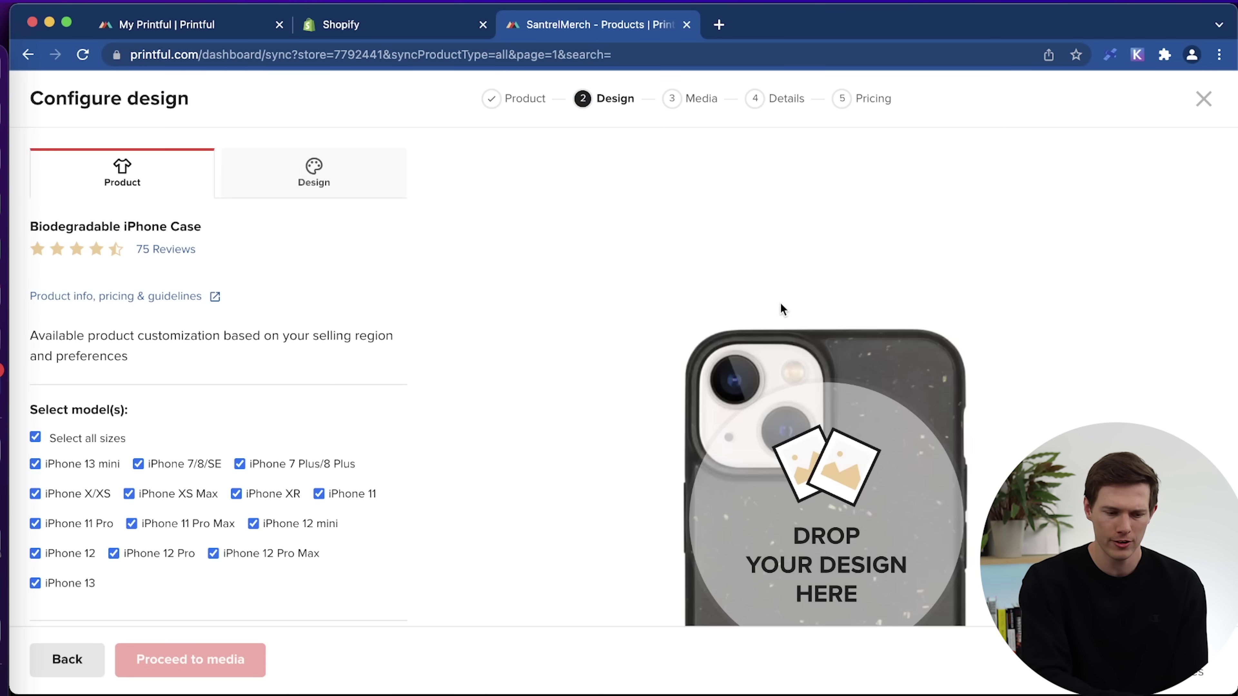
Clear all phone models and keep only iPhone 13 selected, excluding iPhone 13 mini.
{"action": "scroll", "coordinate": [536, 473], "scroll_direction": "down", "scroll_amount": 3}
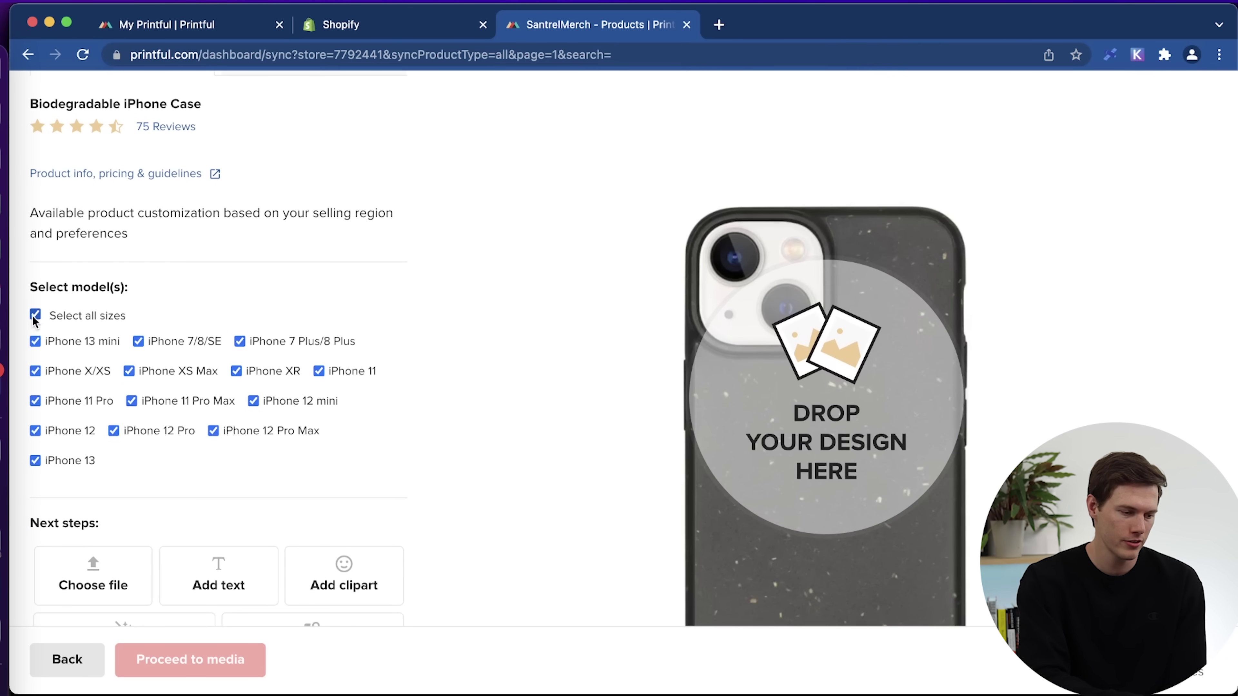
{"action": "left_click", "coordinate": [138, 342]}
{"action": "left_click", "coordinate": [35, 437]}
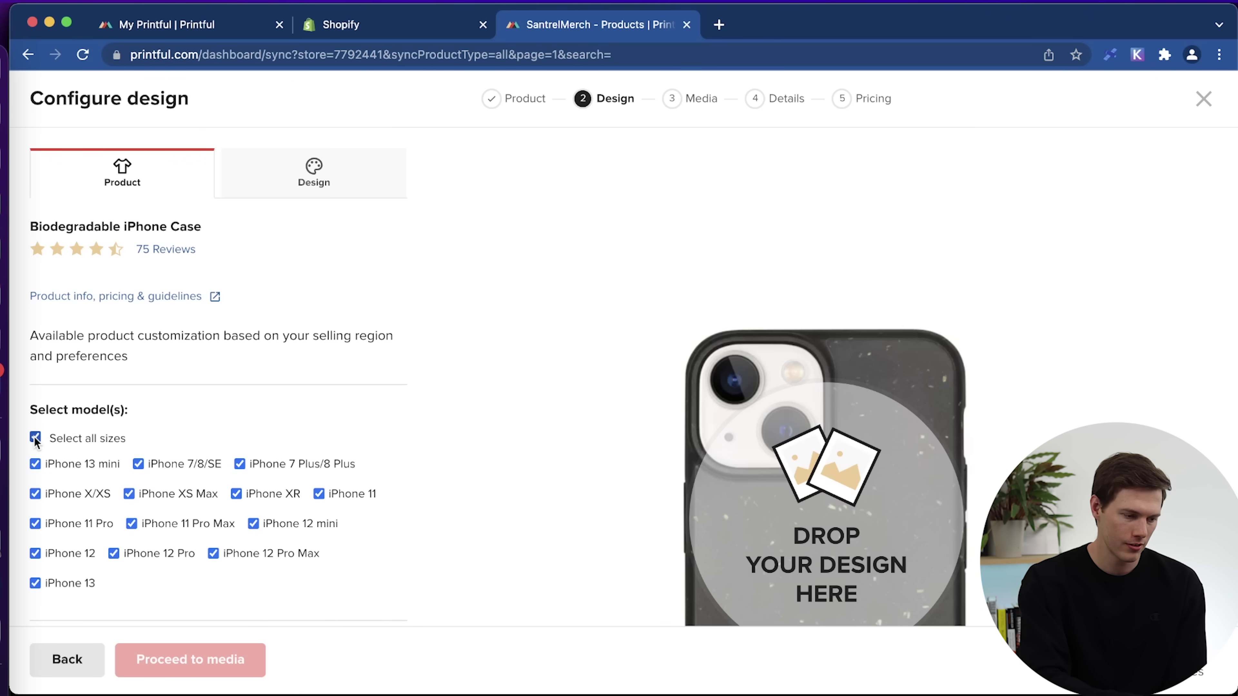
{"action": "left_click", "coordinate": [36, 437]}
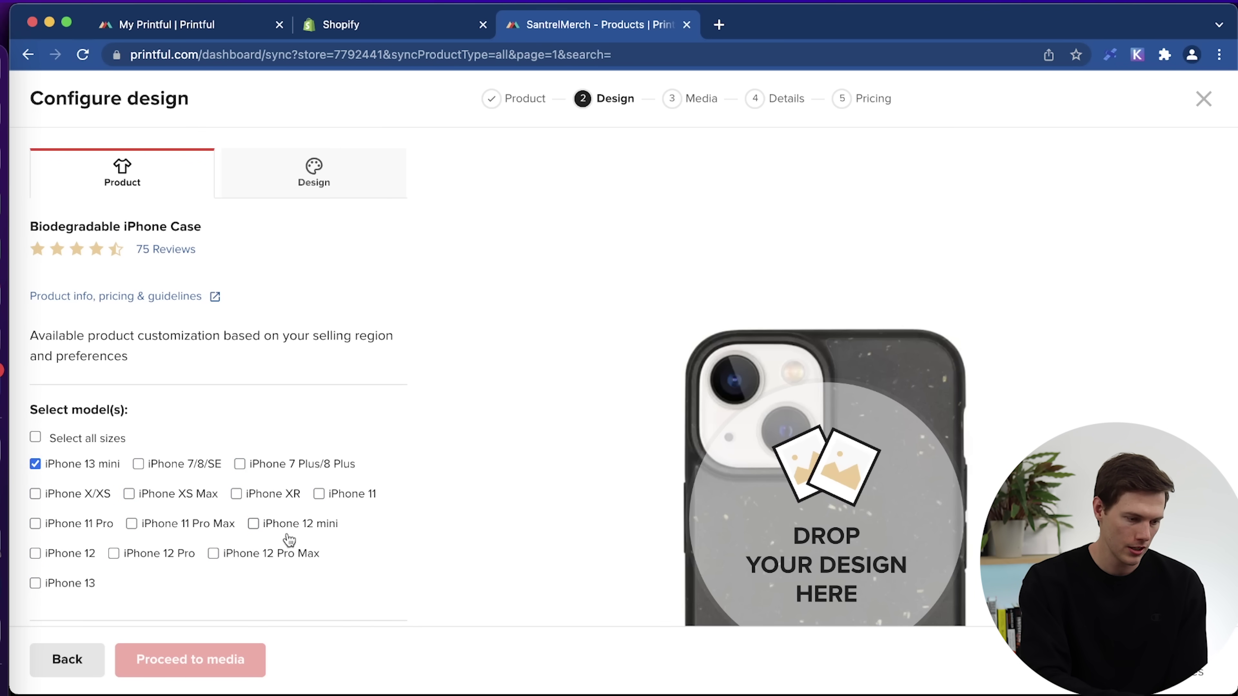
{"action": "scroll", "coordinate": [284, 566], "scroll_direction": "down", "scroll_amount": 1}
{"action": "left_click", "coordinate": [69, 548]}
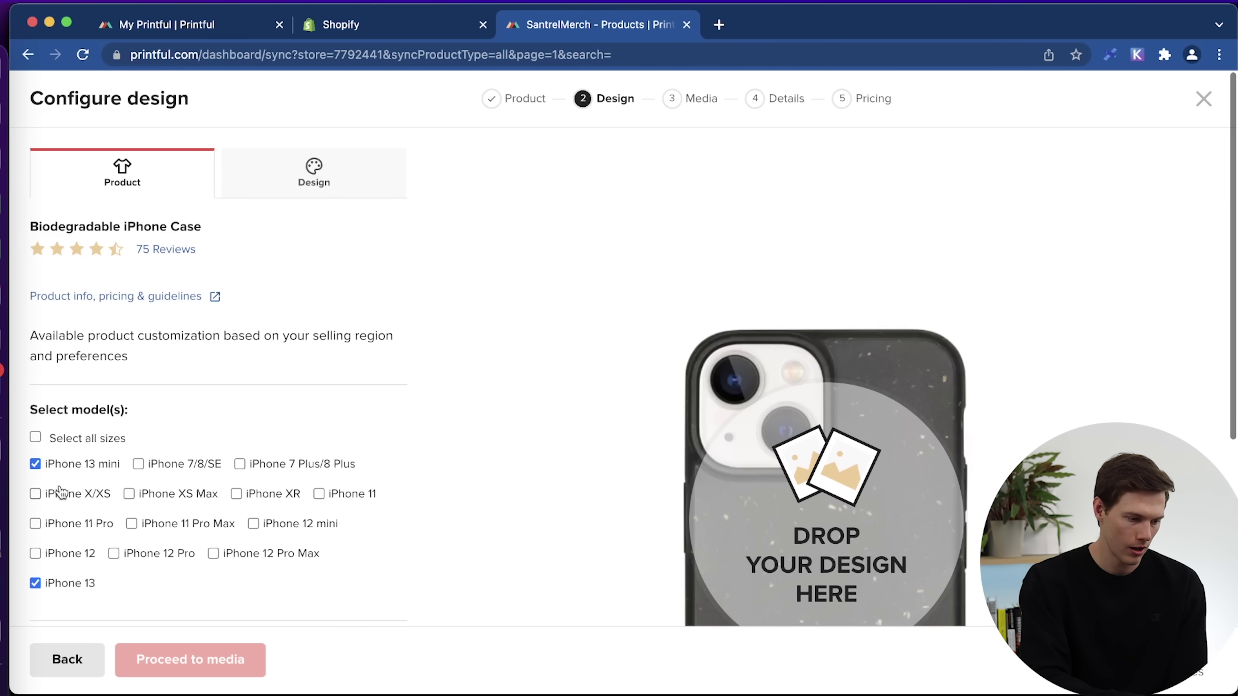
{"action": "left_click", "coordinate": [36, 463]}
{"action": "scroll", "coordinate": [404, 563], "scroll_direction": "down", "scroll_amount": 5}
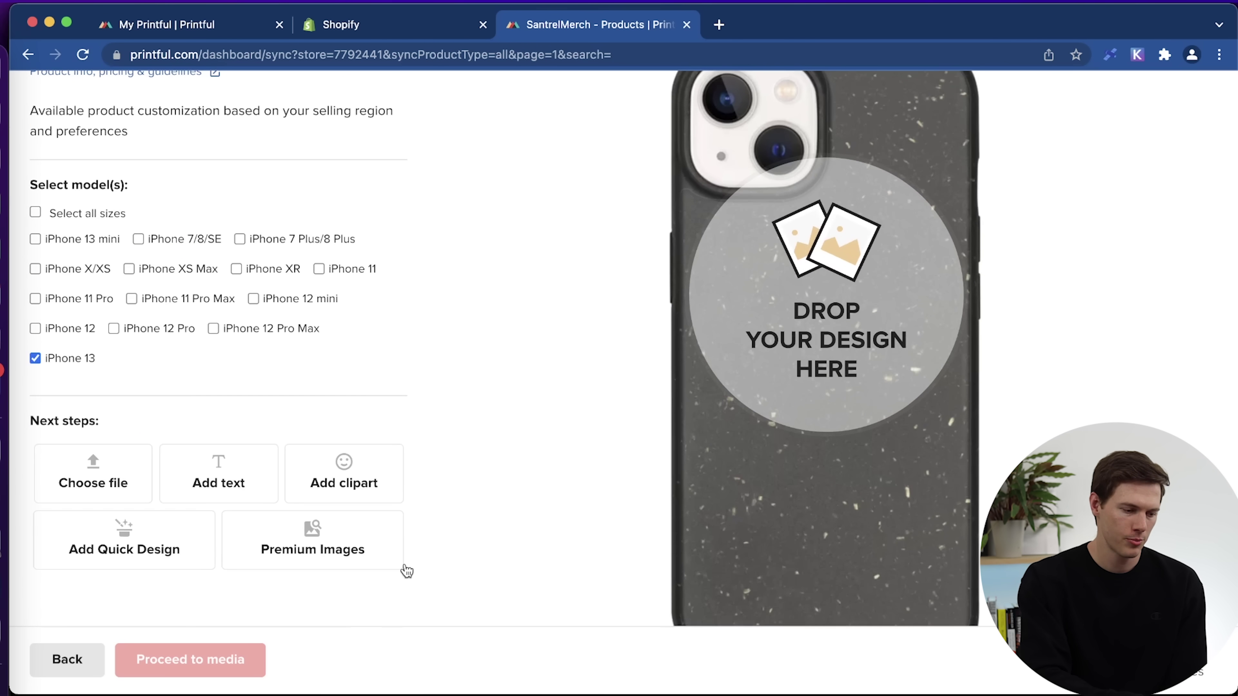
{"action": "scroll", "coordinate": [422, 271], "scroll_direction": "up", "scroll_amount": 3}
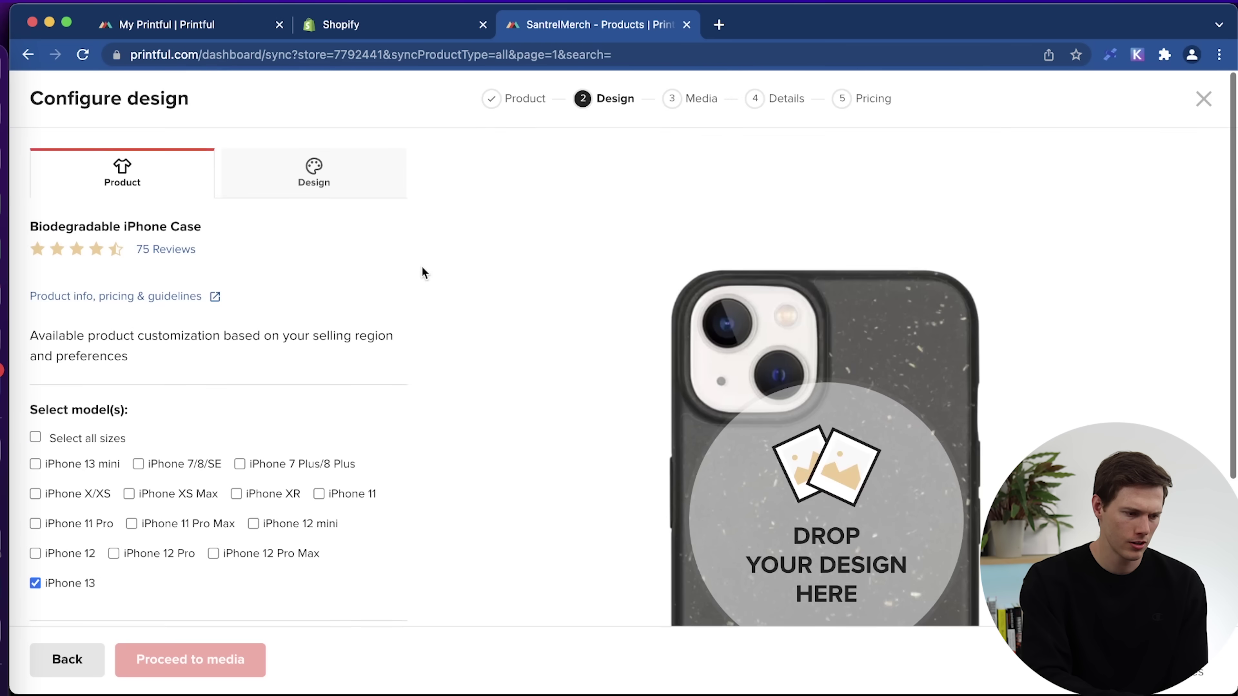
{"action": "scroll", "coordinate": [422, 273], "scroll_direction": "down", "scroll_amount": 1}
{"action": "scroll", "coordinate": [633, 362], "scroll_direction": "down", "scroll_amount": 3}
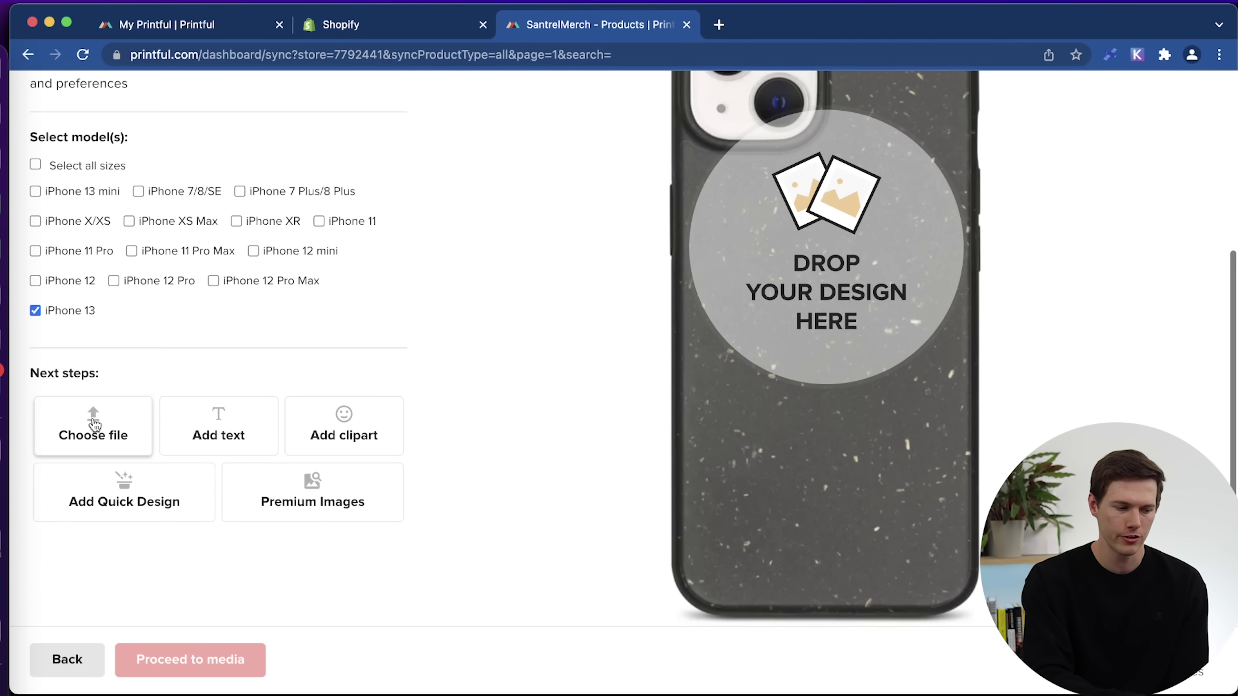
{"action": "scroll", "coordinate": [84, 428], "scroll_direction": "down", "scroll_amount": 10}
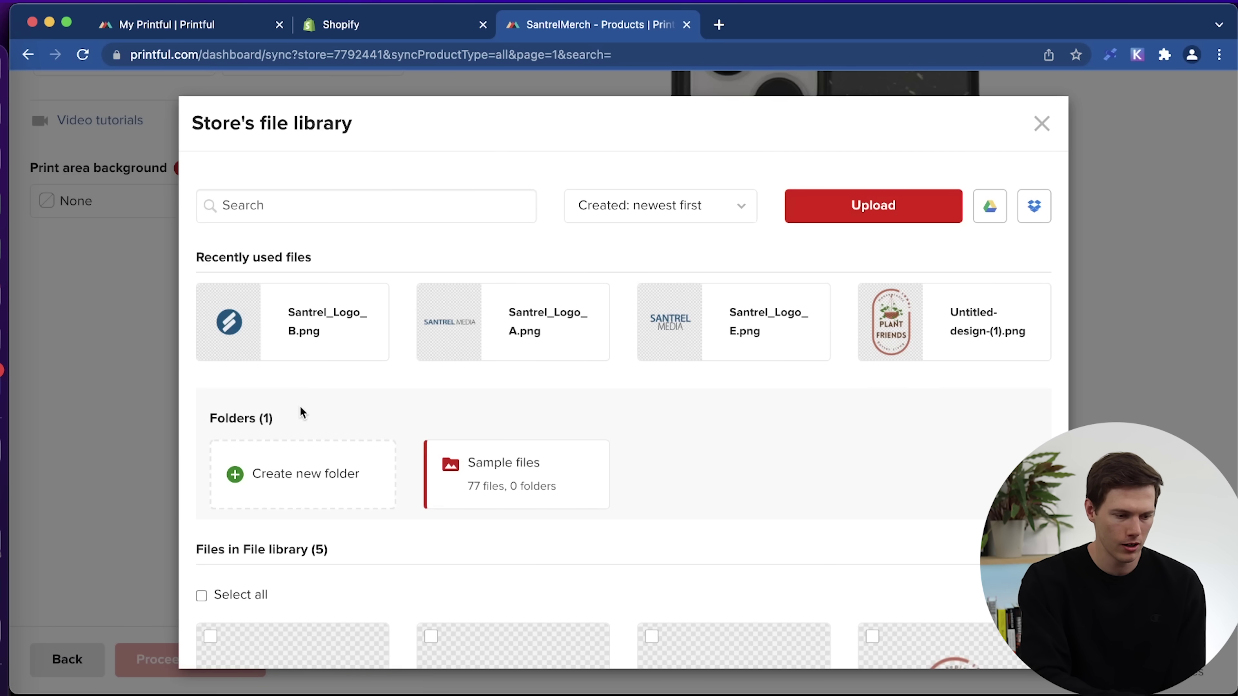
Add Santrel_Logo_E.png to the case, shrink it to fit, and rotate it vertically.
{"action": "left_click", "coordinate": [715, 322]}
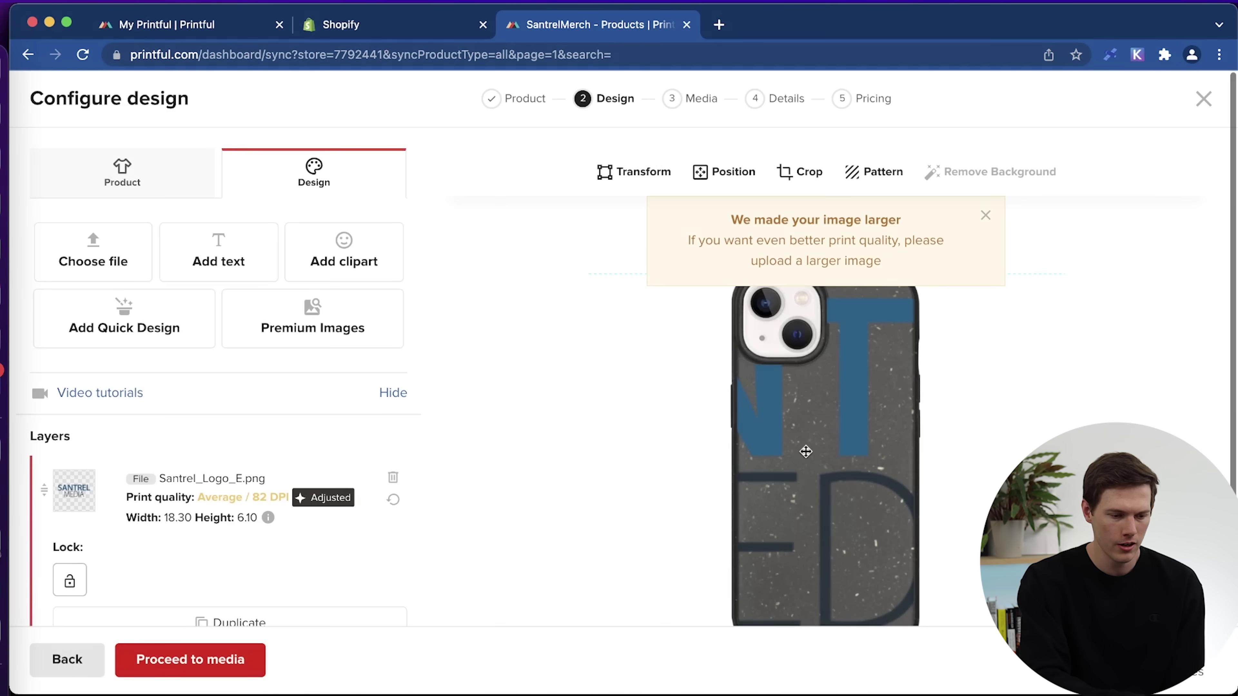
{"action": "scroll", "coordinate": [850, 468], "scroll_direction": "down", "scroll_amount": 3}
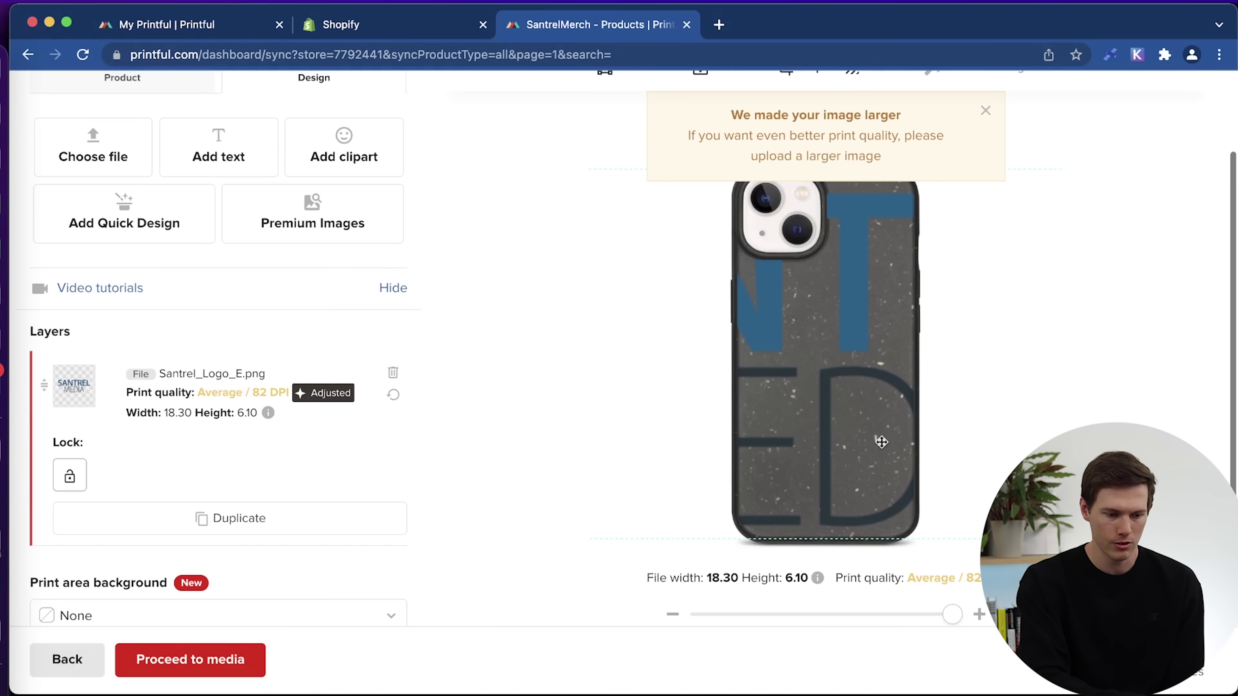
{"action": "mouse_move", "coordinate": [860, 420]}
{"action": "left_mouse_down"}
{"action": "mouse_move", "coordinate": [865, 332]}
{"action": "mouse_move", "coordinate": [802, 355]}
{"action": "mouse_move", "coordinate": [832, 335]}
{"action": "mouse_move", "coordinate": [489, 367]}
{"action": "mouse_move", "coordinate": [642, 335]}
{"action": "left_mouse_up"}
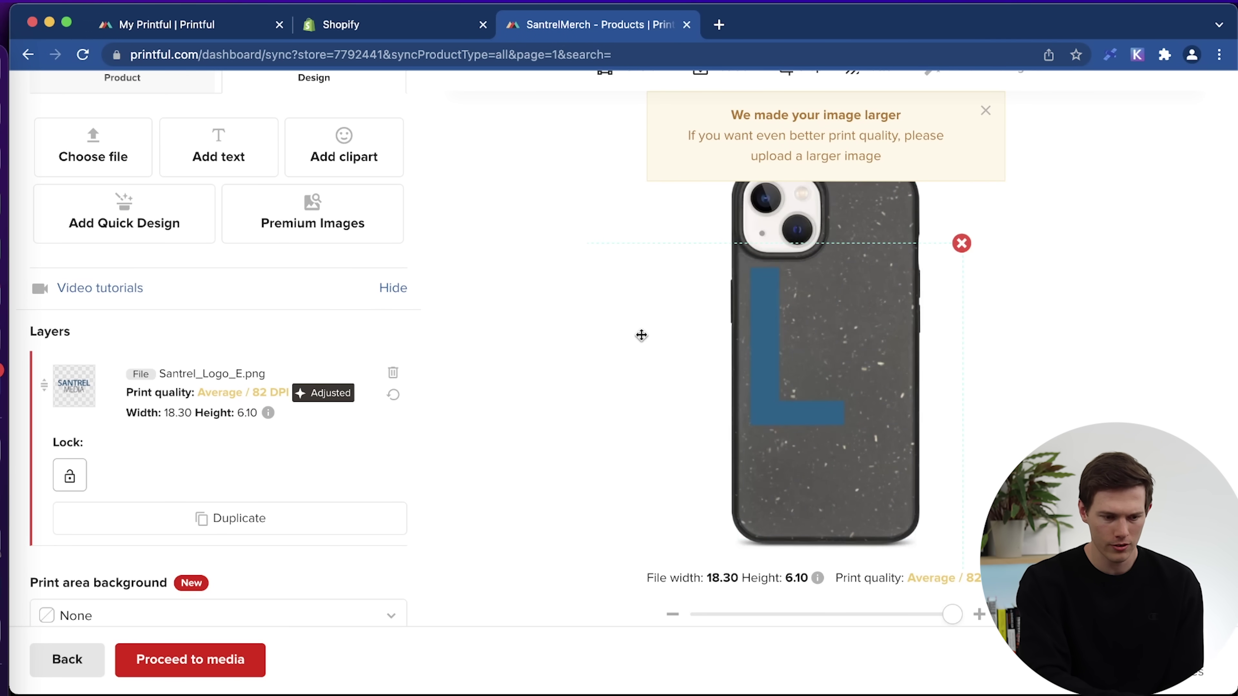
{"action": "left_click_drag", "start_coordinate": [888, 406], "coordinate": [837, 288]}
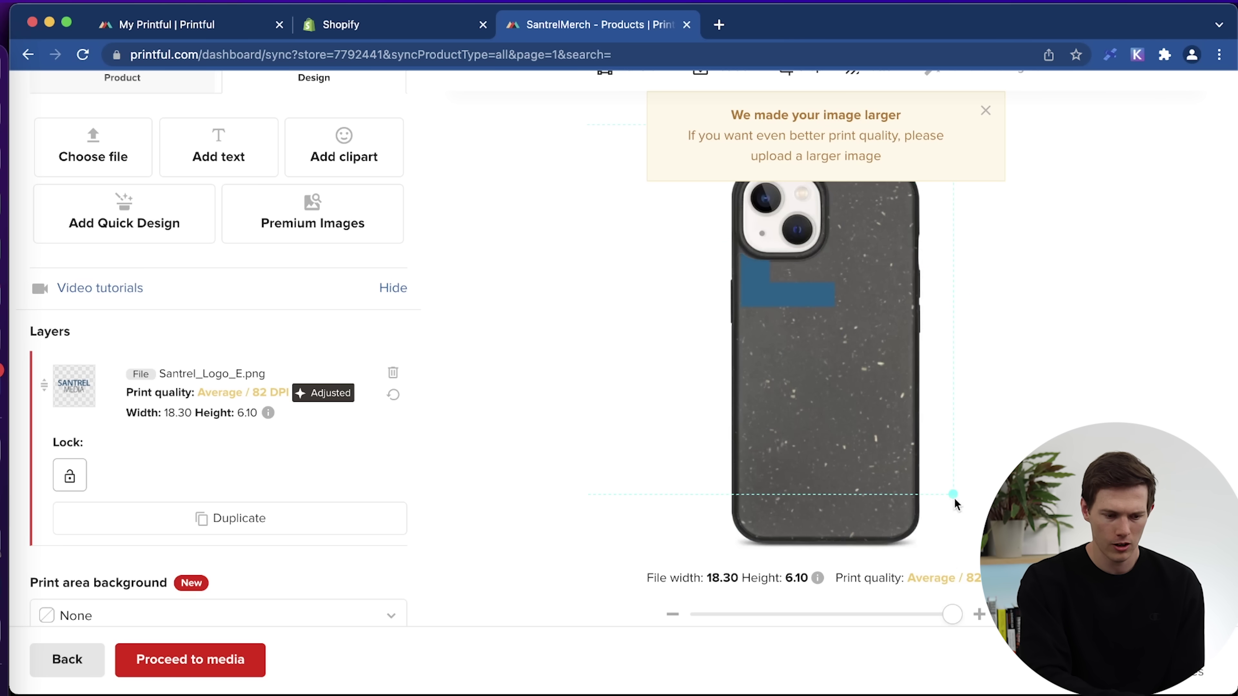
{"action": "left_click_drag", "start_coordinate": [953, 494], "coordinate": [696, 318]}
{"action": "left_click_drag", "start_coordinate": [602, 329], "coordinate": [1024, 370]}
{"action": "left_click_drag", "start_coordinate": [1042, 424], "coordinate": [915, 382]}
{"action": "left_click_drag", "start_coordinate": [818, 298], "coordinate": [783, 357]}
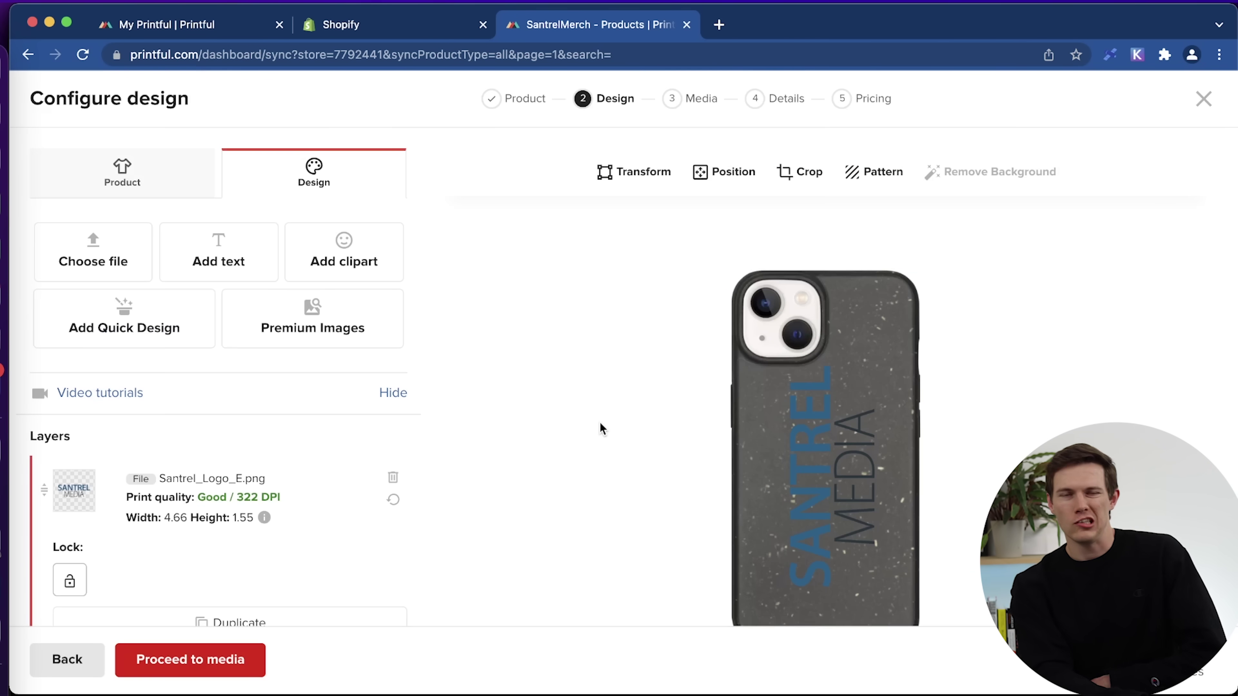
Set the print area background colour to White.
{"action": "scroll", "coordinate": [599, 421], "scroll_direction": "down", "scroll_amount": 2}
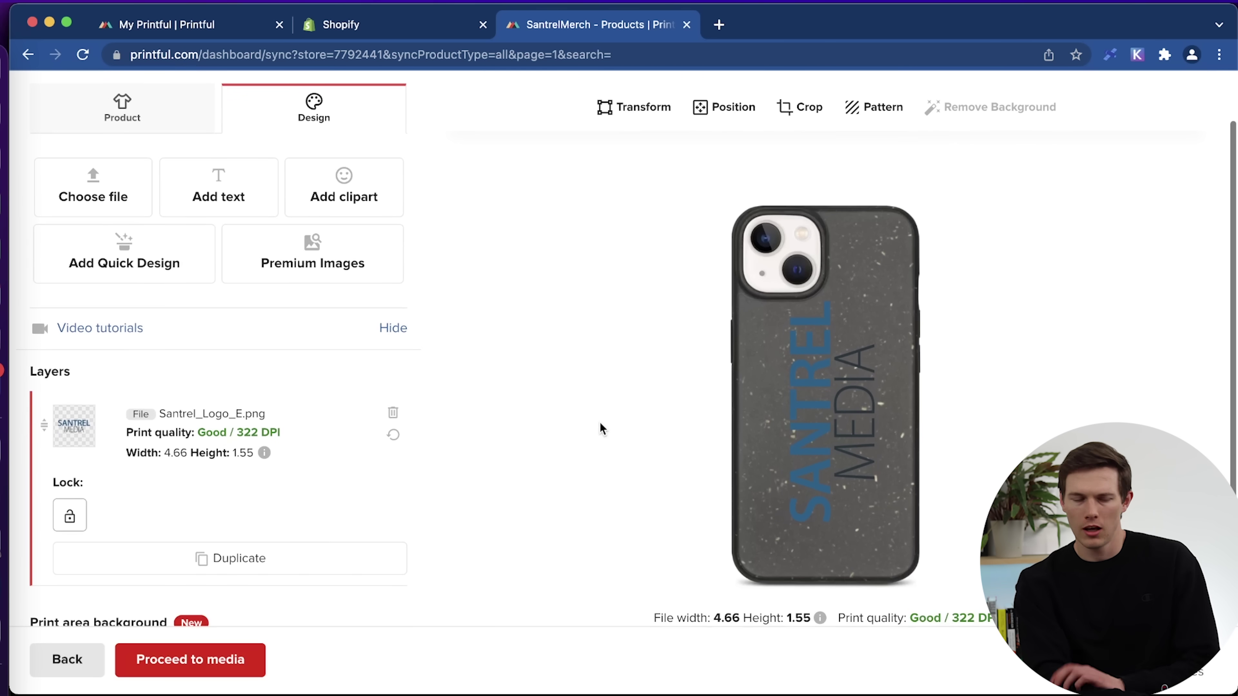
{"action": "scroll", "coordinate": [599, 421], "scroll_direction": "down", "scroll_amount": 2}
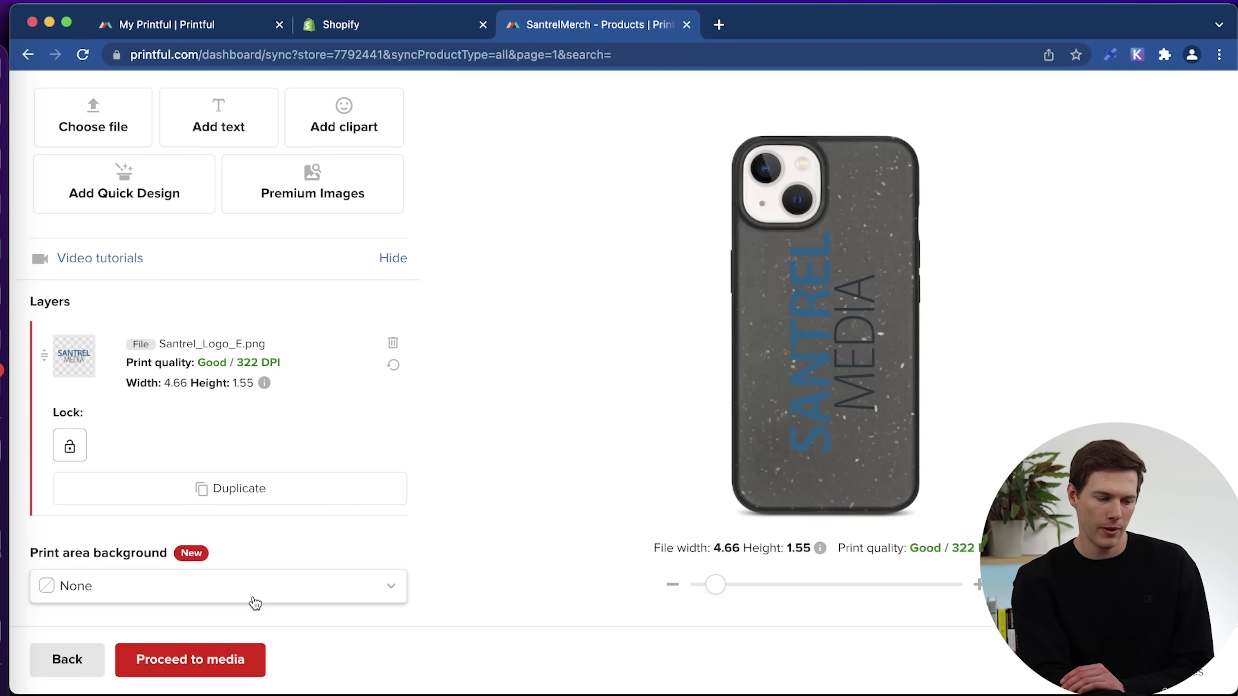
{"action": "left_click", "coordinate": [254, 604]}
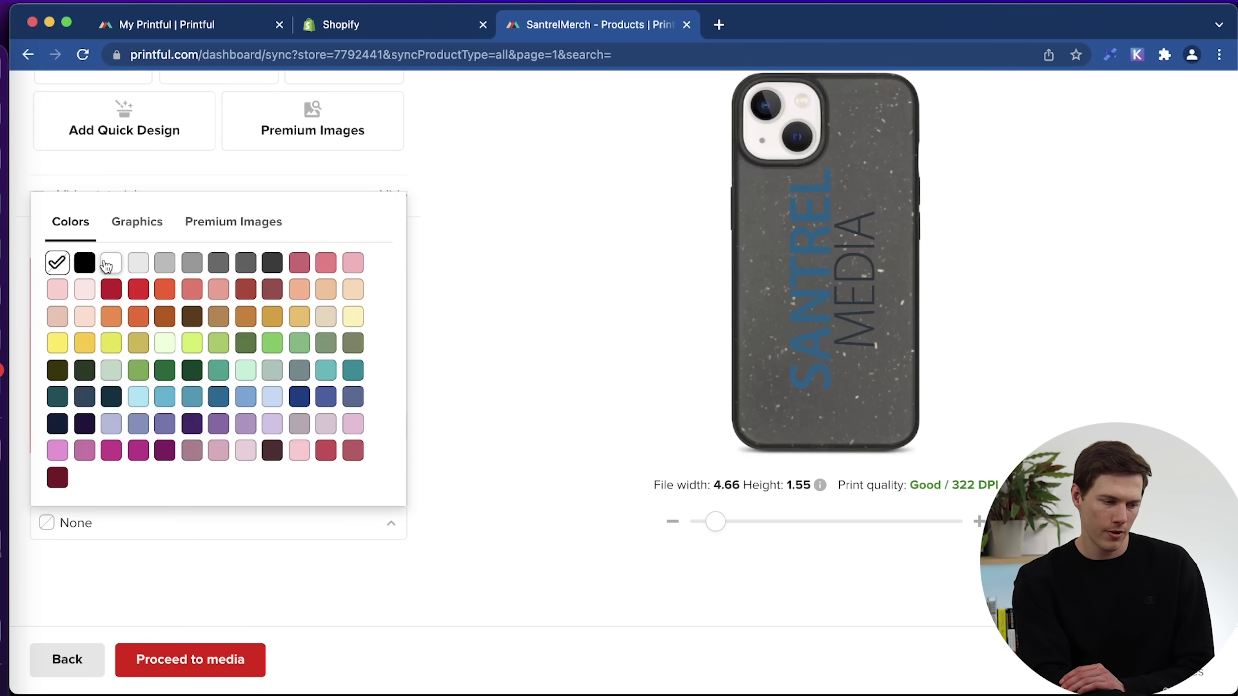
{"action": "left_click", "coordinate": [105, 268]}
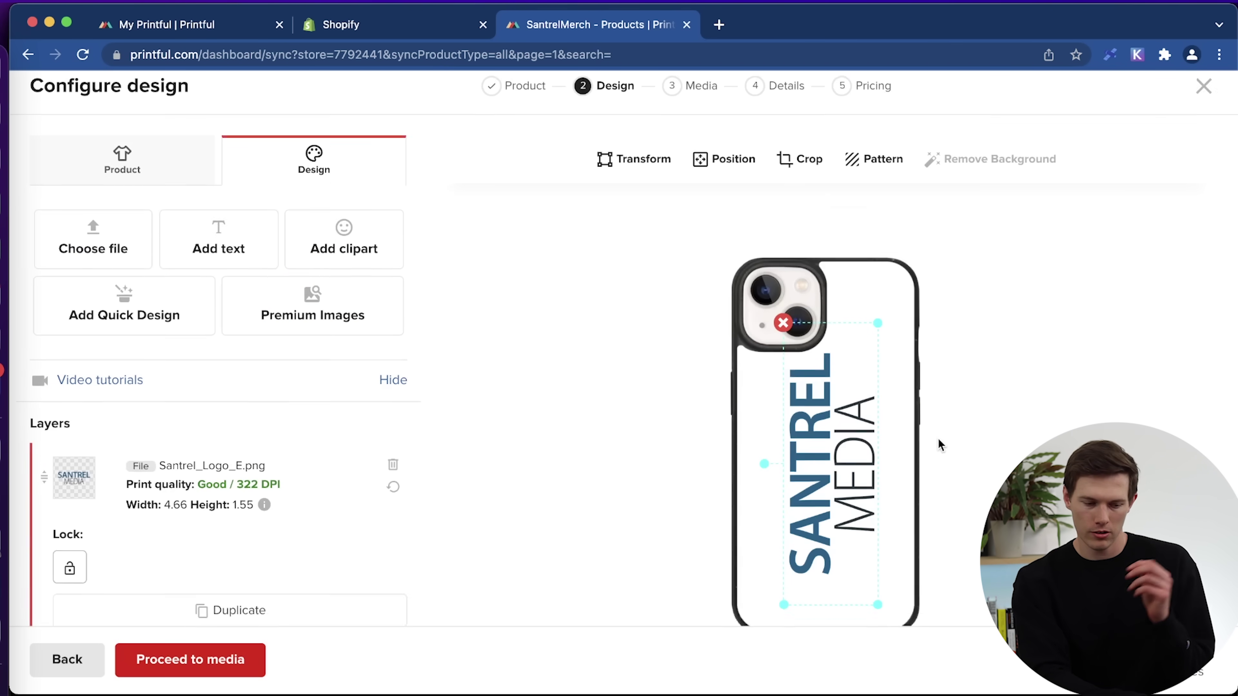
{"action": "scroll", "coordinate": [940, 444], "scroll_direction": "down", "scroll_amount": 5}
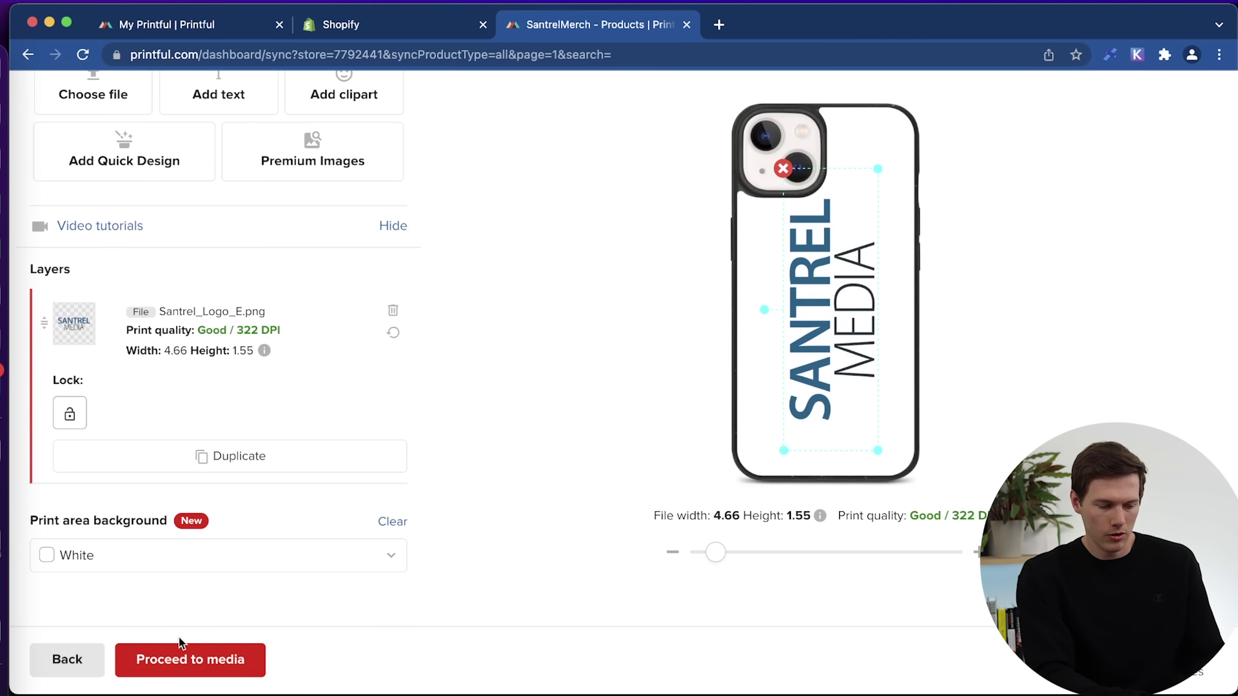
Choose the Lifestyle mockup style for the case after comparing it with Lifestyle 2.
{"action": "left_click", "coordinate": [199, 667]}
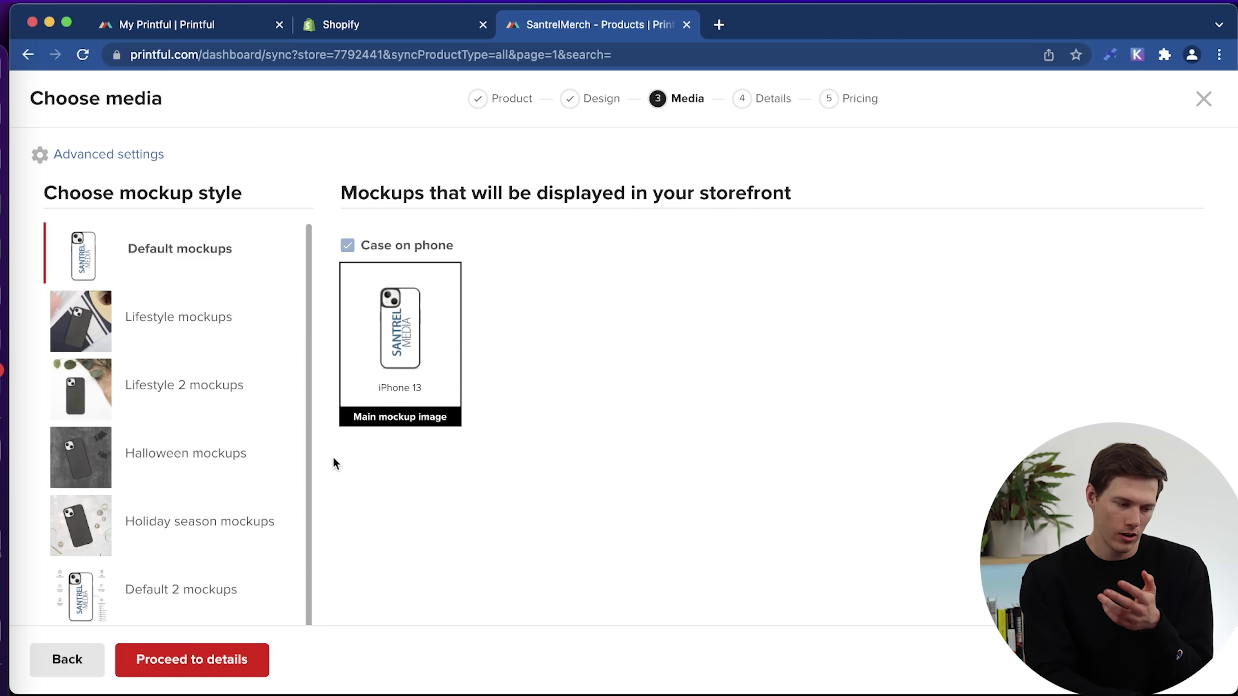
{"action": "left_click", "coordinate": [189, 316]}
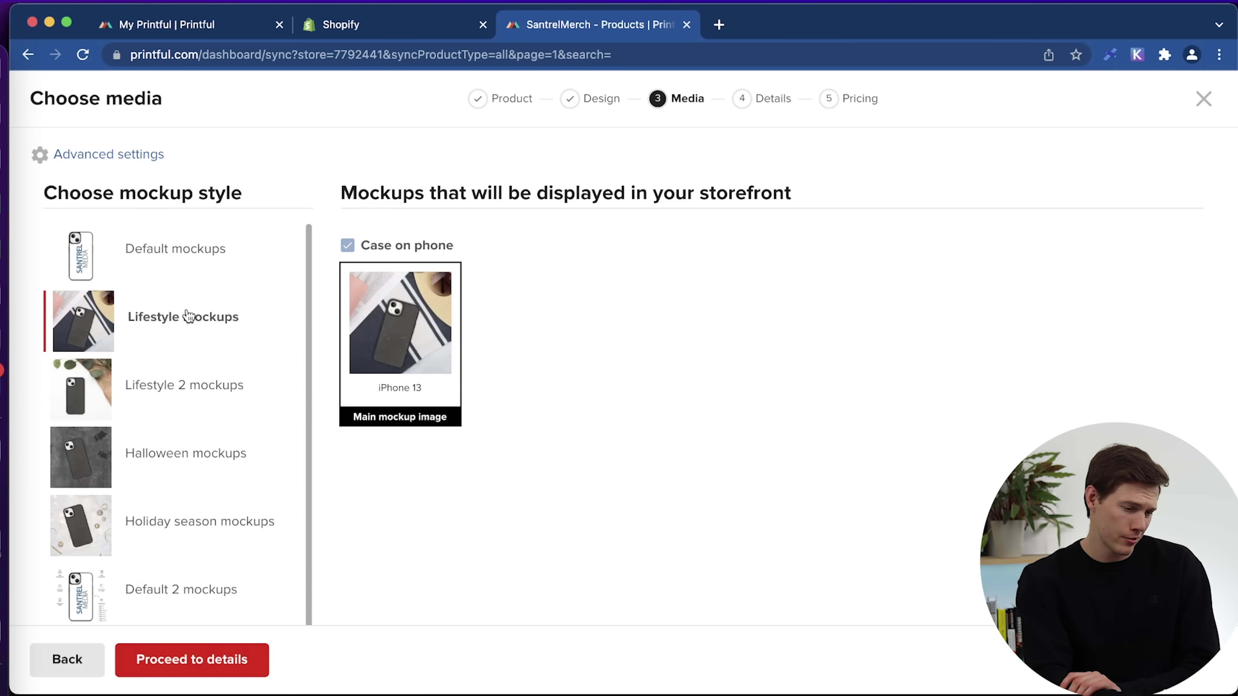
{"action": "left_click", "coordinate": [188, 393]}
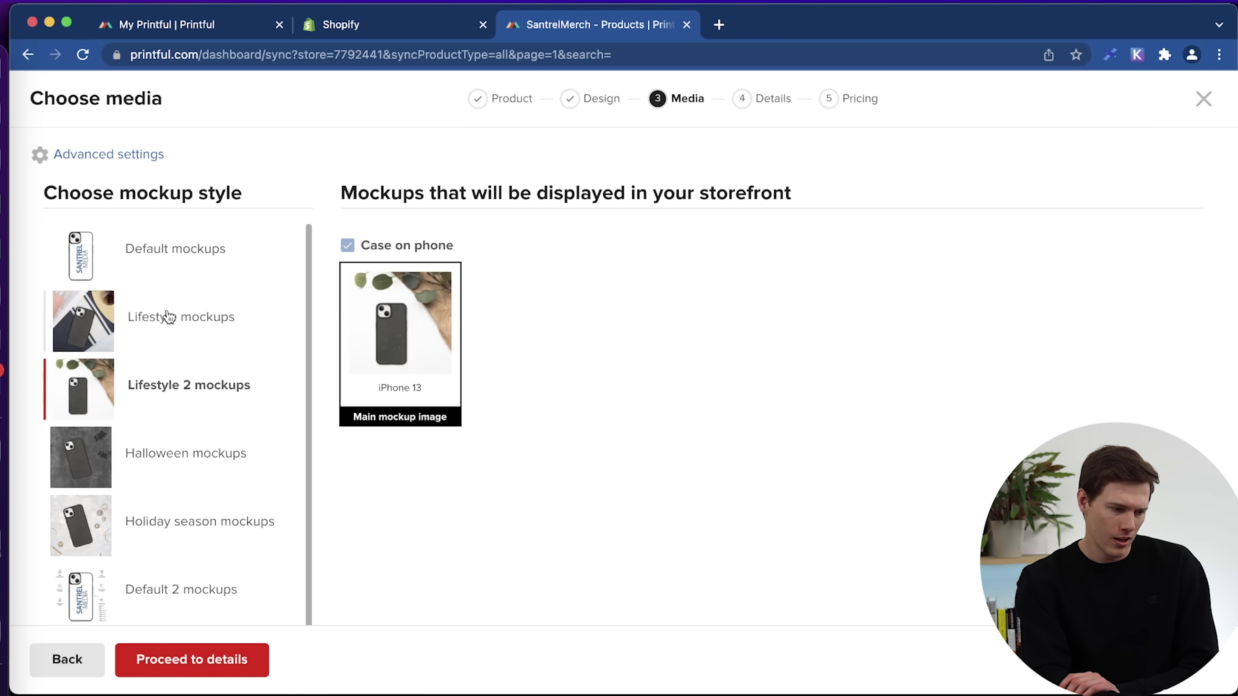
{"action": "scroll", "coordinate": [207, 539], "scroll_direction": "down", "scroll_amount": 3}
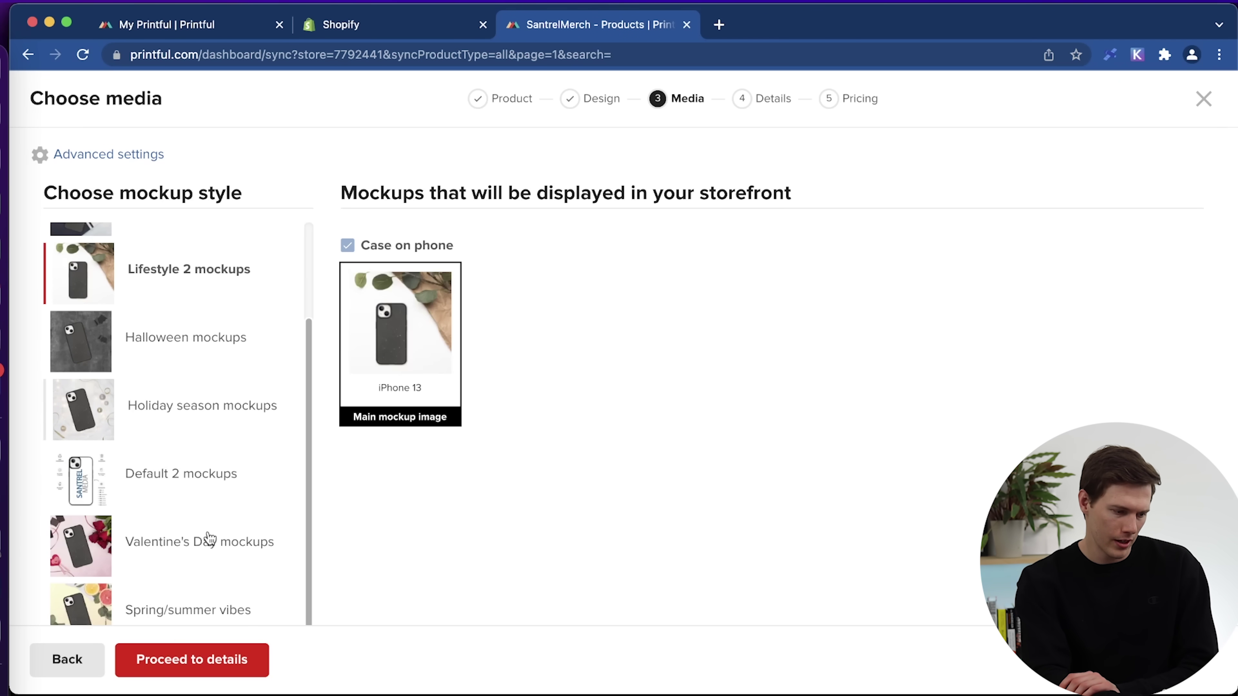
{"action": "scroll", "coordinate": [166, 561], "scroll_direction": "up", "scroll_amount": 3}
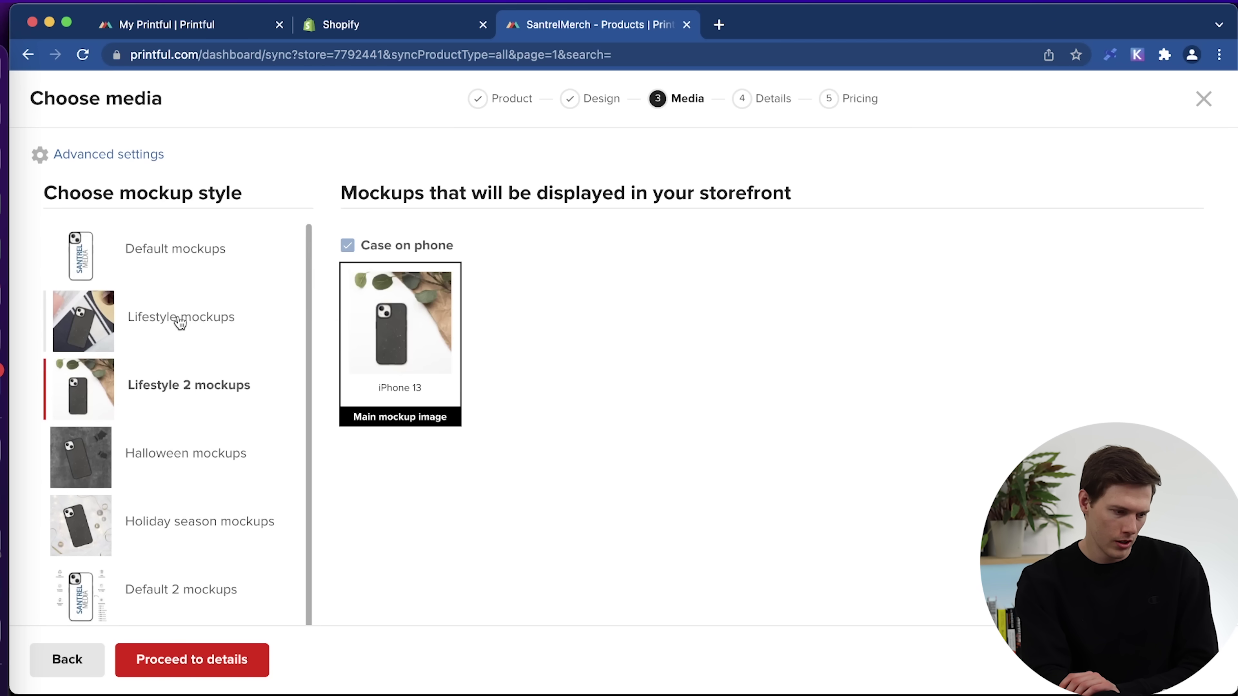
{"action": "left_click", "coordinate": [180, 320]}
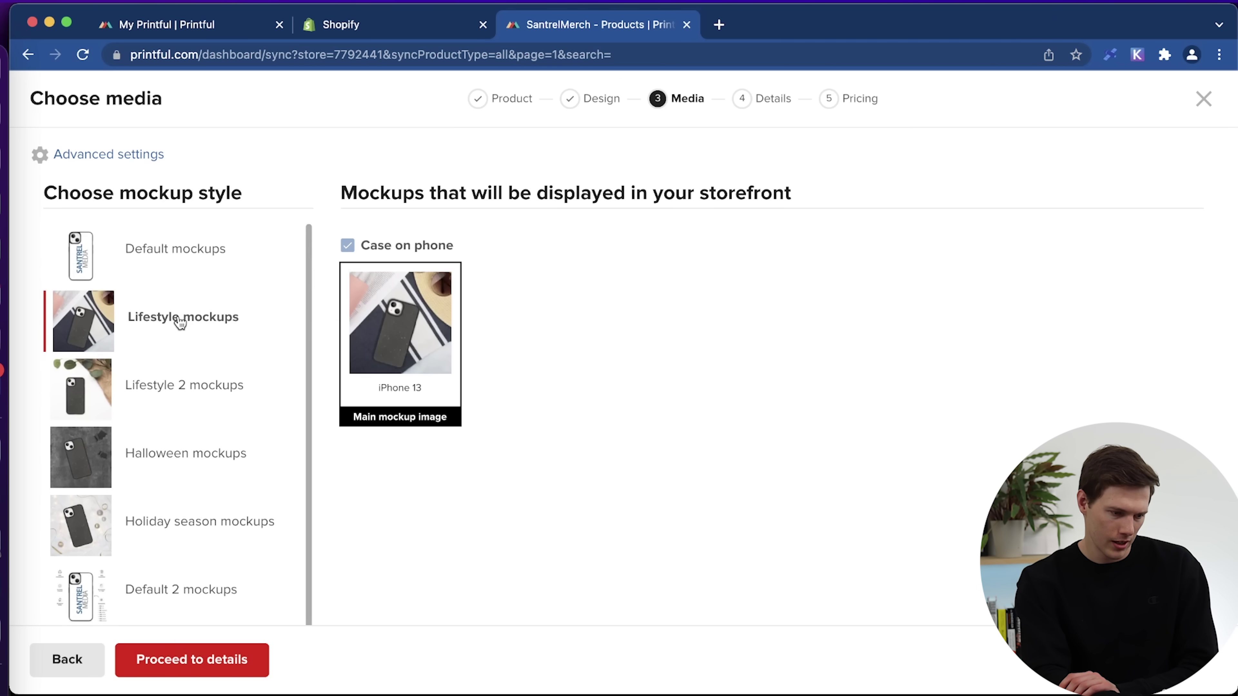
Pass through details and the $20.50 pricing, then submit the case to the store.
{"action": "left_click", "coordinate": [213, 668]}
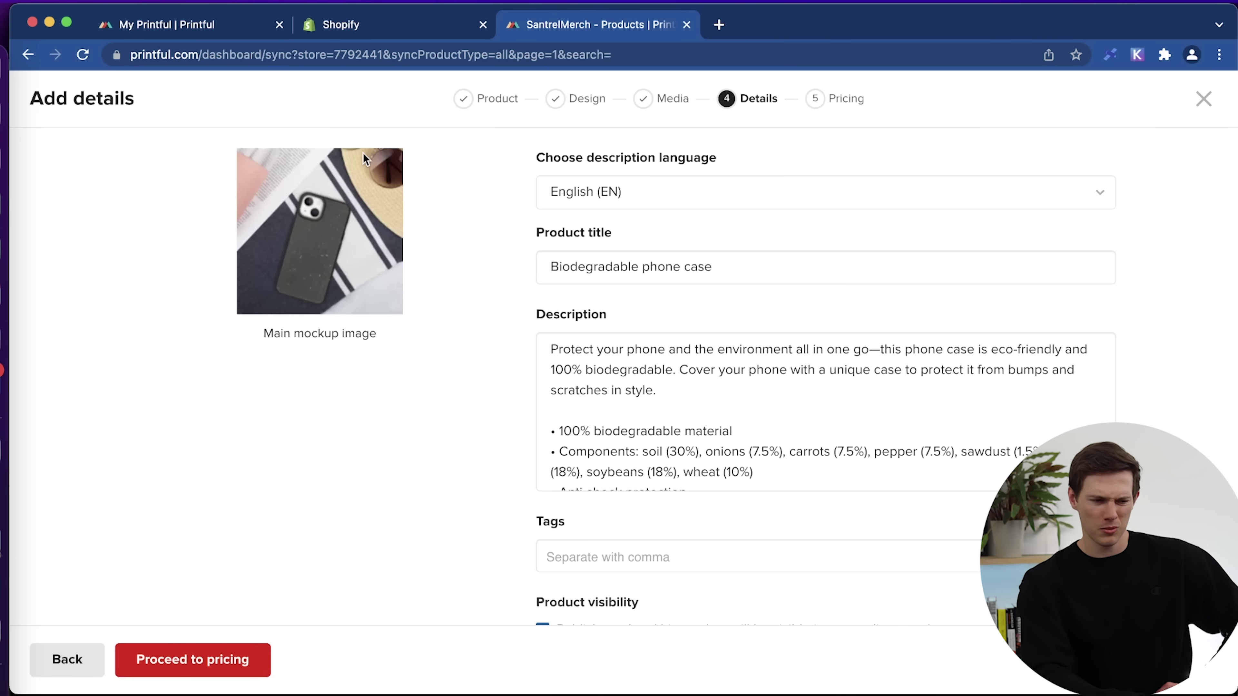
{"action": "left_click", "coordinate": [222, 666]}
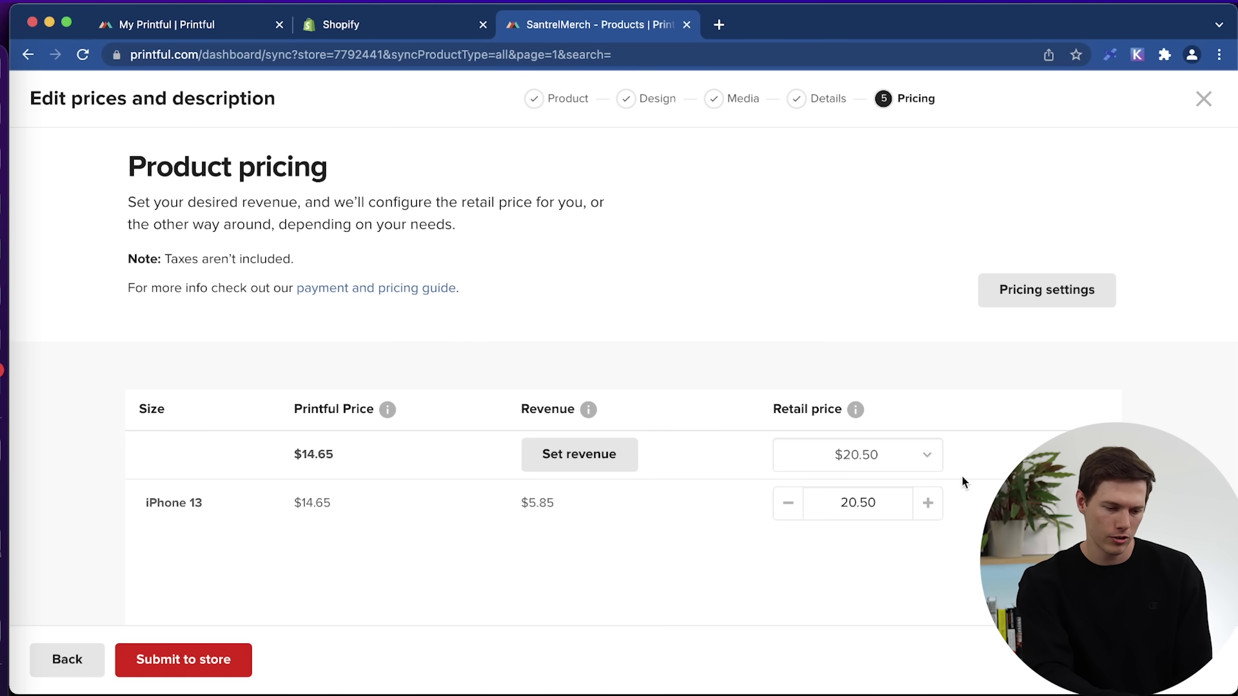
{"action": "scroll", "coordinate": [663, 503], "scroll_direction": "down", "scroll_amount": 2}
{"action": "left_click", "coordinate": [188, 664]}
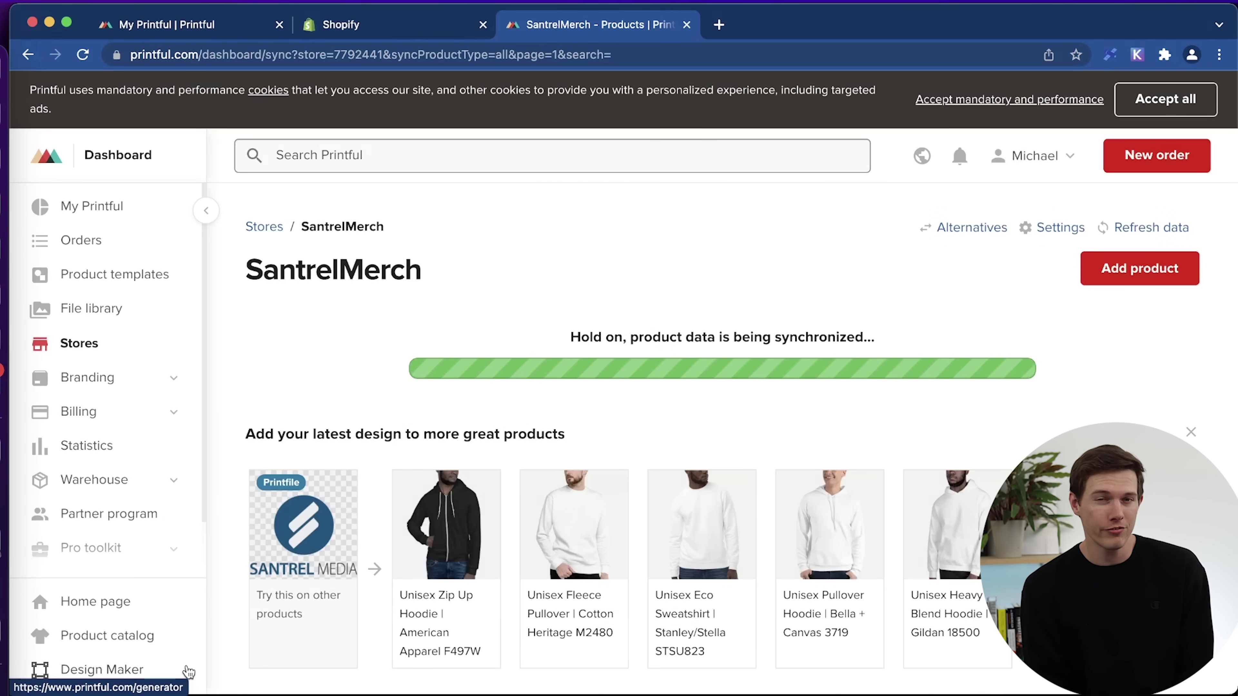
Confirm the Biodegradable phone case shows 1 synced variant, then go to the Shopify admin.
{"action": "scroll", "coordinate": [432, 522], "scroll_direction": "down", "scroll_amount": 7}
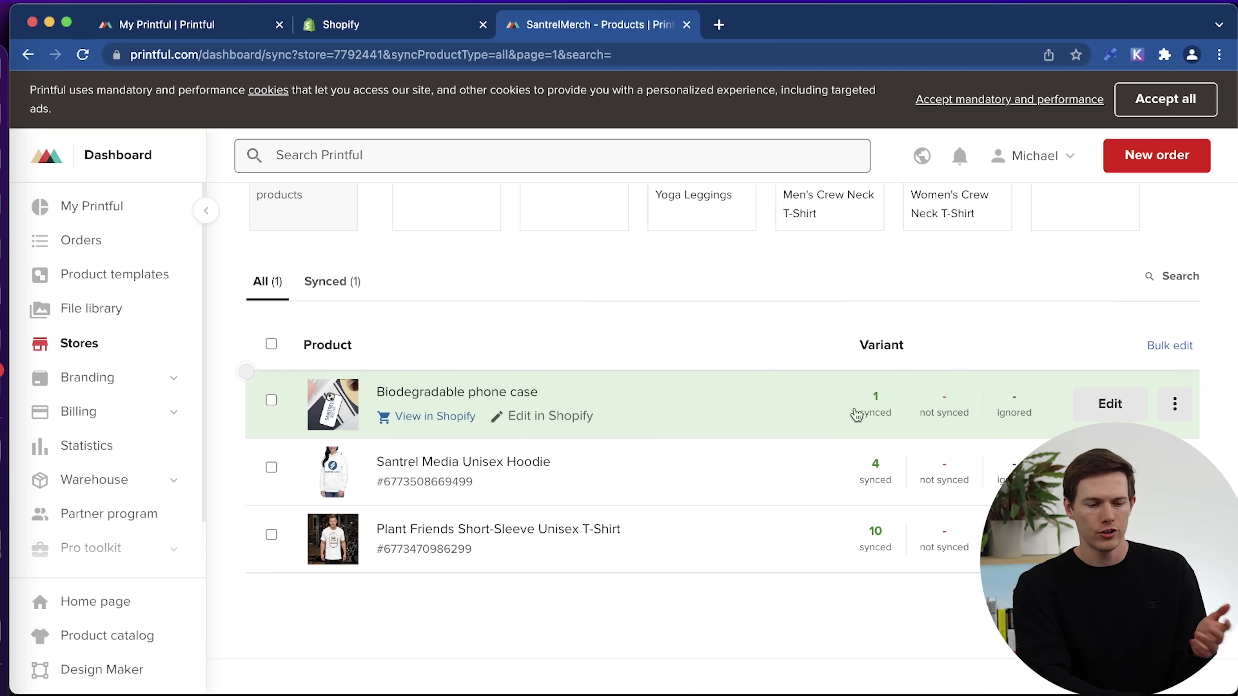
{"action": "left_click", "coordinate": [395, 24]}
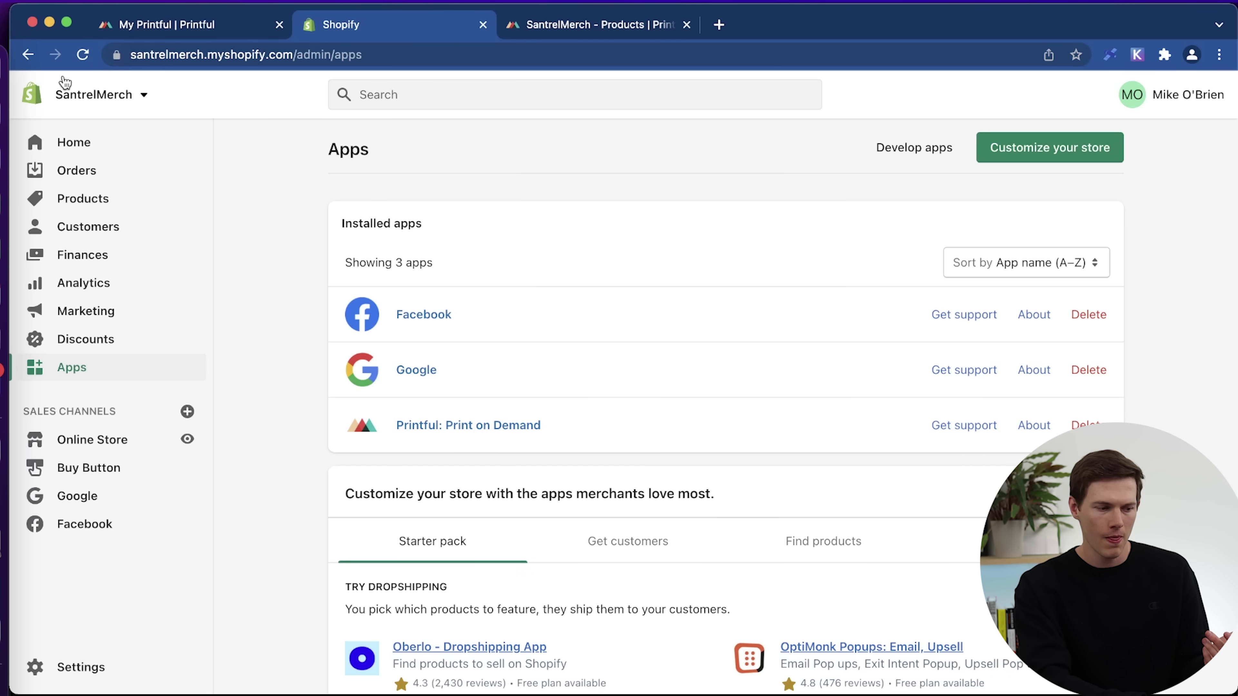
Open the Santrel Media Unisex Hoodie listing and look over its description text.
{"action": "left_click", "coordinate": [90, 198]}
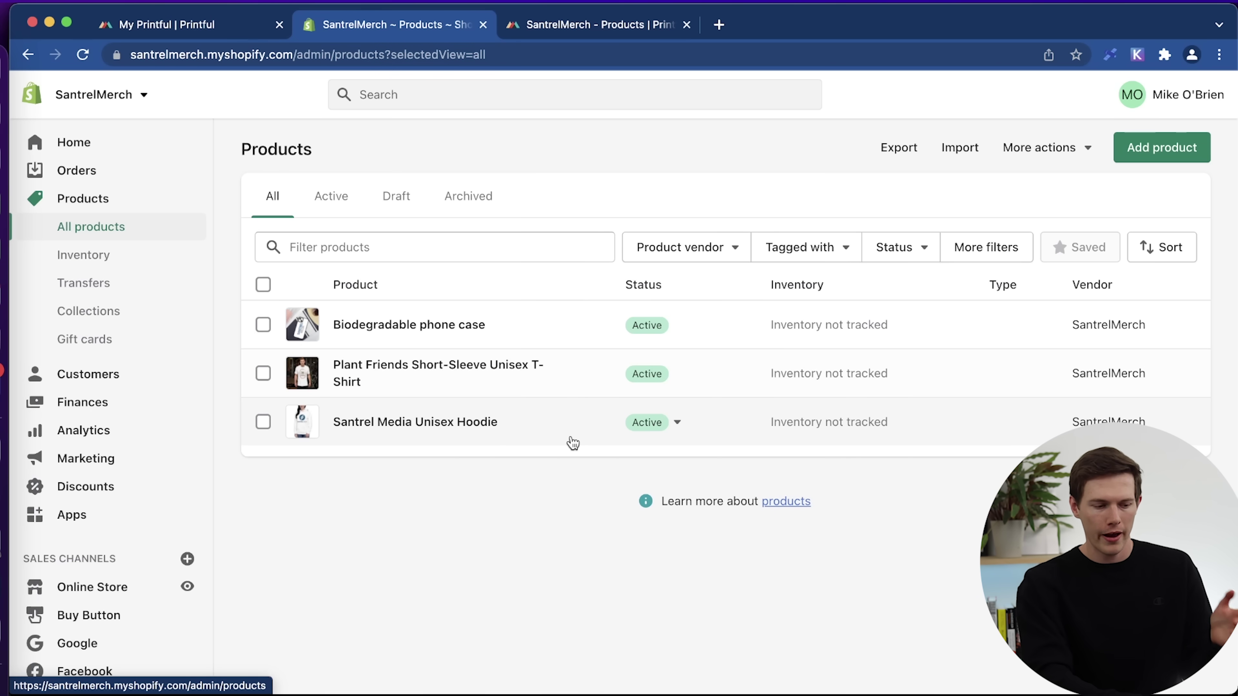
{"action": "left_click", "coordinate": [461, 422]}
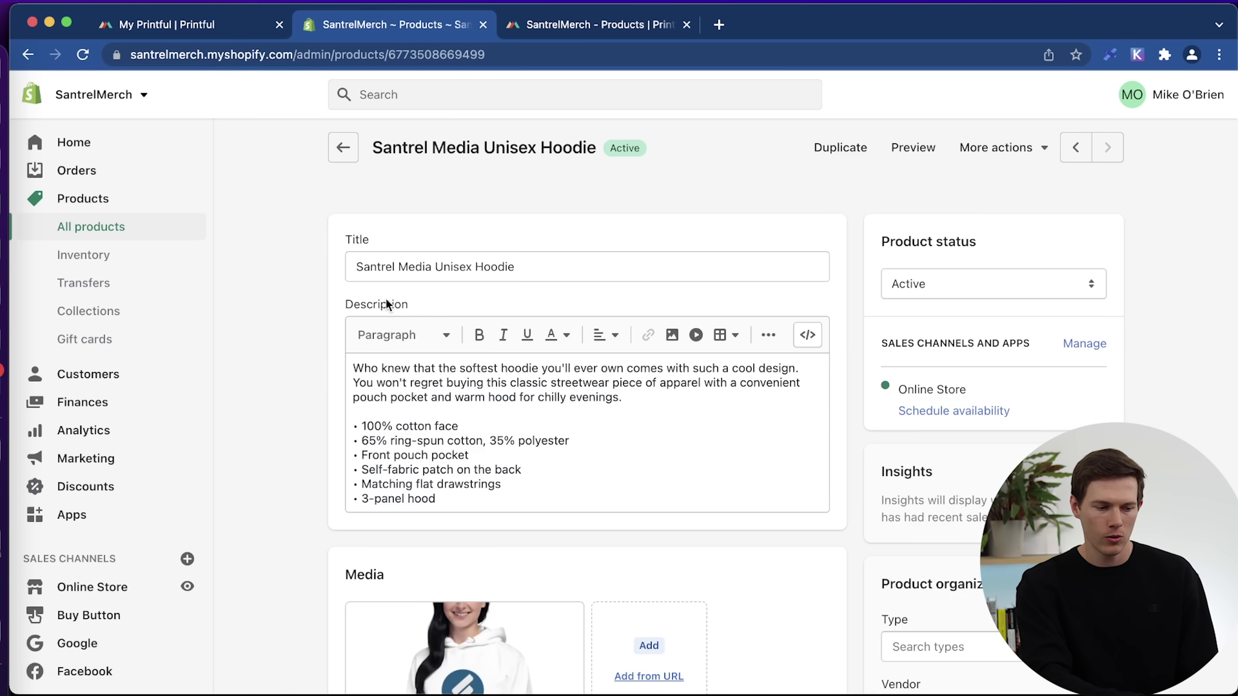
{"action": "left_click_drag", "start_coordinate": [403, 385], "coordinate": [615, 482]}
{"action": "left_click", "coordinate": [611, 478]}
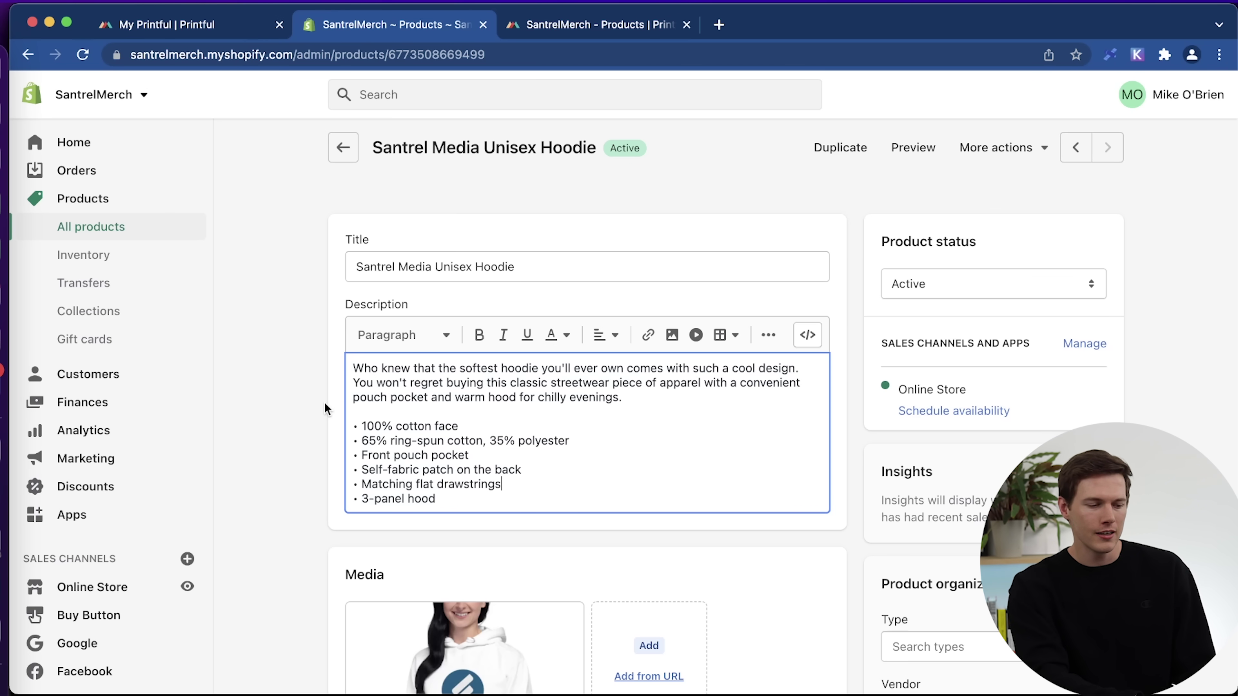
{"action": "scroll", "coordinate": [441, 454], "scroll_direction": "down", "scroll_amount": 2}
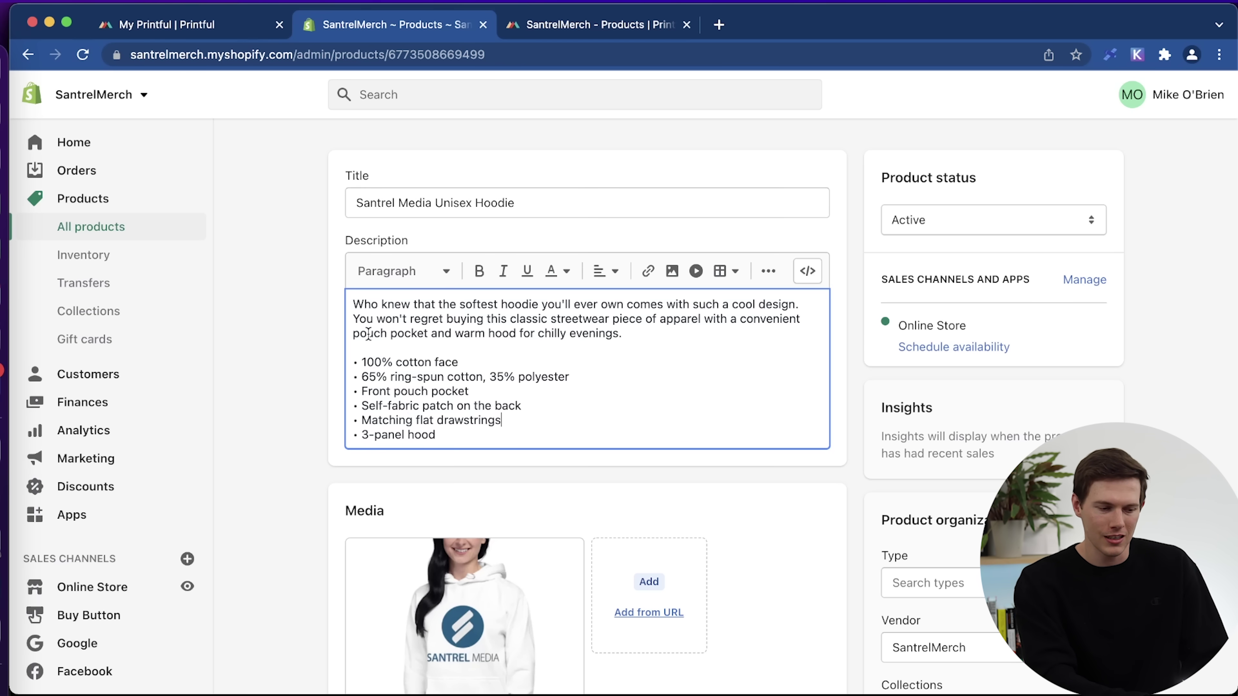
{"action": "left_click_drag", "start_coordinate": [362, 361], "coordinate": [542, 434]}
{"action": "left_click", "coordinate": [544, 439]}
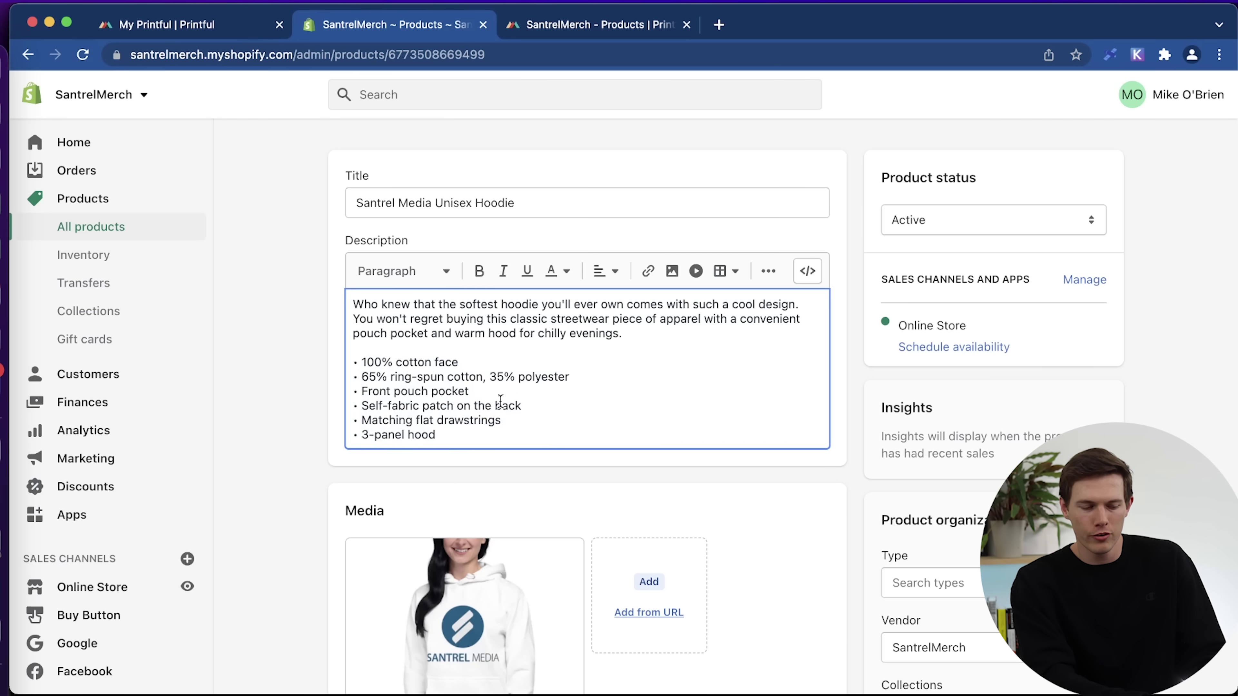
{"action": "left_click_drag", "start_coordinate": [636, 337], "coordinate": [291, 305]}
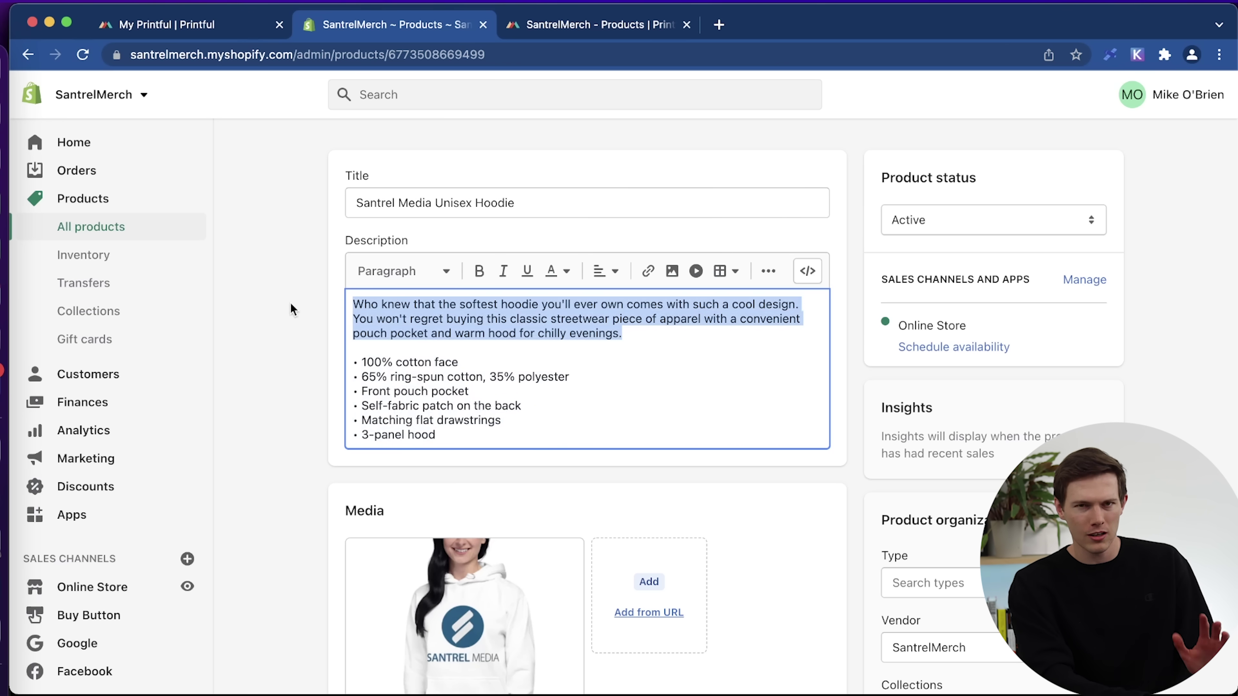
{"action": "left_click", "coordinate": [275, 365]}
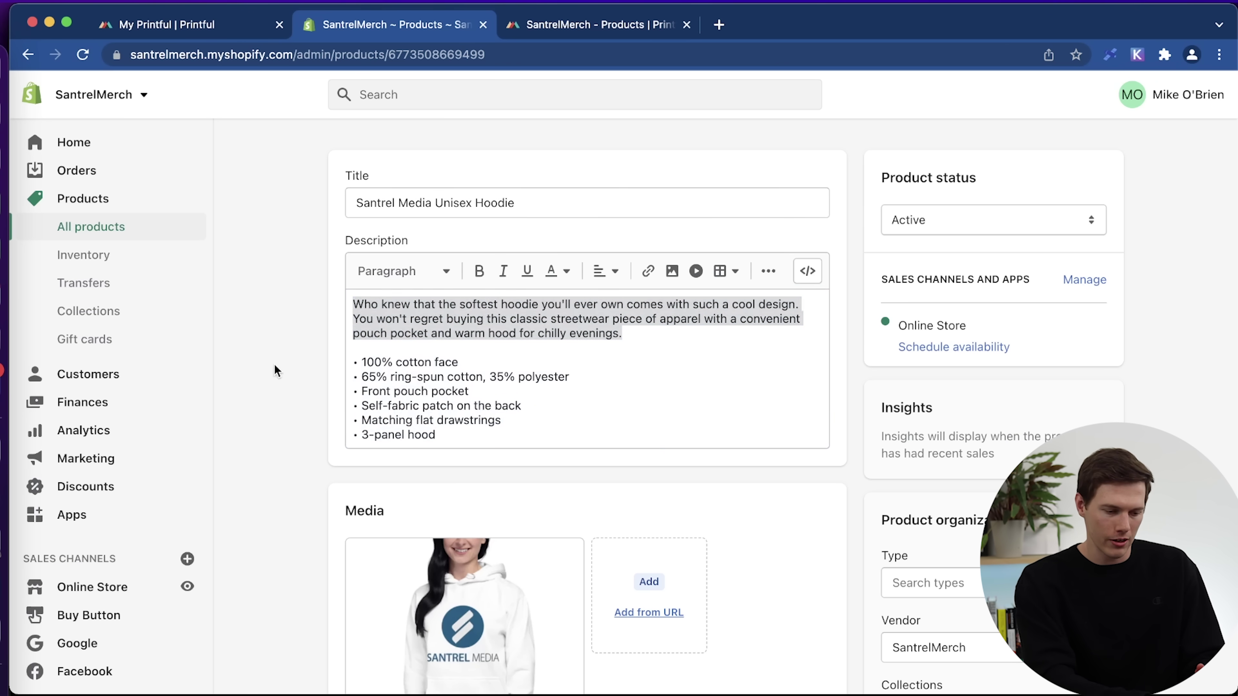
{"action": "scroll", "coordinate": [275, 365], "scroll_direction": "down", "scroll_amount": 5}
{"action": "scroll", "coordinate": [275, 371], "scroll_direction": "down", "scroll_amount": 12}
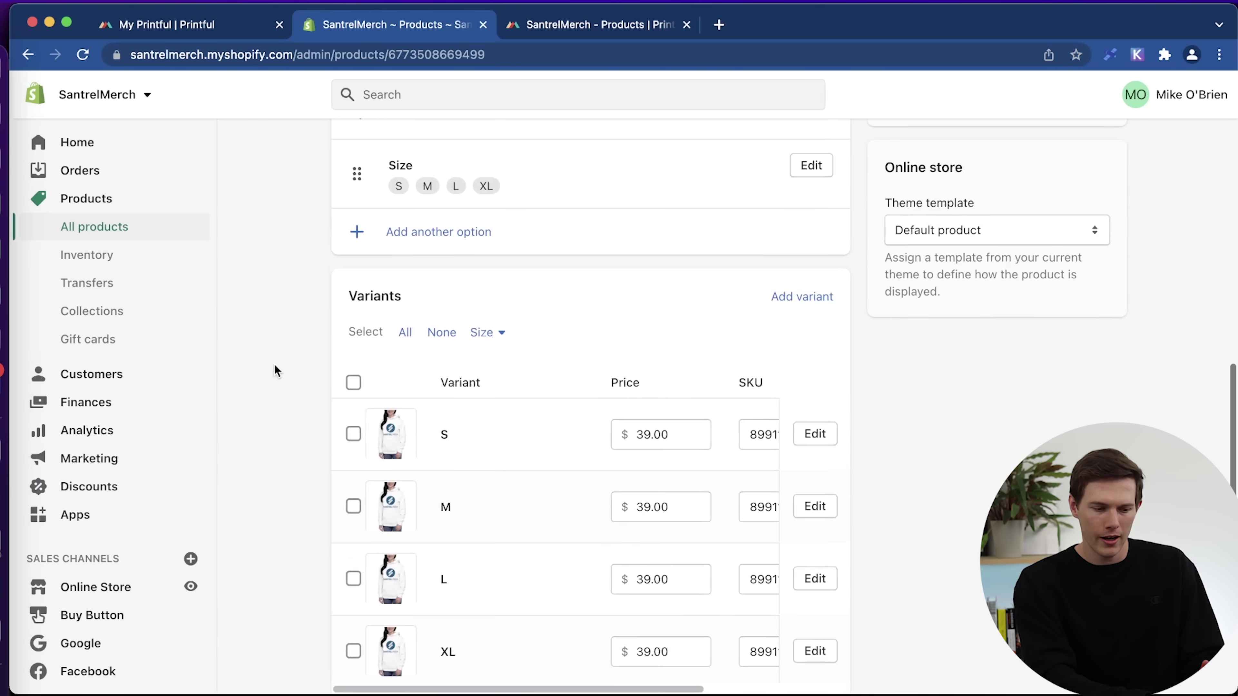
{"action": "scroll", "coordinate": [275, 368], "scroll_direction": "down", "scroll_amount": 2}
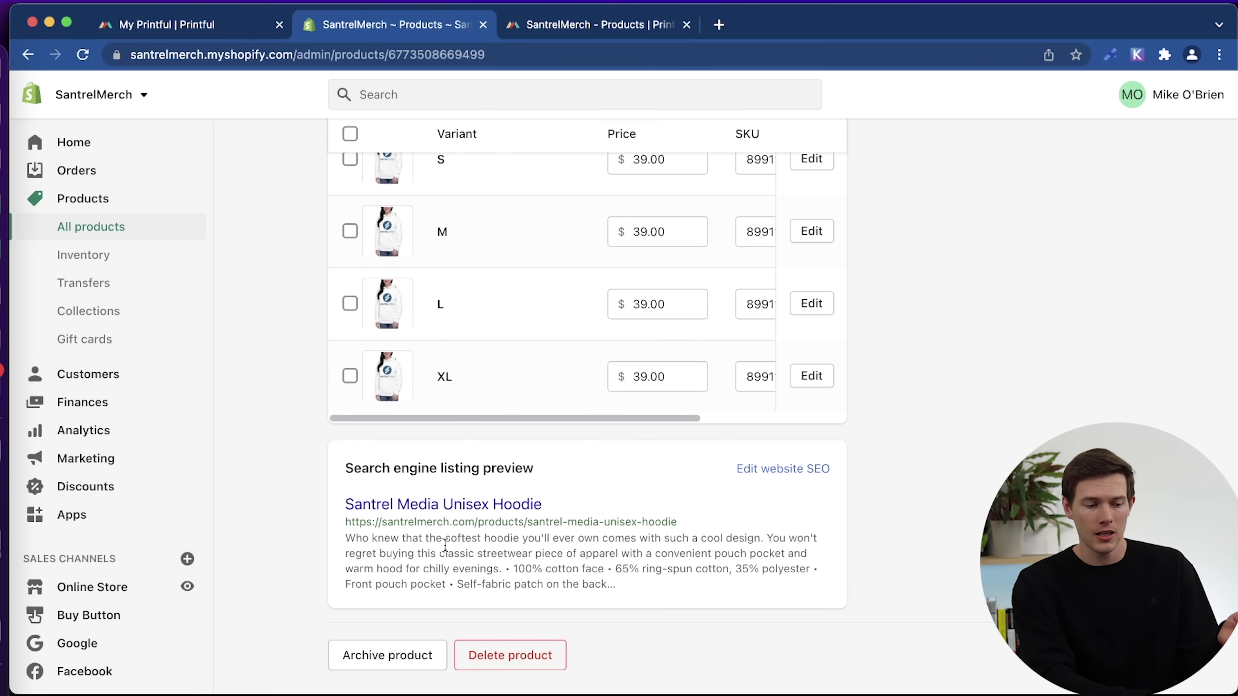
Remove 'unisex-' from the hoodie's SEO URL handle, save, and go back to products.
{"action": "left_click", "coordinate": [759, 470]}
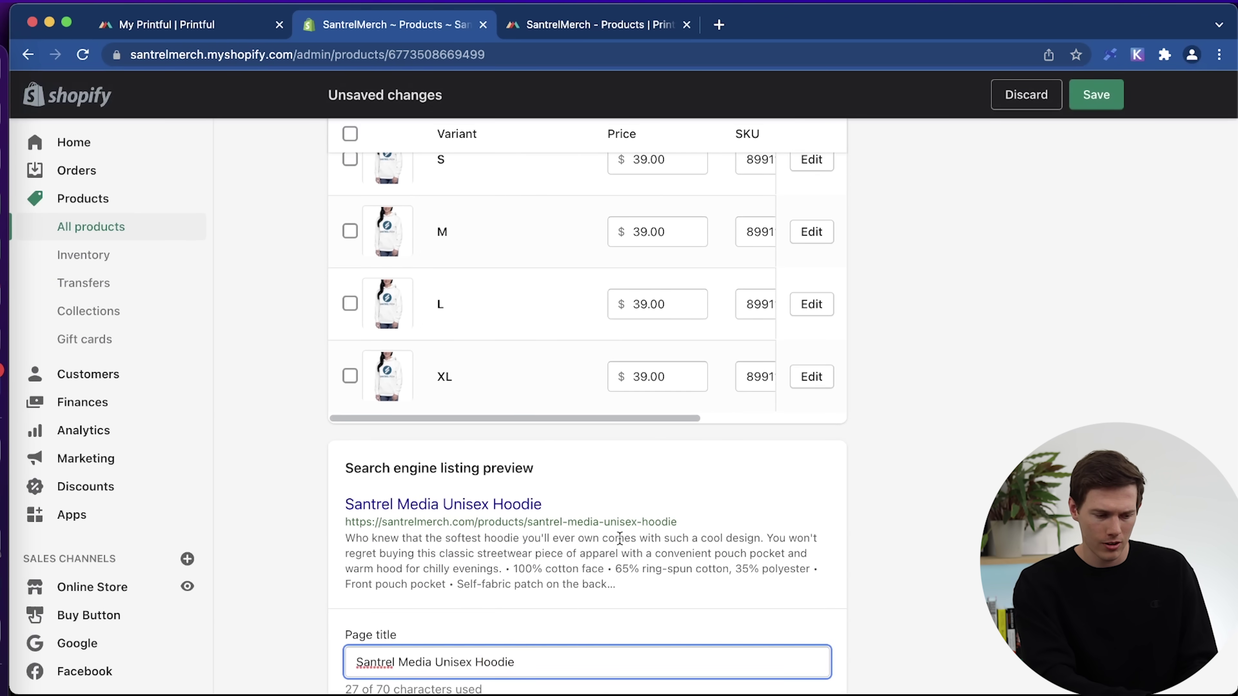
{"action": "scroll", "coordinate": [620, 538], "scroll_direction": "down", "scroll_amount": 7}
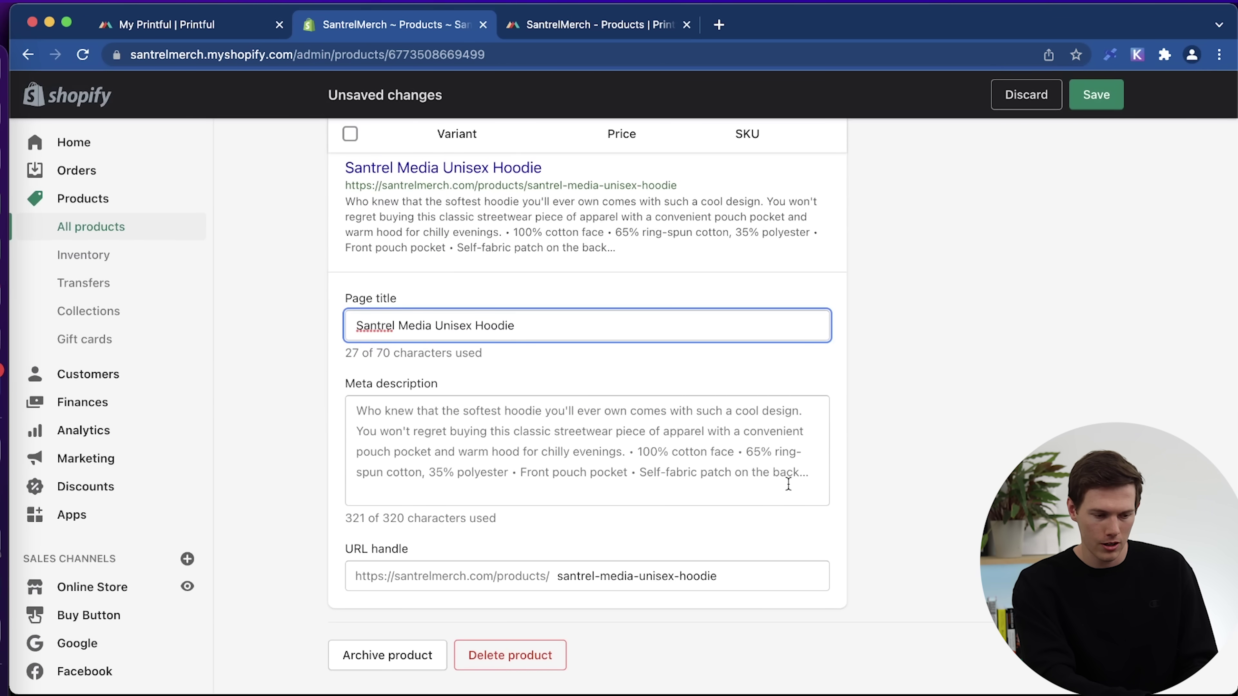
{"action": "left_click", "coordinate": [503, 498]}
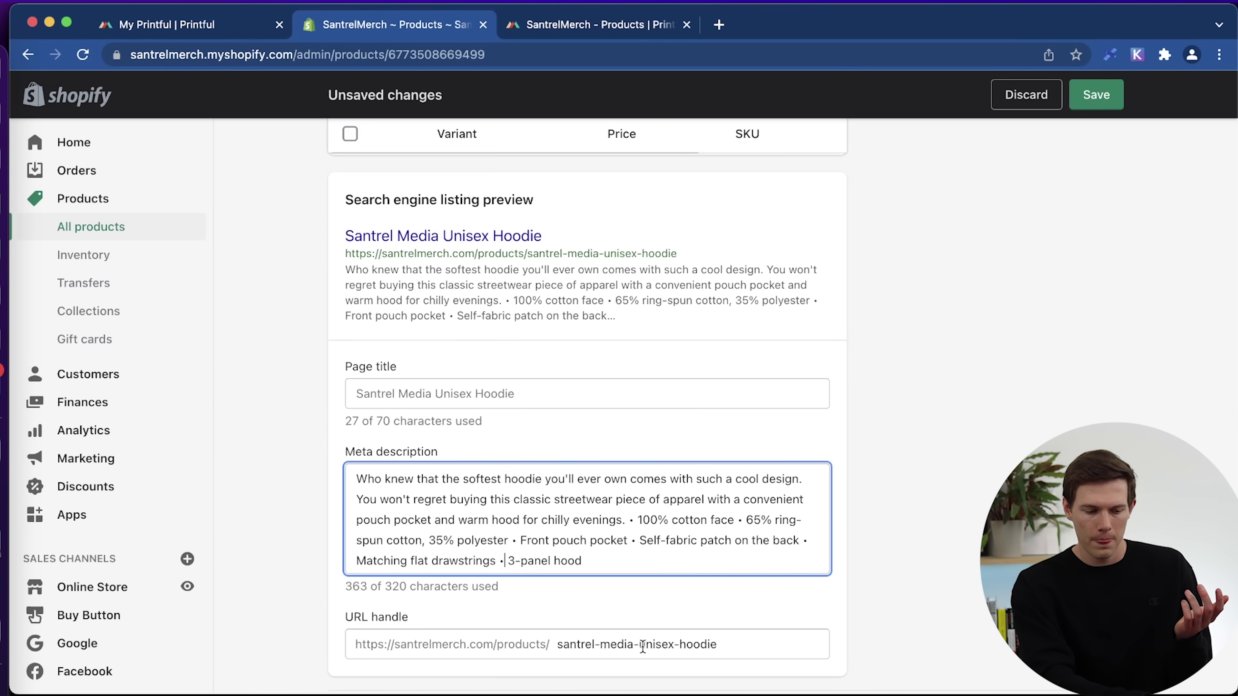
{"action": "left_click_drag", "start_coordinate": [640, 646], "coordinate": [673, 645]}
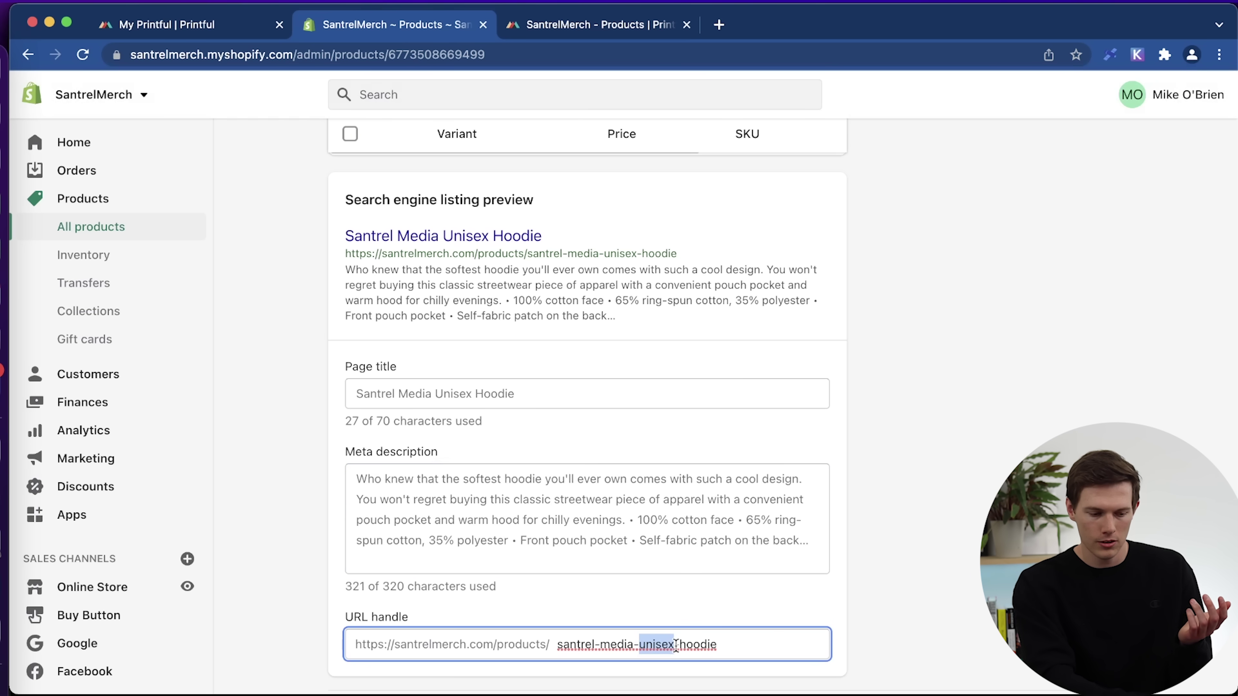
{"action": "key", "text": "BackSpace"}
{"action": "key", "text": "BackSpace"}
{"action": "scroll", "coordinate": [901, 606], "scroll_direction": "down", "scroll_amount": 2}
{"action": "left_click", "coordinate": [1089, 102]}
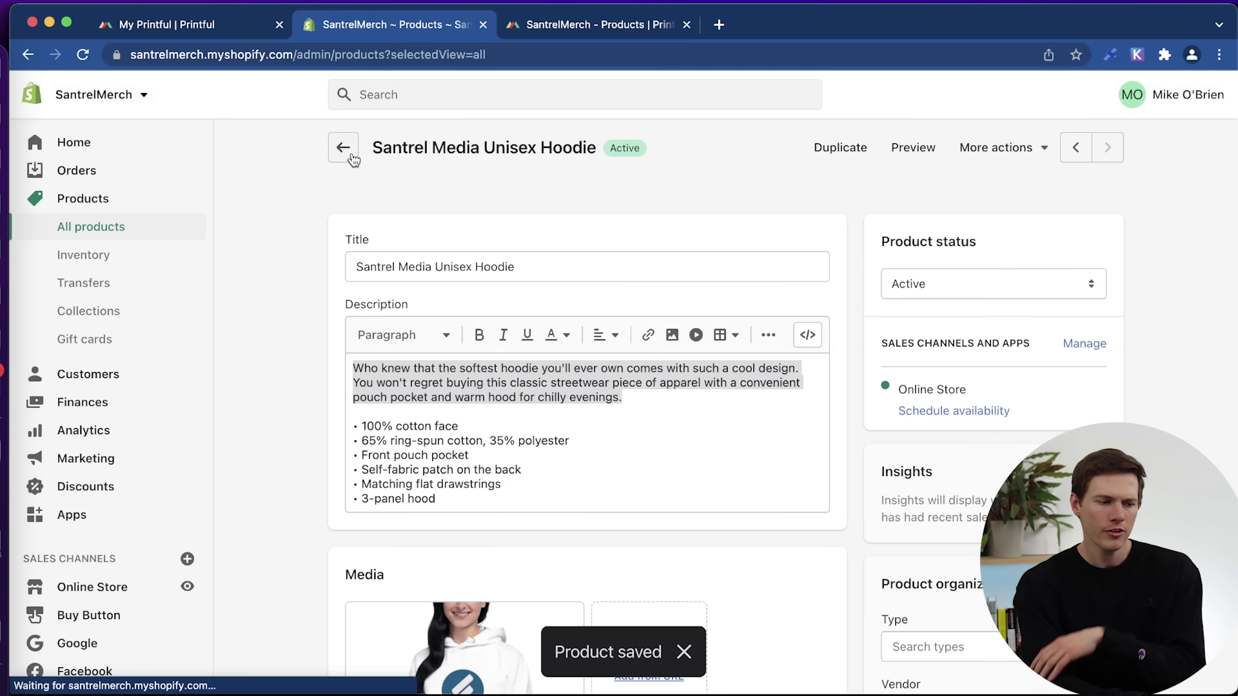
{"action": "left_click", "coordinate": [347, 152]}
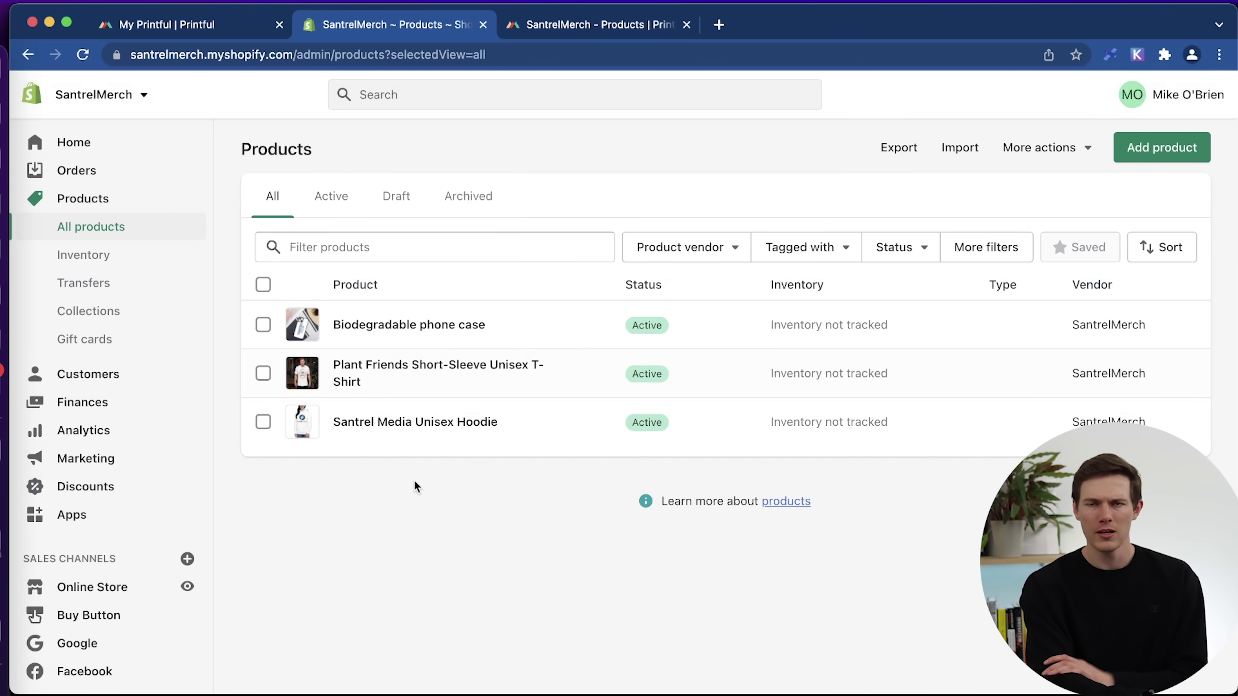
Begin adding a new Printful product and filter the catalog to the Flexfit brand.
{"action": "left_click", "coordinate": [580, 33]}
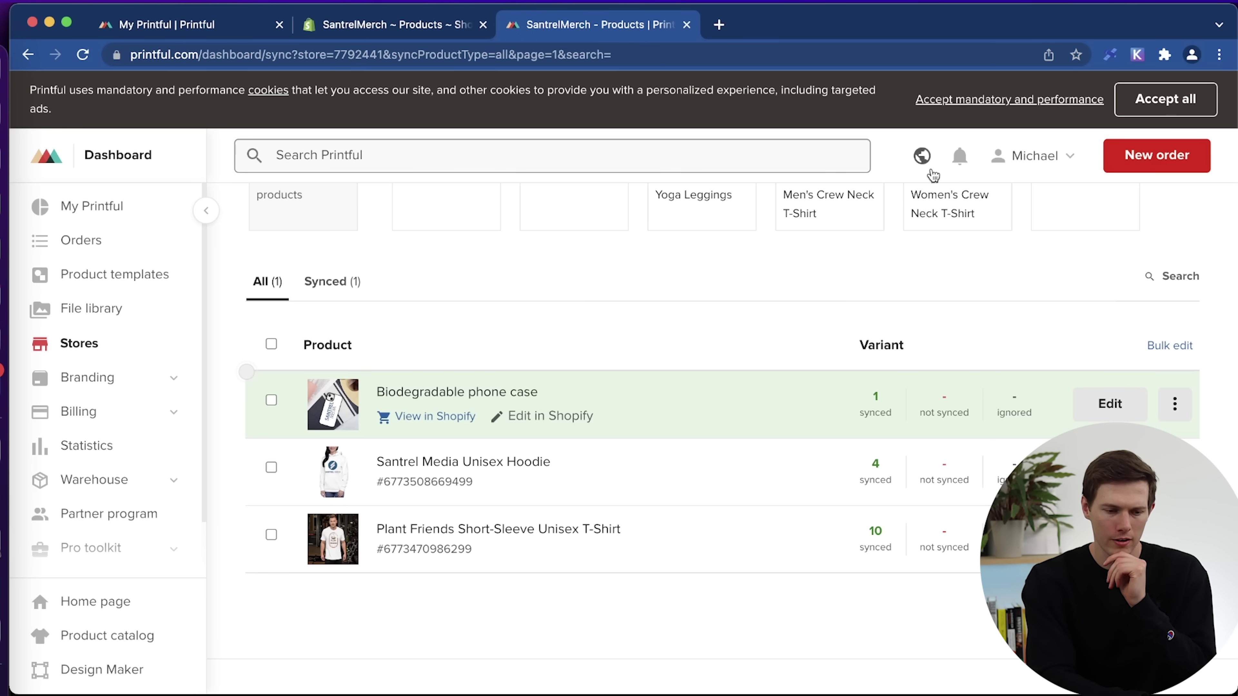
{"action": "scroll", "coordinate": [1013, 451], "scroll_direction": "up", "scroll_amount": 8}
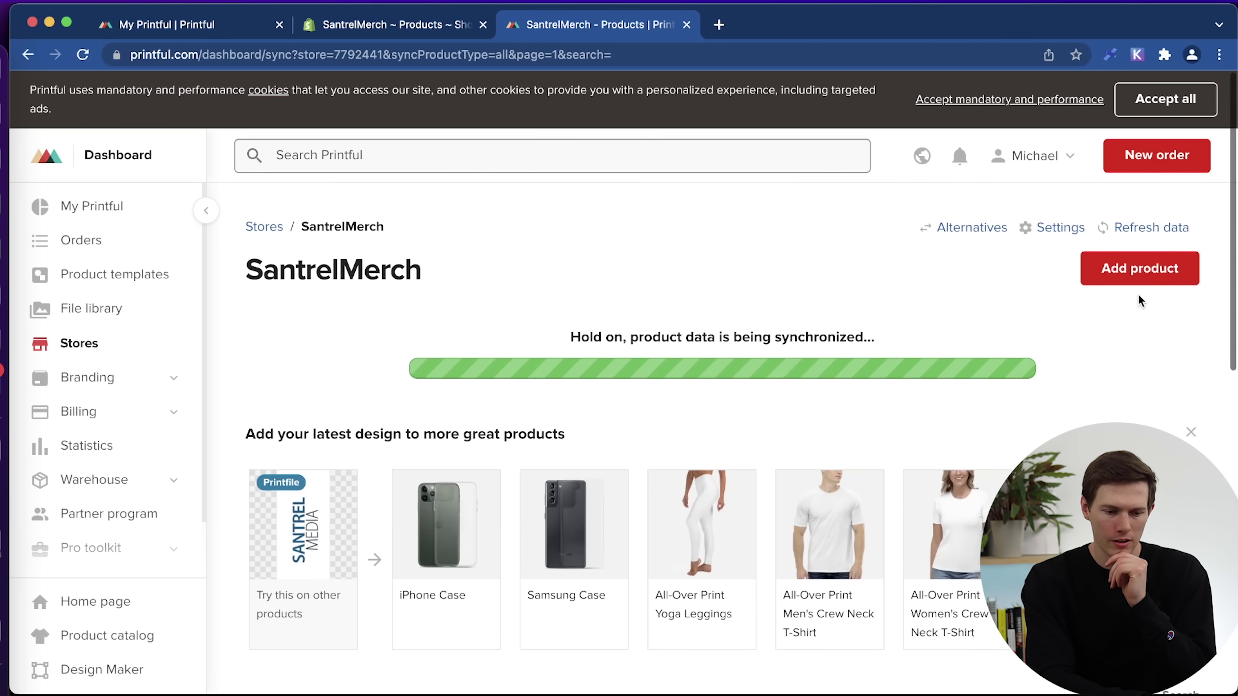
{"action": "left_click", "coordinate": [1124, 278]}
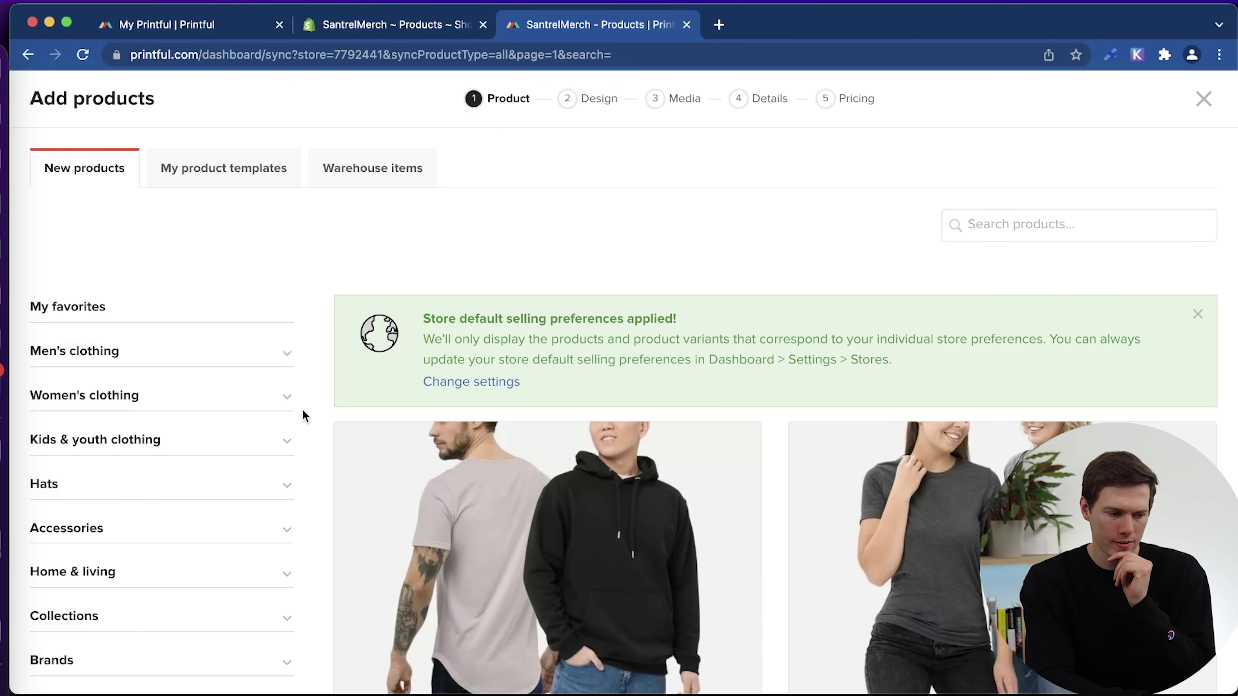
{"action": "scroll", "coordinate": [123, 486], "scroll_direction": "down", "scroll_amount": 4}
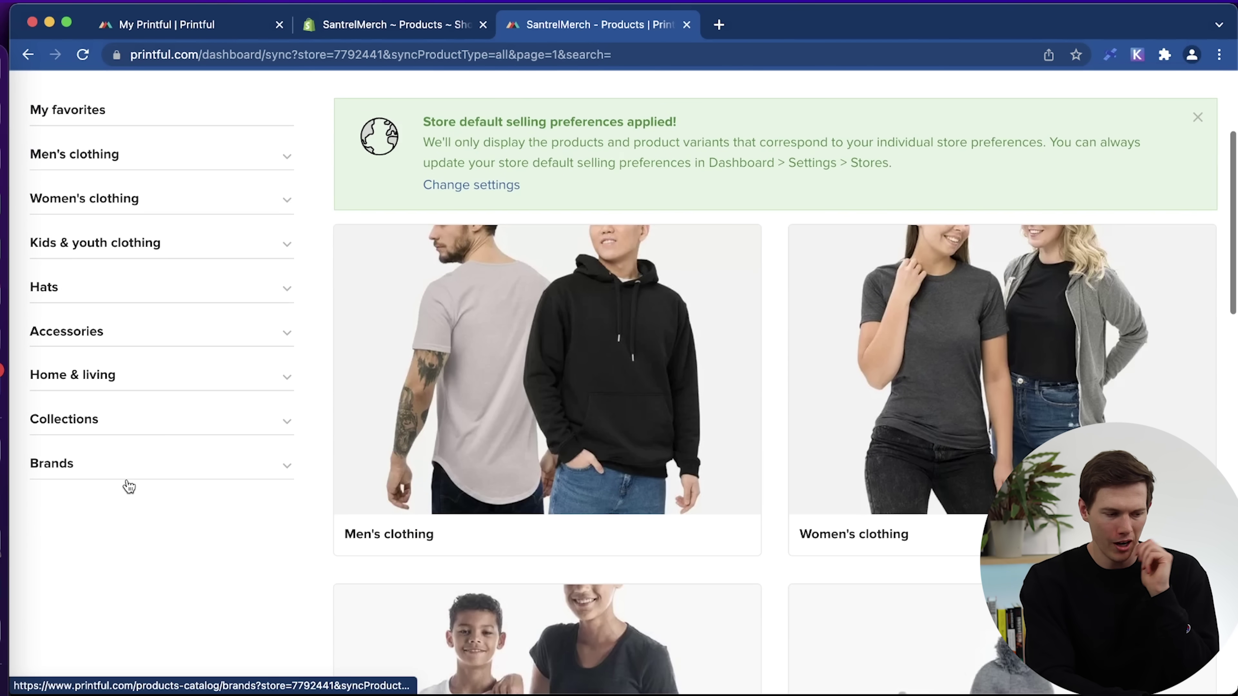
{"action": "left_click", "coordinate": [158, 464]}
{"action": "scroll", "coordinate": [161, 467], "scroll_direction": "down", "scroll_amount": 3}
{"action": "scroll", "coordinate": [159, 466], "scroll_direction": "down", "scroll_amount": 4}
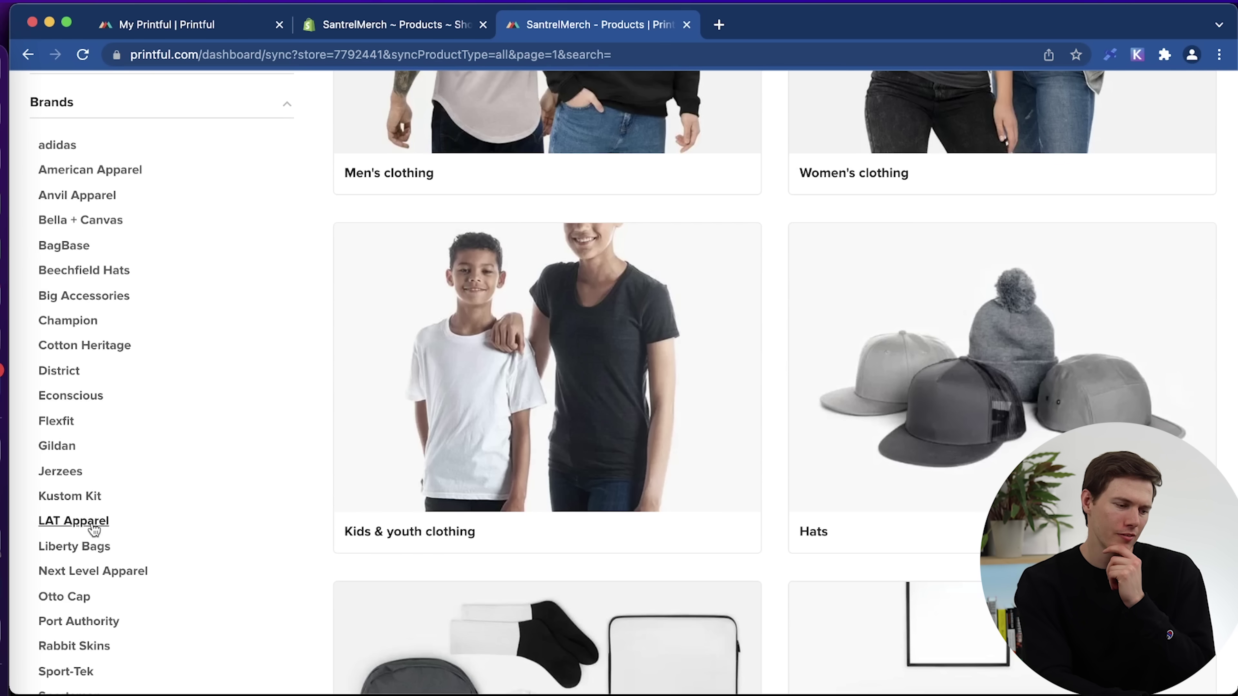
{"action": "left_click", "coordinate": [57, 422]}
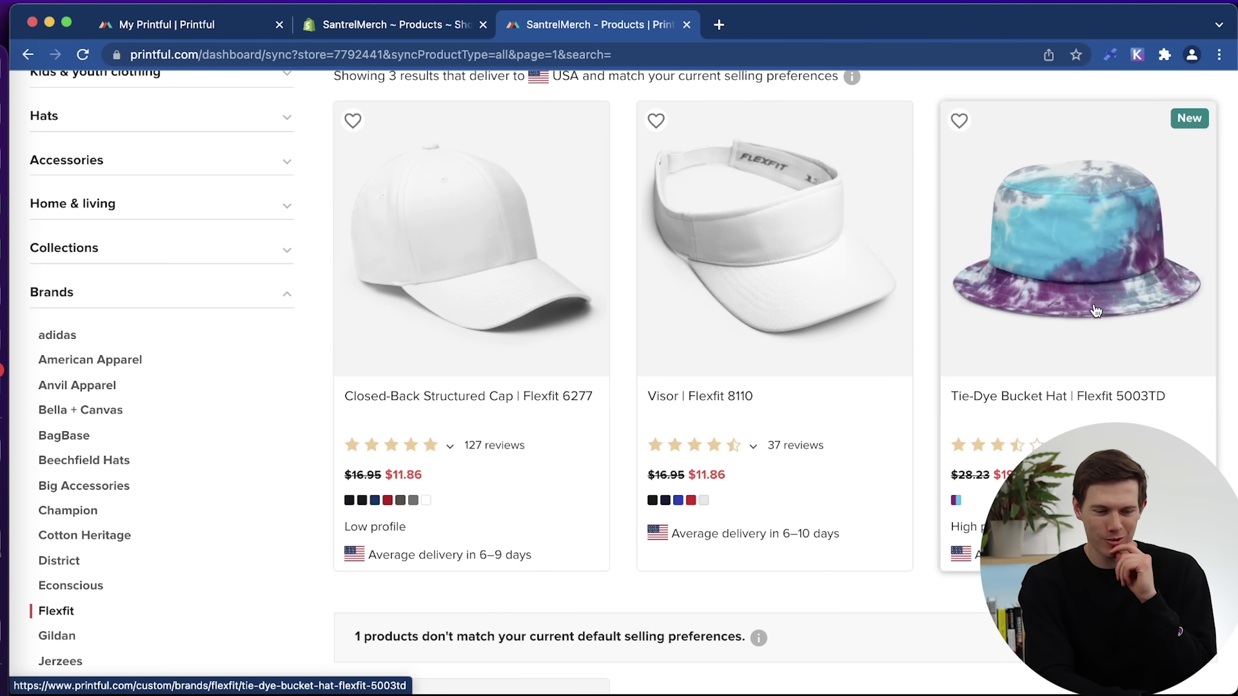
Filter the catalog to Home & living > Flags, leaving the All-Over Print Flag.
{"action": "scroll", "coordinate": [447, 476], "scroll_direction": "down", "scroll_amount": 5}
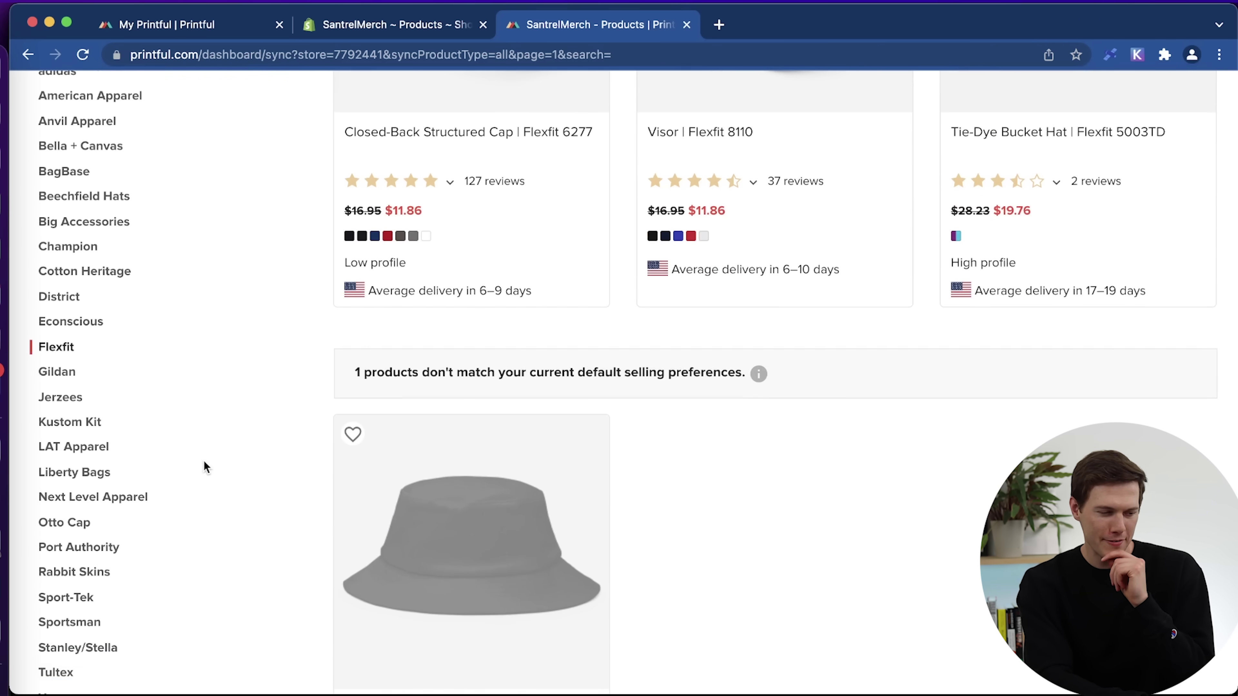
{"action": "scroll", "coordinate": [203, 466], "scroll_direction": "up", "scroll_amount": 5}
{"action": "scroll", "coordinate": [203, 466], "scroll_direction": "up", "scroll_amount": 3}
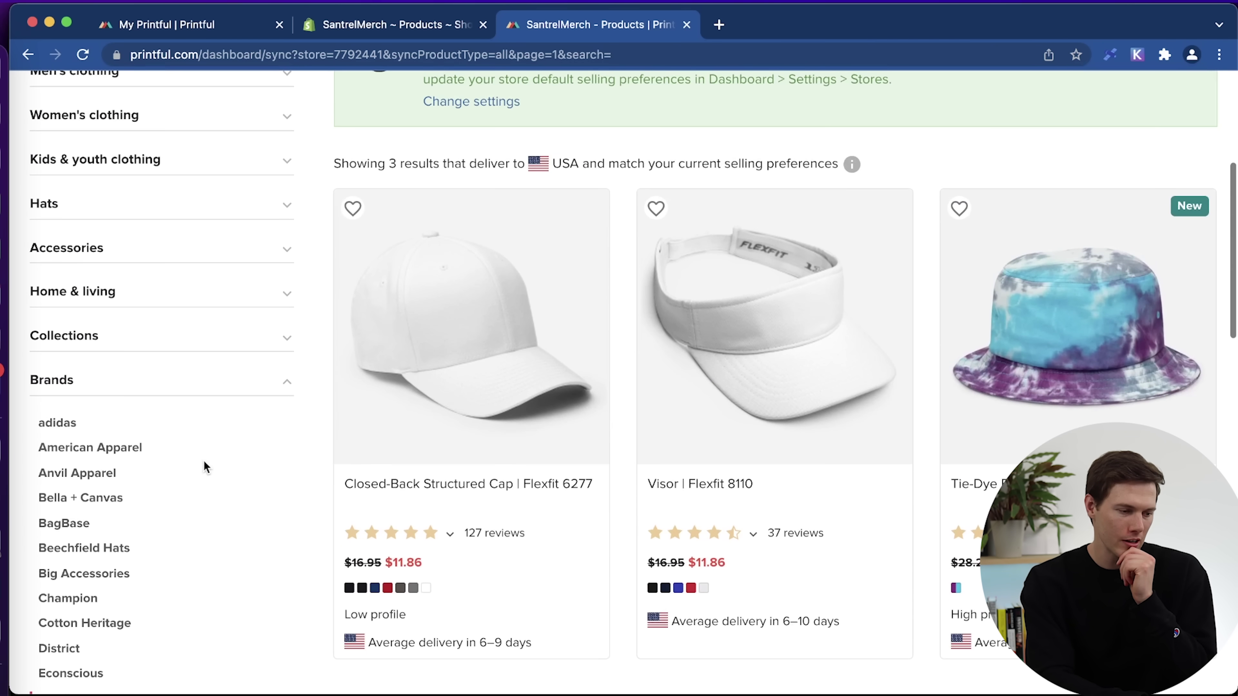
{"action": "left_click", "coordinate": [136, 341]}
{"action": "left_click", "coordinate": [102, 289]}
{"action": "scroll", "coordinate": [163, 461], "scroll_direction": "down", "scroll_amount": 3}
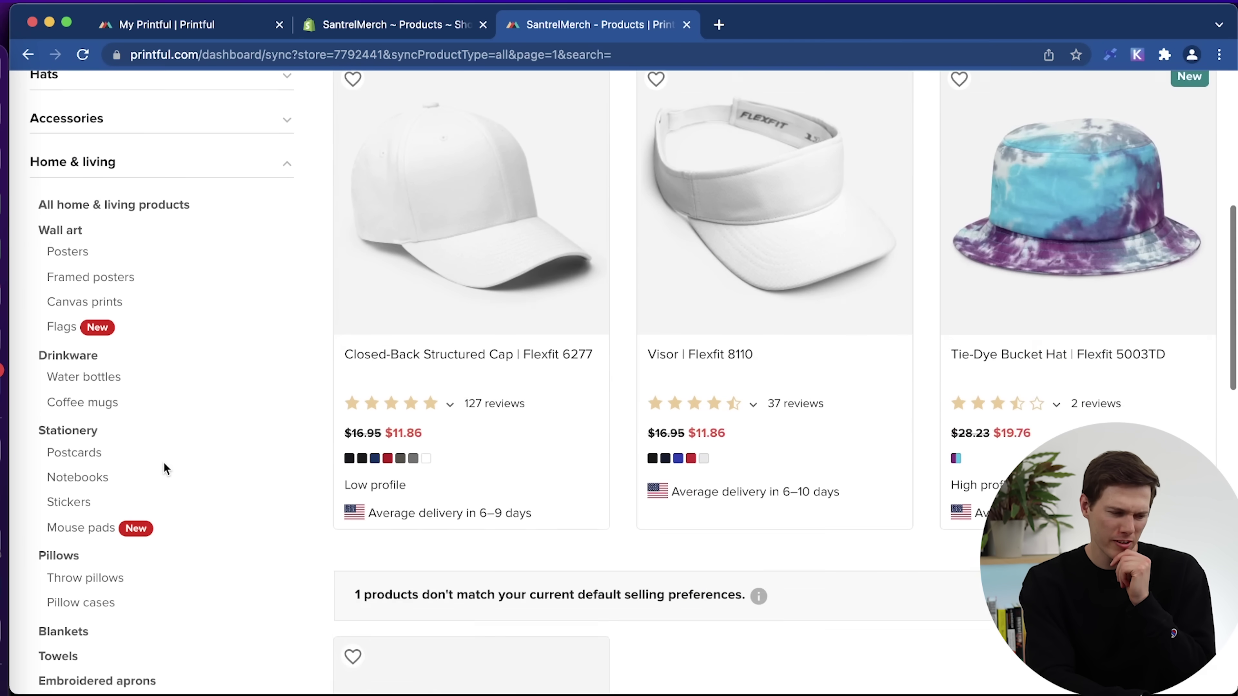
{"action": "left_click", "coordinate": [53, 299]}
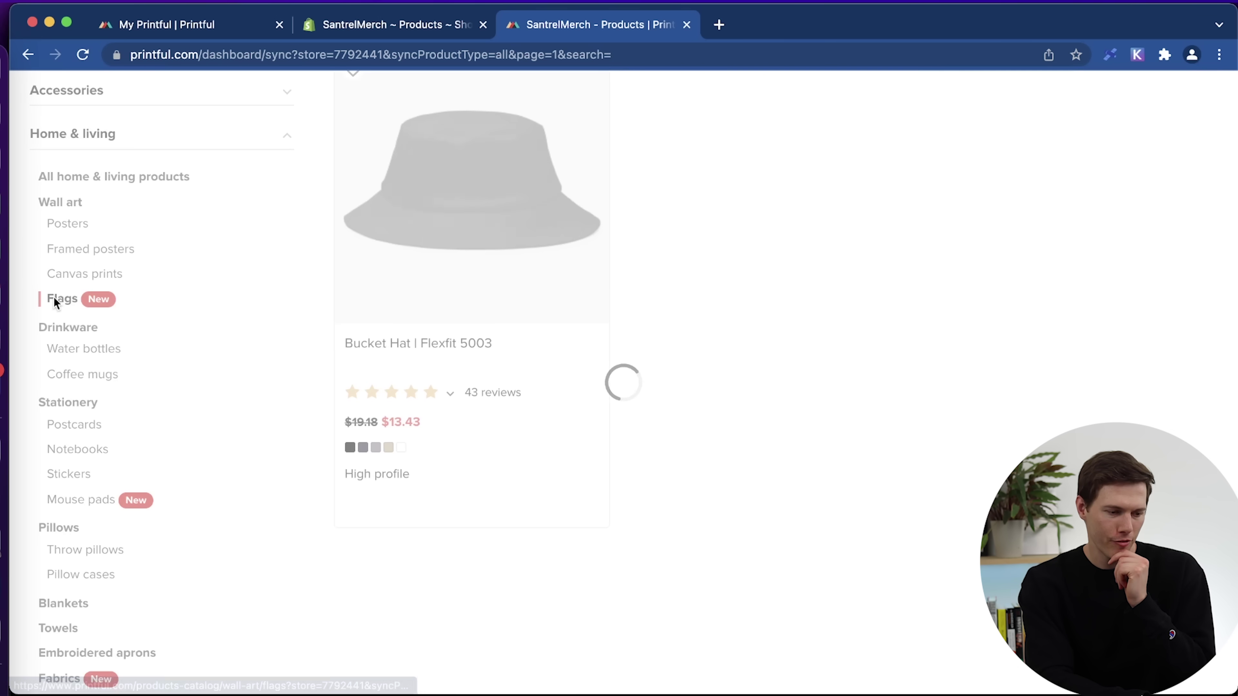
{"action": "scroll", "coordinate": [428, 359], "scroll_direction": "up", "scroll_amount": 3}
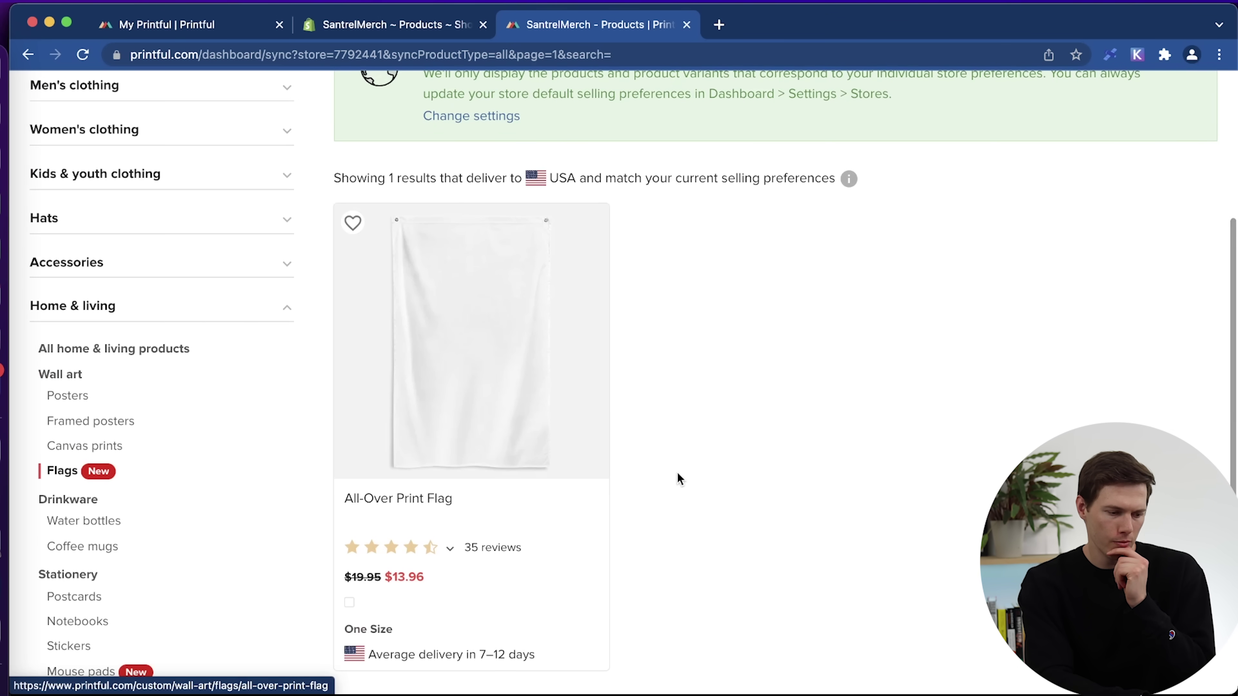
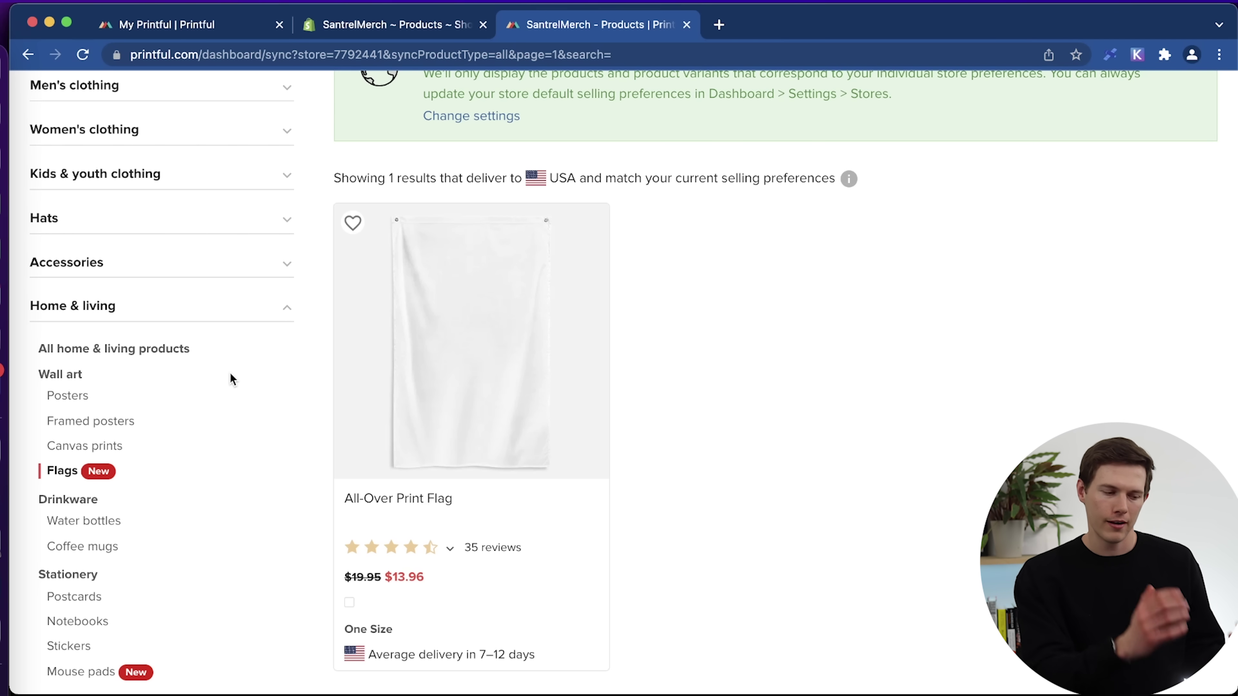
Show Accessories > Footwear > Shoes, listing the men's and women's high top canvas shoes.
{"action": "scroll", "coordinate": [195, 305], "scroll_direction": "up", "scroll_amount": 2}
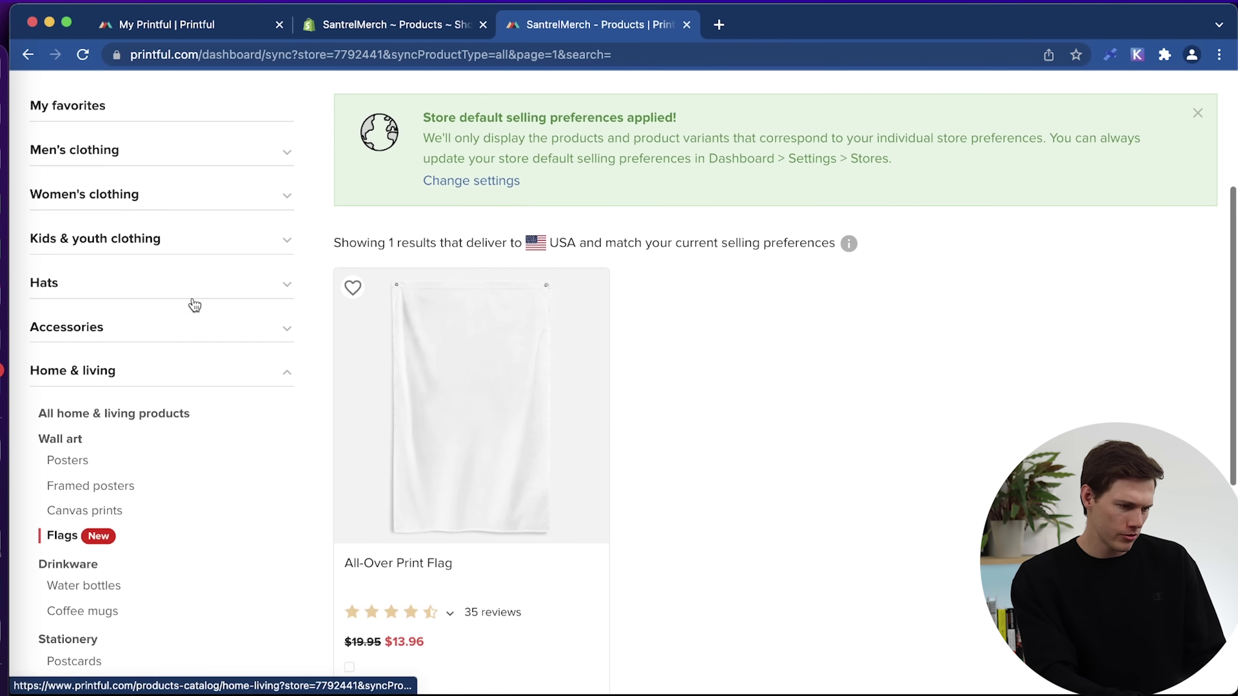
{"action": "left_click", "coordinate": [165, 333]}
{"action": "scroll", "coordinate": [165, 334], "scroll_direction": "down", "scroll_amount": 10}
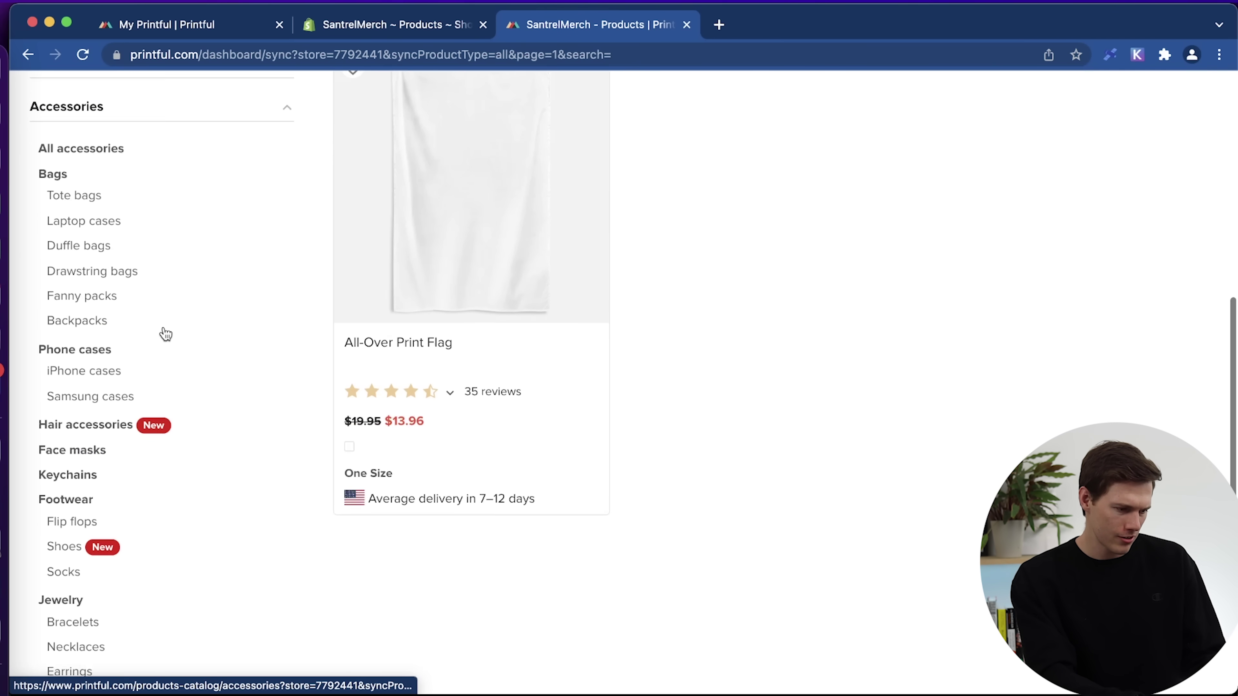
{"action": "left_click", "coordinate": [64, 368]}
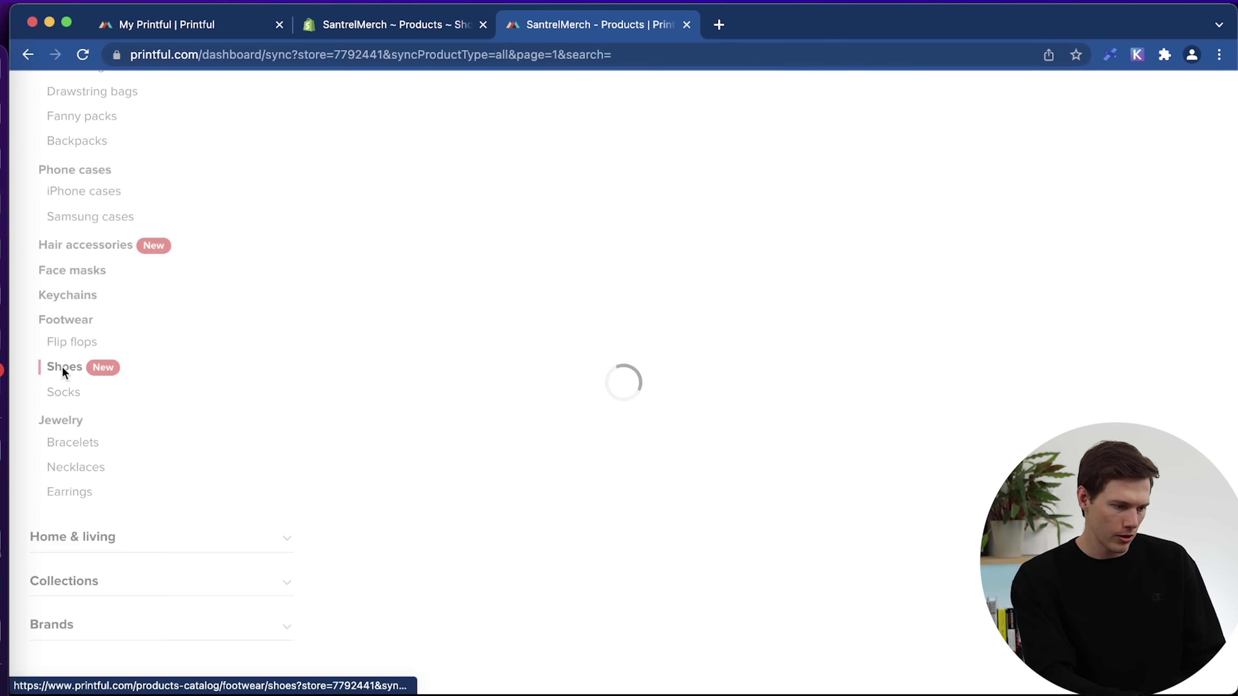
{"action": "scroll", "coordinate": [513, 392], "scroll_direction": "up", "scroll_amount": 5}
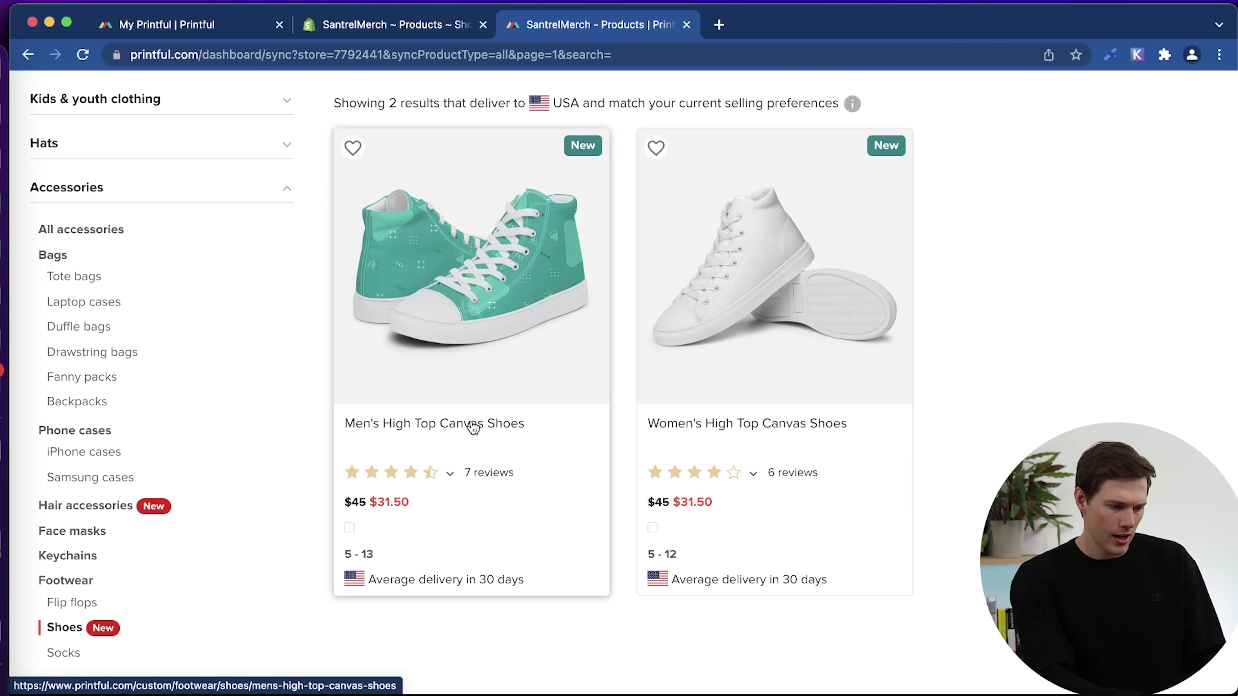
Start customizing the Men's High Top Canvas Shoes with every size selected.
{"action": "left_click", "coordinate": [472, 427]}
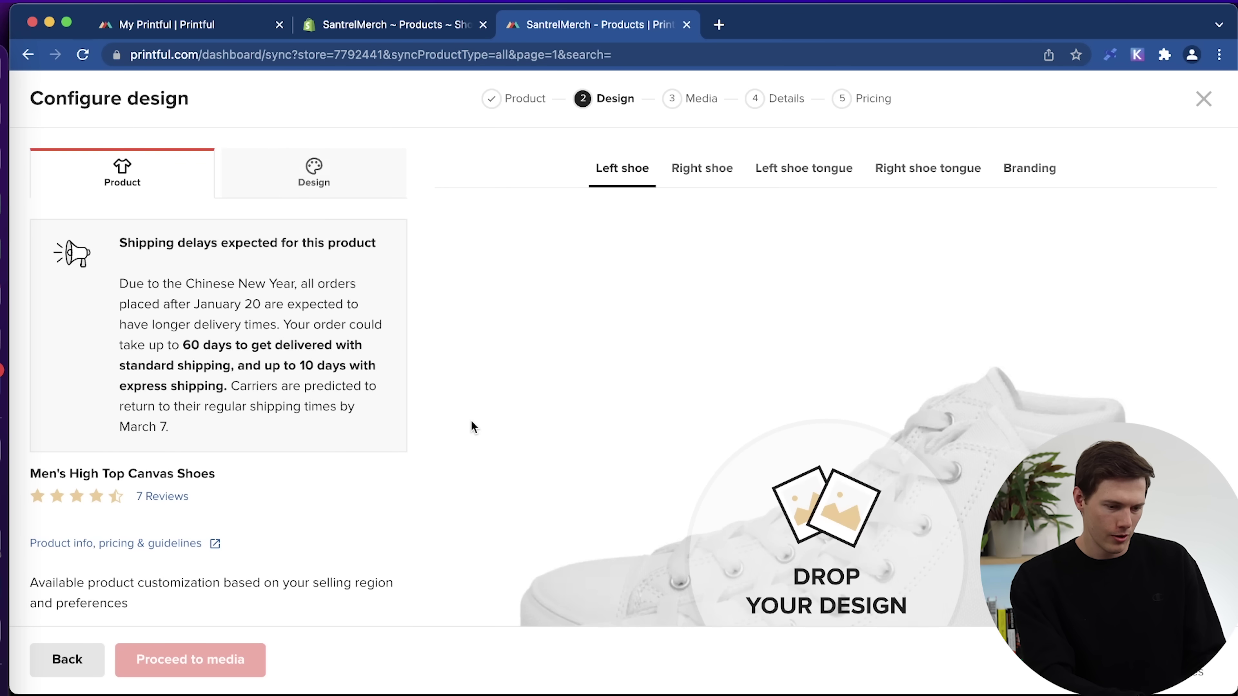
{"action": "scroll", "coordinate": [318, 429], "scroll_direction": "down", "scroll_amount": 6}
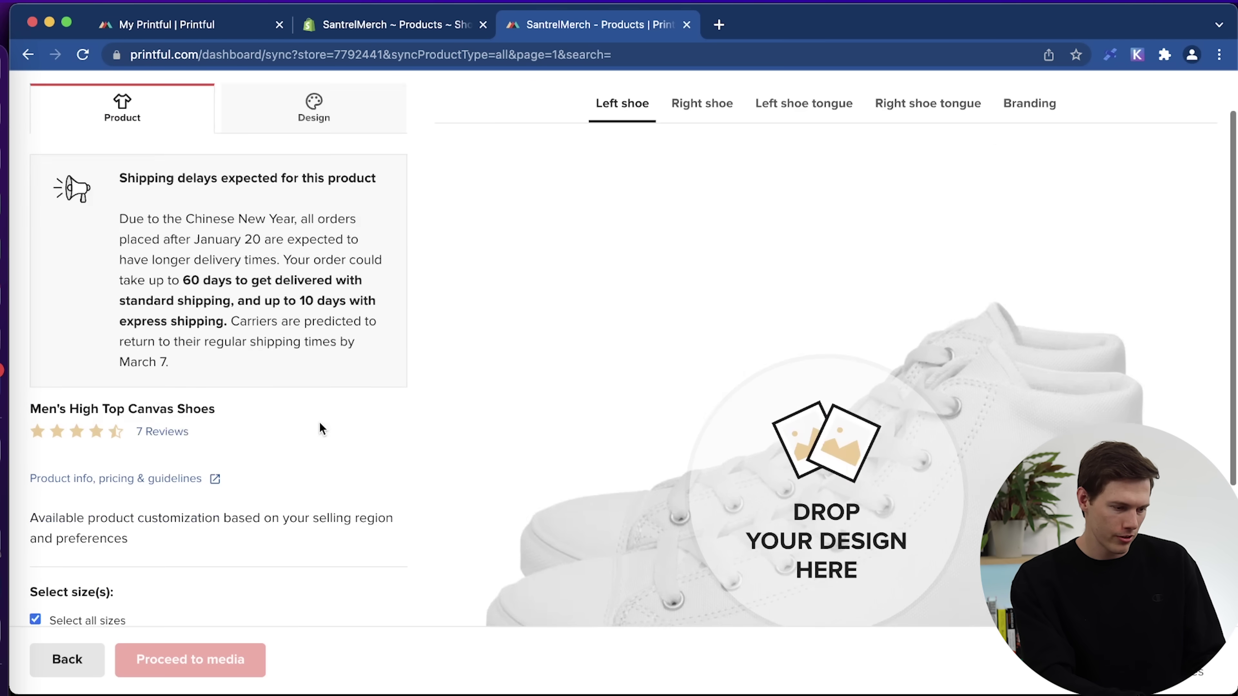
{"action": "scroll", "coordinate": [319, 429], "scroll_direction": "down", "scroll_amount": 2}
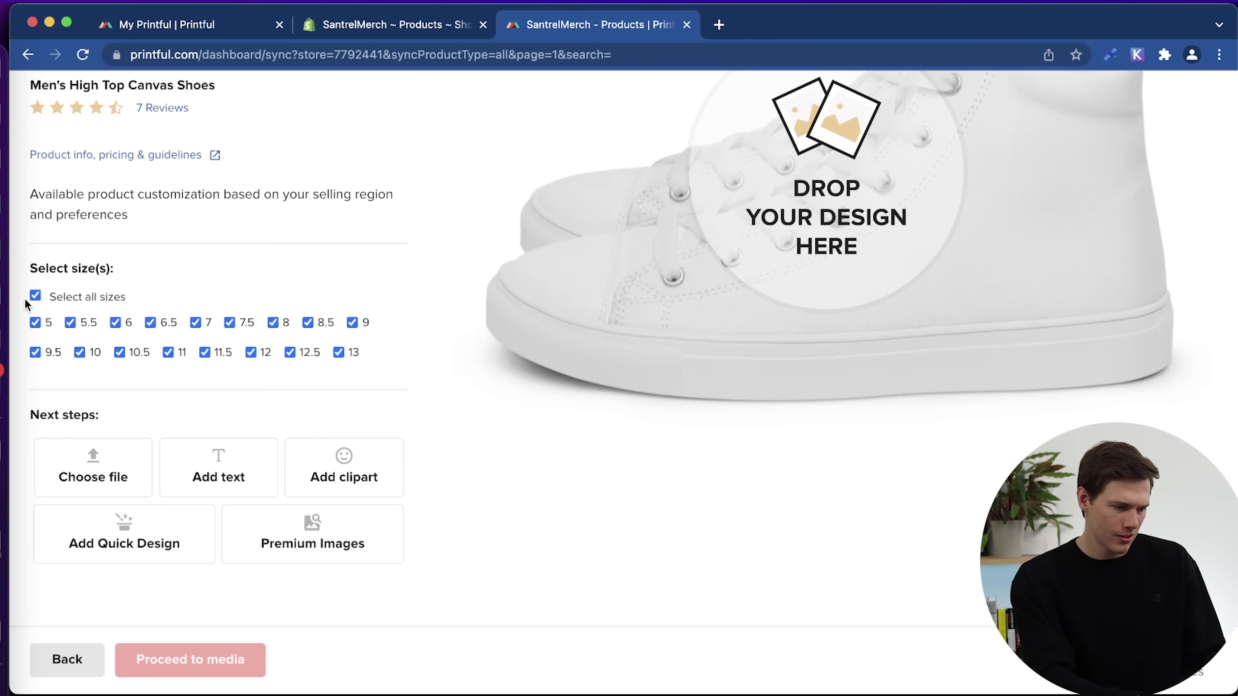
{"action": "left_click", "coordinate": [36, 295]}
{"action": "scroll", "coordinate": [273, 480], "scroll_direction": "down", "scroll_amount": 5}
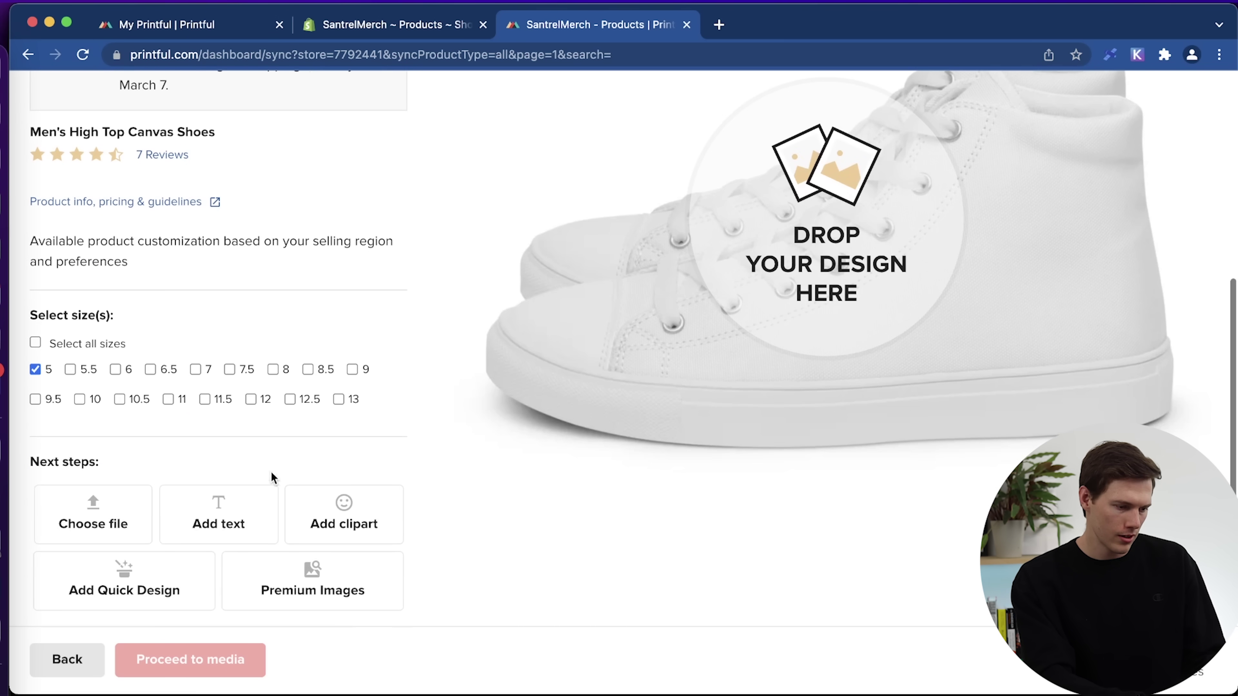
{"action": "left_click", "coordinate": [250, 400]}
{"action": "scroll", "coordinate": [304, 476], "scroll_direction": "down", "scroll_amount": 5}
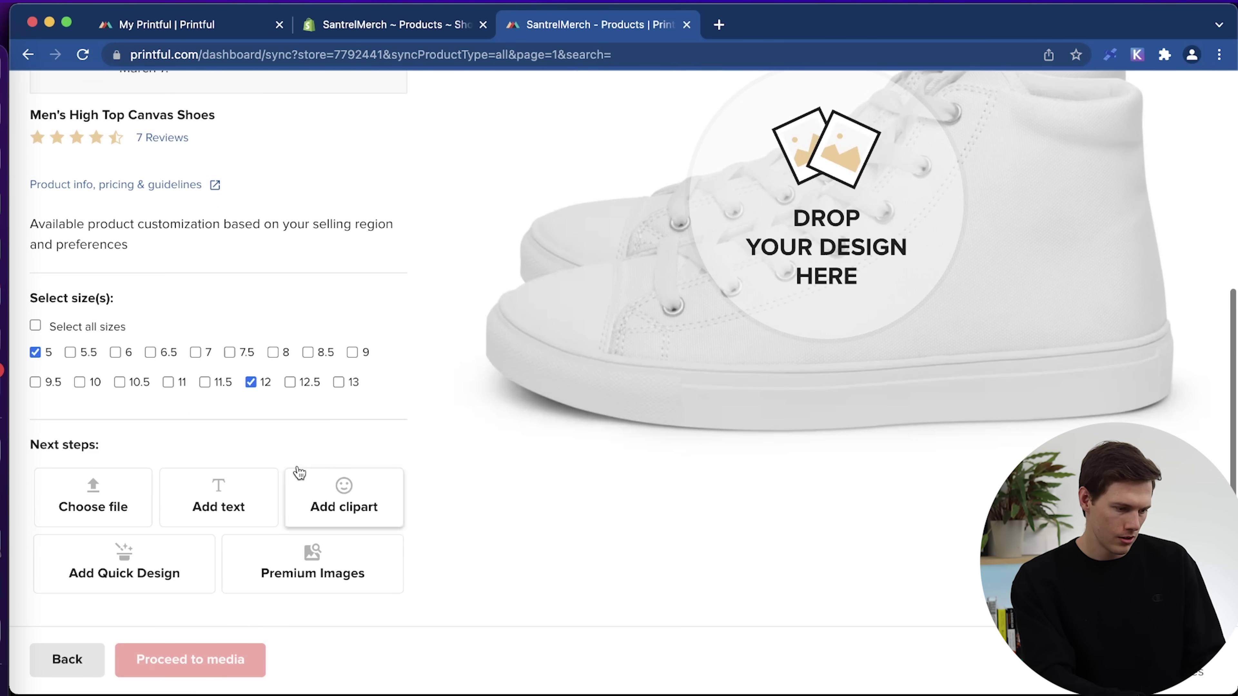
{"action": "left_click", "coordinate": [35, 325]}
{"action": "scroll", "coordinate": [223, 450], "scroll_direction": "down", "scroll_amount": 5}
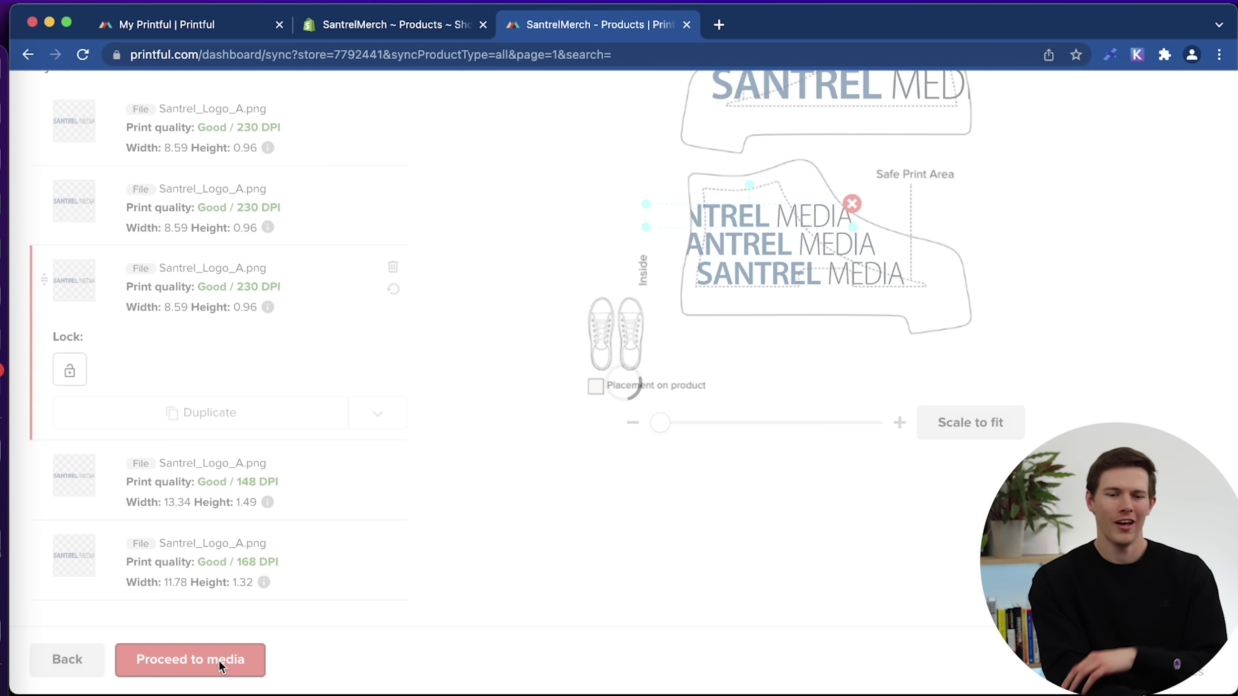
Use the men's mockups for the storefront images.
{"action": "left_click", "coordinate": [218, 660]}
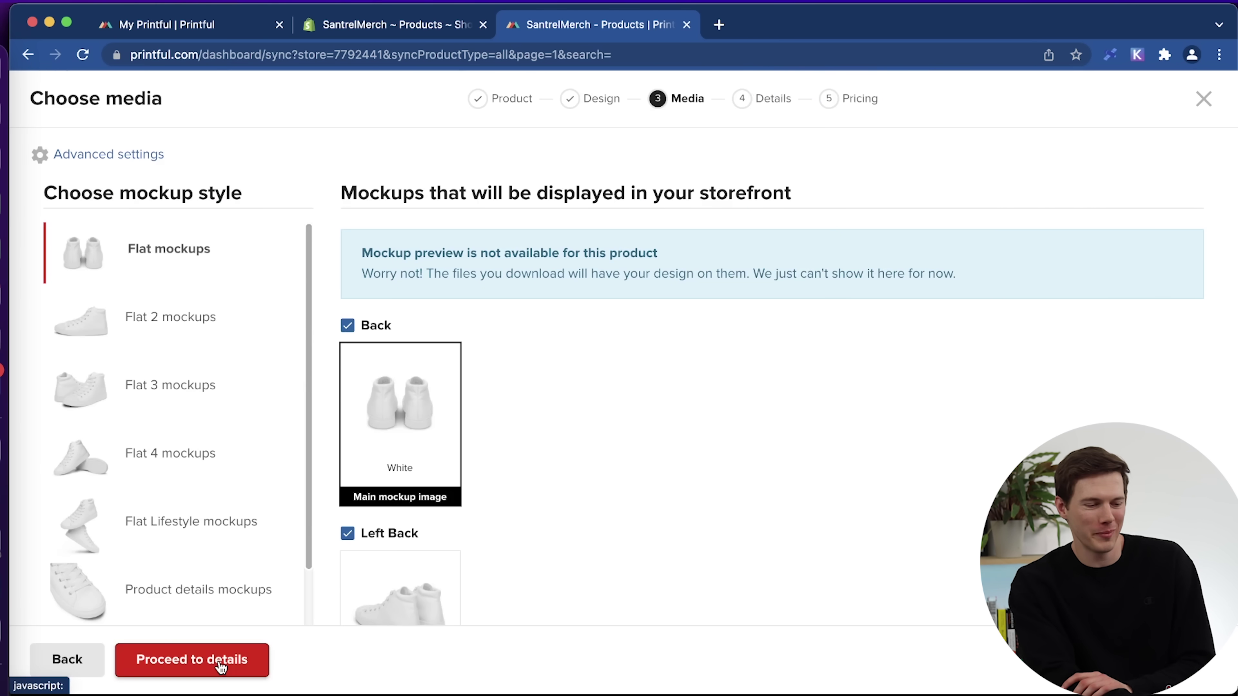
{"action": "scroll", "coordinate": [855, 479], "scroll_direction": "down", "scroll_amount": 5}
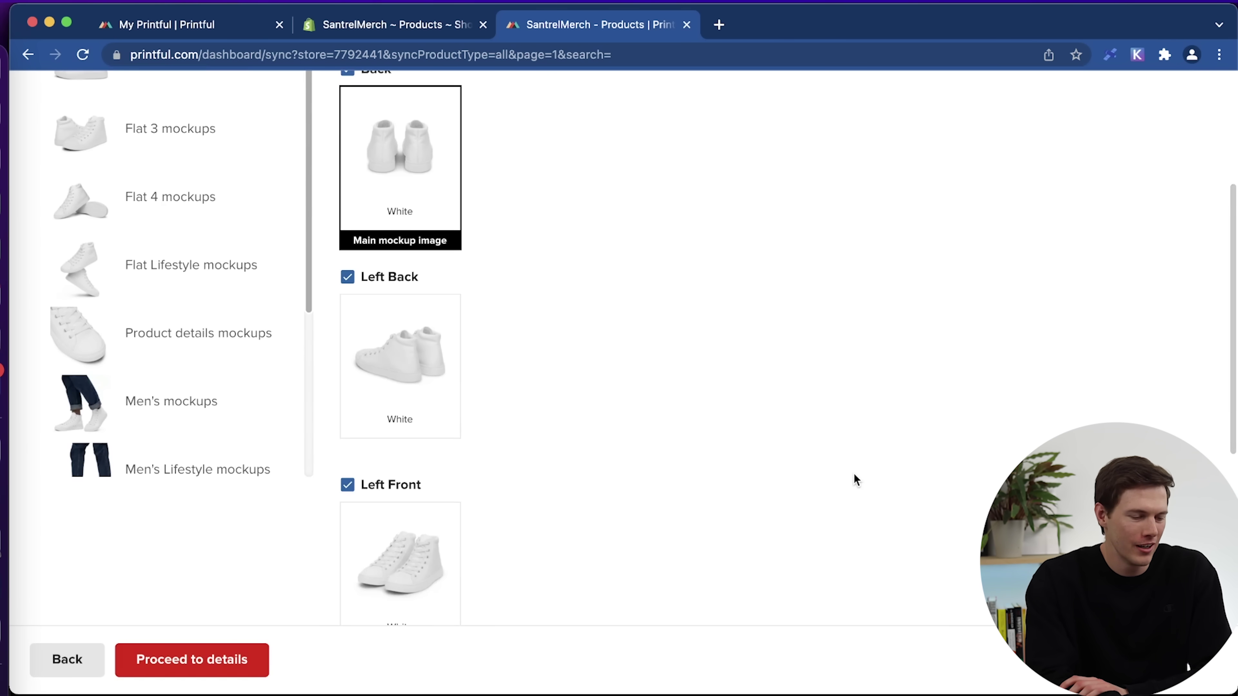
{"action": "left_click", "coordinate": [173, 396]}
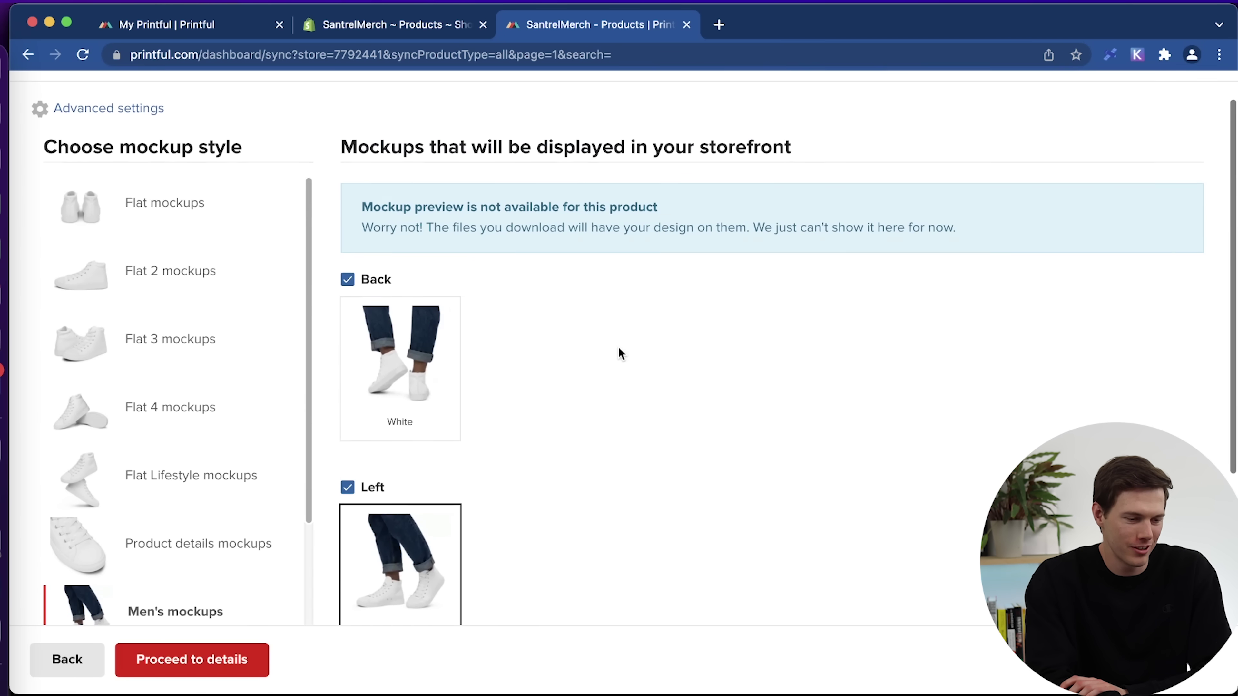
{"action": "scroll", "coordinate": [618, 347], "scroll_direction": "down", "scroll_amount": 8}
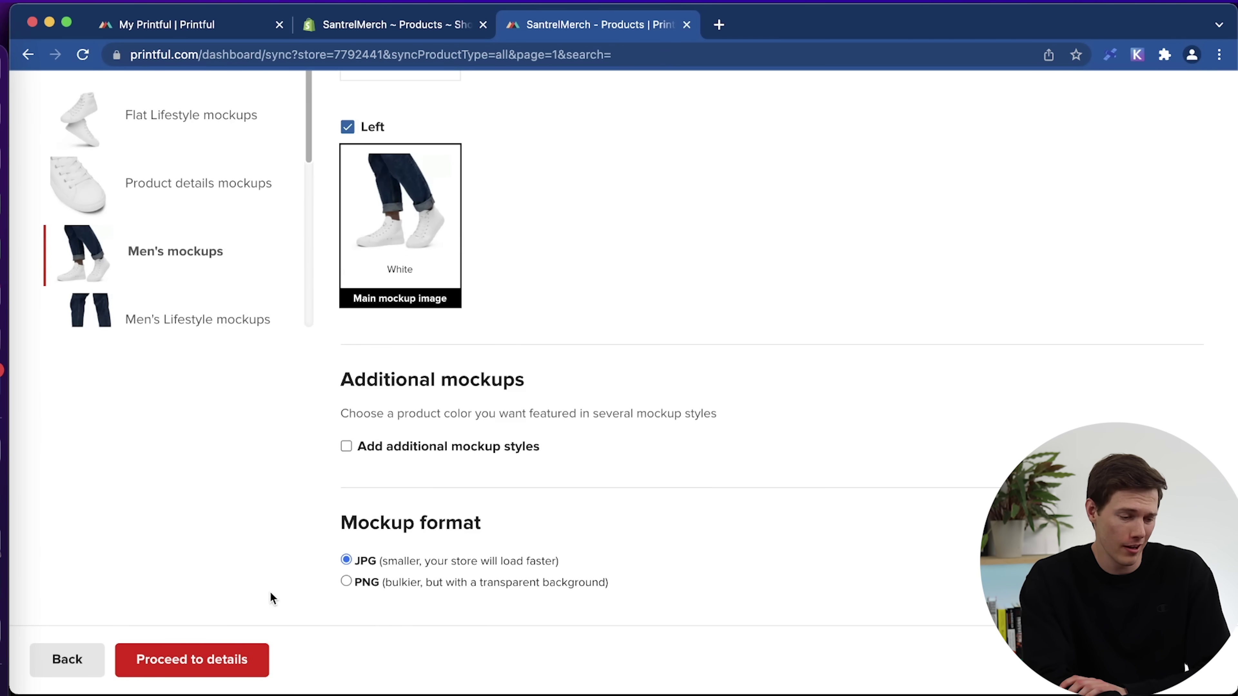
Prefix the product title with 'Santrel Merch' and proceed to pricing.
{"action": "left_click", "coordinate": [195, 661]}
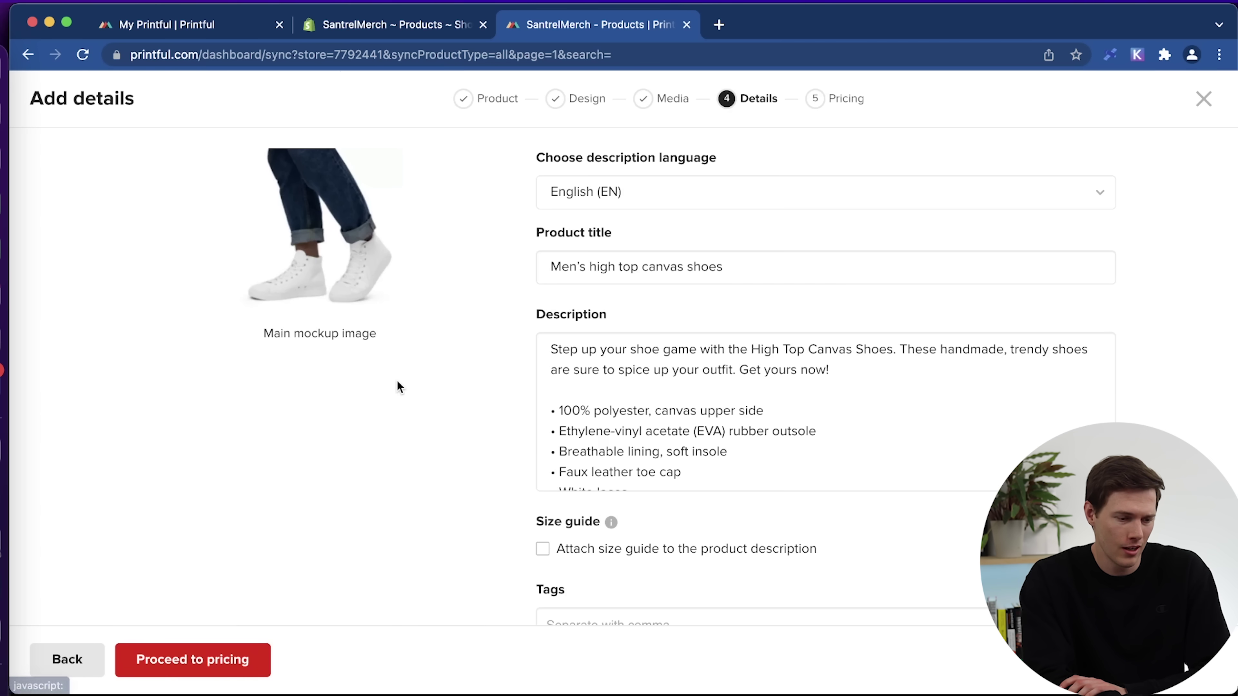
{"action": "scroll", "coordinate": [812, 404], "scroll_direction": "down", "scroll_amount": 5}
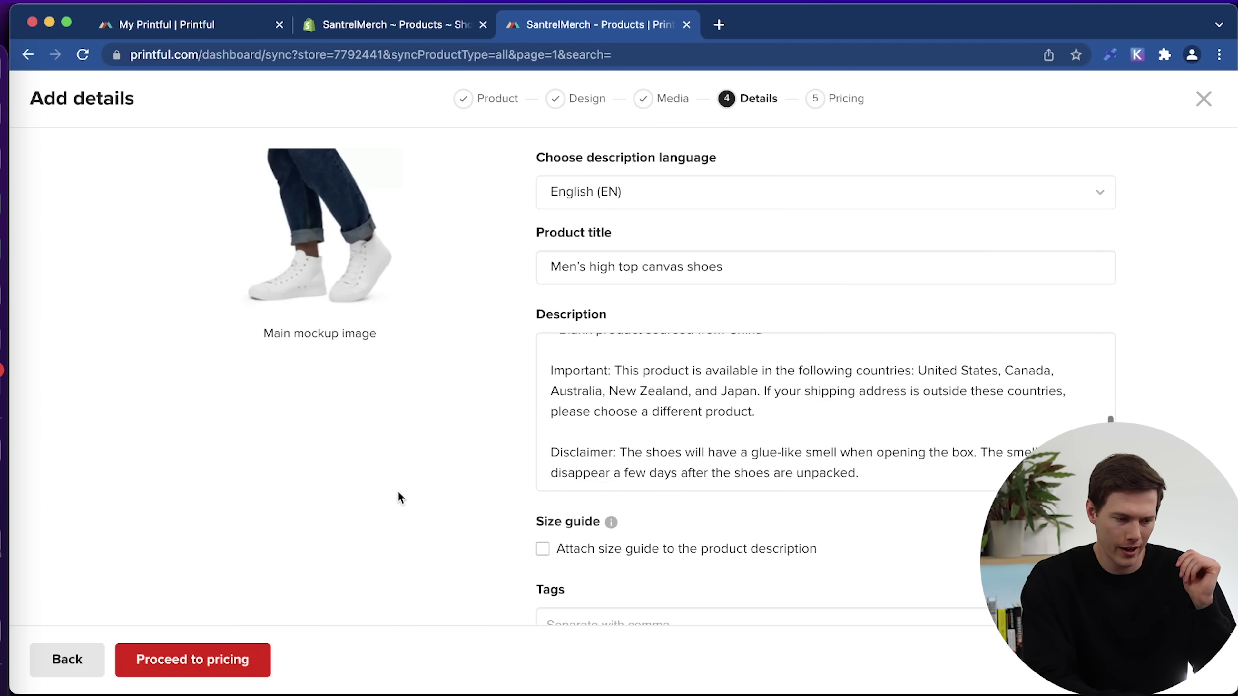
{"action": "left_click", "coordinate": [547, 270]}
{"action": "type", "text": "Santrel Me"}
{"action": "type", "text": "rch"}
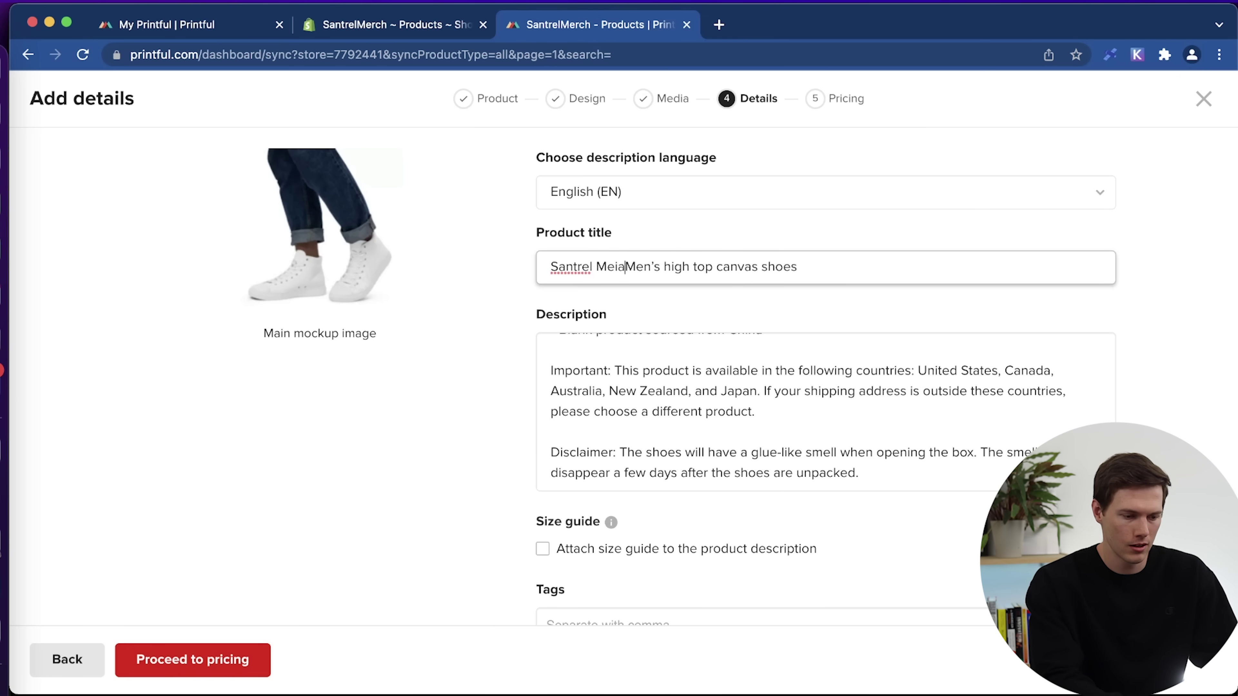
{"action": "left_click", "coordinate": [200, 661]}
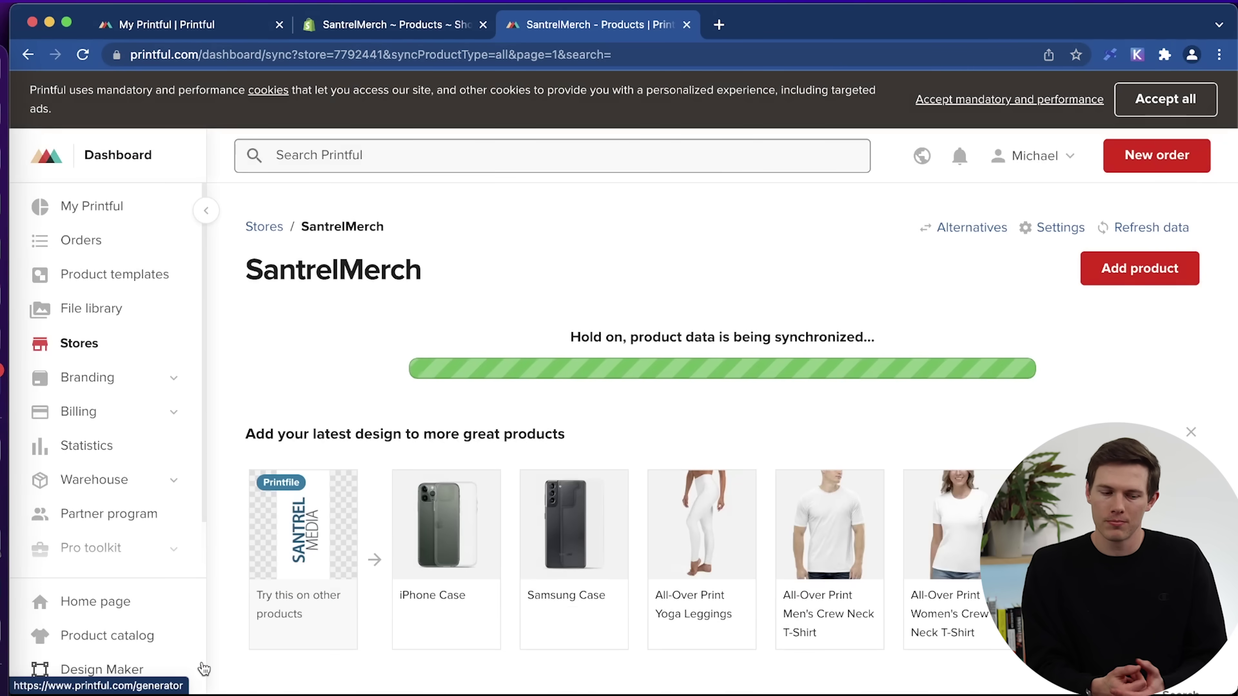
Create a new Shopify collection titled 'Fall Collection'.
{"action": "left_click", "coordinate": [395, 25]}
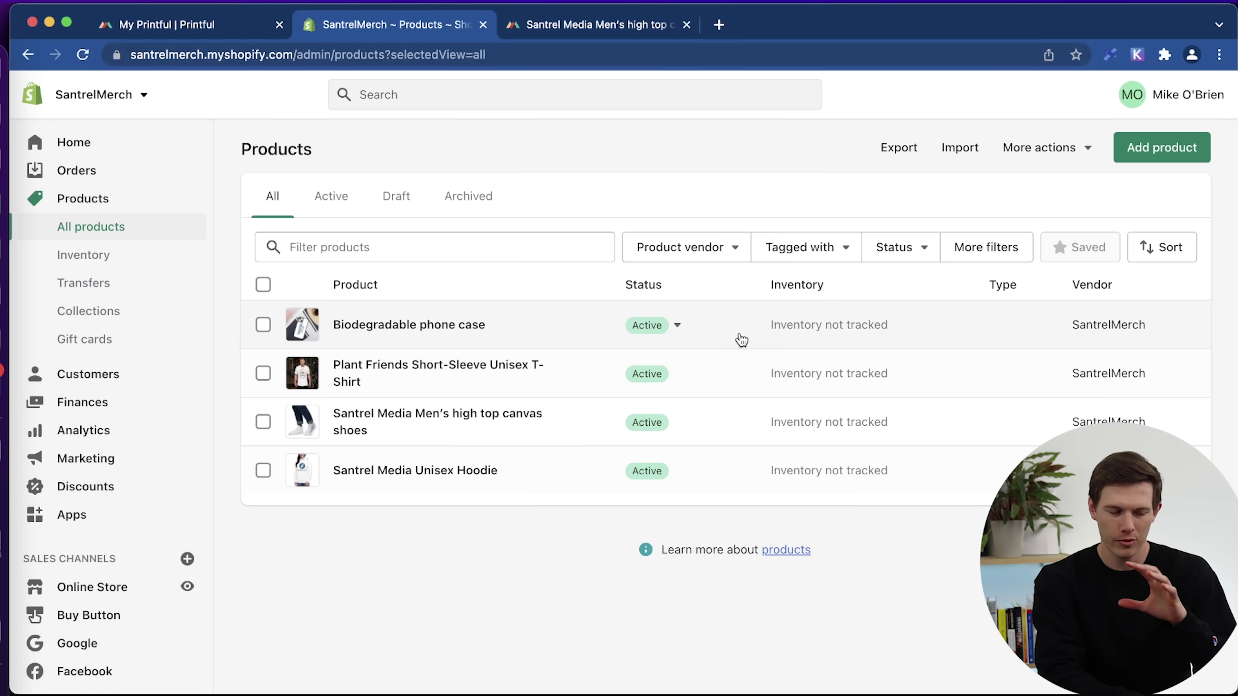
{"action": "left_click", "coordinate": [96, 308]}
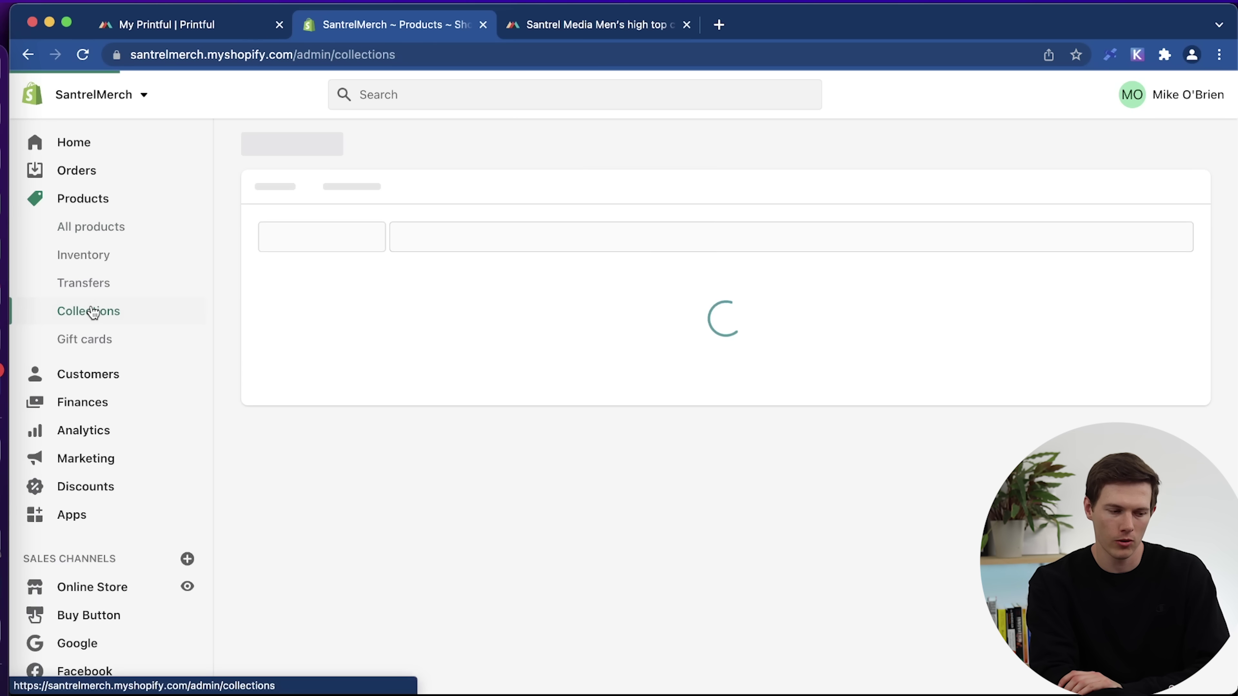
{"action": "left_click", "coordinate": [1133, 145]}
{"action": "left_click", "coordinate": [415, 217]}
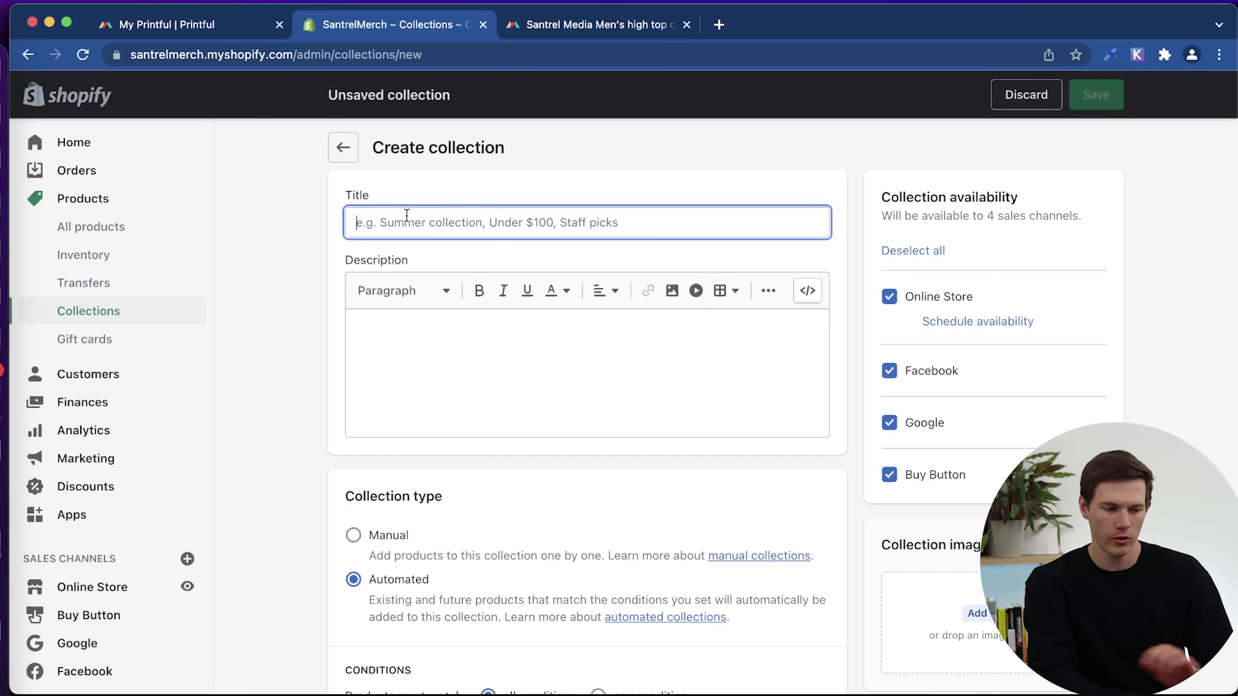
{"action": "type", "text": "Summer Attire"}
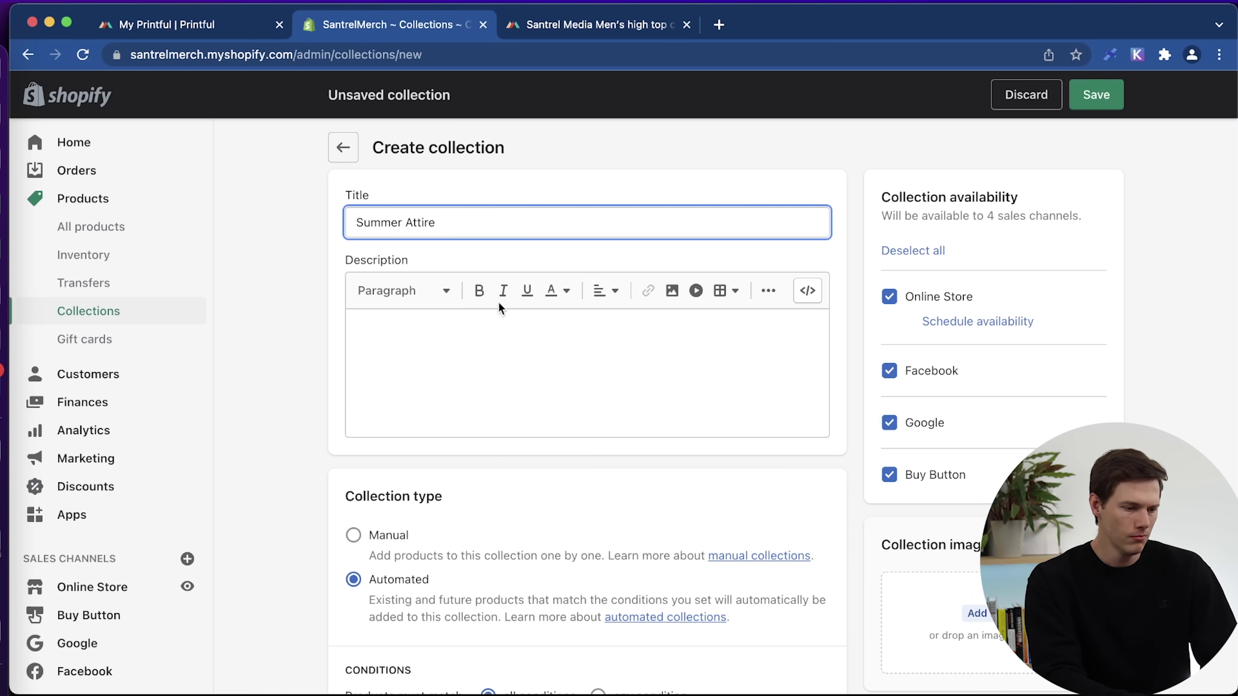
{"action": "key", "text": "super+q"}
{"action": "key", "text": "super+a"}
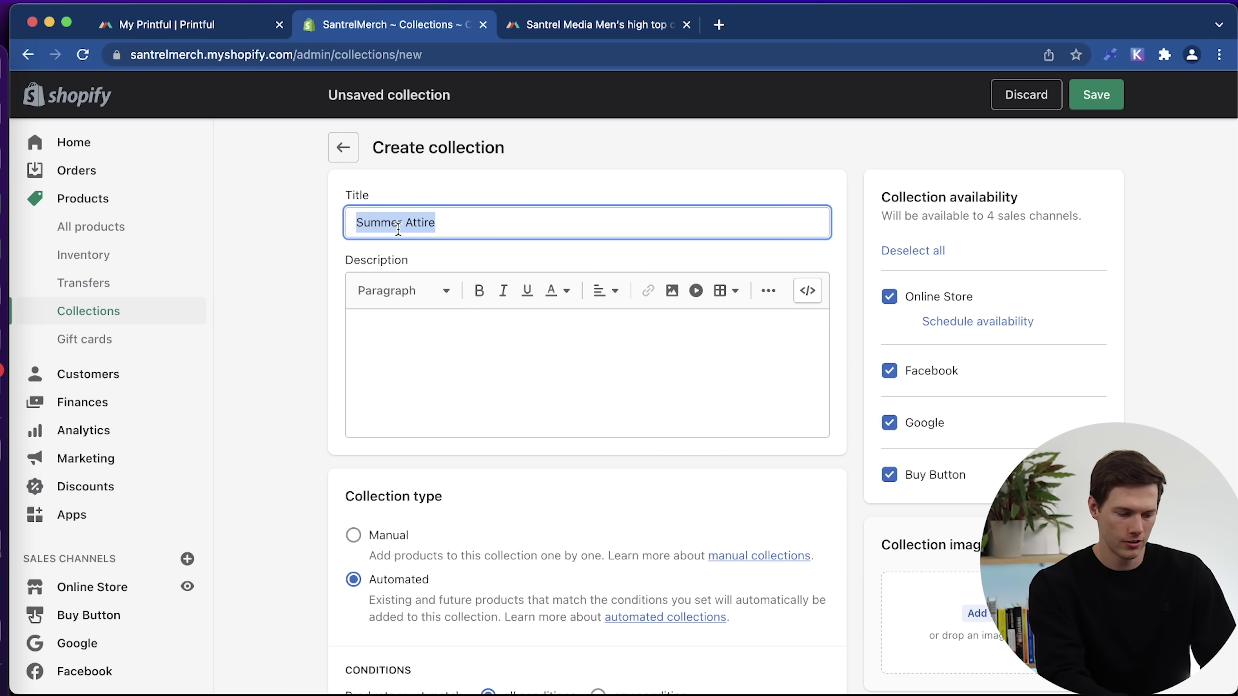
{"action": "type", "text": "Fall Collection"}
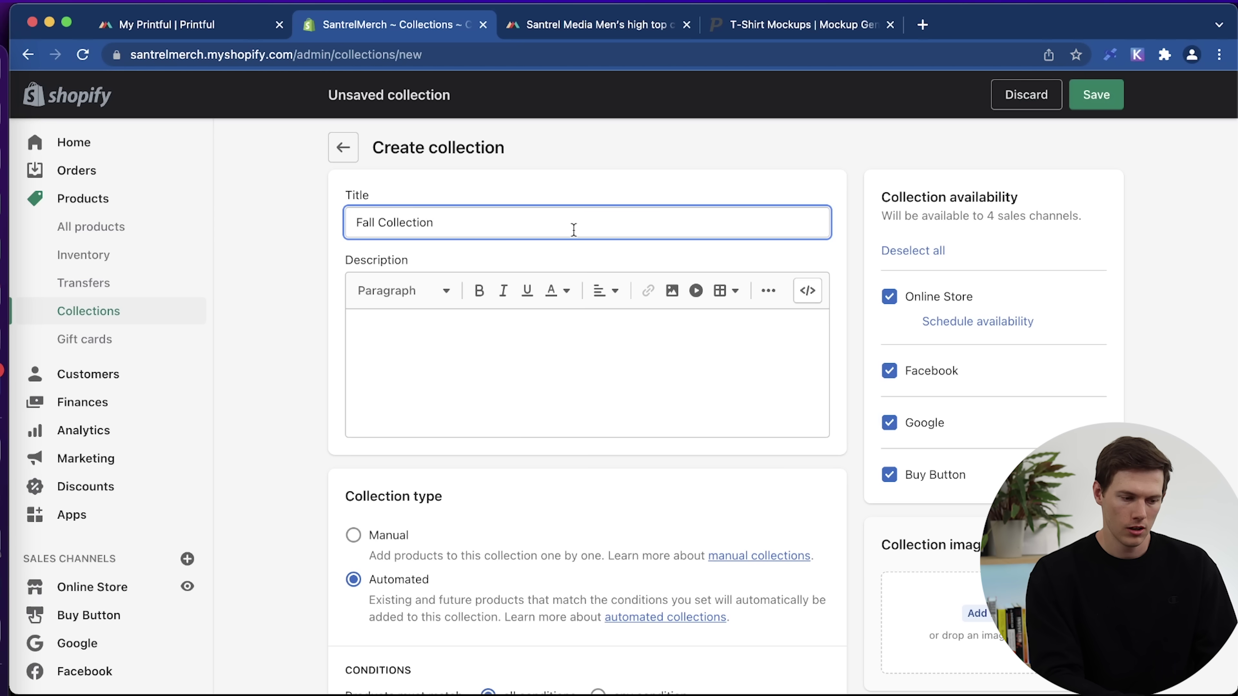
{"action": "left_click", "coordinate": [355, 222]}
{"action": "type", "text": "Santrel"}
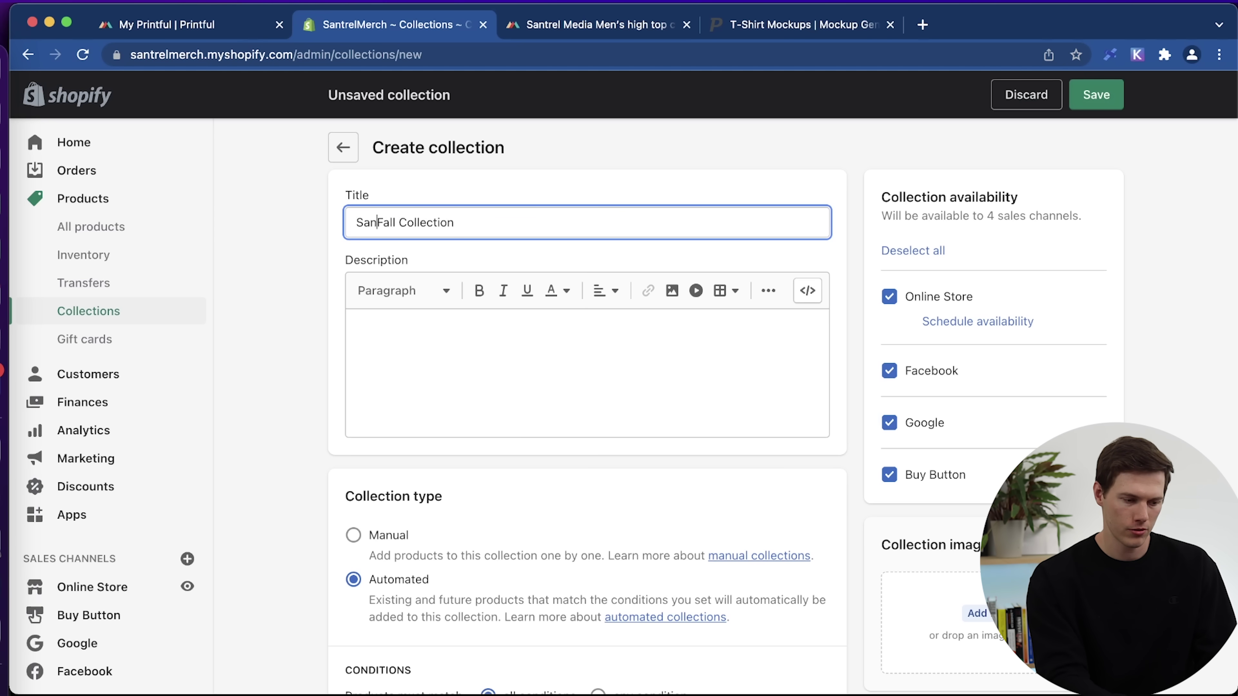
{"action": "key", "text": "BackSpace"}
{"action": "key", "text": "BackSpace"}
{"action": "key", "text": "BackSpace"}
{"action": "key", "text": "BackSpace"}
{"action": "key", "text": "BackSpace"}
{"action": "key", "text": "BackSpace"}
{"action": "key", "text": "BackSpace"}
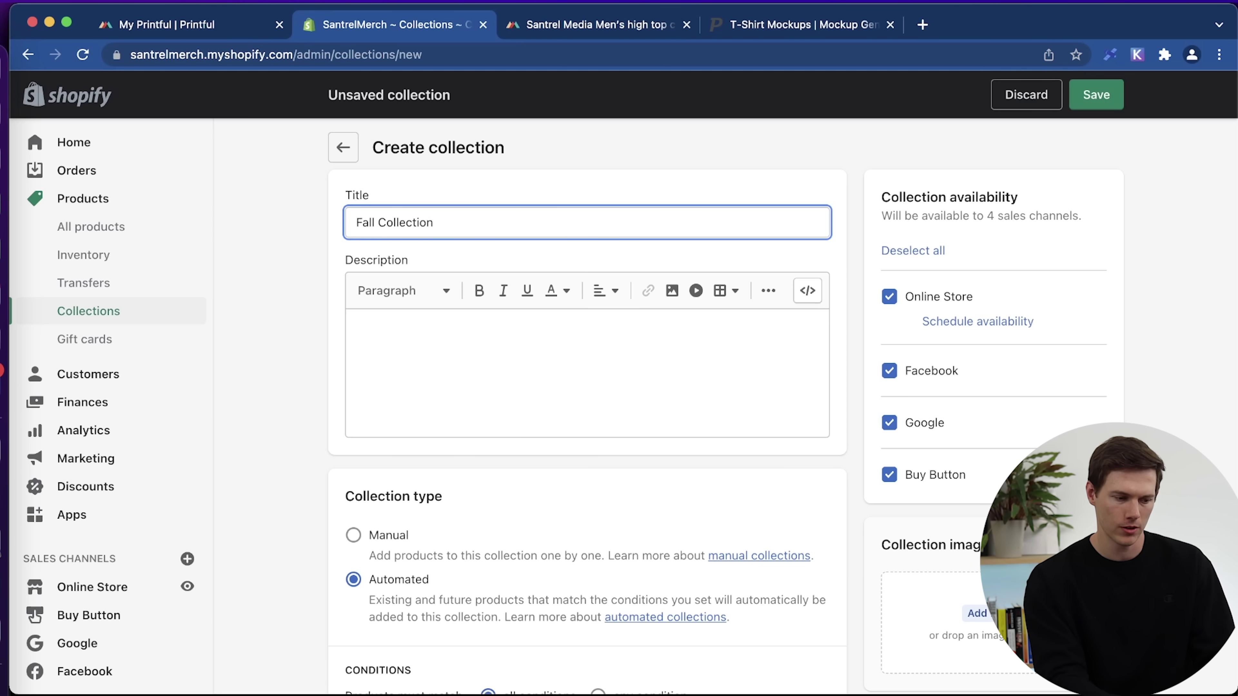
Fill the collection description with three paragraphs of placeholder text.
{"action": "left_click", "coordinate": [414, 329]}
{"action": "type", "text": "sskldjfsdiofgjdfgsskldjfsdiofgjdfgsskldjfsdiofgjdfgsskldjfsdiofgjdfgsskldjfsdiofgjdfgsskldjfsdiofgjdfgsskldjfsdiofgjdfg"}
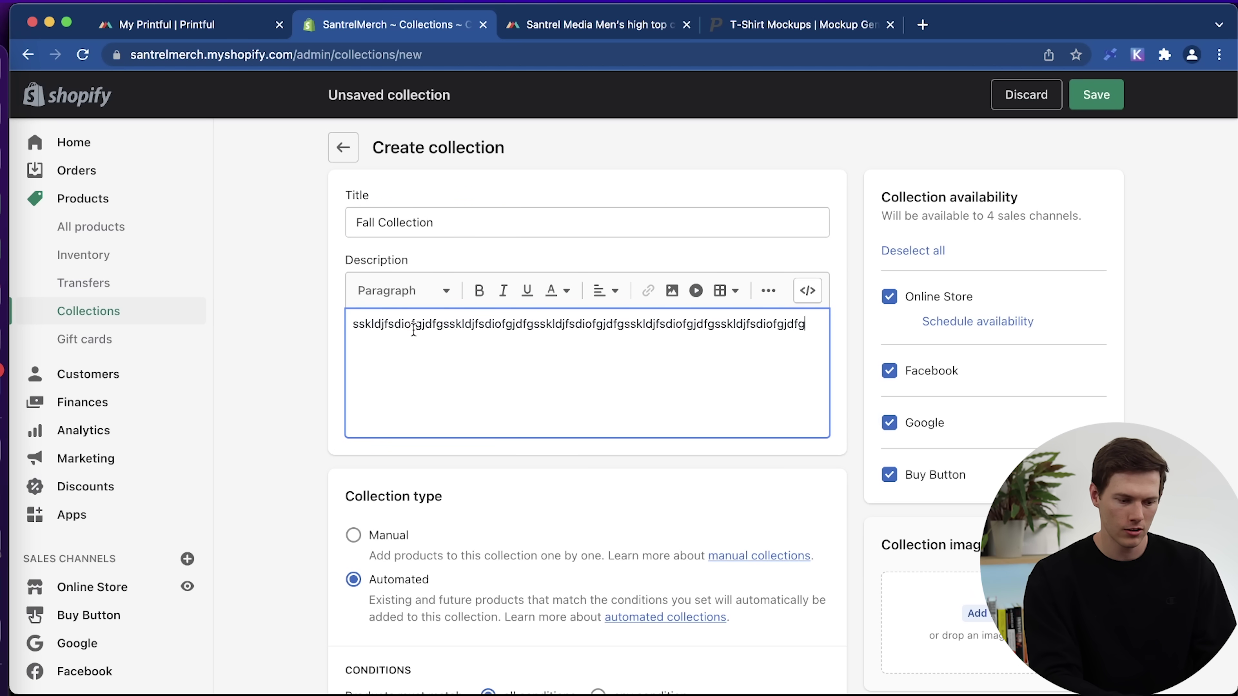
{"action": "key", "text": "Return"}
{"action": "type", "text": "sskldjfsdiofgjdfgsskldjfsdiofgjdfgsskldjfsdiofgjdfg"}
{"action": "key", "text": "Return"}
{"action": "type", "text": "sskldjfsdiofgjdfg"}
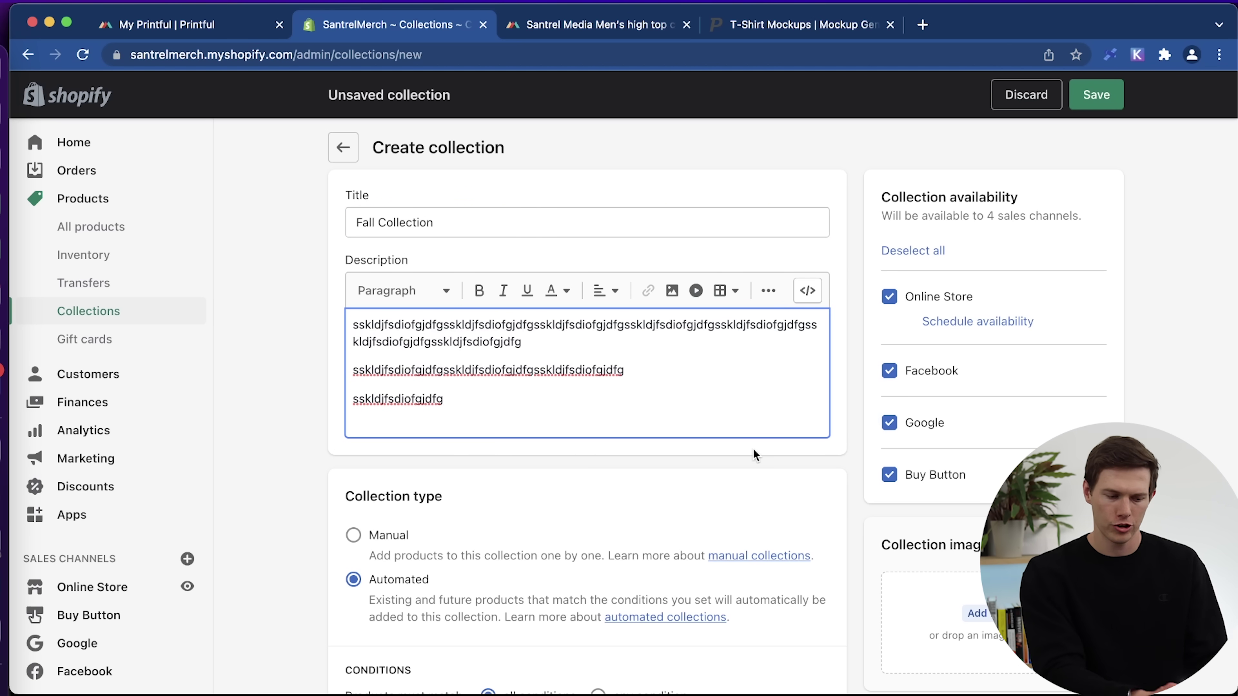
Try an automated 'shirt' product tag condition, then revert the collection to Manual.
{"action": "scroll", "coordinate": [753, 450], "scroll_direction": "down", "scroll_amount": 3}
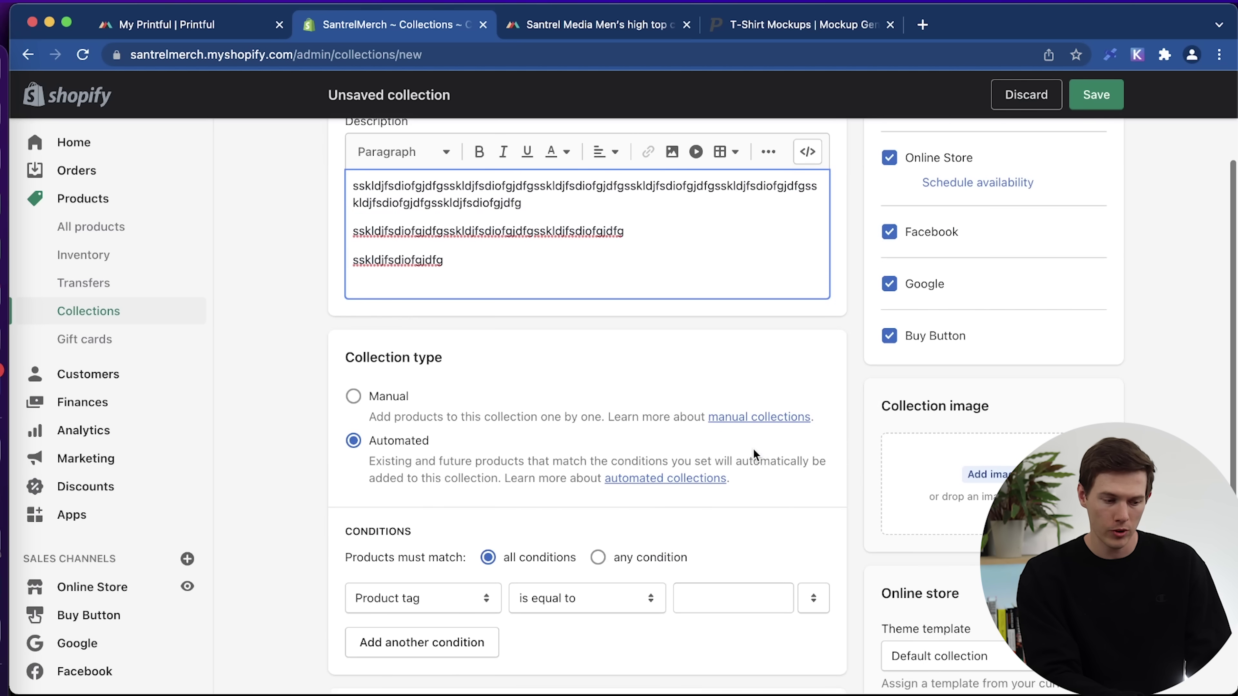
{"action": "left_click", "coordinate": [353, 398]}
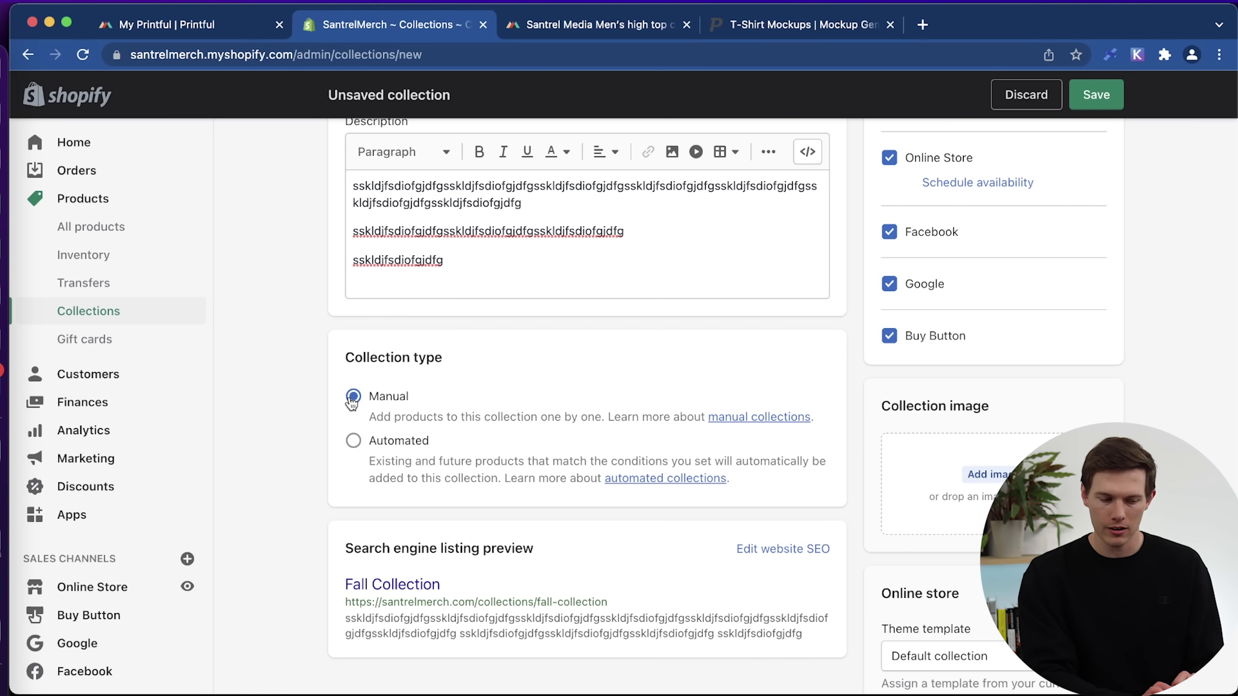
{"action": "left_click", "coordinate": [354, 441]}
{"action": "scroll", "coordinate": [356, 441], "scroll_direction": "down", "scroll_amount": 3}
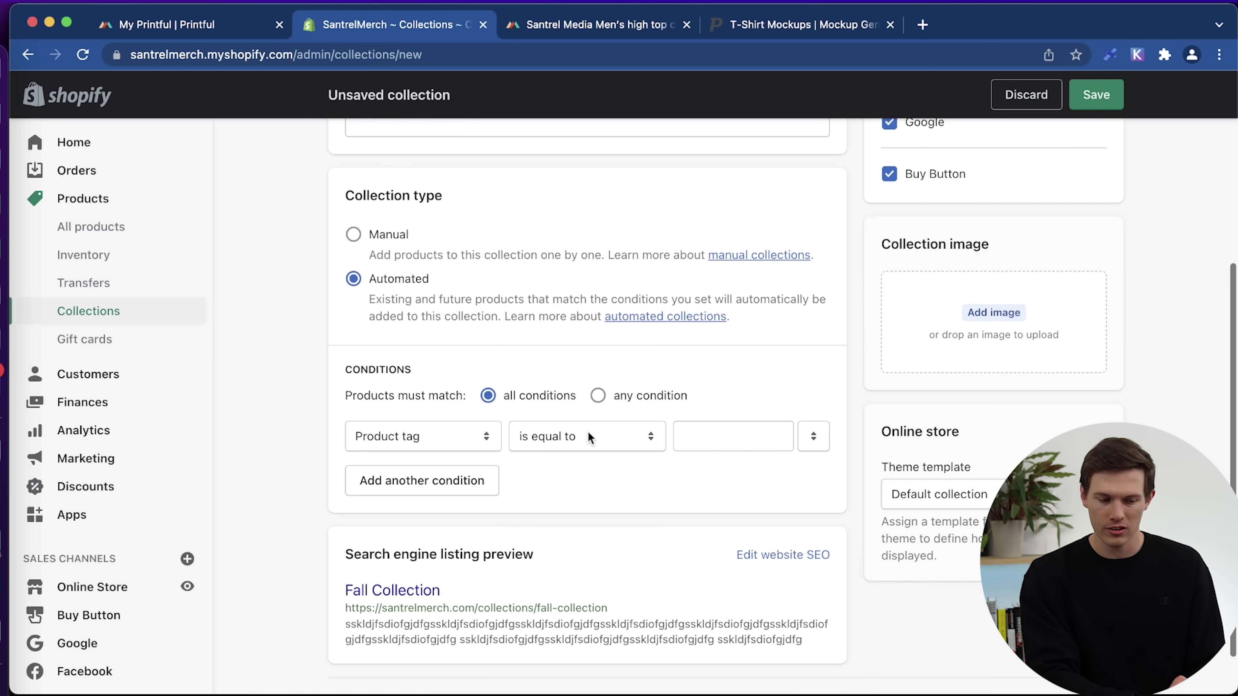
{"action": "left_click", "coordinate": [706, 437]}
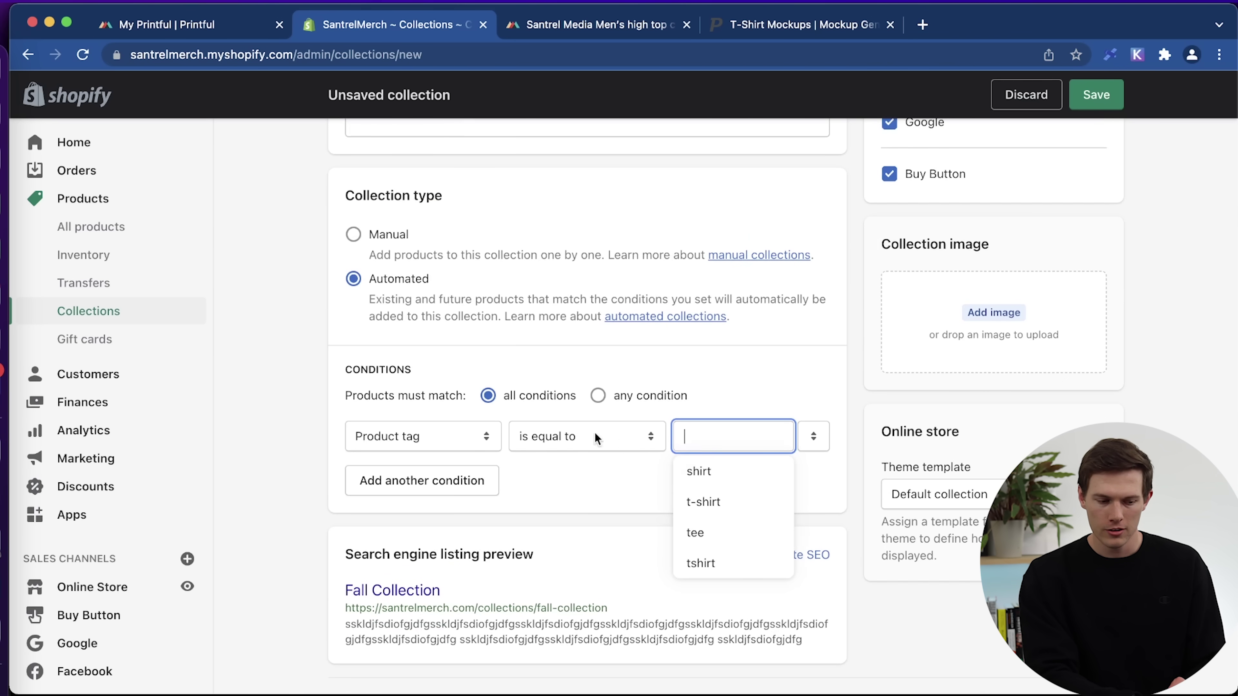
{"action": "left_click", "coordinate": [745, 474]}
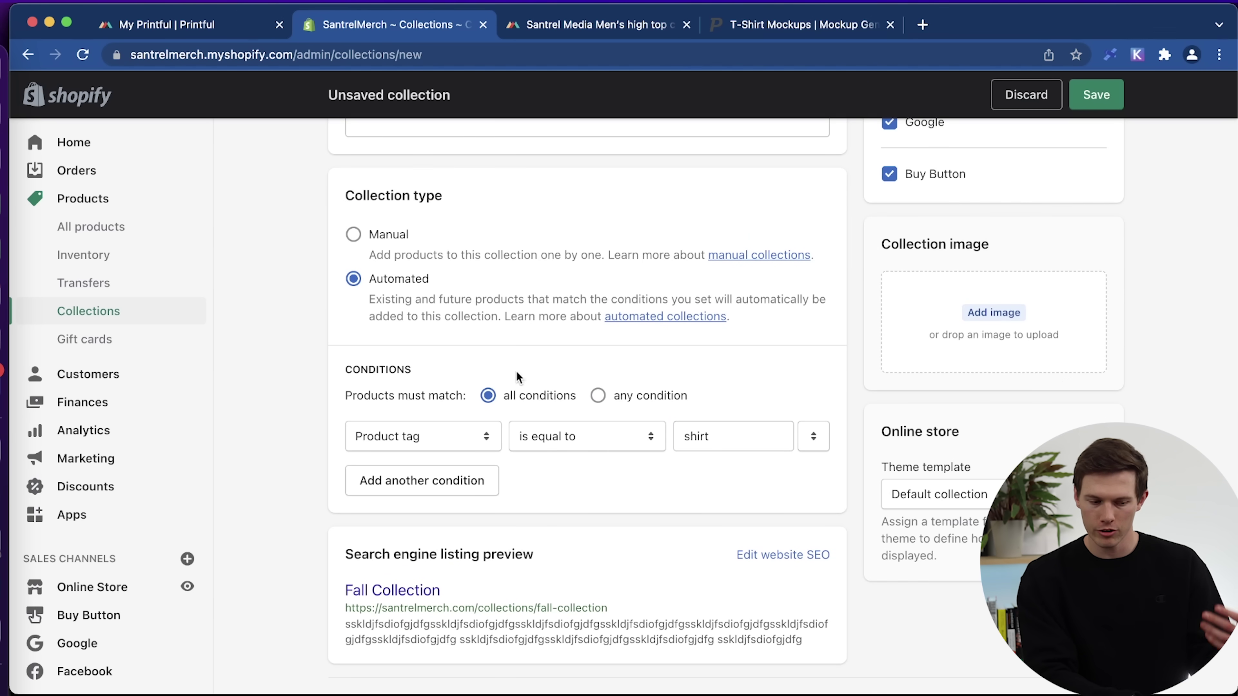
{"action": "left_click", "coordinate": [387, 242]}
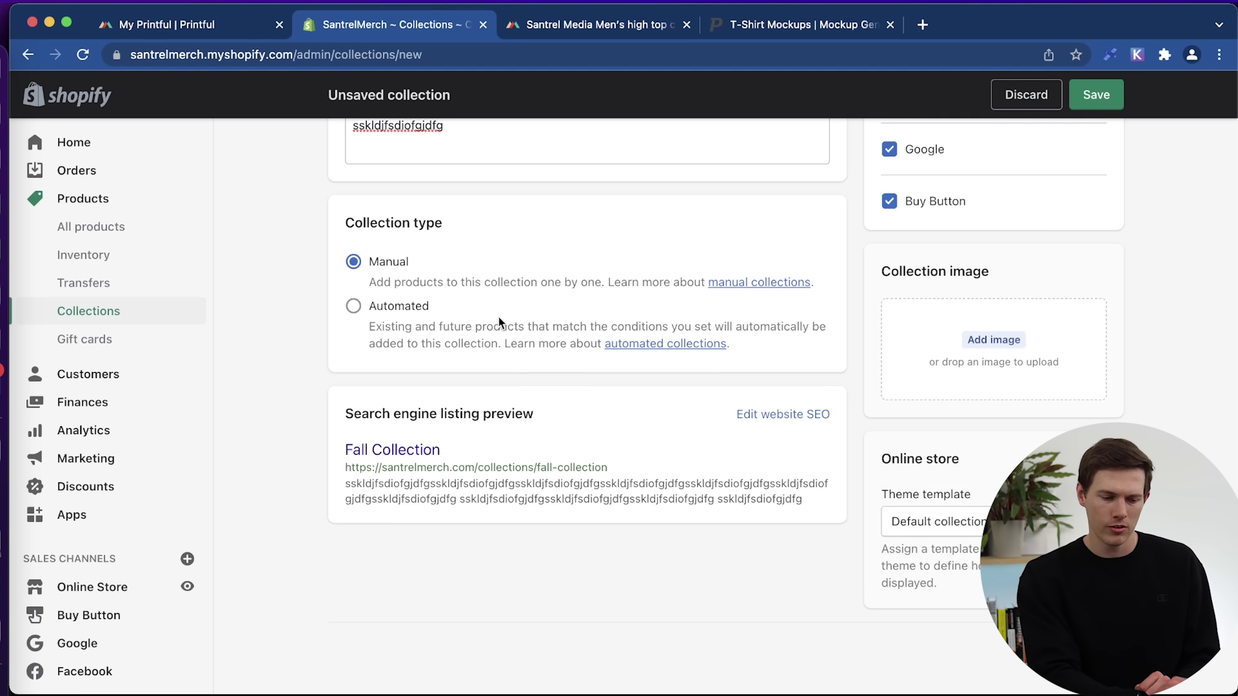
{"action": "scroll", "coordinate": [657, 551], "scroll_direction": "up", "scroll_amount": 5}
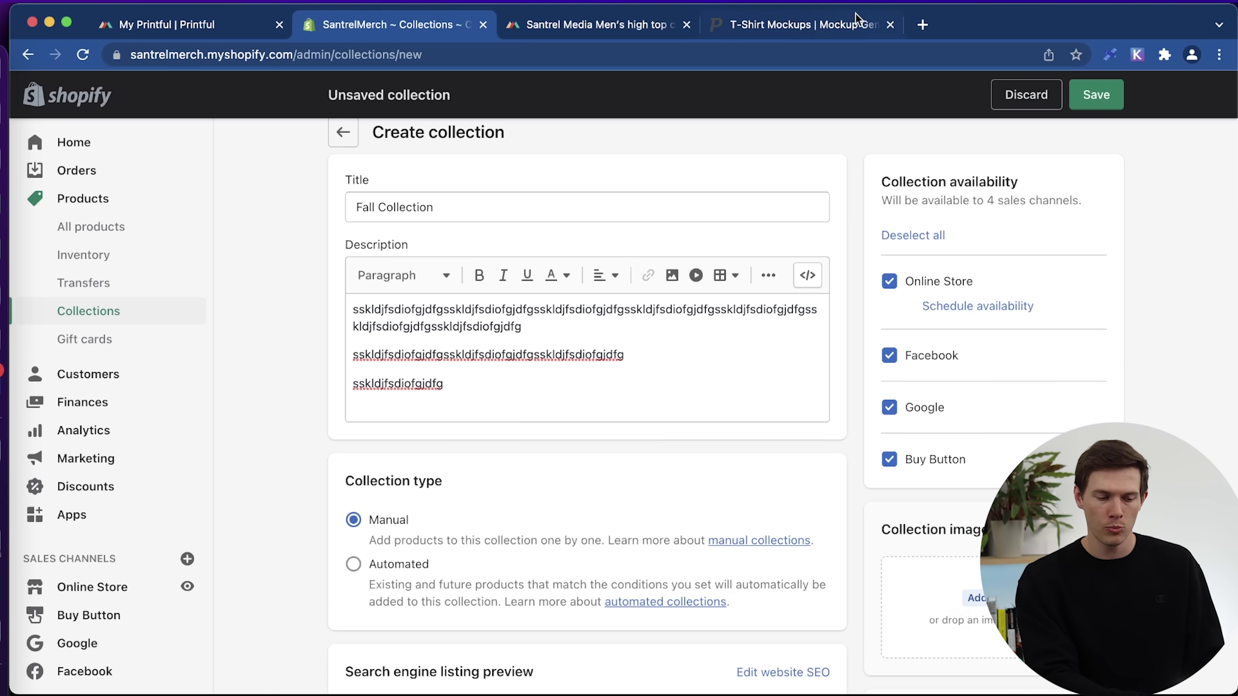
{"action": "left_click", "coordinate": [836, 26]}
Scroll through the Placeit T-shirt mockup gallery.
{"action": "scroll", "coordinate": [740, 409], "scroll_direction": "down", "scroll_amount": 5}
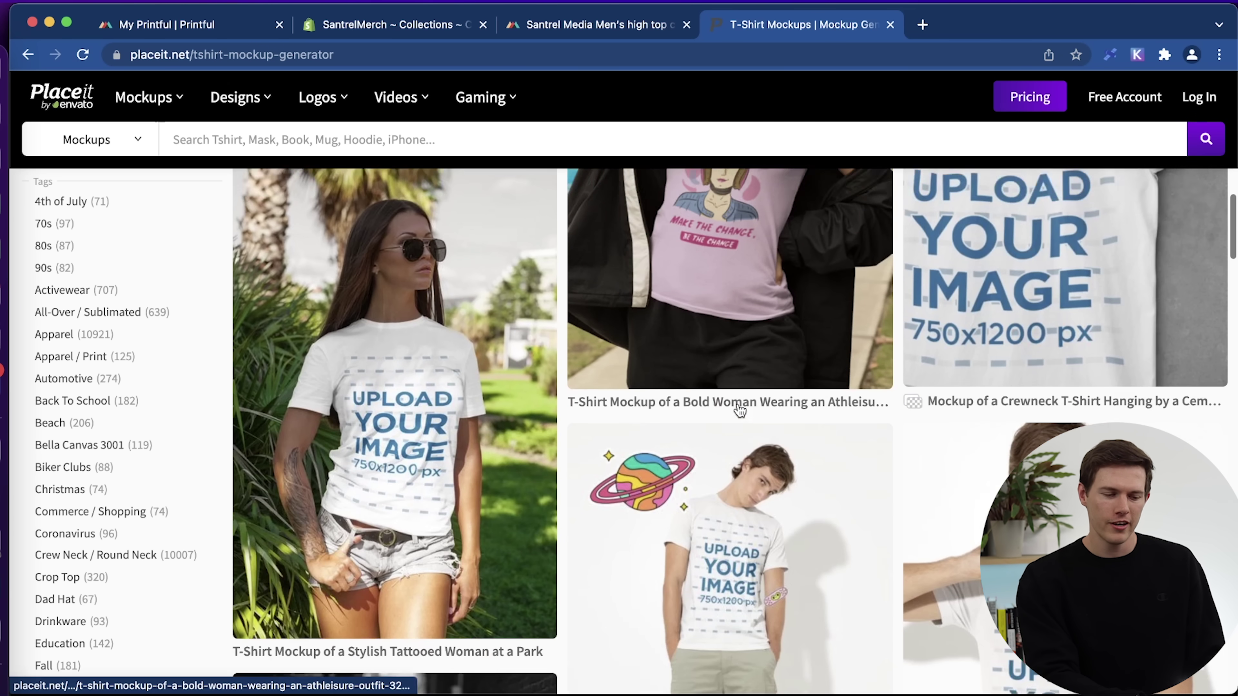
{"action": "scroll", "coordinate": [739, 411], "scroll_direction": "up", "scroll_amount": 6}
{"action": "scroll", "coordinate": [740, 411], "scroll_direction": "down", "scroll_amount": 1}
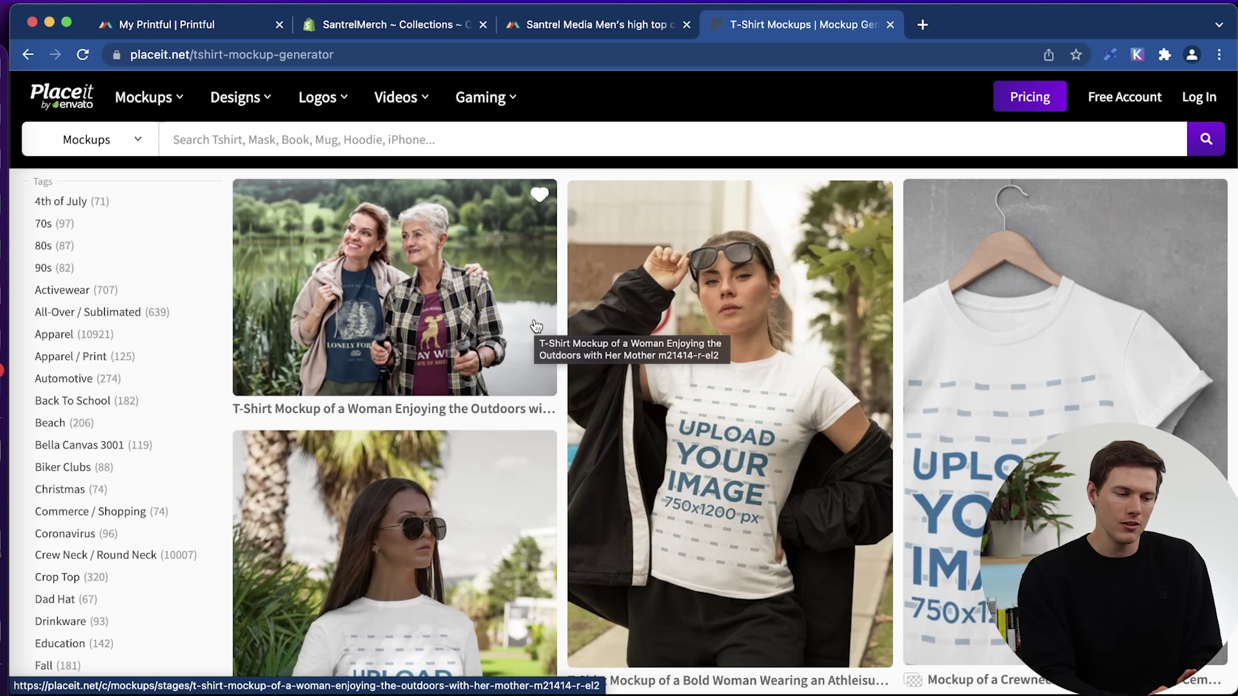
Add the 'Untitled design (1).png' Plant Friends image to Fall Collection.
{"action": "left_click", "coordinate": [427, 24]}
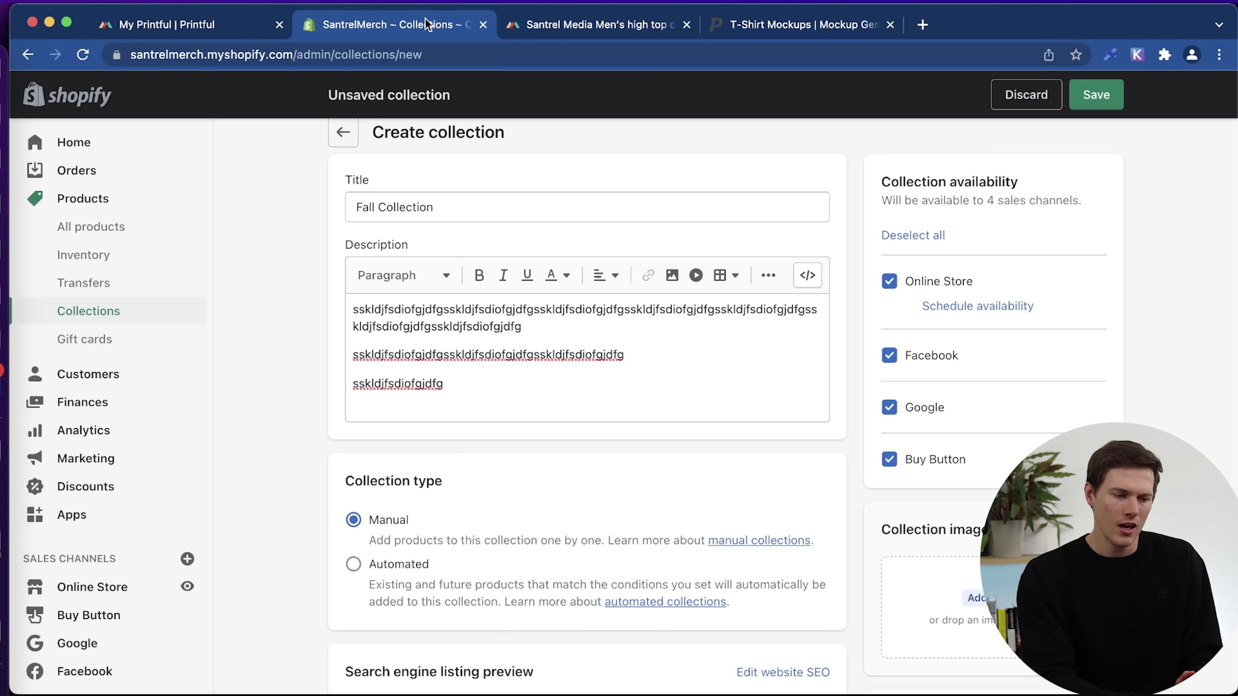
{"action": "left_click", "coordinate": [976, 597]}
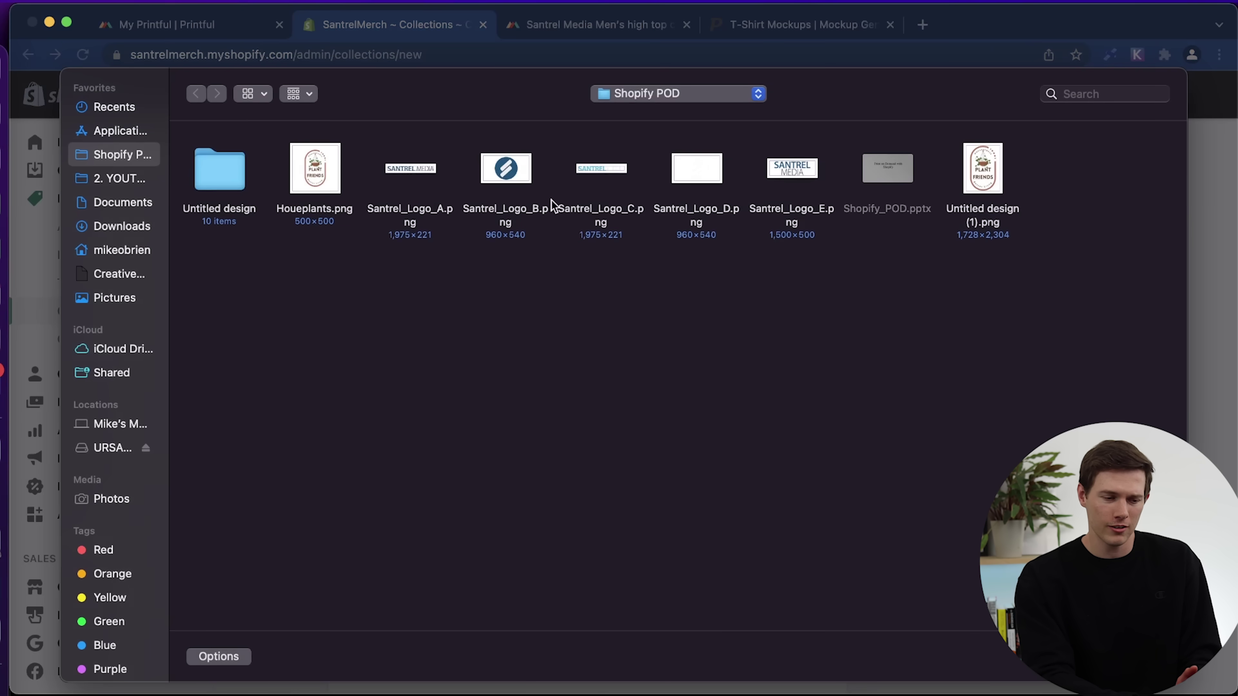
{"action": "left_click", "coordinate": [983, 186]}
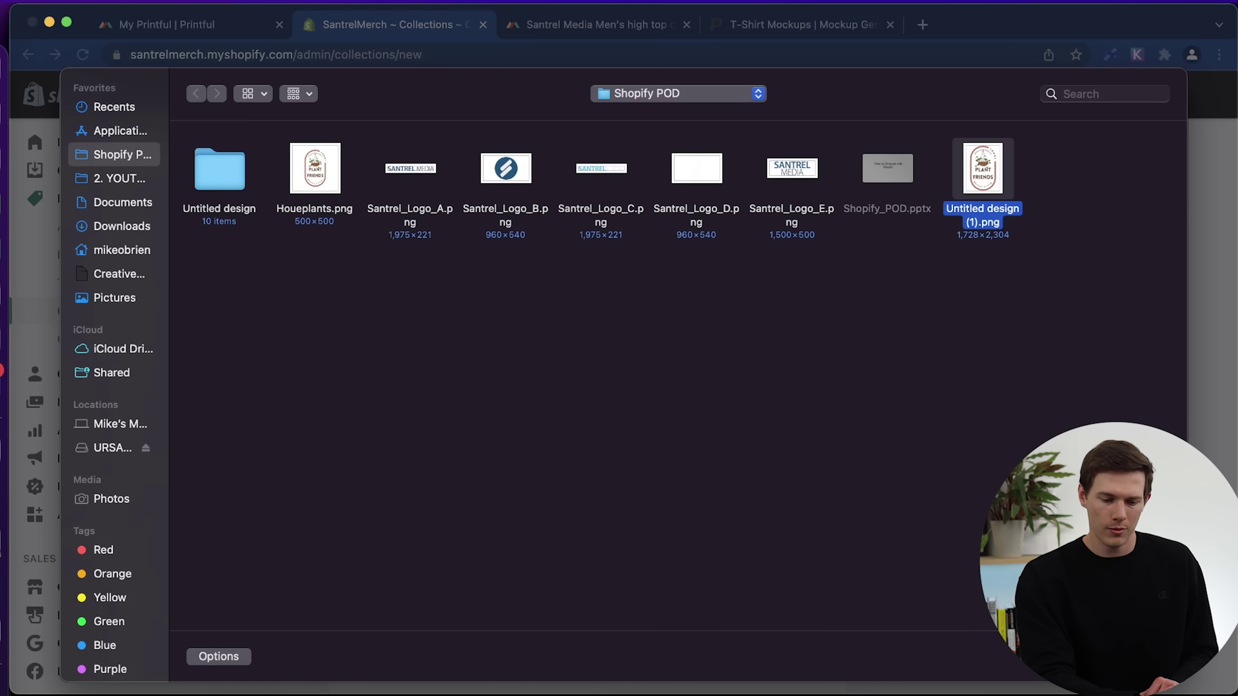
{"action": "key", "text": "Return"}
{"action": "scroll", "coordinate": [585, 342], "scroll_direction": "down", "scroll_amount": 5}
{"action": "scroll", "coordinate": [789, 528], "scroll_direction": "up", "scroll_amount": 3}
{"action": "scroll", "coordinate": [789, 527], "scroll_direction": "down", "scroll_amount": 6}
{"action": "scroll", "coordinate": [789, 528], "scroll_direction": "up", "scroll_amount": 4}
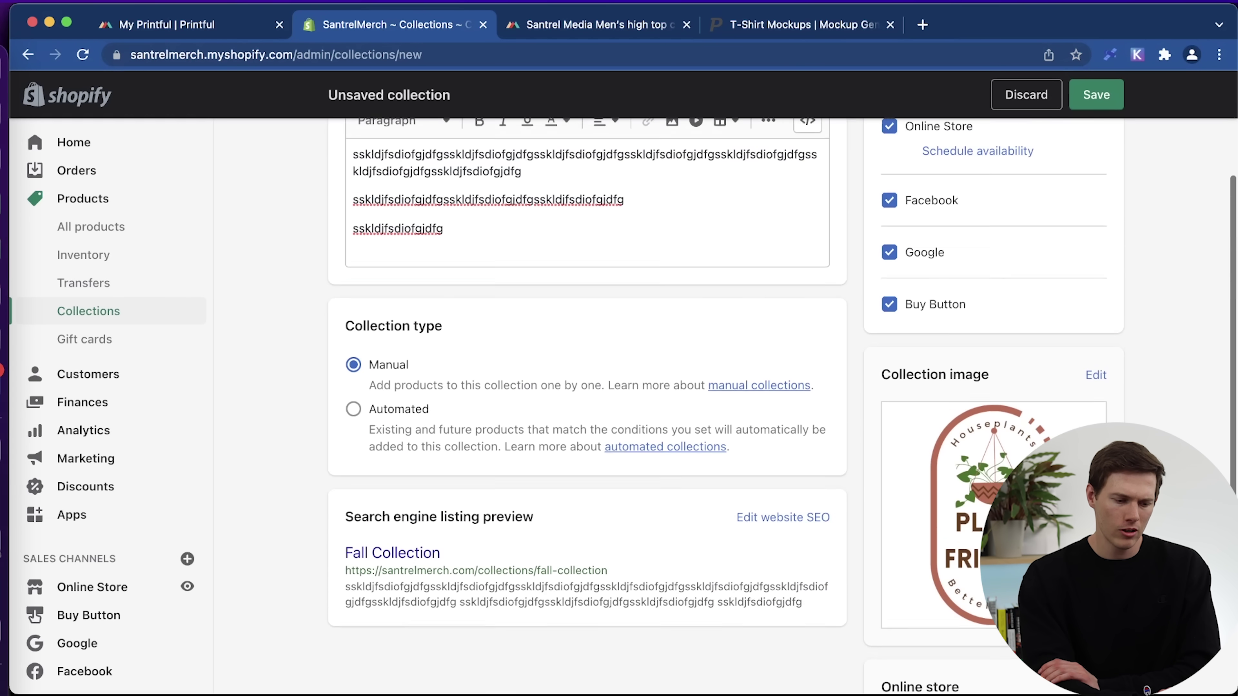
Set the SEO page title to 'Fall Collection || Santrel Media Merch' and save.
{"action": "left_click", "coordinate": [789, 528]}
{"action": "scroll", "coordinate": [637, 531], "scroll_direction": "down", "scroll_amount": 3}
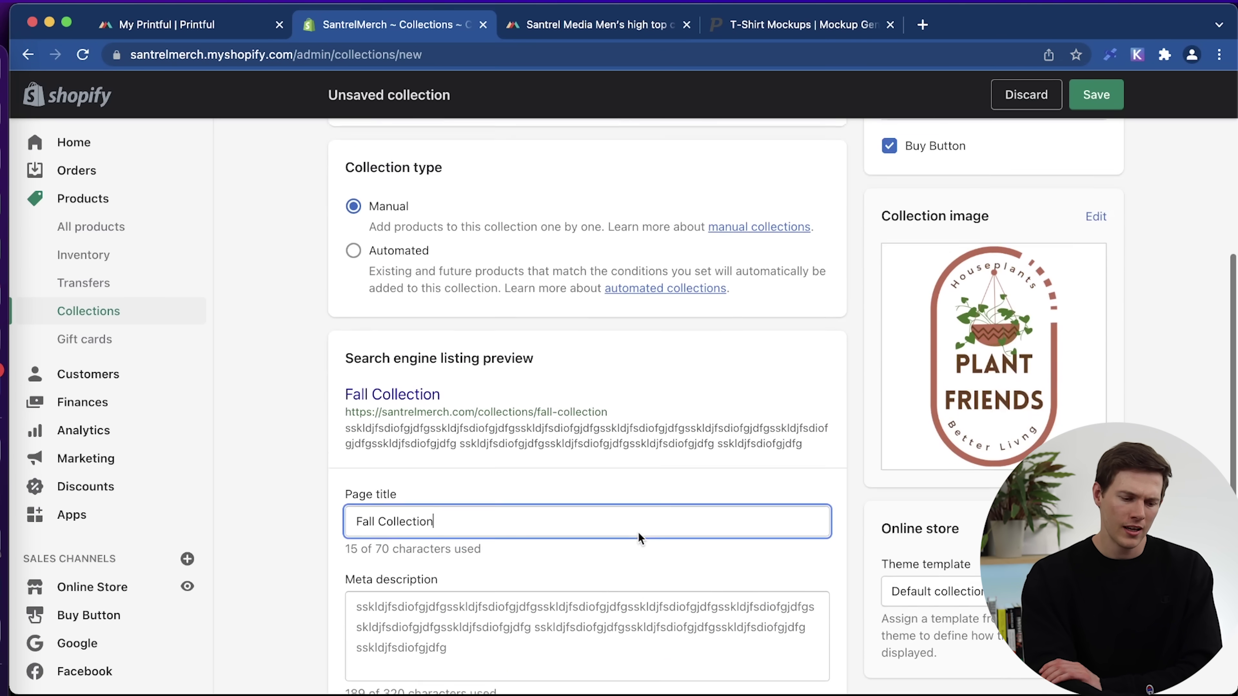
{"action": "scroll", "coordinate": [637, 531], "scroll_direction": "down", "scroll_amount": 2}
{"action": "type", "text": "|| Santrel "}
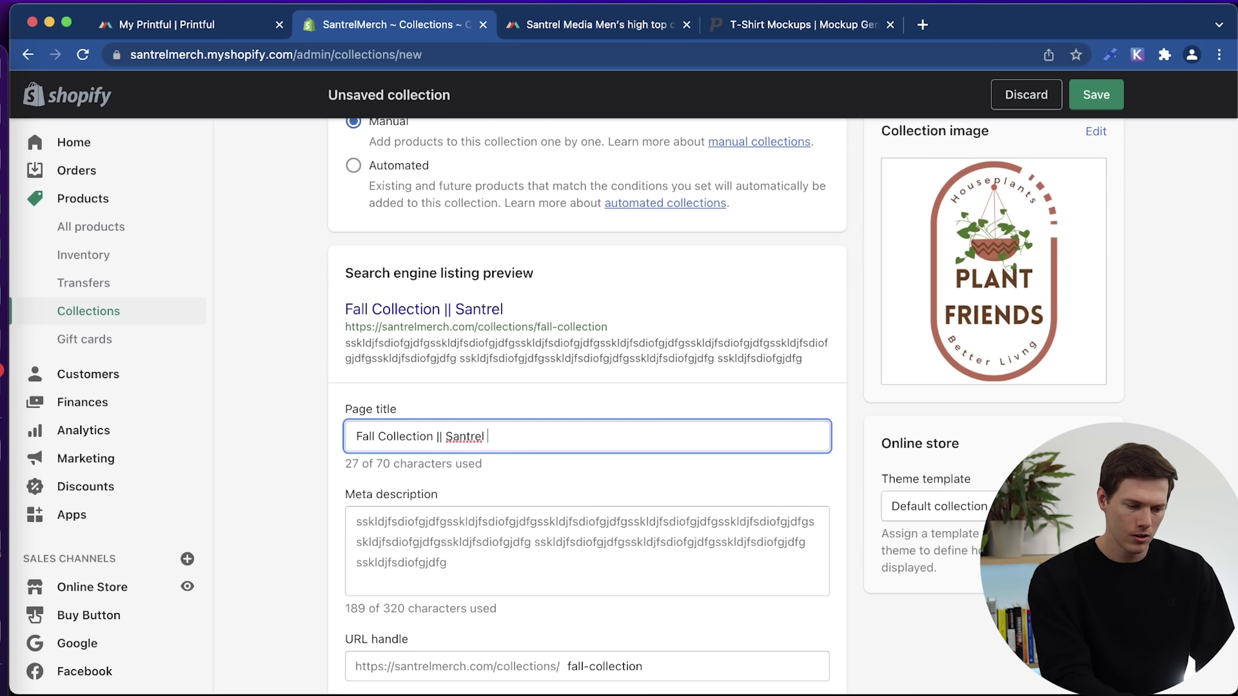
{"action": "type", "text": "Media Merch"}
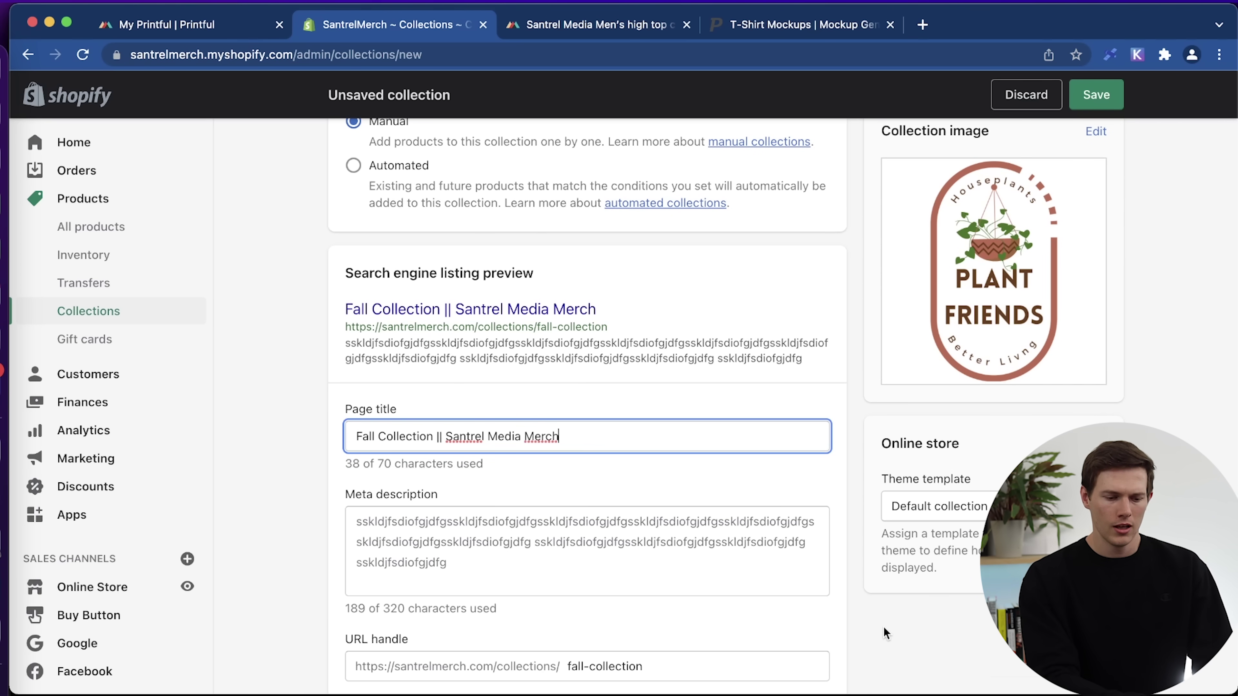
{"action": "scroll", "coordinate": [883, 626], "scroll_direction": "down", "scroll_amount": 3}
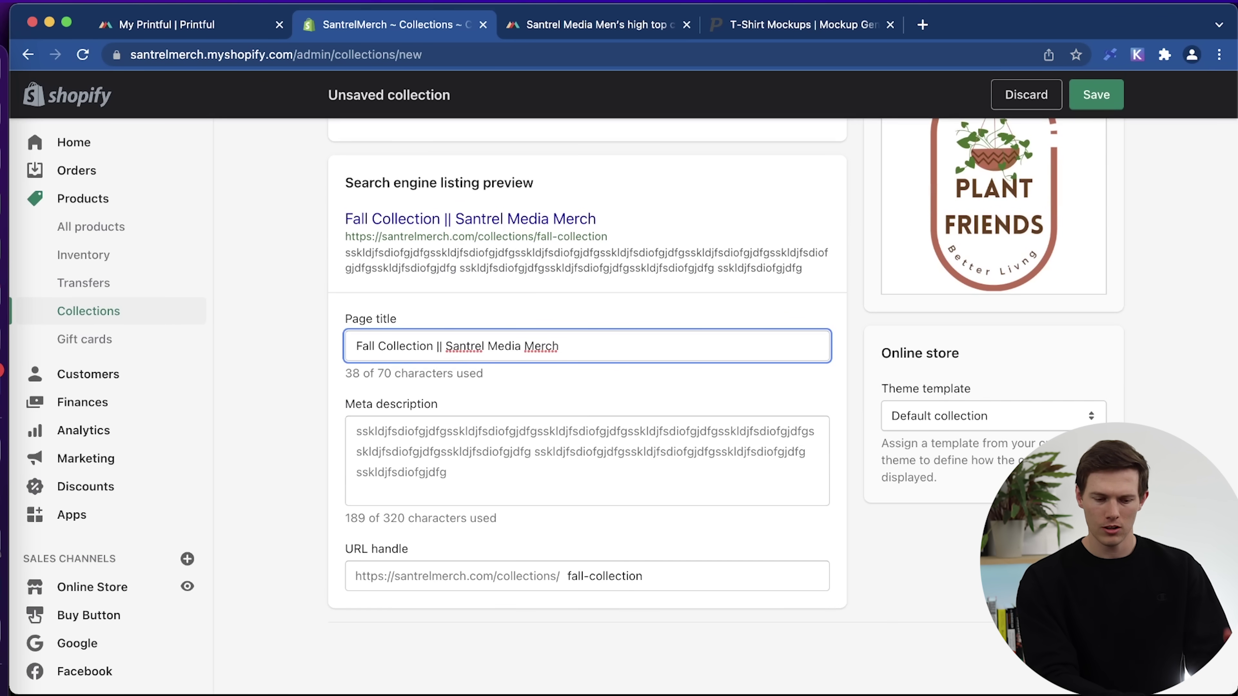
{"action": "key", "text": "super+s"}
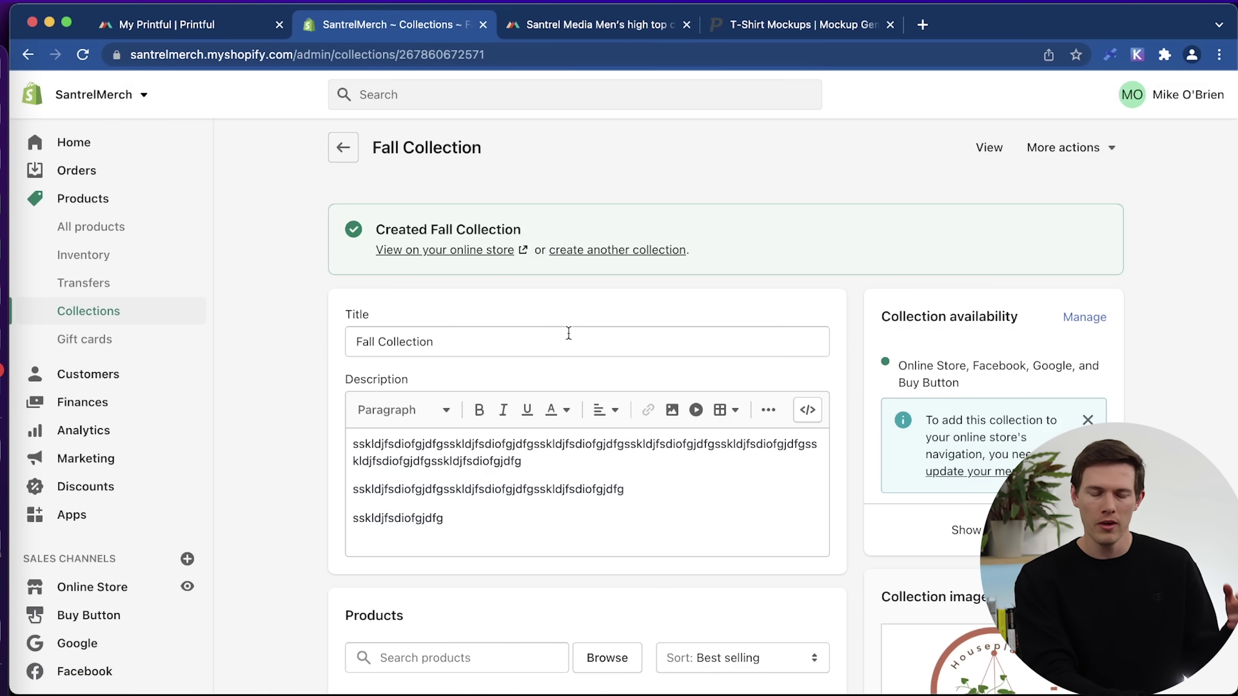
Bulk-add the Plant Friends T-shirt, high top canvas shoes and Unisex Hoodie to Fall Collection.
{"action": "left_click", "coordinate": [120, 304]}
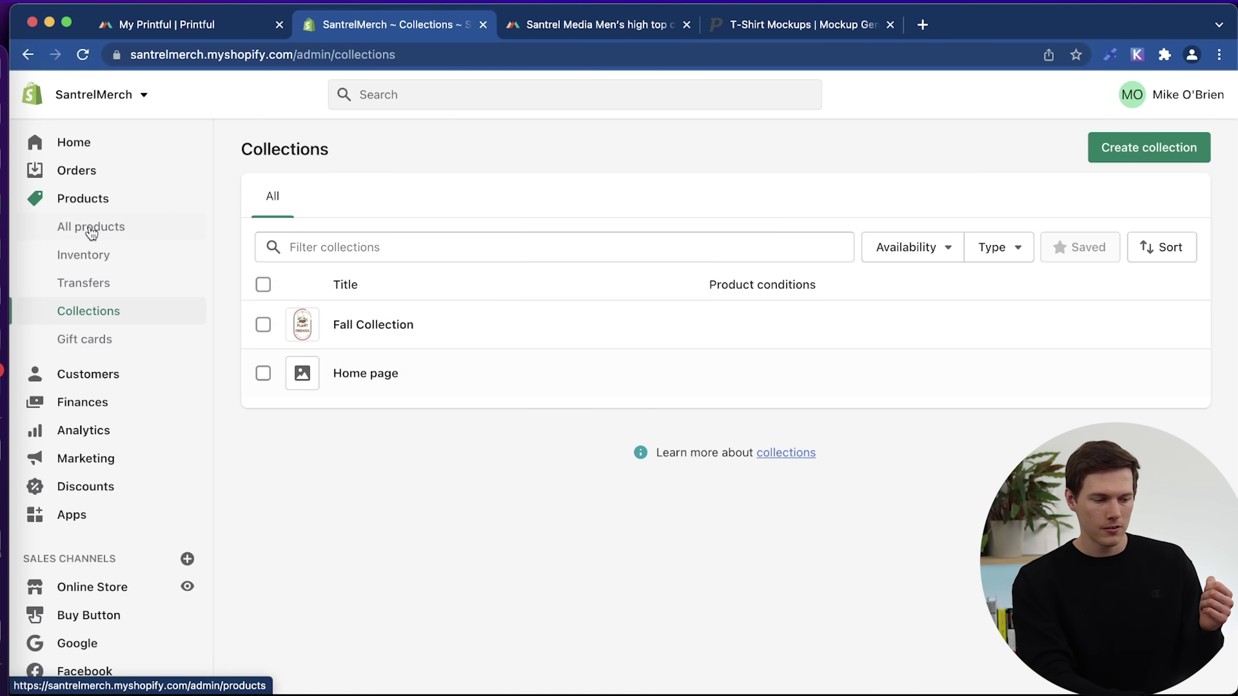
{"action": "left_click", "coordinate": [119, 239]}
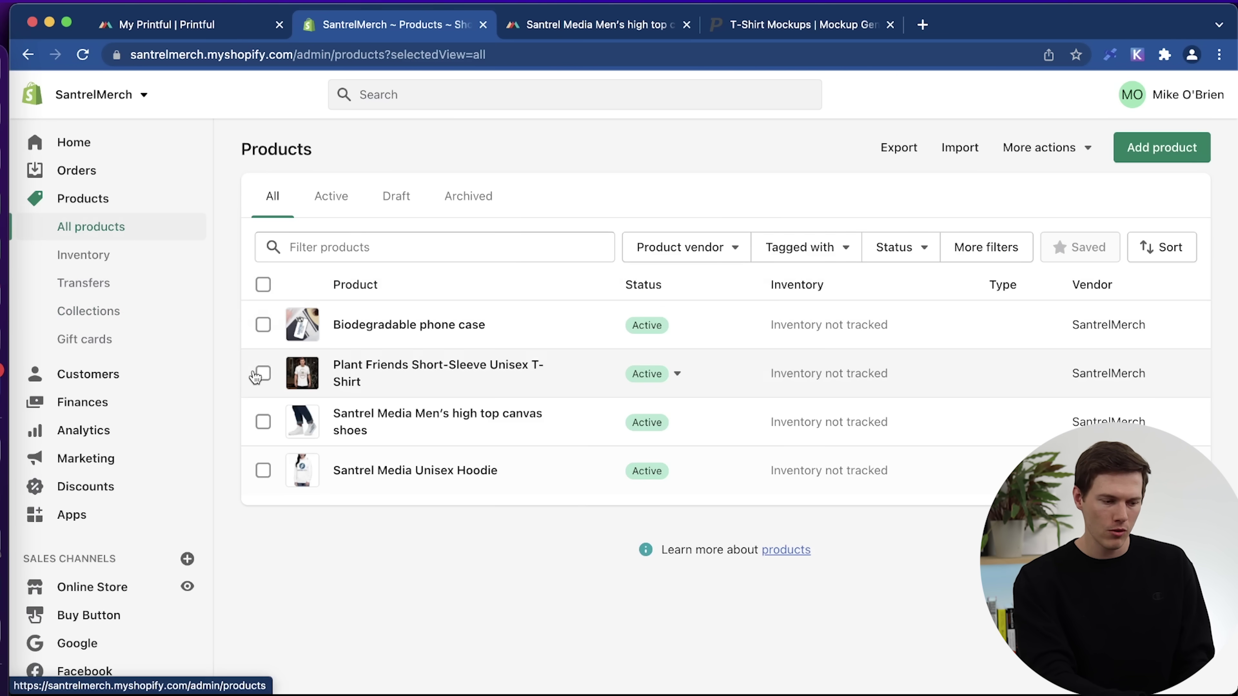
{"action": "left_click", "coordinate": [263, 387]}
{"action": "left_click", "coordinate": [263, 435]}
{"action": "left_click", "coordinate": [264, 484]}
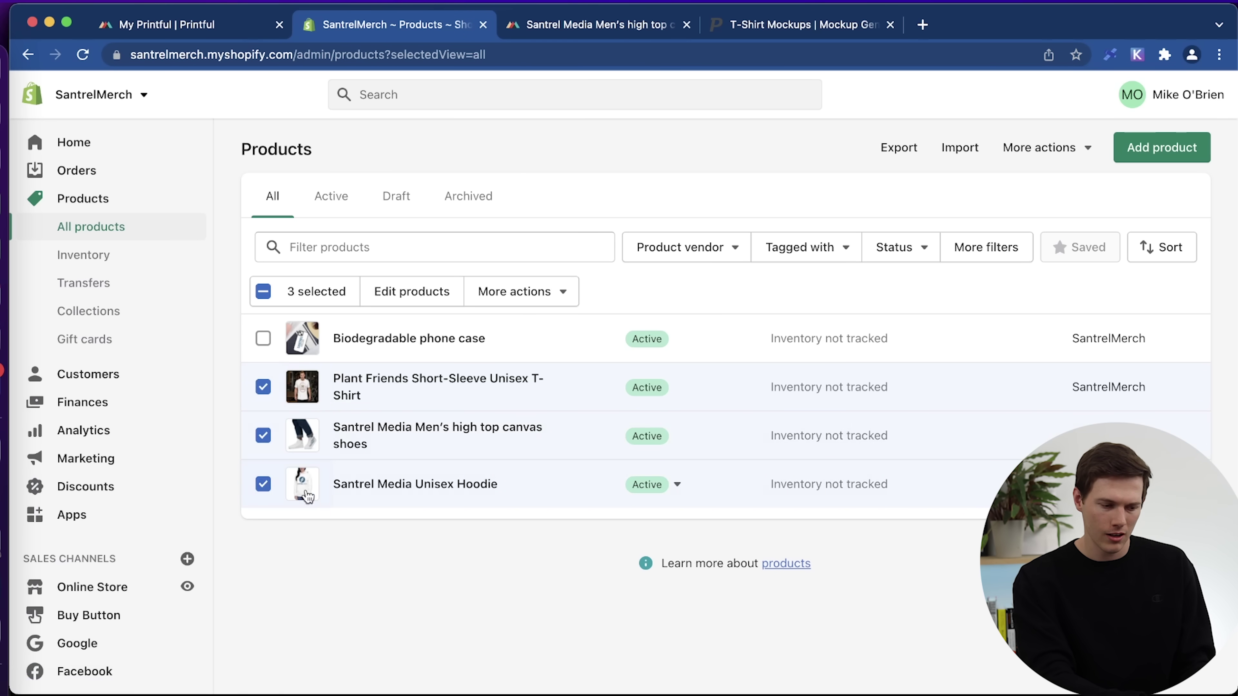
{"action": "left_click", "coordinate": [549, 295]}
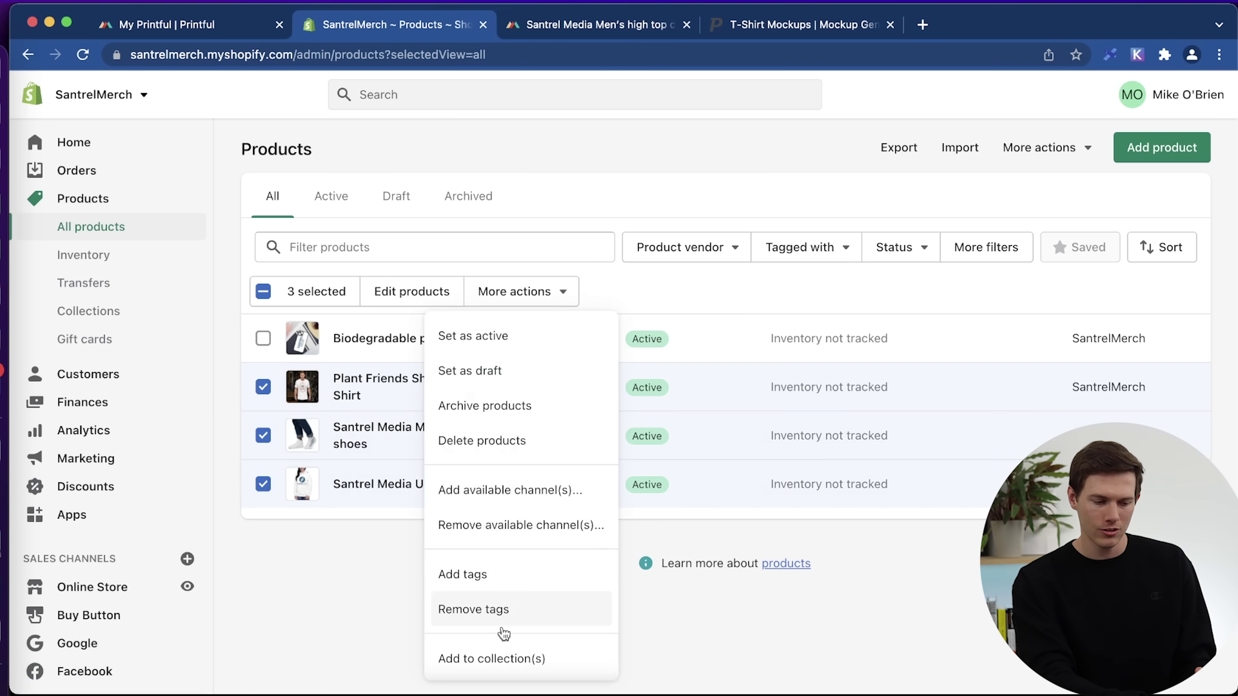
{"action": "left_click", "coordinate": [516, 658]}
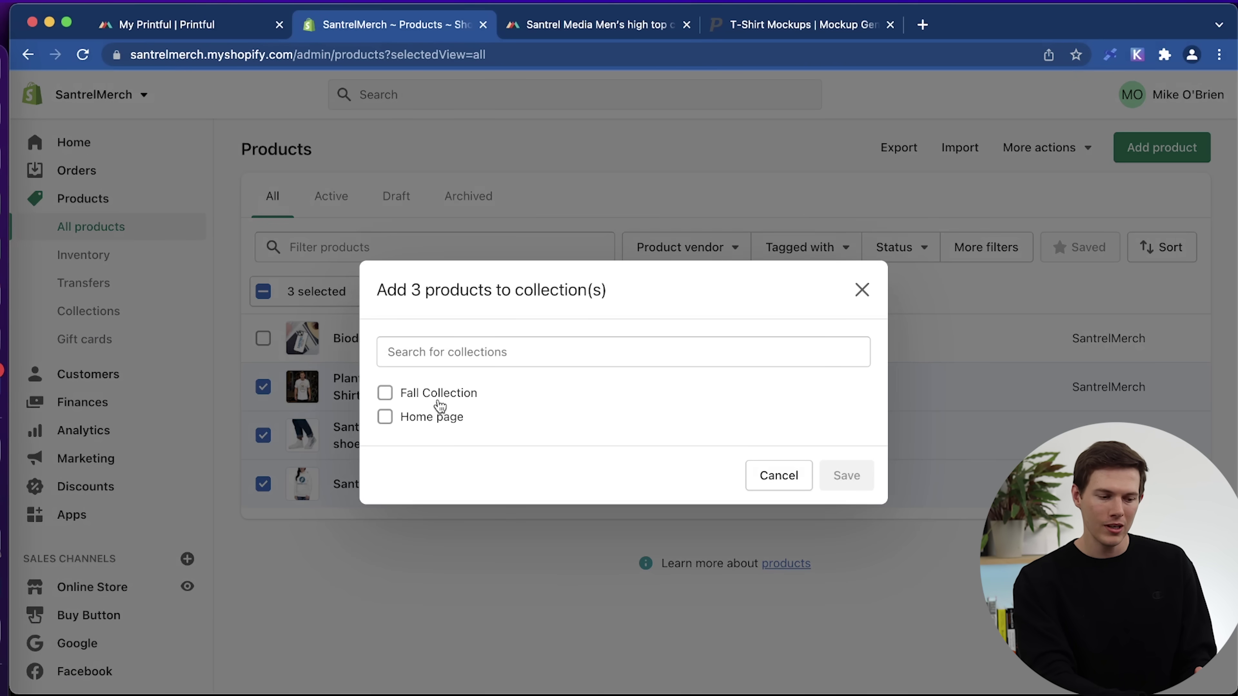
{"action": "left_click", "coordinate": [436, 393]}
{"action": "left_click", "coordinate": [844, 516]}
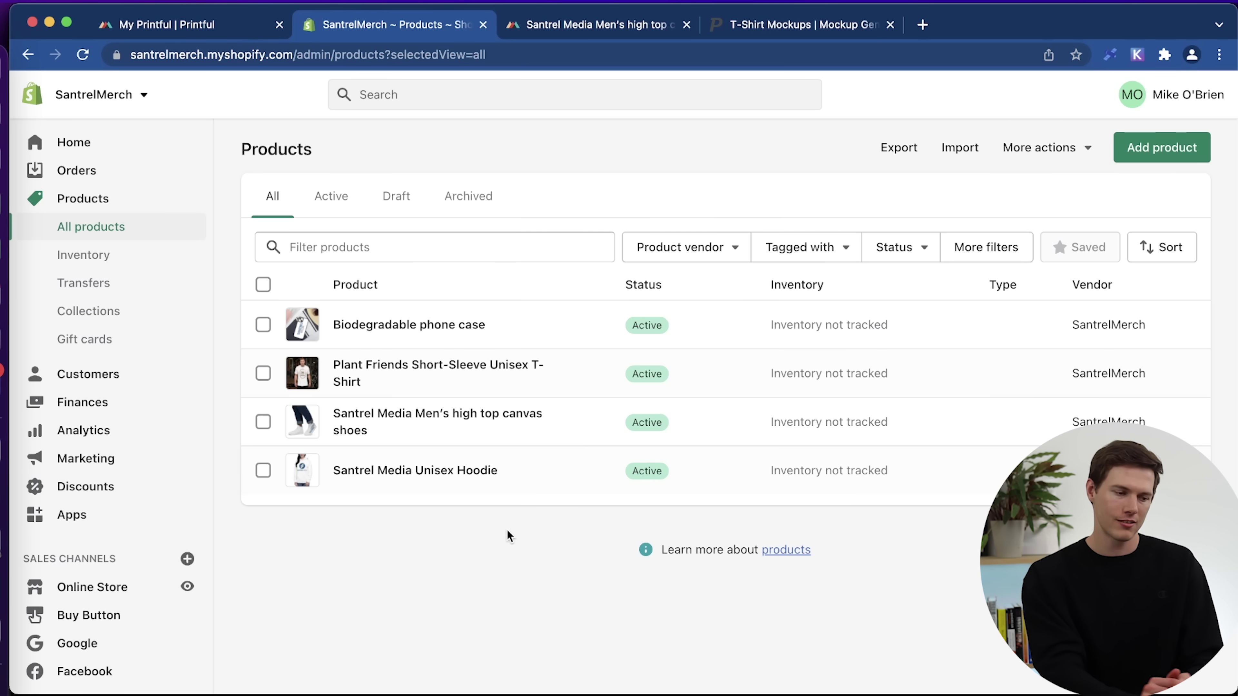
{"action": "left_click", "coordinate": [72, 148]}
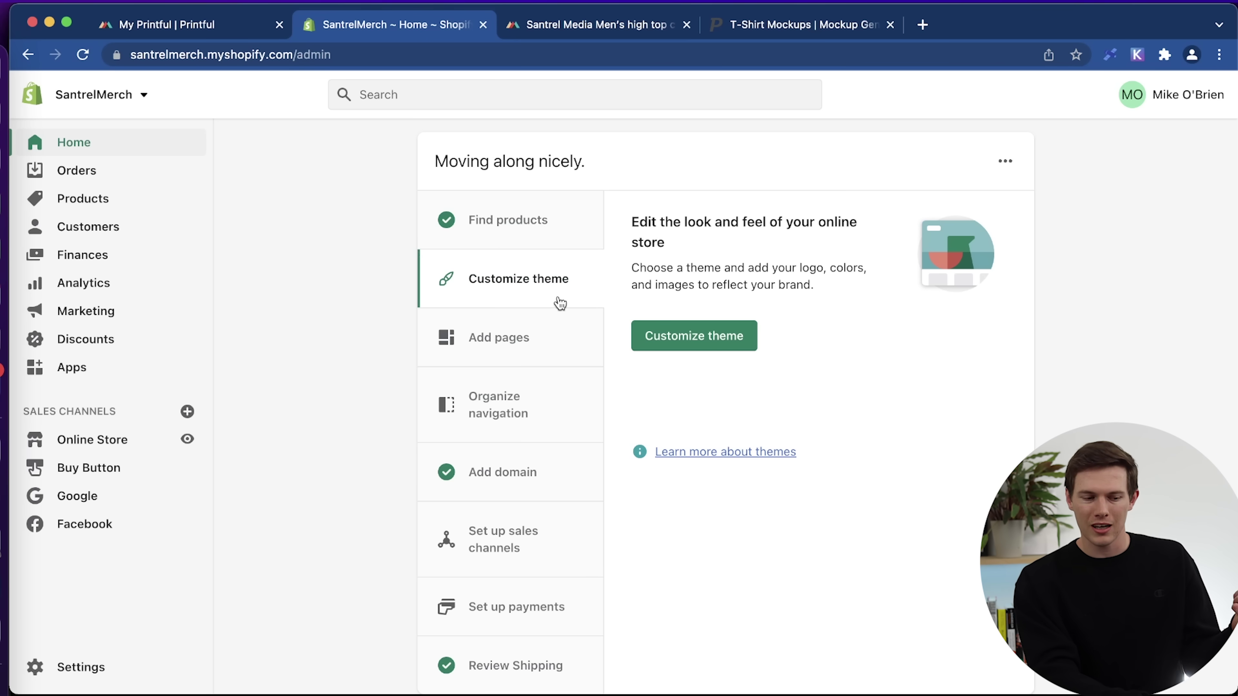
Open the Themes page via the setup guide's Customize theme link.
{"action": "scroll", "coordinate": [567, 296], "scroll_direction": "down", "scroll_amount": 2}
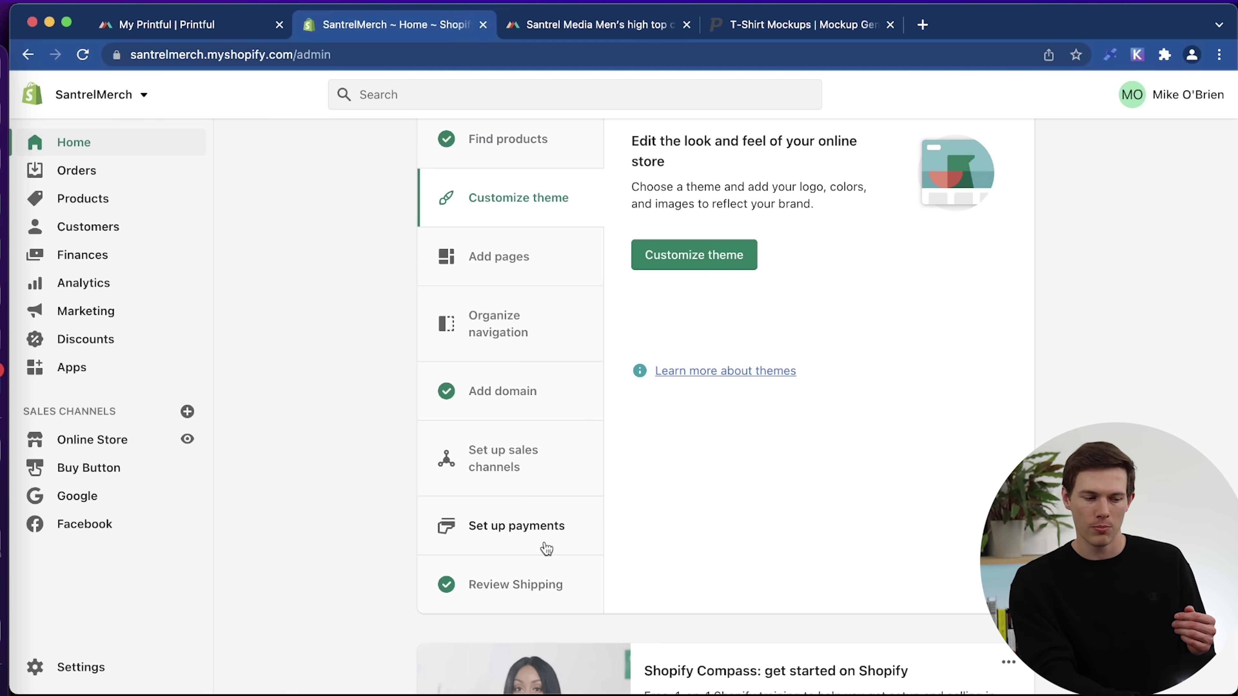
{"action": "left_click", "coordinate": [683, 267]}
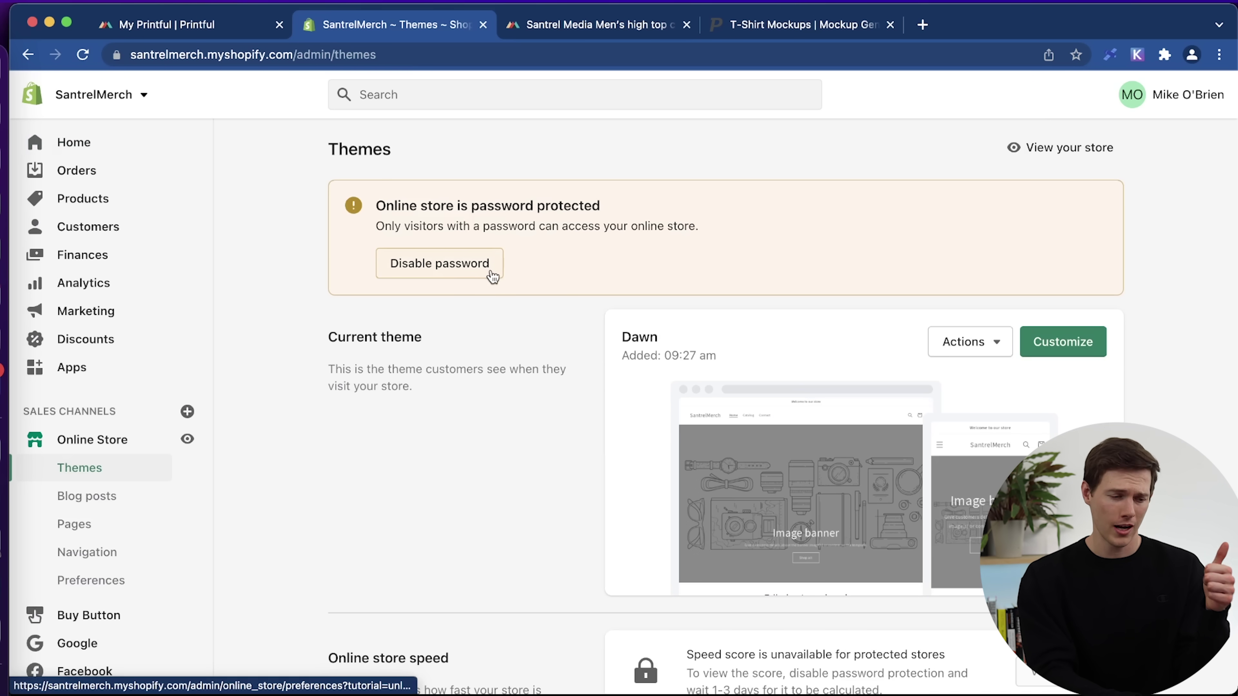
Load santrelmerch.com in a new tab, then disable Enable password in Preferences and save.
{"action": "left_click", "coordinate": [470, 269]}
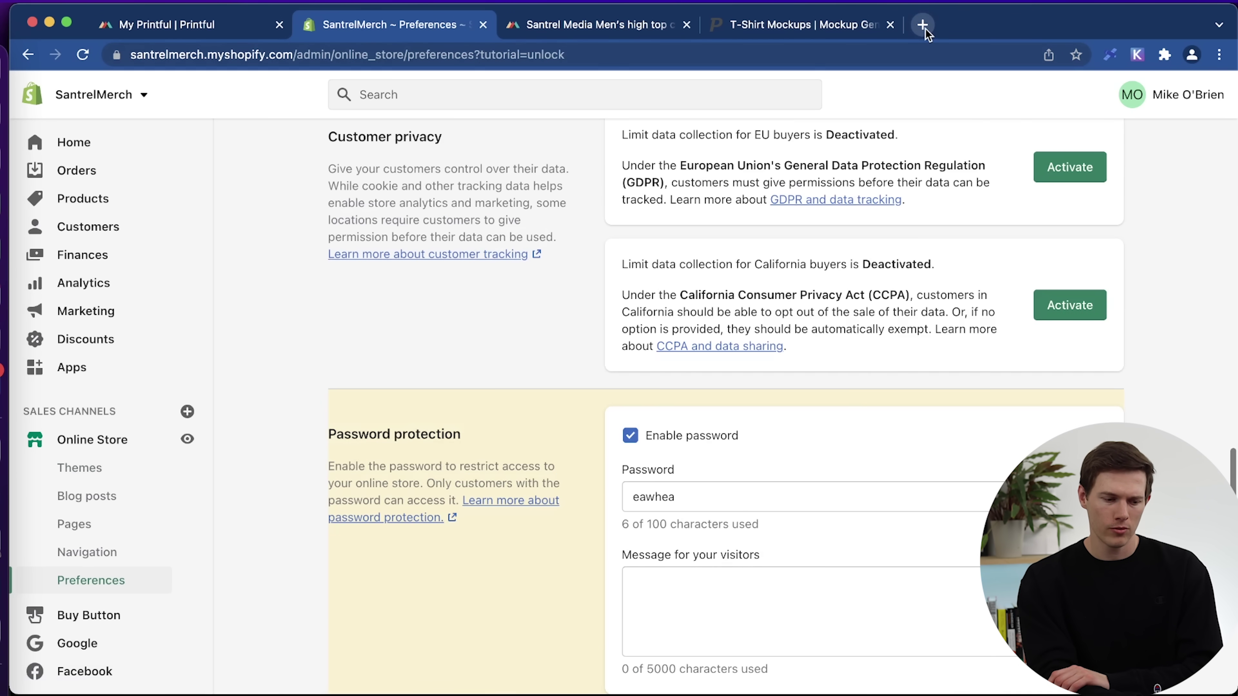
{"action": "scroll", "coordinate": [920, 326], "scroll_direction": "down", "scroll_amount": 2}
{"action": "scroll", "coordinate": [920, 329], "scroll_direction": "down", "scroll_amount": 1}
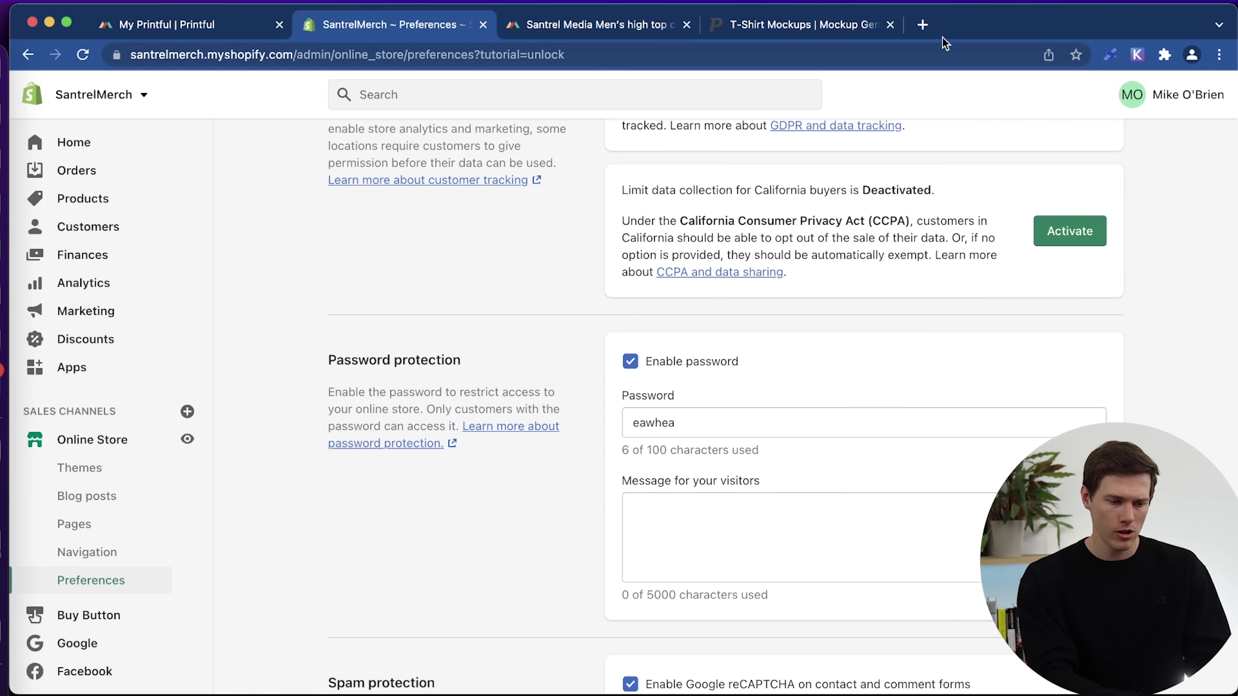
{"action": "left_click", "coordinate": [925, 22]}
{"action": "type", "text": "santre"}
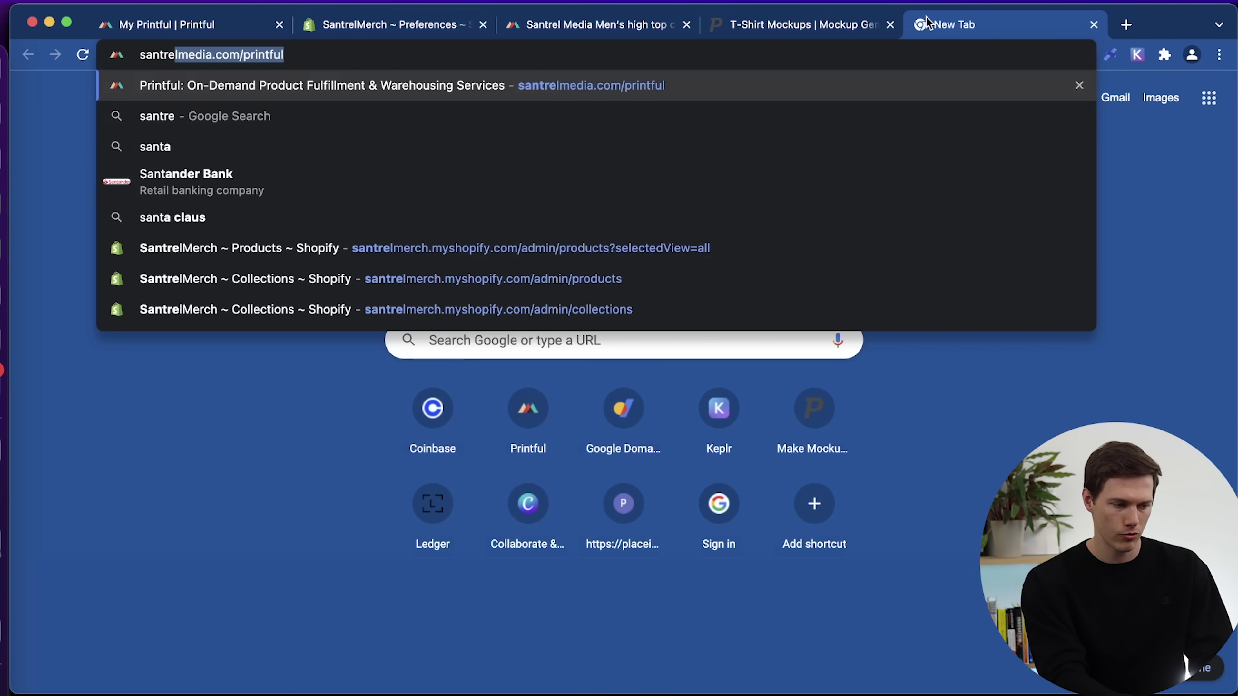
{"action": "type", "text": "lmerch"}
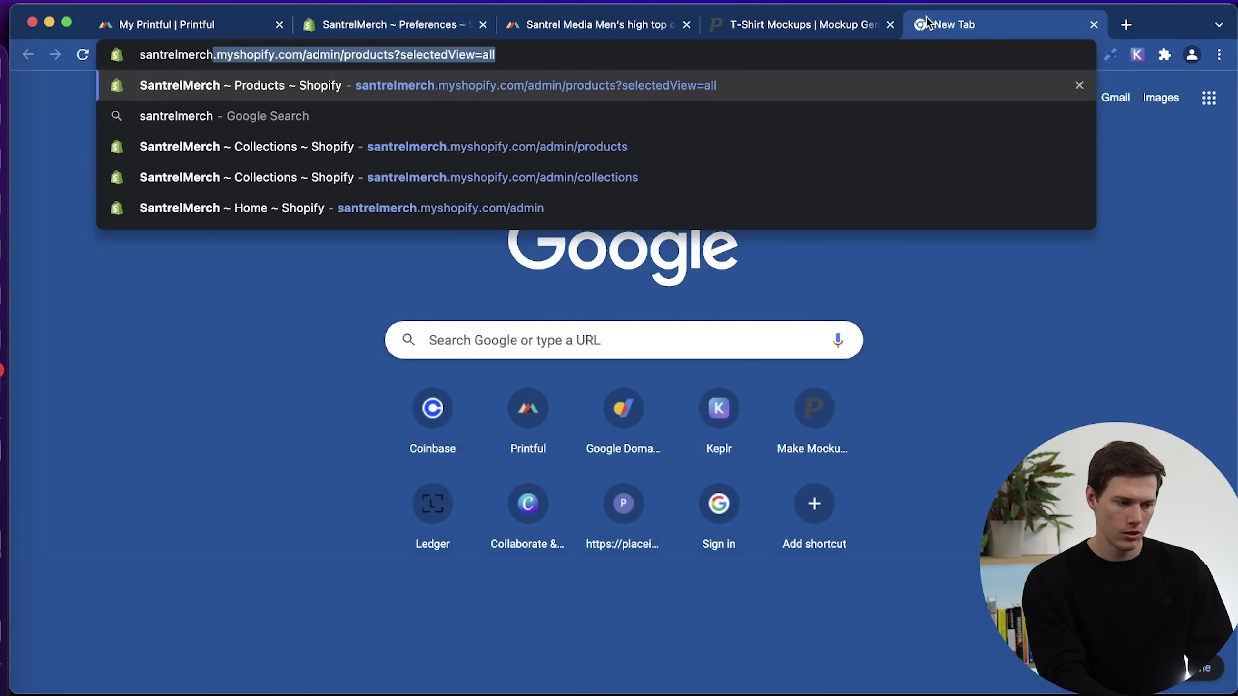
{"action": "type", "text": ".com"}
{"action": "key", "text": "Return"}
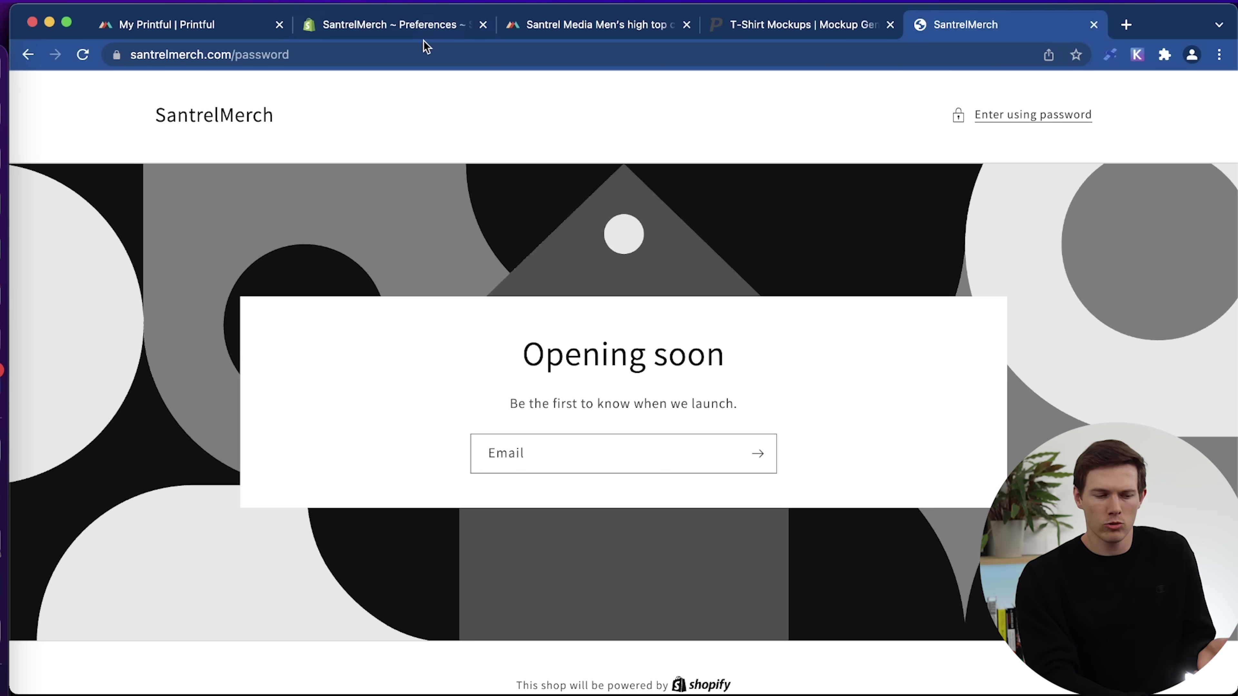
{"action": "left_click", "coordinate": [440, 29]}
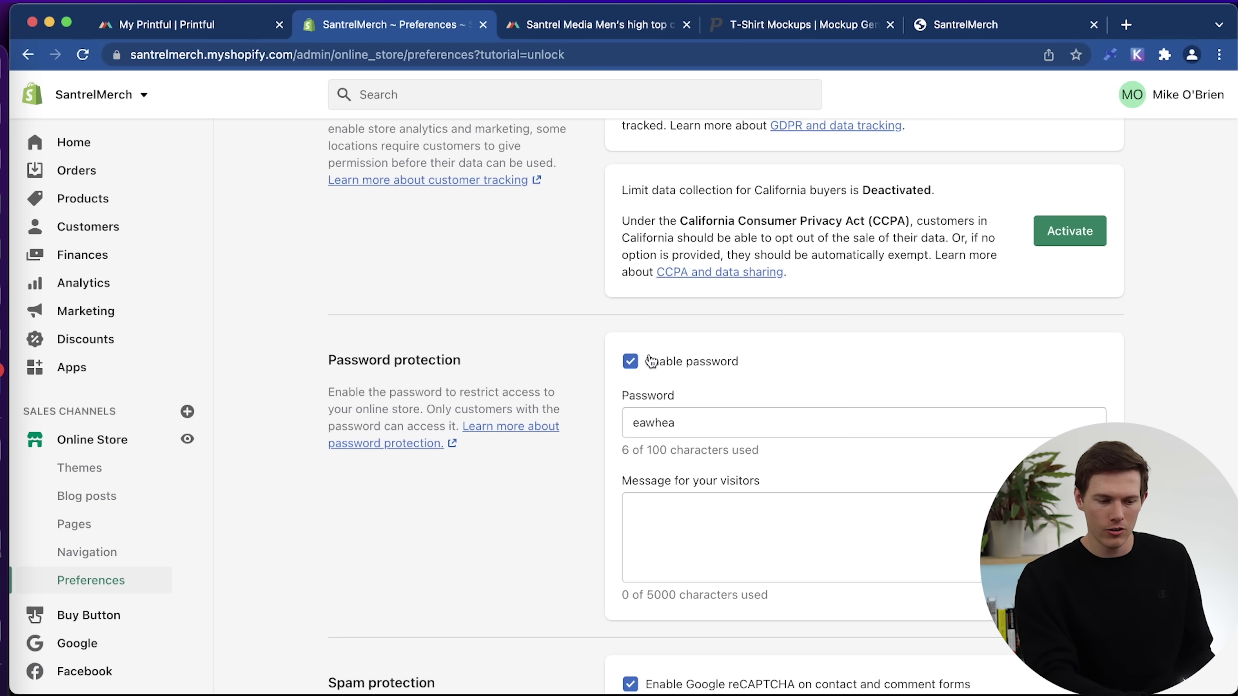
{"action": "left_click", "coordinate": [631, 361]}
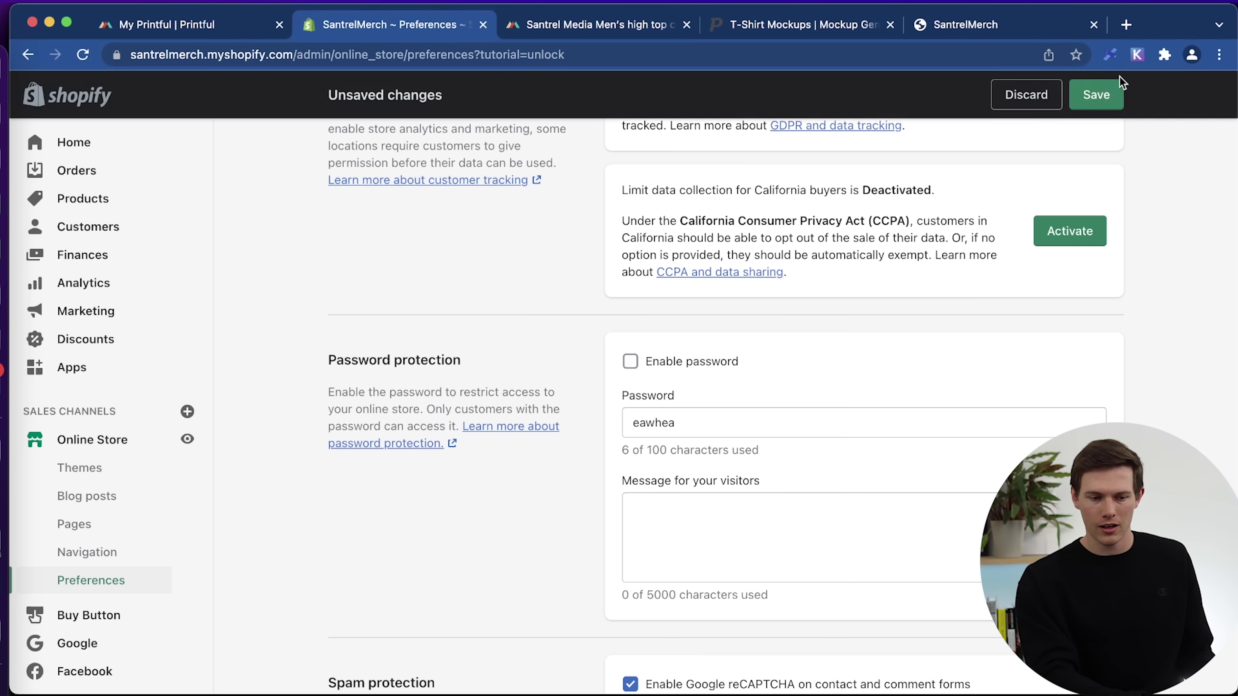
{"action": "left_click", "coordinate": [1096, 95]}
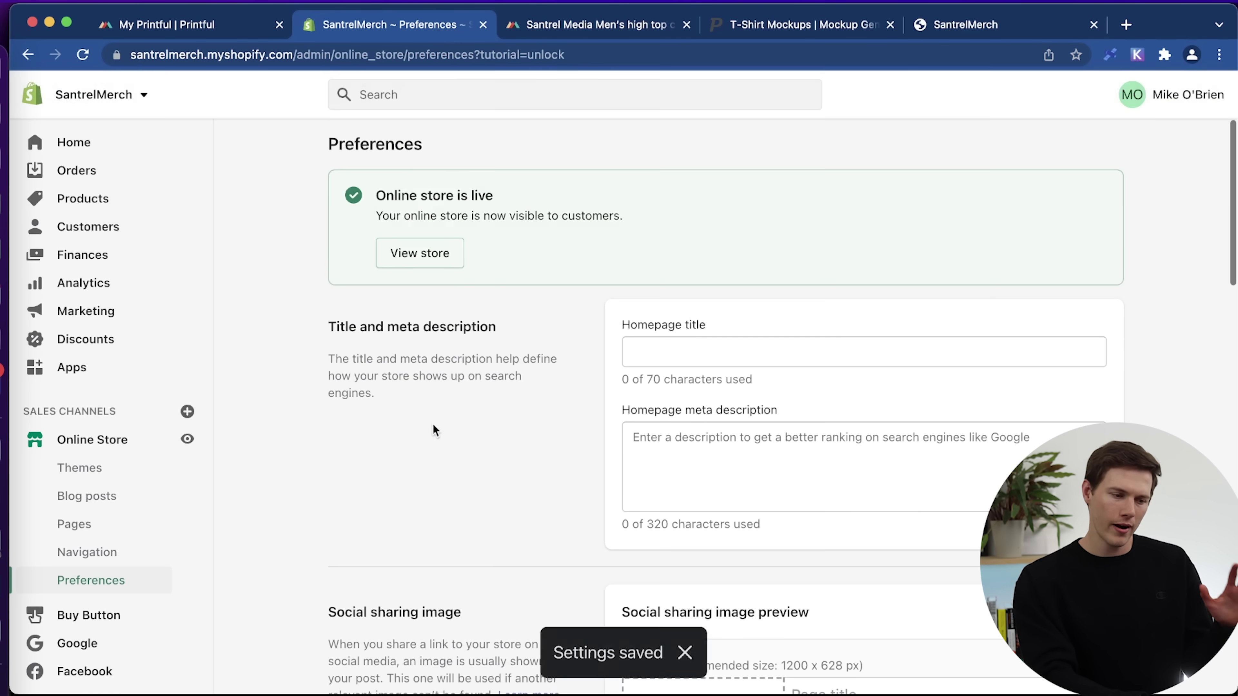
Reload the storefront without /password, browse the public home page, and close it.
{"action": "left_click", "coordinate": [984, 24]}
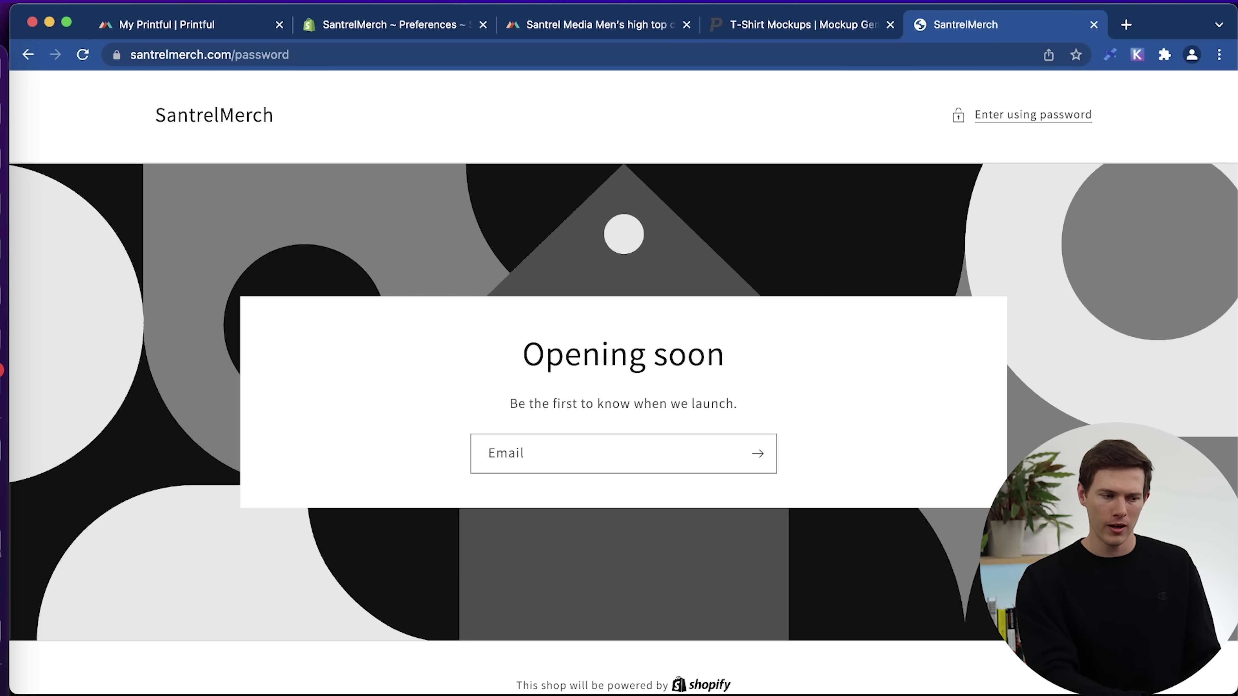
{"action": "double_click", "coordinate": [240, 59]}
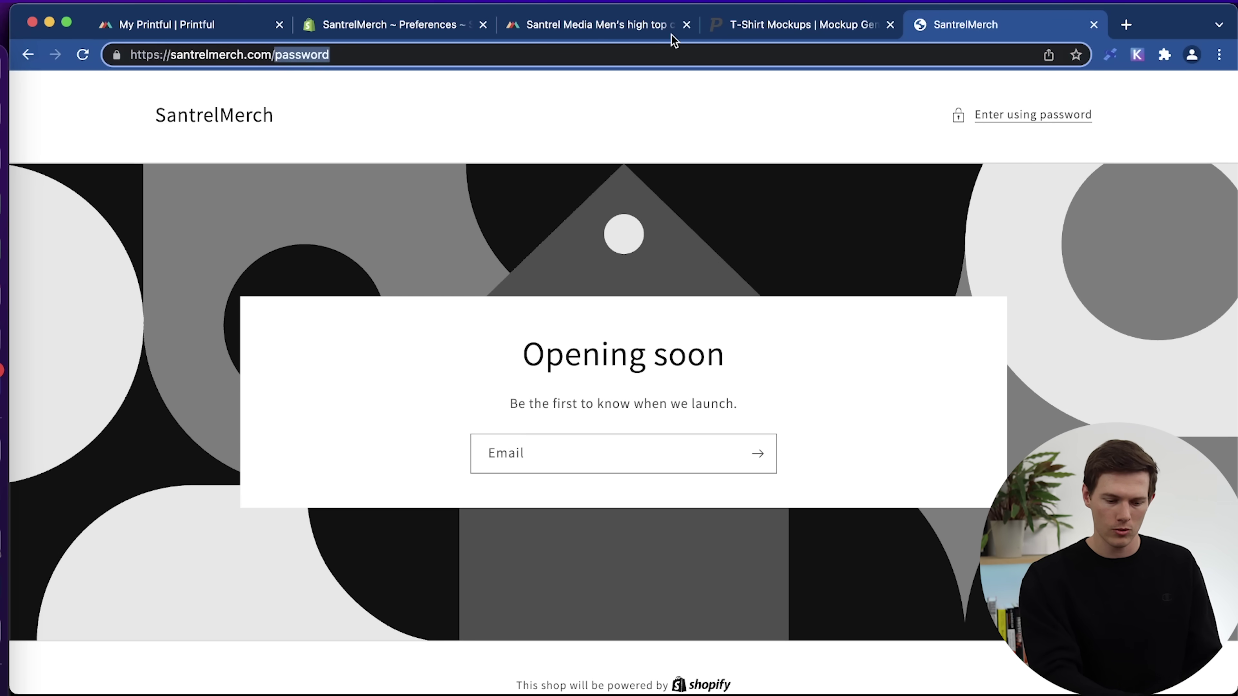
{"action": "key", "text": "BackSpace"}
{"action": "left_click", "coordinate": [462, 88]}
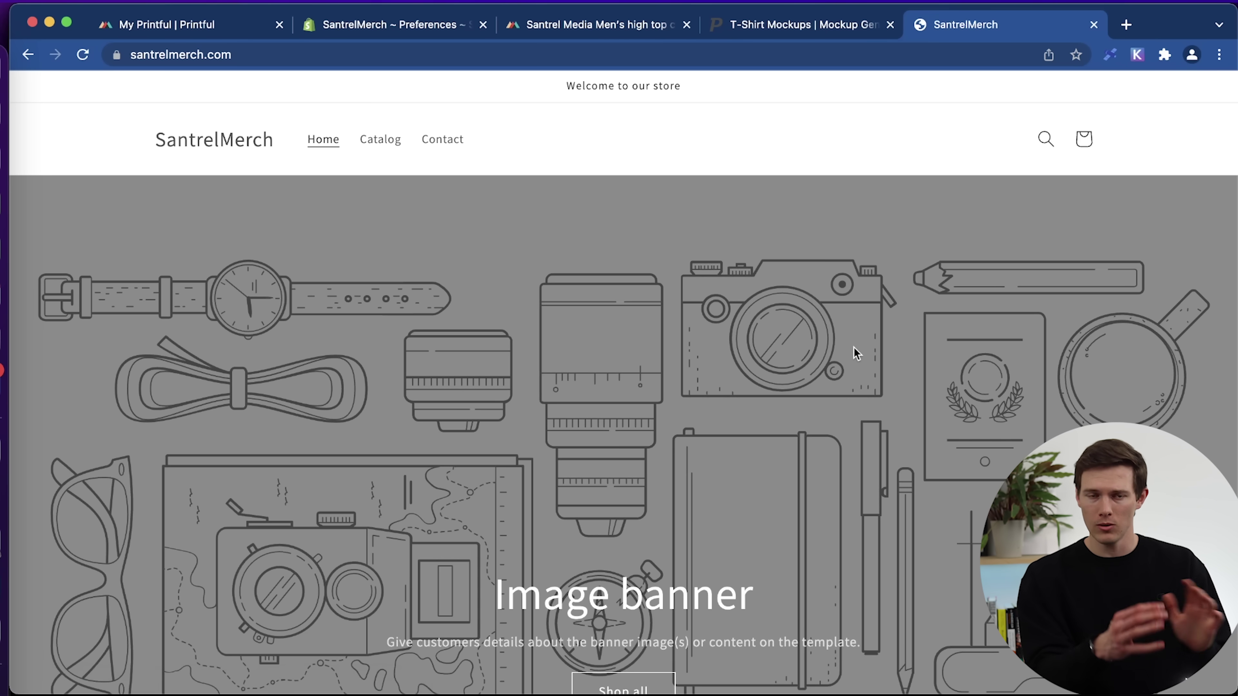
{"action": "scroll", "coordinate": [854, 347], "scroll_direction": "down", "scroll_amount": 5}
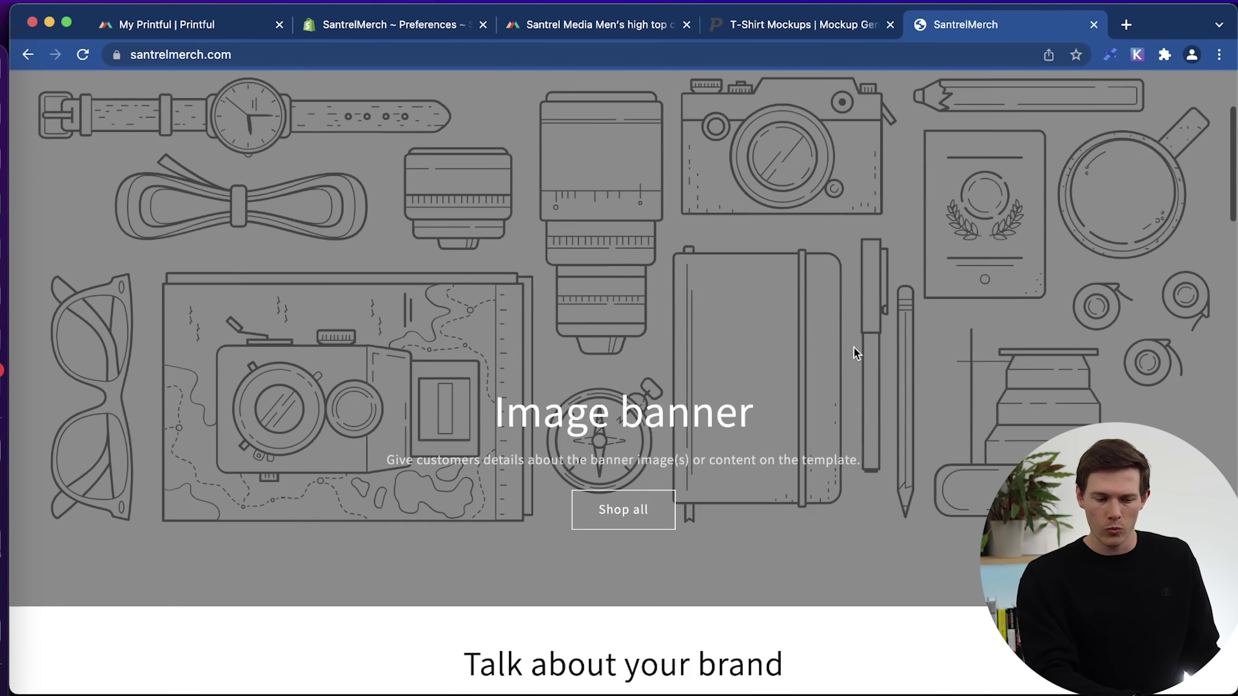
{"action": "scroll", "coordinate": [854, 348], "scroll_direction": "down", "scroll_amount": 8}
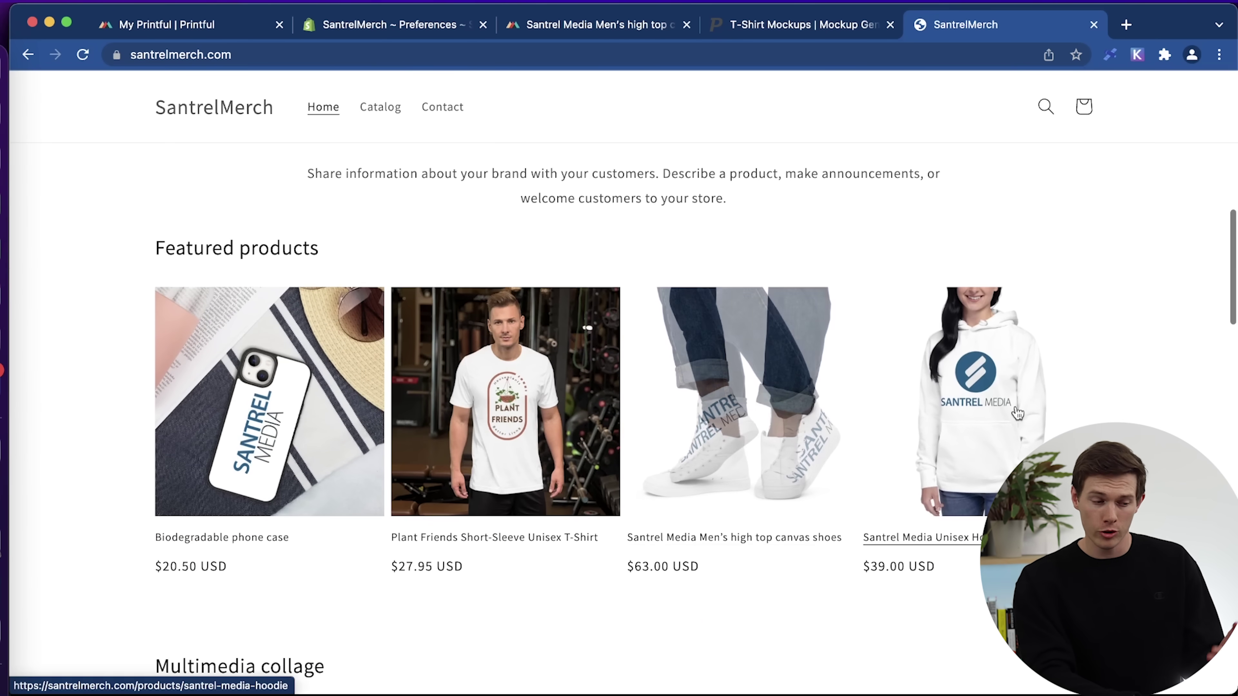
{"action": "scroll", "coordinate": [619, 381], "scroll_direction": "down", "scroll_amount": 14}
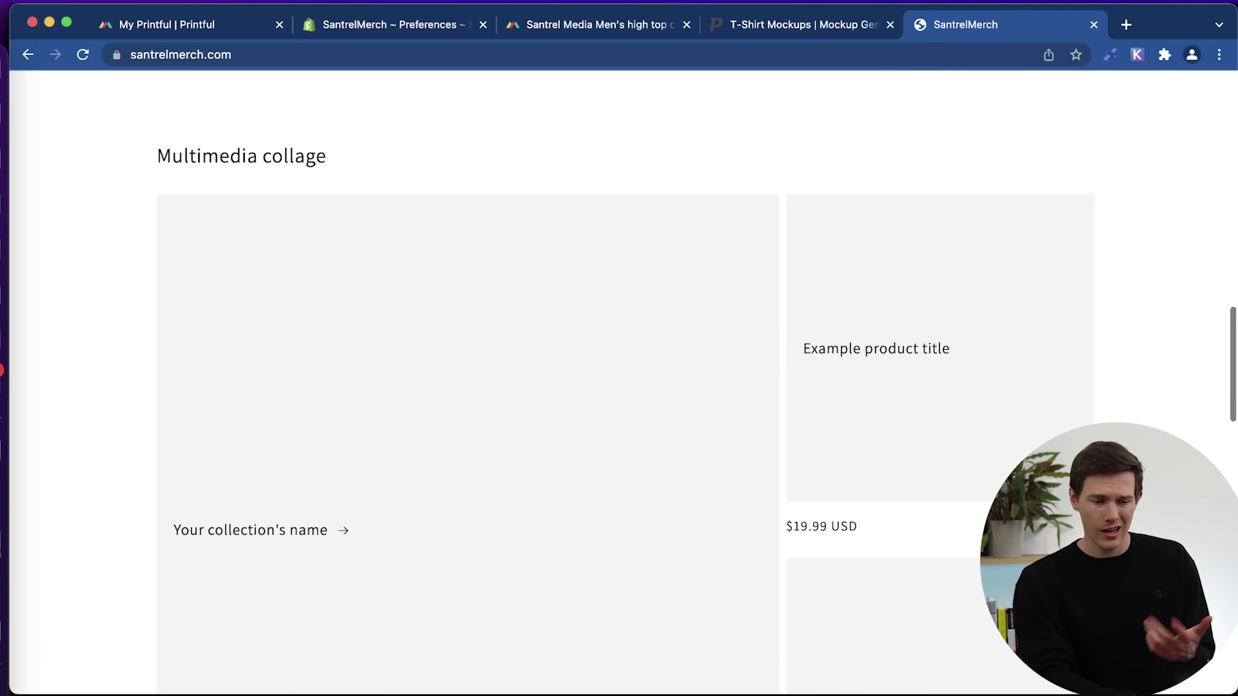
{"action": "left_click", "coordinate": [1094, 25]}
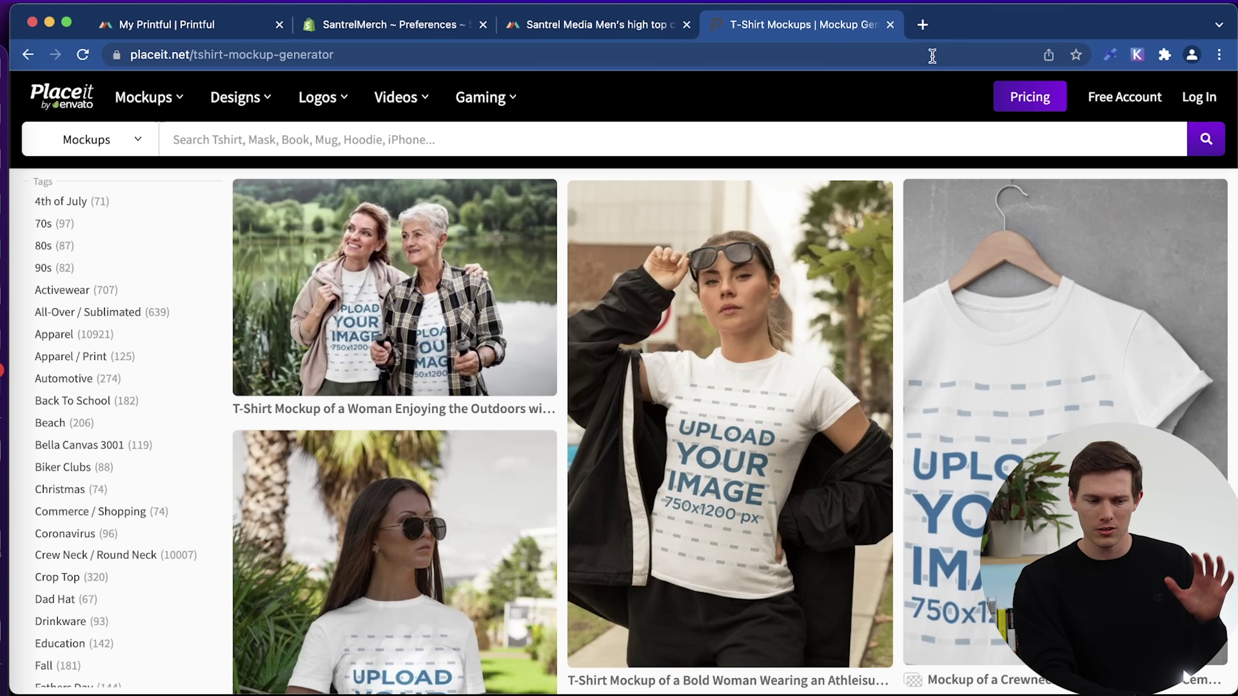
From Online Store > Themes, launch the Shopify Theme Store from the Theme library section.
{"action": "left_click", "coordinate": [398, 26]}
{"action": "scroll", "coordinate": [433, 336], "scroll_direction": "up", "scroll_amount": 2}
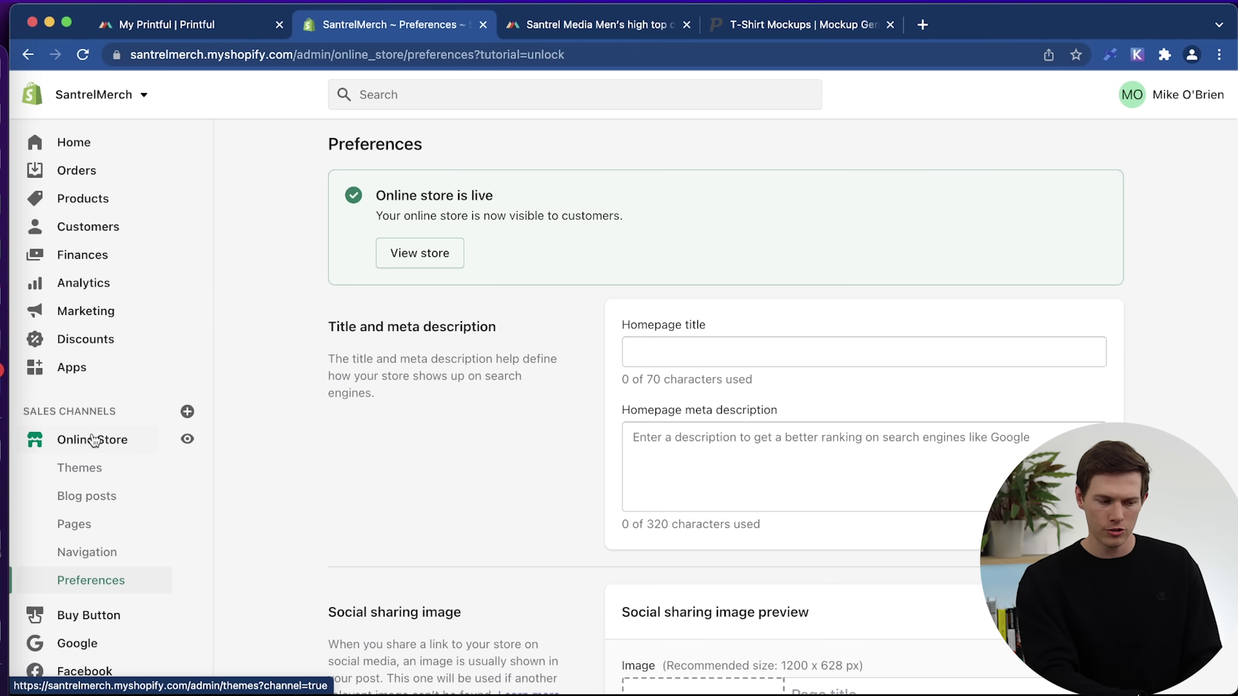
{"action": "left_click", "coordinate": [96, 447]}
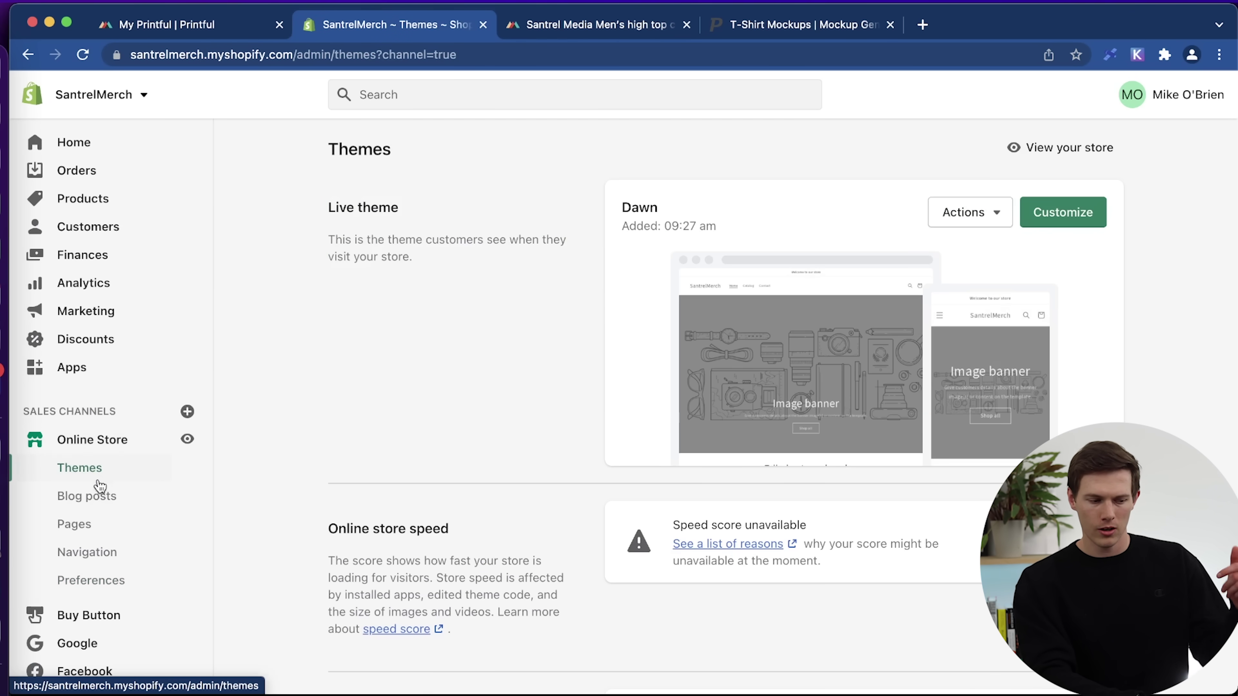
{"action": "scroll", "coordinate": [441, 336], "scroll_direction": "down", "scroll_amount": 3}
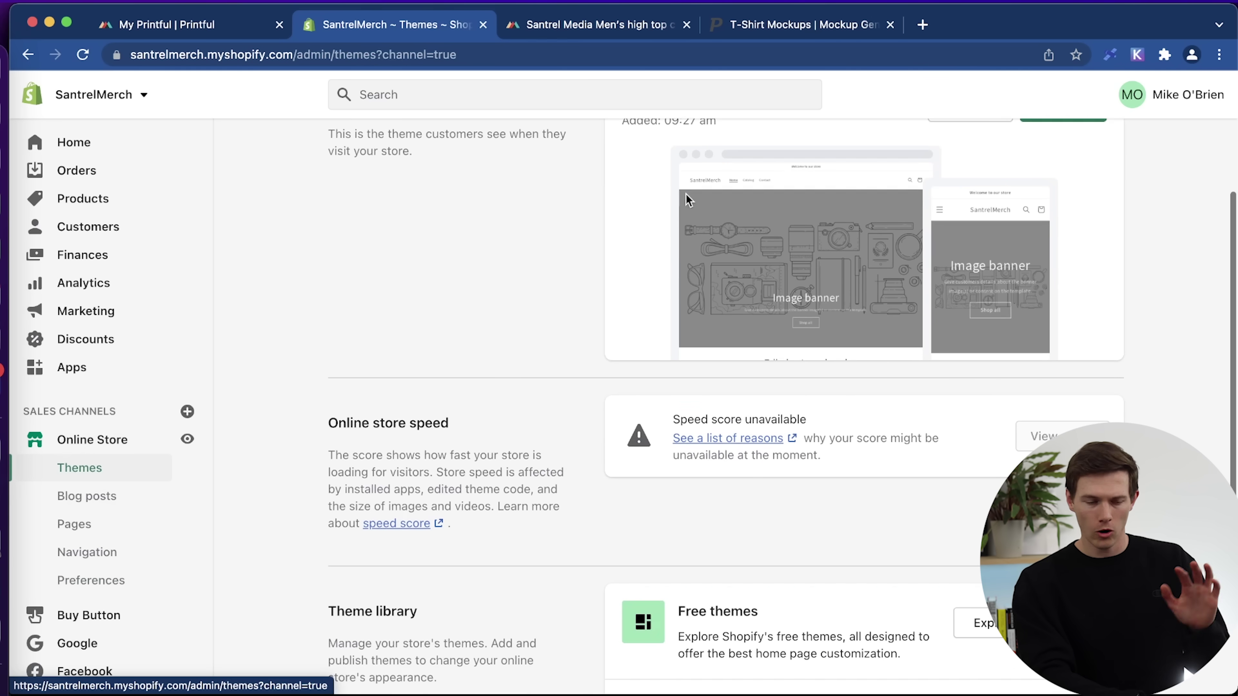
{"action": "scroll", "coordinate": [762, 226], "scroll_direction": "up", "scroll_amount": 3}
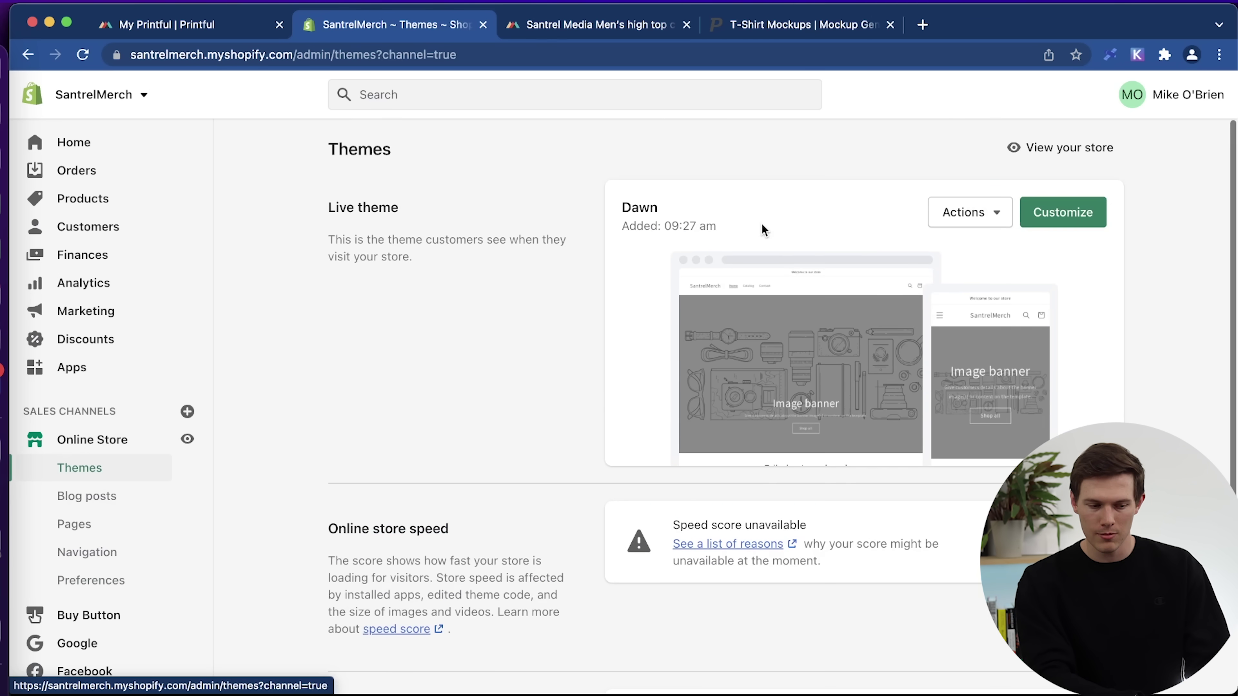
{"action": "scroll", "coordinate": [761, 225], "scroll_direction": "down", "scroll_amount": 5}
{"action": "scroll", "coordinate": [763, 229], "scroll_direction": "down", "scroll_amount": 2}
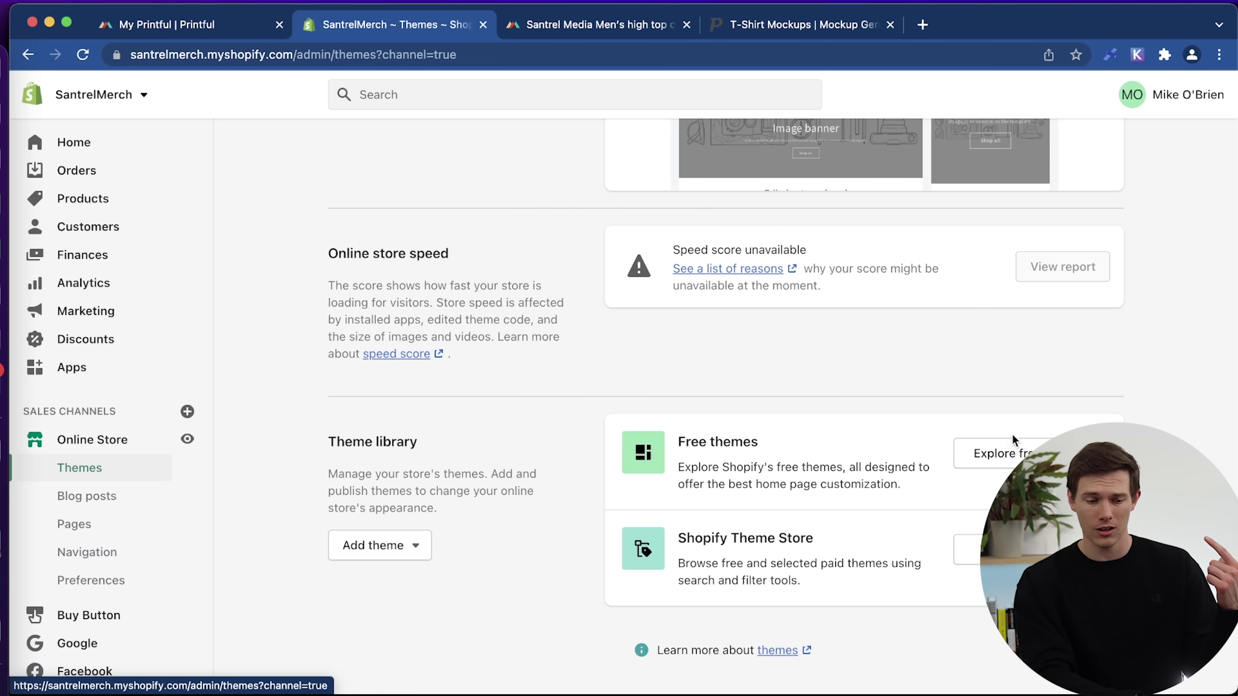
{"action": "left_click", "coordinate": [968, 550]}
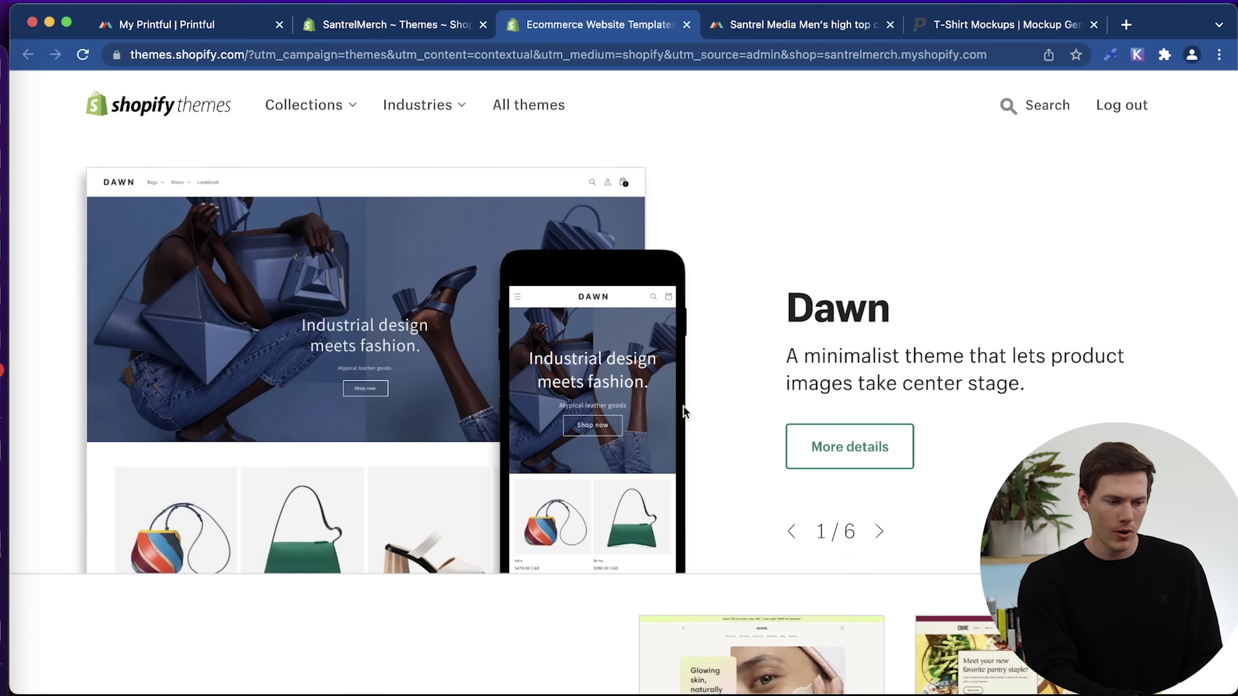
Filter the Theme Store to the Clothing and accessories industry.
{"action": "scroll", "coordinate": [683, 412], "scroll_direction": "down", "scroll_amount": 15}
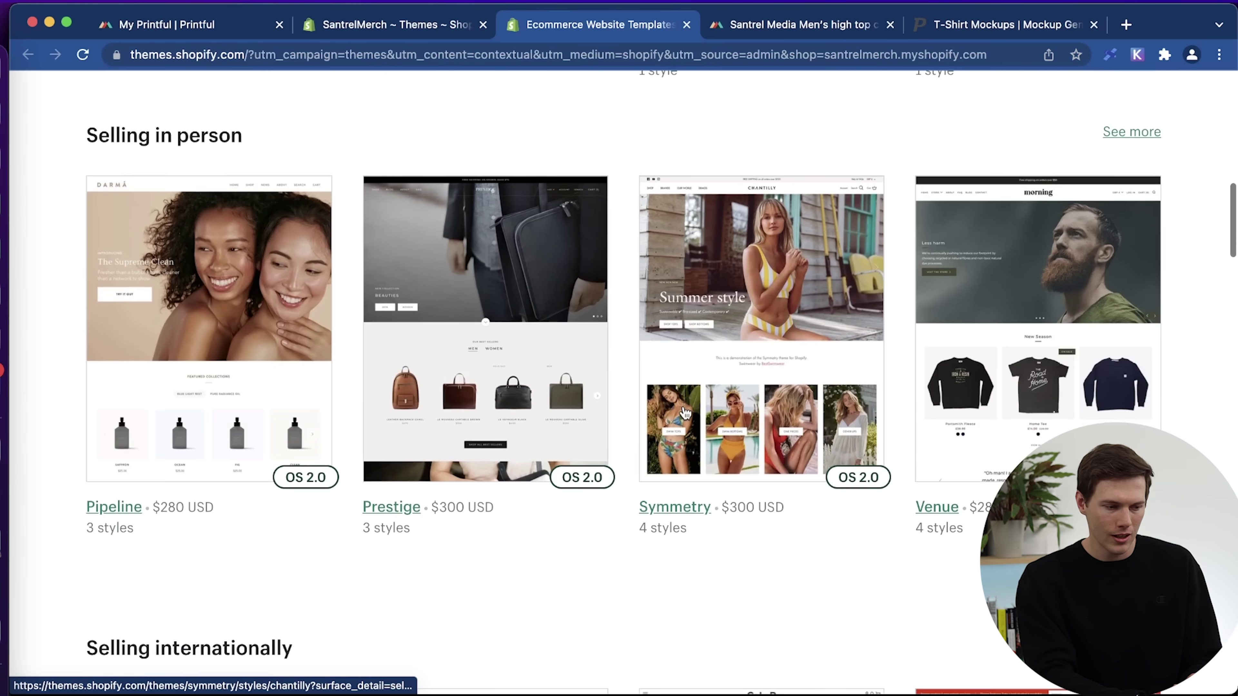
{"action": "scroll", "coordinate": [867, 475], "scroll_direction": "down", "scroll_amount": 3}
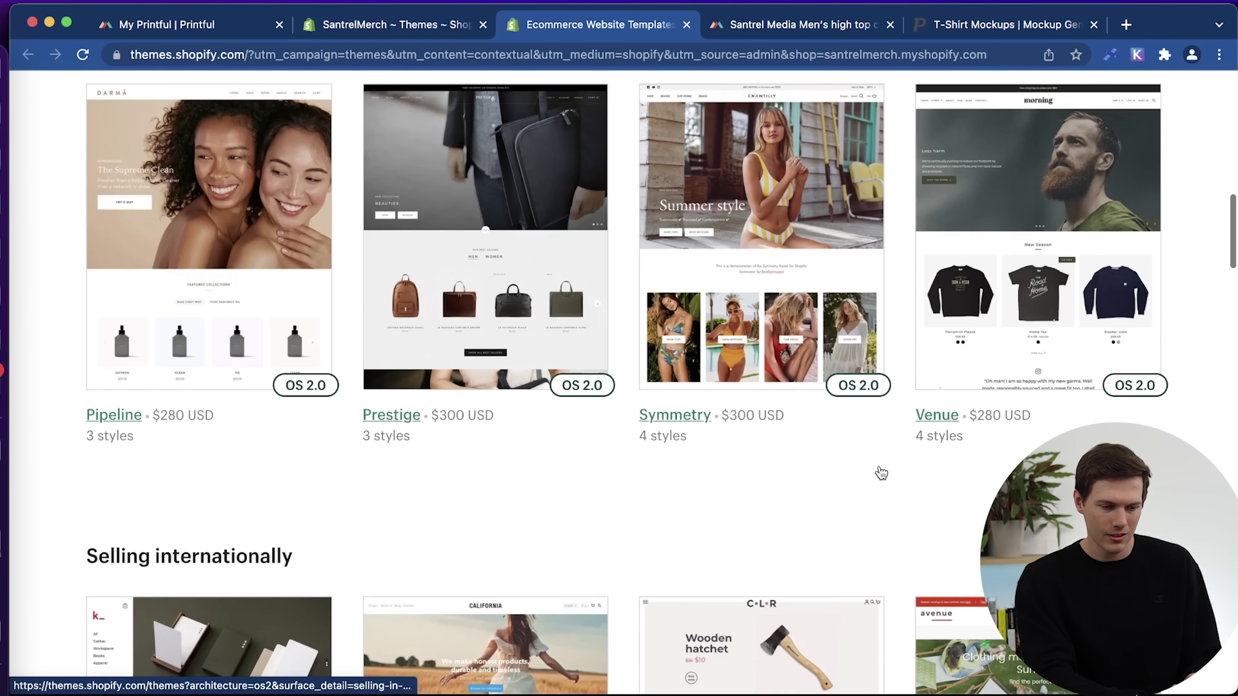
{"action": "scroll", "coordinate": [881, 473], "scroll_direction": "down", "scroll_amount": 15}
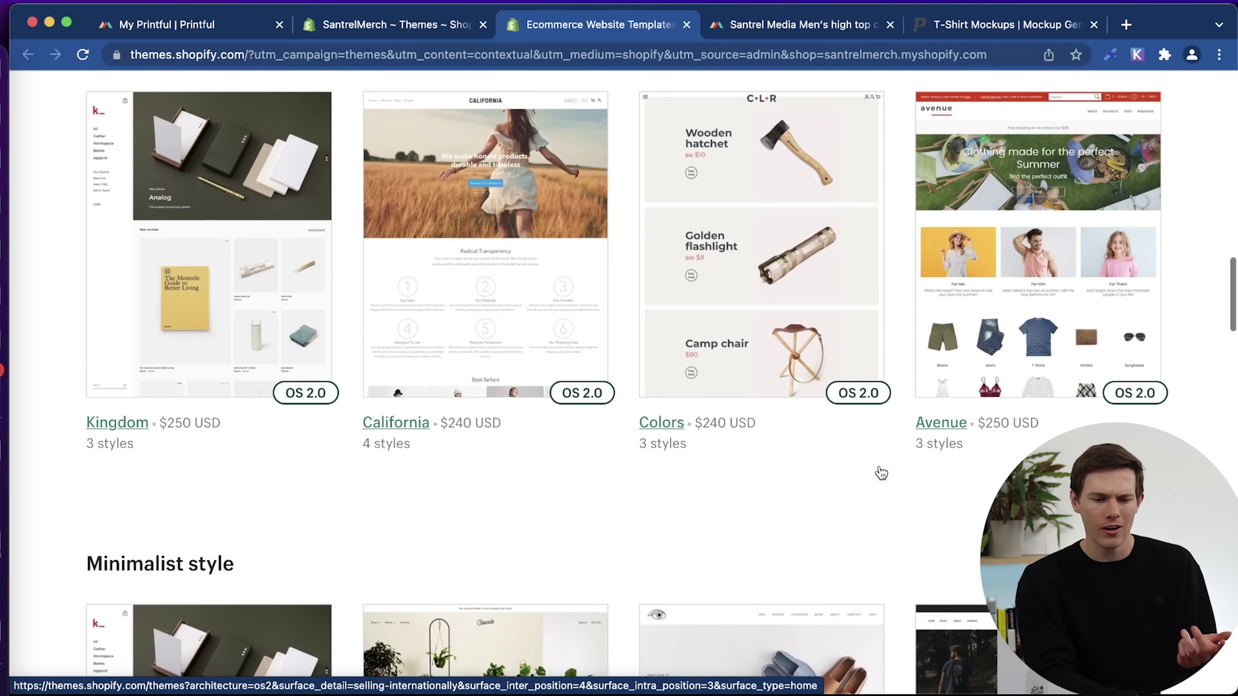
{"action": "scroll", "coordinate": [881, 472], "scroll_direction": "down", "scroll_amount": 8}
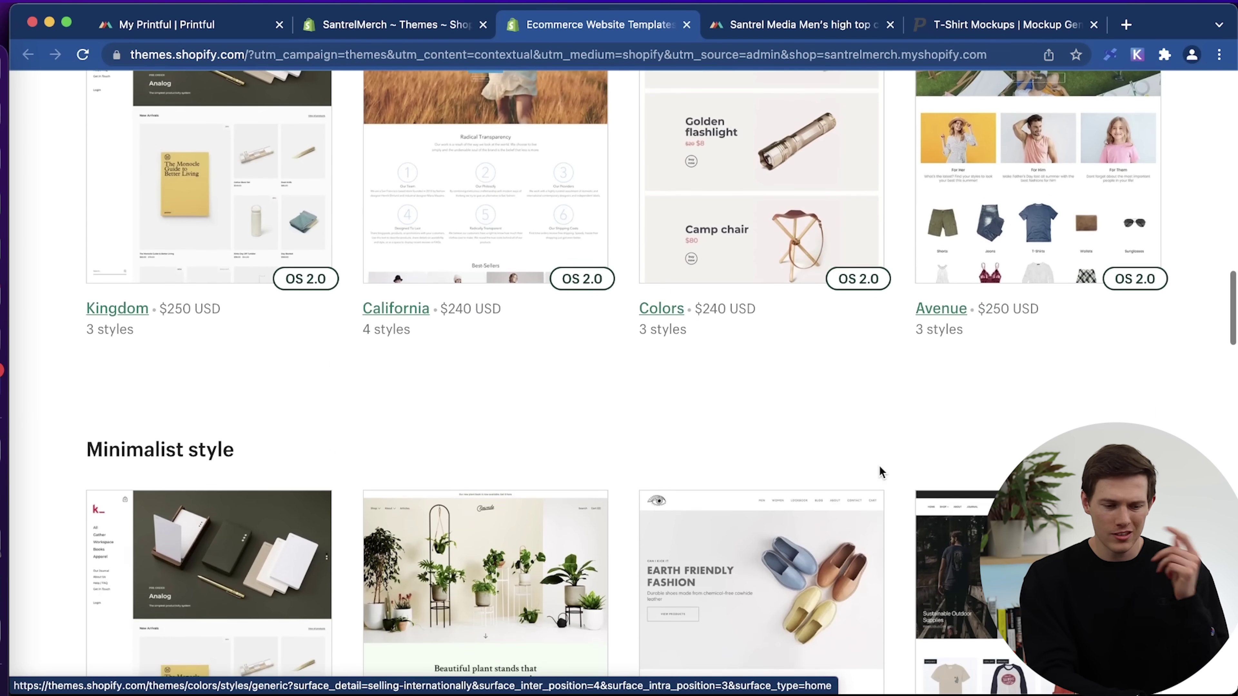
{"action": "scroll", "coordinate": [881, 473], "scroll_direction": "down", "scroll_amount": 4}
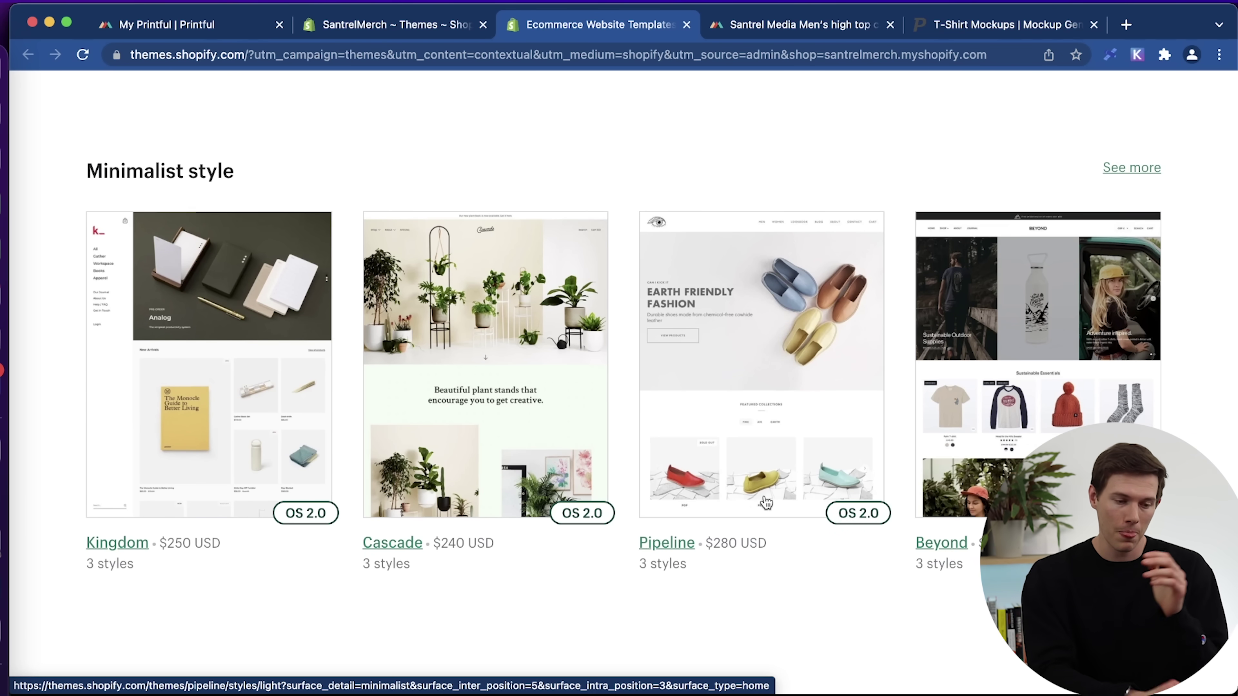
{"action": "scroll", "coordinate": [765, 502], "scroll_direction": "up", "scroll_amount": 15}
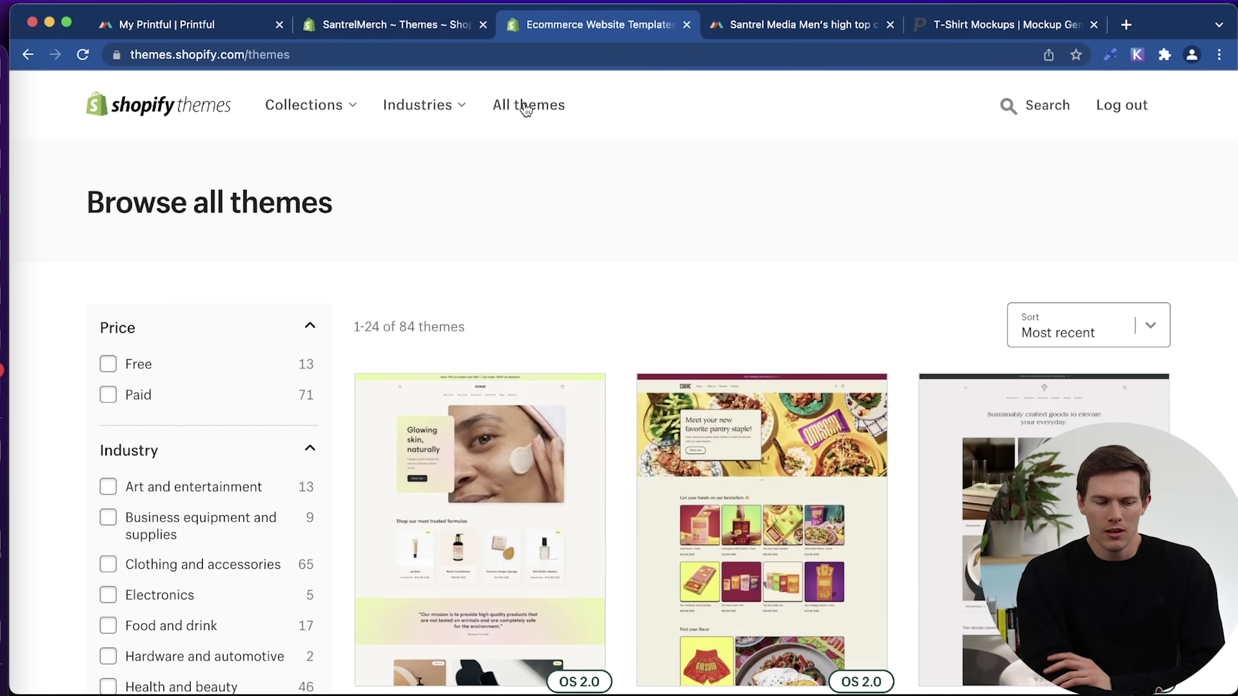
{"action": "scroll", "coordinate": [539, 418], "scroll_direction": "down", "scroll_amount": 1}
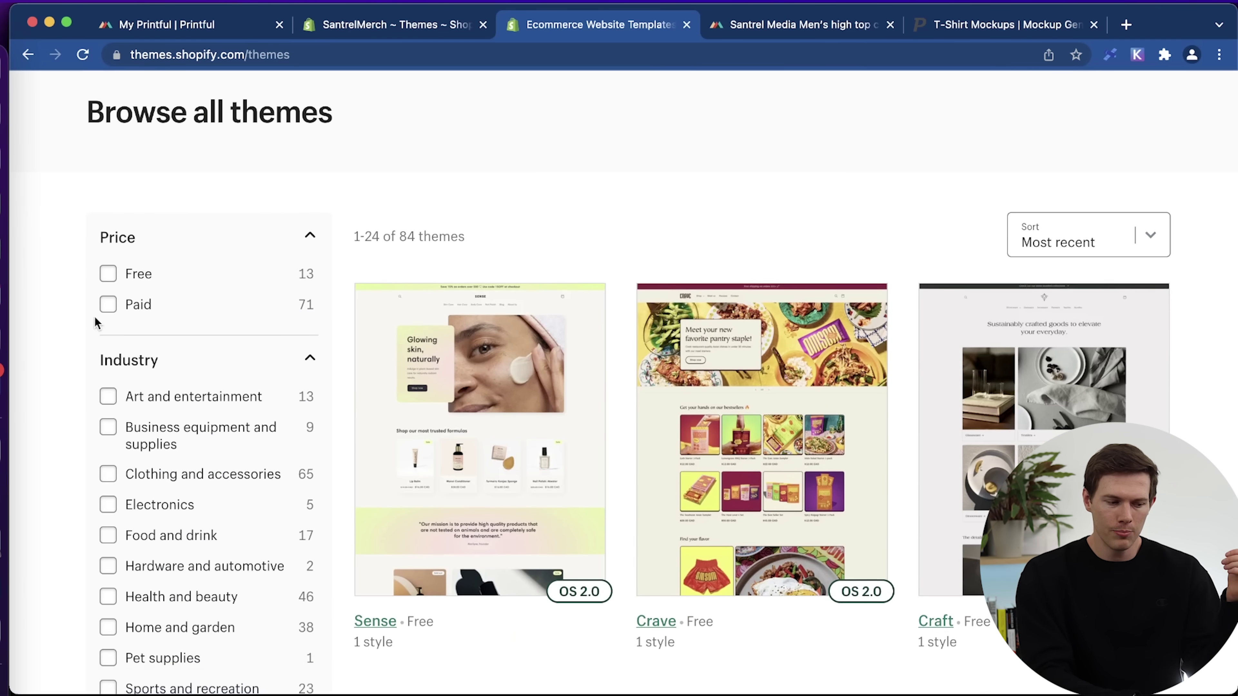
{"action": "left_click", "coordinate": [128, 362]}
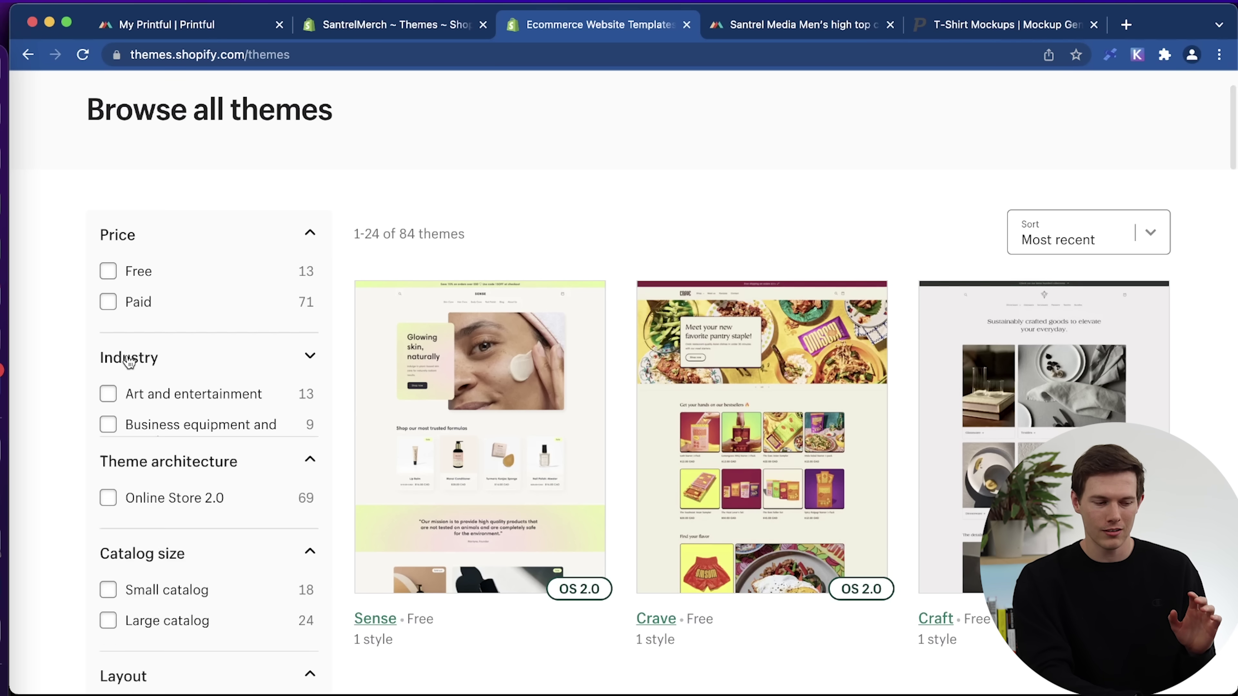
{"action": "left_click", "coordinate": [128, 361]}
{"action": "scroll", "coordinate": [169, 440], "scroll_direction": "down", "scroll_amount": 5}
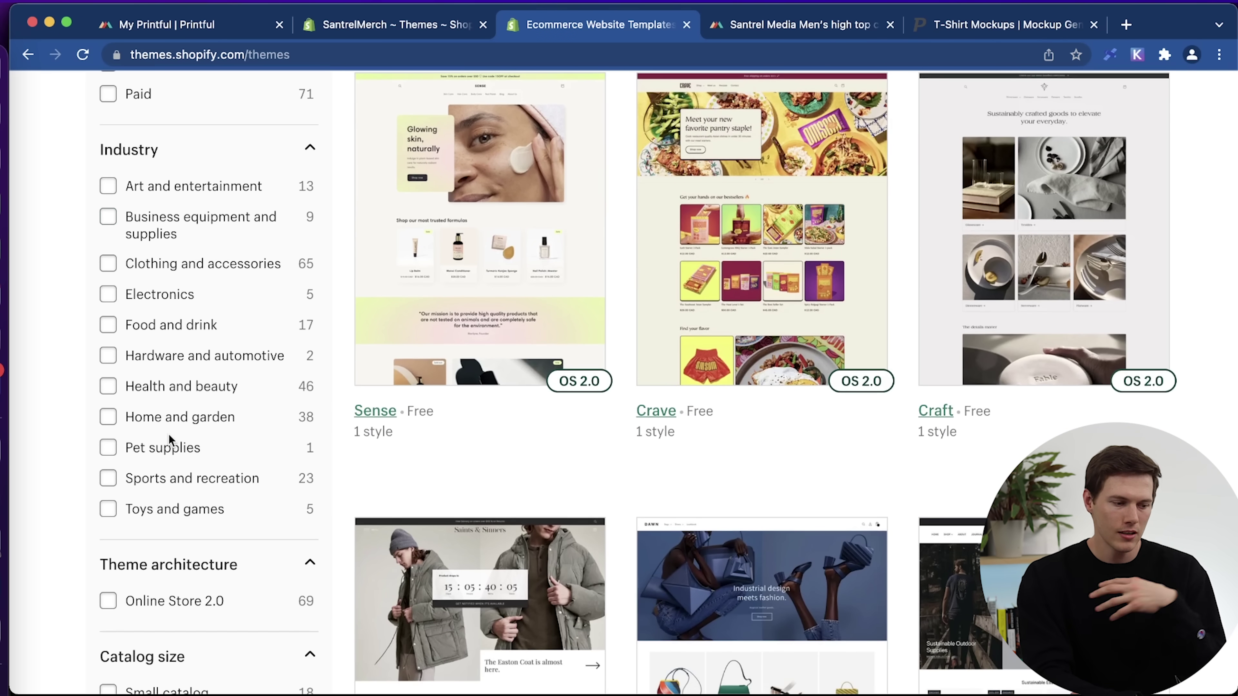
{"action": "left_click", "coordinate": [105, 269]}
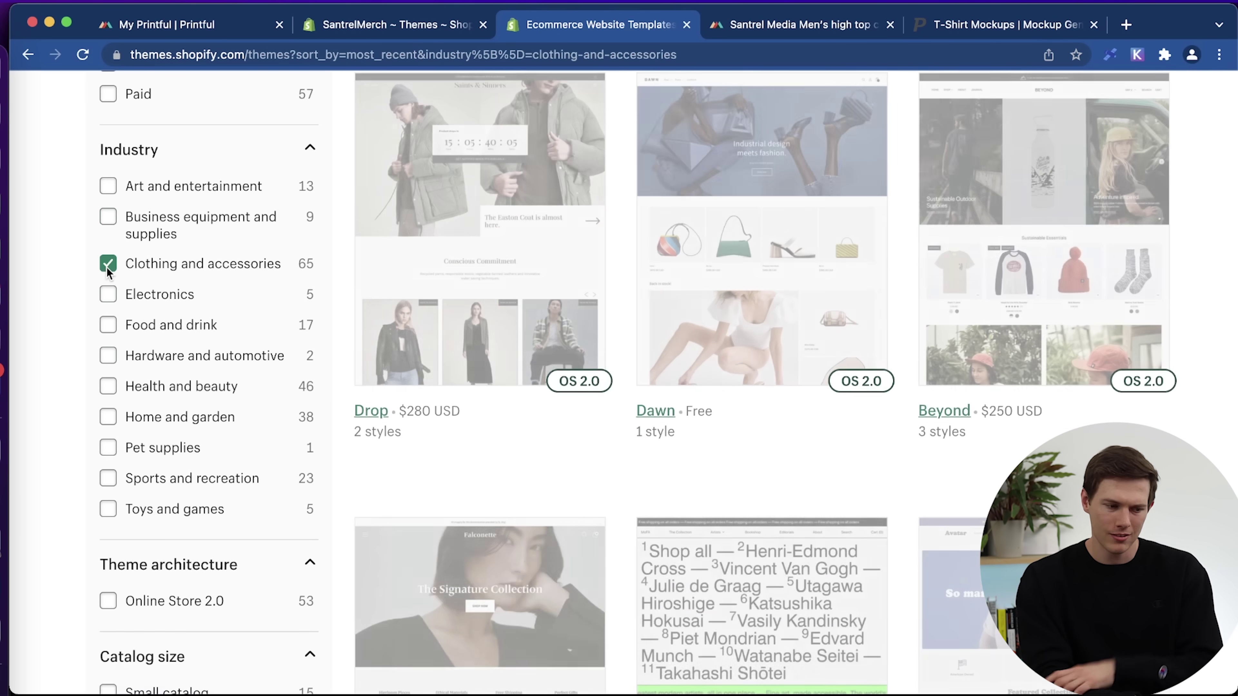
Limit results to free themes and open the Brooklyn theme's page.
{"action": "scroll", "coordinate": [543, 427], "scroll_direction": "up", "scroll_amount": 3}
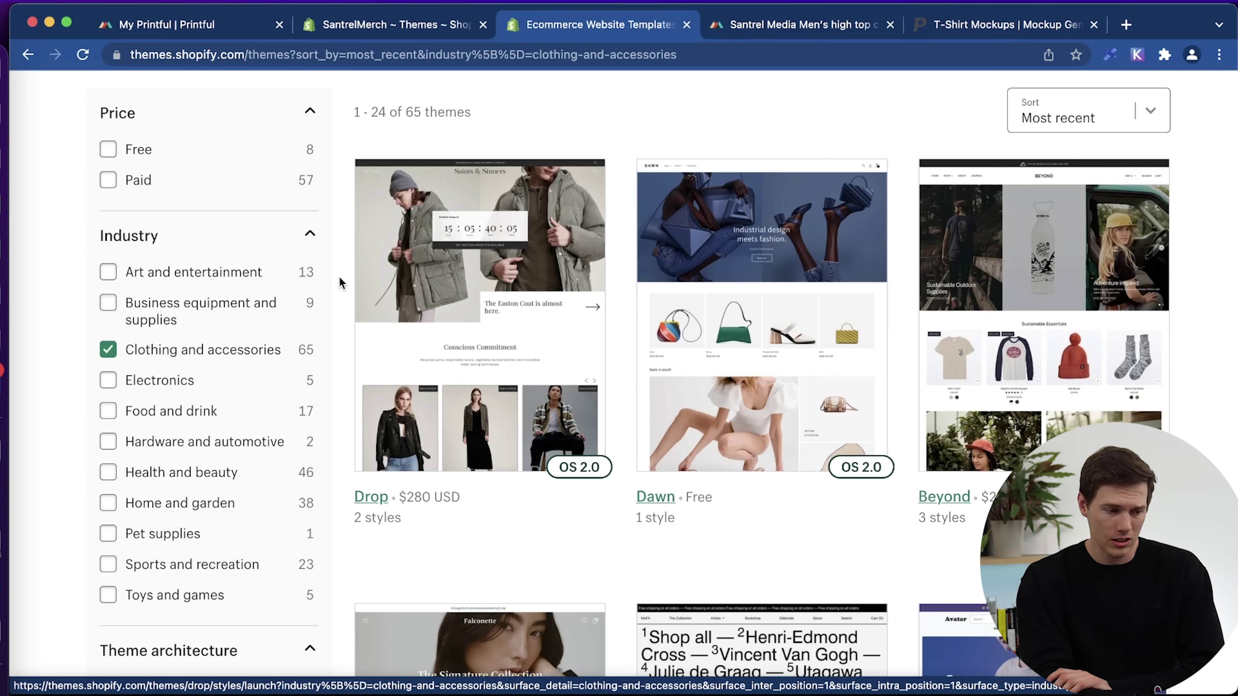
{"action": "left_click", "coordinate": [109, 150]}
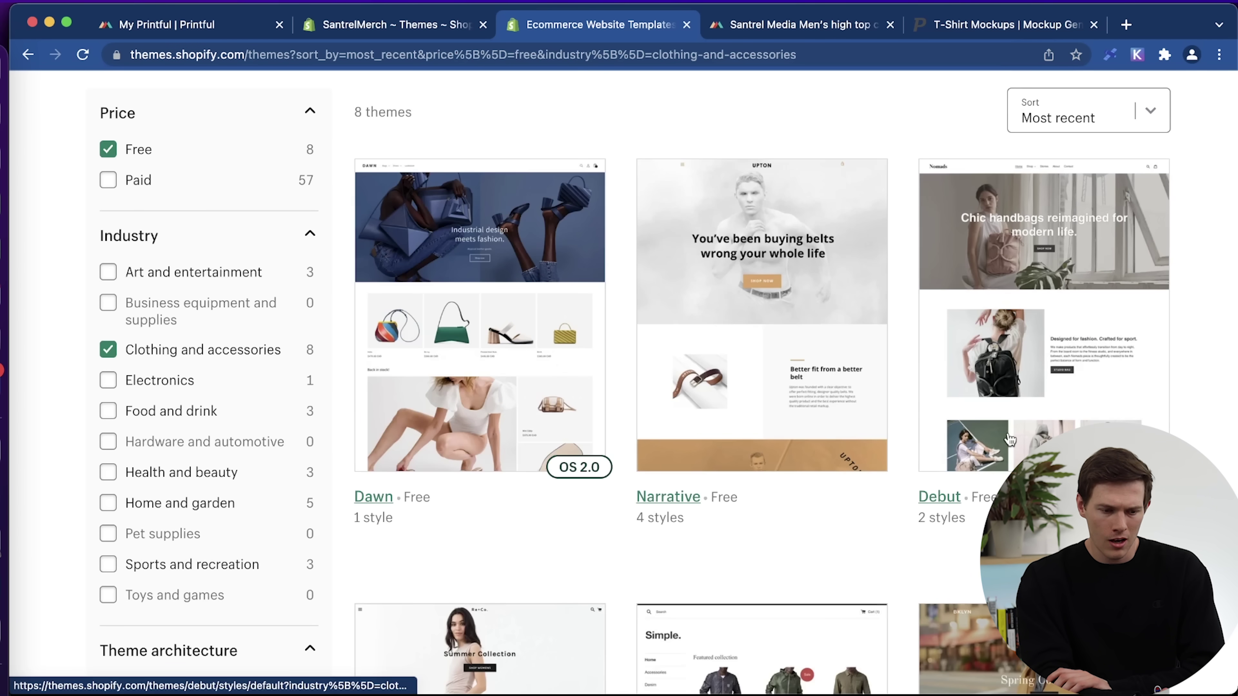
{"action": "scroll", "coordinate": [449, 333], "scroll_direction": "down", "scroll_amount": 5}
{"action": "scroll", "coordinate": [1009, 439], "scroll_direction": "down", "scroll_amount": 8}
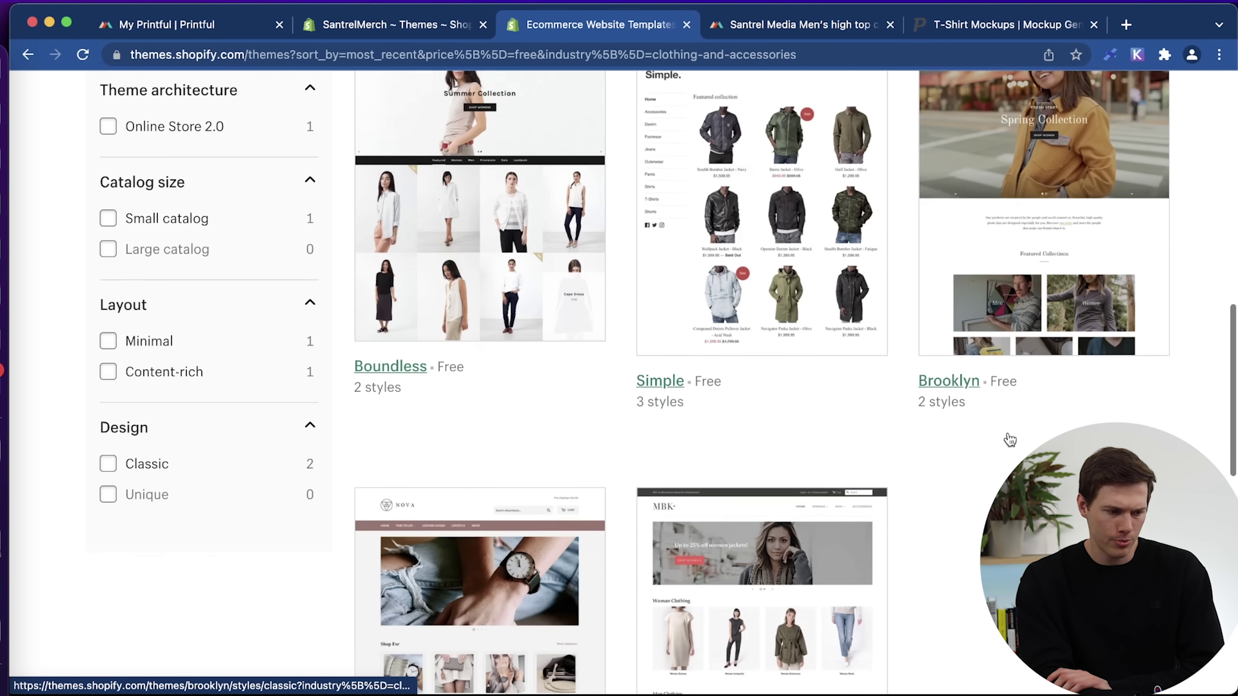
{"action": "scroll", "coordinate": [1007, 433], "scroll_direction": "down", "scroll_amount": 3}
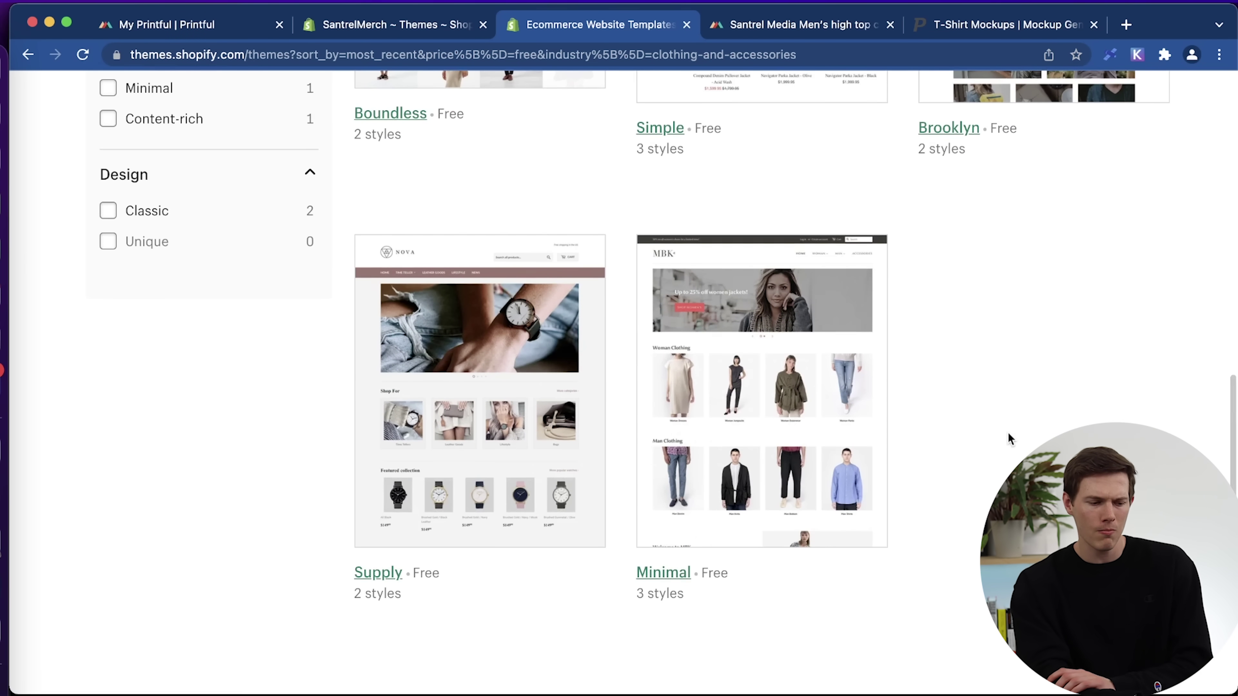
{"action": "scroll", "coordinate": [1008, 433], "scroll_direction": "up", "scroll_amount": 3}
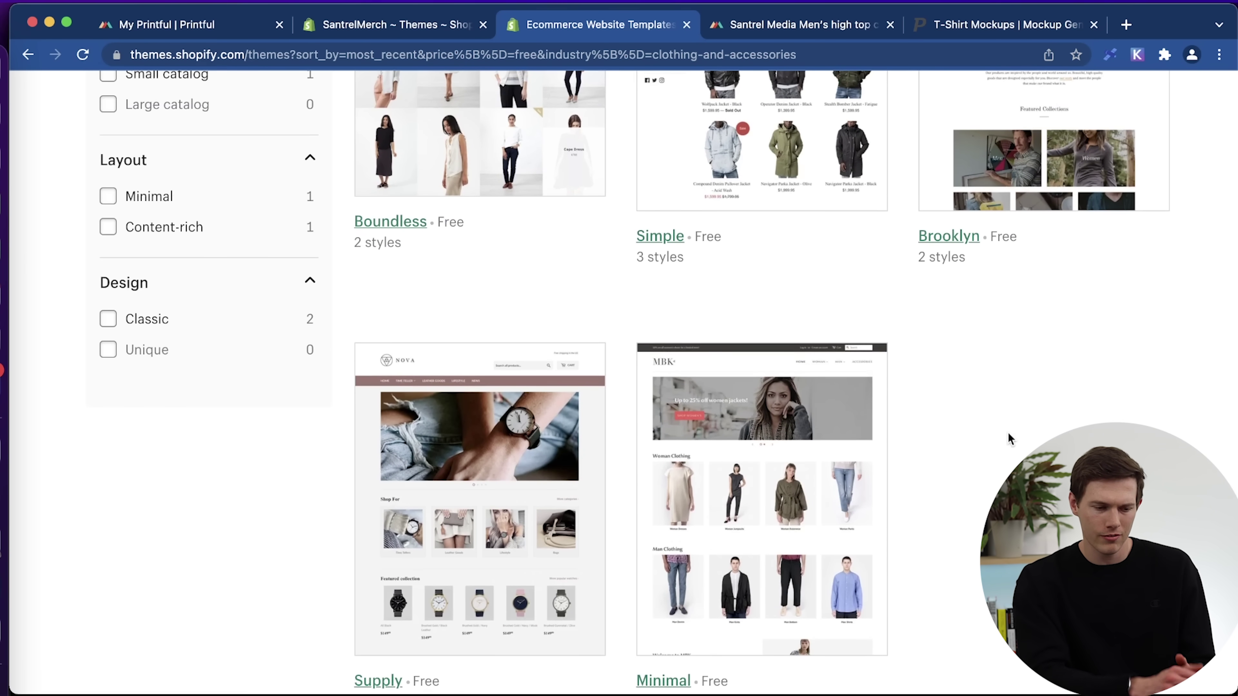
{"action": "scroll", "coordinate": [1077, 478], "scroll_direction": "up", "scroll_amount": 11}
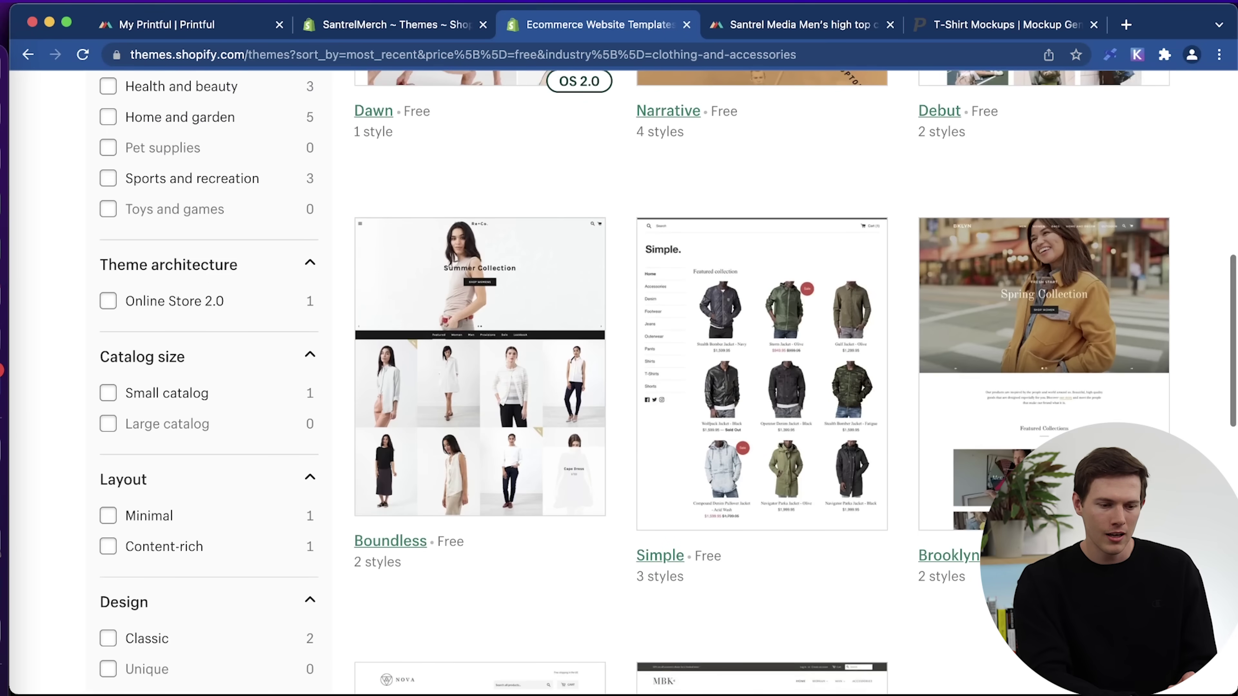
{"action": "scroll", "coordinate": [1150, 681], "scroll_direction": "up", "scroll_amount": 4}
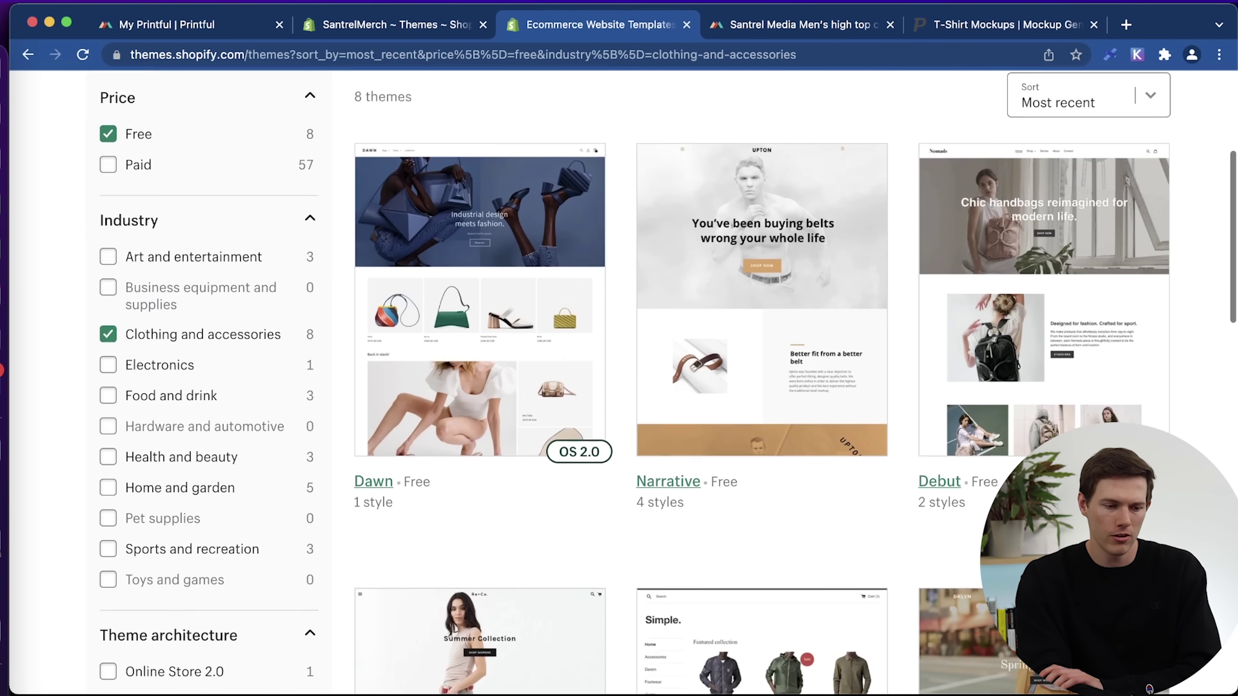
{"action": "scroll", "coordinate": [1149, 685], "scroll_direction": "down", "scroll_amount": 3}
{"action": "scroll", "coordinate": [1149, 689], "scroll_direction": "down", "scroll_amount": 7}
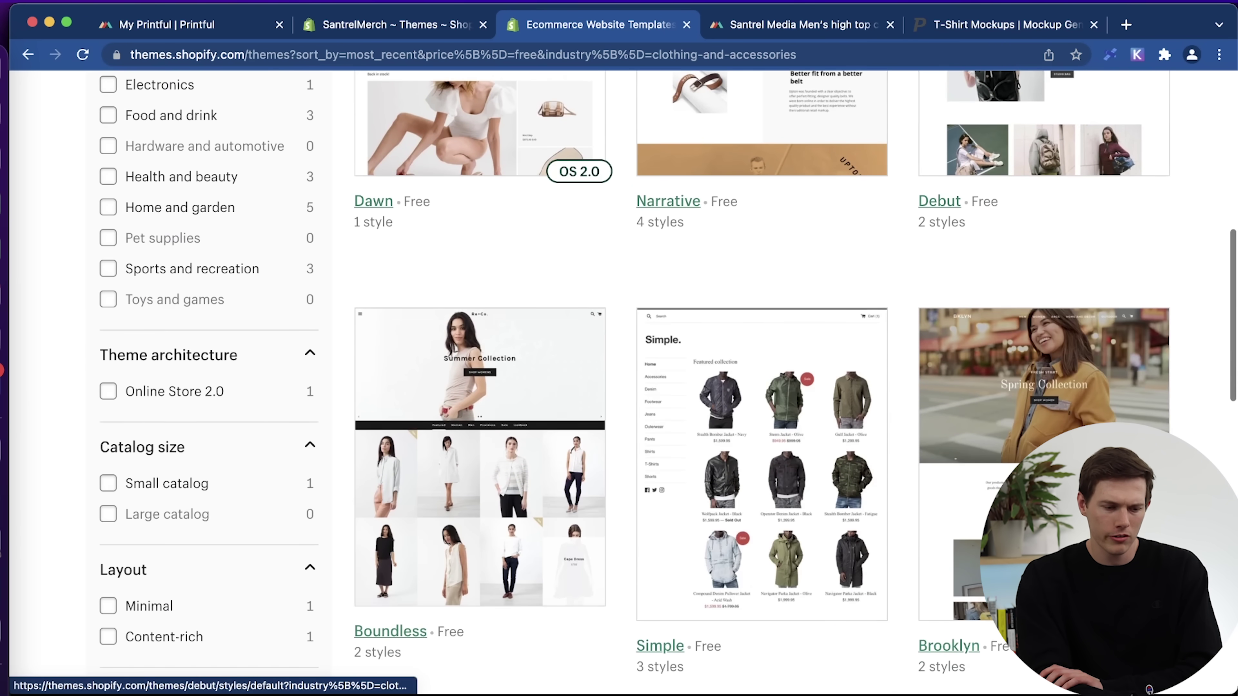
{"action": "scroll", "coordinate": [951, 514], "scroll_direction": "up", "scroll_amount": 1}
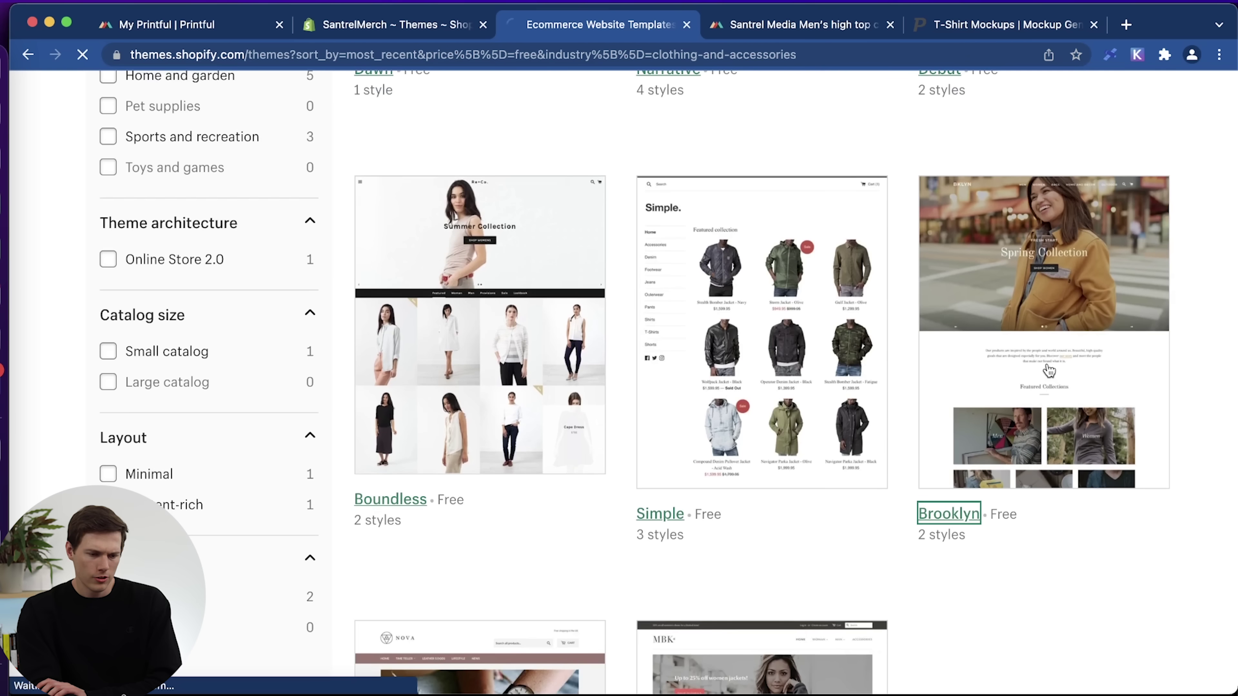
{"action": "left_click", "coordinate": [948, 514]}
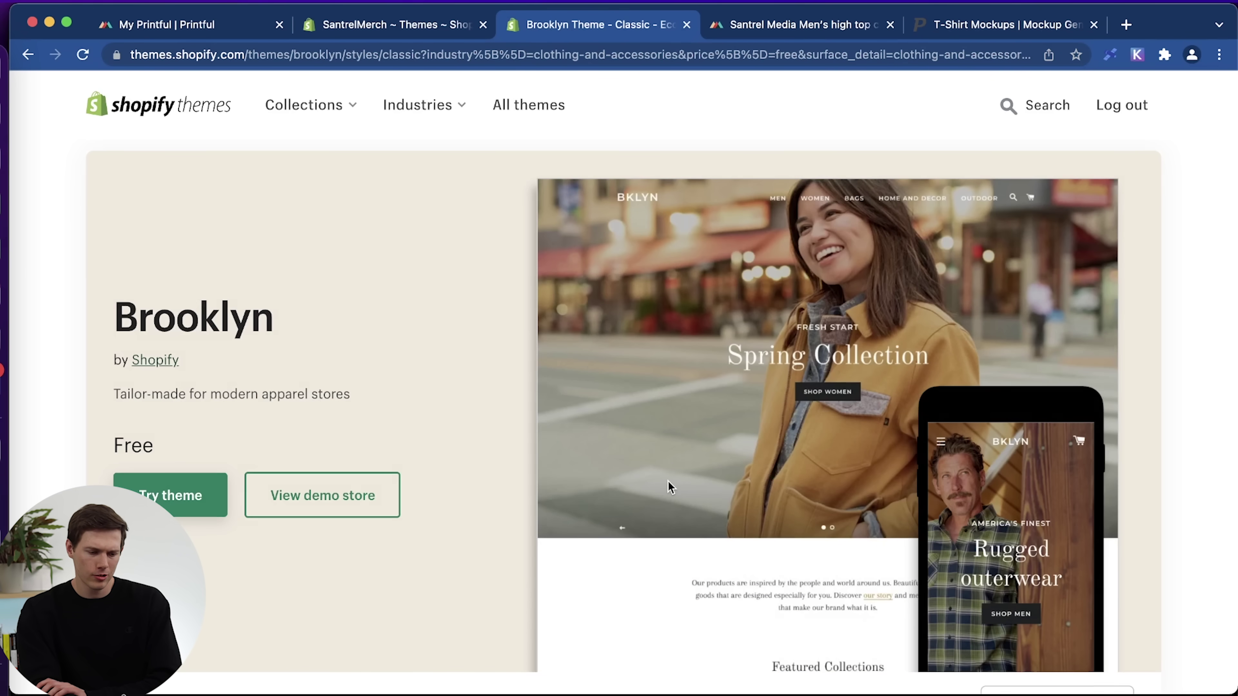
Preview the Brooklyn demo store, viewing the Rugged outerwear and Spring Collection hero slides.
{"action": "scroll", "coordinate": [667, 479], "scroll_direction": "down", "scroll_amount": 5}
{"action": "scroll", "coordinate": [667, 480], "scroll_direction": "up", "scroll_amount": 3}
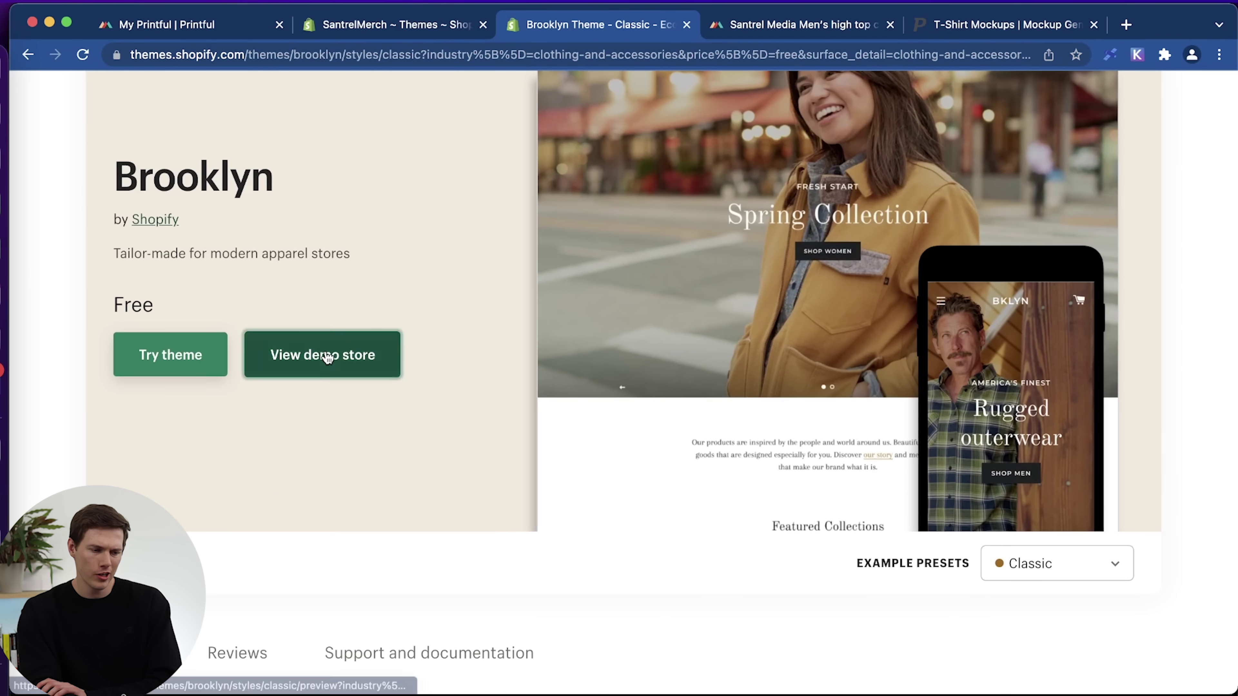
{"action": "left_click", "coordinate": [326, 354]}
{"action": "scroll", "coordinate": [742, 383], "scroll_direction": "up", "scroll_amount": 1}
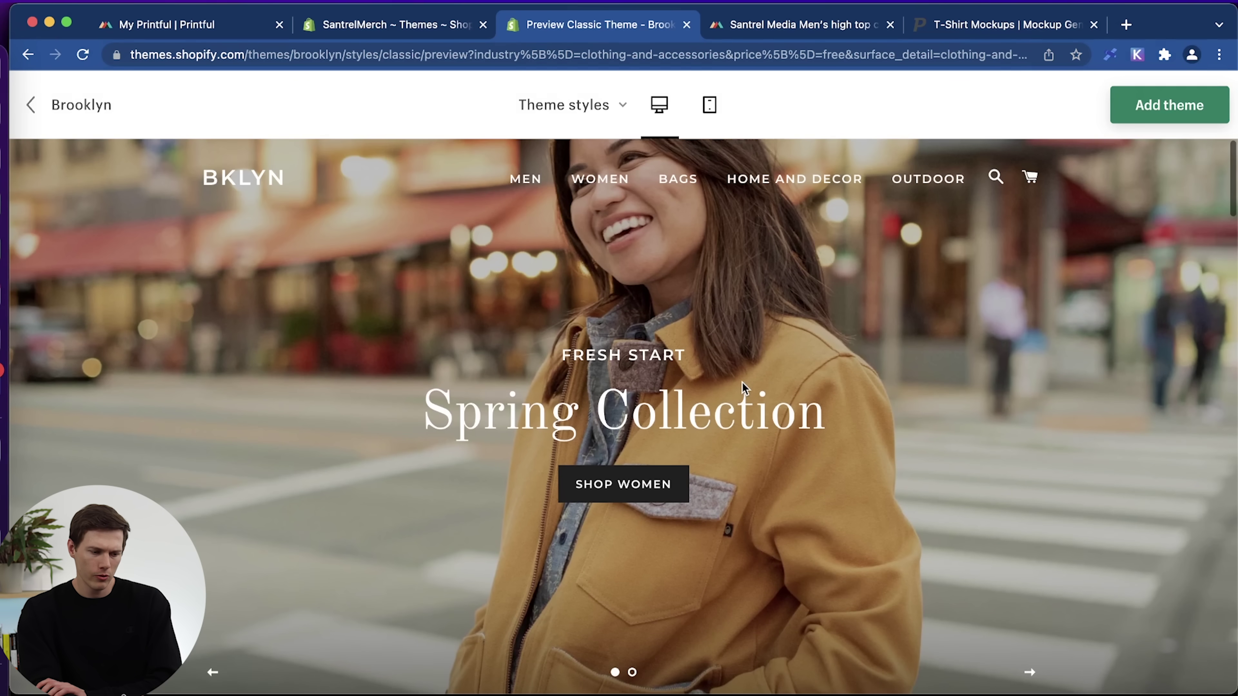
{"action": "left_click", "coordinate": [633, 672]}
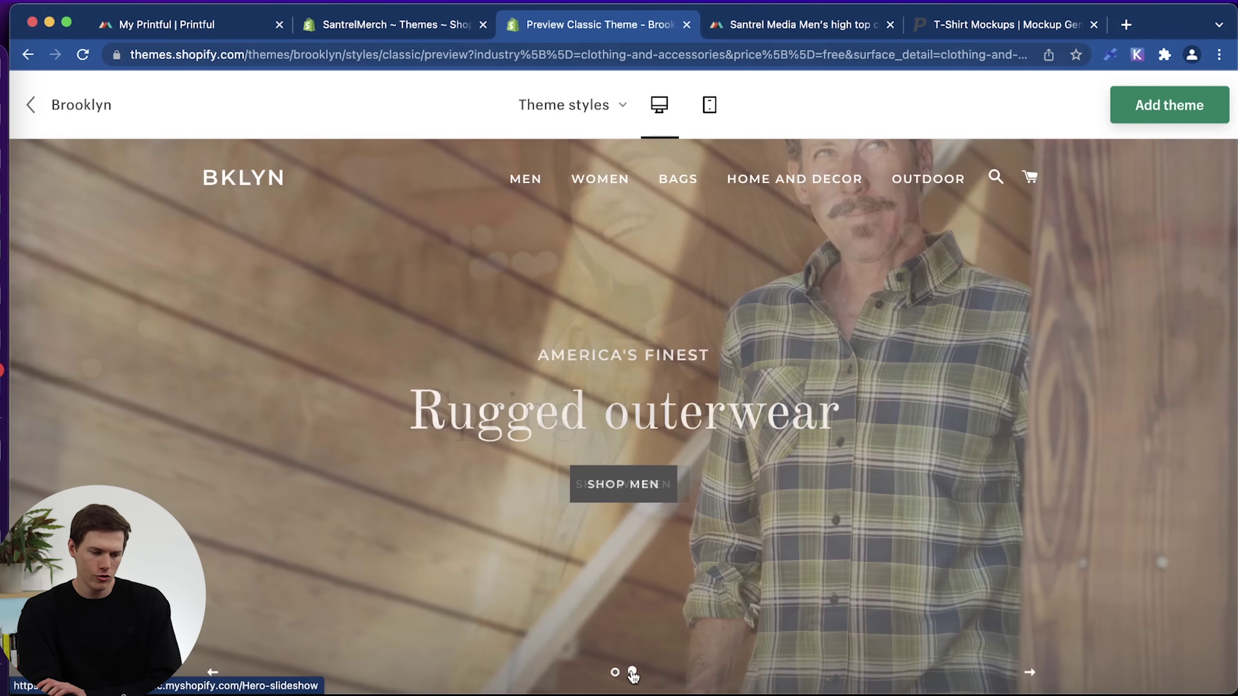
{"action": "left_click", "coordinate": [616, 672]}
{"action": "scroll", "coordinate": [837, 511], "scroll_direction": "down", "scroll_amount": 15}
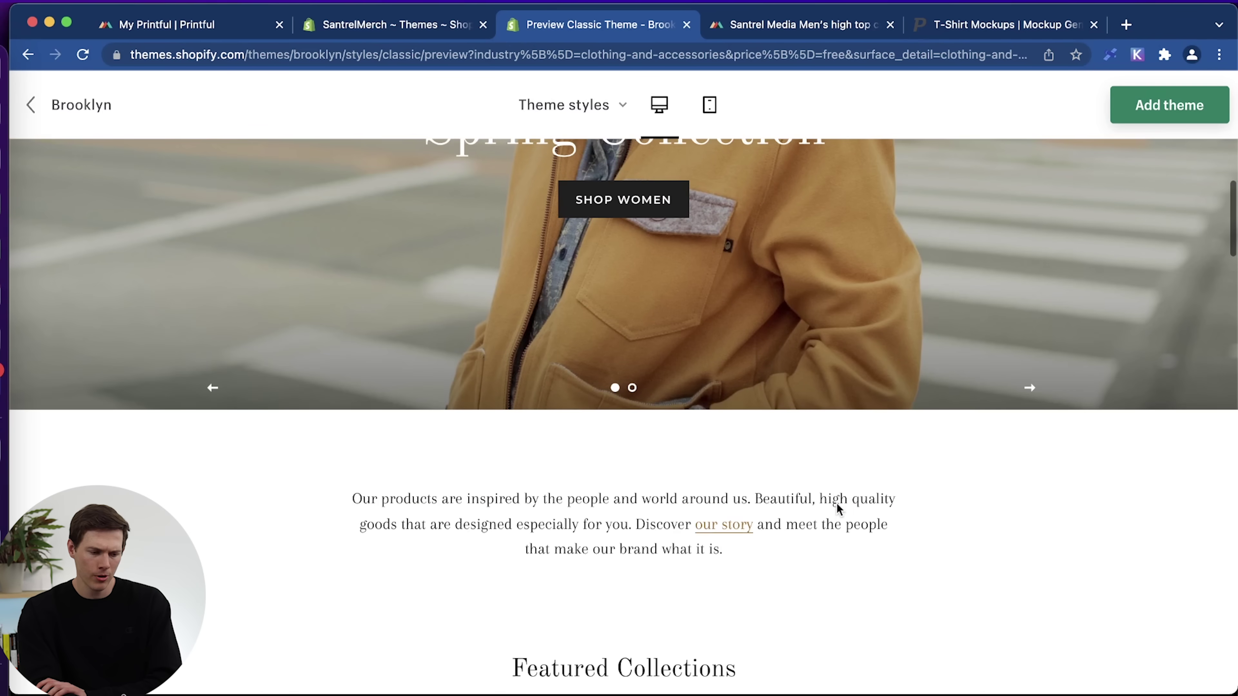
{"action": "scroll", "coordinate": [838, 510], "scroll_direction": "down", "scroll_amount": 4}
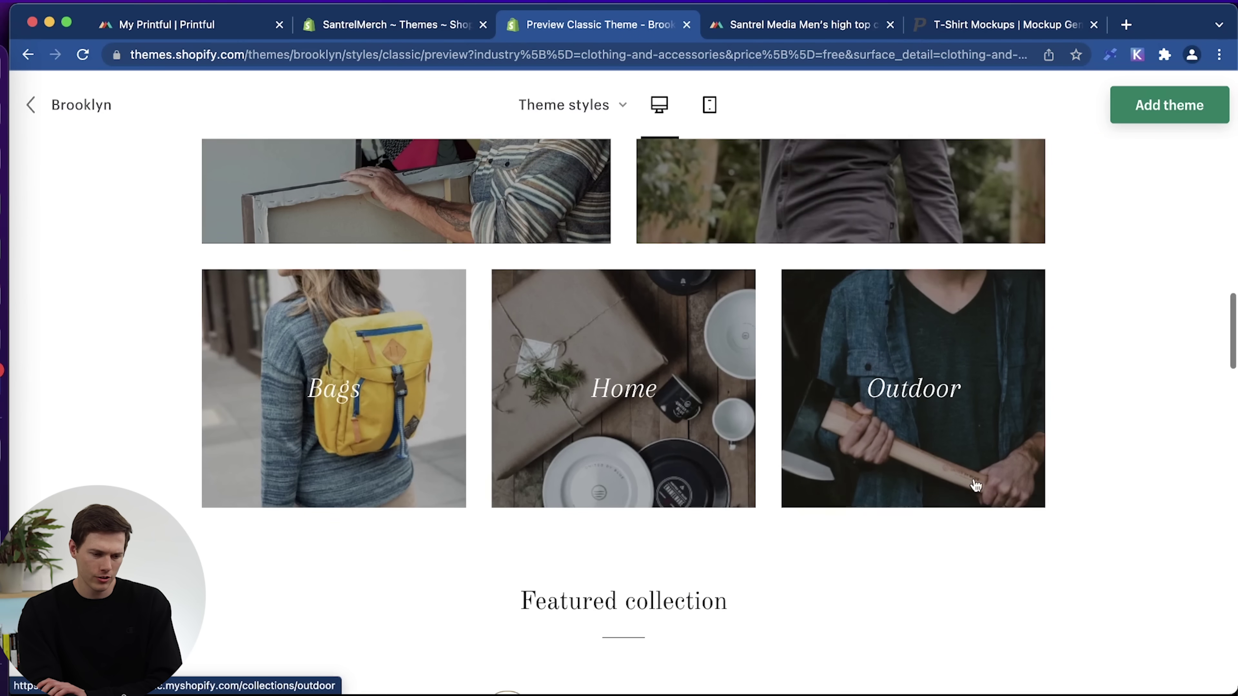
{"action": "scroll", "coordinate": [219, 526], "scroll_direction": "down", "scroll_amount": 20}
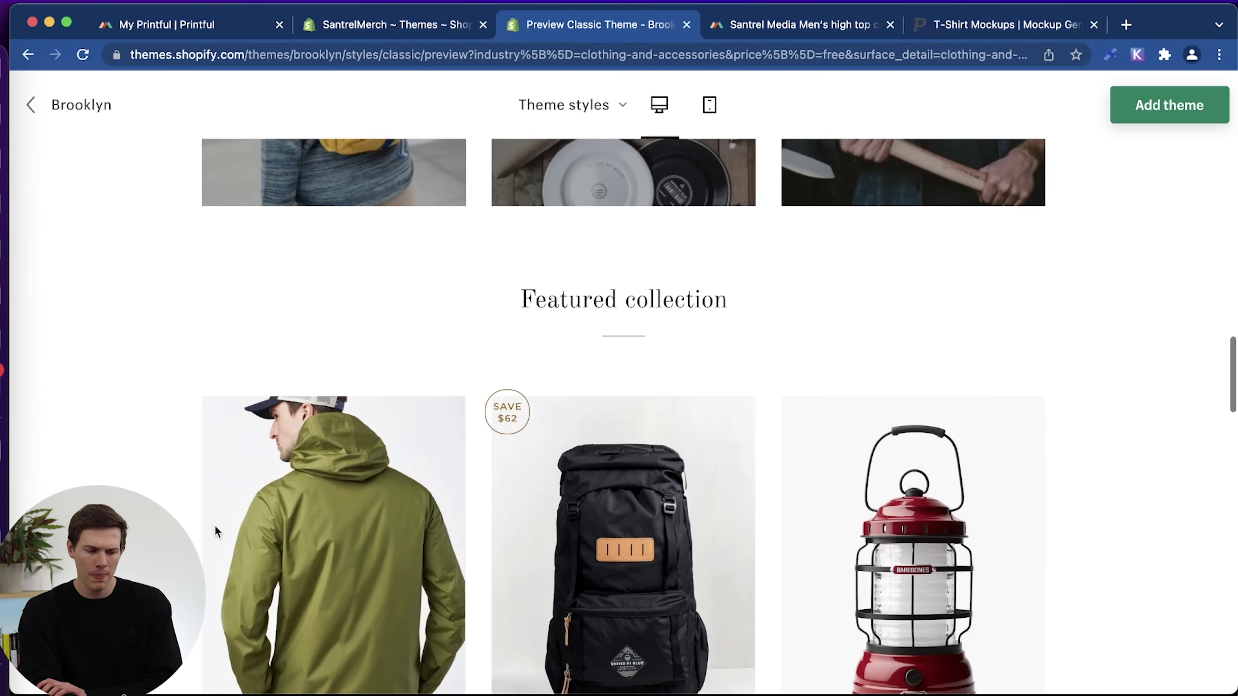
{"action": "scroll", "coordinate": [217, 531], "scroll_direction": "down", "scroll_amount": 10}
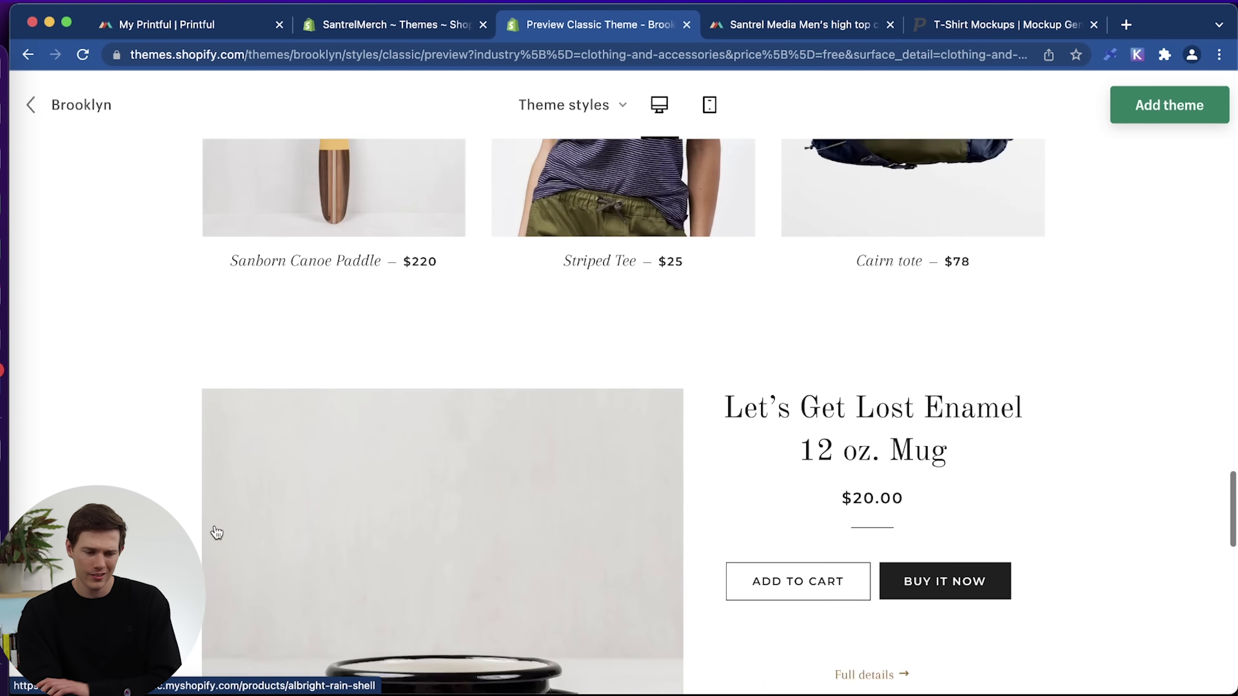
{"action": "scroll", "coordinate": [217, 532], "scroll_direction": "down", "scroll_amount": 10}
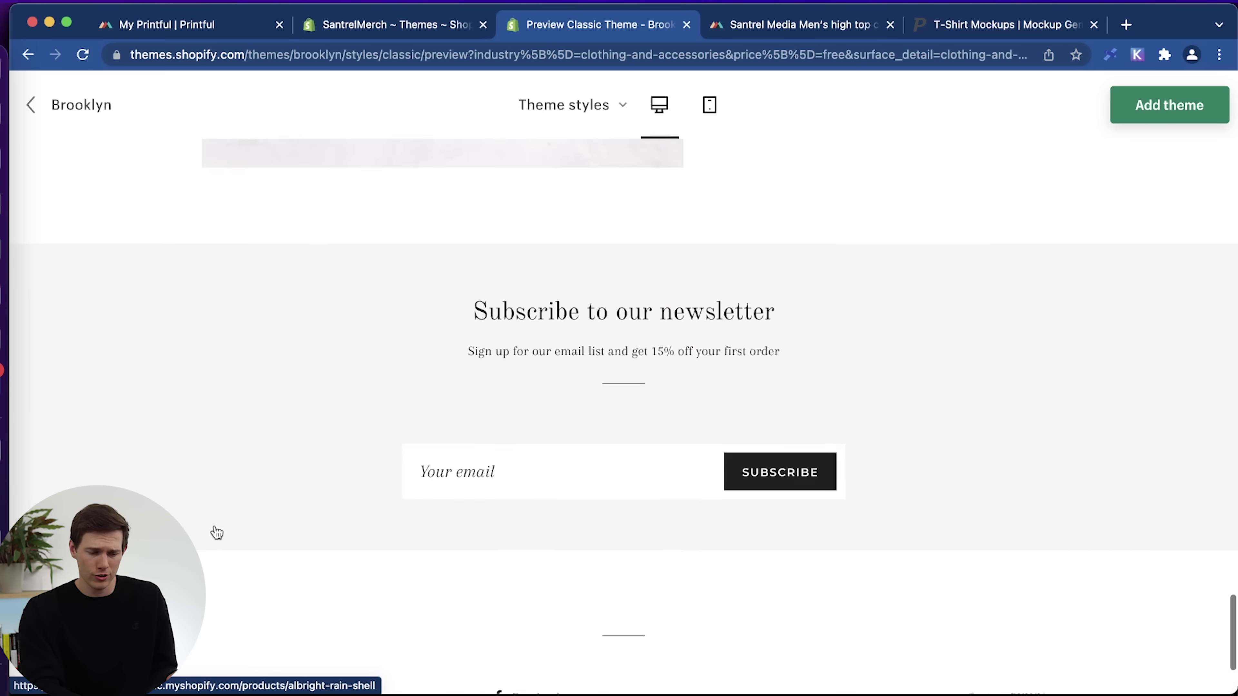
{"action": "scroll", "coordinate": [217, 533], "scroll_direction": "up", "scroll_amount": 15}
{"action": "scroll", "coordinate": [217, 532], "scroll_direction": "up", "scroll_amount": 20}
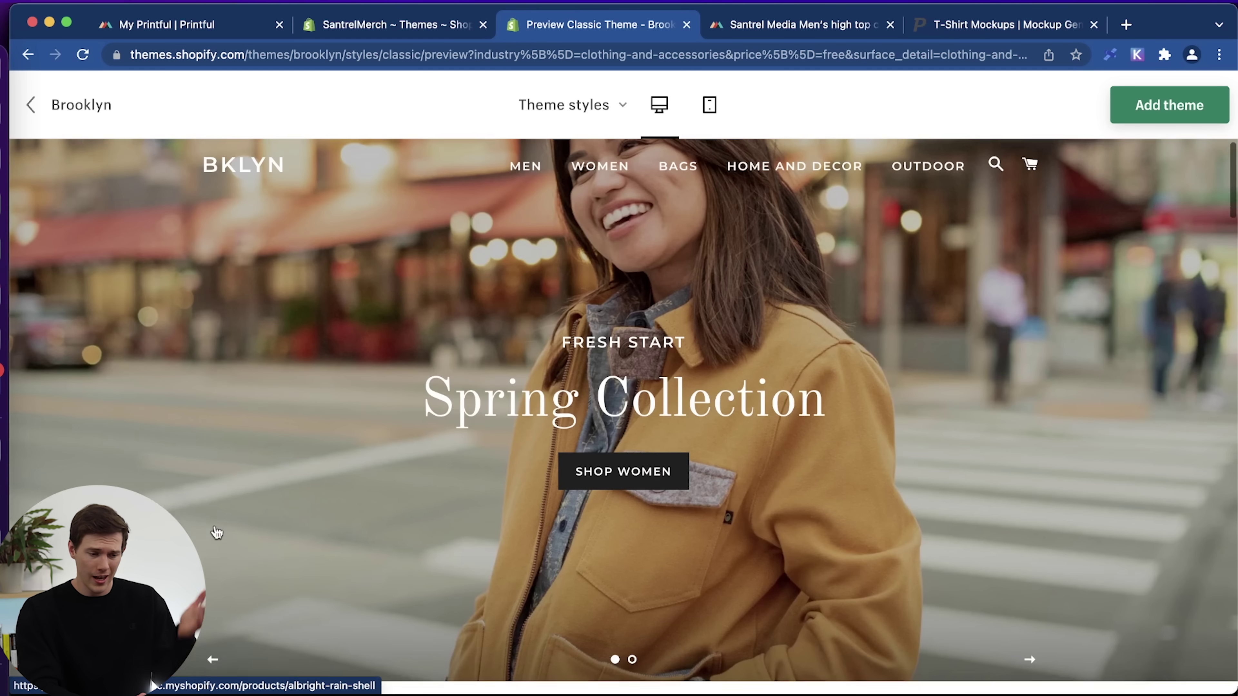
{"action": "scroll", "coordinate": [217, 532], "scroll_direction": "down", "scroll_amount": 10}
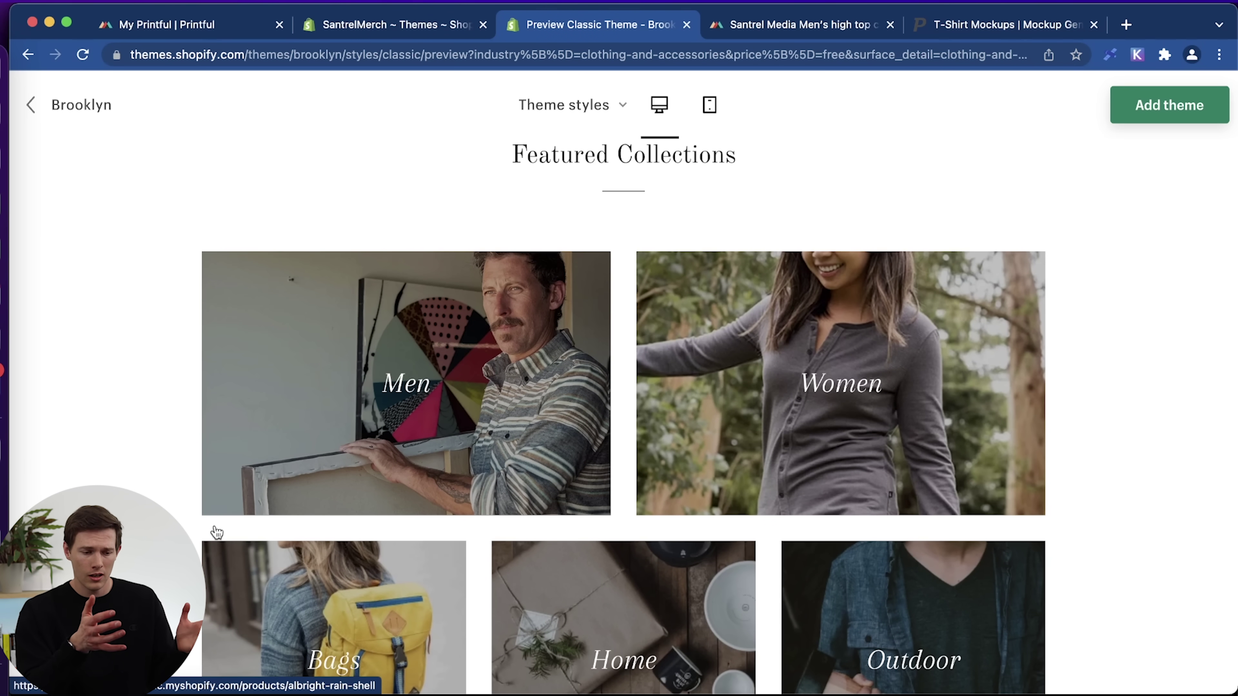
{"action": "scroll", "coordinate": [217, 532], "scroll_direction": "down", "scroll_amount": 5}
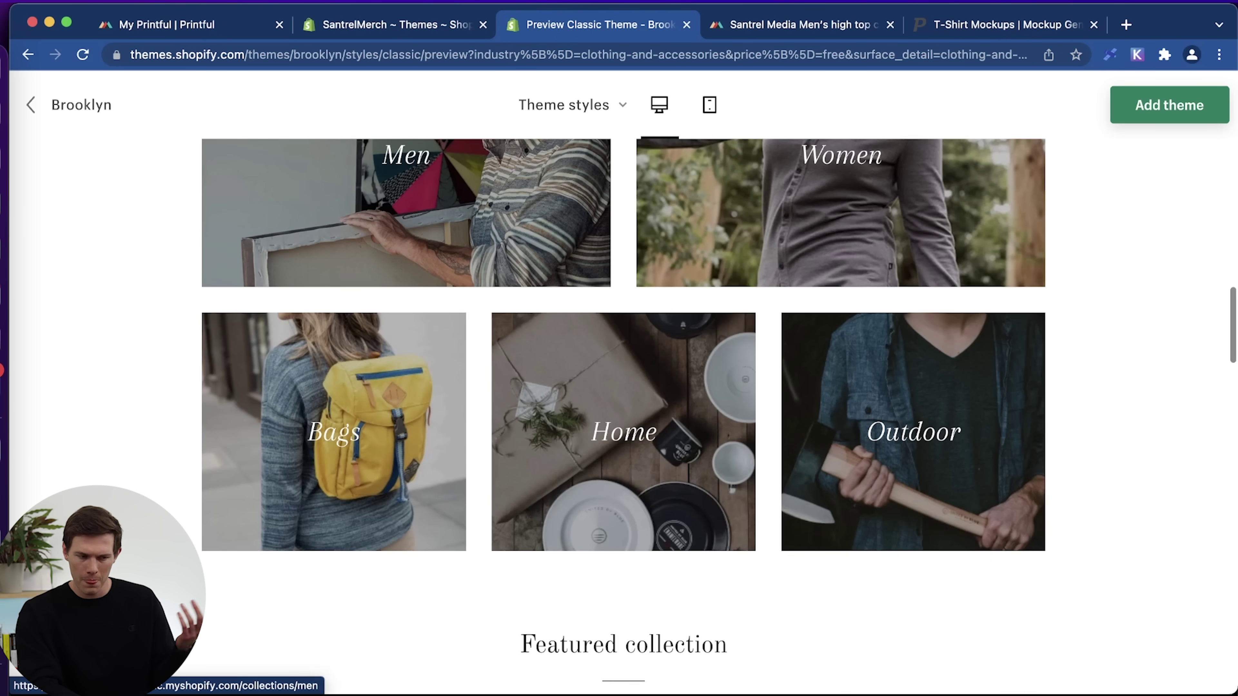
Check the admin Themes page, then add the Brooklyn theme to the store.
{"action": "left_click", "coordinate": [360, 28]}
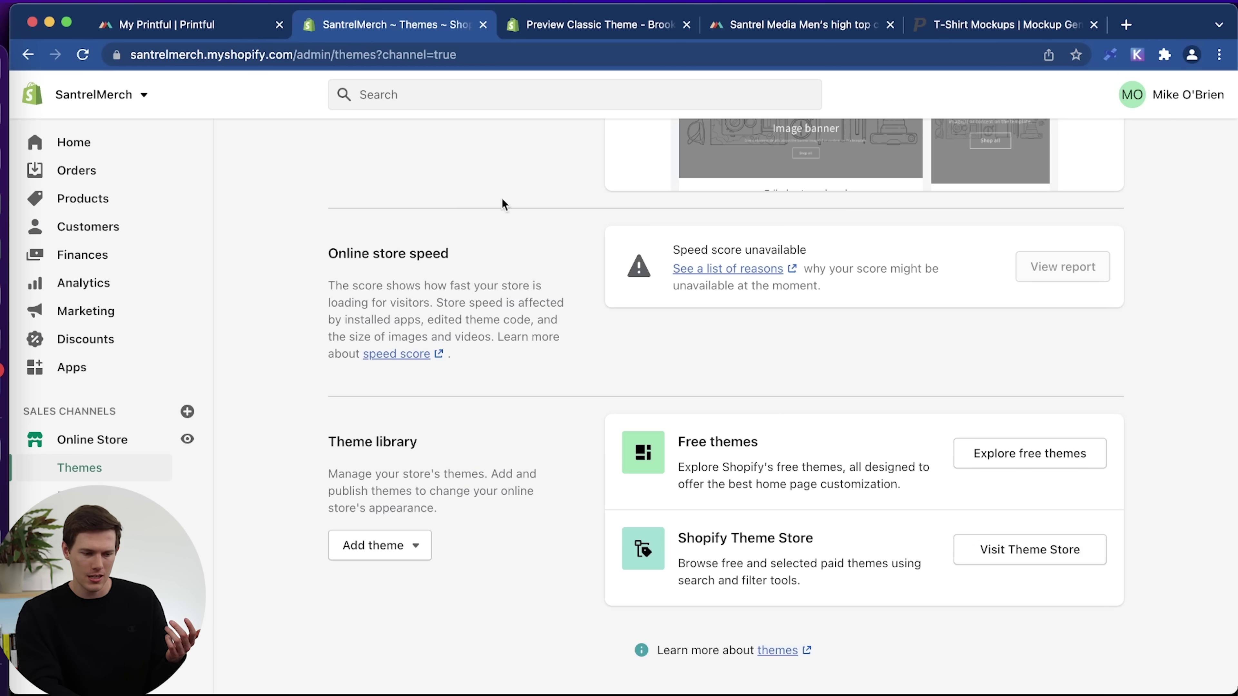
{"action": "left_click", "coordinate": [595, 25]}
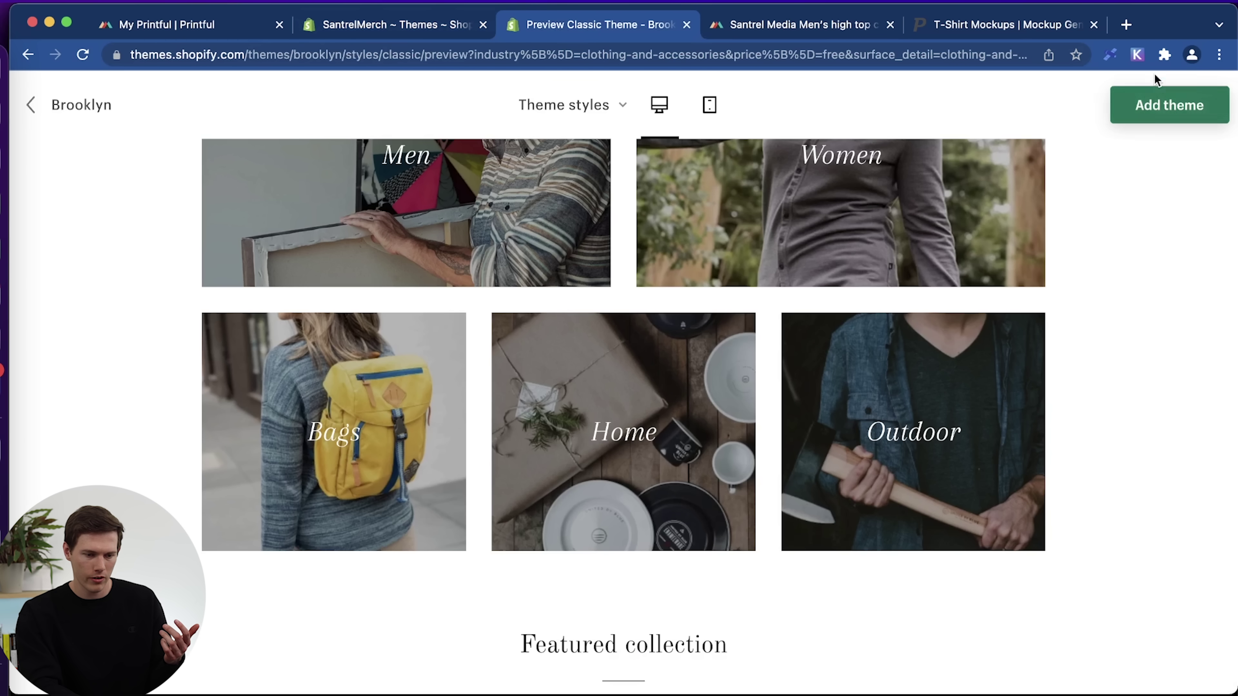
{"action": "left_click", "coordinate": [1179, 116]}
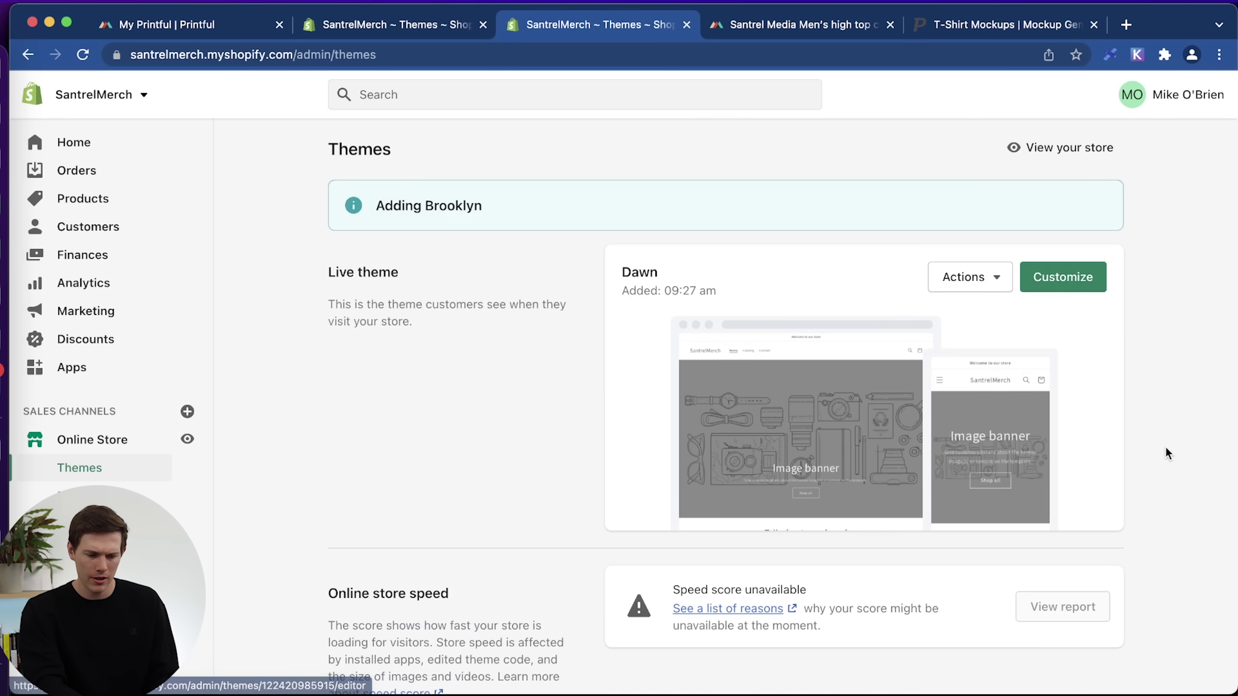
Publish the Brooklyn theme so it replaces Dawn as the live theme.
{"action": "scroll", "coordinate": [1166, 447], "scroll_direction": "down", "scroll_amount": 5}
{"action": "scroll", "coordinate": [1166, 454], "scroll_direction": "down", "scroll_amount": 3}
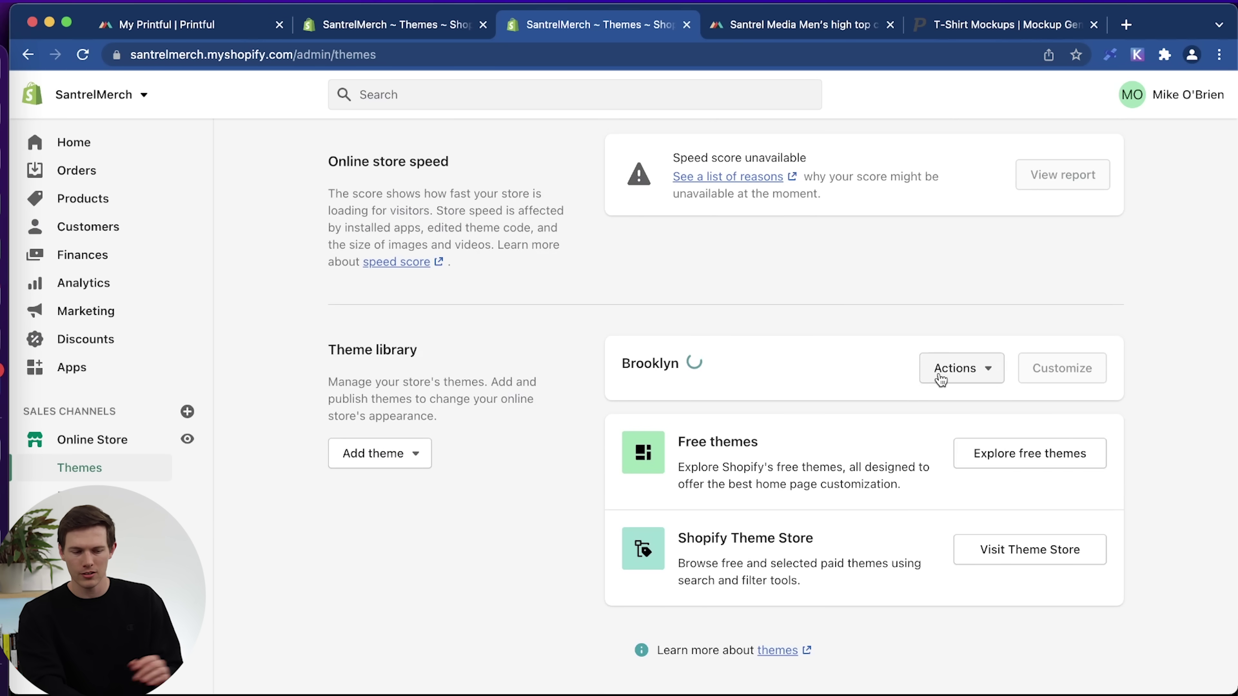
{"action": "left_click", "coordinate": [975, 377]}
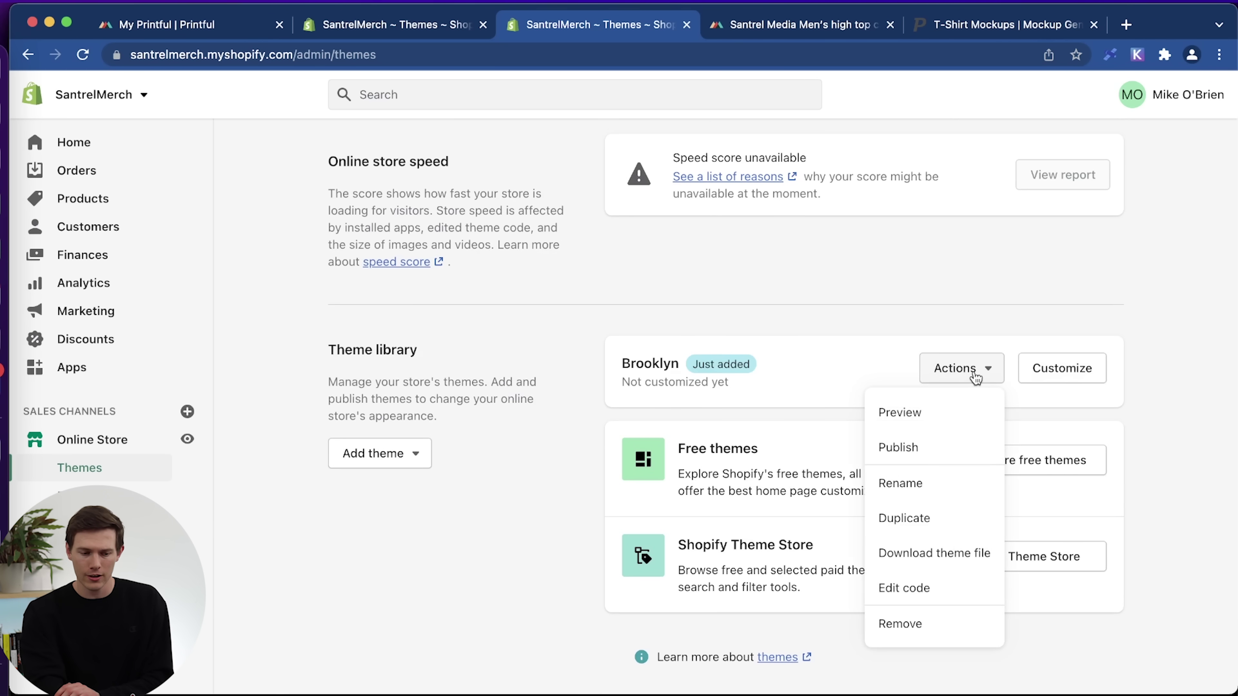
{"action": "left_click", "coordinate": [919, 450]}
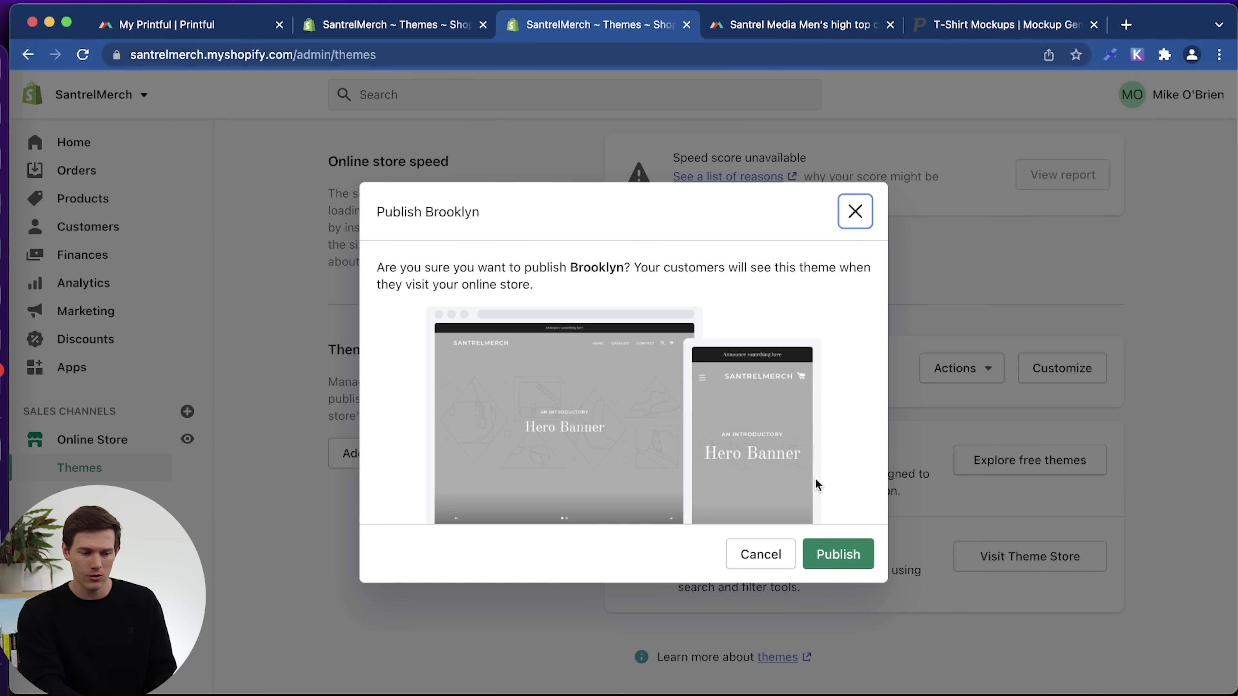
{"action": "left_click", "coordinate": [836, 556]}
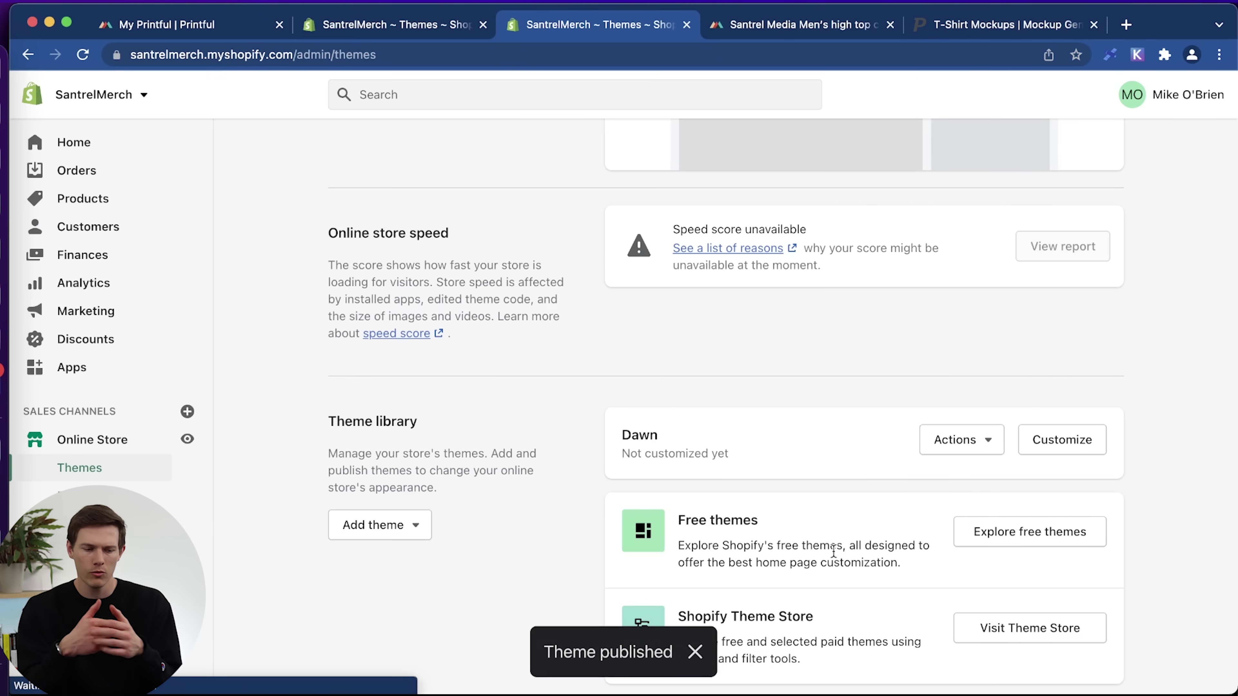
Open the live Brooklyn theme in the theme editor via Customize.
{"action": "scroll", "coordinate": [833, 551], "scroll_direction": "up", "scroll_amount": 5}
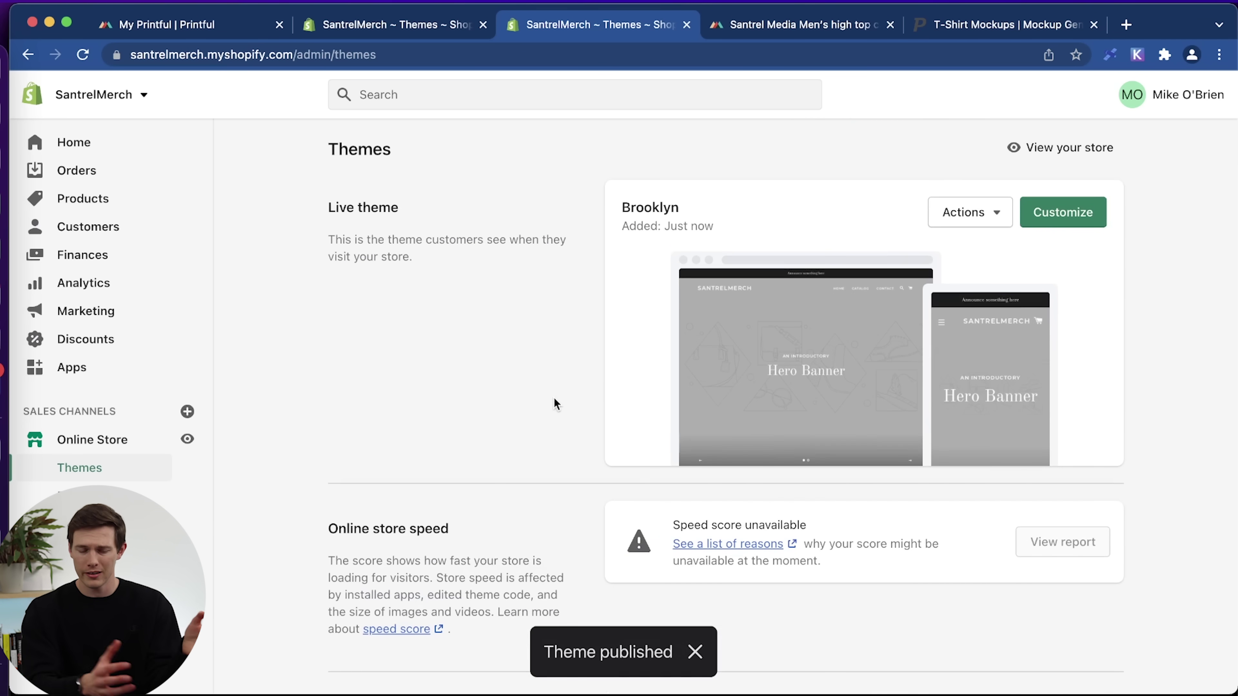
{"action": "left_click", "coordinate": [989, 215]}
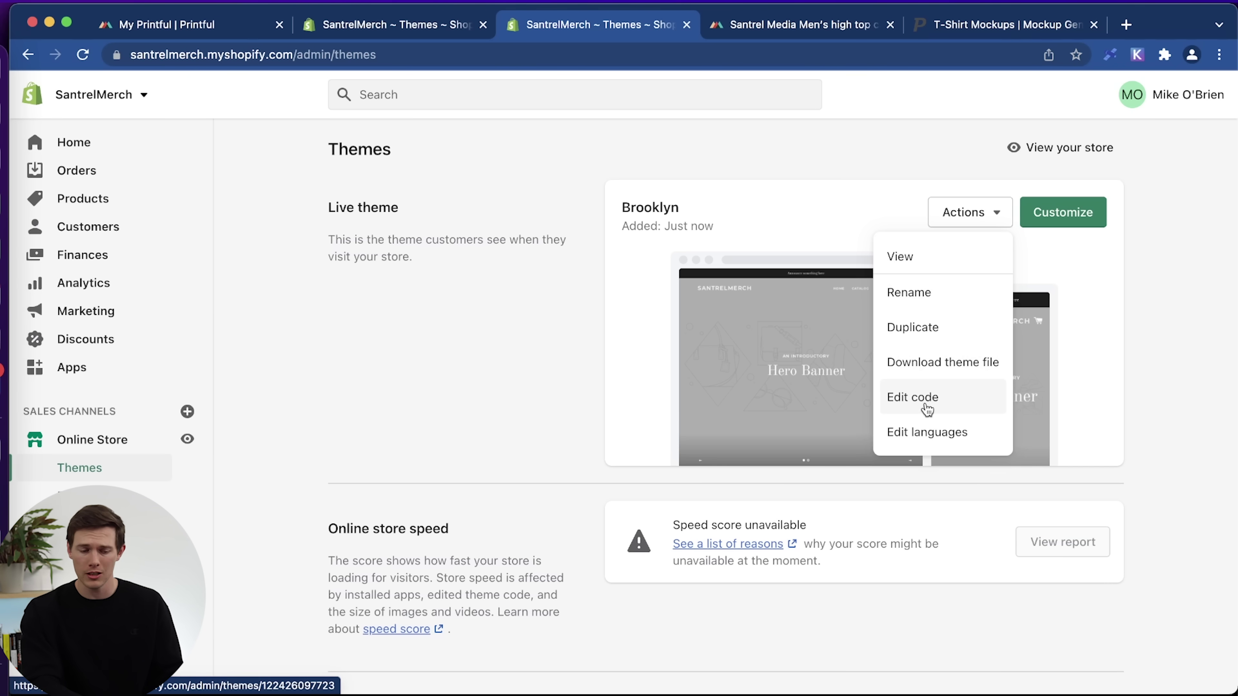
{"action": "left_click", "coordinate": [1083, 214]}
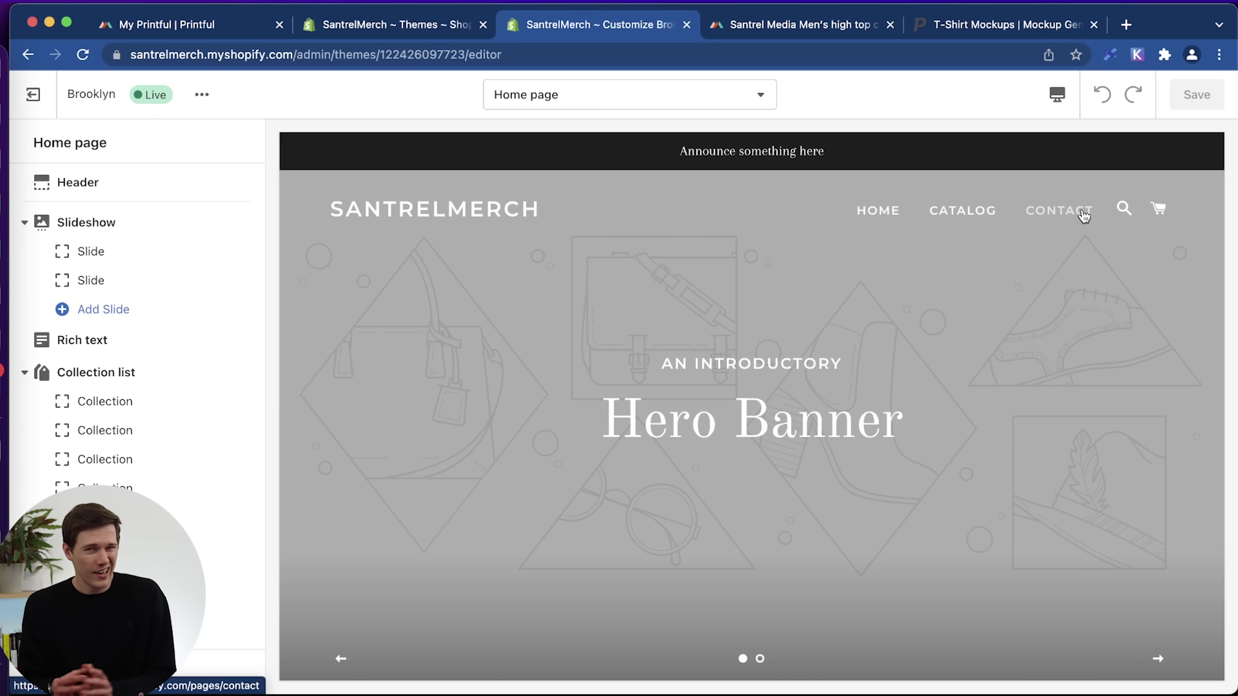
{"action": "scroll", "coordinate": [1026, 439], "scroll_direction": "down", "scroll_amount": 10}
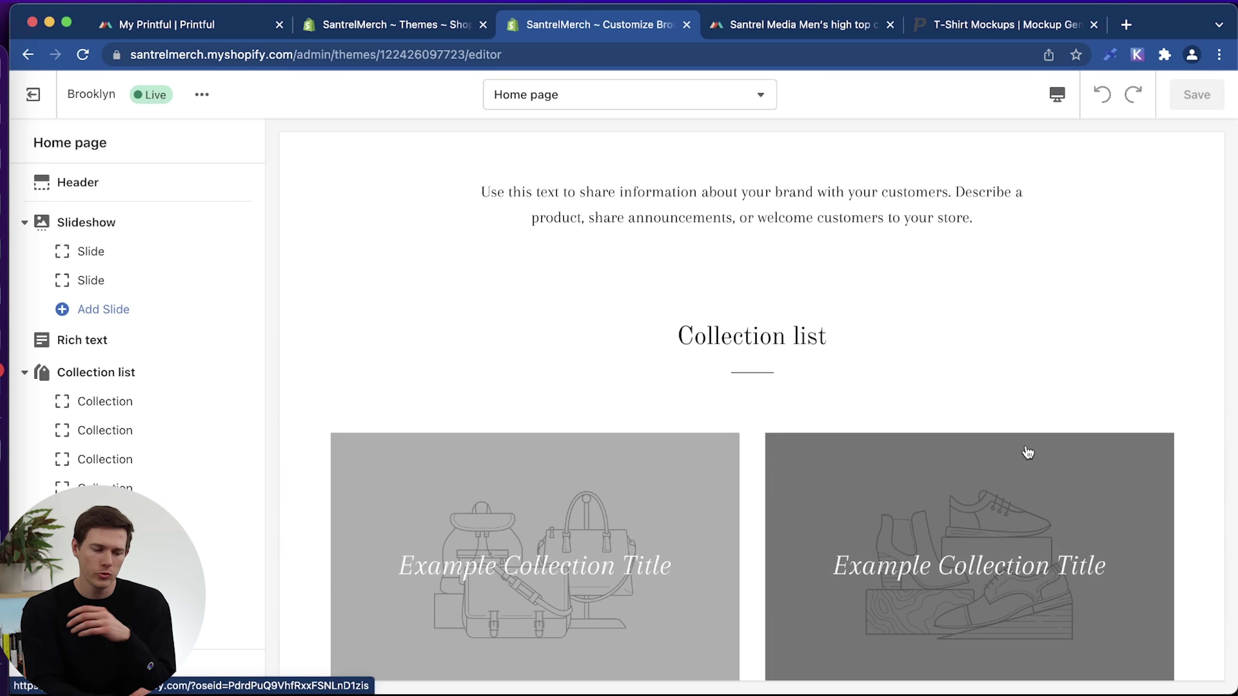
{"action": "scroll", "coordinate": [1027, 453], "scroll_direction": "down", "scroll_amount": 15}
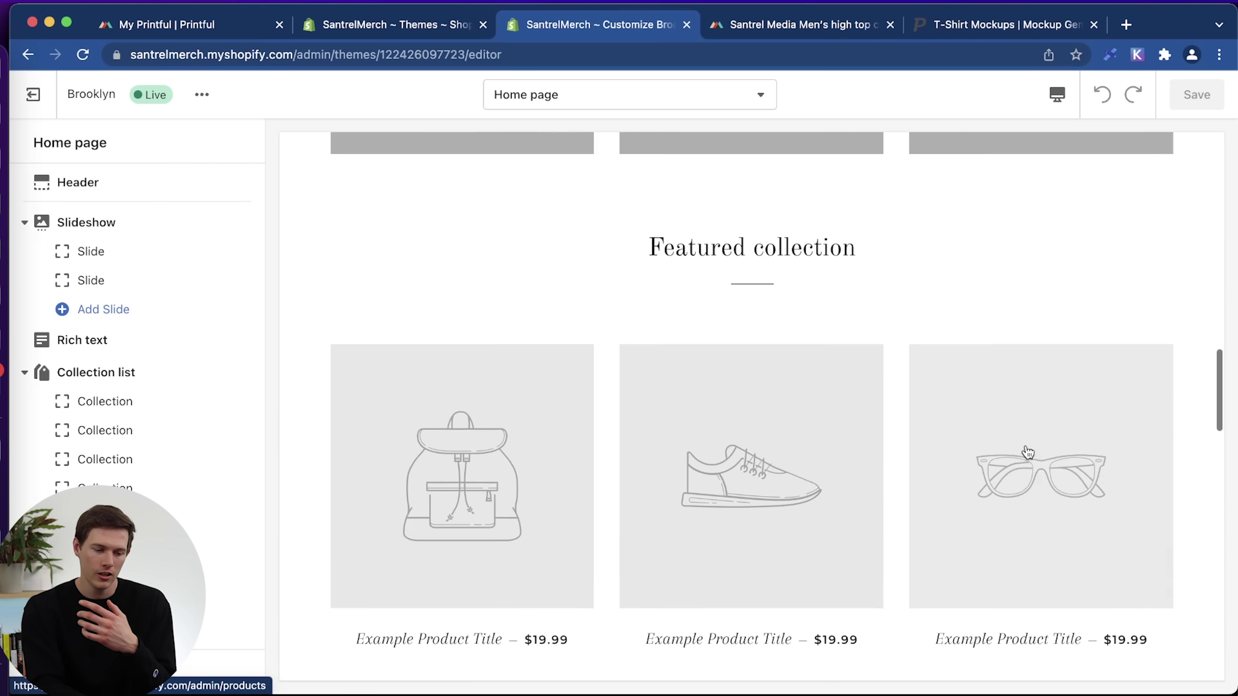
{"action": "scroll", "coordinate": [1027, 452], "scroll_direction": "down", "scroll_amount": 15}
{"action": "scroll", "coordinate": [1025, 444], "scroll_direction": "up", "scroll_amount": 20}
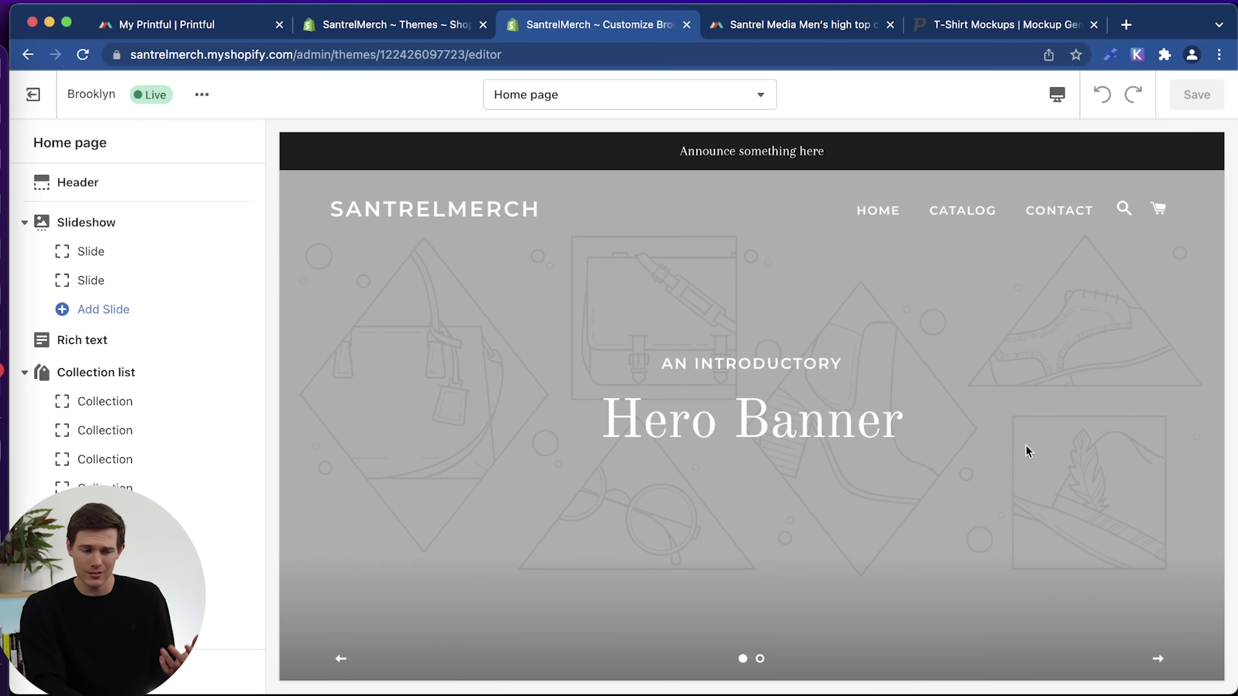
{"action": "scroll", "coordinate": [1025, 445], "scroll_direction": "down", "scroll_amount": 8}
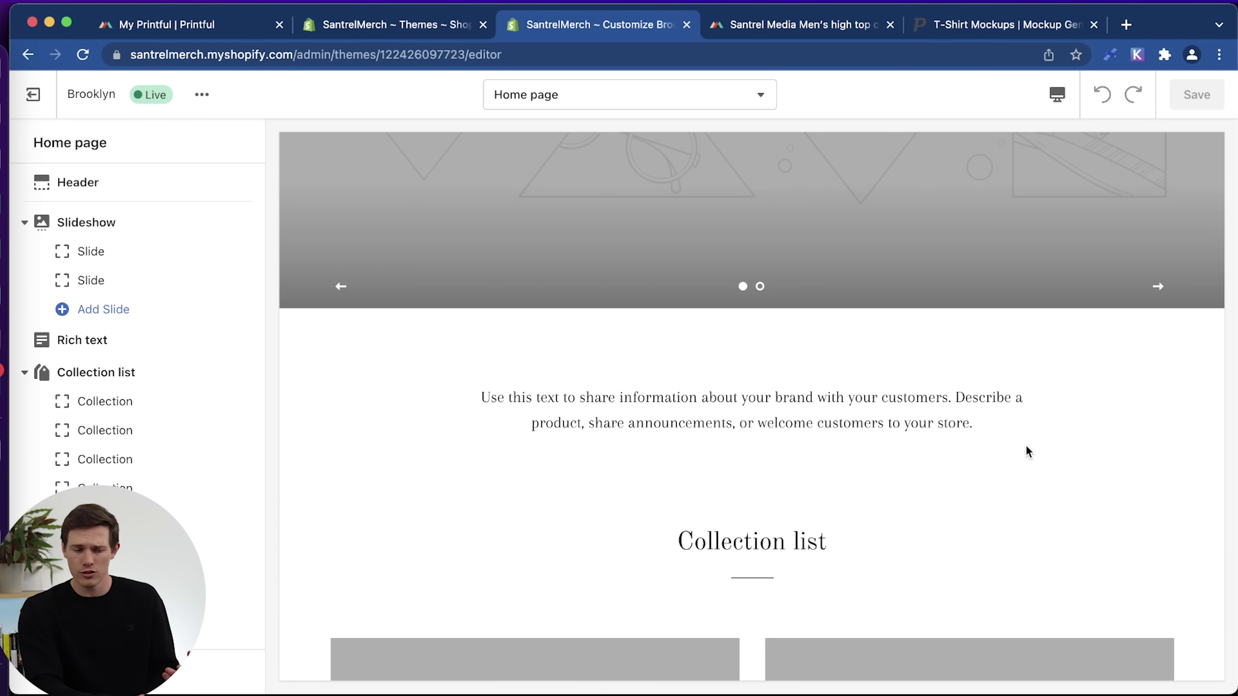
{"action": "scroll", "coordinate": [764, 293], "scroll_direction": "up", "scroll_amount": 10}
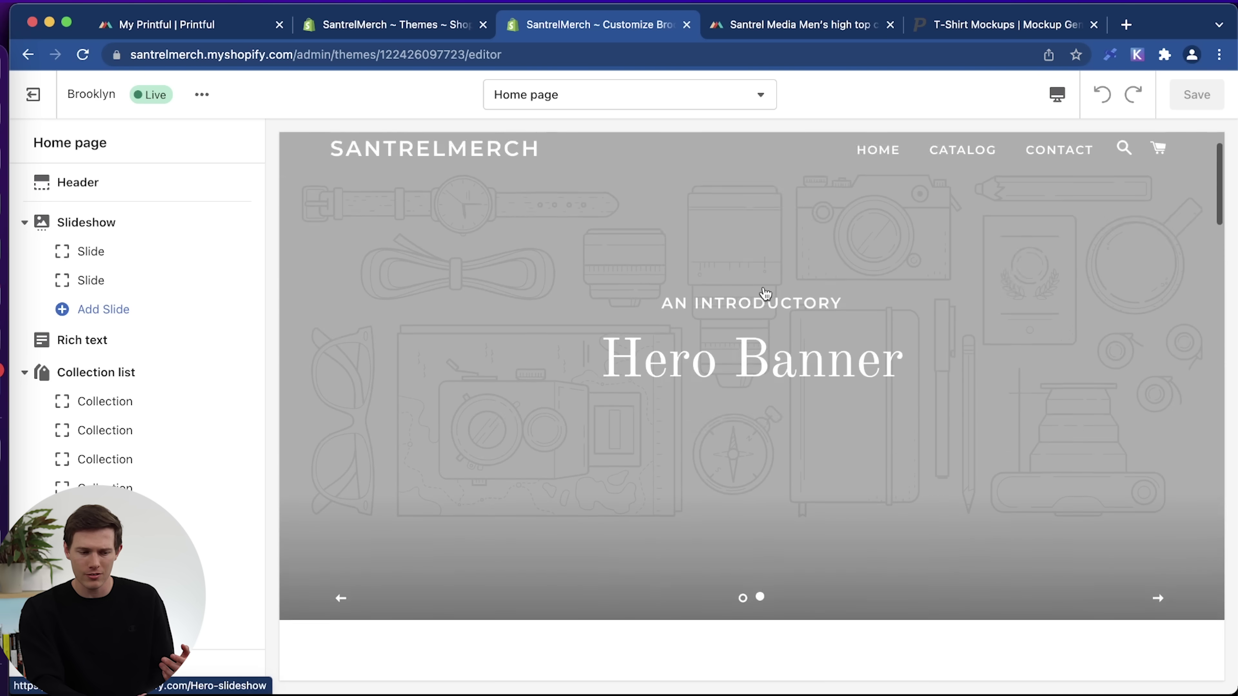
{"action": "scroll", "coordinate": [765, 294], "scroll_direction": "down", "scroll_amount": 18}
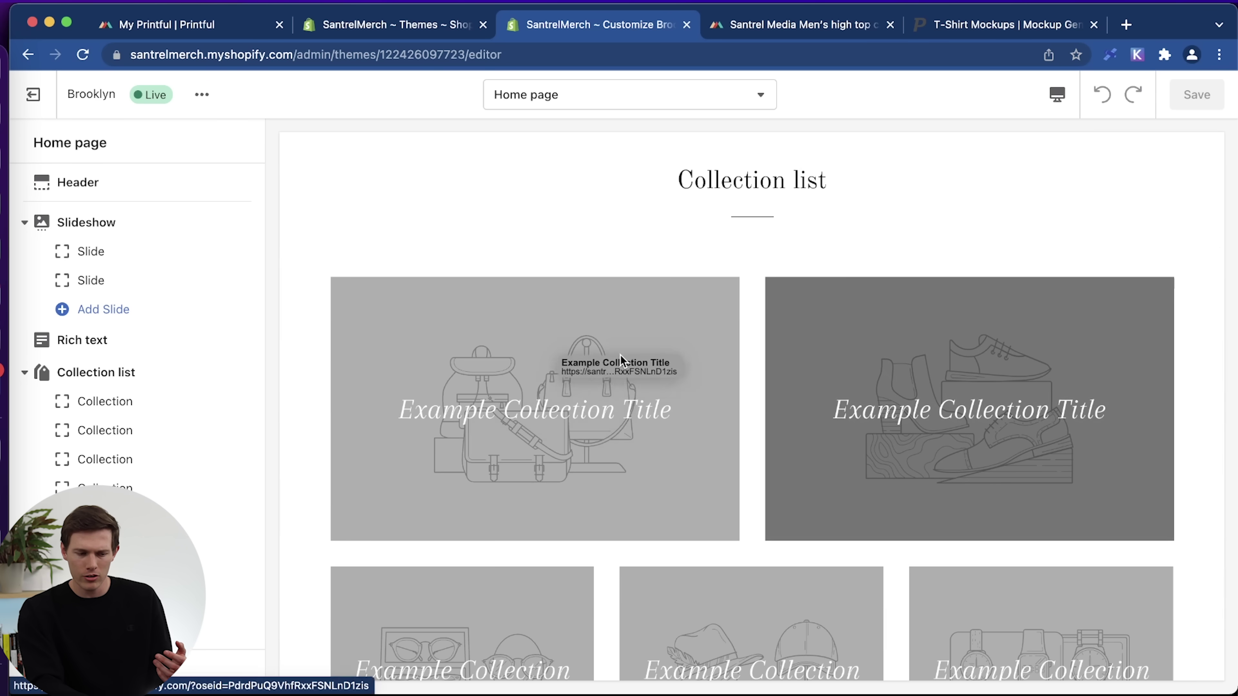
{"action": "scroll", "coordinate": [850, 487], "scroll_direction": "up", "scroll_amount": 15}
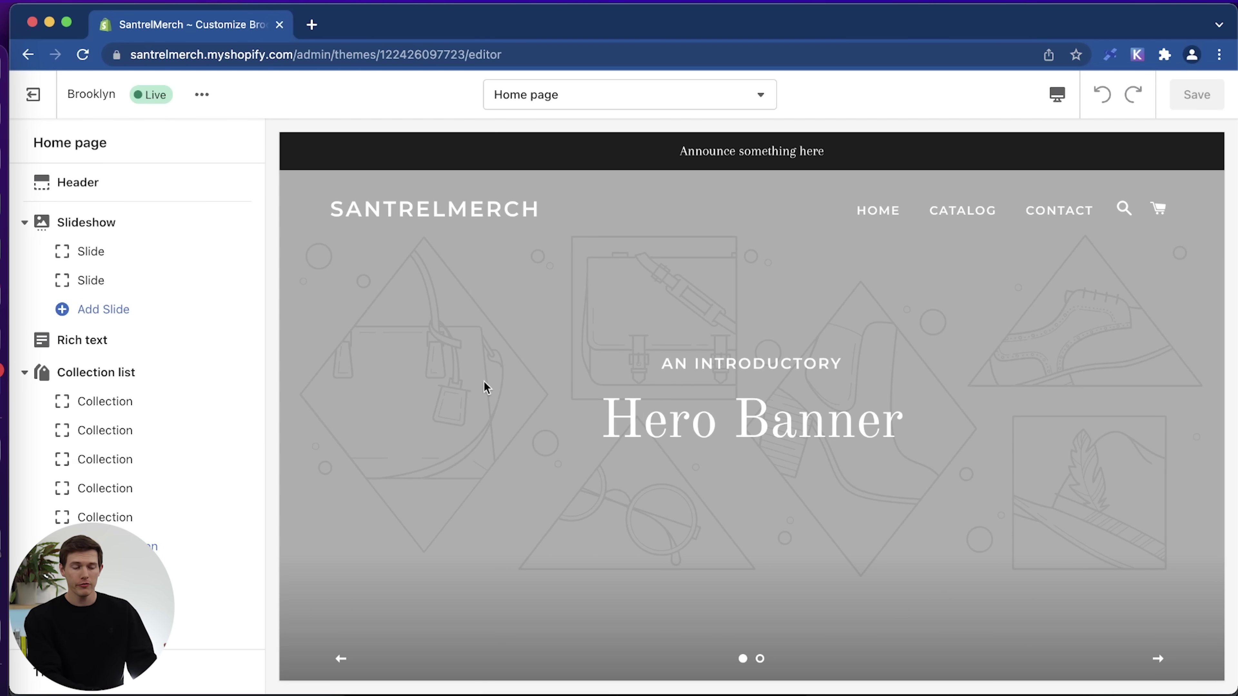
{"action": "scroll", "coordinate": [770, 349], "scroll_direction": "down", "scroll_amount": 7}
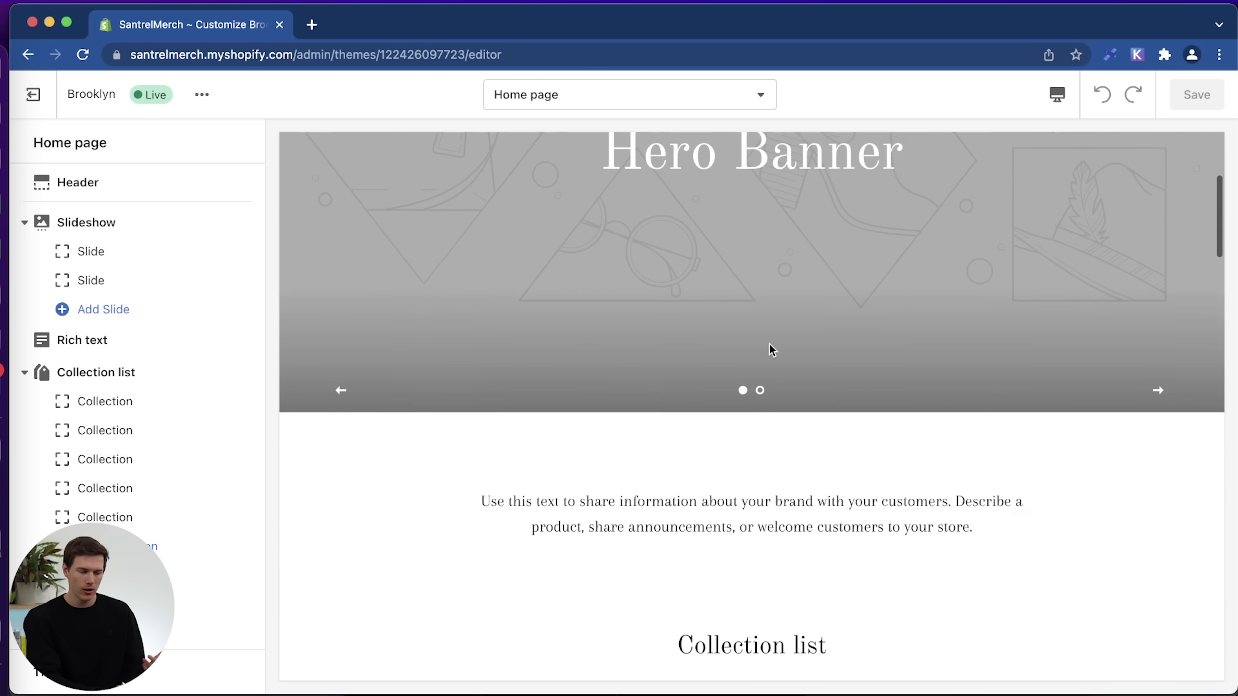
{"action": "scroll", "coordinate": [161, 520], "scroll_direction": "down", "scroll_amount": 2}
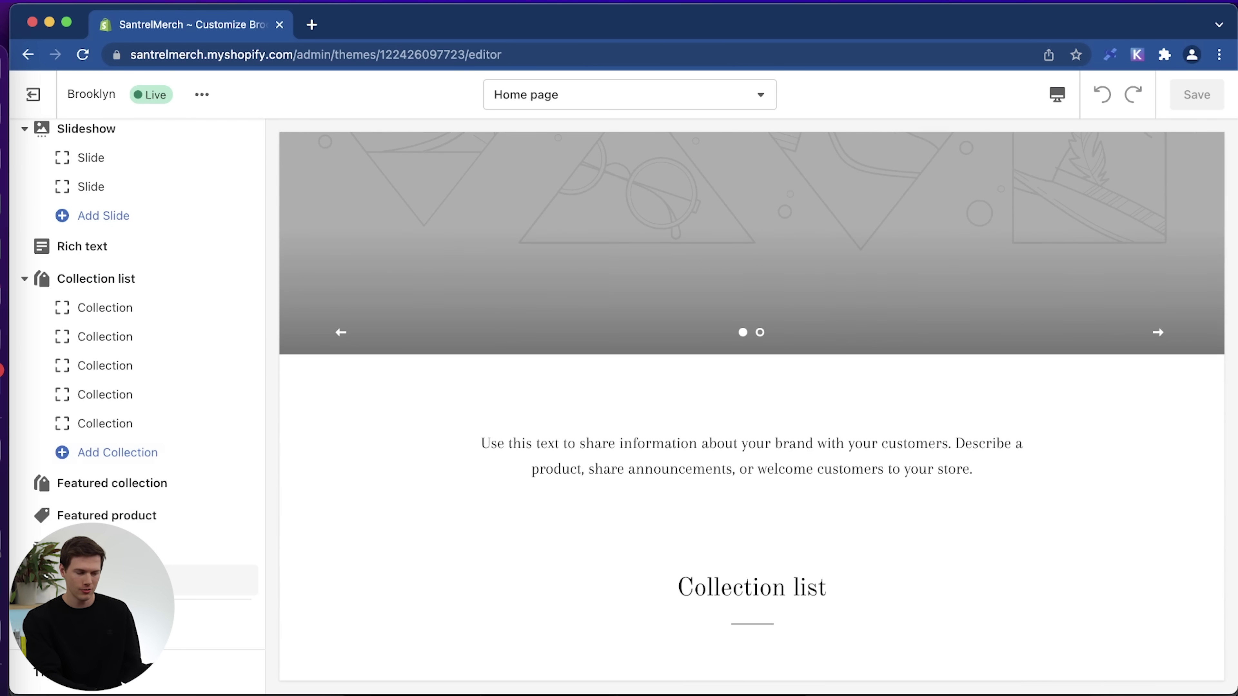
{"action": "scroll", "coordinate": [483, 409], "scroll_direction": "up", "scroll_amount": 7}
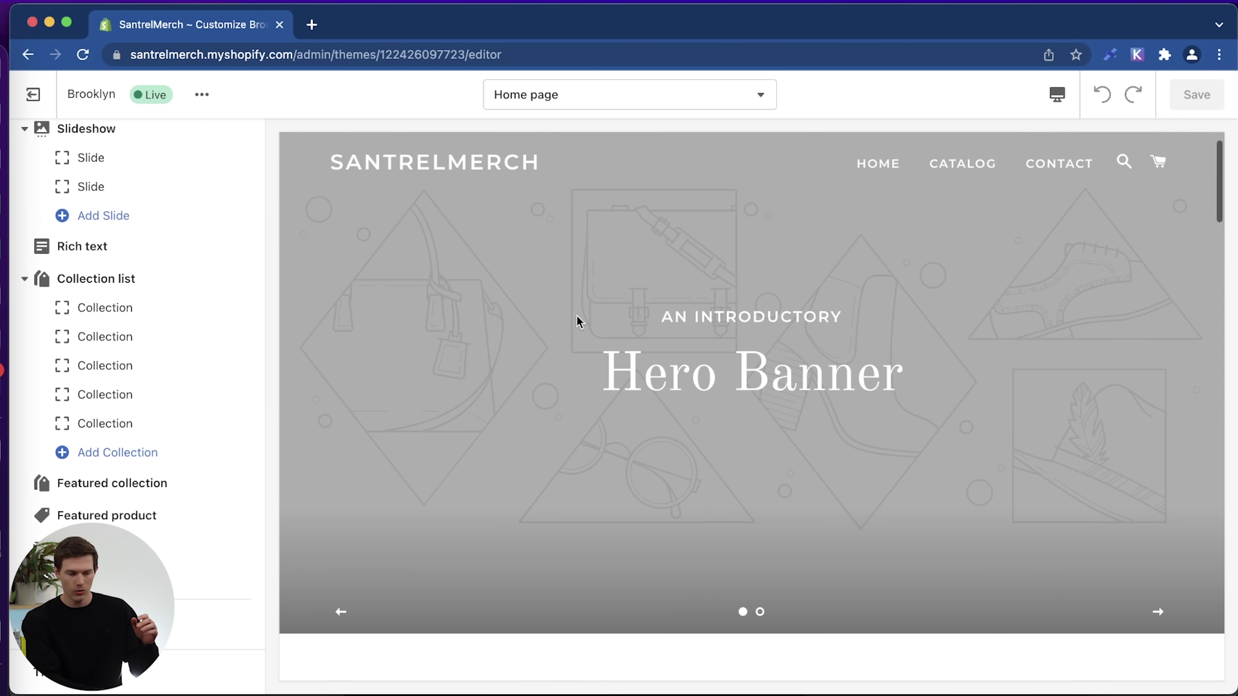
{"action": "scroll", "coordinate": [796, 446], "scroll_direction": "down", "scroll_amount": 10}
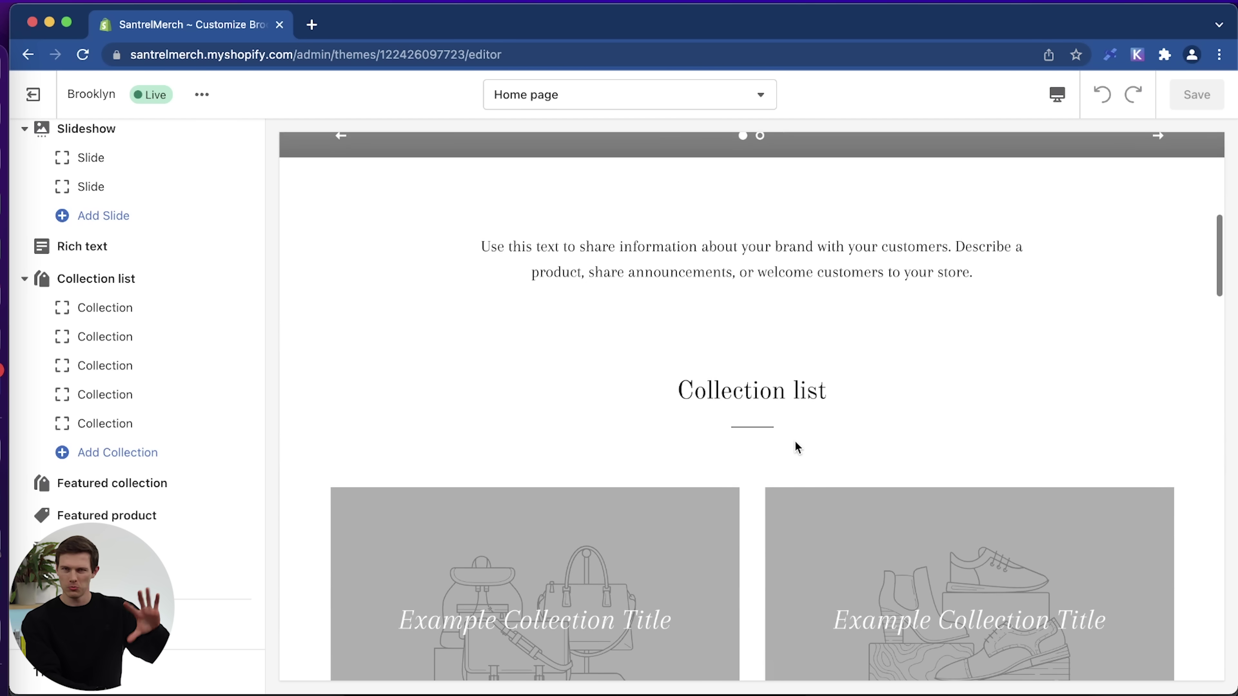
{"action": "scroll", "coordinate": [686, 525], "scroll_direction": "down", "scroll_amount": 1}
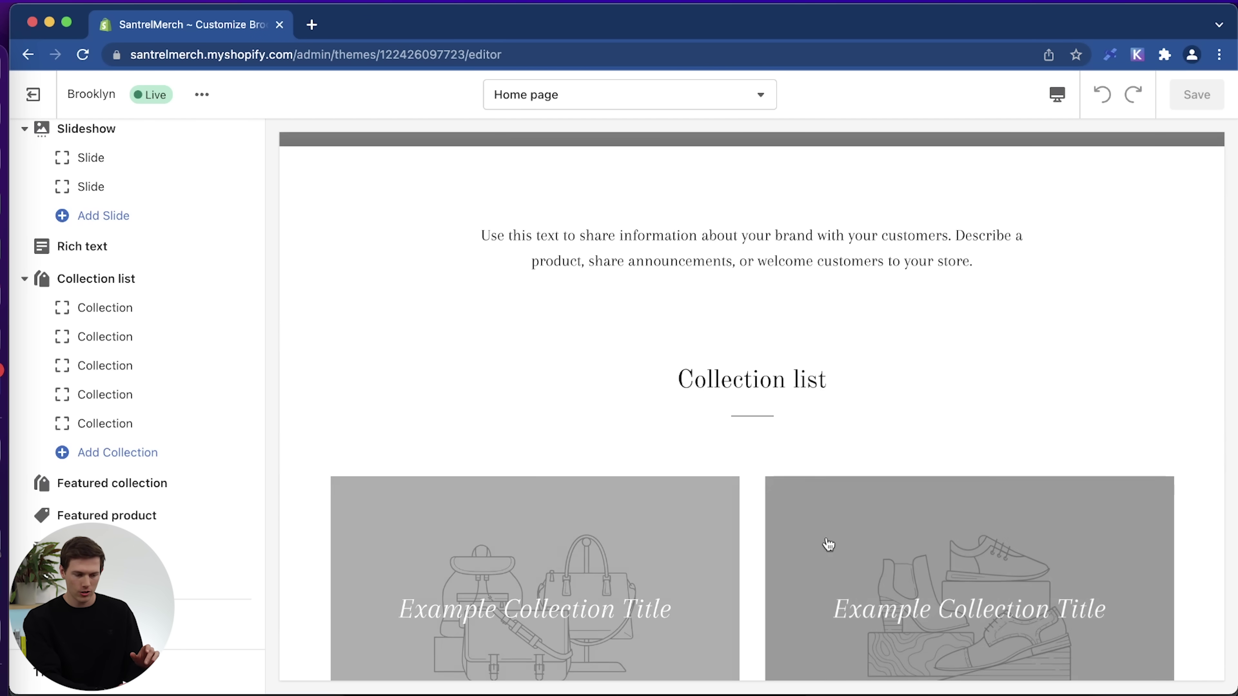
{"action": "scroll", "coordinate": [589, 470], "scroll_direction": "down", "scroll_amount": 2}
{"action": "scroll", "coordinate": [589, 471], "scroll_direction": "down", "scroll_amount": 5}
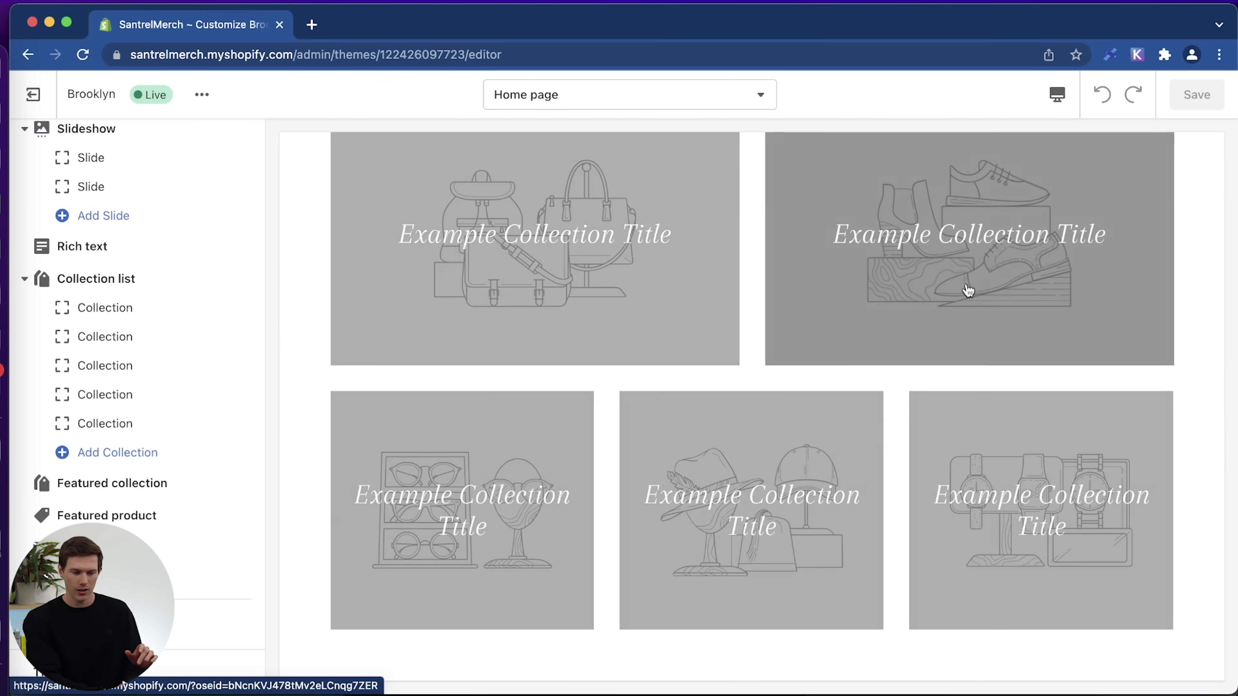
{"action": "scroll", "coordinate": [968, 289], "scroll_direction": "down", "scroll_amount": 5}
{"action": "scroll", "coordinate": [967, 289], "scroll_direction": "down", "scroll_amount": 8}
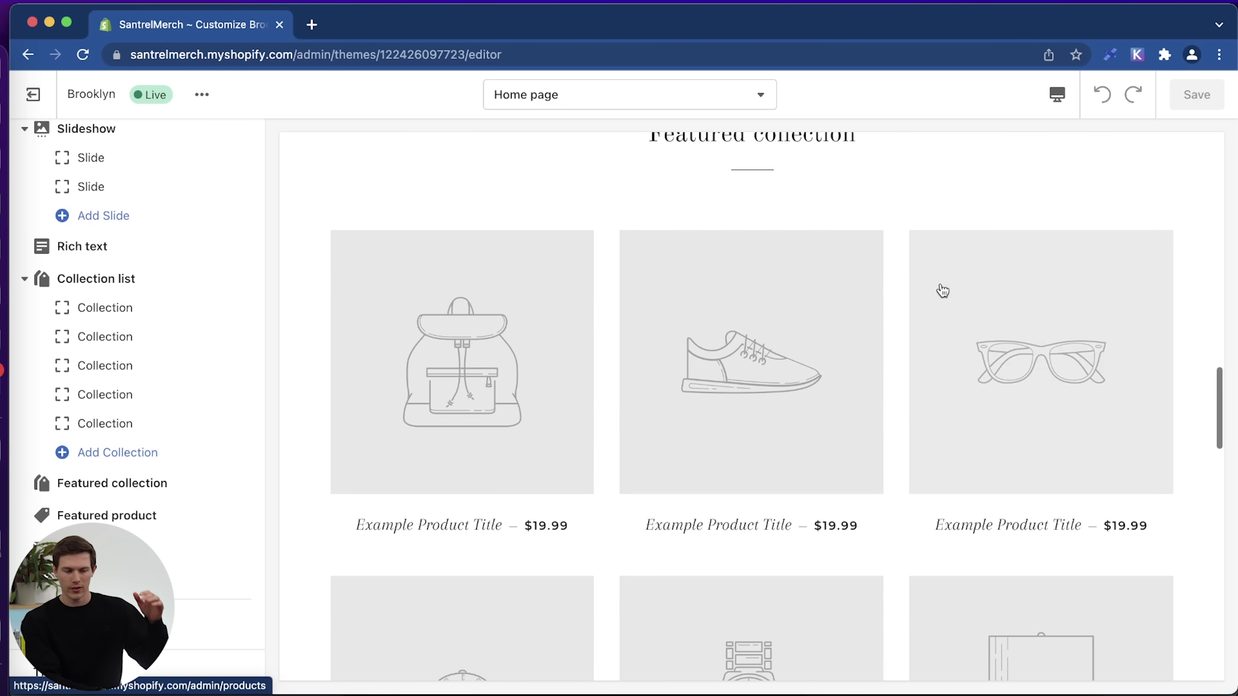
{"action": "scroll", "coordinate": [1174, 471], "scroll_direction": "down", "scroll_amount": 6}
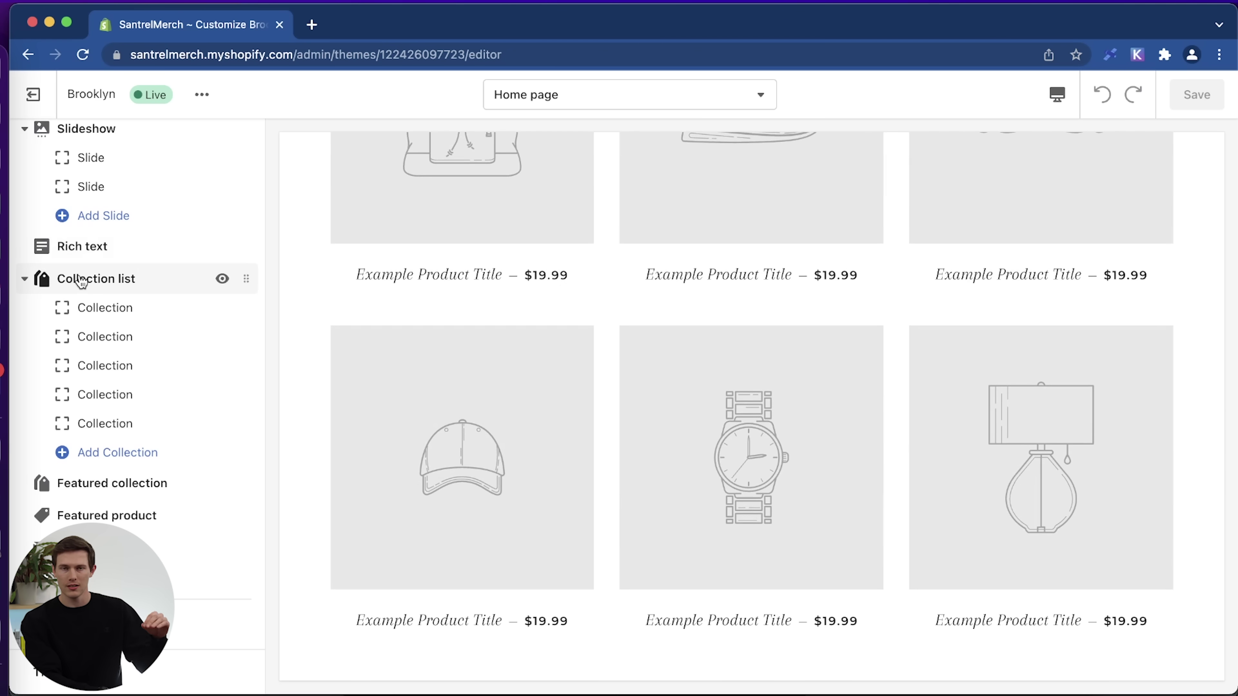
{"action": "scroll", "coordinate": [97, 336], "scroll_direction": "up", "scroll_amount": 3}
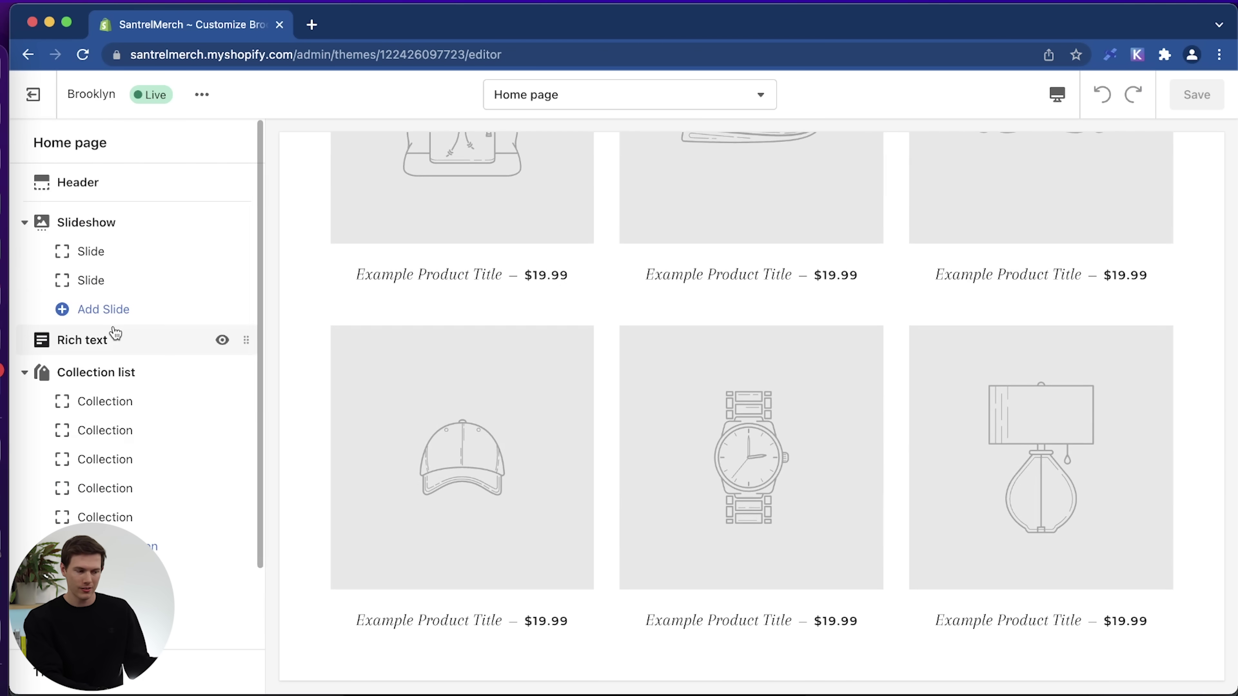
{"action": "scroll", "coordinate": [528, 291], "scroll_direction": "up", "scroll_amount": 20}
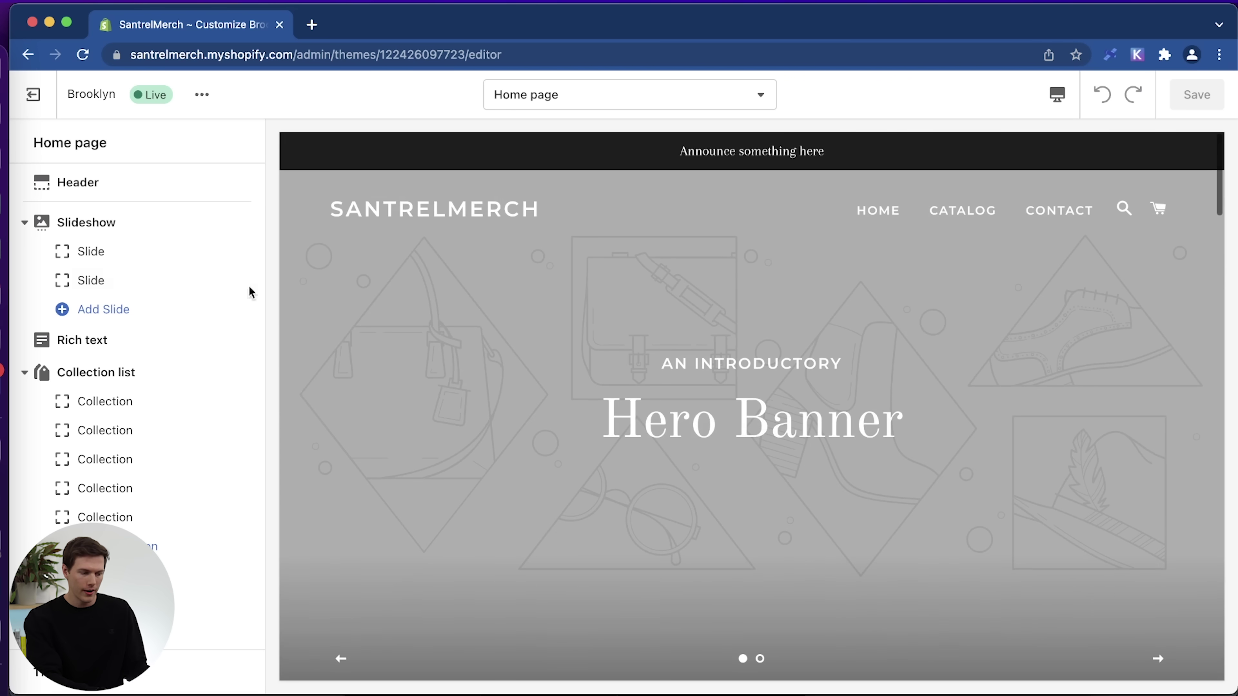
{"action": "left_click", "coordinate": [246, 340]}
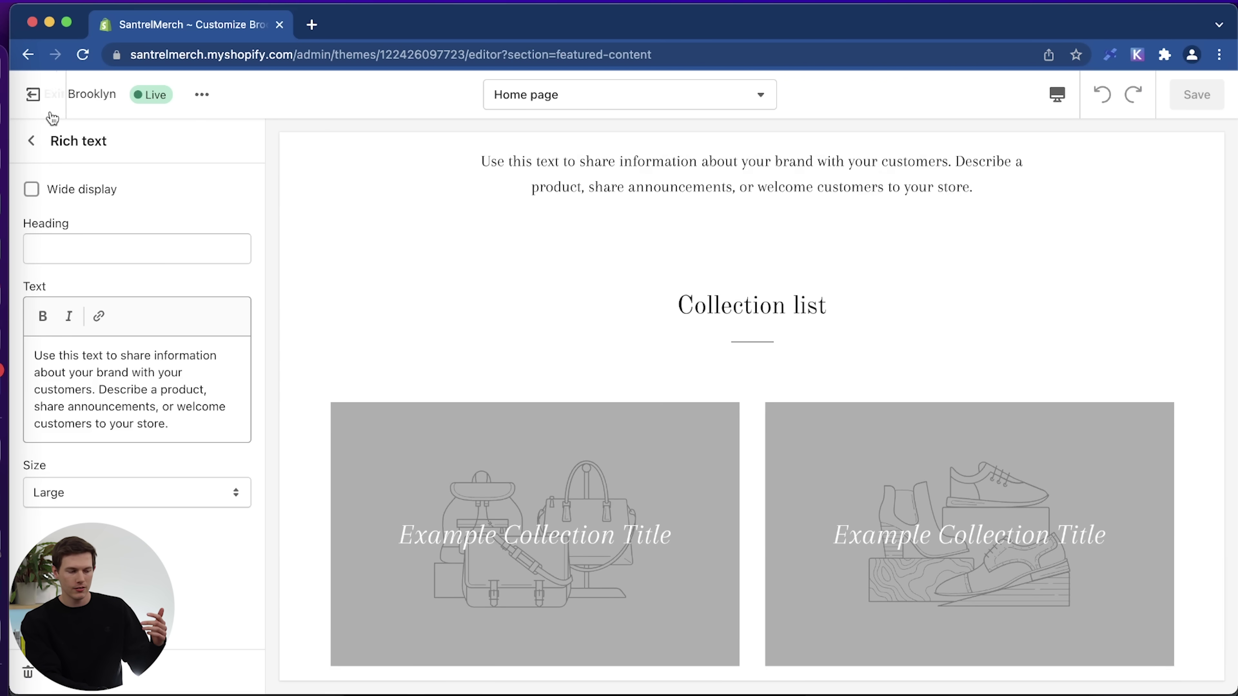
{"action": "left_click", "coordinate": [32, 141]}
{"action": "scroll", "coordinate": [122, 370], "scroll_direction": "down", "scroll_amount": 2}
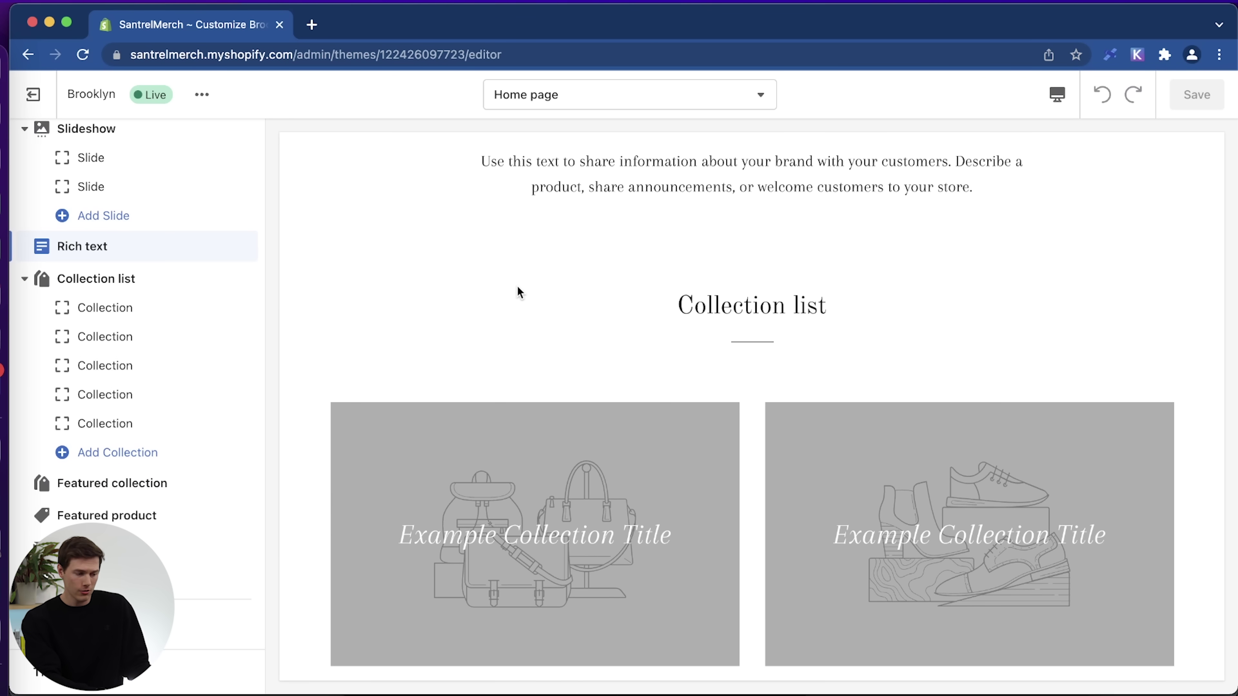
{"action": "scroll", "coordinate": [567, 365], "scroll_direction": "down", "scroll_amount": 4}
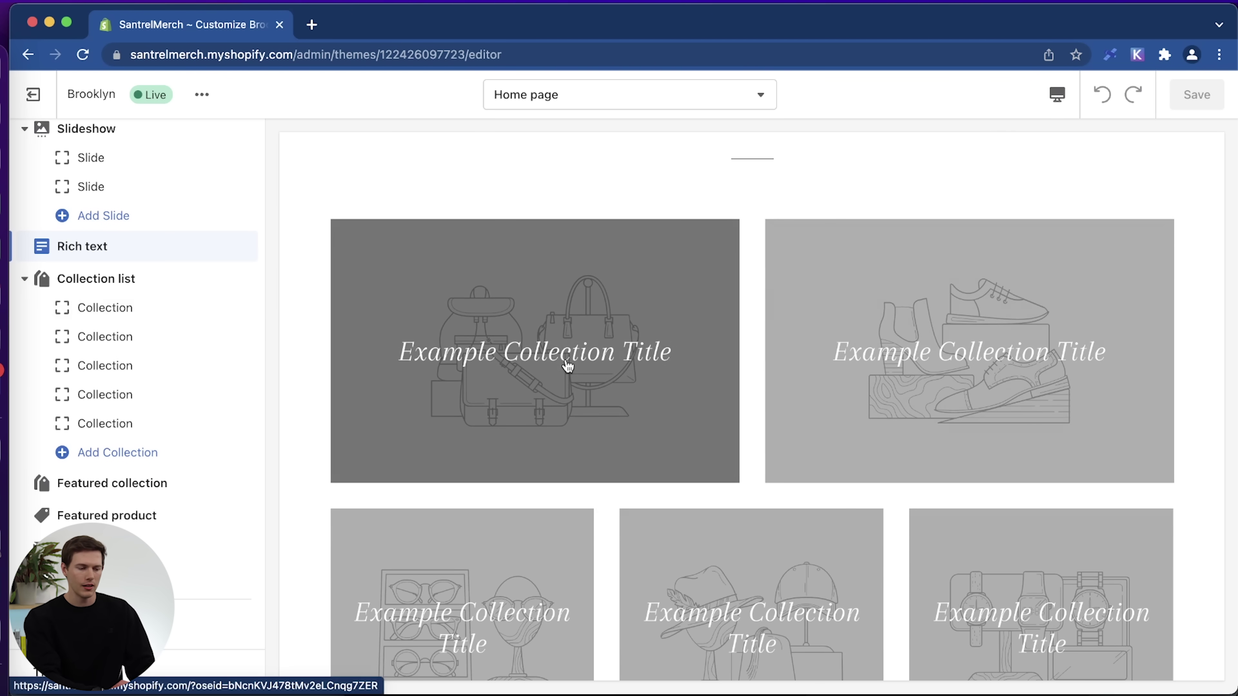
{"action": "scroll", "coordinate": [567, 365], "scroll_direction": "up", "scroll_amount": 1}
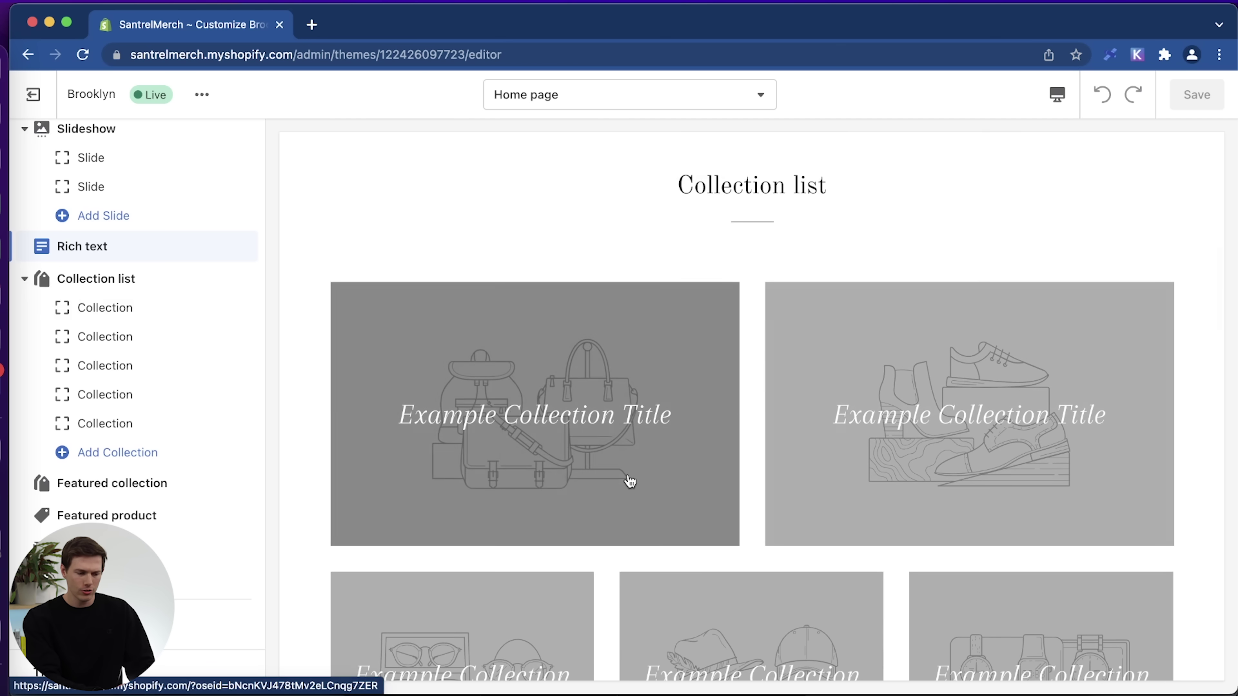
{"action": "scroll", "coordinate": [658, 480], "scroll_direction": "down", "scroll_amount": 2}
{"action": "scroll", "coordinate": [690, 483], "scroll_direction": "down", "scroll_amount": 1}
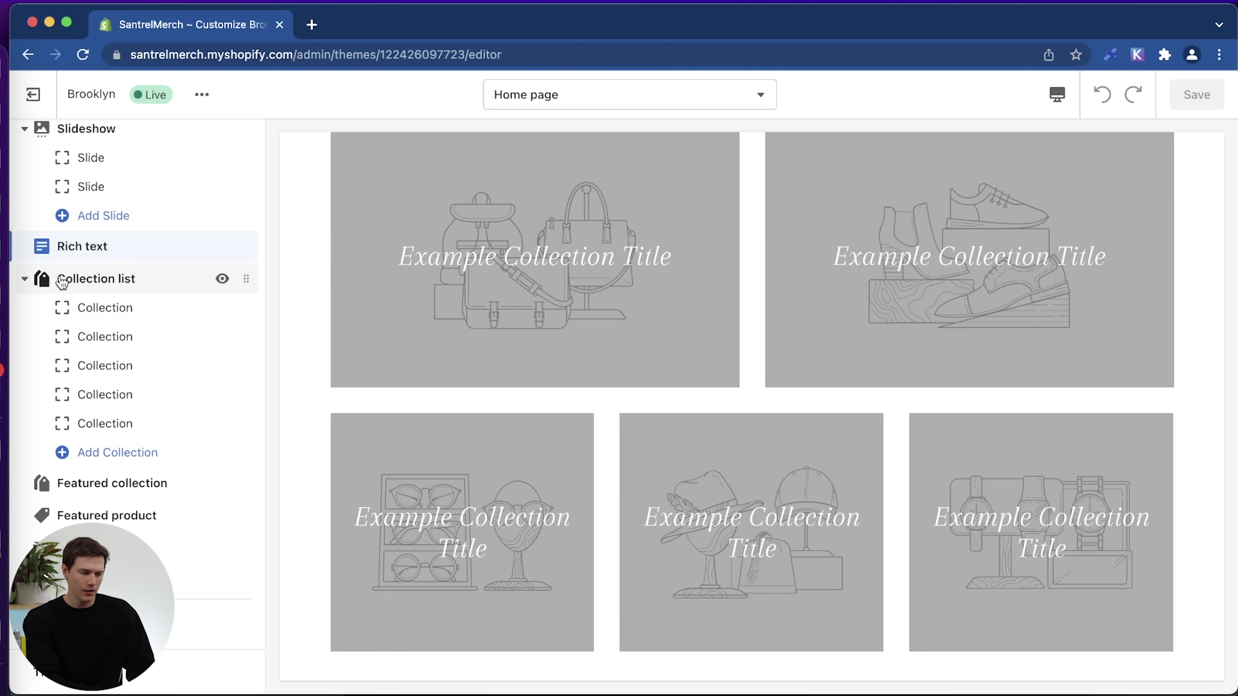
{"action": "left_click", "coordinate": [30, 285]}
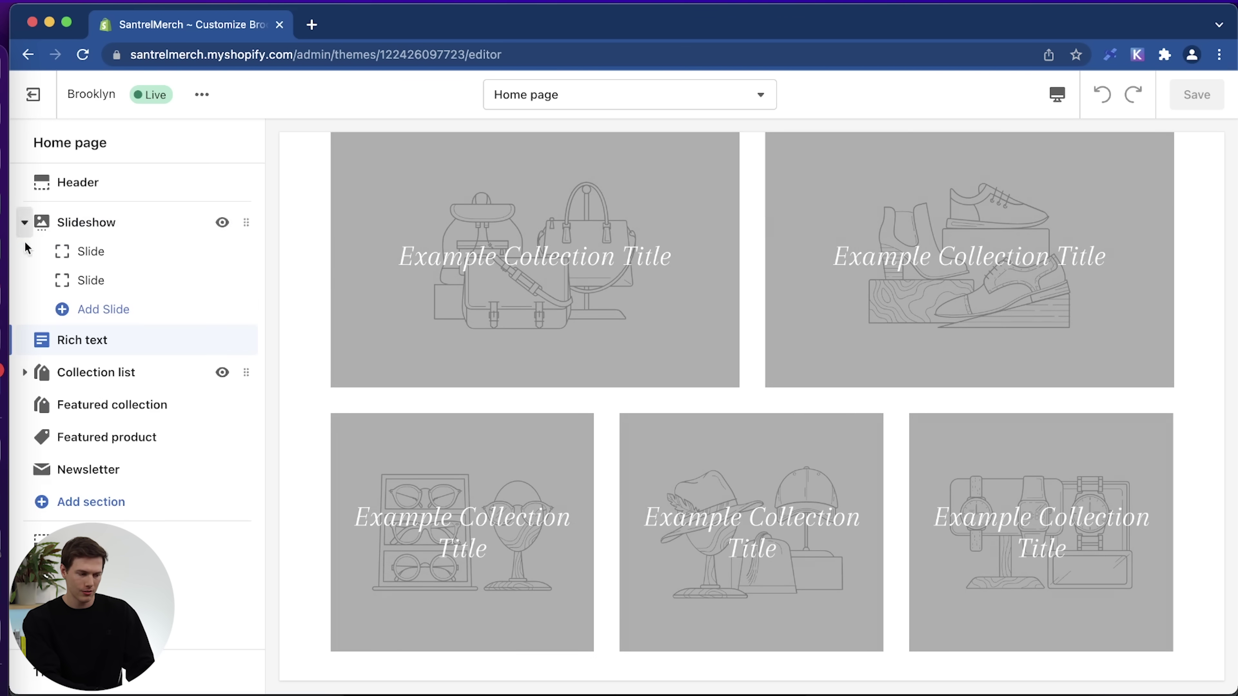
{"action": "left_click", "coordinate": [25, 376]}
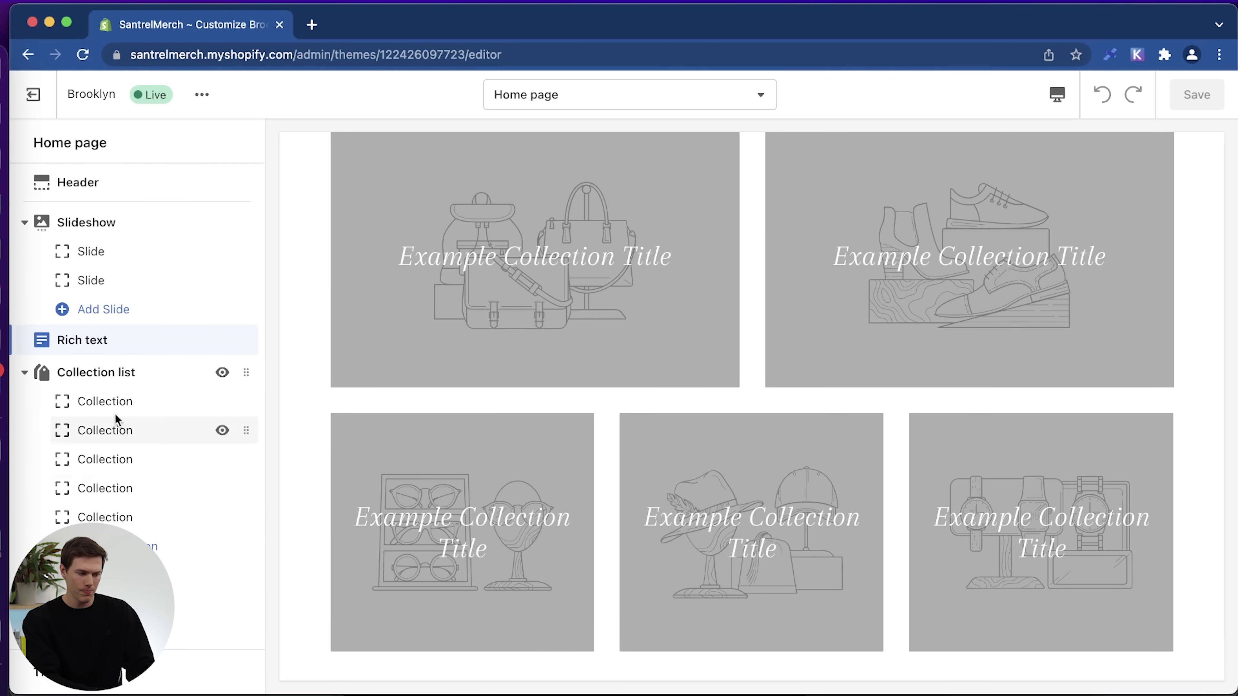
Set the first collection tile to show Accessories.
{"action": "left_click", "coordinate": [109, 404]}
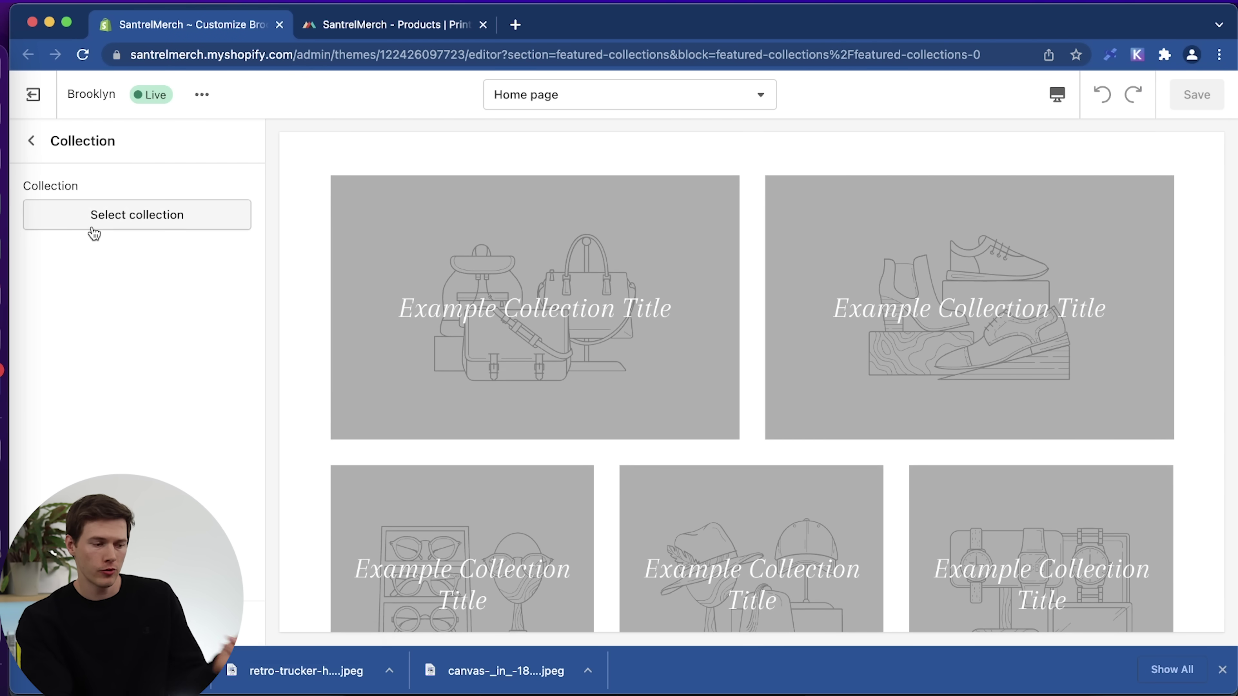
{"action": "left_click", "coordinate": [92, 223]}
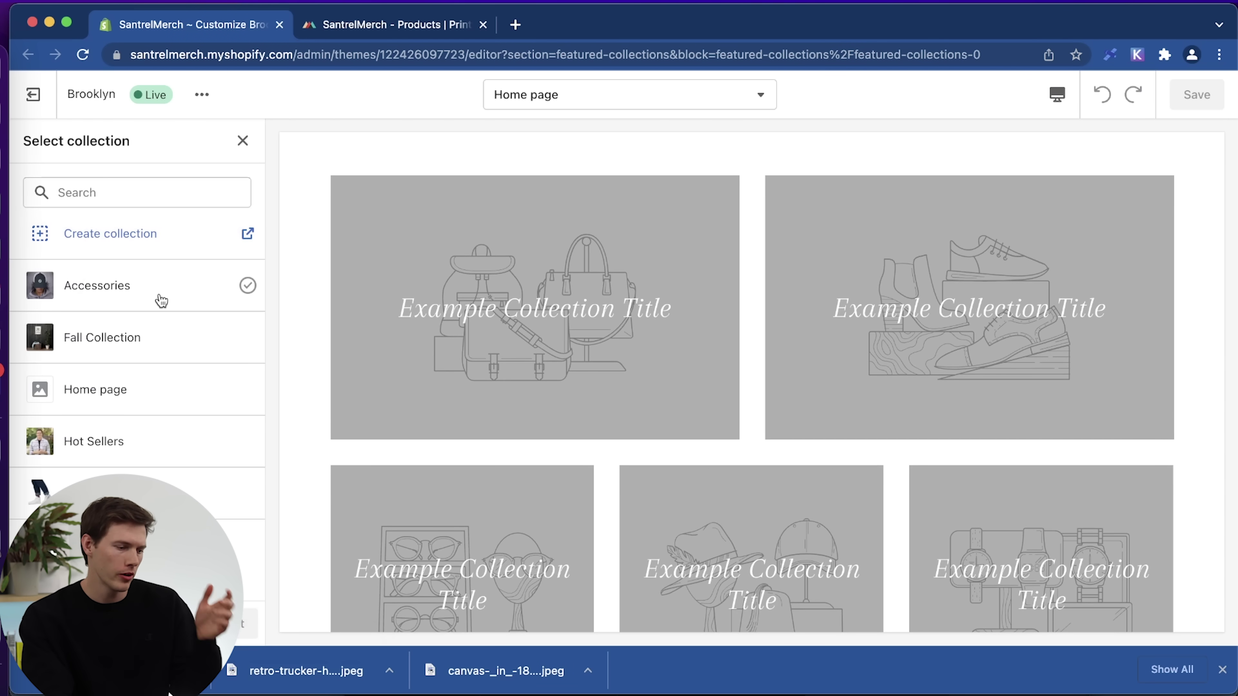
{"action": "left_click", "coordinate": [135, 300]}
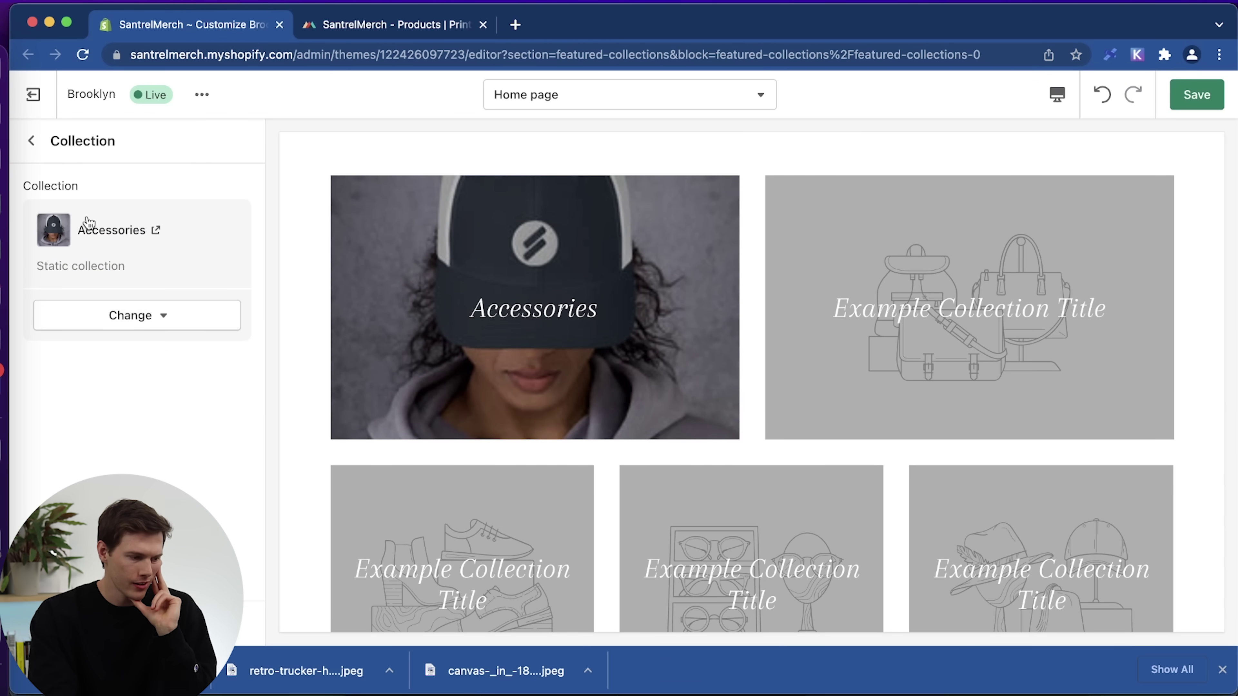
{"action": "left_click", "coordinate": [32, 140]}
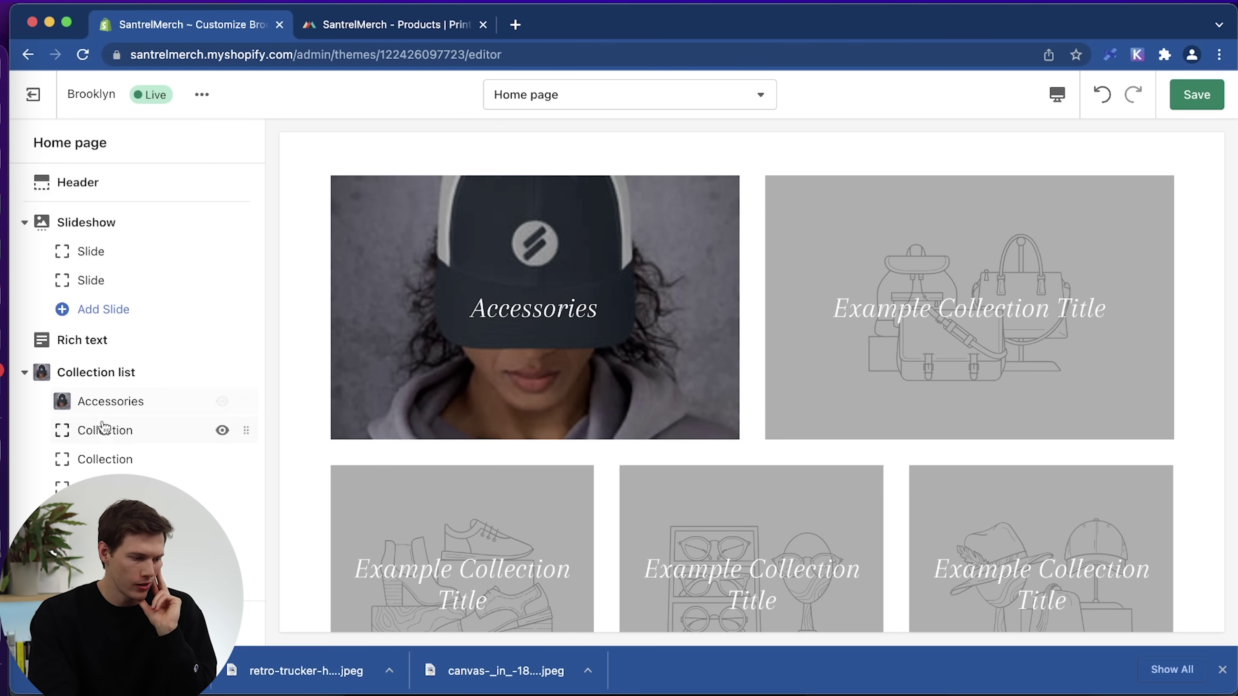
Try Fall Collection and Hot Sellers in the second tile, then open the Hot Sellers page.
{"action": "left_click", "coordinate": [102, 428]}
{"action": "left_click", "coordinate": [129, 227]}
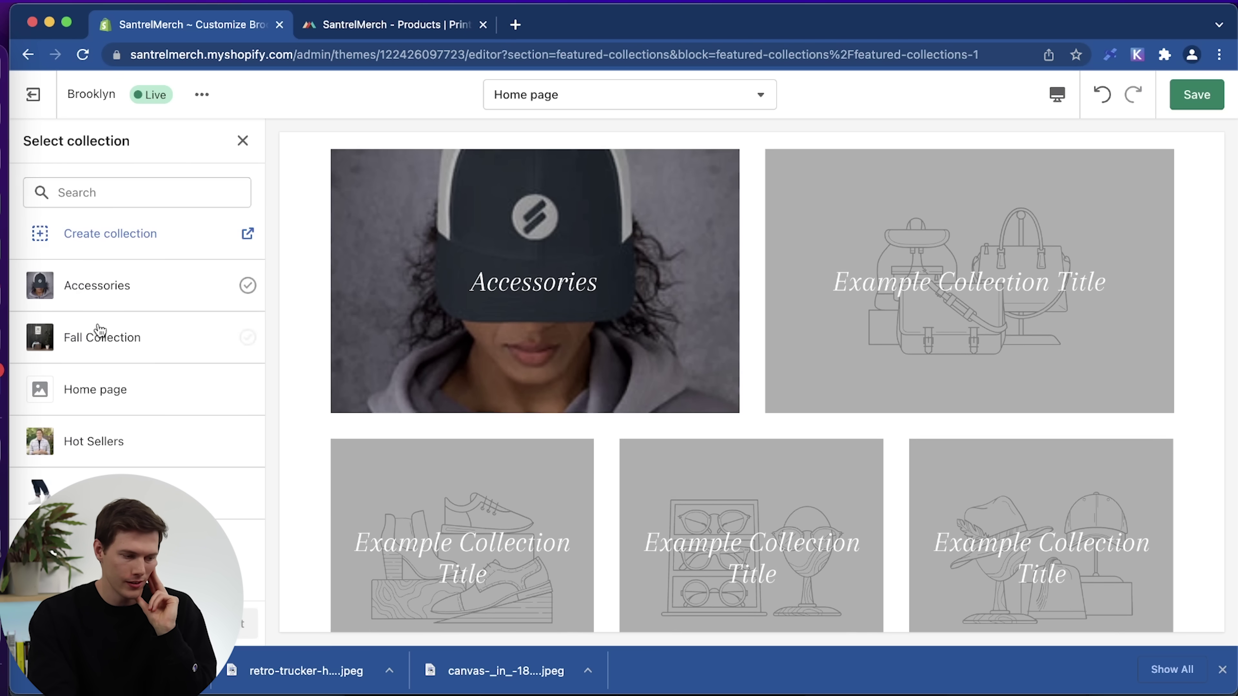
{"action": "left_click", "coordinate": [96, 350]}
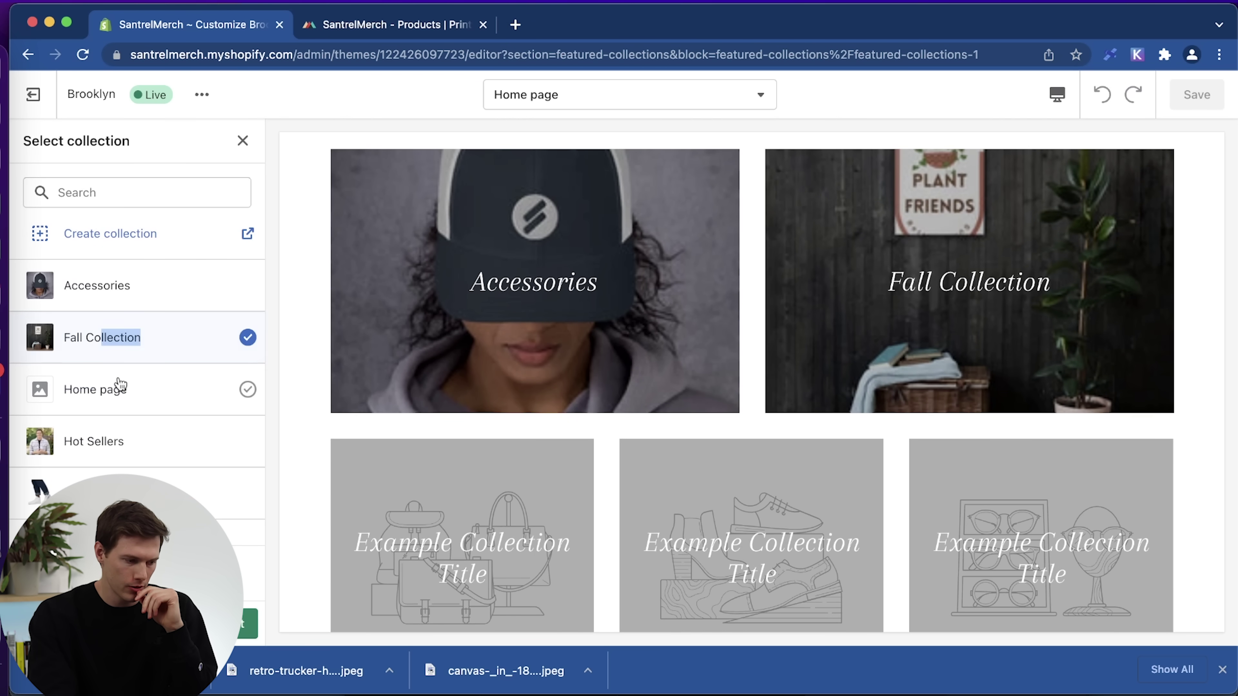
{"action": "left_click", "coordinate": [167, 358]}
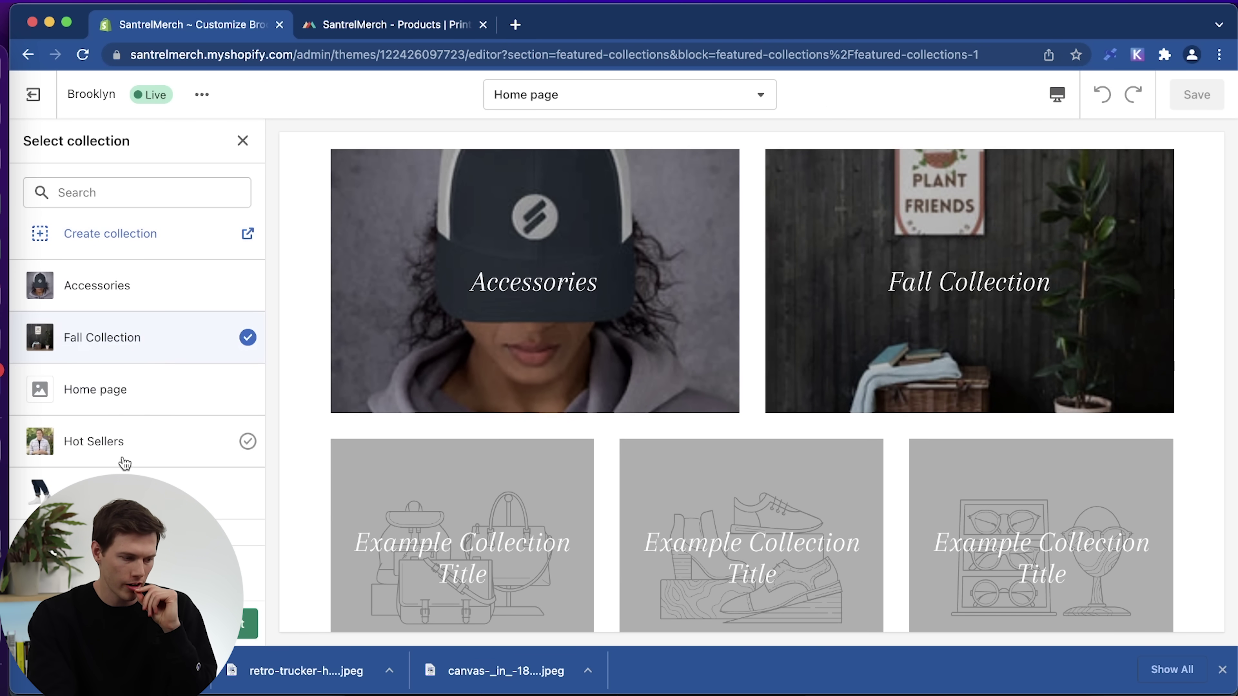
{"action": "left_click", "coordinate": [139, 448]}
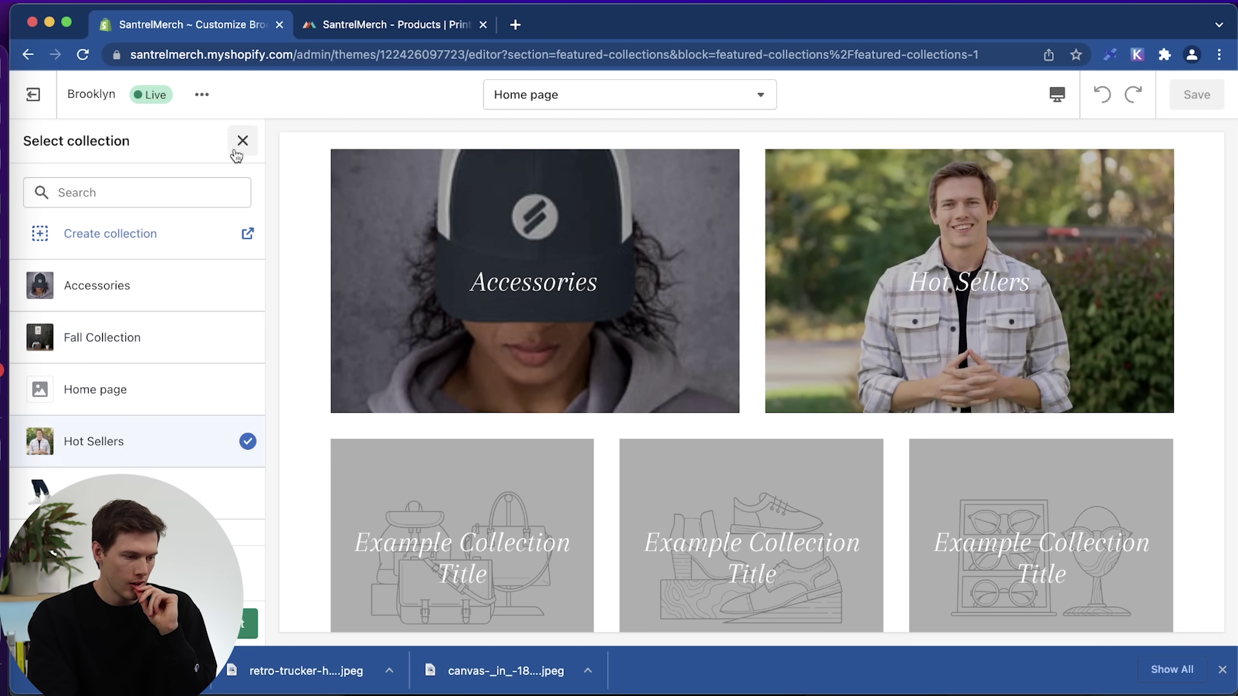
{"action": "left_click", "coordinate": [242, 141]}
{"action": "left_click", "coordinate": [111, 213]}
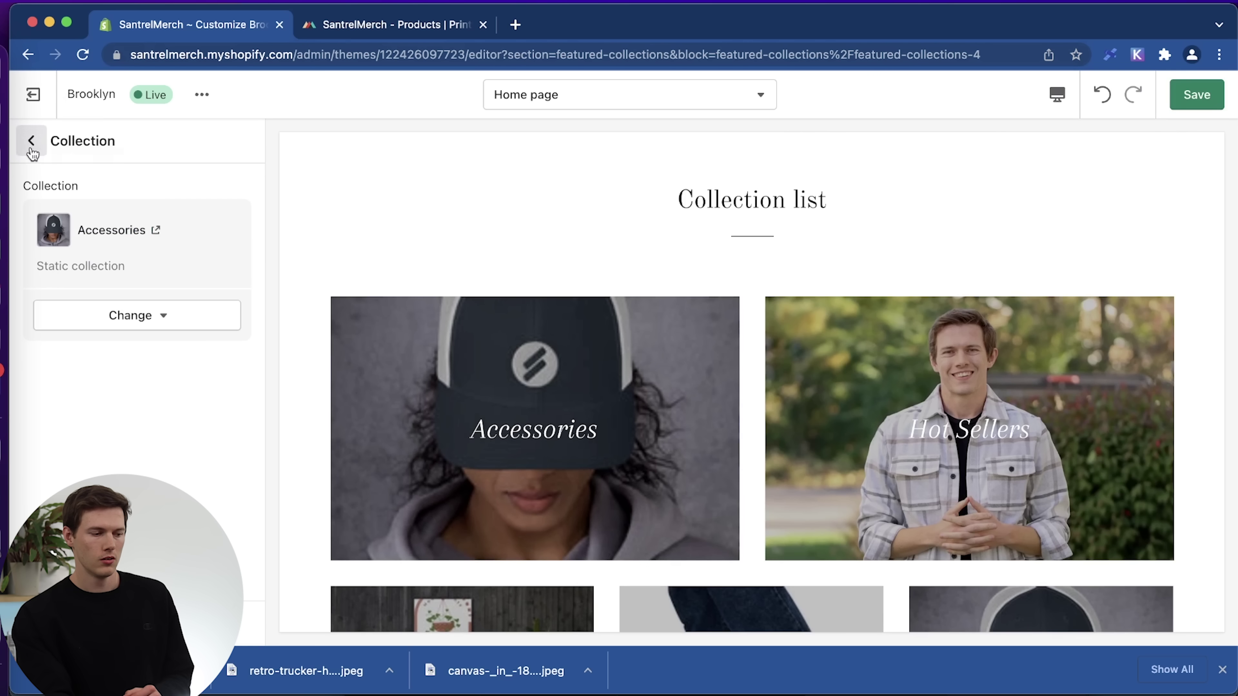
{"action": "left_click", "coordinate": [31, 142]}
{"action": "scroll", "coordinate": [528, 356], "scroll_direction": "down", "scroll_amount": 3}
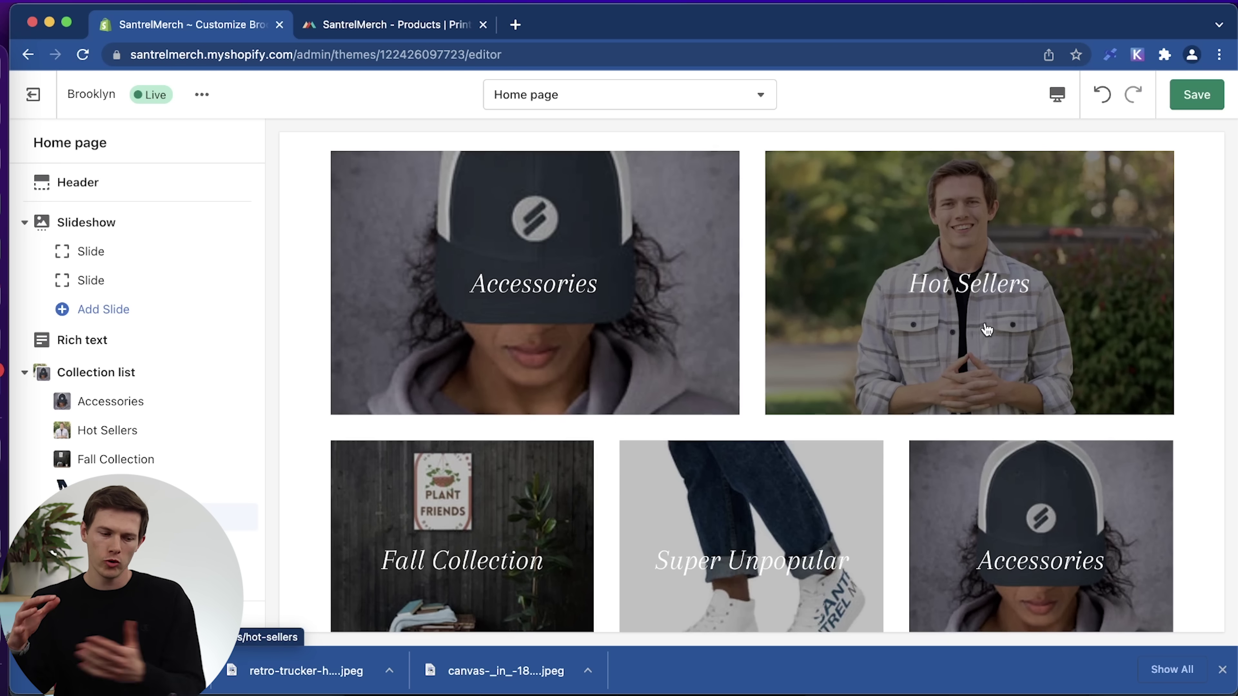
{"action": "left_click", "coordinate": [953, 288]}
Open the Hot Sellers collection page settings, briefly checking the header settings.
{"action": "scroll", "coordinate": [768, 390], "scroll_direction": "down", "scroll_amount": 6}
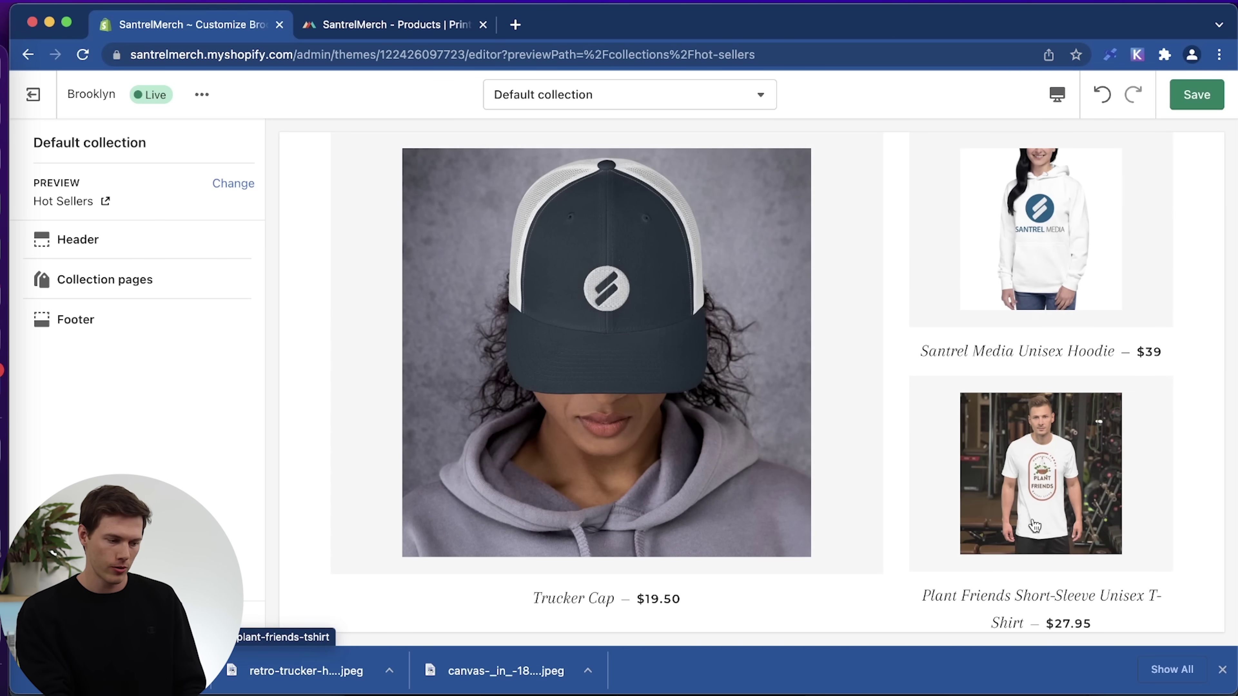
{"action": "scroll", "coordinate": [1034, 526], "scroll_direction": "down", "scroll_amount": 3}
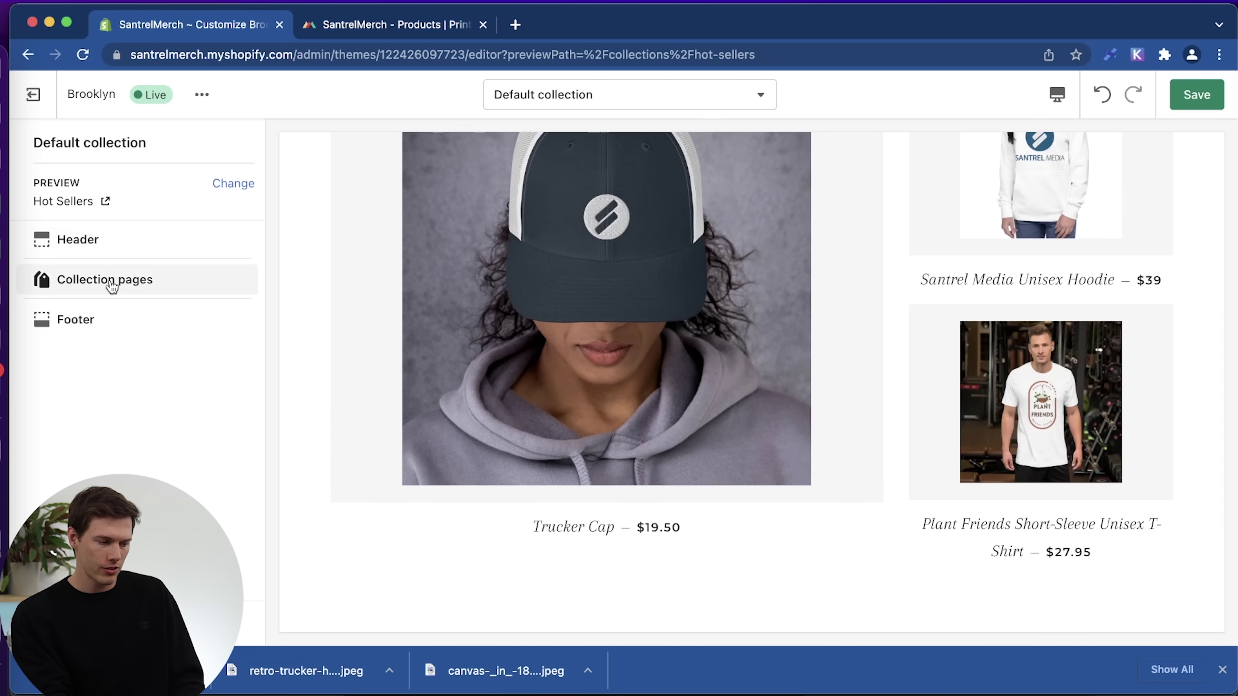
{"action": "left_click", "coordinate": [111, 286]}
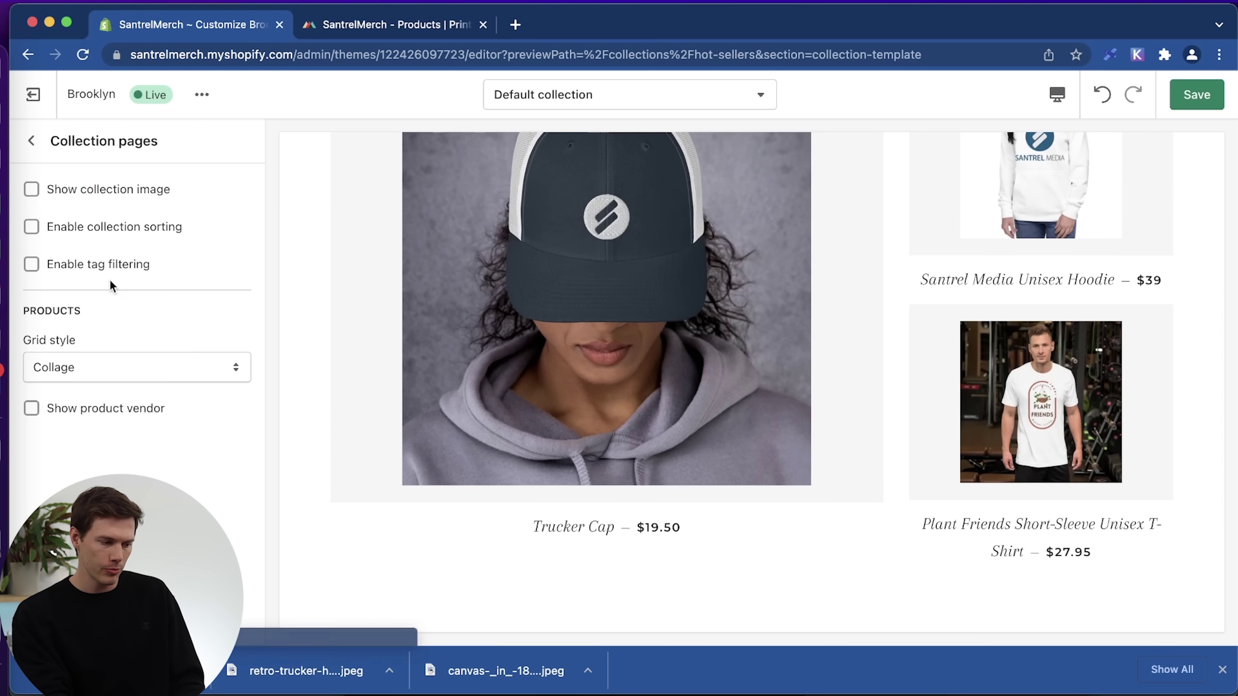
{"action": "left_click", "coordinate": [31, 141]}
{"action": "left_click", "coordinate": [79, 240]}
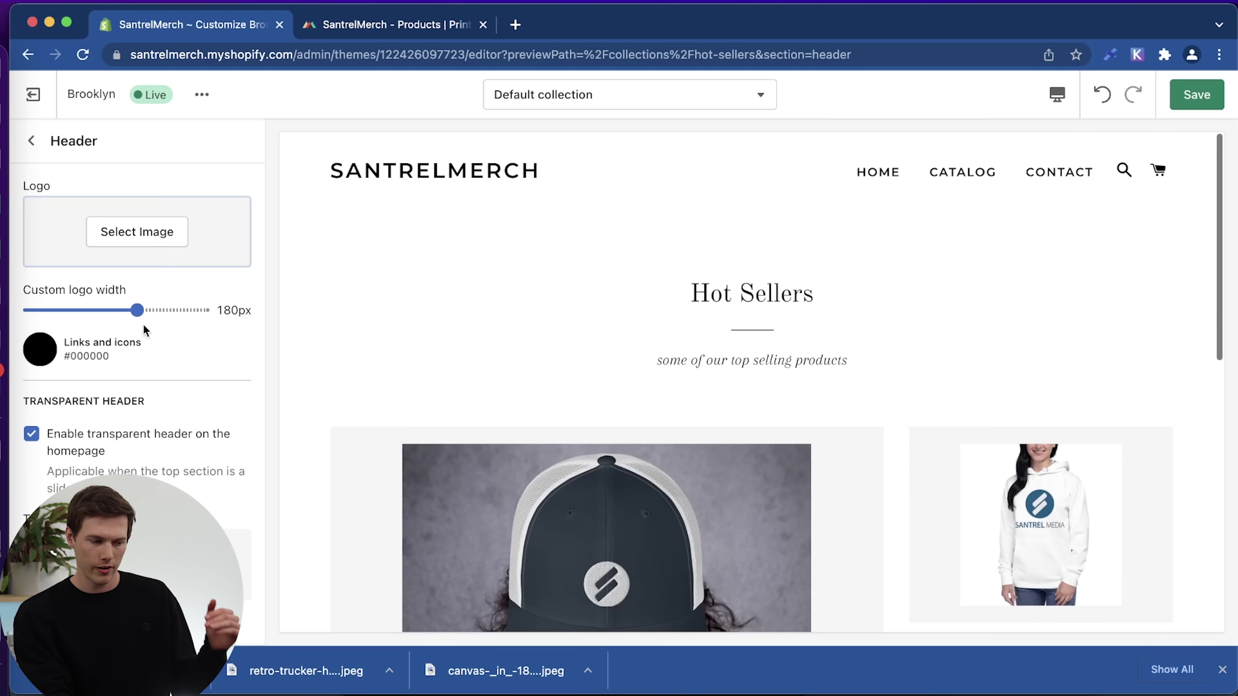
{"action": "scroll", "coordinate": [125, 374], "scroll_direction": "down", "scroll_amount": 3}
{"action": "scroll", "coordinate": [132, 341], "scroll_direction": "up", "scroll_amount": 3}
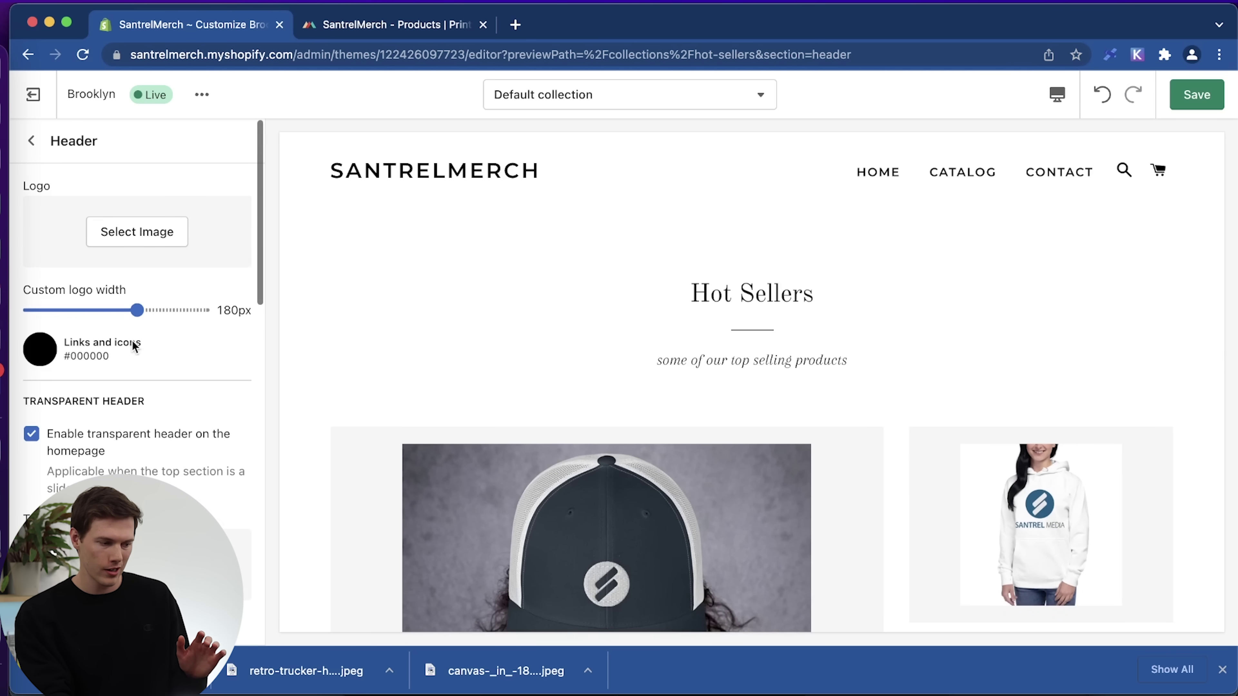
{"action": "left_click", "coordinate": [31, 142]}
{"action": "left_click", "coordinate": [103, 290]}
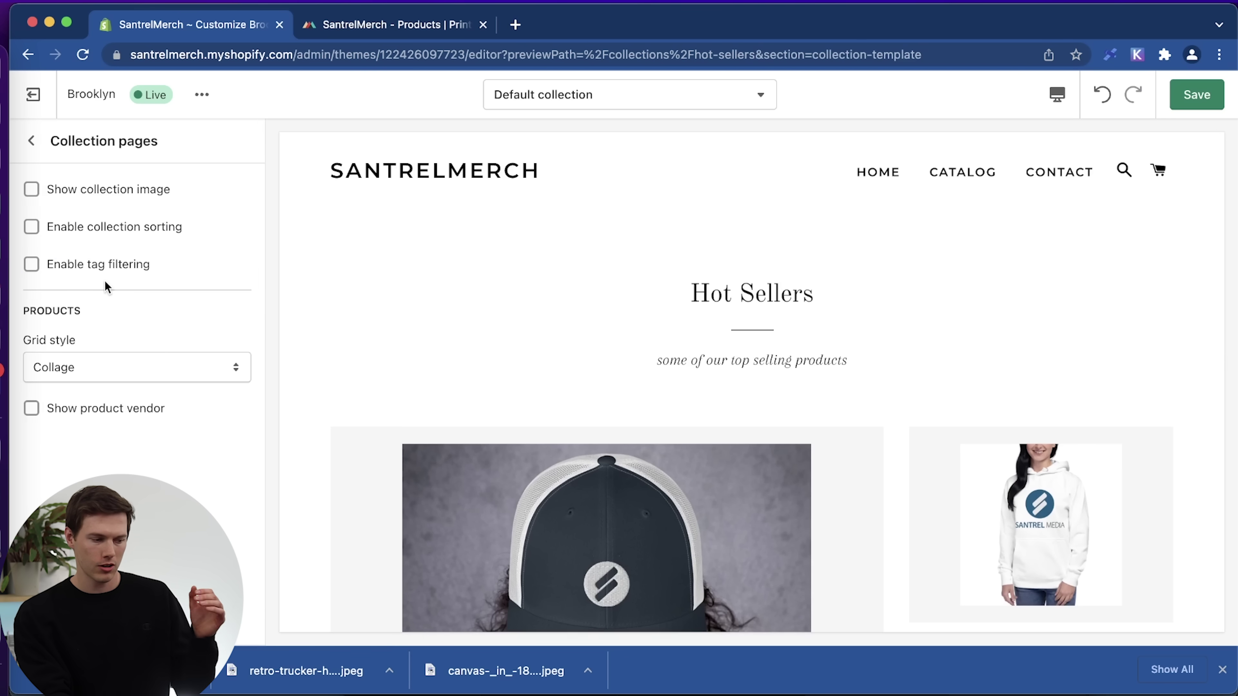
Switch the product grid style to Grid, then back to Collage, and leave the collection template.
{"action": "left_click", "coordinate": [179, 379]}
{"action": "left_click", "coordinate": [171, 387]}
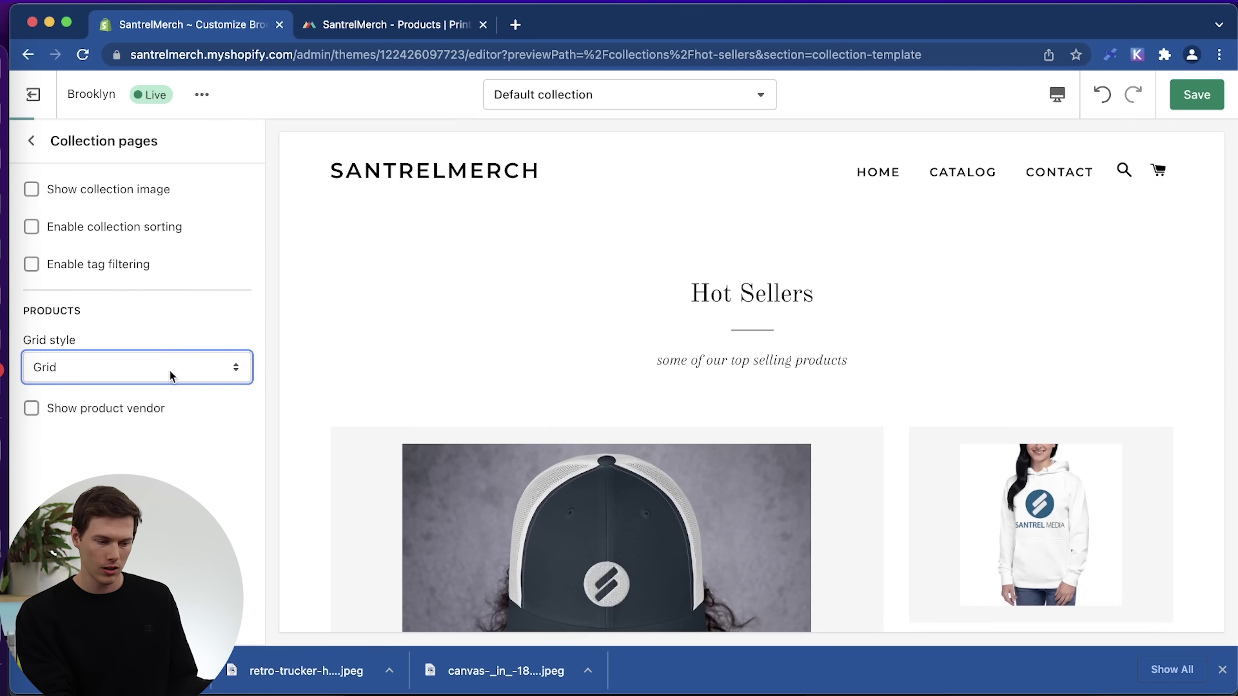
{"action": "scroll", "coordinate": [380, 394], "scroll_direction": "down", "scroll_amount": 4}
{"action": "left_click", "coordinate": [127, 370]}
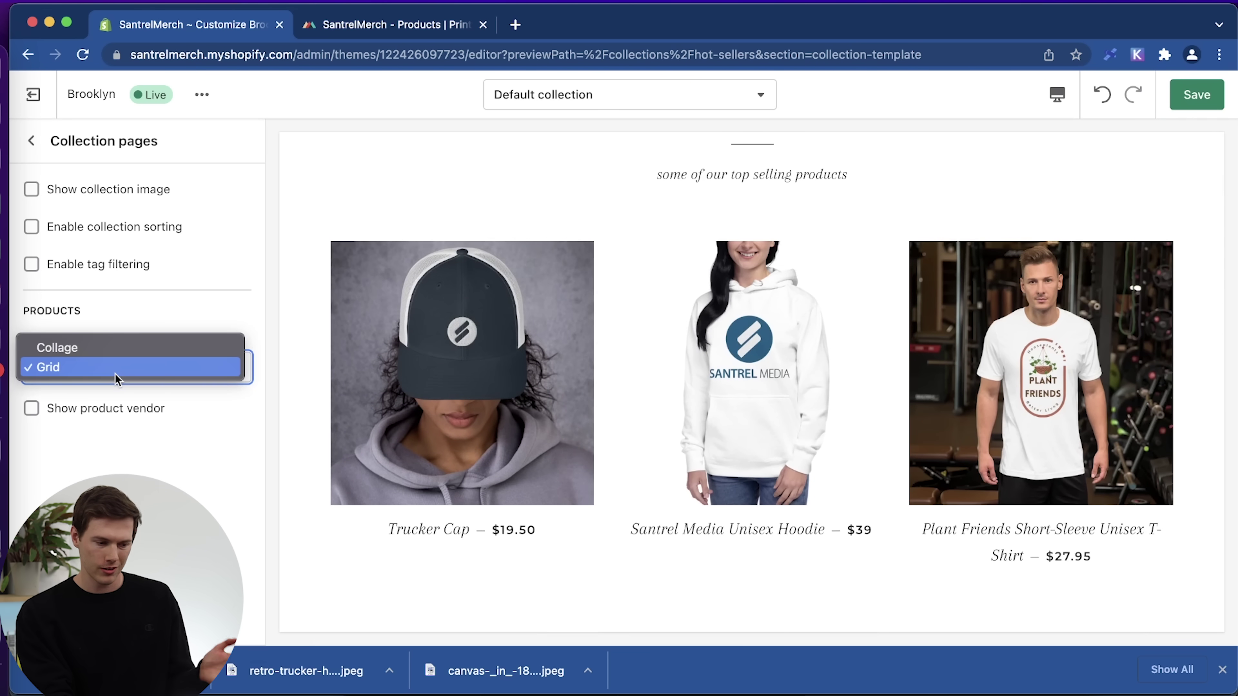
{"action": "left_click", "coordinate": [144, 348]}
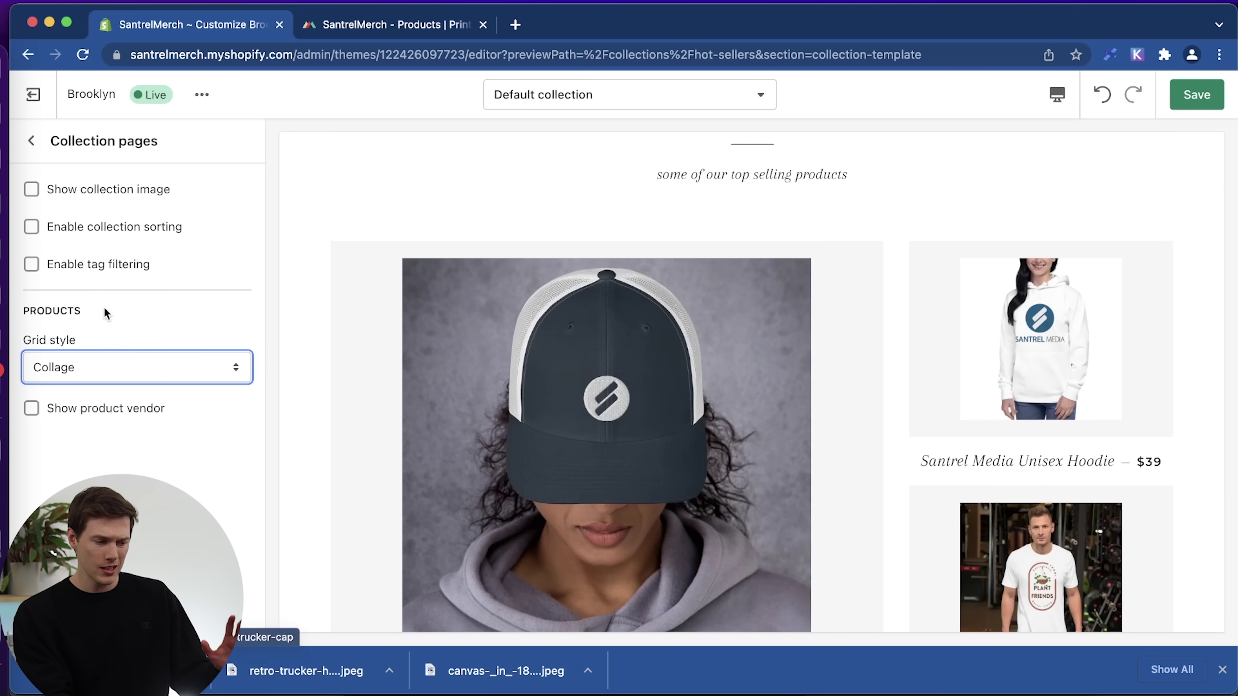
{"action": "left_click", "coordinate": [31, 140]}
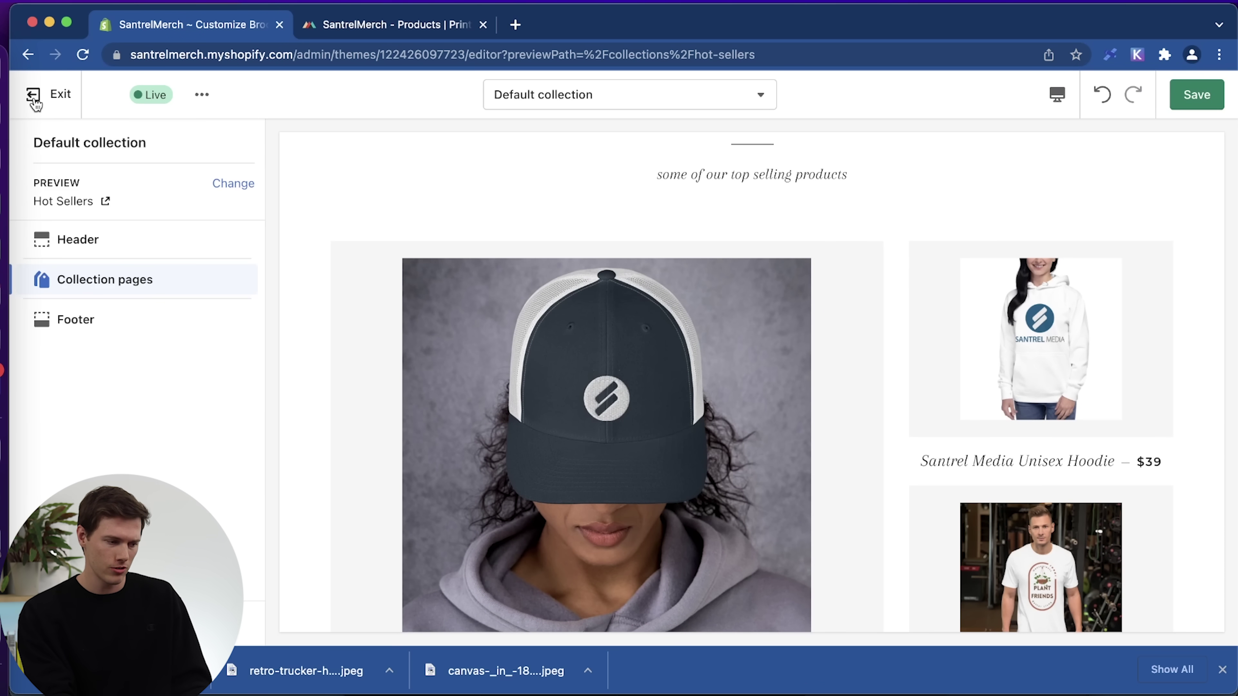
{"action": "left_click", "coordinate": [55, 108]}
Stay in the editor and toggle the last Accessories tile hidden, then visible again.
{"action": "left_click", "coordinate": [740, 414]}
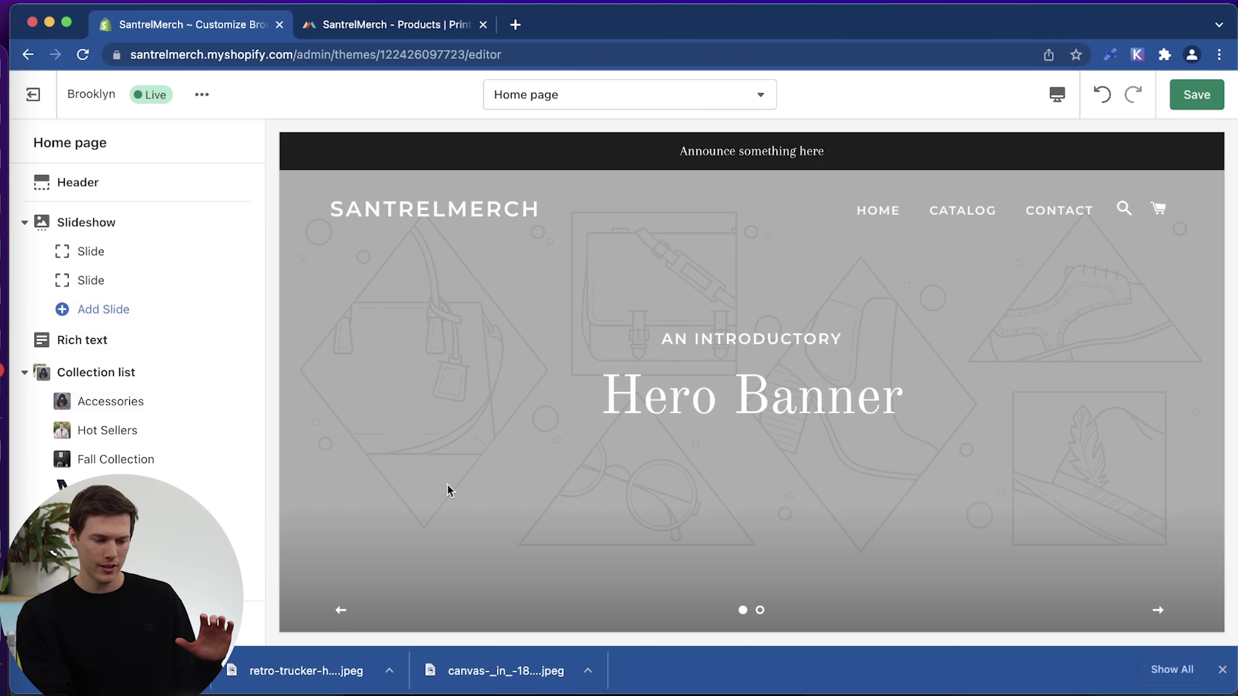
{"action": "scroll", "coordinate": [448, 485], "scroll_direction": "down", "scroll_amount": 10}
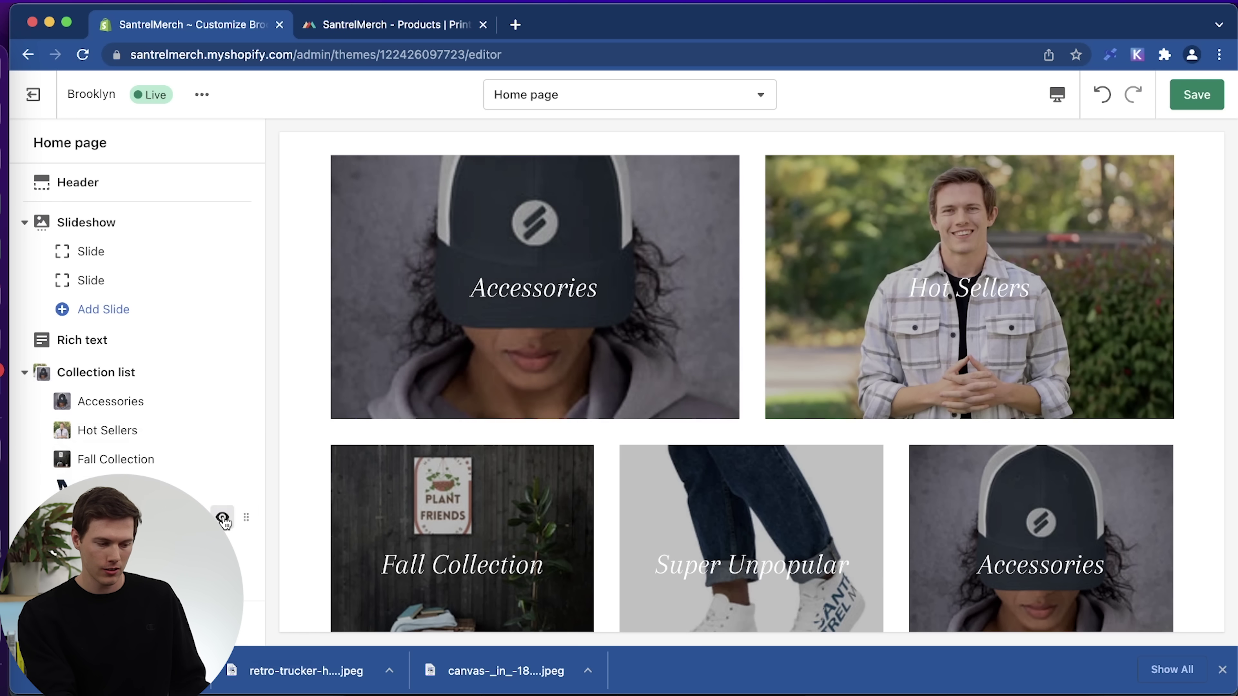
{"action": "left_click", "coordinate": [223, 518]}
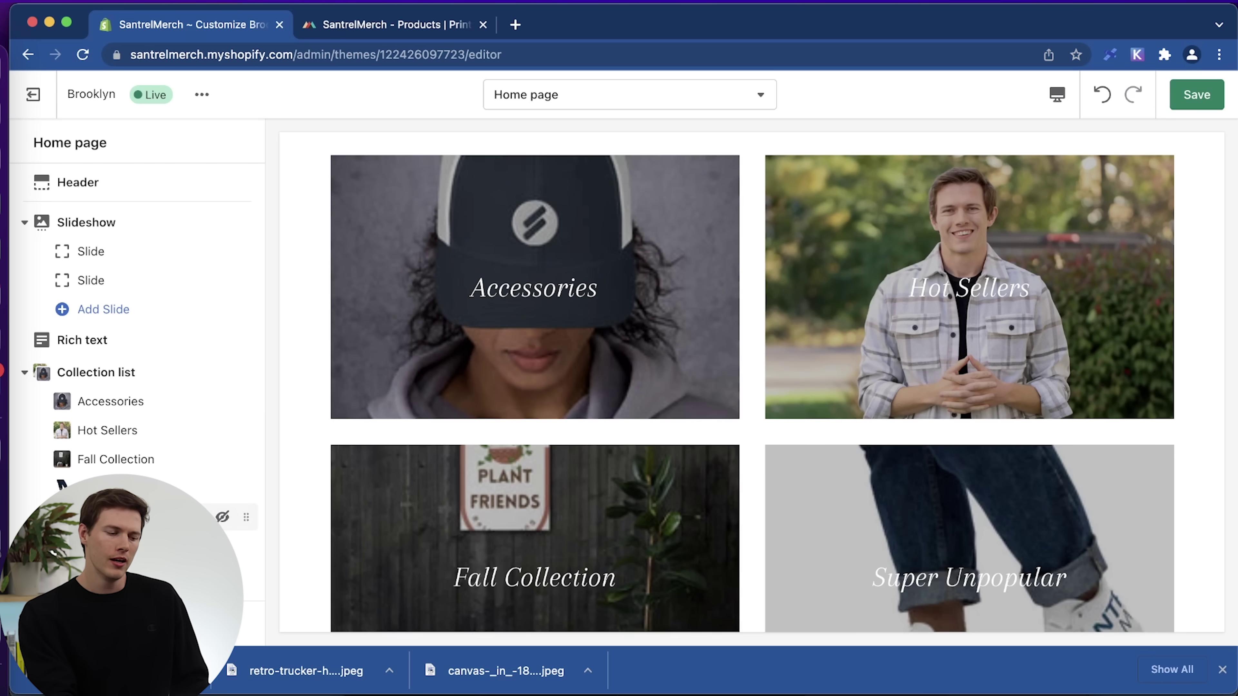
{"action": "left_click", "coordinate": [222, 518]}
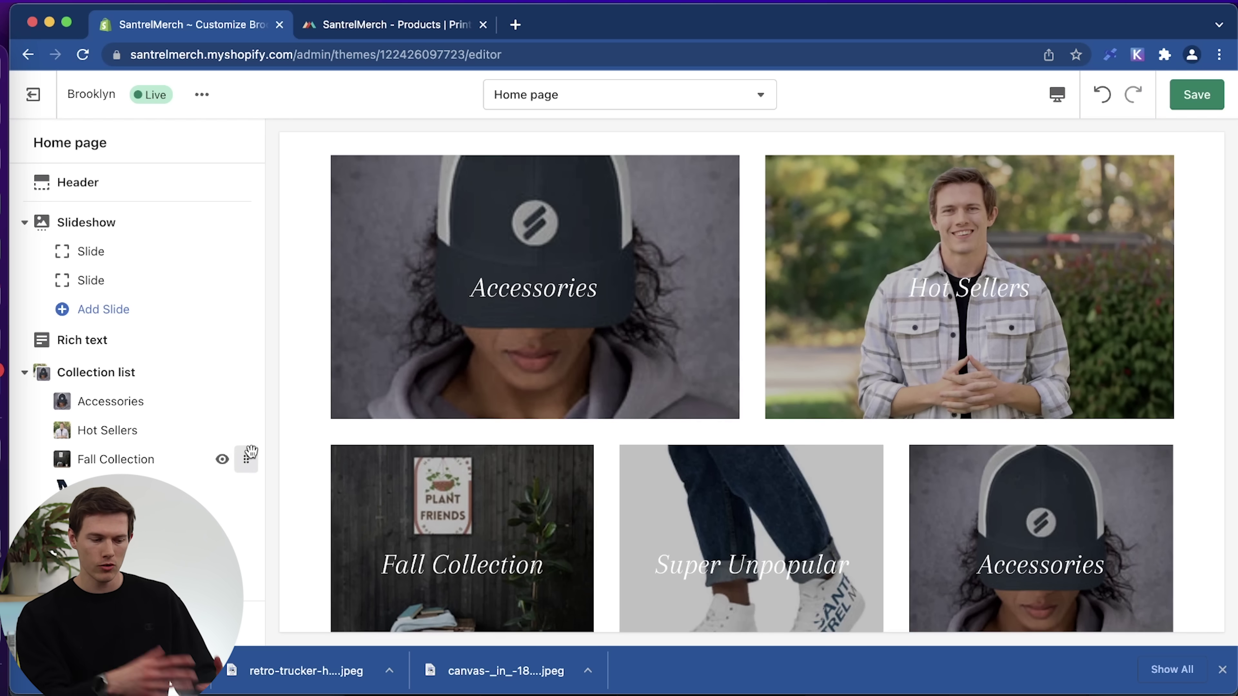
Move Fall Collection below Super Unpopular and back, then collapse the Collection list.
{"action": "scroll", "coordinate": [633, 488], "scroll_direction": "down", "scroll_amount": 3}
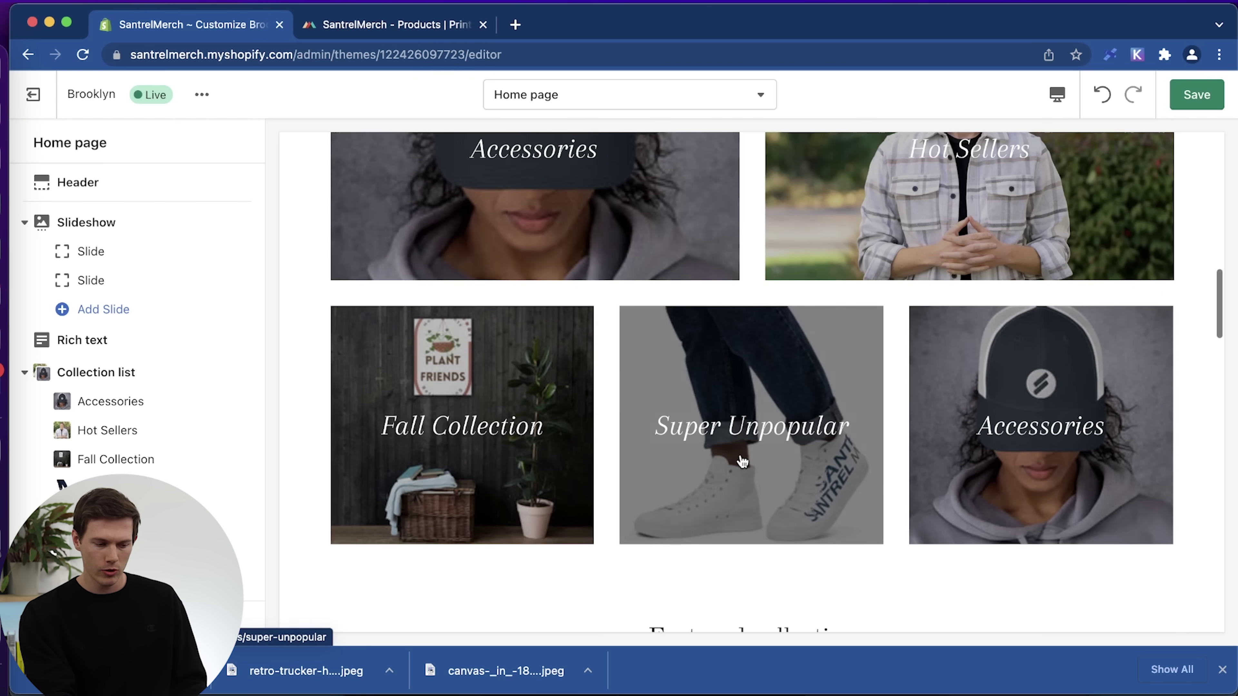
{"action": "left_click_drag", "start_coordinate": [249, 459], "coordinate": [228, 489]}
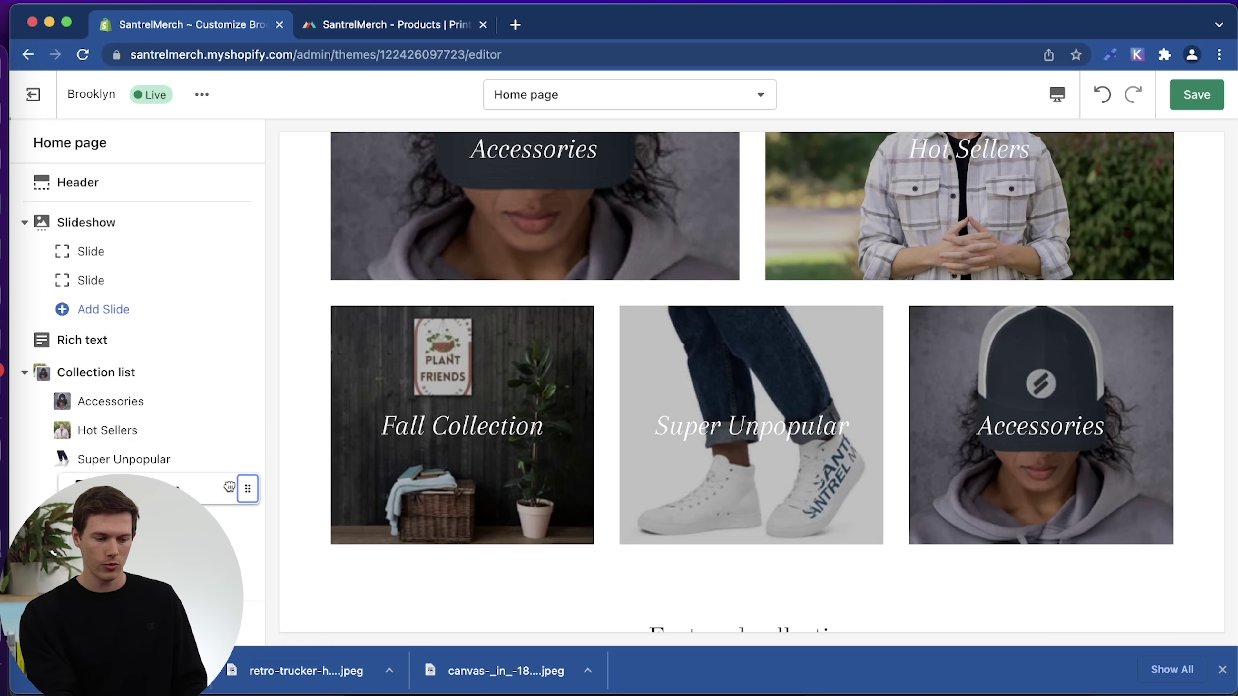
{"action": "mouse_move", "coordinate": [254, 493]}
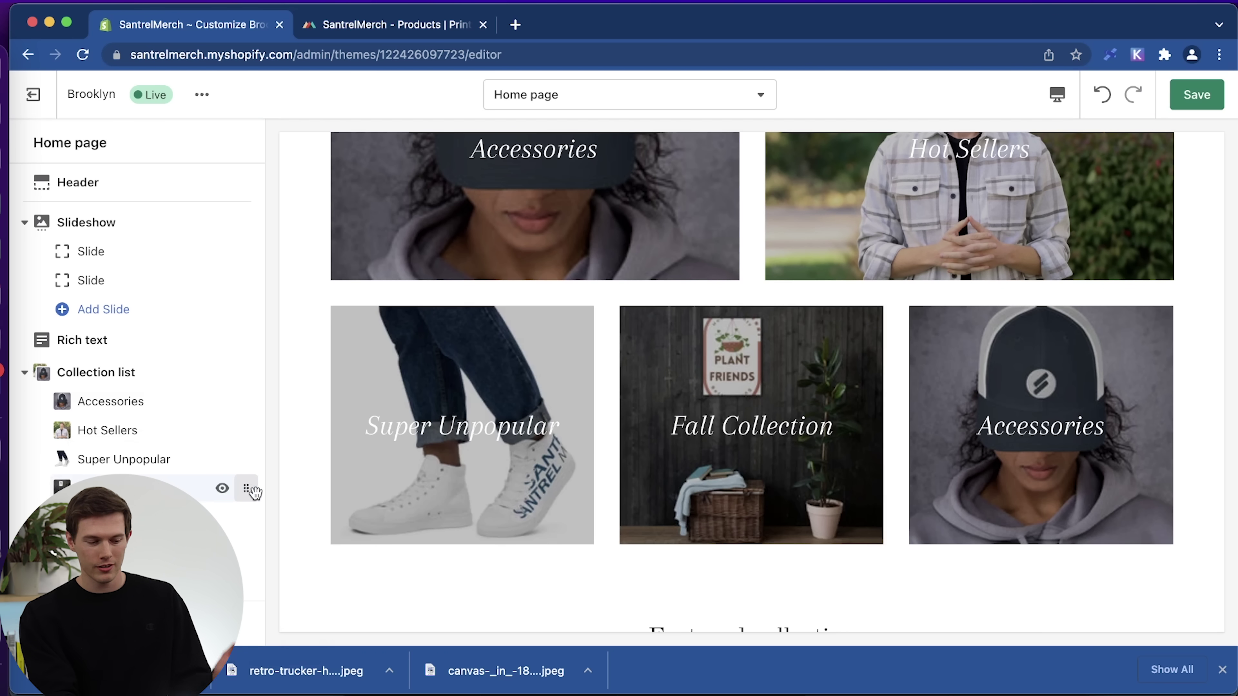
{"action": "left_click_drag", "start_coordinate": [250, 490], "coordinate": [243, 460]}
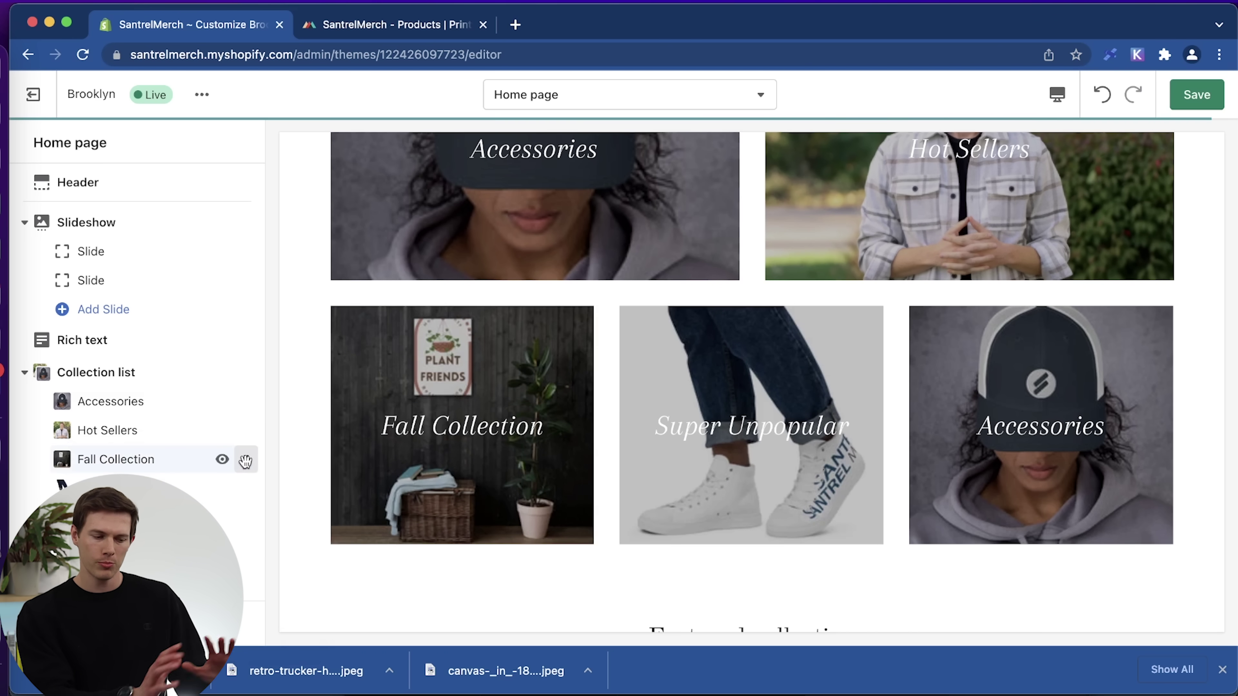
{"action": "scroll", "coordinate": [894, 423], "scroll_direction": "up", "scroll_amount": 5}
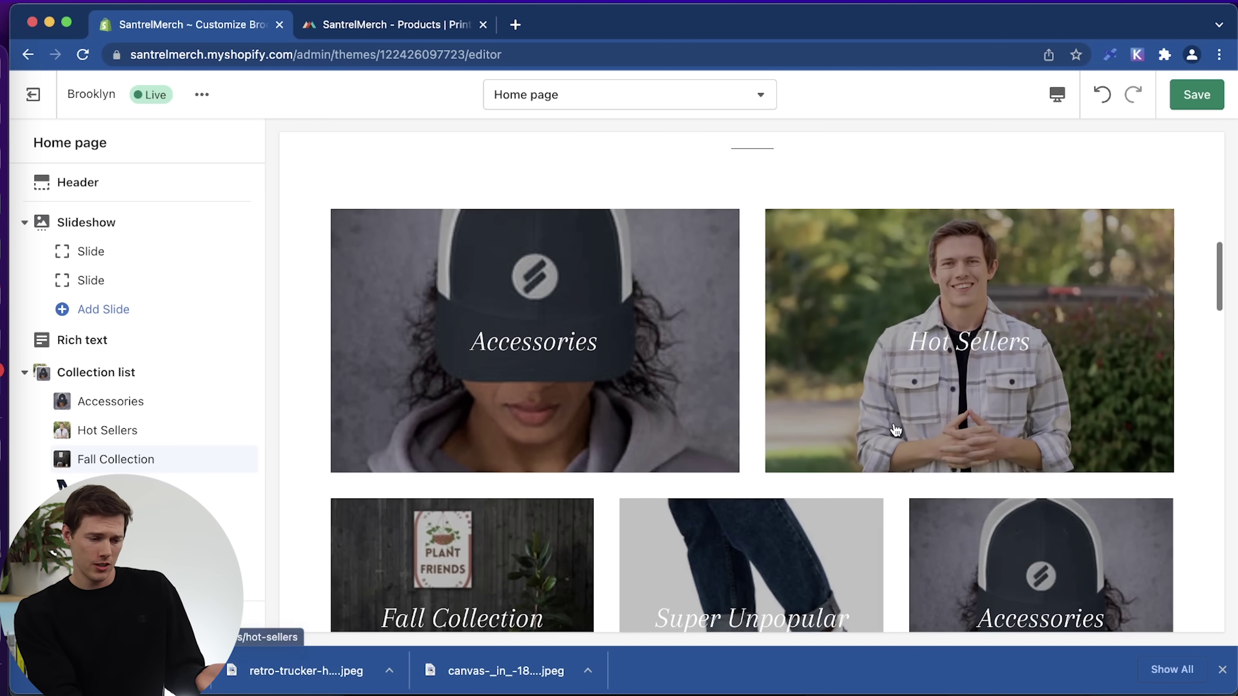
{"action": "scroll", "coordinate": [896, 429], "scroll_direction": "up", "scroll_amount": 4}
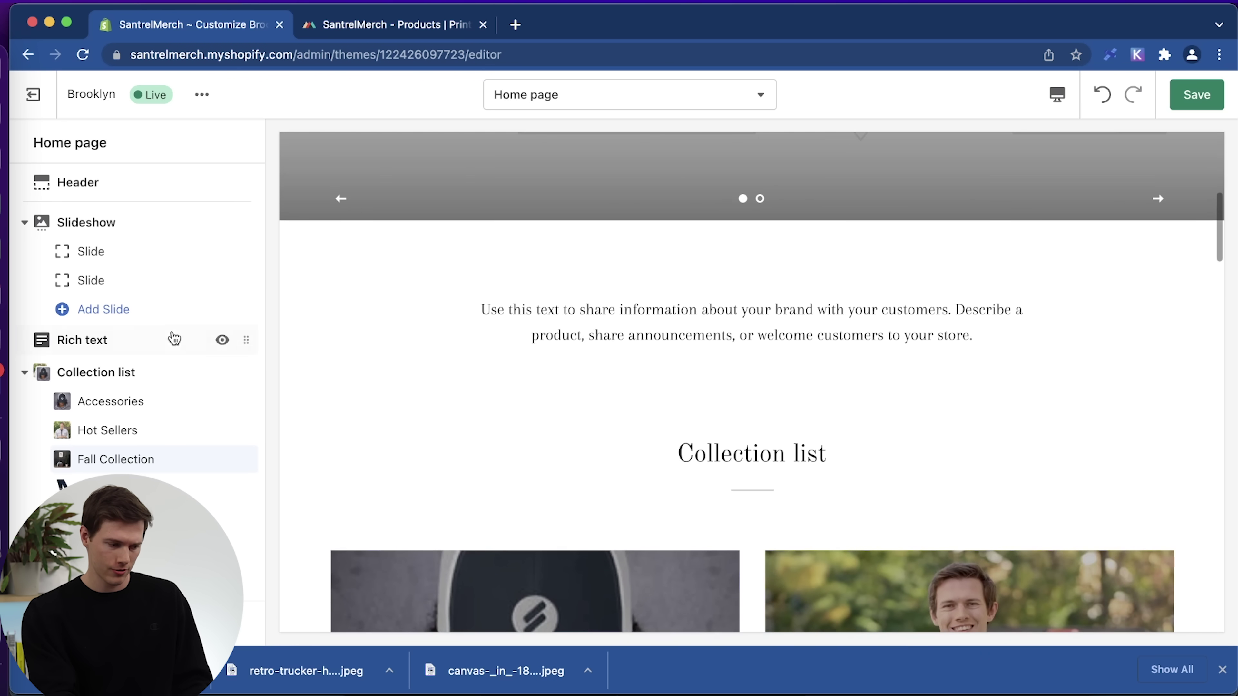
{"action": "left_click", "coordinate": [25, 372]}
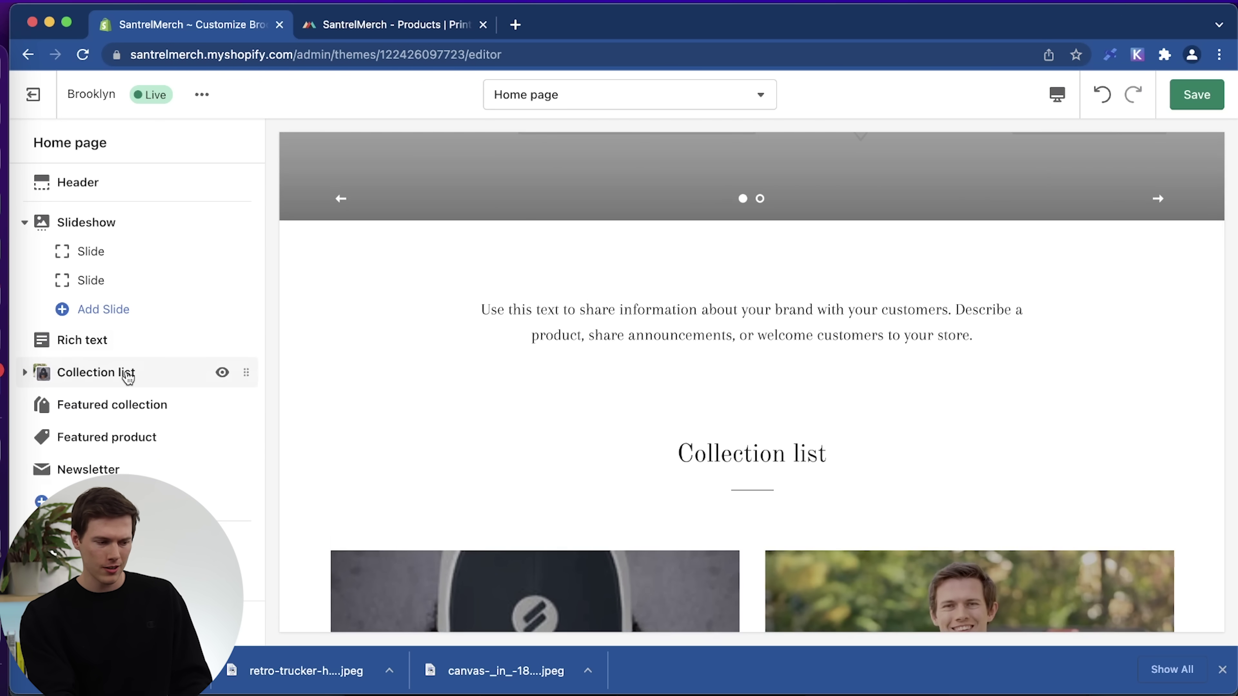
Change the Rich text section heading to 'Our Story'.
{"action": "left_click", "coordinate": [82, 339]}
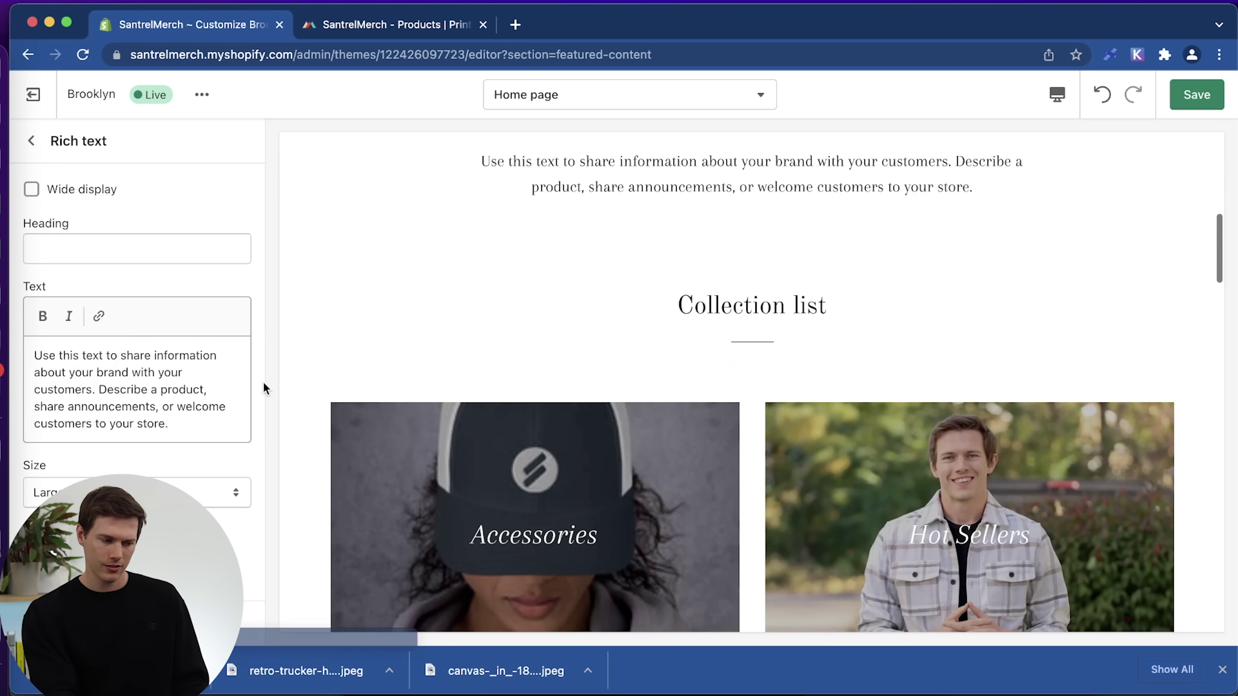
{"action": "scroll", "coordinate": [725, 264], "scroll_direction": "up", "scroll_amount": 10}
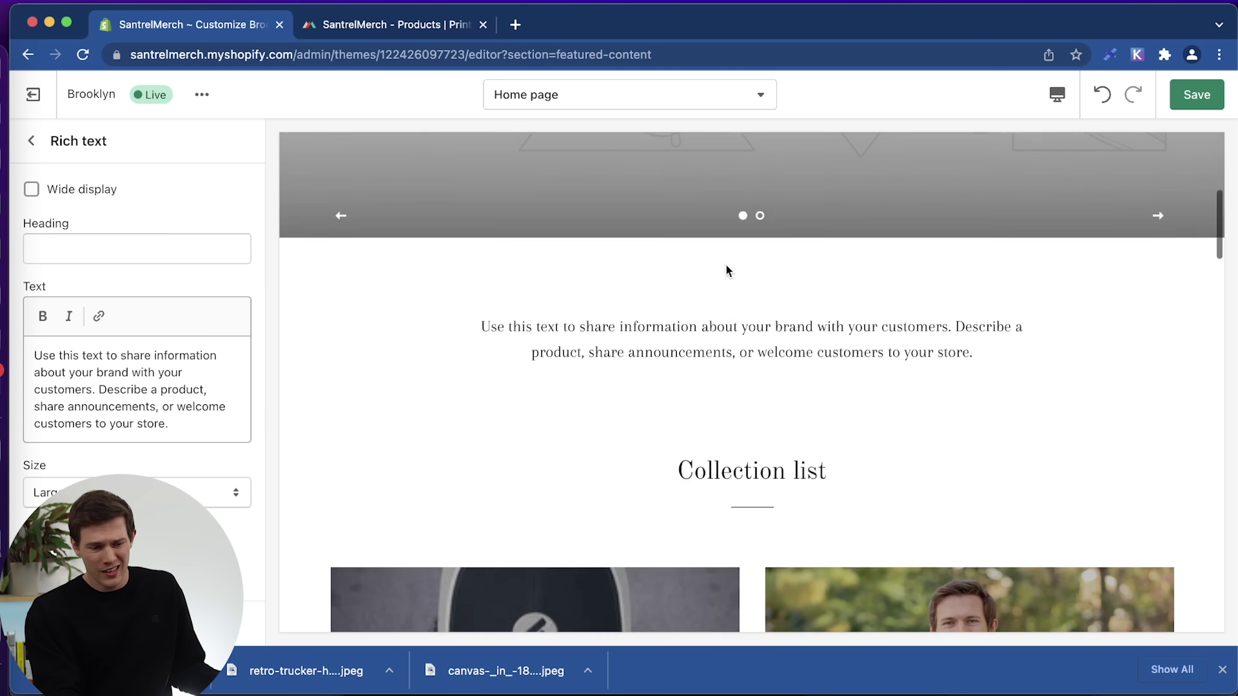
{"action": "scroll", "coordinate": [725, 263], "scroll_direction": "down", "scroll_amount": 7}
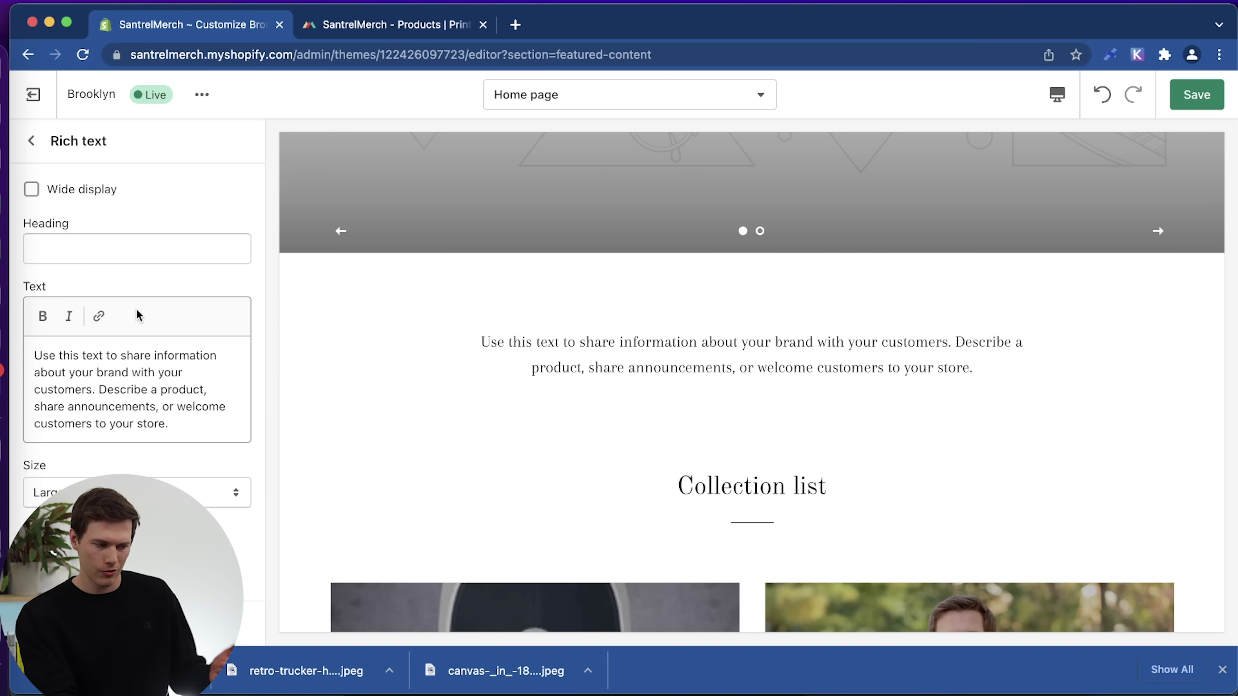
{"action": "left_click", "coordinate": [83, 251]}
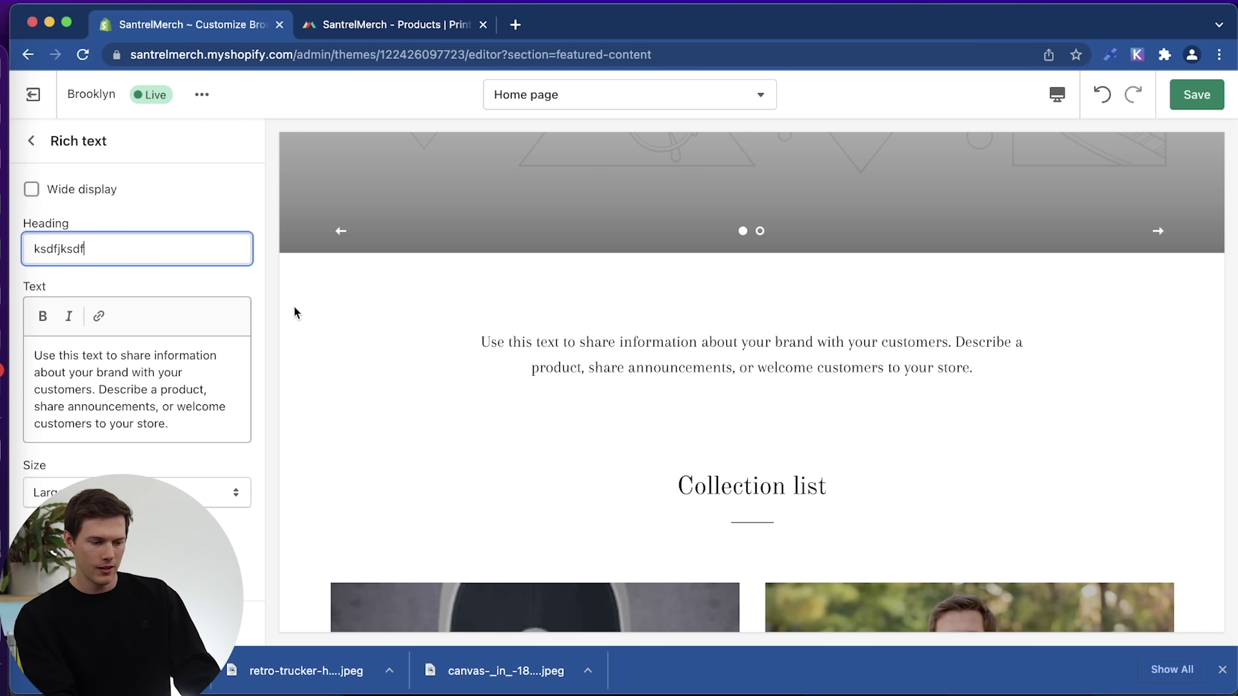
{"action": "key", "text": "super+a"}
{"action": "type", "text": "About"}
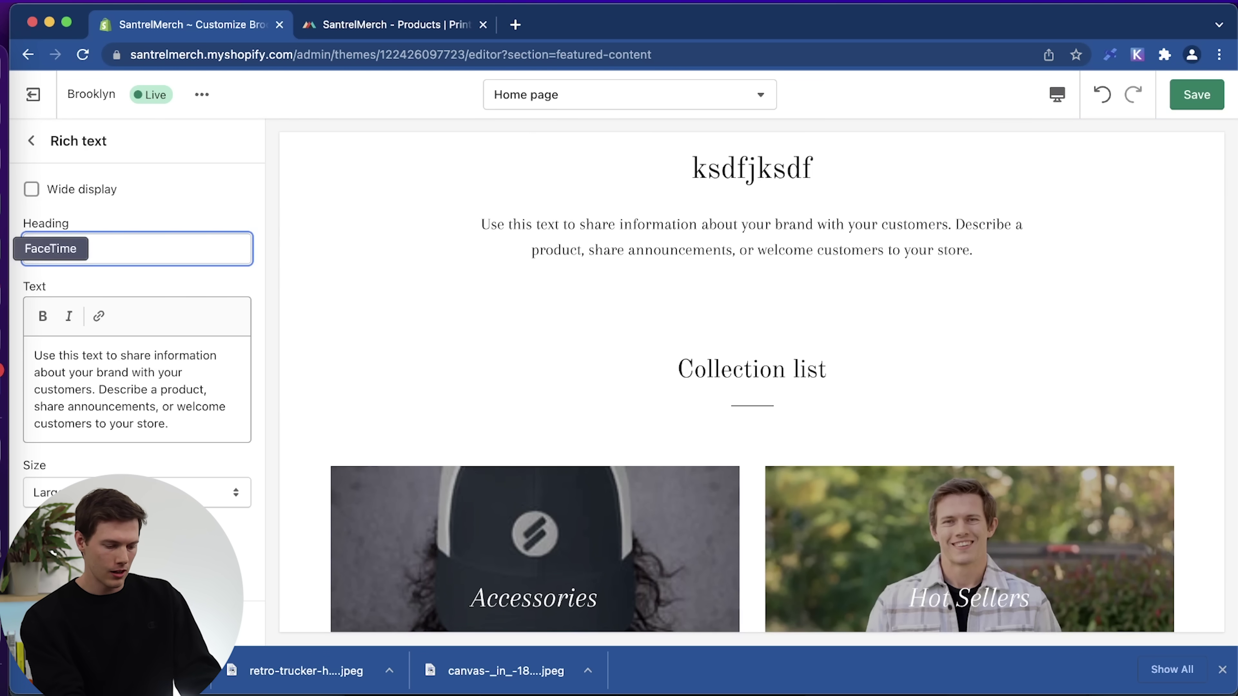
{"action": "key", "text": "BackSpace"}
{"action": "key", "text": "BackSpace"}
{"action": "key", "text": "BackSpace"}
{"action": "key", "text": "BackSpace"}
{"action": "key", "text": "BackSpace"}
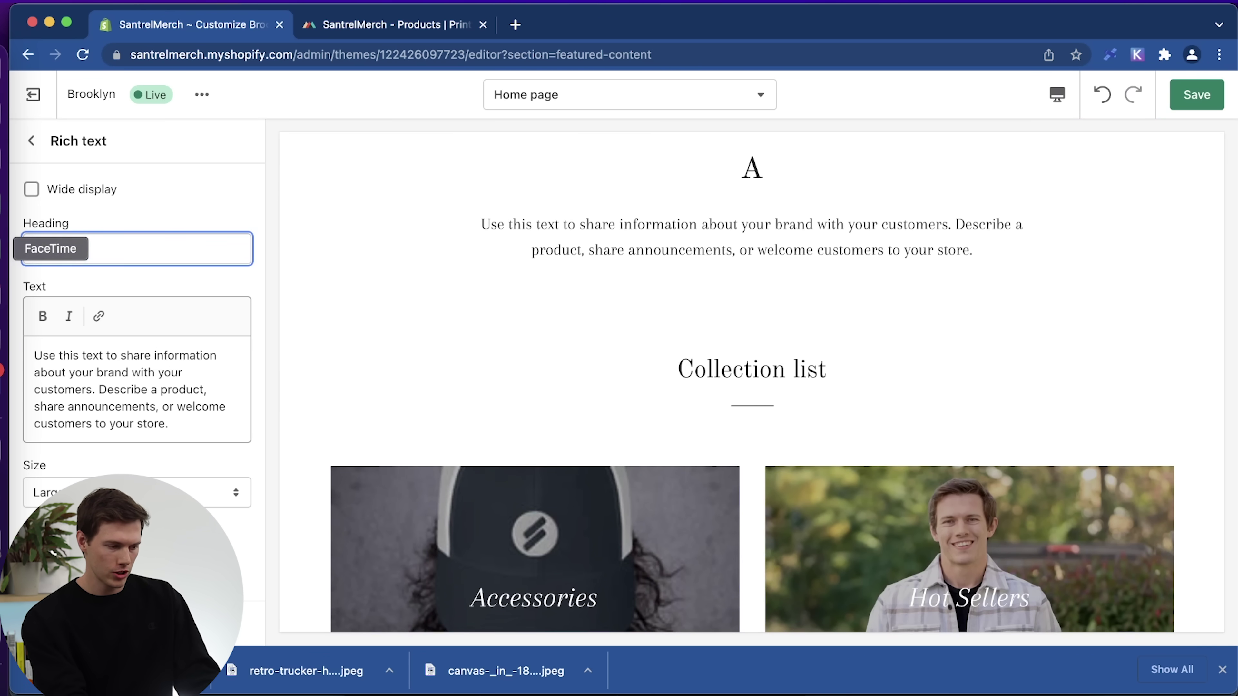
{"action": "type", "text": "Our Story"}
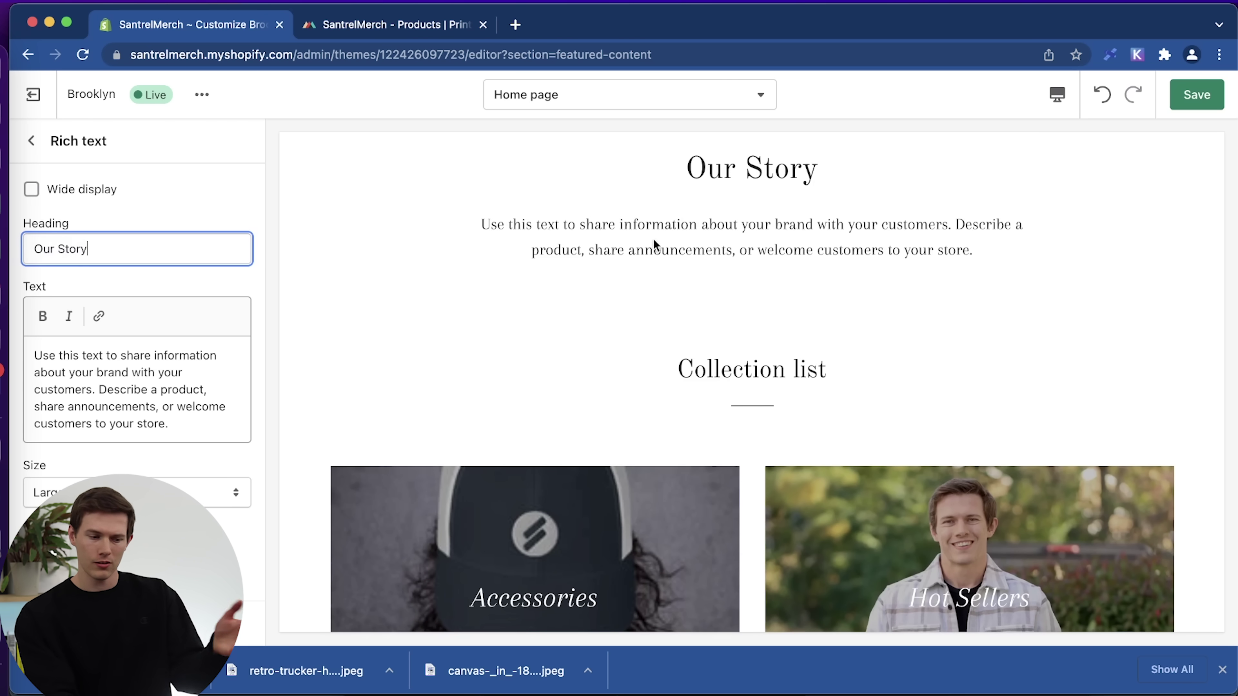
{"action": "scroll", "coordinate": [653, 243], "scroll_direction": "up", "scroll_amount": 4}
Paste a second copy of the description at the end of the body text.
{"action": "left_click", "coordinate": [199, 424]}
{"action": "key", "text": "super+a"}
{"action": "key", "text": "super+c"}
{"action": "key", "text": "Right"}
{"action": "key", "text": "super+v"}
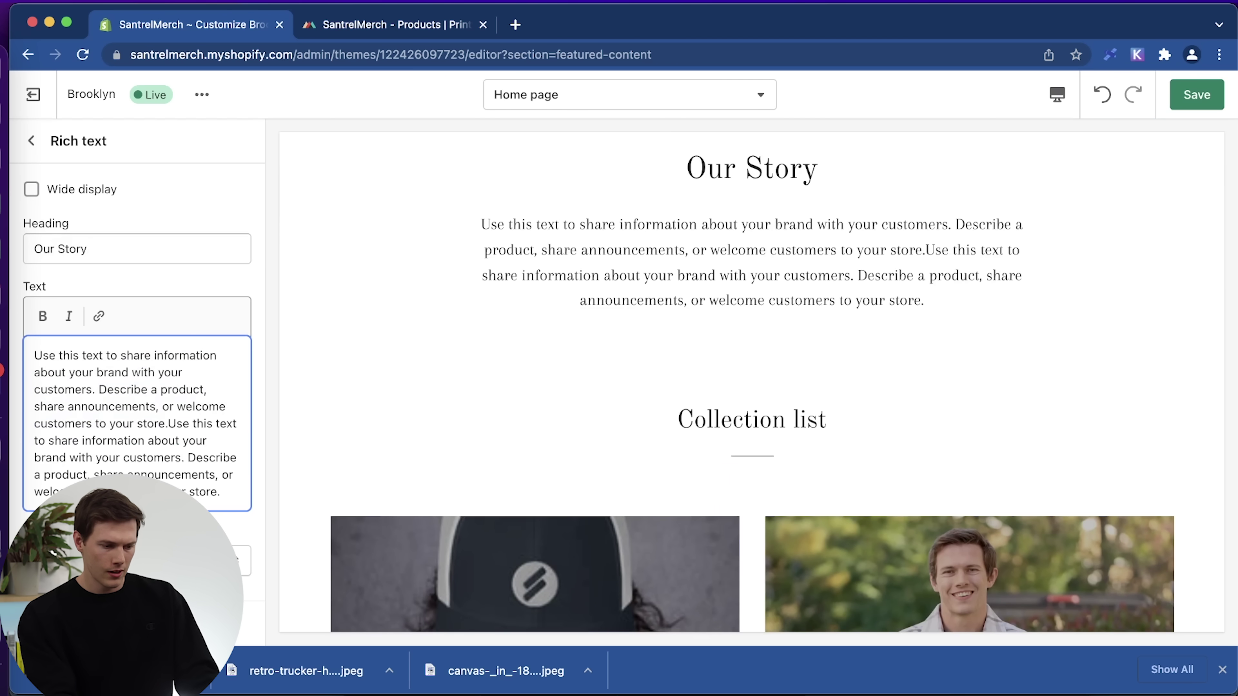
{"action": "scroll", "coordinate": [640, 393], "scroll_direction": "up", "scroll_amount": 5}
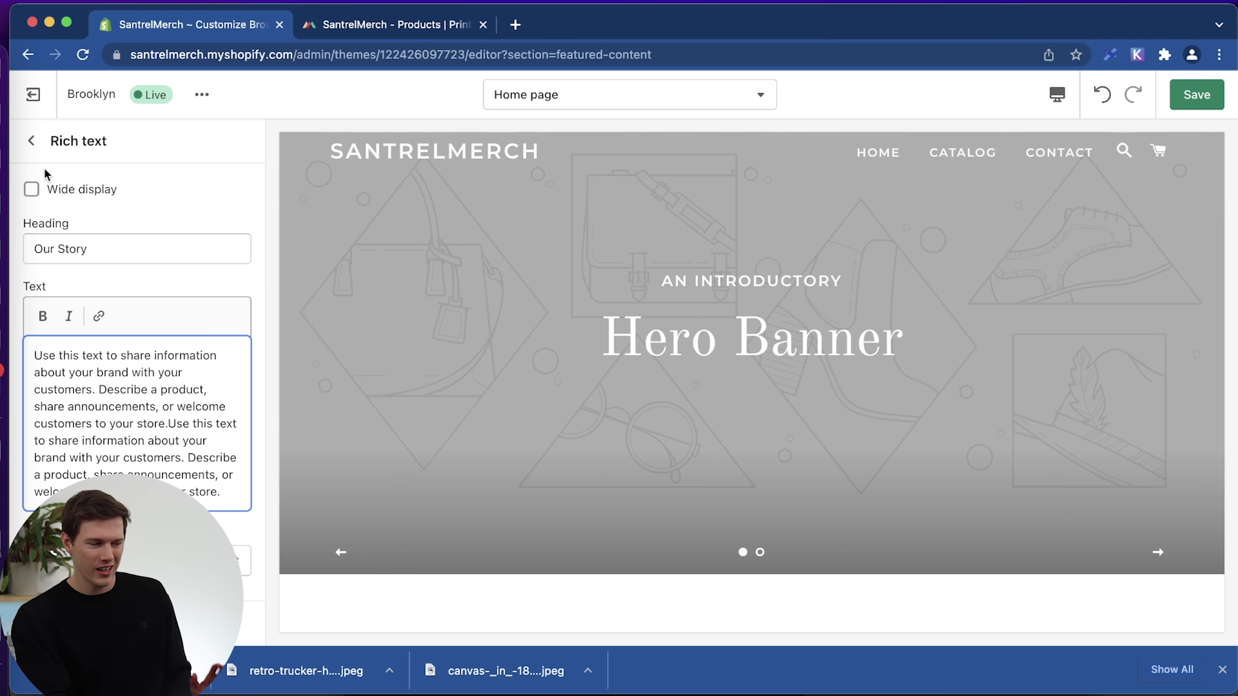
{"action": "left_click", "coordinate": [30, 141]}
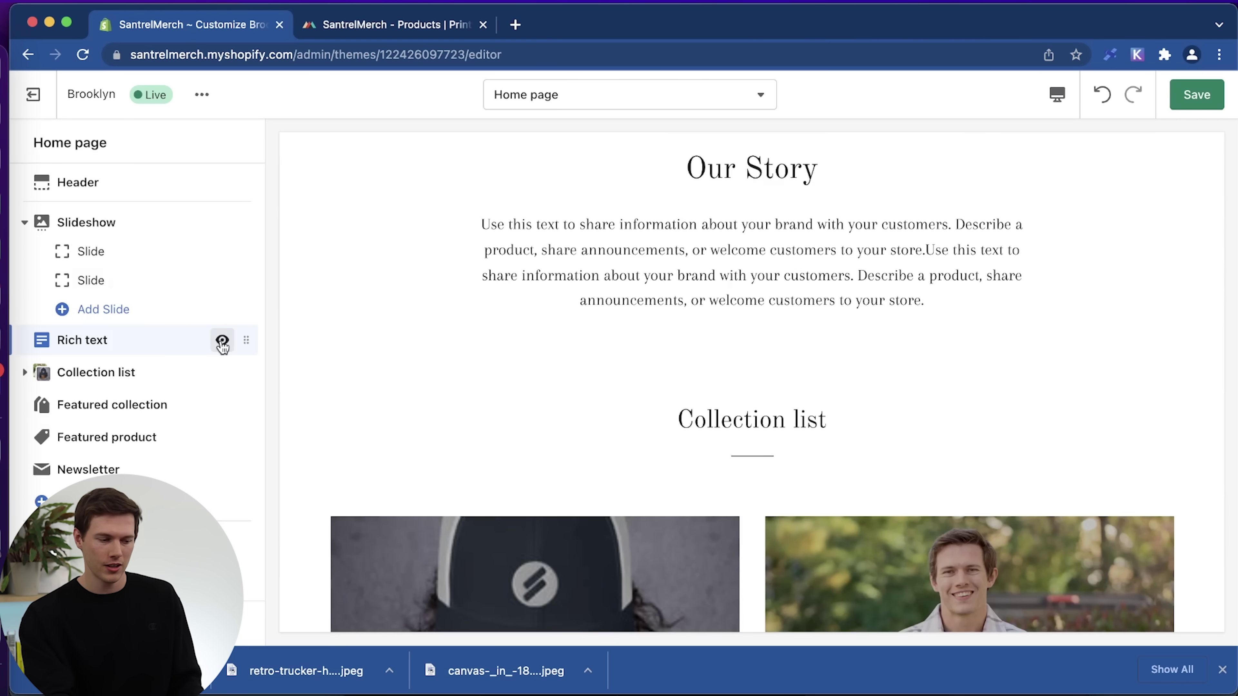
Hide the Our Story rich text section and scroll the preview down to Featured collection.
{"action": "left_click", "coordinate": [222, 341]}
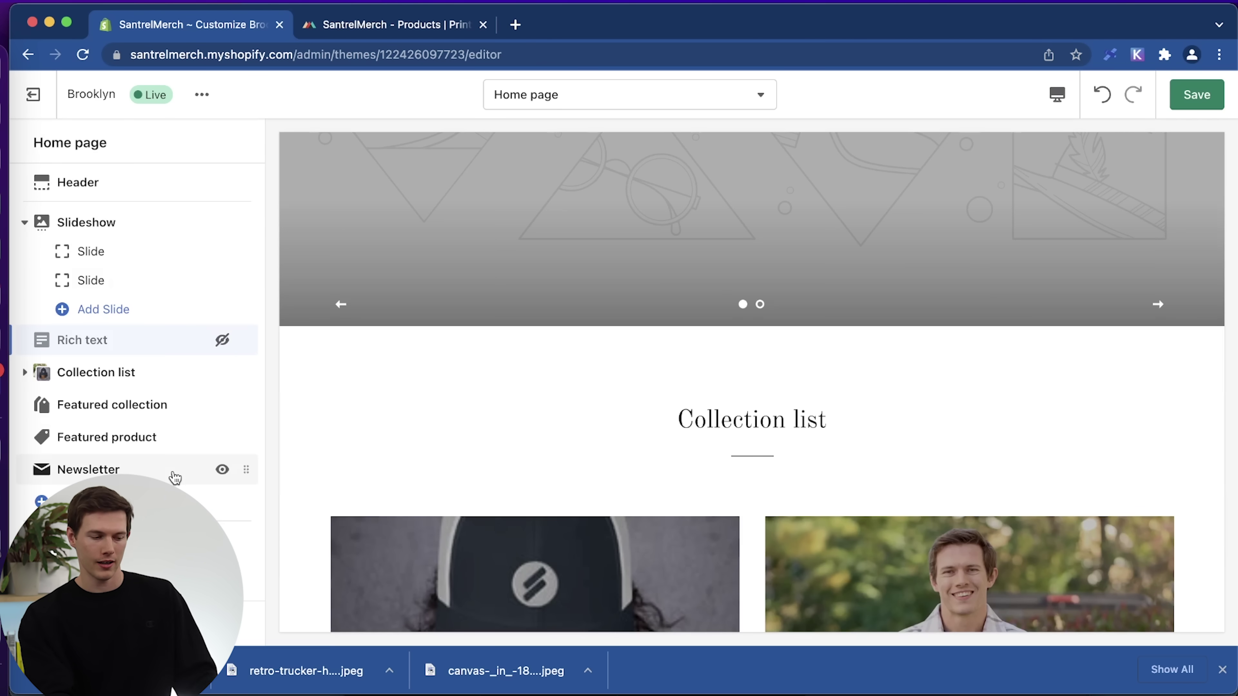
{"action": "scroll", "coordinate": [590, 424], "scroll_direction": "up", "scroll_amount": 6}
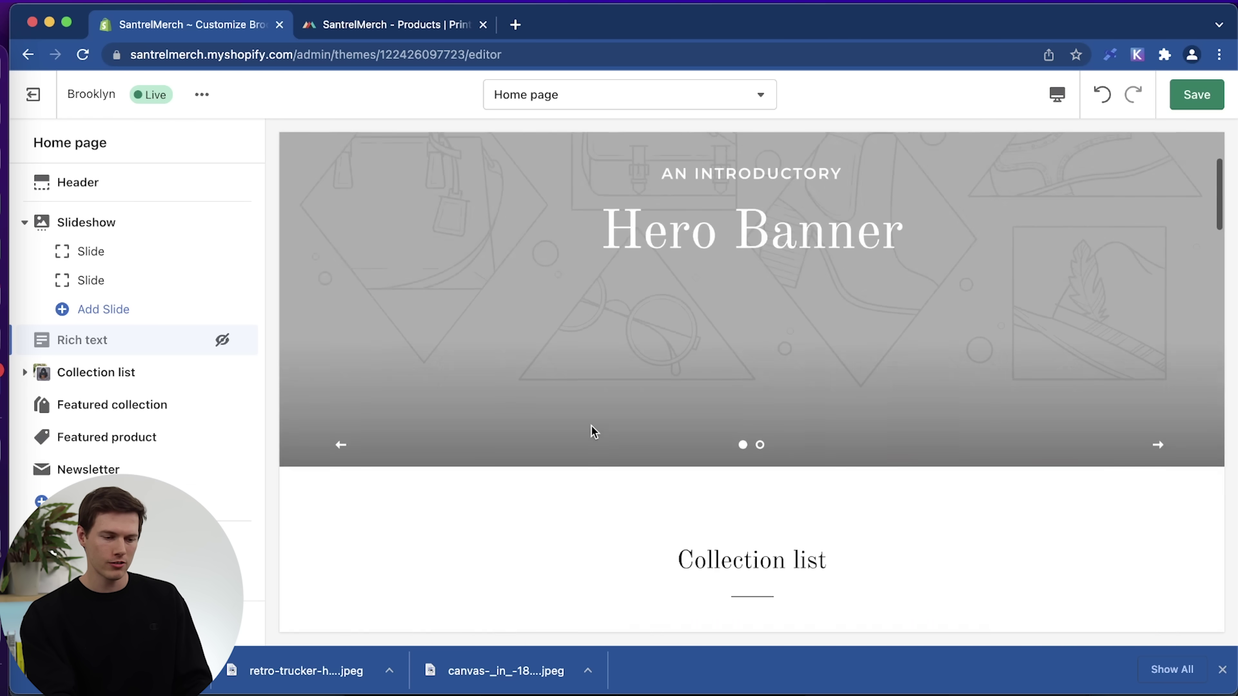
{"action": "scroll", "coordinate": [591, 431], "scroll_direction": "down", "scroll_amount": 2}
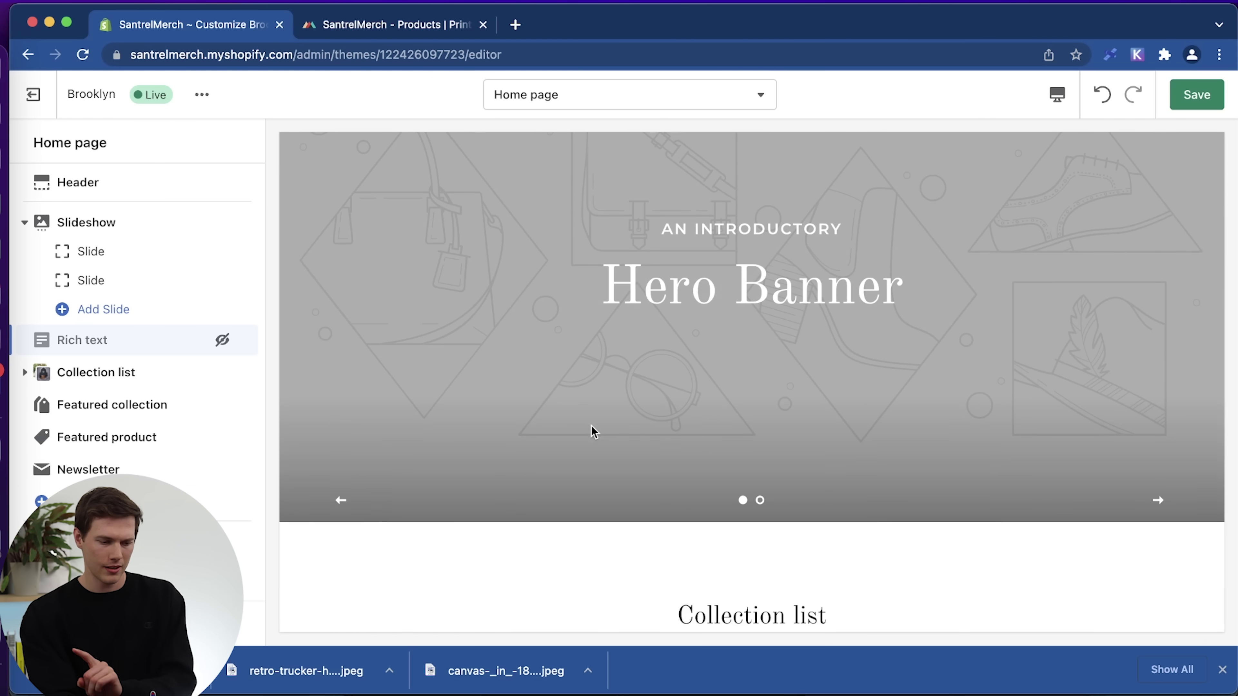
{"action": "scroll", "coordinate": [592, 431], "scroll_direction": "down", "scroll_amount": 15}
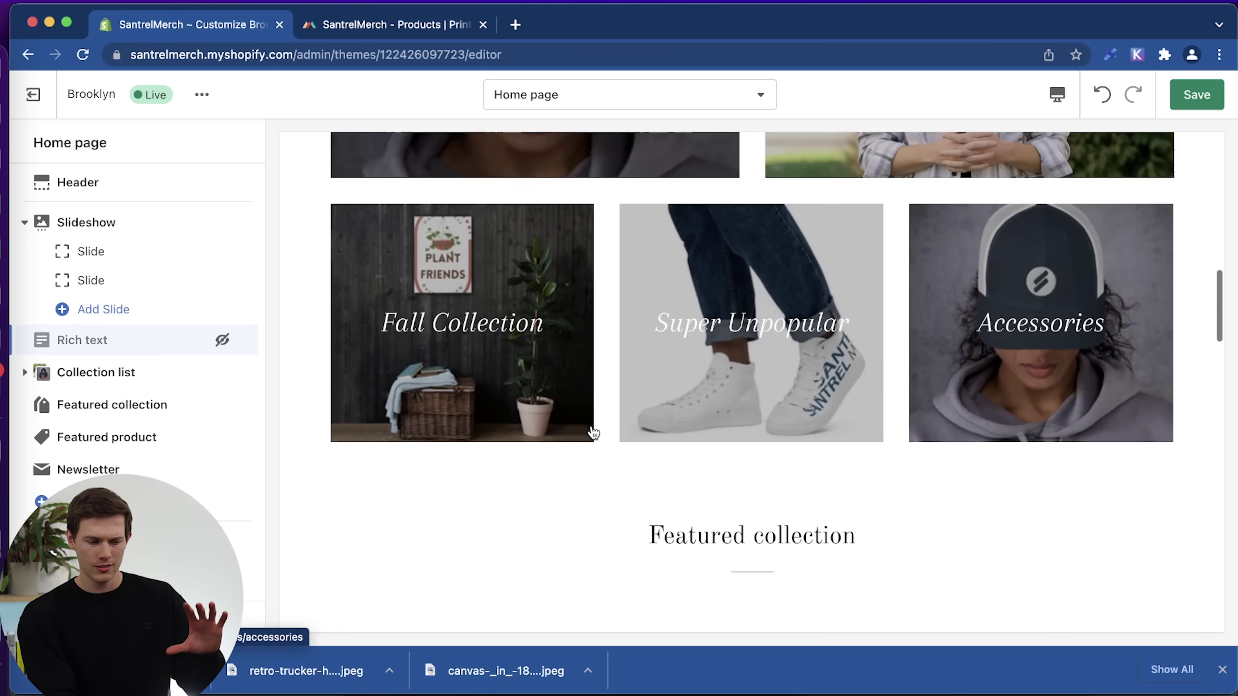
{"action": "scroll", "coordinate": [591, 429], "scroll_direction": "down", "scroll_amount": 9}
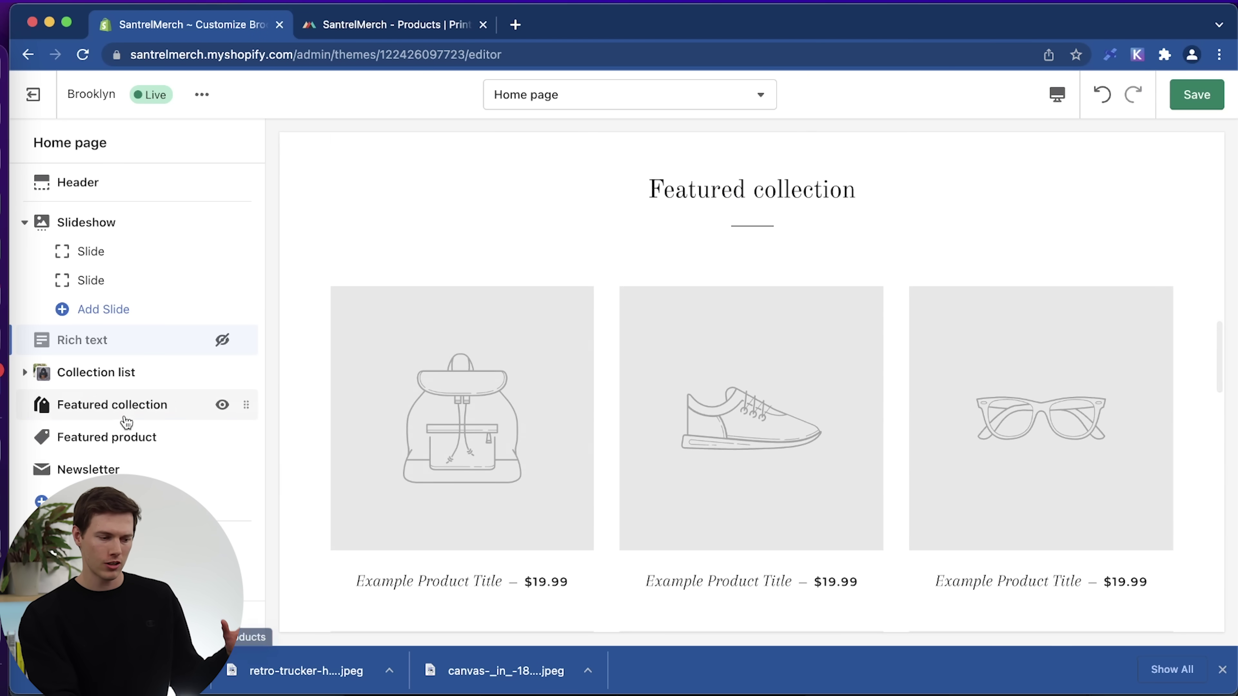
Feature the Hot Sellers collection in the Featured collection section.
{"action": "left_click", "coordinate": [123, 412]}
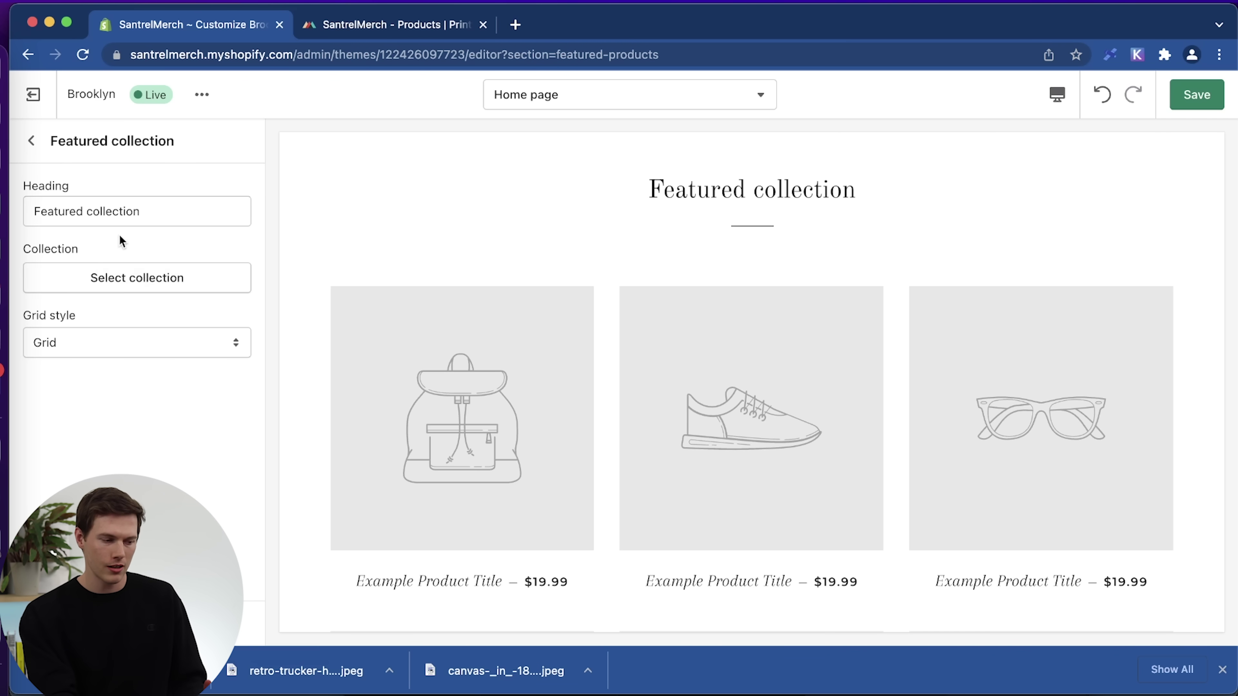
{"action": "left_click", "coordinate": [129, 283]}
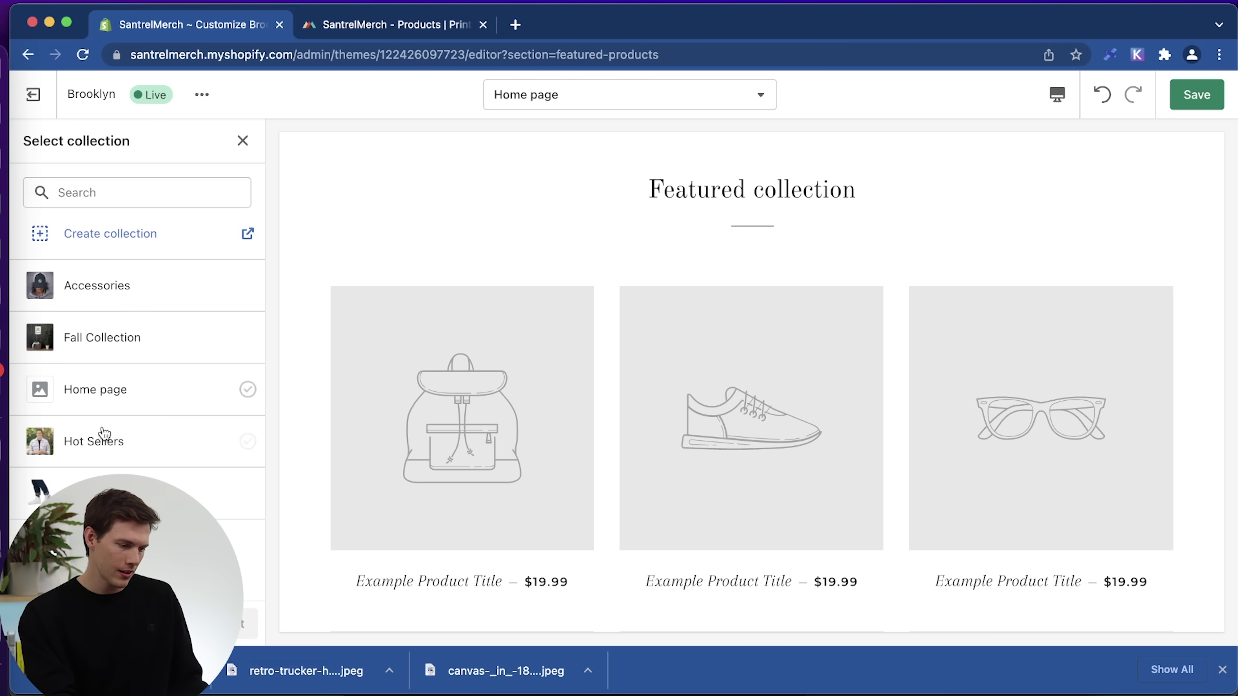
{"action": "left_click", "coordinate": [99, 443]}
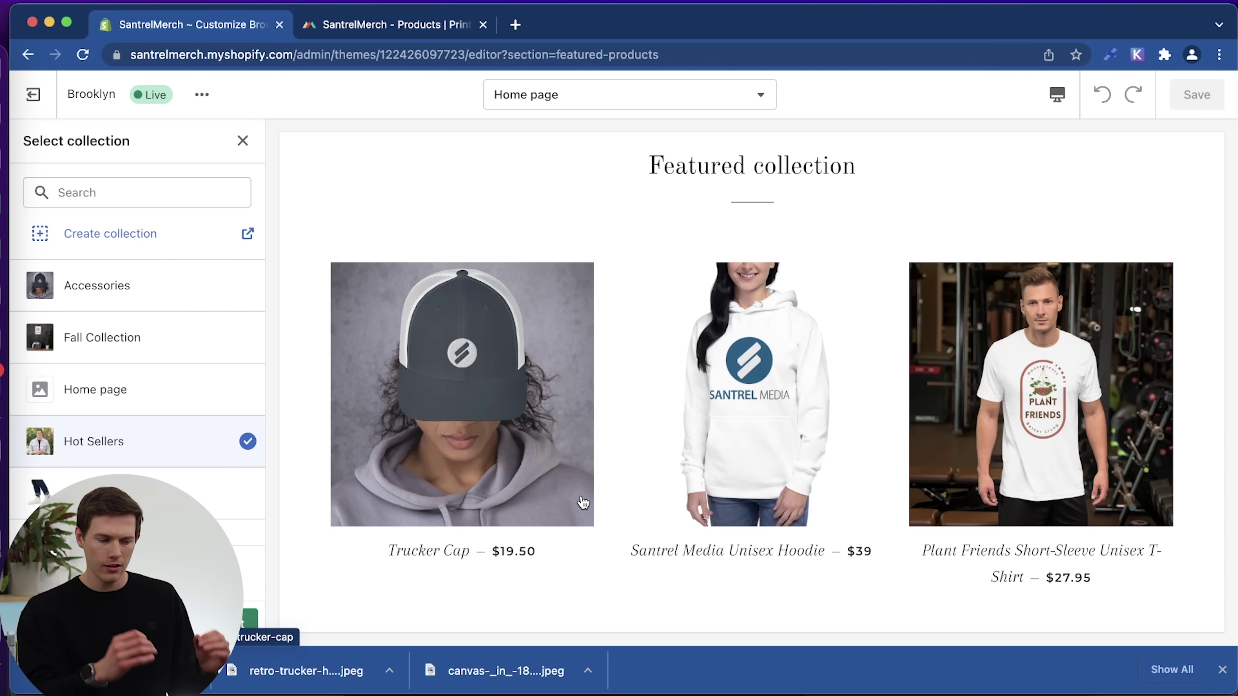
{"action": "left_click", "coordinate": [246, 620]}
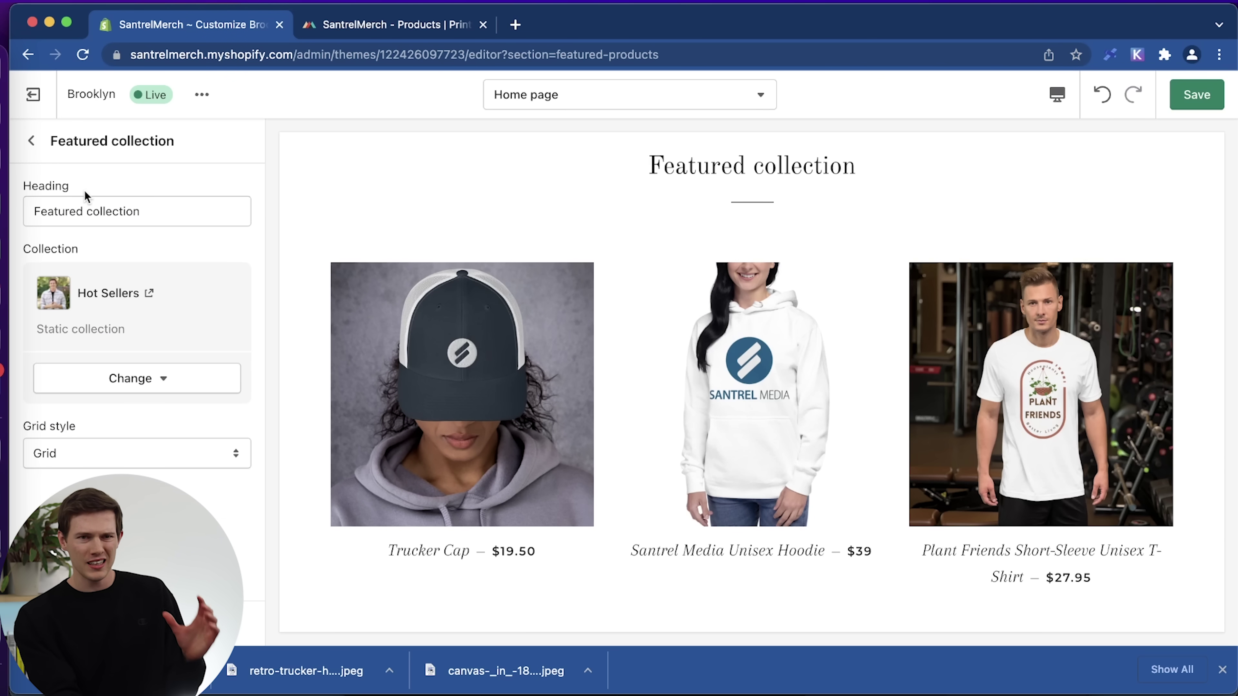
{"action": "left_click", "coordinate": [30, 141]}
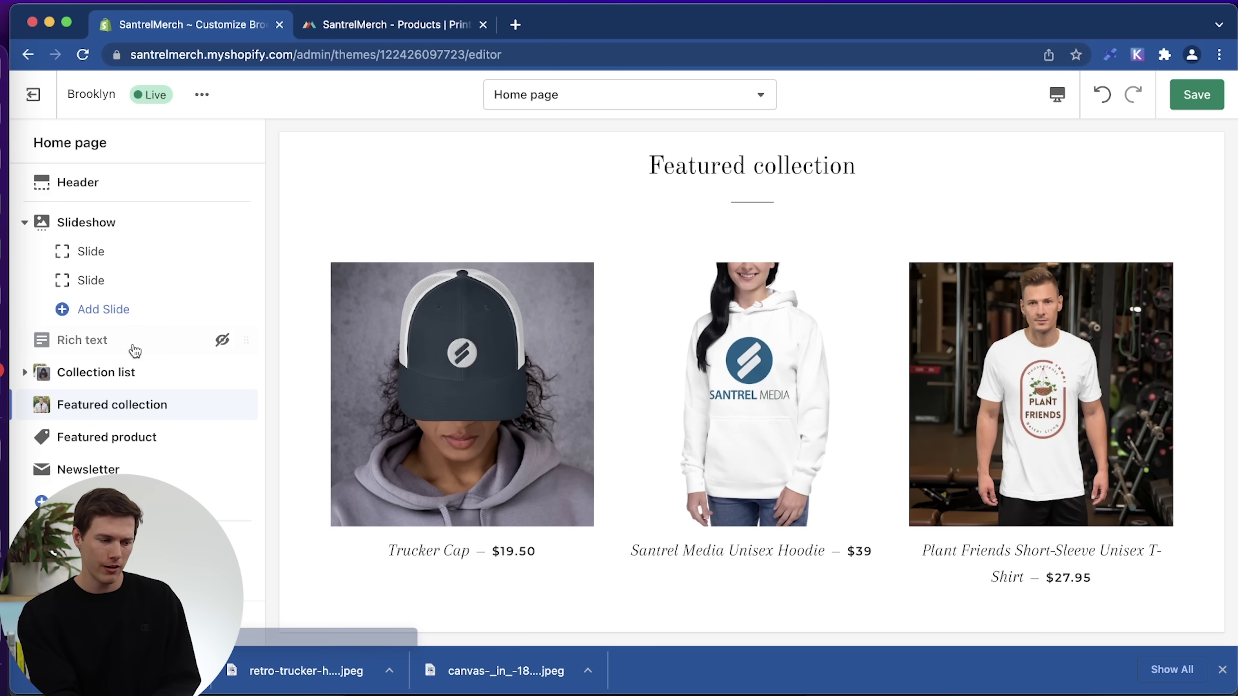
Drag Featured collection above the Collection list and review the updated home page.
{"action": "scroll", "coordinate": [531, 323], "scroll_direction": "up", "scroll_amount": 15}
{"action": "scroll", "coordinate": [527, 323], "scroll_direction": "down", "scroll_amount": 10}
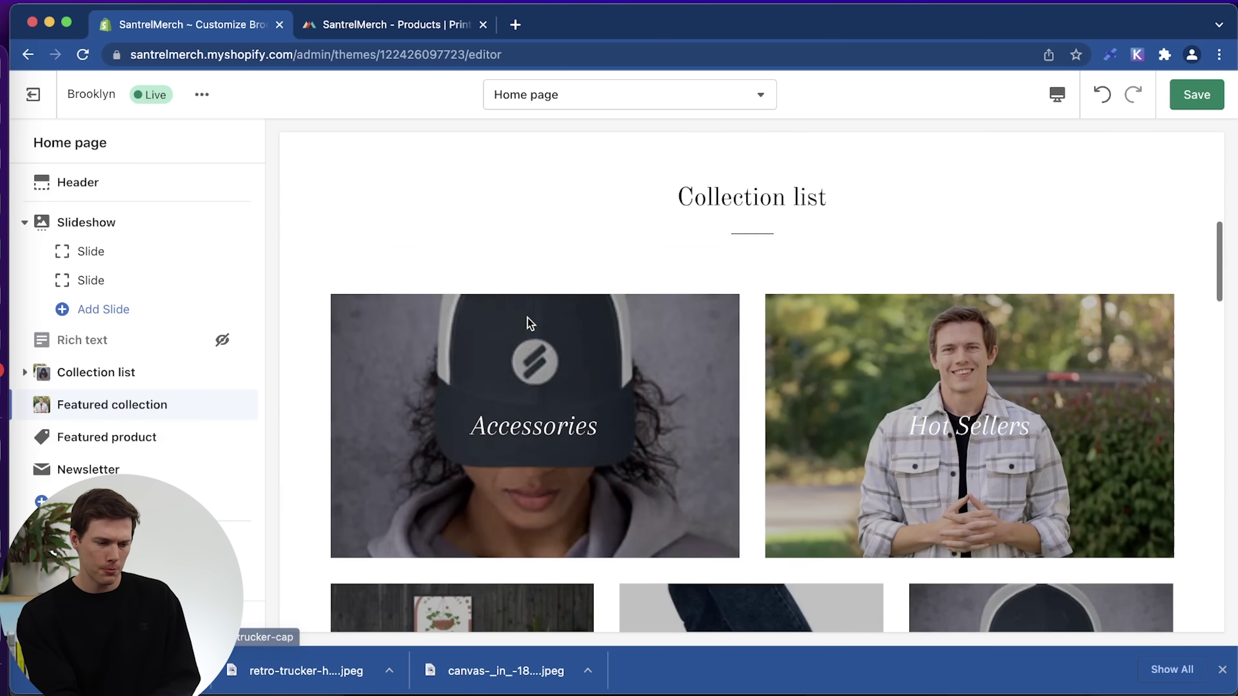
{"action": "scroll", "coordinate": [527, 334], "scroll_direction": "down", "scroll_amount": 5}
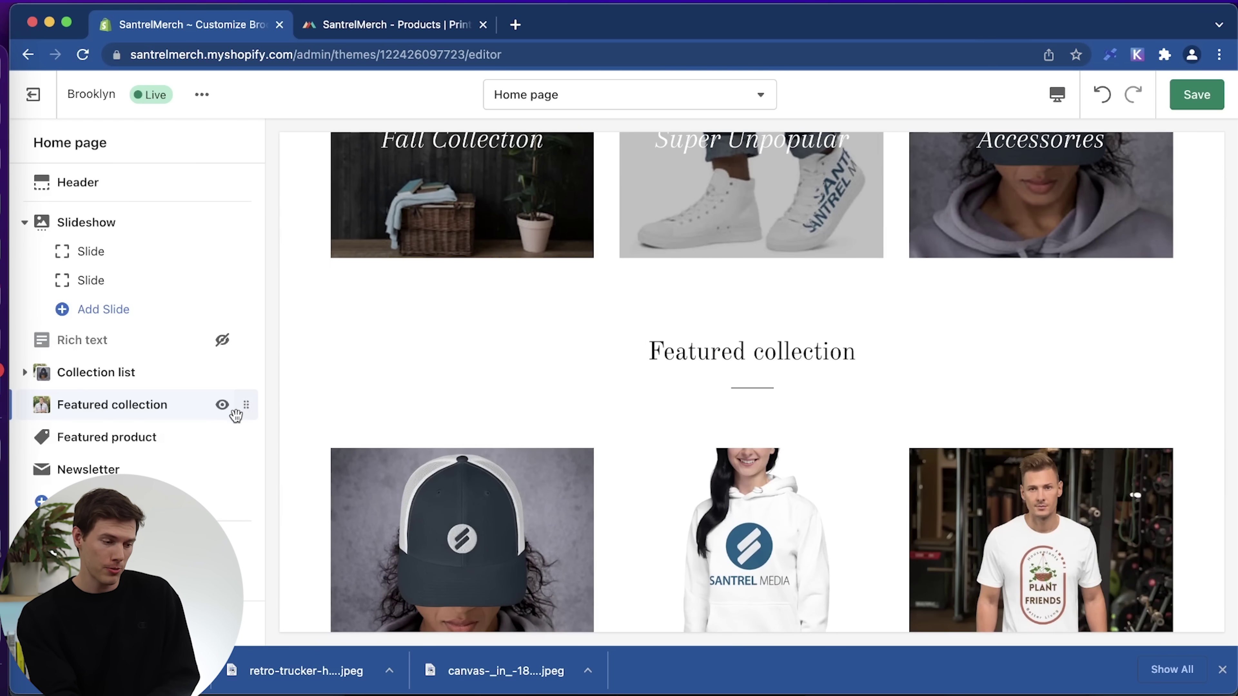
{"action": "scroll", "coordinate": [518, 389], "scroll_direction": "up", "scroll_amount": 3}
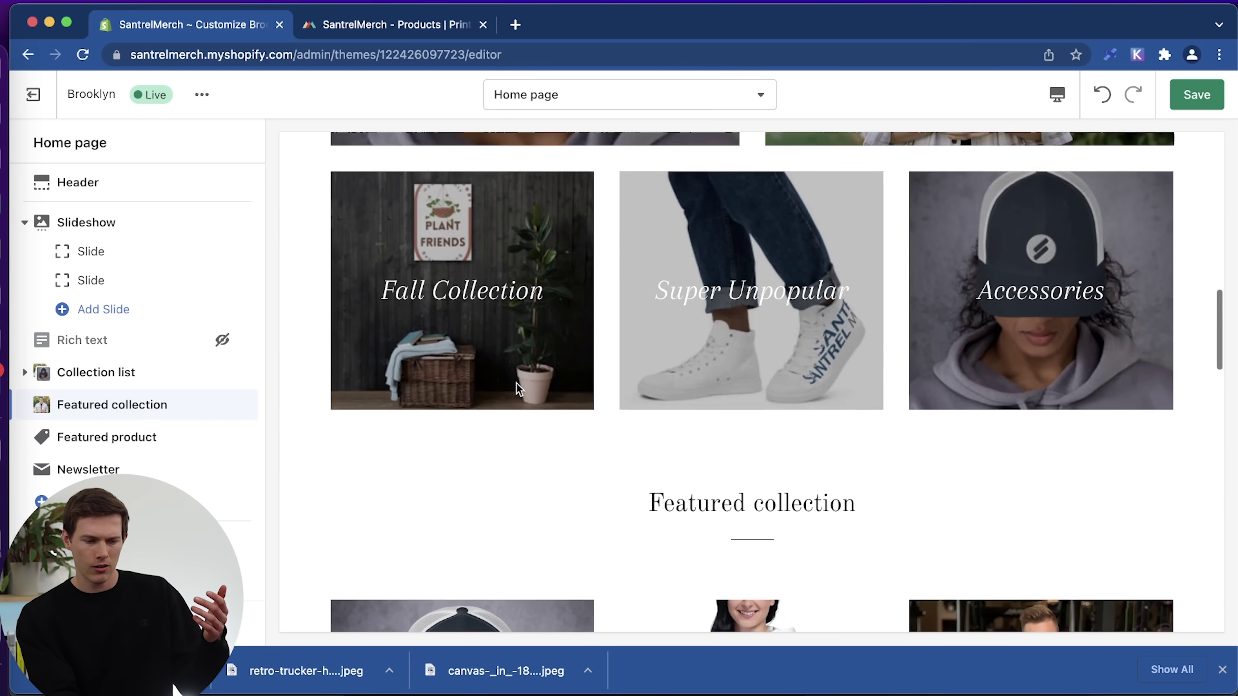
{"action": "scroll", "coordinate": [517, 389], "scroll_direction": "down", "scroll_amount": 5}
{"action": "left_click_drag", "start_coordinate": [232, 401], "coordinate": [227, 372]}
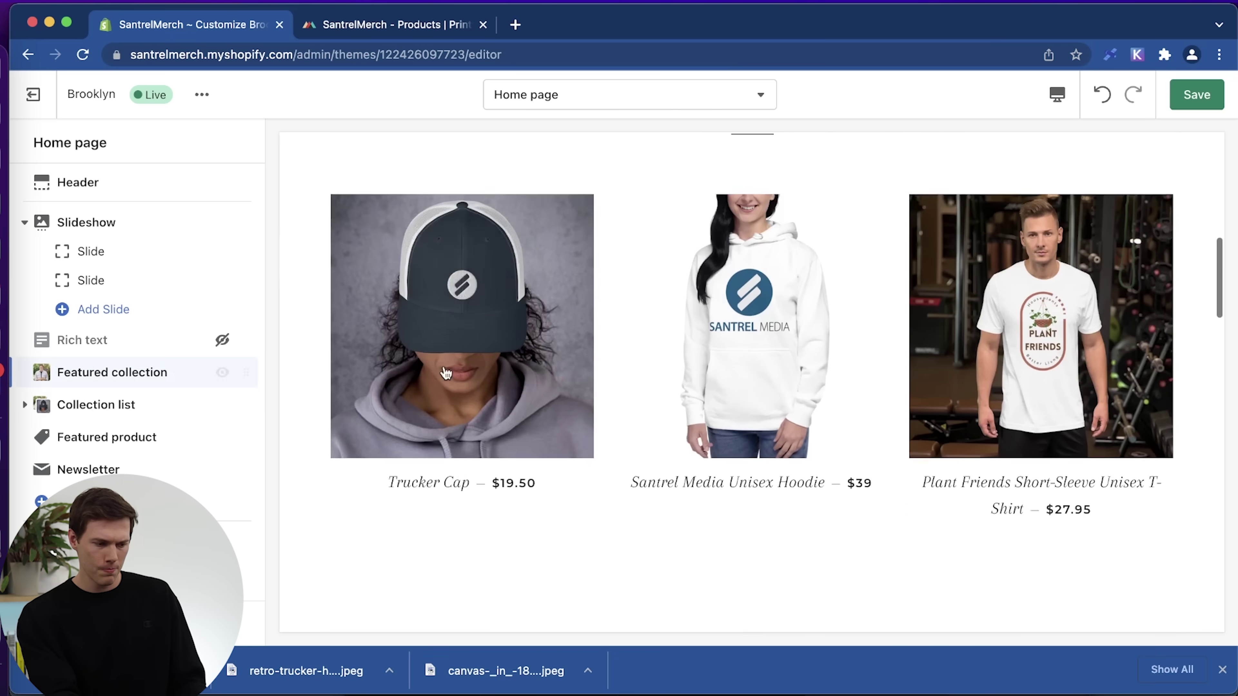
{"action": "scroll", "coordinate": [565, 380], "scroll_direction": "up", "scroll_amount": 5}
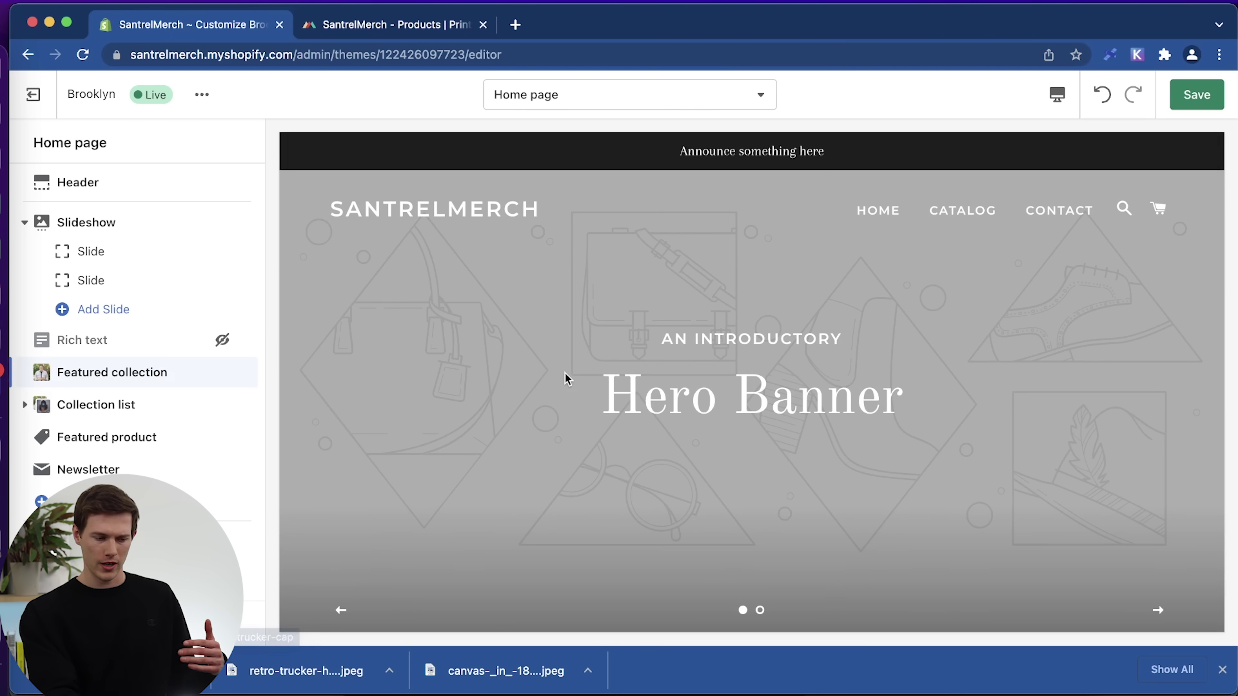
{"action": "scroll", "coordinate": [566, 380], "scroll_direction": "down", "scroll_amount": 5}
{"action": "scroll", "coordinate": [566, 379], "scroll_direction": "down", "scroll_amount": 2}
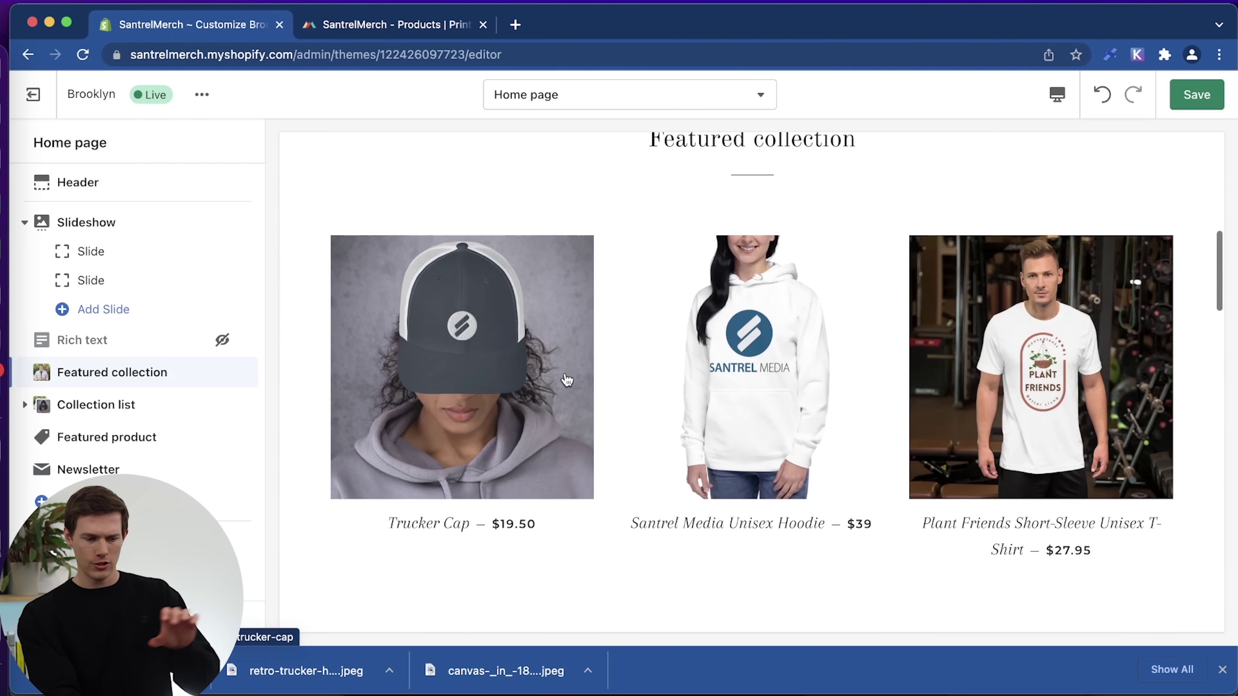
{"action": "scroll", "coordinate": [566, 379], "scroll_direction": "down", "scroll_amount": 5}
{"action": "scroll", "coordinate": [567, 380], "scroll_direction": "down", "scroll_amount": 5}
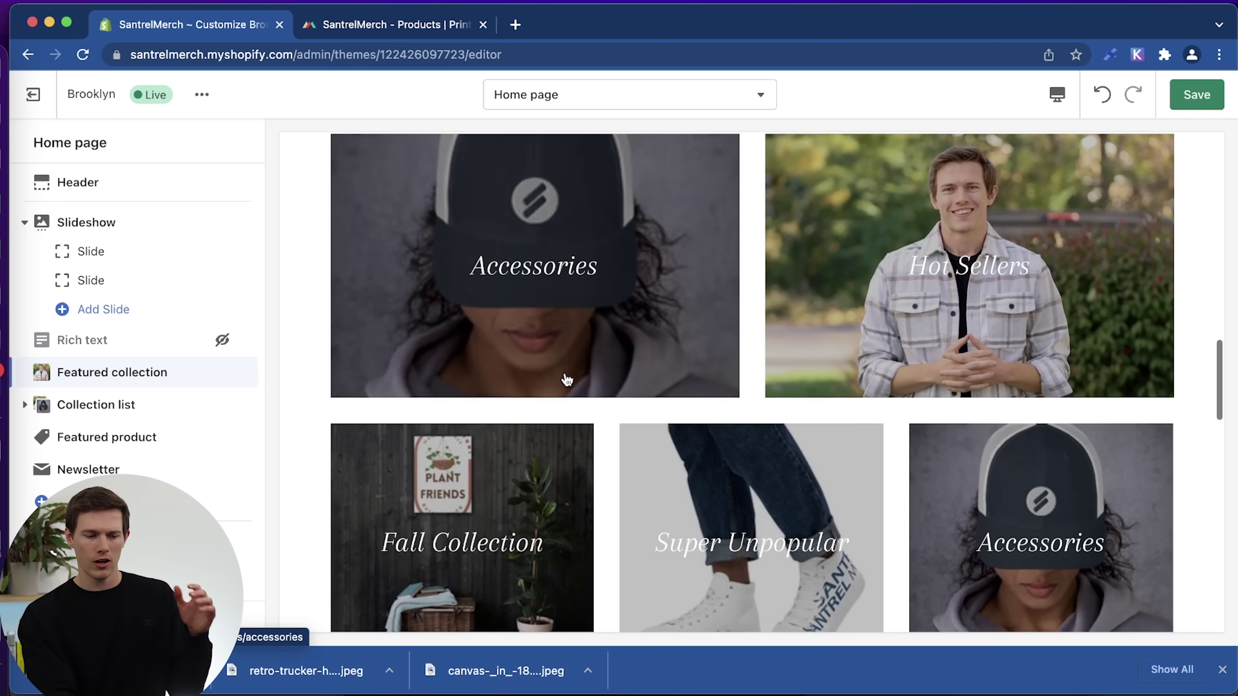
{"action": "scroll", "coordinate": [566, 380], "scroll_direction": "down", "scroll_amount": 5}
{"action": "scroll", "coordinate": [566, 380], "scroll_direction": "down", "scroll_amount": 5}
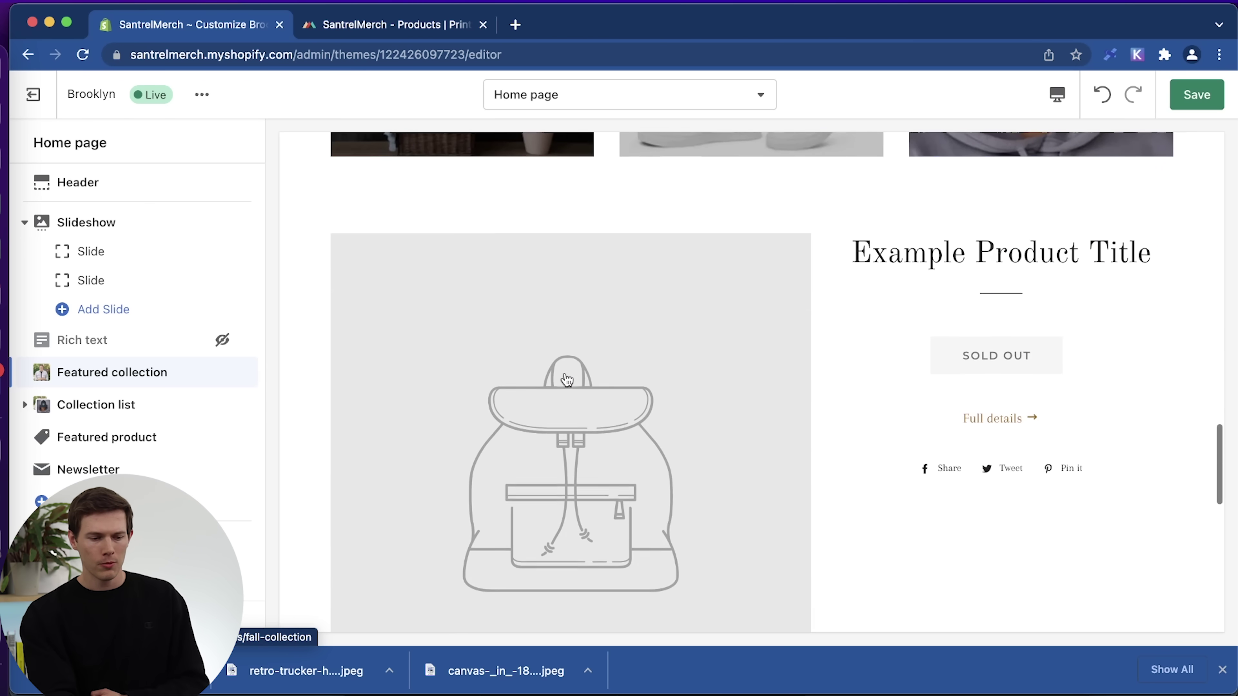
{"action": "scroll", "coordinate": [565, 379], "scroll_direction": "down", "scroll_amount": 1}
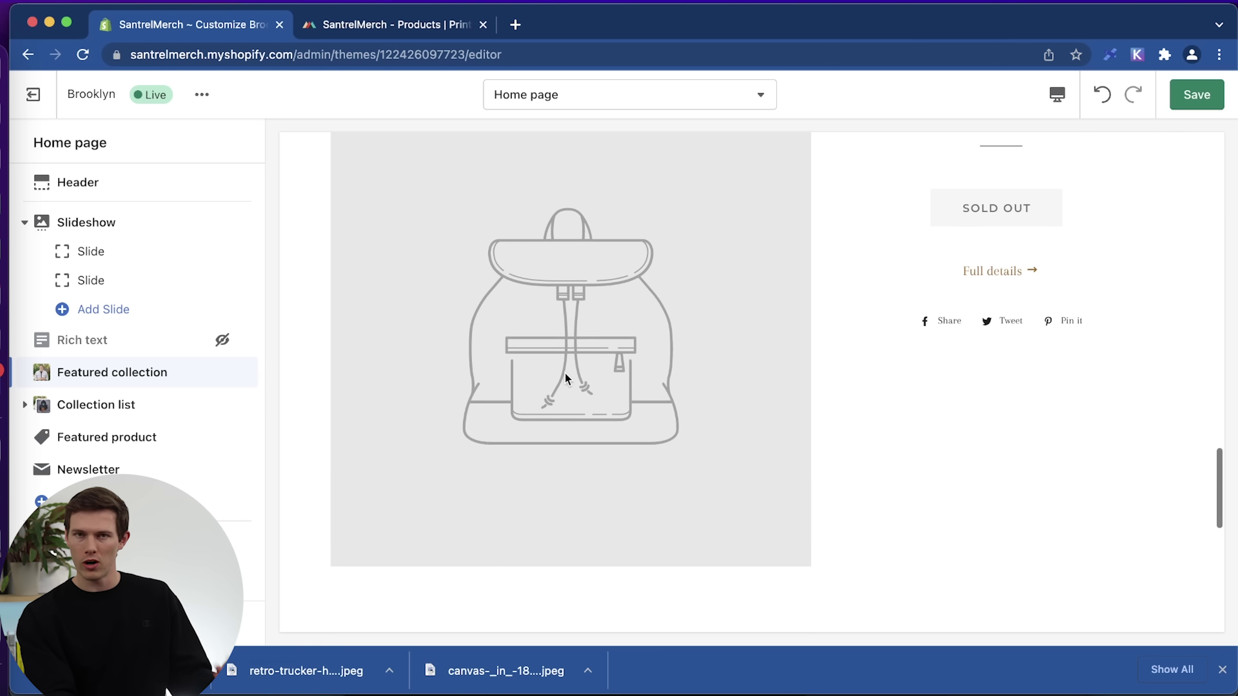
Select the Santrel Media Unisex Hoodie ($39.00, sizes S–XL) as the featured product.
{"action": "left_click", "coordinate": [116, 438]}
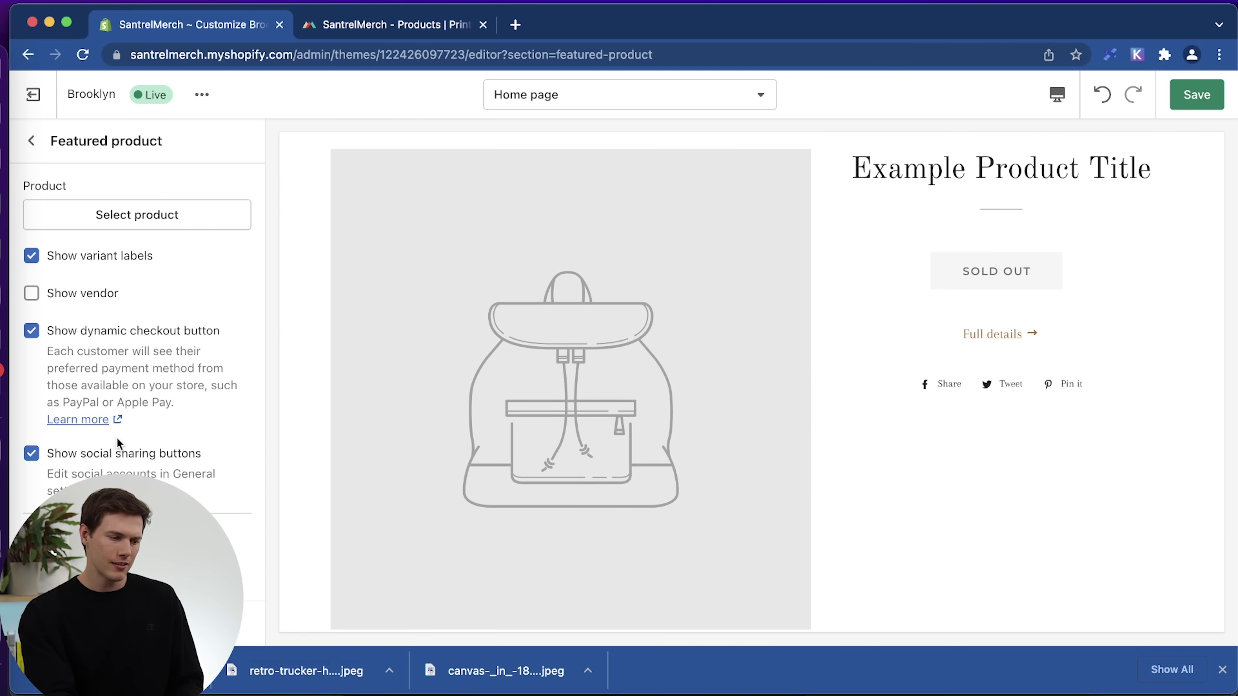
{"action": "left_click", "coordinate": [132, 213]}
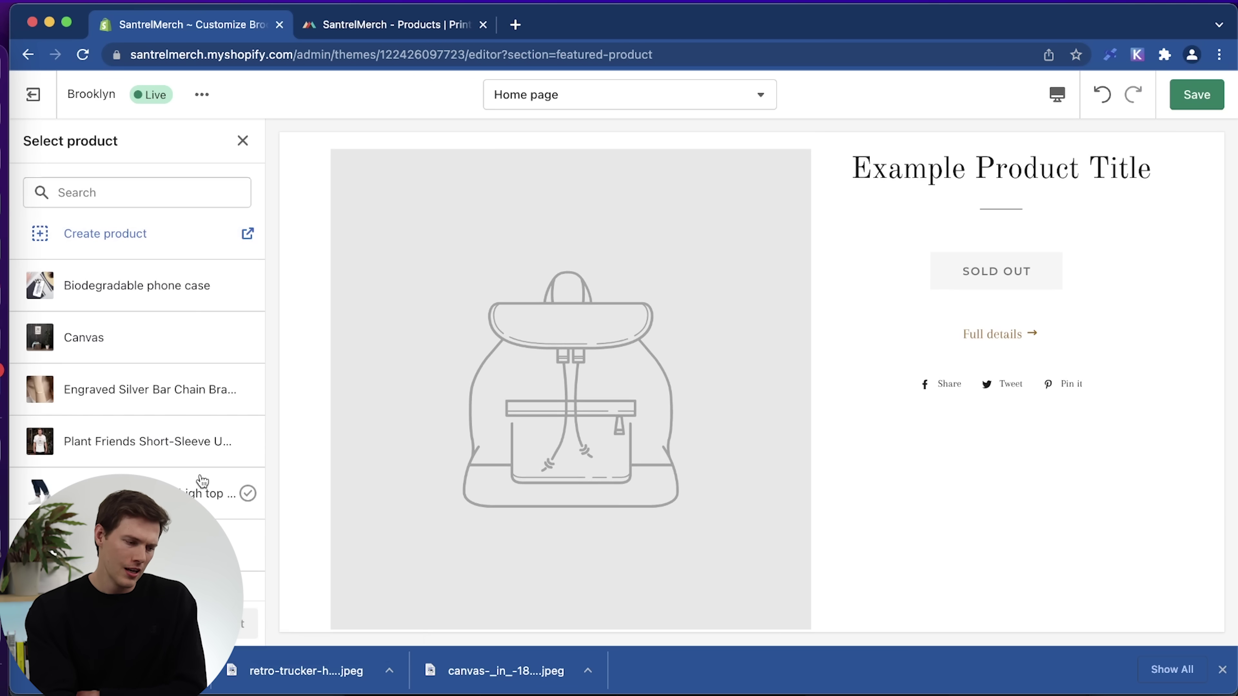
{"action": "scroll", "coordinate": [136, 439], "scroll_direction": "down", "scroll_amount": 2}
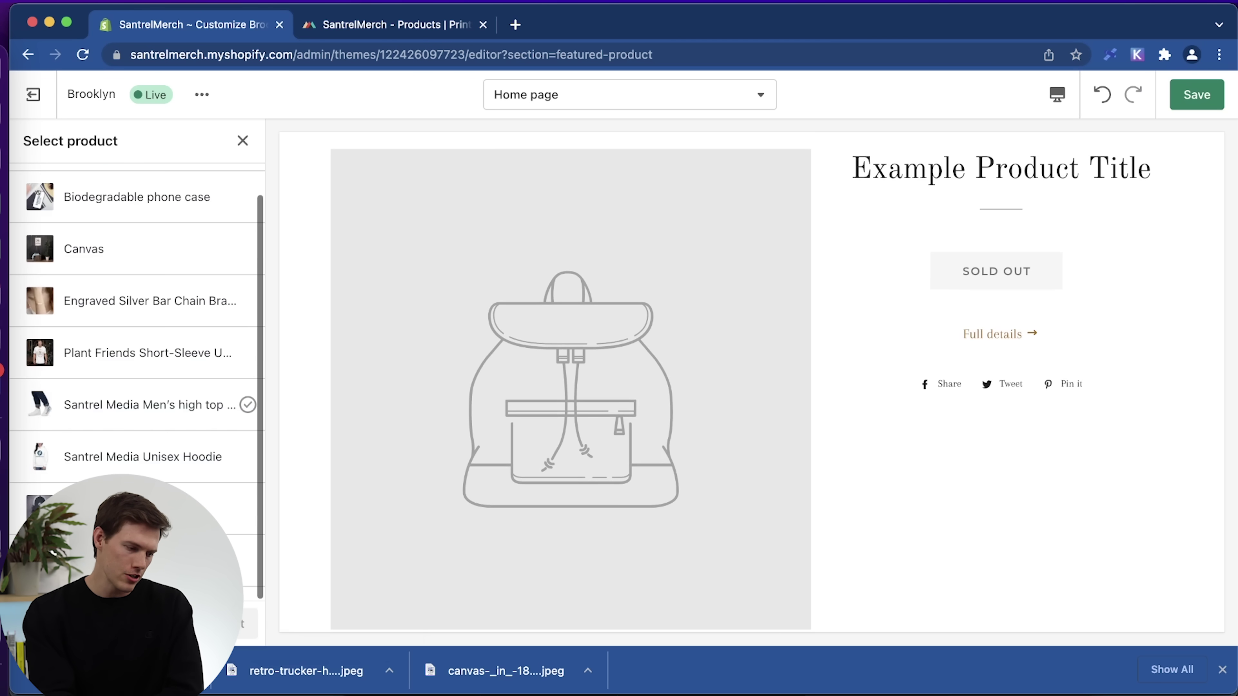
{"action": "left_click", "coordinate": [119, 458]}
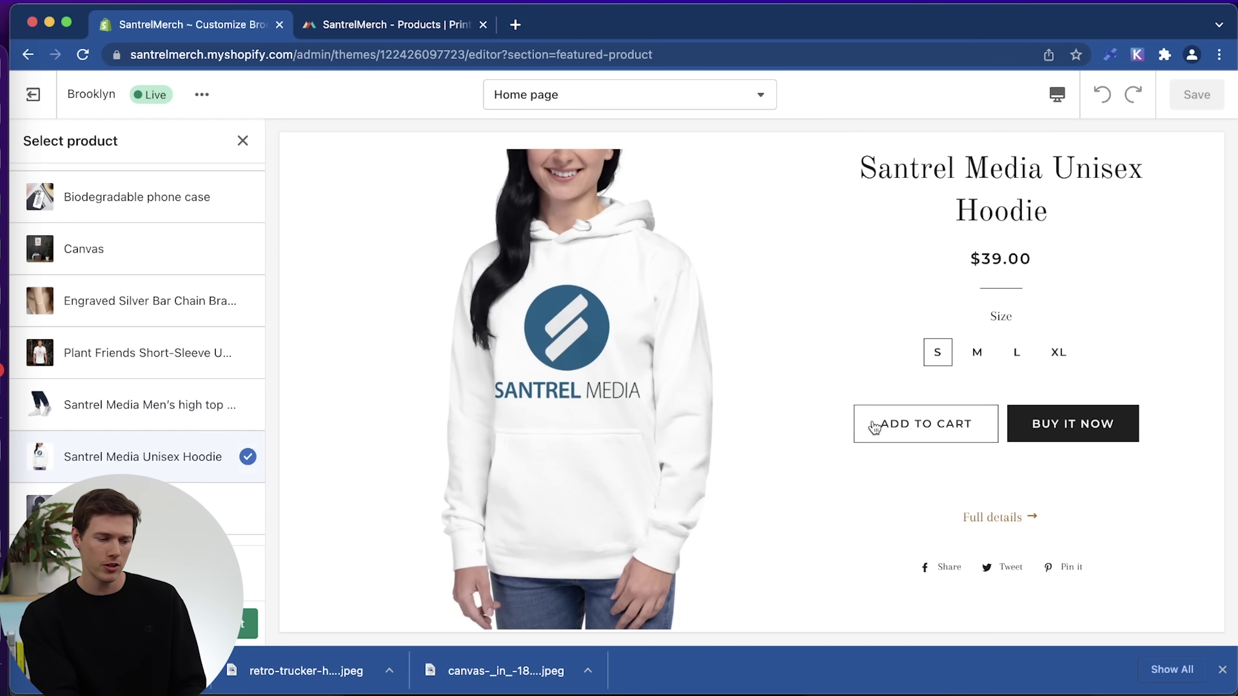
{"action": "left_click", "coordinate": [246, 624]}
{"action": "scroll", "coordinate": [648, 385], "scroll_direction": "up", "scroll_amount": 10}
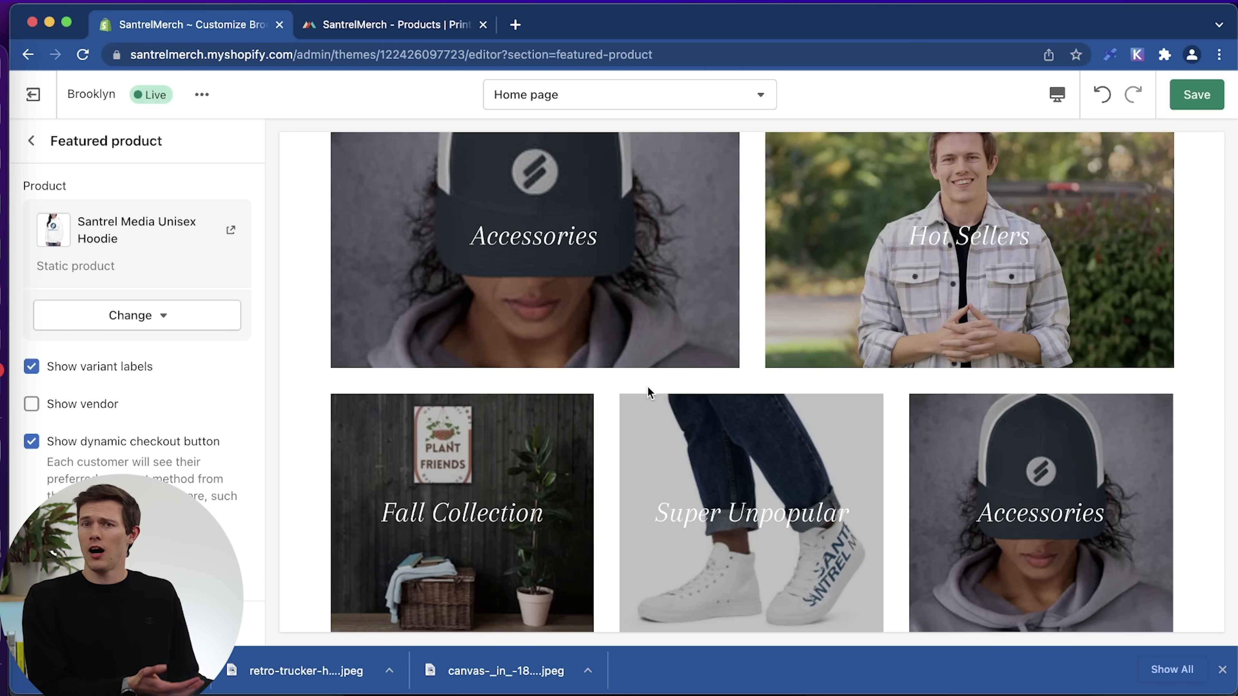
{"action": "scroll", "coordinate": [649, 387], "scroll_direction": "up", "scroll_amount": 10}
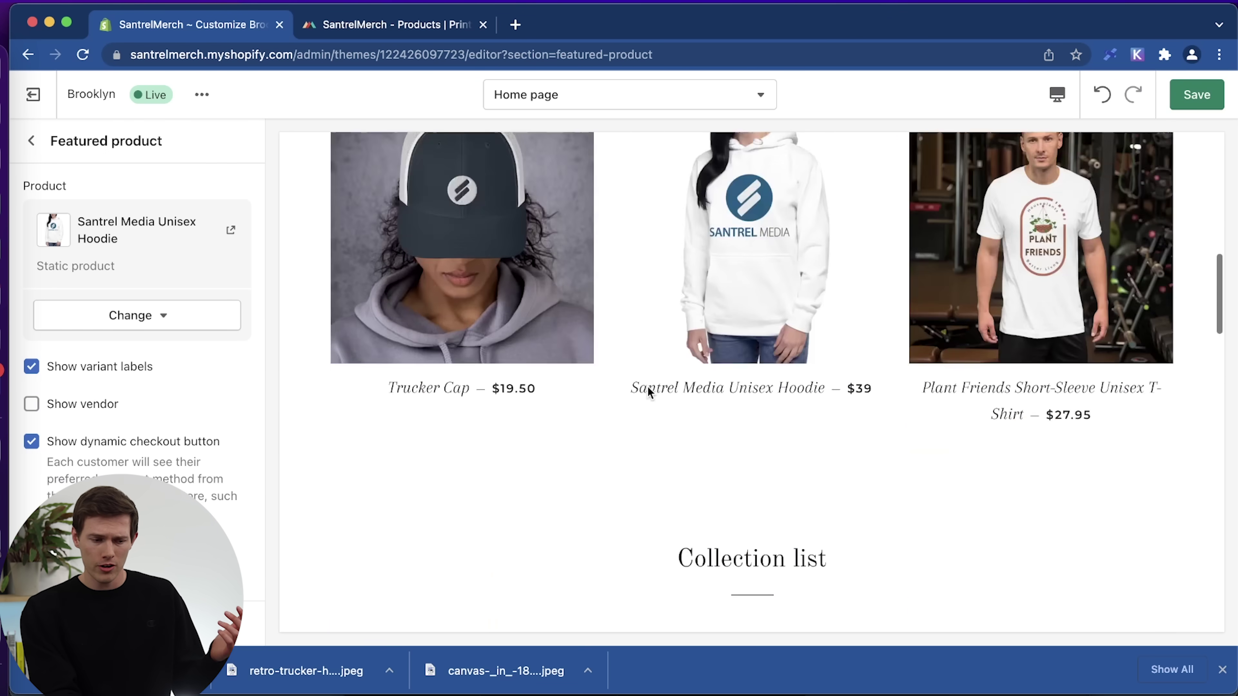
{"action": "scroll", "coordinate": [647, 385], "scroll_direction": "down", "scroll_amount": 10}
{"action": "scroll", "coordinate": [648, 385], "scroll_direction": "down", "scroll_amount": 10}
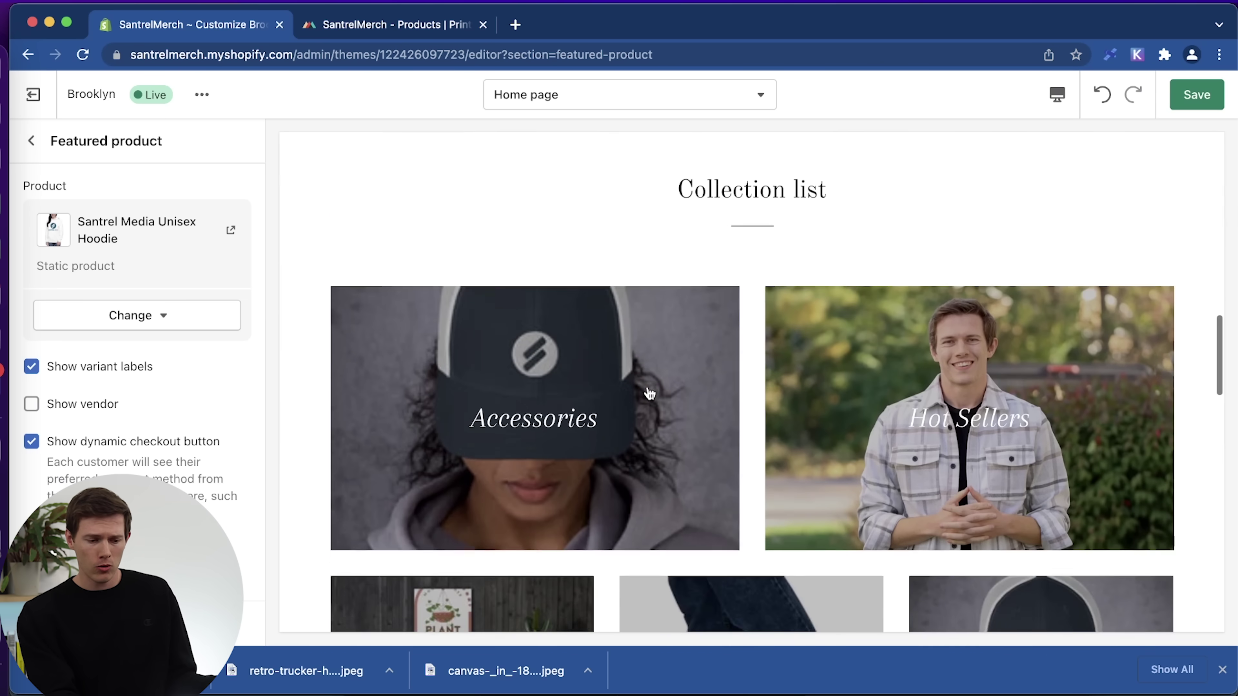
{"action": "scroll", "coordinate": [647, 388], "scroll_direction": "down", "scroll_amount": 3}
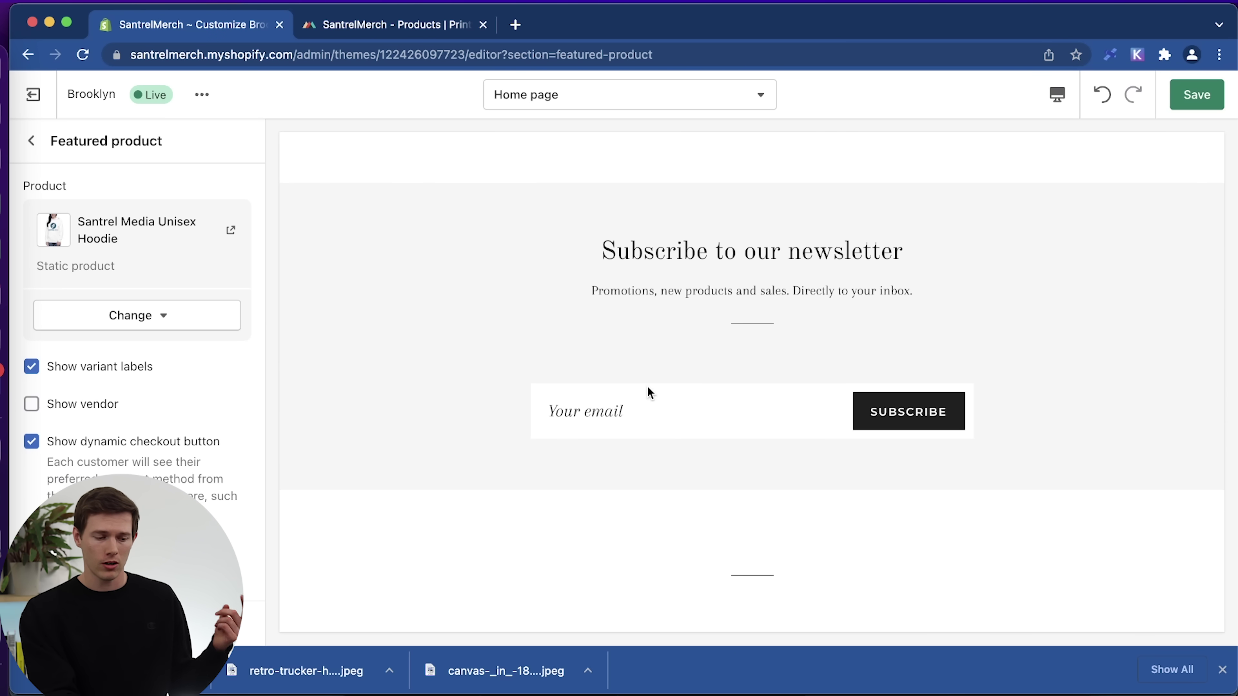
{"action": "scroll", "coordinate": [647, 385], "scroll_direction": "up", "scroll_amount": 10}
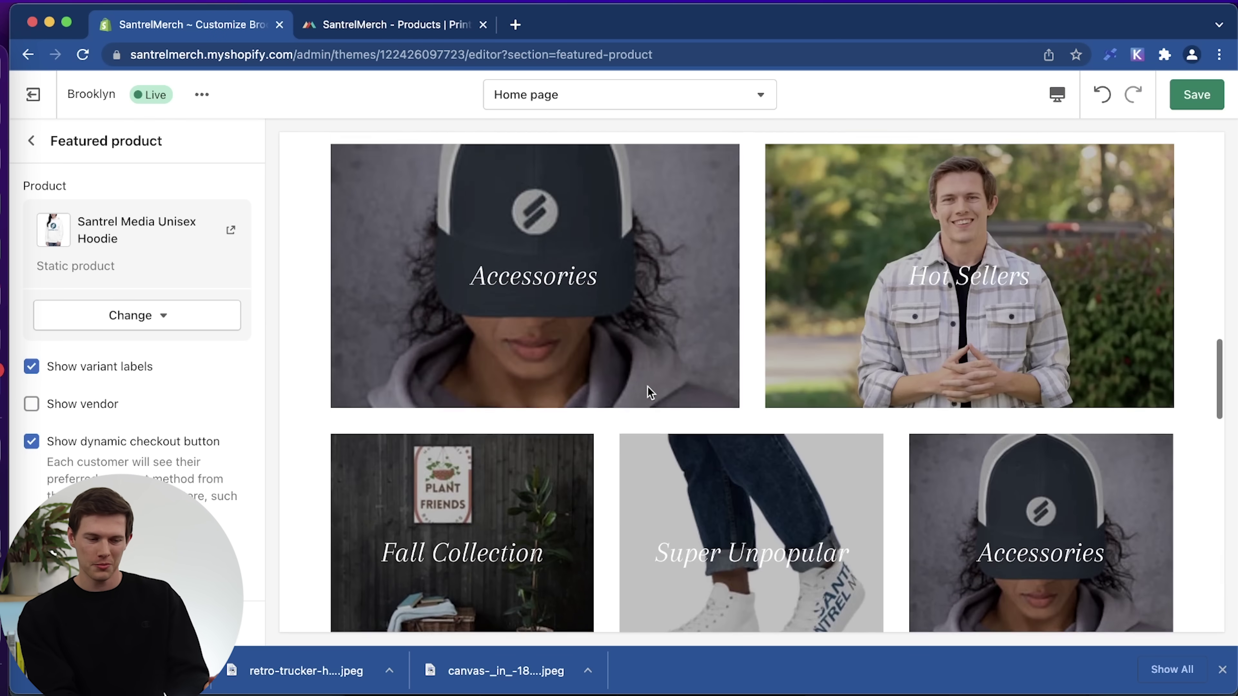
{"action": "scroll", "coordinate": [648, 387], "scroll_direction": "up", "scroll_amount": 10}
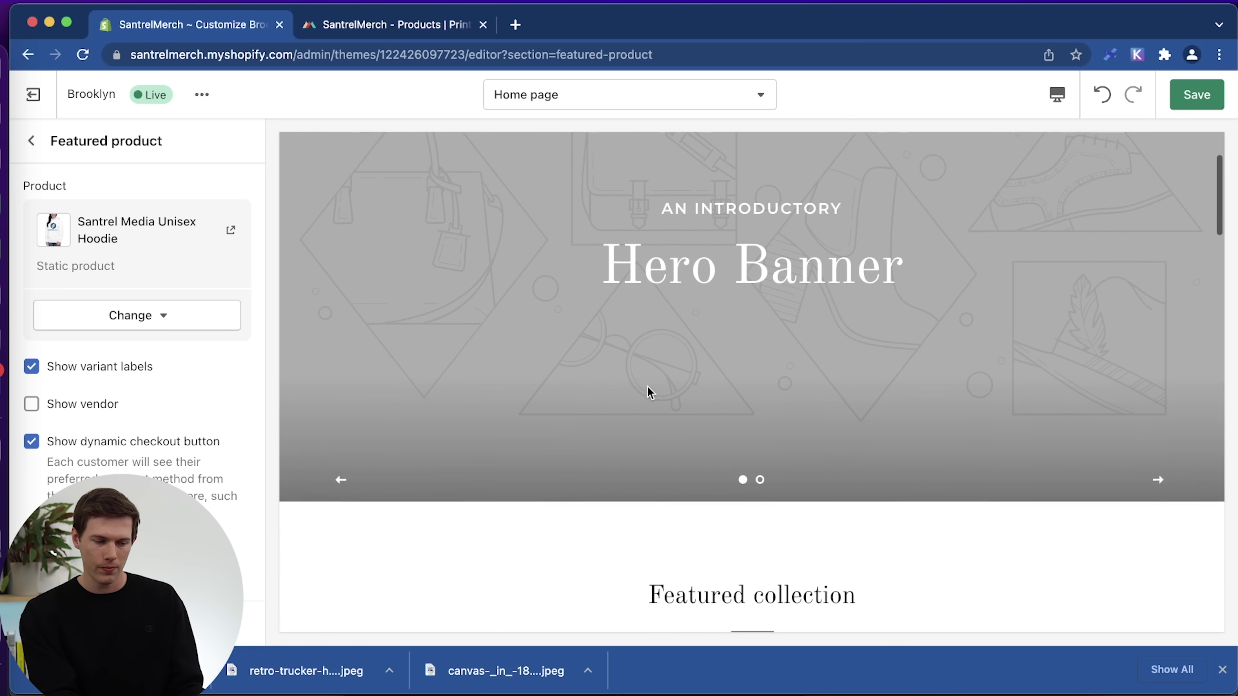
{"action": "scroll", "coordinate": [648, 390], "scroll_direction": "up", "scroll_amount": 3}
{"action": "scroll", "coordinate": [721, 410], "scroll_direction": "down", "scroll_amount": 15}
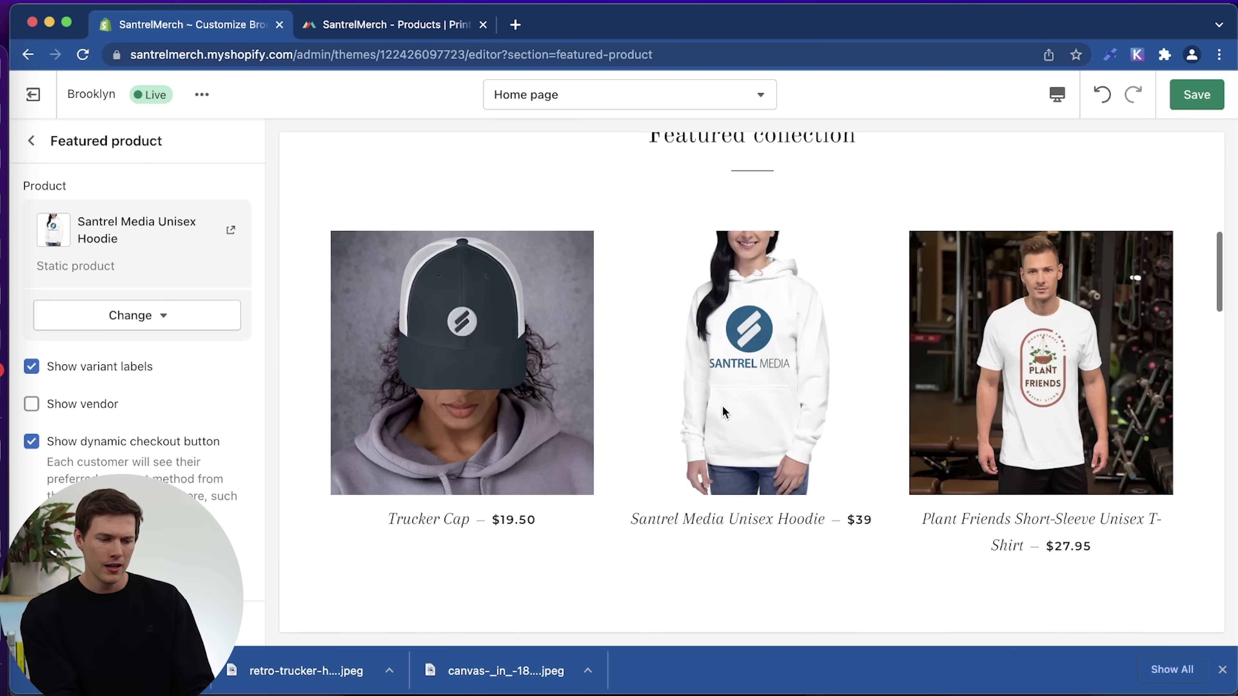
{"action": "scroll", "coordinate": [724, 410], "scroll_direction": "down", "scroll_amount": 10}
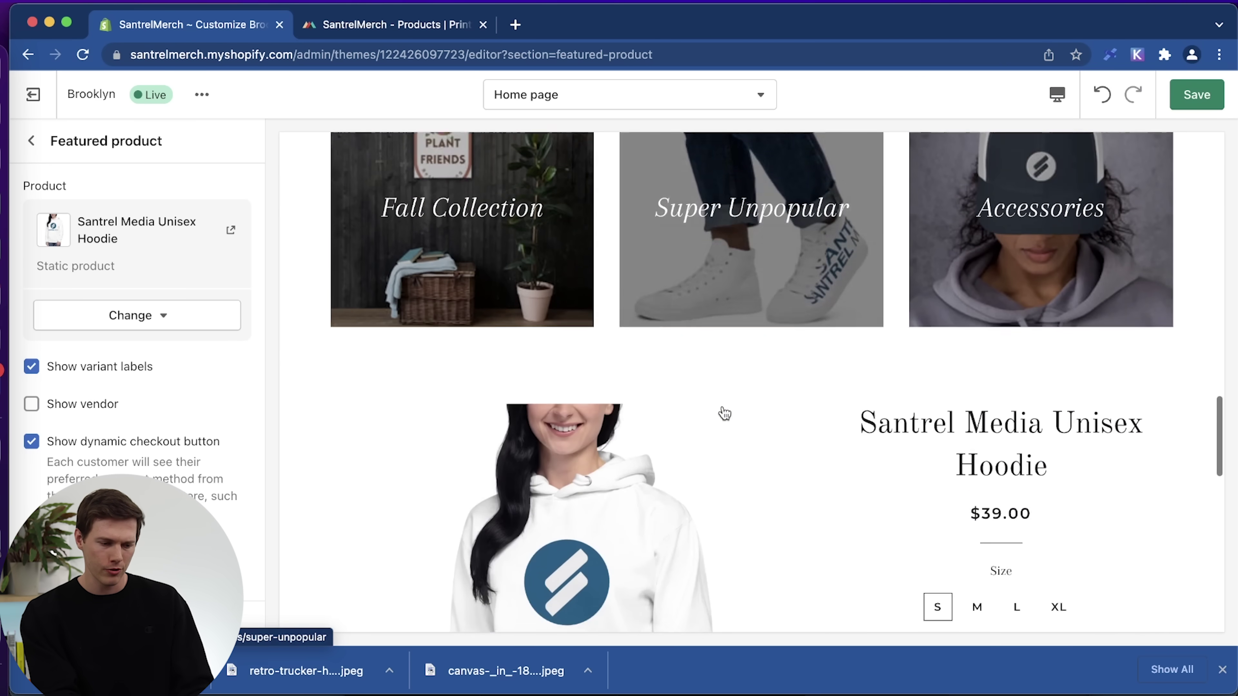
{"action": "scroll", "coordinate": [723, 410], "scroll_direction": "up", "scroll_amount": 10}
{"action": "scroll", "coordinate": [723, 411], "scroll_direction": "down", "scroll_amount": 5}
{"action": "scroll", "coordinate": [724, 414], "scroll_direction": "down", "scroll_amount": 10}
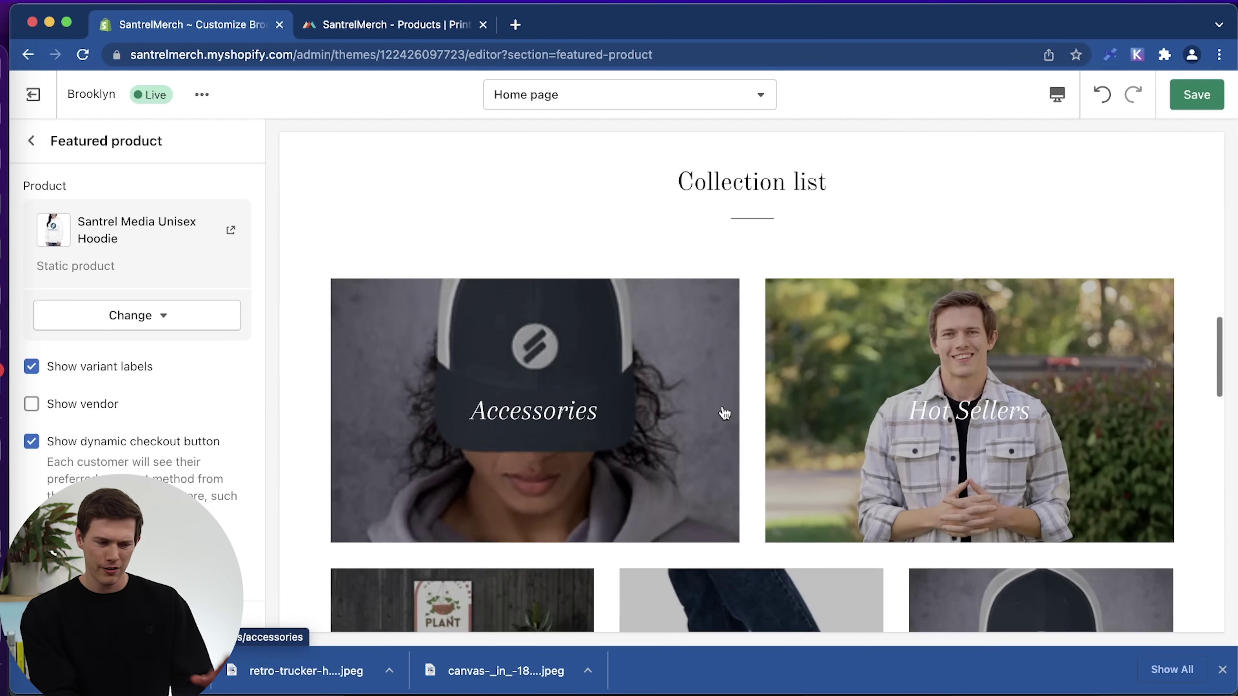
{"action": "scroll", "coordinate": [724, 413], "scroll_direction": "up", "scroll_amount": 8}
{"action": "scroll", "coordinate": [723, 408], "scroll_direction": "up", "scroll_amount": 6}
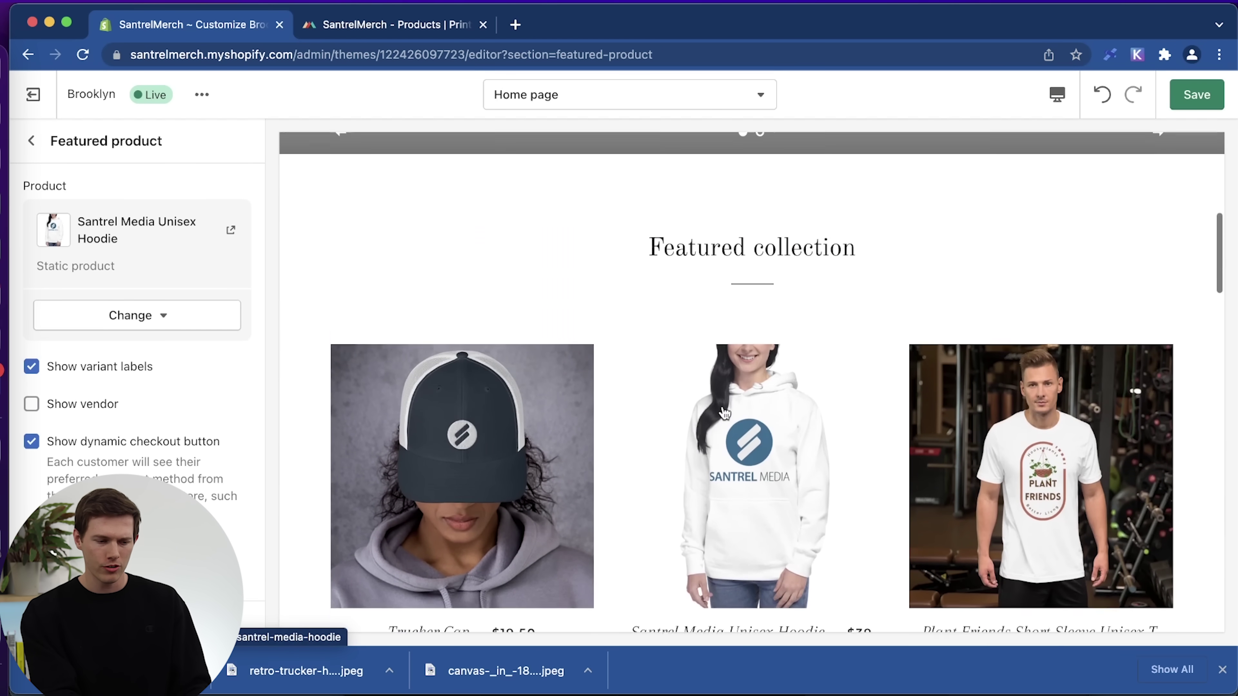
Reorder the sidebar so Featured product sits directly below Featured collection, above Collection list.
{"action": "scroll", "coordinate": [723, 407], "scroll_direction": "down", "scroll_amount": 8}
{"action": "scroll", "coordinate": [722, 405], "scroll_direction": "down", "scroll_amount": 4}
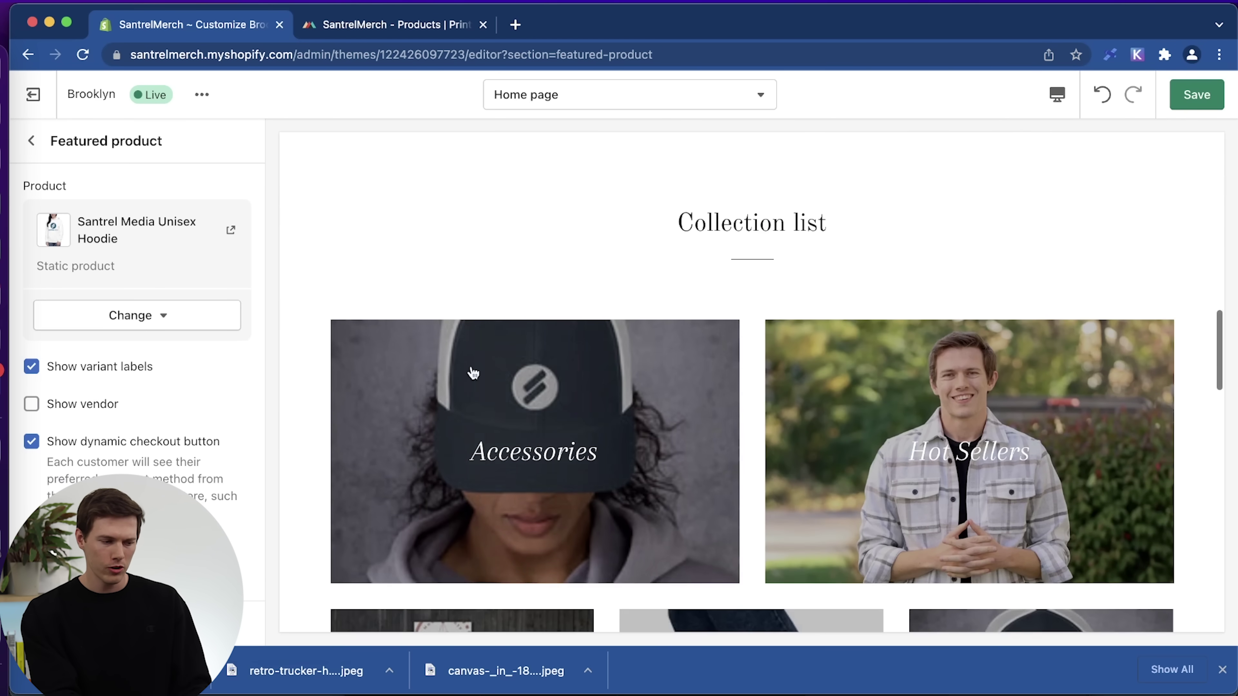
{"action": "left_click", "coordinate": [31, 144]}
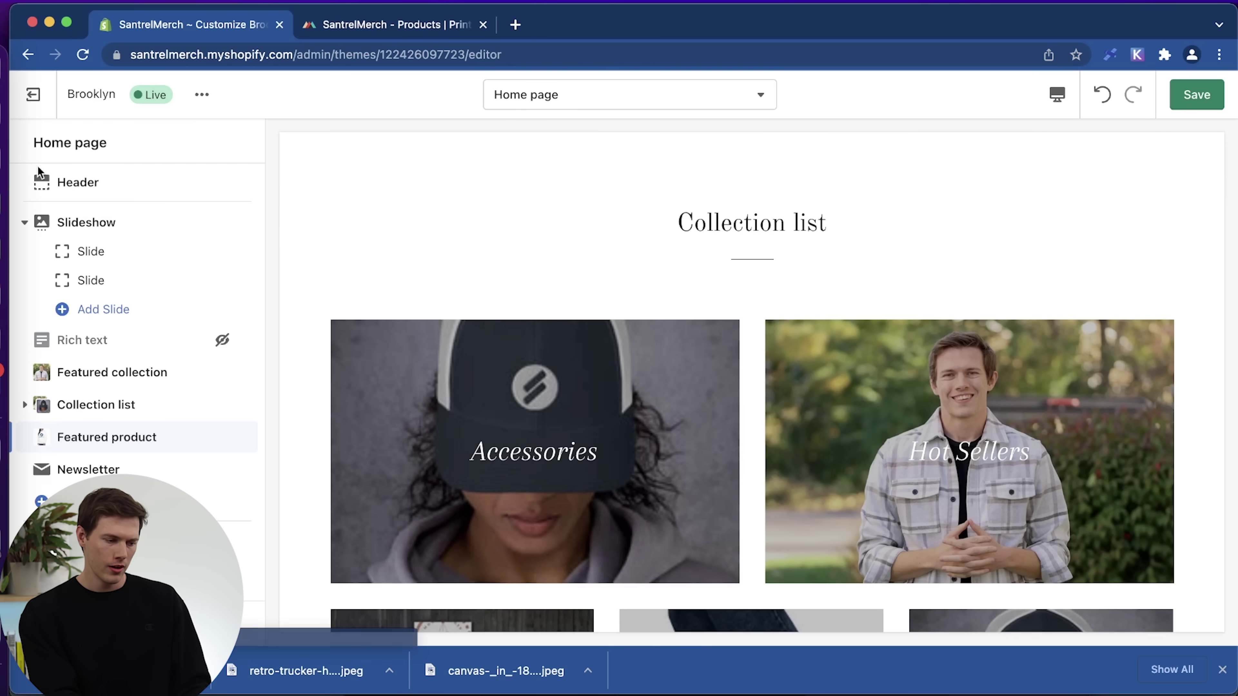
{"action": "mouse_move", "coordinate": [241, 437]}
{"action": "left_click_drag", "start_coordinate": [240, 437], "coordinate": [231, 372]}
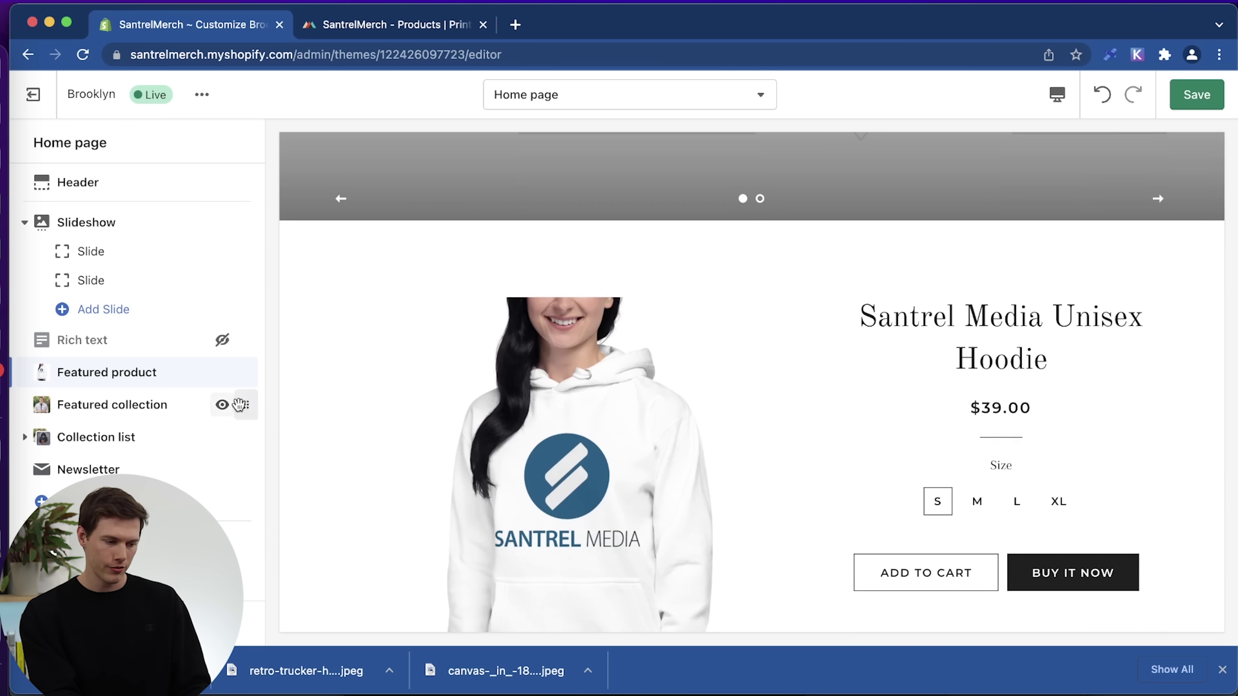
{"action": "left_click_drag", "start_coordinate": [240, 405], "coordinate": [241, 371]}
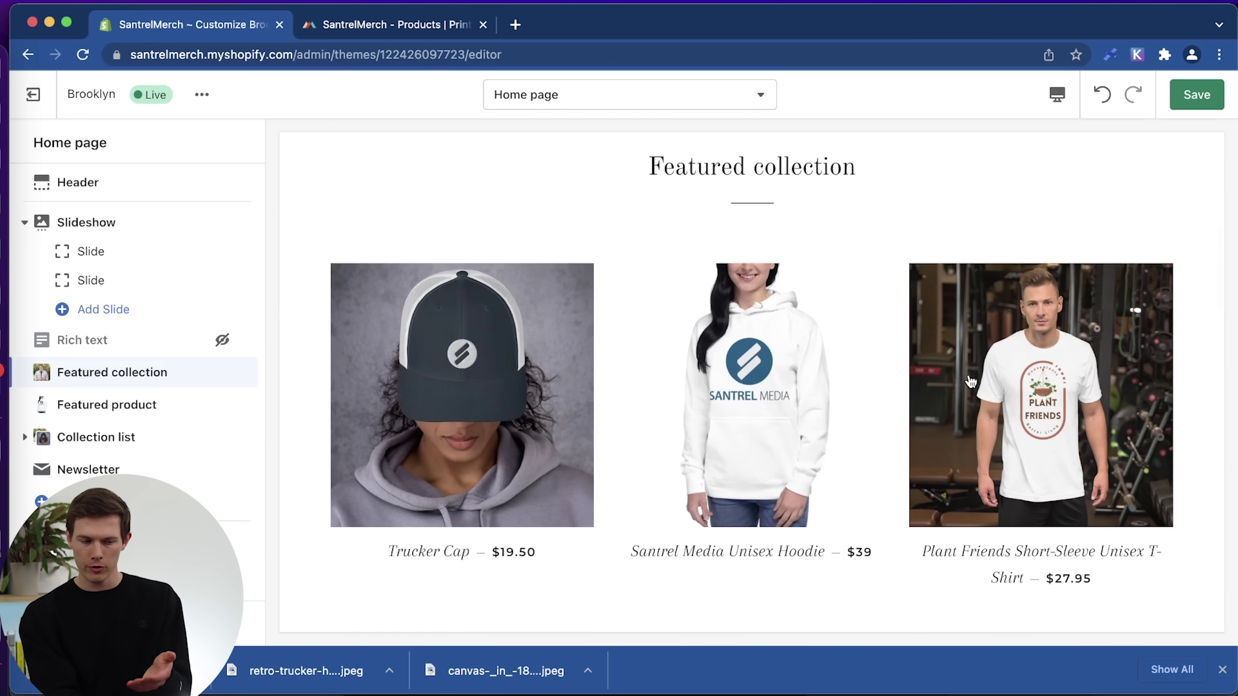
{"action": "scroll", "coordinate": [970, 382], "scroll_direction": "down", "scroll_amount": 10}
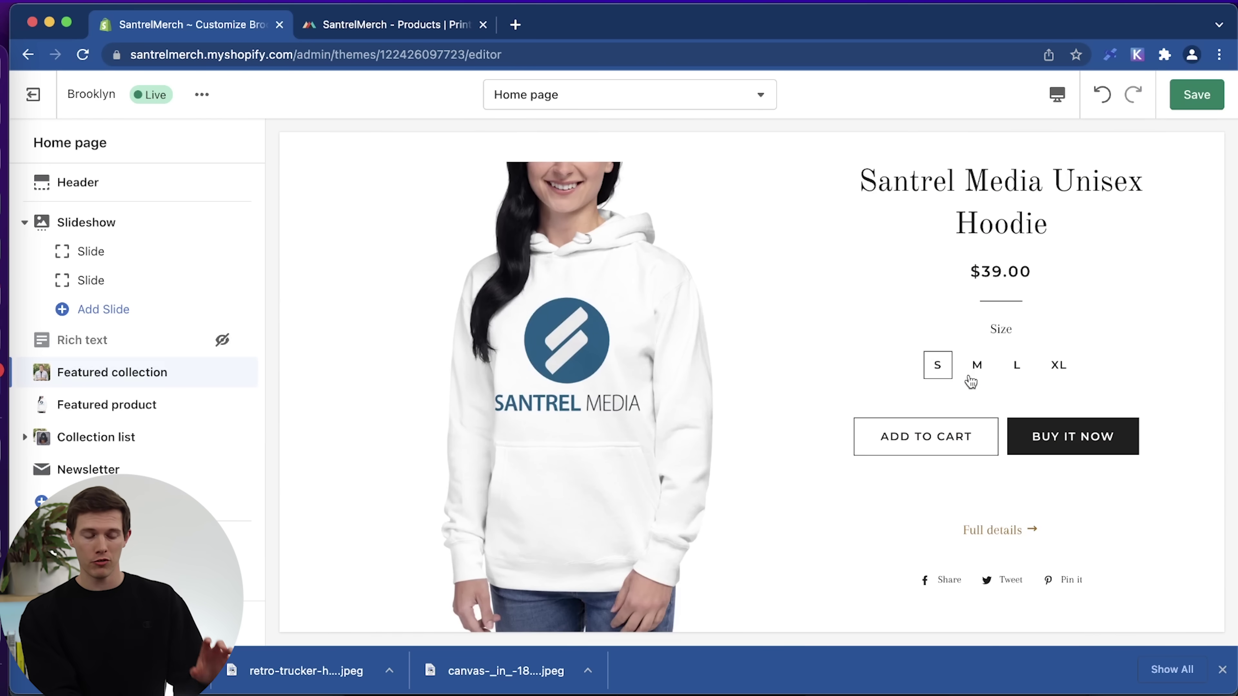
{"action": "scroll", "coordinate": [970, 382], "scroll_direction": "down", "scroll_amount": 10}
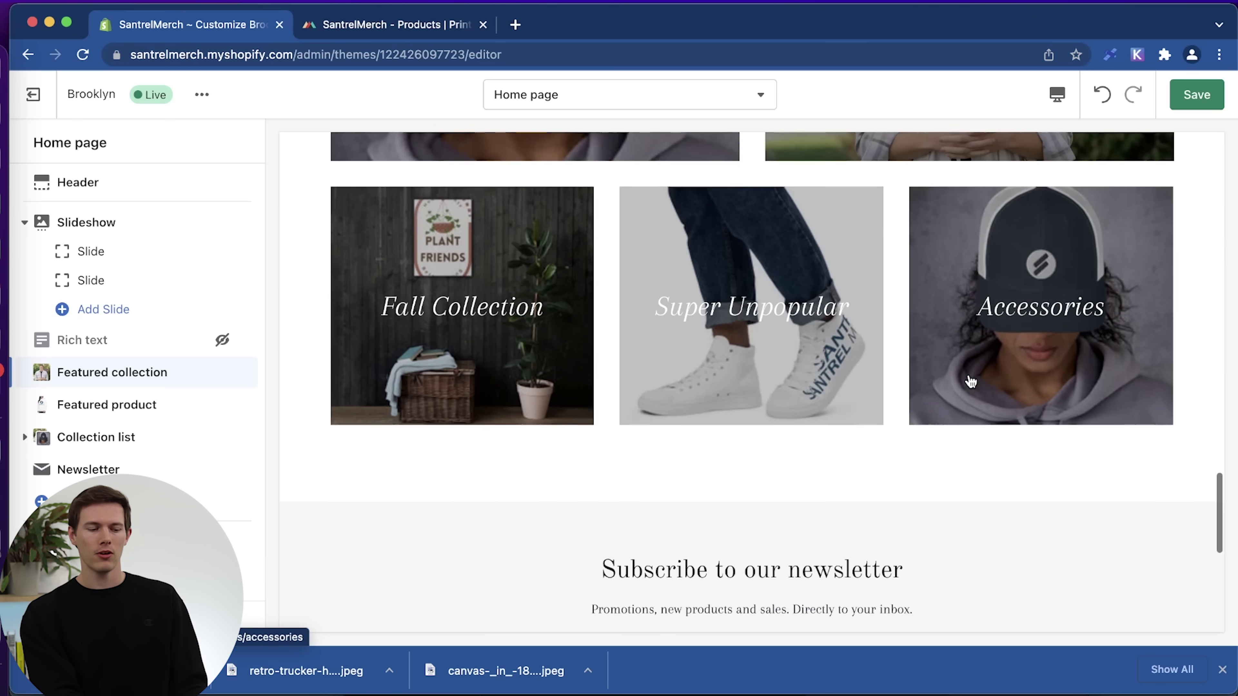
{"action": "scroll", "coordinate": [970, 382], "scroll_direction": "down", "scroll_amount": 5}
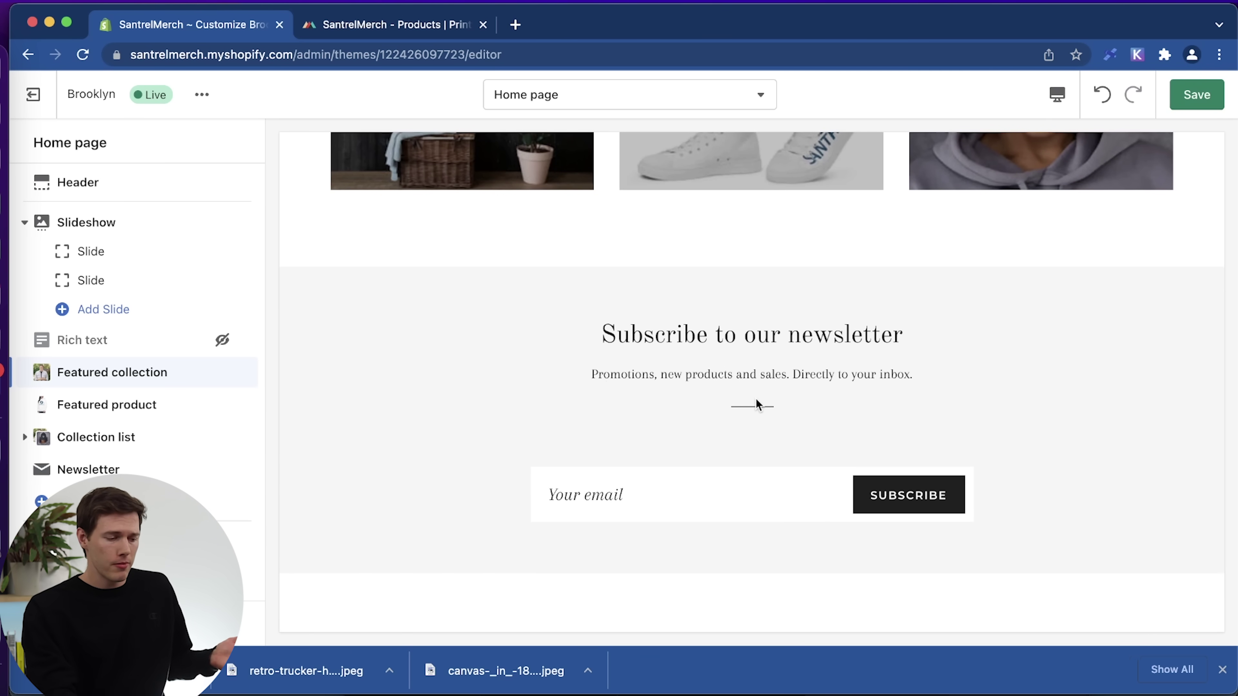
Browse the list of addable theme sections, then dismiss it without adding anything.
{"action": "left_click", "coordinate": [215, 502]}
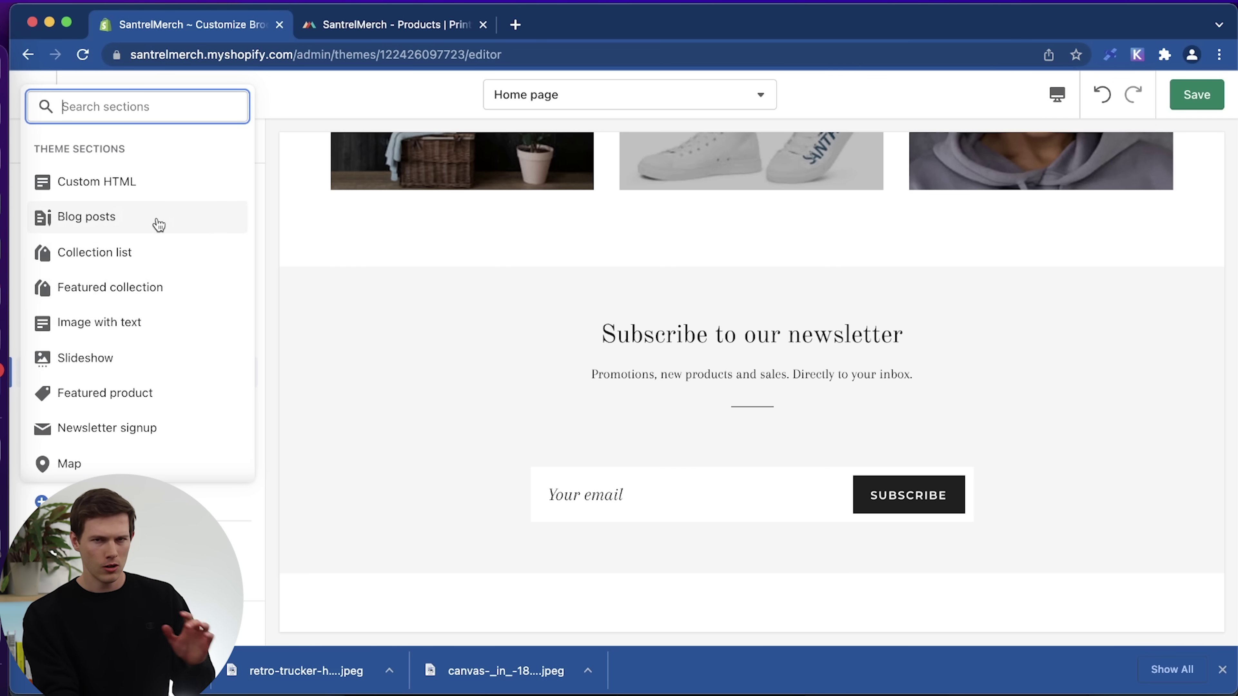
{"action": "scroll", "coordinate": [431, 495], "scroll_direction": "up", "scroll_amount": 10}
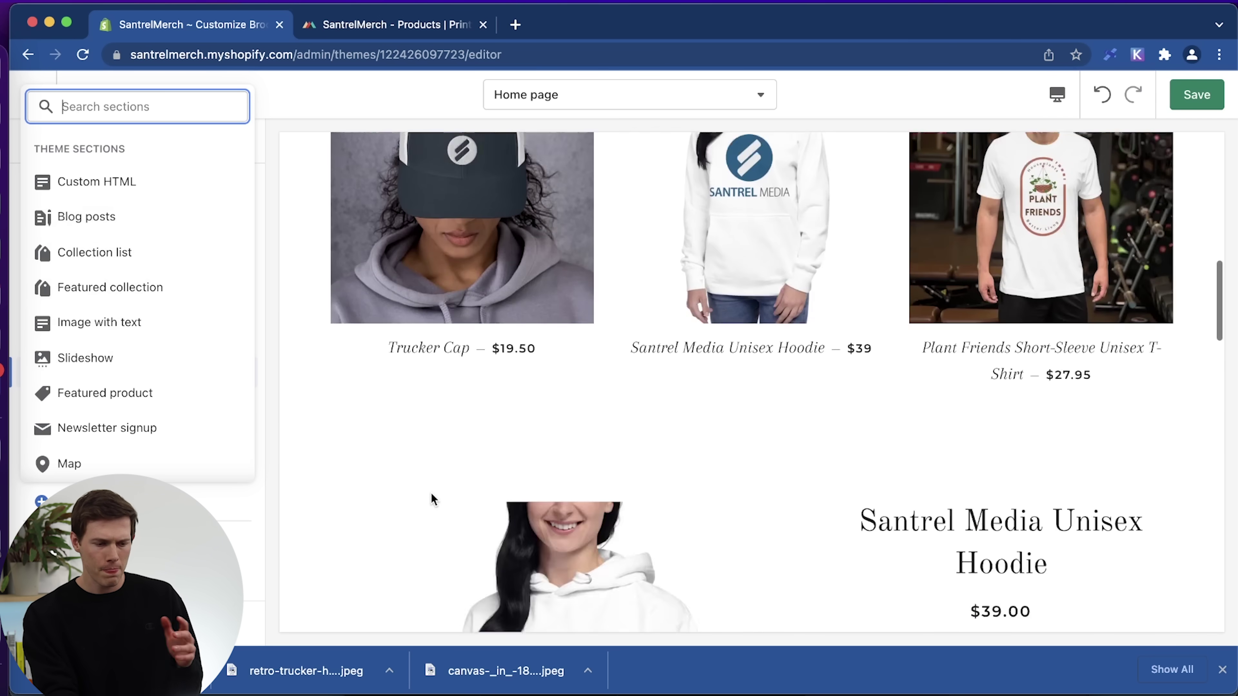
{"action": "scroll", "coordinate": [432, 500], "scroll_direction": "up", "scroll_amount": 5}
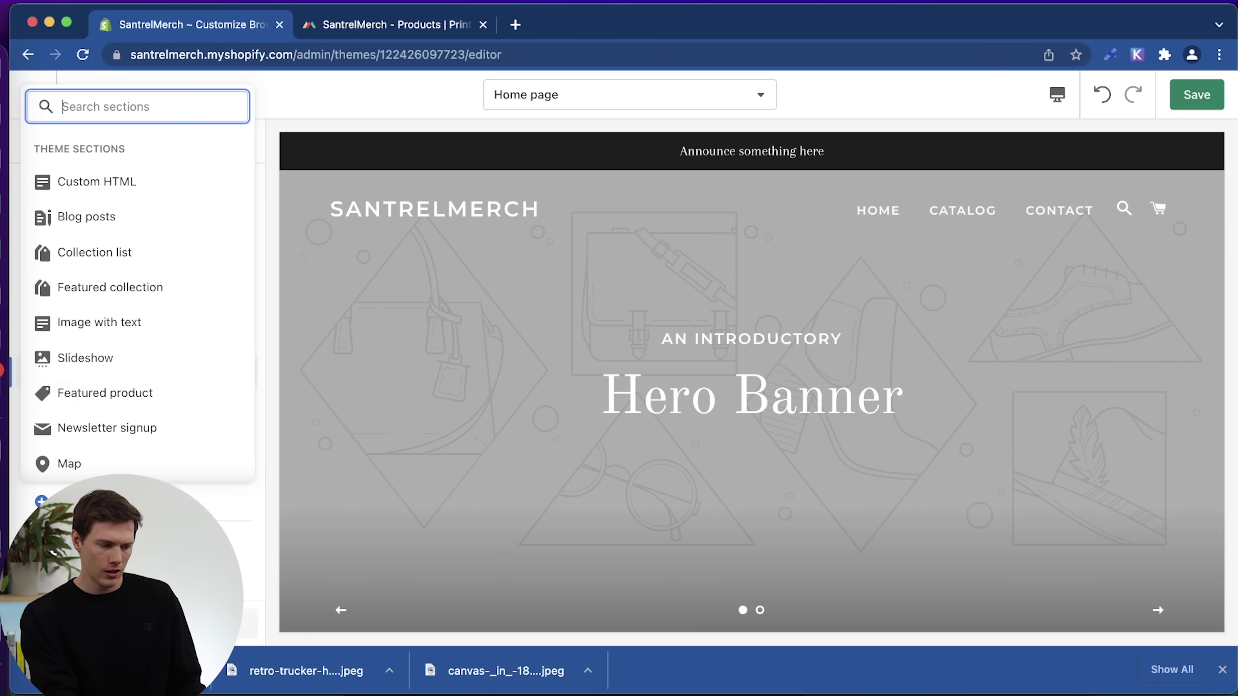
{"action": "key", "text": "Escape"}
Glance at the header settings, then return and open the first slide's settings.
{"action": "left_click", "coordinate": [138, 181]}
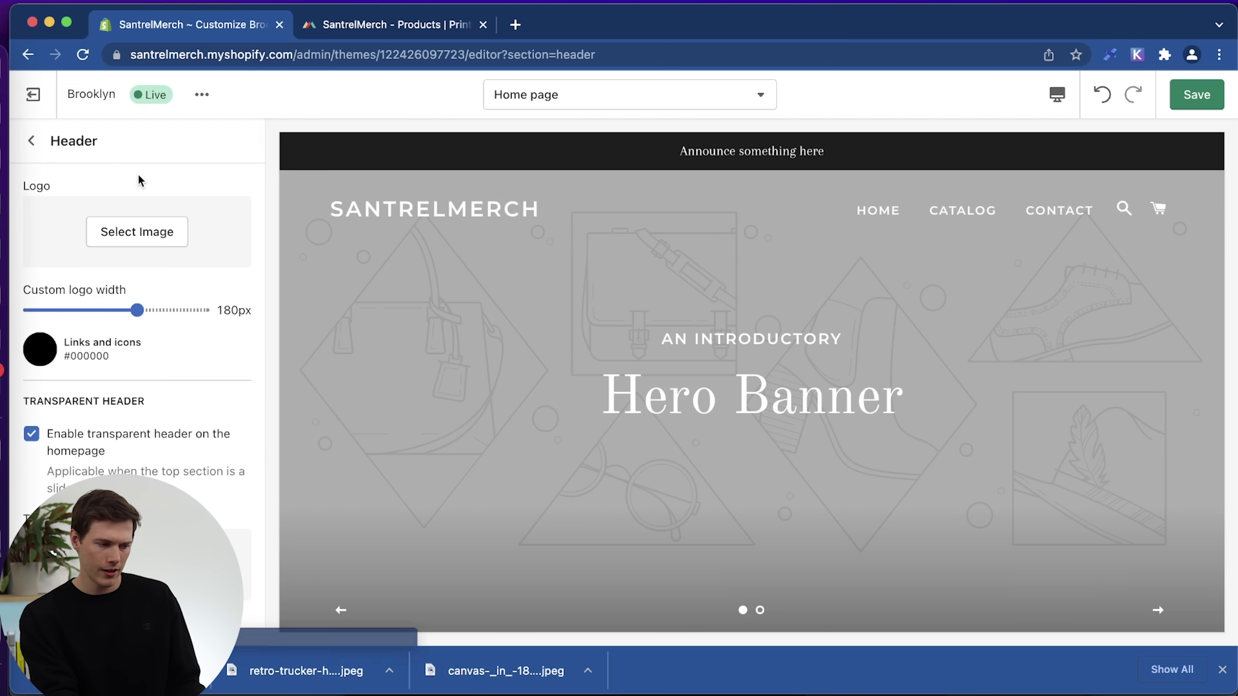
{"action": "left_click", "coordinate": [31, 141]}
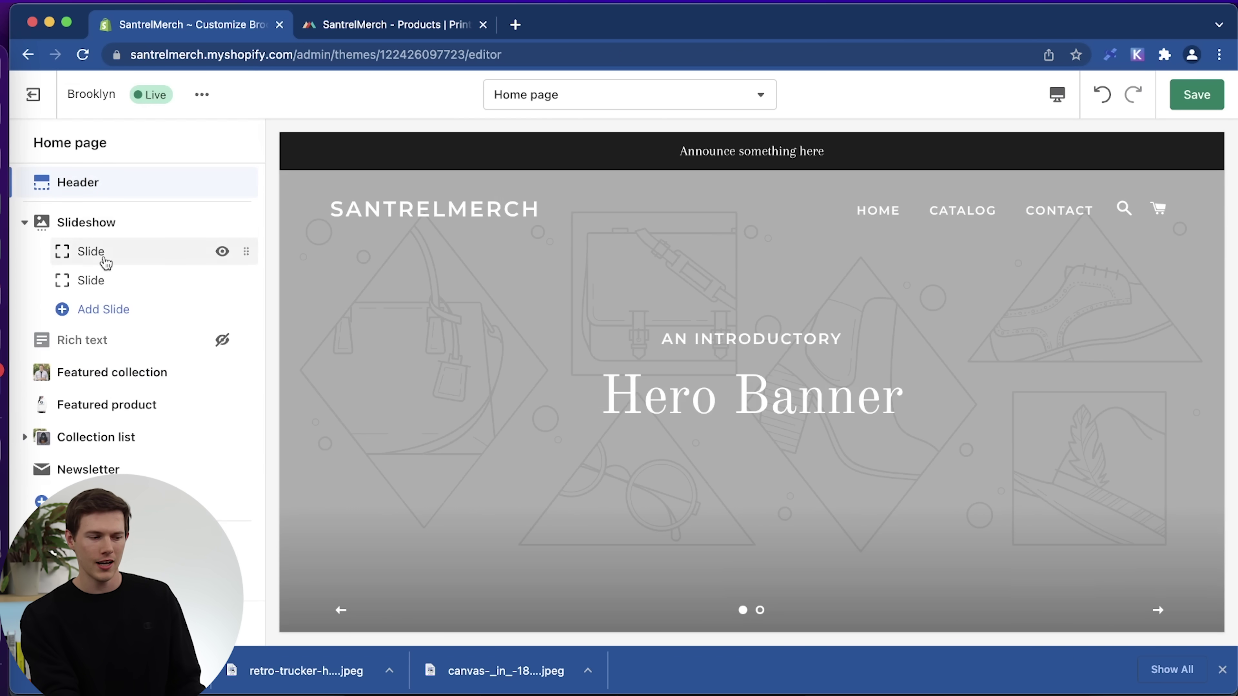
{"action": "left_click", "coordinate": [106, 263]}
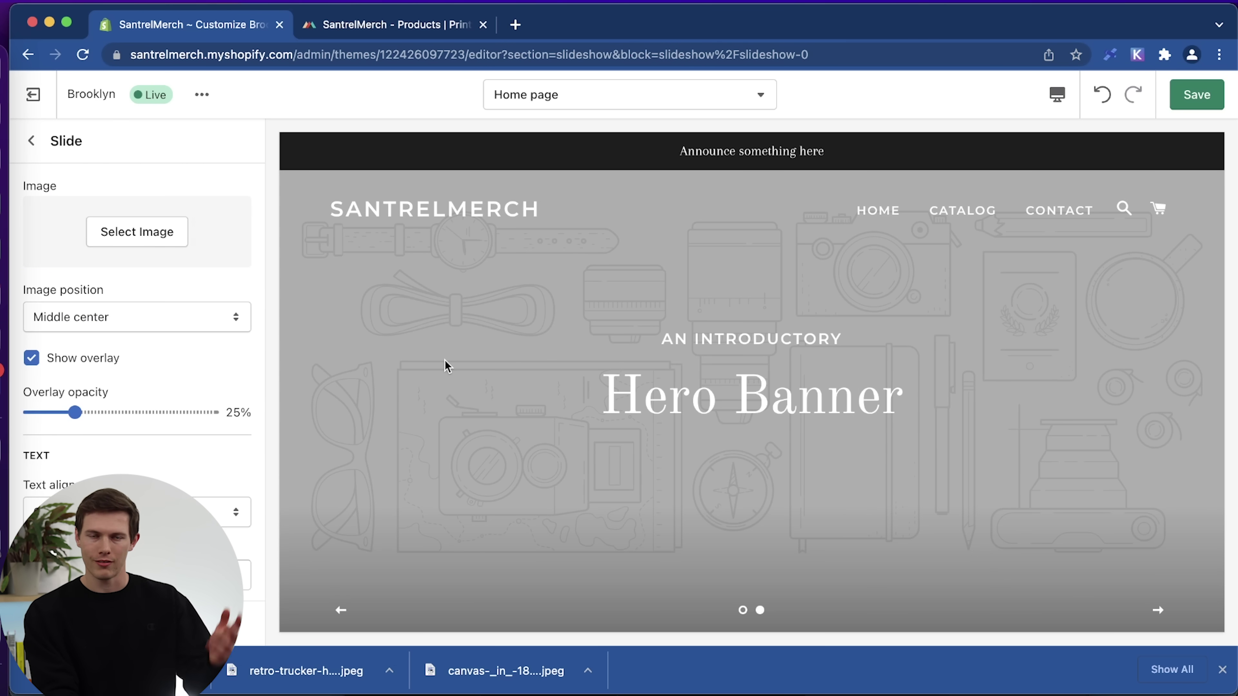
{"action": "left_click", "coordinate": [30, 141]}
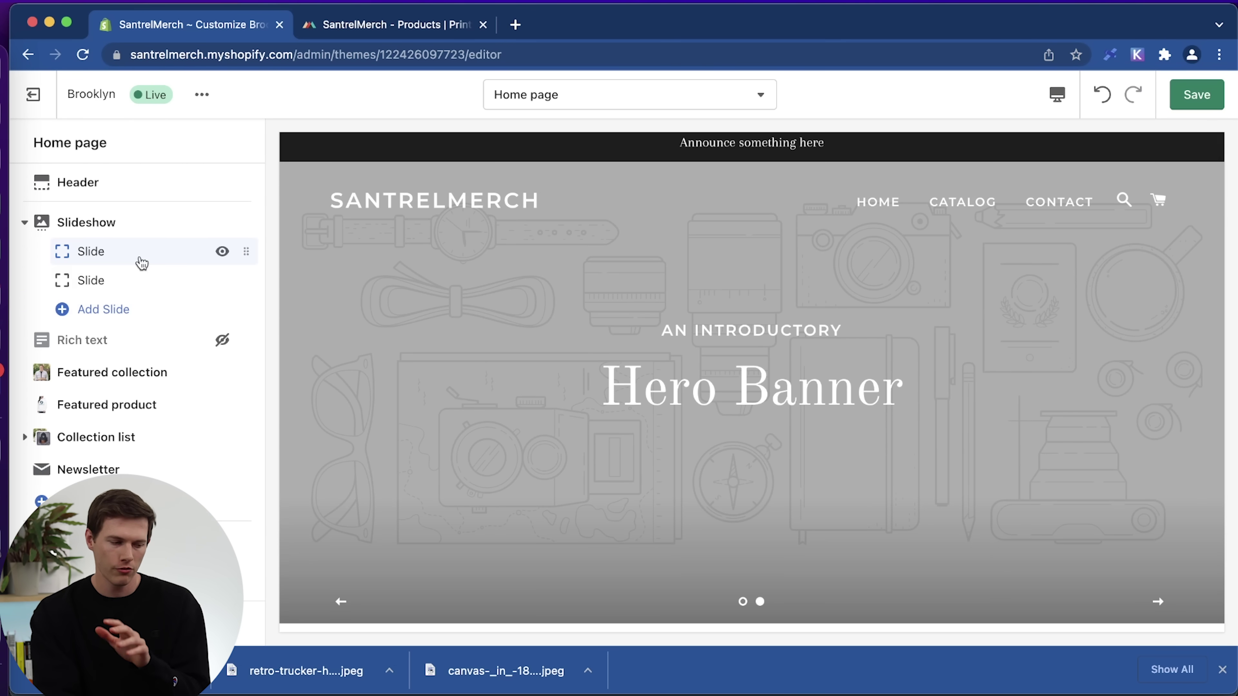
{"action": "left_click", "coordinate": [142, 264]}
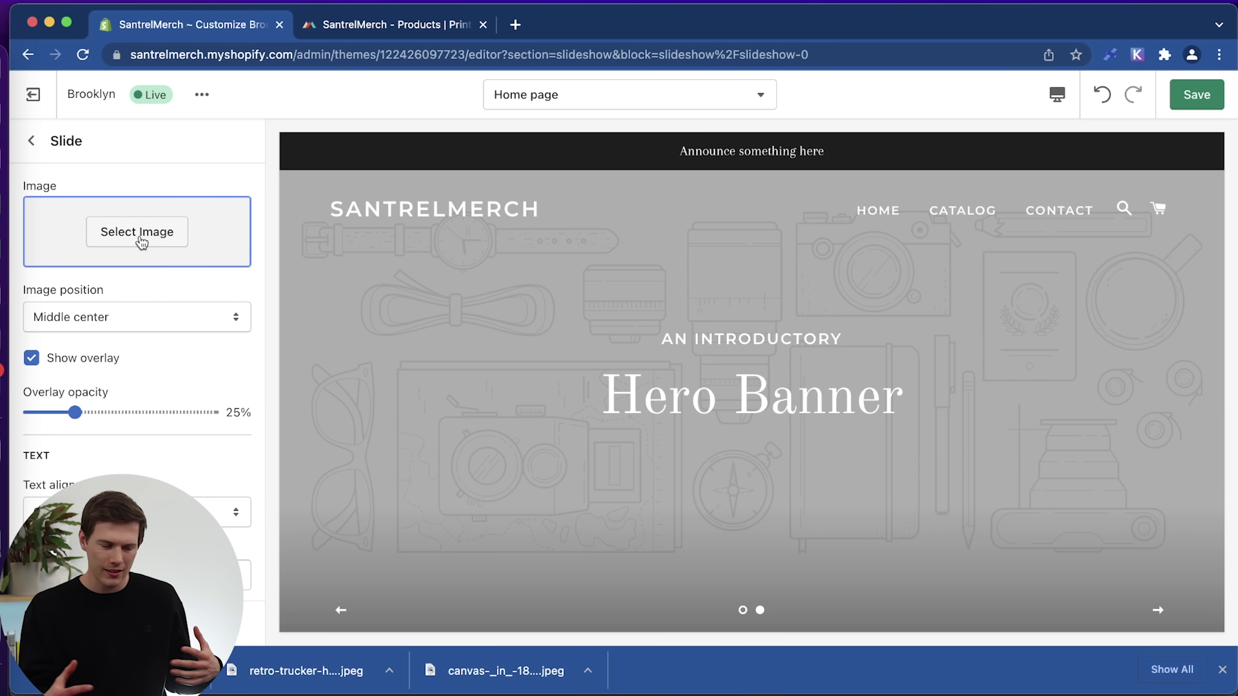
Use the library photo of the man in the plaid shirt for slide one, keeping Middle center position.
{"action": "left_click", "coordinate": [140, 241]}
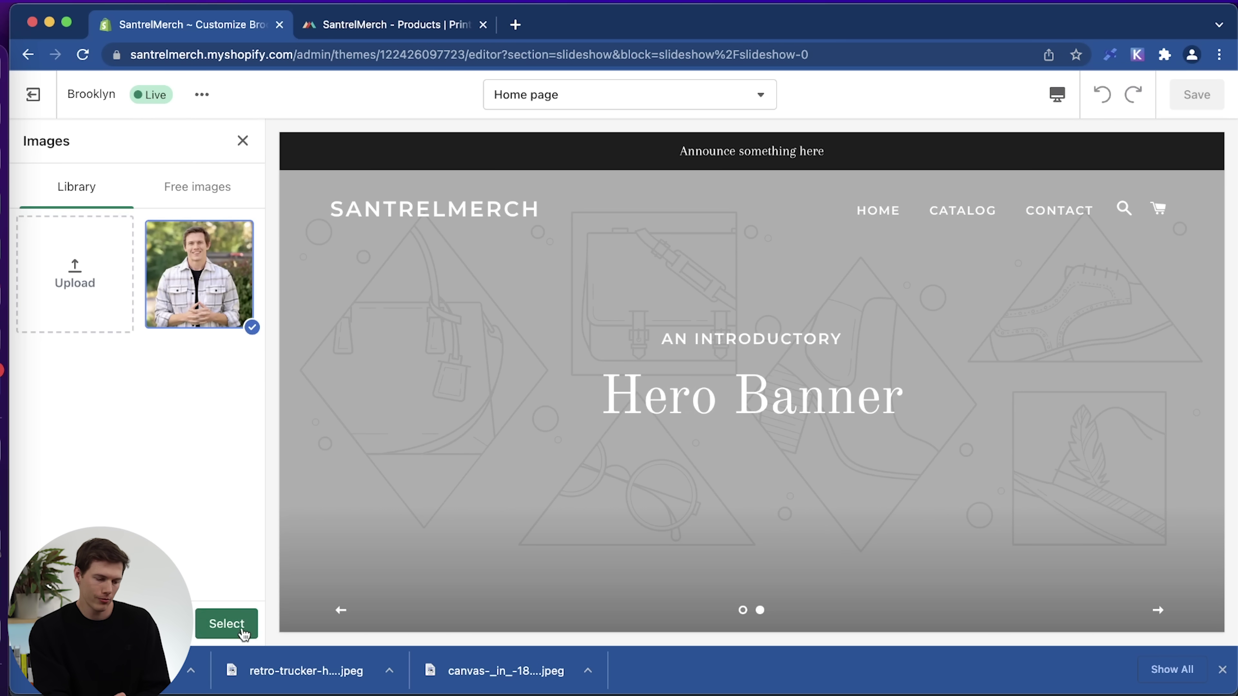
{"action": "left_click", "coordinate": [233, 629]}
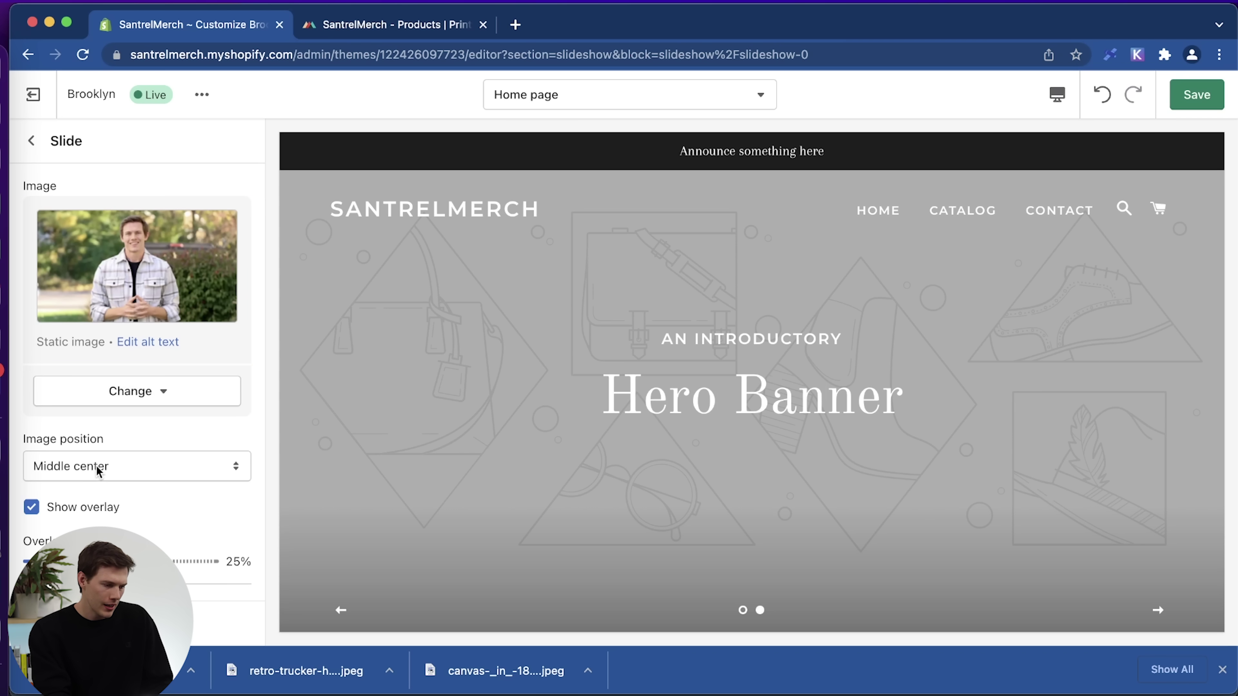
{"action": "left_click", "coordinate": [147, 466]}
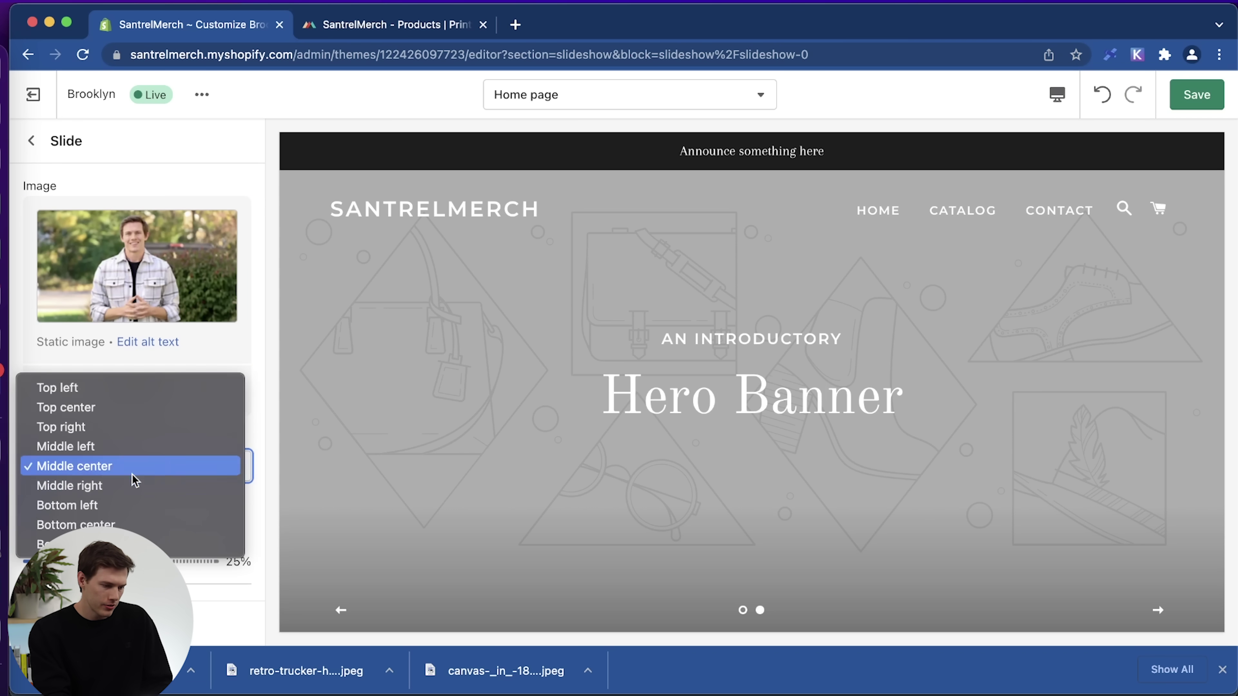
{"action": "left_click", "coordinate": [741, 610]}
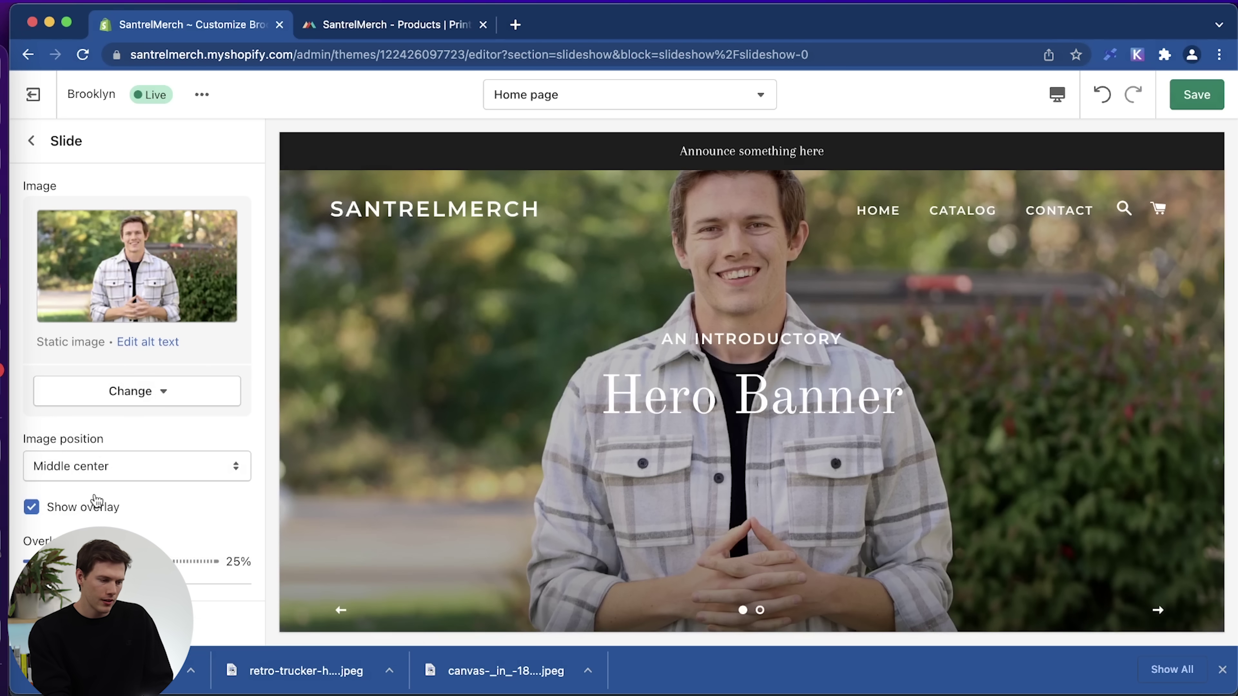
Change the first slide's image position and adjust its overlay opacity.
{"action": "left_click", "coordinate": [132, 468]}
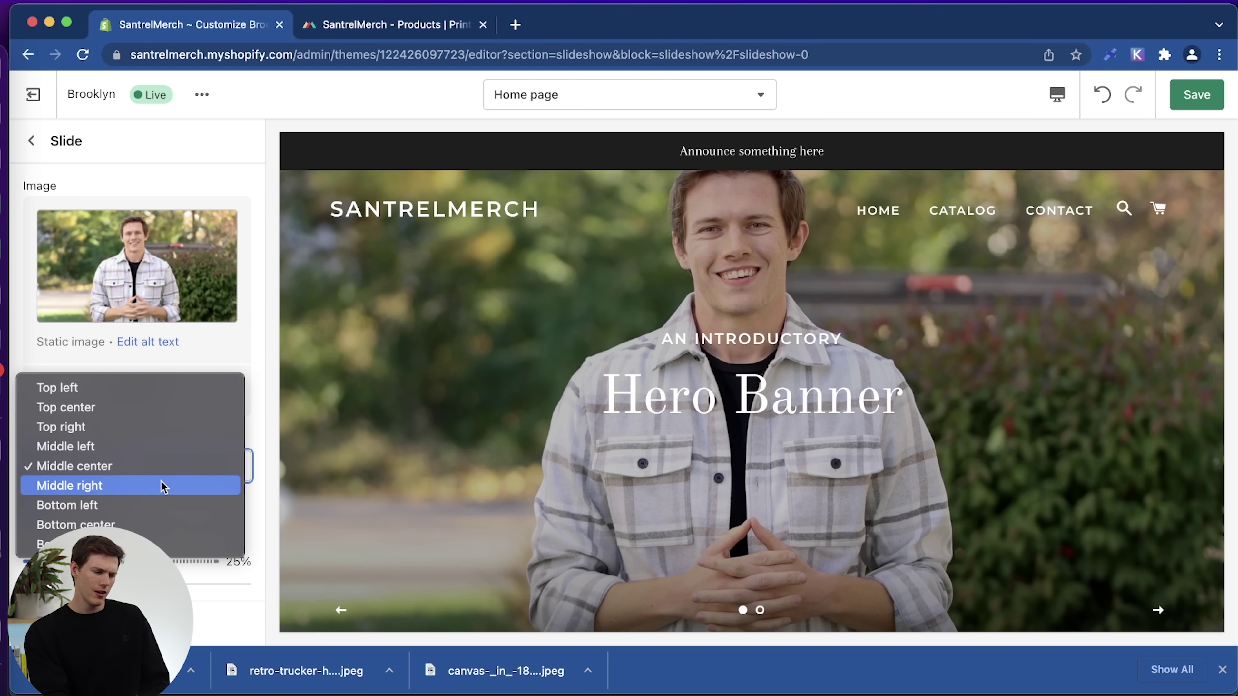
{"action": "left_click", "coordinate": [166, 504]}
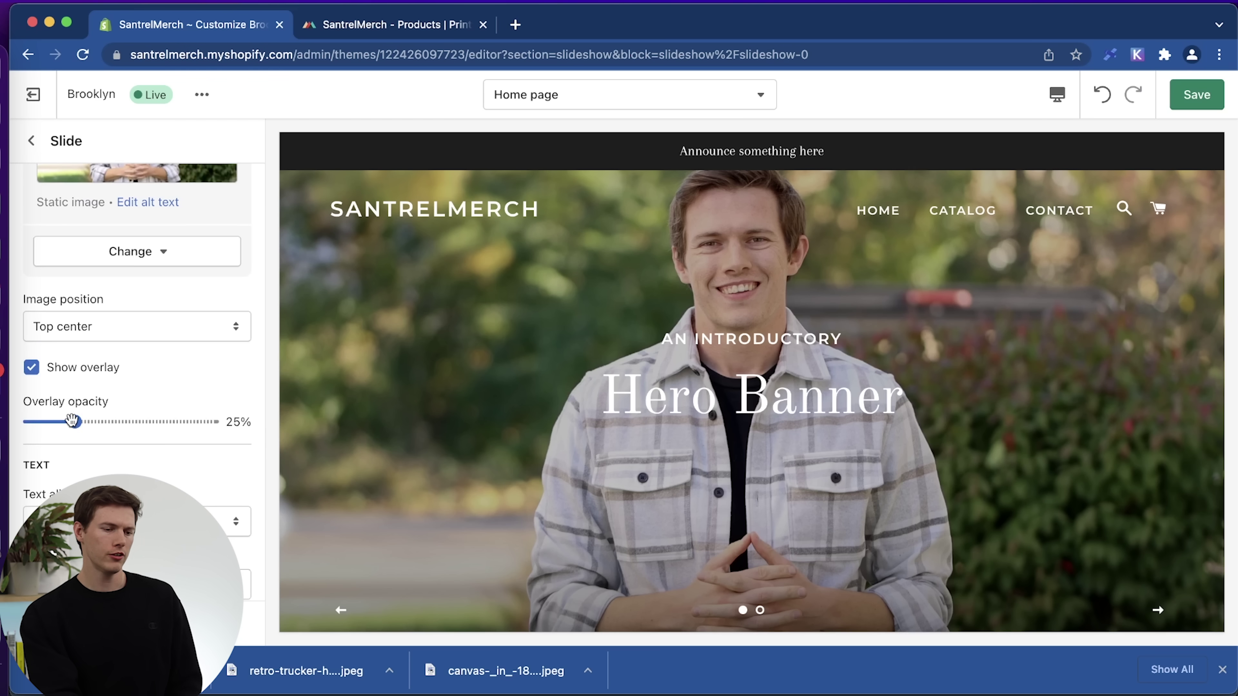
{"action": "left_click_drag", "start_coordinate": [73, 421], "coordinate": [106, 420]}
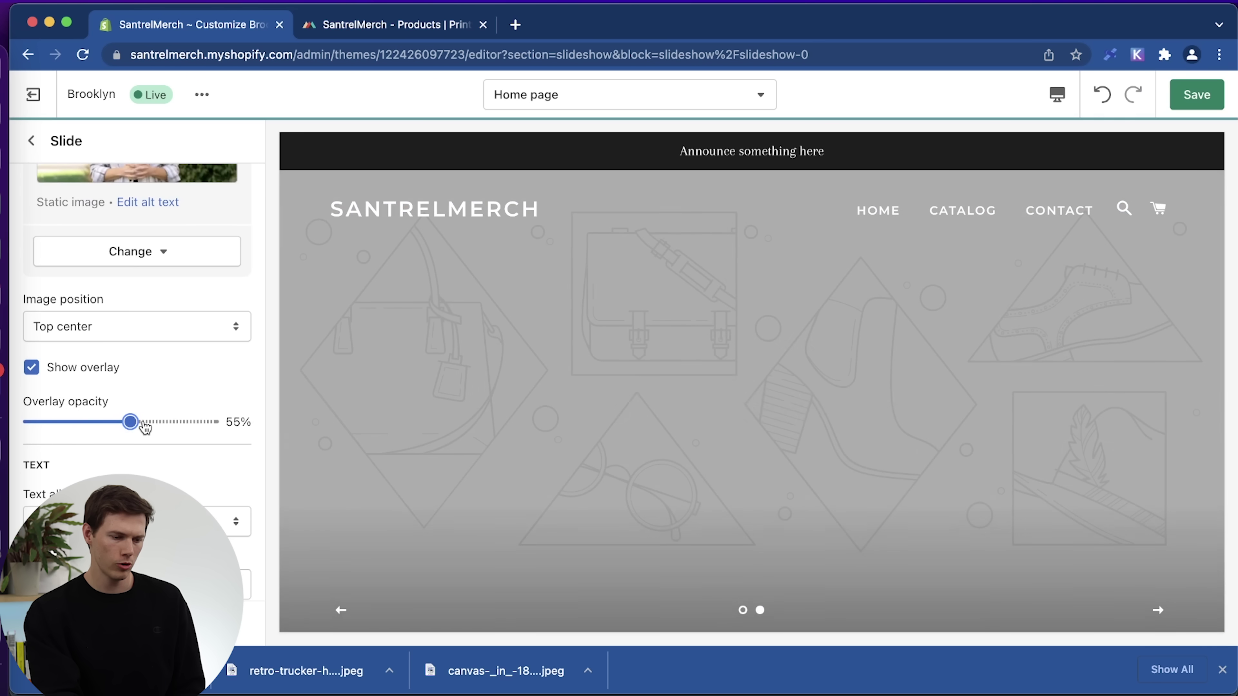
{"action": "left_click", "coordinate": [744, 613]}
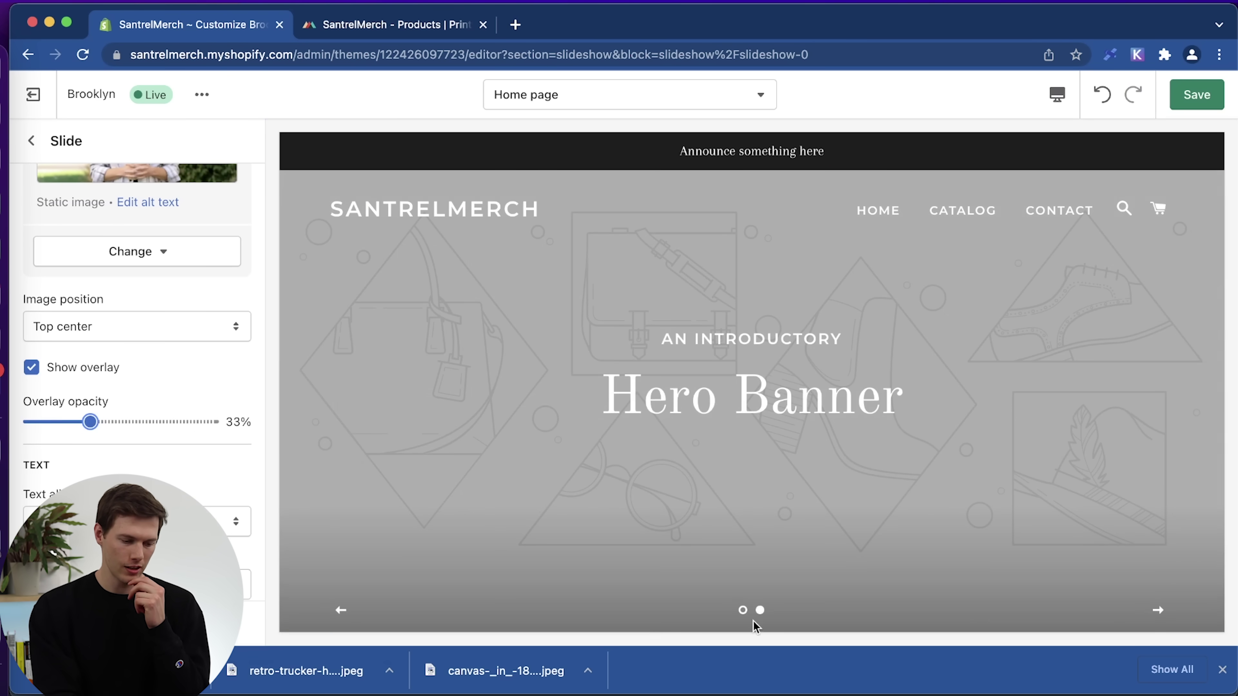
{"action": "left_click", "coordinate": [744, 611]}
Left-align the first slide's text and select its subheading text for replacement.
{"action": "scroll", "coordinate": [146, 432], "scroll_direction": "down", "scroll_amount": 5}
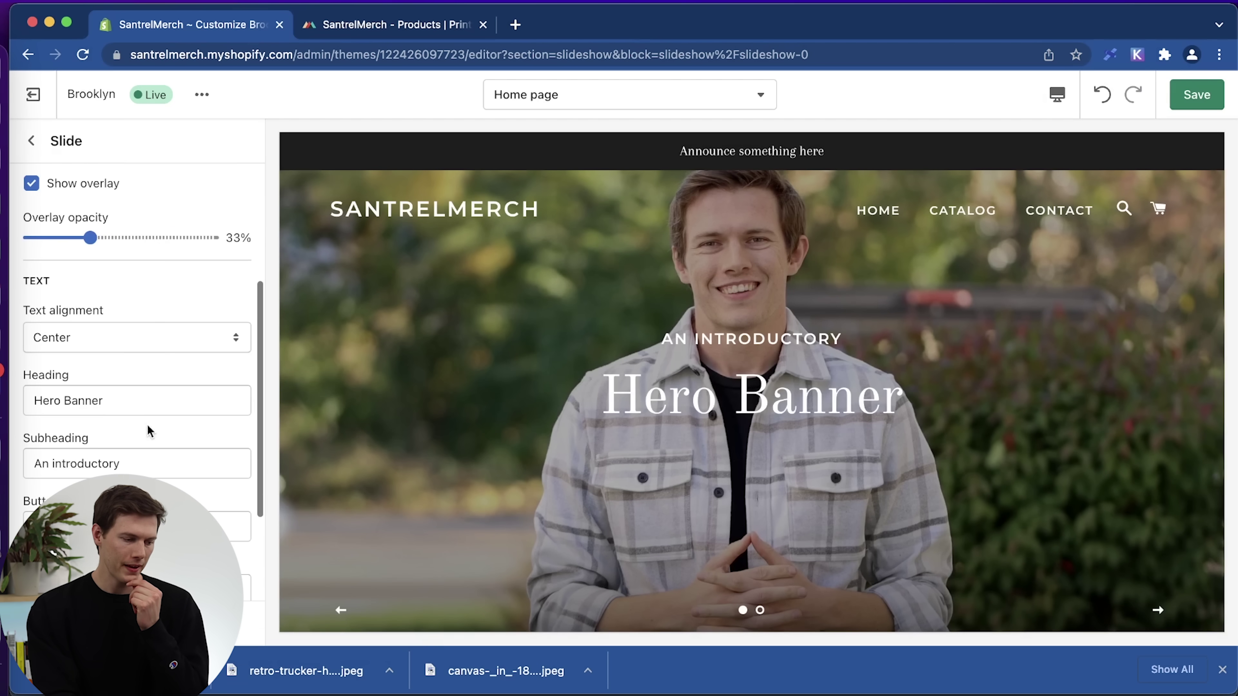
{"action": "left_click", "coordinate": [151, 349]}
{"action": "left_click", "coordinate": [89, 324]}
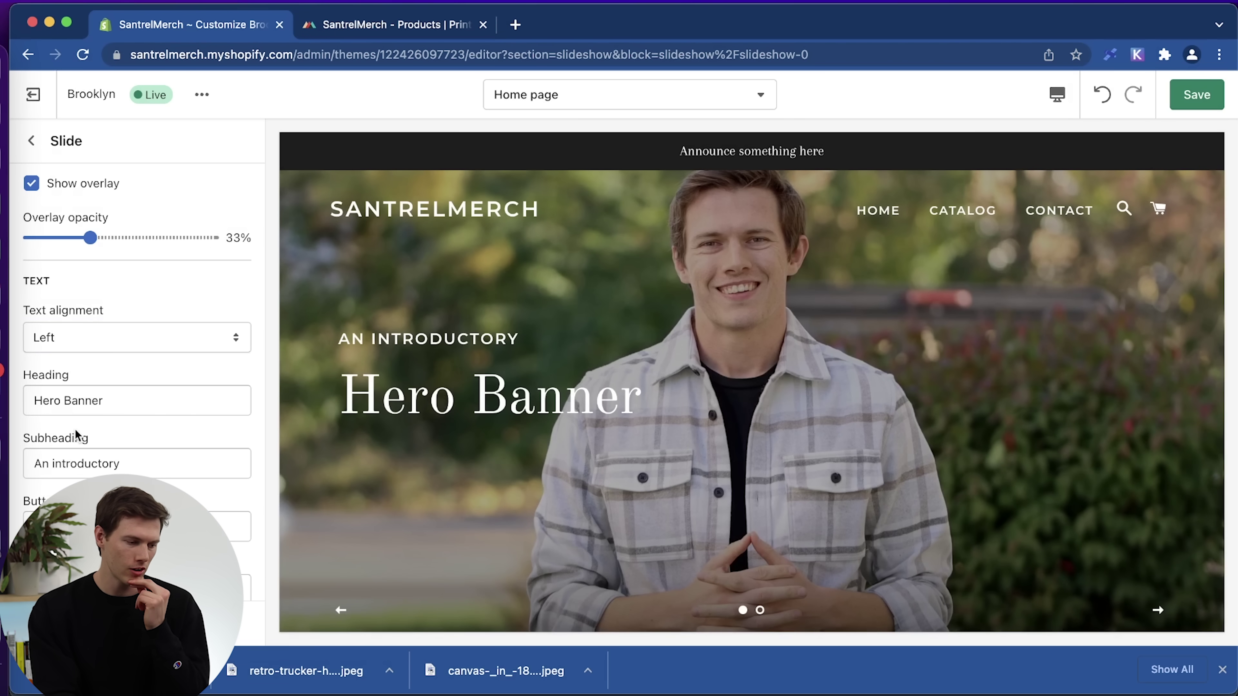
{"action": "scroll", "coordinate": [80, 434], "scroll_direction": "up", "scroll_amount": 10}
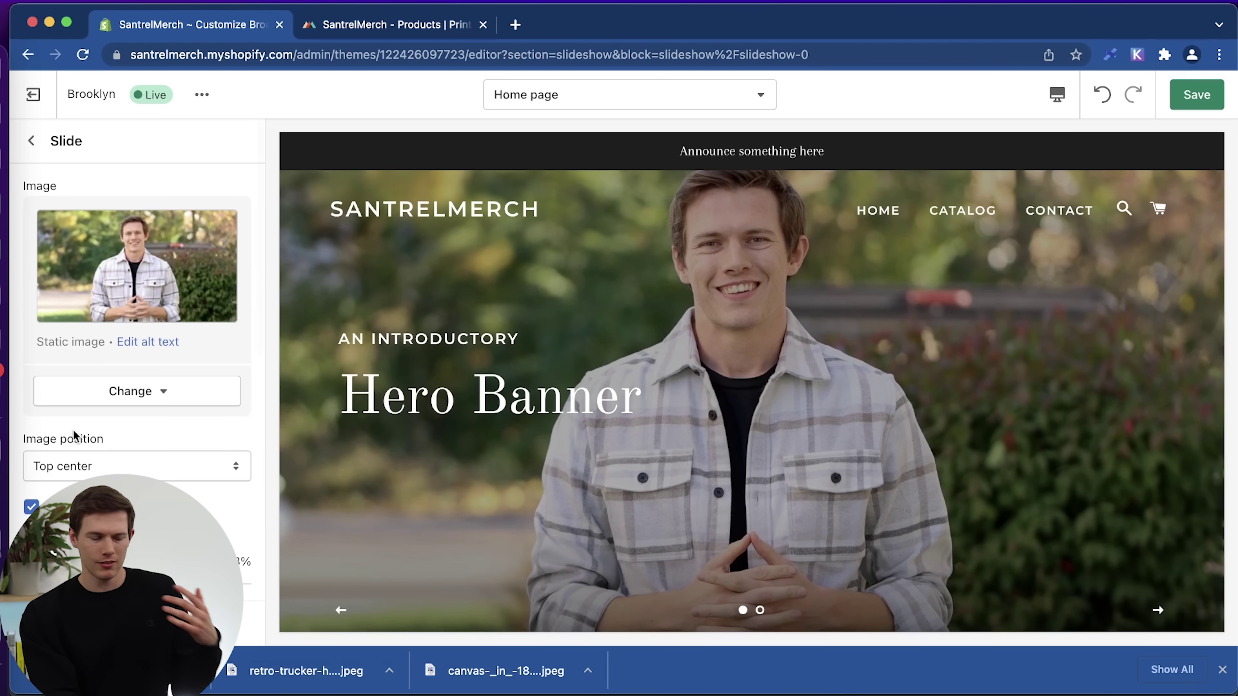
{"action": "scroll", "coordinate": [73, 434], "scroll_direction": "down", "scroll_amount": 10}
{"action": "scroll", "coordinate": [73, 431], "scroll_direction": "up", "scroll_amount": 3}
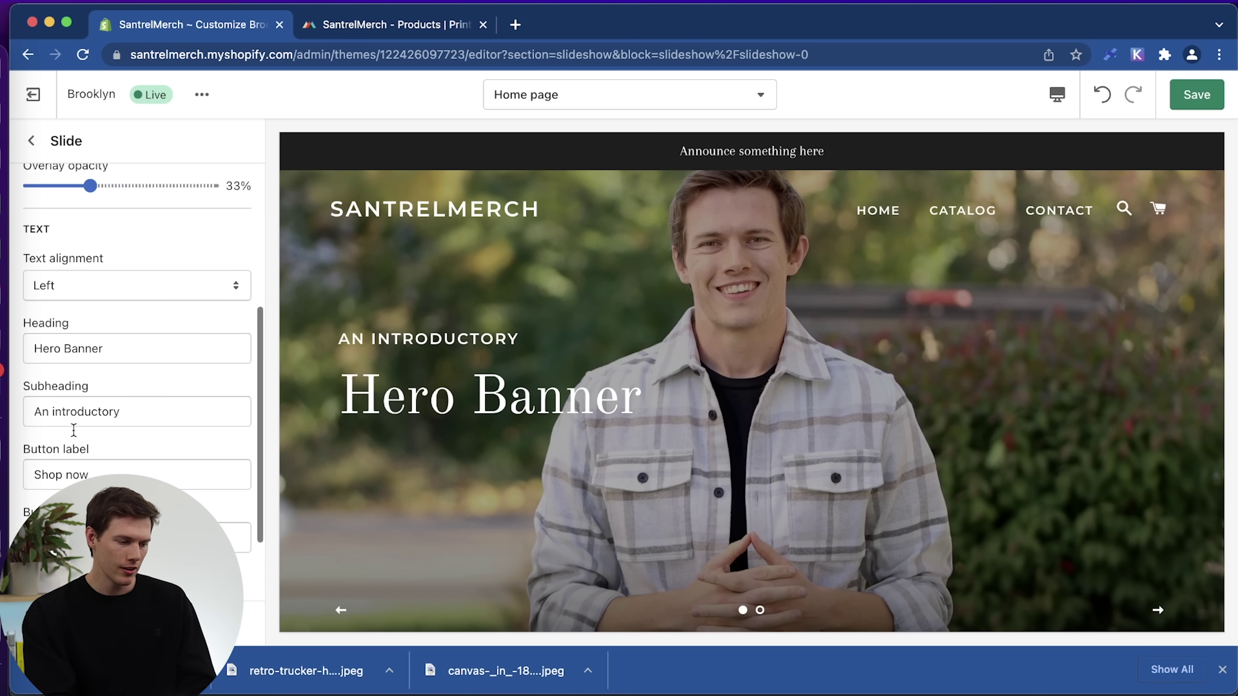
{"action": "left_click", "coordinate": [146, 421]}
{"action": "key", "text": "super+a"}
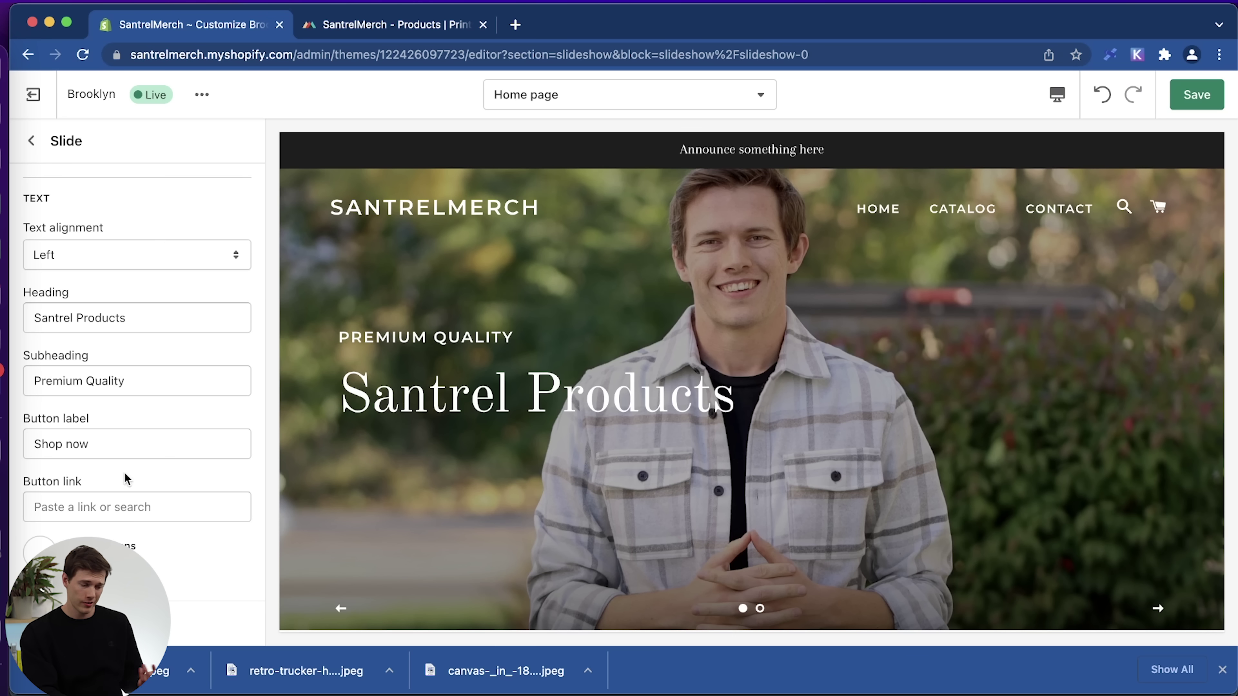
Link the first slide's Shop now button to the Fall Collection.
{"action": "left_click", "coordinate": [113, 511]}
{"action": "left_click", "coordinate": [100, 302]}
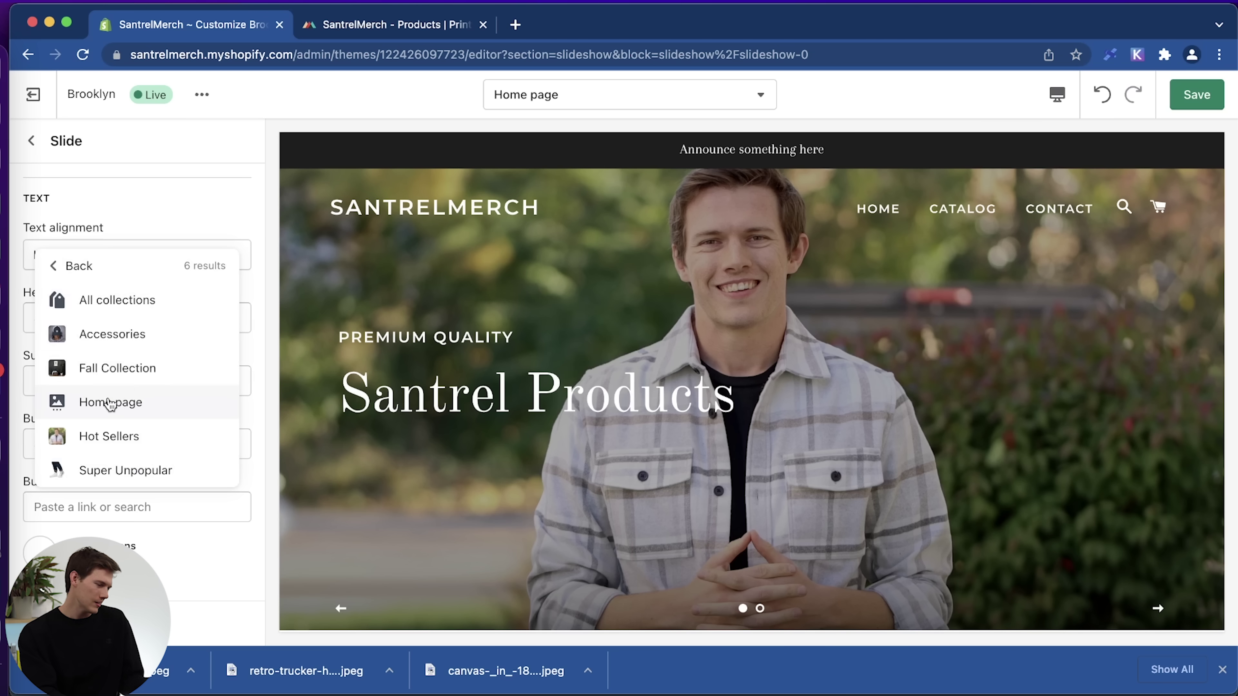
{"action": "left_click", "coordinate": [144, 365]}
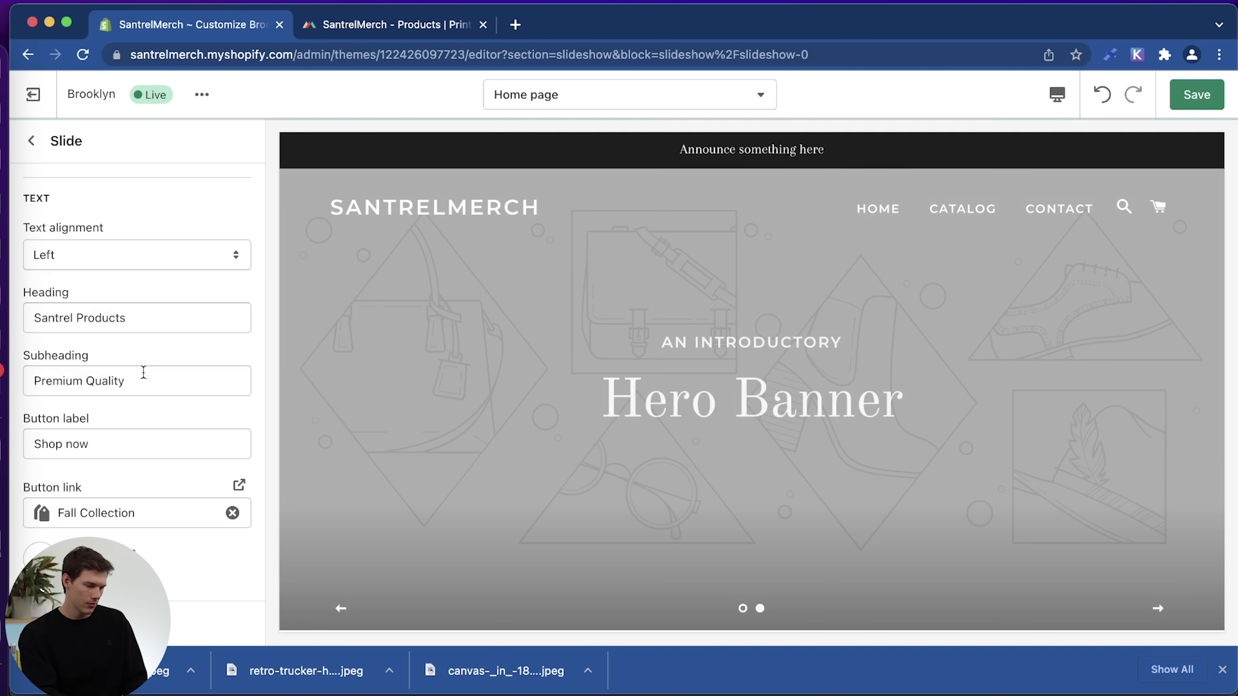
{"action": "scroll", "coordinate": [134, 496], "scroll_direction": "down", "scroll_amount": 3}
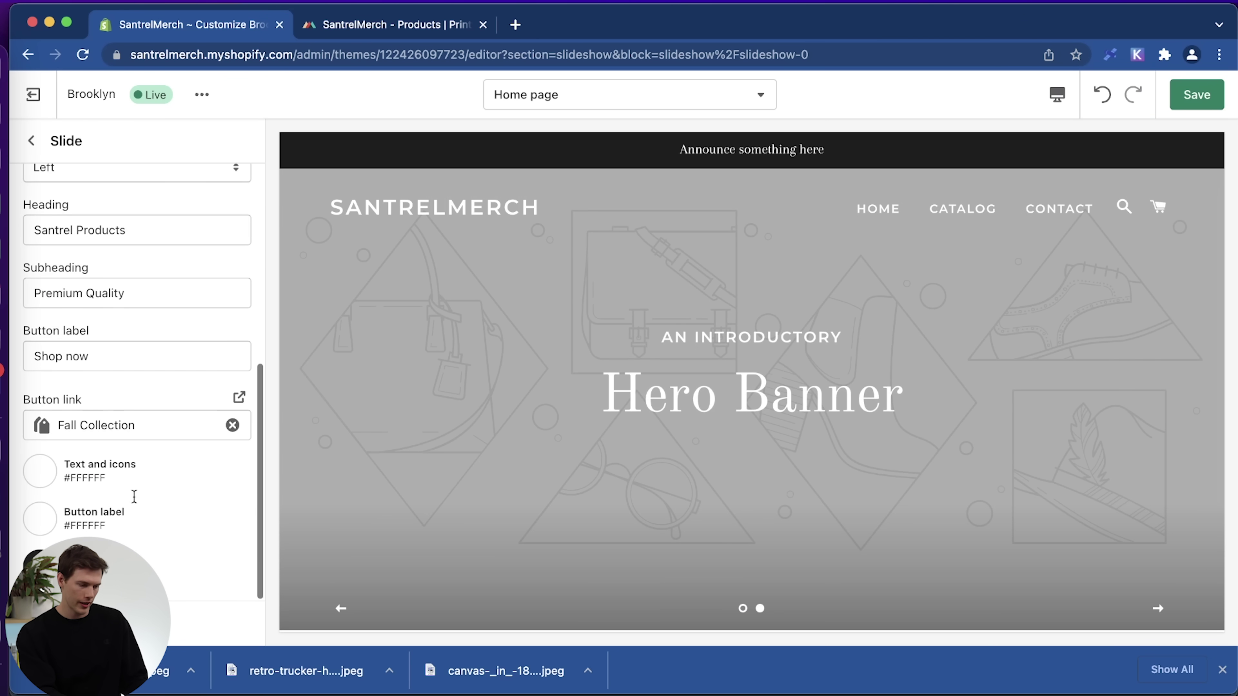
{"action": "left_click", "coordinate": [743, 609]}
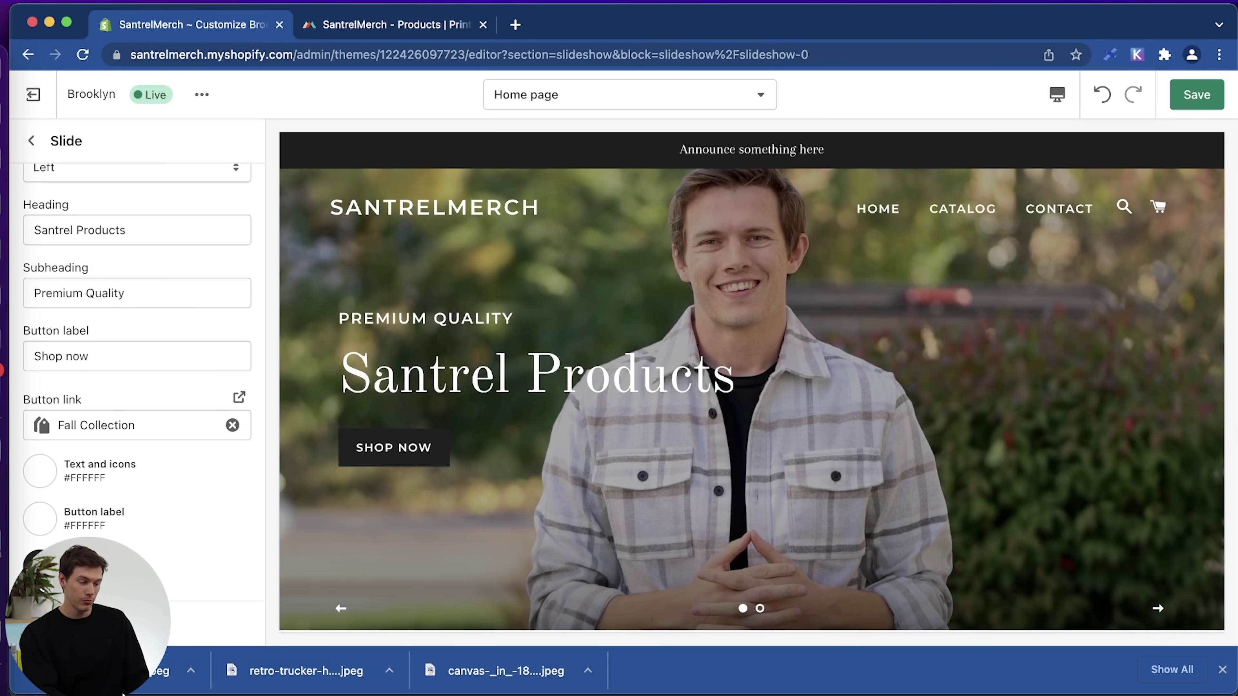
Make the button label black #000000, keep text and icons white #FFFFFF, and return to Home page.
{"action": "left_click", "coordinate": [36, 560]}
{"action": "left_click_drag", "start_coordinate": [40, 407], "coordinate": [217, 537]}
{"action": "left_click", "coordinate": [41, 496]}
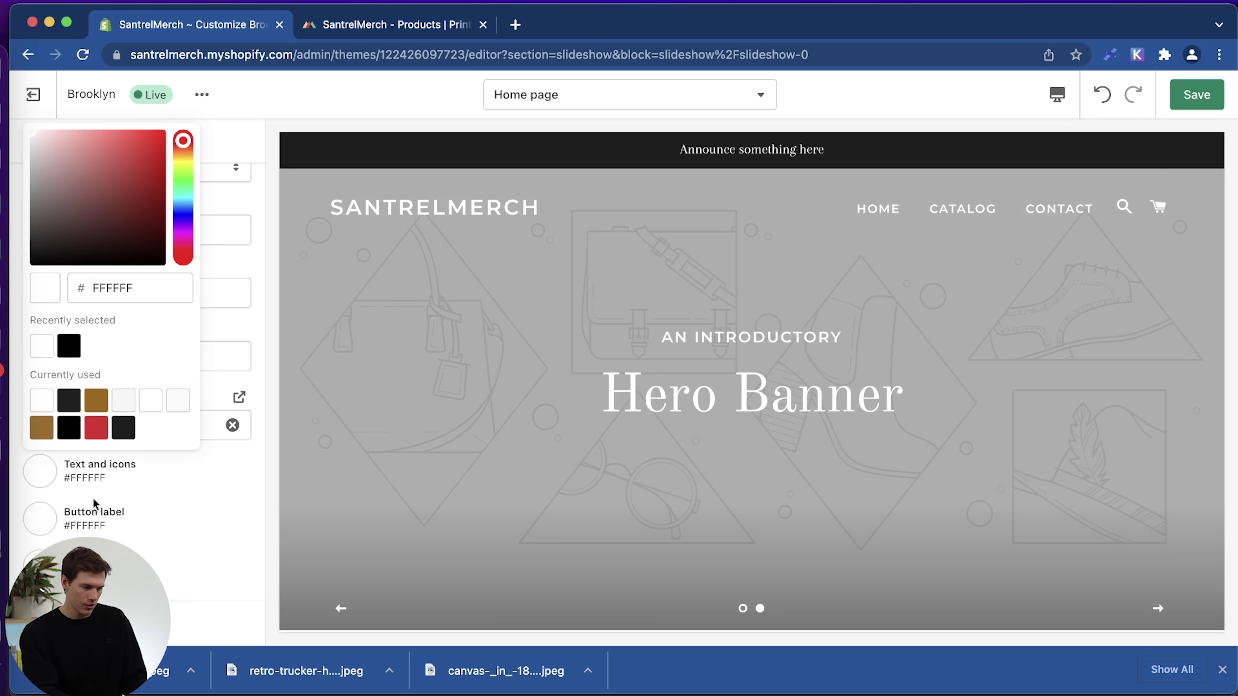
{"action": "left_click", "coordinate": [46, 469]}
{"action": "left_click", "coordinate": [47, 469]}
{"action": "left_click", "coordinate": [125, 429]}
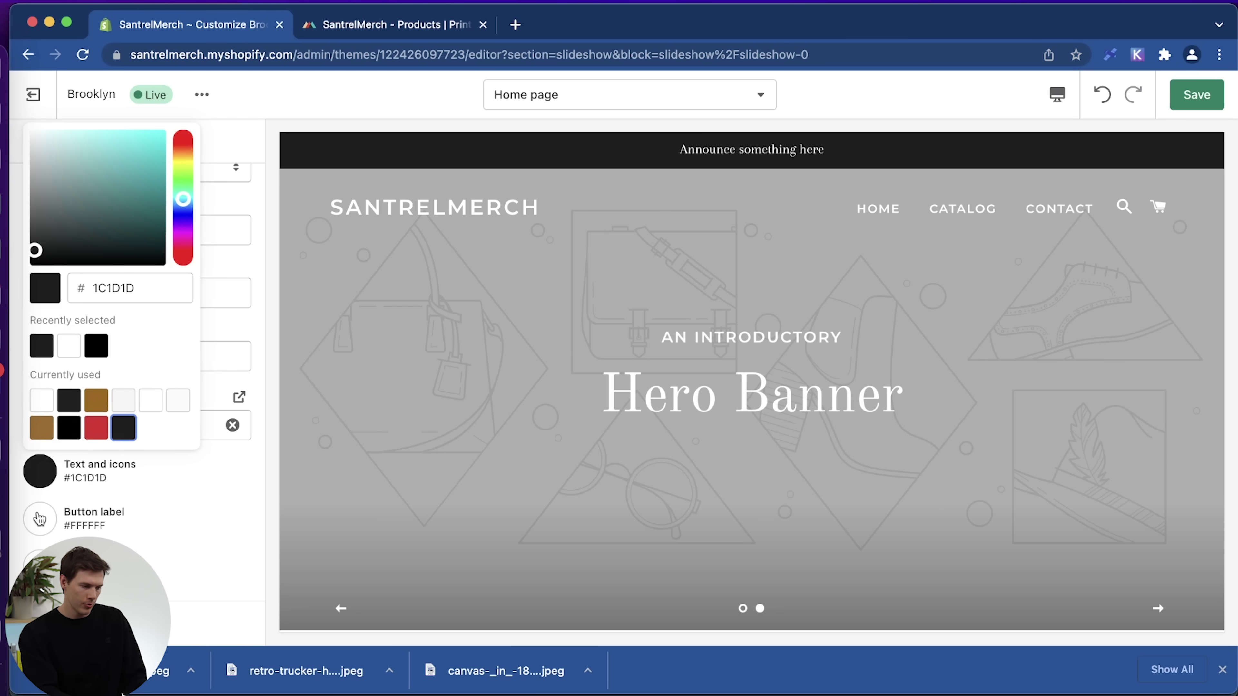
{"action": "left_click", "coordinate": [108, 475]}
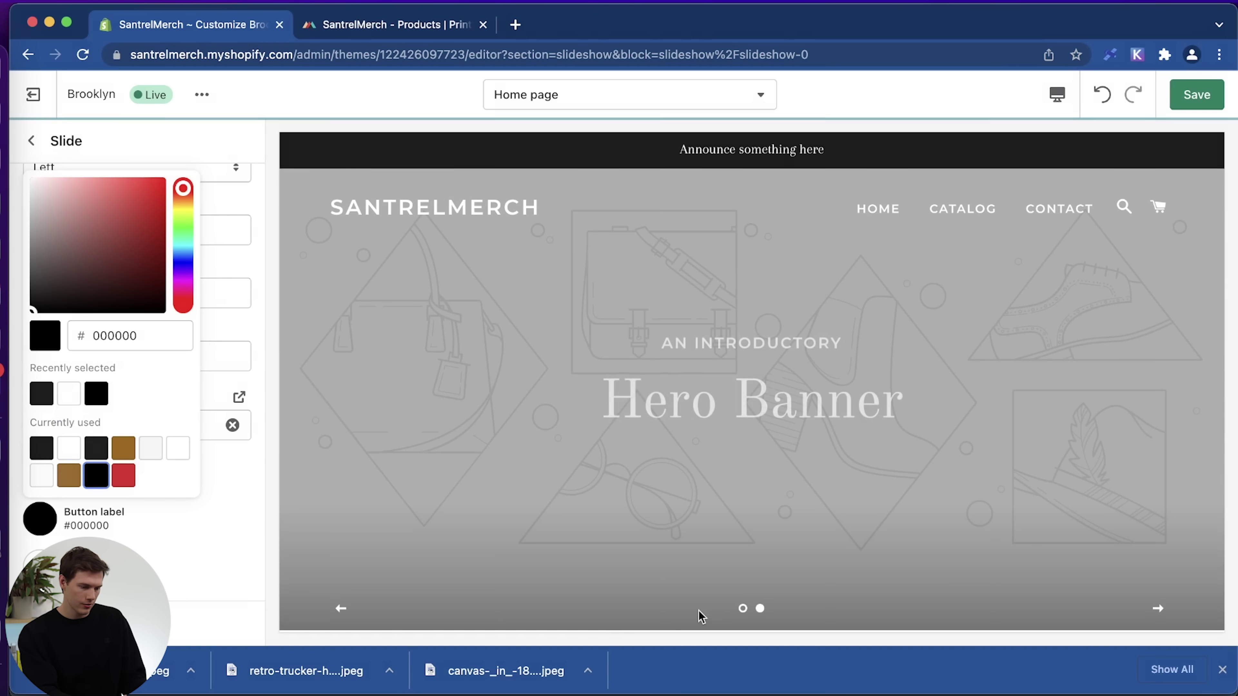
{"action": "left_click", "coordinate": [743, 608]}
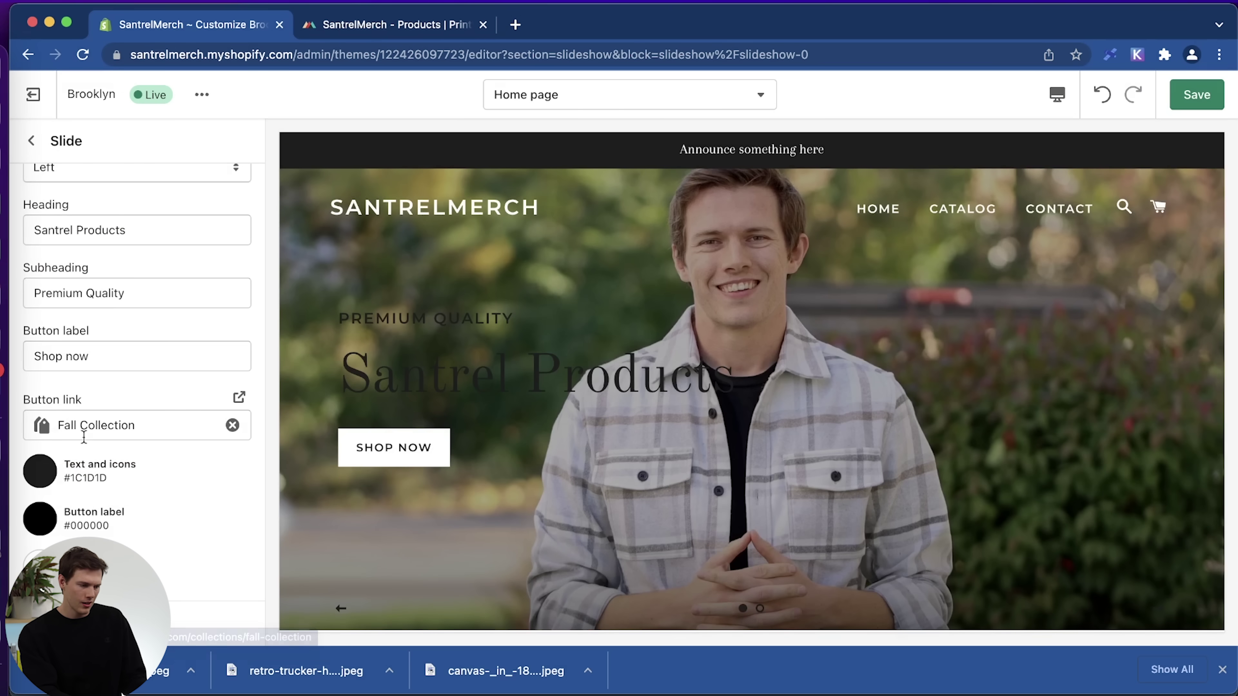
{"action": "left_click", "coordinate": [41, 478]}
{"action": "left_click", "coordinate": [74, 350]}
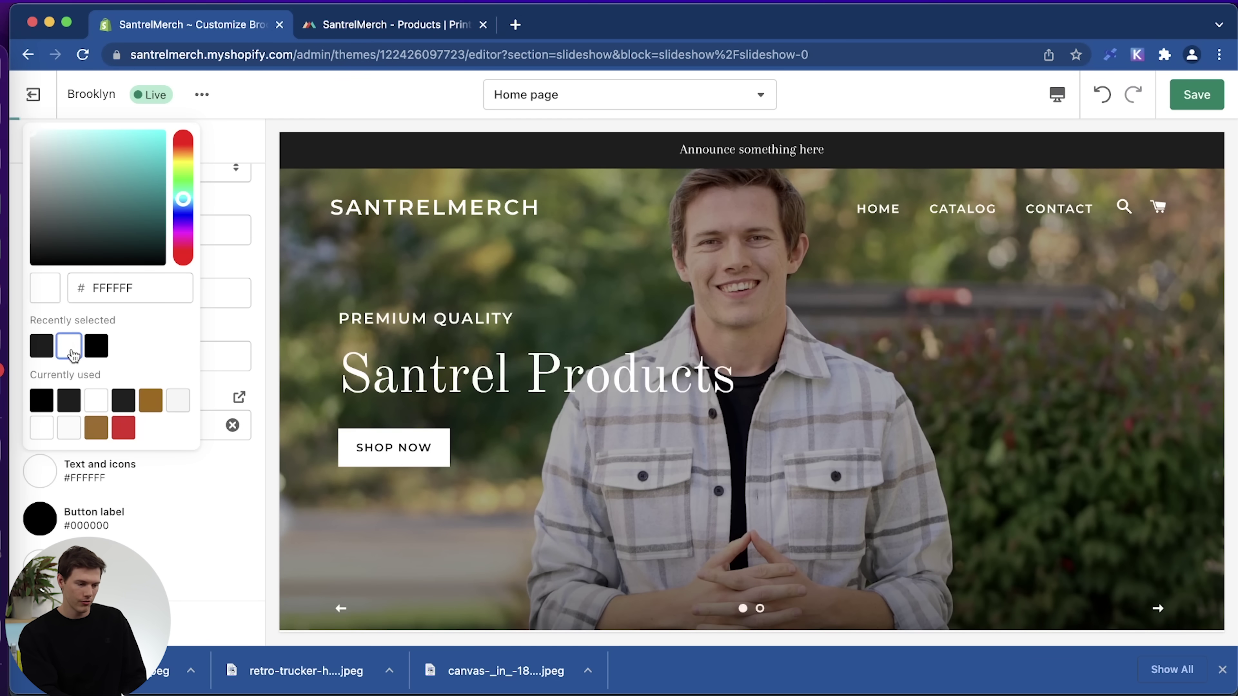
{"action": "left_click", "coordinate": [743, 608]}
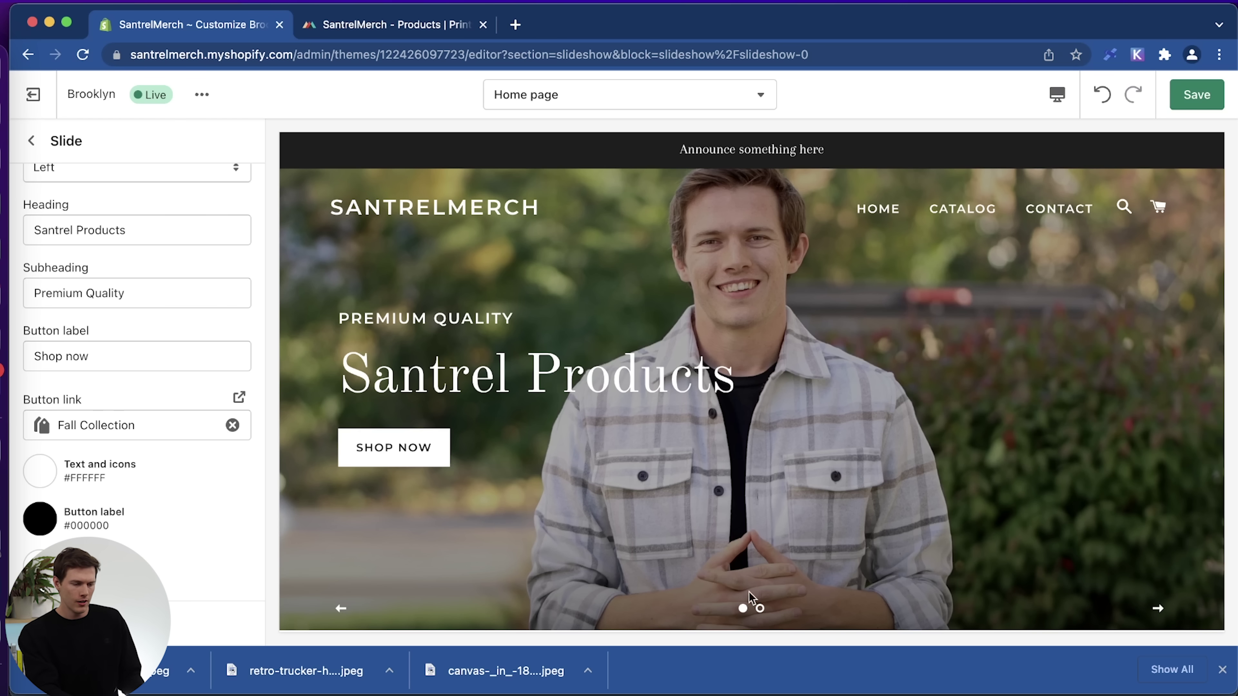
{"action": "scroll", "coordinate": [146, 533], "scroll_direction": "up", "scroll_amount": 10}
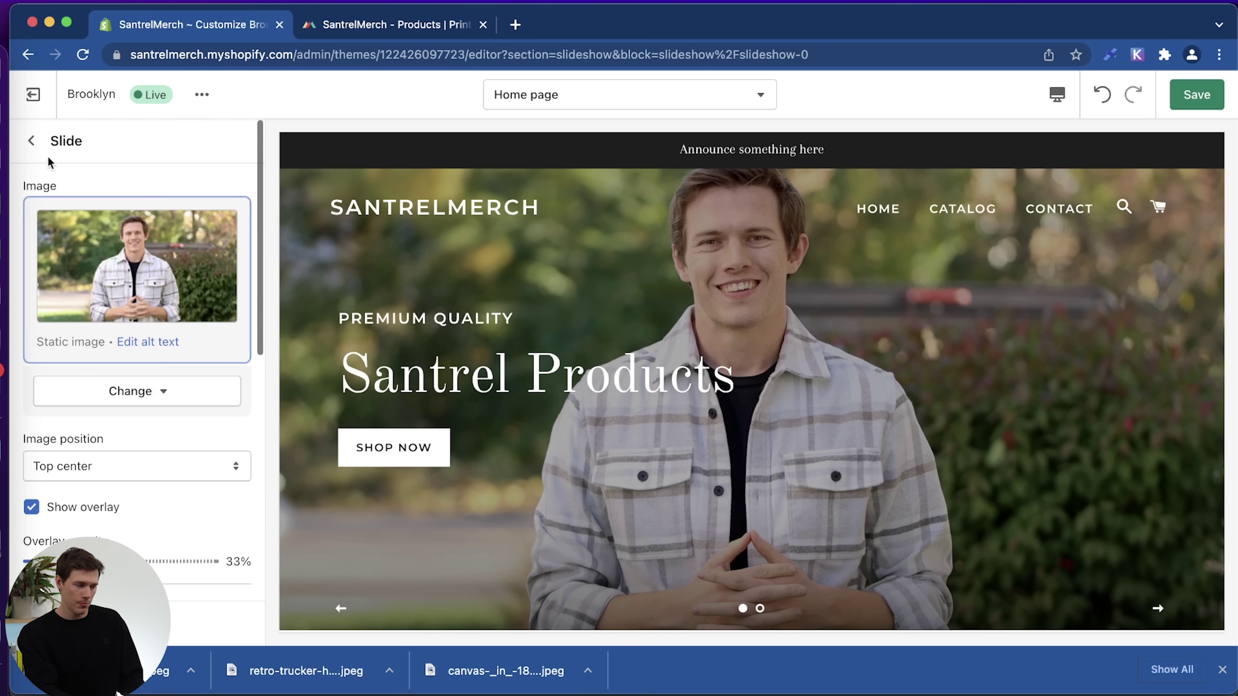
{"action": "left_click", "coordinate": [32, 141]}
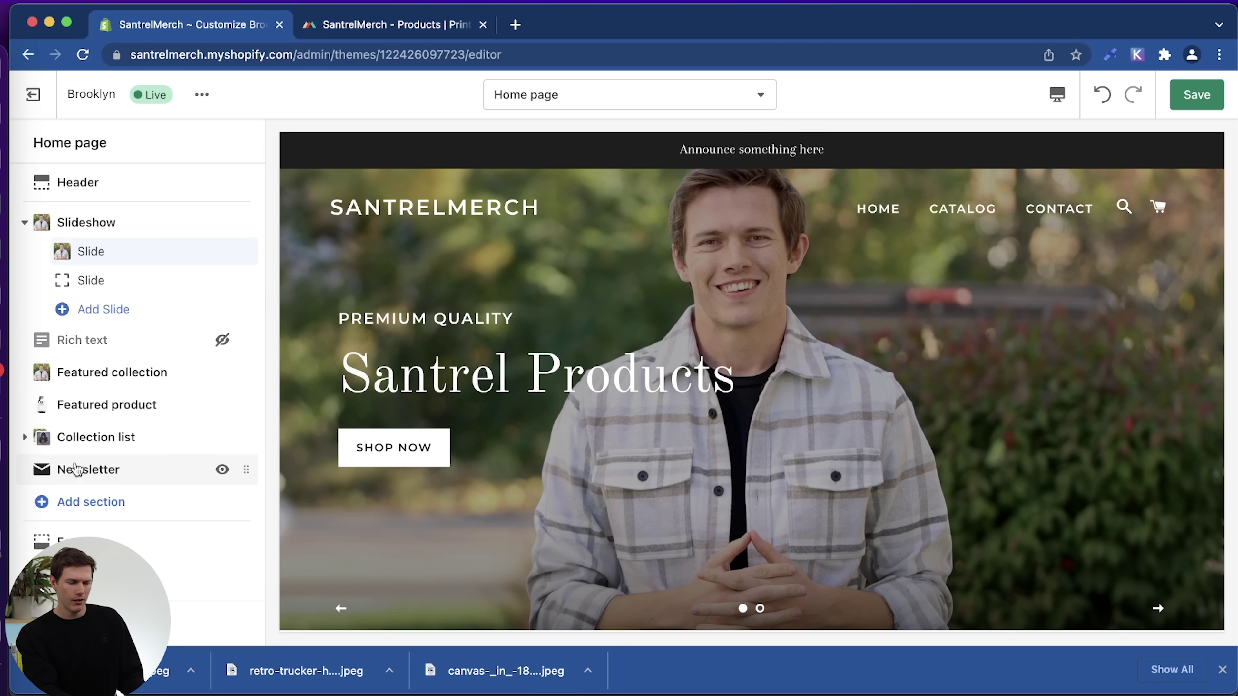
Reduce the second slide's overlay opacity to 0%.
{"action": "left_click", "coordinate": [70, 281]}
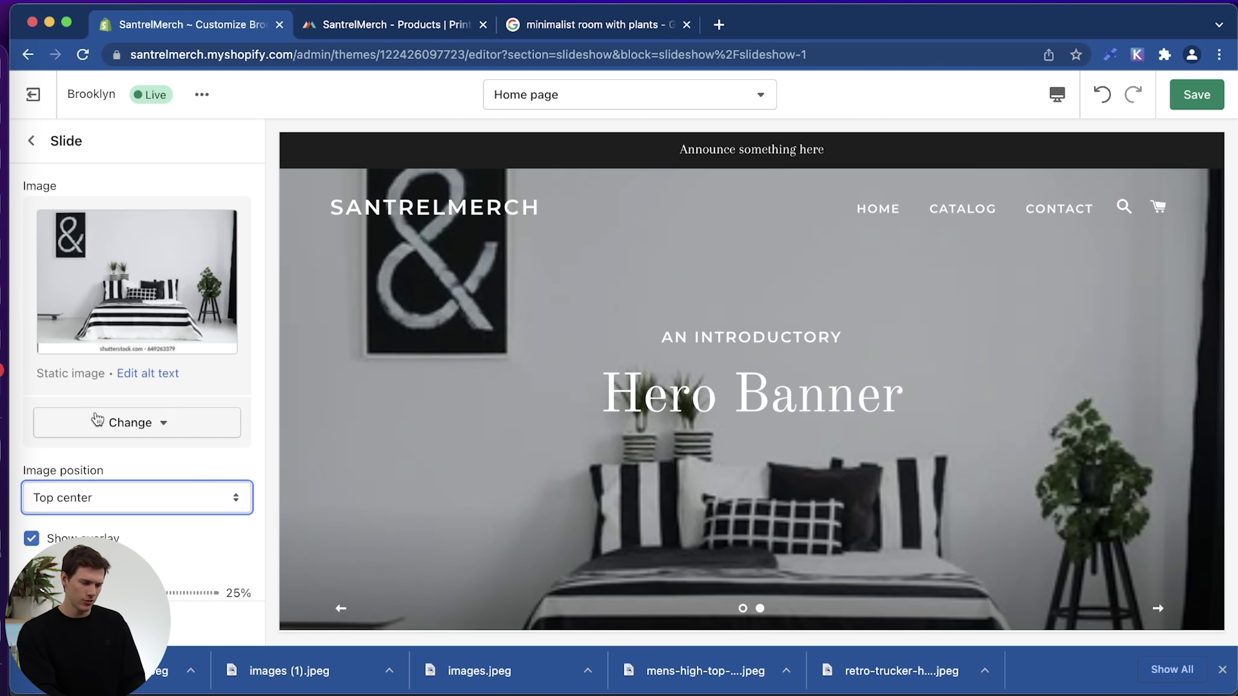
{"action": "scroll", "coordinate": [96, 420], "scroll_direction": "down", "scroll_amount": 5}
{"action": "left_click_drag", "start_coordinate": [76, 383], "coordinate": [46, 384]}
{"action": "scroll", "coordinate": [131, 490], "scroll_direction": "down", "scroll_amount": 2}
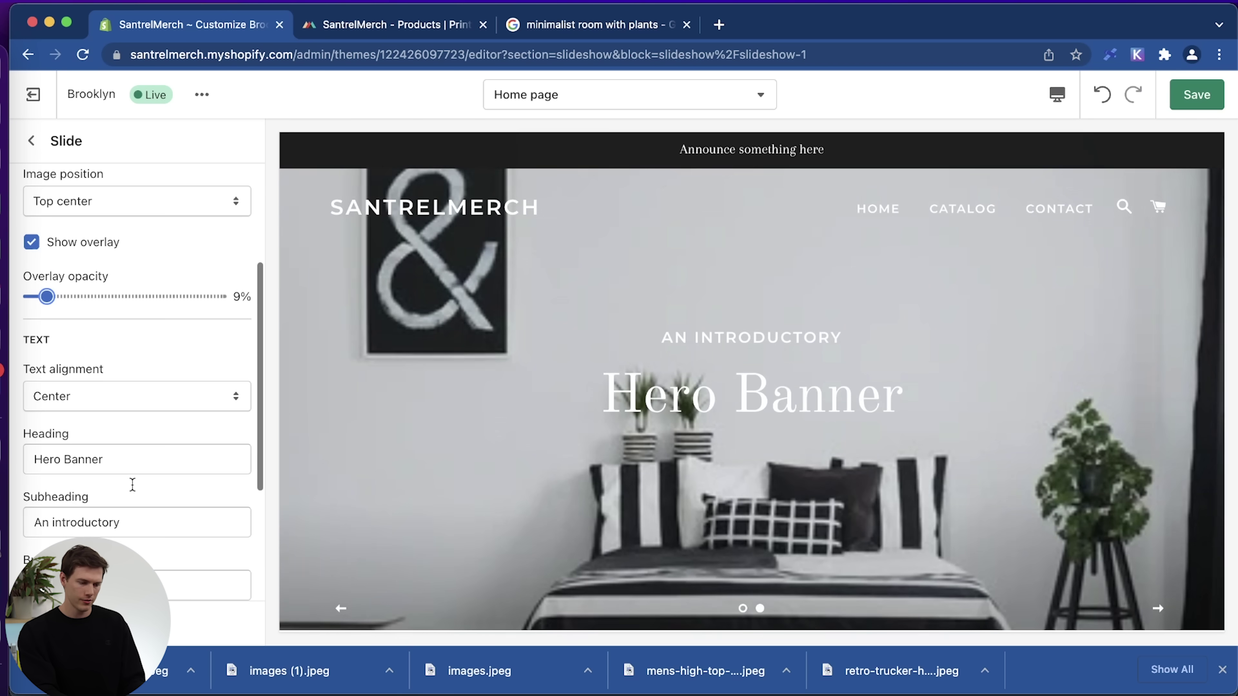
{"action": "left_click_drag", "start_coordinate": [47, 296], "coordinate": [28, 297]}
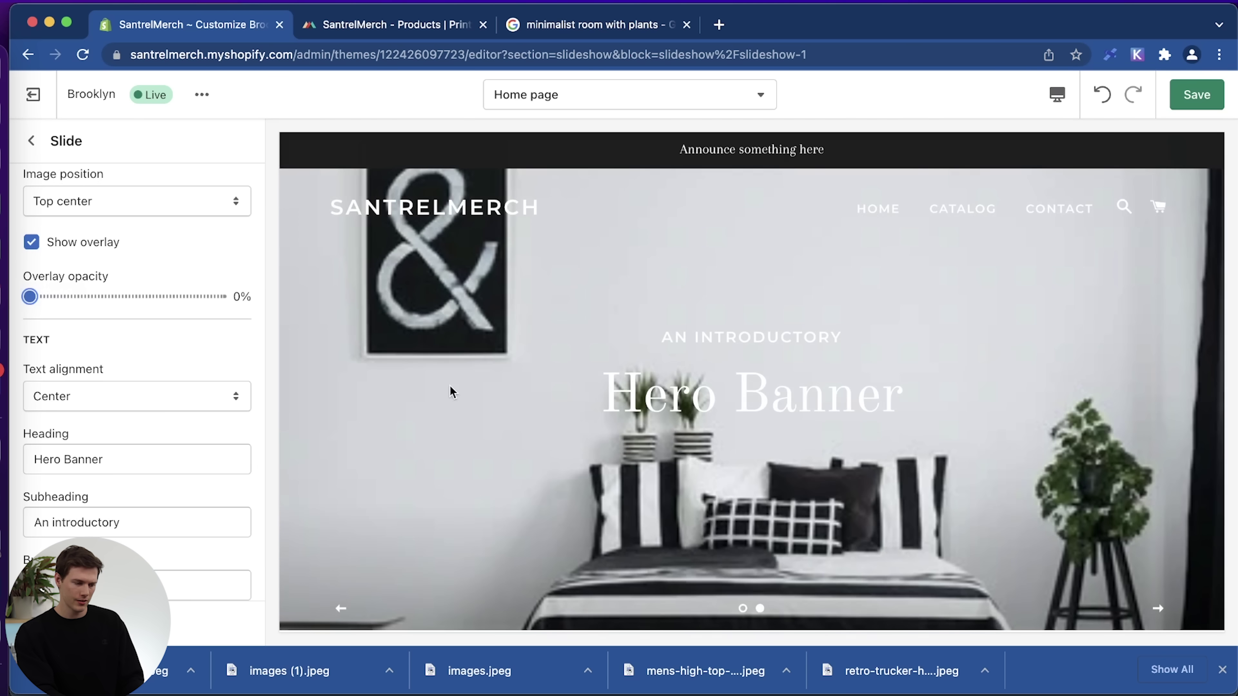
{"action": "scroll", "coordinate": [97, 439], "scroll_direction": "down", "scroll_amount": 3}
Set the second slide's heading to 'Fall Collection' and subheading to 'Shop the'.
{"action": "left_click", "coordinate": [148, 349]}
{"action": "key", "text": "super+a"}
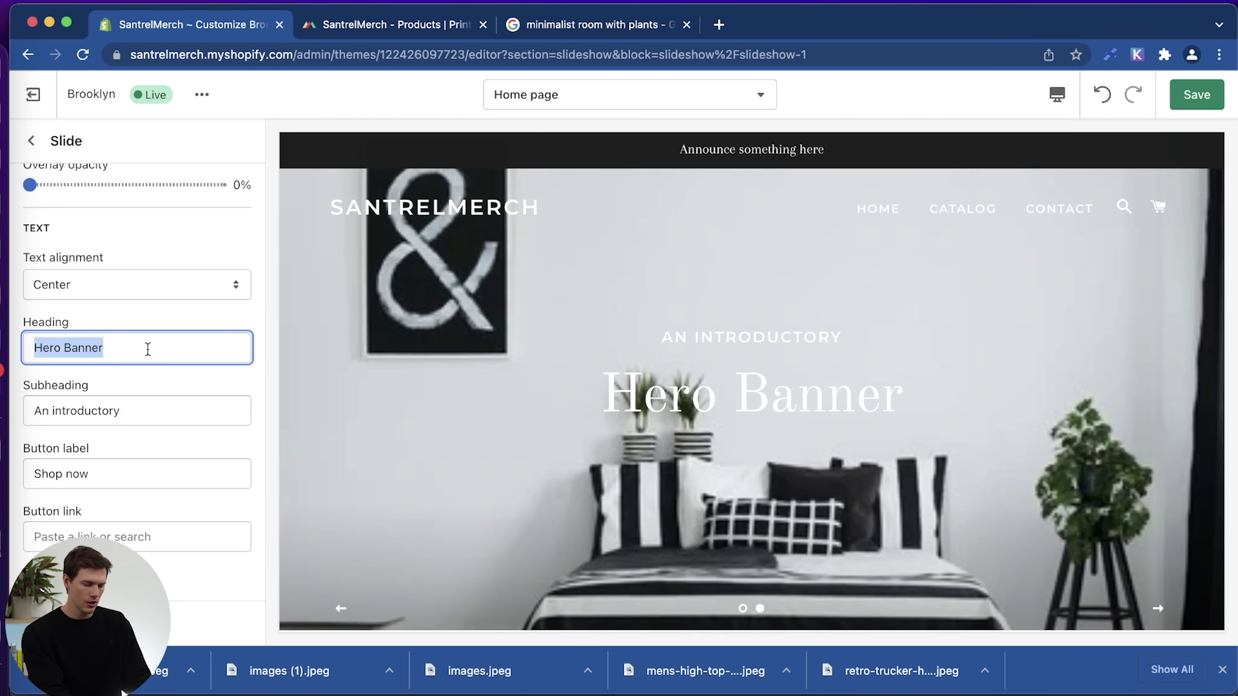
{"action": "type", "text": "Fall Collec"}
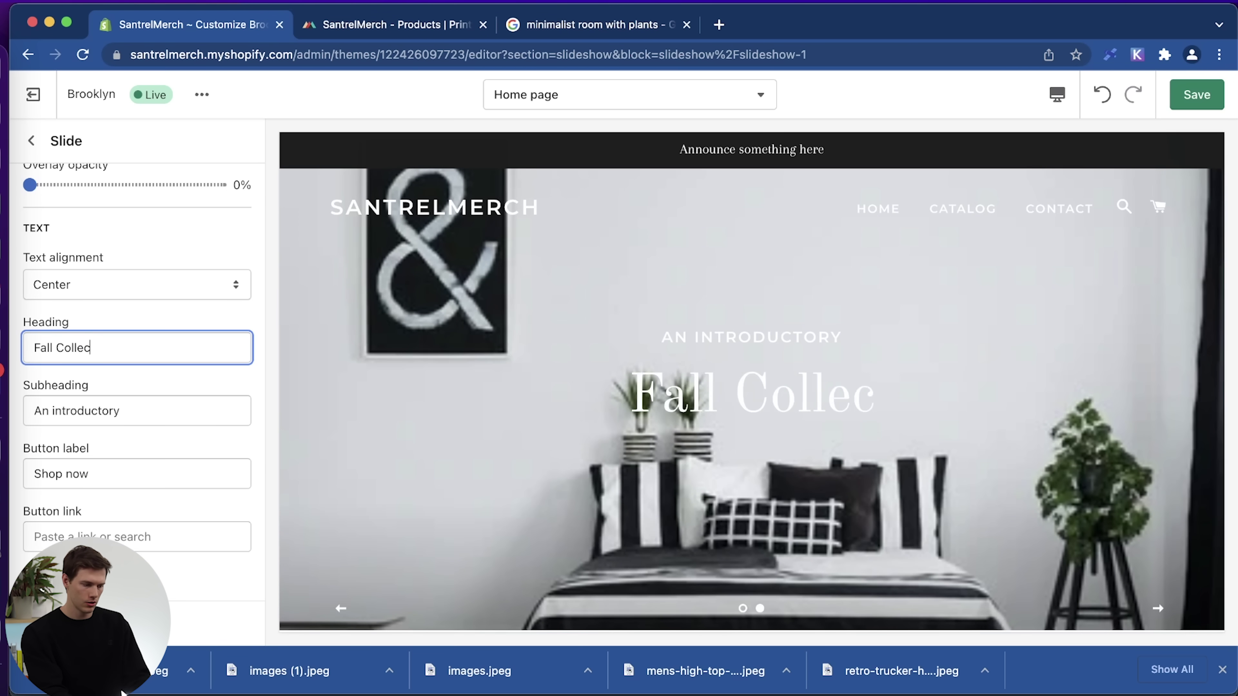
{"action": "type", "text": "tion"}
{"action": "key", "text": "super+a"}
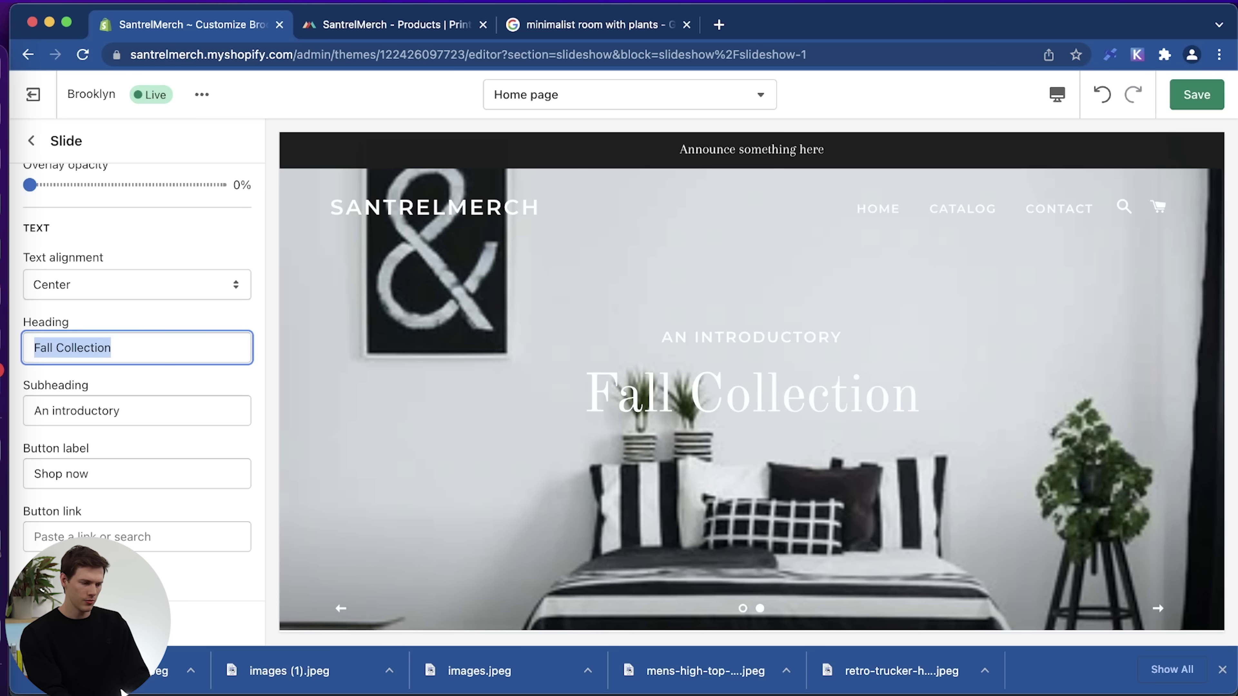
{"action": "left_click", "coordinate": [135, 410]}
{"action": "key", "text": "super+a"}
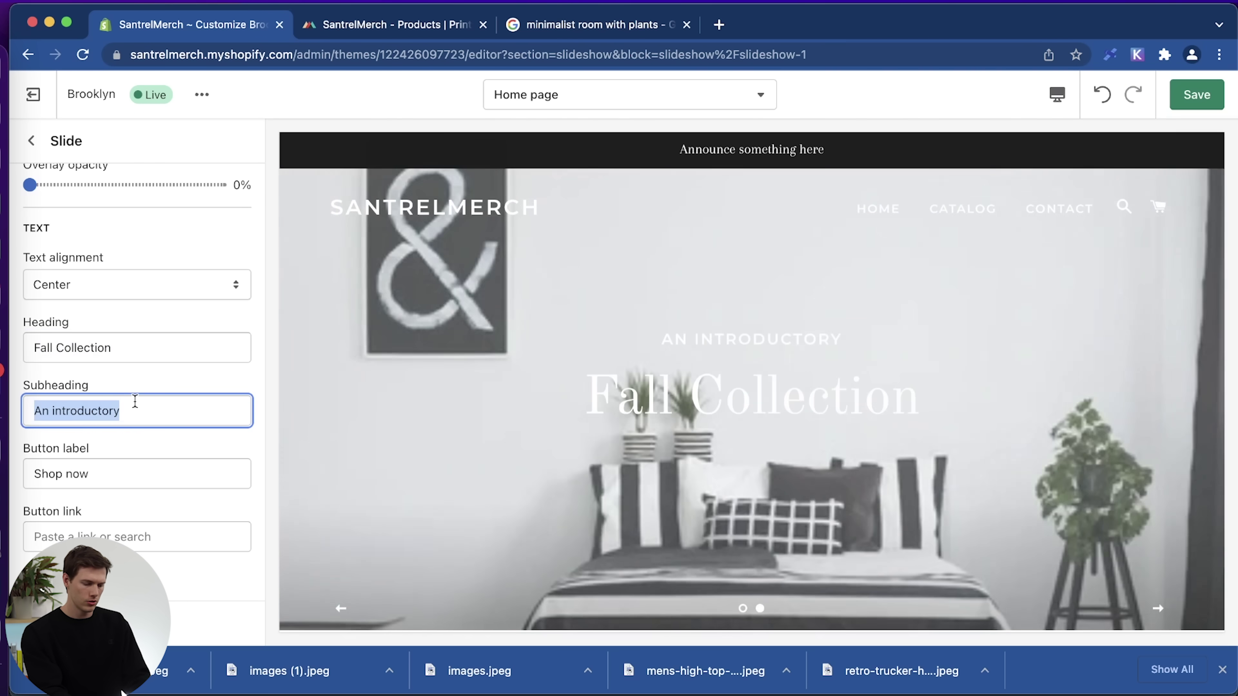
{"action": "type", "text": "Learn Abou"}
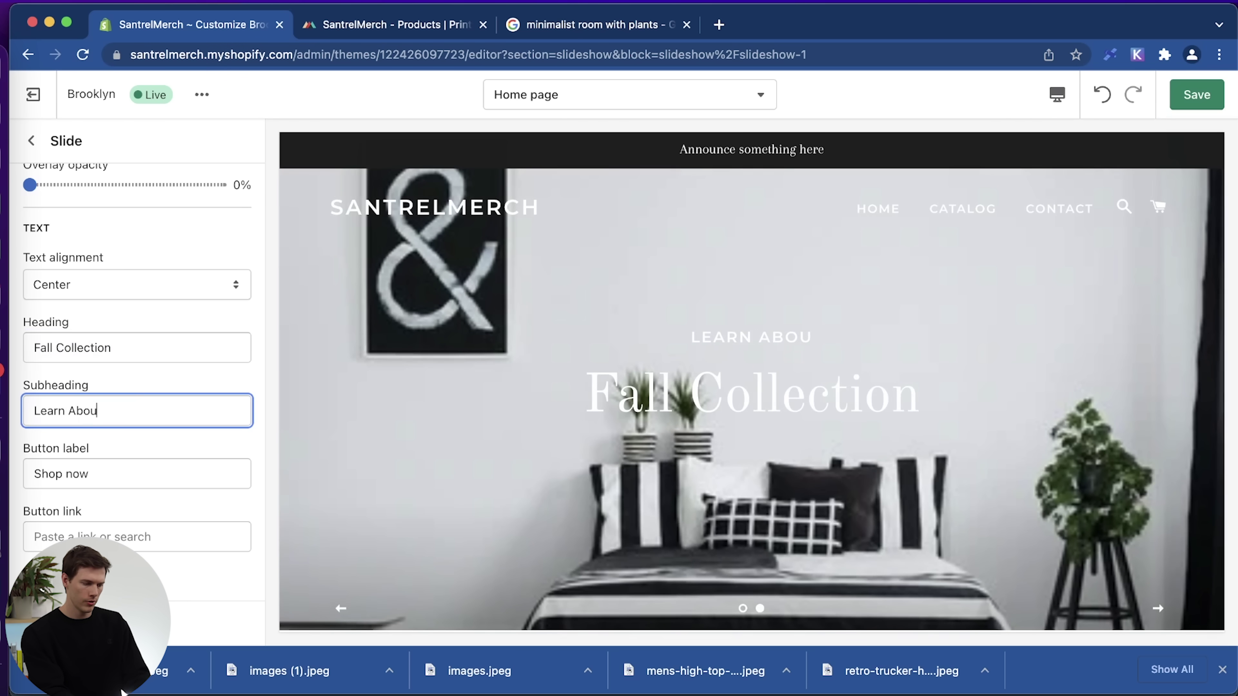
{"action": "type", "text": "t Ourhou"}
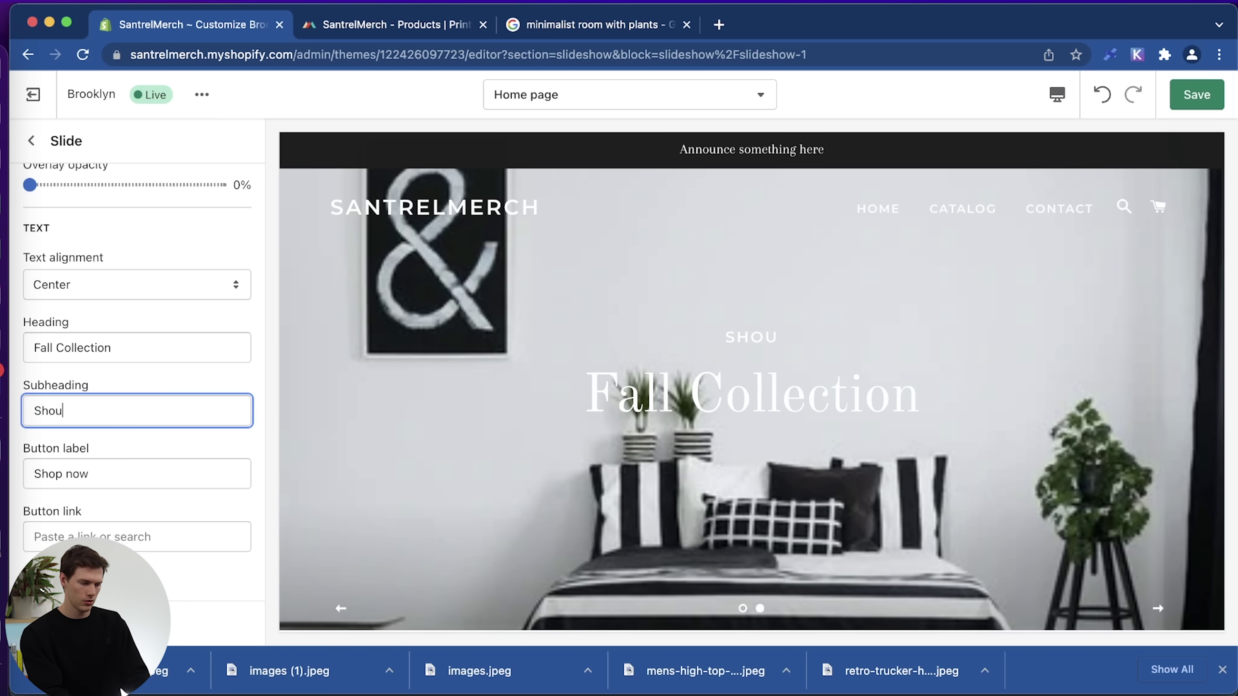
{"action": "type", "text": " the"}
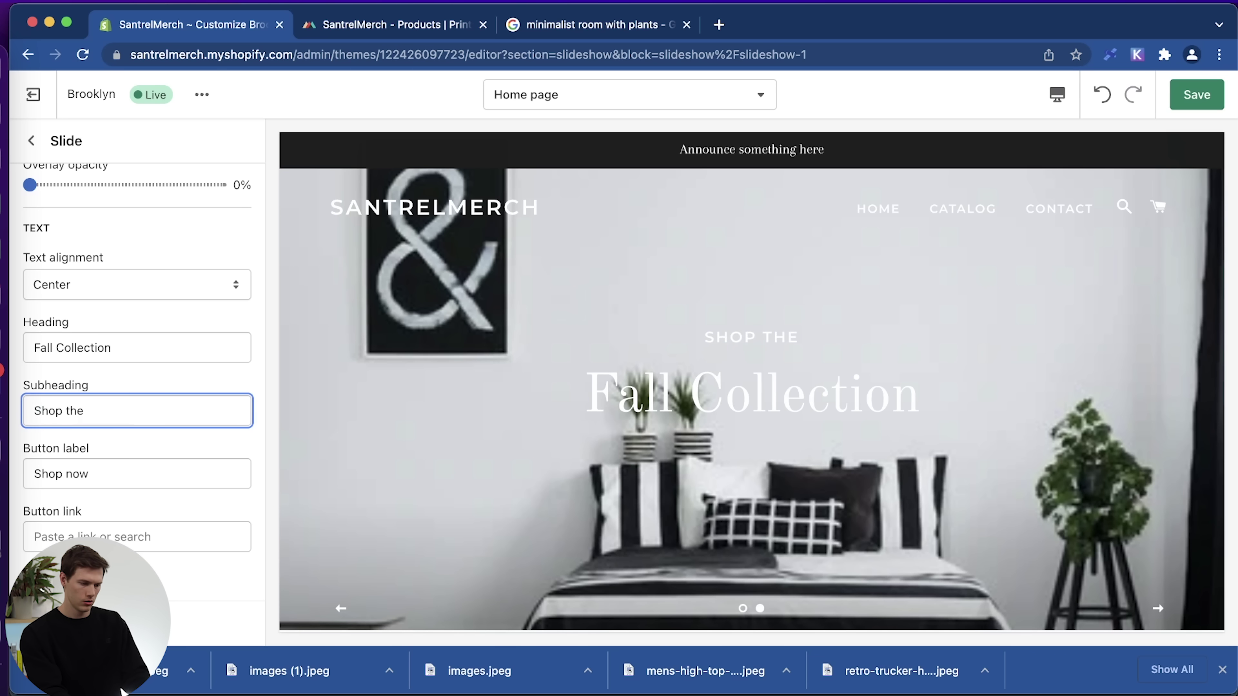
Relabel the second slide's button 'View The Collection'.
{"action": "scroll", "coordinate": [190, 502], "scroll_direction": "down", "scroll_amount": 1}
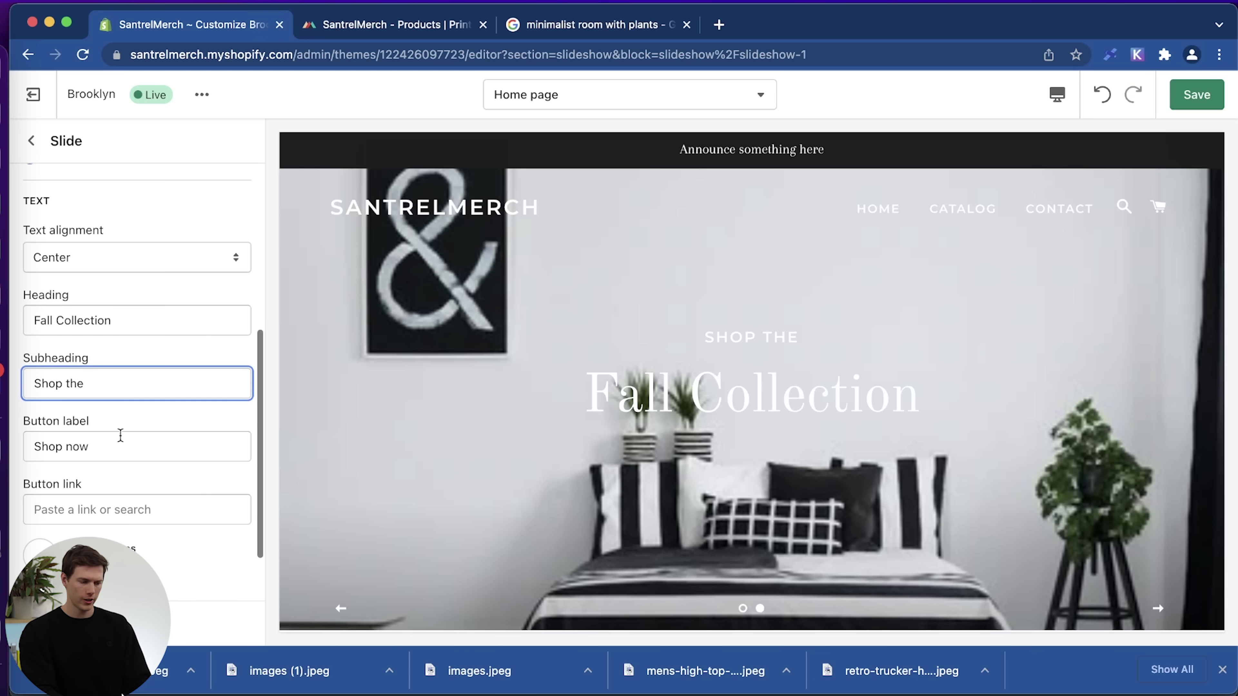
{"action": "left_click", "coordinate": [125, 445]}
{"action": "key", "text": "super+a"}
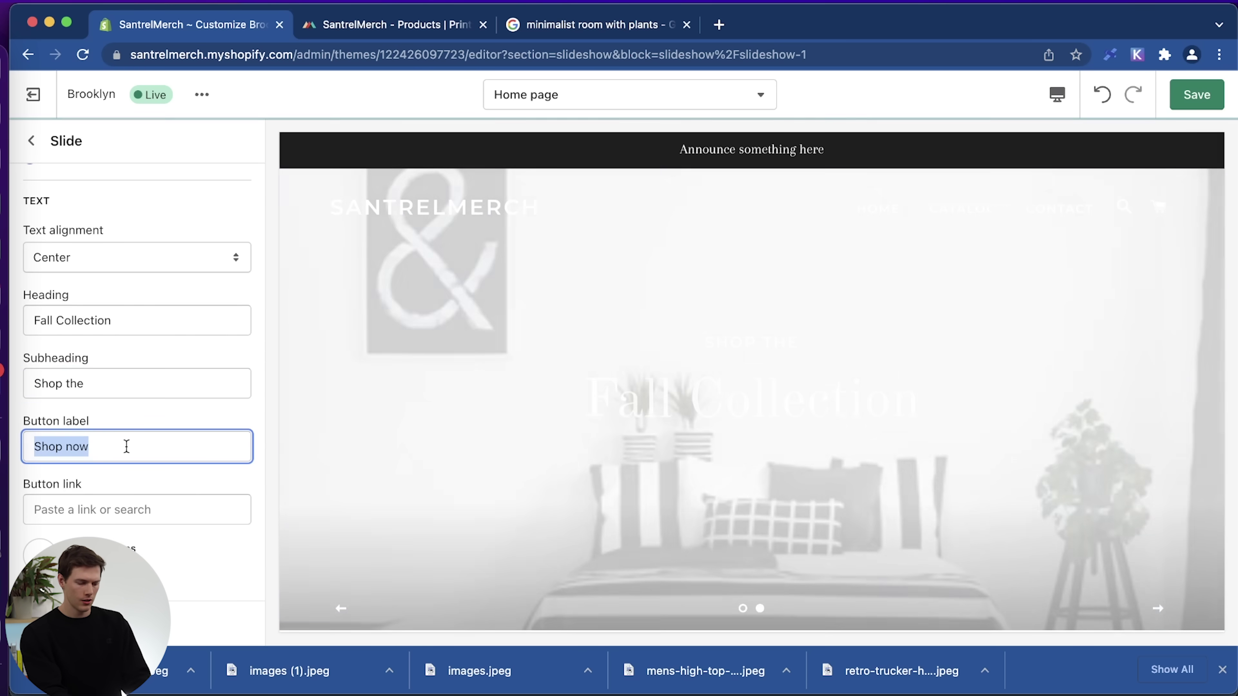
{"action": "type", "text": "See it nw"}
{"action": "key", "text": "super+a"}
{"action": "type", "text": "R"}
{"action": "type", "text": "View"}
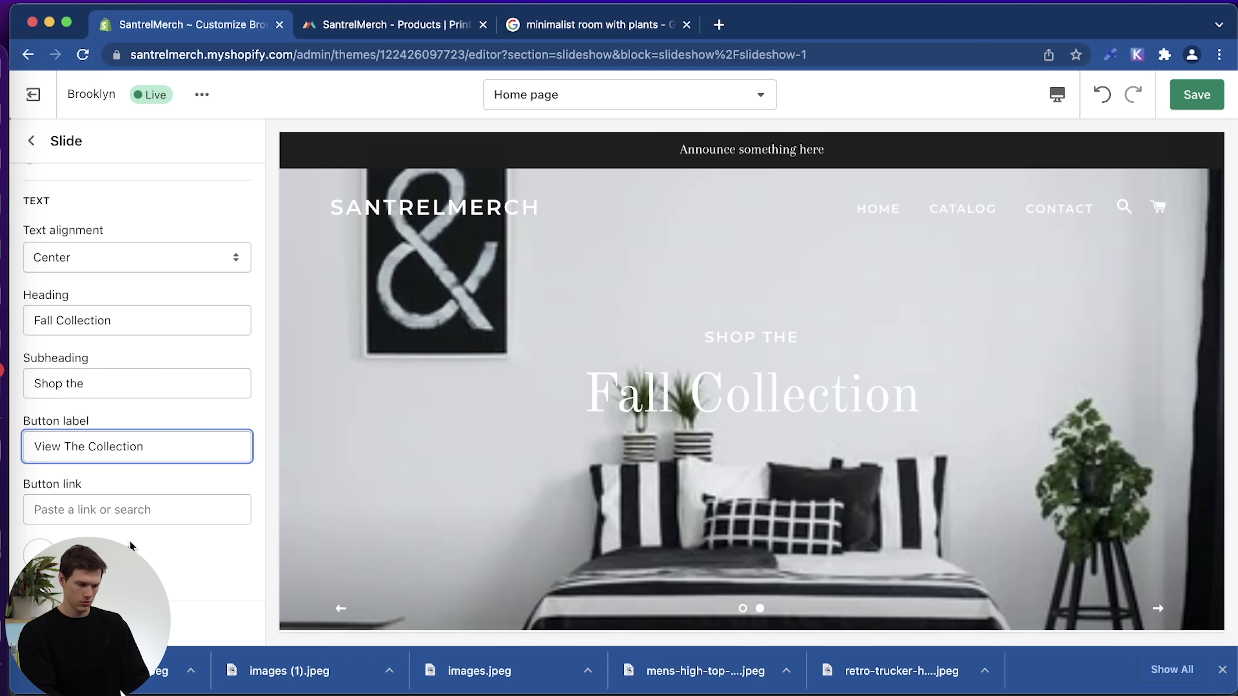
{"action": "scroll", "coordinate": [130, 545], "scroll_direction": "down", "scroll_amount": 2}
{"action": "left_click", "coordinate": [122, 450]}
Link the second slide's button to the Fall Collection.
{"action": "left_click", "coordinate": [122, 274]}
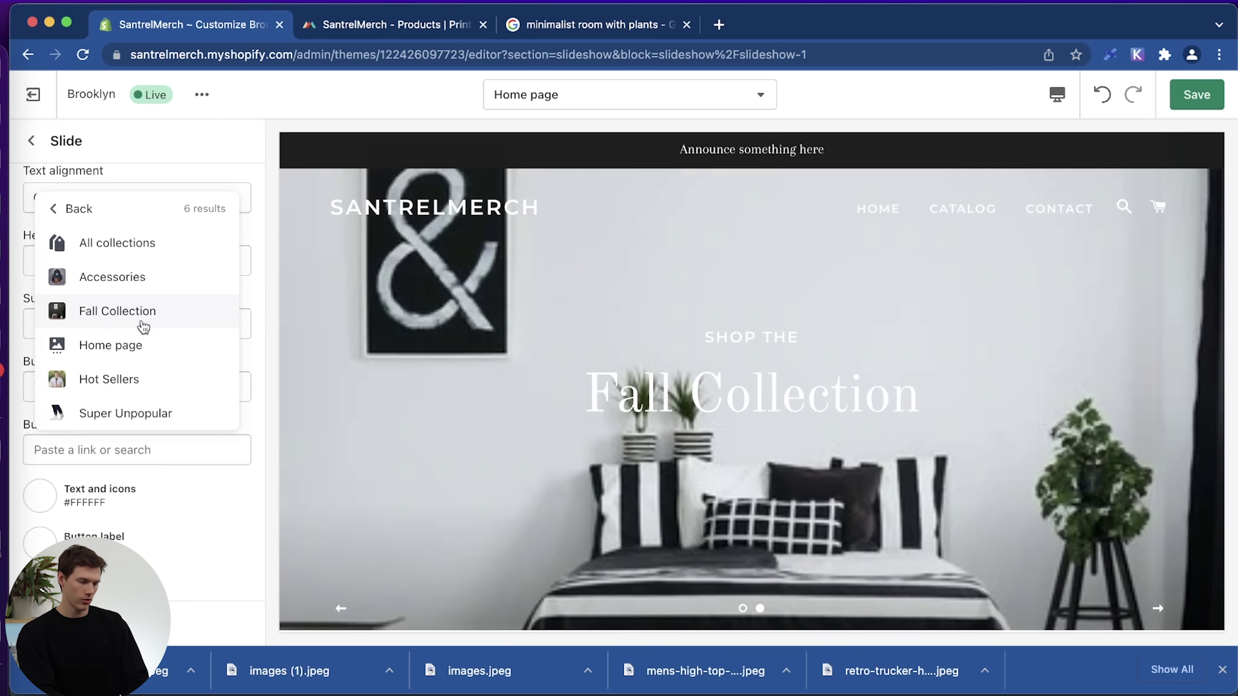
{"action": "left_click", "coordinate": [139, 317]}
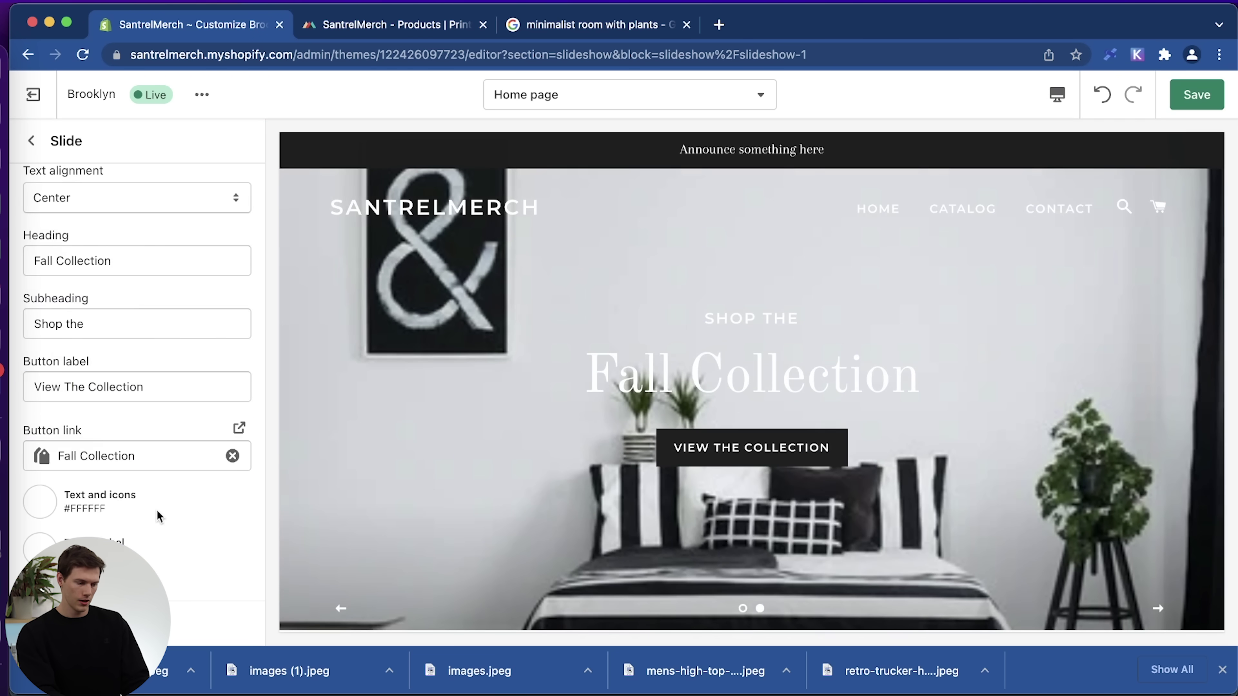
{"action": "scroll", "coordinate": [126, 504], "scroll_direction": "down", "scroll_amount": 1}
Make the second slide's text and icons dark grey #1C1D1D, then return to Home page sections.
{"action": "left_click", "coordinate": [67, 468]}
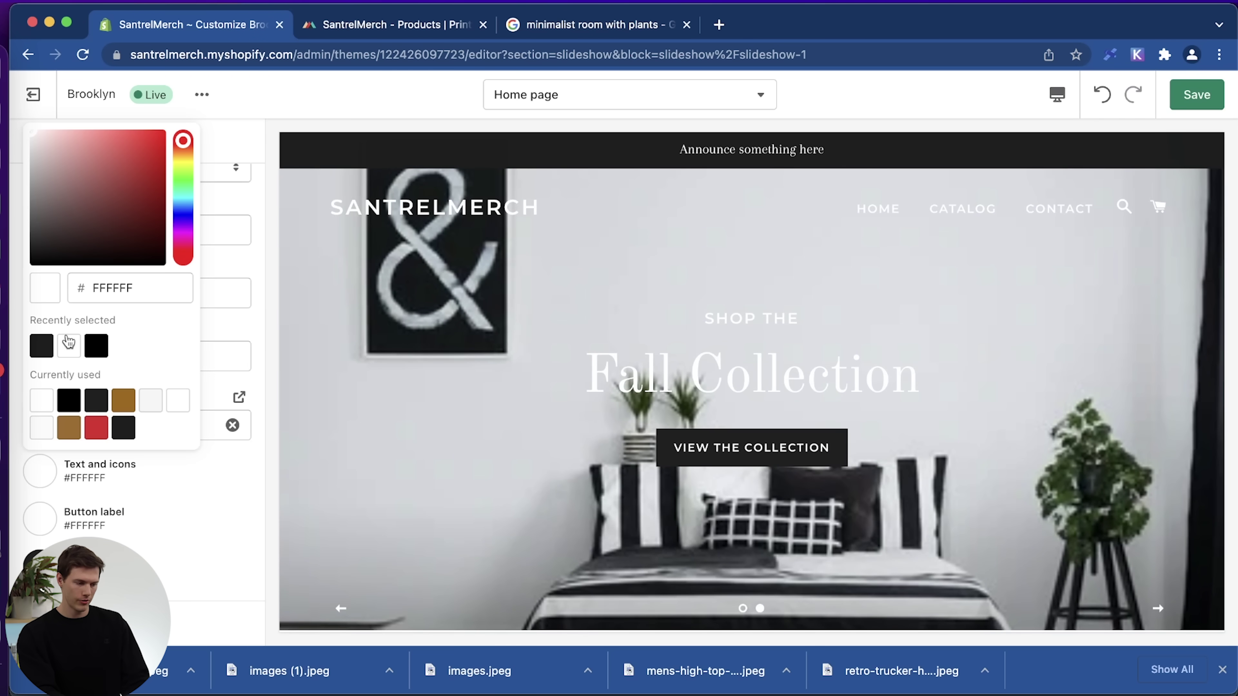
{"action": "left_click", "coordinate": [41, 346]}
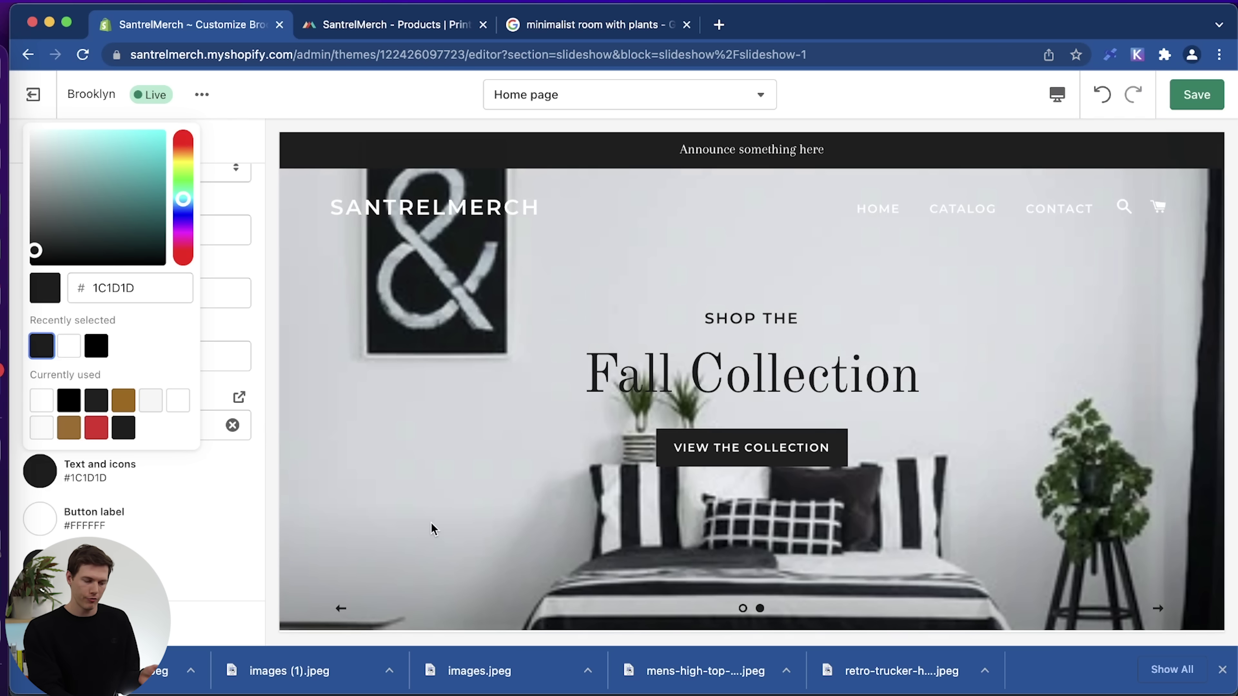
{"action": "left_click", "coordinate": [209, 529]}
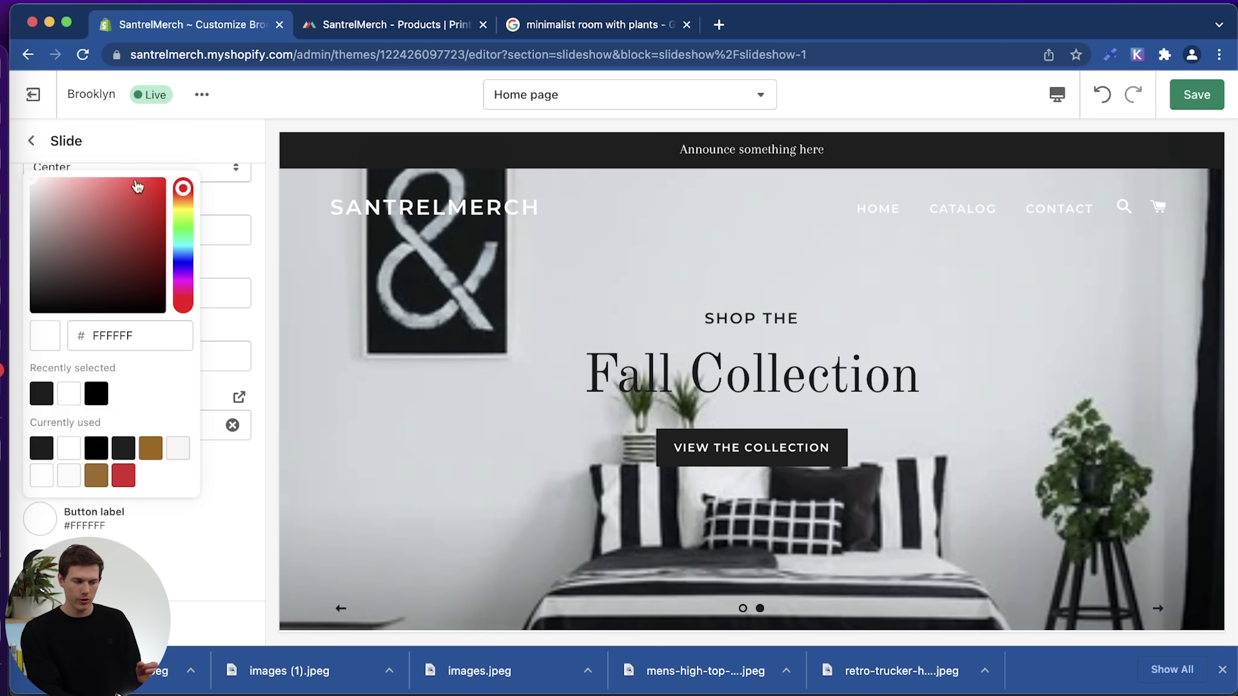
{"action": "left_click", "coordinate": [39, 142]}
{"action": "scroll", "coordinate": [546, 467], "scroll_direction": "down", "scroll_amount": 5}
{"action": "scroll", "coordinate": [546, 465], "scroll_direction": "up", "scroll_amount": 5}
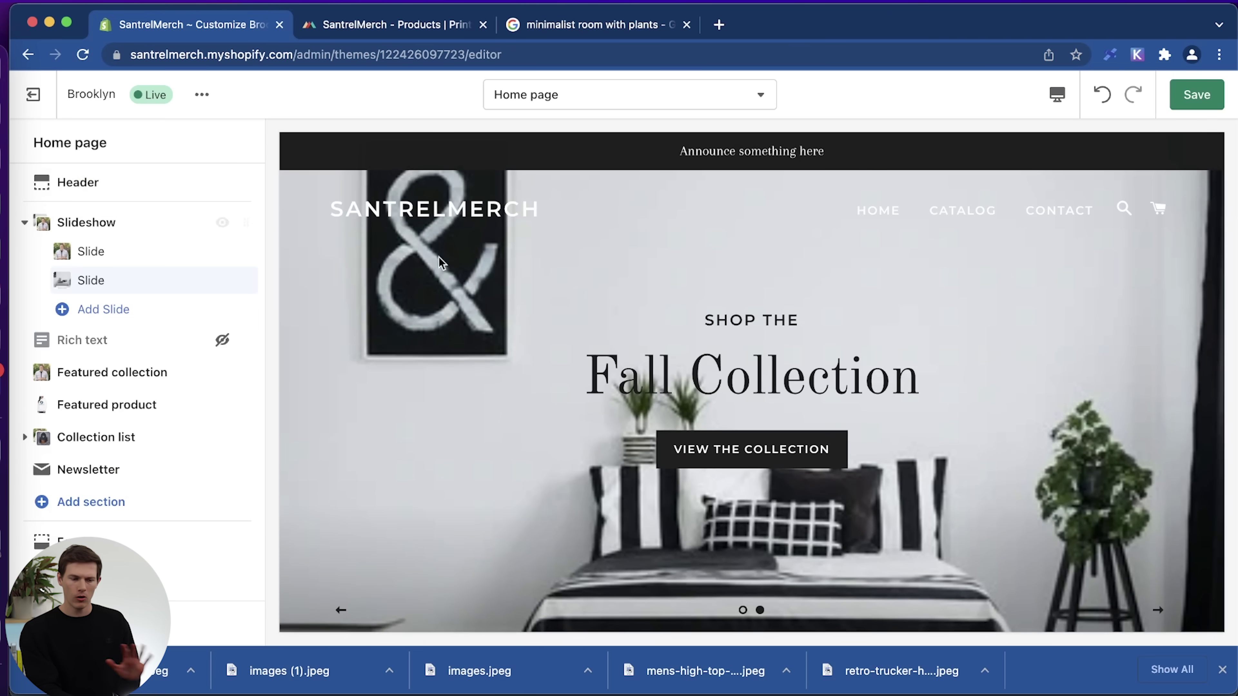
Save the theme changes and dismiss the 'Changes saved.' notice.
{"action": "scroll", "coordinate": [568, 329], "scroll_direction": "down", "scroll_amount": 2}
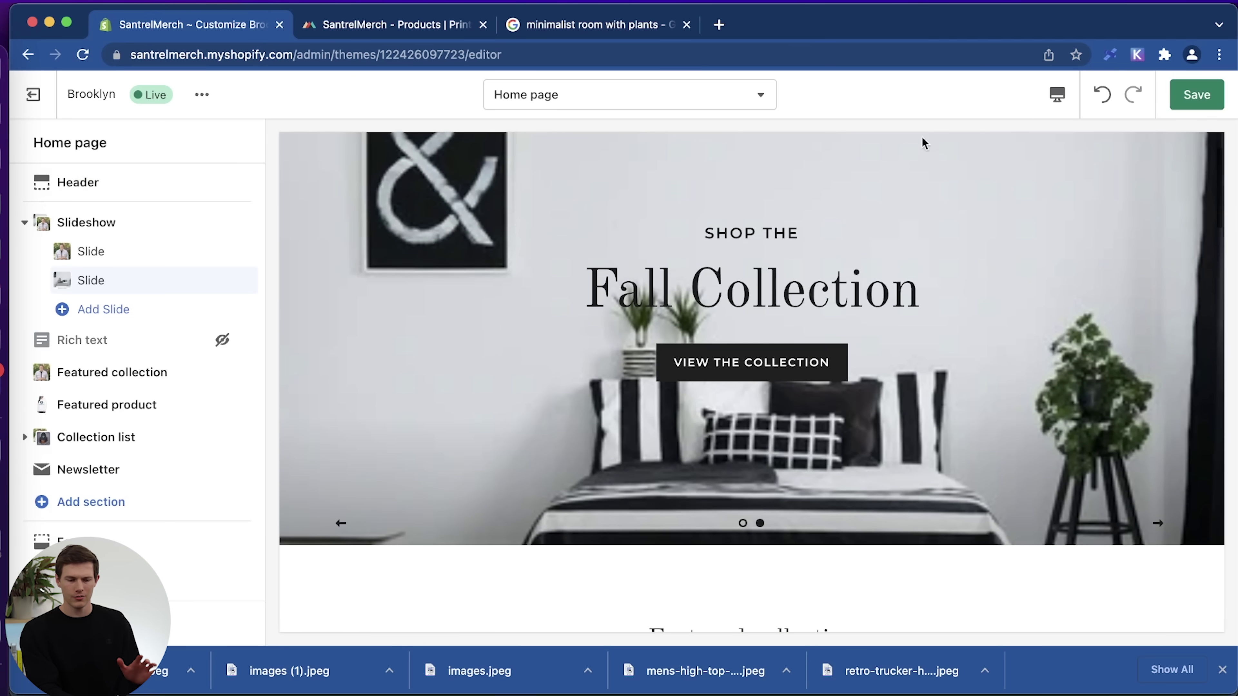
{"action": "left_click", "coordinate": [1216, 98]}
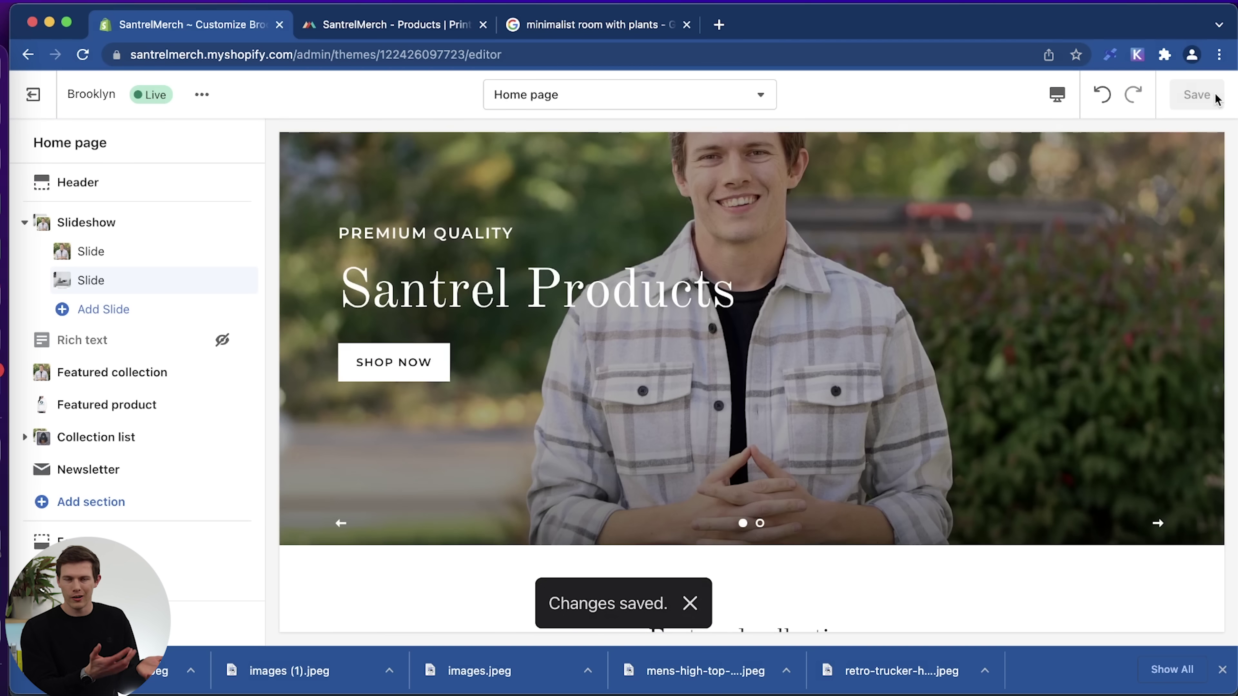
{"action": "scroll", "coordinate": [880, 312], "scroll_direction": "up", "scroll_amount": 3}
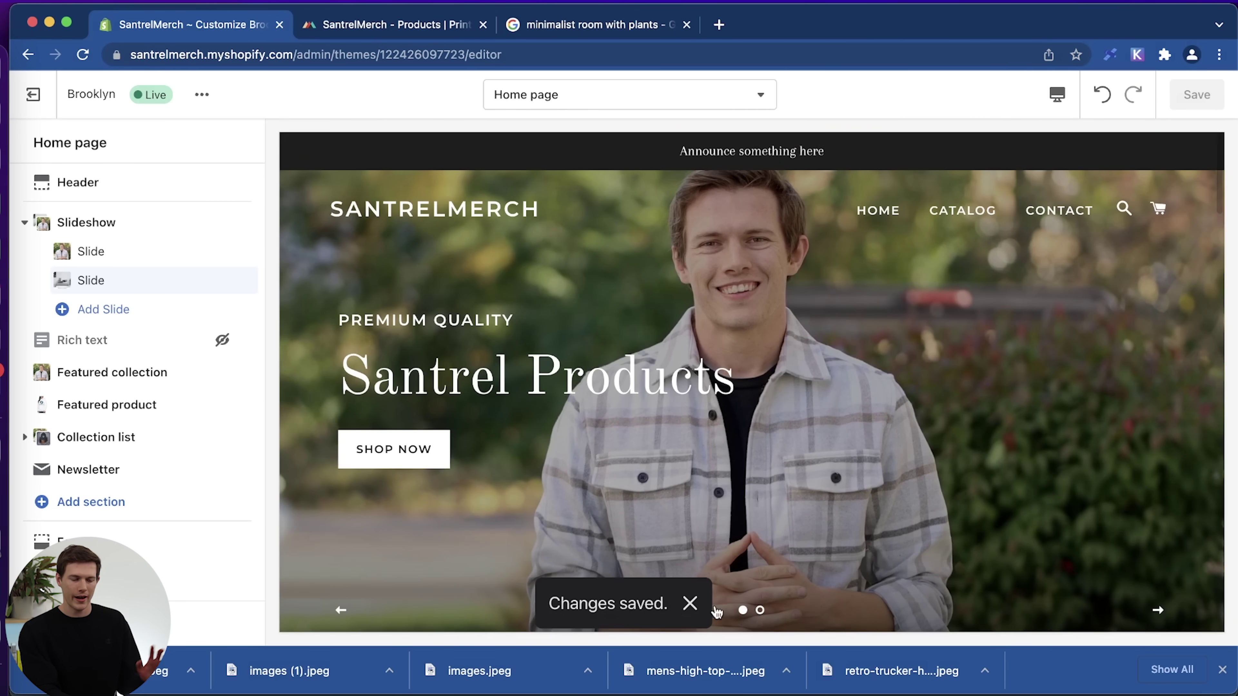
{"action": "left_click", "coordinate": [691, 604]}
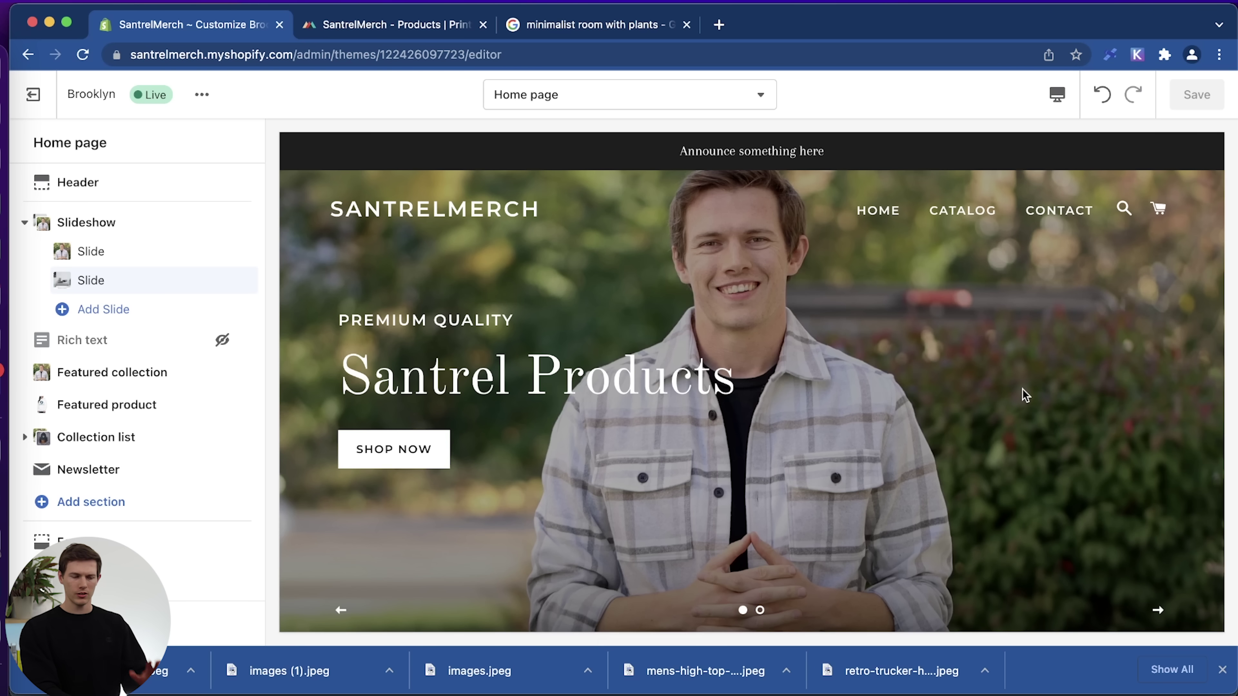
{"action": "left_click", "coordinate": [1064, 96]}
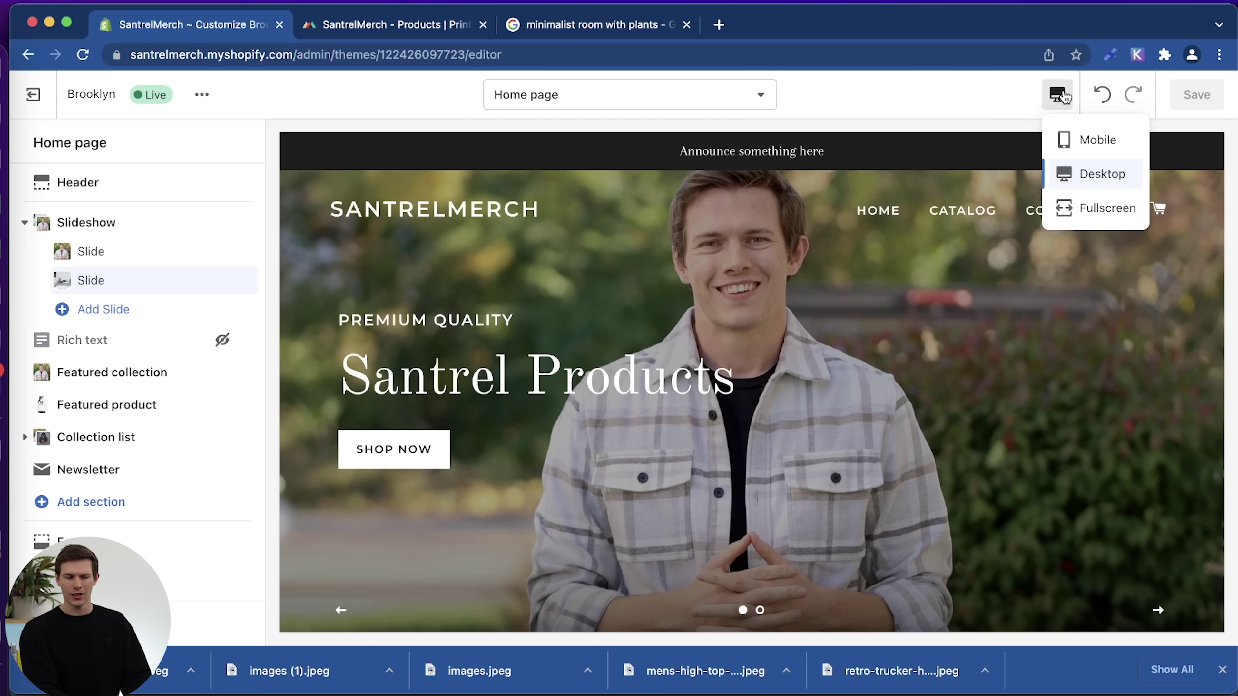
{"action": "left_click", "coordinate": [1088, 147]}
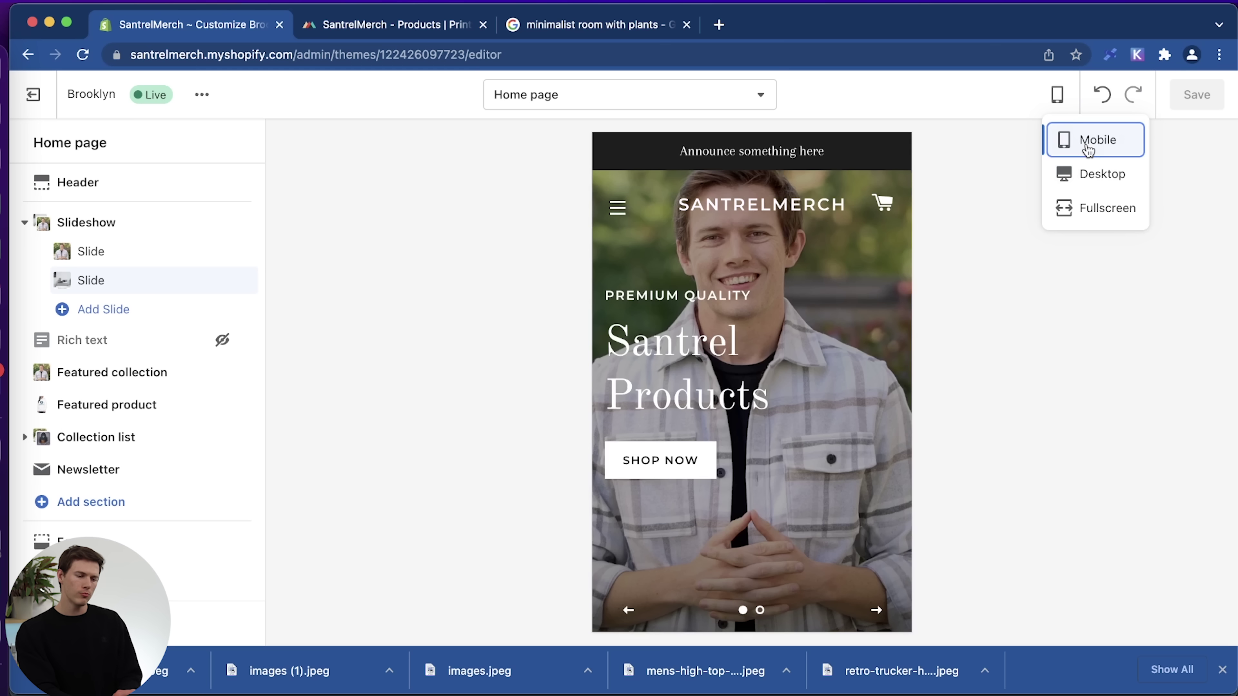
{"action": "scroll", "coordinate": [898, 431], "scroll_direction": "down", "scroll_amount": 10}
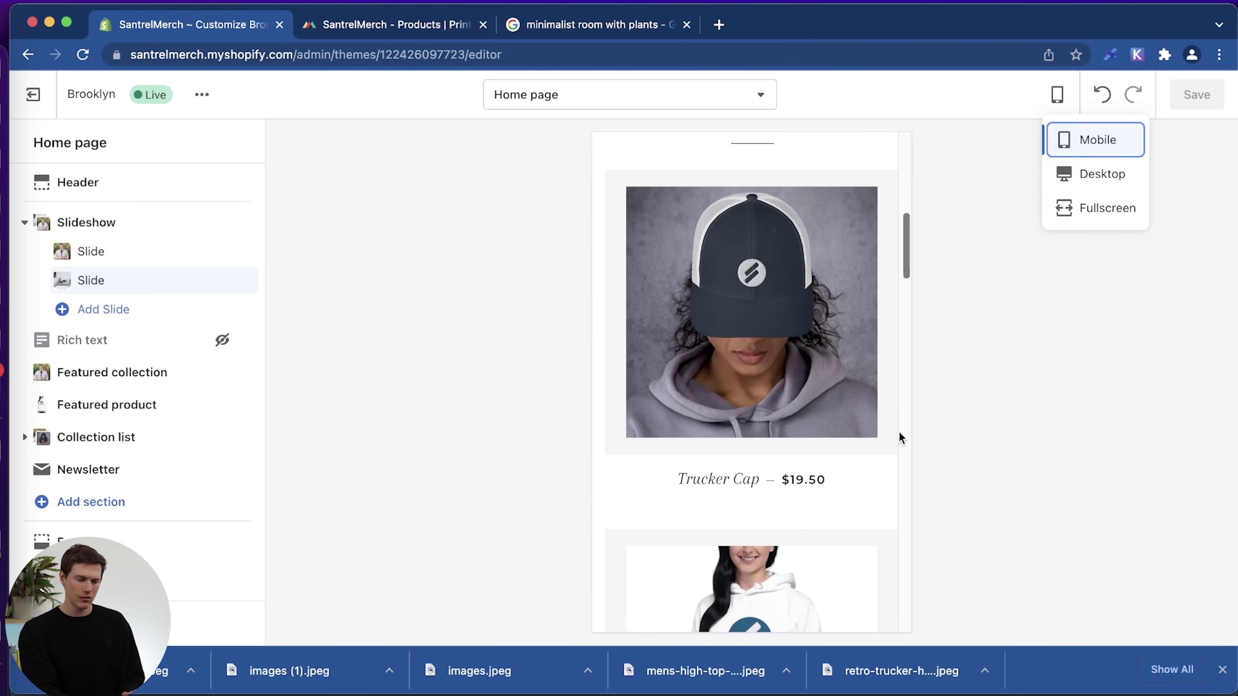
{"action": "scroll", "coordinate": [796, 403], "scroll_direction": "down", "scroll_amount": 8}
{"action": "scroll", "coordinate": [796, 403], "scroll_direction": "down", "scroll_amount": 10}
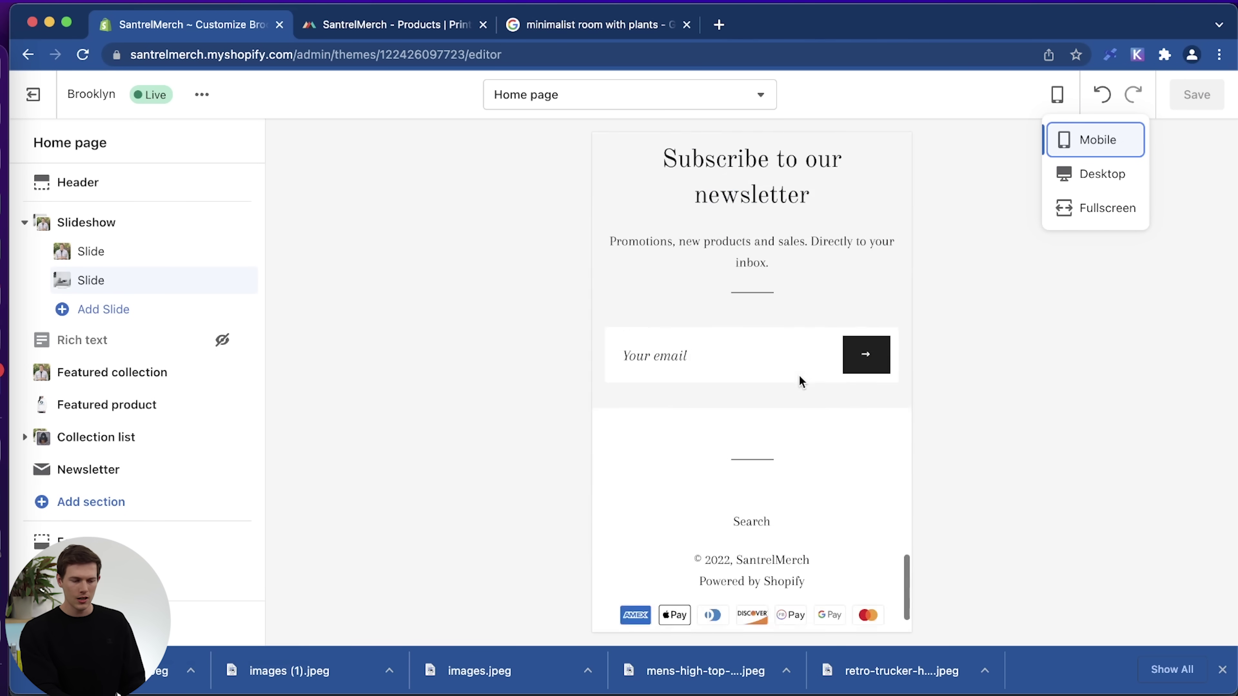
{"action": "scroll", "coordinate": [800, 381], "scroll_direction": "up", "scroll_amount": 20}
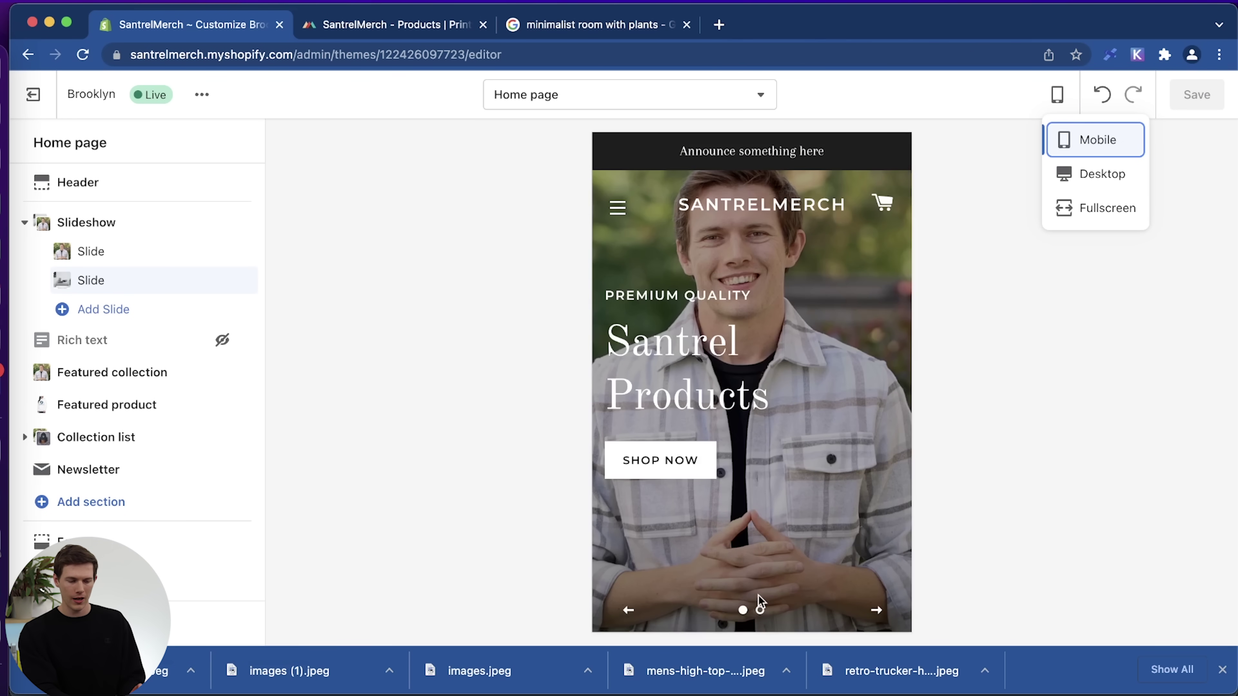
{"action": "left_click", "coordinate": [760, 610]}
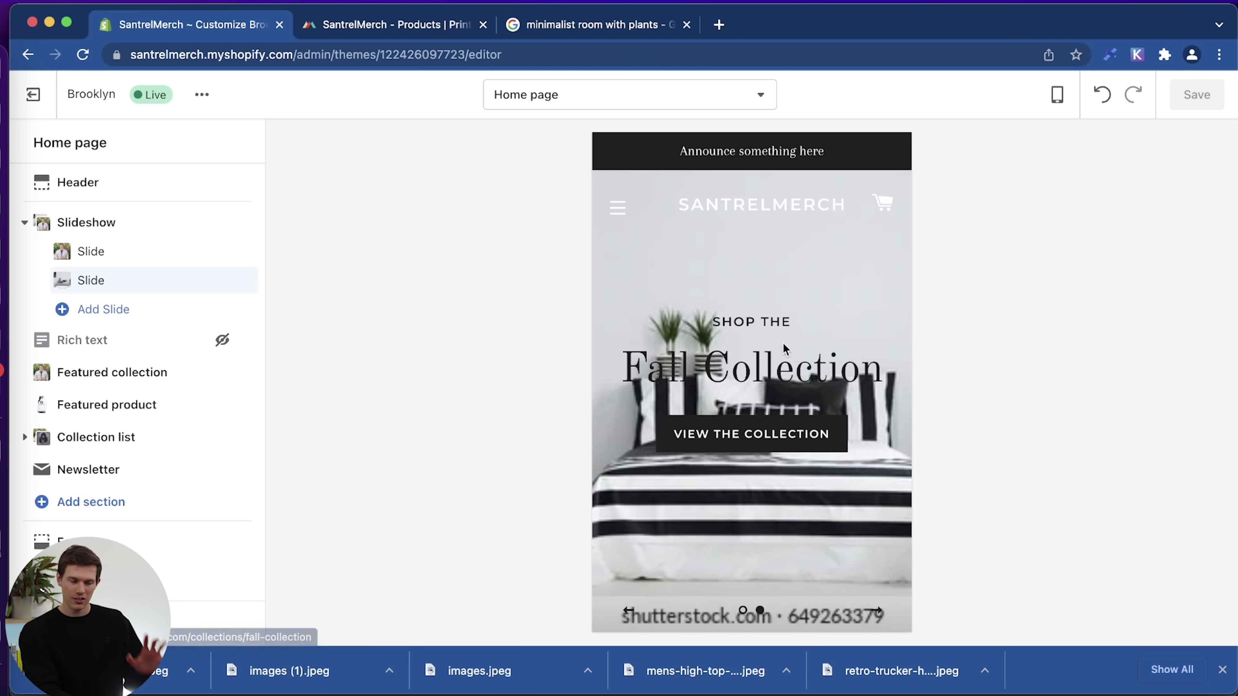
{"action": "left_click", "coordinate": [1059, 93]}
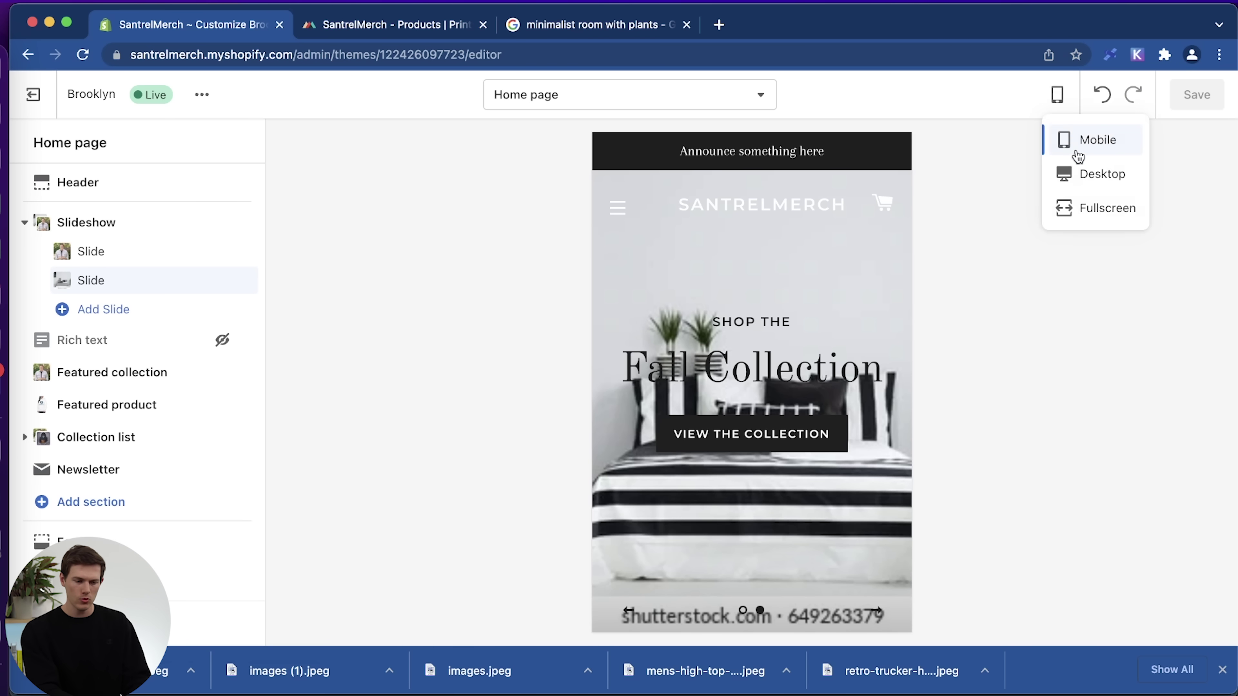
{"action": "left_click", "coordinate": [1083, 172]}
{"action": "scroll", "coordinate": [829, 454], "scroll_direction": "down", "scroll_amount": 3}
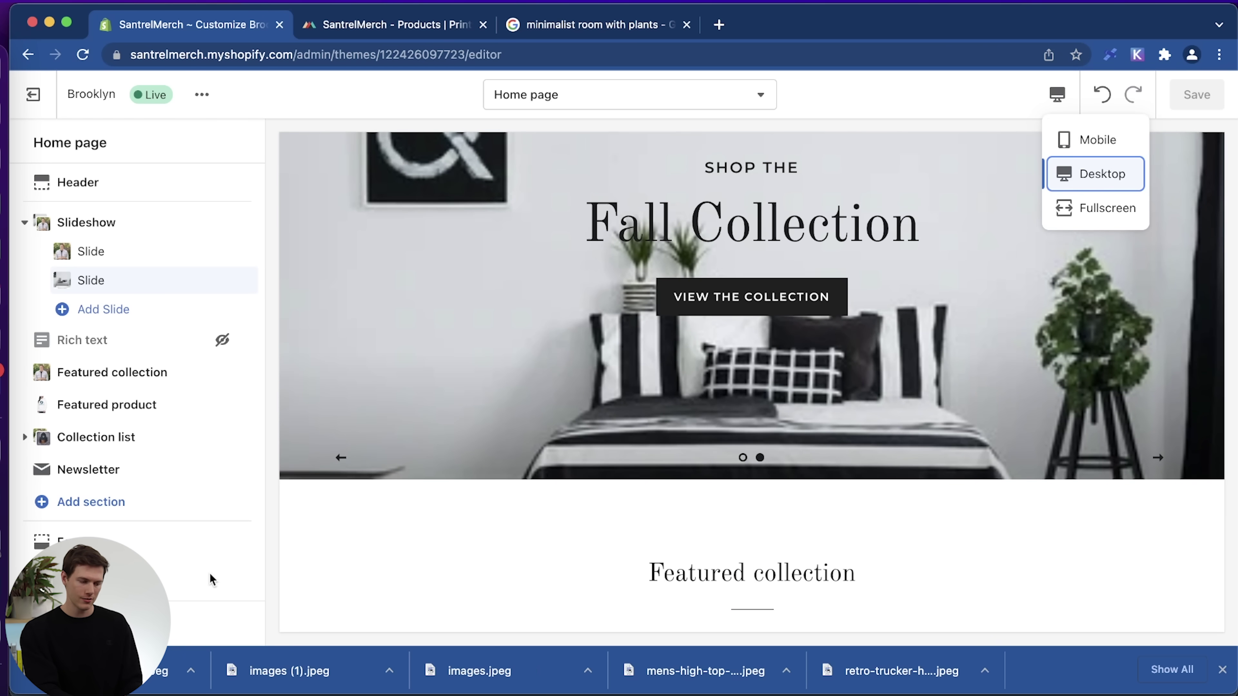
Upload Santrel_Logo_A.png and use it as the store header logo.
{"action": "left_click", "coordinate": [116, 193]}
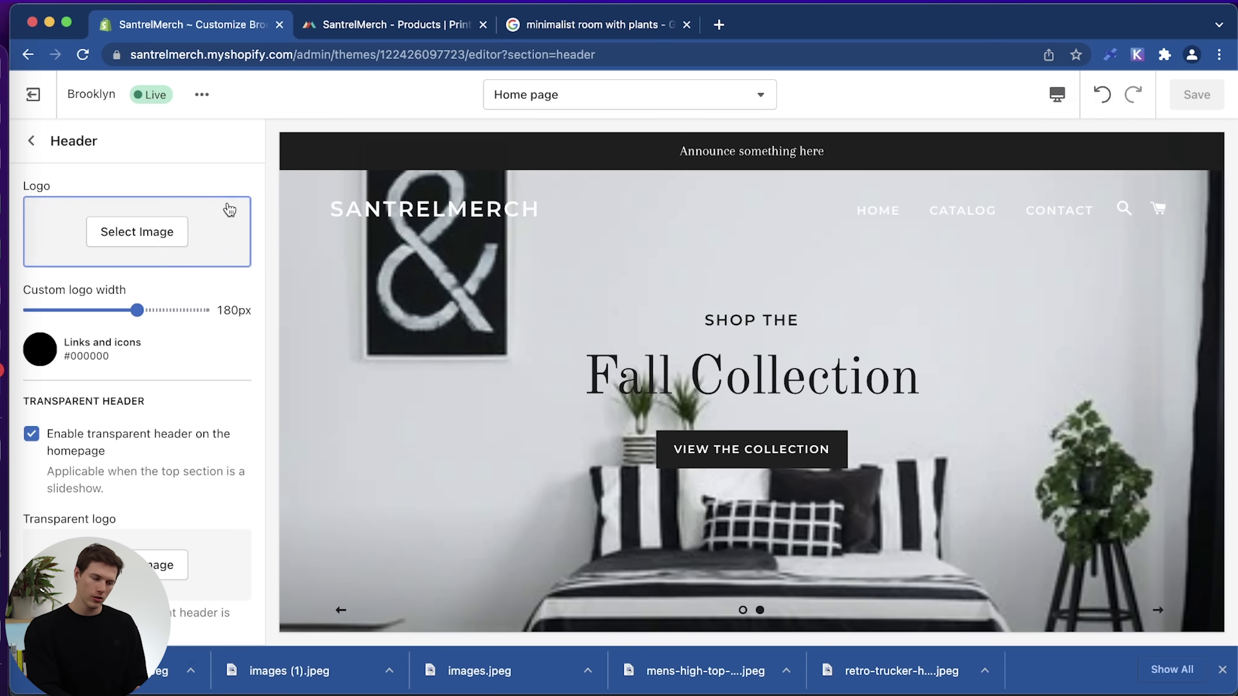
{"action": "left_click", "coordinate": [150, 236]}
{"action": "left_click", "coordinate": [77, 264]}
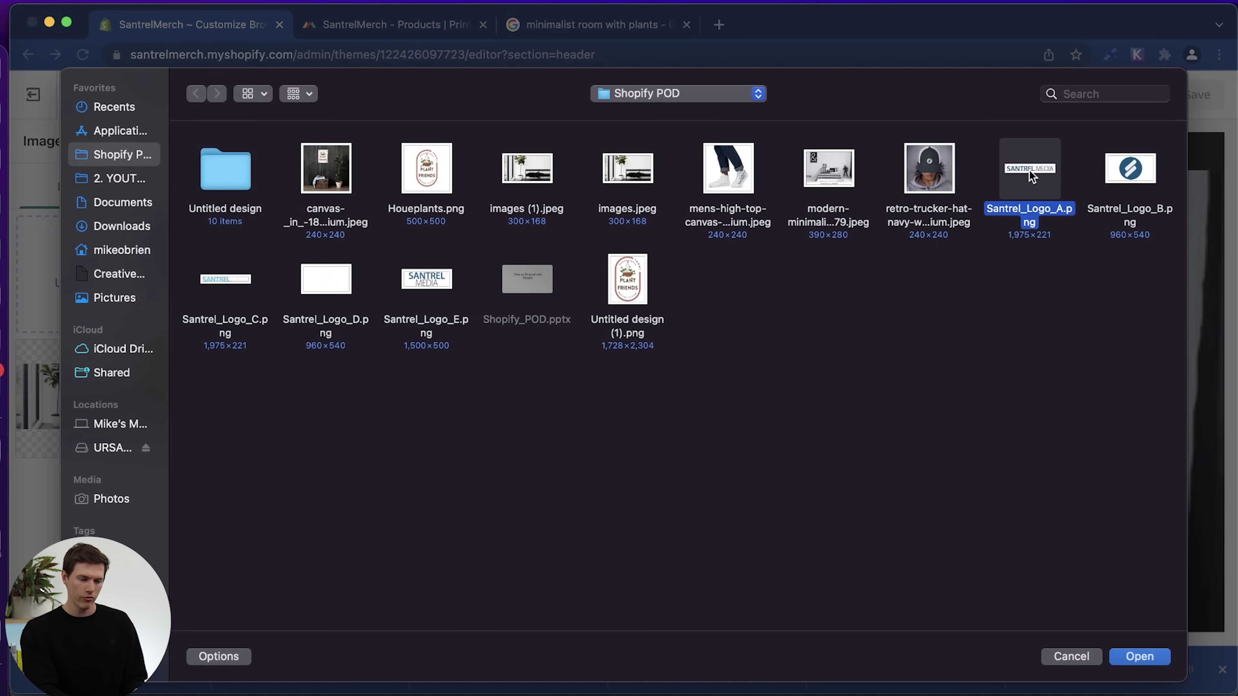
{"action": "double_click", "coordinate": [1029, 170]}
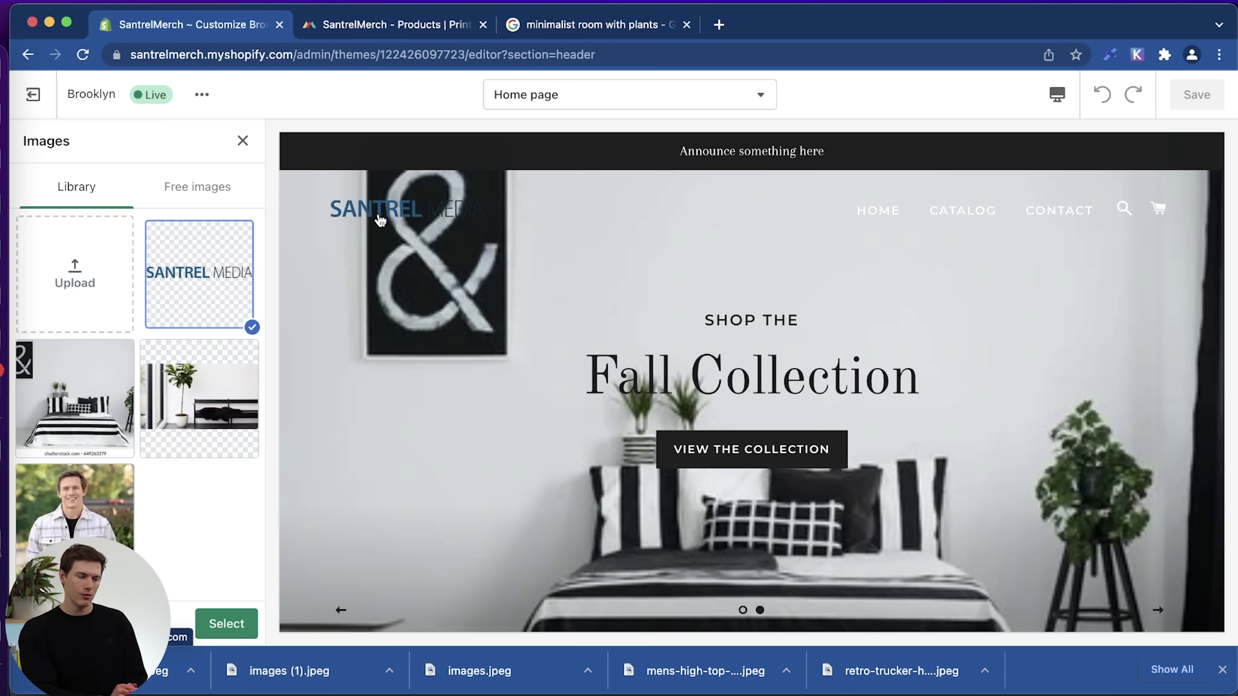
{"action": "left_click", "coordinate": [226, 624]}
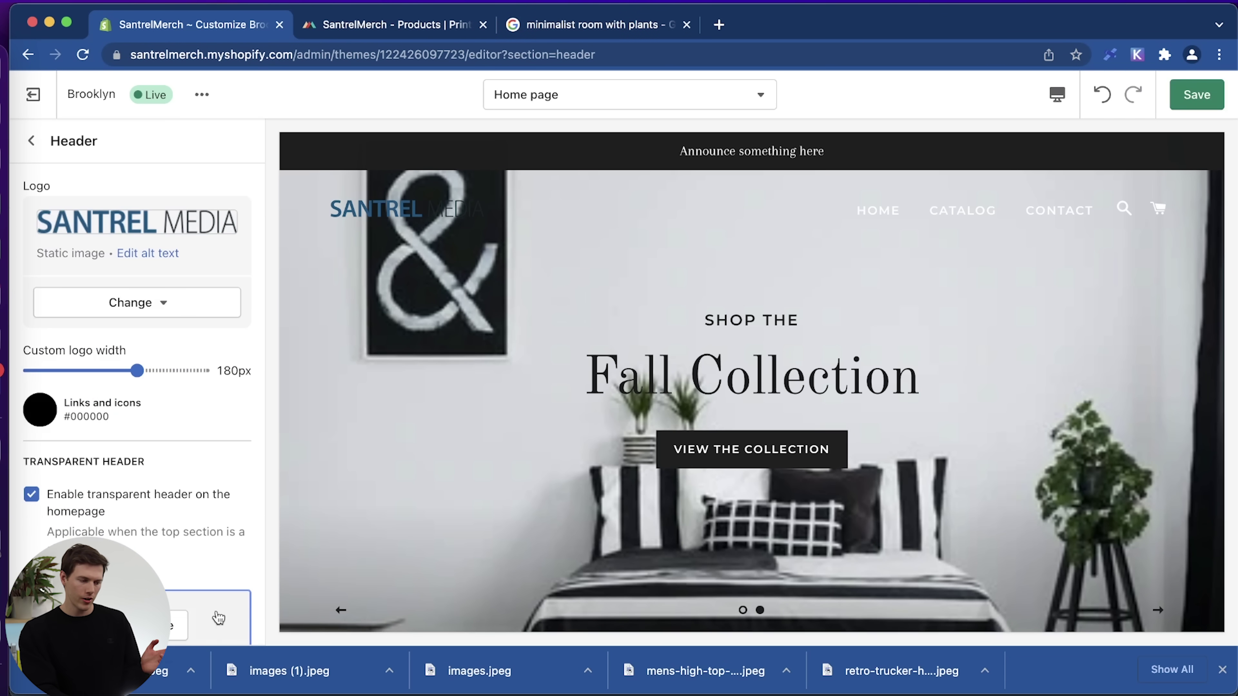
Set the logo width to 190px and turn off the transparent homepage header.
{"action": "mouse_move", "coordinate": [140, 372]}
{"action": "left_mouse_down"}
{"action": "mouse_move", "coordinate": [124, 372]}
{"action": "mouse_move", "coordinate": [145, 371]}
{"action": "left_mouse_up"}
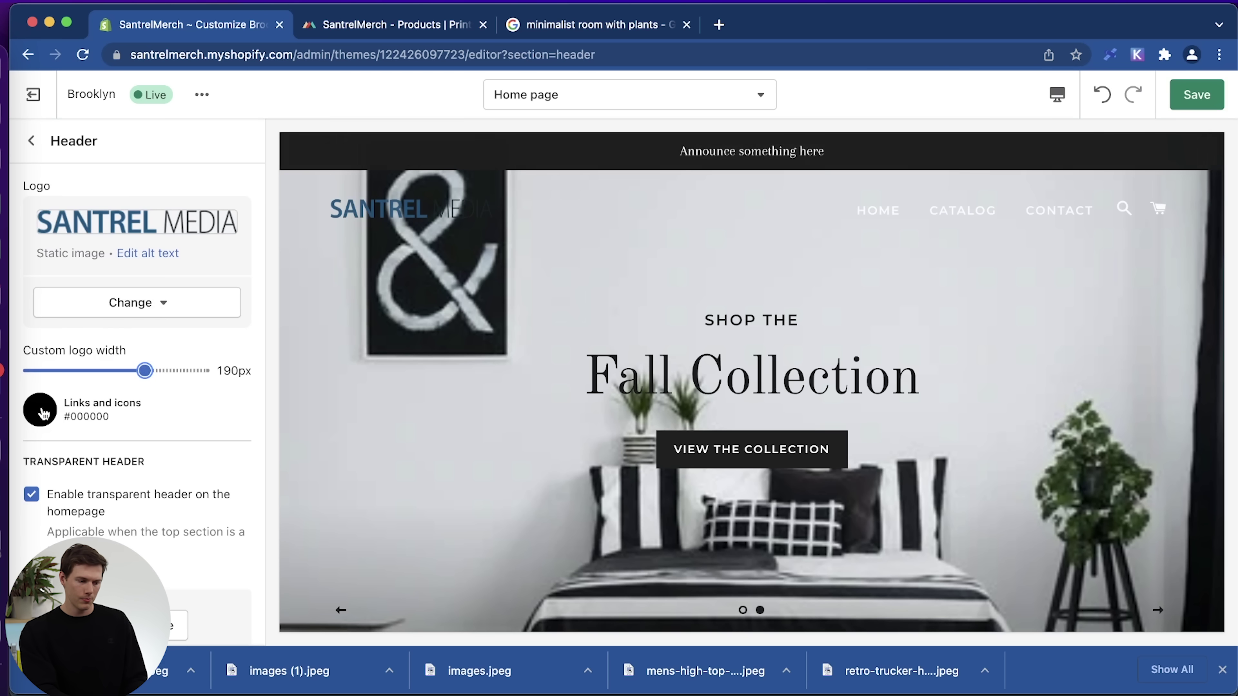
{"action": "scroll", "coordinate": [185, 443], "scroll_direction": "down", "scroll_amount": 3}
{"action": "left_click", "coordinate": [32, 360]}
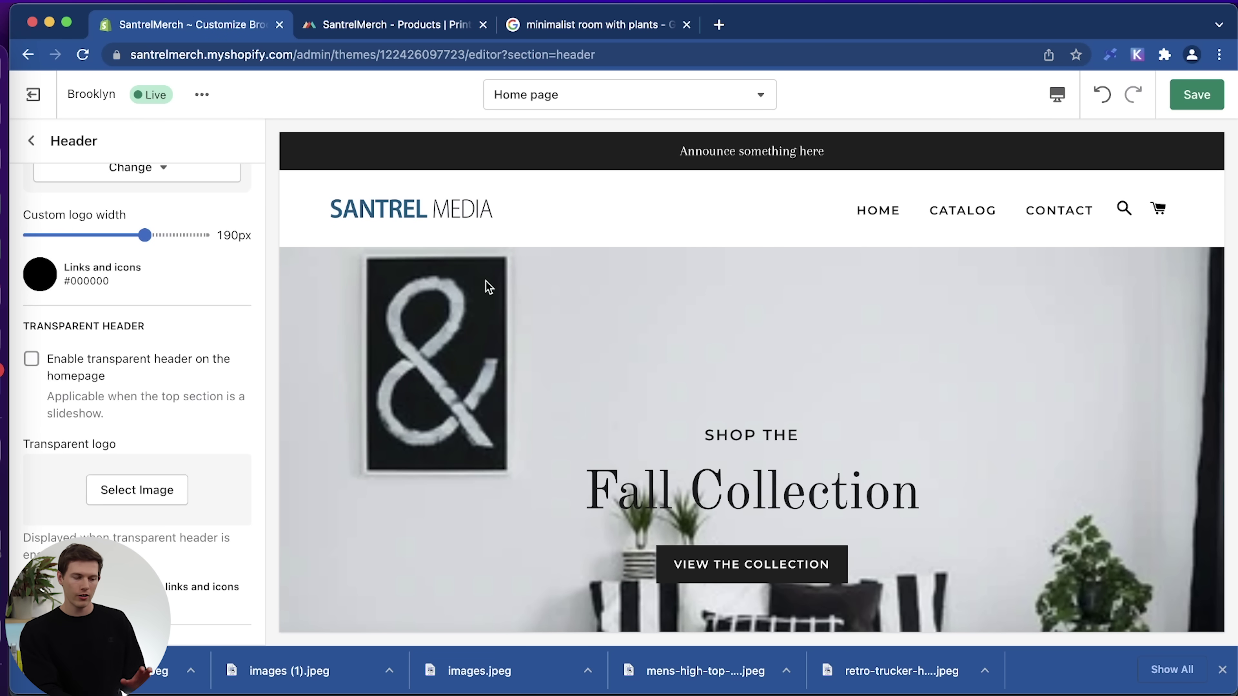
Scroll the preview and Header sidebar to check the solid header with the SANTREL MEDIA logo and menu.
{"action": "scroll", "coordinate": [692, 337], "scroll_direction": "down", "scroll_amount": 2}
{"action": "scroll", "coordinate": [692, 337], "scroll_direction": "down", "scroll_amount": 2}
{"action": "scroll", "coordinate": [544, 332], "scroll_direction": "up", "scroll_amount": 3}
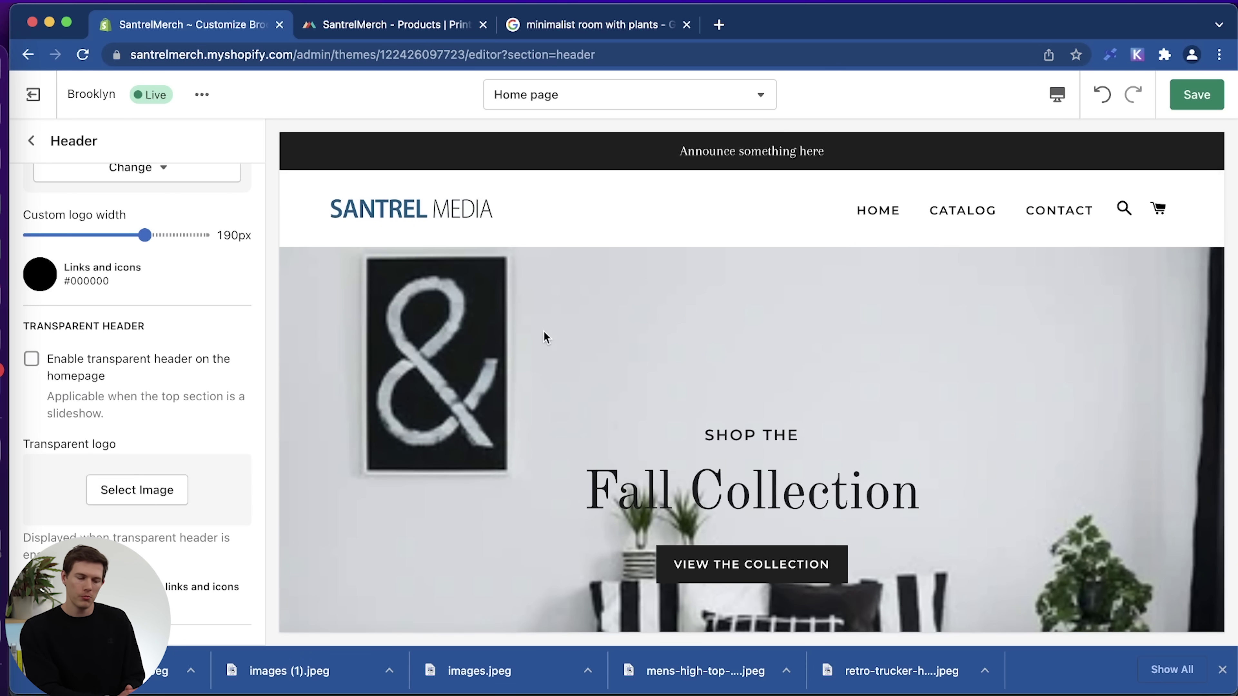
{"action": "scroll", "coordinate": [221, 408], "scroll_direction": "down", "scroll_amount": 5}
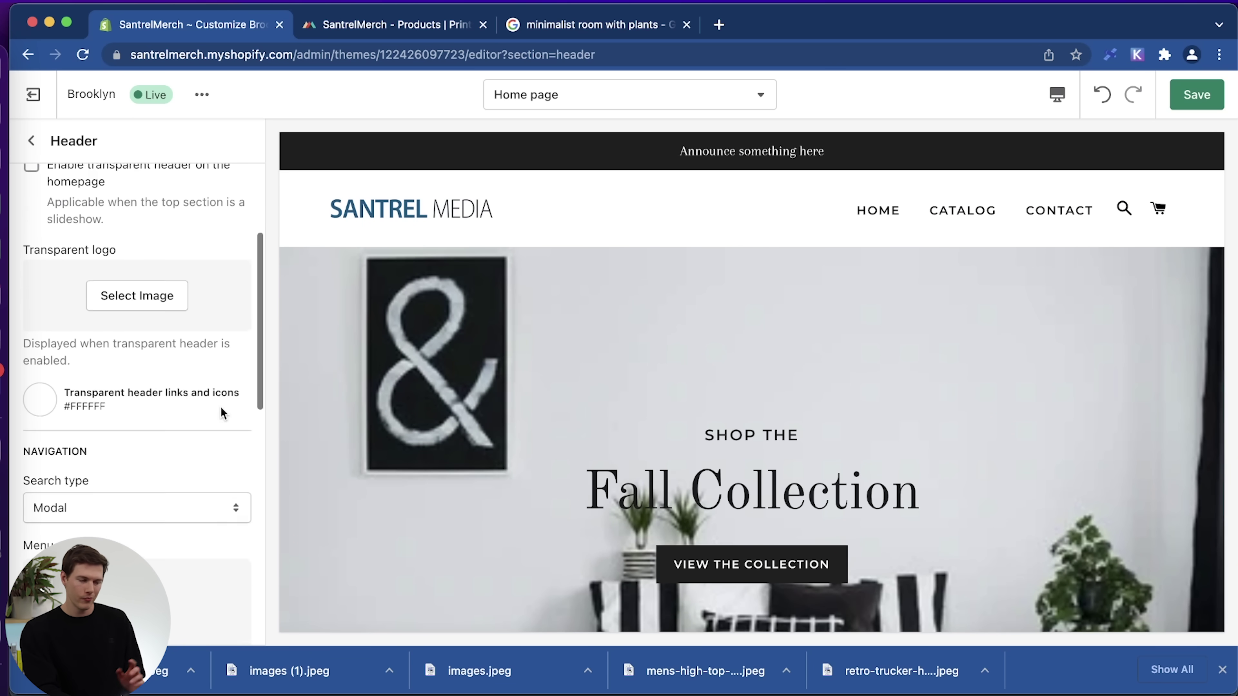
{"action": "scroll", "coordinate": [221, 408], "scroll_direction": "down", "scroll_amount": 2}
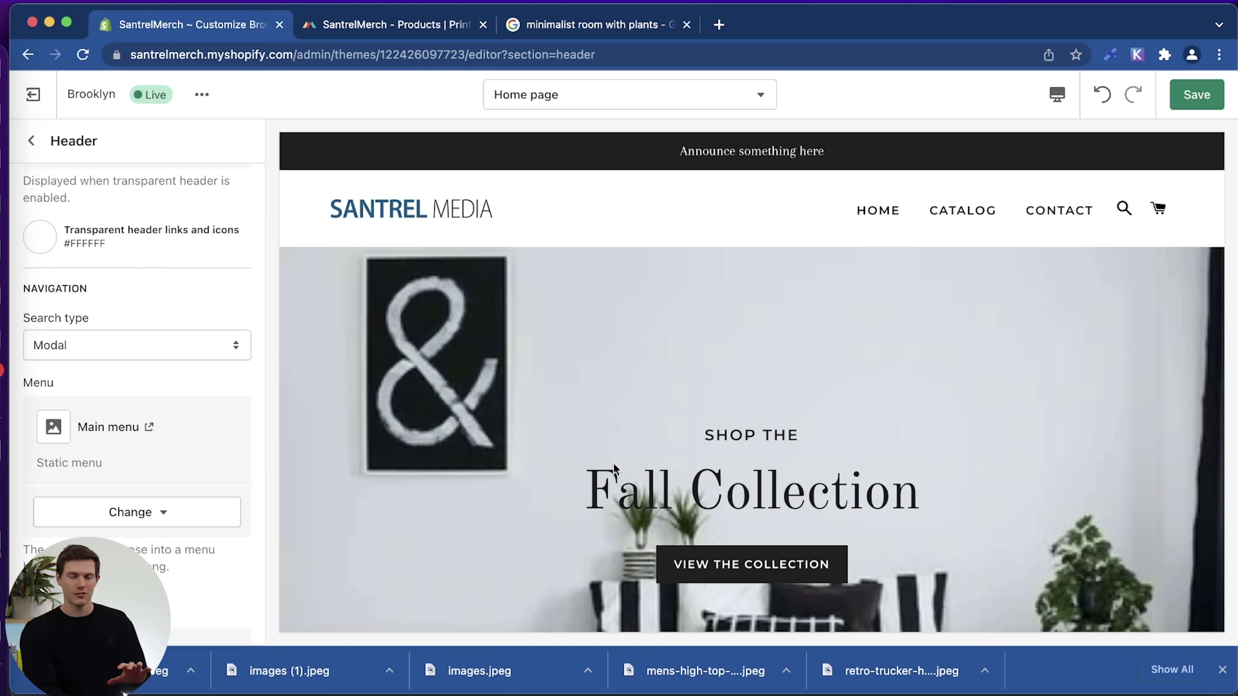
{"action": "scroll", "coordinate": [201, 475], "scroll_direction": "down", "scroll_amount": 6}
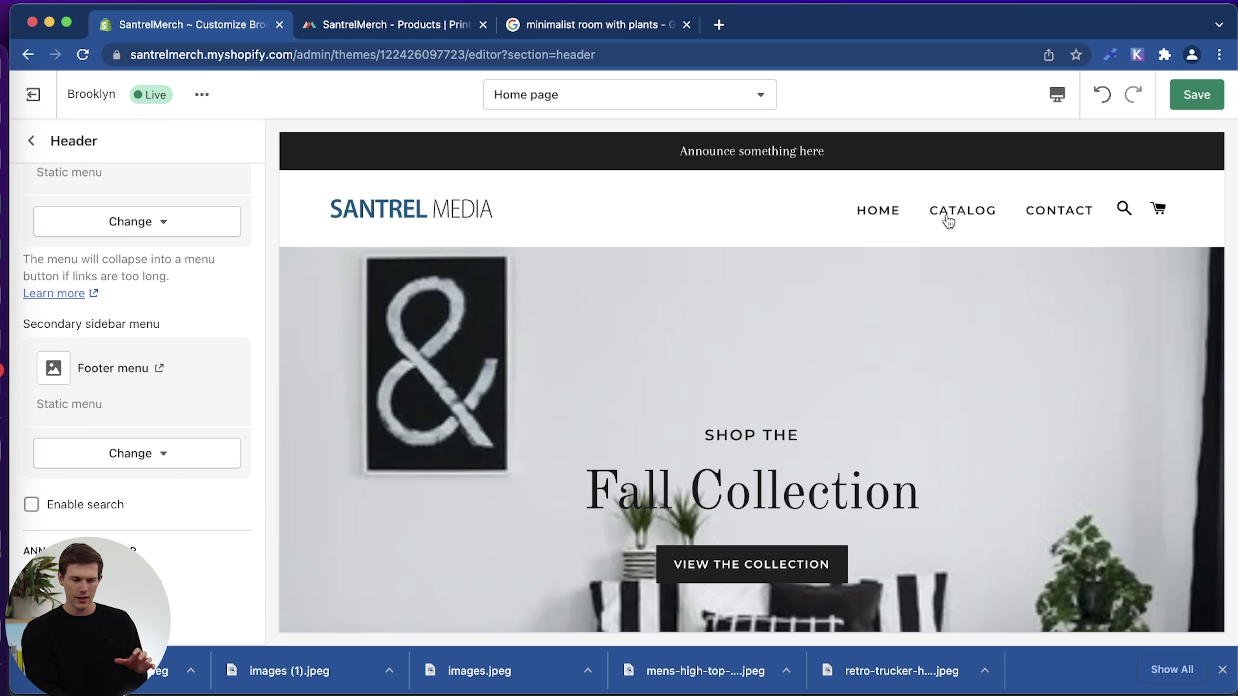
{"action": "scroll", "coordinate": [134, 306], "scroll_direction": "up", "scroll_amount": 4}
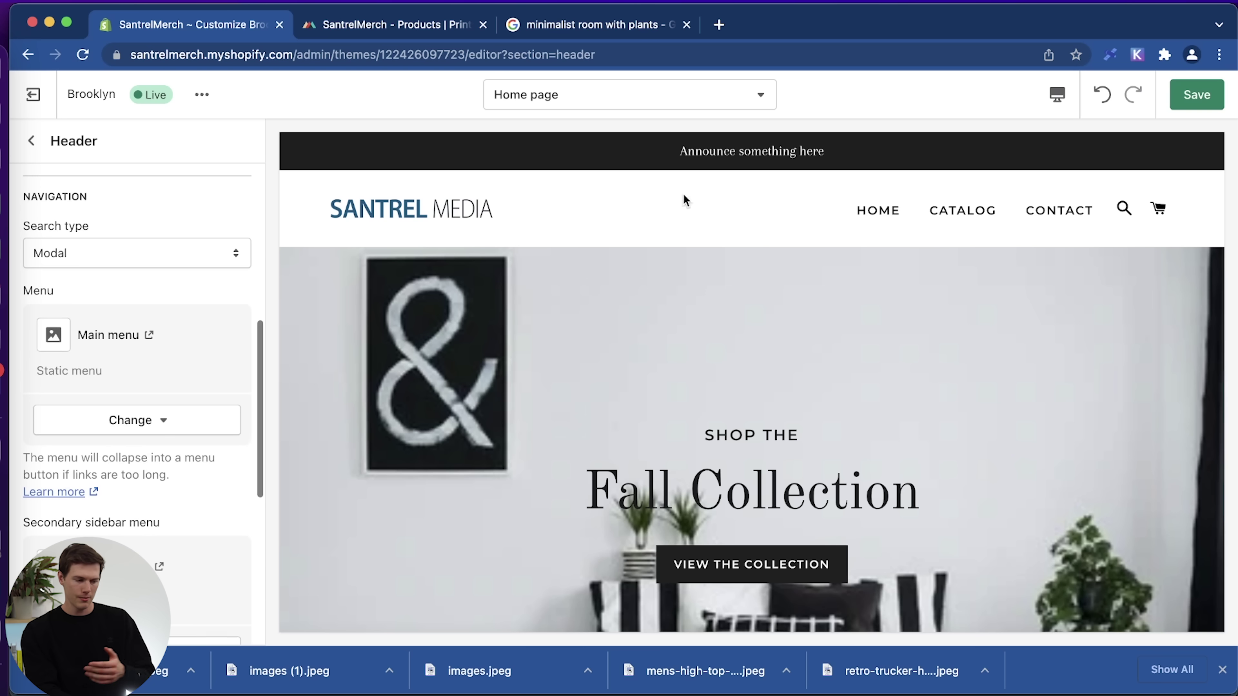
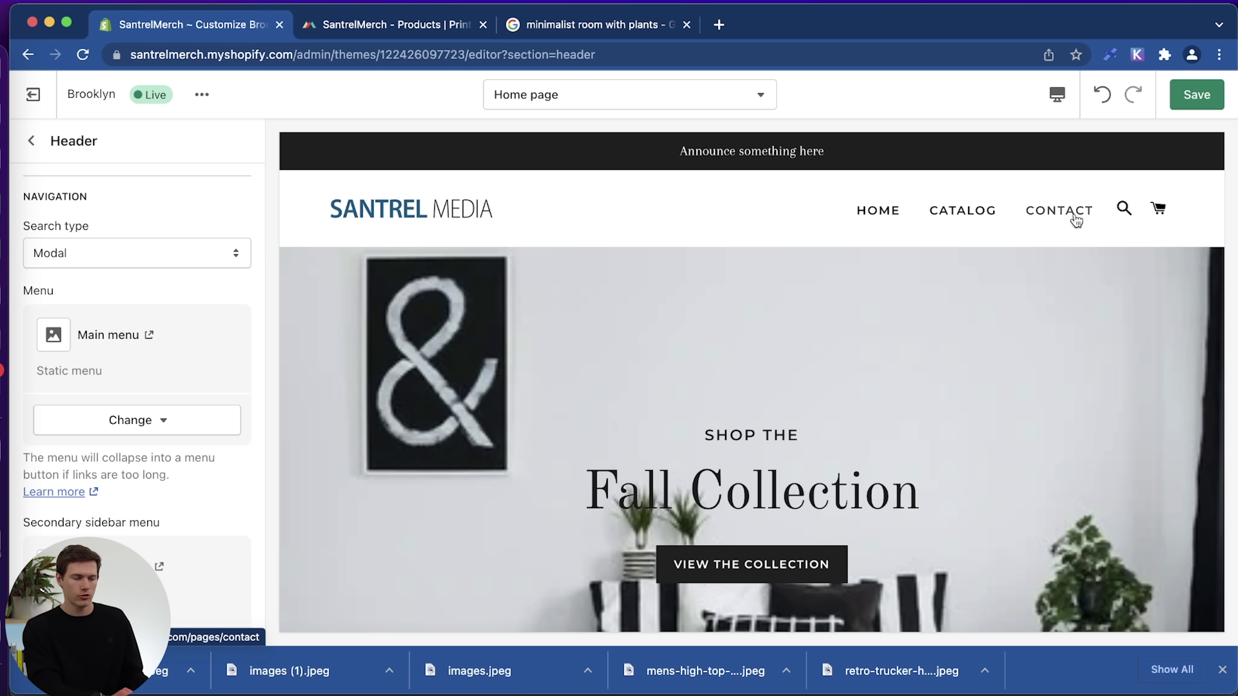
Try the header search and announcement bar toggles, leaving both as they were.
{"action": "scroll", "coordinate": [138, 516], "scroll_direction": "down", "scroll_amount": 5}
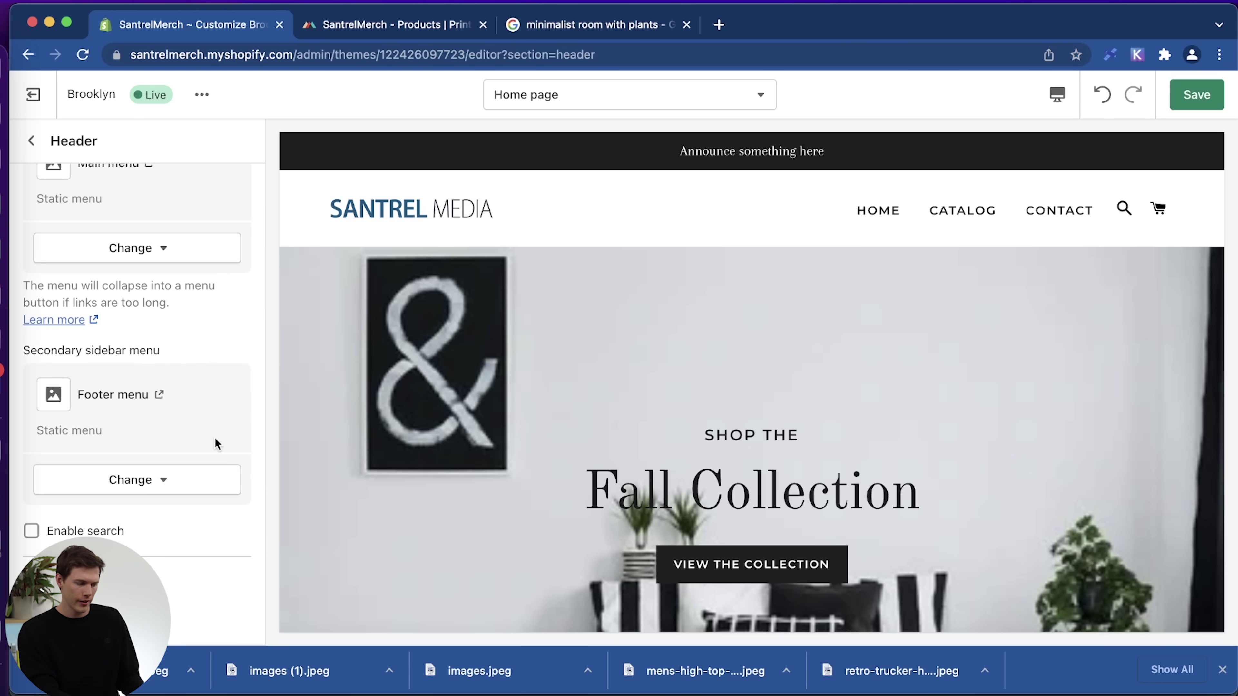
{"action": "scroll", "coordinate": [215, 439], "scroll_direction": "down", "scroll_amount": 5}
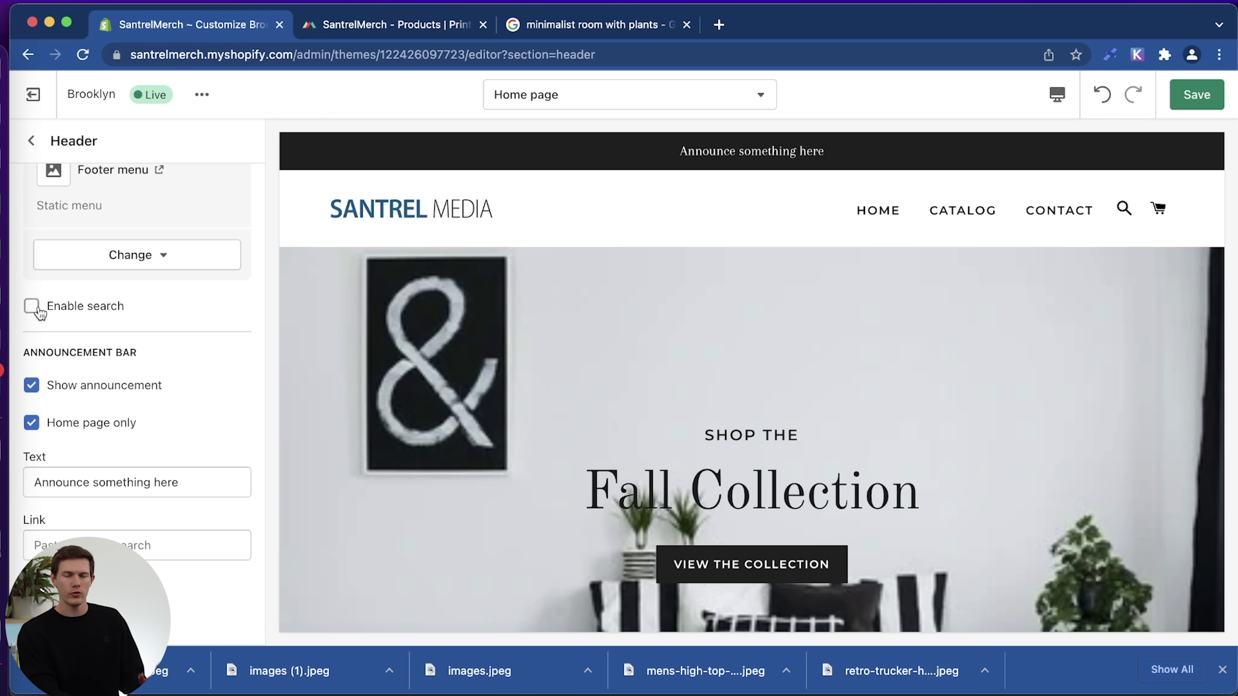
{"action": "left_click", "coordinate": [32, 307]}
{"action": "left_click", "coordinate": [32, 306]}
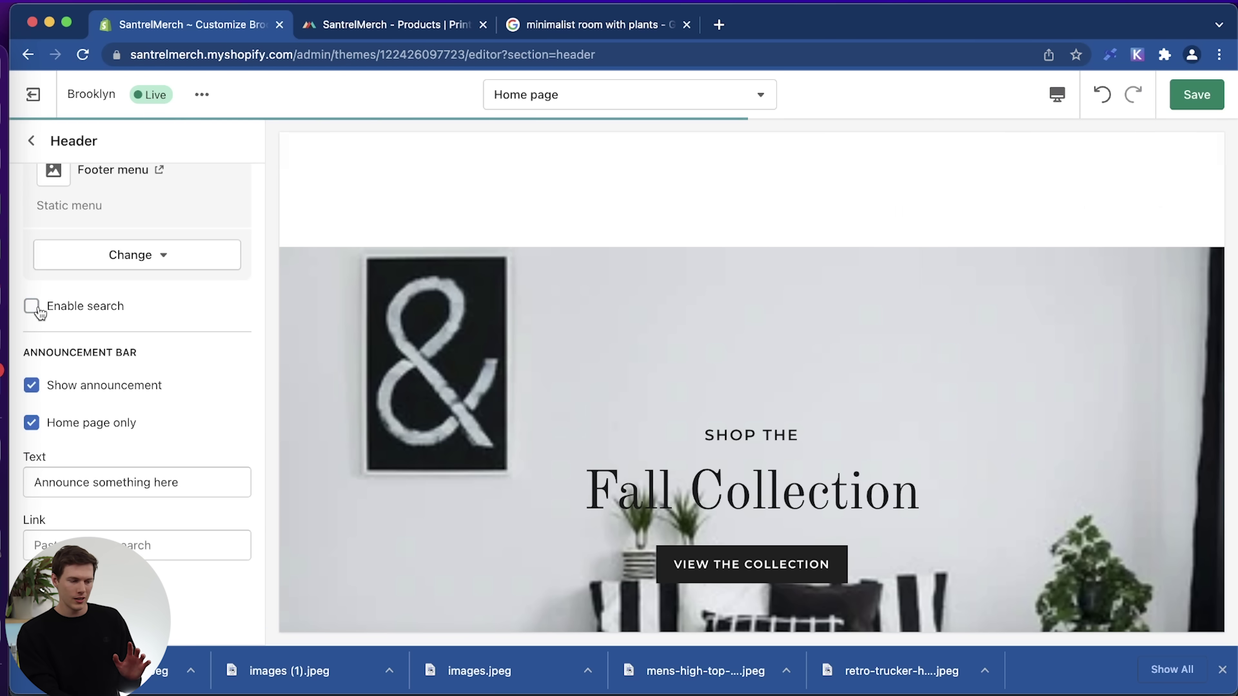
{"action": "scroll", "coordinate": [185, 323], "scroll_direction": "up", "scroll_amount": 5}
{"action": "scroll", "coordinate": [183, 321], "scroll_direction": "up", "scroll_amount": 5}
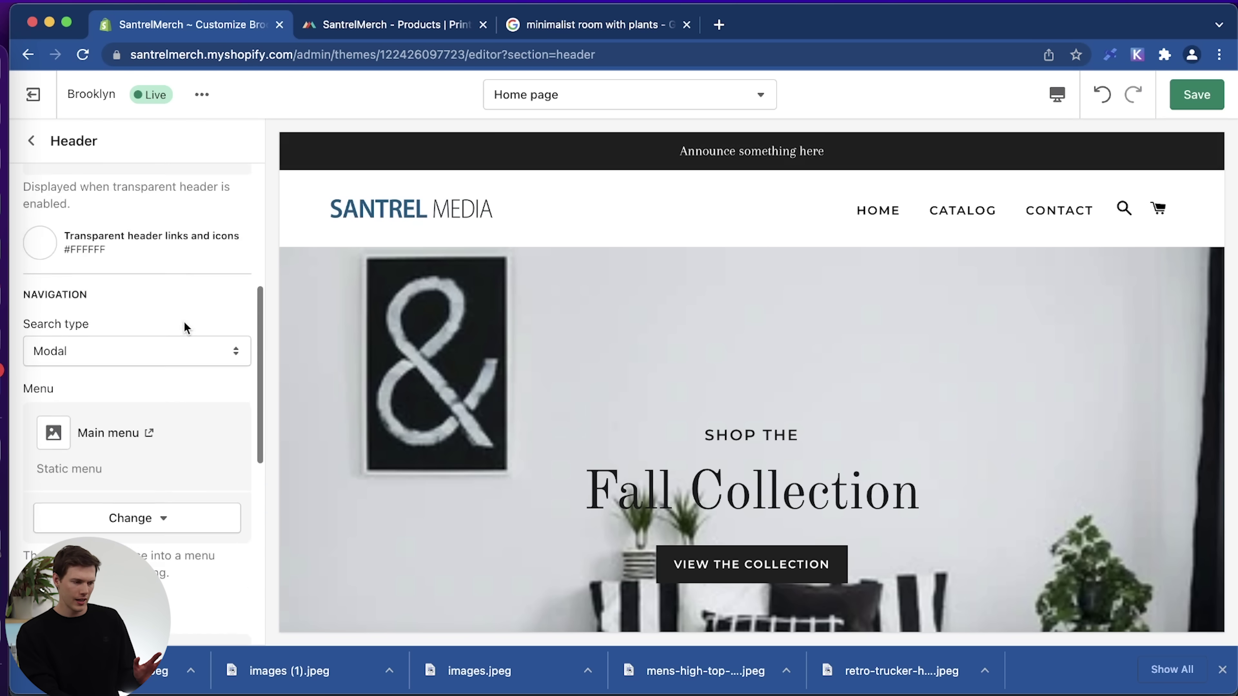
{"action": "scroll", "coordinate": [184, 322], "scroll_direction": "down", "scroll_amount": 6}
{"action": "scroll", "coordinate": [184, 322], "scroll_direction": "down", "scroll_amount": 5}
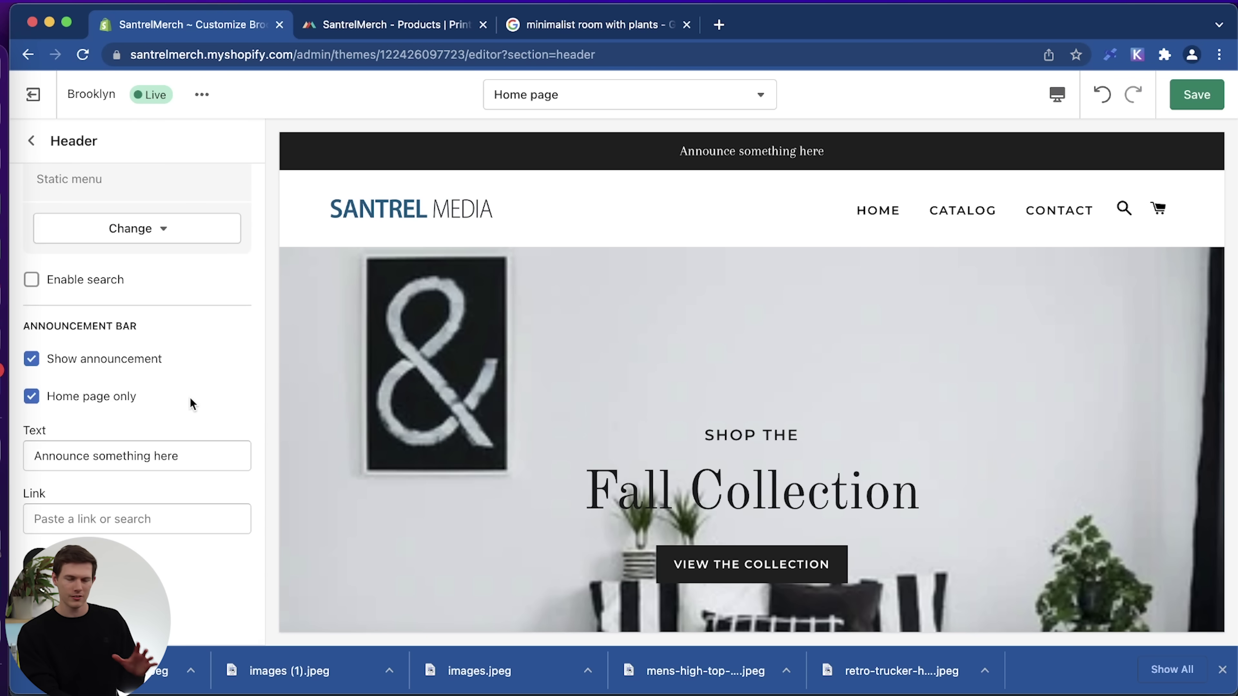
{"action": "scroll", "coordinate": [190, 404], "scroll_direction": "down", "scroll_amount": 1}
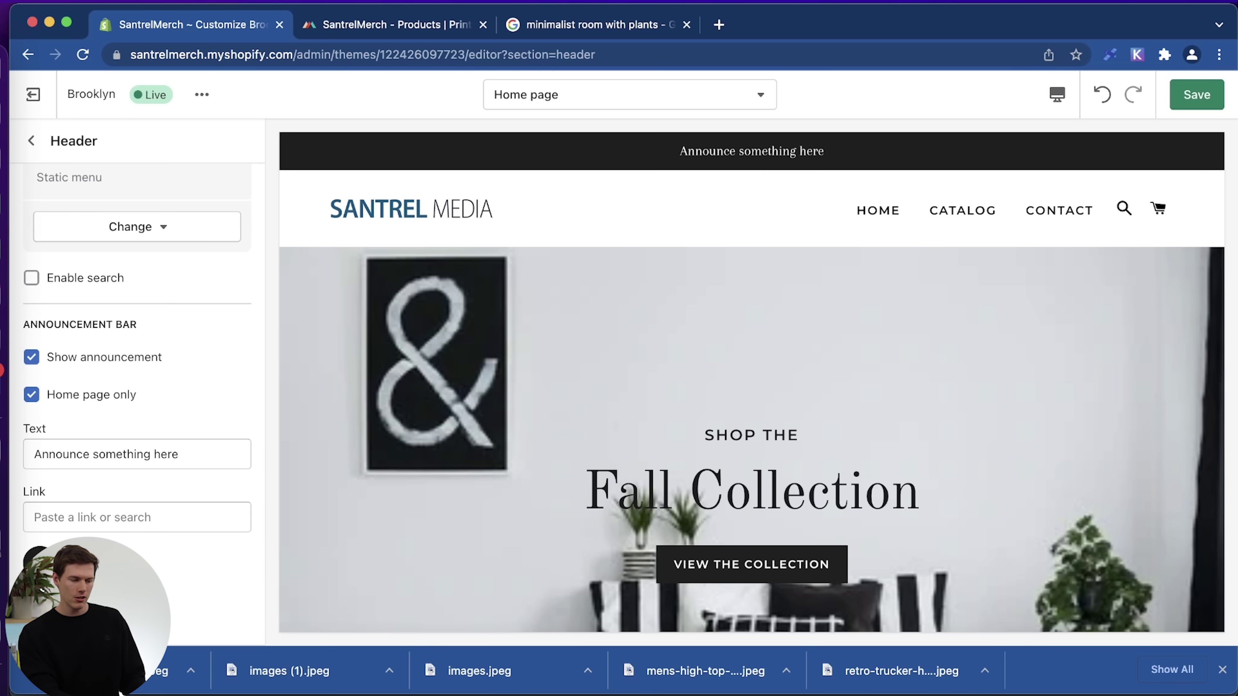
{"action": "left_click", "coordinate": [32, 358]}
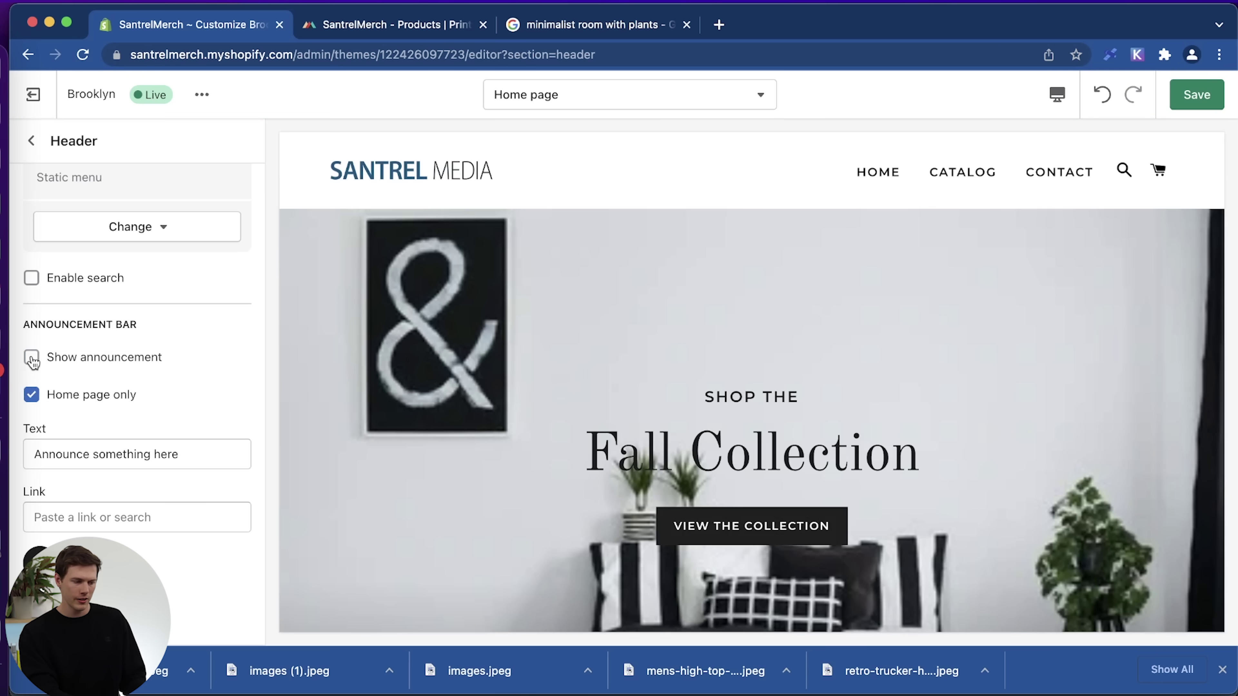
{"action": "left_click", "coordinate": [31, 359]}
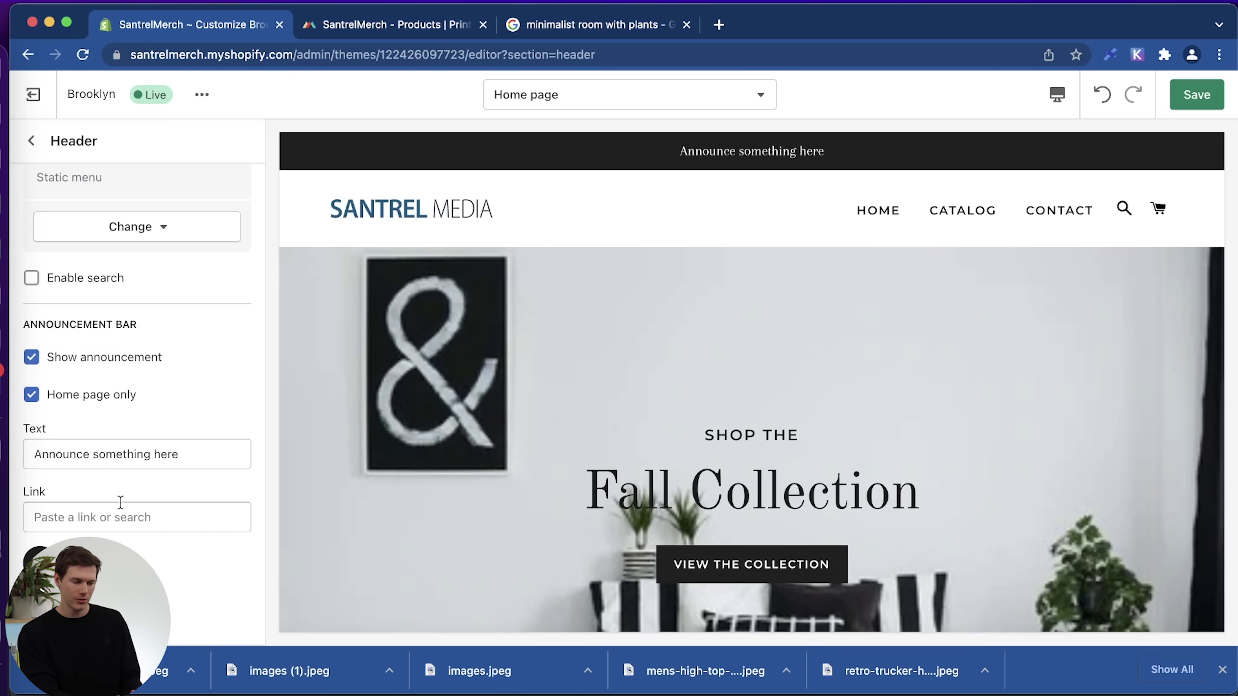
Change the announcement text to 'Get 10% Off With Code MIKE' and save the theme.
{"action": "triple_click", "coordinate": [197, 456]}
{"action": "type", "text": "Ge"}
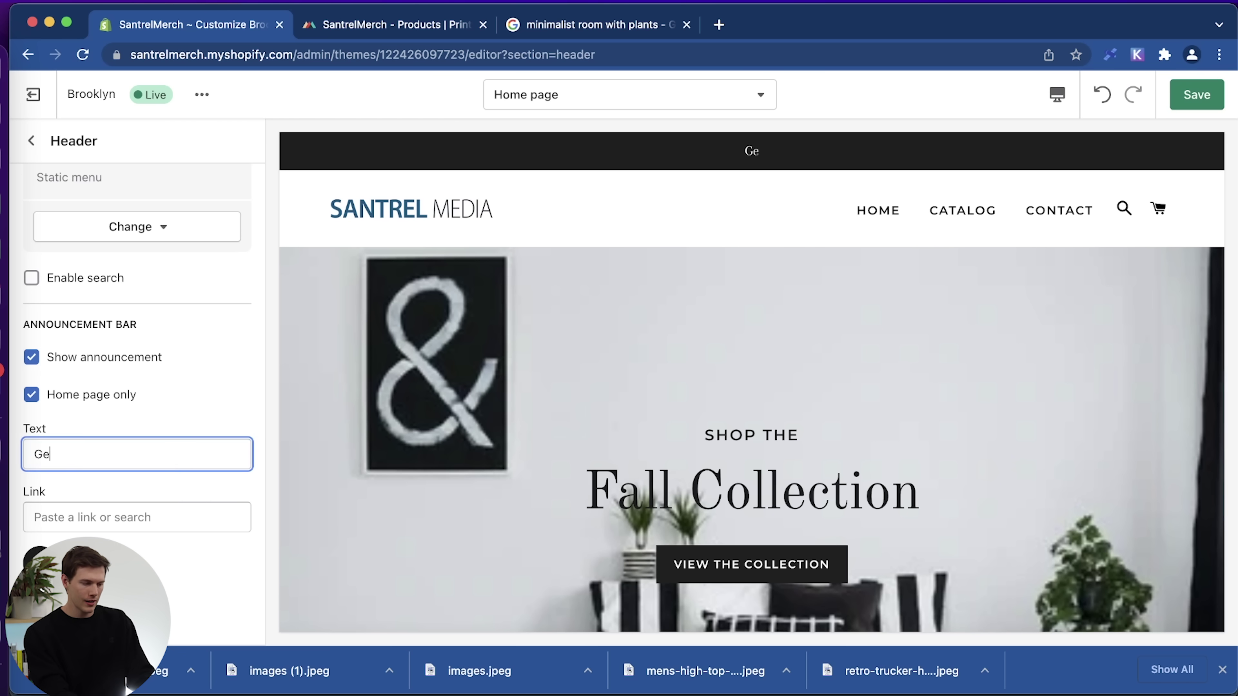
{"action": "type", "text": "t 10% Off With Code MIKE"}
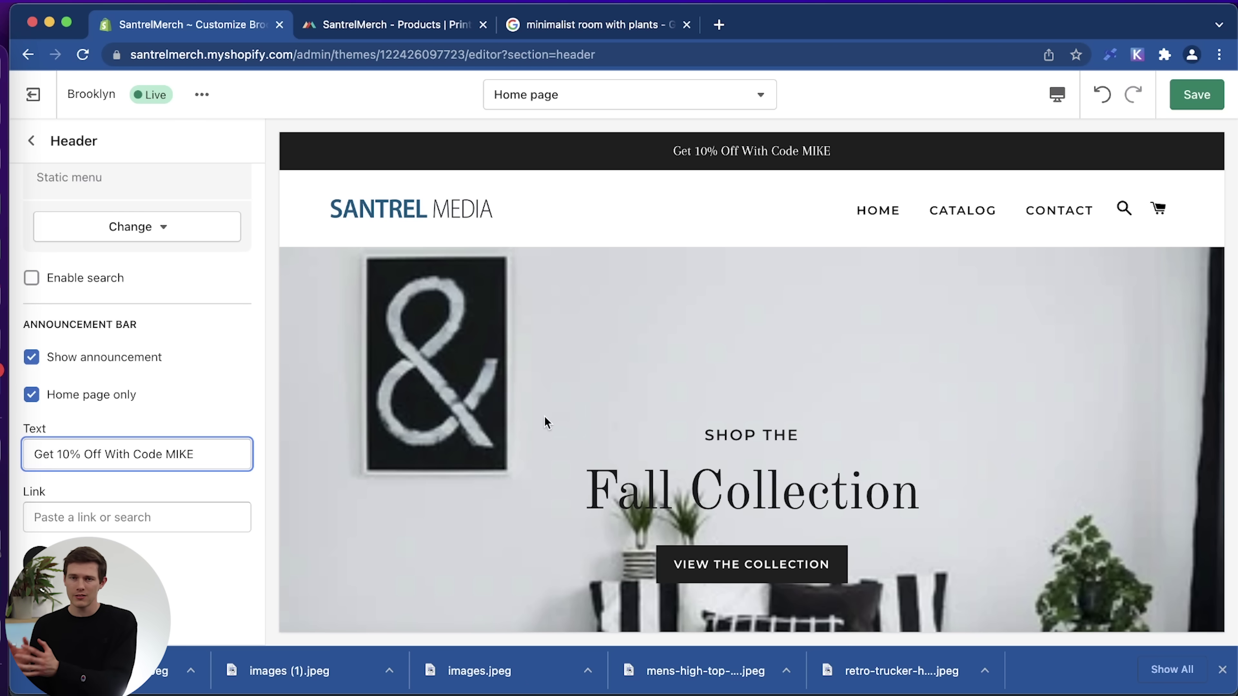
{"action": "left_click", "coordinate": [1197, 95]}
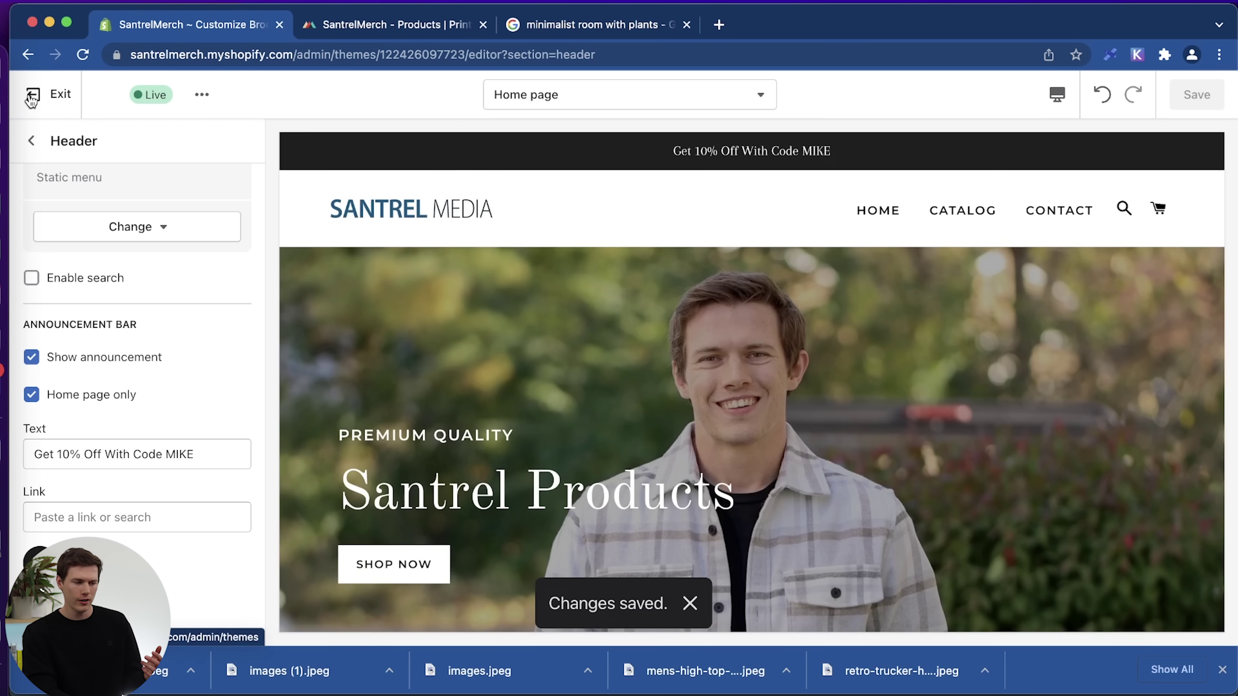
Exit the theme editor and open Discounts, checking Automatic discounts before returning to Discount codes.
{"action": "left_click", "coordinate": [43, 99]}
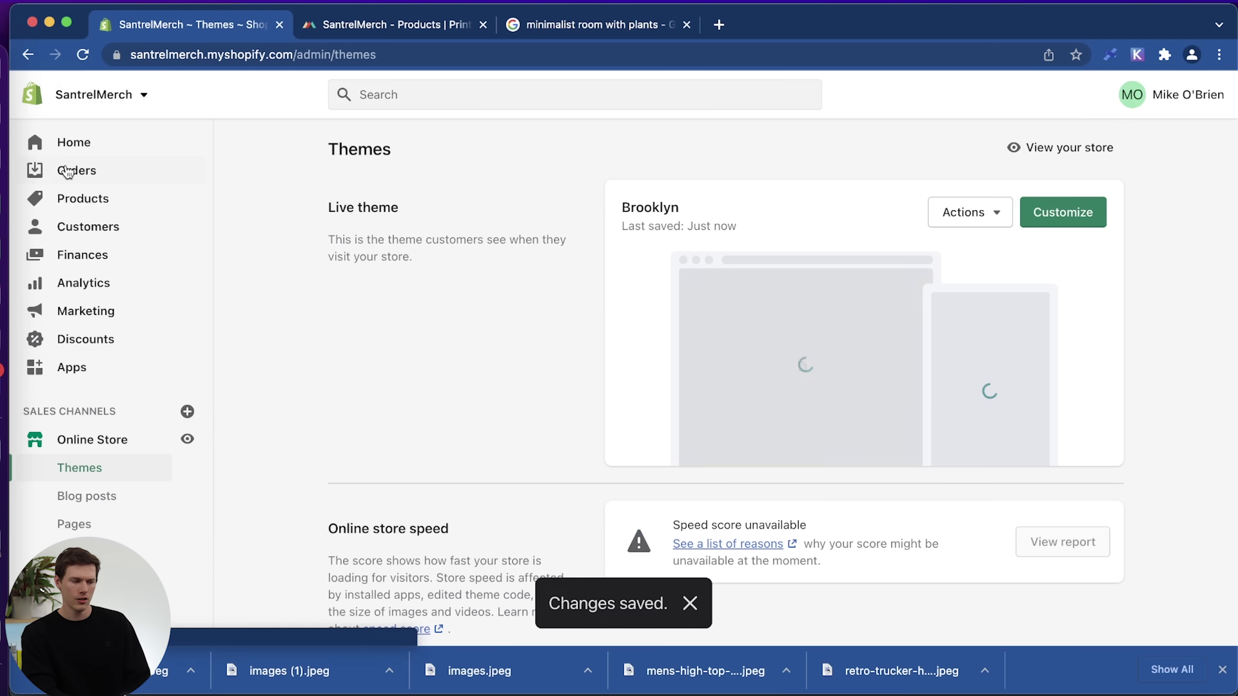
{"action": "left_click", "coordinate": [102, 341]}
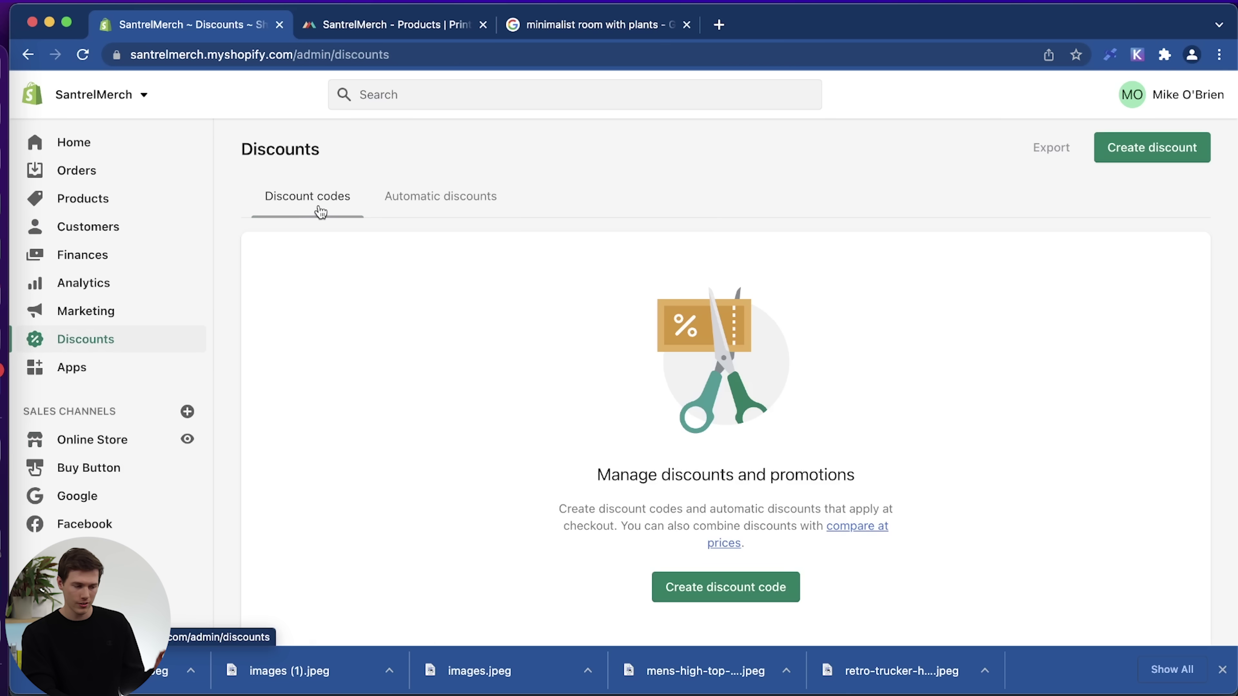
{"action": "left_click", "coordinate": [443, 214]}
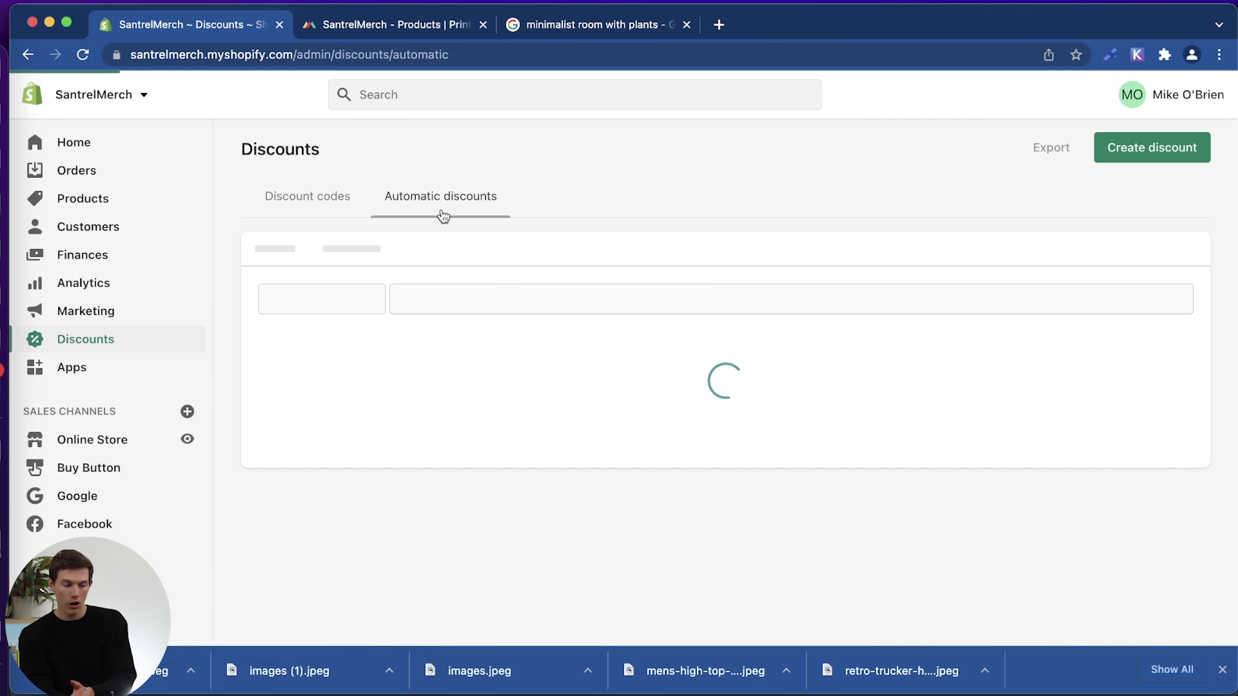
{"action": "scroll", "coordinate": [483, 448], "scroll_direction": "down", "scroll_amount": 3}
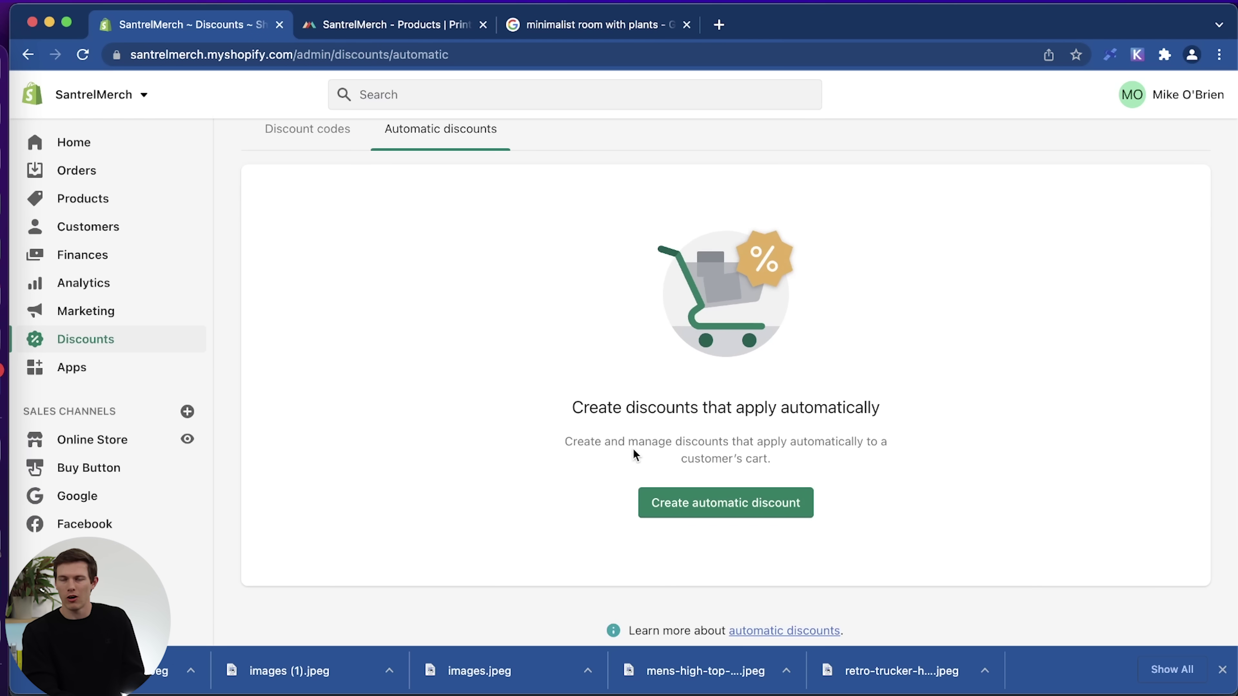
{"action": "scroll", "coordinate": [530, 454], "scroll_direction": "up", "scroll_amount": 3}
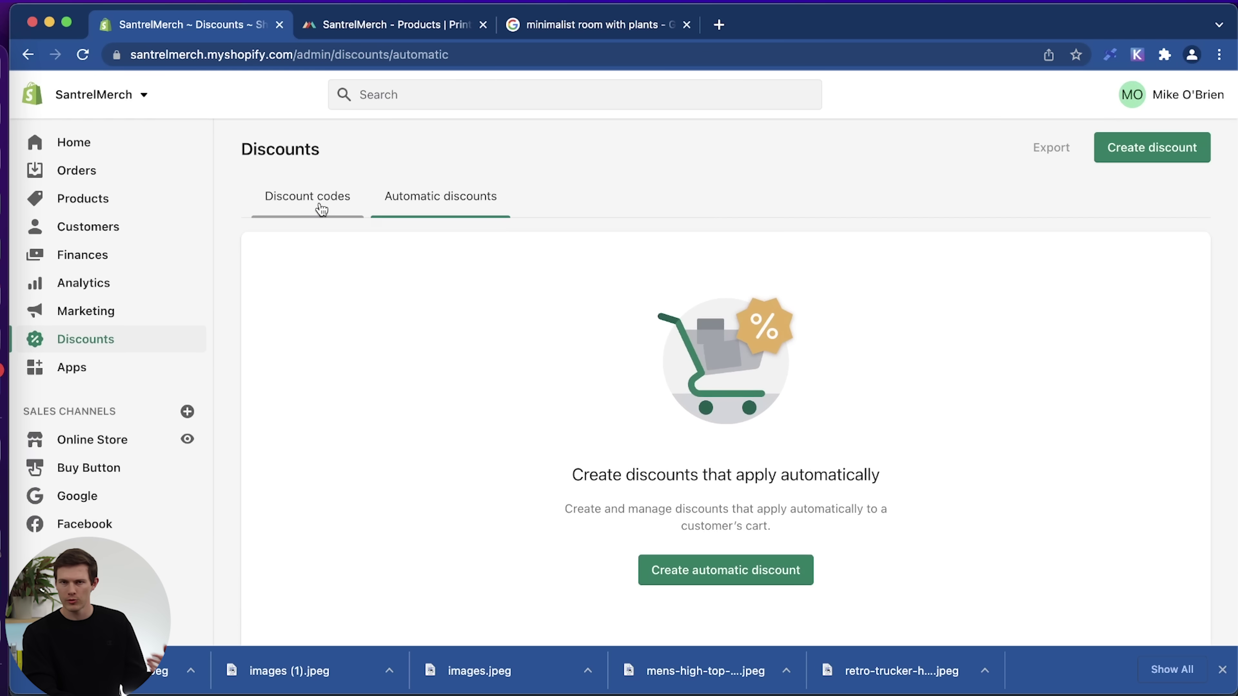
{"action": "left_click", "coordinate": [321, 210]}
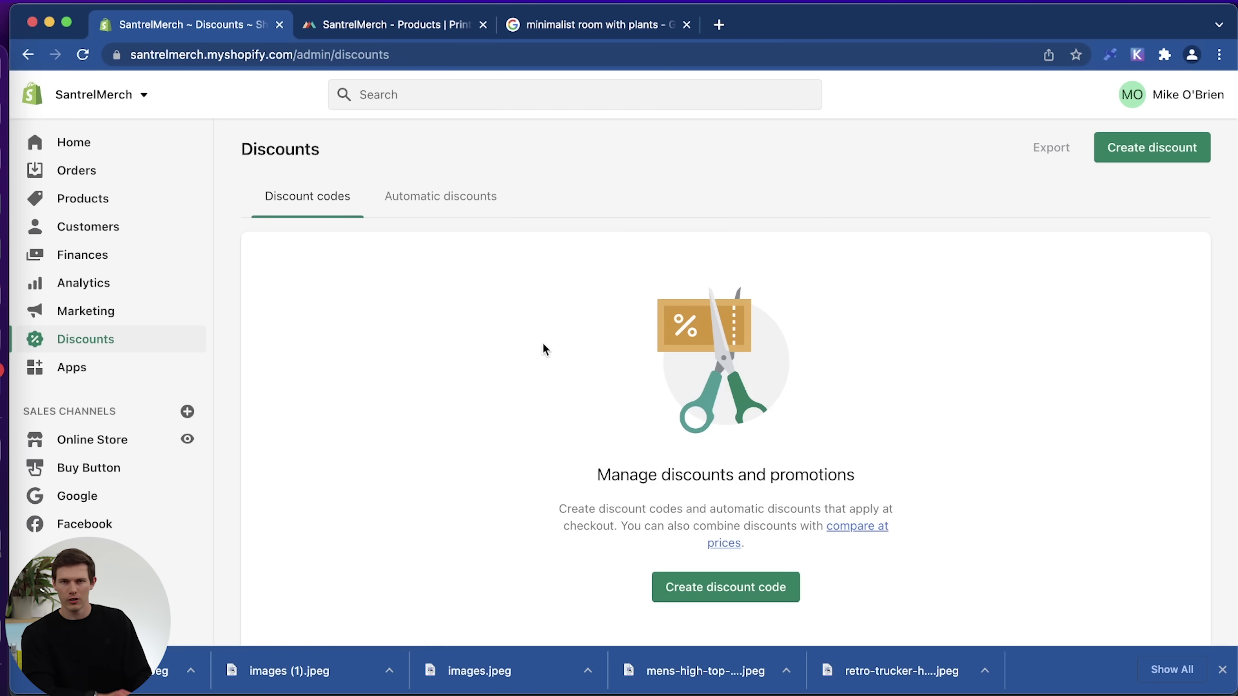
Start a new discount code MIKE with a 10% percentage value.
{"action": "left_click", "coordinate": [724, 589]}
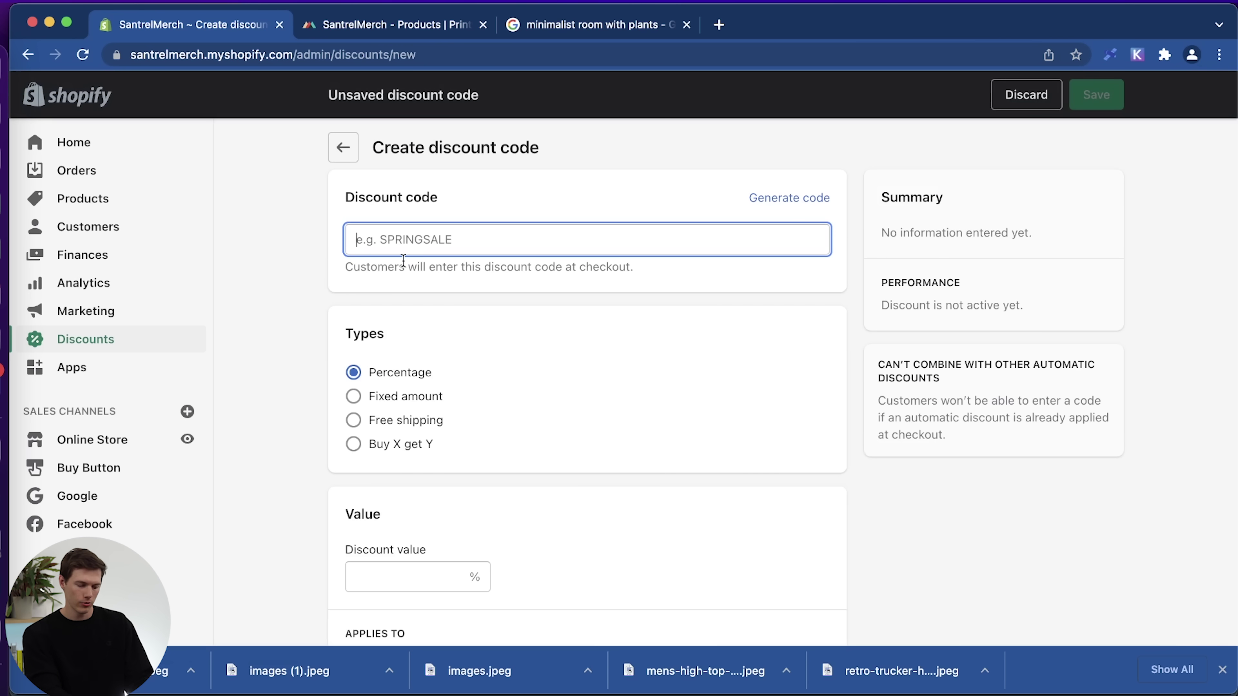
{"action": "type", "text": "MIKE"}
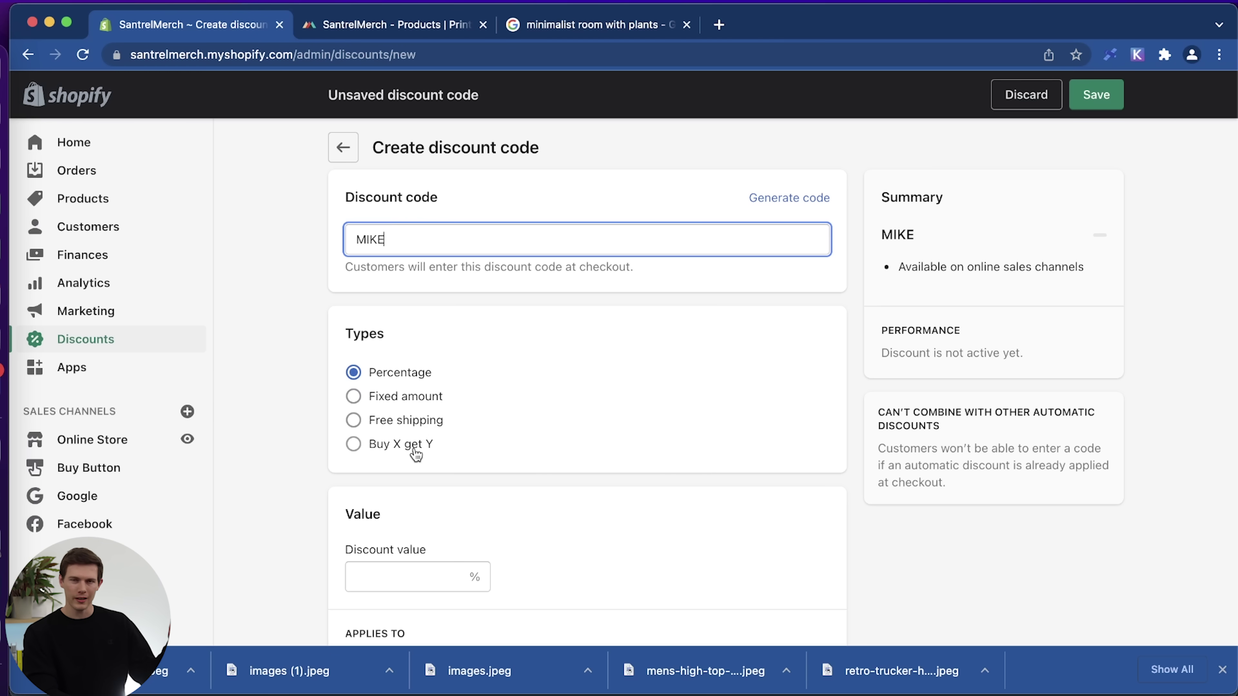
{"action": "scroll", "coordinate": [527, 452], "scroll_direction": "down", "scroll_amount": 3}
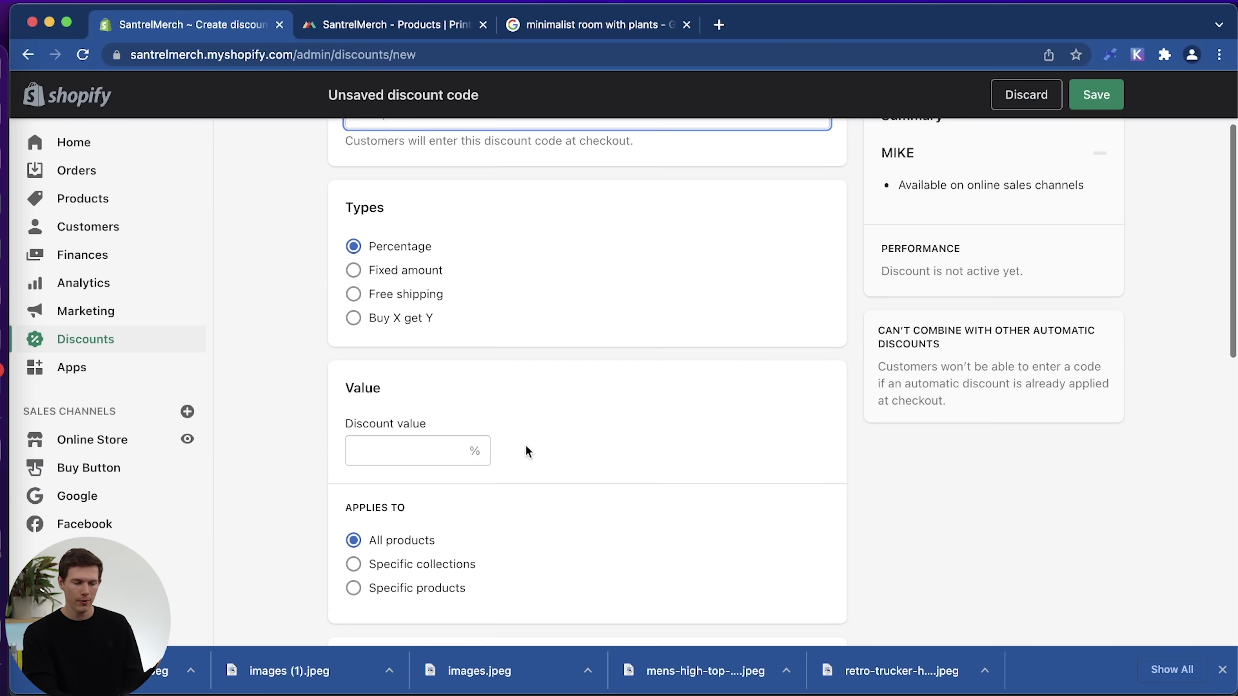
{"action": "left_click", "coordinate": [399, 443]}
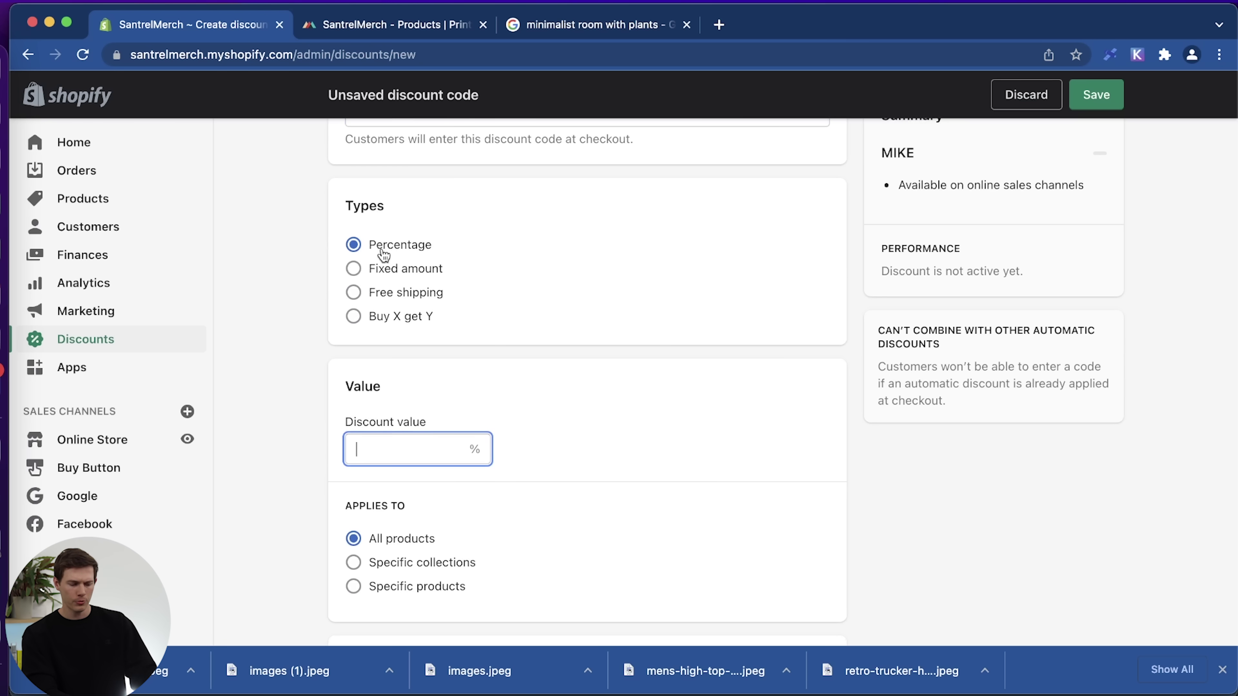
{"action": "type", "text": "10"}
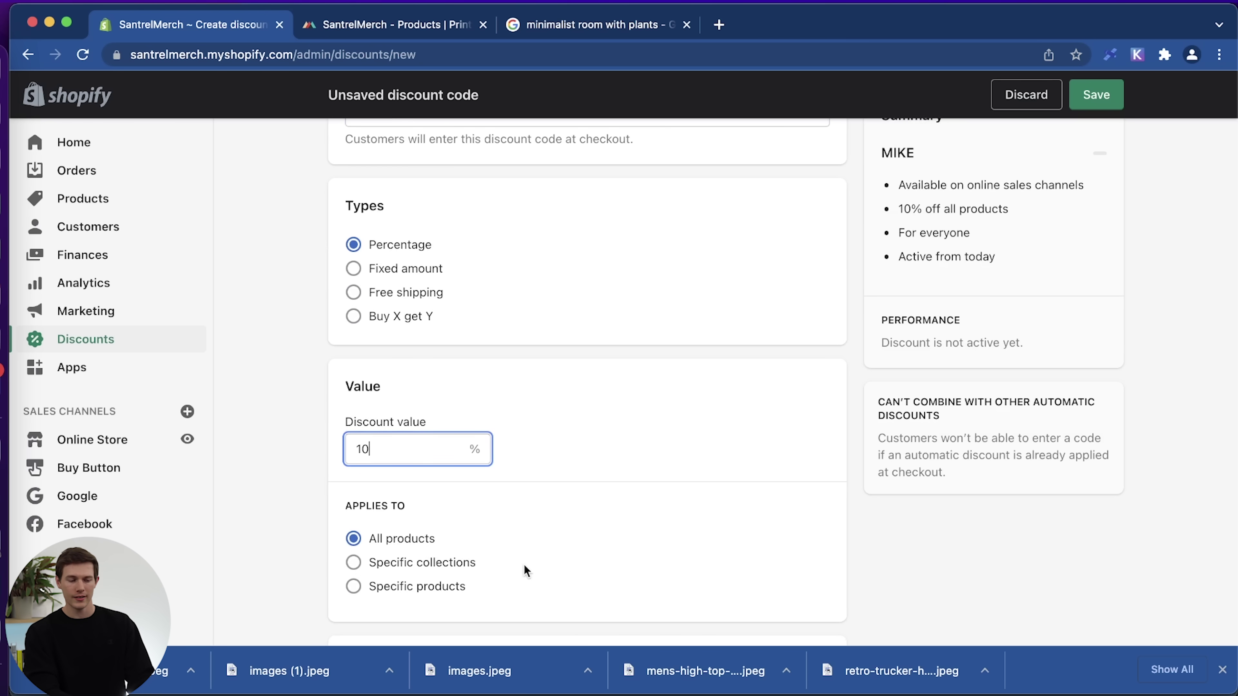
Save MIKE for all products and everyone, active from 2022-02-03.
{"action": "scroll", "coordinate": [608, 539], "scroll_direction": "down", "scroll_amount": 5}
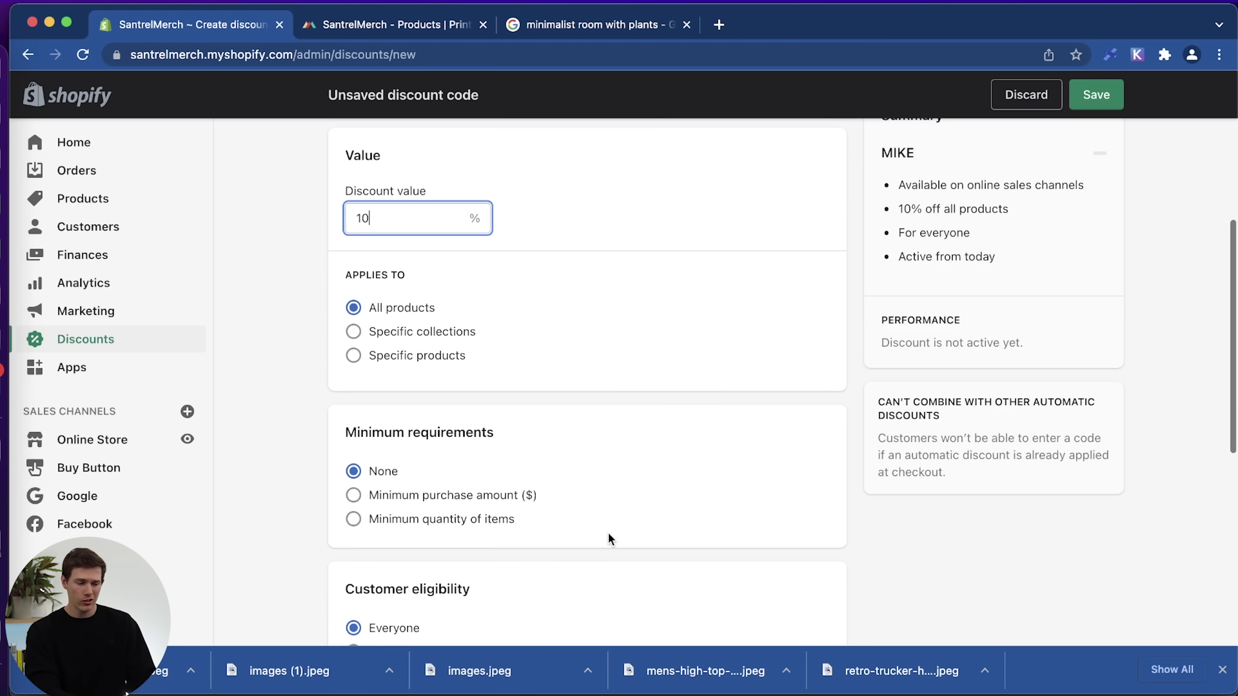
{"action": "scroll", "coordinate": [590, 450], "scroll_direction": "up", "scroll_amount": 5}
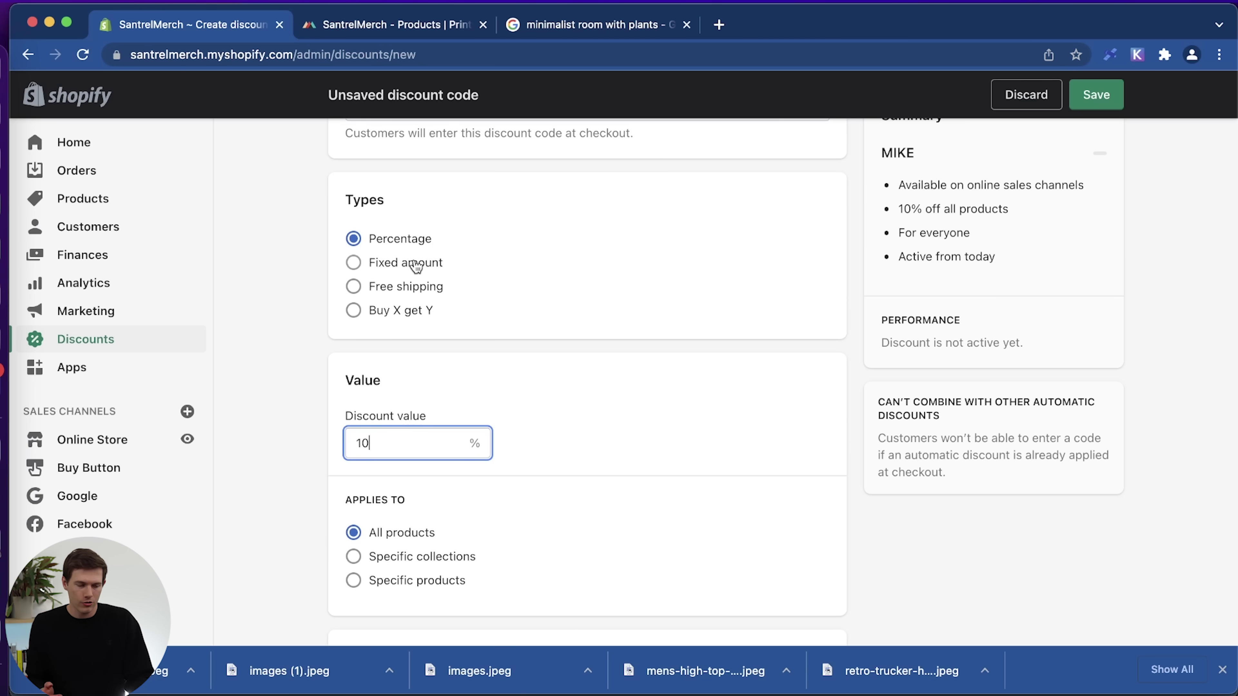
{"action": "scroll", "coordinate": [416, 266], "scroll_direction": "down", "scroll_amount": 10}
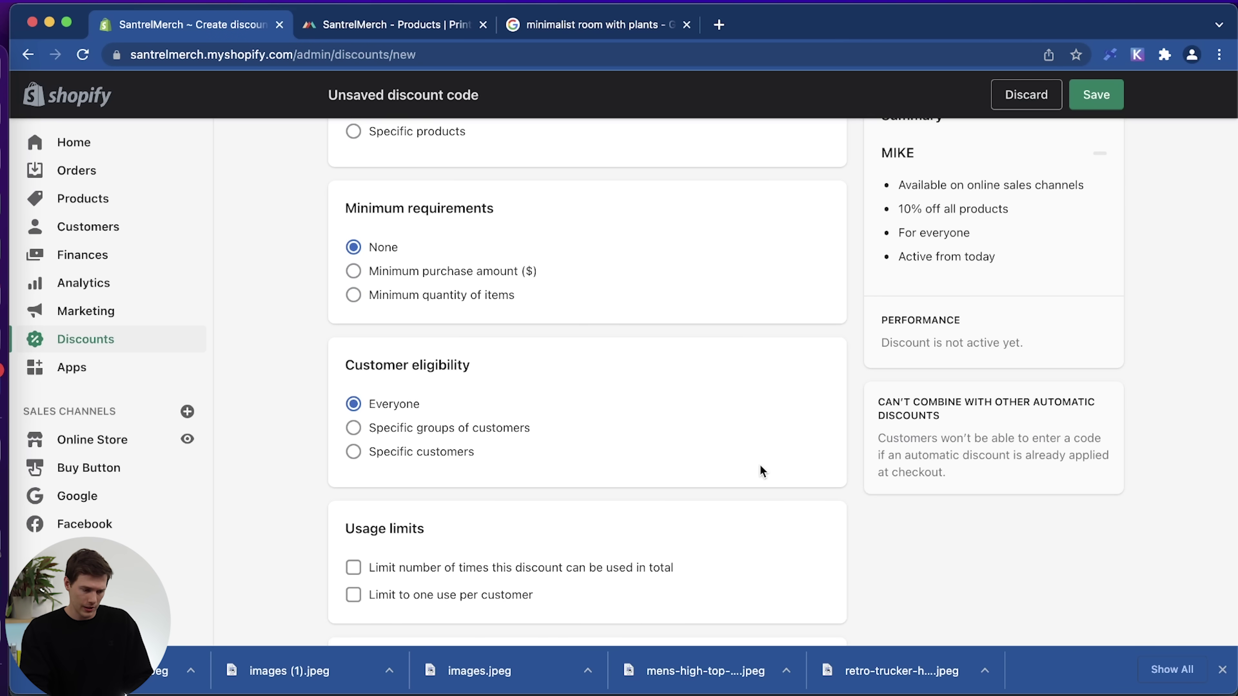
{"action": "scroll", "coordinate": [760, 468], "scroll_direction": "down", "scroll_amount": 2}
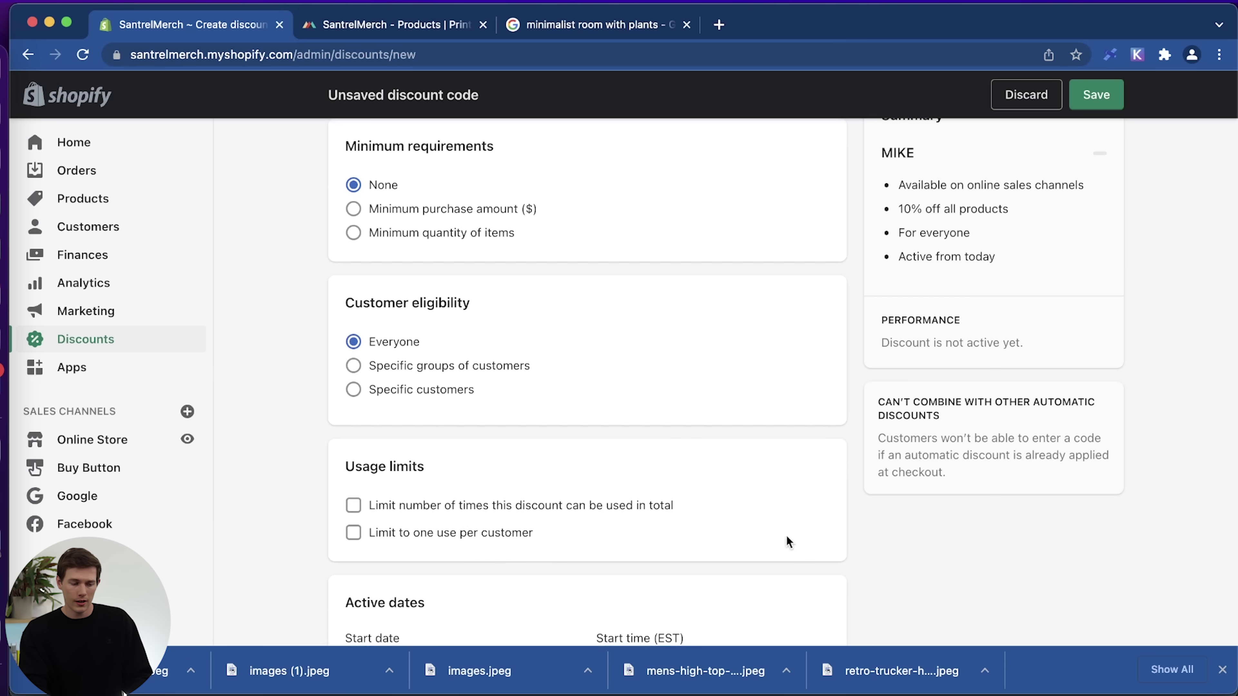
{"action": "scroll", "coordinate": [701, 502], "scroll_direction": "down", "scroll_amount": 3}
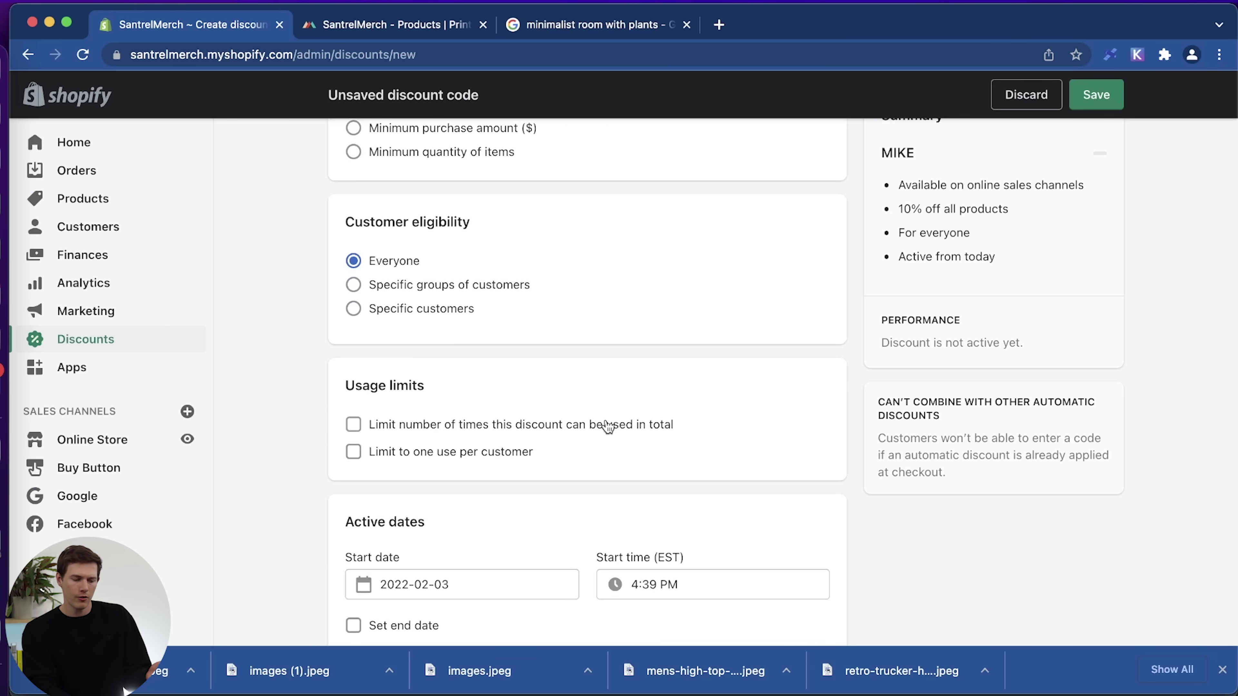
{"action": "scroll", "coordinate": [883, 436], "scroll_direction": "down", "scroll_amount": 4}
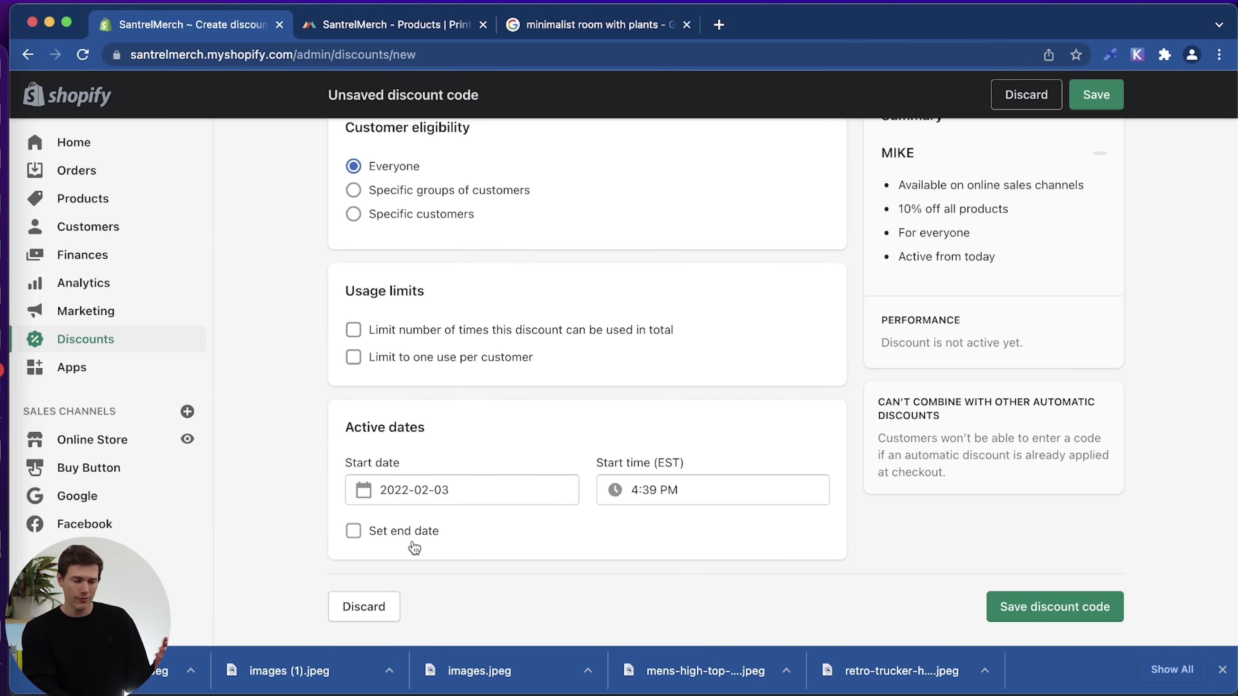
{"action": "scroll", "coordinate": [518, 539], "scroll_direction": "up", "scroll_amount": 10}
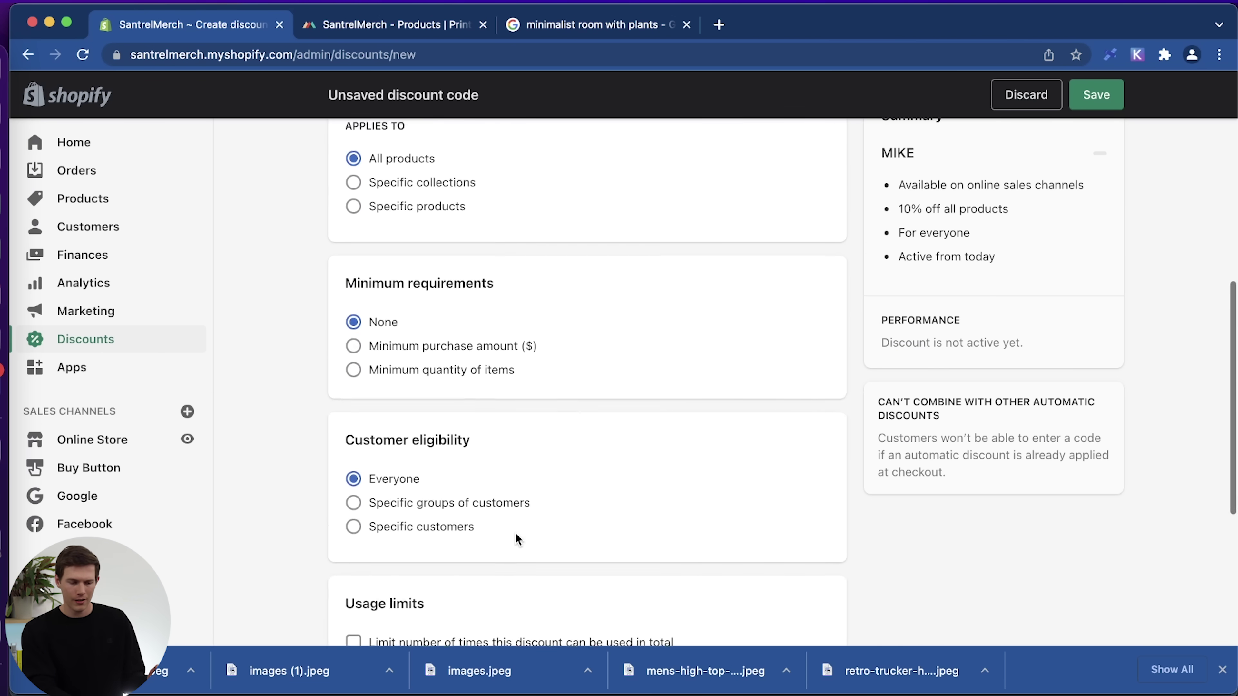
{"action": "scroll", "coordinate": [517, 539], "scroll_direction": "down", "scroll_amount": 8}
{"action": "scroll", "coordinate": [518, 539], "scroll_direction": "down", "scroll_amount": 8}
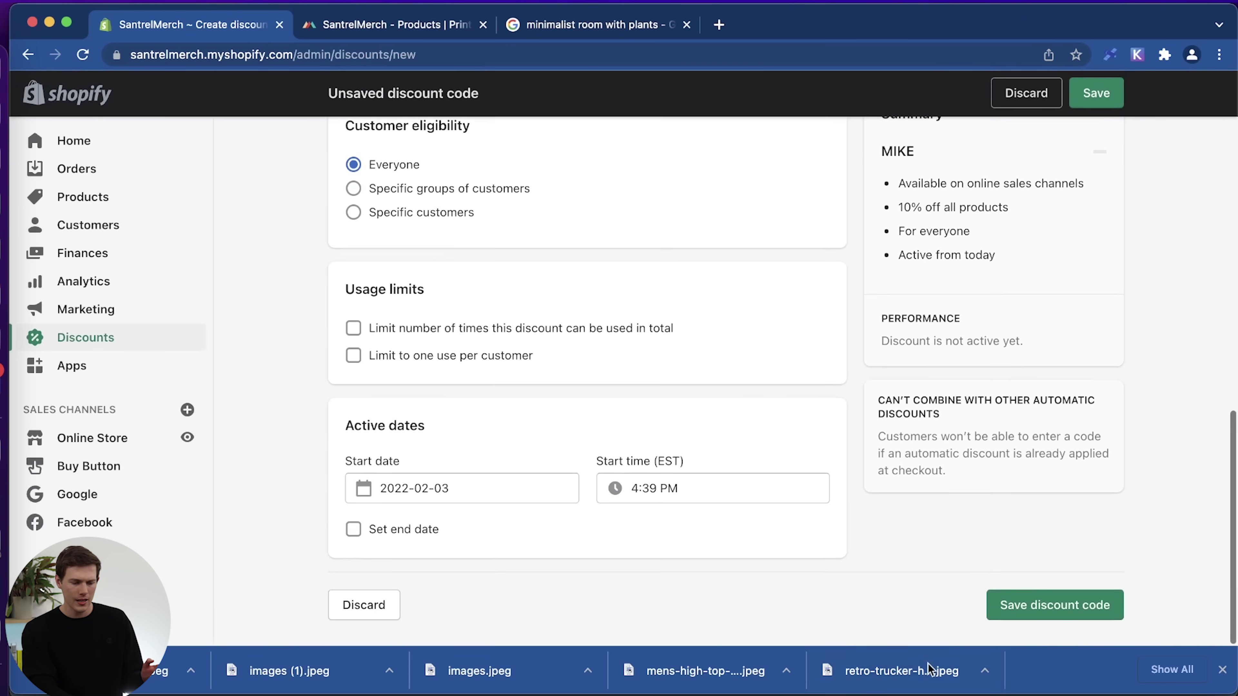
{"action": "left_click", "coordinate": [1039, 619]}
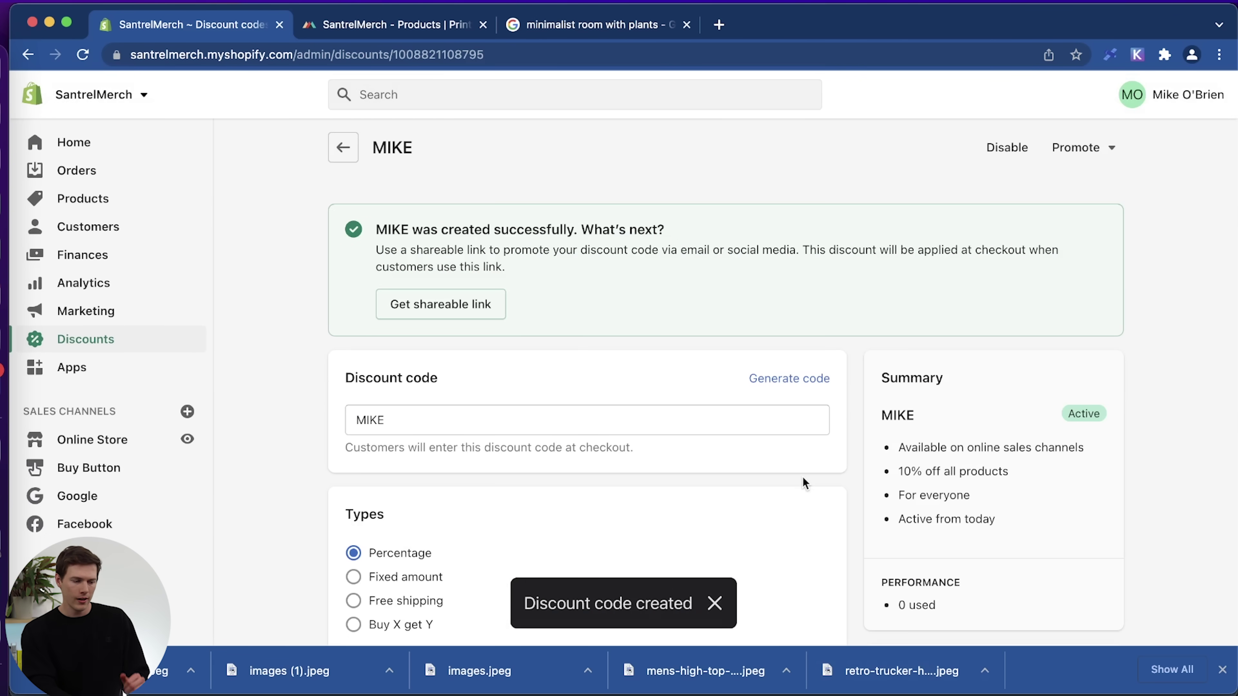
Open the active MIKE code's details from the Discounts list, then return to the list.
{"action": "left_click", "coordinate": [59, 341]}
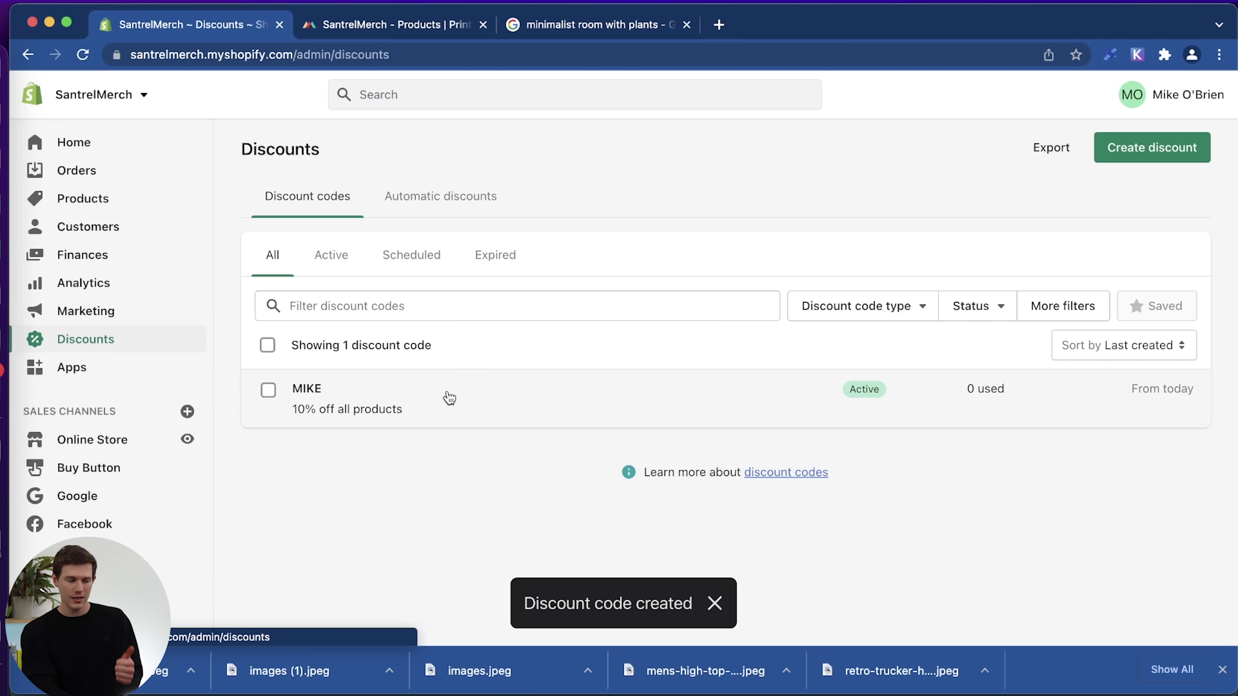
{"action": "left_click", "coordinate": [485, 408]}
{"action": "scroll", "coordinate": [1016, 400], "scroll_direction": "down", "scroll_amount": 10}
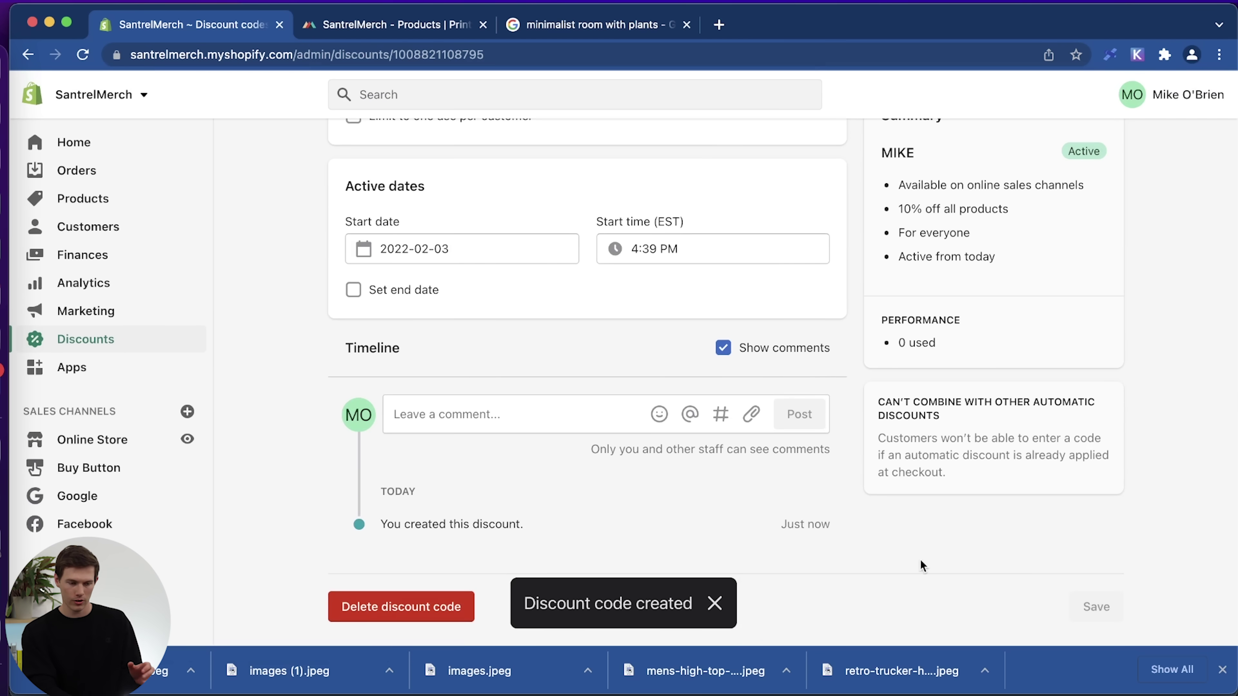
{"action": "scroll", "coordinate": [923, 565], "scroll_direction": "up", "scroll_amount": 10}
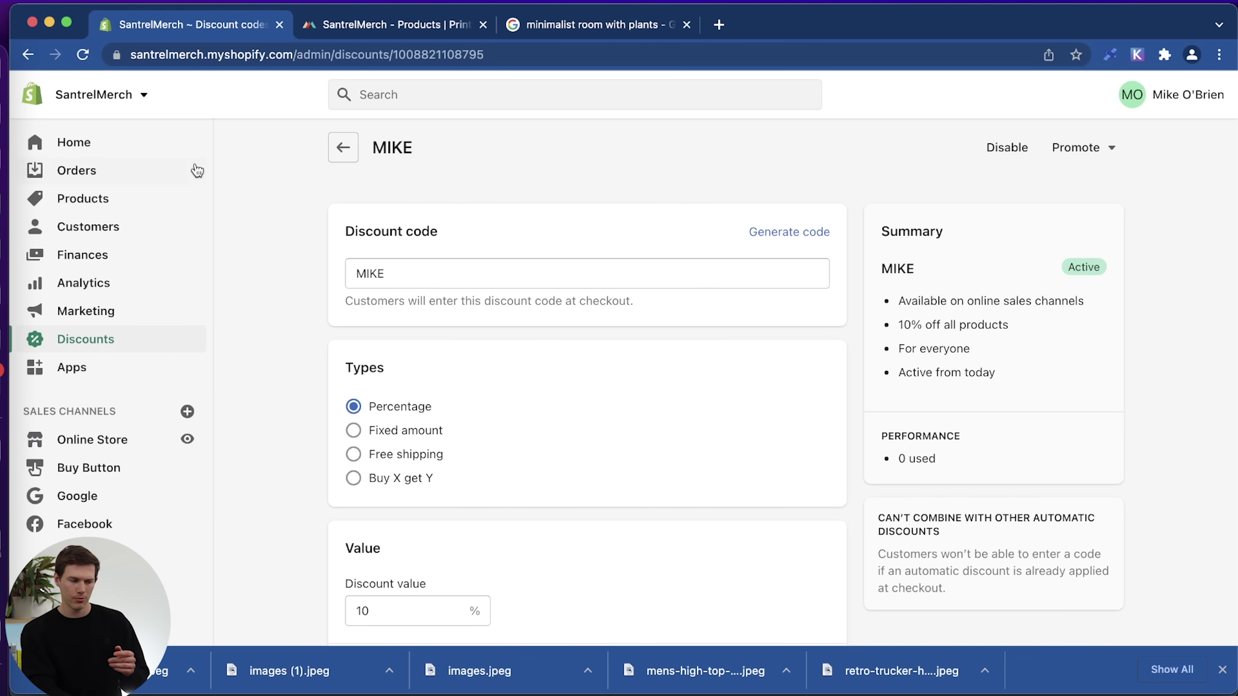
{"action": "left_click", "coordinate": [337, 145]}
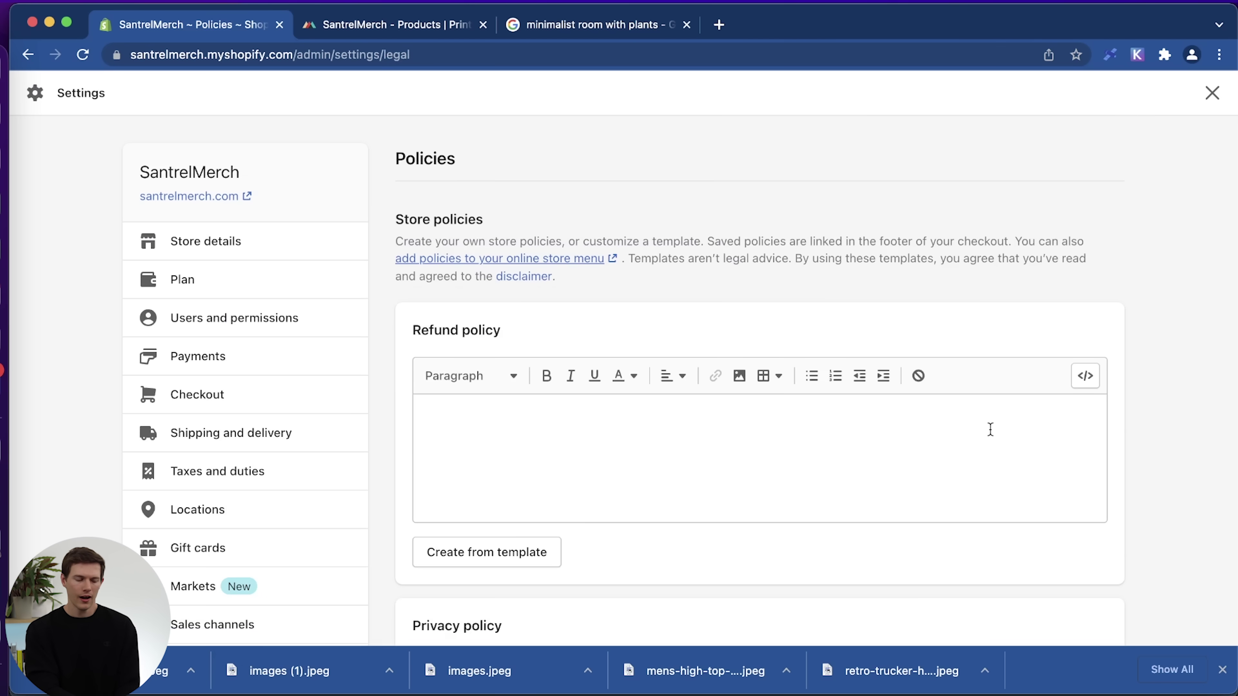
Generate the refund, privacy and terms of service policies from templates and save them.
{"action": "scroll", "coordinate": [991, 429], "scroll_direction": "down", "scroll_amount": 3}
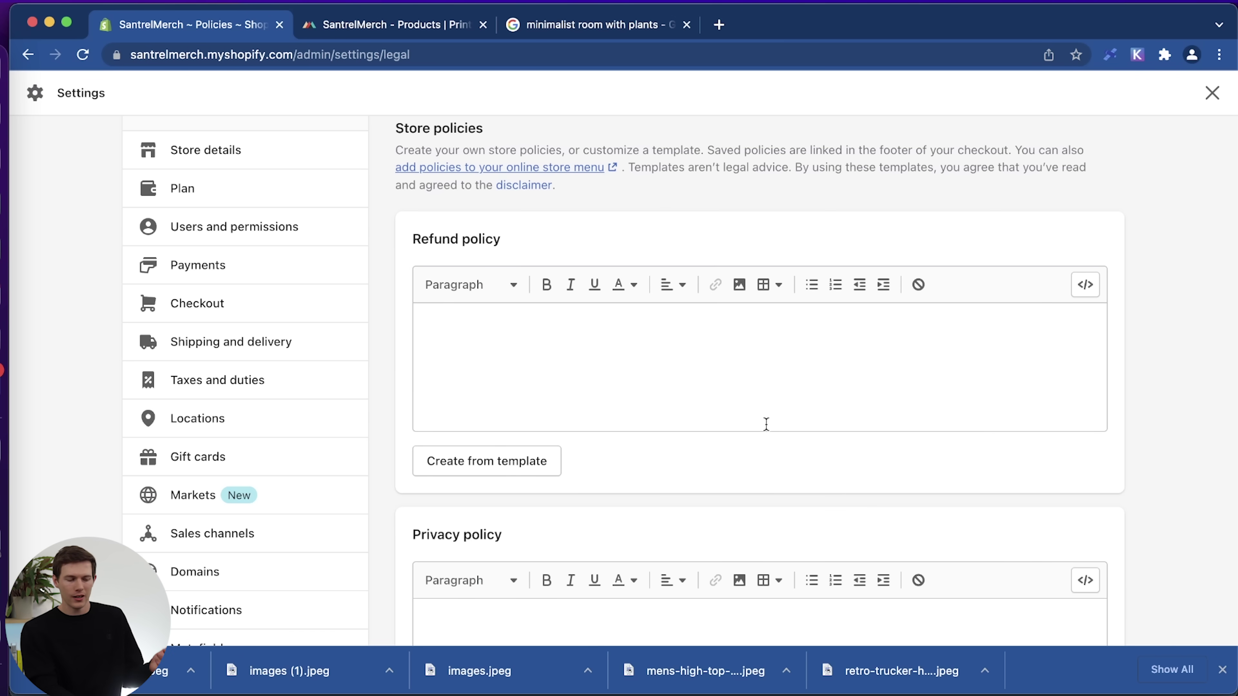
{"action": "left_click", "coordinate": [487, 460]}
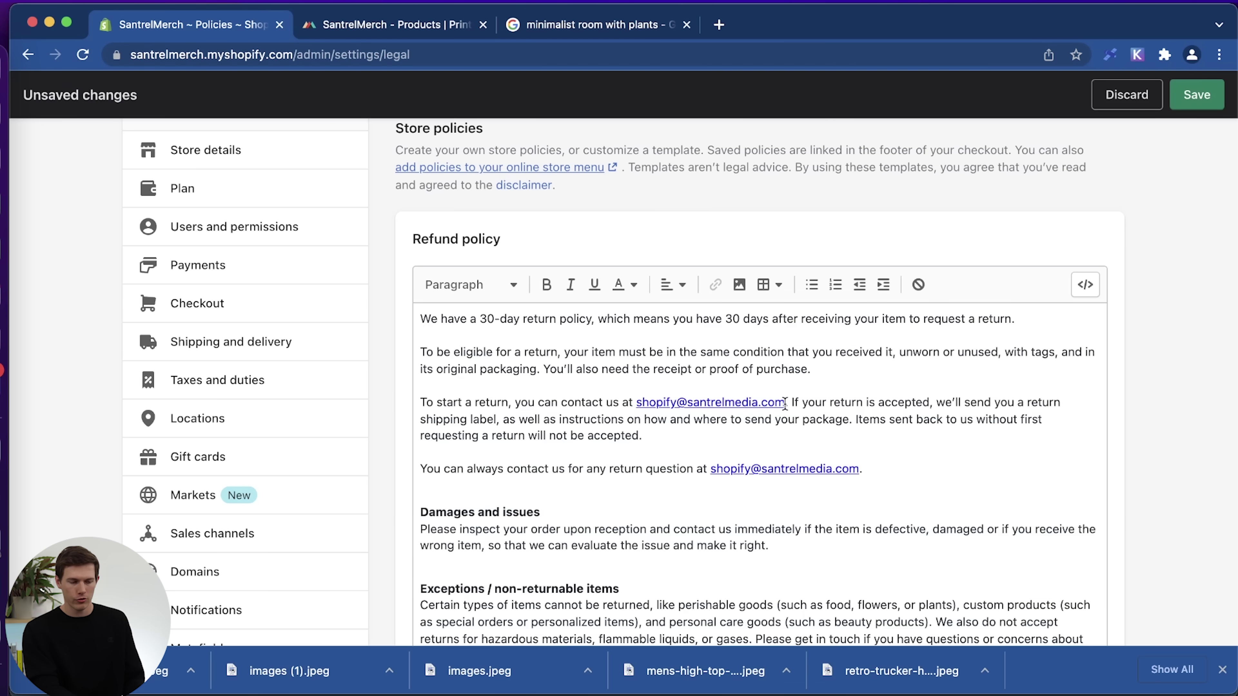
{"action": "scroll", "coordinate": [784, 404], "scroll_direction": "down", "scroll_amount": 3}
{"action": "scroll", "coordinate": [1151, 455], "scroll_direction": "down", "scroll_amount": 9}
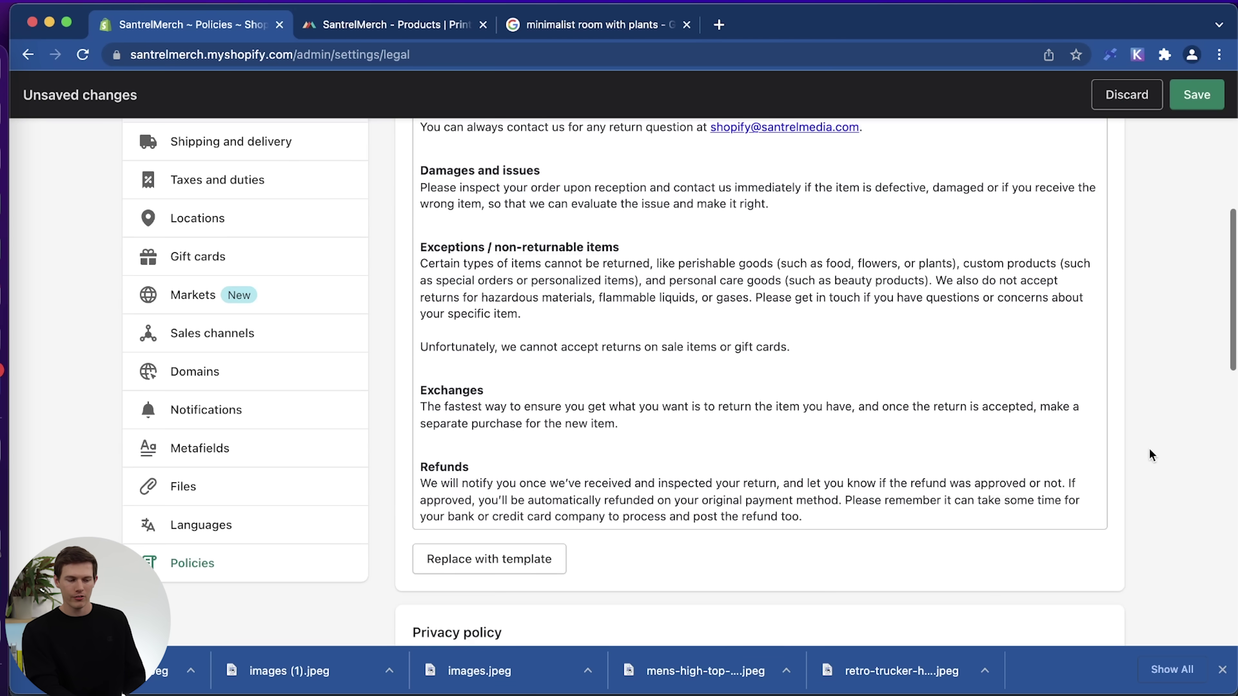
{"action": "scroll", "coordinate": [1152, 455], "scroll_direction": "down", "scroll_amount": 10}
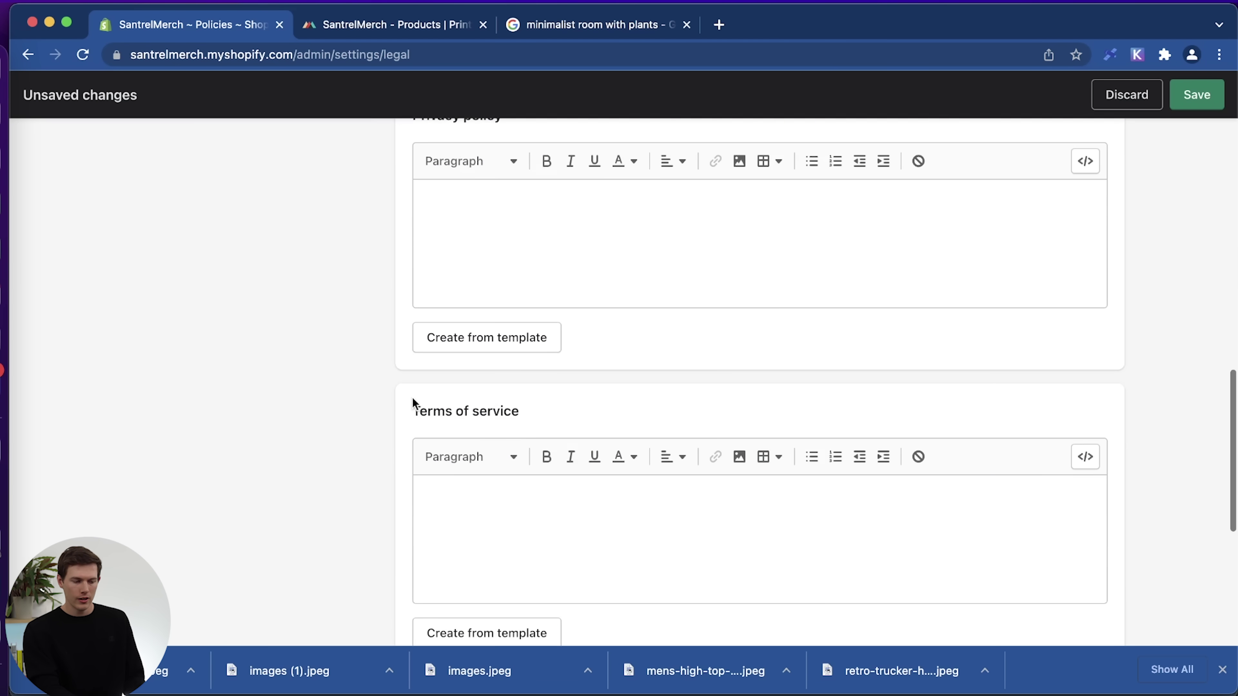
{"action": "scroll", "coordinate": [400, 403], "scroll_direction": "up", "scroll_amount": 2}
{"action": "left_click", "coordinate": [497, 435]}
{"action": "scroll", "coordinate": [1072, 498], "scroll_direction": "down", "scroll_amount": 5}
{"action": "scroll", "coordinate": [1160, 531], "scroll_direction": "down", "scroll_amount": 10}
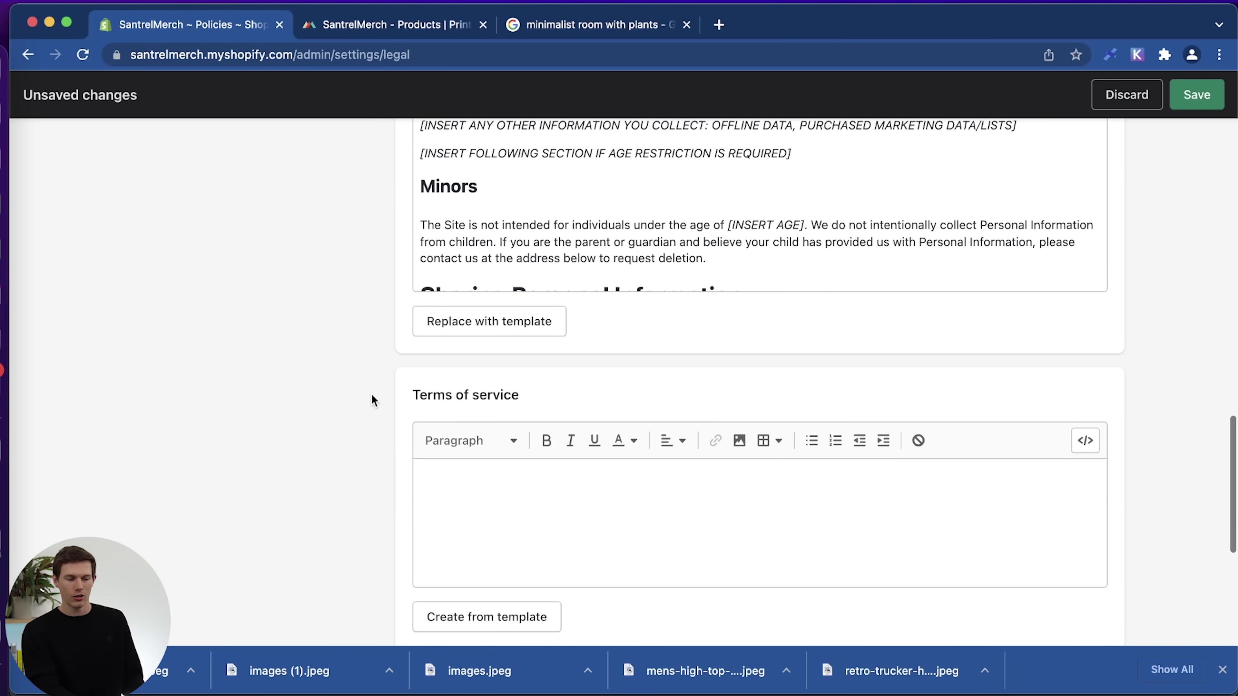
{"action": "left_click", "coordinate": [509, 617]}
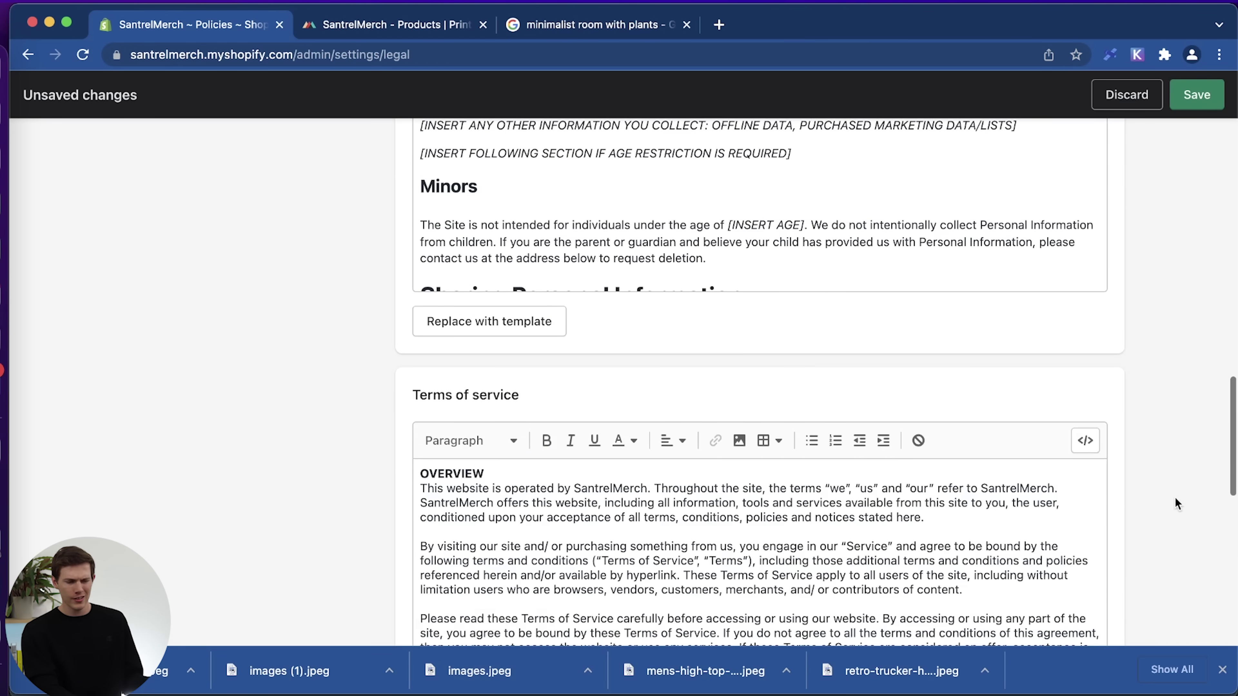
{"action": "scroll", "coordinate": [1174, 497], "scroll_direction": "down", "scroll_amount": 10}
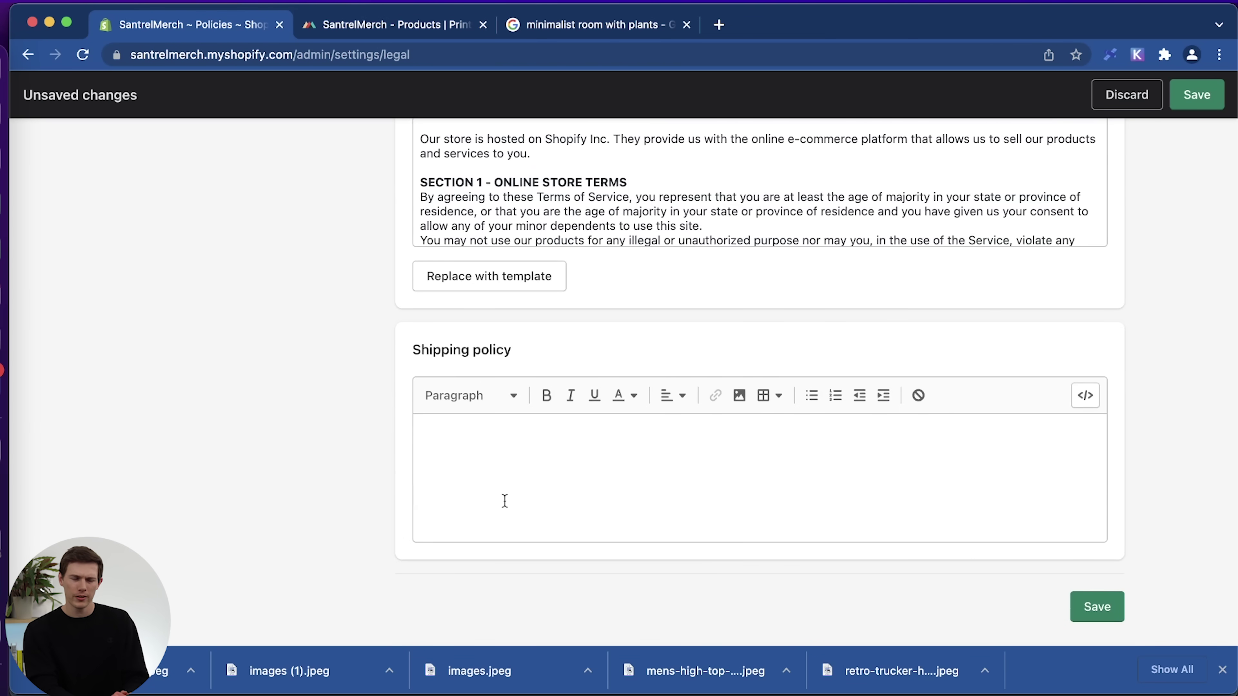
{"action": "left_click", "coordinate": [1085, 608]}
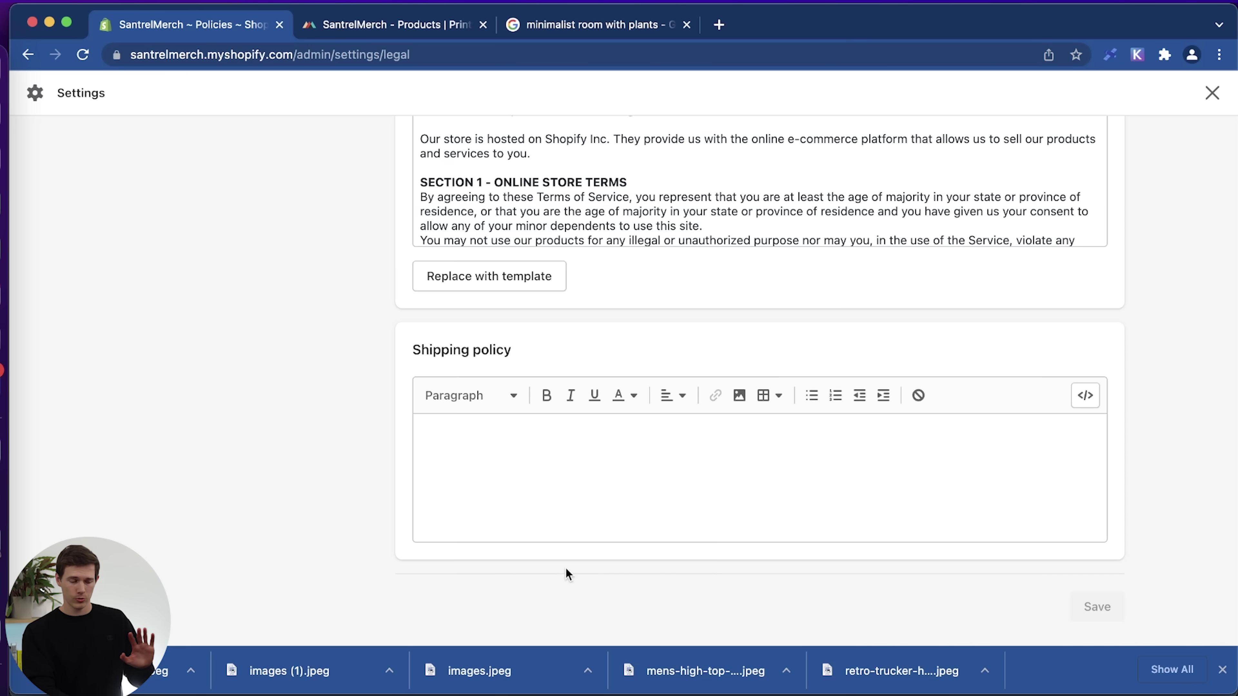
{"action": "scroll", "coordinate": [285, 465], "scroll_direction": "up", "scroll_amount": 20}
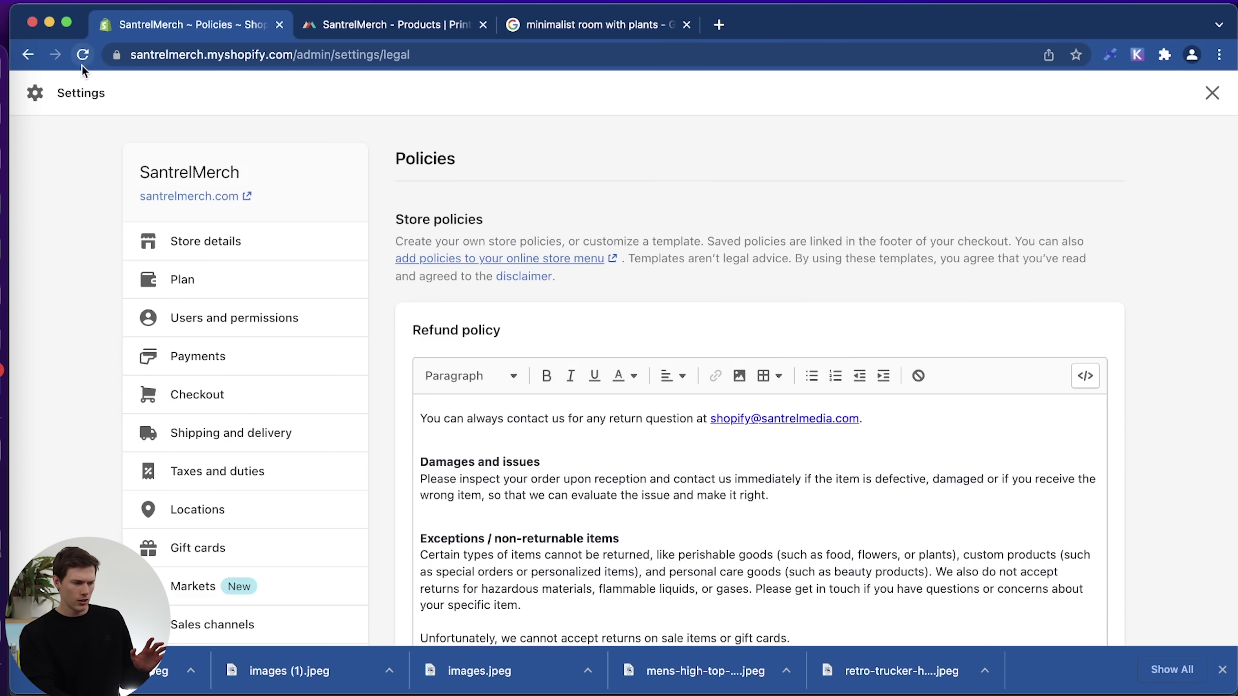
Close Settings and go to Online Store to view the live Brooklyn theme.
{"action": "left_click", "coordinate": [1212, 93]}
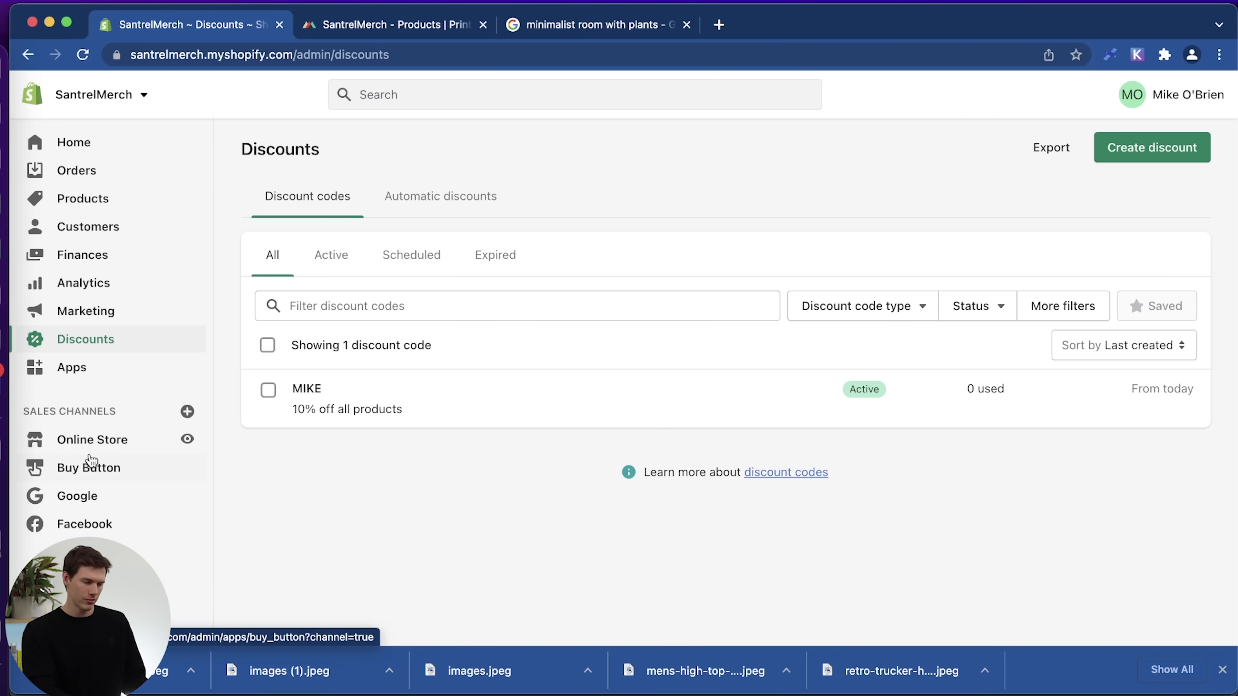
{"action": "left_click", "coordinate": [102, 443]}
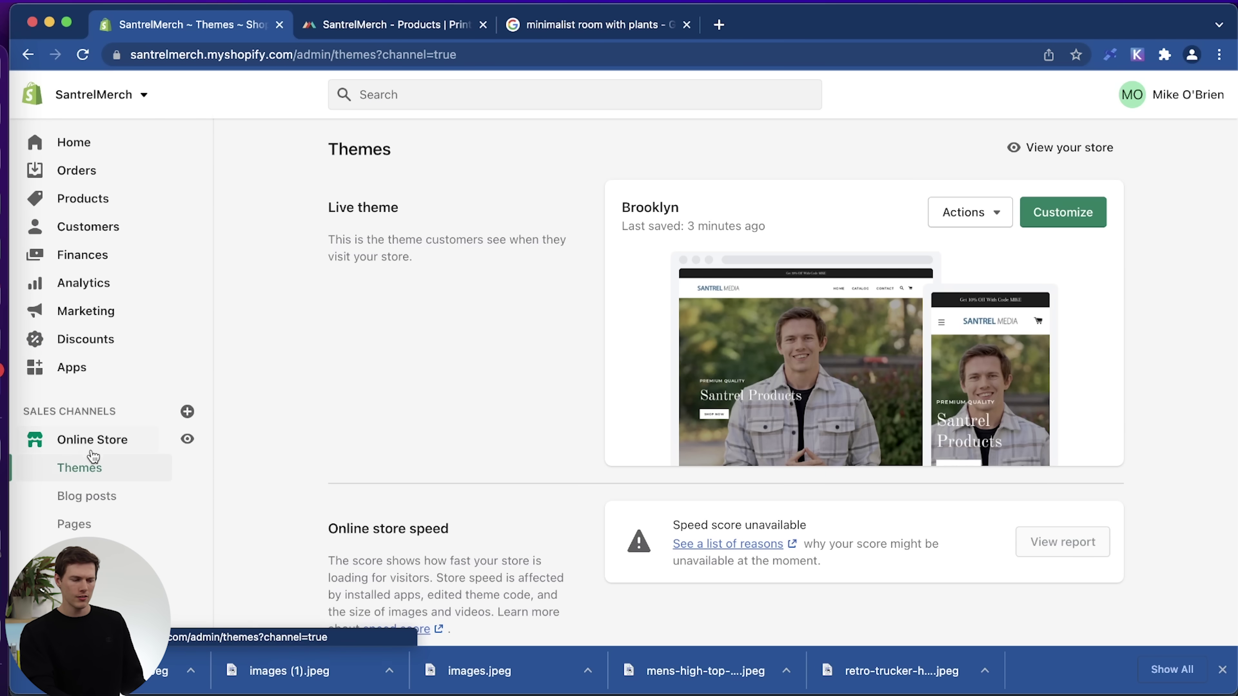
Add a new store page titled 'Our Story'.
{"action": "left_click", "coordinate": [84, 522]}
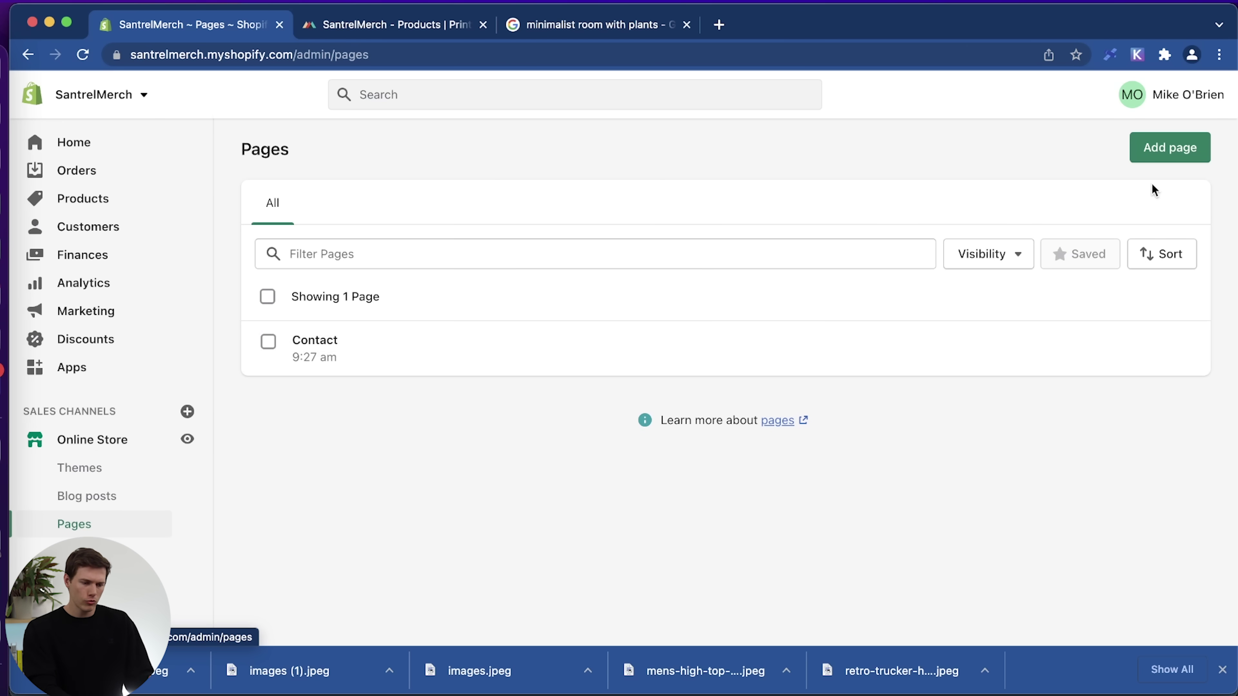
{"action": "left_click", "coordinate": [1170, 151]}
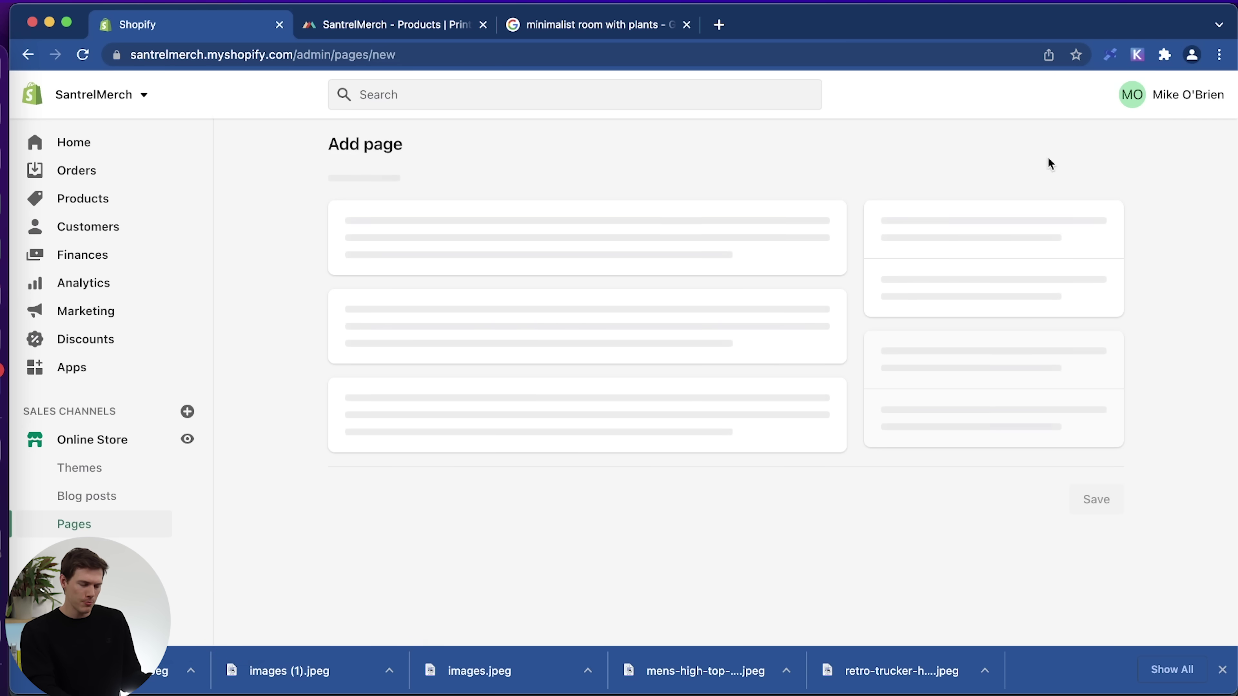
{"action": "left_click", "coordinate": [562, 226]}
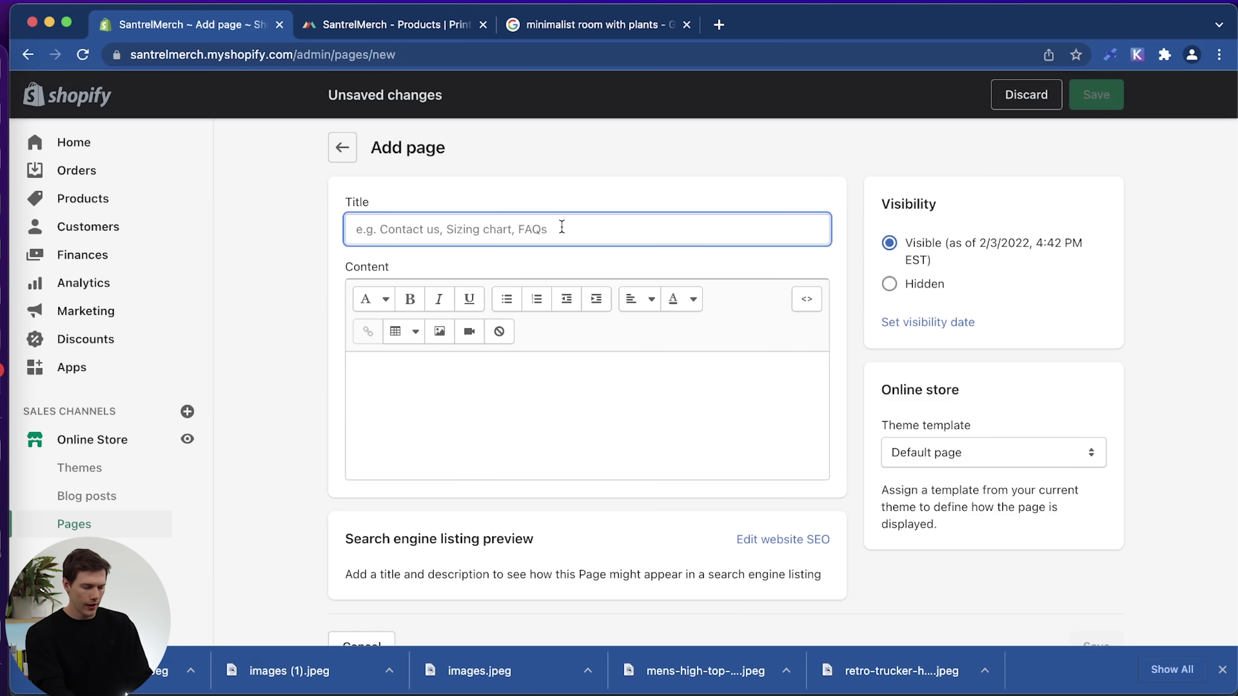
{"action": "type", "text": "Our Story"}
Paste lorem ipsum paragraphs into the page content and bring up the Insert image dialog.
{"action": "left_click", "coordinate": [489, 402]}
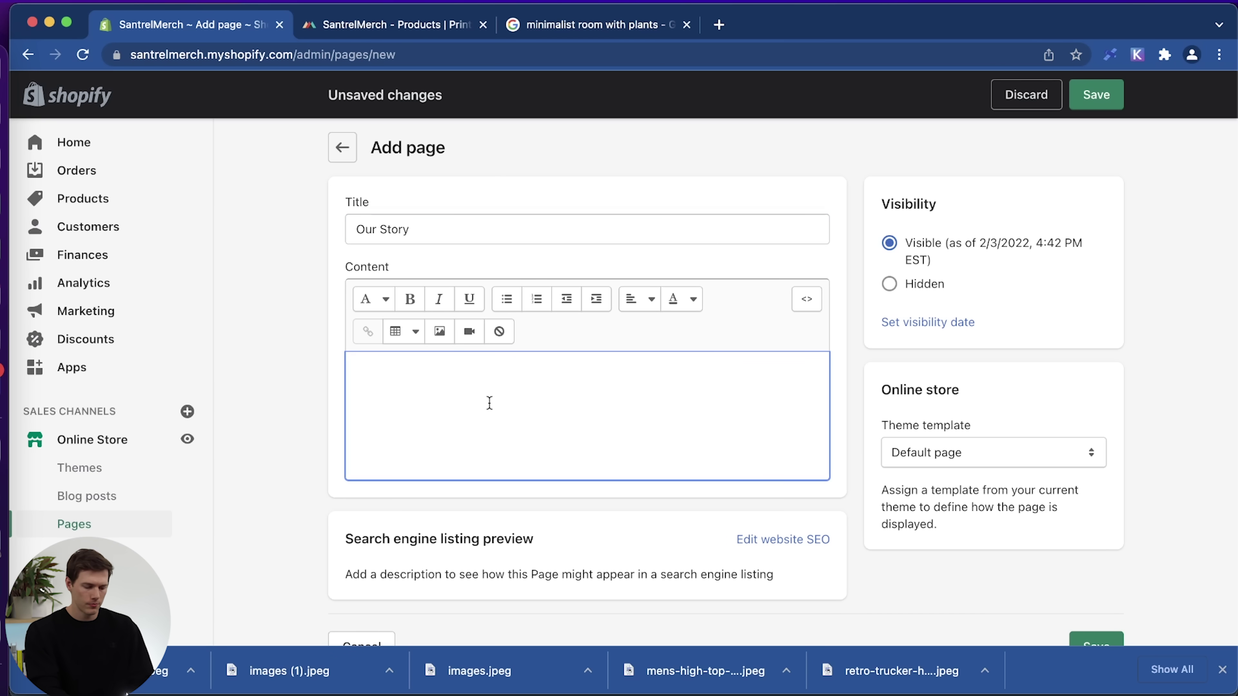
{"action": "type", "text": "Lorem ipsum dolor sit amet, consectetur adipiscing elit, sed do eiusmod tempor incididunt ut labore et dolore magna aliqua. Ut enim ad minim veniam, quis nostrud exercitation ullamco laboris nisi ut aliquip ex ea commodo consequat. Duis aute irure dolor in reprehenderit in voluptate velit esse cillum dolore eu fugiat nulla pariatur. Excepteur sint occaecat cupidatat non proident, sunt in culpa qui officia deserunt mollit anim id est laborum.  Lorem ipsum dolor sit amet, consectetur adipiscing elit, sed do eiusmod tempor incididunt ut labore et dolore magna aliqua. Ut enim ad minim veniam, quis nostrud exercitation ullamco laboris nisi ut aliquip ex ea commodo consequat. Duis aute irure dolor in reprehenderit in voluptate velit esse cillum dolore eu fugiat nulla pariatur. Excepteur sint occaecat cupidatat non proident, sunt in culpa qui officia deserunt mollit anim id est laborum."}
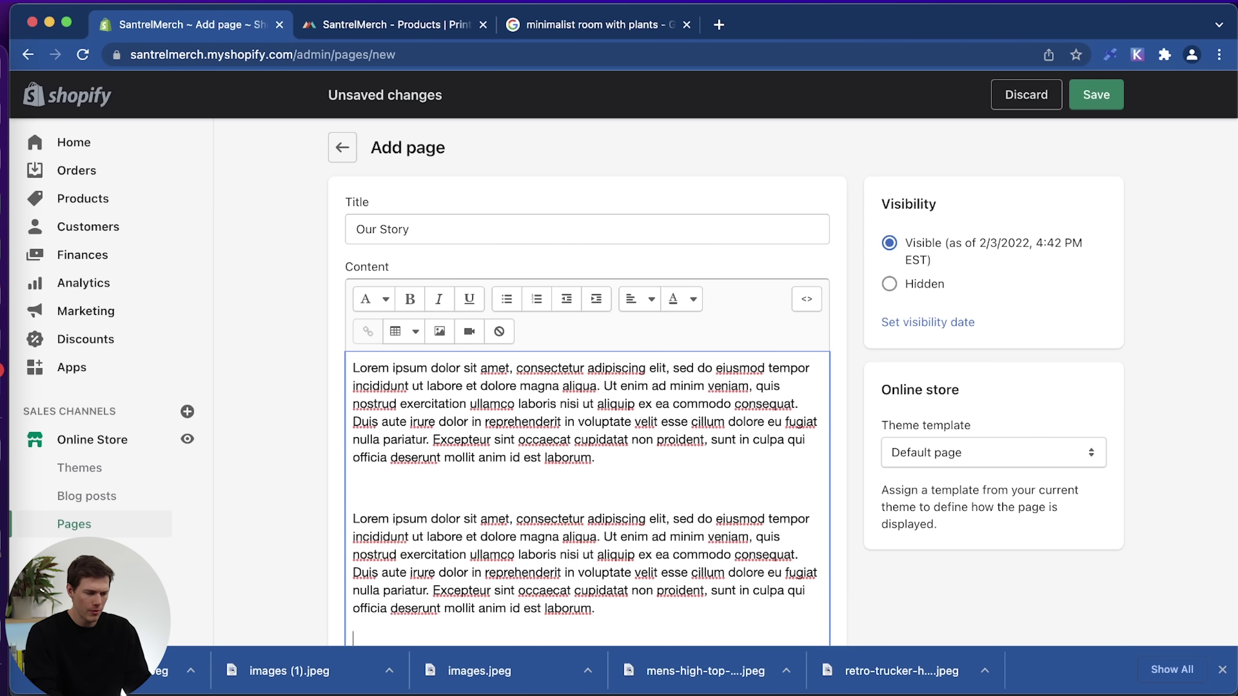
{"action": "key", "text": "super+v"}
{"action": "scroll", "coordinate": [408, 484], "scroll_direction": "down", "scroll_amount": 1}
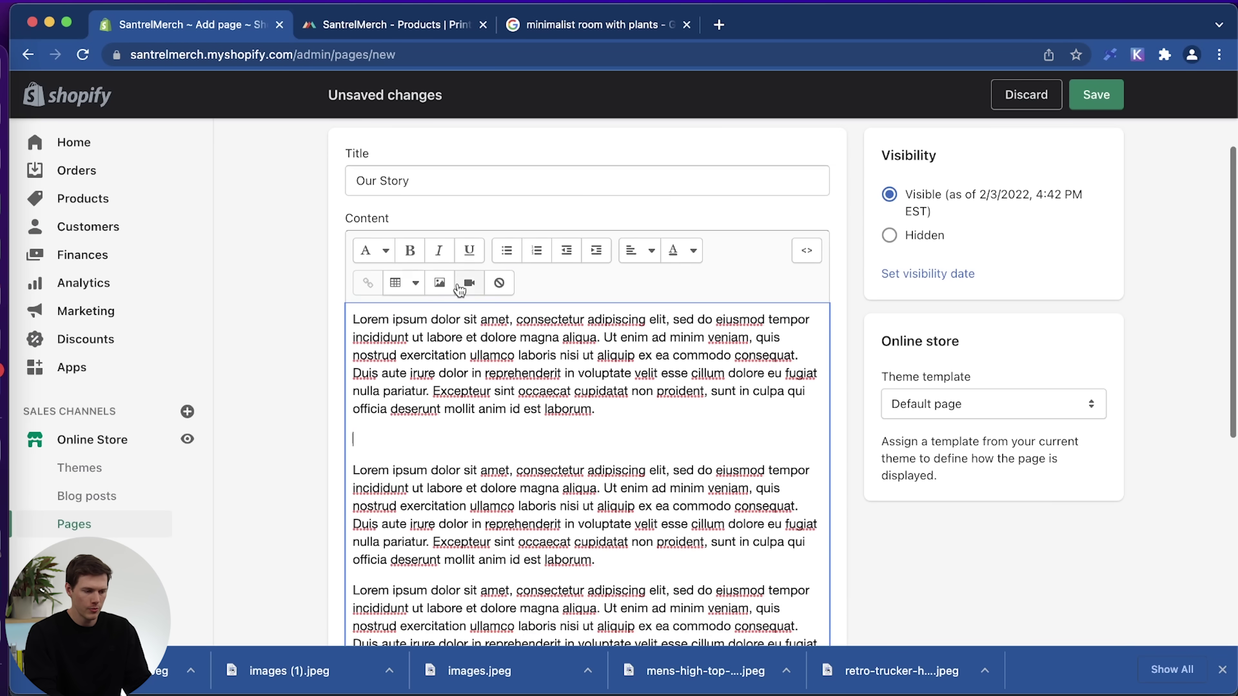
{"action": "left_click", "coordinate": [441, 283]}
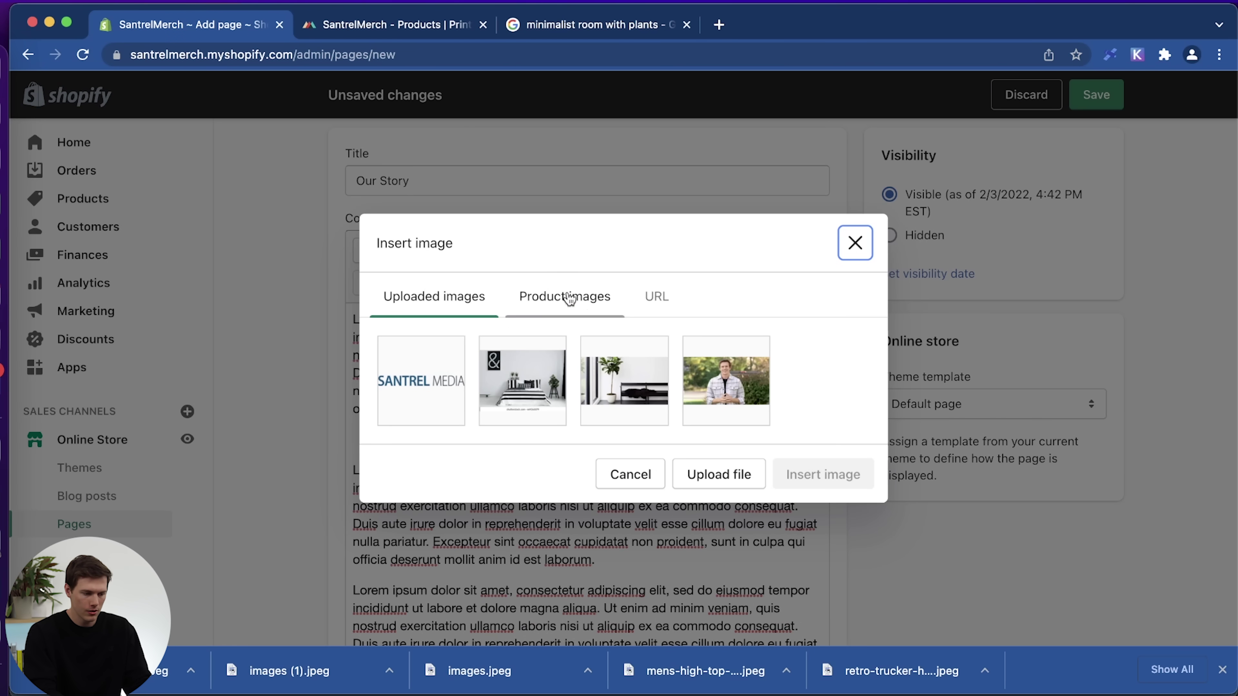
Pick the plaid-shirt man photo with alt text 'founder of our clothing brand'.
{"action": "left_click", "coordinate": [696, 349]}
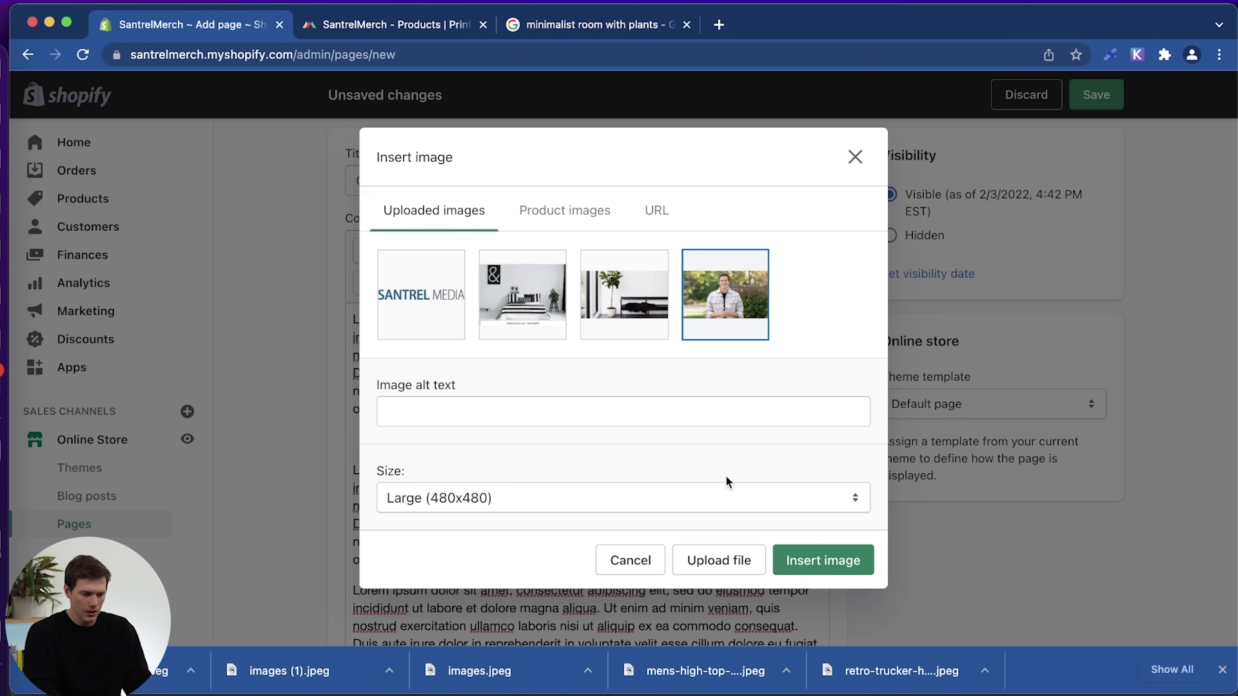
{"action": "left_click", "coordinate": [670, 410]}
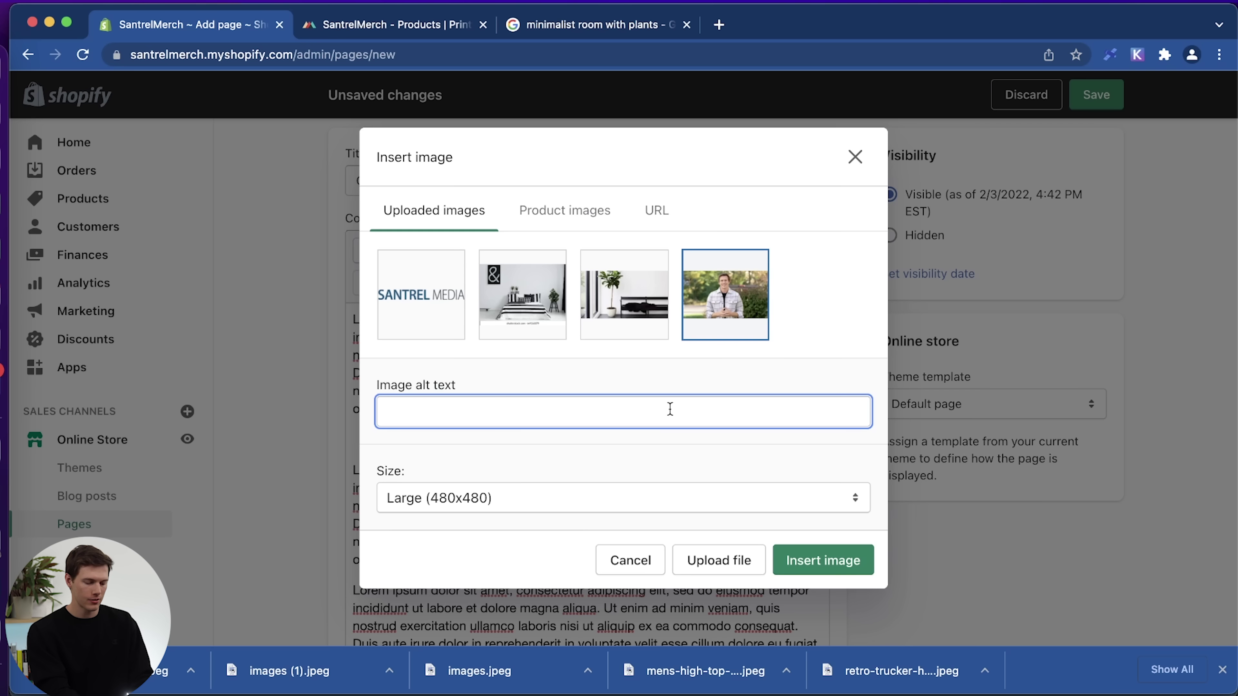
{"action": "type", "text": "founder of "}
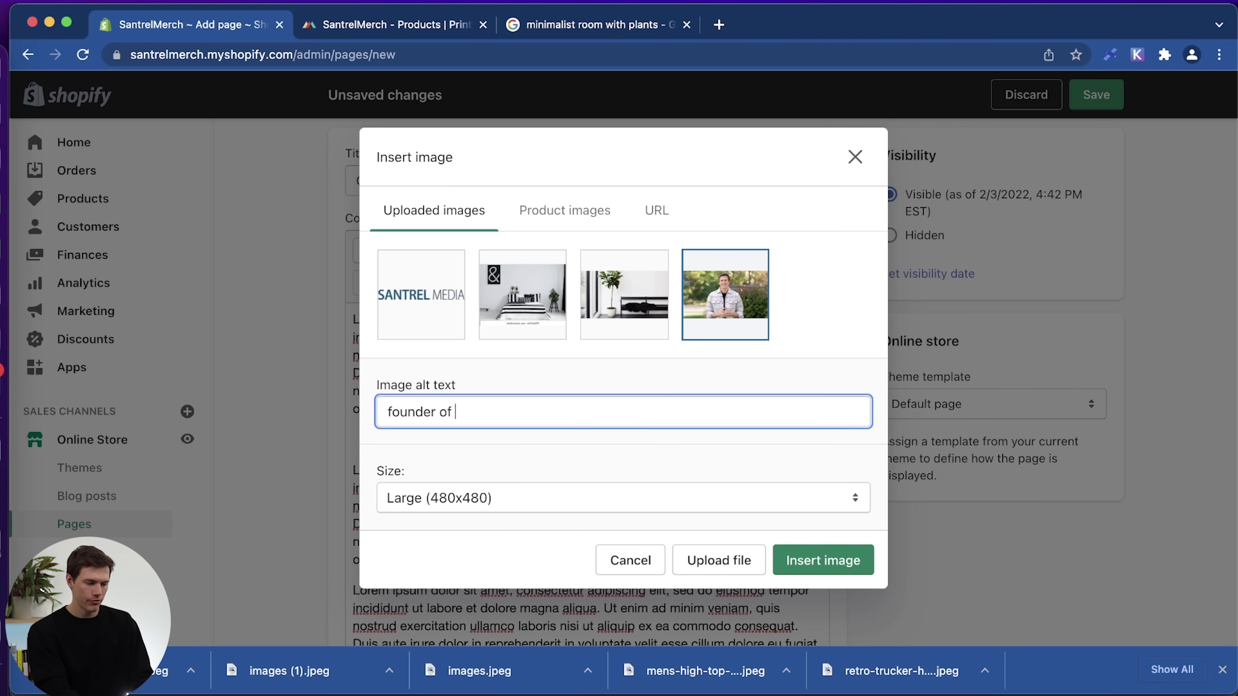
{"action": "type", "text": "our clothing brand"}
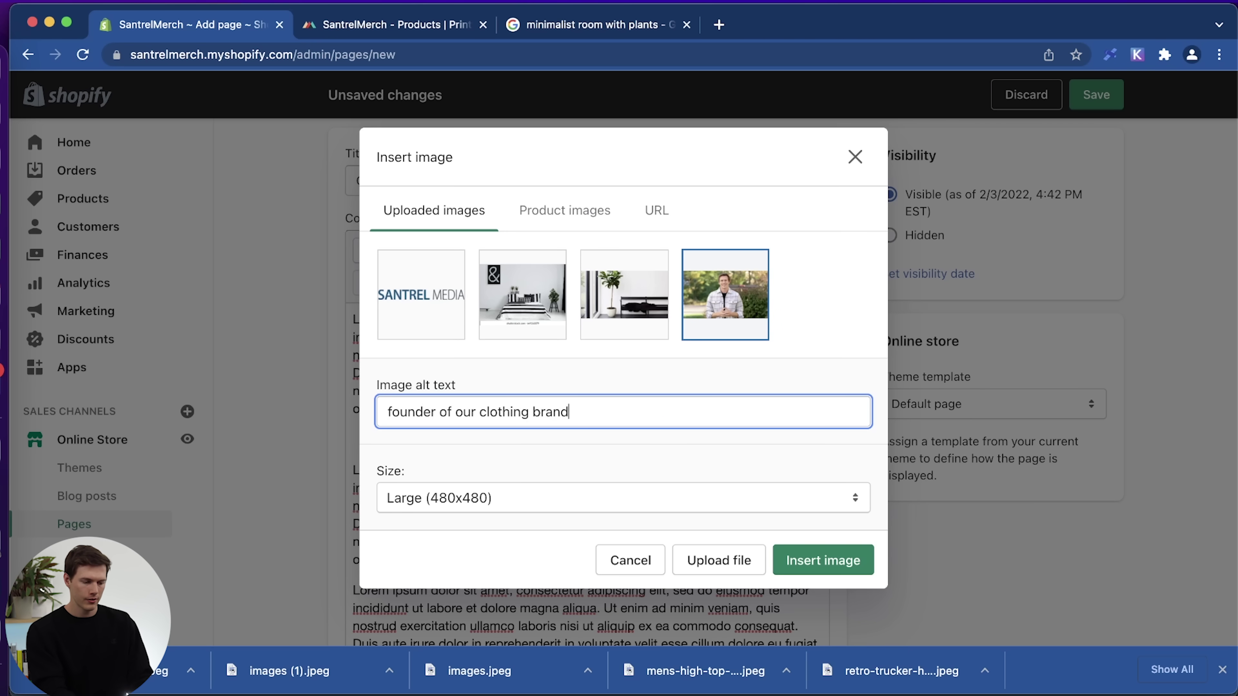
Insert the founder photo into the content and paste a placeholder paragraph below it.
{"action": "left_click", "coordinate": [821, 560]}
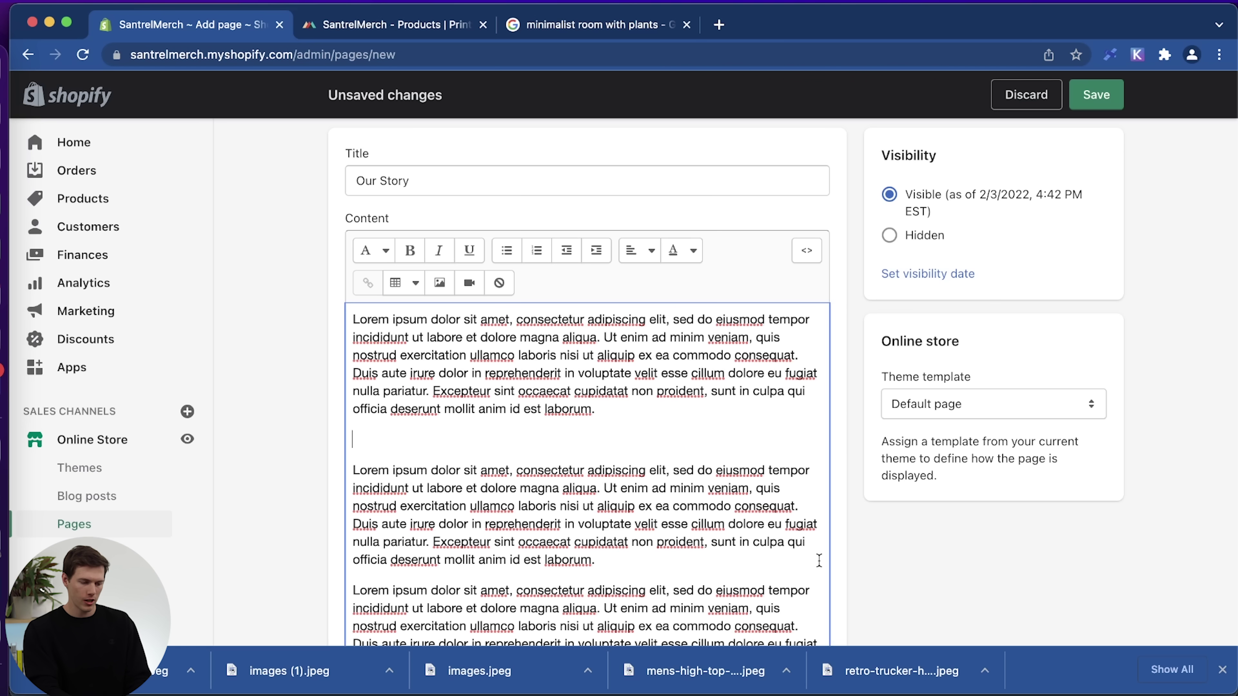
{"action": "scroll", "coordinate": [543, 479], "scroll_direction": "down", "scroll_amount": 5}
{"action": "scroll", "coordinate": [633, 476], "scroll_direction": "up", "scroll_amount": 2}
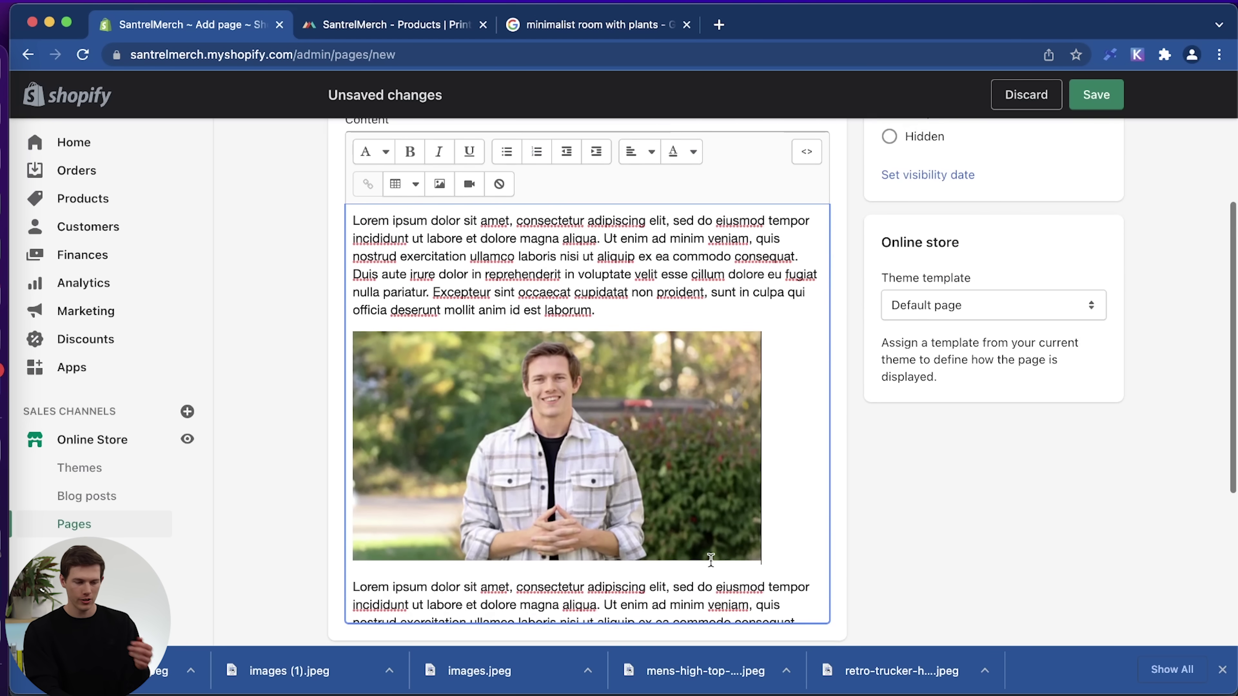
{"action": "scroll", "coordinate": [653, 473], "scroll_direction": "up", "scroll_amount": 3}
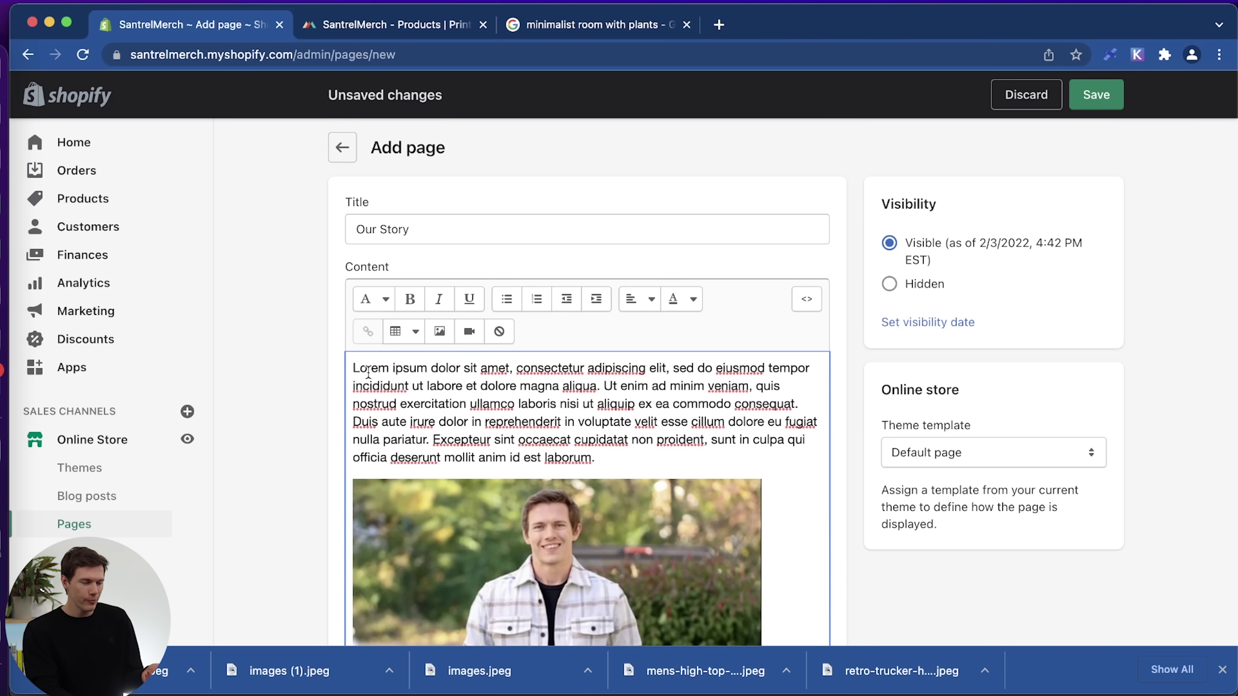
{"action": "left_click_drag", "start_coordinate": [359, 368], "coordinate": [506, 370]}
{"action": "left_click", "coordinate": [375, 298]}
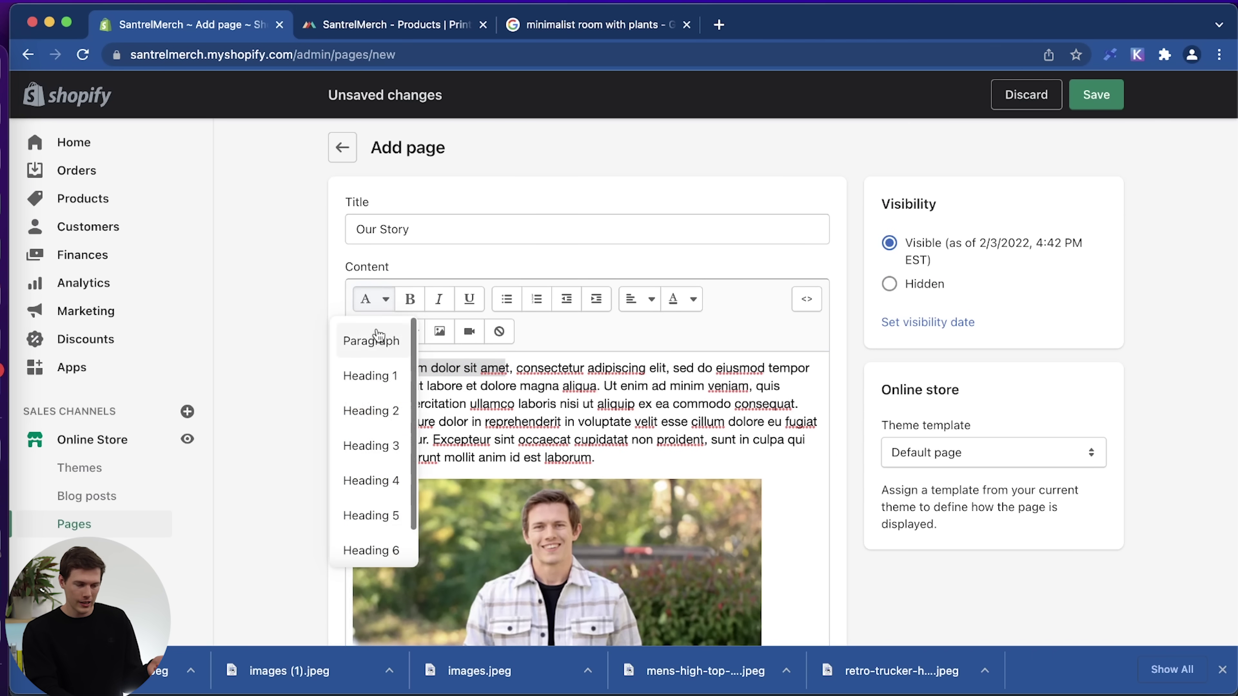
{"action": "left_click", "coordinate": [512, 368]}
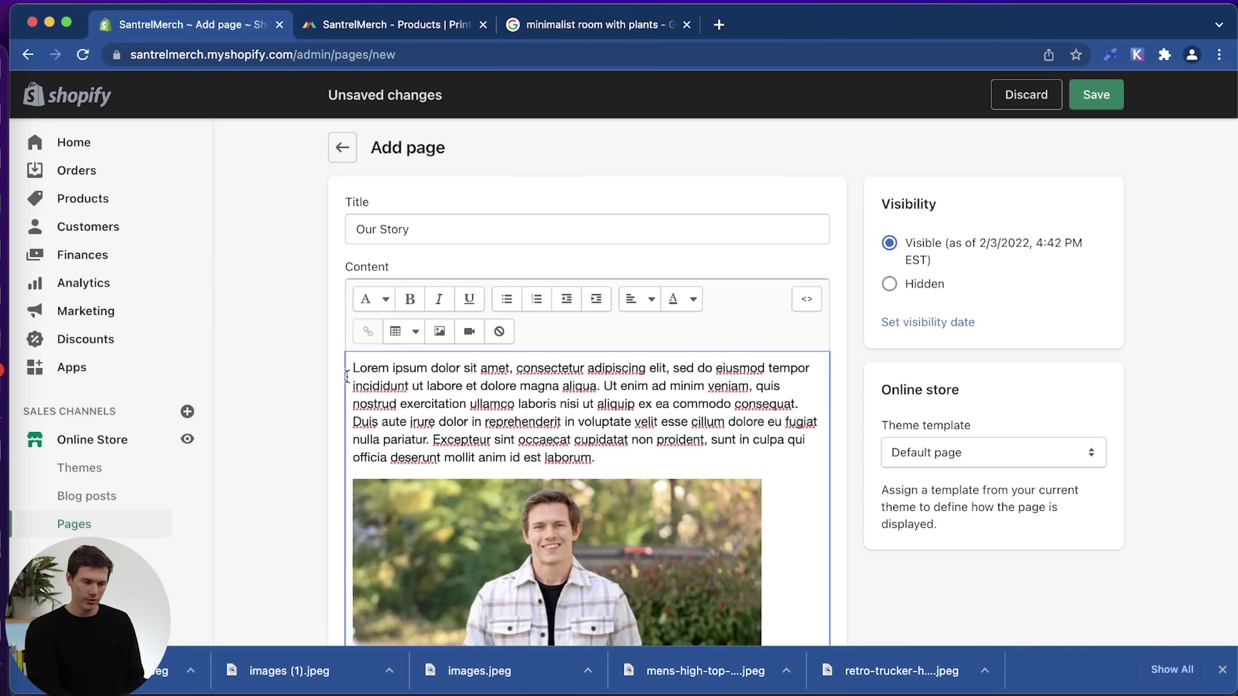
{"action": "left_click", "coordinate": [354, 368]}
{"action": "key", "text": "ctrl+v"}
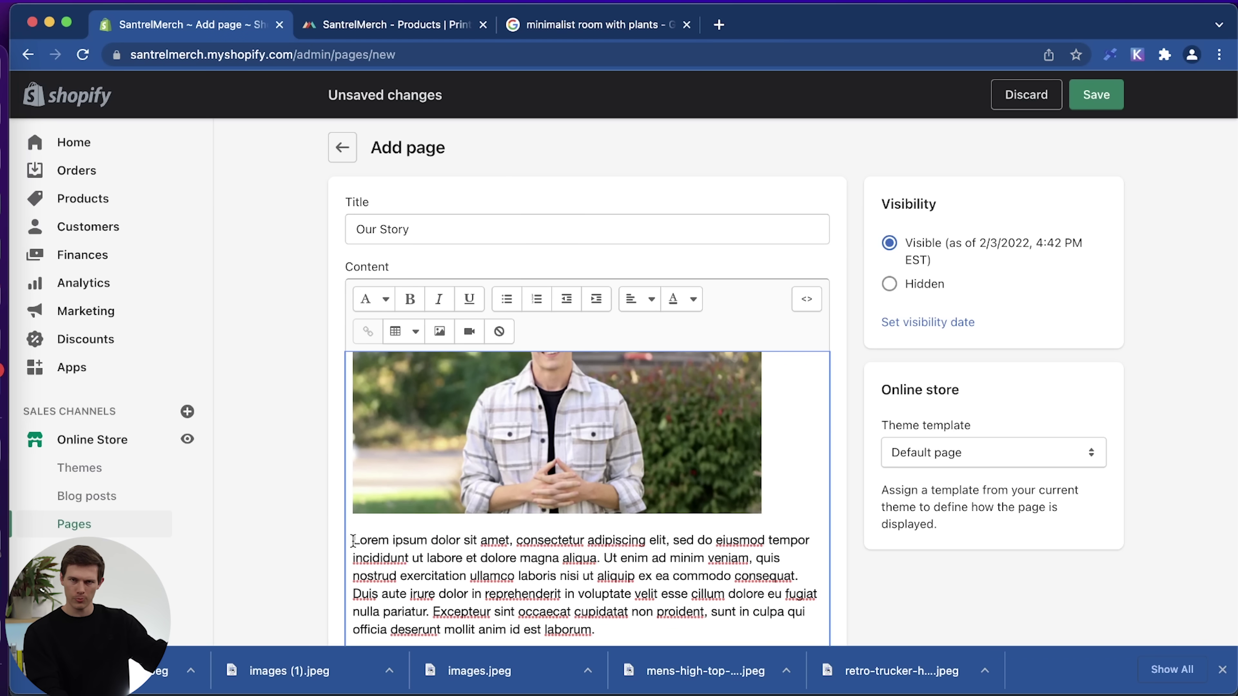
Add 'How It Started' under the photo as a Heading 2.
{"action": "left_click", "coordinate": [354, 540]}
{"action": "key", "text": "Return"}
{"action": "key", "text": "Return"}
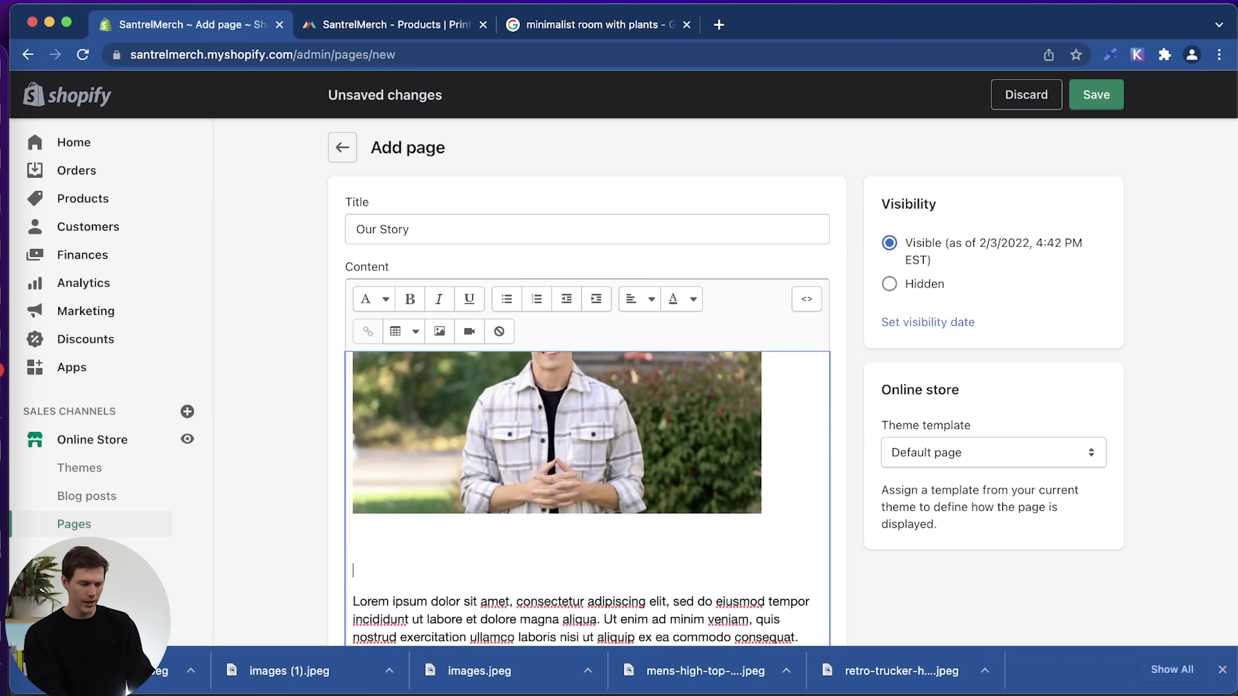
{"action": "type", "text": "Ho"}
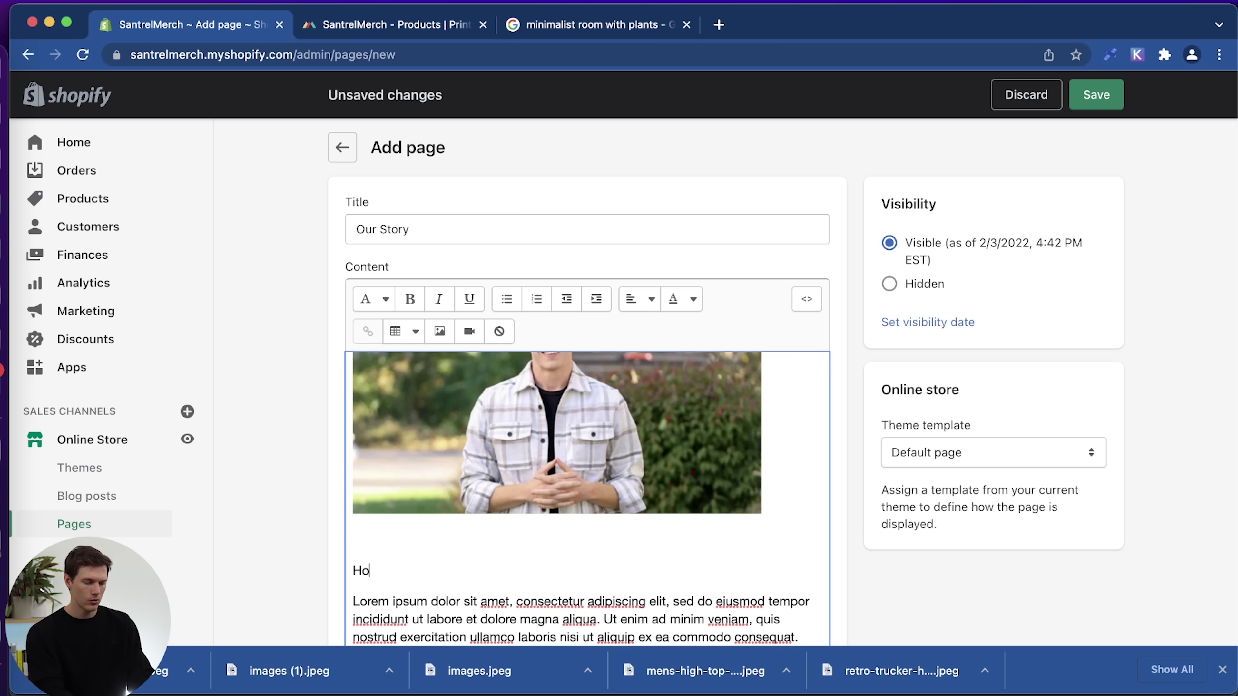
{"action": "type", "text": "w It Started"}
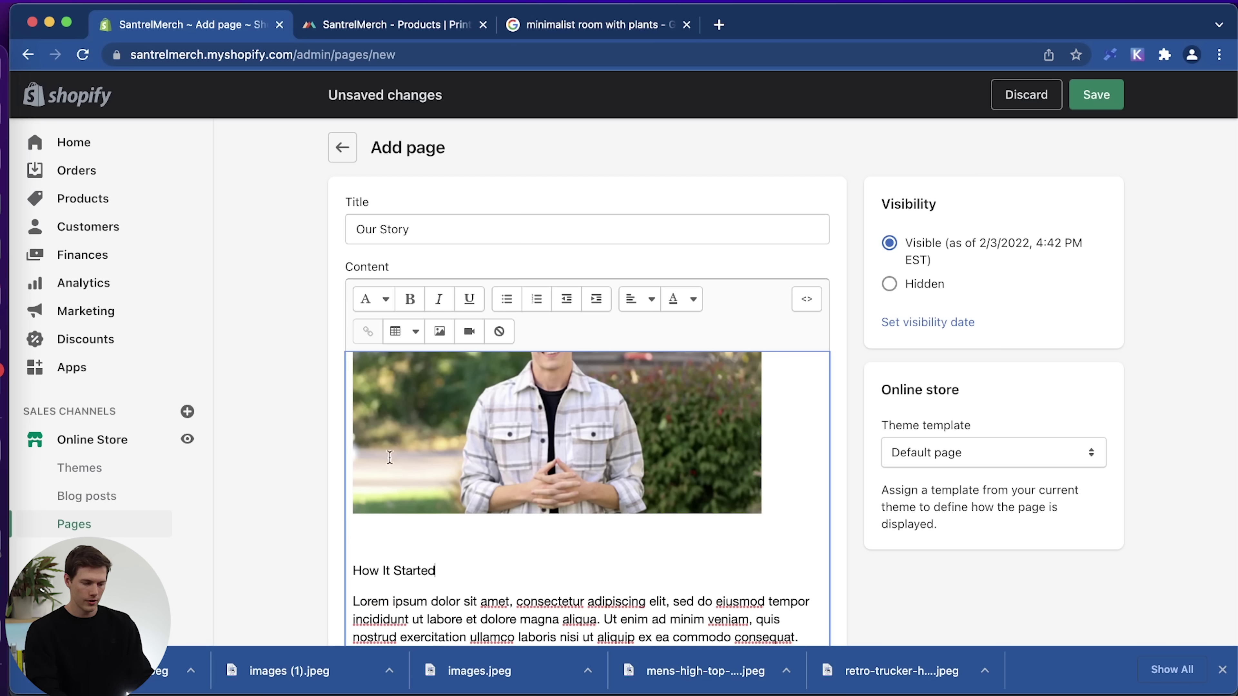
{"action": "left_click_drag", "start_coordinate": [446, 572], "coordinate": [334, 573]}
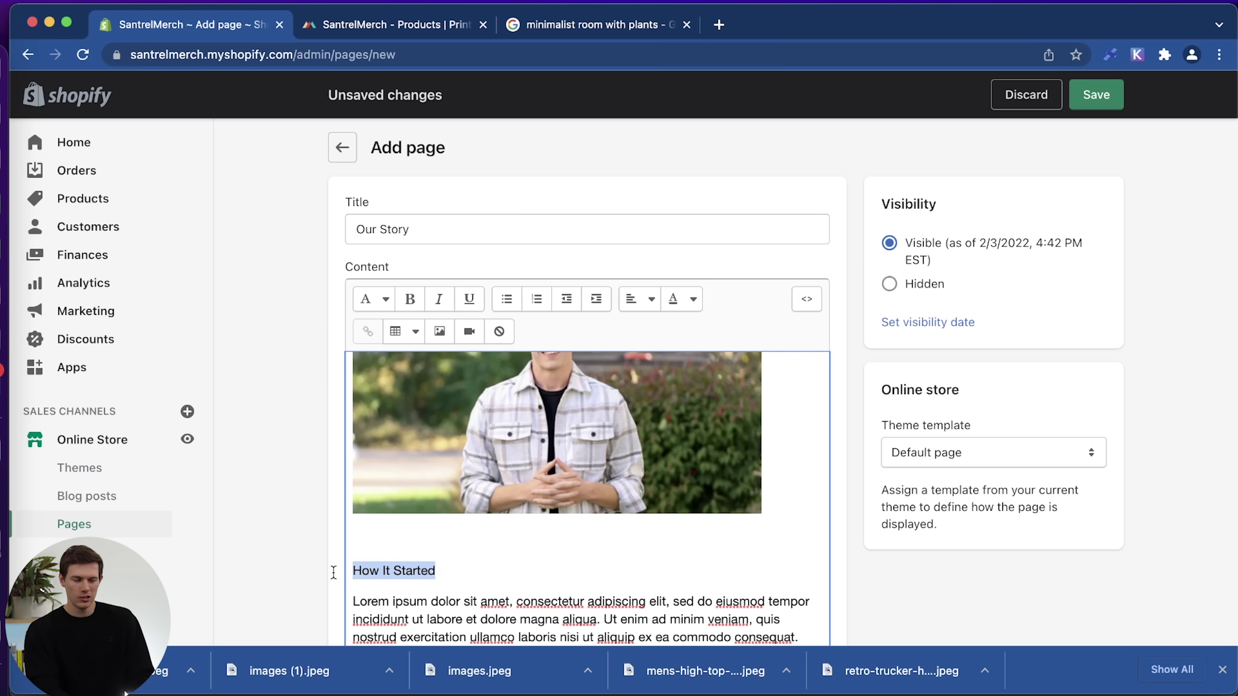
{"action": "left_click", "coordinate": [371, 299]}
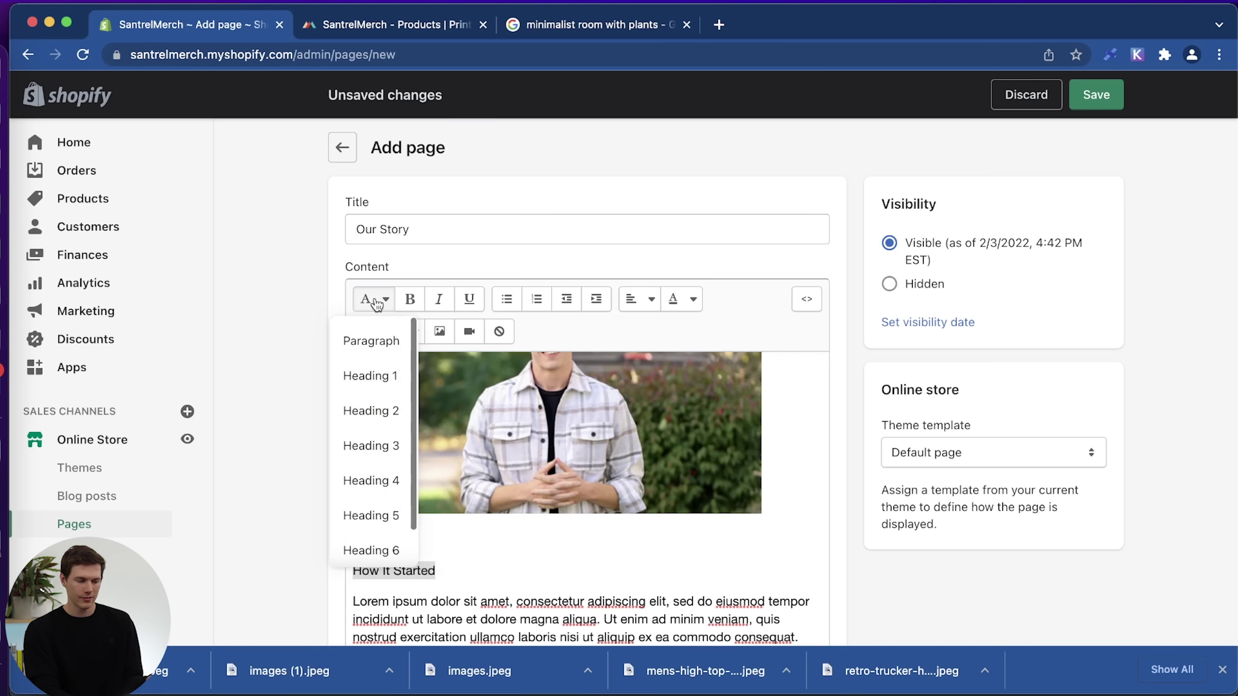
{"action": "left_click", "coordinate": [379, 408]}
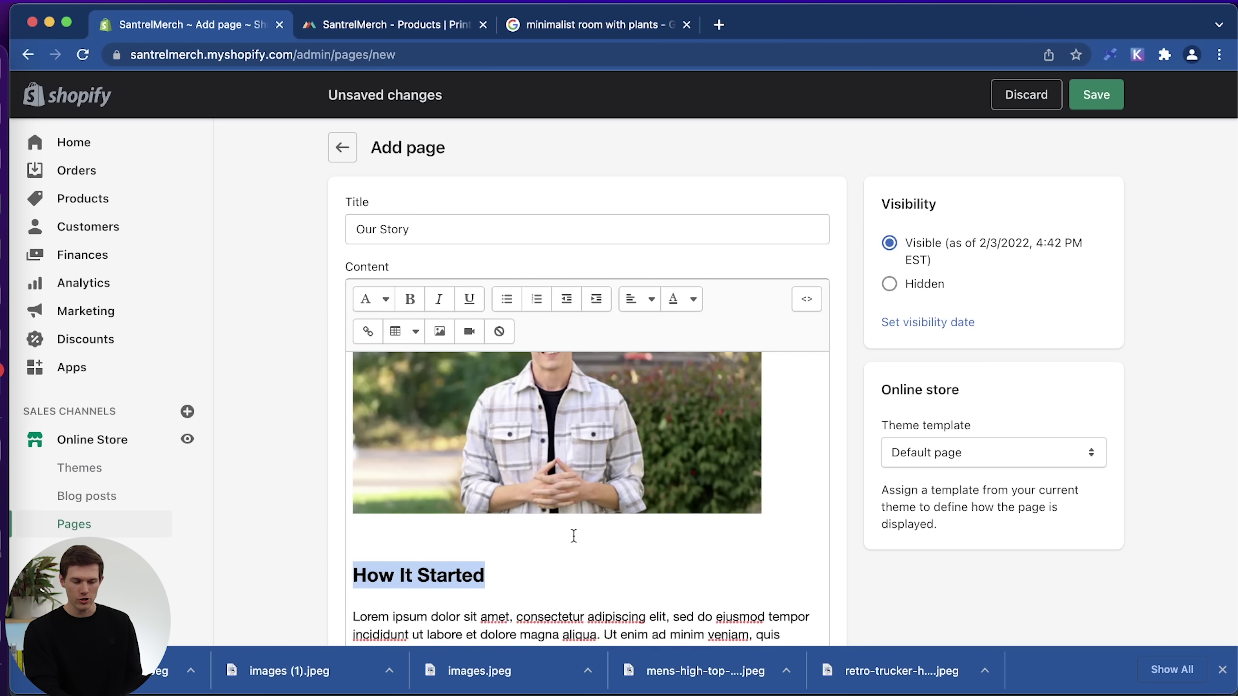
{"action": "scroll", "coordinate": [574, 535], "scroll_direction": "down", "scroll_amount": 2}
{"action": "left_click", "coordinate": [637, 576]}
Add an 'Our Mission' Heading 2 after the last paragraph, with a placeholder paragraph beneath.
{"action": "scroll", "coordinate": [611, 626], "scroll_direction": "down", "scroll_amount": 1}
{"action": "scroll", "coordinate": [611, 626], "scroll_direction": "down", "scroll_amount": 3}
{"action": "scroll", "coordinate": [611, 627], "scroll_direction": "up", "scroll_amount": 1}
{"action": "scroll", "coordinate": [611, 627], "scroll_direction": "down", "scroll_amount": 4}
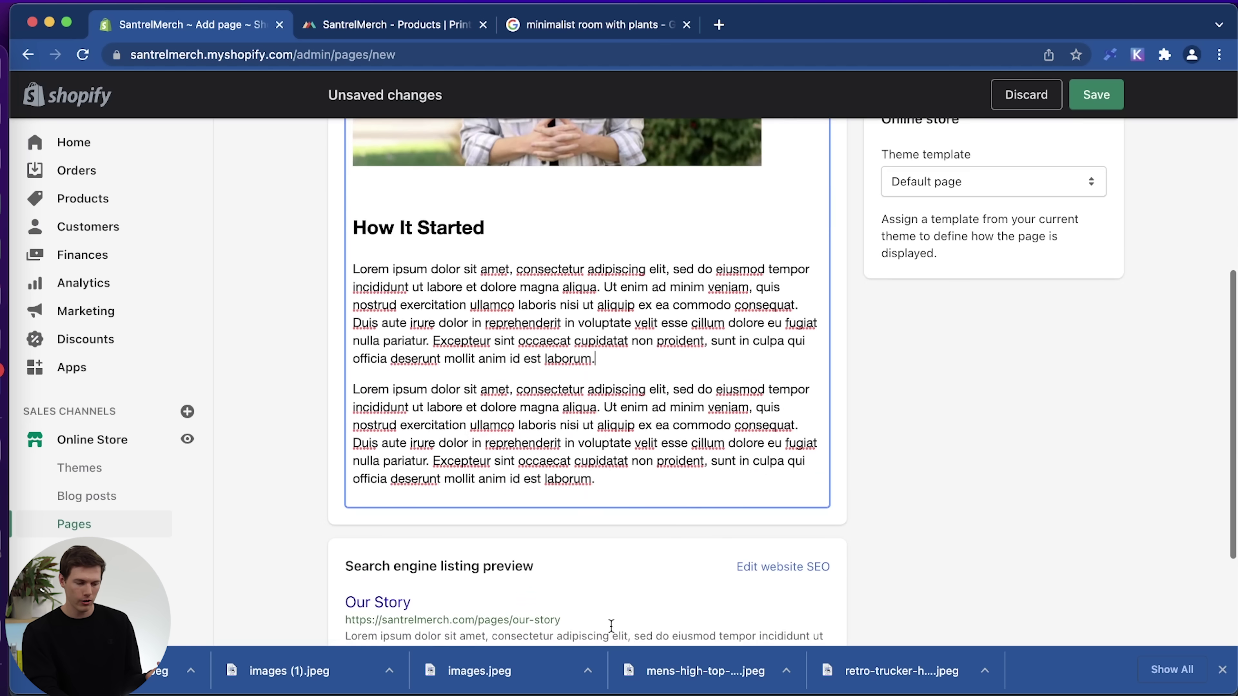
{"action": "left_click", "coordinate": [595, 479]}
{"action": "key", "text": "Return"}
{"action": "key", "text": "Return"}
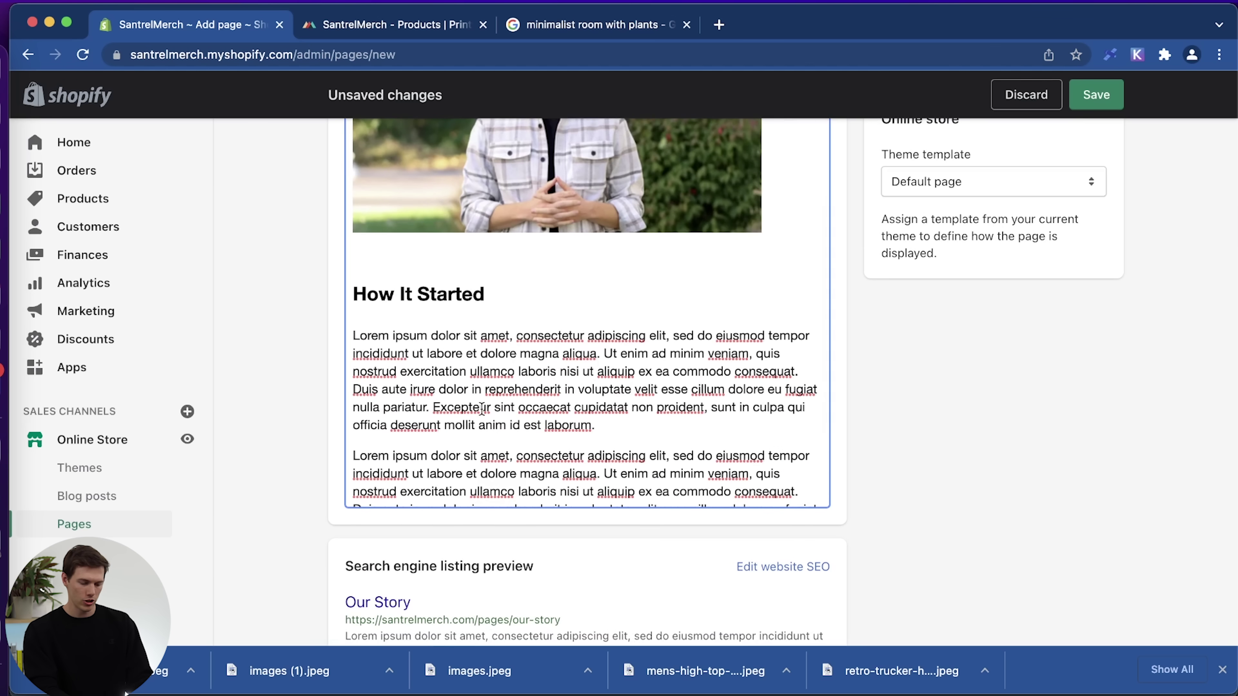
{"action": "type", "text": "Our Mission"}
{"action": "key", "text": "Return"}
{"action": "type", "text": "Lorem ipsum dolor sit amet, consectetur adipiscing elit, sed do eiusmod tempor incididunt ut labore et dolore magna aliqua. Ut enim ad minim veniam, quis nostrud exercitation ullamco laboris nisi ut aliquip ex ea commodo consequat. Duis aute irure dolor in reprehenderit in voluptate velit esse cillum dolore eu fugiat nulla pariatur. Excepteur sint occaecat cupidatat non proident, sunt in culpa qui officia deserunt mollit anim id est laborum."}
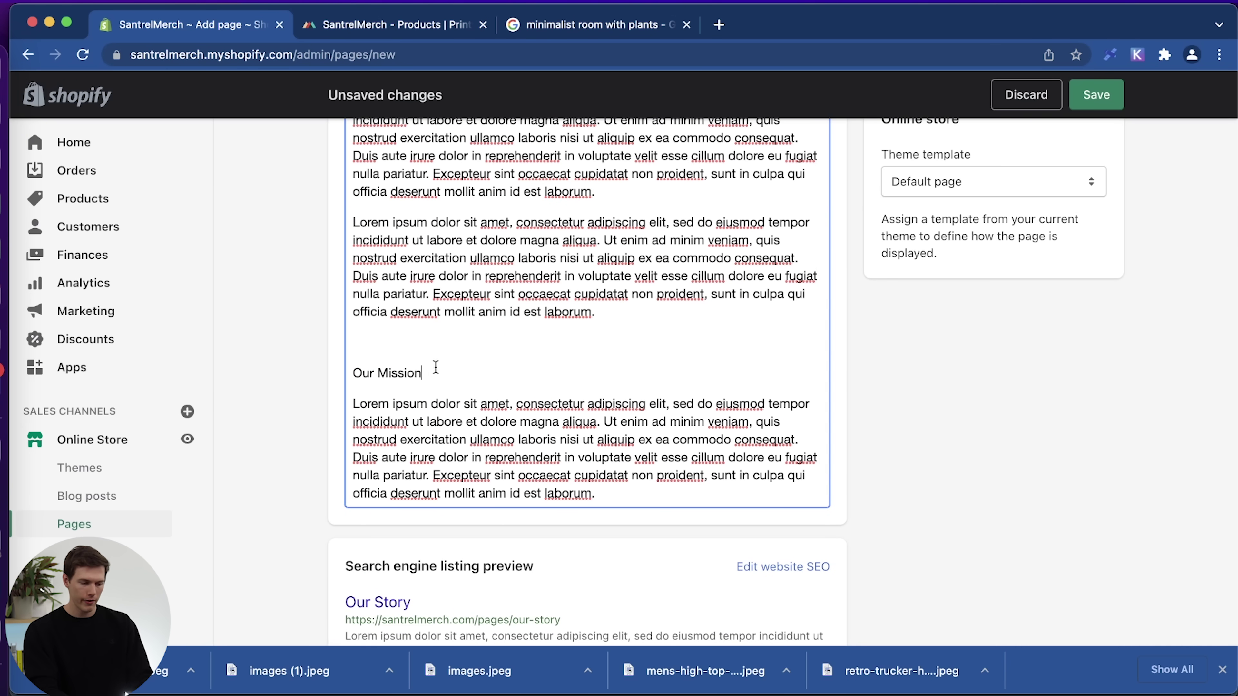
{"action": "left_click_drag", "start_coordinate": [436, 366], "coordinate": [329, 363]}
{"action": "scroll", "coordinate": [310, 362], "scroll_direction": "up", "scroll_amount": 5}
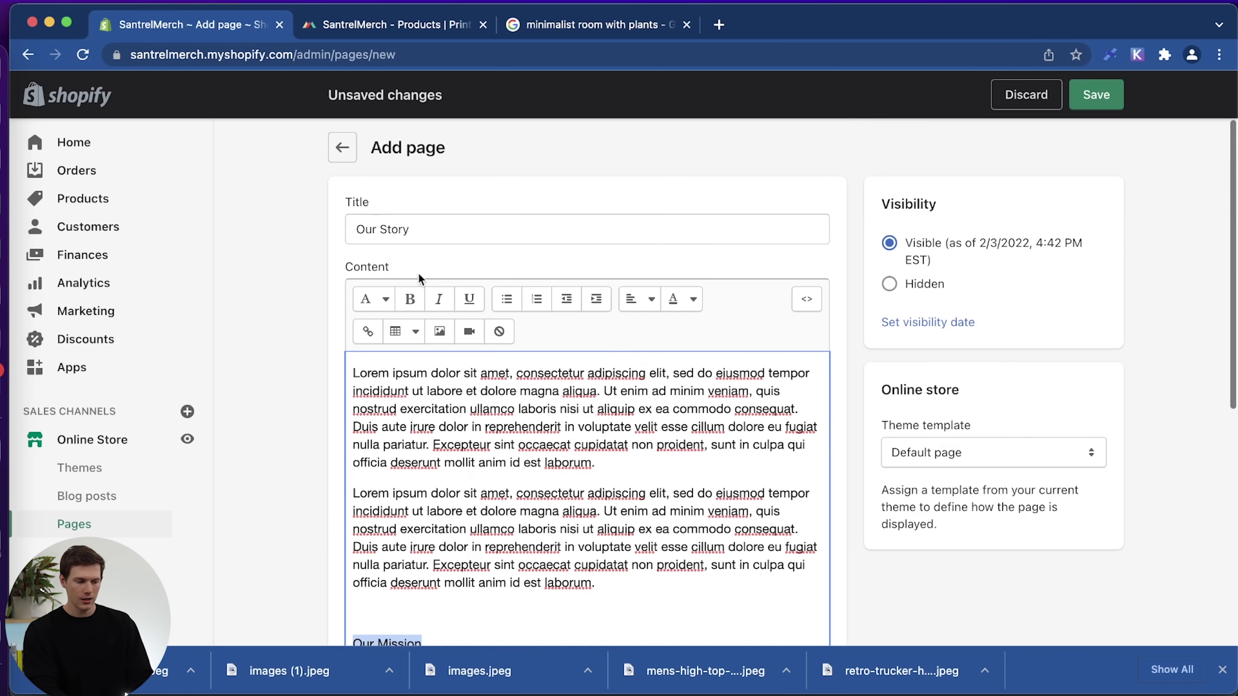
{"action": "left_click", "coordinate": [387, 301]}
{"action": "left_click", "coordinate": [379, 408]}
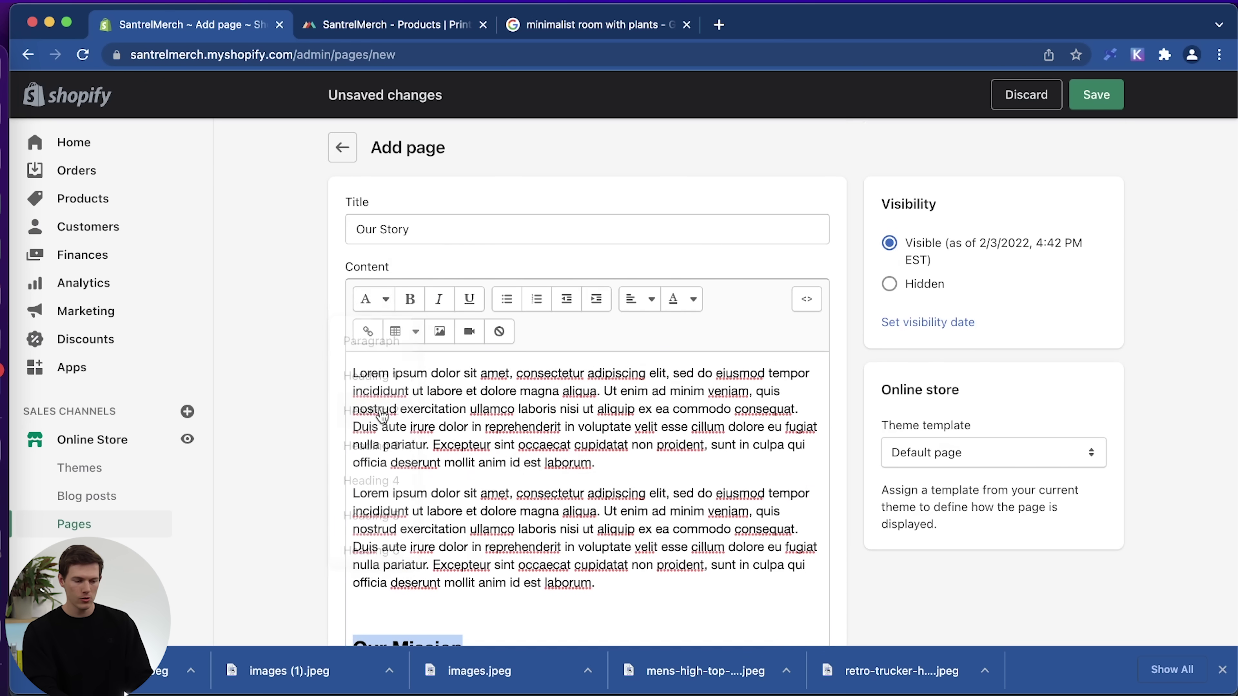
Save the Our Story page.
{"action": "scroll", "coordinate": [750, 483], "scroll_direction": "down", "scroll_amount": 1}
{"action": "left_click", "coordinate": [679, 497]}
{"action": "scroll", "coordinate": [680, 497], "scroll_direction": "up", "scroll_amount": 10}
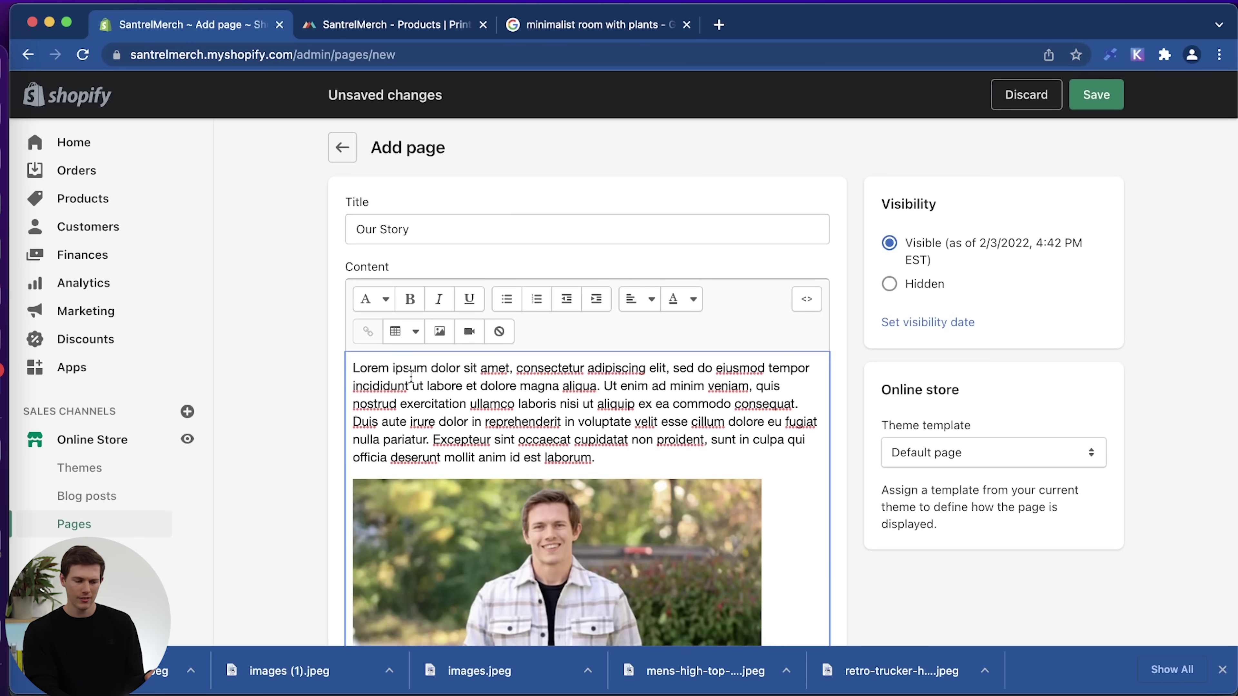
{"action": "scroll", "coordinate": [1050, 604], "scroll_direction": "down", "scroll_amount": 10}
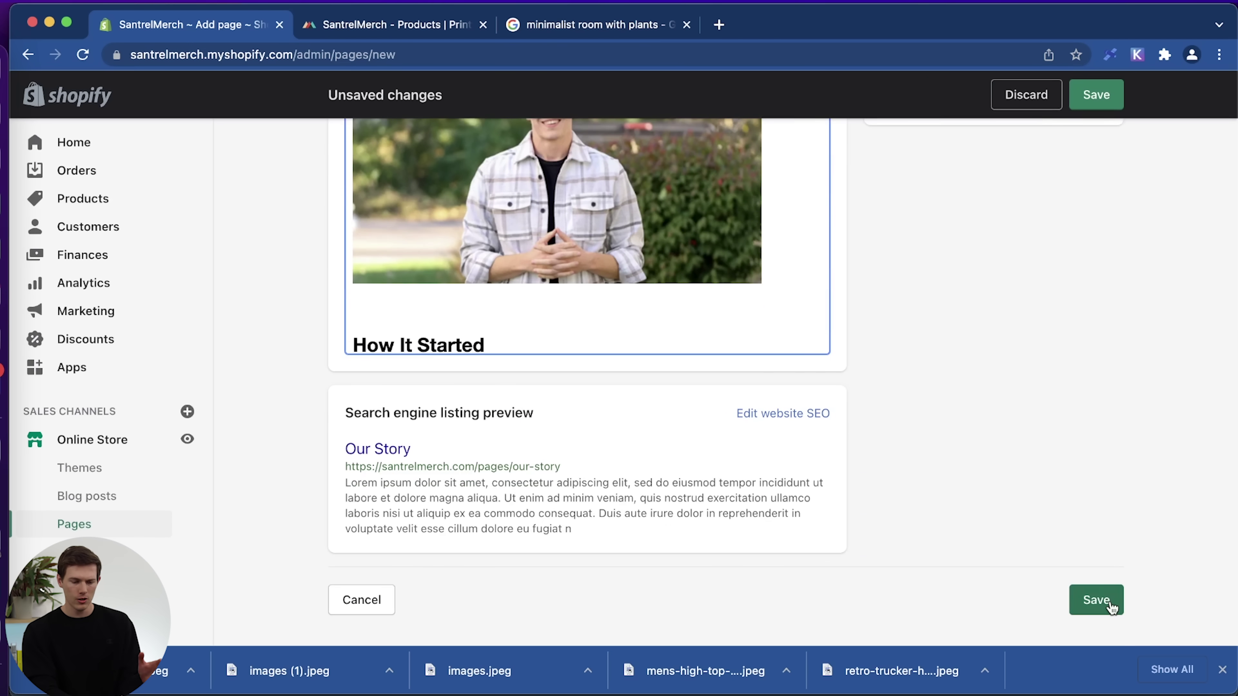
{"action": "left_click", "coordinate": [1096, 599]}
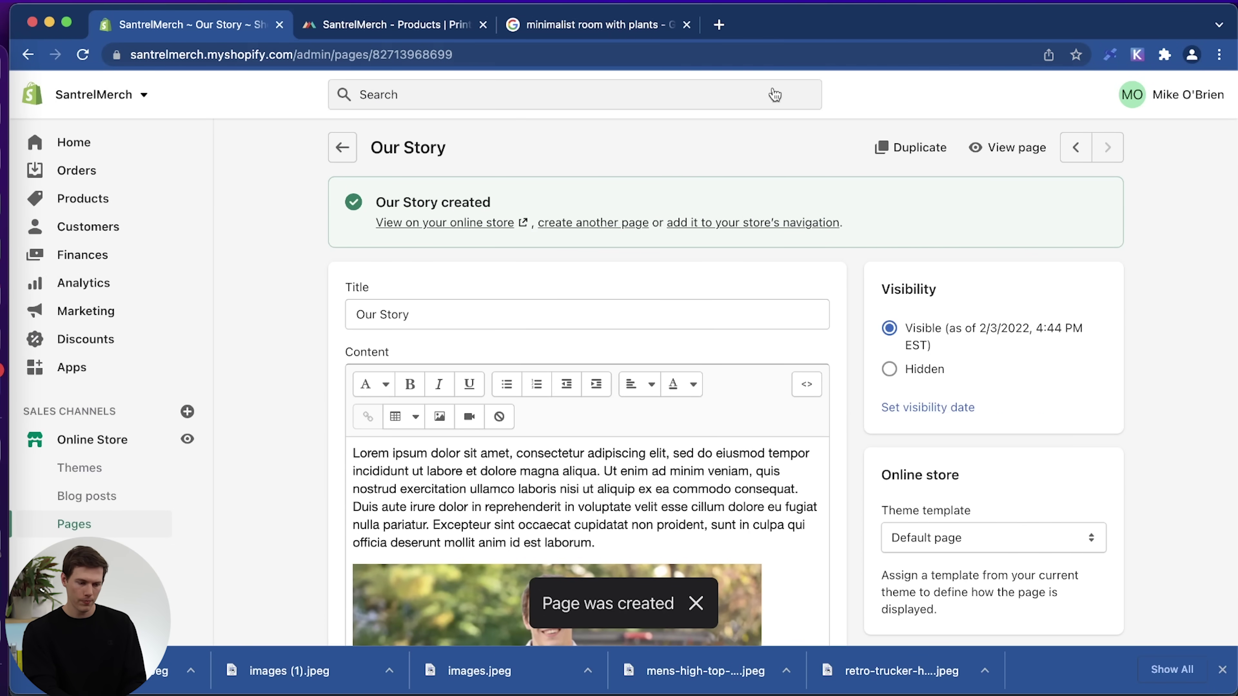
View the live Our Story page on the storefront, scroll through it, then close that tab.
{"action": "left_click", "coordinate": [1019, 147]}
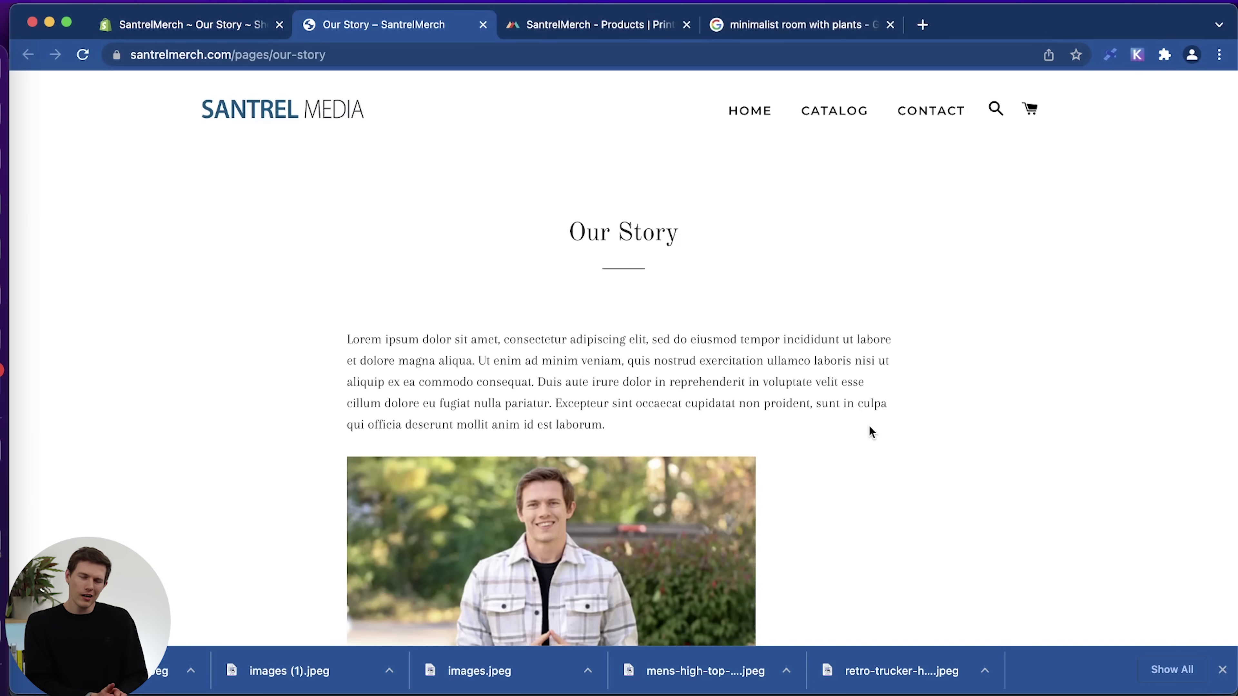
{"action": "scroll", "coordinate": [869, 427], "scroll_direction": "down", "scroll_amount": 15}
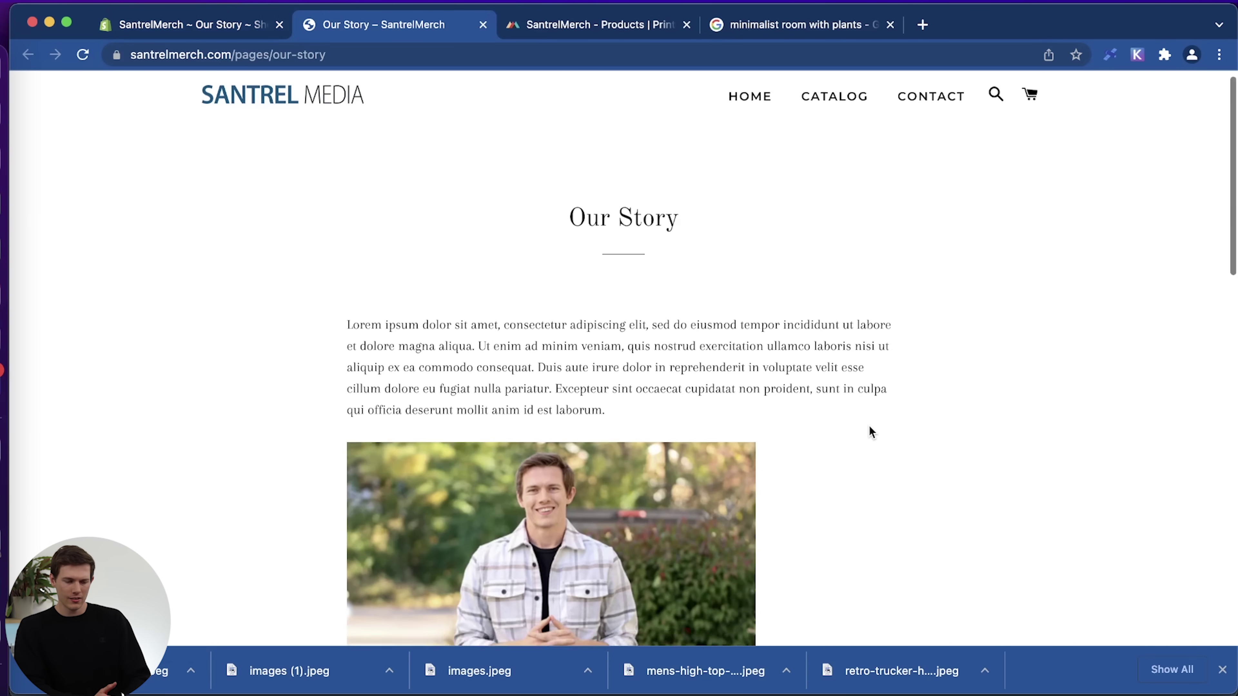
{"action": "scroll", "coordinate": [871, 432], "scroll_direction": "down", "scroll_amount": 3}
{"action": "scroll", "coordinate": [871, 432], "scroll_direction": "up", "scroll_amount": 20}
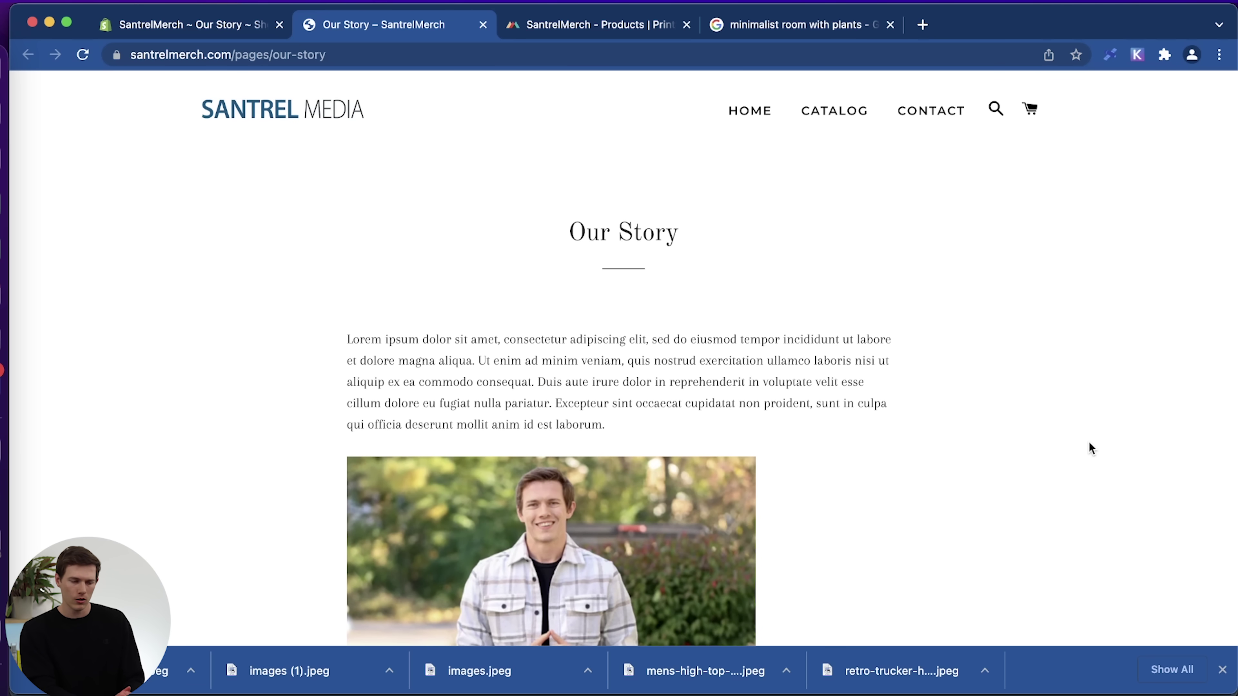
{"action": "left_click", "coordinate": [483, 24]}
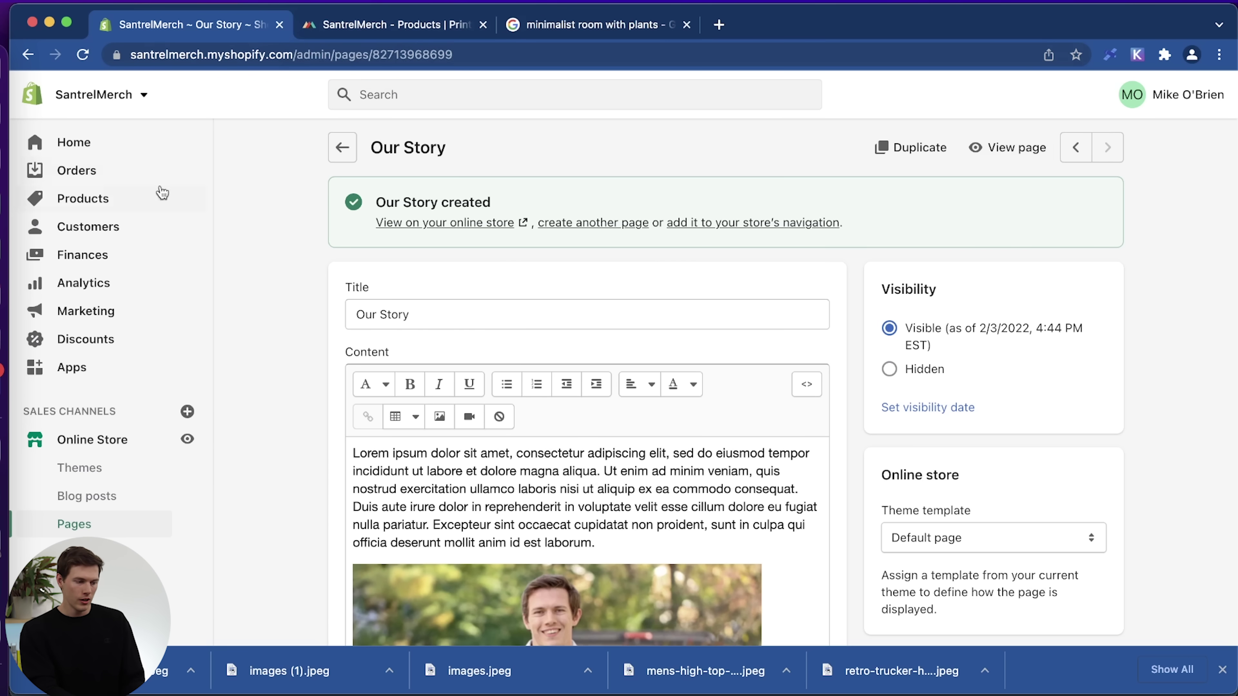
Create a new navigation menu titled 'Top Menu'.
{"action": "left_click", "coordinate": [88, 151]}
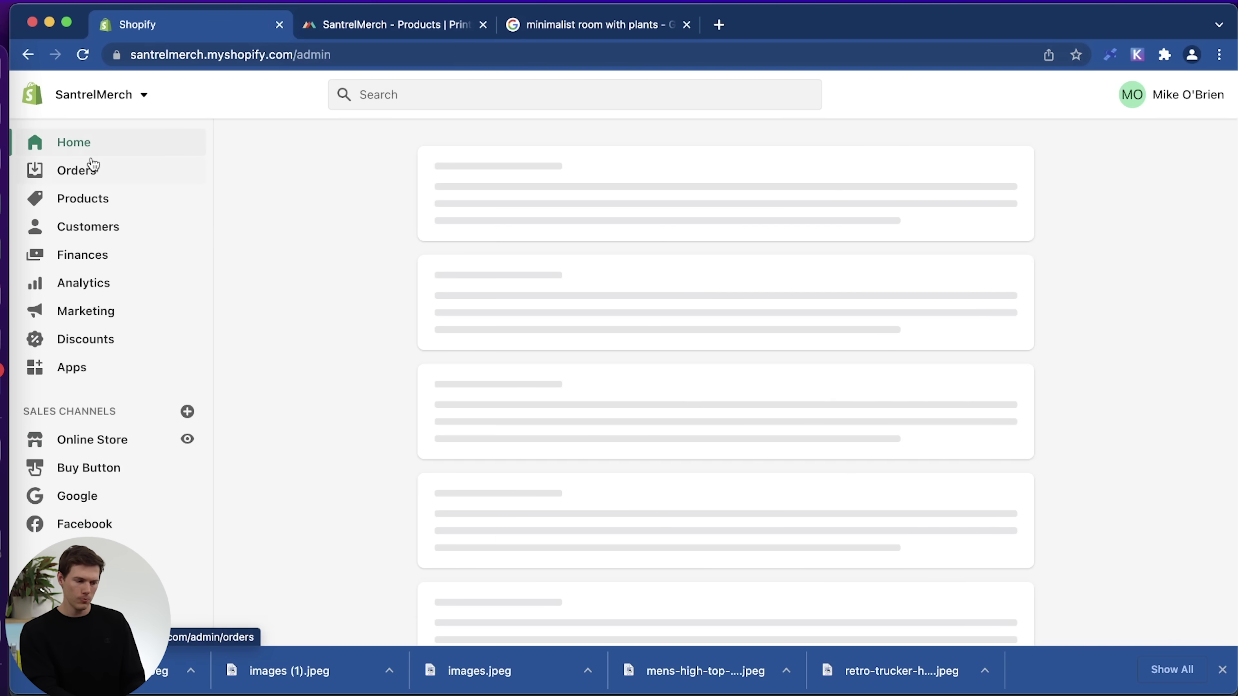
{"action": "left_click", "coordinate": [87, 446]}
{"action": "scroll", "coordinate": [97, 487], "scroll_direction": "down", "scroll_amount": 2}
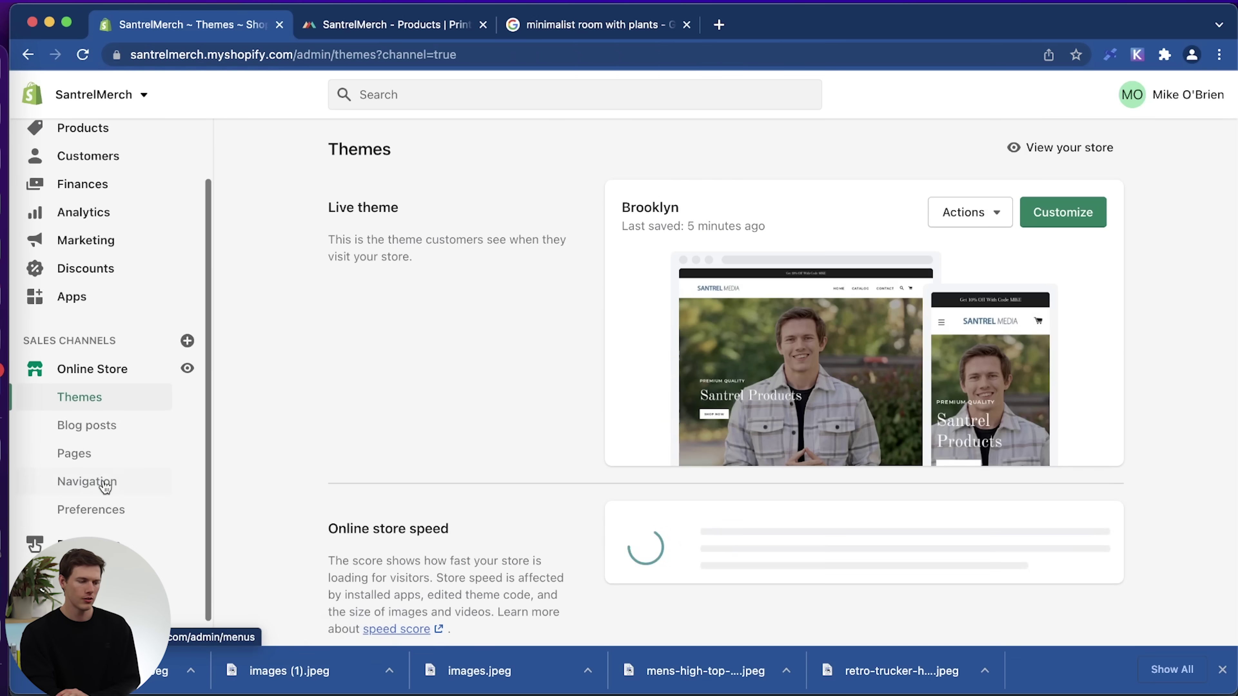
{"action": "left_click", "coordinate": [103, 483]}
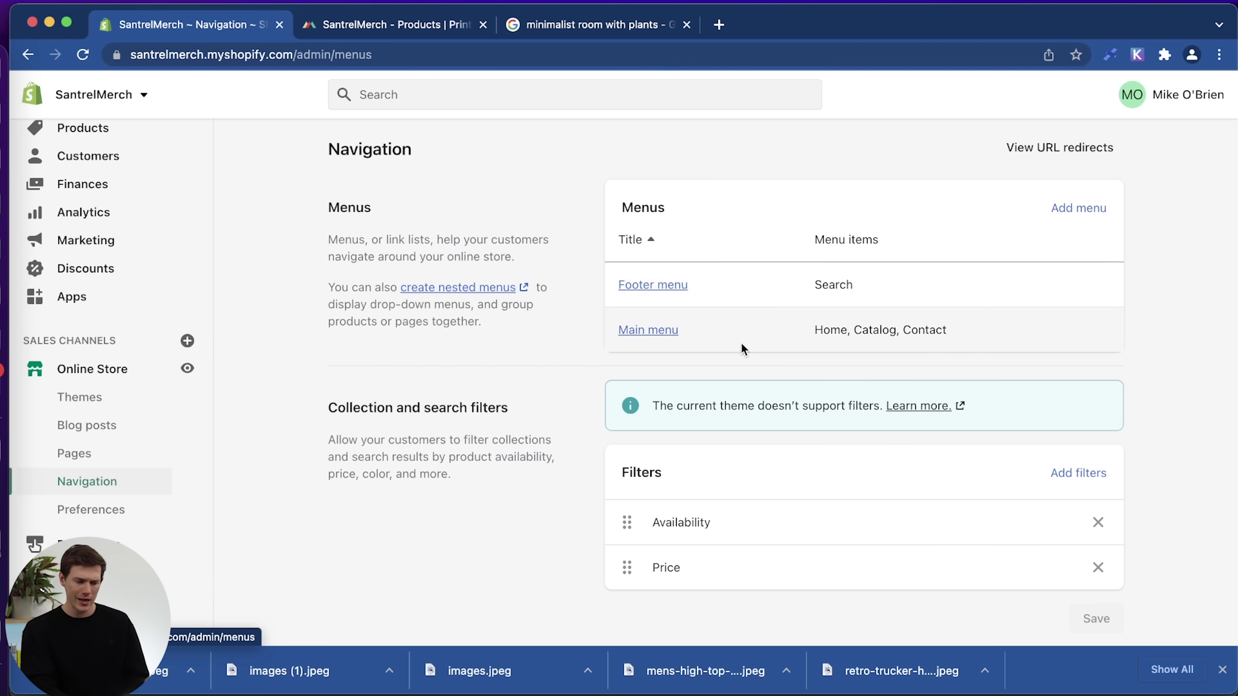
{"action": "scroll", "coordinate": [555, 401], "scroll_direction": "down", "scroll_amount": 2}
{"action": "scroll", "coordinate": [555, 396], "scroll_direction": "up", "scroll_amount": 2}
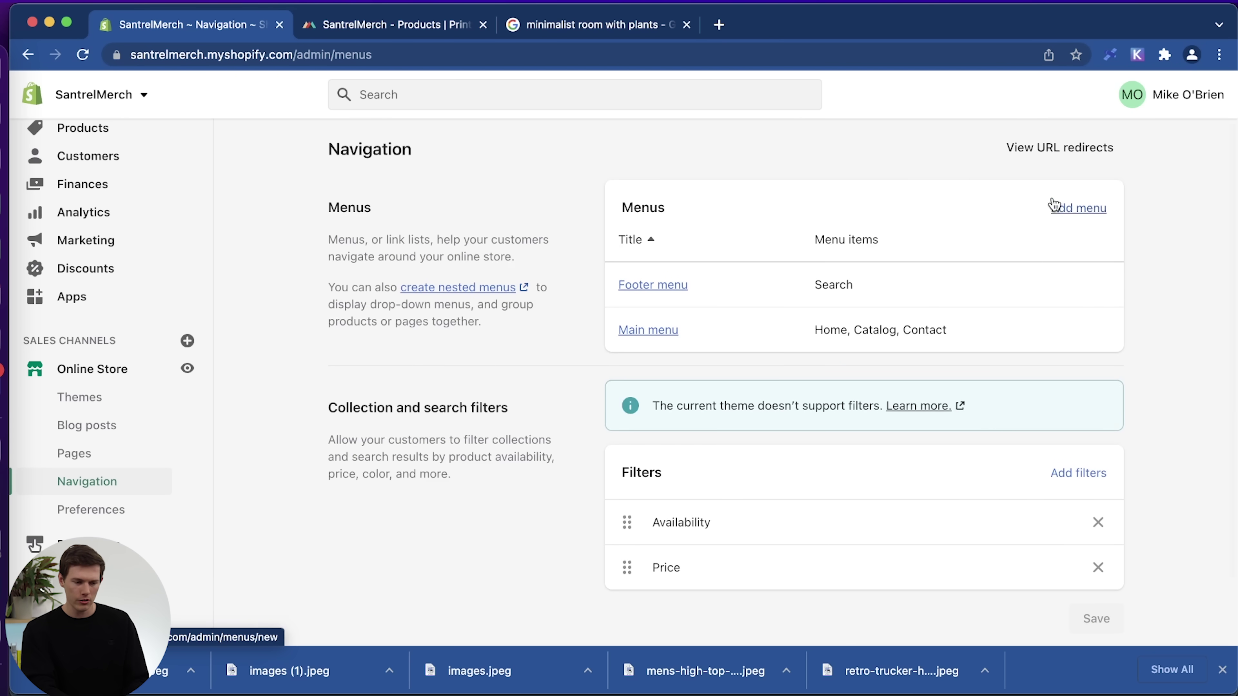
{"action": "left_click", "coordinate": [1068, 207]}
{"action": "left_click", "coordinate": [613, 235]}
{"action": "type", "text": "Top Menu"}
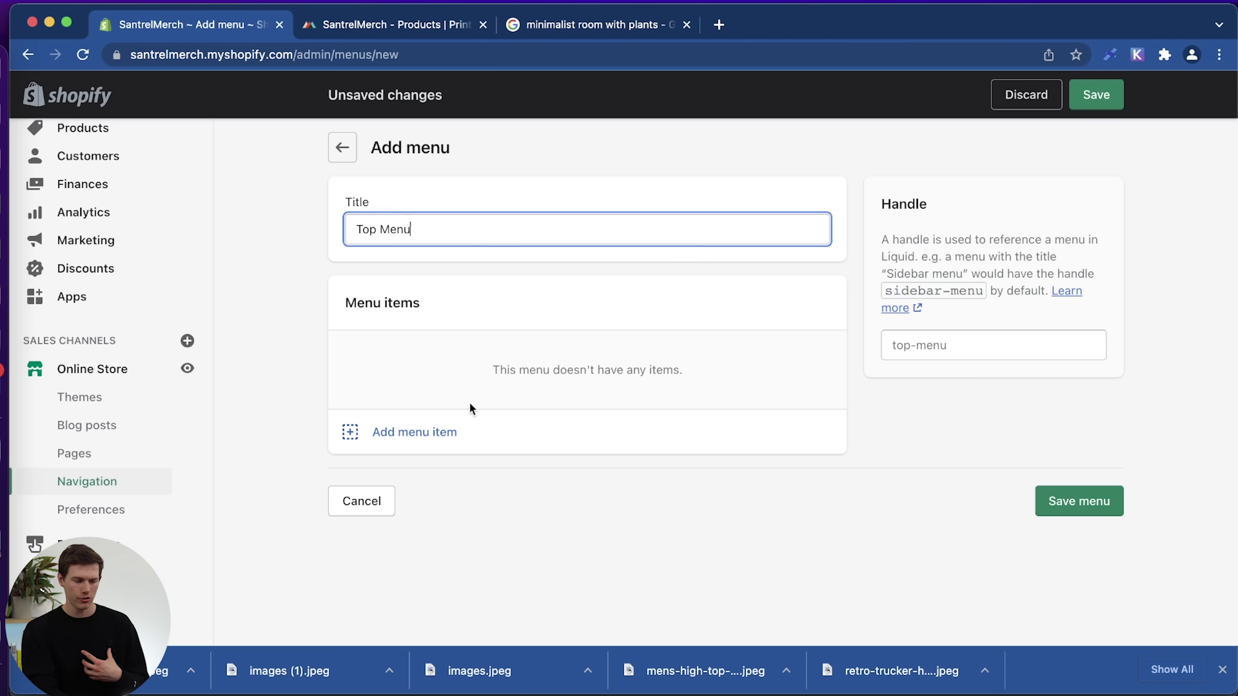
Add an About Us item linked to the Our Story page.
{"action": "left_click", "coordinate": [434, 430]}
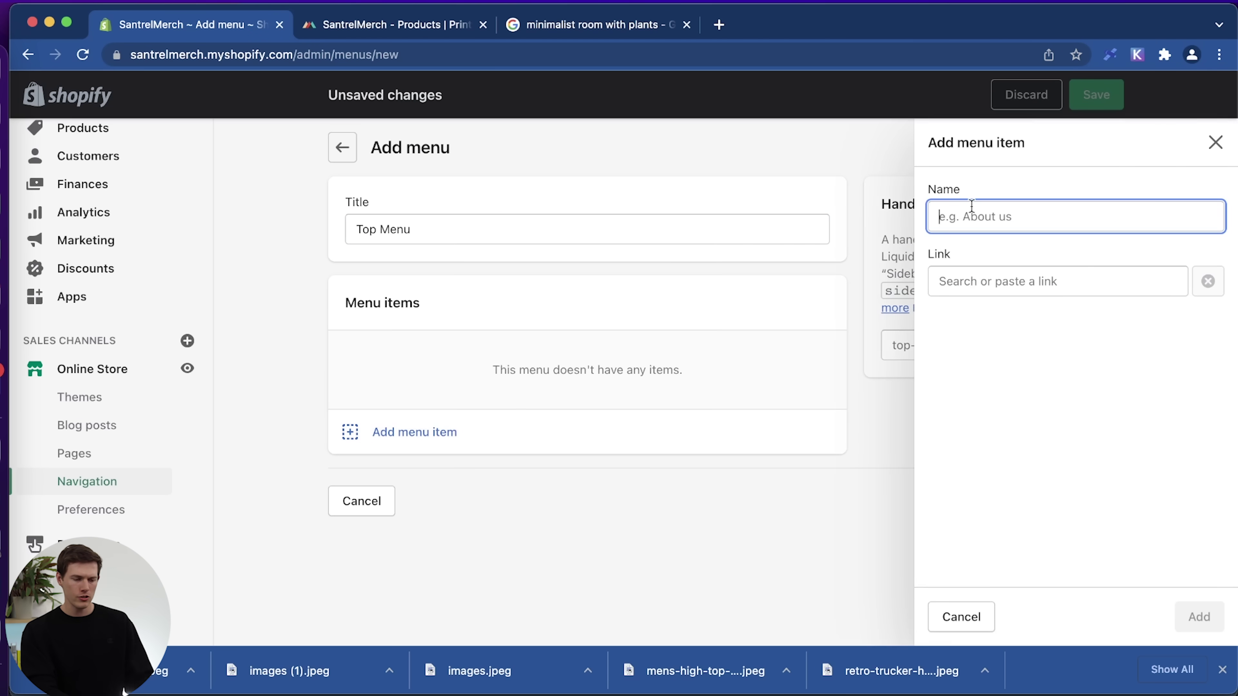
{"action": "type", "text": "About Us"}
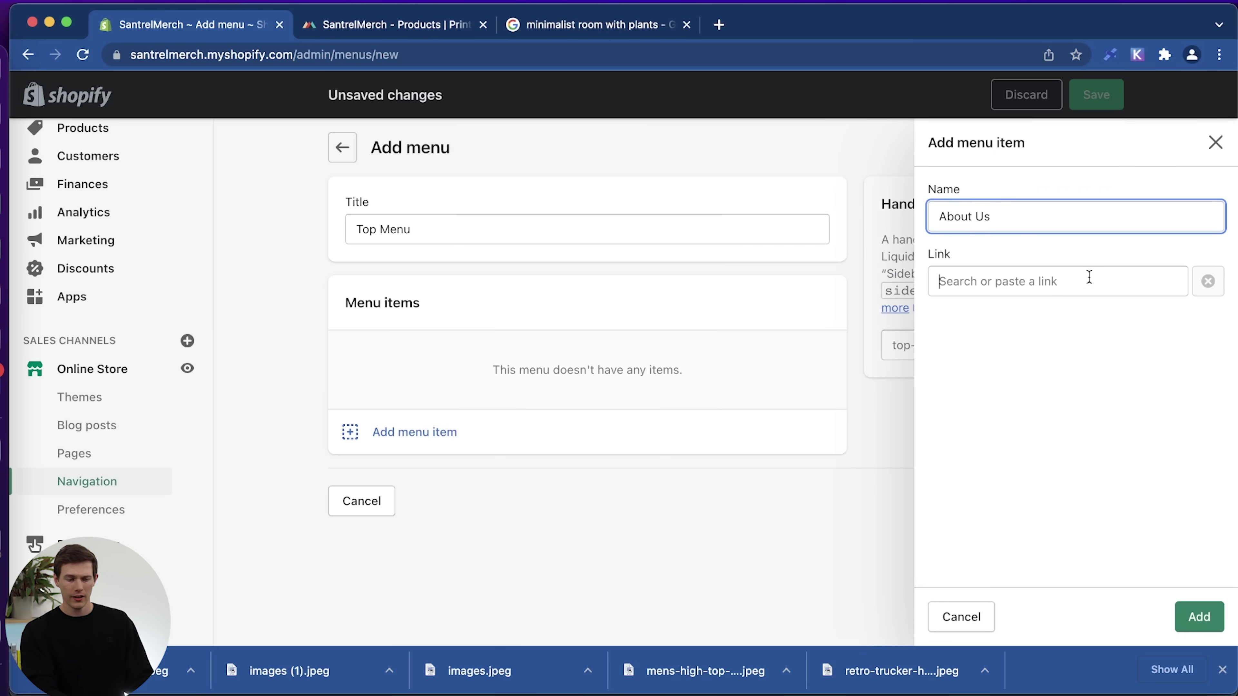
{"action": "left_click", "coordinate": [1089, 277]}
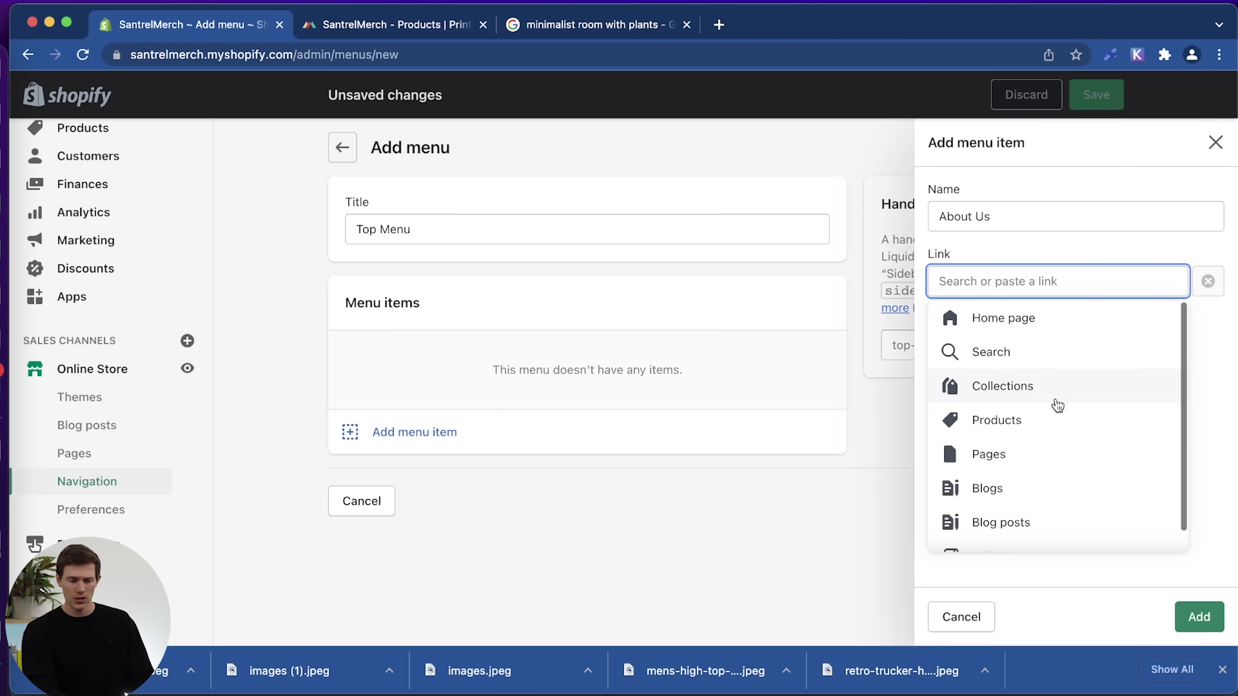
{"action": "scroll", "coordinate": [1067, 490], "scroll_direction": "down", "scroll_amount": 1}
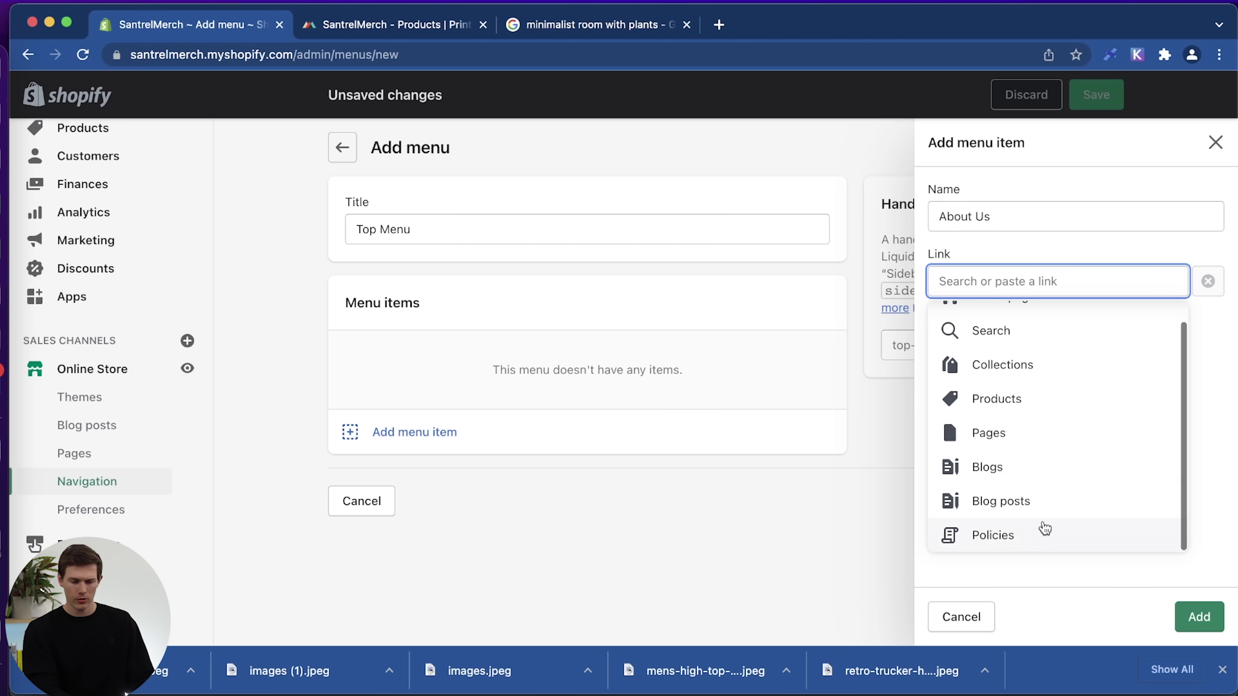
{"action": "left_click", "coordinate": [1039, 438]}
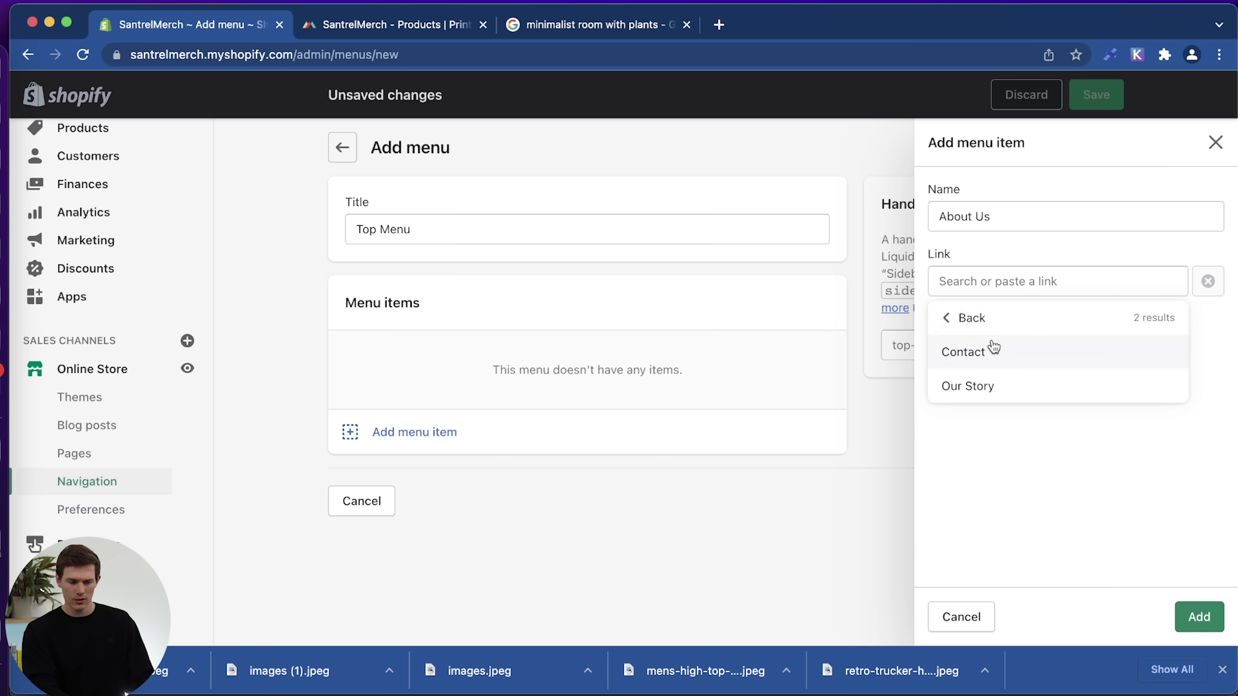
{"action": "left_click", "coordinate": [980, 384]}
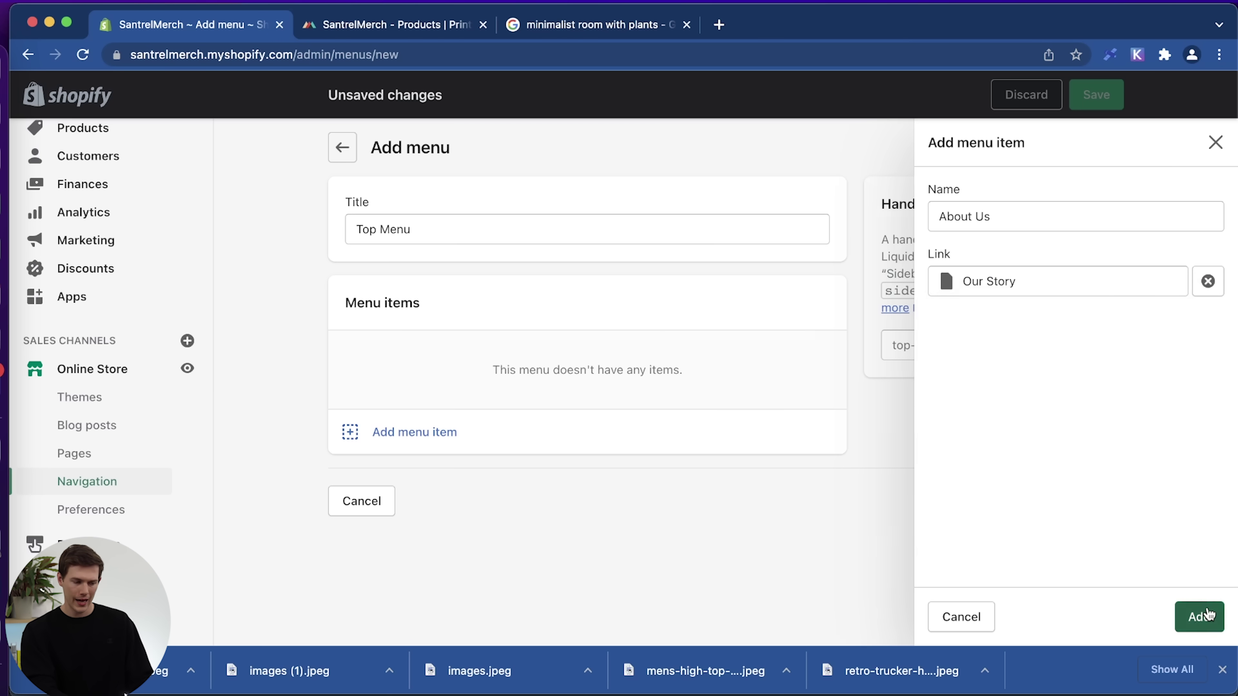
{"action": "left_click", "coordinate": [1199, 616]}
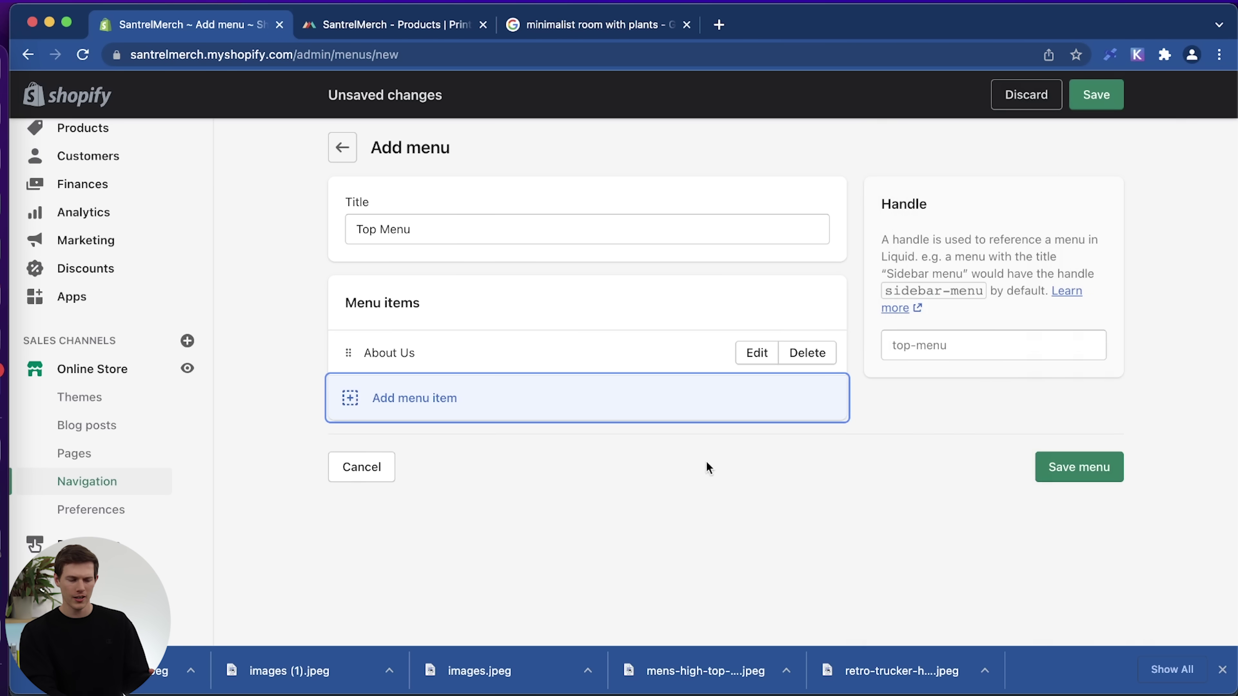
Add a Best Sellers item linked to the Hot Sellers collection.
{"action": "left_click", "coordinate": [379, 408]}
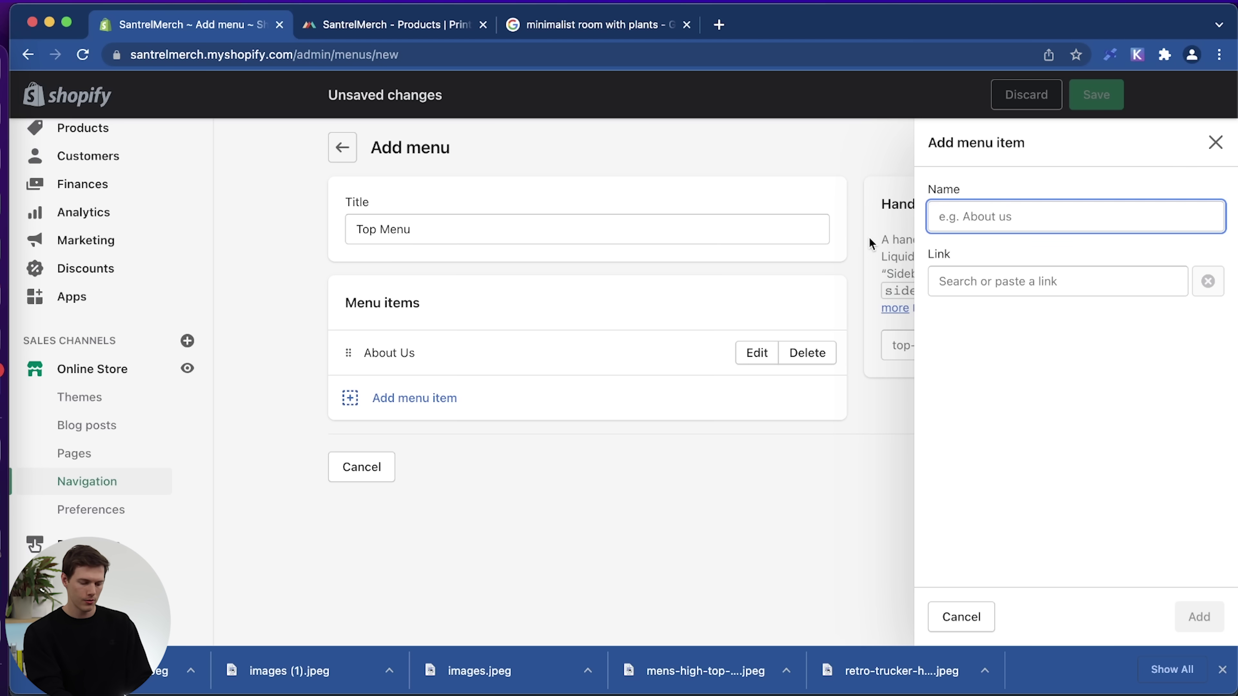
{"action": "type", "text": "Best Sellers"}
{"action": "left_click", "coordinate": [1151, 292]}
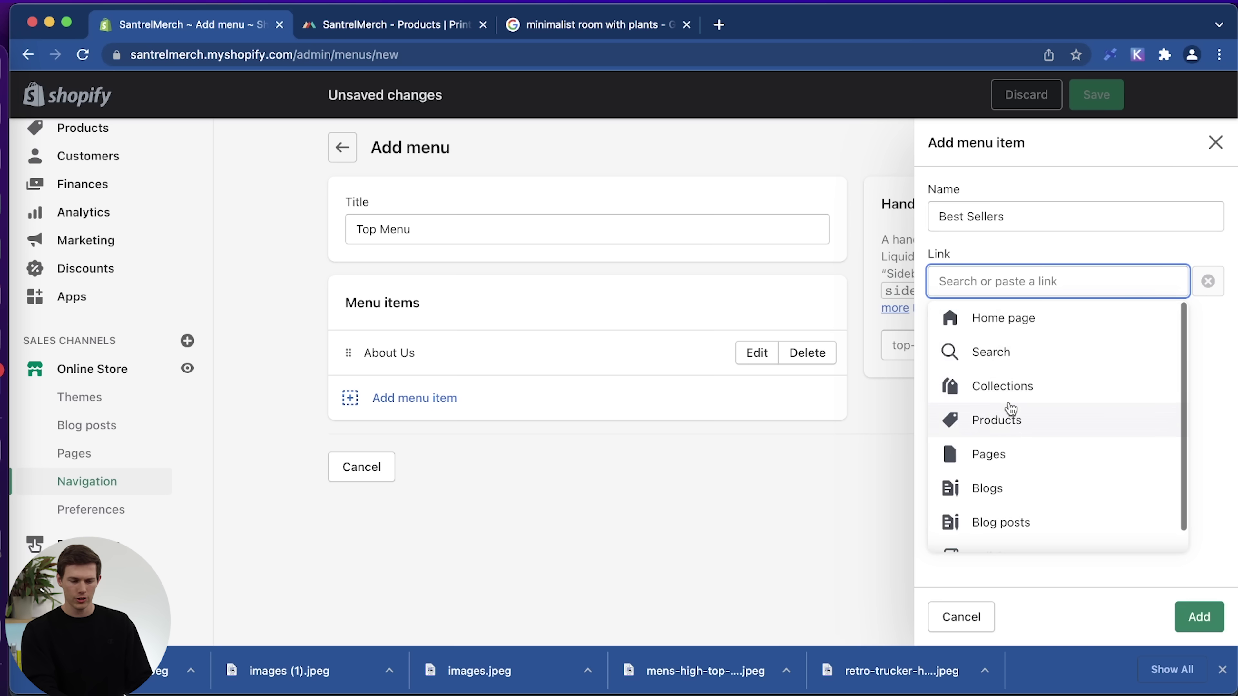
{"action": "left_click", "coordinate": [1019, 385]}
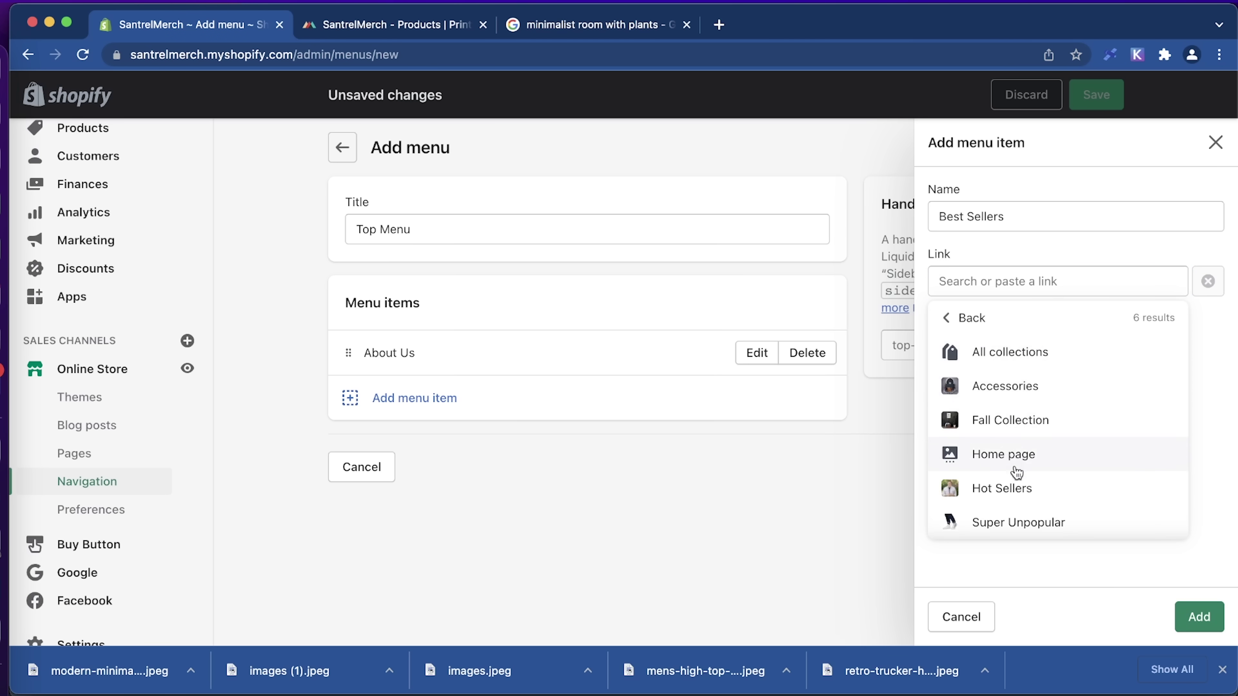
{"action": "left_click", "coordinate": [1020, 488]}
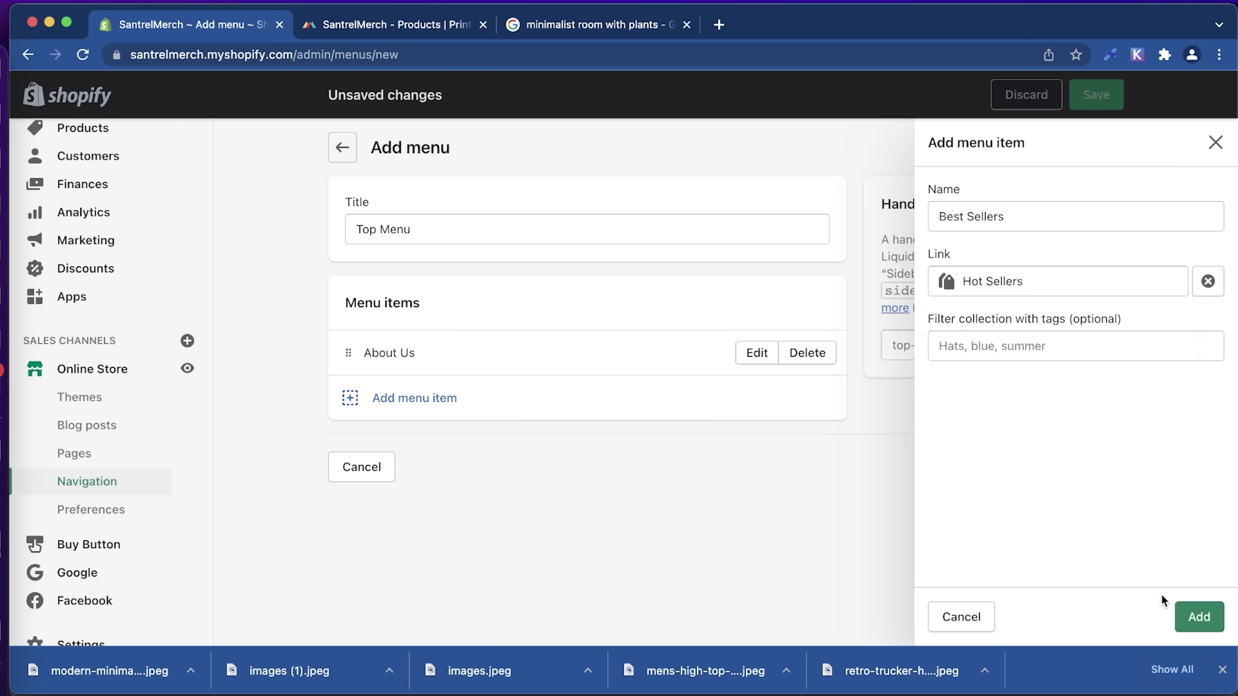
{"action": "left_click", "coordinate": [1199, 618]}
Add a Home item linked to the store's home page.
{"action": "left_click", "coordinate": [364, 441]}
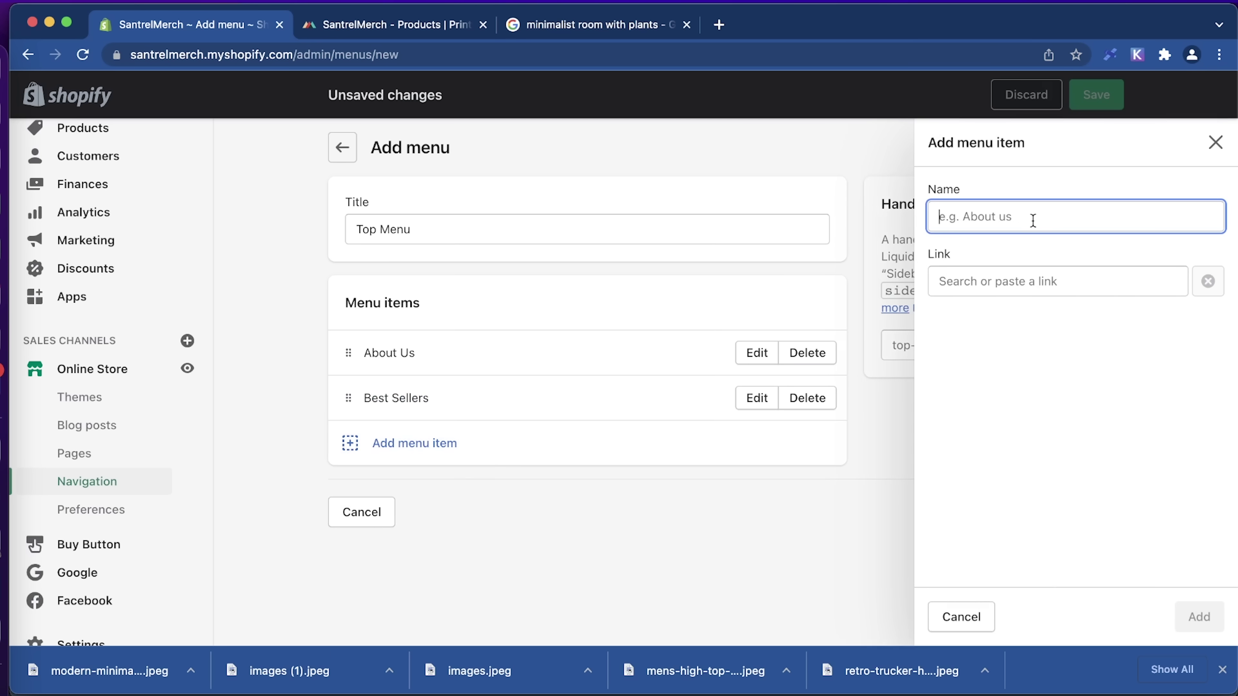
{"action": "type", "text": "Home"}
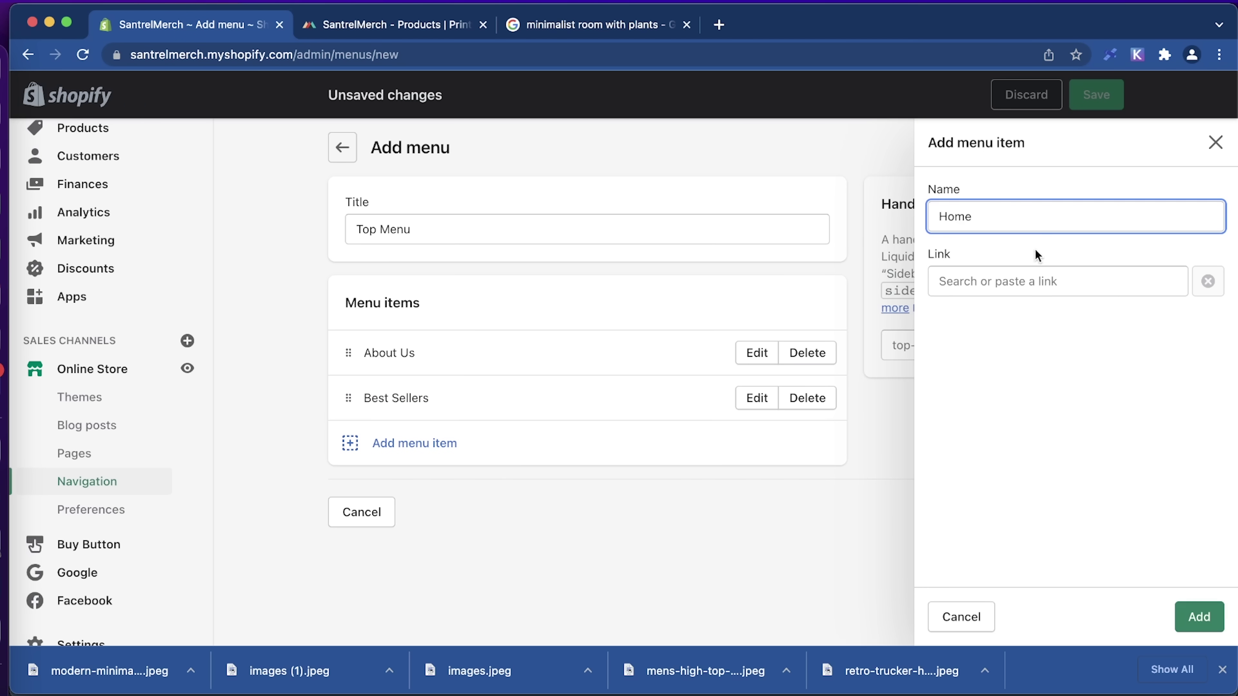
{"action": "left_click", "coordinate": [1015, 279]}
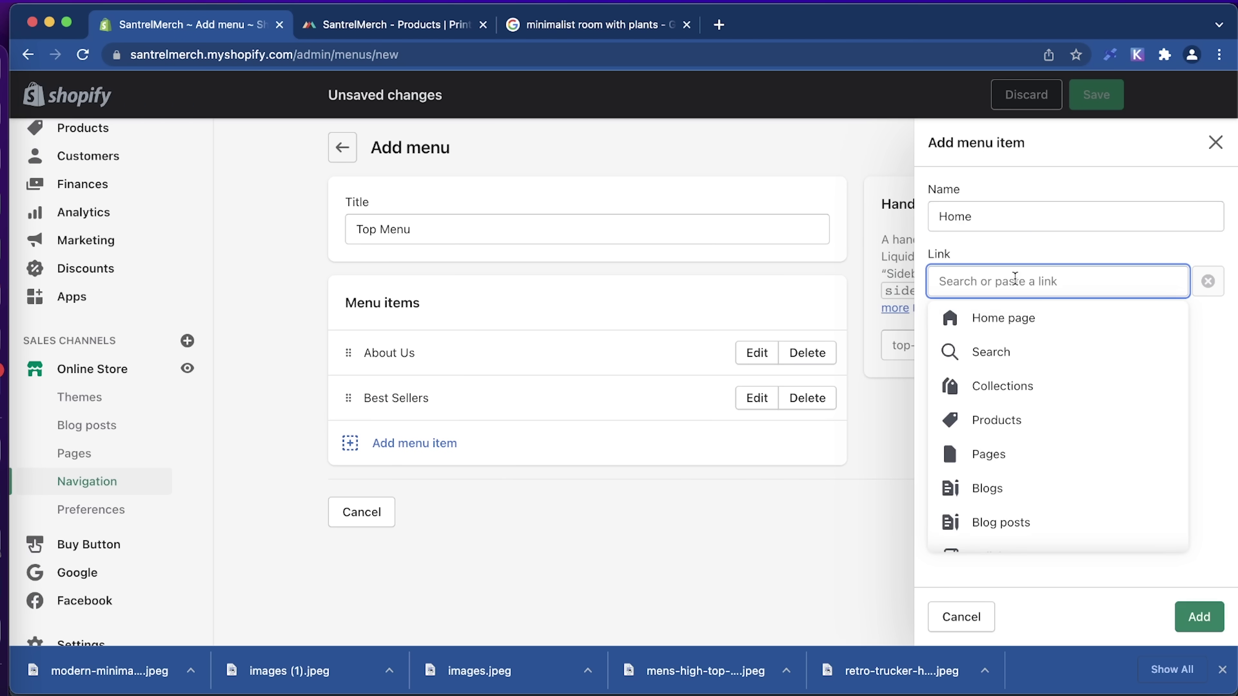
{"action": "left_click", "coordinate": [999, 322]}
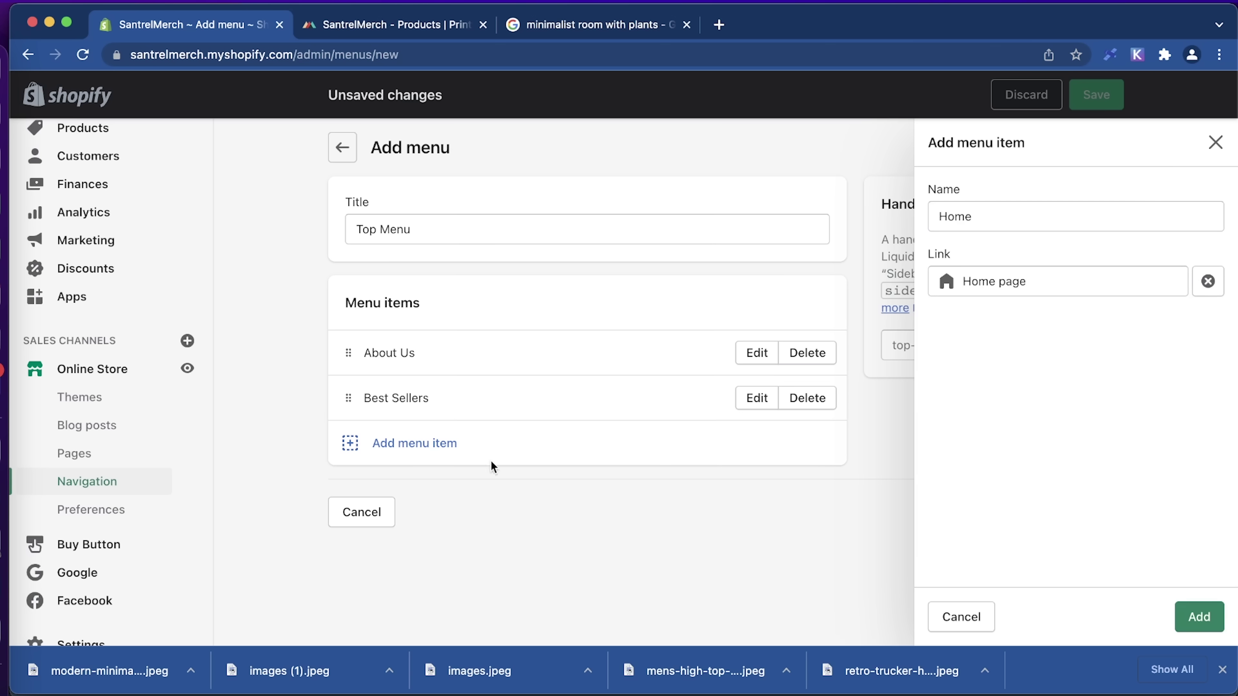
{"action": "left_click", "coordinate": [1196, 615]}
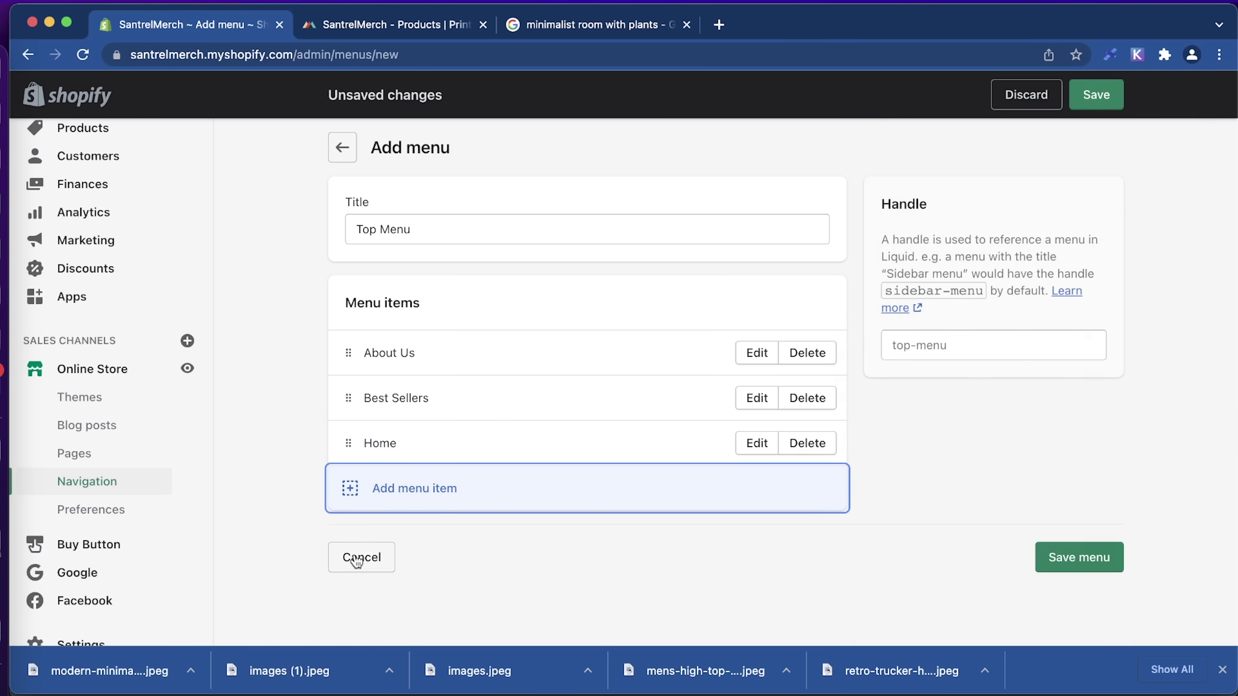
Start a fourth menu item and link it to a store policy page.
{"action": "left_click", "coordinate": [421, 483]}
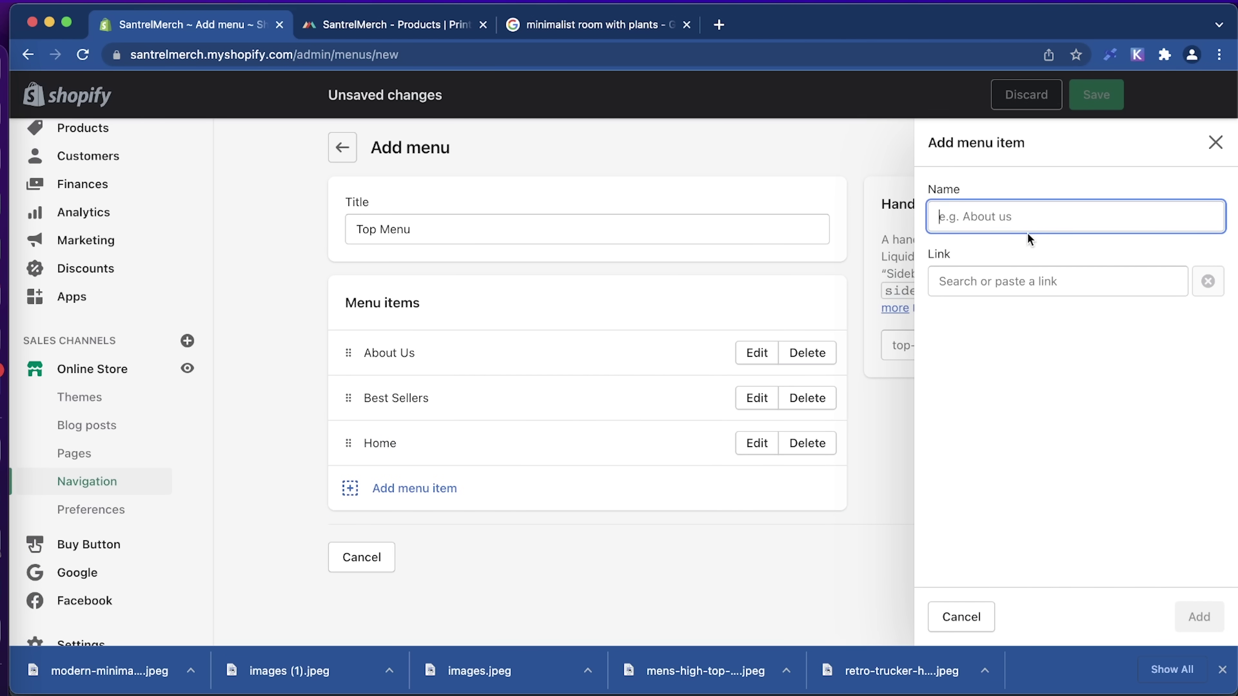
{"action": "type", "text": "Pol"}
{"action": "key", "text": "super+a"}
{"action": "type", "text": "Our P"}
{"action": "key", "text": "super+a"}
{"action": "type", "text": "Po"}
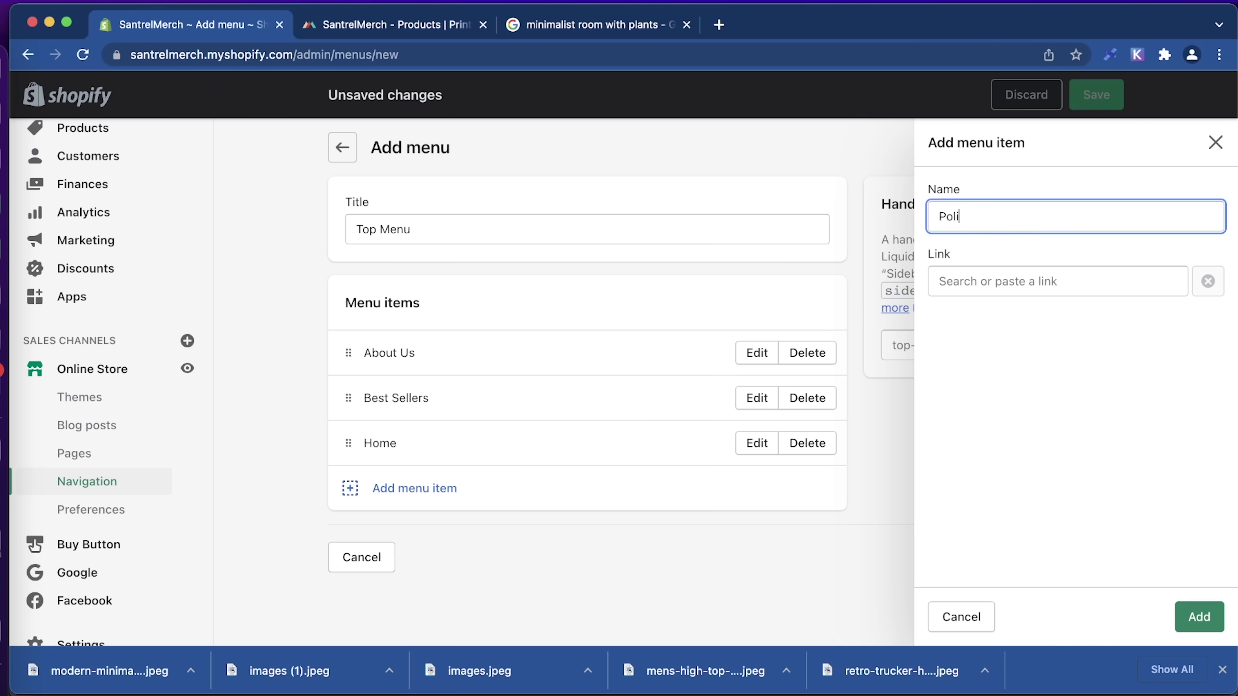
{"action": "left_click", "coordinate": [1058, 273]}
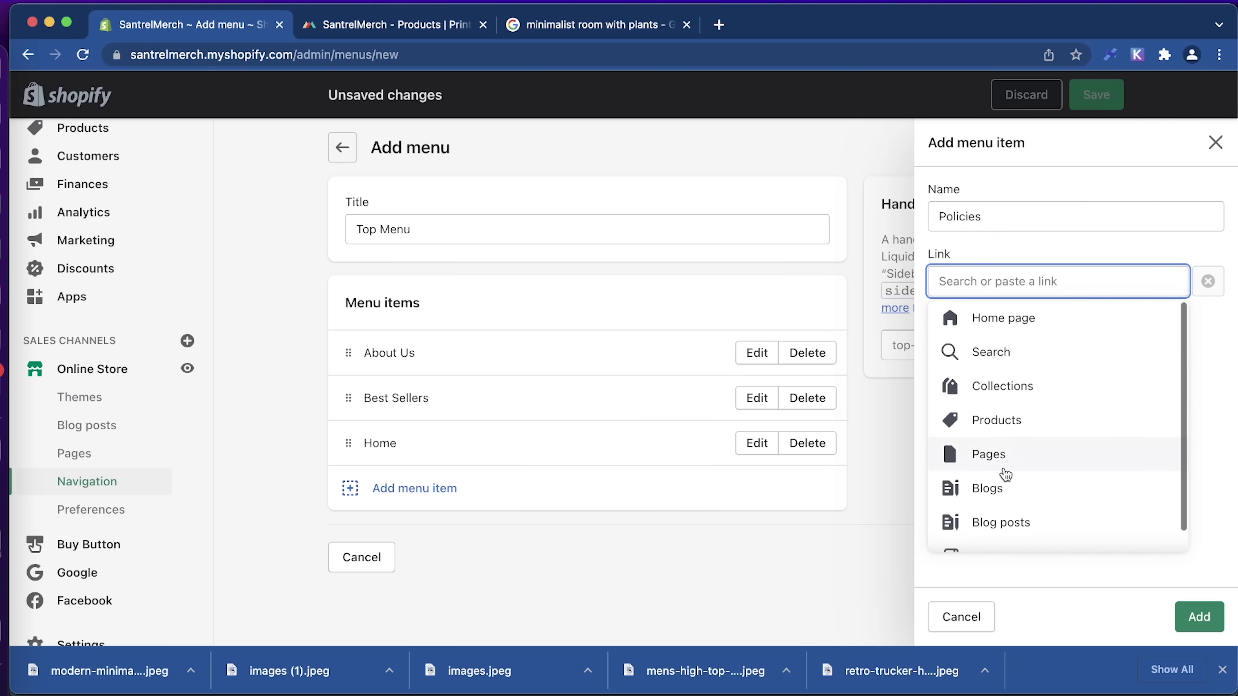
{"action": "scroll", "coordinate": [1001, 492], "scroll_direction": "down", "scroll_amount": 1}
{"action": "left_click", "coordinate": [998, 533]}
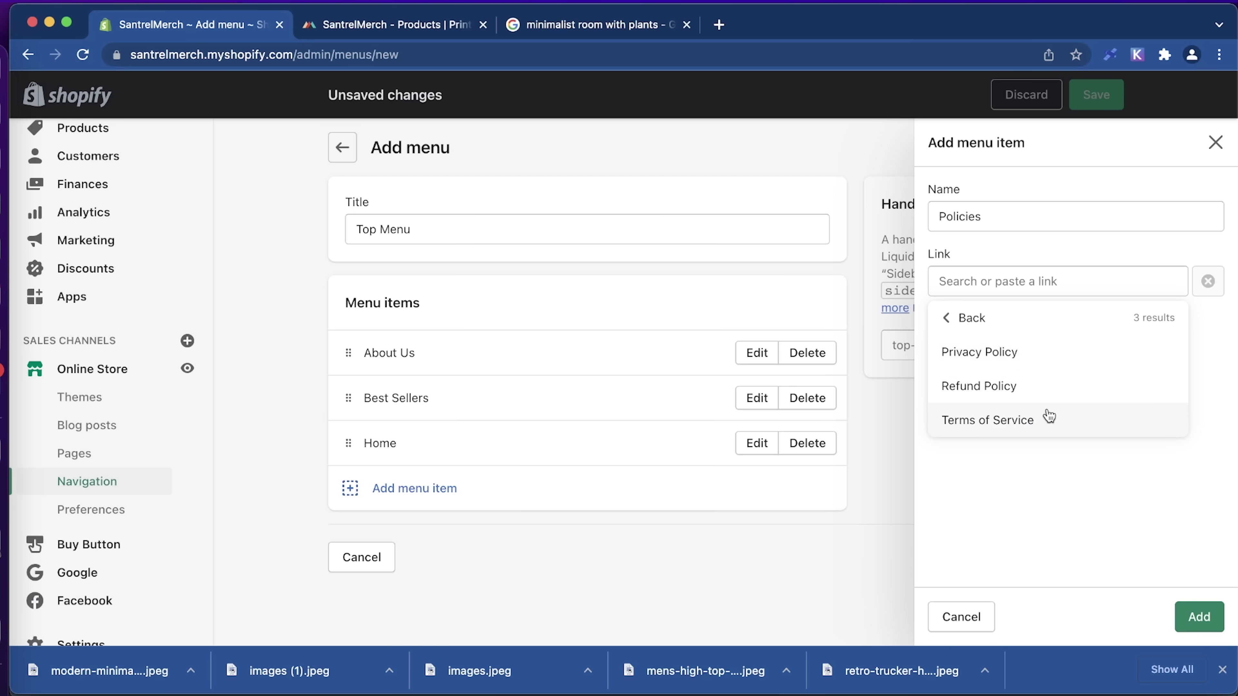
{"action": "left_click", "coordinate": [1033, 420]}
Relink the fourth item to Refund Policy and add it to the menu.
{"action": "left_click", "coordinate": [988, 216]}
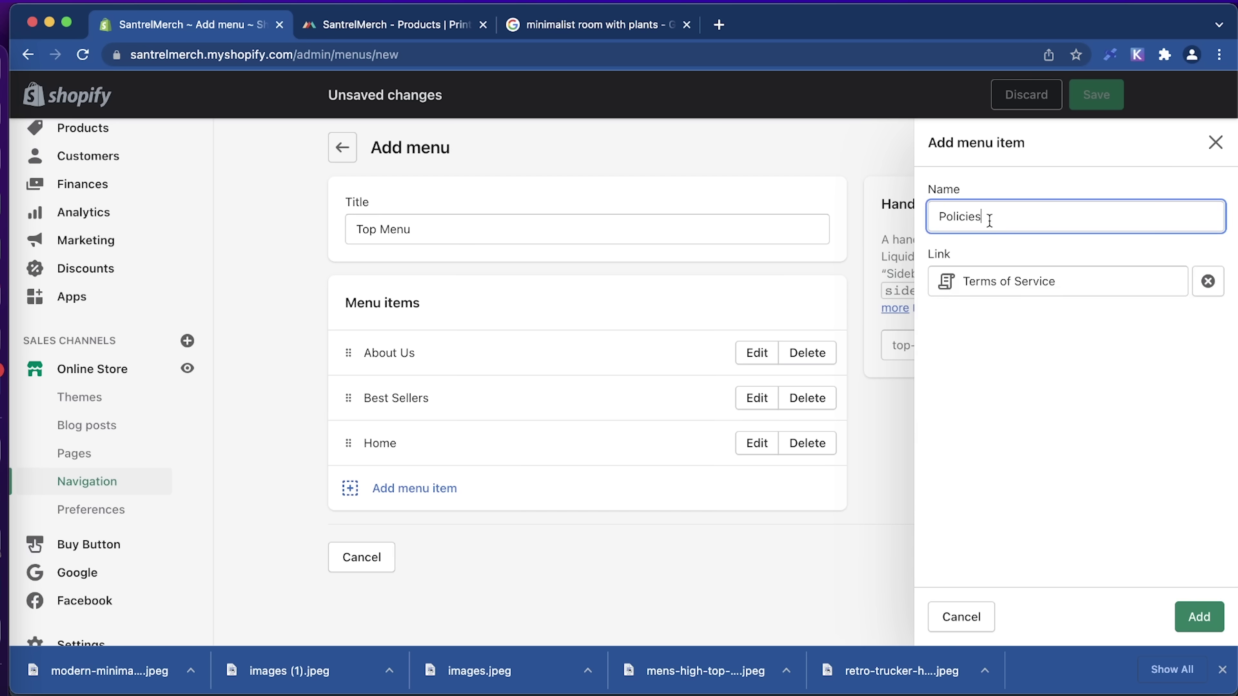
{"action": "key", "text": "super+a"}
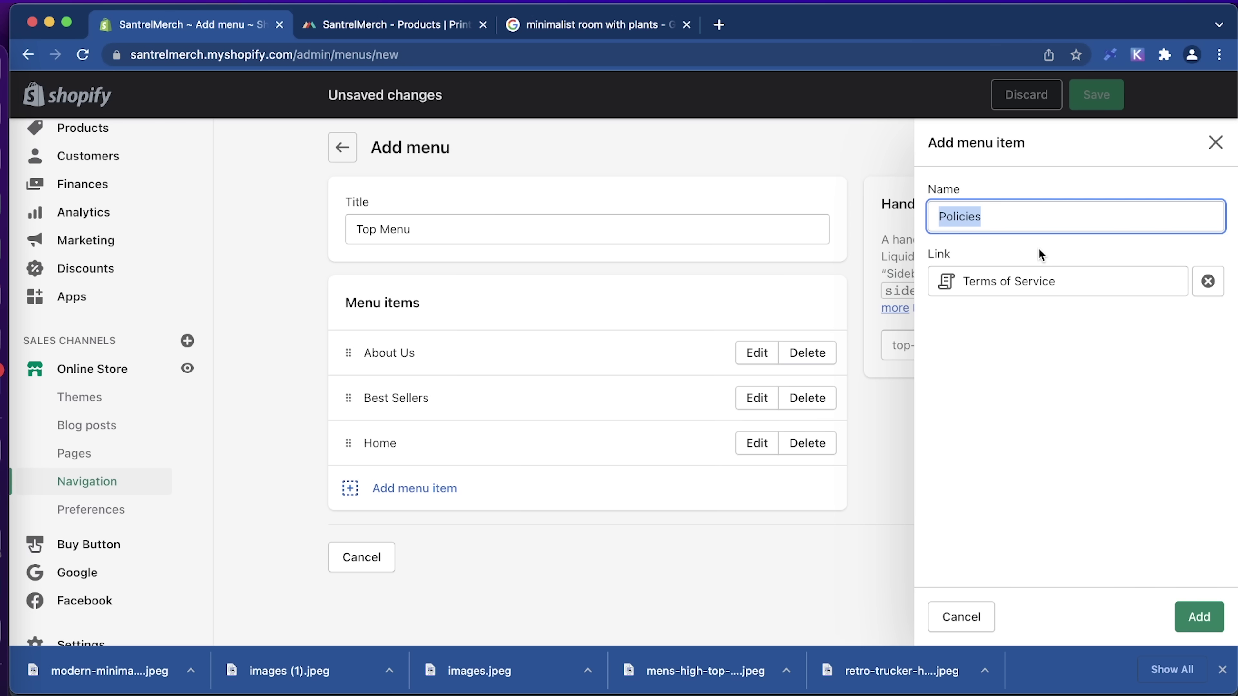
{"action": "key", "text": "BackSpace"}
{"action": "left_click", "coordinate": [1048, 281]}
{"action": "left_click", "coordinate": [1058, 409]}
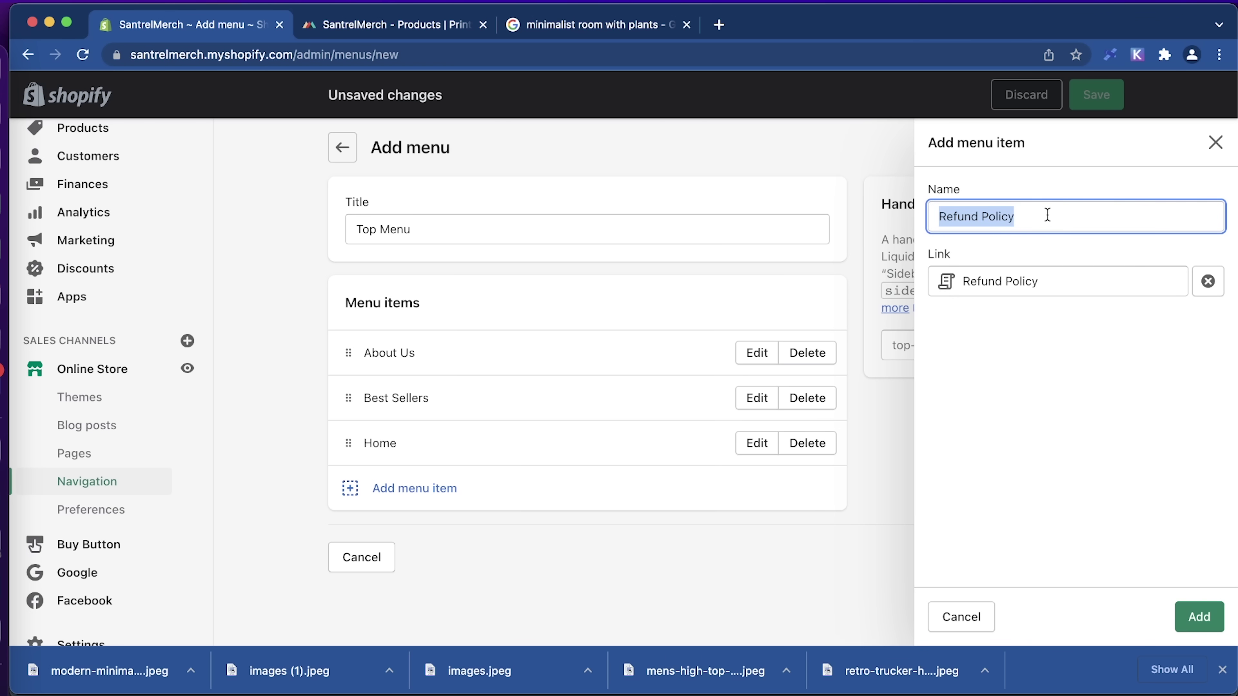
{"action": "left_click", "coordinate": [1201, 610]}
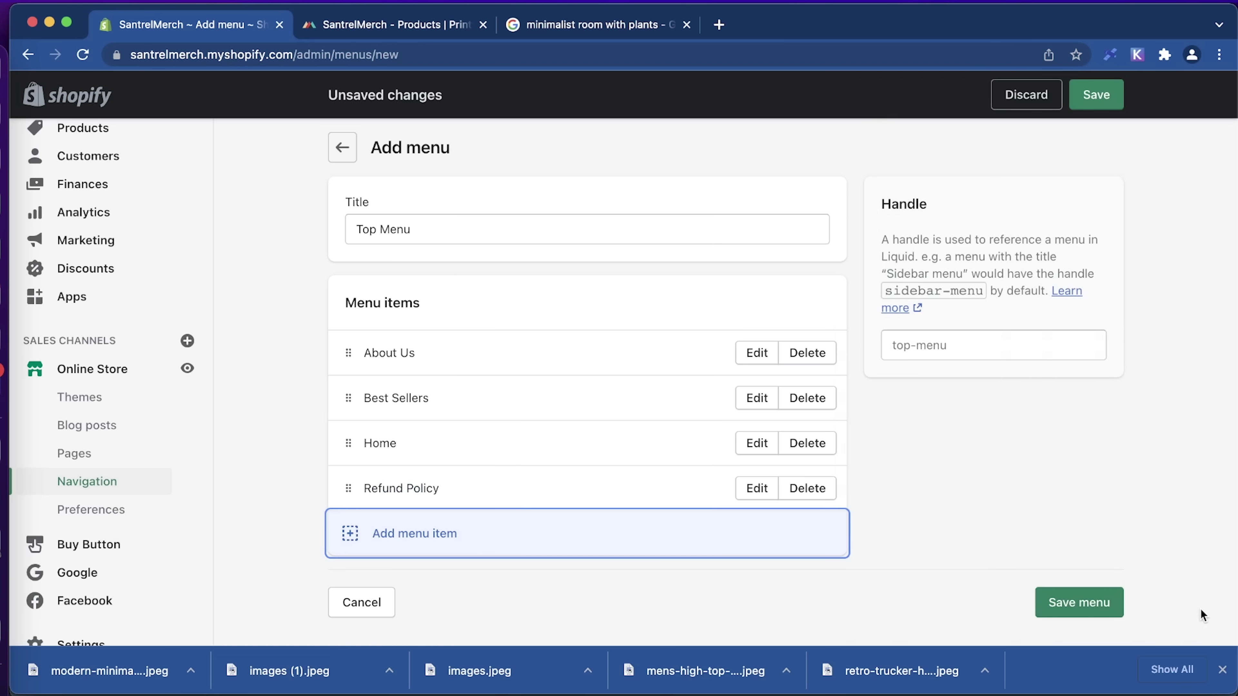
Move Home to the top and About Us to the bottom, save Top Menu, and open Themes.
{"action": "left_click_drag", "start_coordinate": [356, 442], "coordinate": [353, 354]}
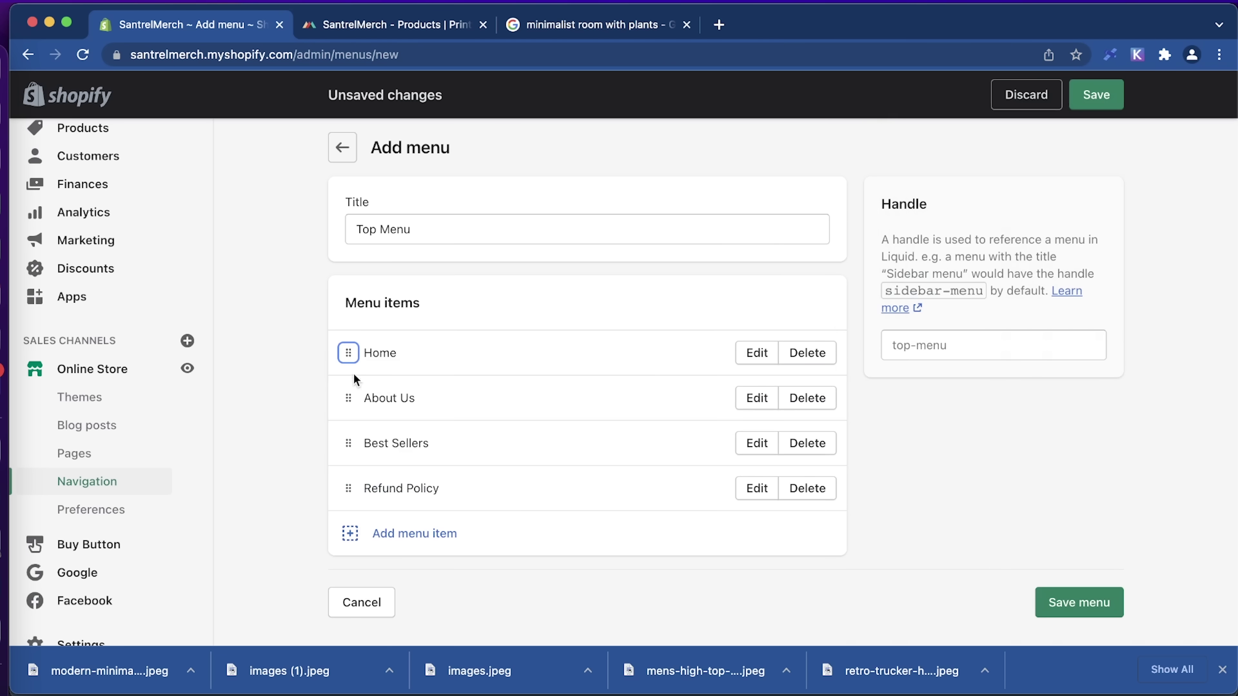
{"action": "left_click_drag", "start_coordinate": [348, 443], "coordinate": [350, 493]}
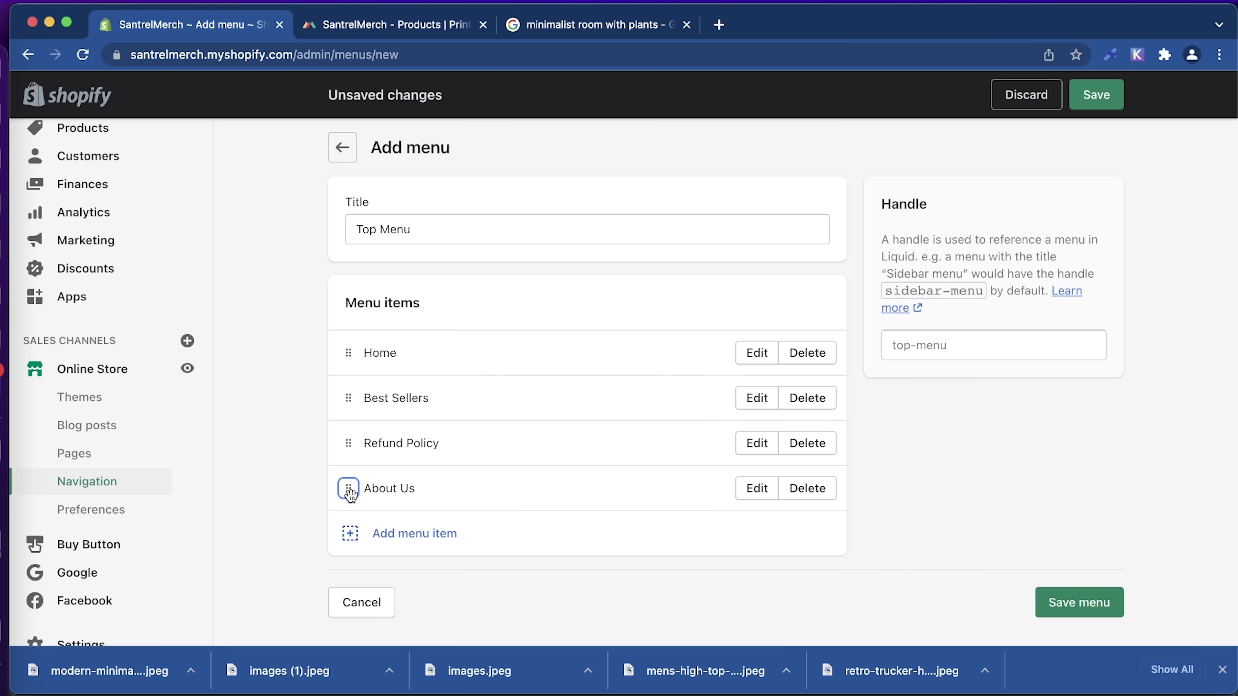
{"action": "left_click", "coordinate": [1063, 606]}
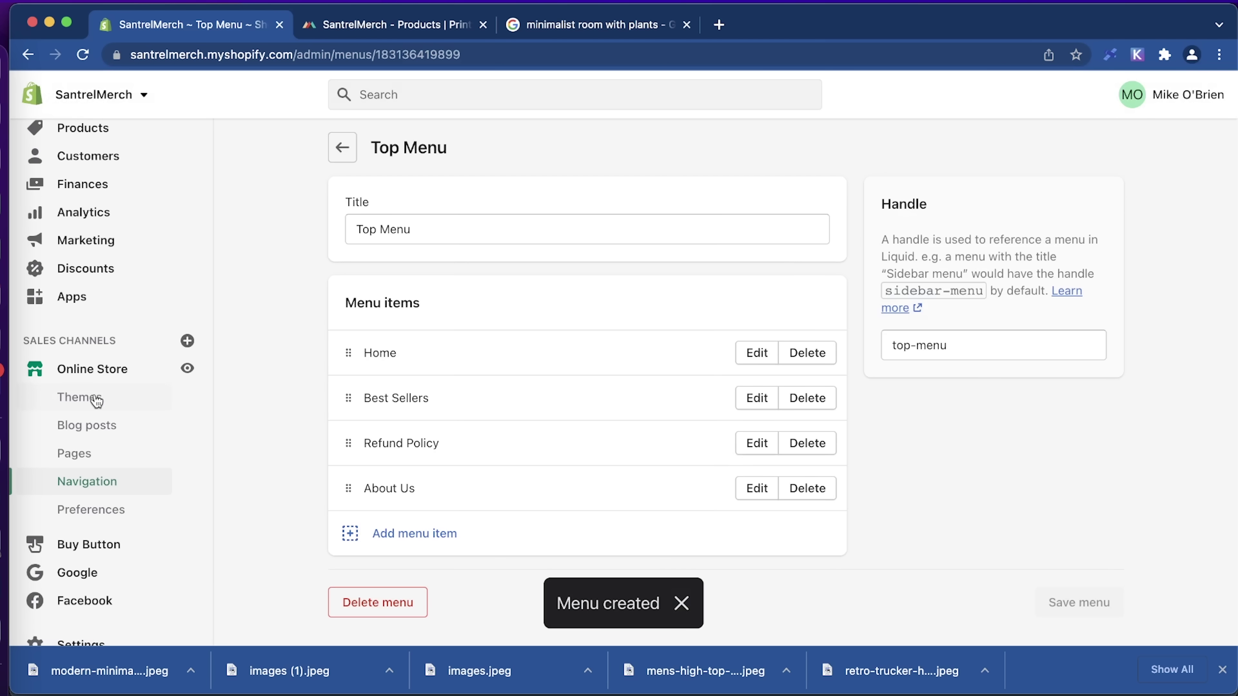
{"action": "left_click", "coordinate": [84, 397]}
{"action": "left_click", "coordinate": [117, 374]}
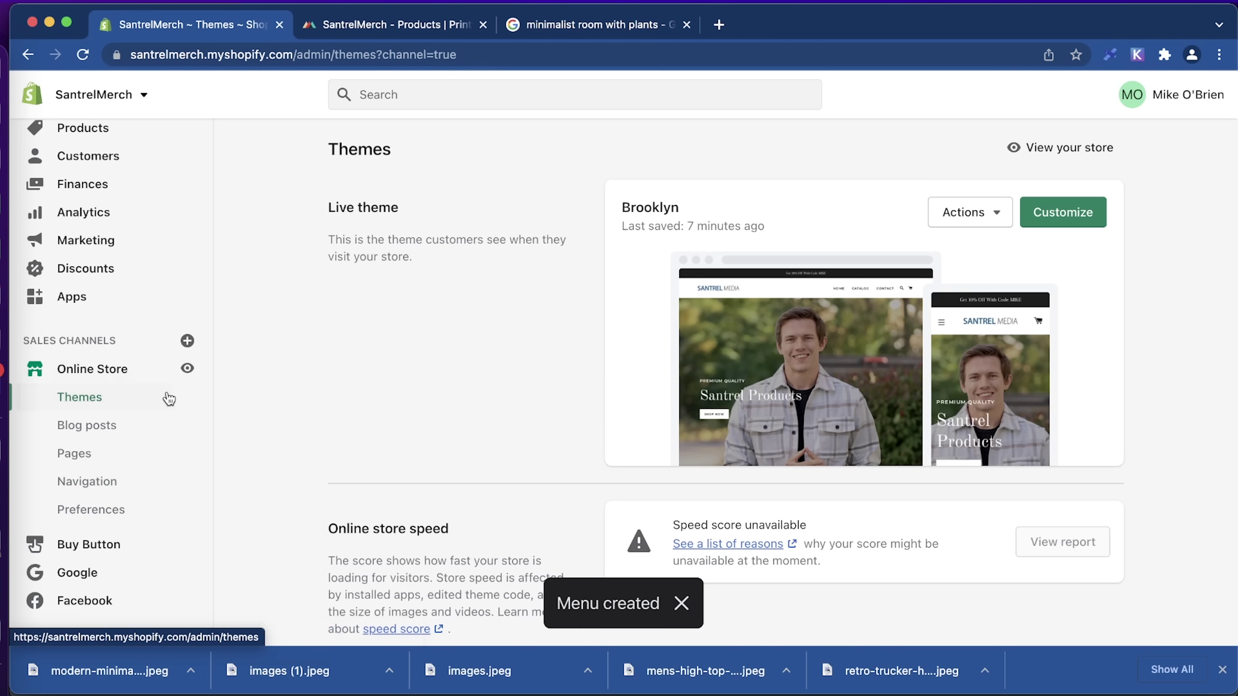
In the Brooklyn theme's header settings, switch the header menu to Top Menu.
{"action": "left_click", "coordinate": [1063, 212]}
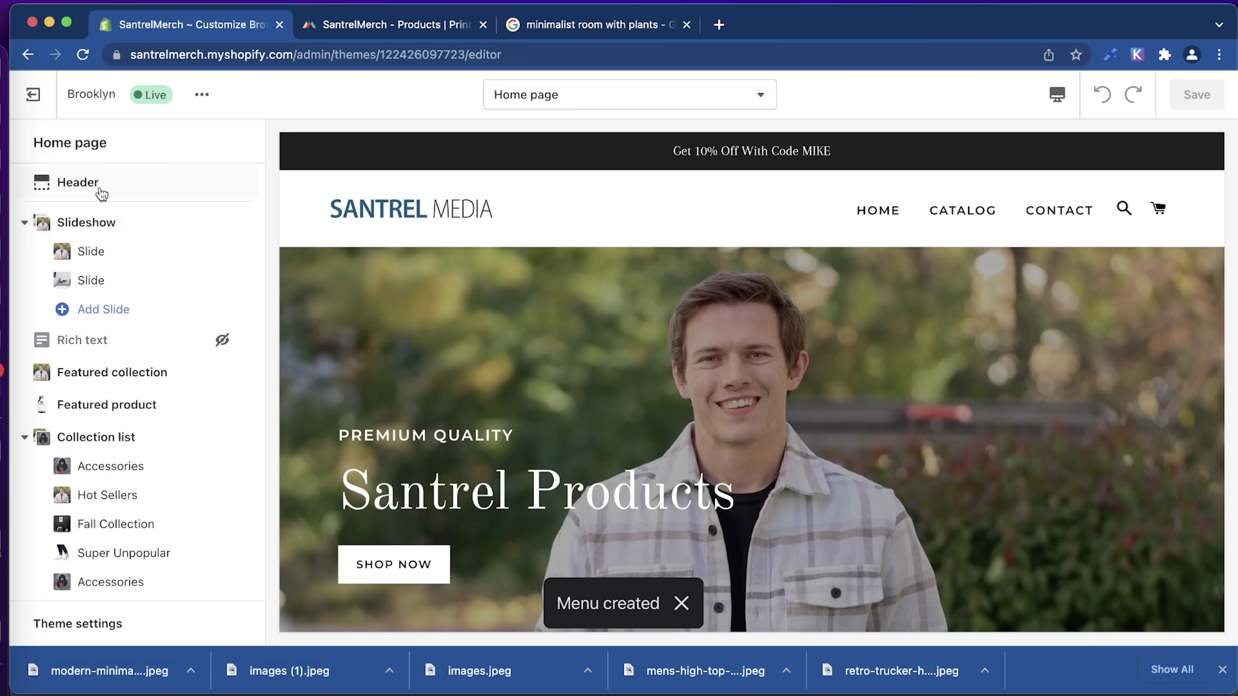
{"action": "left_click", "coordinate": [99, 187]}
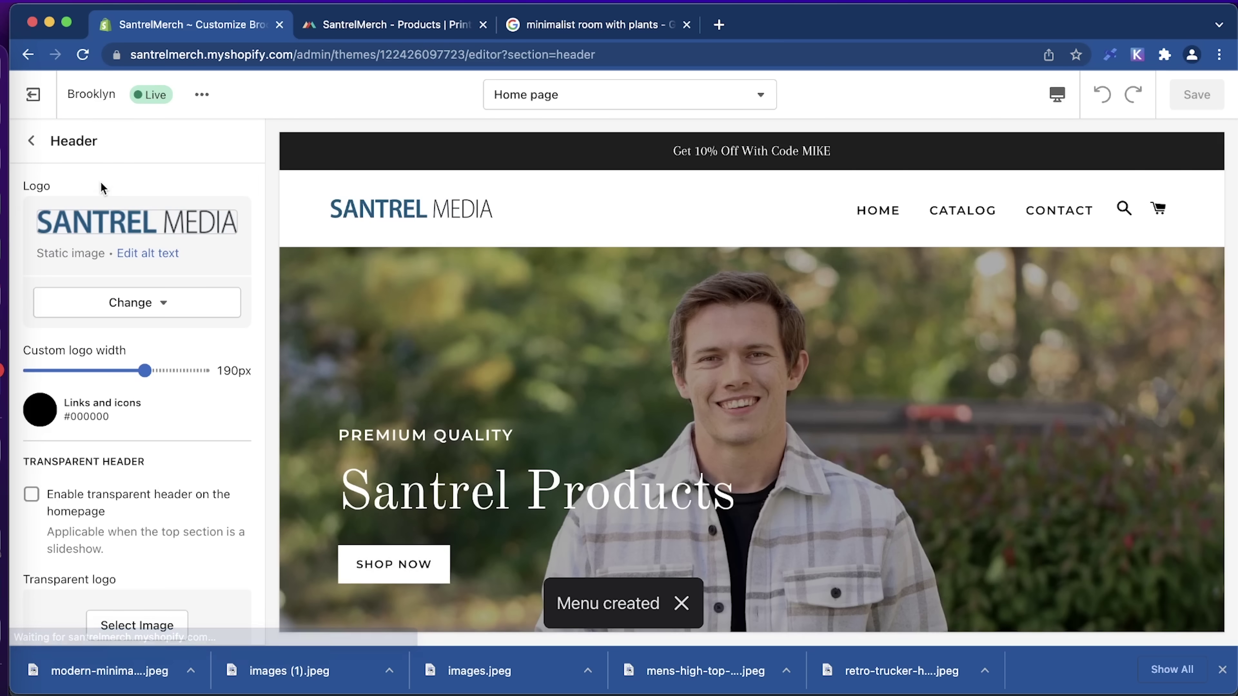
{"action": "scroll", "coordinate": [154, 507], "scroll_direction": "down", "scroll_amount": 15}
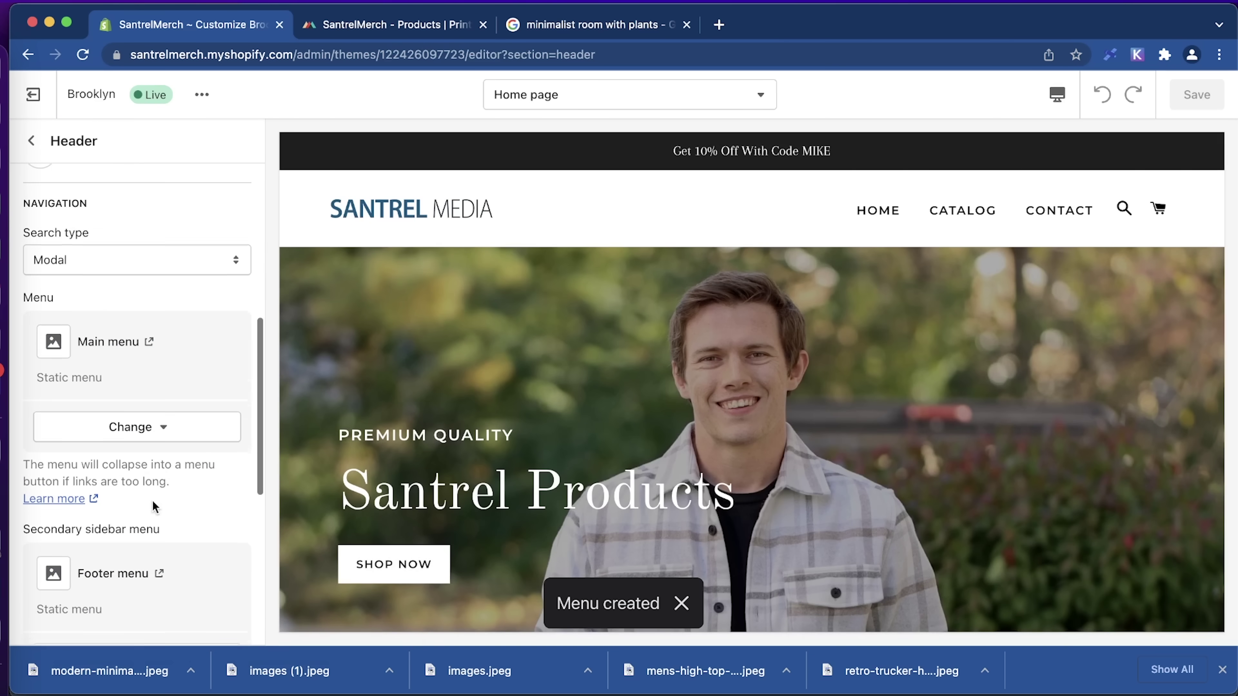
{"action": "scroll", "coordinate": [170, 377], "scroll_direction": "up", "scroll_amount": 5}
{"action": "scroll", "coordinate": [169, 378], "scroll_direction": "down", "scroll_amount": 2}
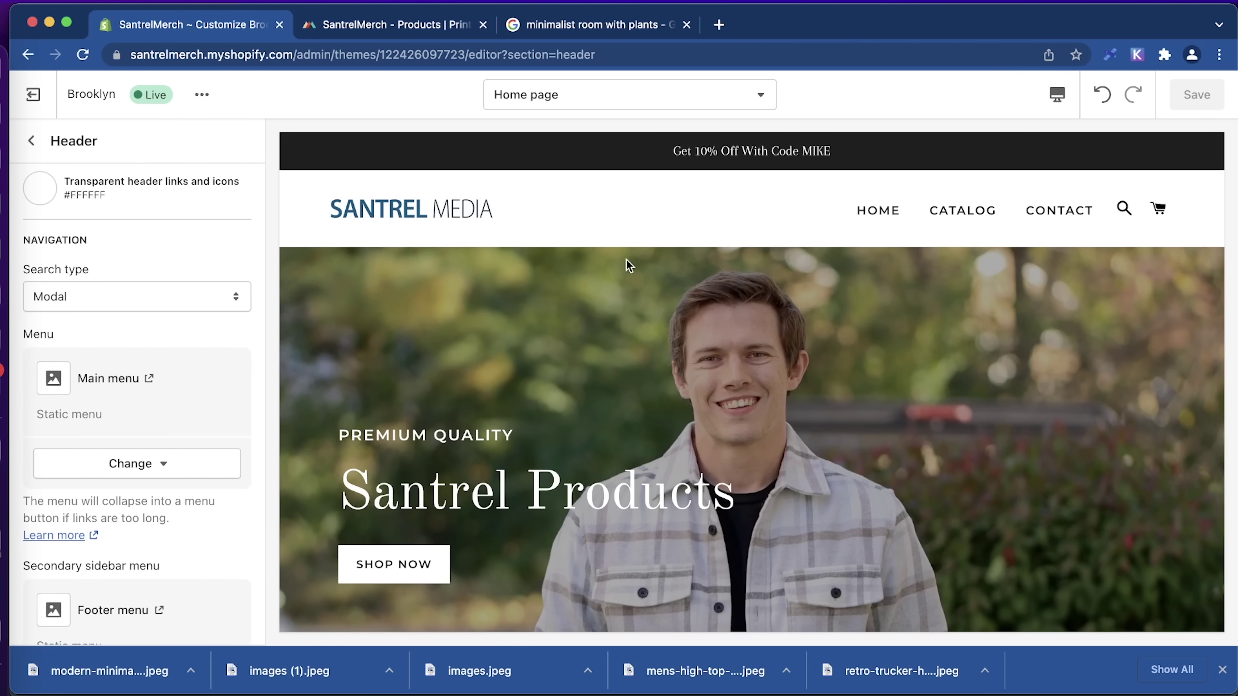
{"action": "left_click", "coordinate": [115, 465]}
{"action": "left_click", "coordinate": [92, 506]}
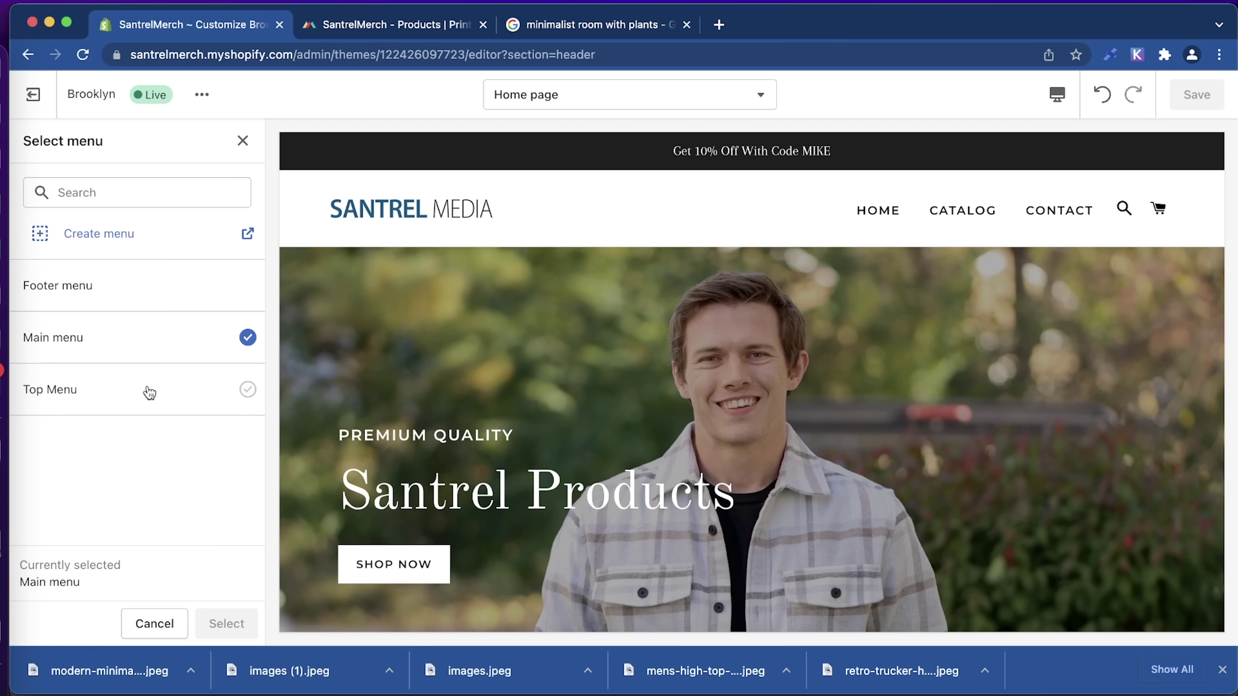
{"action": "left_click", "coordinate": [47, 395]}
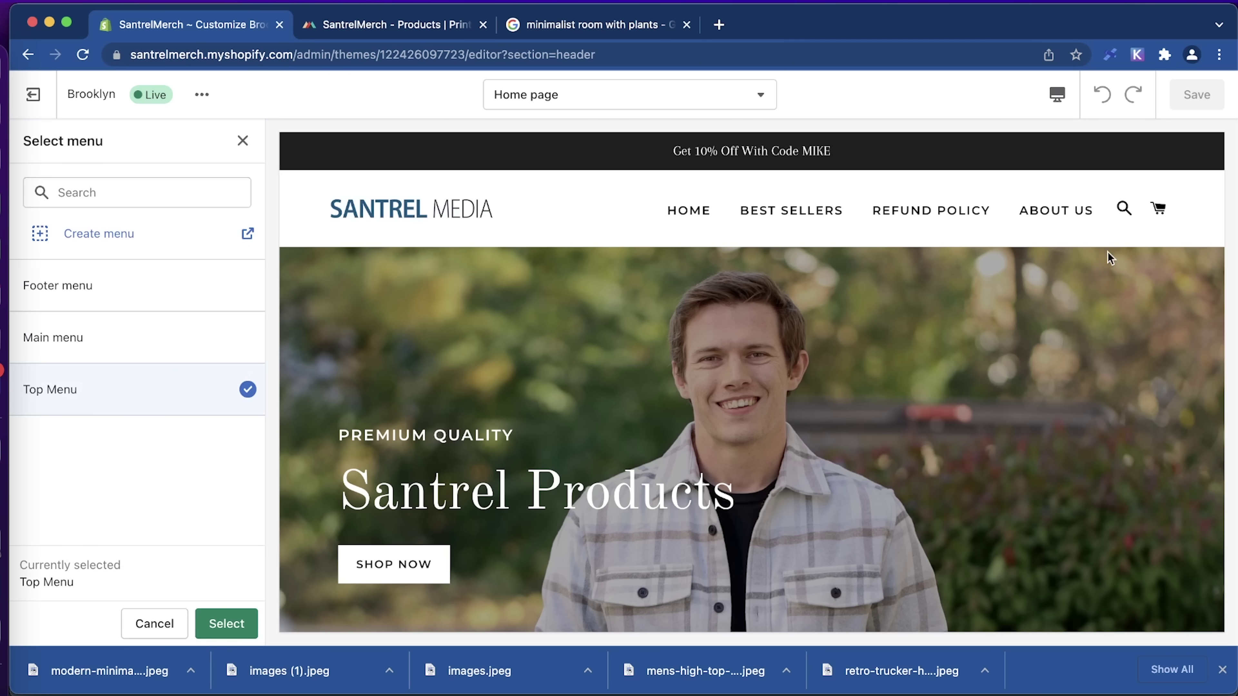
{"action": "left_click", "coordinate": [223, 624]}
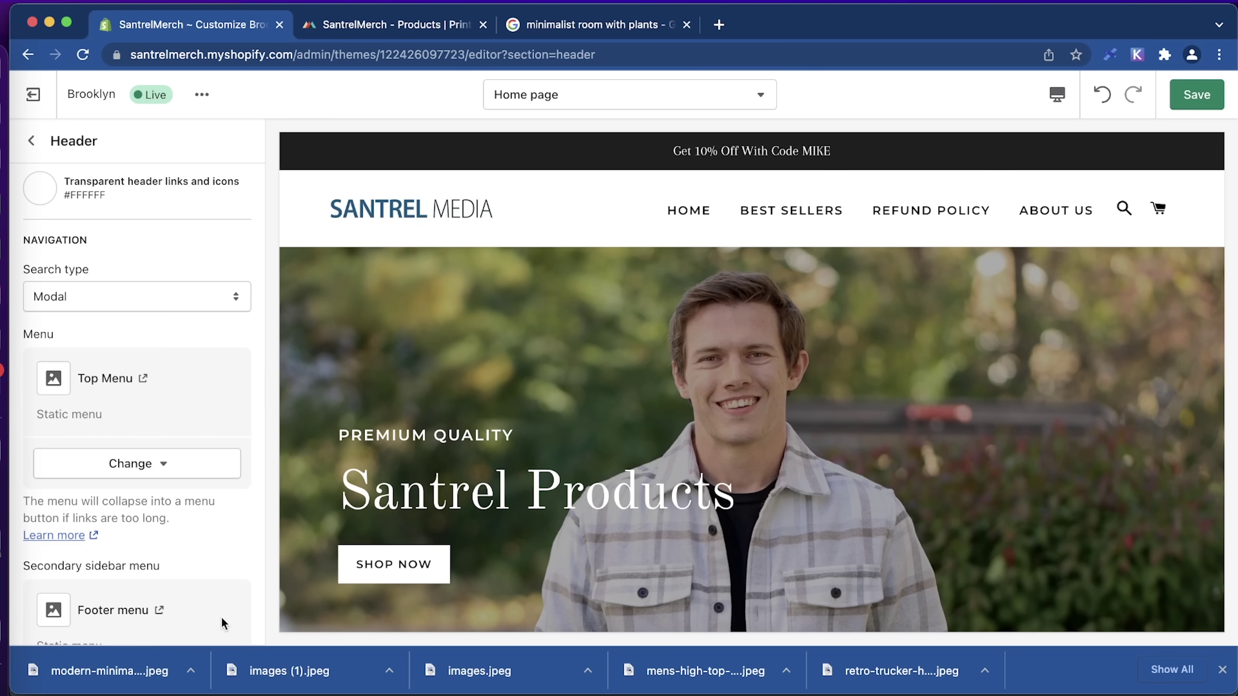
Set the secondary sidebar menu to Main menu and save the theme.
{"action": "scroll", "coordinate": [169, 407], "scroll_direction": "down", "scroll_amount": 5}
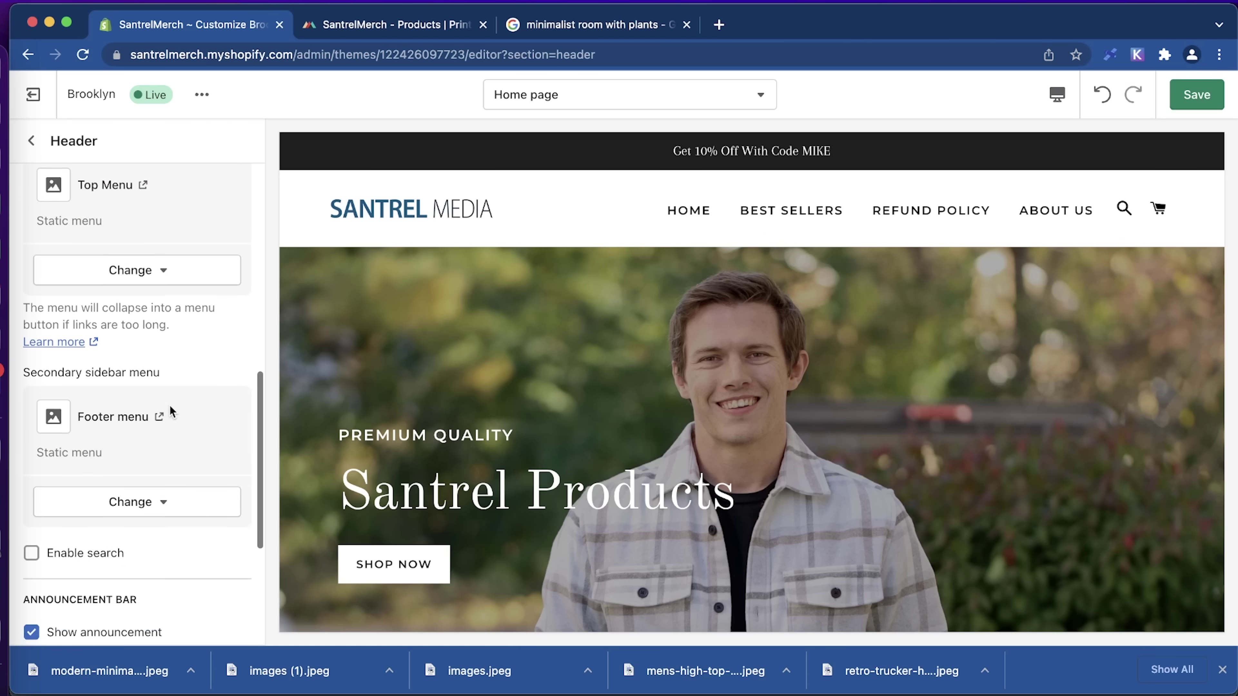
{"action": "scroll", "coordinate": [602, 472], "scroll_direction": "down", "scroll_amount": 10}
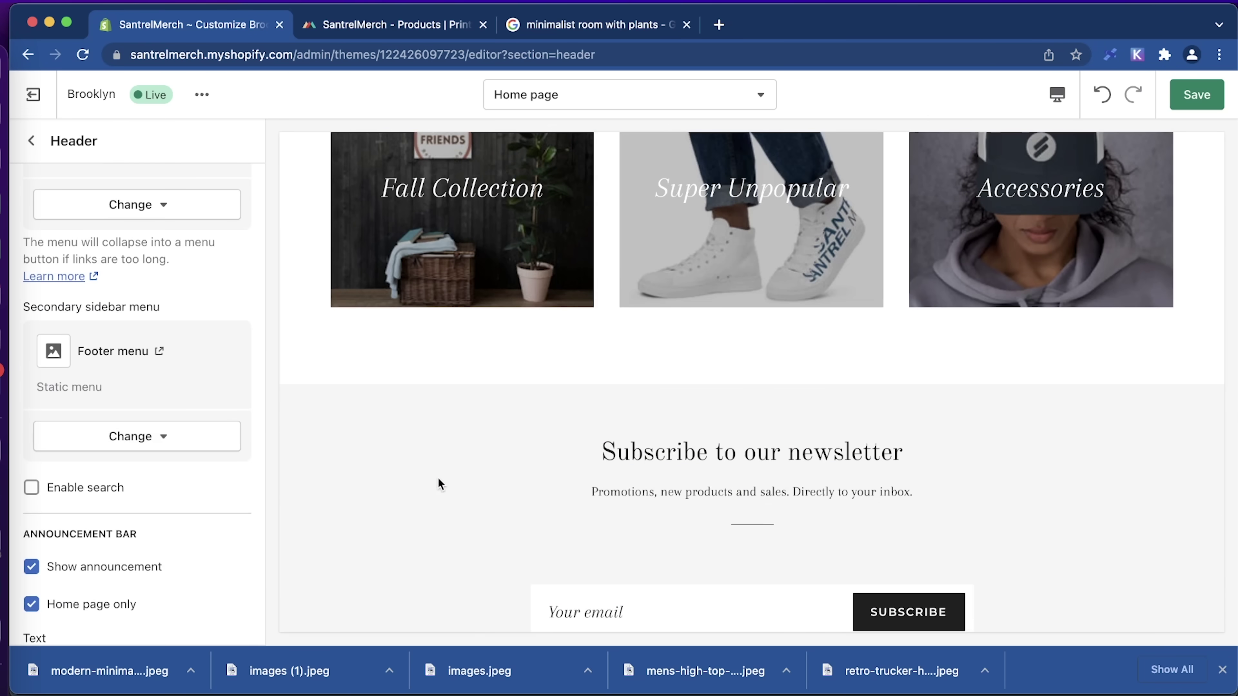
{"action": "scroll", "coordinate": [438, 484], "scroll_direction": "down", "scroll_amount": 7}
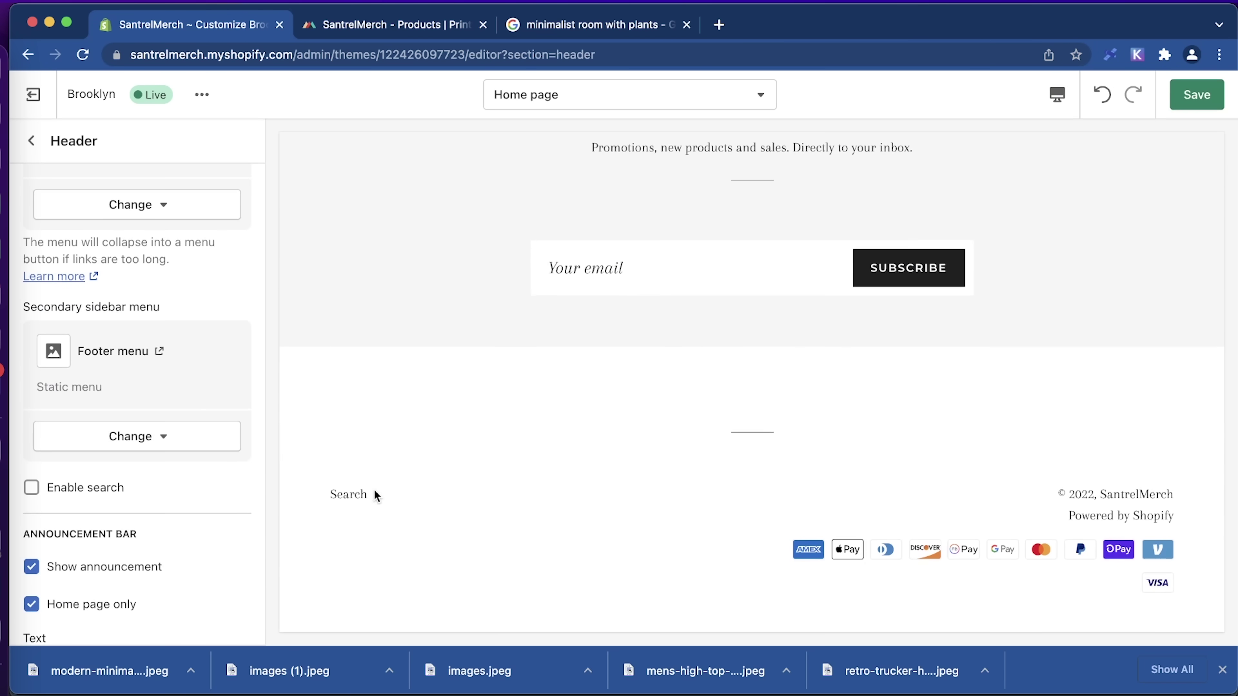
{"action": "left_click", "coordinate": [153, 441]}
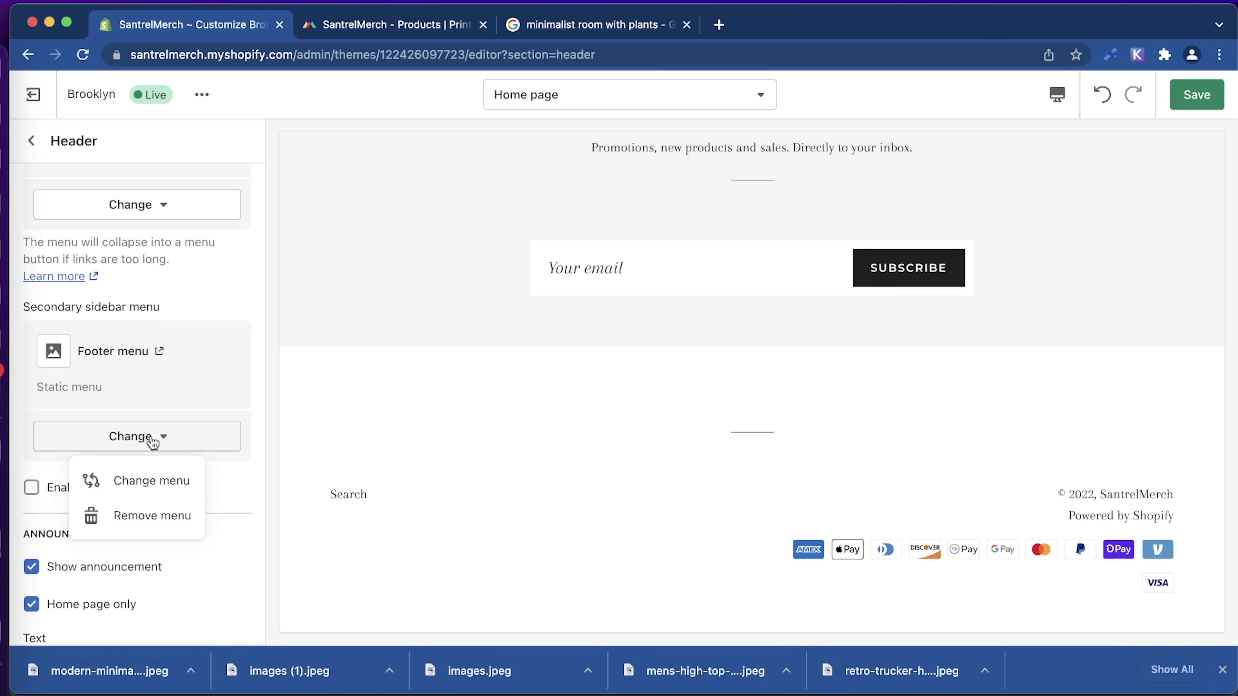
{"action": "left_click", "coordinate": [157, 484]}
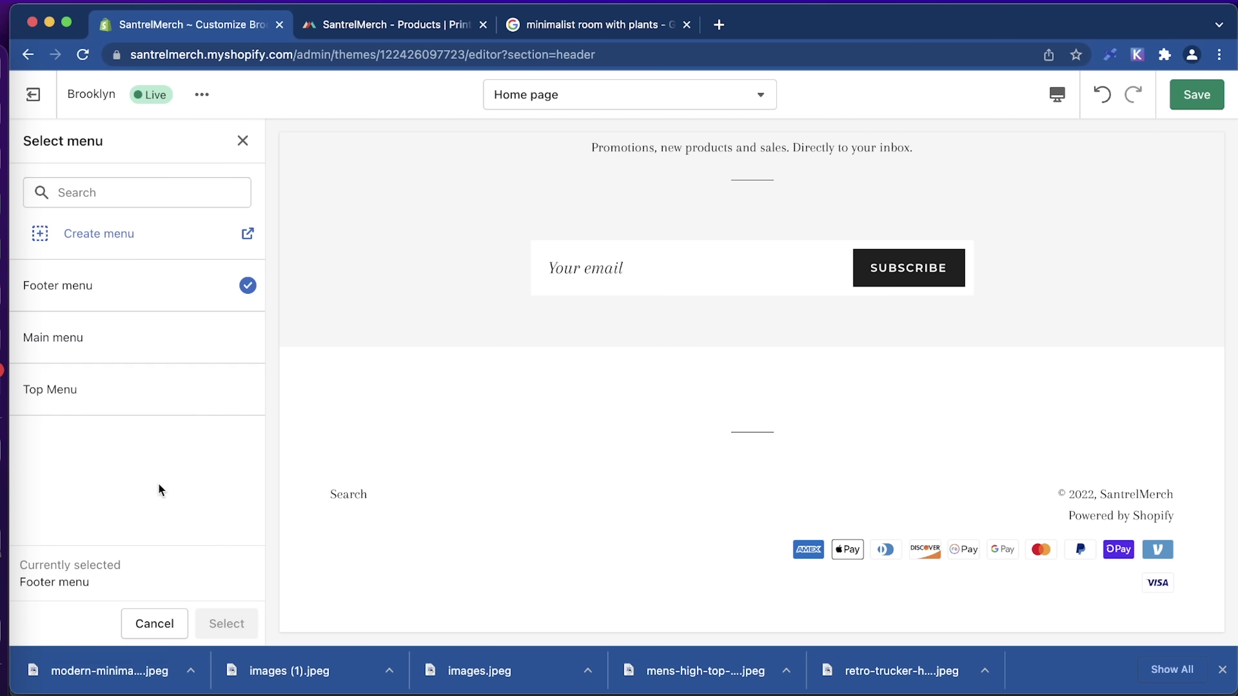
{"action": "left_click", "coordinate": [184, 351]}
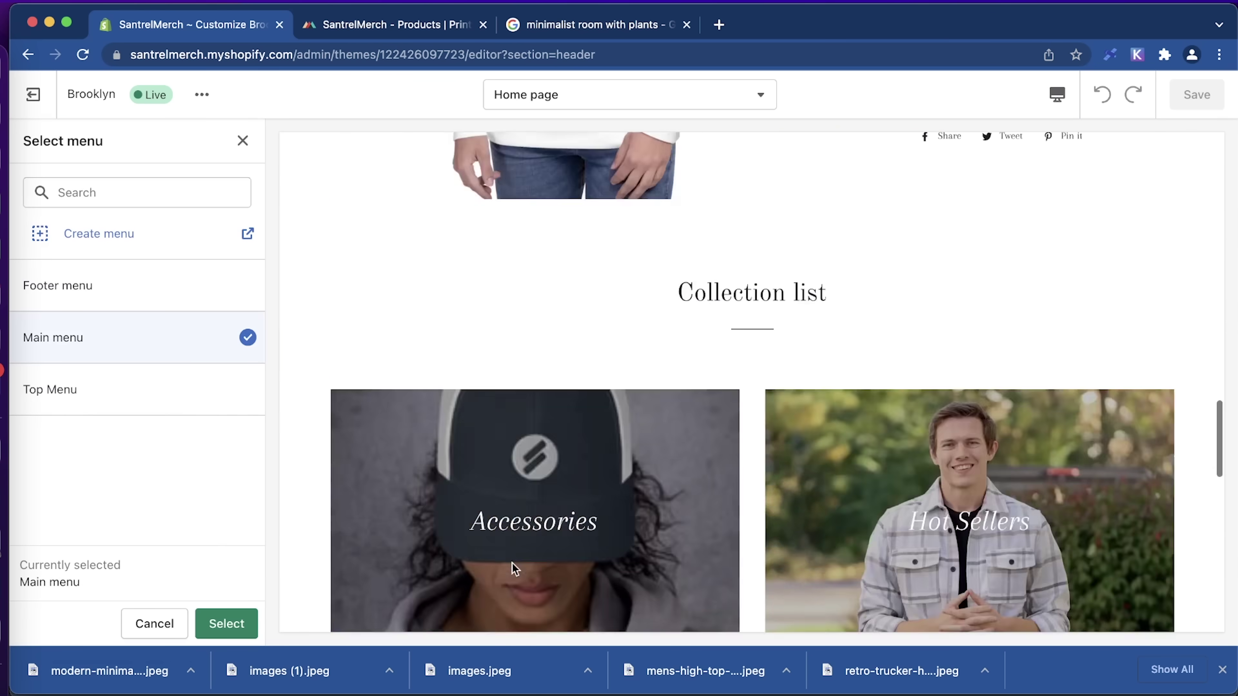
{"action": "left_click", "coordinate": [229, 624]}
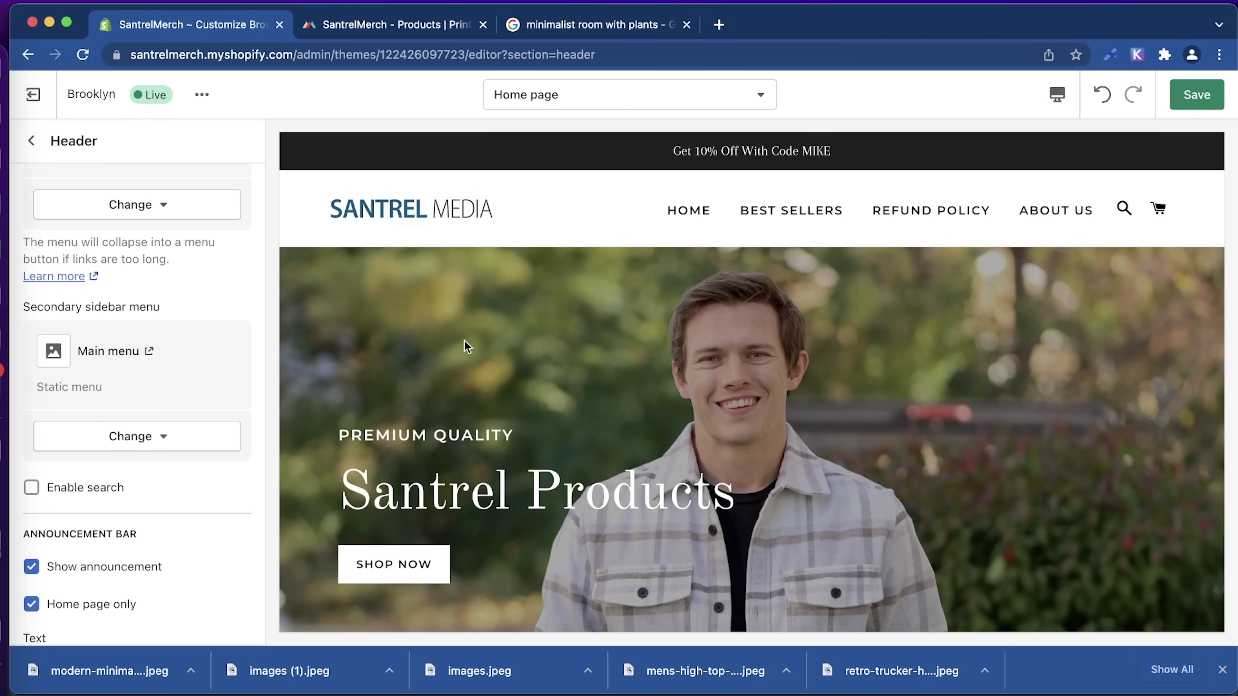
{"action": "scroll", "coordinate": [666, 444], "scroll_direction": "down", "scroll_amount": 15}
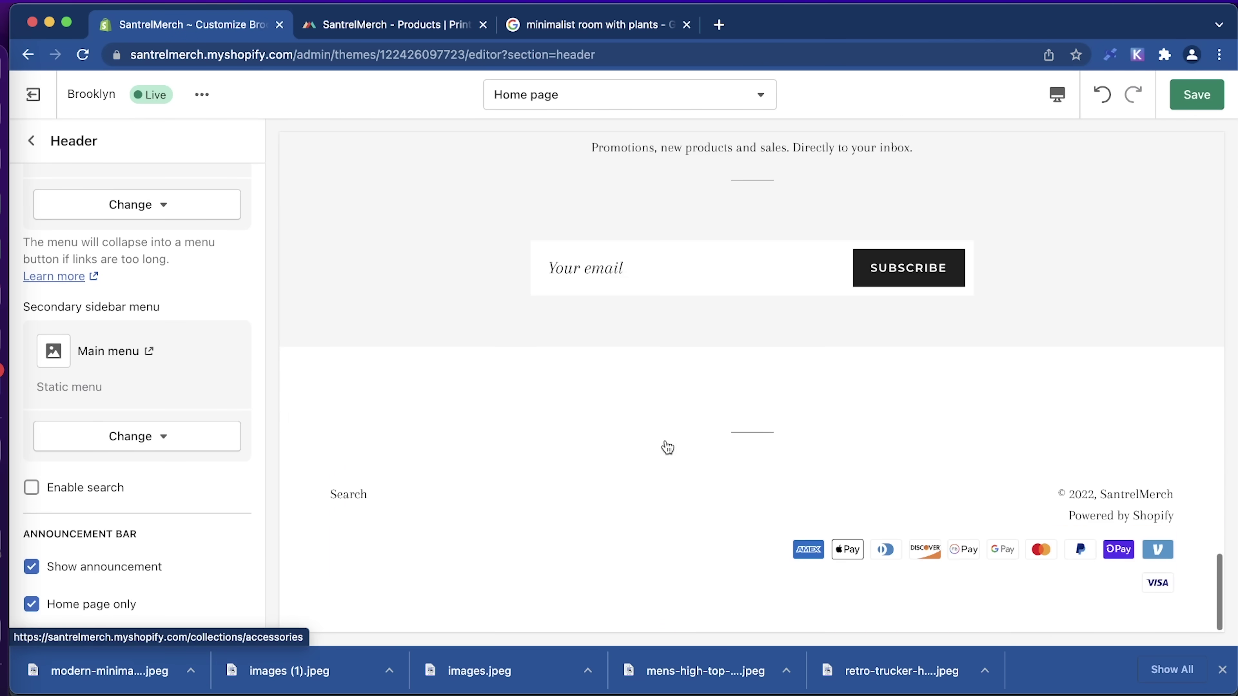
{"action": "scroll", "coordinate": [665, 441], "scroll_direction": "up", "scroll_amount": 15}
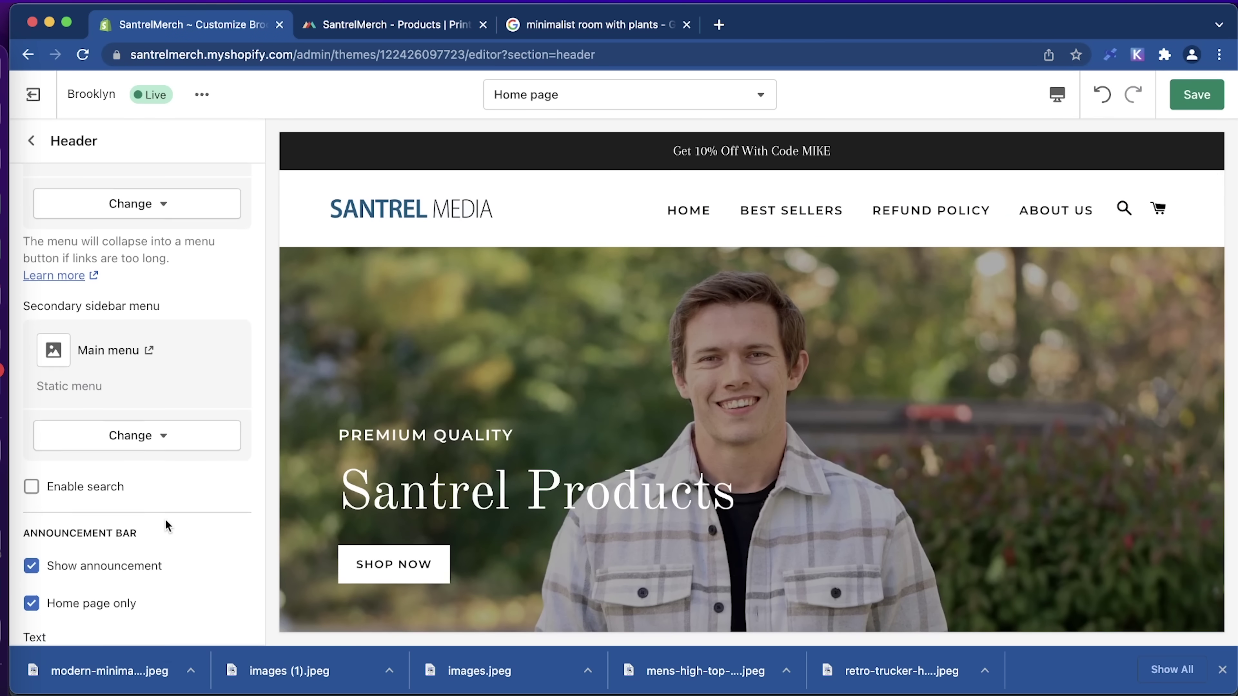
{"action": "scroll", "coordinate": [166, 521], "scroll_direction": "down", "scroll_amount": 4}
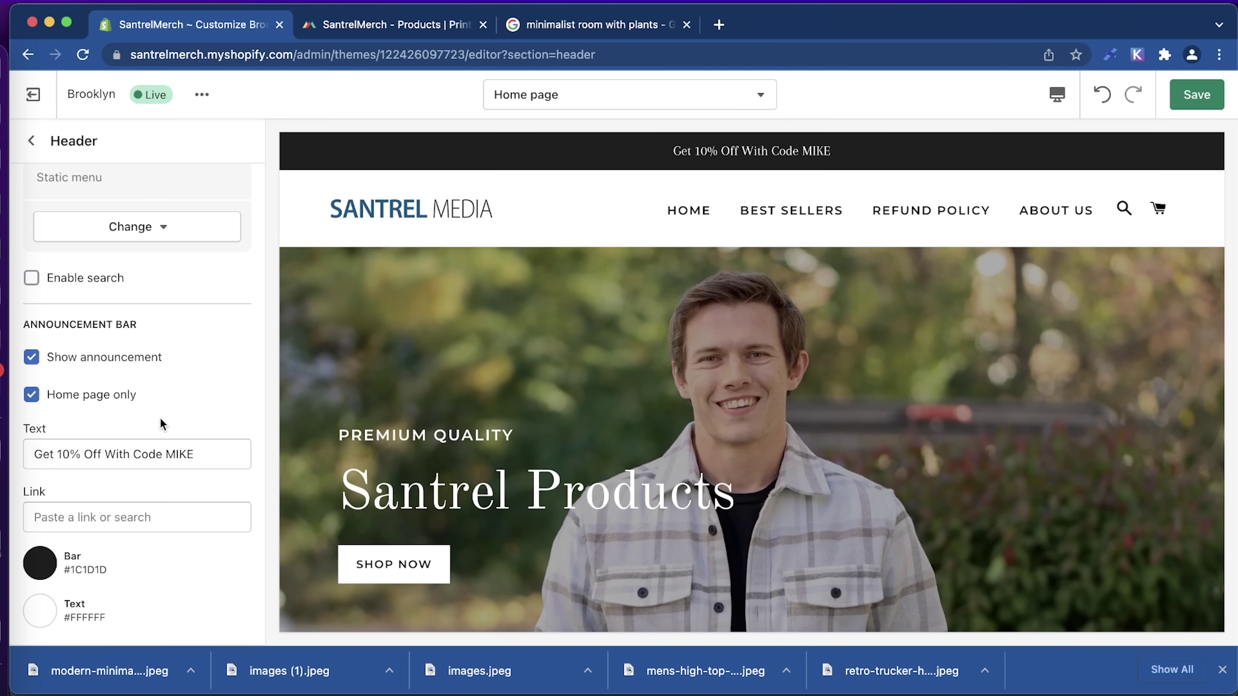
{"action": "left_click", "coordinate": [1212, 95]}
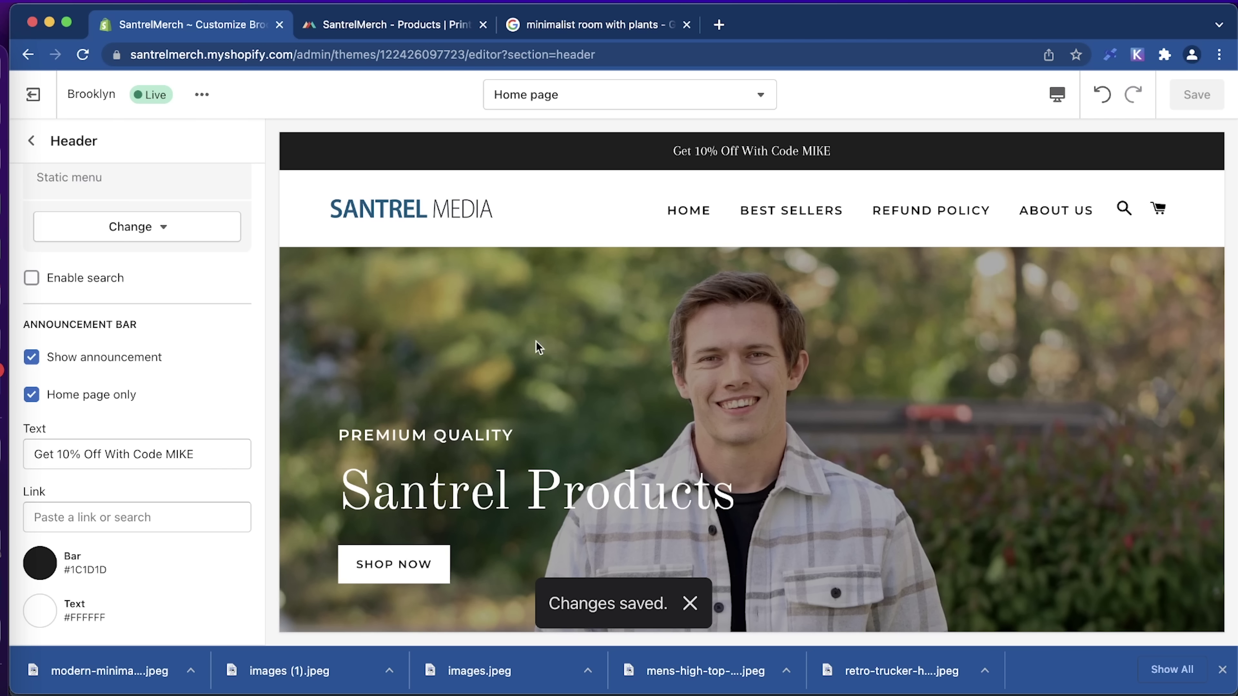
Load the live santrelmerch.com storefront in a new tab and open the Fall Collection.
{"action": "left_click", "coordinate": [720, 24]}
{"action": "type", "text": "sa"}
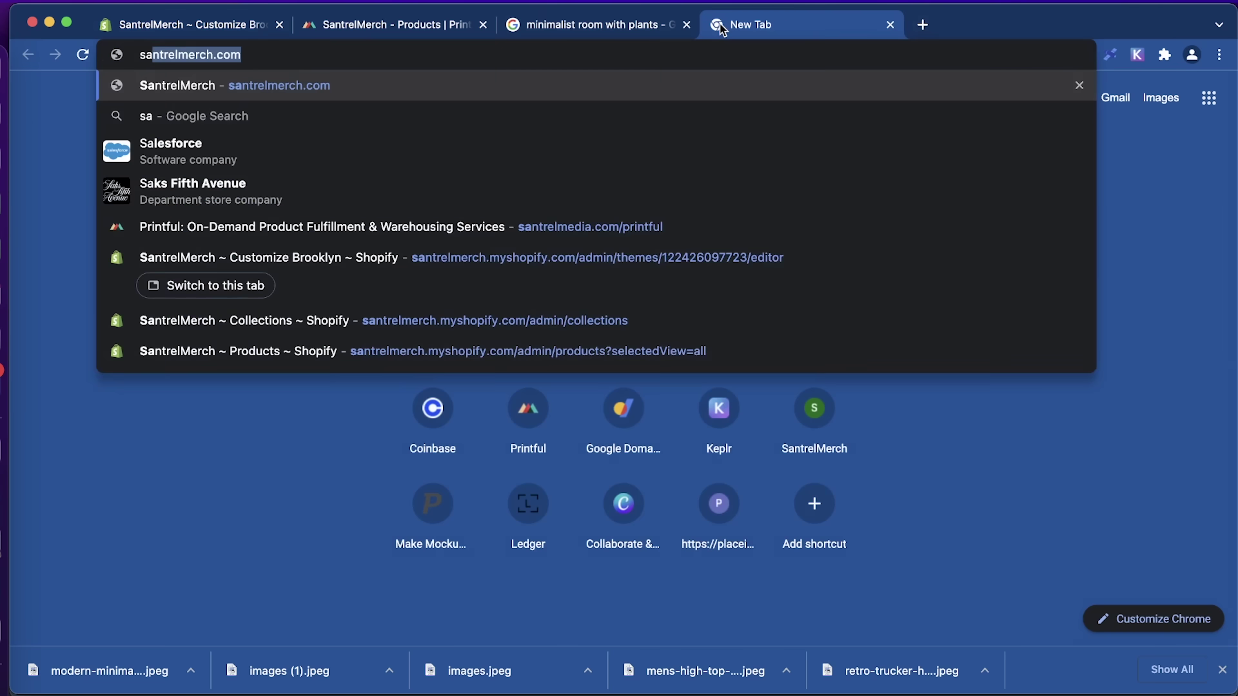
{"action": "key", "text": "Return"}
{"action": "scroll", "coordinate": [884, 422], "scroll_direction": "down", "scroll_amount": 3}
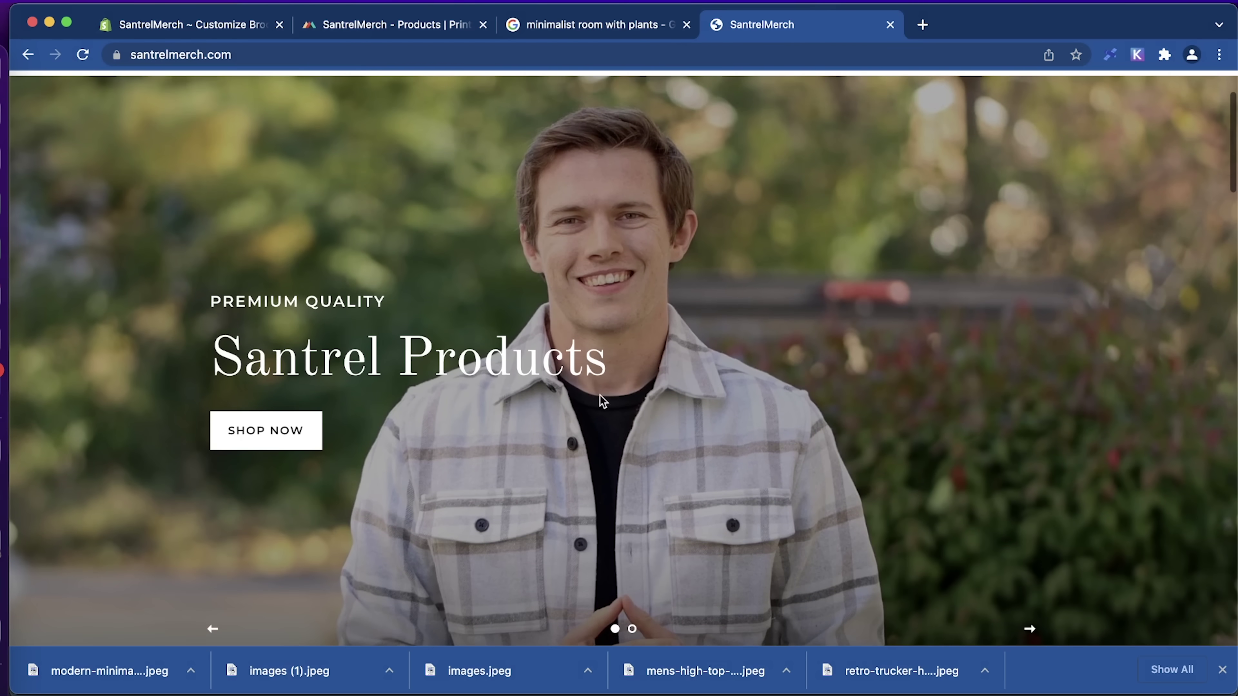
{"action": "left_click", "coordinate": [267, 445]}
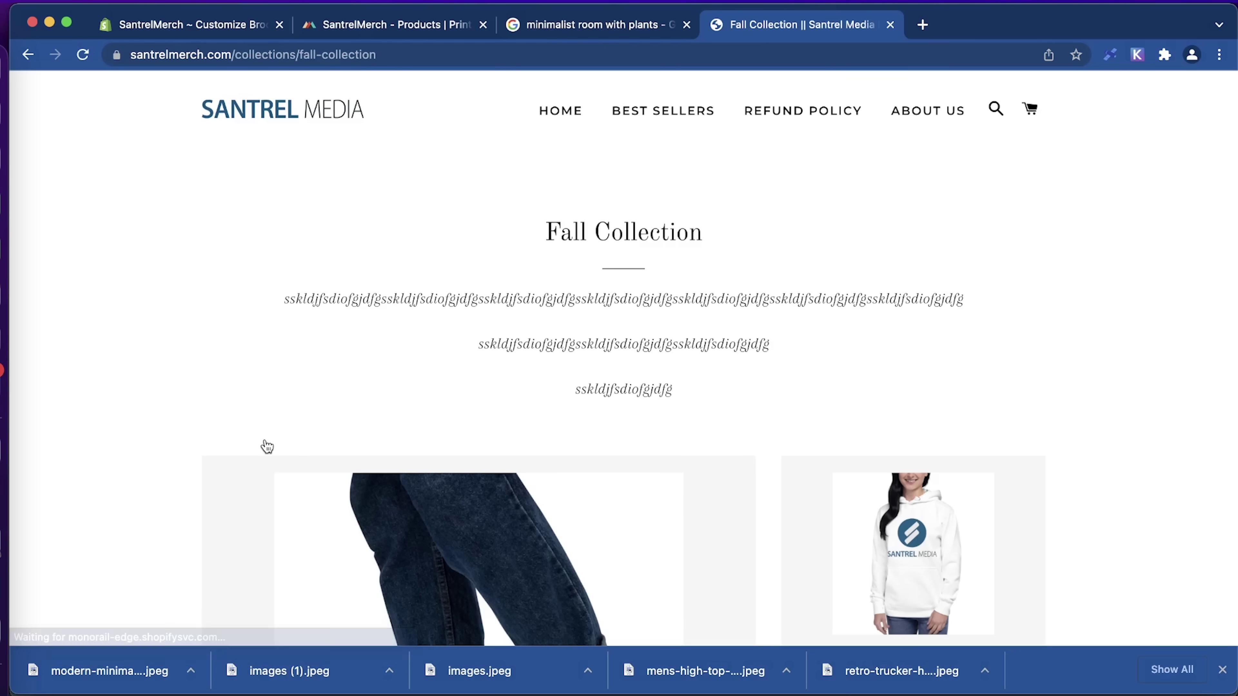
{"action": "scroll", "coordinate": [506, 413], "scroll_direction": "down", "scroll_amount": 10}
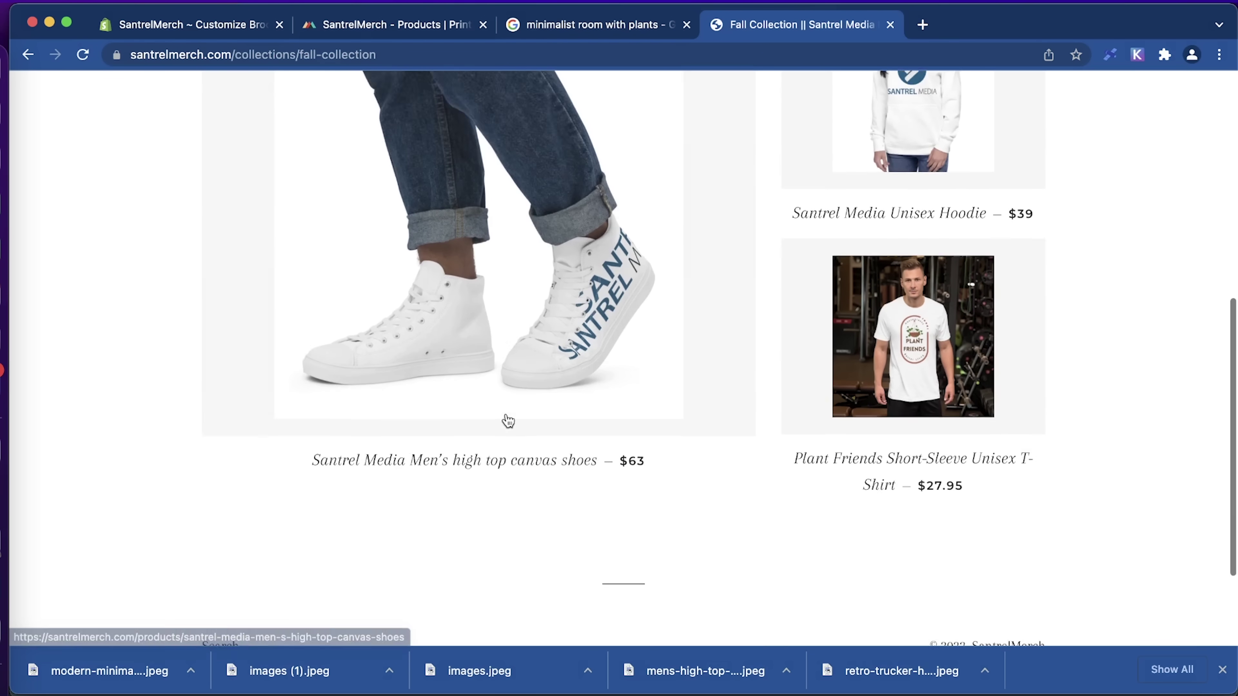
{"action": "scroll", "coordinate": [507, 417], "scroll_direction": "up", "scroll_amount": 3}
{"action": "scroll", "coordinate": [508, 421], "scroll_direction": "up", "scroll_amount": 5}
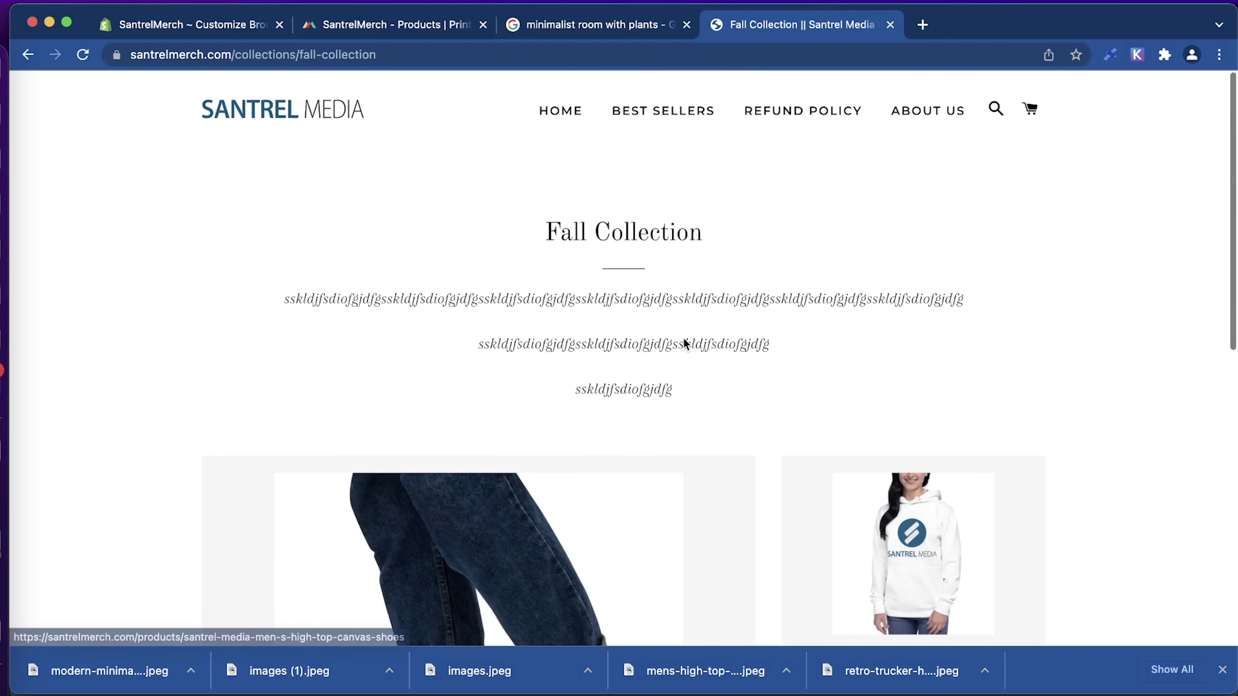
{"action": "scroll", "coordinate": [718, 420], "scroll_direction": "down", "scroll_amount": 5}
Open the Santrel Media Unisex Hoodie, pick size M then L, and go to checkout.
{"action": "left_click", "coordinate": [930, 246]}
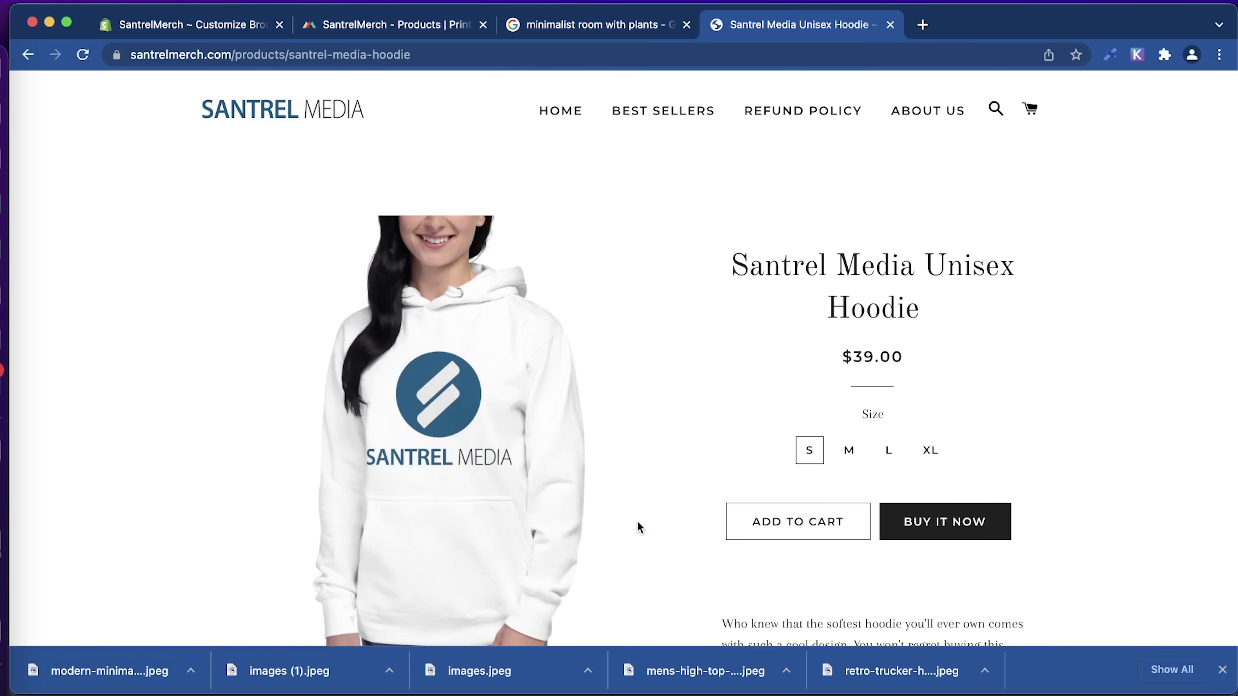
{"action": "scroll", "coordinate": [637, 522], "scroll_direction": "down", "scroll_amount": 10}
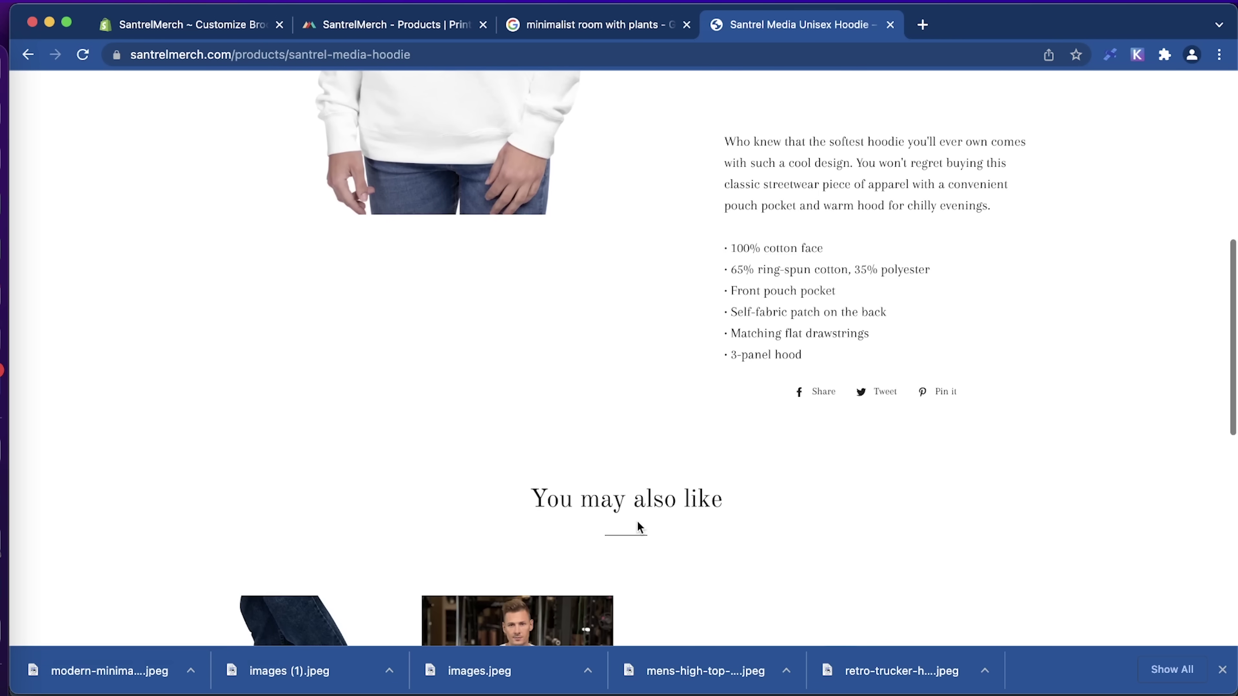
{"action": "scroll", "coordinate": [637, 520], "scroll_direction": "up", "scroll_amount": 6}
{"action": "scroll", "coordinate": [636, 521], "scroll_direction": "down", "scroll_amount": 18}
{"action": "scroll", "coordinate": [636, 521], "scroll_direction": "up", "scroll_amount": 5}
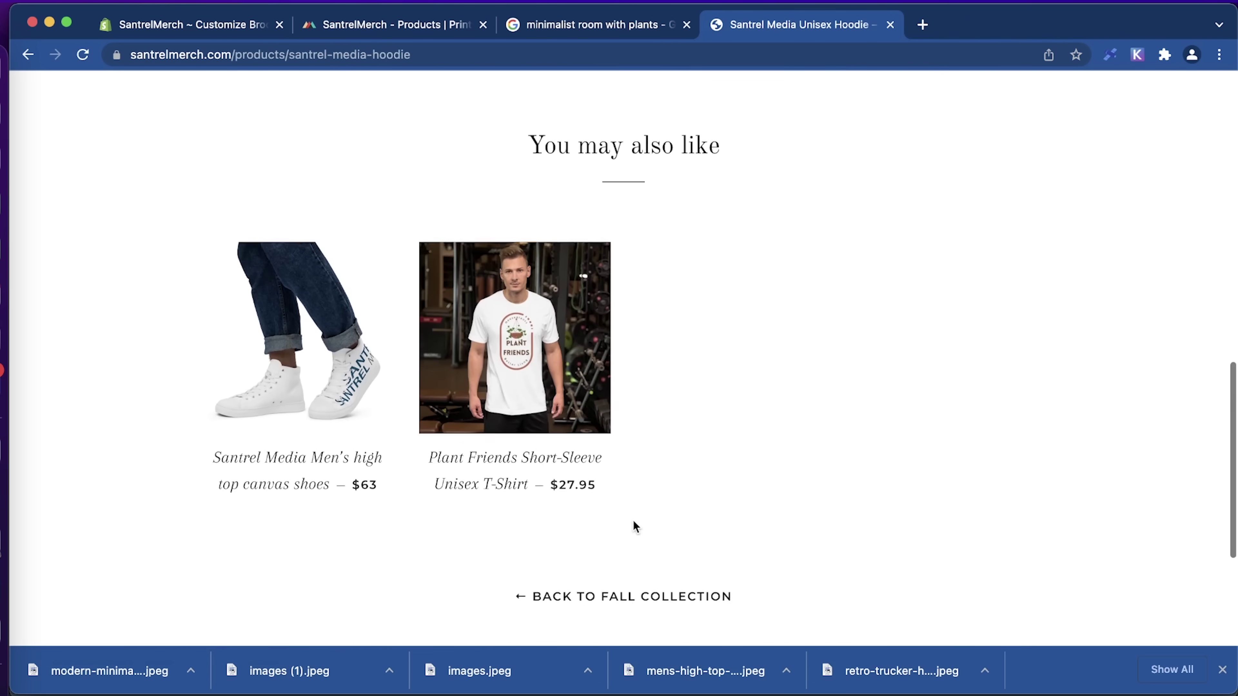
{"action": "scroll", "coordinate": [824, 420], "scroll_direction": "up", "scroll_amount": 10}
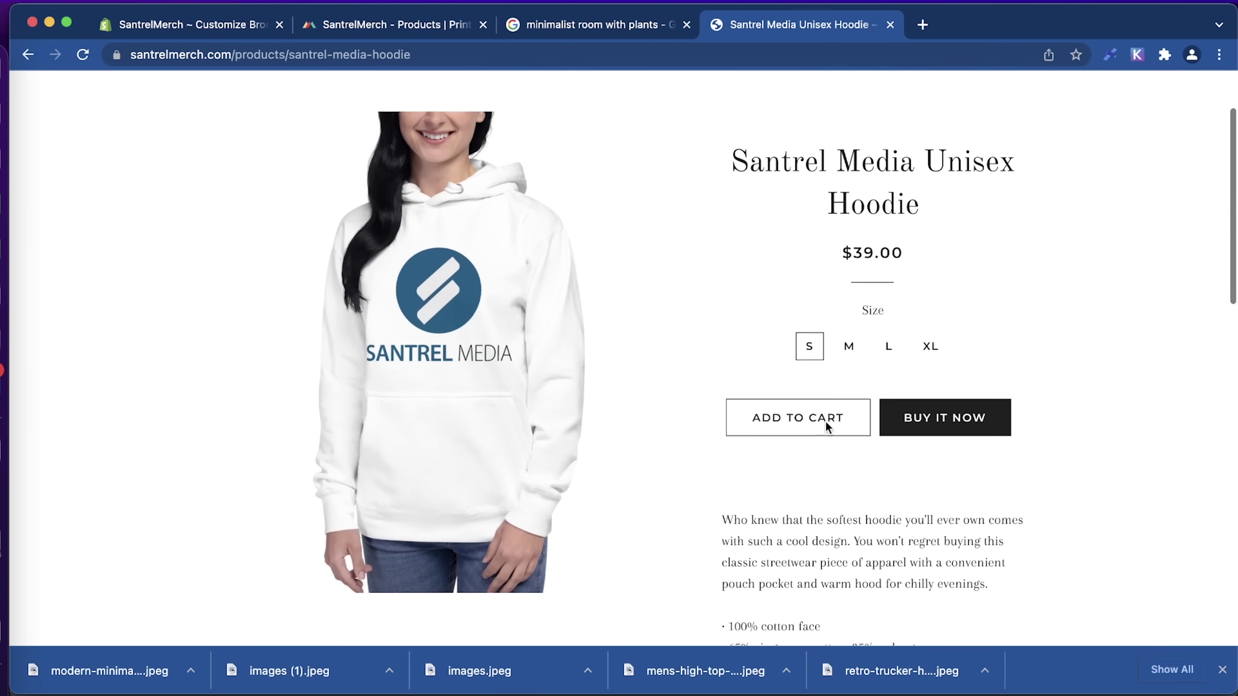
{"action": "scroll", "coordinate": [825, 420], "scroll_direction": "up", "scroll_amount": 1}
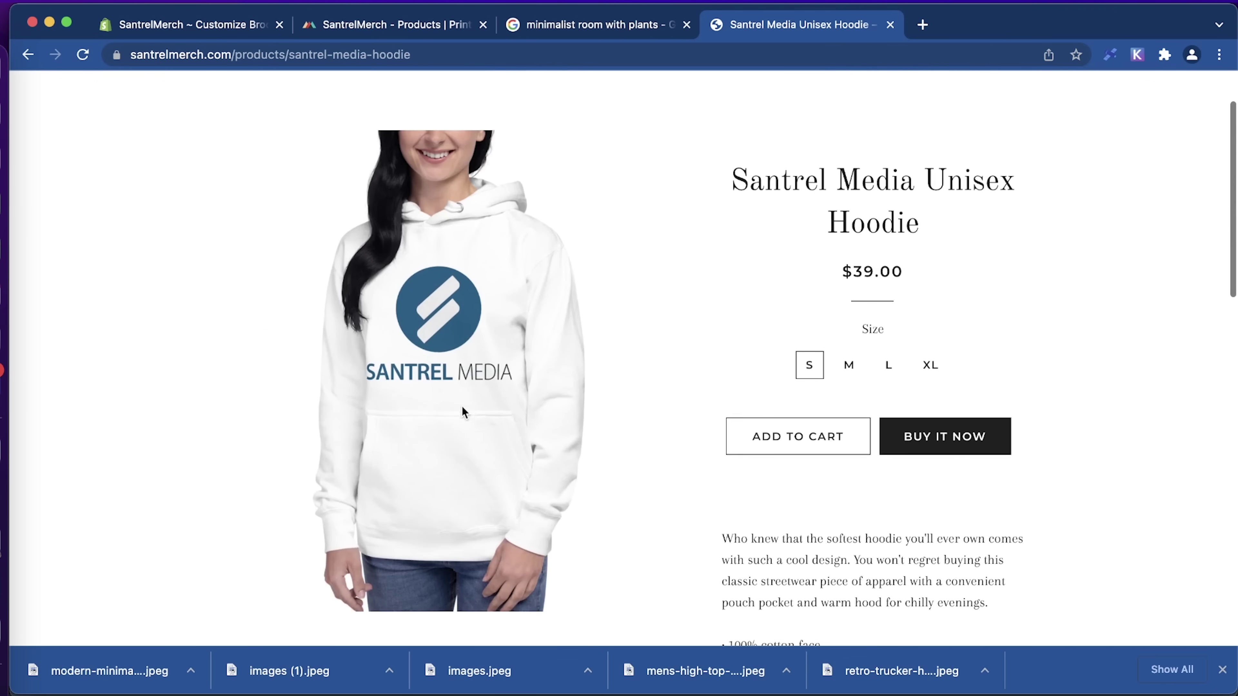
{"action": "left_click", "coordinate": [853, 368]}
{"action": "left_click", "coordinate": [891, 368]}
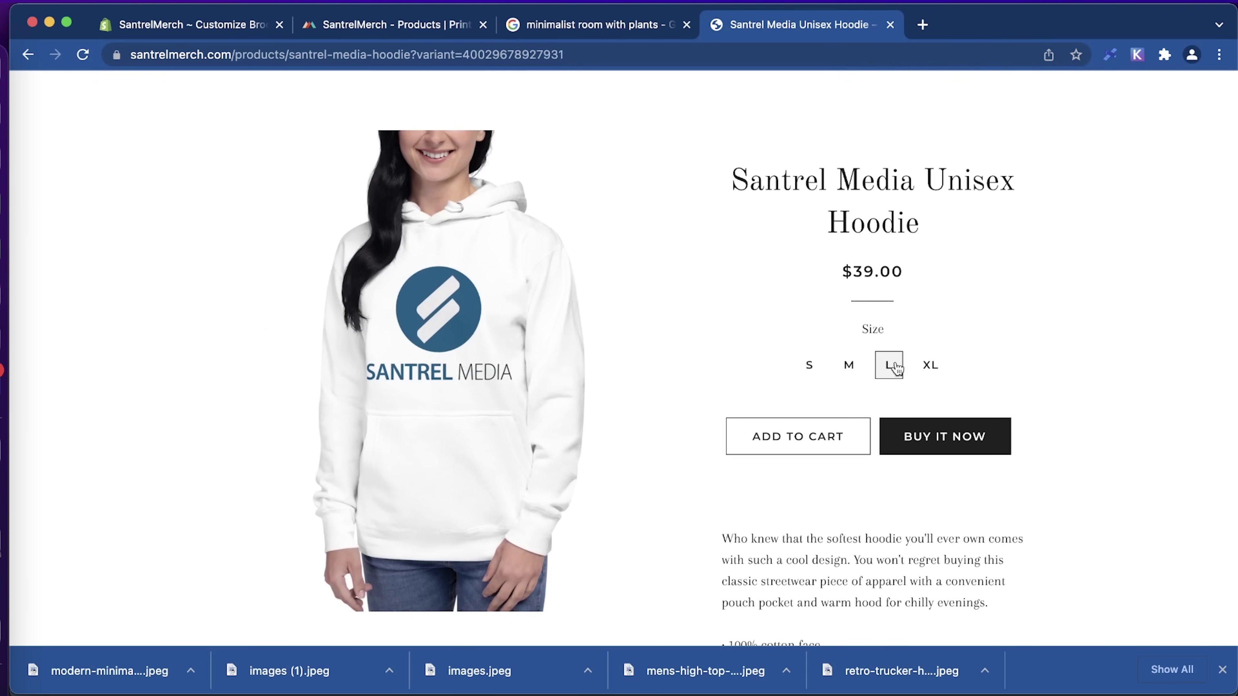
{"action": "left_click", "coordinate": [948, 440]}
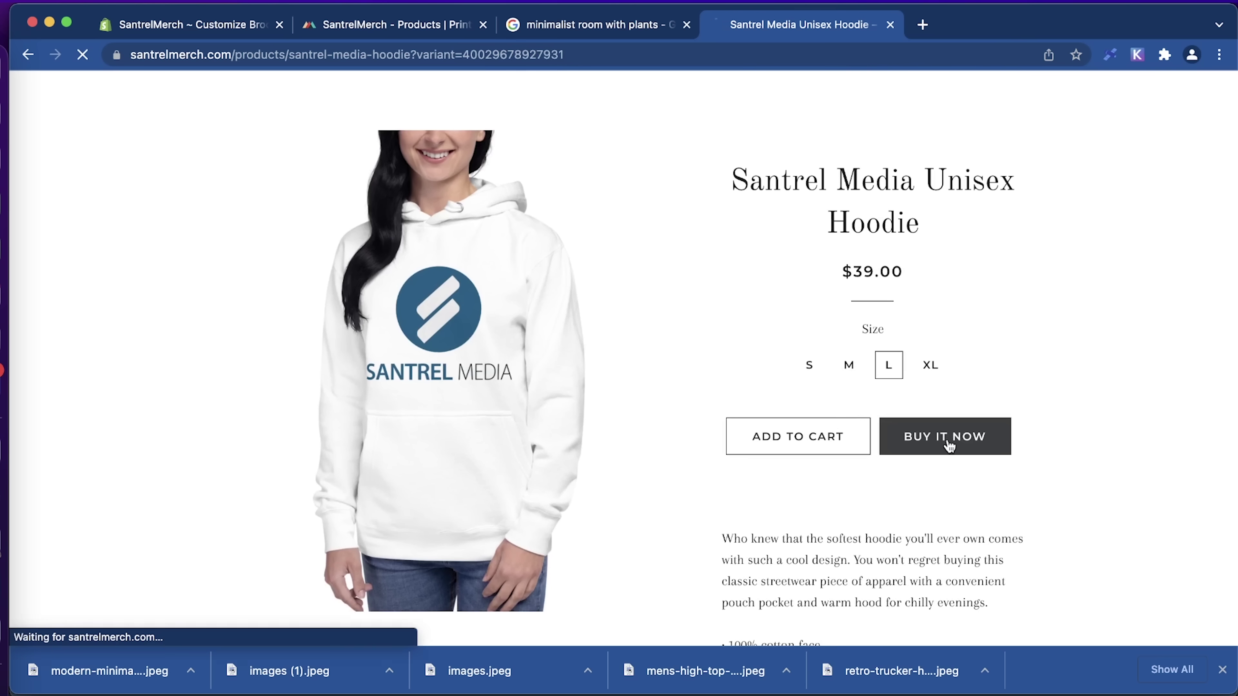
Return to the storefront homepage, advance the hero slideshow, and close the store tab.
{"action": "scroll", "coordinate": [1006, 411], "scroll_direction": "up", "scroll_amount": 2}
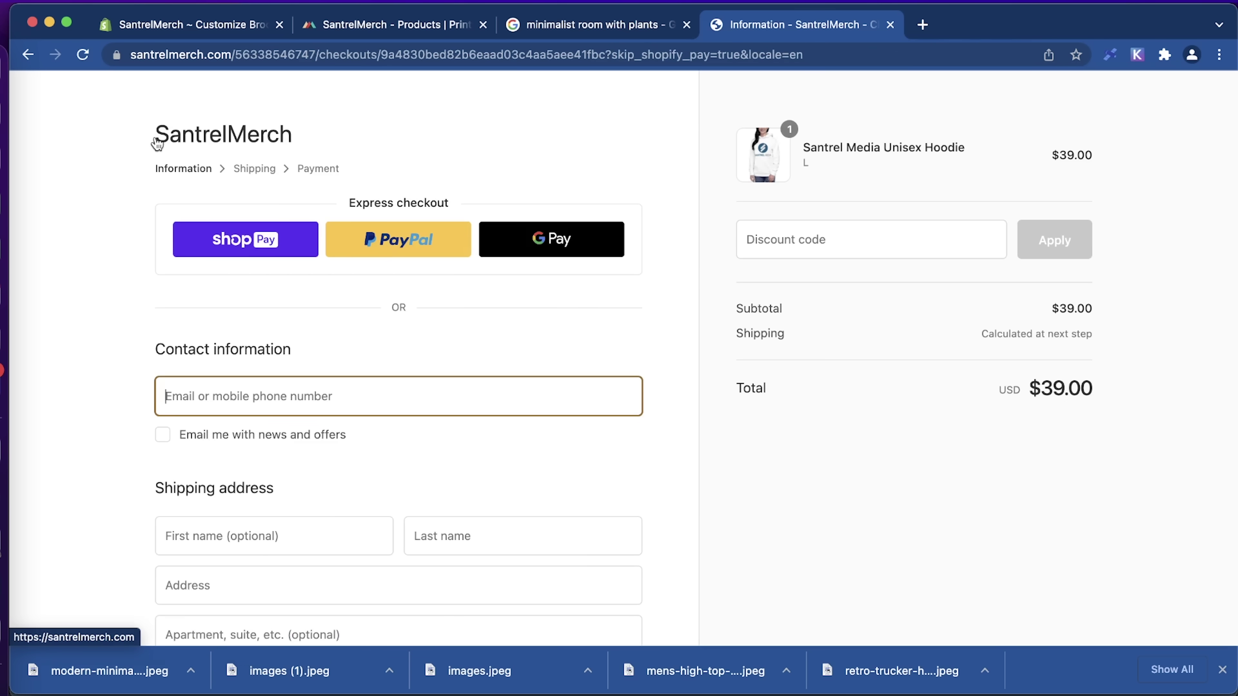
{"action": "left_click", "coordinate": [194, 143]}
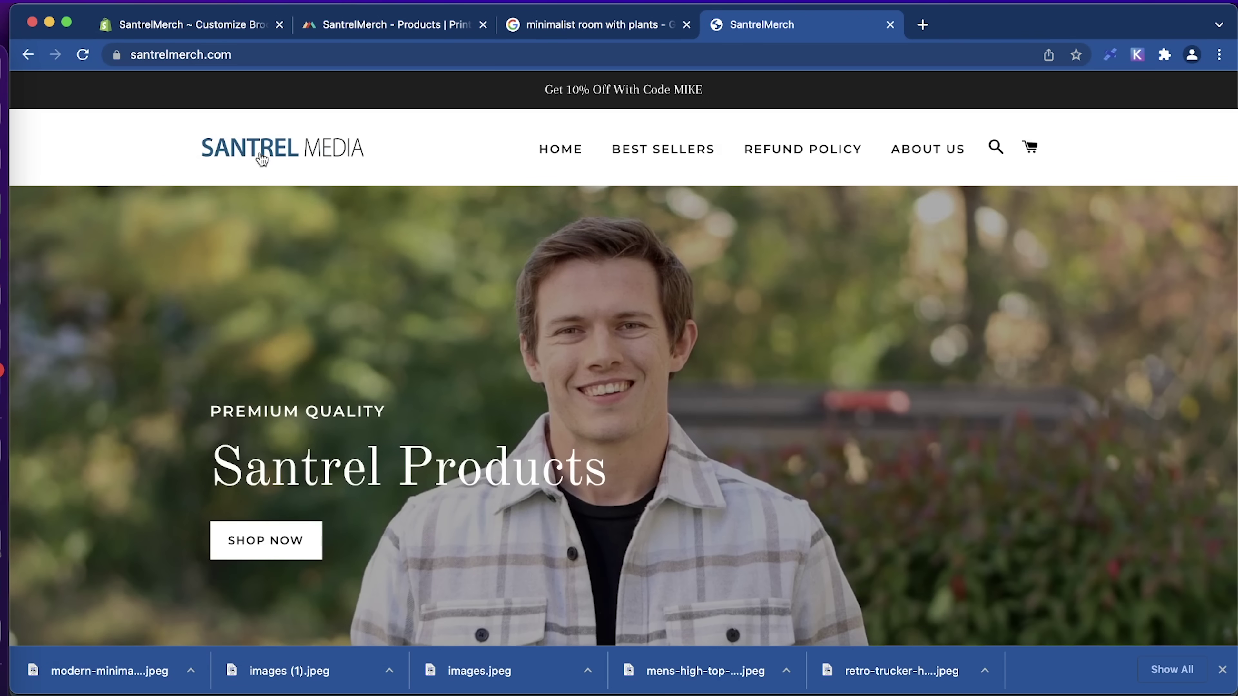
{"action": "scroll", "coordinate": [513, 296], "scroll_direction": "down", "scroll_amount": 10}
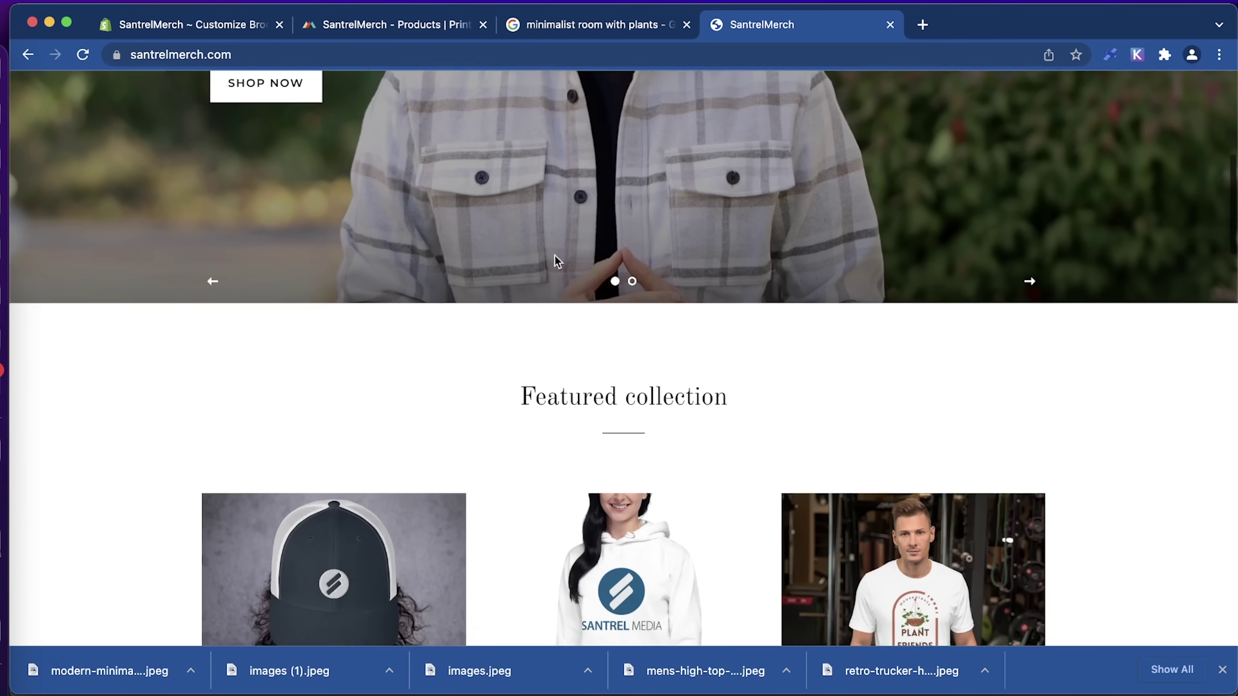
{"action": "scroll", "coordinate": [690, 409], "scroll_direction": "down", "scroll_amount": 5}
{"action": "scroll", "coordinate": [692, 410], "scroll_direction": "up", "scroll_amount": 15}
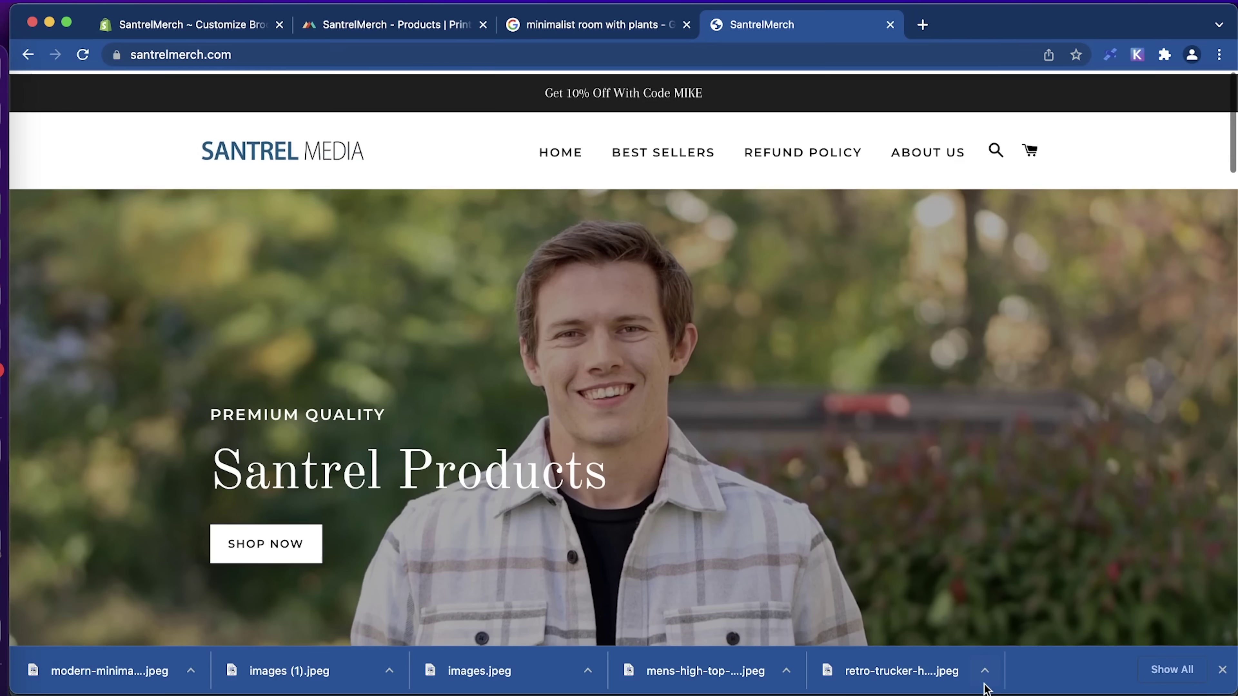
{"action": "scroll", "coordinate": [1064, 380], "scroll_direction": "down", "scroll_amount": 5}
{"action": "left_click", "coordinate": [1032, 423]}
{"action": "scroll", "coordinate": [1033, 424], "scroll_direction": "up", "scroll_amount": 4}
{"action": "scroll", "coordinate": [1033, 423], "scroll_direction": "down", "scroll_amount": 15}
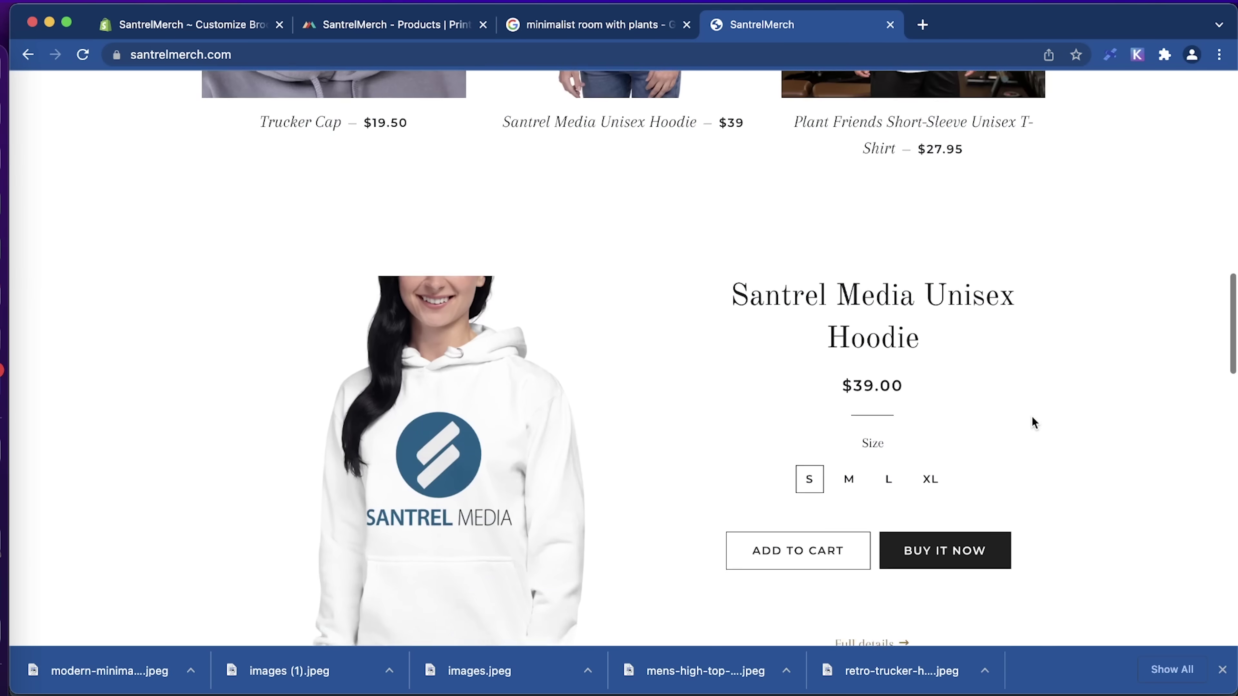
{"action": "scroll", "coordinate": [1032, 419], "scroll_direction": "down", "scroll_amount": 10}
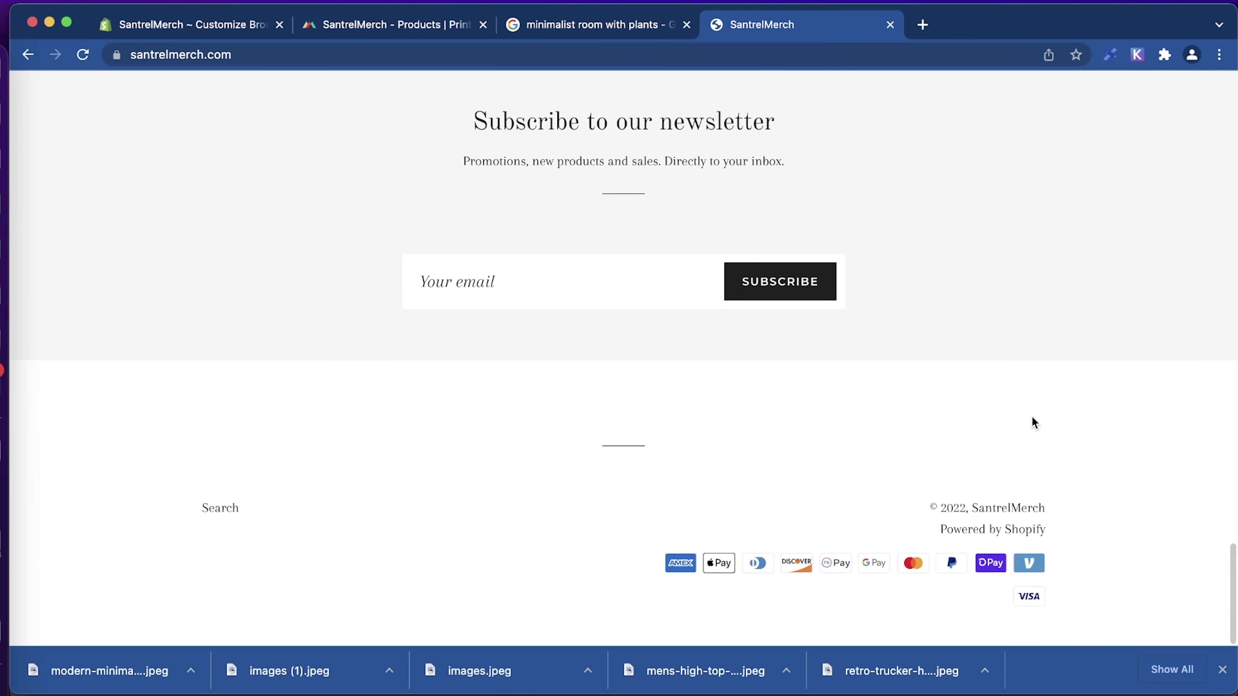
{"action": "key", "text": "super+w"}
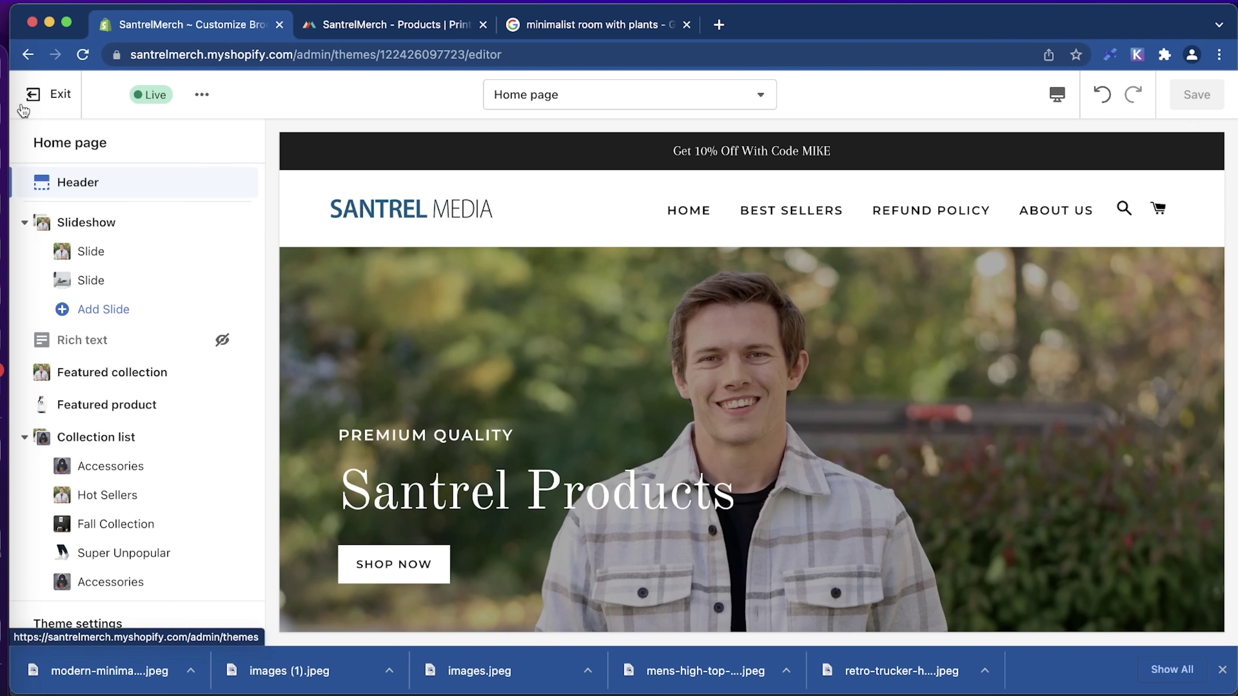
Exit the theme editor and open Shopify Payments setup from the admin Home setup guide.
{"action": "left_click", "coordinate": [34, 96]}
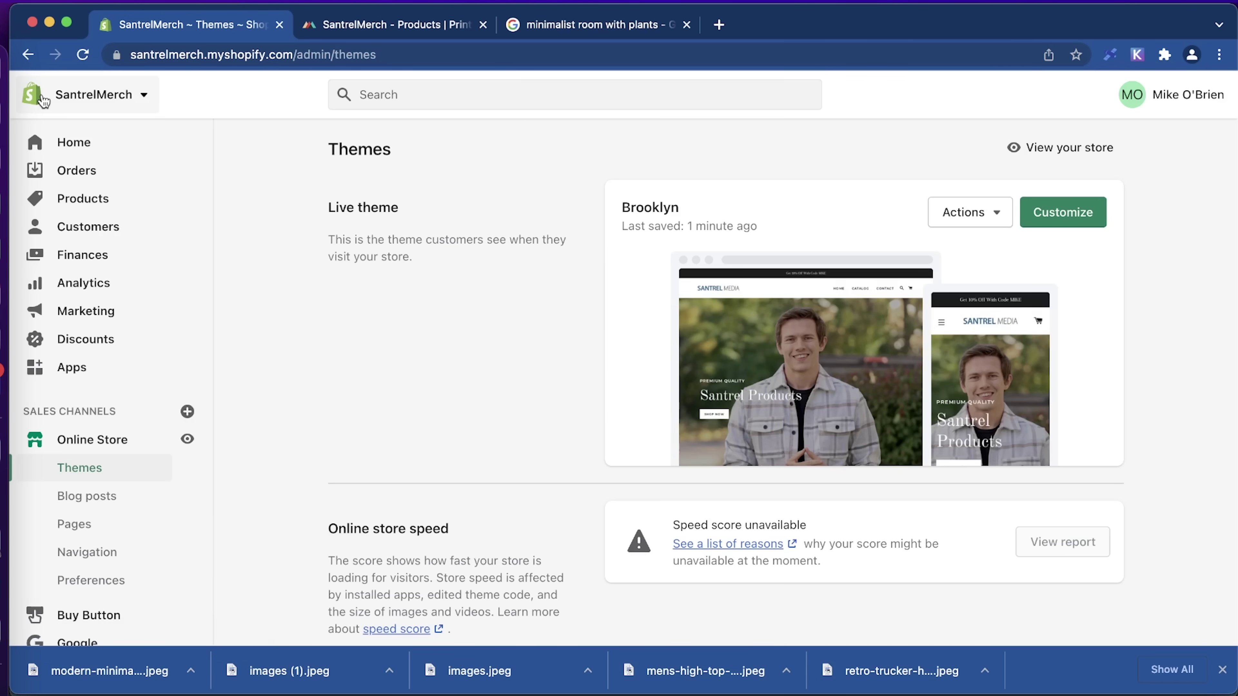
{"action": "left_click", "coordinate": [67, 141]}
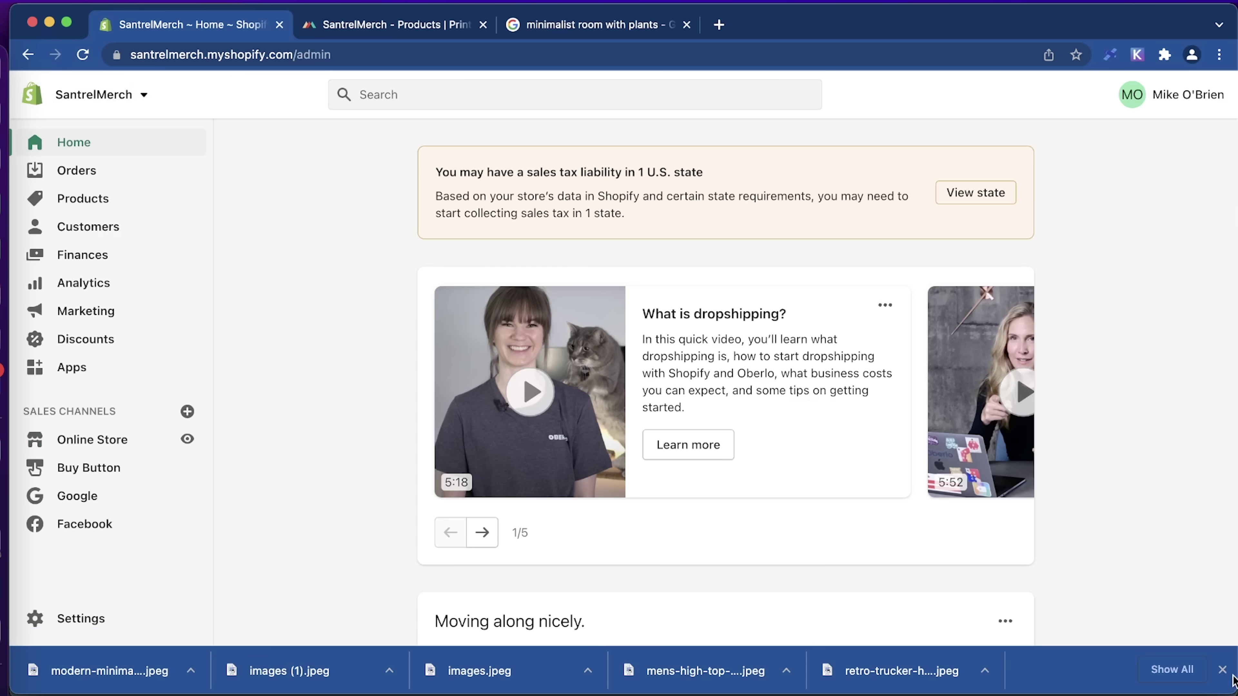
{"action": "left_click", "coordinate": [1222, 670]}
{"action": "scroll", "coordinate": [738, 515], "scroll_direction": "down", "scroll_amount": 5}
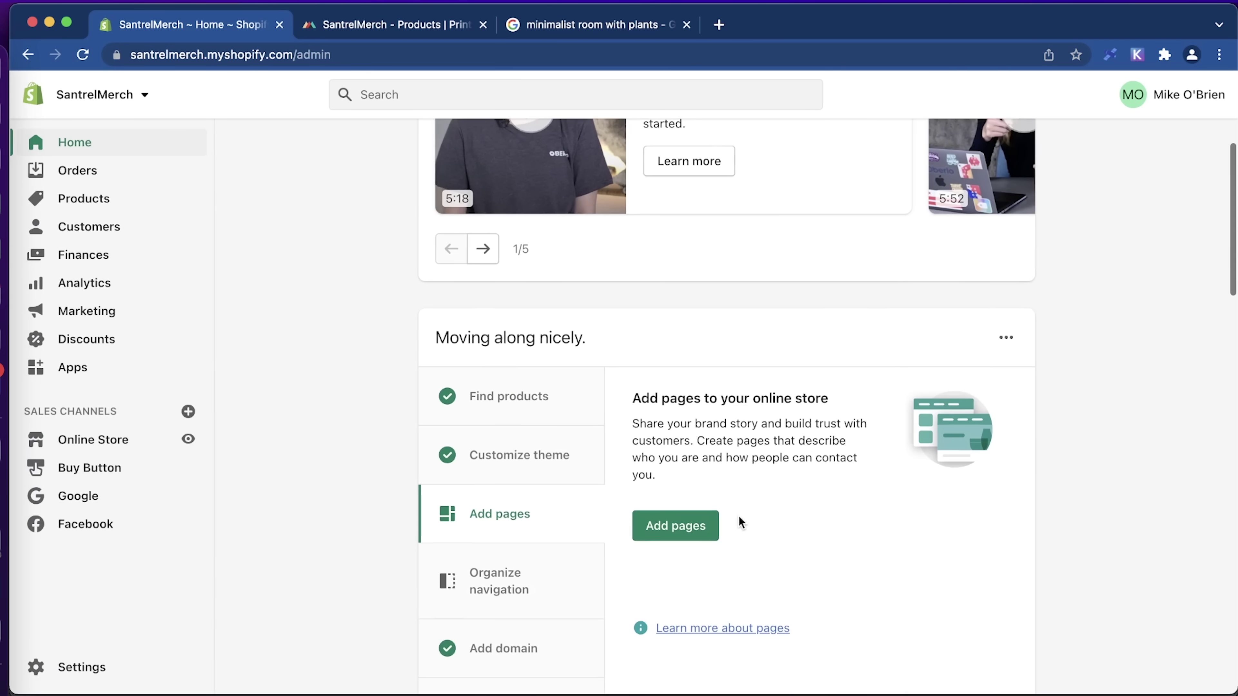
{"action": "scroll", "coordinate": [738, 515], "scroll_direction": "down", "scroll_amount": 1}
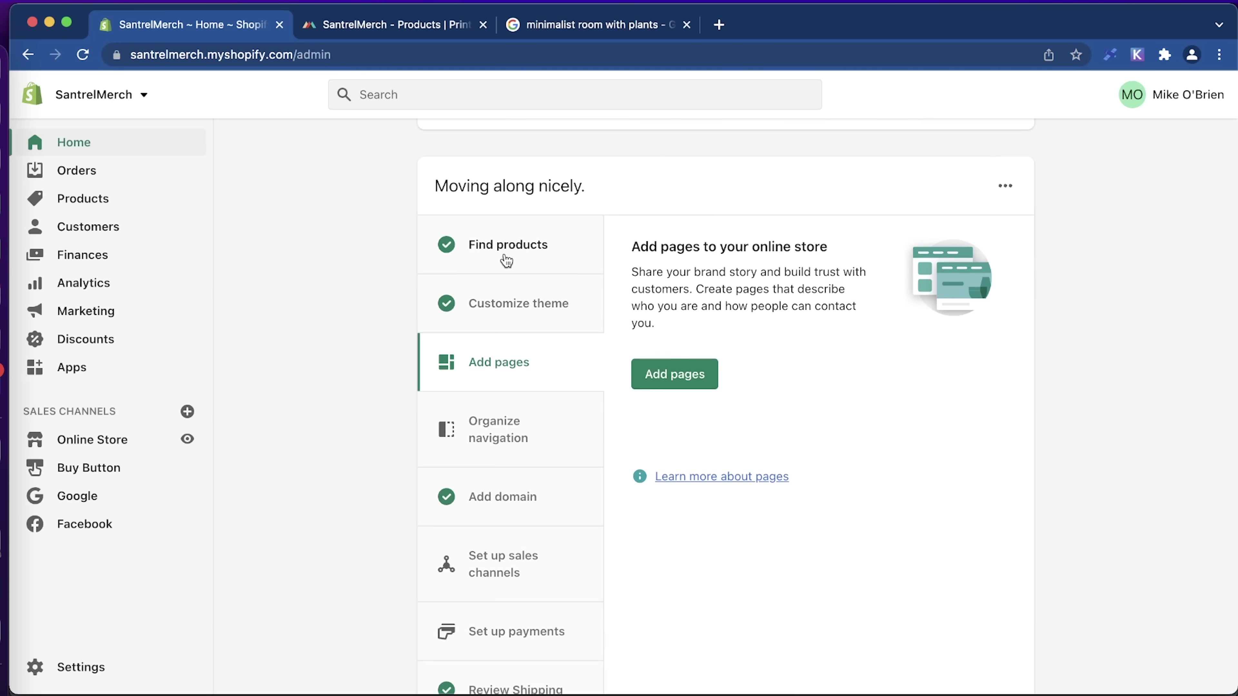
{"action": "scroll", "coordinate": [335, 470], "scroll_direction": "down", "scroll_amount": 2}
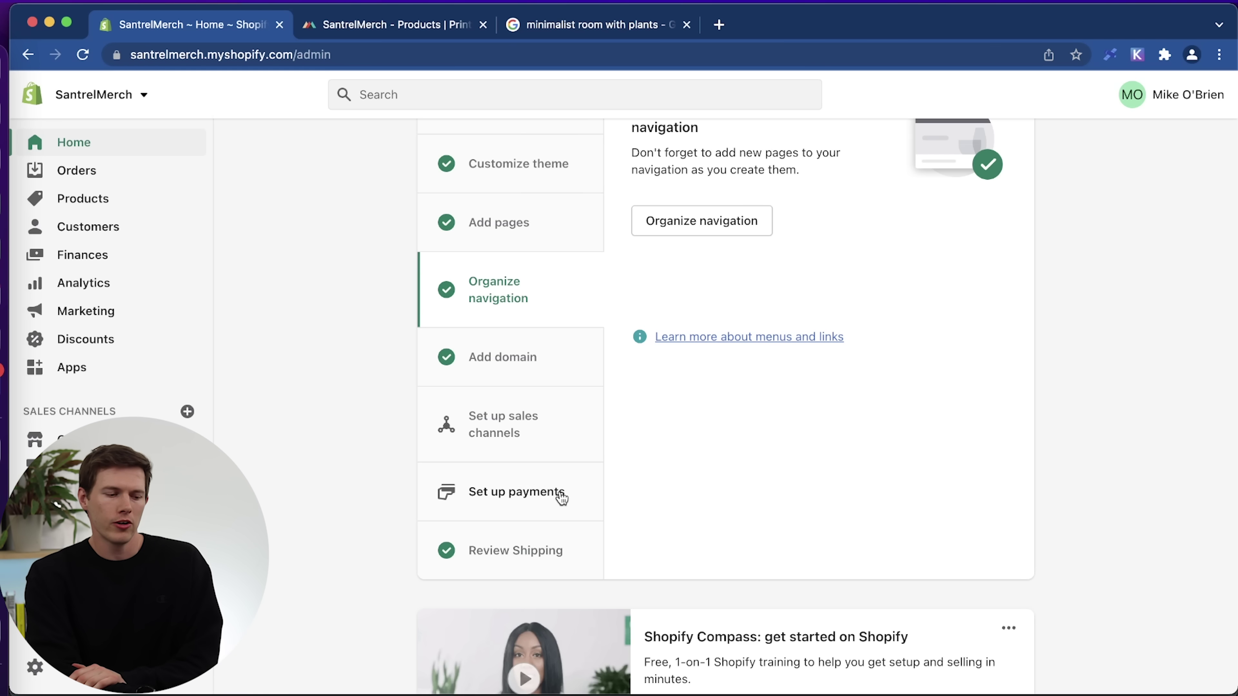
{"action": "left_click", "coordinate": [560, 495]}
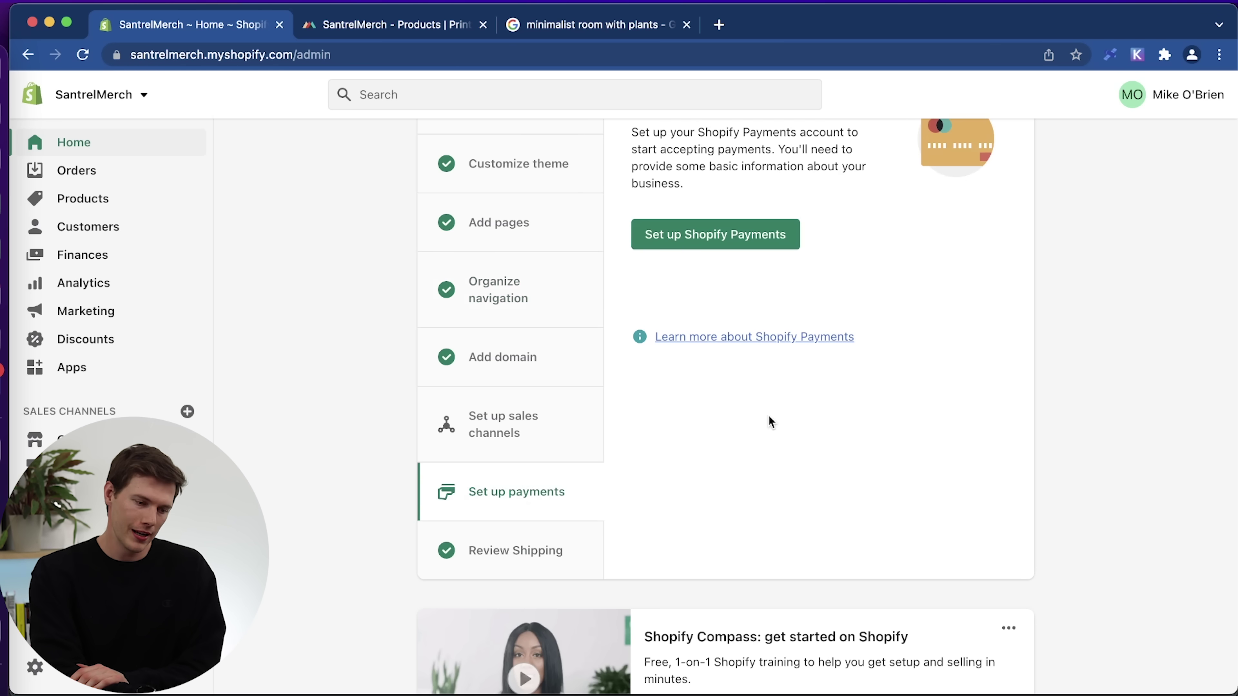
{"action": "scroll", "coordinate": [765, 421], "scroll_direction": "up", "scroll_amount": 2}
{"action": "left_click", "coordinate": [708, 317]}
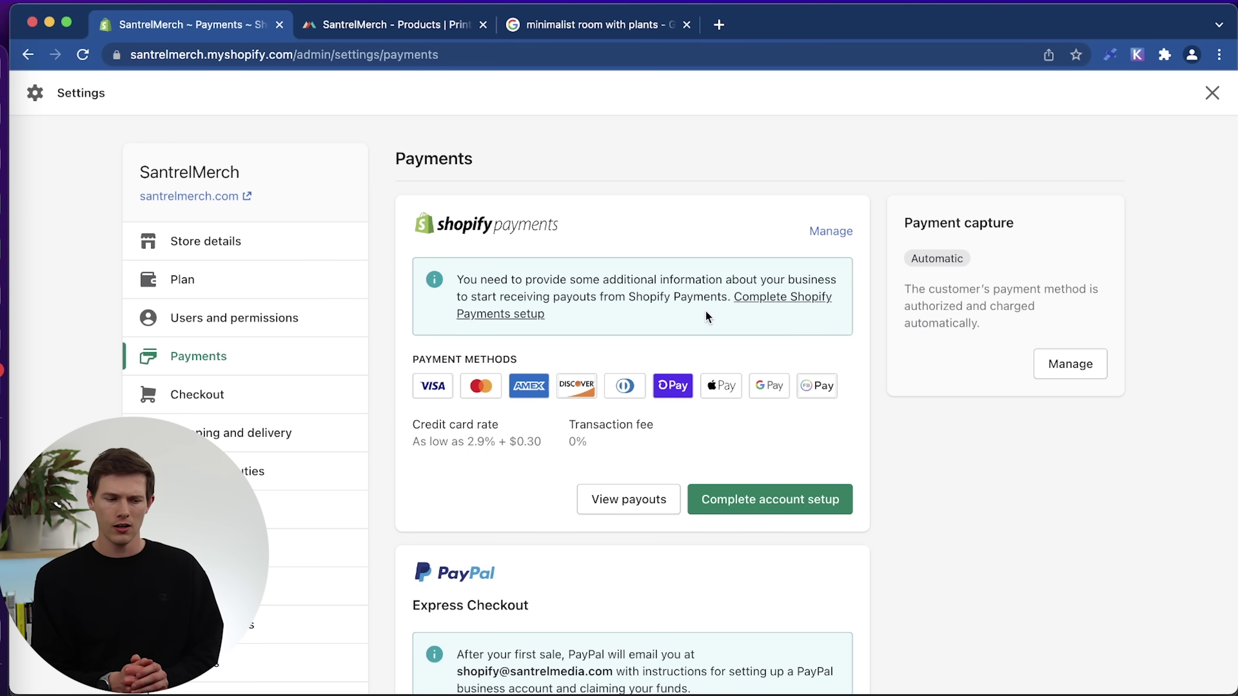
{"action": "scroll", "coordinate": [675, 645], "scroll_direction": "down", "scroll_amount": 5}
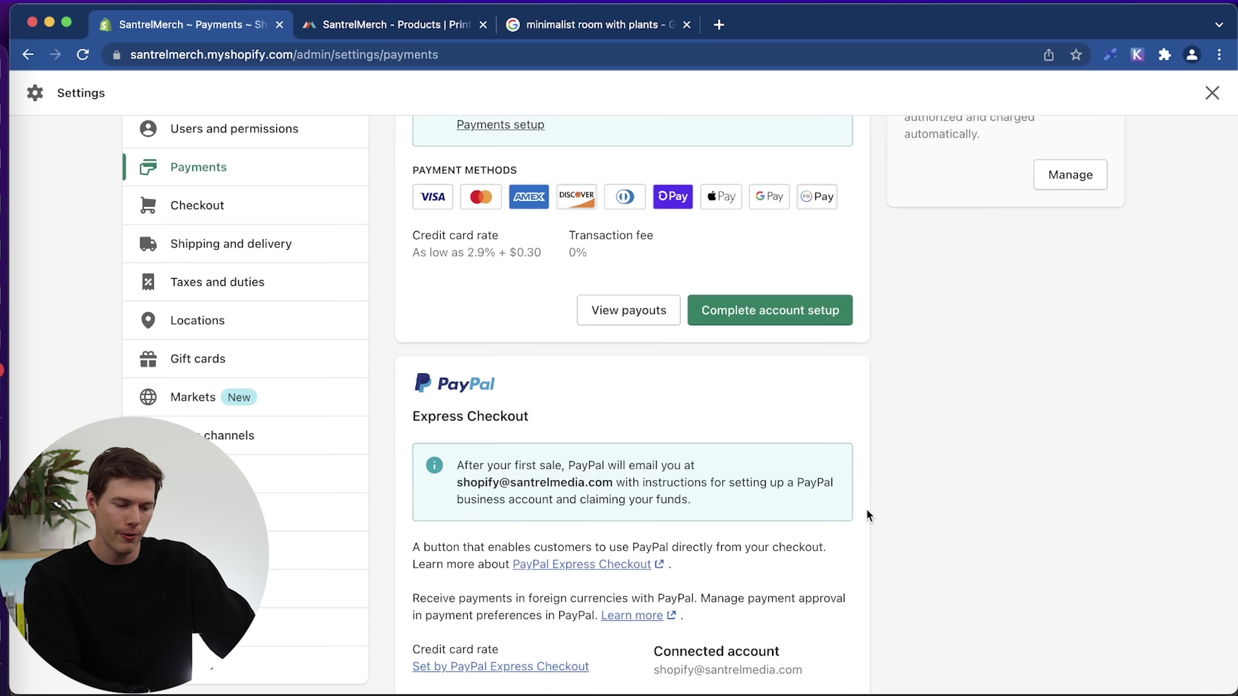
{"action": "scroll", "coordinate": [866, 510], "scroll_direction": "down", "scroll_amount": 4}
{"action": "scroll", "coordinate": [866, 510], "scroll_direction": "down", "scroll_amount": 9}
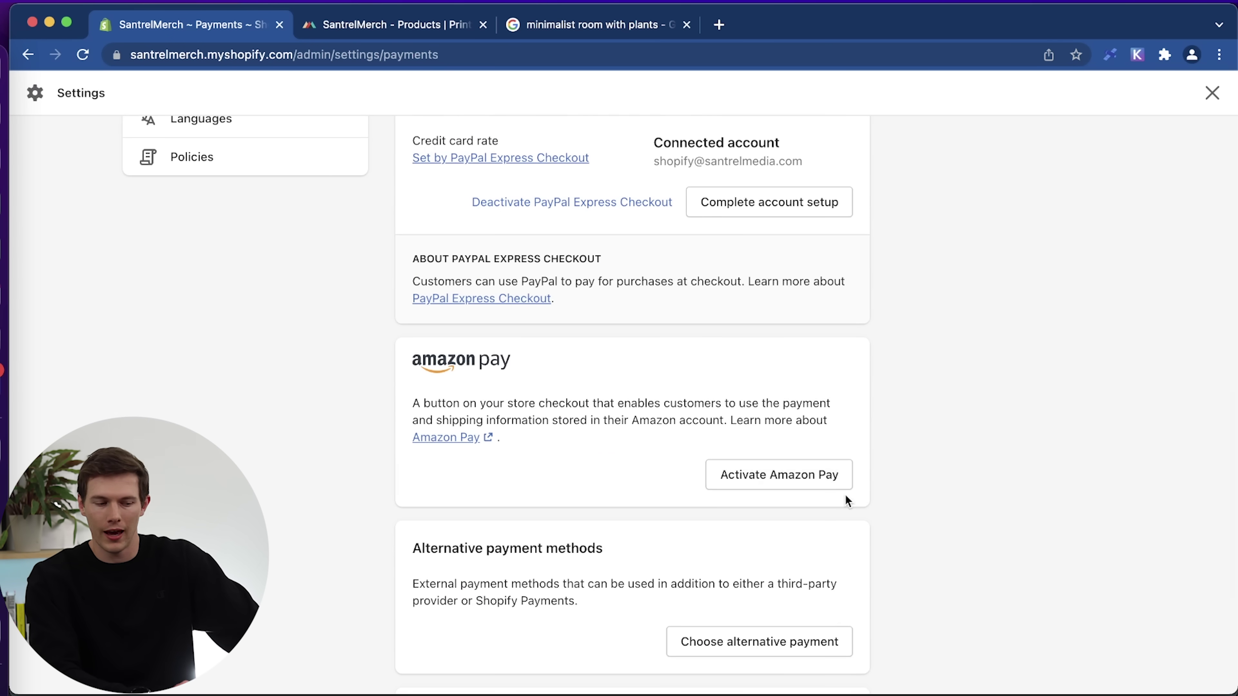
{"action": "scroll", "coordinate": [845, 496], "scroll_direction": "down", "scroll_amount": 6}
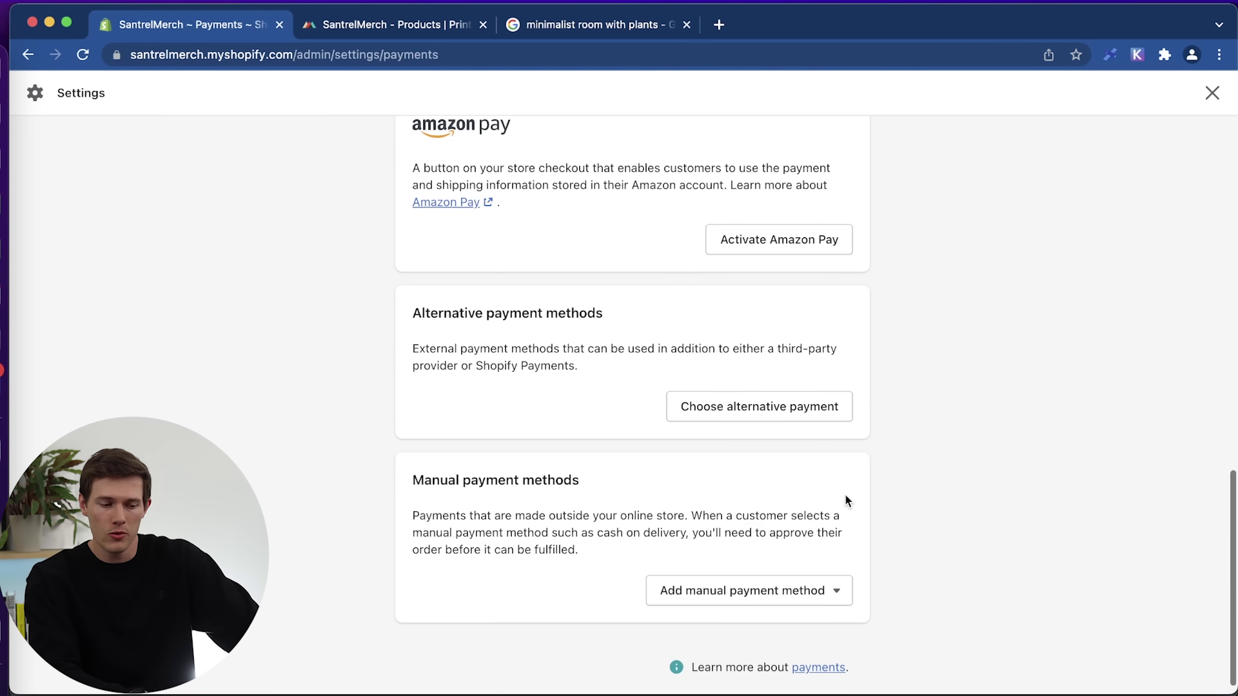
{"action": "scroll", "coordinate": [933, 458], "scroll_direction": "up", "scroll_amount": 20}
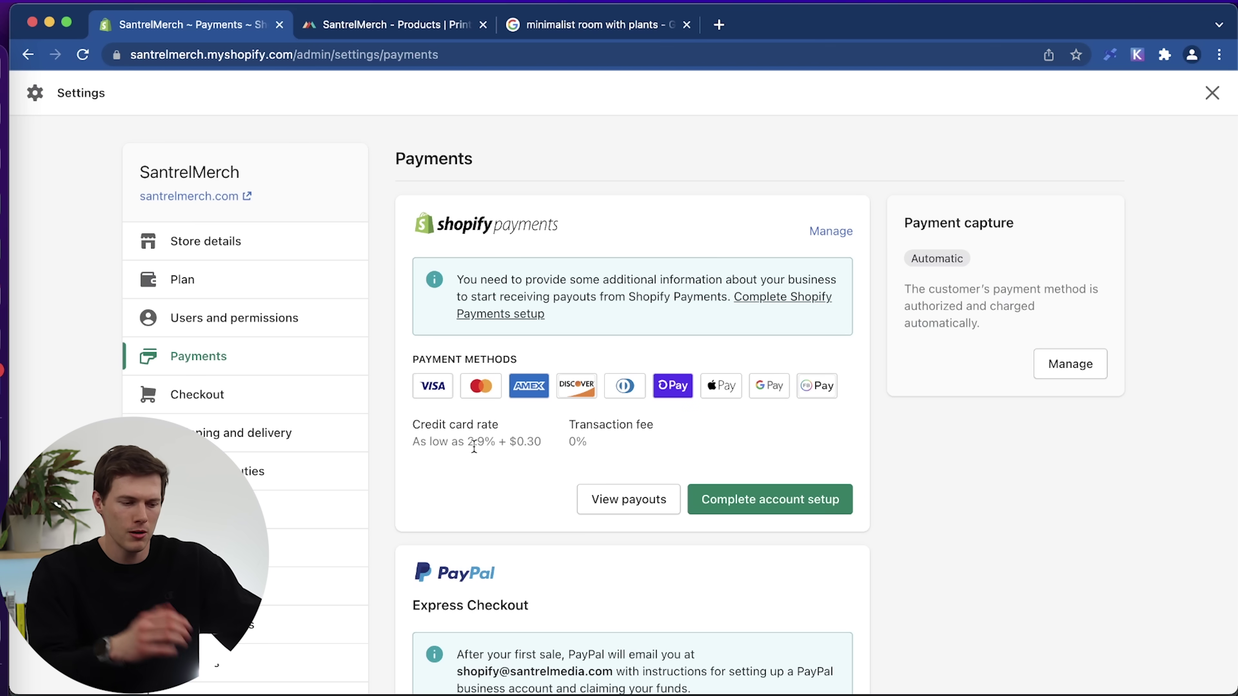
In the Shopify Payments account setup, remove 'SP * ' from the statement descriptor and make it SANTREL-MERCH.
{"action": "left_click", "coordinate": [766, 510]}
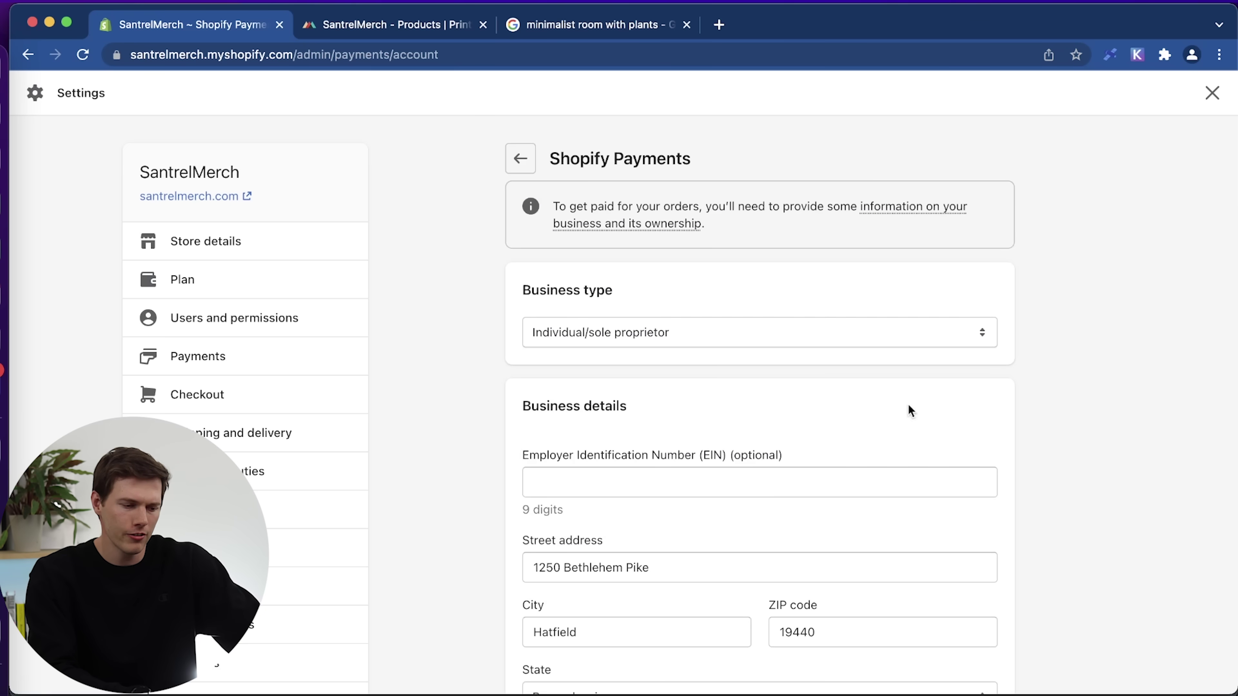
{"action": "scroll", "coordinate": [1064, 383], "scroll_direction": "down", "scroll_amount": 3}
{"action": "scroll", "coordinate": [1064, 386], "scroll_direction": "down", "scroll_amount": 8}
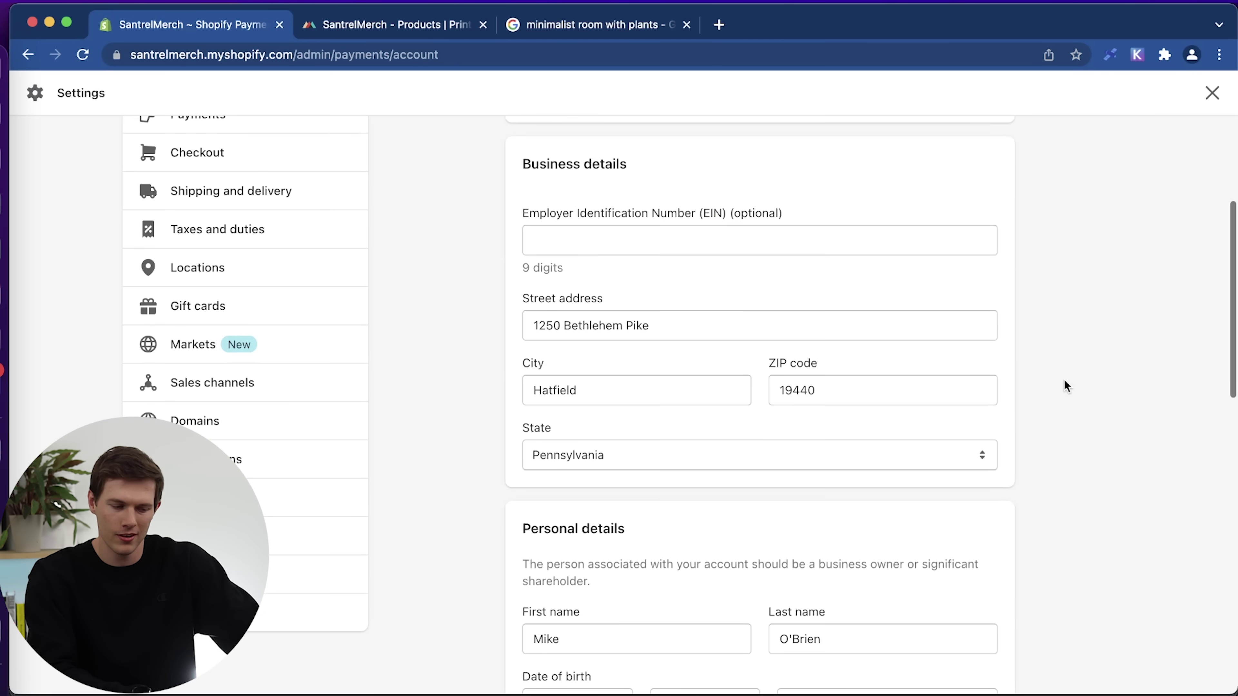
{"action": "scroll", "coordinate": [1064, 385], "scroll_direction": "down", "scroll_amount": 12}
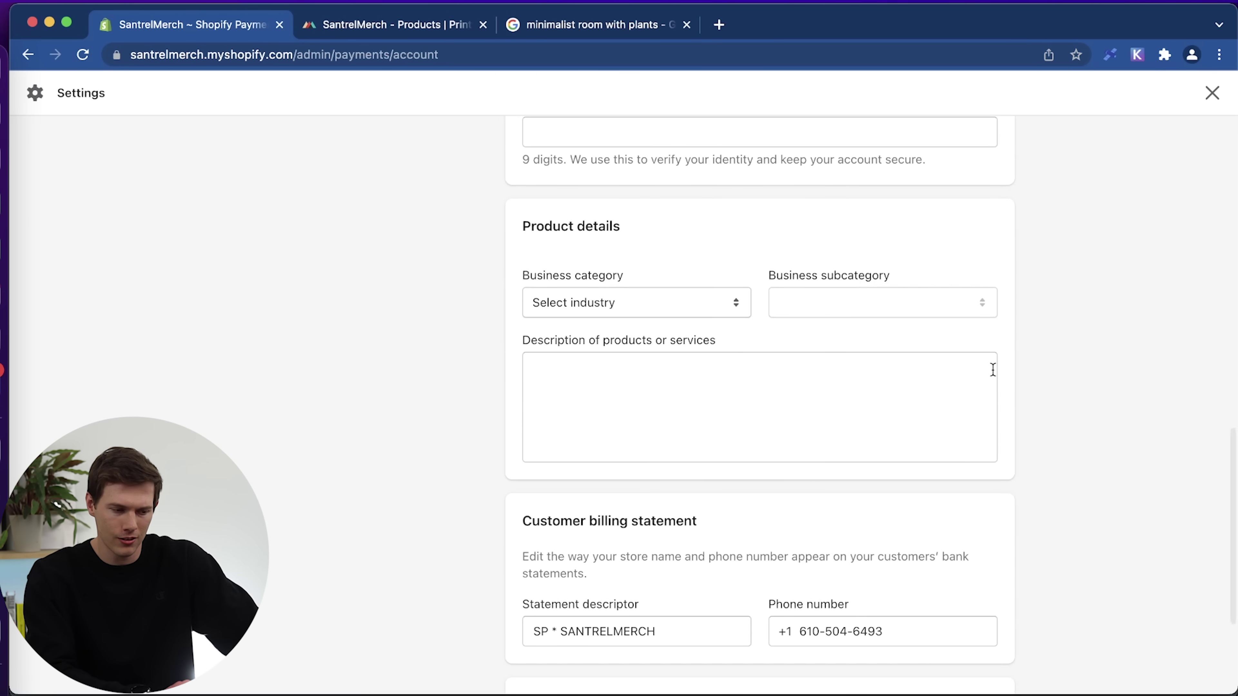
{"action": "scroll", "coordinate": [992, 366], "scroll_direction": "down", "scroll_amount": 2}
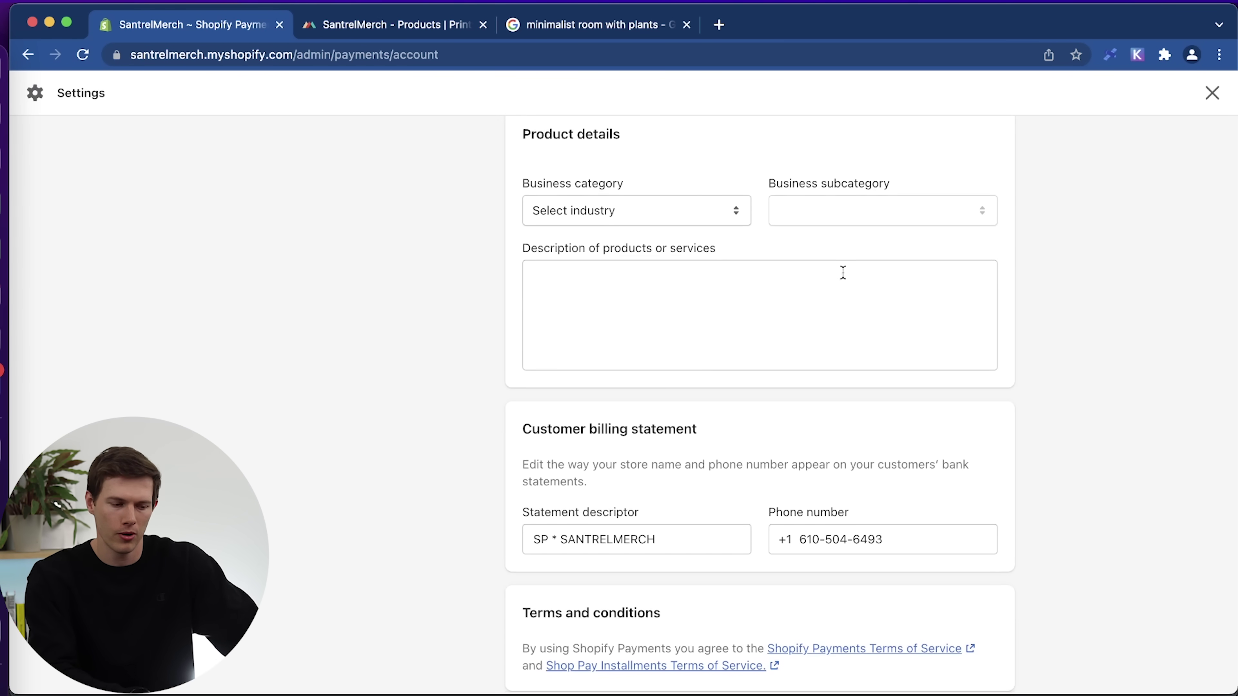
{"action": "scroll", "coordinate": [1163, 514], "scroll_direction": "down", "scroll_amount": 2}
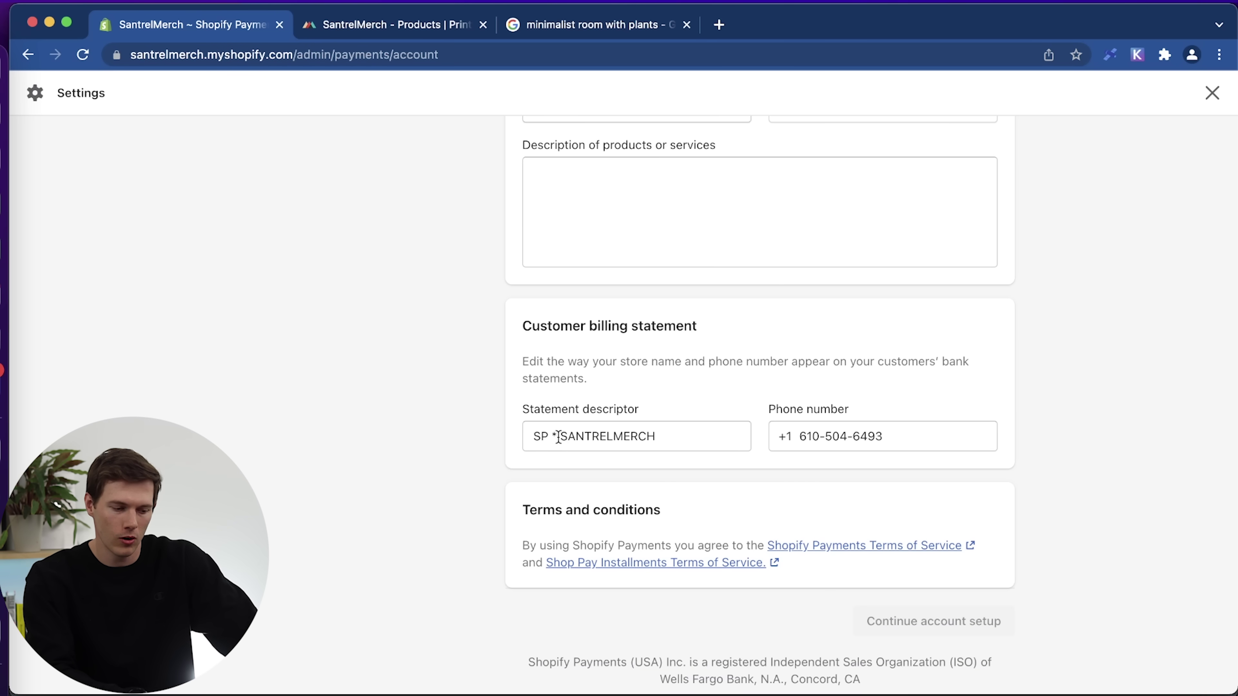
{"action": "left_click_drag", "start_coordinate": [562, 433], "coordinate": [461, 436]}
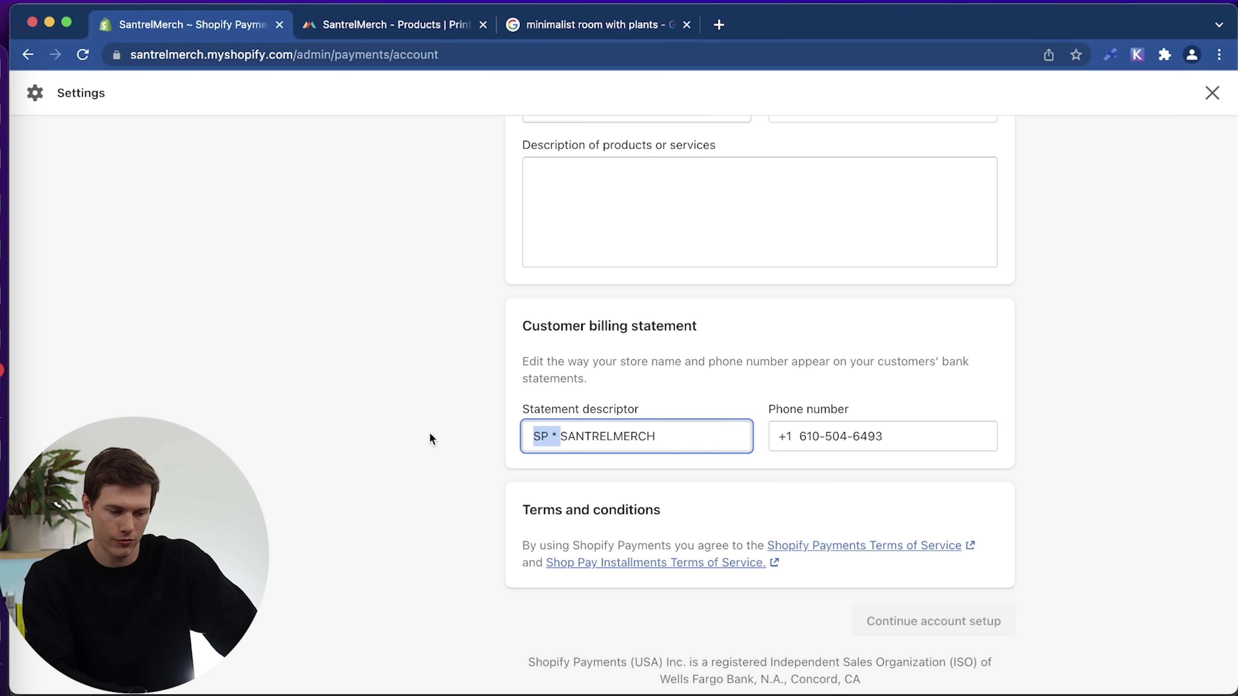
{"action": "key", "text": "BackSpace"}
{"action": "left_click", "coordinate": [584, 435]}
{"action": "type", "text": "-"}
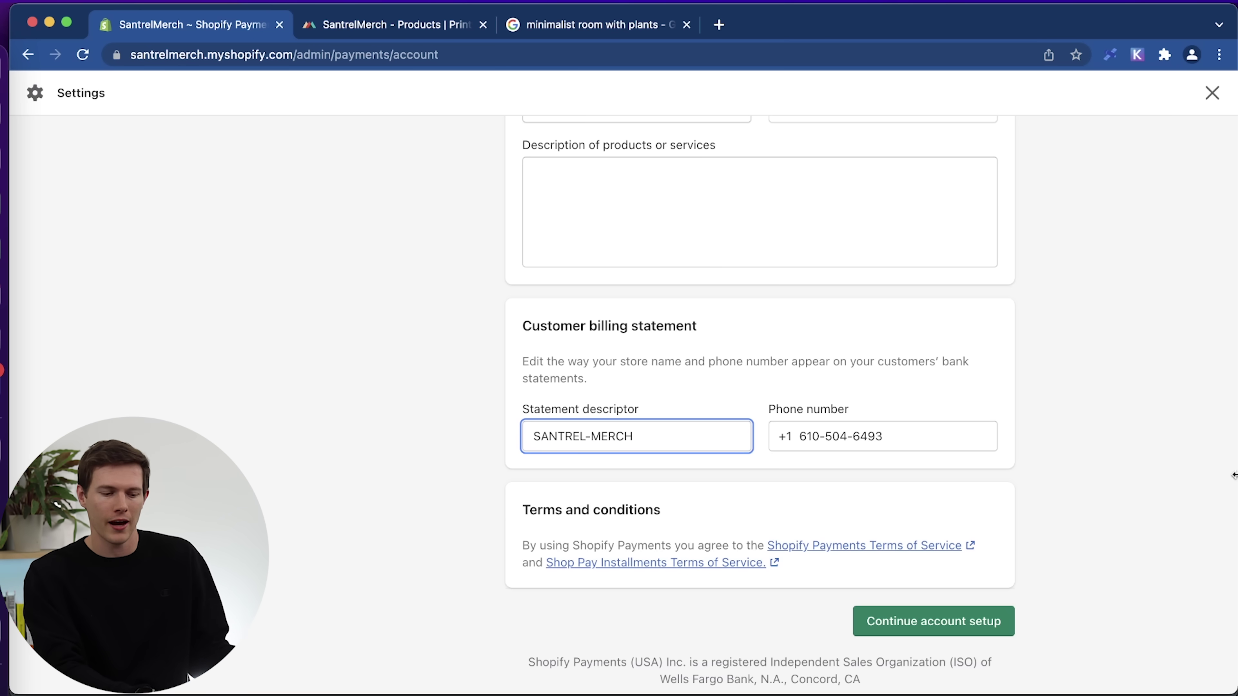
{"action": "scroll", "coordinate": [1139, 489], "scroll_direction": "up", "scroll_amount": 15}
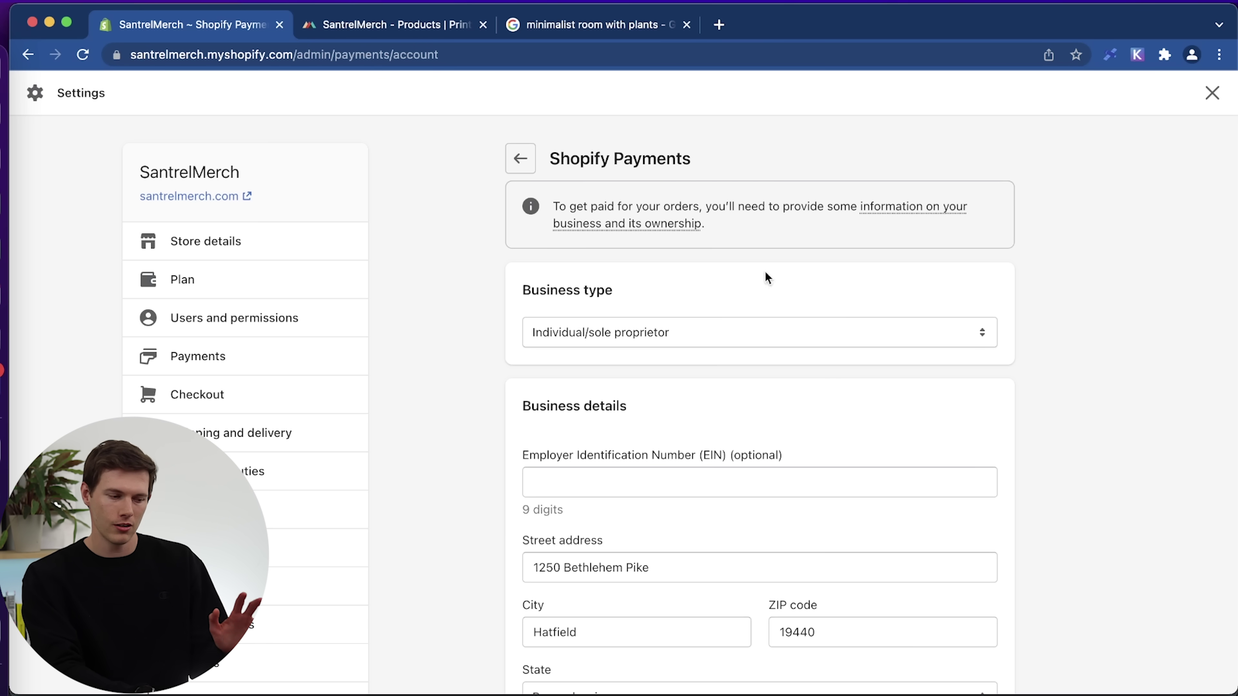
{"action": "left_click", "coordinate": [521, 159]}
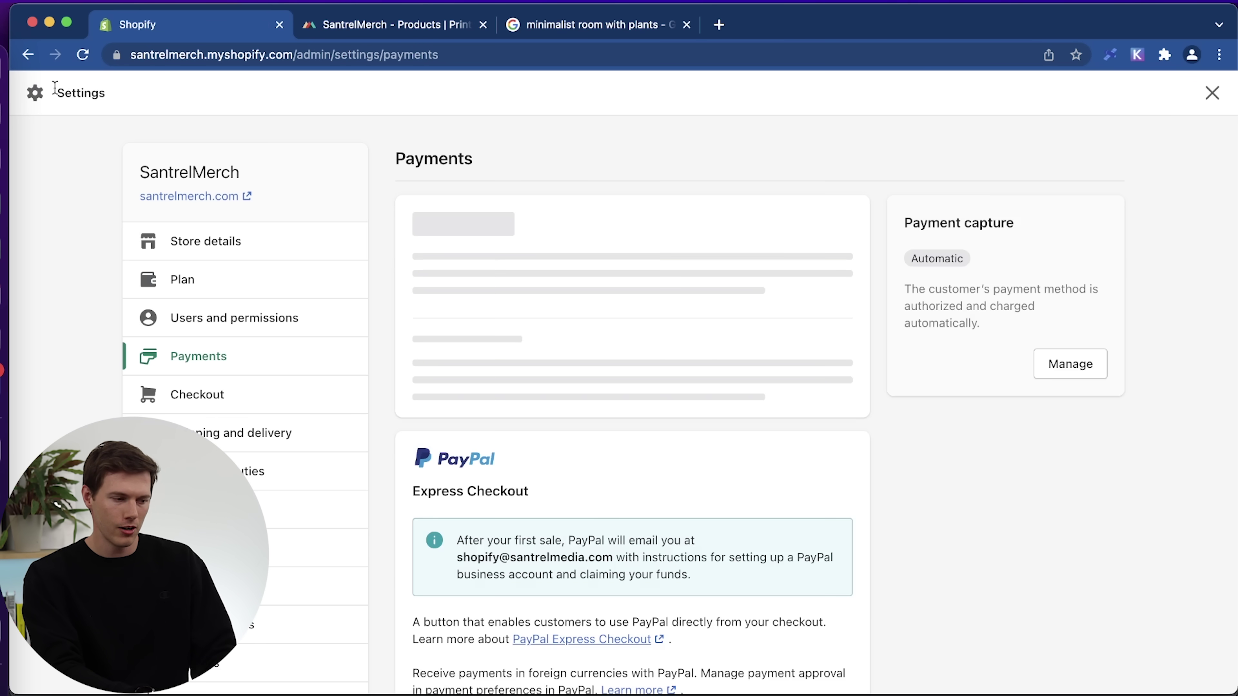
From the Home setup guide, open Sales channels and review Online Store, Facebook, Google and Buy Button.
{"action": "left_click", "coordinate": [1211, 94]}
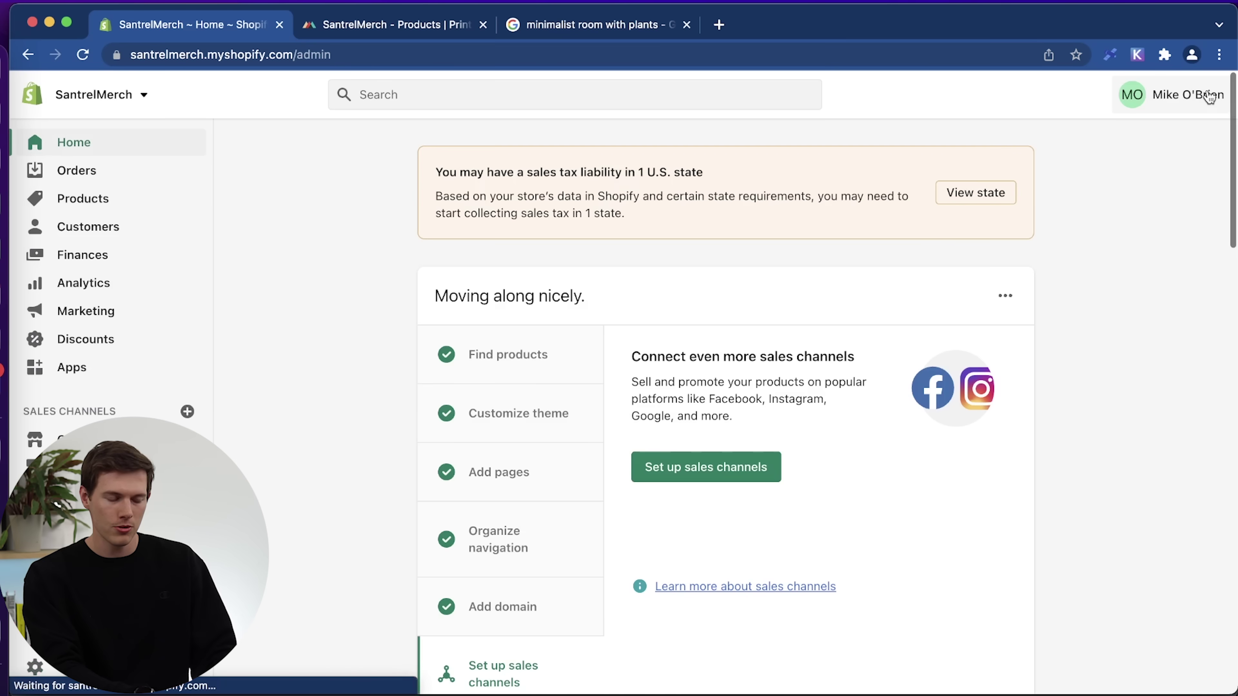
{"action": "scroll", "coordinate": [377, 533], "scroll_direction": "down", "scroll_amount": 8}
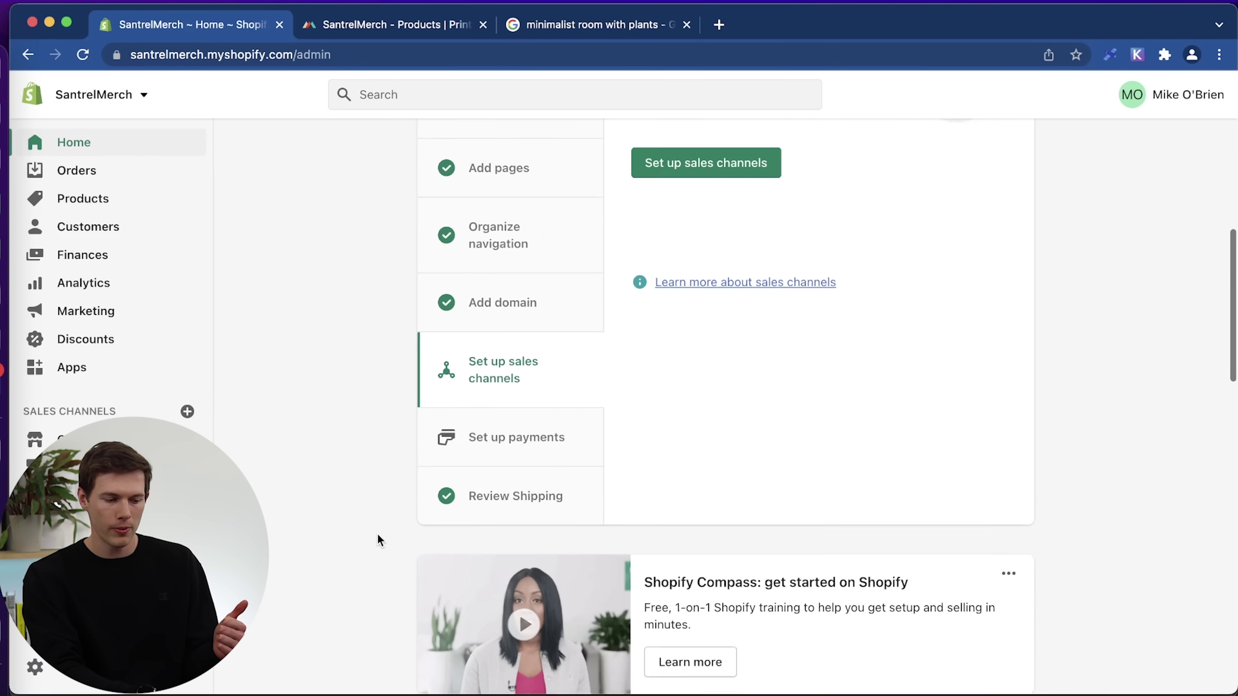
{"action": "scroll", "coordinate": [746, 463], "scroll_direction": "up", "scroll_amount": 2}
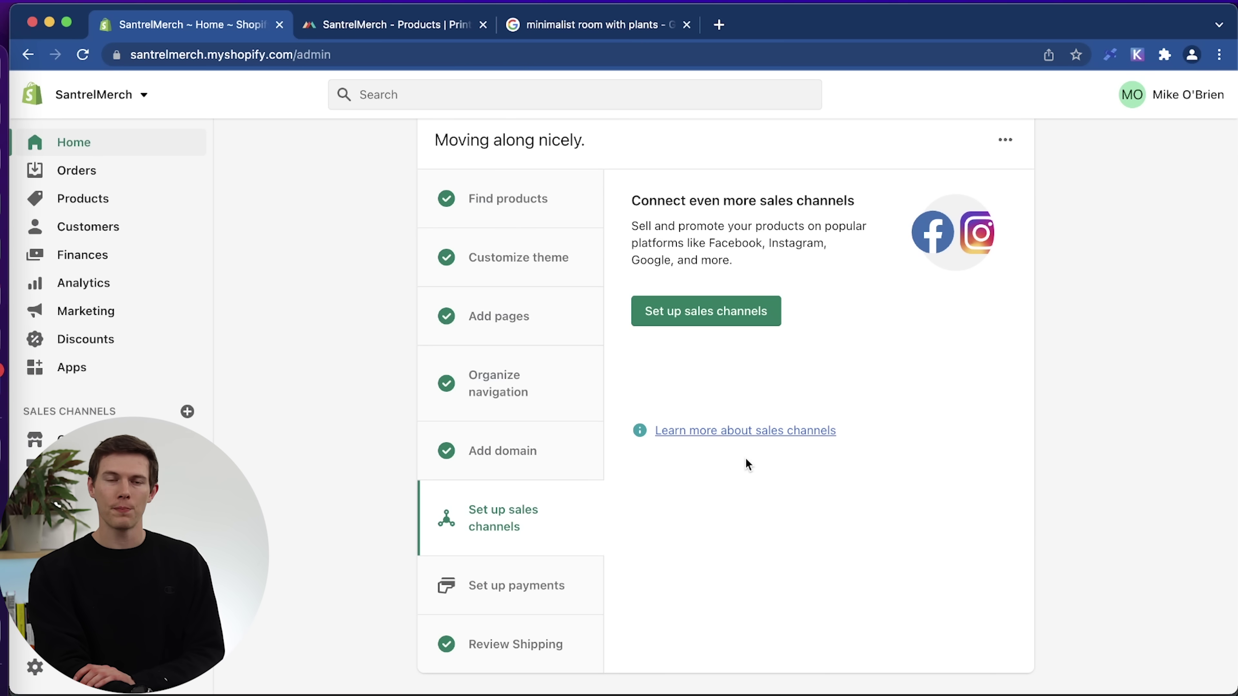
{"action": "left_click", "coordinate": [714, 320]}
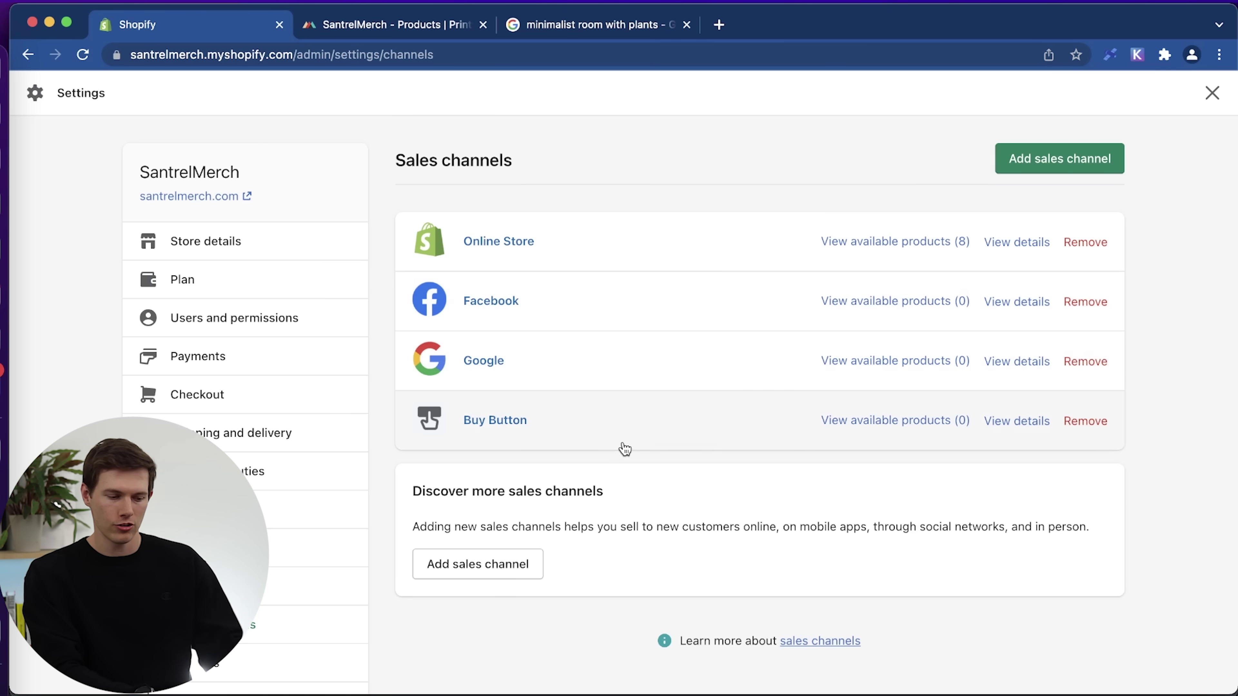
{"action": "scroll", "coordinate": [655, 445], "scroll_direction": "down", "scroll_amount": 3}
{"action": "scroll", "coordinate": [655, 445], "scroll_direction": "up", "scroll_amount": 3}
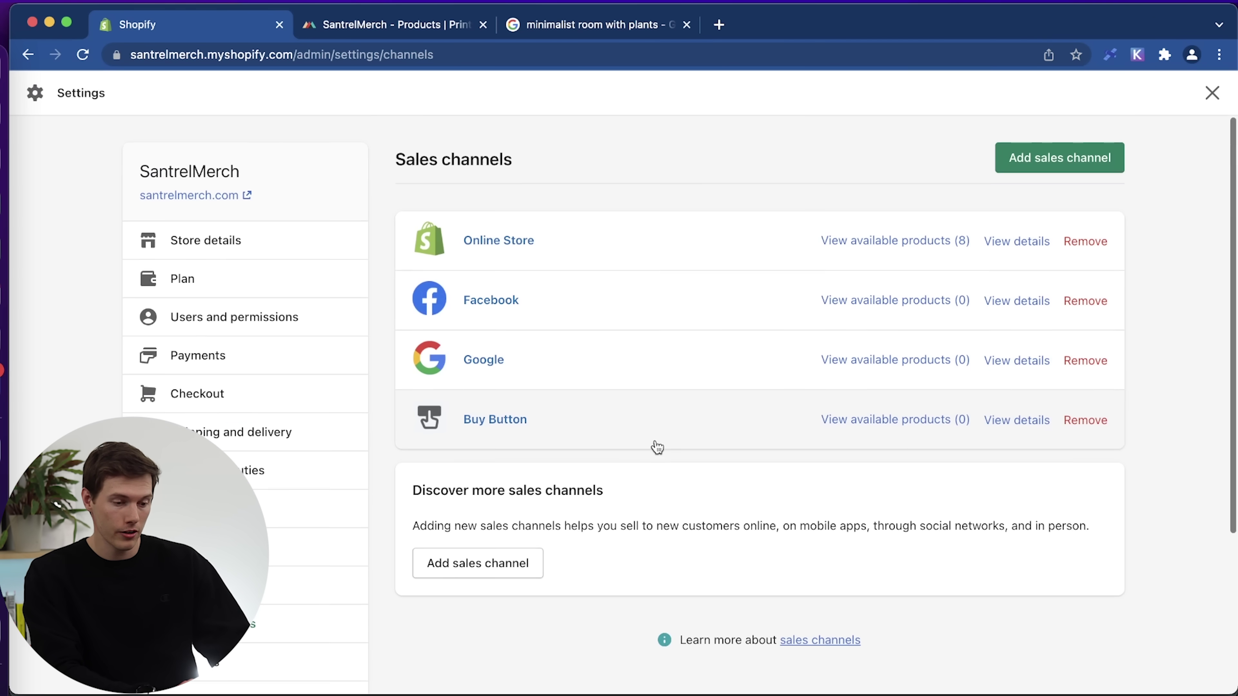
{"action": "scroll", "coordinate": [657, 447], "scroll_direction": "down", "scroll_amount": 1}
{"action": "left_click", "coordinate": [1076, 147]}
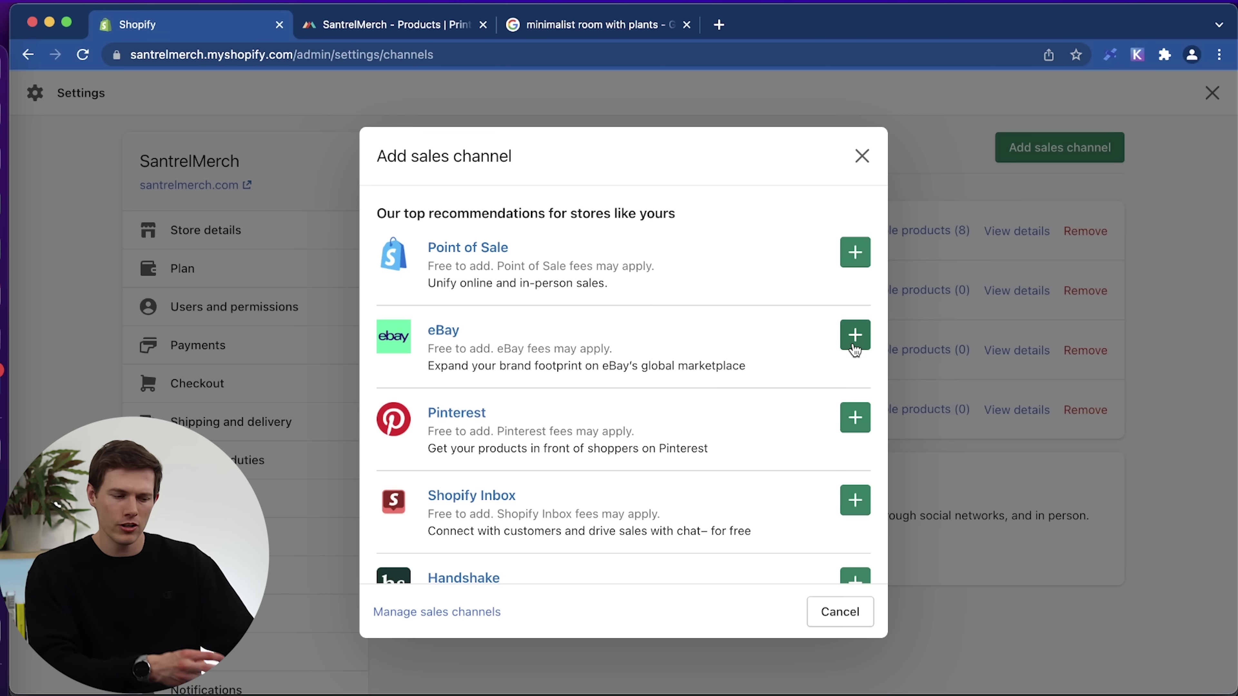
{"action": "scroll", "coordinate": [731, 413], "scroll_direction": "down", "scroll_amount": 5}
{"action": "scroll", "coordinate": [733, 420], "scroll_direction": "down", "scroll_amount": 6}
{"action": "scroll", "coordinate": [733, 419], "scroll_direction": "up", "scroll_amount": 7}
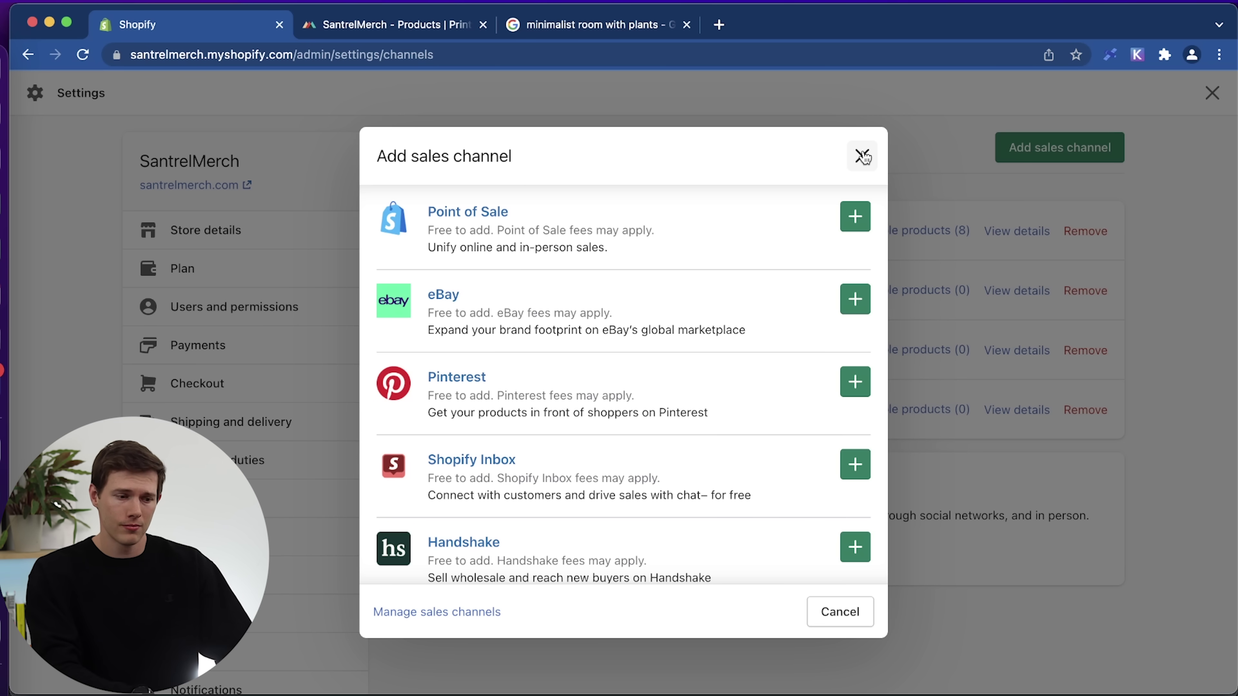
{"action": "left_click", "coordinate": [862, 156]}
Open the Facebook channel, approve its updated permissions, and start the Instagram Shopping setup.
{"action": "left_click", "coordinate": [484, 294]}
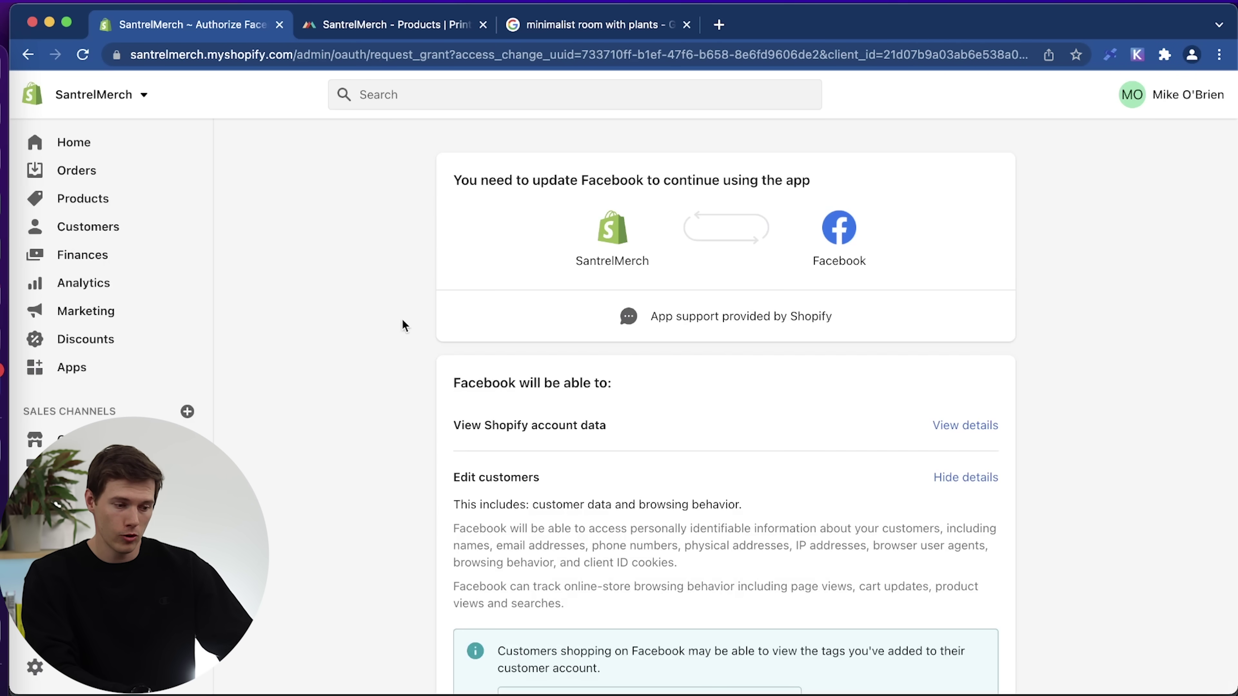
{"action": "scroll", "coordinate": [1081, 391], "scroll_direction": "down", "scroll_amount": 10}
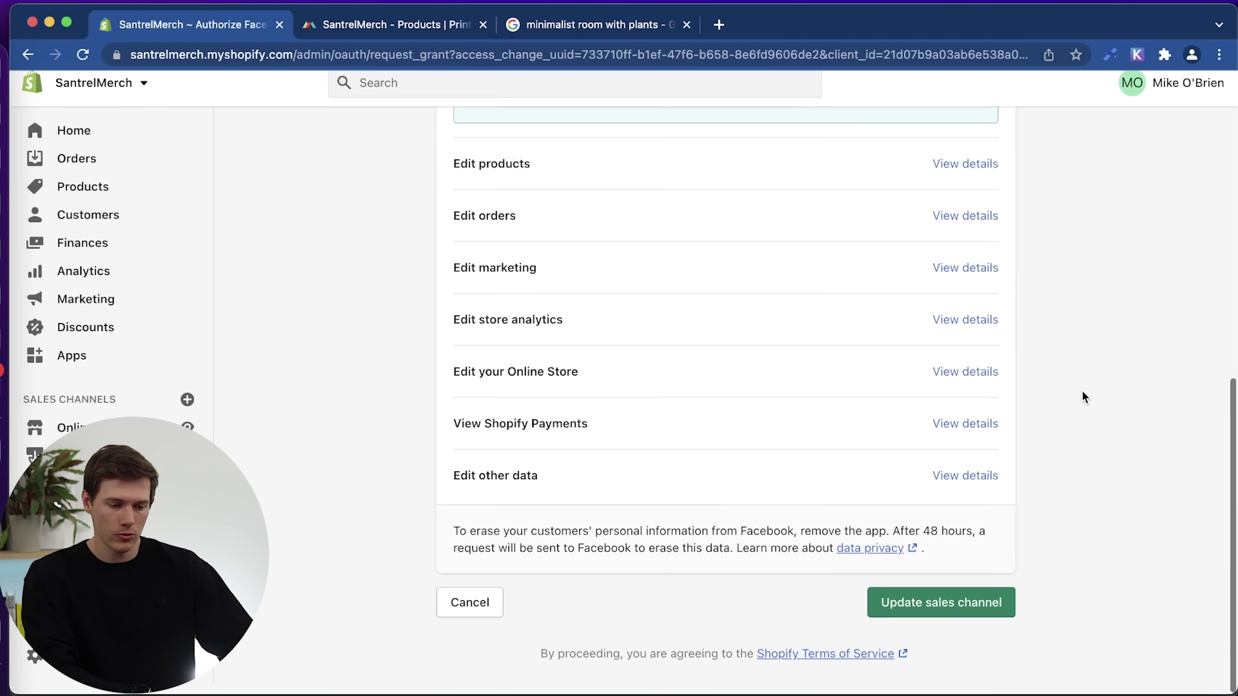
{"action": "left_click", "coordinate": [981, 614]}
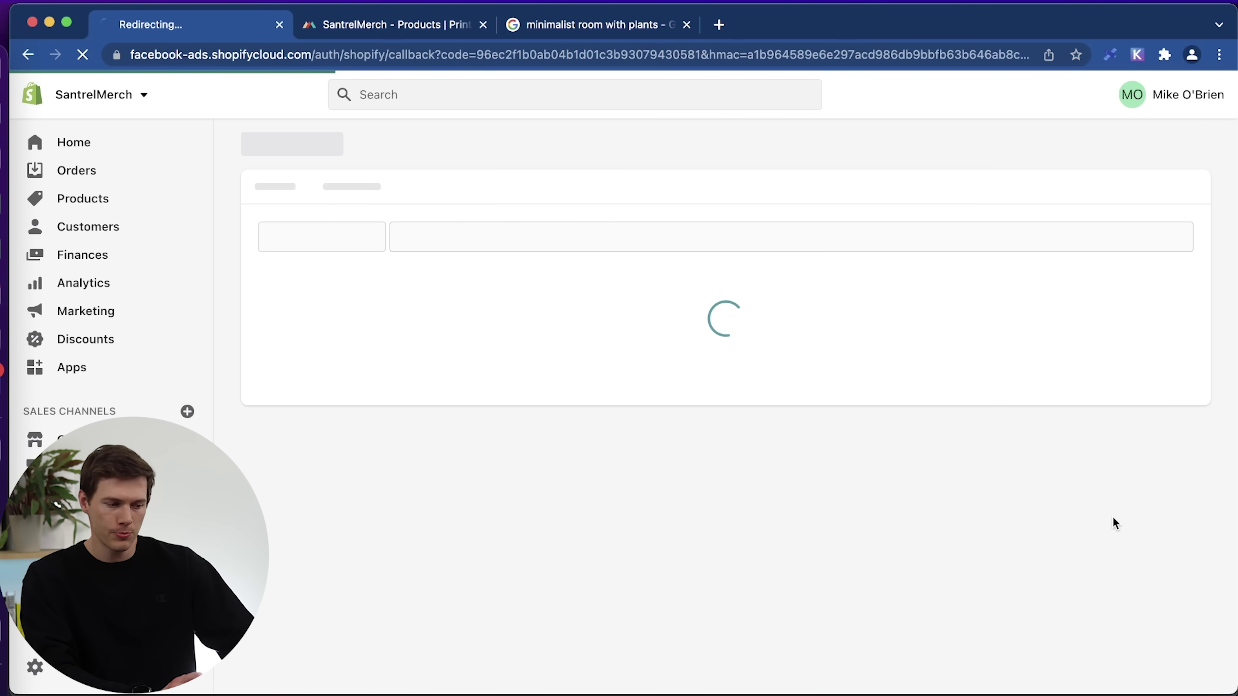
{"action": "scroll", "coordinate": [1113, 518], "scroll_direction": "down", "scroll_amount": 5}
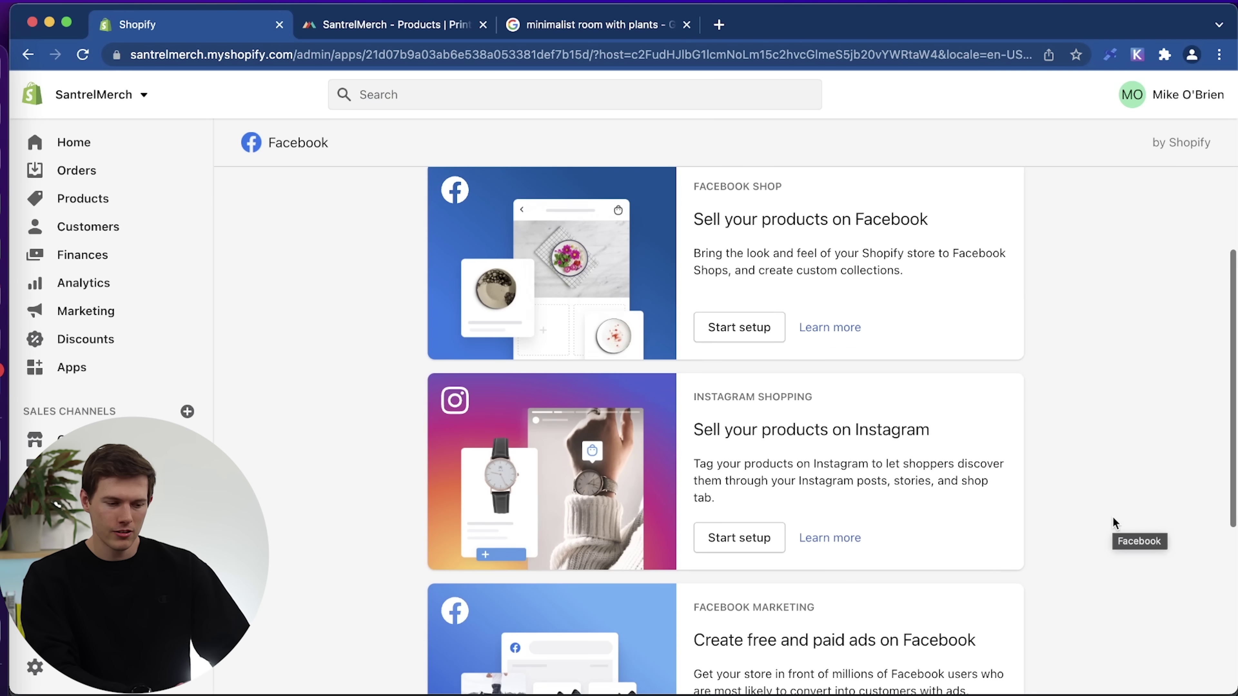
{"action": "scroll", "coordinate": [1113, 518], "scroll_direction": "down", "scroll_amount": 2}
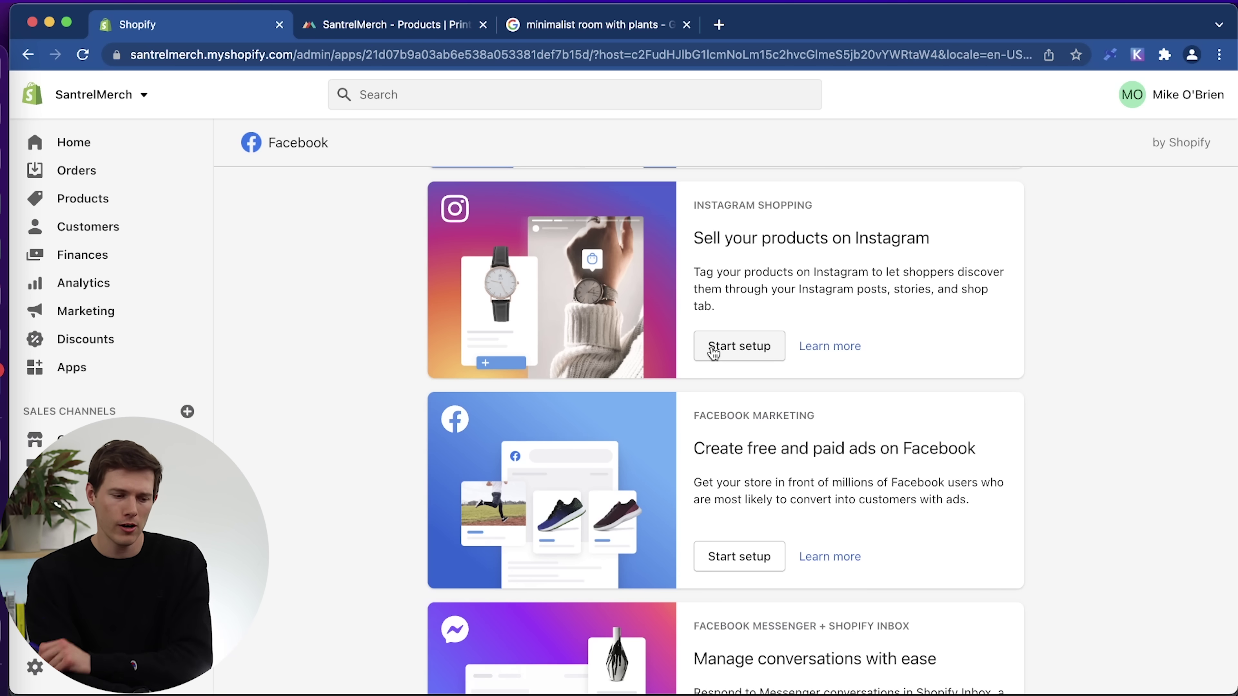
{"action": "left_click", "coordinate": [713, 347]}
Scroll through the Set up Instagram Shopping checklist down to Request approval.
{"action": "scroll", "coordinate": [1006, 380], "scroll_direction": "down", "scroll_amount": 3}
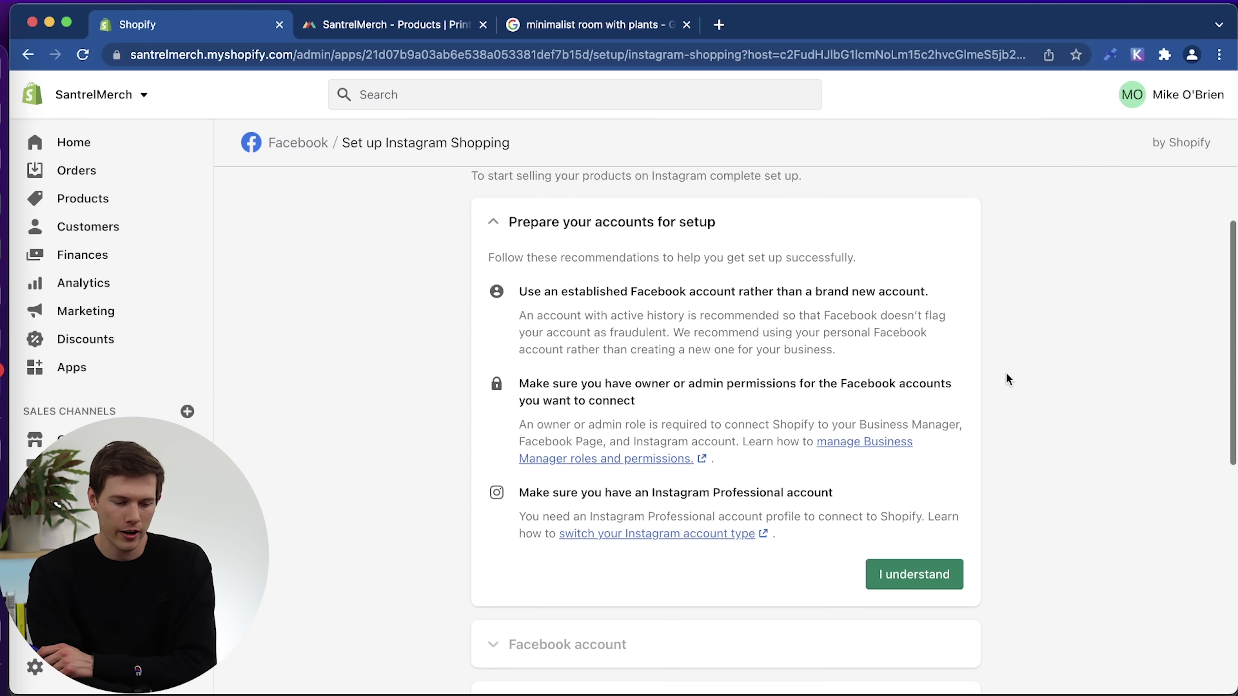
{"action": "scroll", "coordinate": [989, 556], "scroll_direction": "up", "scroll_amount": 3}
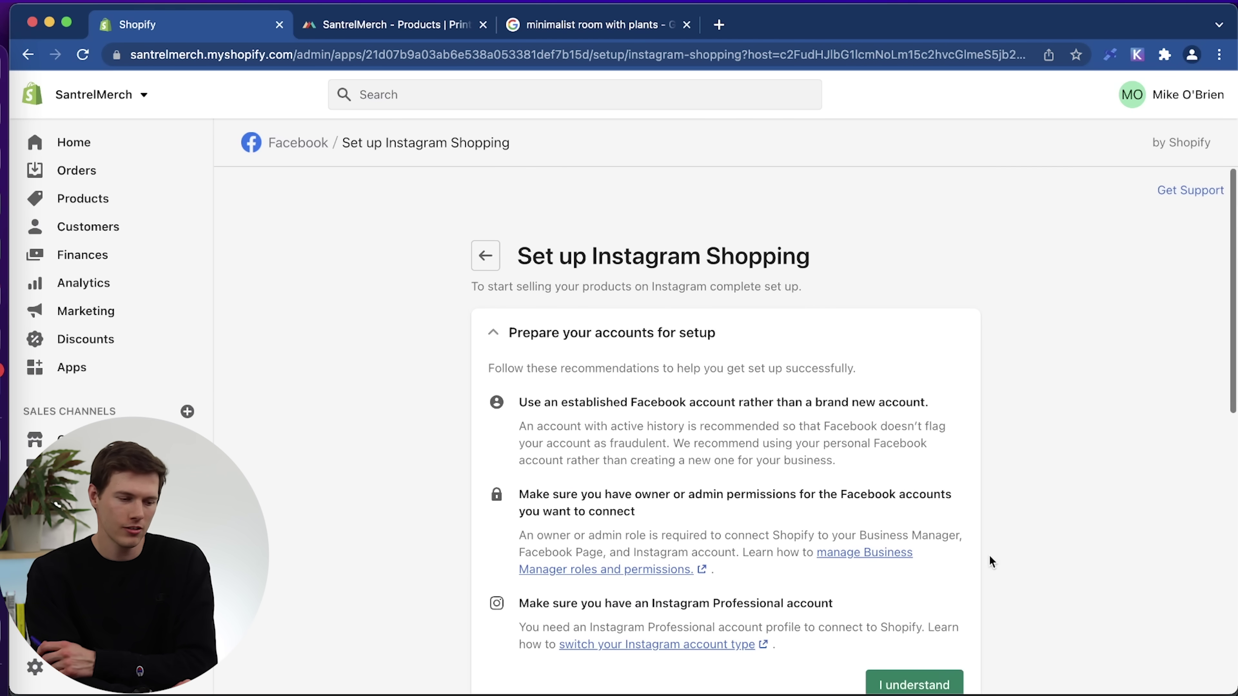
{"action": "scroll", "coordinate": [989, 556], "scroll_direction": "down", "scroll_amount": 8}
{"action": "scroll", "coordinate": [989, 559], "scroll_direction": "down", "scroll_amount": 3}
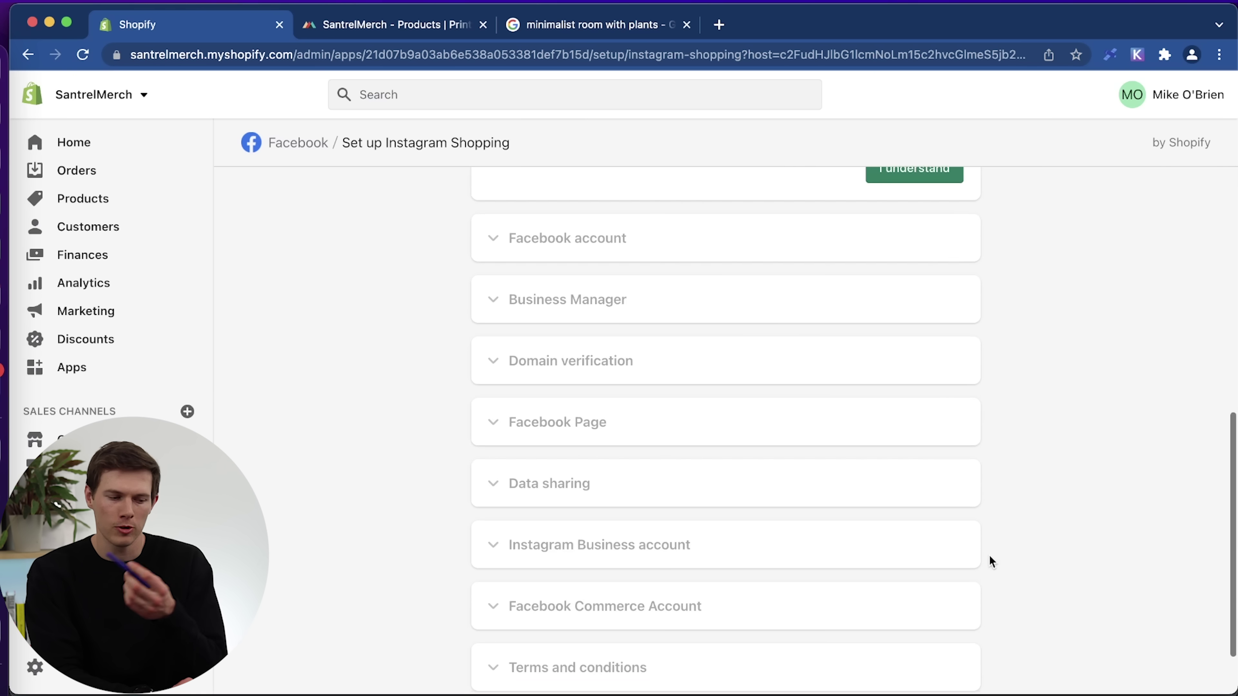
{"action": "scroll", "coordinate": [990, 555], "scroll_direction": "down", "scroll_amount": 2}
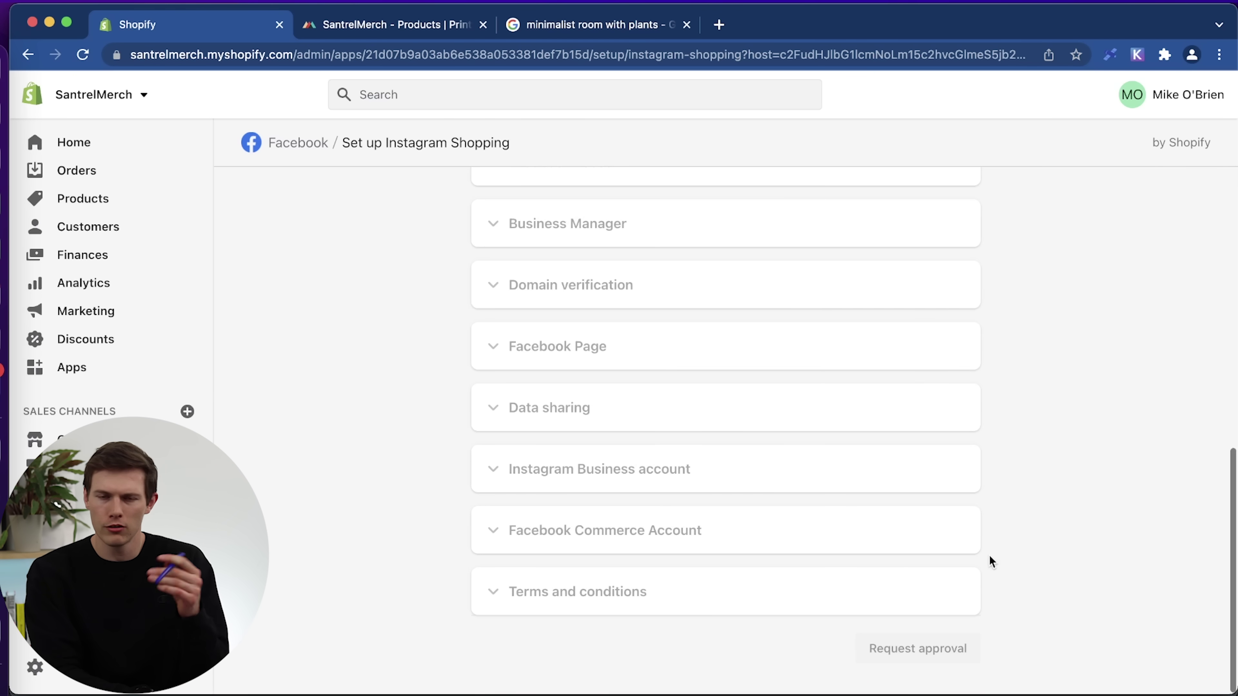
{"action": "scroll", "coordinate": [990, 558], "scroll_direction": "up", "scroll_amount": 10}
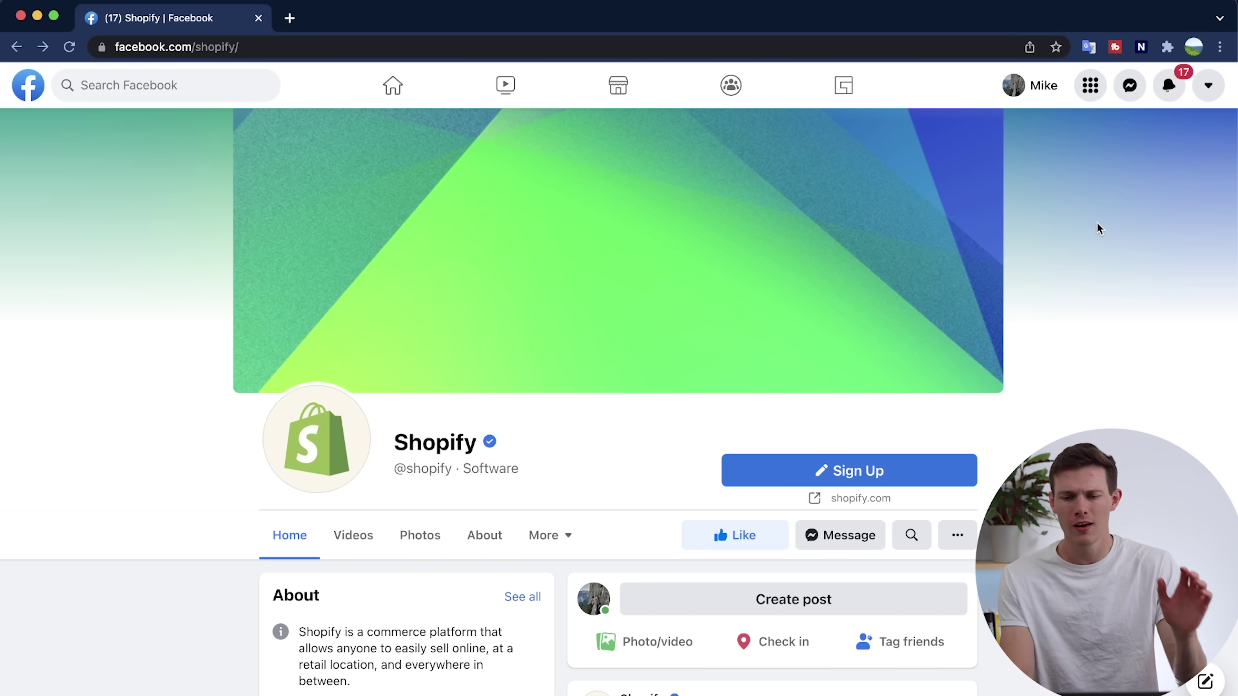
Start a new Facebook Page named 'Santrel Merch'.
{"action": "left_click", "coordinate": [1092, 87]}
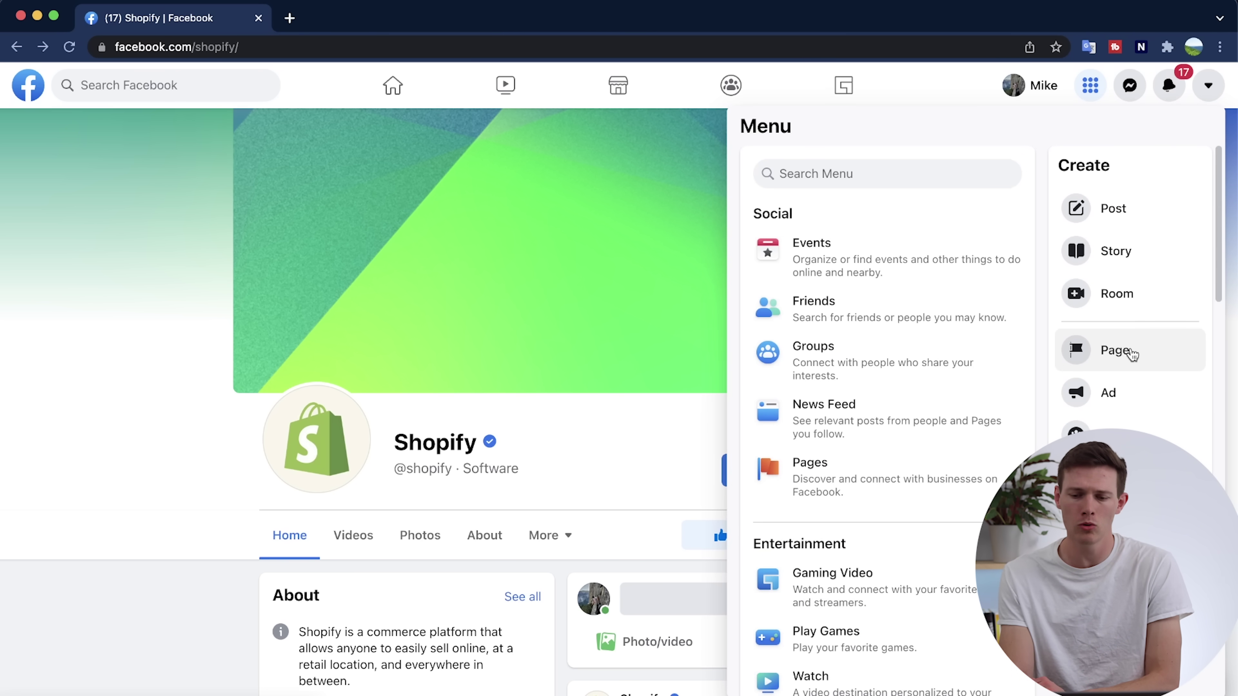
{"action": "left_click", "coordinate": [1129, 352]}
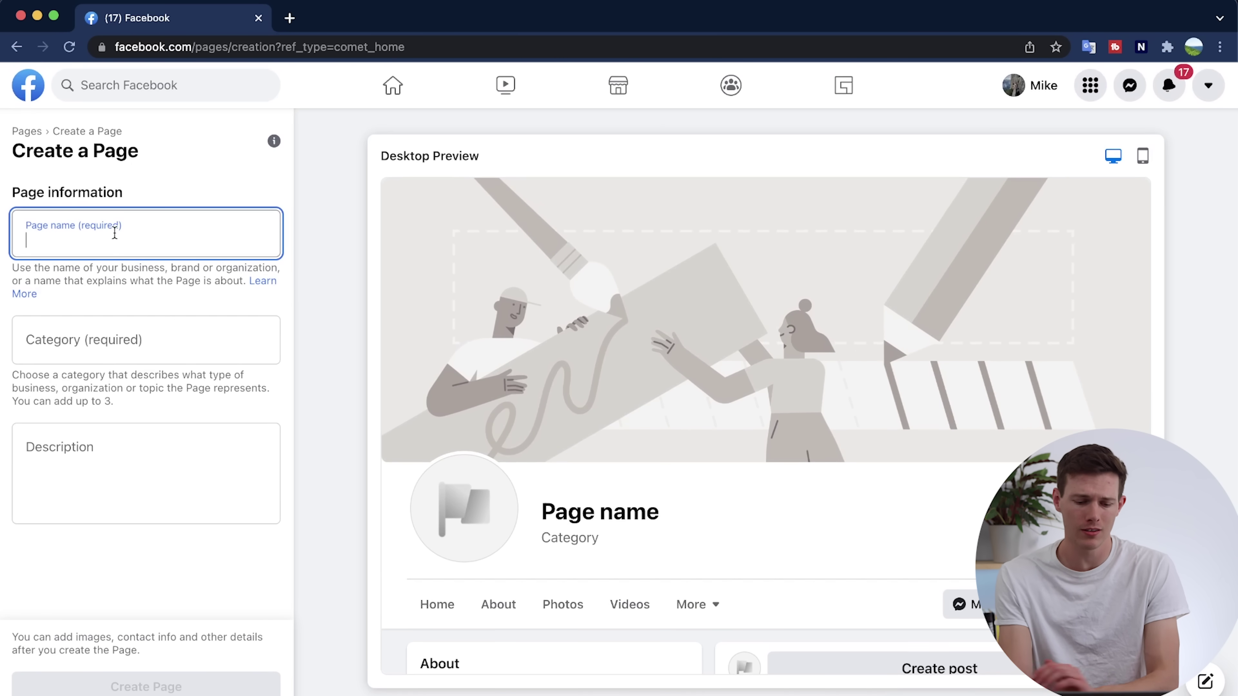
{"action": "type", "text": "Sant"}
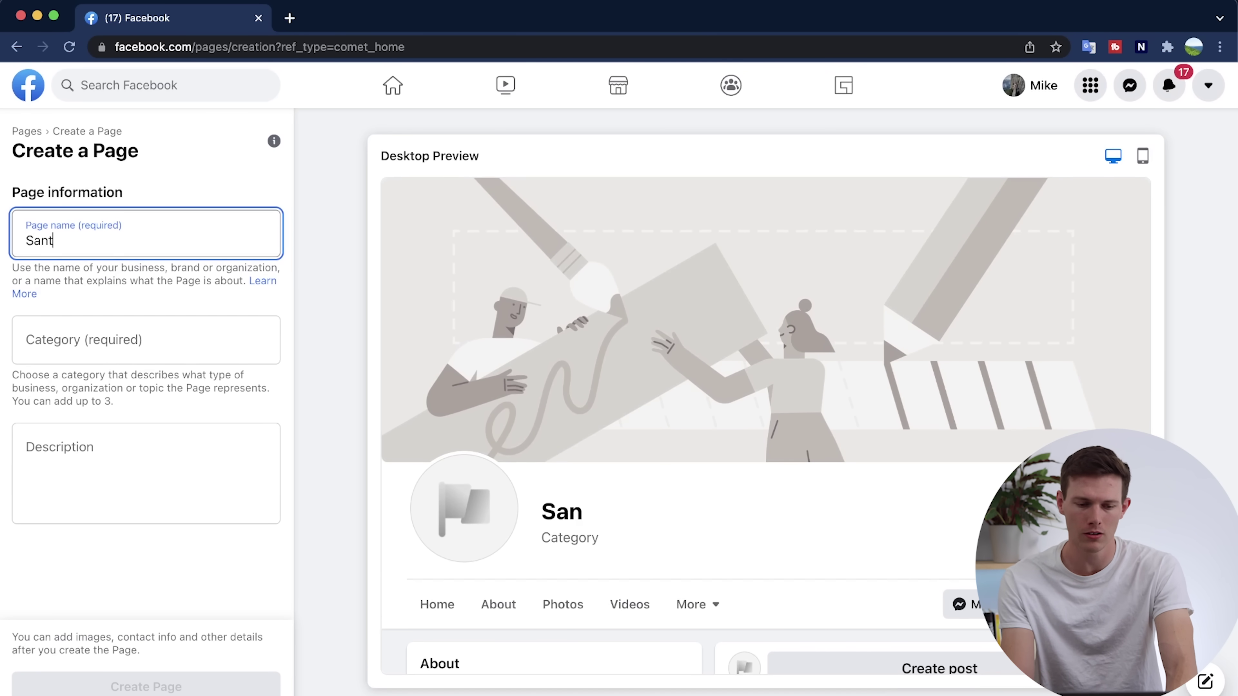
{"action": "type", "text": "rel Merch"}
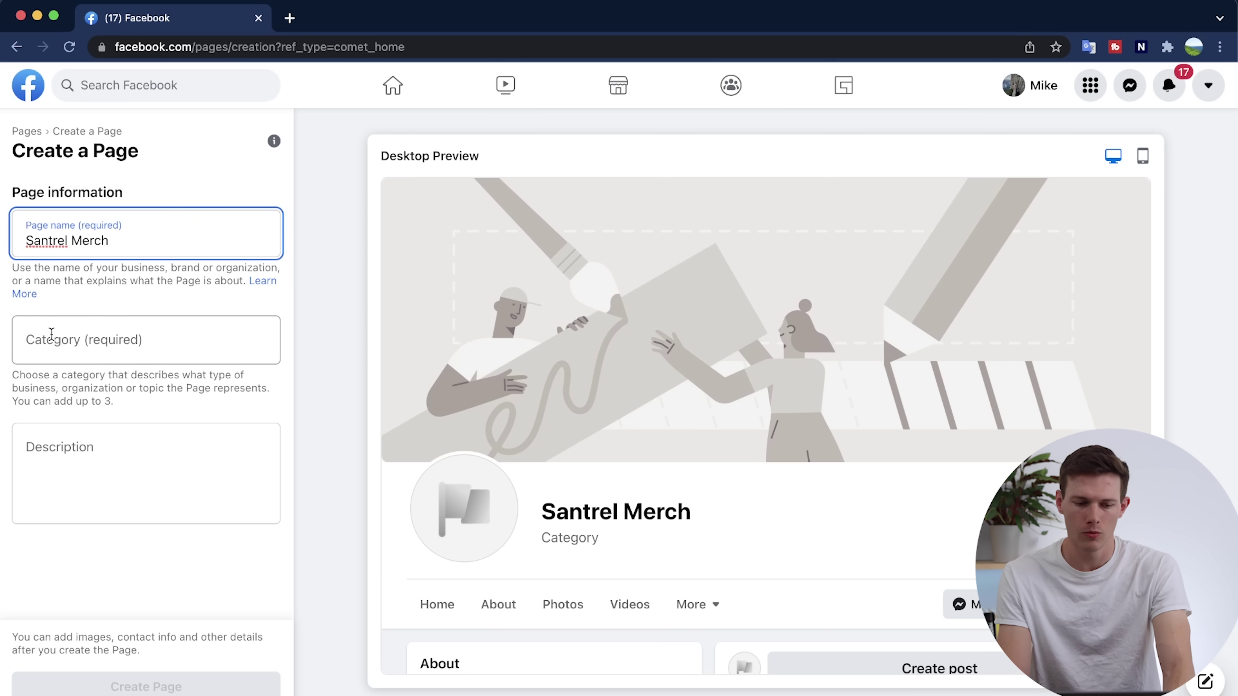
{"action": "left_click", "coordinate": [52, 336]}
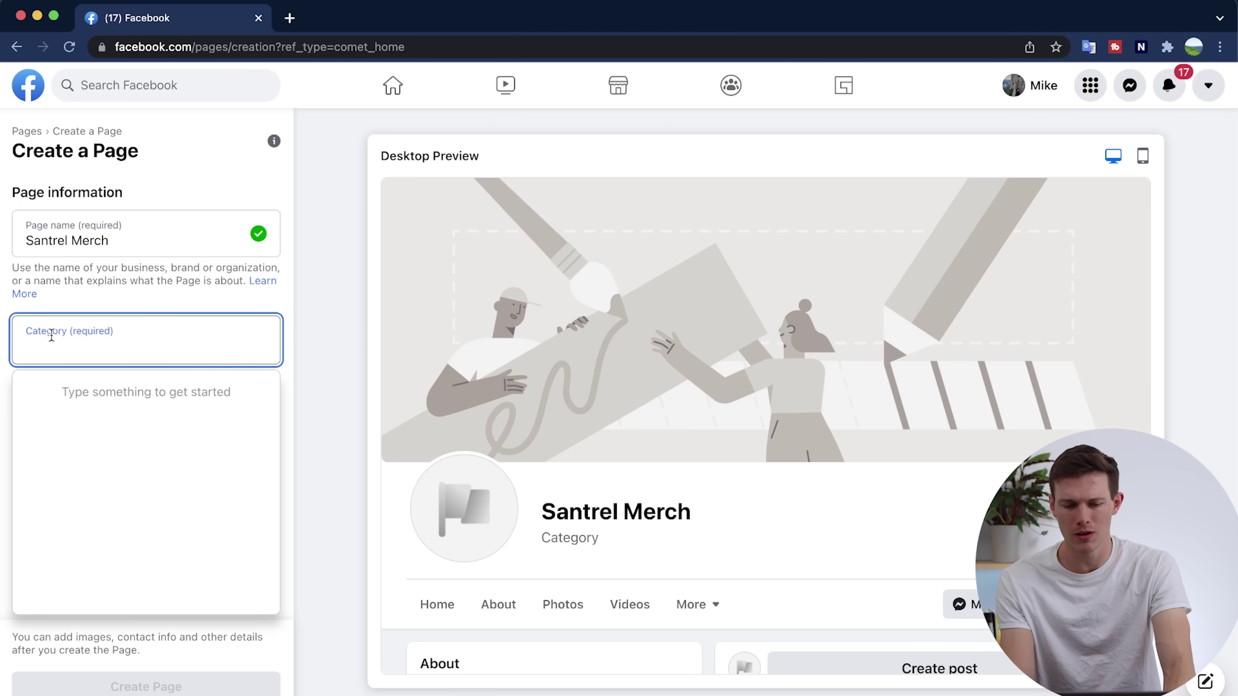
Add the Page categories Clothing (Brand), Apparel & clothing and Clothing Company.
{"action": "type", "text": "clot"}
{"action": "left_click", "coordinate": [67, 390]}
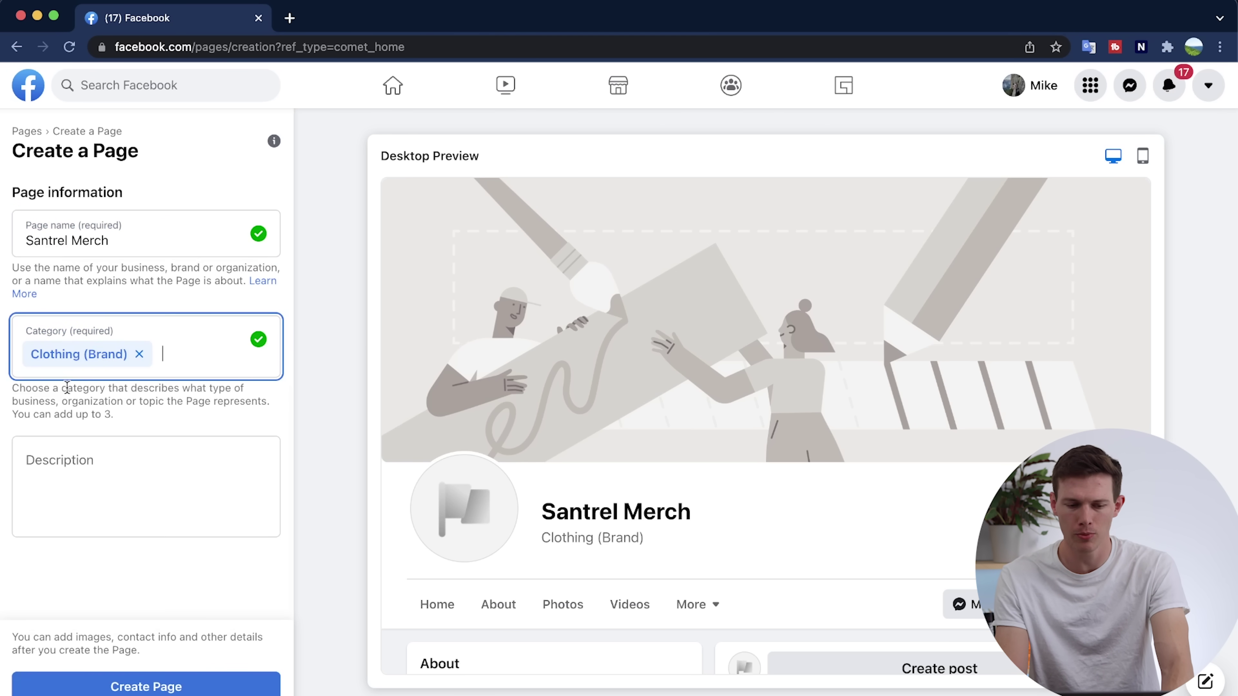
{"action": "type", "text": "appa"}
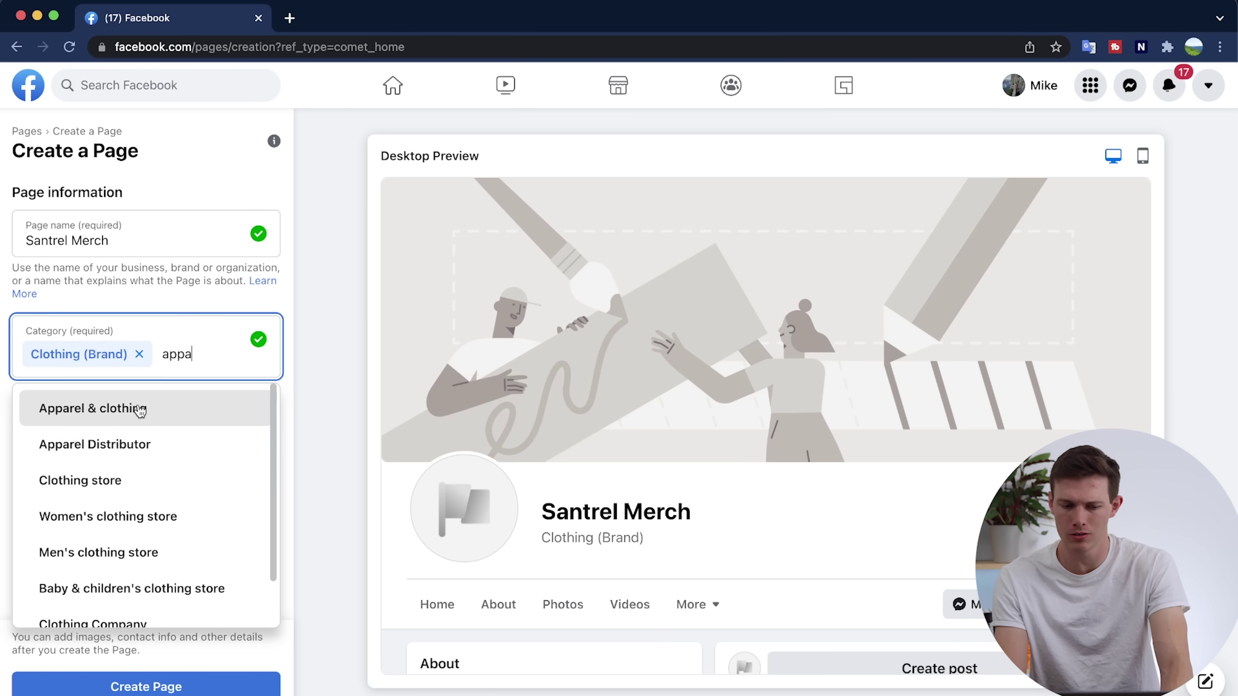
{"action": "left_click", "coordinate": [140, 410]}
{"action": "type", "text": "clot"}
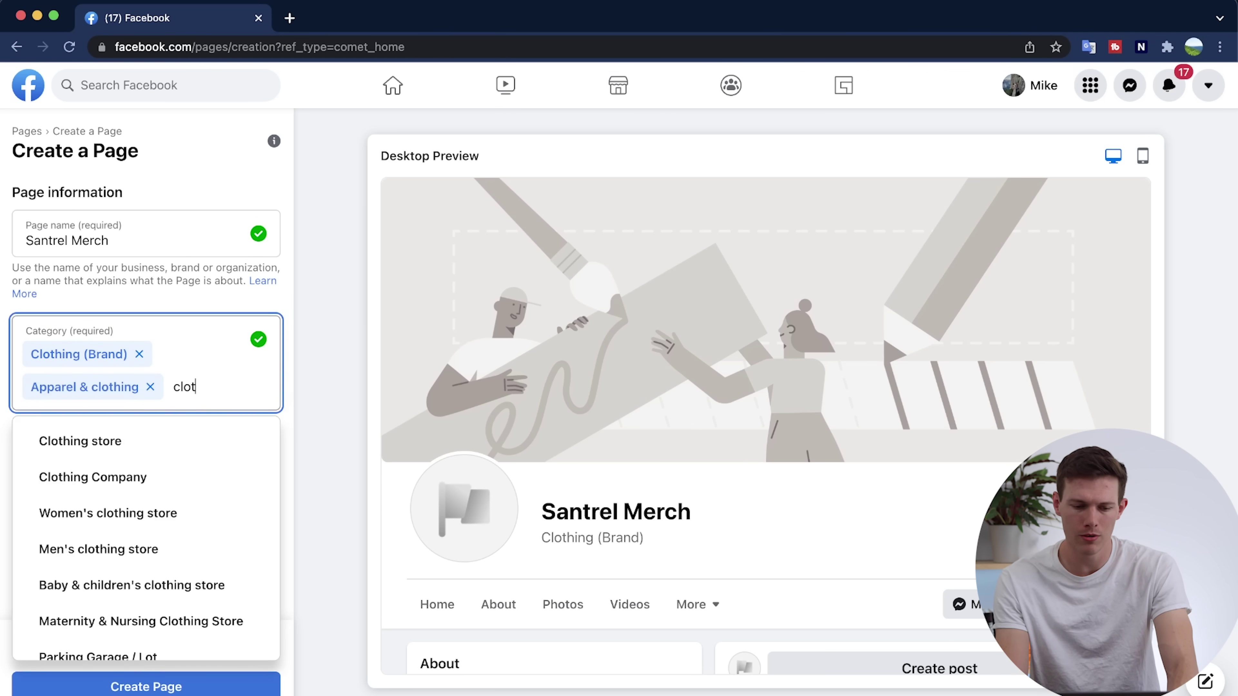
{"action": "type", "text": "h"}
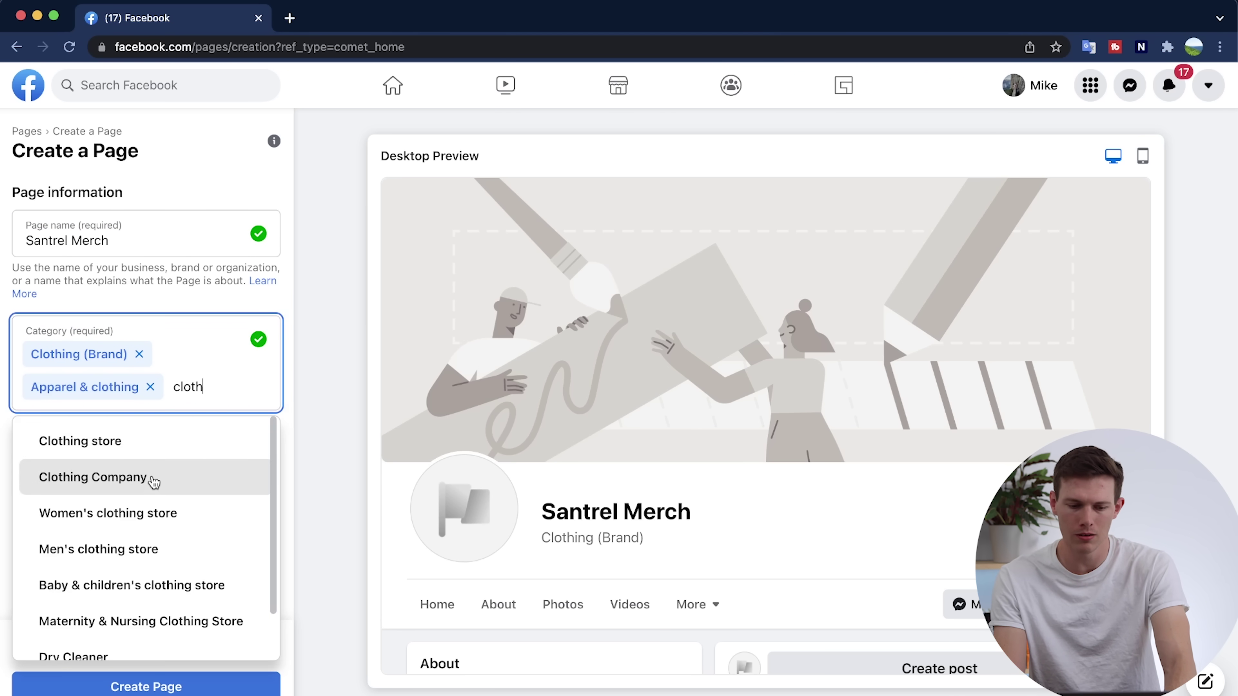
{"action": "left_click", "coordinate": [151, 489]}
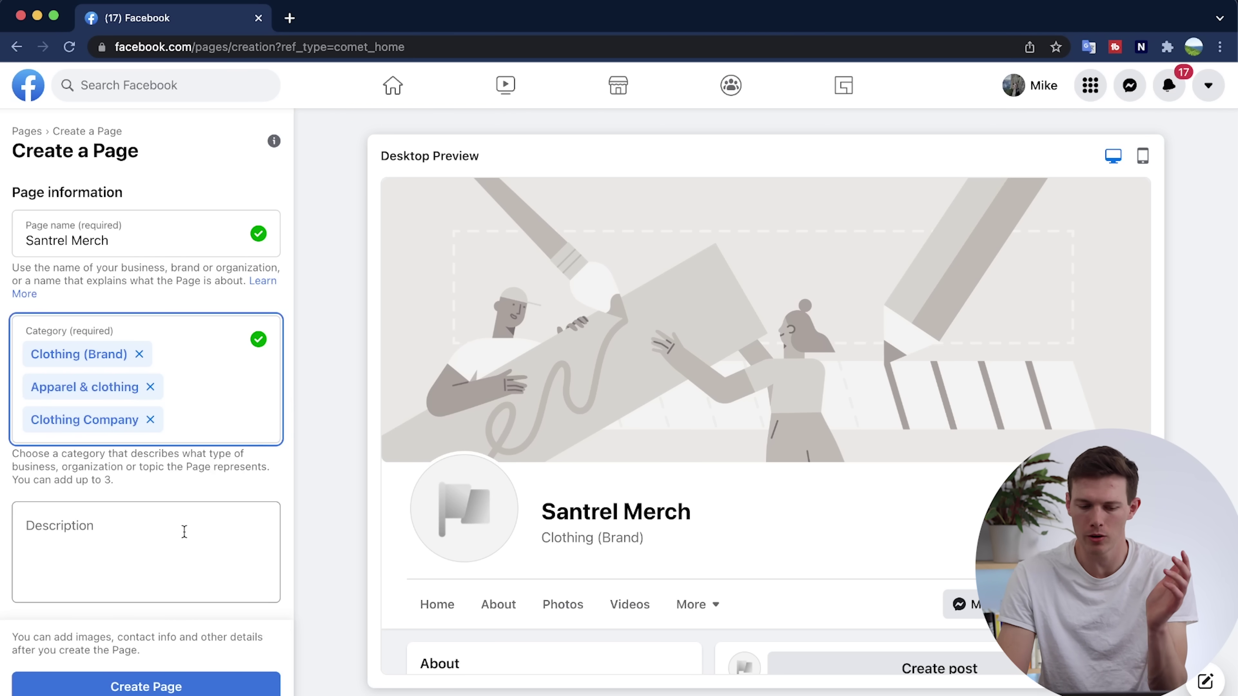
Paste a Lorem ipsum description and create the Page, renaming it to 'Santrel Merchandise' after the duplicate-name error.
{"action": "left_click", "coordinate": [162, 551]}
{"action": "scroll", "coordinate": [163, 551], "scroll_direction": "down", "scroll_amount": 1}
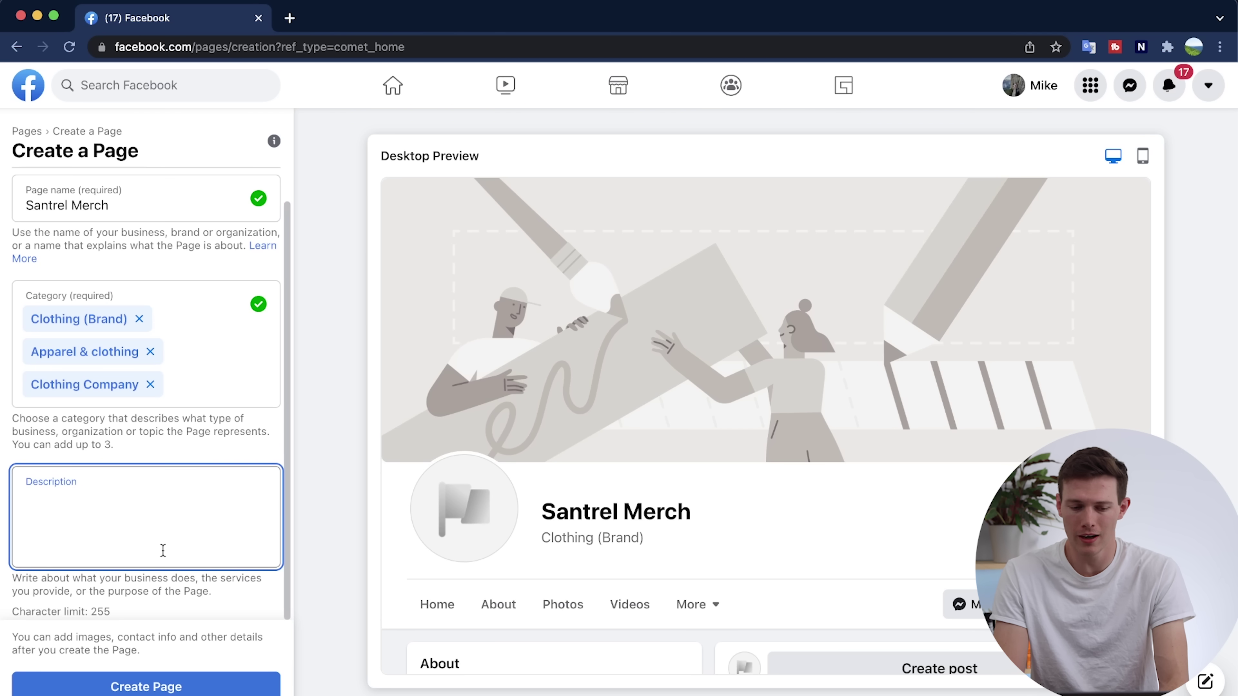
{"action": "type", "text": "Lorem ipsum dolor sit amet, consectetur adipiscing elit, sed do eiusmod tempor incididunt ut labore et dolore magna aliqua. Ut enim ad minim veniam, quis nostrud exercitation ullamco laboris nisi ut aliquip ex ea commodo consequat. Duis aute irure dolor i"}
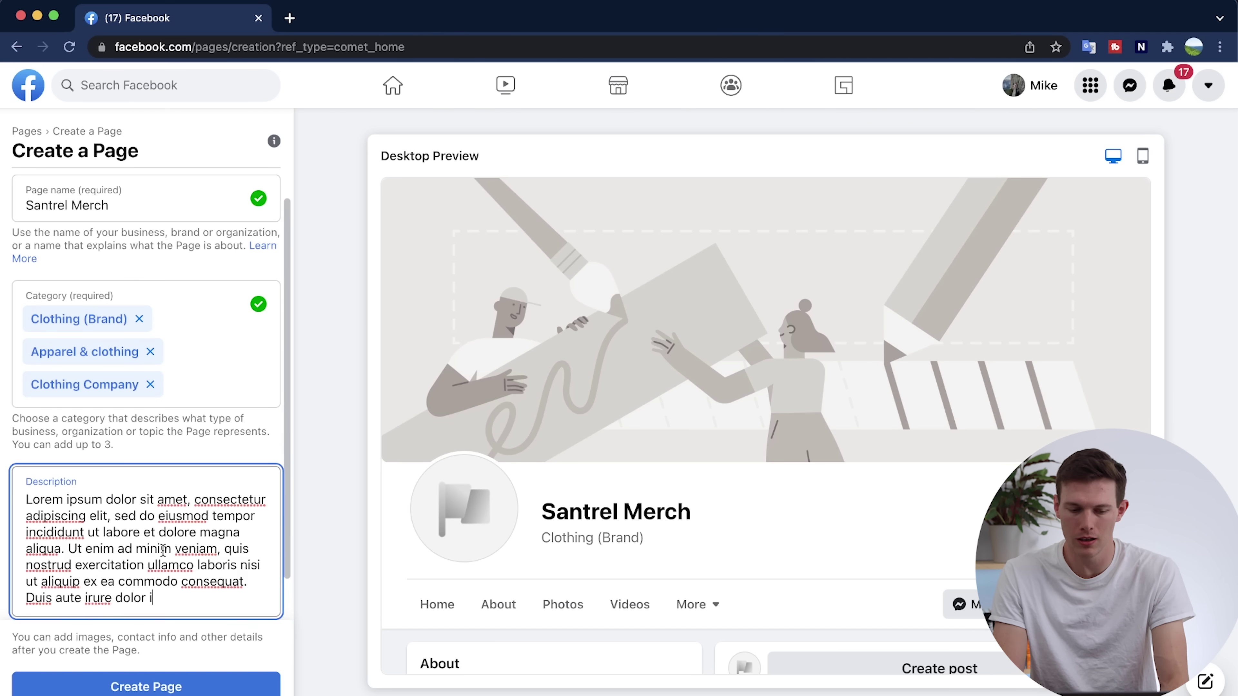
{"action": "left_click", "coordinate": [152, 688]}
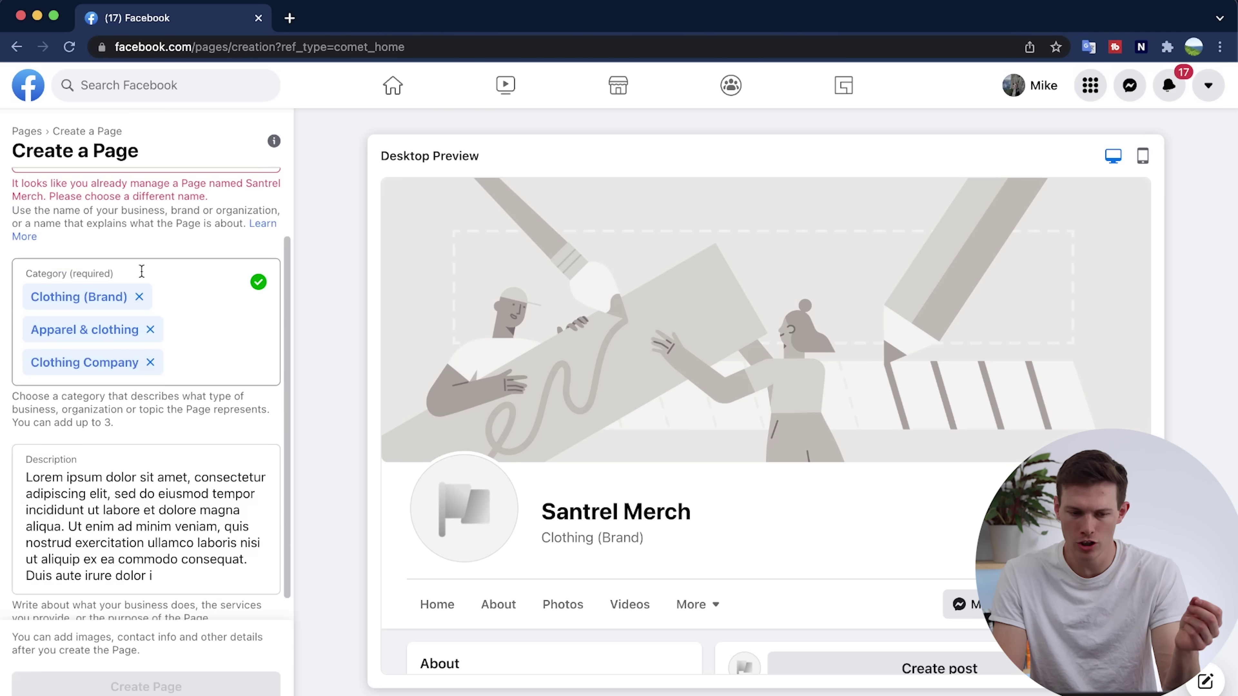
{"action": "scroll", "coordinate": [141, 273], "scroll_direction": "up", "scroll_amount": 2}
{"action": "left_click", "coordinate": [112, 241]}
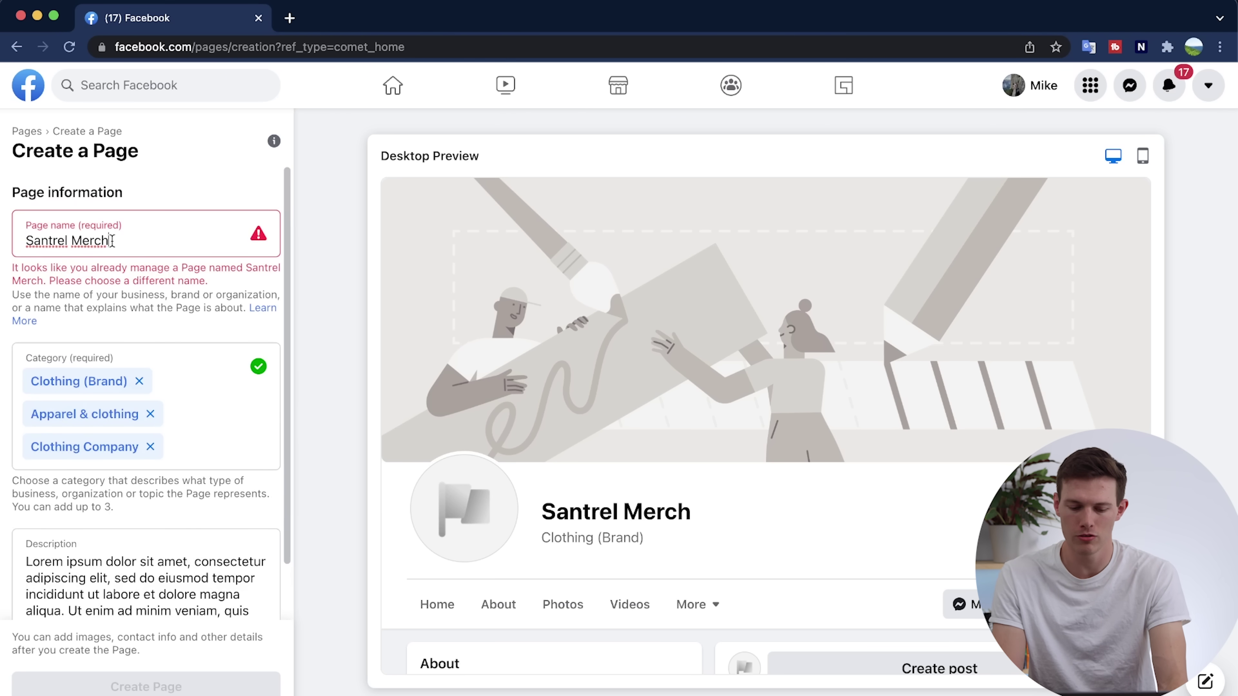
{"action": "type", "text": "andise"}
{"action": "left_click", "coordinate": [141, 684]}
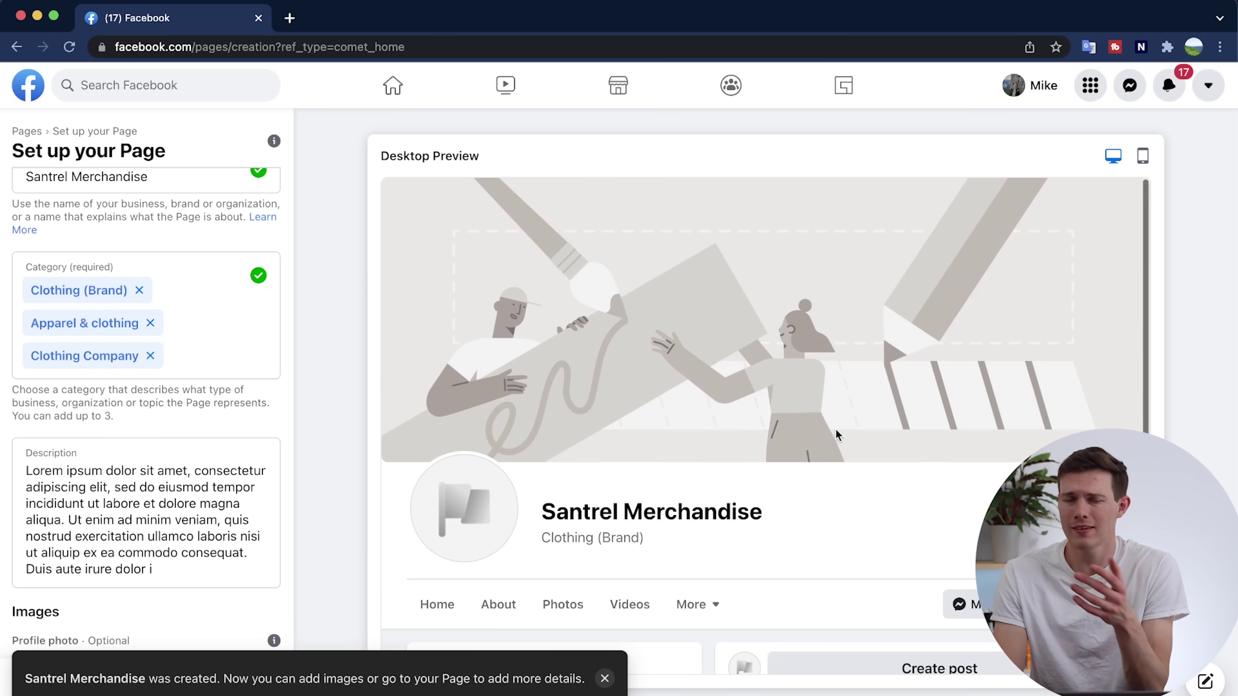
{"action": "left_click", "coordinate": [1143, 156]}
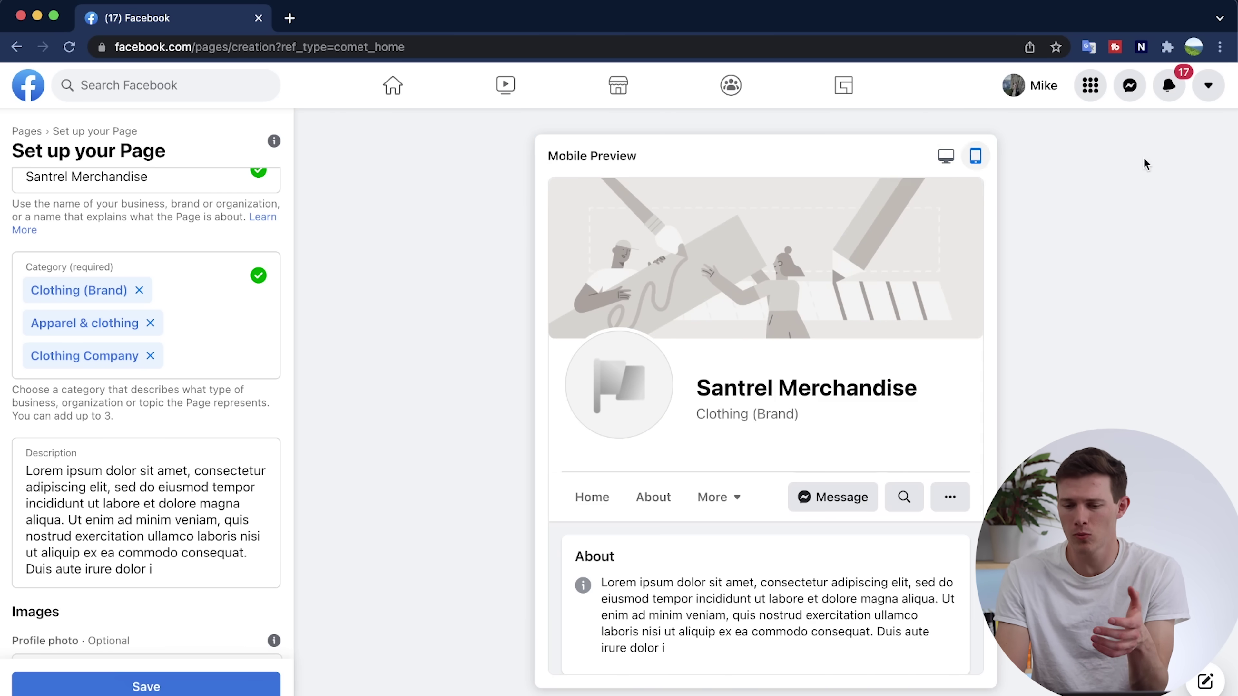
{"action": "left_click", "coordinate": [946, 156]}
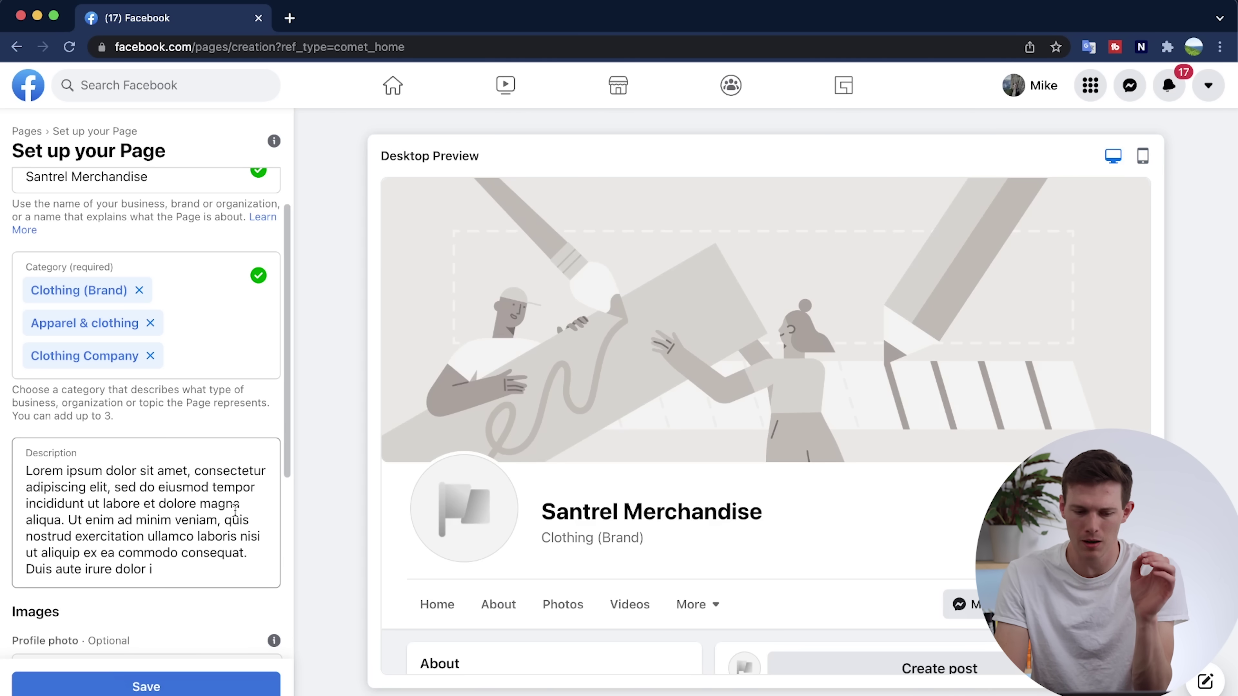
{"action": "scroll", "coordinate": [215, 533], "scroll_direction": "down", "scroll_amount": 2}
{"action": "scroll", "coordinate": [215, 532], "scroll_direction": "down", "scroll_amount": 5}
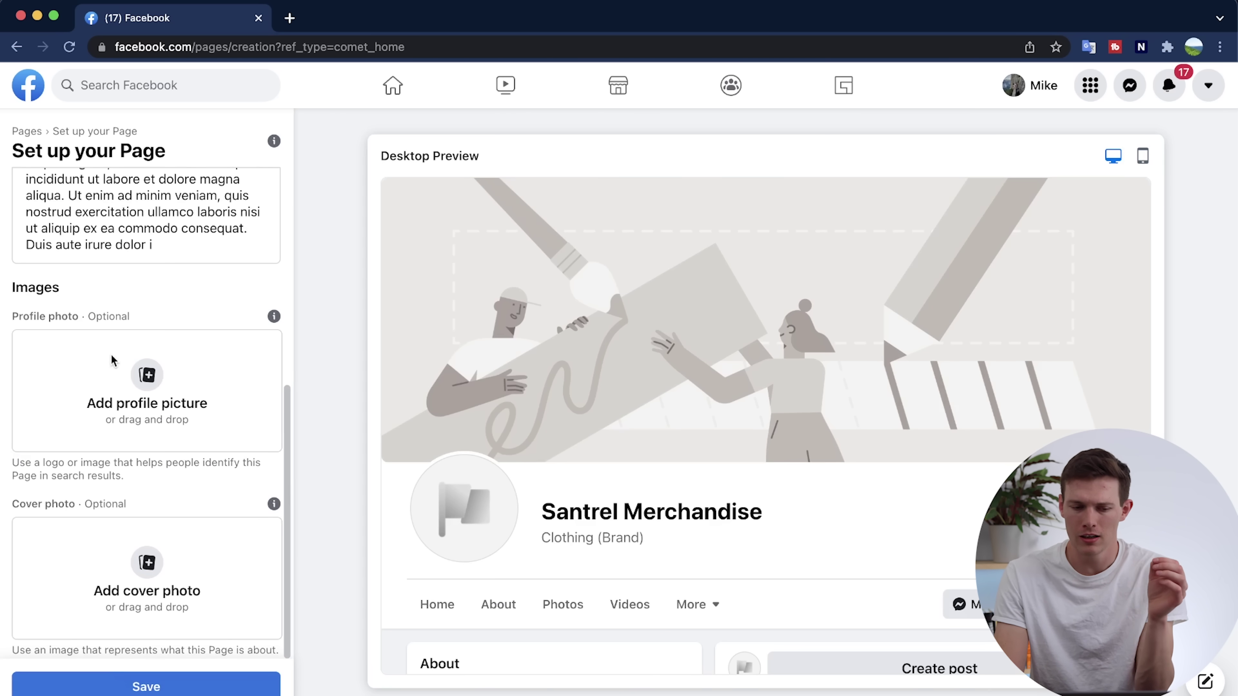
{"action": "left_click", "coordinate": [147, 375]}
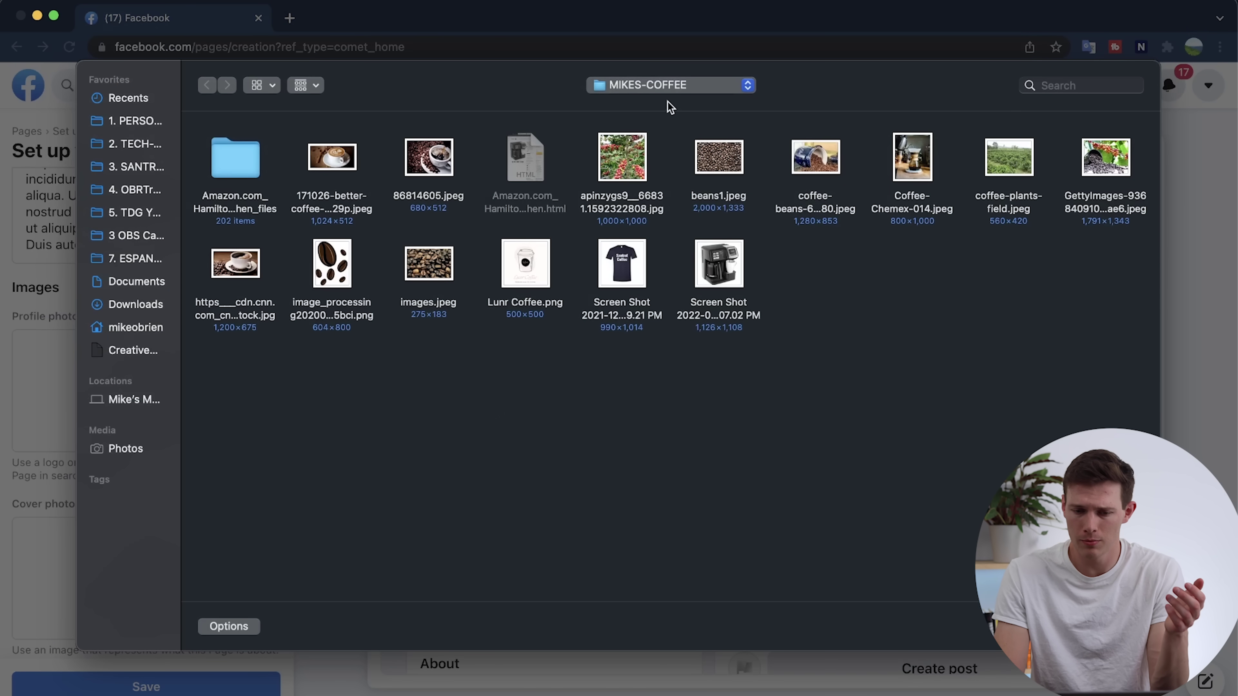
{"action": "left_click", "coordinate": [670, 87]}
{"action": "left_click", "coordinate": [672, 105]}
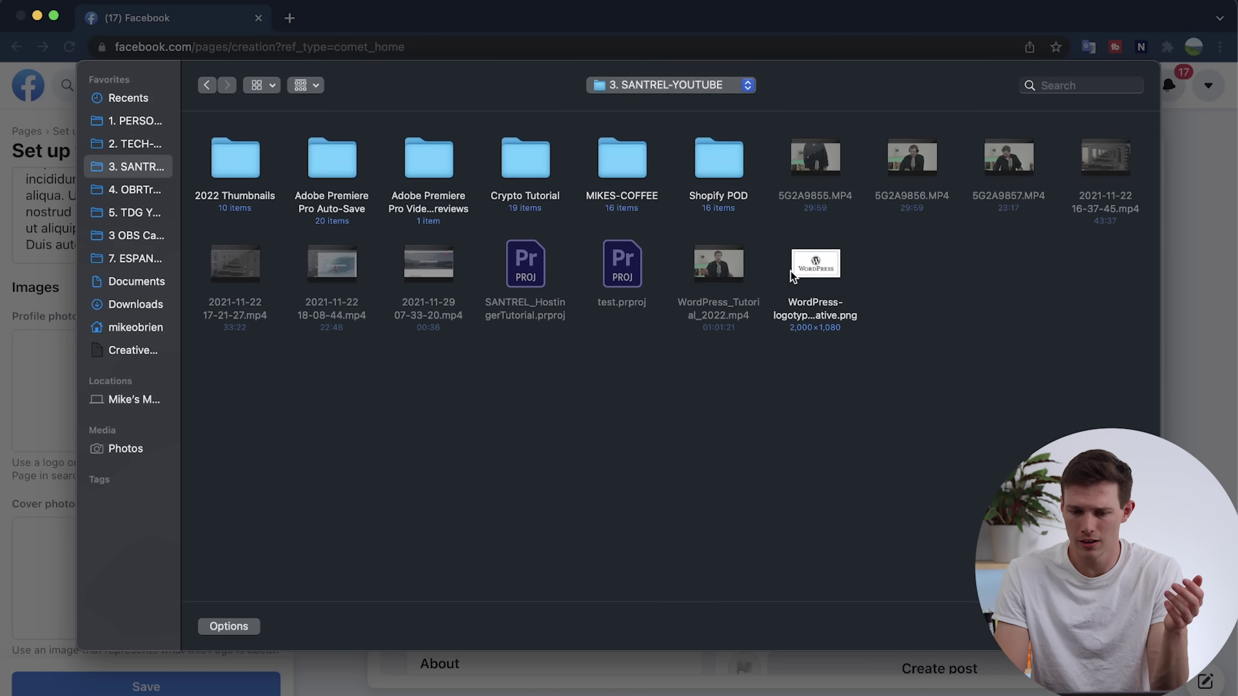
{"action": "double_click", "coordinate": [710, 162]}
{"action": "double_click", "coordinate": [1116, 166]}
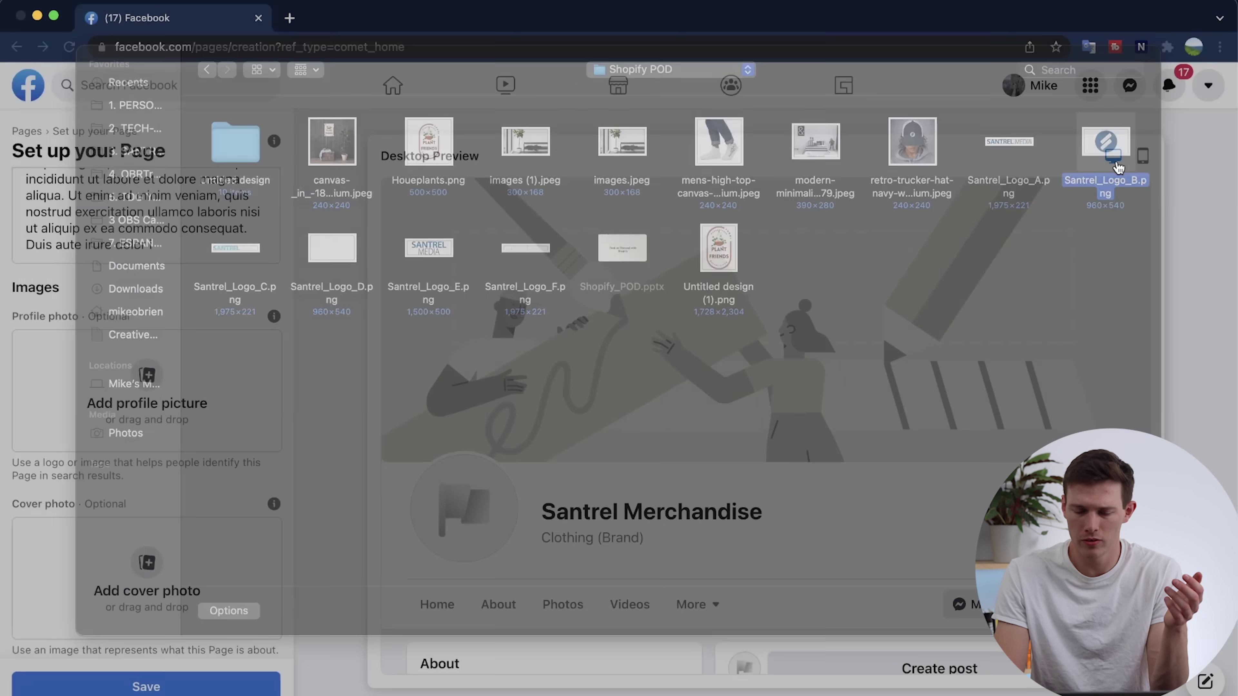
Add the coffee-cup image from MIKES-COFFEE as the cover photo, shift it lower, and save.
{"action": "scroll", "coordinate": [705, 505], "scroll_direction": "down", "scroll_amount": 3}
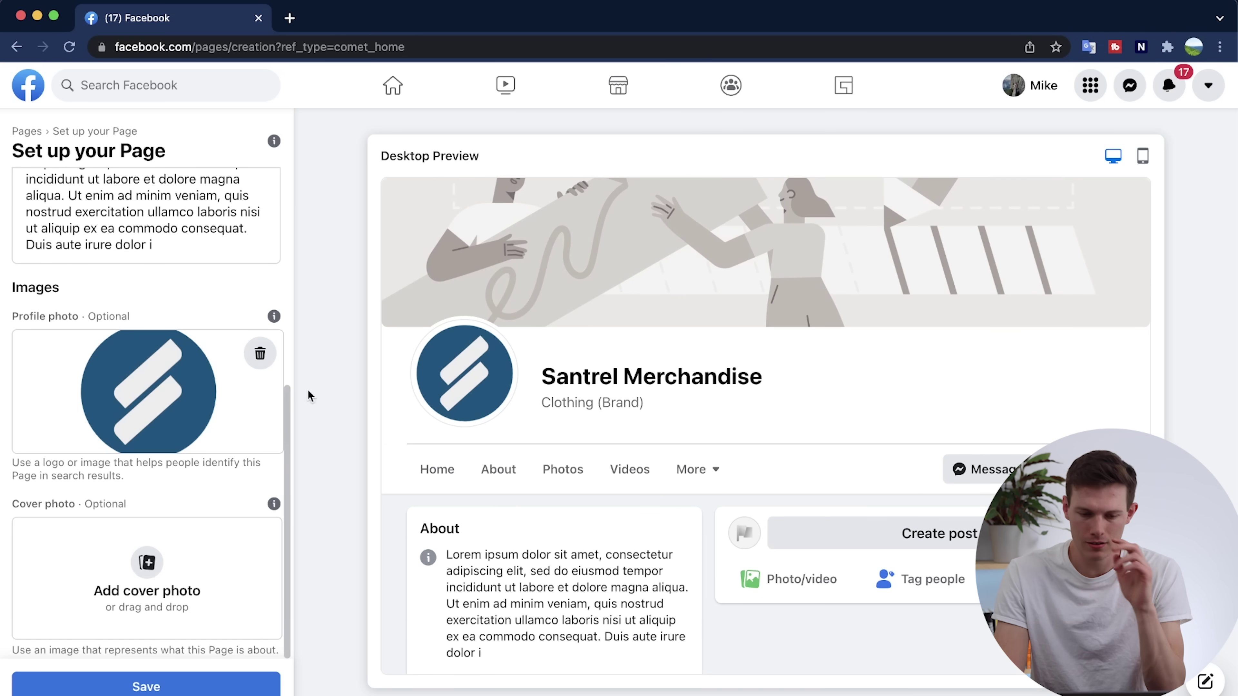
{"action": "left_click", "coordinate": [148, 566]}
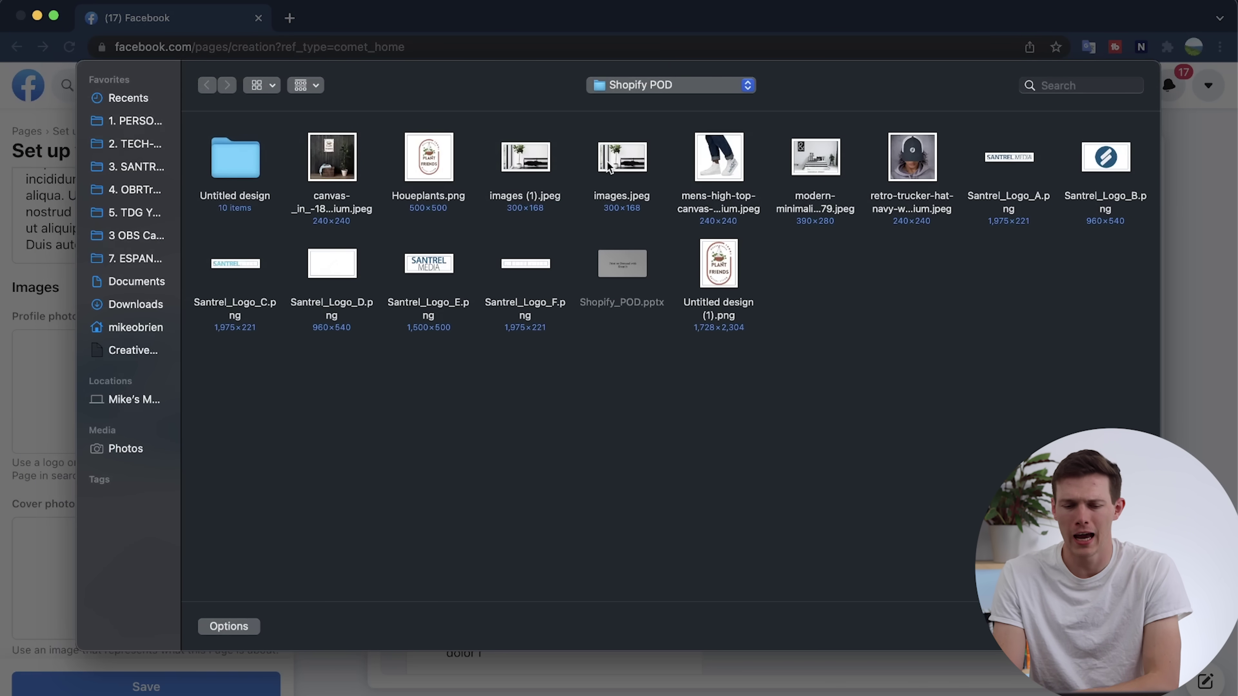
{"action": "left_click", "coordinate": [613, 86]}
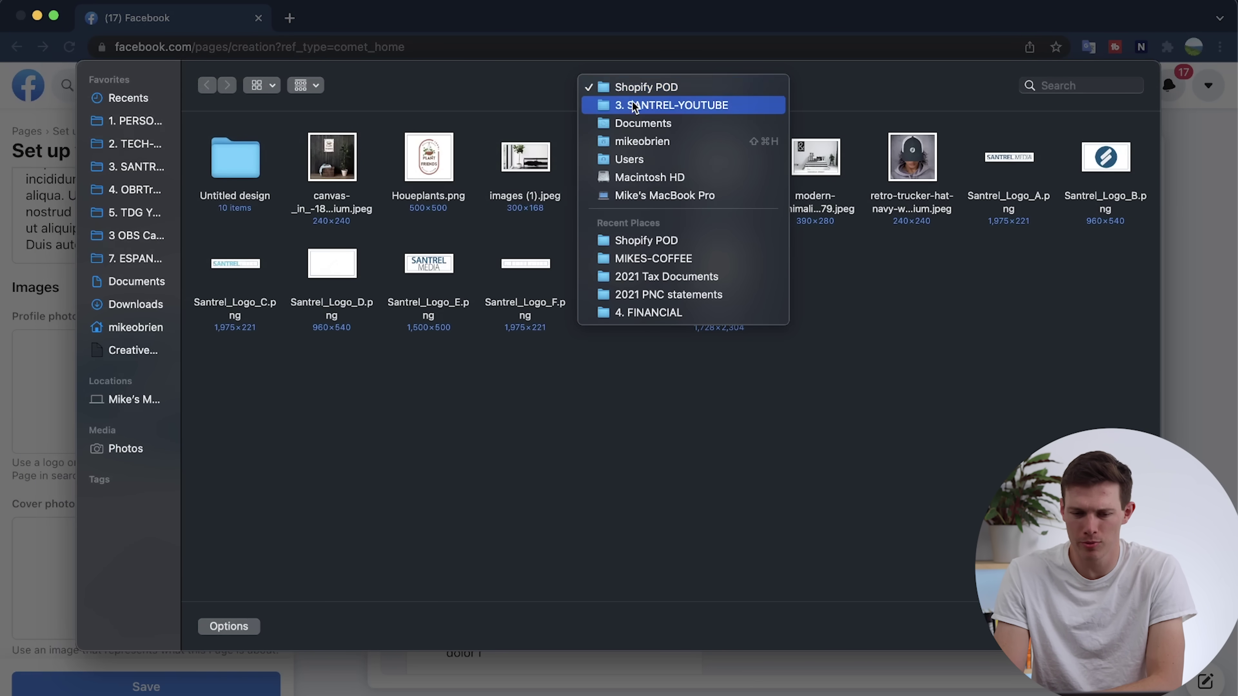
{"action": "left_click", "coordinate": [643, 105]}
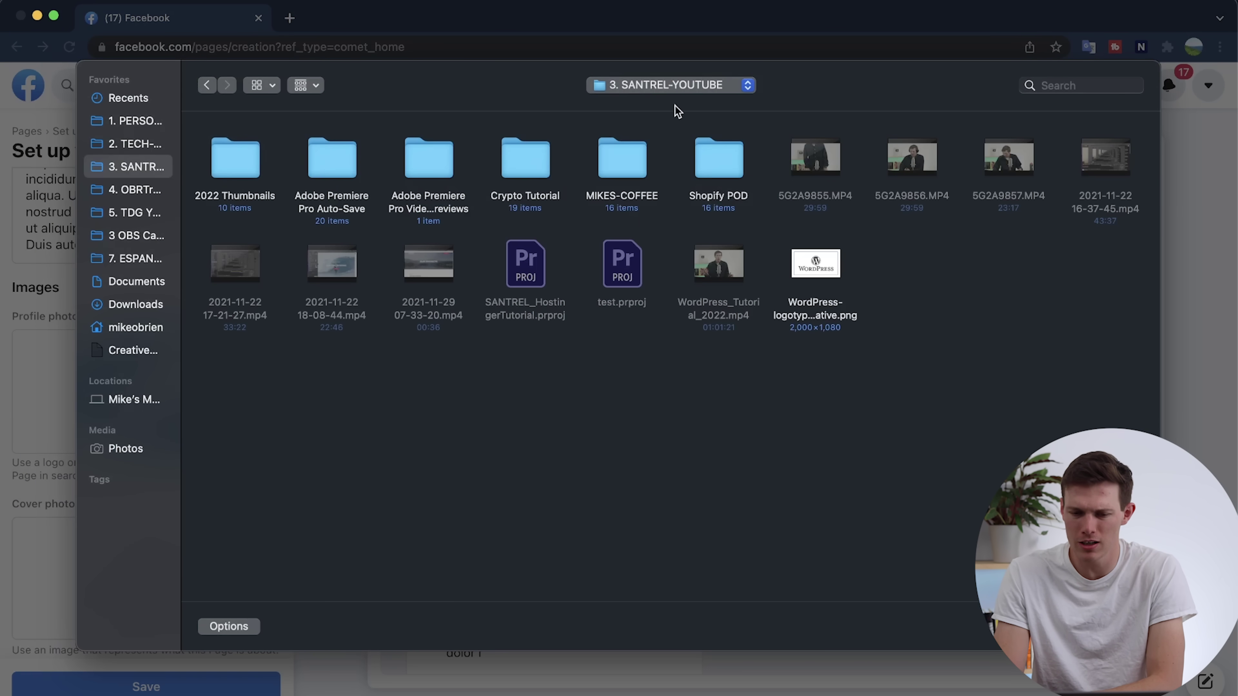
{"action": "double_click", "coordinate": [623, 160]}
{"action": "double_click", "coordinate": [242, 271]}
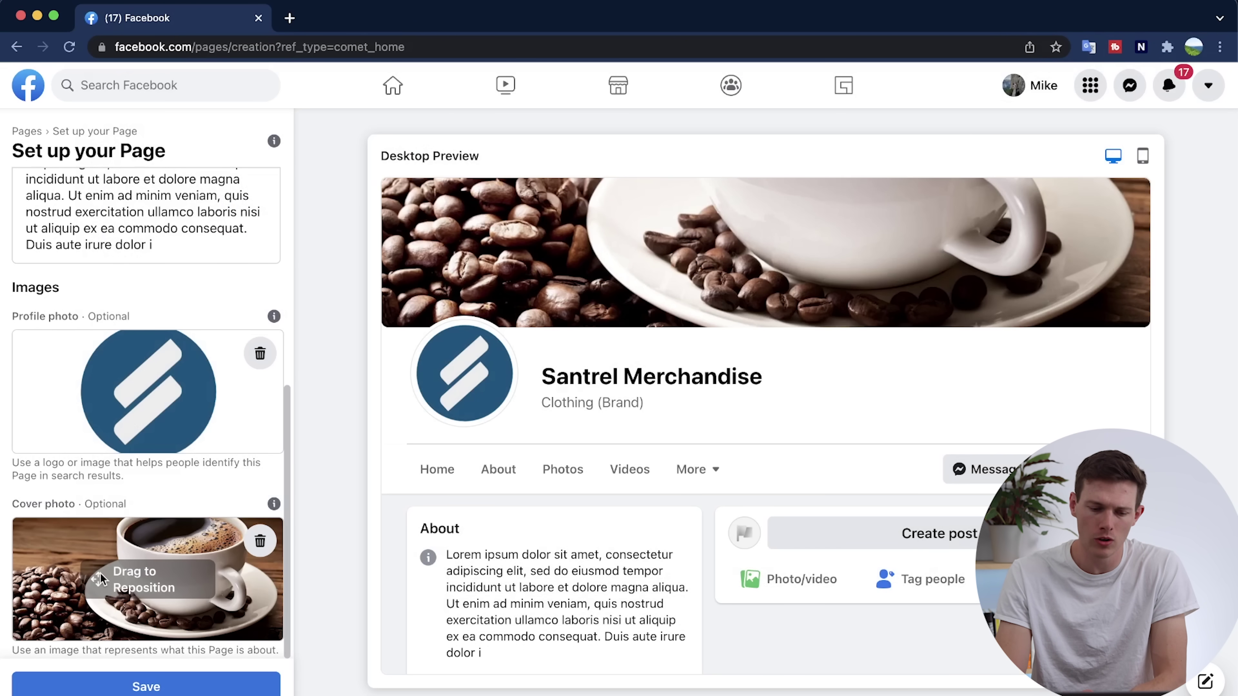
{"action": "left_click_drag", "start_coordinate": [101, 583], "coordinate": [101, 601]}
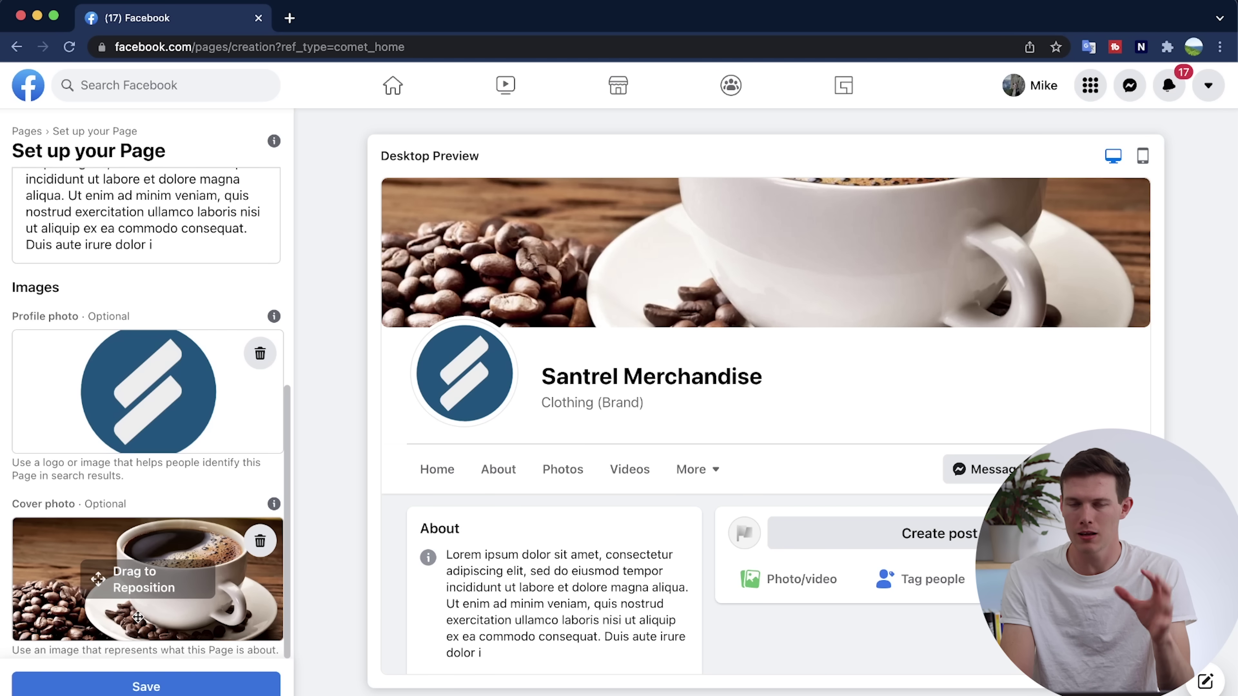
{"action": "left_click", "coordinate": [146, 687]}
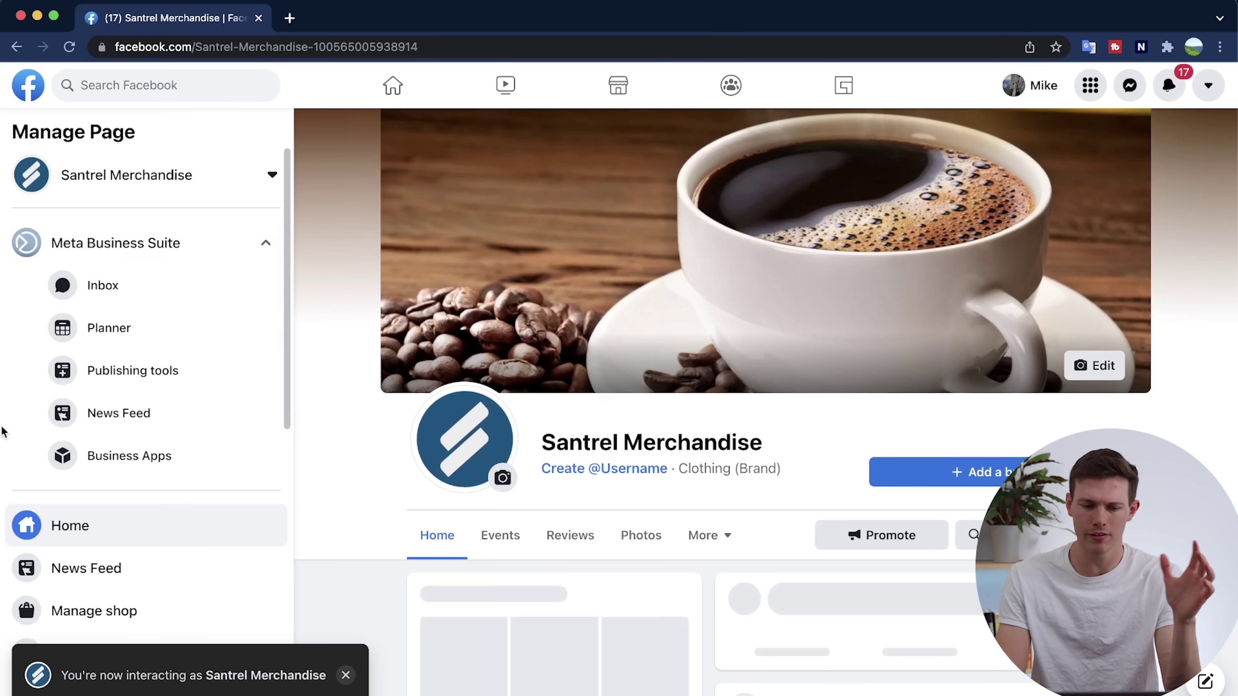
Create and confirm the username 'santrelmerchandise' for the Santrel Merchandise Page.
{"action": "scroll", "coordinate": [856, 361], "scroll_direction": "down", "scroll_amount": 2}
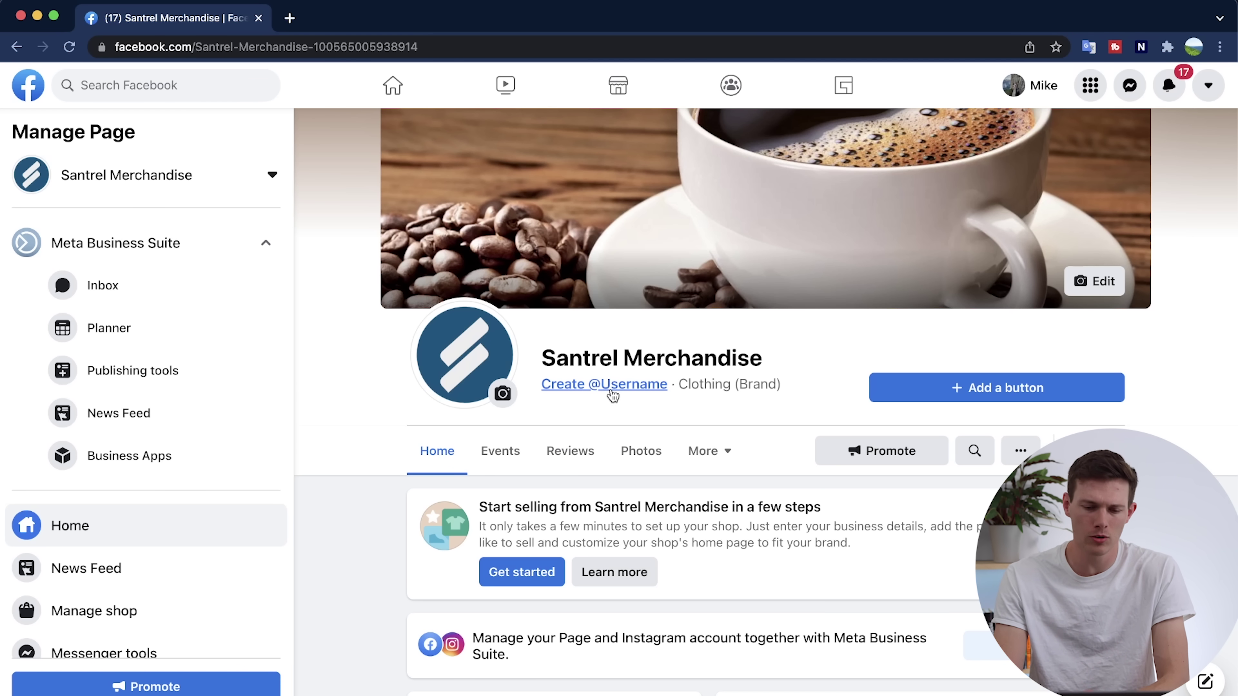
{"action": "left_click", "coordinate": [602, 385]}
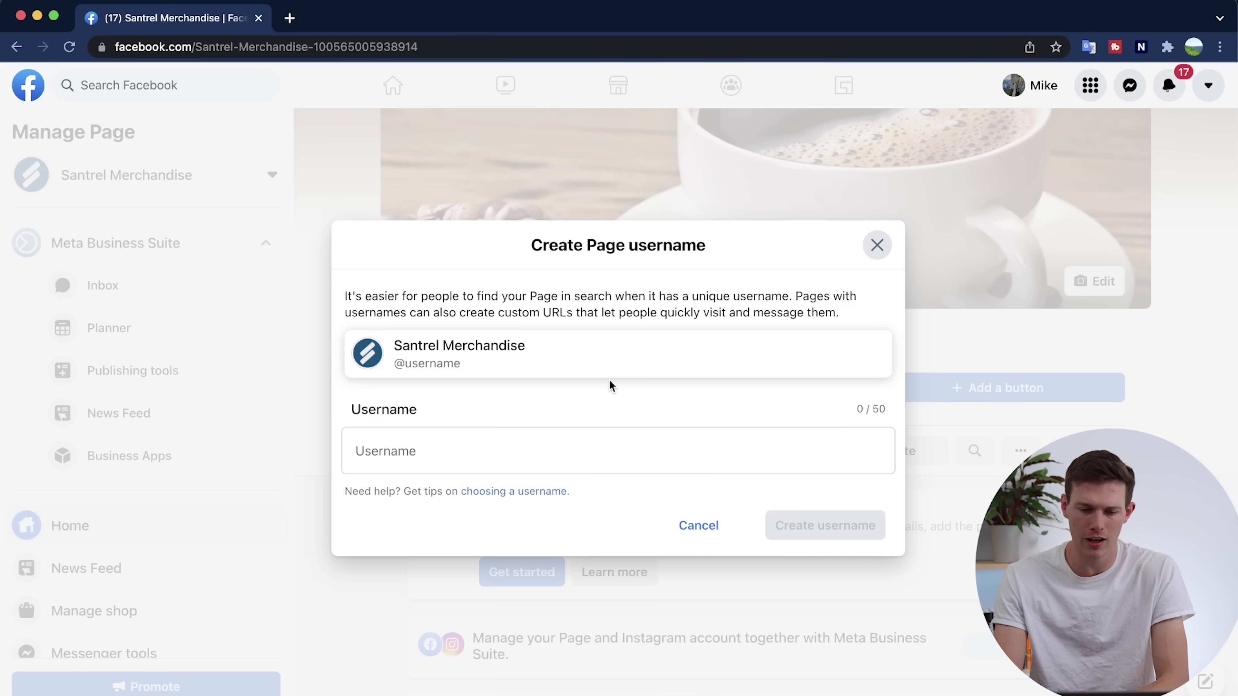
{"action": "left_click", "coordinate": [486, 455]}
{"action": "type", "text": "sant"}
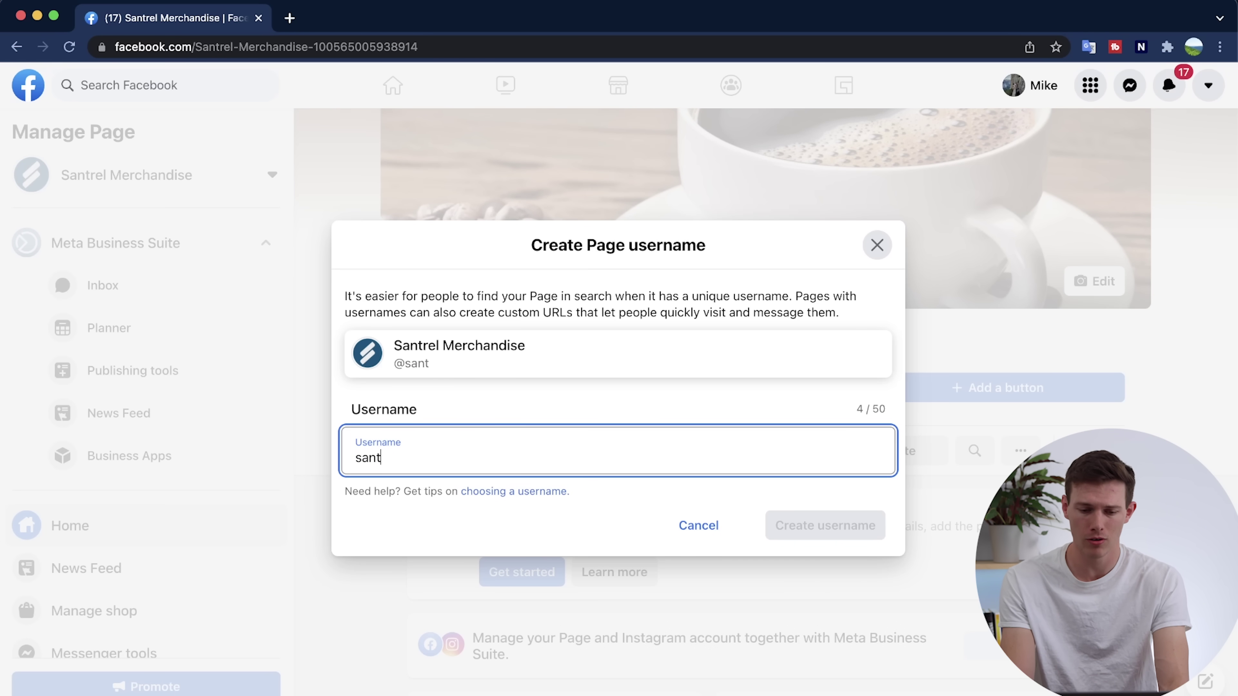
{"action": "type", "text": "relmerchandise"}
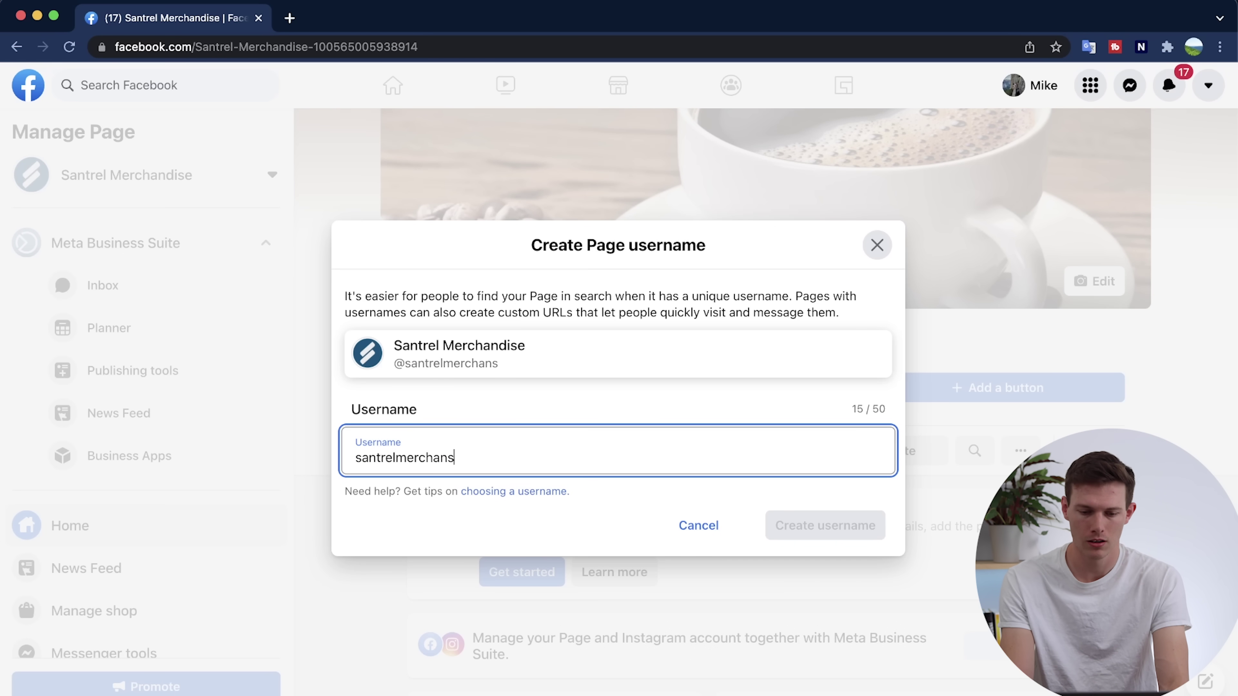
{"action": "key", "text": "BackSpace"}
{"action": "key", "text": "BackSpace"}
{"action": "key", "text": "BackSpace"}
{"action": "key", "text": "BackSpace"}
{"action": "type", "text": "dise"}
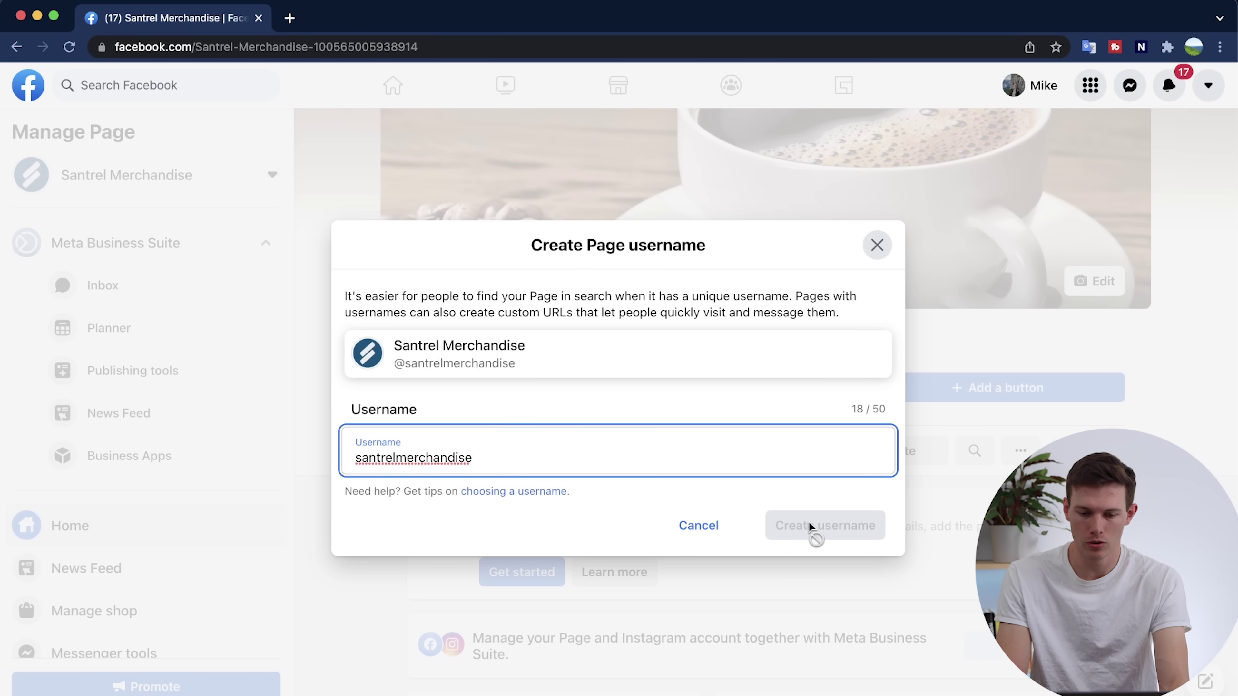
{"action": "left_click", "coordinate": [818, 527]}
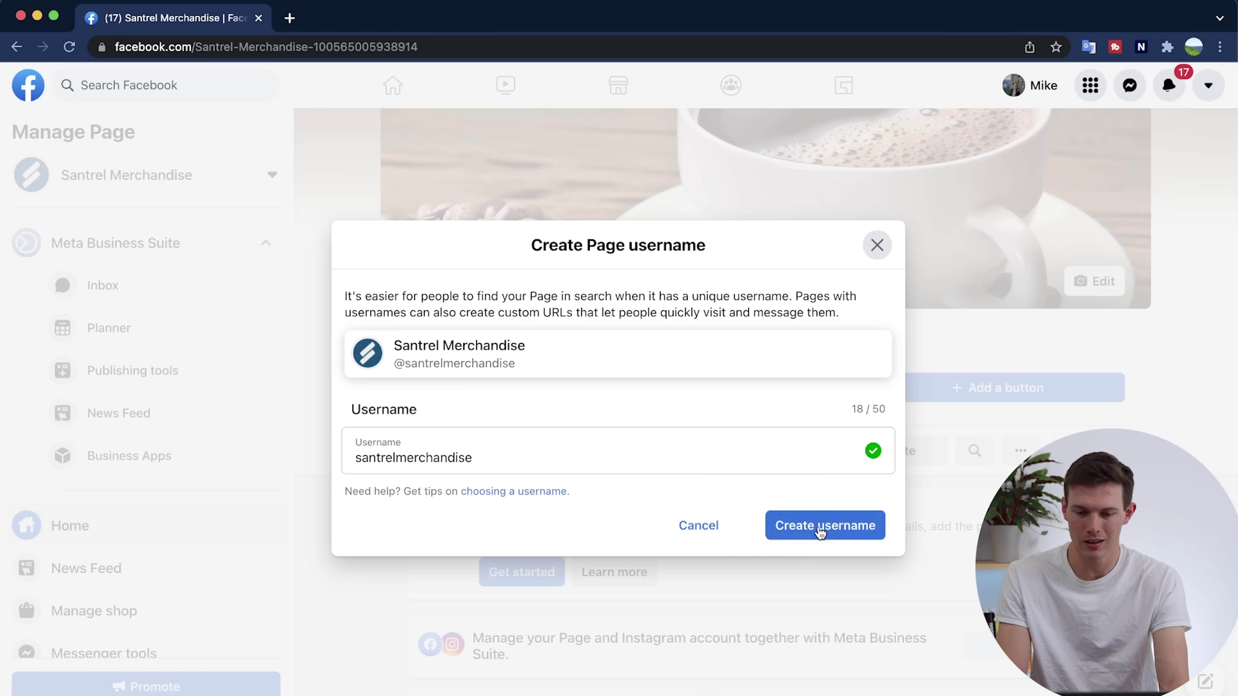
{"action": "left_click", "coordinate": [843, 525]}
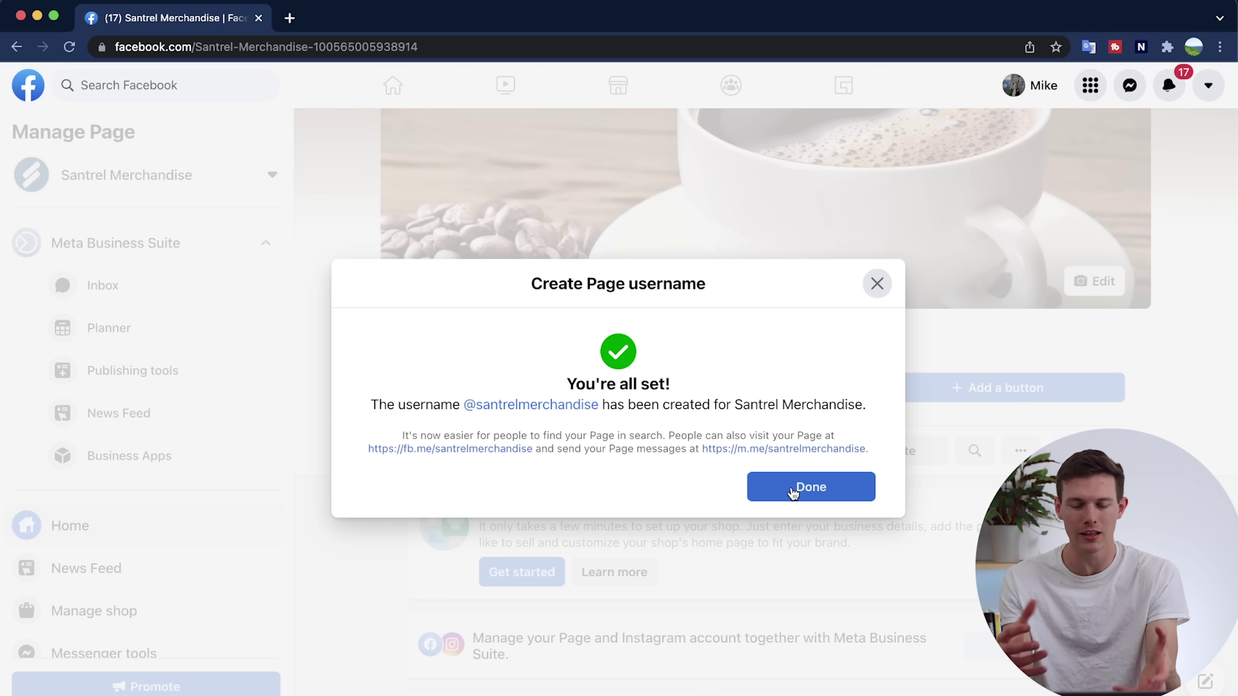
{"action": "left_click", "coordinate": [792, 490]}
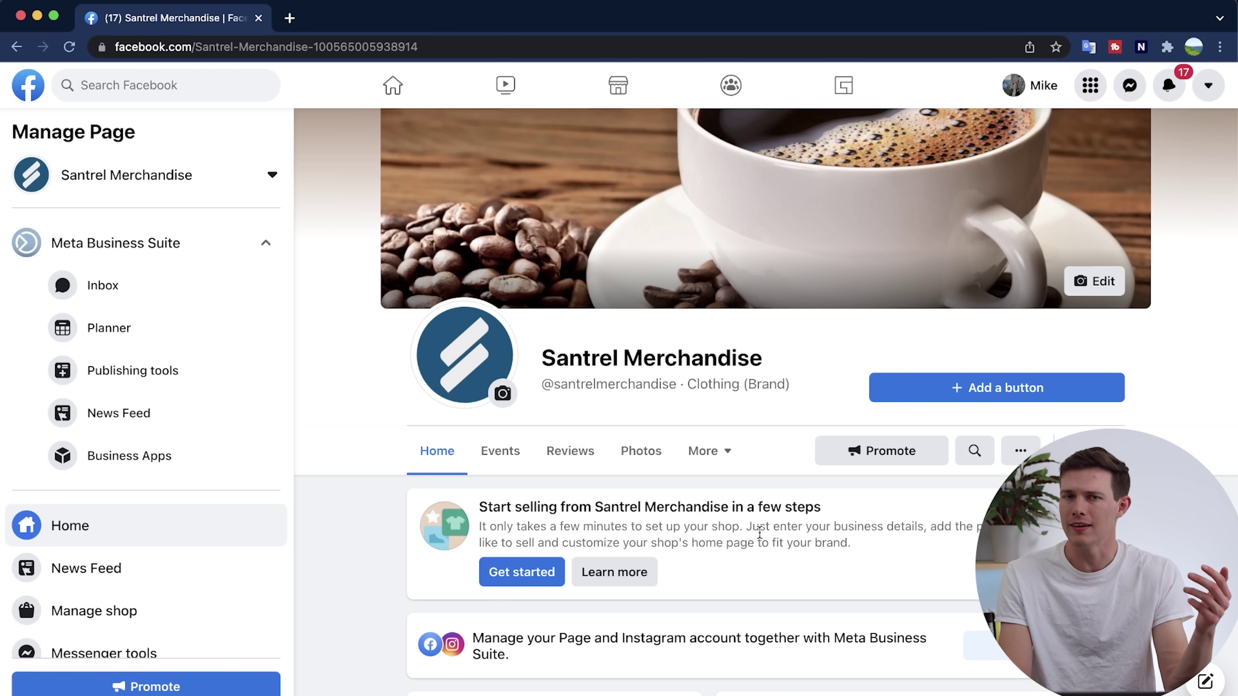
{"action": "mouse_move", "coordinate": [645, 387]}
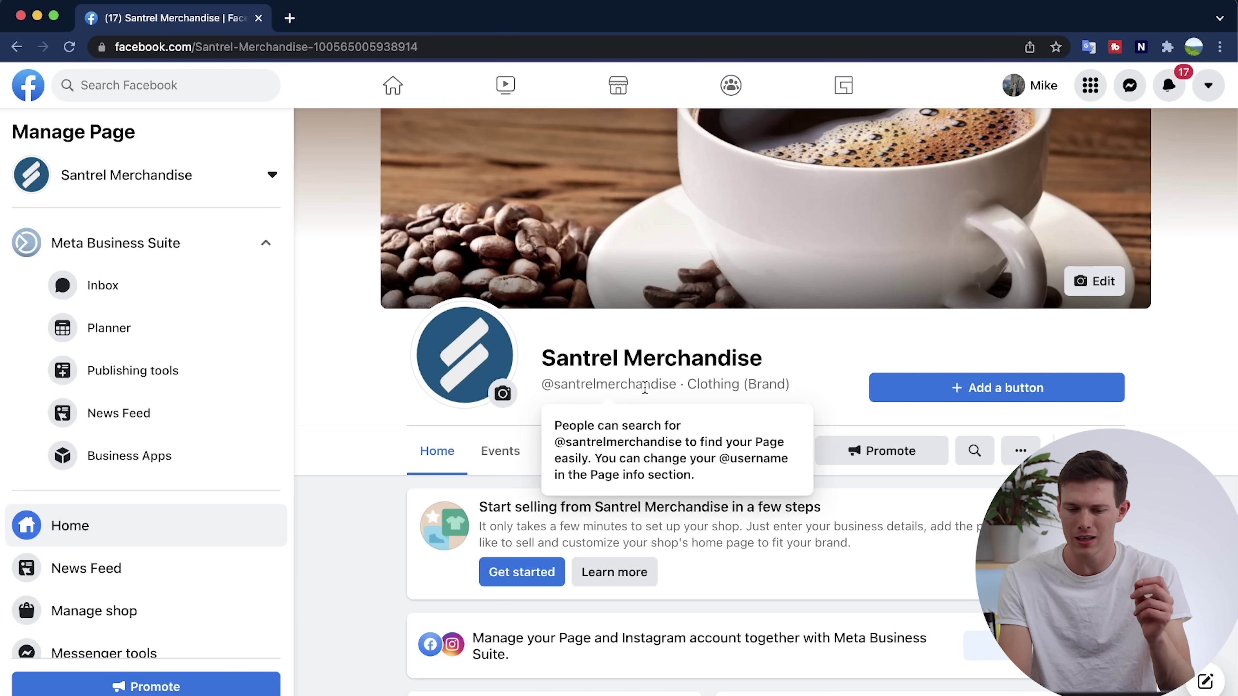
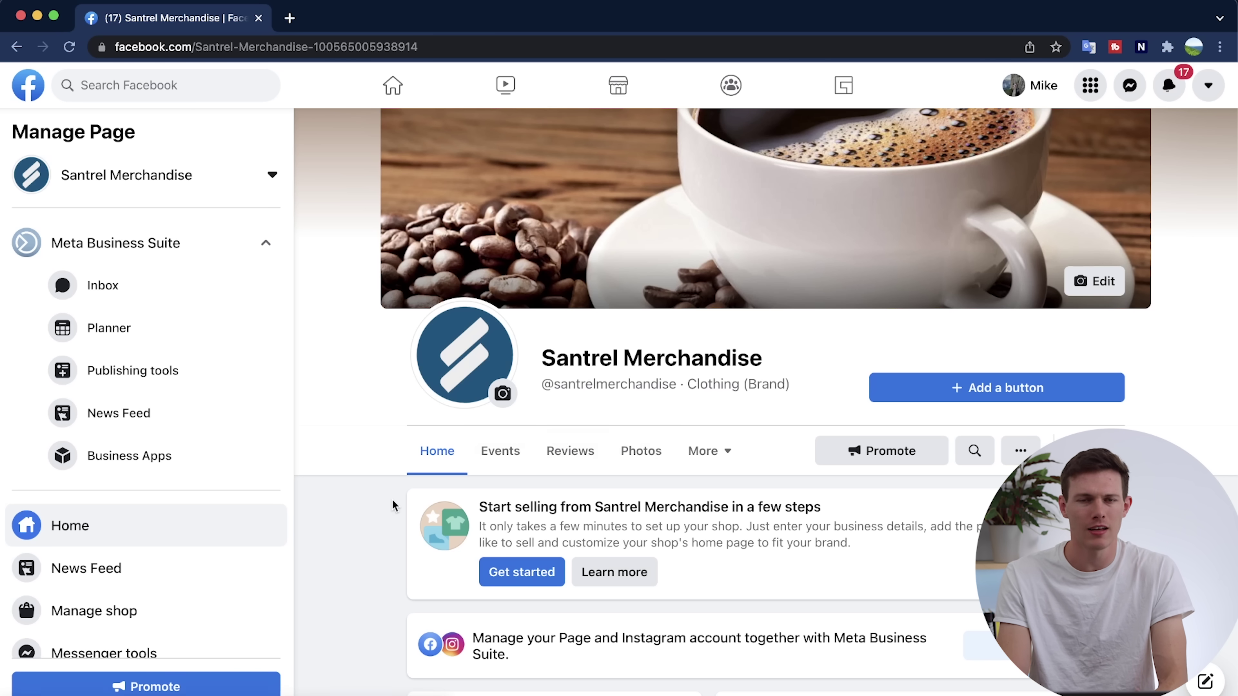
Add a Shop on Website button linking to santrelmerch.com/collections/hot-sellers and save it.
{"action": "scroll", "coordinate": [356, 525], "scroll_direction": "down", "scroll_amount": 3}
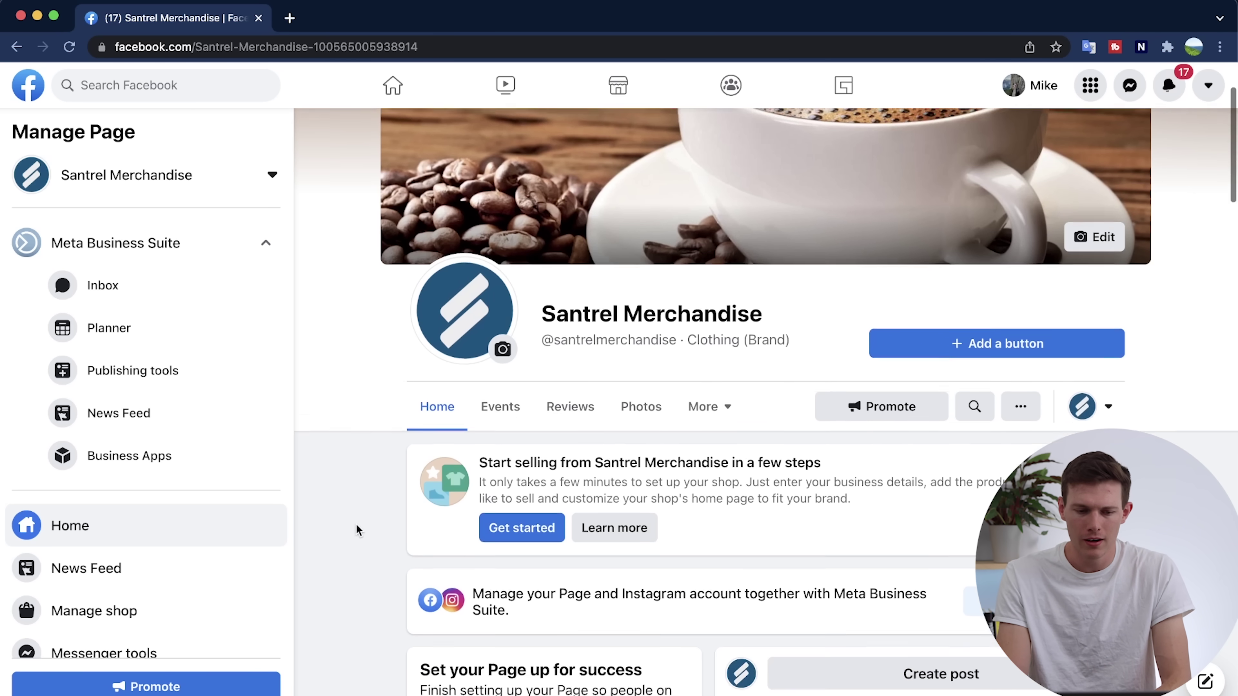
{"action": "scroll", "coordinate": [408, 468], "scroll_direction": "up", "scroll_amount": 5}
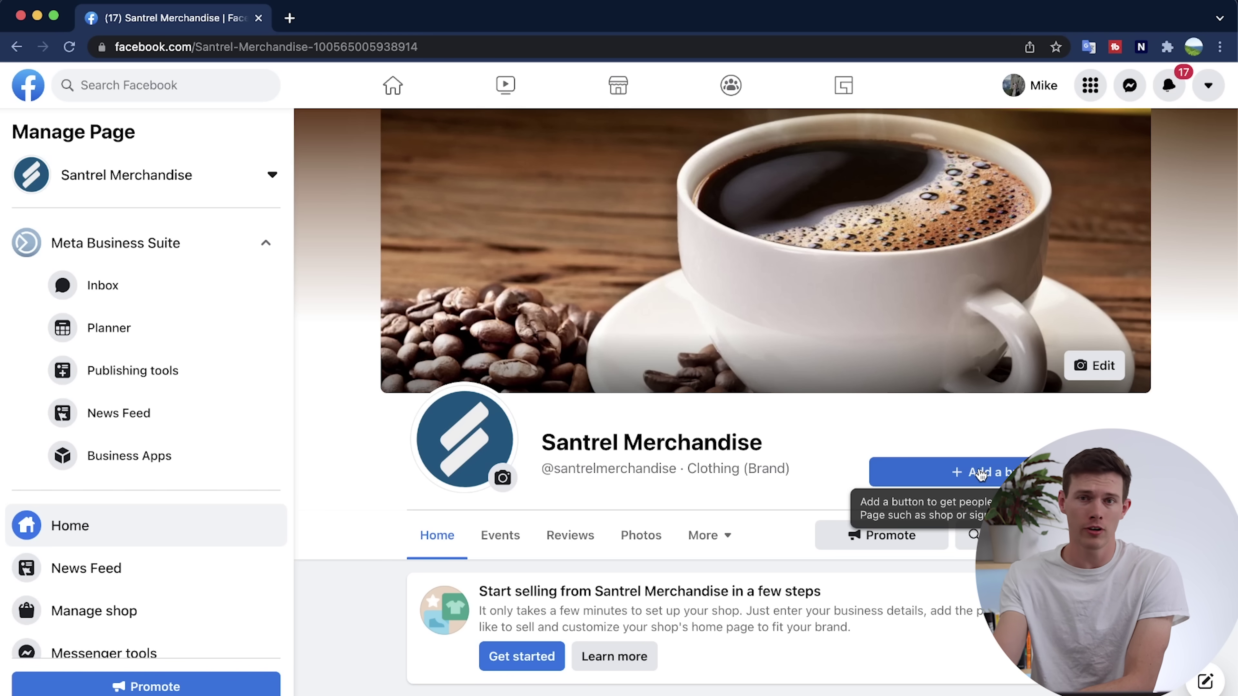
{"action": "left_click", "coordinate": [981, 473]}
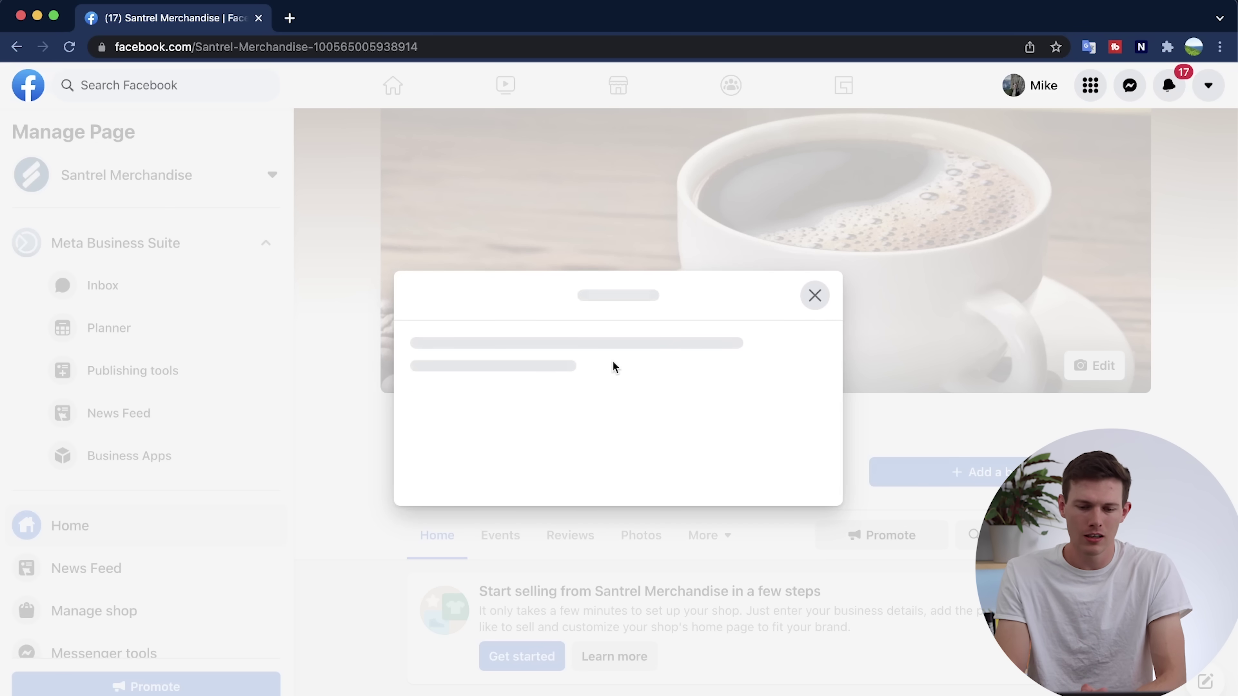
{"action": "scroll", "coordinate": [614, 367], "scroll_direction": "down", "scroll_amount": 5}
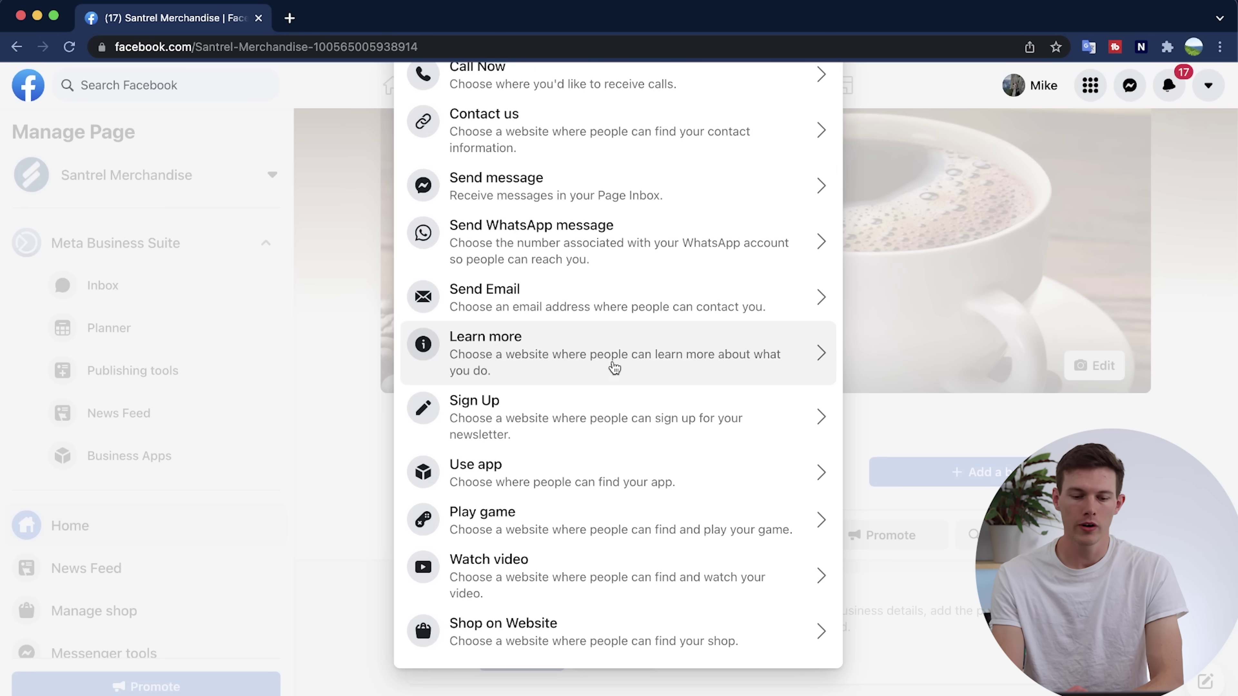
{"action": "left_click", "coordinate": [550, 623]}
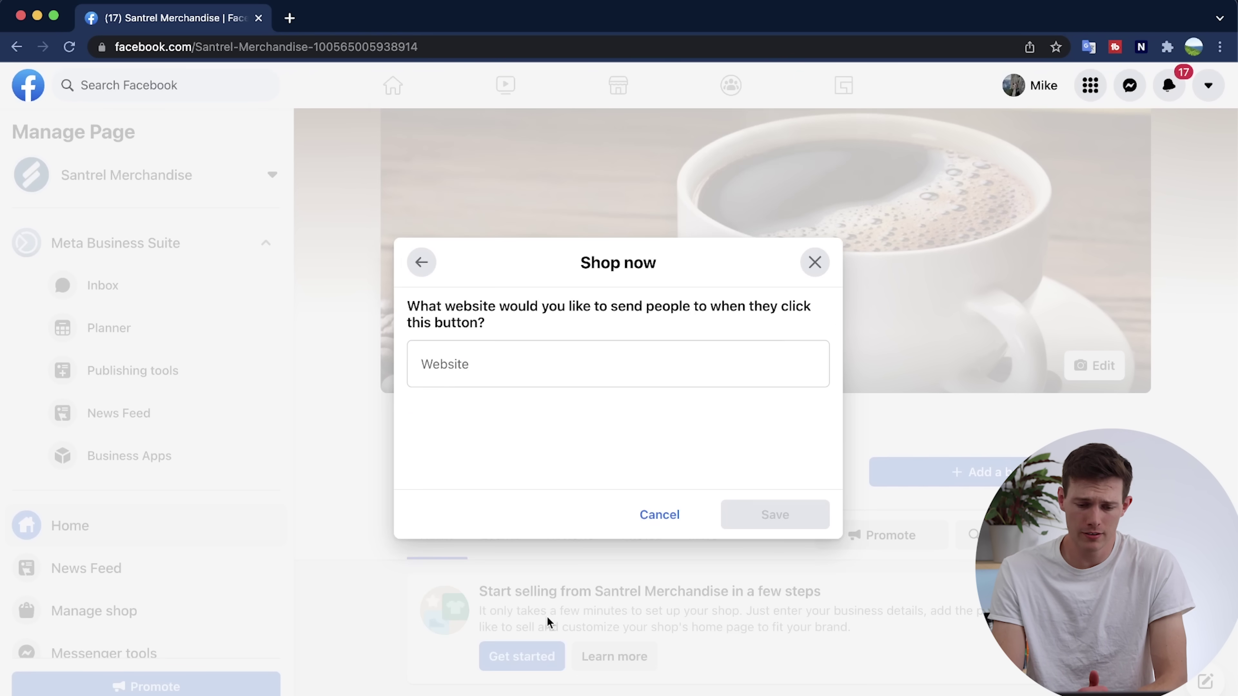
{"action": "left_click", "coordinate": [651, 374]}
{"action": "type", "text": "https://santrelmerch.com/"}
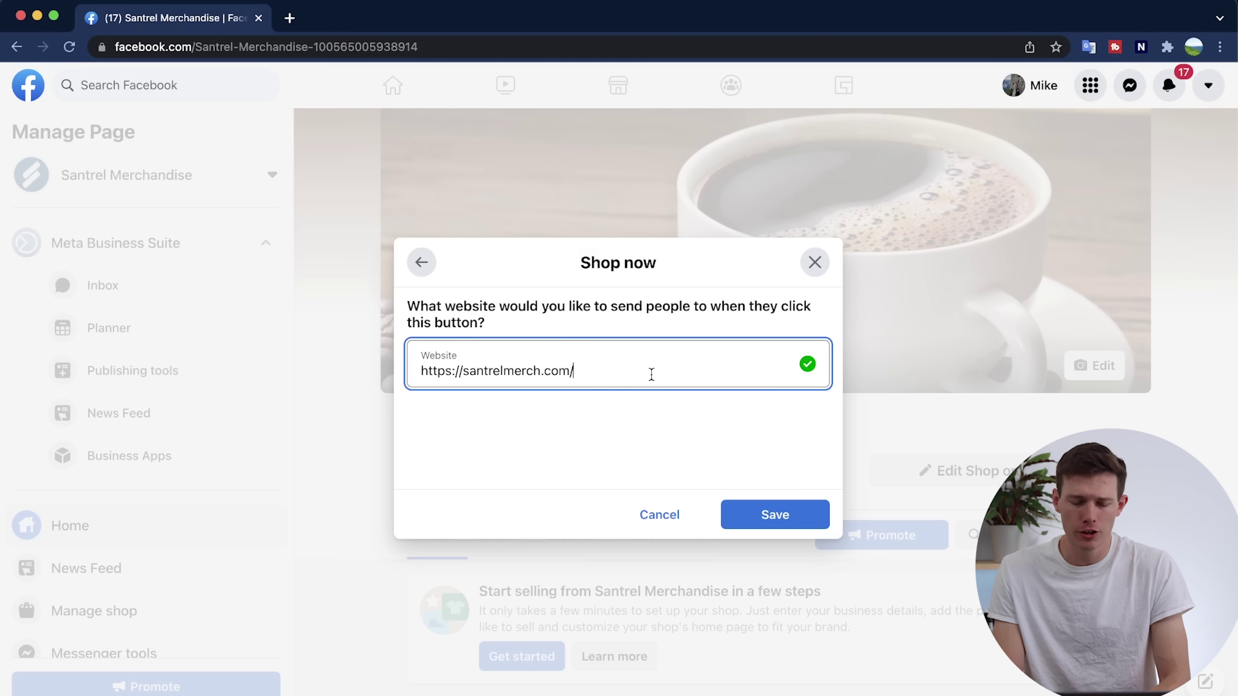
{"action": "key", "text": "super+a"}
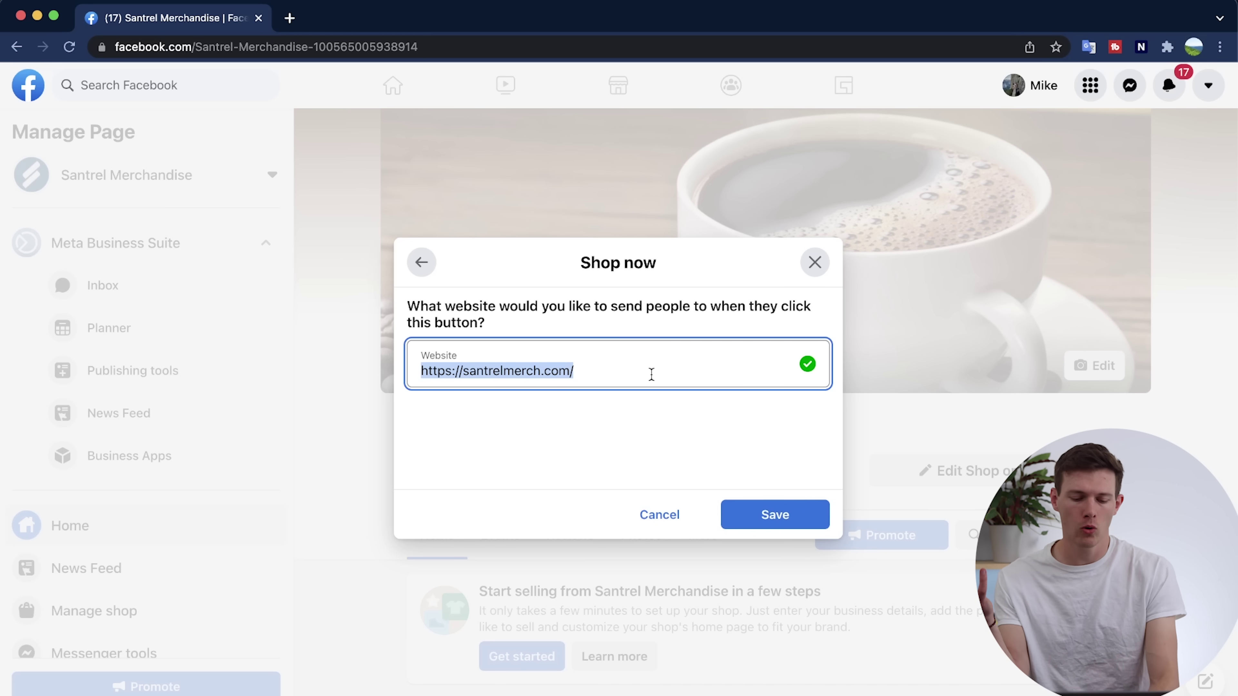
{"action": "type", "text": "https://santrelmerch.com/collections/hot-sellers"}
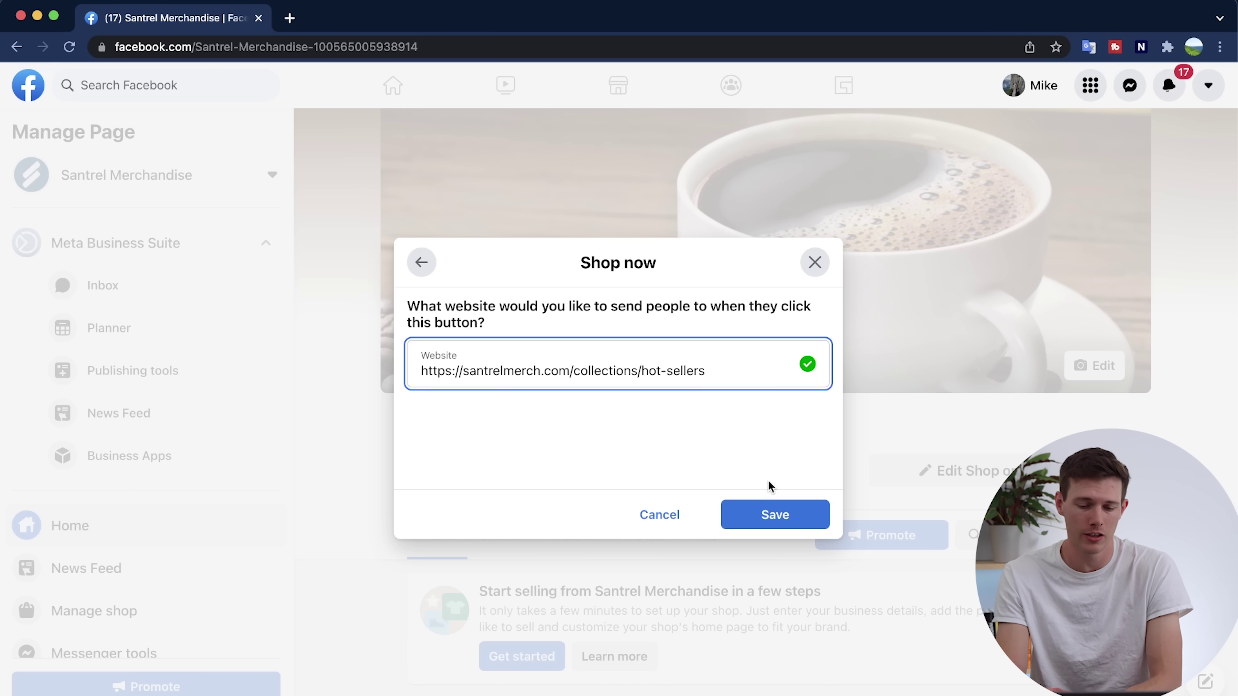
{"action": "left_click", "coordinate": [767, 515]}
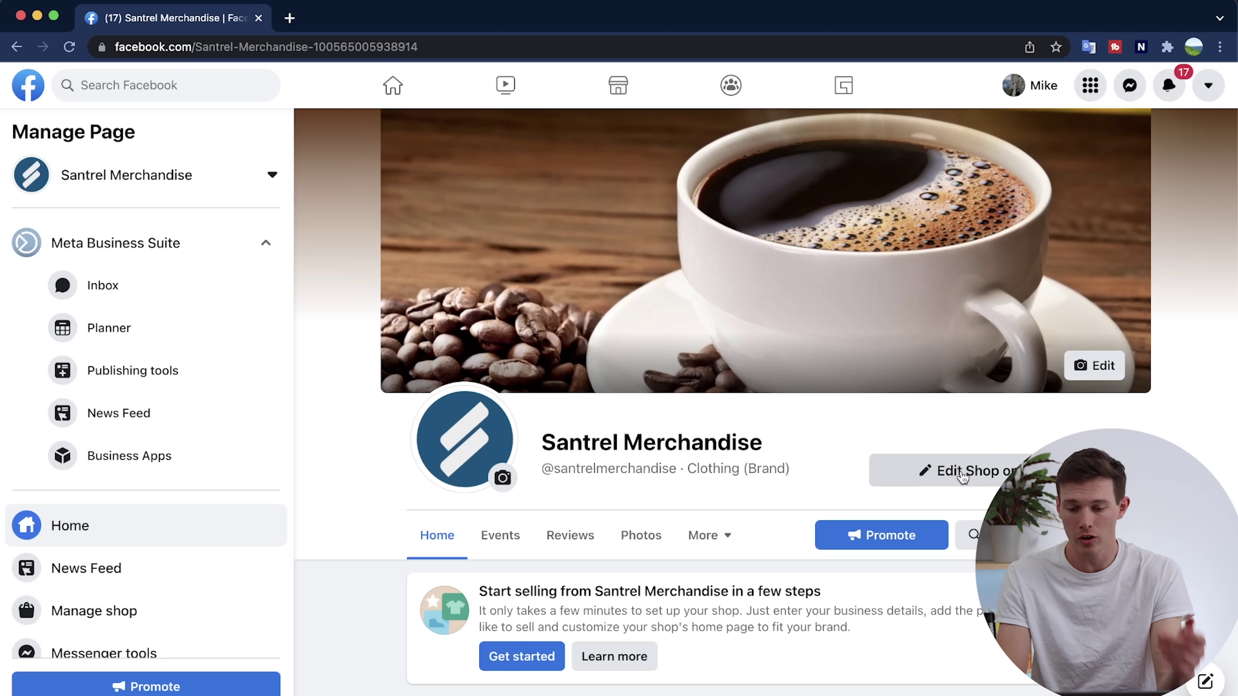
Test the shop button, check the santrelmerch.com store opens, then close the store tab.
{"action": "left_click", "coordinate": [960, 471]}
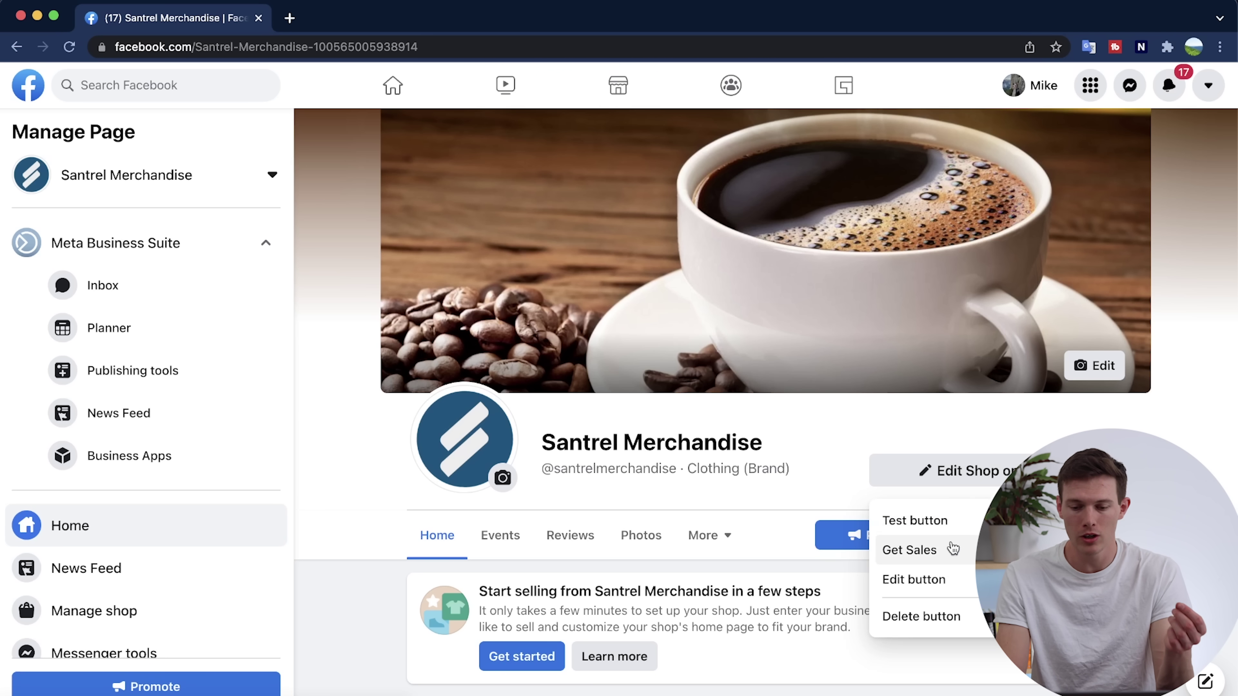
{"action": "left_click", "coordinate": [936, 521]}
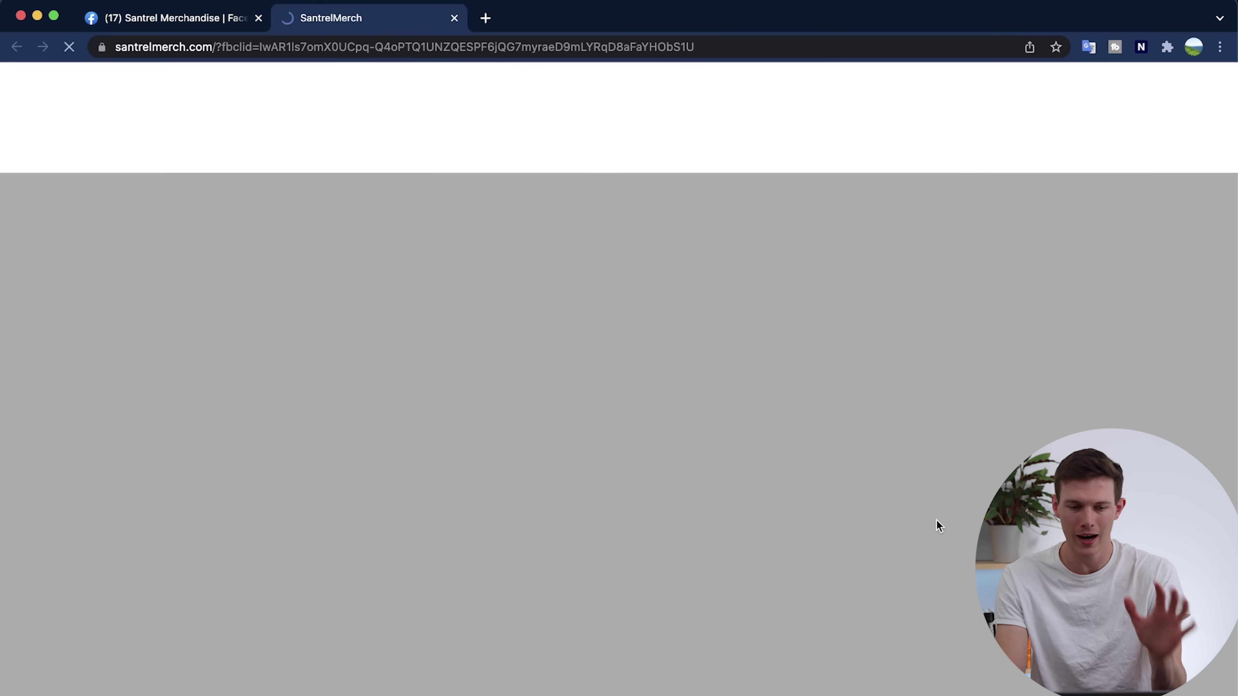
{"action": "scroll", "coordinate": [525, 335], "scroll_direction": "down", "scroll_amount": 2}
{"action": "scroll", "coordinate": [525, 335], "scroll_direction": "up", "scroll_amount": 2}
{"action": "scroll", "coordinate": [525, 335], "scroll_direction": "down", "scroll_amount": 8}
{"action": "scroll", "coordinate": [524, 335], "scroll_direction": "down", "scroll_amount": 8}
{"action": "scroll", "coordinate": [525, 335], "scroll_direction": "up", "scroll_amount": 15}
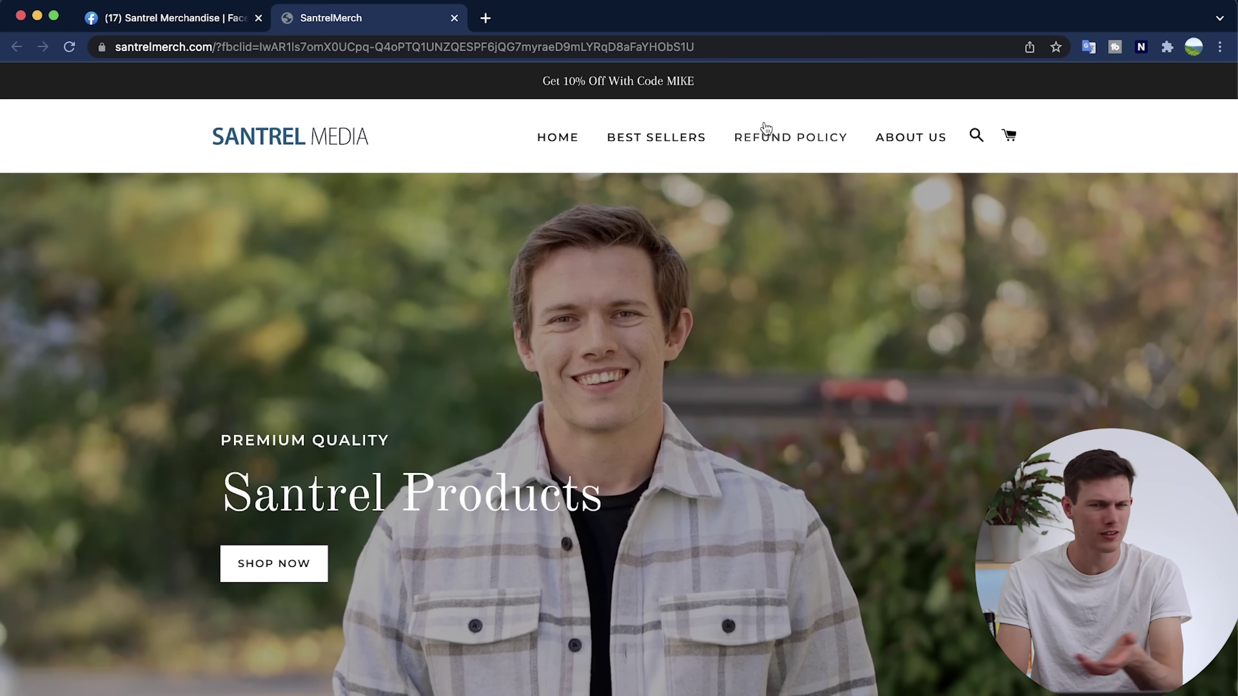
{"action": "left_click", "coordinate": [454, 18]}
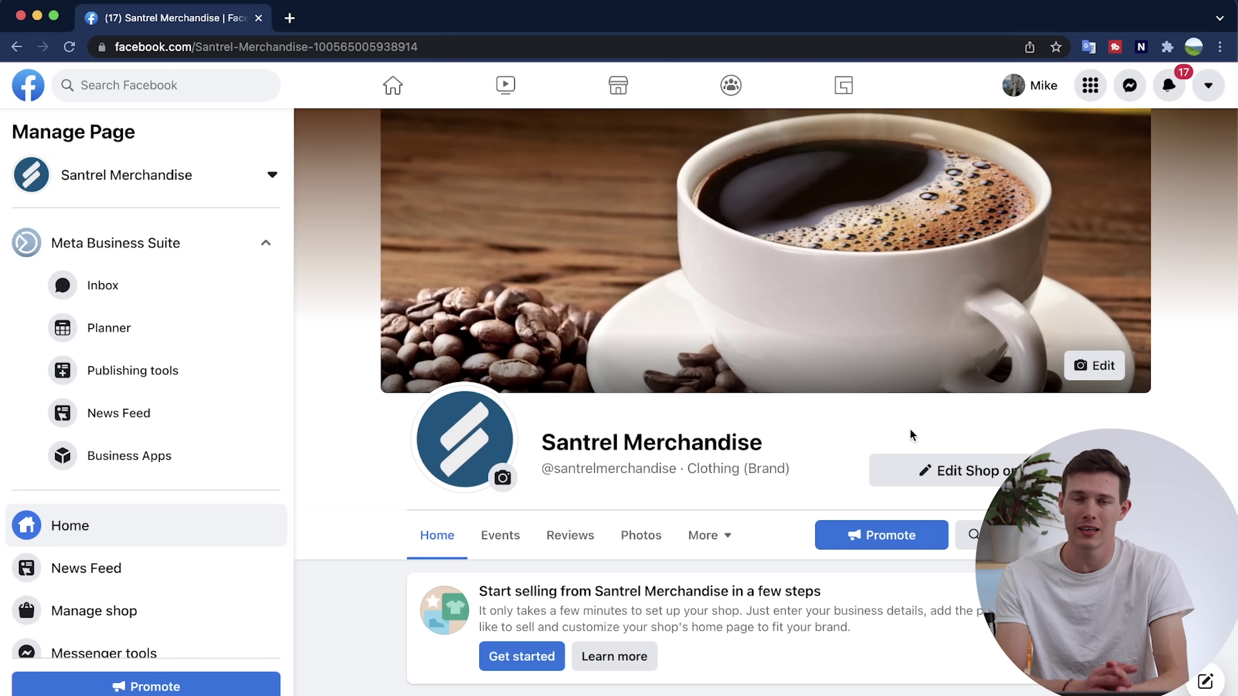
Expand the 'Establish your Page's identity' and 'Provide info and preferences' sections of the setup checklist.
{"action": "scroll", "coordinate": [910, 429], "scroll_direction": "down", "scroll_amount": 10}
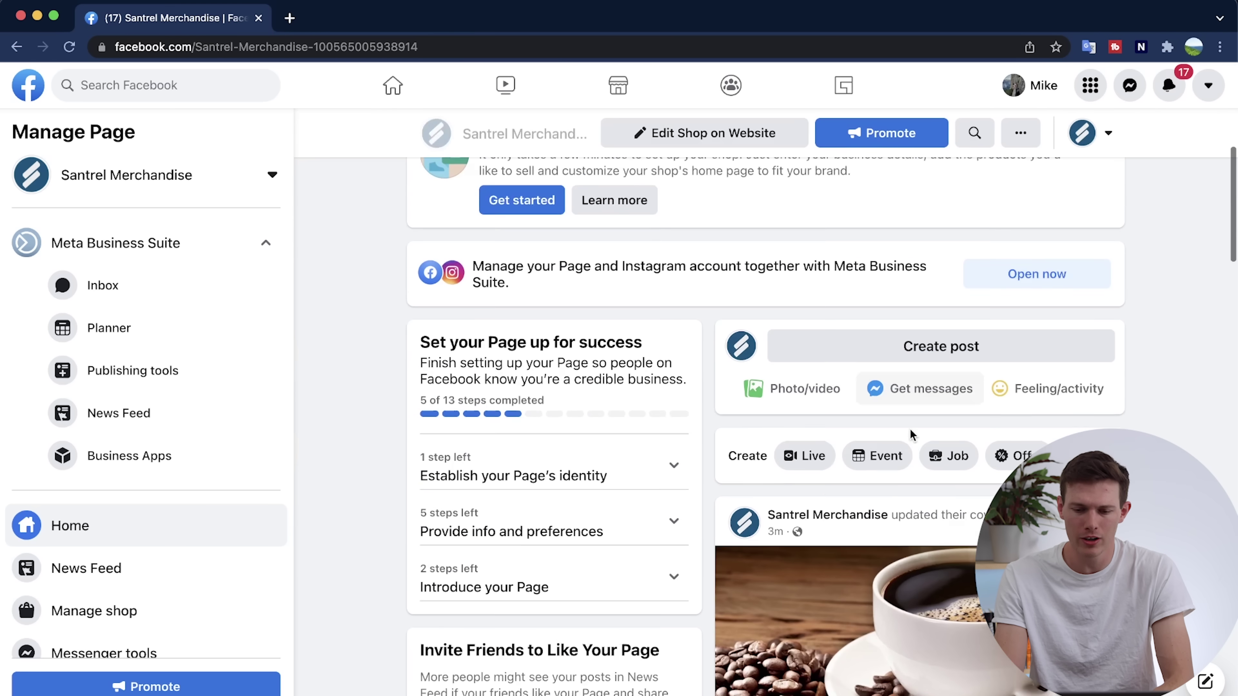
{"action": "scroll", "coordinate": [910, 429], "scroll_direction": "up", "scroll_amount": 1}
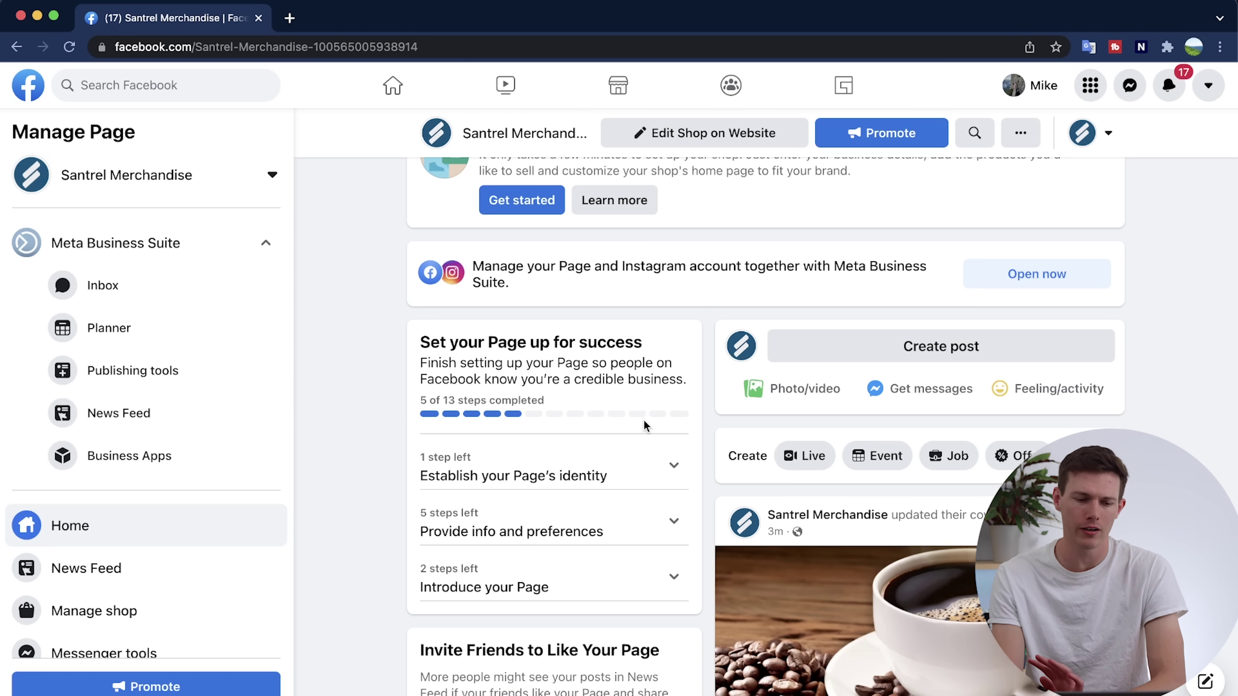
{"action": "scroll", "coordinate": [644, 420], "scroll_direction": "down", "scroll_amount": 2}
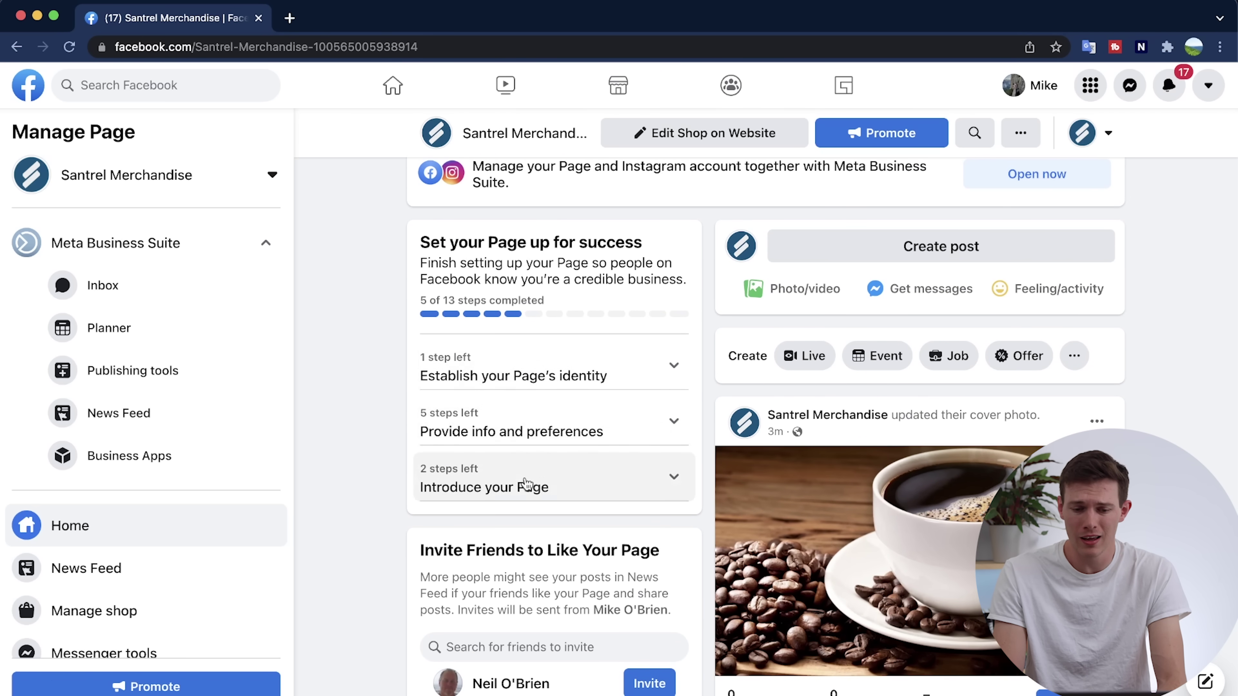
{"action": "left_click", "coordinate": [648, 375]}
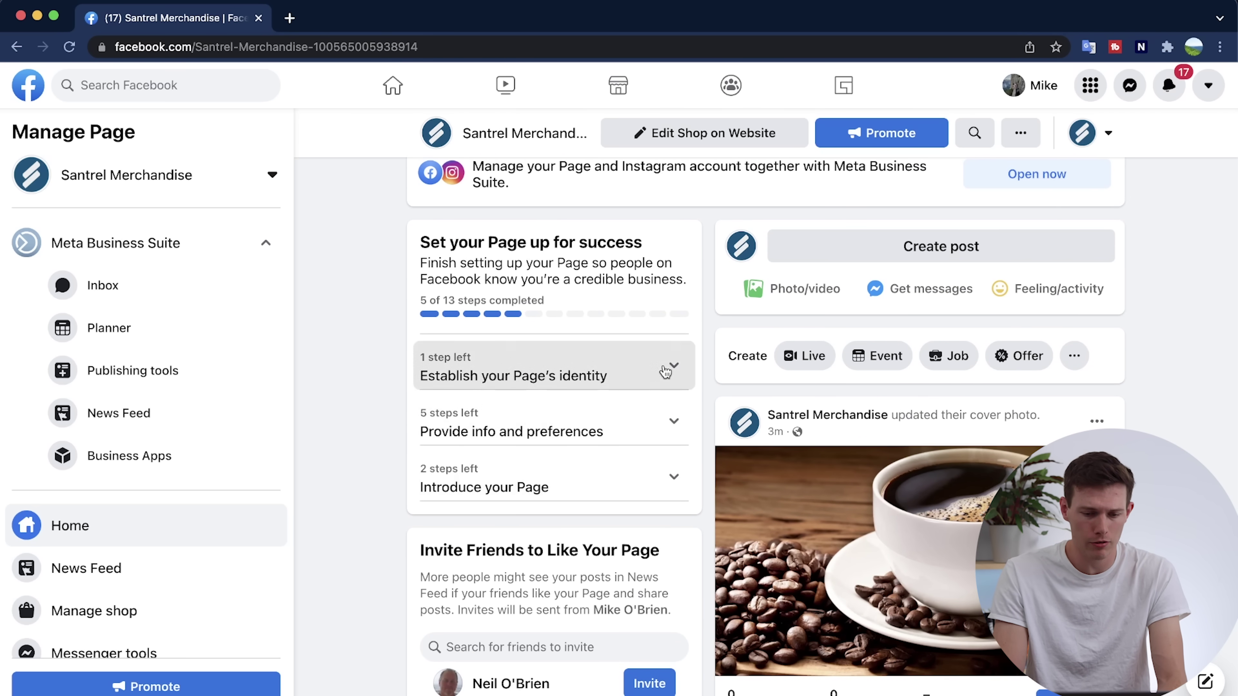
{"action": "scroll", "coordinate": [361, 522], "scroll_direction": "down", "scroll_amount": 2}
{"action": "scroll", "coordinate": [361, 521], "scroll_direction": "down", "scroll_amount": 2}
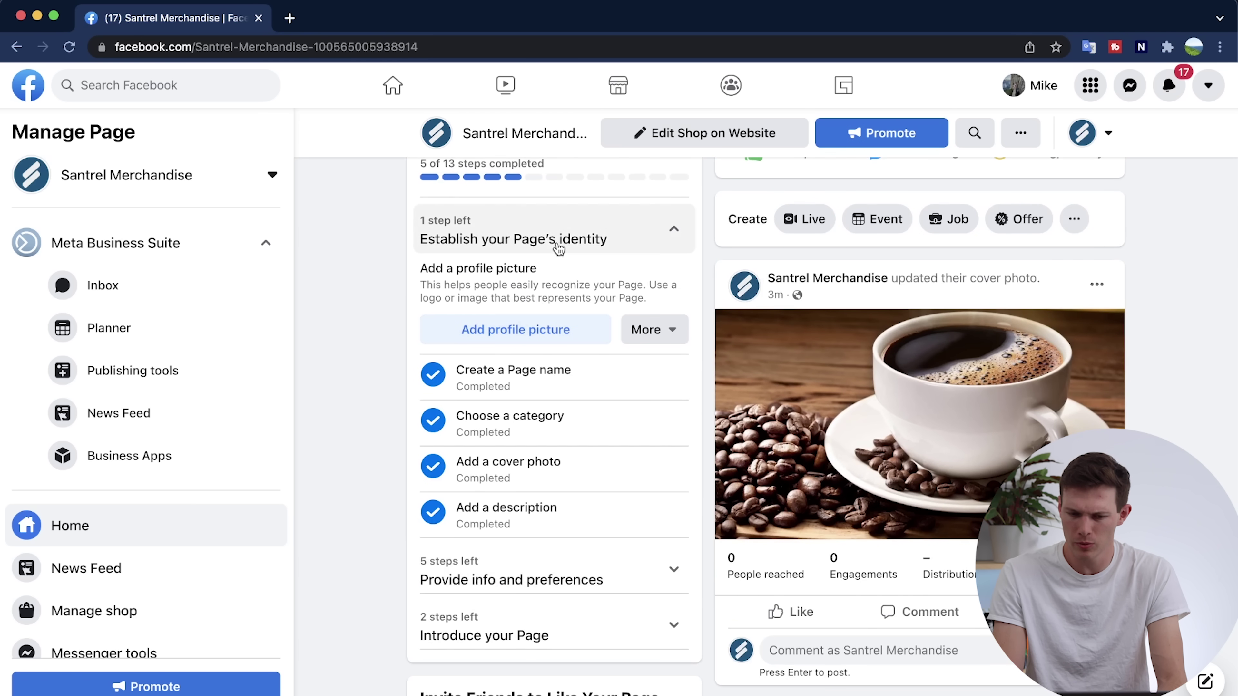
{"action": "left_click", "coordinate": [562, 570]}
{"action": "scroll", "coordinate": [562, 571], "scroll_direction": "down", "scroll_amount": 5}
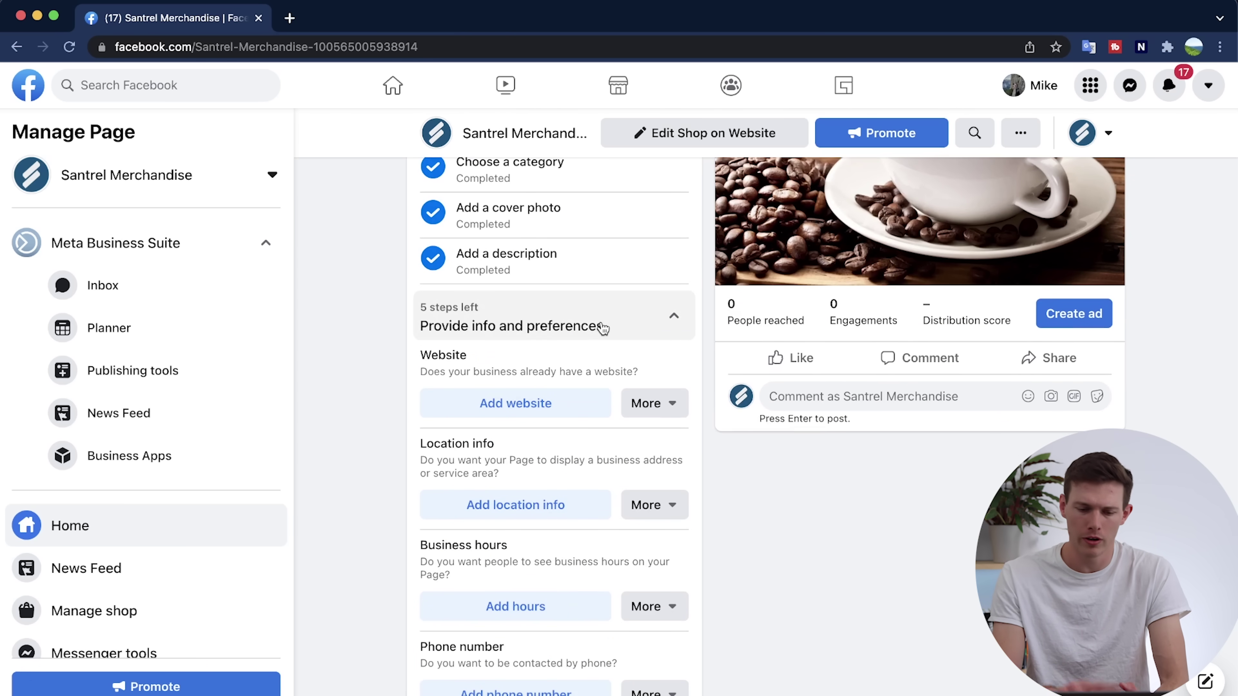
{"action": "scroll", "coordinate": [603, 328], "scroll_direction": "down", "scroll_amount": 3}
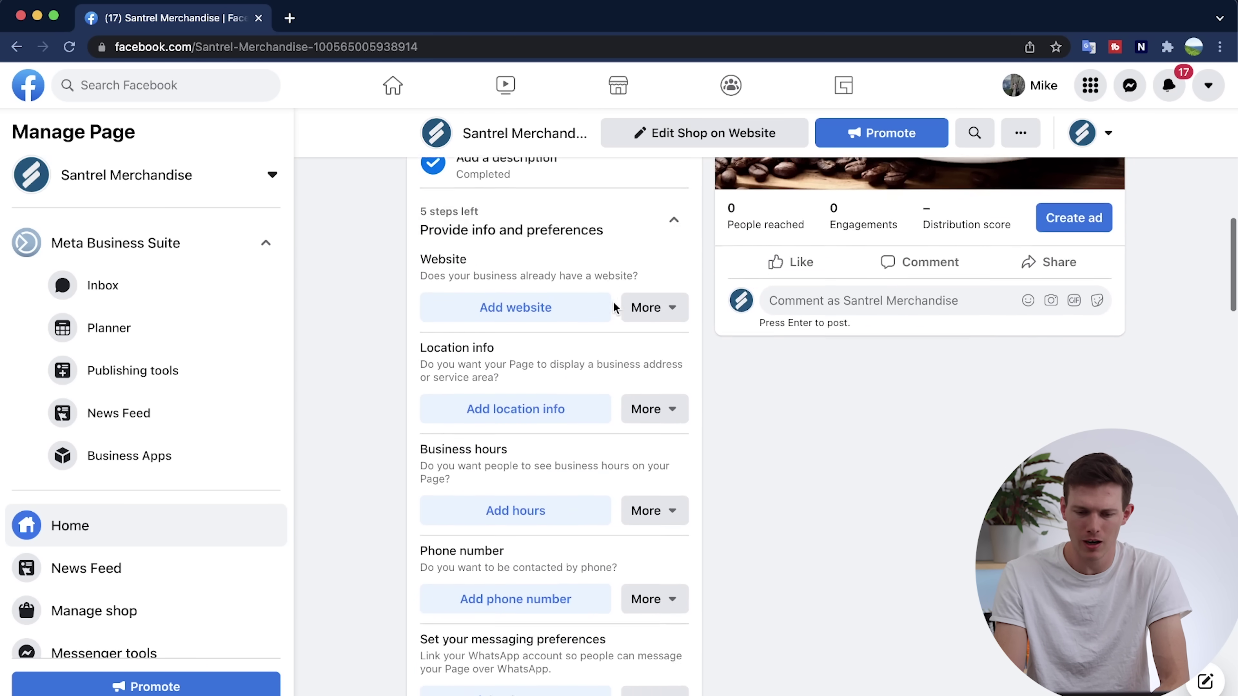
{"action": "scroll", "coordinate": [595, 325], "scroll_direction": "up", "scroll_amount": 2}
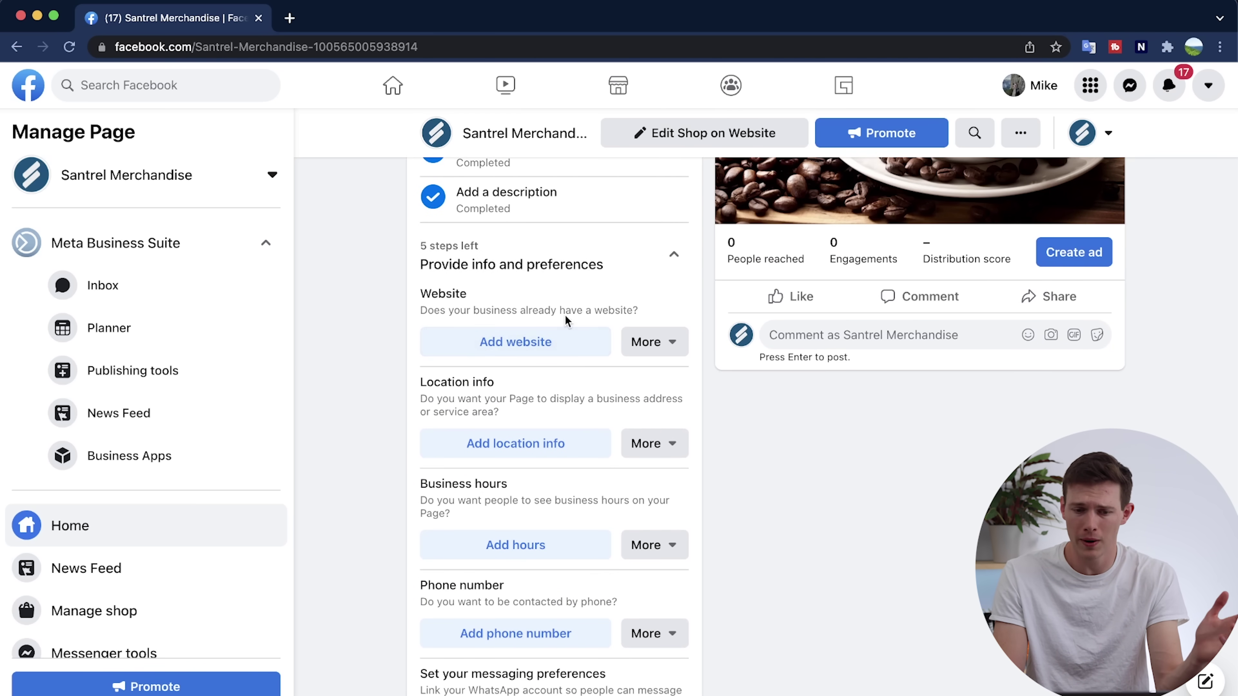
{"action": "scroll", "coordinate": [520, 258], "scroll_direction": "up", "scroll_amount": 6}
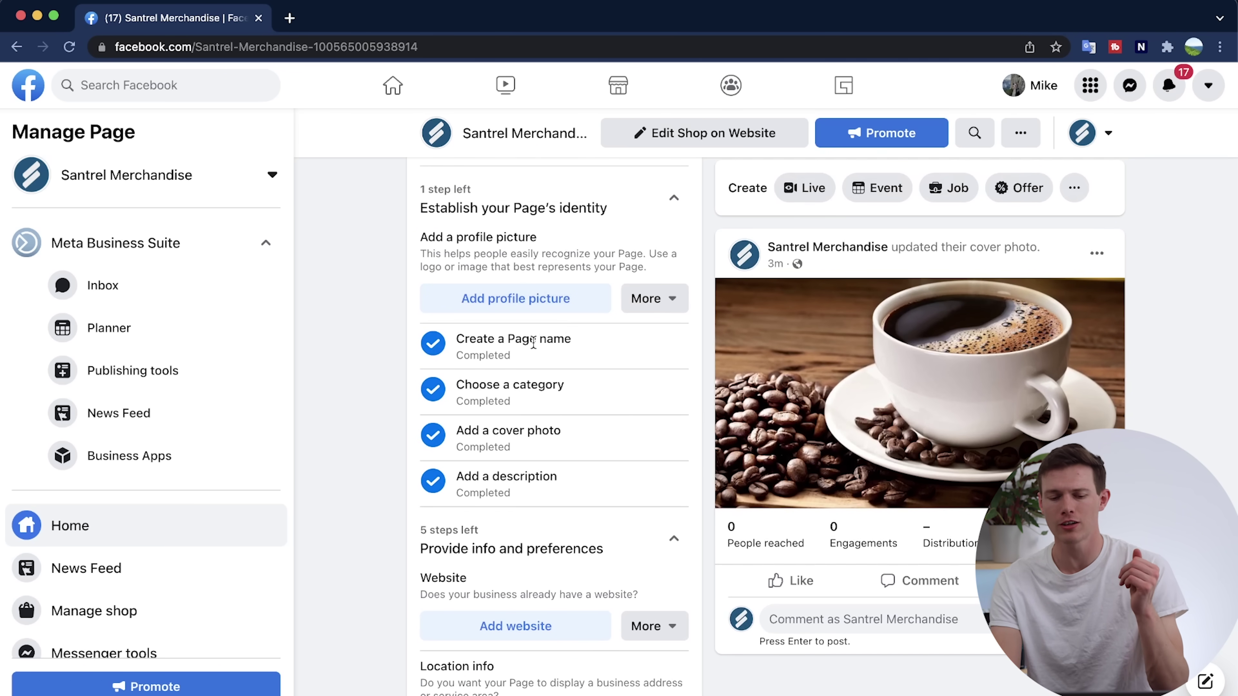
{"action": "scroll", "coordinate": [540, 493], "scroll_direction": "down", "scroll_amount": 4}
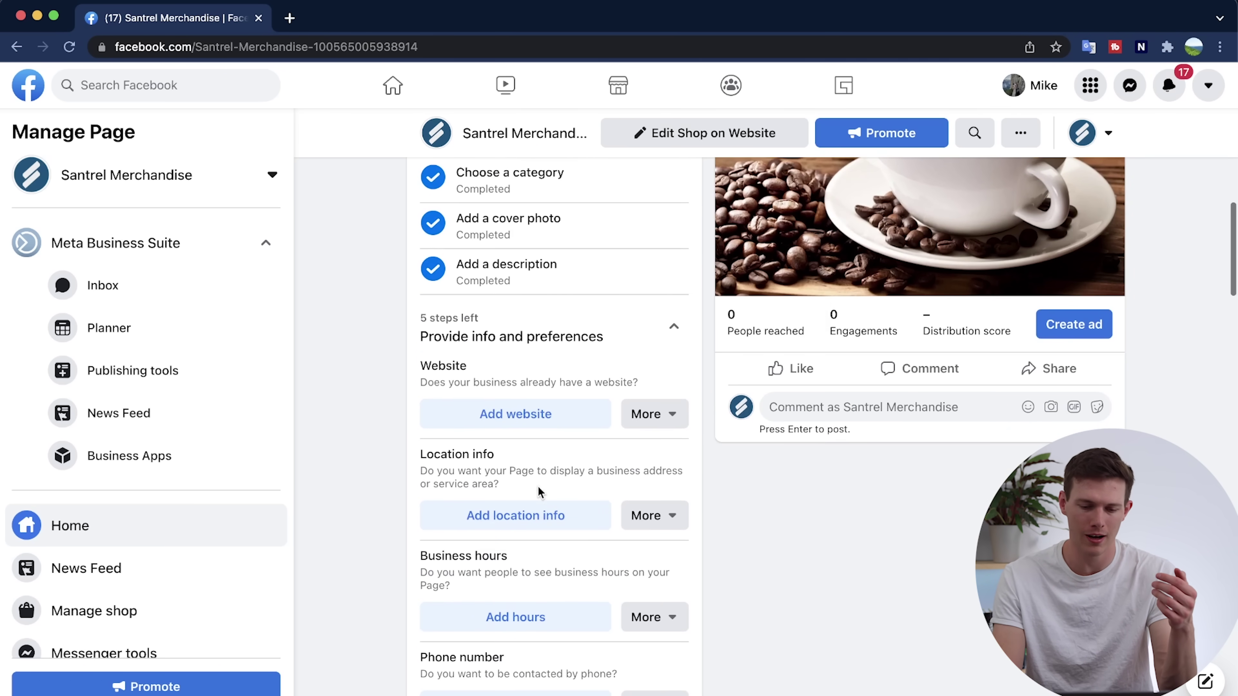
{"action": "left_click", "coordinate": [528, 419]}
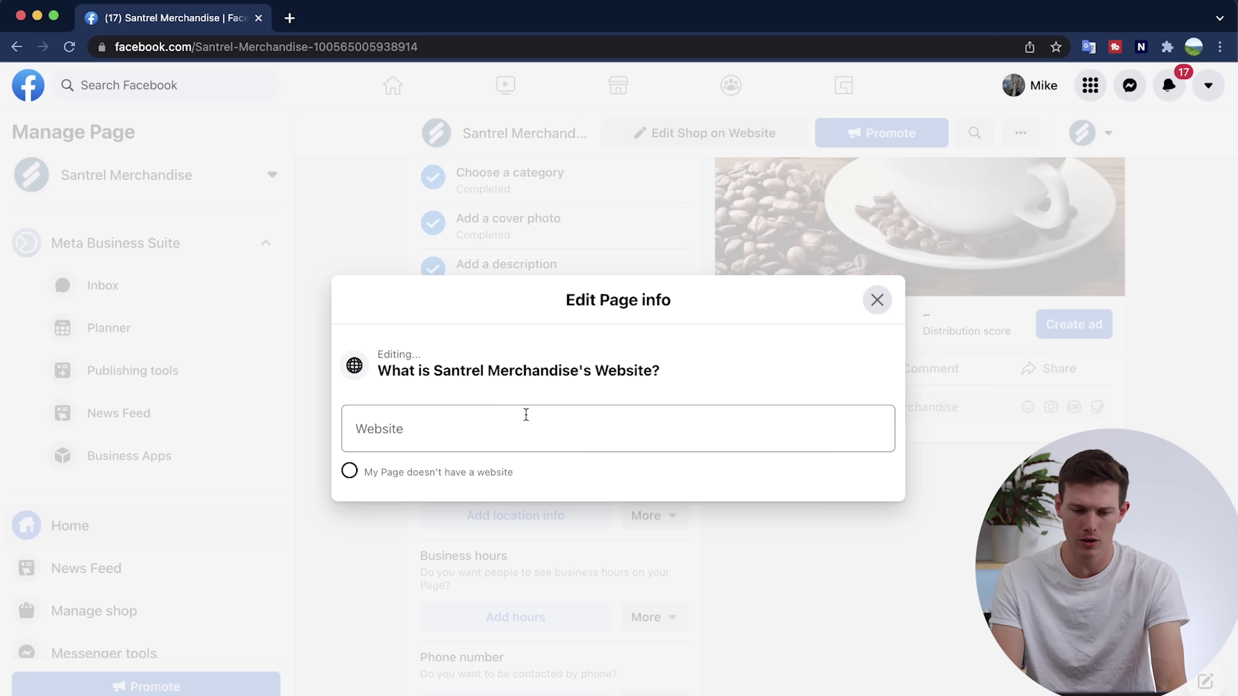
{"action": "left_click", "coordinate": [506, 424]}
{"action": "type", "text": "https://santrelmerch.com/collections/hot-sellers"}
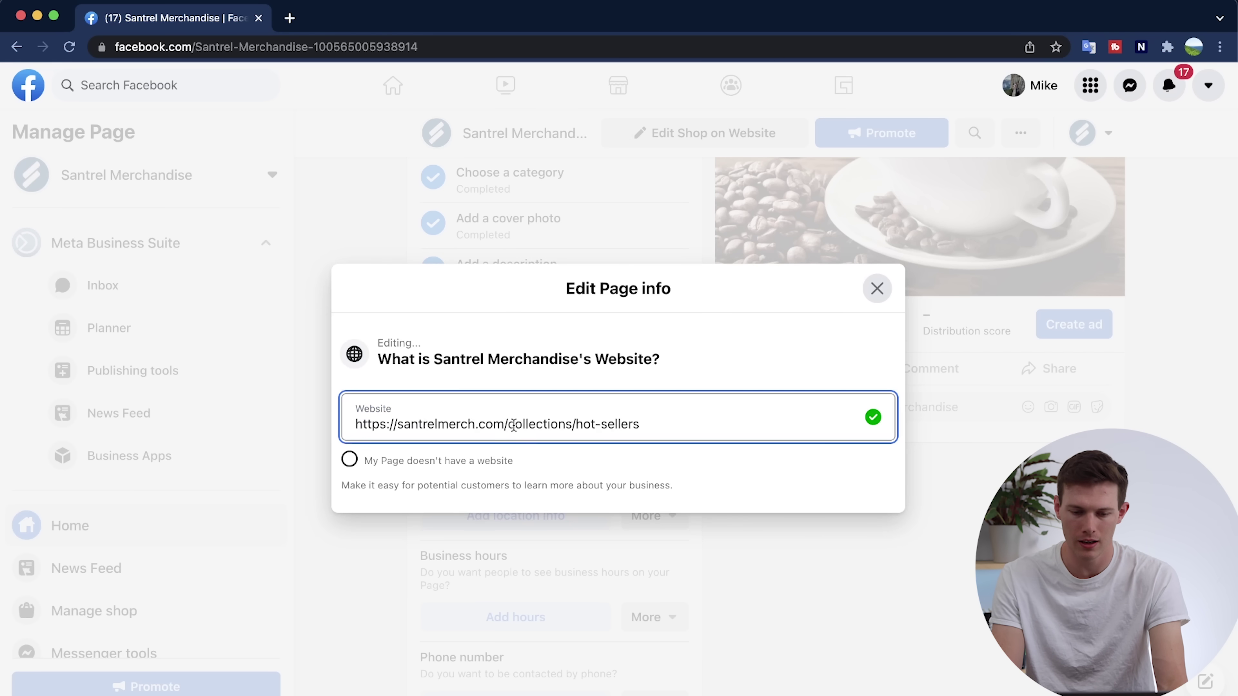
{"action": "left_click_drag", "start_coordinate": [512, 424], "coordinate": [726, 408]}
{"action": "key", "text": "BackSpace"}
{"action": "key", "text": "super+a"}
{"action": "key", "text": "BackSpace"}
{"action": "type", "text": "https://santrelmerch.com/collections/hot-sellers"}
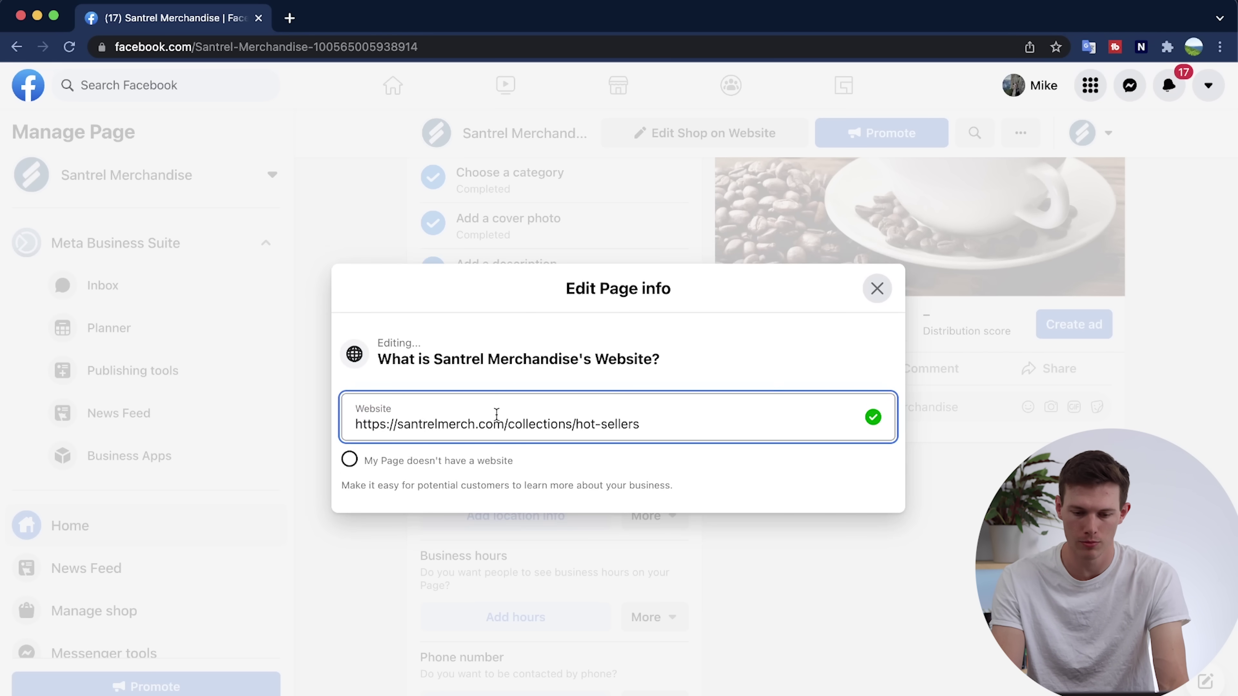
{"action": "left_click_drag", "start_coordinate": [506, 426], "coordinate": [721, 446]}
{"action": "key", "text": "BackSpace"}
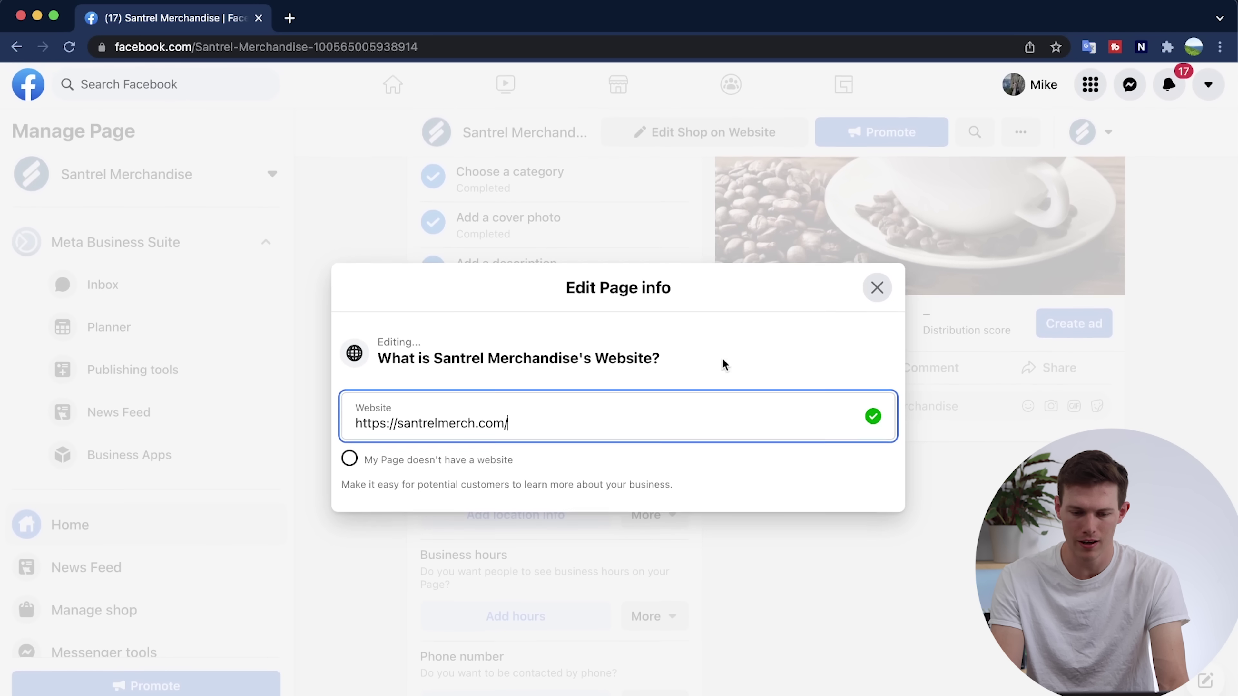
{"action": "left_click", "coordinate": [873, 288]}
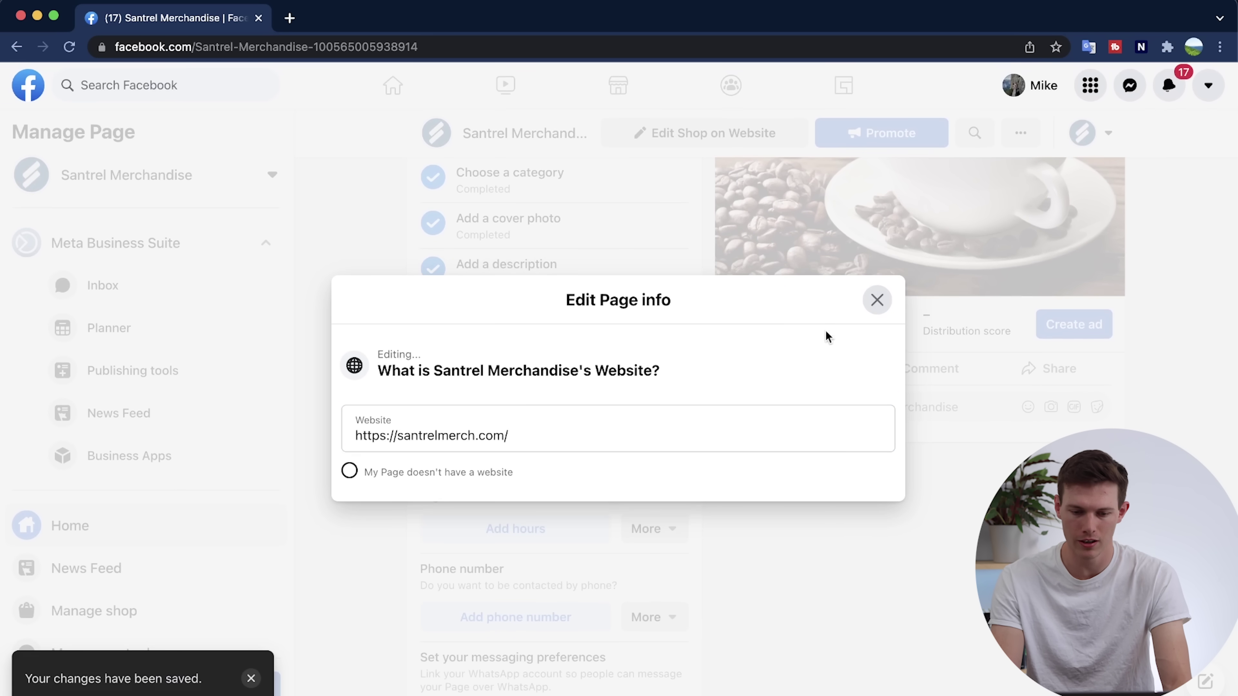
{"action": "left_click", "coordinate": [878, 305]}
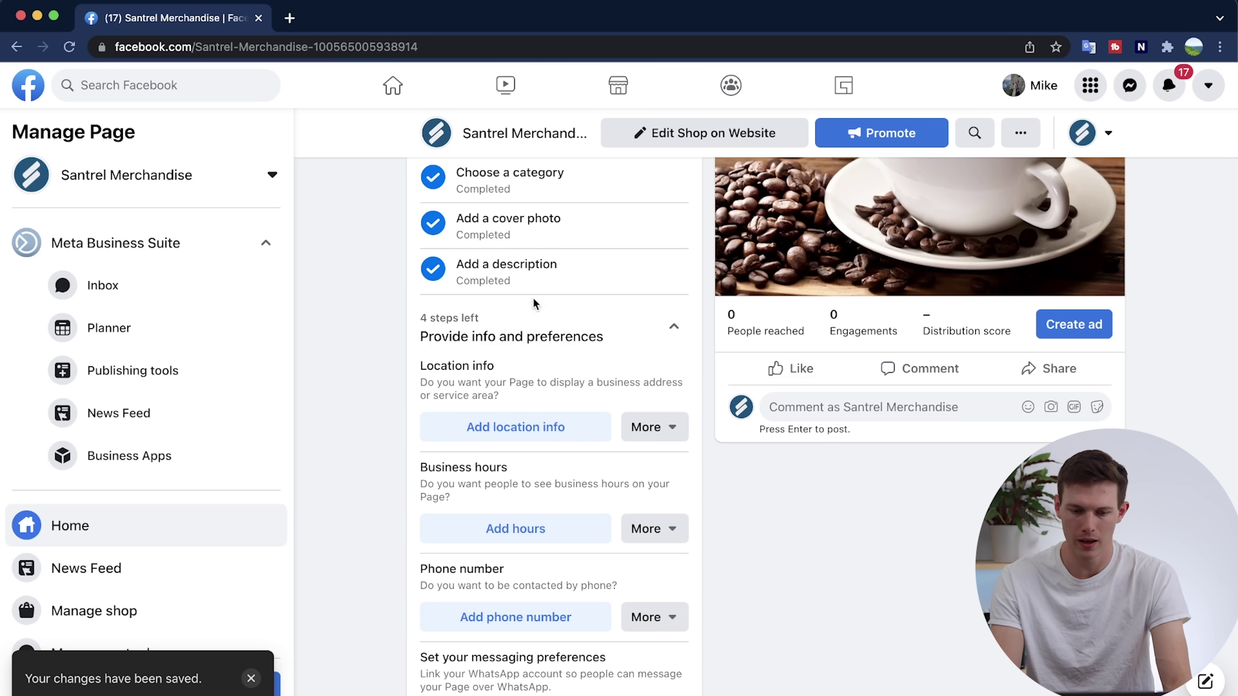
Mark the Page as having no location and close the location editor without an address.
{"action": "left_click", "coordinate": [515, 428]}
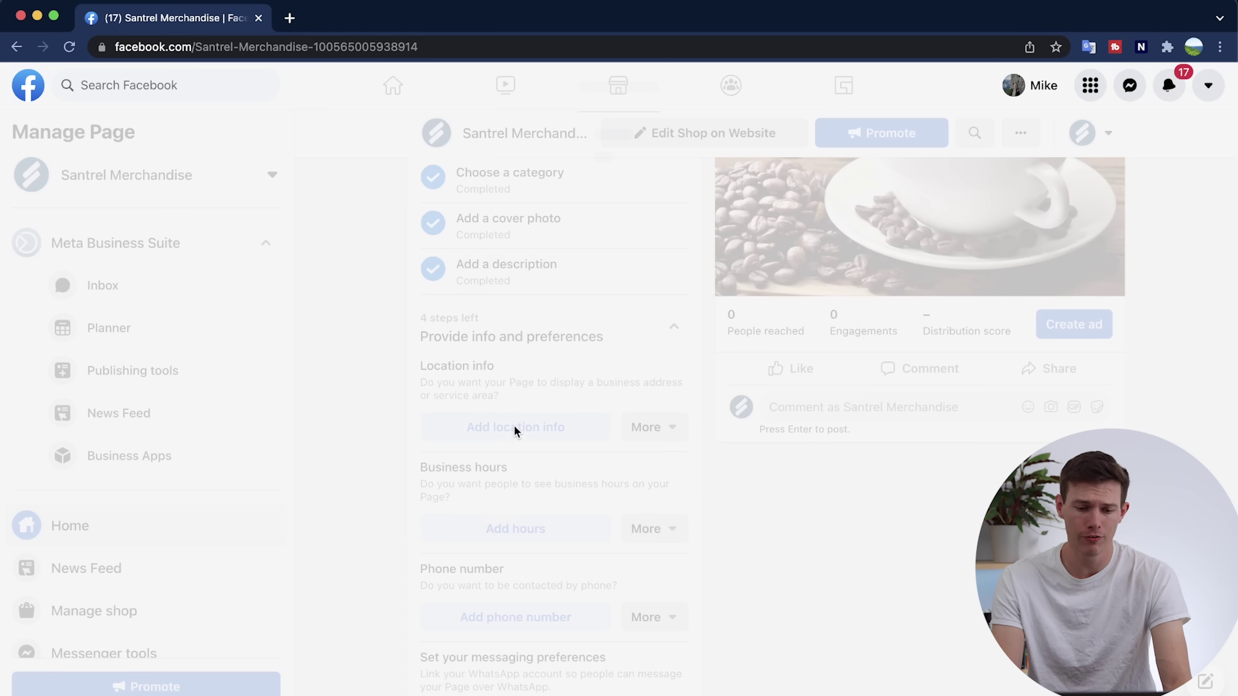
{"action": "scroll", "coordinate": [616, 371], "scroll_direction": "down", "scroll_amount": 3}
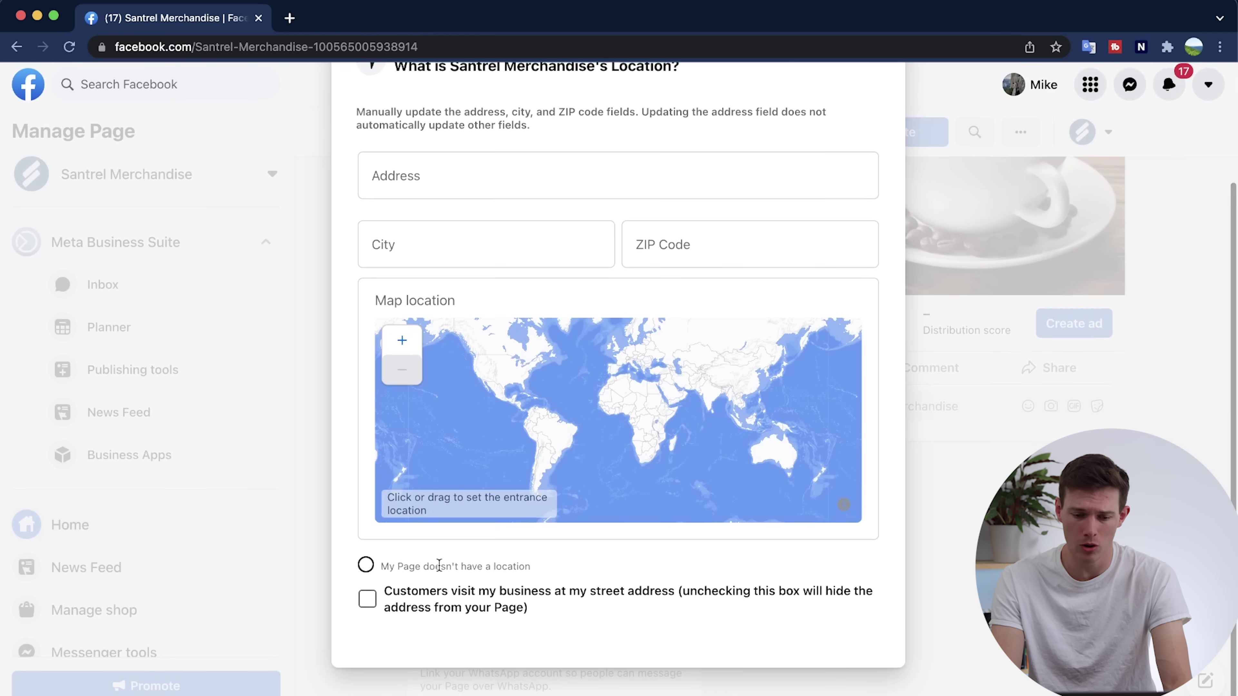
{"action": "left_click", "coordinate": [367, 570]}
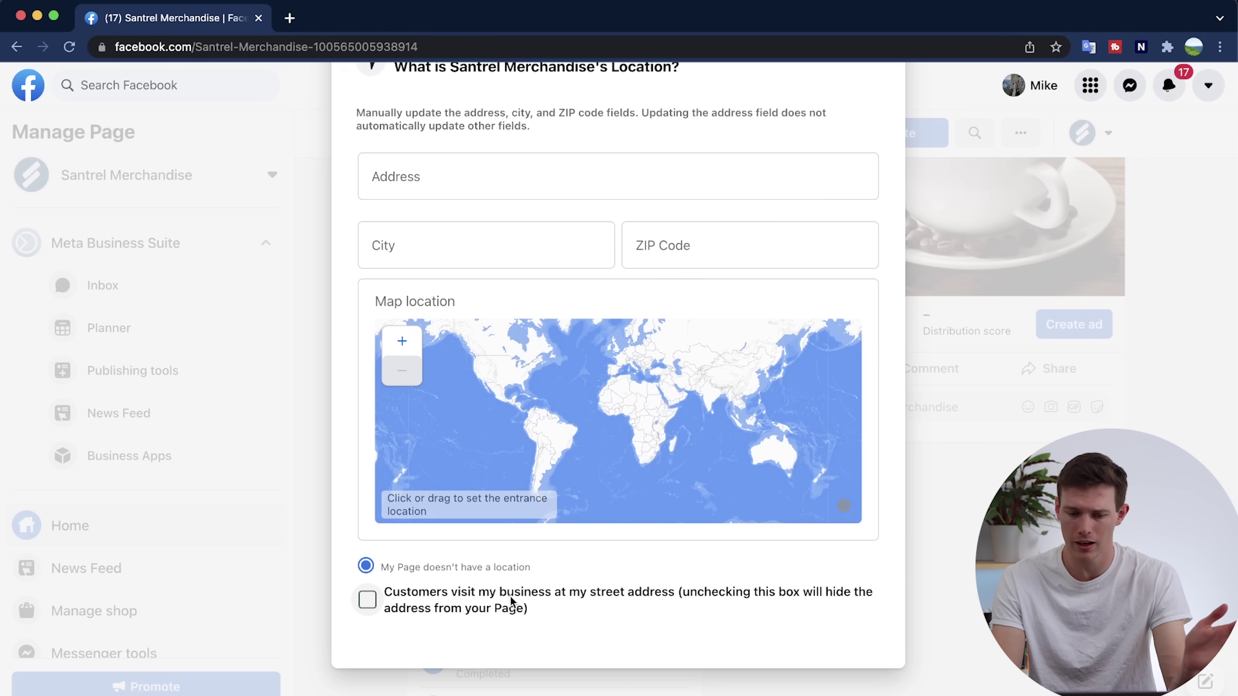
{"action": "scroll", "coordinate": [607, 594], "scroll_direction": "up", "scroll_amount": 3}
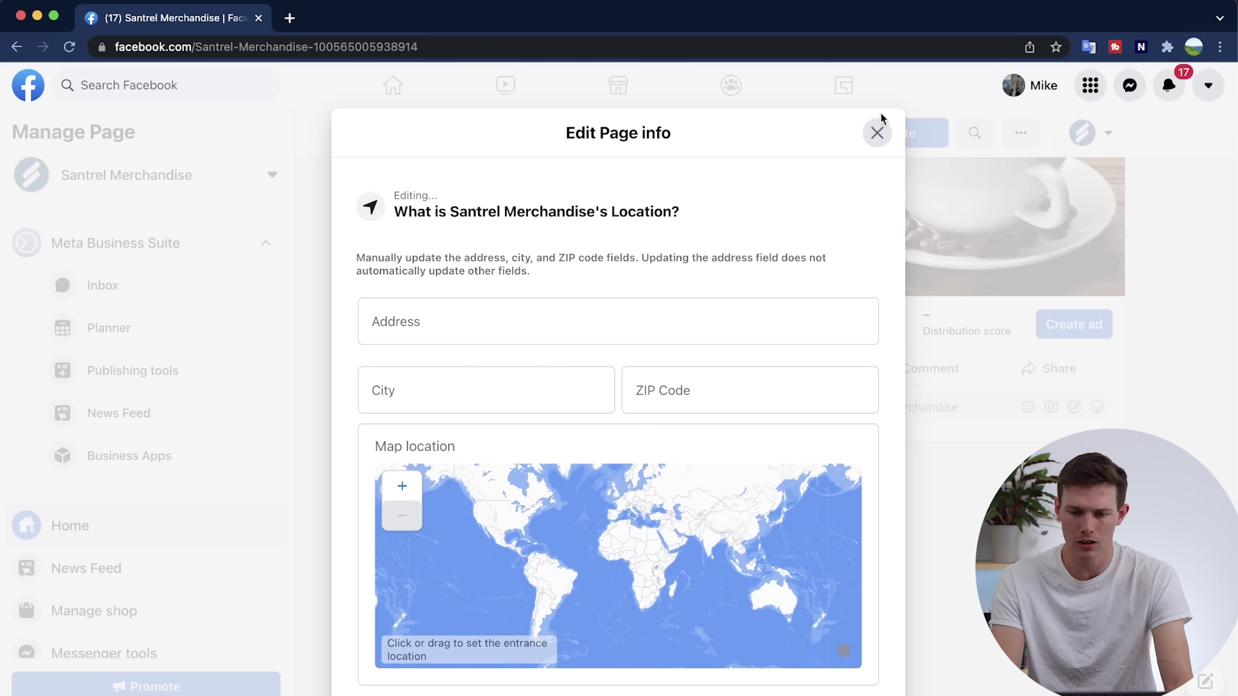
{"action": "left_click", "coordinate": [880, 132]}
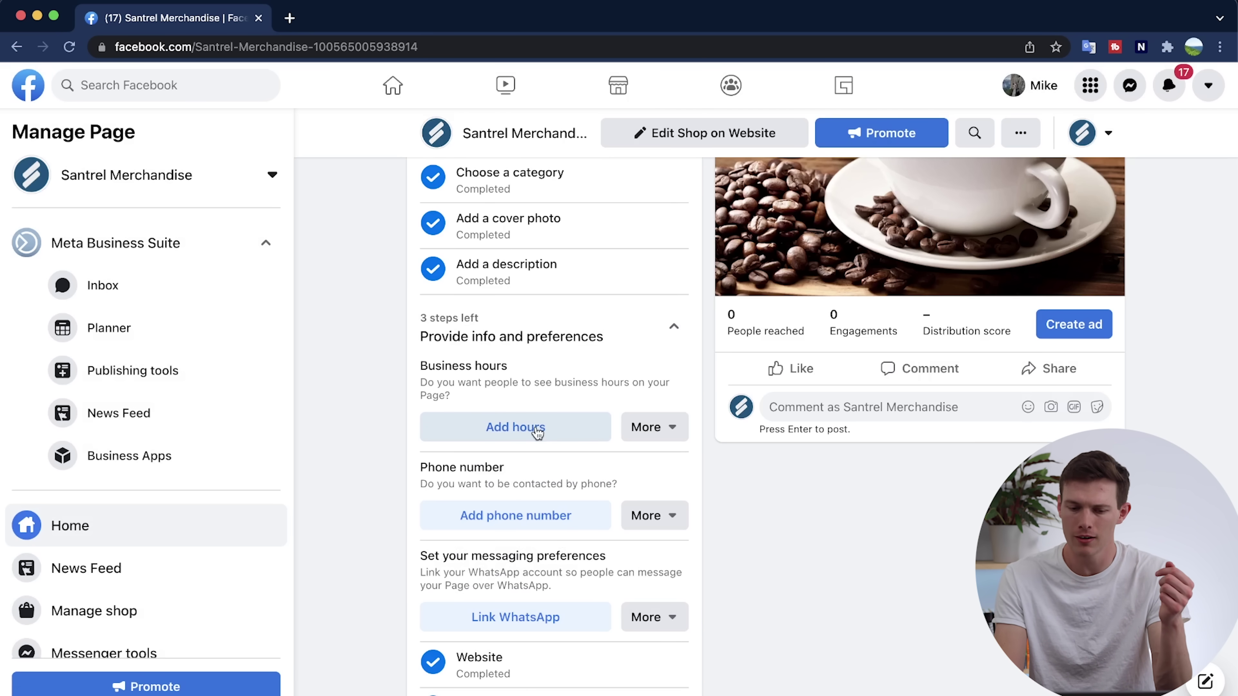
Set Santrel Merchandise's business hours to Always open.
{"action": "left_click", "coordinate": [516, 427]}
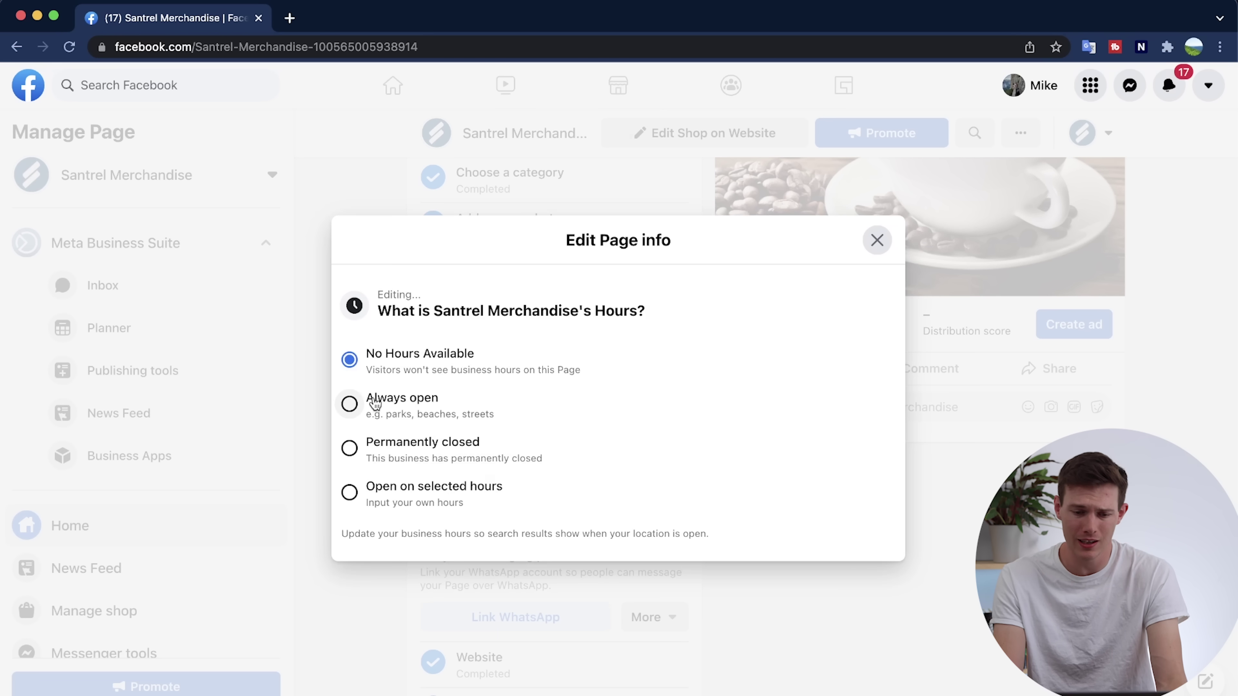
{"action": "left_click", "coordinate": [349, 404]}
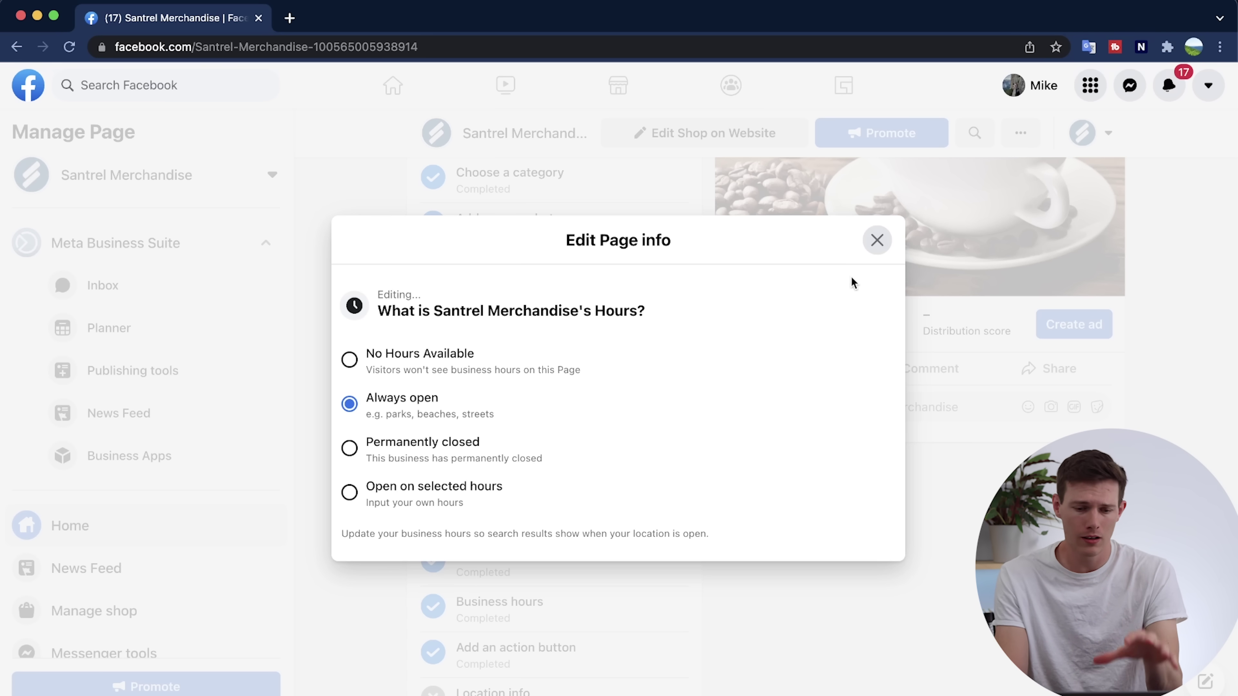
{"action": "left_click", "coordinate": [877, 239]}
{"action": "scroll", "coordinate": [546, 531], "scroll_direction": "down", "scroll_amount": 3}
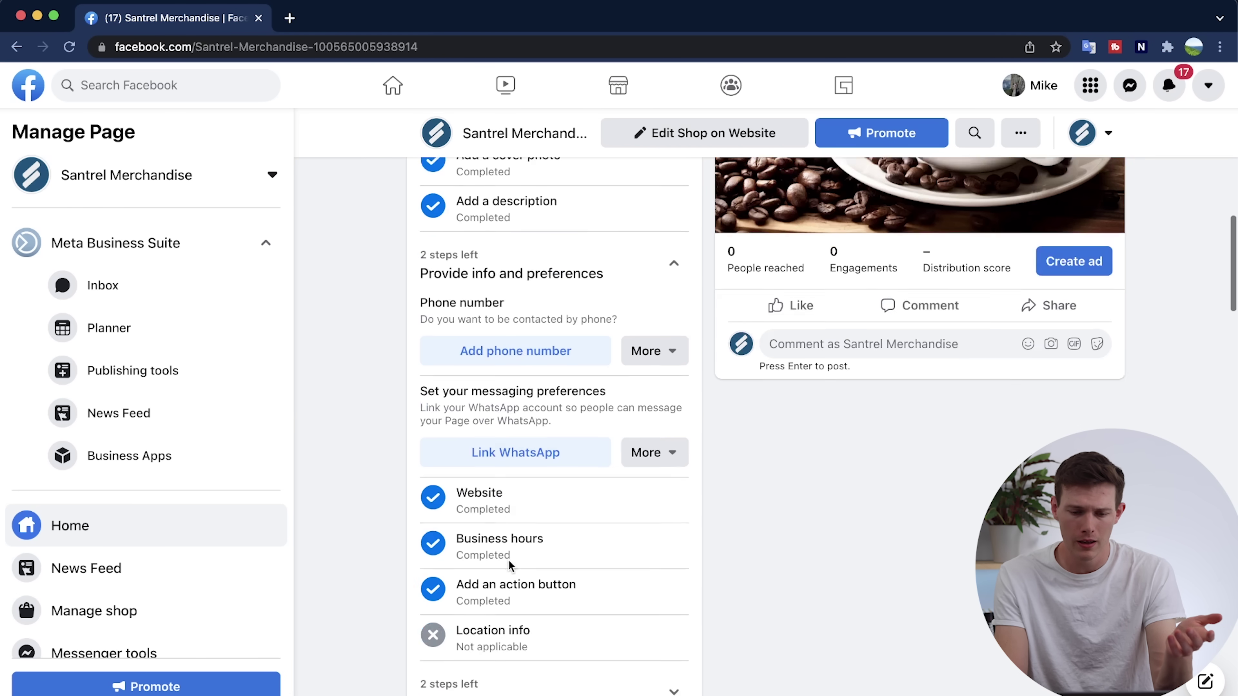
{"action": "scroll", "coordinate": [582, 361], "scroll_direction": "up", "scroll_amount": 2}
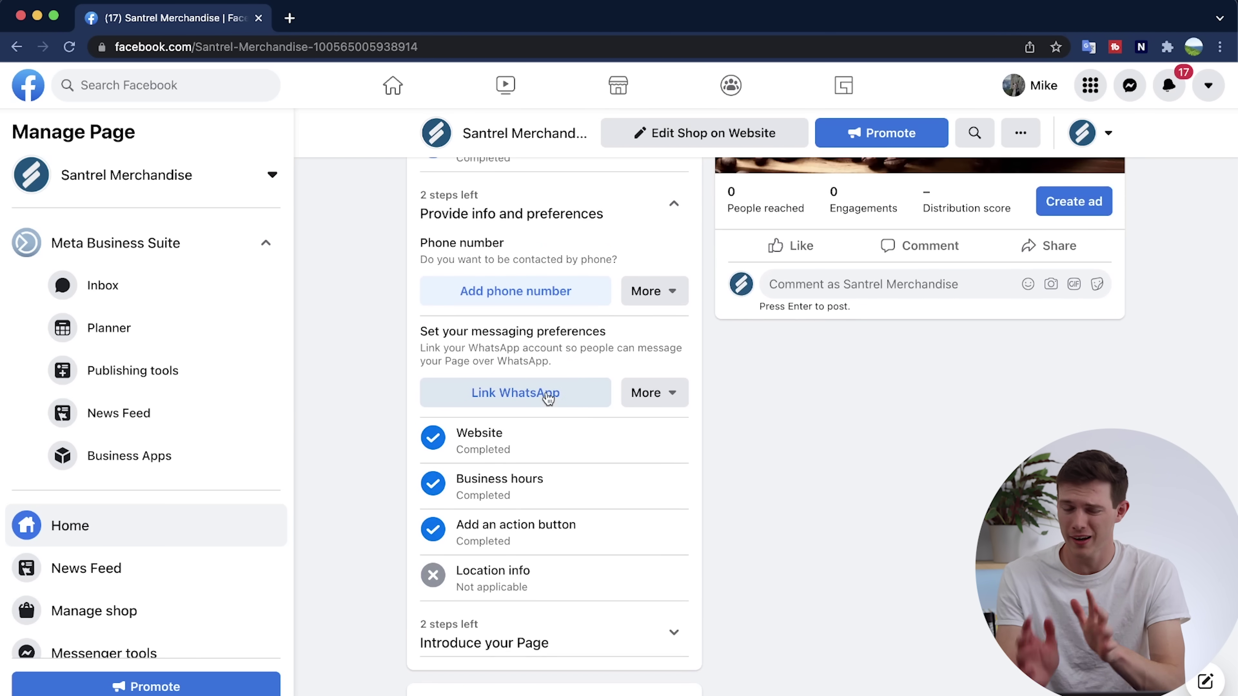
{"action": "scroll", "coordinate": [548, 397], "scroll_direction": "up", "scroll_amount": 5}
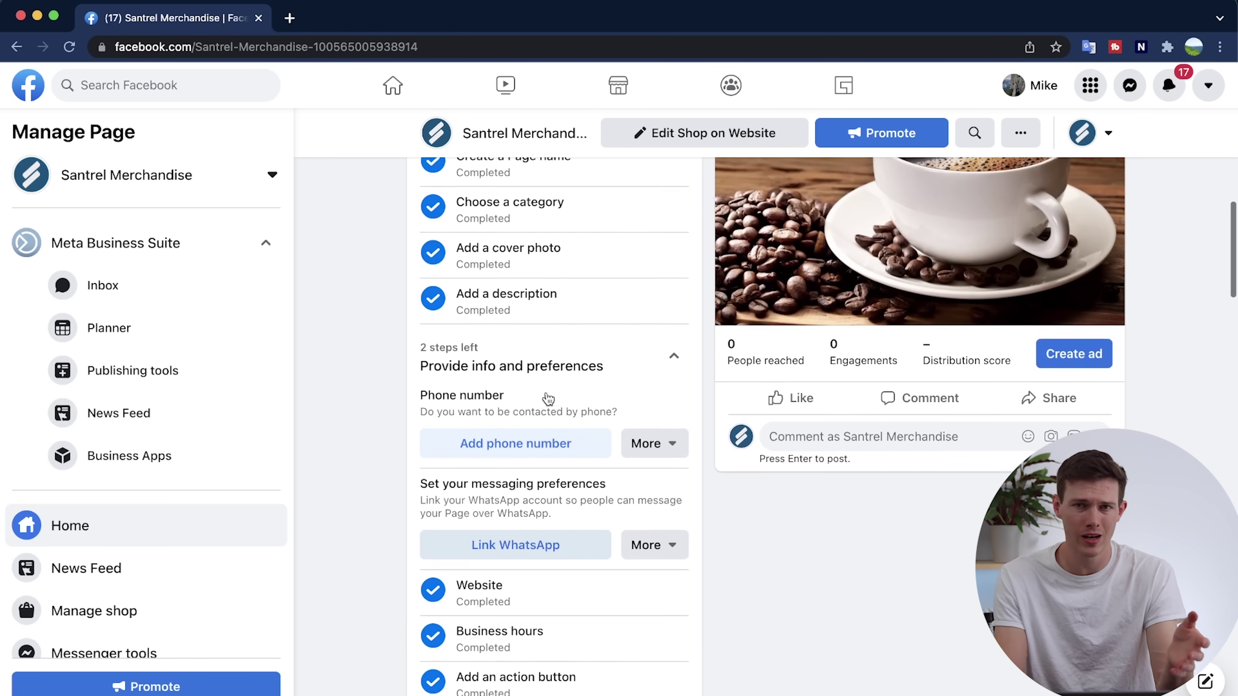
{"action": "scroll", "coordinate": [549, 399], "scroll_direction": "up", "scroll_amount": 1}
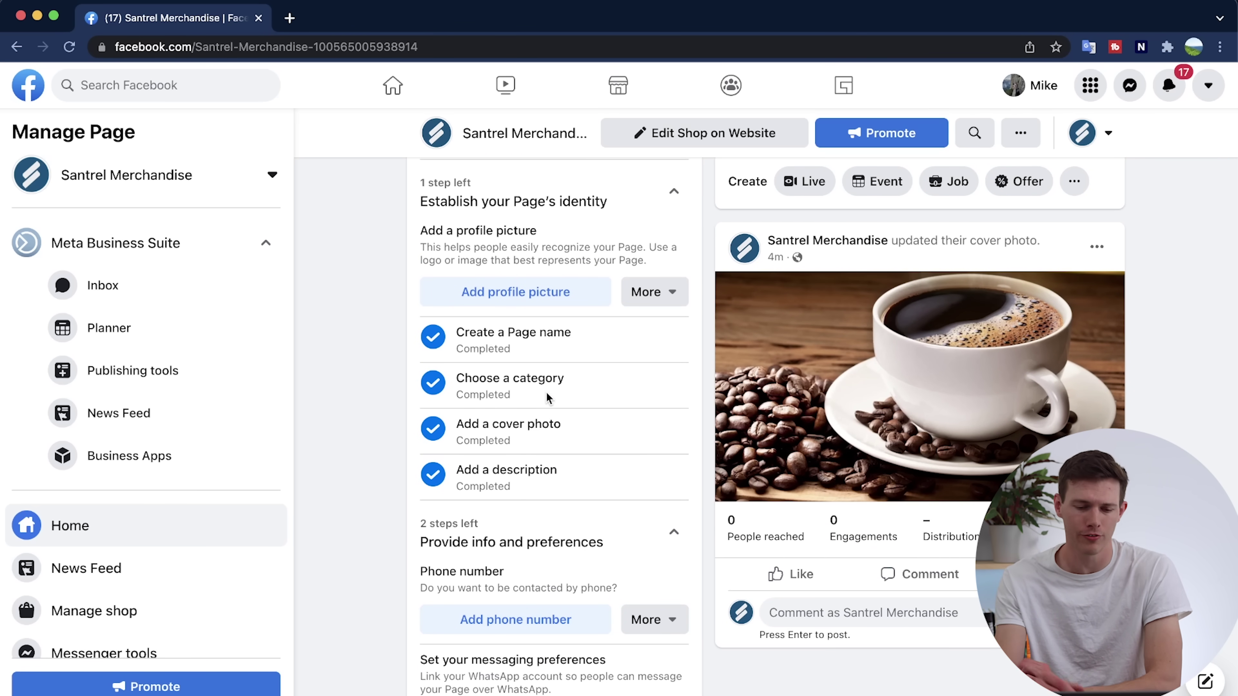
{"action": "scroll", "coordinate": [546, 395], "scroll_direction": "down", "scroll_amount": 3}
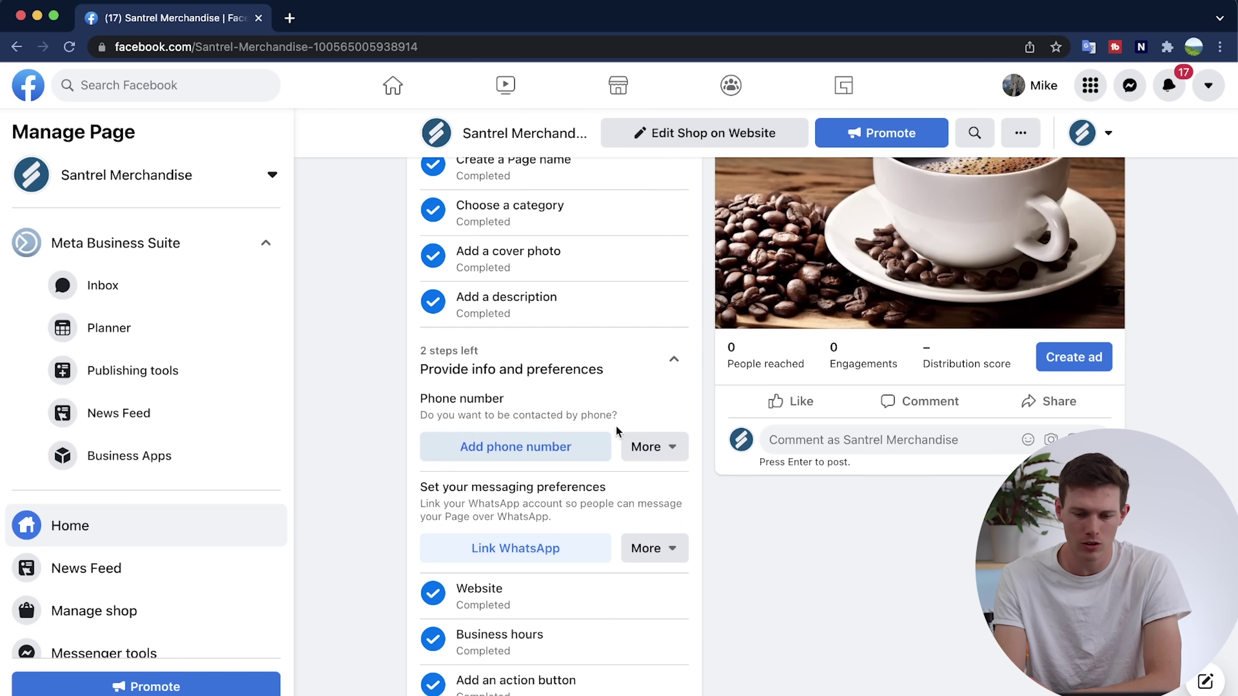
From Introduce your Page, publish a welcome post containing pasted Lorem ipsum text.
{"action": "left_click", "coordinate": [660, 372]}
{"action": "left_click", "coordinate": [598, 416]}
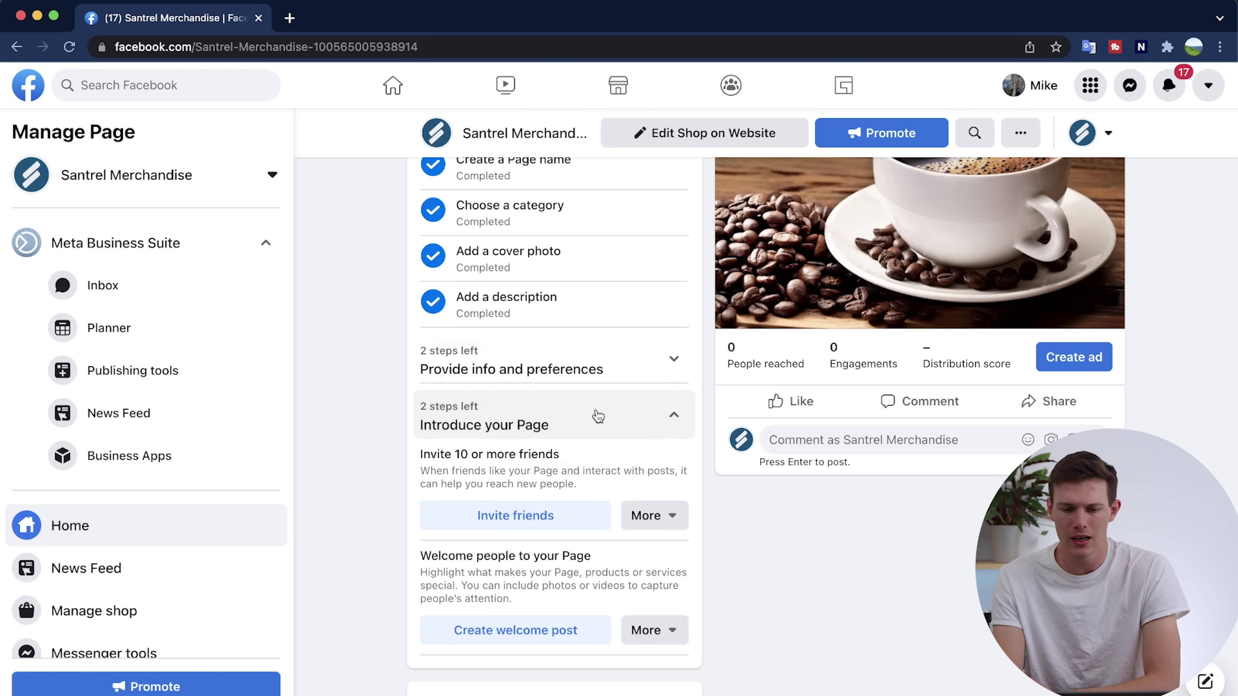
{"action": "scroll", "coordinate": [550, 514], "scroll_direction": "down", "scroll_amount": 2}
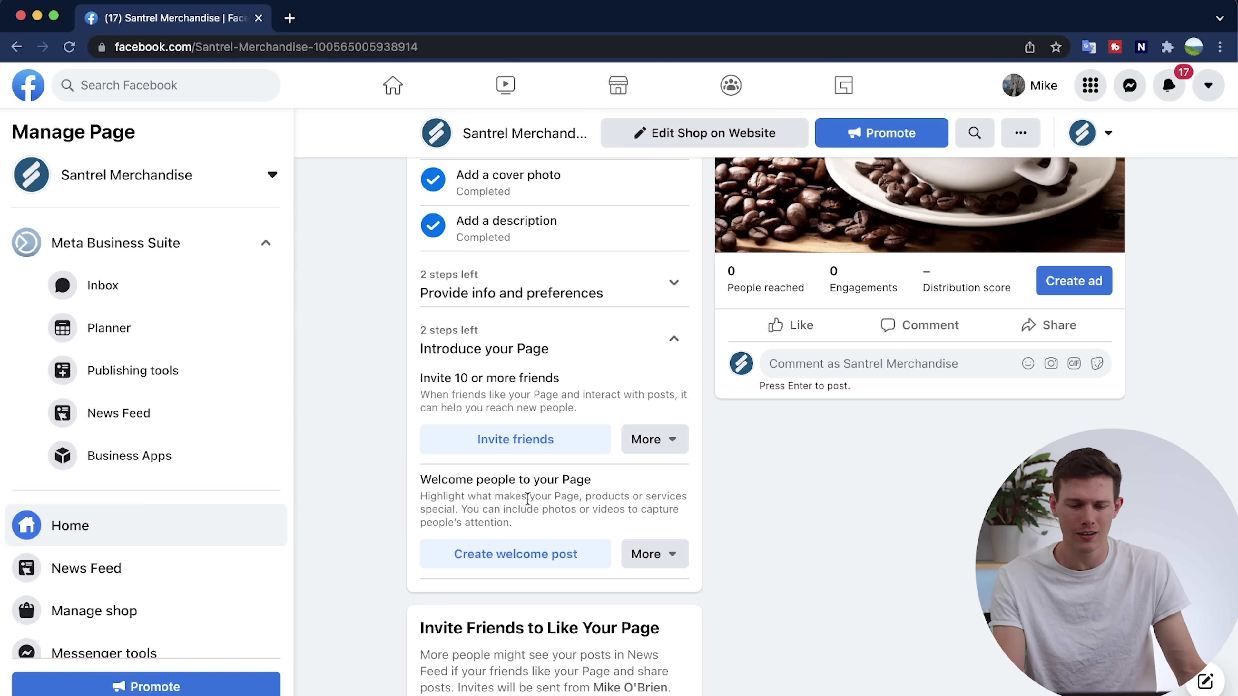
{"action": "left_click", "coordinate": [542, 560]}
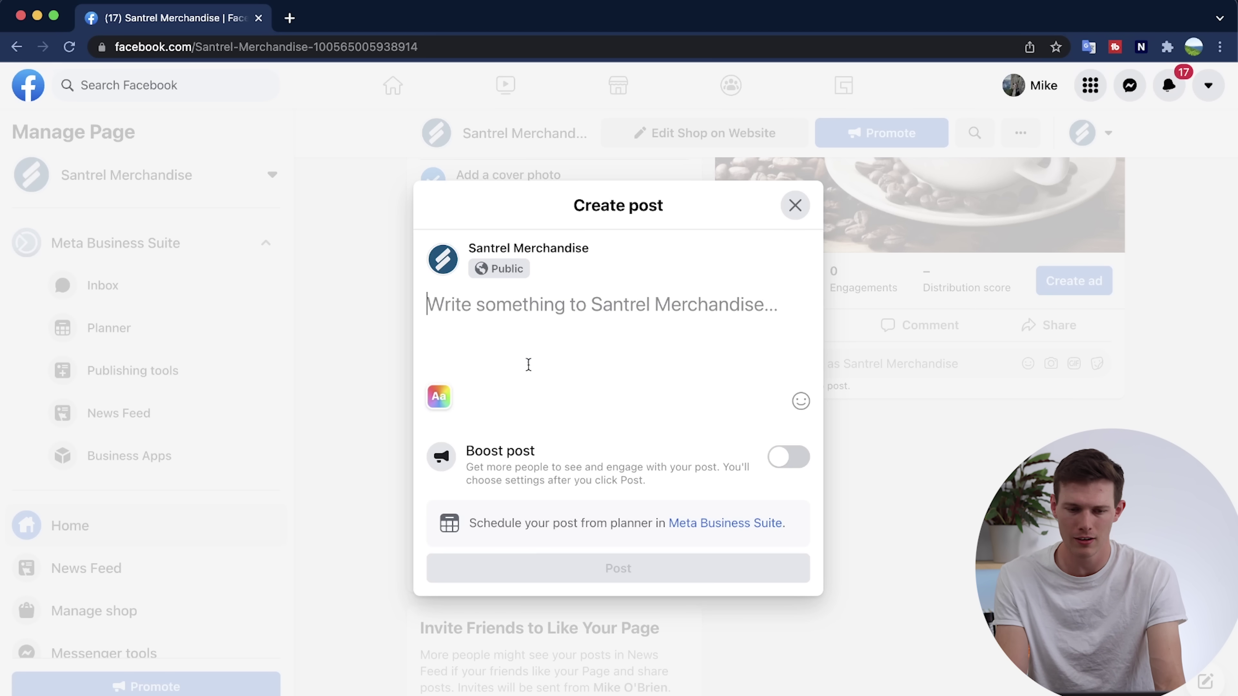
{"action": "type", "text": "Lorem ipsum dolor sit amet, consectetur adipiscing elit, sed do eiusmod tempor incididunt ut labore et dolore magna aliqua. Ut enim ad minim veniam, quis nostrud exercitation ullamco laboris nisi ut aliquip ex ea commodo consequat. Duis aute irure dolor in reprehenderit in voluptate velit esse cillum dolore eu fugiat nulla pariatur. Excepteur sint occaecat cupidatat non proident, sunt in culpa qui officia deserunt mollit anim id est laborum."}
{"action": "left_click", "coordinate": [671, 582]}
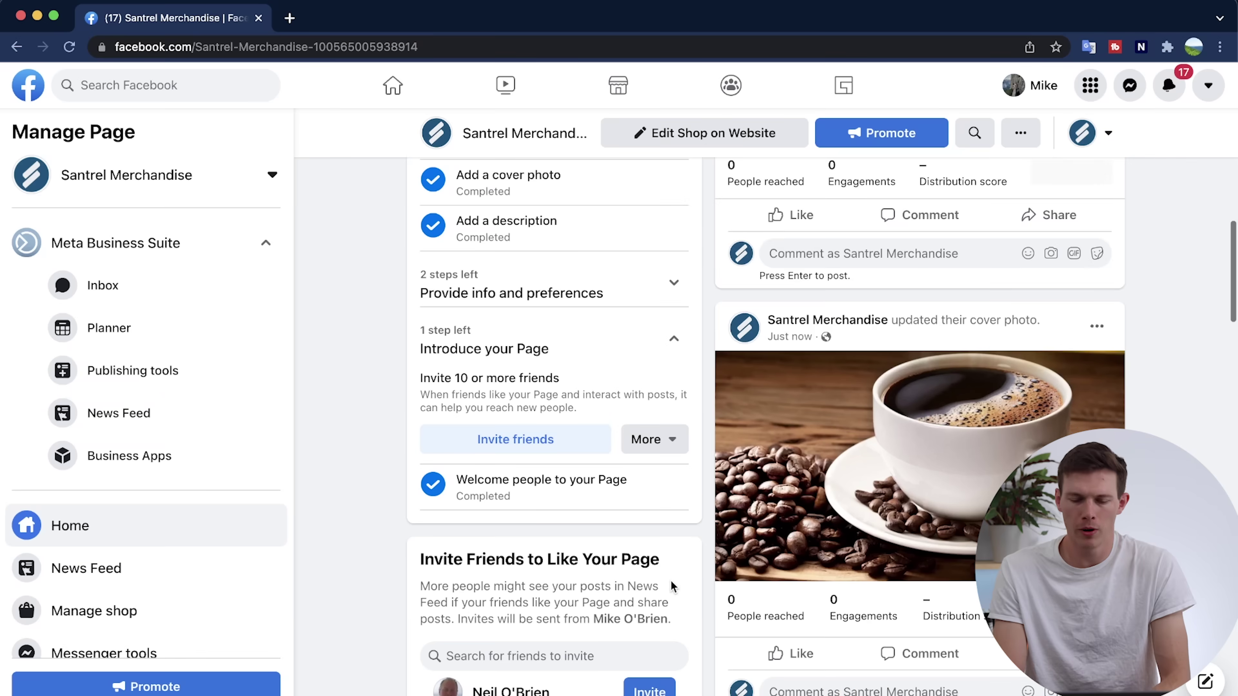
{"action": "scroll", "coordinate": [941, 529], "scroll_direction": "up", "scroll_amount": 10}
{"action": "scroll", "coordinate": [941, 529], "scroll_direction": "down", "scroll_amount": 10}
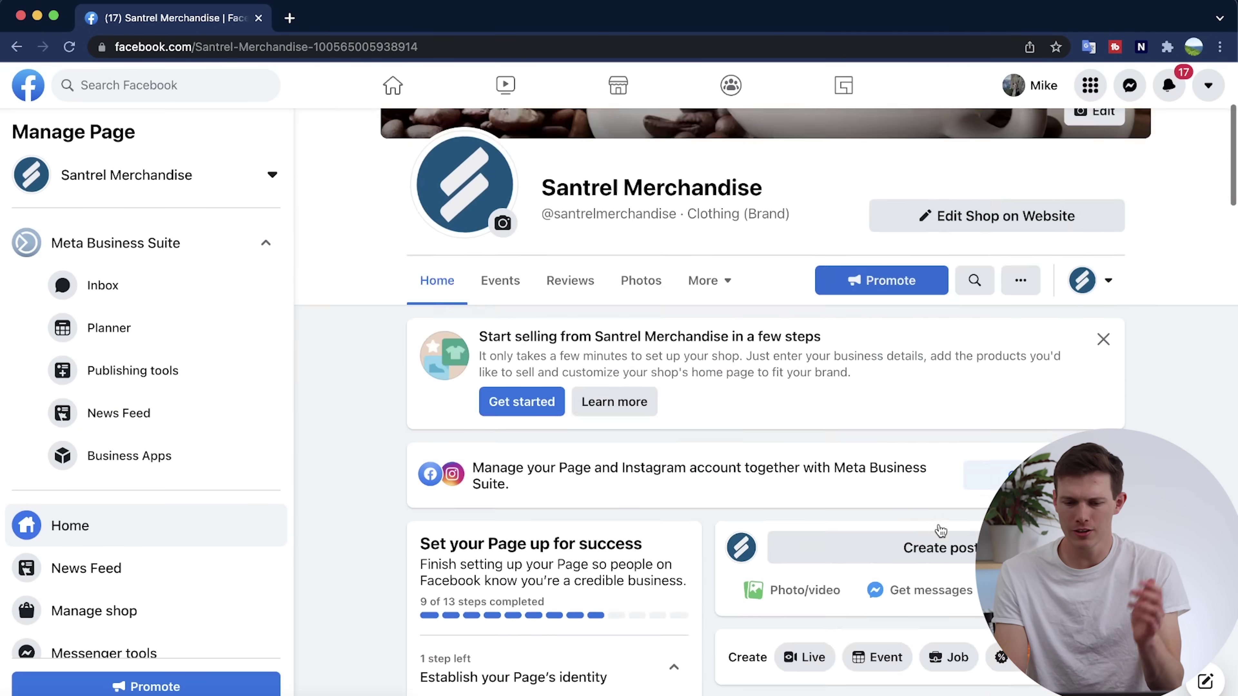
{"action": "scroll", "coordinate": [731, 363], "scroll_direction": "up", "scroll_amount": 7}
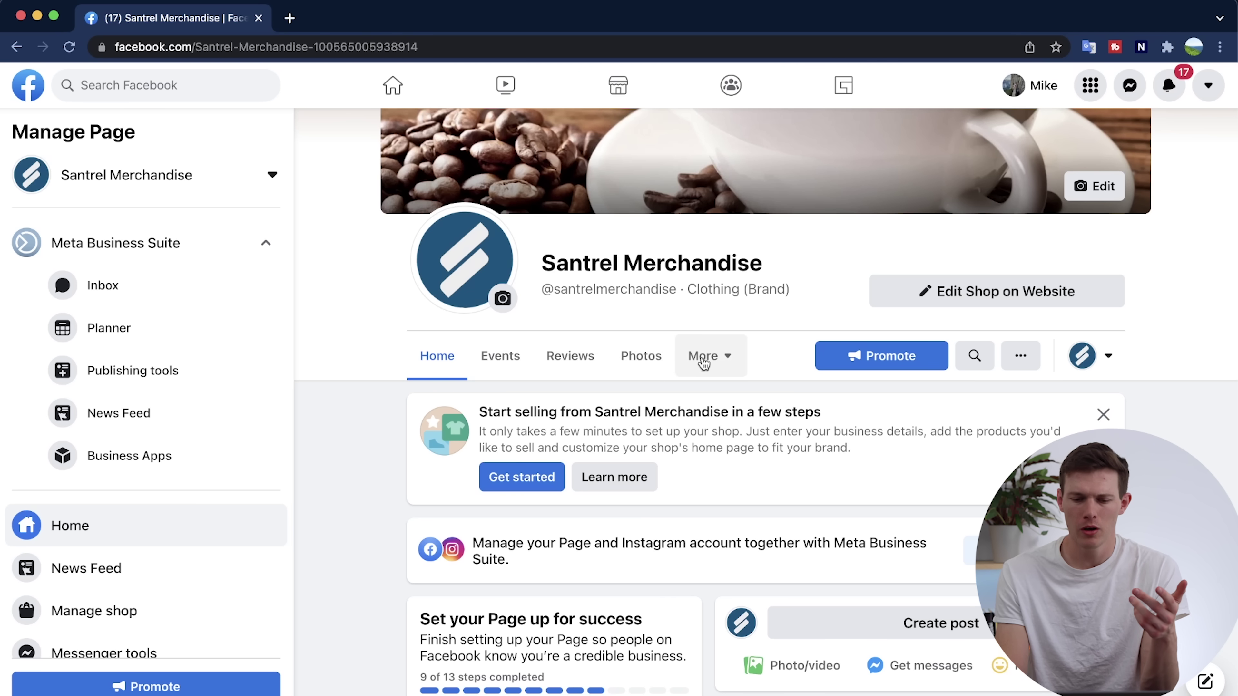
{"action": "left_click", "coordinate": [716, 361]}
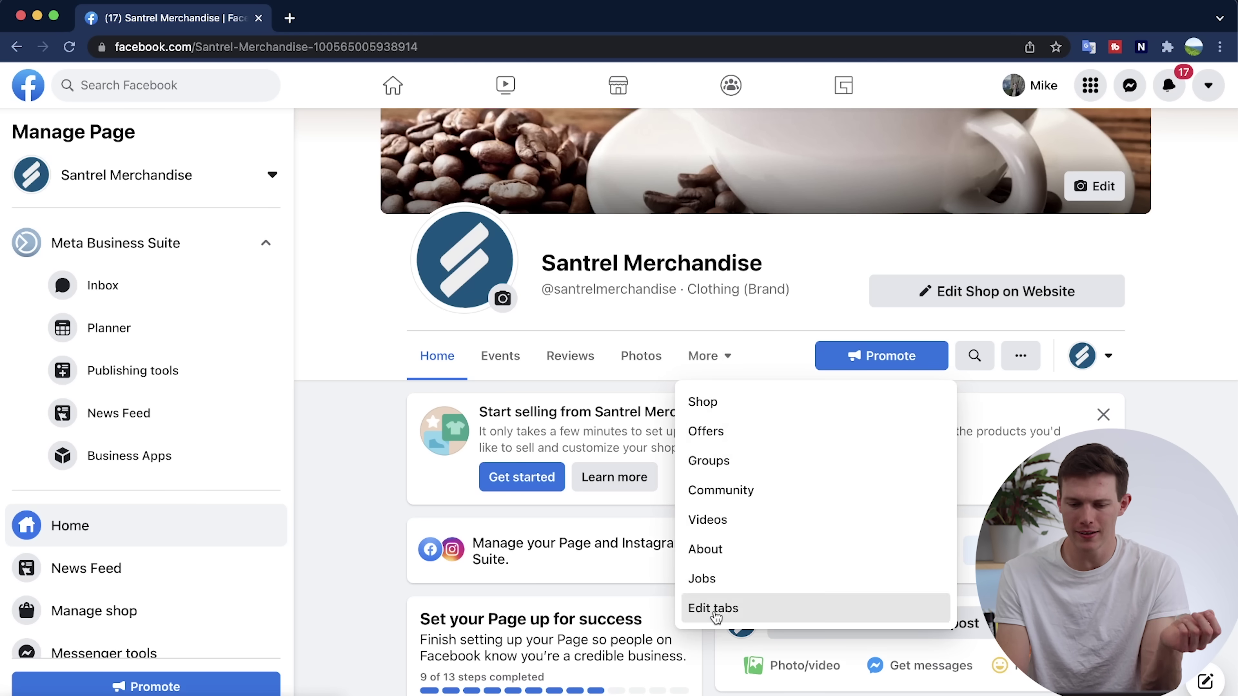
In Edit tabs, move the Shop tab to the top of the Page tabs.
{"action": "left_click", "coordinate": [714, 606]}
{"action": "scroll", "coordinate": [809, 470], "scroll_direction": "down", "scroll_amount": 2}
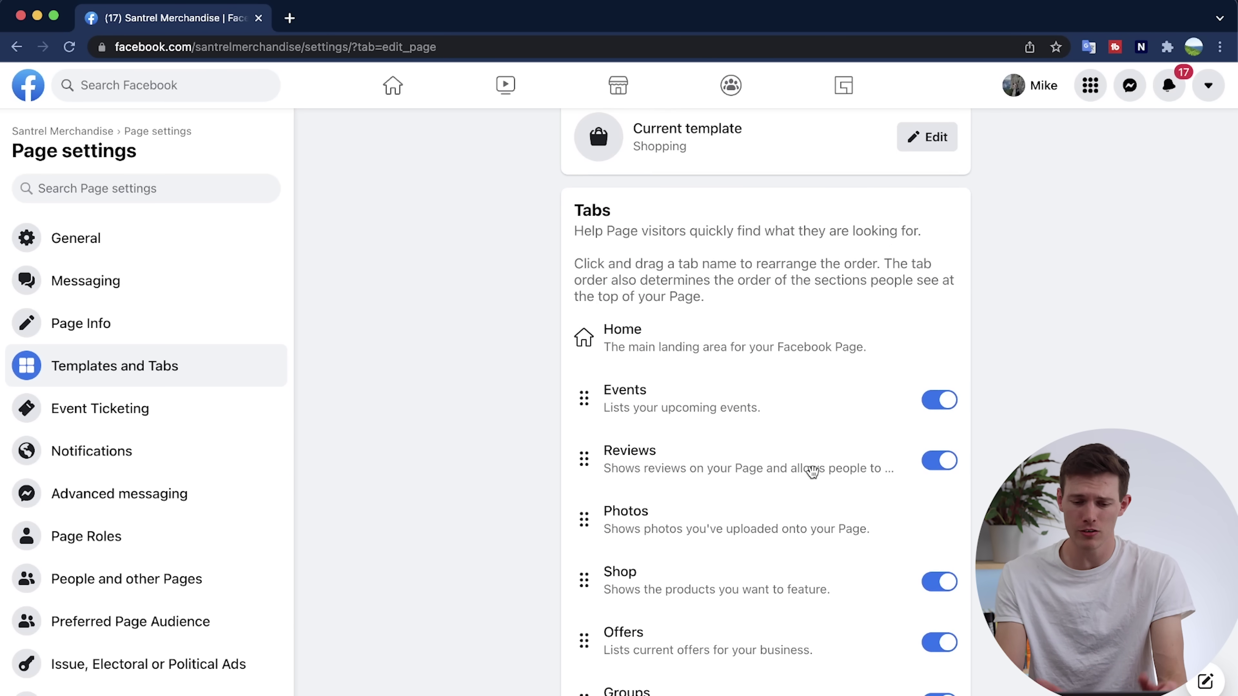
{"action": "scroll", "coordinate": [812, 473], "scroll_direction": "down", "scroll_amount": 4}
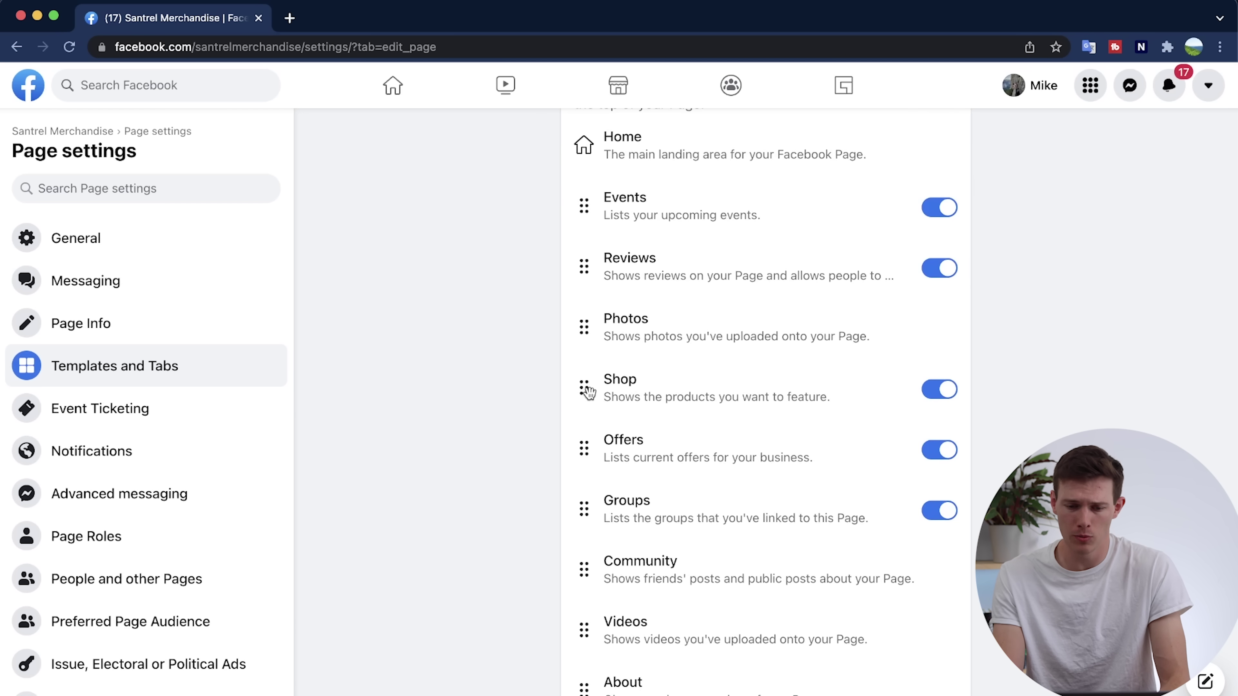
{"action": "left_click_drag", "start_coordinate": [588, 390], "coordinate": [594, 208]}
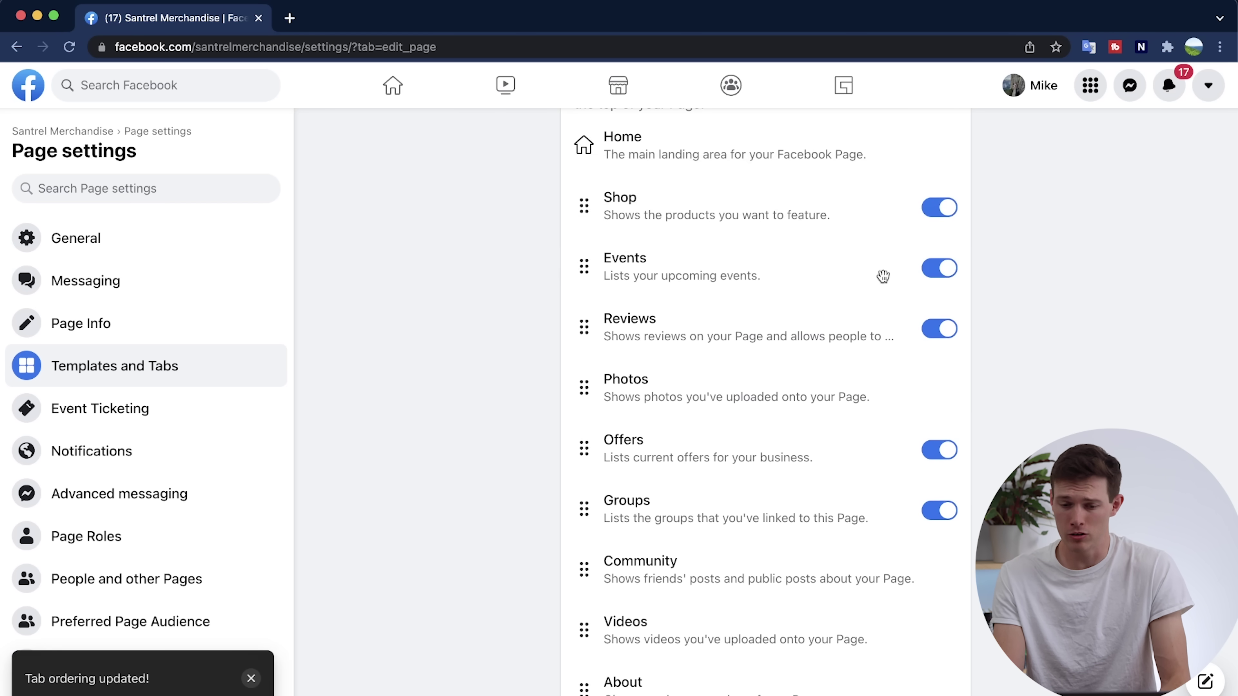
Switch off the Events, Reviews, Offers, Groups and Jobs tabs.
{"action": "left_click", "coordinate": [937, 277]}
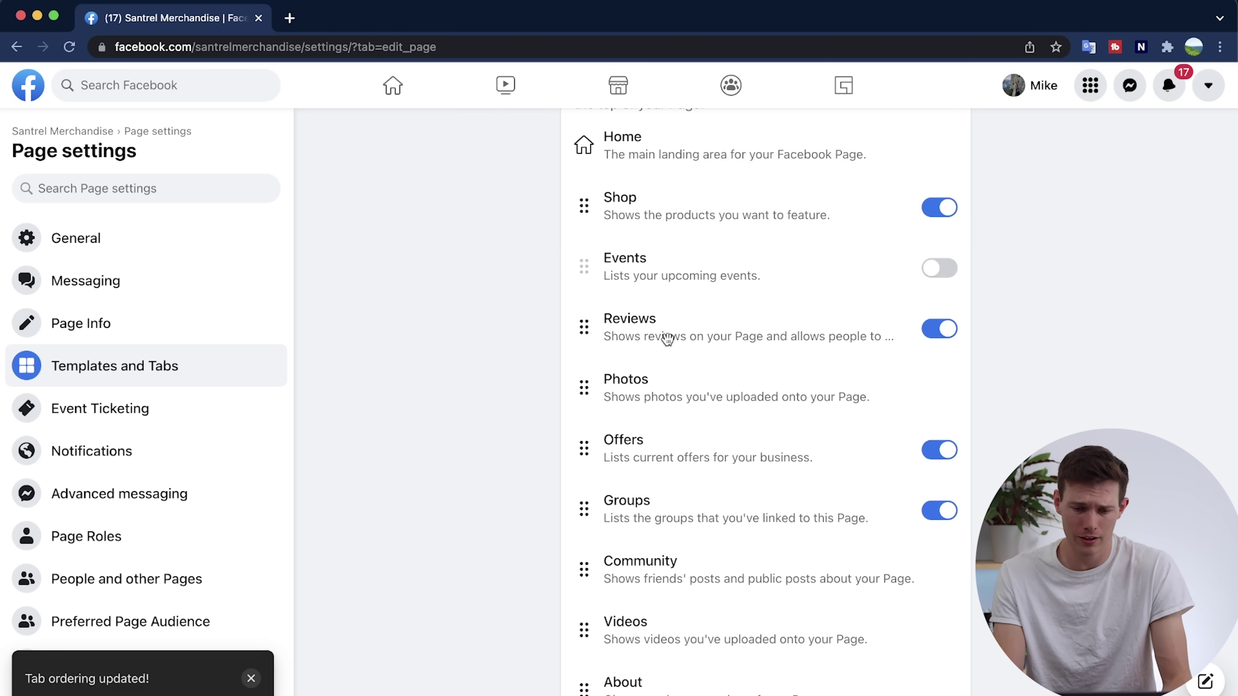
{"action": "left_click_drag", "start_coordinate": [583, 326], "coordinate": [584, 267]}
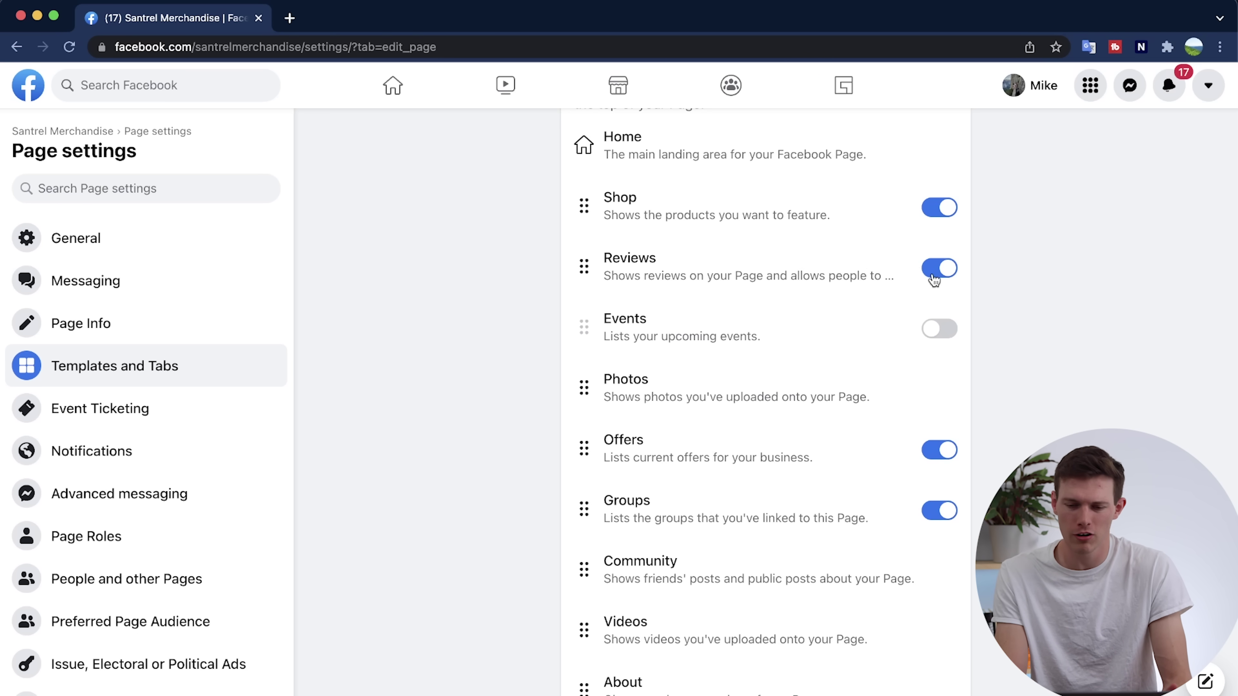
{"action": "left_click", "coordinate": [944, 268]}
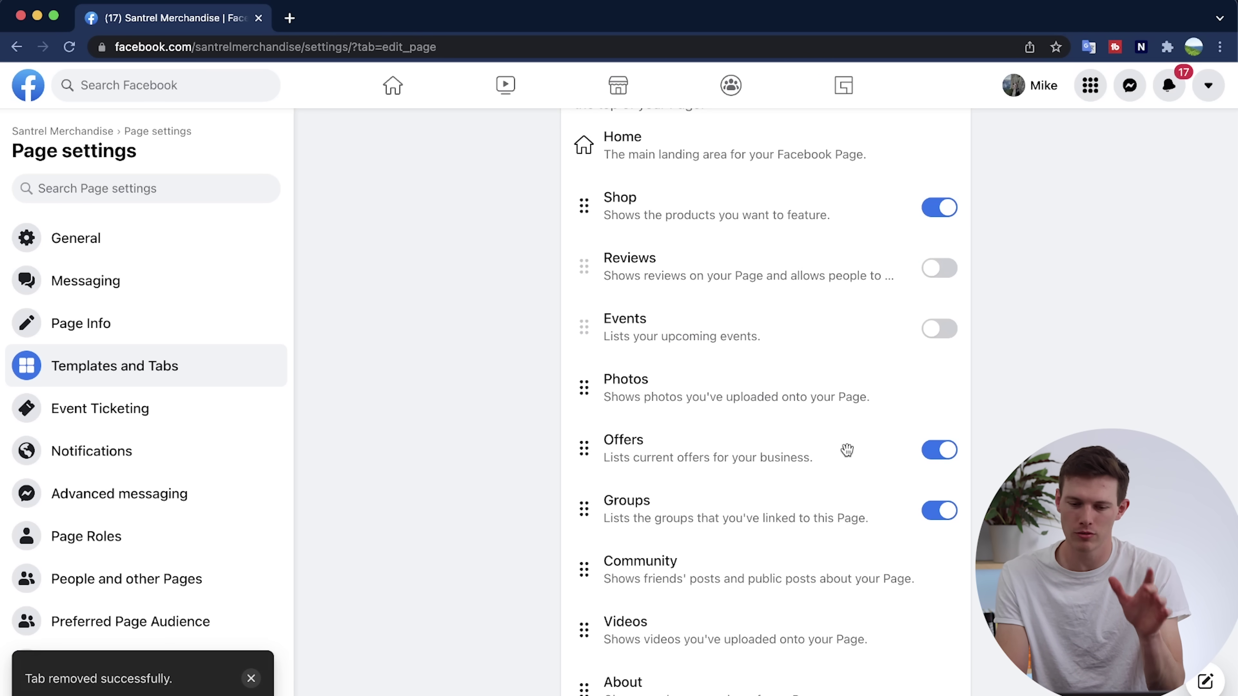
{"action": "left_click_drag", "start_coordinate": [584, 450], "coordinate": [577, 273]}
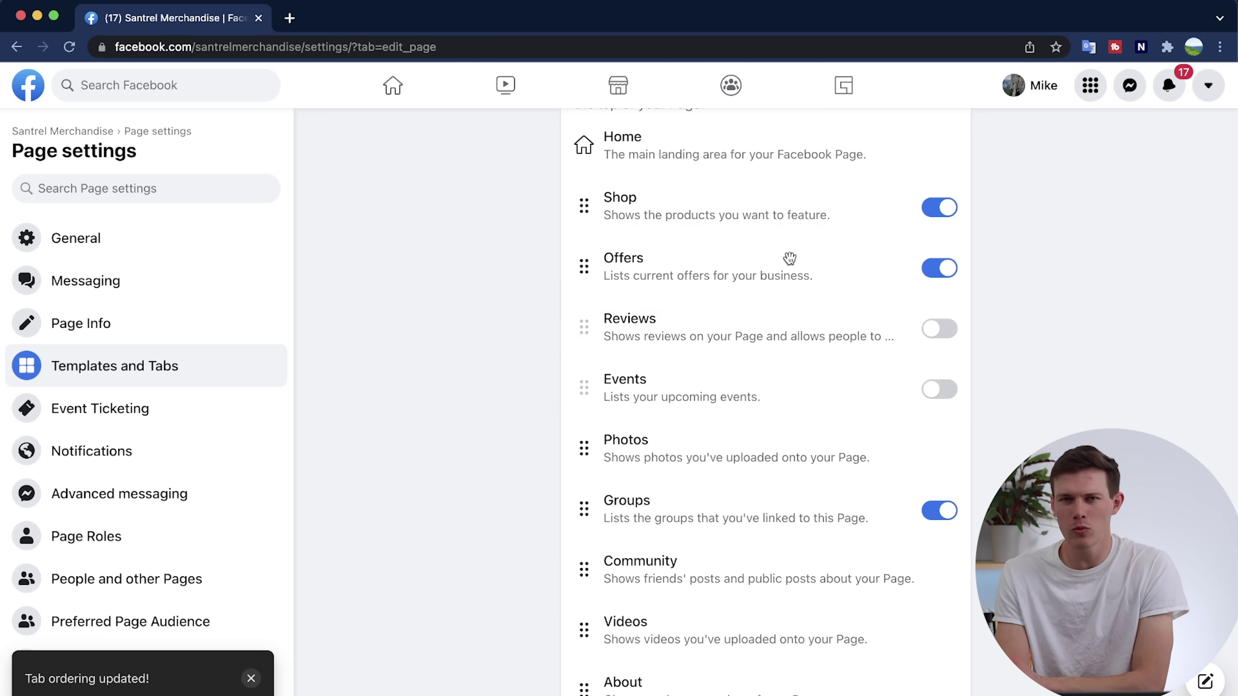
{"action": "left_click", "coordinate": [939, 269]}
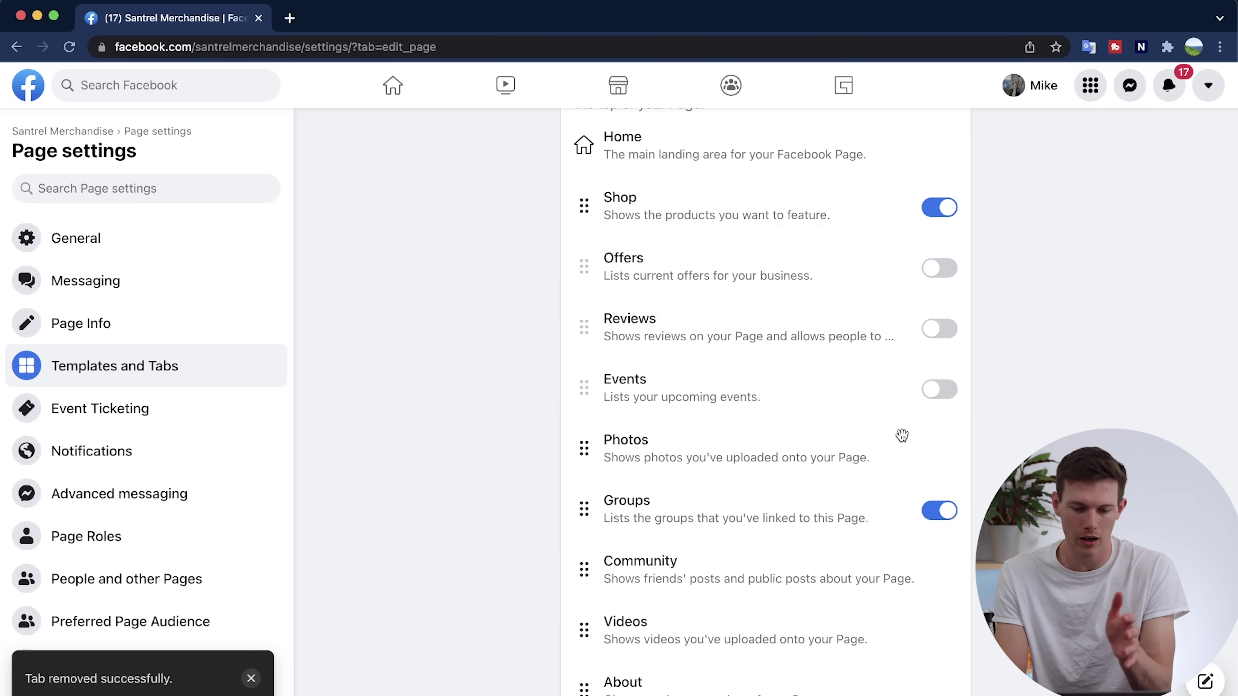
{"action": "left_click", "coordinate": [949, 523]}
{"action": "scroll", "coordinate": [949, 523], "scroll_direction": "down", "scroll_amount": 4}
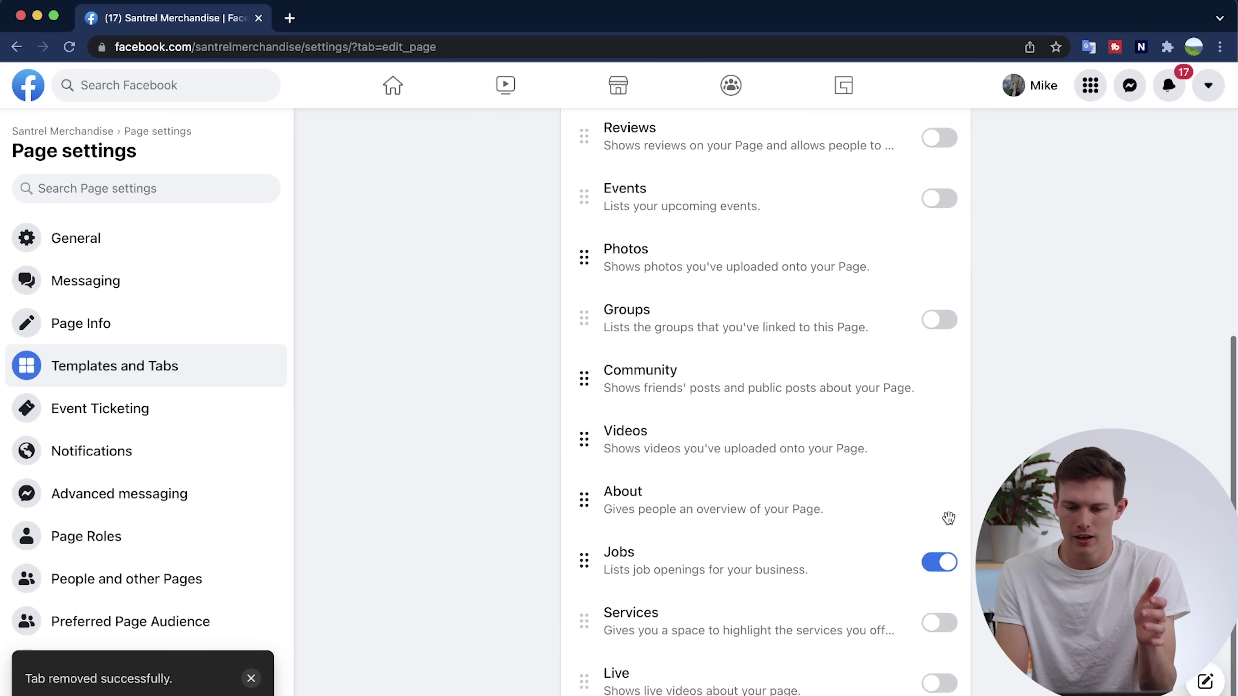
{"action": "scroll", "coordinate": [712, 524], "scroll_direction": "down", "scroll_amount": 1}
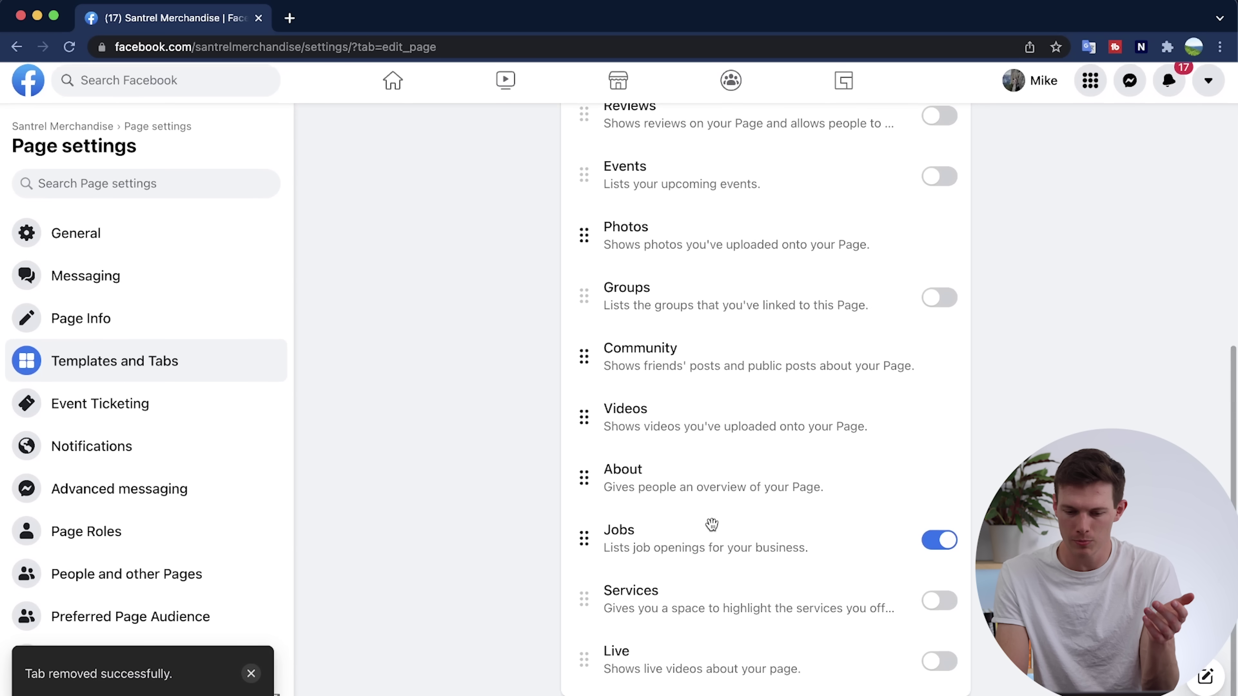
{"action": "left_click", "coordinate": [935, 548]}
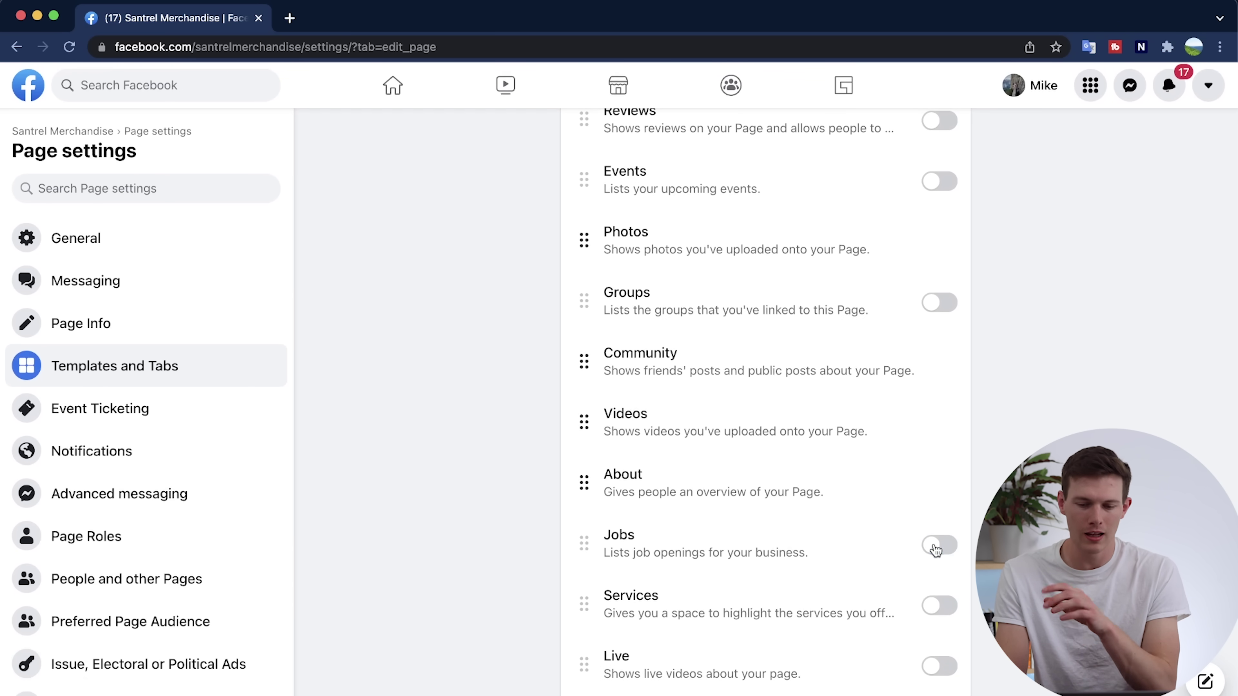
{"action": "scroll", "coordinate": [854, 442], "scroll_direction": "up", "scroll_amount": 10}
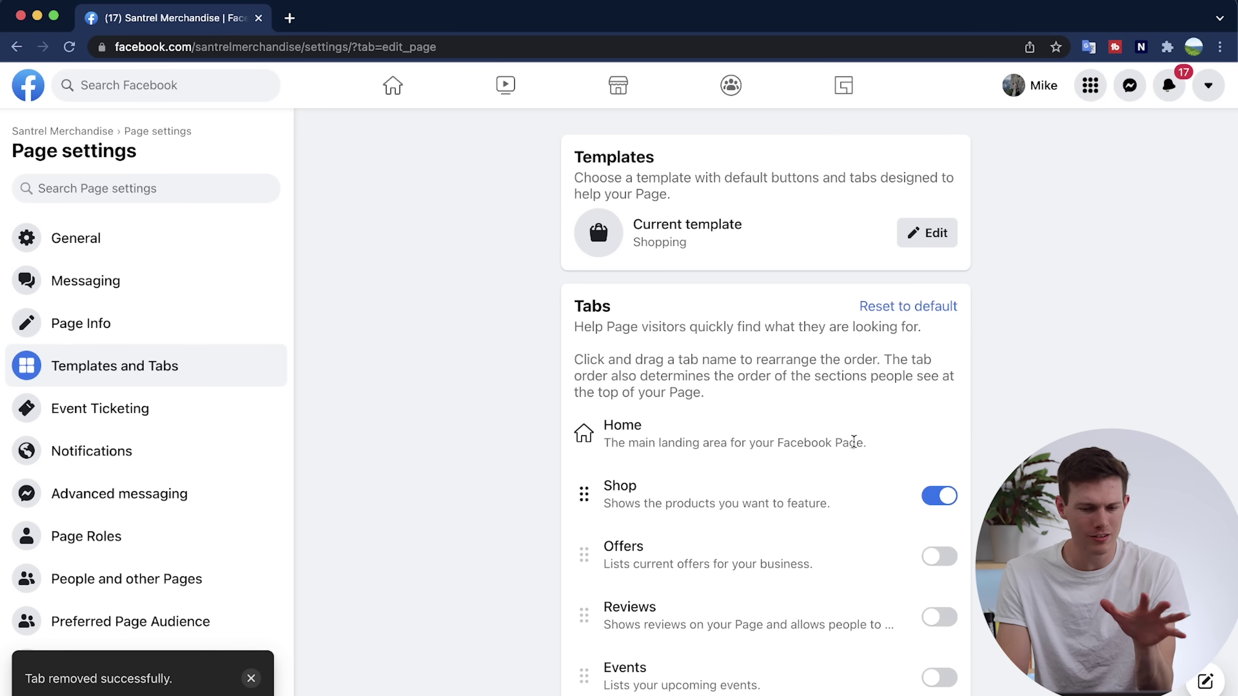
{"action": "scroll", "coordinate": [854, 441], "scroll_direction": "down", "scroll_amount": 10}
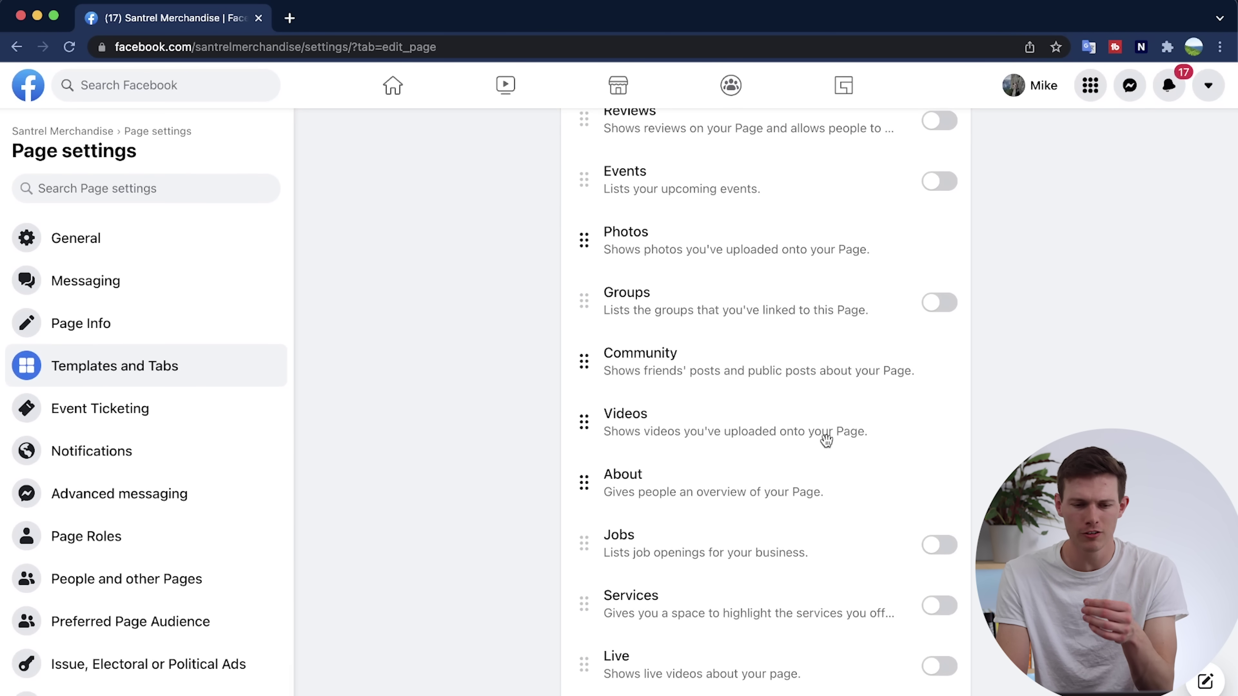
{"action": "scroll", "coordinate": [662, 401], "scroll_direction": "up", "scroll_amount": 10}
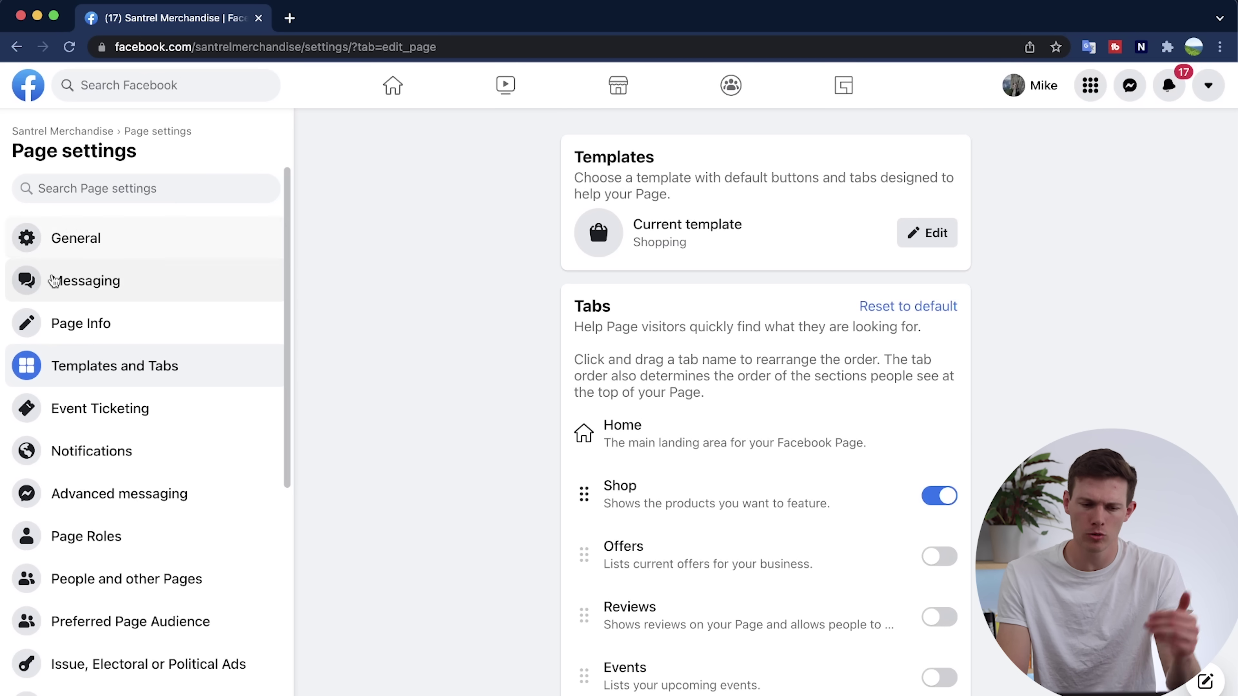
In General Page settings, enable the Profanity filter checkbox and save the change.
{"action": "left_click", "coordinate": [183, 249]}
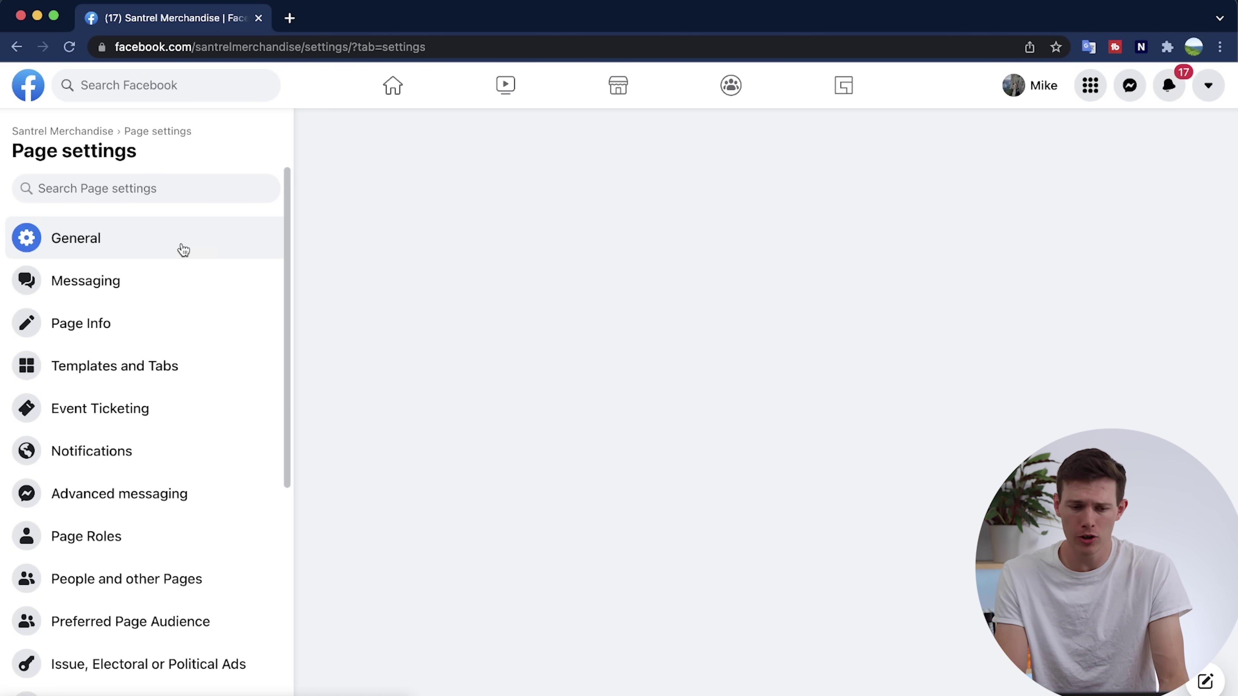
{"action": "scroll", "coordinate": [375, 383], "scroll_direction": "down", "scroll_amount": 3}
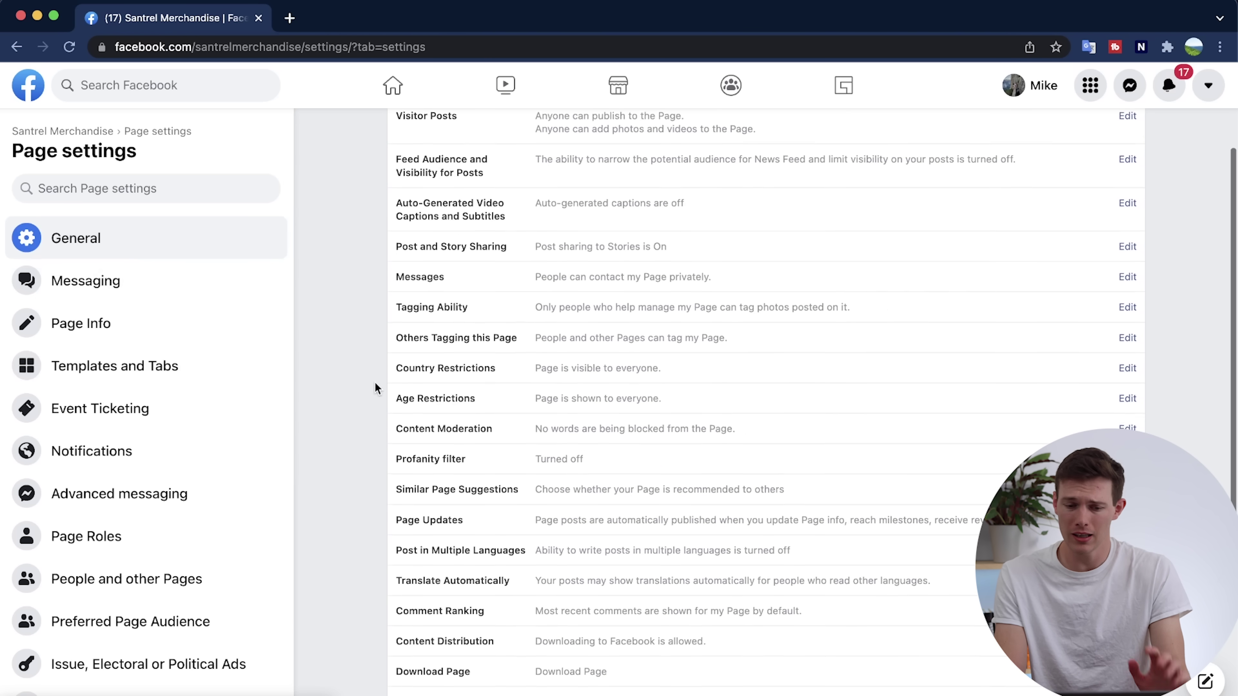
{"action": "scroll", "coordinate": [872, 410], "scroll_direction": "up", "scroll_amount": 3}
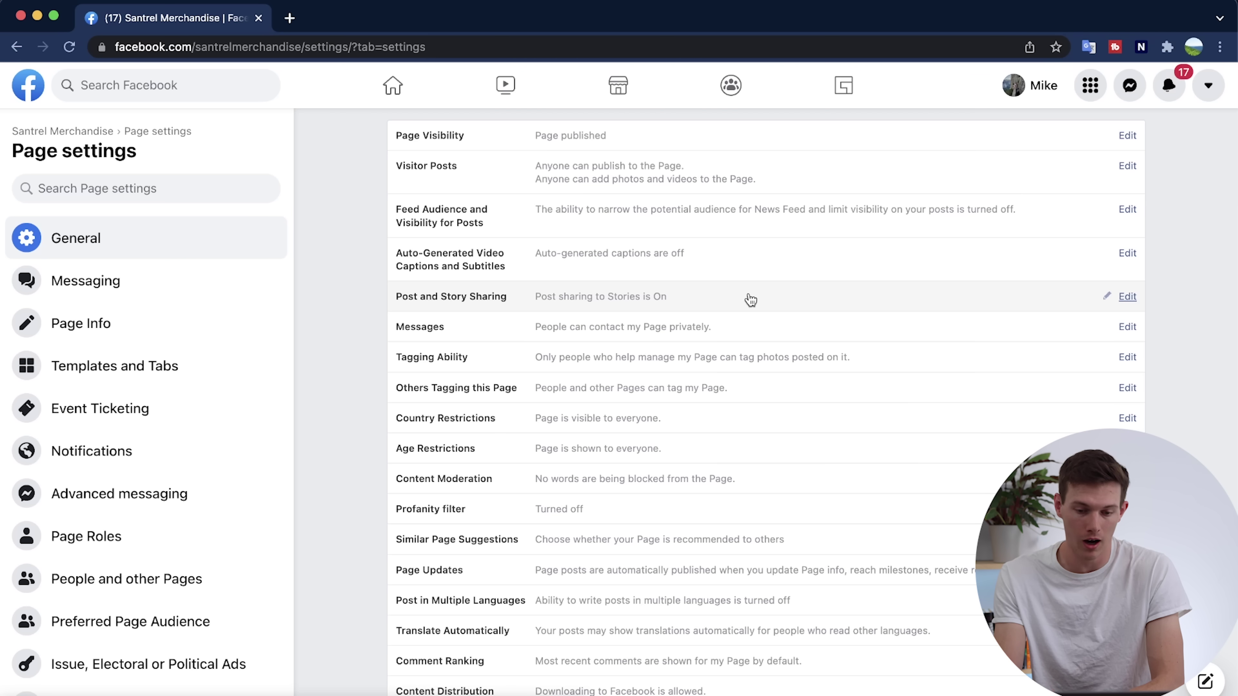
{"action": "scroll", "coordinate": [751, 300], "scroll_direction": "down", "scroll_amount": 2}
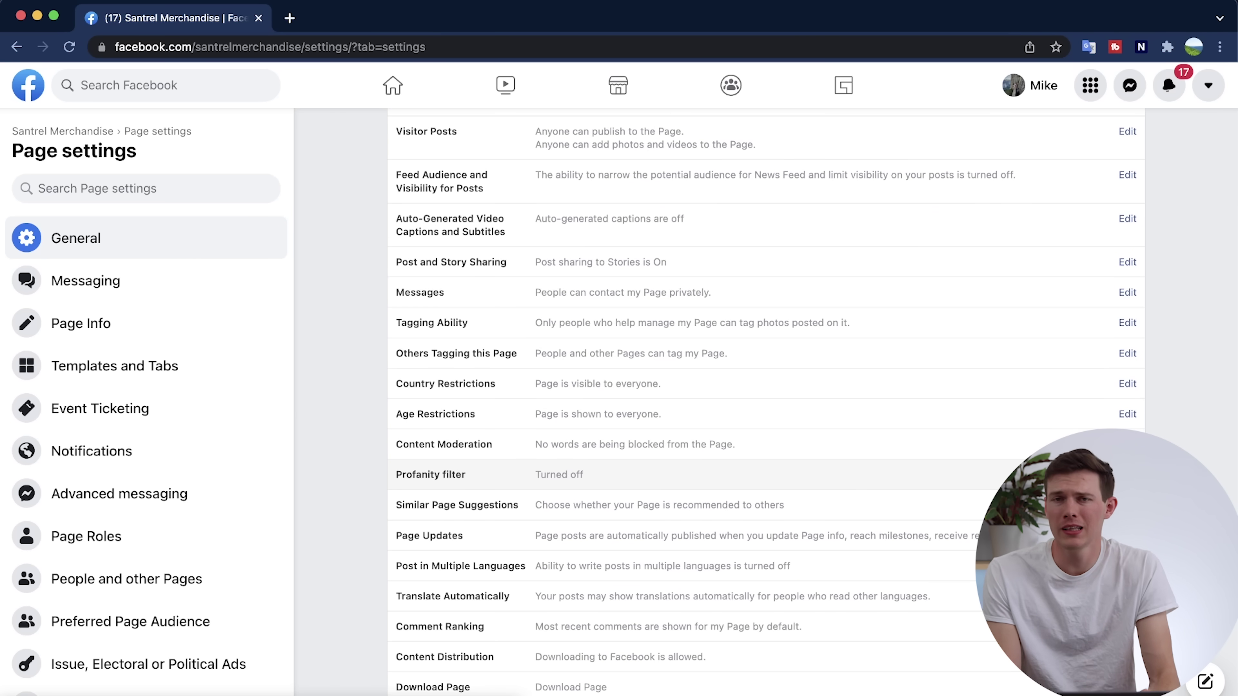
{"action": "left_click", "coordinate": [1127, 475]}
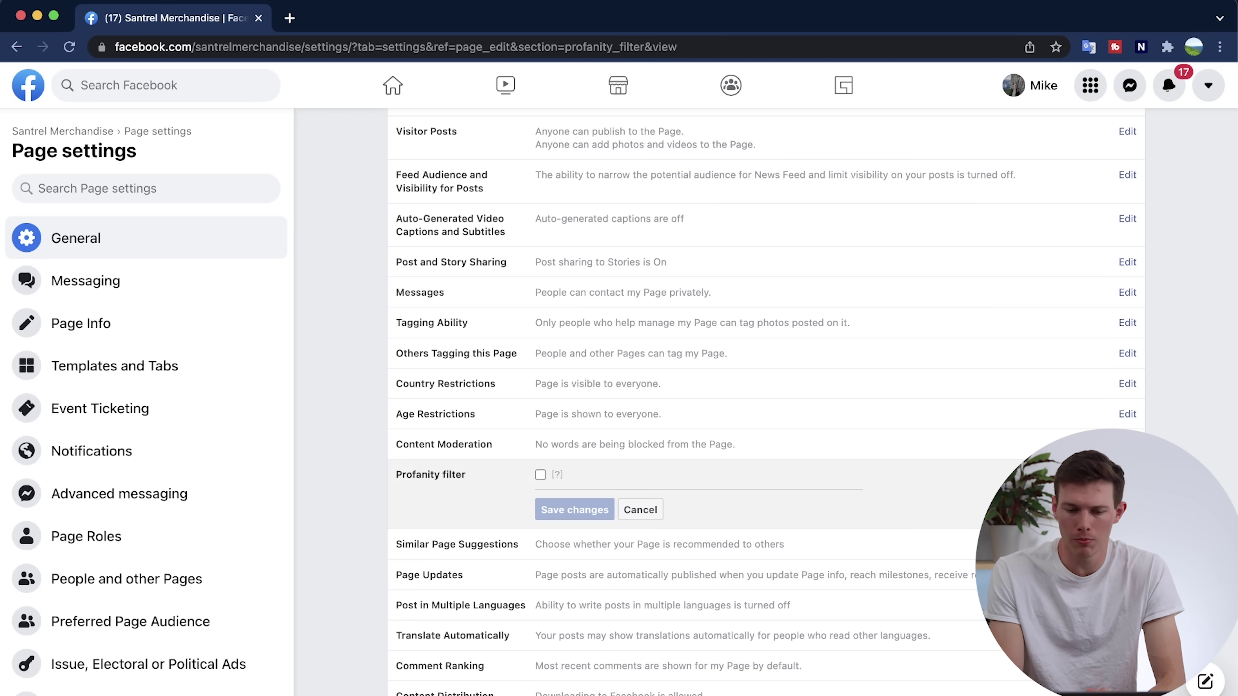
{"action": "left_click", "coordinate": [540, 475]}
{"action": "left_click", "coordinate": [574, 510]}
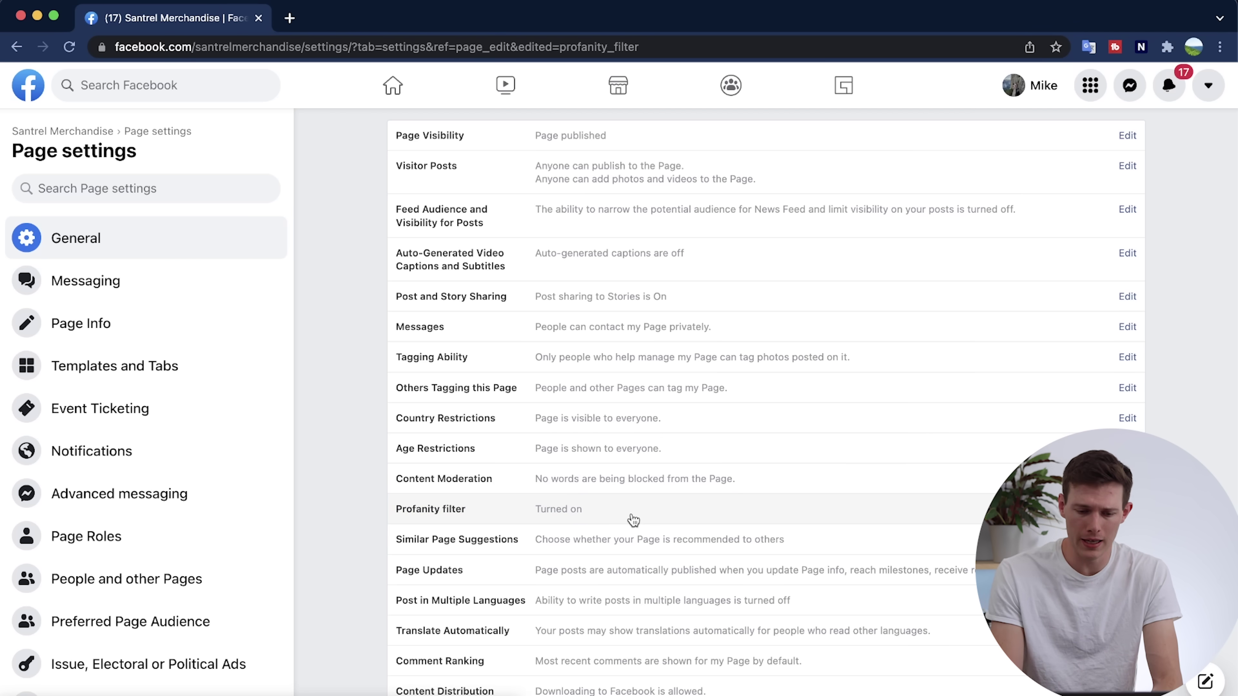
{"action": "scroll", "coordinate": [633, 521], "scroll_direction": "down", "scroll_amount": 4}
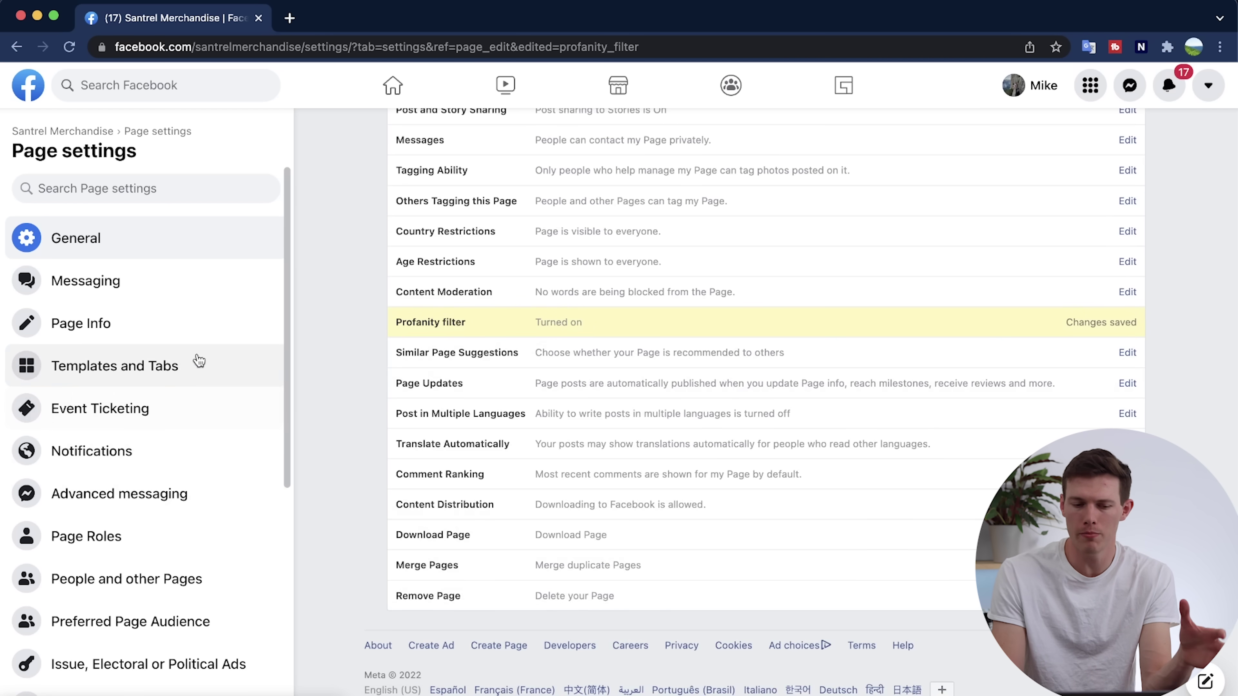
In Messaging settings, turn Show a greeting on under Starting a Messenger Conversation.
{"action": "left_click", "coordinate": [152, 295]}
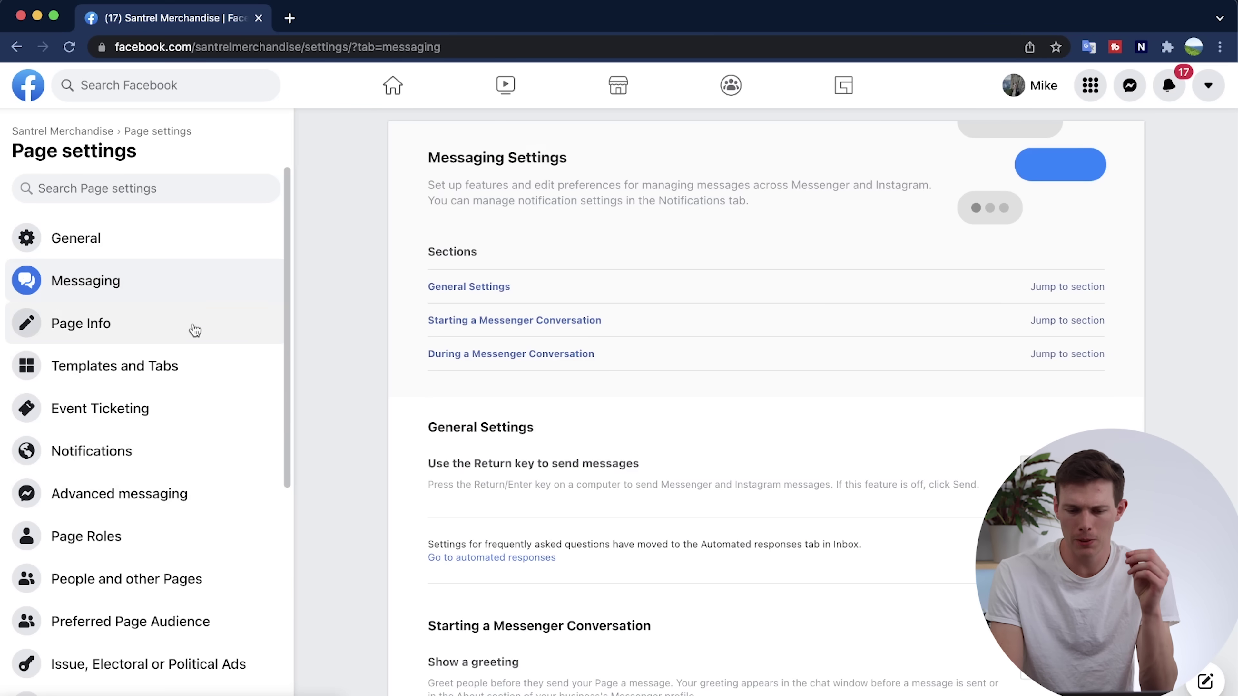
{"action": "scroll", "coordinate": [439, 419], "scroll_direction": "down", "scroll_amount": 6}
{"action": "scroll", "coordinate": [460, 420], "scroll_direction": "down", "scroll_amount": 3}
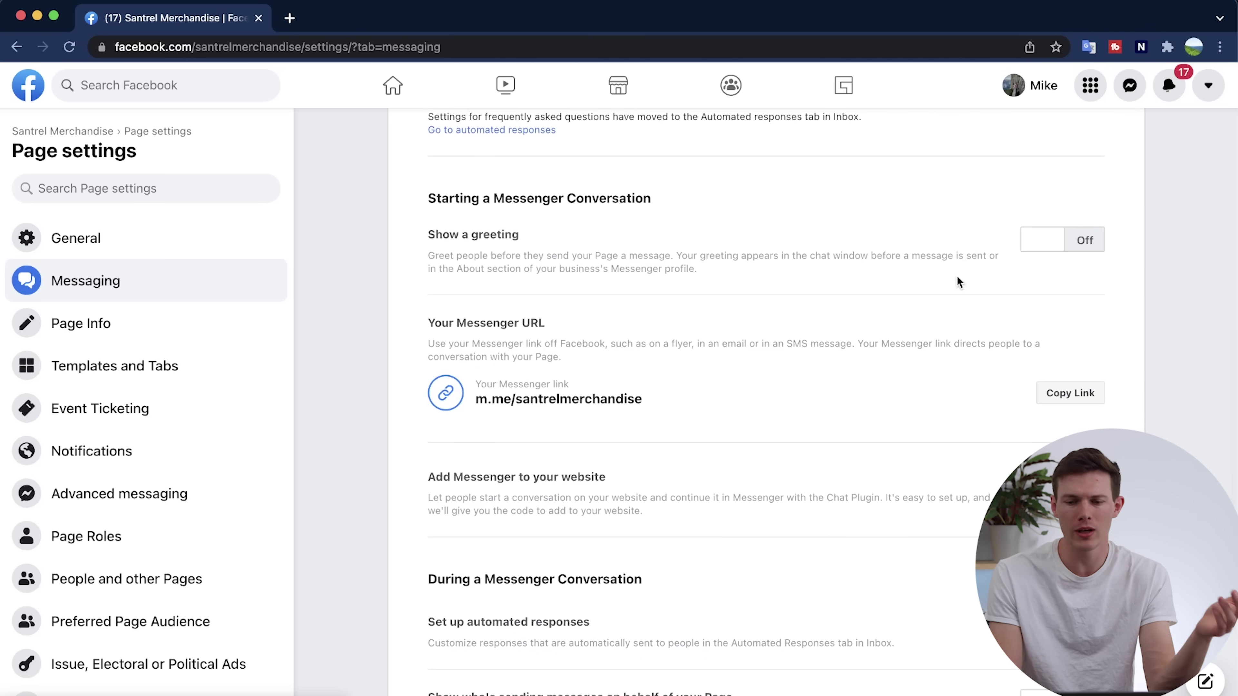
{"action": "left_click", "coordinate": [1084, 239]}
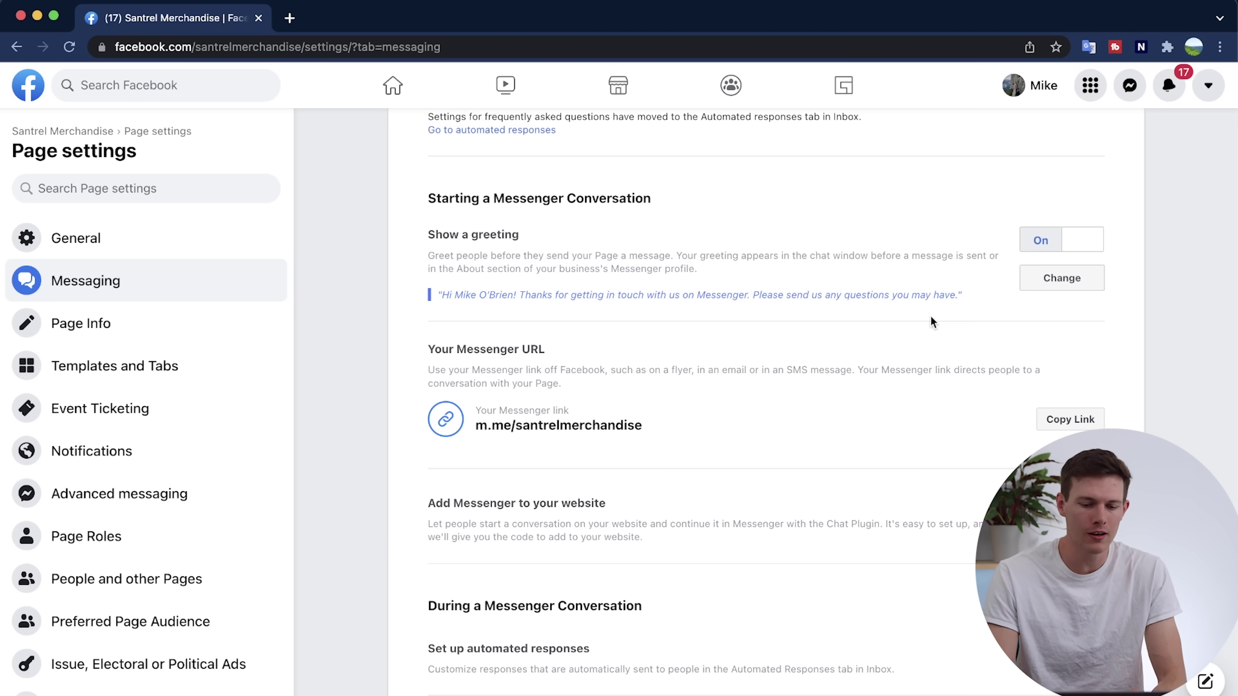
{"action": "scroll", "coordinate": [932, 321], "scroll_direction": "down", "scroll_amount": 4}
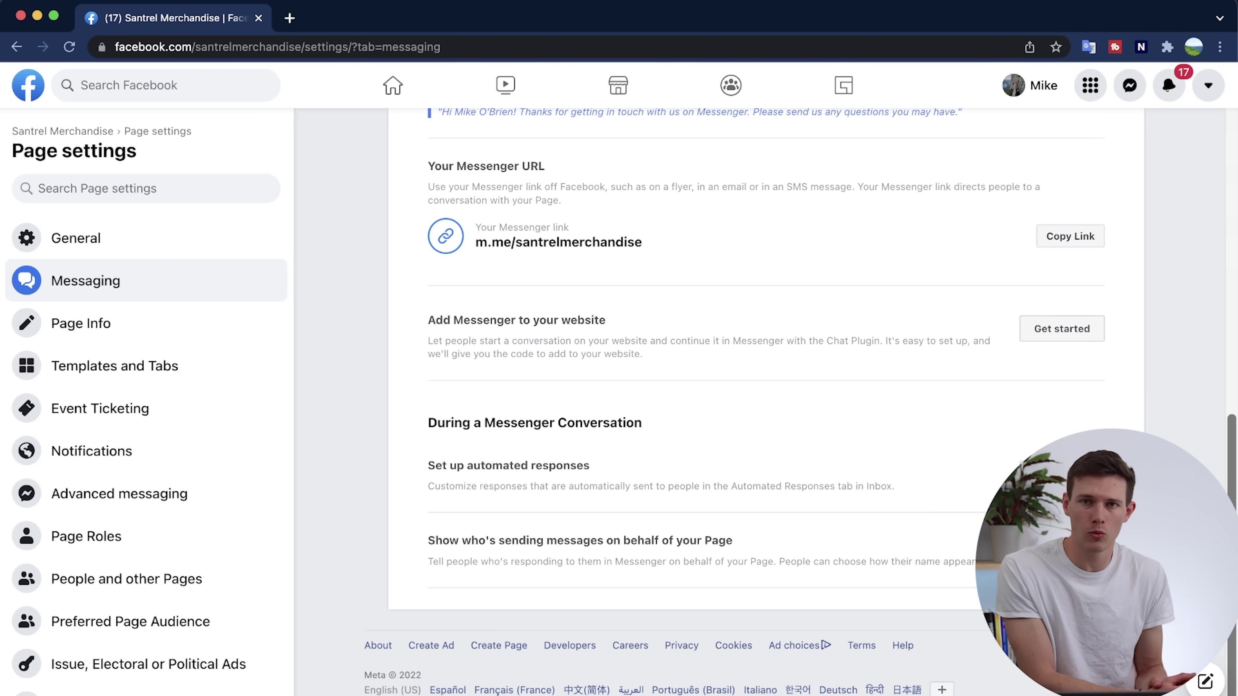
{"action": "scroll", "coordinate": [765, 390], "scroll_direction": "up", "scroll_amount": 3}
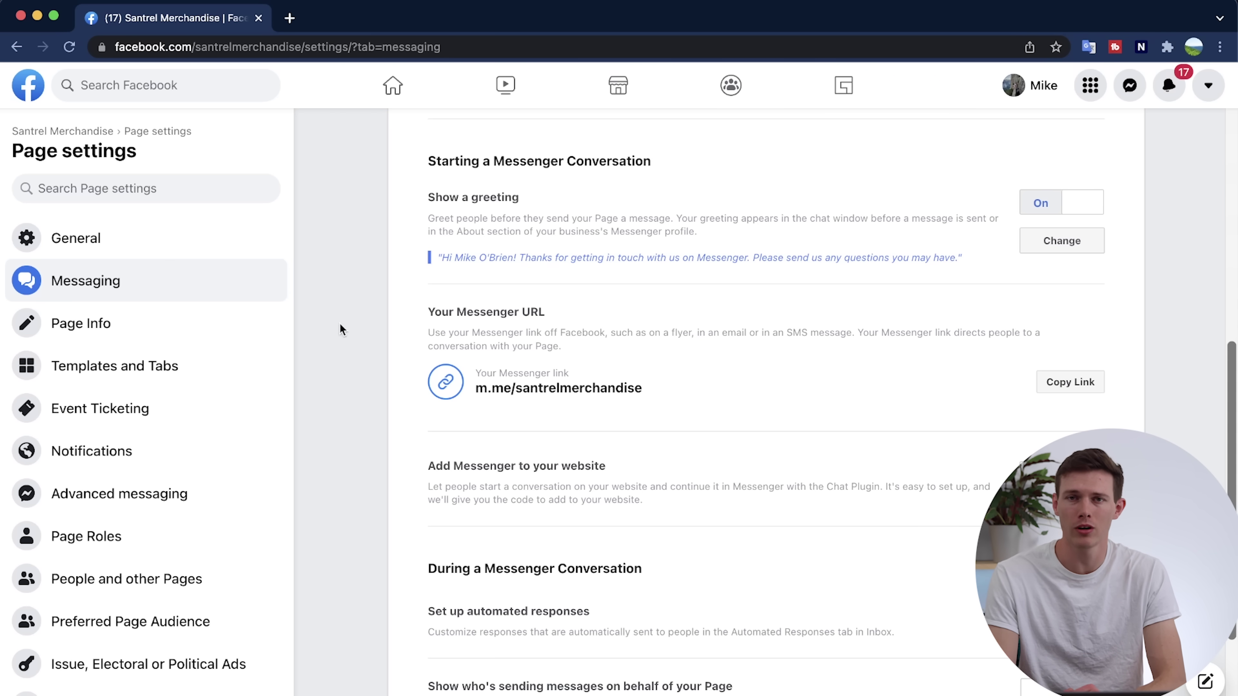
In Page Info, set the Price Range to $$$ Expensive.
{"action": "left_click", "coordinate": [172, 325]}
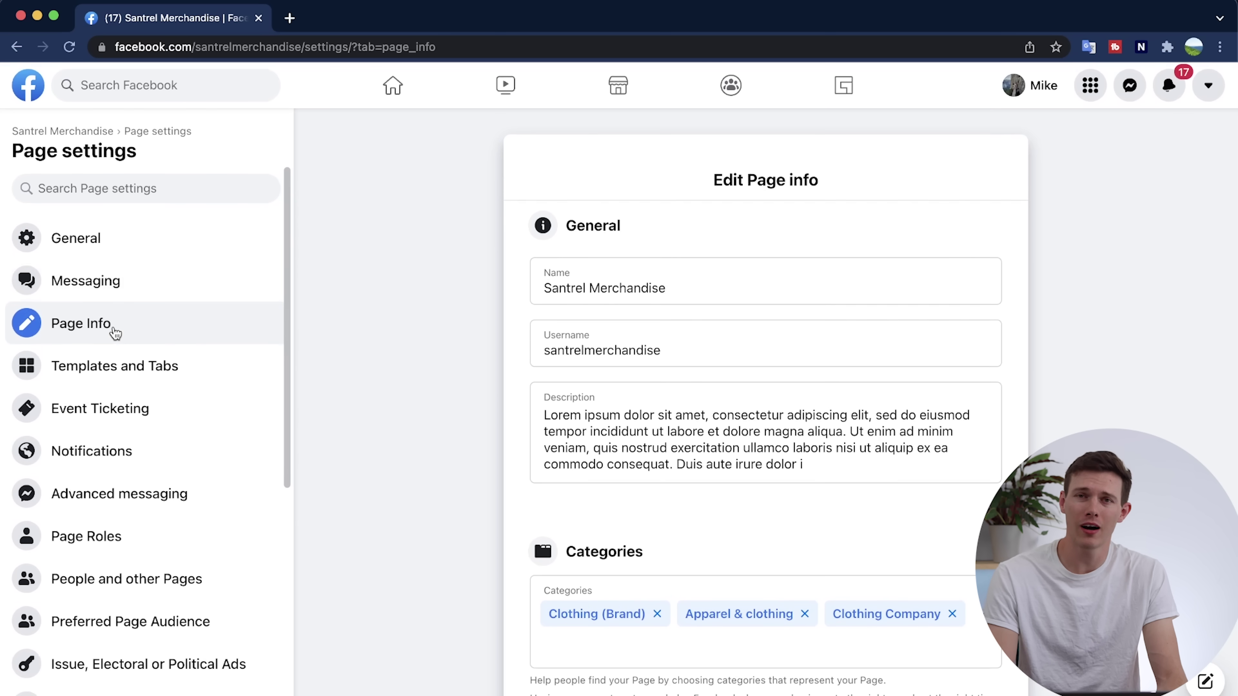
{"action": "scroll", "coordinate": [369, 456], "scroll_direction": "down", "scroll_amount": 10}
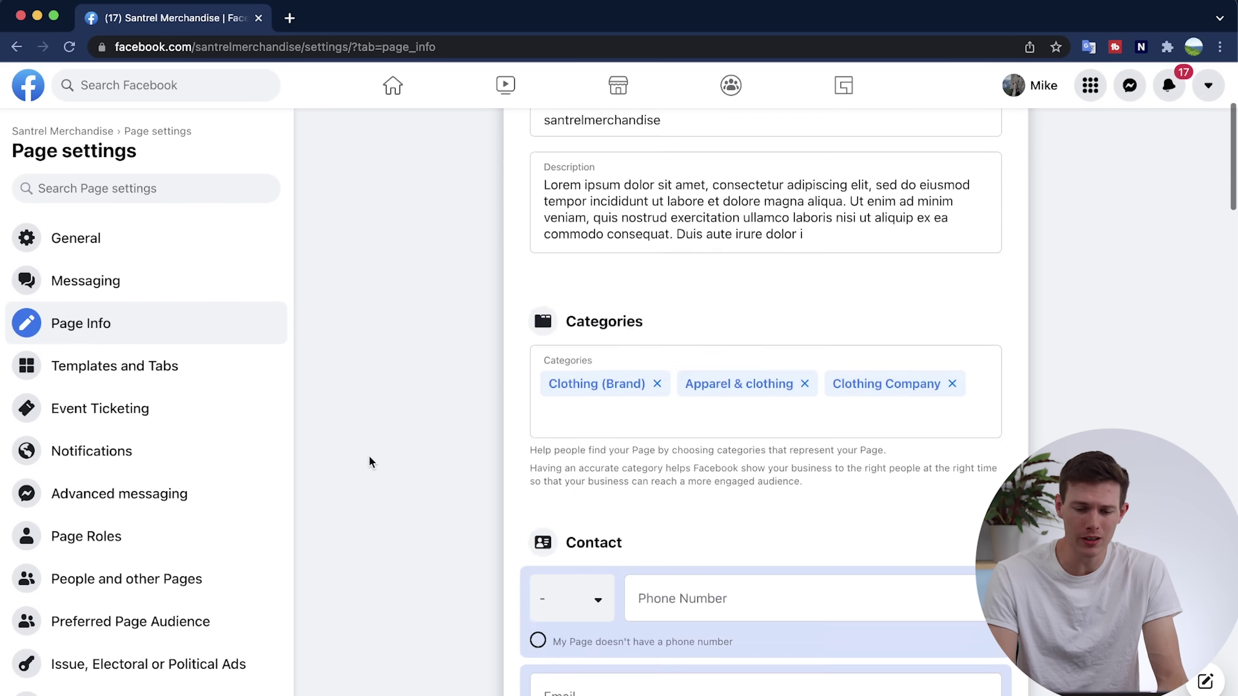
{"action": "scroll", "coordinate": [369, 457], "scroll_direction": "down", "scroll_amount": 15}
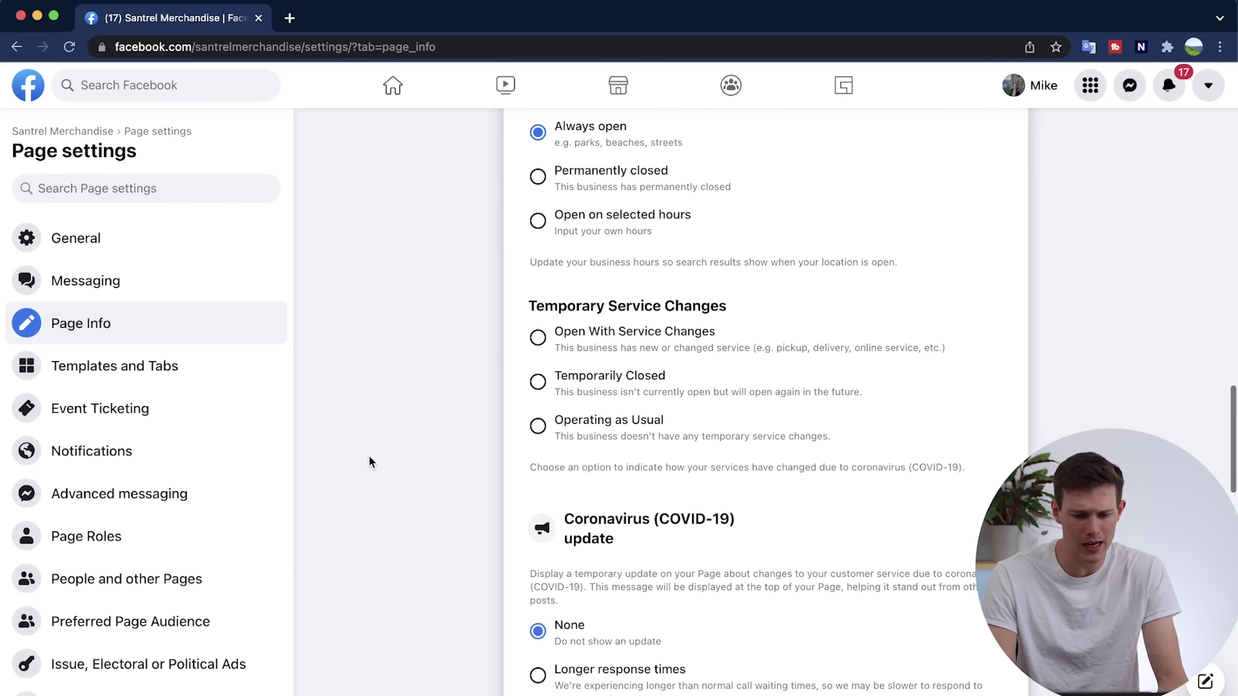
{"action": "scroll", "coordinate": [369, 457], "scroll_direction": "down", "scroll_amount": 10}
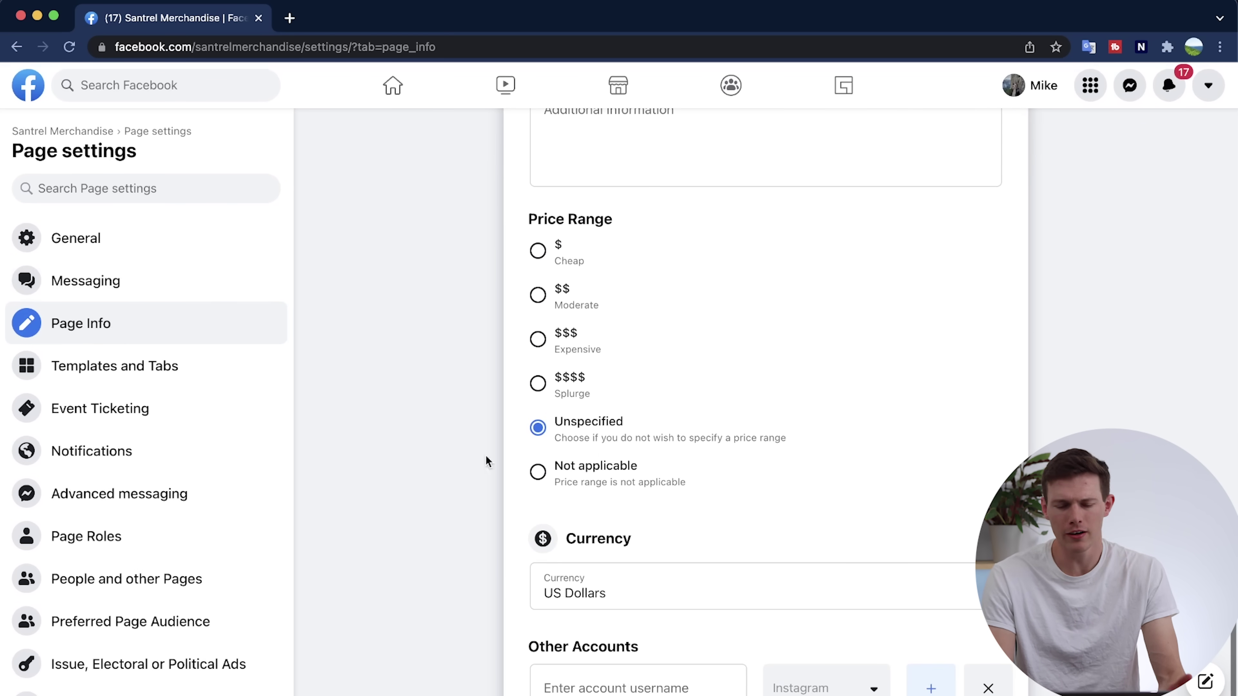
{"action": "left_click", "coordinate": [538, 296]}
{"action": "left_click", "coordinate": [537, 341]}
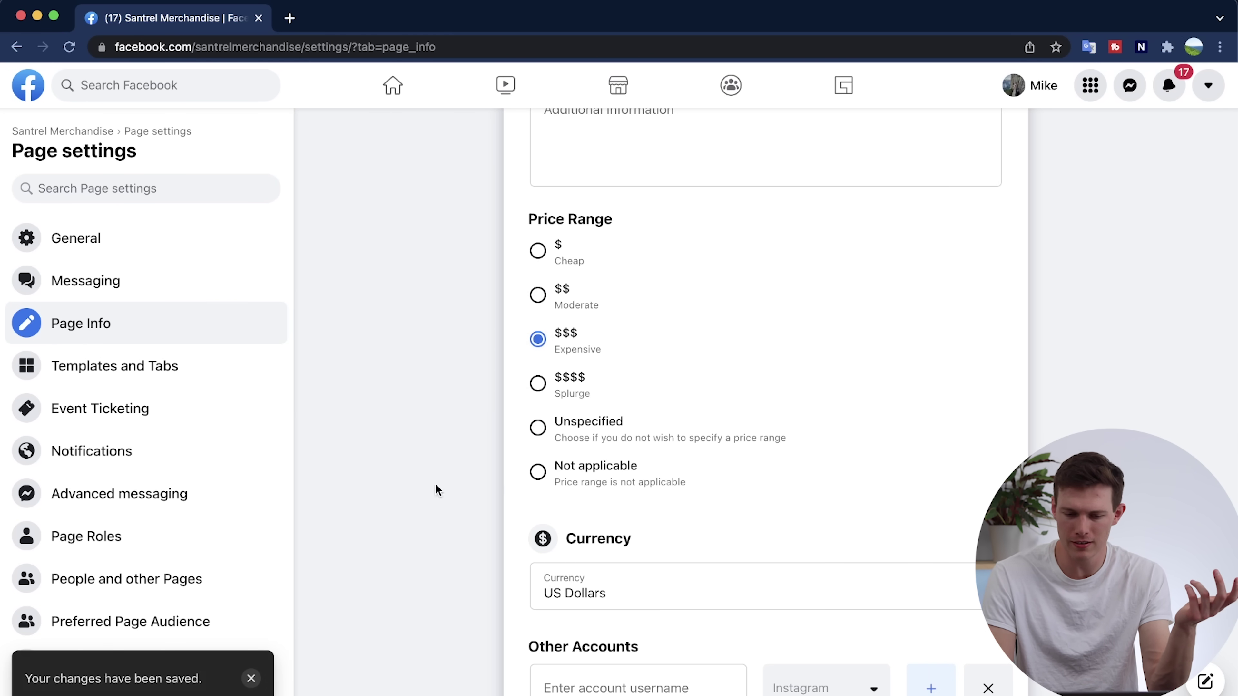
{"action": "scroll", "coordinate": [372, 519], "scroll_direction": "down", "scroll_amount": 2}
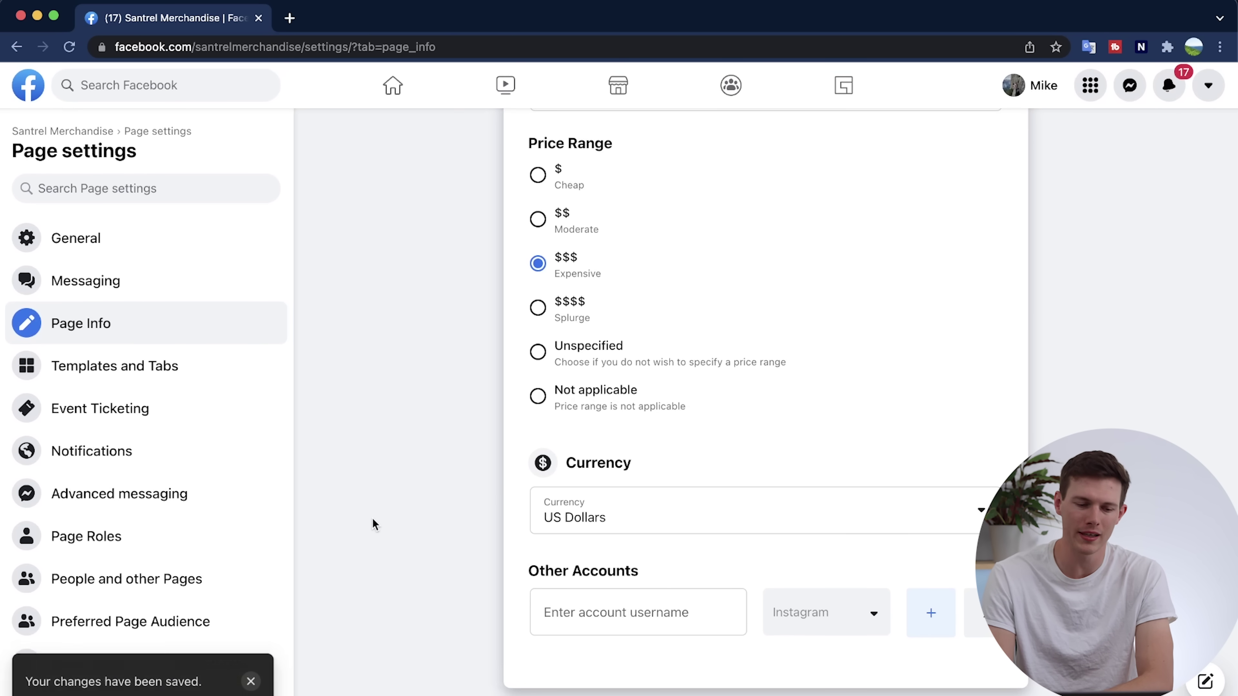
Go through Templates and Tabs to the Instagram connection settings.
{"action": "left_click", "coordinate": [164, 370]}
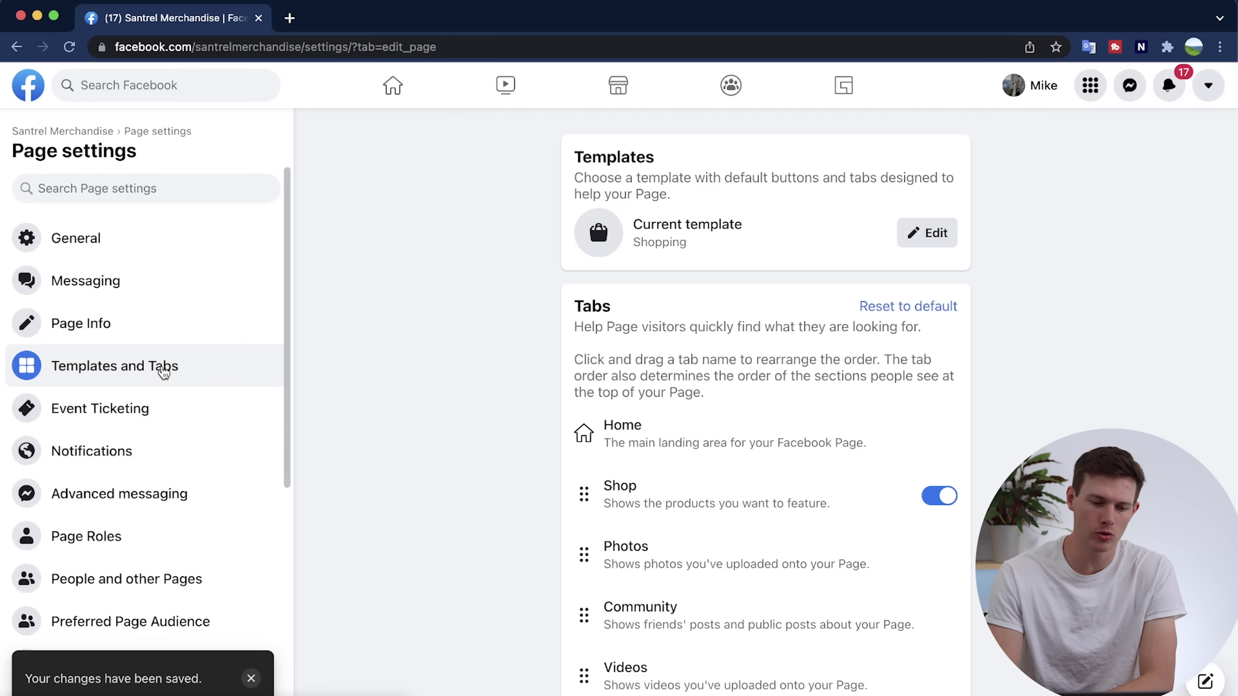
{"action": "scroll", "coordinate": [447, 461], "scroll_direction": "down", "scroll_amount": 10}
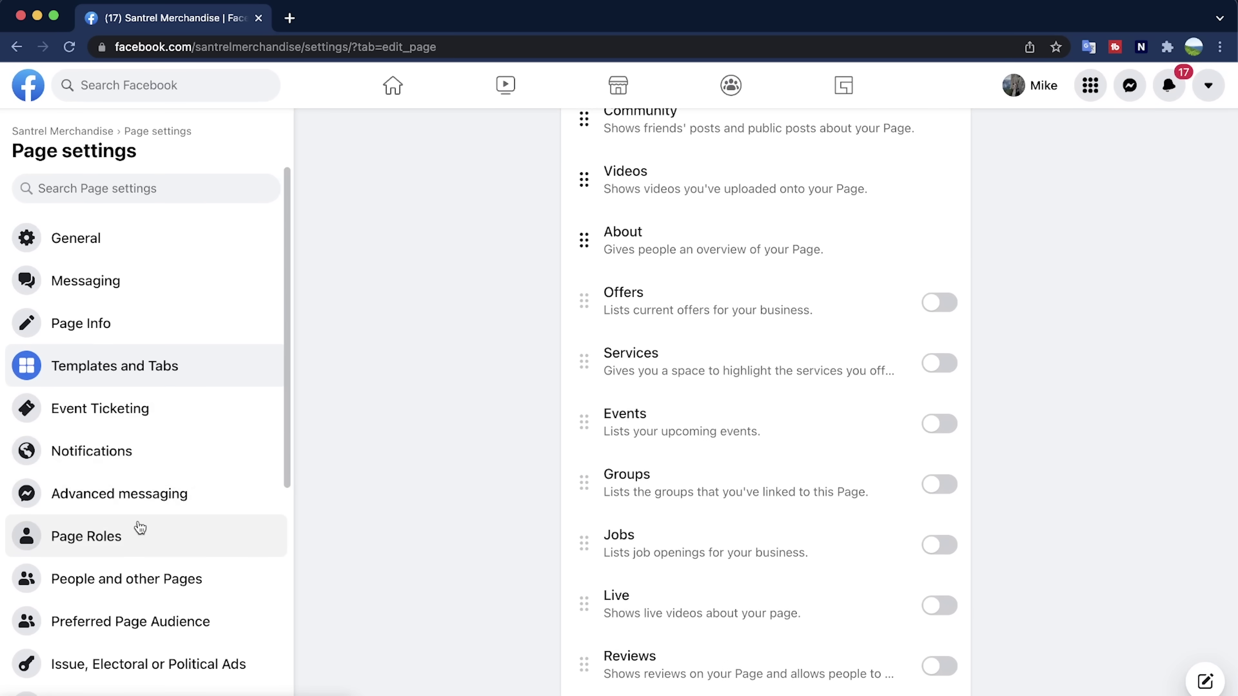
{"action": "scroll", "coordinate": [144, 592], "scroll_direction": "down", "scroll_amount": 5}
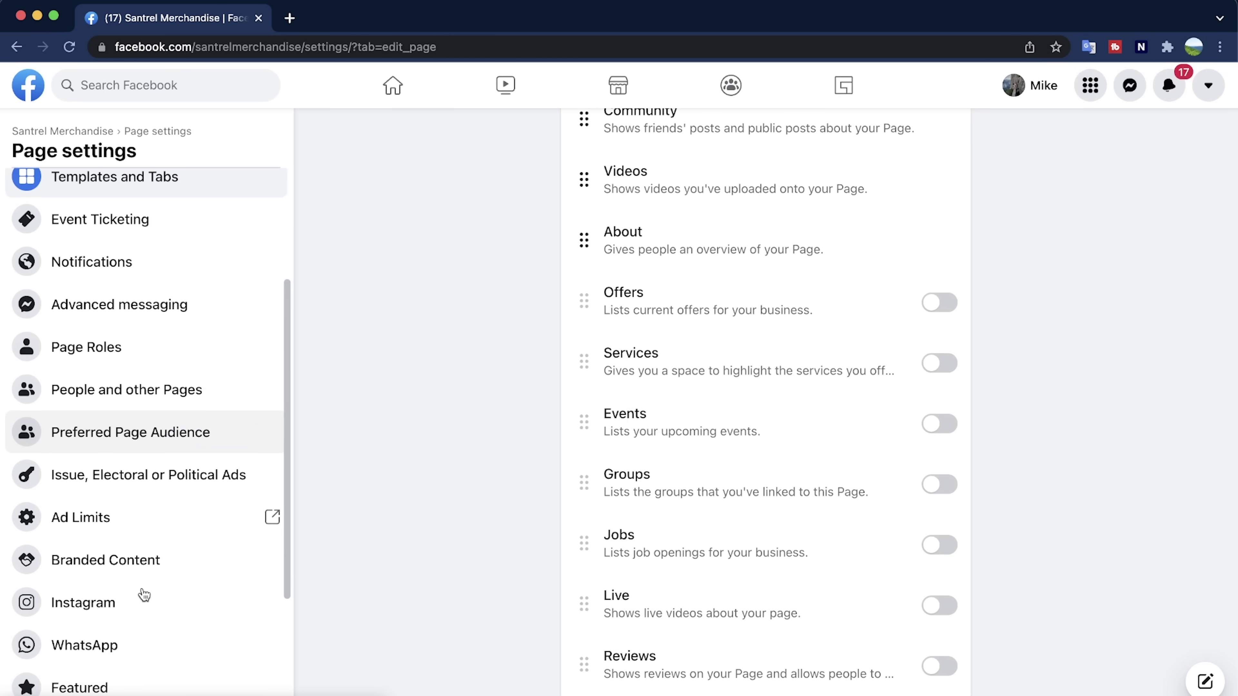
{"action": "scroll", "coordinate": [146, 609], "scroll_direction": "down", "scroll_amount": 3}
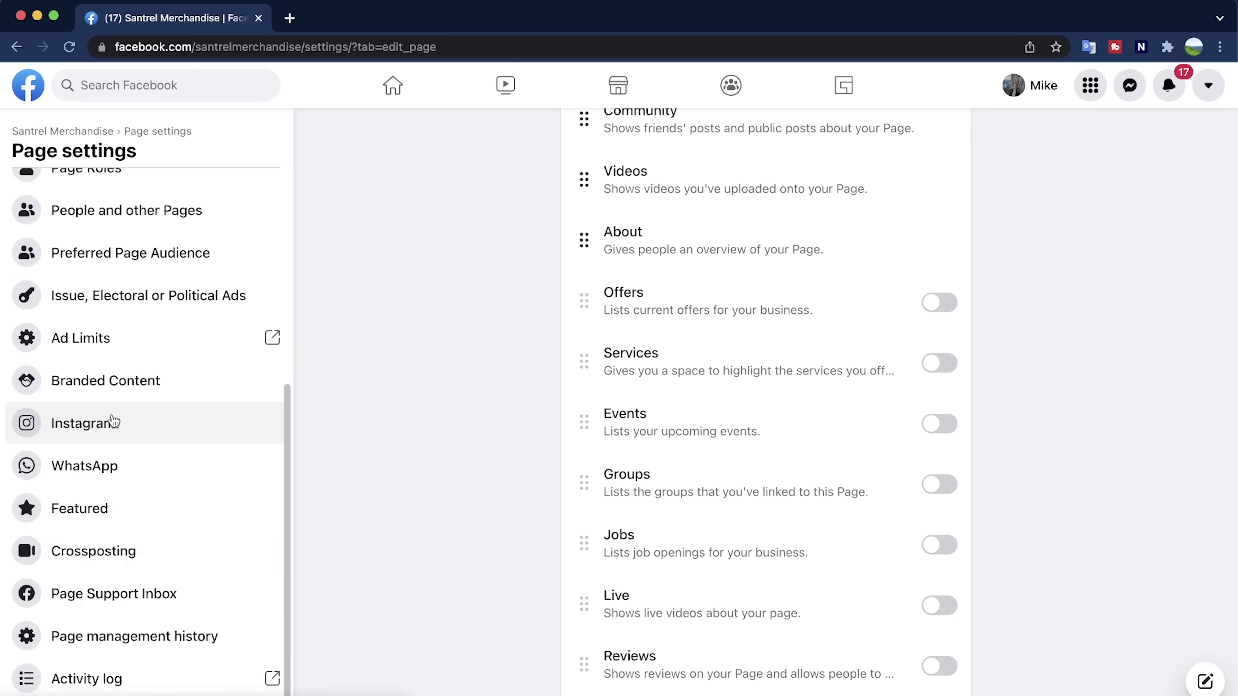
{"action": "left_click", "coordinate": [121, 422]}
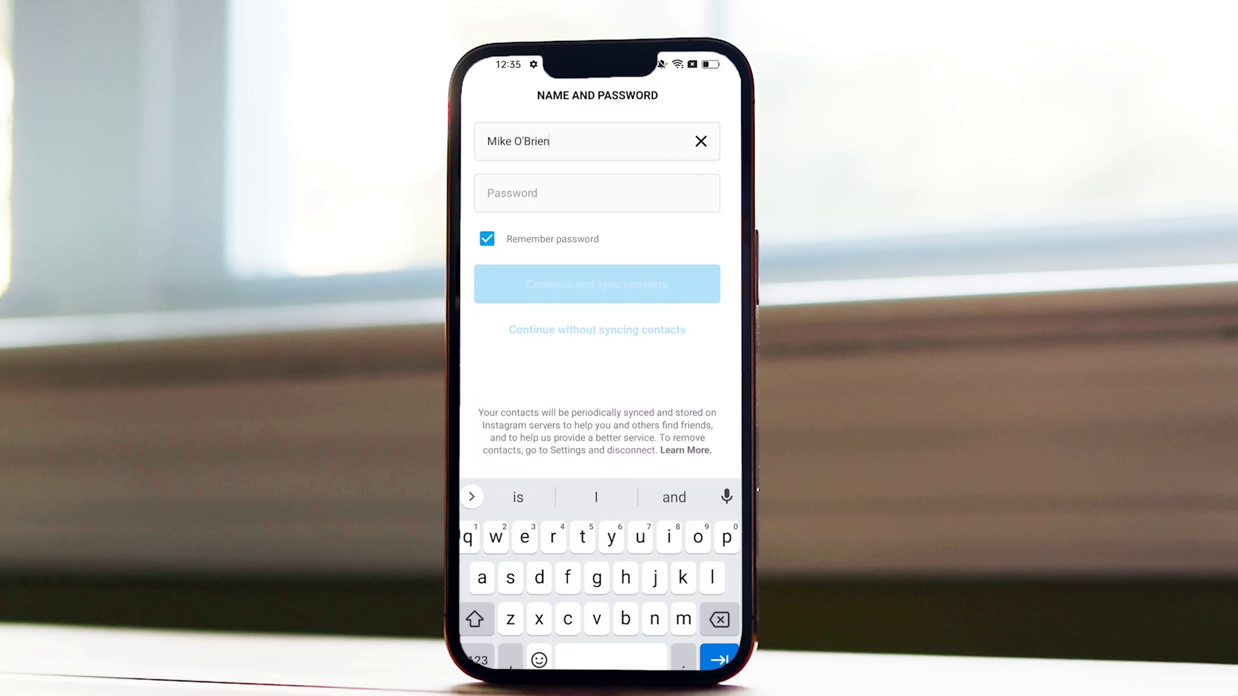
Sign up the Instagram account as santrelmerchandise, then skip finding Facebook friends.
{"action": "left_click", "coordinate": [502, 191]}
{"action": "left_click", "coordinate": [644, 213]}
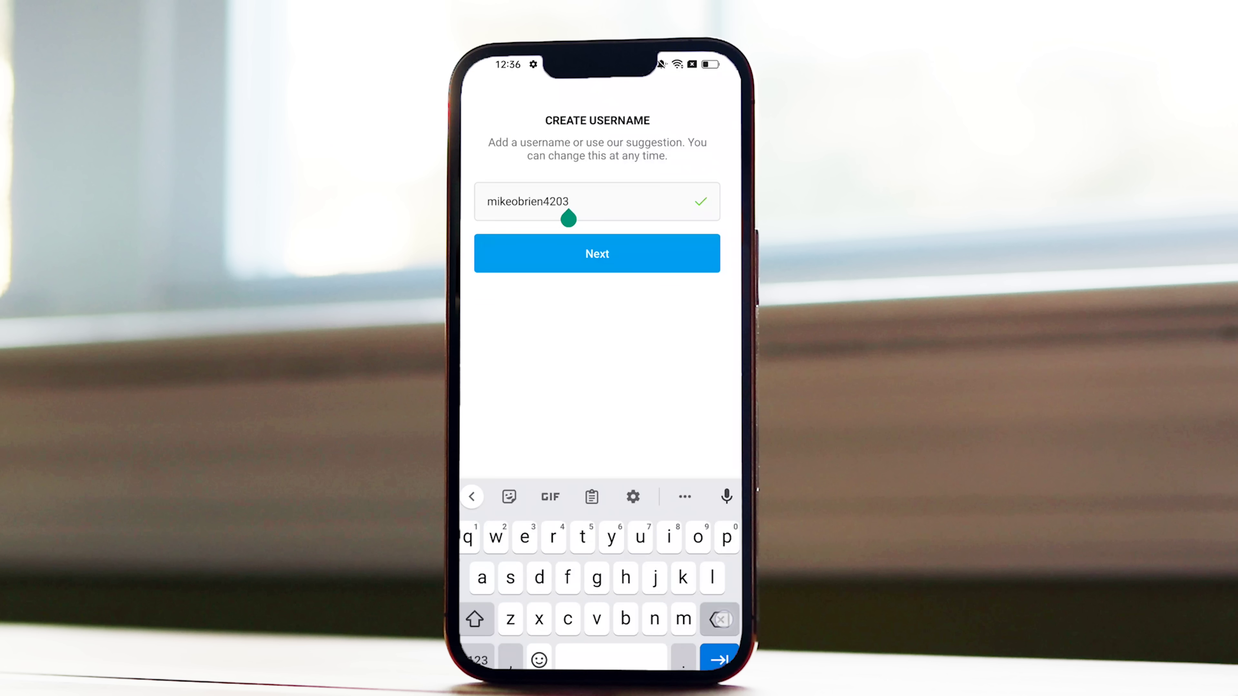
{"action": "key", "text": "BackSpace"}
{"action": "key", "text": "BackSpace"}
{"action": "key", "text": "BackSpace"}
{"action": "key", "text": "BackSpace"}
{"action": "key", "text": "BackSpace"}
{"action": "key", "text": "BackSpace"}
{"action": "key", "text": "BackSpace"}
{"action": "key", "text": "BackSpace"}
{"action": "key", "text": "BackSpace"}
{"action": "key", "text": "BackSpace"}
{"action": "key", "text": "BackSpace"}
{"action": "key", "text": "BackSpace"}
{"action": "key", "text": "BackSpace"}
{"action": "key", "text": "BackSpace"}
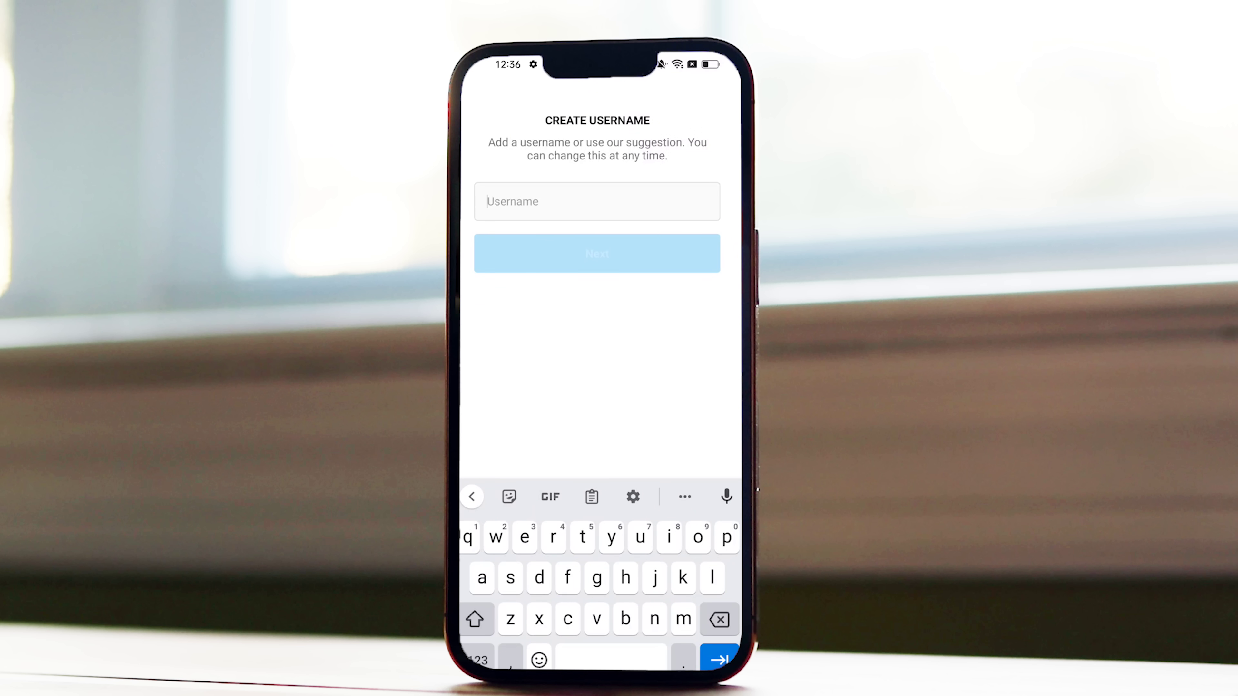
{"action": "type", "text": "santrelmerchandise"}
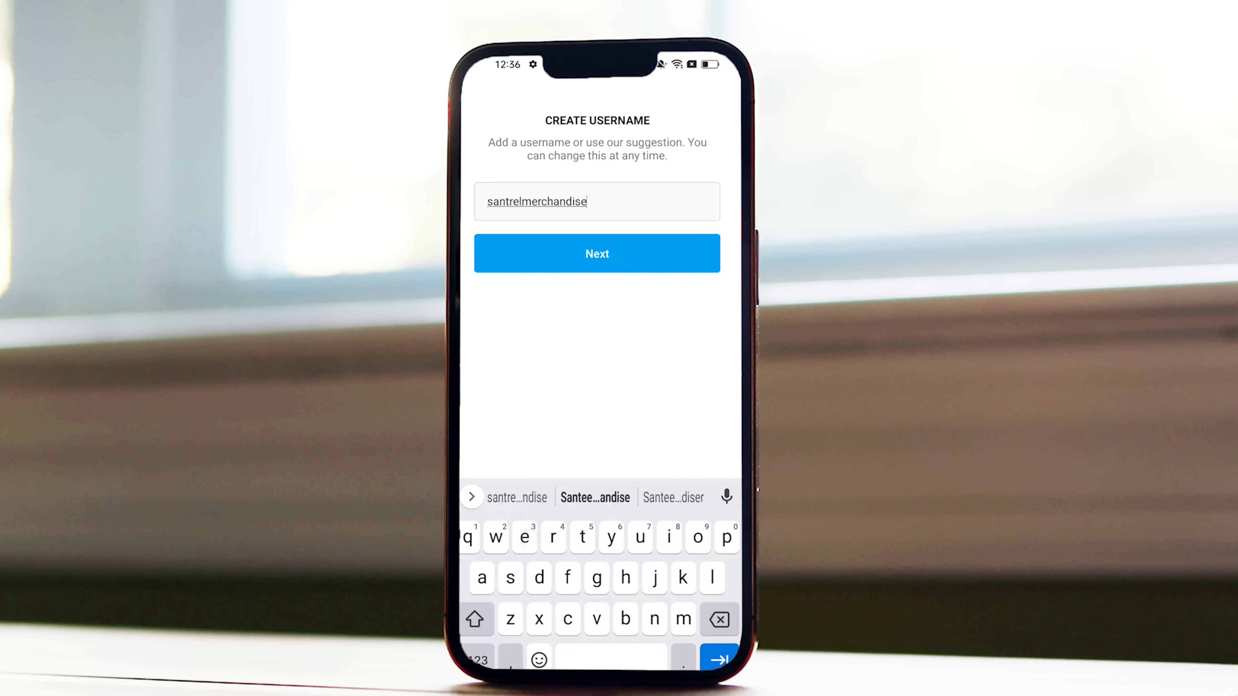
{"action": "left_click", "coordinate": [597, 253]}
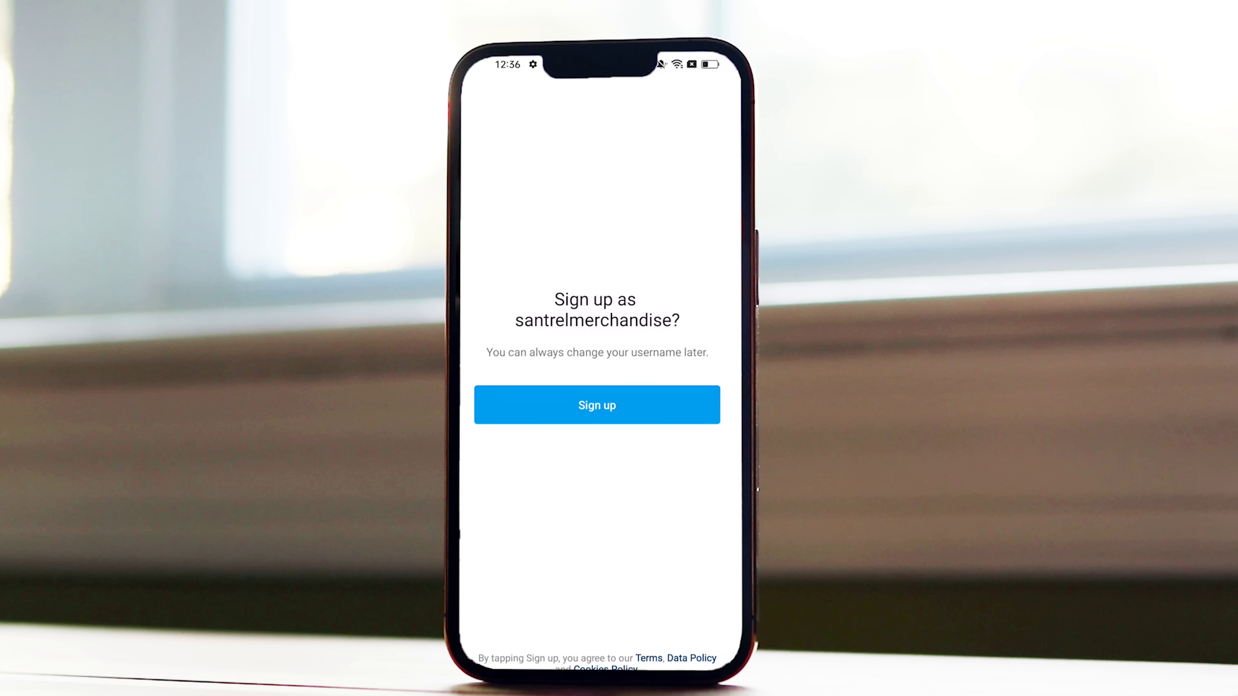
{"action": "left_click", "coordinate": [629, 409]}
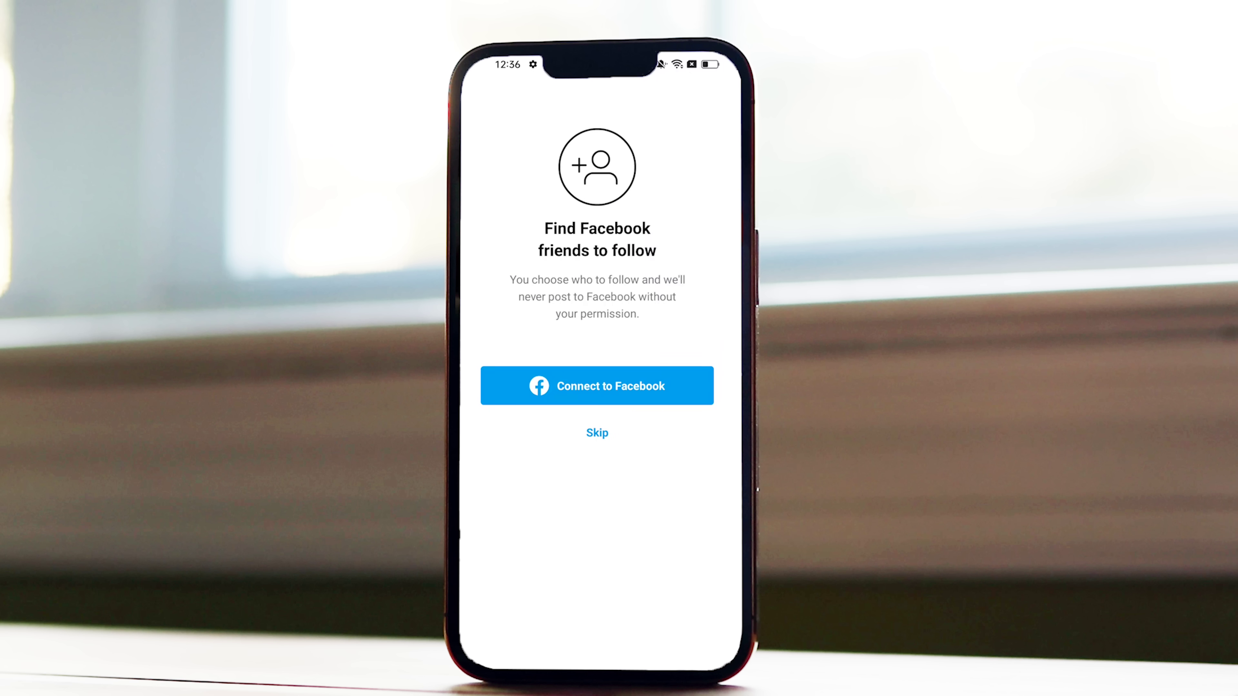
{"action": "left_click", "coordinate": [597, 433]}
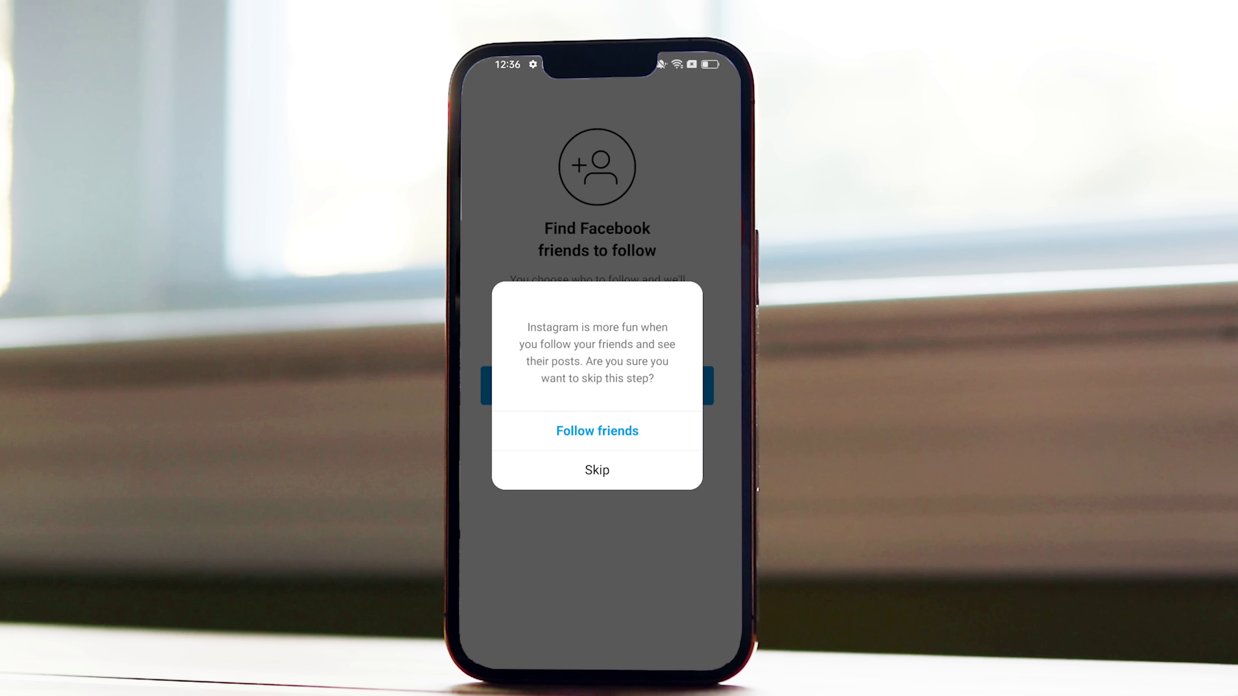
Skip finding Facebook friends and take a new photo of the blue cap as the profile picture.
{"action": "left_click", "coordinate": [597, 470]}
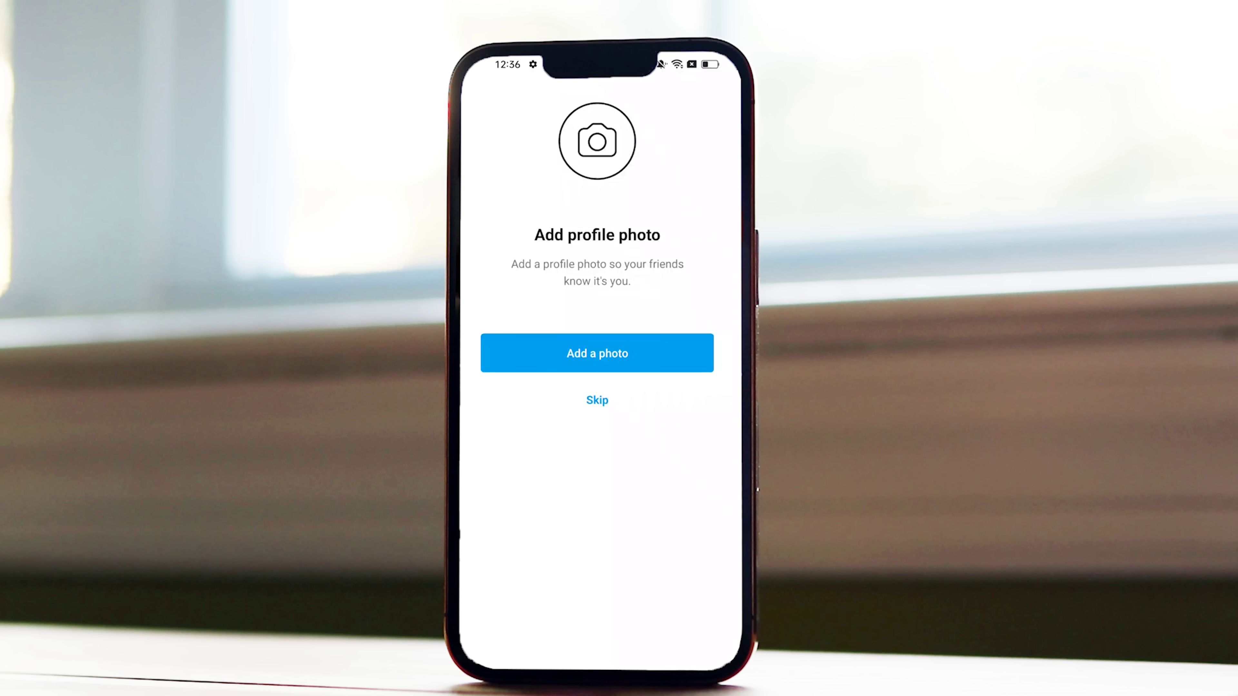
{"action": "left_click", "coordinate": [631, 355]}
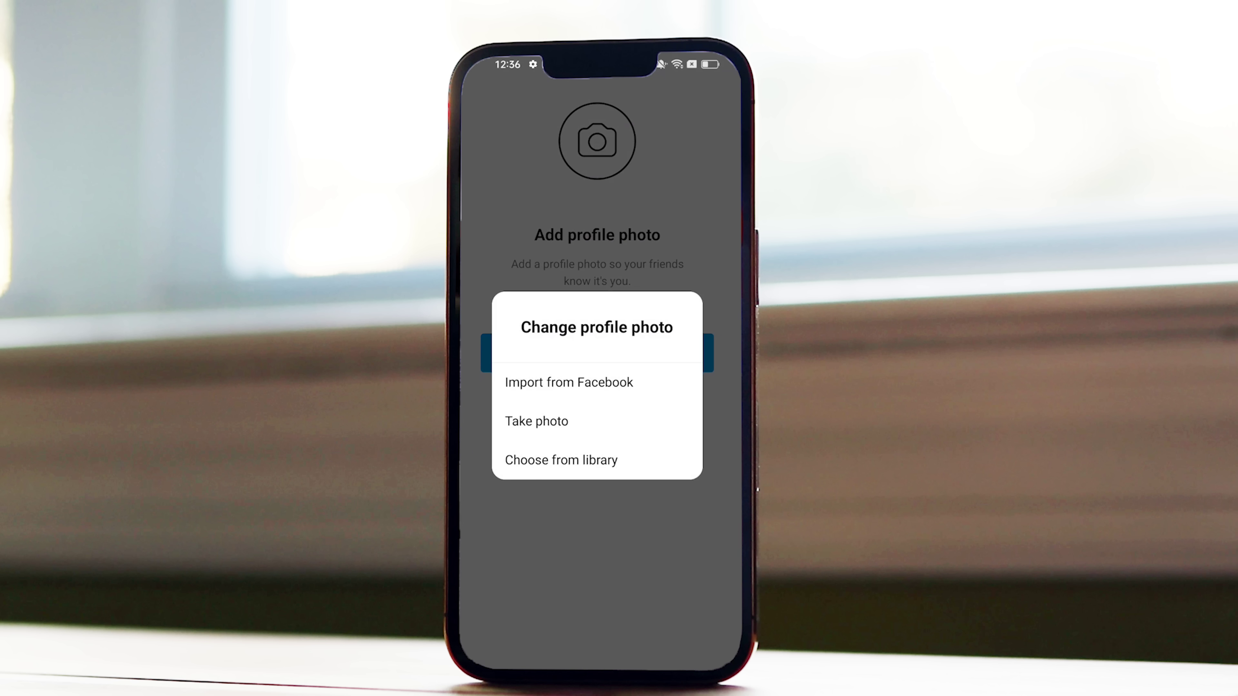
{"action": "left_click", "coordinate": [561, 422]}
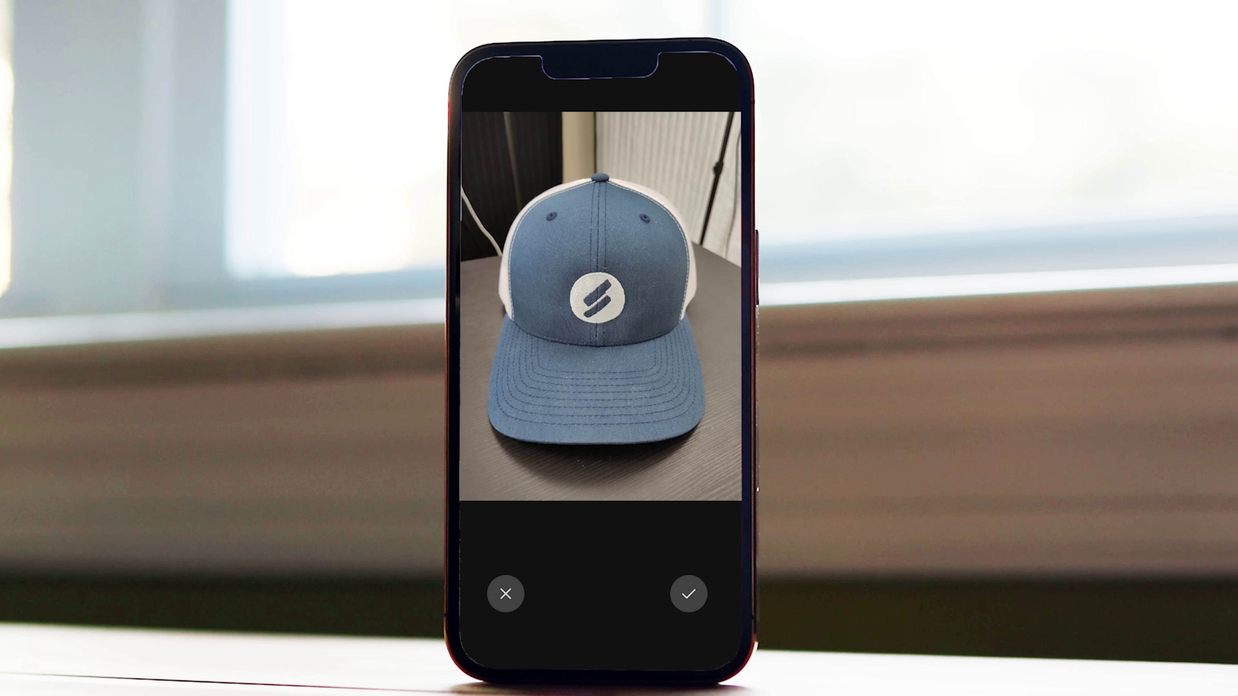
{"action": "left_click", "coordinate": [689, 594]}
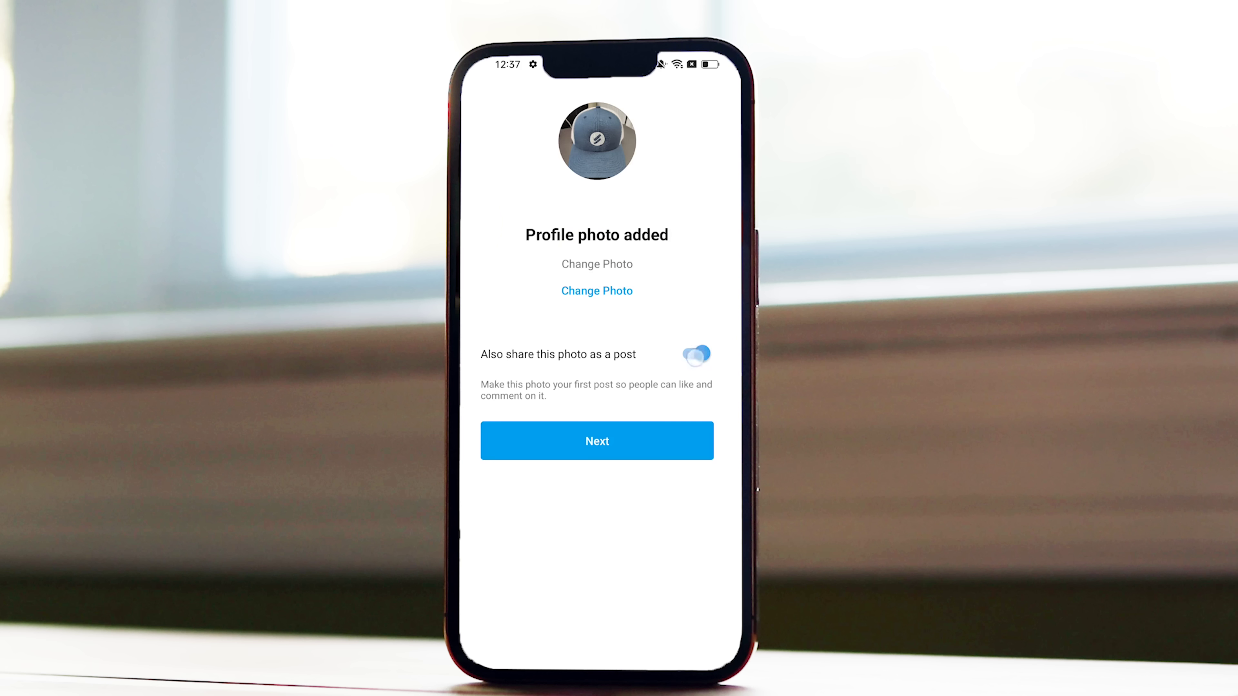
Decline sharing the photo as a post and finish setup to the Welcome to Instagram feed.
{"action": "left_click", "coordinate": [695, 358]}
{"action": "left_click", "coordinate": [695, 354]}
{"action": "left_click", "coordinate": [597, 440]}
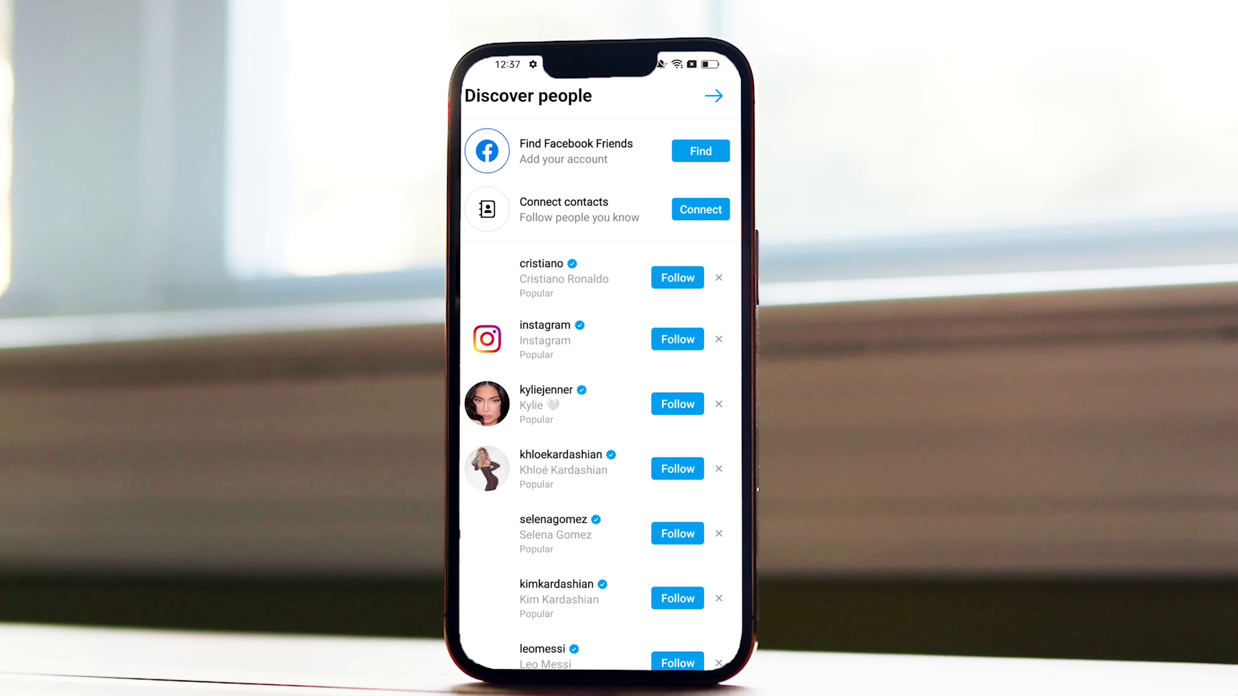
{"action": "left_click", "coordinate": [714, 95]}
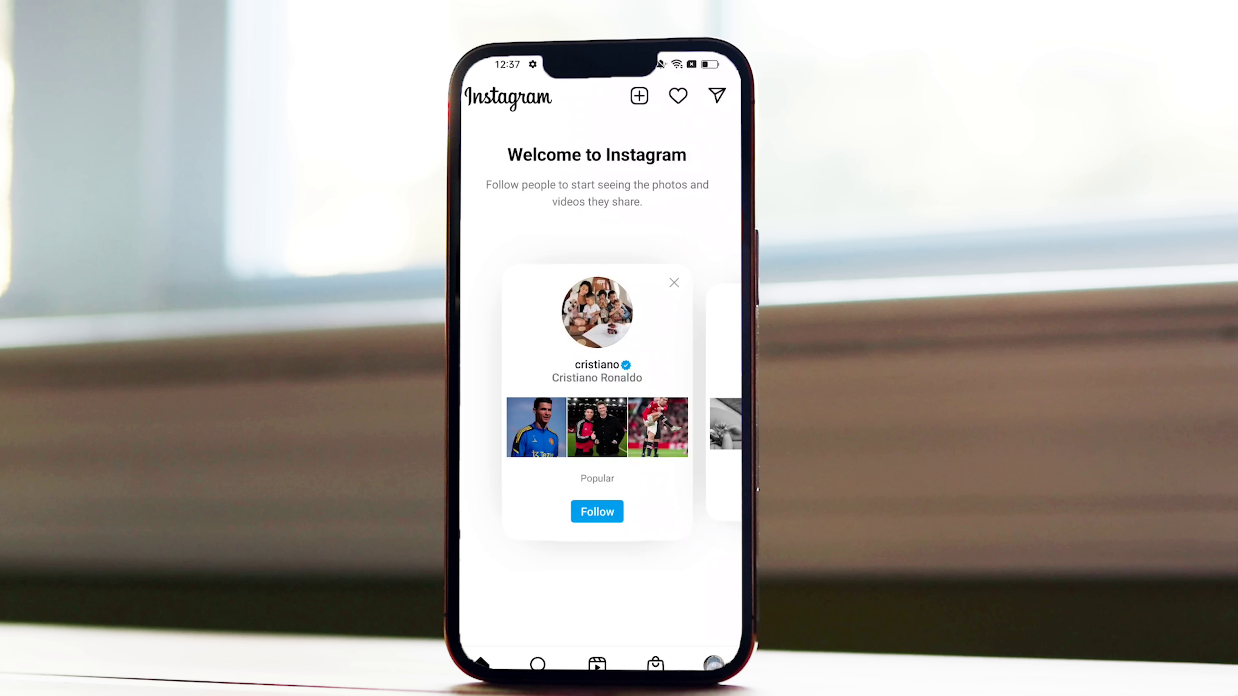
Replace the profile's display name with 'Santrel Merch' in Edit profile and save it.
{"action": "left_click", "coordinate": [713, 663]}
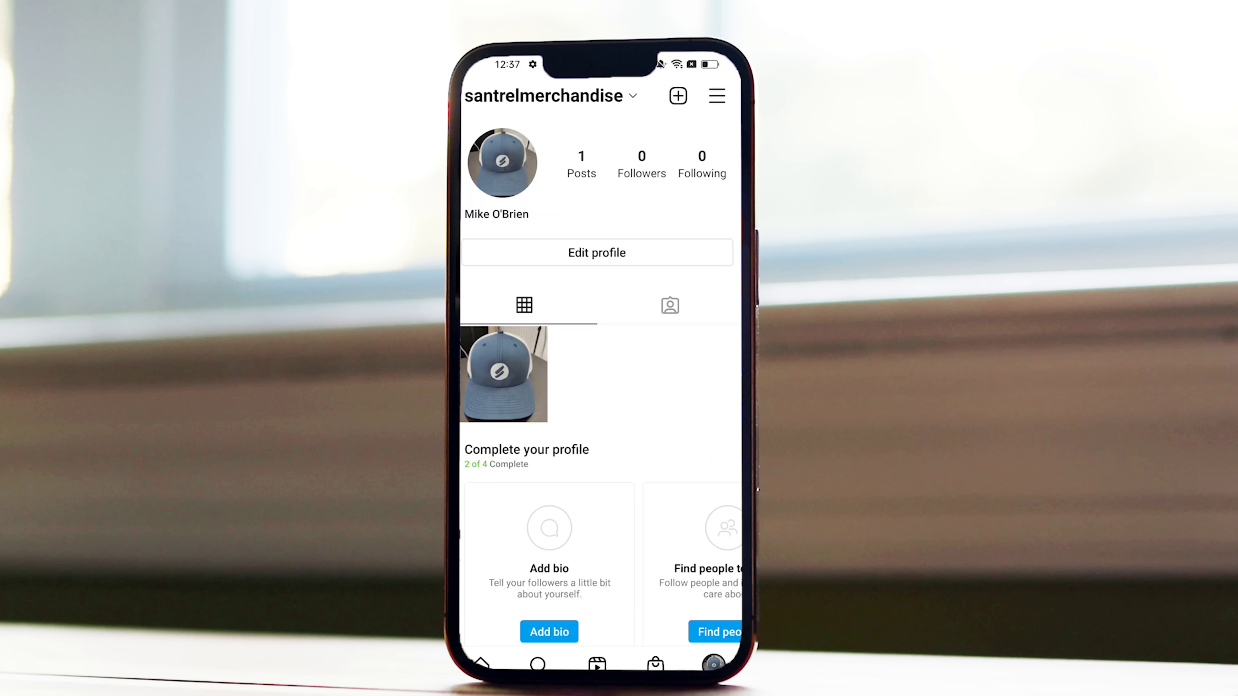
{"action": "left_click", "coordinate": [494, 256]}
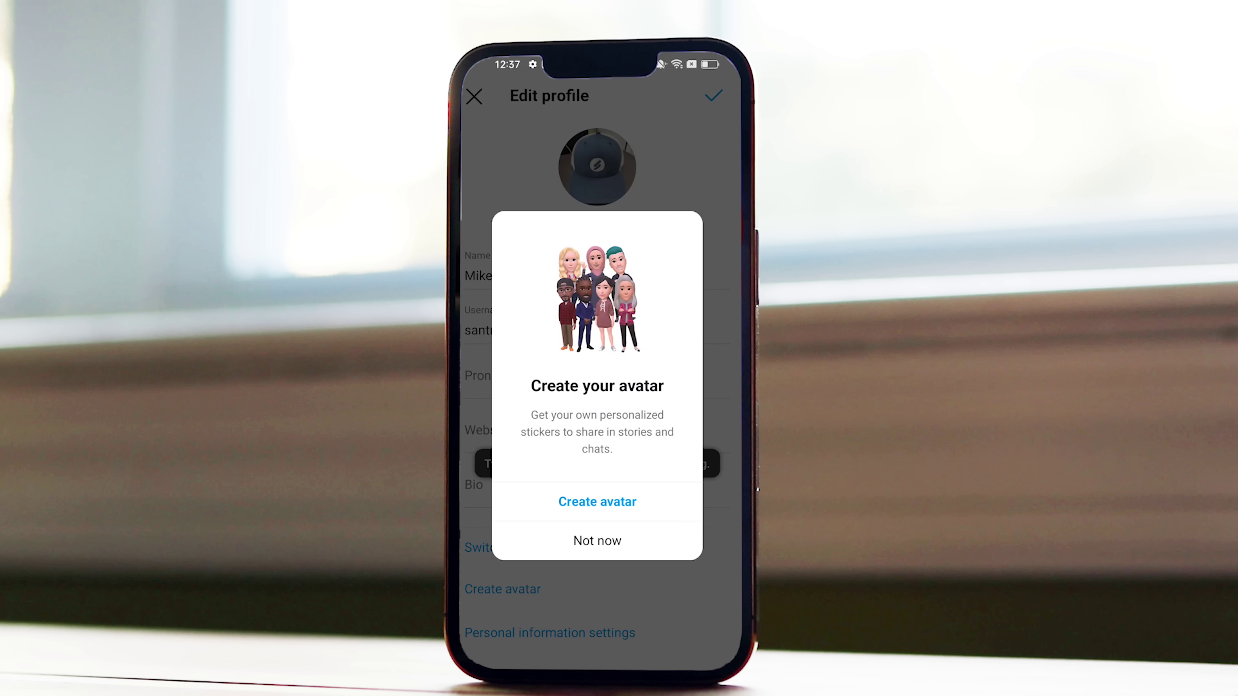
{"action": "left_click", "coordinate": [597, 540]}
{"action": "left_click", "coordinate": [502, 275]}
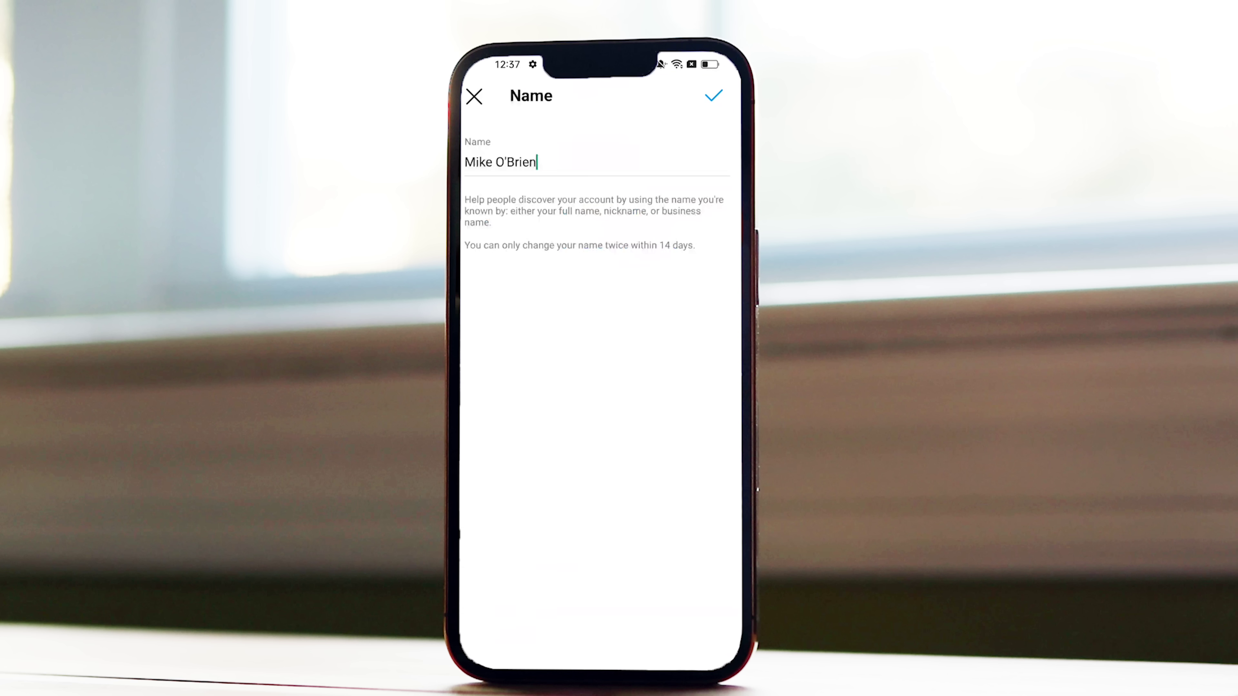
{"action": "left_click", "coordinate": [554, 162]}
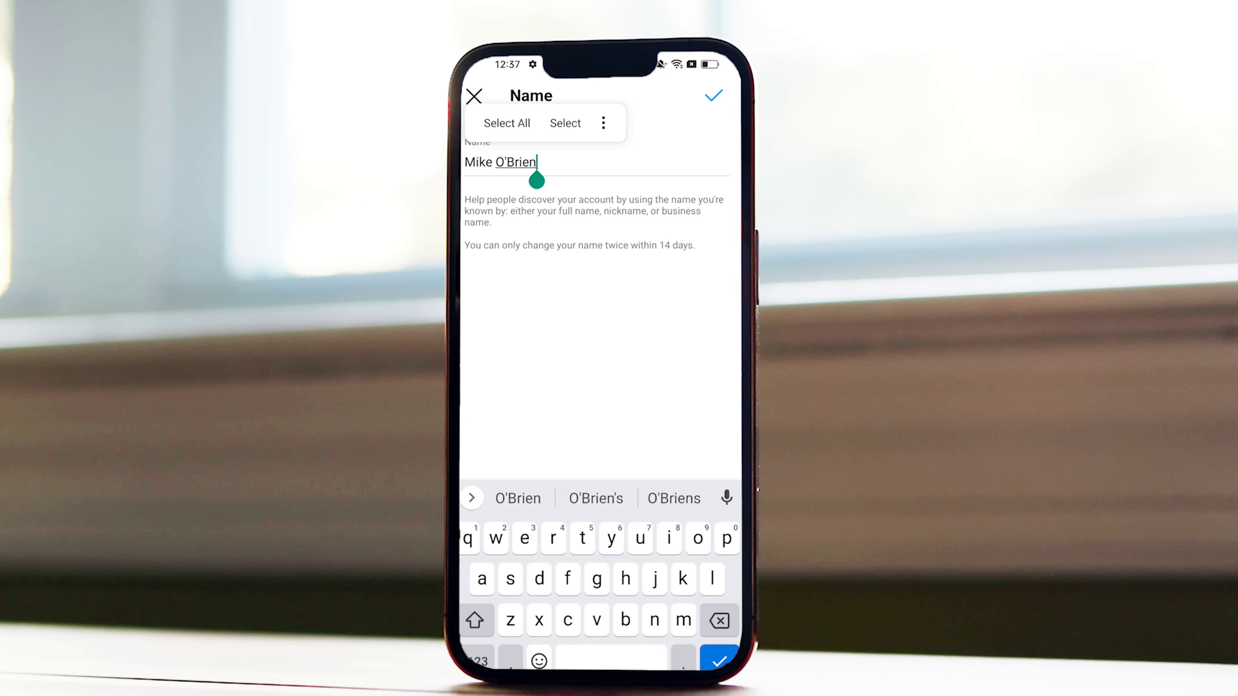
{"action": "key", "text": "BackSpace"}
{"action": "key", "text": "BackSpace"}
{"action": "key", "text": "BackSpace"}
{"action": "key", "text": "BackSpace"}
{"action": "key", "text": "BackSpace"}
{"action": "key", "text": "BackSpace"}
{"action": "key", "text": "BackSpace"}
{"action": "key", "text": "BackSpace"}
{"action": "key", "text": "BackSpace"}
{"action": "key", "text": "BackSpace"}
{"action": "key", "text": "BackSpace"}
{"action": "key", "text": "BackSpace"}
{"action": "type", "text": "s"}
{"action": "key", "text": "BackSpace"}
{"action": "type", "text": "Santrel Merch"}
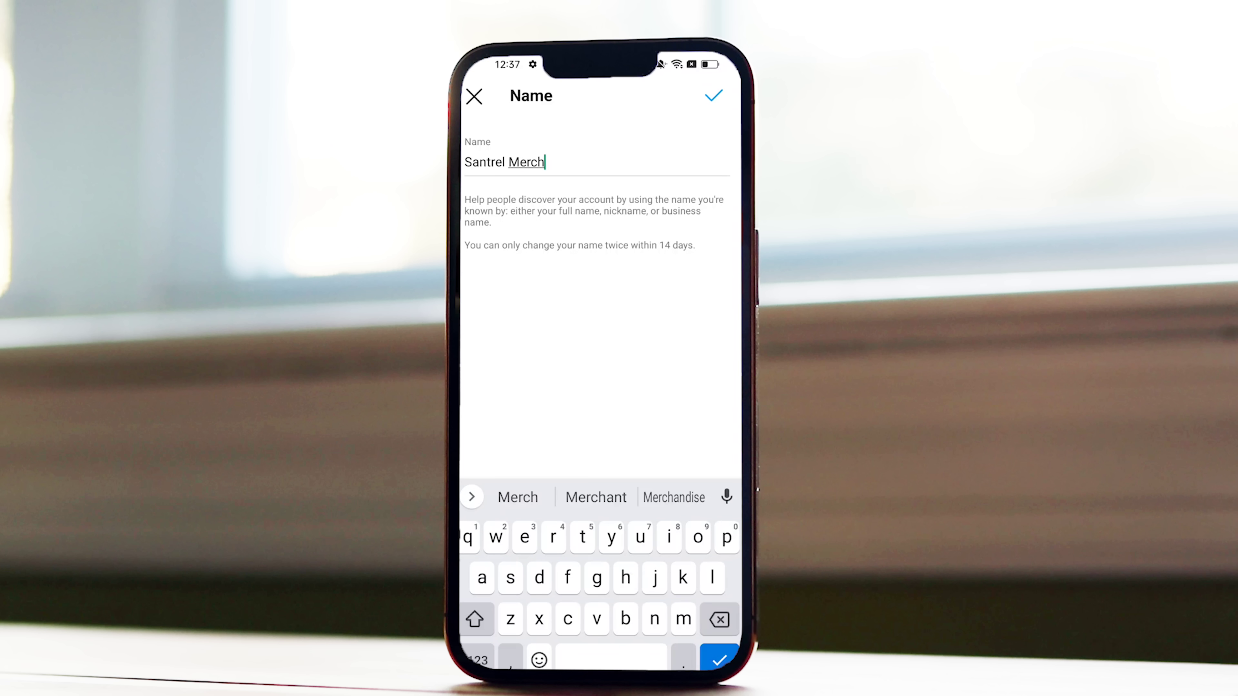
{"action": "left_click", "coordinate": [713, 95]}
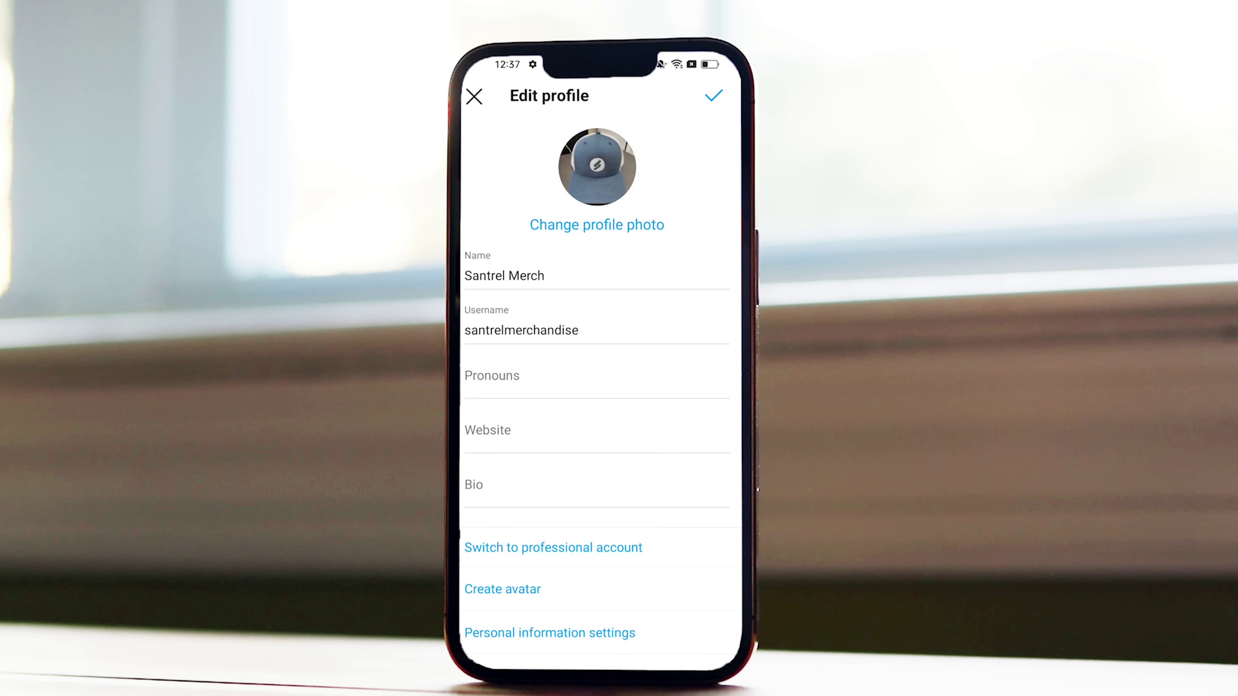
{"action": "left_click", "coordinate": [714, 95]}
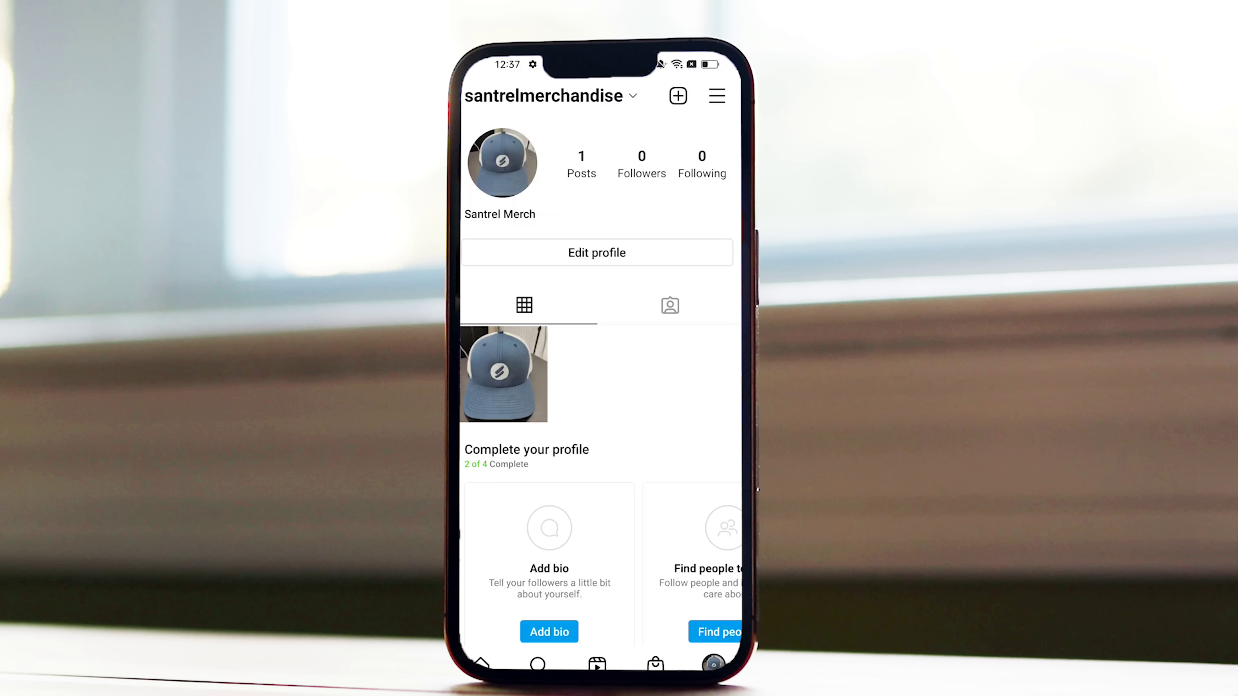
{"action": "left_click", "coordinate": [613, 259]}
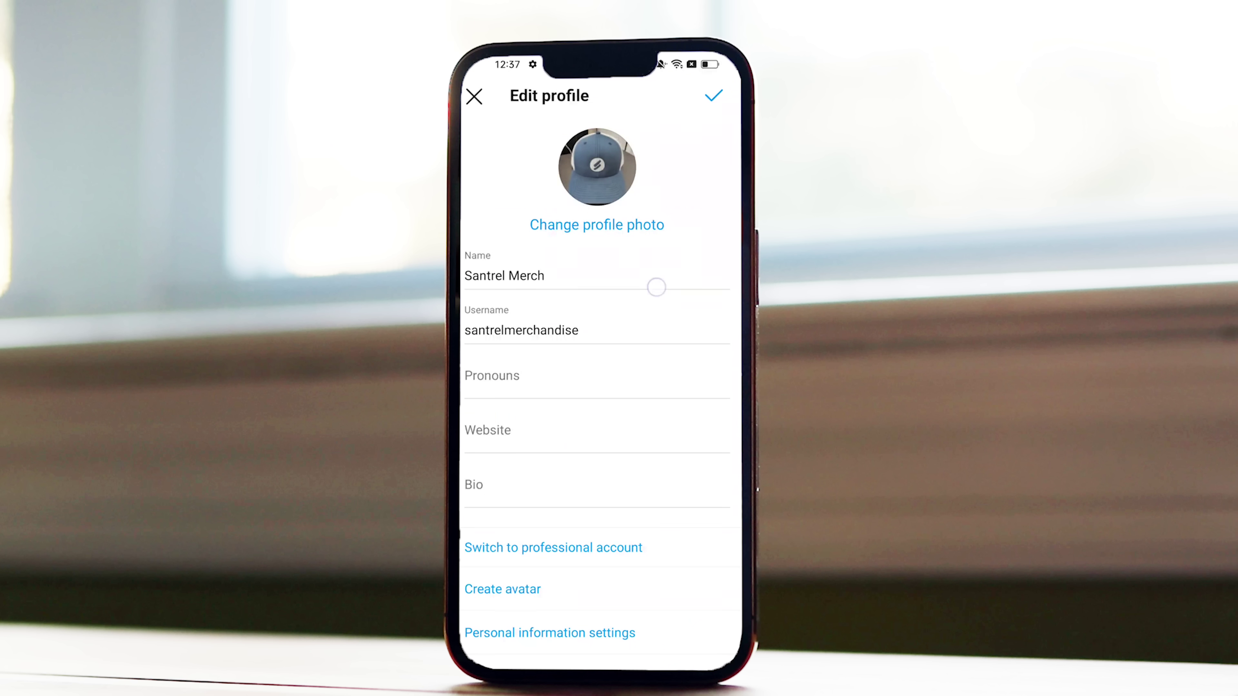
{"action": "left_click", "coordinate": [593, 441]}
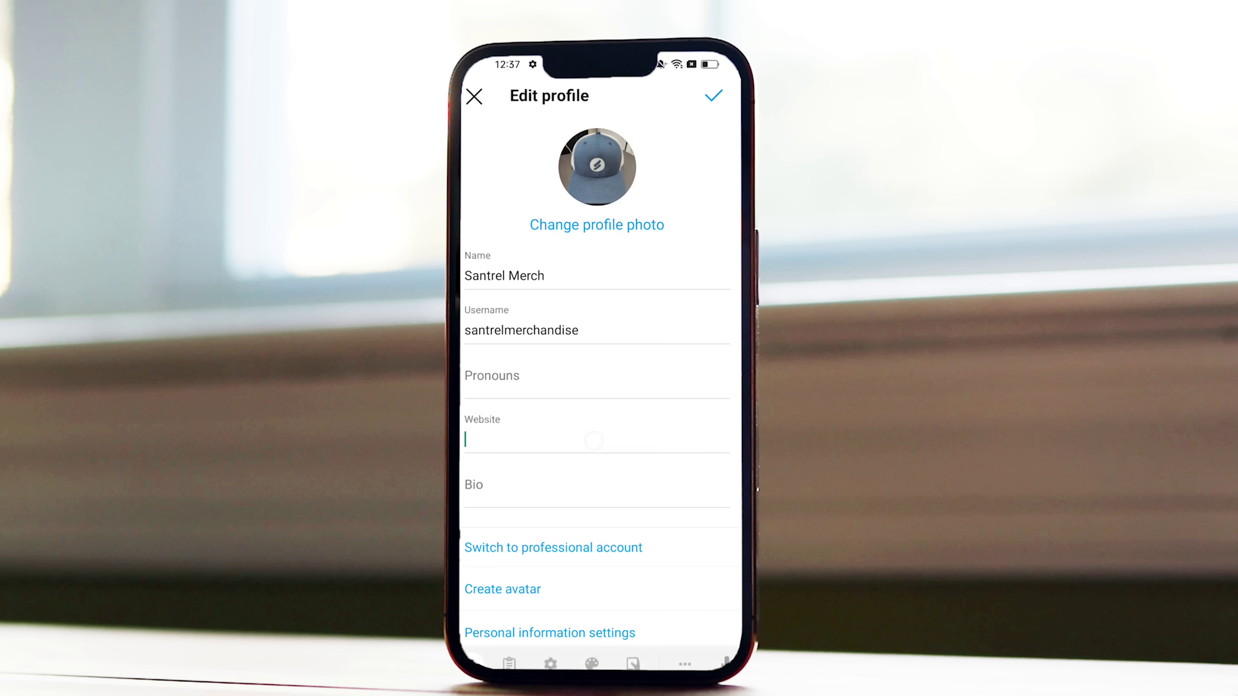
{"action": "type", "text": "h"}
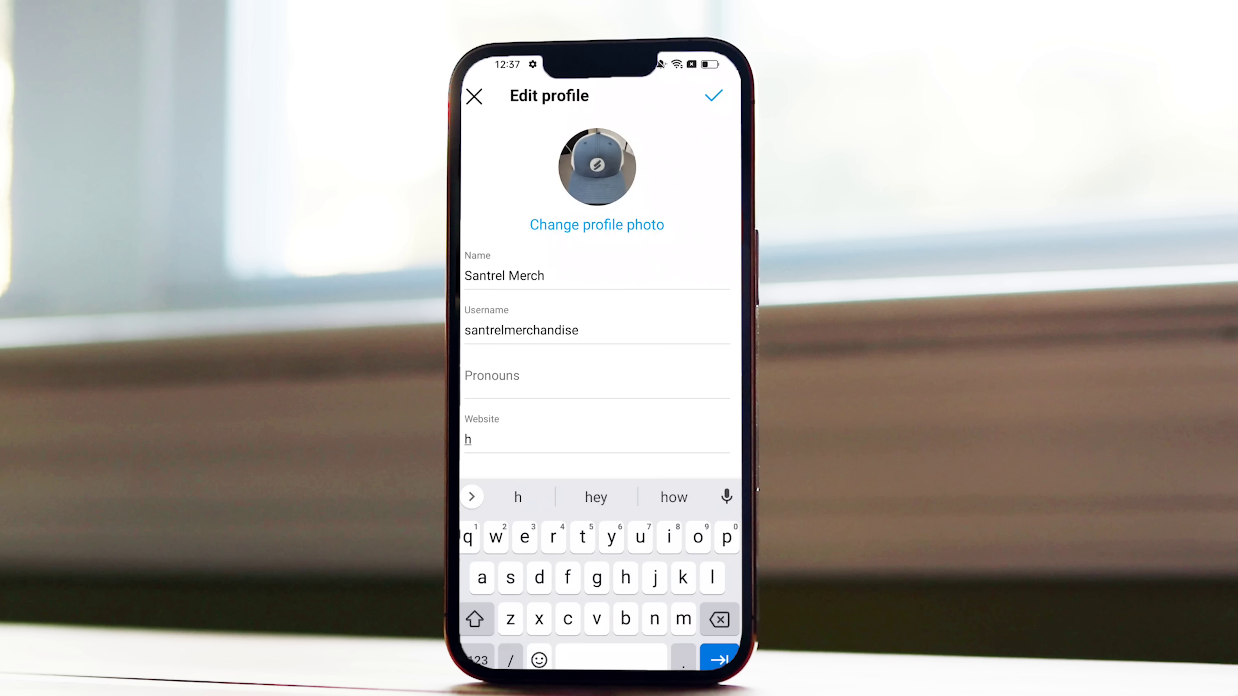
{"action": "type", "text": "ttps"}
{"action": "left_click", "coordinate": [478, 660]}
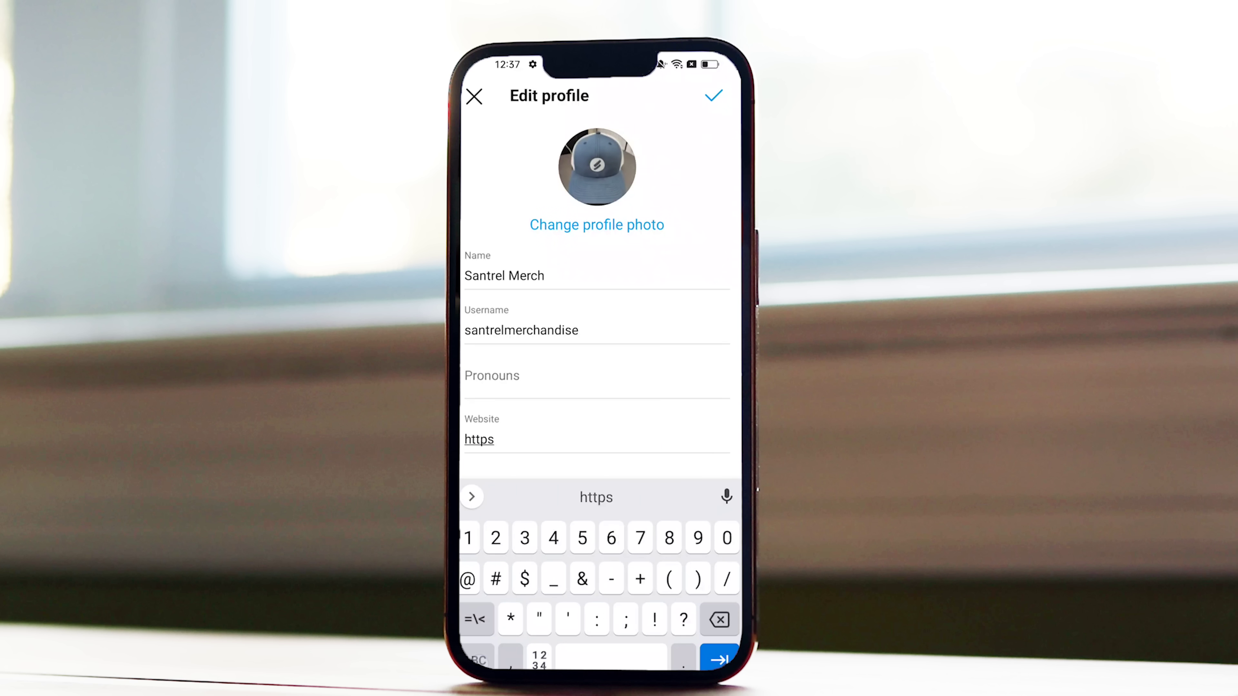
{"action": "type", "text": "://"}
{"action": "left_click", "coordinate": [477, 660]}
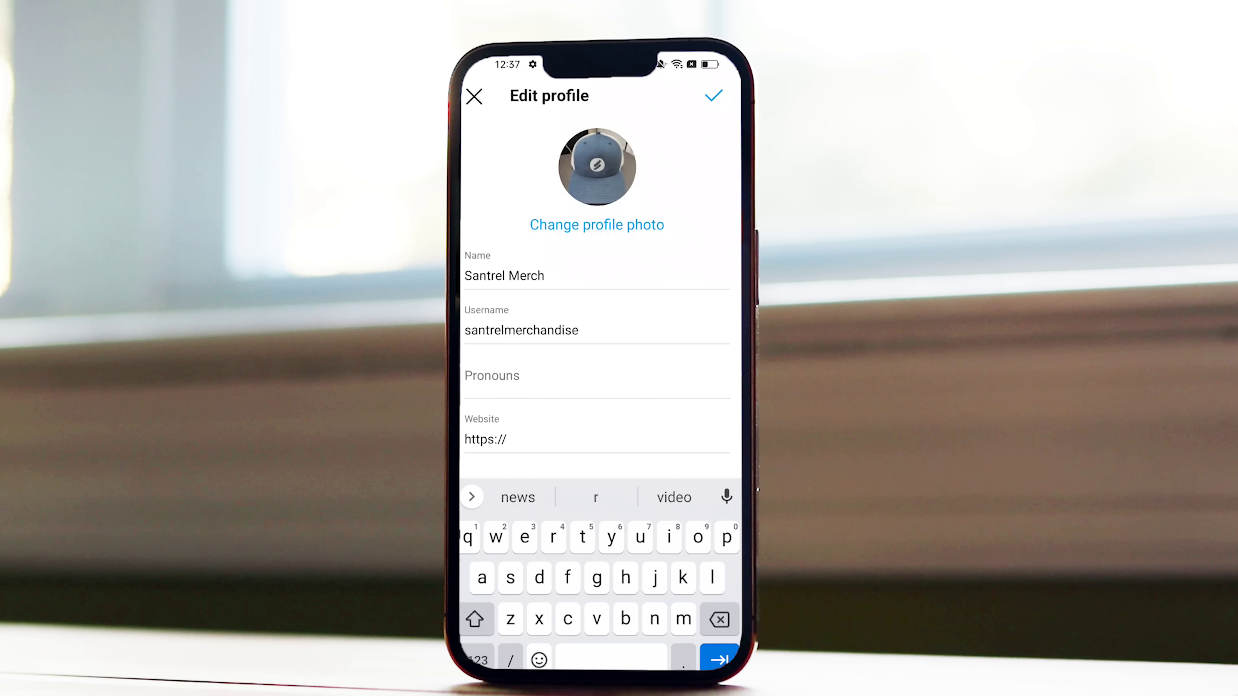
{"action": "type", "text": "sant"}
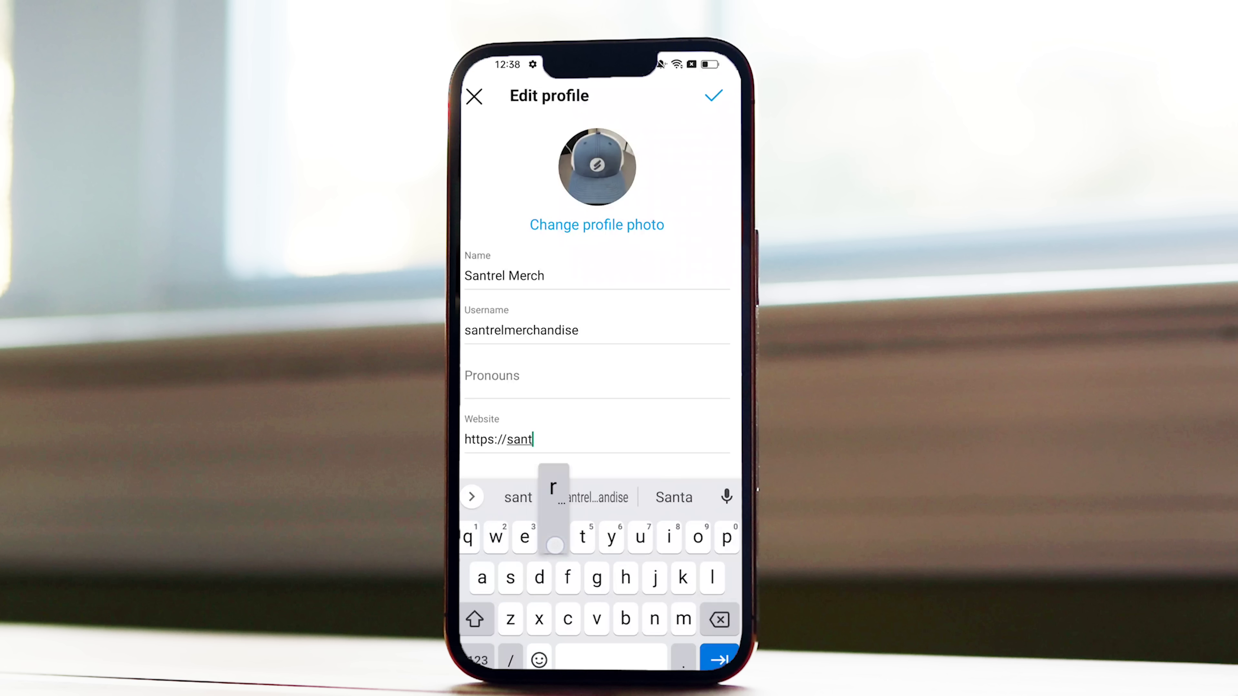
{"action": "type", "text": "relmerch"}
{"action": "left_click", "coordinate": [478, 659]}
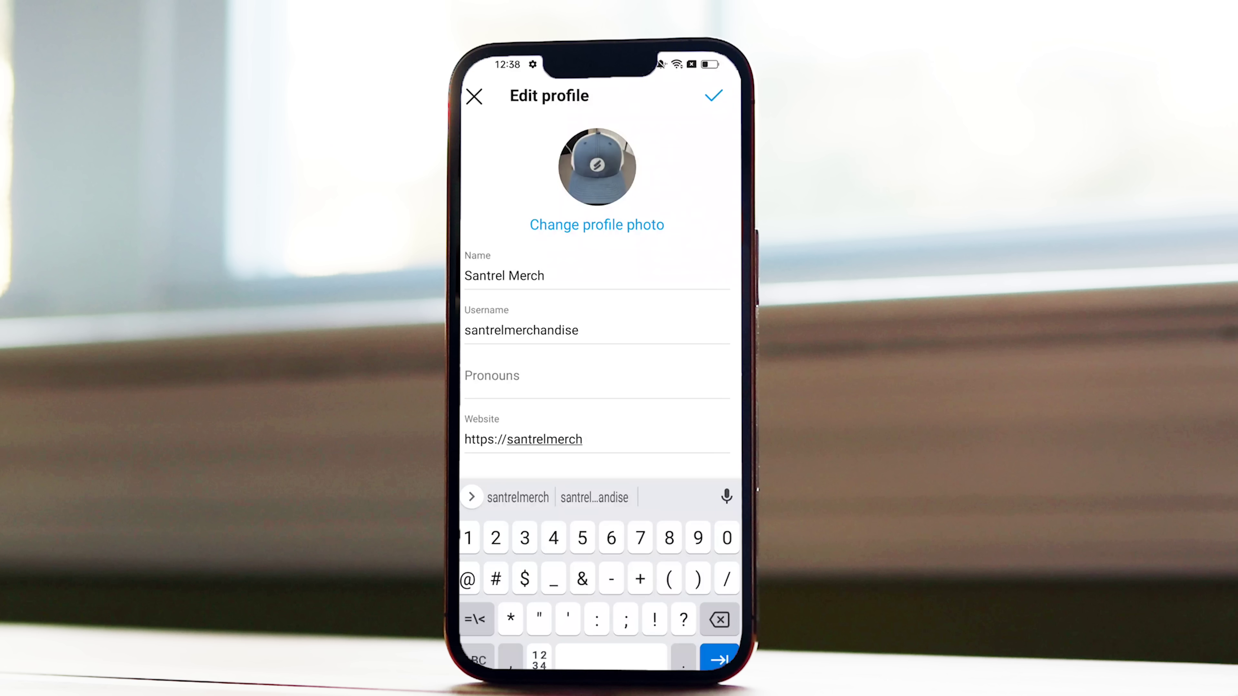
{"action": "type", "text": "."}
{"action": "left_click", "coordinate": [478, 660]}
{"action": "type", "text": "com"}
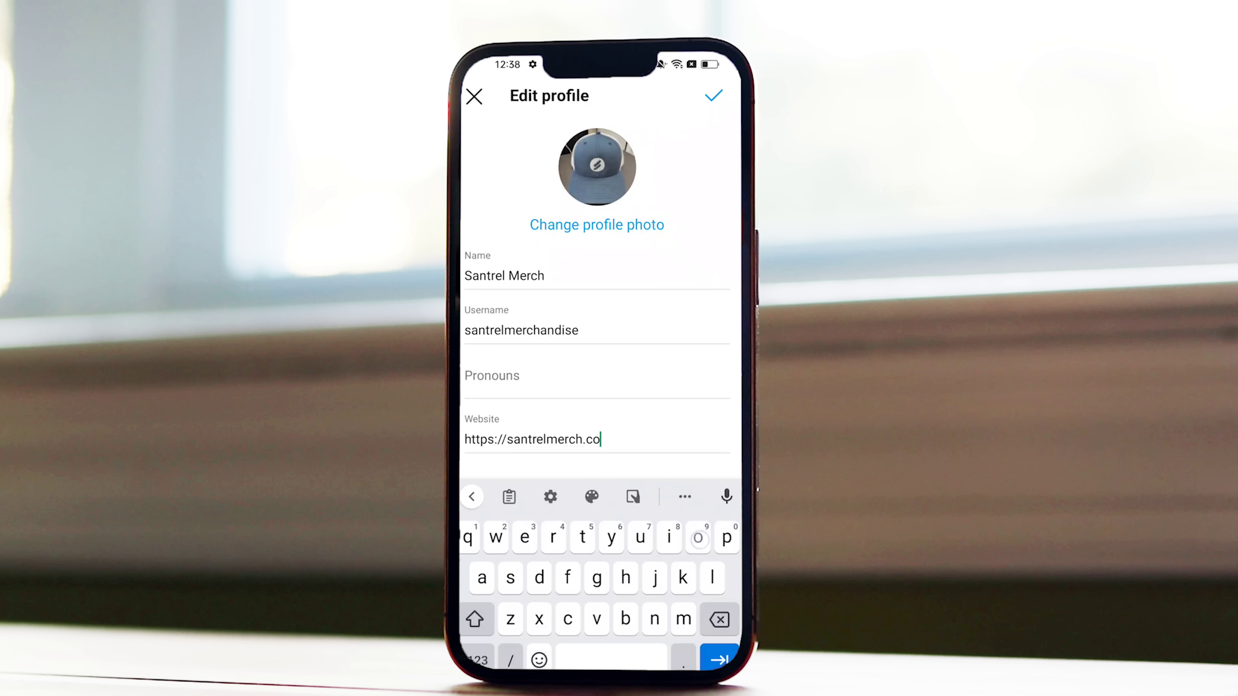
{"action": "left_click", "coordinate": [713, 96]}
{"action": "left_click", "coordinate": [596, 268]}
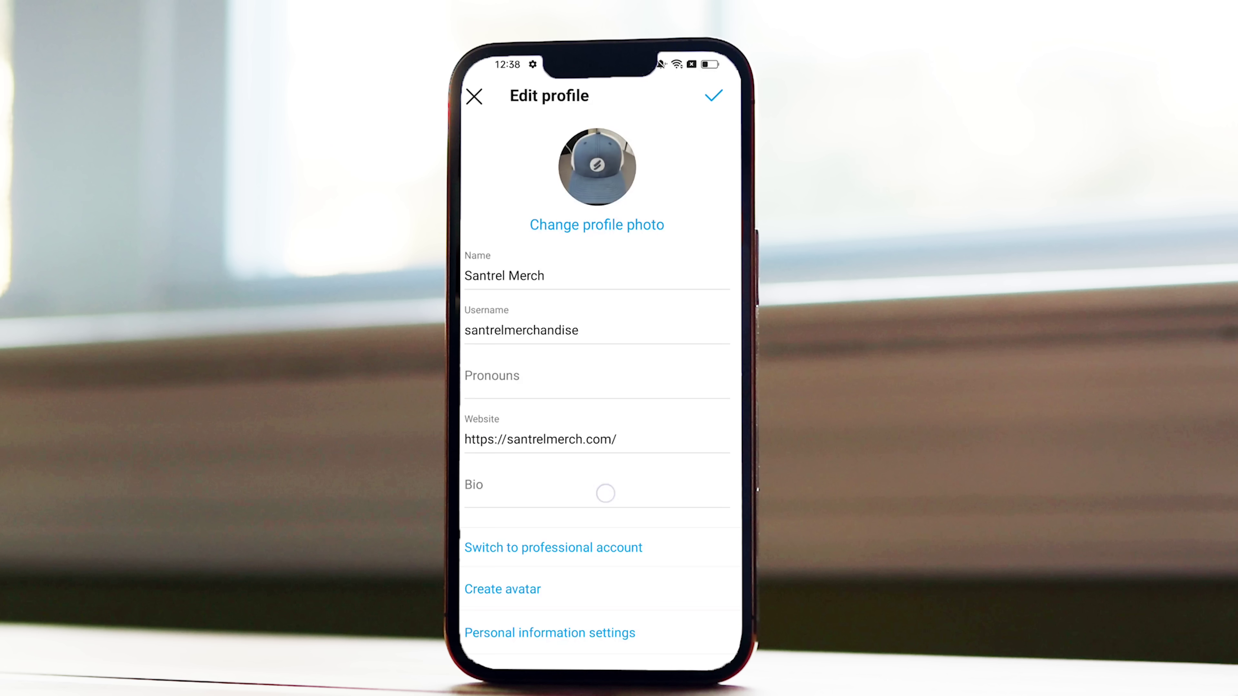
{"action": "left_click", "coordinate": [605, 494]}
Write the bio 'We sell amazing clothing with lots of style' and start a second line.
{"action": "type", "text": "We see"}
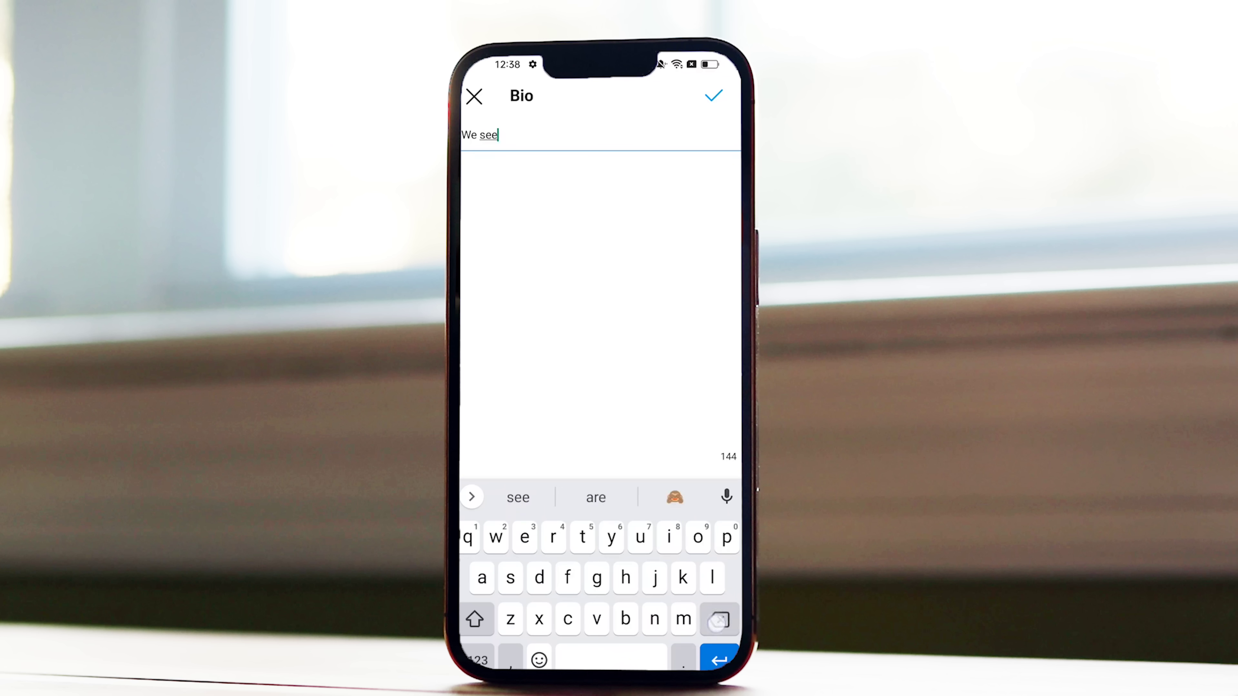
{"action": "key", "text": "BackSpace"}
{"action": "type", "text": "ll"}
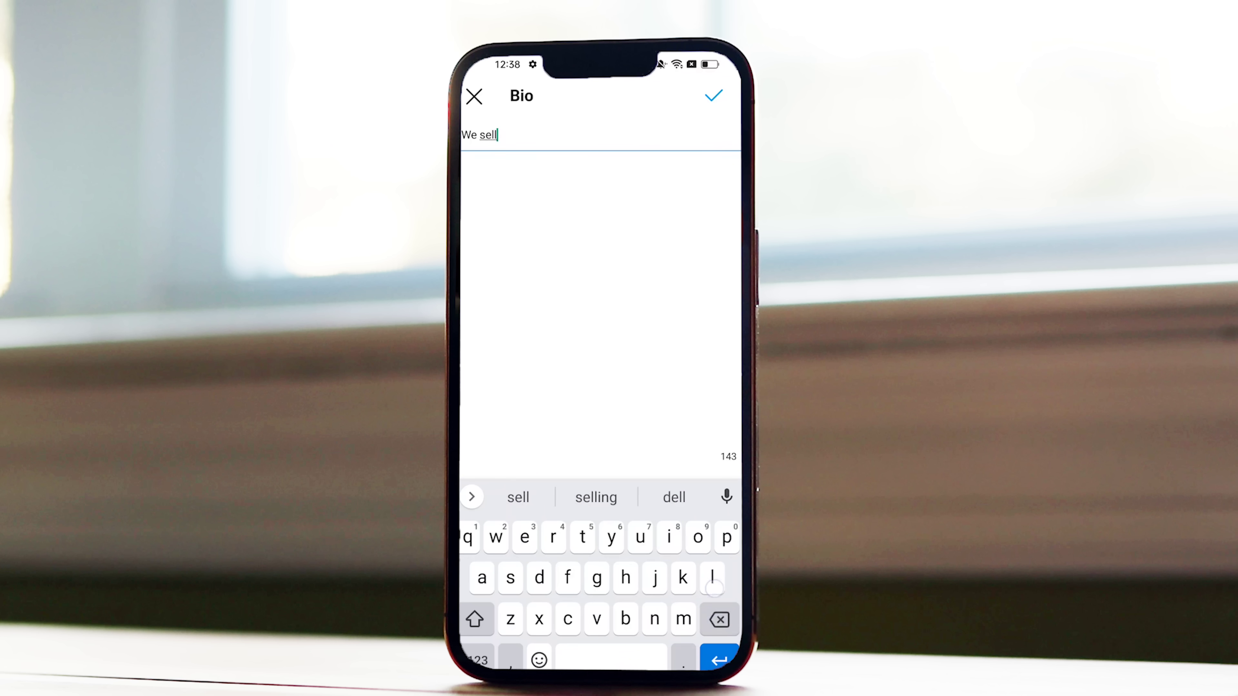
{"action": "type", "text": " amazing clot"}
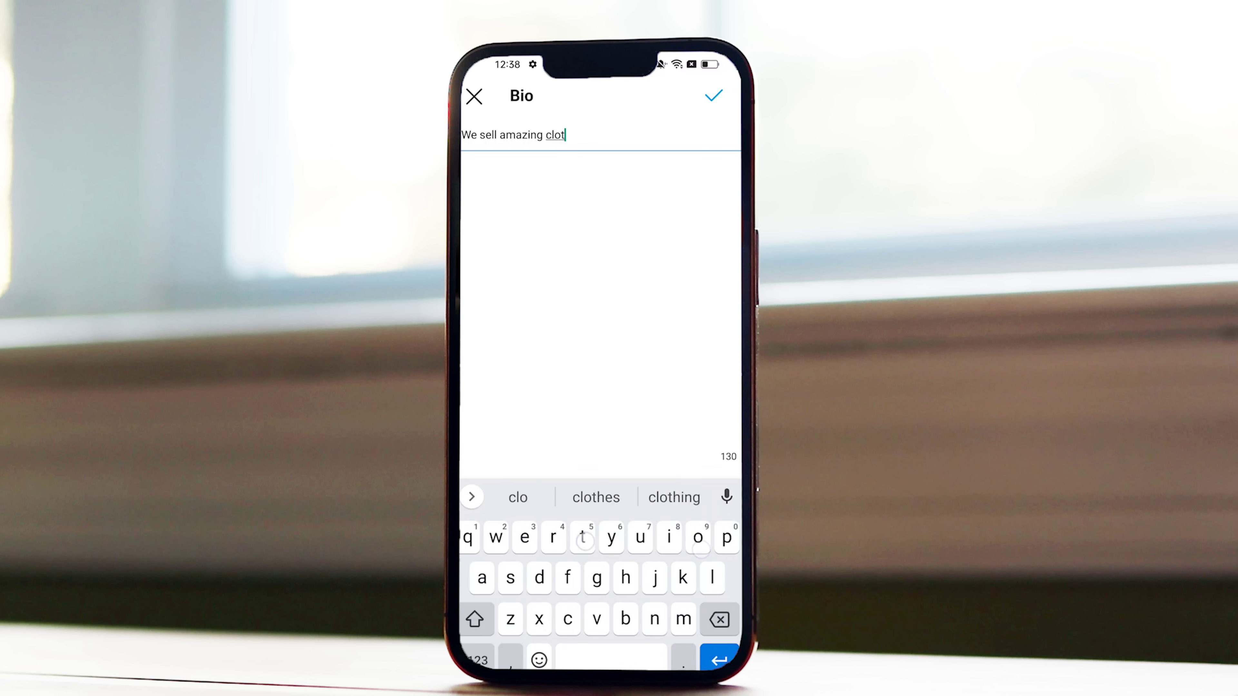
{"action": "type", "text": "hing with "}
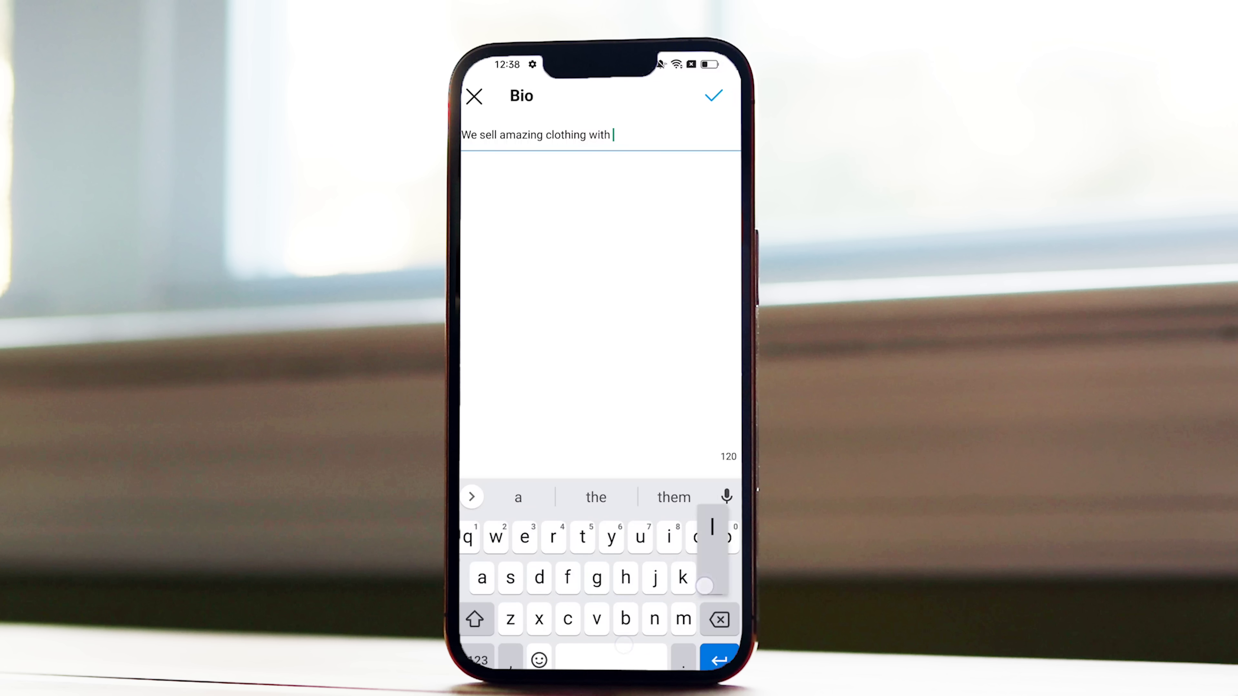
{"action": "type", "text": "lots of stule"}
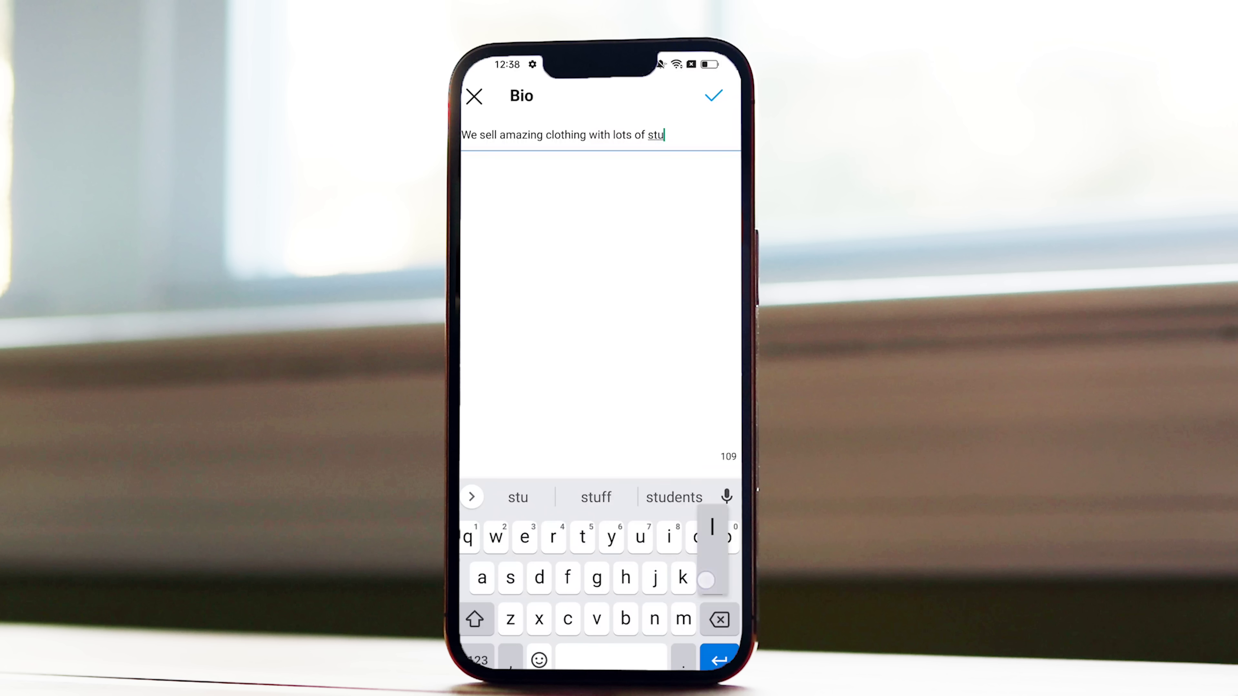
{"action": "key", "text": "BackSpace"}
{"action": "key", "text": "BackSpace"}
{"action": "key", "text": "BackSpace"}
{"action": "type", "text": "yle"}
{"action": "key", "text": "Return"}
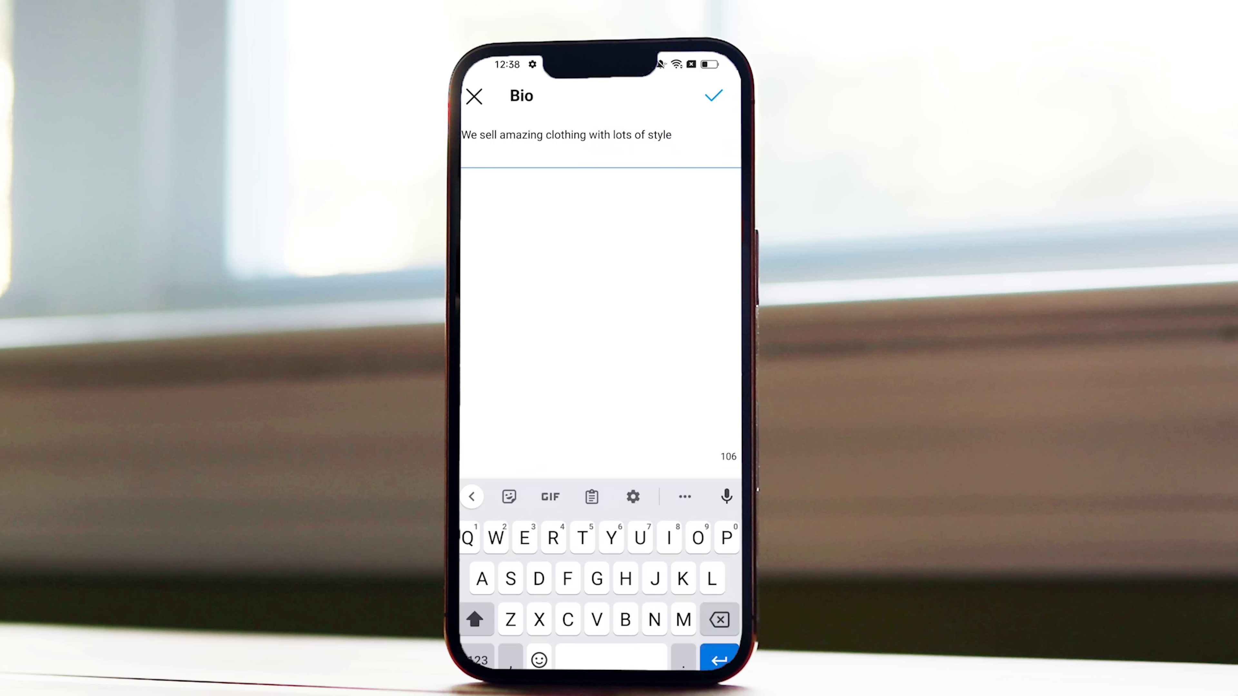
Add T-shirt and jeans emoji via emoji search, save the bio, and begin the professional switch.
{"action": "left_click", "coordinate": [539, 659]}
{"action": "left_click", "coordinate": [526, 475]}
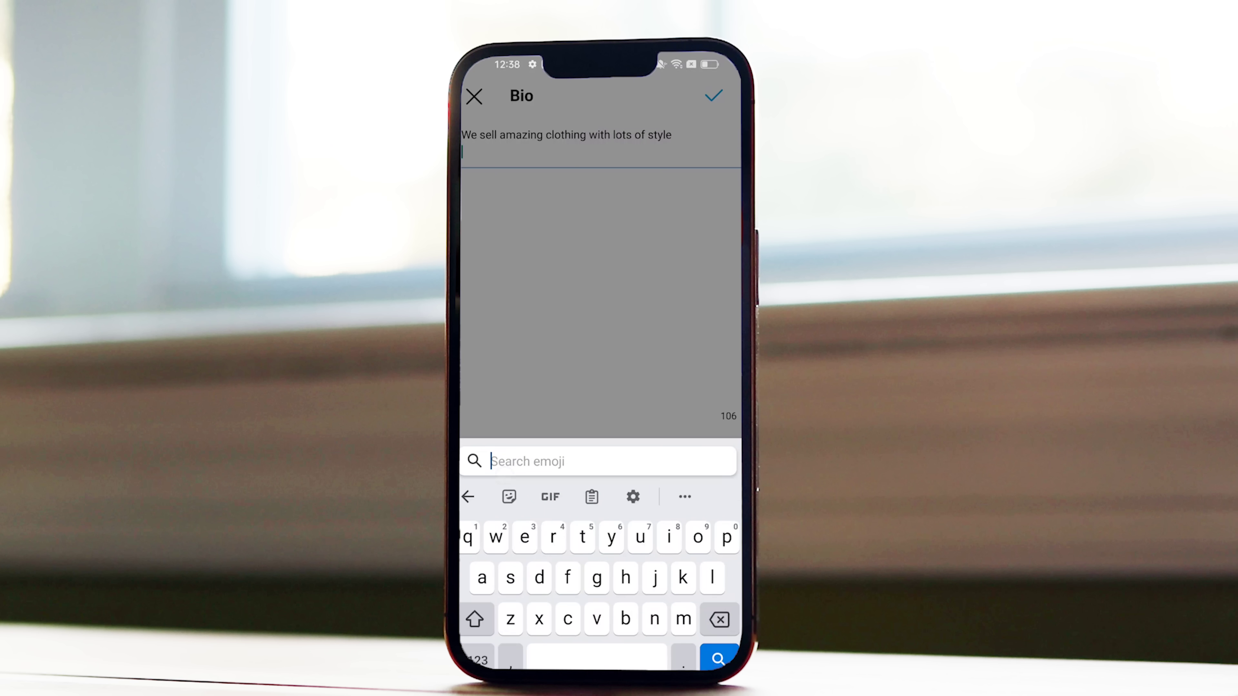
{"action": "type", "text": "clo"}
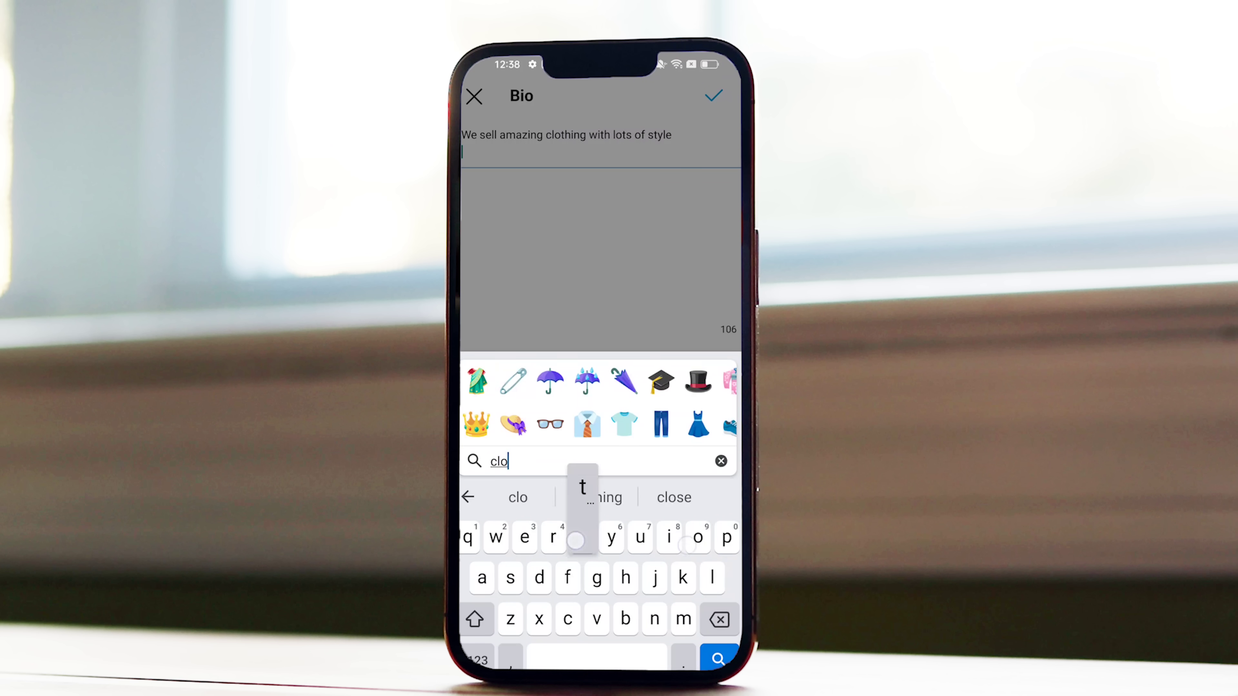
{"action": "type", "text": "thing"}
{"action": "left_click", "coordinate": [596, 497]}
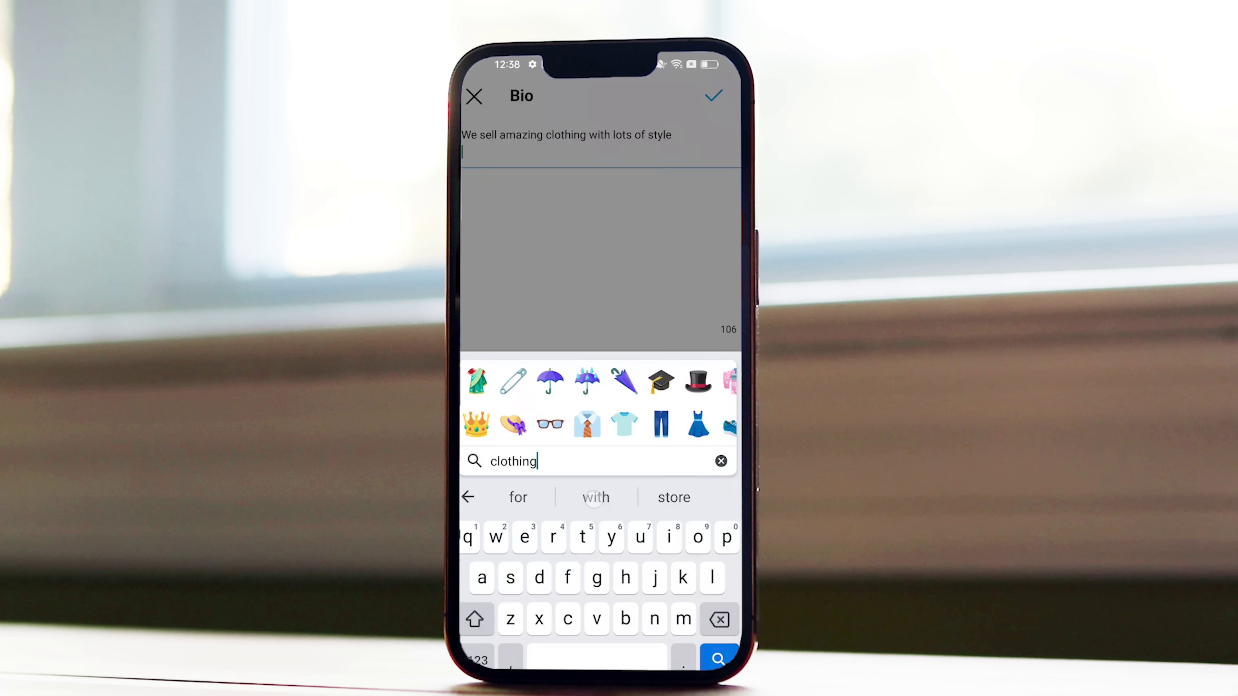
{"action": "left_click", "coordinate": [623, 424]}
{"action": "scroll", "coordinate": [598, 403], "scroll_direction": "right", "scroll_amount": 5}
{"action": "scroll", "coordinate": [597, 403], "scroll_direction": "left", "scroll_amount": 5}
{"action": "left_click", "coordinate": [661, 423]}
{"action": "left_click", "coordinate": [515, 210]}
{"action": "left_click", "coordinate": [713, 96]}
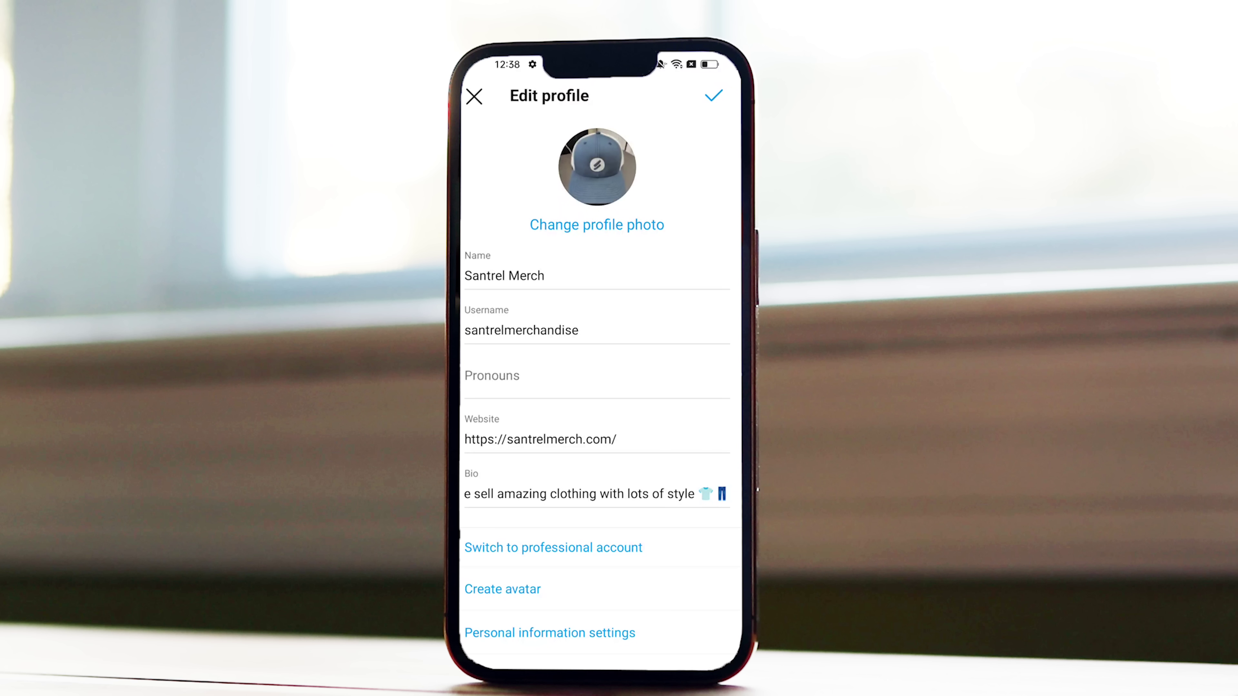
{"action": "left_click", "coordinate": [554, 548]}
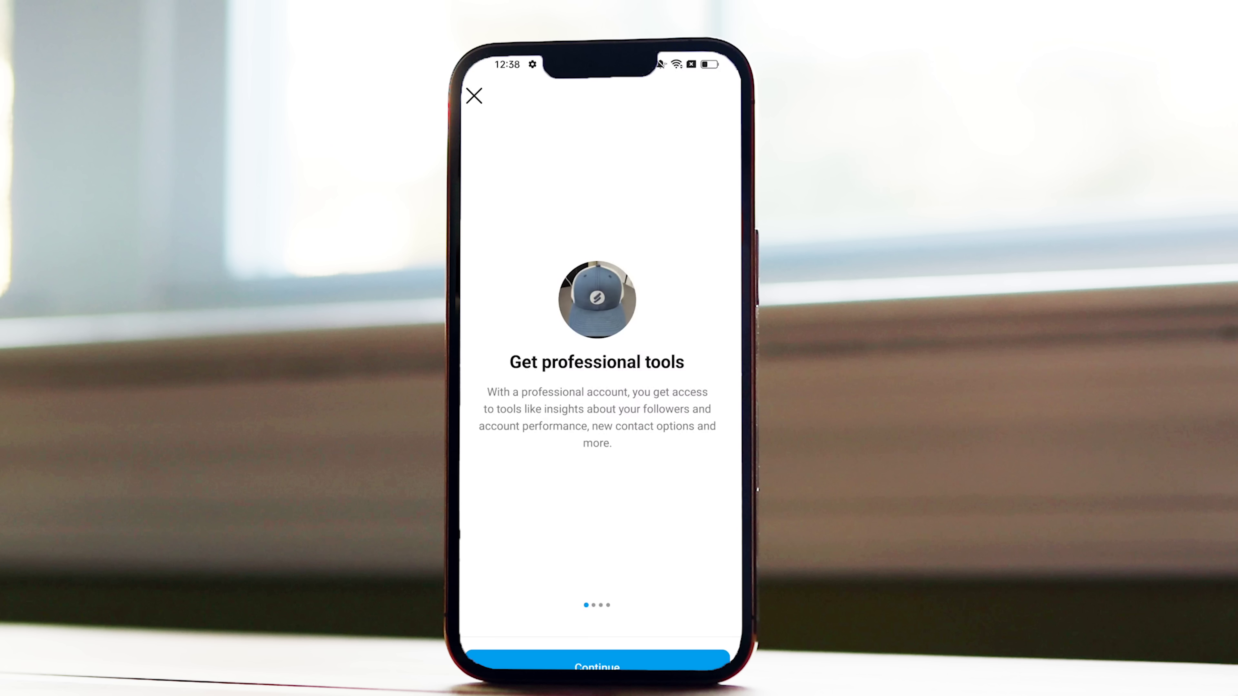
Choose Clothing (Brand) as the professional category, displayed on the profile, and confirm.
{"action": "left_click_drag", "start_coordinate": [640, 423], "coordinate": [487, 458]}
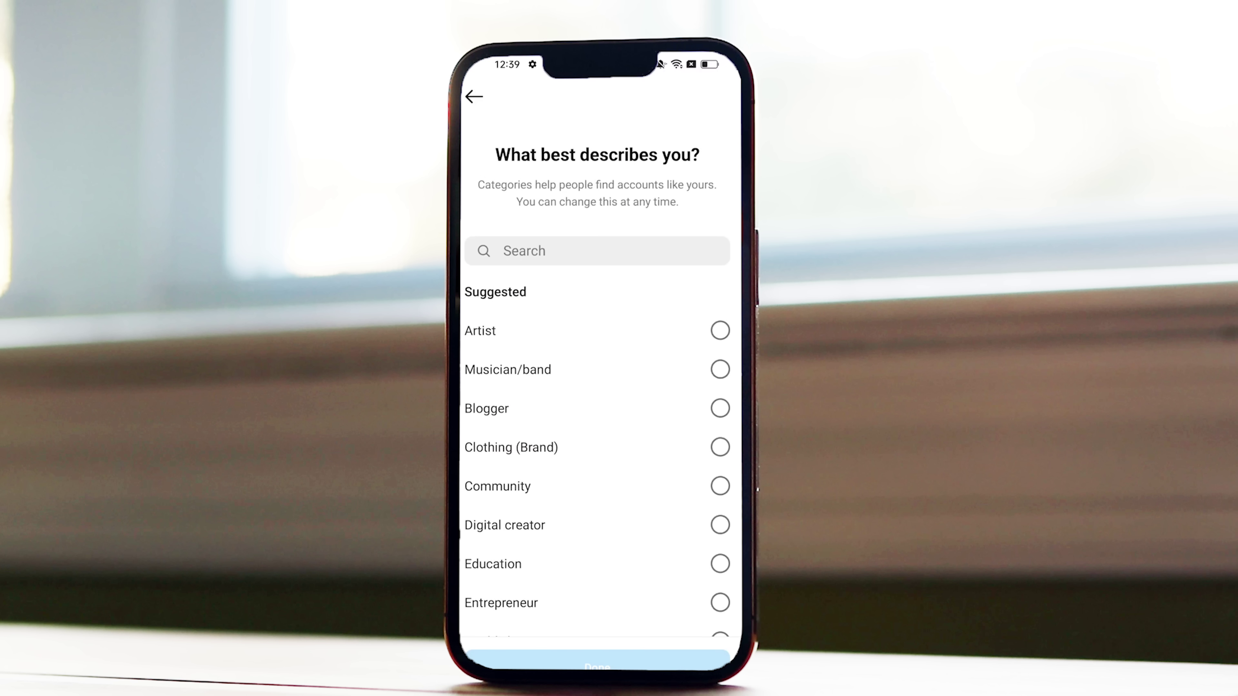
{"action": "left_click", "coordinate": [524, 251]}
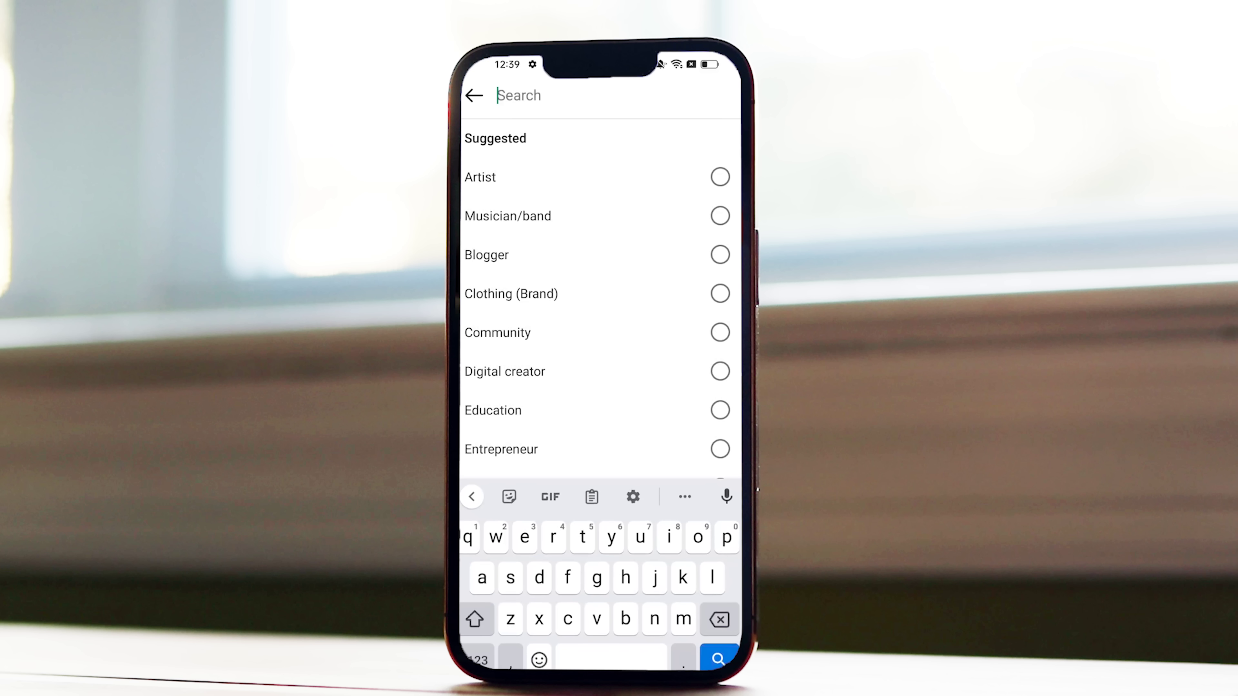
{"action": "left_click", "coordinate": [476, 294]}
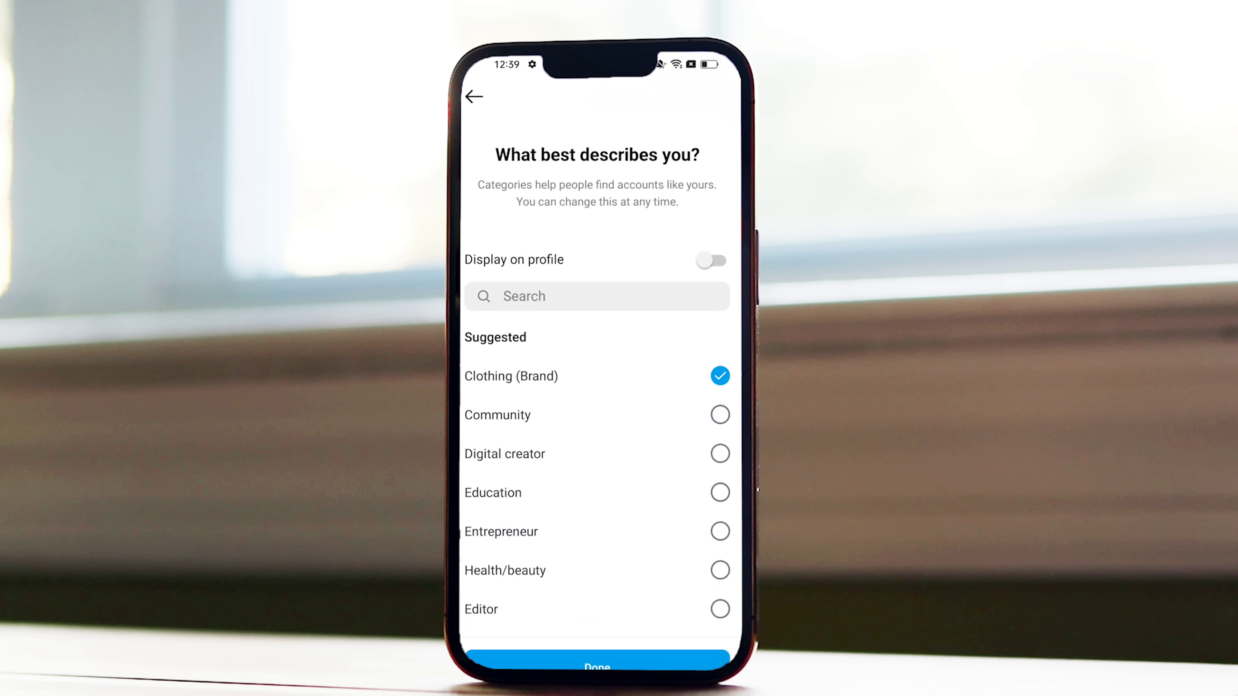
{"action": "left_click", "coordinate": [712, 260]}
{"action": "left_click", "coordinate": [597, 663]}
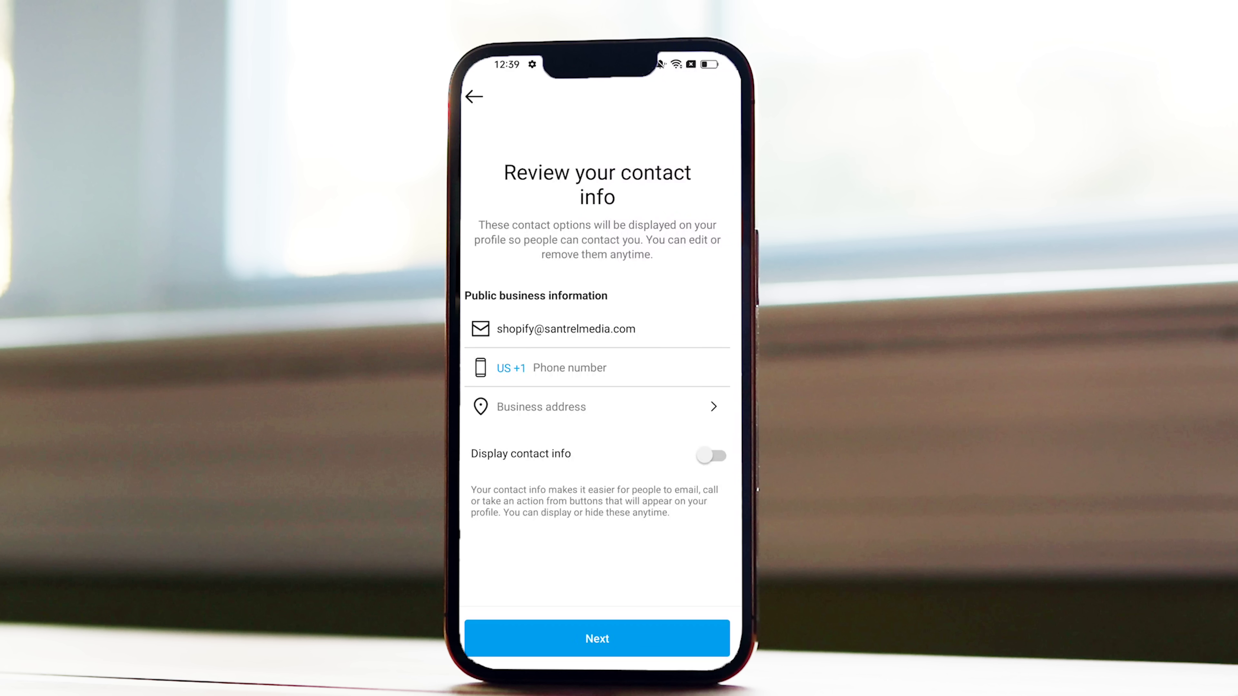
Show the contact info on the profile and continue to the Connect to Facebook step.
{"action": "left_click", "coordinate": [712, 455]}
{"action": "left_click", "coordinate": [597, 638]}
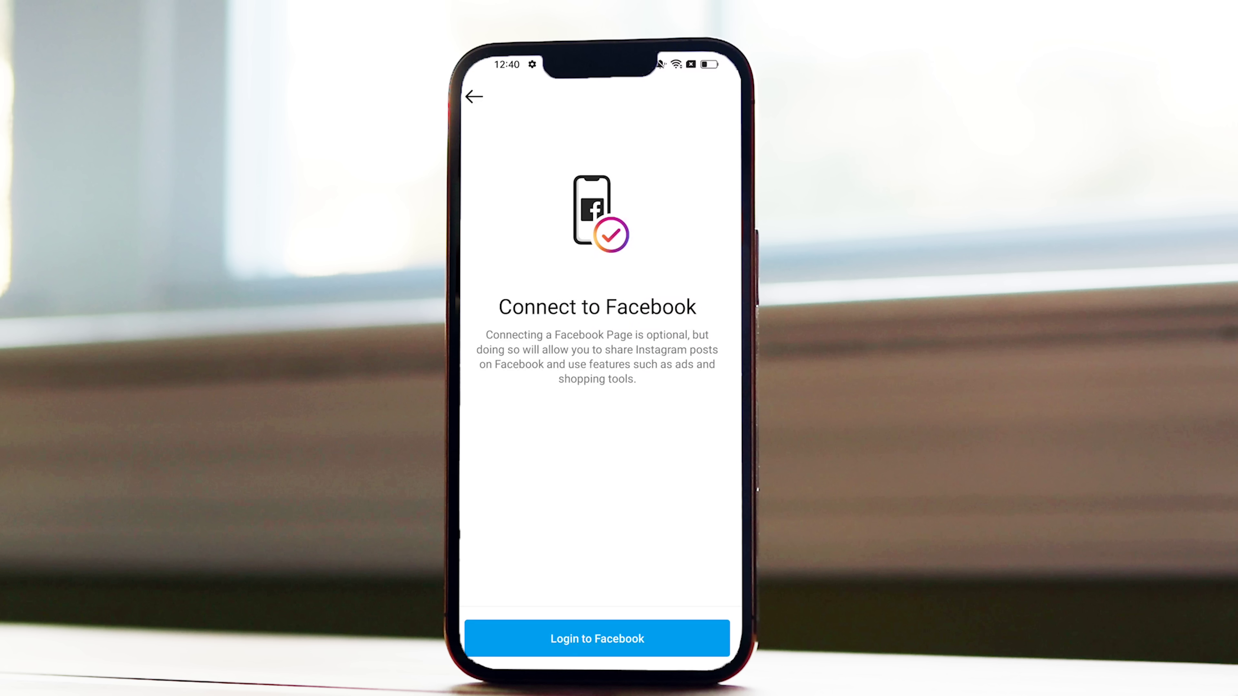
Log into Facebook and add the santrelmerchandise Instagram account to Accounts Center.
{"action": "left_click", "coordinate": [622, 641]}
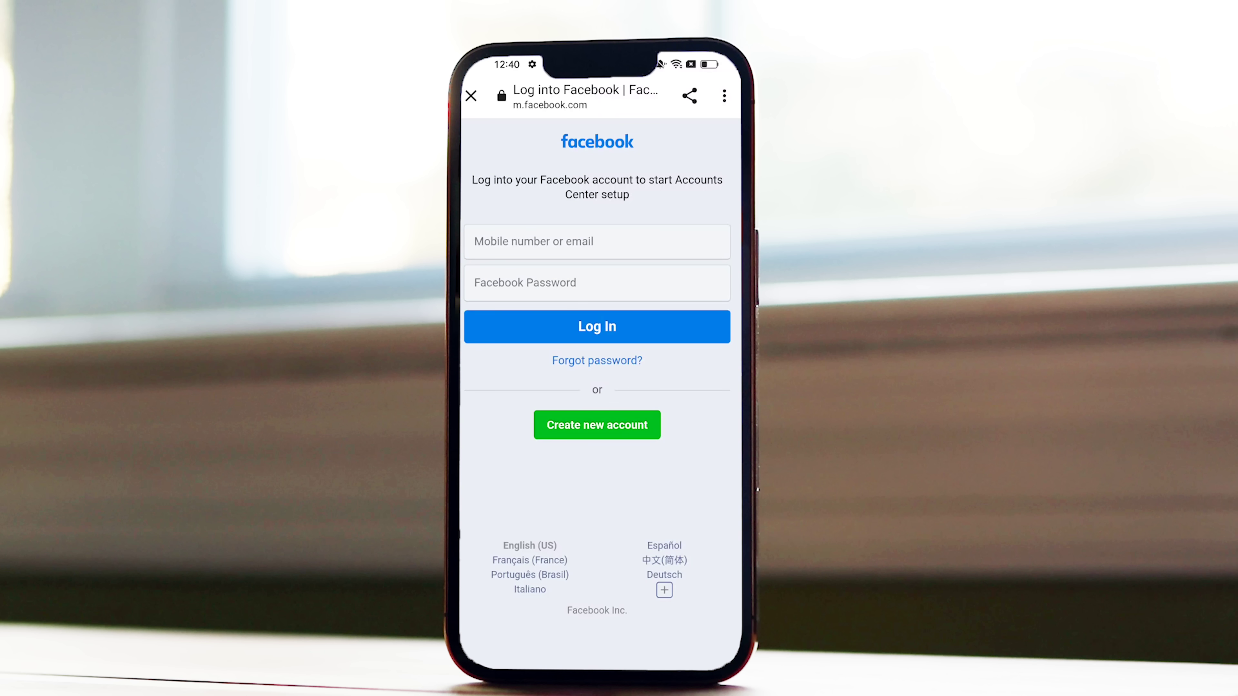
{"action": "left_click", "coordinate": [597, 242]}
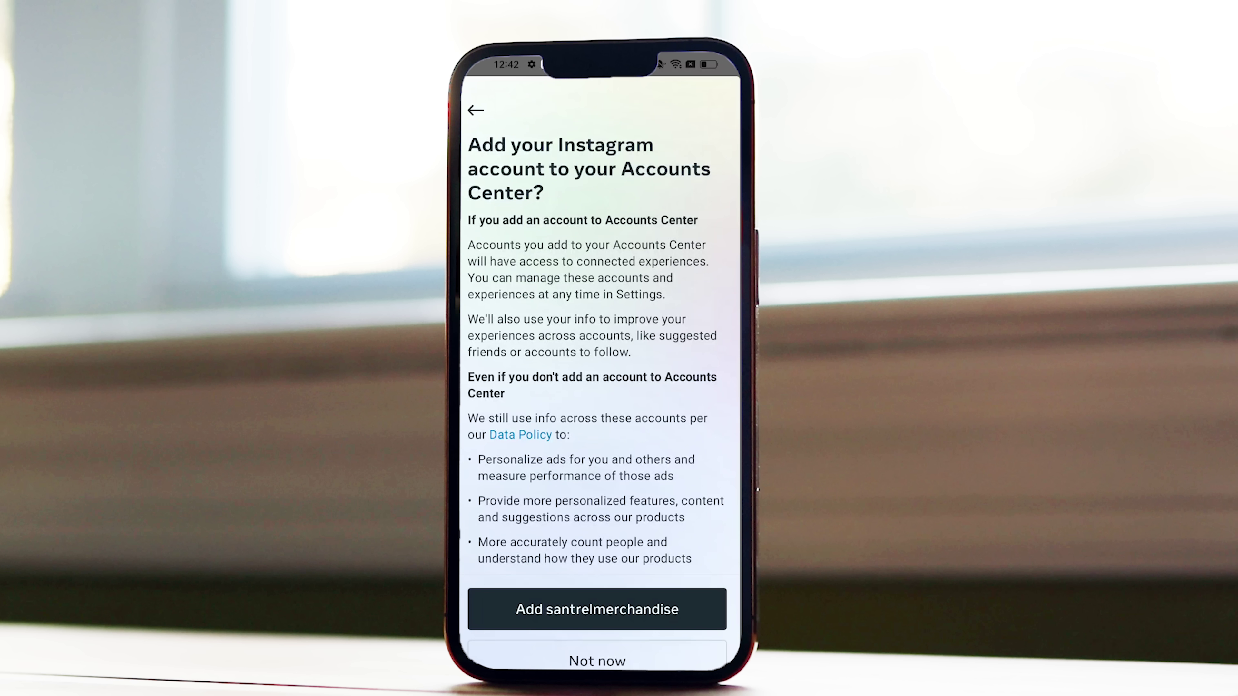
{"action": "scroll", "coordinate": [595, 351], "scroll_direction": "down", "scroll_amount": 3}
{"action": "scroll", "coordinate": [595, 351], "scroll_direction": "up", "scroll_amount": 2}
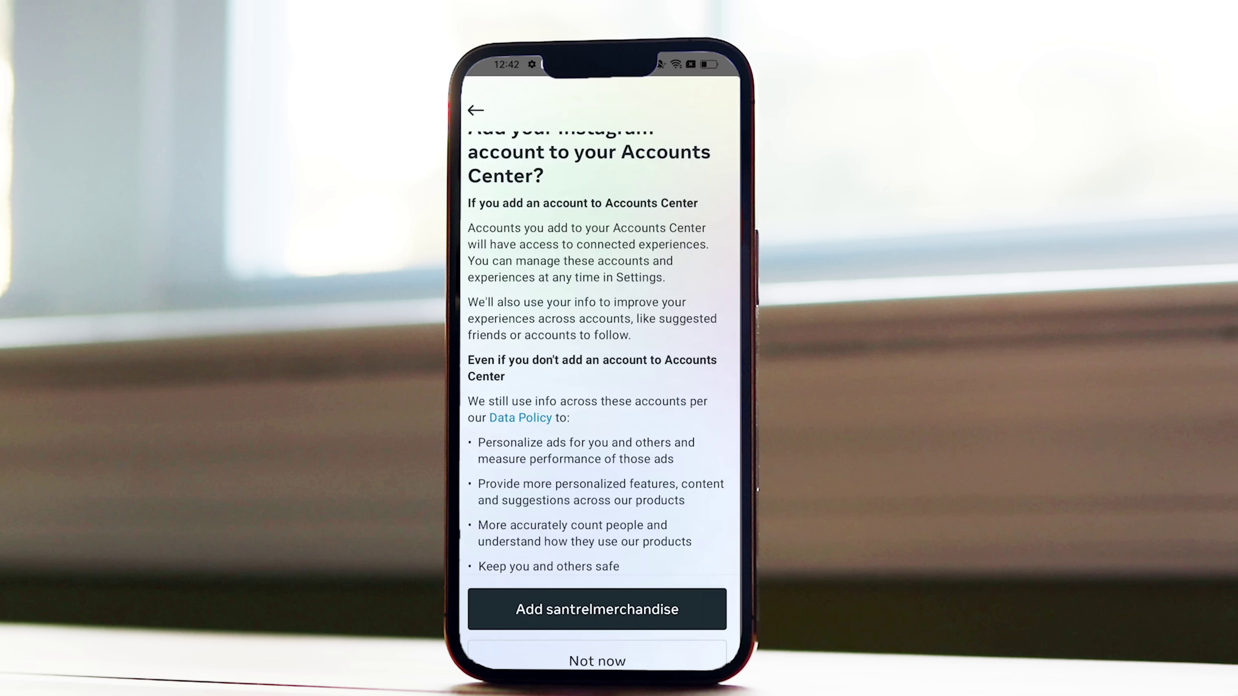
{"action": "scroll", "coordinate": [595, 351], "scroll_direction": "down", "scroll_amount": 2}
{"action": "left_click", "coordinate": [597, 609]}
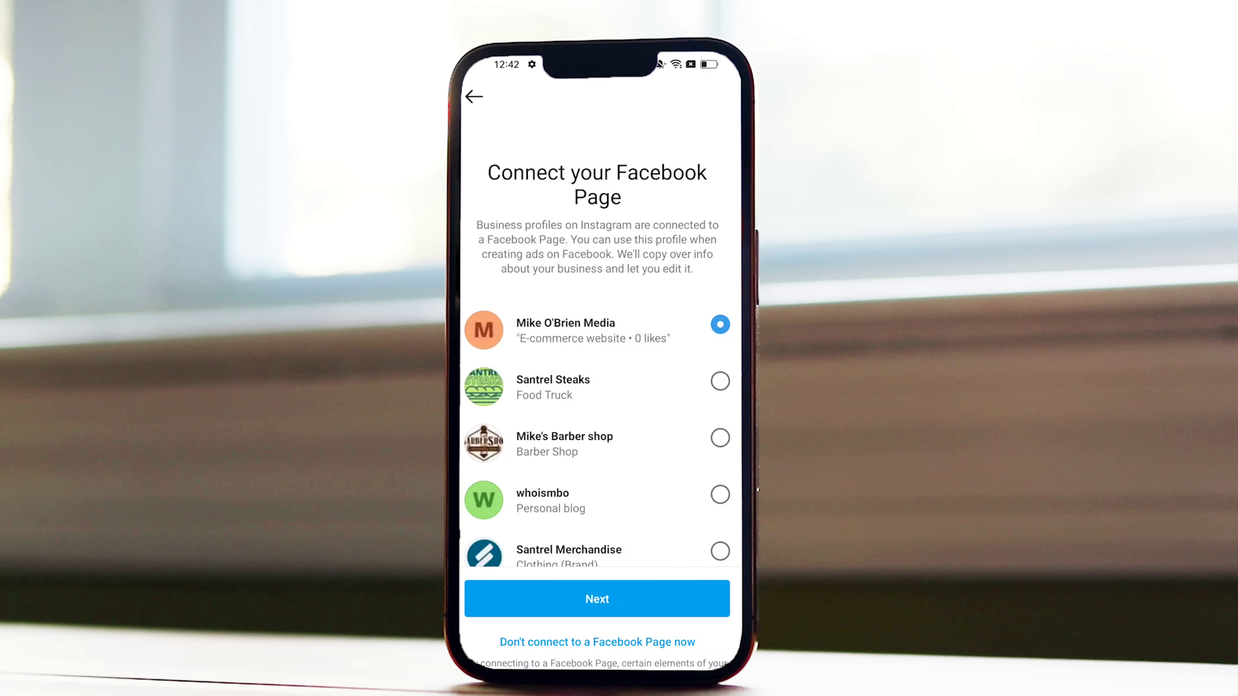
Select the Santrel Merchandise Facebook Page from the list and confirm connecting it.
{"action": "scroll", "coordinate": [633, 438], "scroll_direction": "down", "scroll_amount": 4}
{"action": "scroll", "coordinate": [644, 381], "scroll_direction": "up", "scroll_amount": 4}
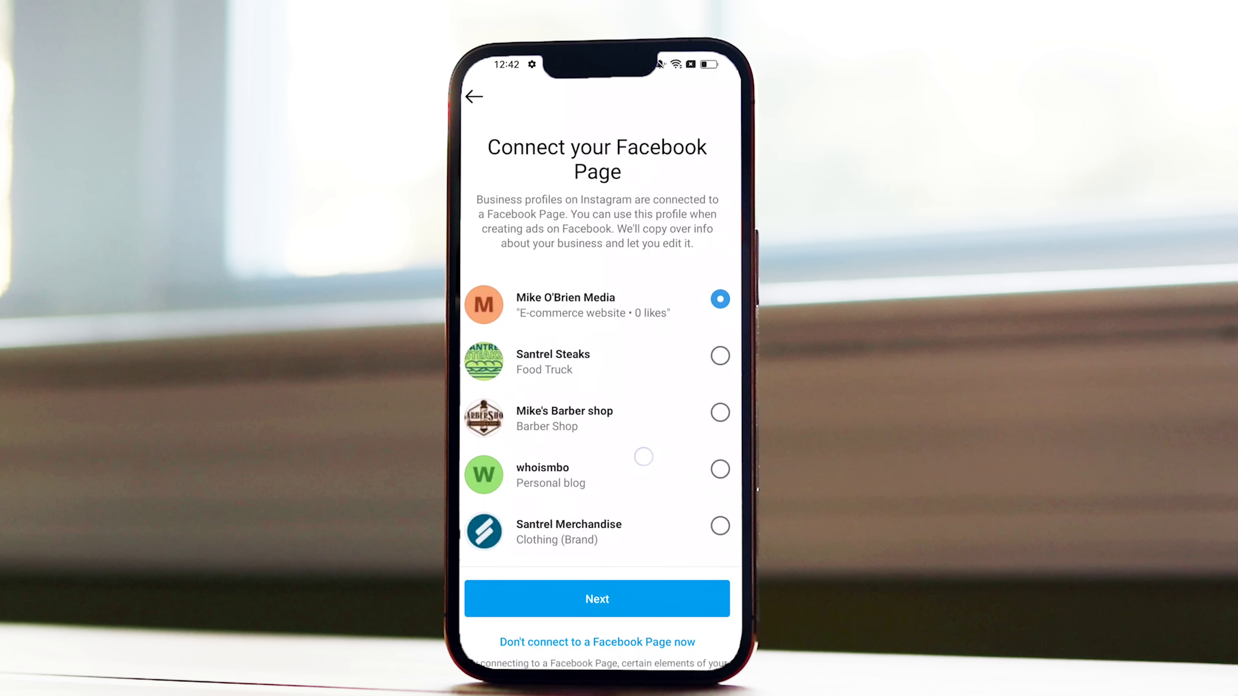
{"action": "scroll", "coordinate": [636, 464], "scroll_direction": "down", "scroll_amount": 1}
{"action": "scroll", "coordinate": [648, 420], "scroll_direction": "down", "scroll_amount": 3}
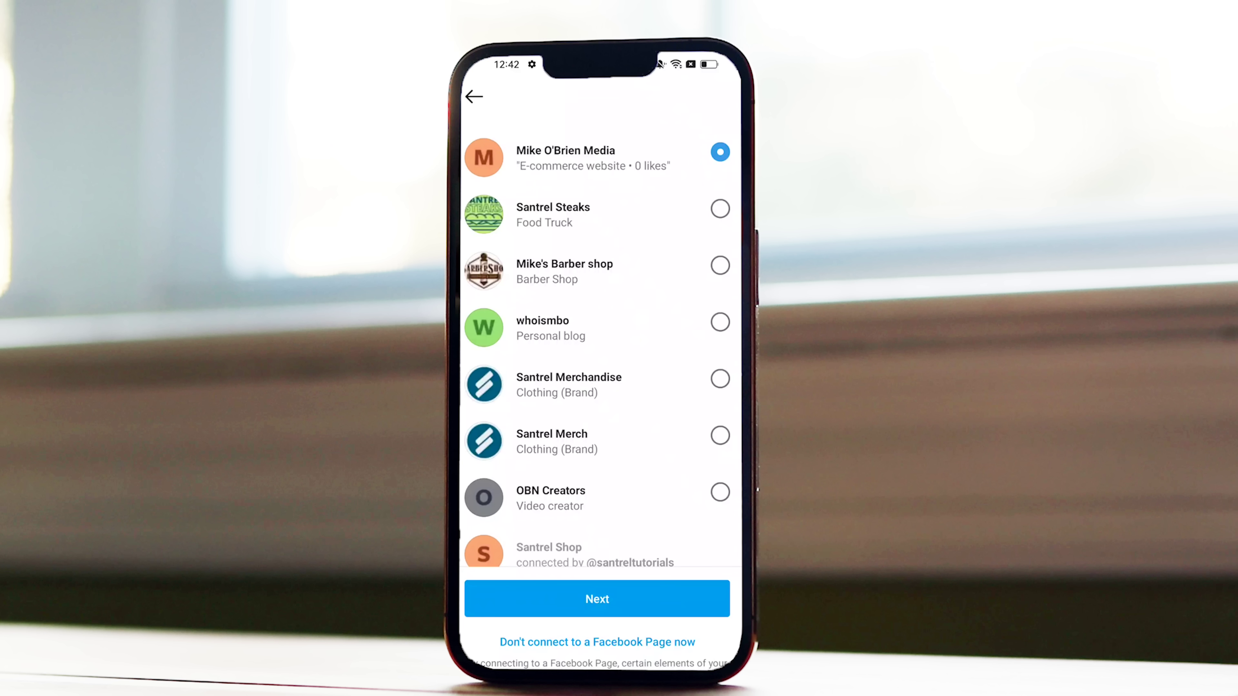
{"action": "scroll", "coordinate": [635, 338], "scroll_direction": "down", "scroll_amount": 3}
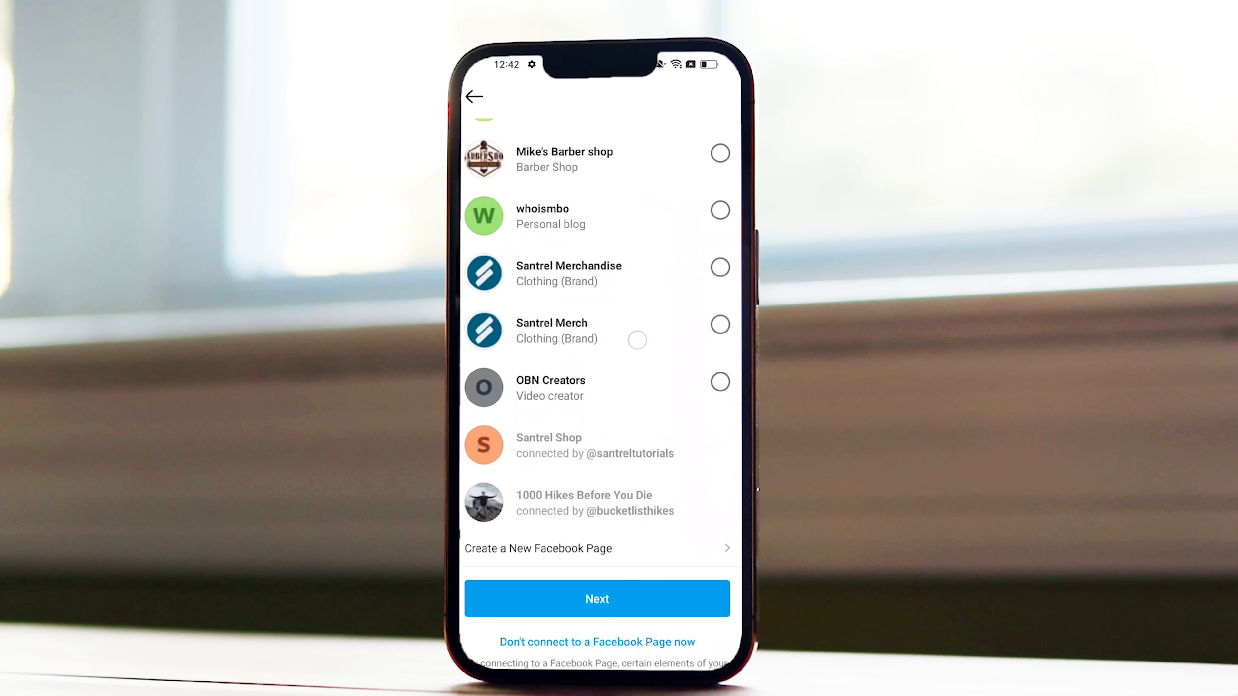
{"action": "left_click", "coordinate": [720, 274]}
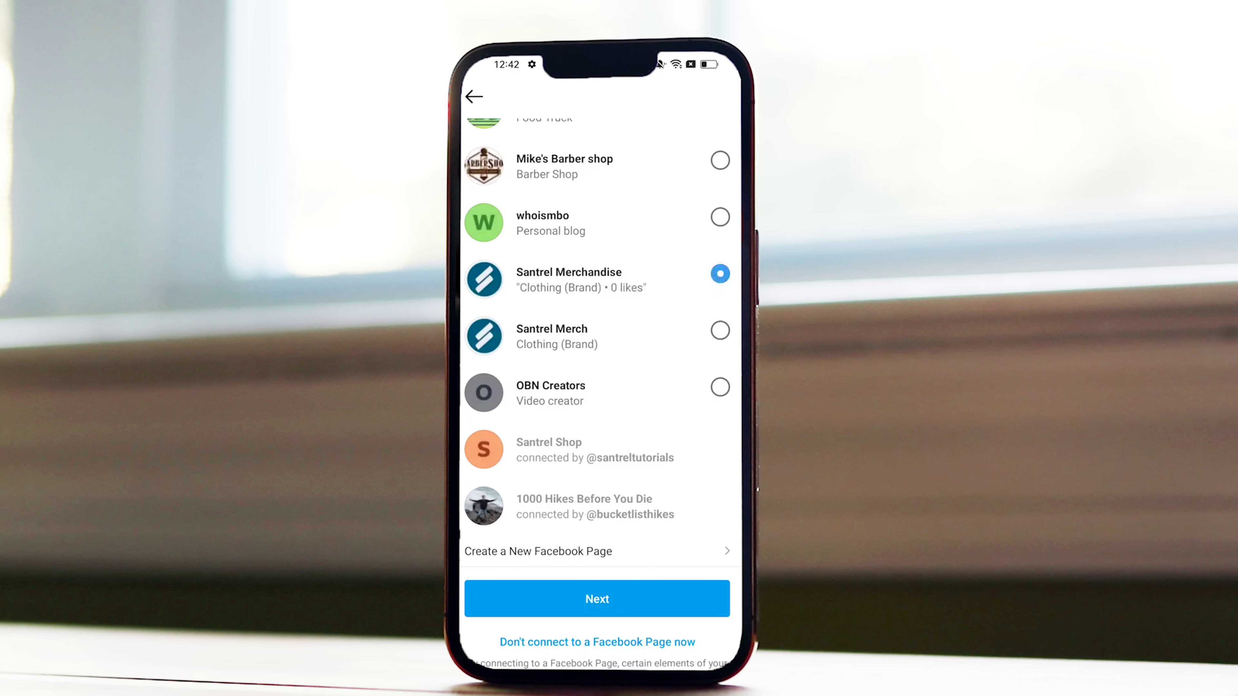
{"action": "scroll", "coordinate": [619, 447], "scroll_direction": "up", "scroll_amount": 5}
{"action": "scroll", "coordinate": [655, 422], "scroll_direction": "down", "scroll_amount": 5}
{"action": "left_click", "coordinate": [597, 599]}
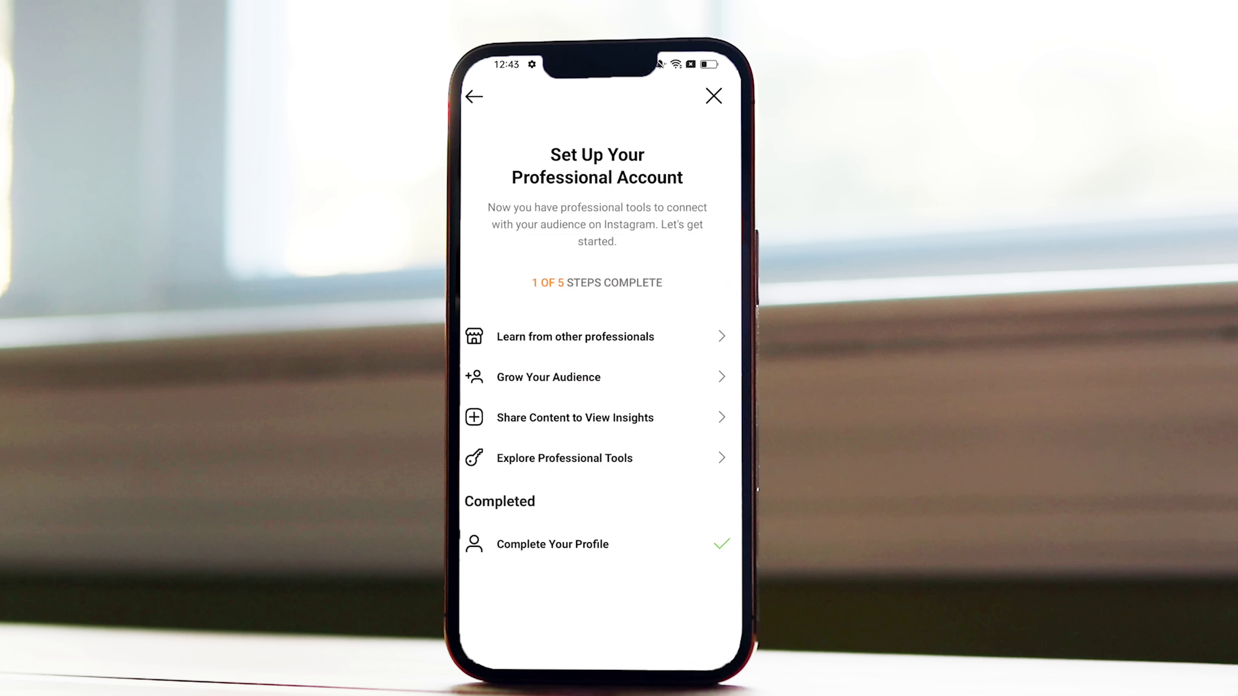
Browse the Grow Your Audience options and tips, then save the profile from Edit profile.
{"action": "left_click", "coordinate": [601, 380]}
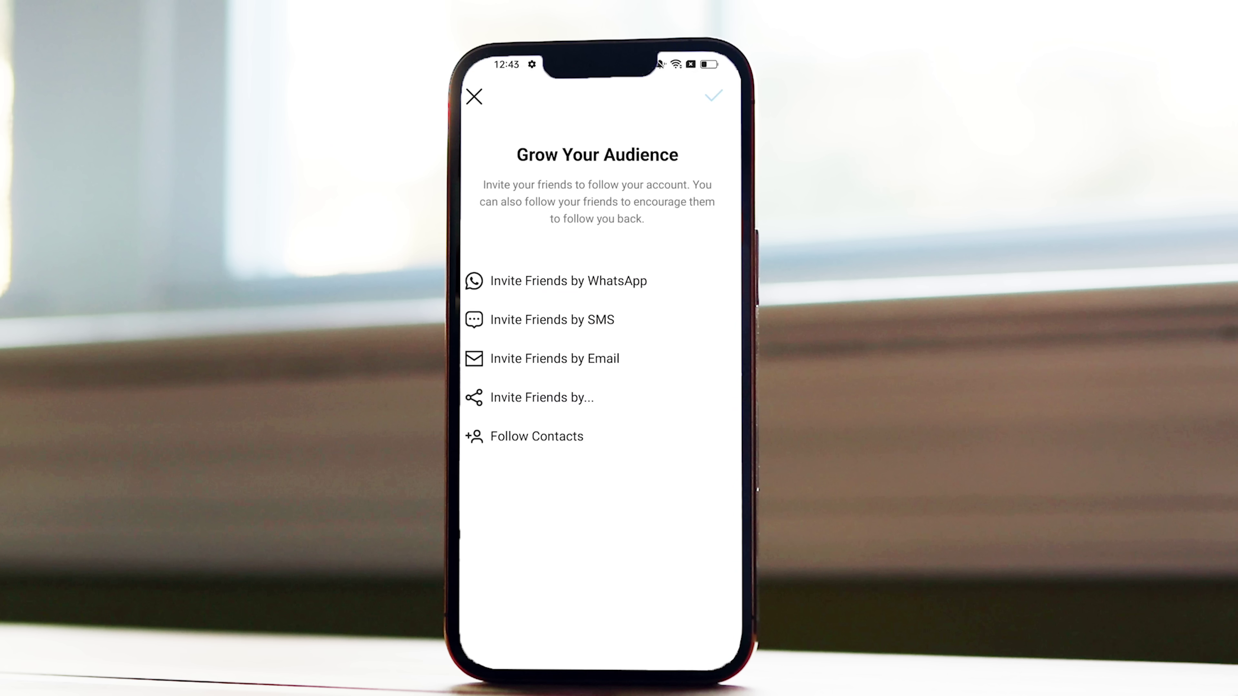
{"action": "left_click", "coordinate": [474, 97]}
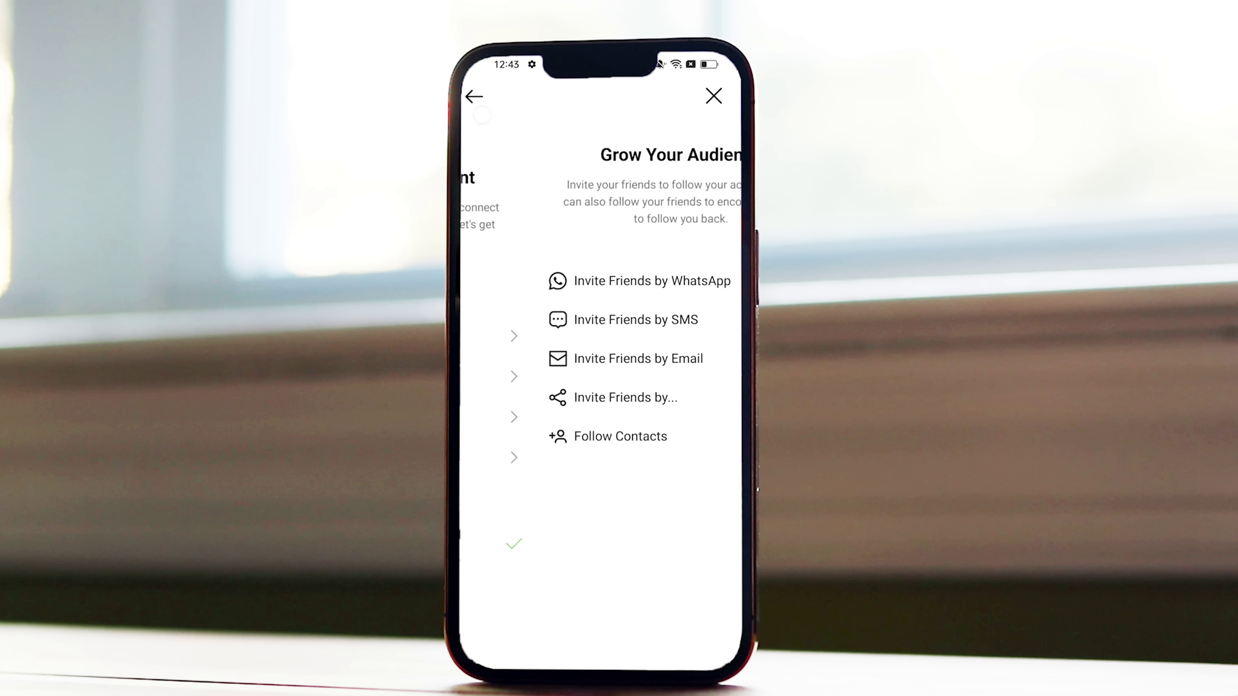
{"action": "left_click", "coordinate": [575, 337]}
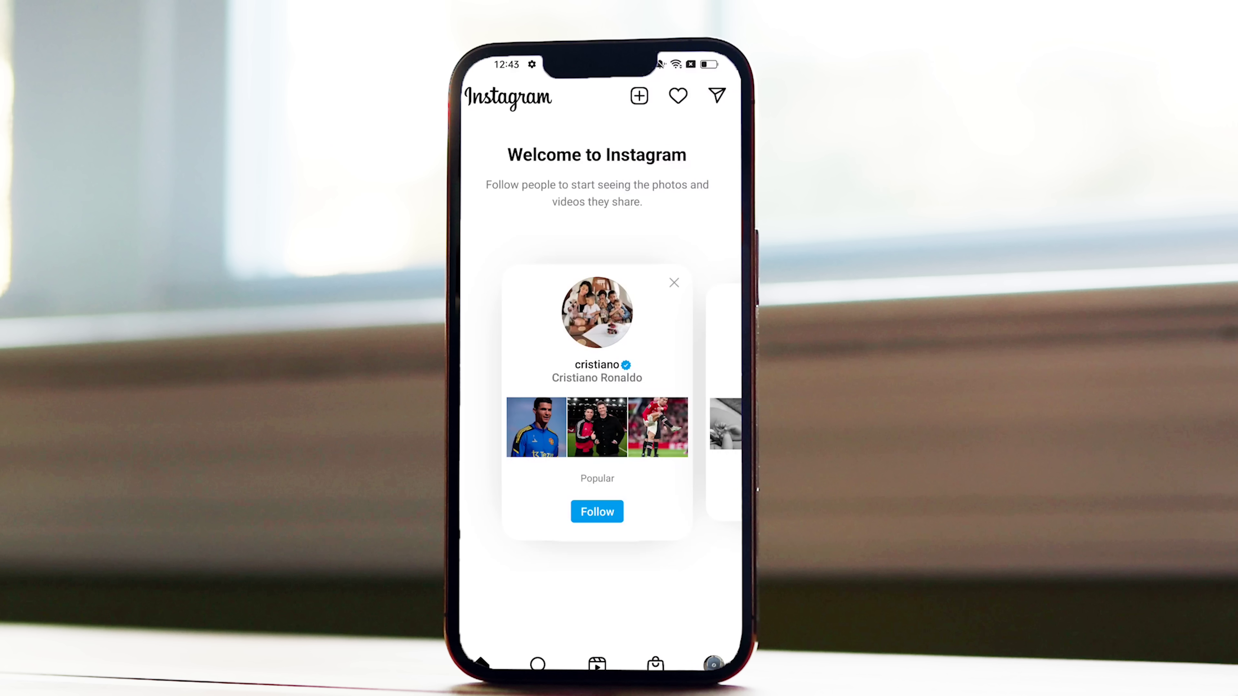
{"action": "left_click", "coordinate": [713, 664]}
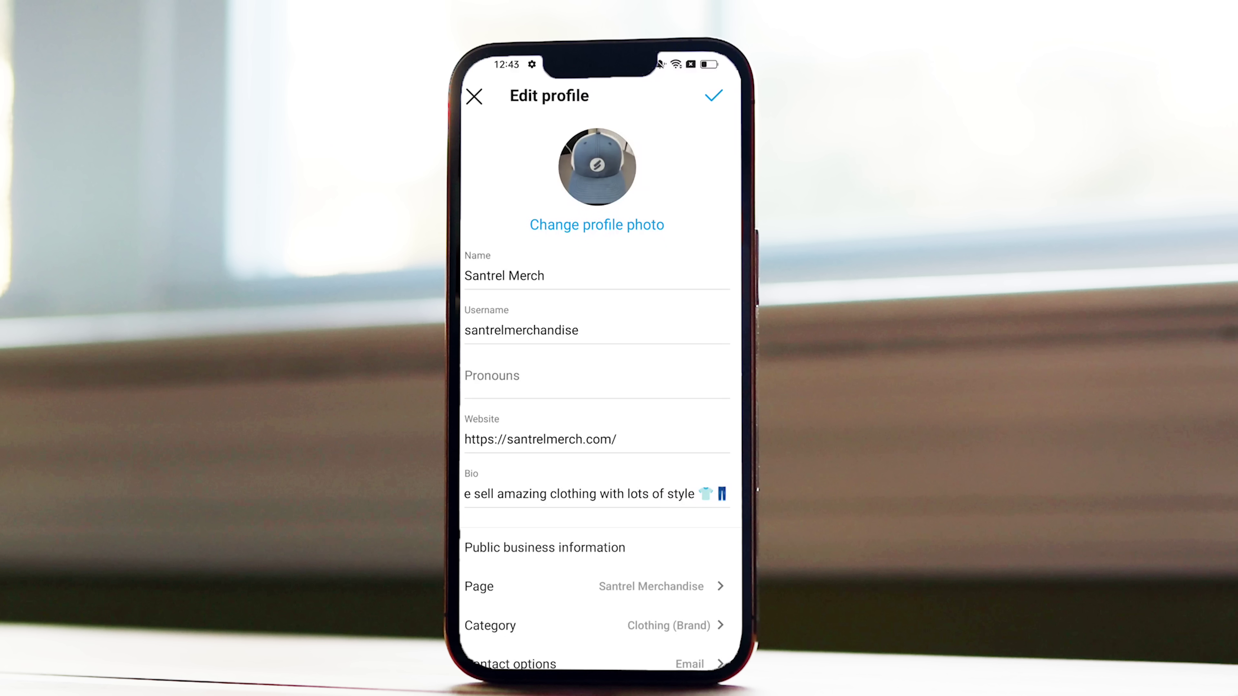
{"action": "scroll", "coordinate": [596, 390], "scroll_direction": "down", "scroll_amount": 3}
{"action": "scroll", "coordinate": [597, 390], "scroll_direction": "up", "scroll_amount": 3}
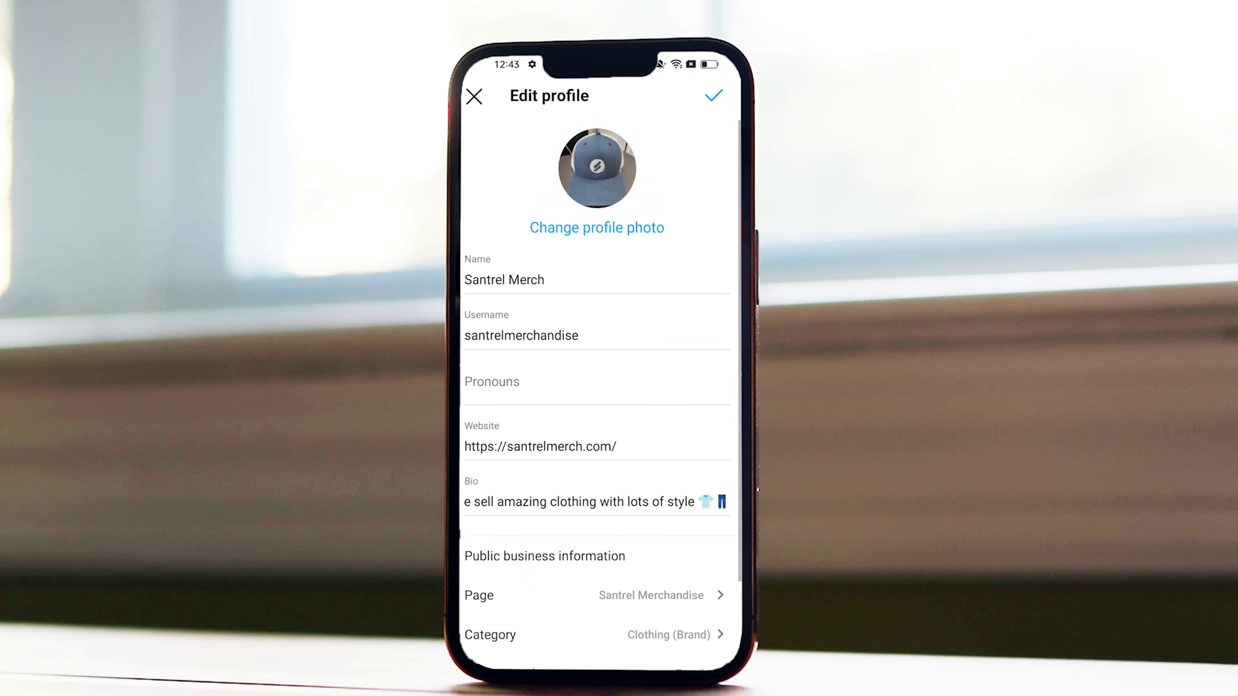
{"action": "left_click", "coordinate": [713, 95]}
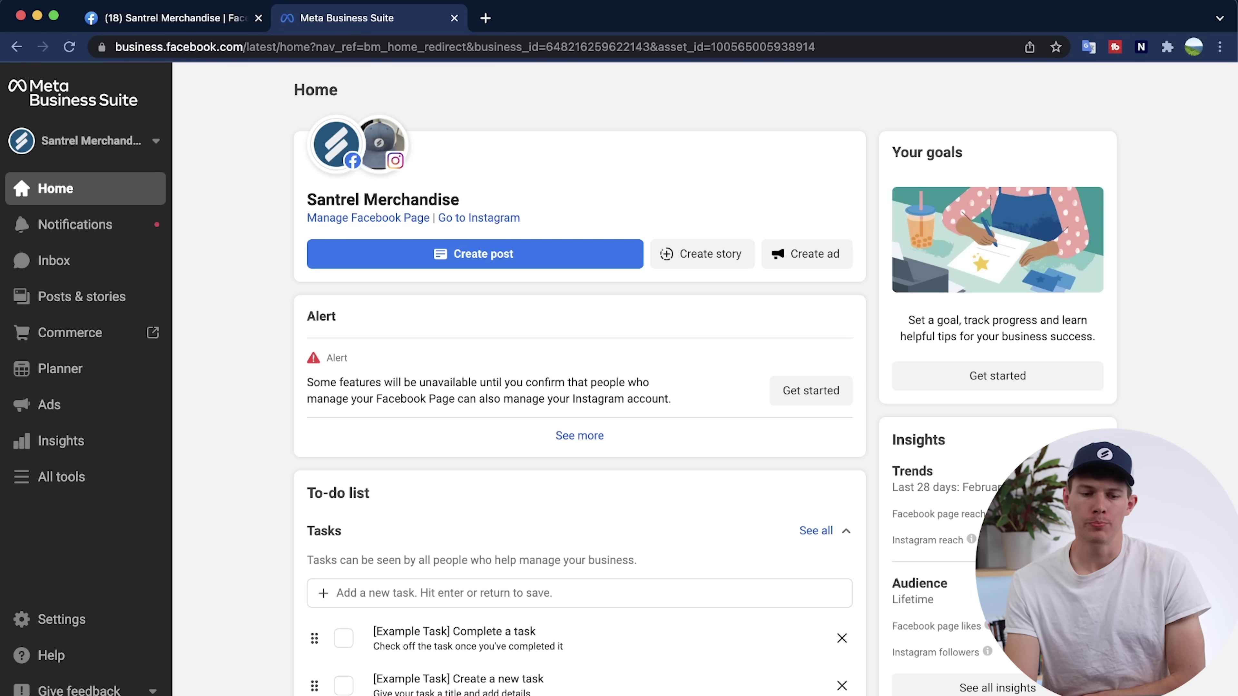
{"action": "mouse_move", "coordinate": [317, 205]}
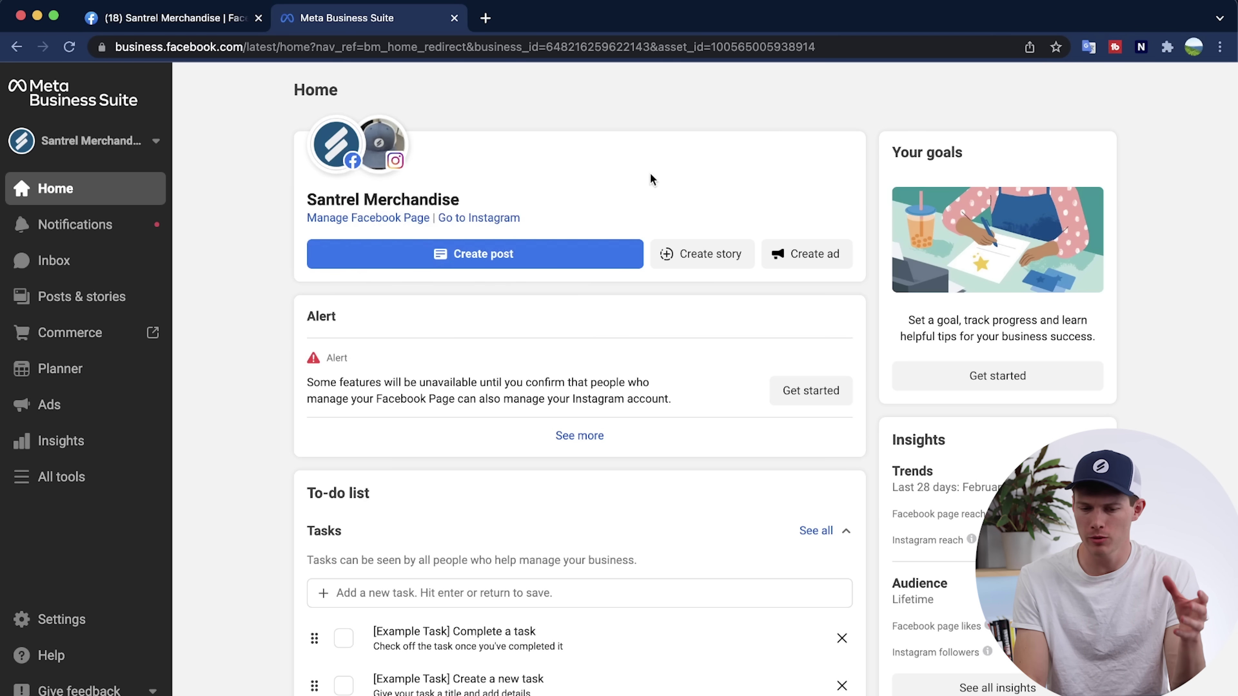
{"action": "mouse_move", "coordinate": [319, 154]}
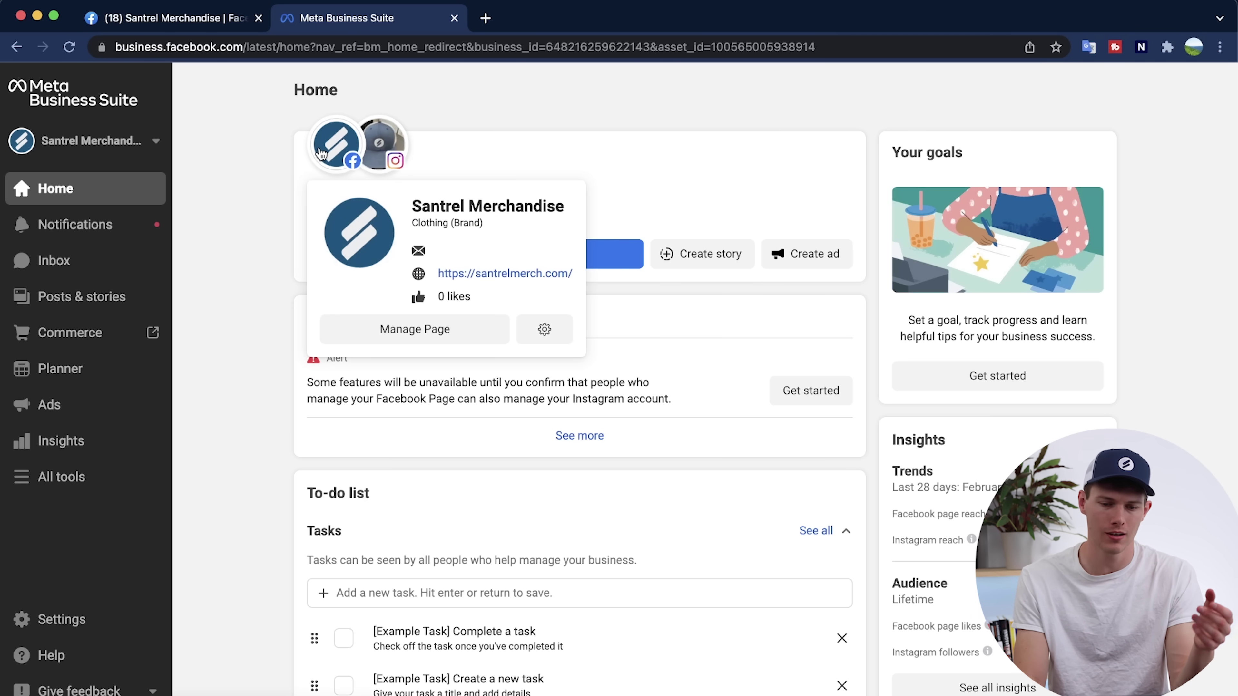
{"action": "mouse_move", "coordinate": [390, 147]}
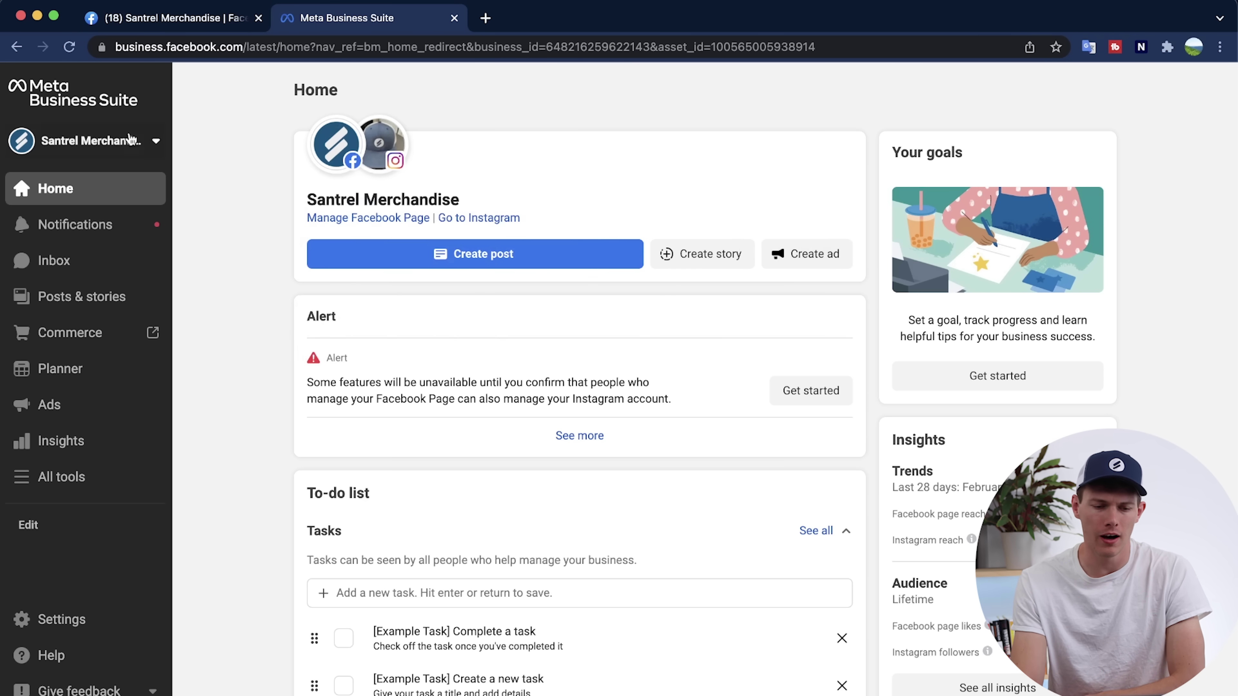
Open the business account list and go to Santrel Merch's settings via its gear icon.
{"action": "left_click", "coordinate": [136, 149]}
{"action": "scroll", "coordinate": [121, 383], "scroll_direction": "down", "scroll_amount": 10}
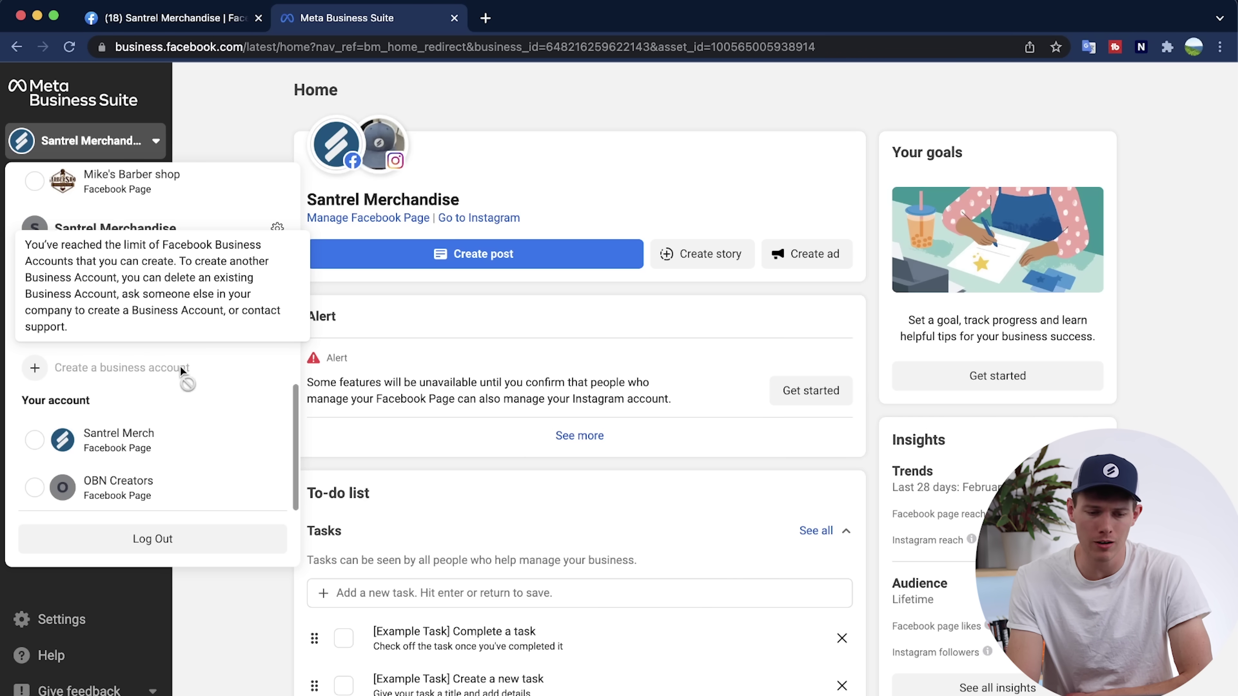
{"action": "scroll", "coordinate": [175, 317], "scroll_direction": "up", "scroll_amount": 10}
{"action": "scroll", "coordinate": [155, 393], "scroll_direction": "down", "scroll_amount": 8}
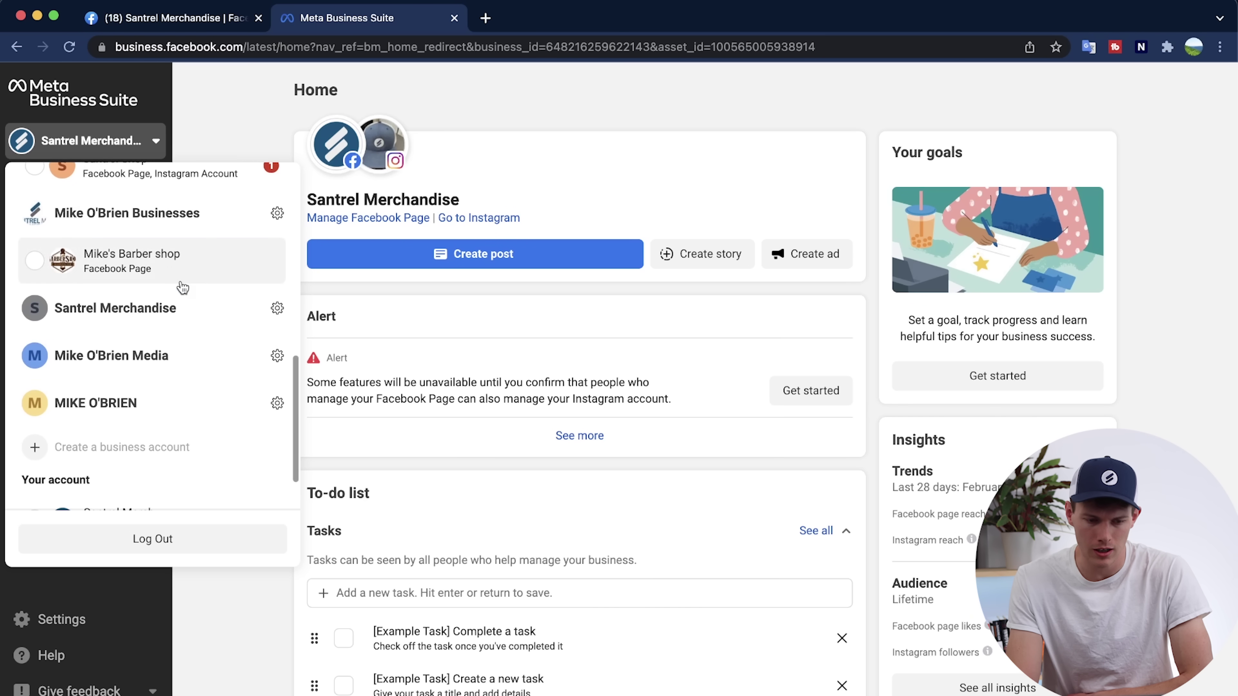
{"action": "scroll", "coordinate": [151, 371], "scroll_direction": "up", "scroll_amount": 8}
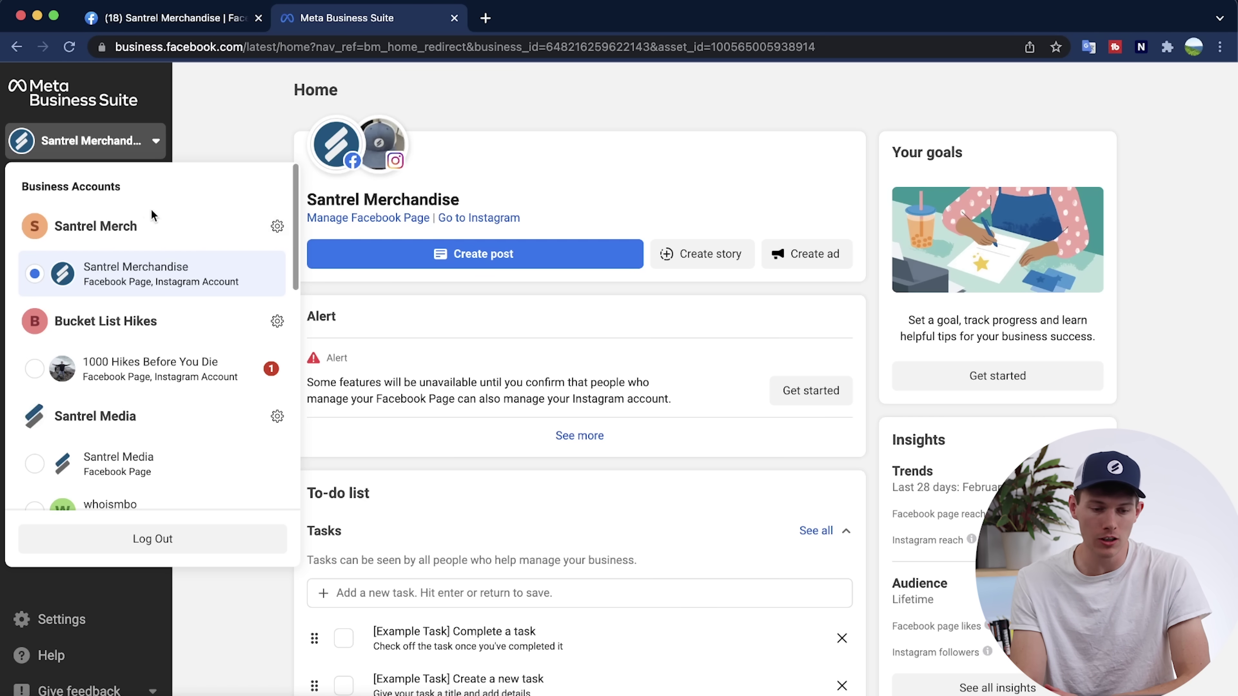
{"action": "left_click", "coordinate": [277, 228]}
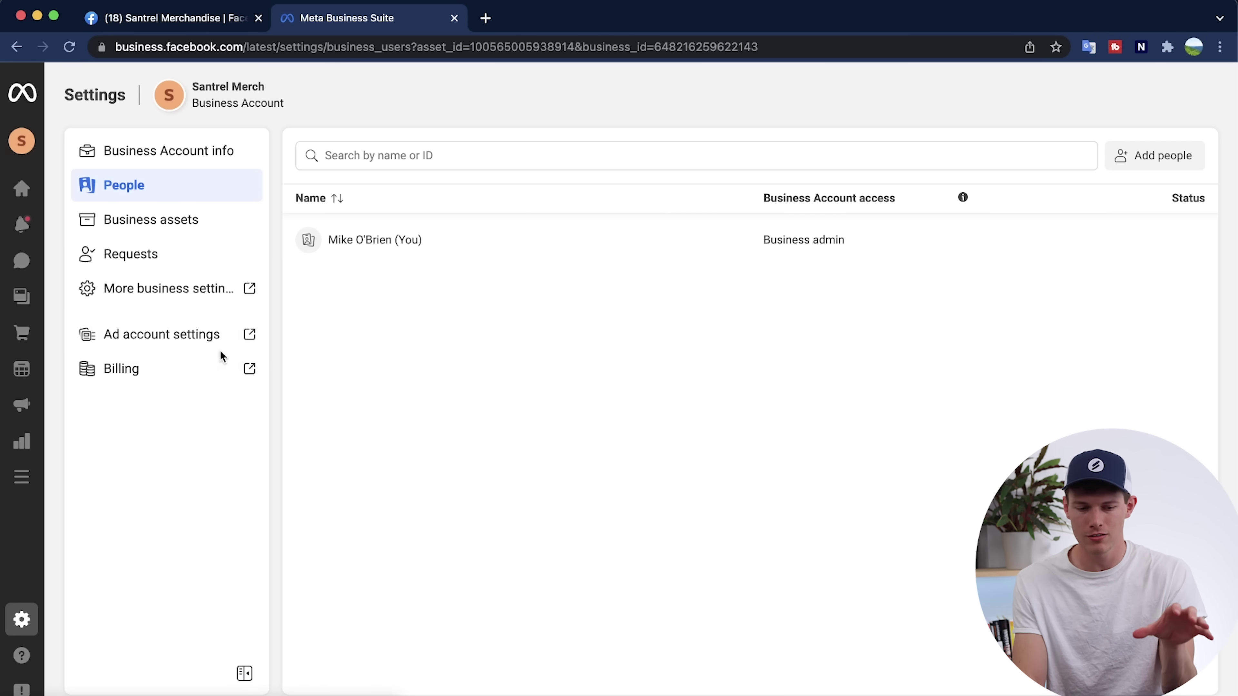
Open Meta Business Suite's ad account settings in a new tab.
{"action": "left_click", "coordinate": [173, 341]}
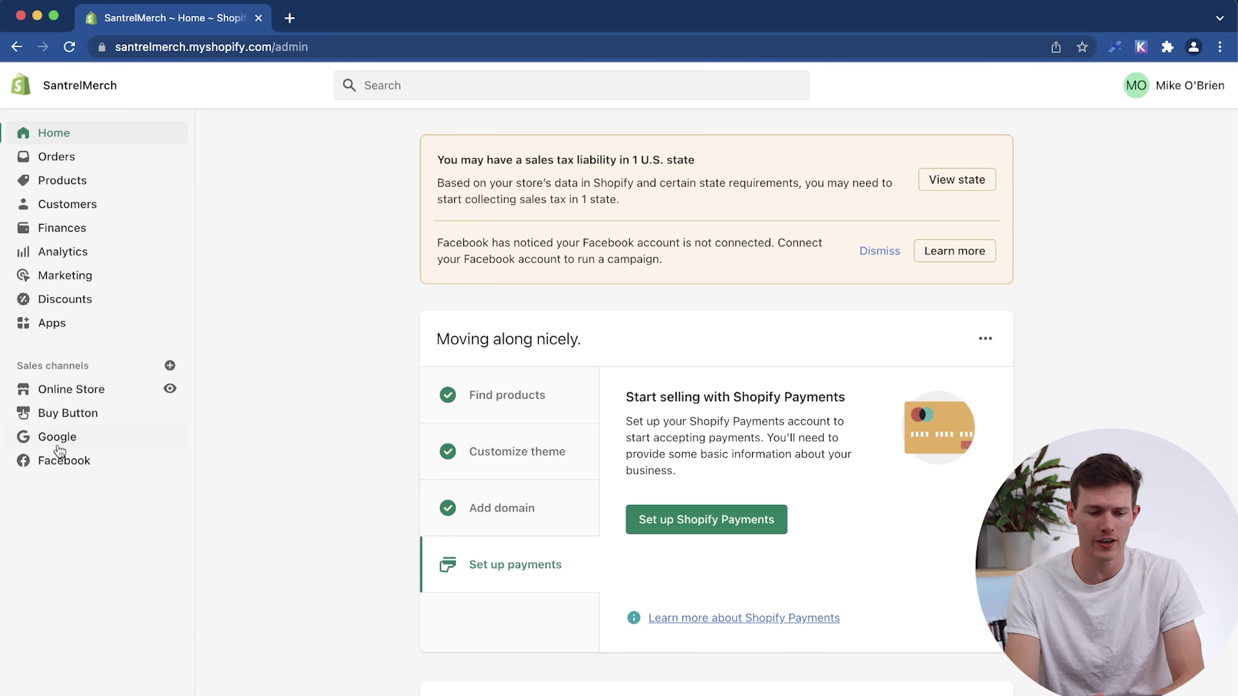
Open the Facebook sales channel and browse its Facebook Shop, Instagram Shopping, Marketing and Messenger cards.
{"action": "left_click", "coordinate": [50, 463]}
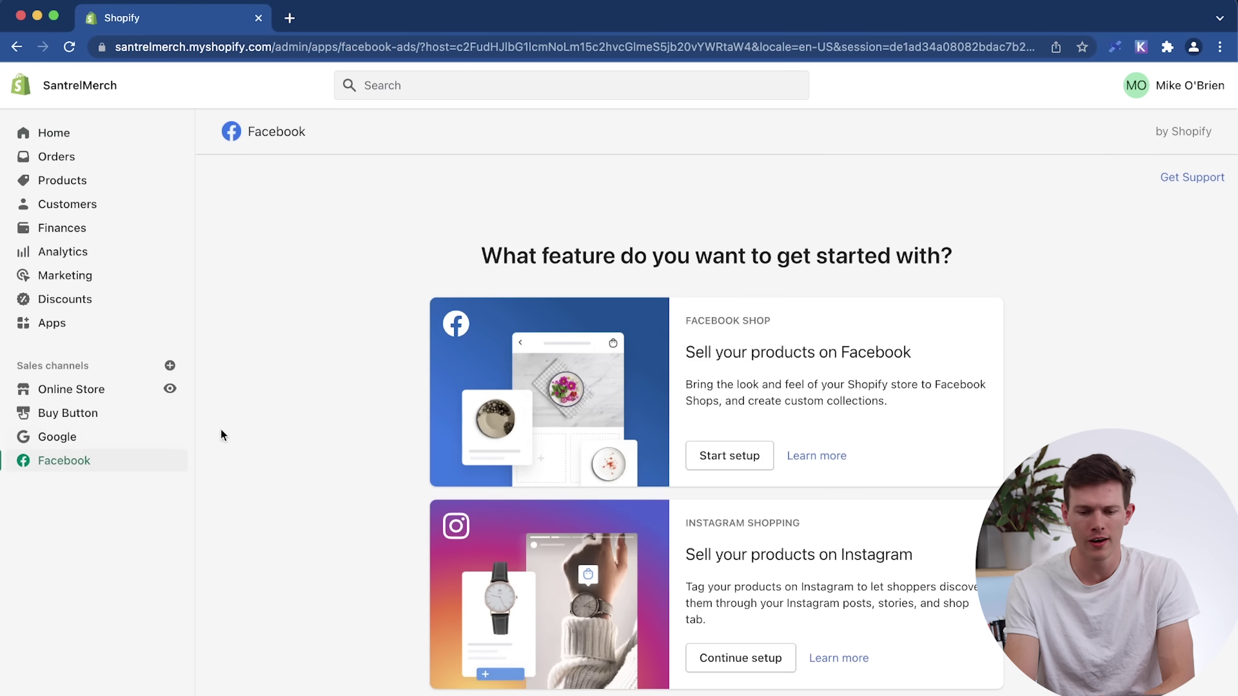
{"action": "scroll", "coordinate": [348, 324], "scroll_direction": "down", "scroll_amount": 7}
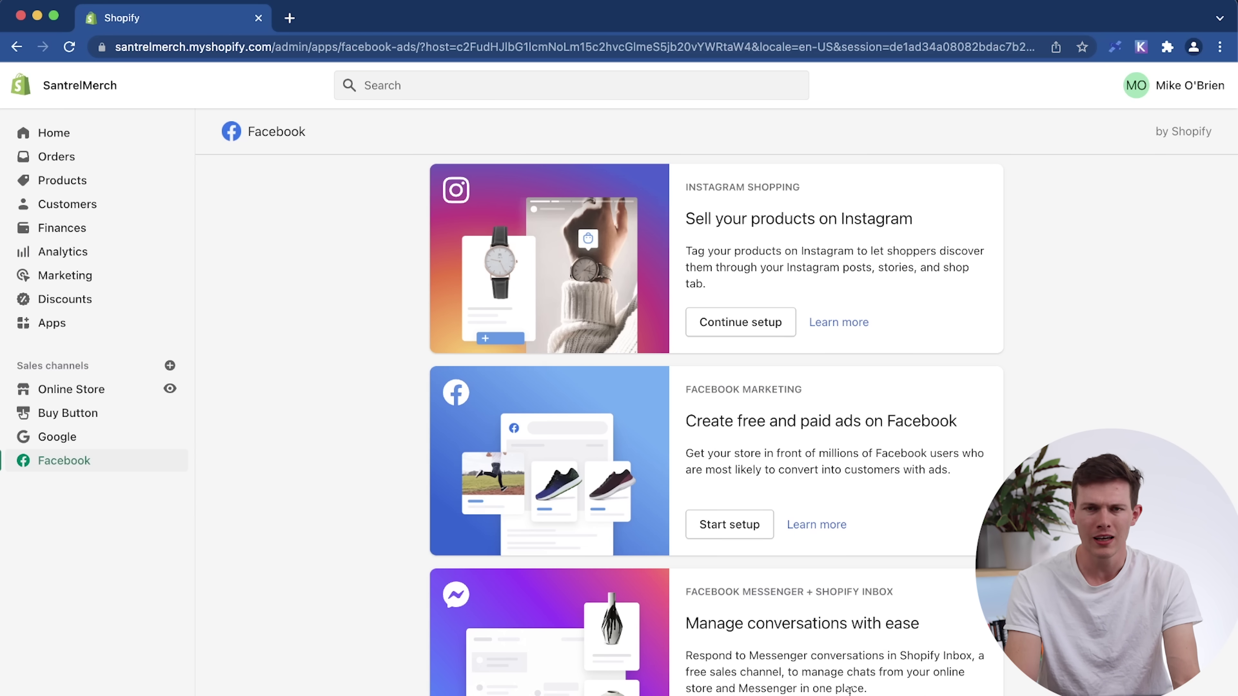
{"action": "scroll", "coordinate": [870, 420], "scroll_direction": "up", "scroll_amount": 6}
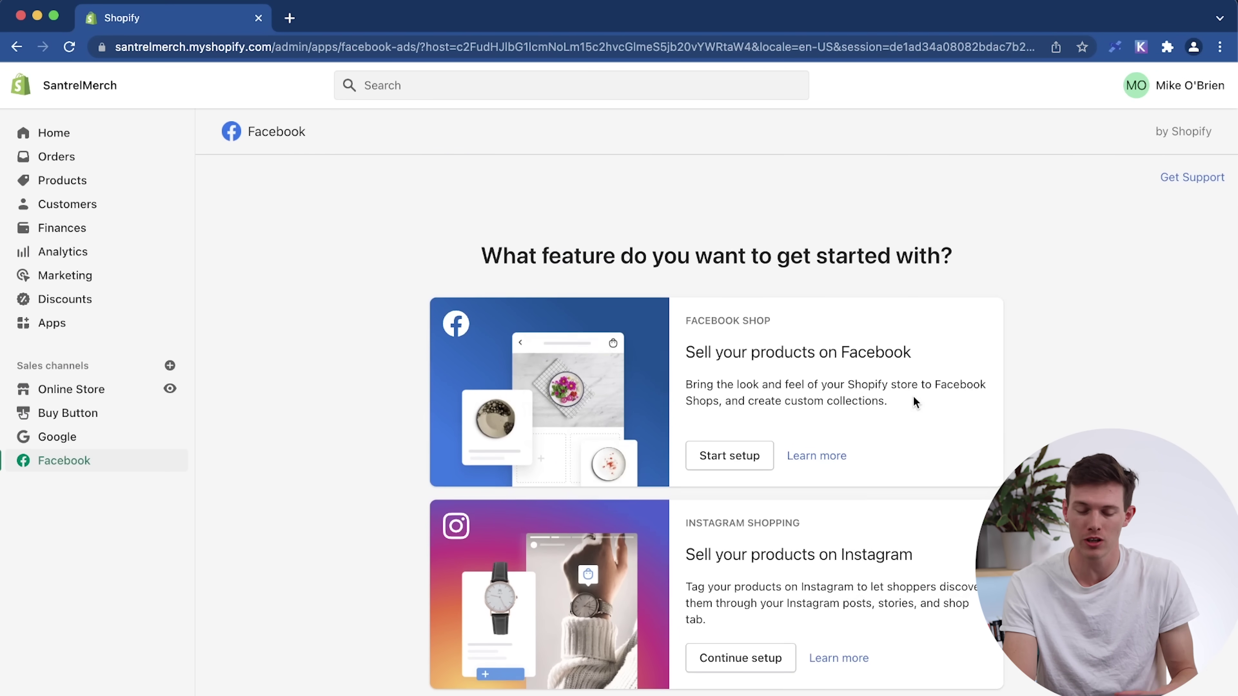
{"action": "scroll", "coordinate": [954, 504], "scroll_direction": "down", "scroll_amount": 5}
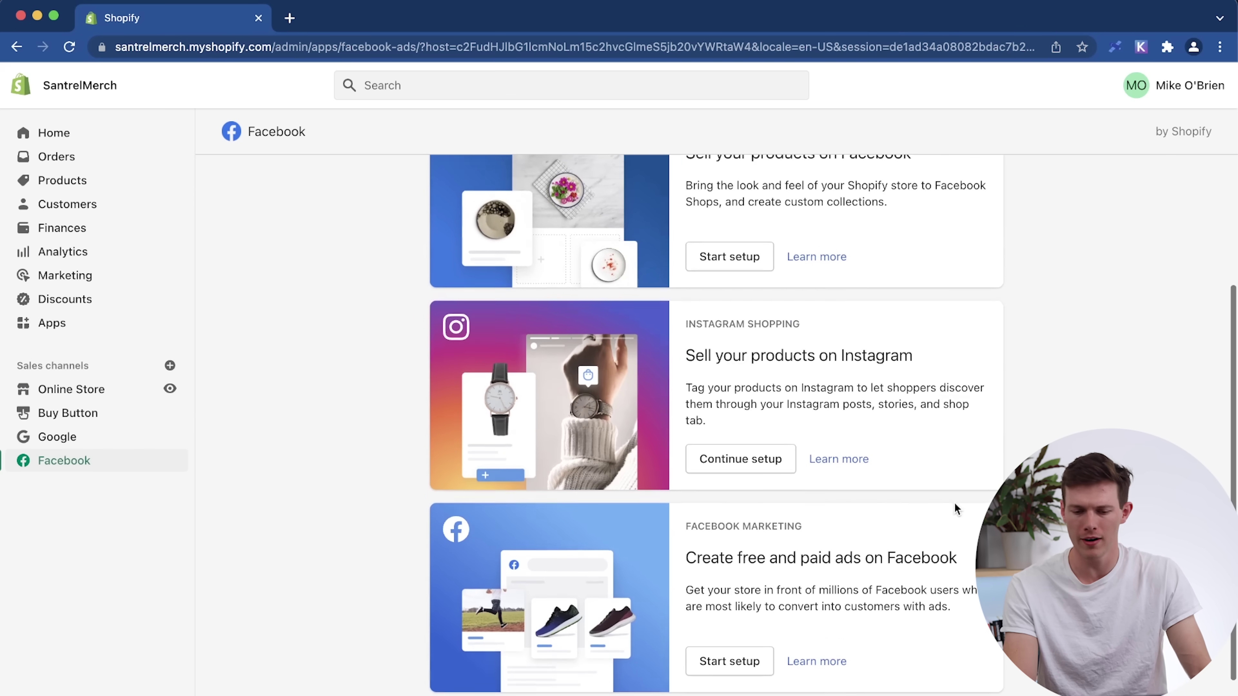
{"action": "scroll", "coordinate": [954, 503], "scroll_direction": "down", "scroll_amount": 3}
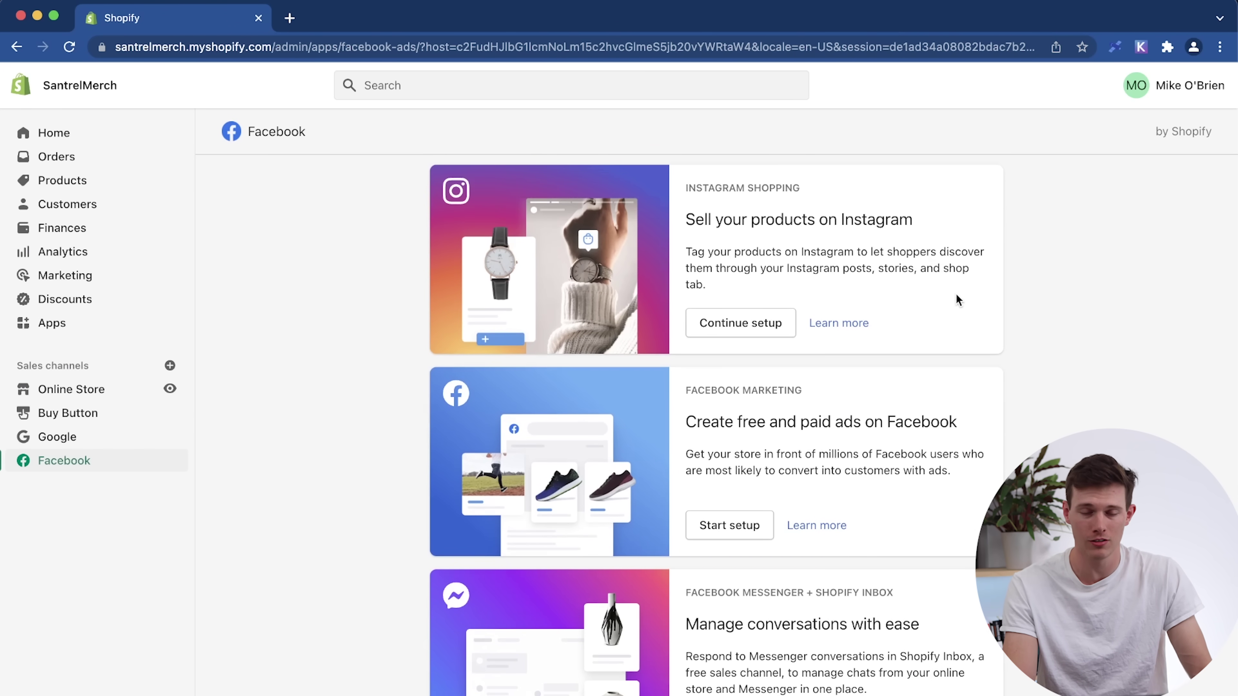
{"action": "scroll", "coordinate": [934, 431], "scroll_direction": "down", "scroll_amount": 1}
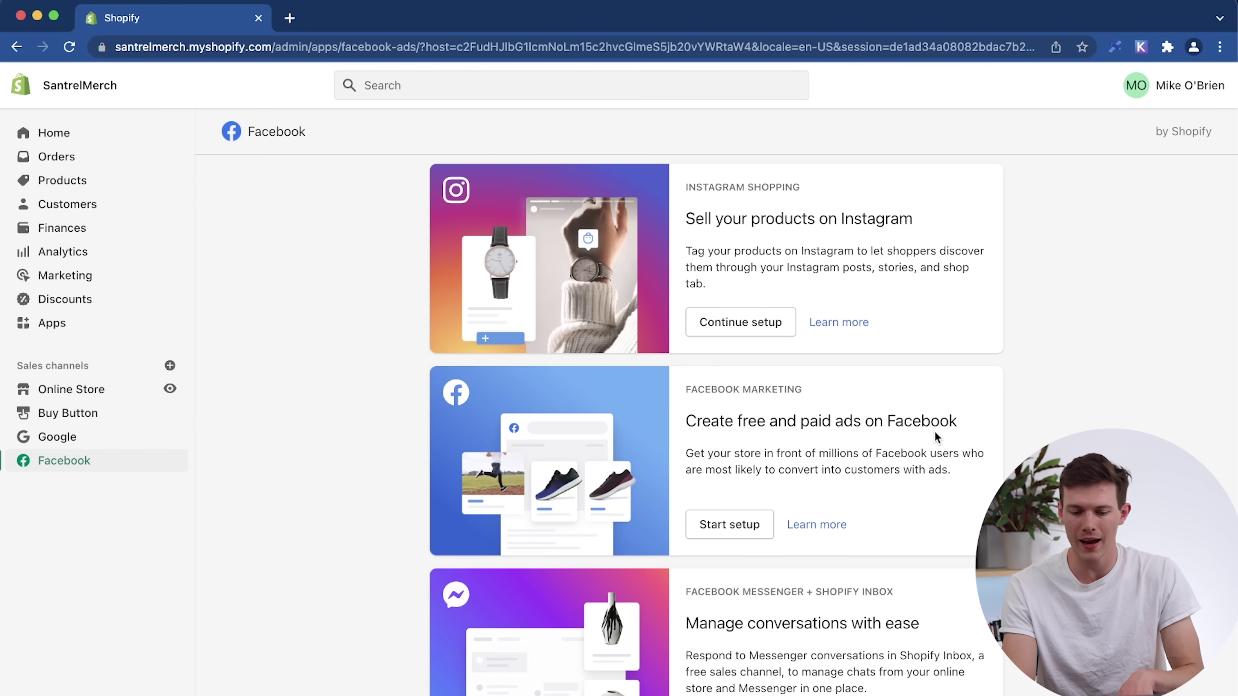
{"action": "scroll", "coordinate": [882, 640], "scroll_direction": "up", "scroll_amount": 8}
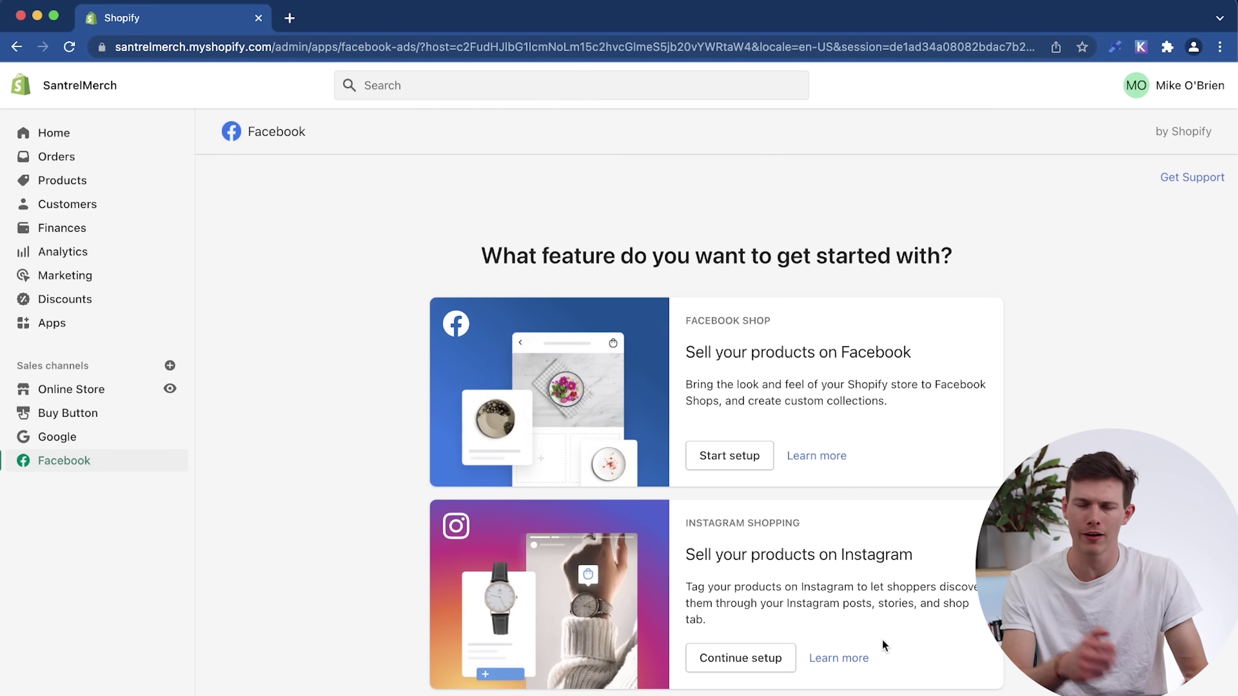
{"action": "scroll", "coordinate": [902, 488], "scroll_direction": "down", "scroll_amount": 7}
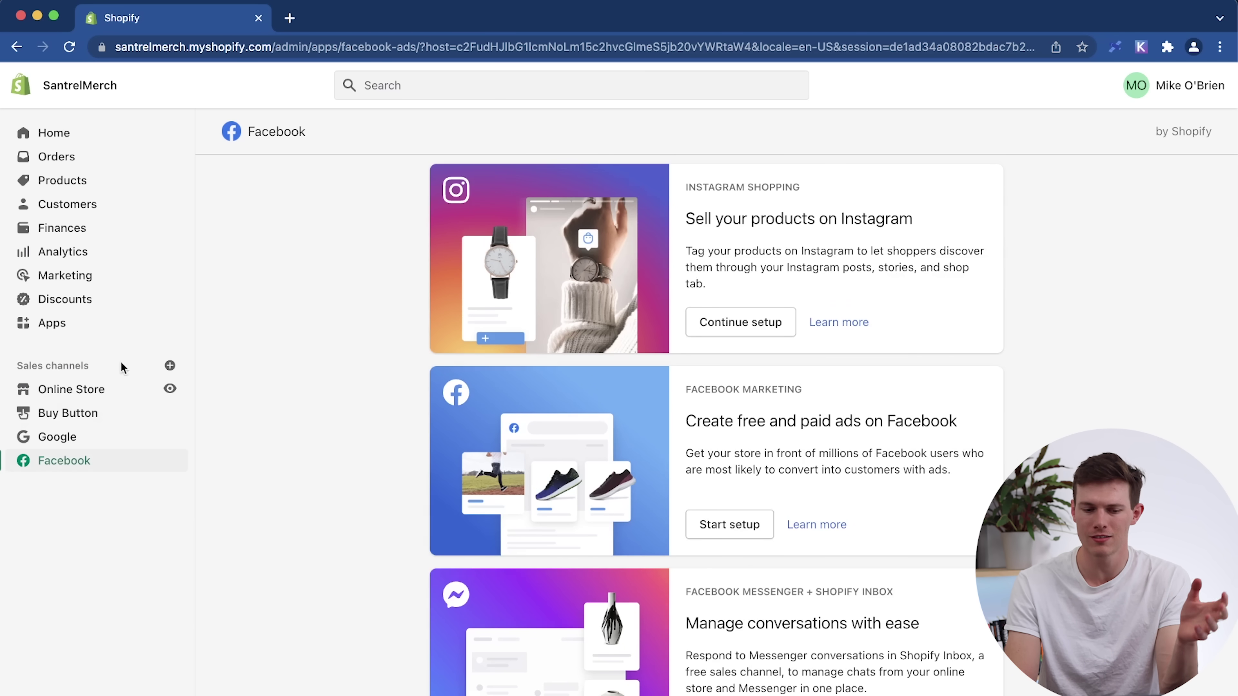
Browse the Add sales channel list (Point of Sale, eBay, Pinterest, Shopify Inbox), then close it.
{"action": "left_click", "coordinate": [170, 366]}
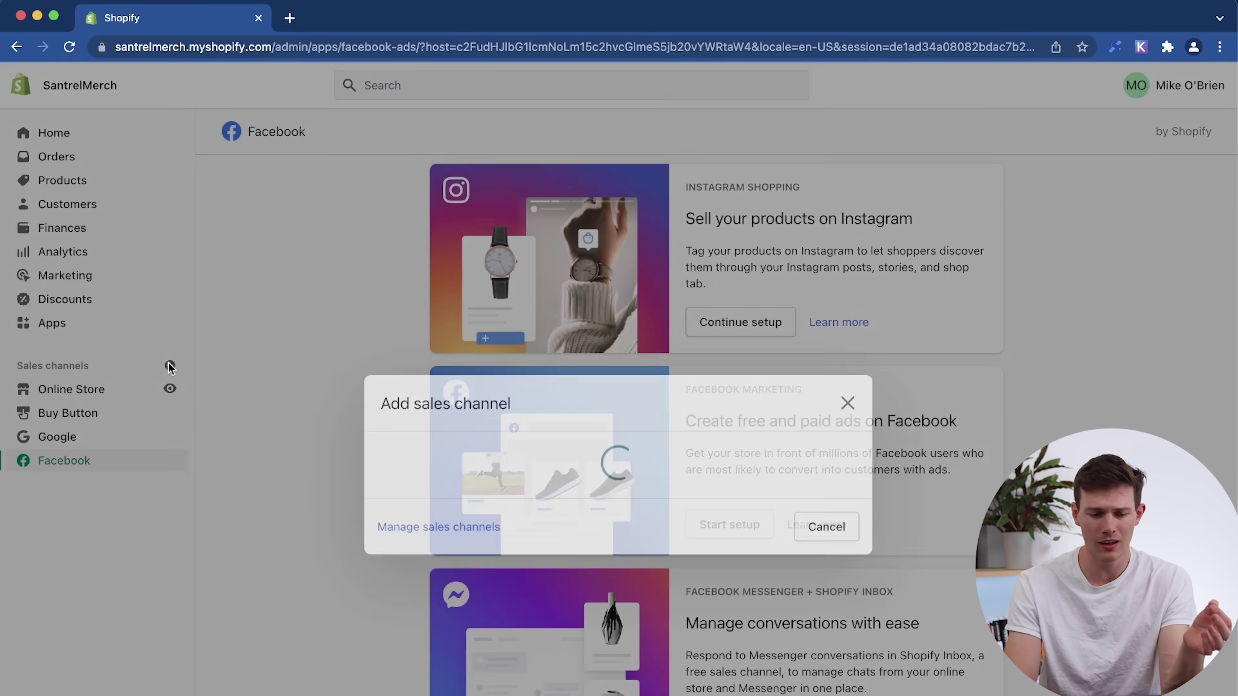
{"action": "scroll", "coordinate": [590, 464], "scroll_direction": "down", "scroll_amount": 2}
{"action": "scroll", "coordinate": [590, 463], "scroll_direction": "down", "scroll_amount": 5}
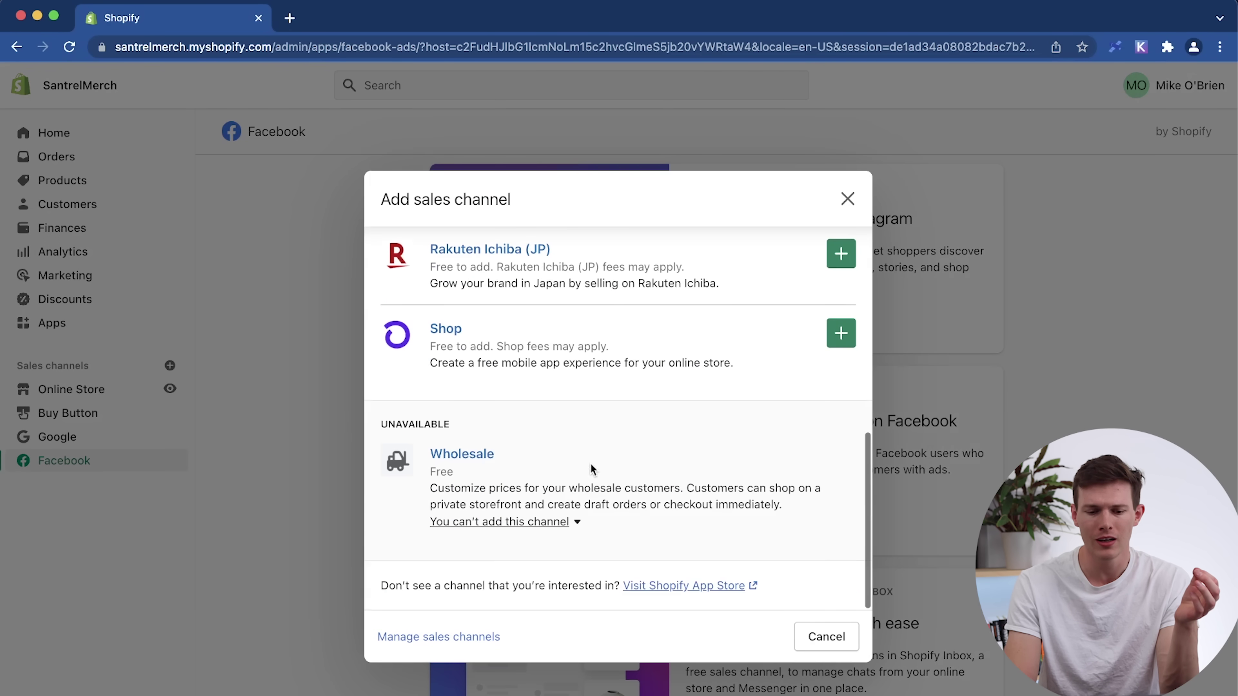
{"action": "scroll", "coordinate": [590, 463], "scroll_direction": "up", "scroll_amount": 8}
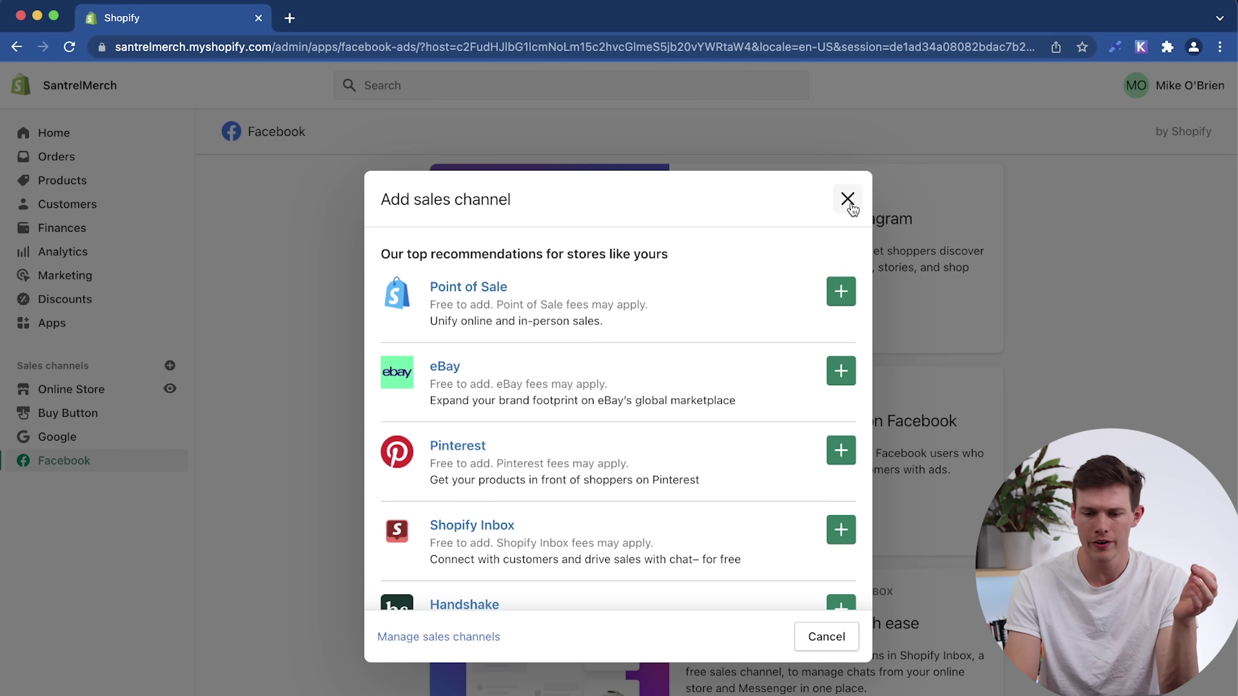
{"action": "left_click", "coordinate": [847, 198]}
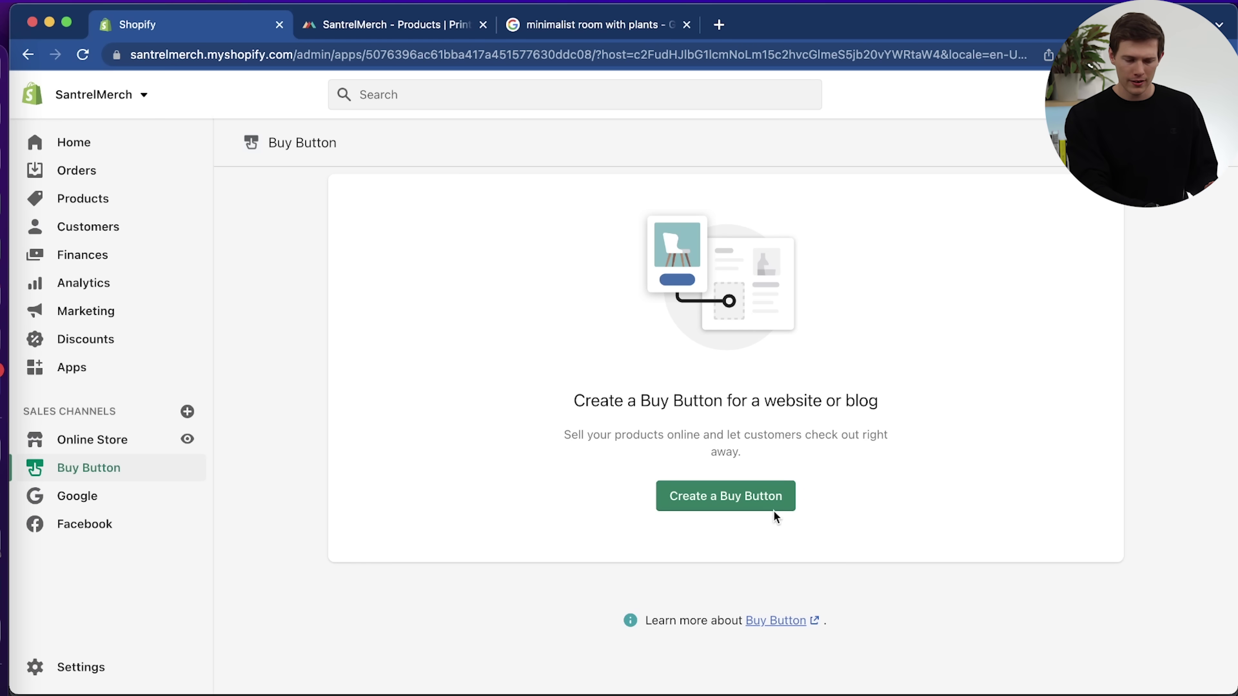
Create a Product Buy Button for the Plant Friends Short-Sleeve Unisex T-Shirt and mark it available.
{"action": "left_click", "coordinate": [756, 505]}
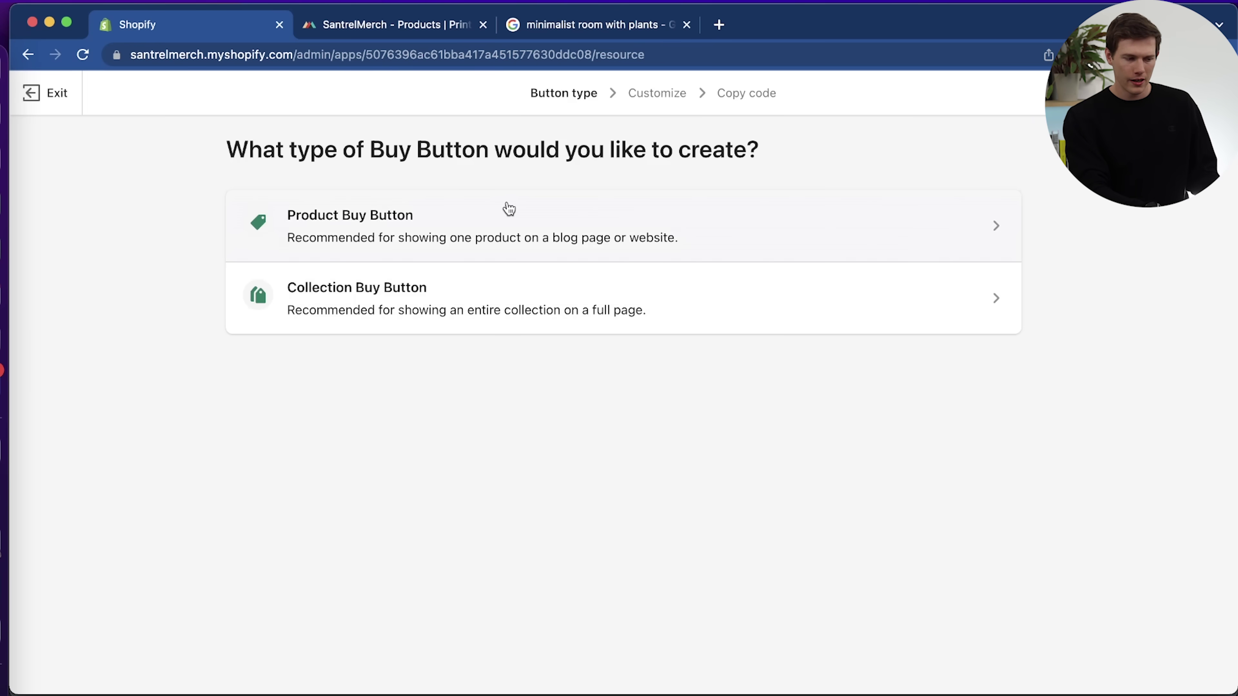
{"action": "left_click", "coordinate": [538, 227]}
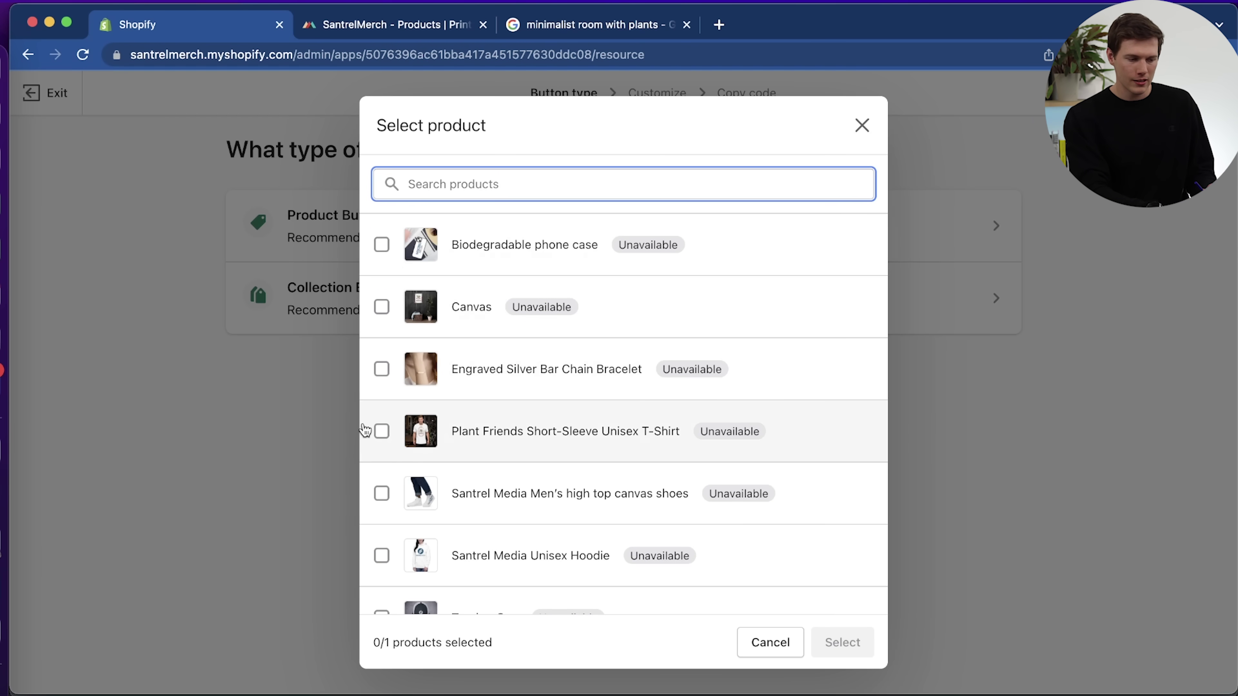
{"action": "left_click", "coordinate": [381, 431]}
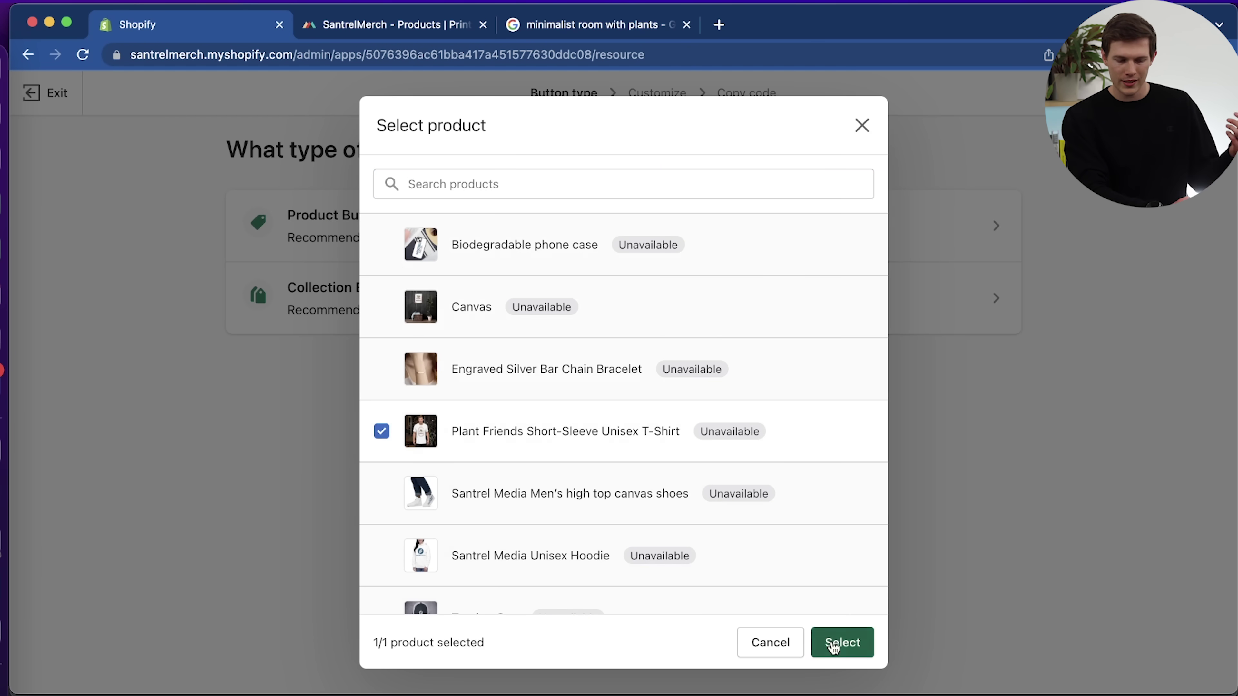
{"action": "left_click", "coordinate": [842, 642]}
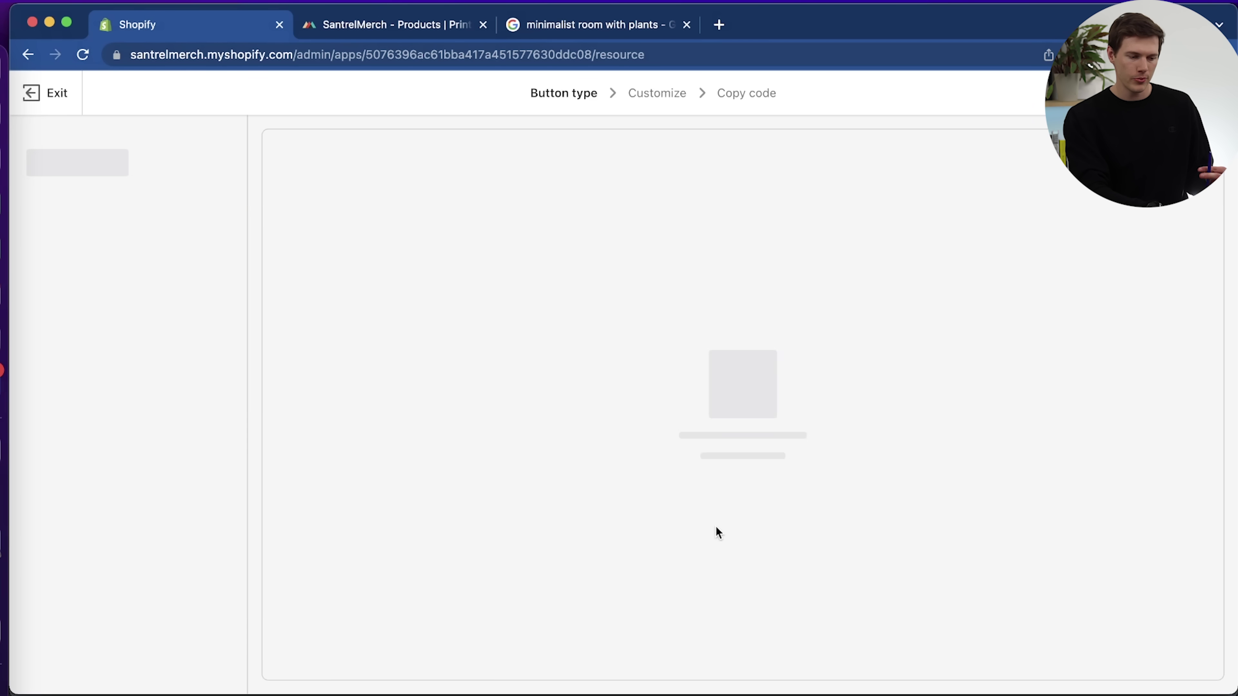
{"action": "left_click", "coordinate": [385, 274]}
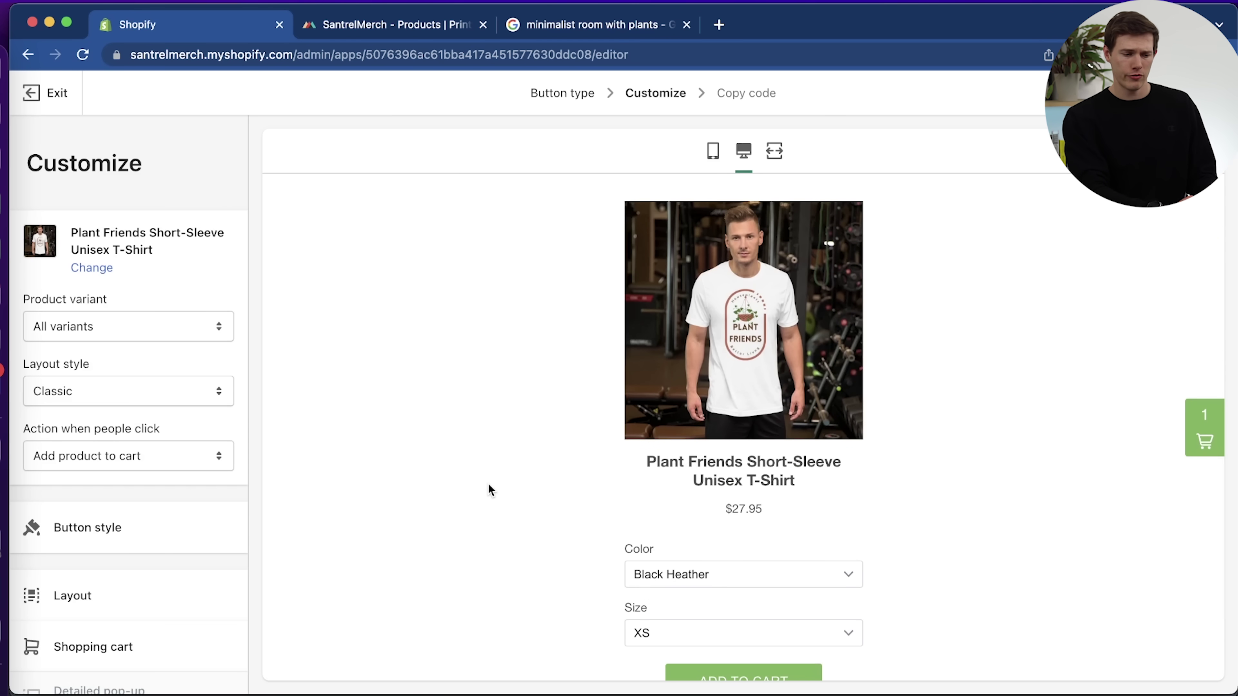
{"action": "scroll", "coordinate": [887, 513], "scroll_direction": "down", "scroll_amount": 2}
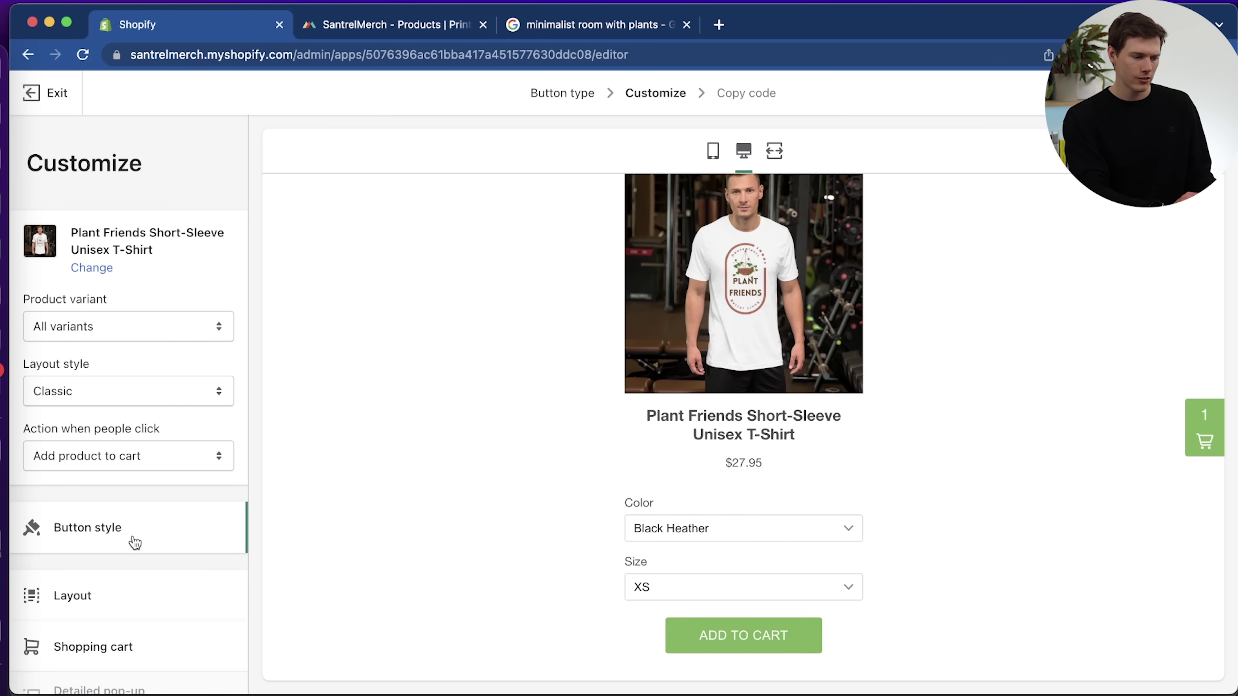
{"action": "scroll", "coordinate": [121, 540], "scroll_direction": "down", "scroll_amount": 3}
{"action": "scroll", "coordinate": [390, 341], "scroll_direction": "up", "scroll_amount": 2}
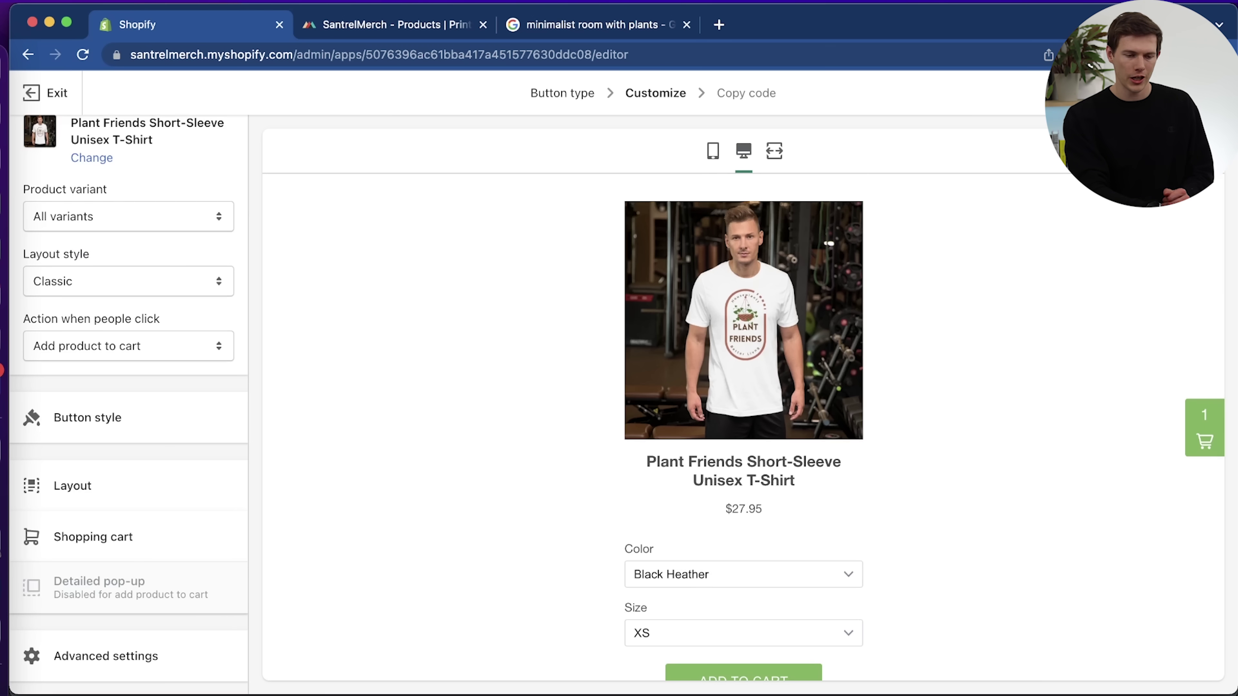
Copy the T-shirt's Buy Button embed code, then exit to the Buy Button start page.
{"action": "left_click", "coordinate": [1189, 93]}
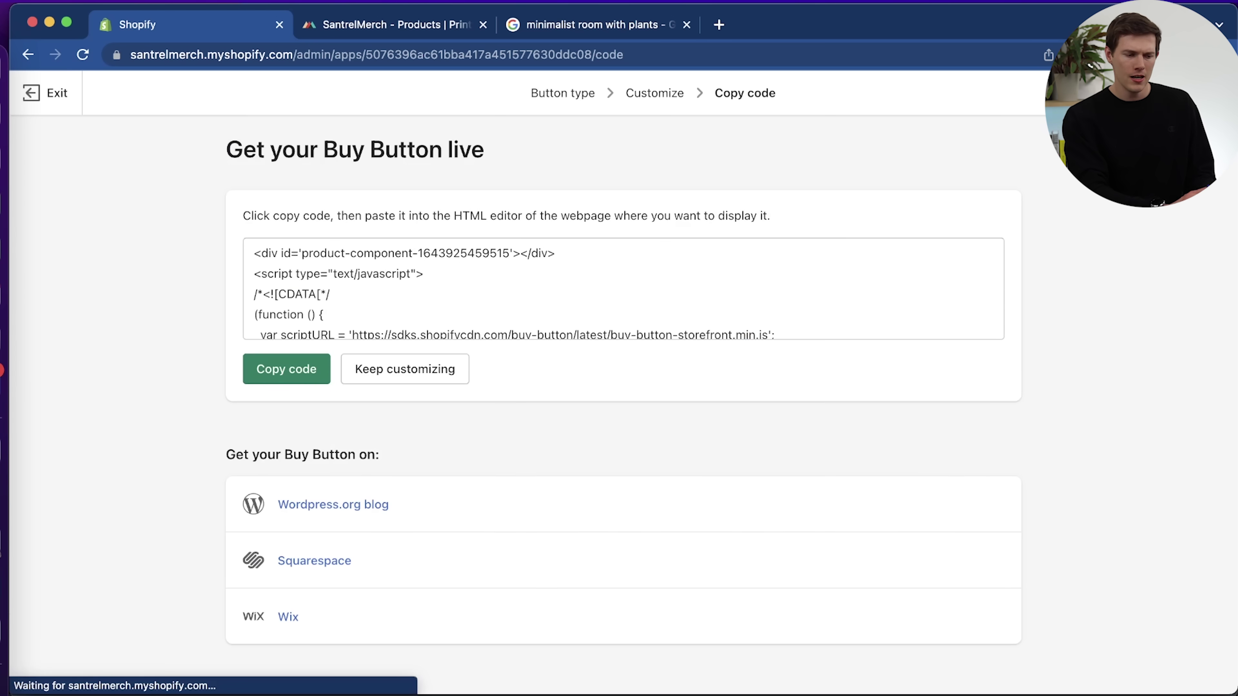
{"action": "left_click", "coordinate": [265, 369]}
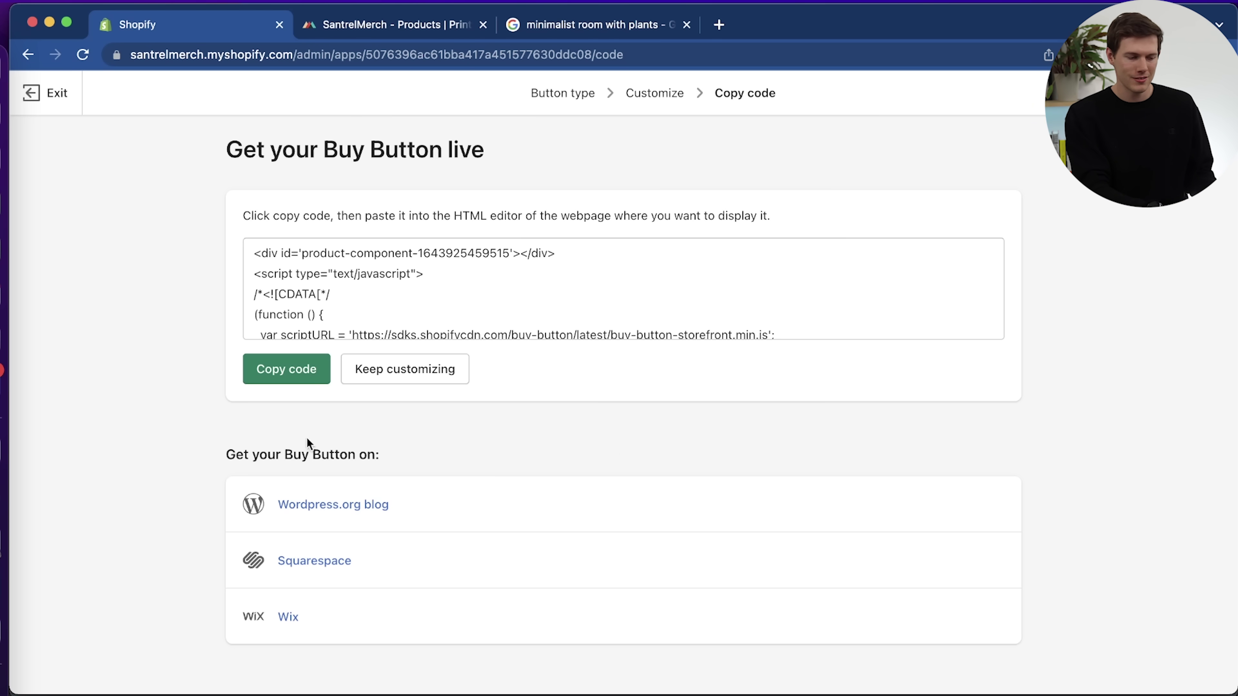
{"action": "left_click", "coordinate": [508, 313]}
{"action": "scroll", "coordinate": [509, 313], "scroll_direction": "down", "scroll_amount": 5}
{"action": "scroll", "coordinate": [509, 313], "scroll_direction": "down", "scroll_amount": 10}
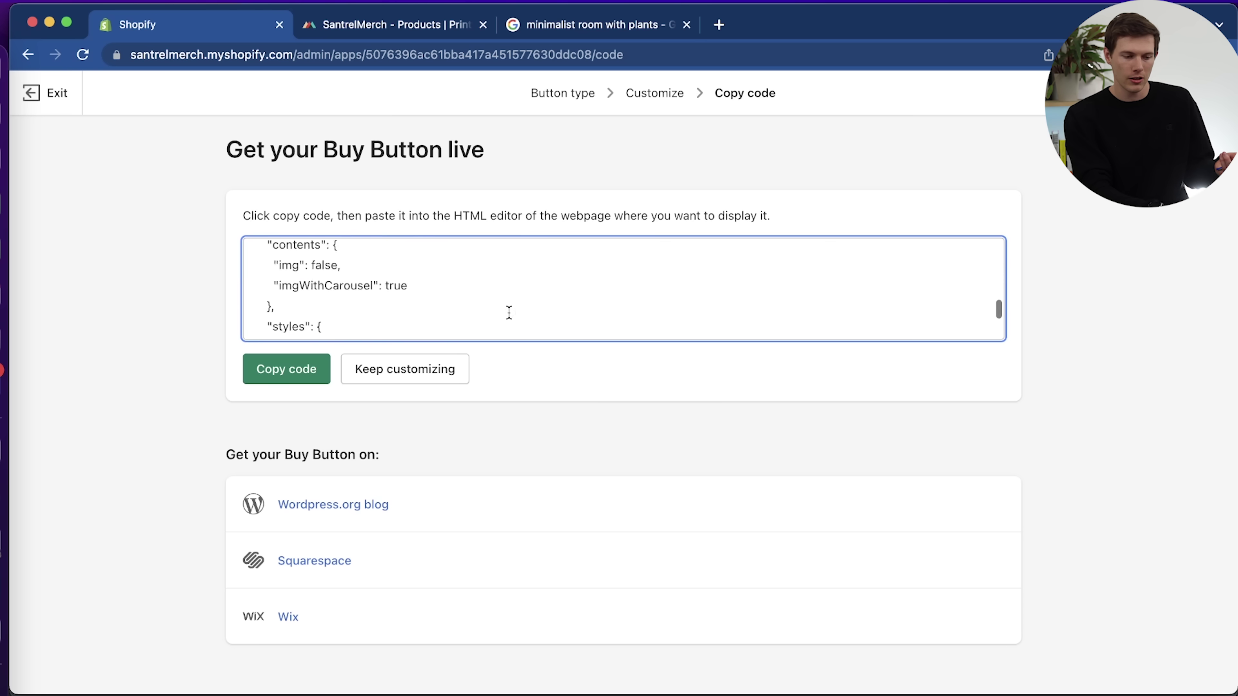
{"action": "scroll", "coordinate": [508, 313], "scroll_direction": "up", "scroll_amount": 20}
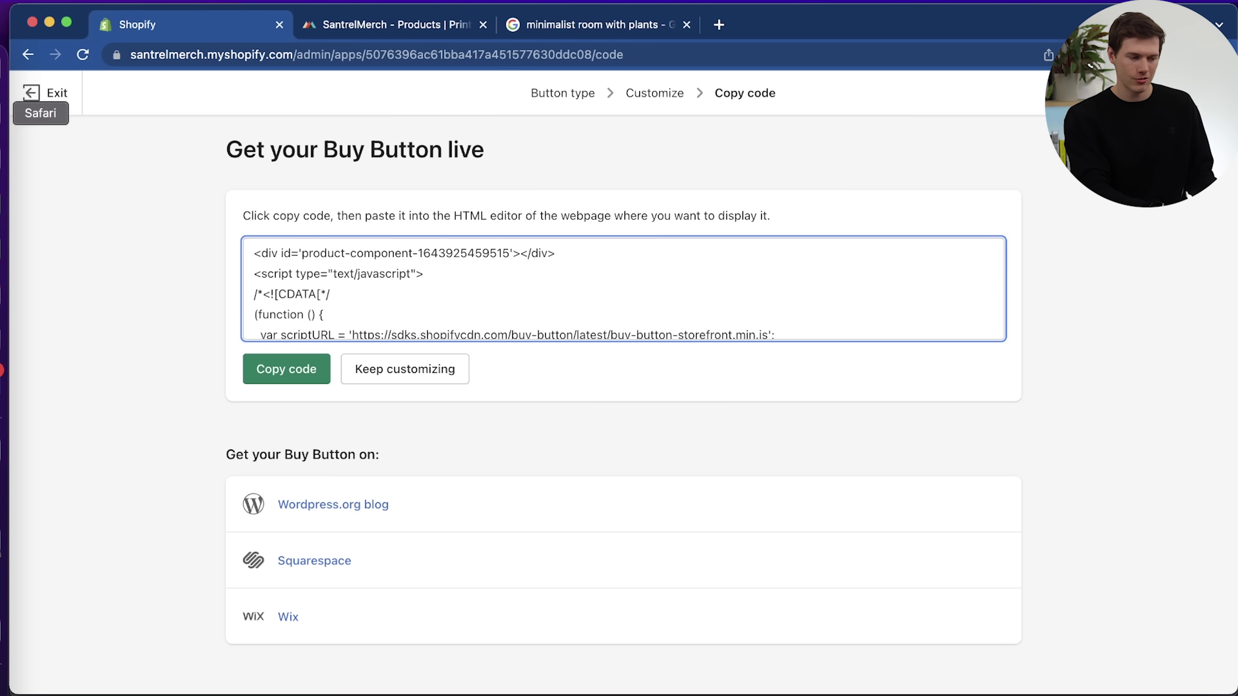
{"action": "left_click", "coordinate": [276, 371]}
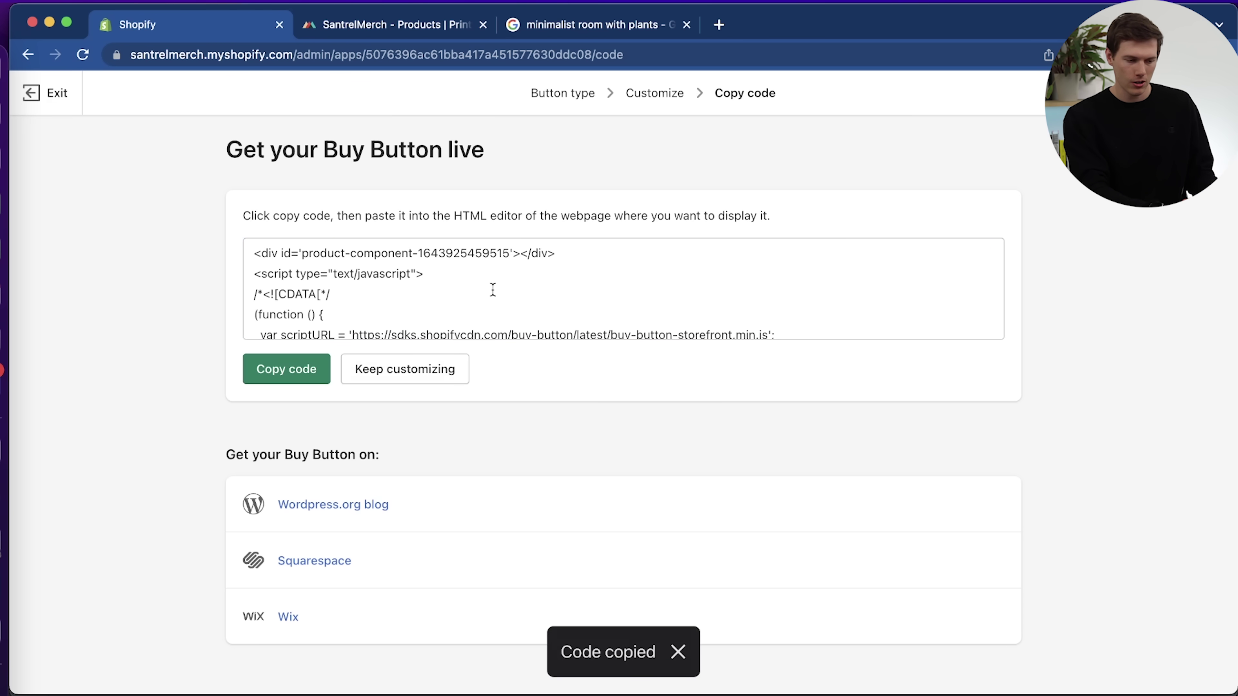
{"action": "left_click", "coordinate": [48, 95]}
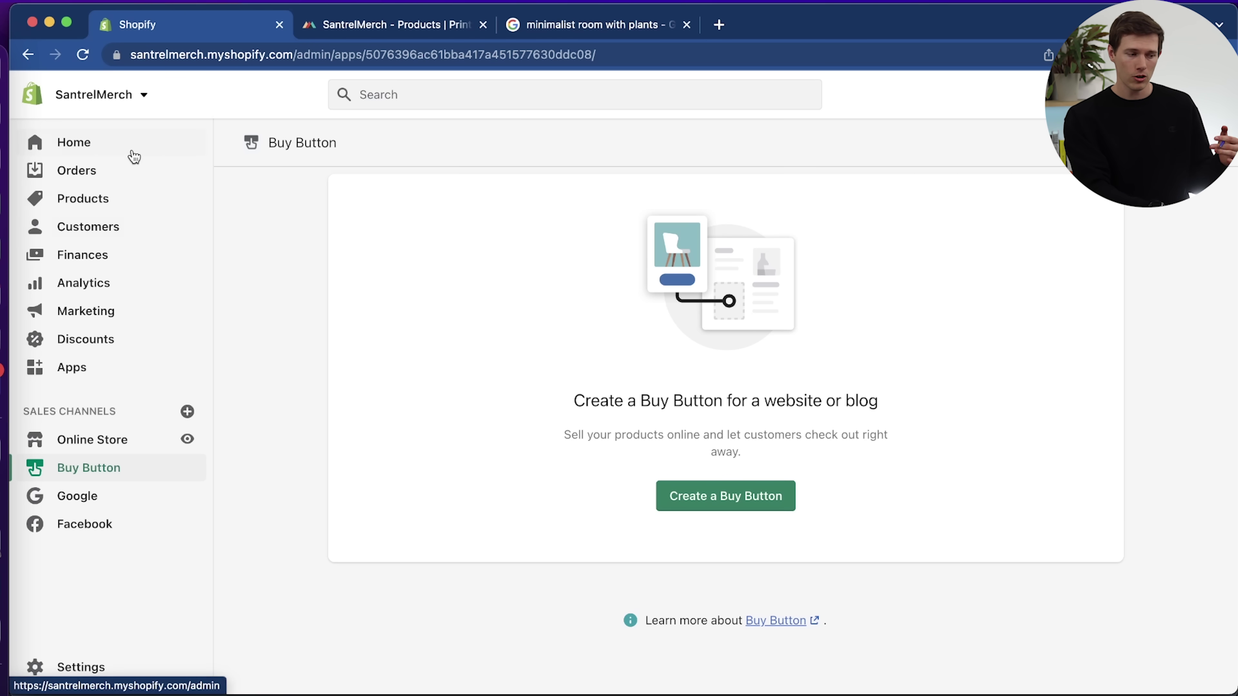
Visit Home, Orders, Products and Collections, ending on the Gift cards page.
{"action": "left_click", "coordinate": [113, 144]}
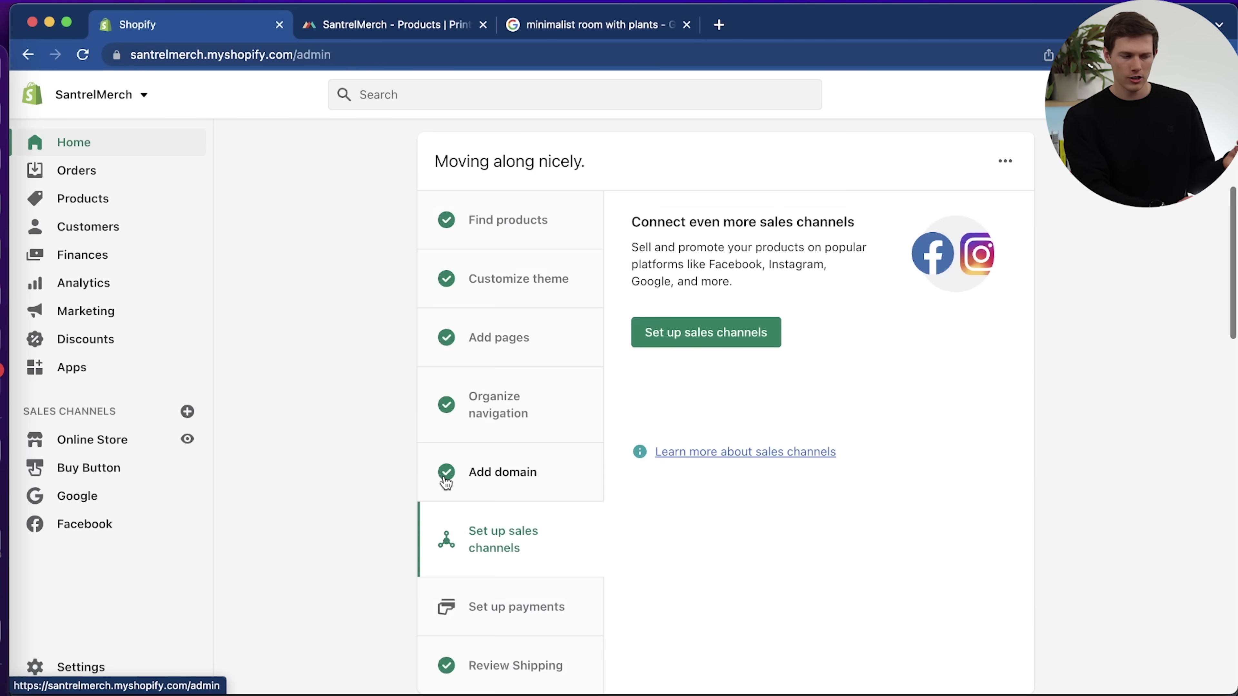
{"action": "left_click", "coordinate": [92, 171]}
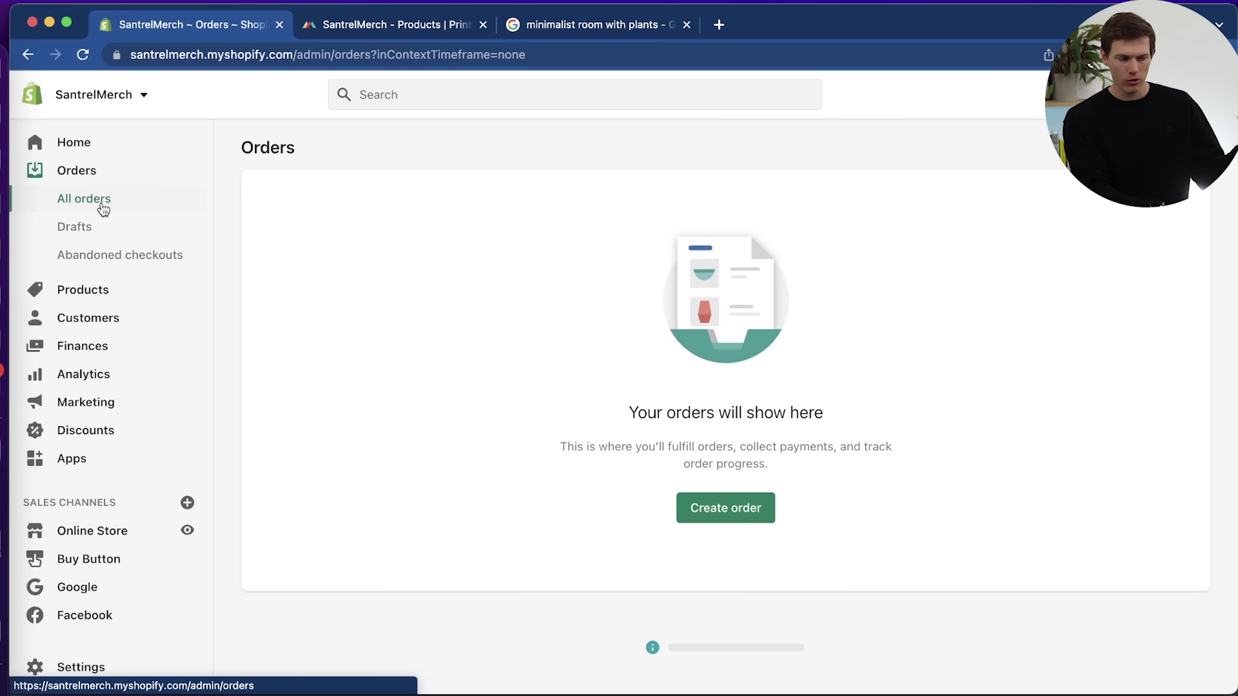
{"action": "left_click", "coordinate": [108, 289]}
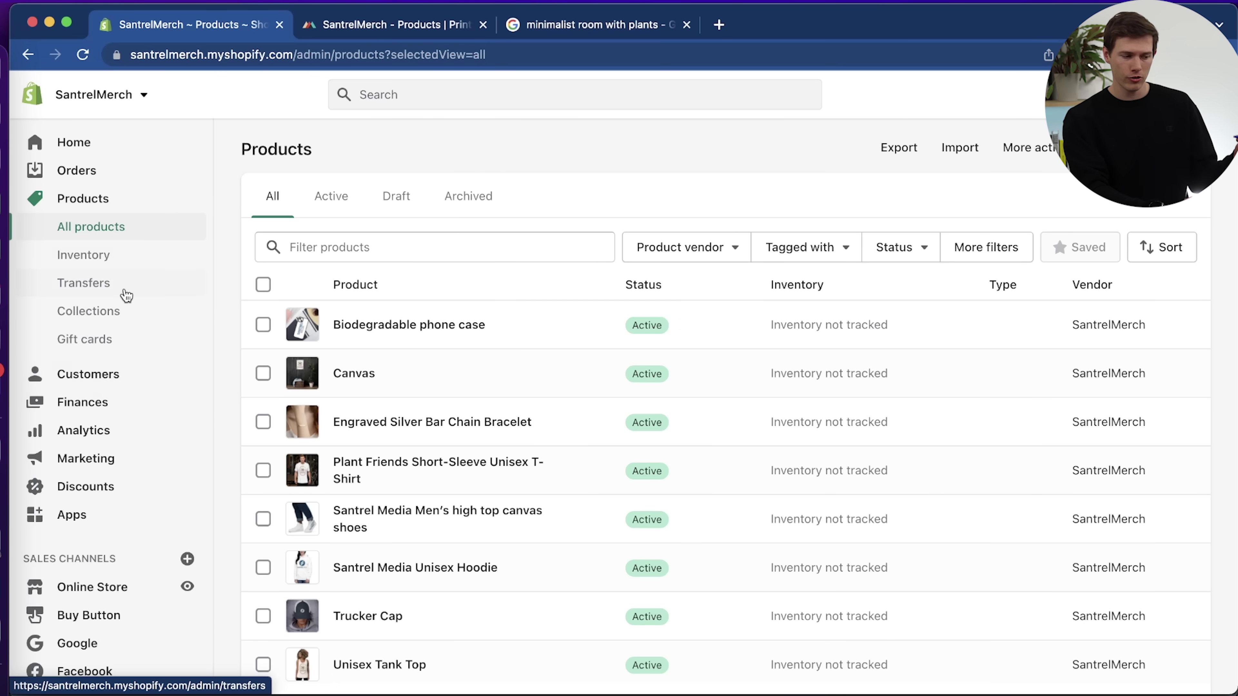
{"action": "left_click", "coordinate": [137, 316]}
{"action": "left_click", "coordinate": [140, 345]}
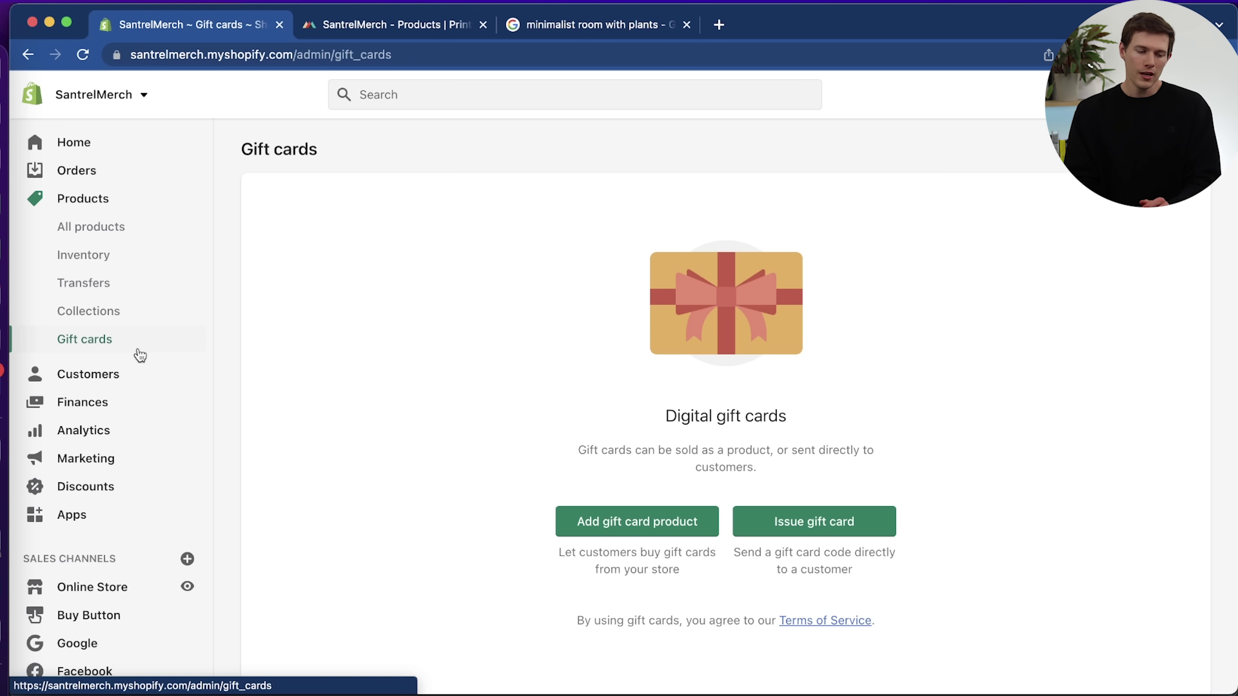
{"action": "scroll", "coordinate": [897, 501], "scroll_direction": "down", "scroll_amount": 3}
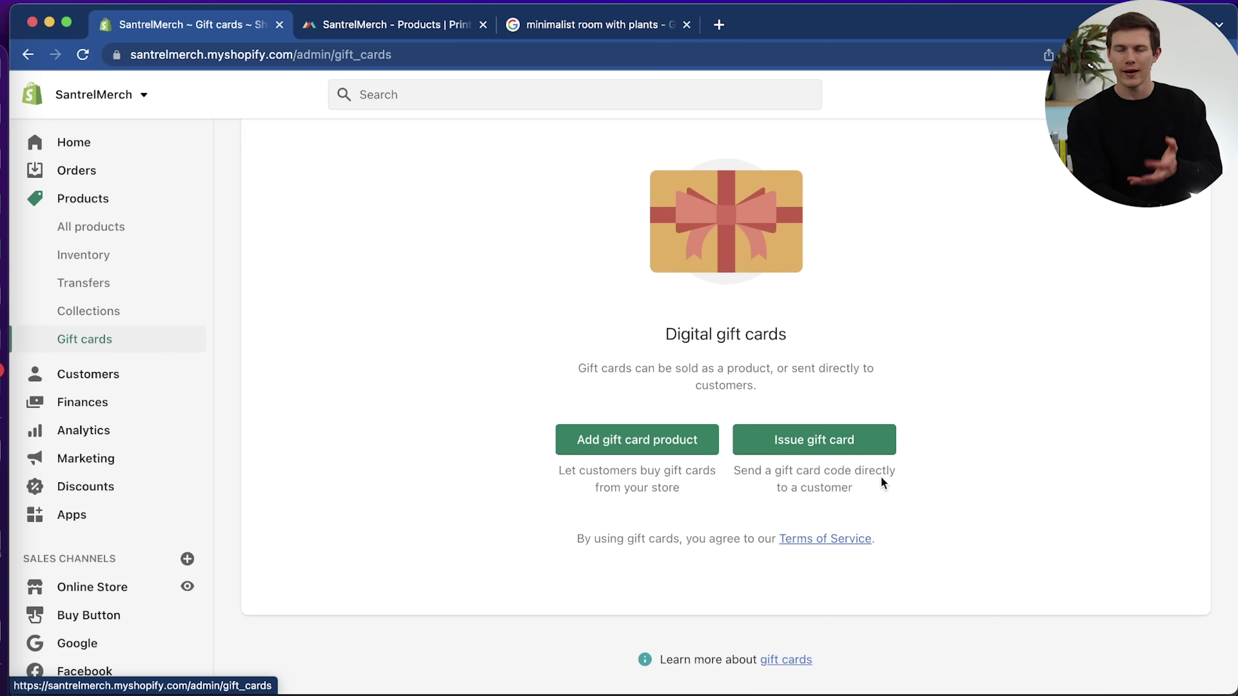
{"action": "scroll", "coordinate": [948, 503], "scroll_direction": "up", "scroll_amount": 2}
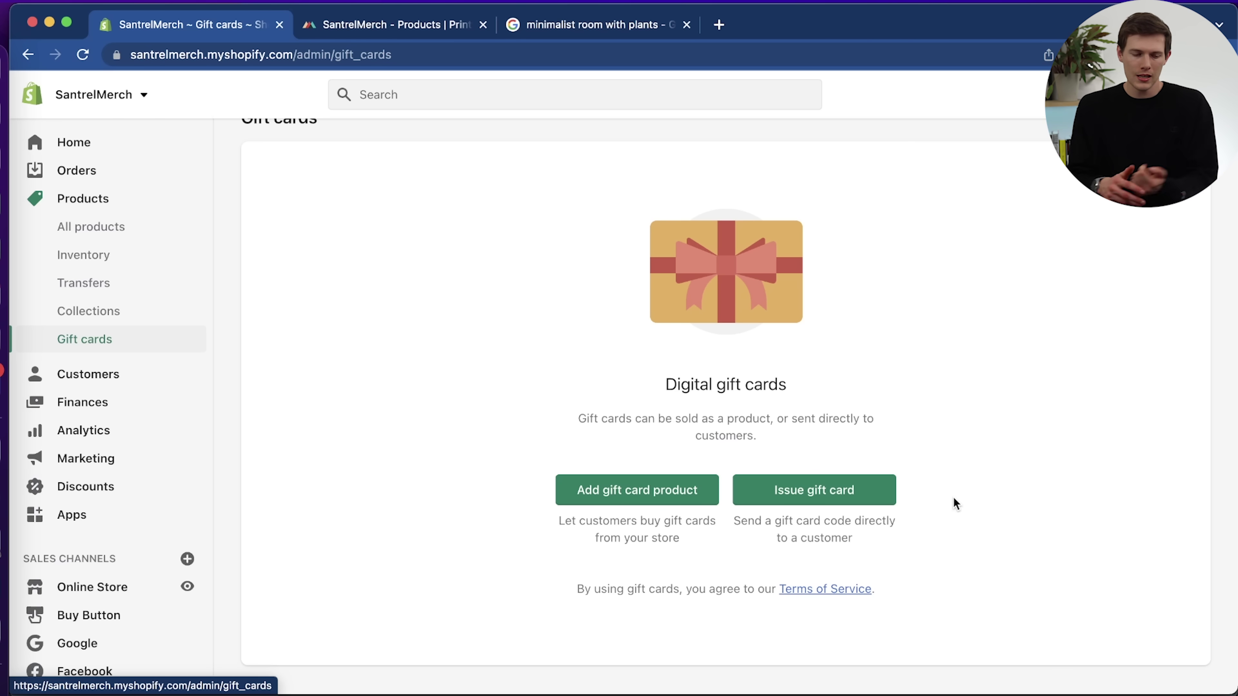
Start a gift card product titled 'Santrel Merch Gift Card' with a pasted lorem ipsum description.
{"action": "left_click", "coordinate": [644, 491]}
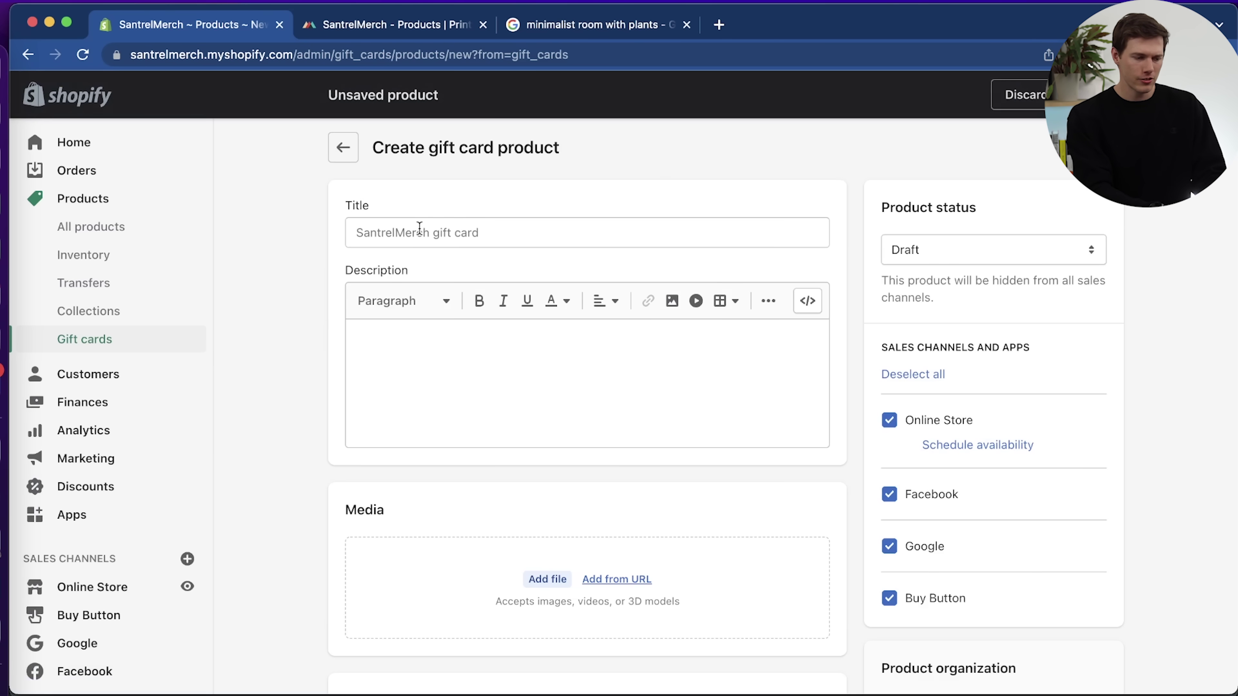
{"action": "left_click", "coordinate": [399, 233]}
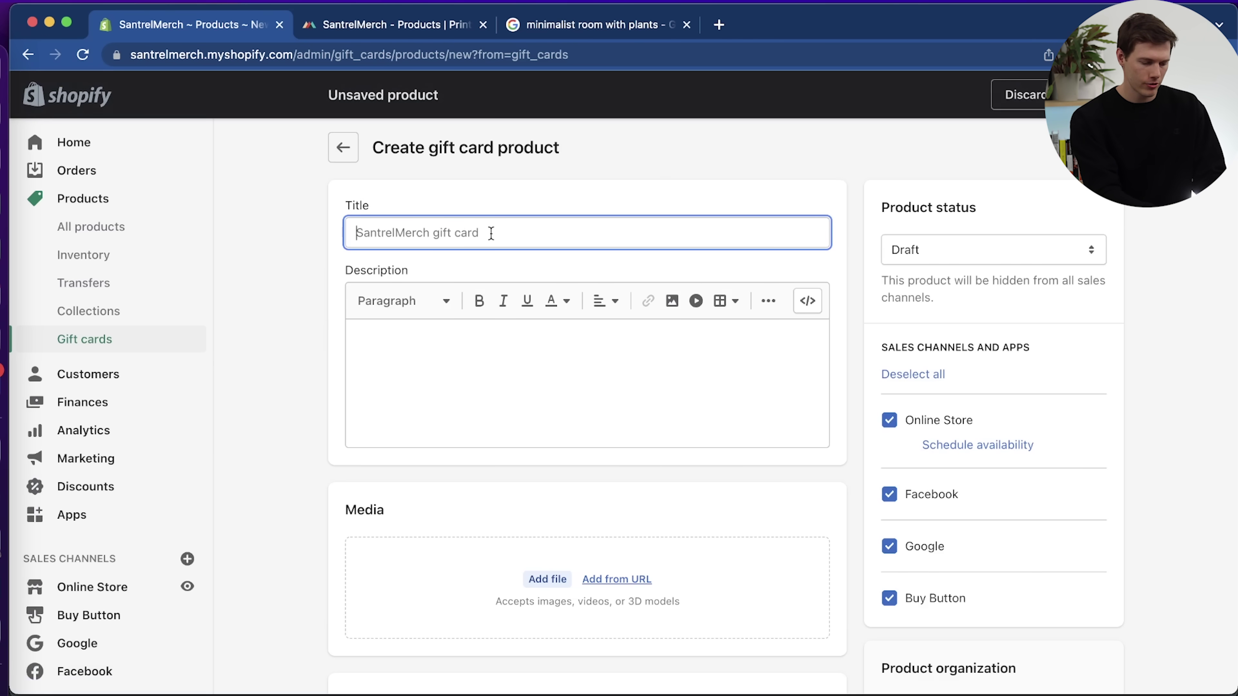
{"action": "type", "text": "Santrel Merch "}
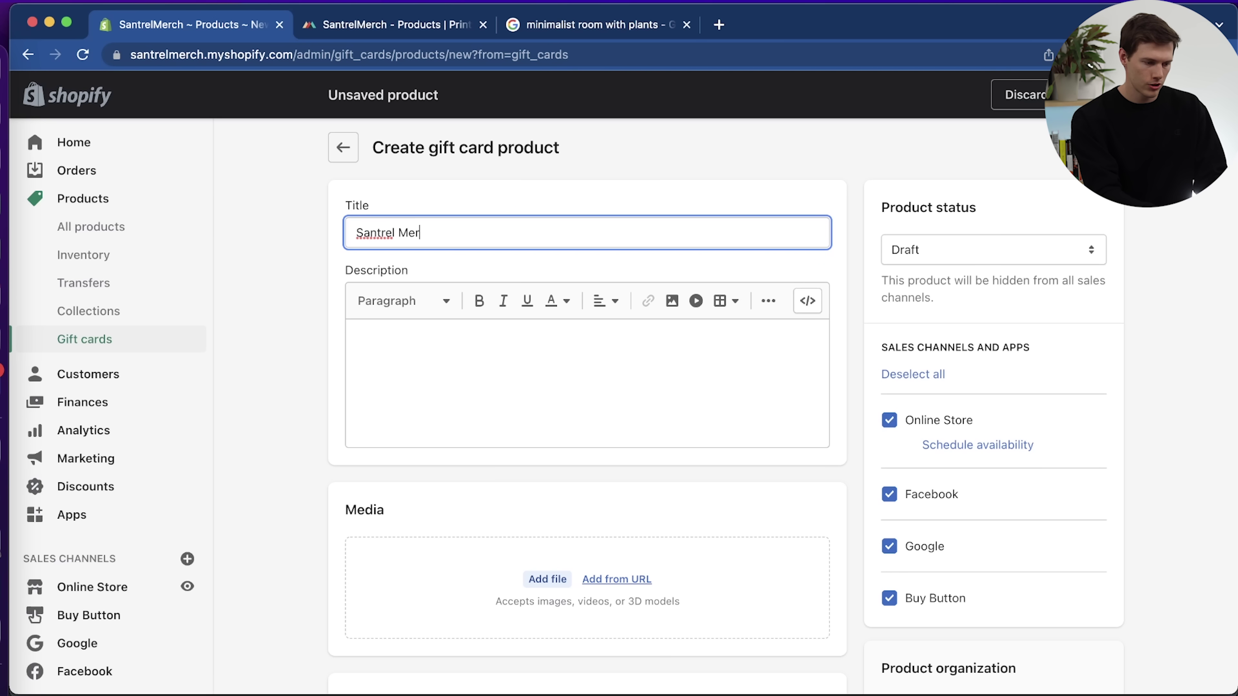
{"action": "type", "text": "Gift"}
{"action": "type", "text": "Card"}
{"action": "left_click", "coordinate": [422, 368]}
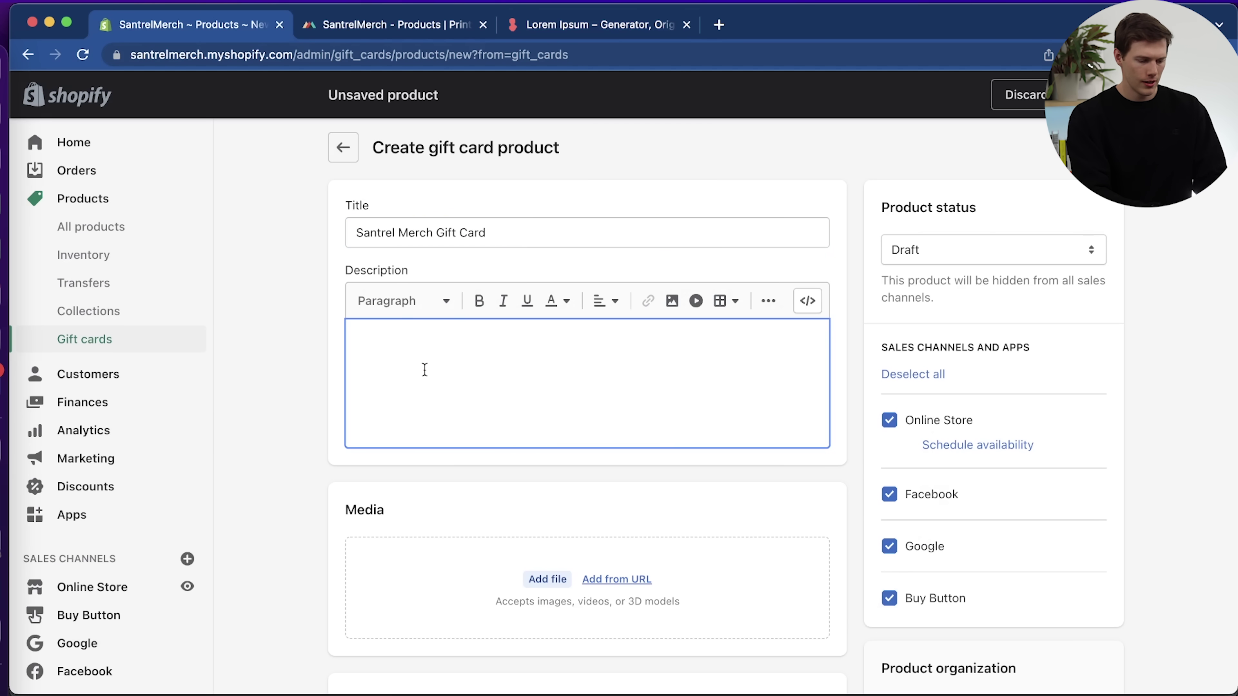
{"action": "key", "text": "super+v"}
{"action": "scroll", "coordinate": [443, 385], "scroll_direction": "down", "scroll_amount": 5}
Upload Houeplants.png as the gift card's image.
{"action": "left_click", "coordinate": [459, 463]}
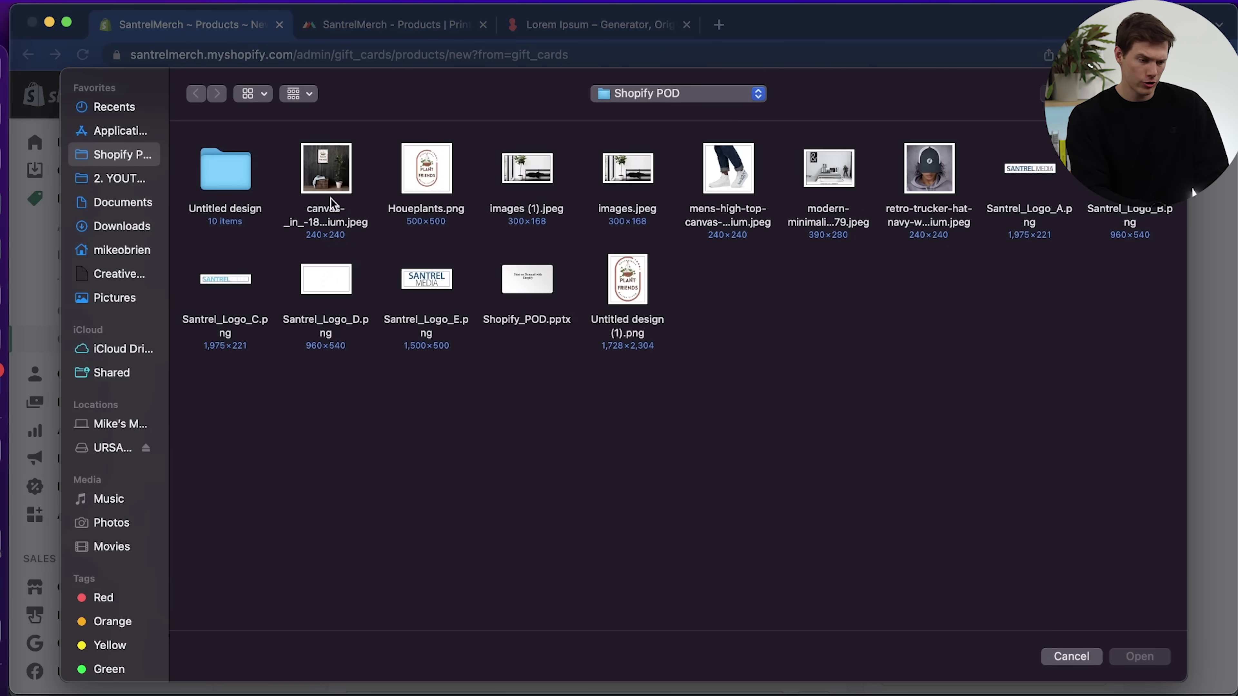
{"action": "left_click", "coordinate": [418, 178]}
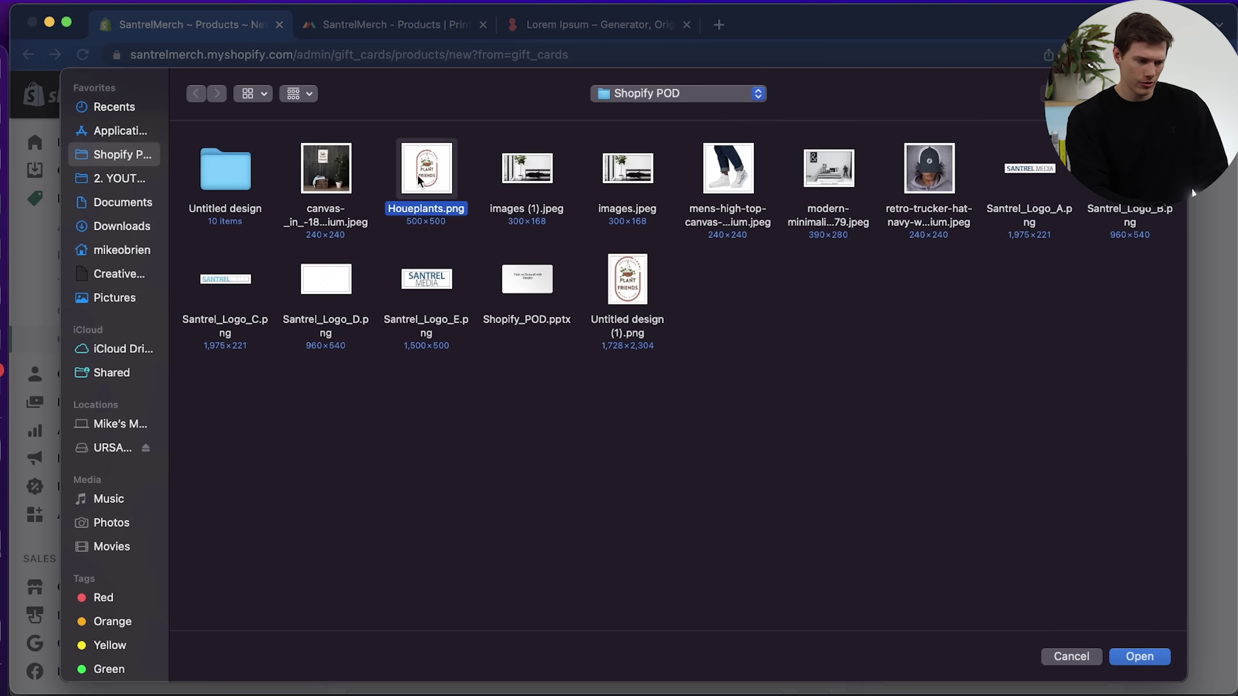
{"action": "left_click", "coordinate": [1140, 656]}
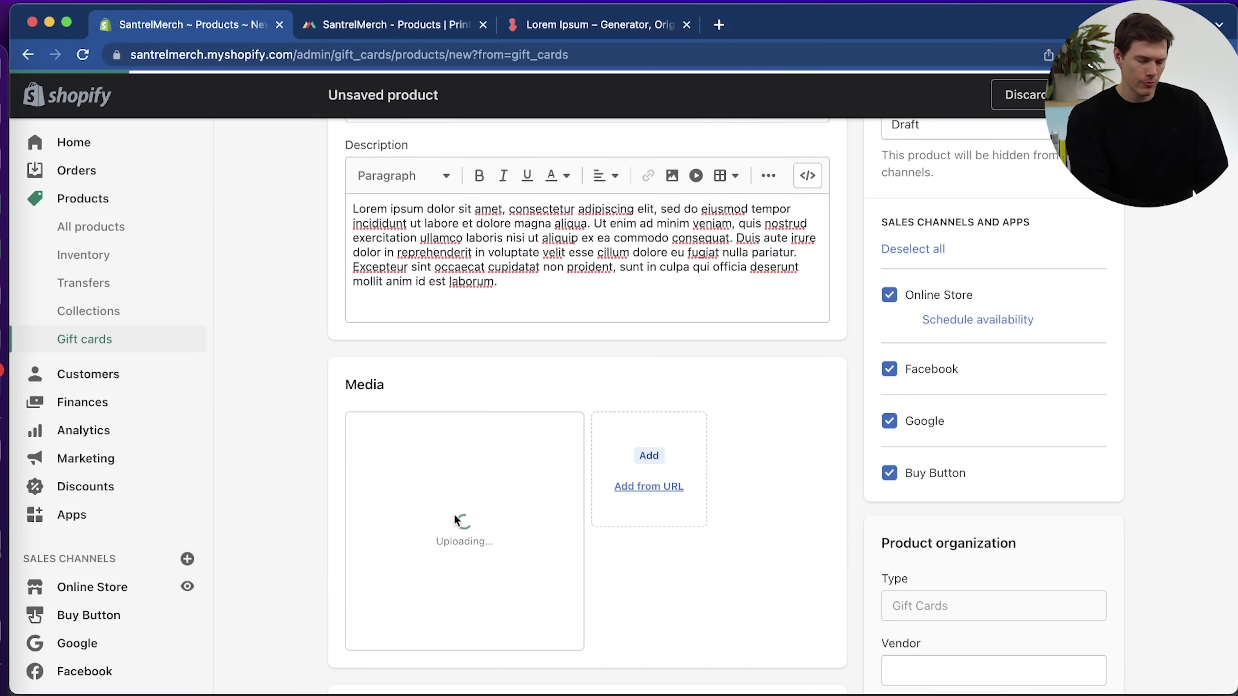
{"action": "scroll", "coordinate": [456, 521], "scroll_direction": "down", "scroll_amount": 5}
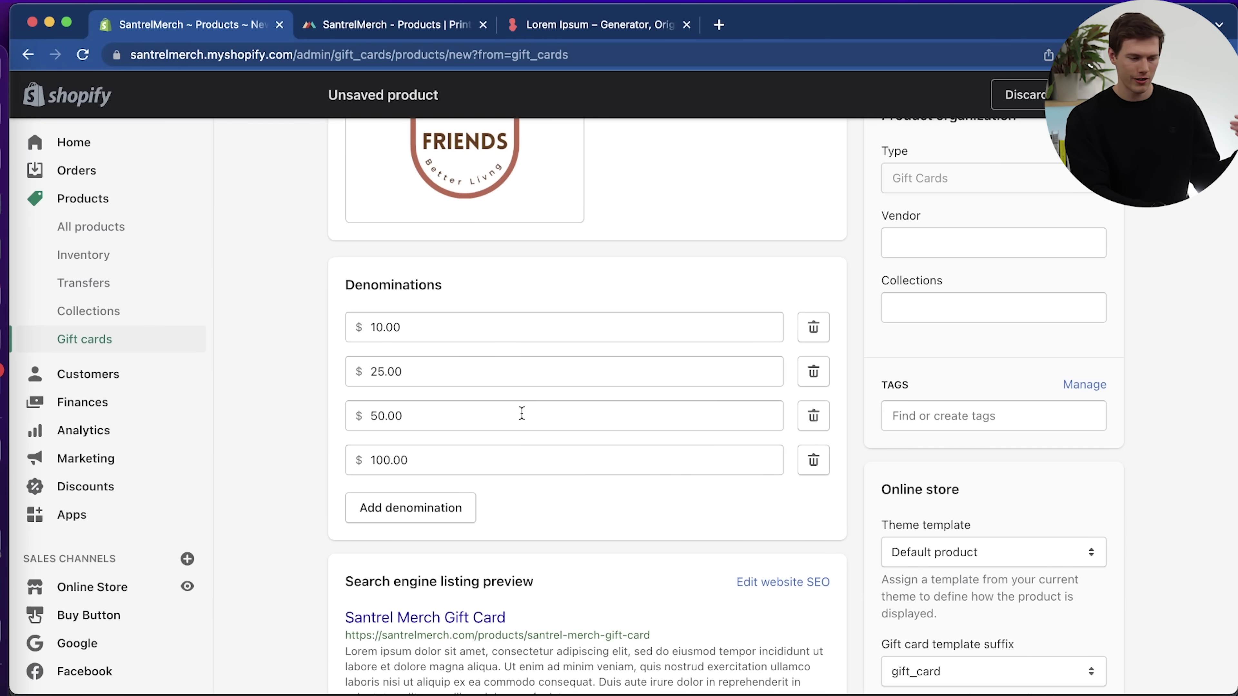
{"action": "scroll", "coordinate": [566, 512], "scroll_direction": "down", "scroll_amount": 3}
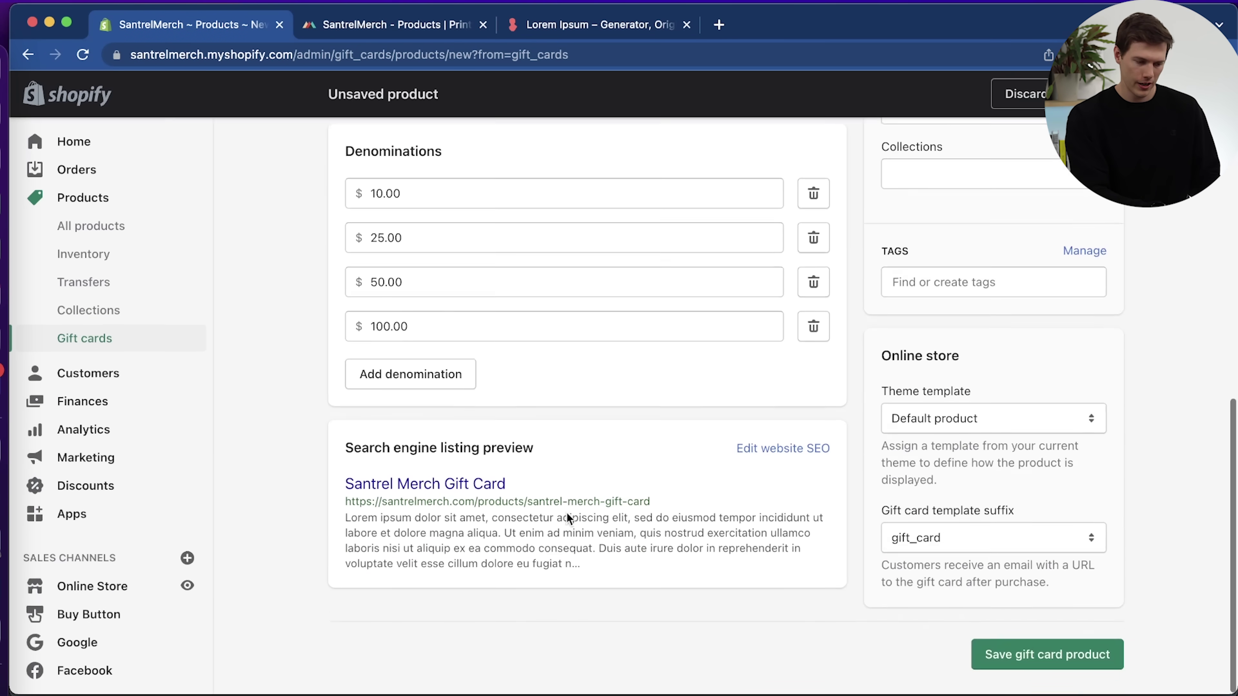
Set the search listing page title to 'Santrel Merch Gift Card' and save the product.
{"action": "left_click", "coordinate": [804, 459]}
{"action": "type", "text": "|| Sant"}
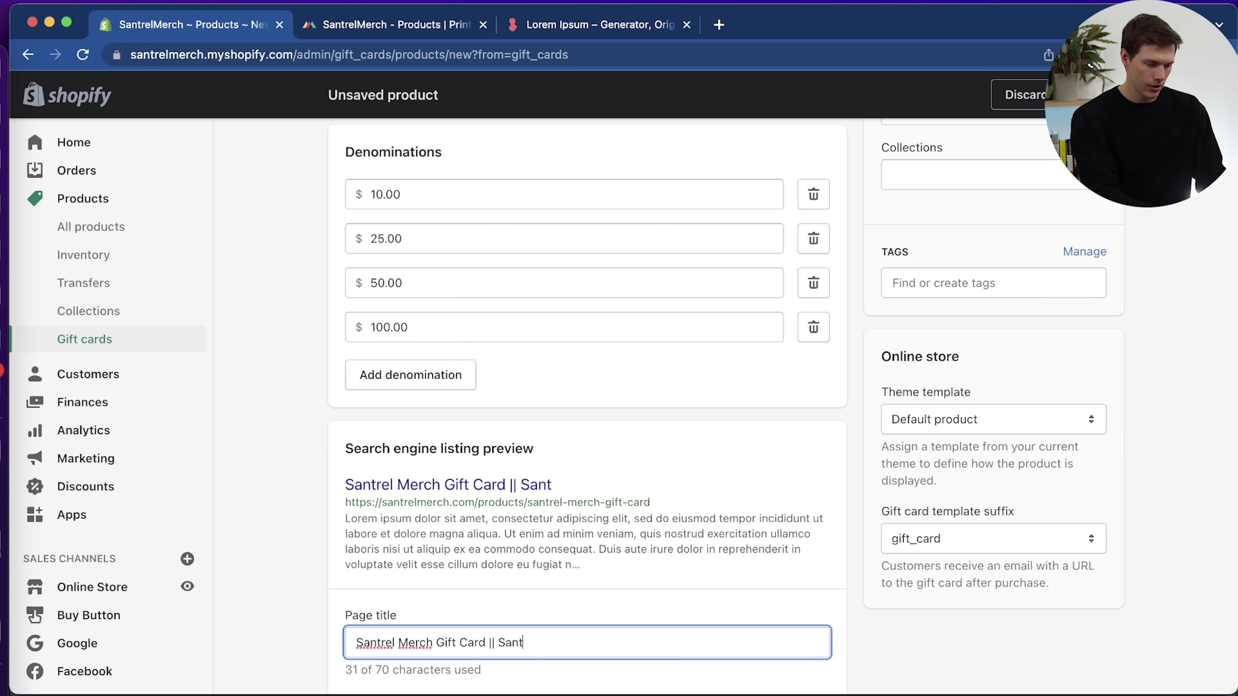
{"action": "type", "text": "rel Merch"}
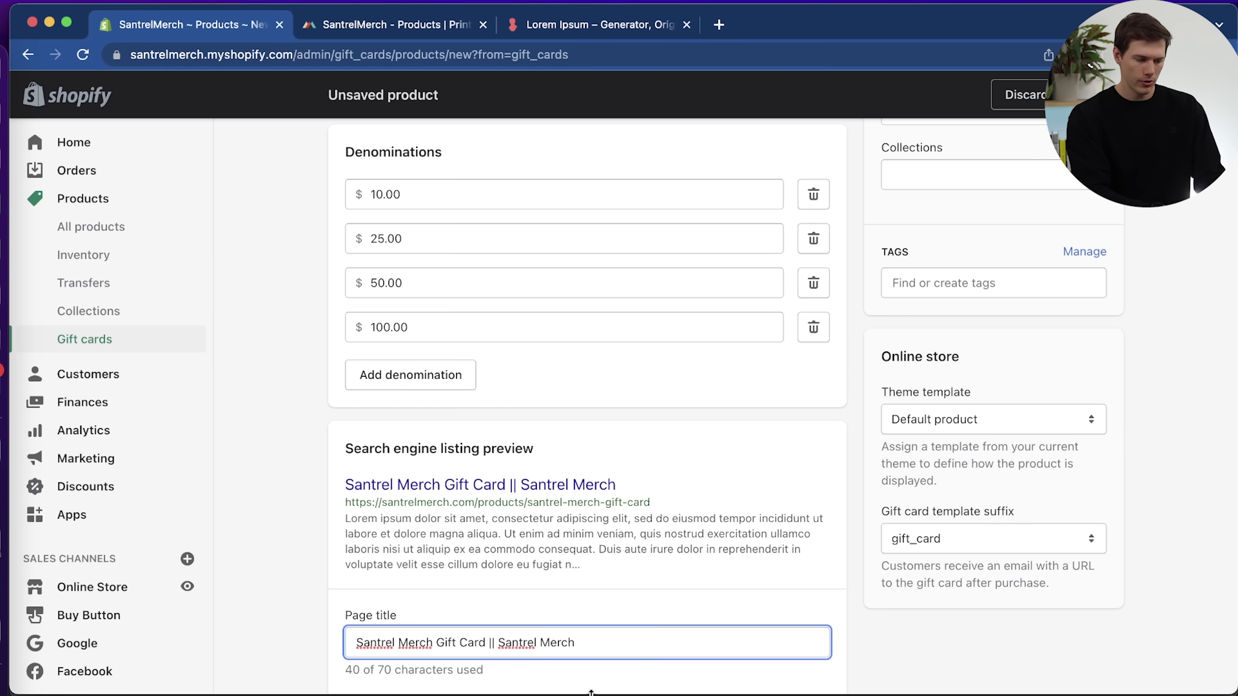
{"action": "left_click_drag", "start_coordinate": [512, 634], "coordinate": [490, 634]}
{"action": "left_click_drag", "start_coordinate": [596, 635], "coordinate": [485, 641]}
{"action": "key", "text": "BackSpace"}
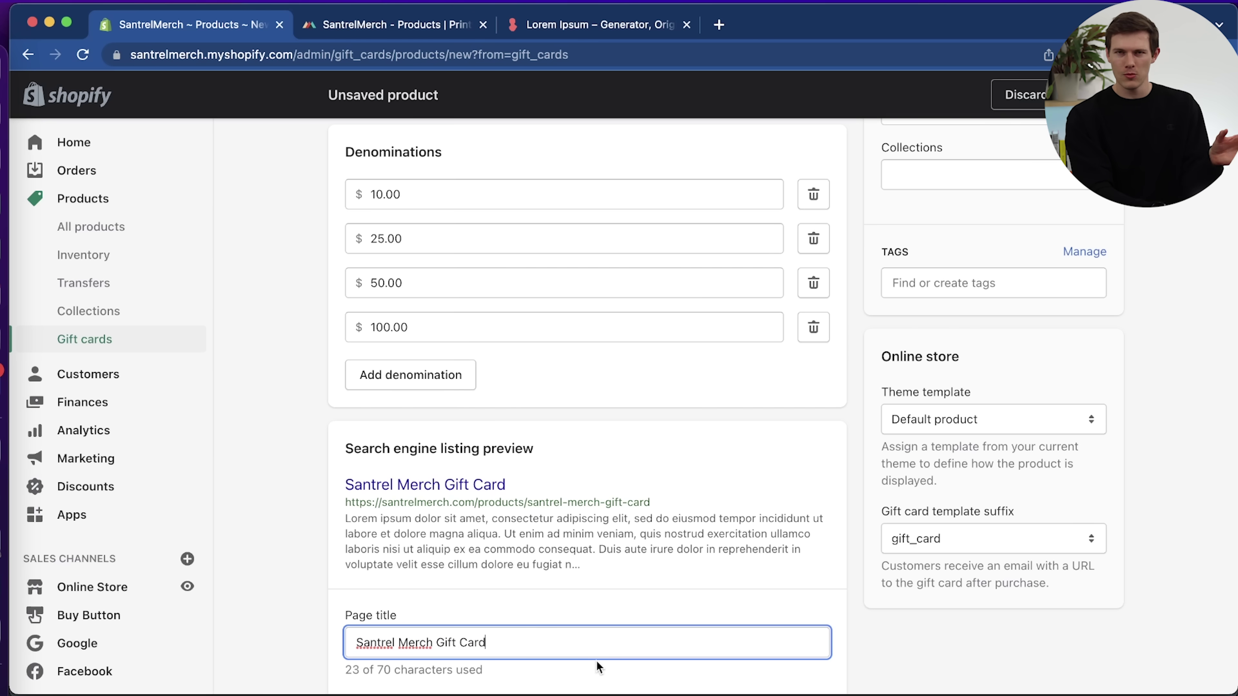
{"action": "scroll", "coordinate": [594, 662], "scroll_direction": "down", "scroll_amount": 6}
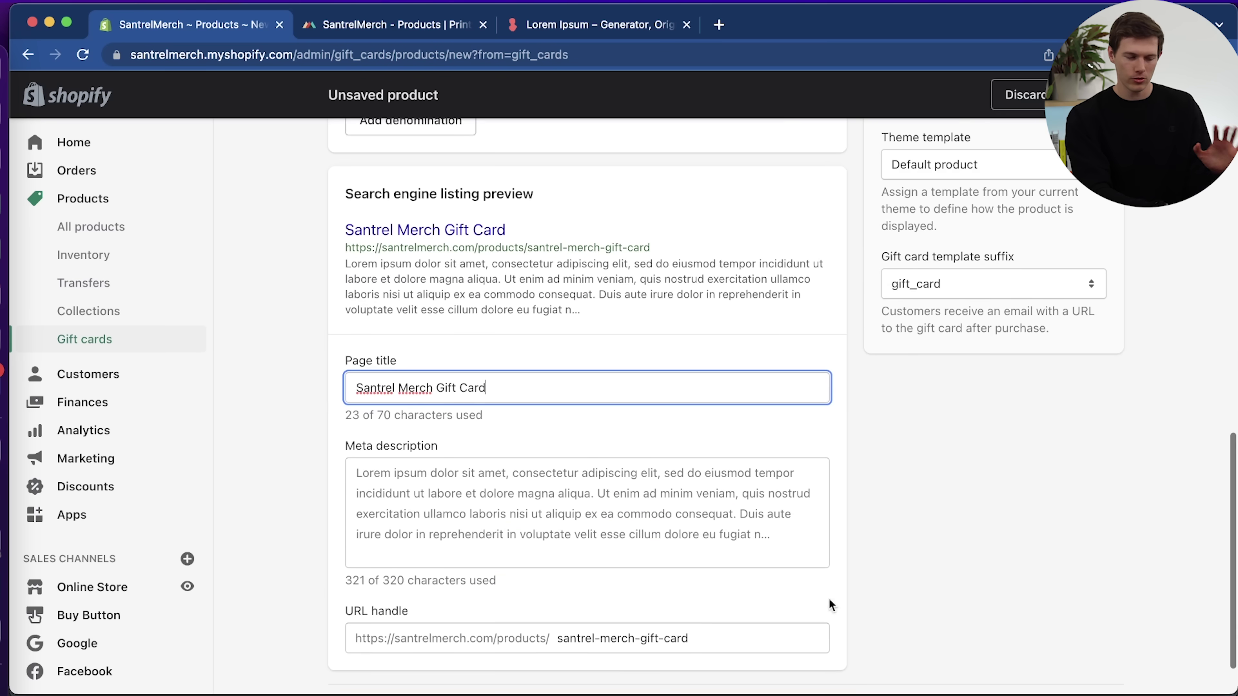
{"action": "scroll", "coordinate": [981, 528], "scroll_direction": "down", "scroll_amount": 1}
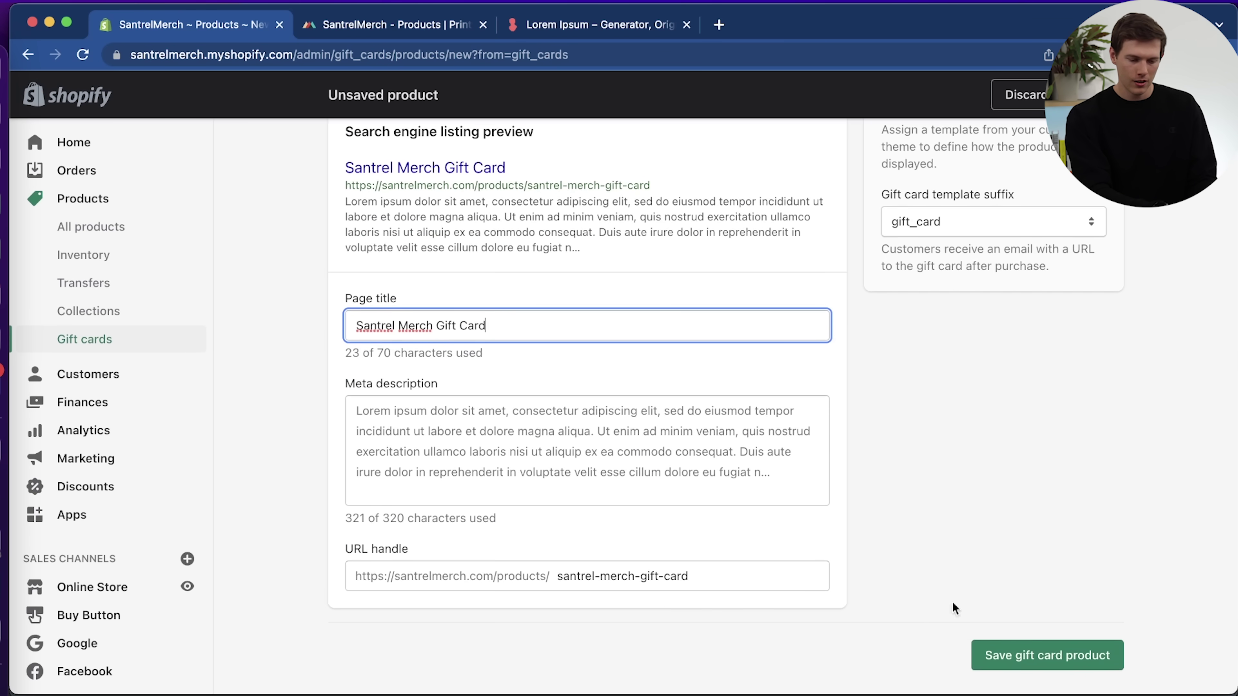
{"action": "left_click", "coordinate": [1025, 645]}
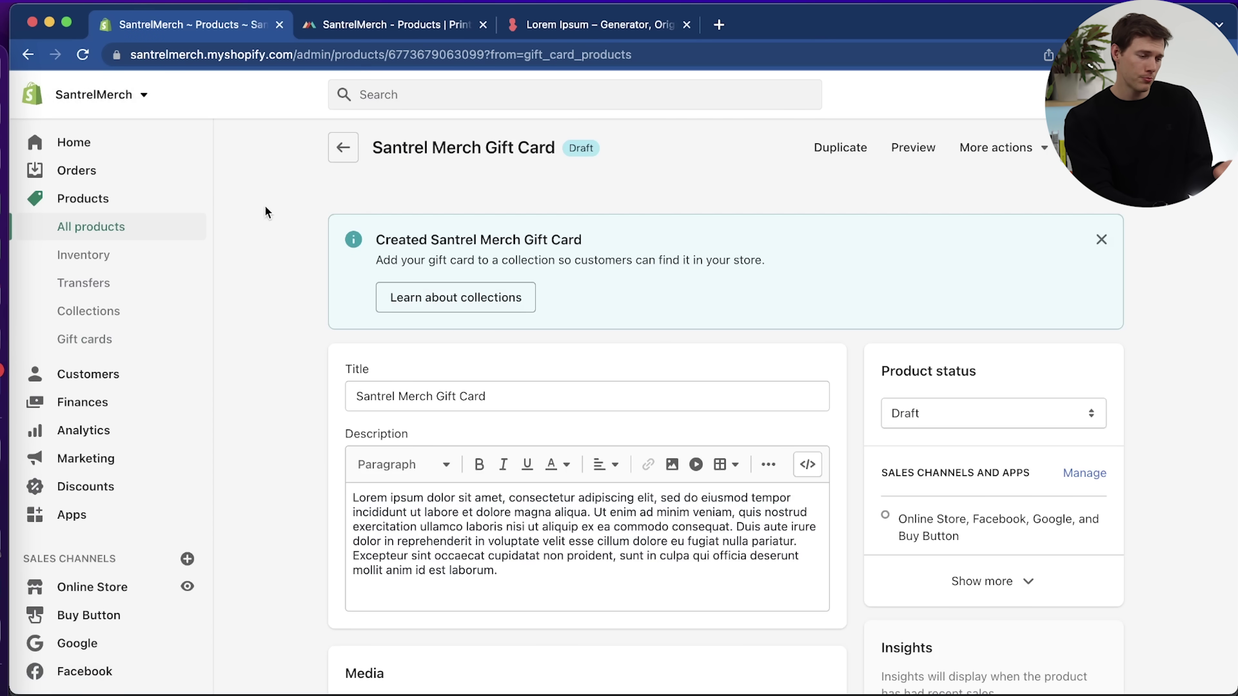
Switch between Customers and Finances twice, then visit Analytics and land on Marketing.
{"action": "left_click", "coordinate": [107, 375]}
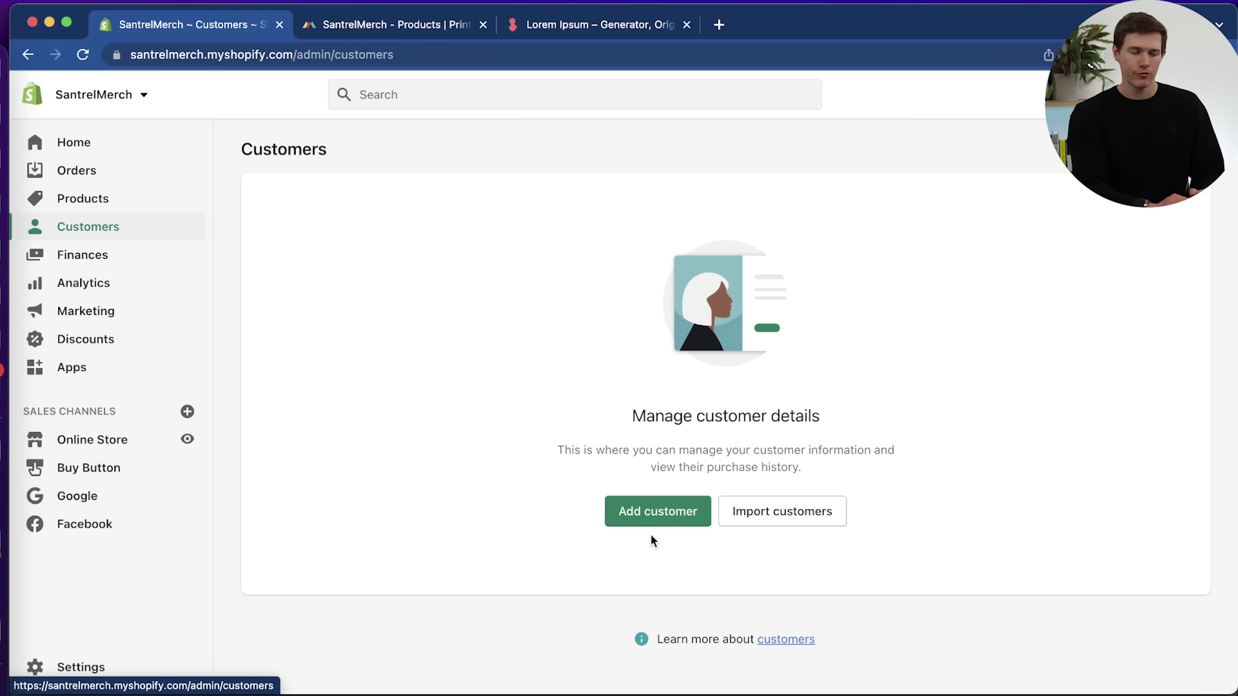
{"action": "left_click", "coordinate": [95, 254]}
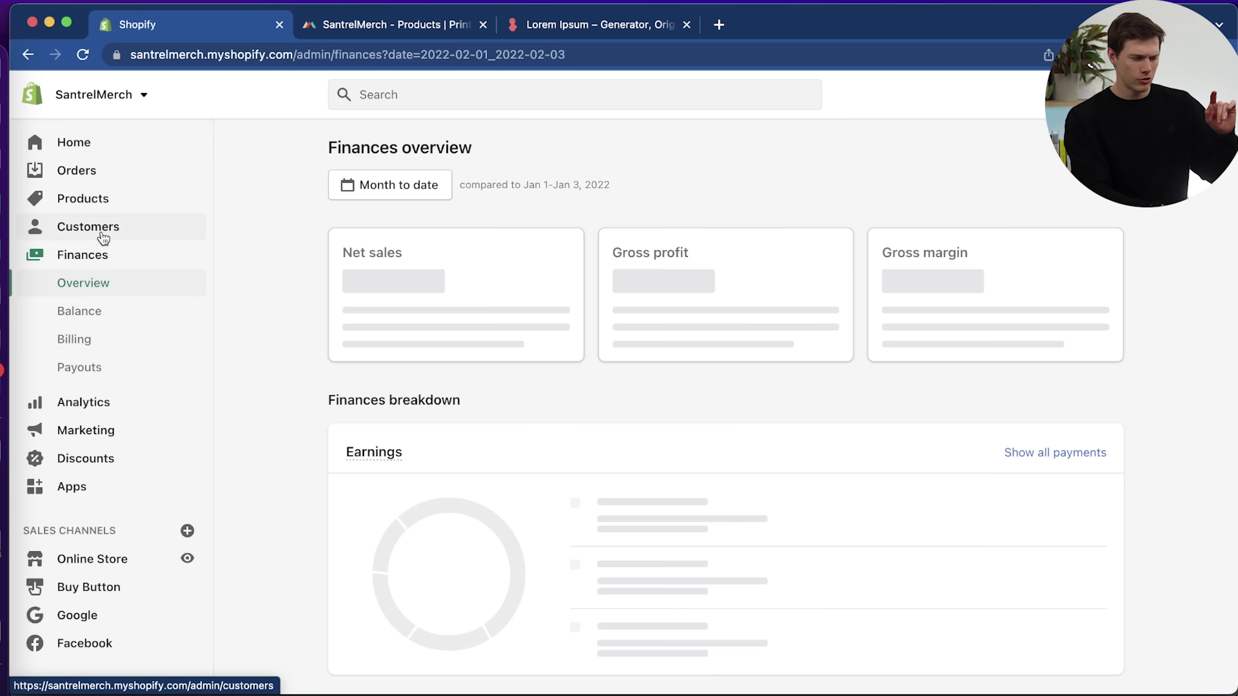
{"action": "left_click", "coordinate": [102, 237]}
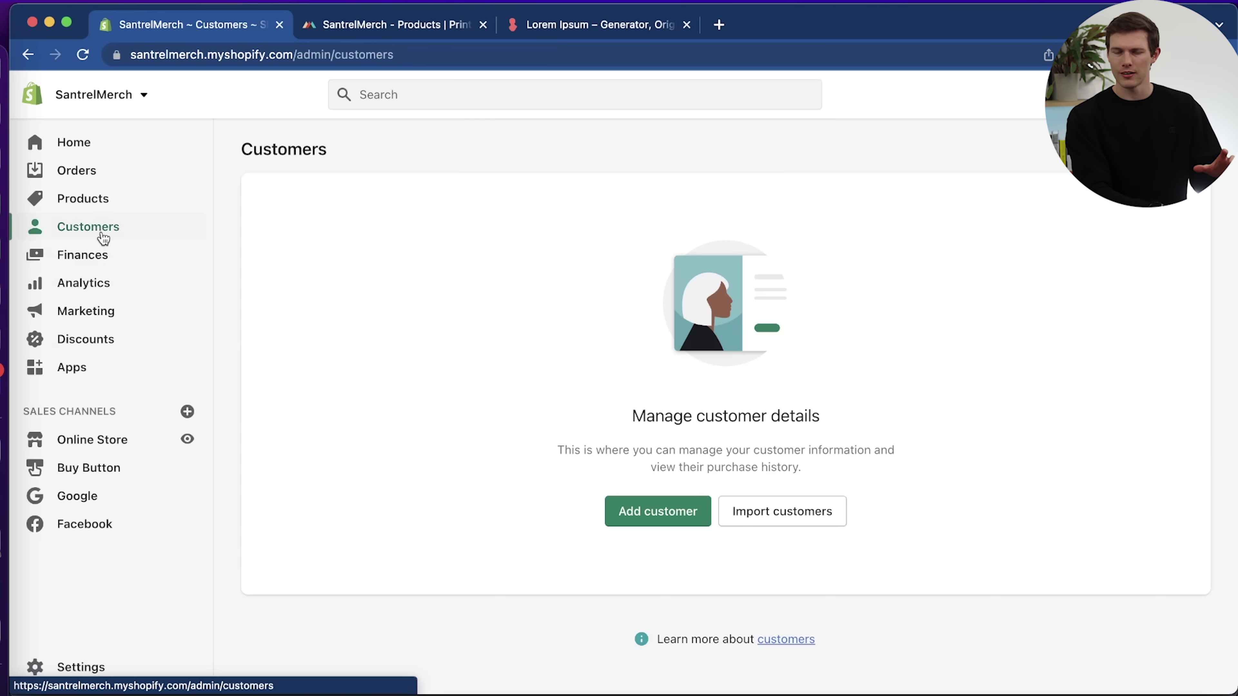
{"action": "left_click", "coordinate": [93, 260]}
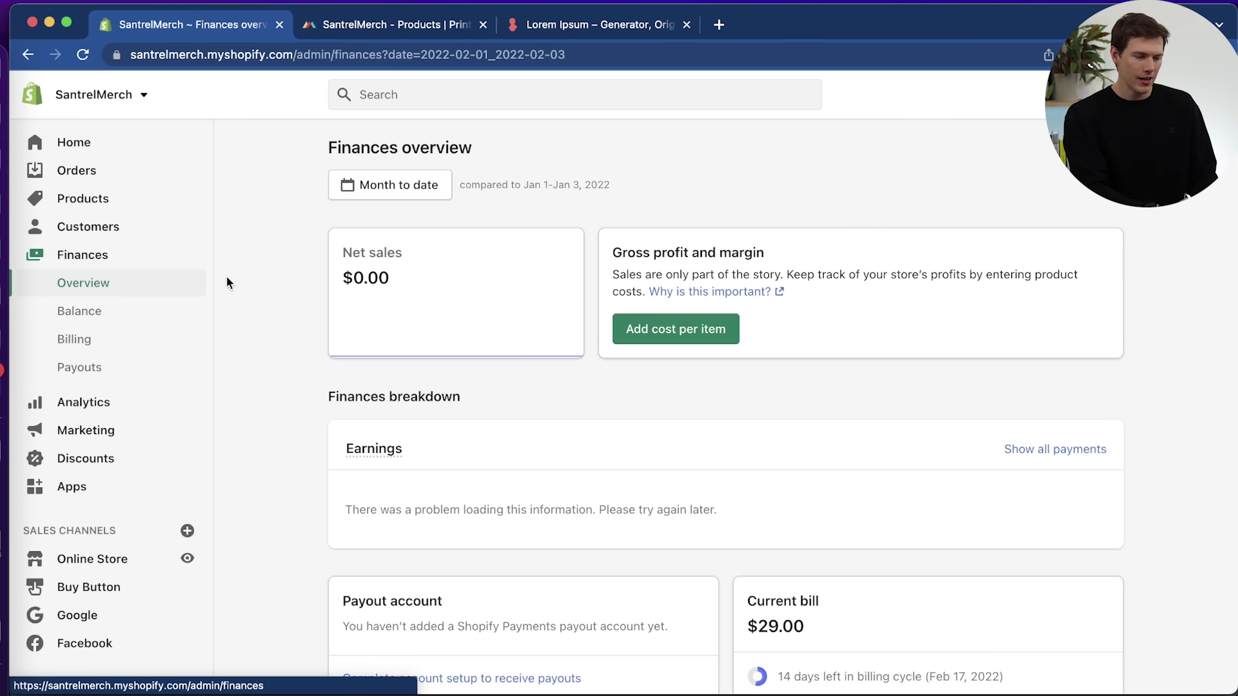
{"action": "left_click", "coordinate": [125, 410]}
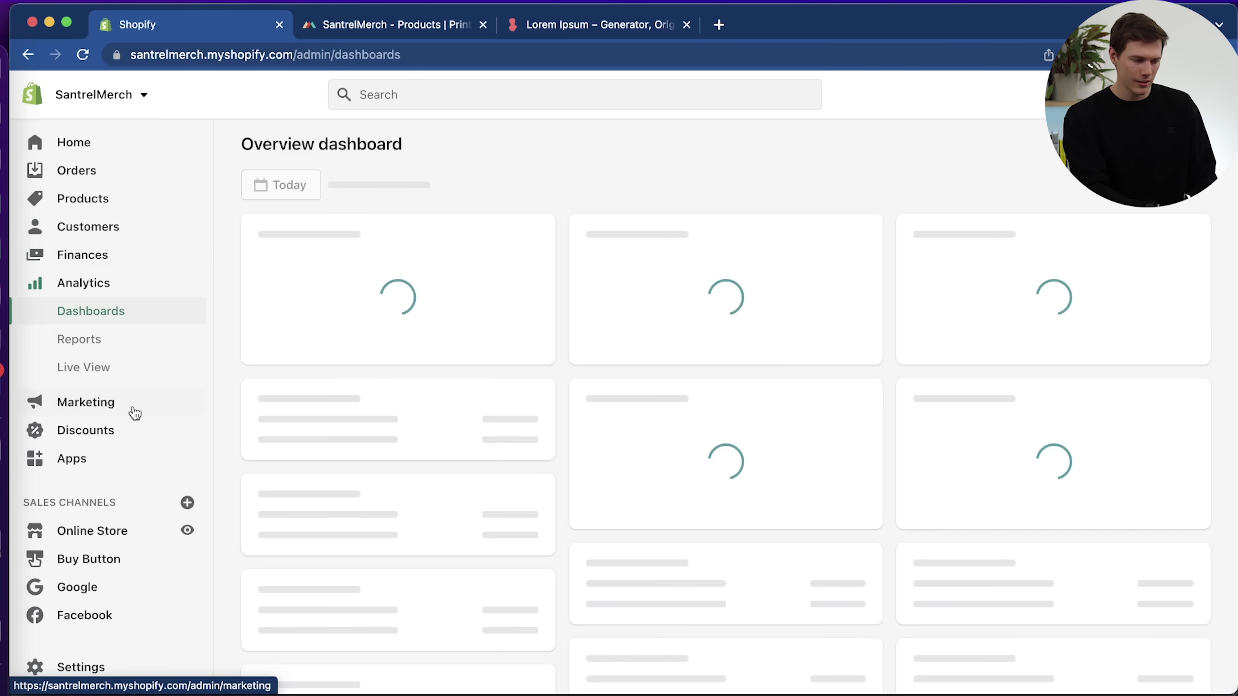
{"action": "left_click", "coordinate": [122, 411]}
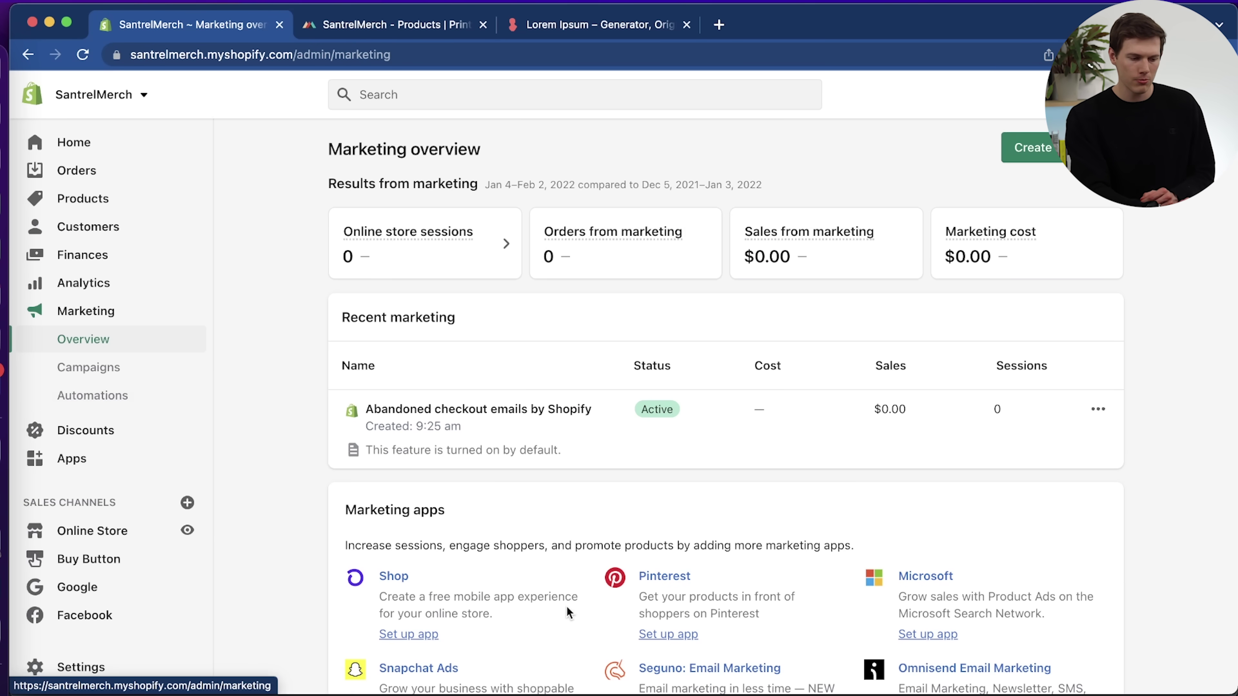
{"action": "scroll", "coordinate": [566, 606], "scroll_direction": "down", "scroll_amount": 3}
Scroll the Marketing overview to the suggested apps: Shop, Pinterest, Snapchat Ads, Omnisend and others.
{"action": "scroll", "coordinate": [566, 613], "scroll_direction": "down", "scroll_amount": 2}
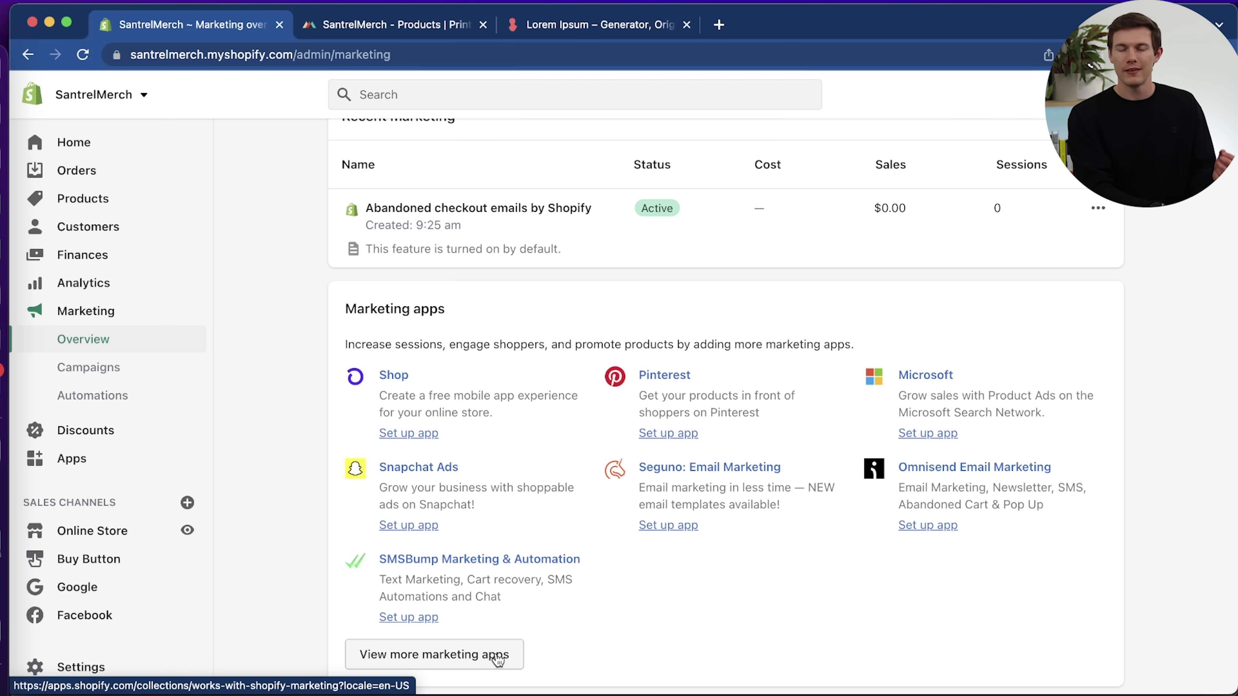
Open the marketing apps collection in a new App Store tab and browse it.
{"action": "left_click", "coordinate": [498, 656]}
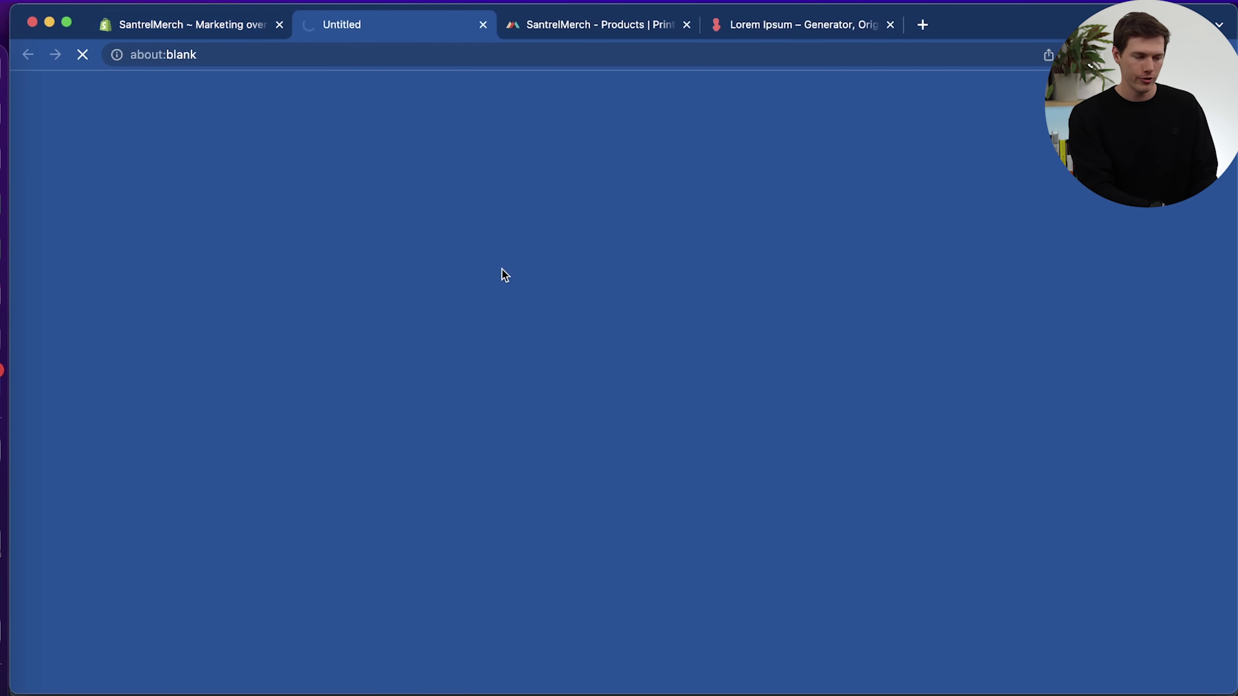
{"action": "left_click", "coordinate": [224, 25]}
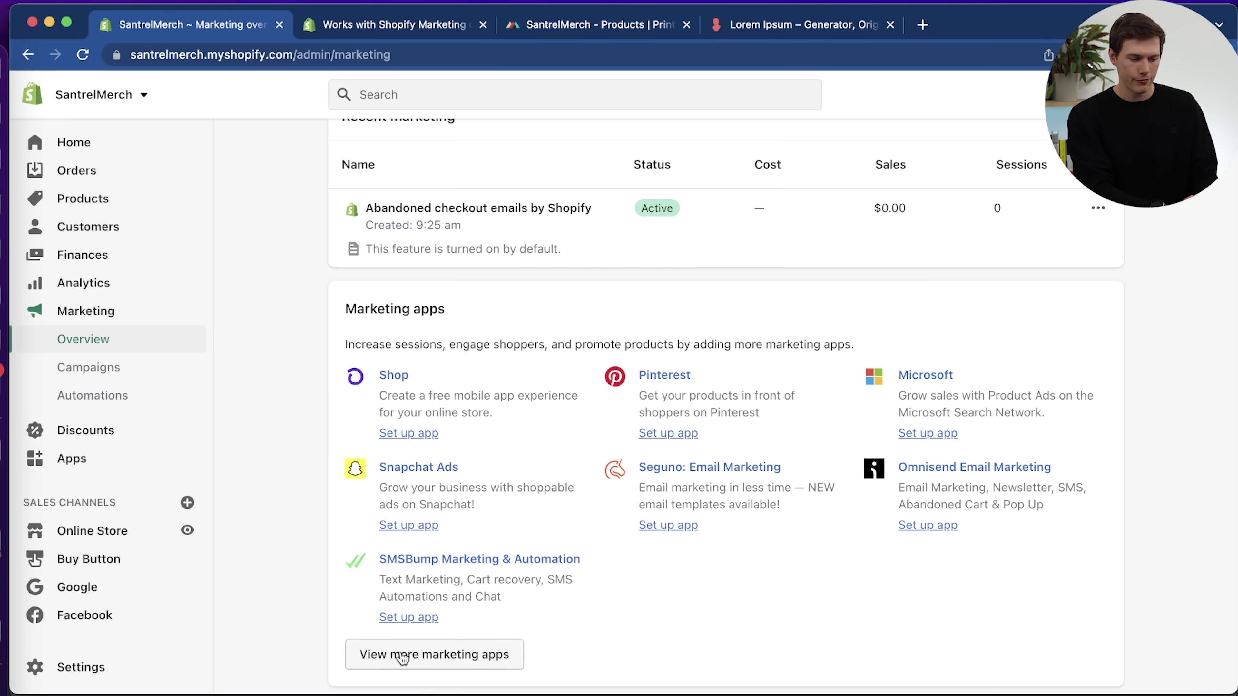
{"action": "left_click", "coordinate": [412, 27]}
{"action": "scroll", "coordinate": [586, 451], "scroll_direction": "down", "scroll_amount": 10}
{"action": "scroll", "coordinate": [586, 451], "scroll_direction": "down", "scroll_amount": 10}
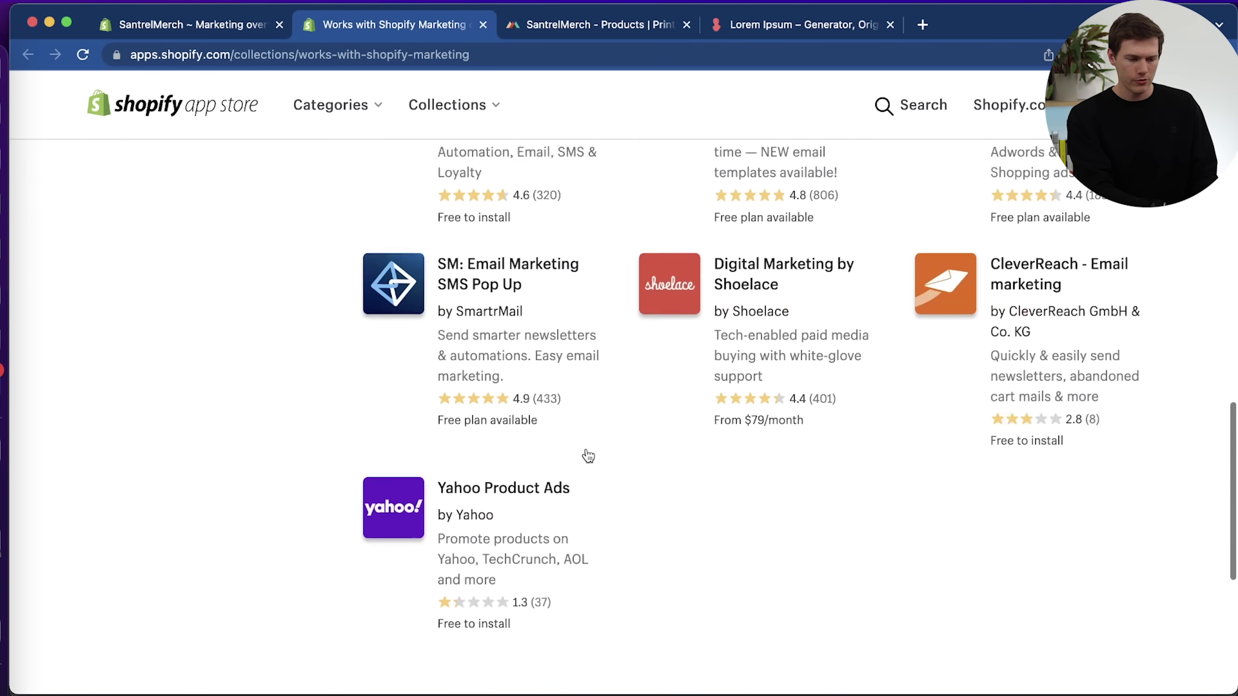
{"action": "scroll", "coordinate": [587, 453], "scroll_direction": "up", "scroll_amount": 5}
{"action": "scroll", "coordinate": [589, 455], "scroll_direction": "up", "scroll_amount": 10}
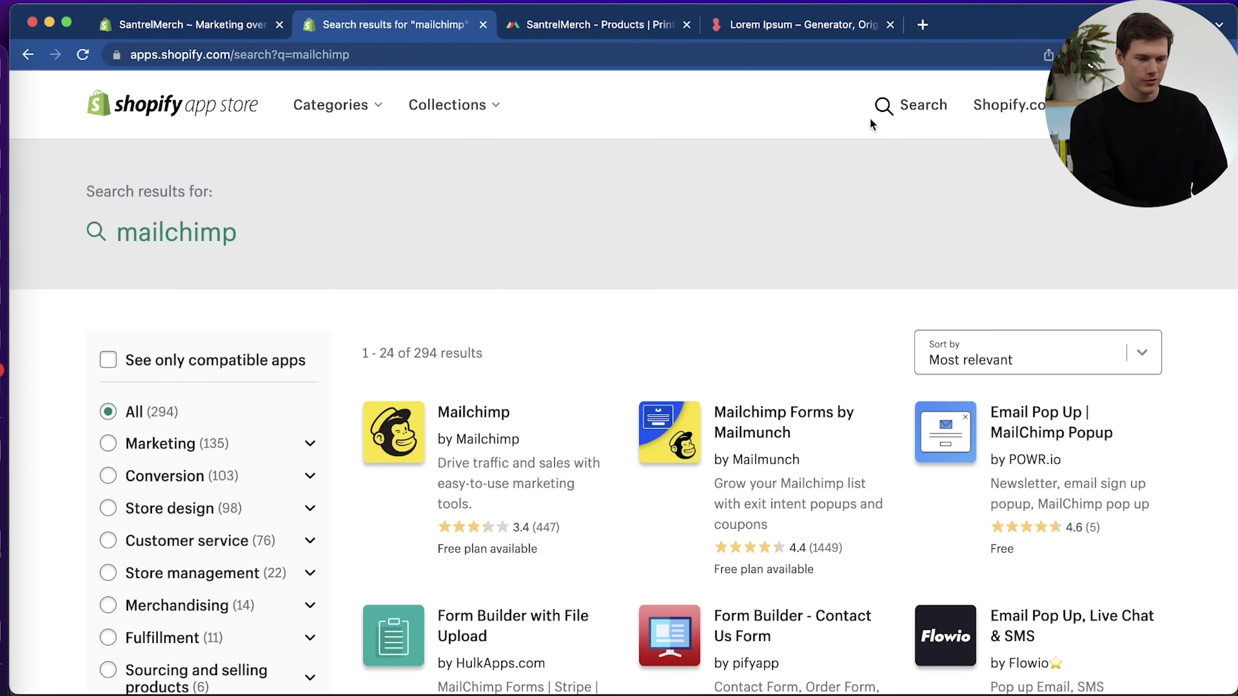
Open the Mailchimp app listing and add Mailchimp to the store.
{"action": "left_click", "coordinate": [911, 109]}
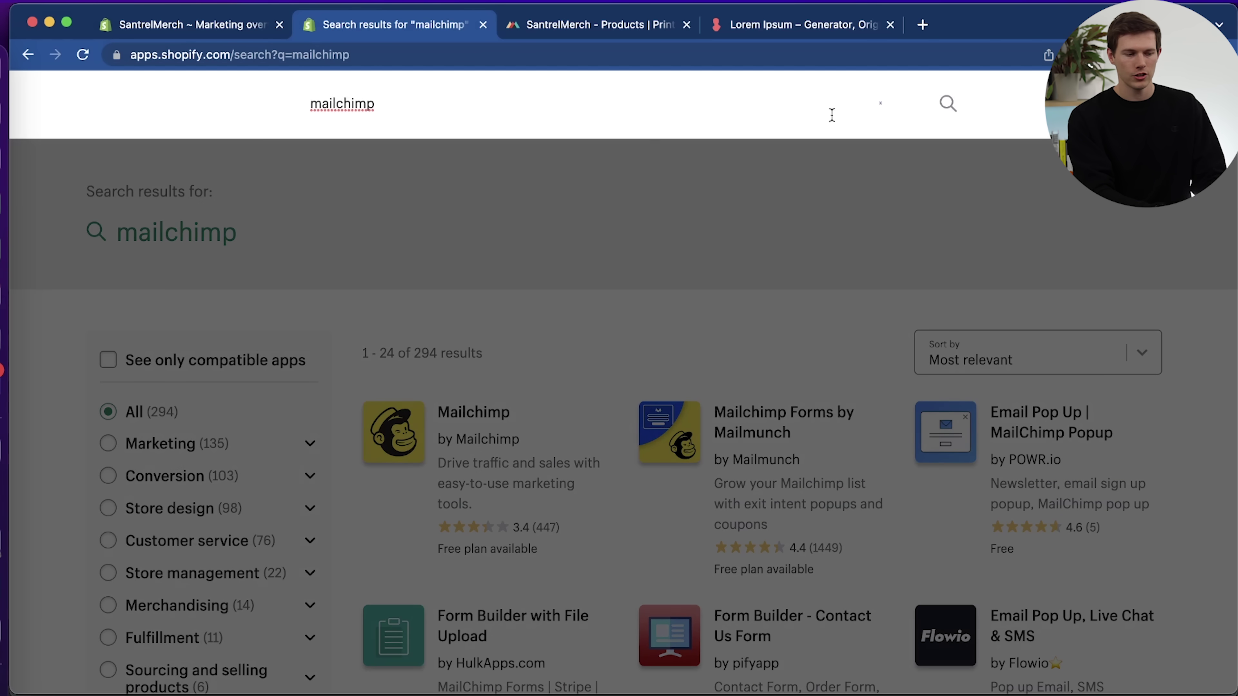
{"action": "left_click", "coordinate": [559, 300]}
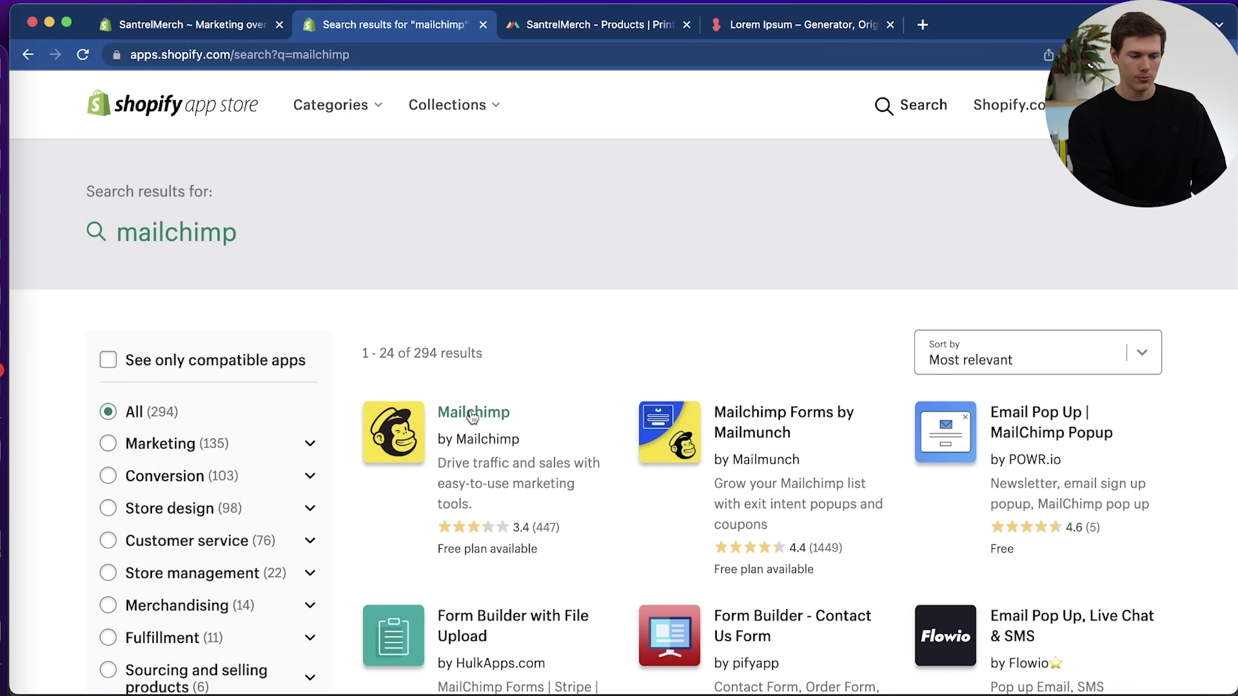
{"action": "left_click", "coordinate": [472, 415]}
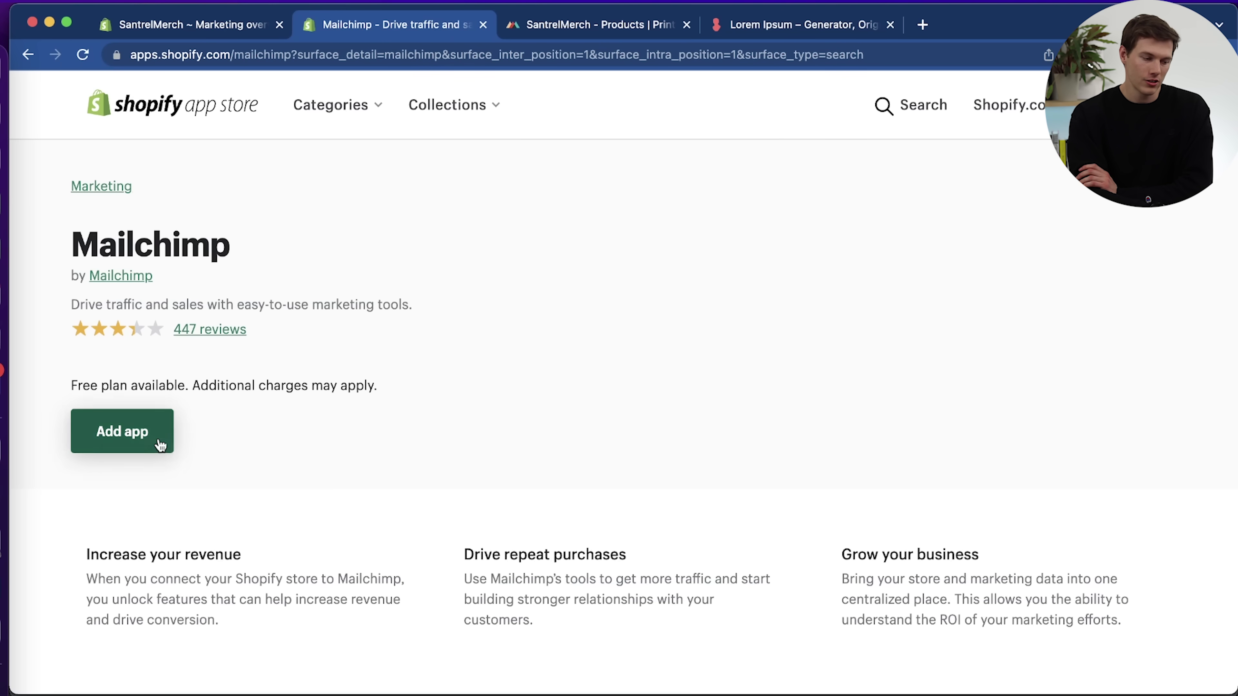
{"action": "left_click", "coordinate": [152, 444]}
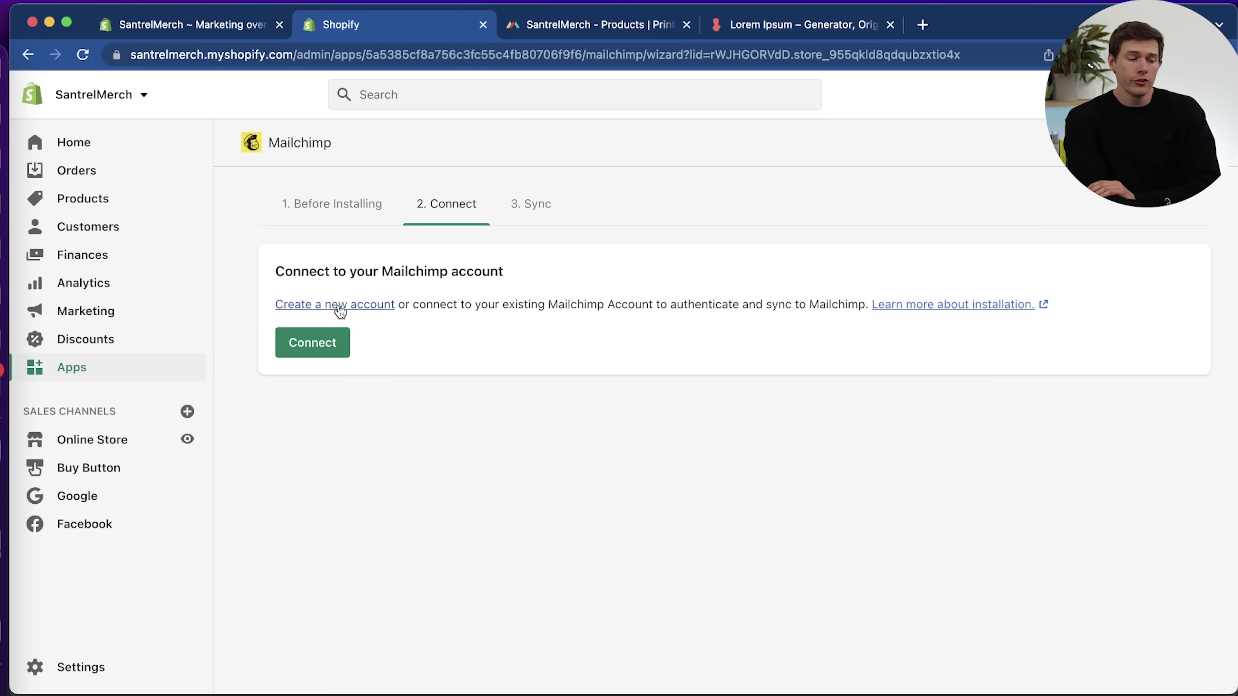
Connect Mailchimp with a new account, sync the SantrelMerch audience, and view the sync overview.
{"action": "left_click", "coordinate": [336, 305]}
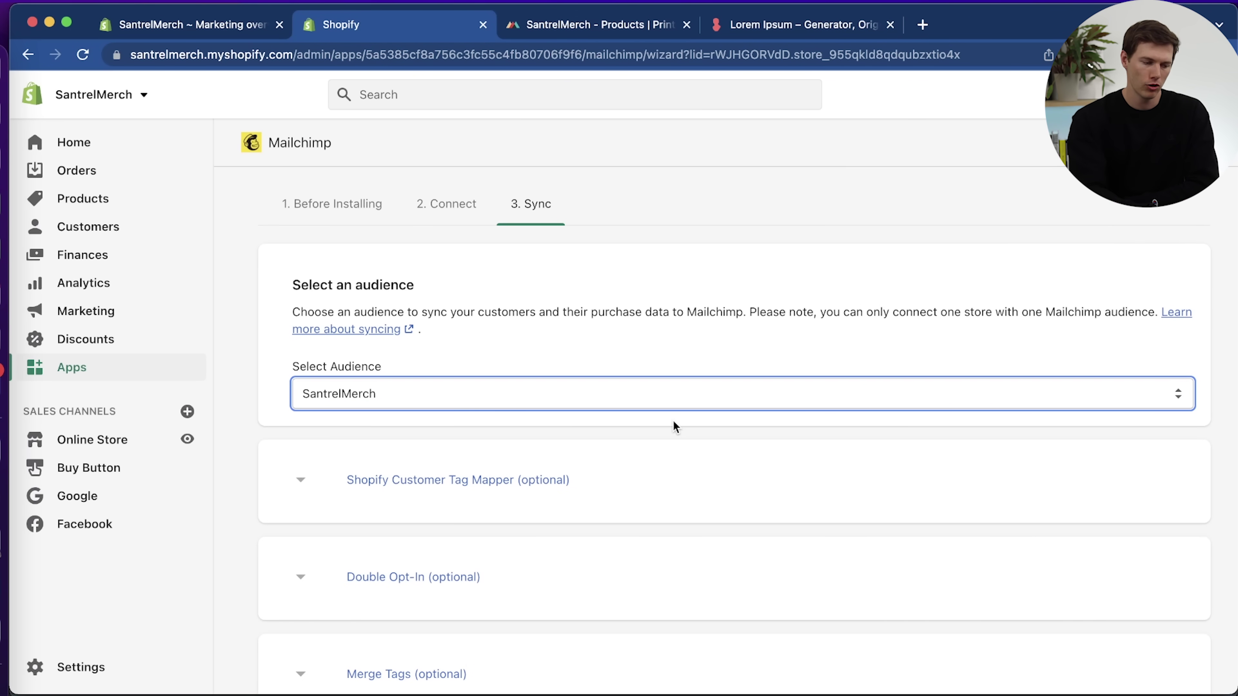
{"action": "scroll", "coordinate": [673, 421], "scroll_direction": "down", "scroll_amount": 2}
{"action": "left_click", "coordinate": [326, 664]}
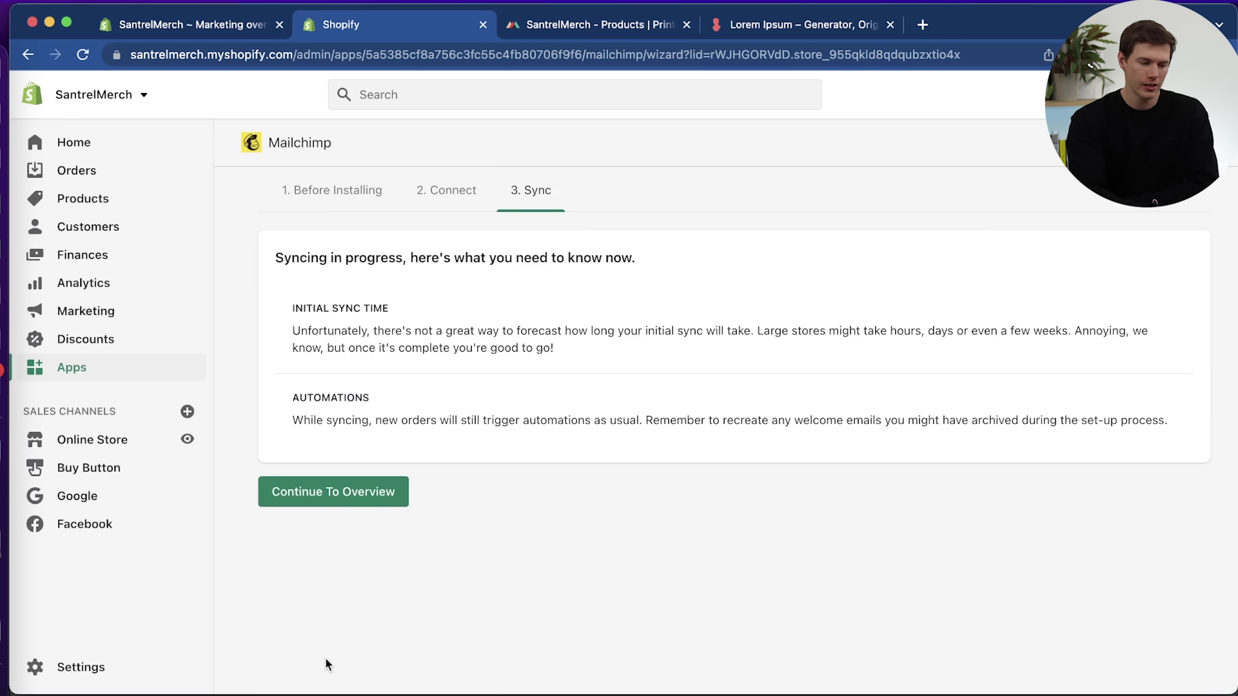
{"action": "left_click", "coordinate": [377, 498]}
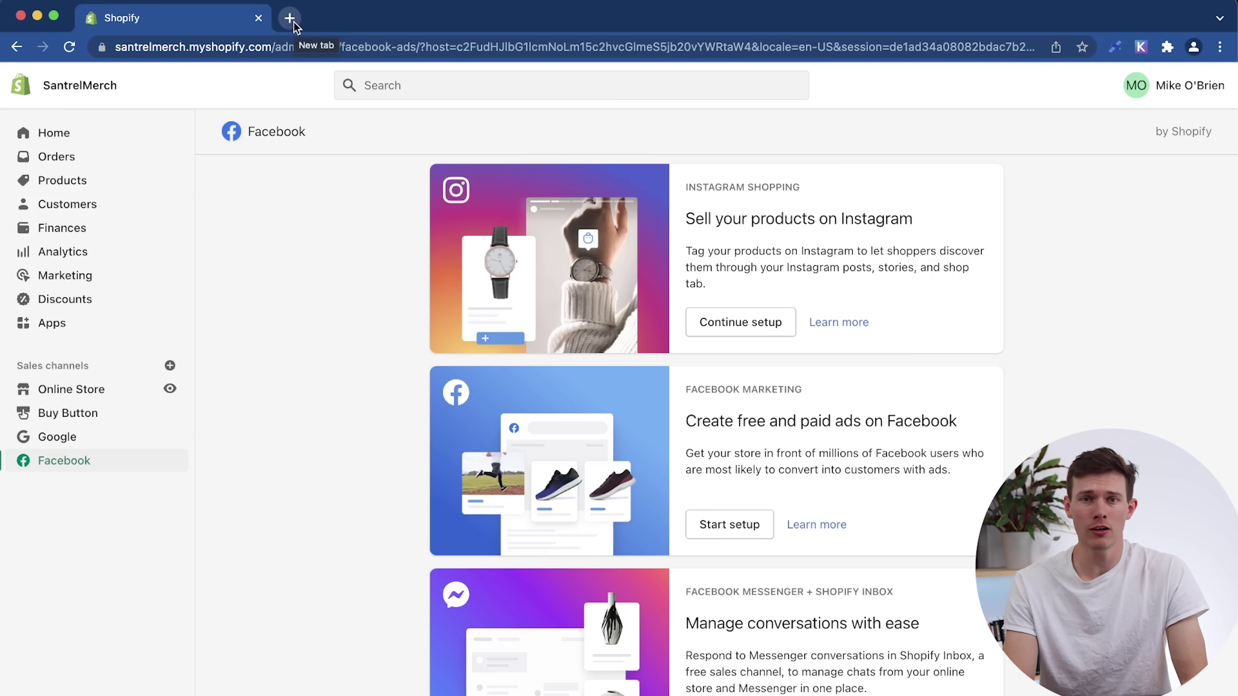
Load santrelmedia.com/mailchimp in a new tab and choose Sign Up Free.
{"action": "left_click", "coordinate": [295, 24]}
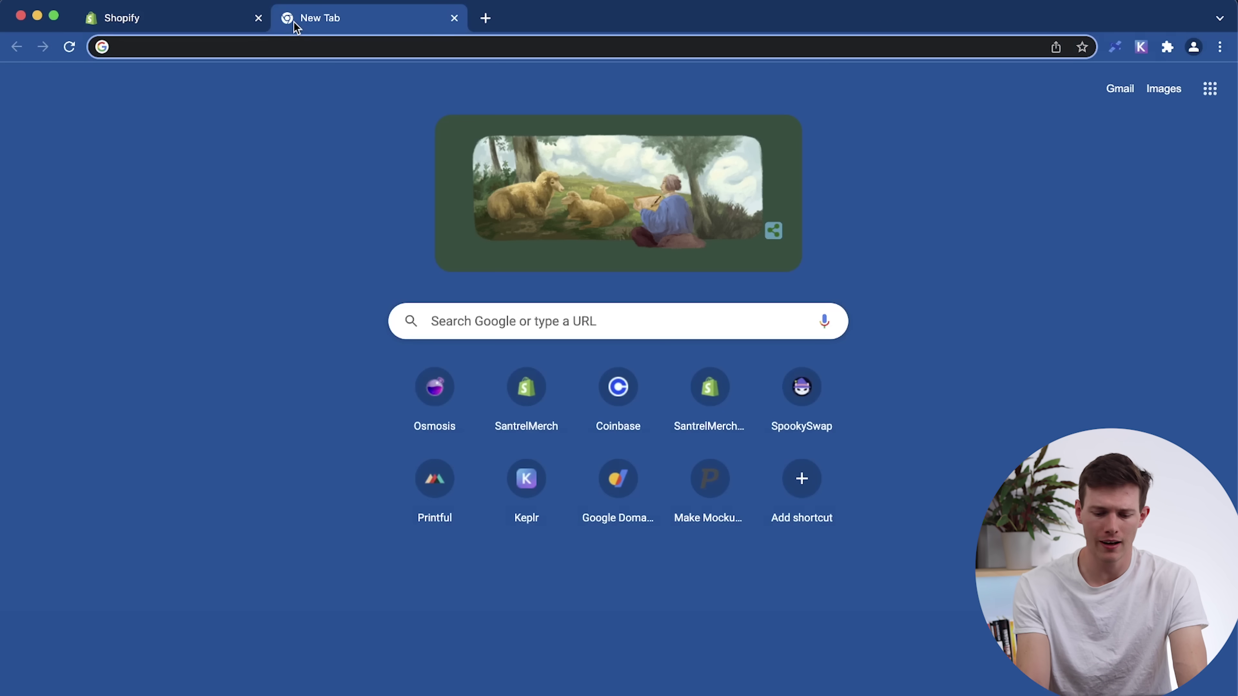
{"action": "type", "text": "m"}
{"action": "key", "text": "BackSpace"}
{"action": "type", "text": "s"}
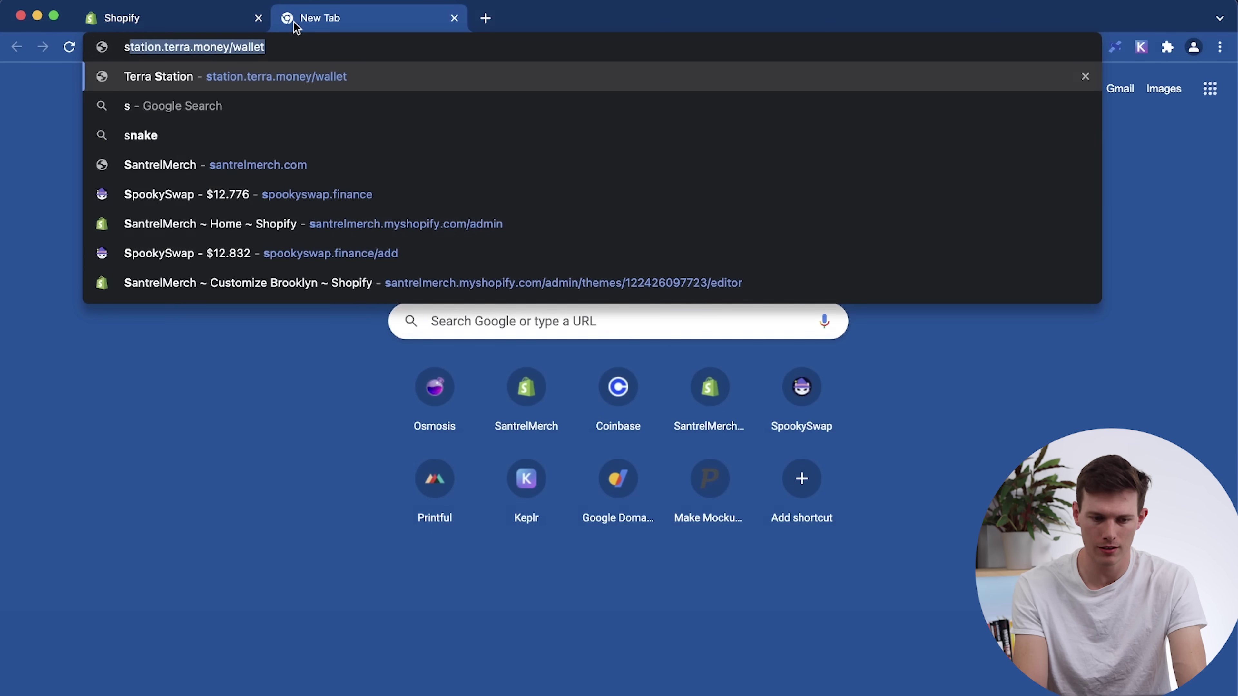
{"action": "type", "text": "antrelmedia.com"}
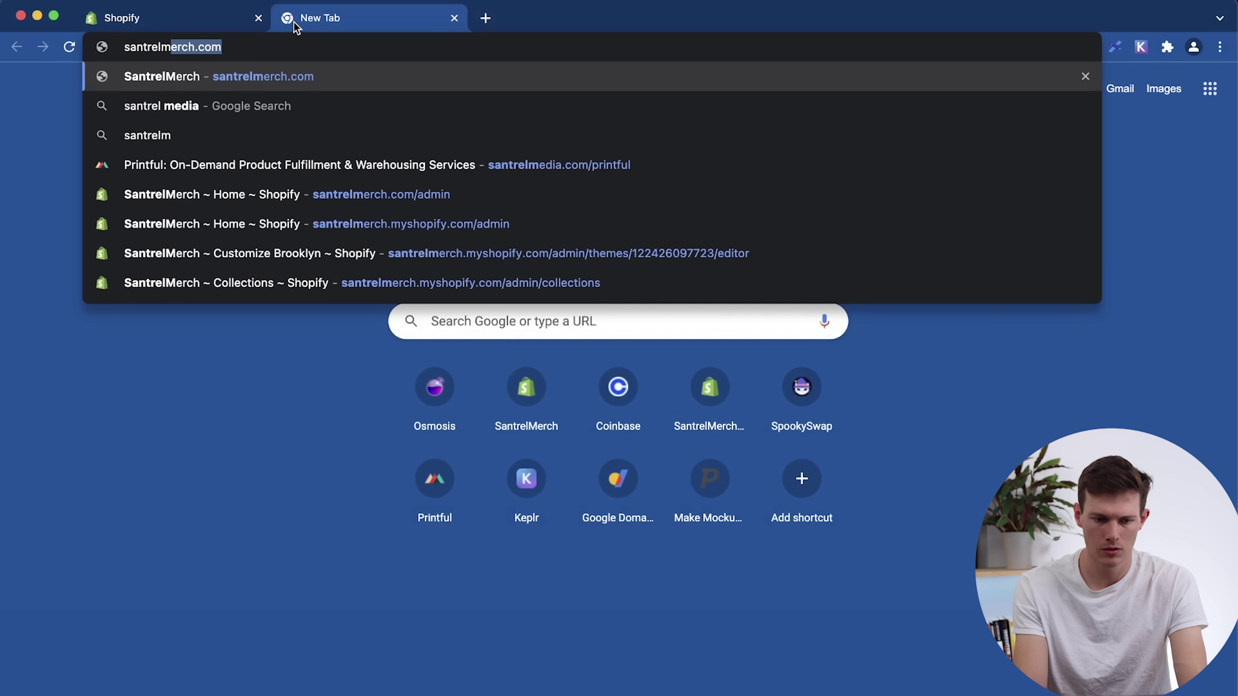
{"action": "type", "text": "/mailchimp"}
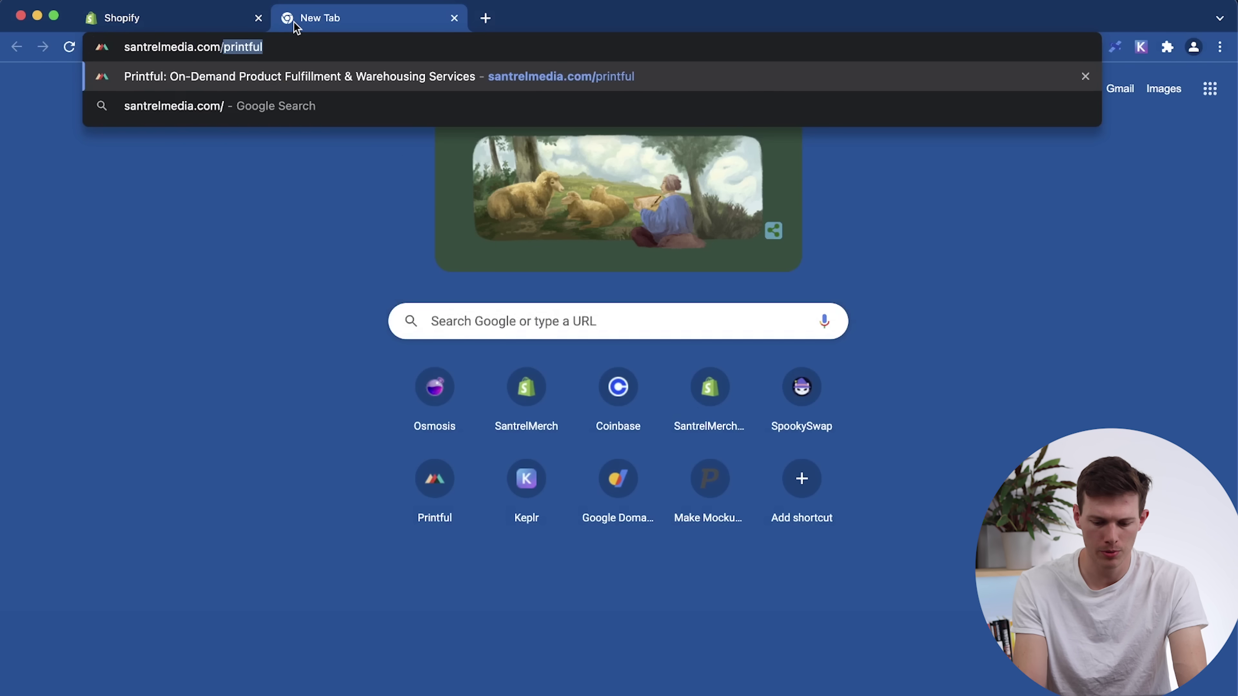
{"action": "key", "text": "Return"}
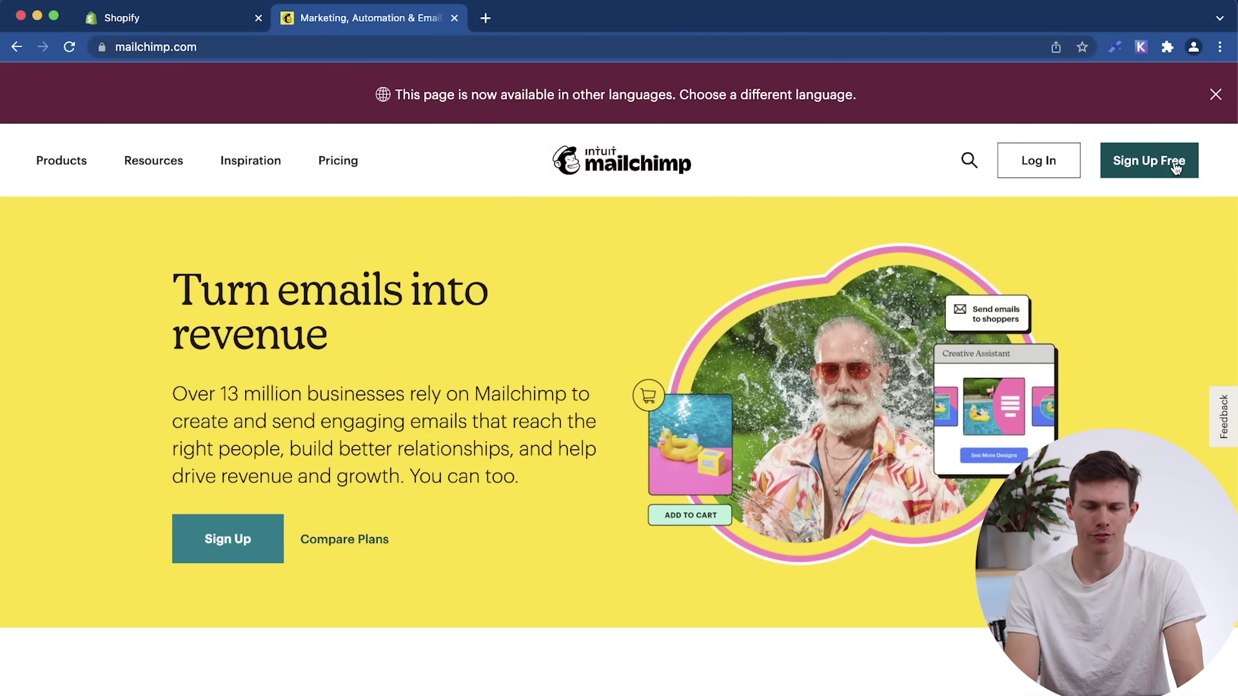
{"action": "left_click", "coordinate": [1176, 165]}
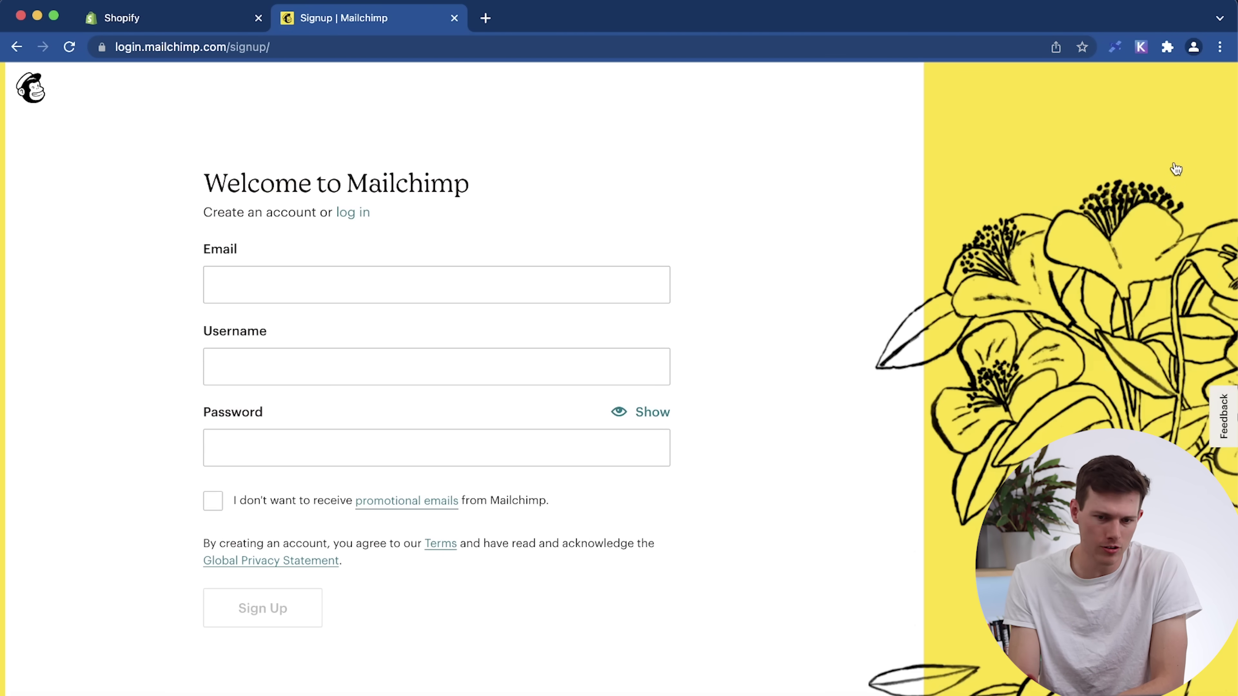
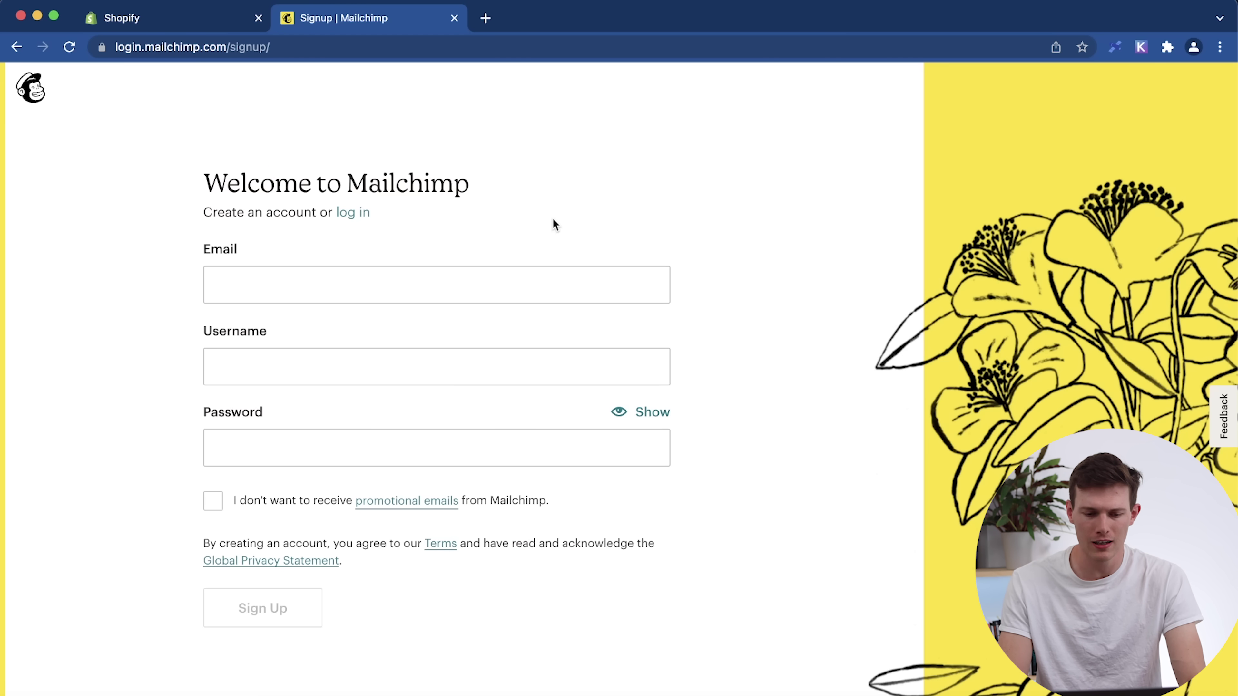
Enter the account e-mail and username on the Mailchimp signup form and sign up.
{"action": "left_click", "coordinate": [383, 366]}
{"action": "type", "text": "santrelmerch"}
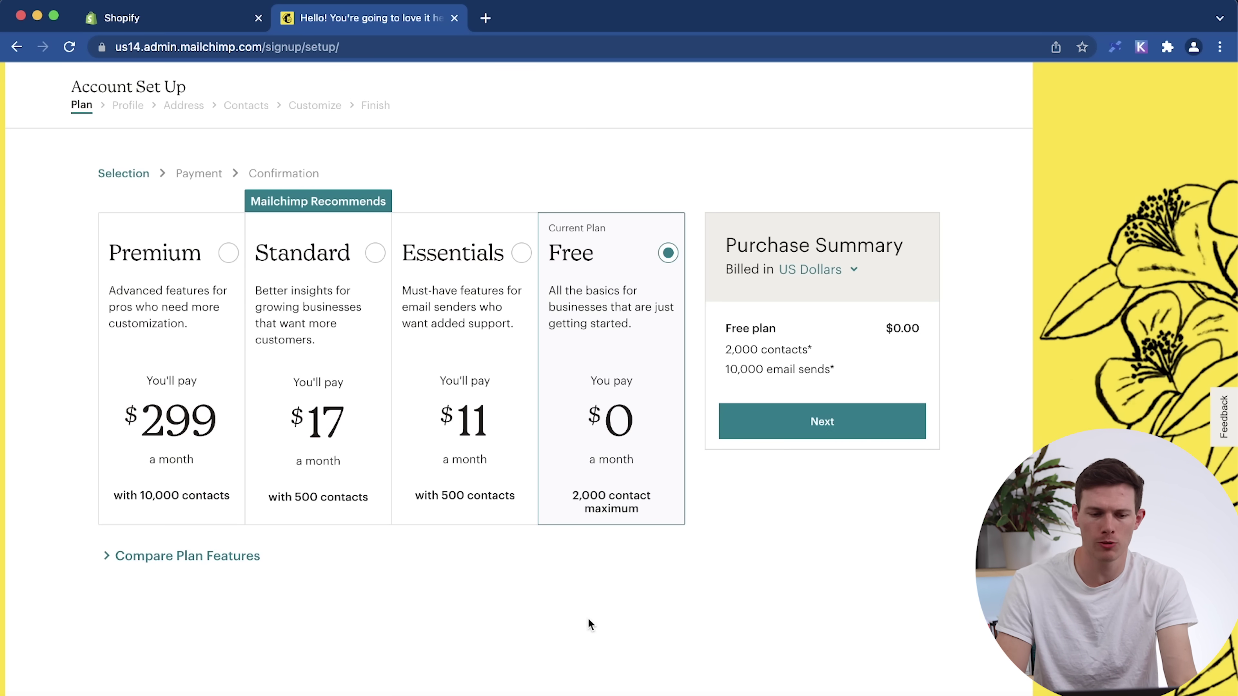
{"action": "mouse_move", "coordinate": [2, 466]}
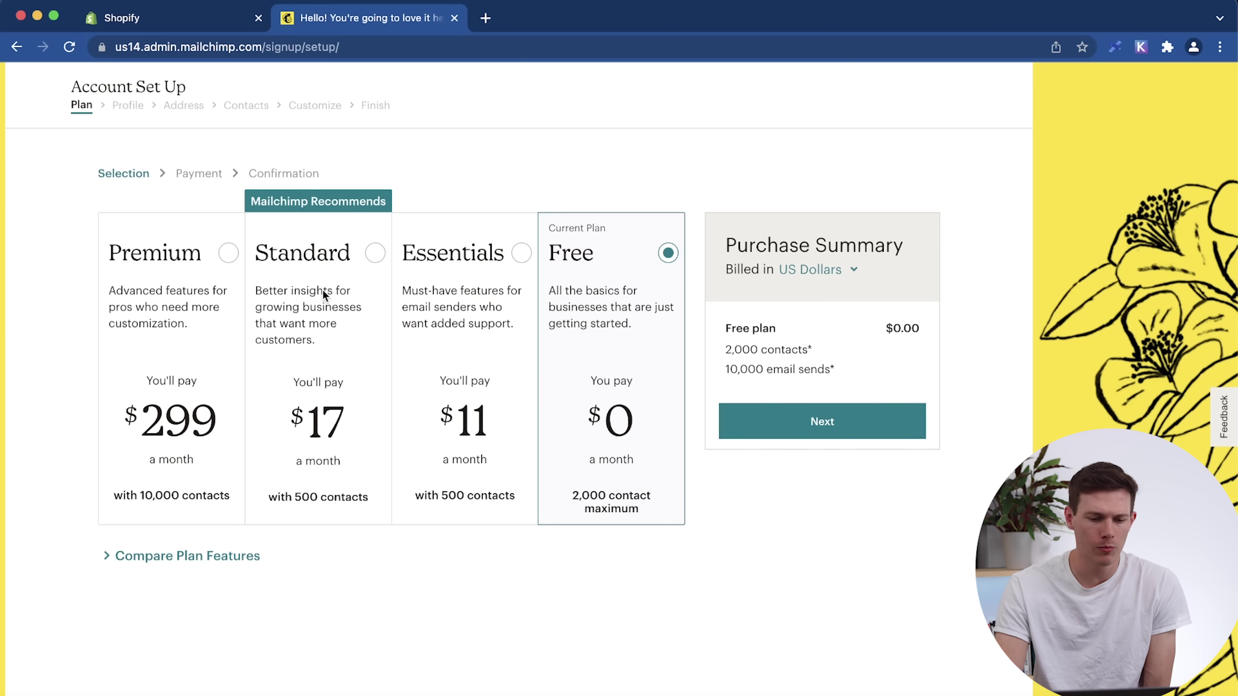
Check Standard plan pricing at 40,000, 75,000 and 500 contacts, then reselect the Free plan.
{"action": "left_click", "coordinate": [371, 209]}
{"action": "scroll", "coordinate": [716, 348], "scroll_direction": "down", "scroll_amount": 3}
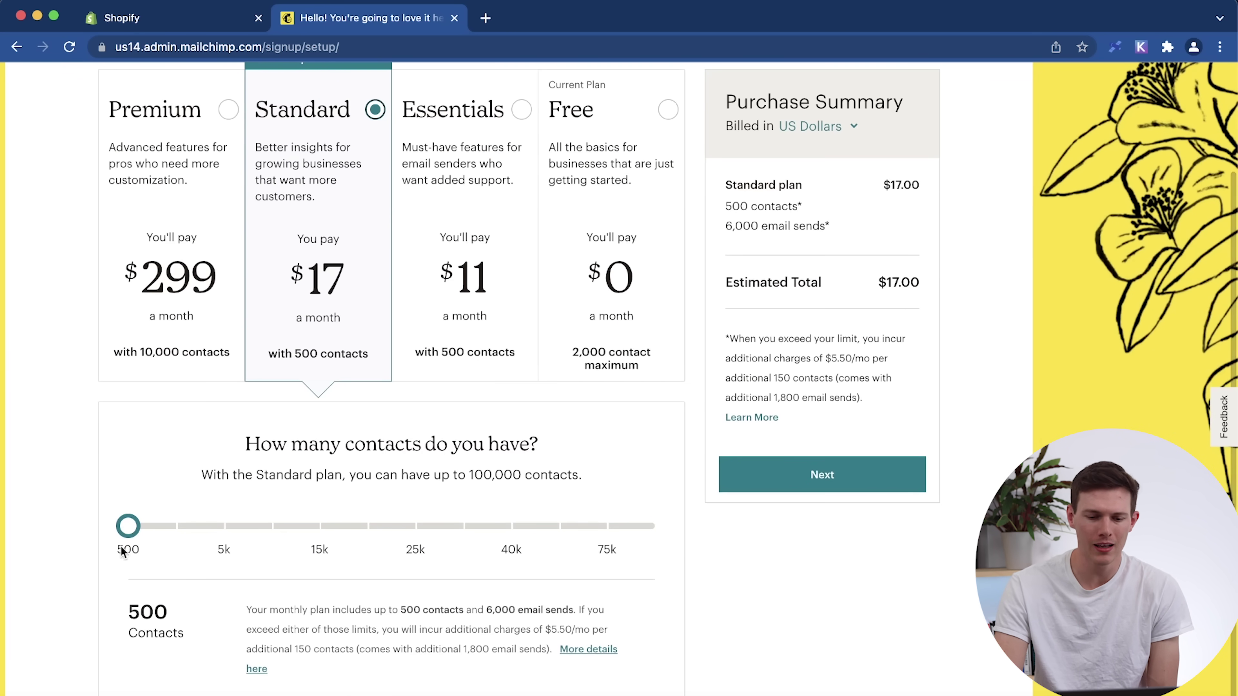
{"action": "left_click", "coordinate": [501, 532]}
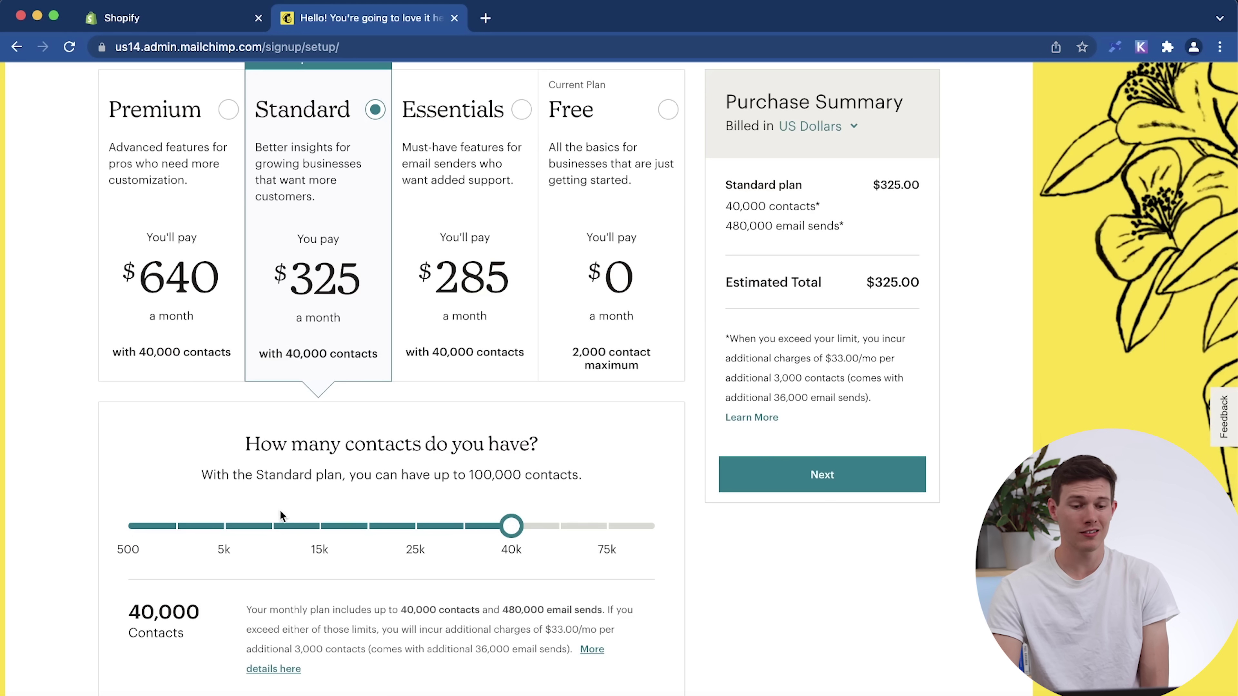
{"action": "left_click", "coordinate": [604, 529]}
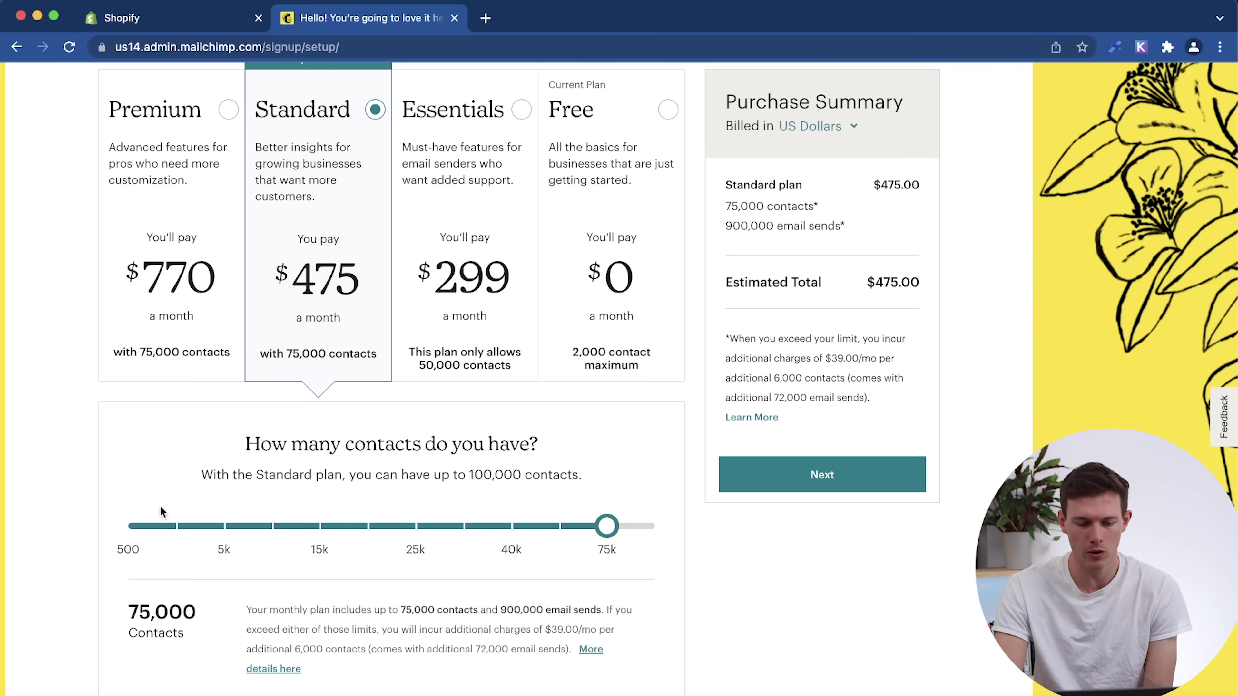
{"action": "left_click", "coordinate": [133, 529]}
{"action": "left_click", "coordinate": [618, 274]}
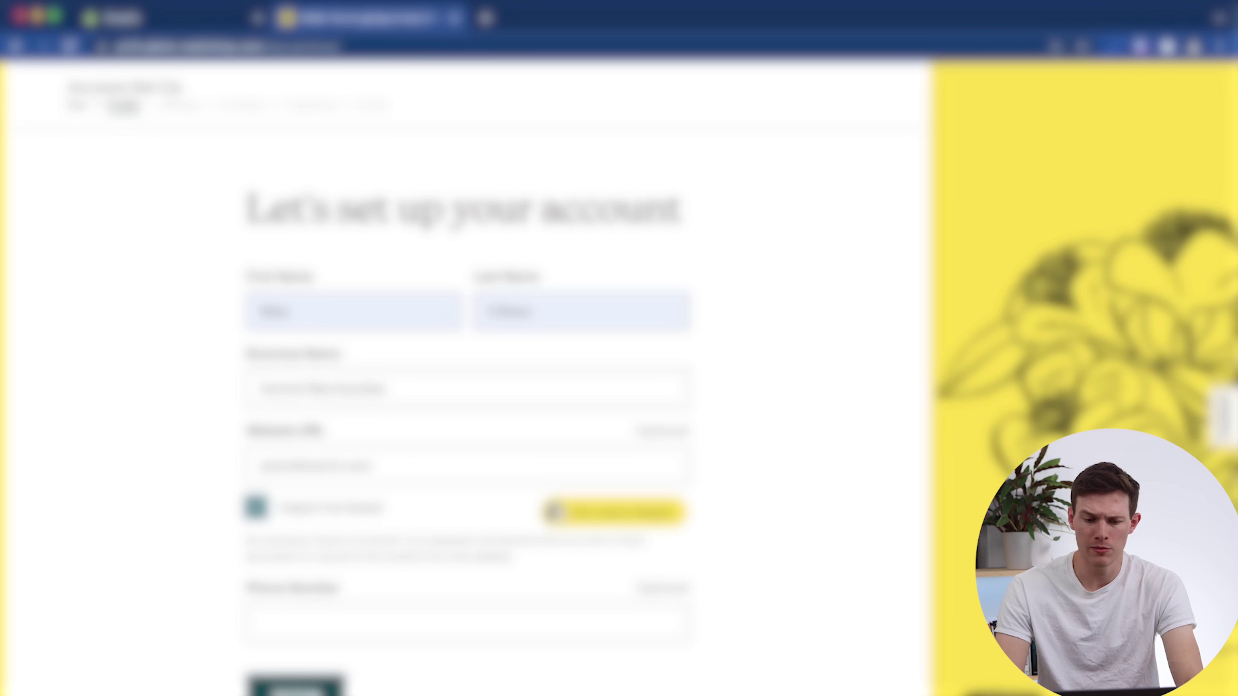
Get past the profile and address steps and answer that there are no contacts.
{"action": "left_click", "coordinate": [296, 685]}
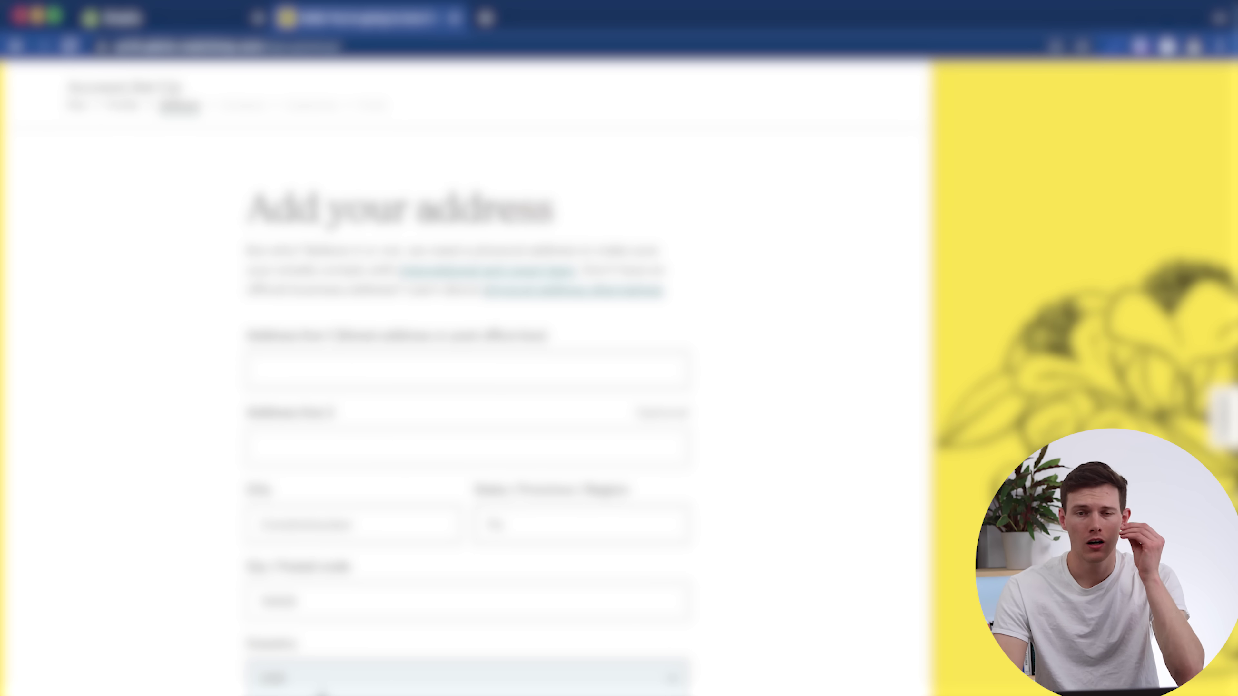
{"action": "scroll", "coordinate": [287, 362], "scroll_direction": "down", "scroll_amount": 3}
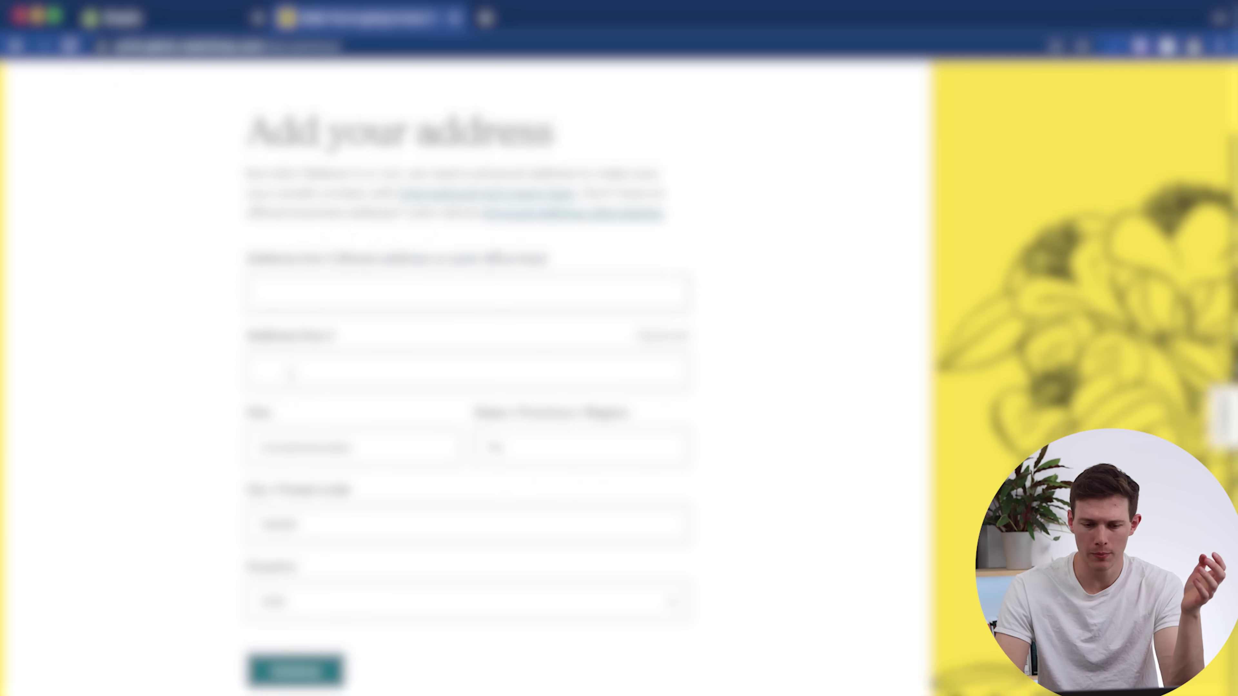
{"action": "left_click", "coordinate": [292, 286]}
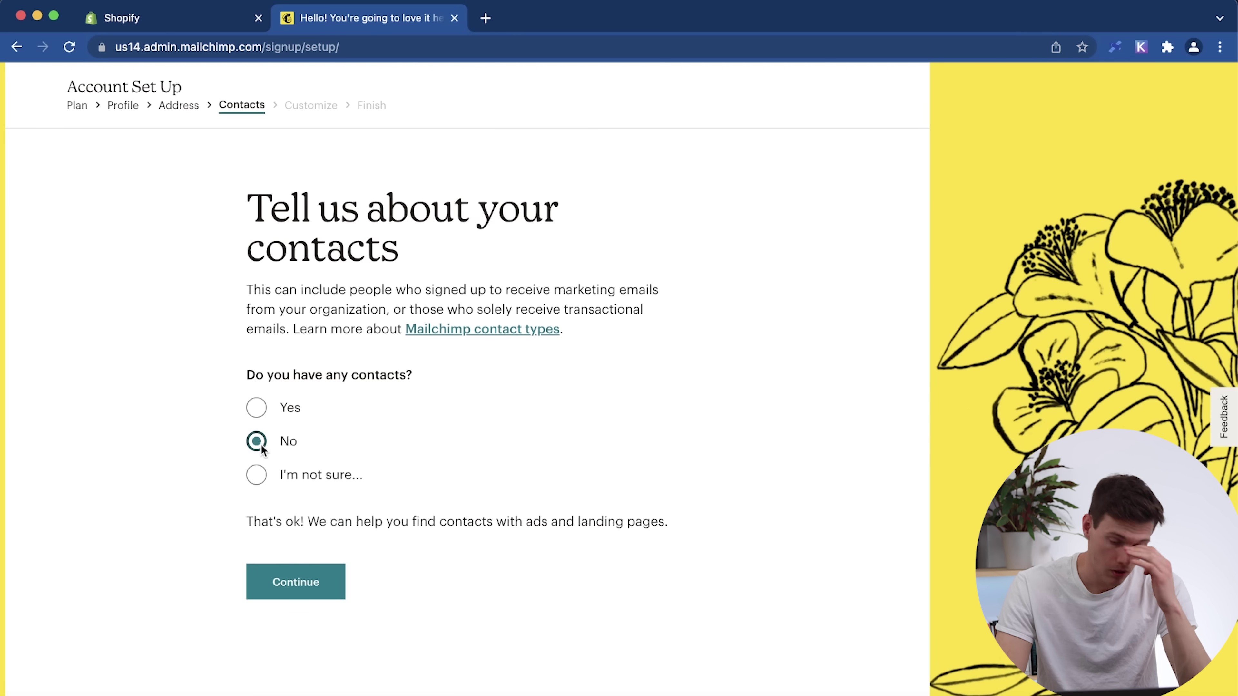
{"action": "left_click", "coordinate": [301, 588]}
Answer that the business sells products through its own online store and opt into E-commerce Newsletter.
{"action": "left_click", "coordinate": [295, 423]}
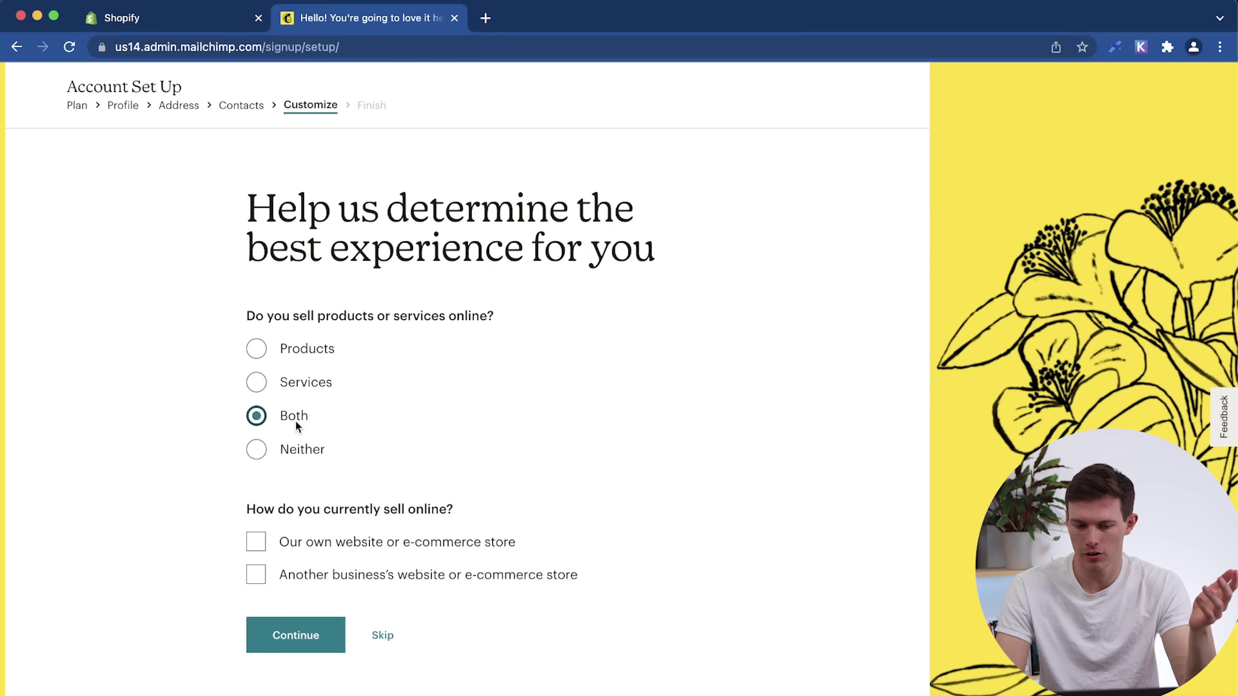
{"action": "left_click", "coordinate": [261, 344]}
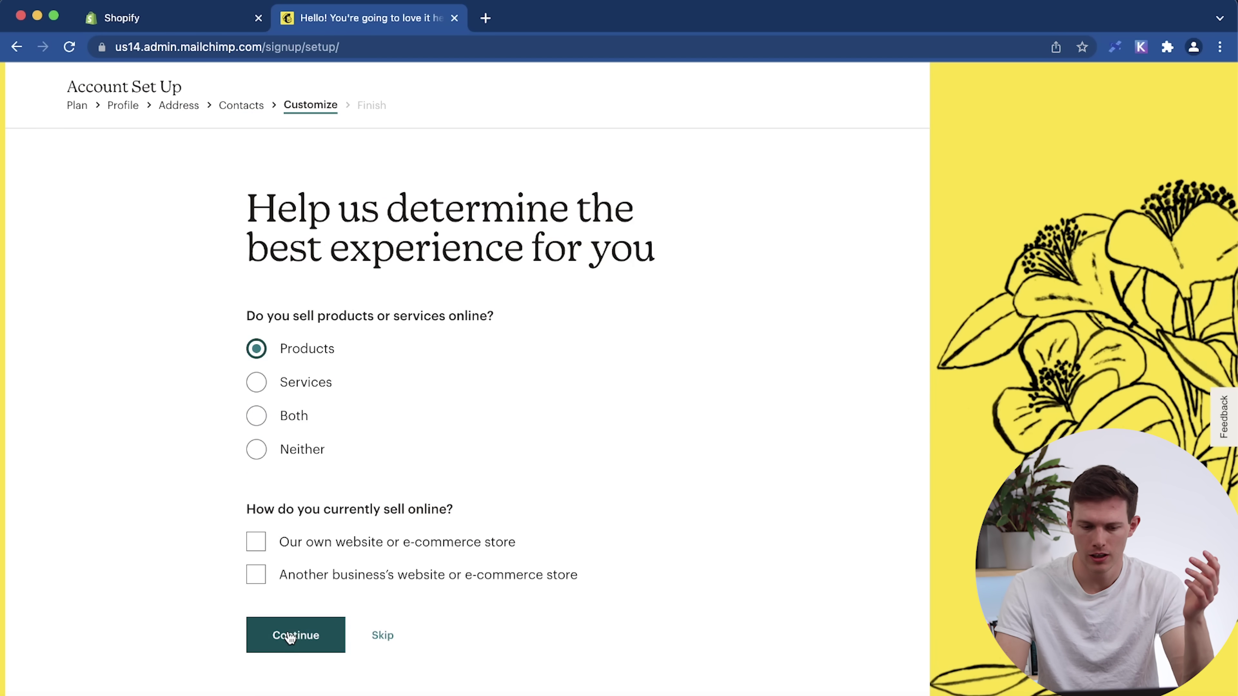
{"action": "left_click", "coordinate": [256, 543]}
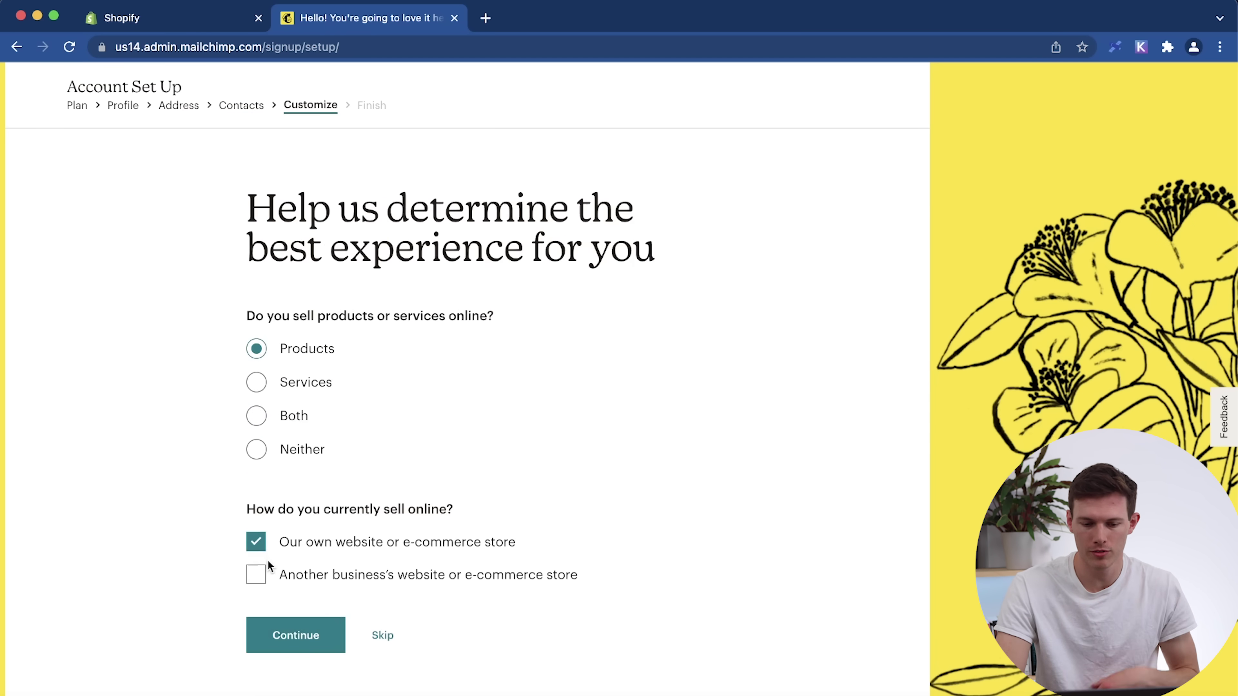
{"action": "left_click", "coordinate": [285, 633]}
{"action": "left_click", "coordinate": [254, 370]}
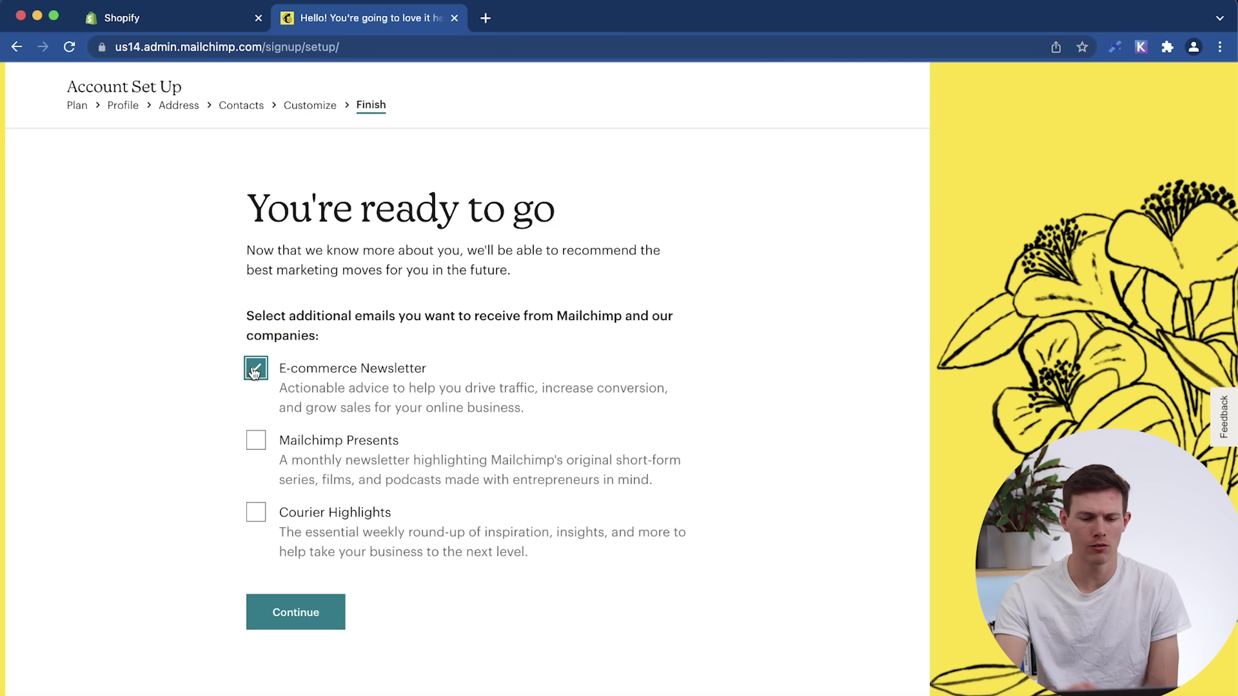
{"action": "left_click", "coordinate": [294, 611]}
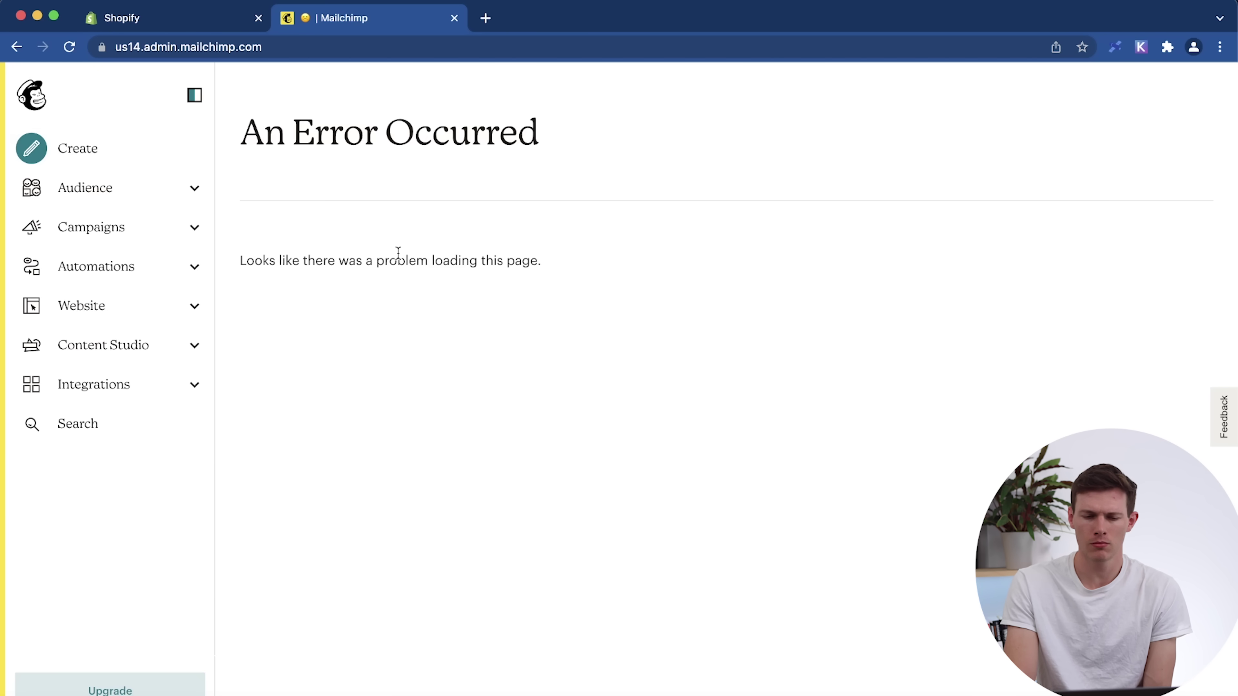
Reload the failed page, verify the login with an e-mailed code, and open Audience.
{"action": "left_click", "coordinate": [69, 47]}
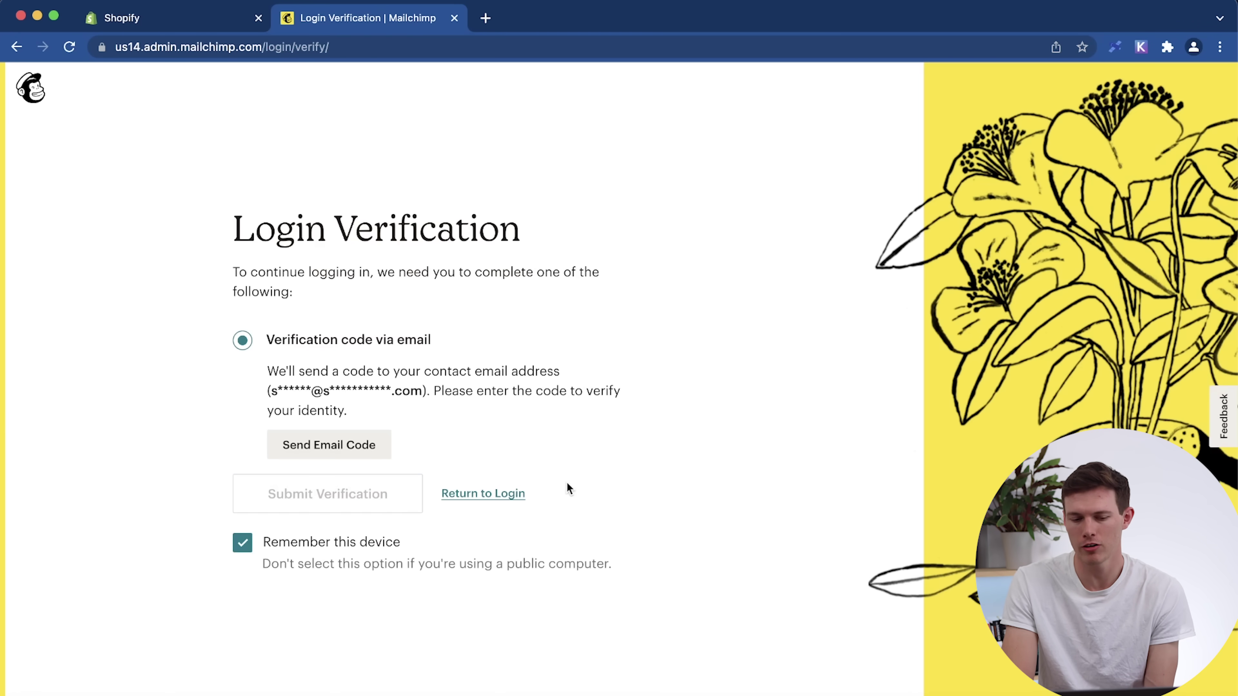
{"action": "left_click", "coordinate": [319, 455]}
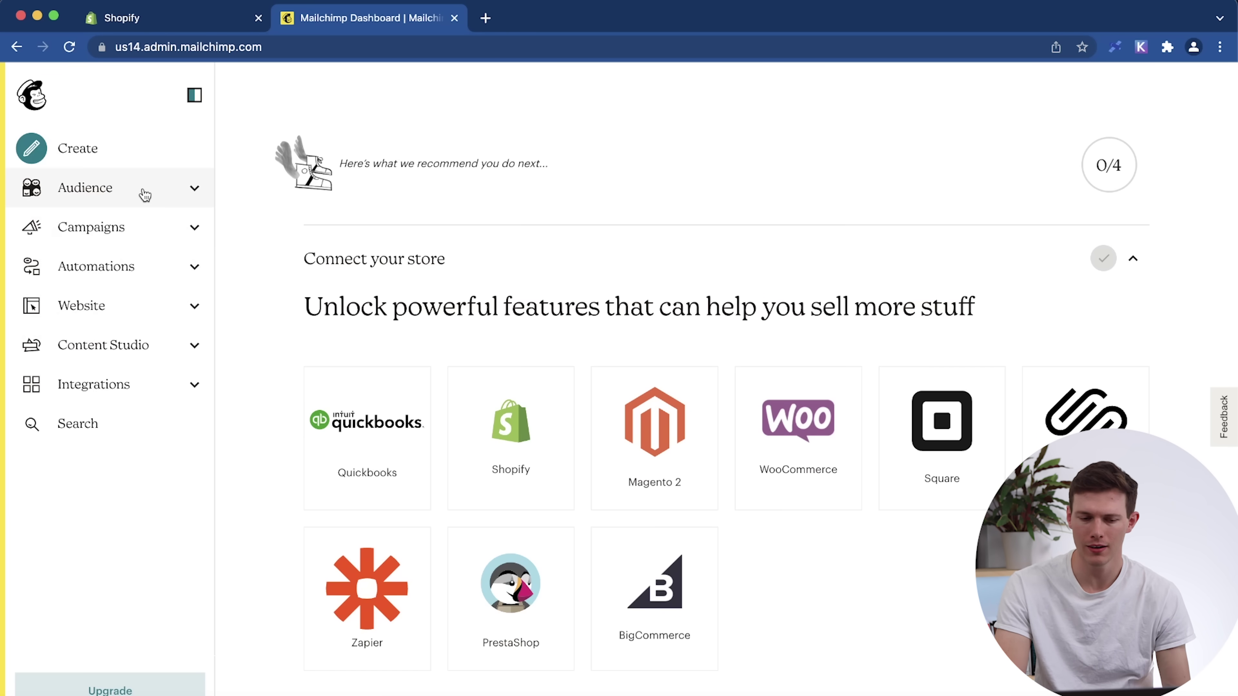
{"action": "left_click", "coordinate": [145, 196]}
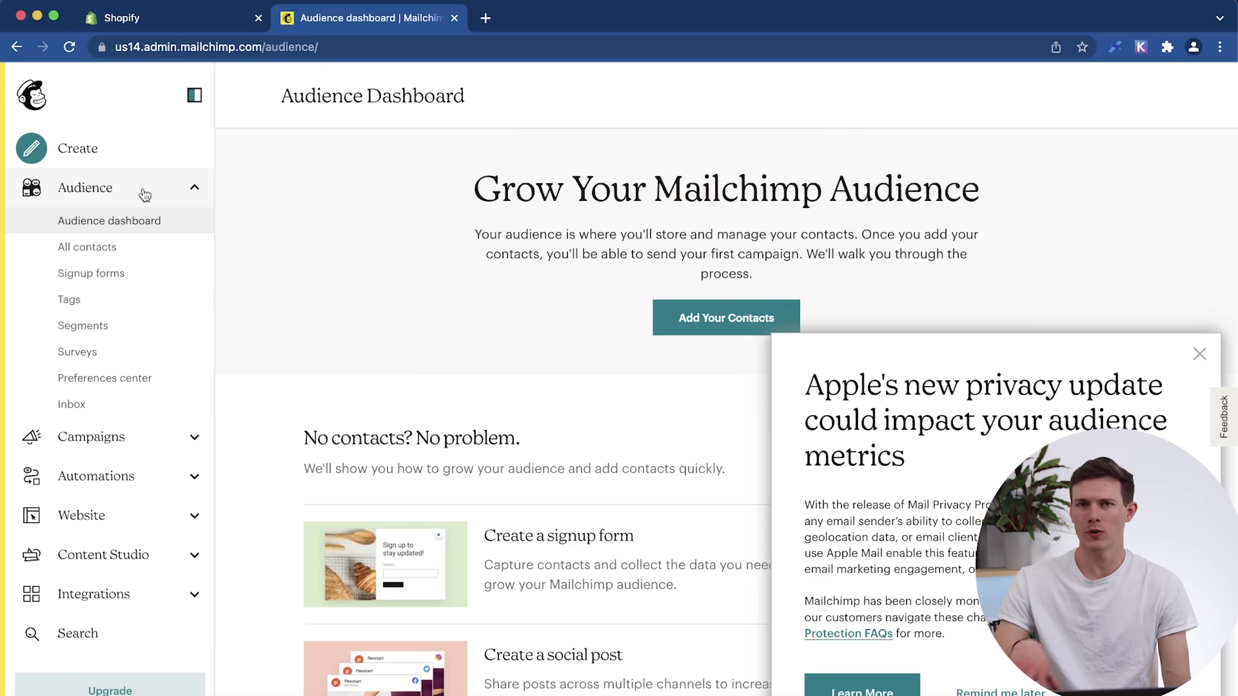
Browse Campaigns, Automations customer journeys and Website pages in the sidebar, then open Integrations.
{"action": "left_click", "coordinate": [144, 195]}
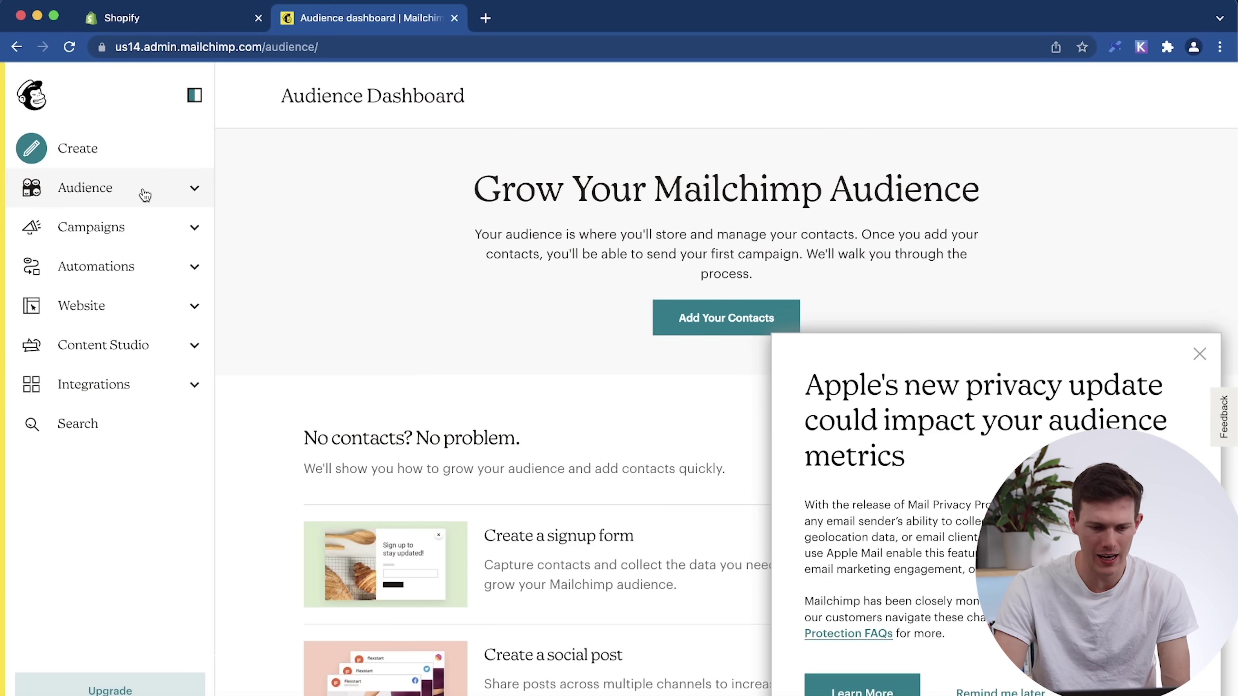
{"action": "left_click", "coordinate": [136, 236]}
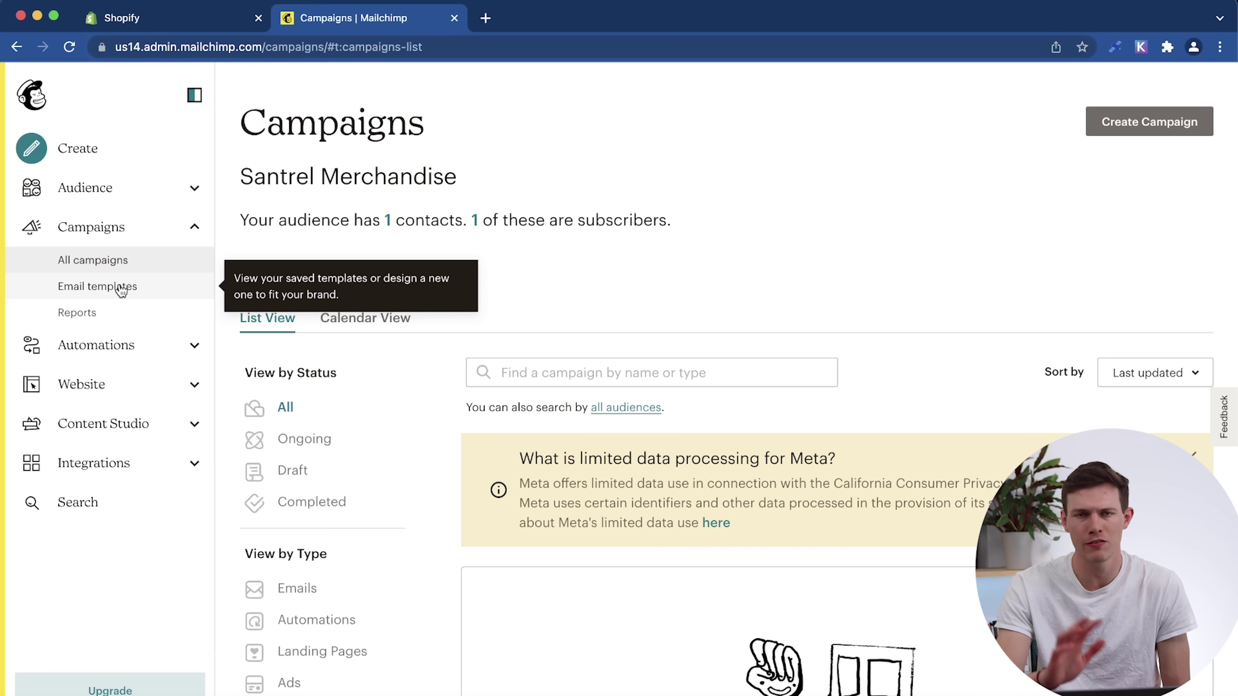
{"action": "left_click", "coordinate": [160, 230]}
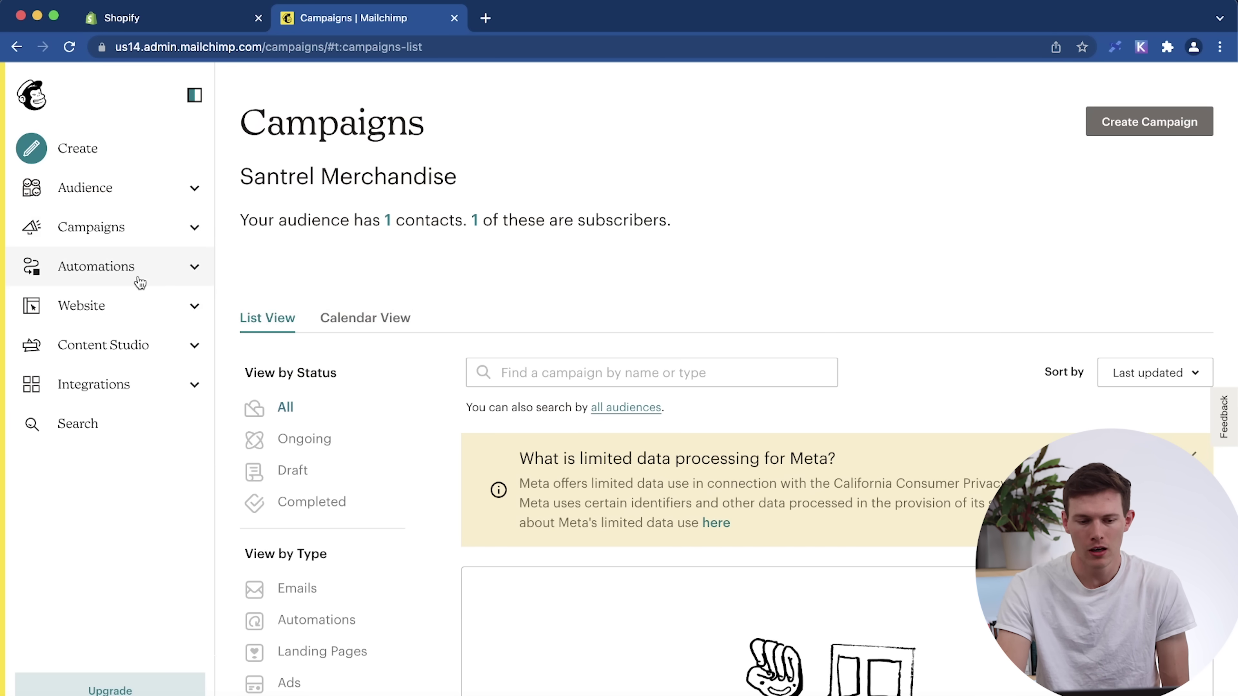
{"action": "left_click", "coordinate": [137, 273]}
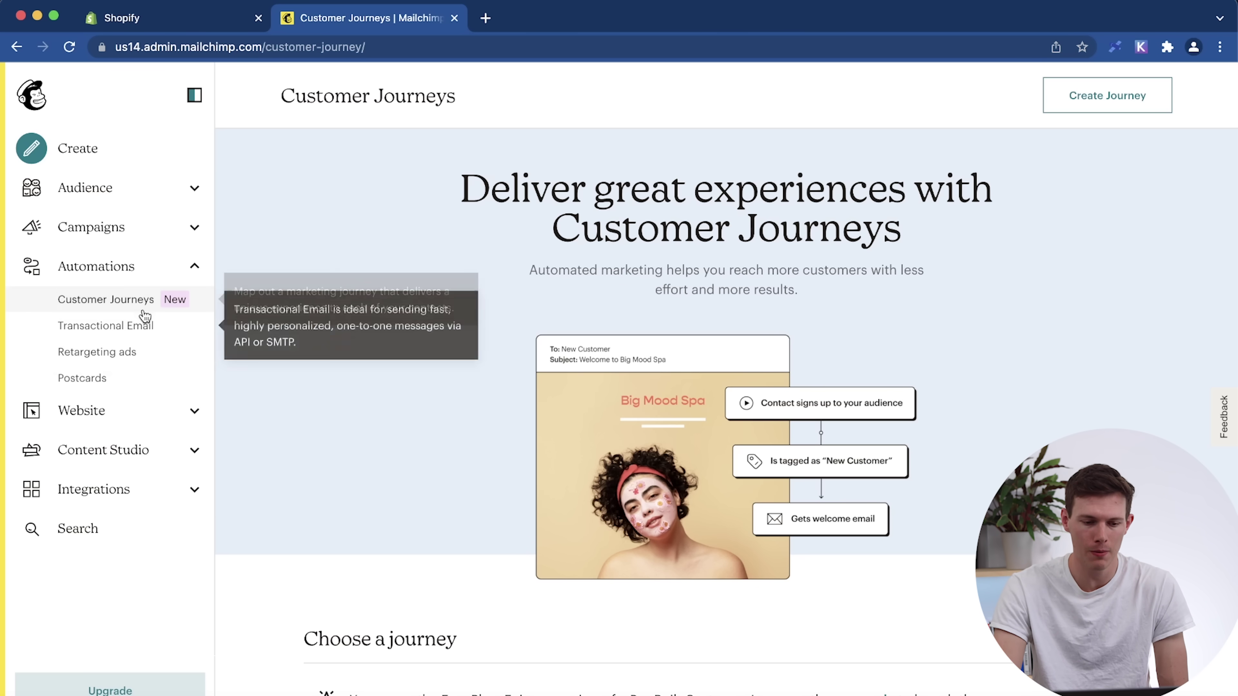
{"action": "left_click", "coordinate": [186, 279]}
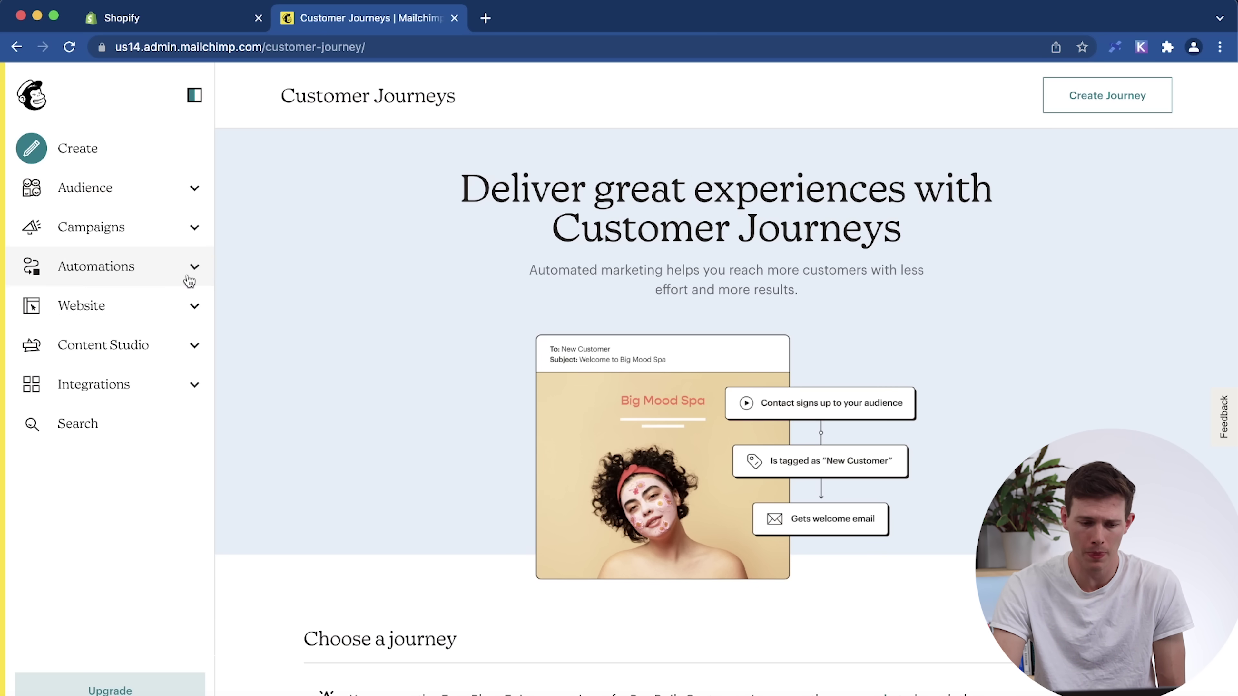
{"action": "left_click", "coordinate": [147, 312]}
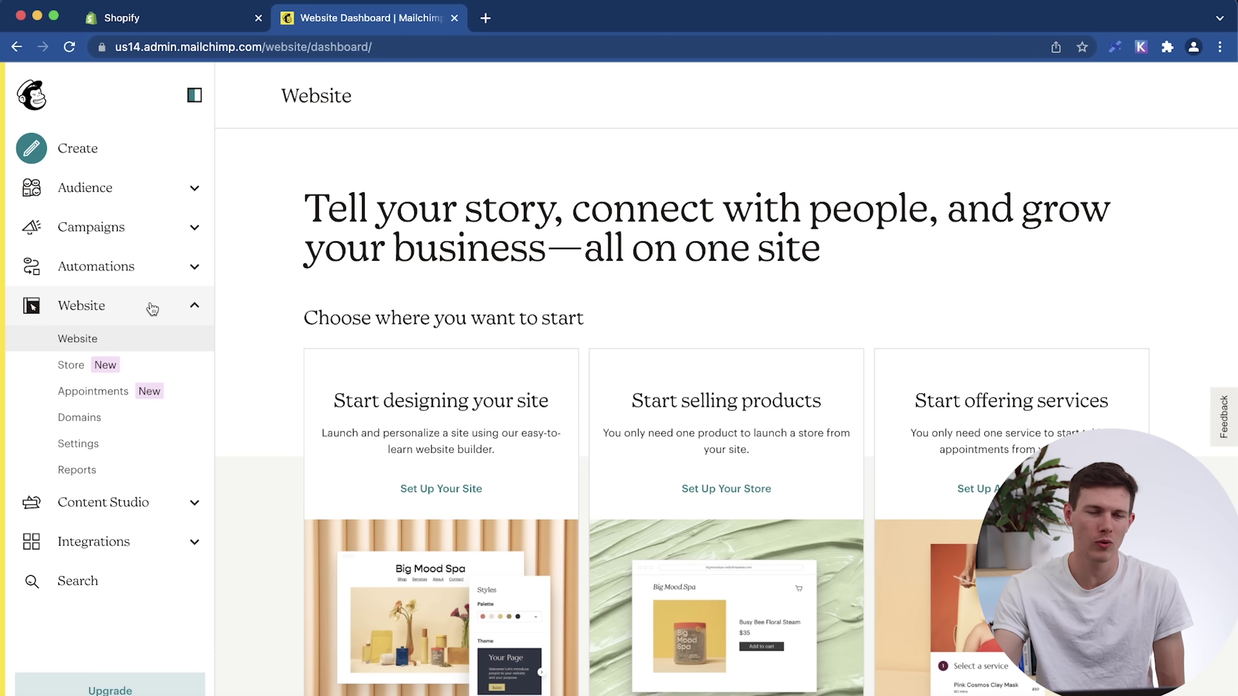
{"action": "left_click", "coordinate": [153, 308]}
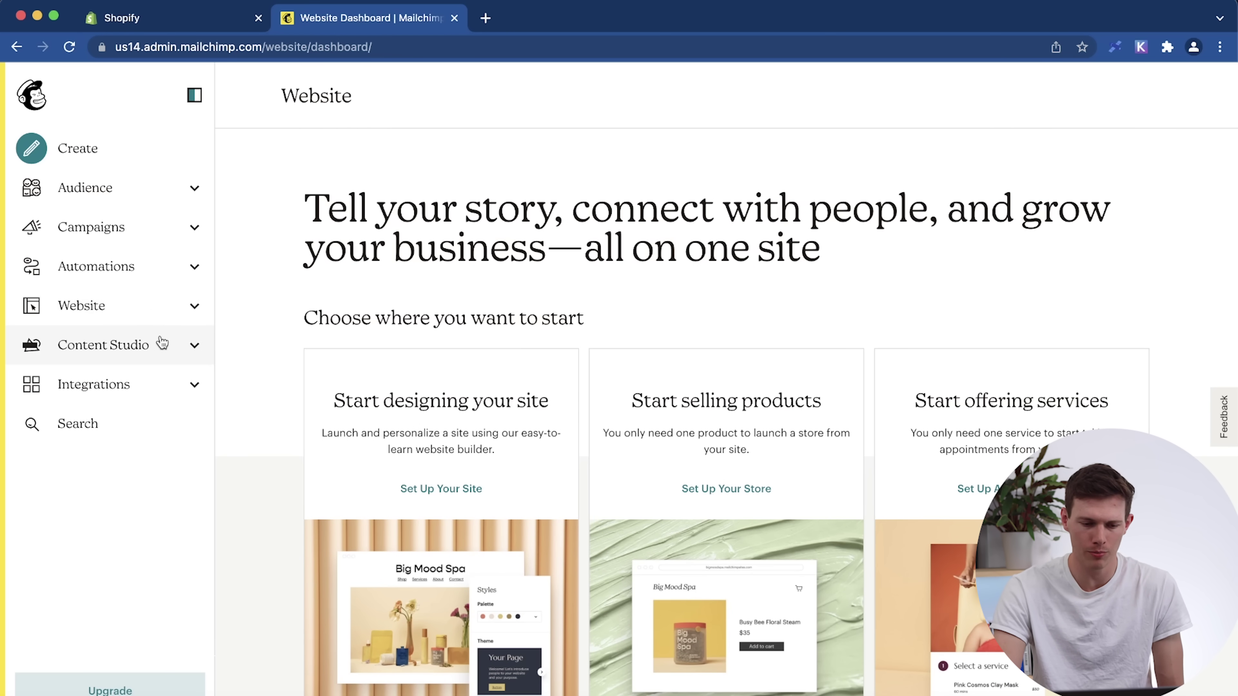
{"action": "left_click", "coordinate": [144, 386]}
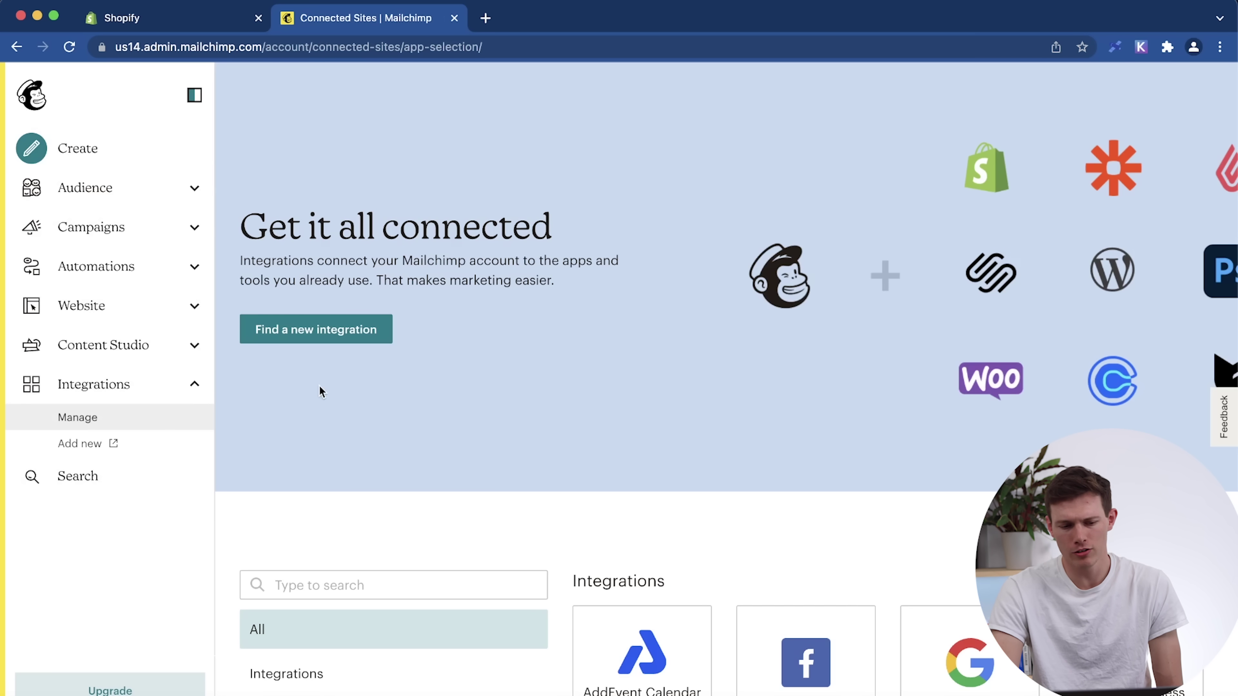
Open the Shopify card under E-commerce and choose Connect A New Site.
{"action": "scroll", "coordinate": [542, 464], "scroll_direction": "down", "scroll_amount": 12}
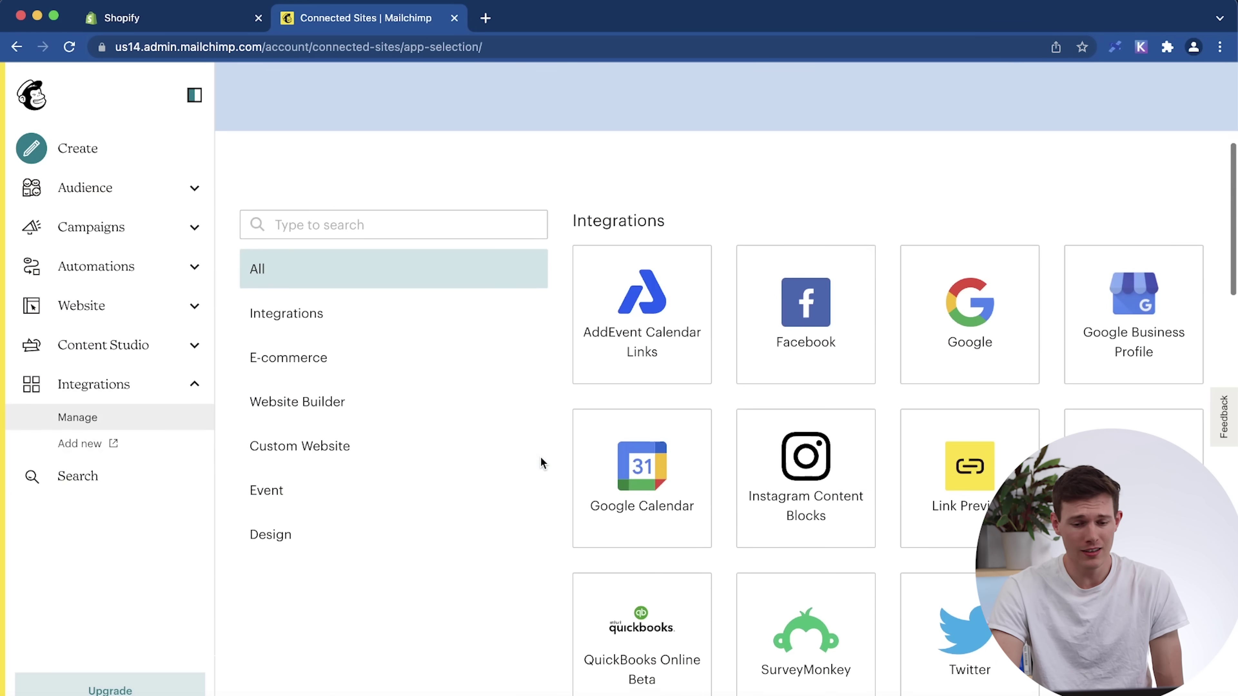
{"action": "scroll", "coordinate": [542, 464], "scroll_direction": "down", "scroll_amount": 10}
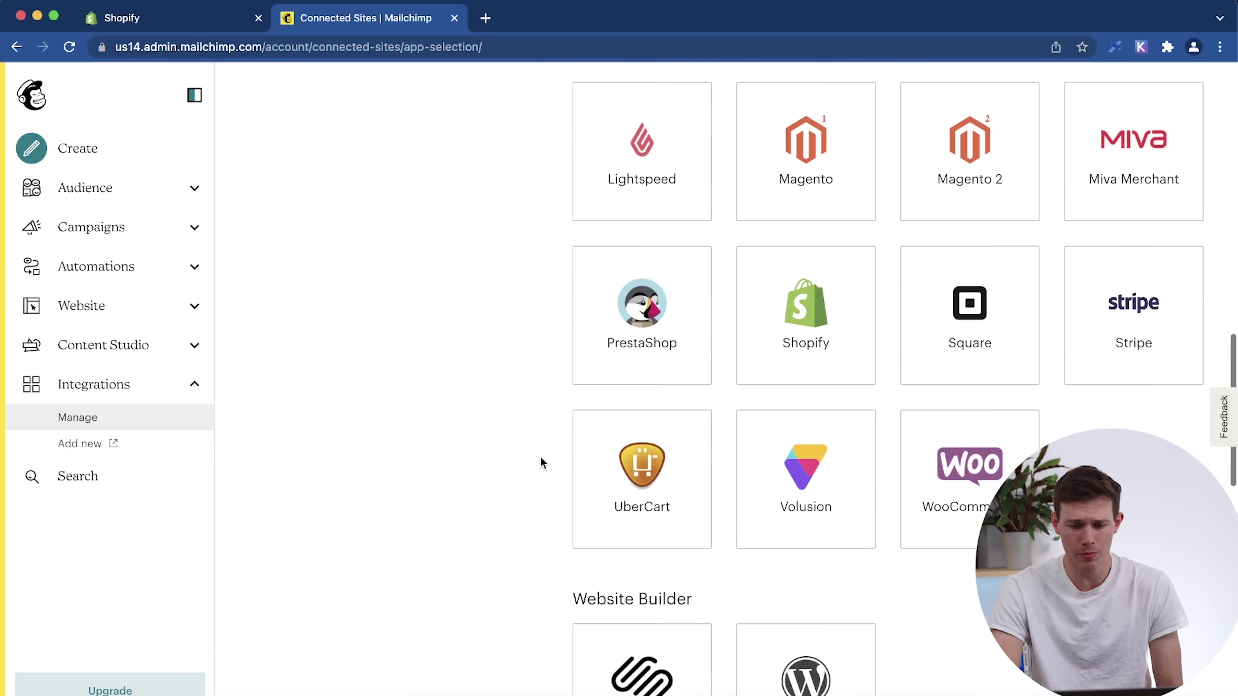
{"action": "scroll", "coordinate": [653, 323], "scroll_direction": "up", "scroll_amount": 2}
{"action": "left_click", "coordinate": [841, 395]}
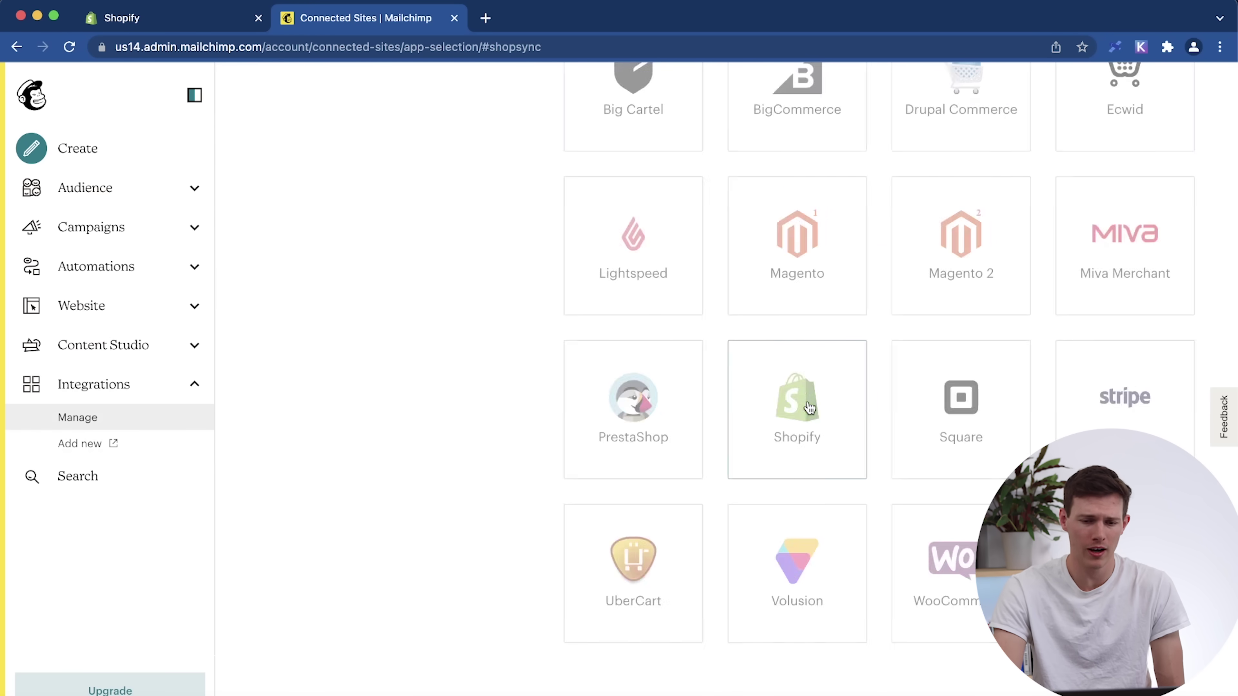
{"action": "scroll", "coordinate": [538, 420], "scroll_direction": "down", "scroll_amount": 5}
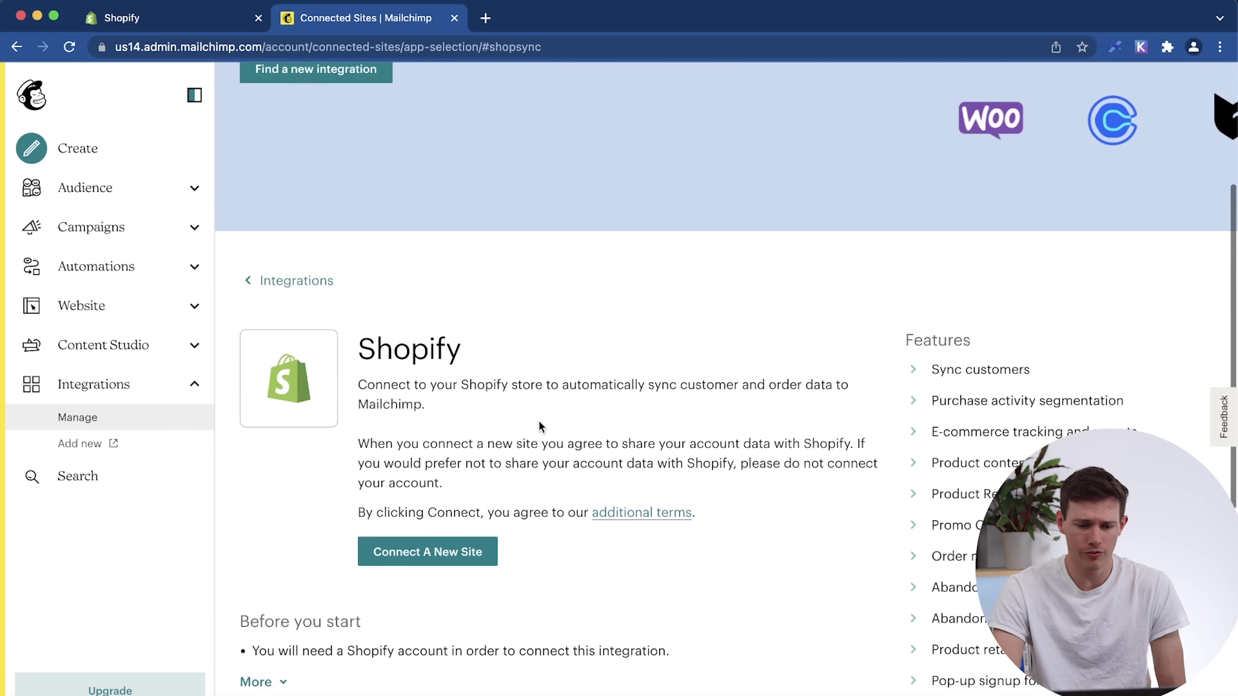
{"action": "left_click", "coordinate": [454, 560]}
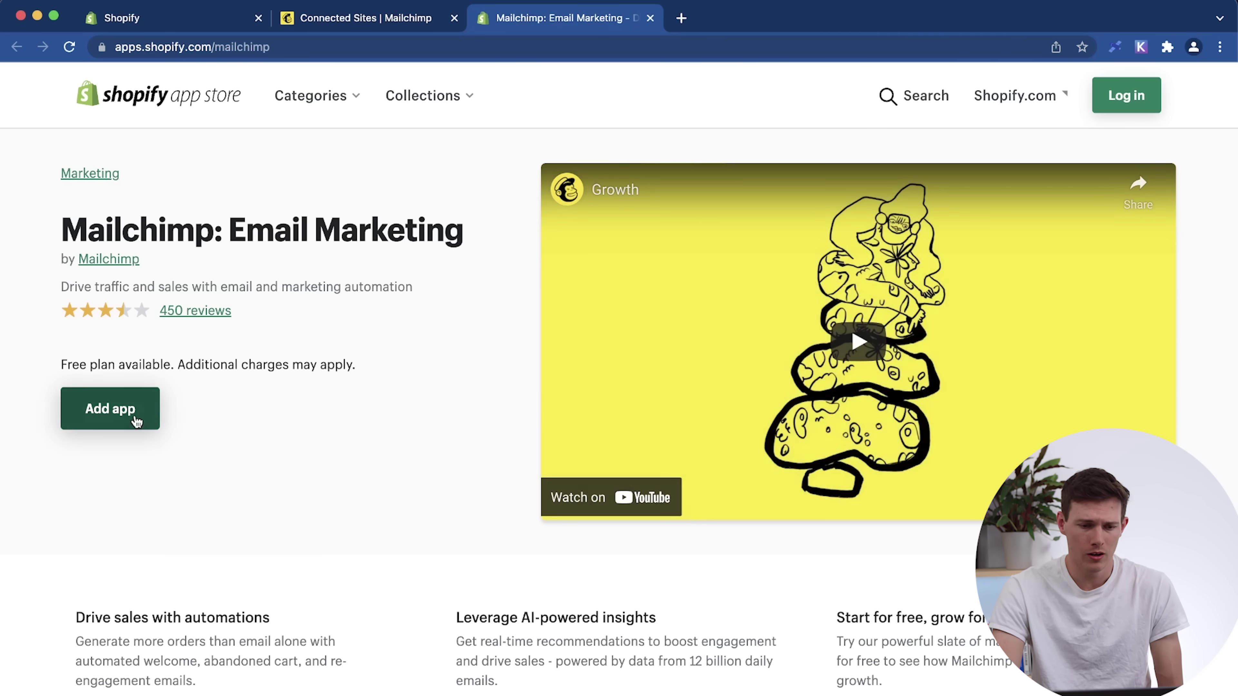
Add the Mailchimp app with the existing store account, check the 1 synced promo code, then return to Connected Sites.
{"action": "left_click", "coordinate": [130, 412]}
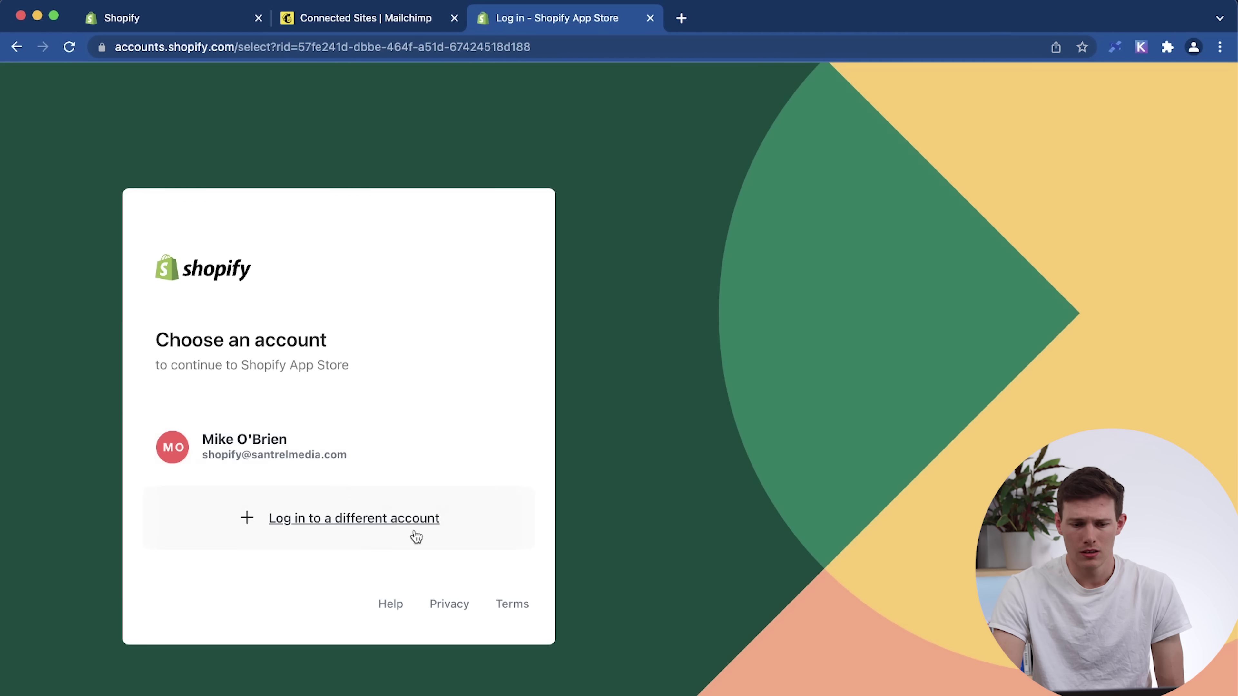
{"action": "left_click", "coordinate": [350, 437]}
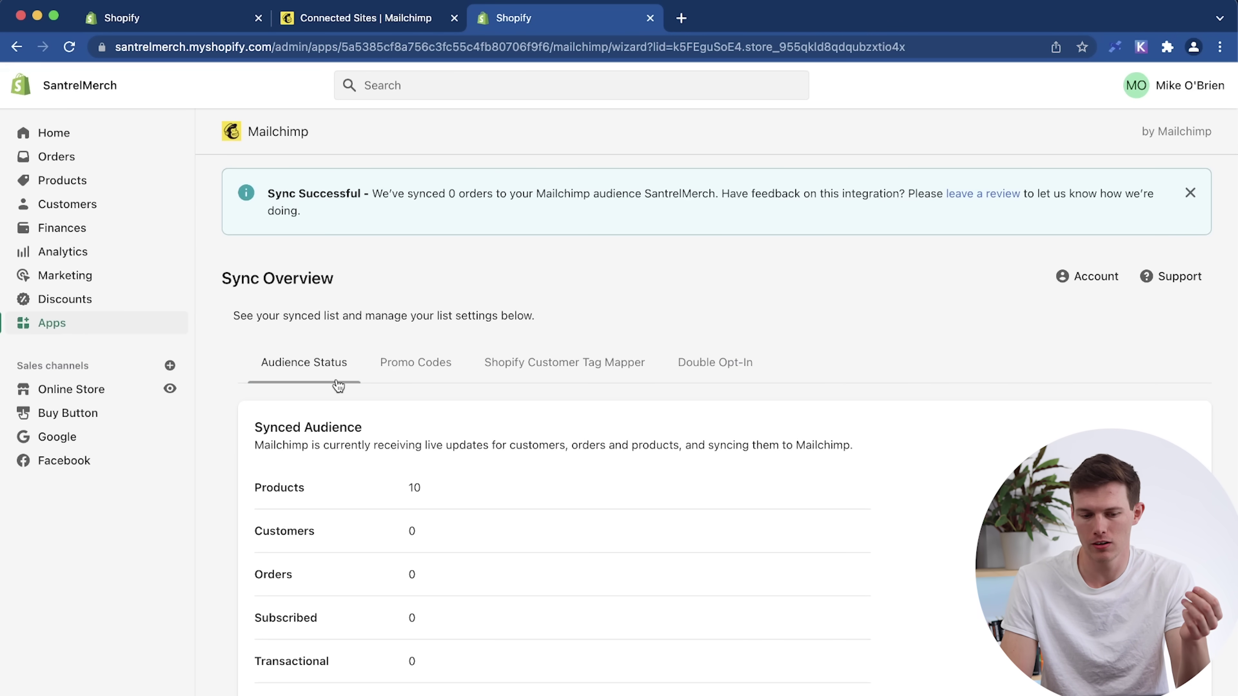
{"action": "left_click", "coordinate": [424, 363]}
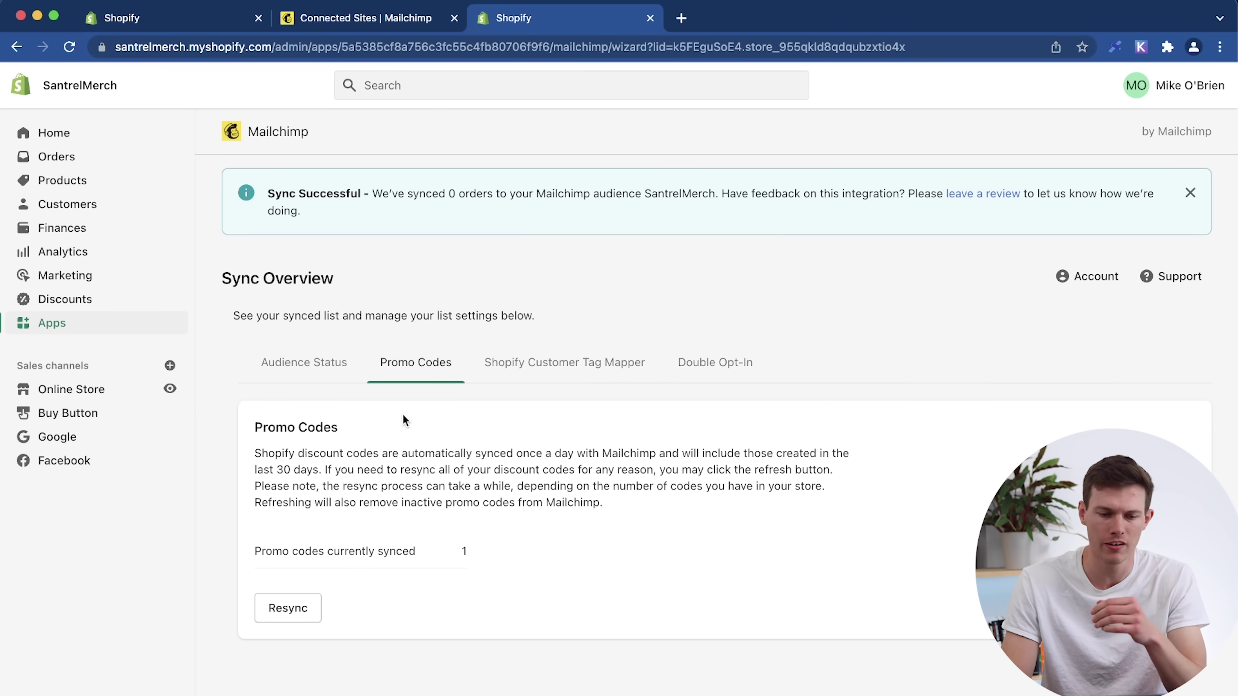
{"action": "left_click", "coordinate": [339, 20]}
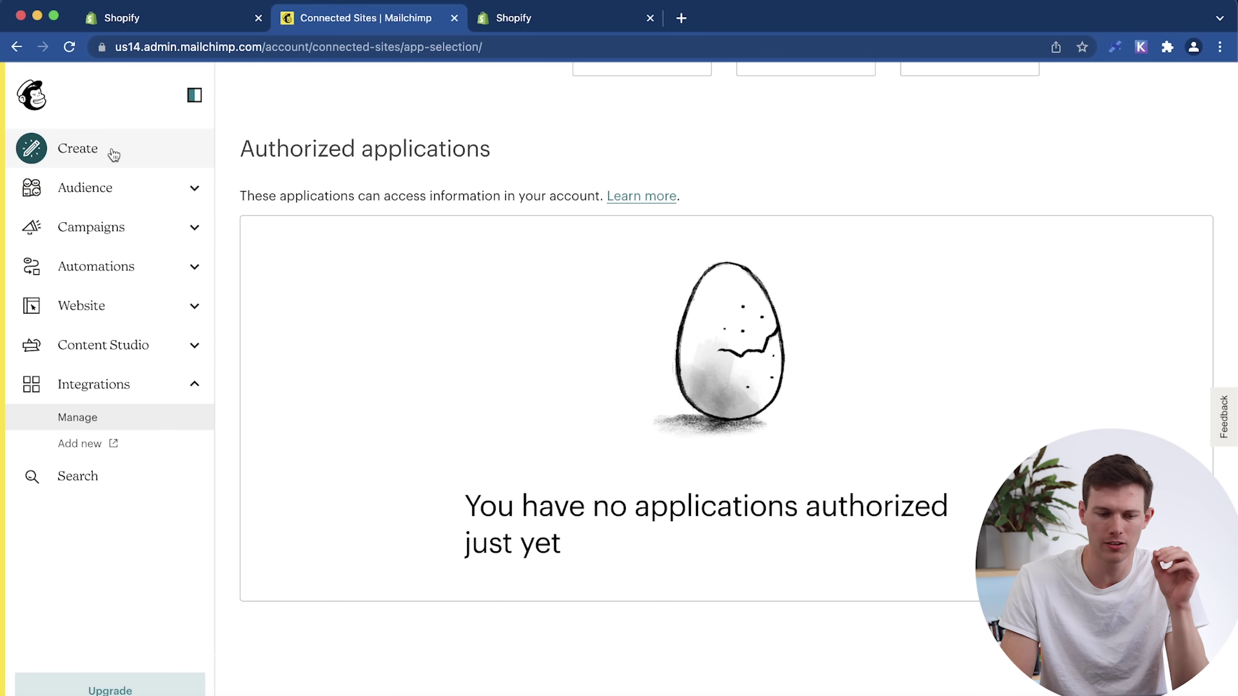
Create an Embedded form from Create > Signup Form and begin editing it.
{"action": "left_click", "coordinate": [87, 155]}
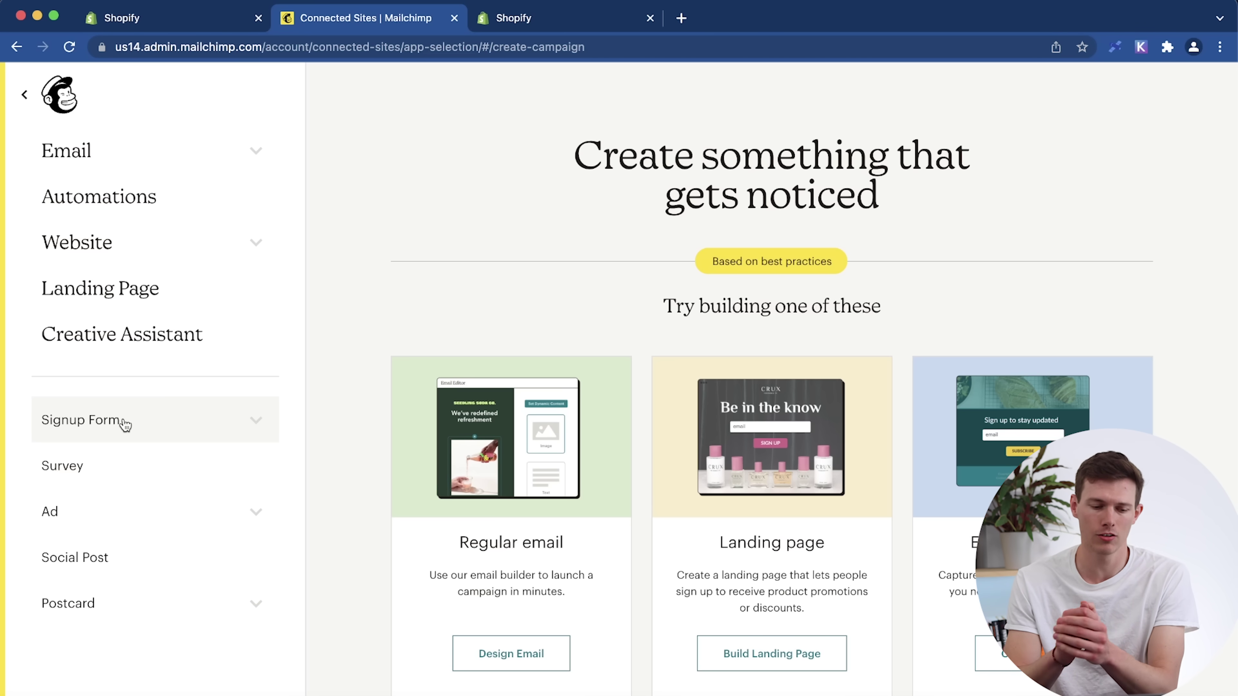
{"action": "left_click", "coordinate": [125, 424]}
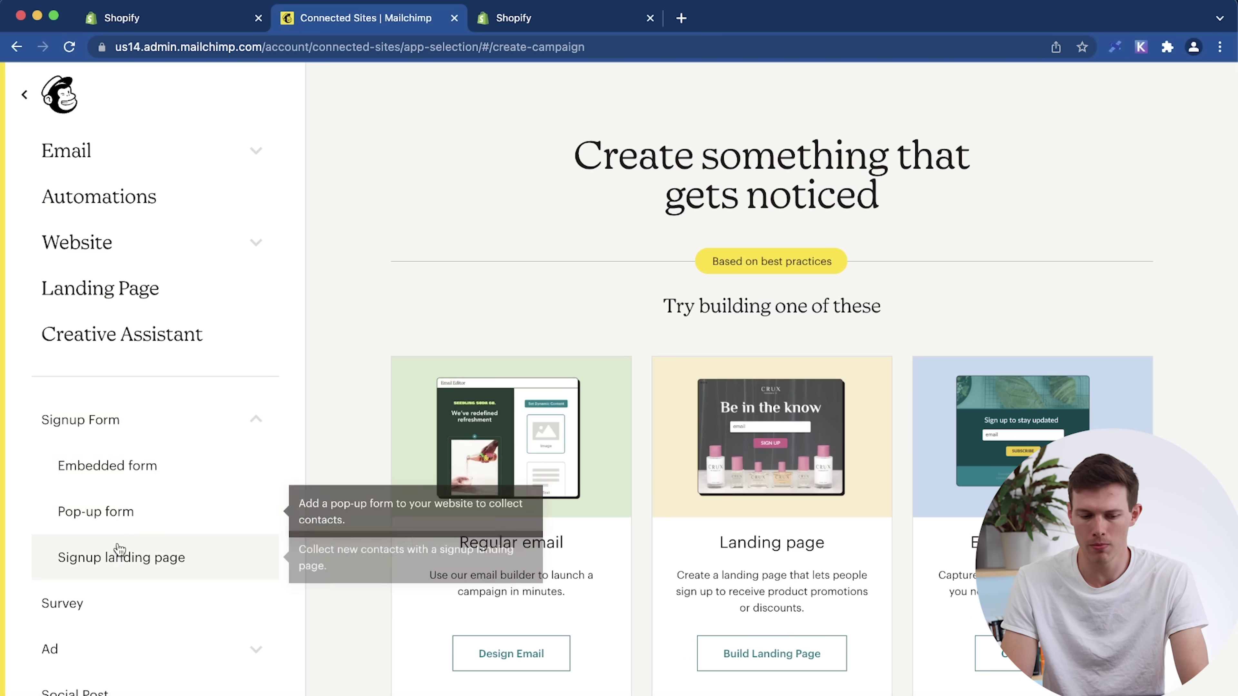
{"action": "left_click", "coordinate": [125, 480]}
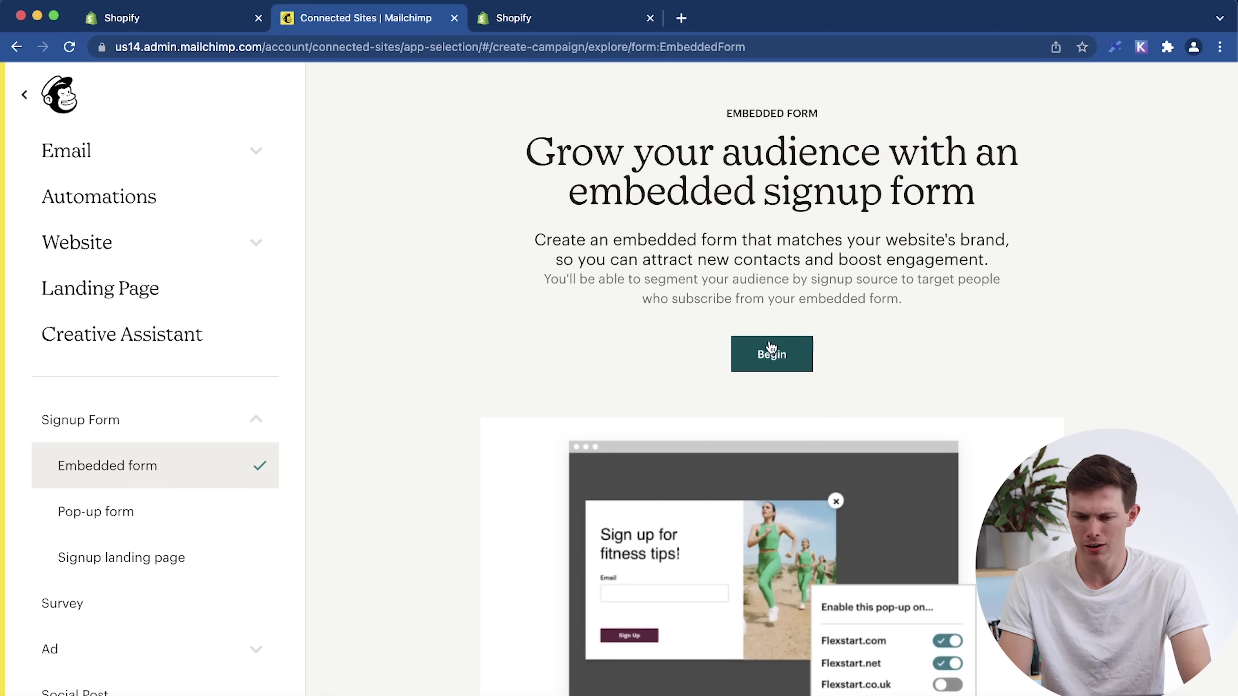
{"action": "left_click", "coordinate": [772, 363]}
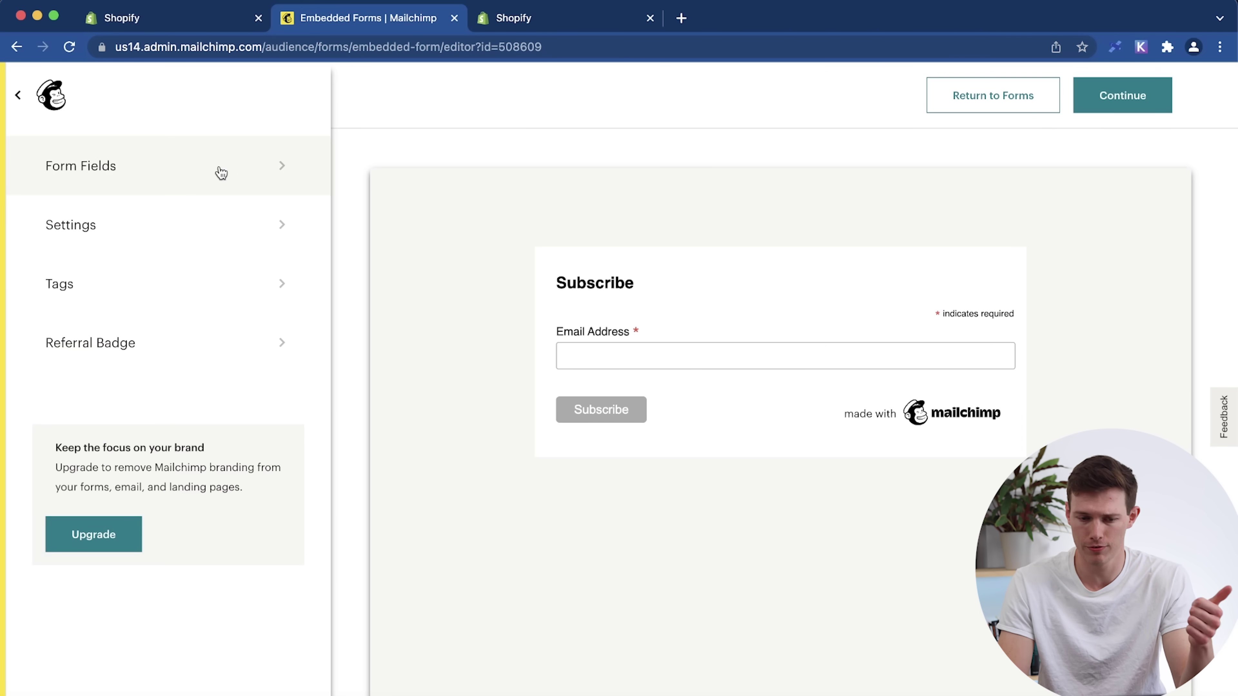
Tick First Name, Last Name and Birthday in Form Fields, then return to the main menu.
{"action": "left_click", "coordinate": [154, 184]}
{"action": "left_click", "coordinate": [46, 356]}
{"action": "left_click", "coordinate": [47, 390]}
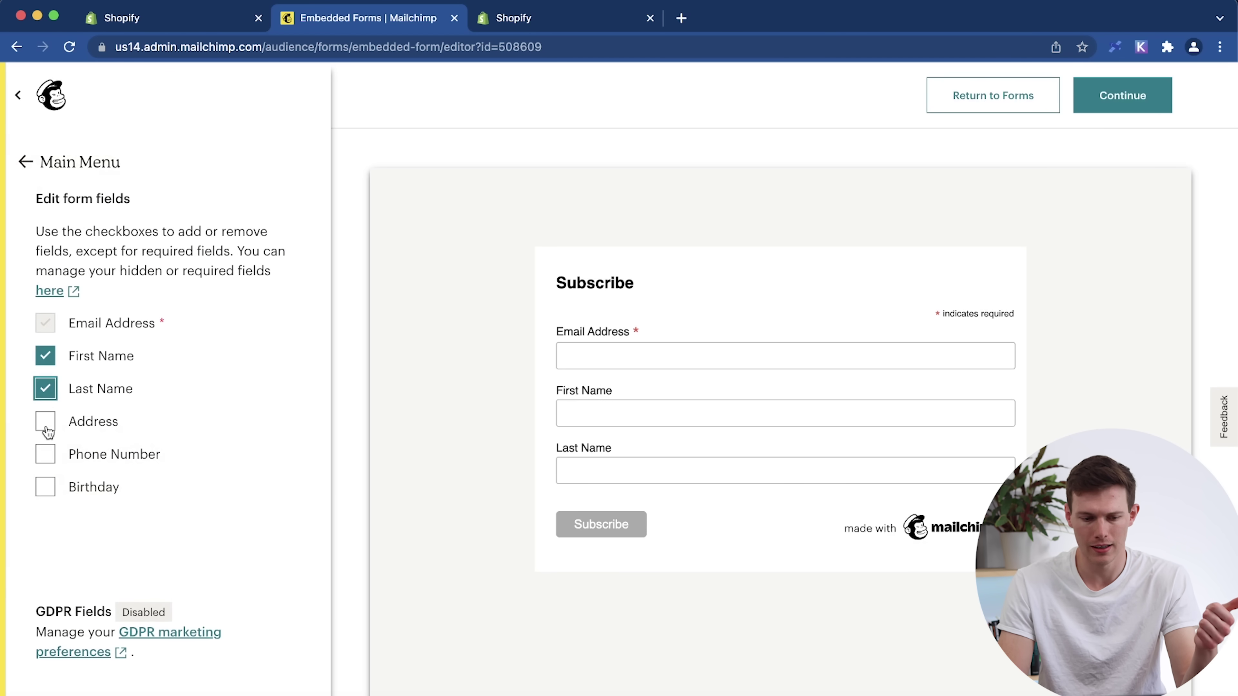
{"action": "left_click", "coordinate": [46, 488]}
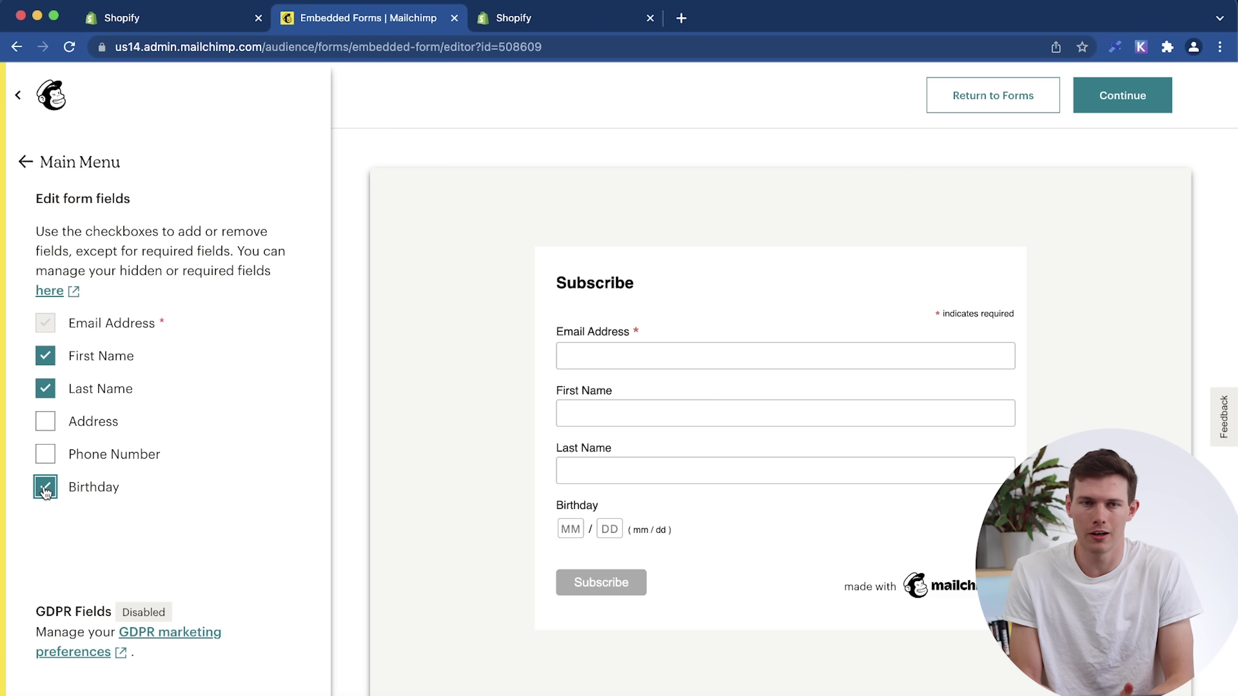
{"action": "left_click", "coordinate": [27, 171]}
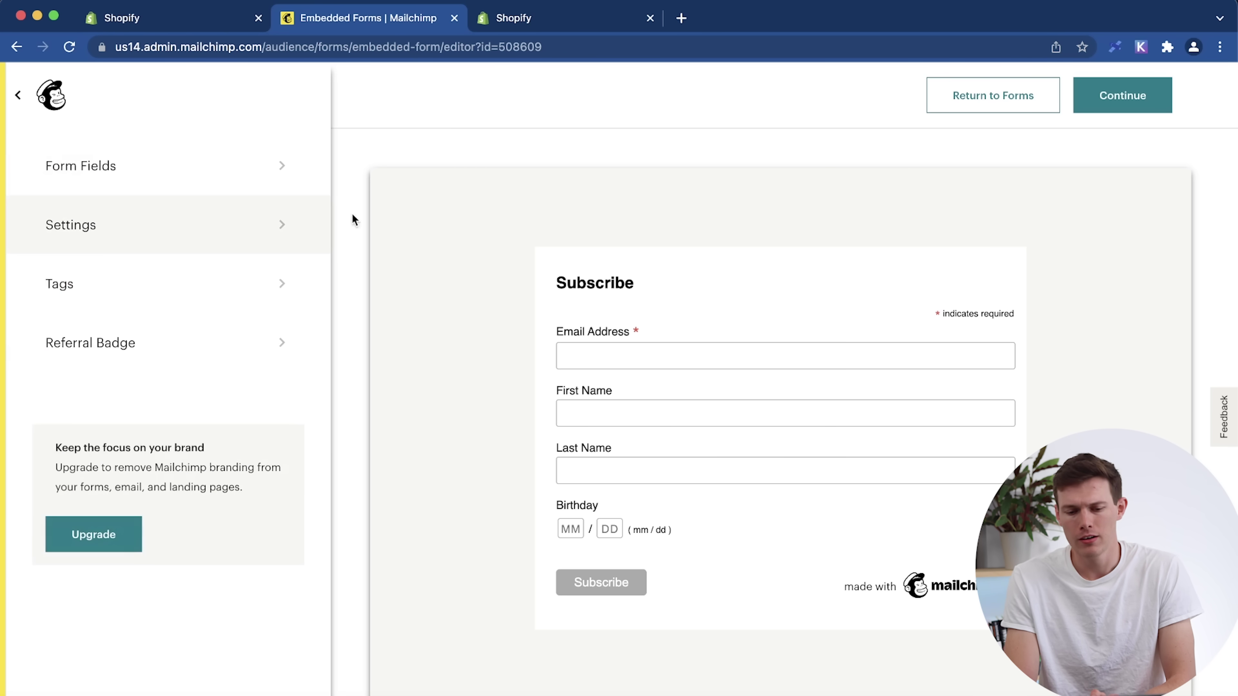
Change the form title to 'Subscribe to our newsletter' in the form's Settings.
{"action": "left_click", "coordinate": [140, 223]}
{"action": "left_click", "coordinate": [156, 231]}
{"action": "type", "text": "to our "}
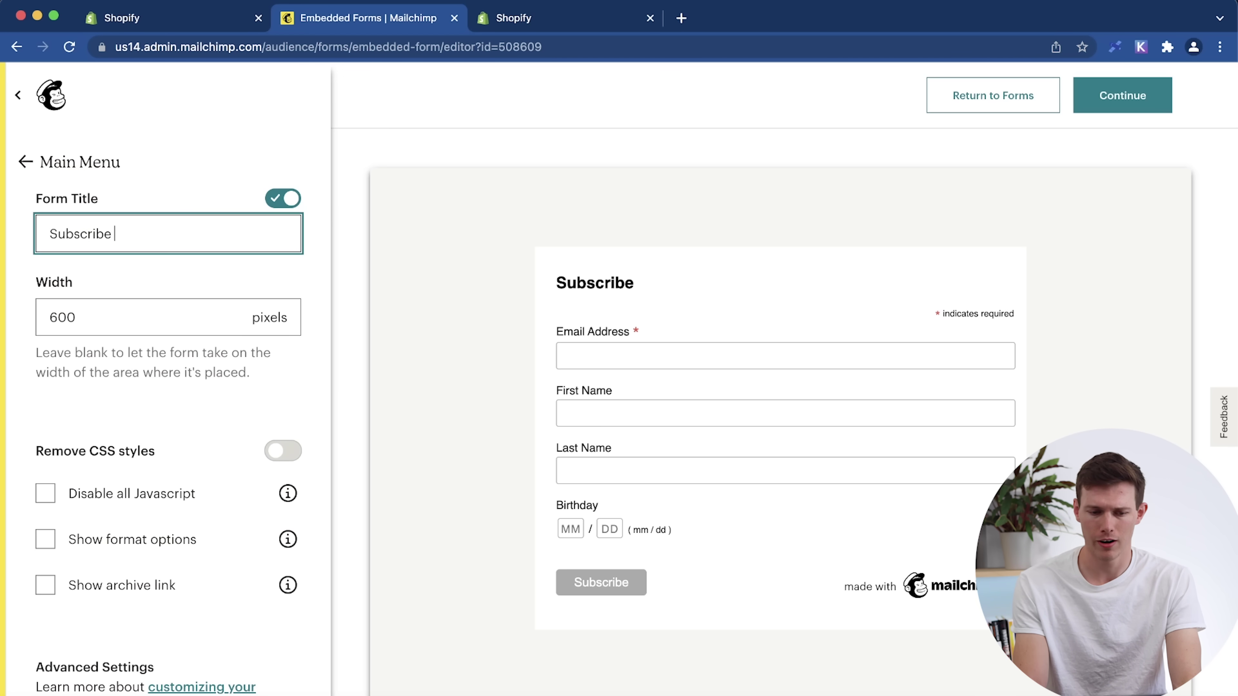
{"action": "type", "text": "newsletter"}
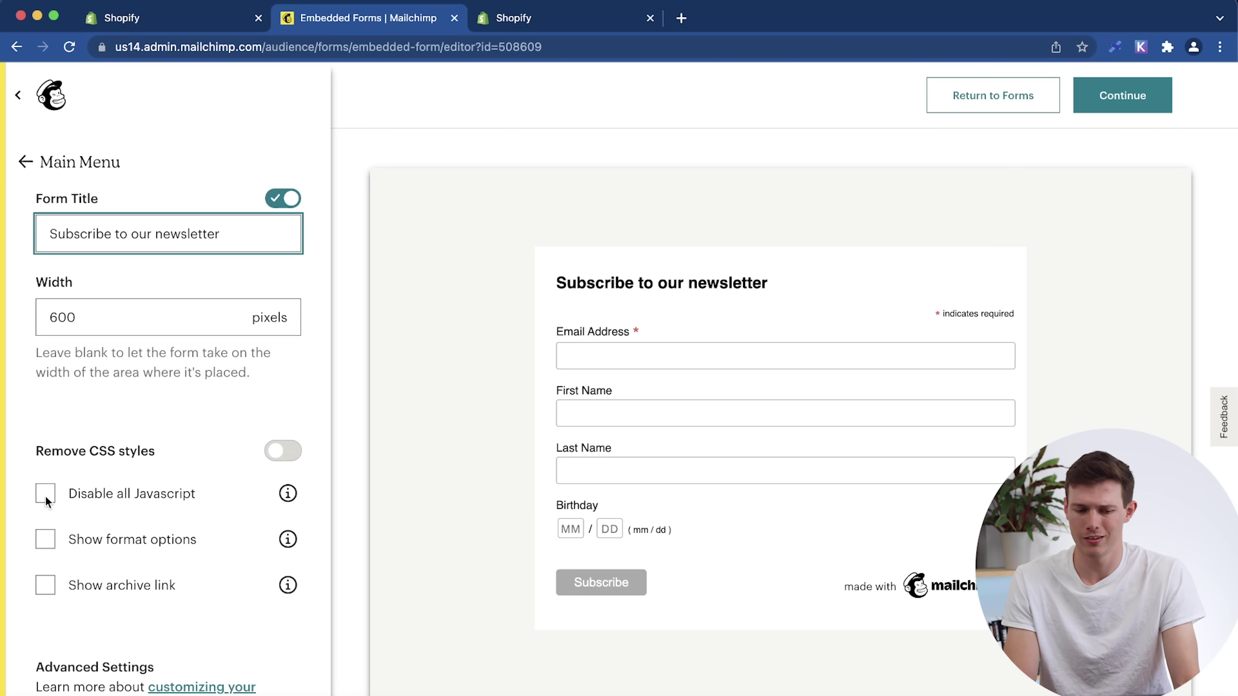
{"action": "left_click", "coordinate": [40, 165]}
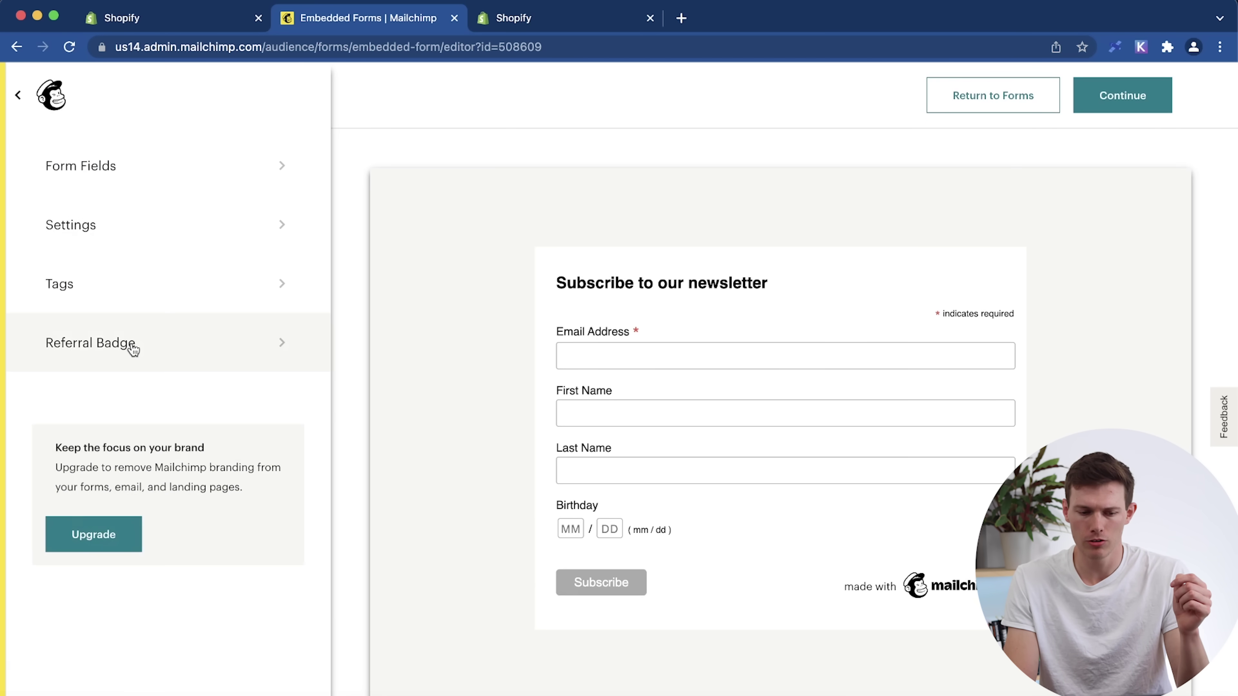
Preview the Dark referral badge style, then keep the badge Light.
{"action": "left_click", "coordinate": [167, 341]}
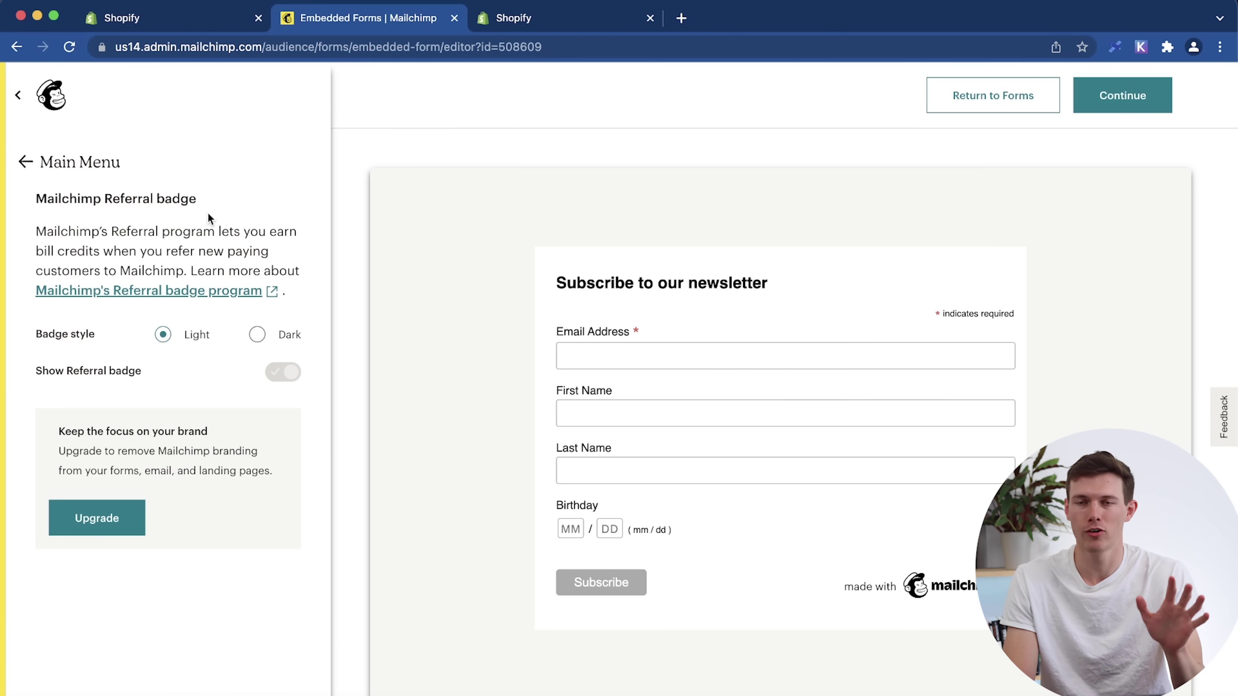
{"action": "left_click", "coordinate": [258, 335]}
{"action": "left_click", "coordinate": [164, 334]}
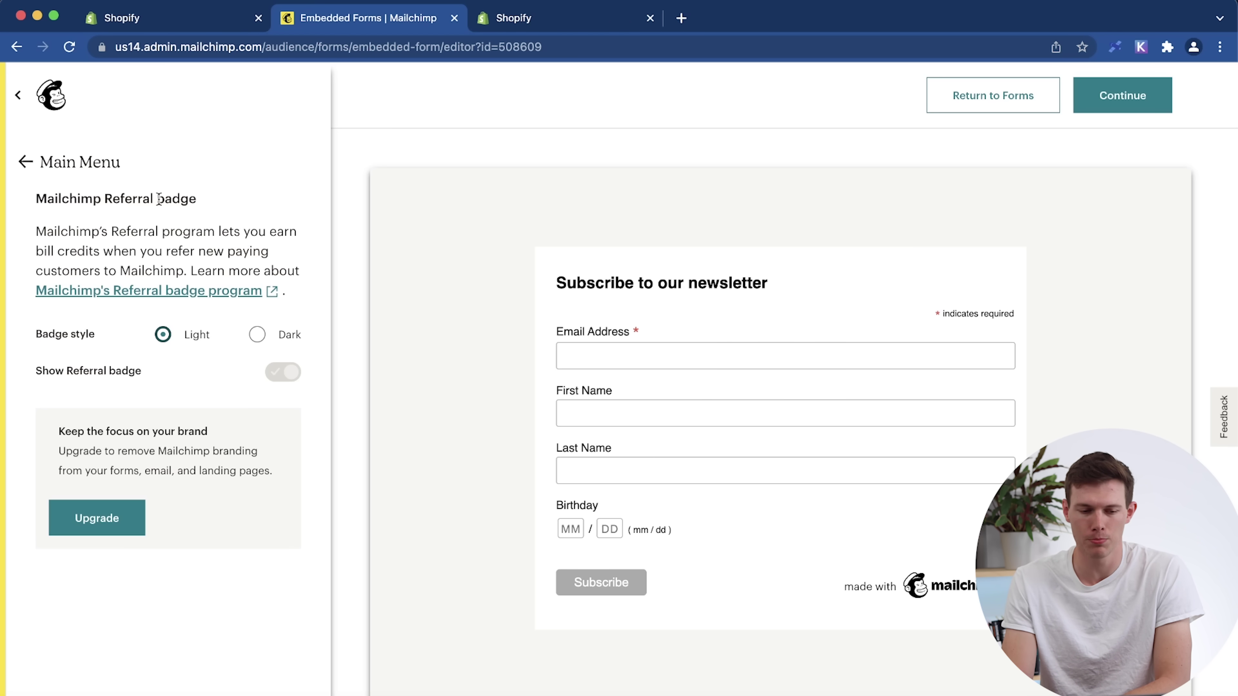
{"action": "left_click", "coordinate": [29, 164]}
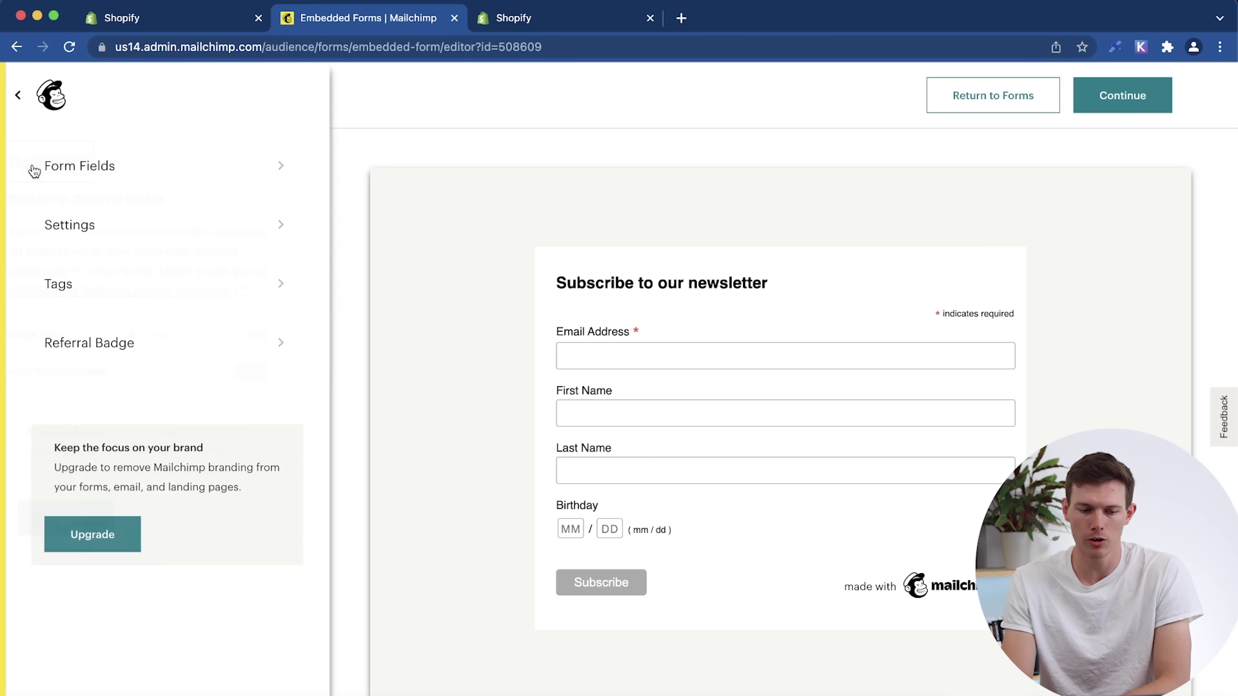
Create and save a 'Newsletter' tag for form contacts, then continue to the embed code.
{"action": "left_click", "coordinate": [86, 287]}
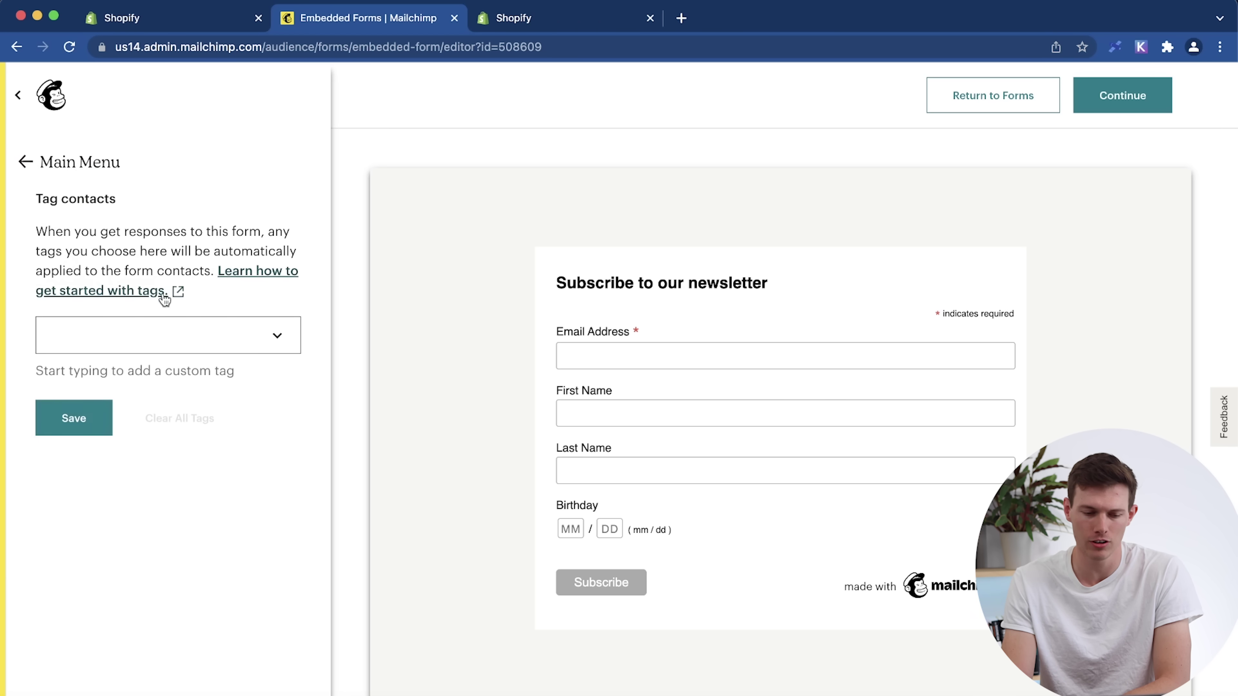
{"action": "left_click", "coordinate": [264, 348]}
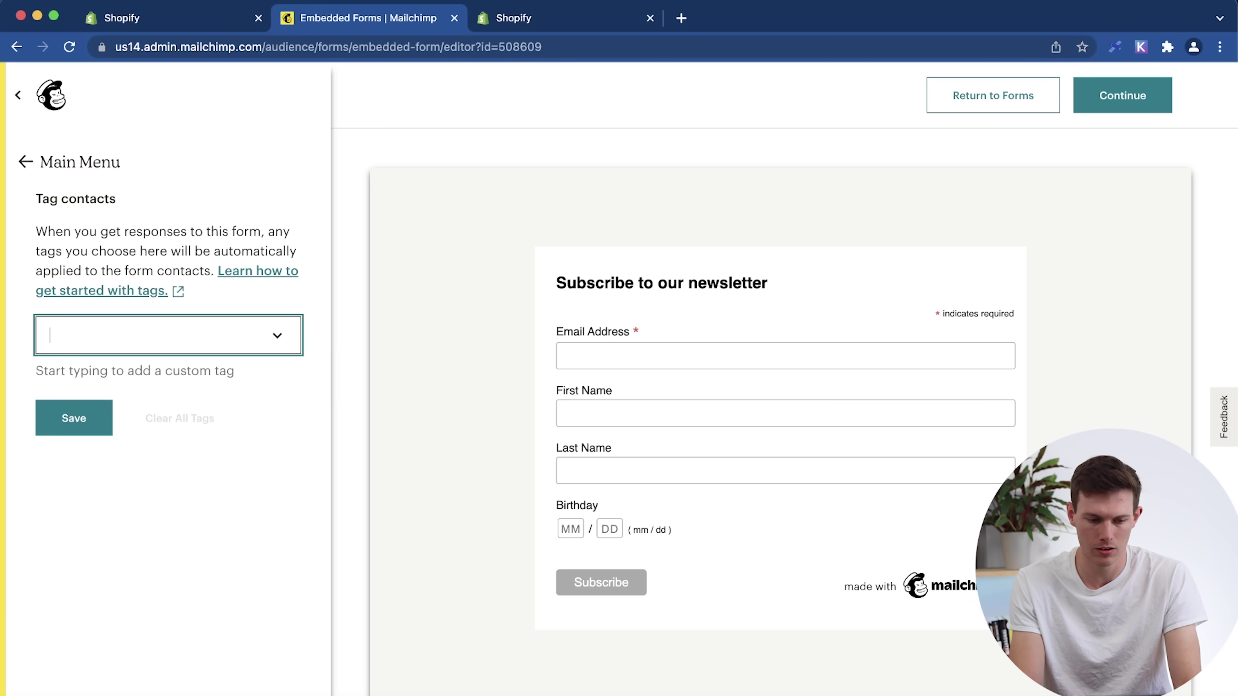
{"action": "type", "text": "Newsletter"}
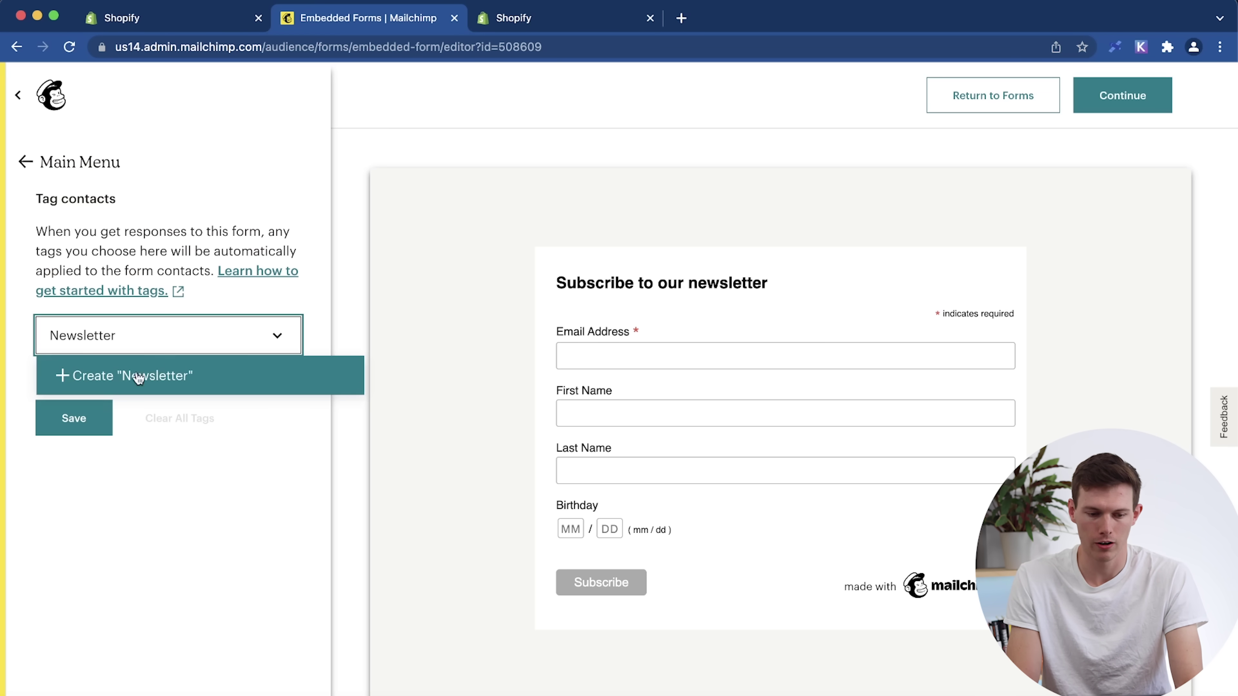
{"action": "left_click", "coordinate": [63, 375]}
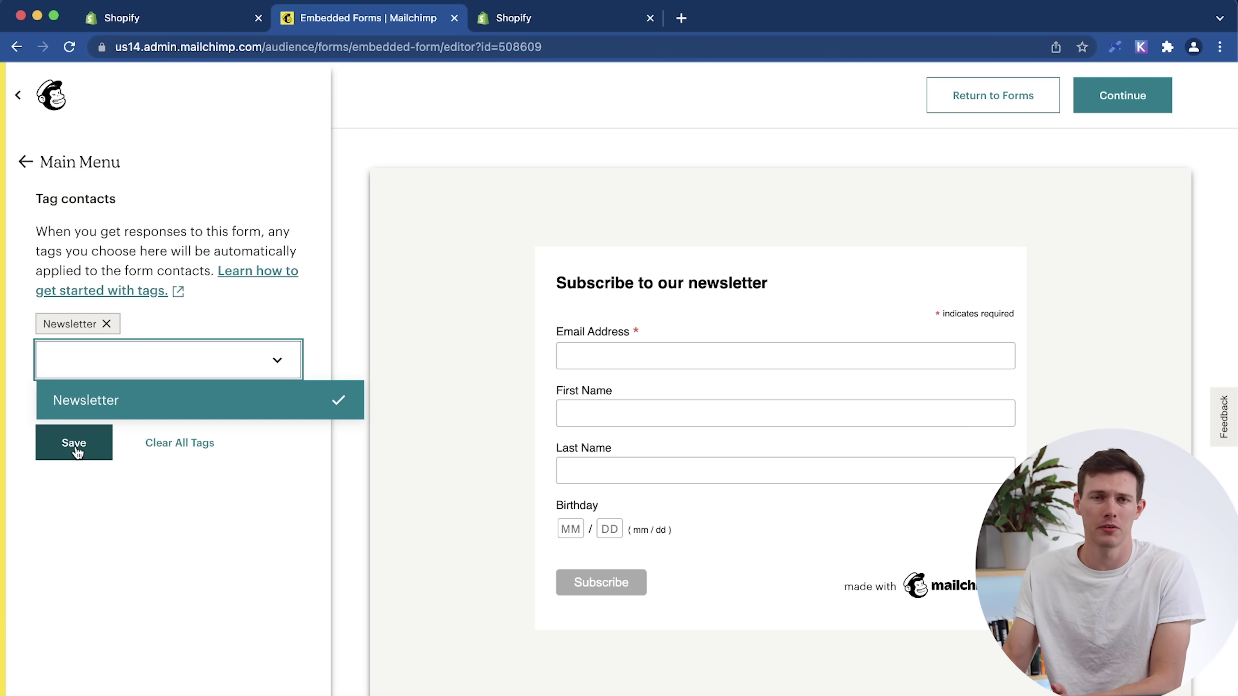
{"action": "left_click", "coordinate": [74, 443]}
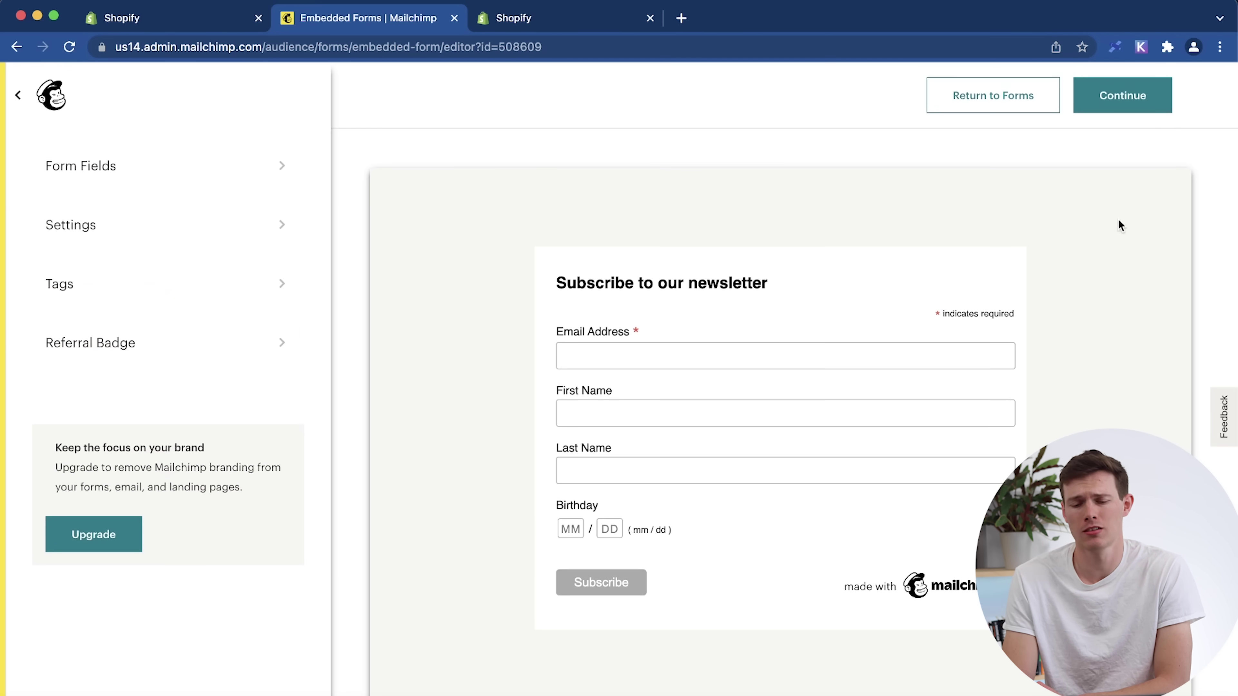
{"action": "left_click", "coordinate": [1124, 111]}
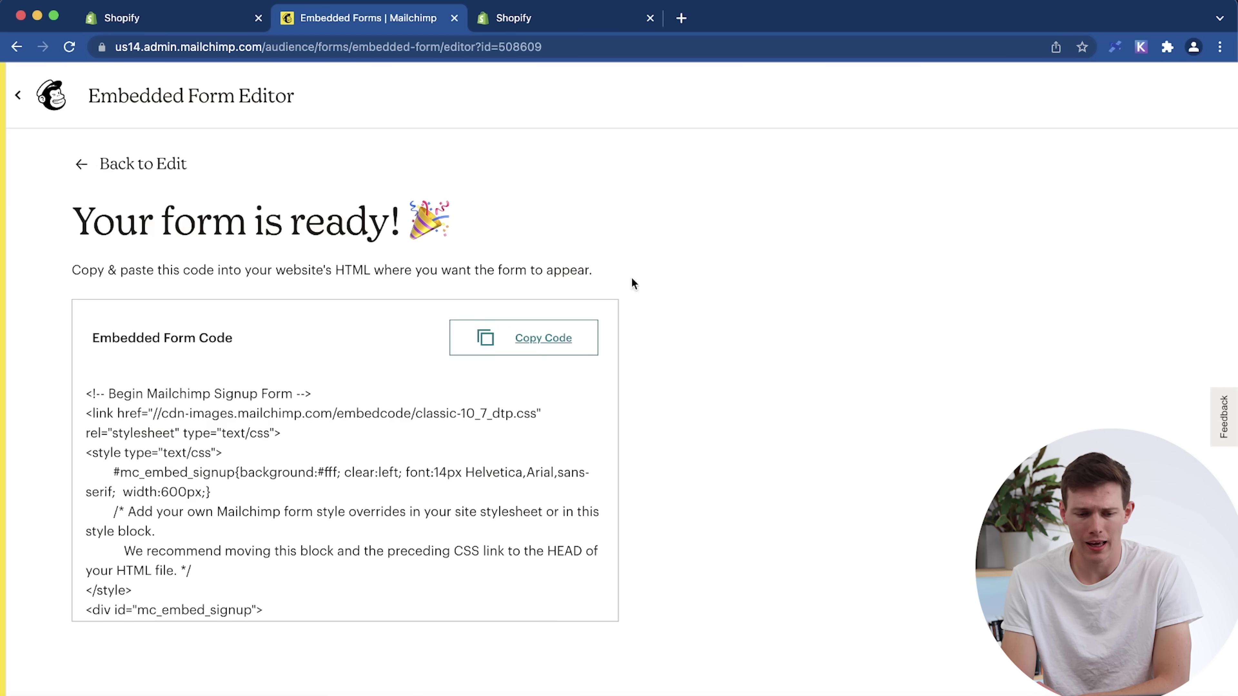
Copy the embedded form code.
{"action": "left_click", "coordinate": [536, 338]}
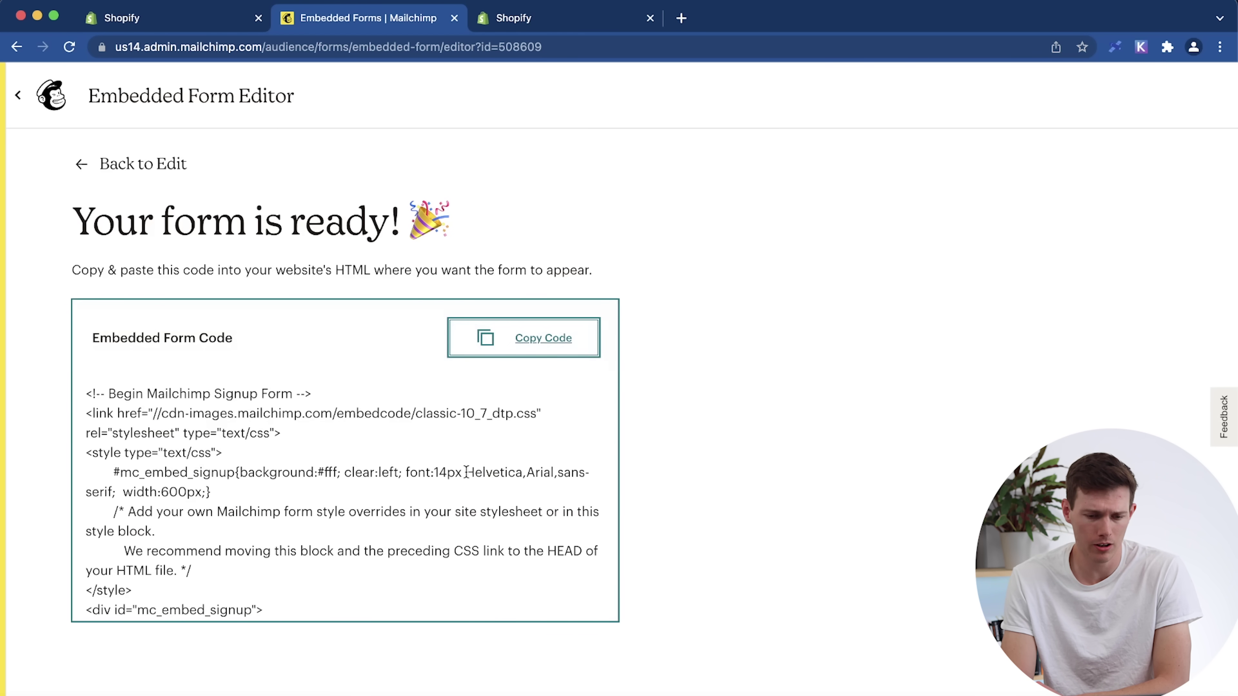
{"action": "scroll", "coordinate": [466, 472], "scroll_direction": "down", "scroll_amount": 10}
{"action": "scroll", "coordinate": [466, 472], "scroll_direction": "up", "scroll_amount": 10}
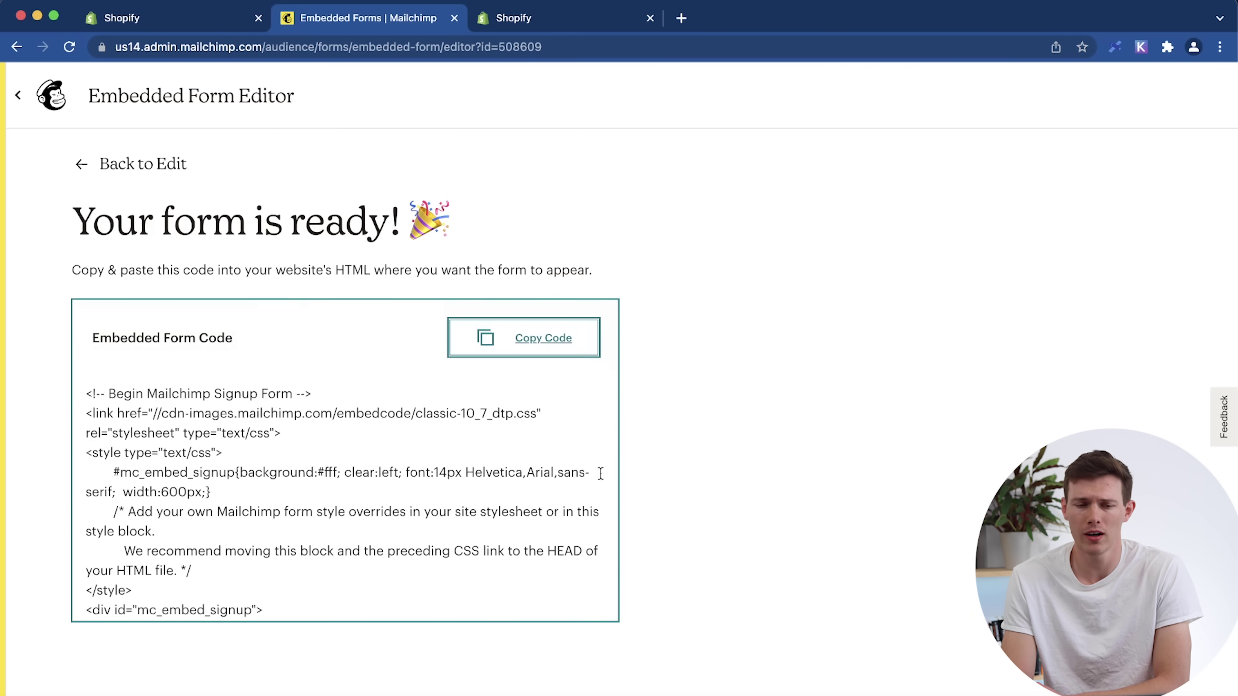
{"action": "scroll", "coordinate": [315, 524], "scroll_direction": "down", "scroll_amount": 10}
{"action": "scroll", "coordinate": [315, 525], "scroll_direction": "up", "scroll_amount": 10}
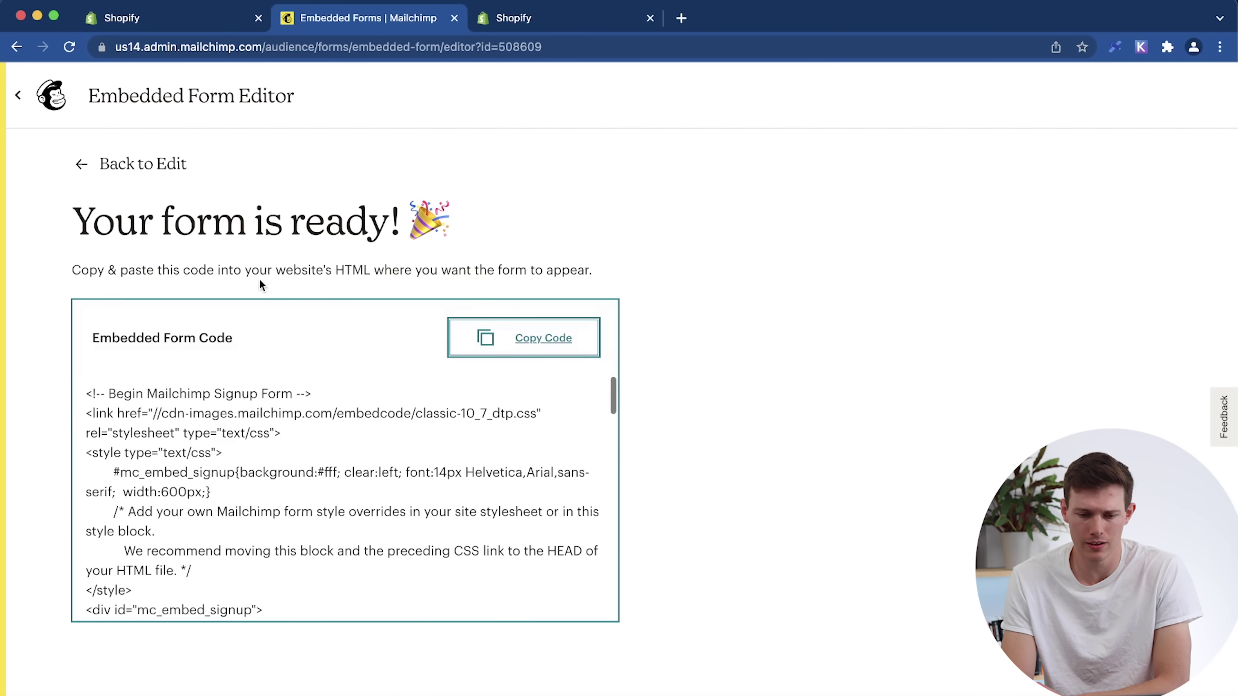
{"action": "scroll", "coordinate": [330, 454], "scroll_direction": "down", "scroll_amount": 10}
{"action": "scroll", "coordinate": [330, 454], "scroll_direction": "up", "scroll_amount": 10}
Go through the audience dashboard and contacts to the Santrel Merchandise signup forms page.
{"action": "left_click", "coordinate": [80, 165]}
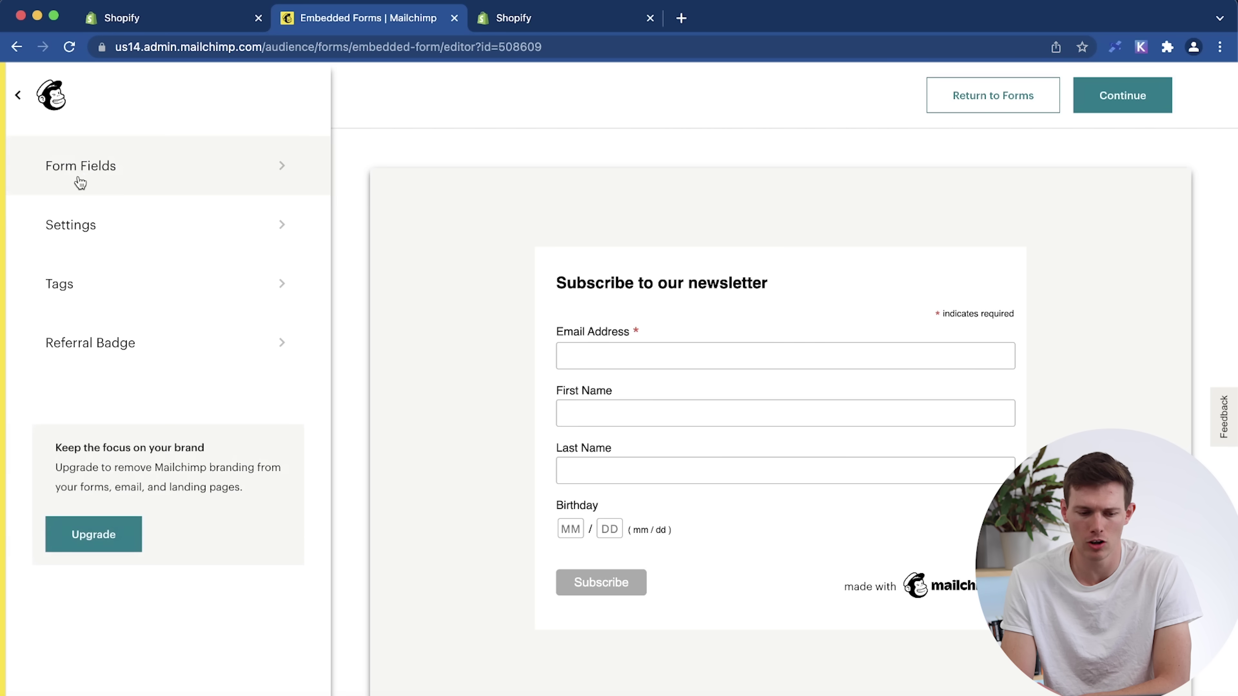
{"action": "left_click", "coordinate": [50, 96]}
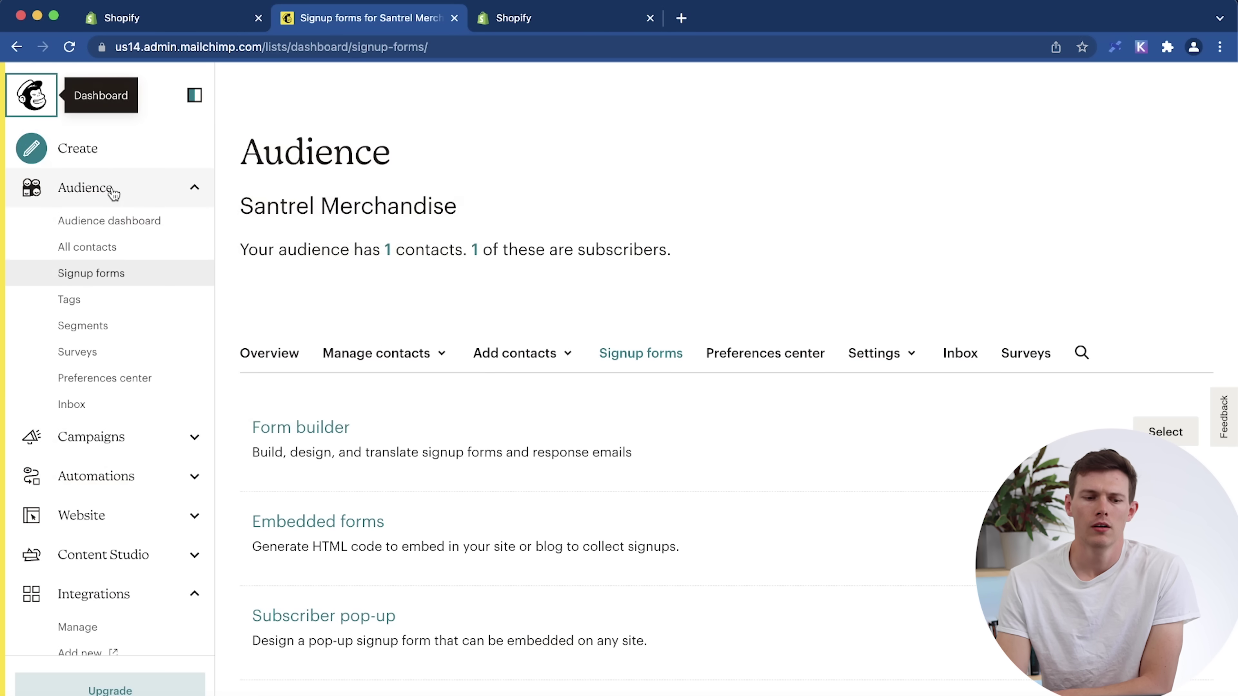
{"action": "left_click", "coordinate": [35, 97]}
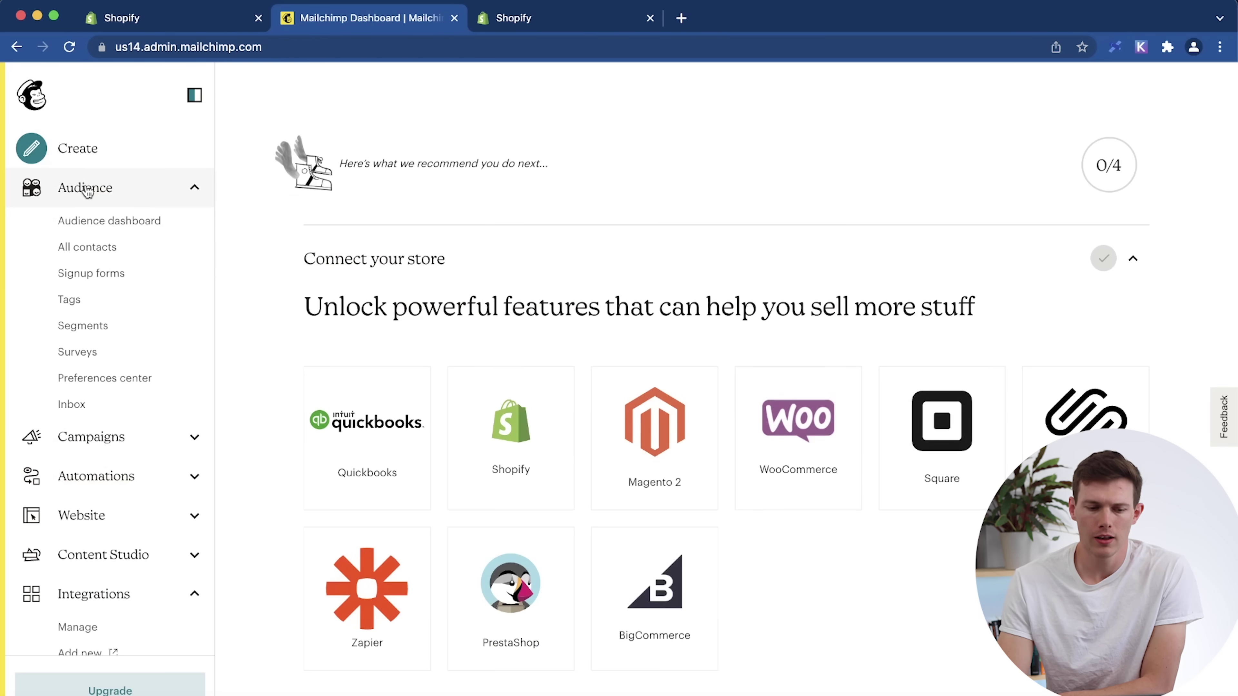
{"action": "left_click", "coordinate": [86, 191]}
{"action": "left_click", "coordinate": [87, 191]}
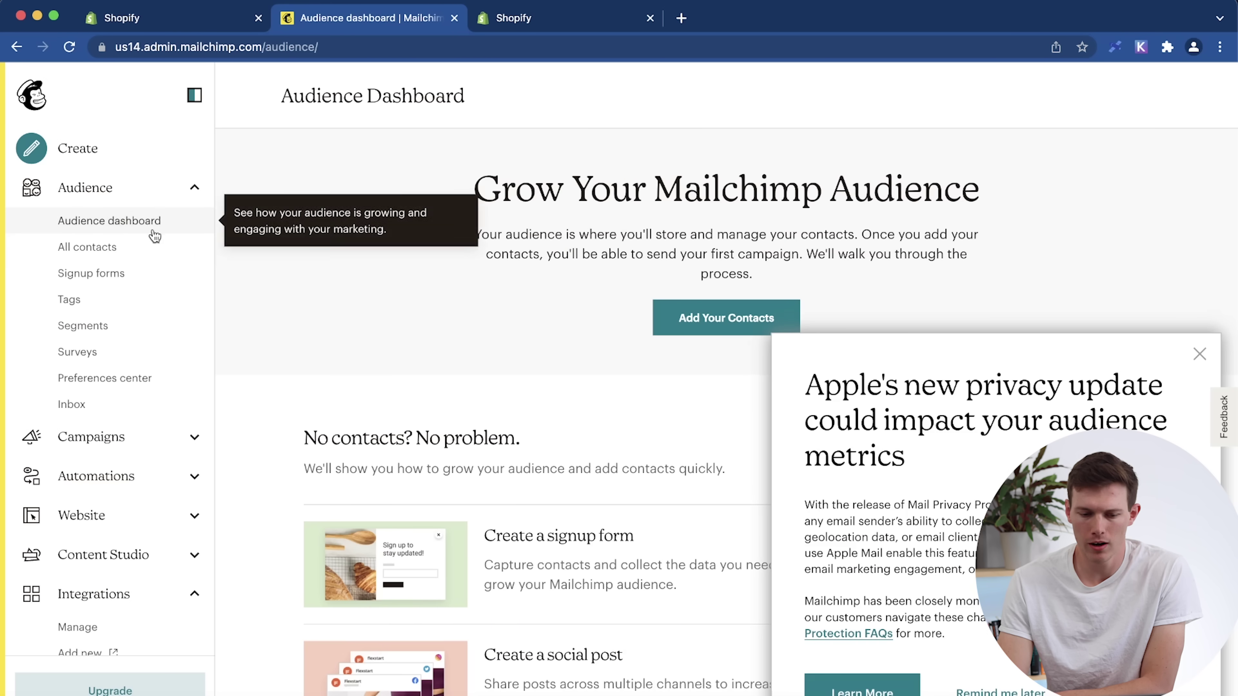
{"action": "left_click", "coordinate": [1198, 355]}
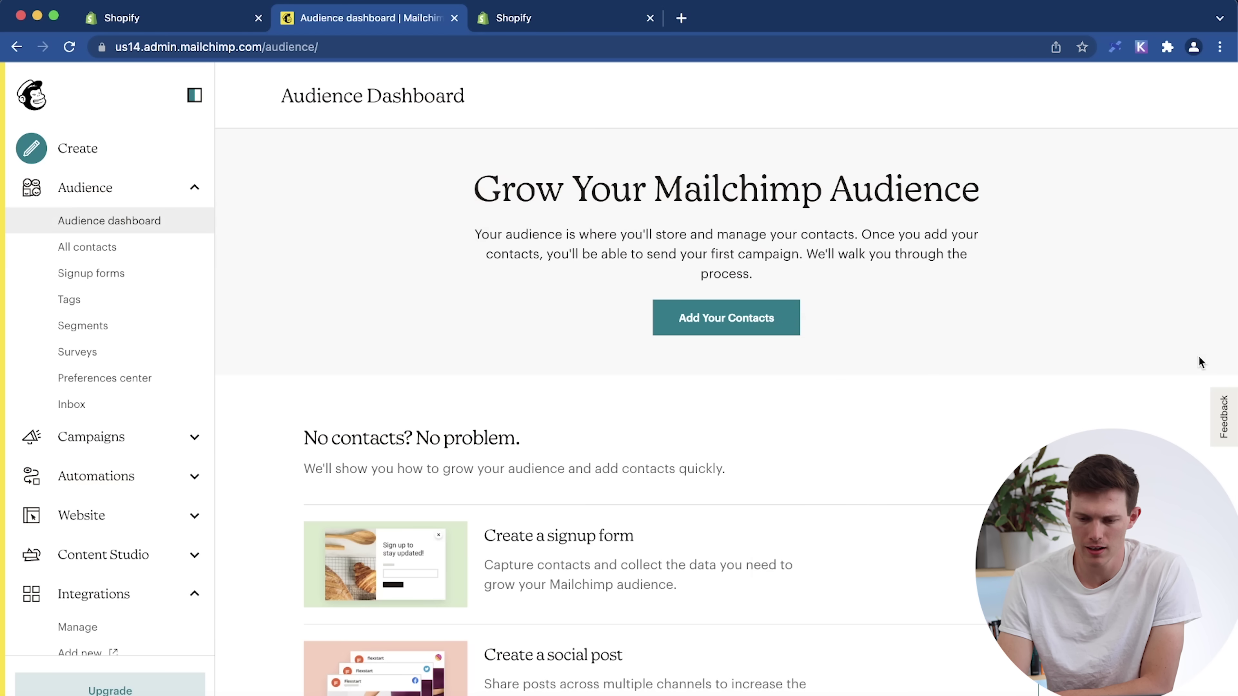
{"action": "left_click", "coordinate": [119, 251]}
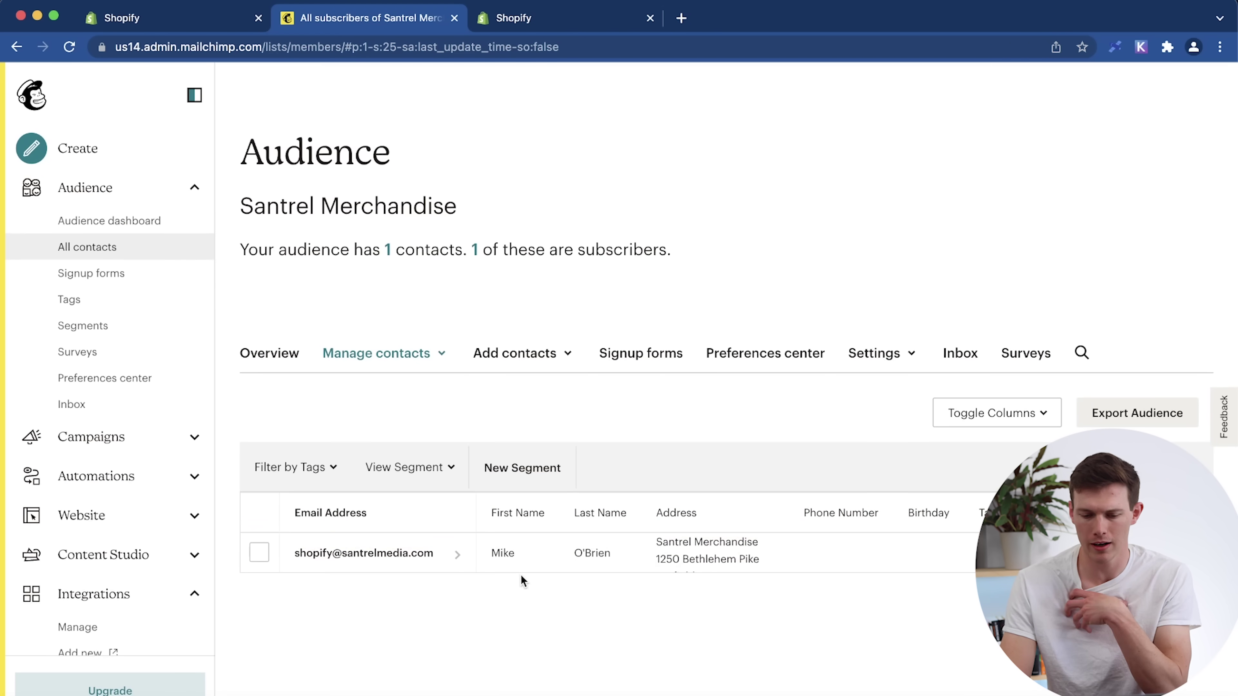
{"action": "left_click", "coordinate": [117, 278]}
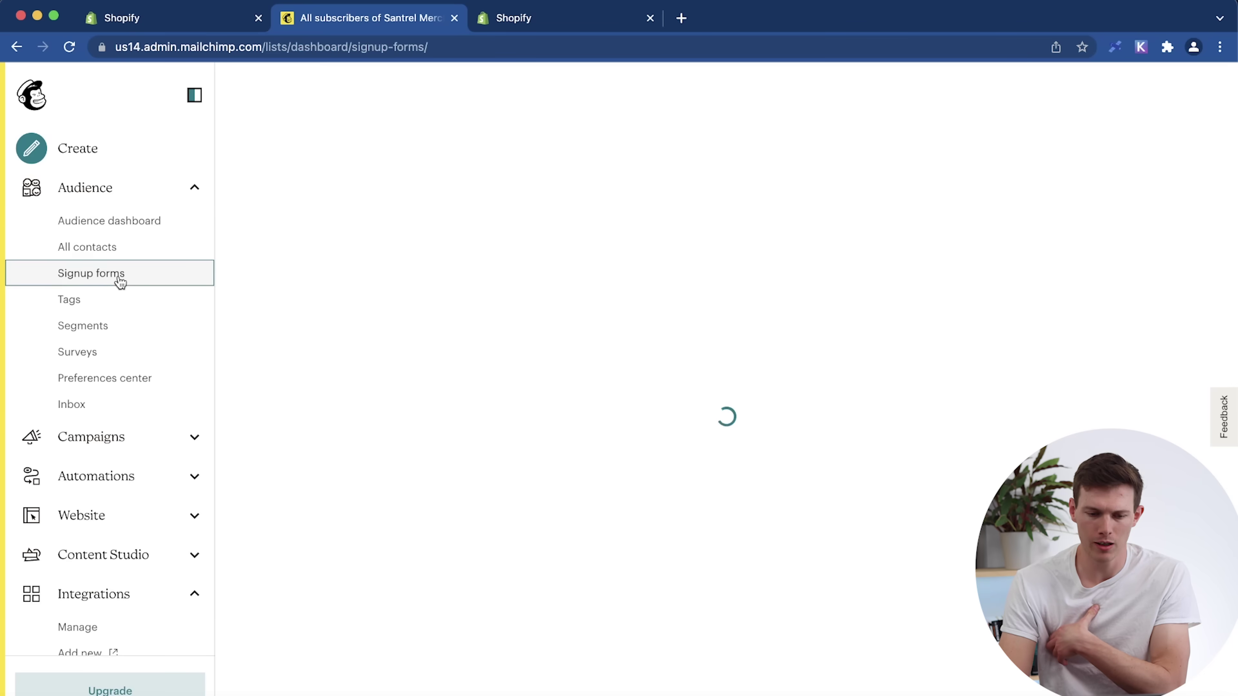
{"action": "scroll", "coordinate": [473, 435], "scroll_direction": "down", "scroll_amount": 2}
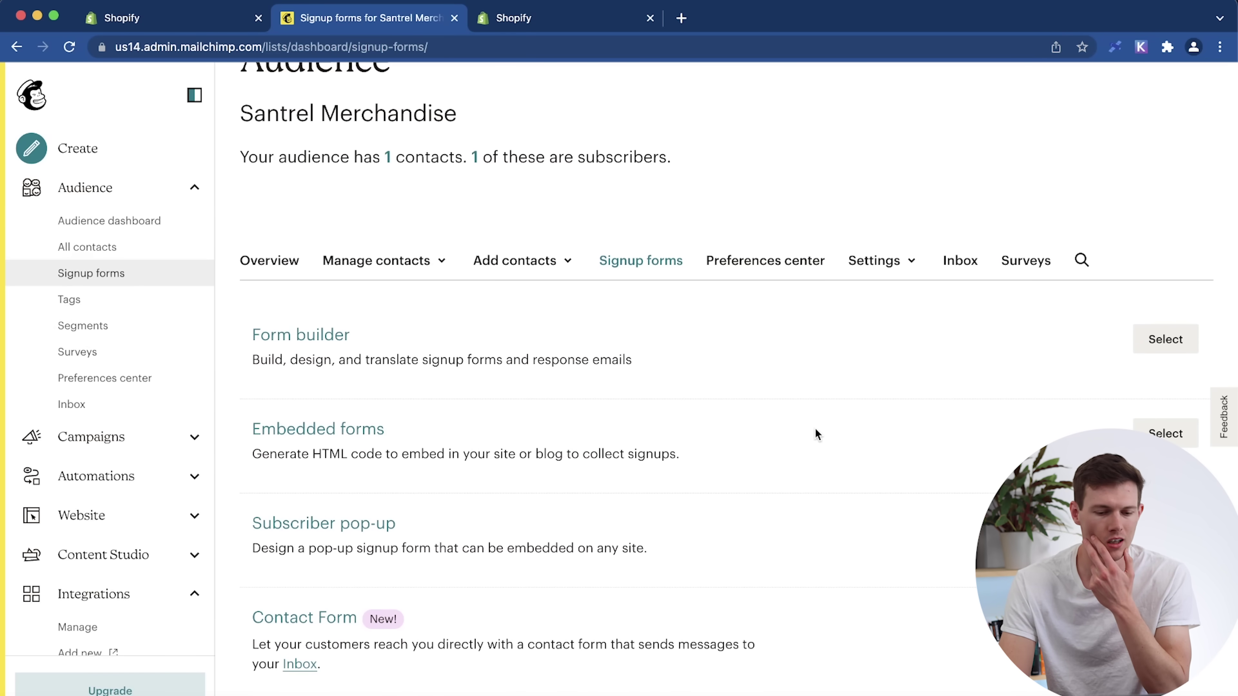
Open the Form builder for the Santrel Merchandise signup form.
{"action": "left_click", "coordinate": [1169, 340]}
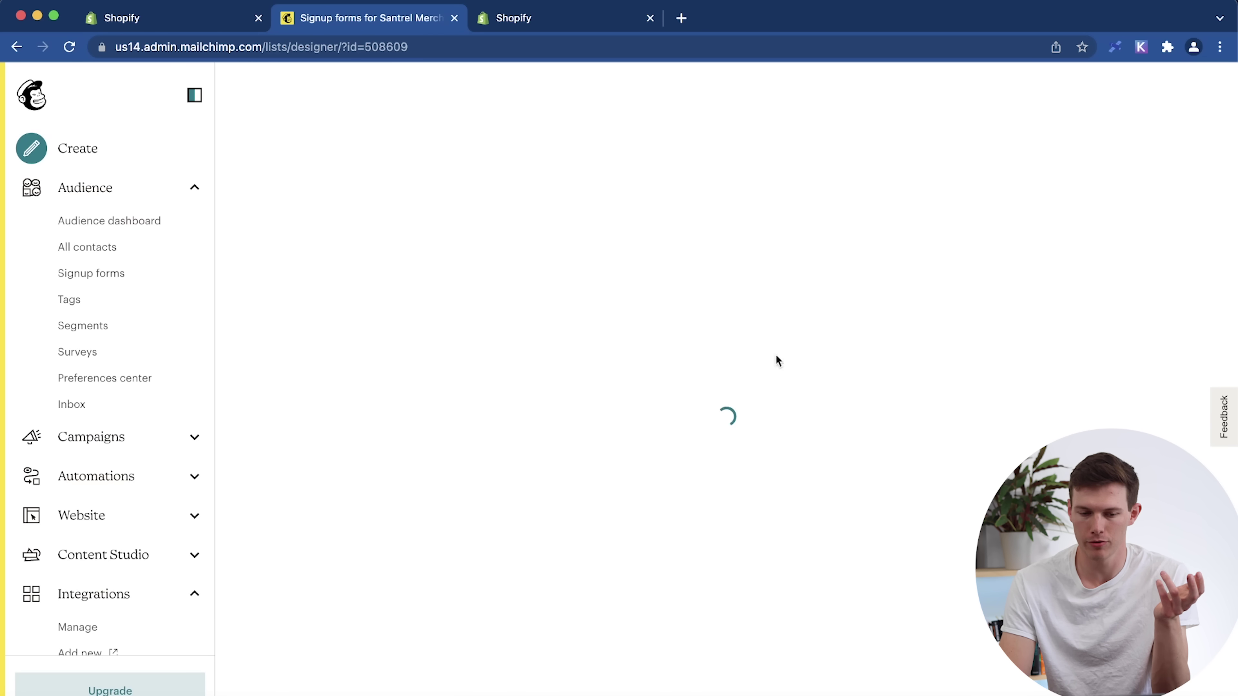
{"action": "scroll", "coordinate": [647, 386], "scroll_direction": "down", "scroll_amount": 3}
{"action": "scroll", "coordinate": [647, 385], "scroll_direction": "down", "scroll_amount": 10}
{"action": "scroll", "coordinate": [647, 385], "scroll_direction": "up", "scroll_amount": 8}
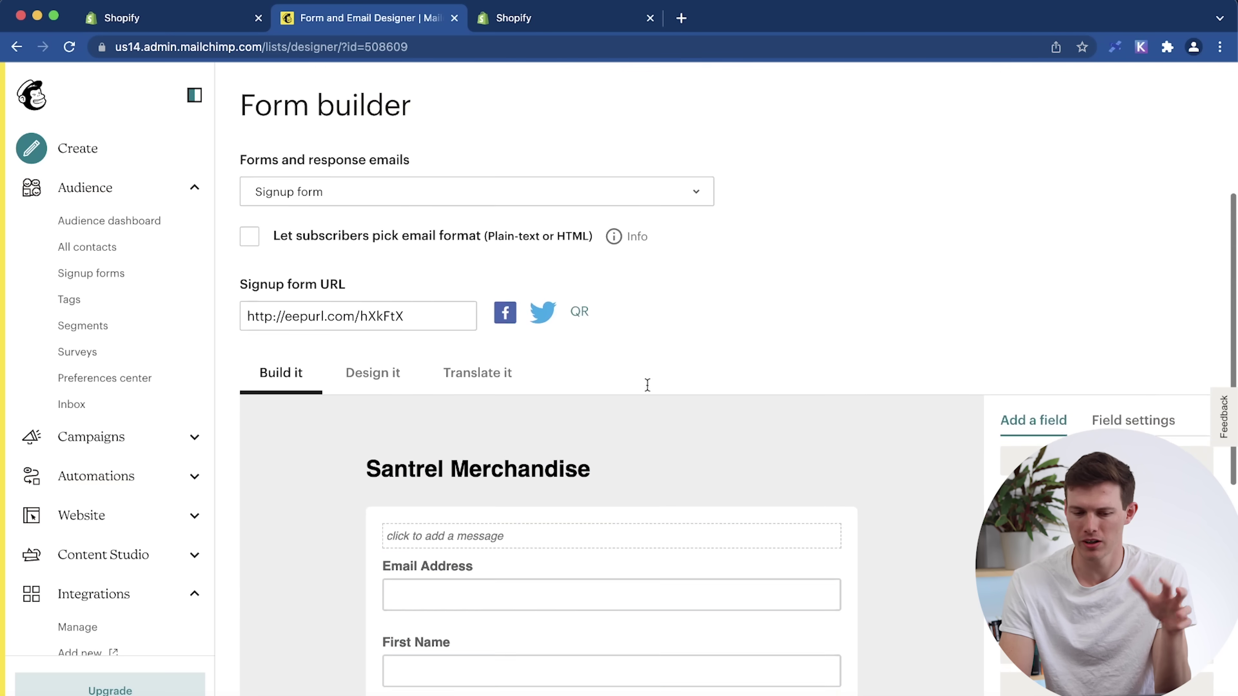
{"action": "scroll", "coordinate": [647, 385], "scroll_direction": "down", "scroll_amount": 2}
{"action": "scroll", "coordinate": [647, 385], "scroll_direction": "up", "scroll_amount": 5}
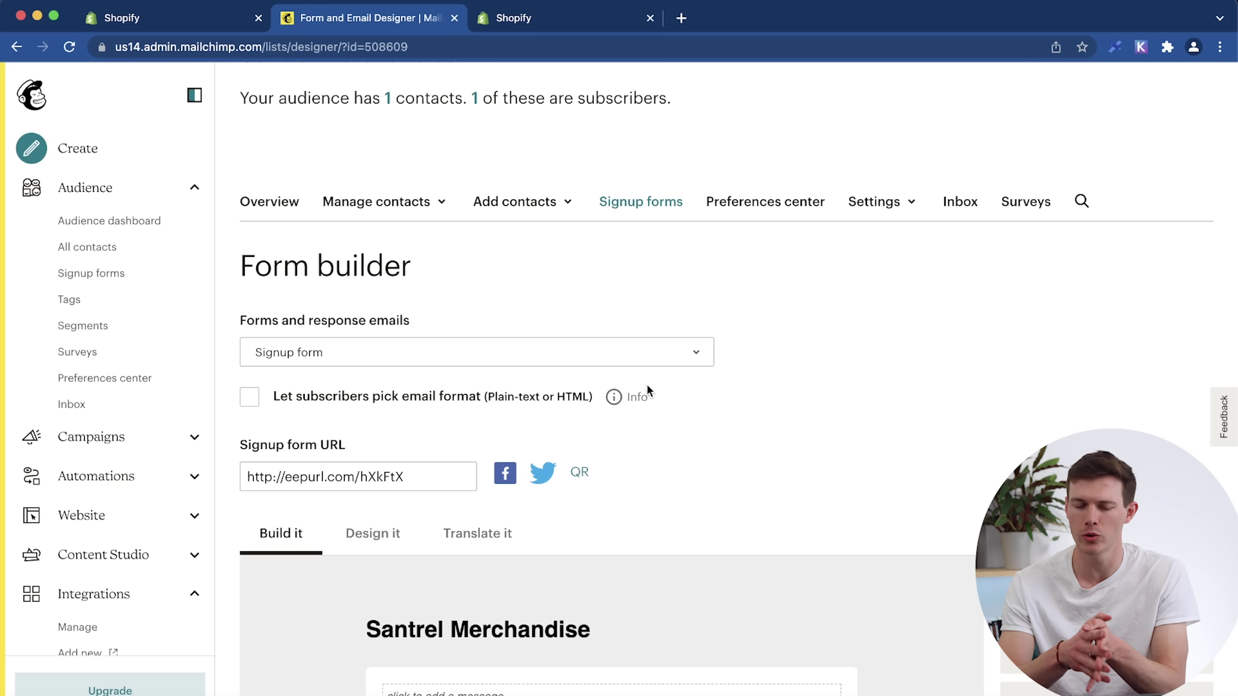
{"action": "scroll", "coordinate": [849, 365], "scroll_direction": "down", "scroll_amount": 10}
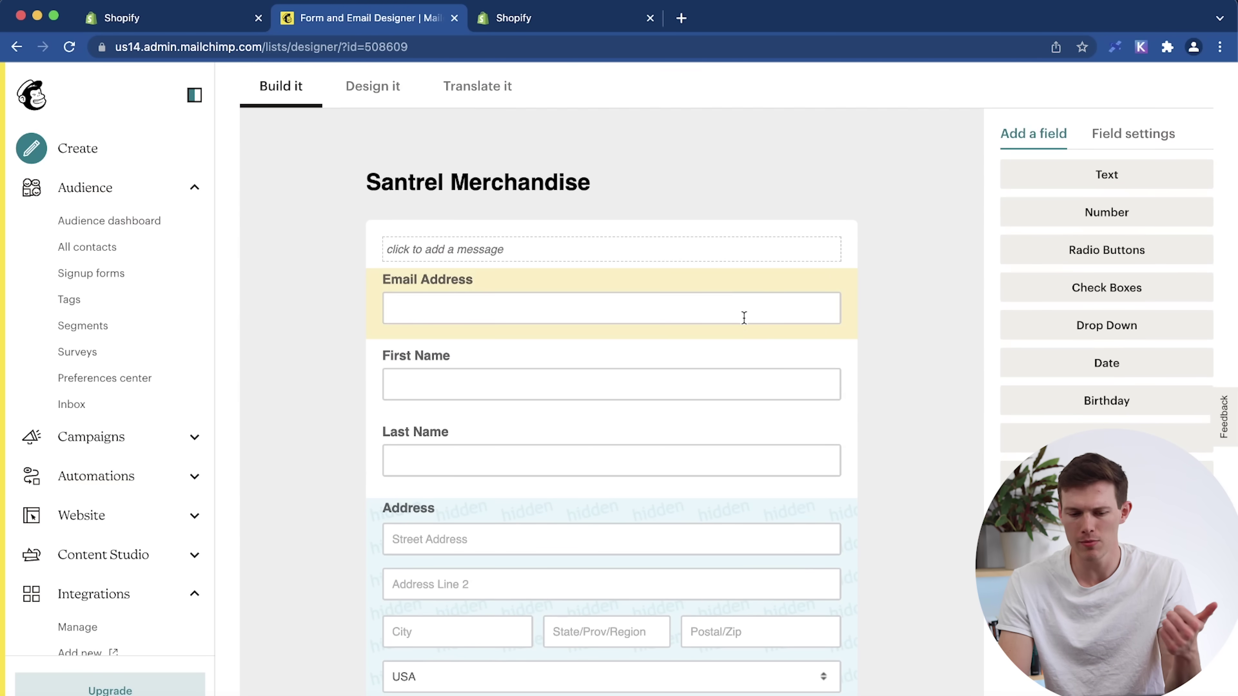
{"action": "scroll", "coordinate": [720, 417], "scroll_direction": "down", "scroll_amount": 5}
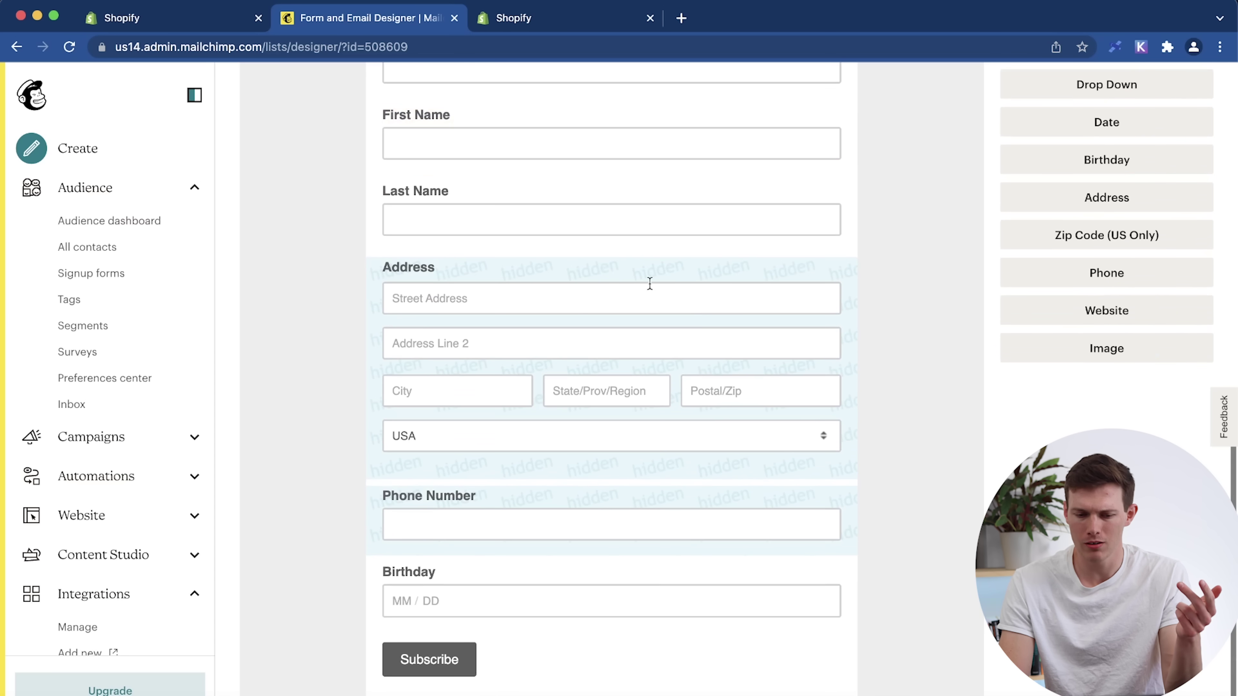
Delete the Address field, typing DELETE to confirm.
{"action": "right_click", "coordinate": [746, 362]}
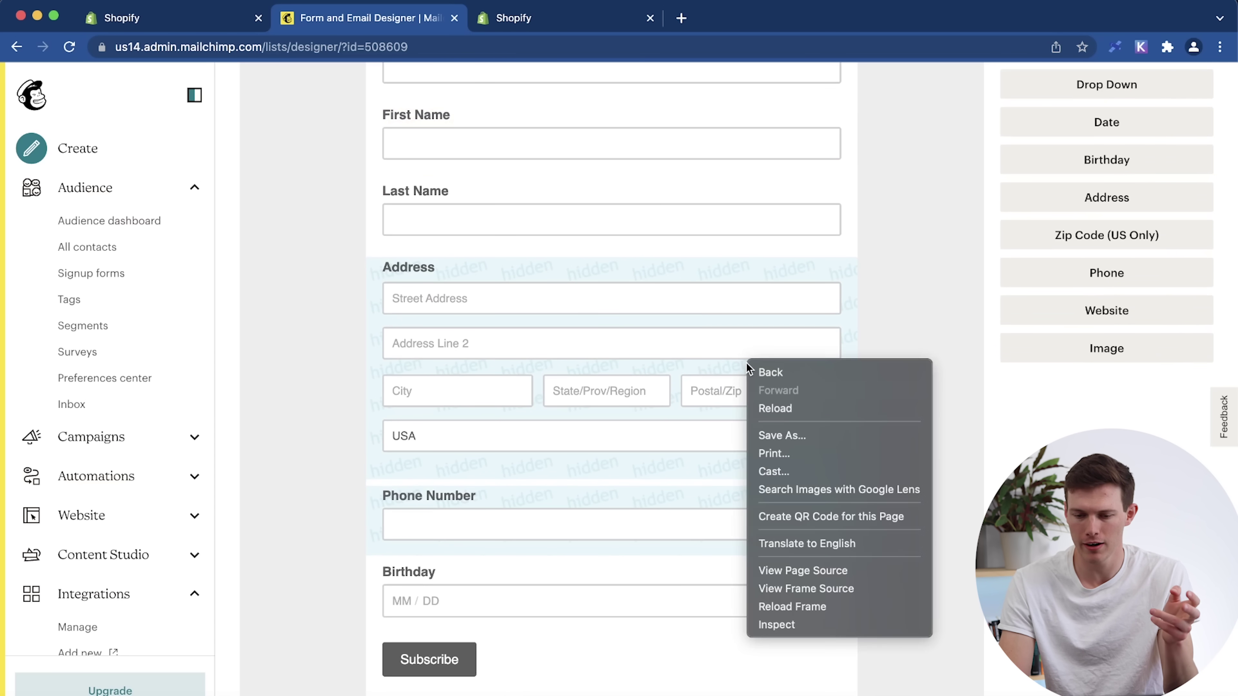
{"action": "left_click", "coordinate": [723, 326]}
{"action": "left_click", "coordinate": [723, 296]}
{"action": "scroll", "coordinate": [940, 284], "scroll_direction": "down", "scroll_amount": 2}
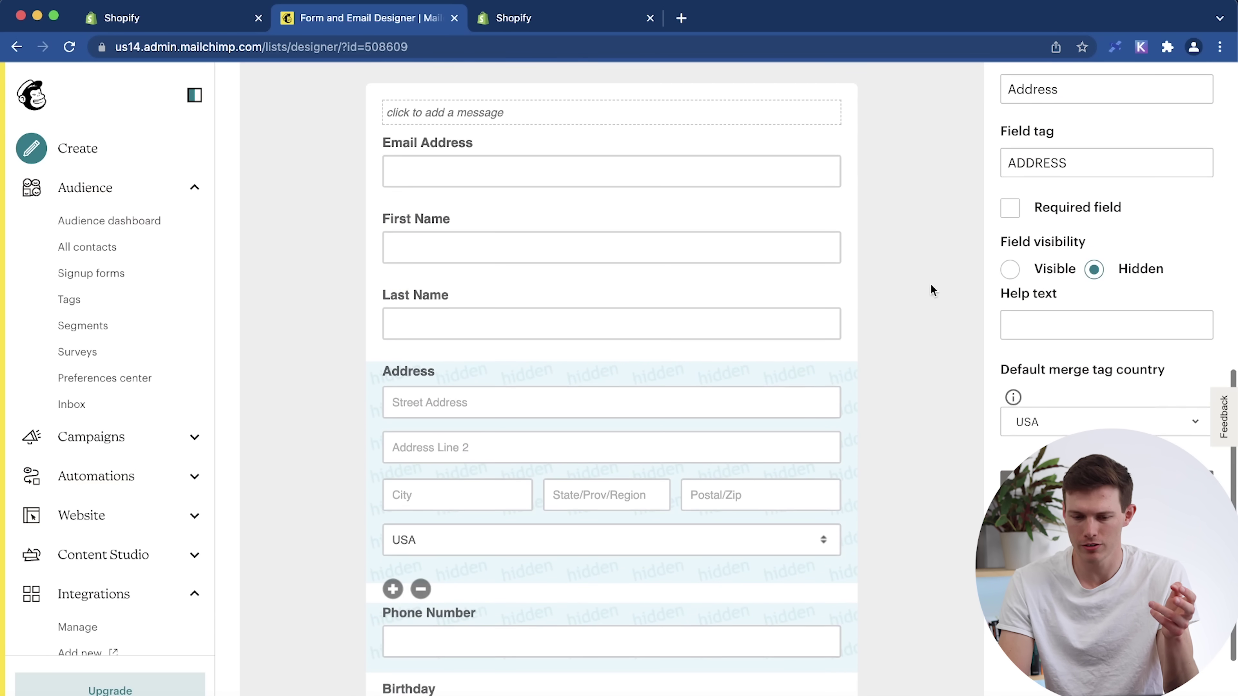
{"action": "left_click", "coordinate": [1014, 483]}
{"action": "left_click", "coordinate": [721, 435]}
{"action": "type", "text": "DELETE"}
{"action": "key", "text": "Return"}
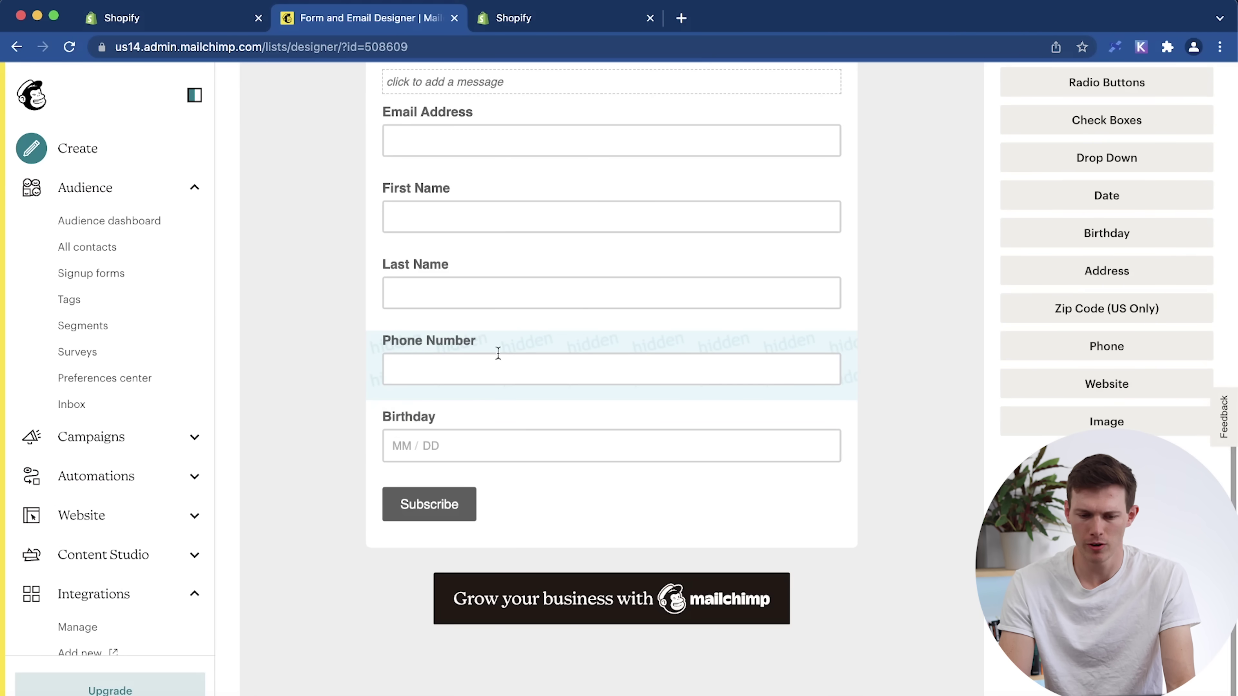
Delete the Phone Number field, typing DELETE to confirm.
{"action": "left_click", "coordinate": [551, 354]}
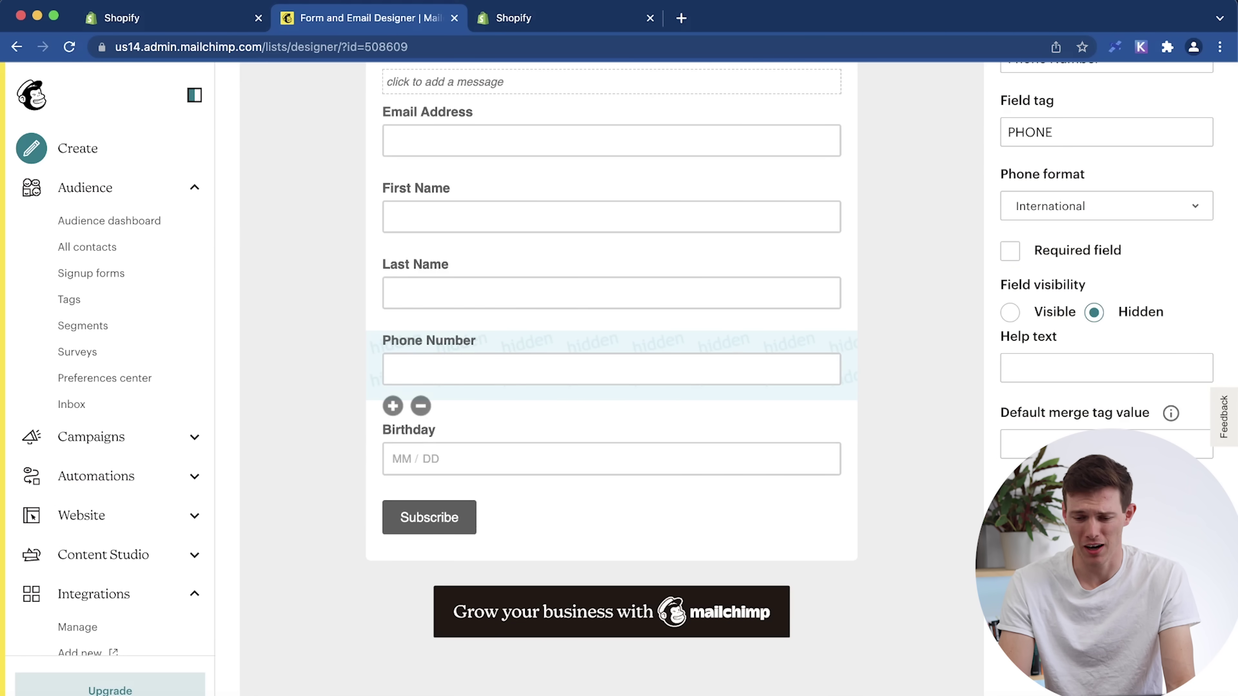
{"action": "left_click", "coordinate": [420, 405]}
{"action": "left_click", "coordinate": [810, 439]}
{"action": "type", "text": "DELETE"}
{"action": "left_click", "coordinate": [567, 524]}
{"action": "scroll", "coordinate": [895, 490], "scroll_direction": "up", "scroll_amount": 3}
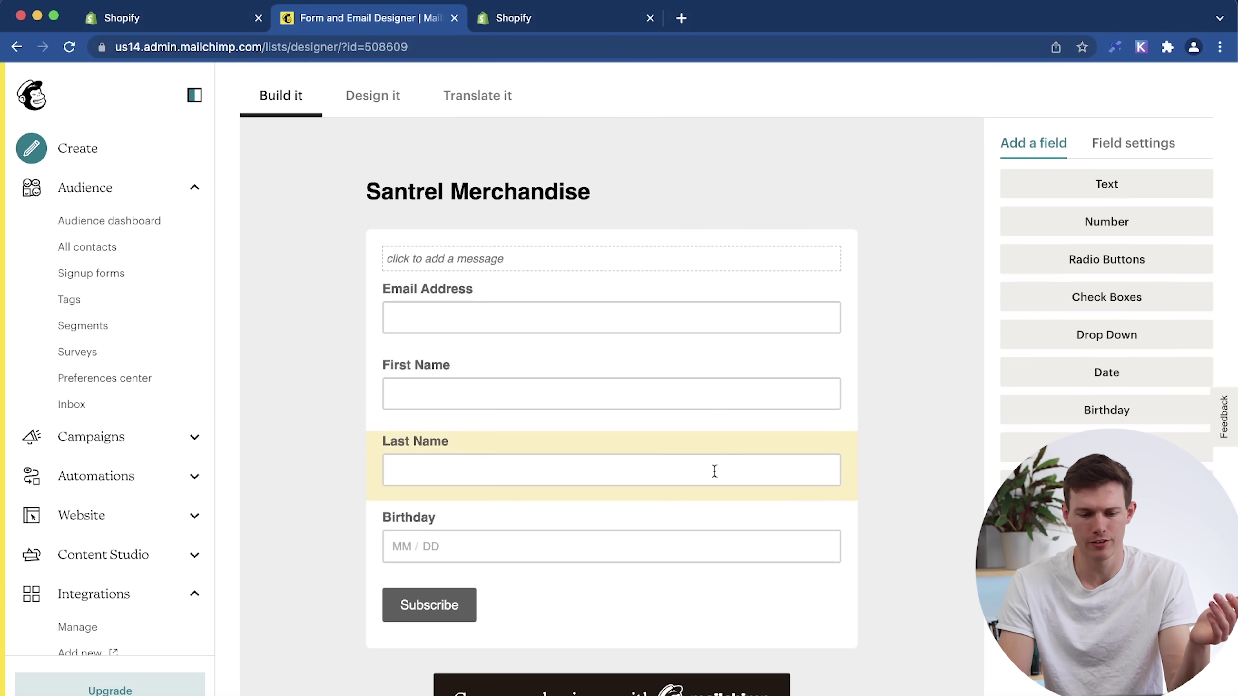
{"action": "scroll", "coordinate": [884, 507], "scroll_direction": "up", "scroll_amount": 2}
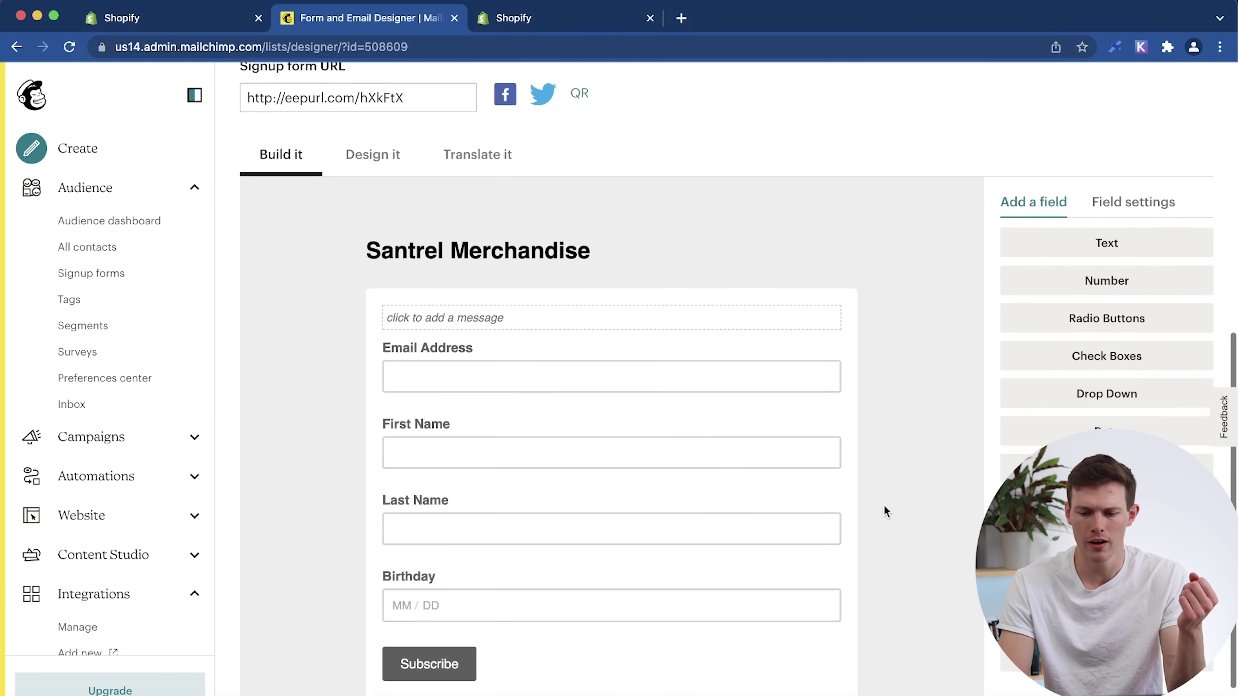
{"action": "scroll", "coordinate": [884, 507], "scroll_direction": "down", "scroll_amount": 2}
{"action": "scroll", "coordinate": [889, 281], "scroll_direction": "up", "scroll_amount": 3}
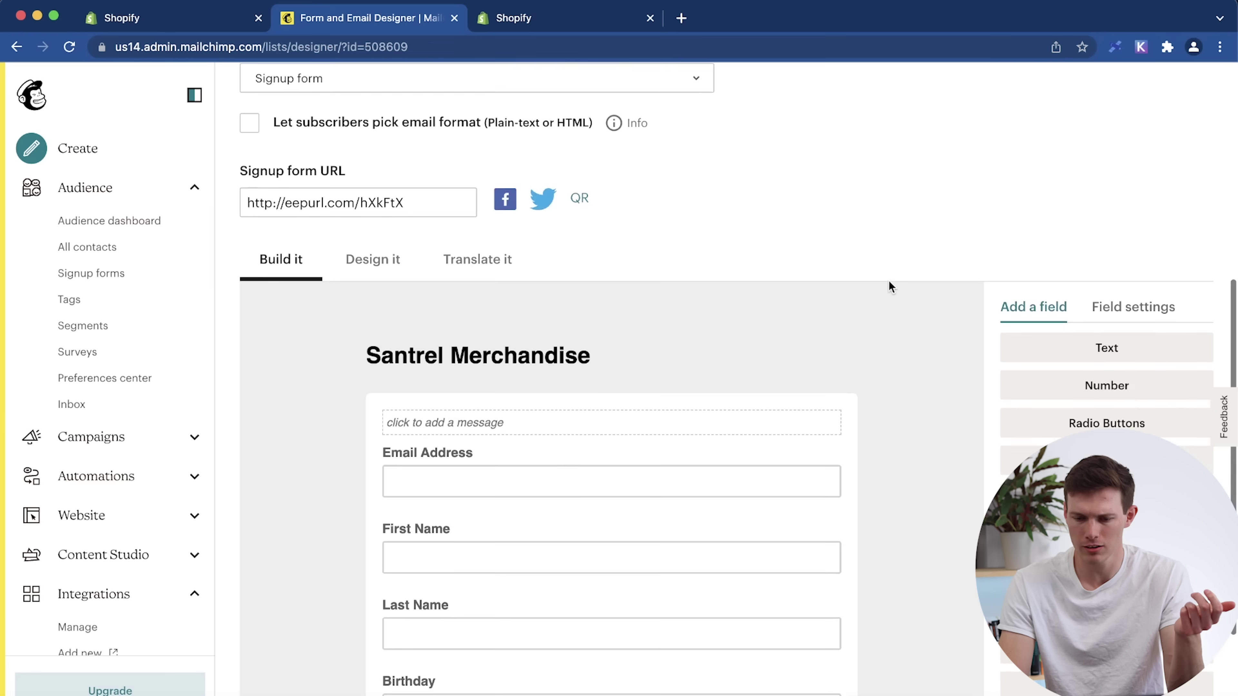
{"action": "scroll", "coordinate": [890, 282], "scroll_direction": "down", "scroll_amount": 5}
{"action": "scroll", "coordinate": [889, 287], "scroll_direction": "down", "scroll_amount": 1}
Add a text field labelled 'Favorite Color' with field tag COLOR.
{"action": "scroll", "coordinate": [889, 286], "scroll_direction": "up", "scroll_amount": 2}
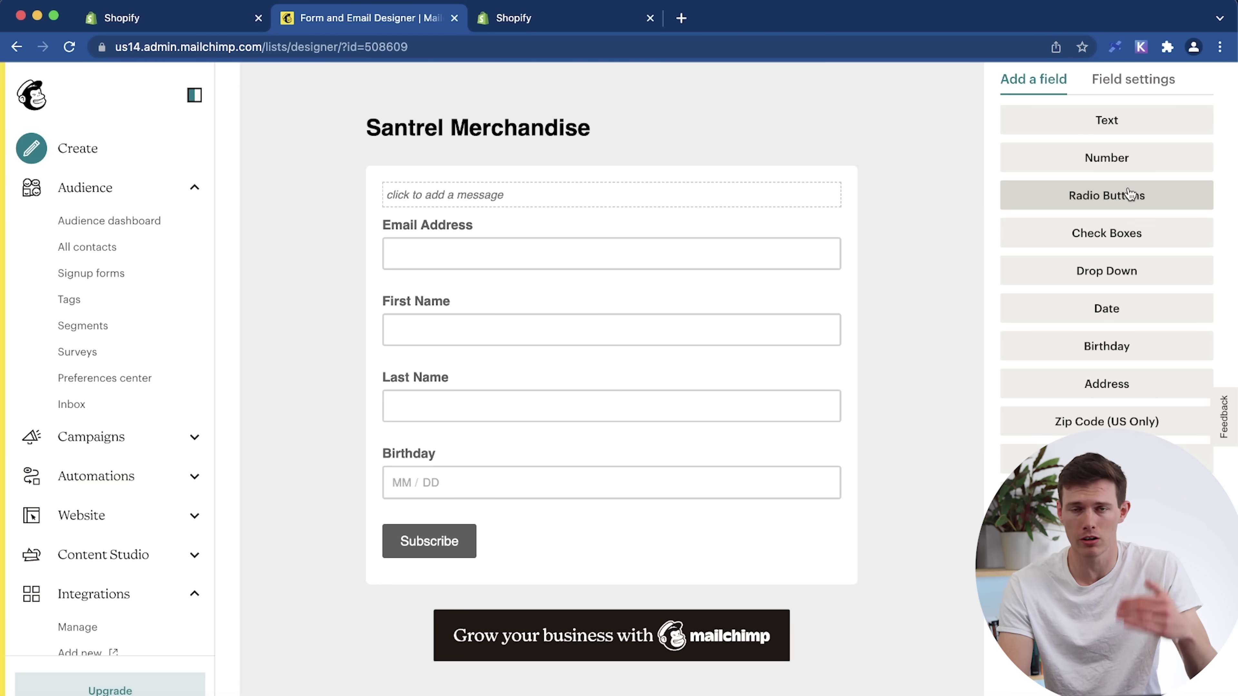
{"action": "left_click", "coordinate": [1119, 121]}
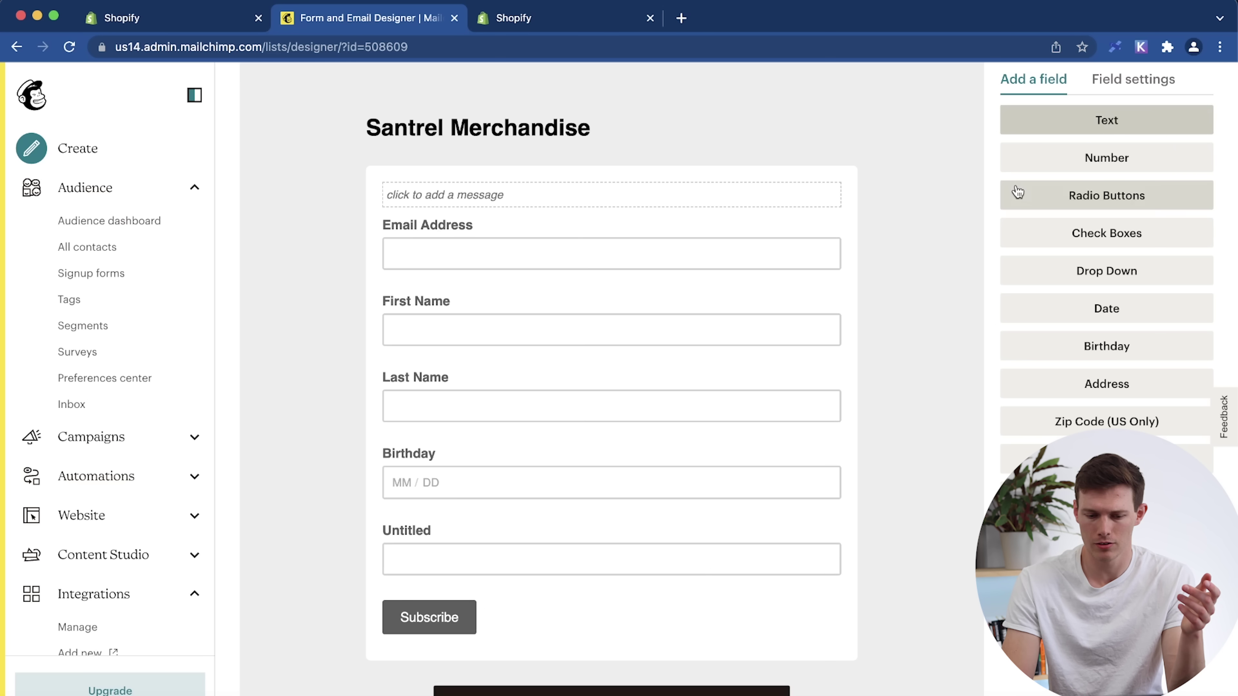
{"action": "left_click", "coordinate": [1066, 168]}
{"action": "double_click", "coordinate": [1065, 169]}
{"action": "type", "text": "Fav"}
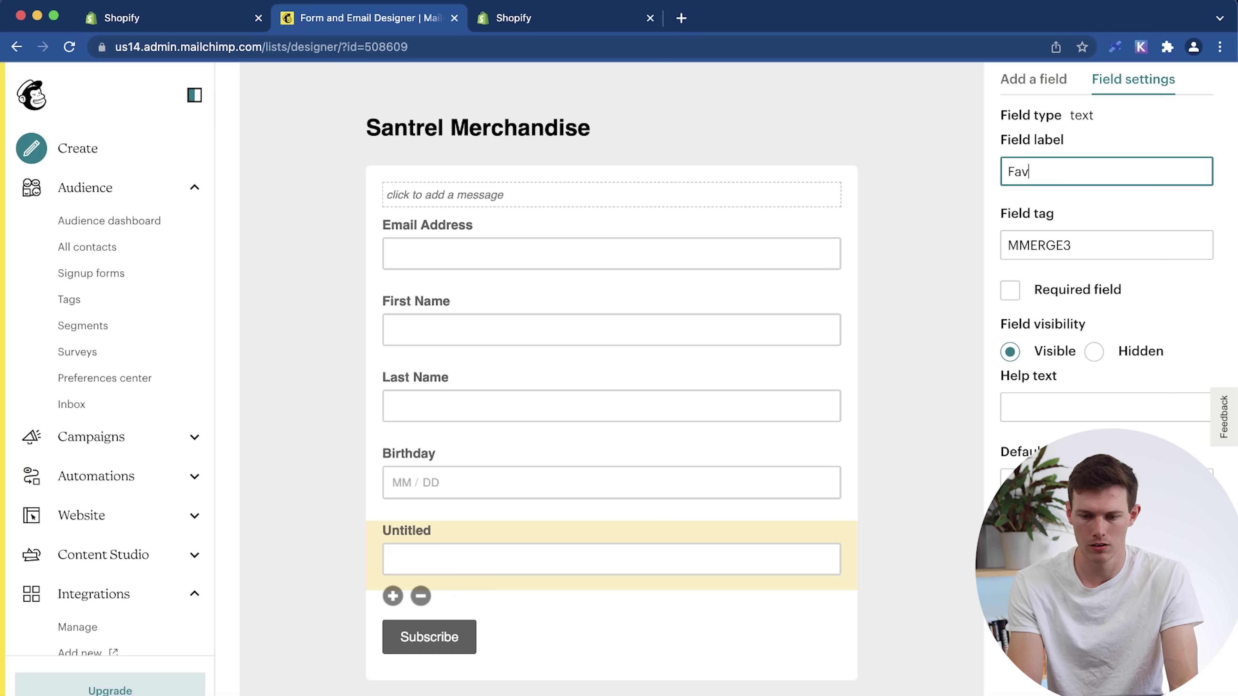
{"action": "type", "text": "orite Color"}
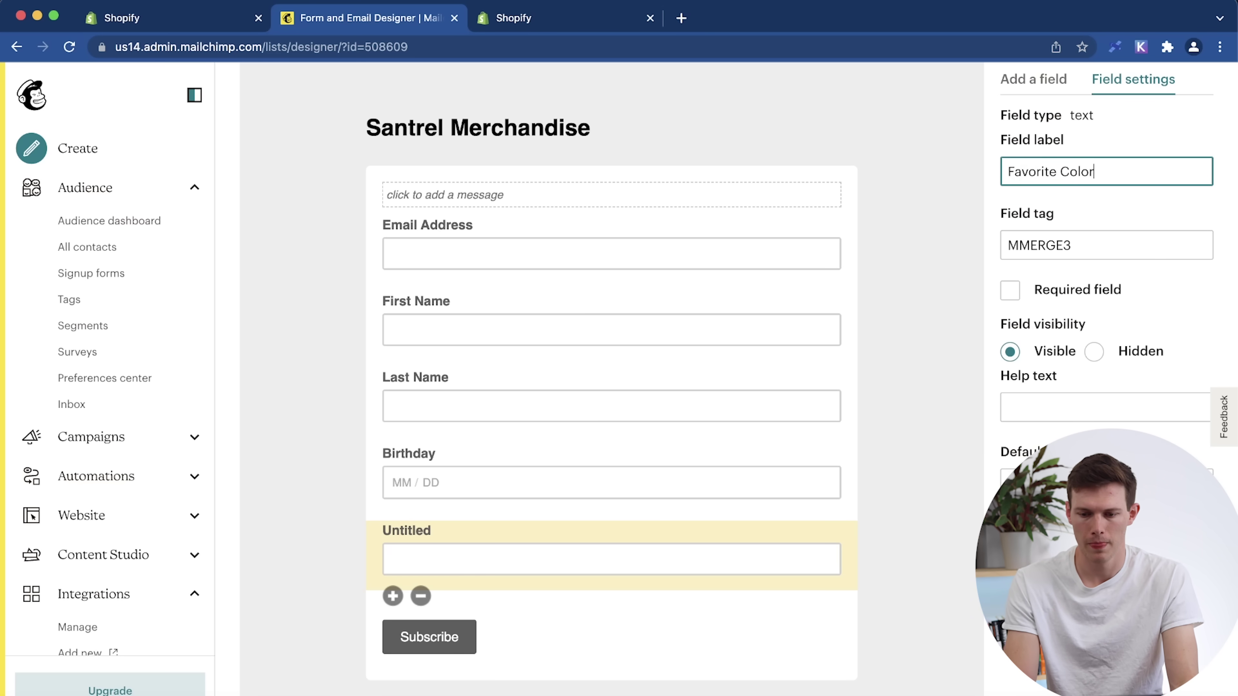
{"action": "double_click", "coordinate": [1063, 247]}
{"action": "type", "text": "COLOR"}
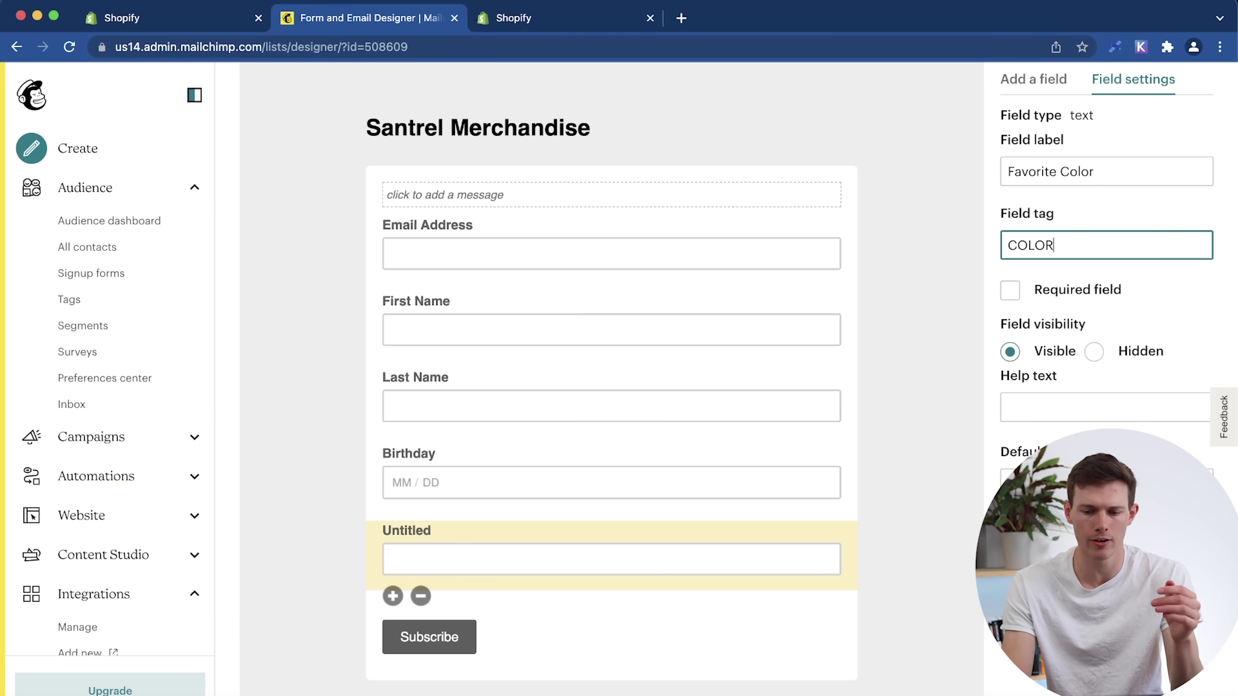
Make the field required with help text 'What is your favorite color?' and apply it.
{"action": "left_click", "coordinate": [1008, 293]}
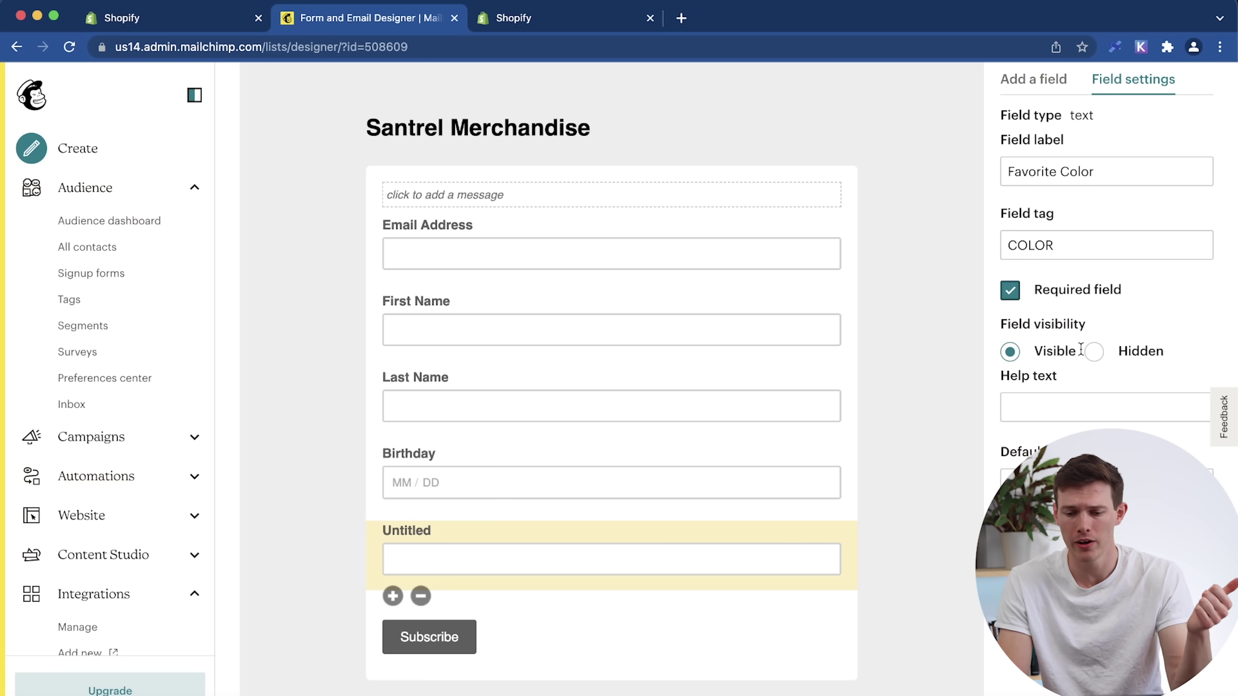
{"action": "left_click", "coordinate": [1065, 407]}
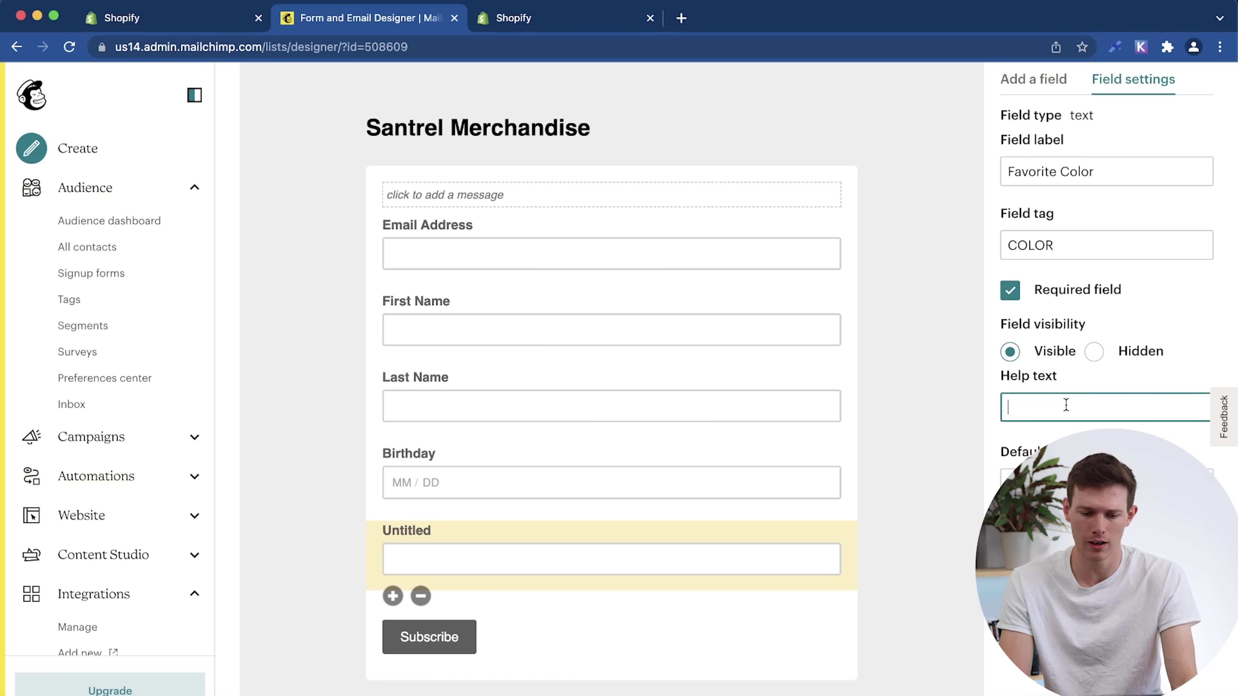
{"action": "type", "text": "What is you"}
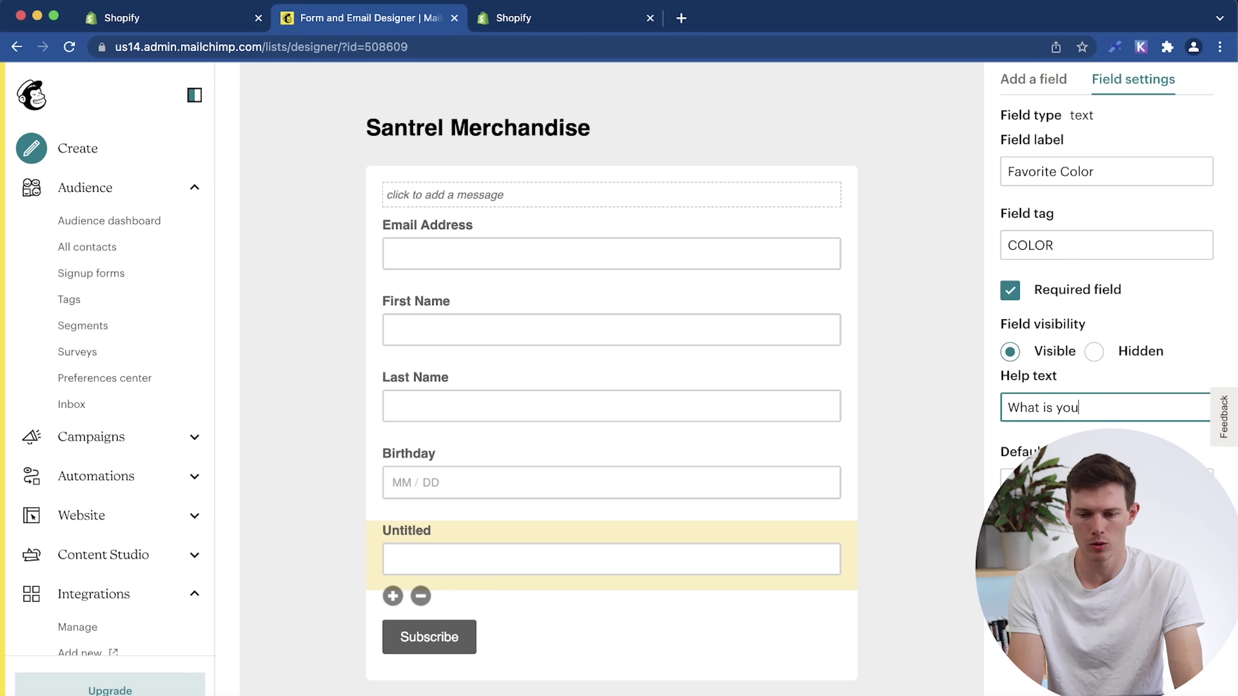
{"action": "type", "text": "r favorite color?"}
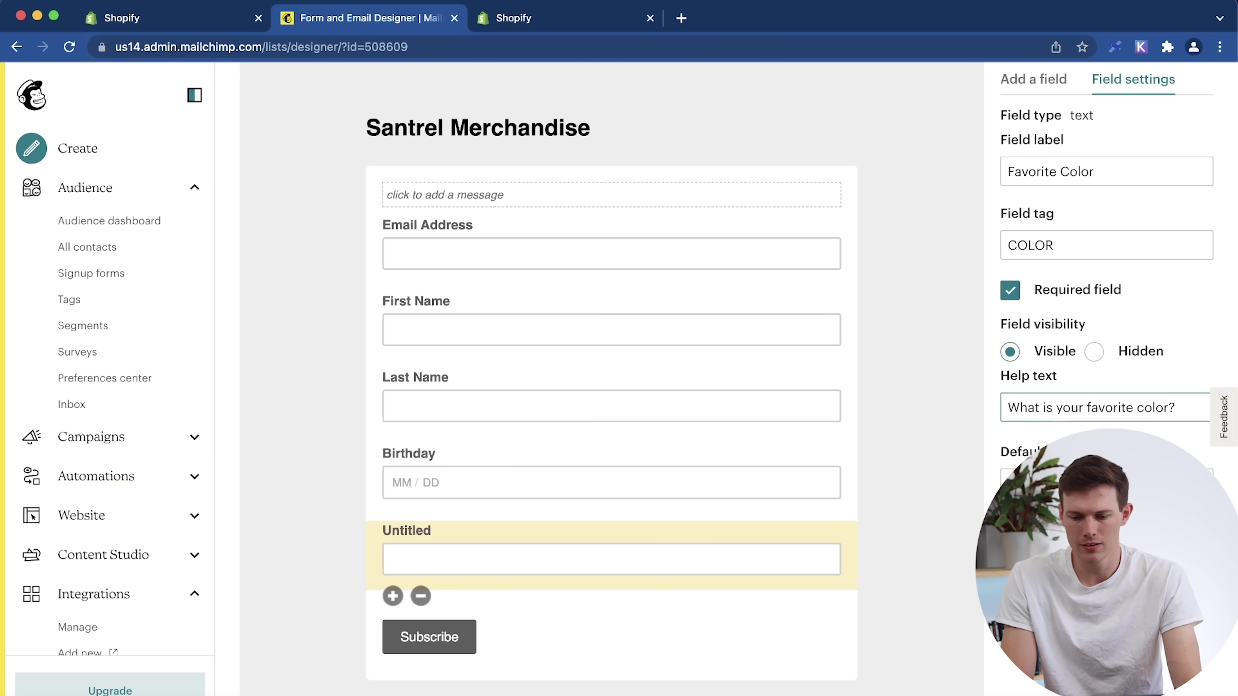
{"action": "left_click", "coordinate": [674, 564]}
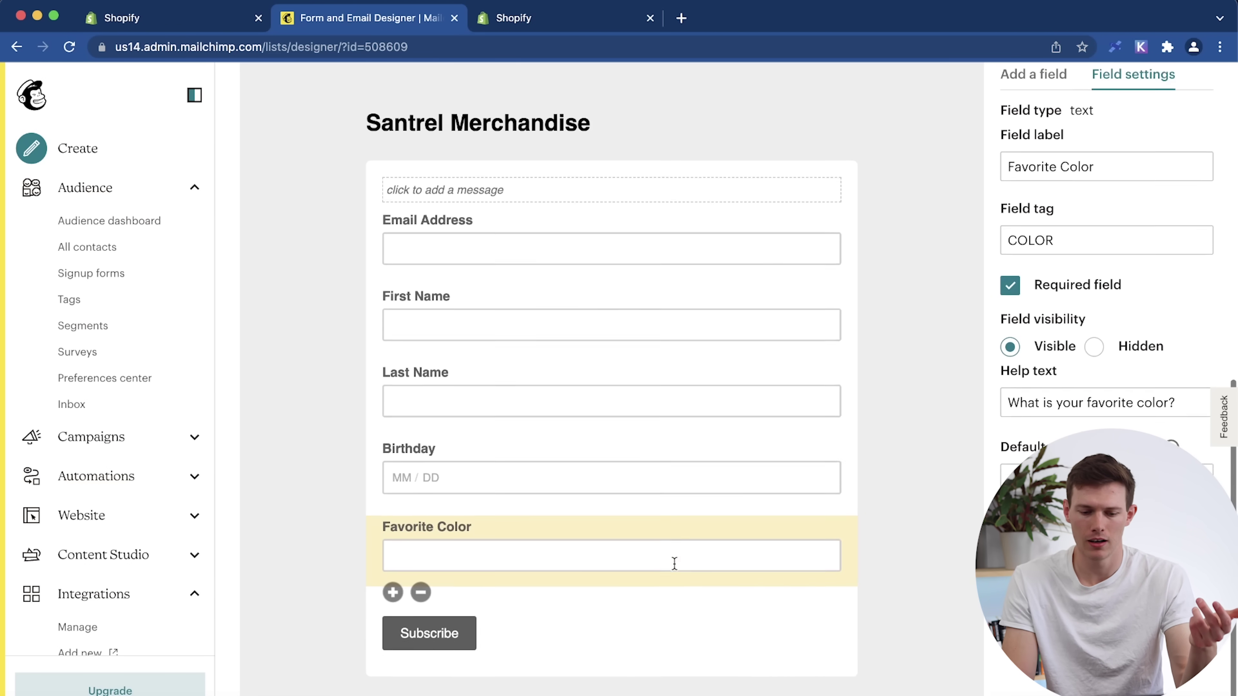
{"action": "scroll", "coordinate": [674, 564], "scroll_direction": "up", "scroll_amount": 1}
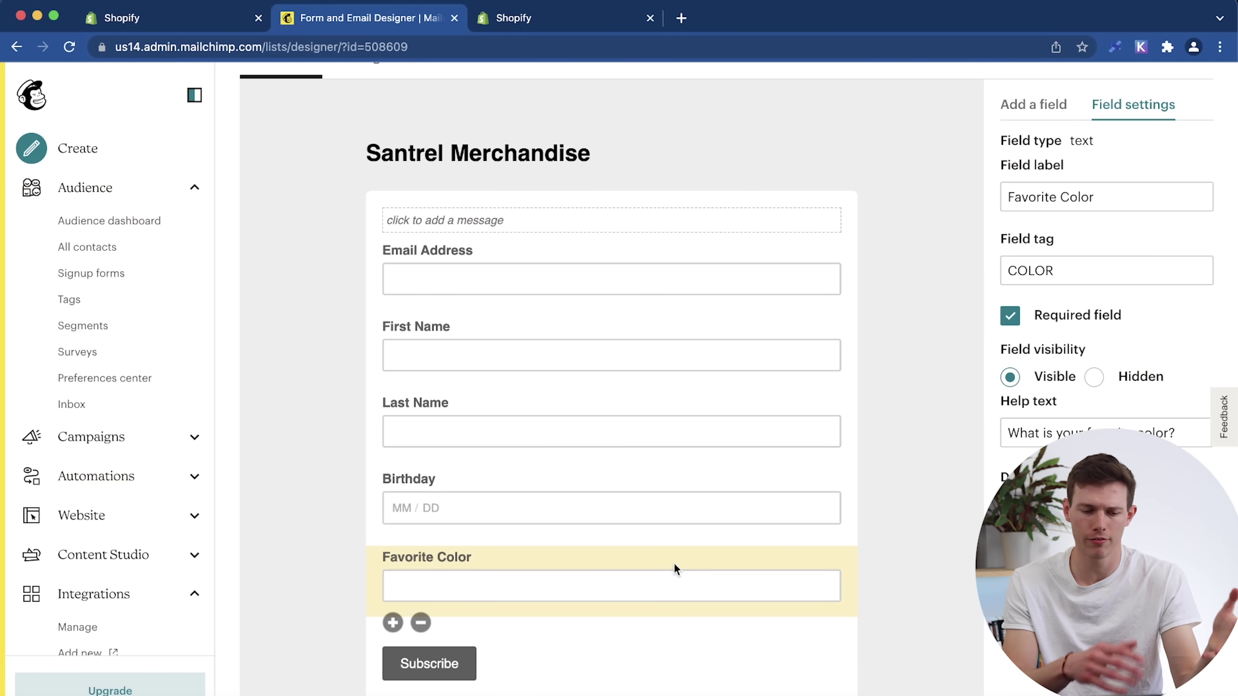
{"action": "scroll", "coordinate": [674, 563], "scroll_direction": "up", "scroll_amount": 3}
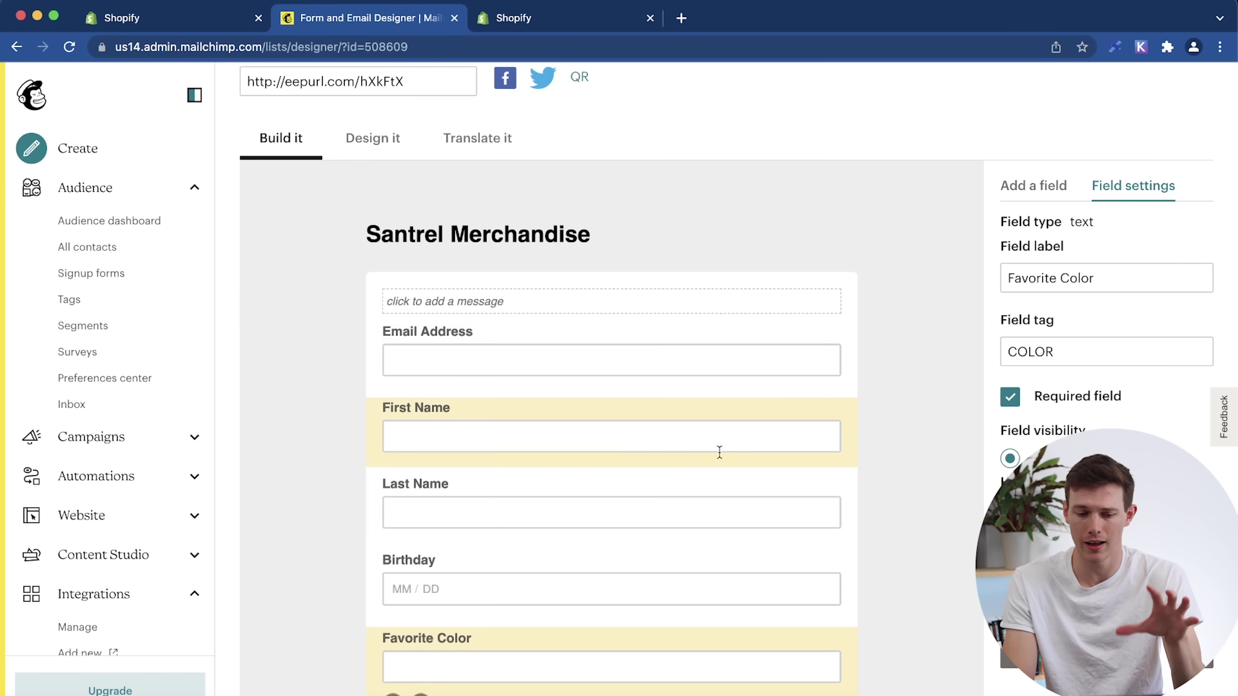
{"action": "scroll", "coordinate": [812, 436], "scroll_direction": "down", "scroll_amount": 5}
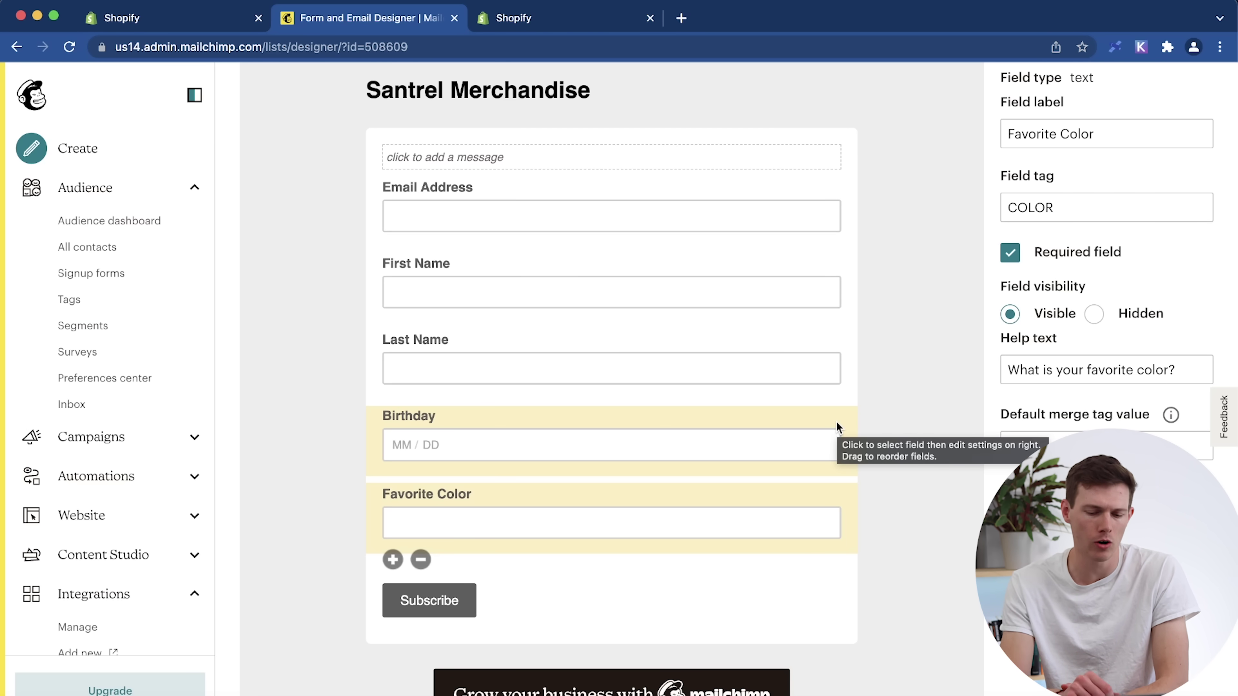
{"action": "scroll", "coordinate": [771, 379], "scroll_direction": "up", "scroll_amount": 10}
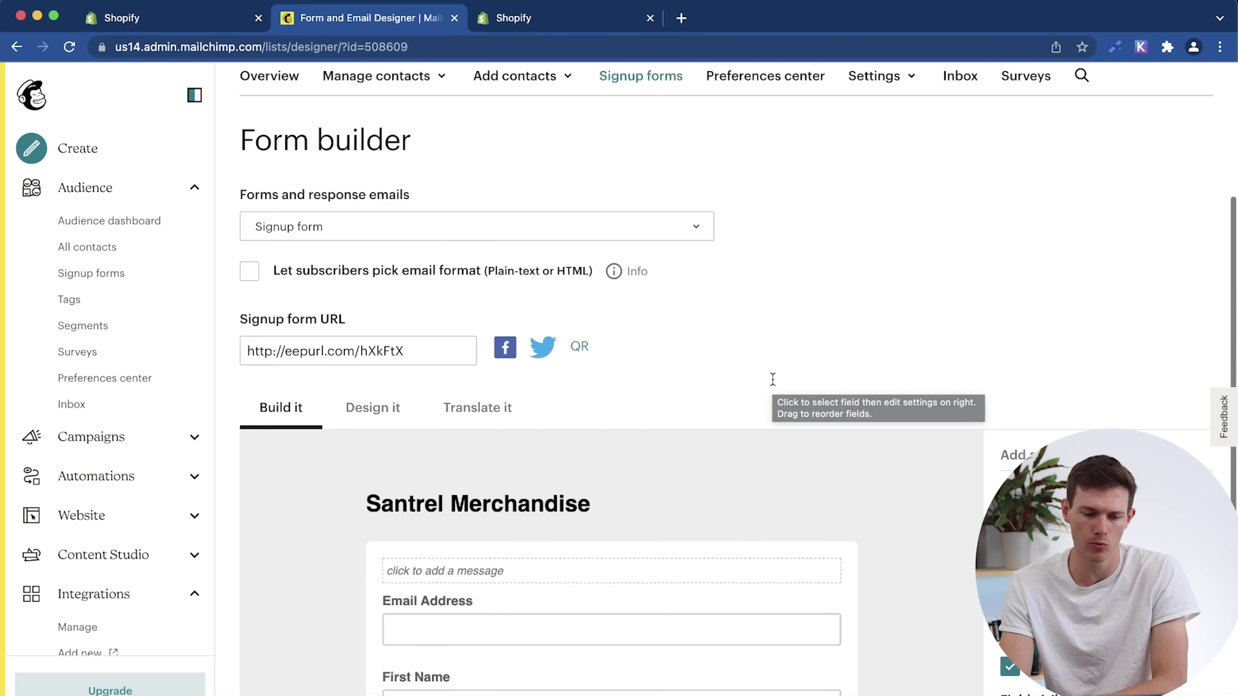
Step through the audience dashboard, contacts and signup forms to the Tags page listing Newsletter.
{"action": "left_click", "coordinate": [98, 198]}
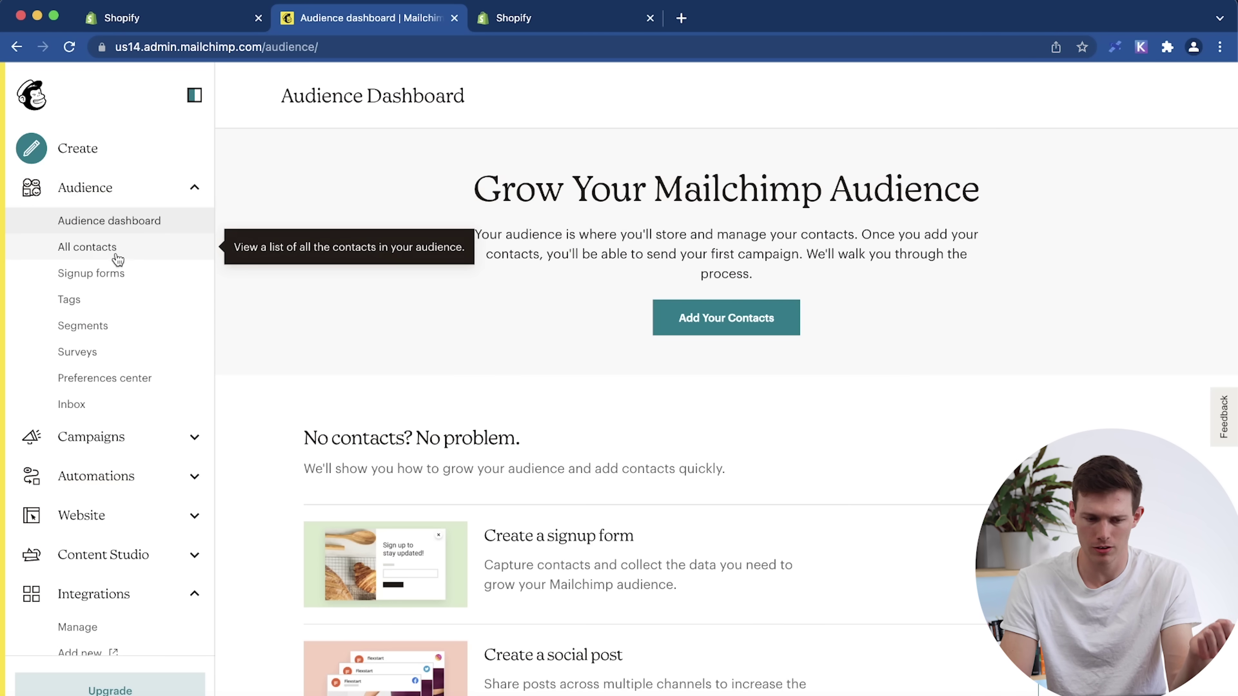
{"action": "left_click", "coordinate": [117, 255]}
{"action": "left_click", "coordinate": [86, 275]}
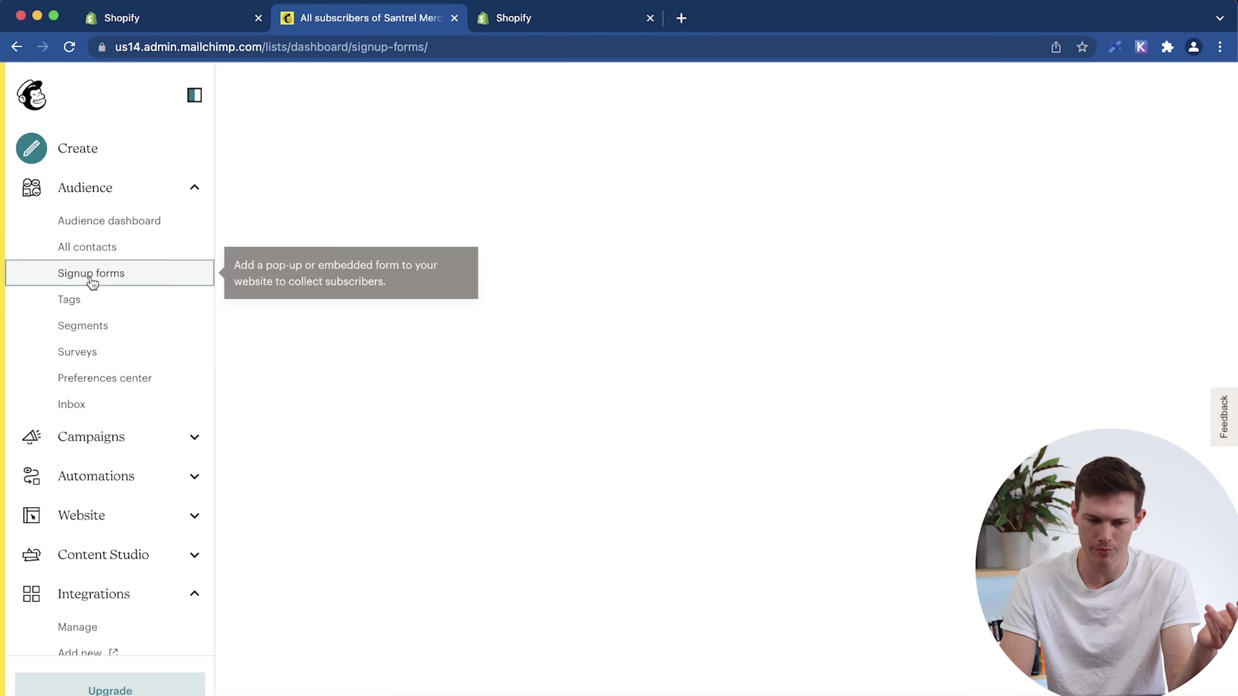
{"action": "left_click", "coordinate": [85, 306]}
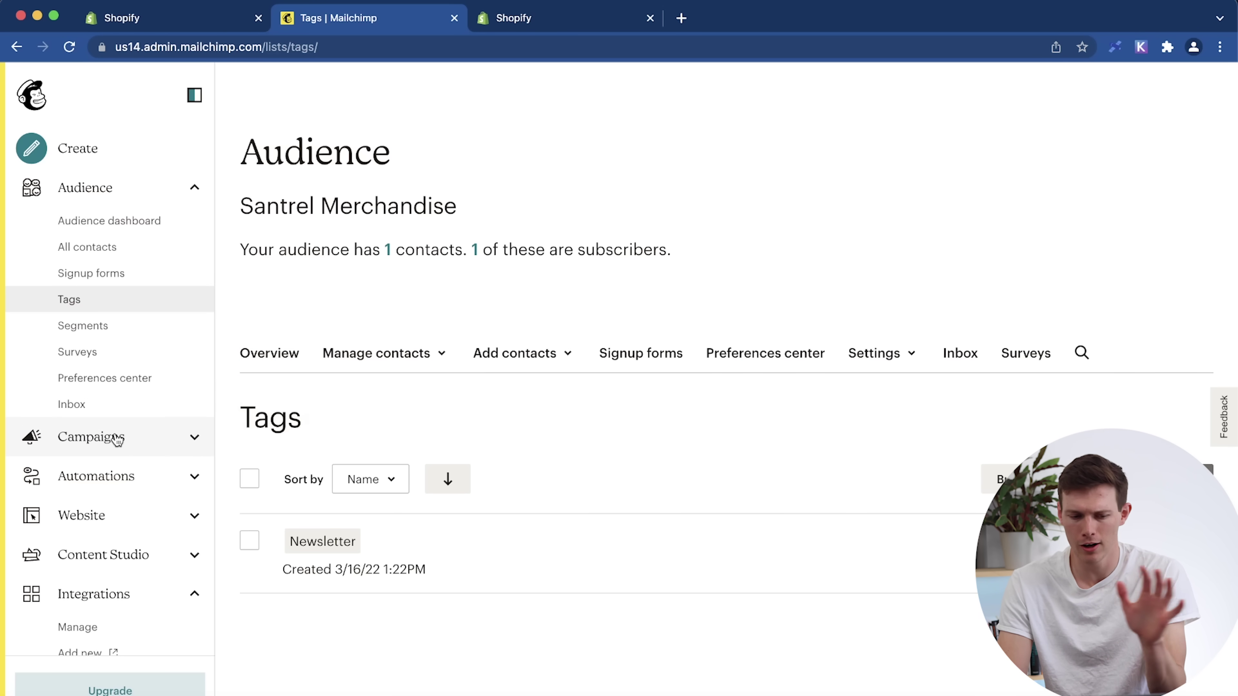
Open All campaigns, review the Free, Essentials, Standard and Premium feature comparison, and close the plan dialog.
{"action": "left_click", "coordinate": [97, 437]}
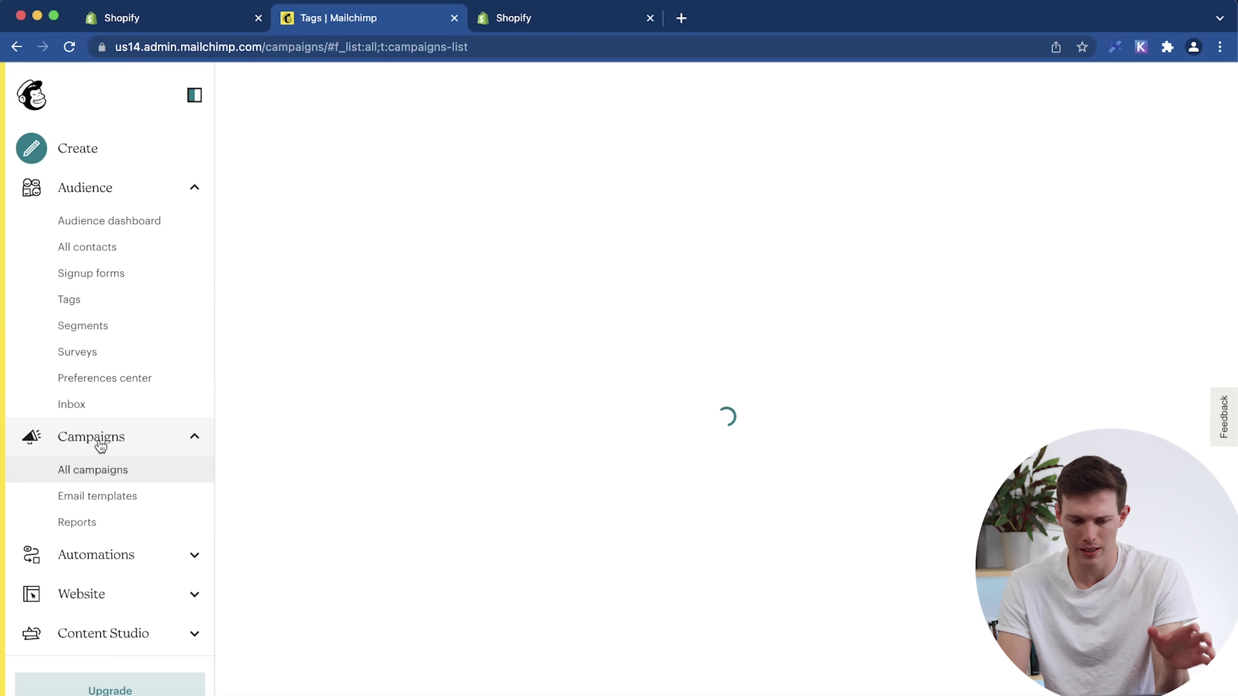
{"action": "scroll", "coordinate": [106, 473], "scroll_direction": "down", "scroll_amount": 3}
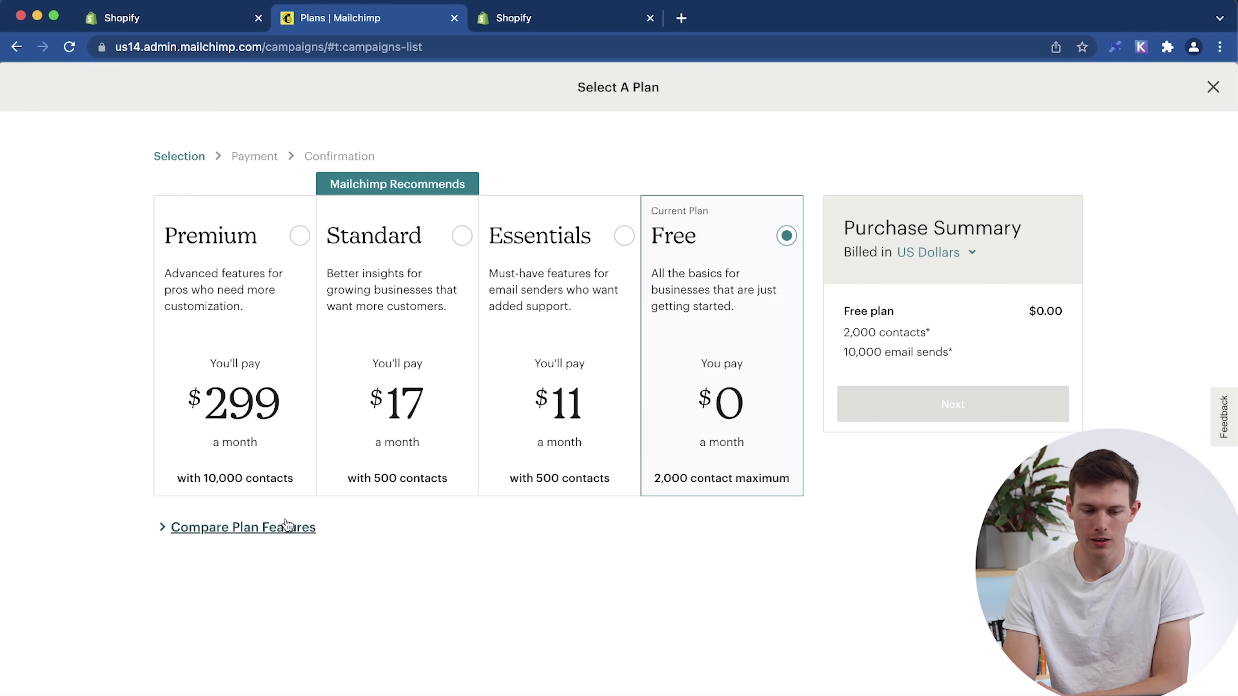
{"action": "left_click", "coordinate": [288, 526]}
{"action": "scroll", "coordinate": [568, 446], "scroll_direction": "down", "scroll_amount": 1}
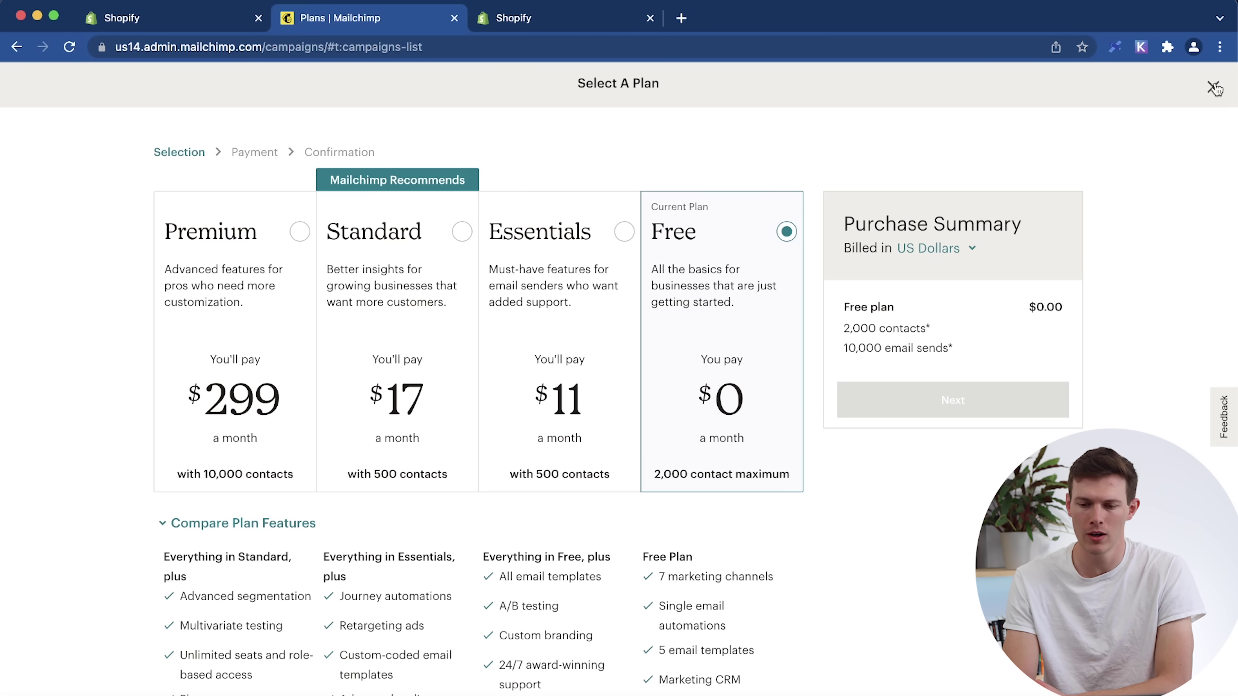
{"action": "left_click", "coordinate": [1214, 87]}
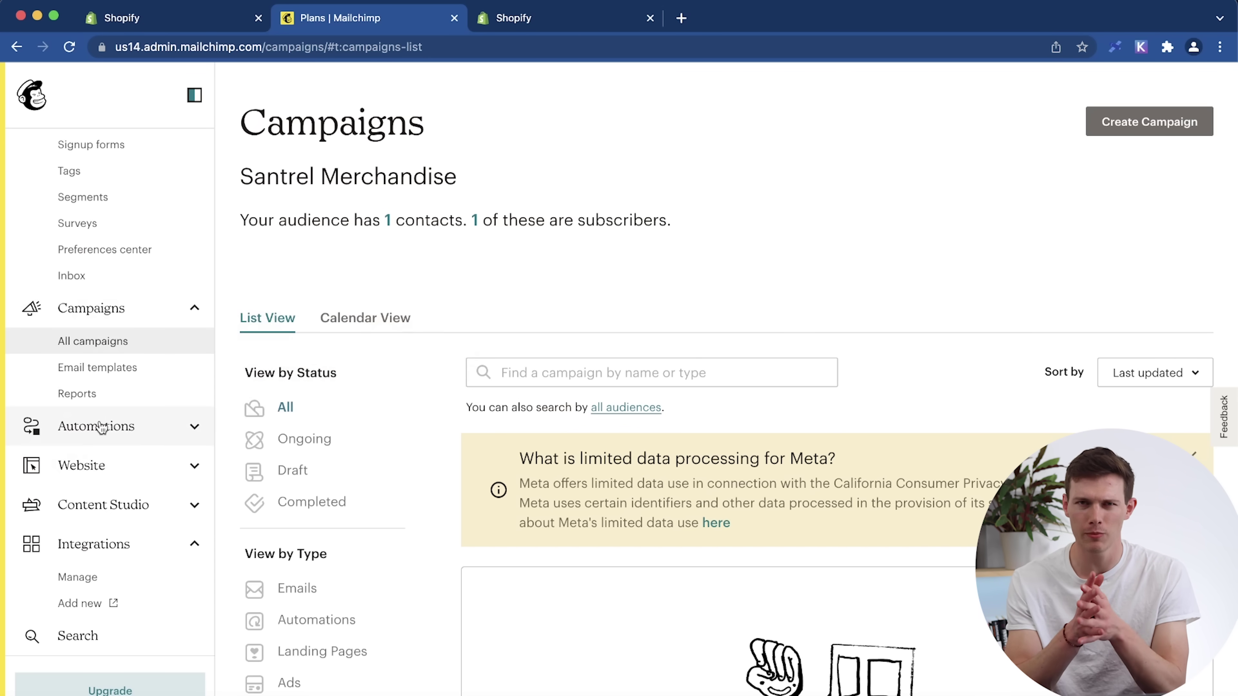
On Customer Journeys, scroll the pre-built journeys and open the Welcome new contacts preview.
{"action": "left_click", "coordinate": [101, 427]}
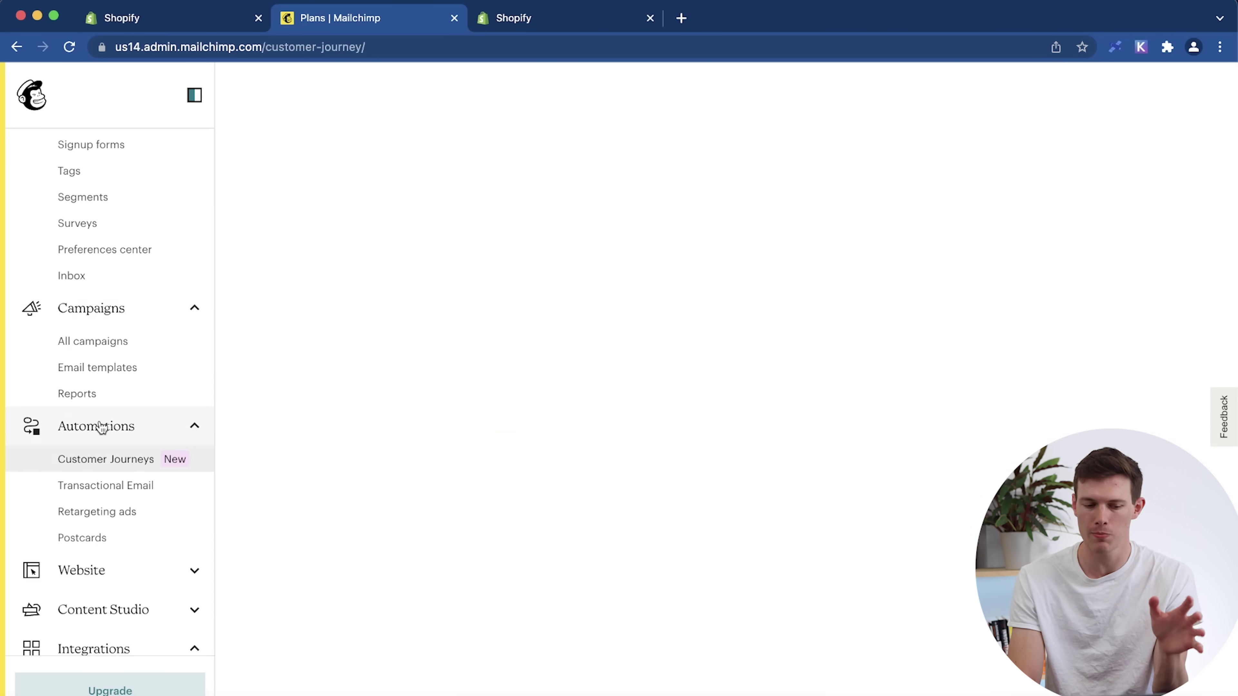
{"action": "scroll", "coordinate": [338, 409], "scroll_direction": "down", "scroll_amount": 6}
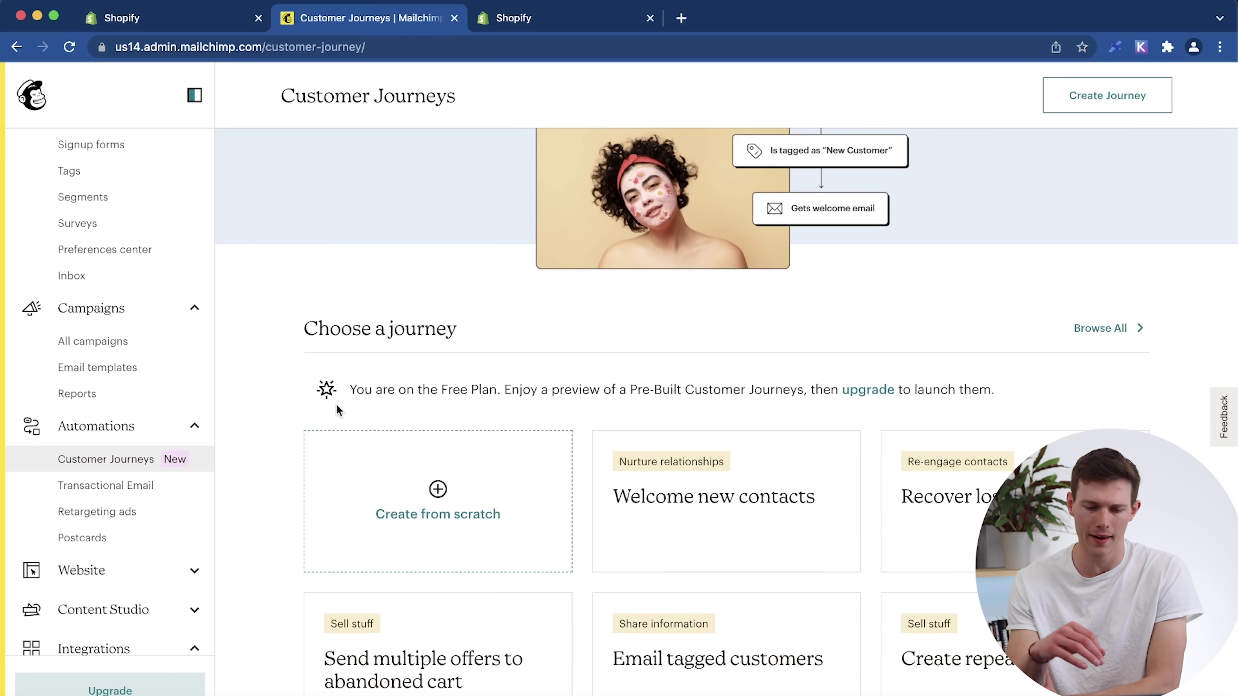
{"action": "scroll", "coordinate": [337, 410], "scroll_direction": "down", "scroll_amount": 4}
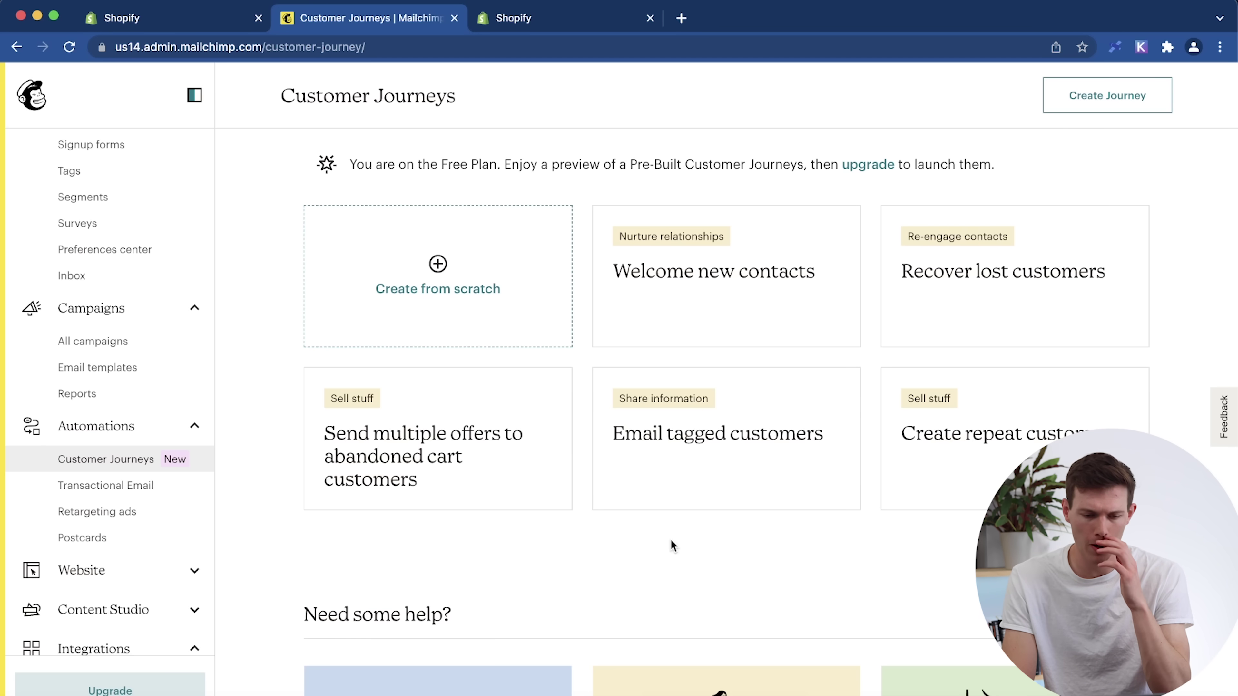
{"action": "left_click", "coordinate": [720, 291]}
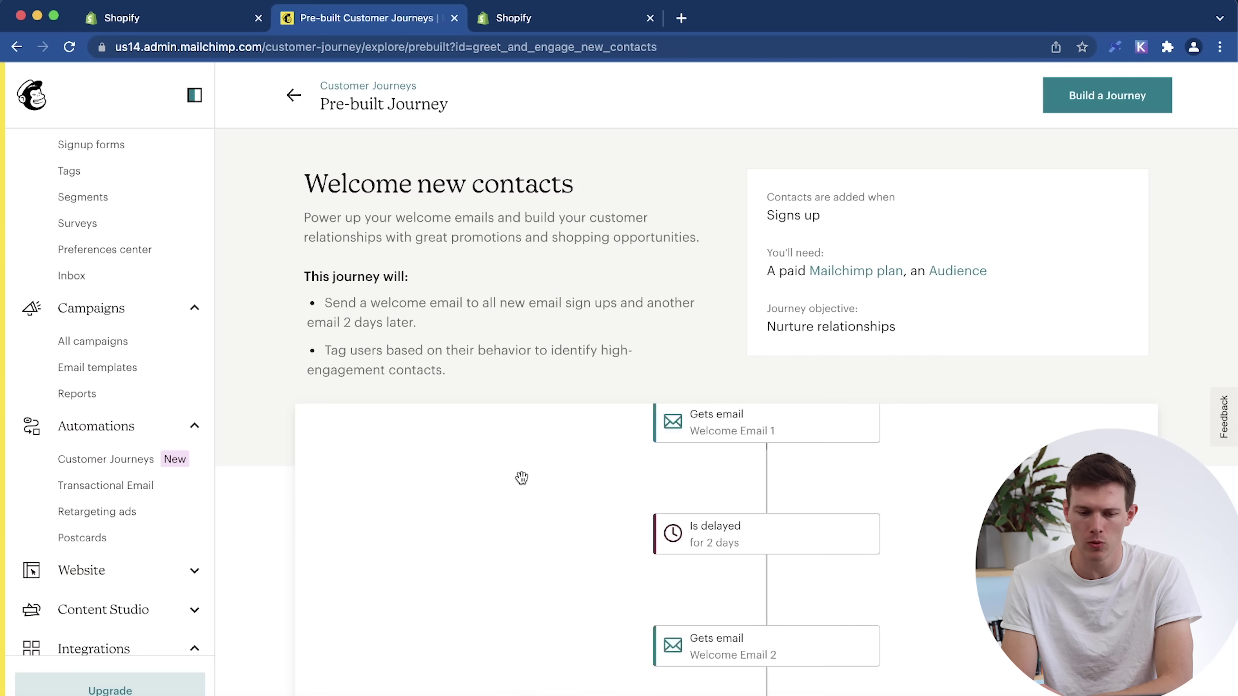
{"action": "scroll", "coordinate": [543, 273], "scroll_direction": "down", "scroll_amount": 5}
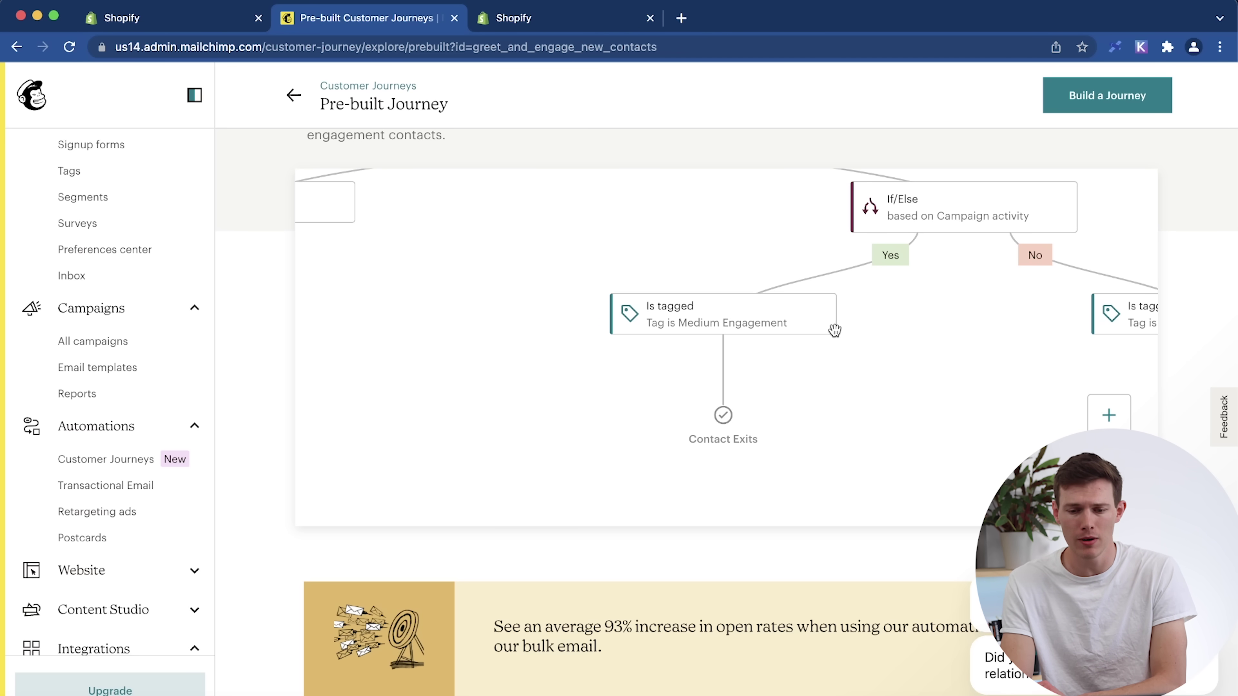
{"action": "scroll", "coordinate": [834, 329], "scroll_direction": "up", "scroll_amount": 1}
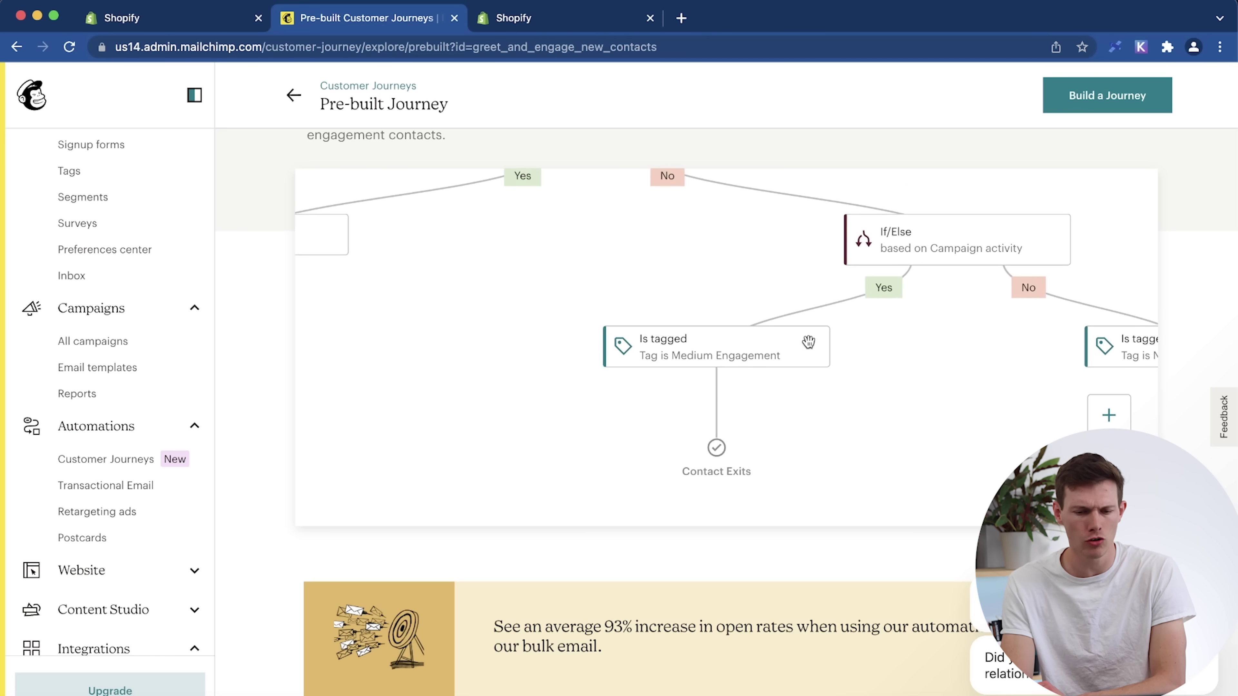
{"action": "scroll", "coordinate": [710, 268], "scroll_direction": "up", "scroll_amount": 4}
{"action": "scroll", "coordinate": [710, 269], "scroll_direction": "right", "scroll_amount": 4}
{"action": "scroll", "coordinate": [709, 267], "scroll_direction": "up", "scroll_amount": 5}
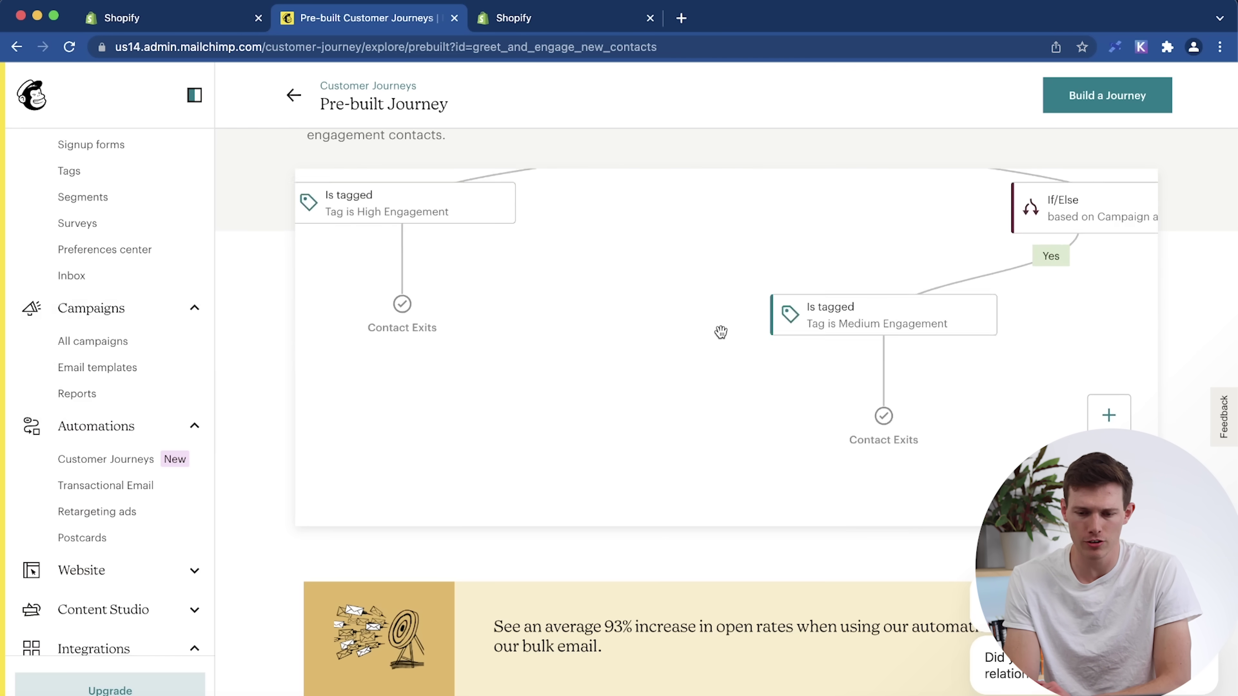
Build the Welcome new contacts journey for the Santrel Merchandise audience.
{"action": "left_click", "coordinate": [1103, 103]}
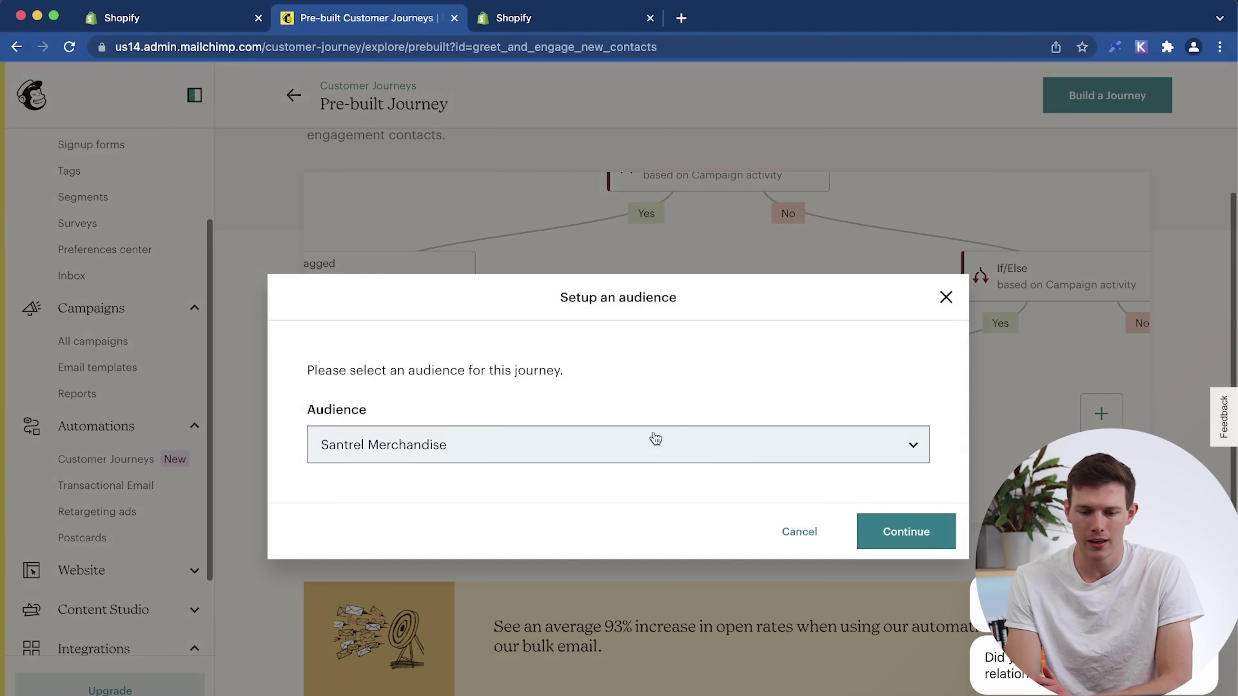
{"action": "left_click", "coordinate": [876, 444]}
{"action": "left_click", "coordinate": [878, 433]}
{"action": "left_click", "coordinate": [903, 529]}
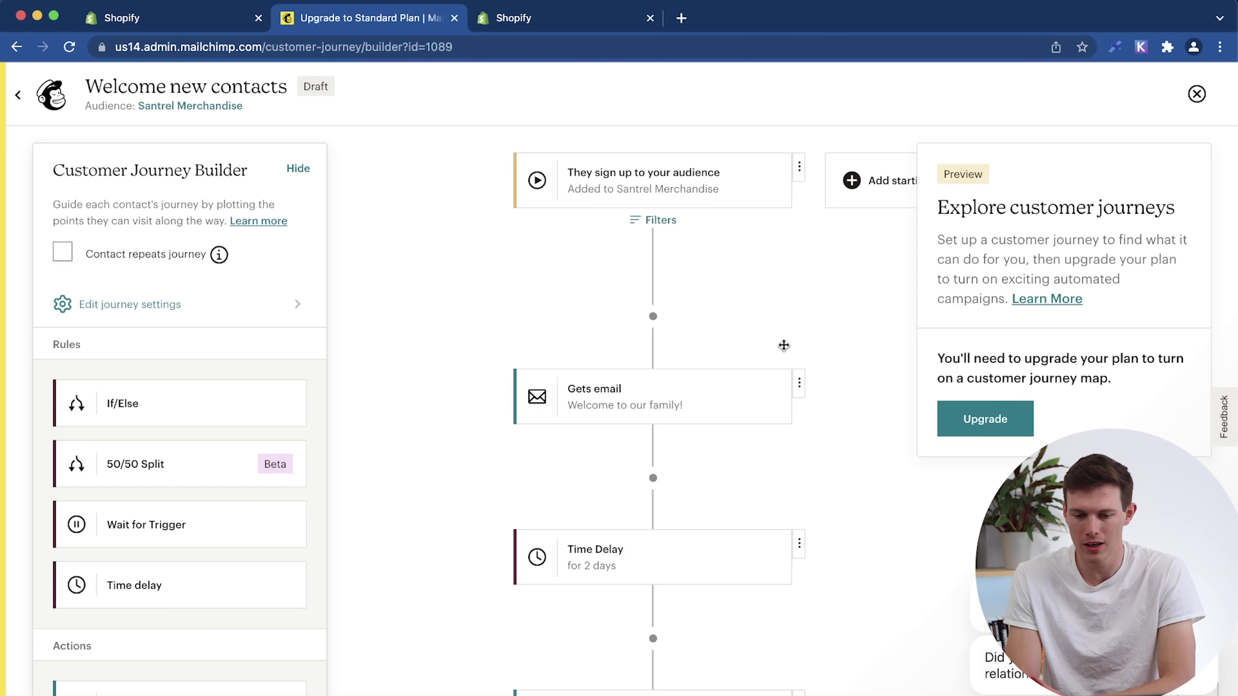
Explore the draft journey's steps after Is tagged, then exit the builder.
{"action": "scroll", "coordinate": [783, 345], "scroll_direction": "down", "scroll_amount": 10}
{"action": "scroll", "coordinate": [783, 345], "scroll_direction": "left", "scroll_amount": 2}
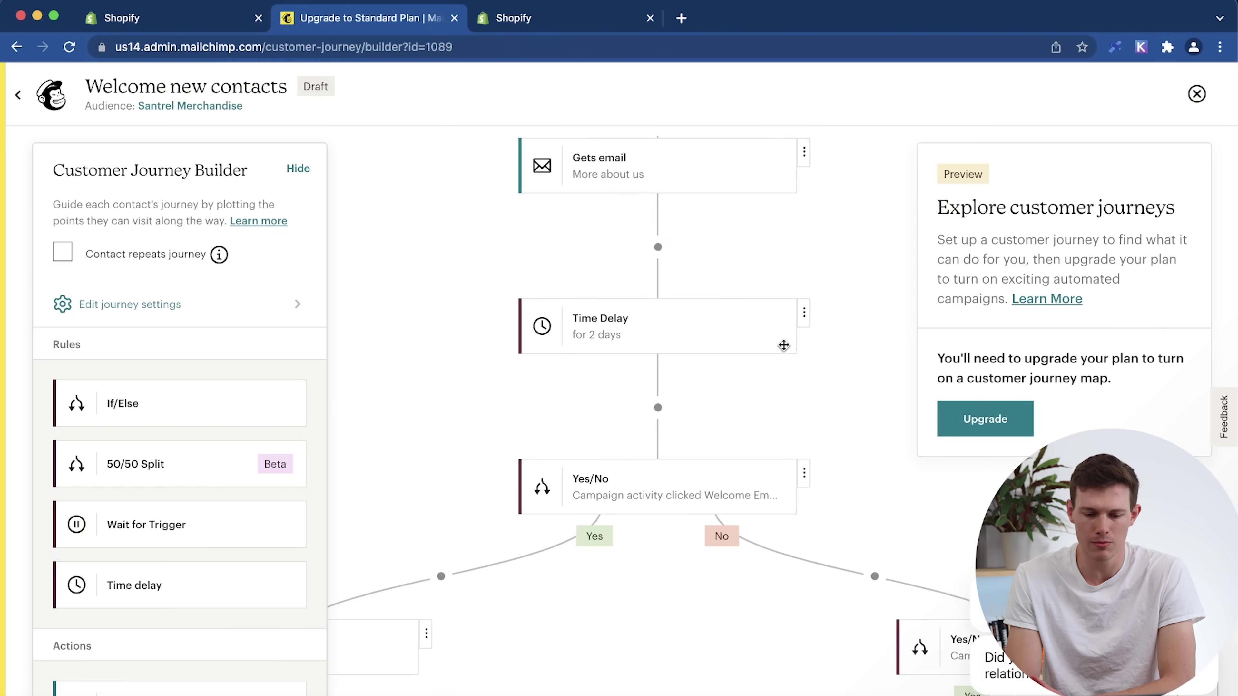
{"action": "scroll", "coordinate": [783, 346], "scroll_direction": "right", "scroll_amount": 6}
{"action": "scroll", "coordinate": [783, 345], "scroll_direction": "down", "scroll_amount": 3}
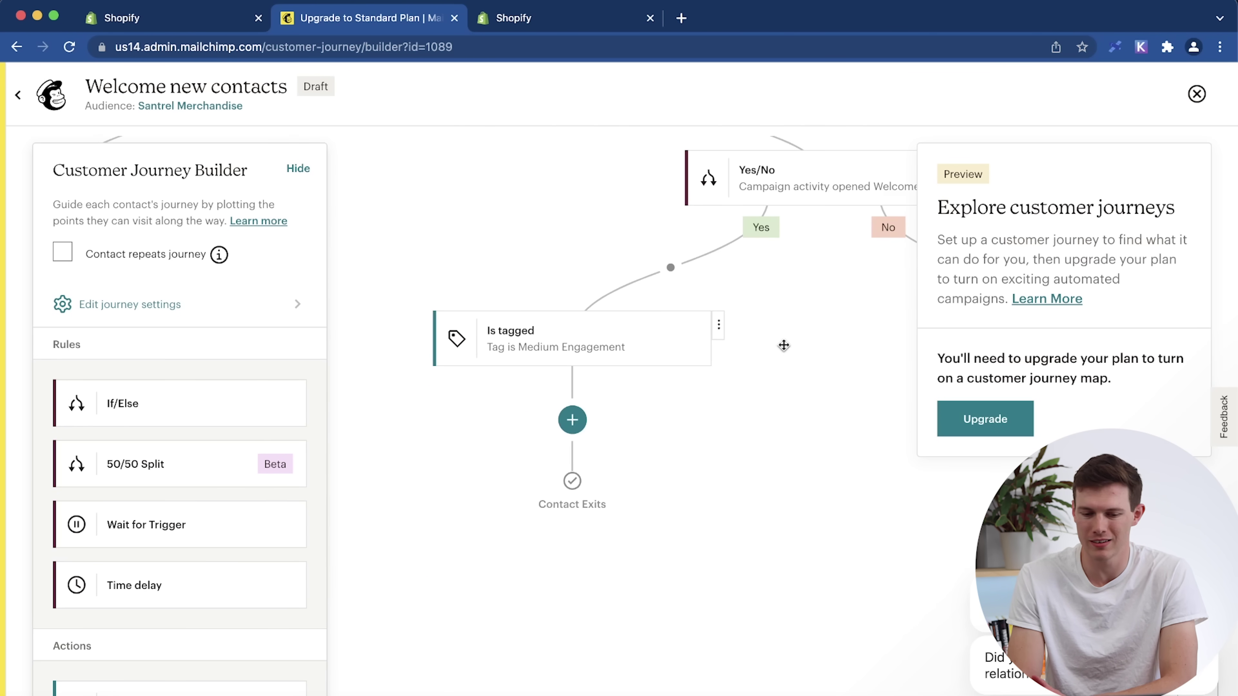
{"action": "left_click", "coordinate": [573, 419]}
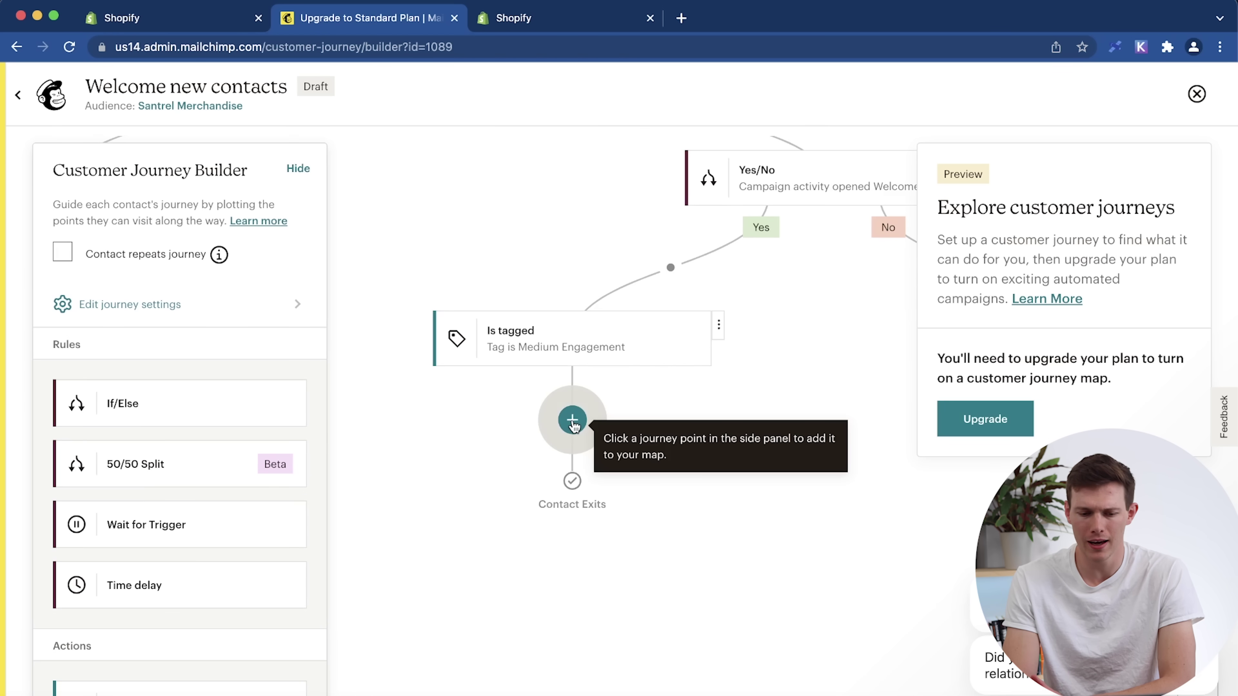
{"action": "scroll", "coordinate": [206, 429], "scroll_direction": "down", "scroll_amount": 3}
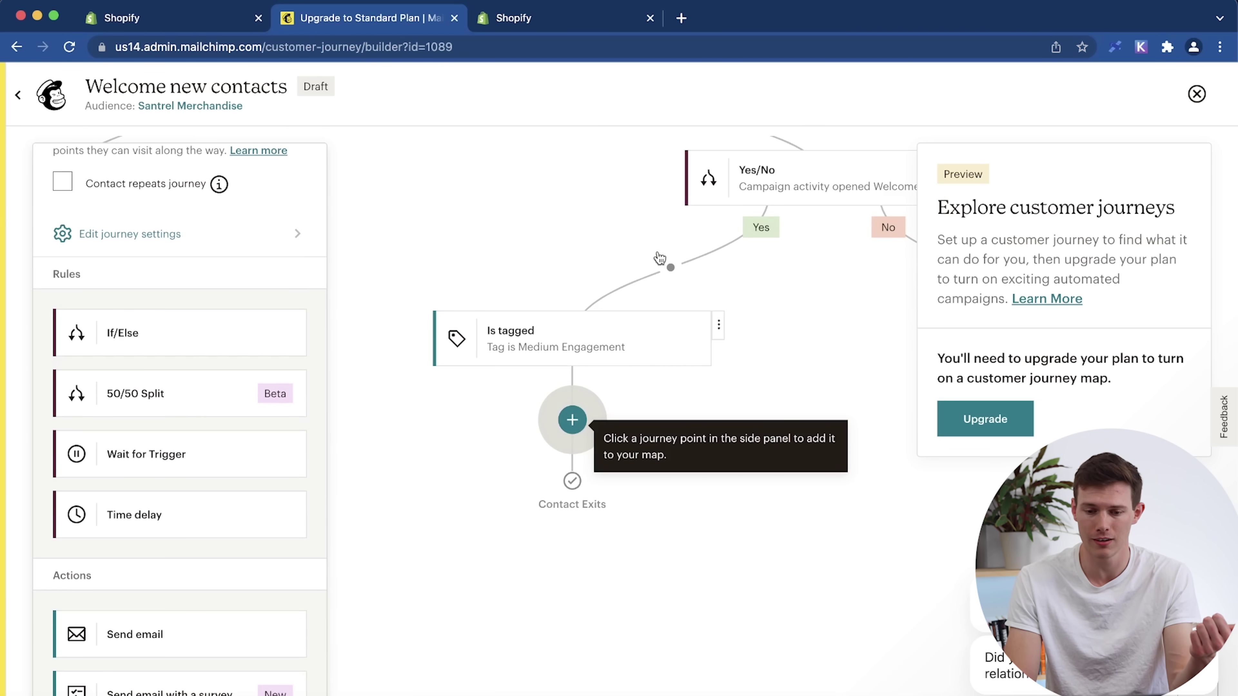
{"action": "scroll", "coordinate": [670, 268], "scroll_direction": "up", "scroll_amount": 3}
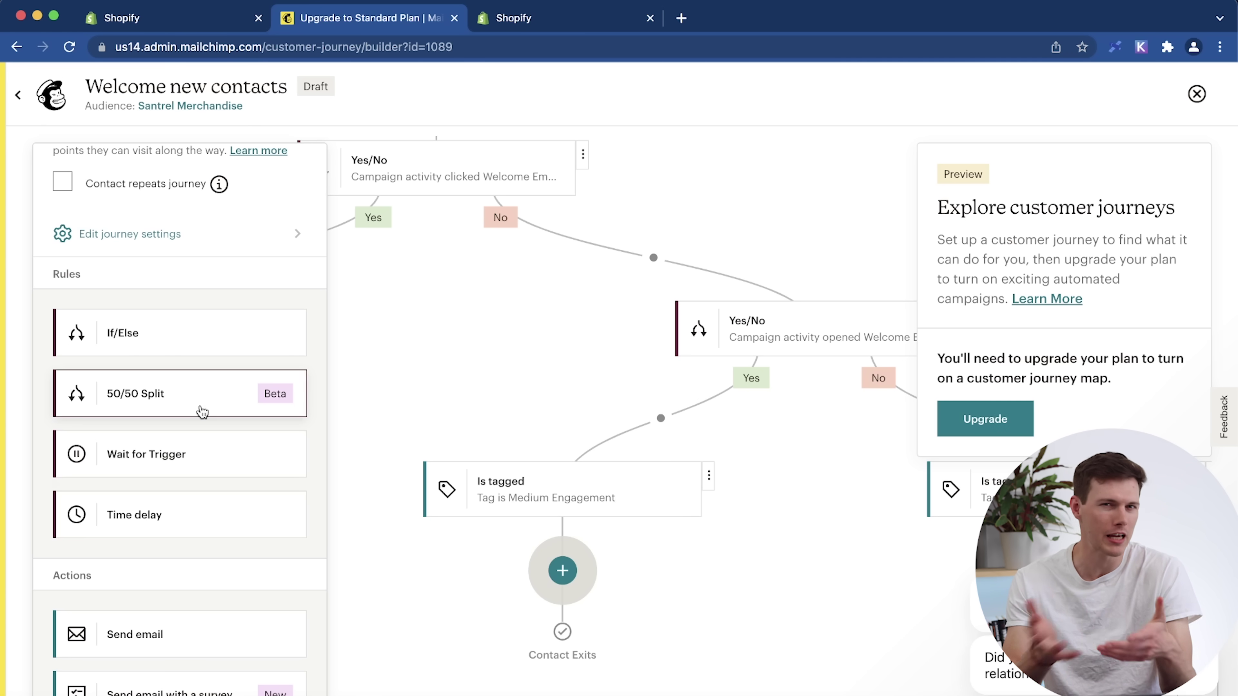
{"action": "scroll", "coordinate": [203, 412], "scroll_direction": "down", "scroll_amount": 5}
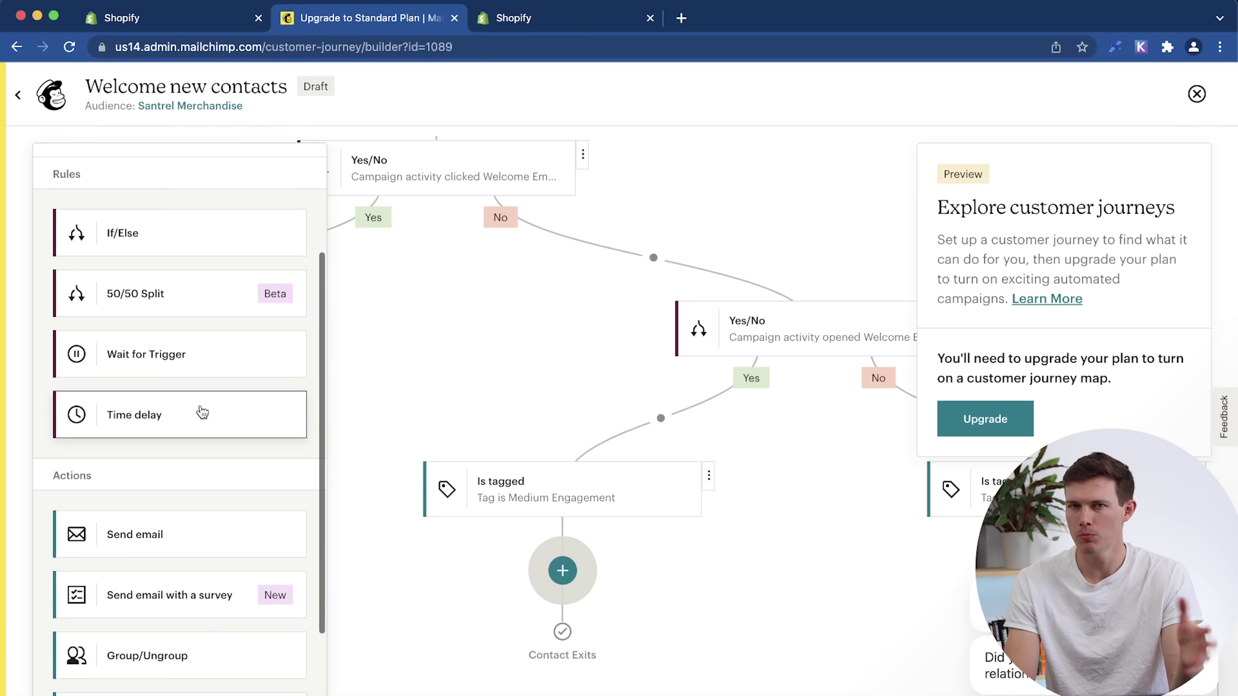
{"action": "scroll", "coordinate": [202, 412], "scroll_direction": "down", "scroll_amount": 1}
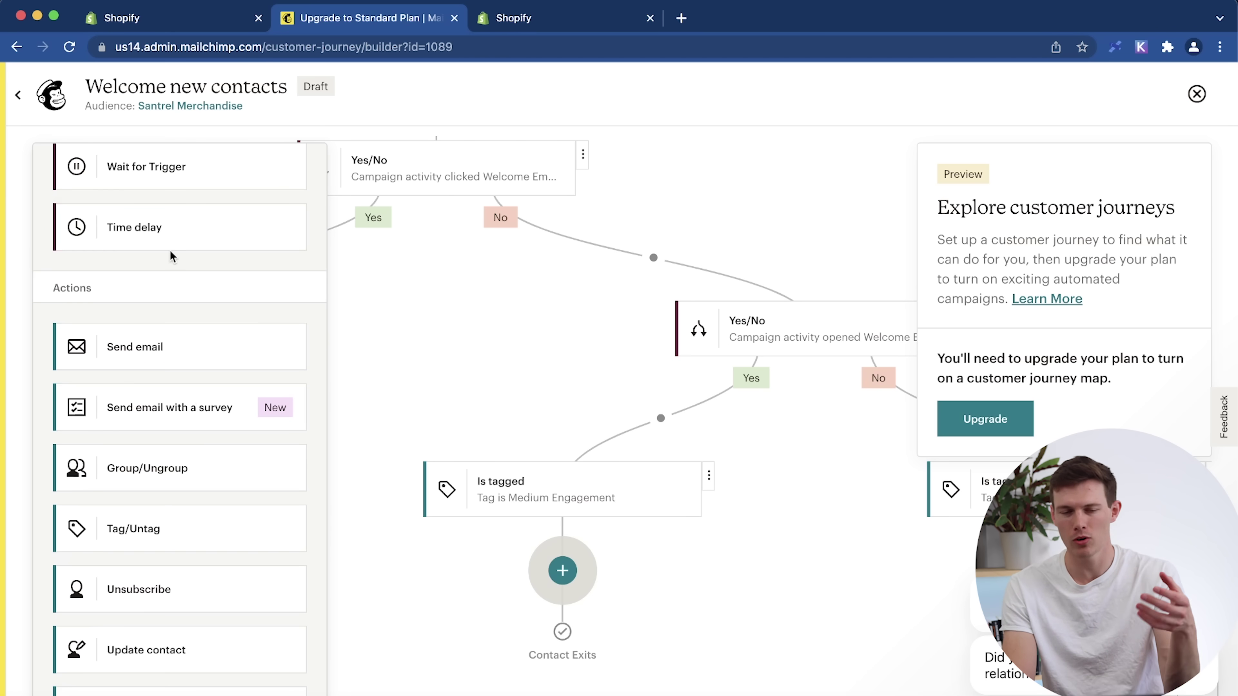
{"action": "scroll", "coordinate": [170, 251], "scroll_direction": "up", "scroll_amount": 3}
{"action": "scroll", "coordinate": [223, 453], "scroll_direction": "down", "scroll_amount": 3}
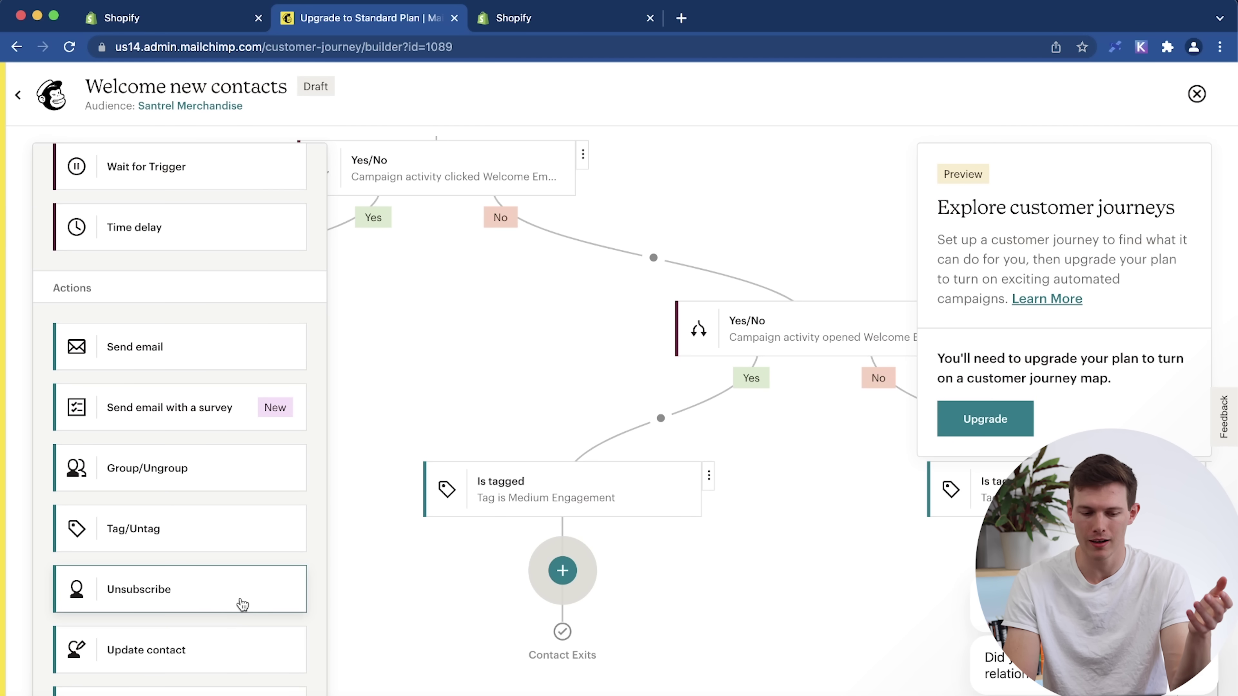
{"action": "scroll", "coordinate": [180, 465], "scroll_direction": "up", "scroll_amount": 5}
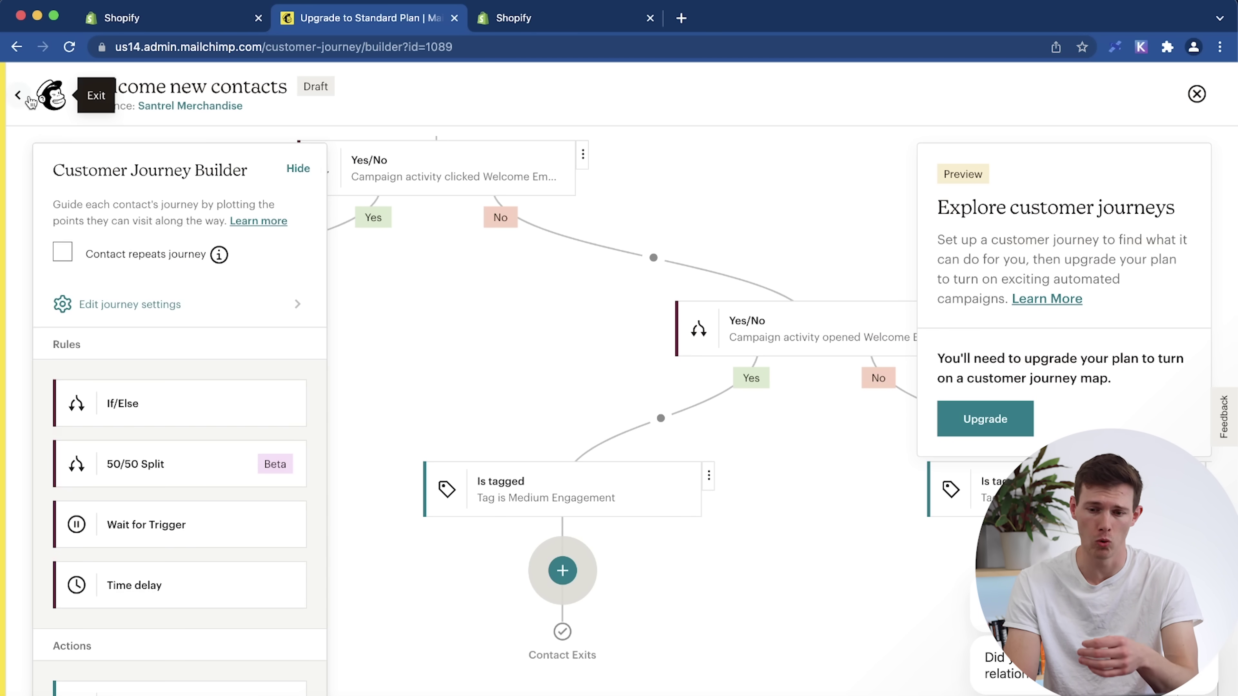
{"action": "left_click", "coordinate": [31, 102]}
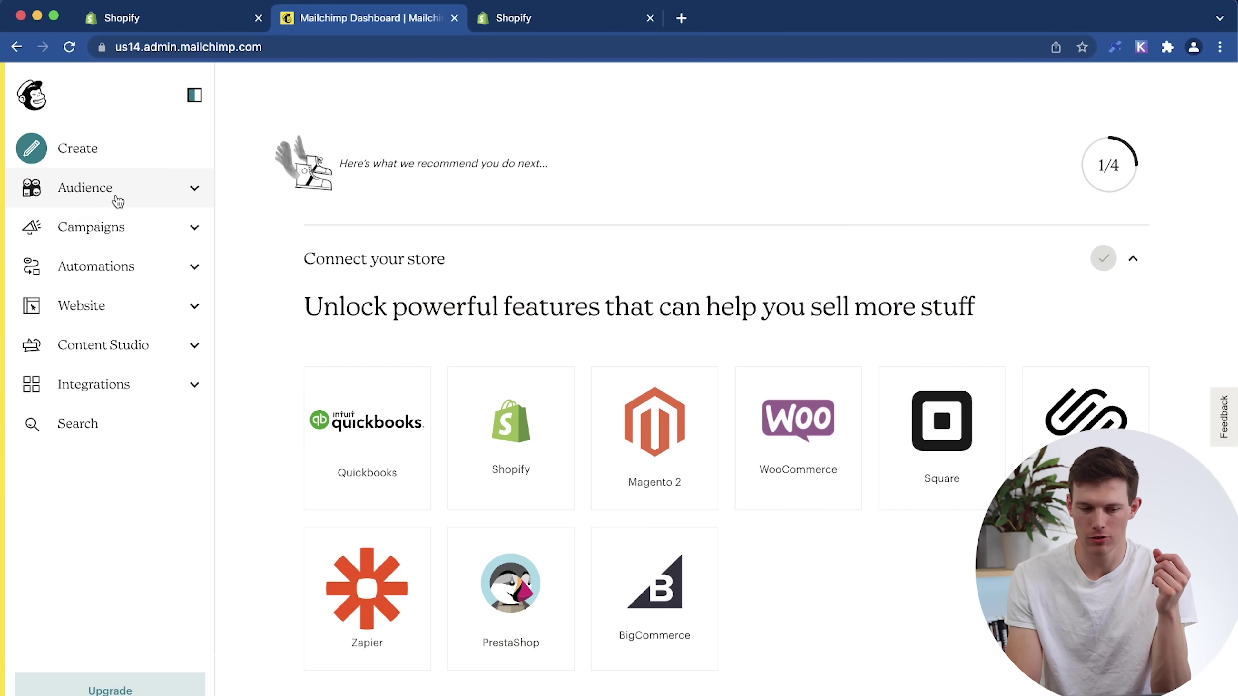
Add a single subscriber by e-mail address, tagged Newsletter, with email permission confirmed.
{"action": "left_click", "coordinate": [117, 197]}
{"action": "left_click", "coordinate": [111, 254]}
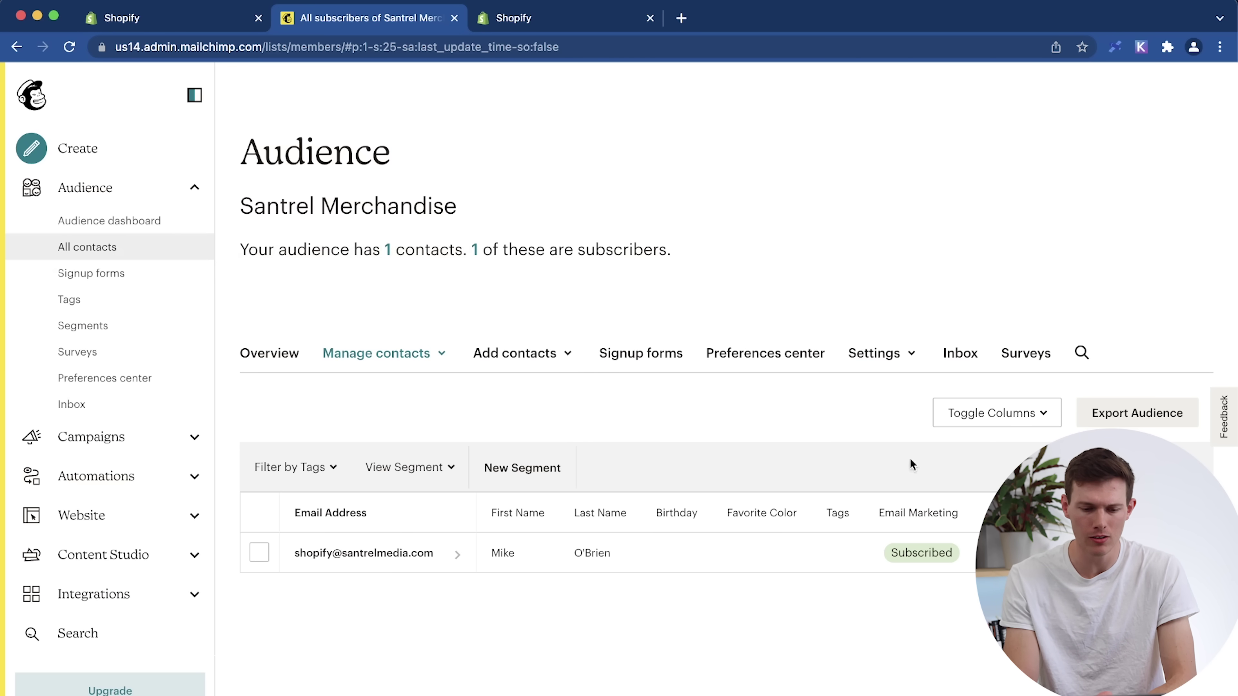
{"action": "left_click", "coordinate": [515, 350]}
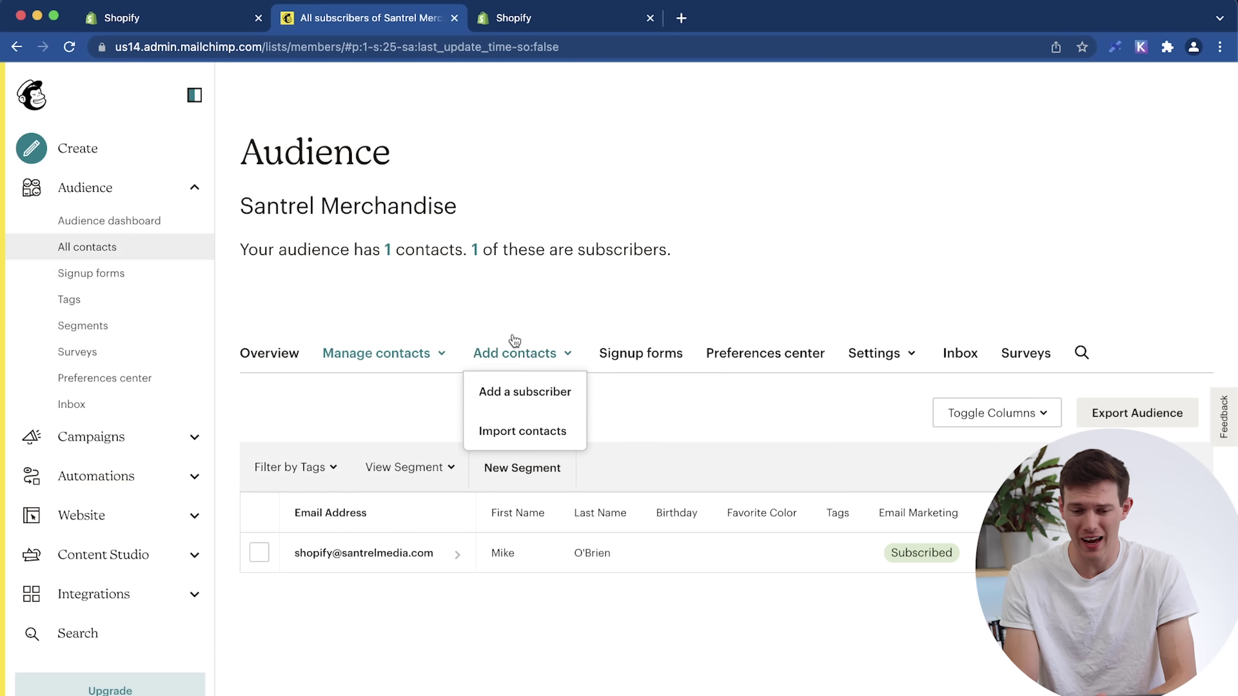
{"action": "left_click", "coordinate": [507, 398]}
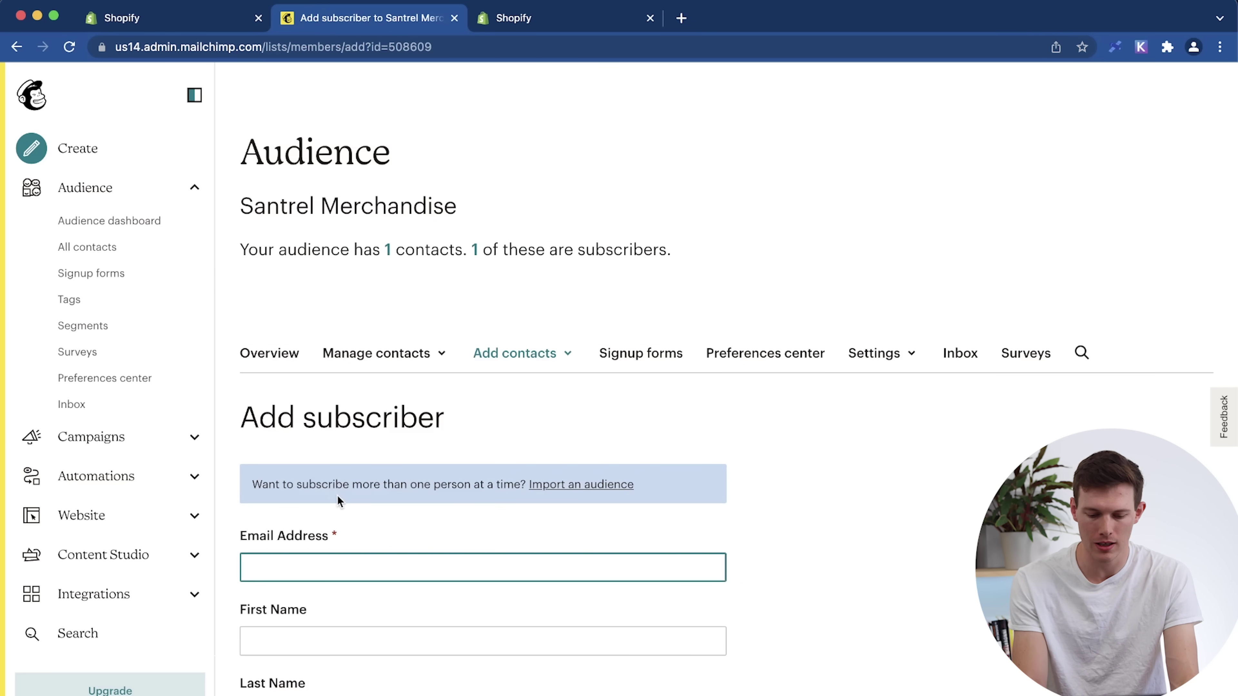
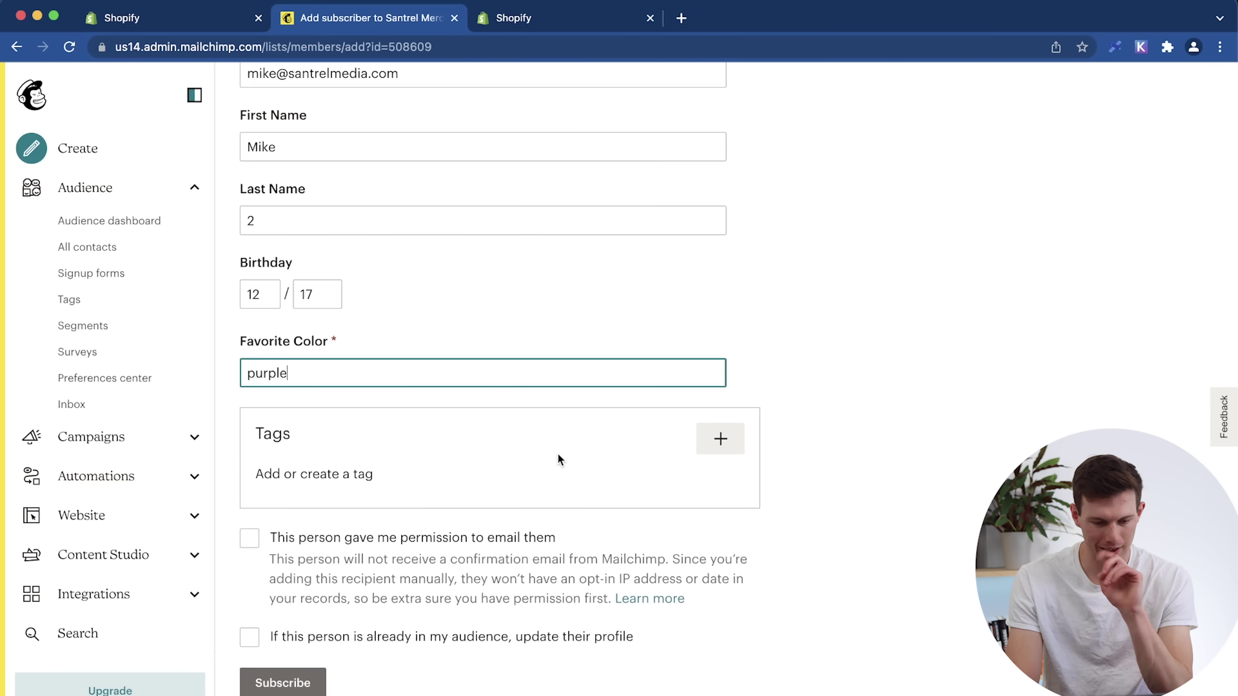
{"action": "left_click", "coordinate": [723, 441]}
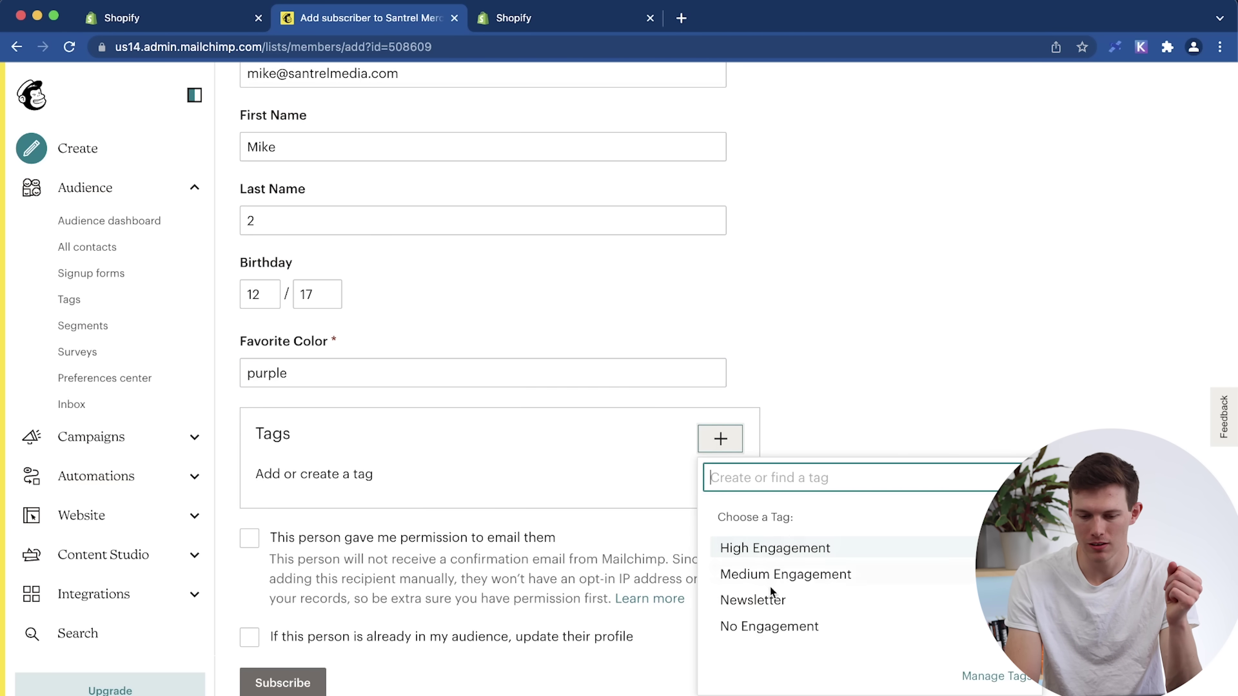
{"action": "left_click", "coordinate": [775, 600]}
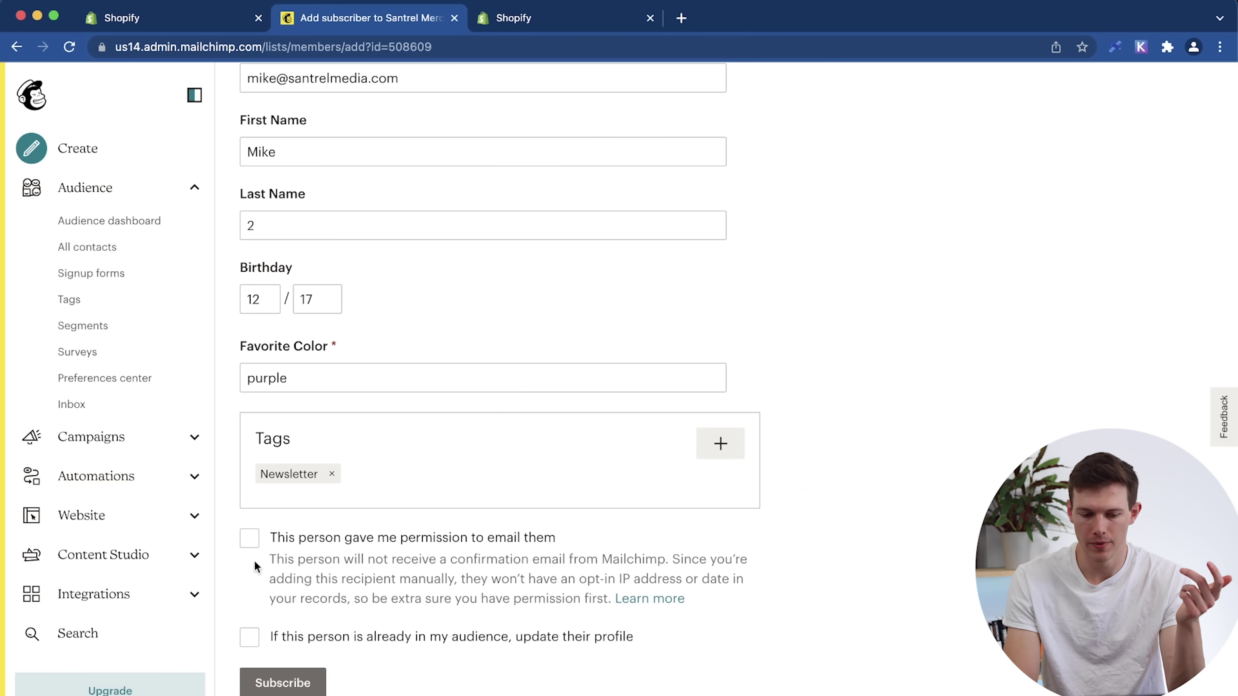
{"action": "left_click", "coordinate": [250, 539]}
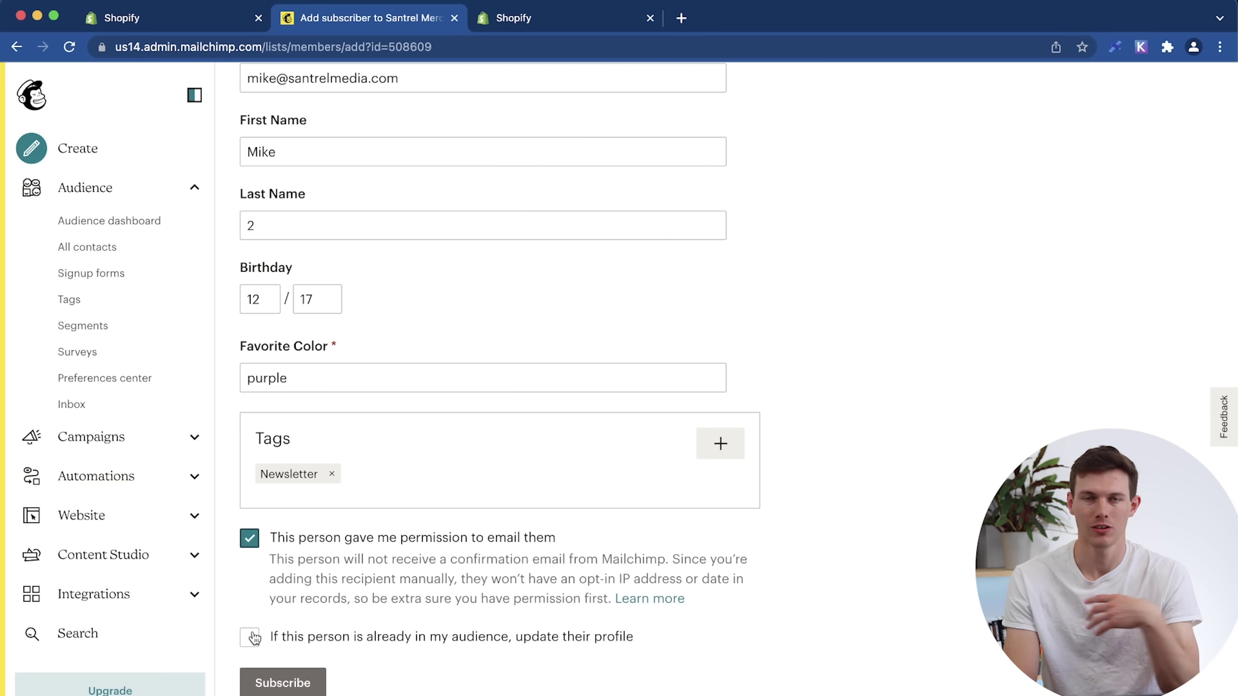
{"action": "left_click", "coordinate": [281, 679]}
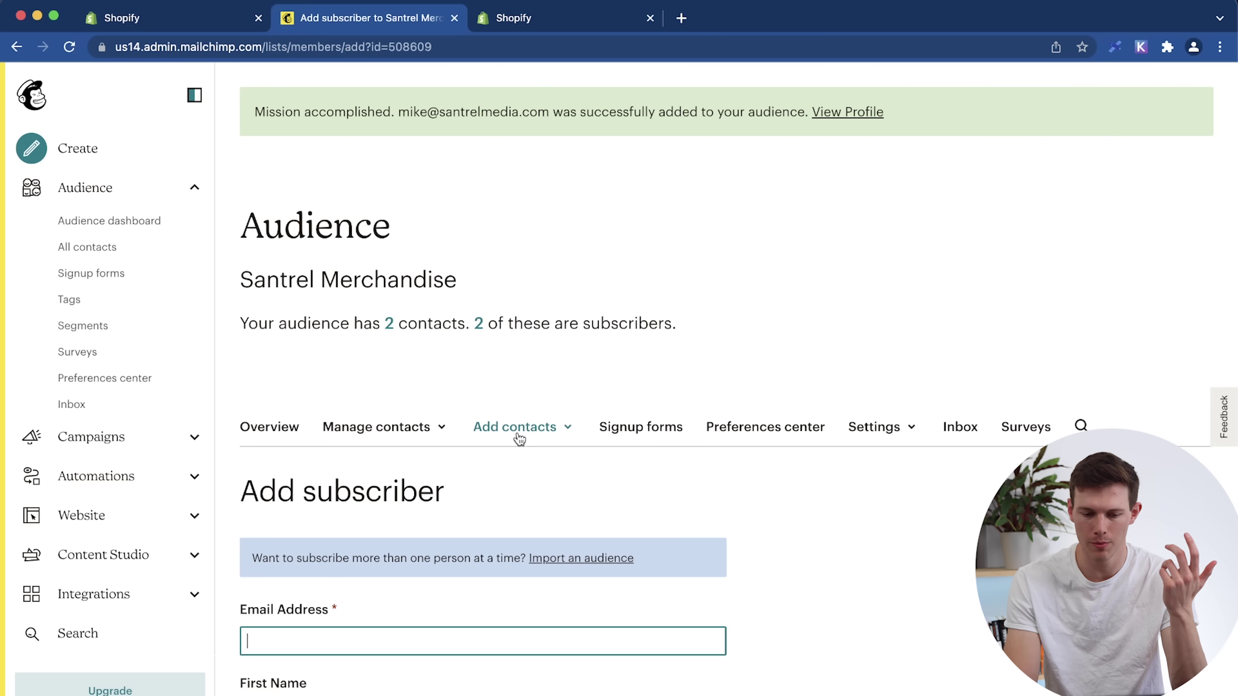
Review all three contacts, scrolling the table across its columns.
{"action": "scroll", "coordinate": [505, 497], "scroll_direction": "down", "scroll_amount": 5}
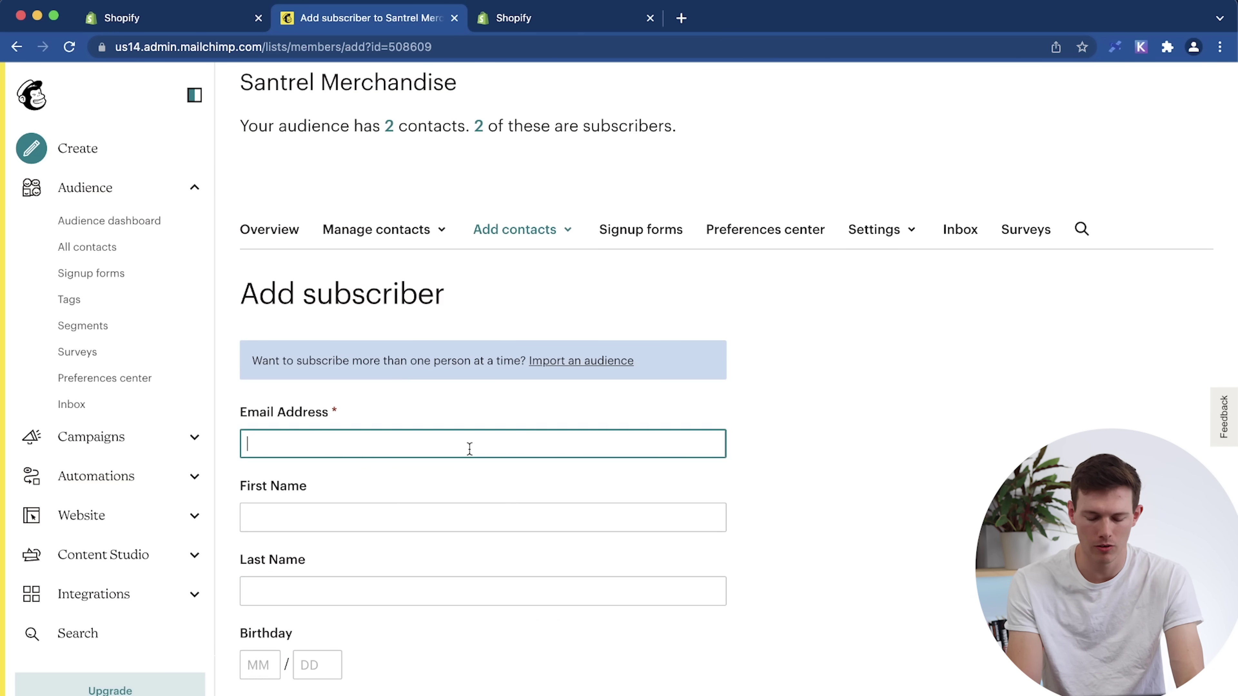
{"action": "left_click", "coordinate": [102, 247]}
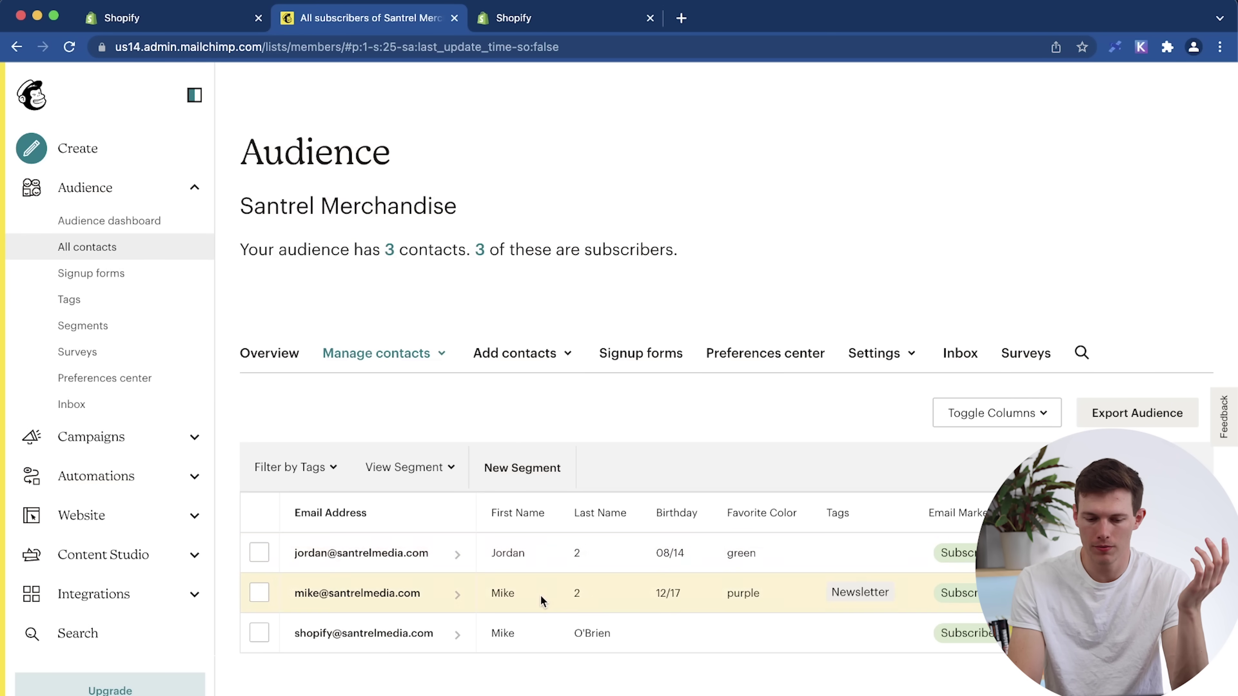
{"action": "scroll", "coordinate": [717, 600], "scroll_direction": "right", "scroll_amount": 6}
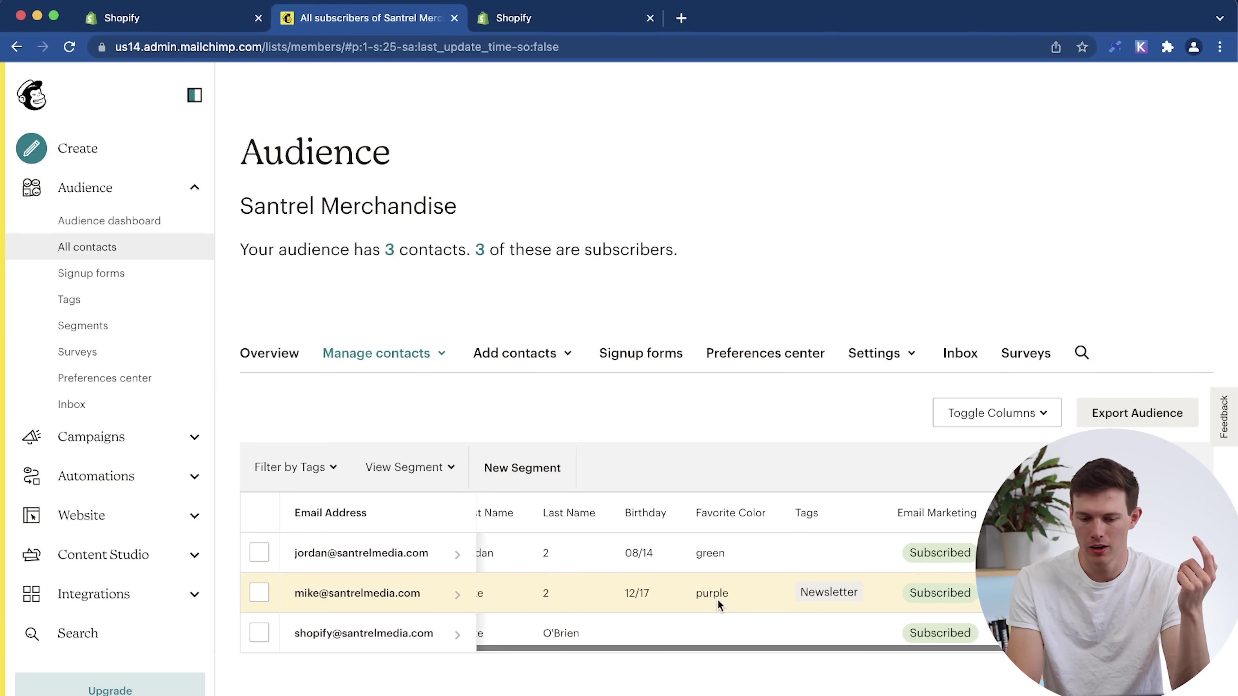
{"action": "scroll", "coordinate": [726, 601], "scroll_direction": "right", "scroll_amount": 3}
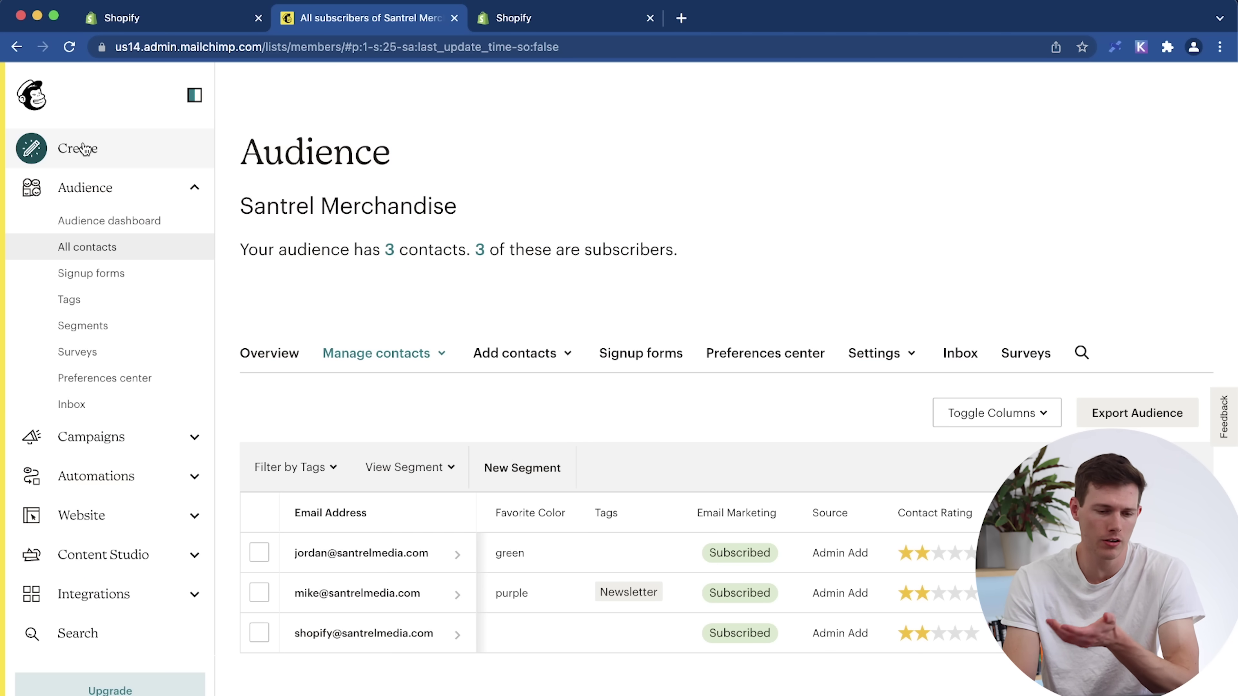
Create a Regular email campaign named 'Fall Collection #1' and begin it.
{"action": "left_click", "coordinate": [88, 149]}
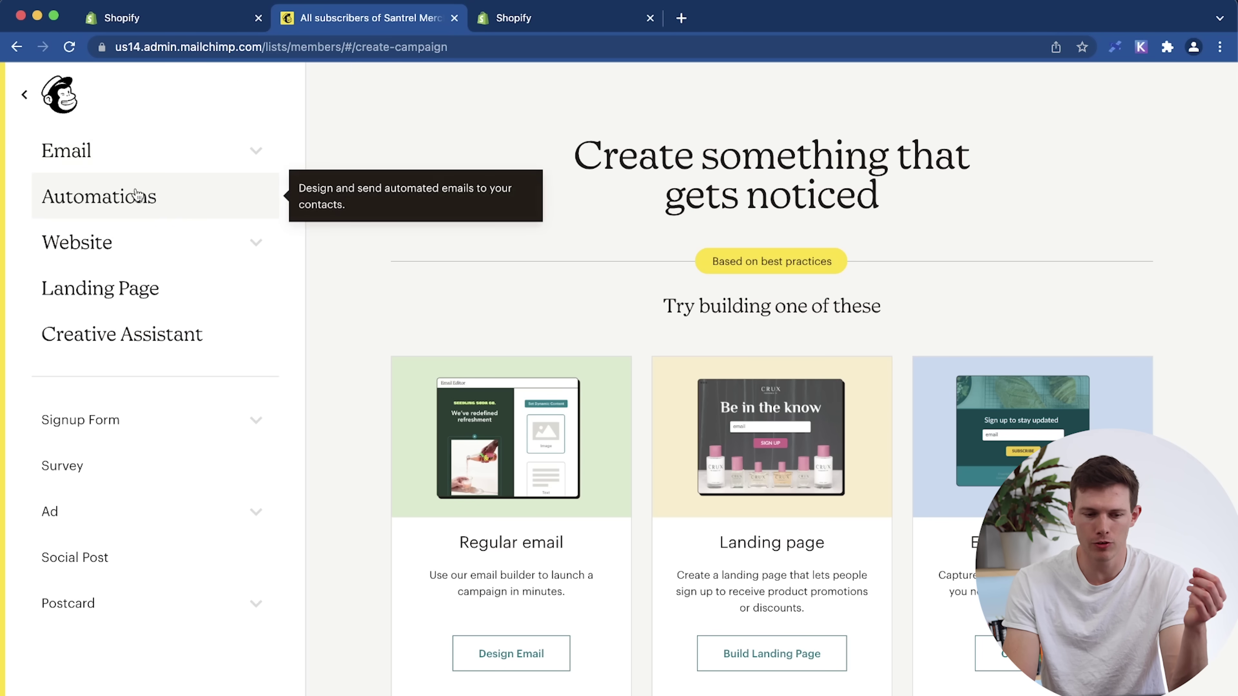
{"action": "left_click", "coordinate": [130, 146]}
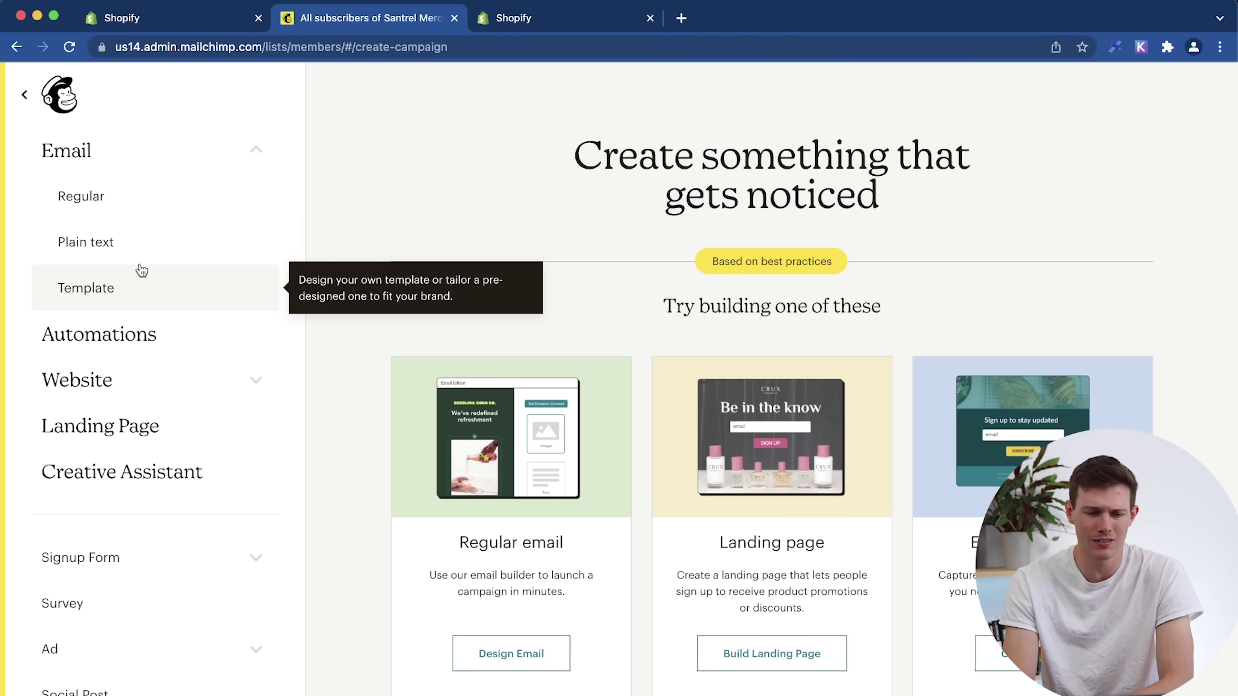
{"action": "left_click", "coordinate": [101, 202]}
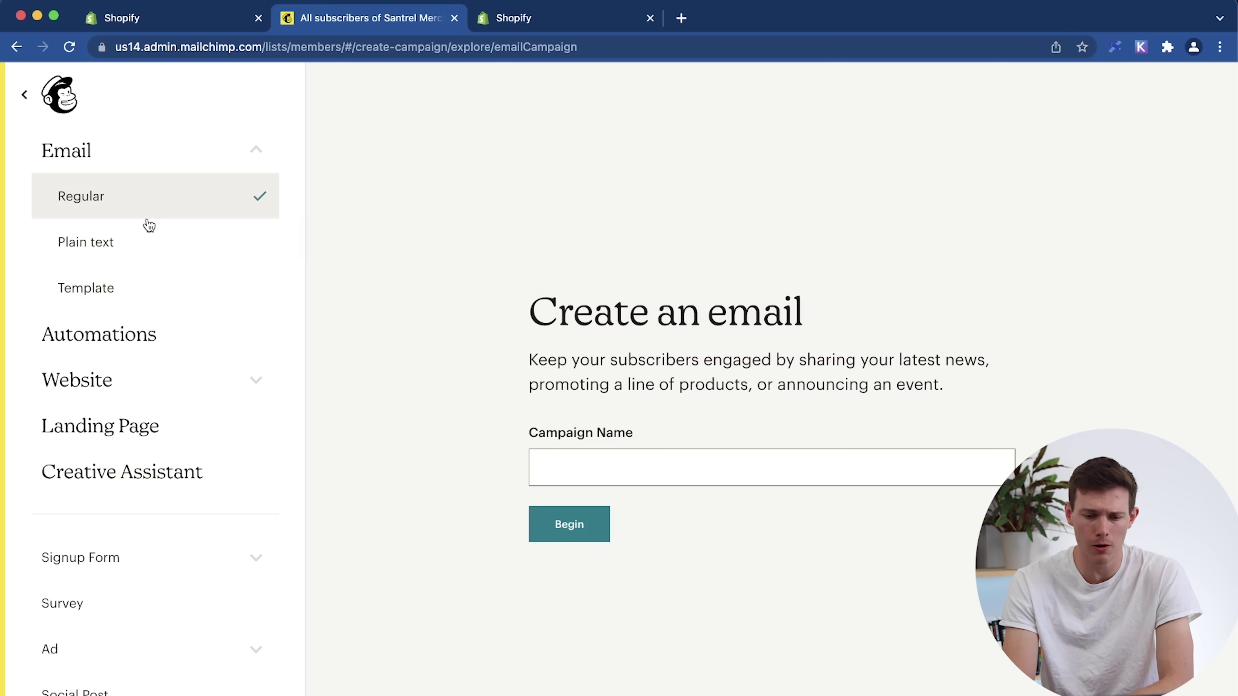
{"action": "left_click", "coordinate": [569, 462]}
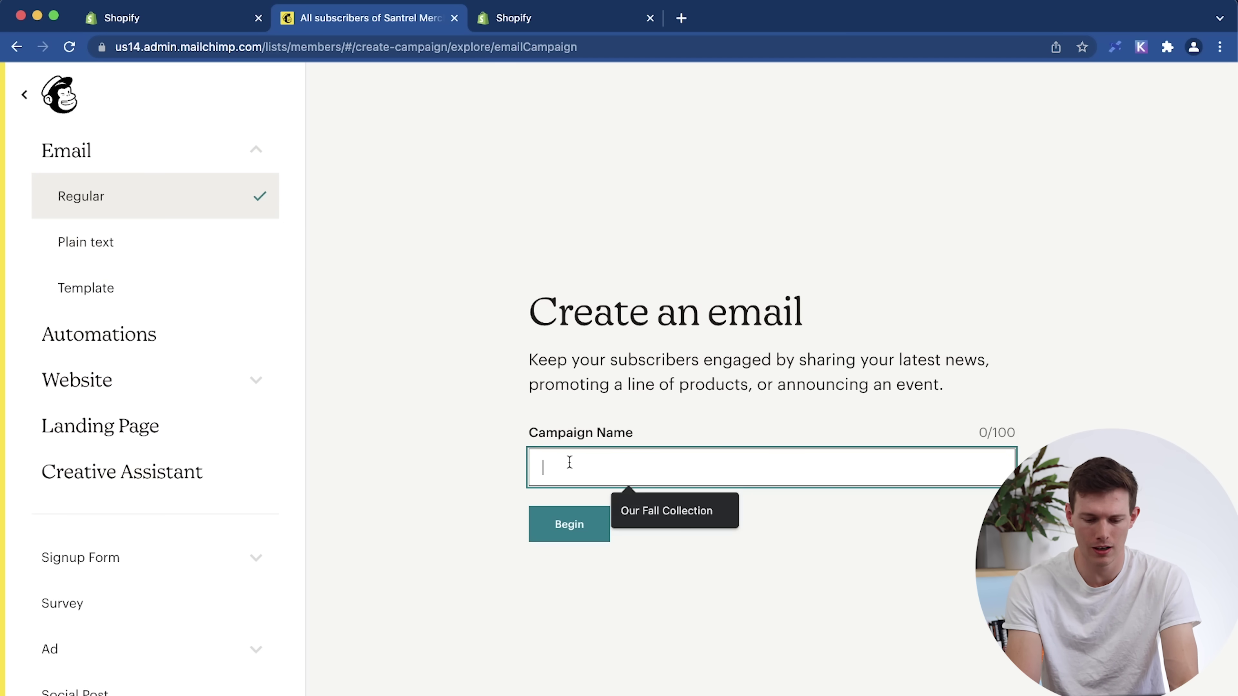
{"action": "type", "text": "Fall Co"}
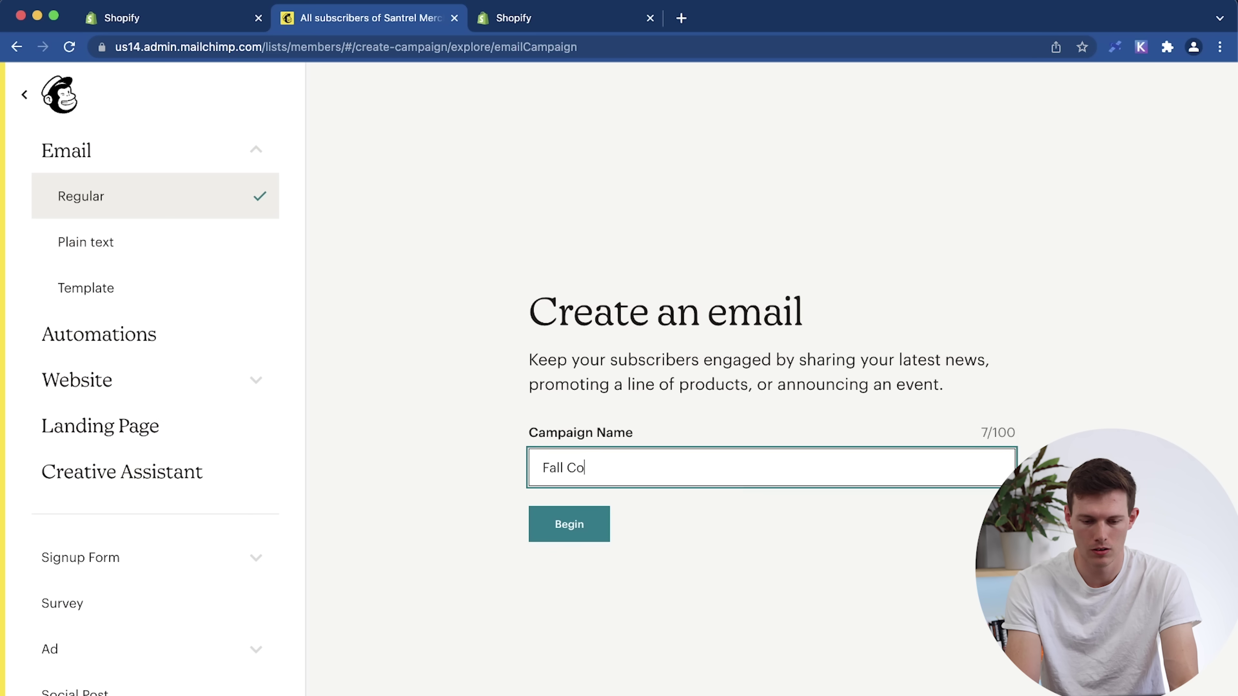
{"action": "type", "text": "llection #1"}
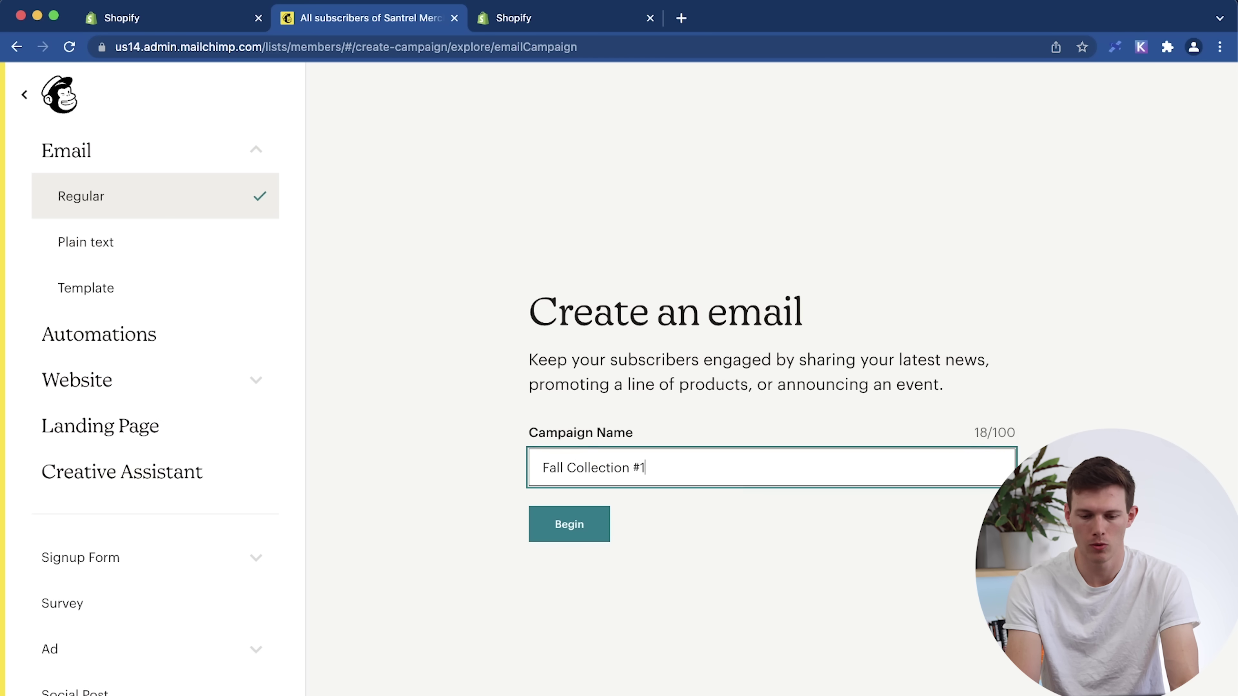
{"action": "left_click", "coordinate": [571, 535]}
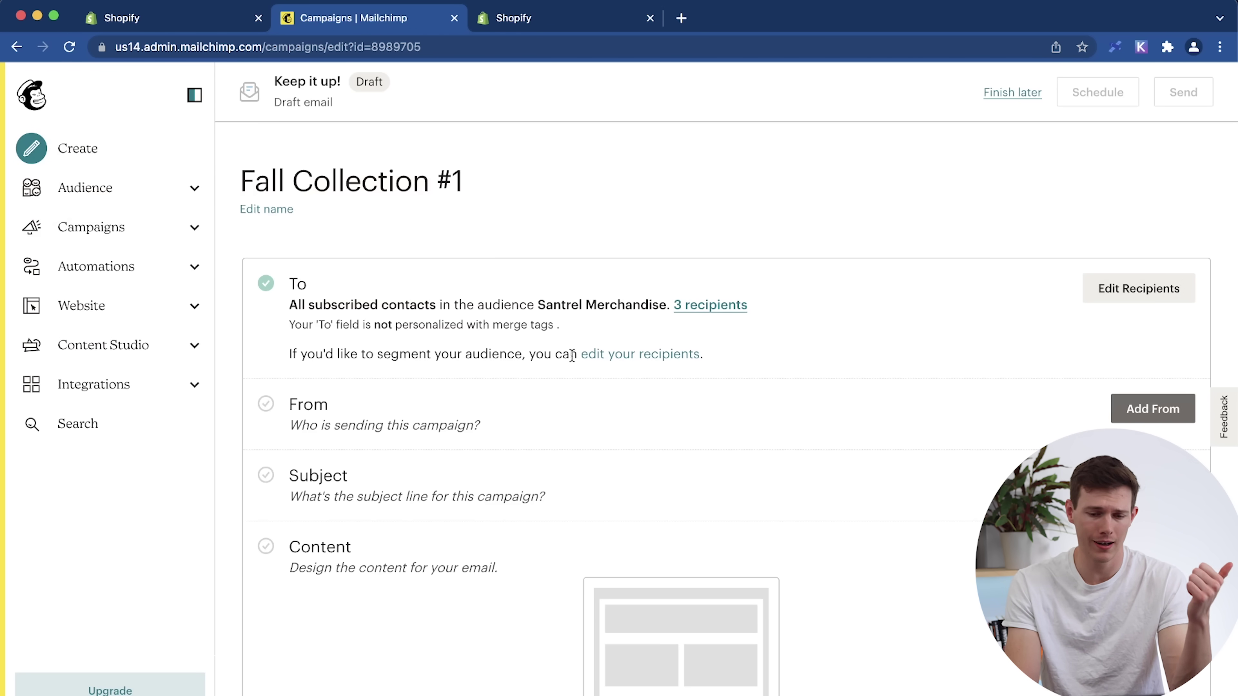
Target Fall Collection #1 at the Newsletter tag, personalizing the To field with *|FNAME|*.
{"action": "left_click", "coordinate": [1091, 289]}
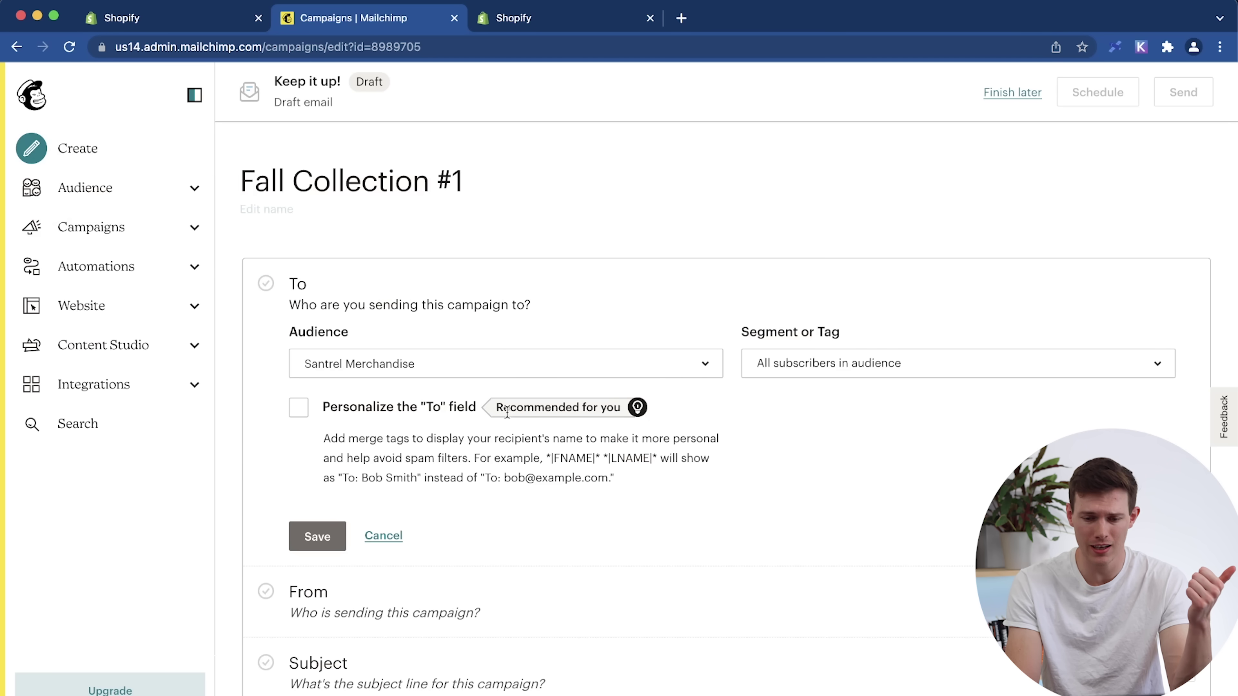
{"action": "left_click", "coordinate": [815, 370]}
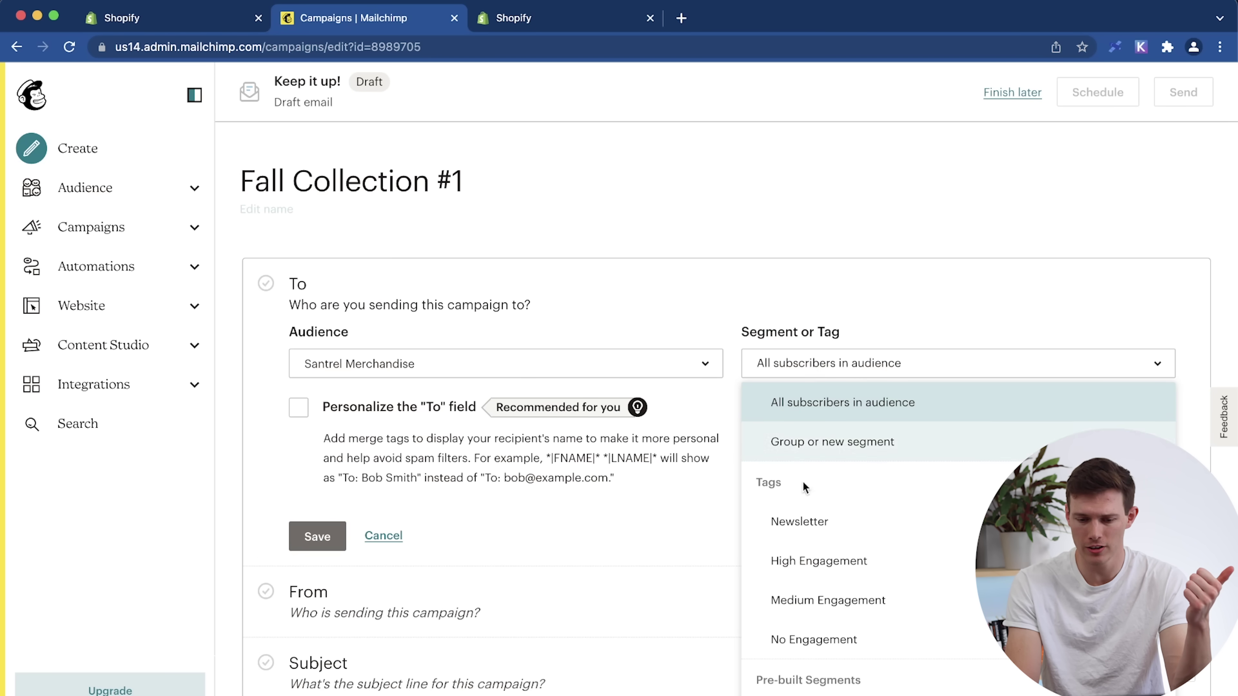
{"action": "left_click", "coordinate": [805, 519]}
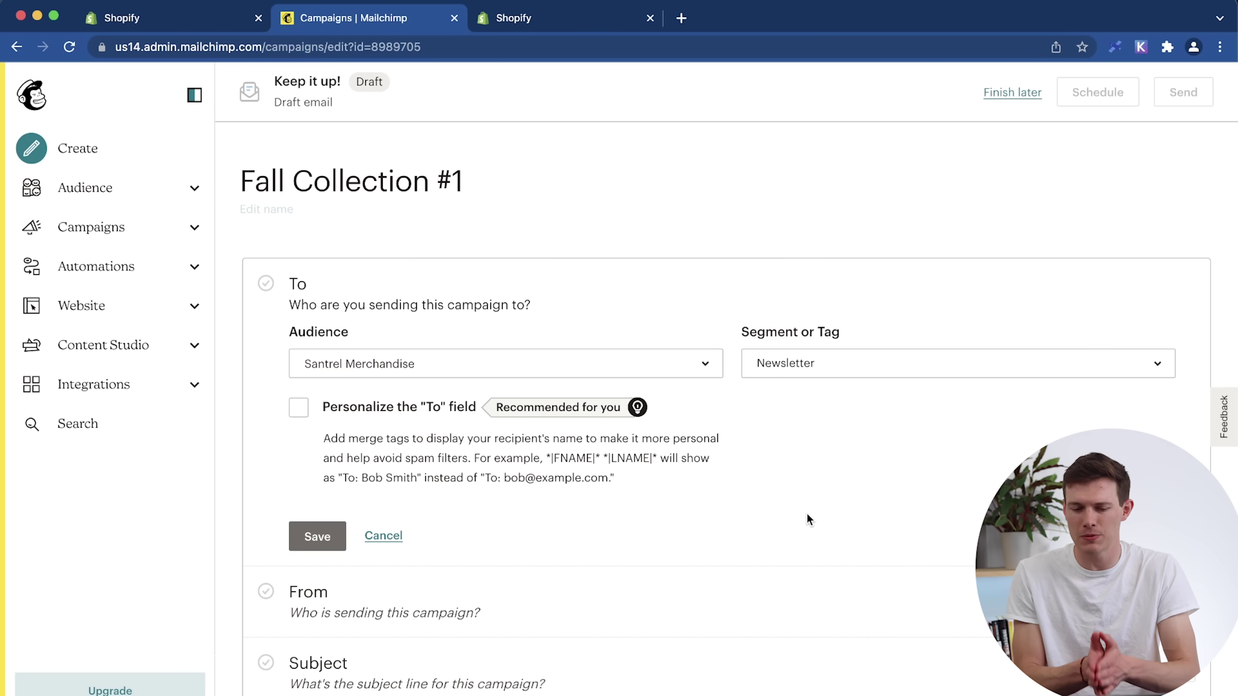
{"action": "left_click", "coordinate": [888, 362]}
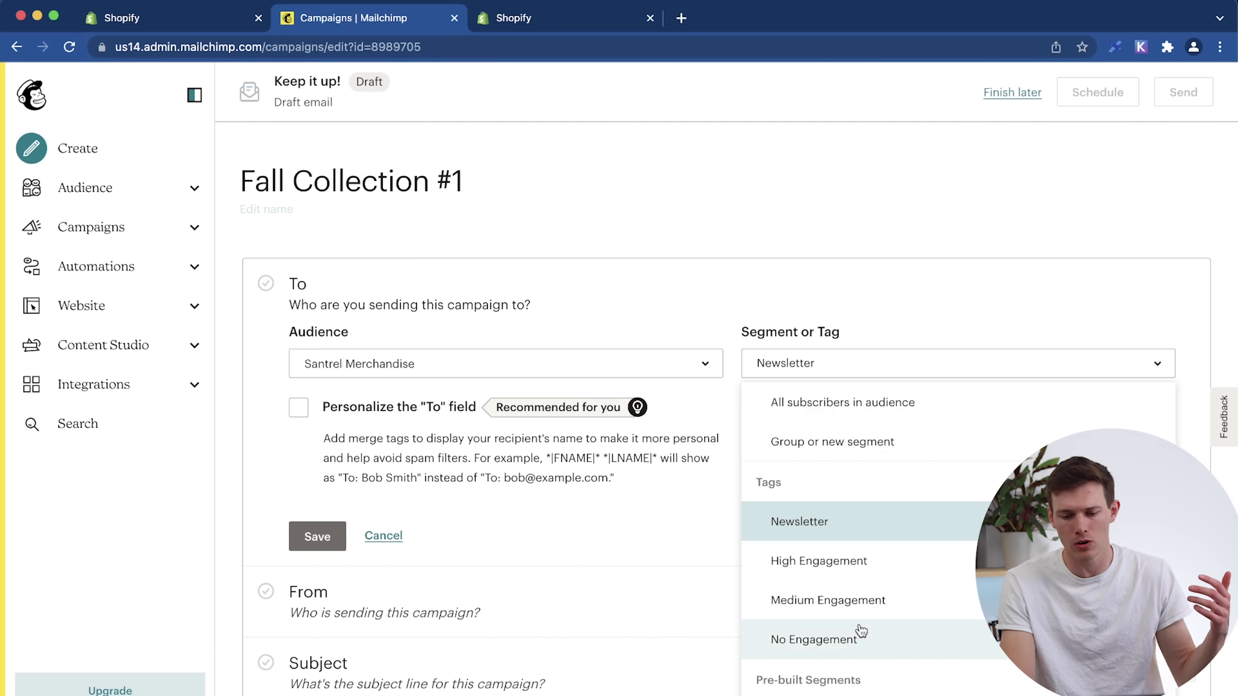
{"action": "left_click", "coordinate": [685, 515]}
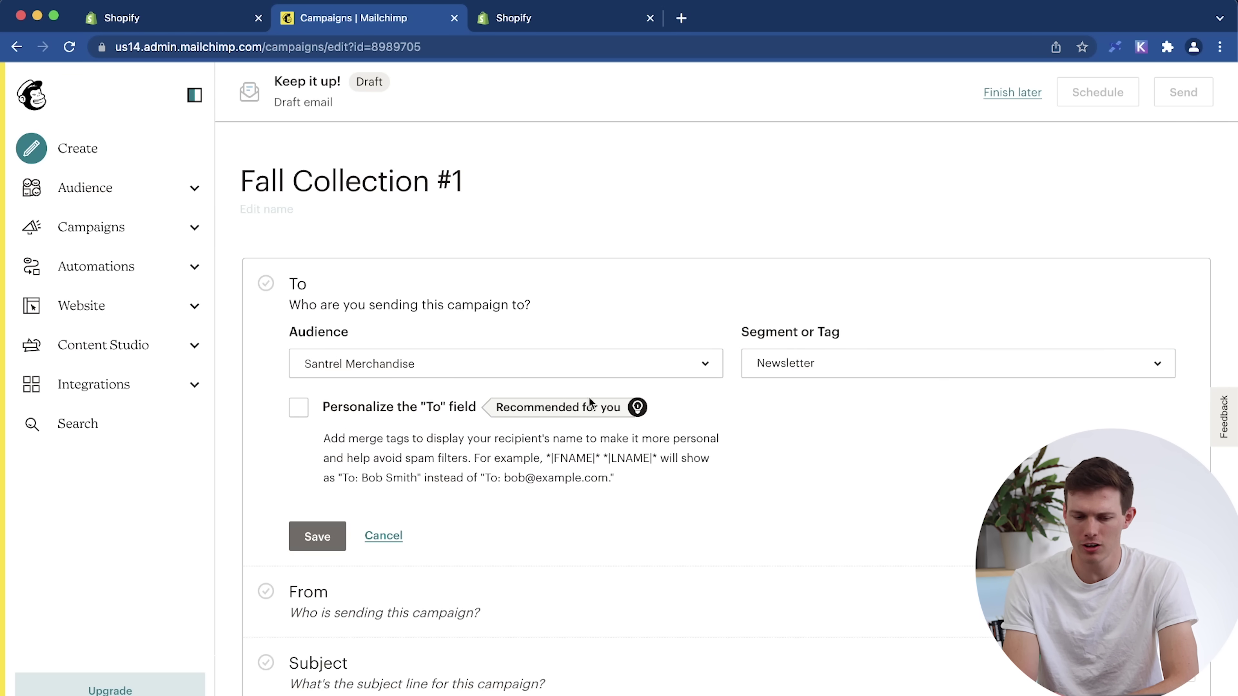
{"action": "left_click", "coordinate": [298, 411]}
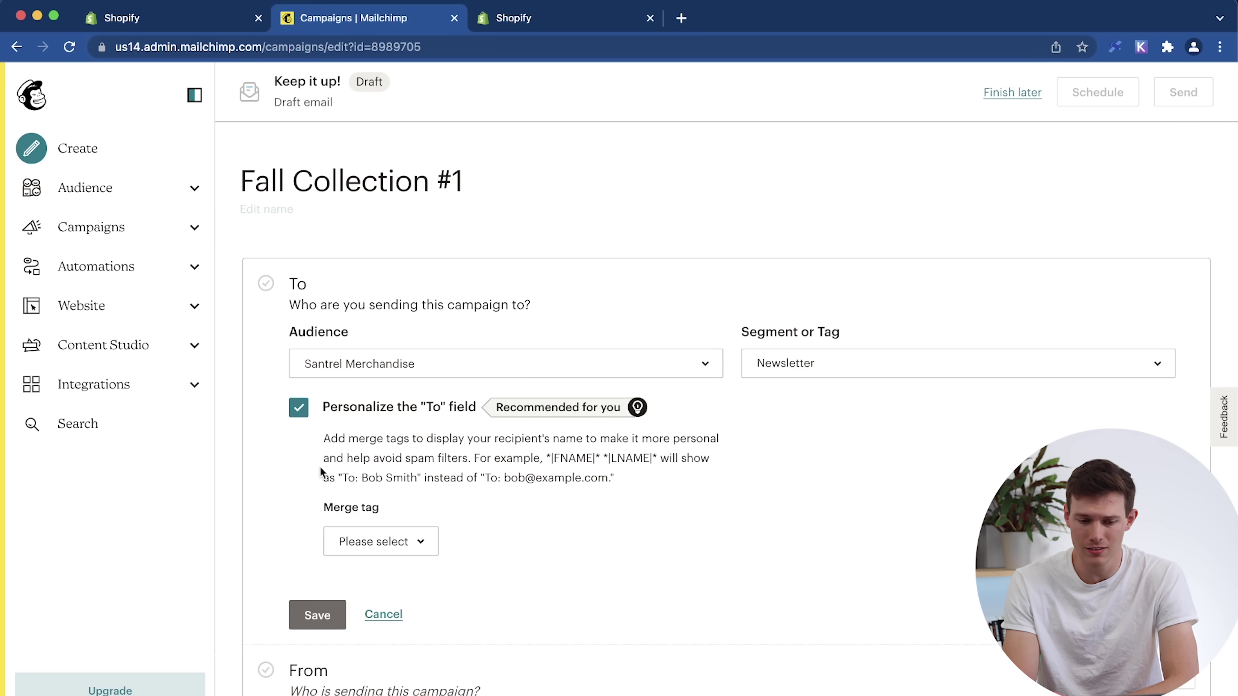
{"action": "left_click", "coordinate": [385, 550]}
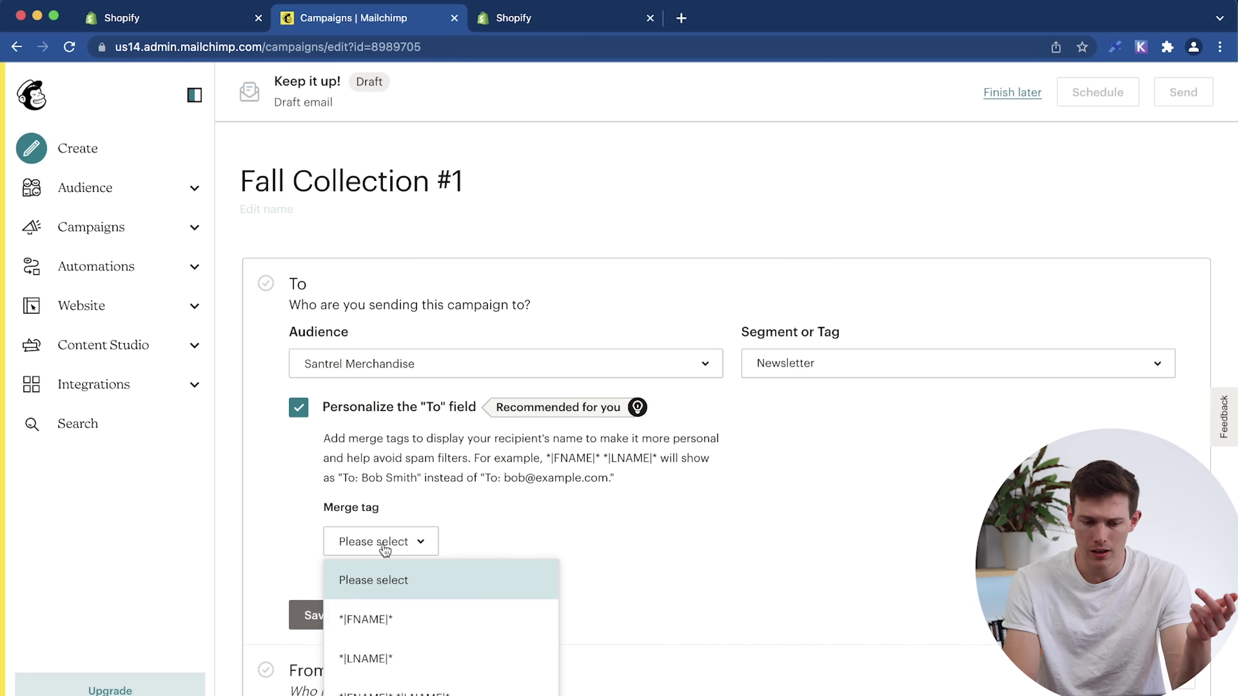
{"action": "left_click", "coordinate": [407, 617]}
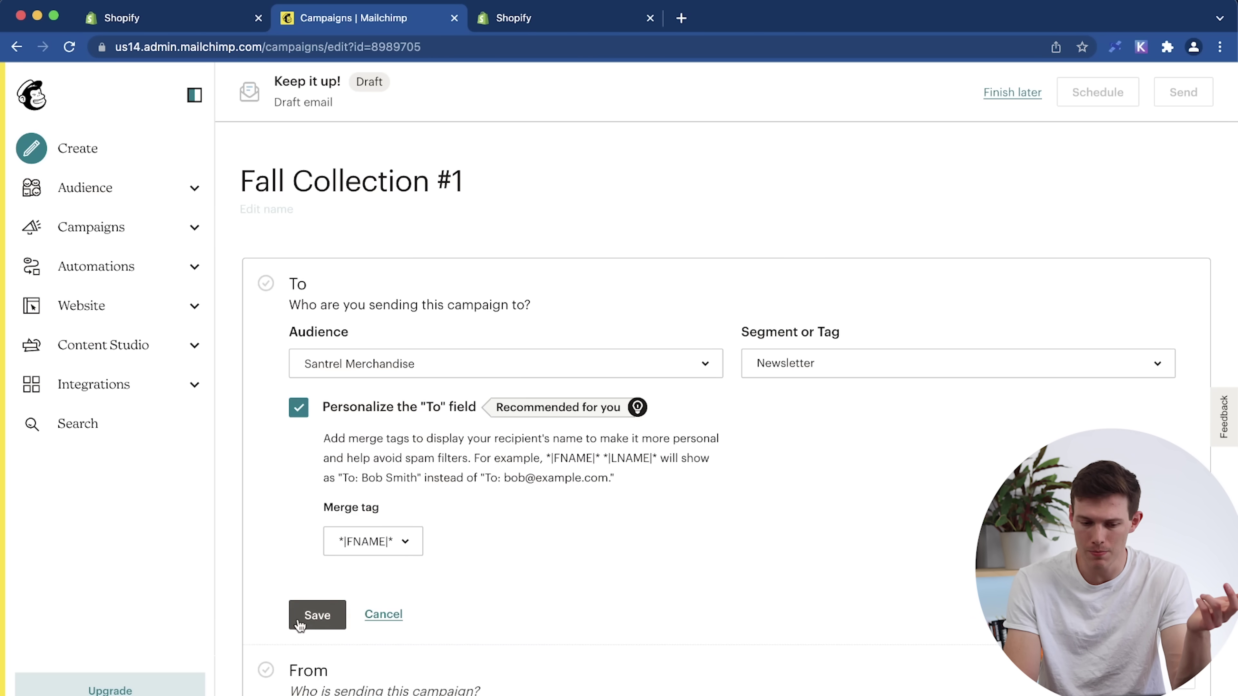
{"action": "left_click", "coordinate": [315, 616]}
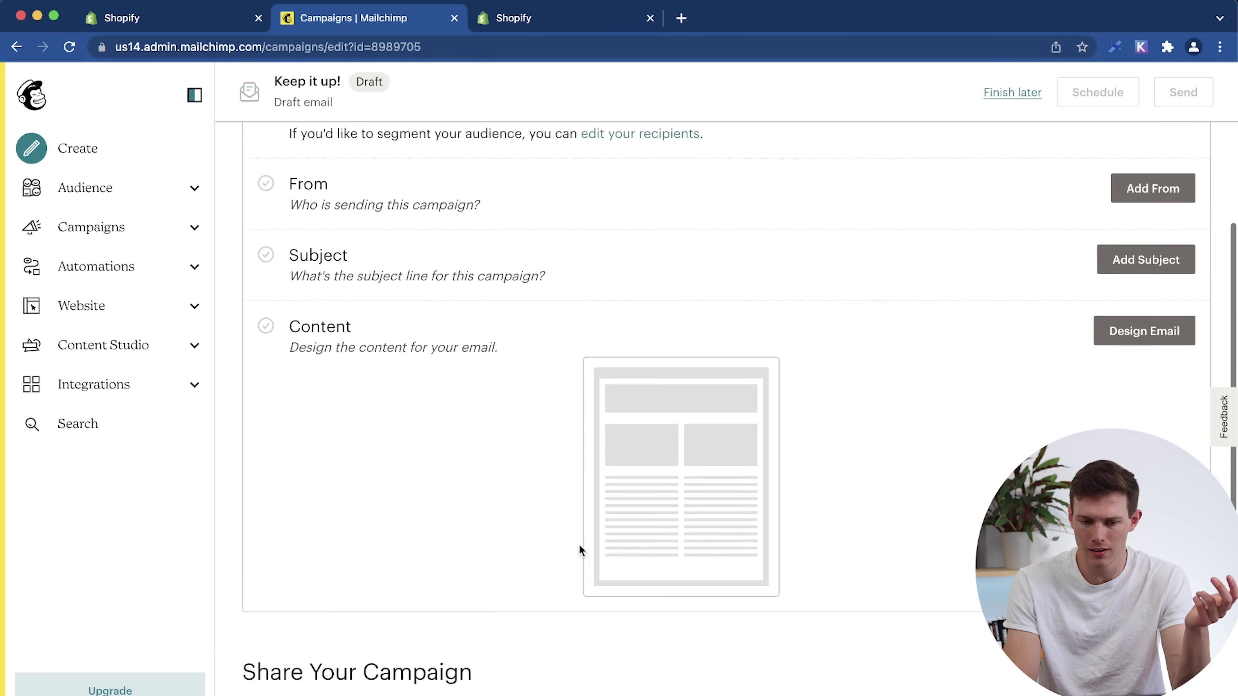
Save the sender details, subject 'A great email title' and preview text 'please open this clickbait'.
{"action": "left_click", "coordinate": [1140, 409]}
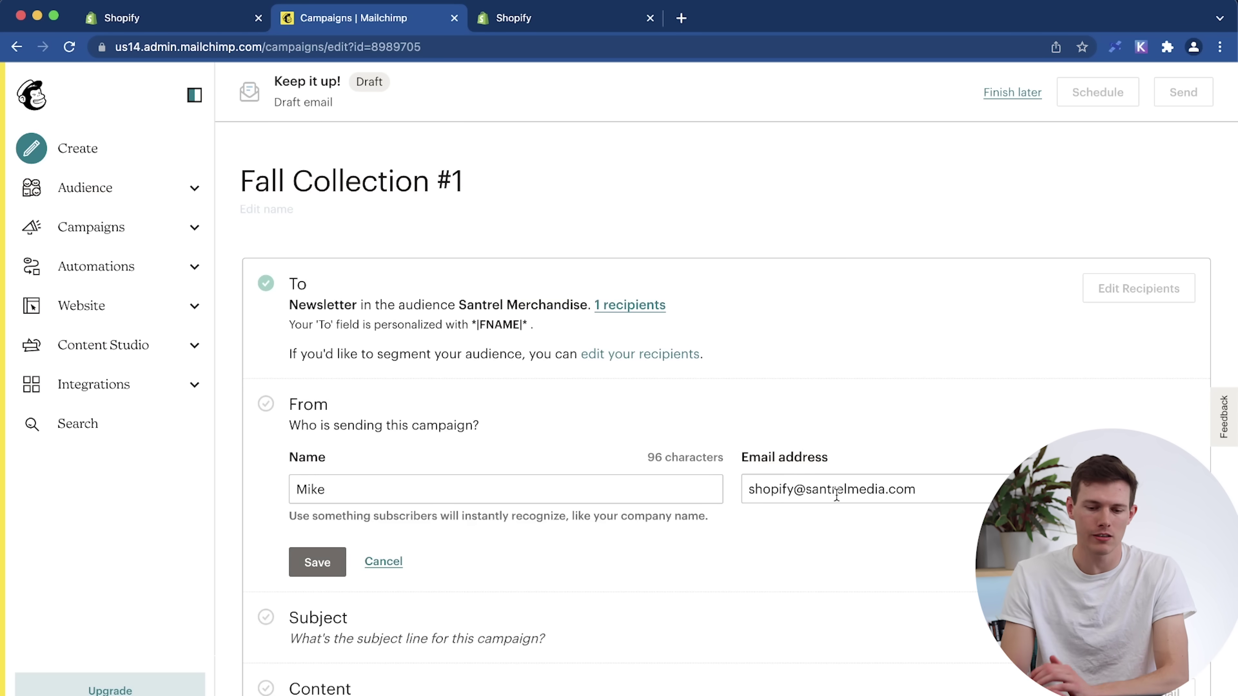
{"action": "left_click", "coordinate": [319, 566]}
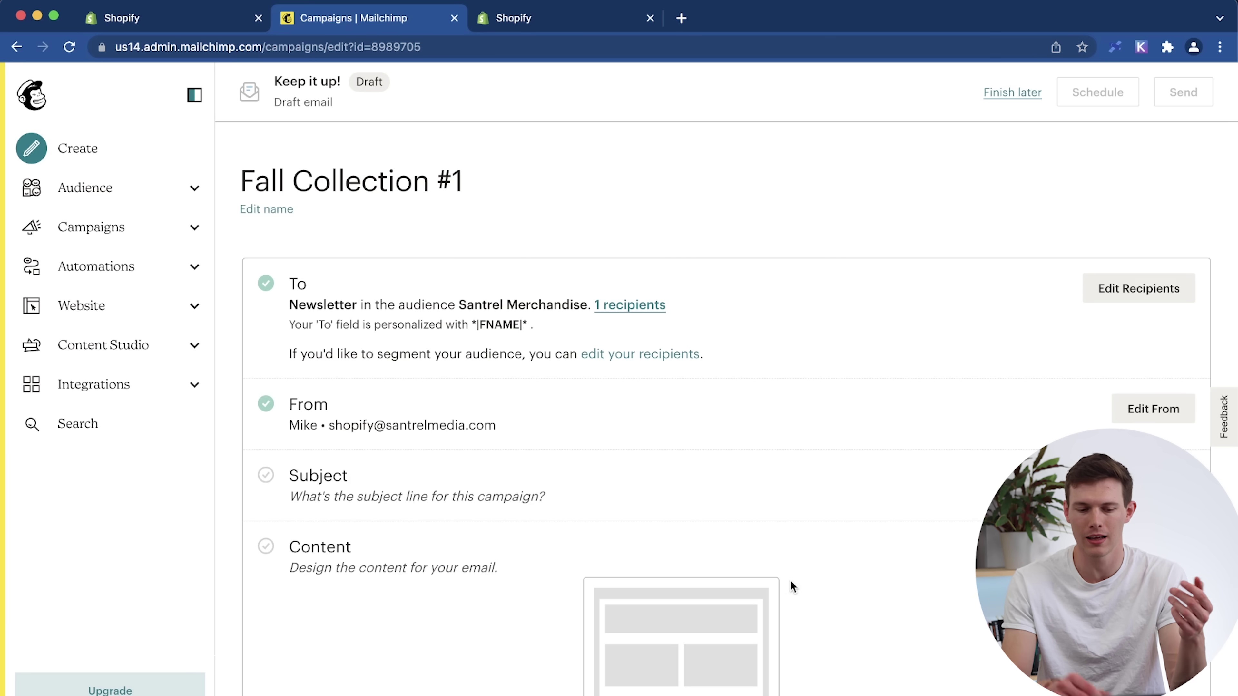
{"action": "left_click", "coordinate": [778, 482]}
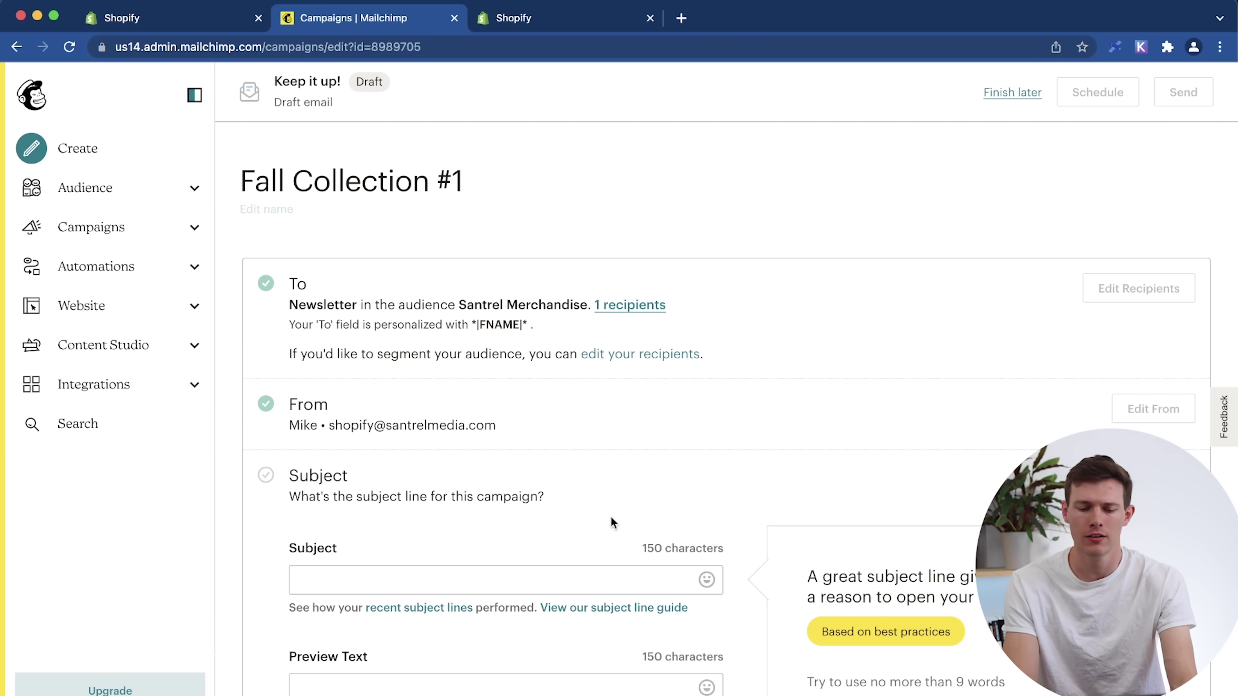
{"action": "scroll", "coordinate": [612, 516], "scroll_direction": "down", "scroll_amount": 4}
{"action": "left_click", "coordinate": [514, 413]}
{"action": "type", "text": "A great email title"}
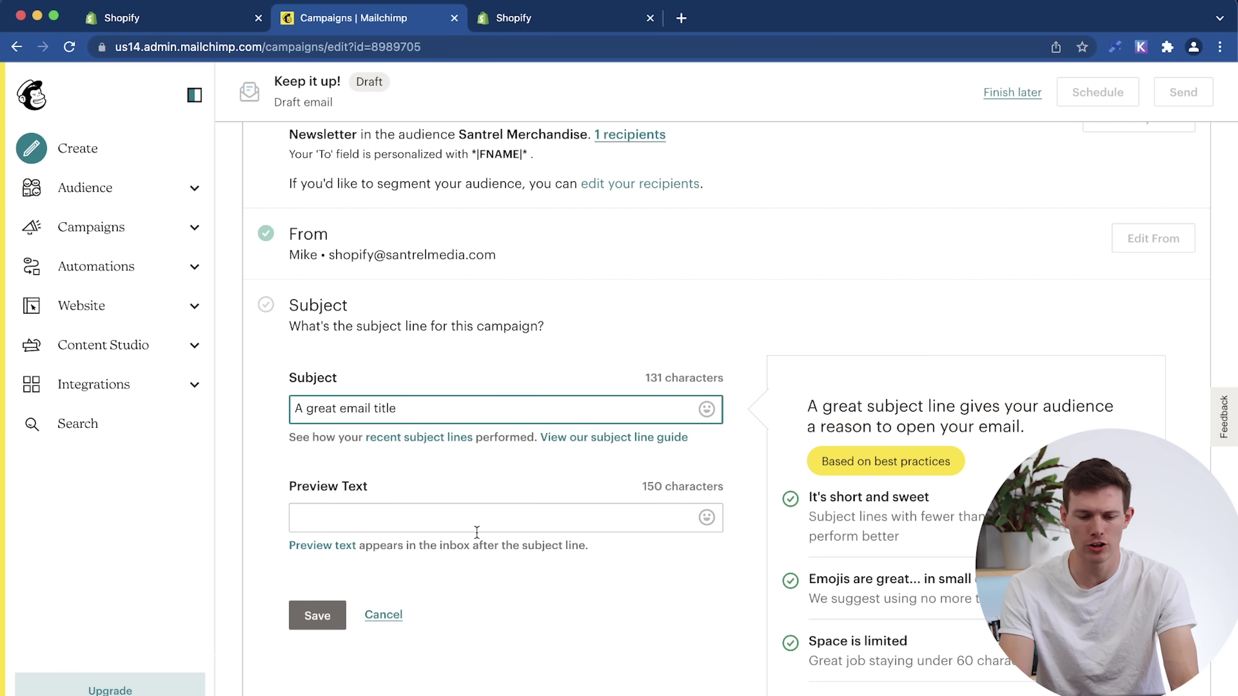
{"action": "left_click", "coordinate": [462, 528]}
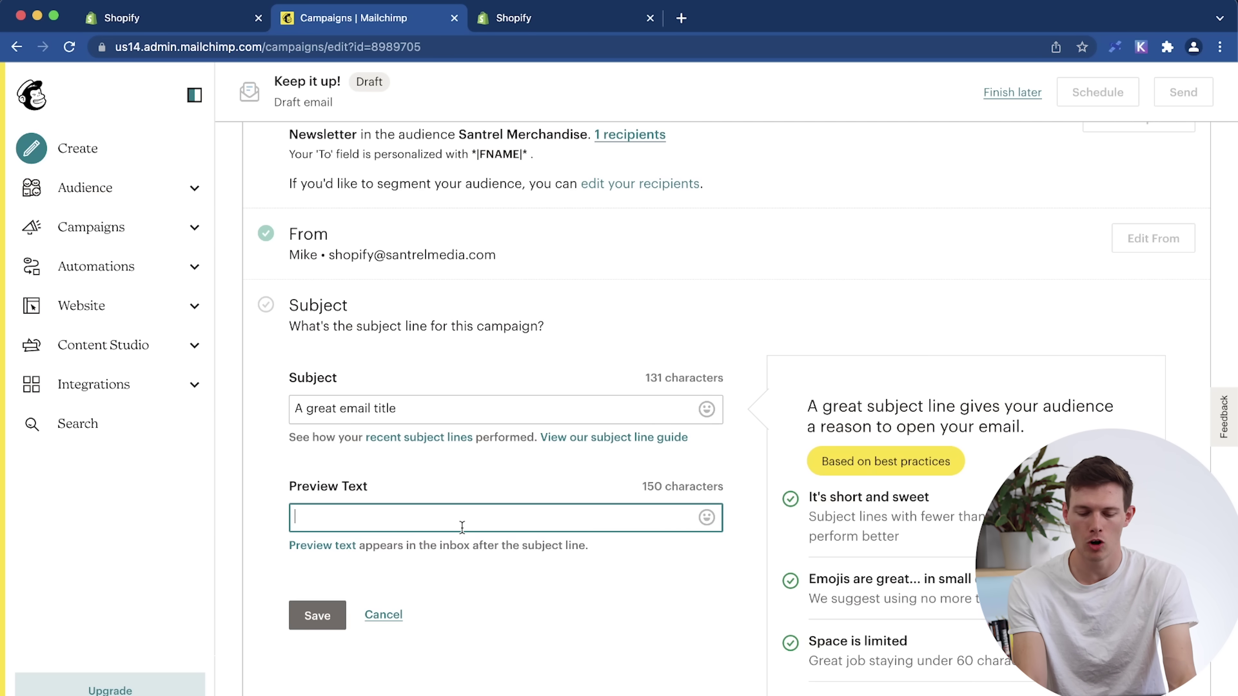
{"action": "type", "text": "ase open this clickbait"}
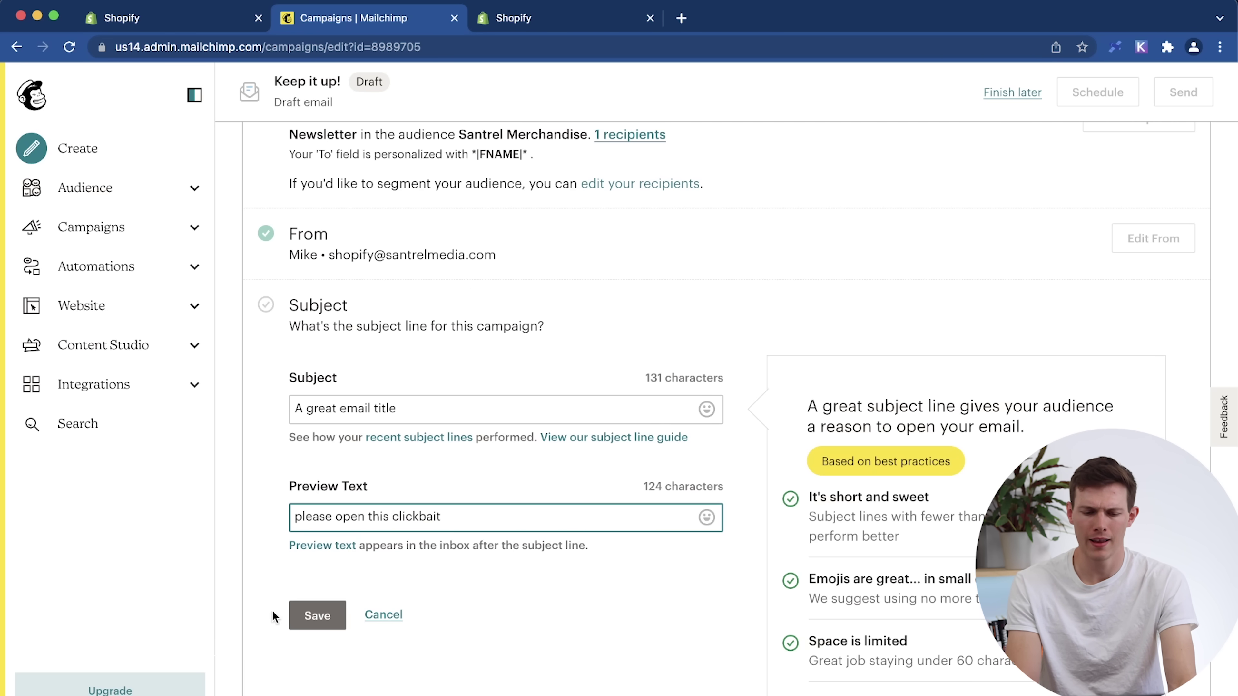
{"action": "left_click", "coordinate": [311, 617]}
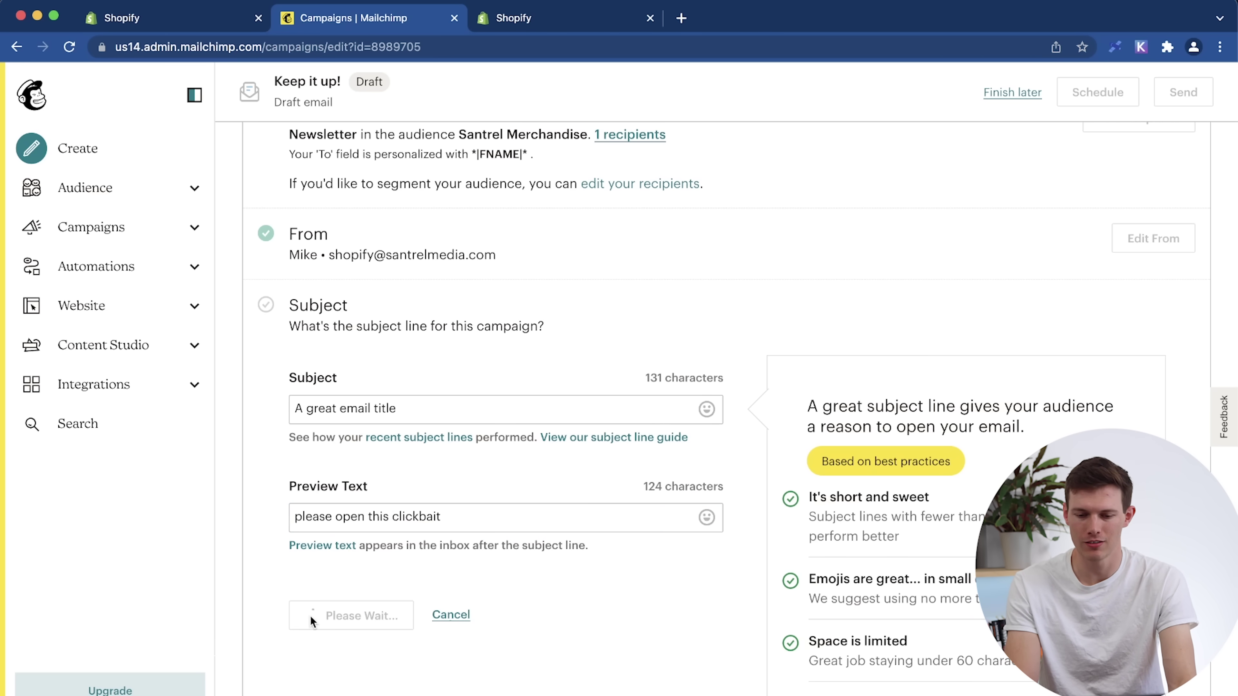
{"action": "scroll", "coordinate": [568, 542], "scroll_direction": "down", "scroll_amount": 15}
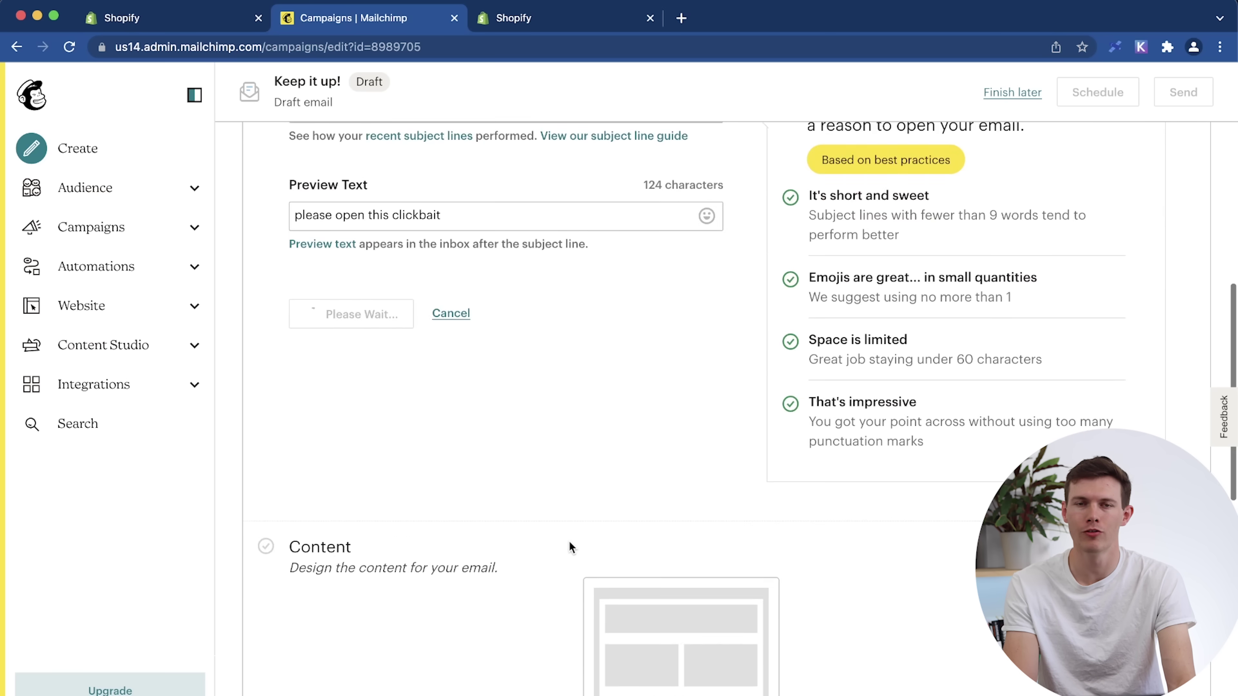
{"action": "scroll", "coordinate": [568, 542], "scroll_direction": "up", "scroll_amount": 5}
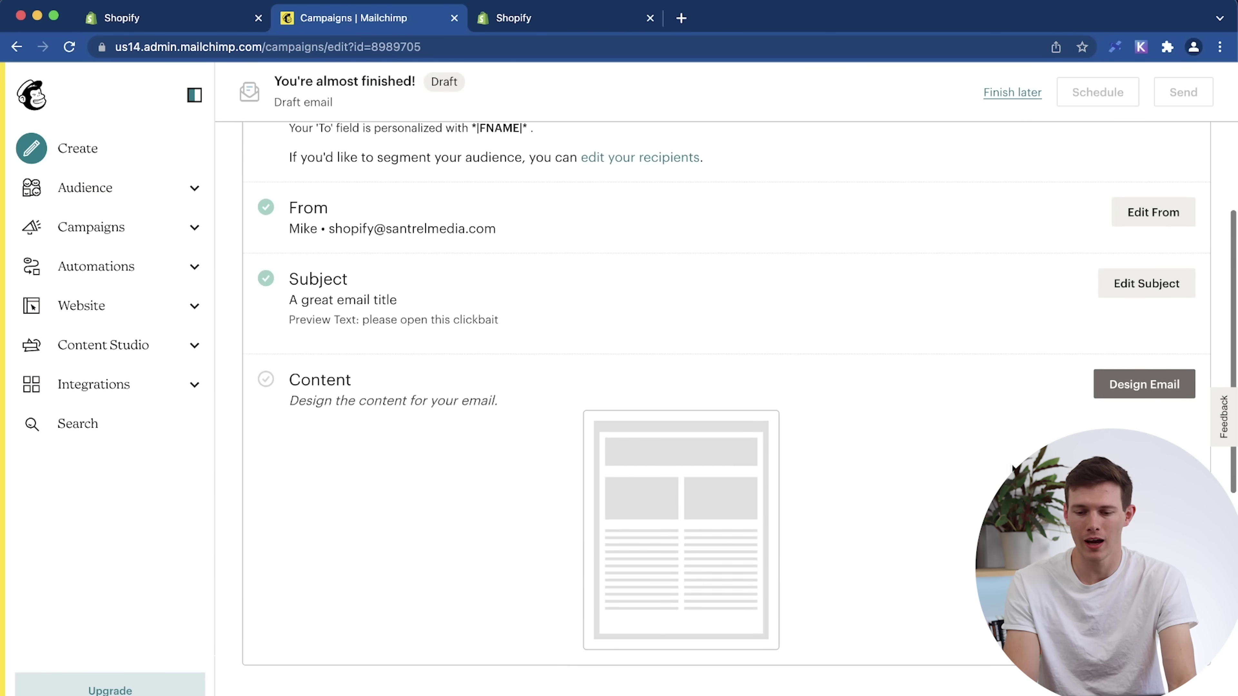
Start designing in the new email builder and show the content block picker above the photo.
{"action": "left_click", "coordinate": [1118, 388]}
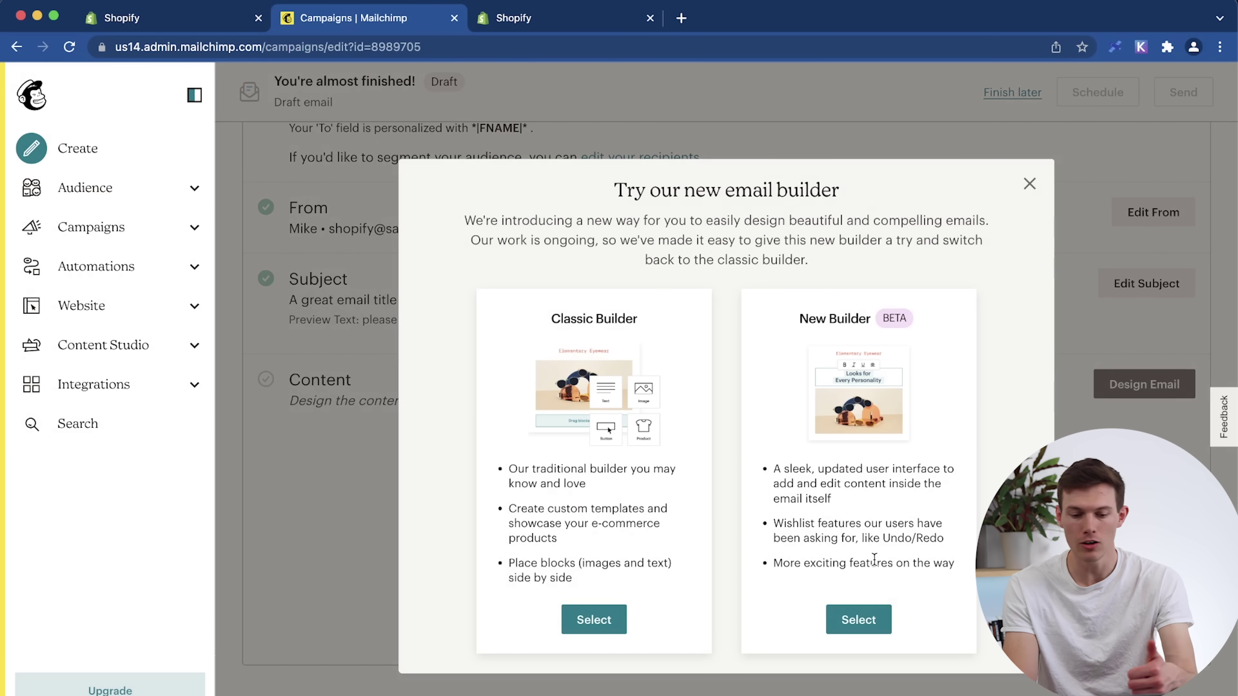
{"action": "left_click", "coordinate": [878, 624]}
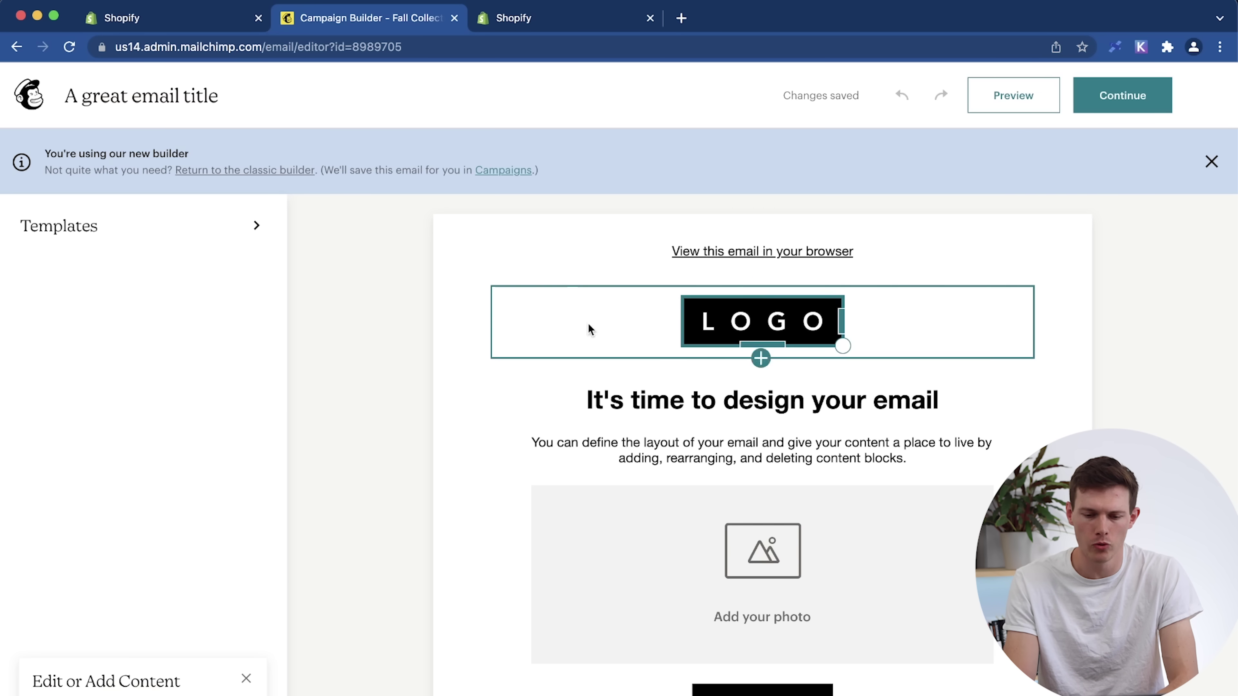
{"action": "scroll", "coordinate": [776, 519], "scroll_direction": "down", "scroll_amount": 3}
{"action": "scroll", "coordinate": [776, 520], "scroll_direction": "up", "scroll_amount": 3}
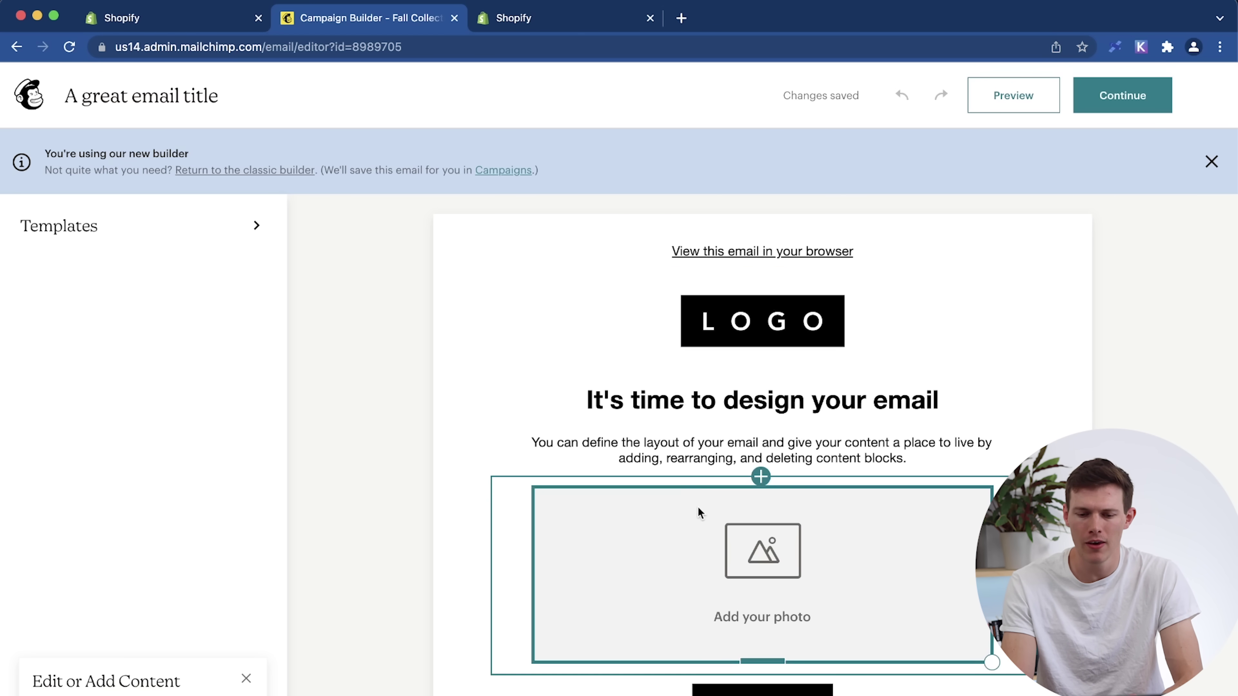
{"action": "left_click", "coordinate": [761, 476]}
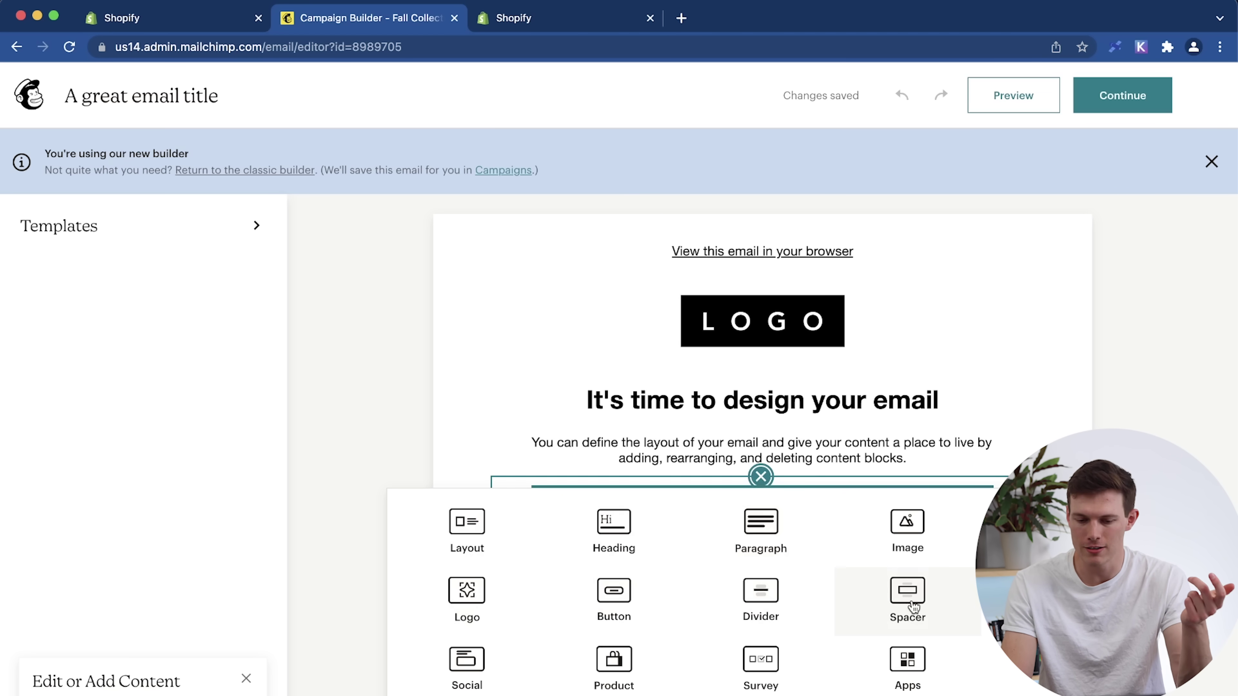
Insert a spacer block 146px tall below the intro text.
{"action": "left_click", "coordinate": [908, 600]}
{"action": "scroll", "coordinate": [806, 630], "scroll_direction": "down", "scroll_amount": 2}
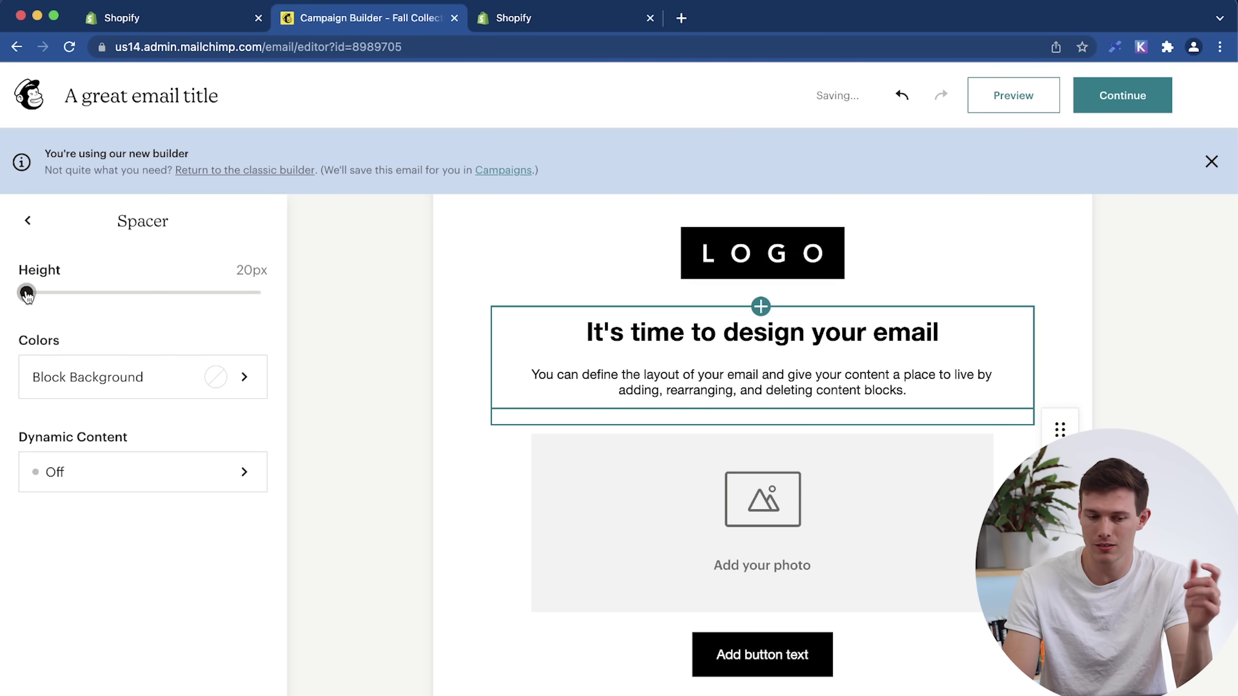
{"action": "left_click_drag", "start_coordinate": [27, 295], "coordinate": [190, 302]}
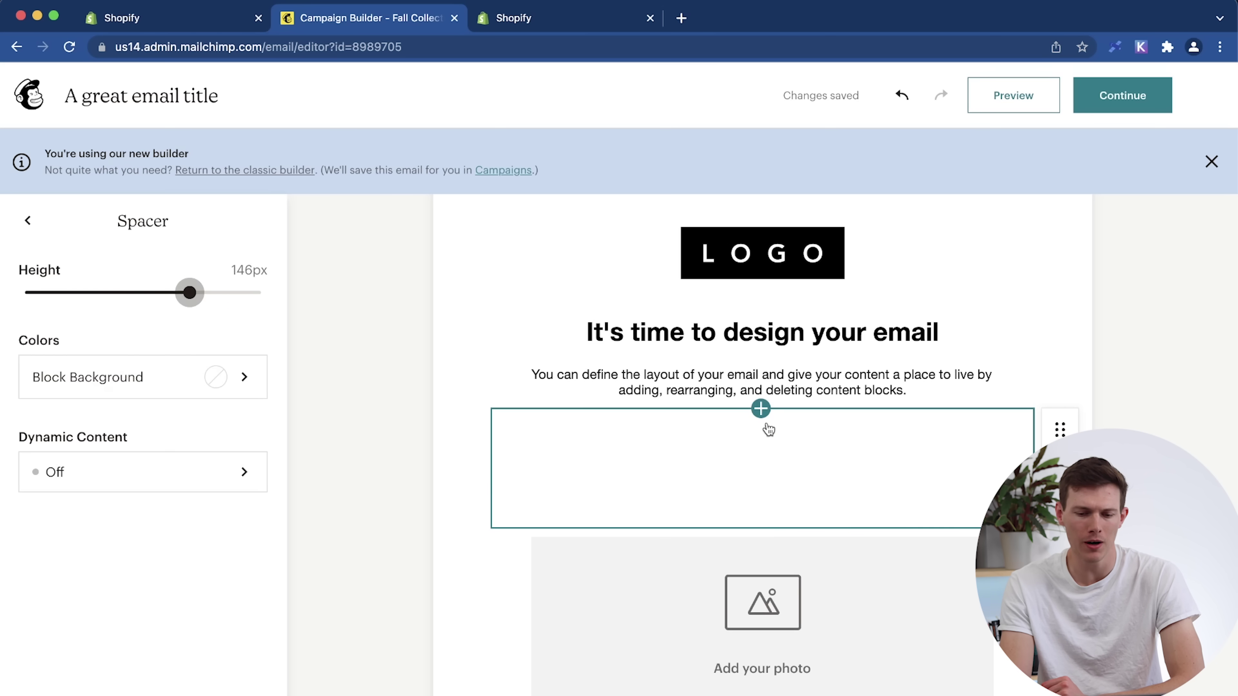
Add a paragraph block with 'sdfsdf' and pasted Lorem ipsum text, then select all of it.
{"action": "left_click", "coordinate": [761, 409]}
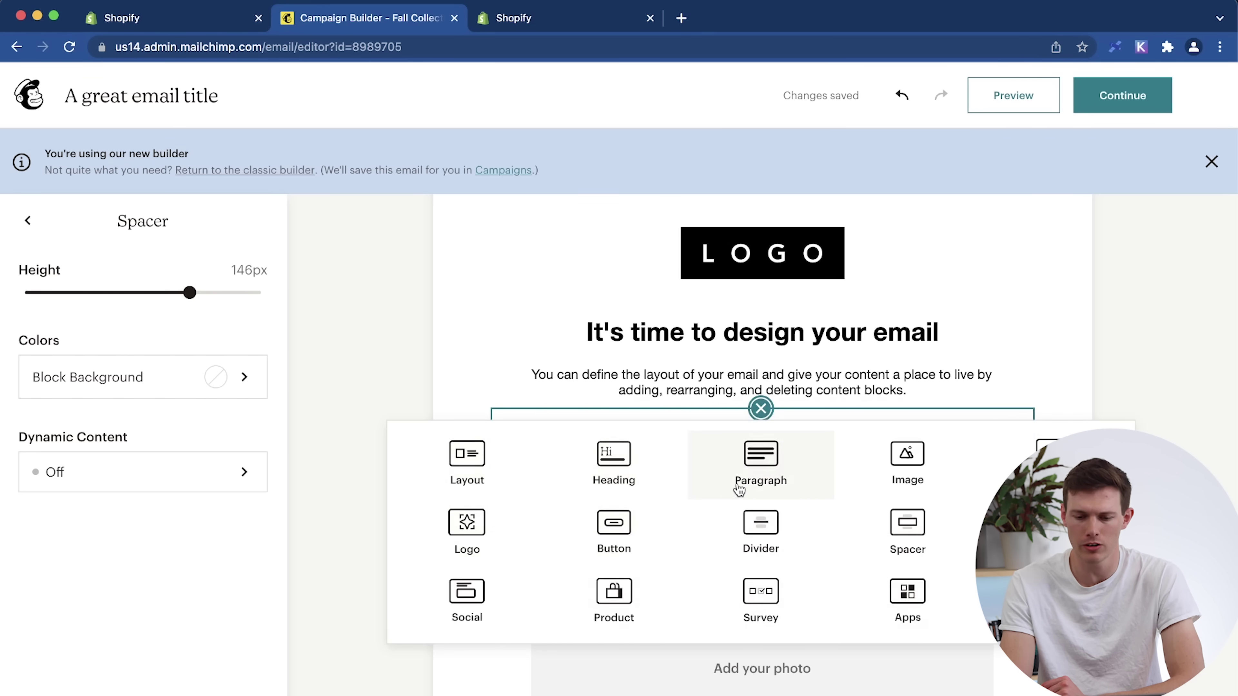
{"action": "left_click", "coordinate": [763, 483]}
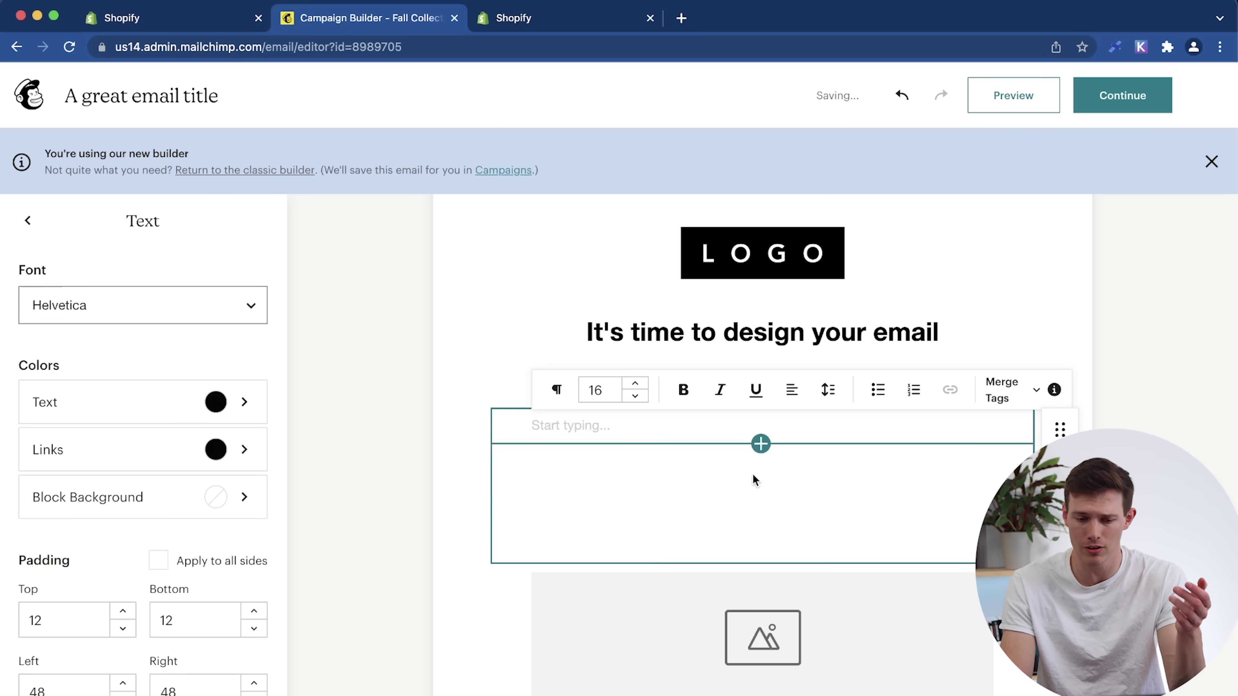
{"action": "type", "text": "sdfsdfsd"}
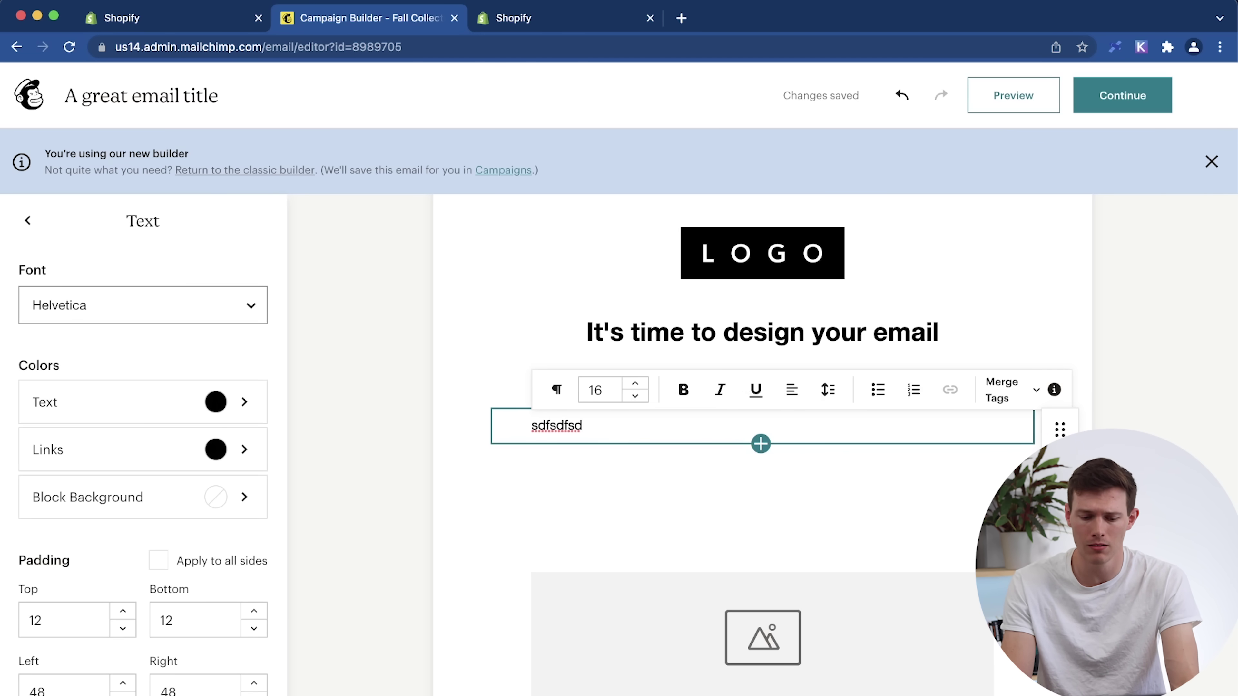
{"action": "key", "text": "super+v"}
{"action": "left_click_drag", "start_coordinate": [989, 693], "coordinate": [535, 497]}
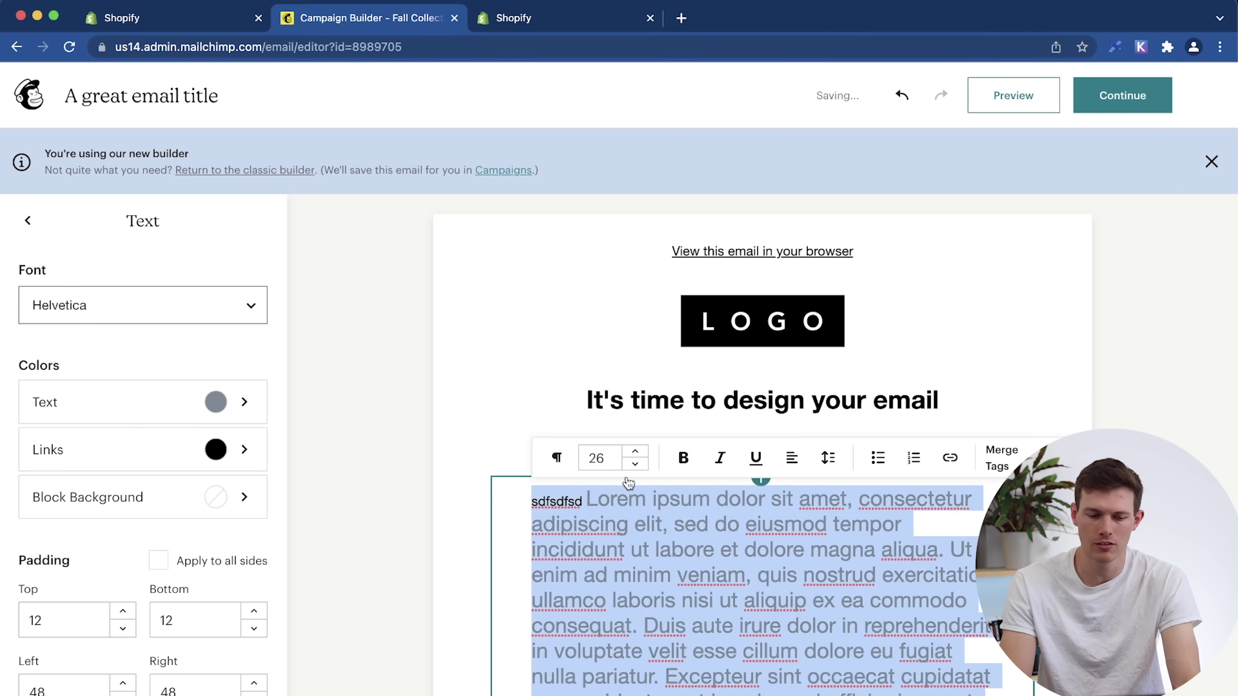
{"action": "left_click", "coordinate": [138, 312]}
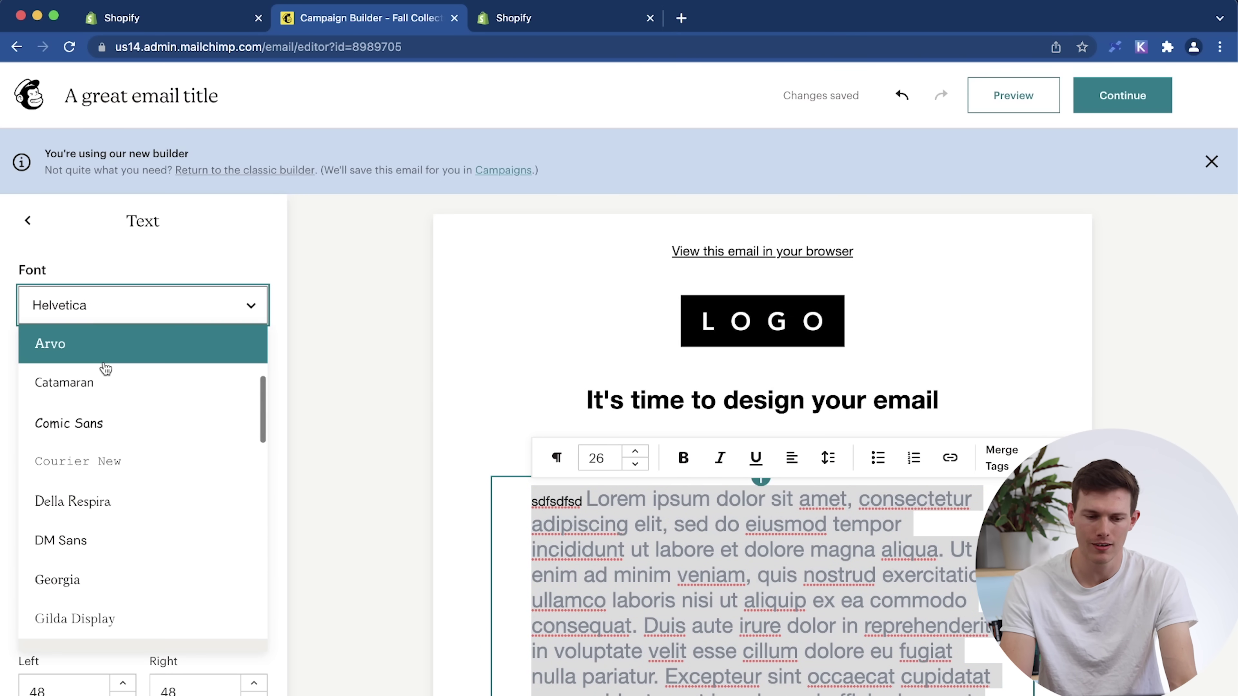
Set the paragraph to Arvo with black text and blue-grey #476584 links.
{"action": "left_click", "coordinate": [101, 355]}
{"action": "left_click", "coordinate": [127, 407]}
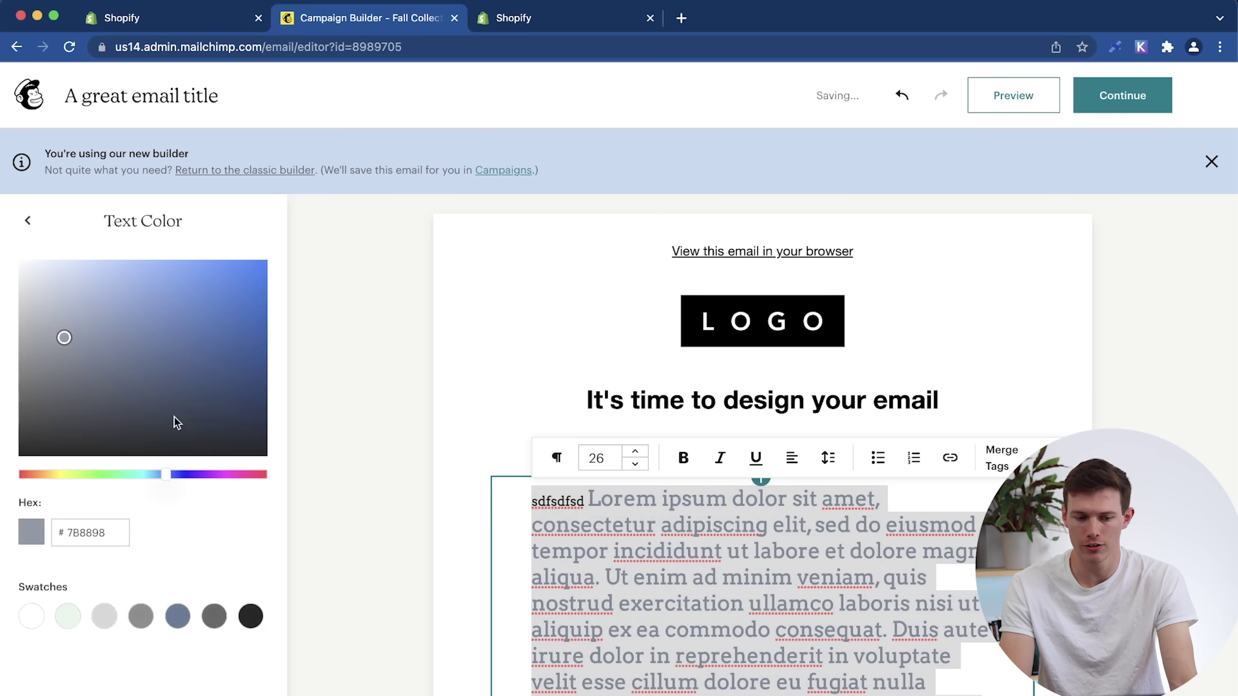
{"action": "left_click", "coordinate": [252, 617]}
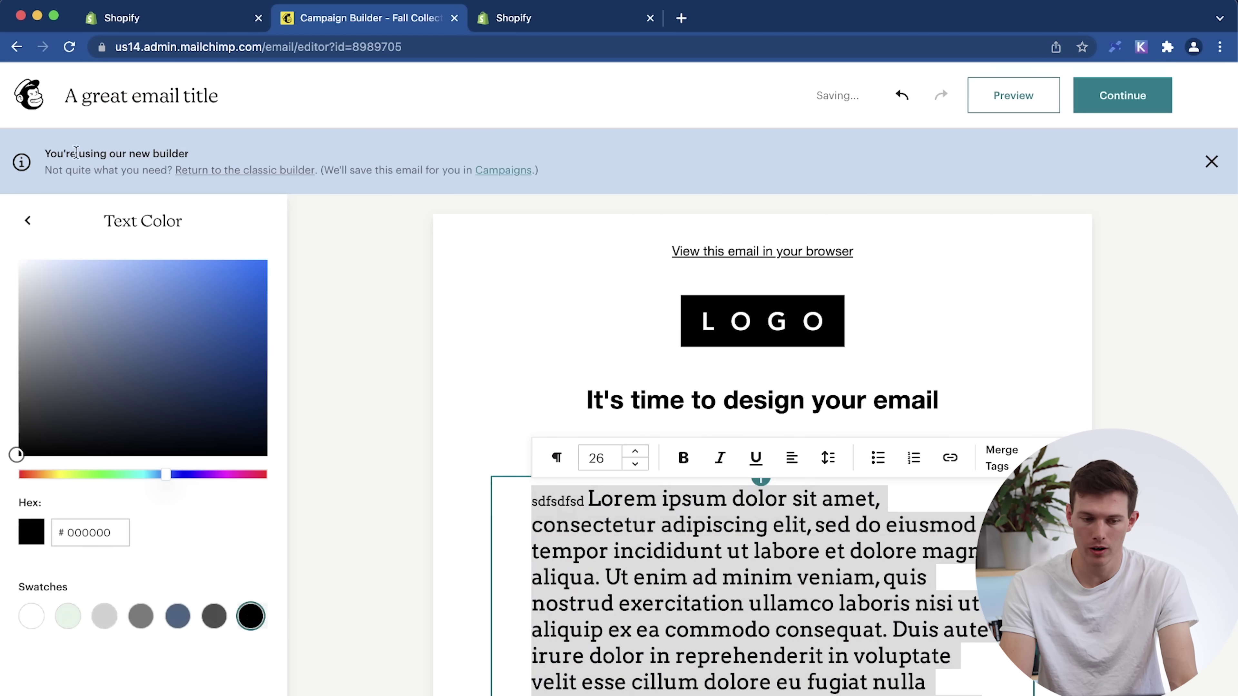
{"action": "left_click", "coordinate": [28, 221]}
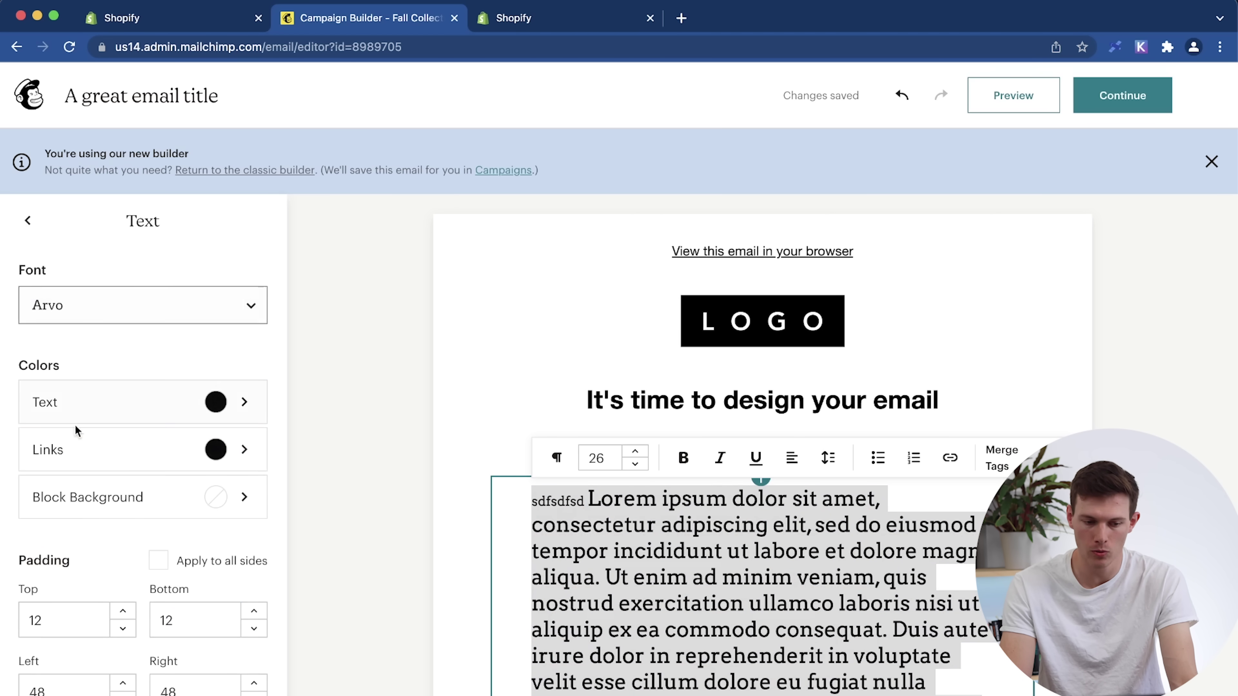
{"action": "left_click", "coordinate": [107, 454]}
{"action": "left_click", "coordinate": [129, 415]}
{"action": "left_click", "coordinate": [147, 438]}
{"action": "left_click", "coordinate": [176, 622]}
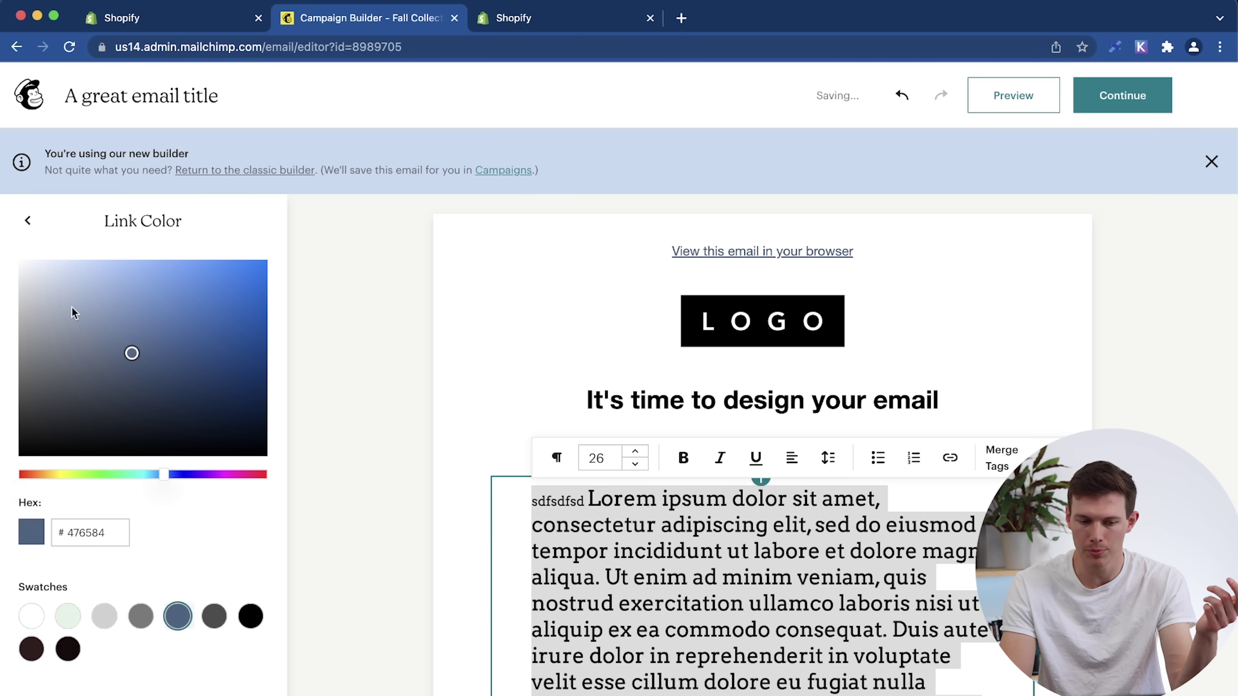
{"action": "left_click", "coordinate": [27, 220]}
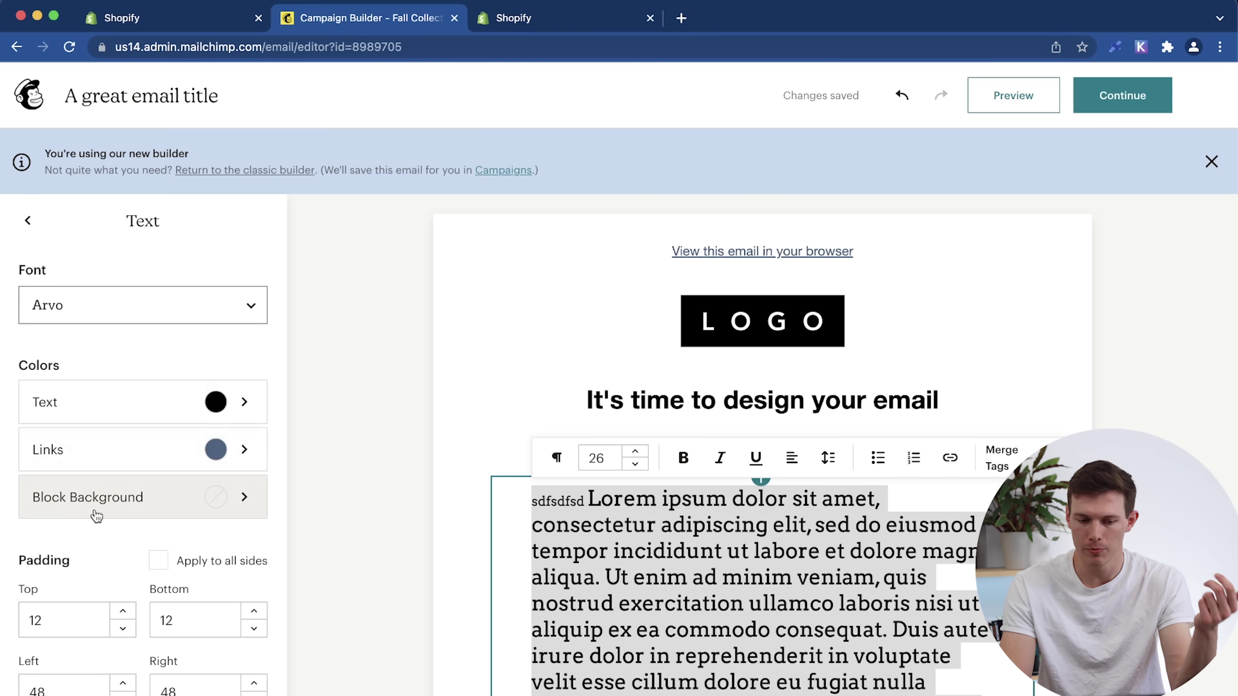
Reduce the paragraph font size to 16.
{"action": "scroll", "coordinate": [95, 513], "scroll_direction": "down", "scroll_amount": 1}
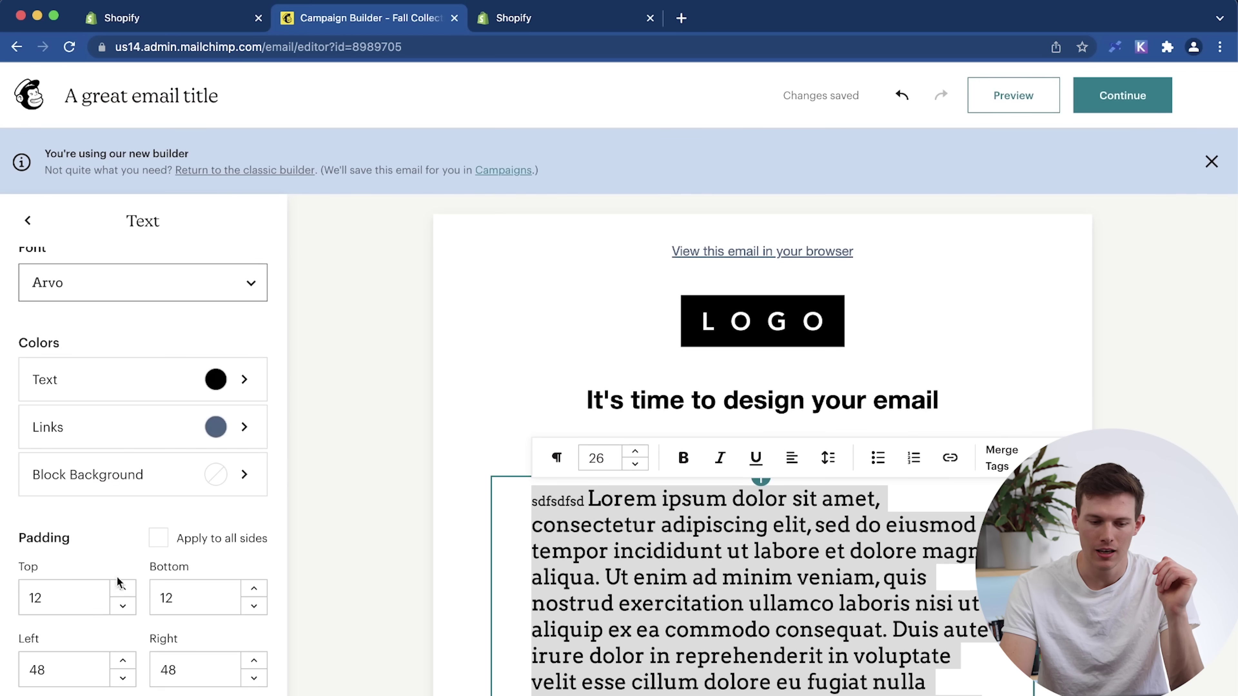
{"action": "scroll", "coordinate": [149, 543], "scroll_direction": "down", "scroll_amount": 1}
{"action": "scroll", "coordinate": [583, 339], "scroll_direction": "down", "scroll_amount": 5}
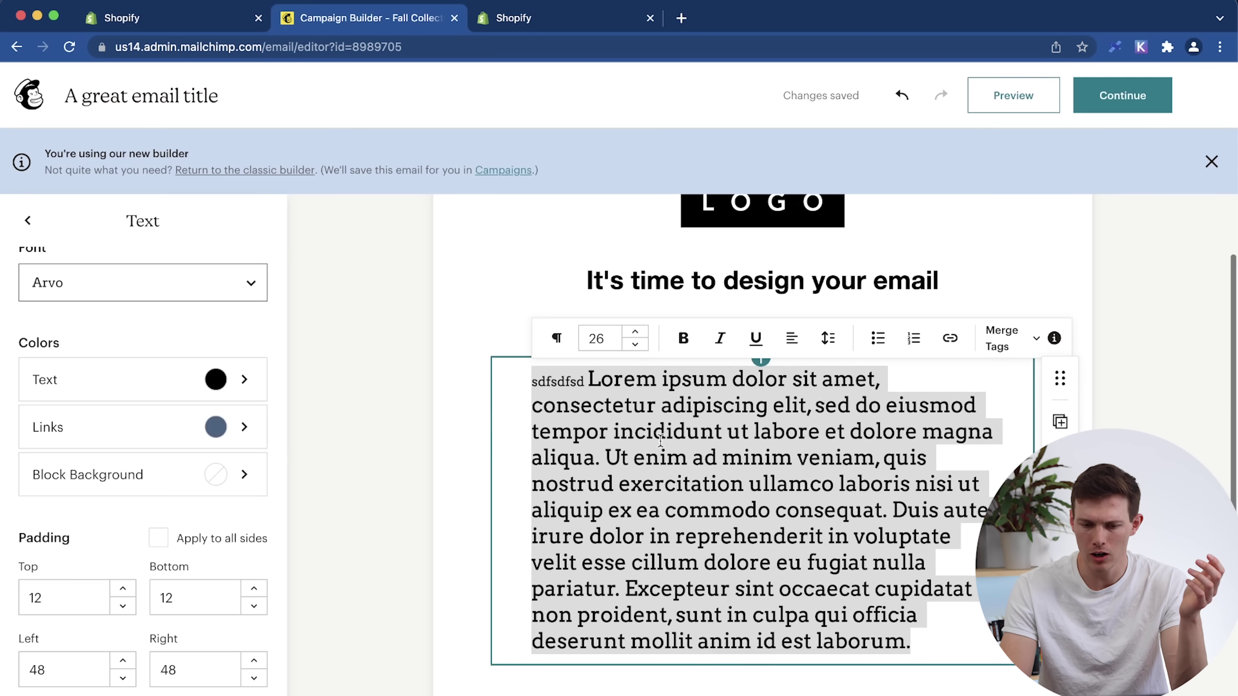
{"action": "left_click", "coordinate": [635, 345]}
{"action": "left_click", "coordinate": [635, 344]}
{"action": "left_click", "coordinate": [635, 344]}
{"action": "left_click", "coordinate": [635, 344]}
{"action": "left_click", "coordinate": [635, 345]}
{"action": "left_click", "coordinate": [635, 344]}
{"action": "left_click", "coordinate": [635, 344]}
{"action": "left_click", "coordinate": [635, 345]}
{"action": "left_click", "coordinate": [635, 344]}
{"action": "left_click", "coordinate": [635, 344]}
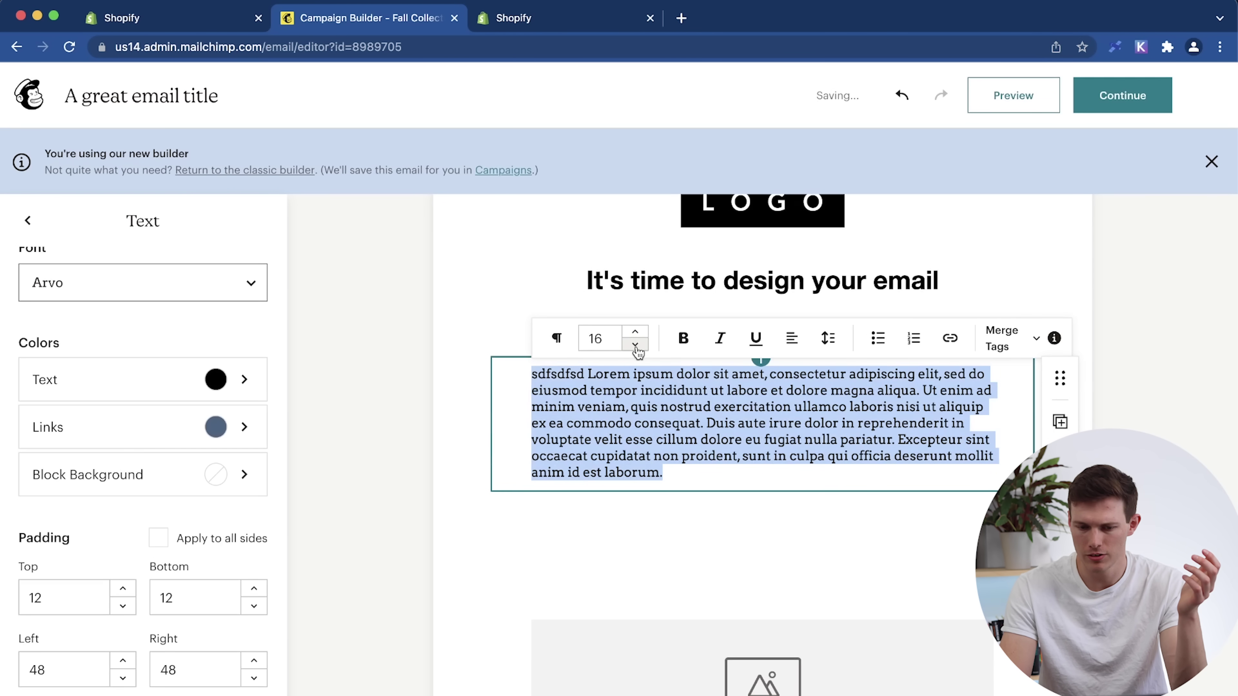
{"action": "left_click", "coordinate": [664, 419]}
Turn the phrase 'labore et dolore magna aliqua' into a web-address link.
{"action": "left_click_drag", "start_coordinate": [723, 392], "coordinate": [919, 391]}
{"action": "left_click", "coordinate": [949, 338]}
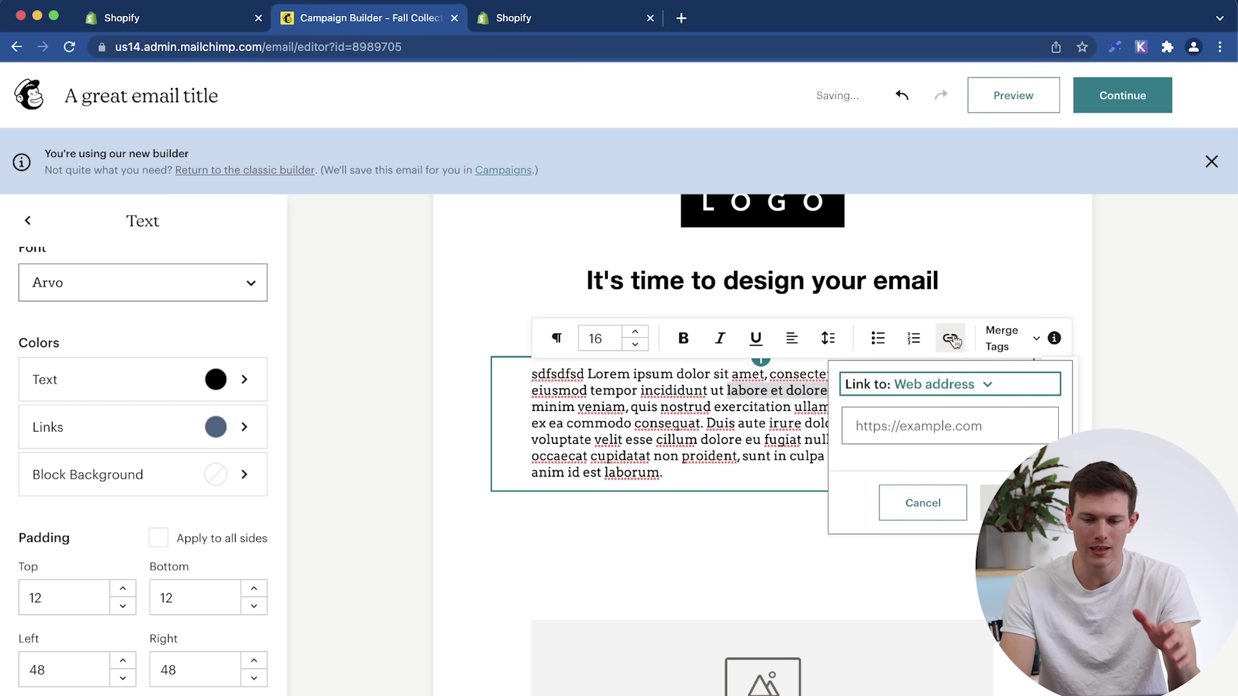
{"action": "left_click", "coordinate": [904, 425]}
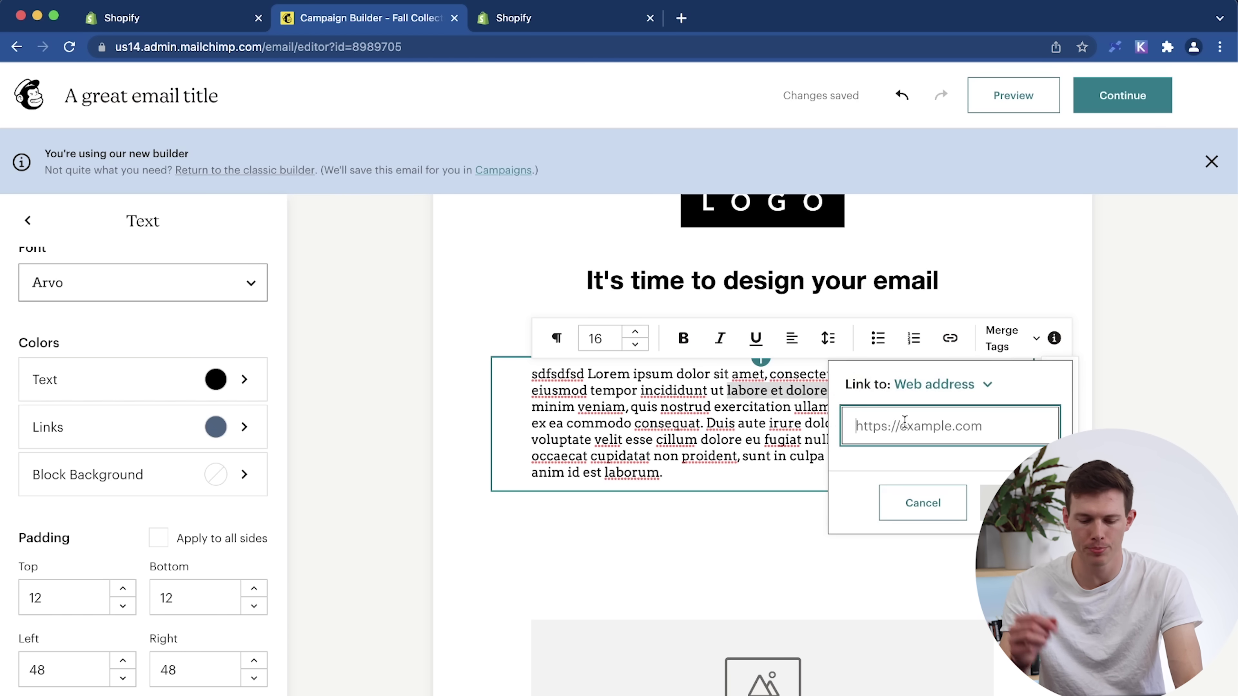
{"action": "key", "text": "Return"}
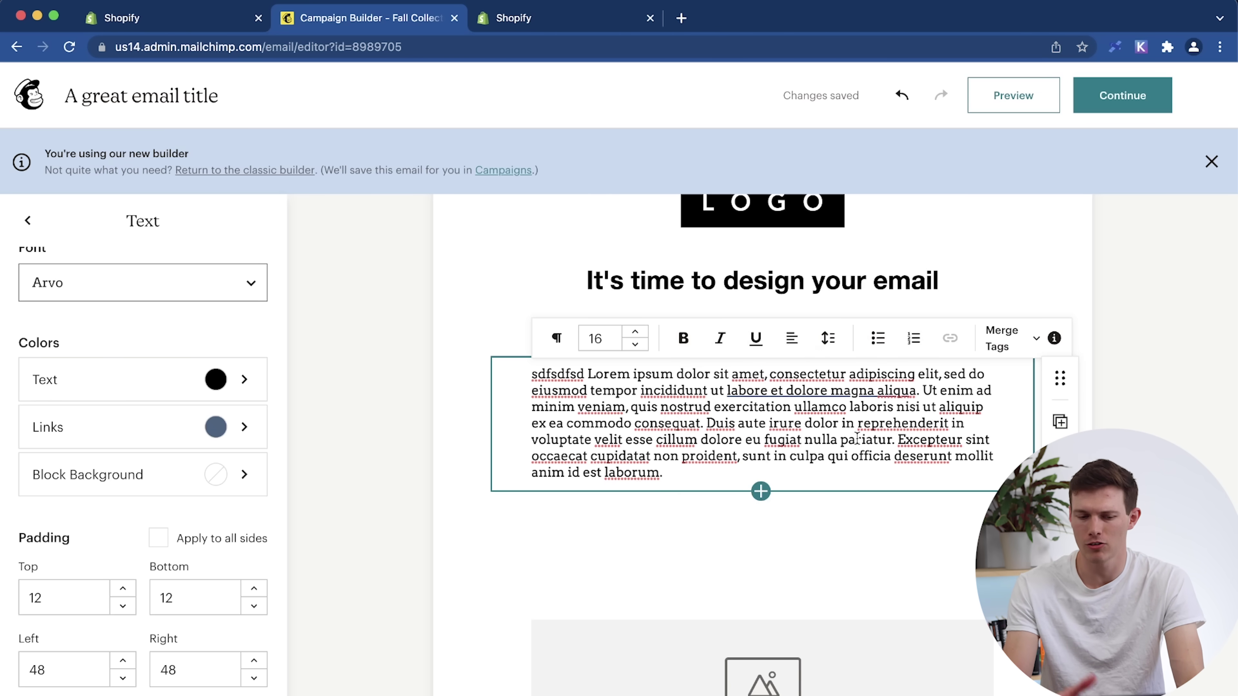
{"action": "scroll", "coordinate": [857, 437], "scroll_direction": "up", "scroll_amount": 3}
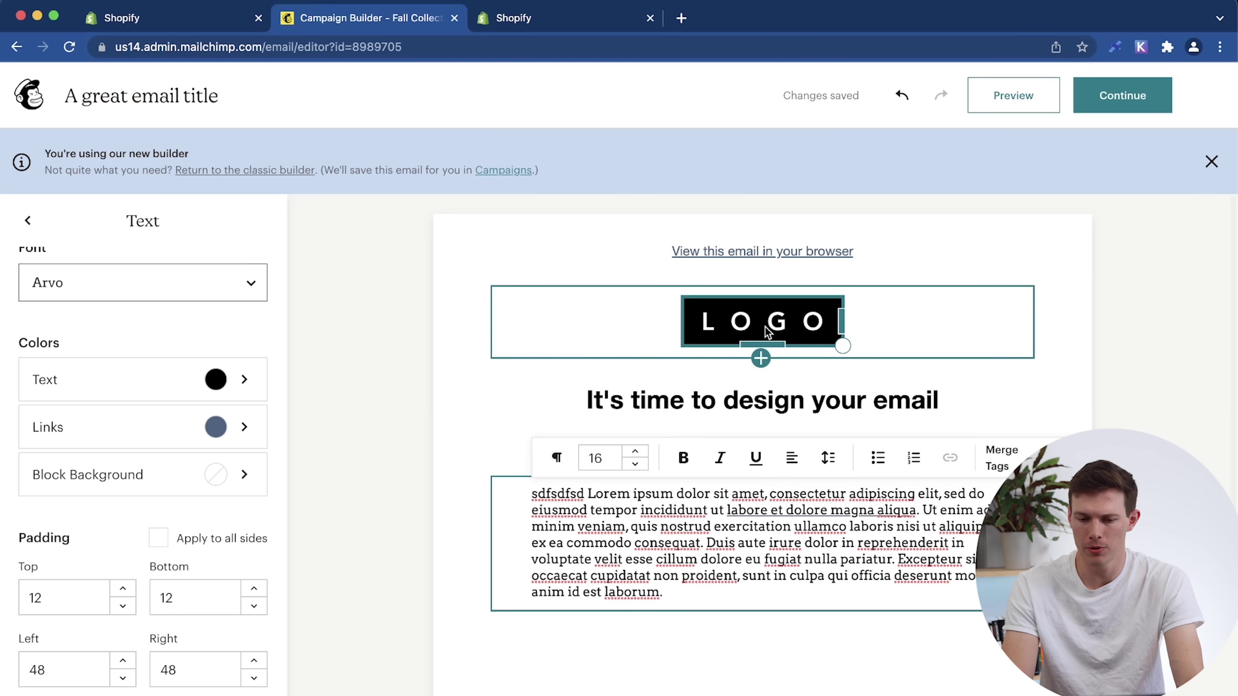
{"action": "left_click", "coordinate": [721, 406]}
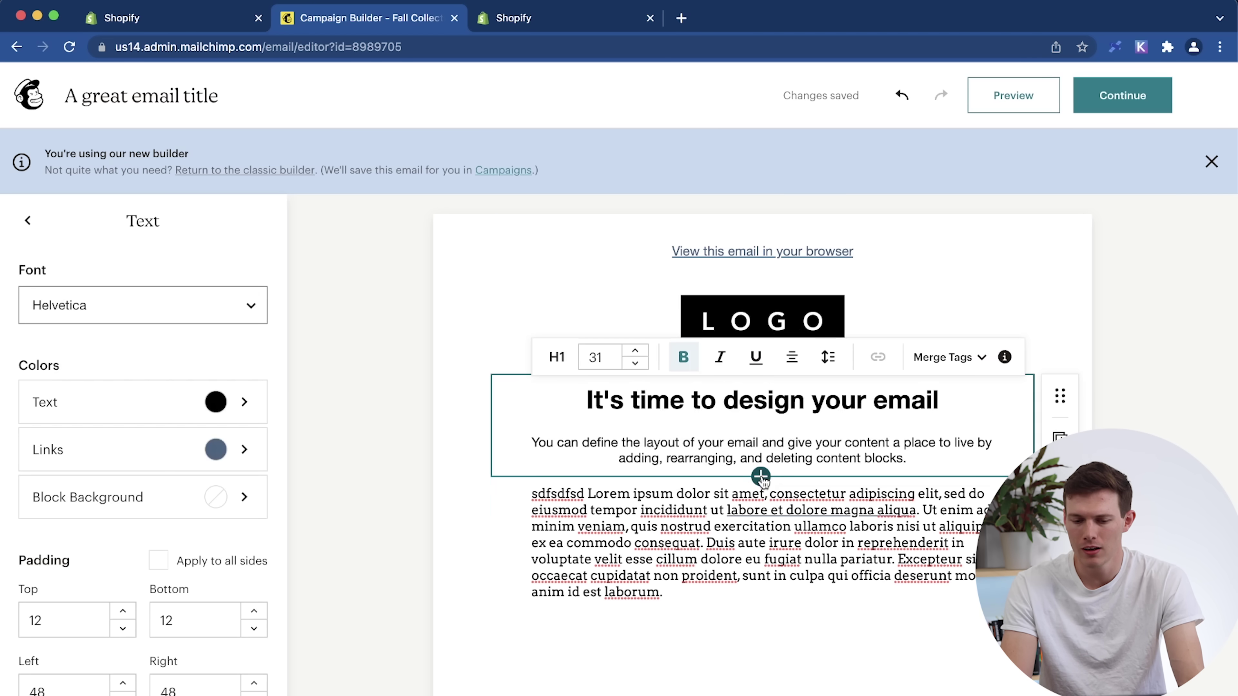
{"action": "left_click", "coordinate": [799, 603]}
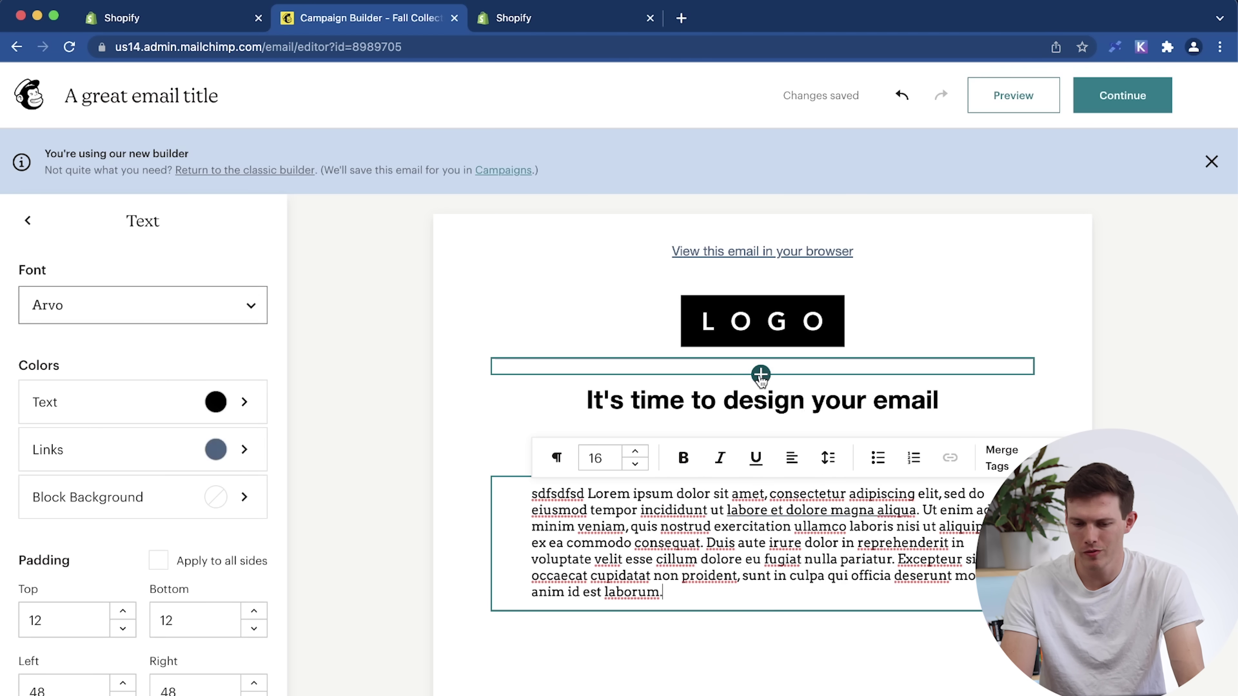
{"action": "left_click", "coordinate": [760, 376]}
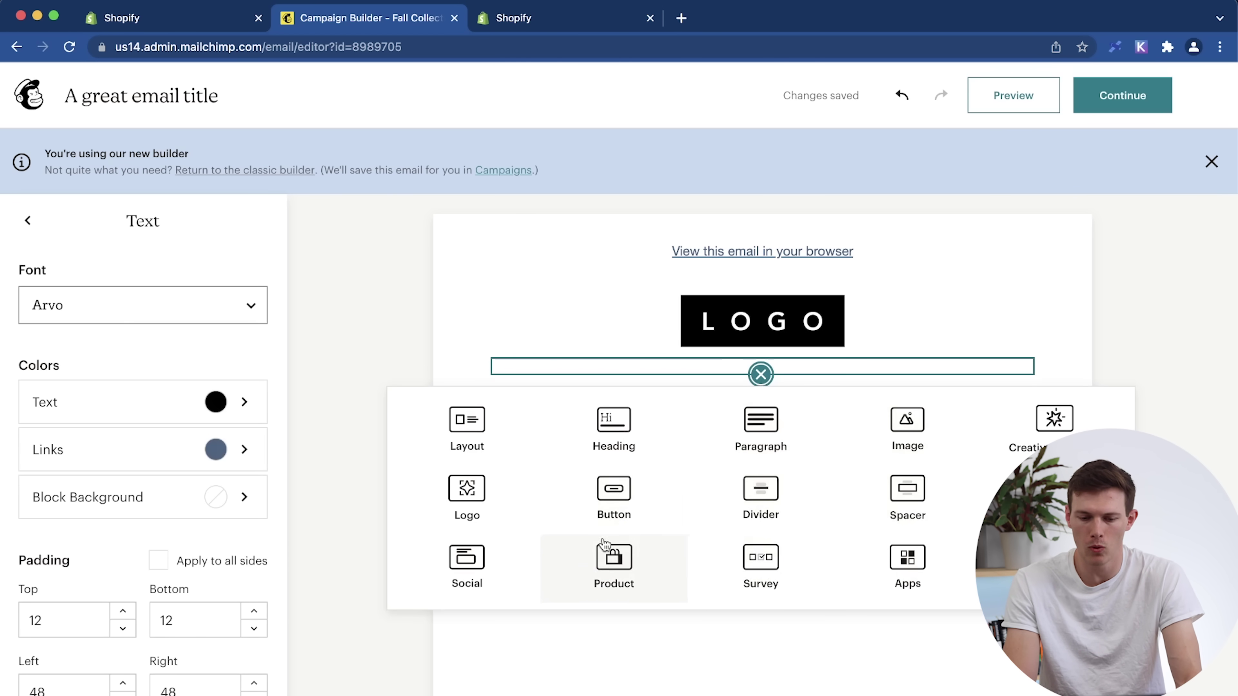
{"action": "left_click", "coordinate": [619, 575]}
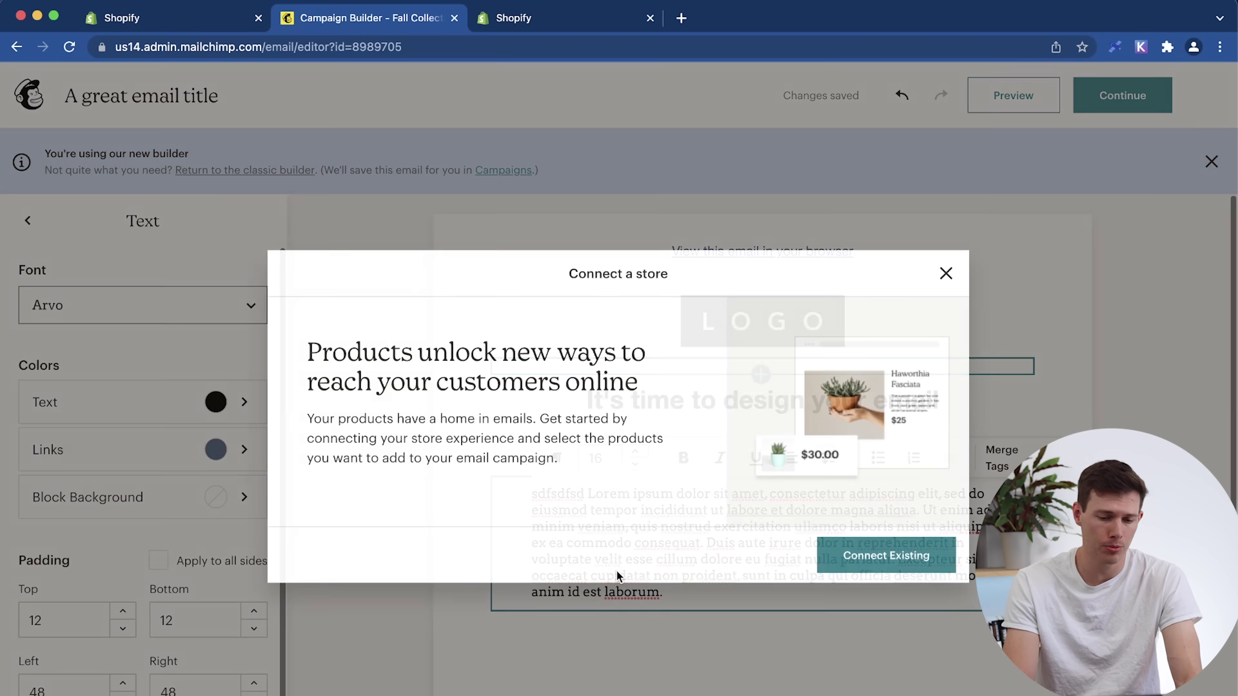
{"action": "left_click", "coordinate": [876, 559]}
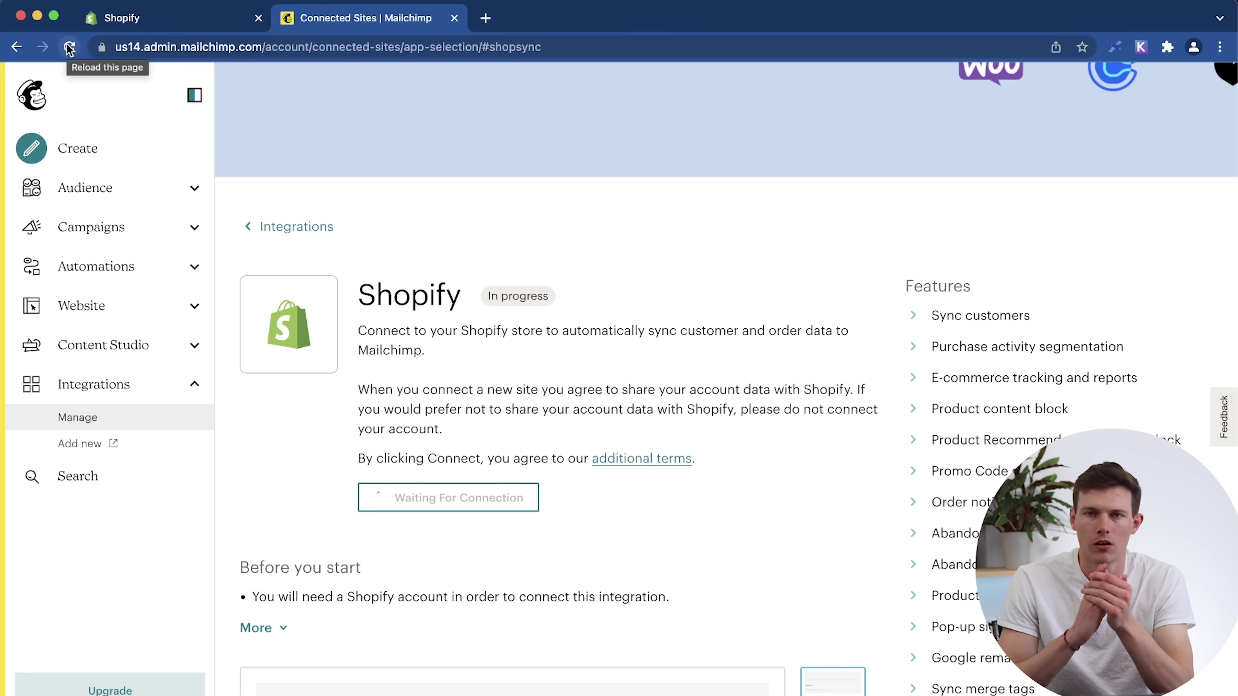
{"action": "left_click", "coordinate": [16, 47]}
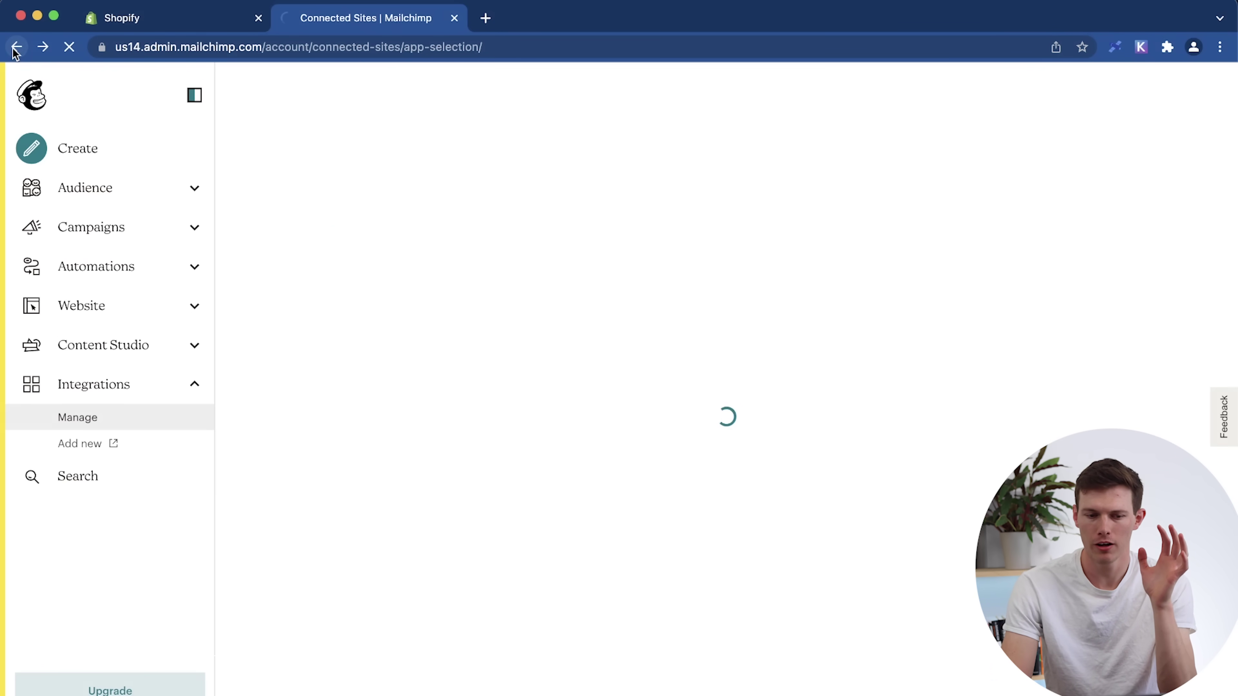
{"action": "left_click", "coordinate": [16, 48]}
Apply the Bold prebuilt template, continuing with the existing email content.
{"action": "scroll", "coordinate": [824, 418], "scroll_direction": "down", "scroll_amount": 6}
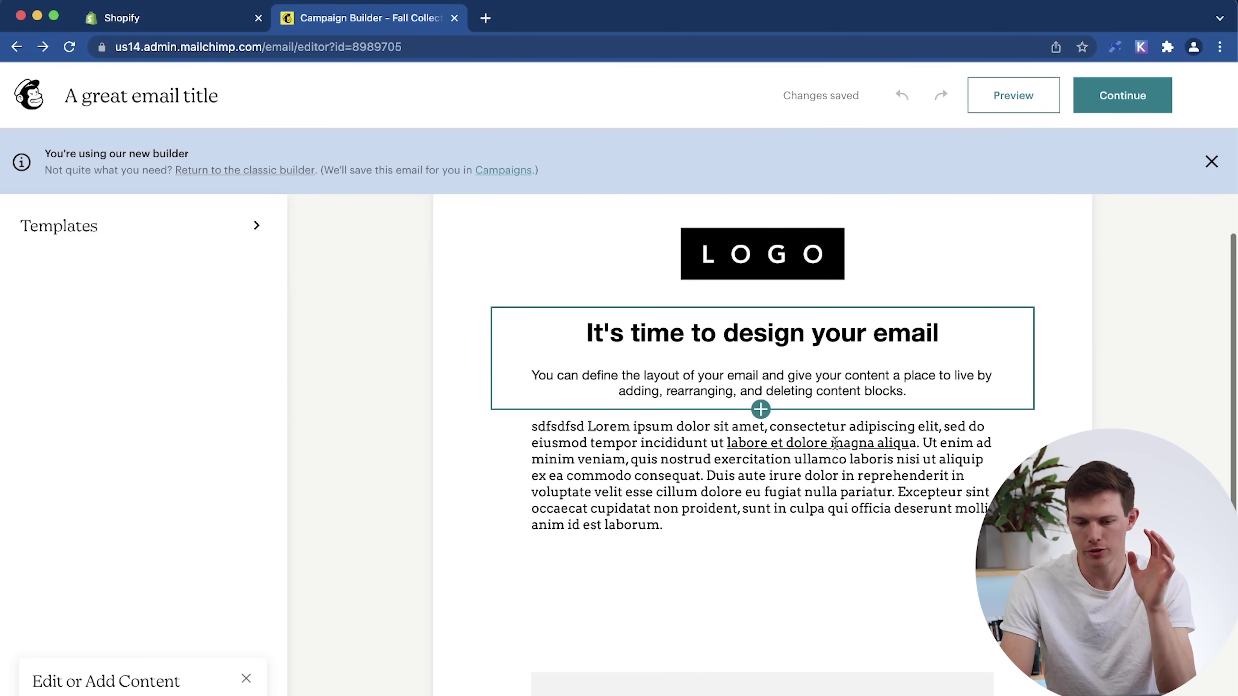
{"action": "scroll", "coordinate": [835, 443], "scroll_direction": "down", "scroll_amount": 4}
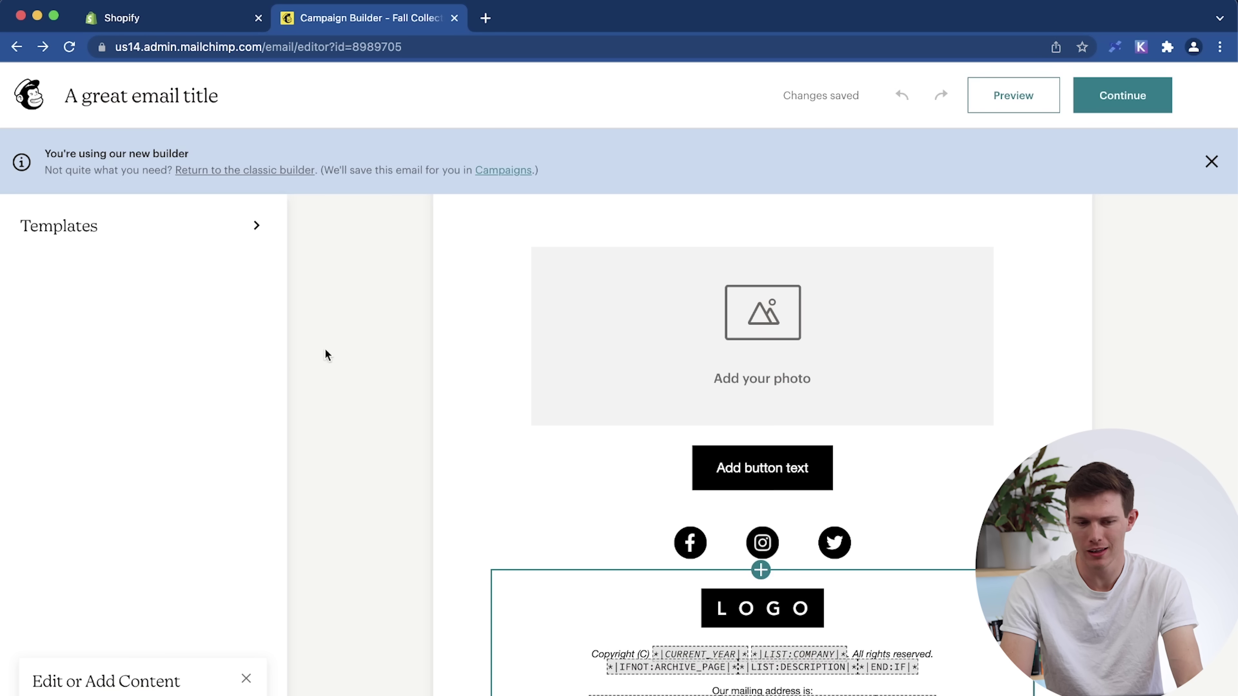
{"action": "left_click", "coordinate": [202, 224]}
{"action": "mouse_move", "coordinate": [152, 500]}
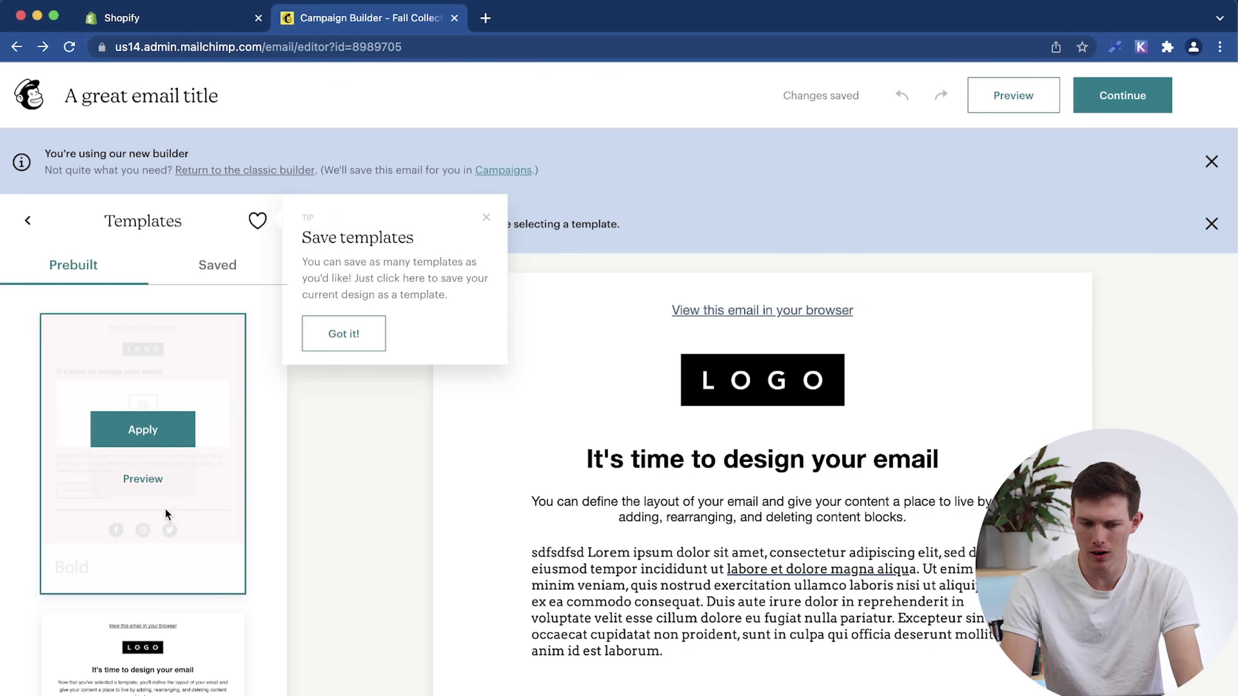
{"action": "scroll", "coordinate": [178, 617], "scroll_direction": "down", "scroll_amount": 5}
{"action": "scroll", "coordinate": [178, 616], "scroll_direction": "down", "scroll_amount": 10}
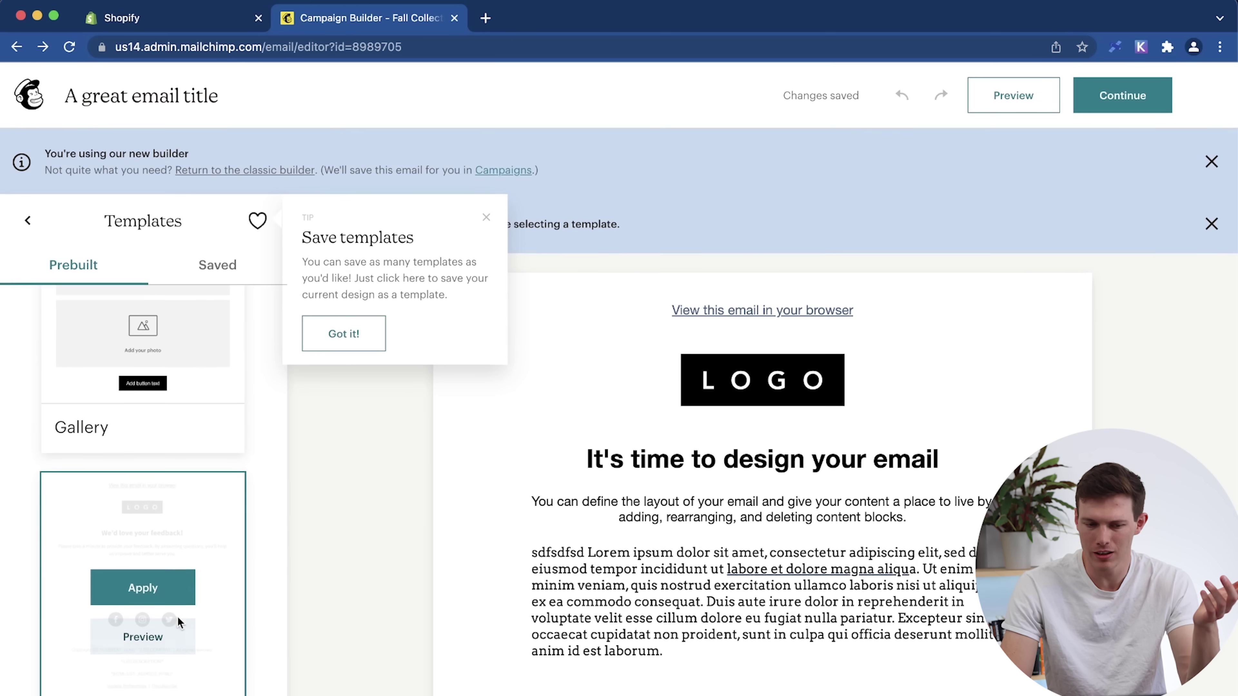
{"action": "scroll", "coordinate": [160, 497], "scroll_direction": "up", "scroll_amount": 15}
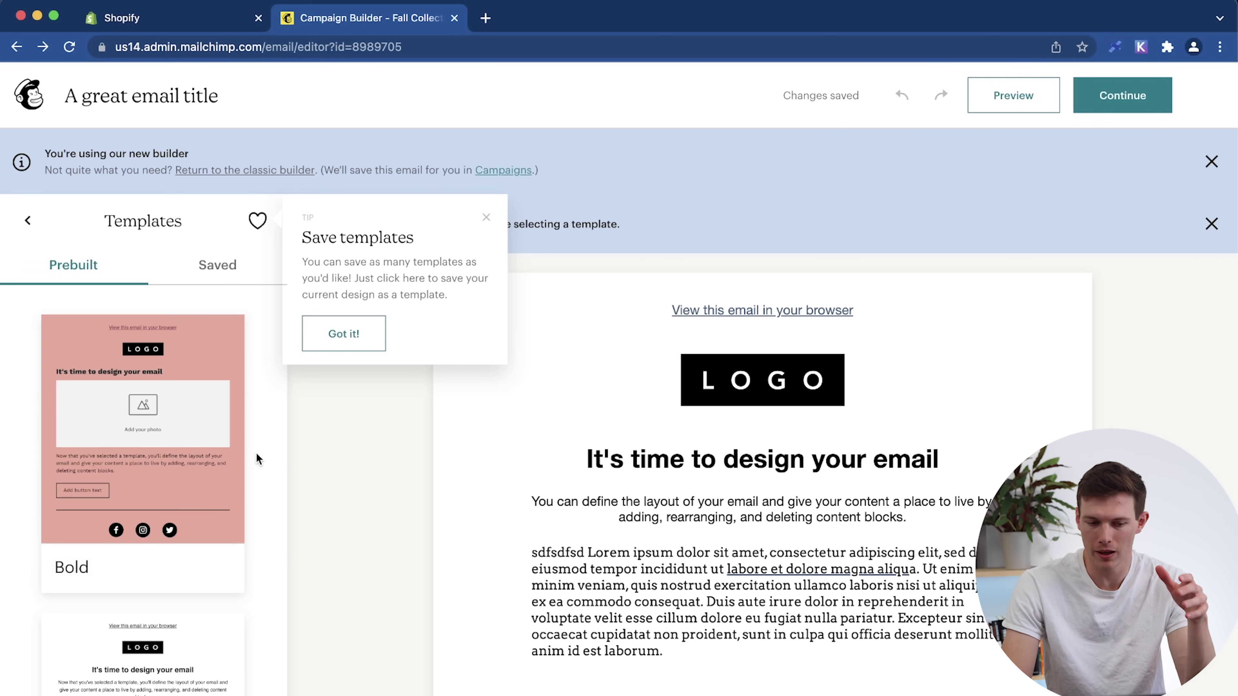
{"action": "left_click", "coordinate": [164, 434]}
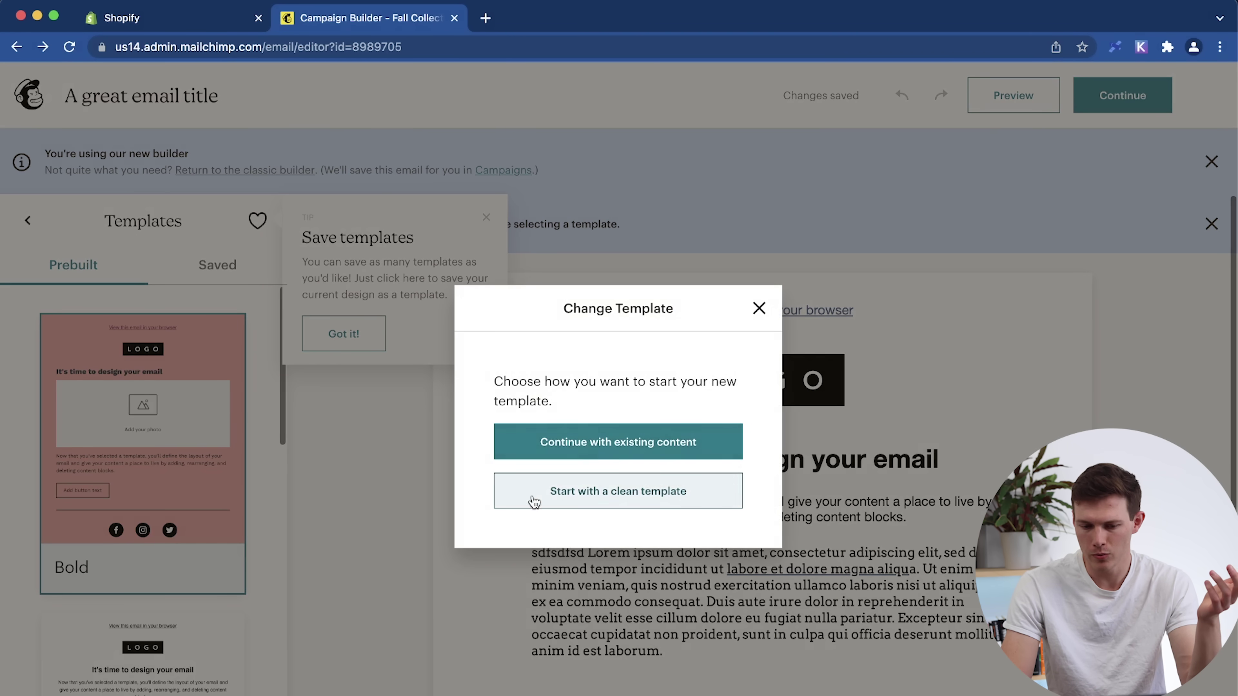
{"action": "left_click", "coordinate": [599, 442]}
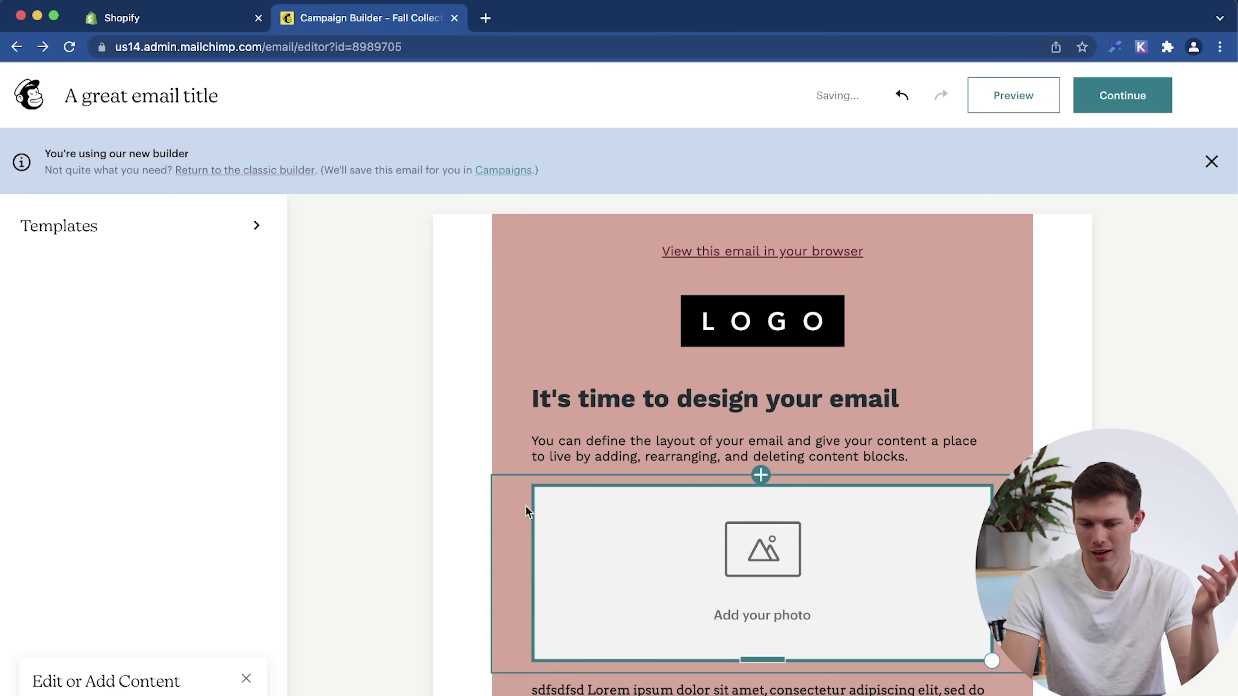
Select the 'Add your photo' block and look through its Image settings and Add options.
{"action": "scroll", "coordinate": [527, 507], "scroll_direction": "down", "scroll_amount": 6}
{"action": "scroll", "coordinate": [527, 512], "scroll_direction": "up", "scroll_amount": 6}
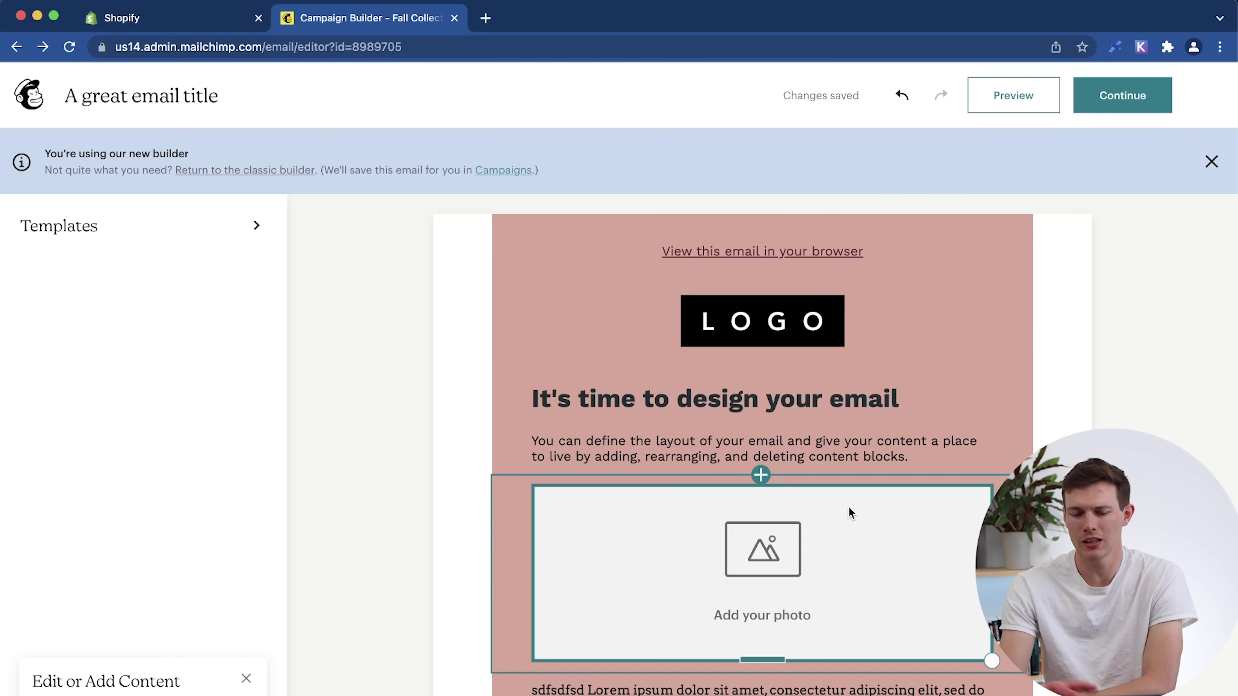
{"action": "scroll", "coordinate": [851, 513], "scroll_direction": "down", "scroll_amount": 6}
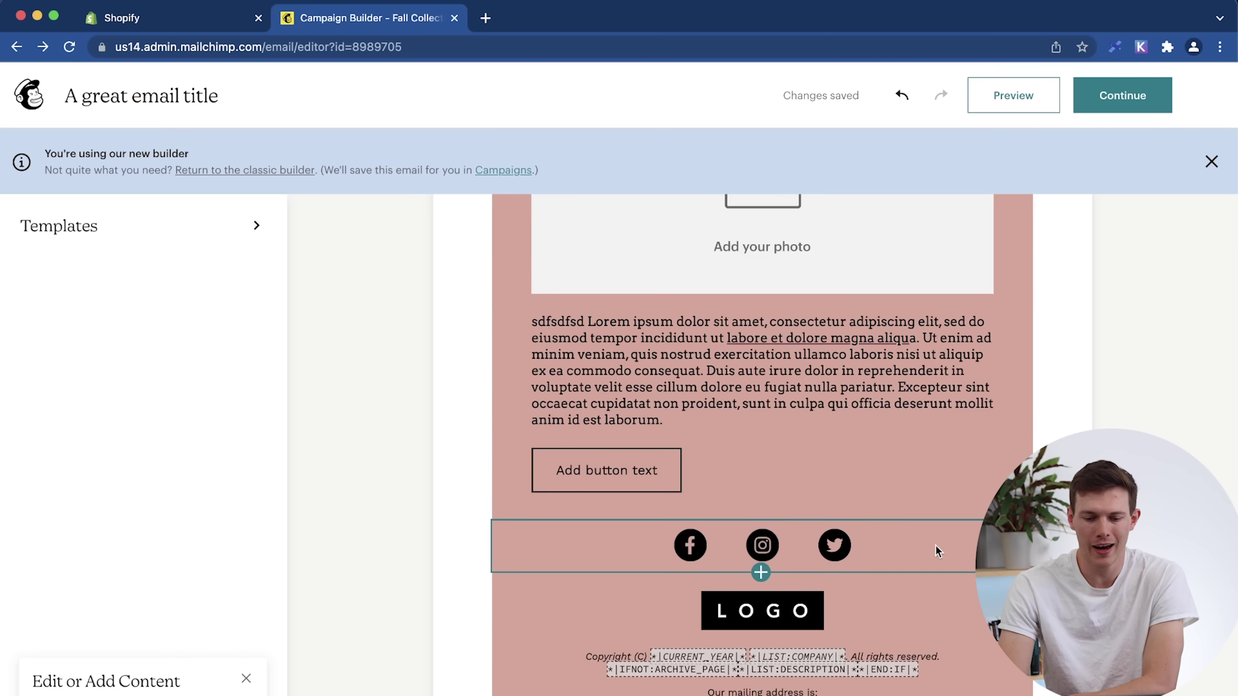
{"action": "scroll", "coordinate": [935, 545], "scroll_direction": "up", "scroll_amount": 6}
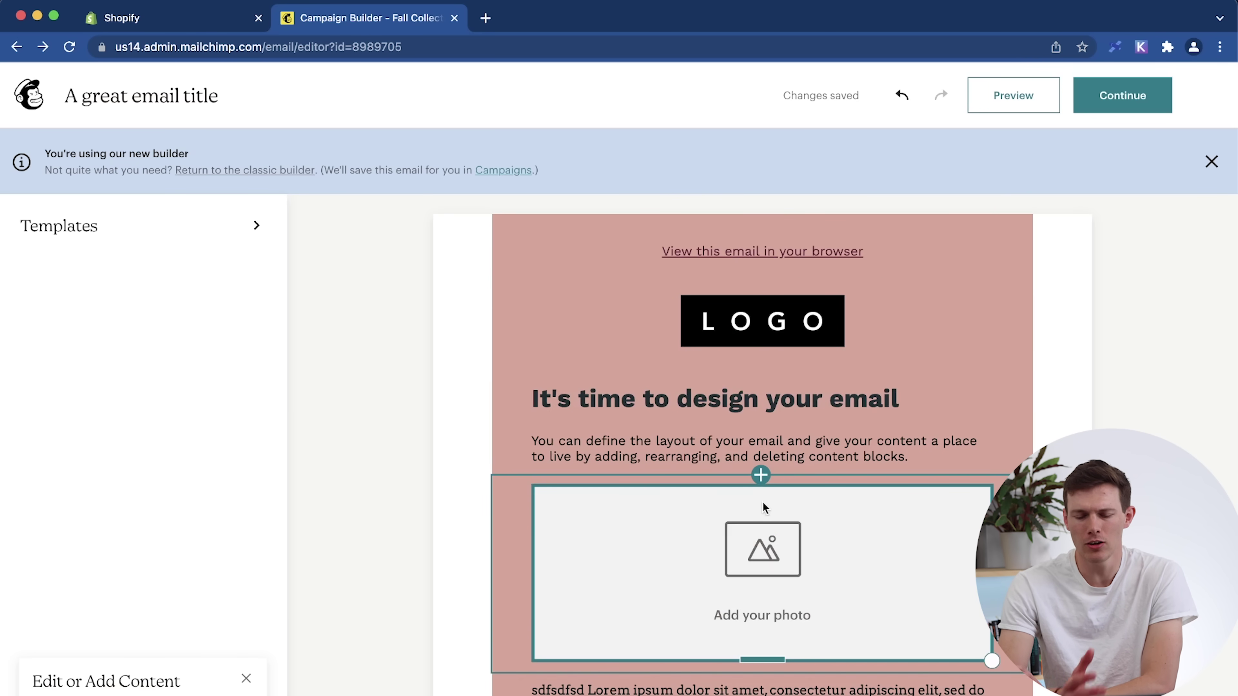
{"action": "left_click", "coordinate": [788, 556]}
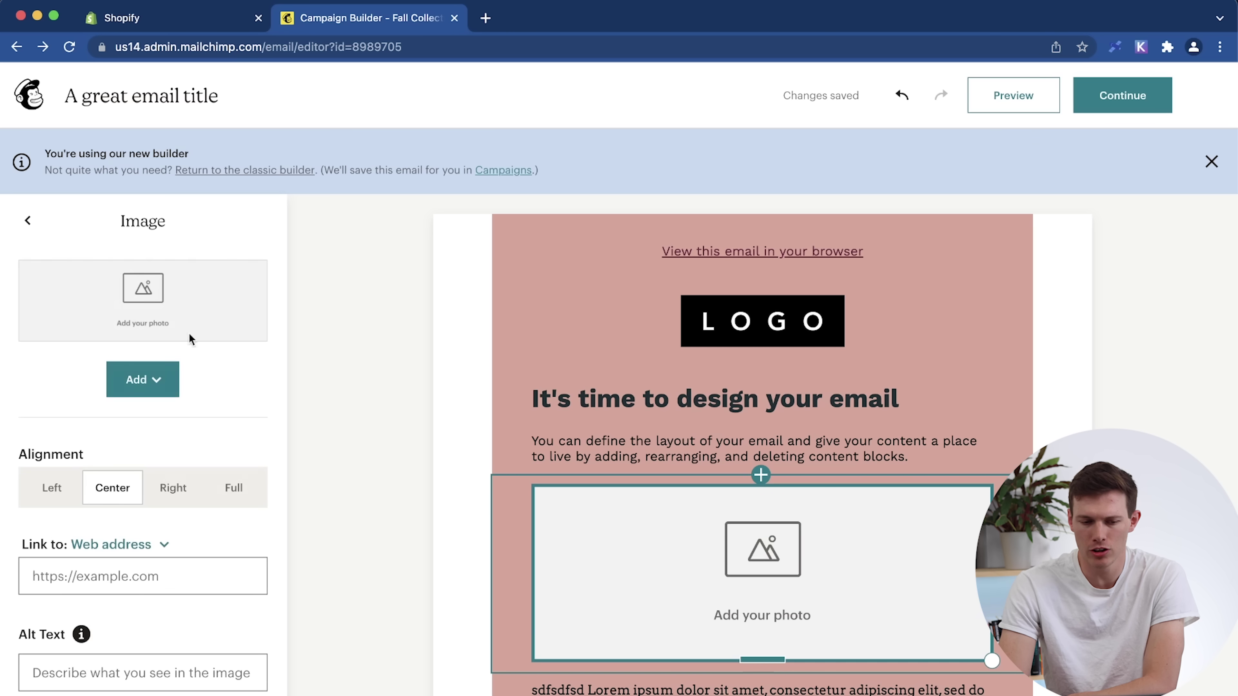
{"action": "left_click", "coordinate": [148, 388]}
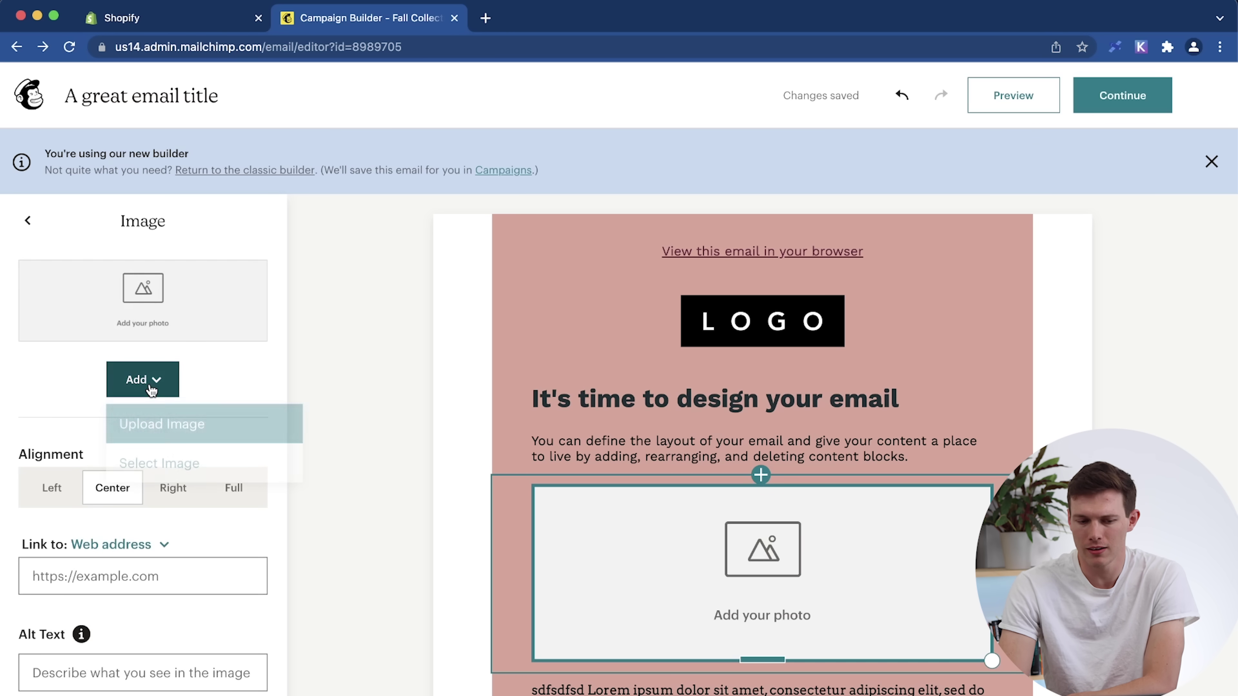
{"action": "left_click", "coordinate": [244, 376]}
{"action": "scroll", "coordinate": [235, 525], "scroll_direction": "down", "scroll_amount": 4}
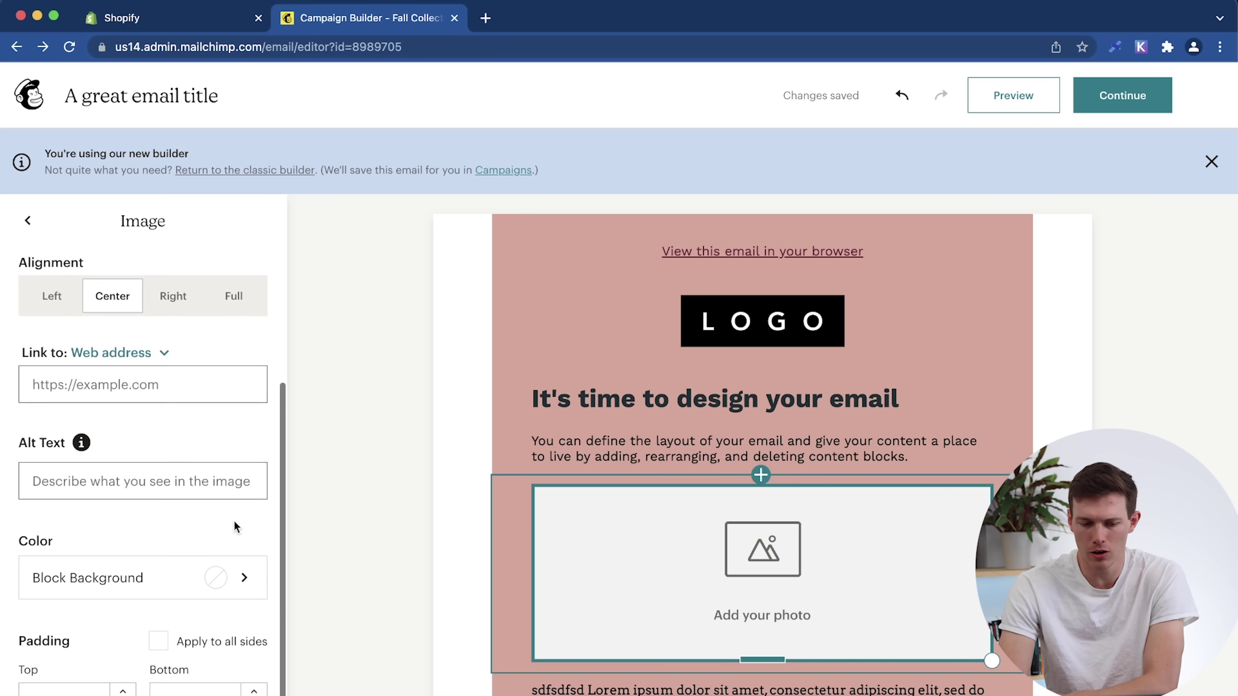
{"action": "scroll", "coordinate": [235, 527], "scroll_direction": "down", "scroll_amount": 1}
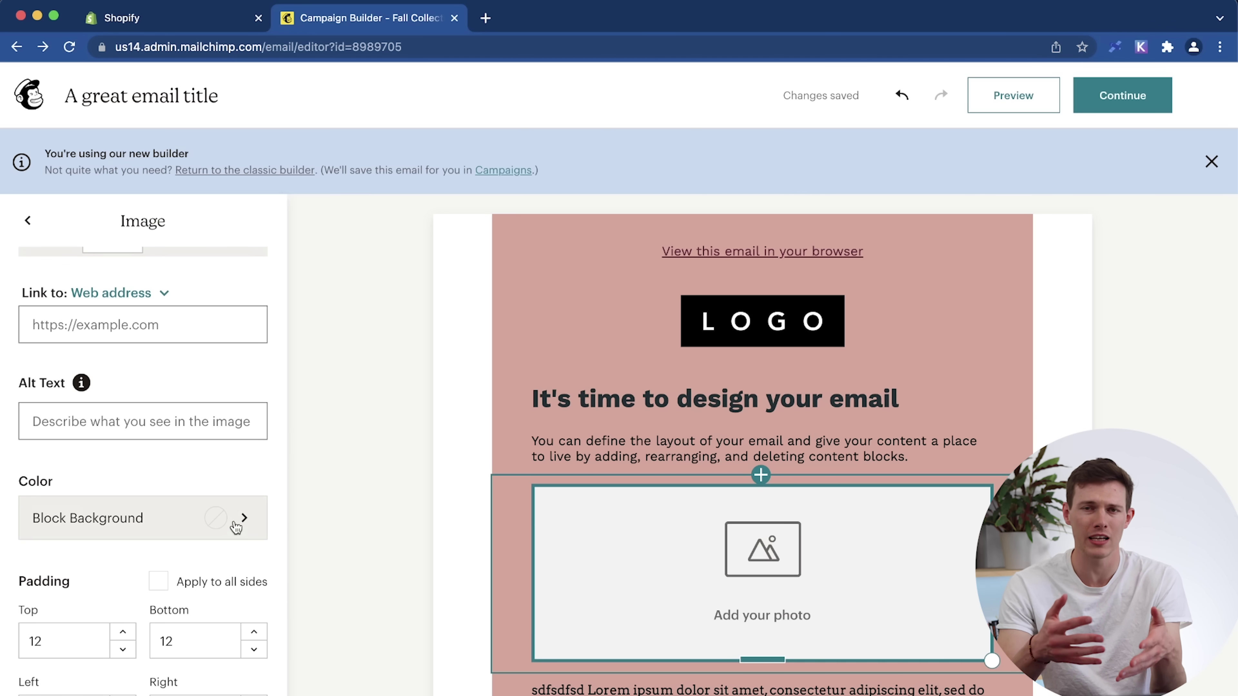
{"action": "scroll", "coordinate": [236, 526], "scroll_direction": "up", "scroll_amount": 5}
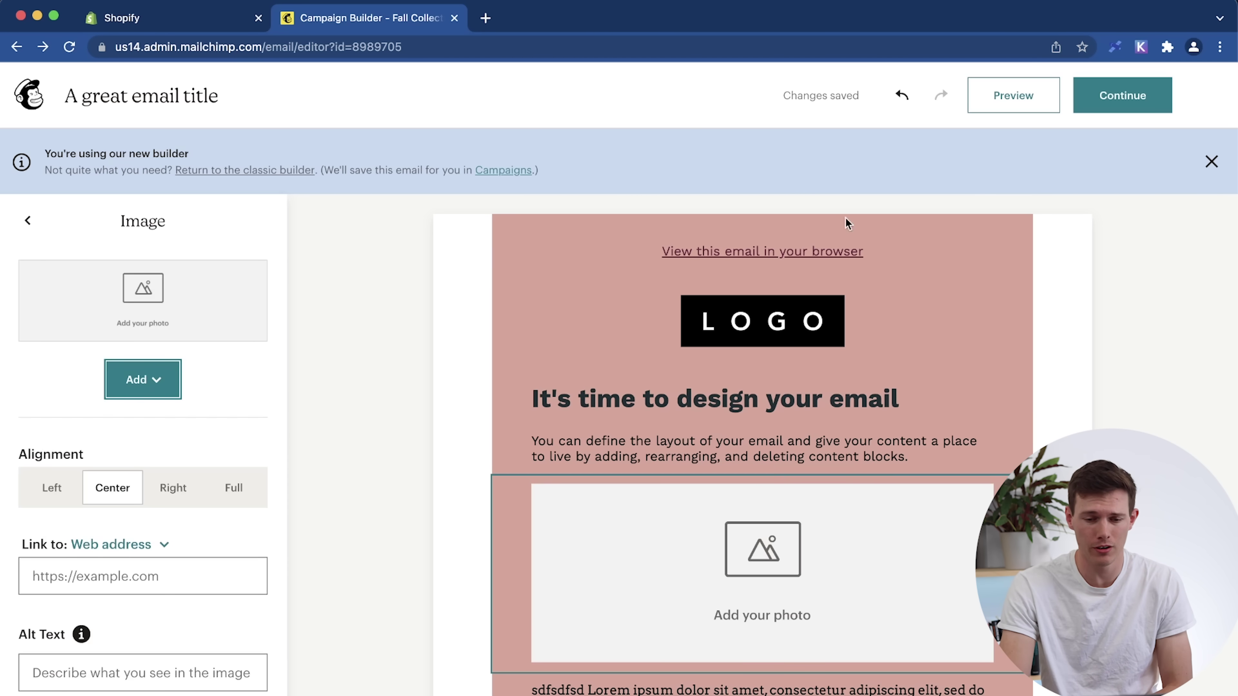
Leave the email builder and review the campaign checklist's Content section, now ready to send.
{"action": "left_click", "coordinate": [1156, 105]}
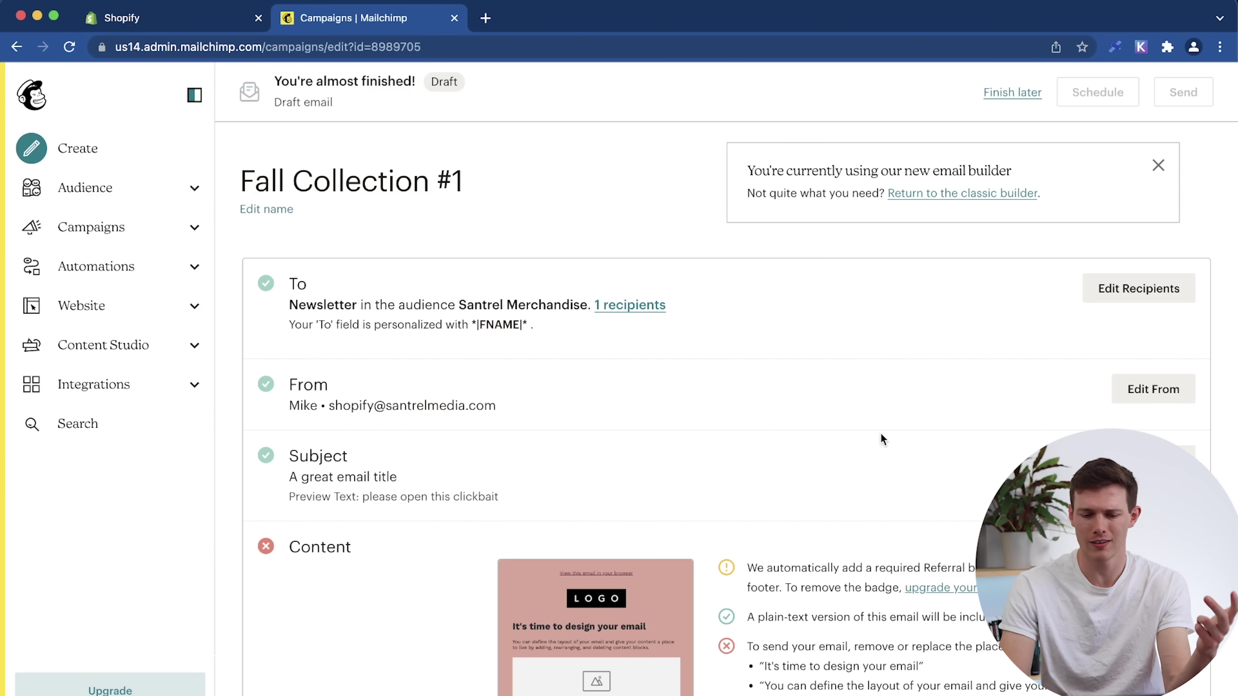
{"action": "scroll", "coordinate": [882, 439], "scroll_direction": "down", "scroll_amount": 5}
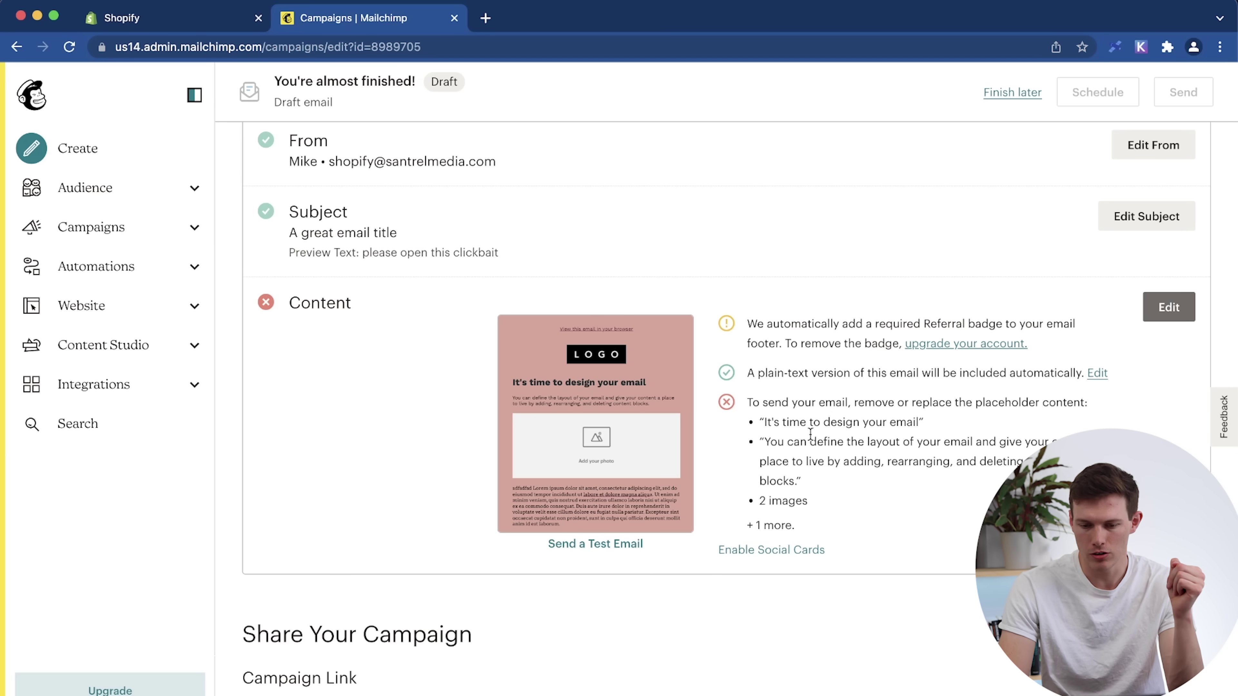
{"action": "left_click_drag", "start_coordinate": [765, 424], "coordinate": [929, 454]}
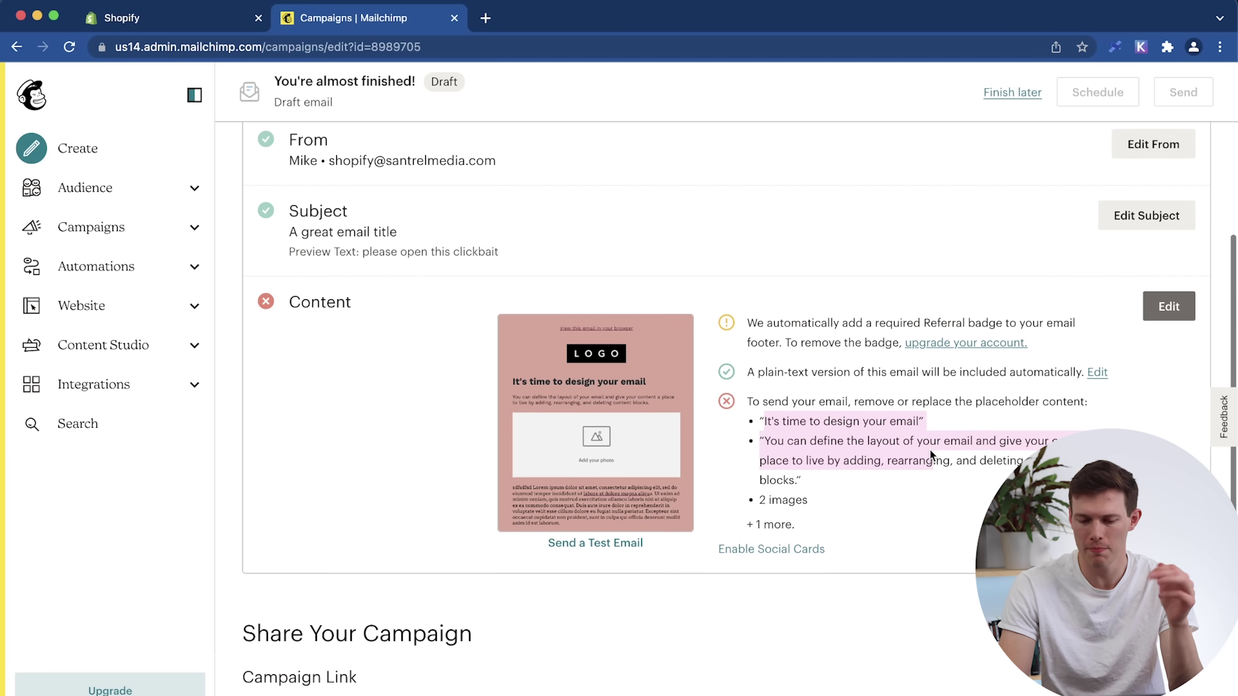
{"action": "scroll", "coordinate": [930, 450], "scroll_direction": "down", "scroll_amount": 6}
{"action": "scroll", "coordinate": [932, 439], "scroll_direction": "down", "scroll_amount": 1}
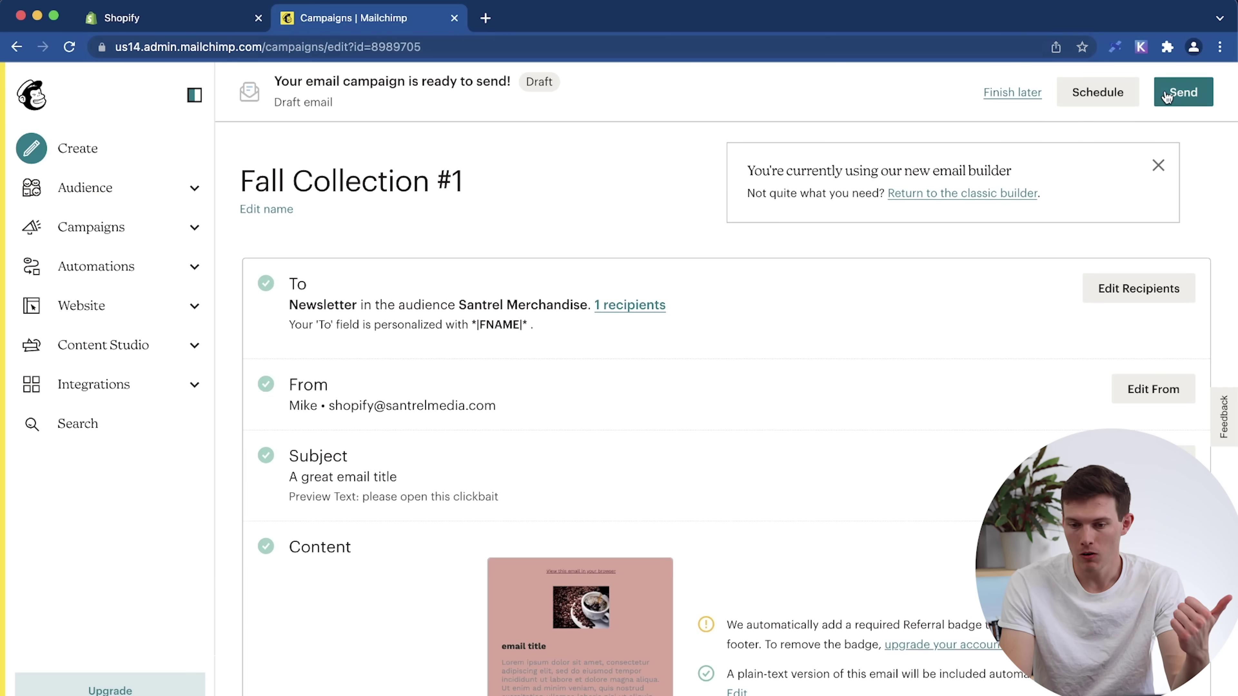
Send Fall Collection #1 now to the Santrel Merchandise subscribers.
{"action": "left_click", "coordinate": [1181, 98]}
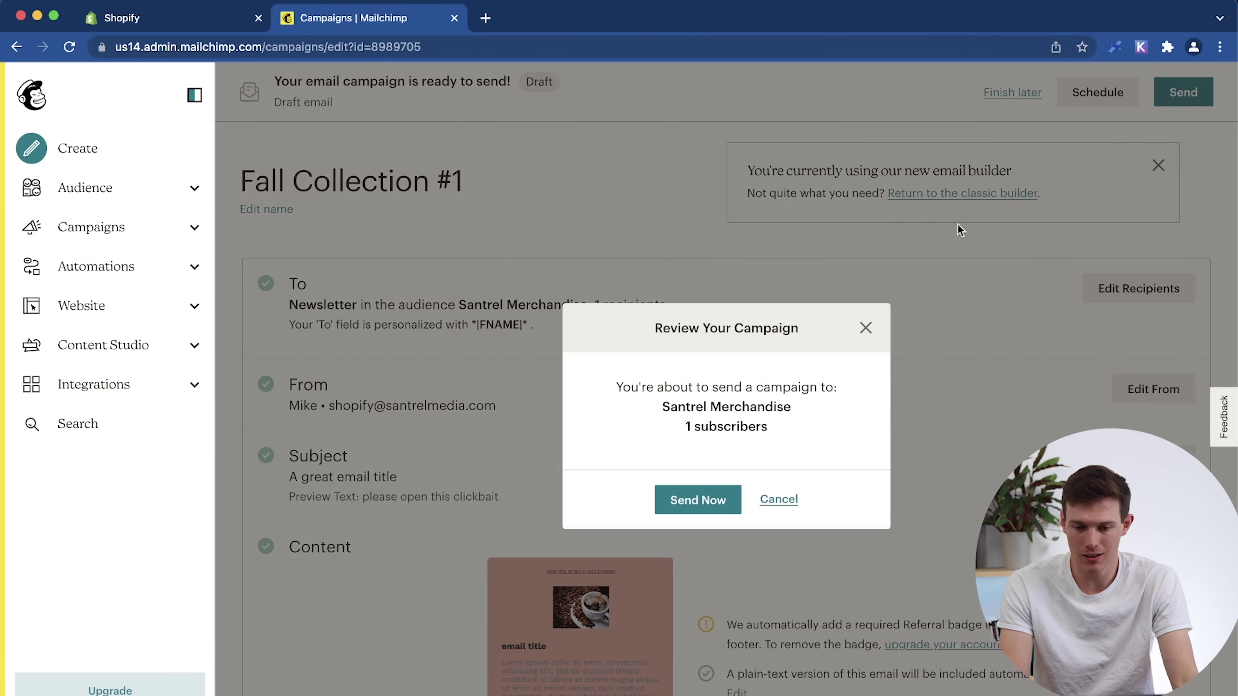
{"action": "left_click", "coordinate": [672, 511]}
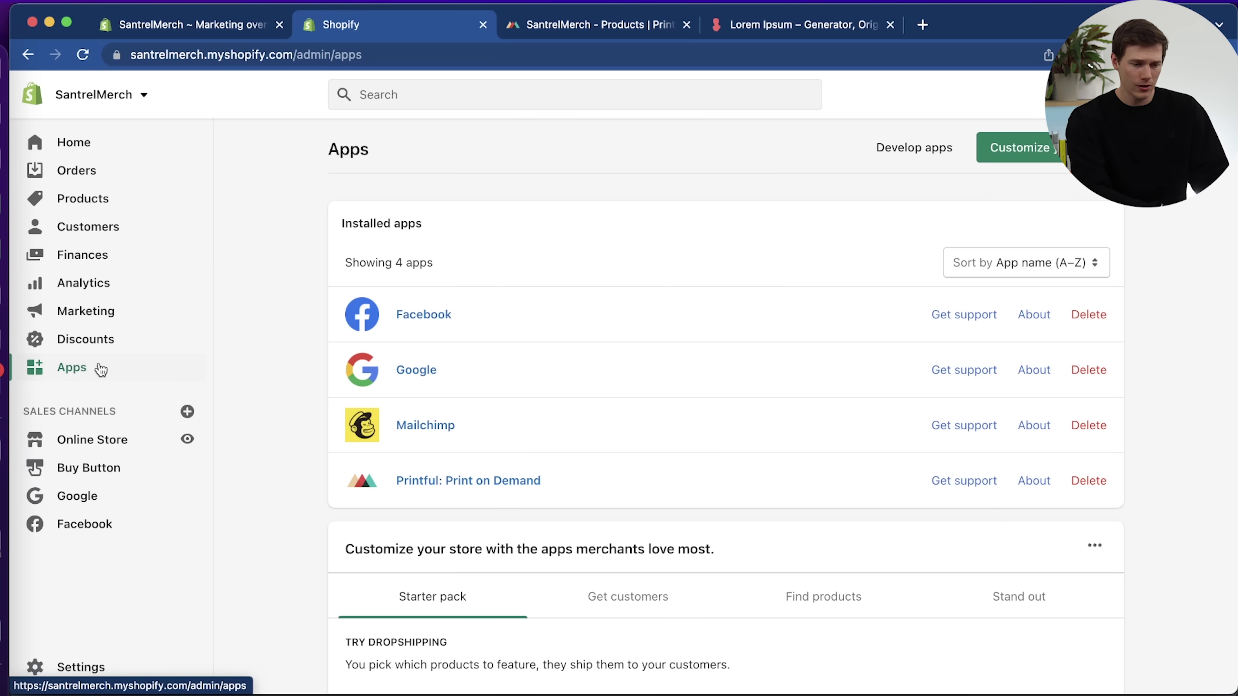
Show the Get customers recommendations, such as Free Shipping Bar and Privy, on the Apps page.
{"action": "scroll", "coordinate": [294, 393], "scroll_direction": "down", "scroll_amount": 2}
{"action": "scroll", "coordinate": [293, 393], "scroll_direction": "down", "scroll_amount": 2}
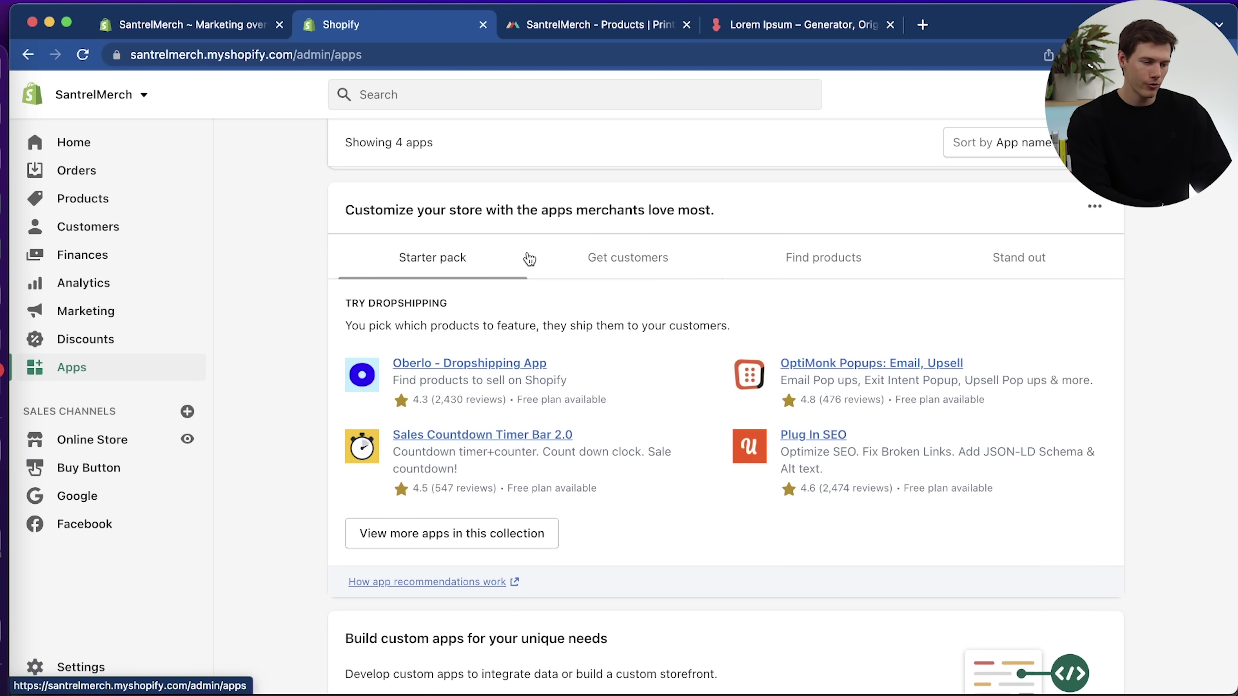
{"action": "left_click", "coordinate": [602, 258]}
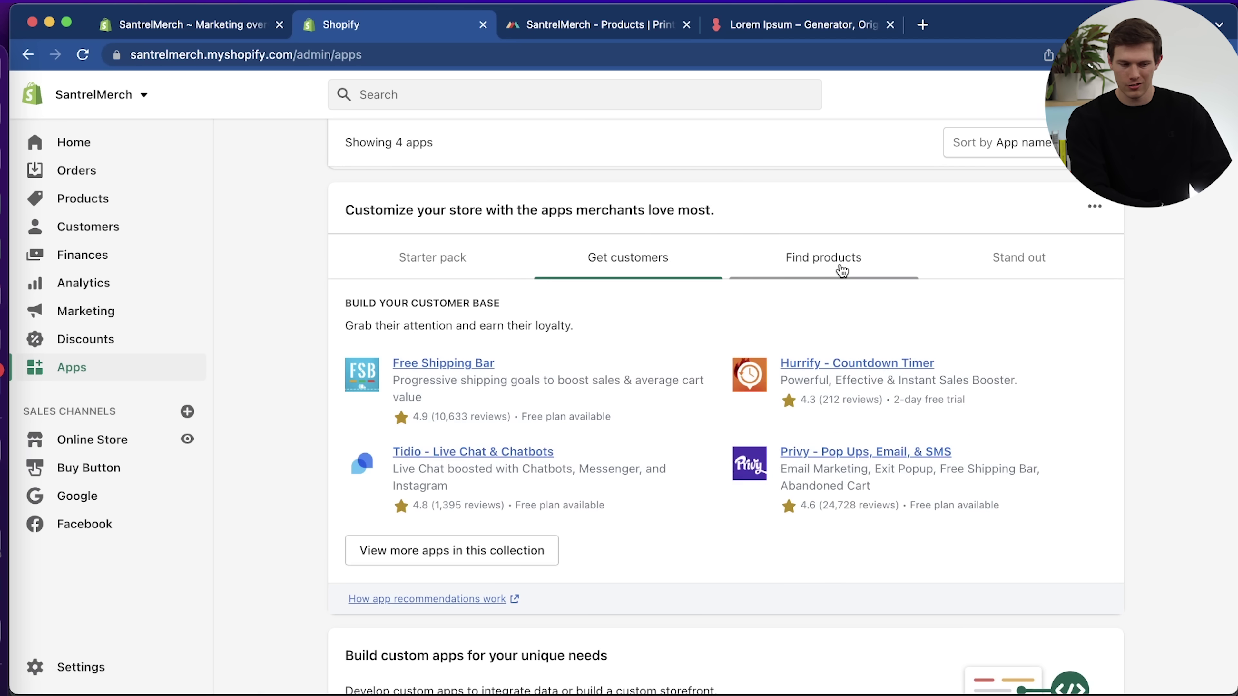
Browse the recommended apps for finding products, standing out, and the dropshipping starter pack.
{"action": "left_click", "coordinate": [842, 271]}
{"action": "left_click", "coordinate": [996, 273]}
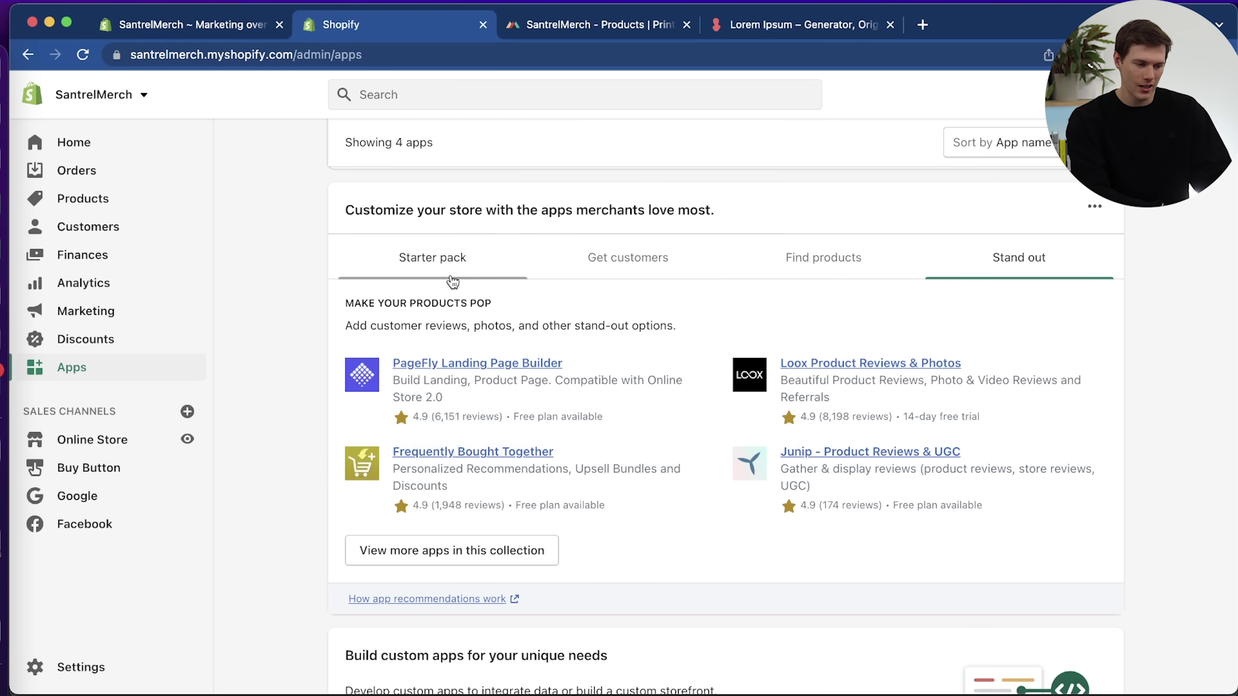
{"action": "left_click", "coordinate": [452, 279]}
{"action": "scroll", "coordinate": [451, 282], "scroll_direction": "up", "scroll_amount": 7}
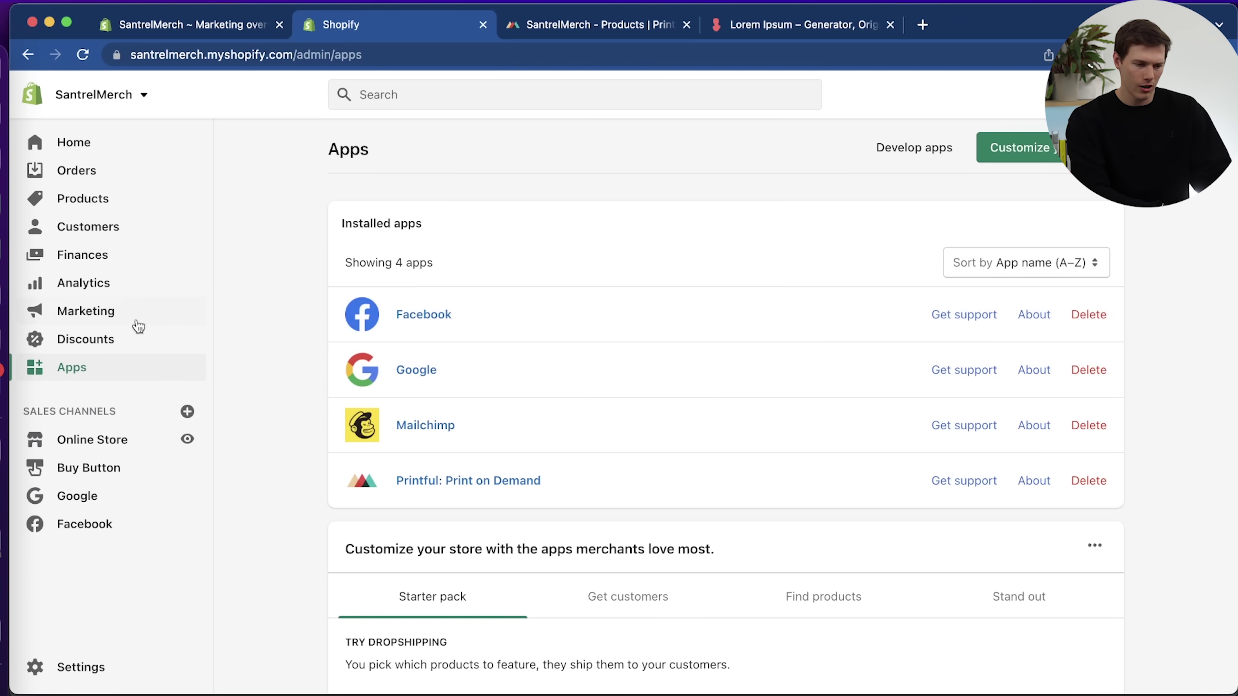
{"action": "scroll", "coordinate": [651, 463], "scroll_direction": "down", "scroll_amount": 5}
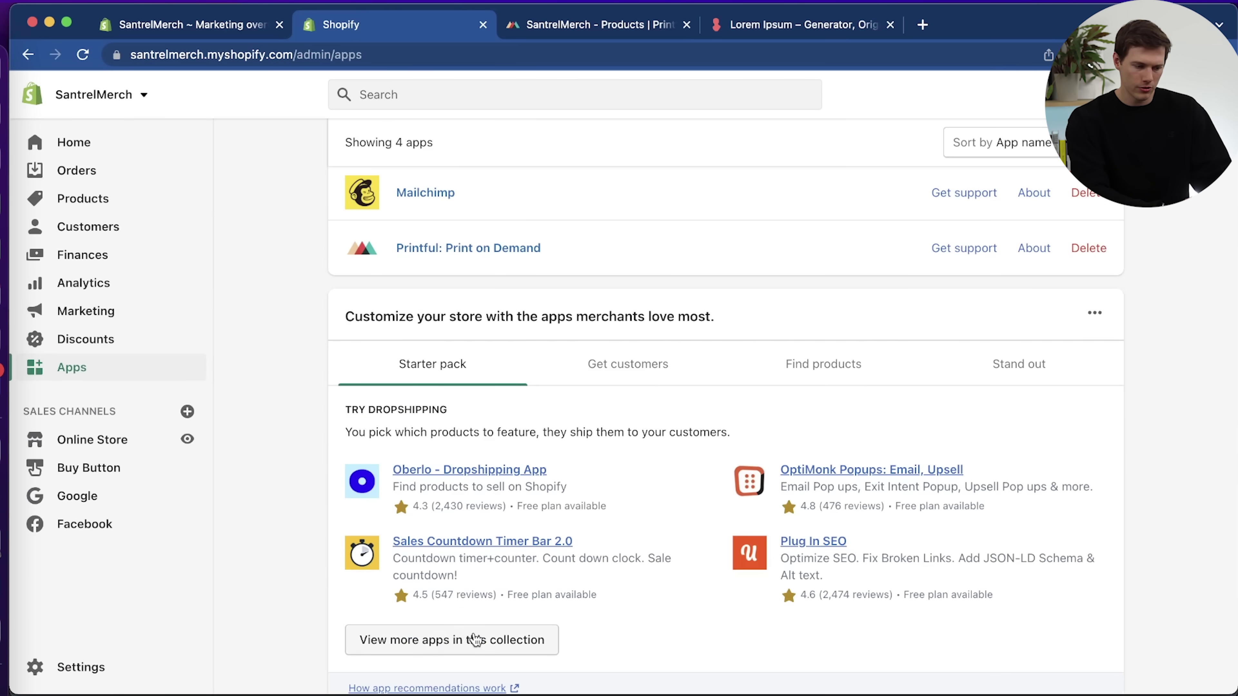
View the full dropshipping app collection, then go to the App Store home page.
{"action": "left_click", "coordinate": [472, 641]}
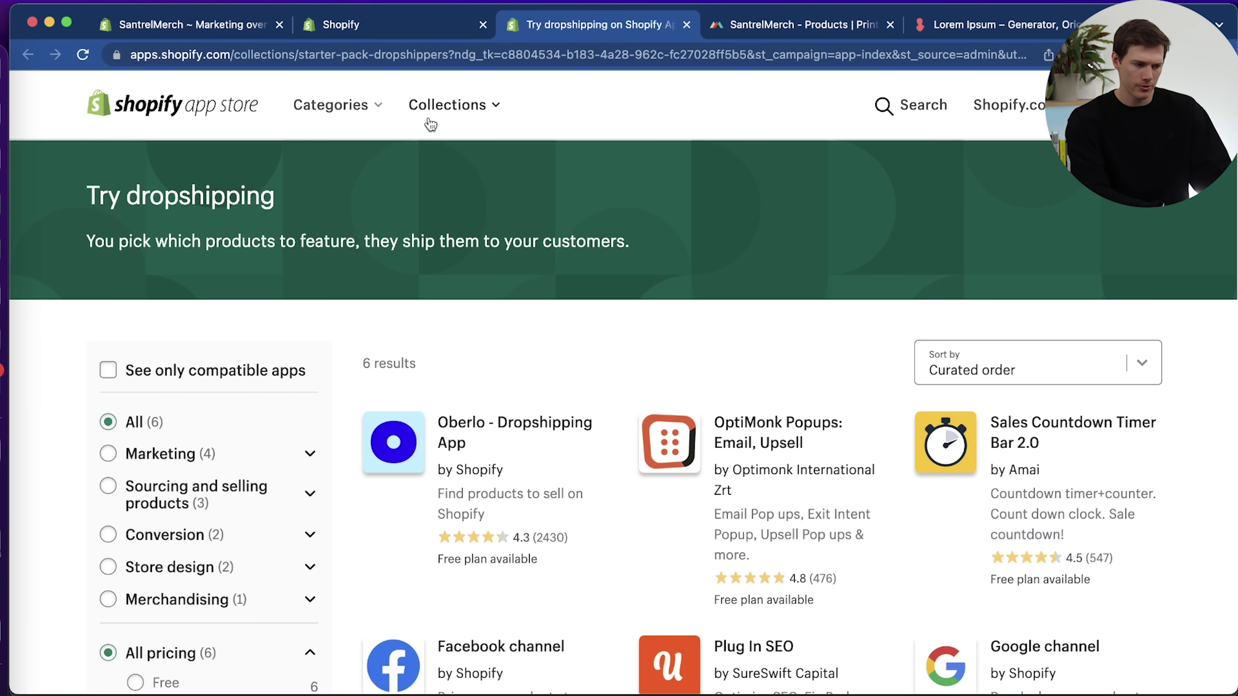
{"action": "mouse_move", "coordinate": [317, 122]}
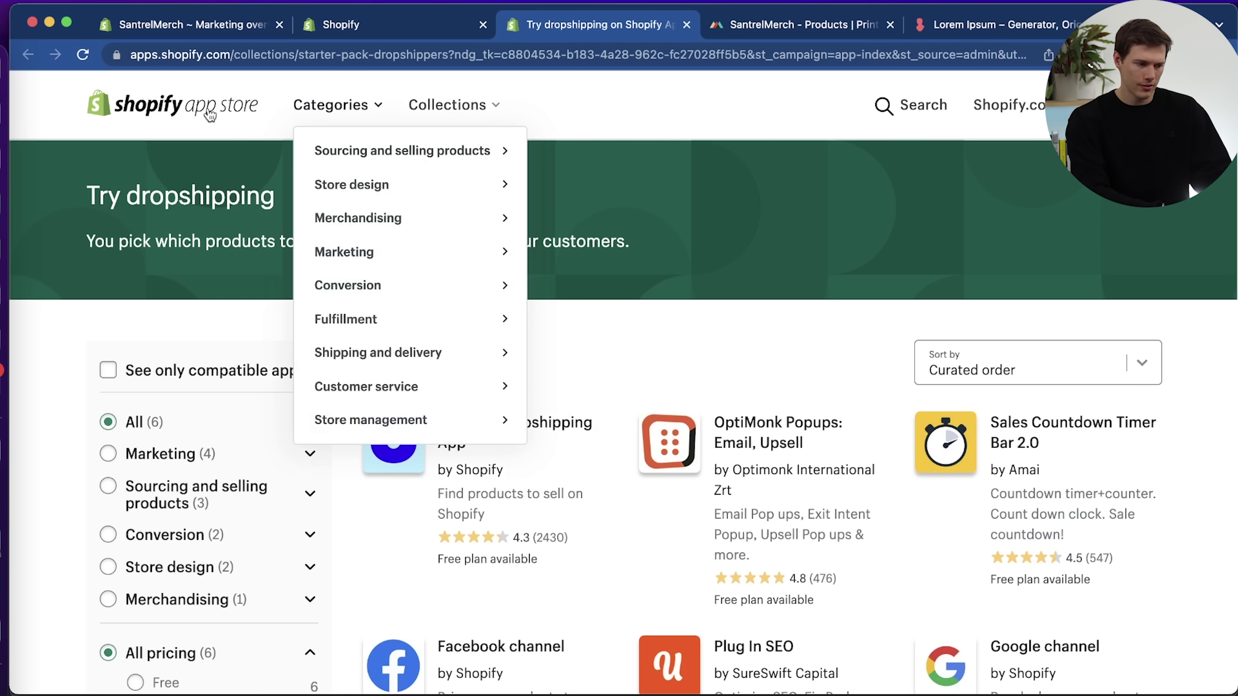
{"action": "left_click", "coordinate": [206, 115]}
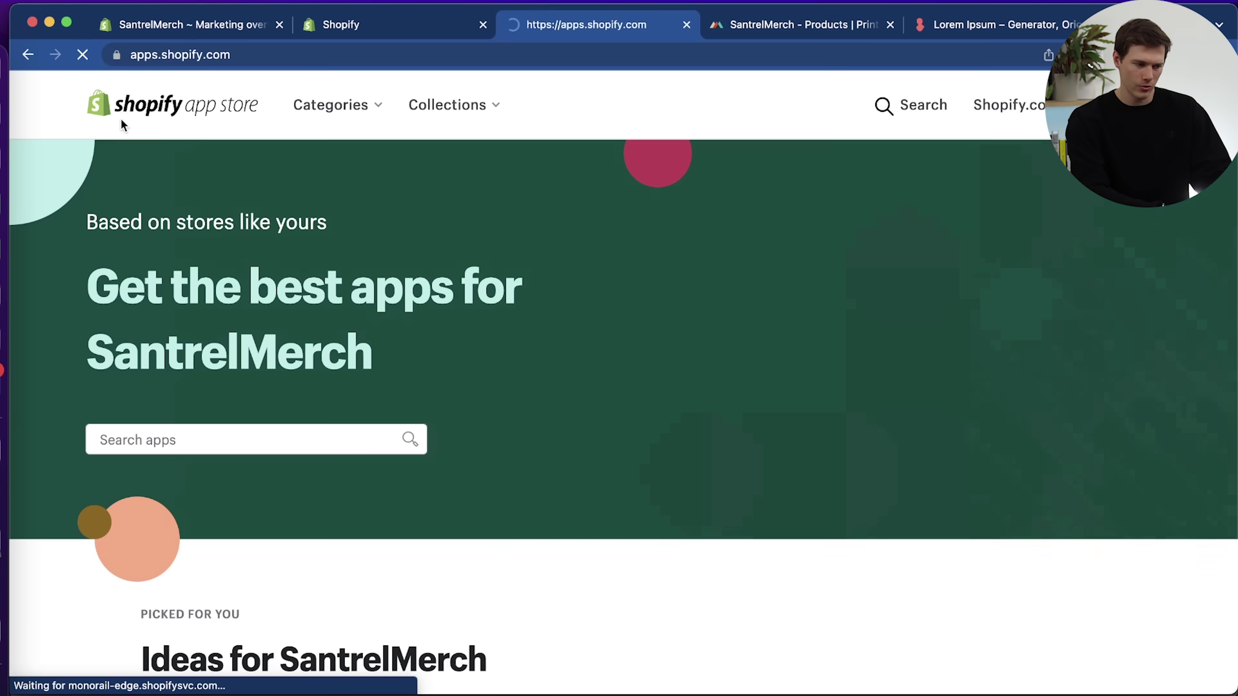
{"action": "scroll", "coordinate": [417, 260], "scroll_direction": "down", "scroll_amount": 8}
{"action": "scroll", "coordinate": [341, 341], "scroll_direction": "up", "scroll_amount": 8}
Search the App Store for 'smsbump' and open the SMSBump SMS Marketing by Yotpo listing.
{"action": "left_click", "coordinate": [248, 432]}
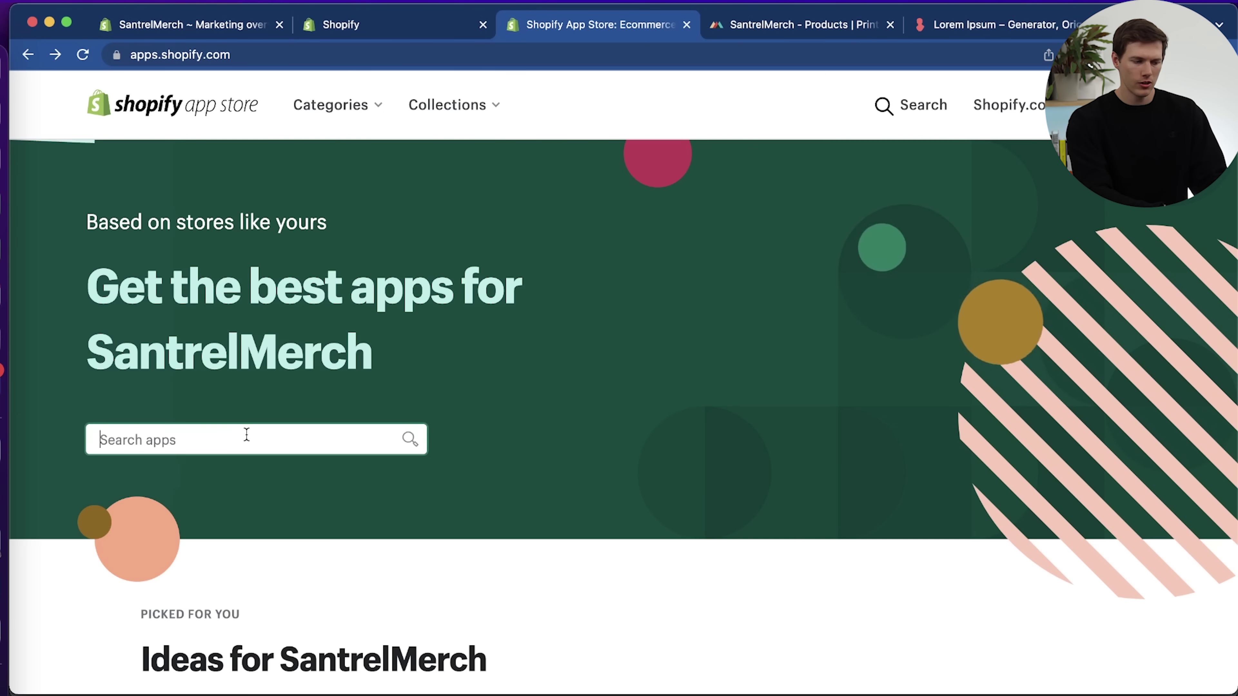
{"action": "type", "text": "smsbump"}
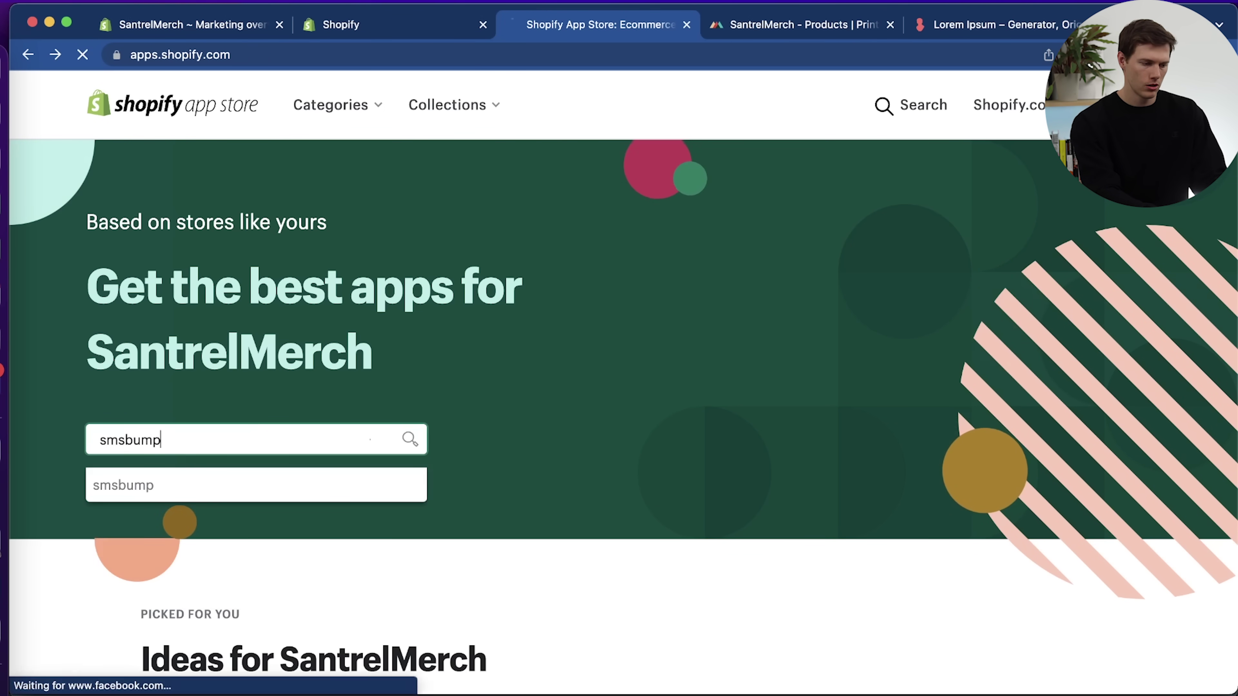
{"action": "key", "text": "Return"}
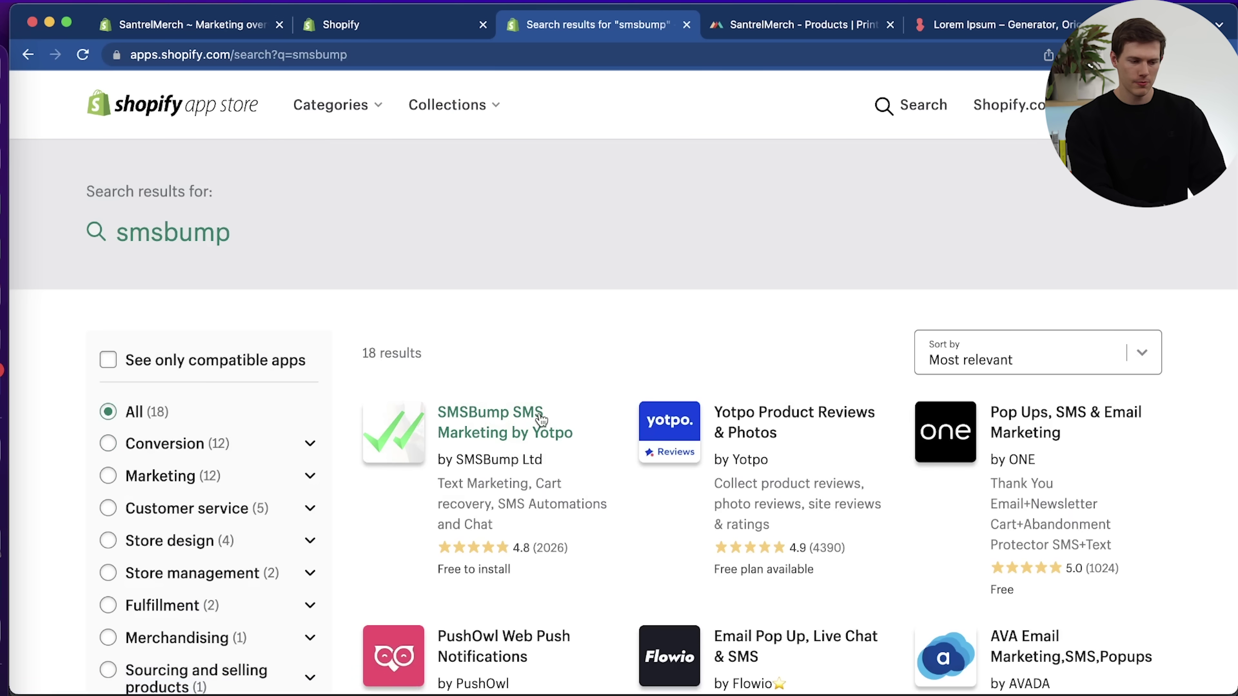
{"action": "scroll", "coordinate": [544, 429], "scroll_direction": "down", "scroll_amount": 3}
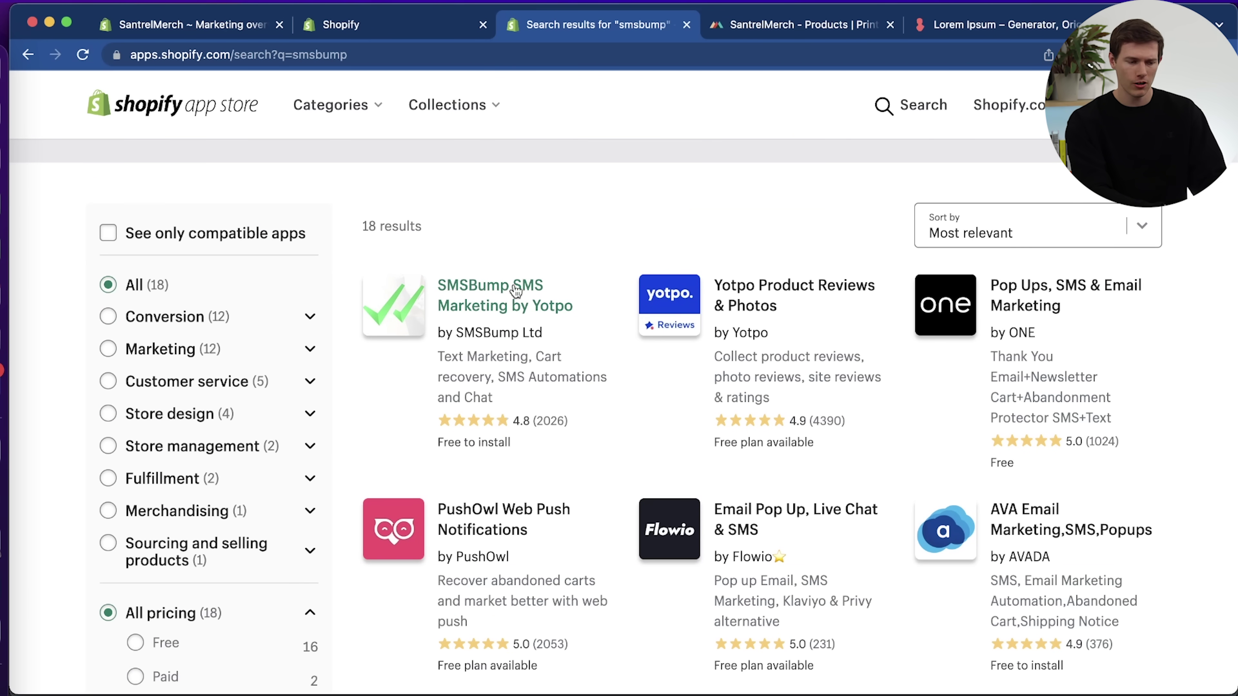
{"action": "left_click", "coordinate": [507, 300]}
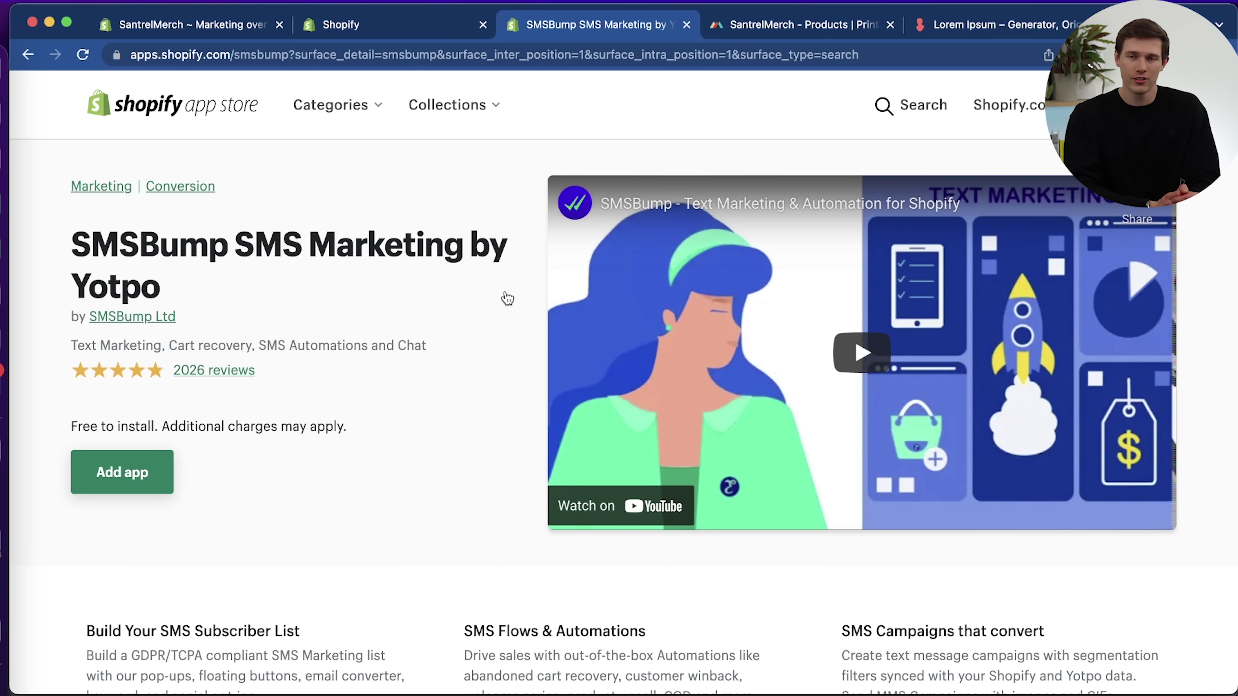
Review the SMSBump listing, then choose Add app to install it on SantrelMerch.
{"action": "scroll", "coordinate": [507, 298], "scroll_direction": "down", "scroll_amount": 5}
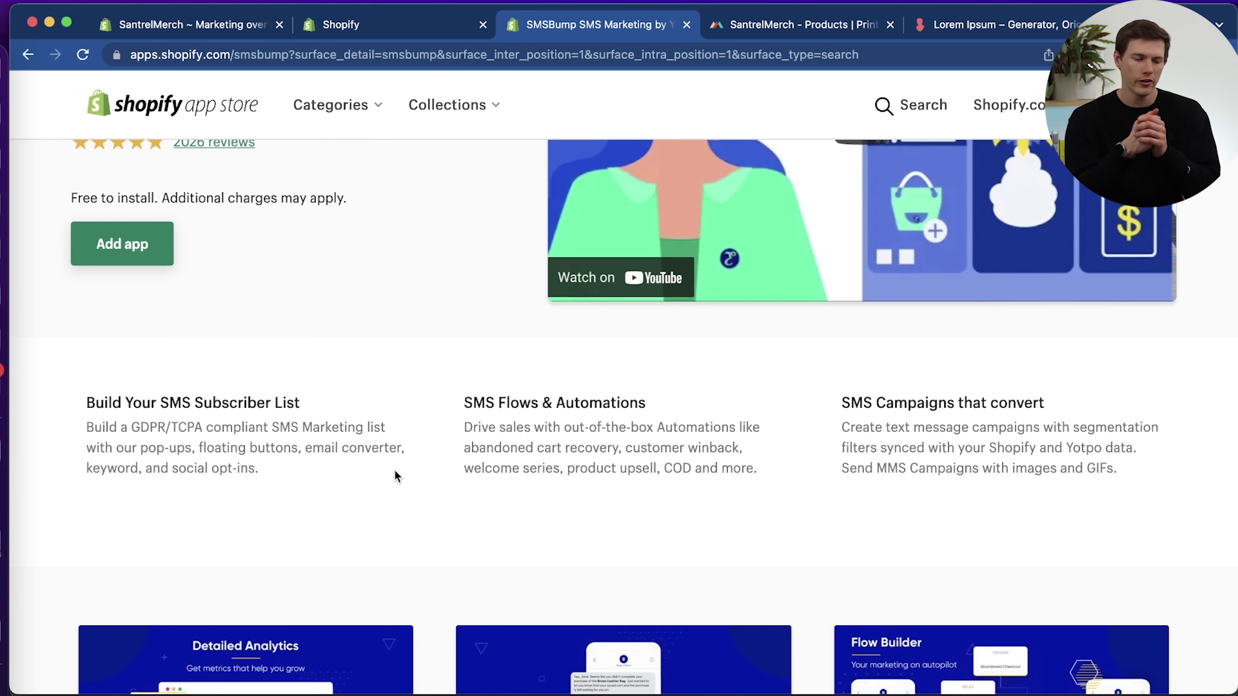
{"action": "scroll", "coordinate": [396, 476], "scroll_direction": "left", "scroll_amount": 2}
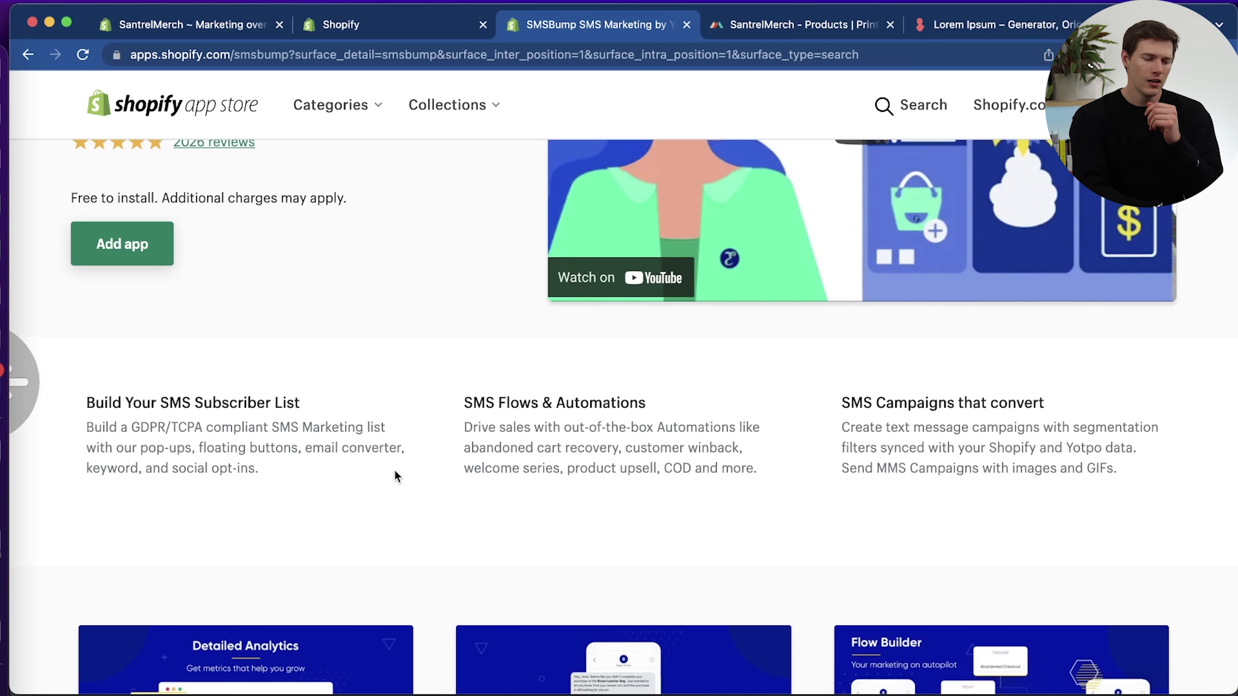
{"action": "scroll", "coordinate": [396, 476], "scroll_direction": "down", "scroll_amount": 8}
{"action": "scroll", "coordinate": [396, 477], "scroll_direction": "down", "scroll_amount": 3}
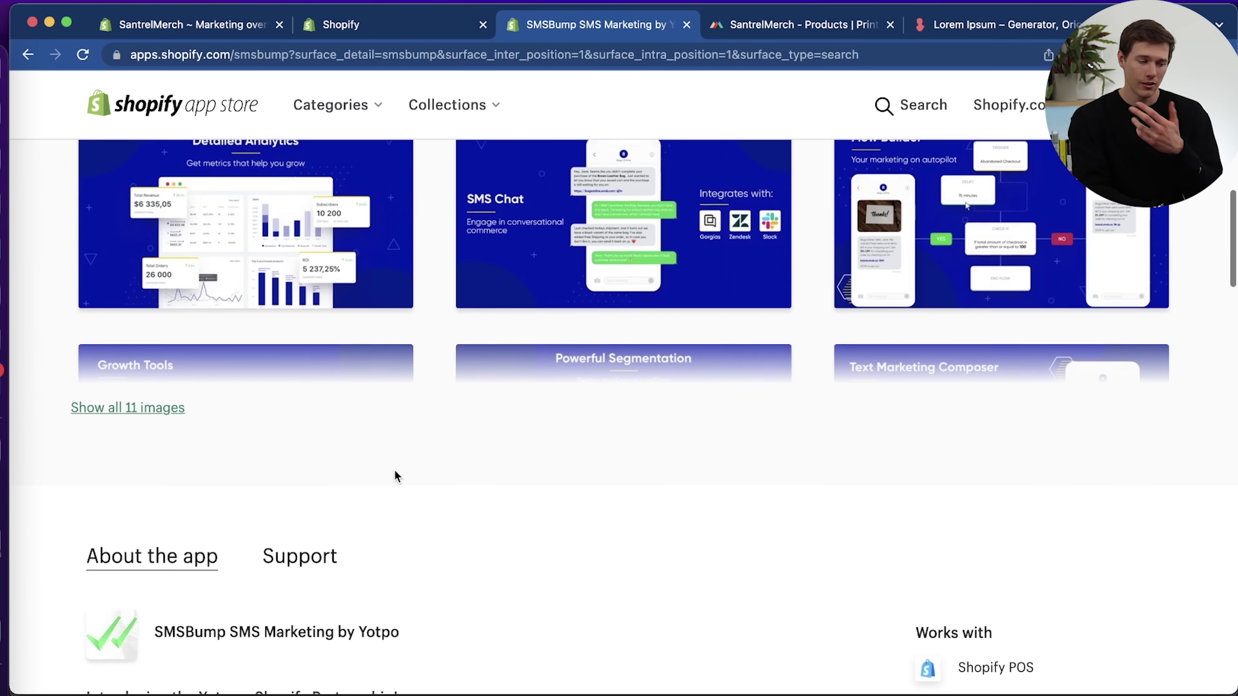
{"action": "scroll", "coordinate": [396, 477], "scroll_direction": "down", "scroll_amount": 4}
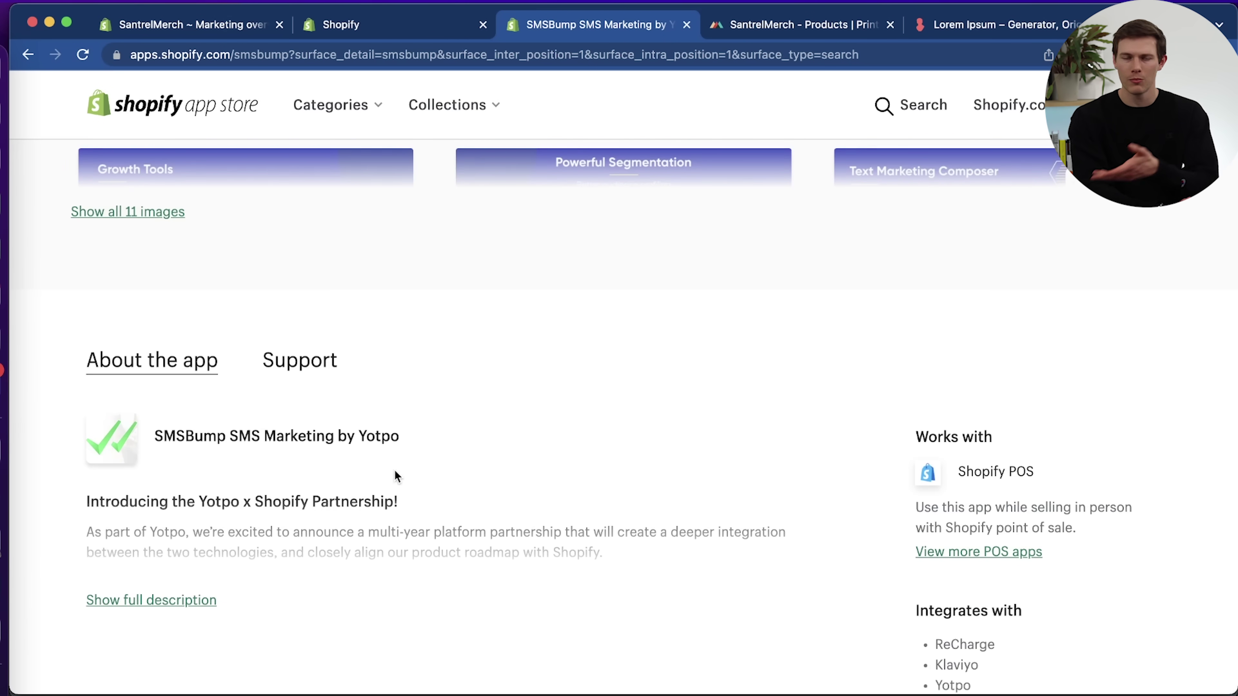
{"action": "scroll", "coordinate": [396, 477], "scroll_direction": "down", "scroll_amount": 5}
{"action": "scroll", "coordinate": [396, 476], "scroll_direction": "up", "scroll_amount": 1}
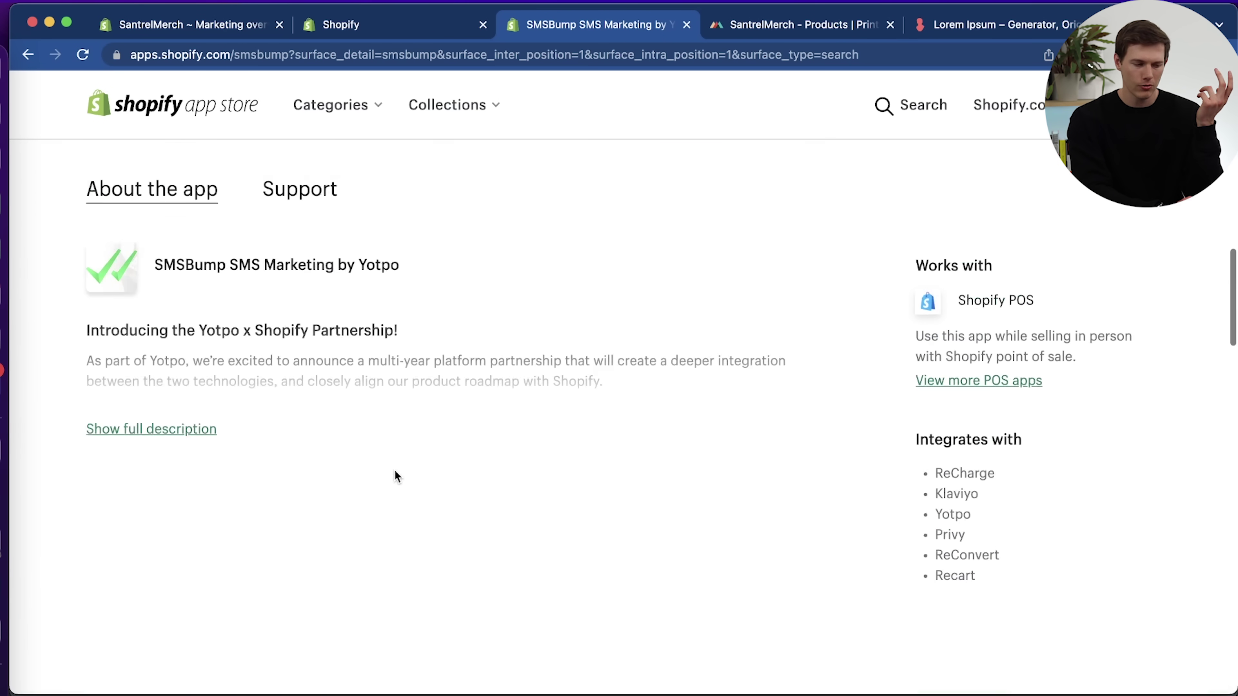
{"action": "scroll", "coordinate": [396, 476], "scroll_direction": "up", "scroll_amount": 10}
{"action": "left_click", "coordinate": [131, 493]}
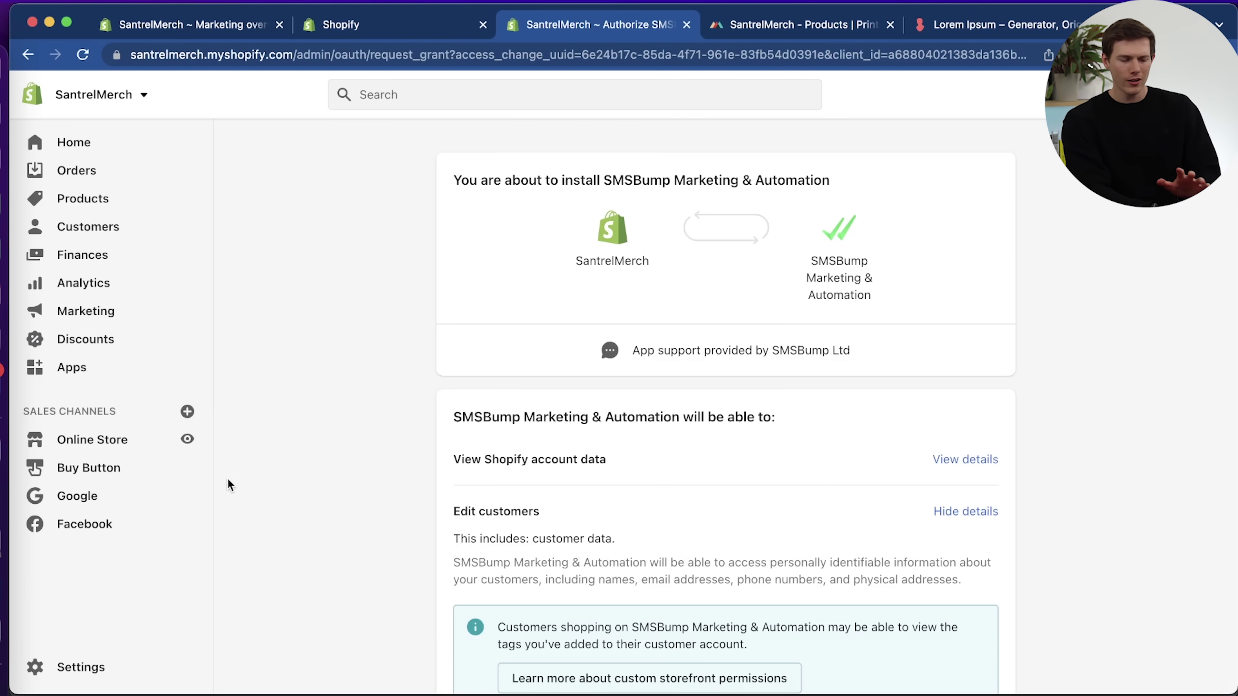
Approve the SMSBump Marketing & Automation installation and its requested data permissions.
{"action": "scroll", "coordinate": [964, 493], "scroll_direction": "down", "scroll_amount": 15}
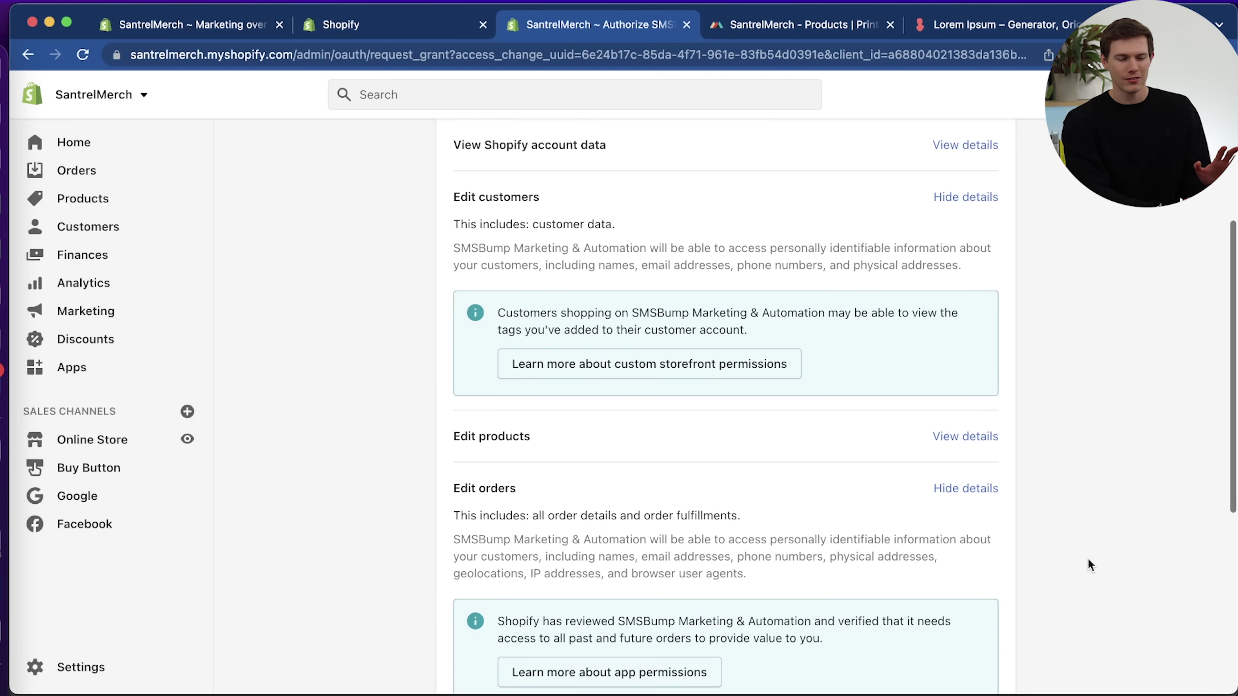
{"action": "left_click", "coordinate": [971, 619]}
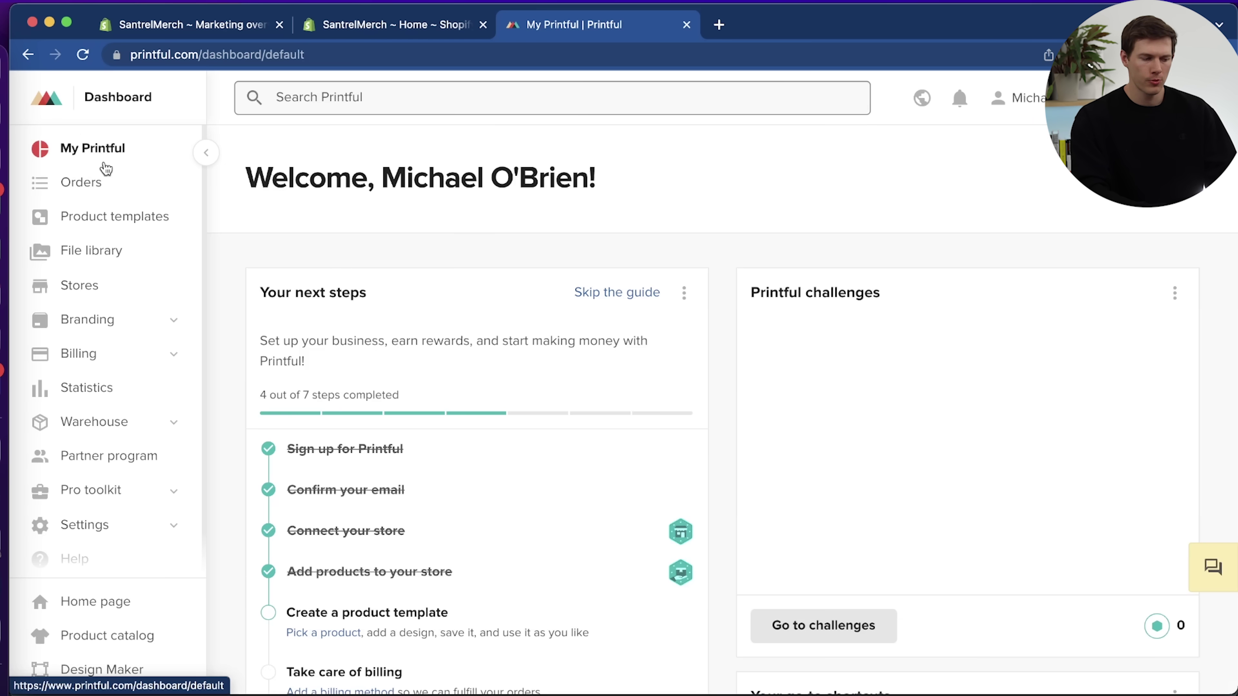
Start a new discounted sample order from Printful's Orders page.
{"action": "left_click", "coordinate": [87, 184]}
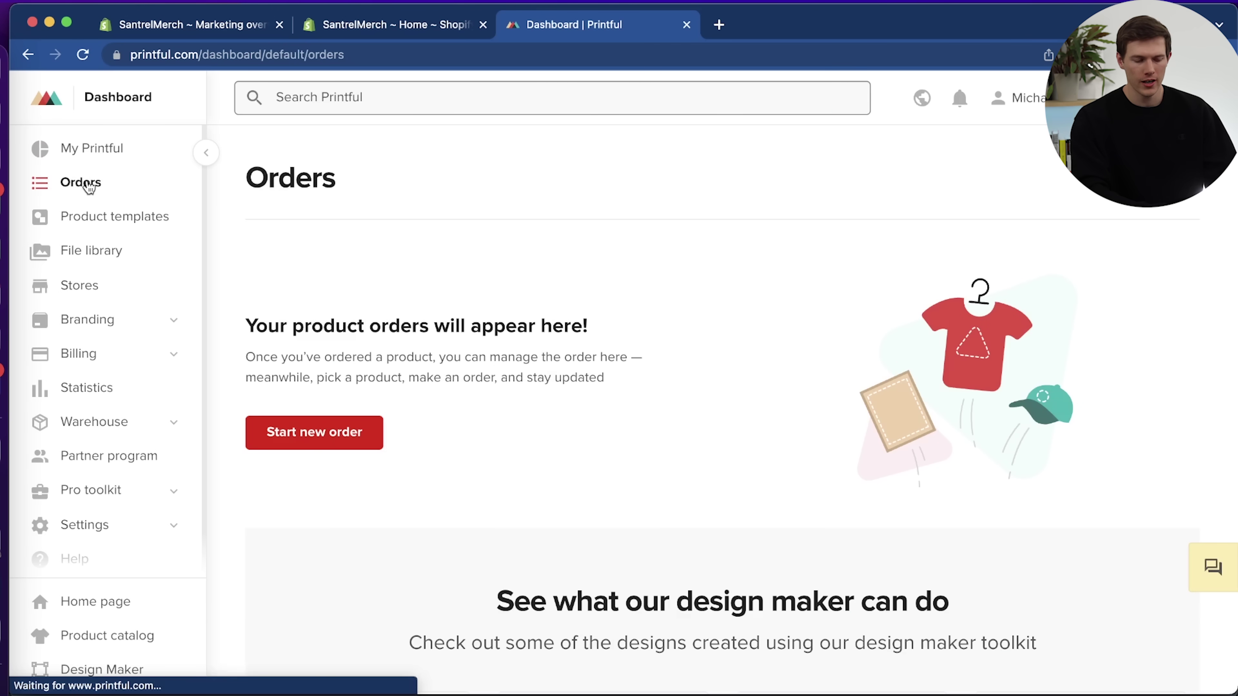
{"action": "left_click", "coordinate": [318, 431]}
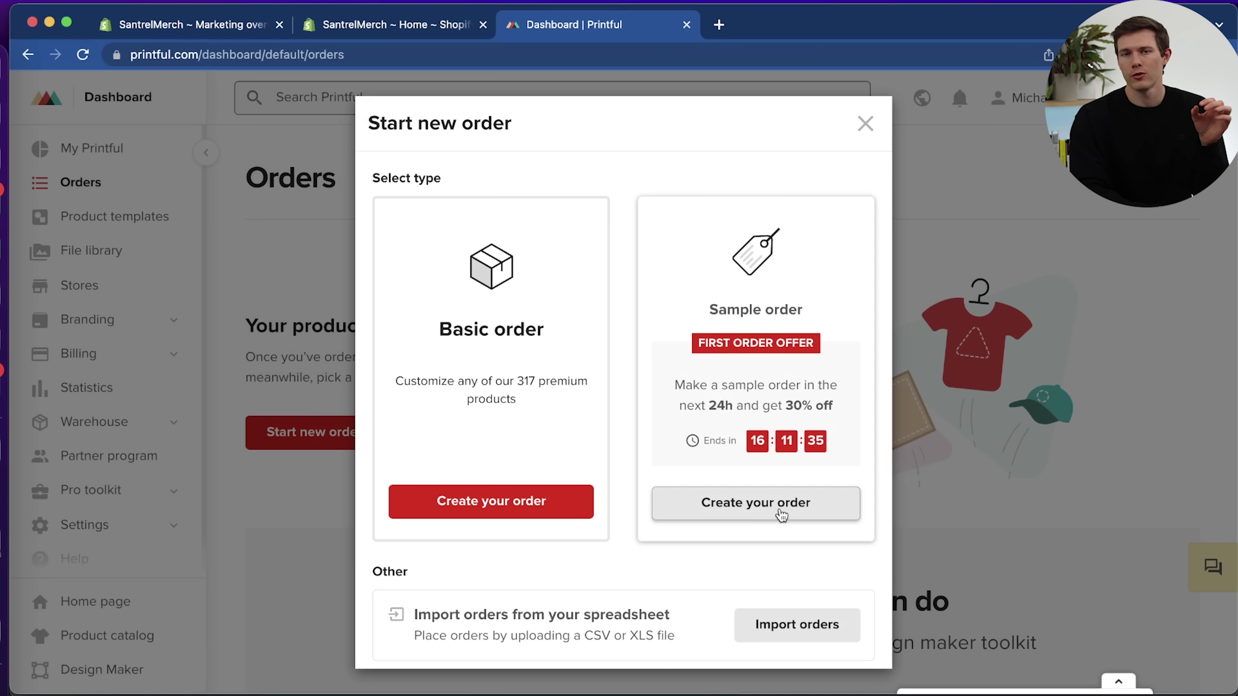
{"action": "left_click", "coordinate": [781, 514]}
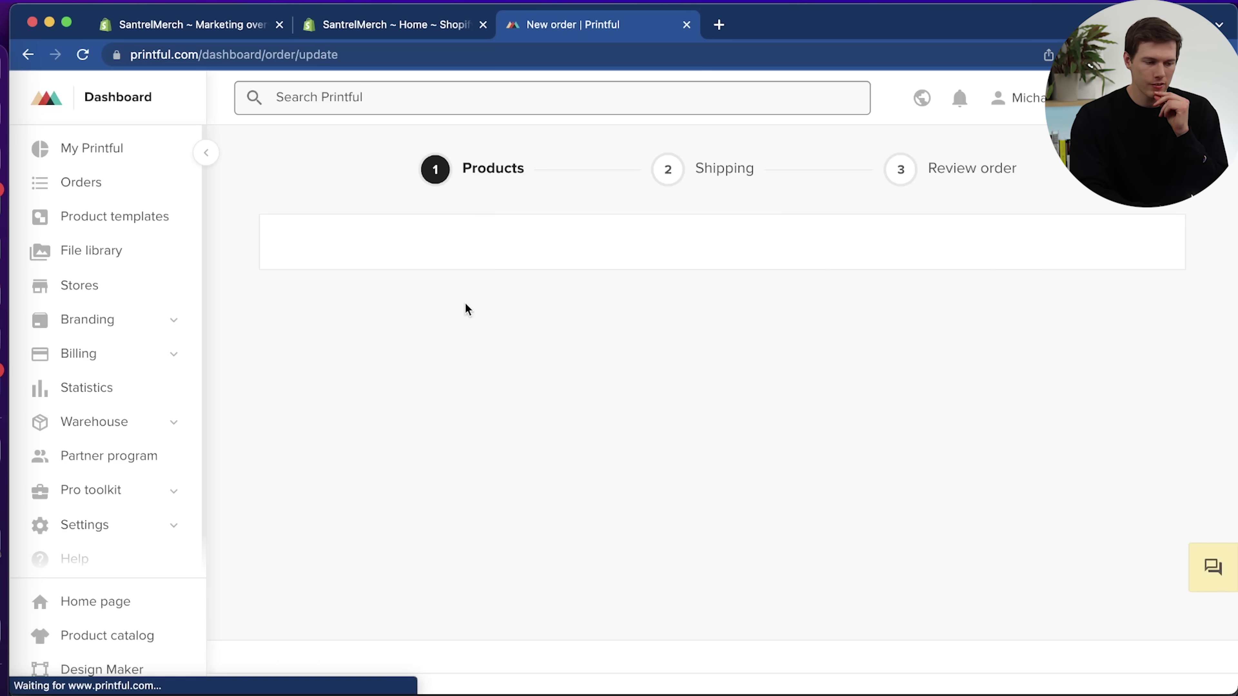
{"action": "scroll", "coordinate": [503, 370], "scroll_direction": "down", "scroll_amount": 3}
{"action": "scroll", "coordinate": [504, 375], "scroll_direction": "up", "scroll_amount": 2}
Add the synced Trucker Cap (Navy/White, $19.50) to the sample order.
{"action": "left_click", "coordinate": [737, 446]}
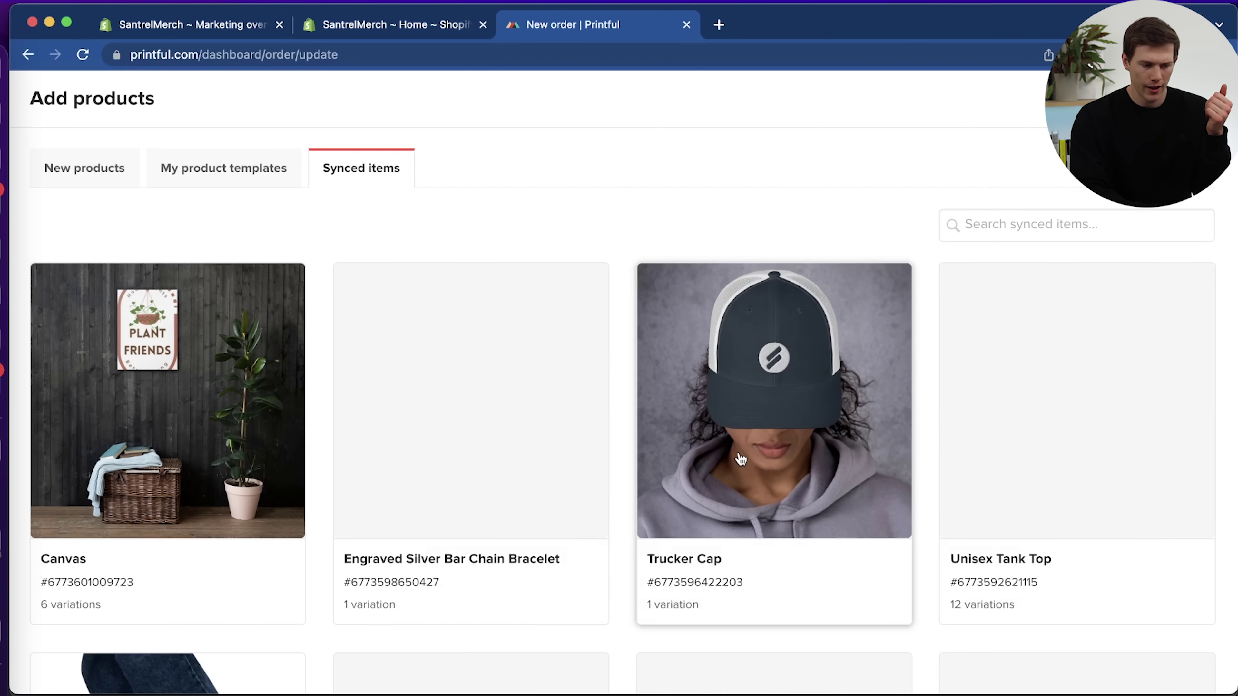
{"action": "scroll", "coordinate": [741, 458], "scroll_direction": "down", "scroll_amount": 5}
{"action": "scroll", "coordinate": [740, 495], "scroll_direction": "down", "scroll_amount": 1}
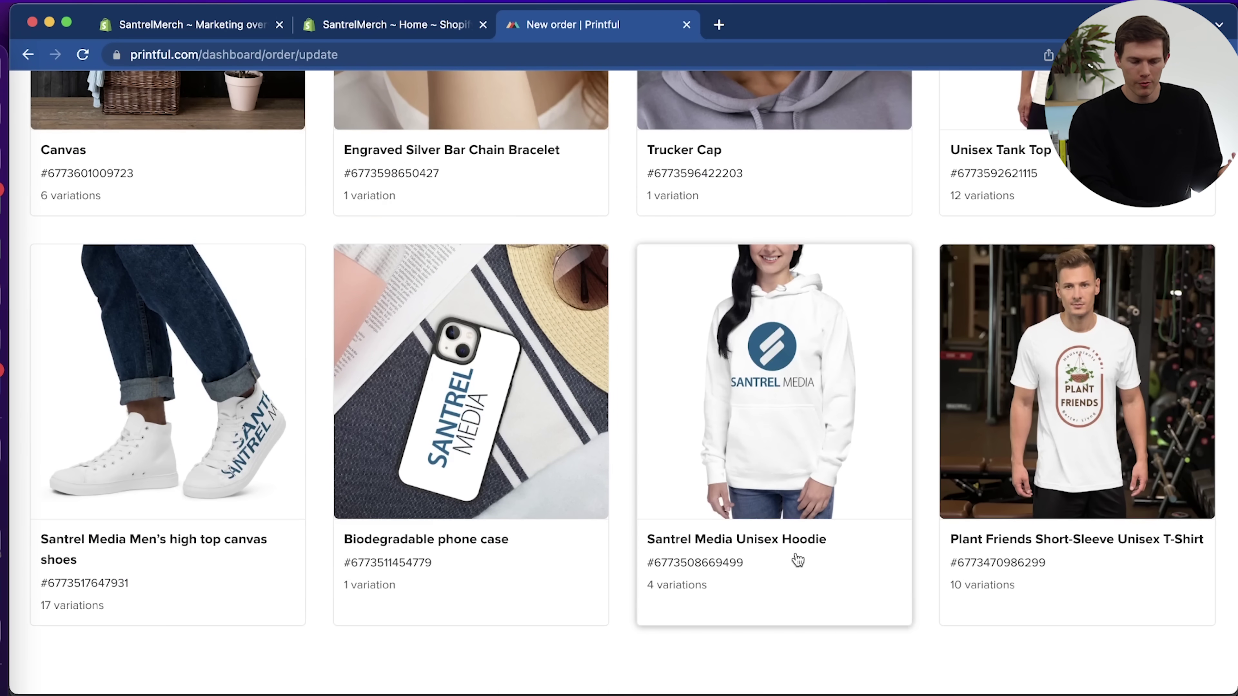
{"action": "scroll", "coordinate": [804, 351], "scroll_direction": "up", "scroll_amount": 3}
{"action": "left_click", "coordinate": [779, 230]}
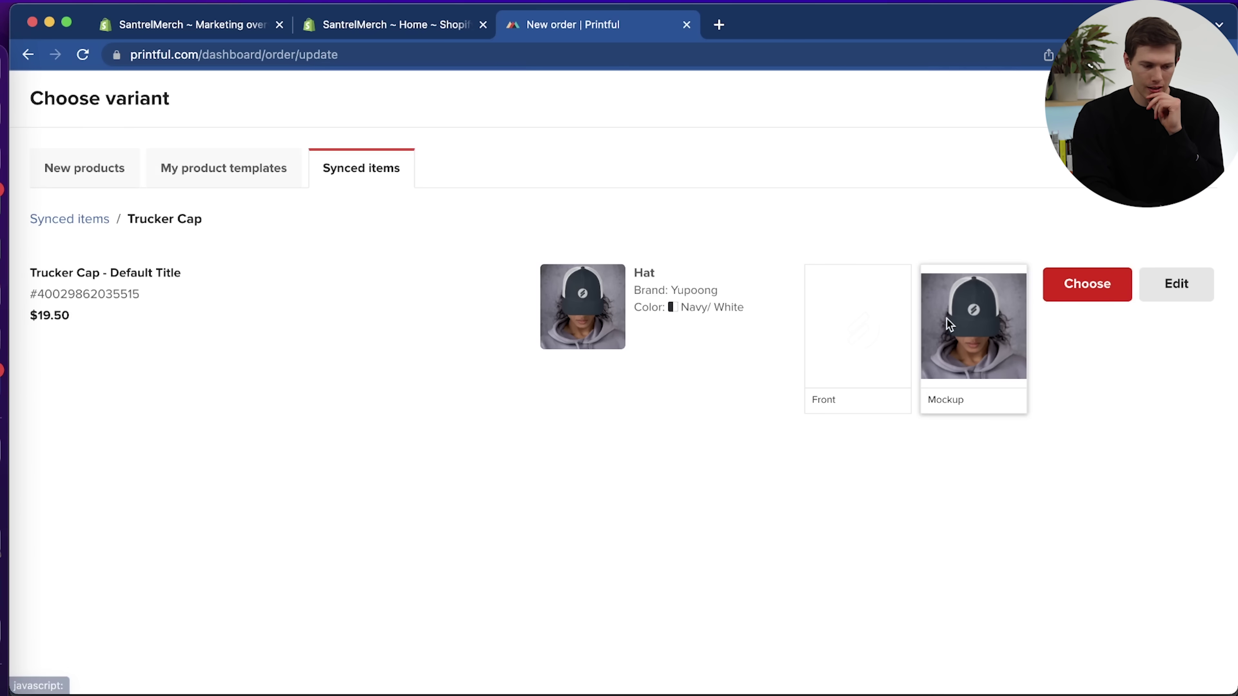
{"action": "left_click", "coordinate": [1088, 292]}
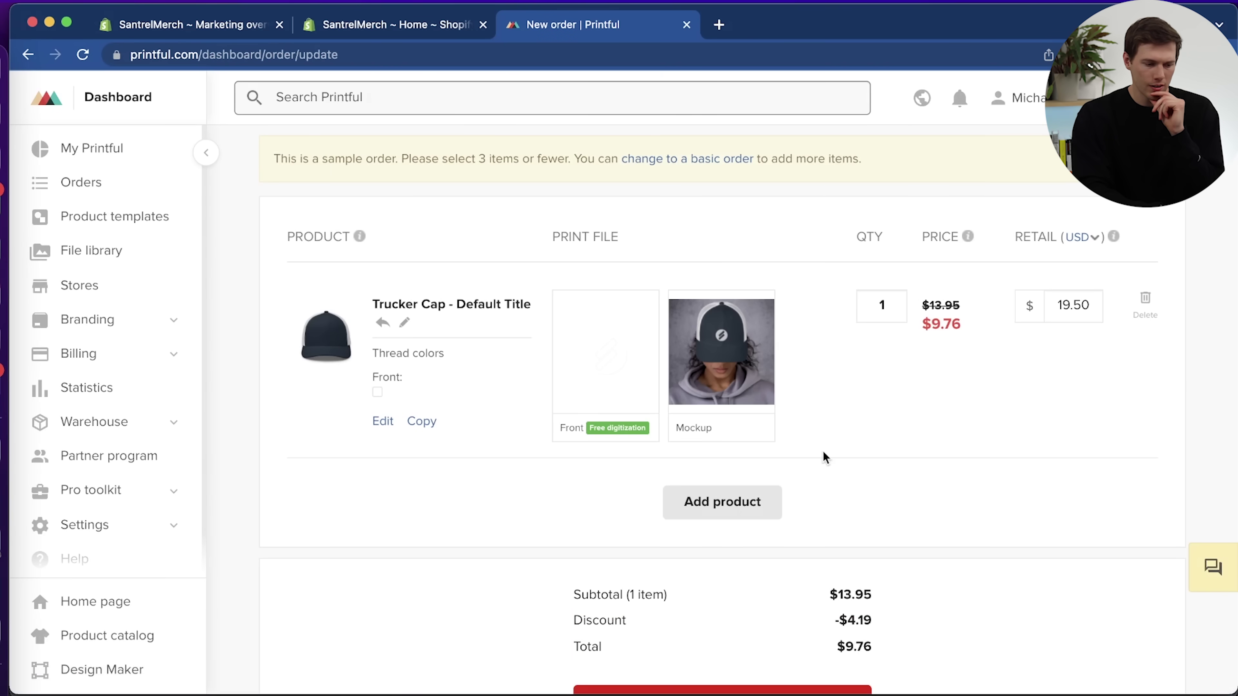
Add the synced Santrel Media Unisex Hoodie in size L to the sample order.
{"action": "left_click", "coordinate": [724, 509]}
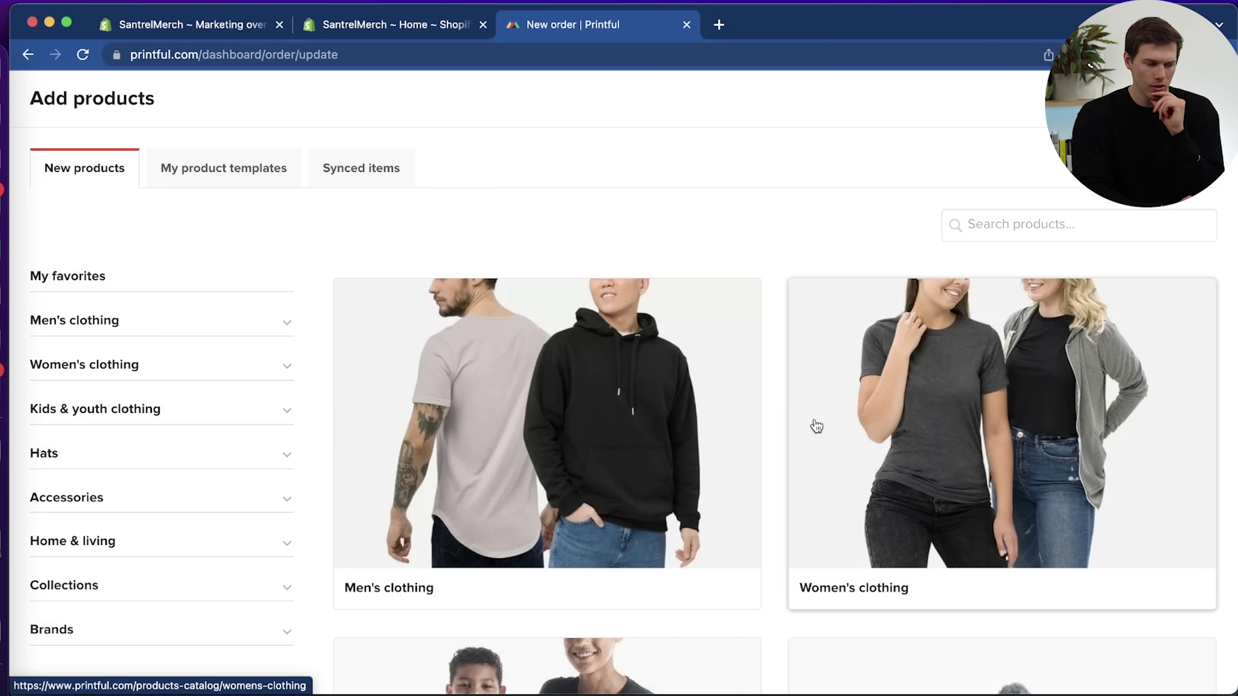
{"action": "left_click", "coordinate": [235, 177]}
{"action": "left_click", "coordinate": [404, 177]}
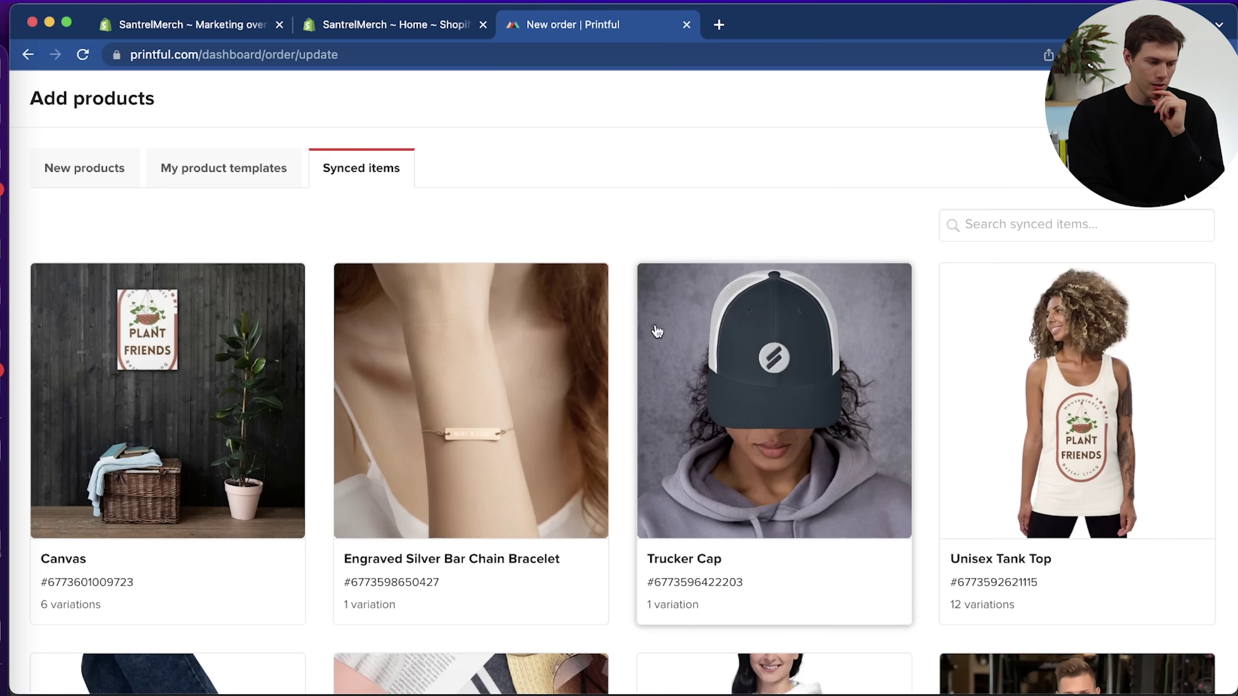
{"action": "scroll", "coordinate": [656, 331], "scroll_direction": "down", "scroll_amount": 7}
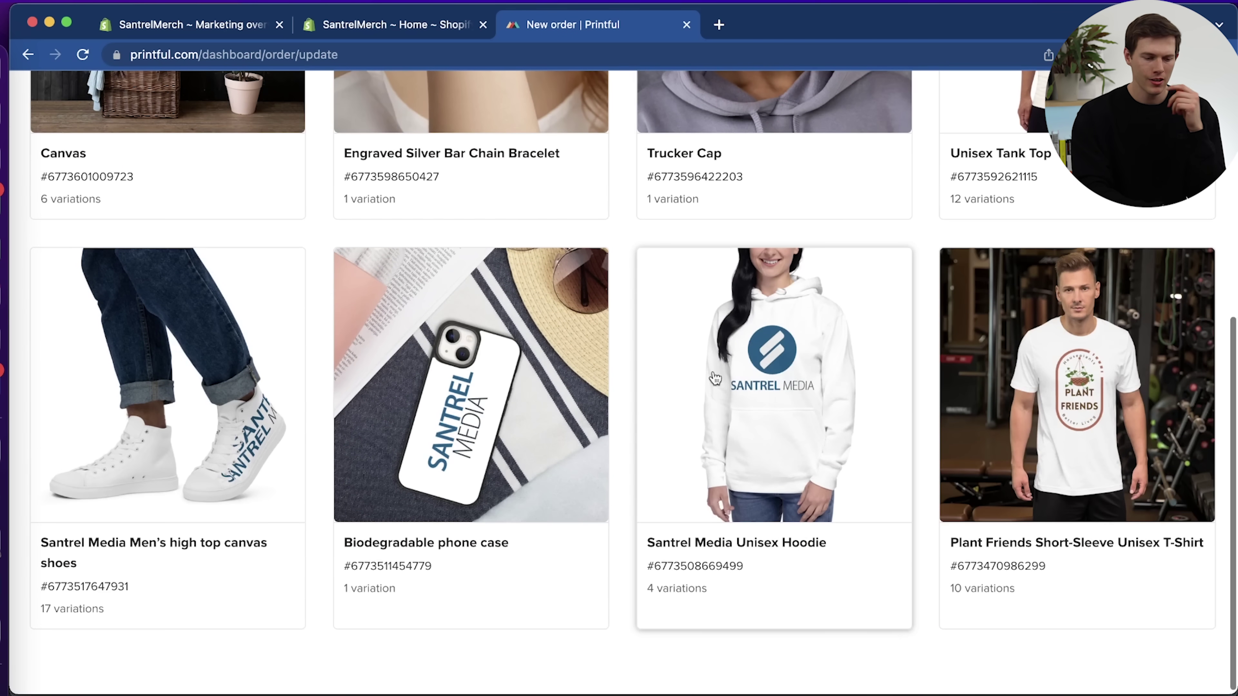
{"action": "left_click", "coordinate": [759, 416]}
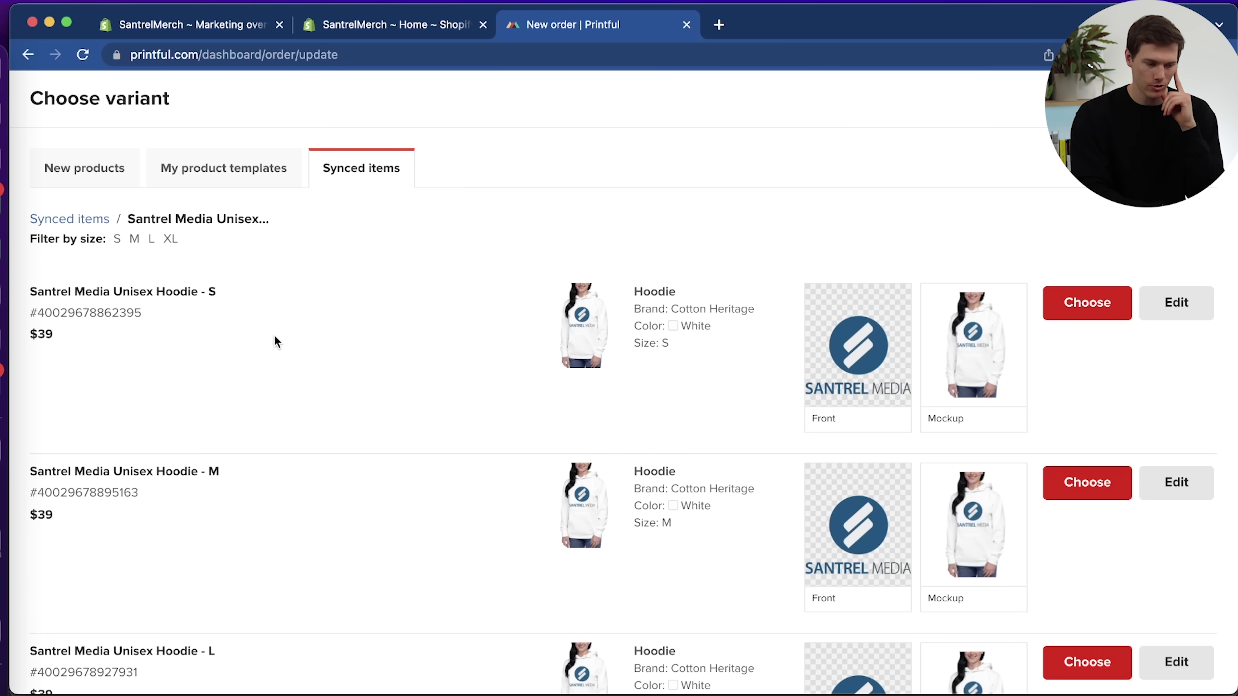
{"action": "scroll", "coordinate": [274, 341], "scroll_direction": "down", "scroll_amount": 2}
{"action": "scroll", "coordinate": [275, 341], "scroll_direction": "down", "scroll_amount": 4}
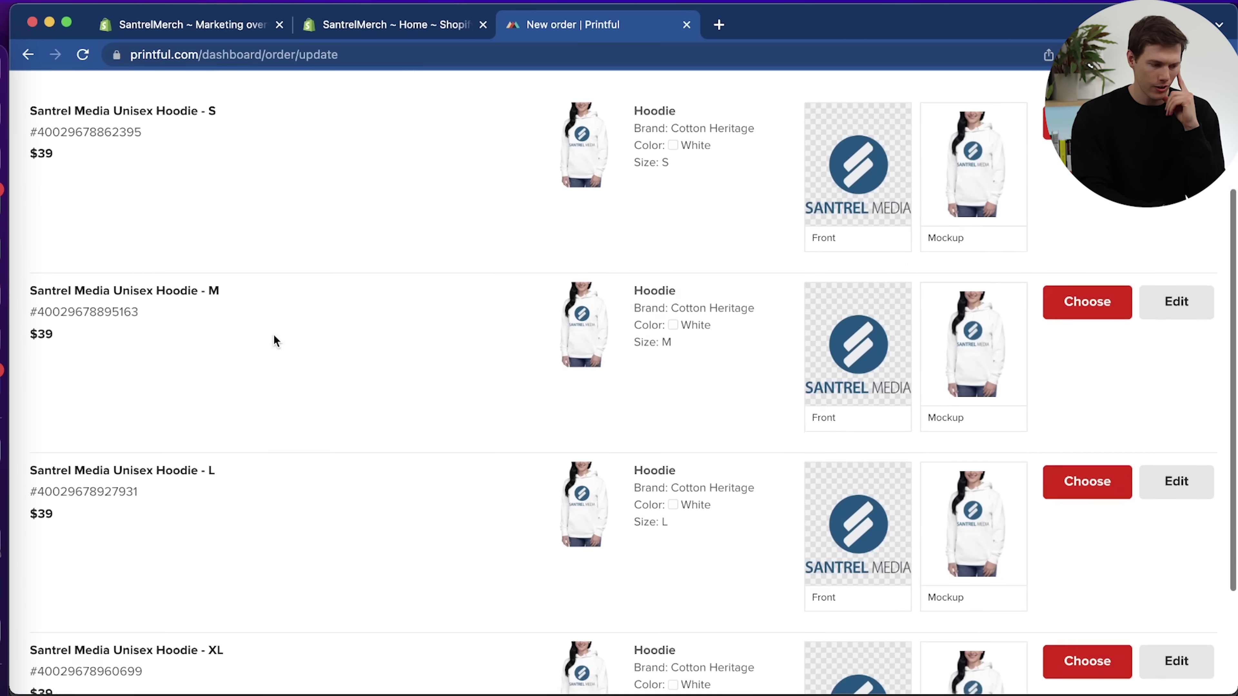
{"action": "left_click", "coordinate": [1085, 326]}
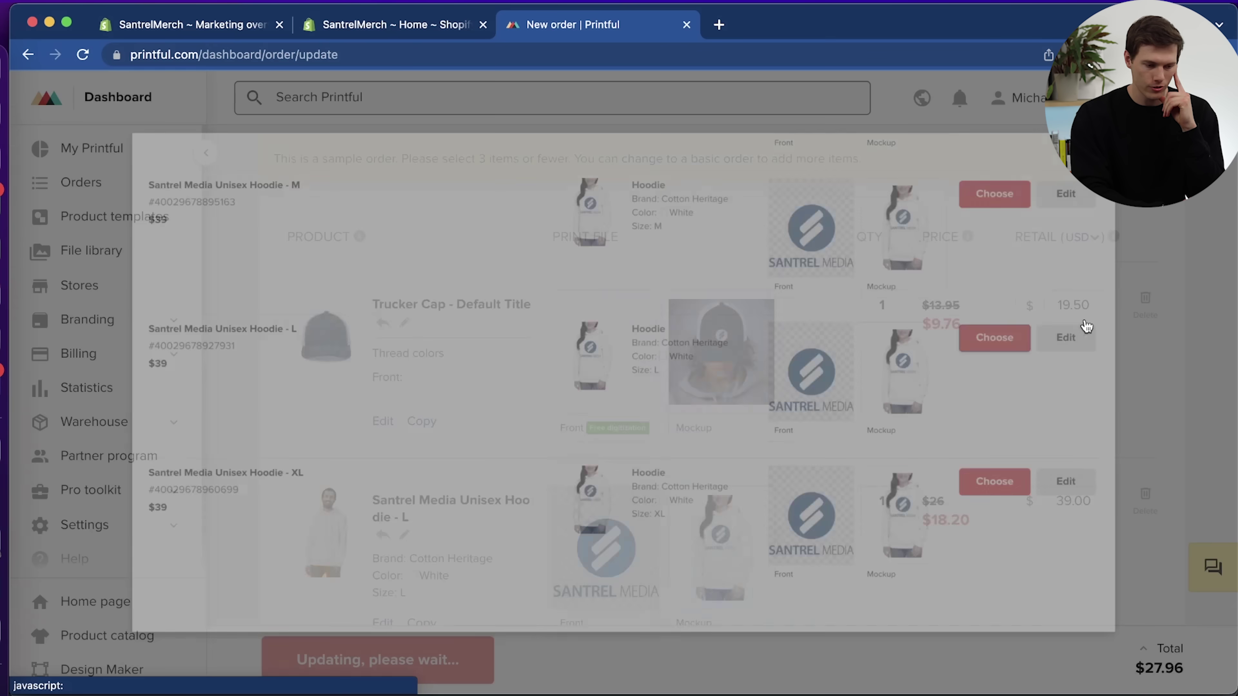
Review the $27.95 order total and reopen Add products on the Synced items list.
{"action": "scroll", "coordinate": [985, 488], "scroll_direction": "down", "scroll_amount": 5}
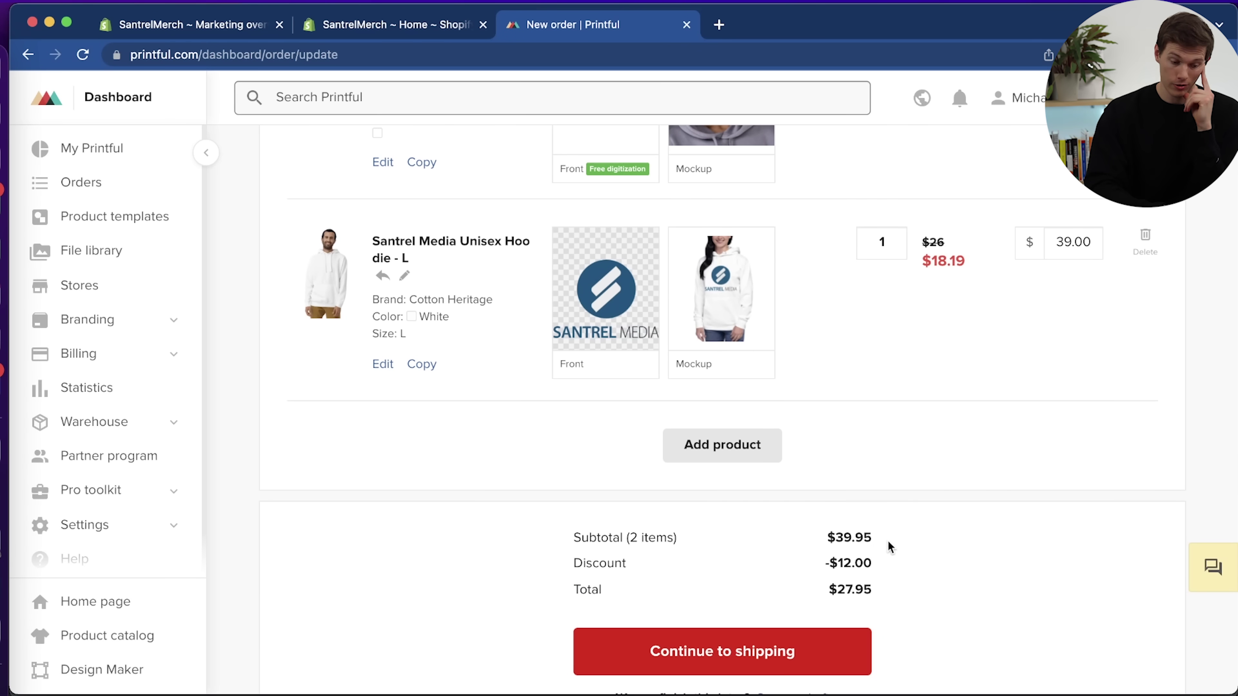
{"action": "scroll", "coordinate": [947, 475], "scroll_direction": "up", "scroll_amount": 4}
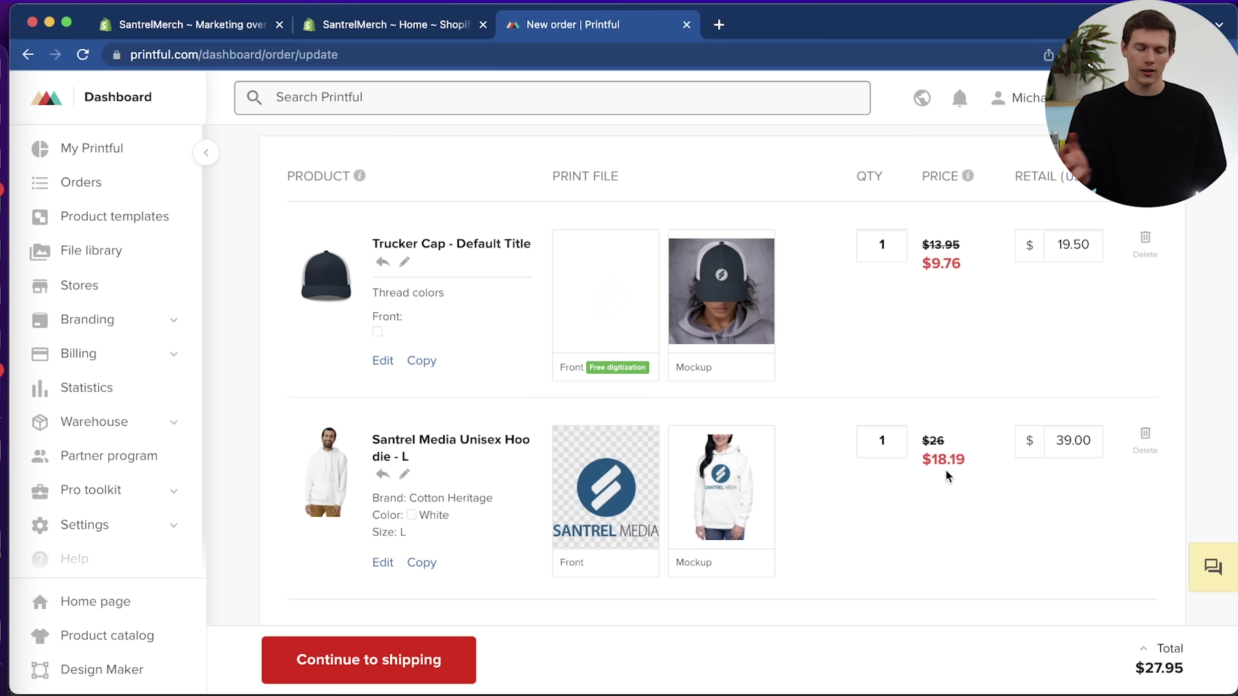
{"action": "scroll", "coordinate": [947, 476], "scroll_direction": "down", "scroll_amount": 6}
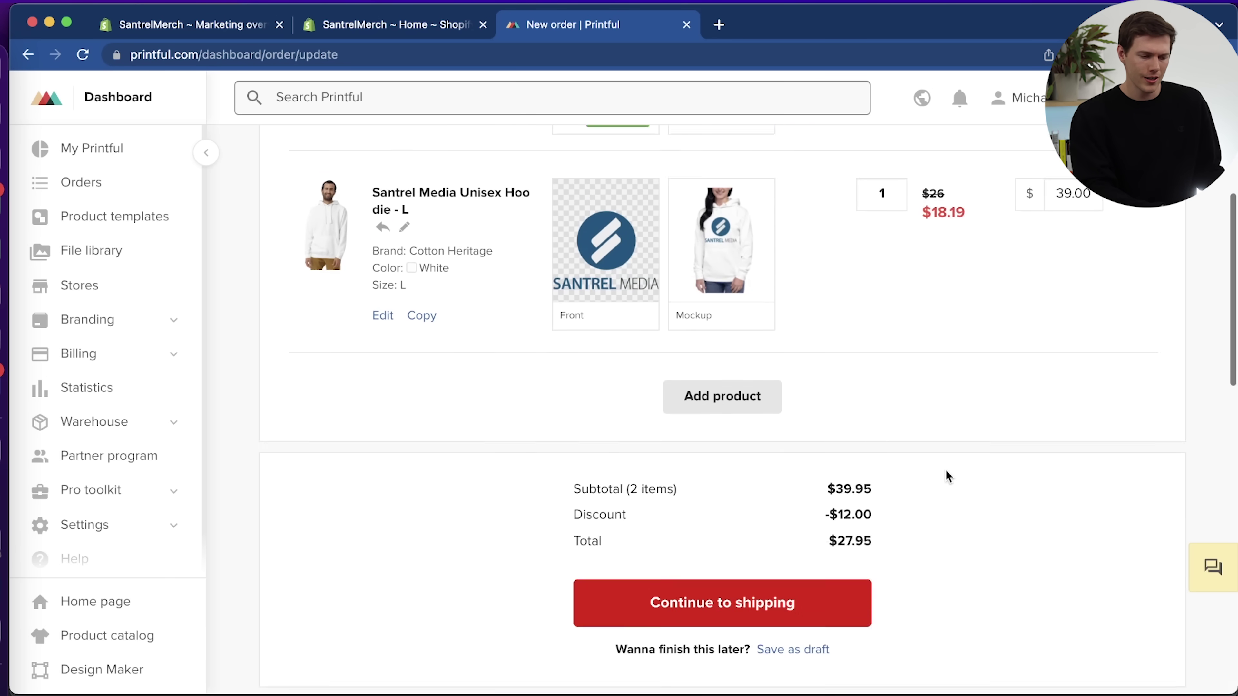
{"action": "left_click", "coordinate": [736, 380]}
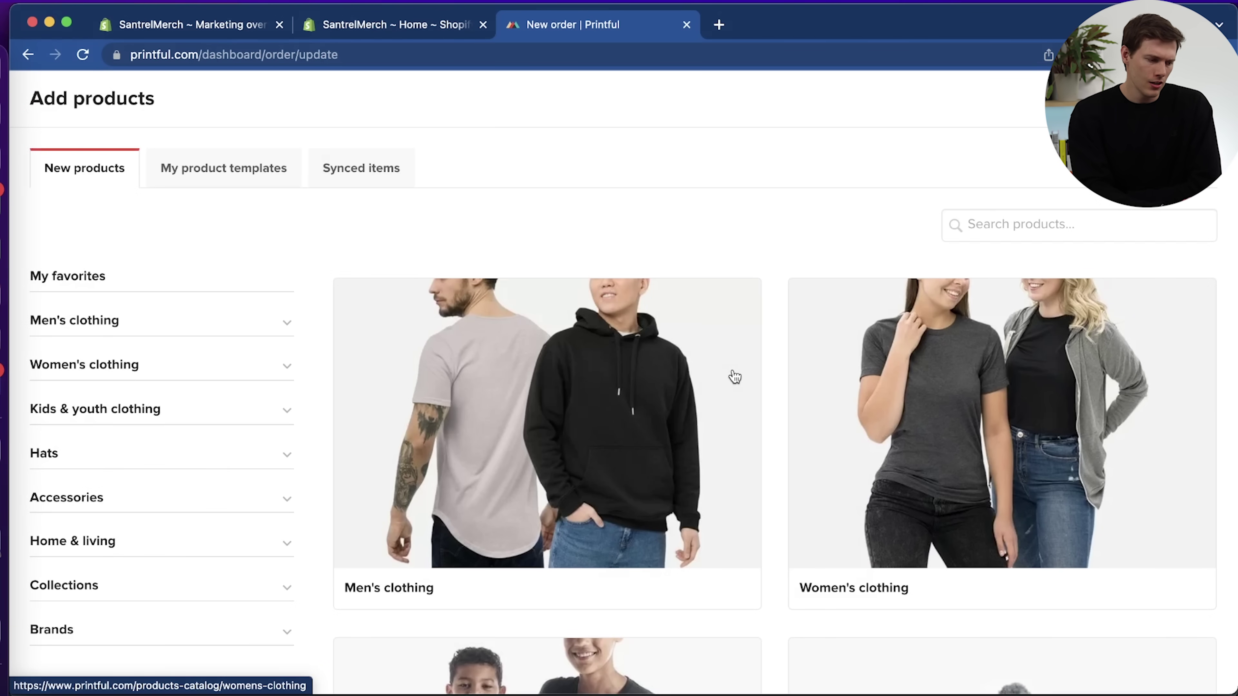
{"action": "left_click", "coordinate": [375, 181]}
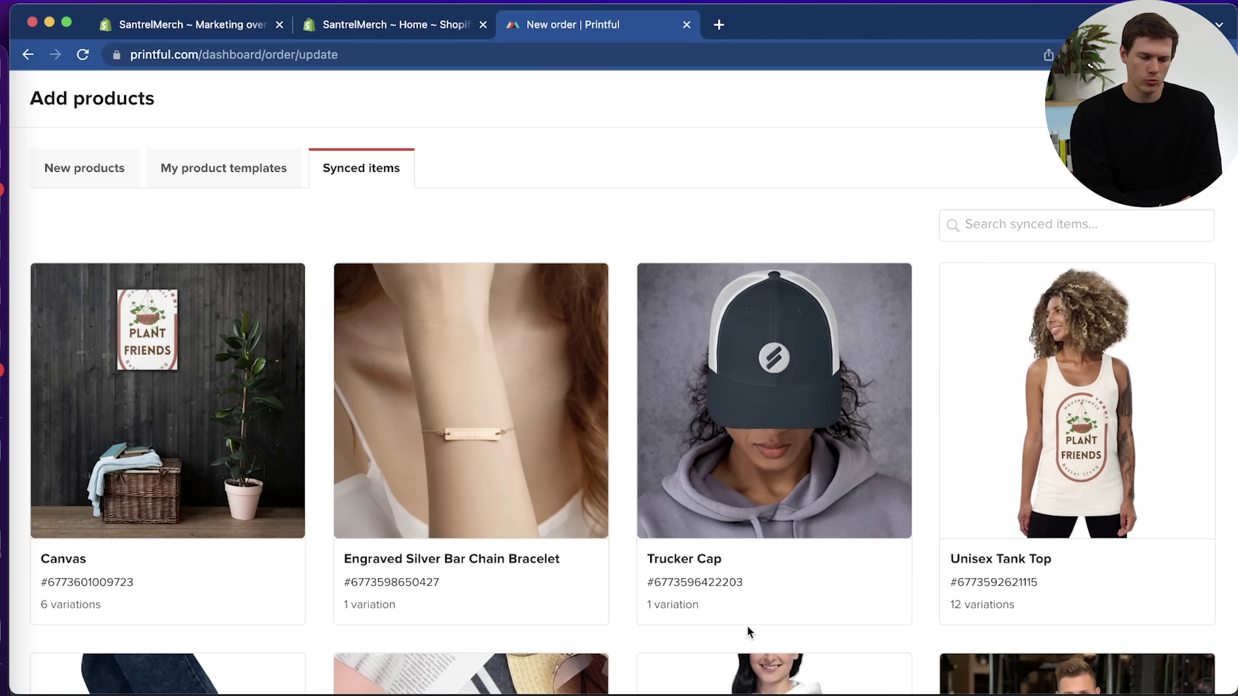
{"action": "scroll", "coordinate": [747, 625], "scroll_direction": "down", "scroll_amount": 8}
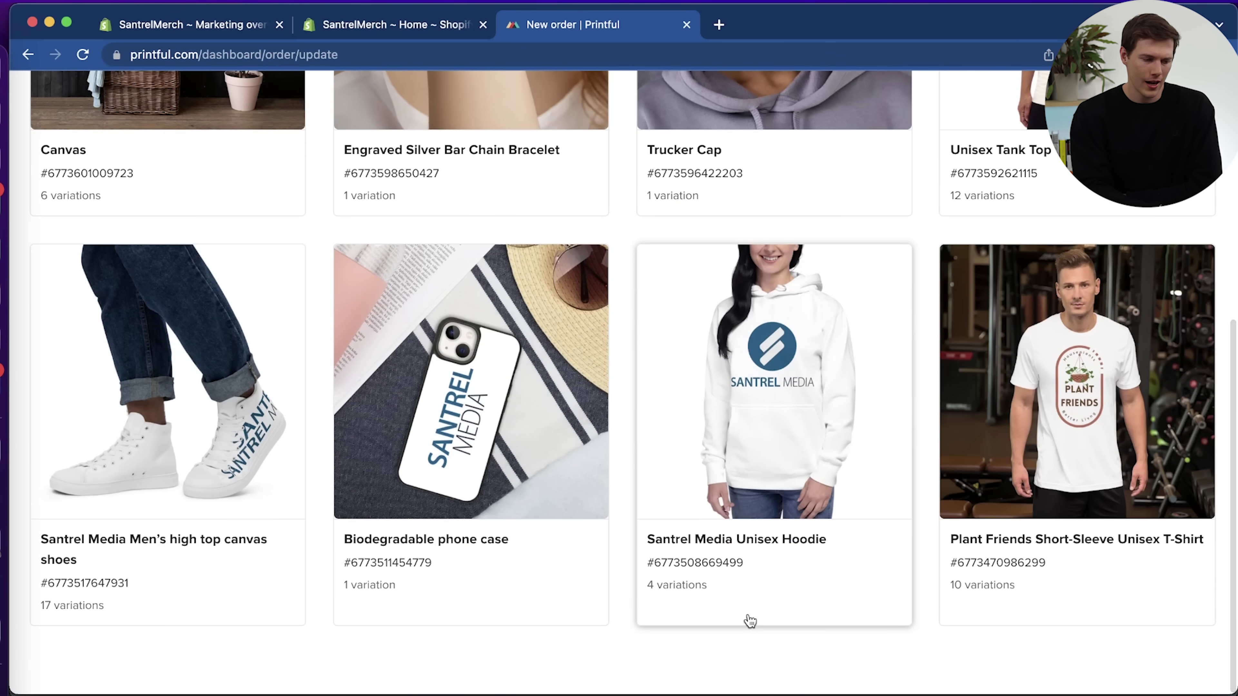